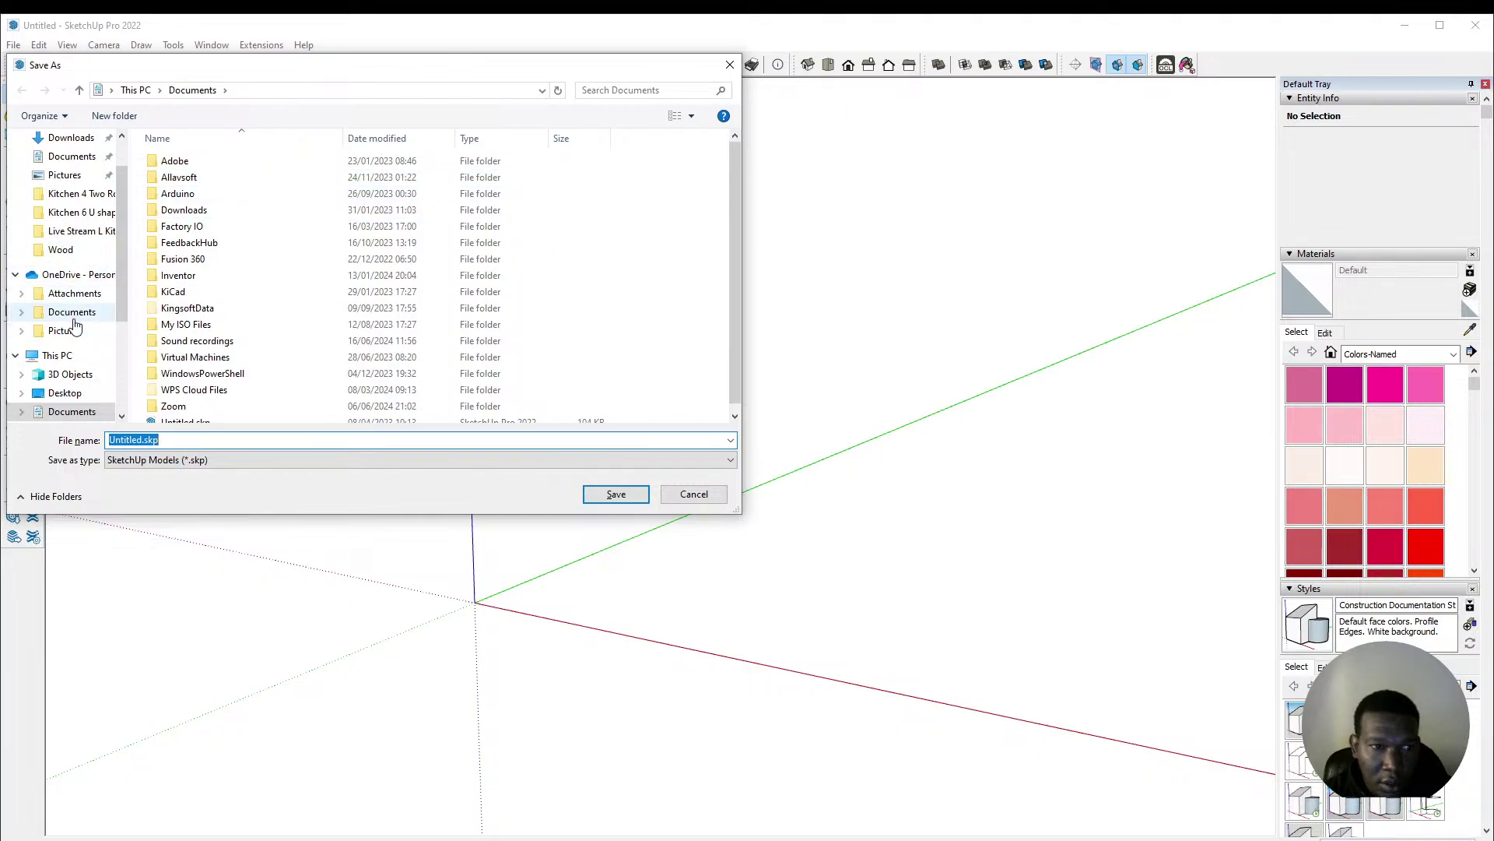
# Step: Set the save location to the Cabwriter > Closets > Project 1 folder on Local Disk (D:)
pyautogui.scroll(1, 74, 323)
pyautogui.scroll(-2, 78, 333)
pyautogui.scroll(-2, 78, 334)
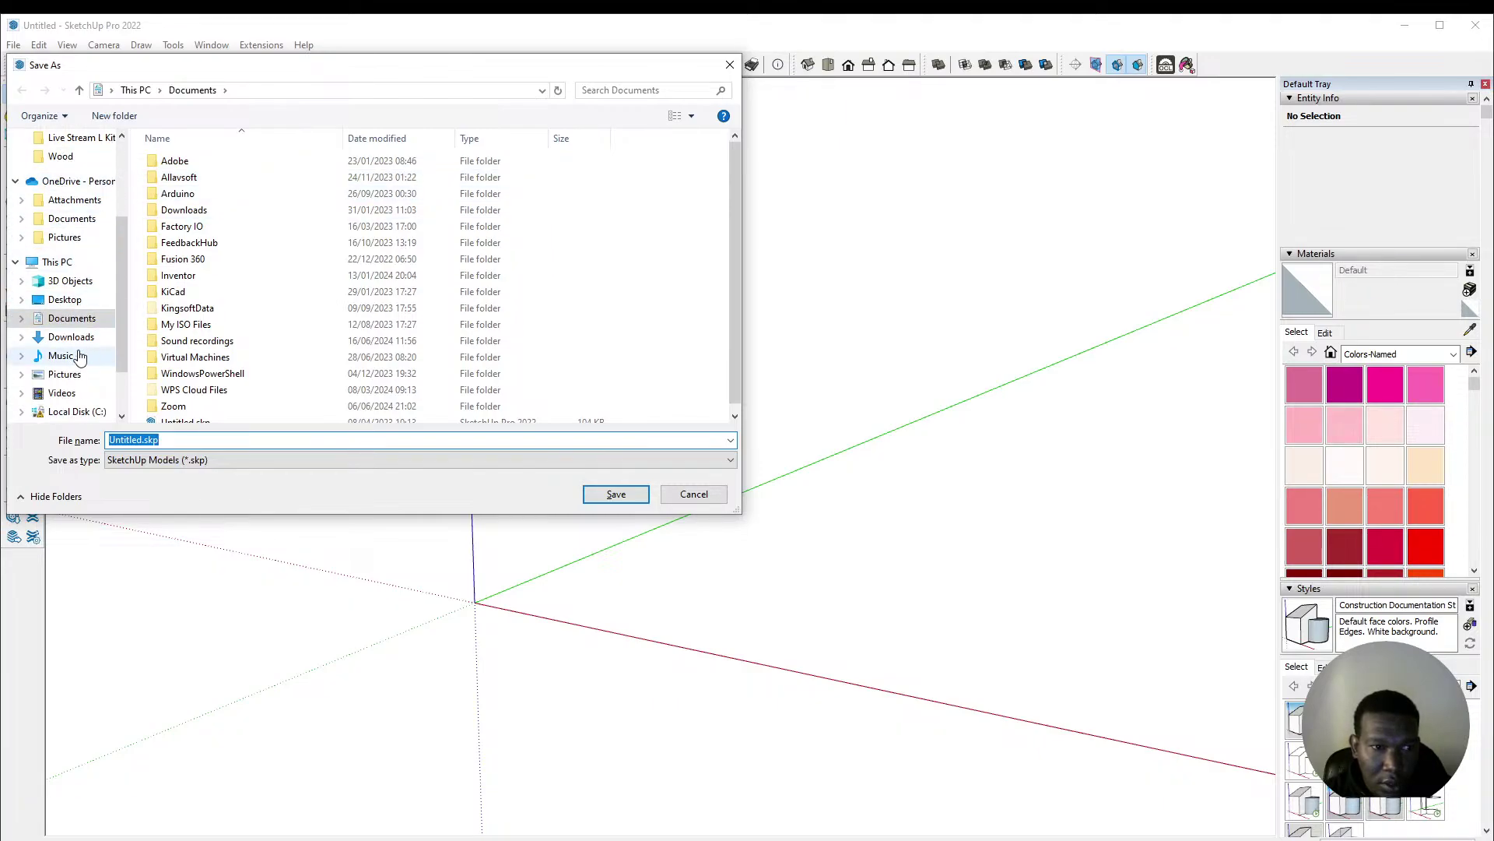
pyautogui.click(86, 349)
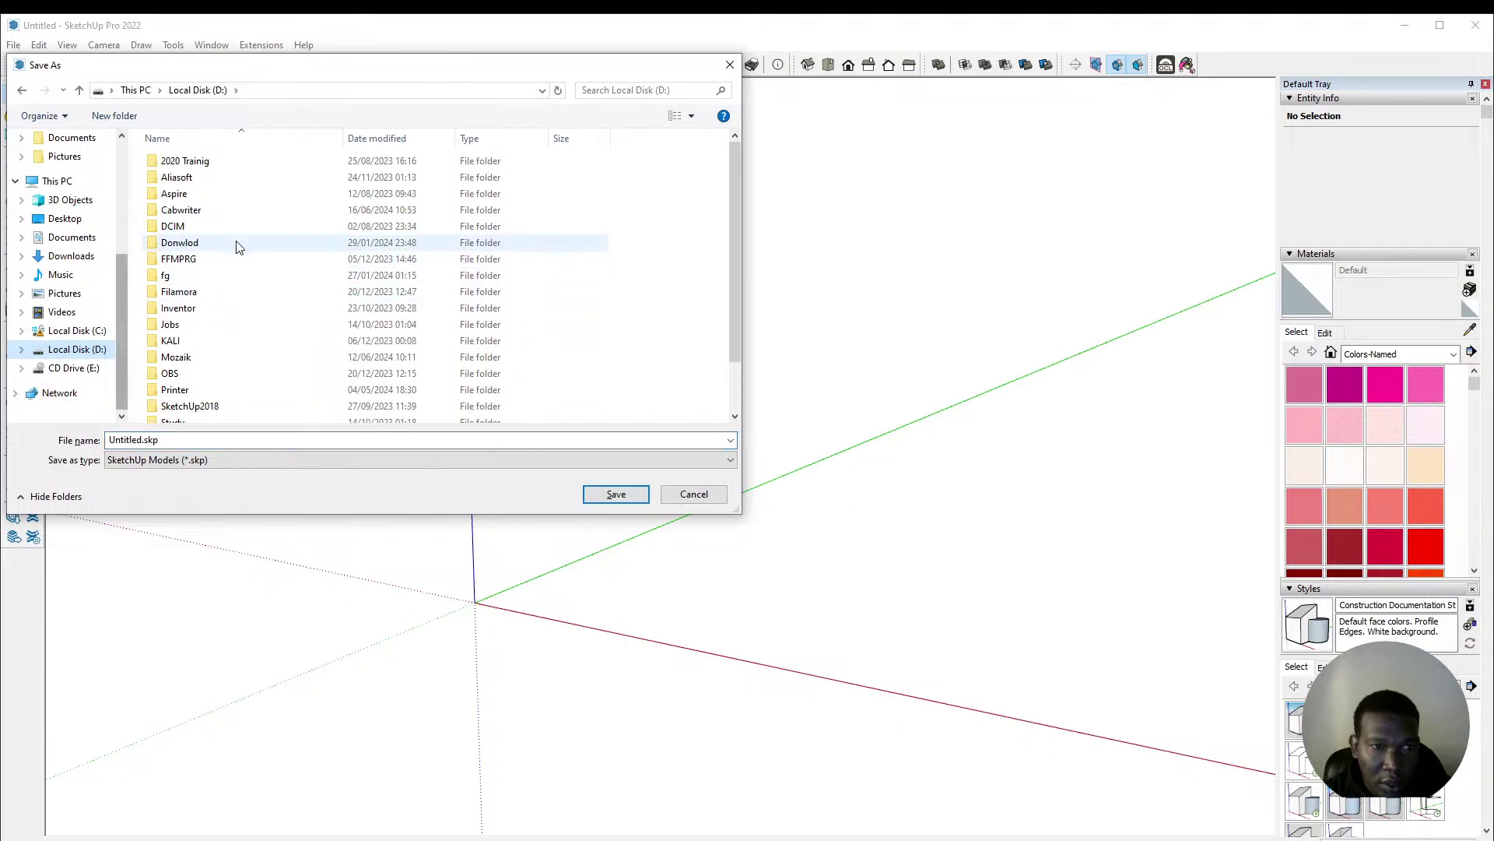
pyautogui.doubleClick(250, 213)
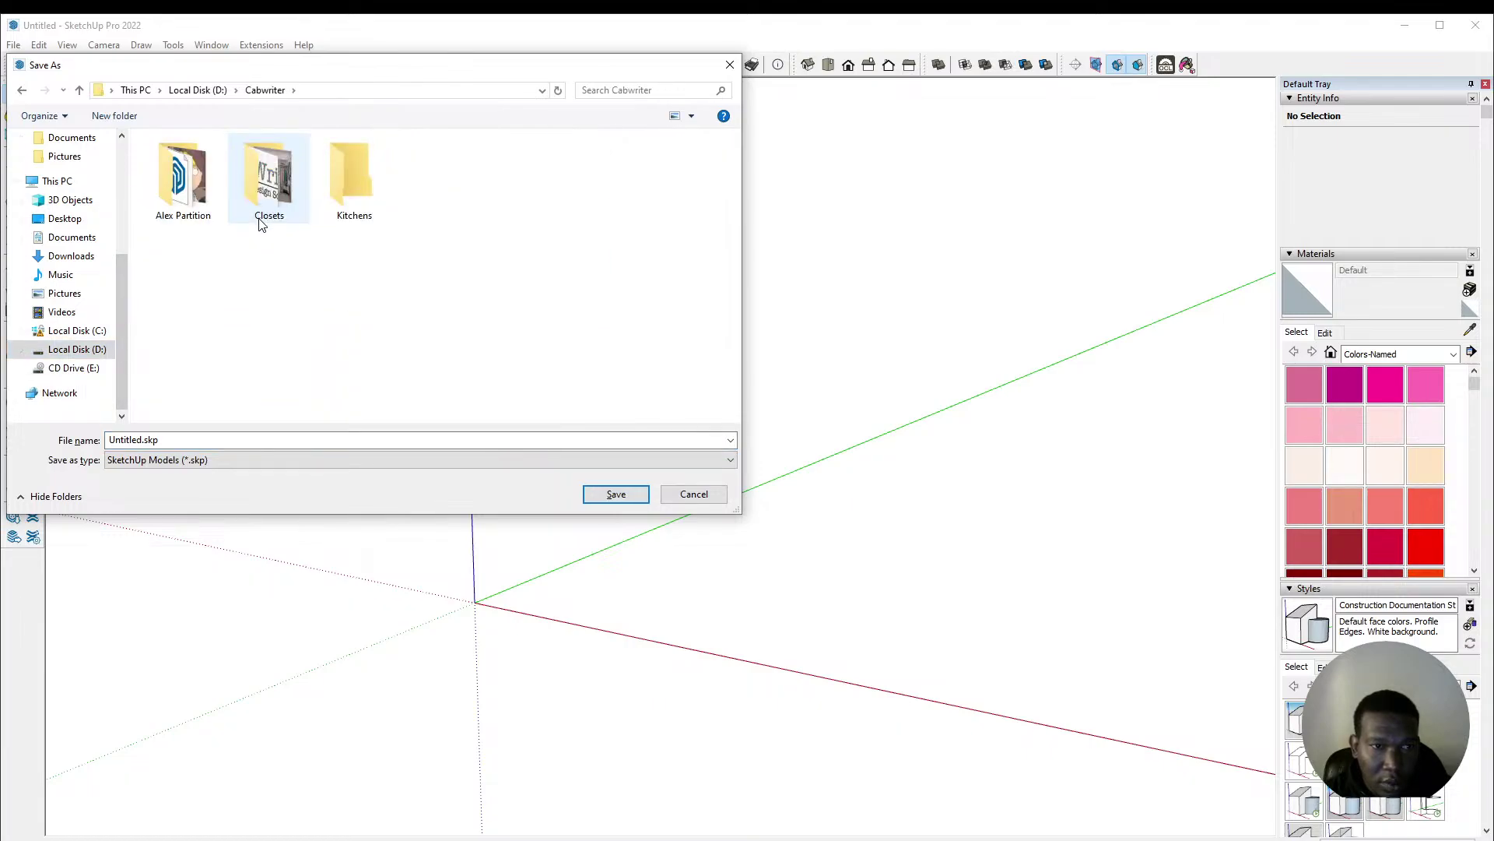
pyautogui.doubleClick(260, 223)
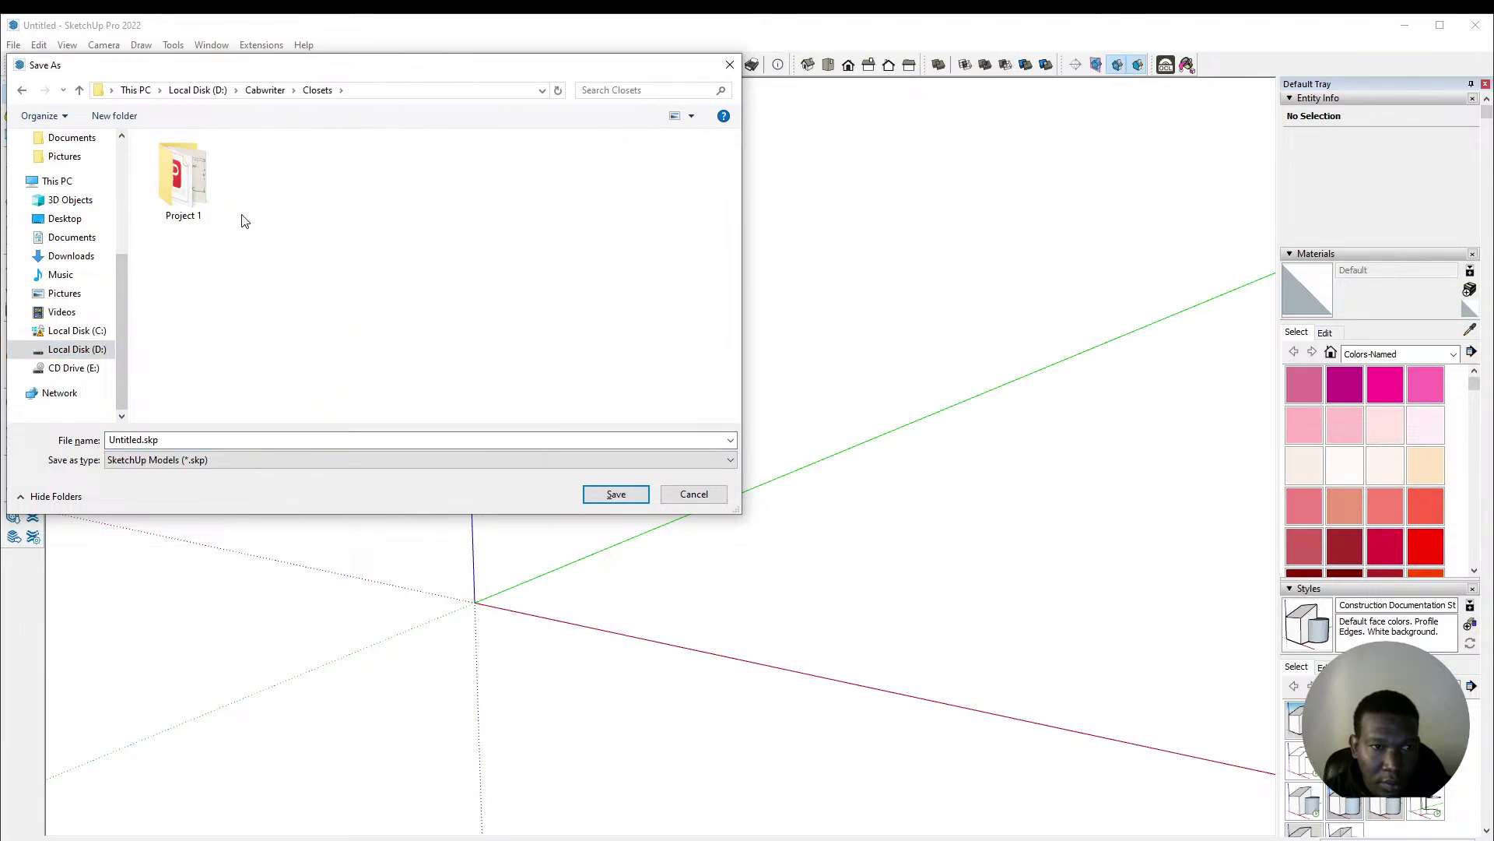
pyautogui.doubleClick(200, 207)
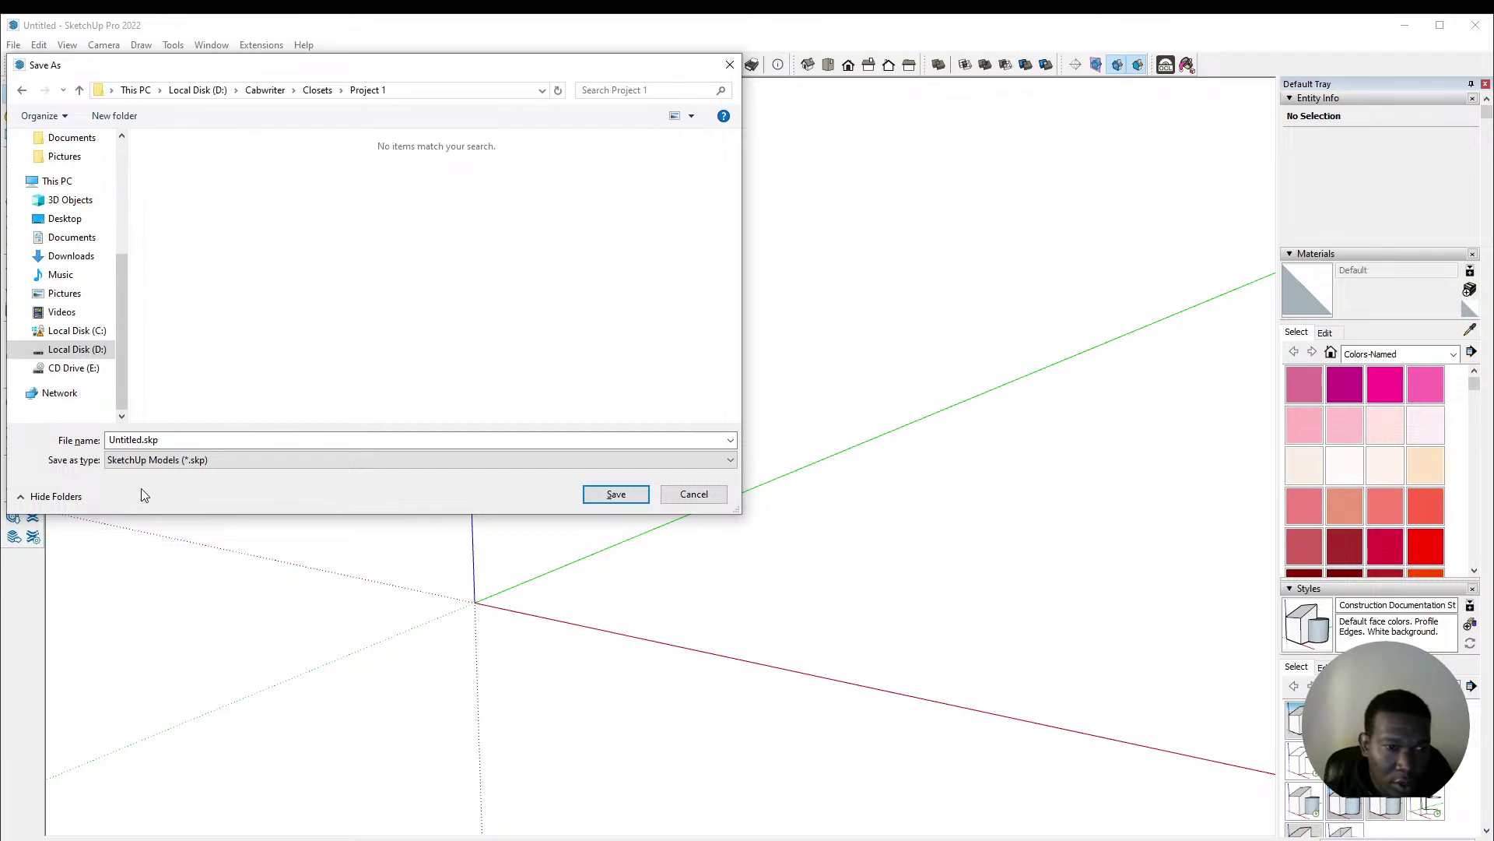
# Step: Name the model file Walk In Closet and save it as a SketchUp model
pyautogui.doubleClick(170, 440)
pyautogui.write('W')
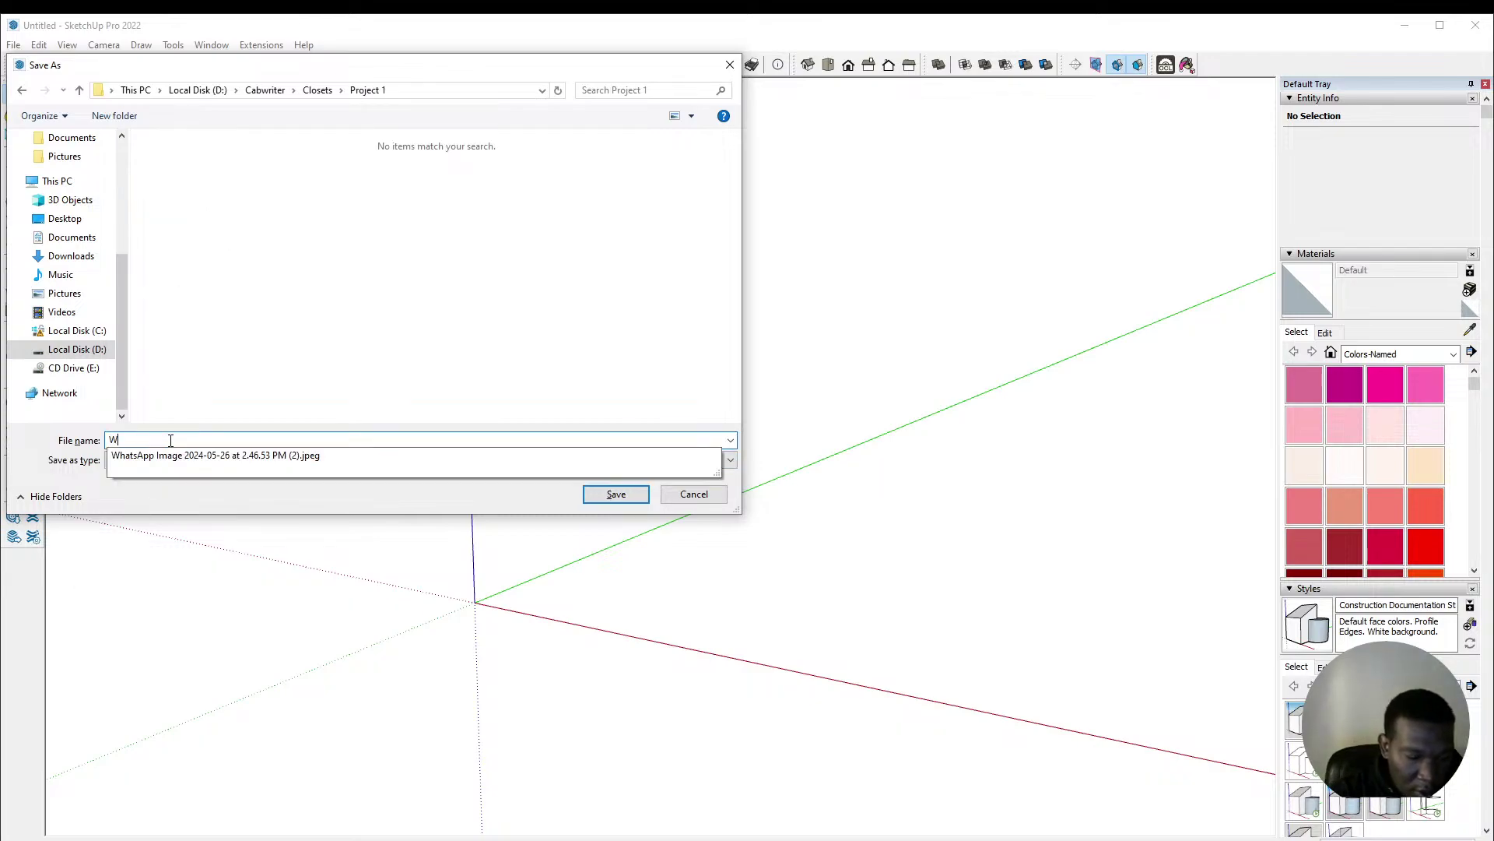
pyautogui.write('alk In Closet')
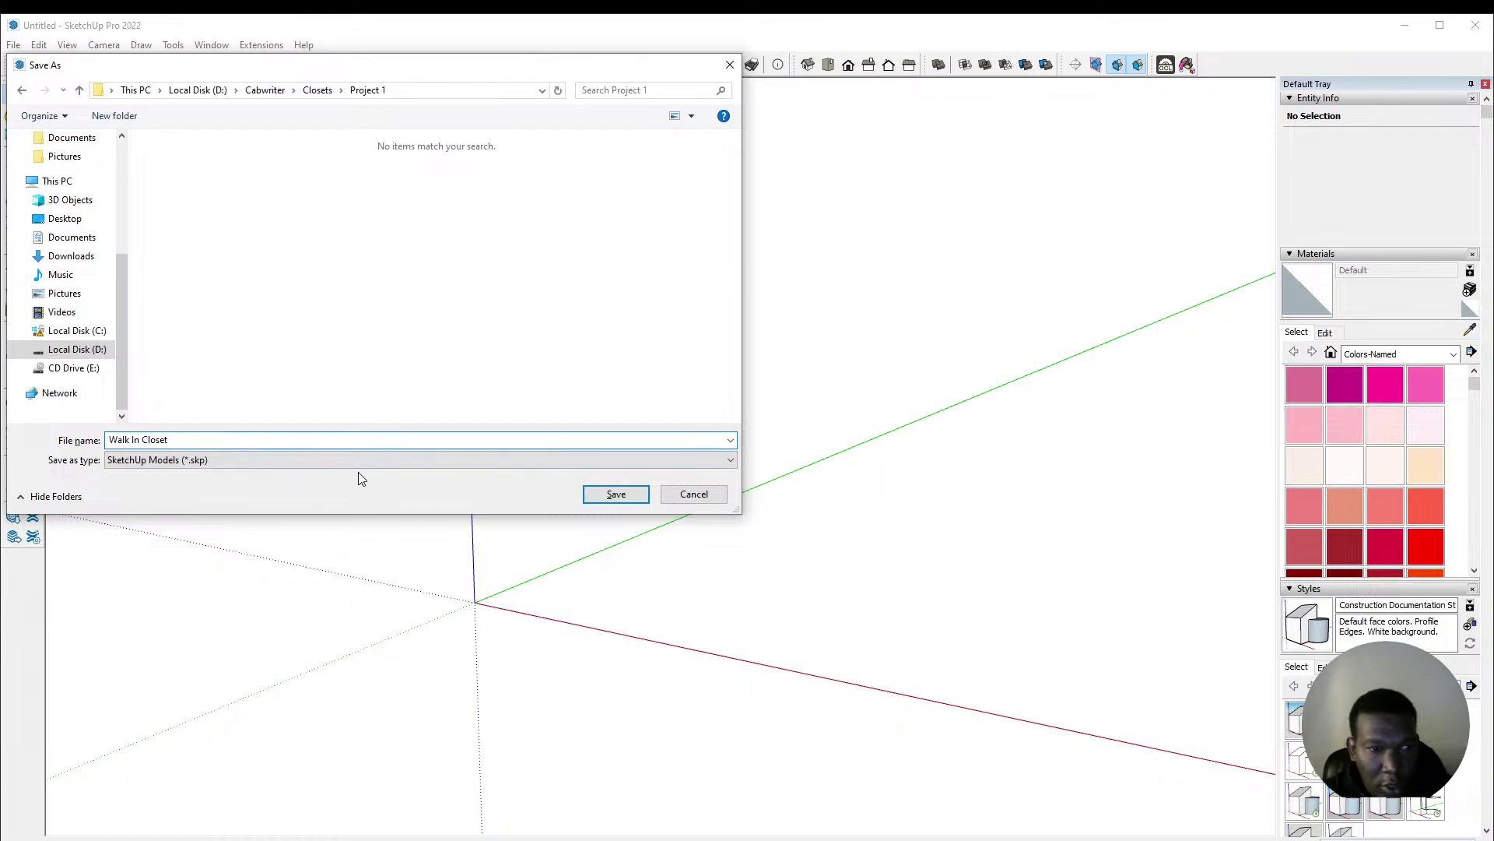
pyautogui.click(624, 502)
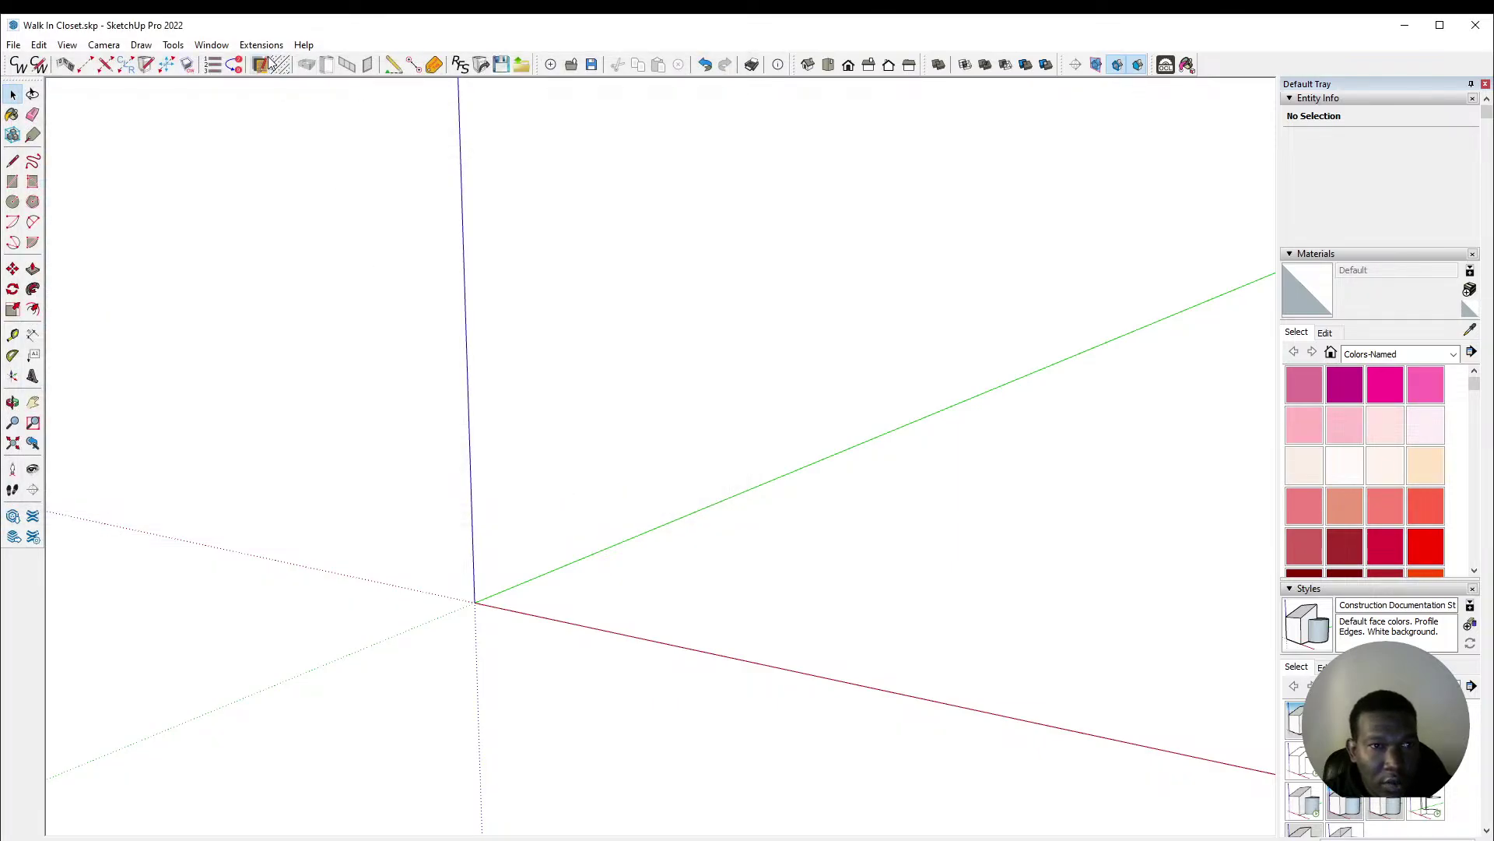
# Step: Set the measurement format to Fractional in the Model Info units settings
pyautogui.click(211, 45)
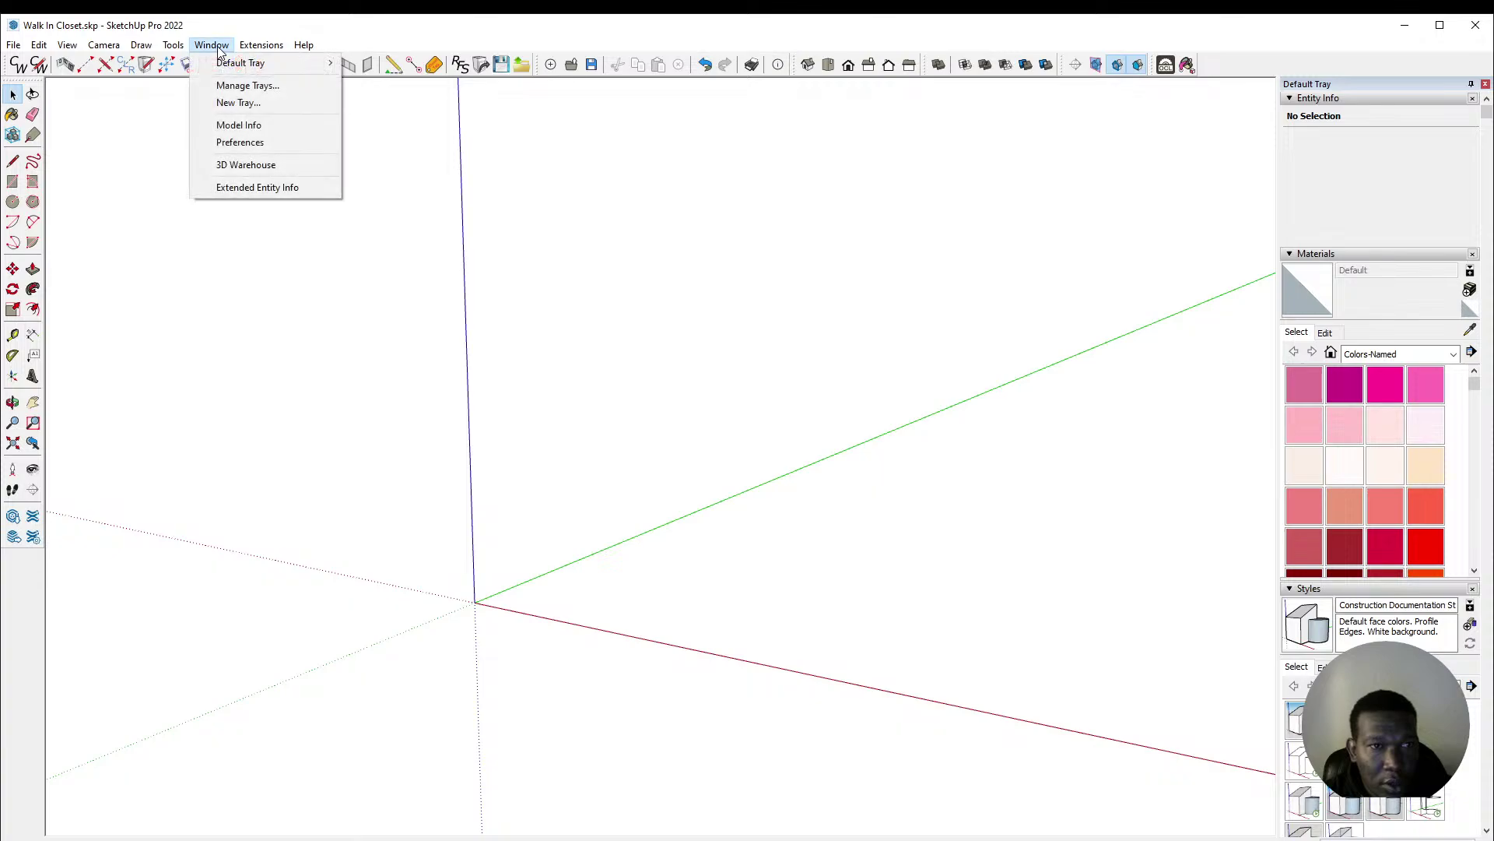
pyautogui.click(567, 249)
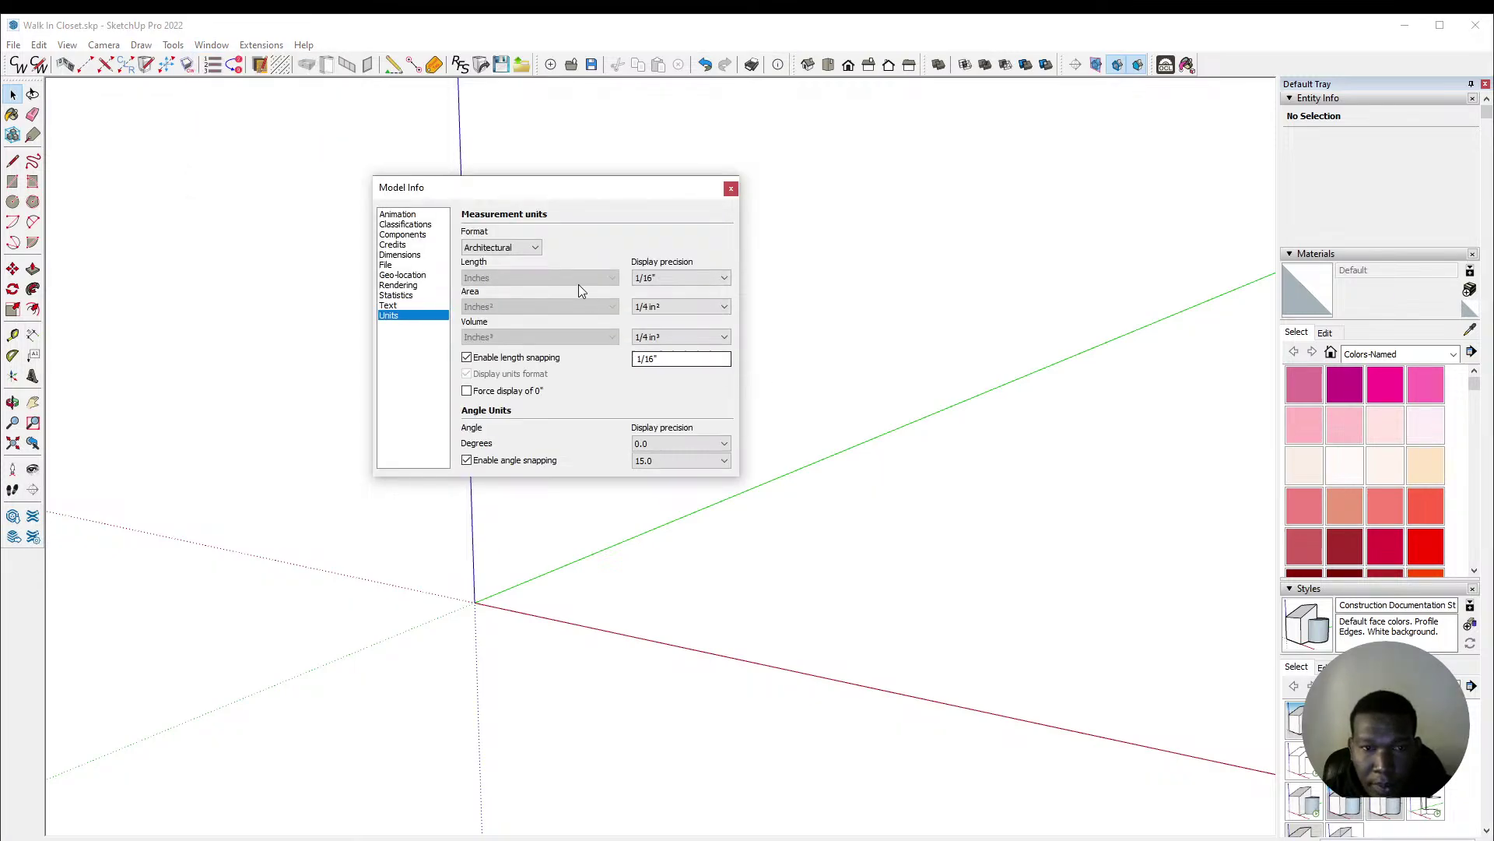
pyautogui.click(498, 247)
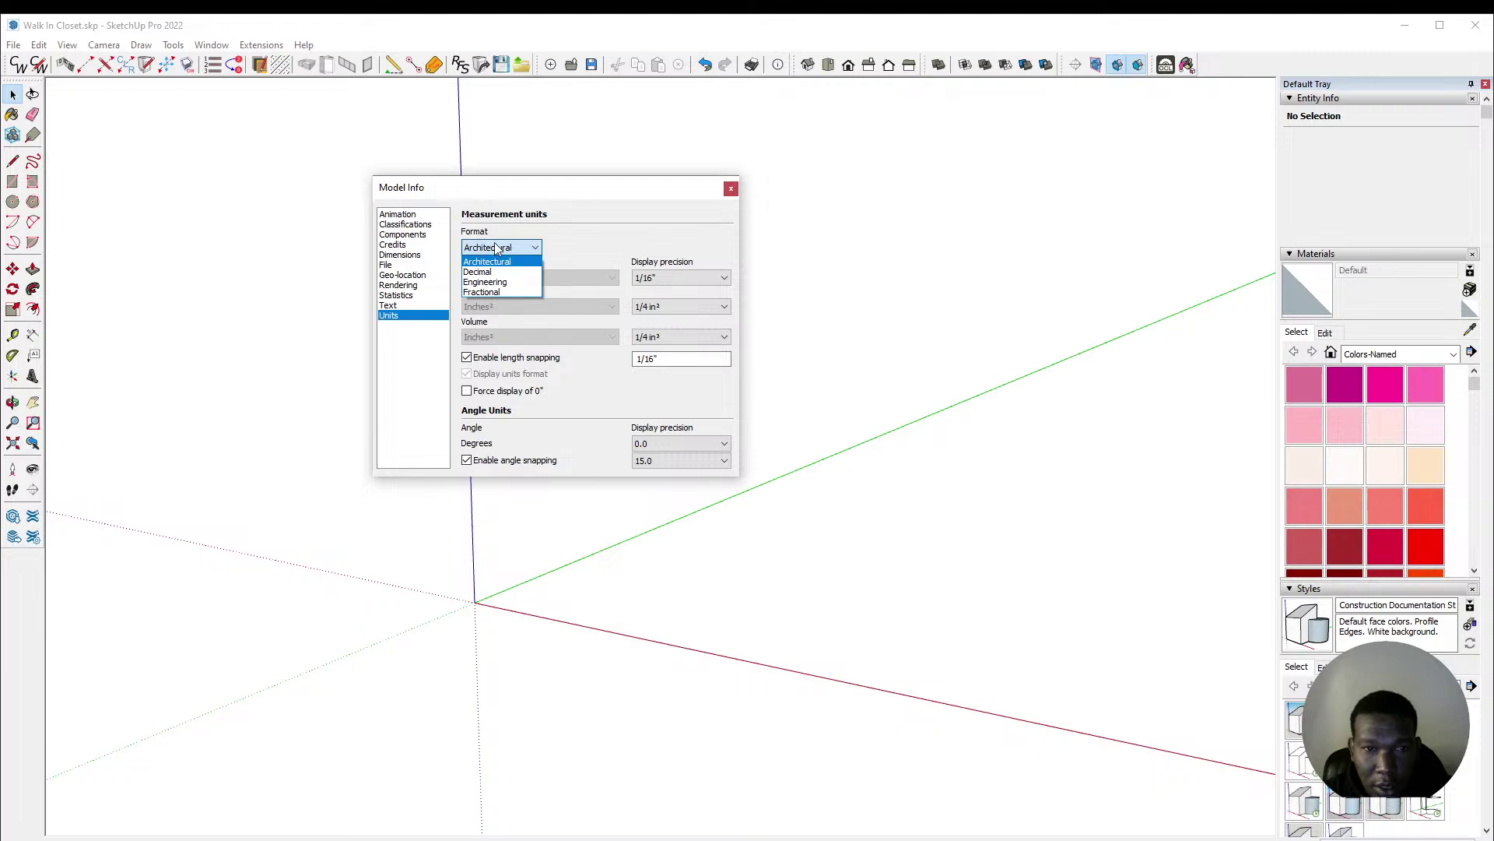
pyautogui.click(505, 291)
# Step: Try the Decimal measurement format with the length unit in millimeters and in centimeters
pyautogui.click(501, 248)
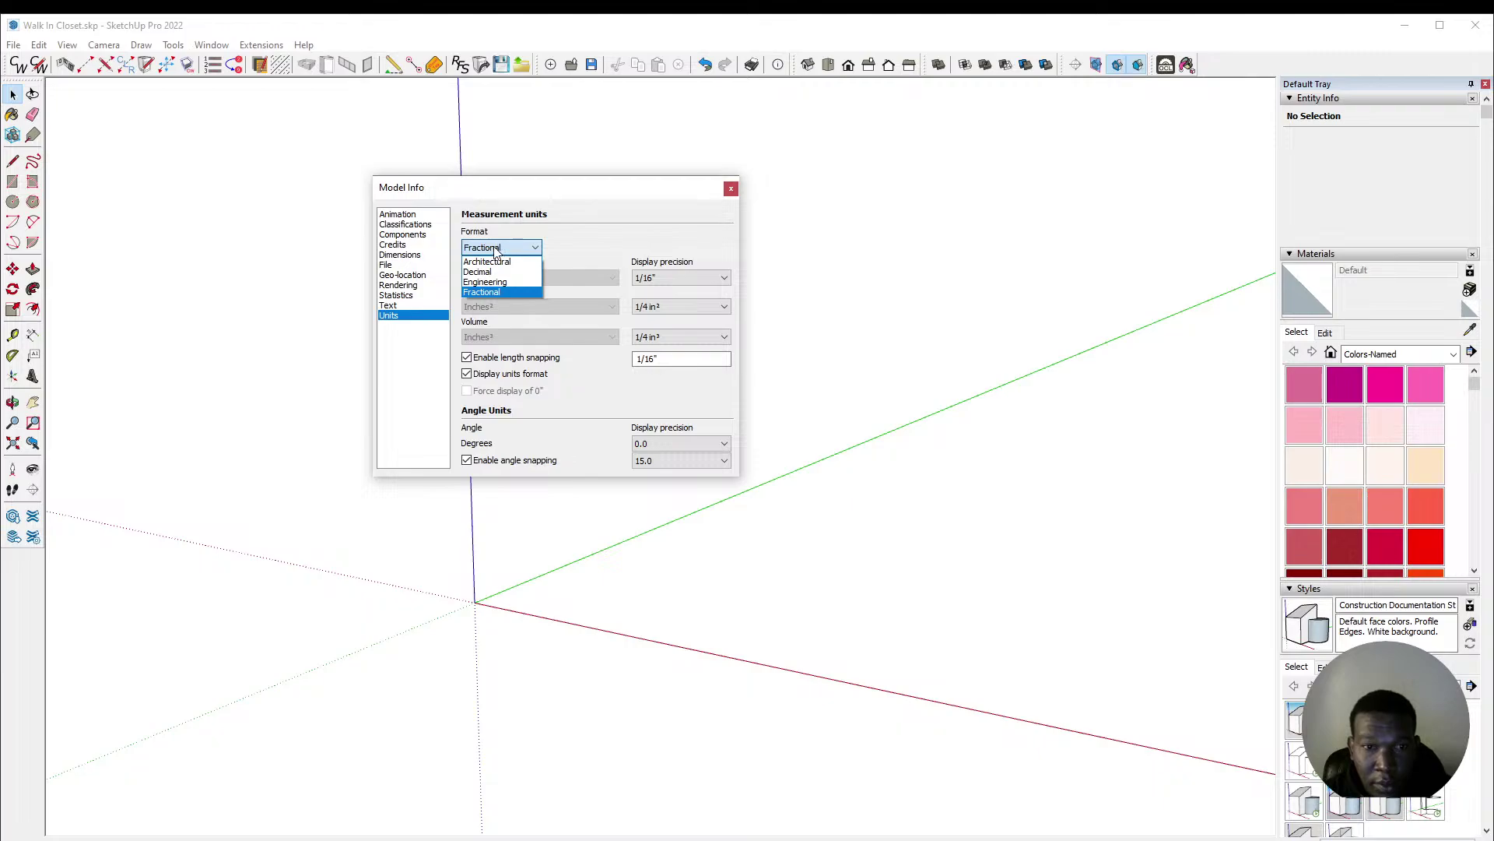
pyautogui.click(496, 272)
pyautogui.click(506, 276)
pyautogui.click(487, 322)
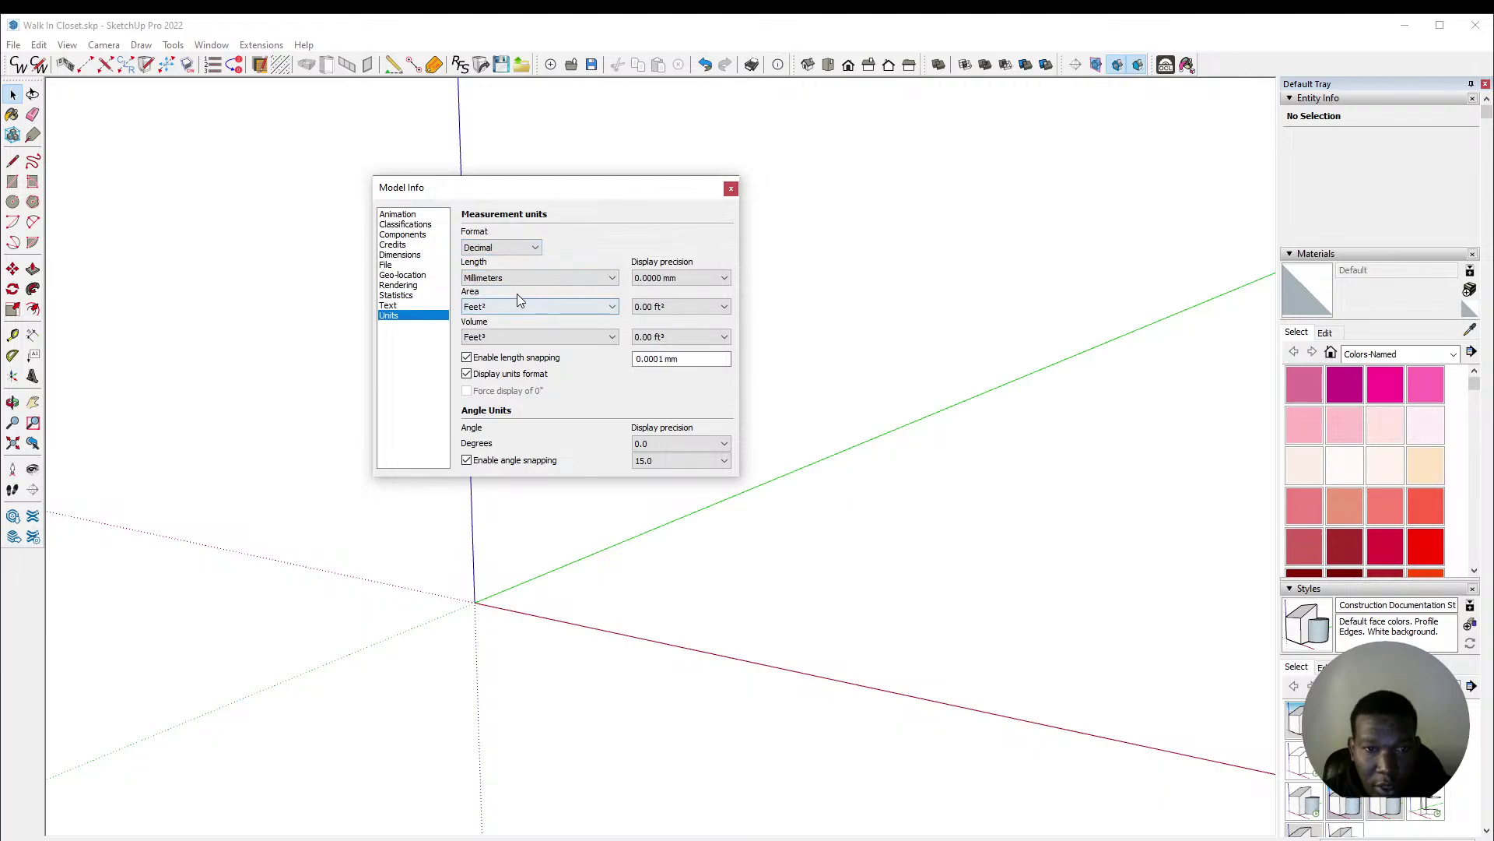
pyautogui.click(514, 278)
pyautogui.click(505, 333)
# Step: Return the measurement format to Fractional and close Model Info
pyautogui.click(502, 247)
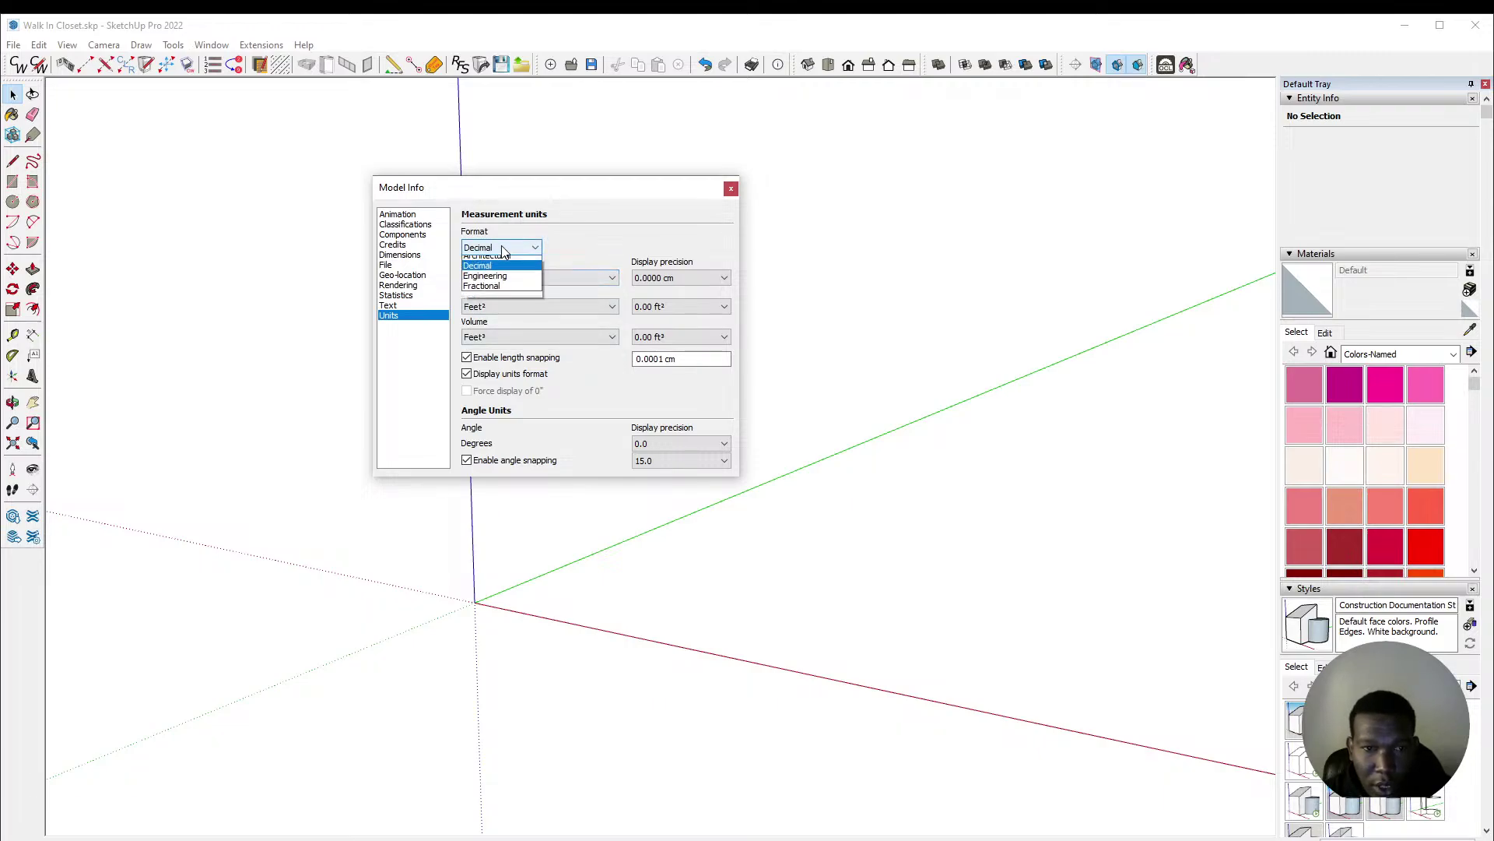
pyautogui.click(503, 291)
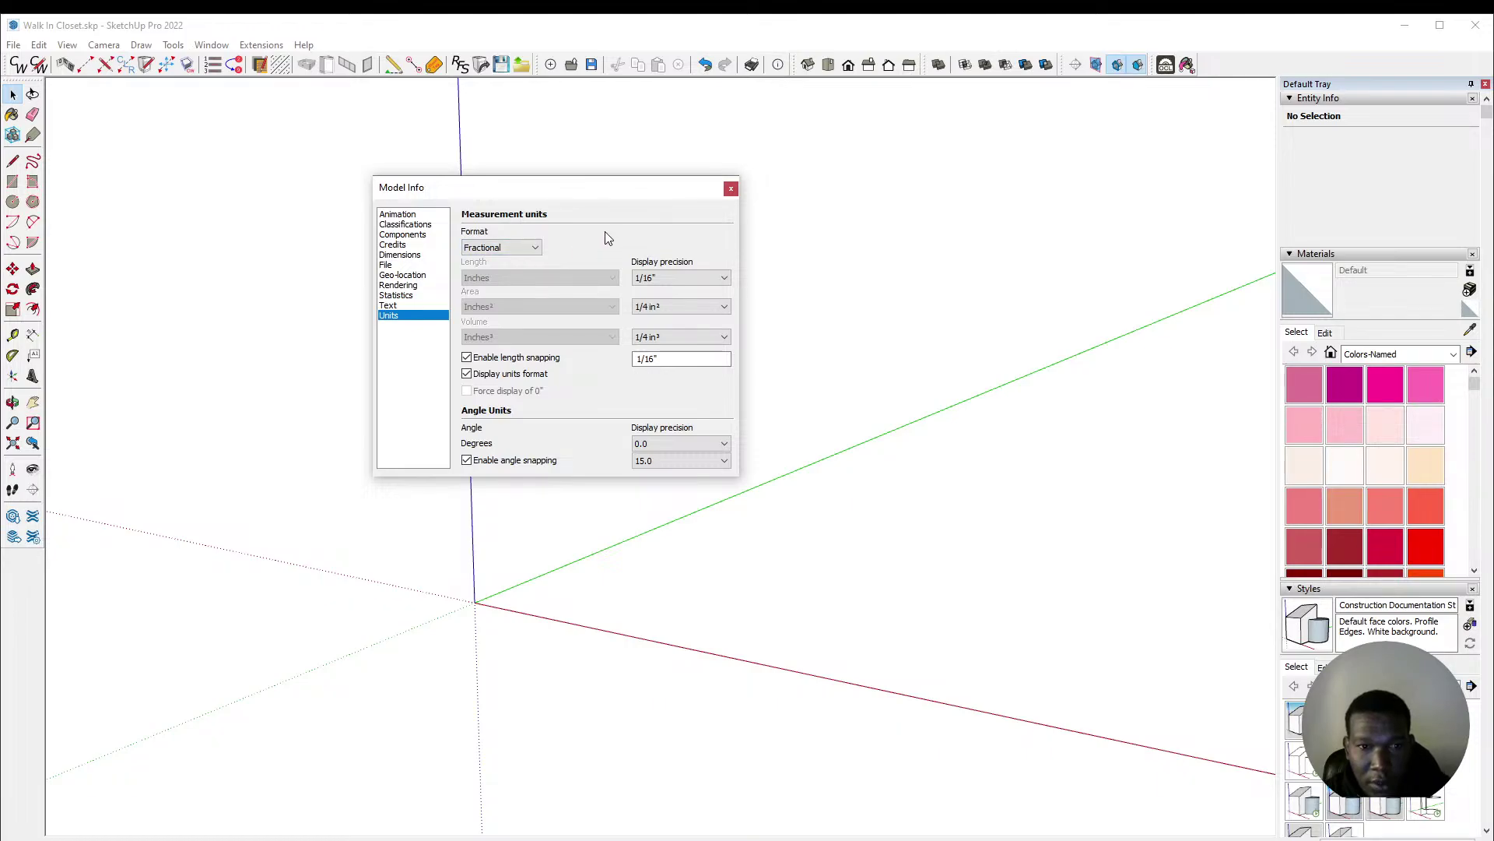
pyautogui.click(731, 188)
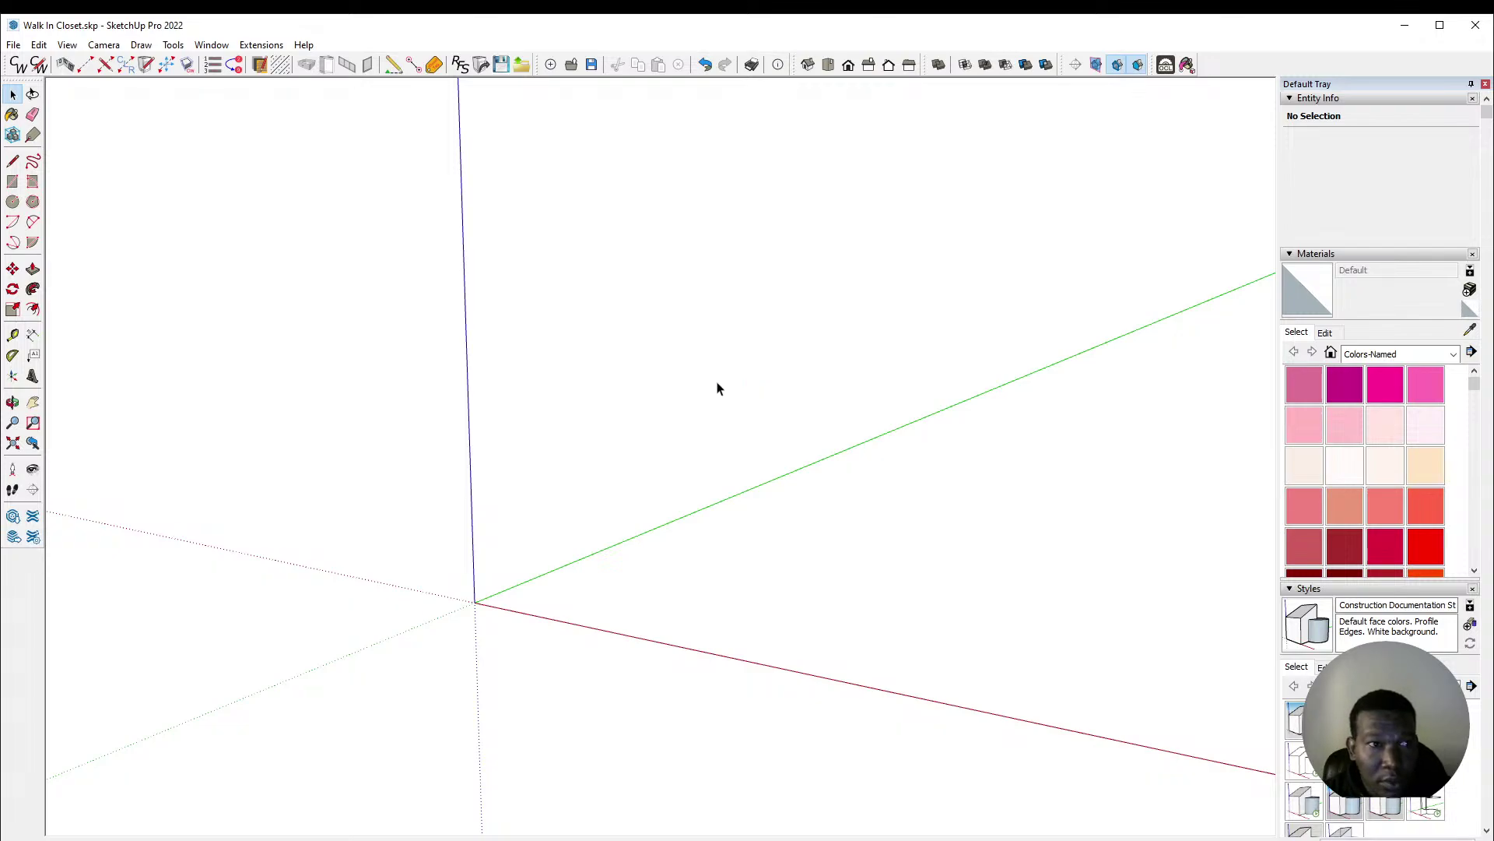
# Step: Open the CabWriter settings and view the available cabinet styles in the project's general options
pyautogui.scroll(-2, 370, 418)
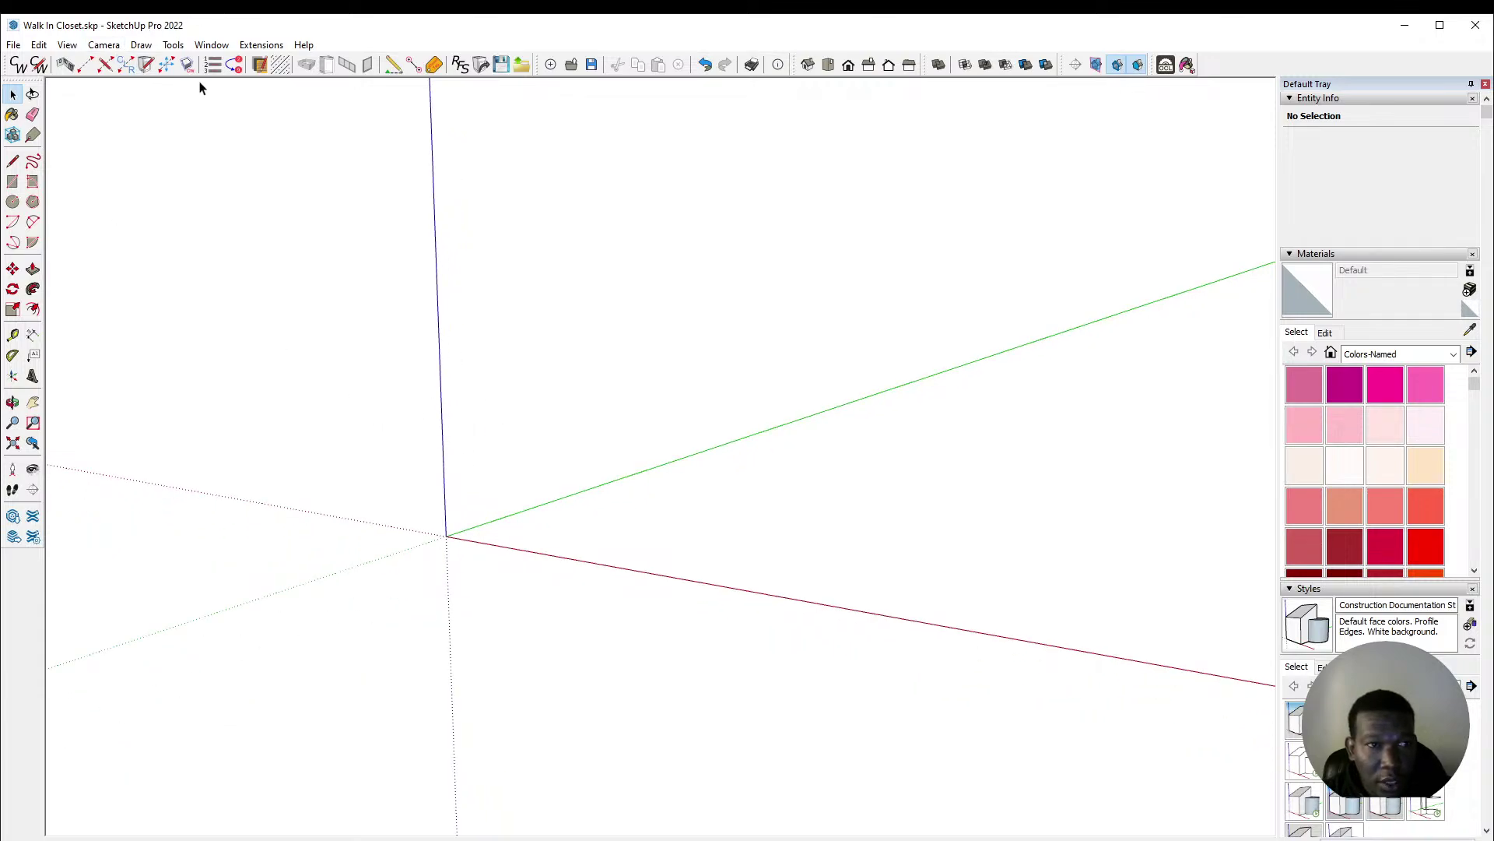
pyautogui.moveTo(697, 474); pyautogui.dragTo(571, 529, button='middle')
pyautogui.scroll(-2, 288, 437)
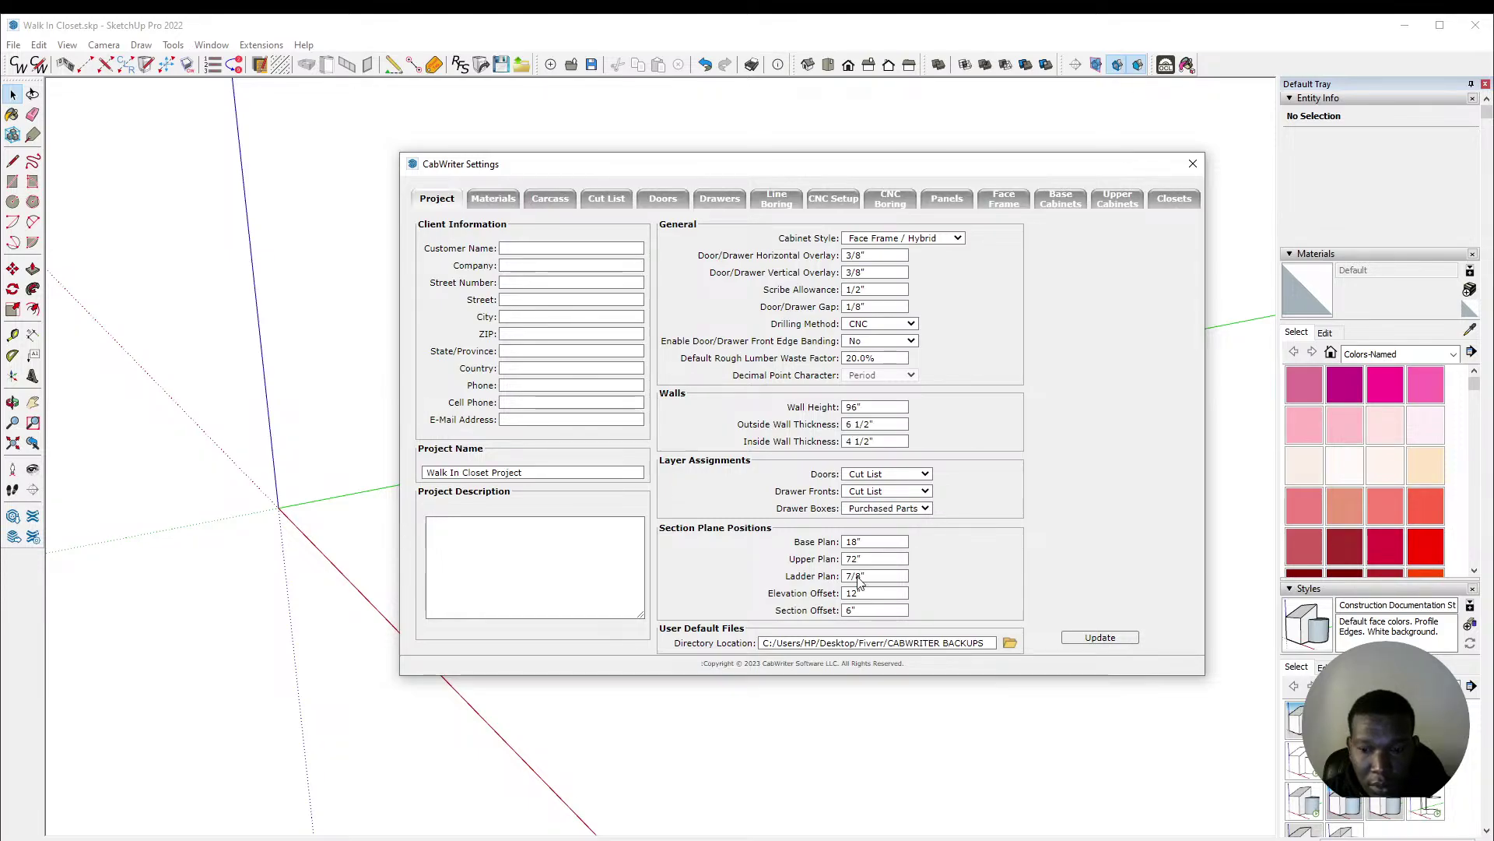
pyautogui.click(905, 239)
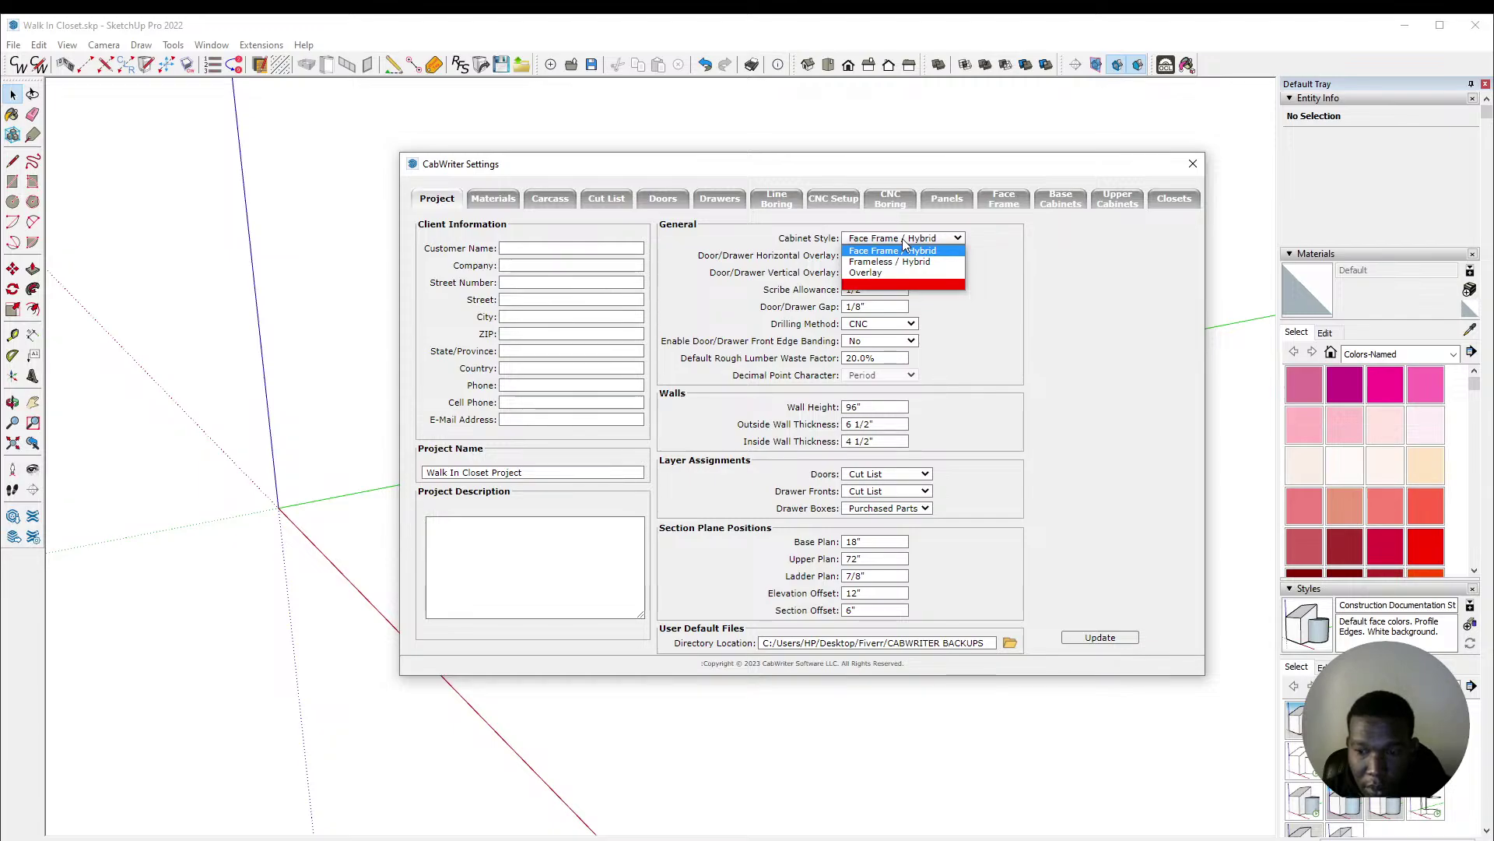
# Step: Open Closet Shop Drawings v3.pdf from the Project 1 folder and review the closet's 3D views and top section page
pyautogui.hotkey('alt', 'Tab')
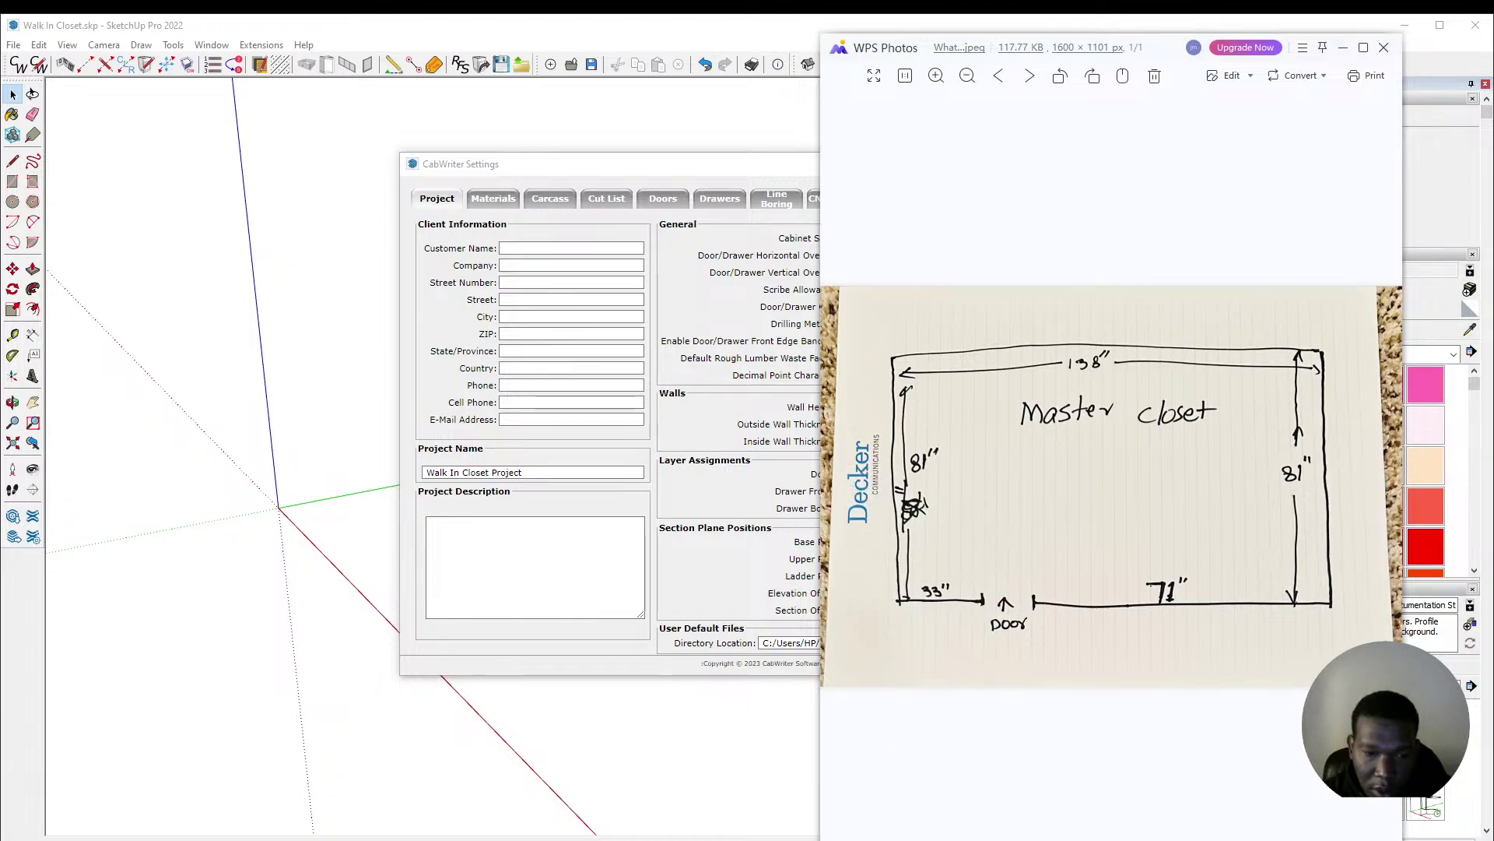
pyautogui.click(436, 837)
pyautogui.click(614, 307)
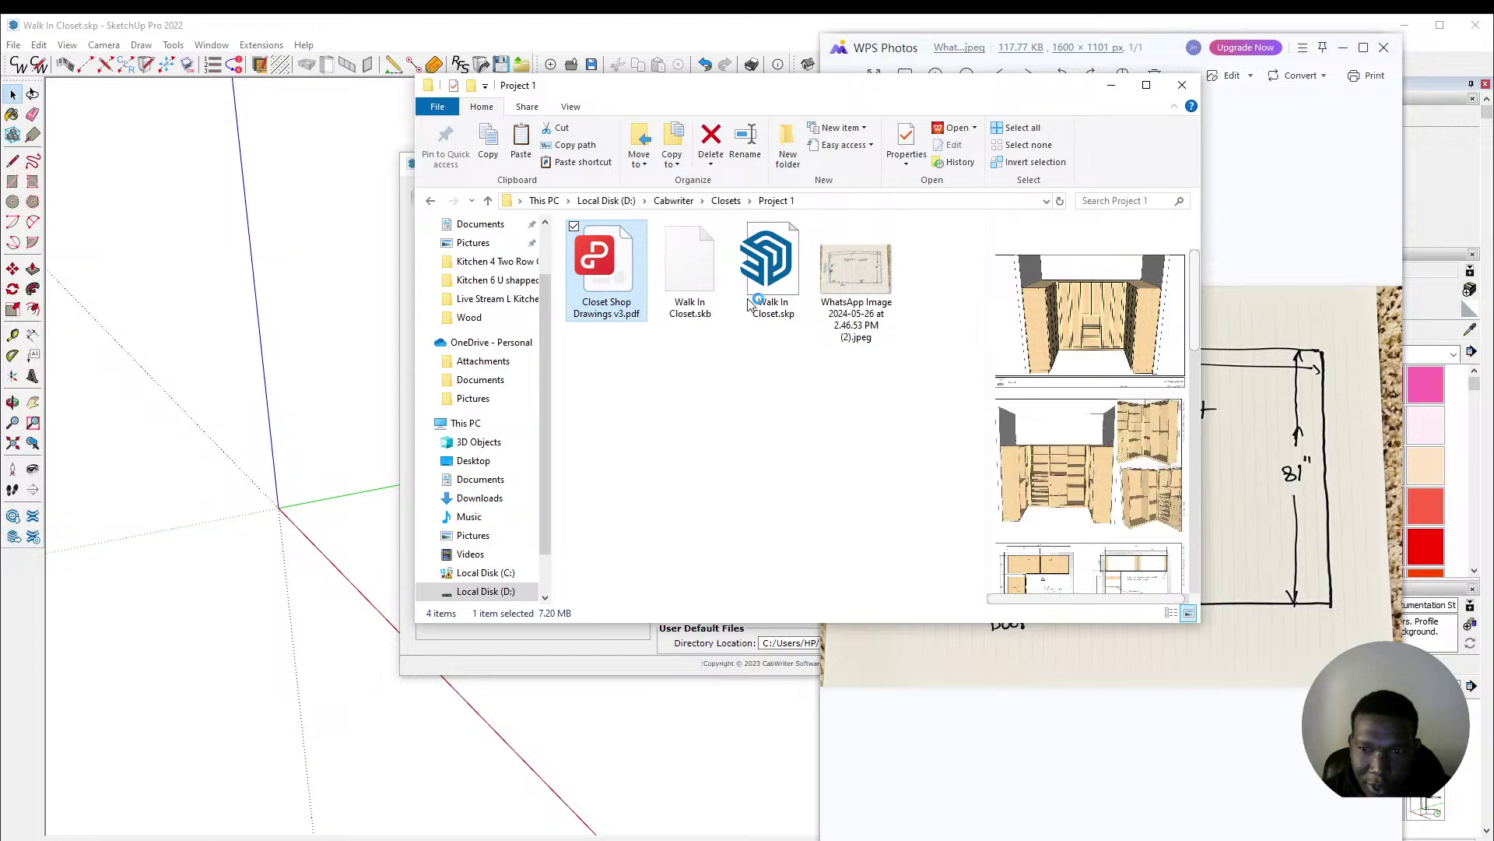
pyautogui.scroll(5, 745, 319)
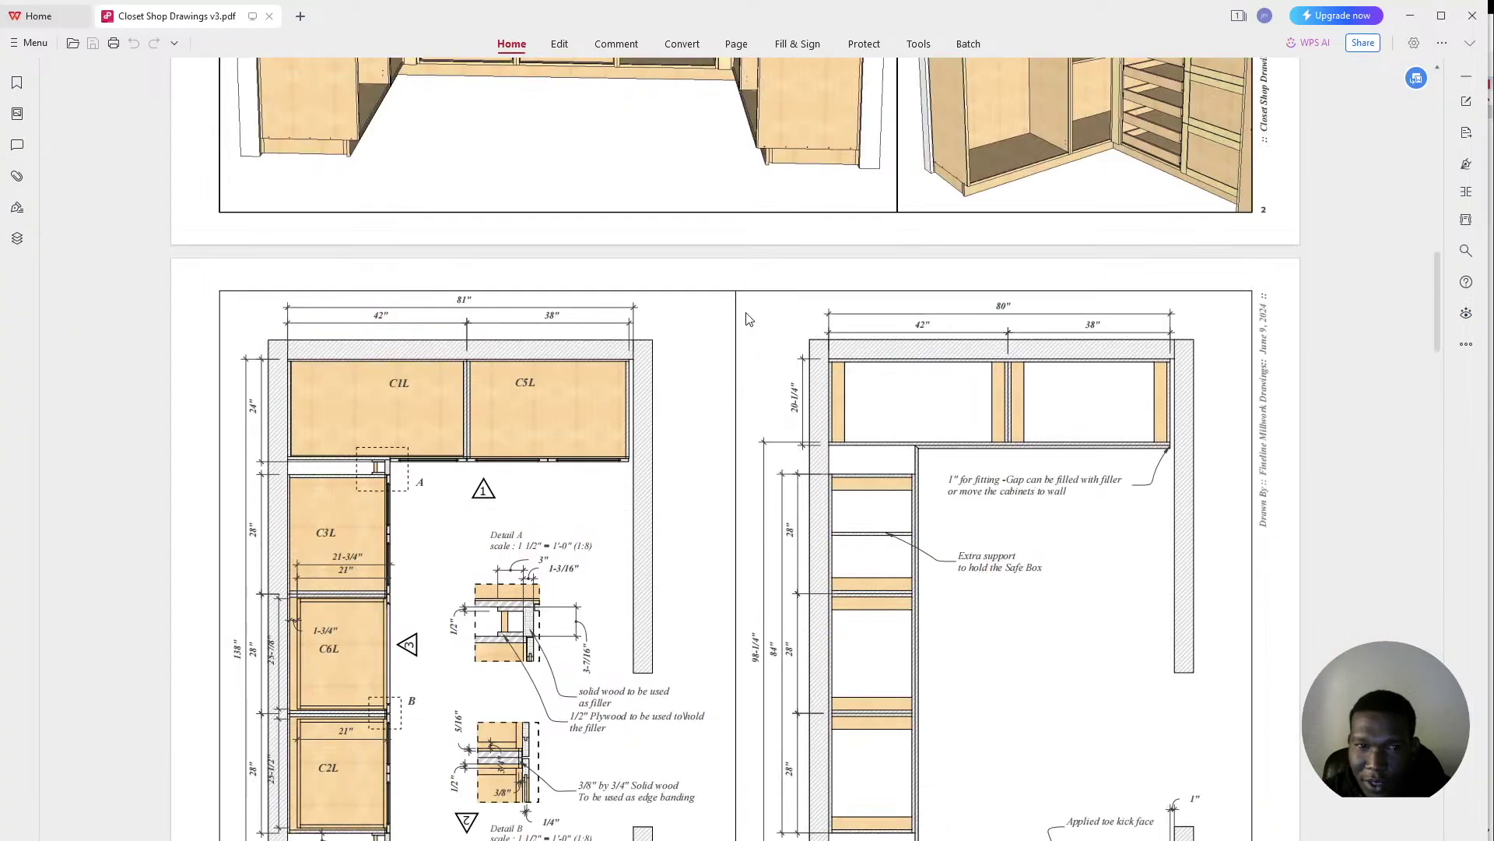
pyautogui.scroll(10, 746, 319)
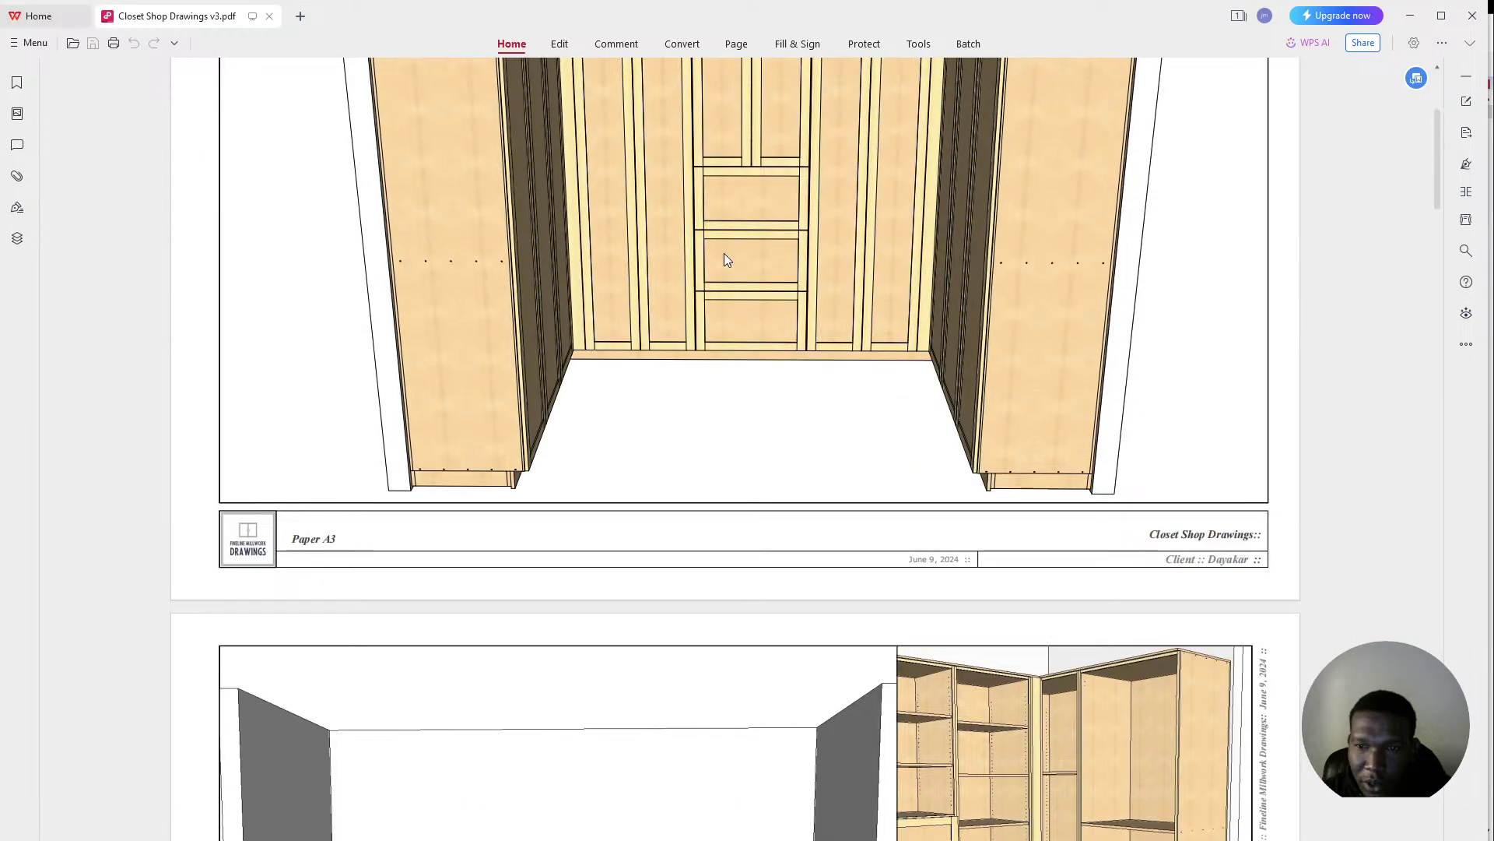
pyautogui.scroll(3, 724, 254)
pyautogui.scroll(-7, 717, 254)
pyautogui.scroll(-12, 769, 251)
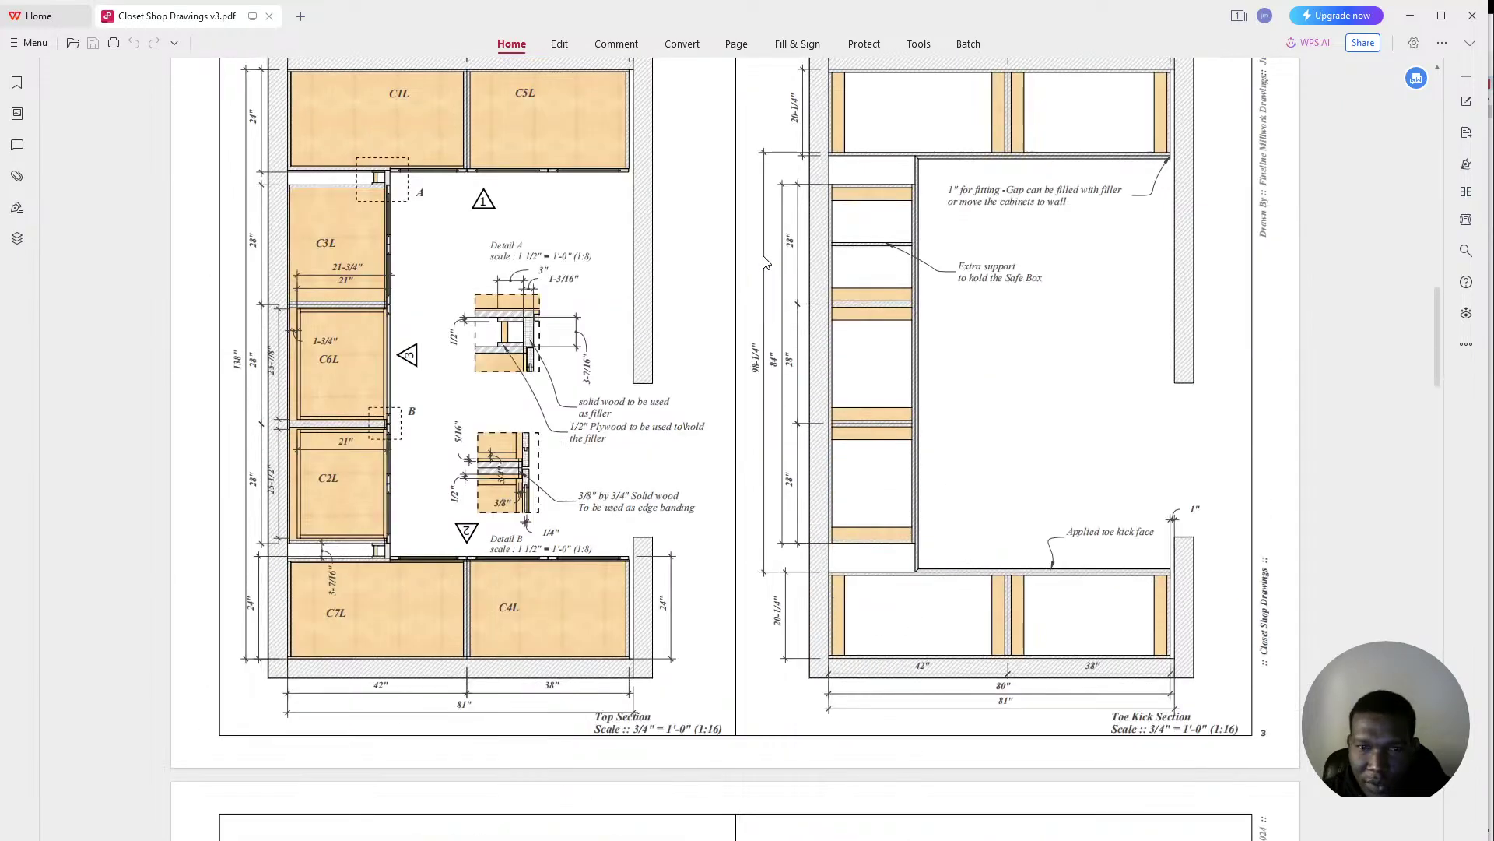
pyautogui.scroll(-1, 763, 262)
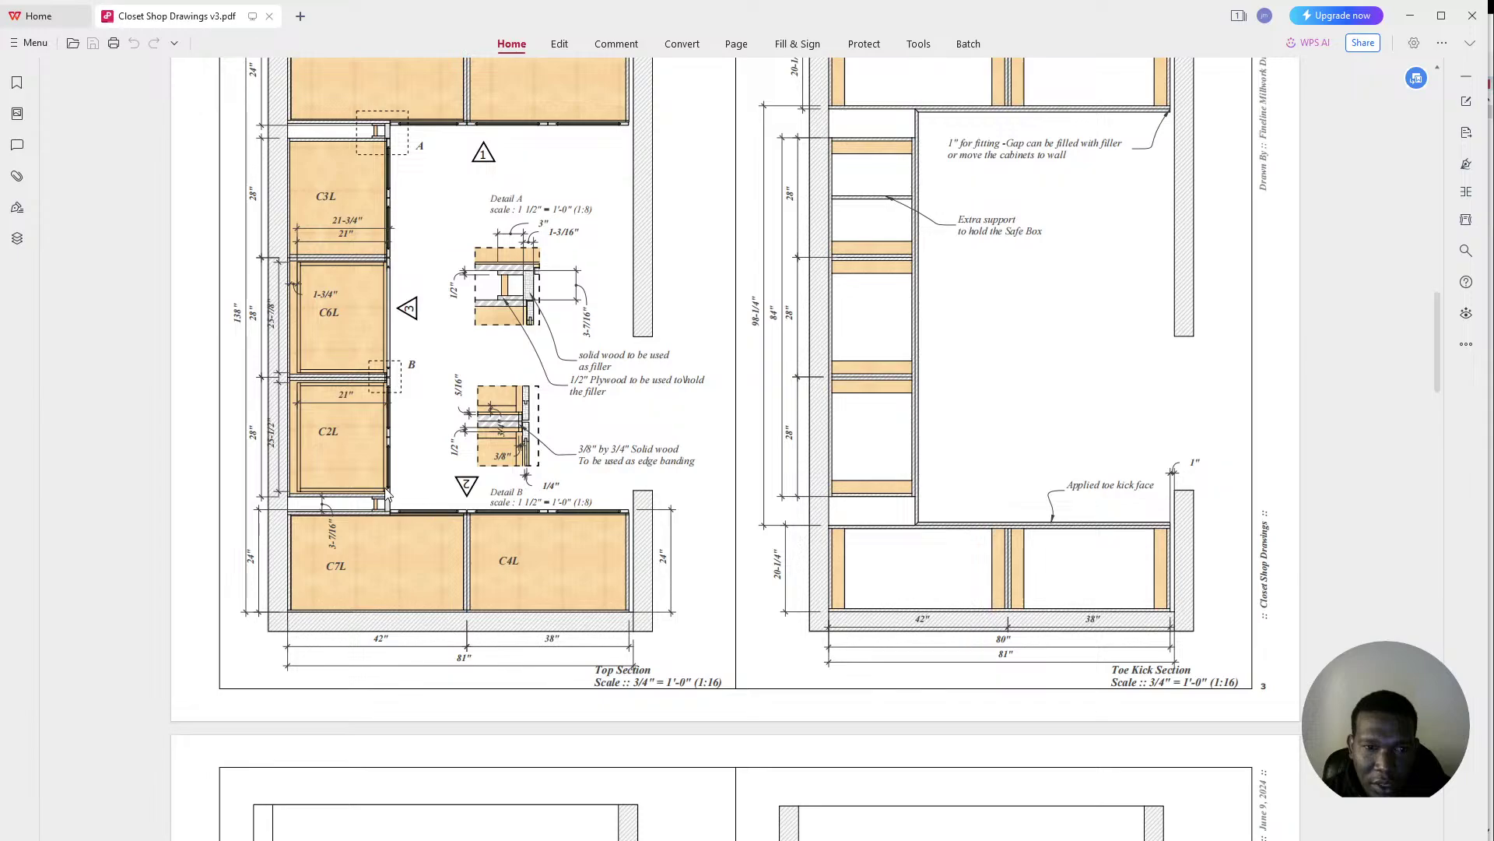
# Step: Examine the panel joint at detail B between cabinets C6L and C2L in the top section drawing
pyautogui.keyDown('ctrl'); pyautogui.scroll(5, 379, 380); pyautogui.keyUp('ctrl')
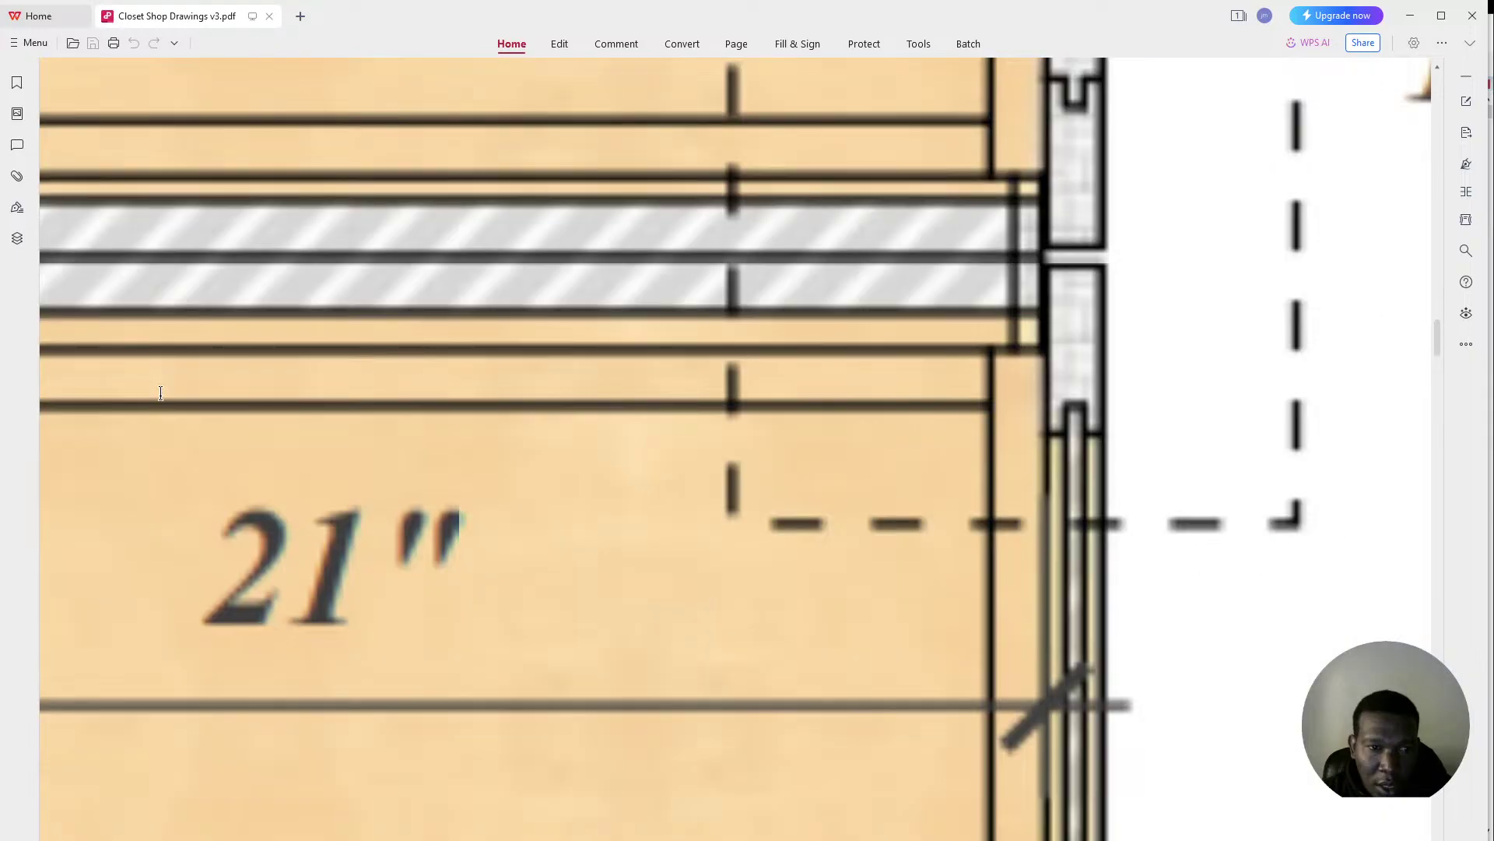
pyautogui.keyDown('ctrl'); pyautogui.scroll(-2, 293, 426); pyautogui.keyUp('ctrl')
pyautogui.keyDown('ctrl'); pyautogui.scroll(-3, 651, 377); pyautogui.keyUp('ctrl')
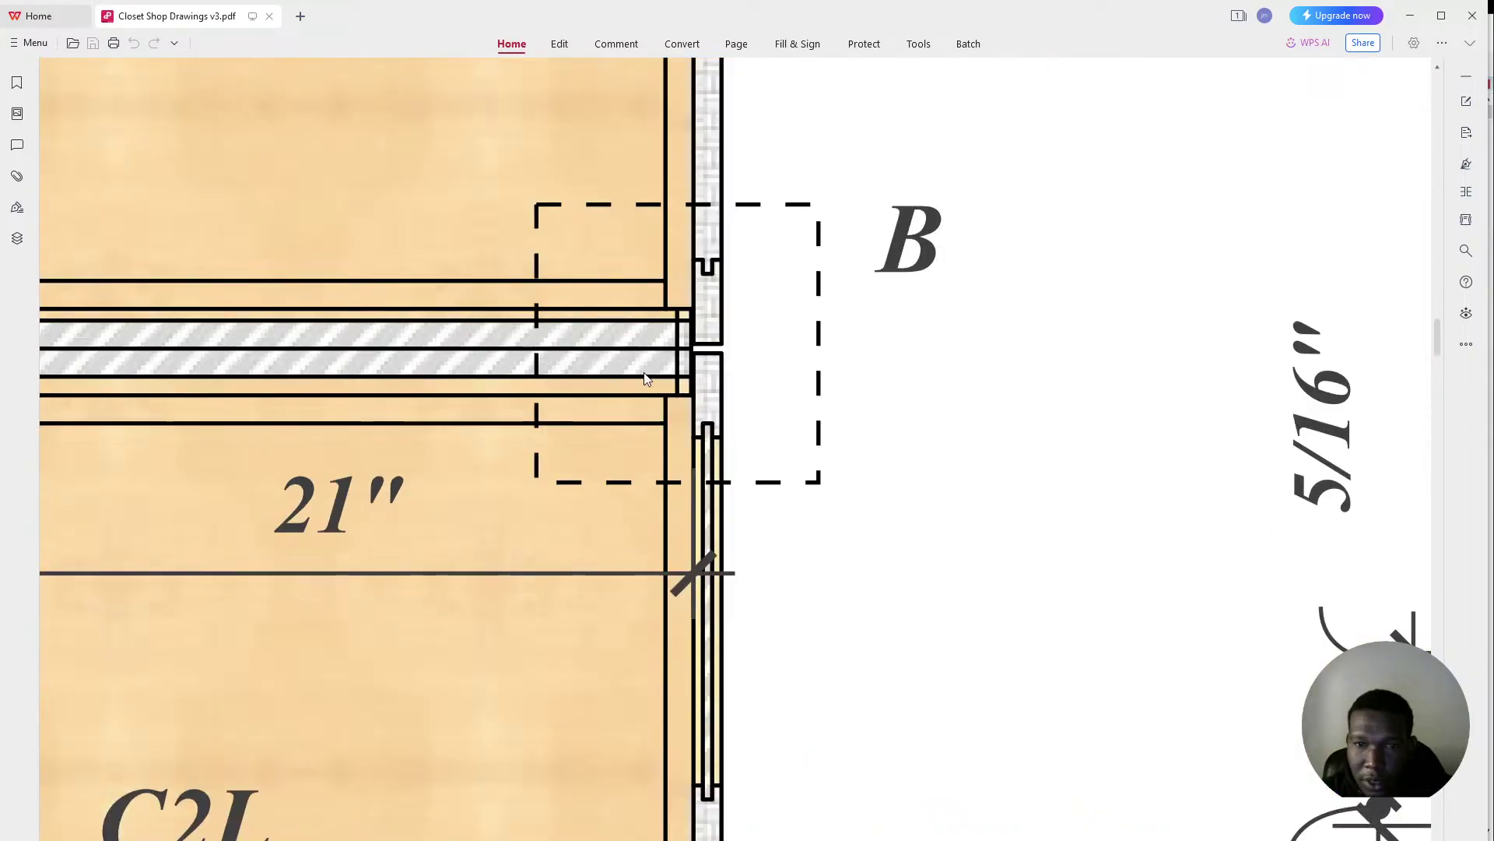
pyautogui.keyDown('ctrl'); pyautogui.scroll(2, 665, 352); pyautogui.keyUp('ctrl')
pyautogui.keyDown('ctrl'); pyautogui.scroll(4, 666, 352); pyautogui.keyUp('ctrl')
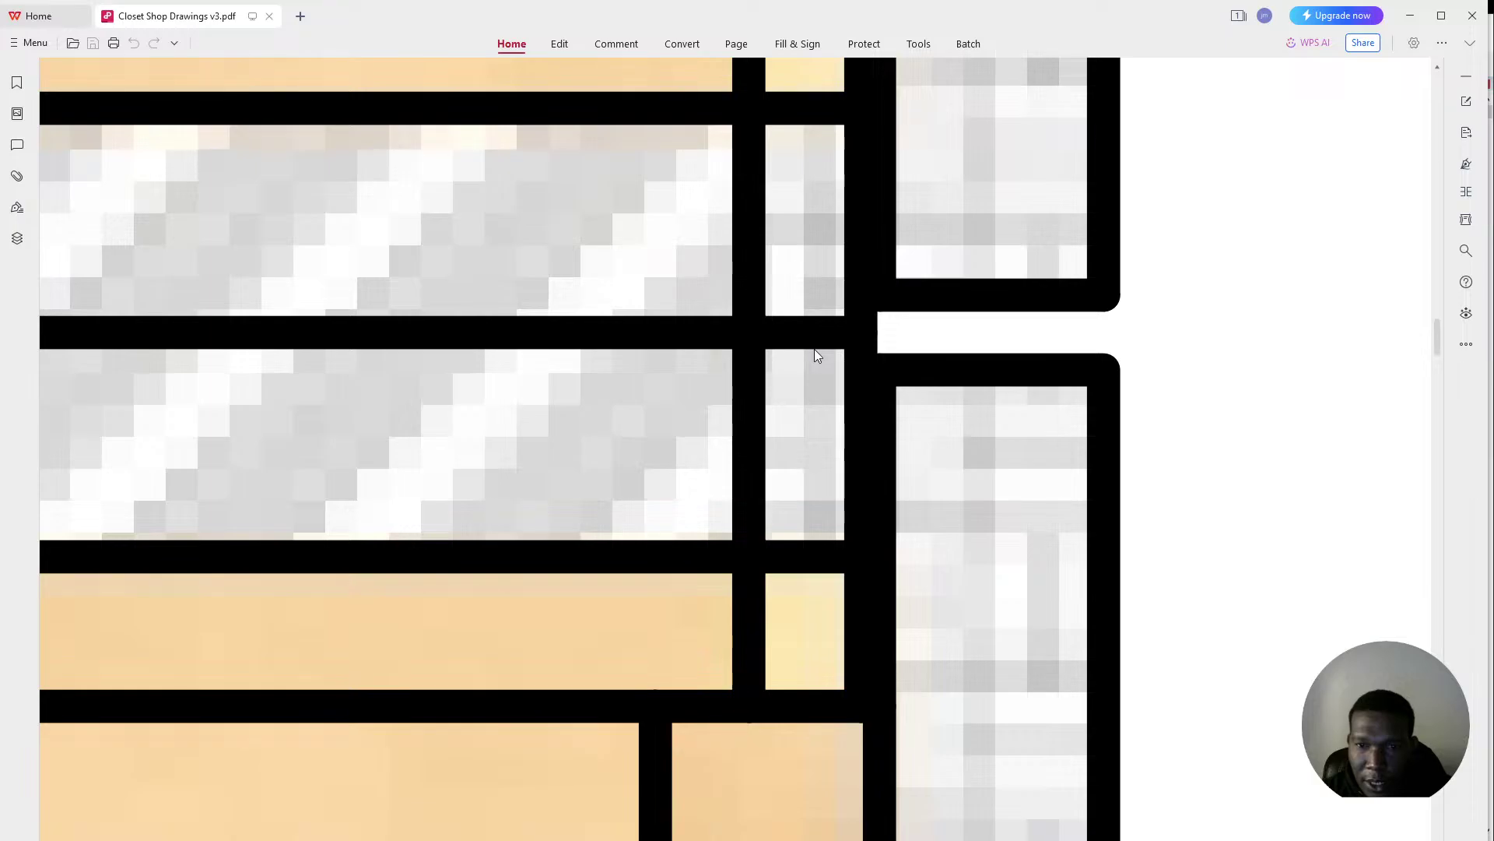
pyautogui.scroll(-1, 815, 363)
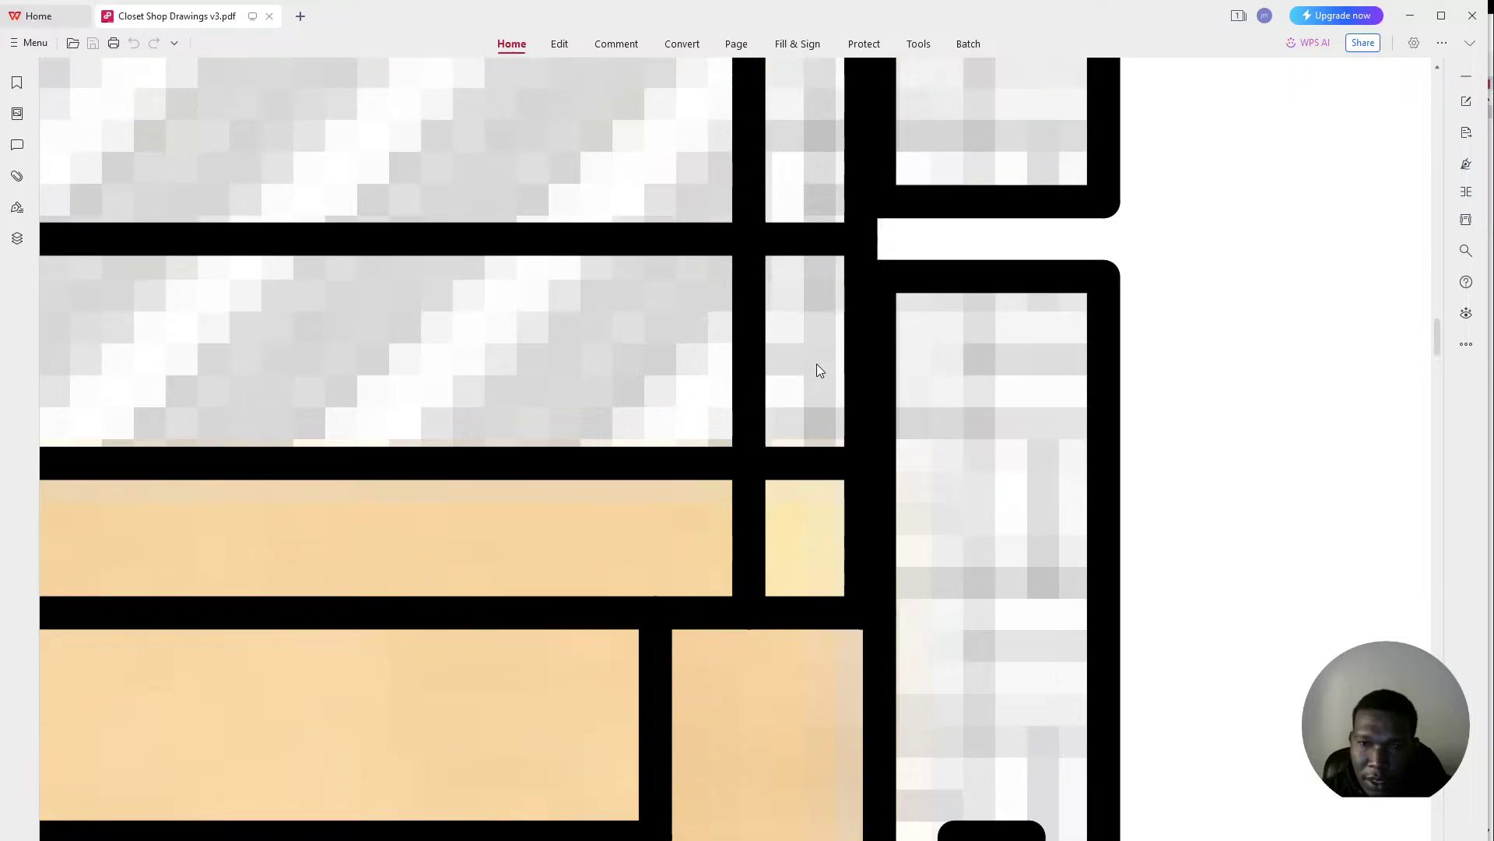
pyautogui.keyDown('ctrl'); pyautogui.scroll(-2, 815, 368); pyautogui.keyUp('ctrl')
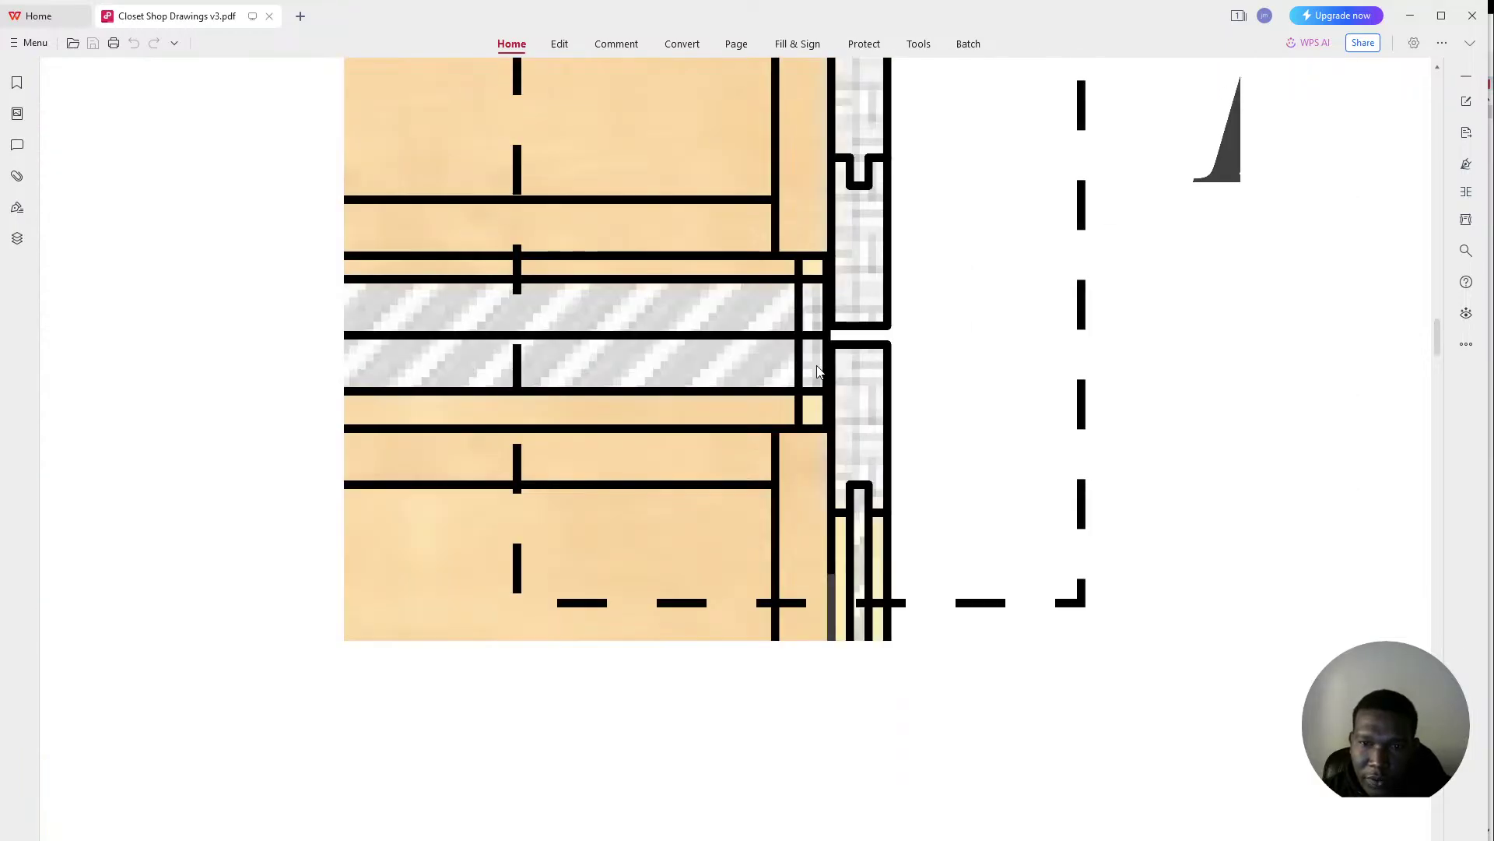
pyautogui.keyDown('ctrl'); pyautogui.scroll(2, 806, 294); pyautogui.keyUp('ctrl')
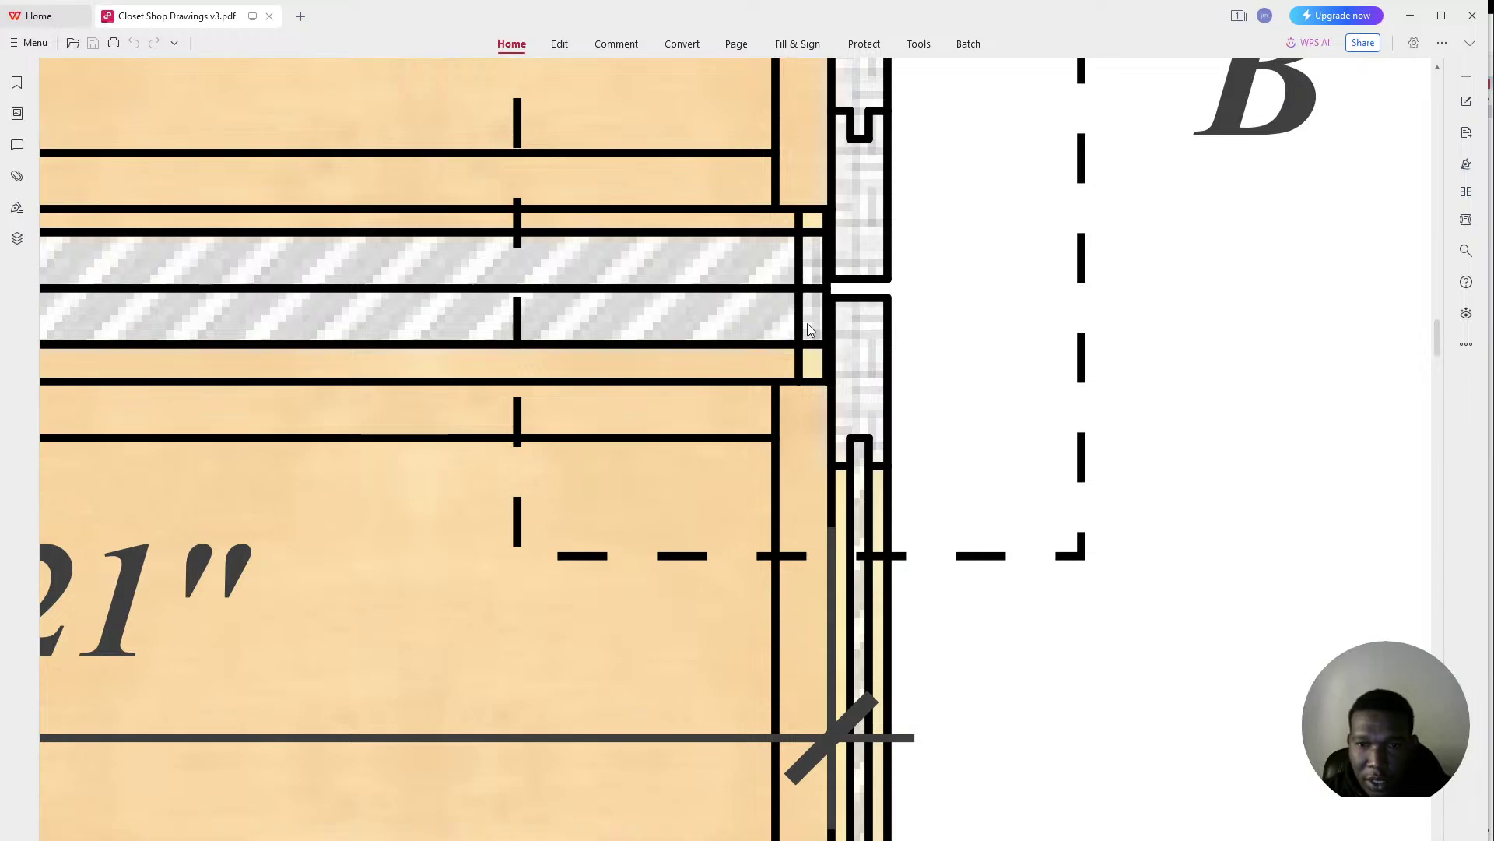
pyautogui.keyDown('ctrl'); pyautogui.scroll(3, 810, 325); pyautogui.keyUp('ctrl')
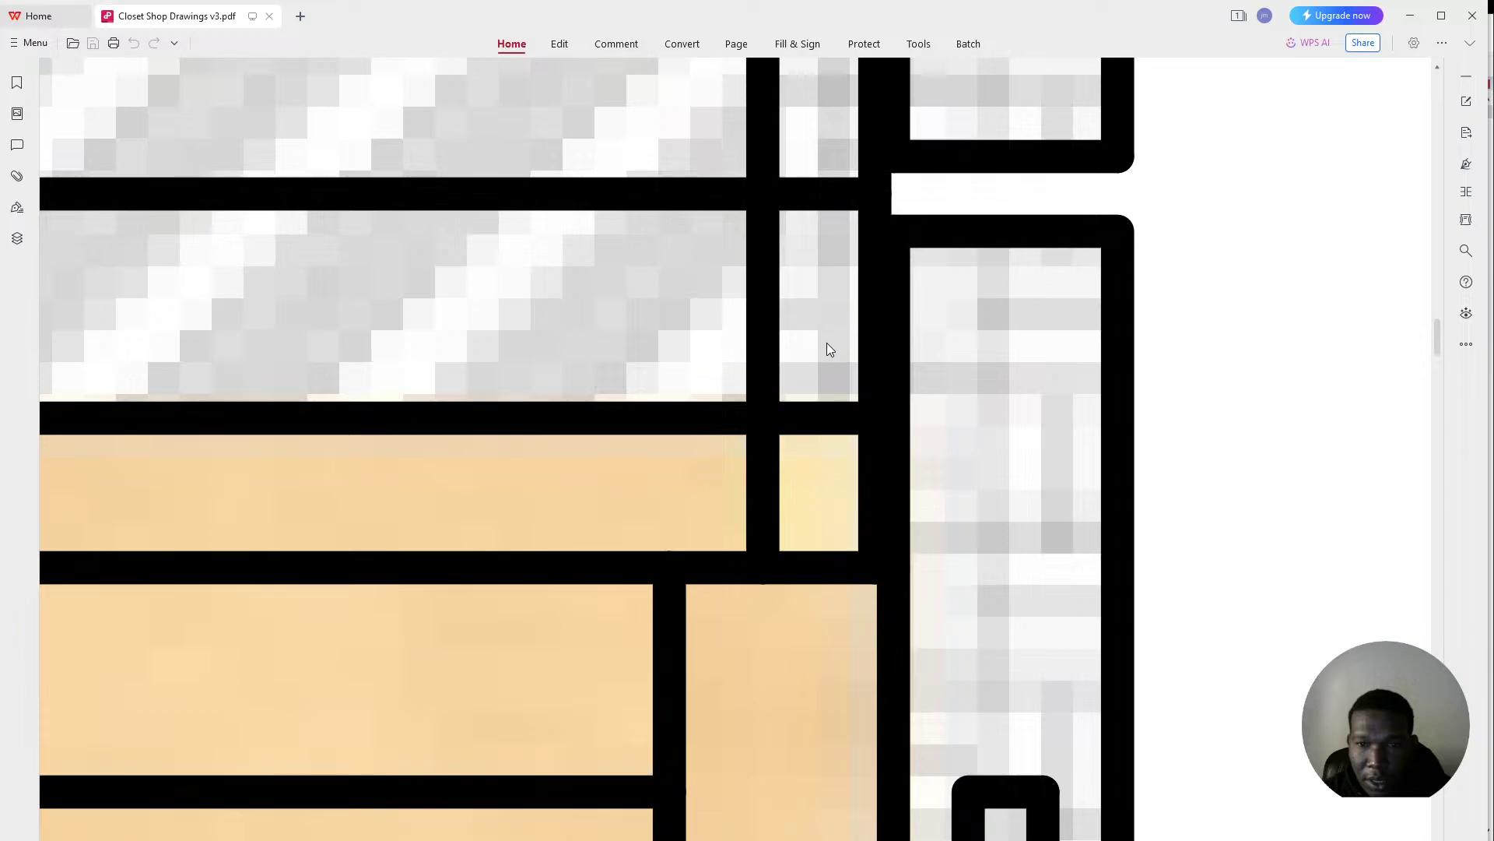
pyautogui.keyDown('ctrl'); pyautogui.scroll(-5, 828, 343); pyautogui.keyUp('ctrl')
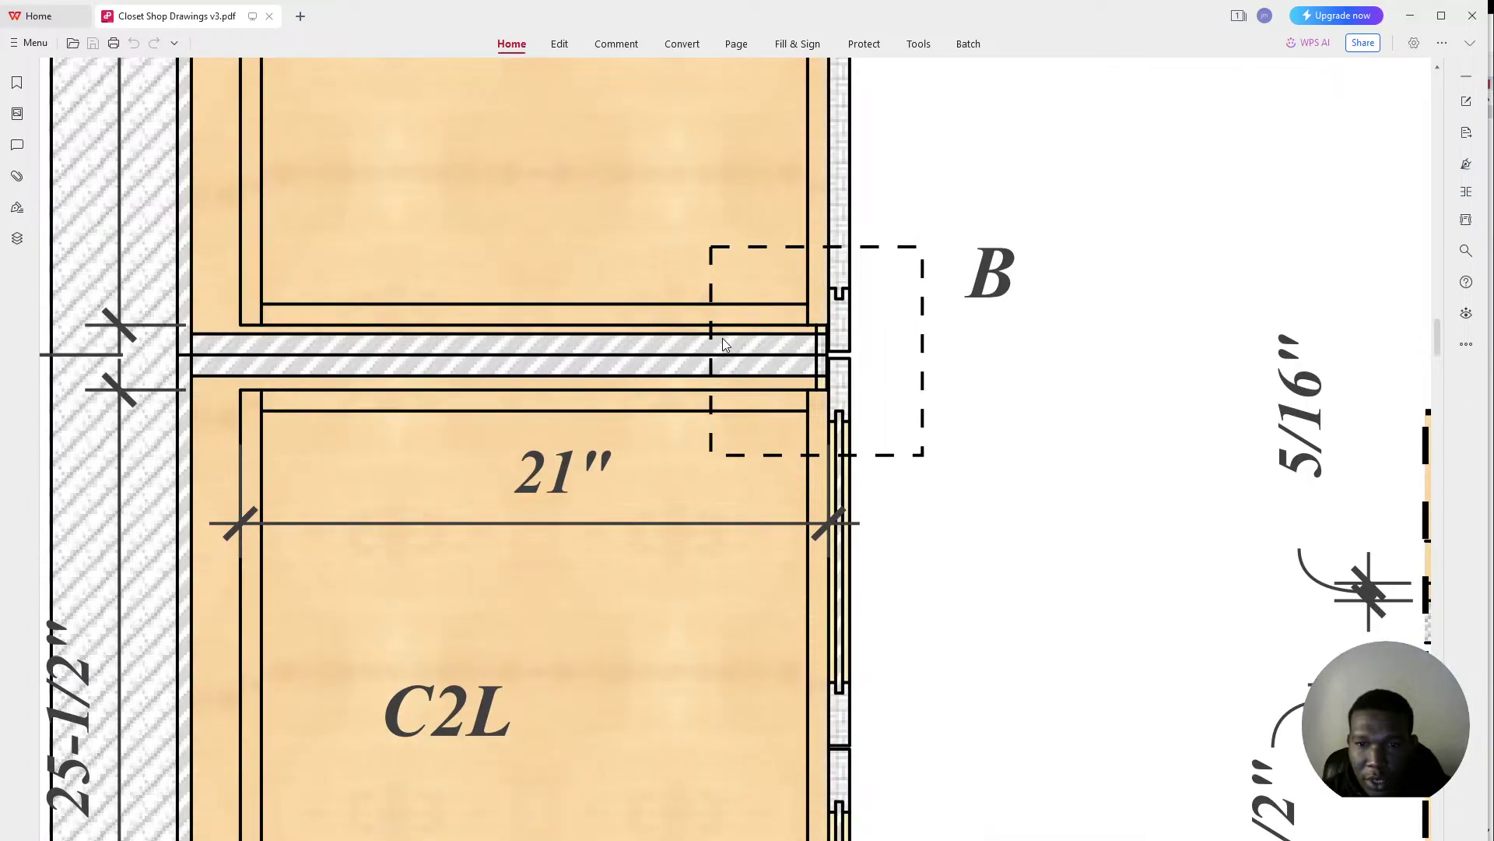
pyautogui.keyDown('ctrl'); pyautogui.scroll(-3, 768, 431); pyautogui.keyUp('ctrl')
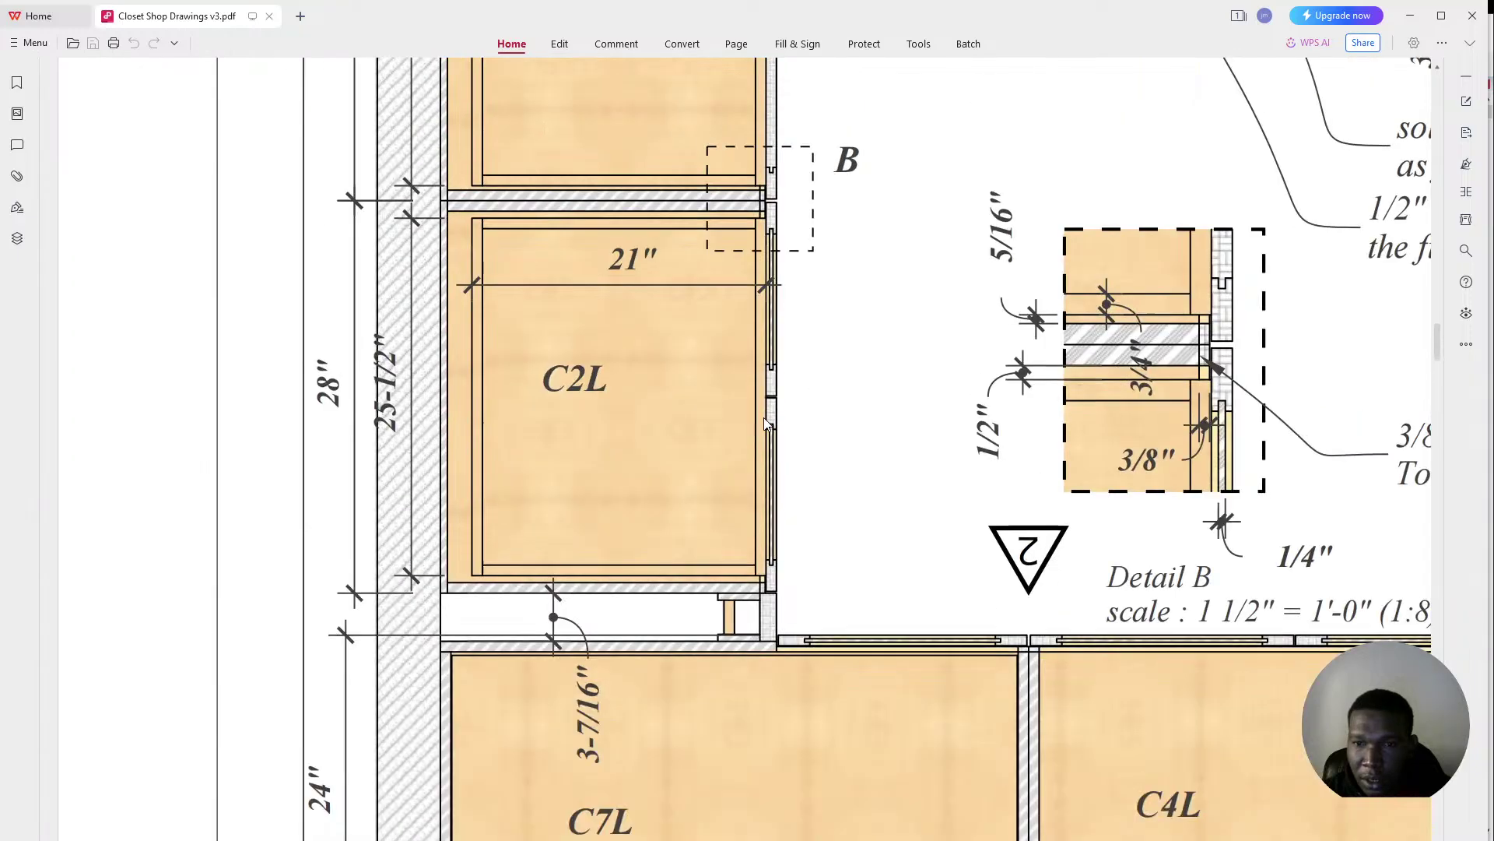
pyautogui.scroll(4, 768, 594)
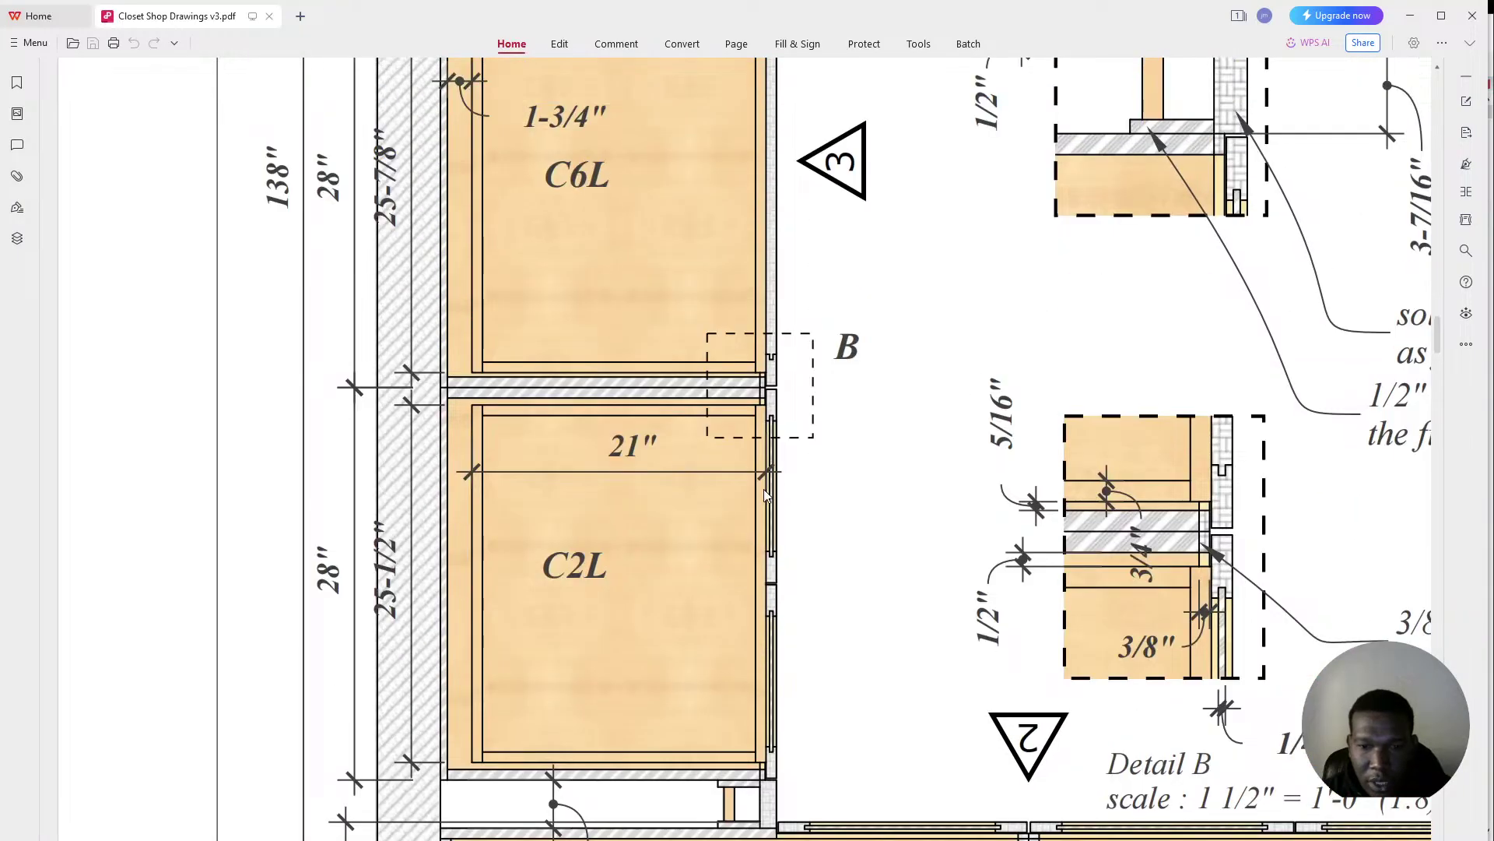
# Step: Examine the door gap and panel edges at detail B and compare them with its enlarged drawing on the top section page
pyautogui.keyDown('ctrl'); pyautogui.scroll(3, 776, 417); pyautogui.keyUp('ctrl')
pyautogui.keyDown('ctrl'); pyautogui.scroll(3, 776, 418); pyautogui.keyUp('ctrl')
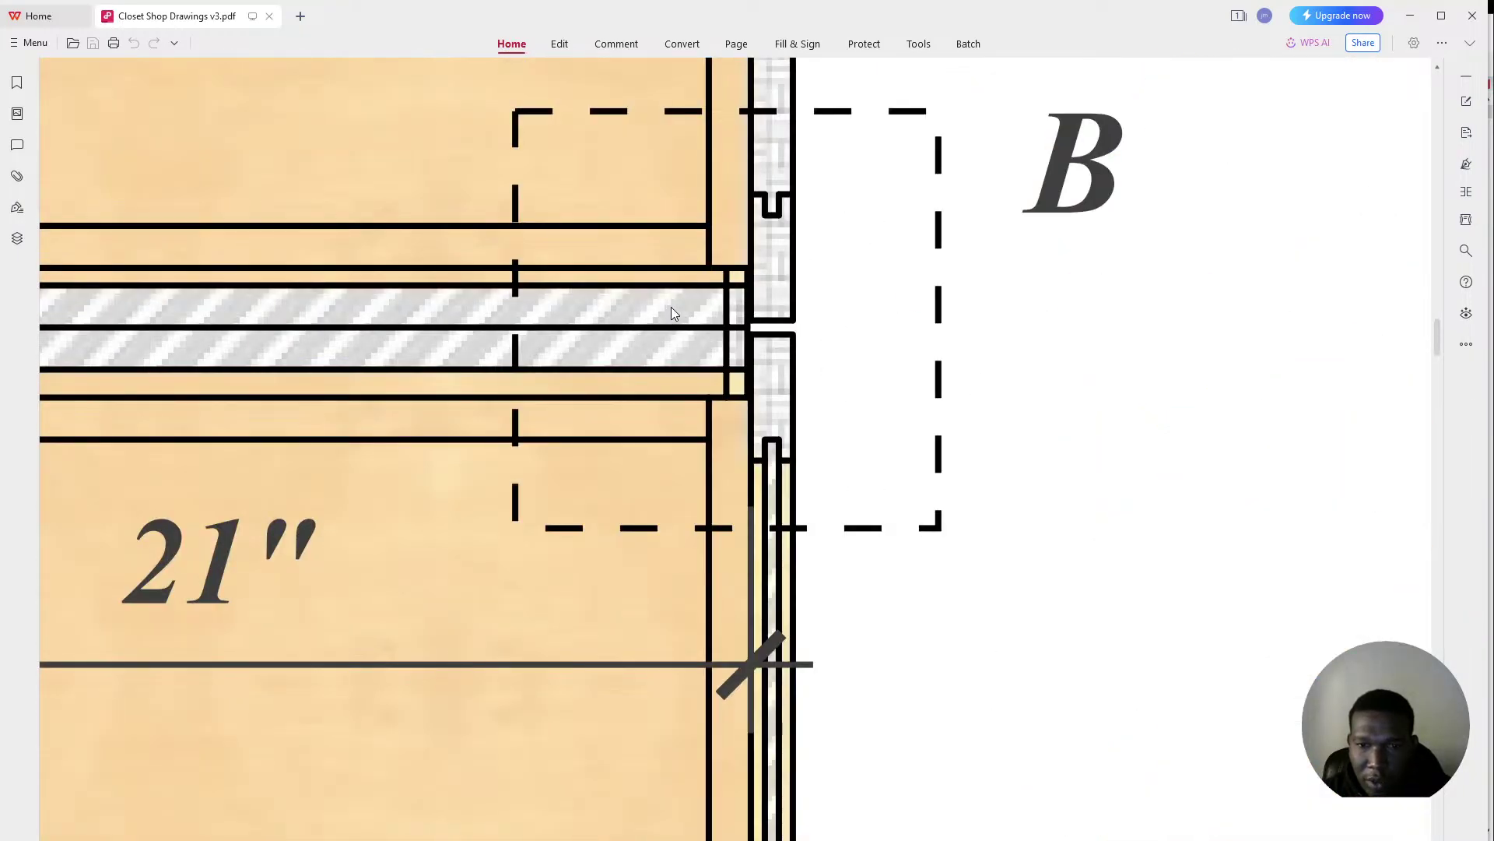
pyautogui.keyDown('ctrl'); pyautogui.scroll(-2, 798, 310); pyautogui.keyUp('ctrl')
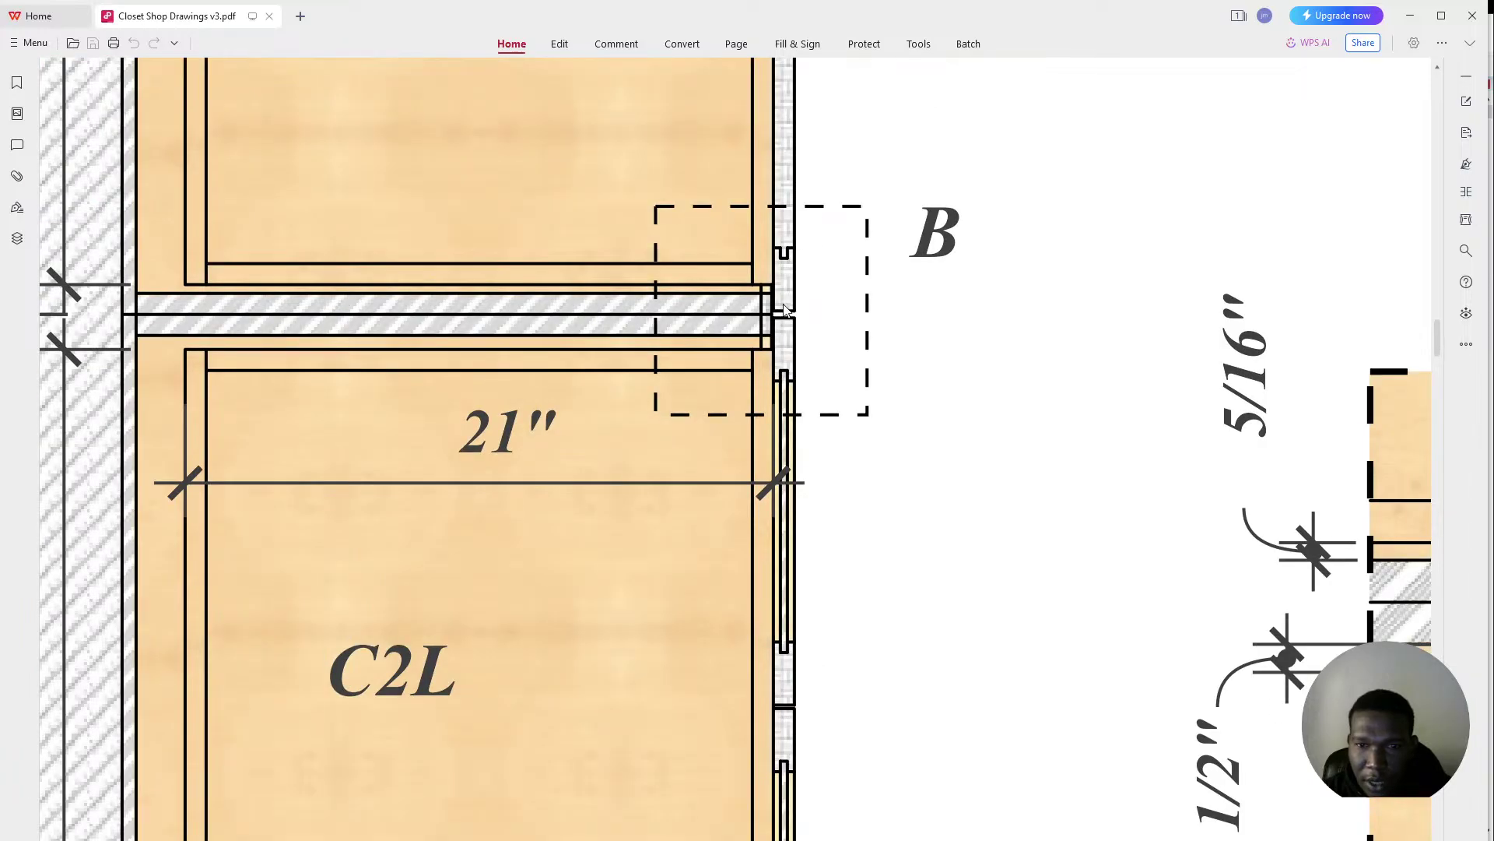
pyautogui.keyDown('ctrl'); pyautogui.scroll(1, 764, 326); pyautogui.keyUp('ctrl')
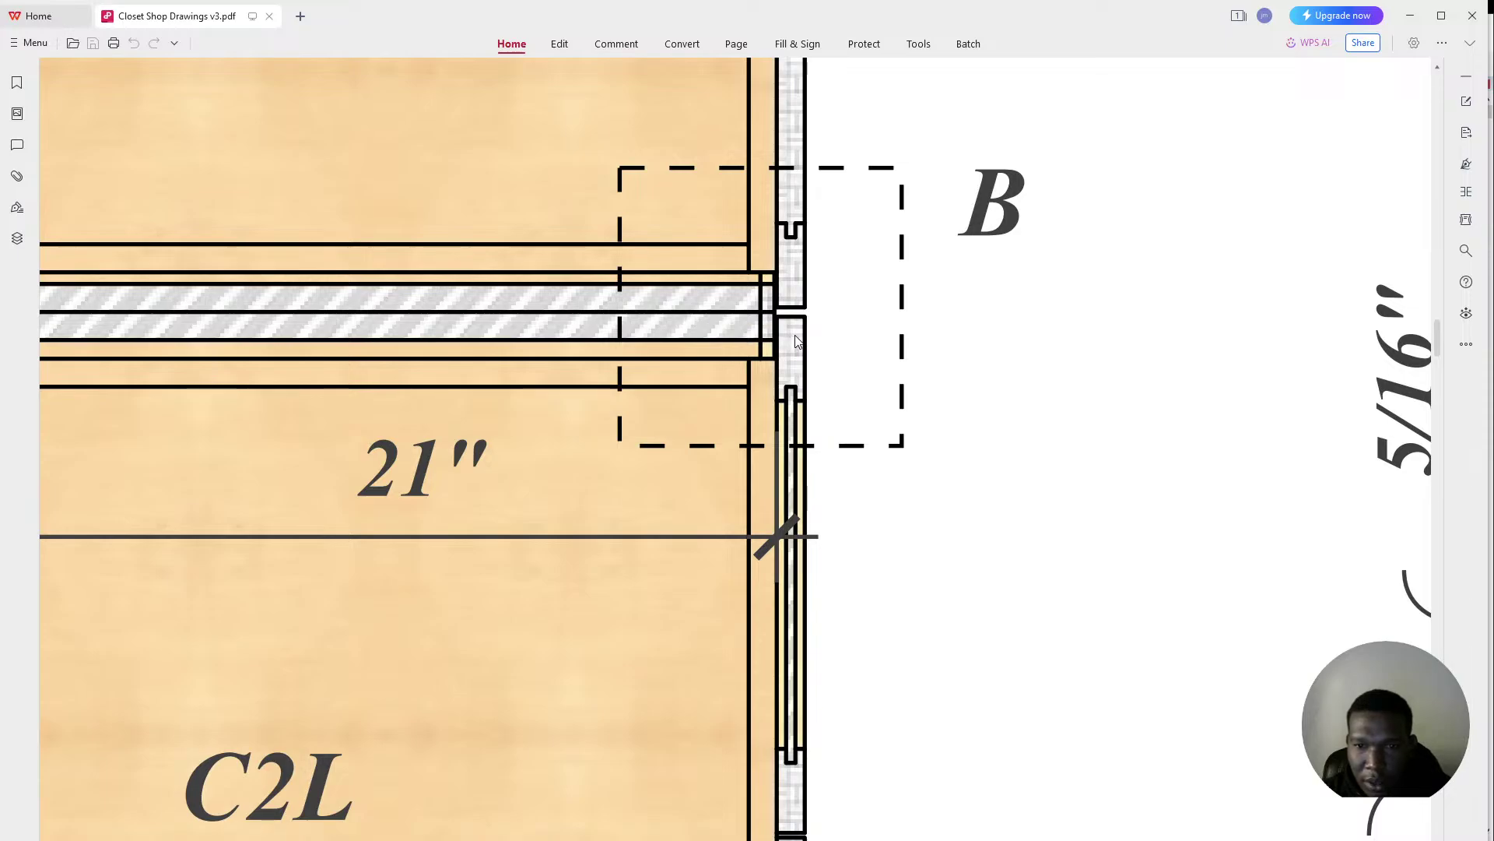
pyautogui.keyDown('ctrl'); pyautogui.scroll(-5, 797, 340); pyautogui.keyUp('ctrl')
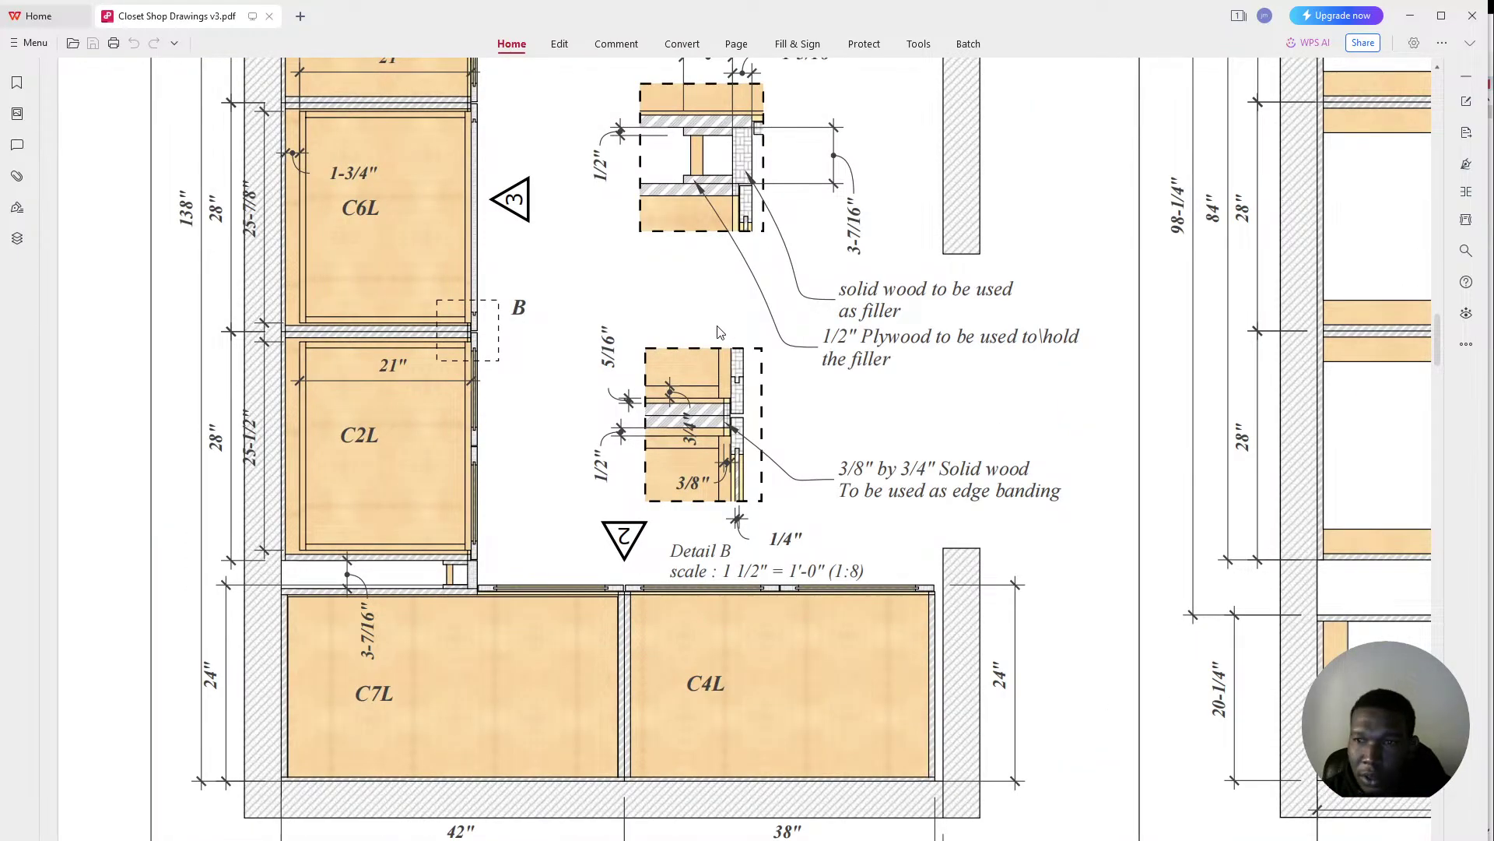
pyautogui.keyDown('ctrl'); pyautogui.scroll(-3, 717, 332); pyautogui.keyUp('ctrl')
pyautogui.keyDown('ctrl'); pyautogui.scroll(3, 548, 332); pyautogui.keyUp('ctrl')
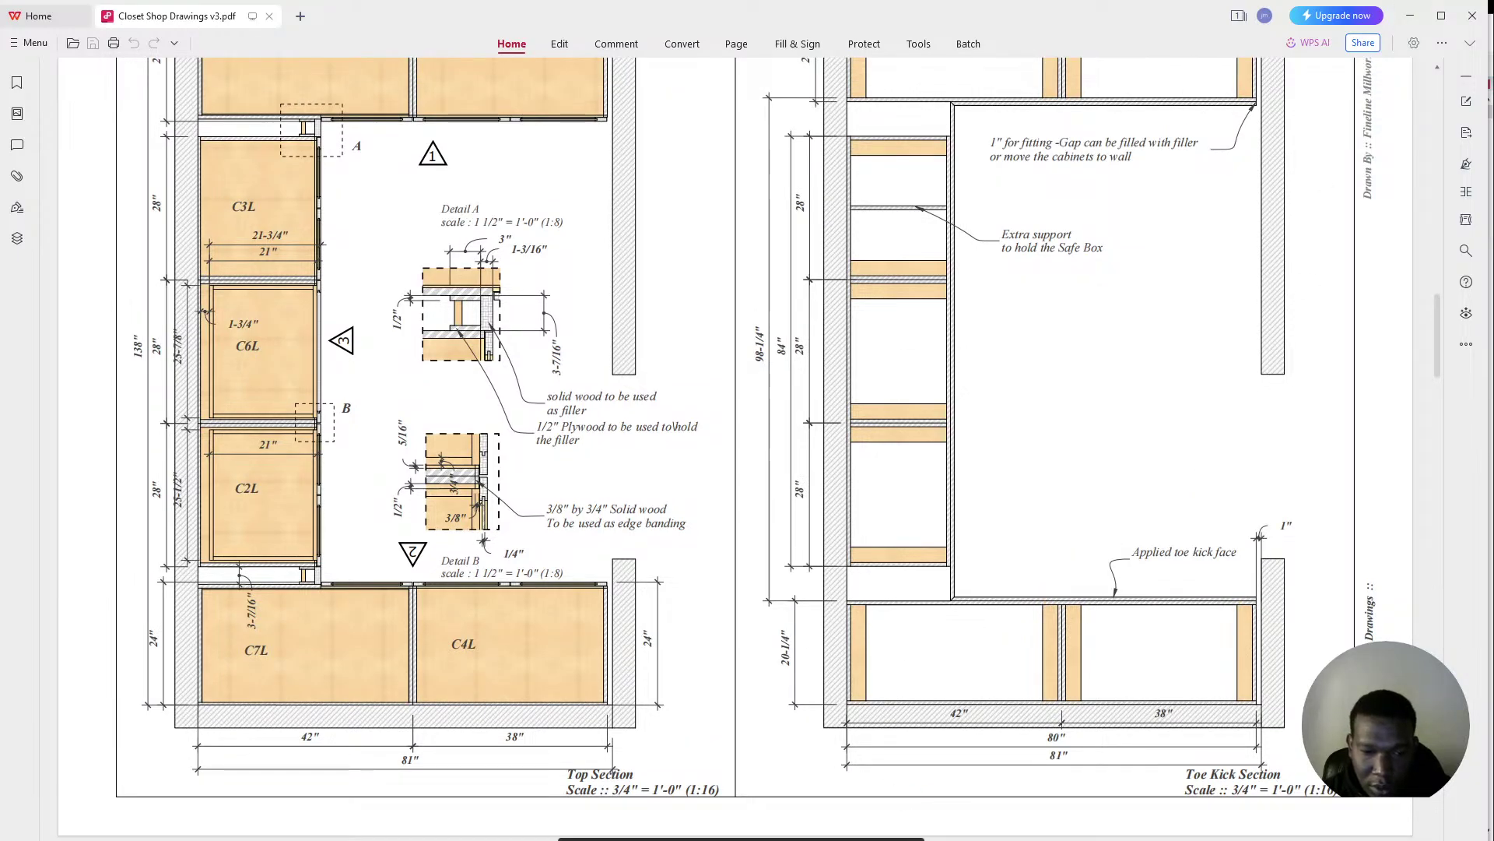
# Step: Switch back to SketchUp, set the CabWriter cabinet style to Frameless / Hybrid and update the project settings
pyautogui.hotkey('alt', 'Tab')
pyautogui.click(953, 226)
pyautogui.click(916, 271)
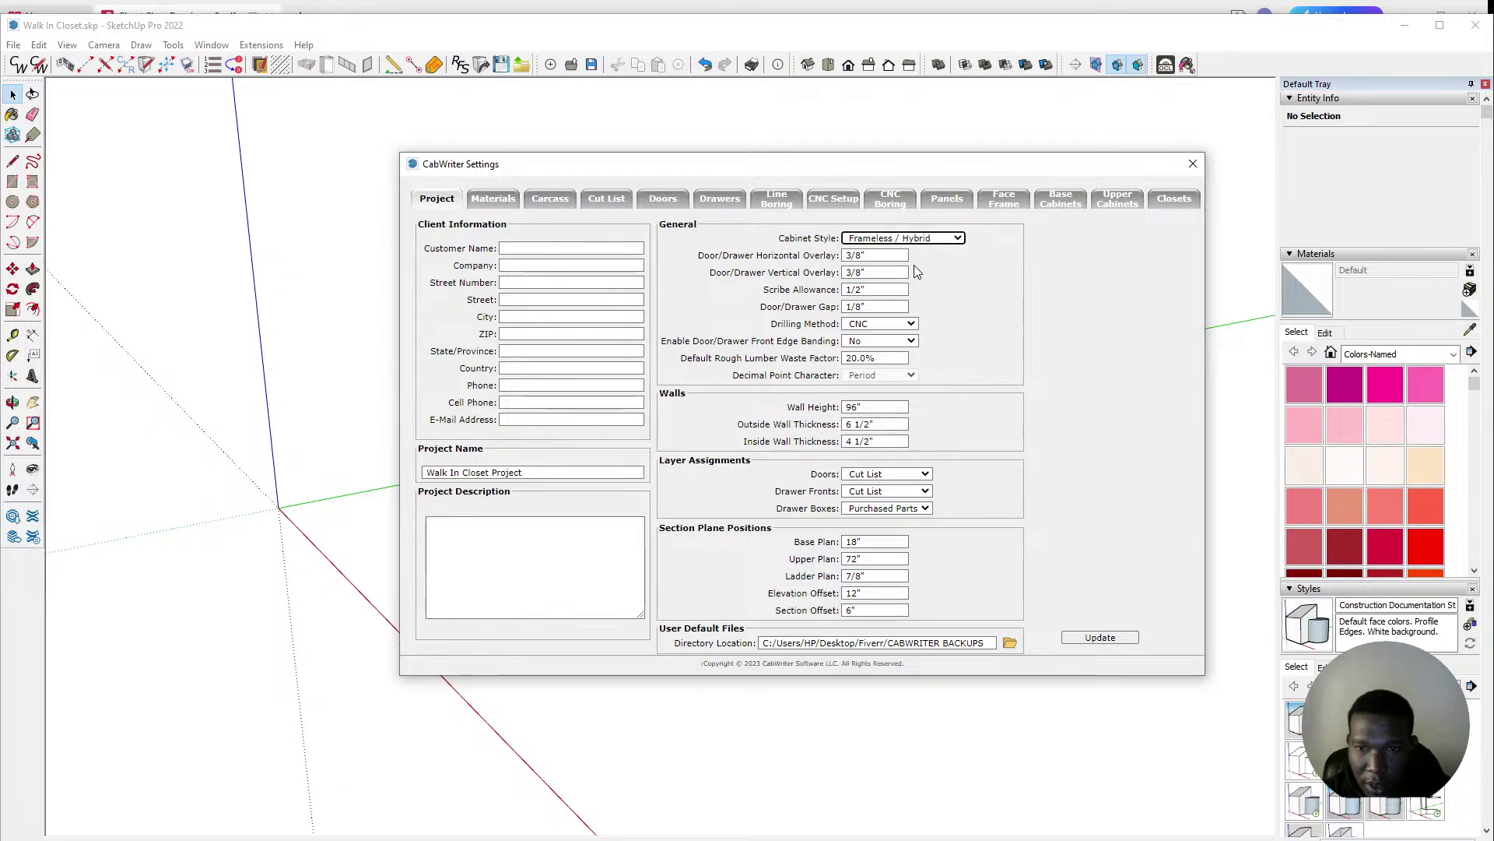
pyautogui.click(1118, 640)
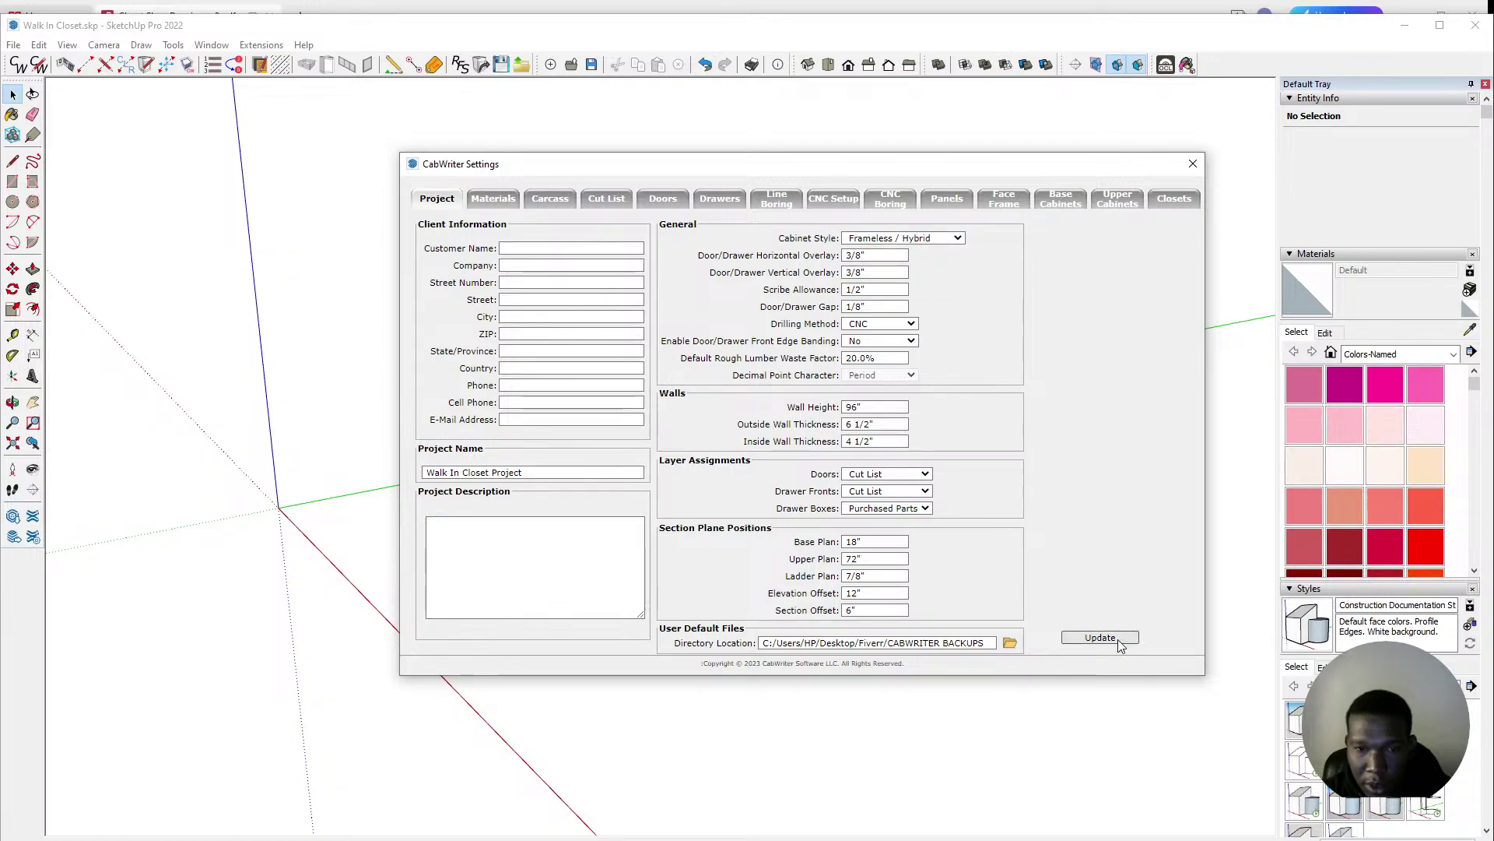
# Step: Review the client information fields and read the help description for the Door/Drawer Gap setting
pyautogui.click(563, 247)
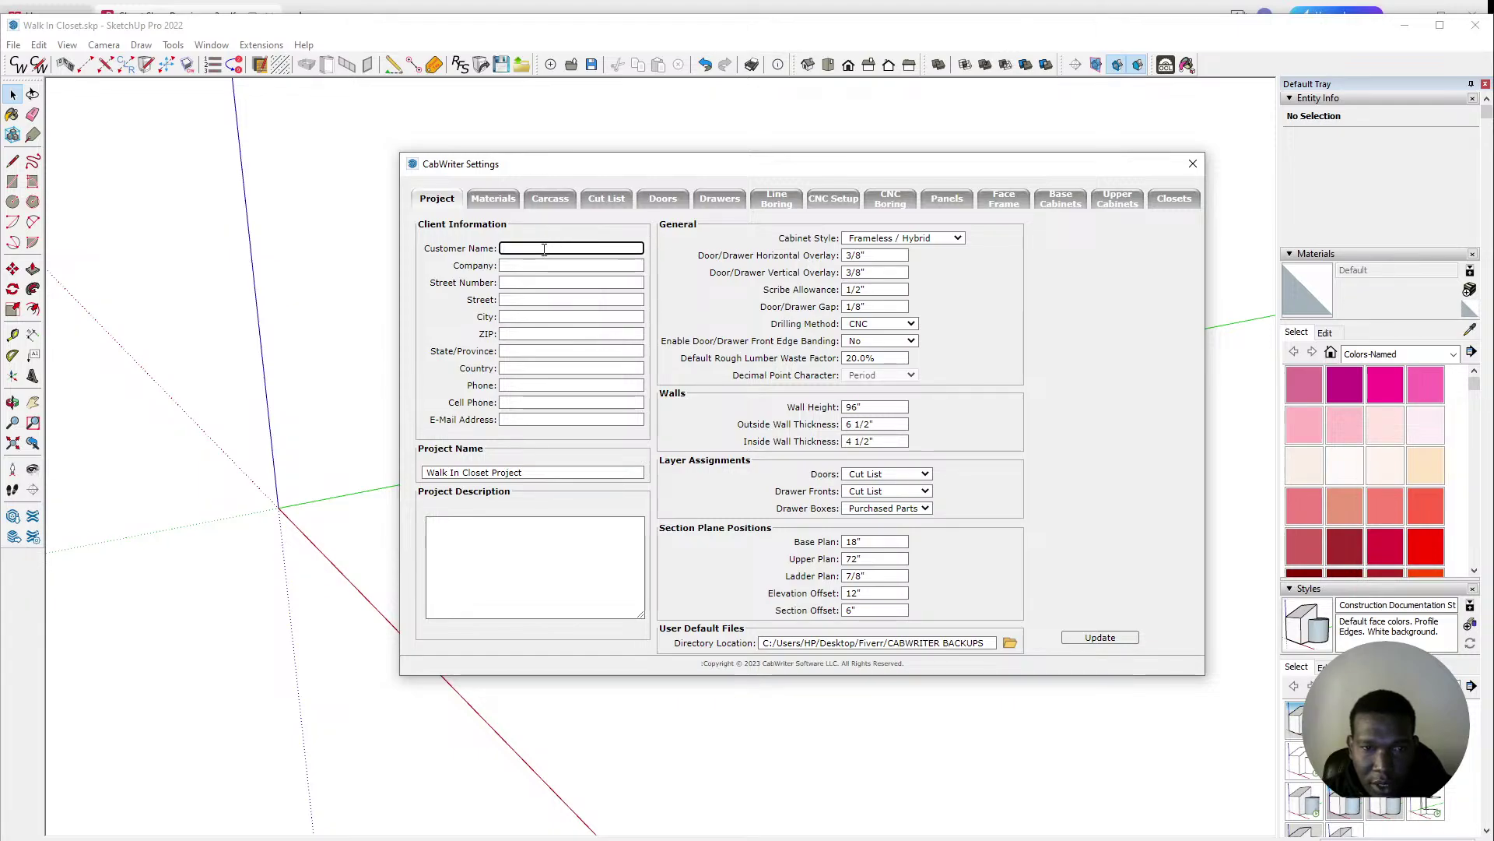
pyautogui.click(550, 260)
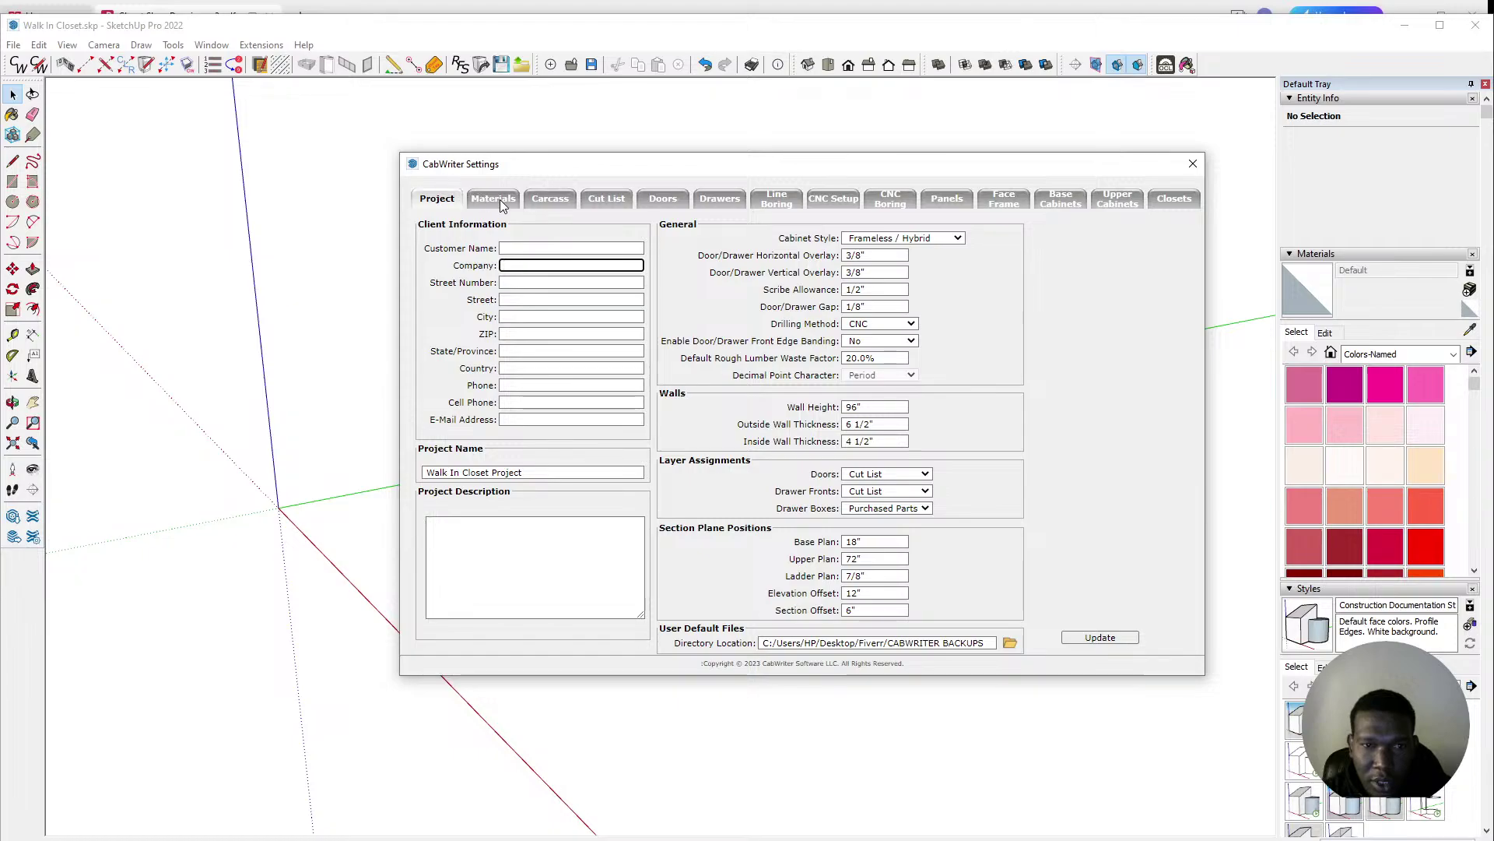
pyautogui.click(869, 305)
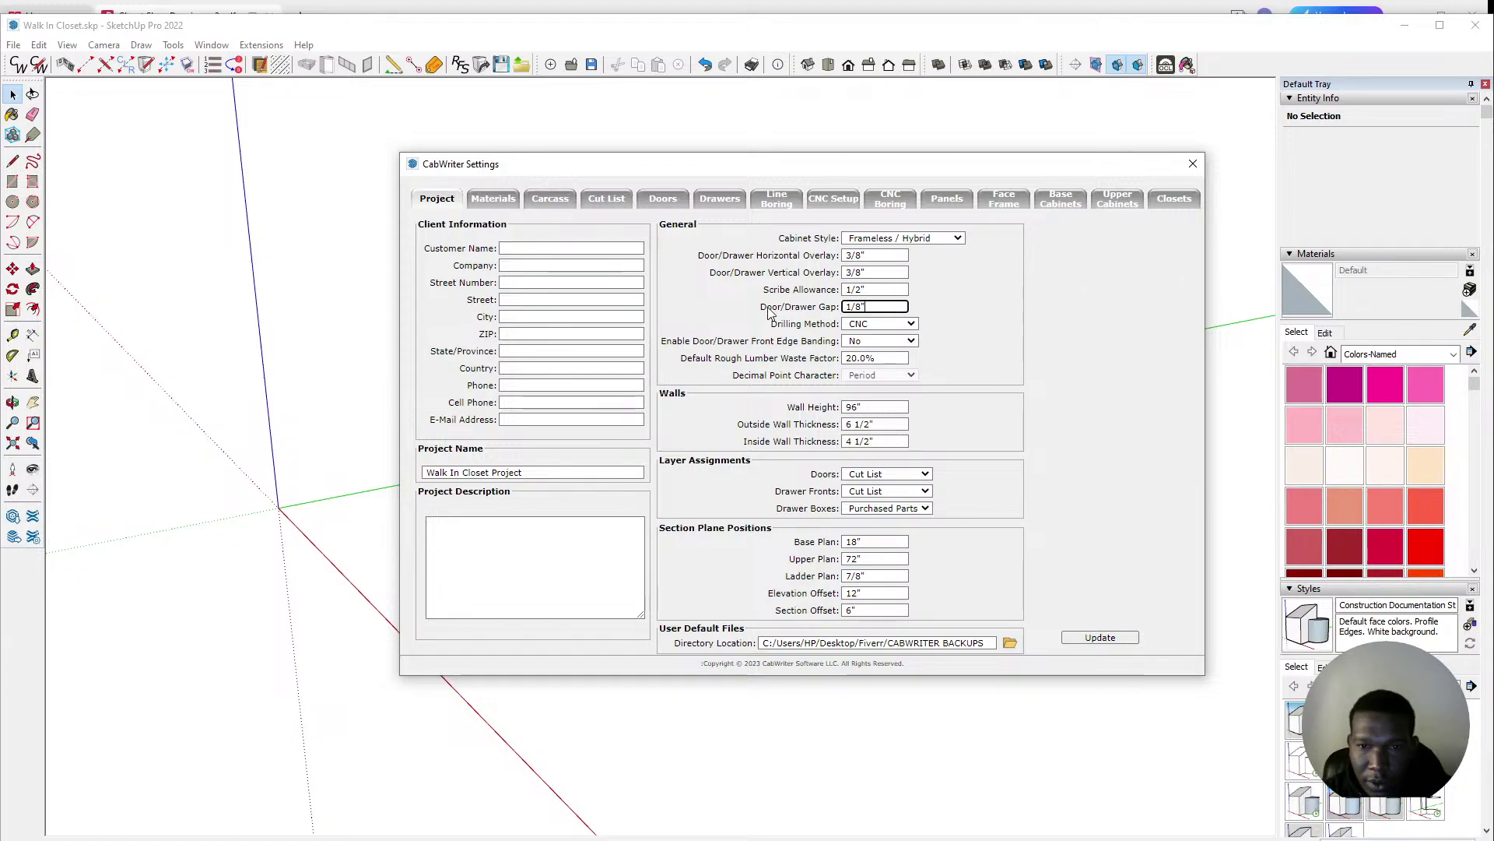
pyautogui.click(816, 310)
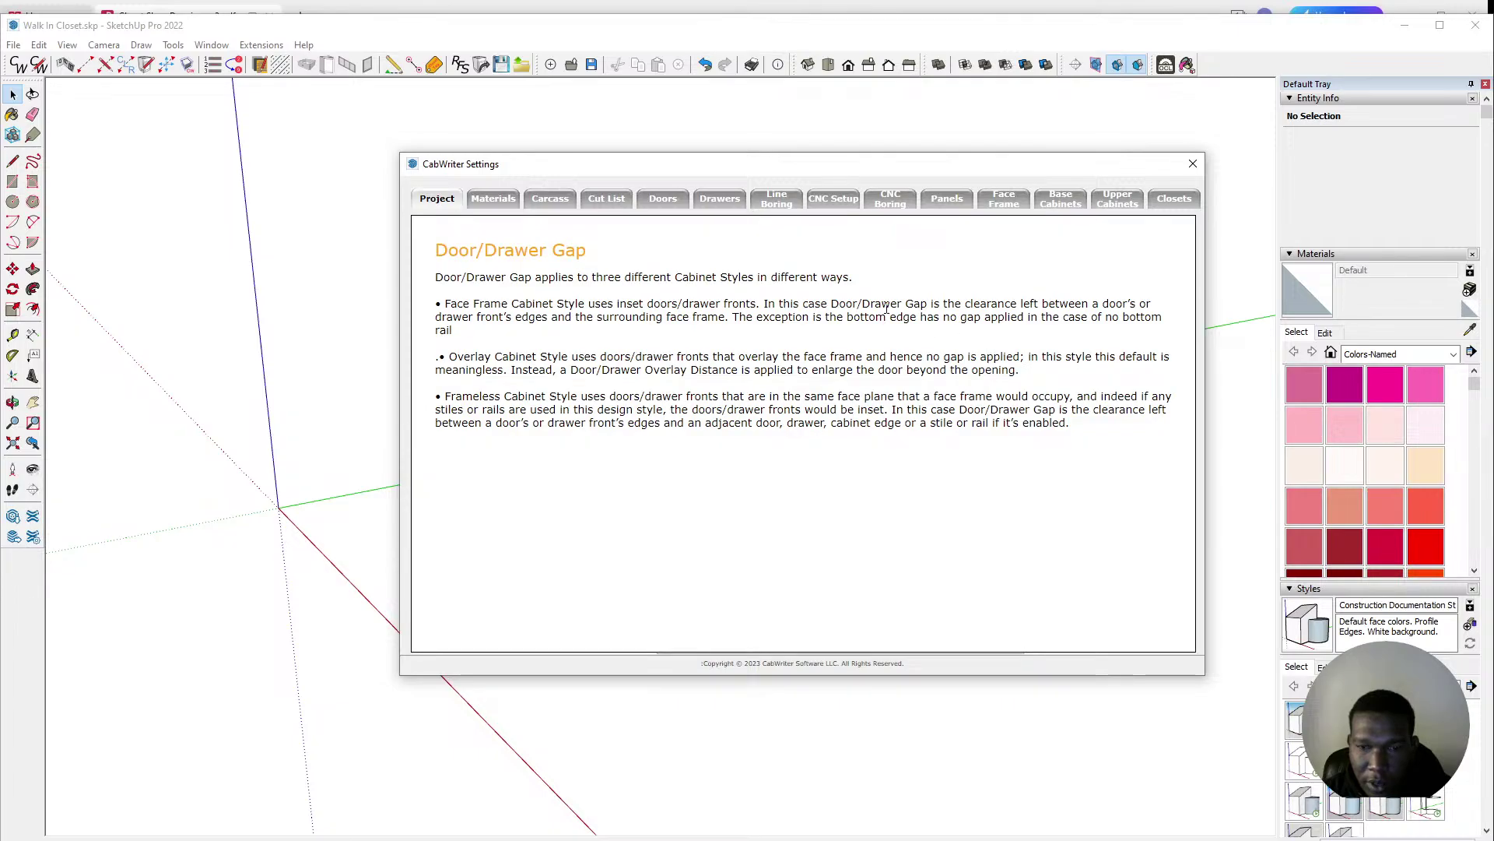
pyautogui.click(957, 455)
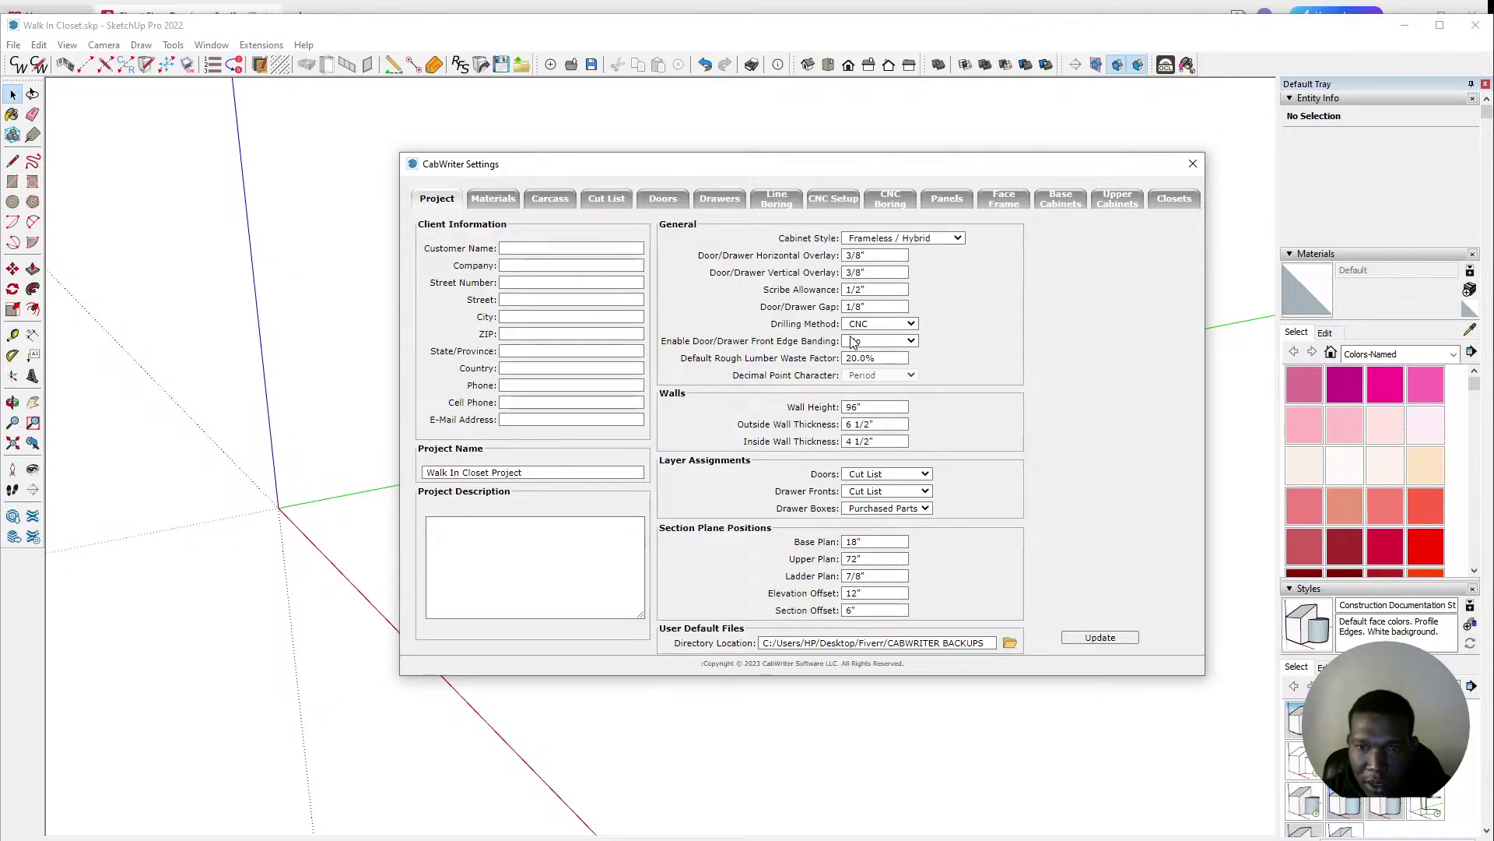
# Step: View the CabWriter material settings and browse the In Model materials in SketchUp
pyautogui.click(489, 201)
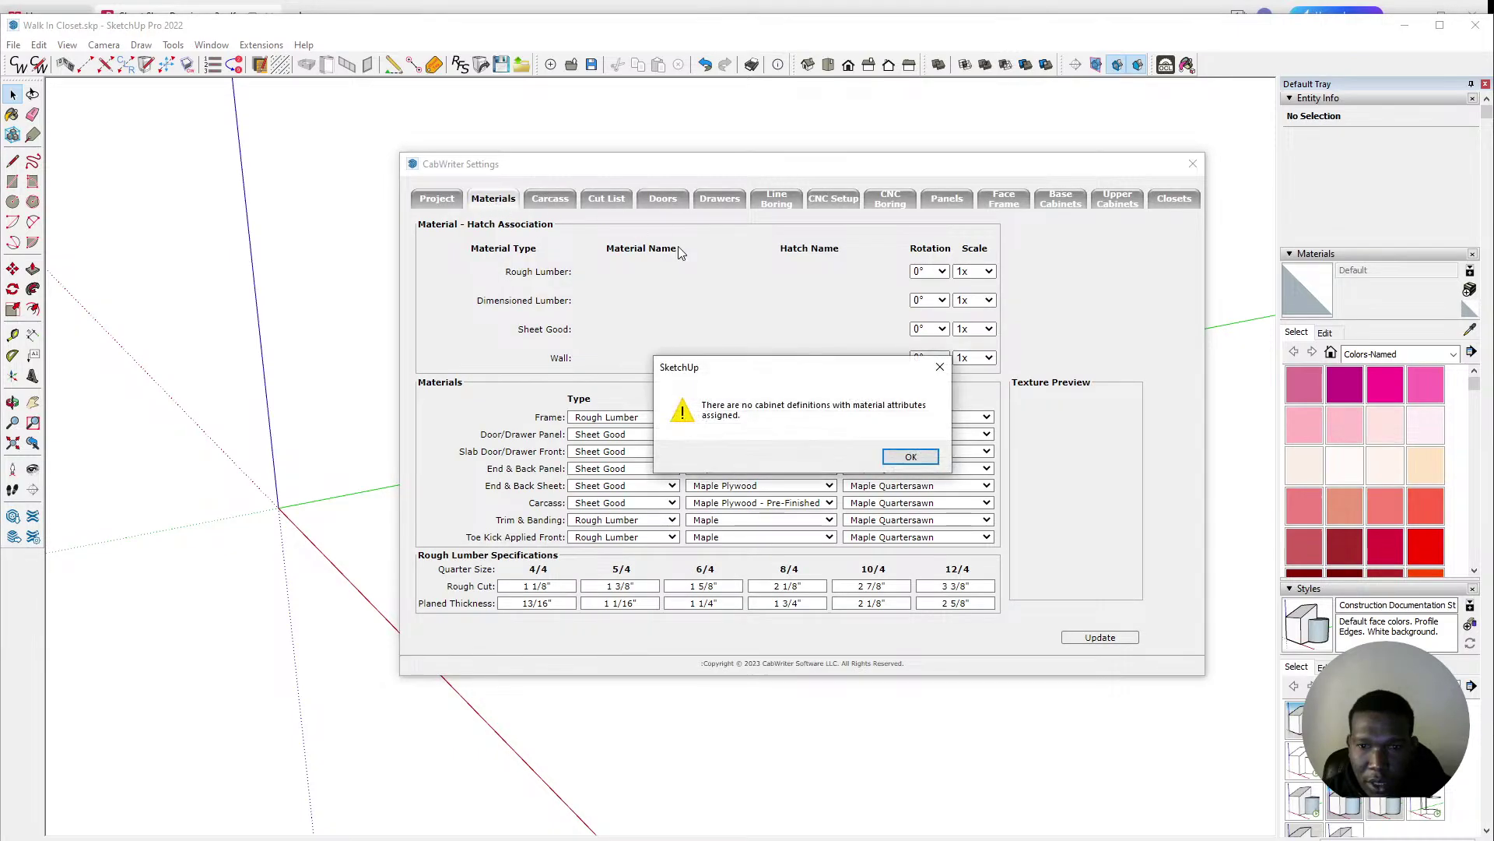
pyautogui.click(909, 457)
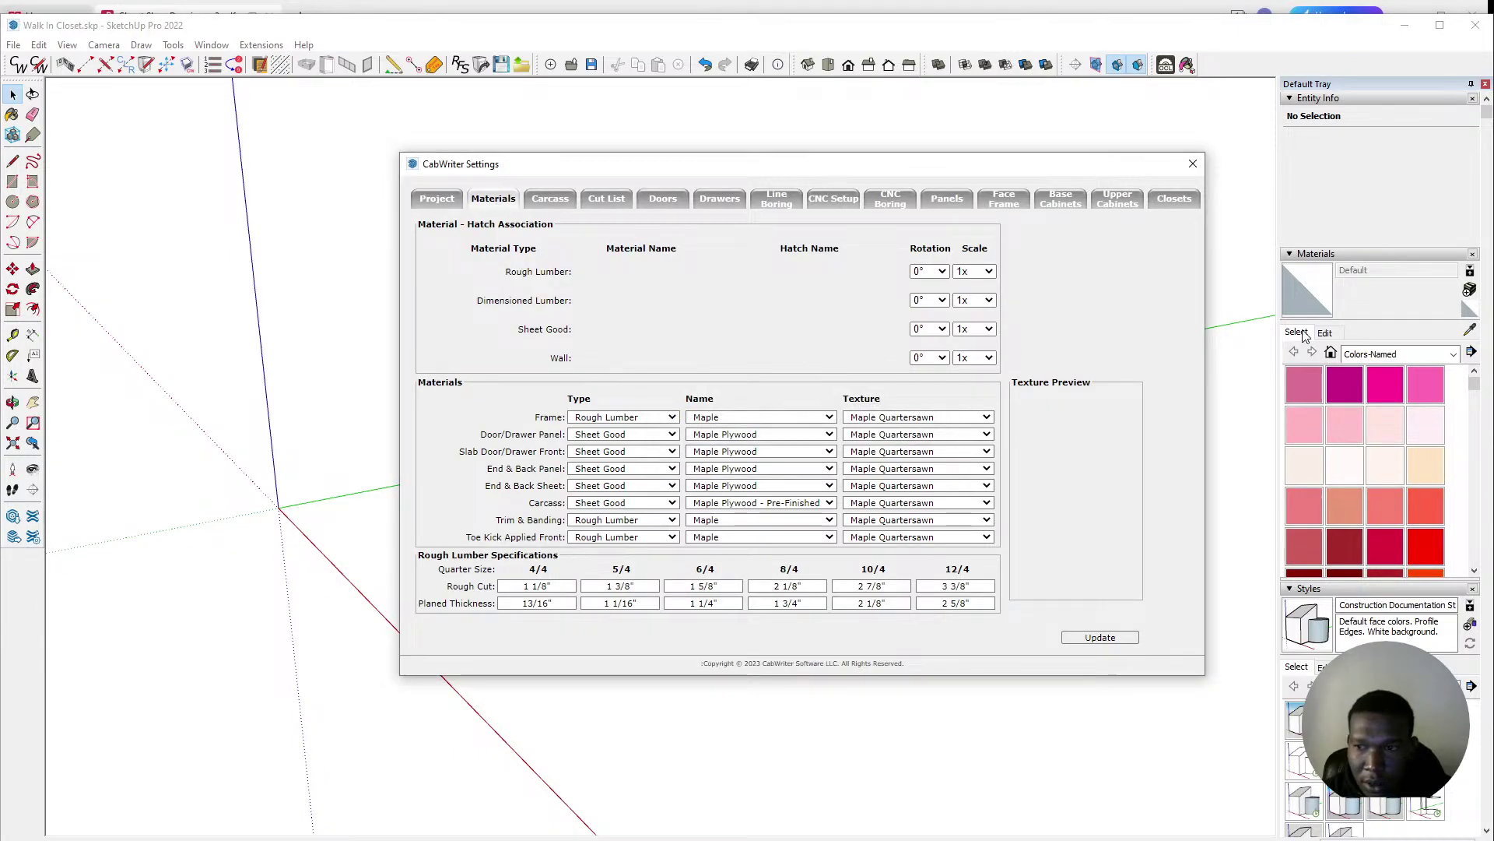
pyautogui.click(1332, 353)
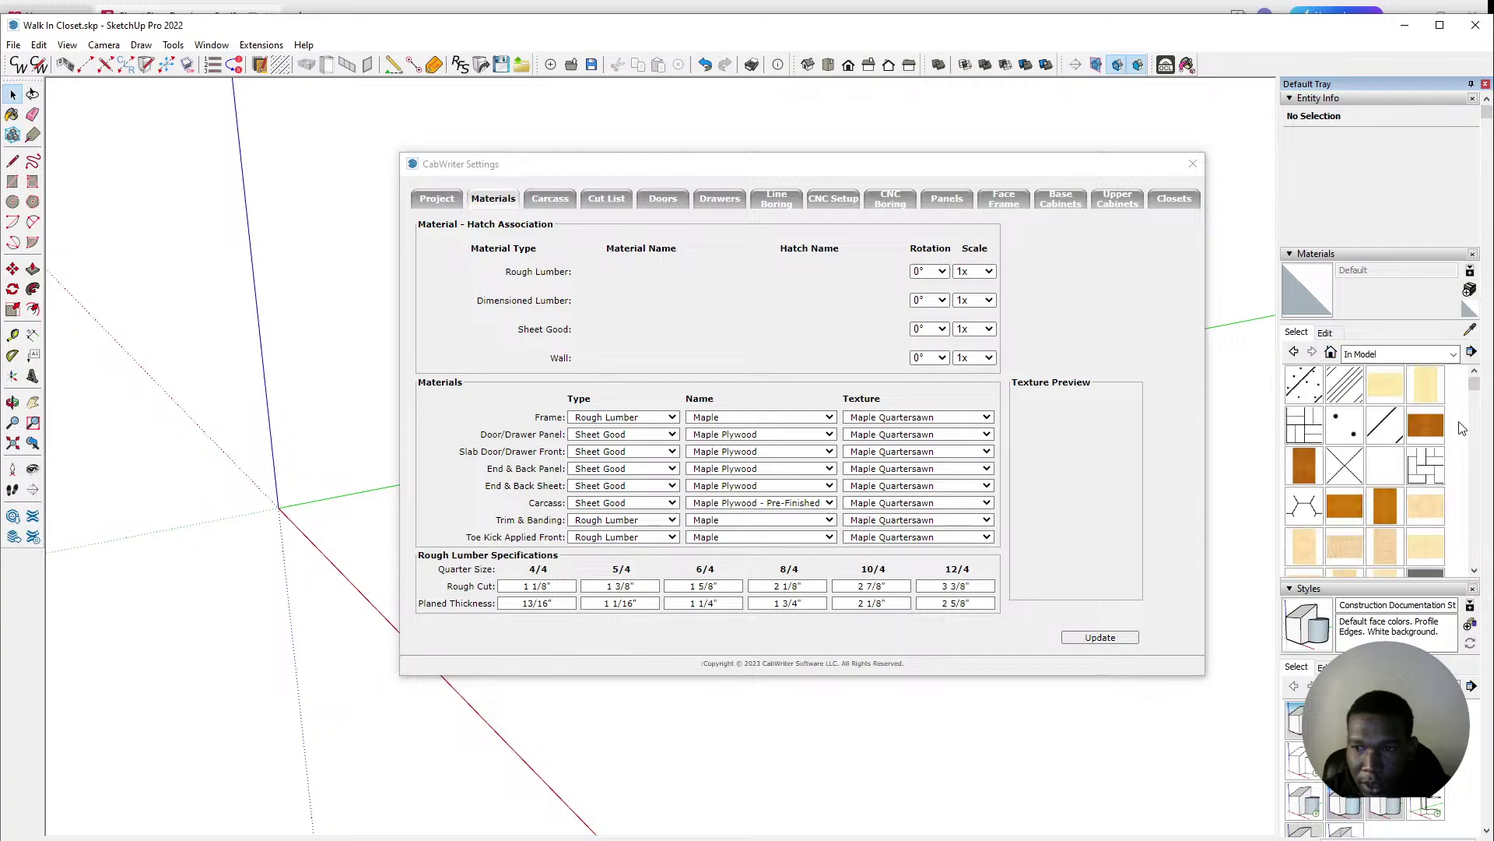
pyautogui.scroll(-2, 1384, 499)
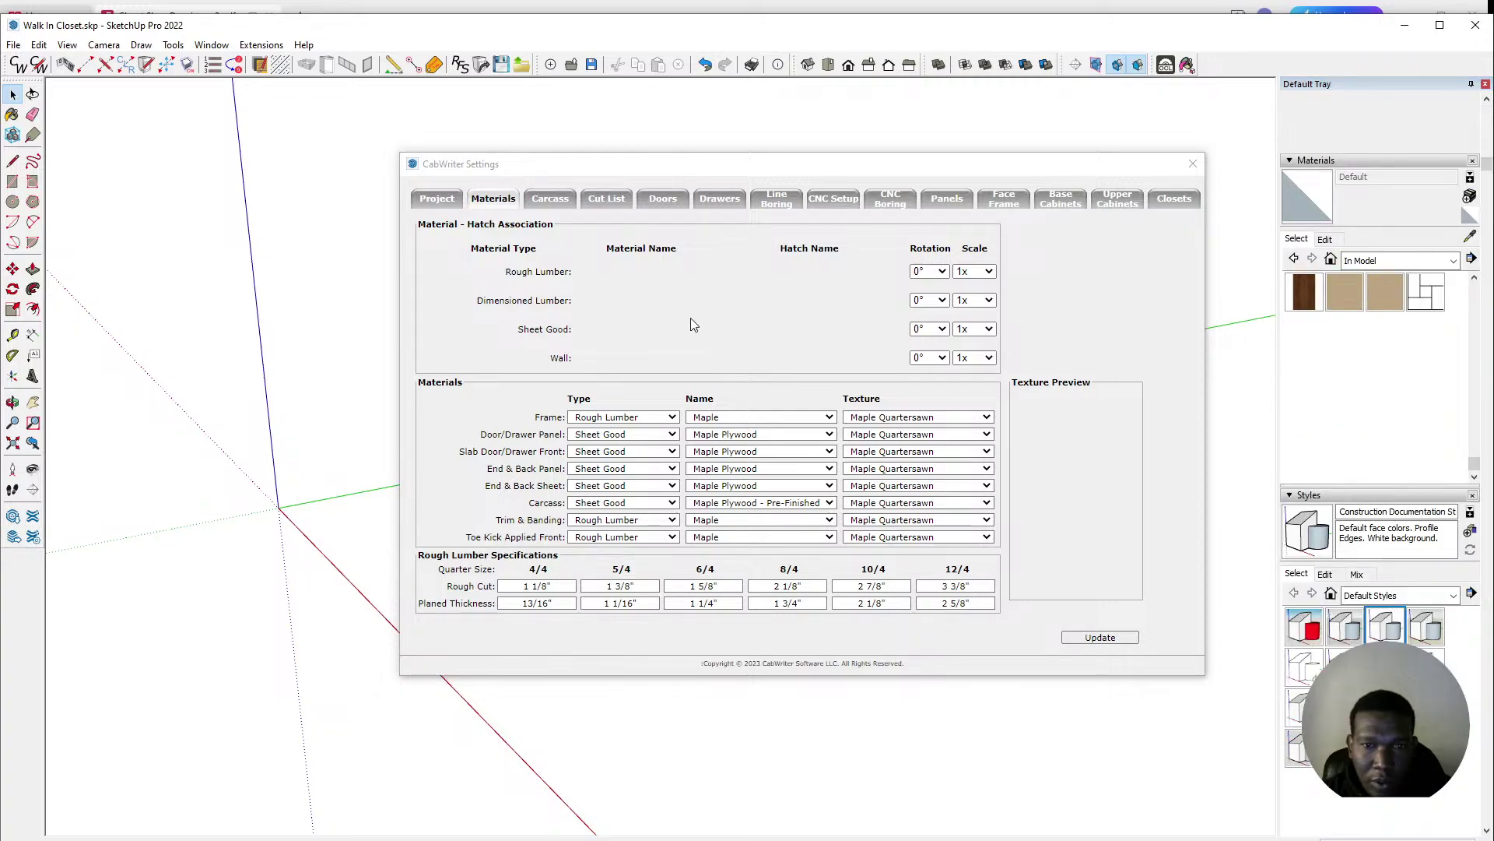
# Step: Check the texture choices for the frame, door/drawer panel and slab door/drawer front
pyautogui.click(921, 418)
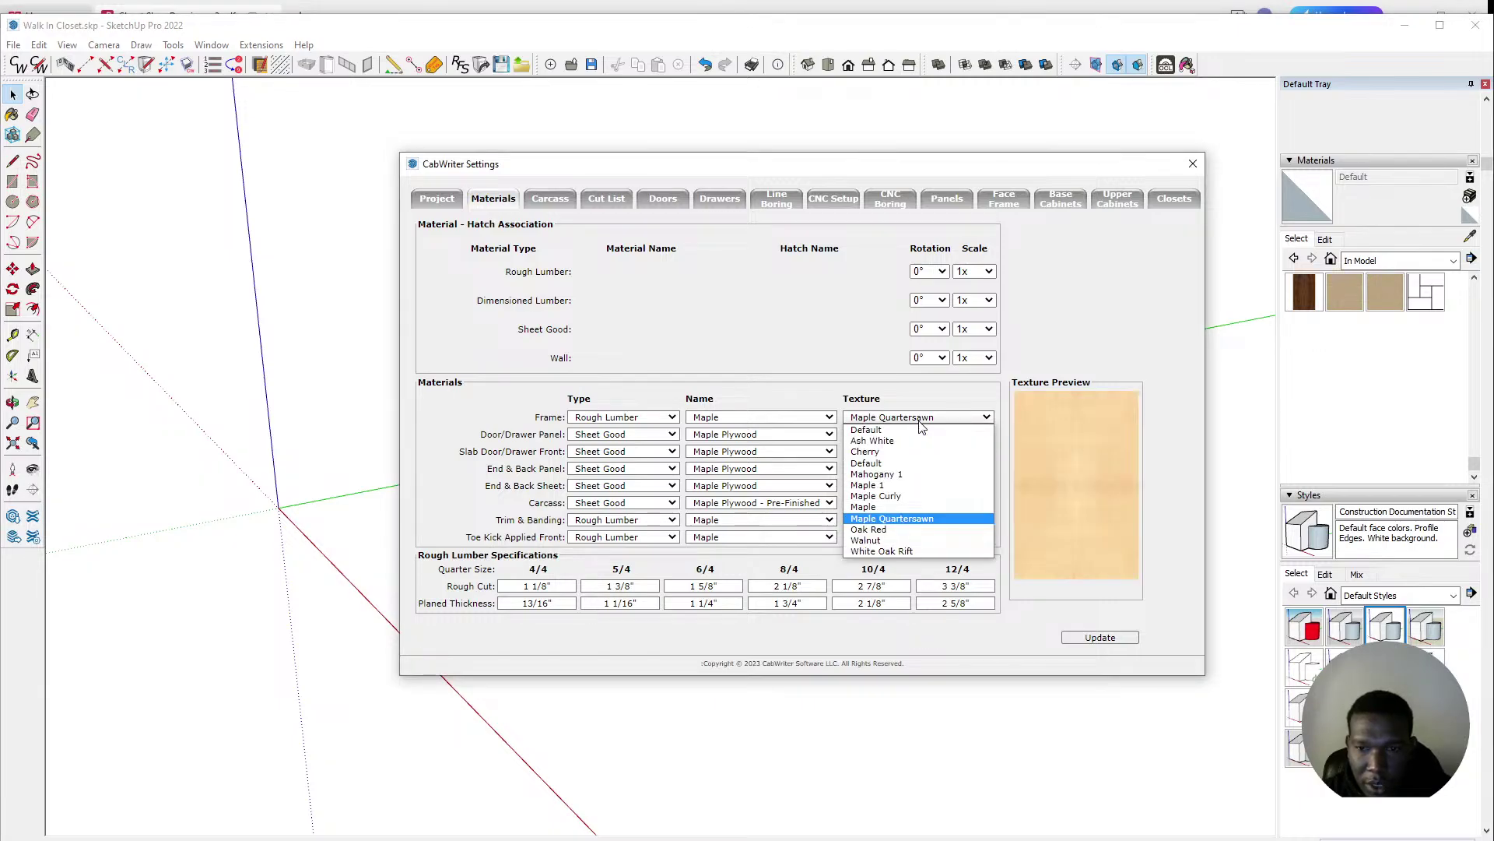
pyautogui.click(922, 419)
pyautogui.click(931, 434)
pyautogui.click(931, 434)
pyautogui.click(928, 451)
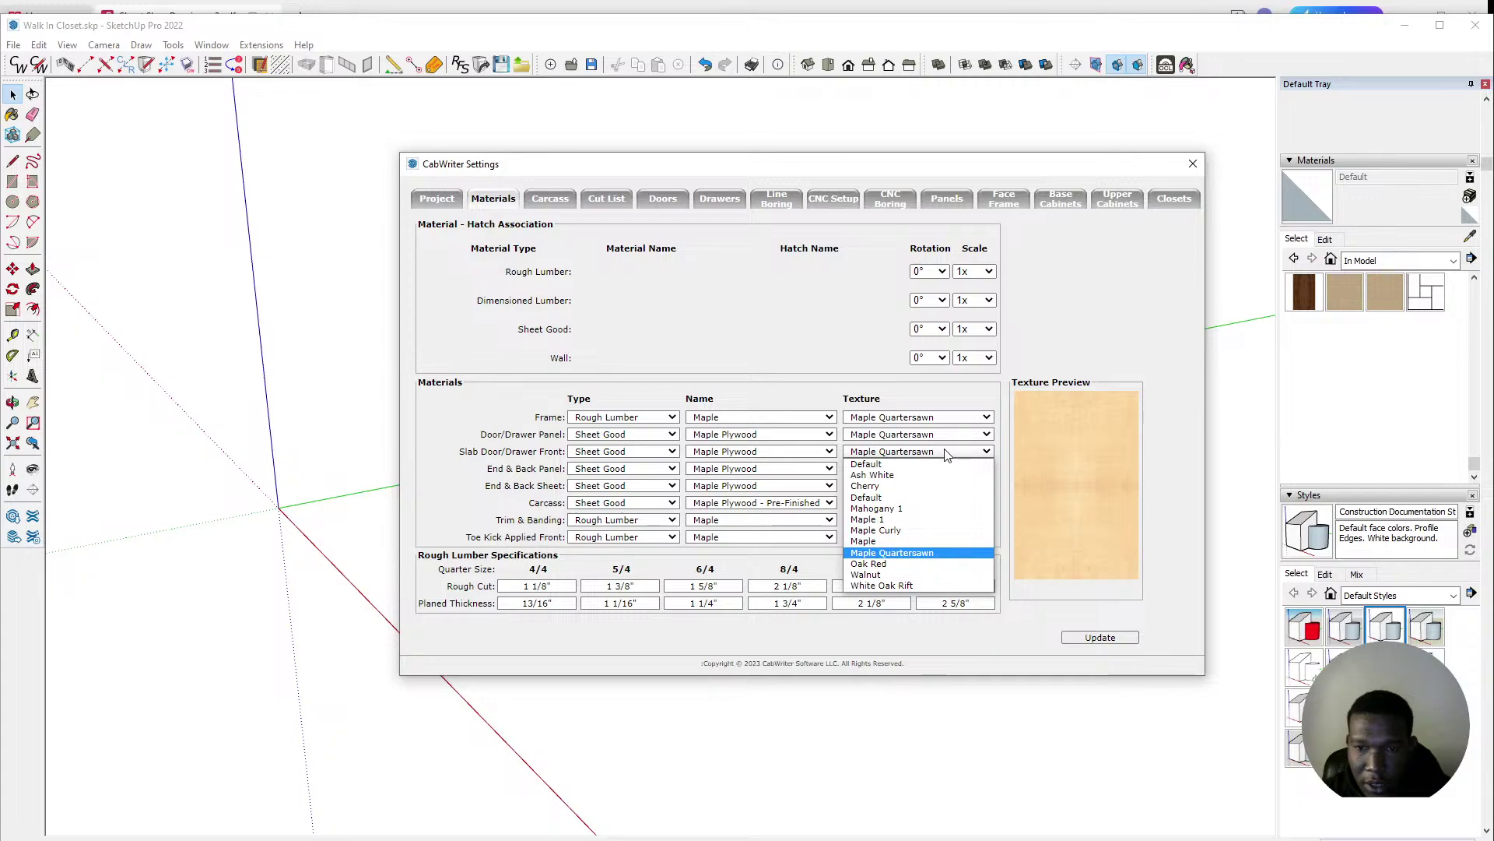
pyautogui.click(946, 456)
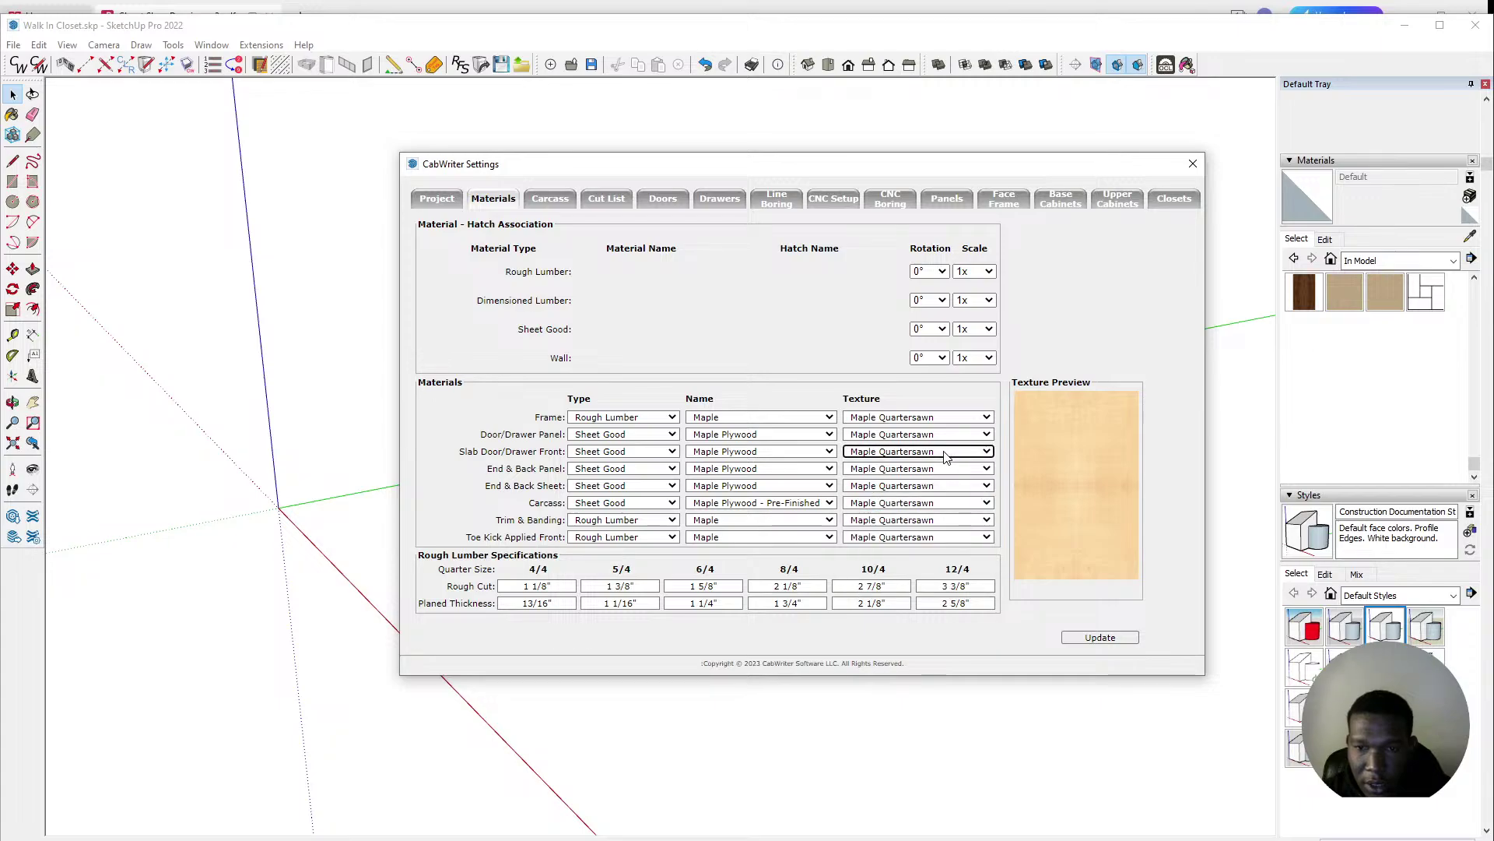
# Step: Check the back attachment methods in the carcass settings and choose Planted
pyautogui.click(546, 201)
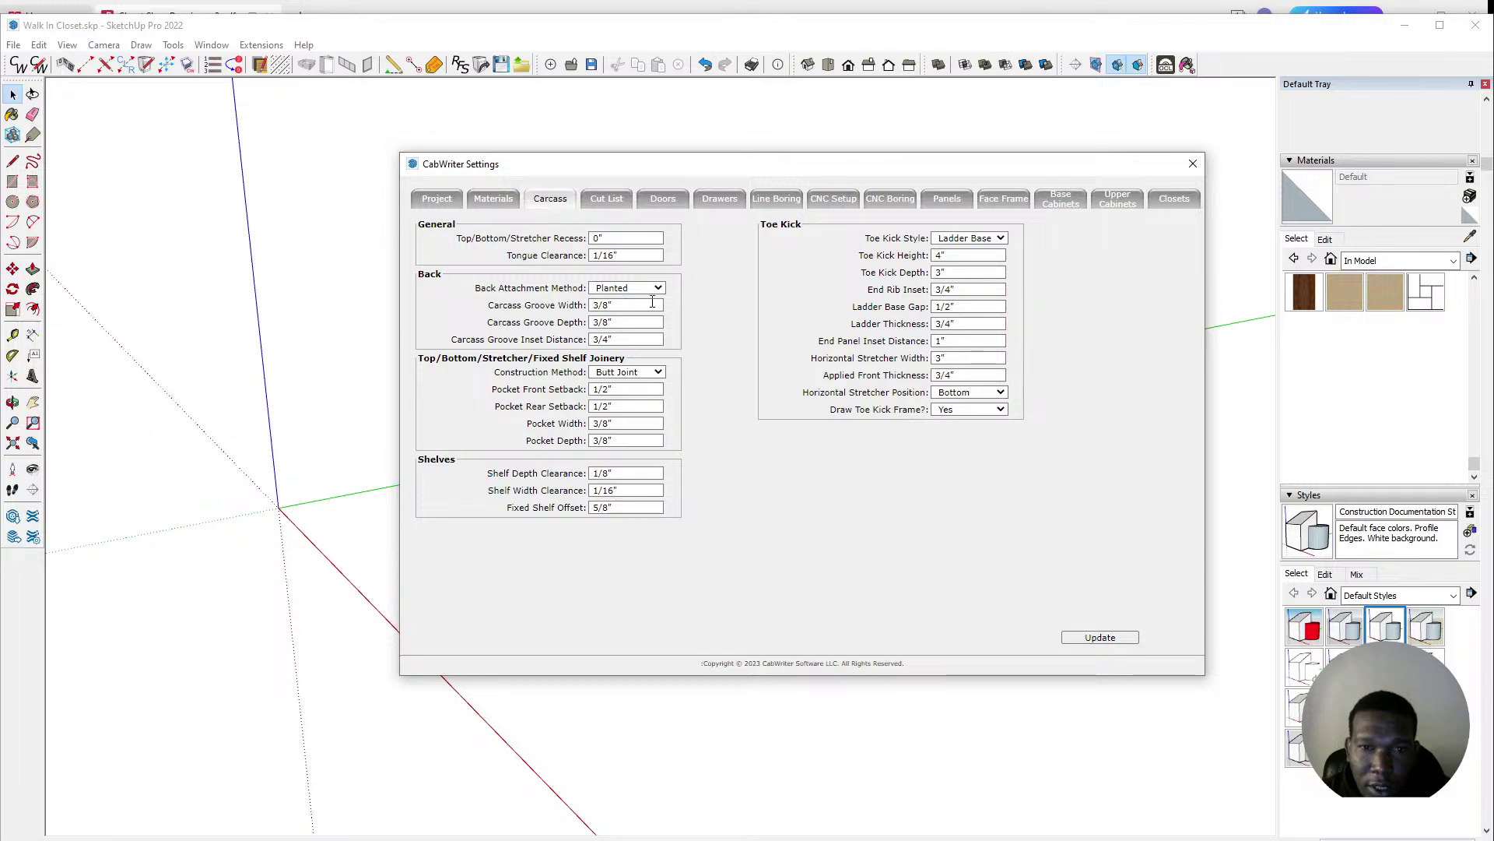
pyautogui.click(630, 289)
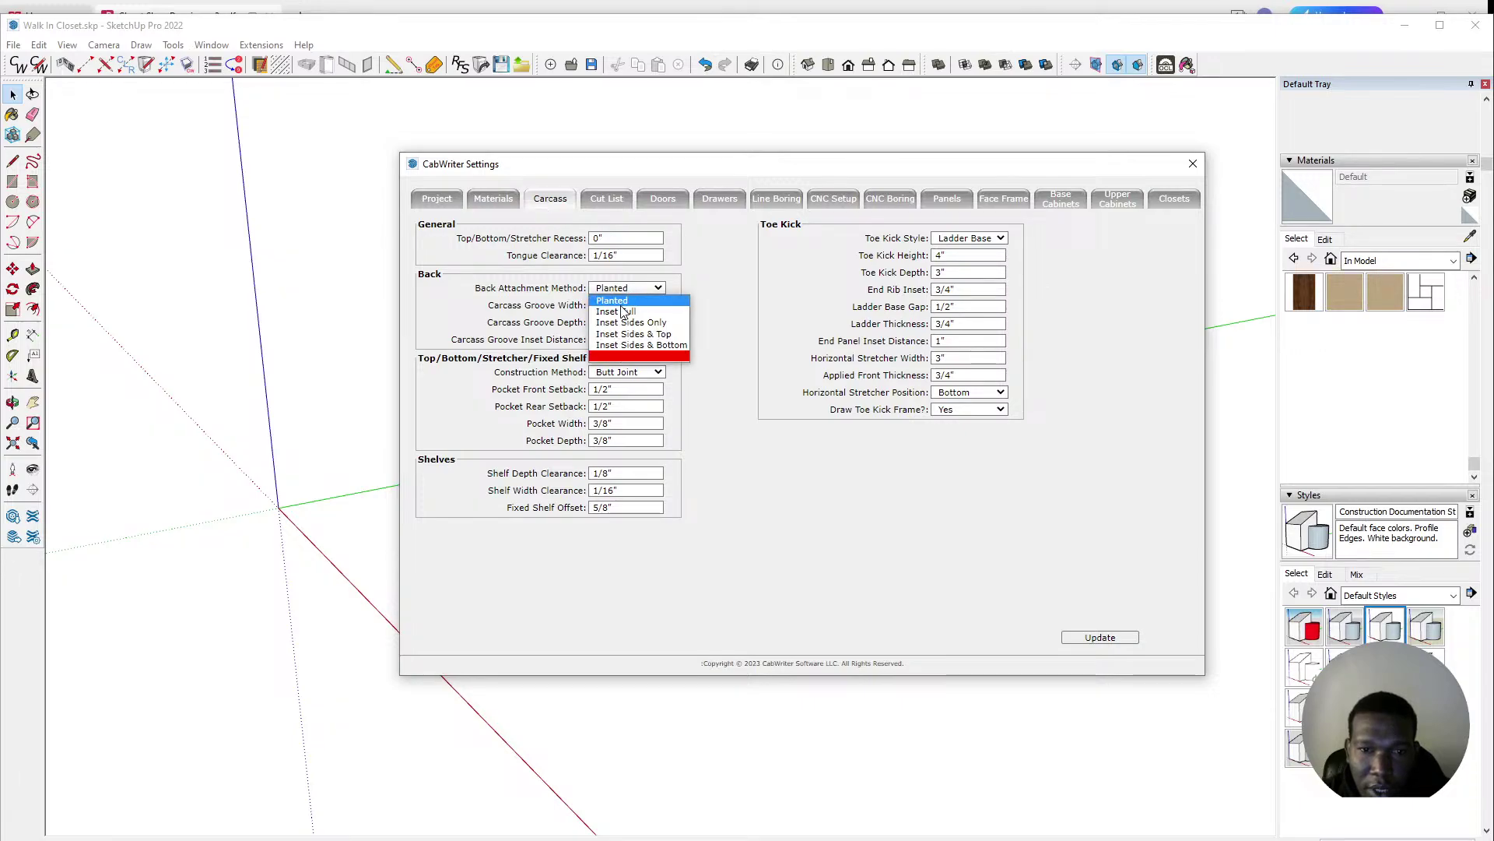
pyautogui.click(612, 301)
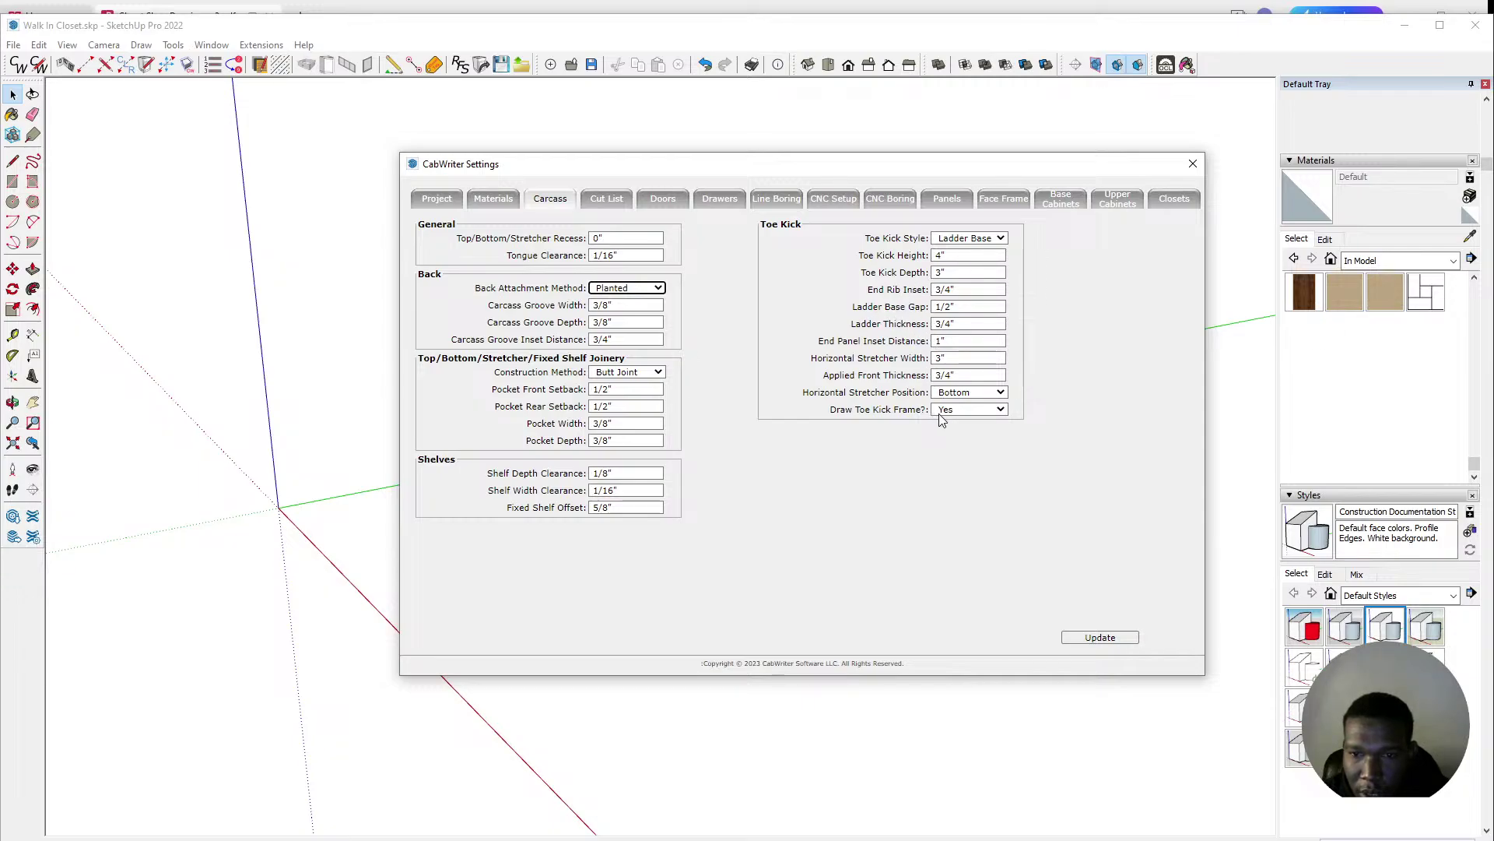
# Step: Read the help on the toe kick's Horizontal Stretcher Position, then review the toe kick frame and cut list oversizing settings
pyautogui.click(848, 397)
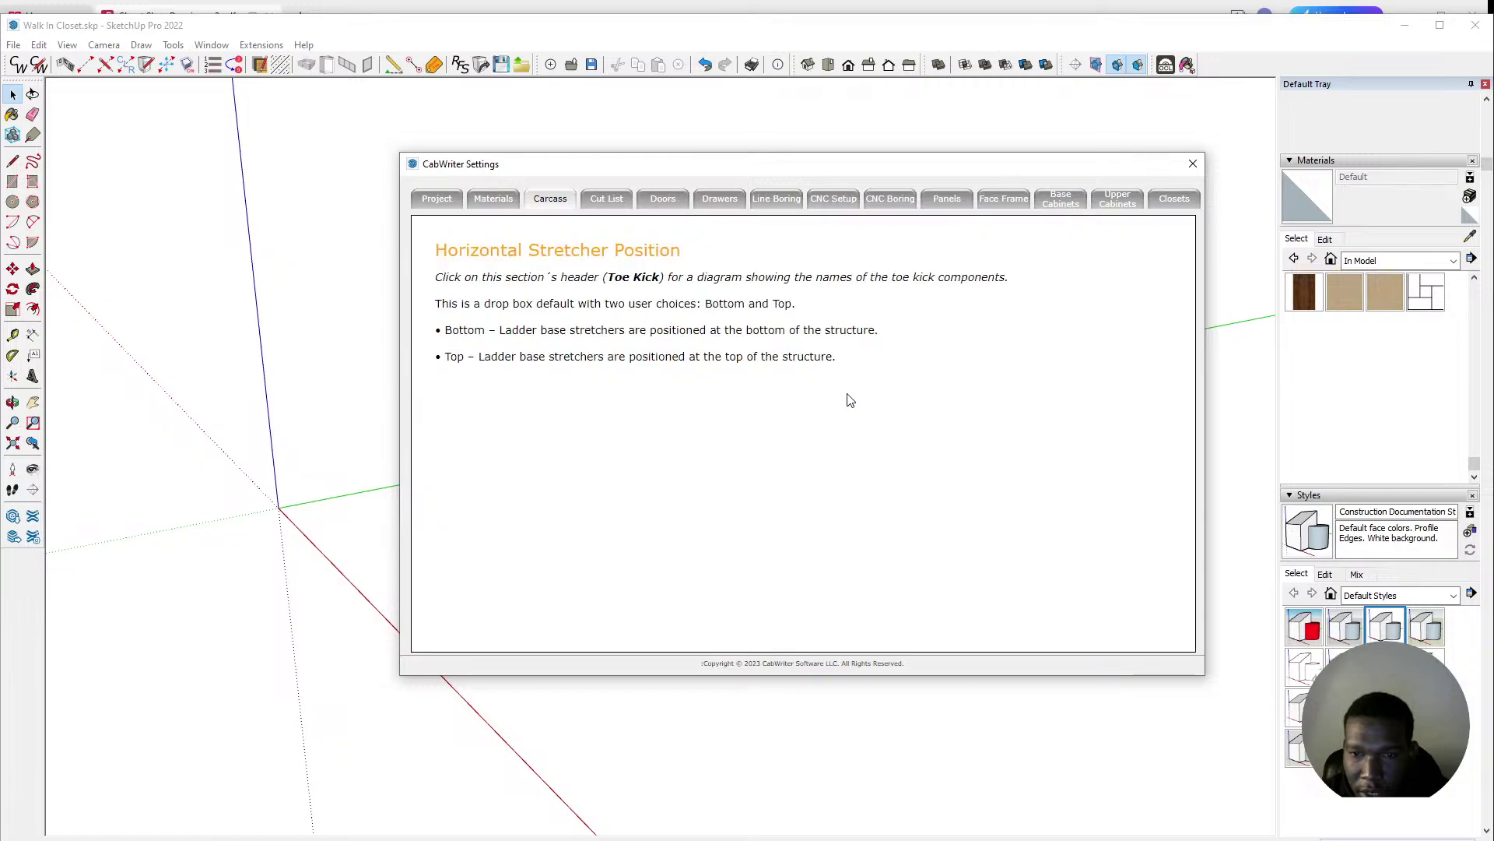
pyautogui.click(932, 420)
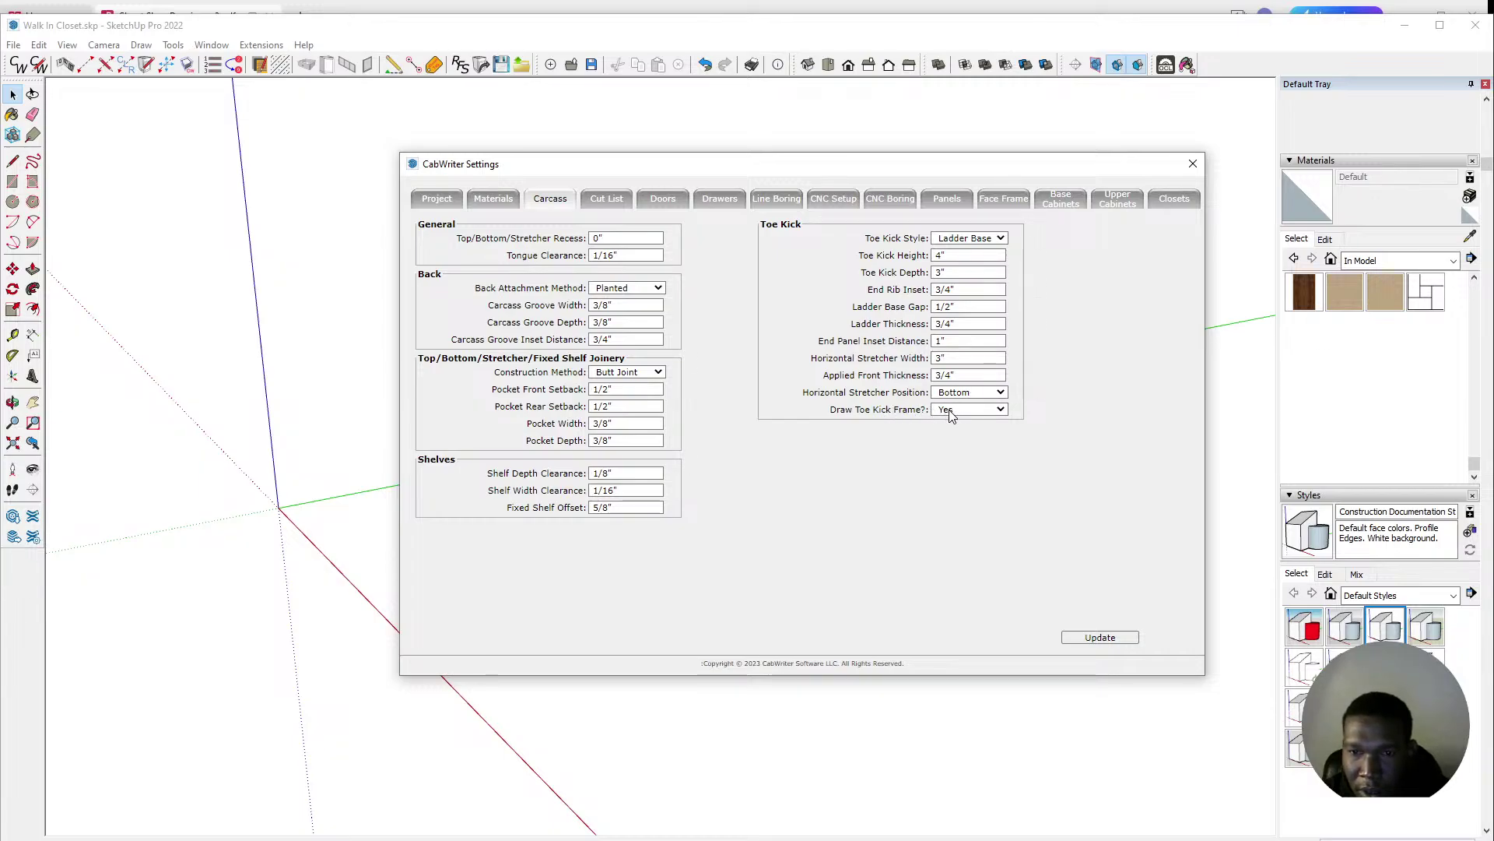
pyautogui.click(974, 411)
pyautogui.click(604, 206)
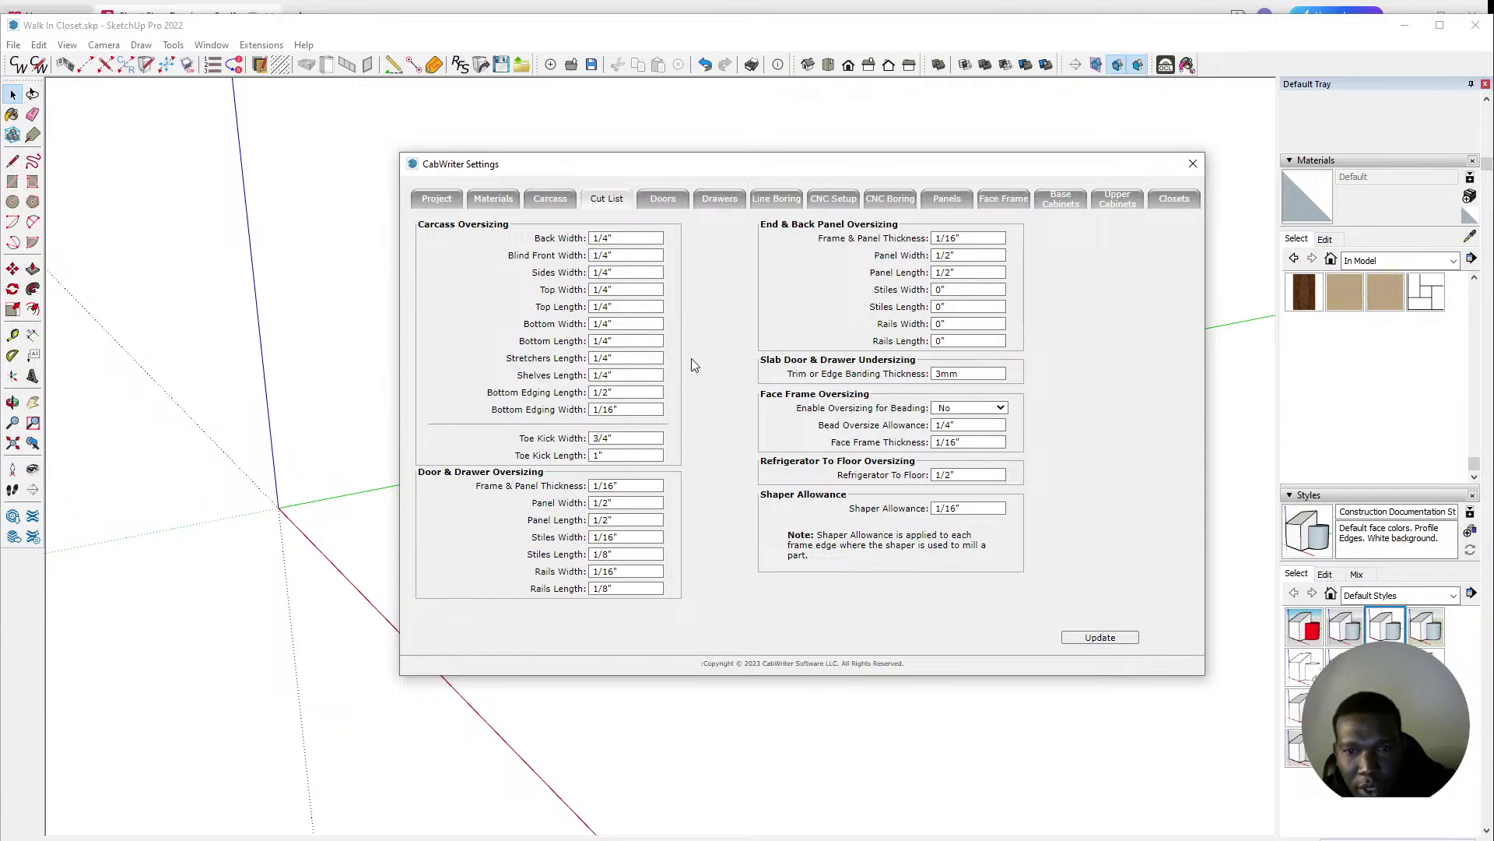
# Step: Set the base doors' bottom rail width to 2 1/4" and update the door settings
pyautogui.click(663, 203)
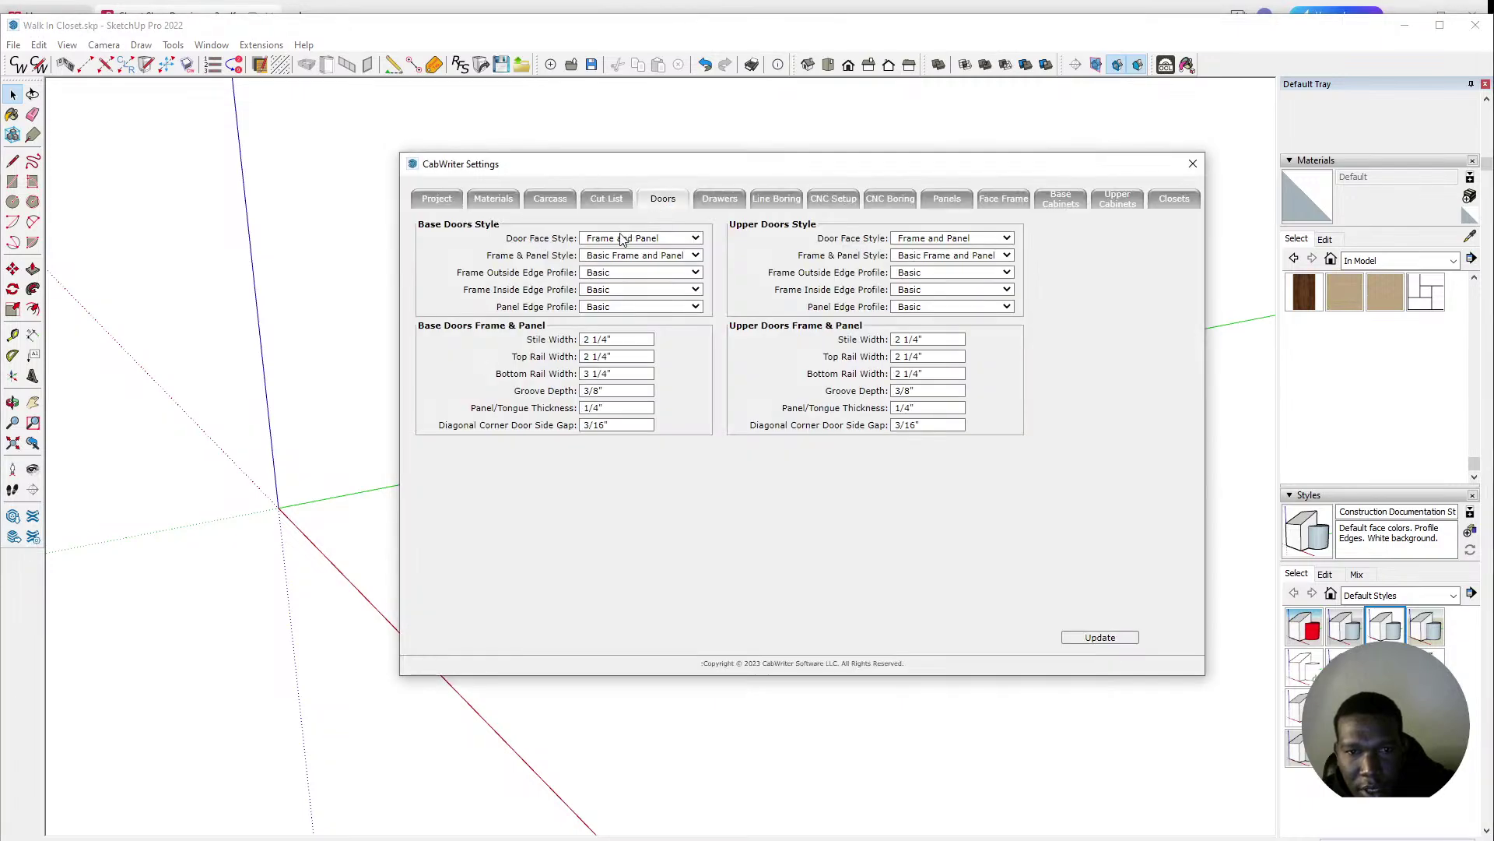
pyautogui.click(623, 238)
pyautogui.click(627, 241)
pyautogui.moveTo(590, 375); pyautogui.dragTo(573, 379)
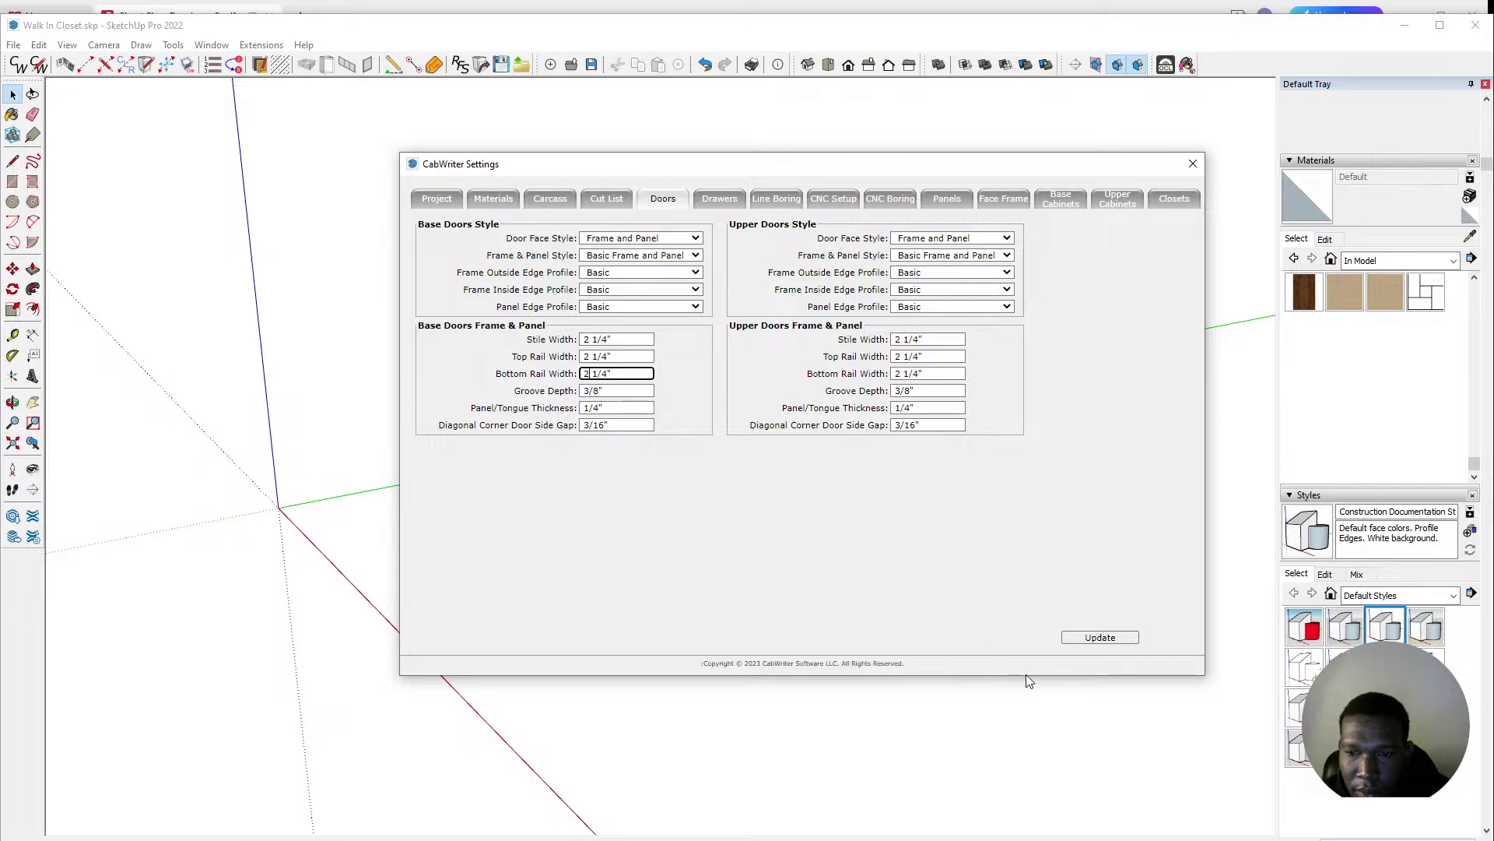
pyautogui.click(1089, 638)
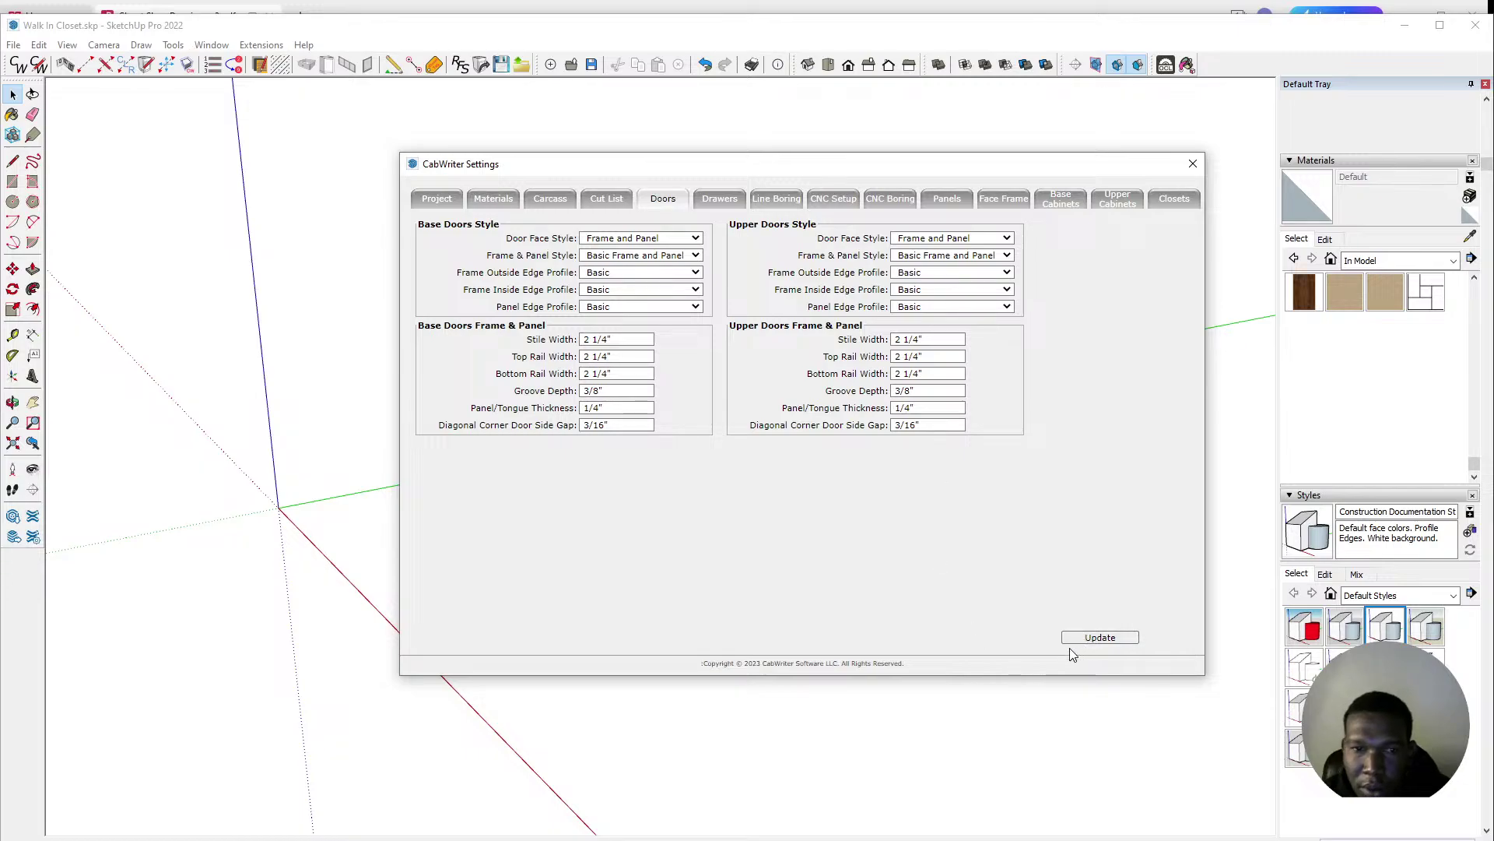
# Step: Set the base drawers' Bottom Drawer Bottom Rail Width to 2 1/4" and update the drawer settings
pyautogui.click(720, 197)
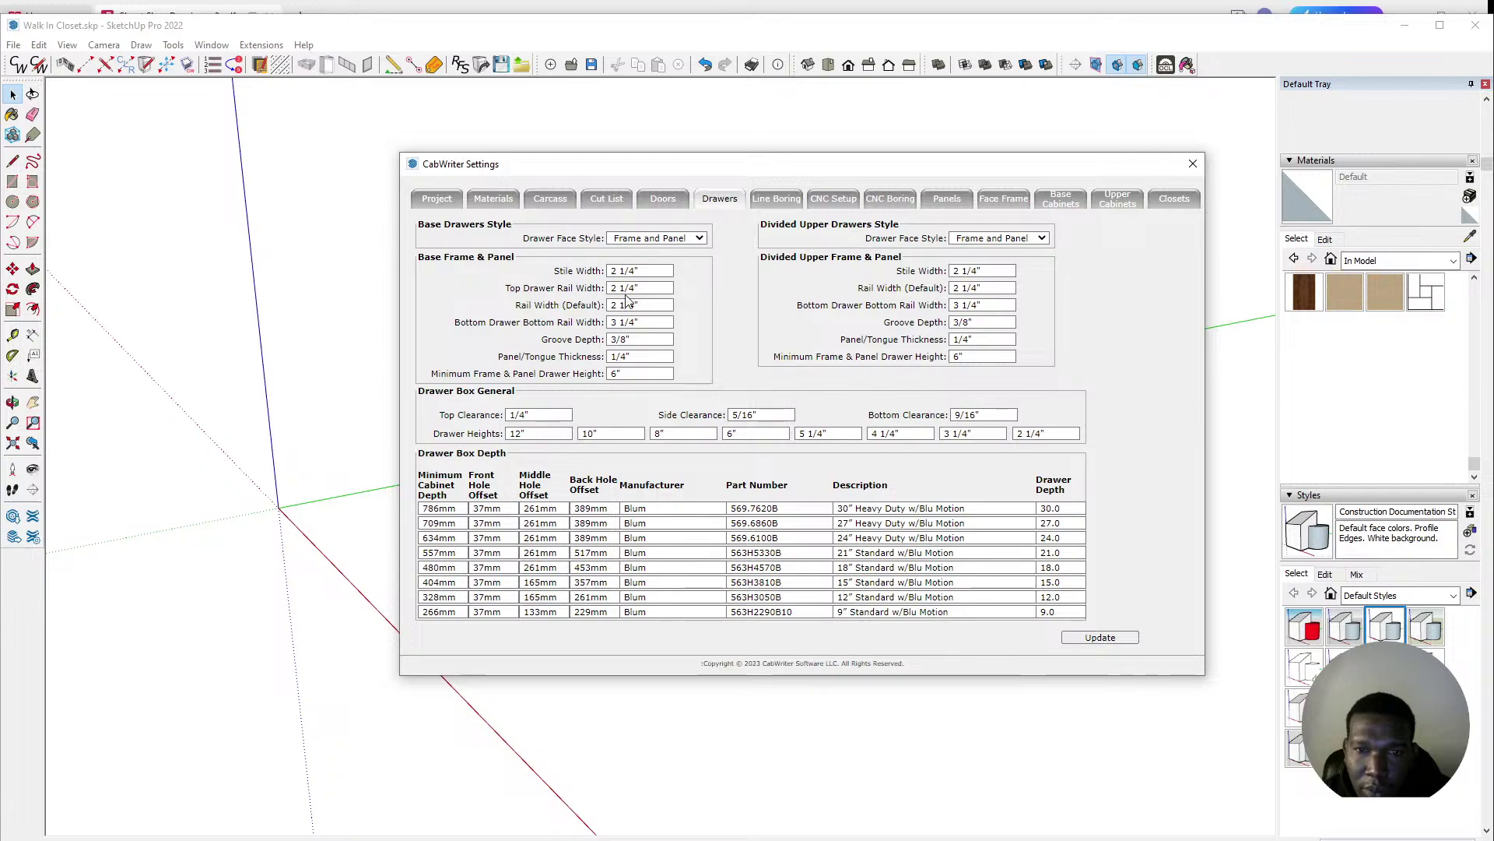
pyautogui.click(613, 322)
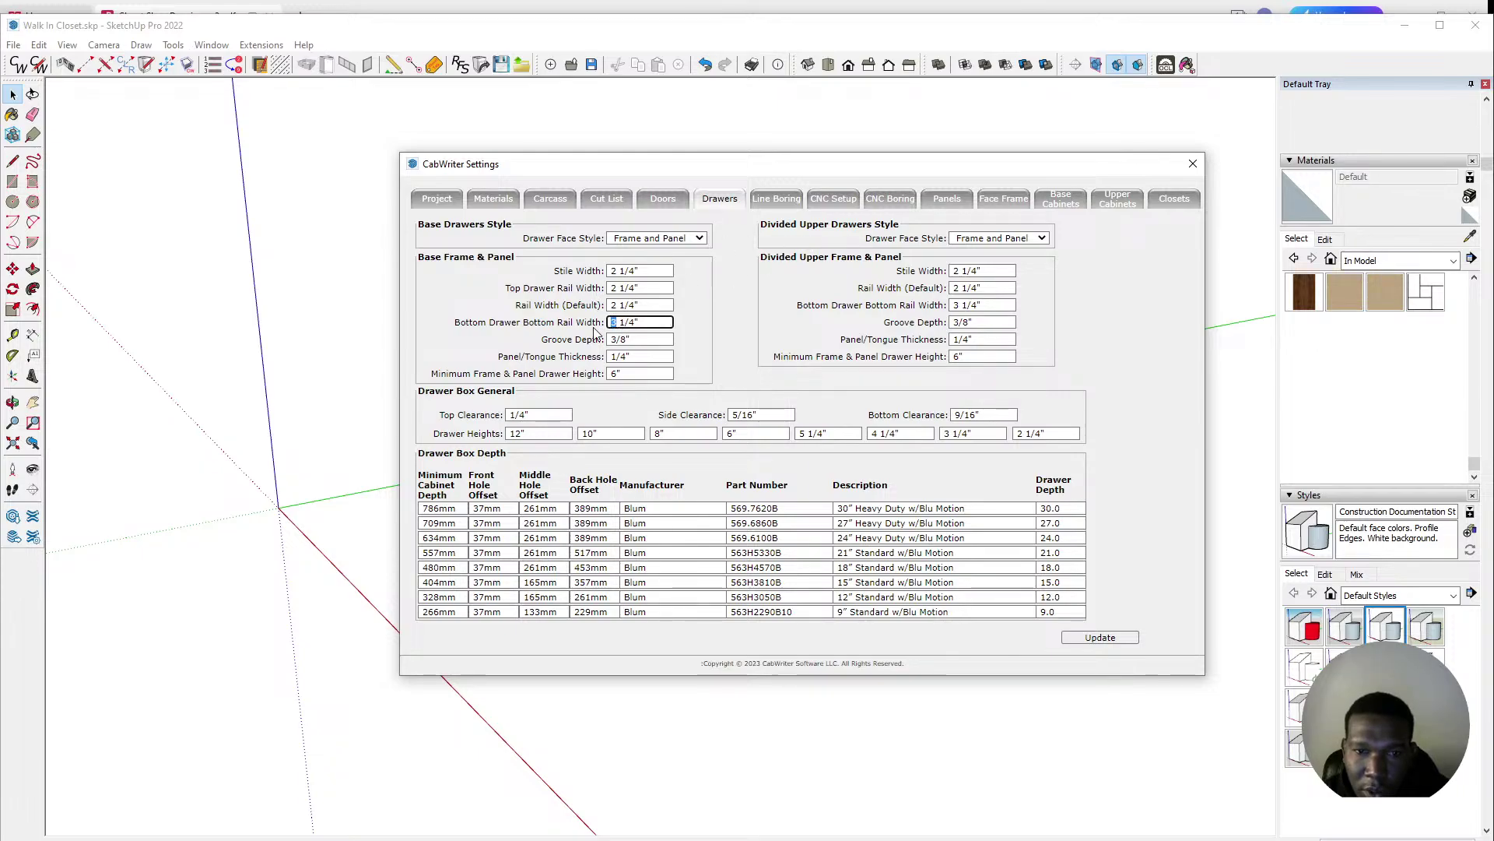
pyautogui.press('BackSpace')
pyautogui.write('2')
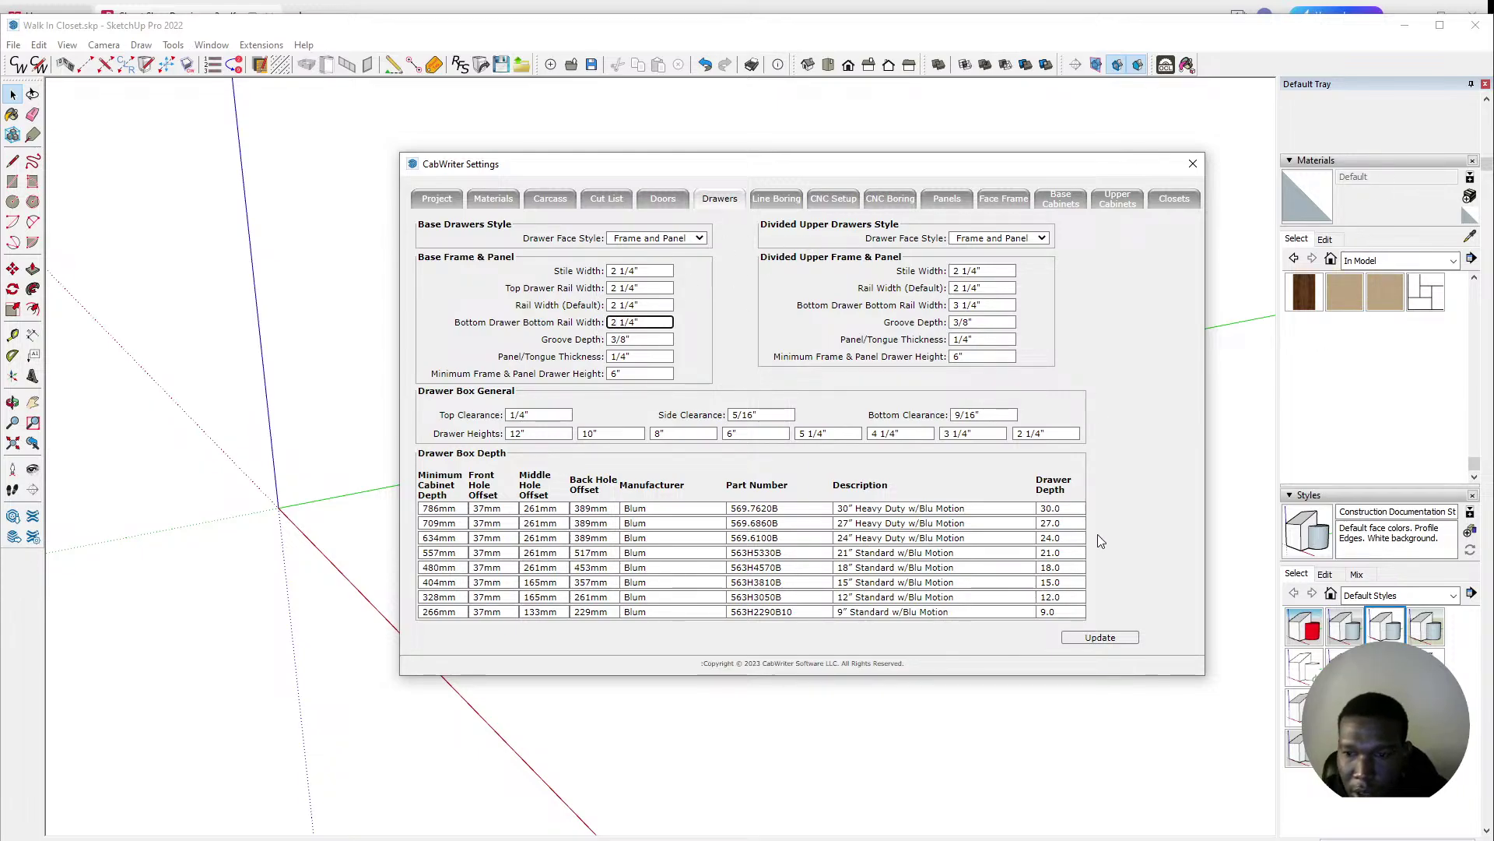
pyautogui.click(1125, 639)
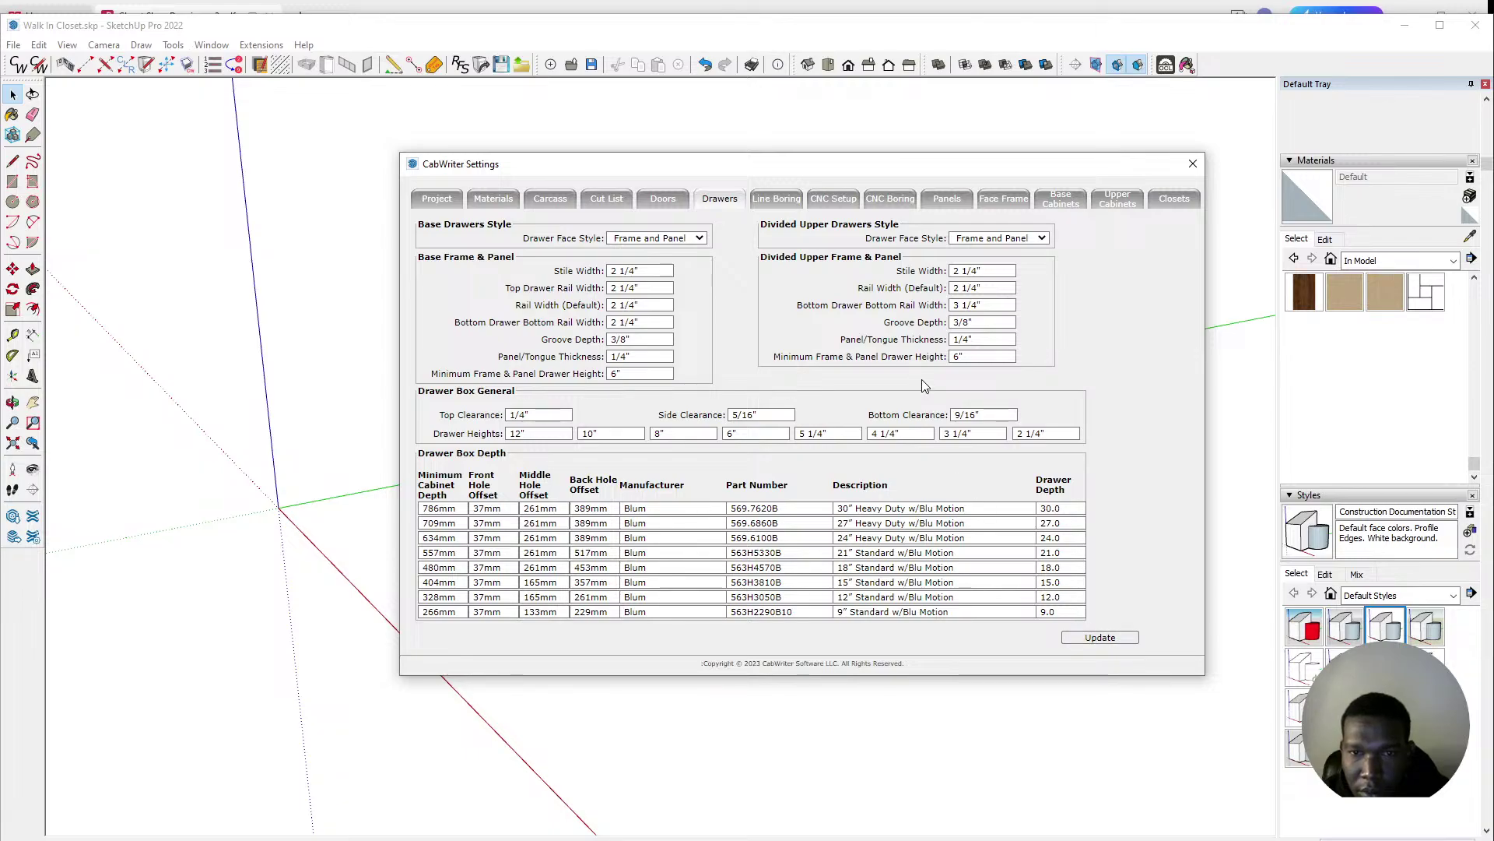
# Step: Review the line boring, CNC setup, CNC boring and panel settings
pyautogui.click(771, 201)
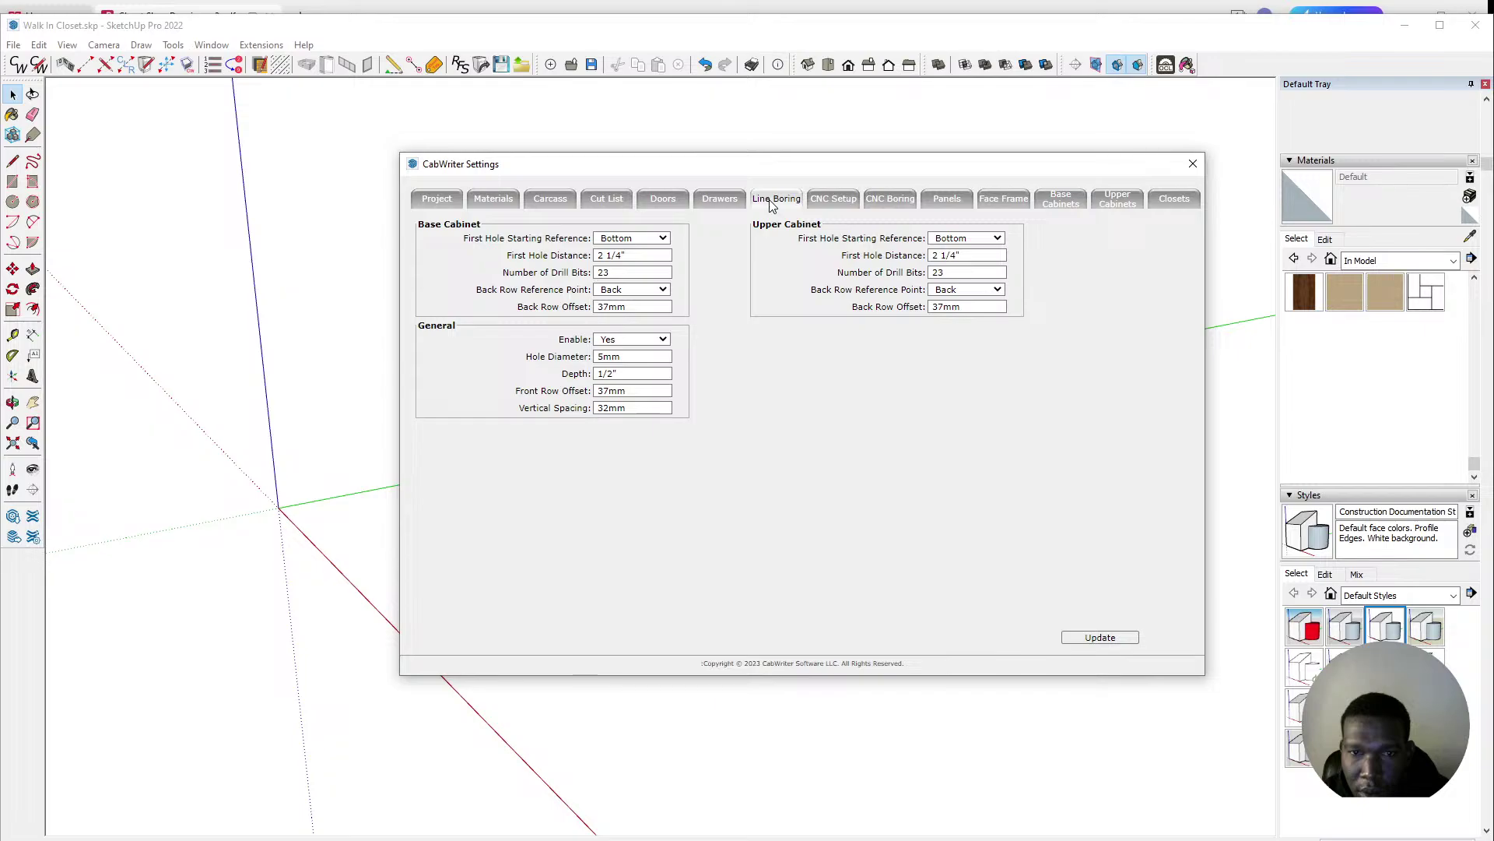
pyautogui.click(838, 199)
pyautogui.click(894, 200)
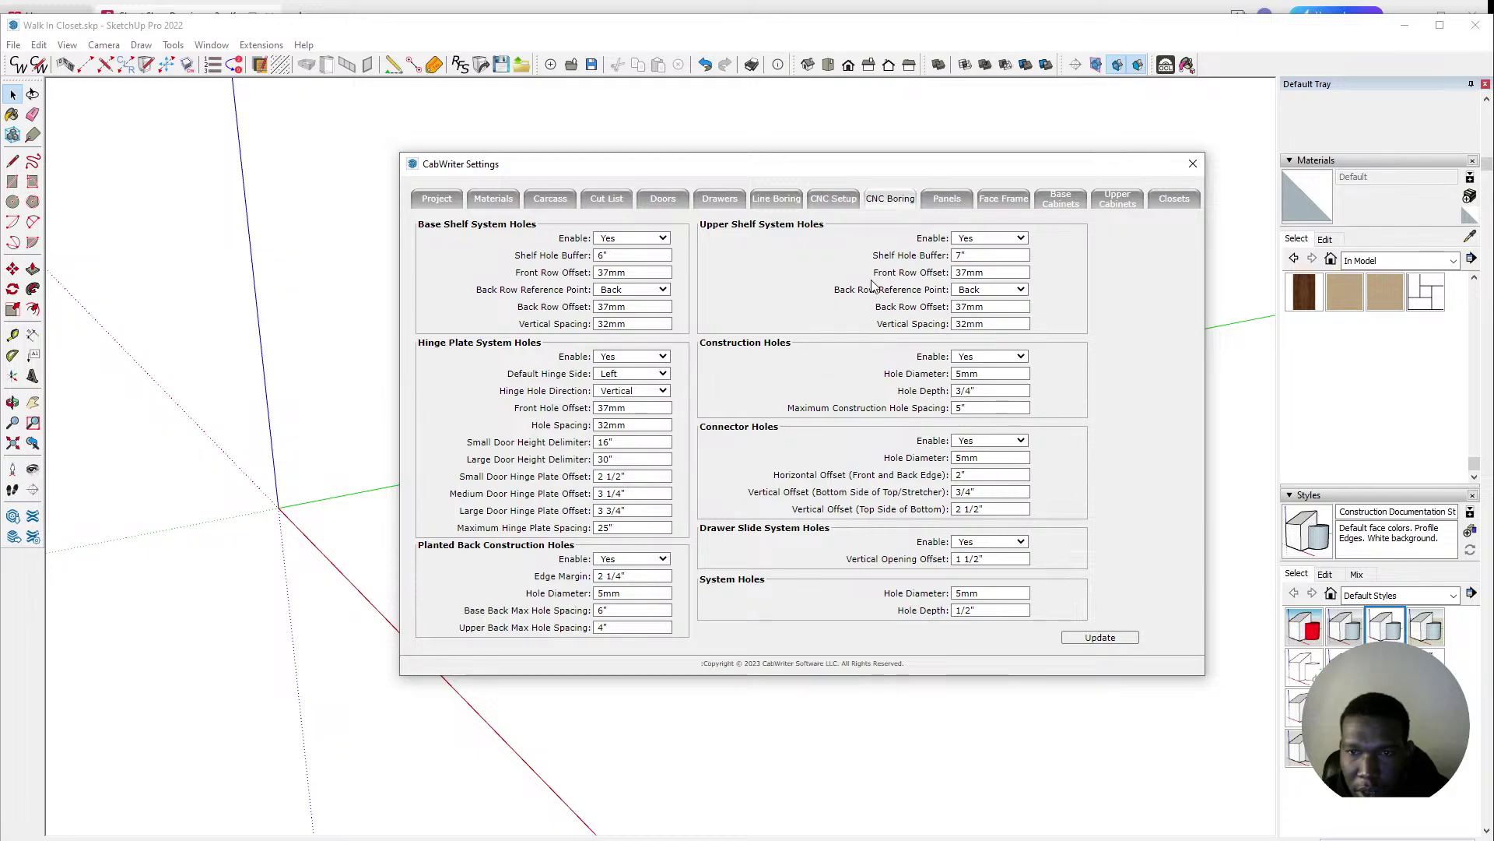
pyautogui.click(948, 197)
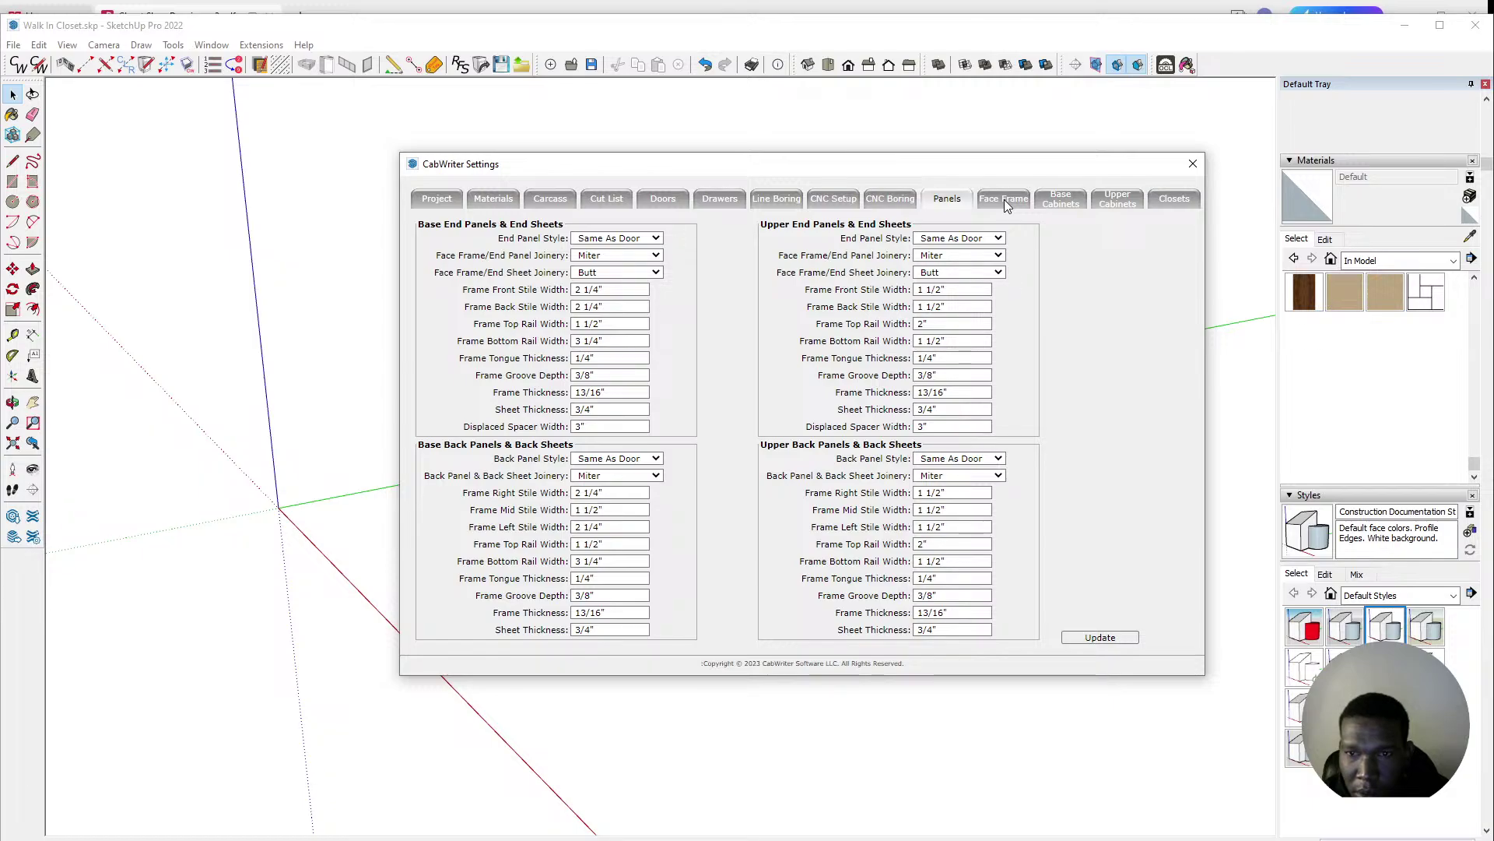
# Step: Review the base cabinet settings, then reopen the CabWriter settings and review the closet settings
pyautogui.click(1053, 200)
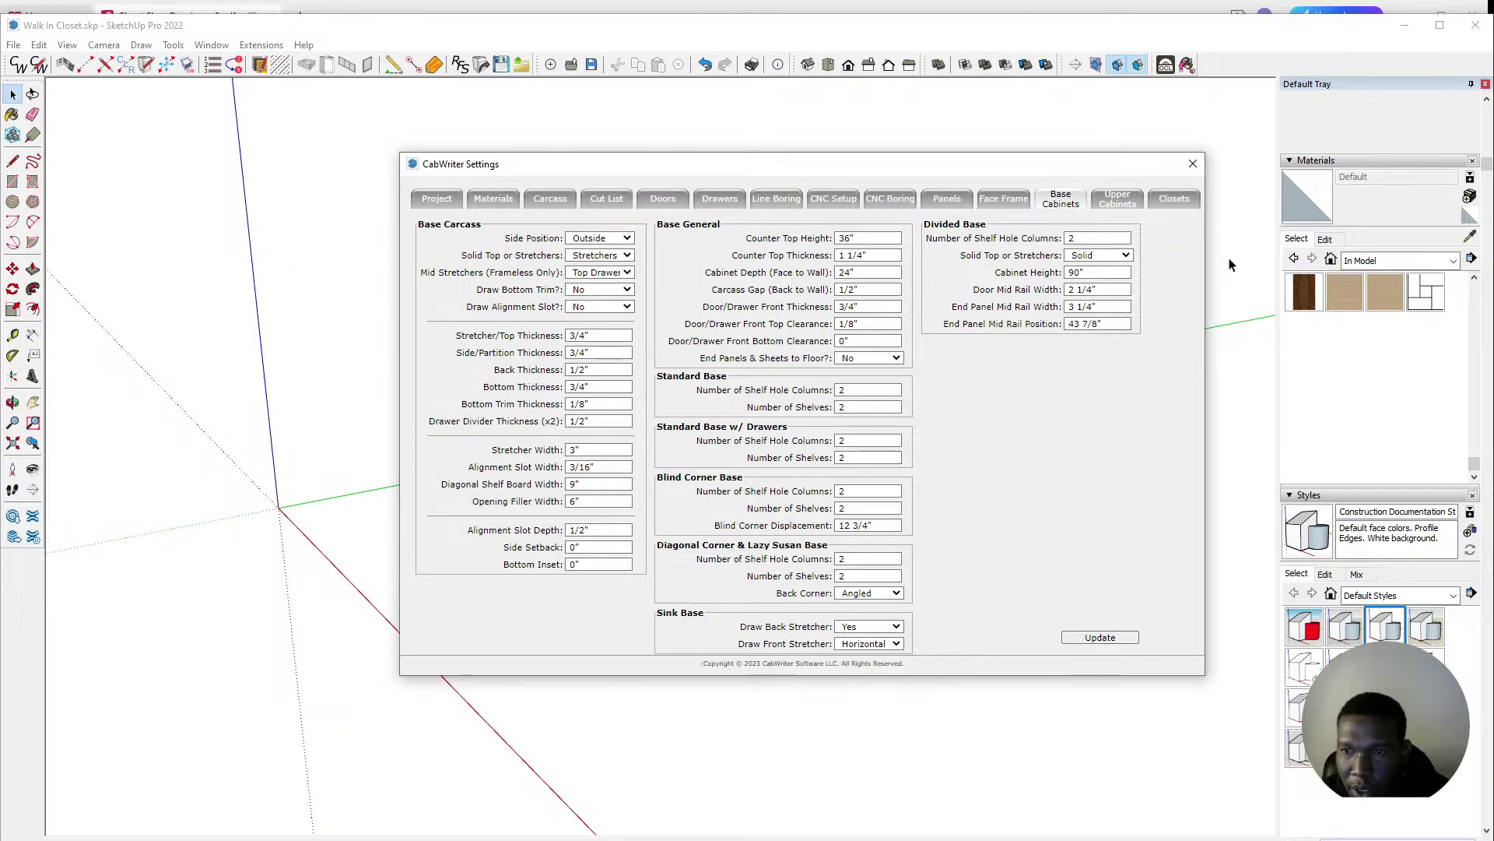
pyautogui.click(1193, 164)
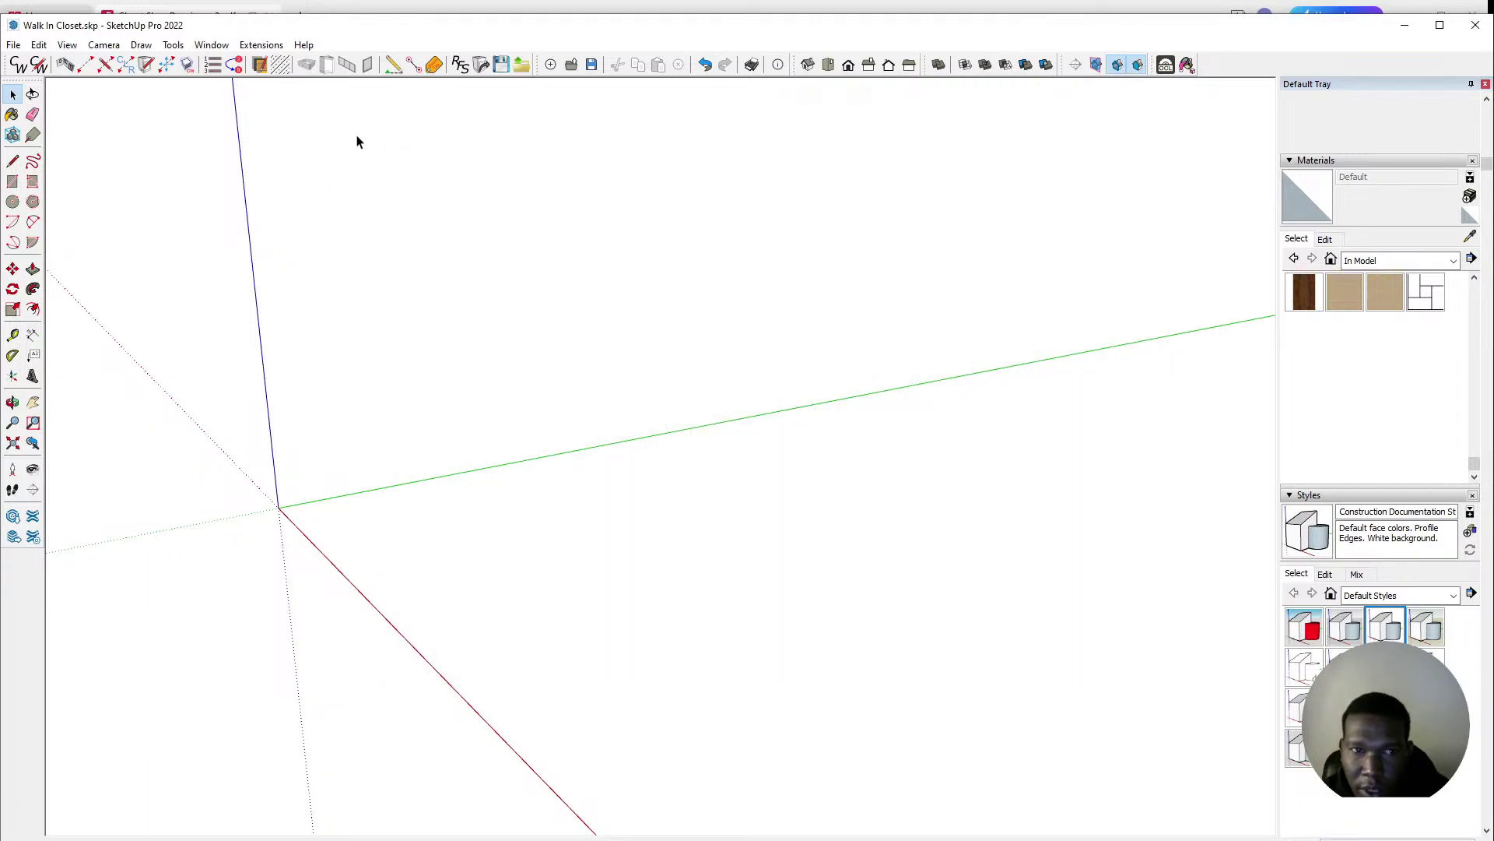
pyautogui.click(43, 69)
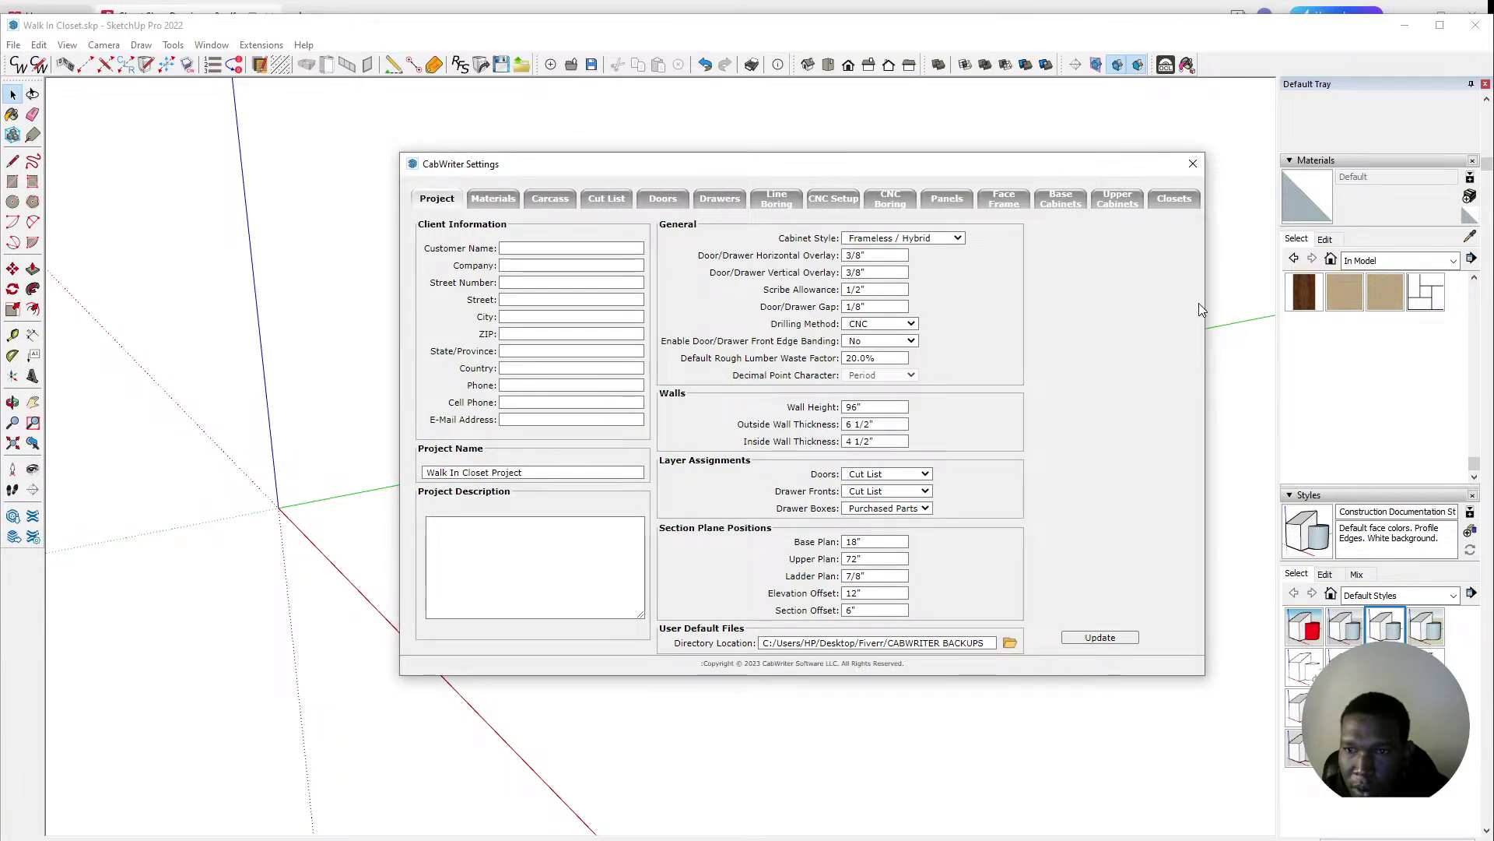
pyautogui.click(1170, 198)
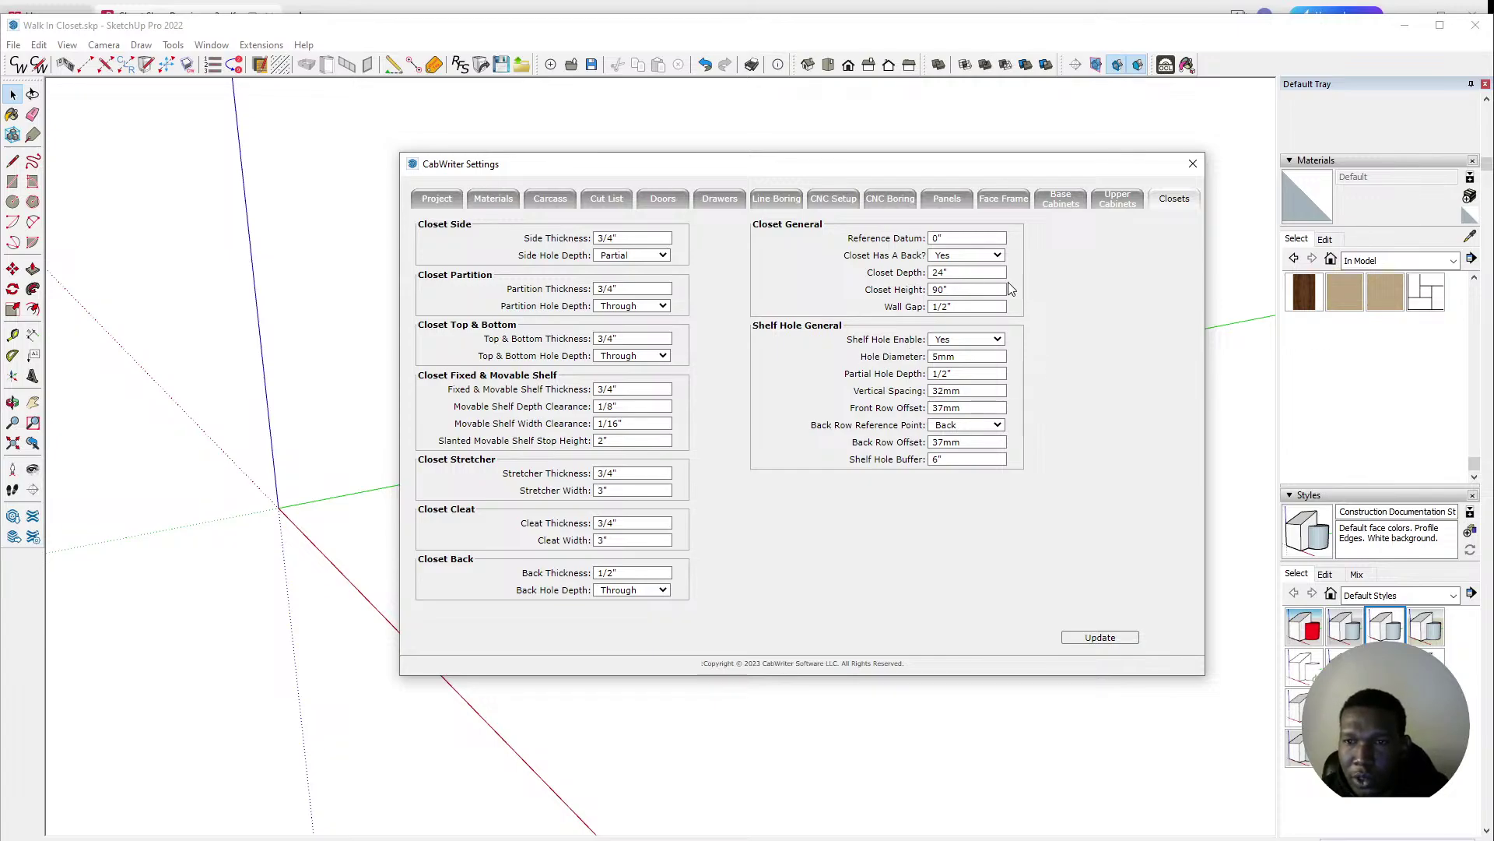
# Step: In the base cabinet general settings, set the Counter Top Height to 96" and the Counter Top Thickness to 0"
pyautogui.click(1063, 201)
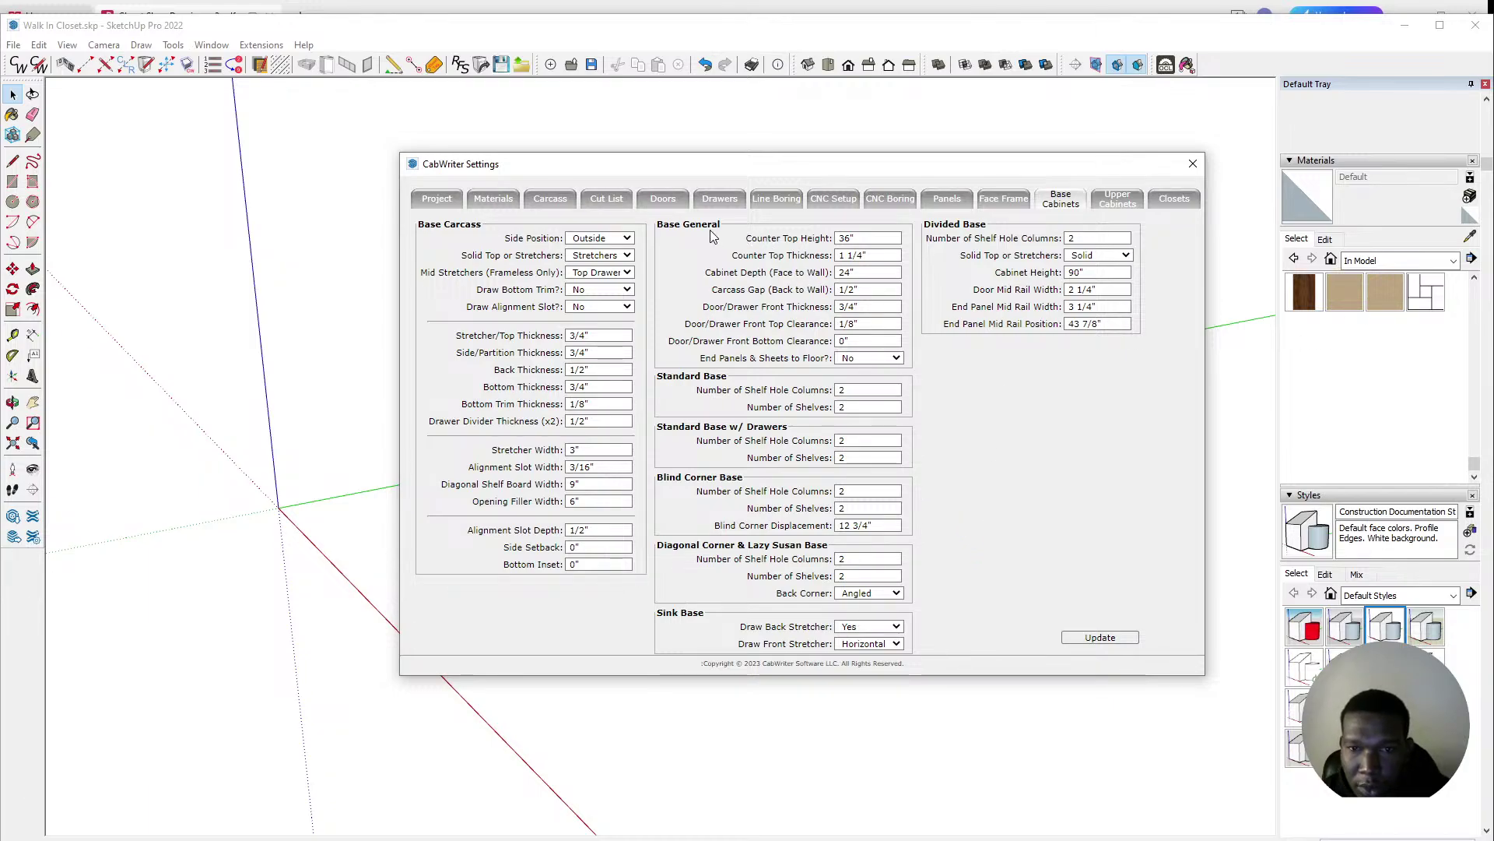
pyautogui.doubleClick(847, 240)
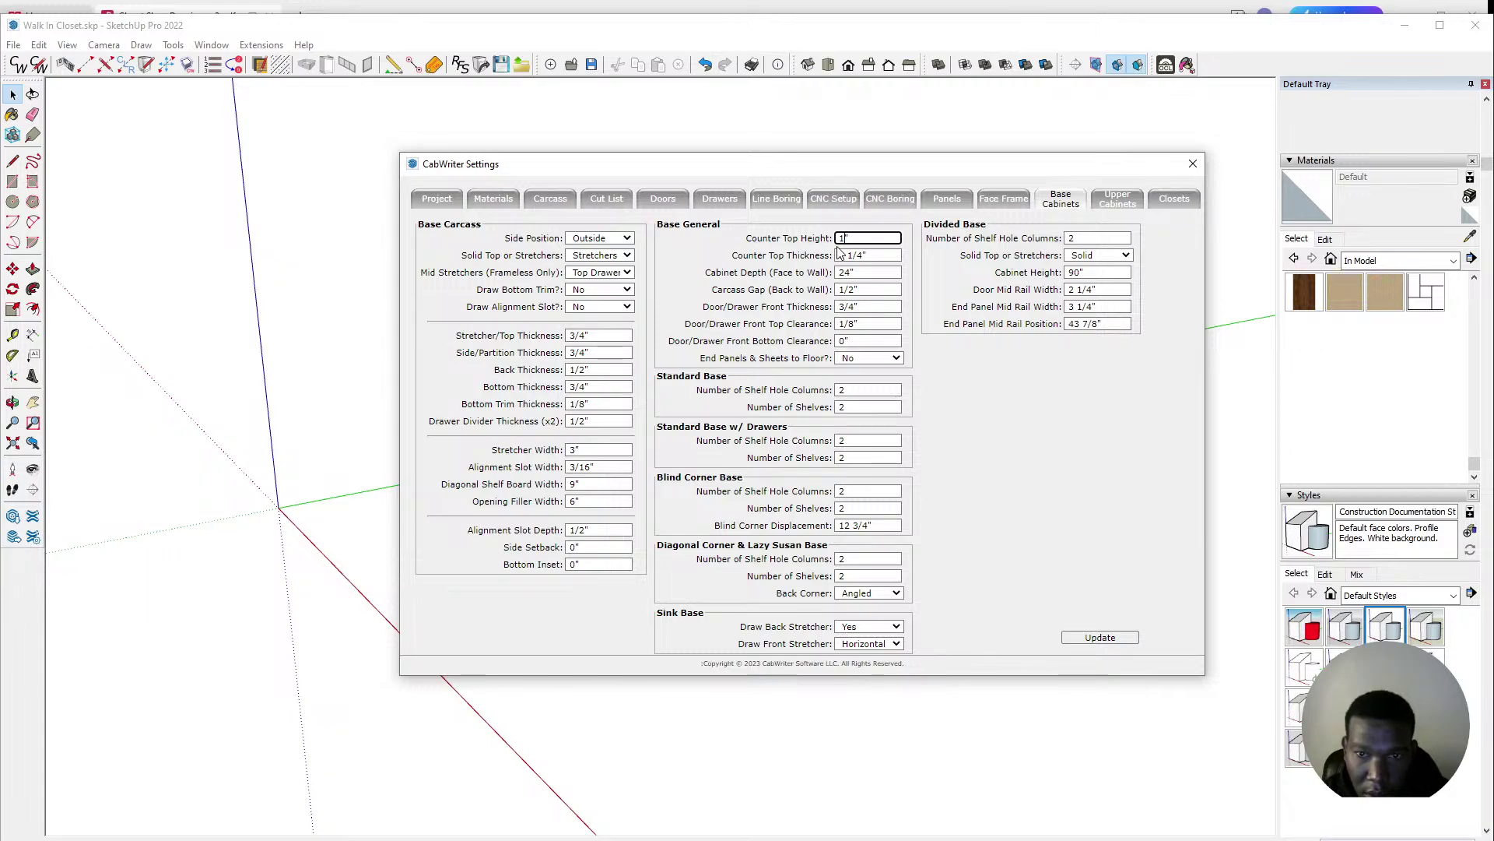
pyautogui.write('1"')
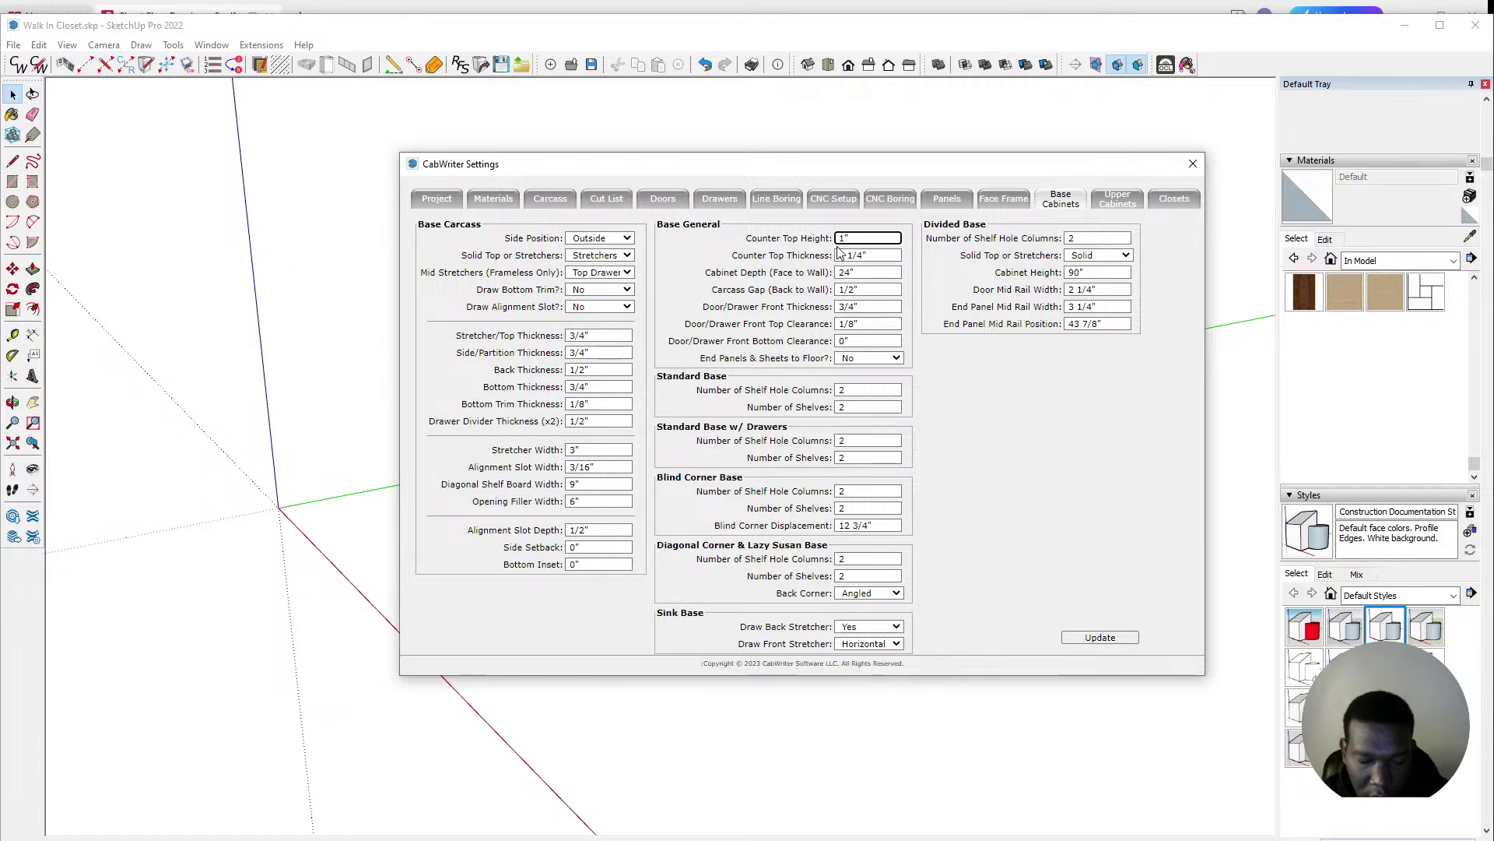
pyautogui.write('96')
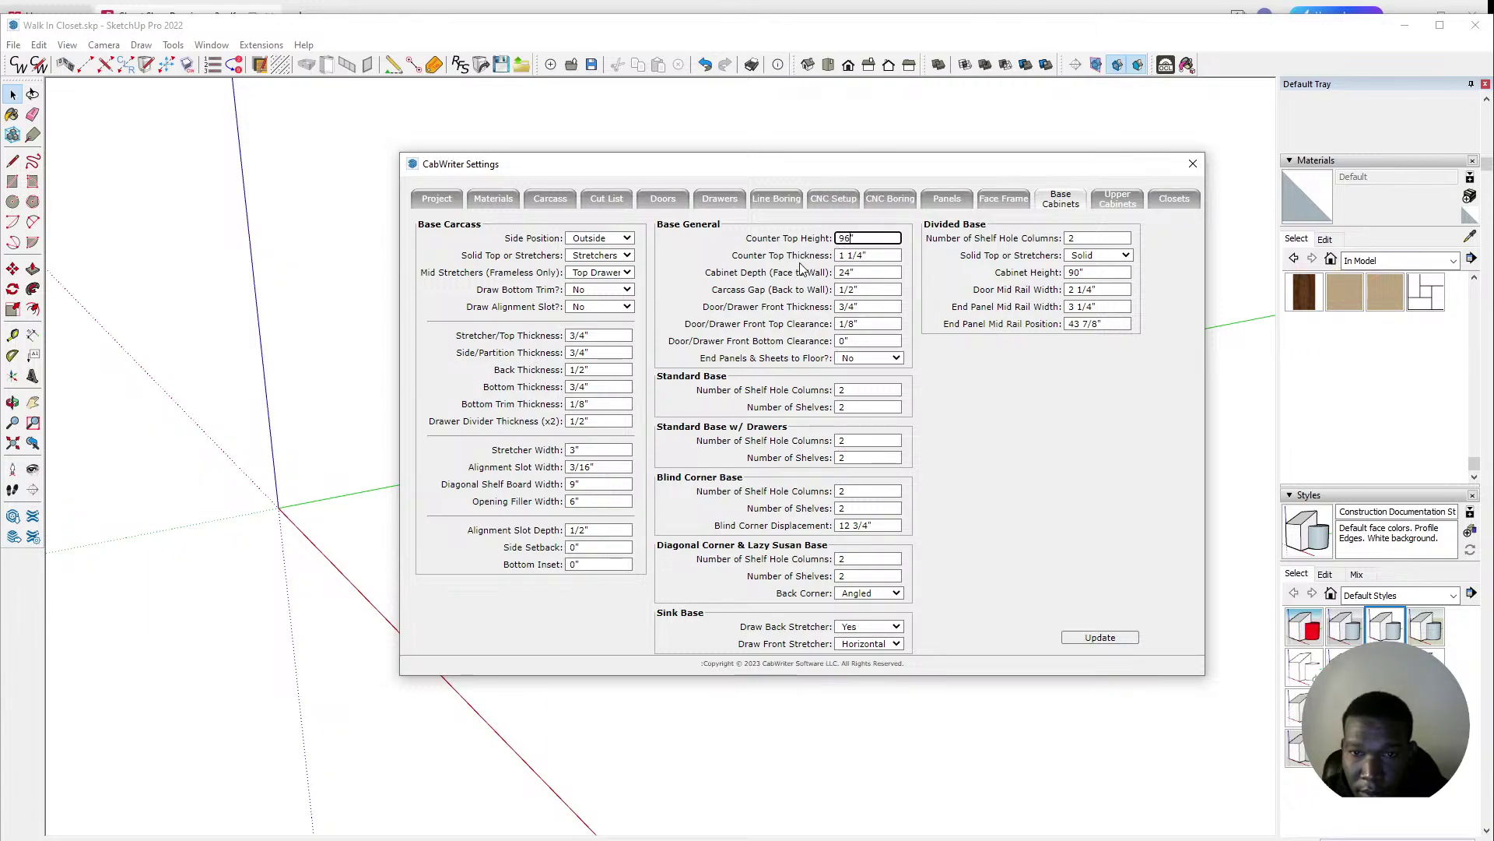
pyautogui.click(864, 254)
pyautogui.write('0')
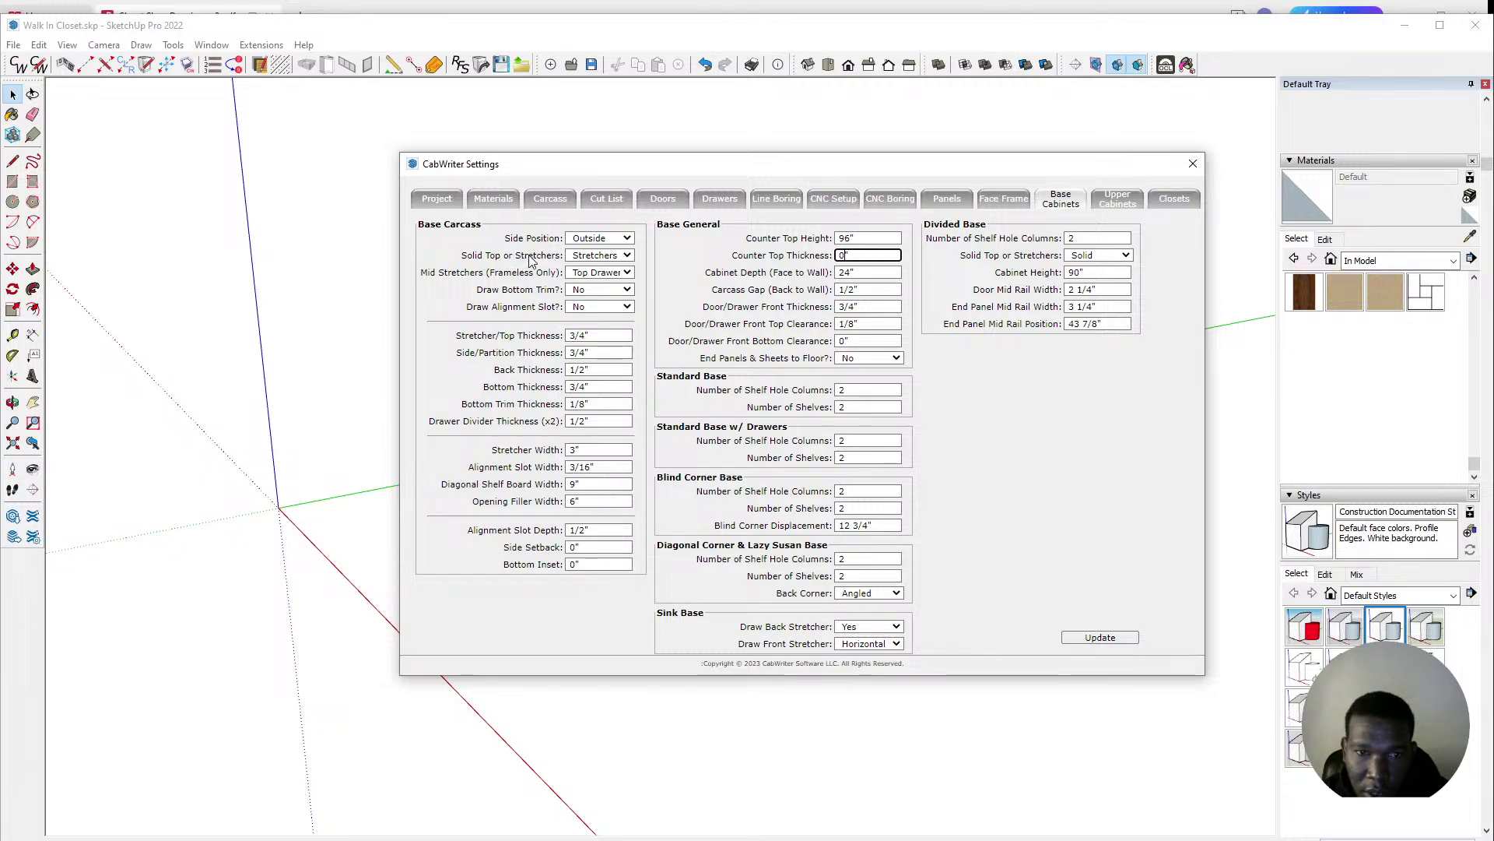
# Step: Set the base carcass's Solid Top or Stretchers option to Solid
pyautogui.click(595, 257)
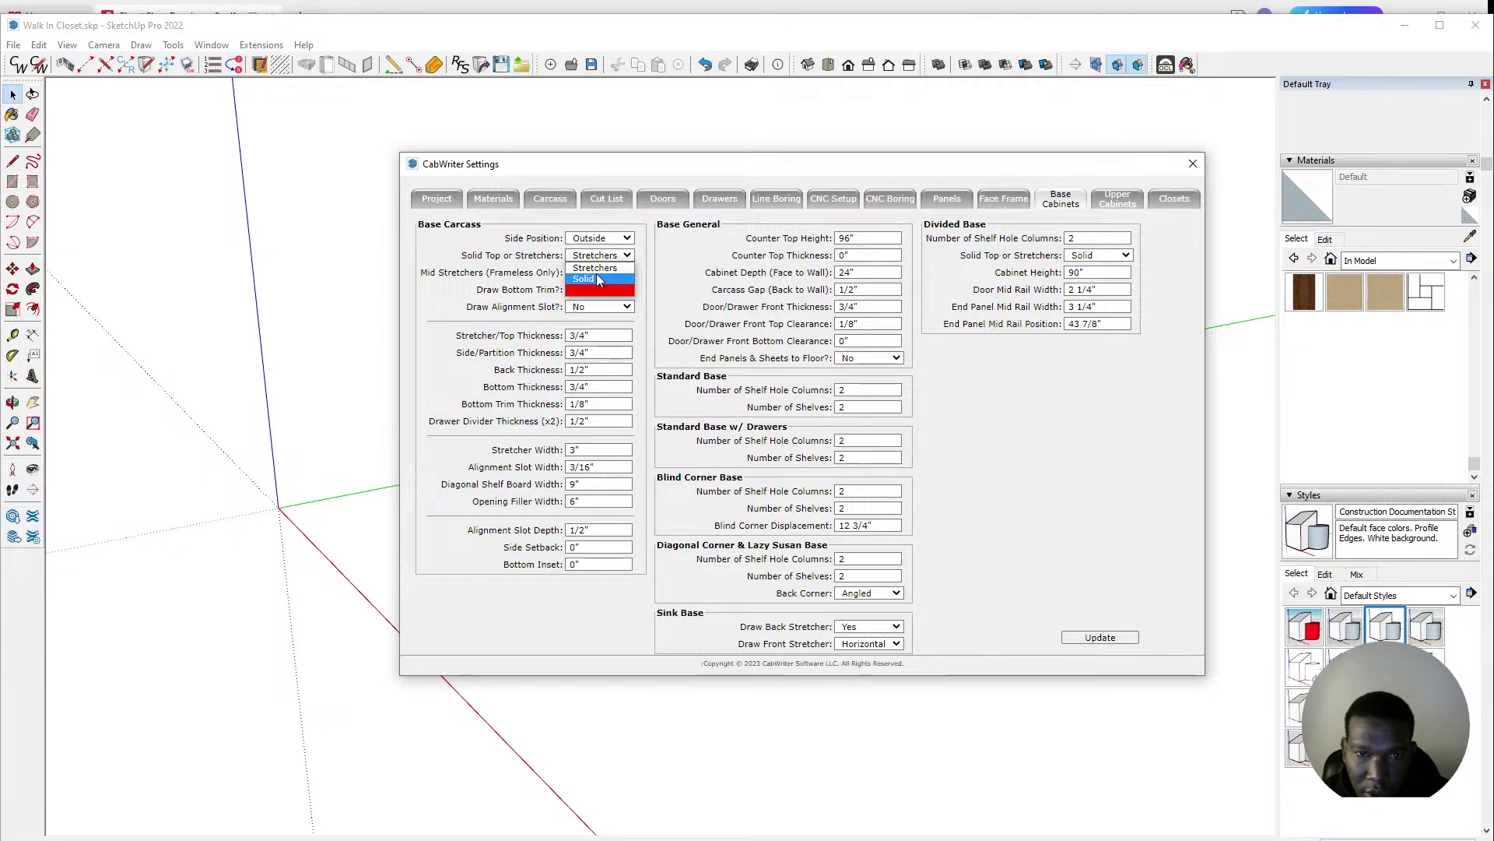
pyautogui.click(596, 268)
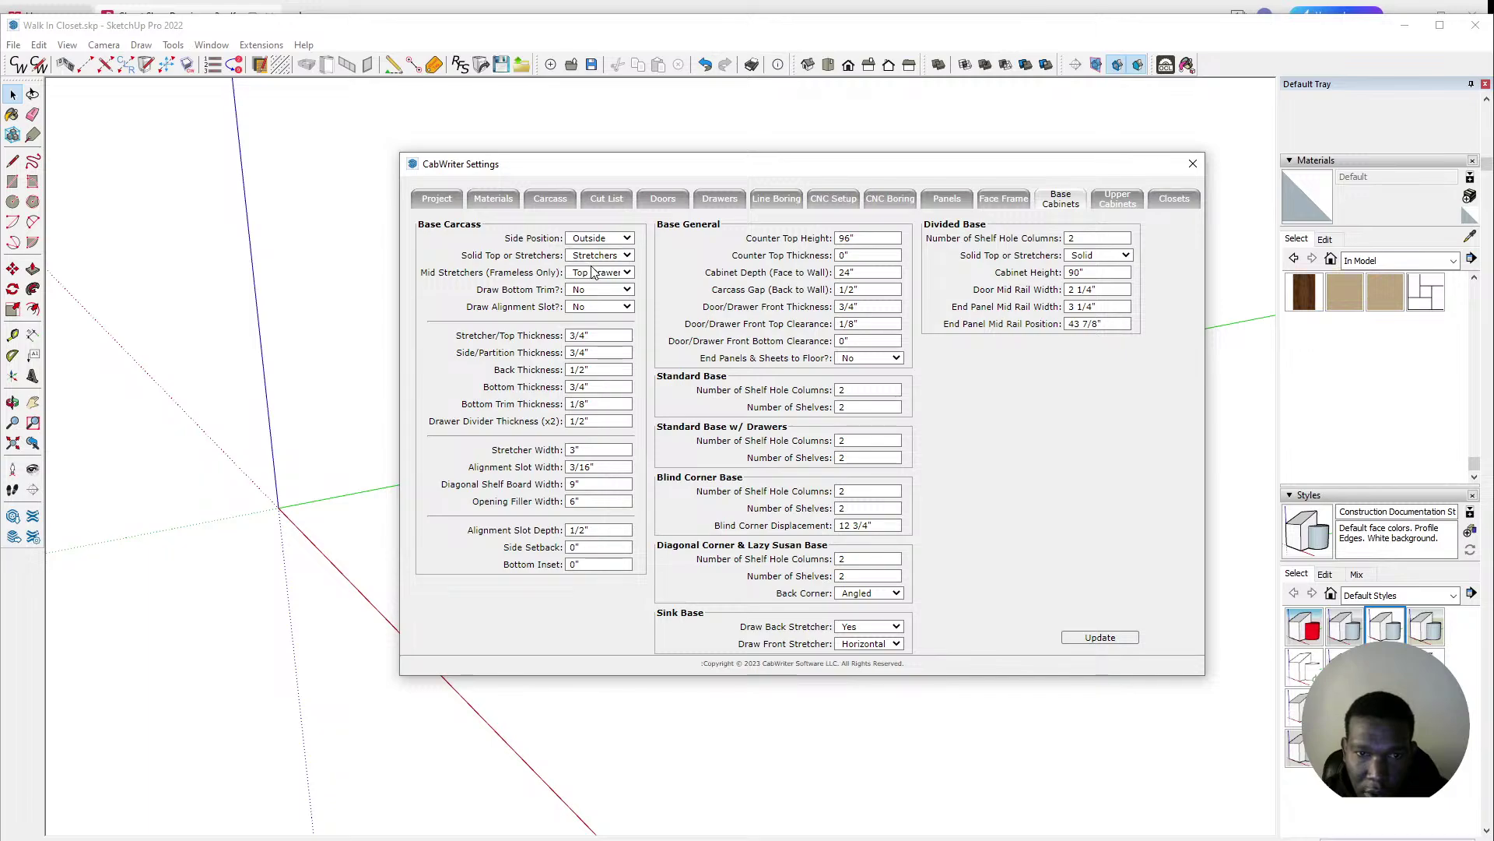
pyautogui.click(596, 257)
pyautogui.click(599, 280)
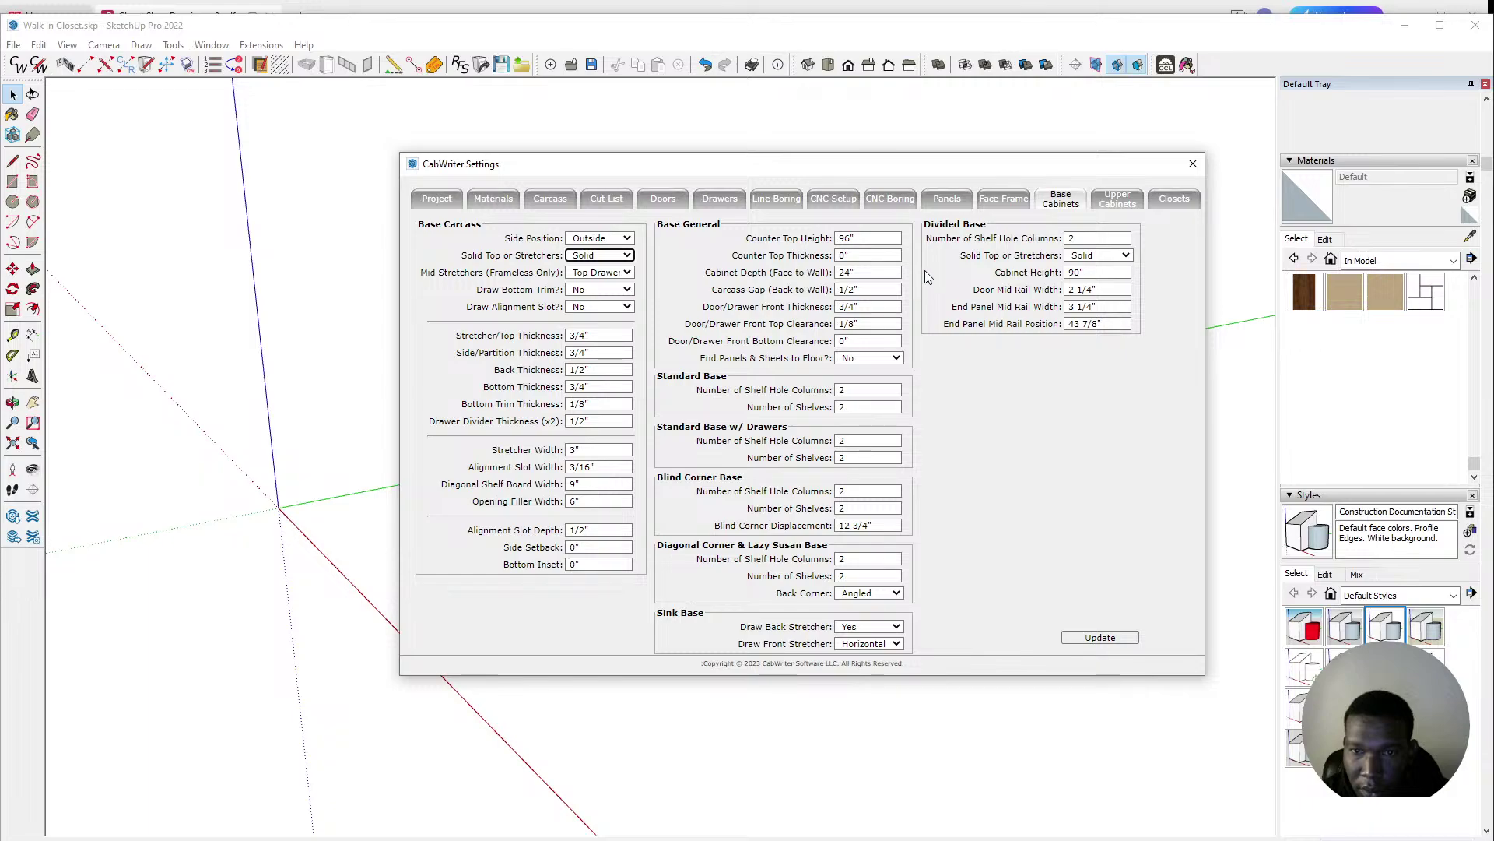
# Step: Set the base cabinets' Carcass Gap (Back to Wall) to 0"
pyautogui.click(847, 273)
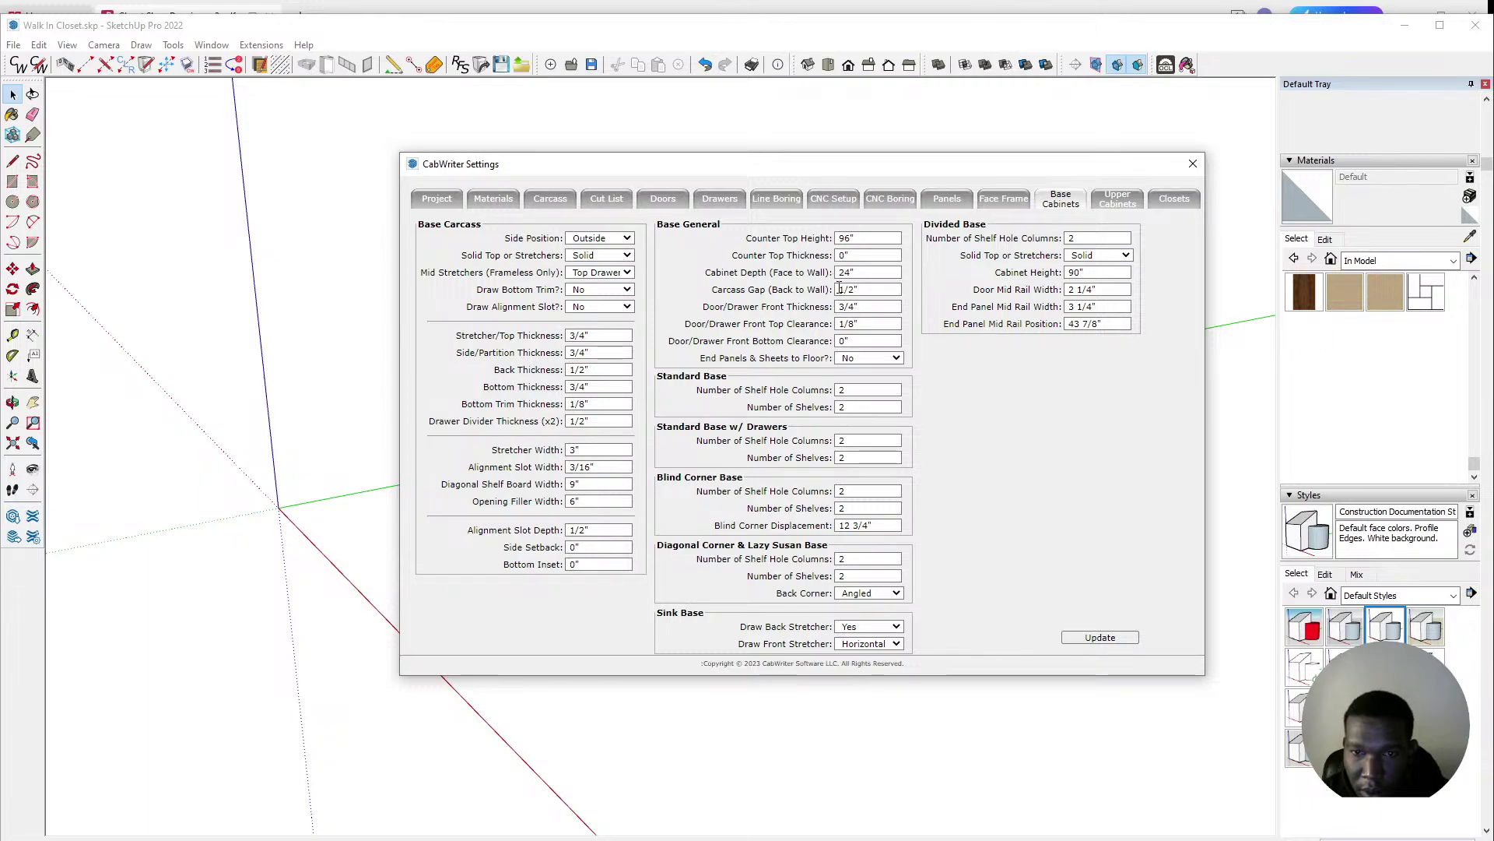
pyautogui.doubleClick(851, 289)
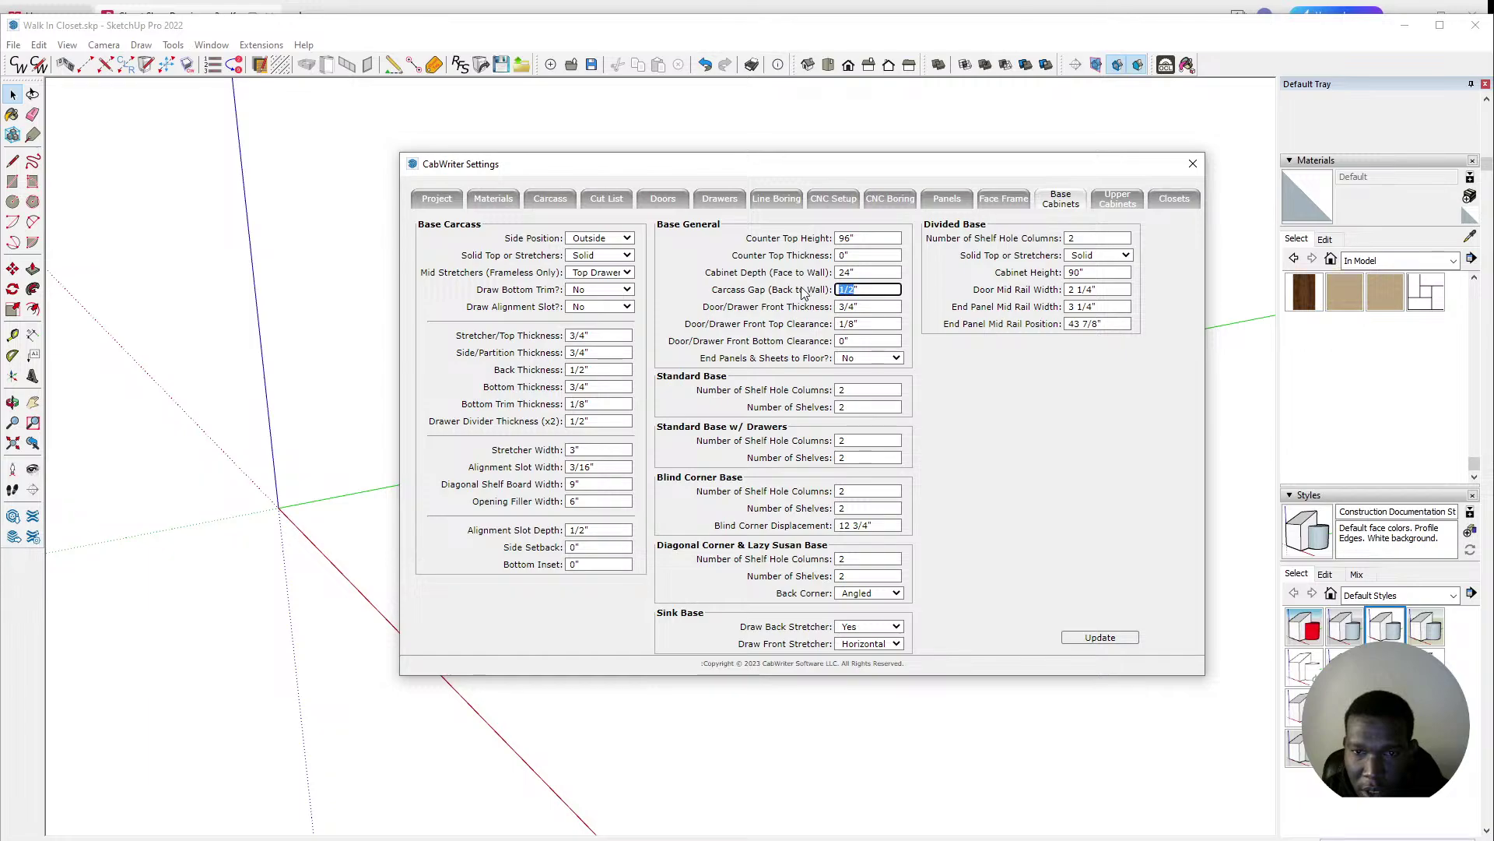
pyautogui.write('0"')
pyautogui.click(847, 306)
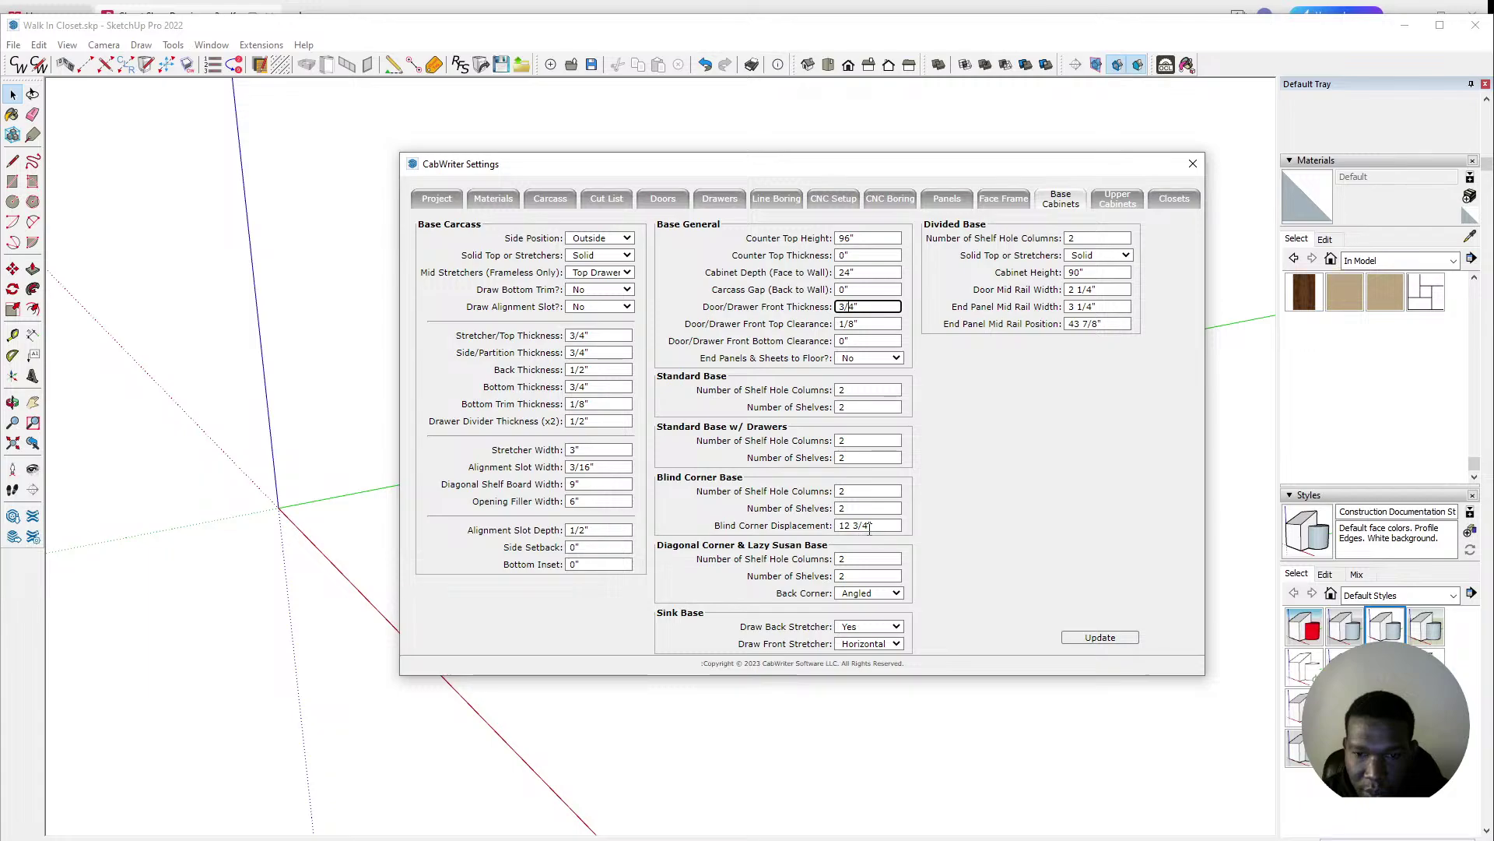
# Step: Set the blind corner base's Blind Corner Displacement to 26"
pyautogui.moveTo(870, 527); pyautogui.dragTo(812, 535)
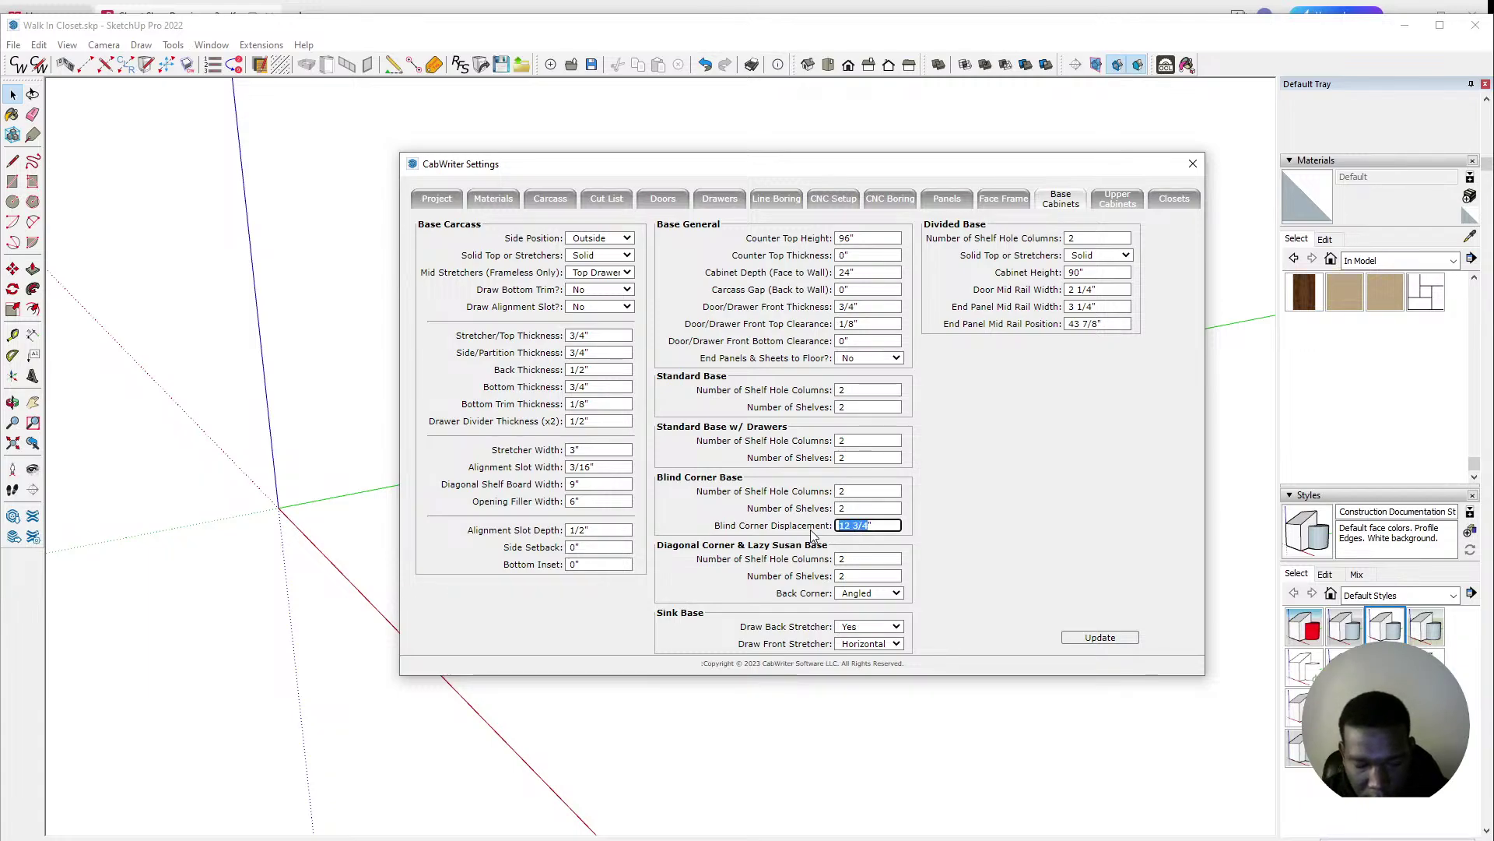
pyautogui.write('26')
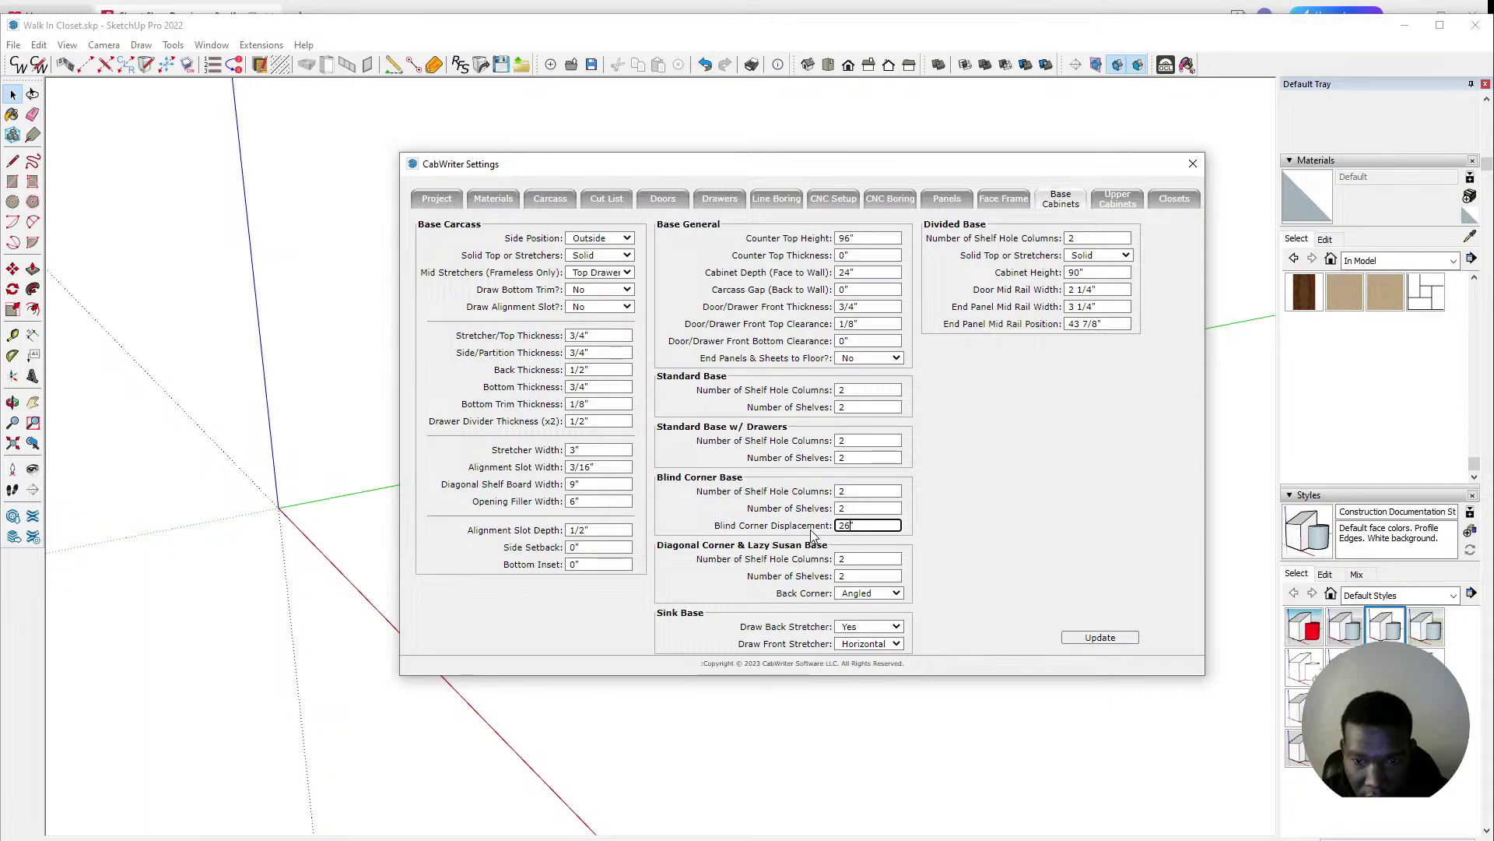
pyautogui.write('"')
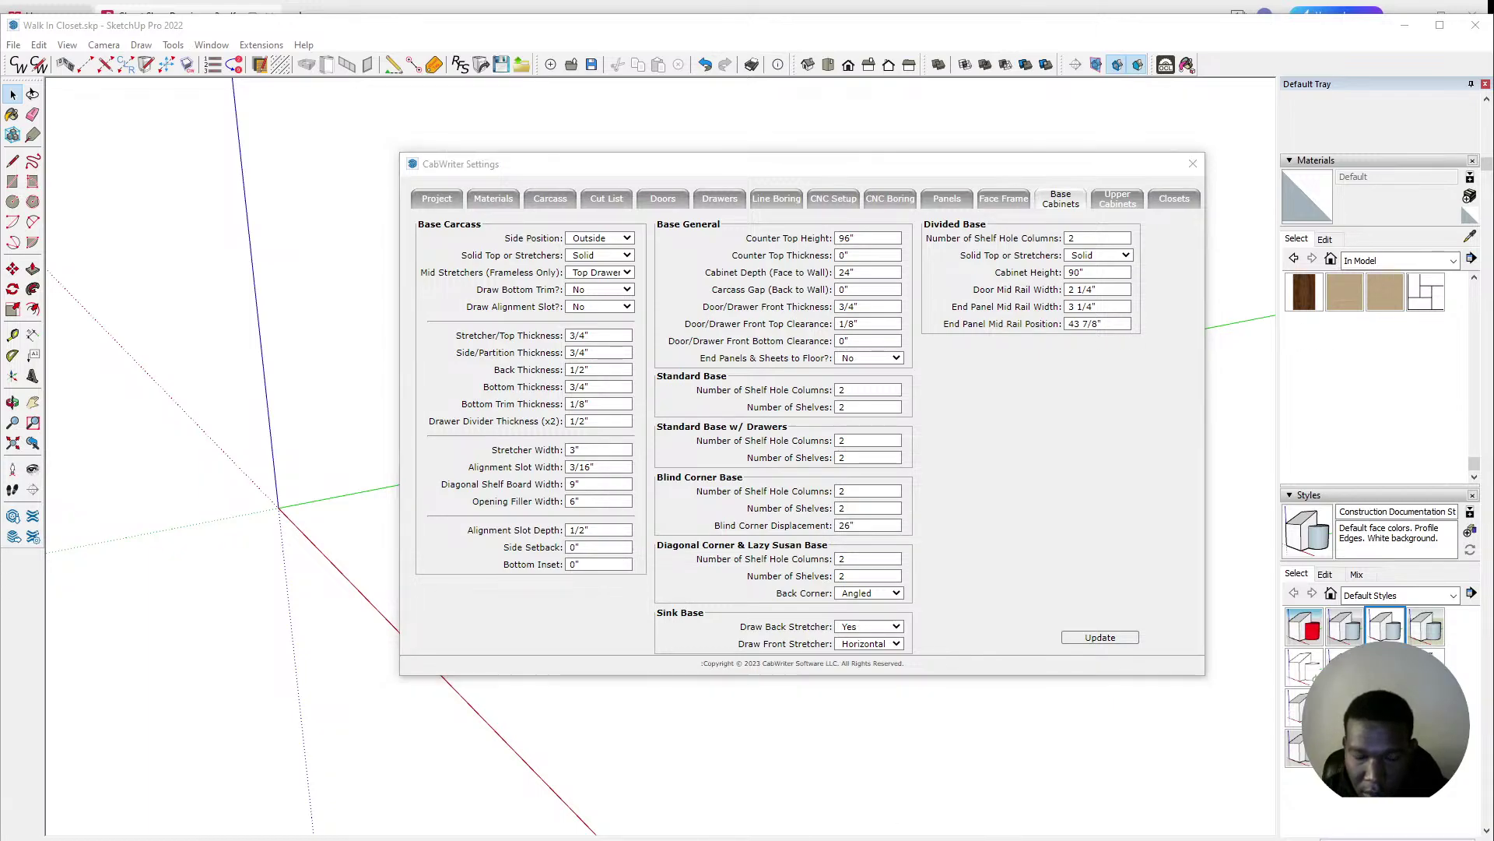
# Step: Switch to the closet shop drawings PDF and examine the top section's blind corner between cabinets C2L and C7L, then return to SketchUp
pyautogui.hotkey('alt', 'Tab')
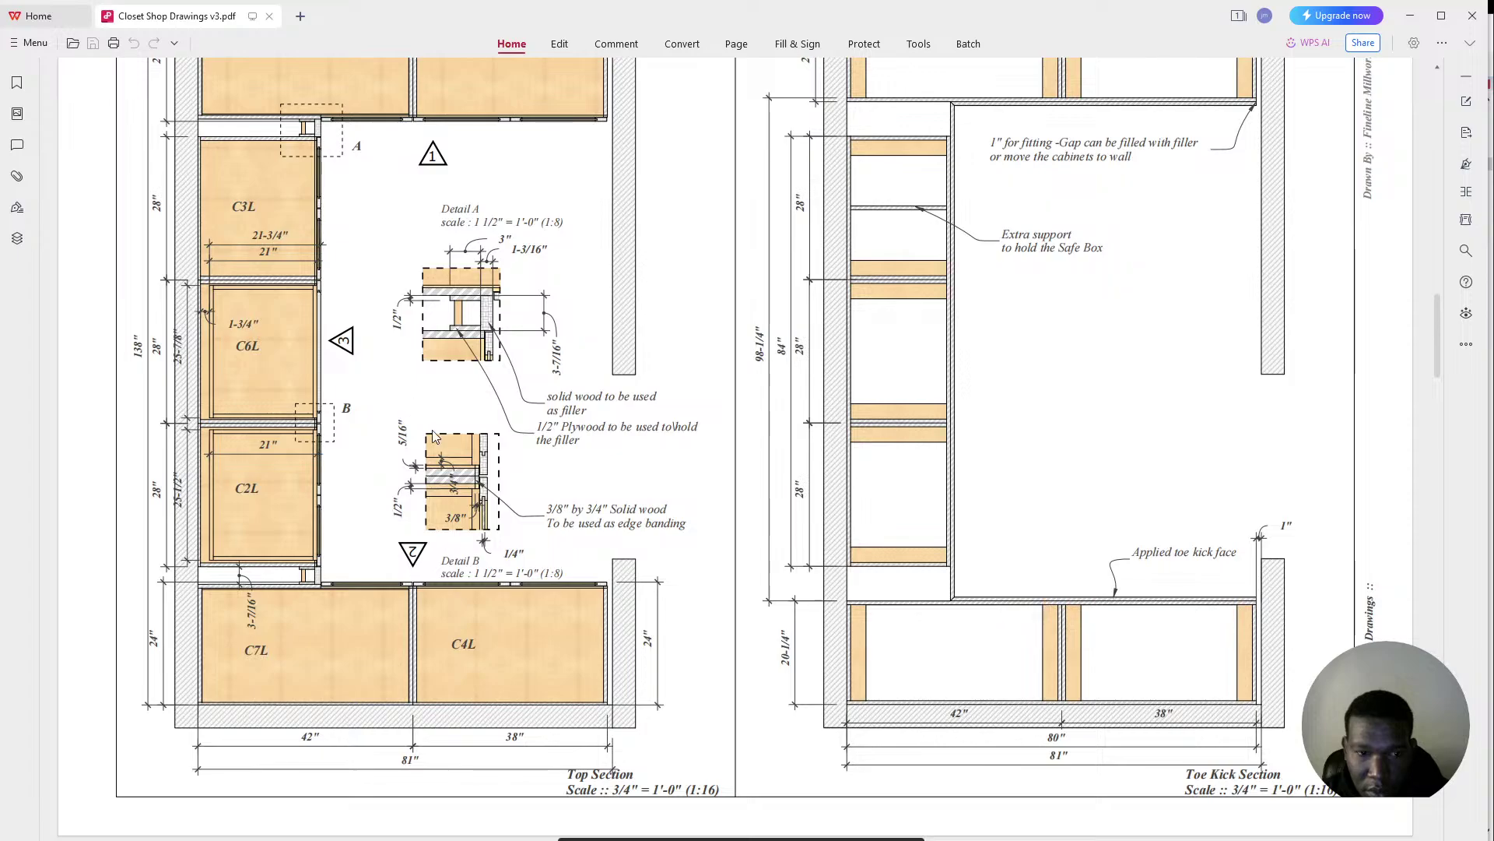
pyautogui.keyDown('ctrl'); pyautogui.scroll(10, 291, 603); pyautogui.keyUp('ctrl')
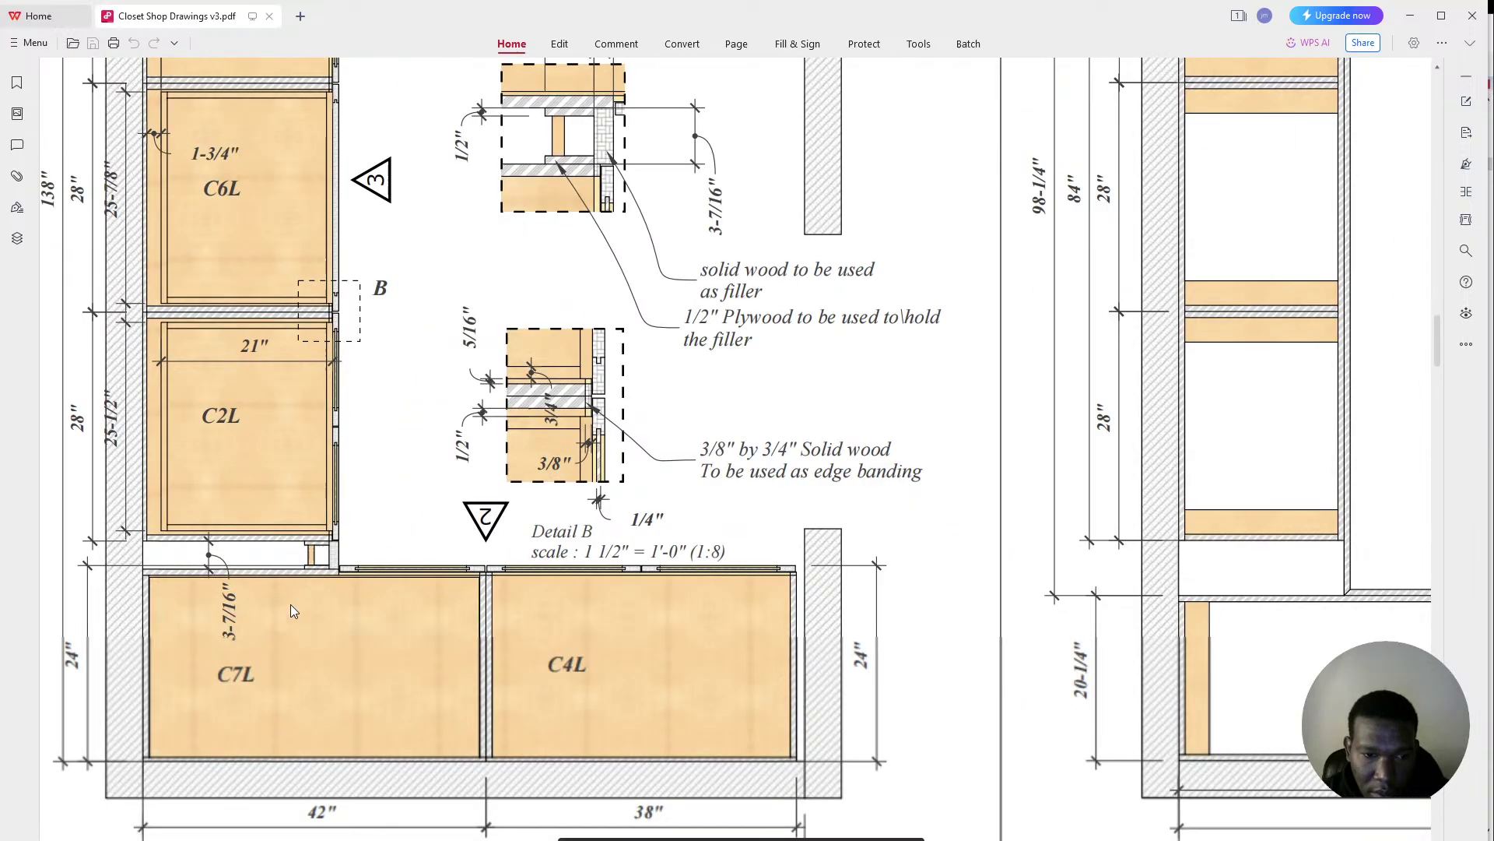
pyautogui.scroll(-1, 779, 444)
pyautogui.keyDown('ctrl'); pyautogui.scroll(-2, 901, 427); pyautogui.keyUp('ctrl')
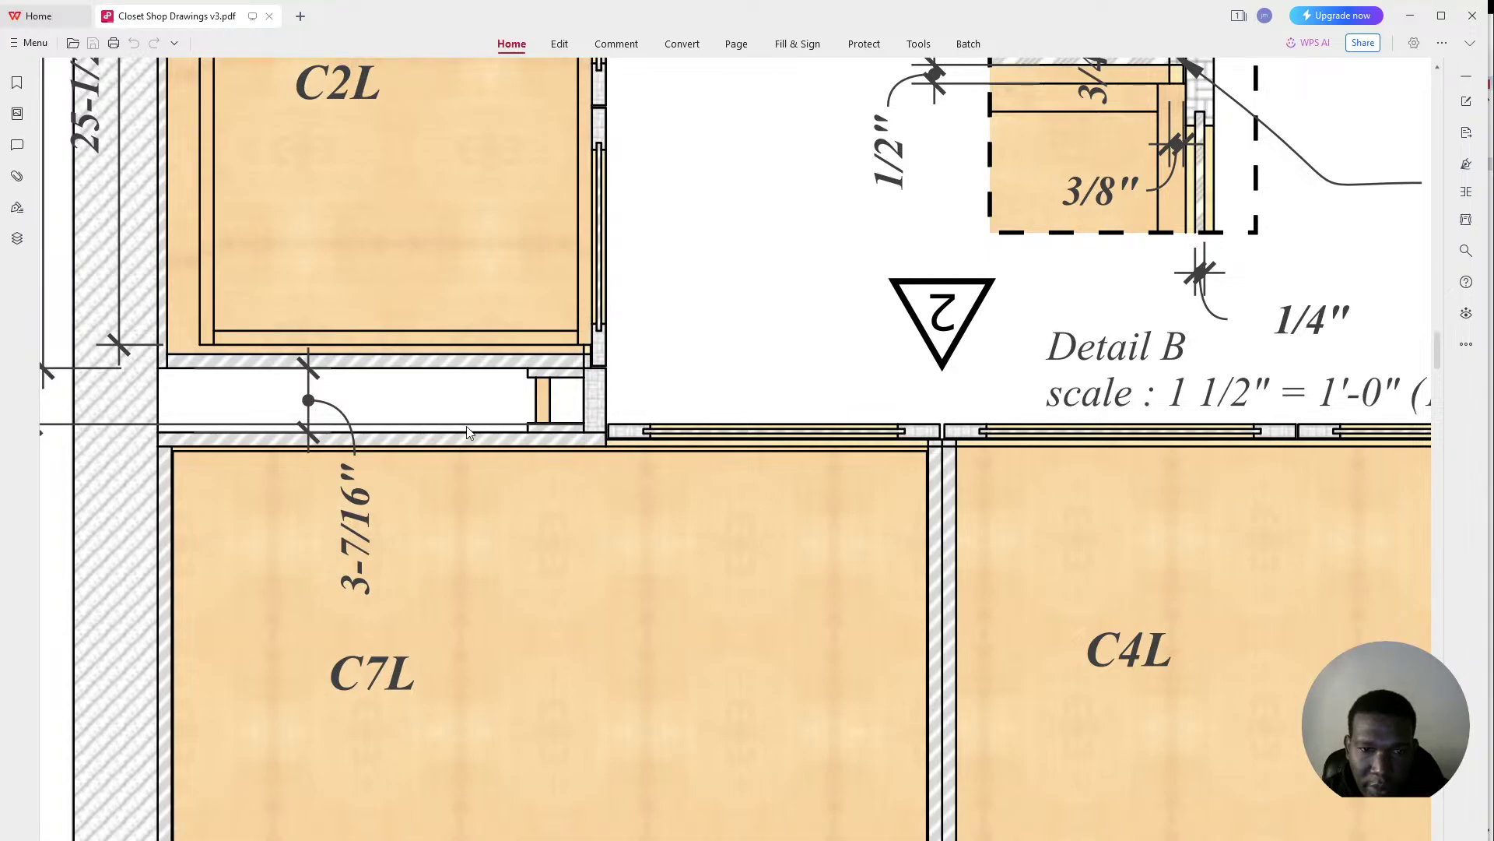
pyautogui.keyDown('ctrl'); pyautogui.scroll(3, 694, 420); pyautogui.keyUp('ctrl')
pyautogui.keyDown('ctrl'); pyautogui.scroll(1, 816, 426); pyautogui.keyUp('ctrl')
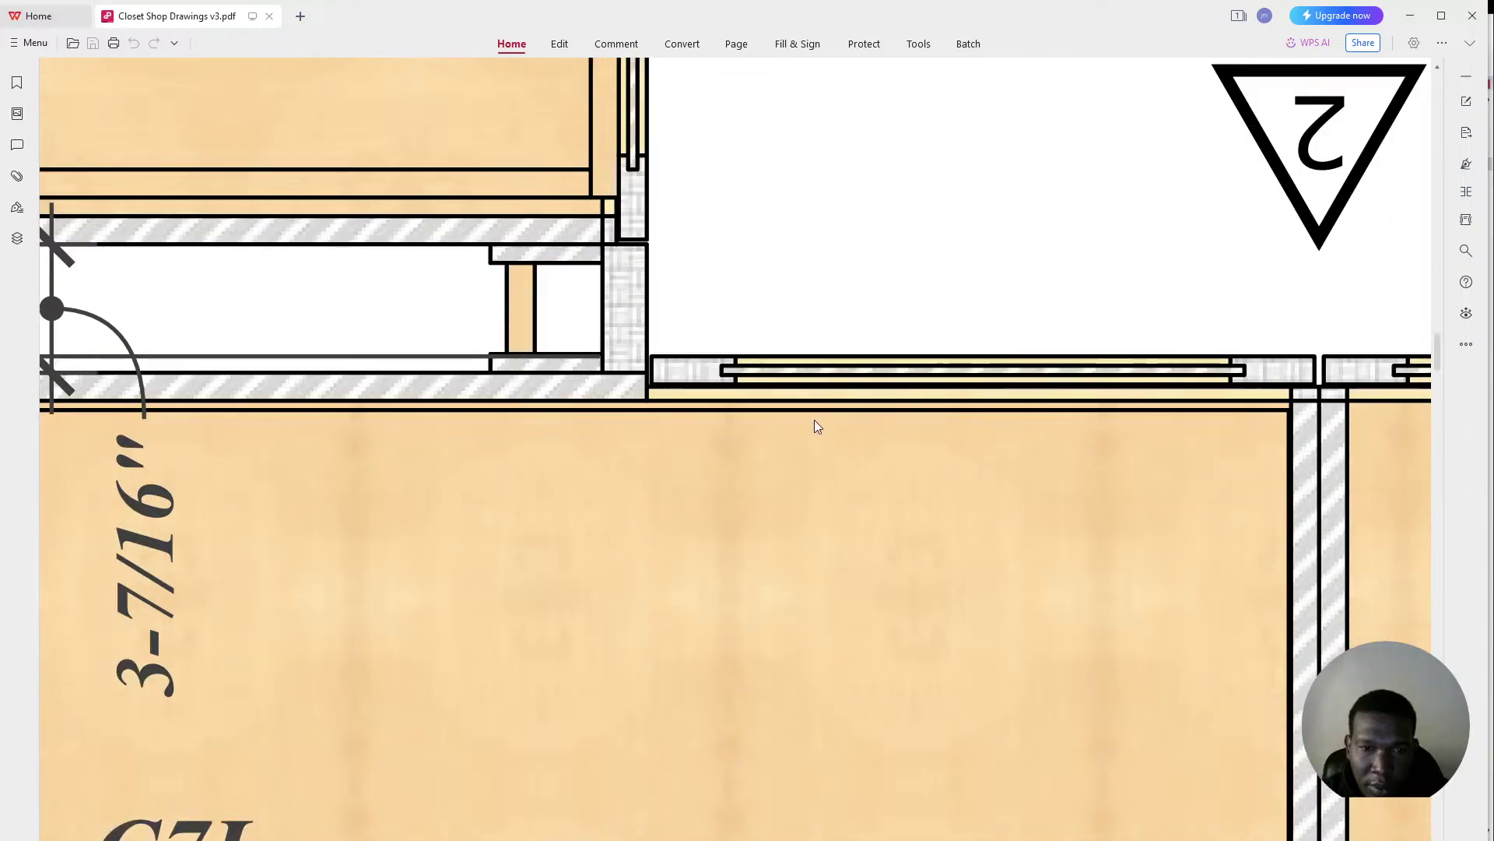
pyautogui.keyDown('ctrl'); pyautogui.scroll(-3, 815, 426); pyautogui.keyUp('ctrl')
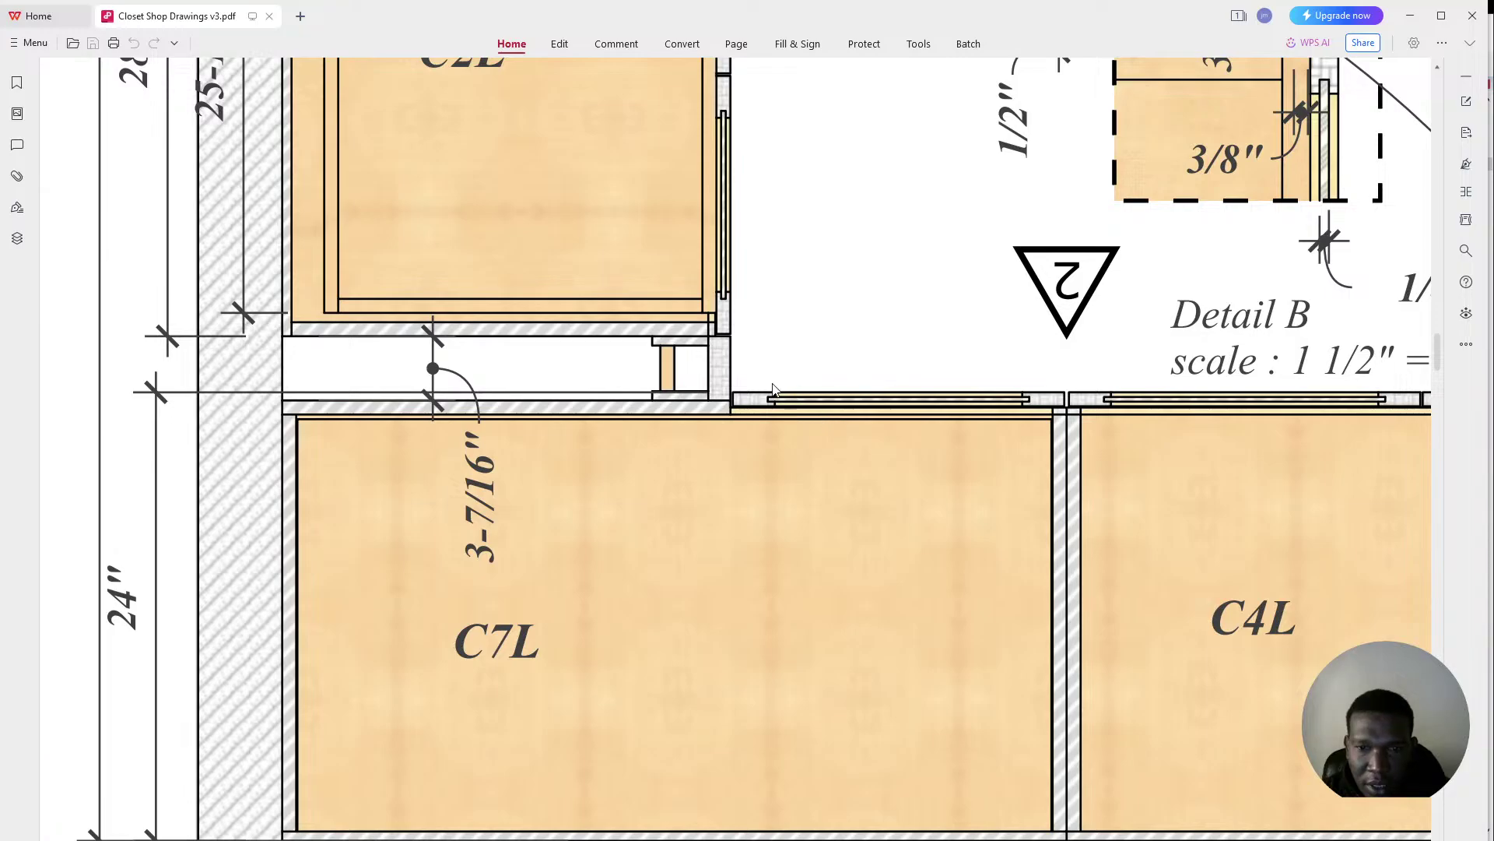
pyautogui.keyDown('ctrl'); pyautogui.scroll(-4, 773, 388); pyautogui.keyUp('ctrl')
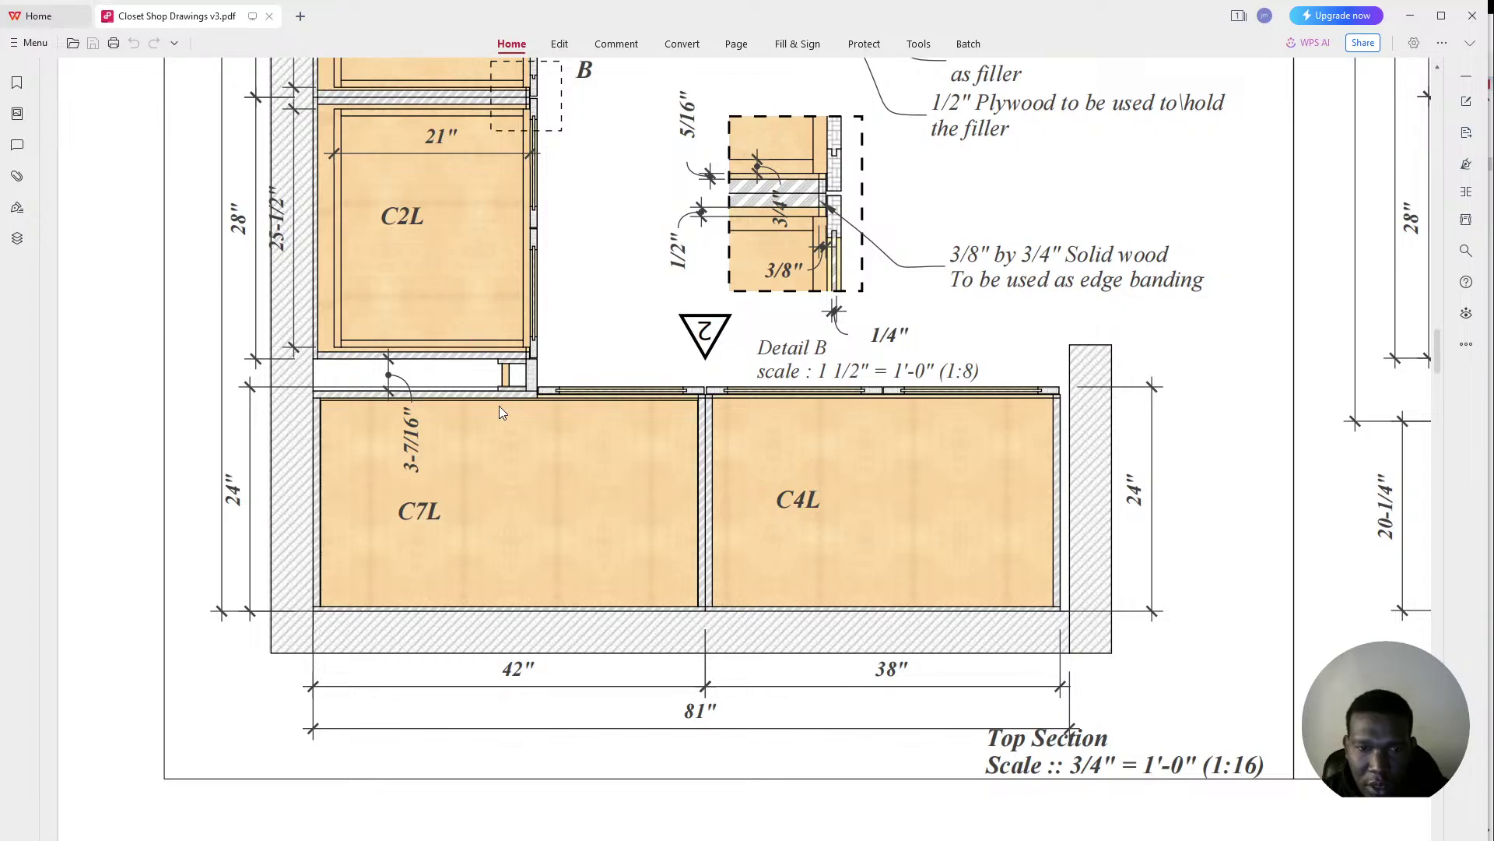
pyautogui.keyDown('ctrl'); pyautogui.scroll(-1, 432, 382); pyautogui.keyUp('ctrl')
pyautogui.keyDown('ctrl'); pyautogui.scroll(3, 391, 377); pyautogui.keyUp('ctrl')
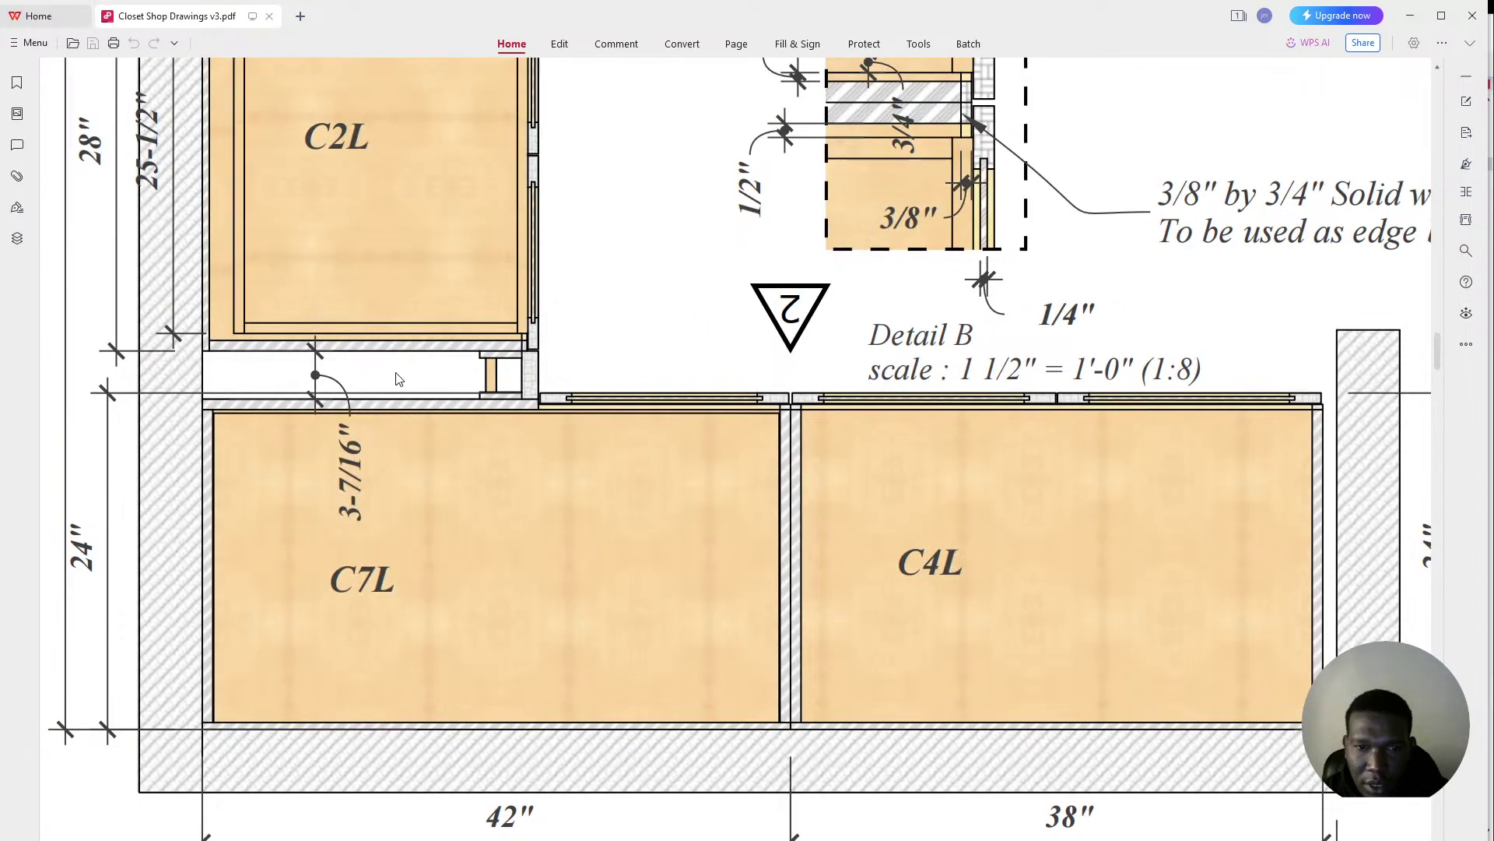
pyautogui.keyDown('ctrl'); pyautogui.scroll(-4, 604, 394); pyautogui.keyUp('ctrl')
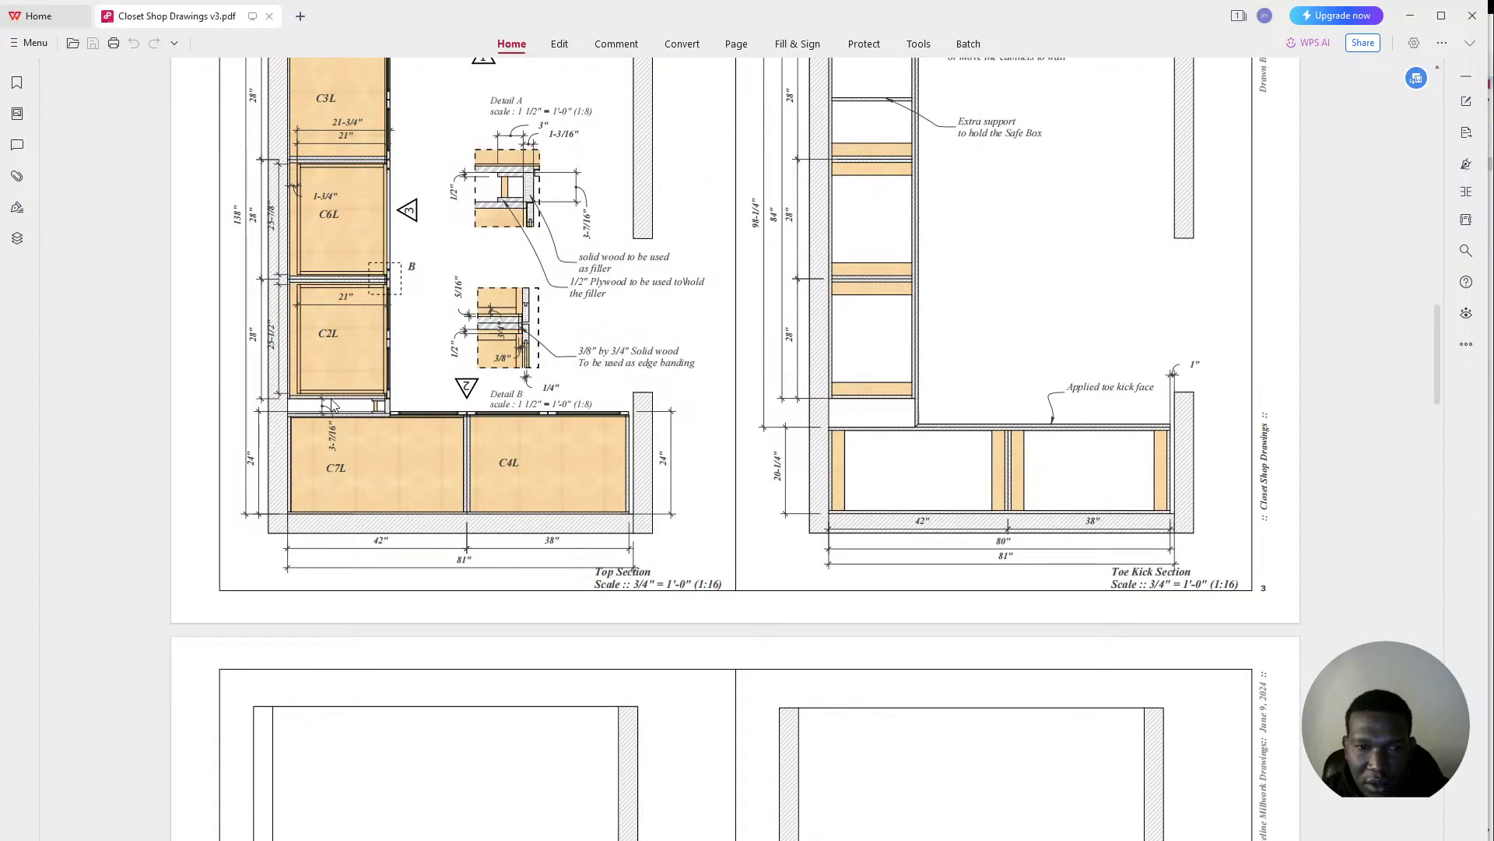
pyautogui.click(1409, 16)
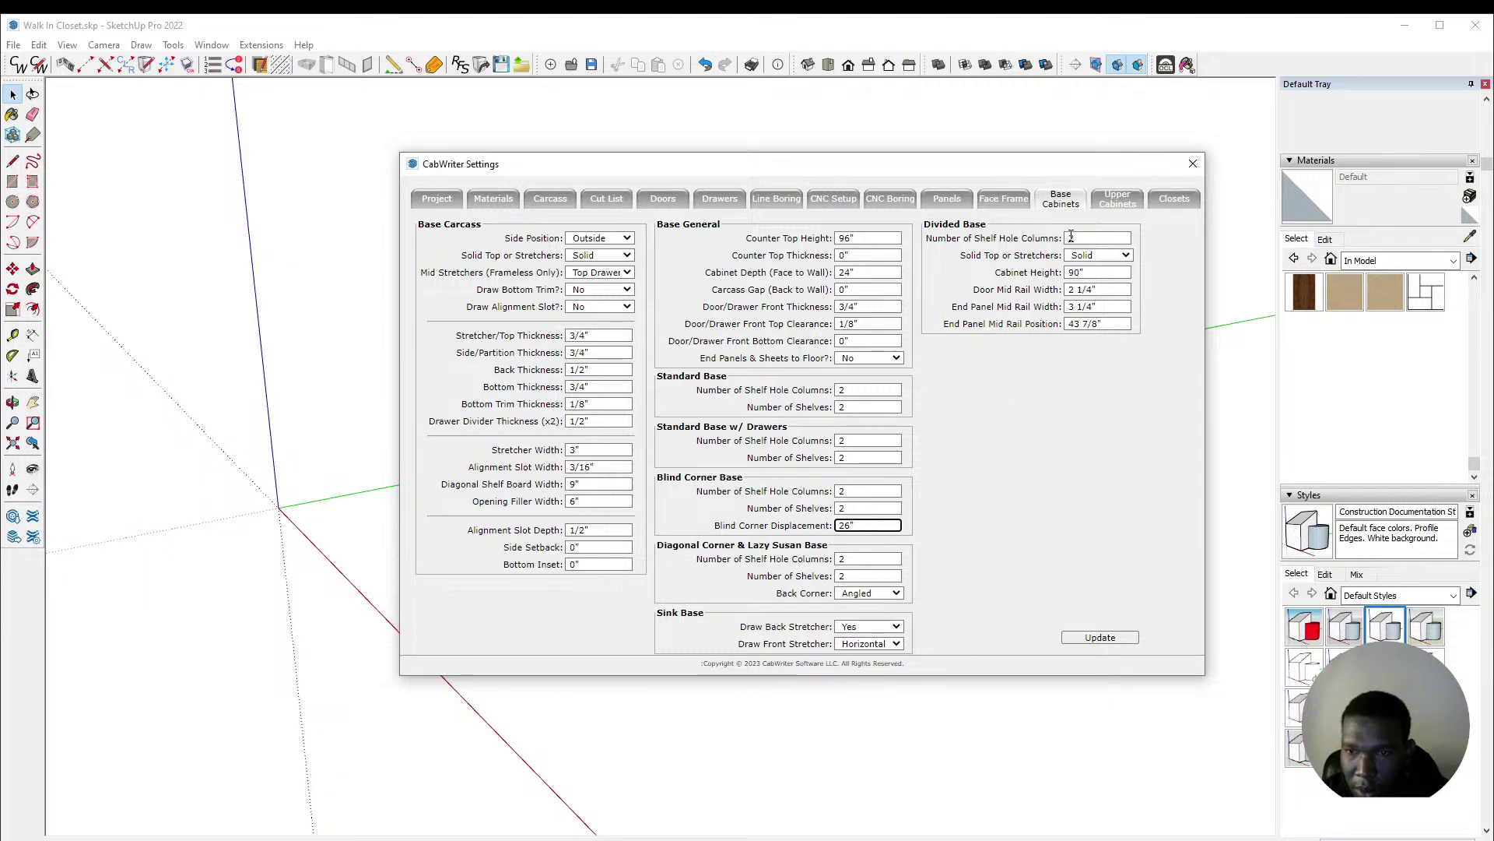
# Step: Set the divided base's Cabinet Height to 96", update the base cabinet settings and close them
pyautogui.doubleClick(1080, 274)
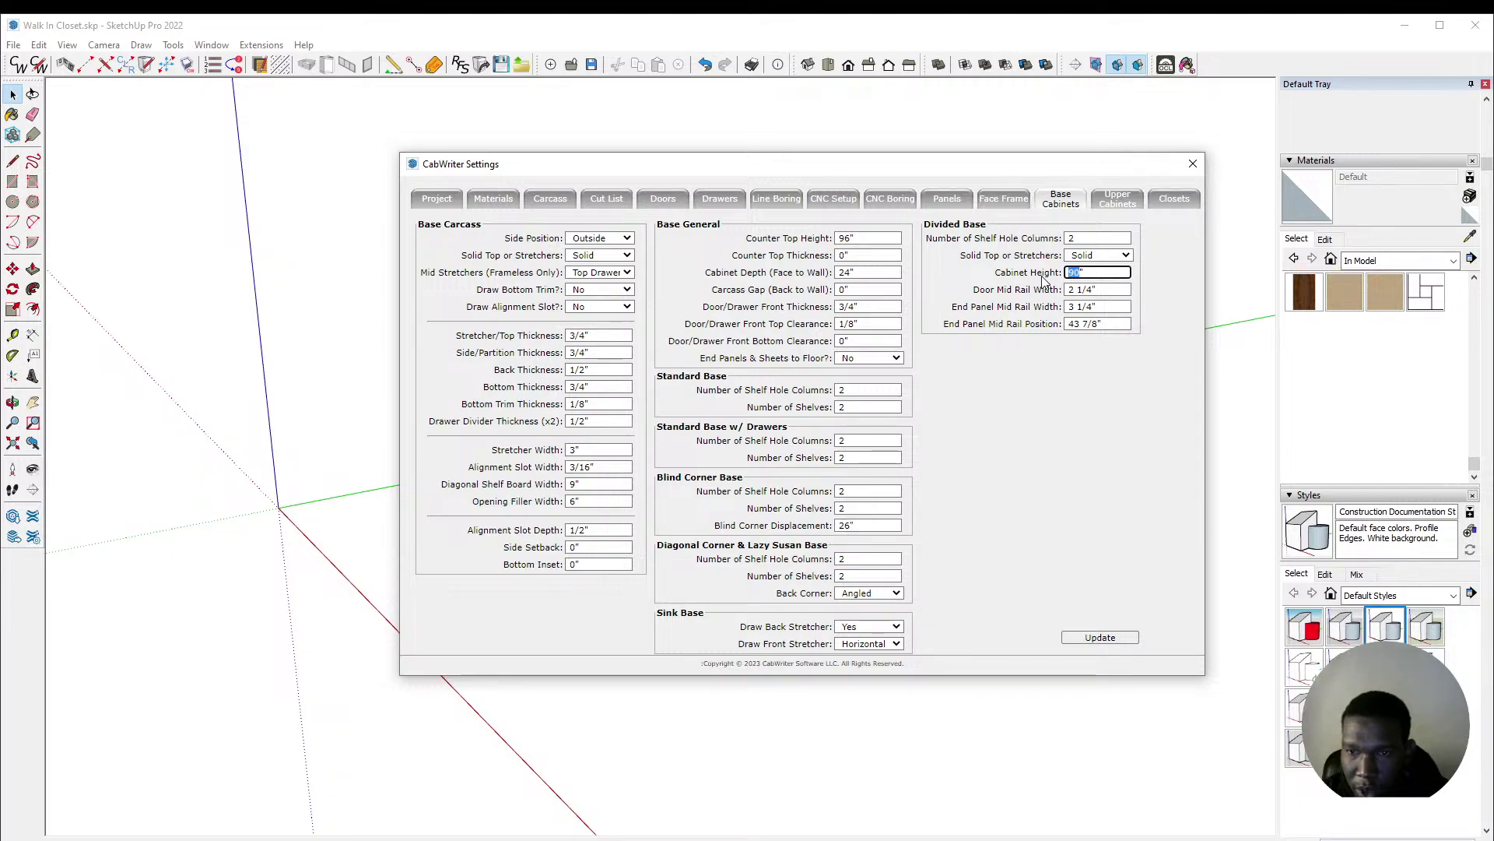
pyautogui.write('9"')
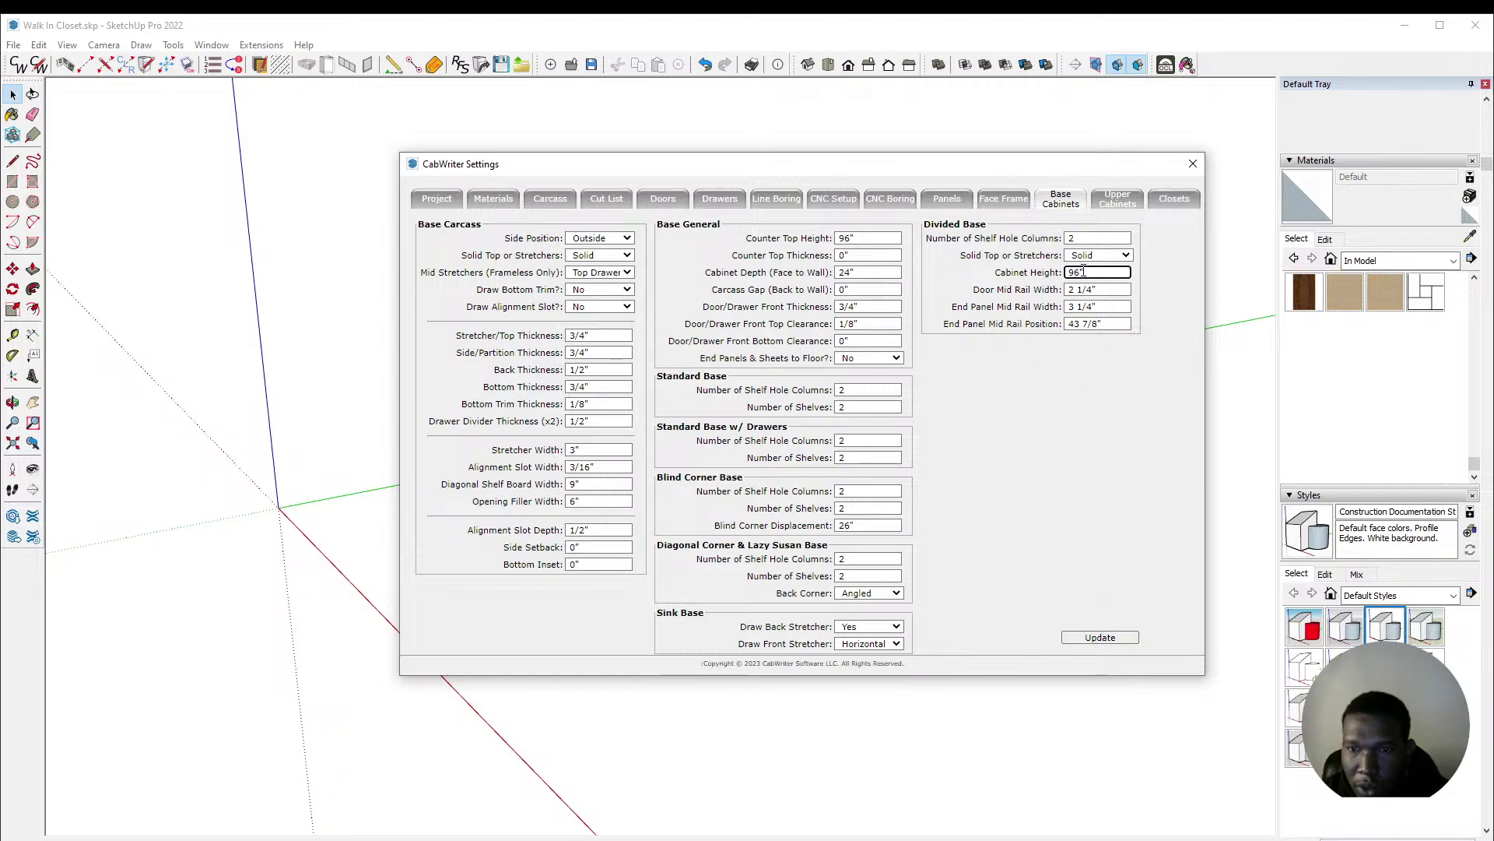
pyautogui.click(1125, 636)
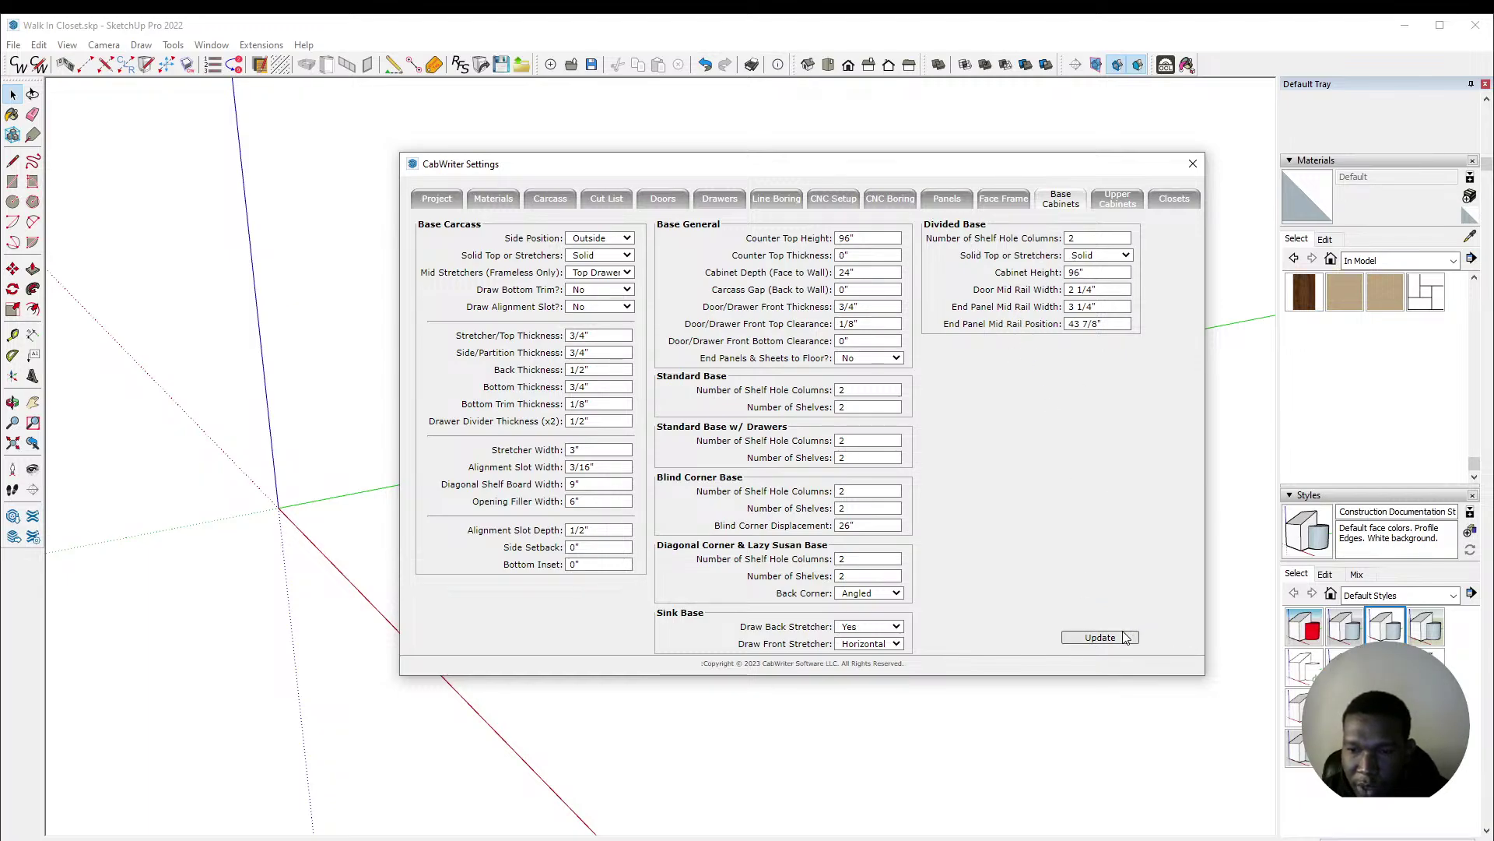
pyautogui.click(1193, 164)
# Step: Check the Master Closet sketch in WPS Photos, then draw the back wall in SketchUp from the origin along the green axis, accepting its name
pyautogui.moveTo(512, 494); pyautogui.dragTo(931, 358, button='middle')
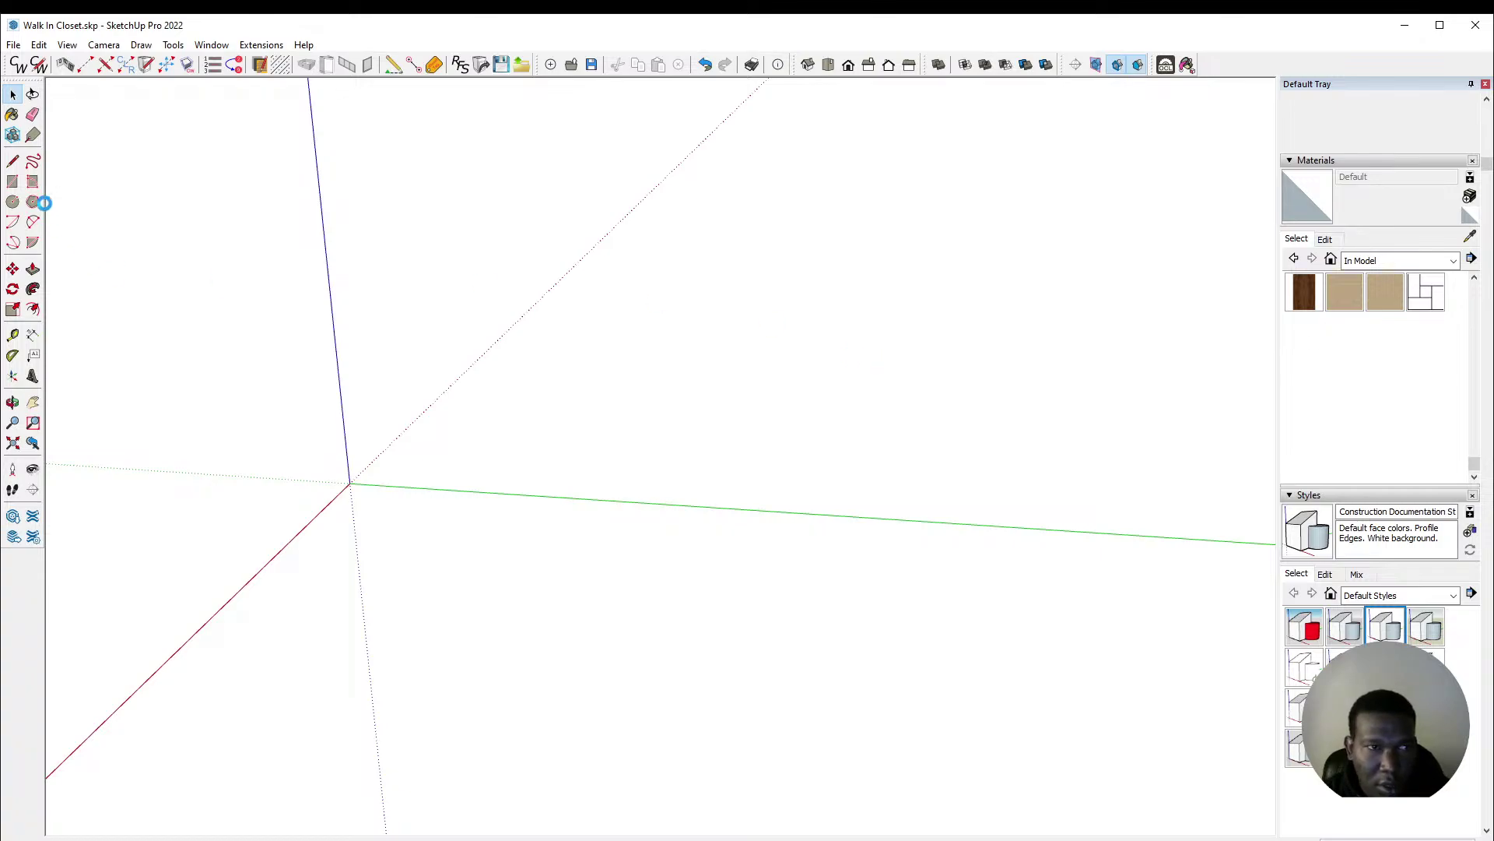
pyautogui.click(66, 64)
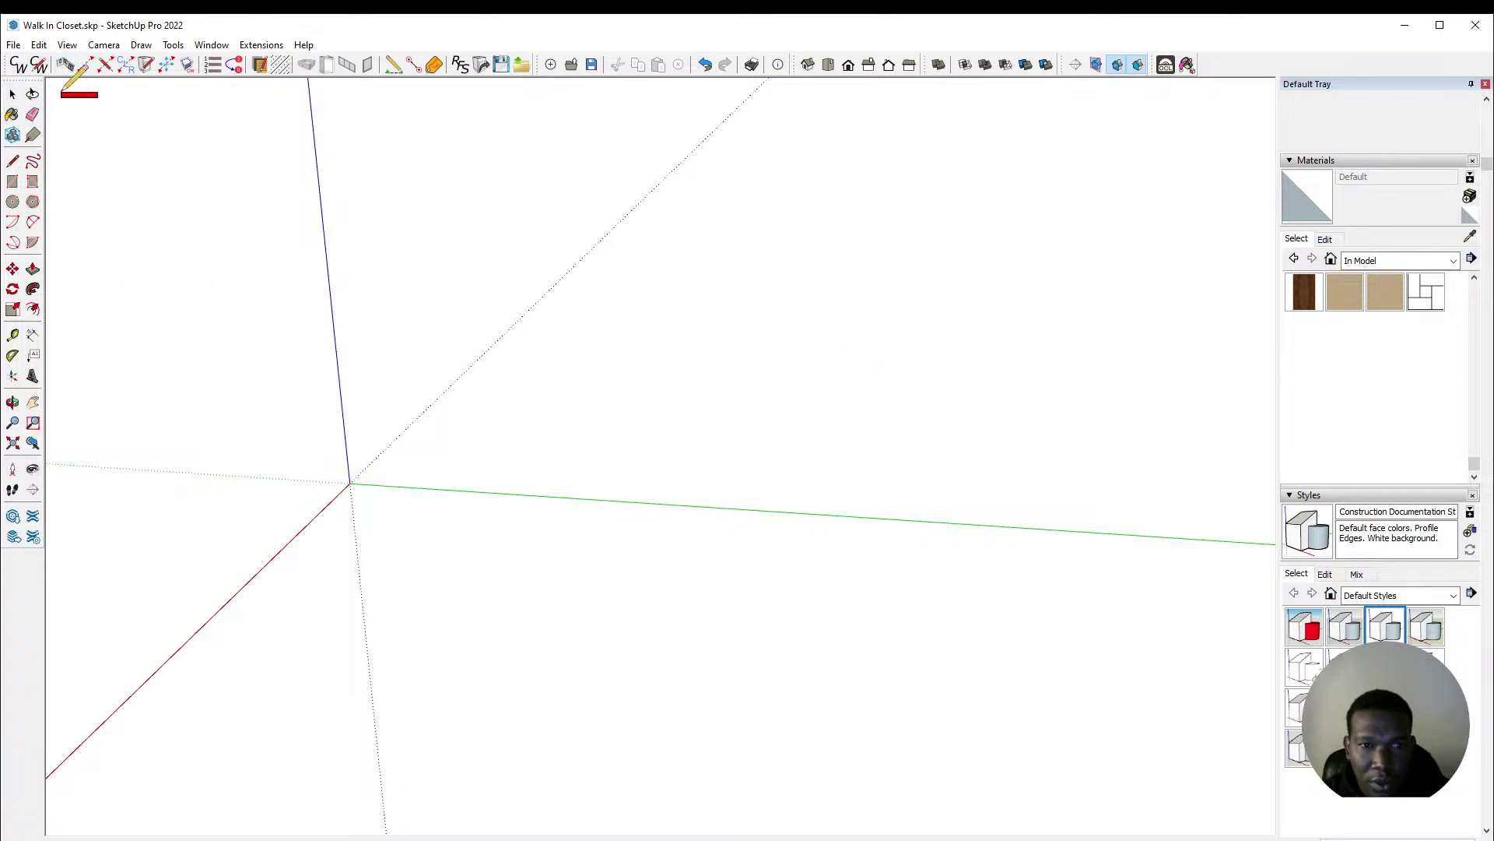
pyautogui.click(348, 480)
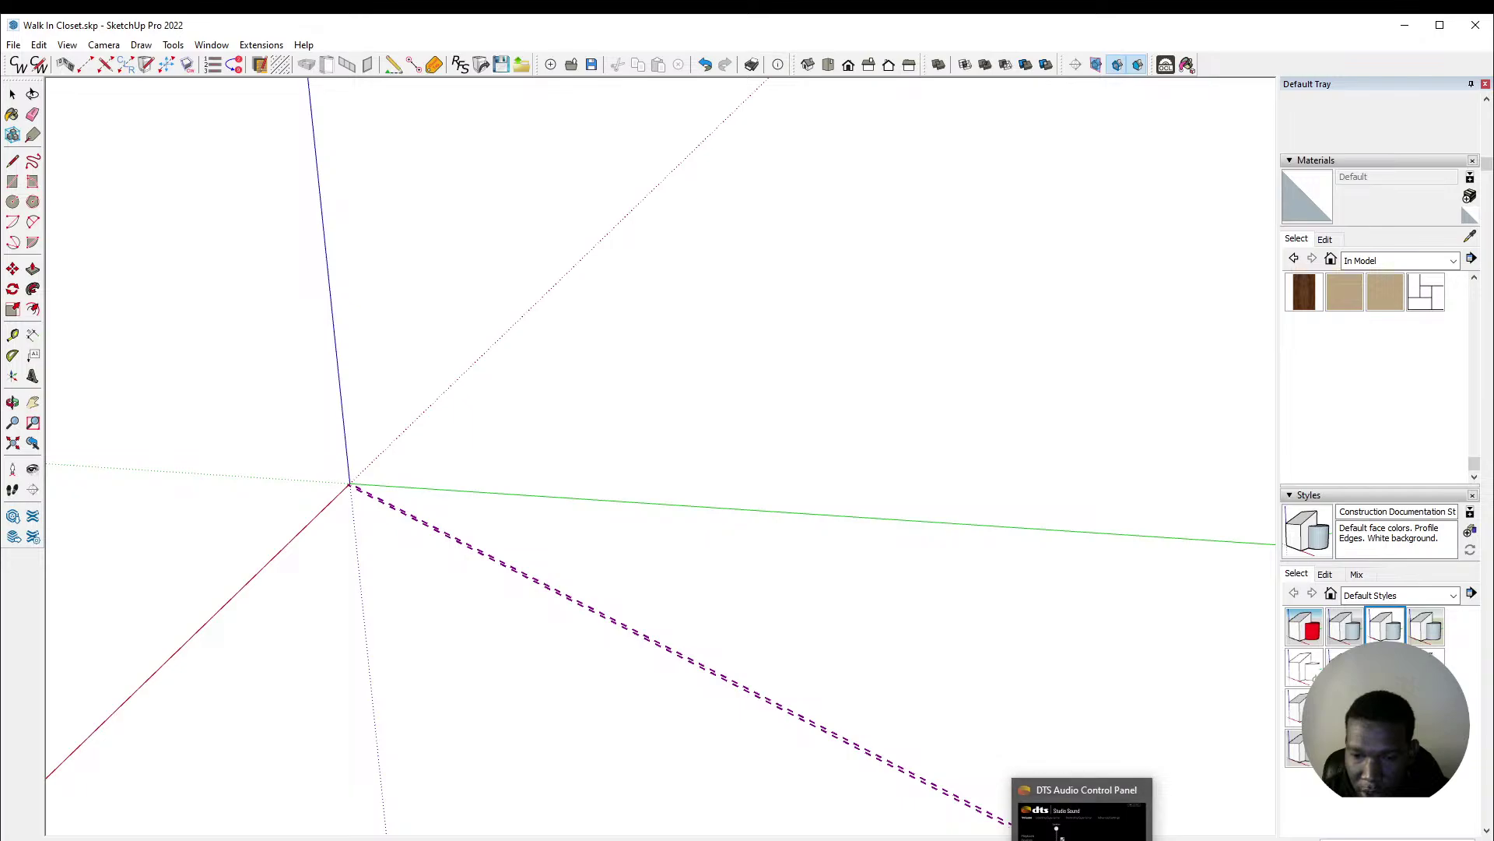
pyautogui.moveTo(1044, 839)
pyautogui.click(1083, 814)
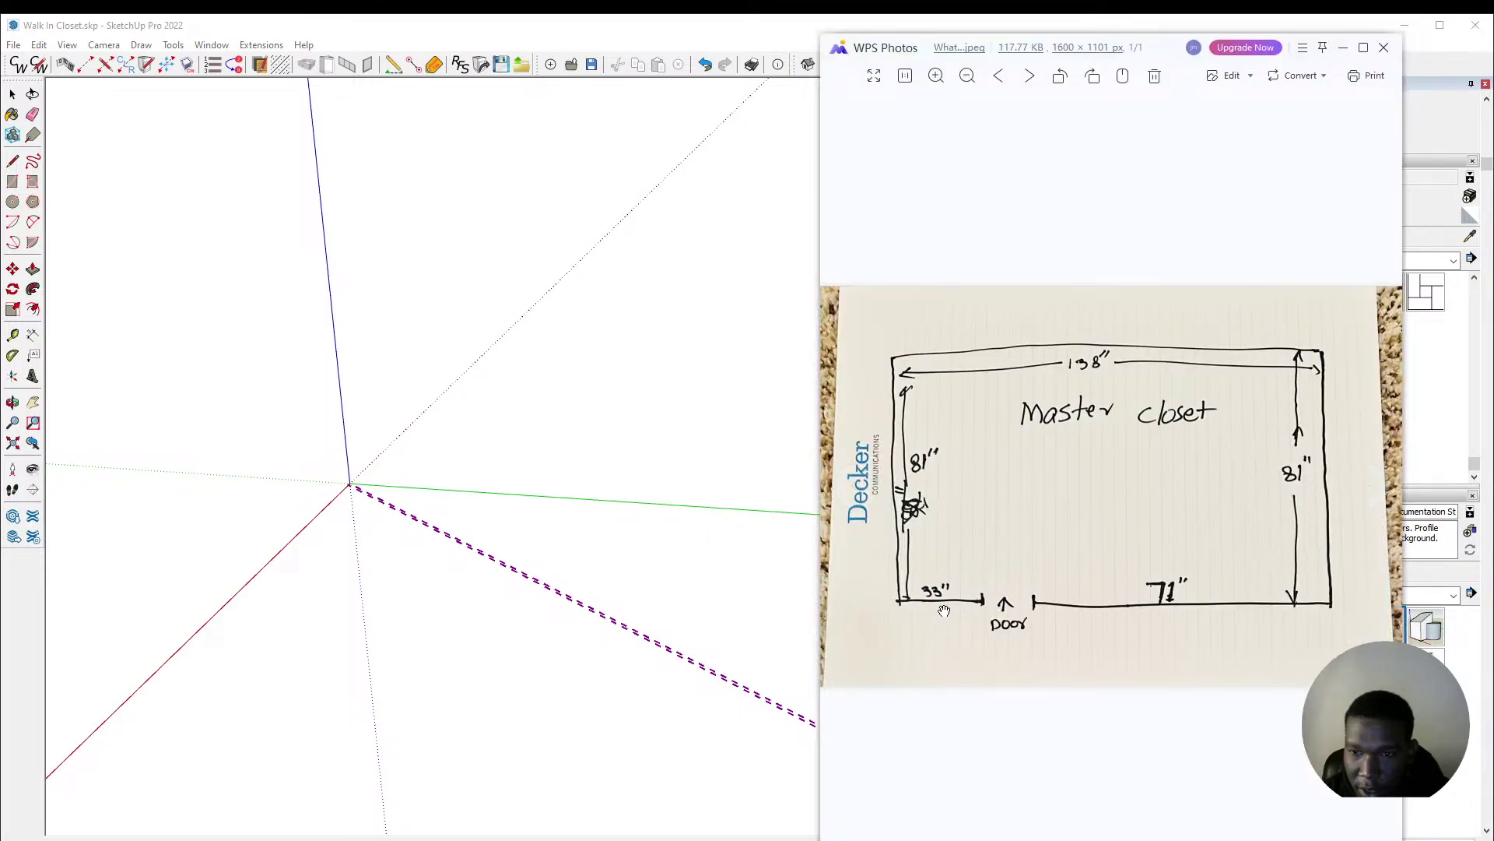
pyautogui.click(1342, 48)
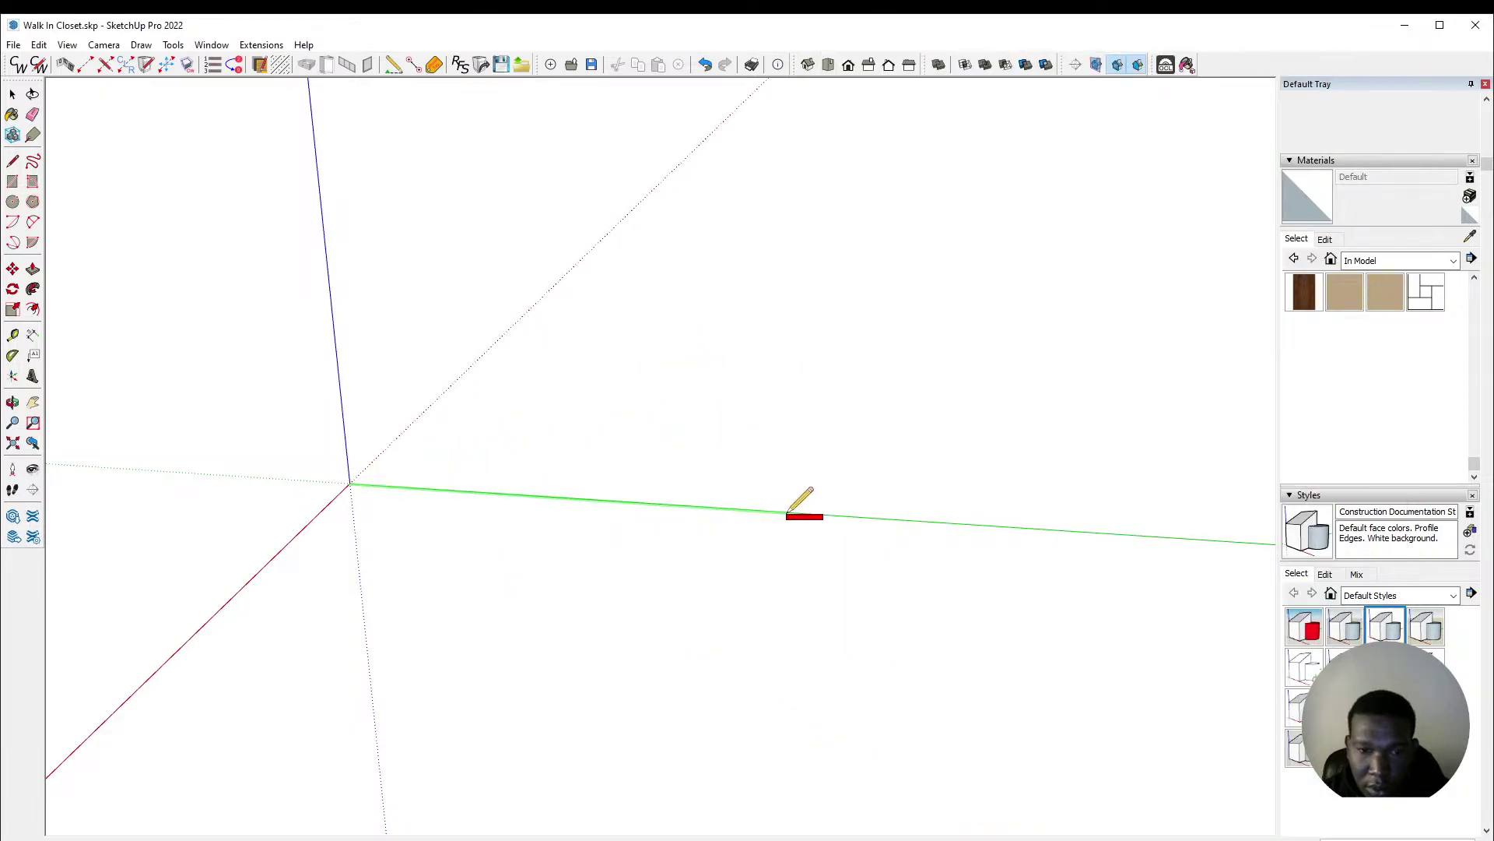
pyautogui.click(524, 496)
pyautogui.click(585, 232)
pyautogui.scroll(5, 272, 580)
pyautogui.press('space')
# Step: Place two guides perpendicular to the back wall, spaced 138" apart as in the sketch, to locate the side walls
pyautogui.moveTo(467, 375); pyautogui.dragTo(500, 423, button='middle')
pyautogui.press('t')
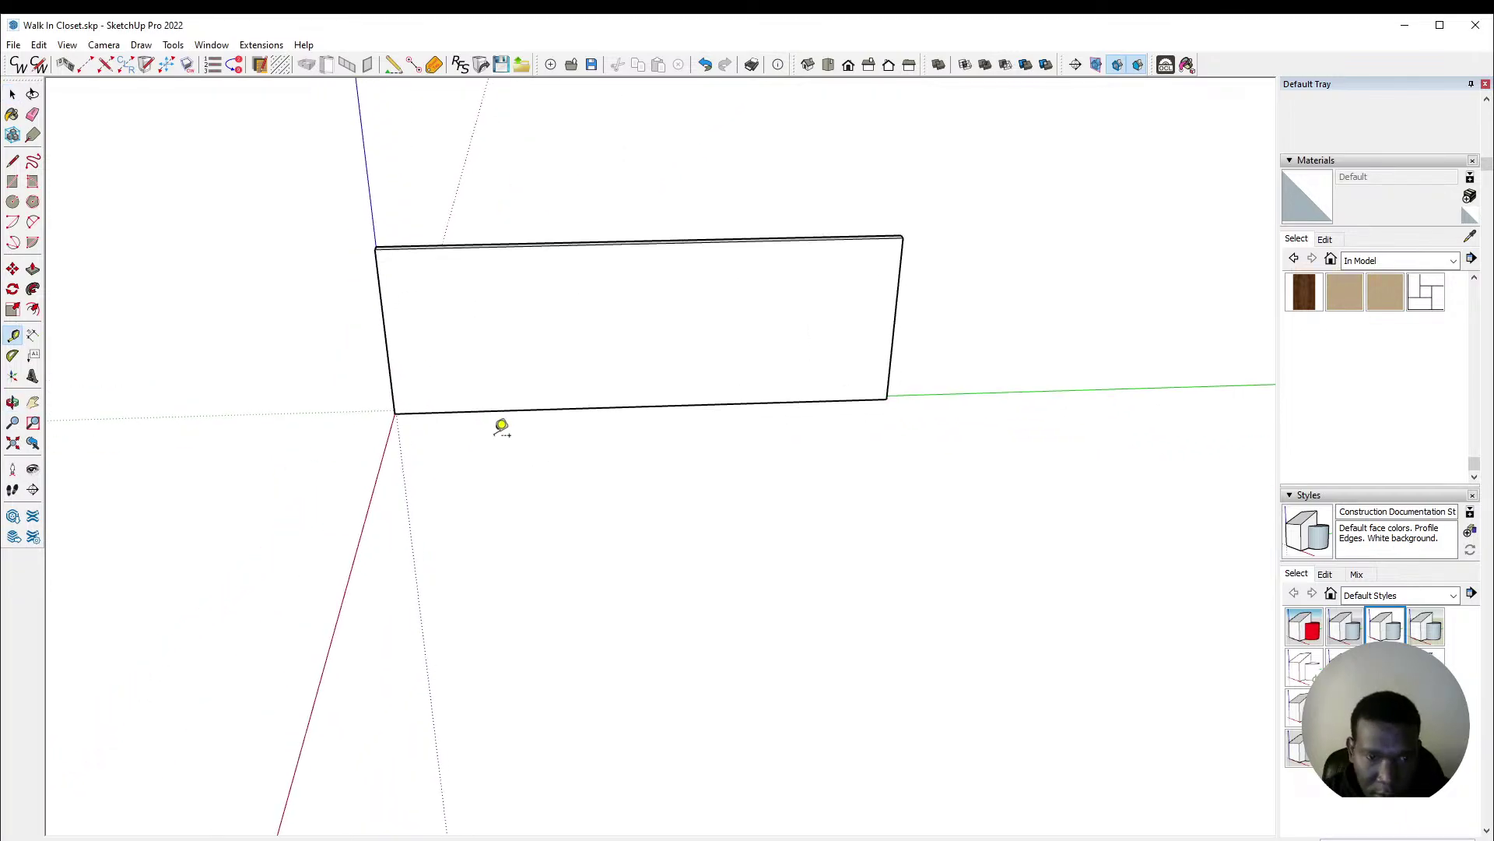
pyautogui.scroll(3, 301, 437)
pyautogui.click(325, 454)
pyautogui.click(521, 460)
pyautogui.click(513, 467)
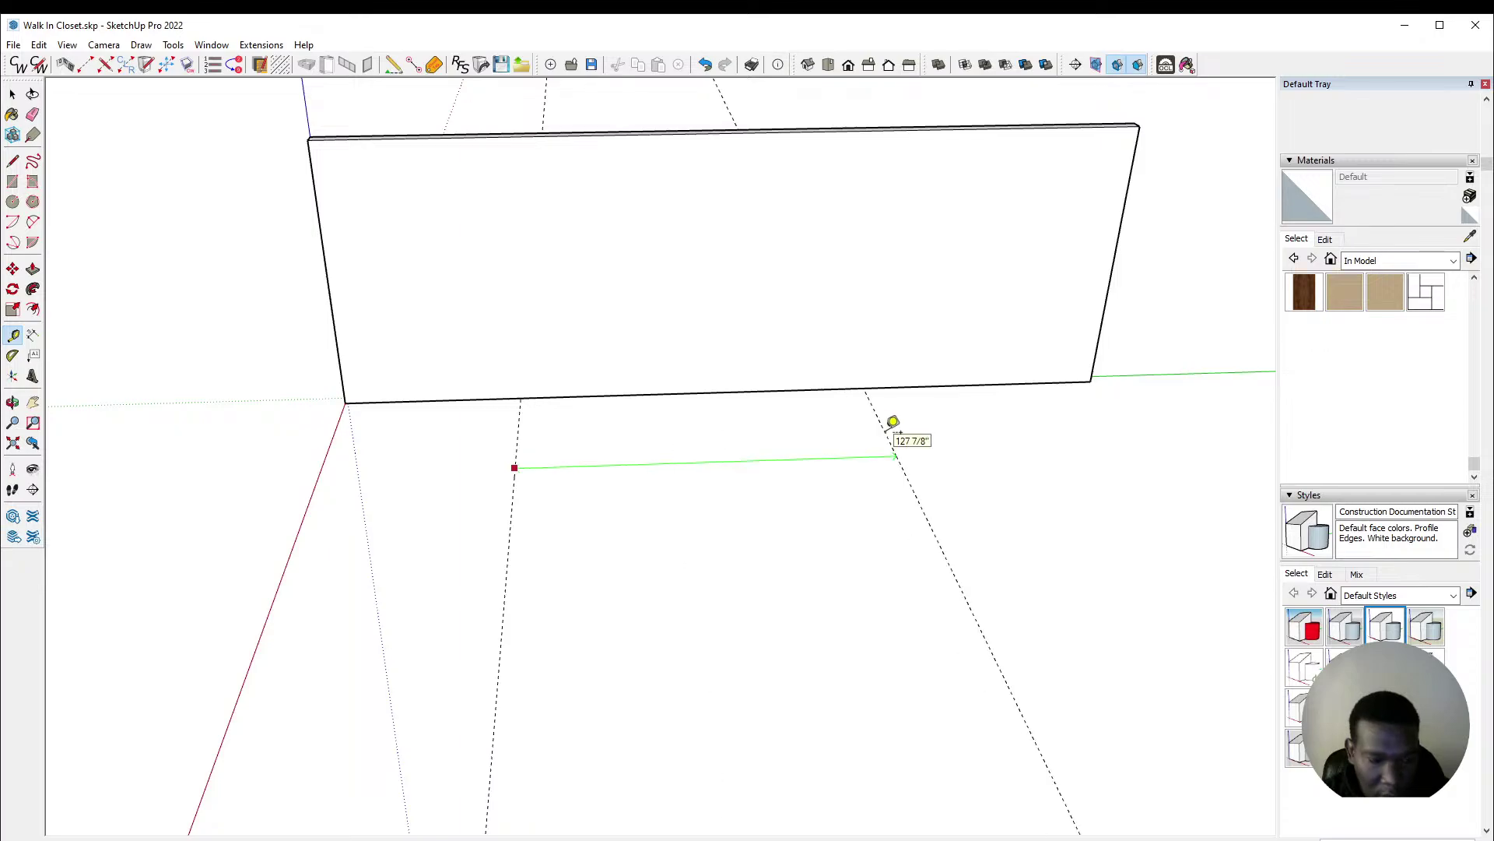
pyautogui.click(893, 421)
# Step: Place a guide parallel to the back wall's lower front edge at the sketch's 81" closet depth
pyautogui.moveTo(451, 442); pyautogui.dragTo(607, 433, button='middle')
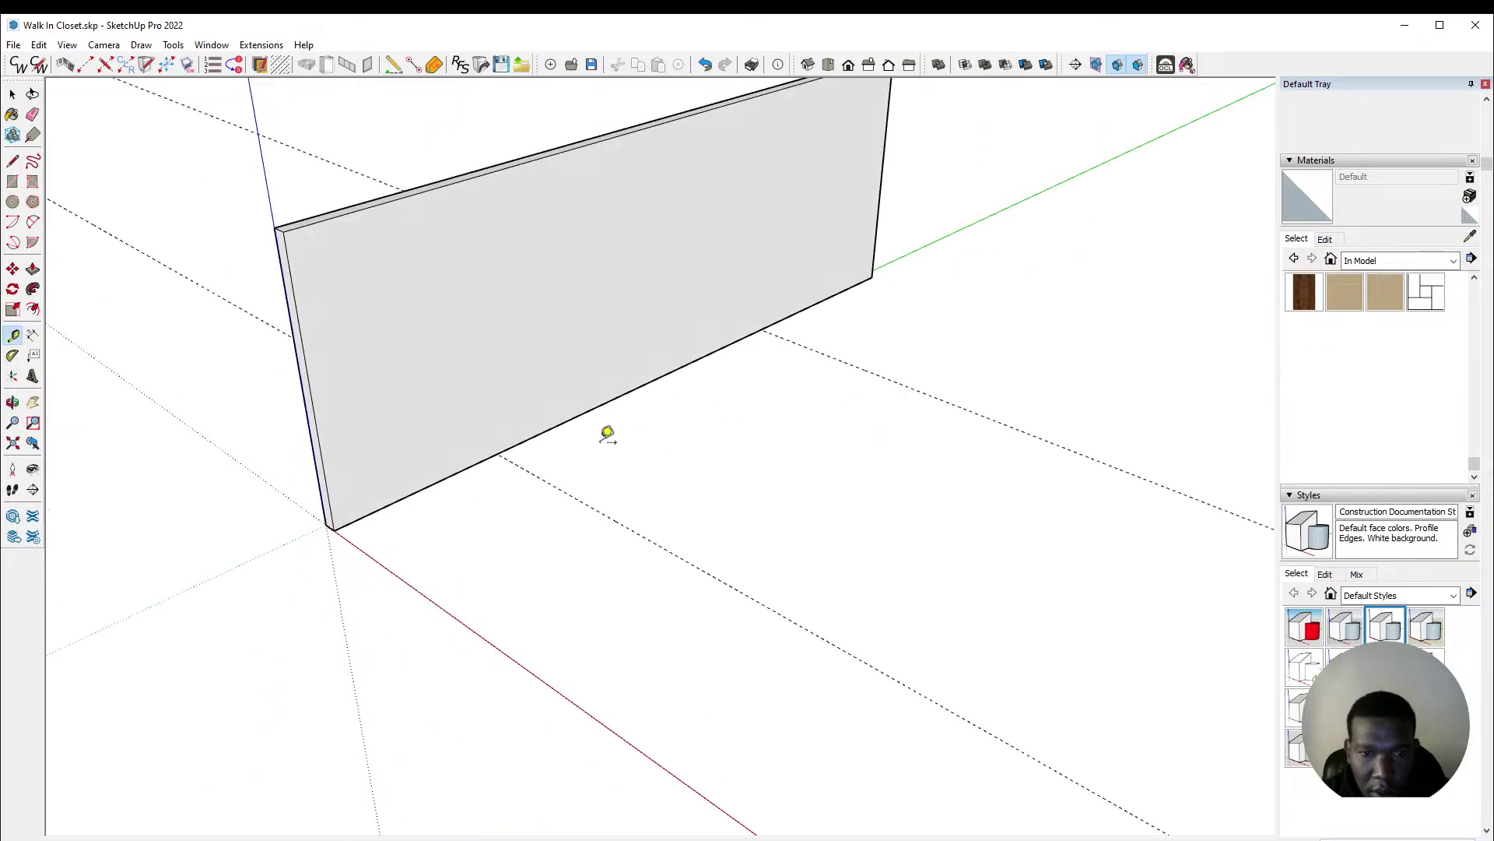
pyautogui.click(559, 425)
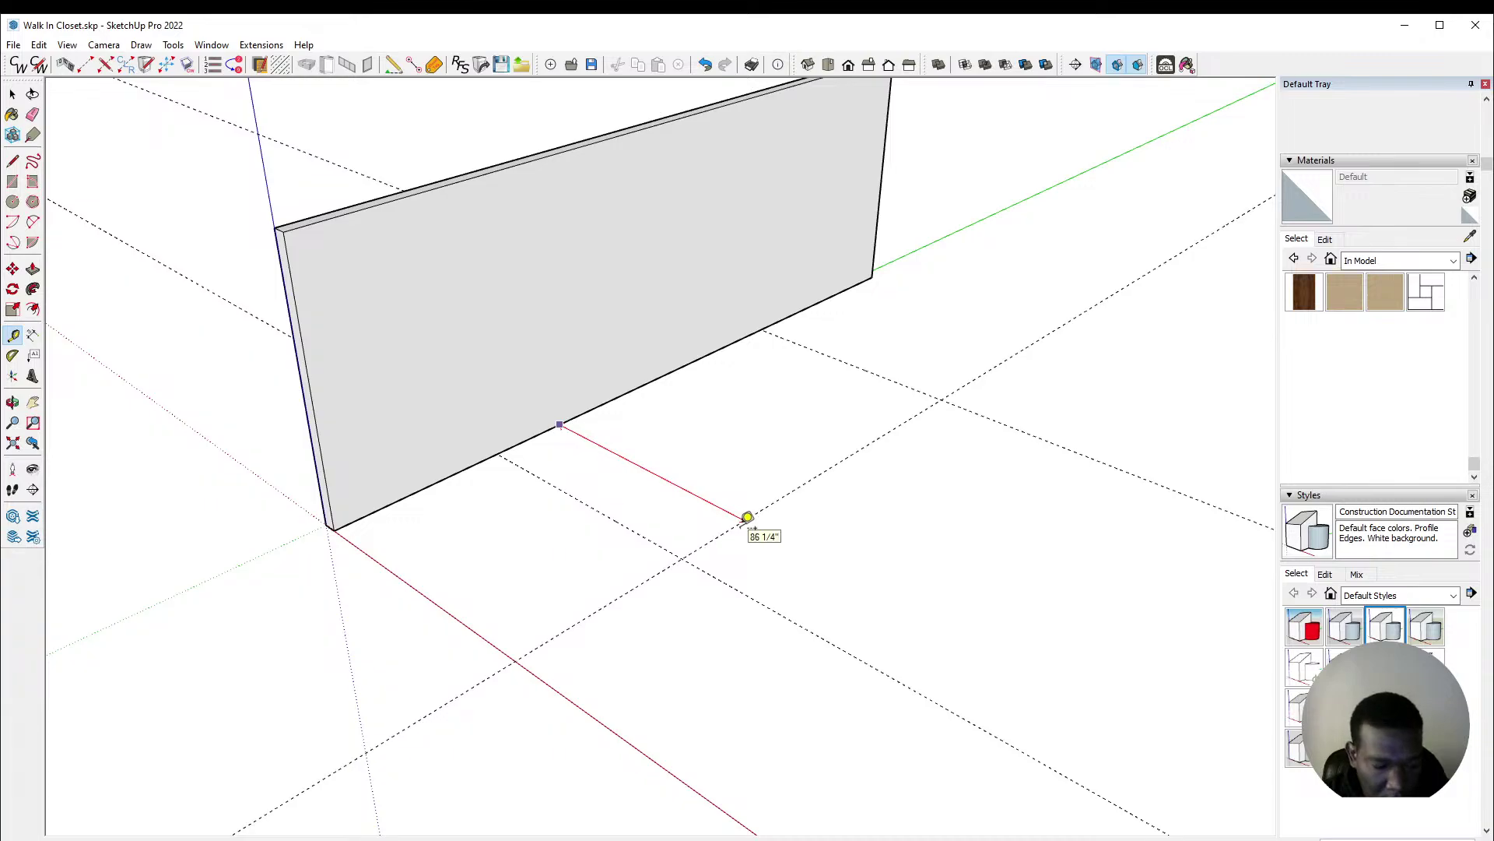
pyautogui.click(747, 517)
pyautogui.moveTo(633, 477); pyautogui.dragTo(377, 400, button='middle')
pyautogui.scroll(3, 434, 423)
pyautogui.press('space')
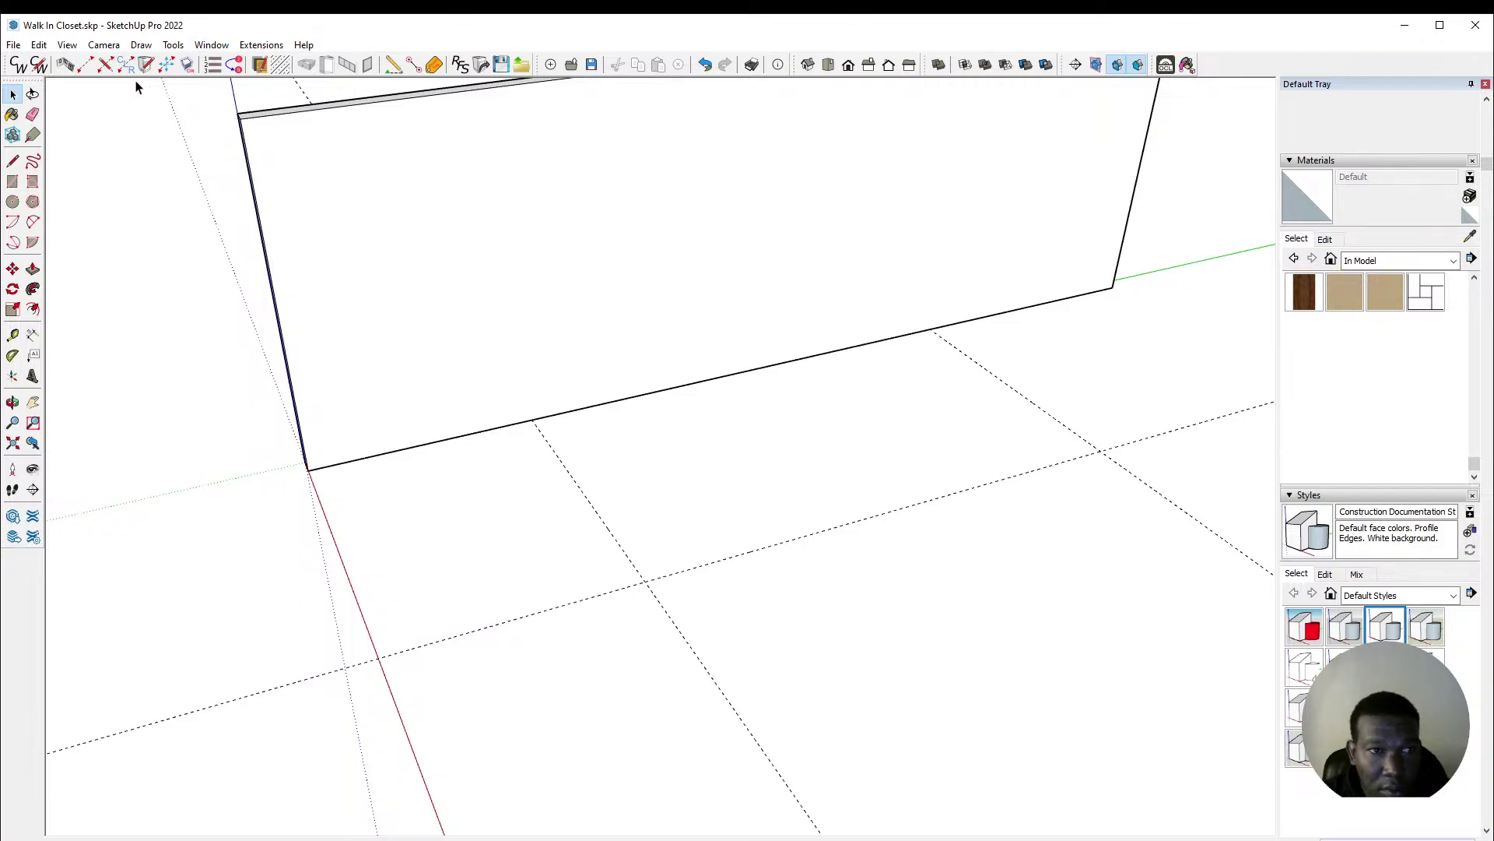
# Step: Draw the side wall nearer the origin along its guide, from the back wall to the depth guide, and accept its name
pyautogui.press('l')
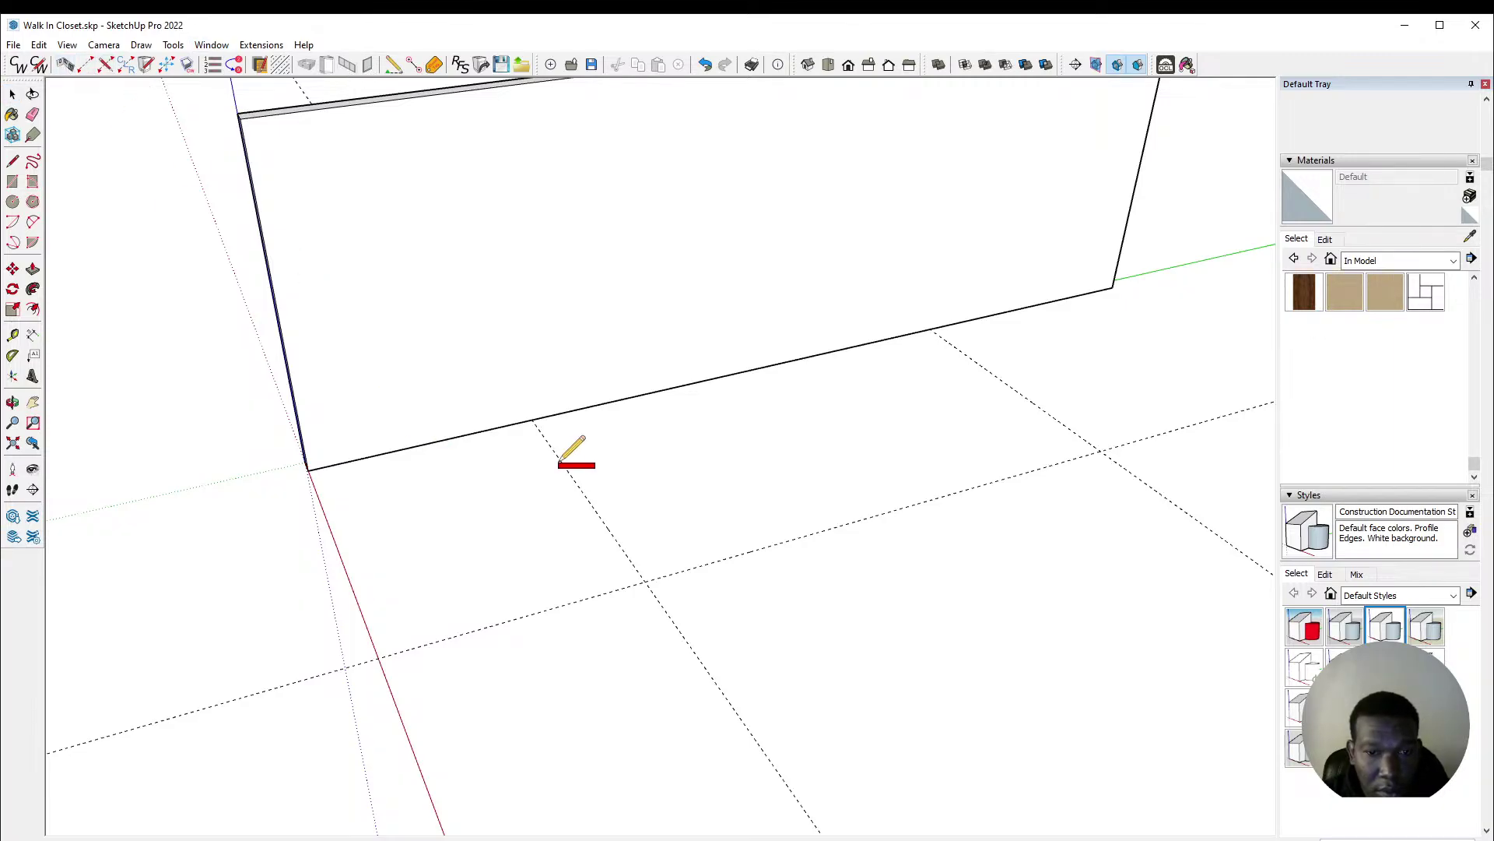
pyautogui.click(532, 424)
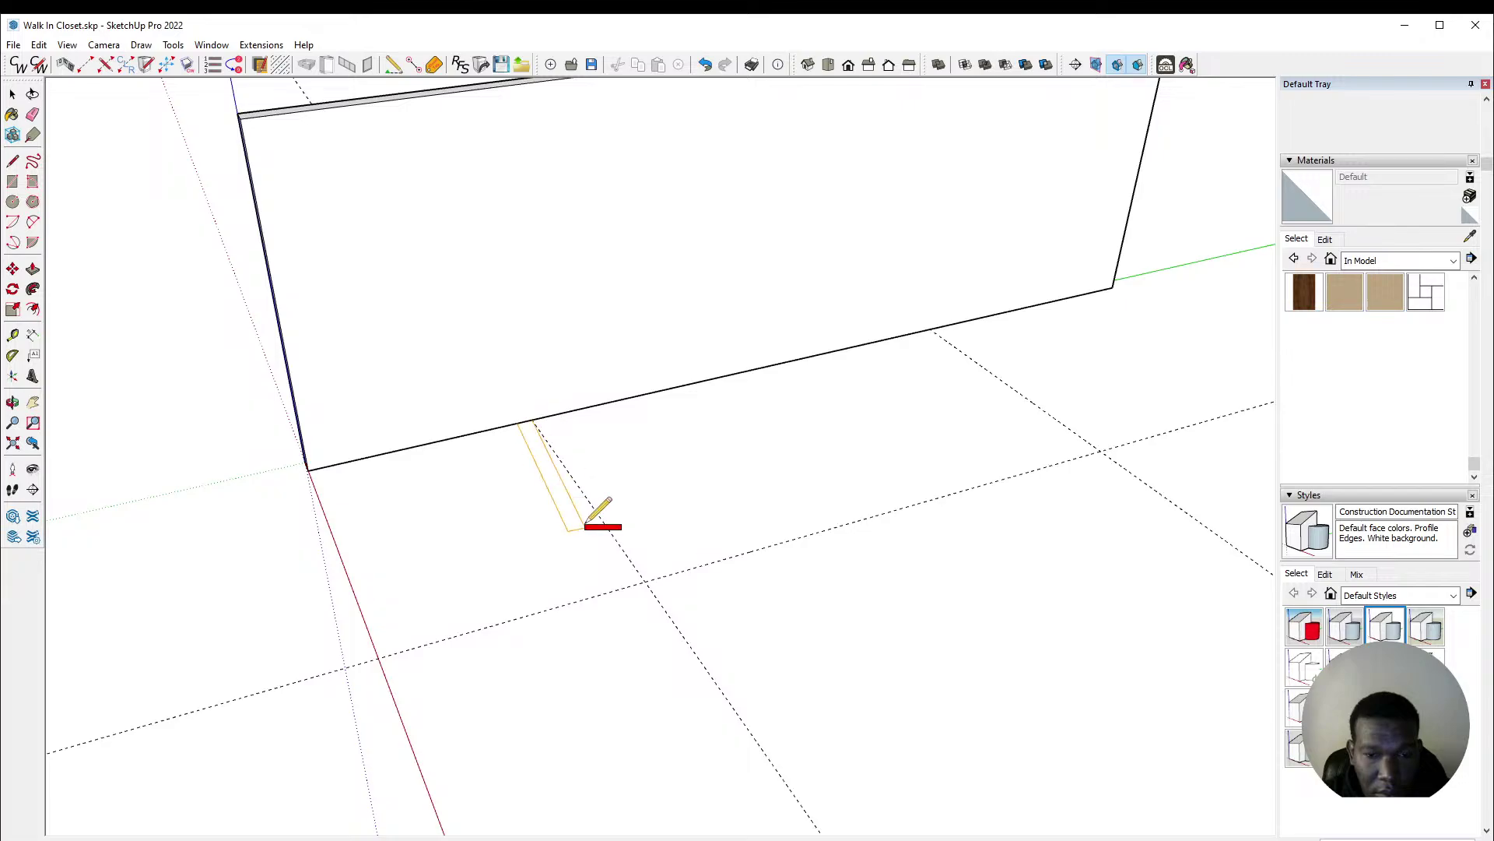
pyautogui.click(632, 582)
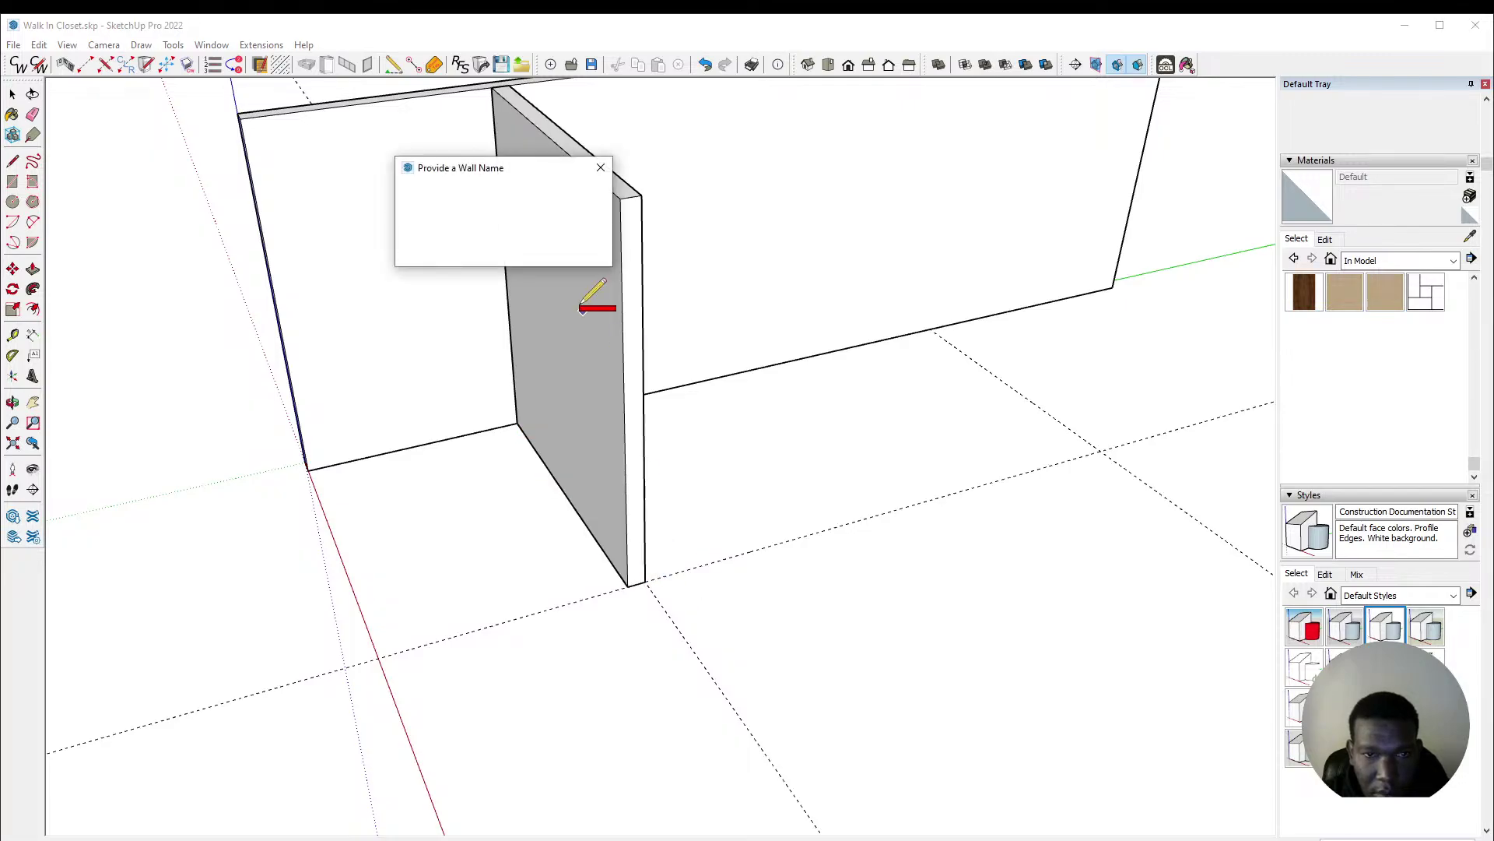
pyautogui.click(579, 225)
# Step: Draw the opposite side wall along the other guide, from the back wall to the depth guide, and accept its name
pyautogui.scroll(-2, 583, 389)
pyautogui.moveTo(582, 393); pyautogui.dragTo(927, 397, button='middle')
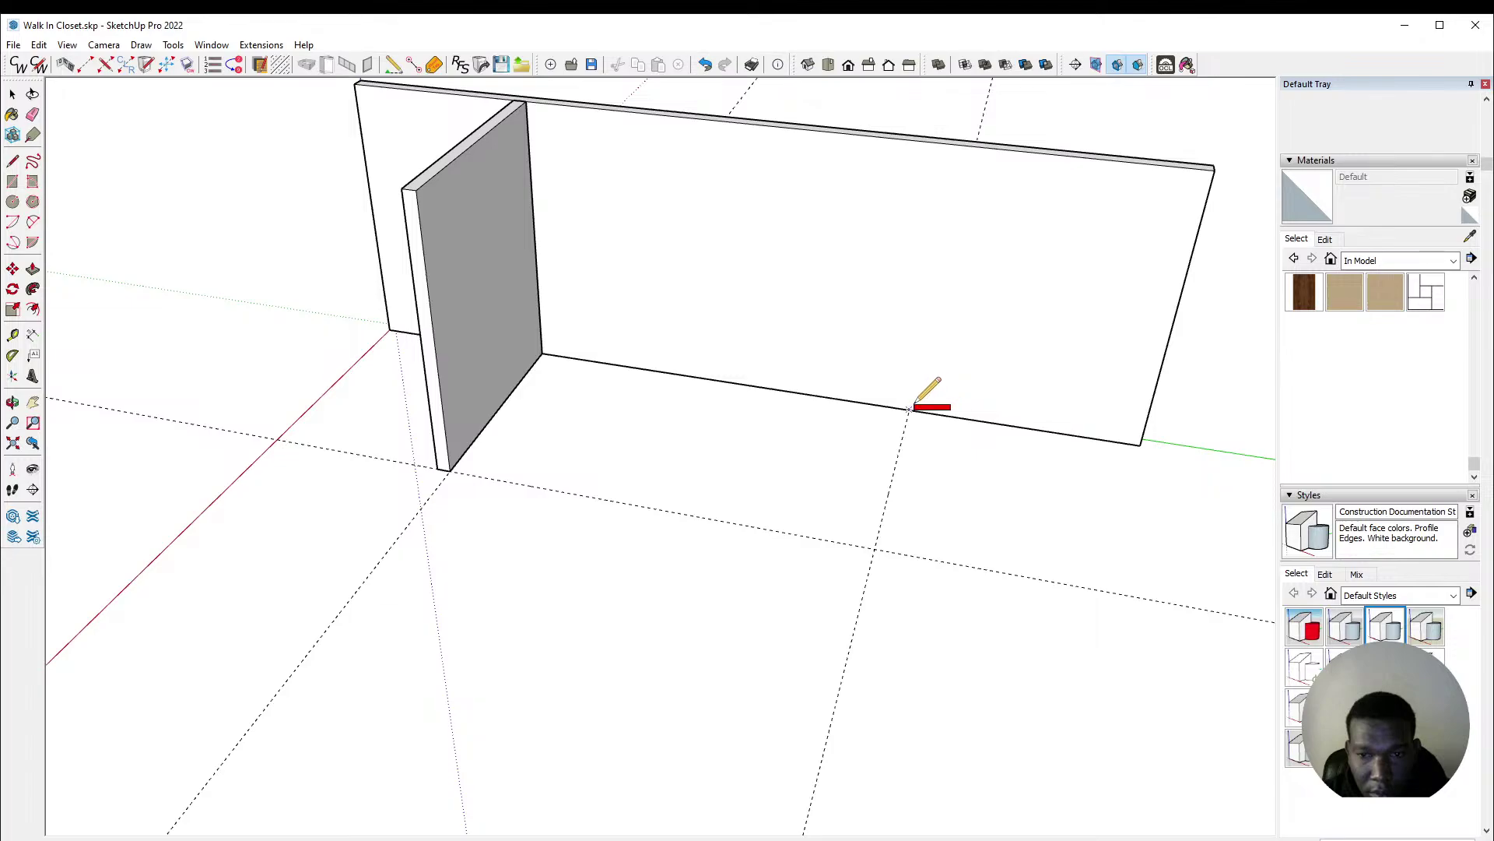
pyautogui.click(915, 410)
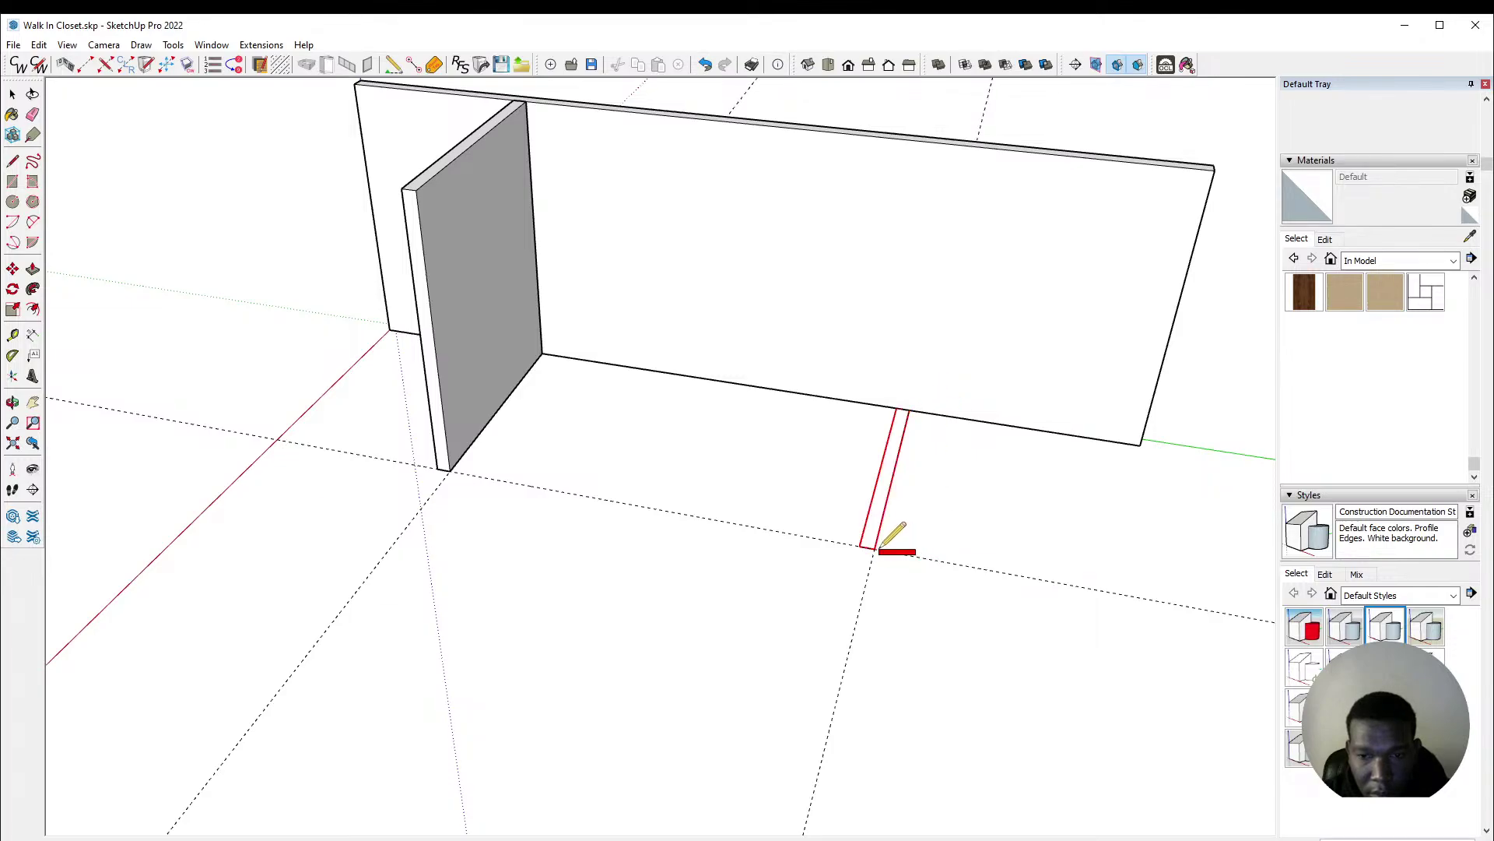
pyautogui.click(879, 549)
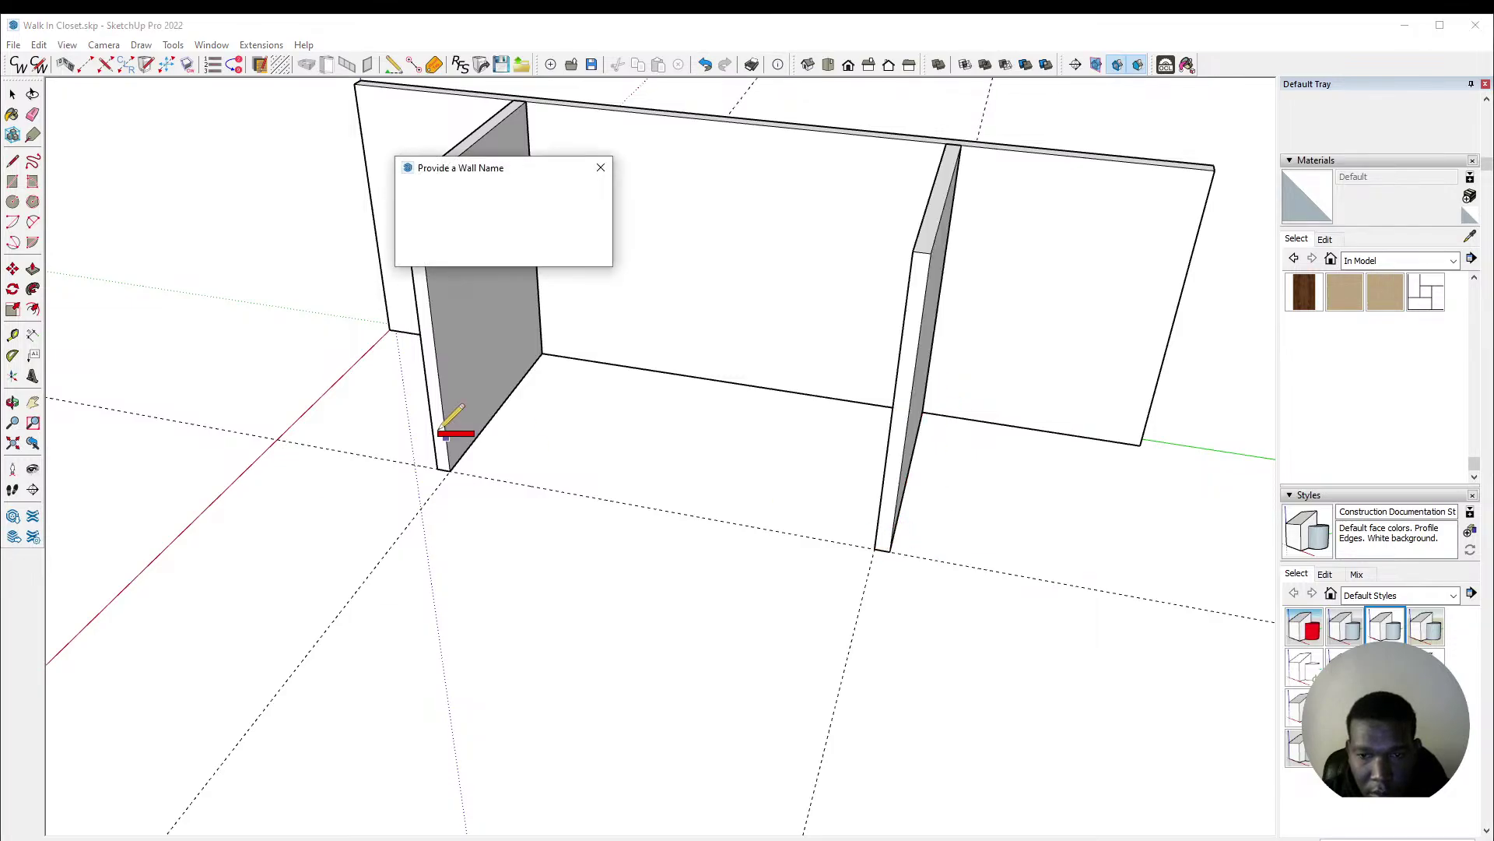
pyautogui.click(584, 228)
# Step: Draw part of the front wall along the depth guide, starting at the far side wall's front corner, and name it 4
pyautogui.moveTo(596, 222); pyautogui.dragTo(667, 277, button='middle')
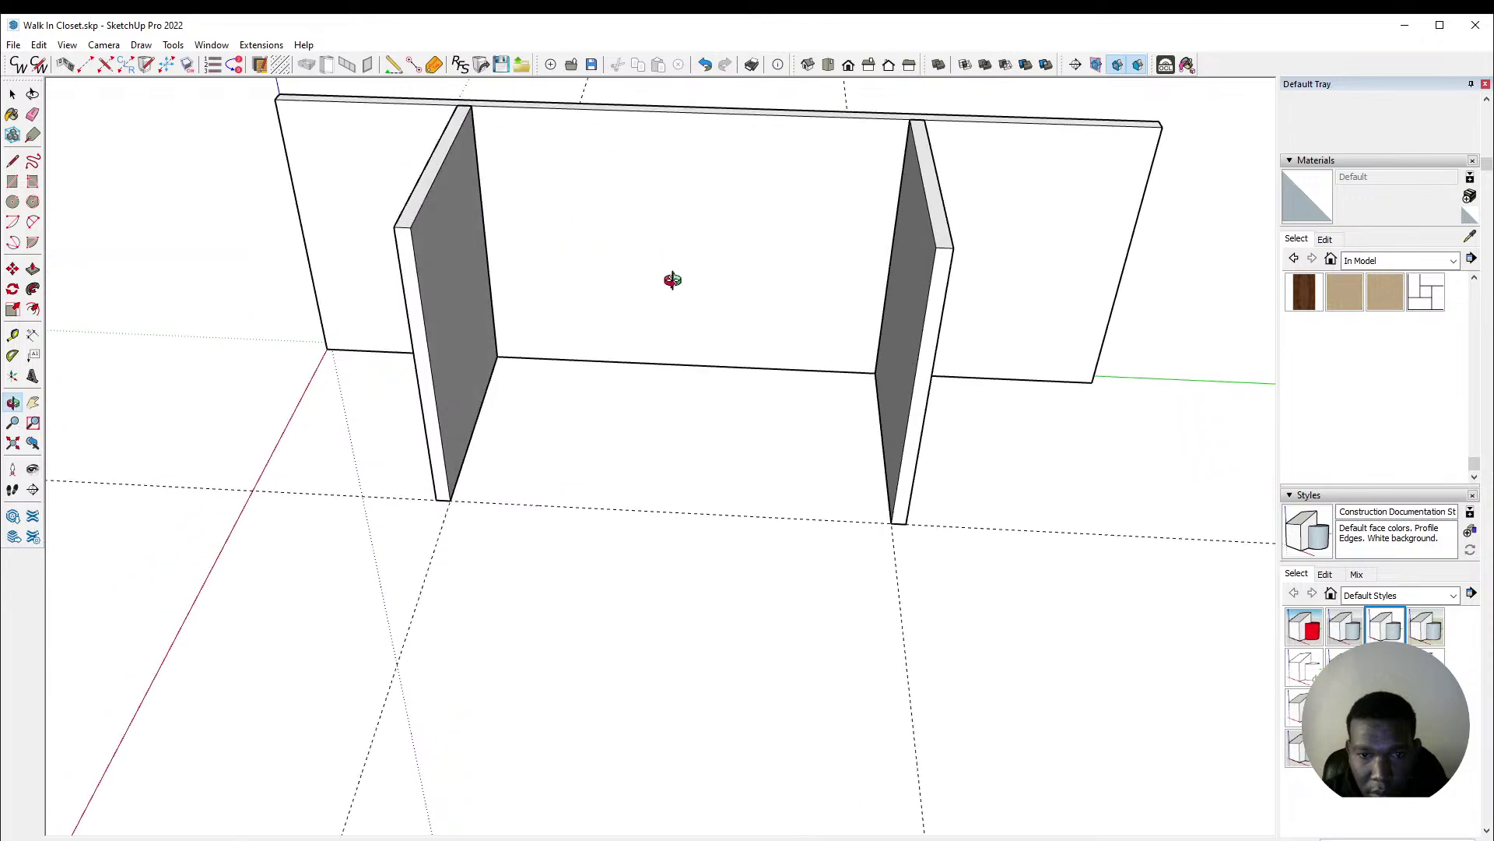
pyautogui.scroll(3, 493, 511)
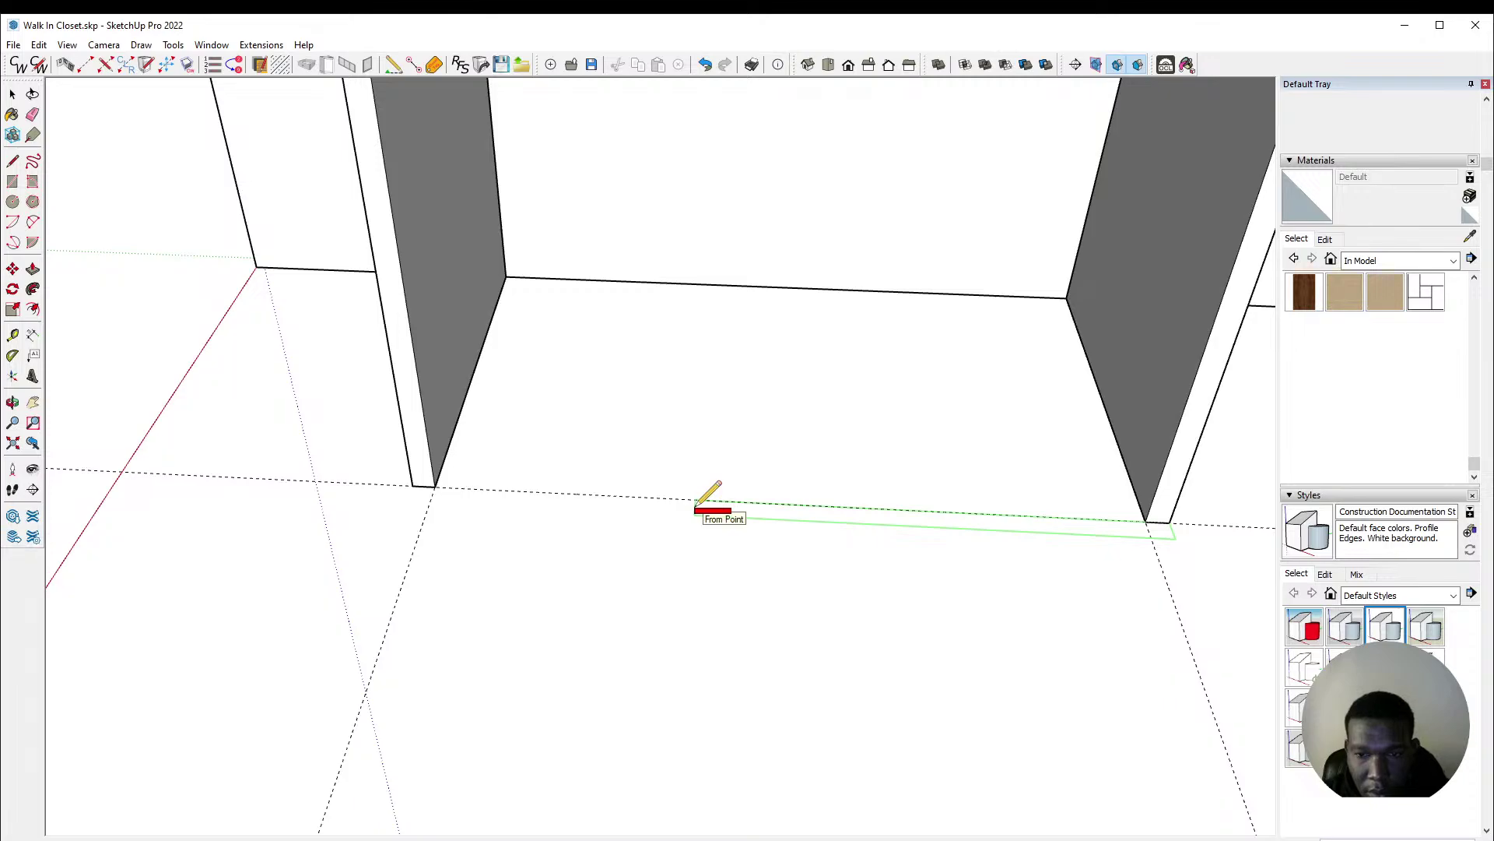
pyautogui.click(695, 504)
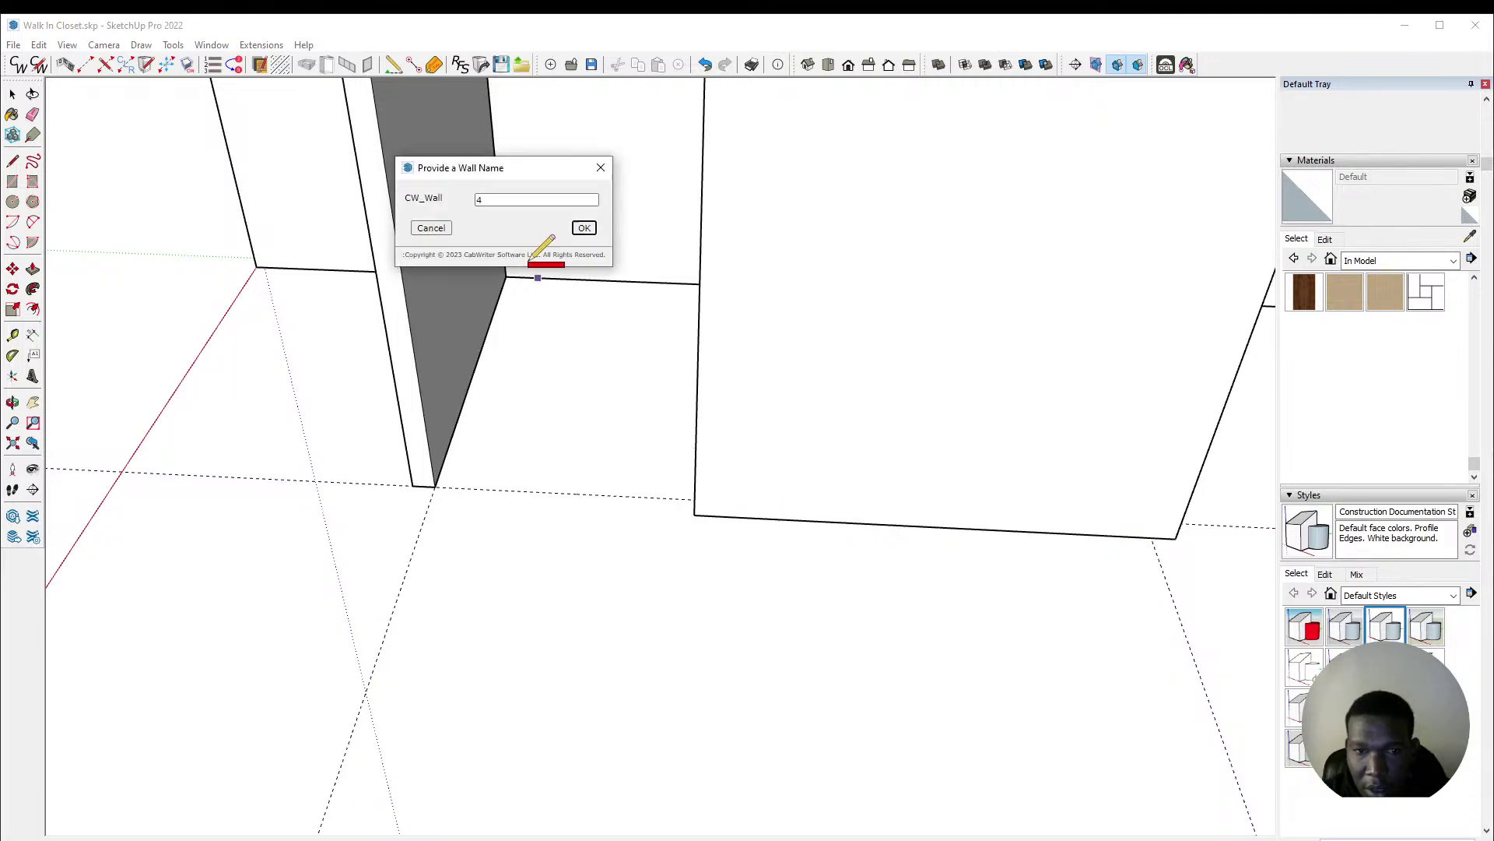
pyautogui.write('4')
pyautogui.click(583, 227)
# Step: Extend the front wall's free end with Push/Pull to the outer face of the side wall nearer the origin
pyautogui.moveTo(558, 400); pyautogui.dragTo(741, 263, button='middle')
pyautogui.scroll(5, 741, 263)
pyautogui.doubleClick(790, 314)
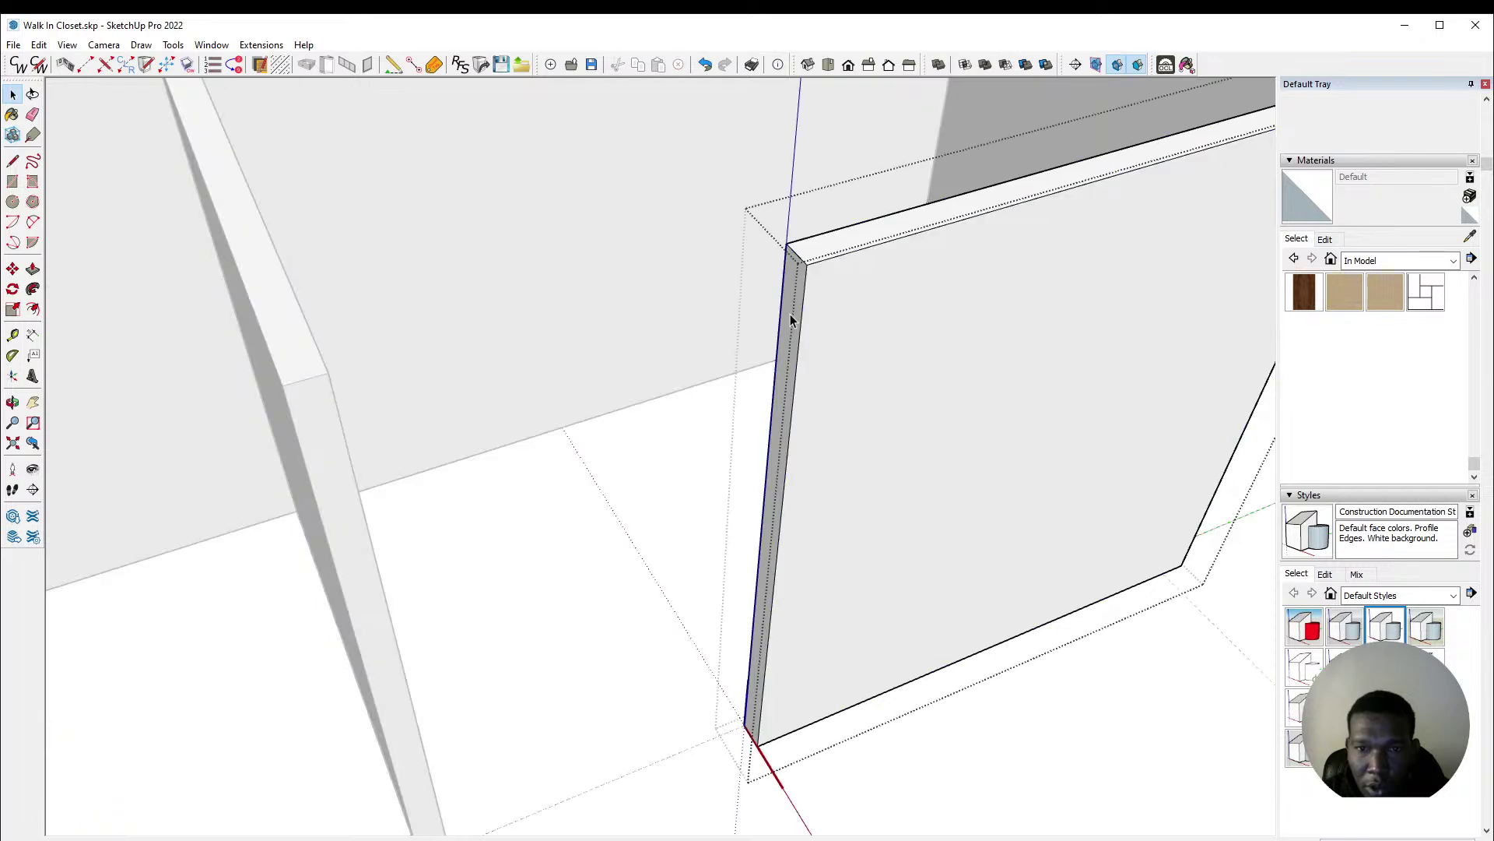
pyautogui.tripleClick(791, 315)
pyautogui.click(791, 315)
pyautogui.press('p')
pyautogui.moveTo(791, 319); pyautogui.dragTo(287, 394)
pyautogui.press('space')
pyautogui.scroll(-5, 413, 316)
pyautogui.click(687, 611)
pyautogui.moveTo(687, 610); pyautogui.dragTo(491, 381, button='middle')
pyautogui.click(492, 379)
pyautogui.doubleClick(492, 379)
pyautogui.click(493, 379)
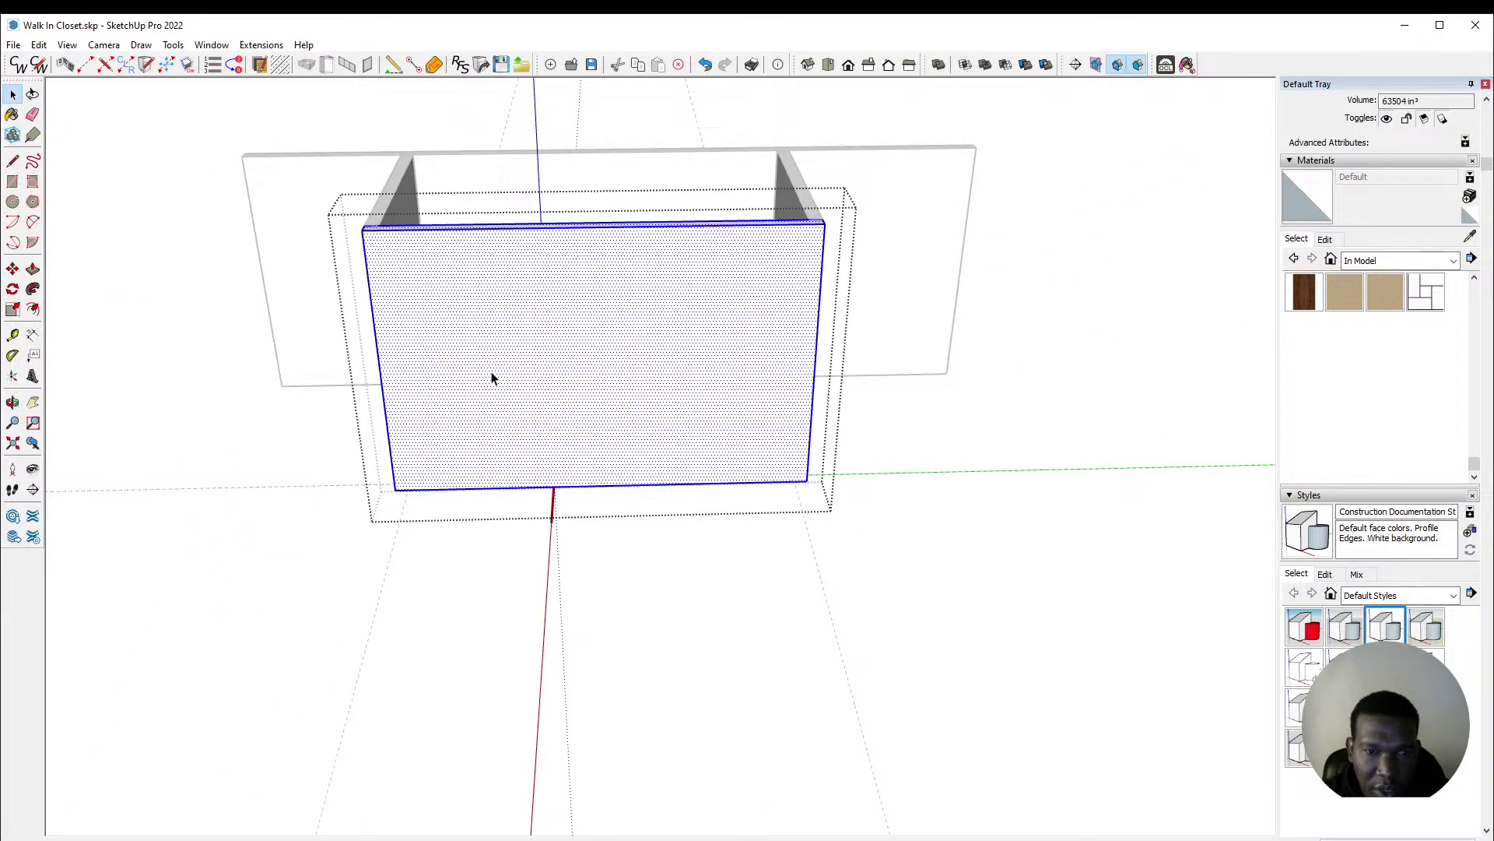
pyautogui.click(518, 654)
# Step: Check the Master Closet sketch and place two vertical guides on the front wall, offset from its left and right edges, for the door opening
pyautogui.scroll(3, 401, 273)
pyautogui.press('t')
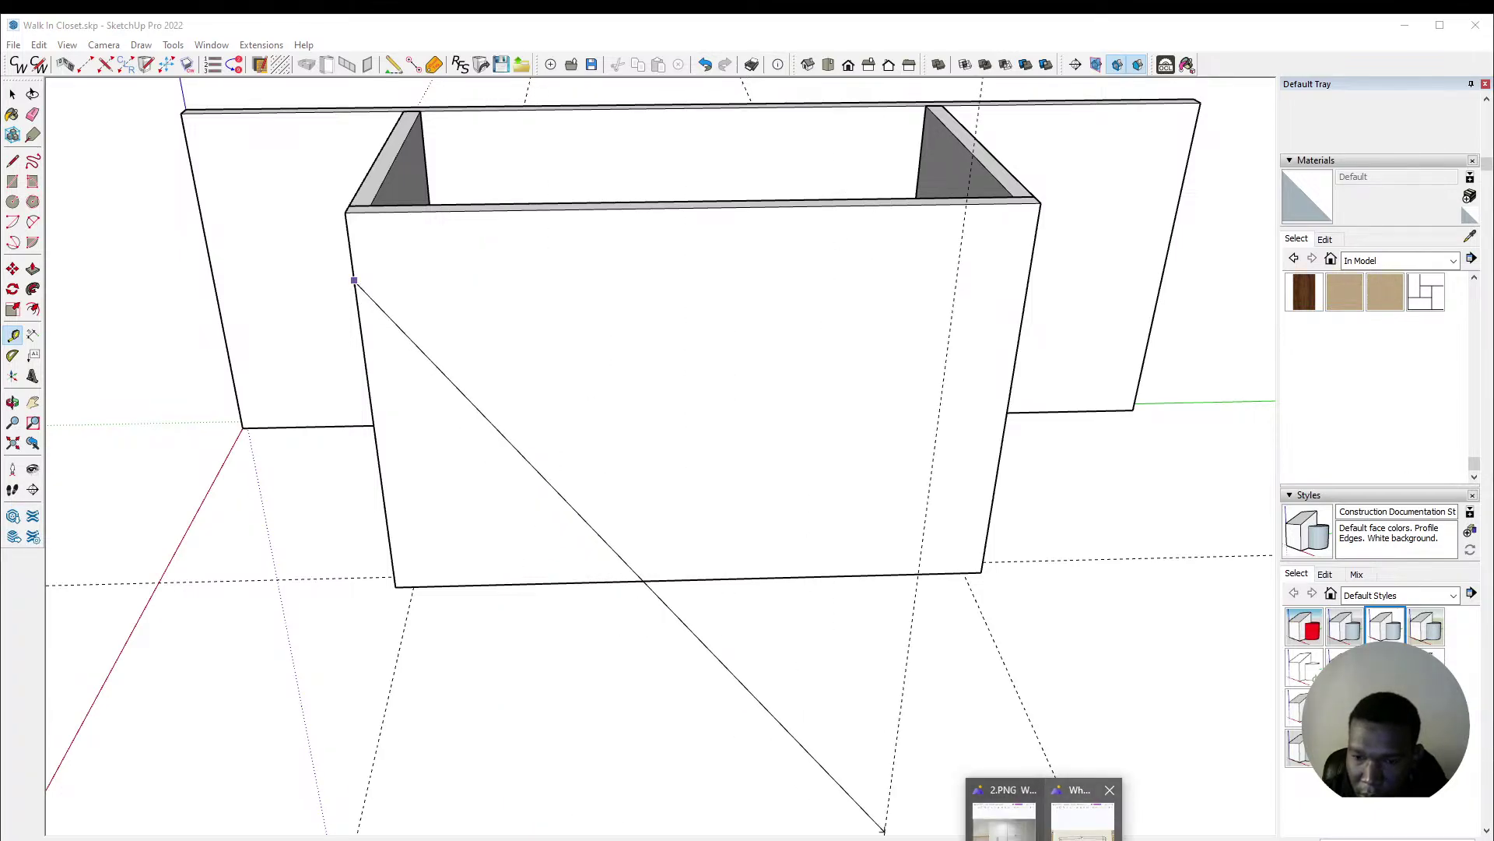
pyautogui.click(1083, 805)
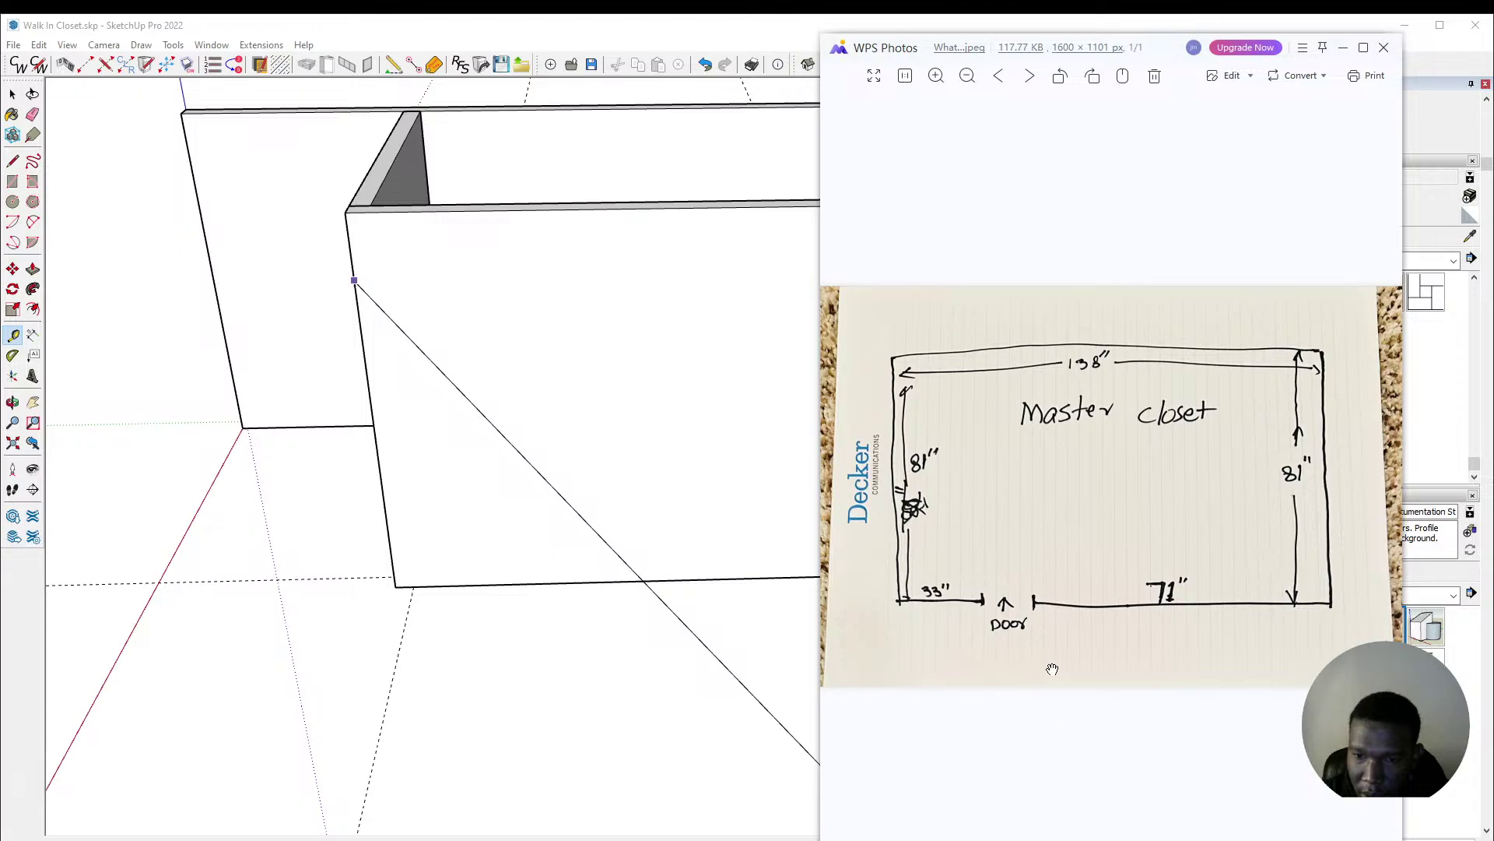
pyautogui.click(1337, 47)
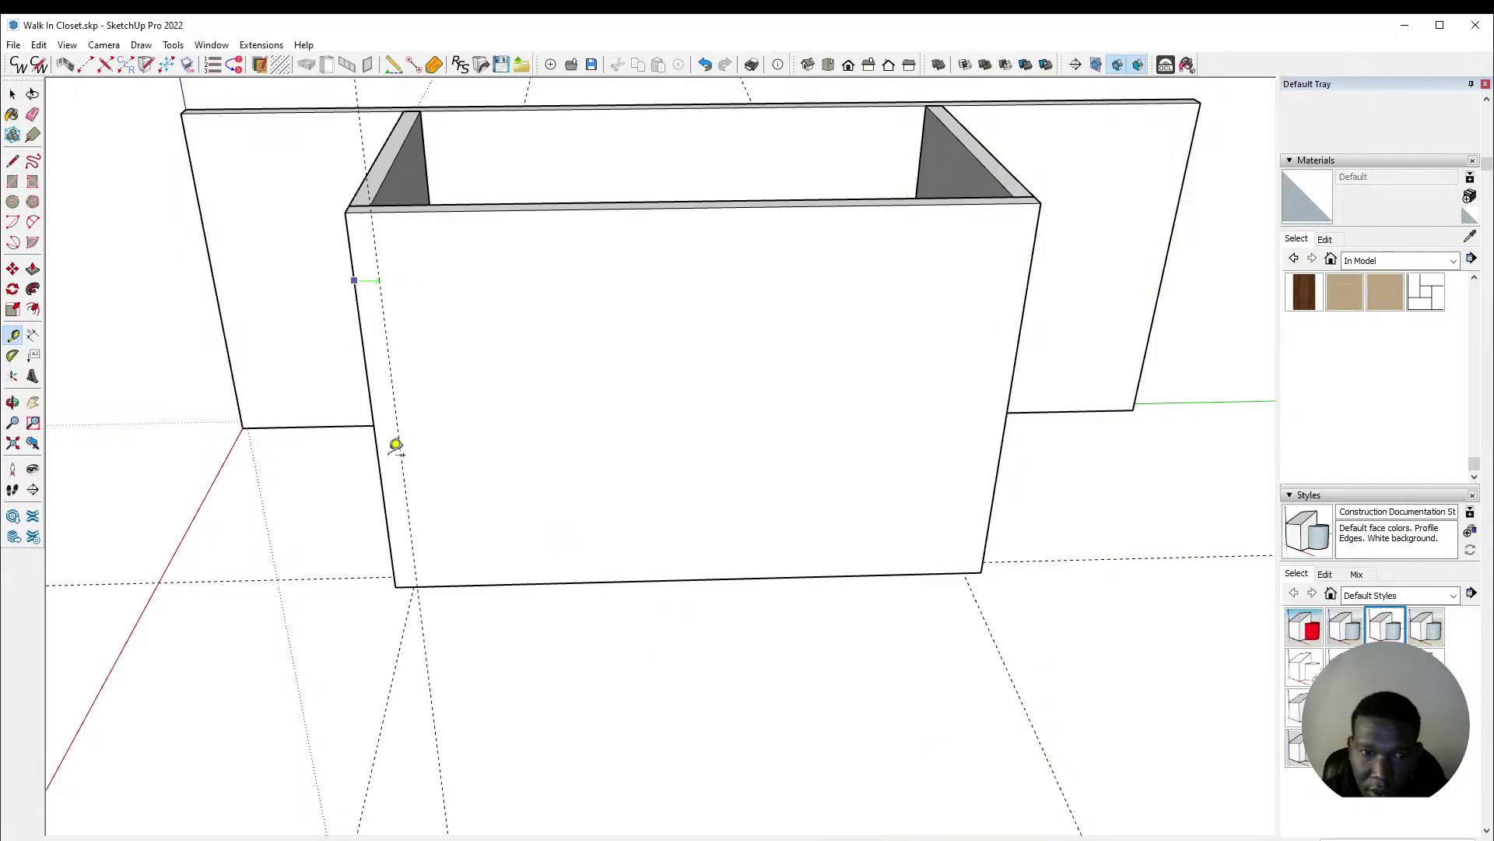
pyautogui.click(559, 432)
pyautogui.click(1012, 369)
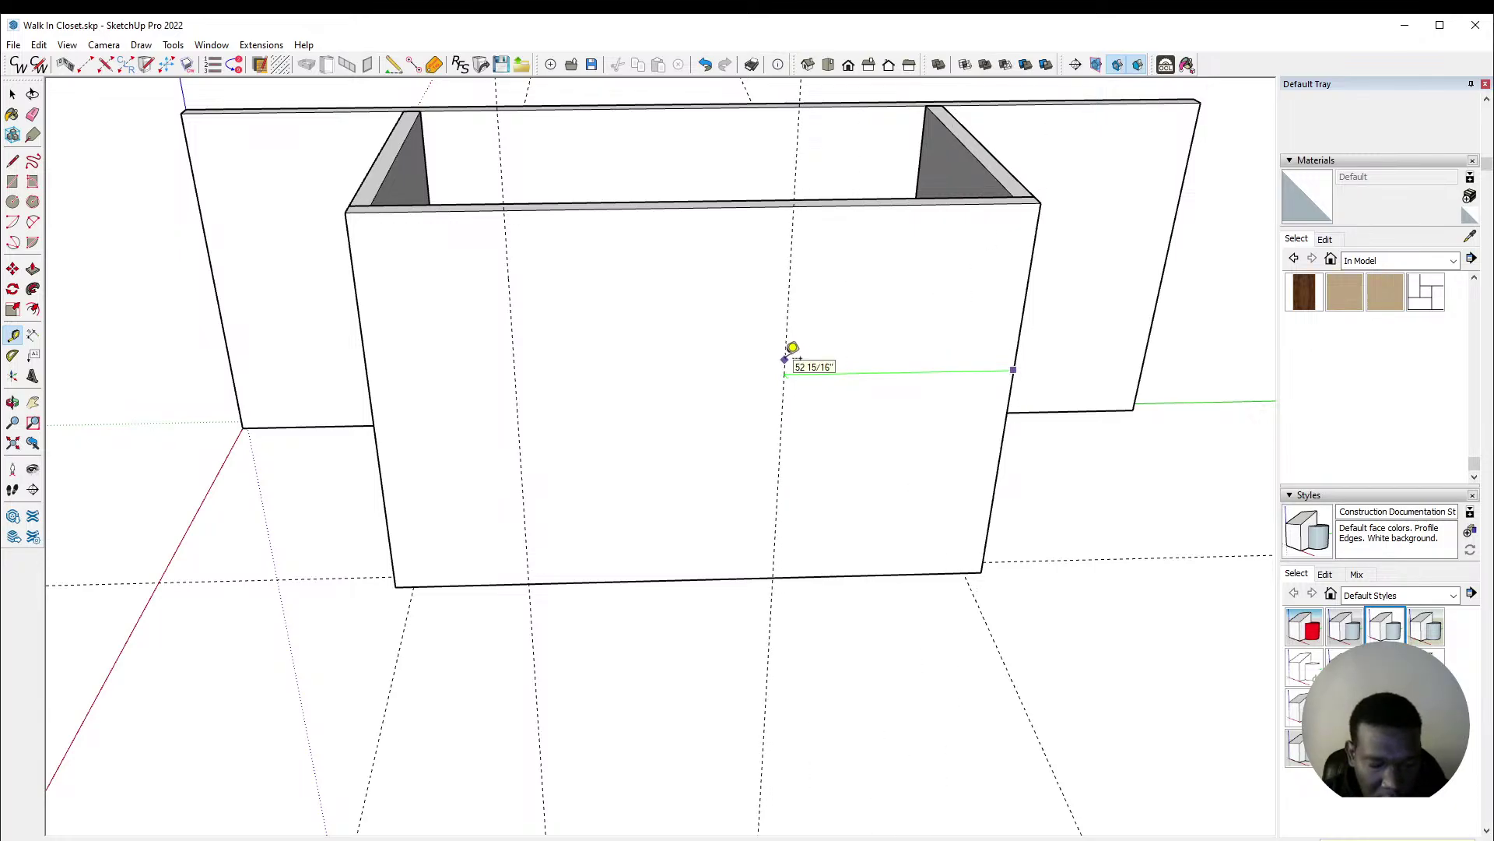
pyautogui.click(788, 356)
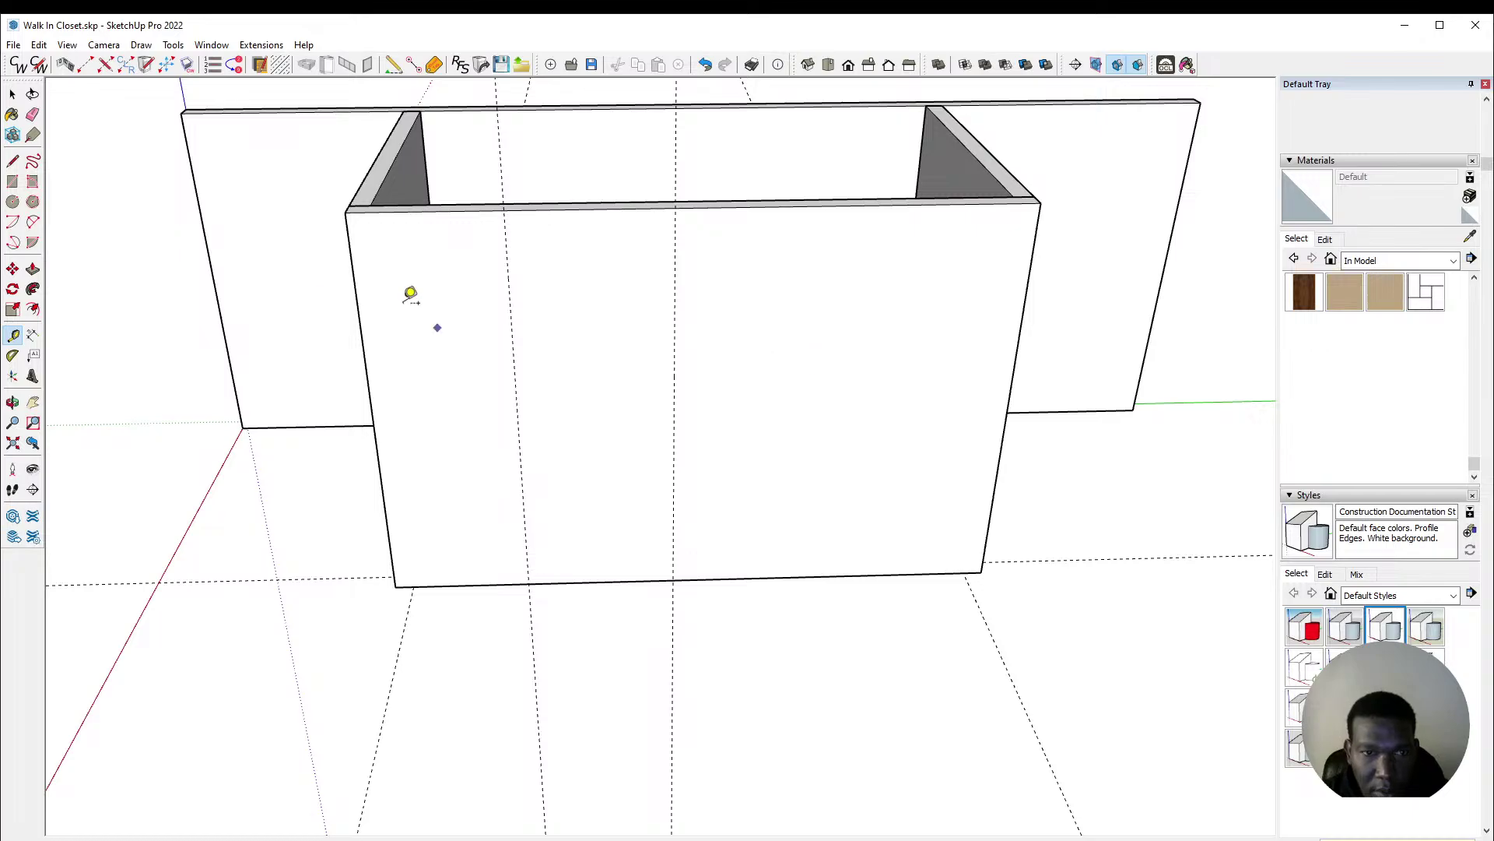
# Step: Place a new left door guide farther from the front wall's left edge and delete the earlier left guide
pyautogui.click(357, 305)
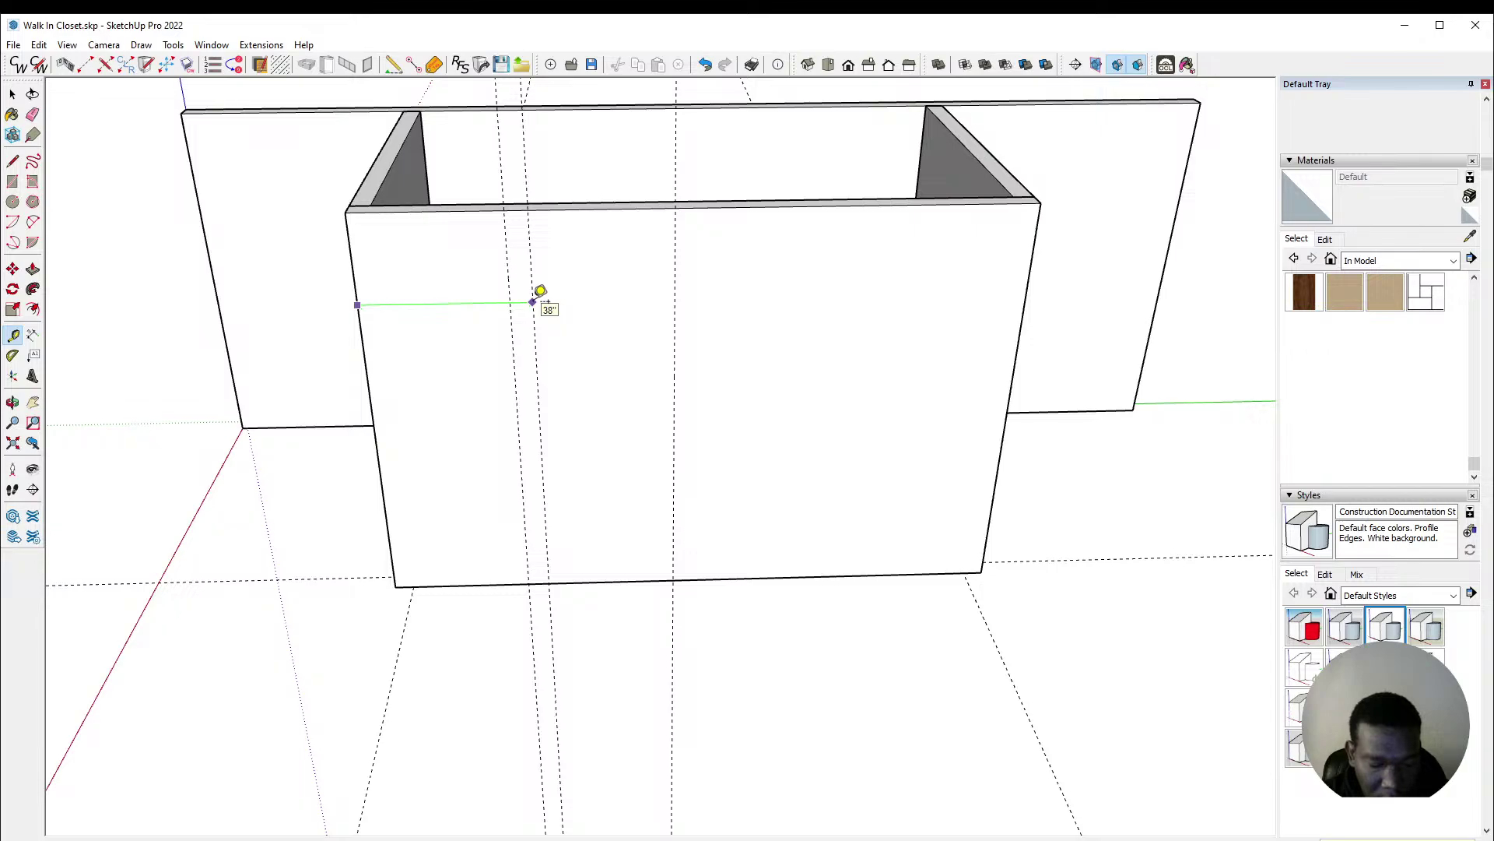
pyautogui.click(541, 291)
pyautogui.press('space')
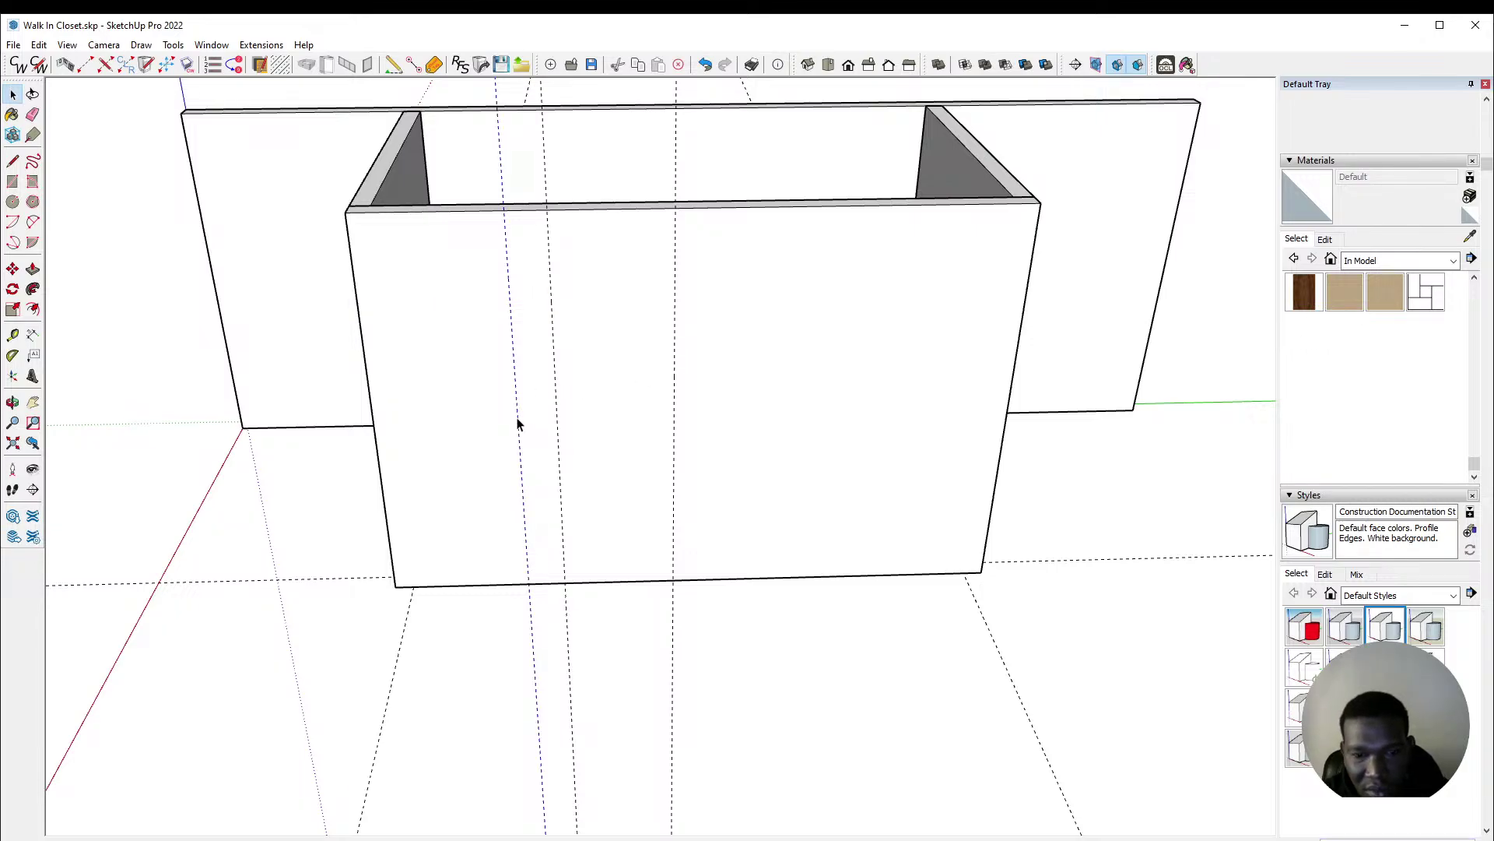
pyautogui.press('Delete')
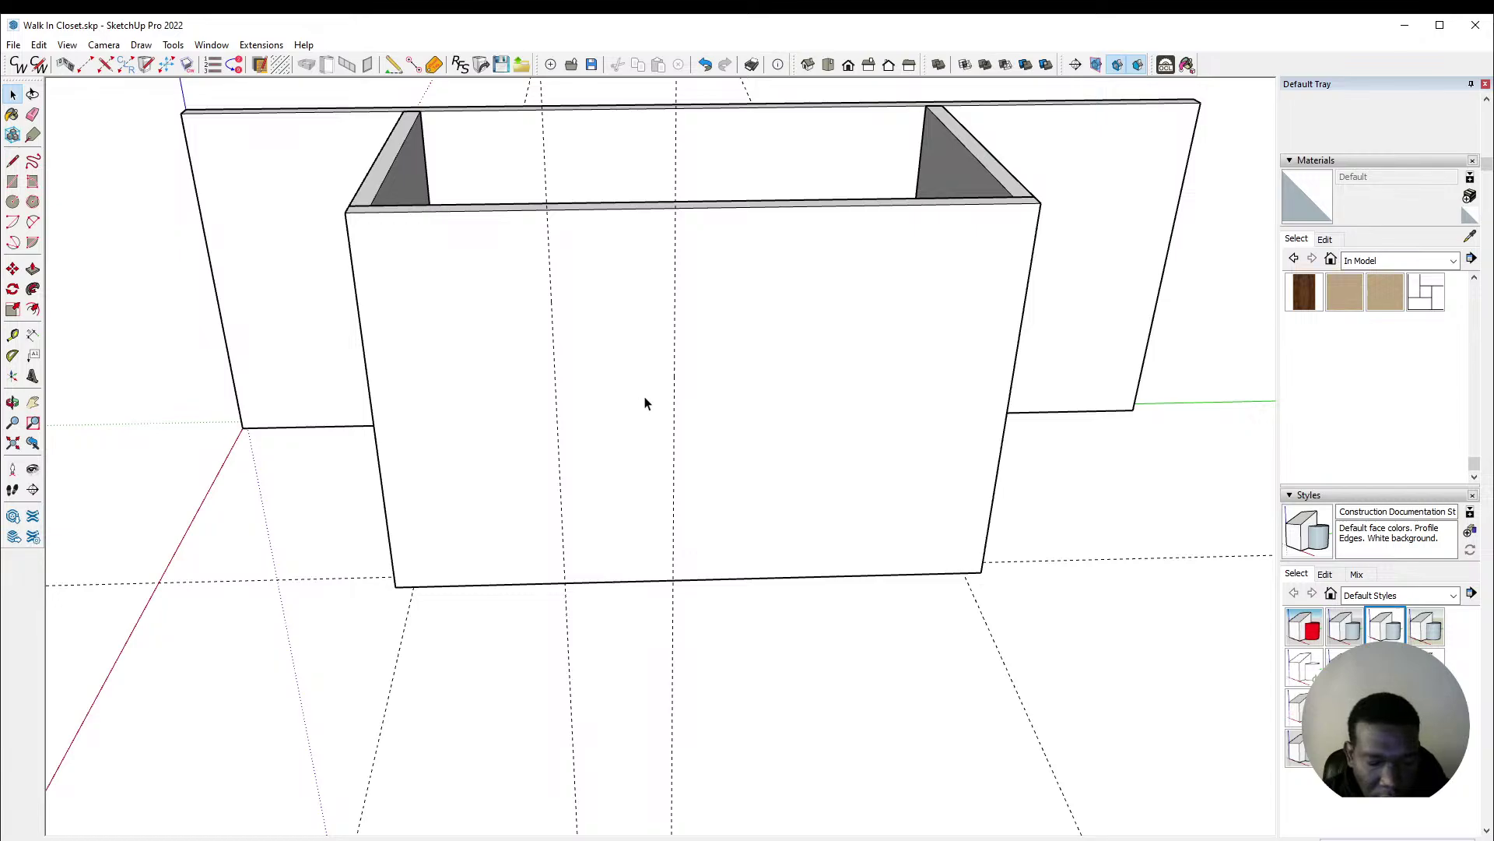
# Step: Draw the door rectangle on the front wall's face between the two vertical guides, starting from the wall's lower edge
pyautogui.click(644, 403)
pyautogui.doubleClick(623, 400)
pyautogui.press('r')
pyautogui.click(566, 582)
pyautogui.click(675, 310)
pyautogui.press('space')
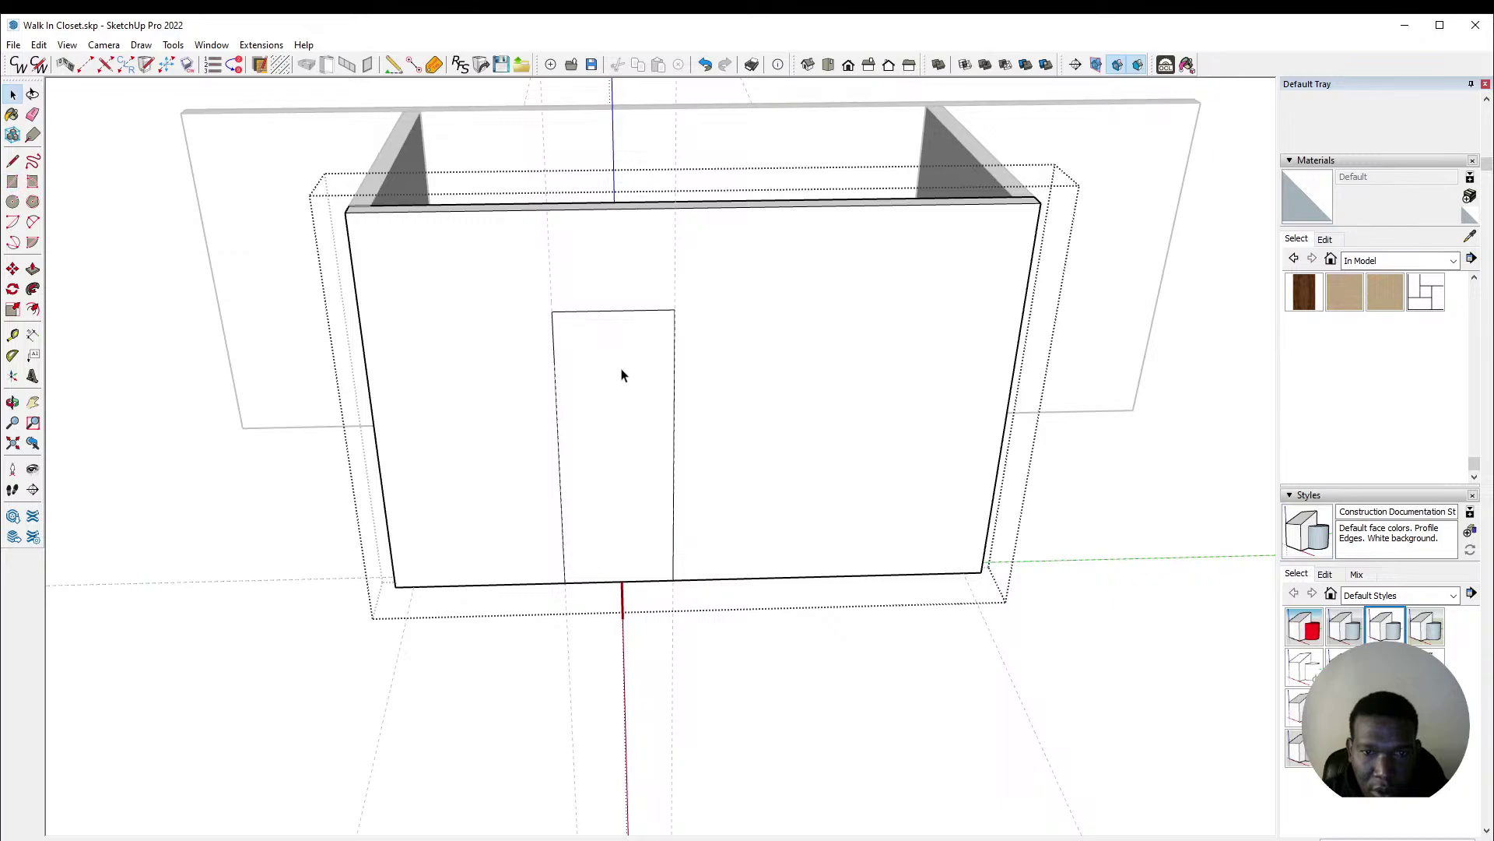
# Step: Cut the door opening by pushing the rectangle through the front wall's full 4 1/2" thickness
pyautogui.click(623, 375)
pyautogui.press('p')
pyautogui.click(612, 366)
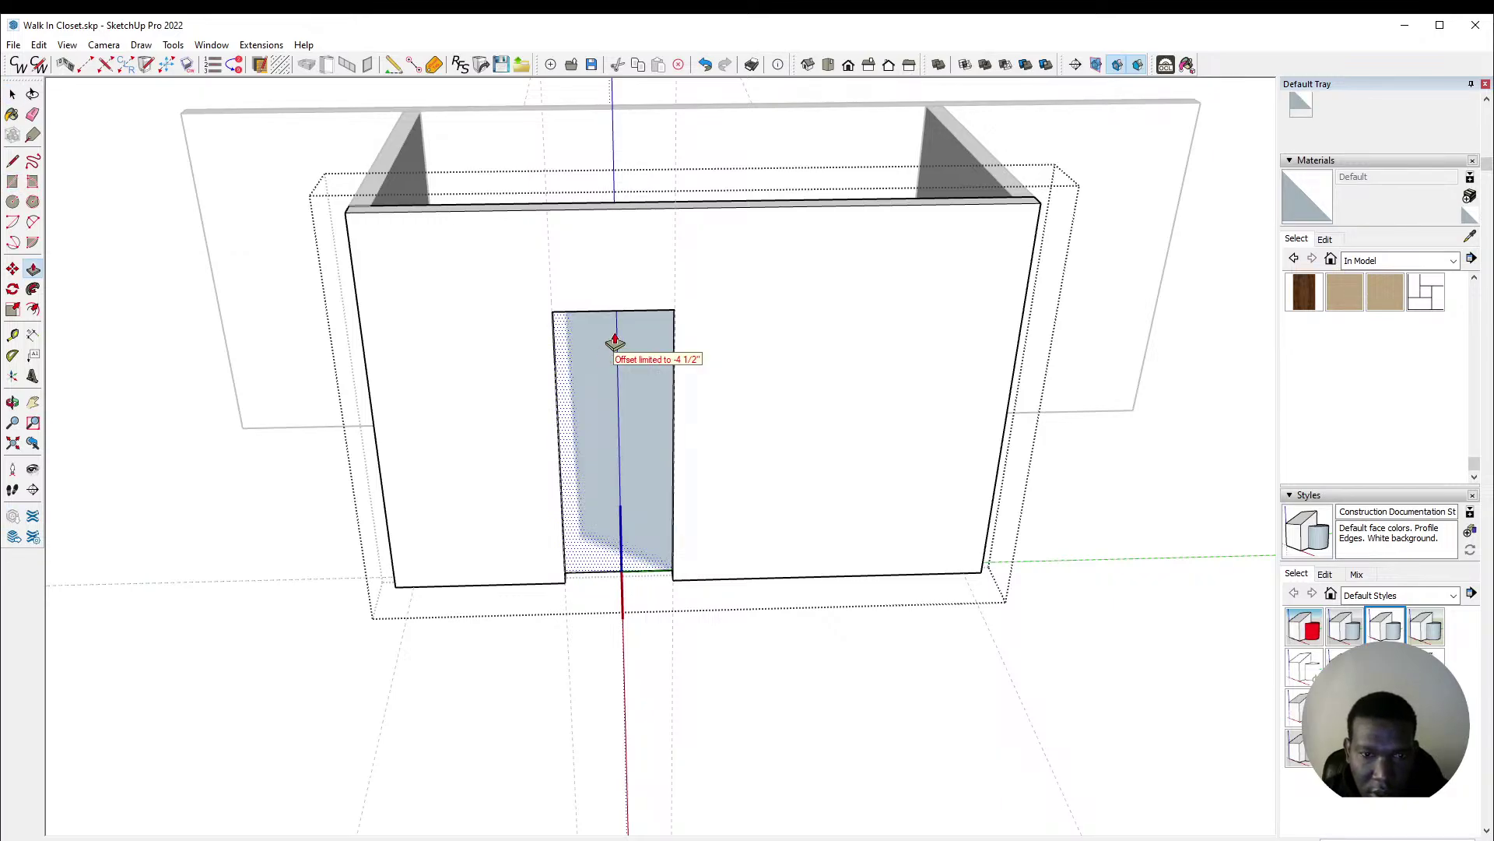
pyautogui.click(615, 343)
pyautogui.press('space')
# Step: Delete the two vertical door guides and the depth guide running along the front wall
pyautogui.moveTo(333, 535); pyautogui.dragTo(655, 600, button='middle')
pyautogui.moveTo(587, 755); pyautogui.dragTo(588, 763)
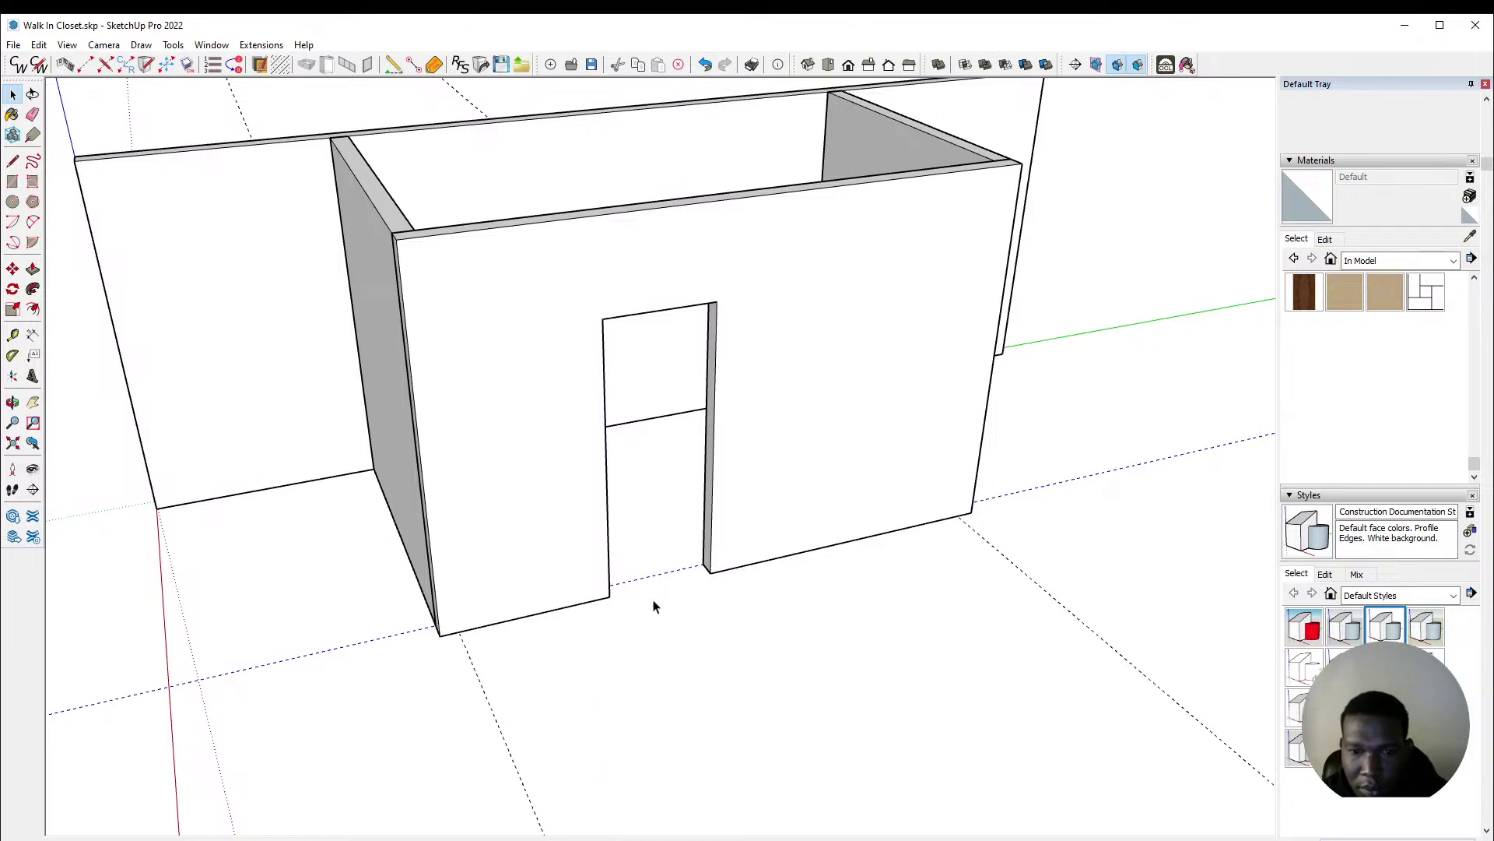
pyautogui.moveTo(811, 551); pyautogui.dragTo(694, 527, button='middle')
# Step: Hide the front wall by turning off the visibility of the tag Wall, 4
pyautogui.click(940, 571)
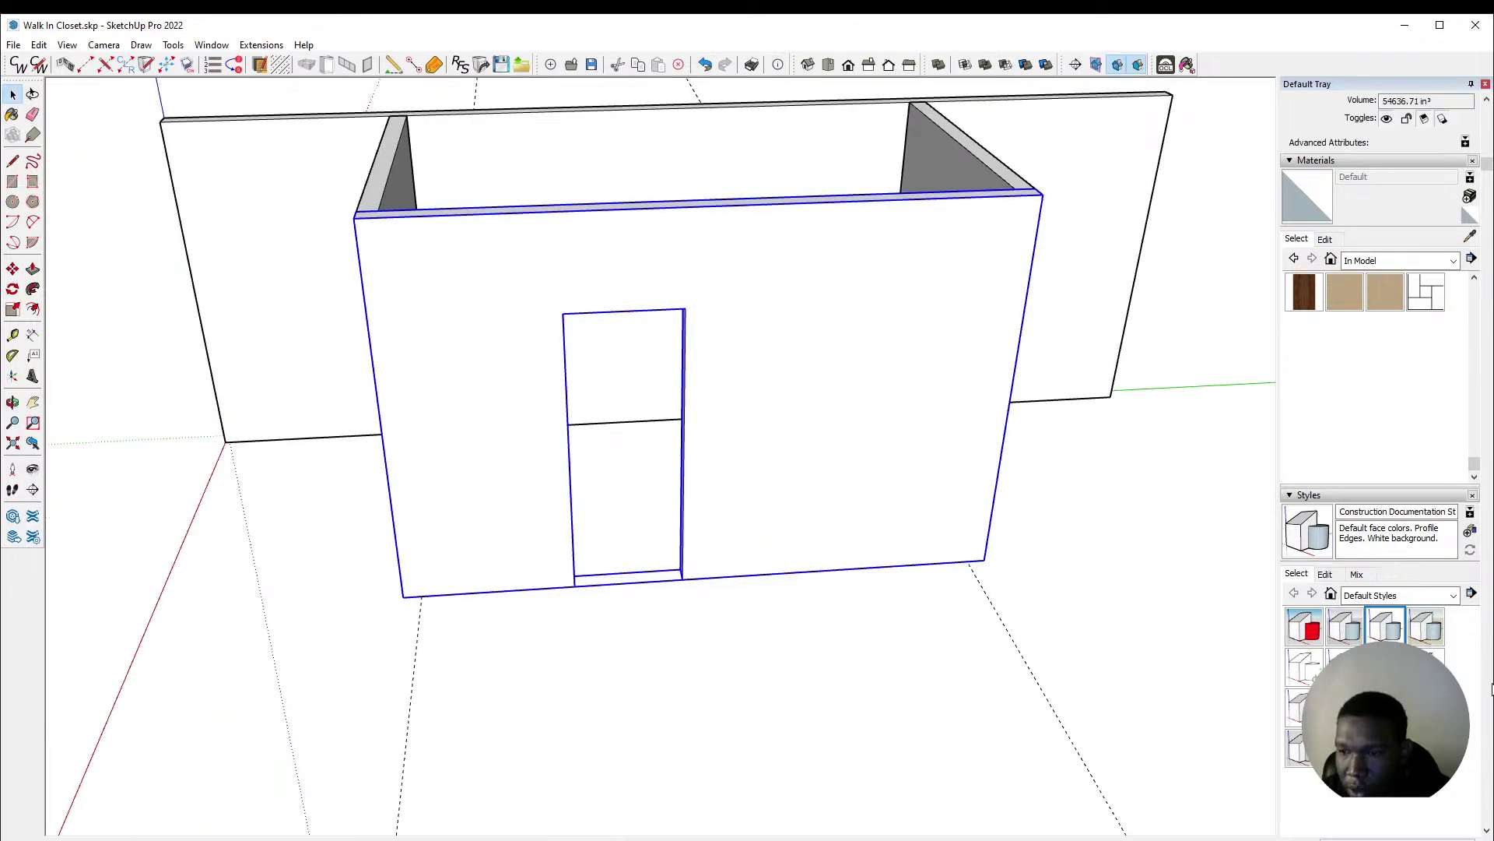
pyautogui.scroll(-5, 1323, 467)
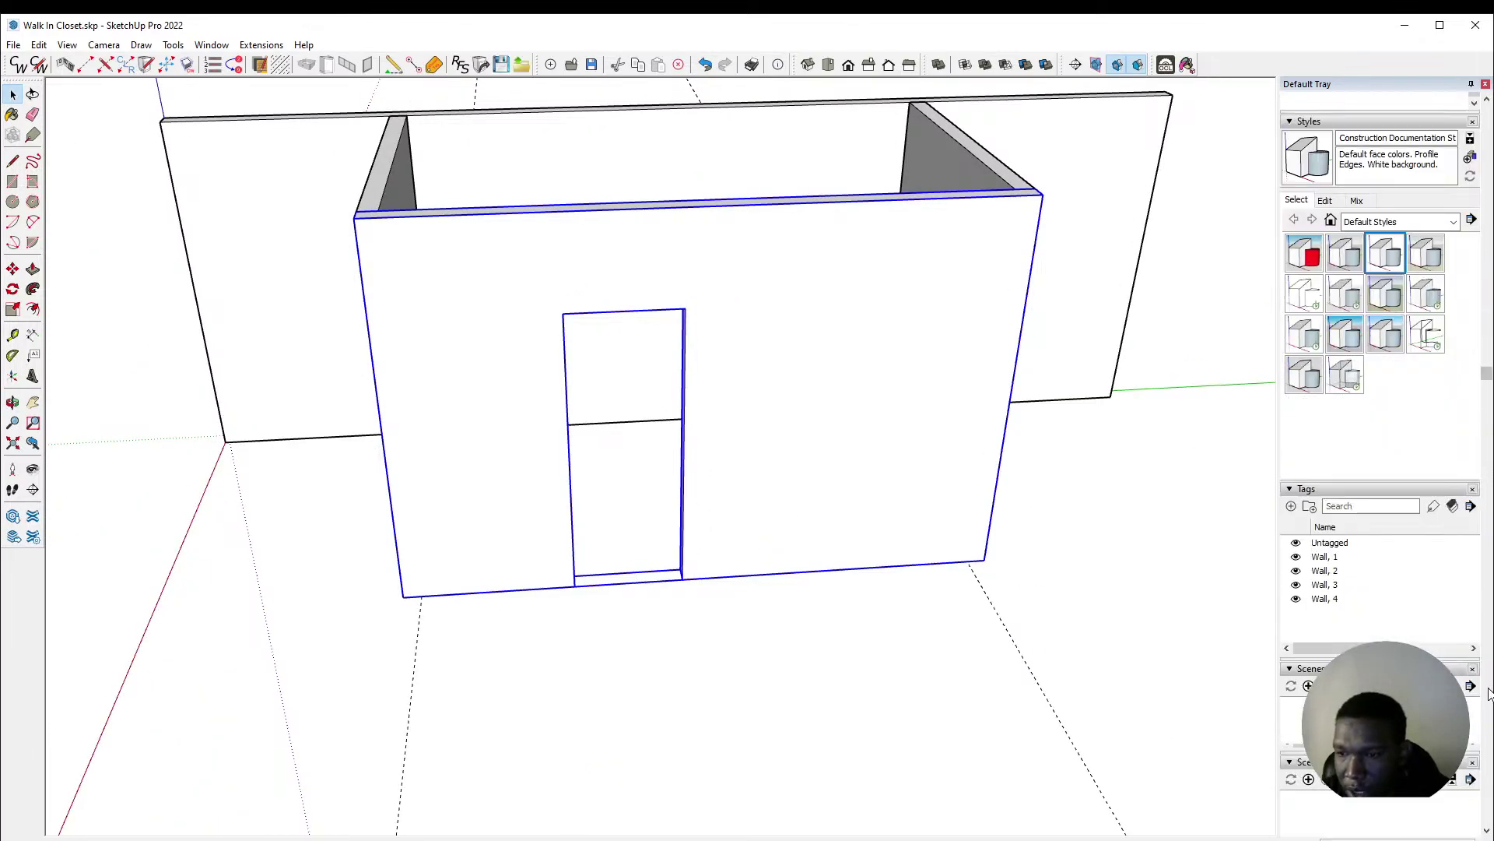
pyautogui.click(1296, 599)
pyautogui.moveTo(647, 450); pyautogui.dragTo(622, 491, button='middle')
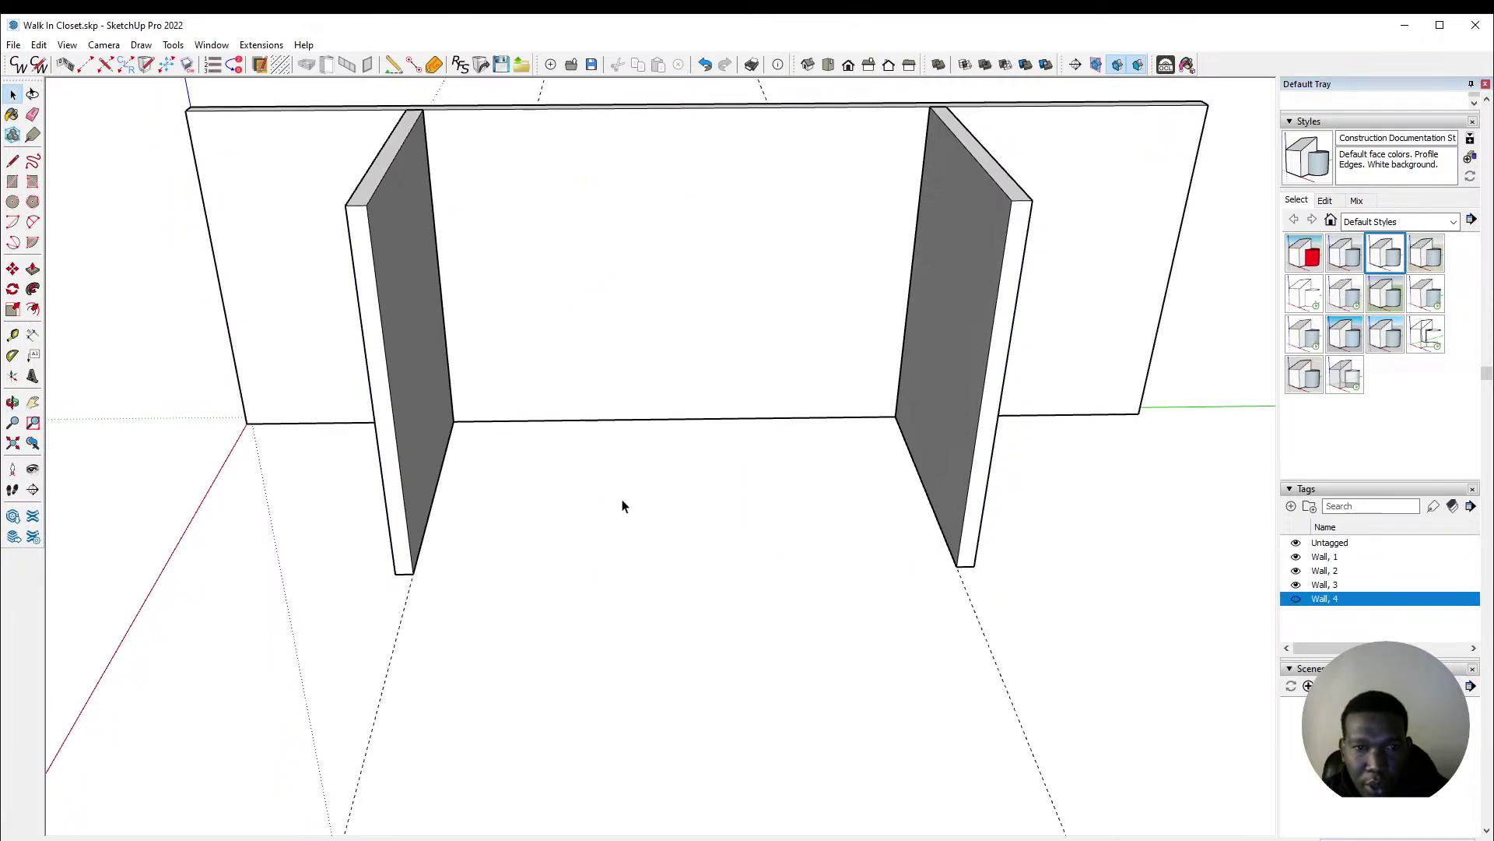
# Step: Open the back wall for editing and push its left end face back flush with the left side wall's outer face
pyautogui.moveTo(341, 400); pyautogui.dragTo(1039, 386, button='middle')
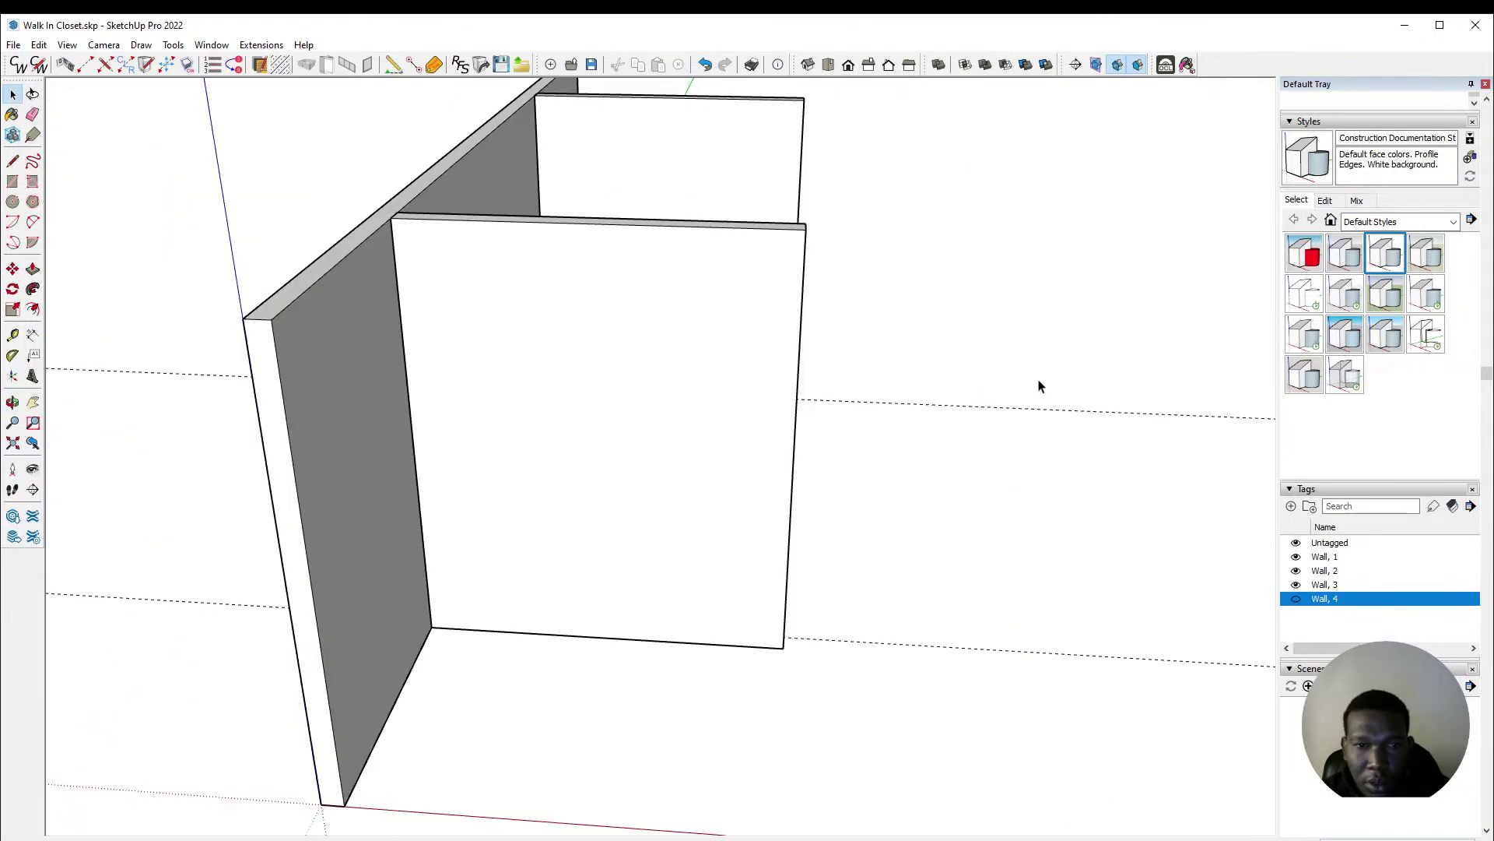
pyautogui.doubleClick(259, 372)
pyautogui.click(264, 378)
pyautogui.press('p')
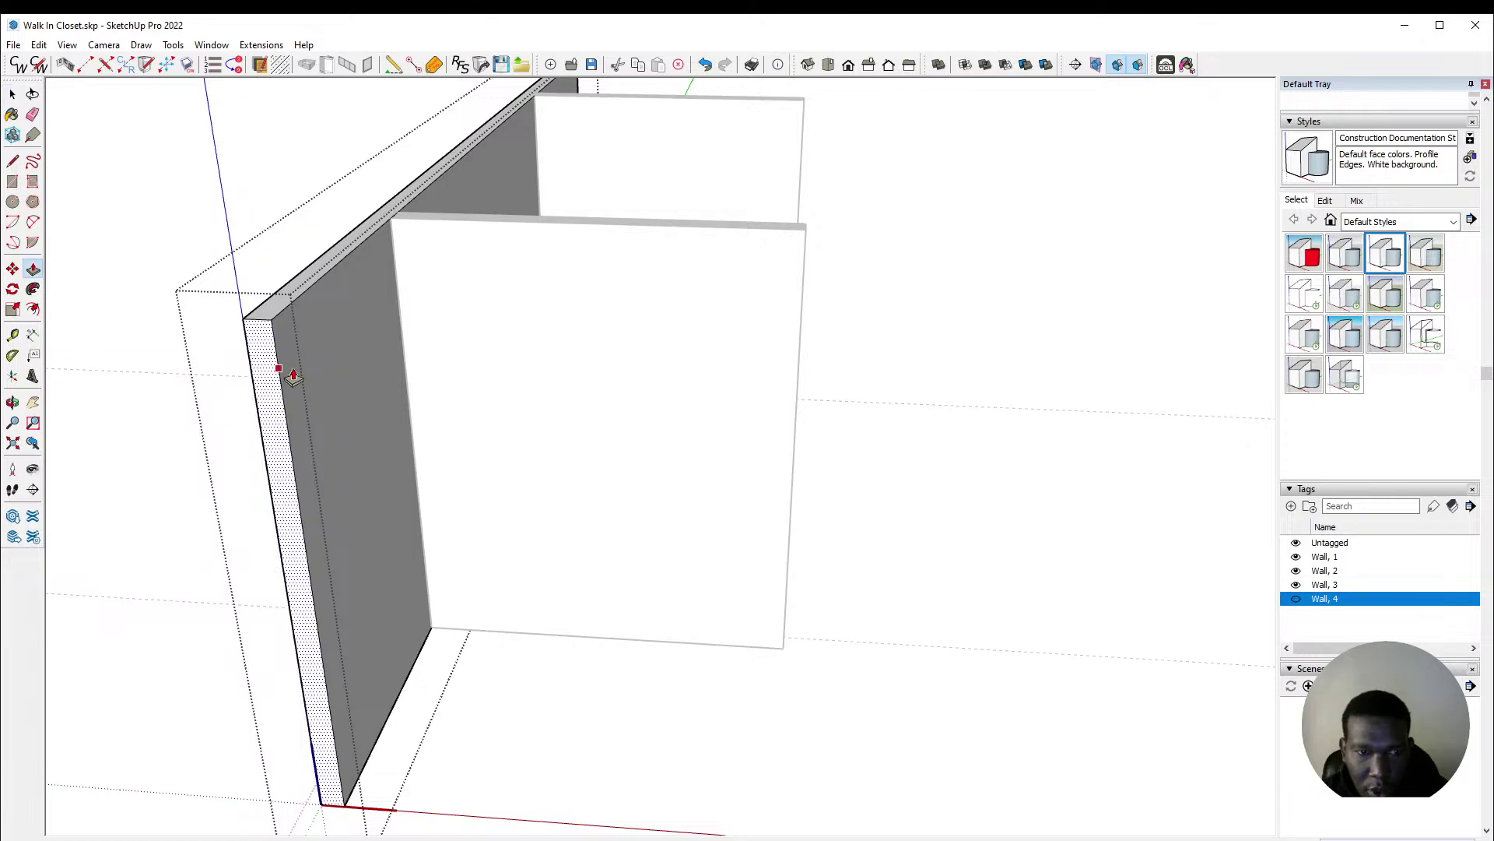
pyautogui.click(309, 366)
pyautogui.click(490, 335)
pyautogui.scroll(2, 409, 330)
pyautogui.scroll(2, 409, 333)
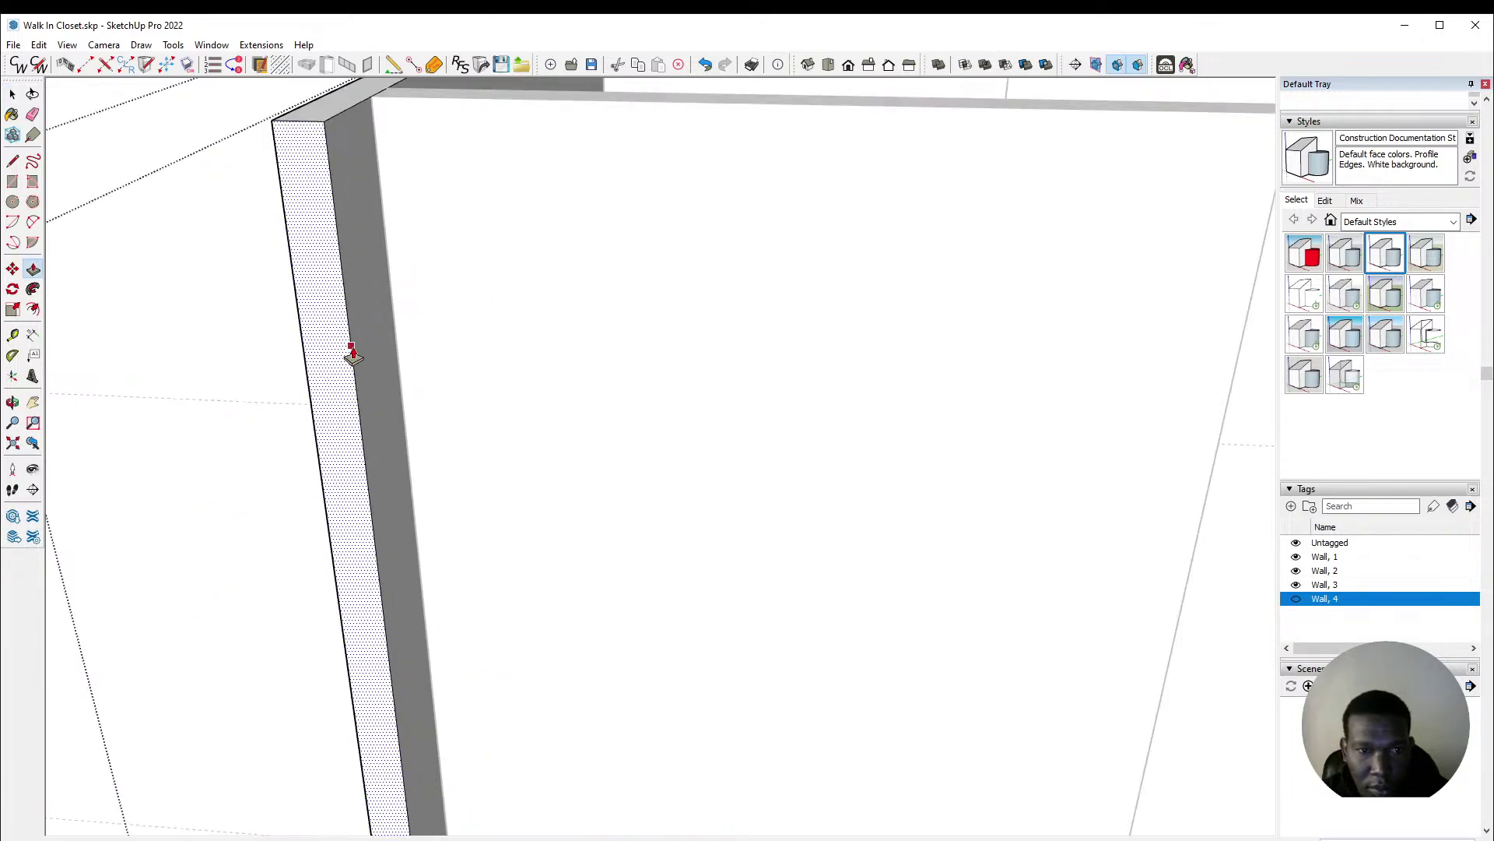
pyautogui.scroll(1, 389, 335)
pyautogui.press('space')
pyautogui.scroll(-5, 383, 330)
# Step: Push the back wall's right end face back flush with the right side wall's outer face and close the wall
pyautogui.moveTo(470, 360); pyautogui.dragTo(878, 341, button='middle')
pyautogui.scroll(2, 934, 313)
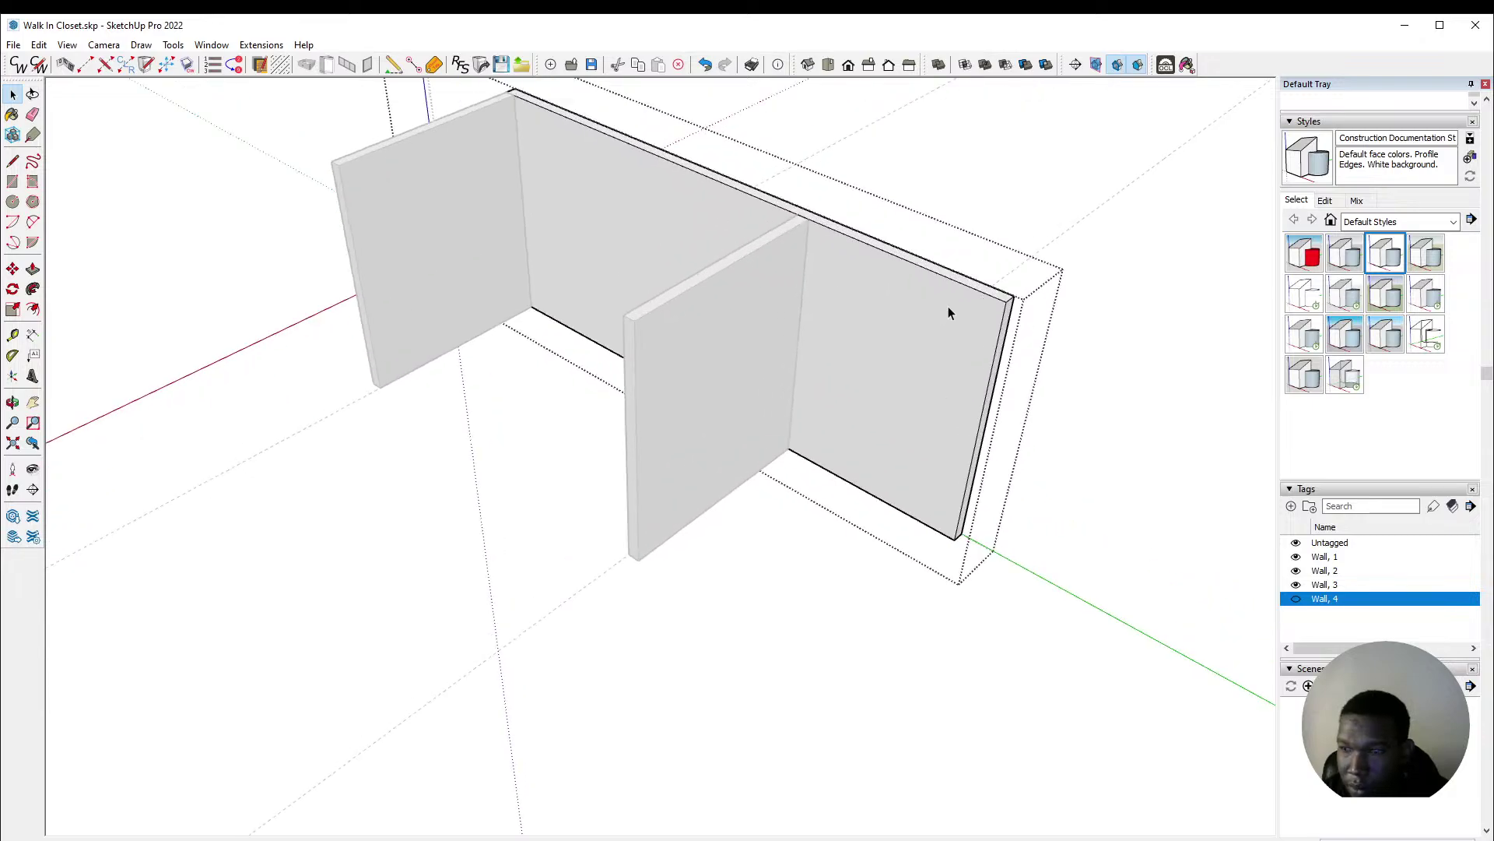
pyautogui.scroll(2, 981, 367)
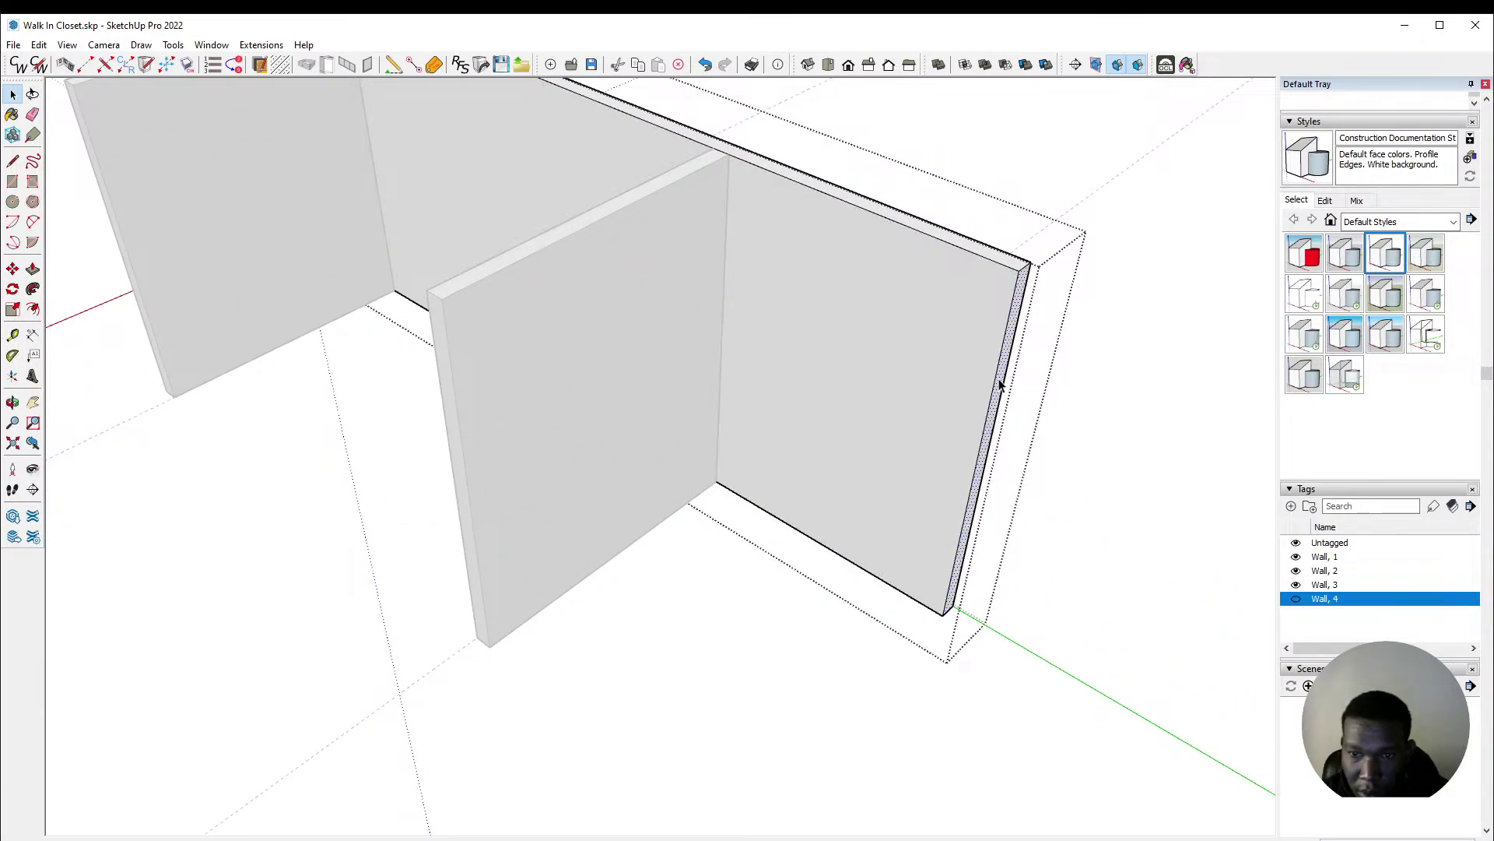
pyautogui.press('p')
pyautogui.click(1000, 384)
pyautogui.click(637, 320)
pyautogui.press('space')
pyautogui.click(742, 469)
pyautogui.click(845, 441)
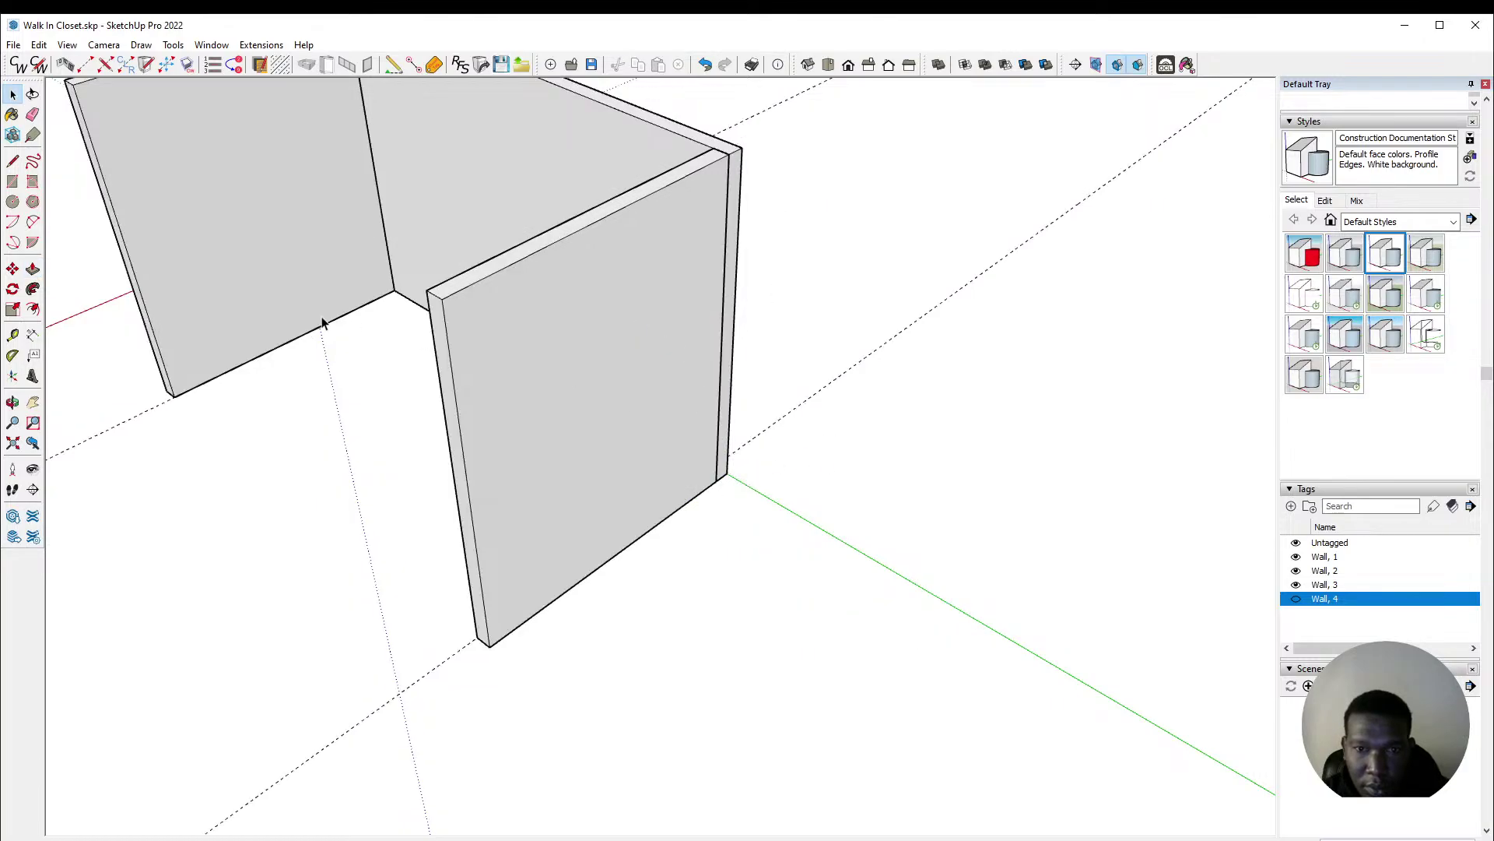
# Step: Place a guide line on the floor parallel to the back wall's lower inside edge
pyautogui.moveTo(324, 323); pyautogui.dragTo(703, 301, button='middle')
pyautogui.scroll(-3, 704, 300)
pyautogui.moveTo(376, 405); pyautogui.dragTo(390, 401, button='middle')
pyautogui.scroll(5, 397, 412)
pyautogui.press('t')
pyautogui.click(573, 418)
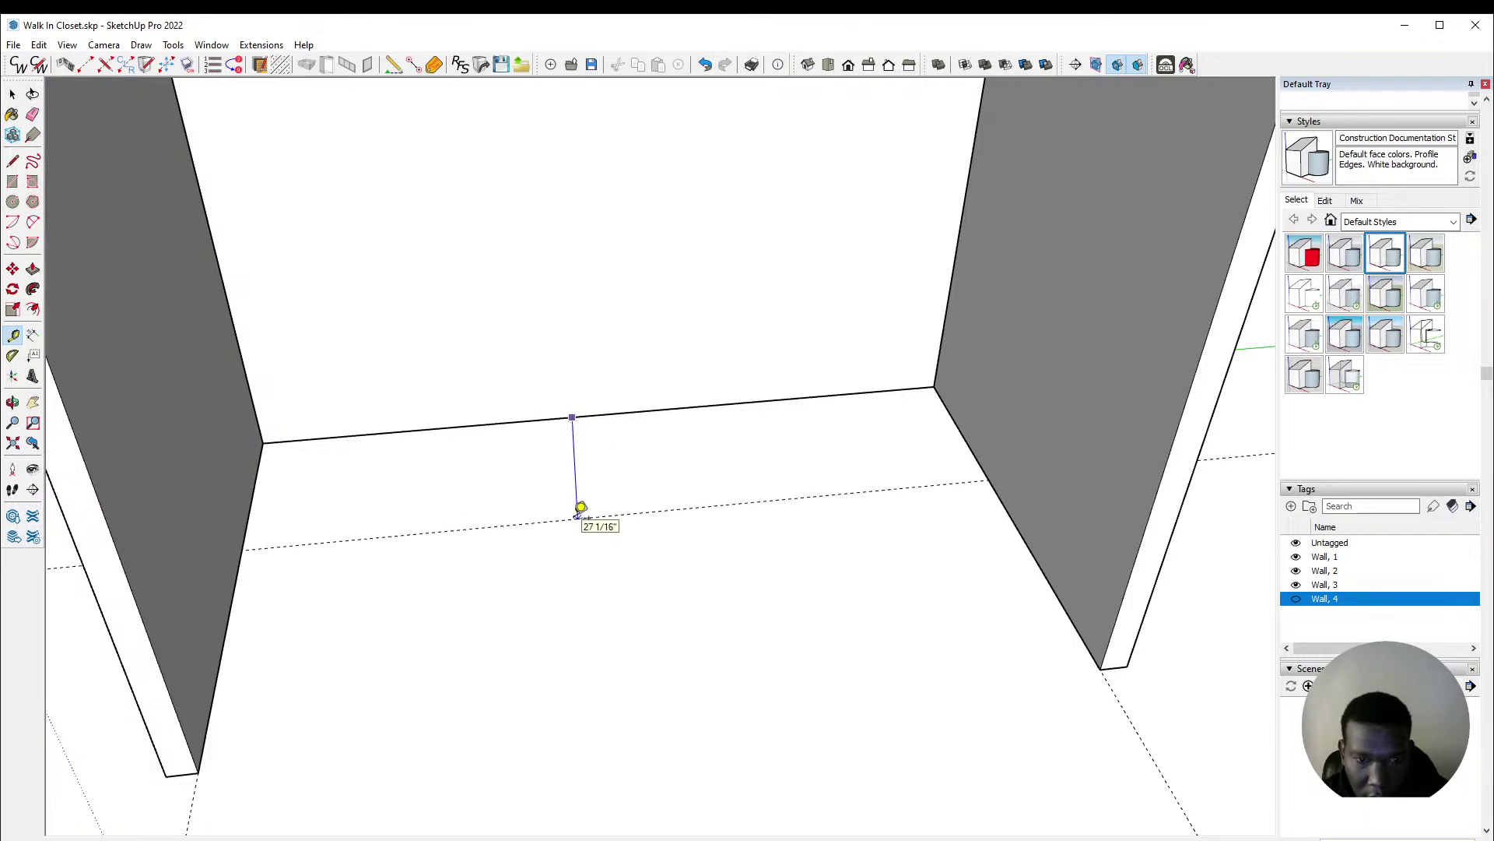
pyautogui.click(582, 506)
# Step: Place a floor guide parallel to the left side wall, offset into the closet from its lower inside edge
pyautogui.moveTo(582, 507); pyautogui.dragTo(287, 507, button='middle')
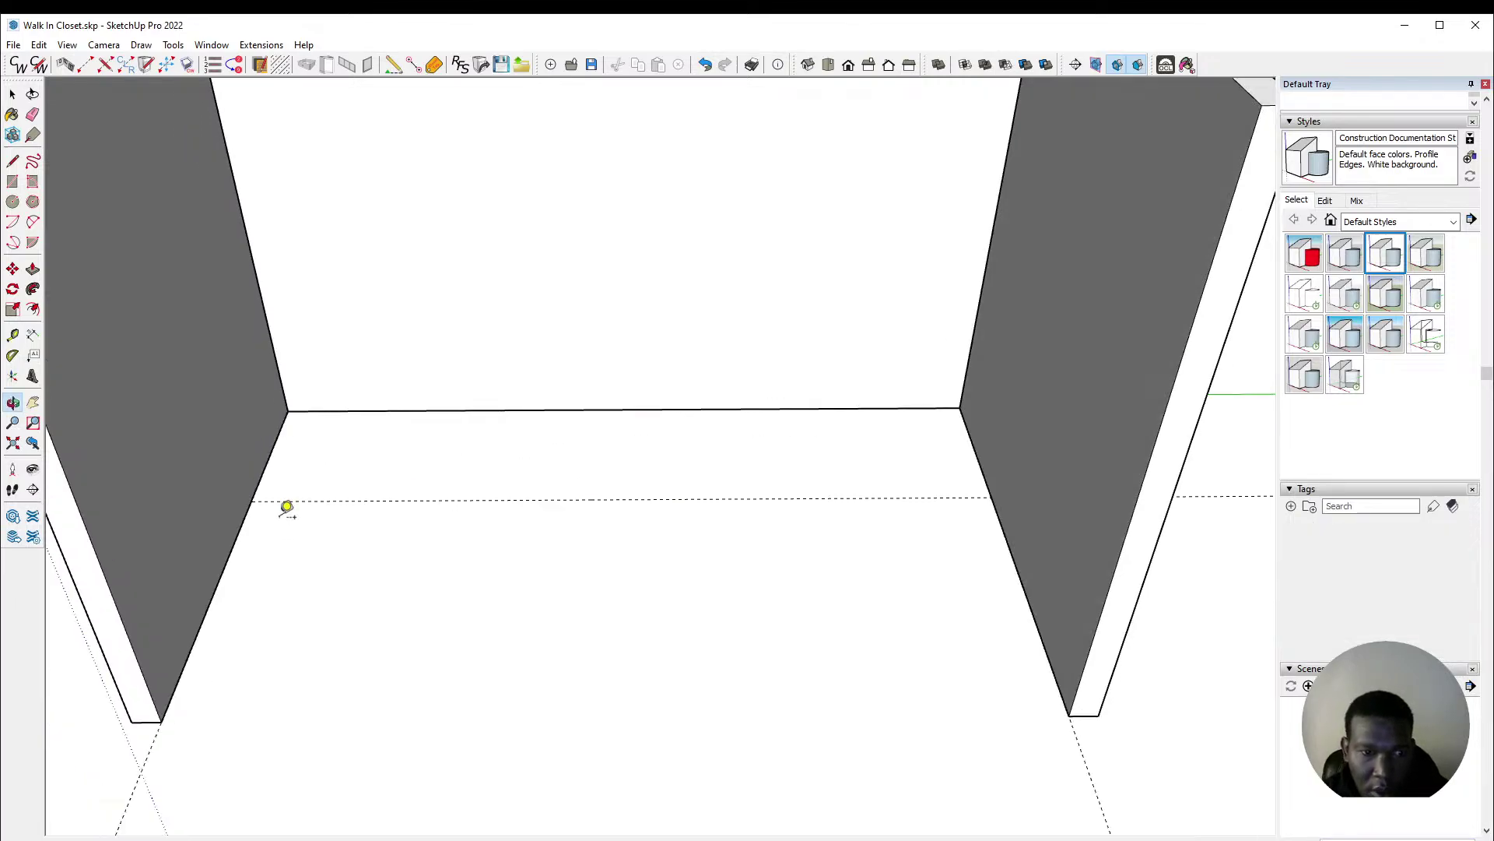
pyautogui.click(234, 543)
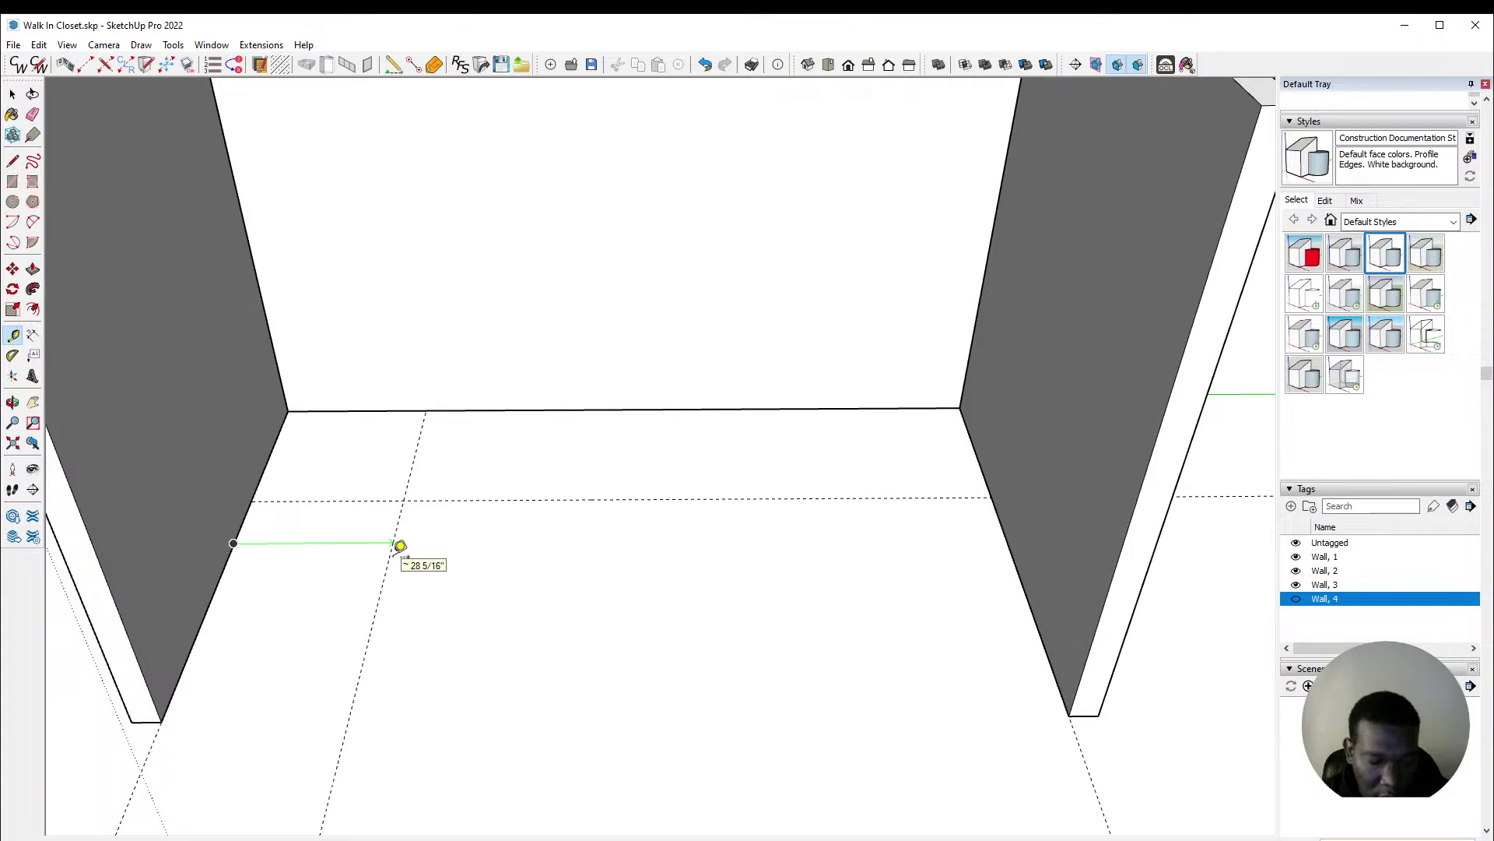
pyautogui.click(399, 545)
# Step: Place two floor guides parallel to the back wall, one at the left side wall's front end and one slightly inside it
pyautogui.moveTo(553, 417); pyautogui.dragTo(353, 517, button='middle')
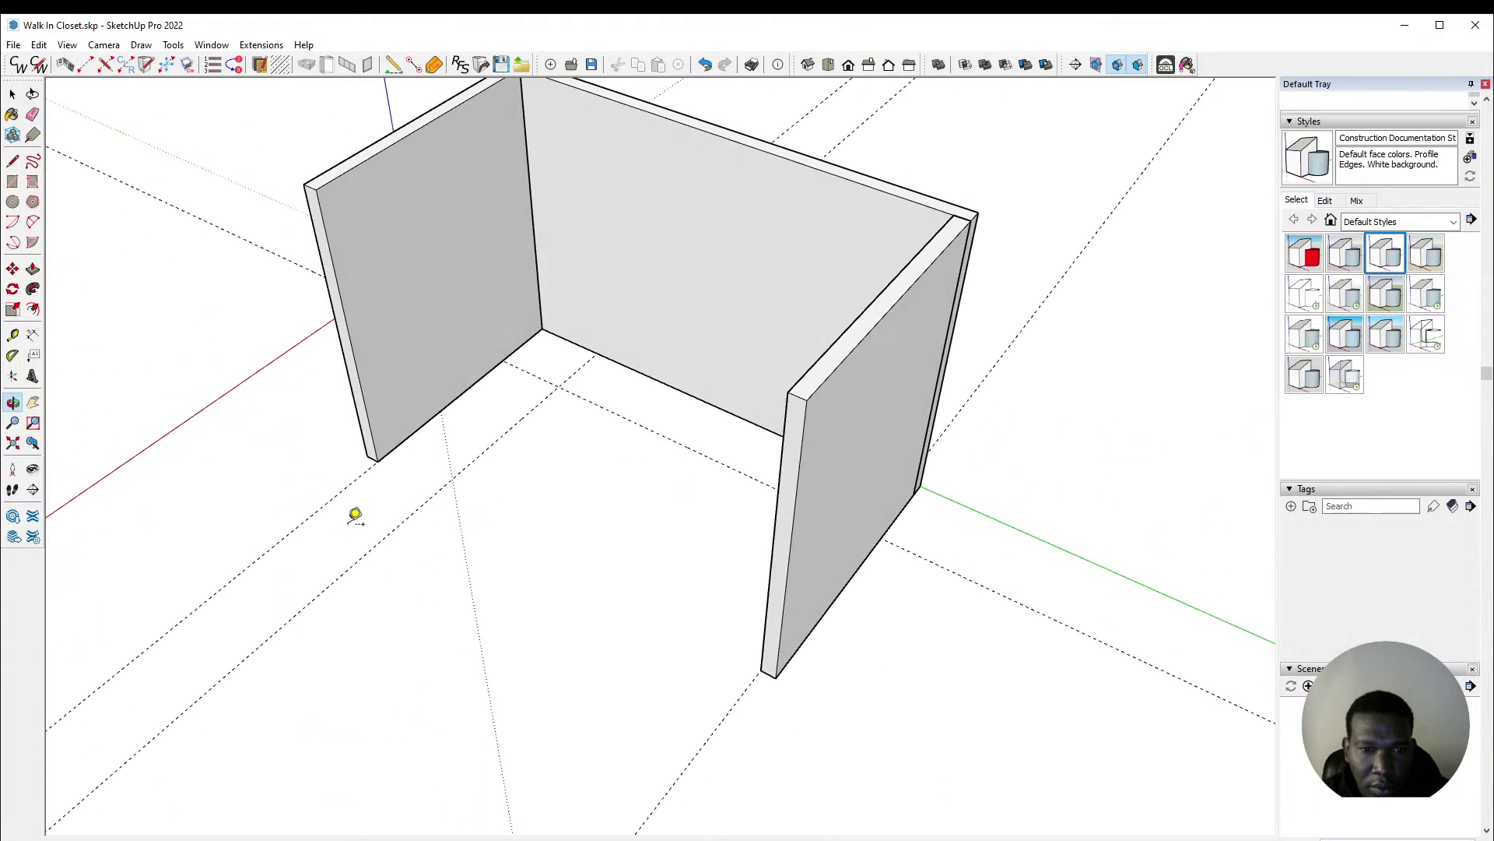
pyautogui.scroll(5, 382, 442)
pyautogui.scroll(3, 382, 442)
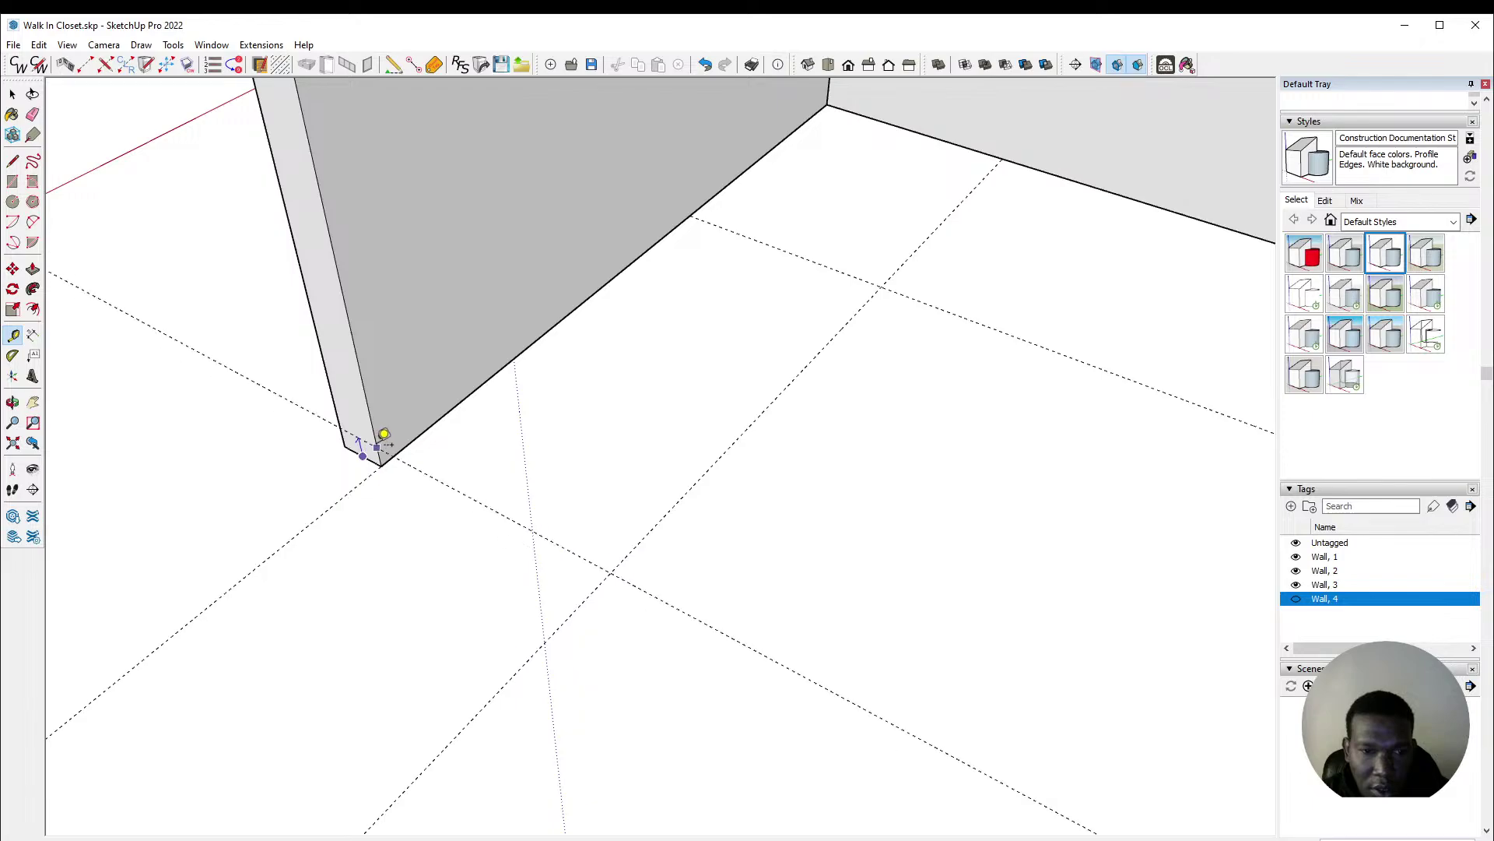
pyautogui.moveTo(557, 460); pyautogui.dragTo(358, 460, button='middle')
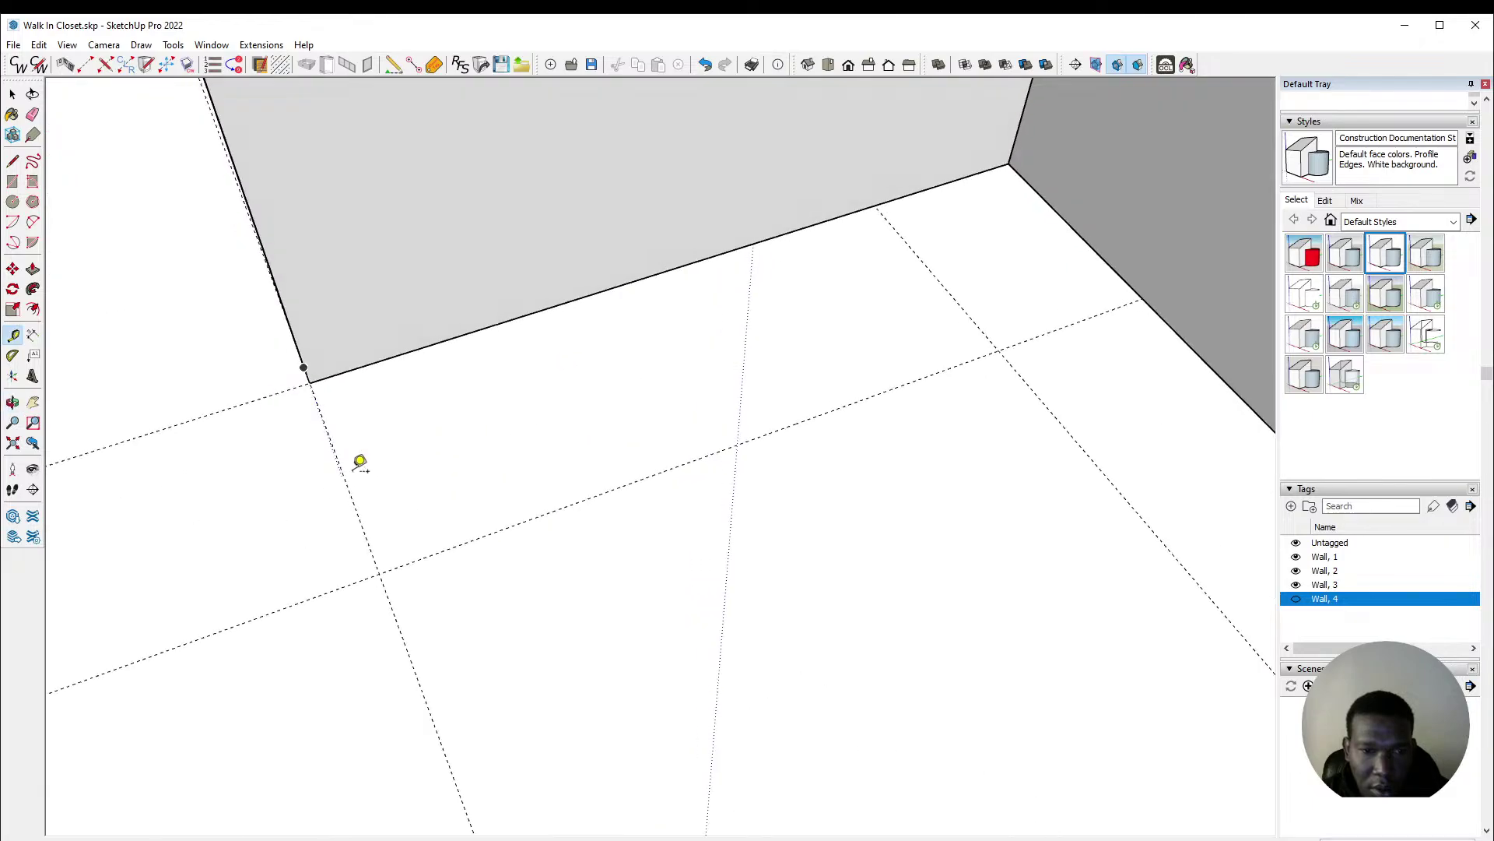
pyautogui.scroll(2, 354, 466)
pyautogui.click(356, 510)
pyautogui.click(378, 495)
pyautogui.scroll(-2, 297, 467)
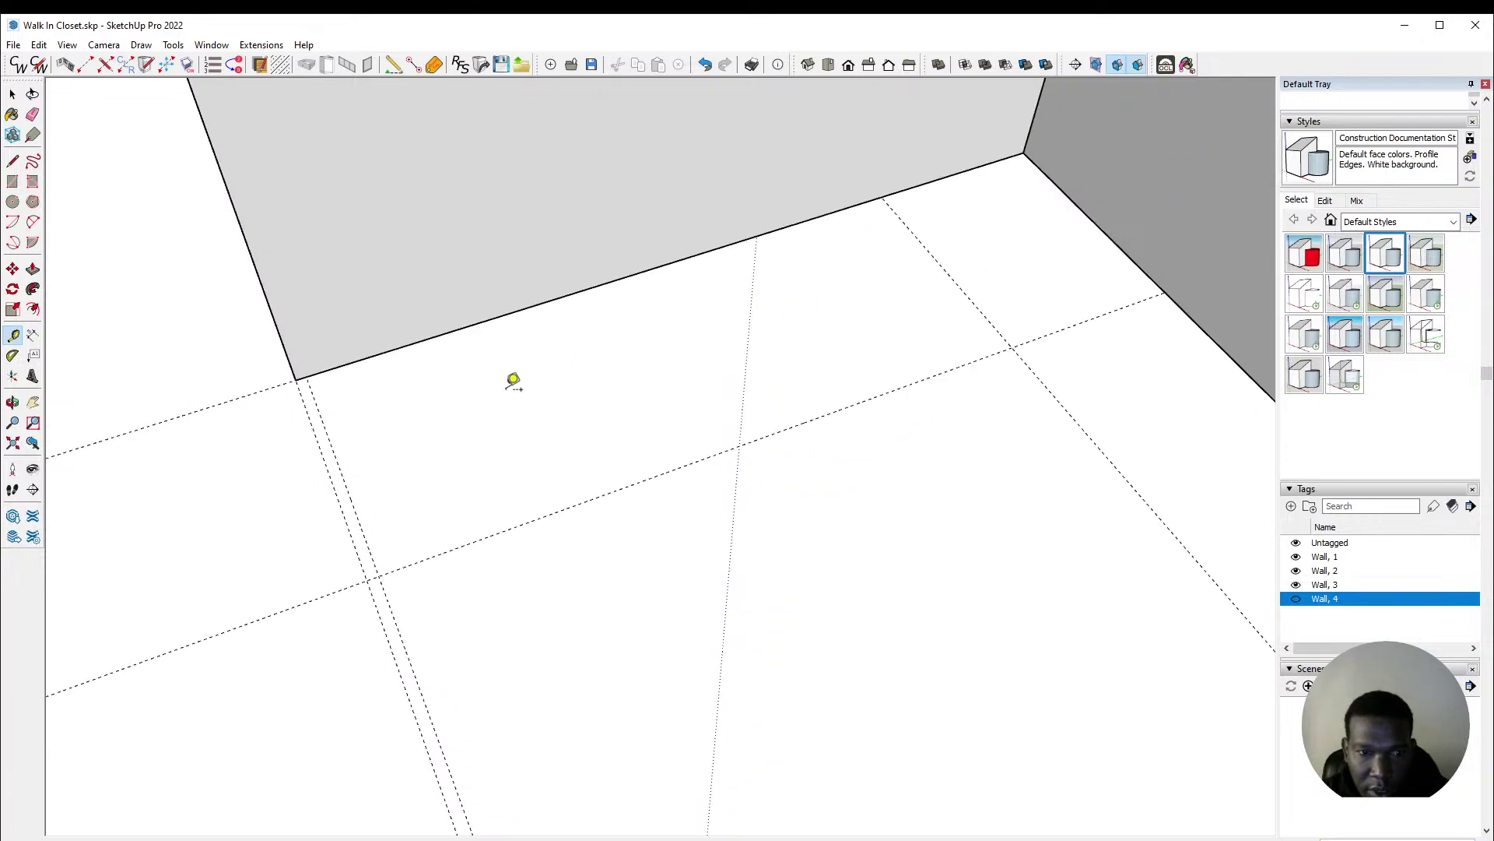
pyautogui.scroll(1, 414, 538)
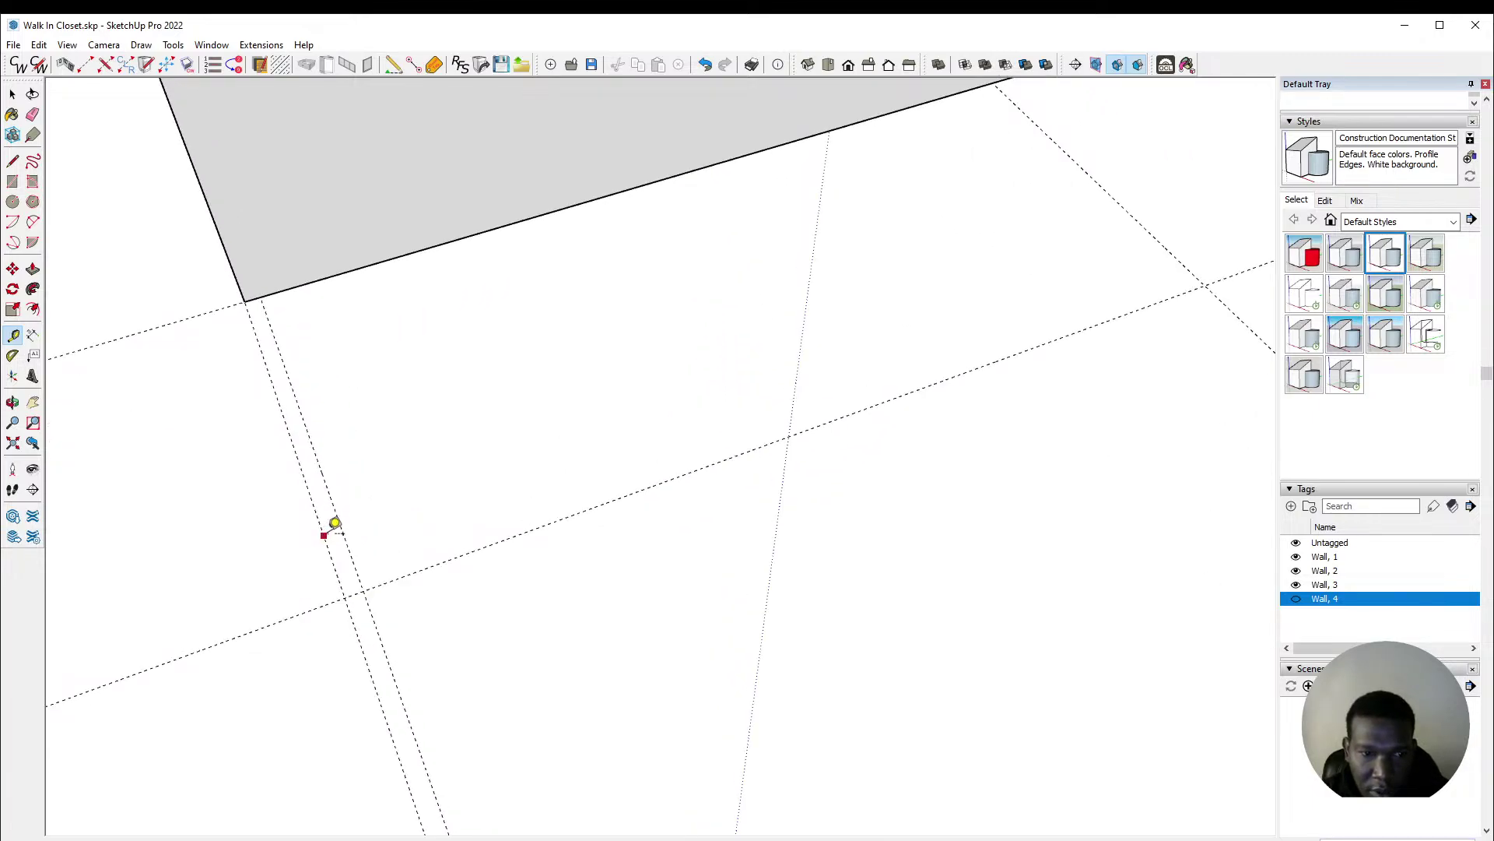
pyautogui.scroll(-2, 297, 550)
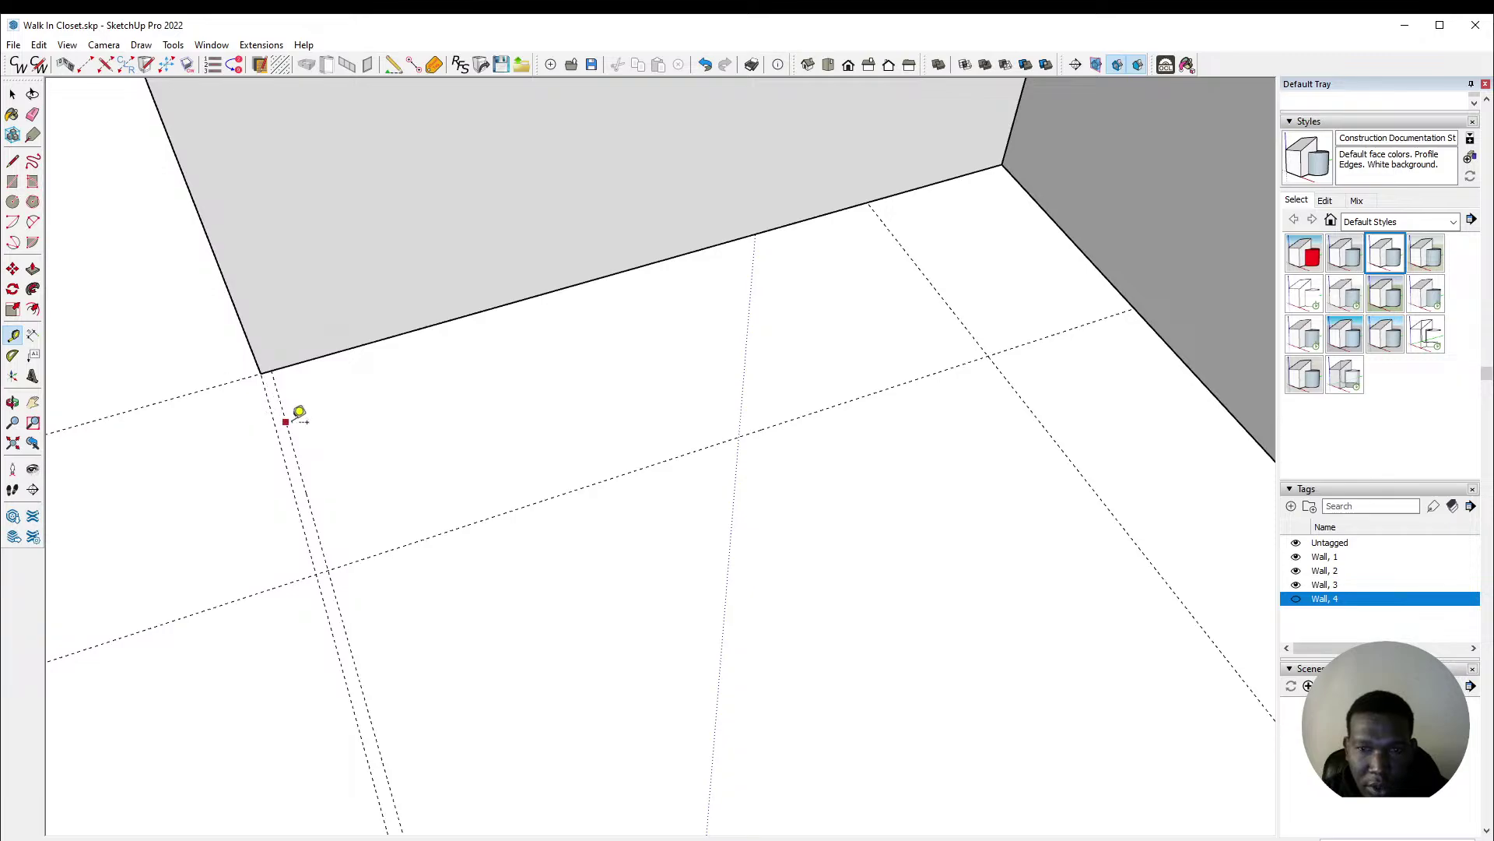
pyautogui.click(306, 491)
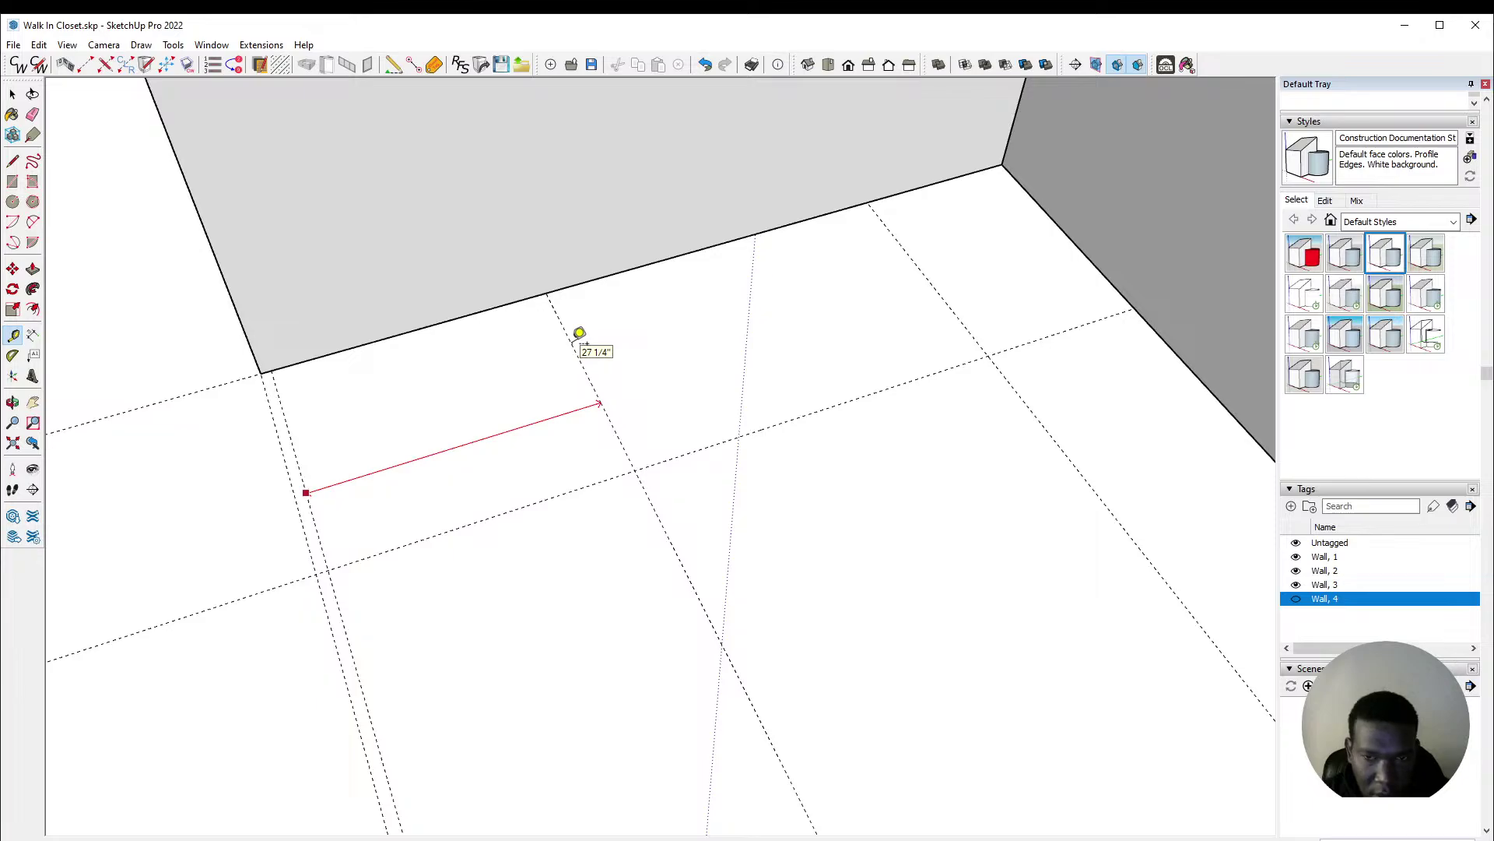
pyautogui.press('space')
# Step: Place two floor guides parallel to the back wall, one 26" from its base edge and one slightly closer to the wall
pyautogui.press('t')
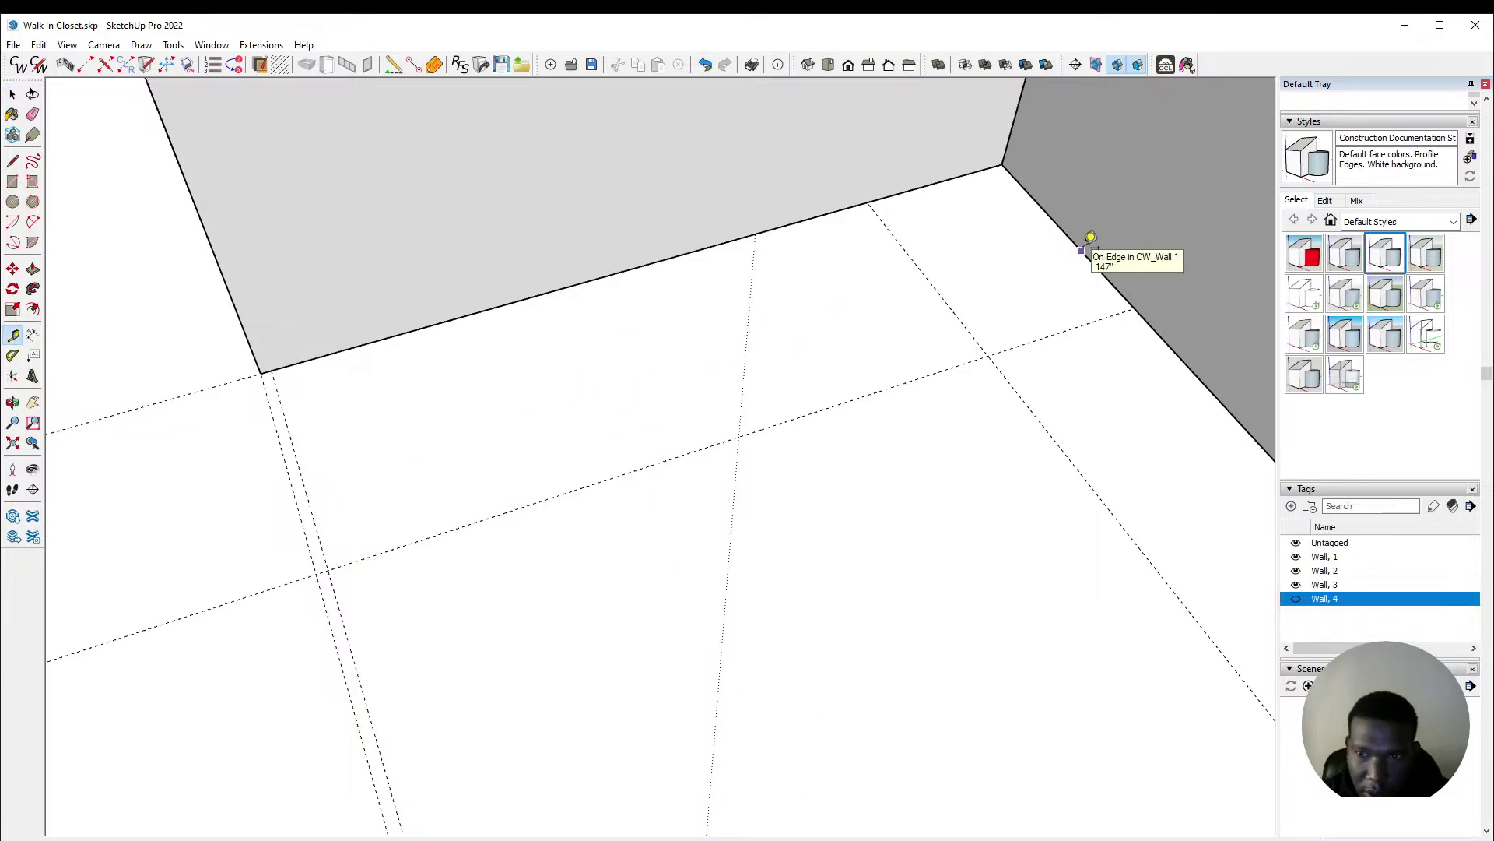
pyautogui.click(1081, 251)
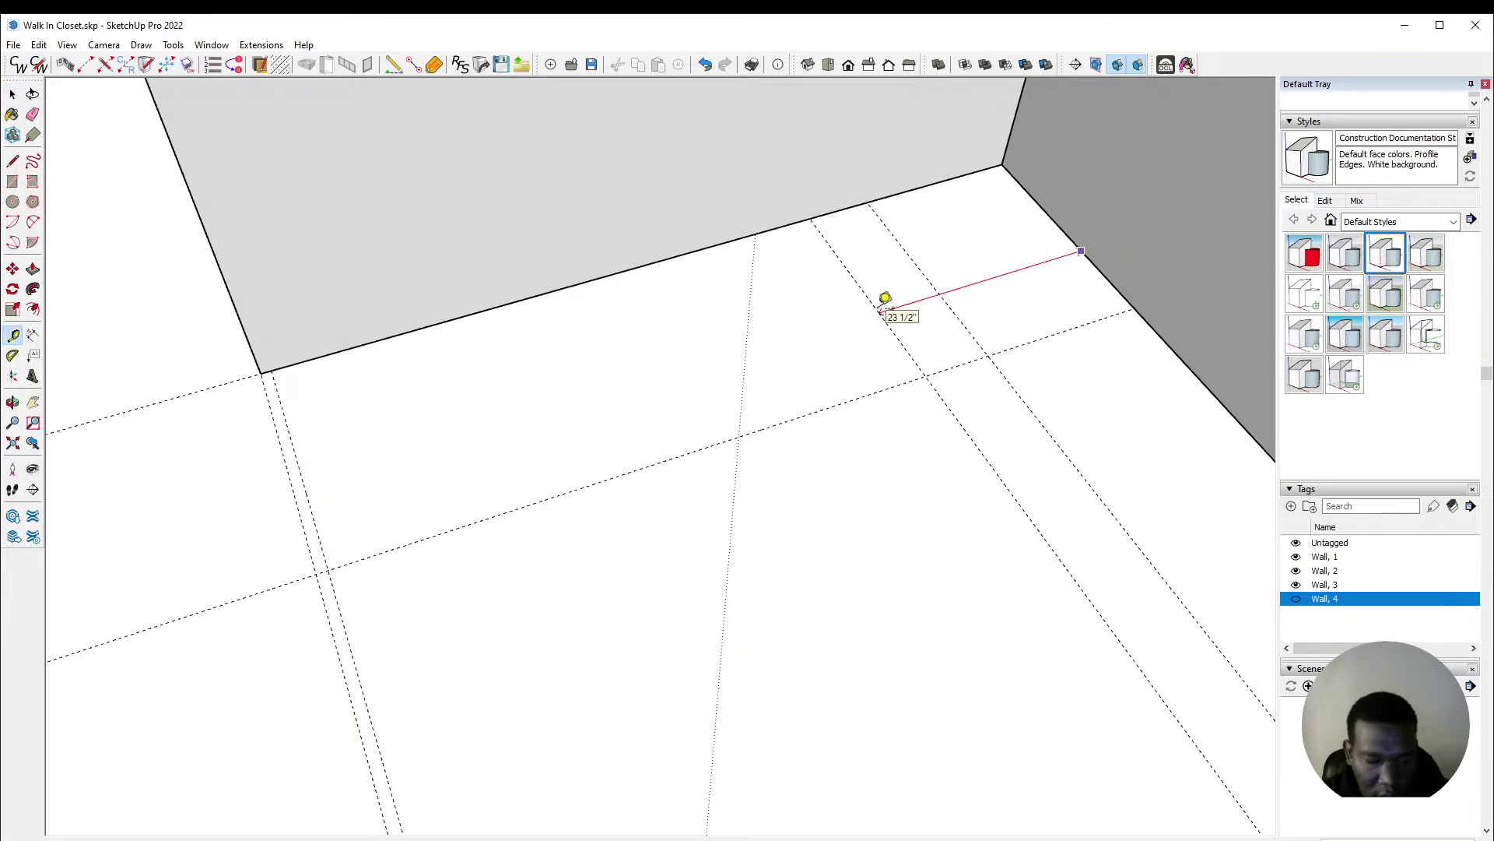
pyautogui.click(886, 298)
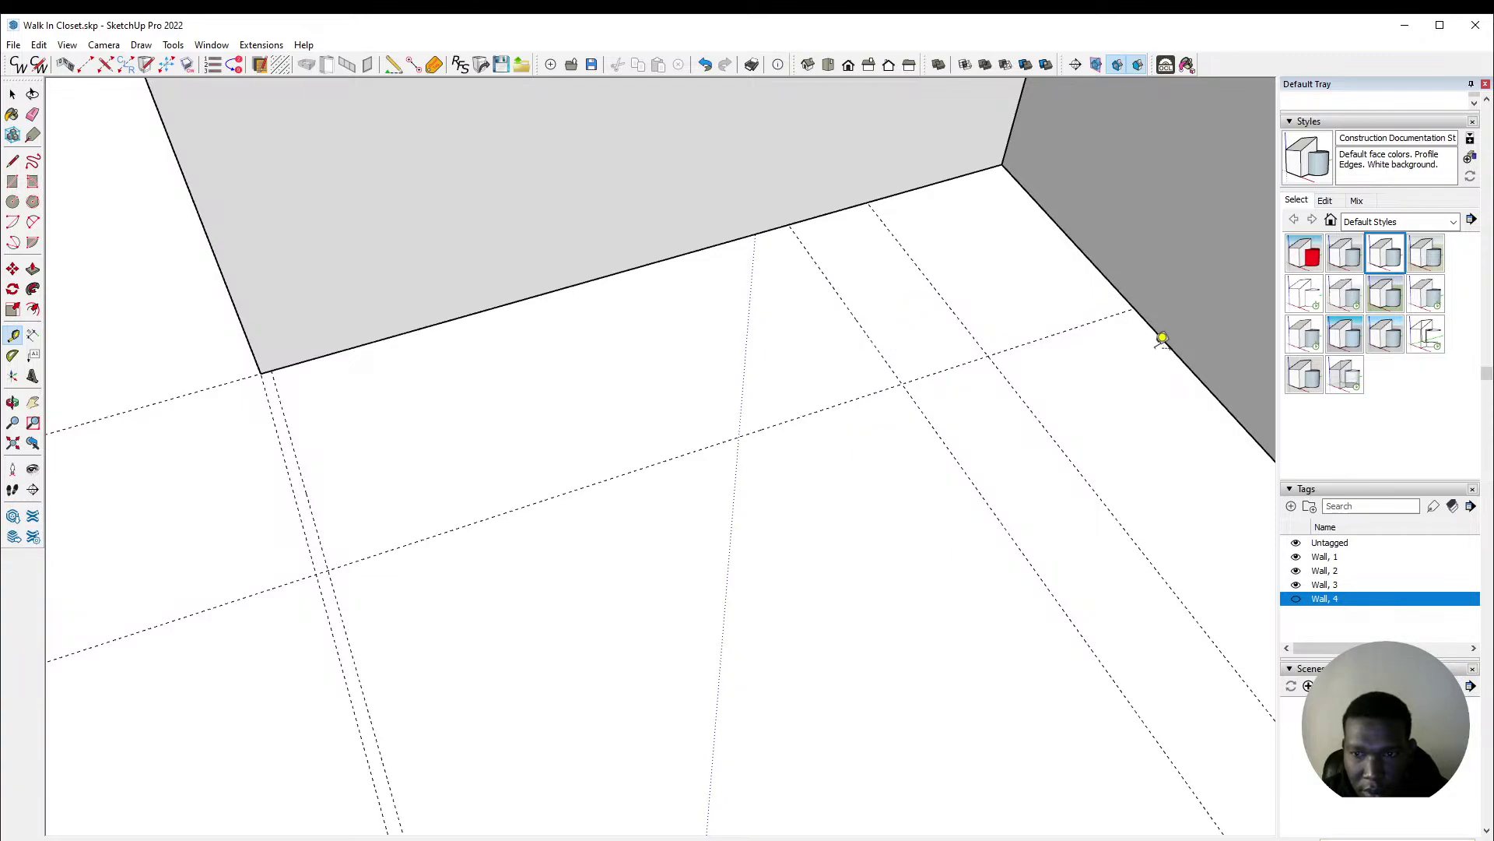
pyautogui.click(1172, 350)
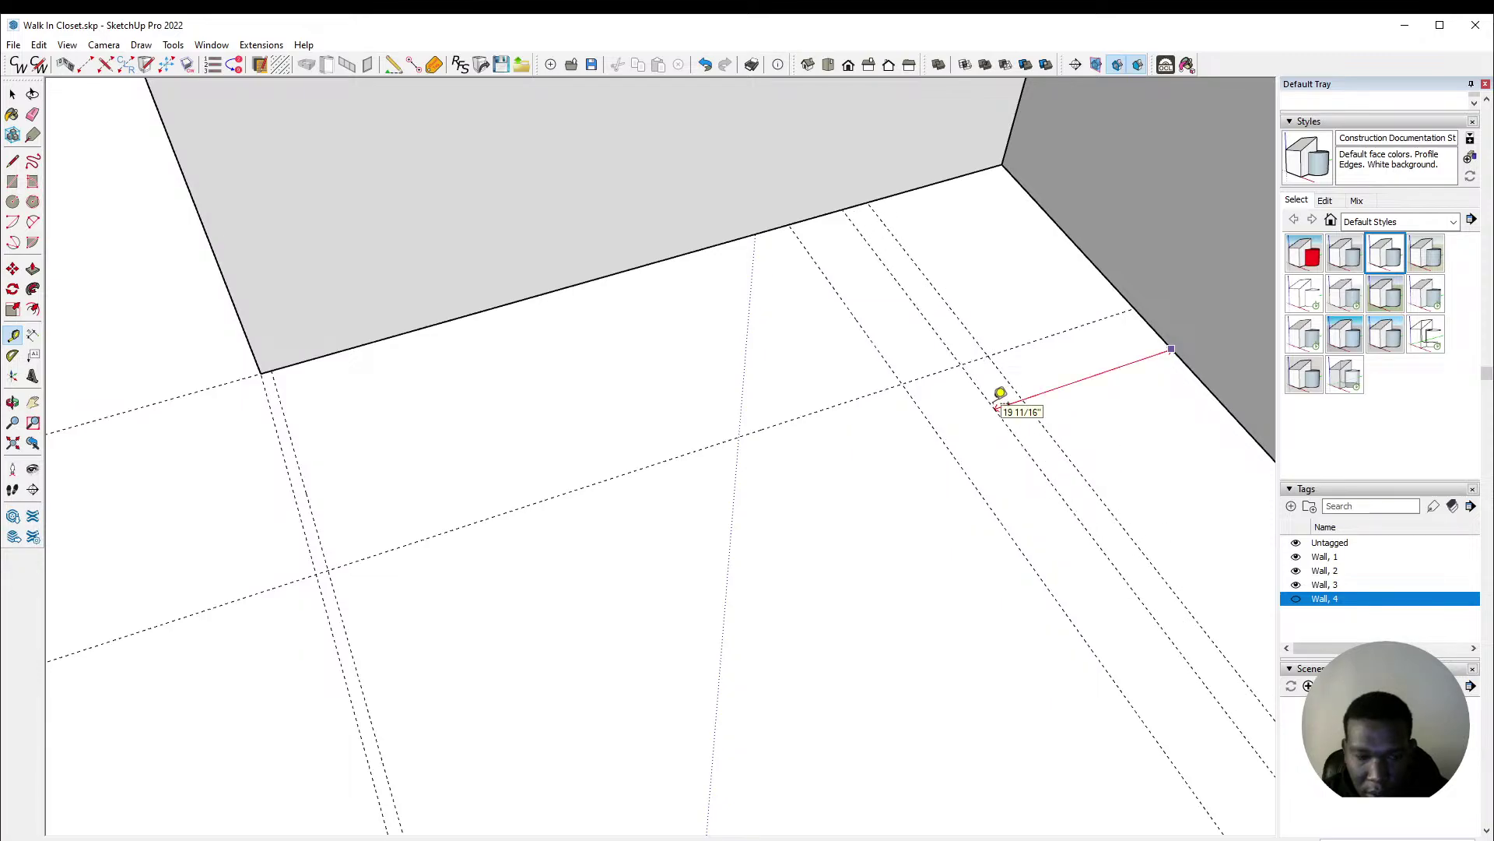
pyautogui.click(1000, 393)
pyautogui.press('space')
# Step: Erase the older floor guide nearest to the back wall
pyautogui.press('e')
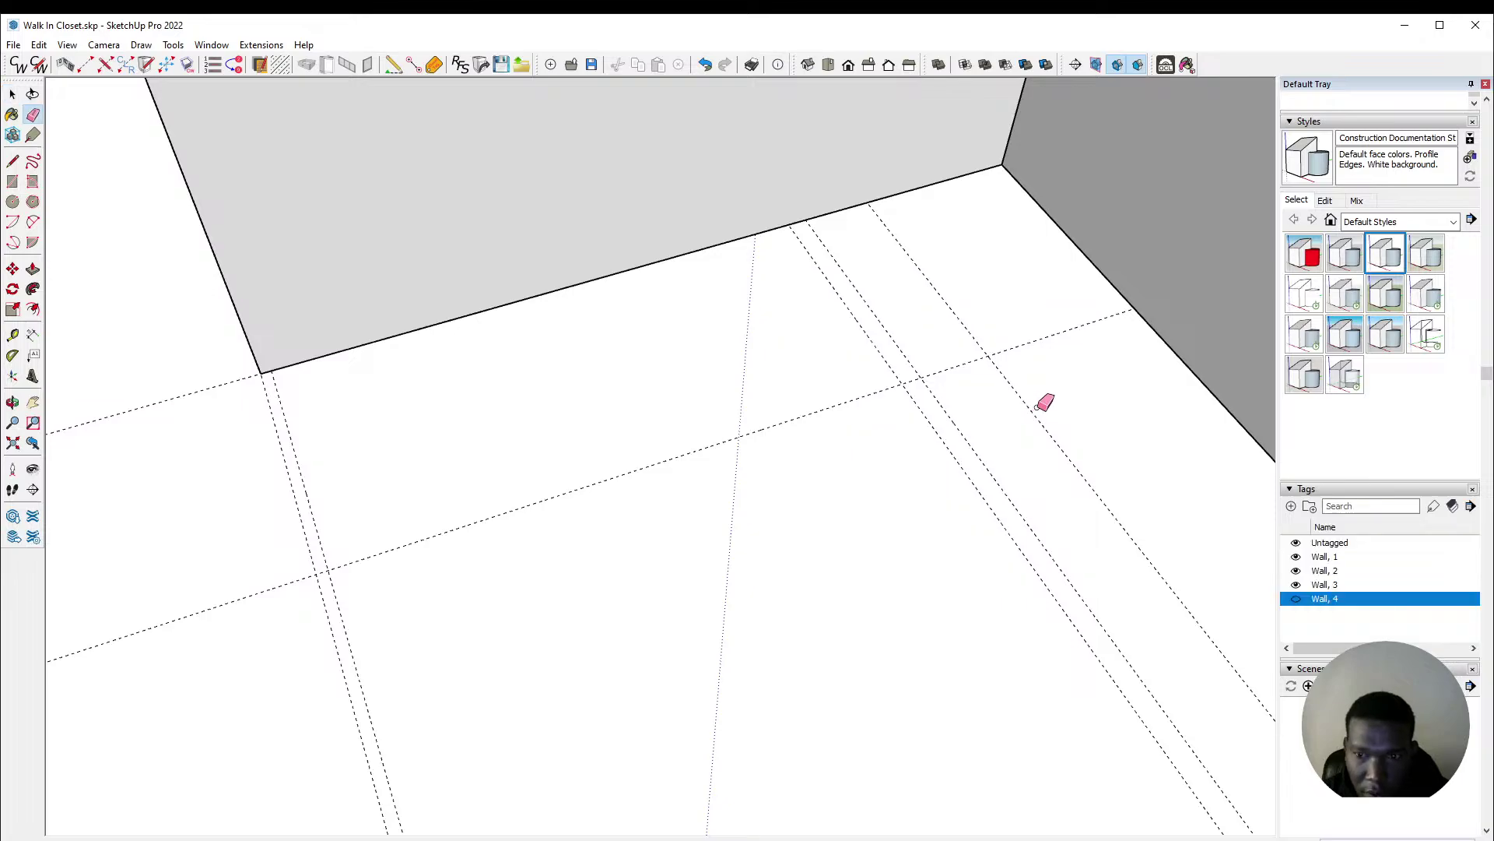
pyautogui.click(1034, 410)
pyautogui.moveTo(957, 439)
pyautogui.mouseDown(button='middle')
pyautogui.moveTo(817, 444)
pyautogui.moveTo(844, 300)
pyautogui.moveTo(882, 403)
pyautogui.mouseUp(button='middle')
# Step: Measure the distance from the back wall's base edge to the farther guide of the close pair beside it
pyautogui.press('t')
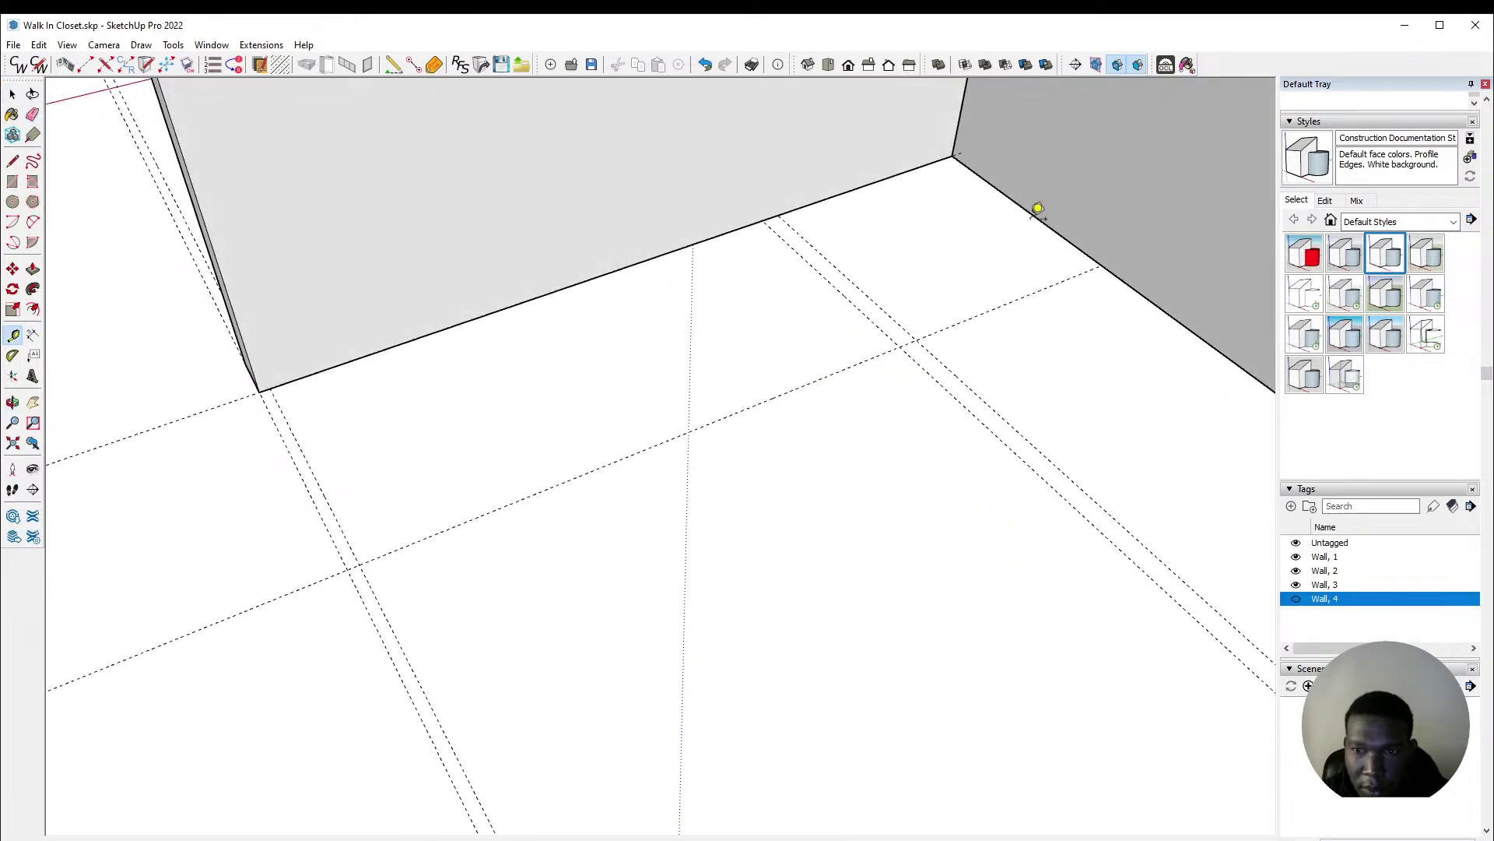
pyautogui.click(1041, 221)
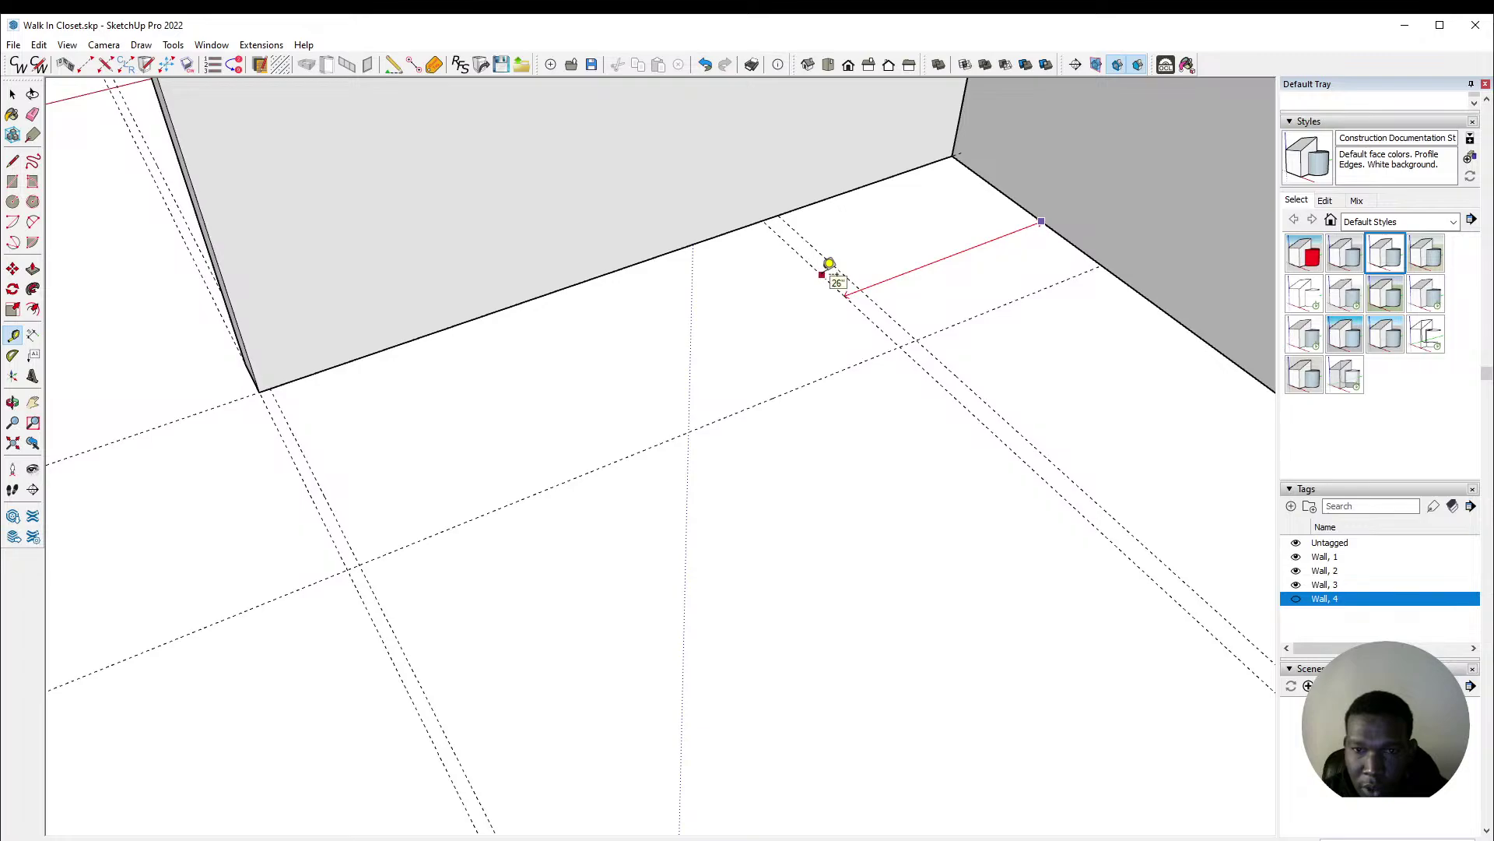
pyautogui.press('space')
# Step: Place another parallel guide offset from the 26" guide toward the closet's front
pyautogui.press('t')
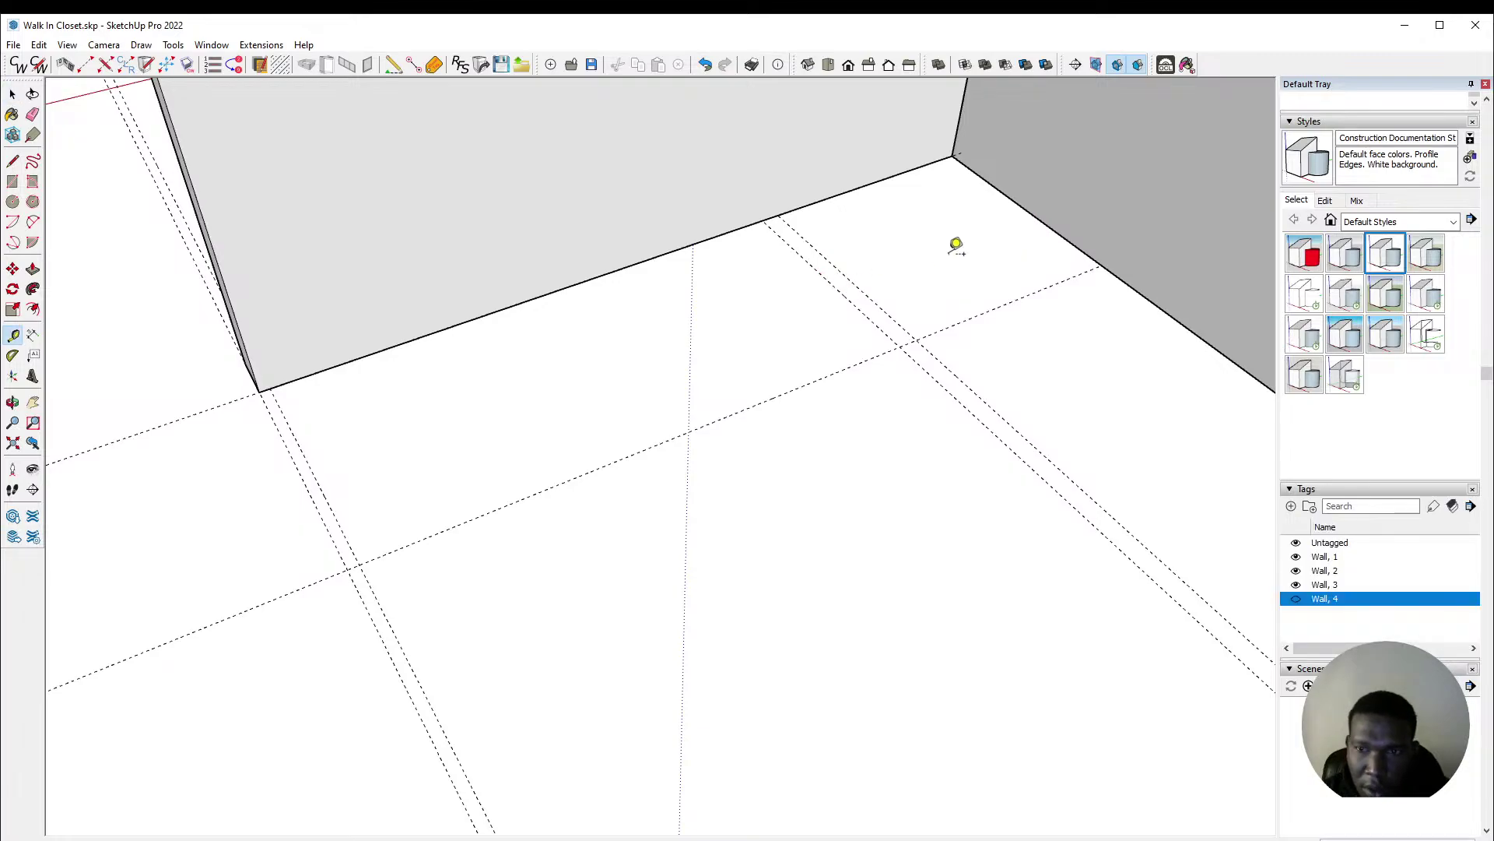
pyautogui.click(870, 319)
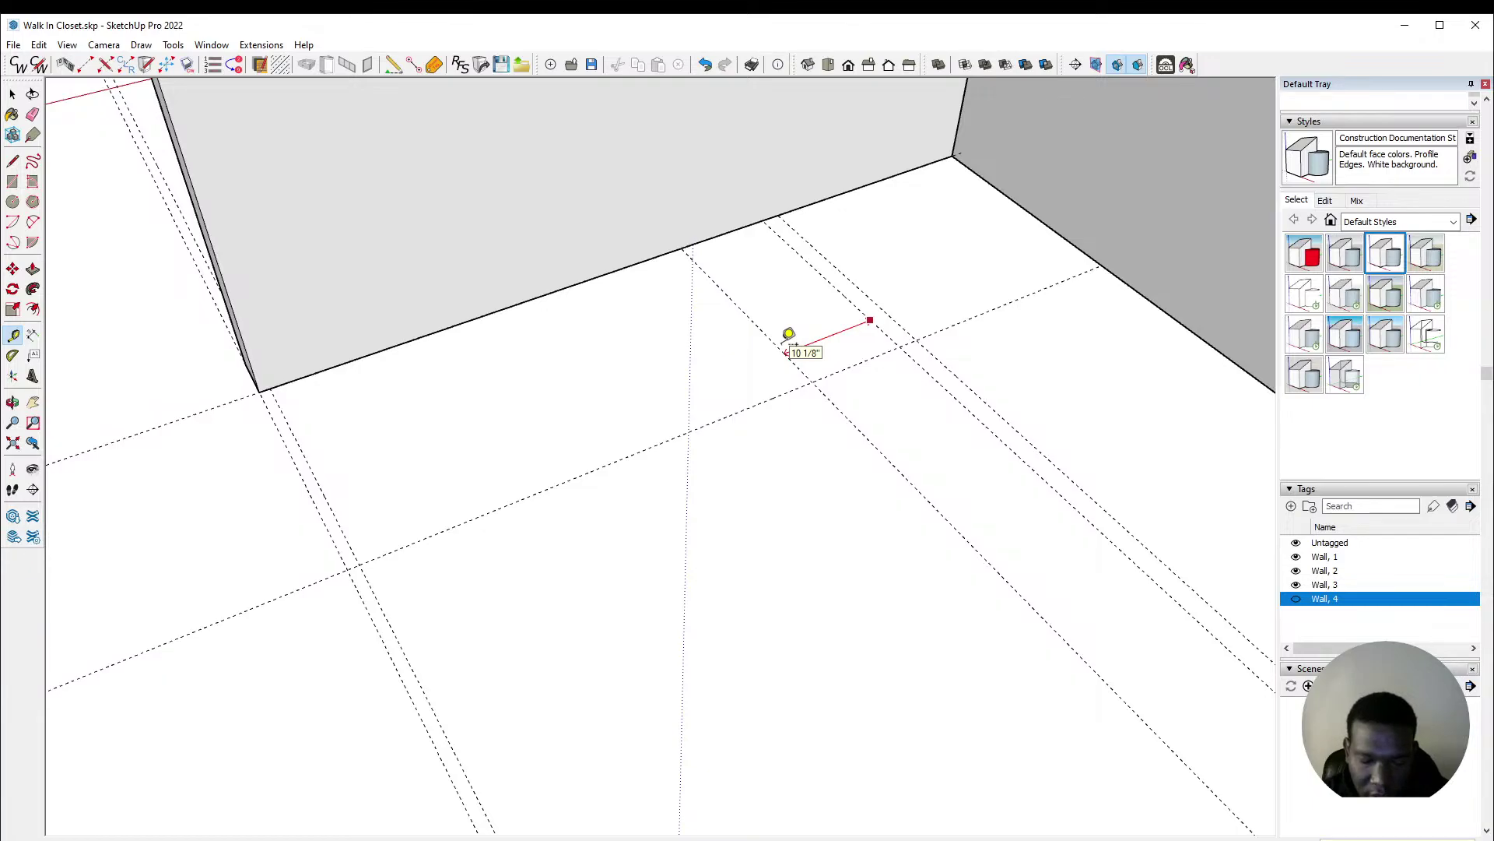
pyautogui.moveTo(791, 333); pyautogui.dragTo(723, 362, button='middle')
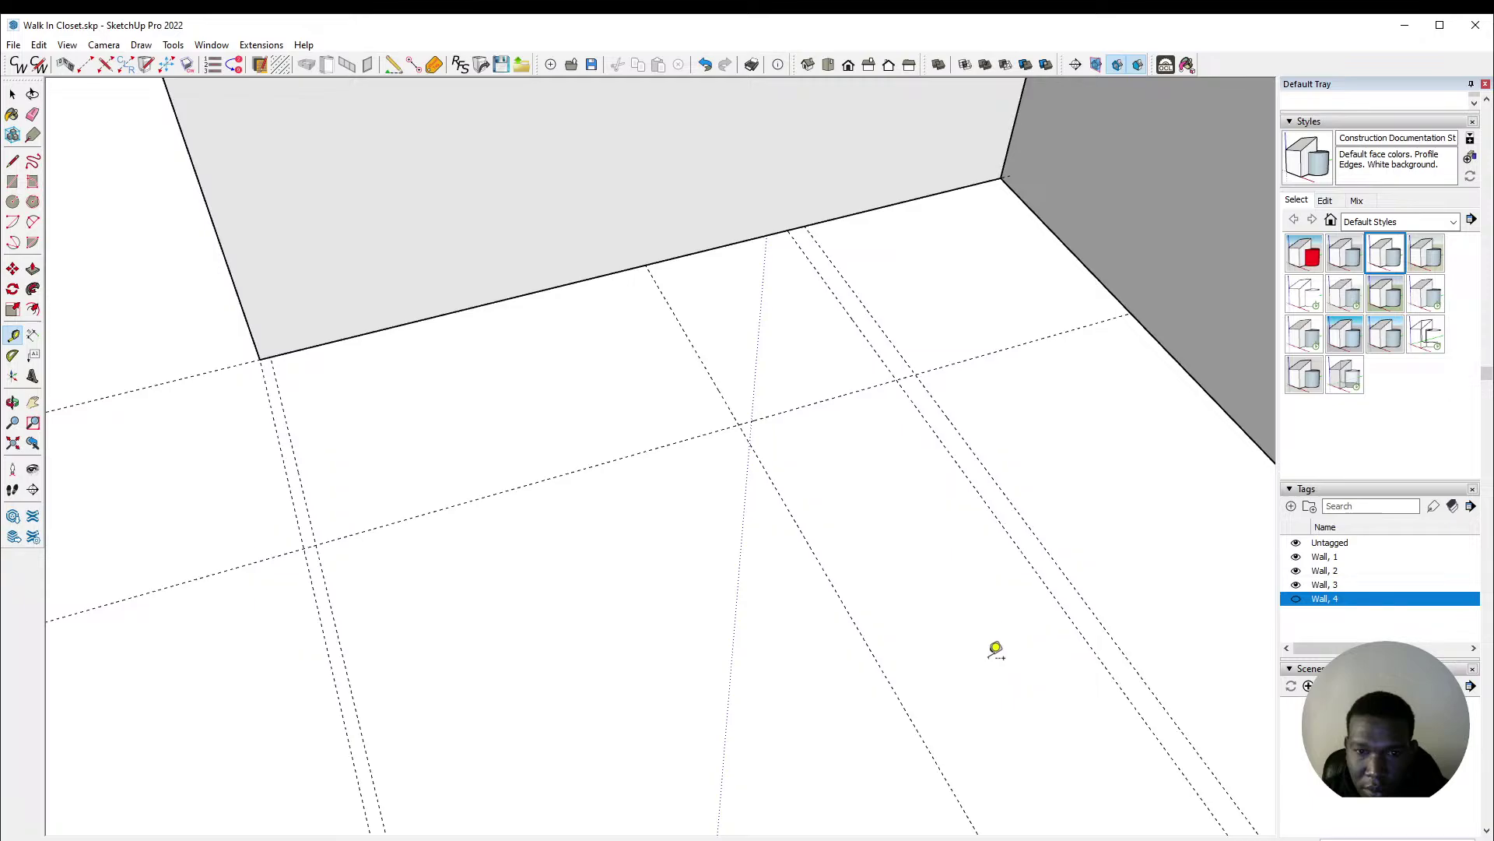
# Step: Measure the distance between the inner guide at the closet's front and the newest guide toward the back wall
pyautogui.click(303, 490)
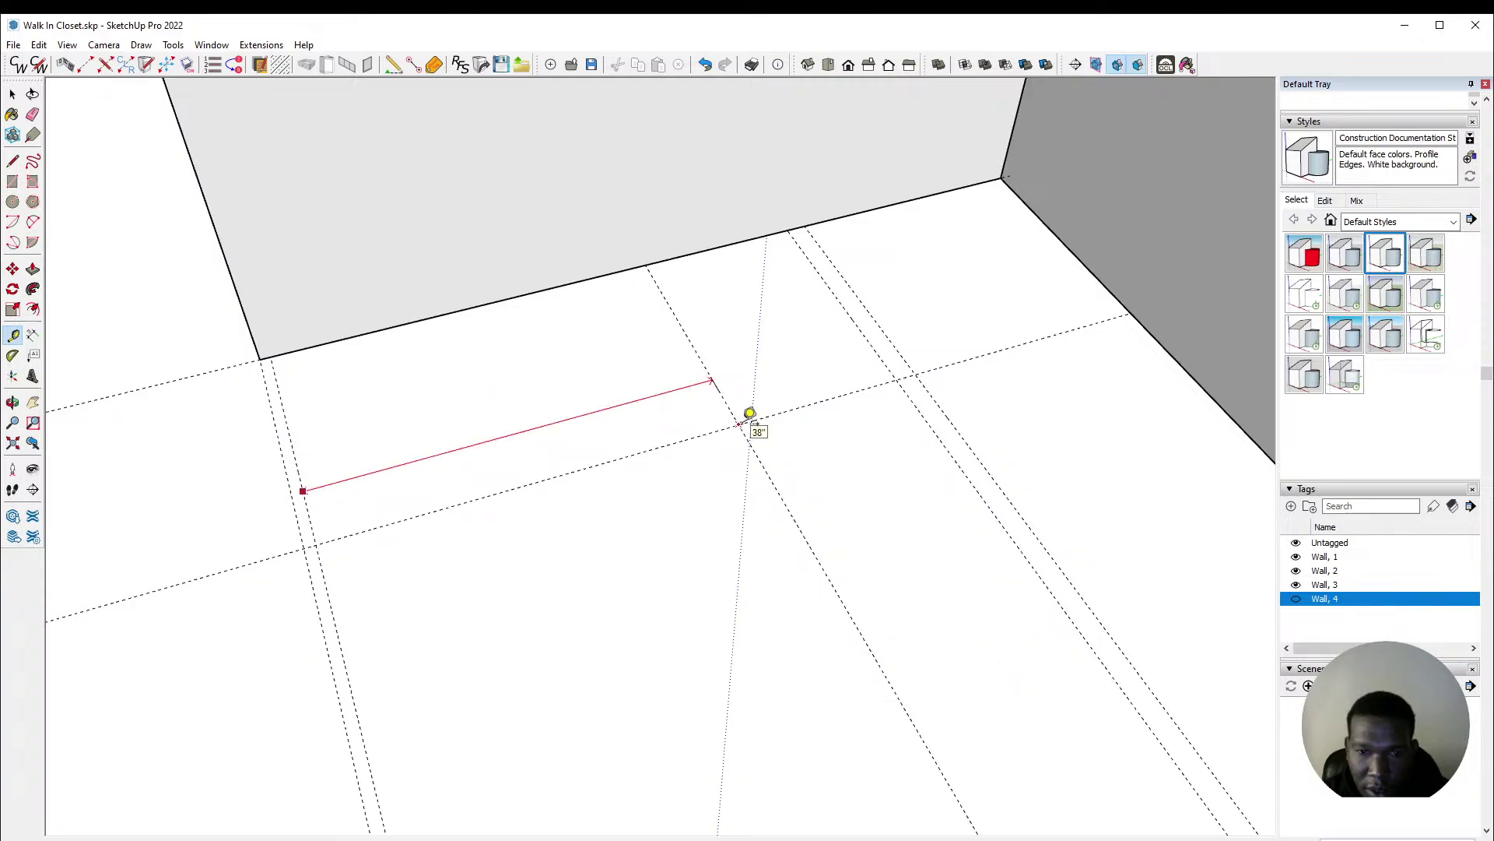
pyautogui.click(739, 424)
pyautogui.press('space')
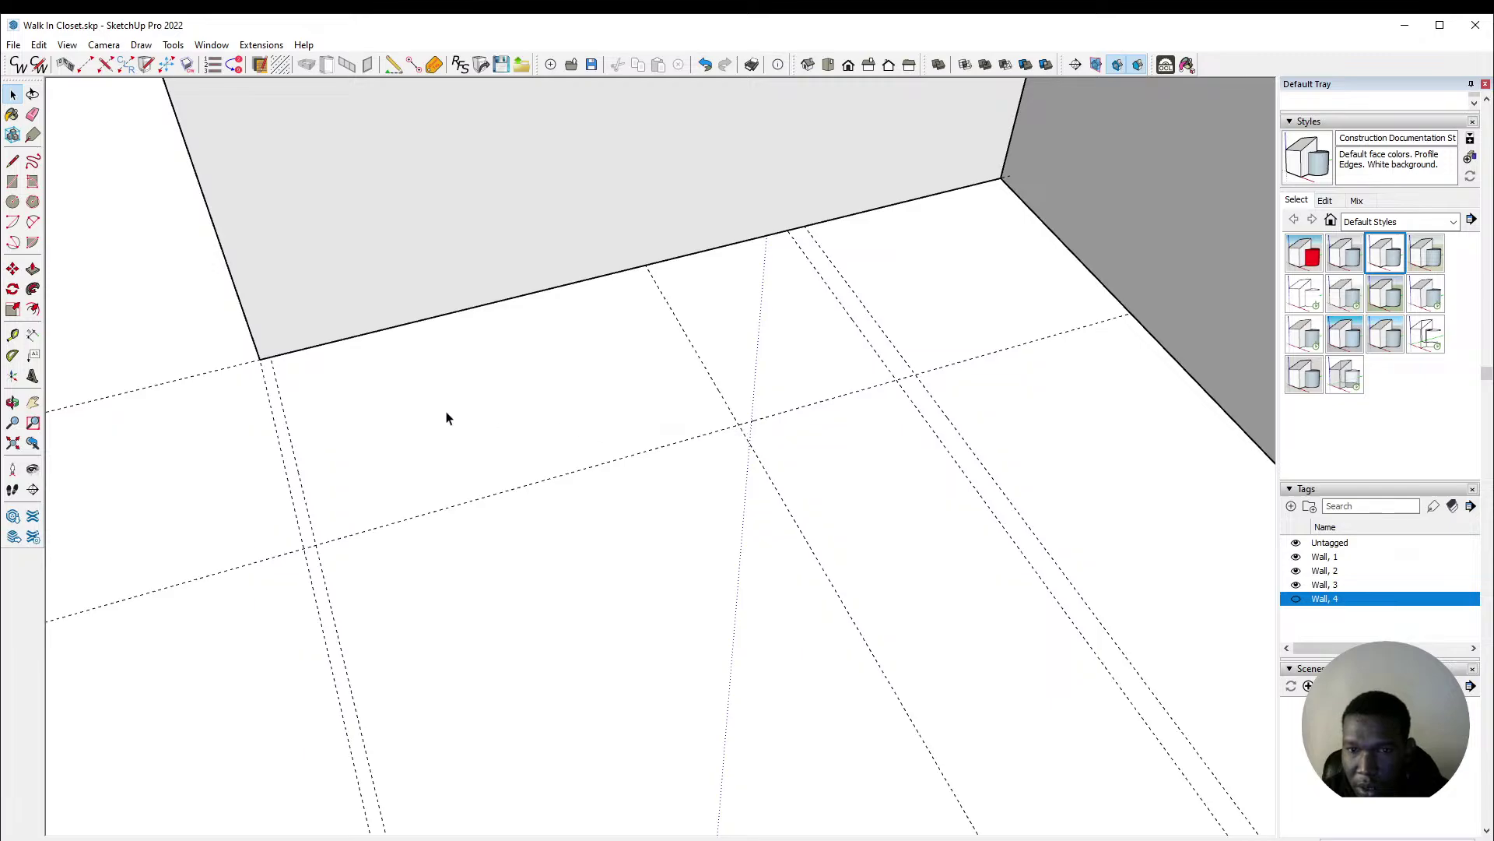
# Step: Start a CabWriter construction line with a Left Finish end where the inner front guide crosses the left side wall's offset guide
pyautogui.scroll(-2, 402, 421)
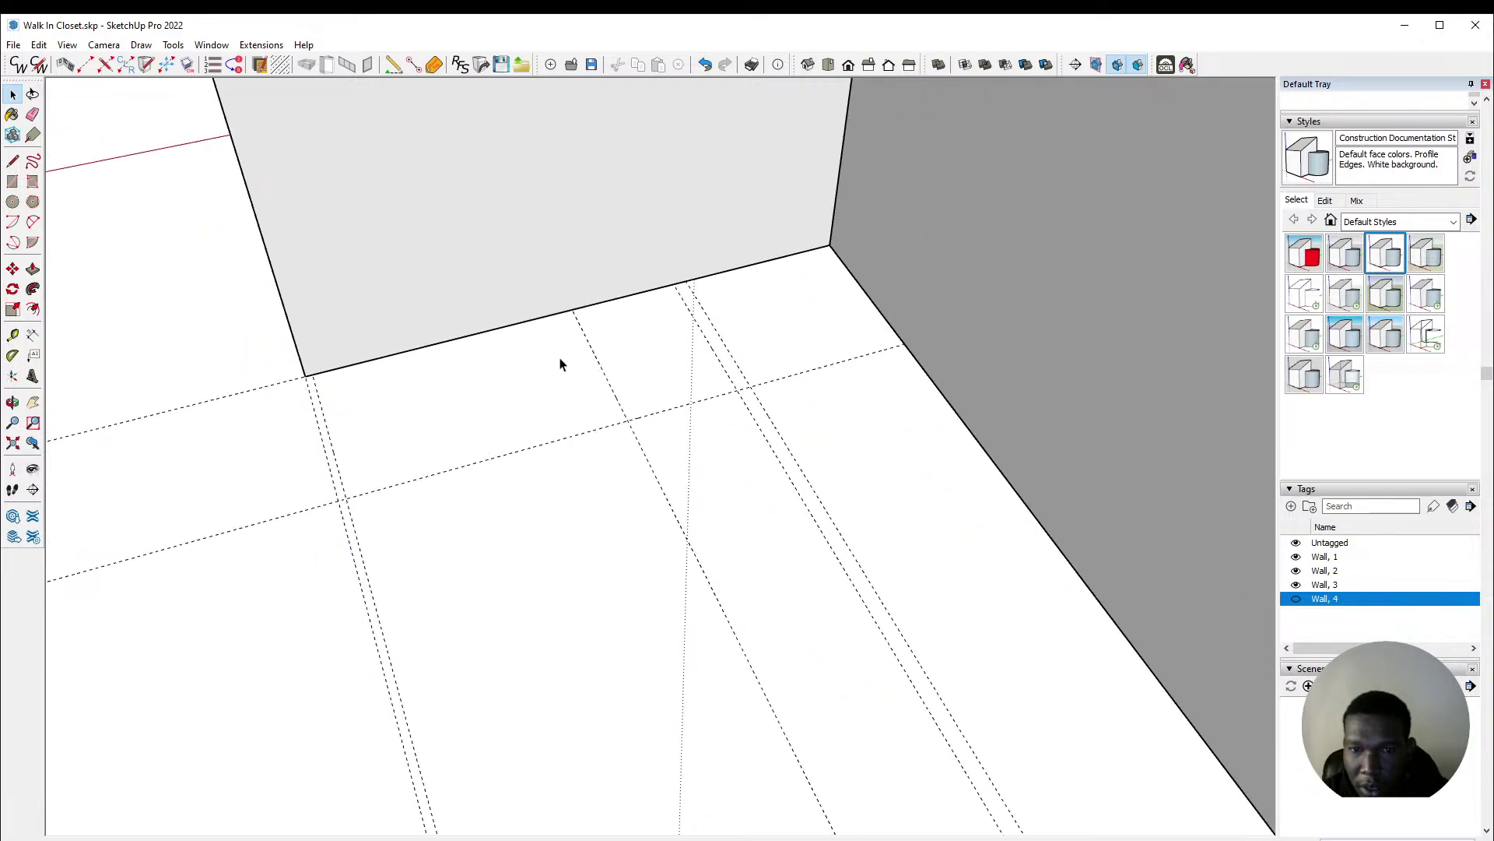
pyautogui.moveTo(657, 428); pyautogui.dragTo(350, 417, button='middle')
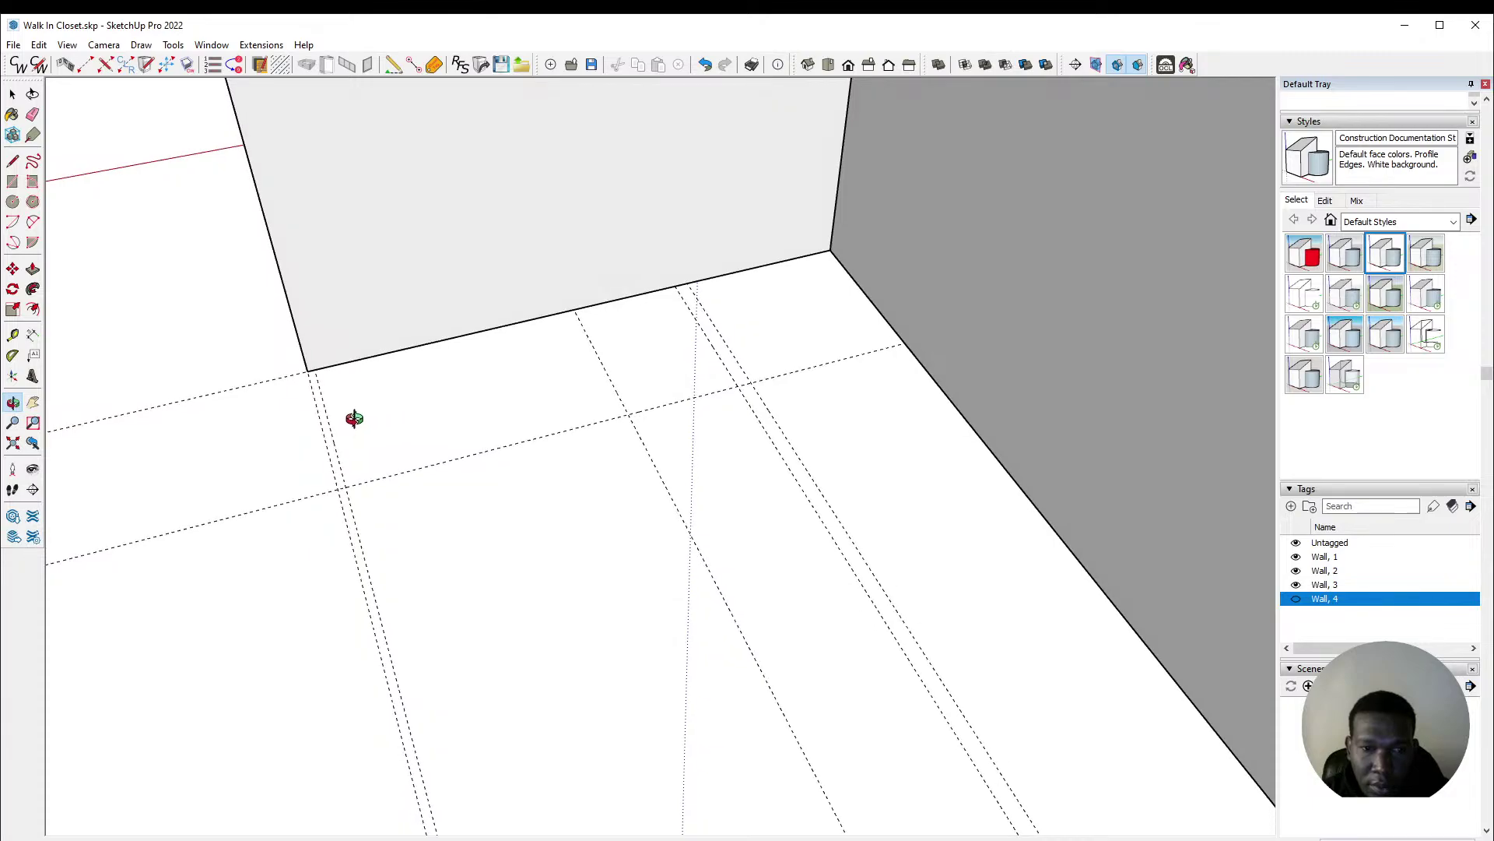
pyautogui.scroll(2, 280, 464)
pyautogui.moveTo(439, 482); pyautogui.dragTo(470, 460, button='middle')
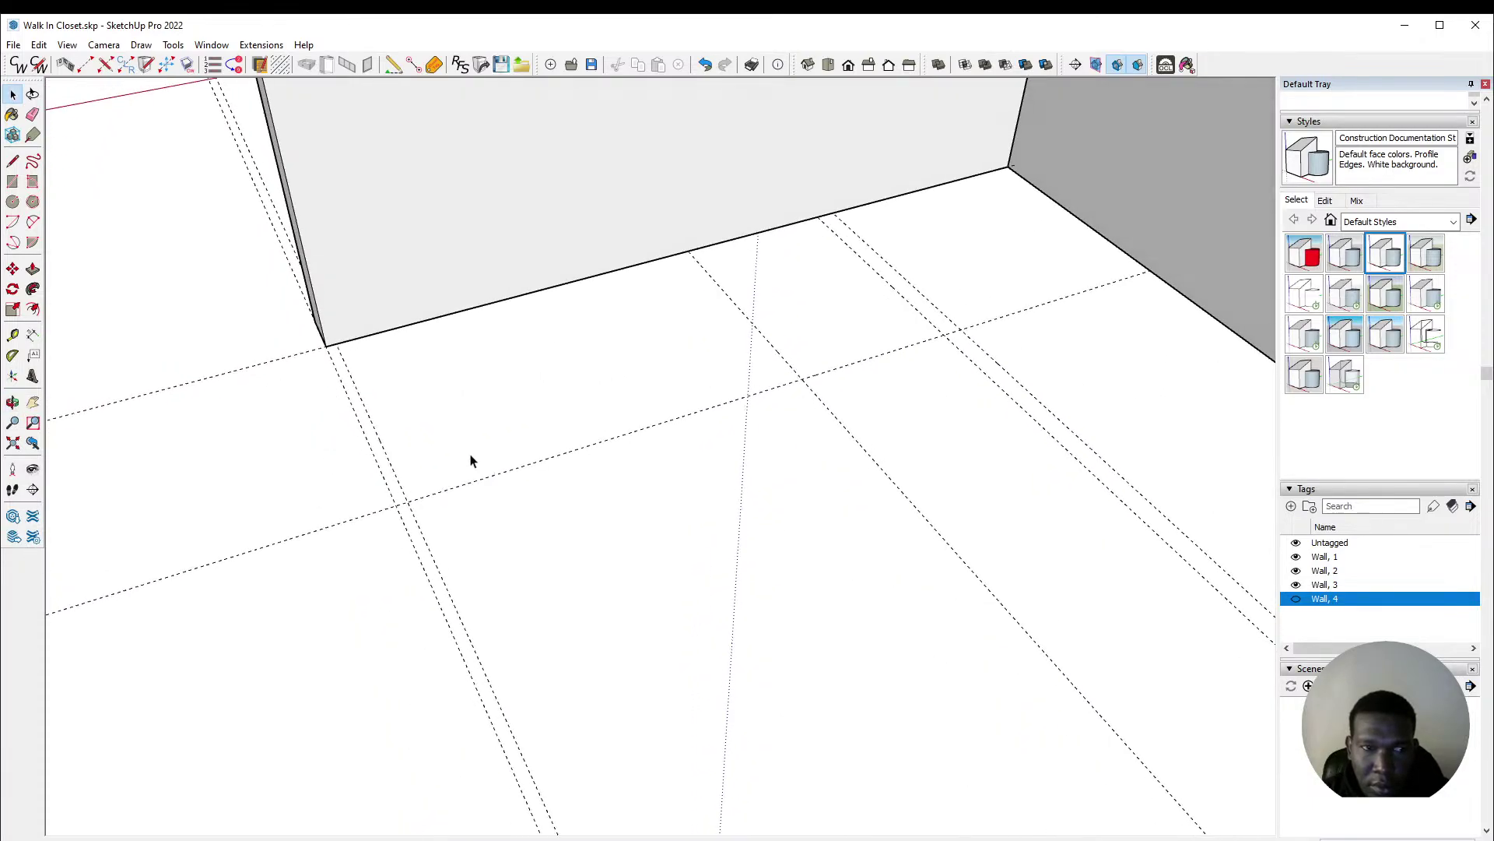
pyautogui.click(83, 63)
pyautogui.scroll(1, 419, 500)
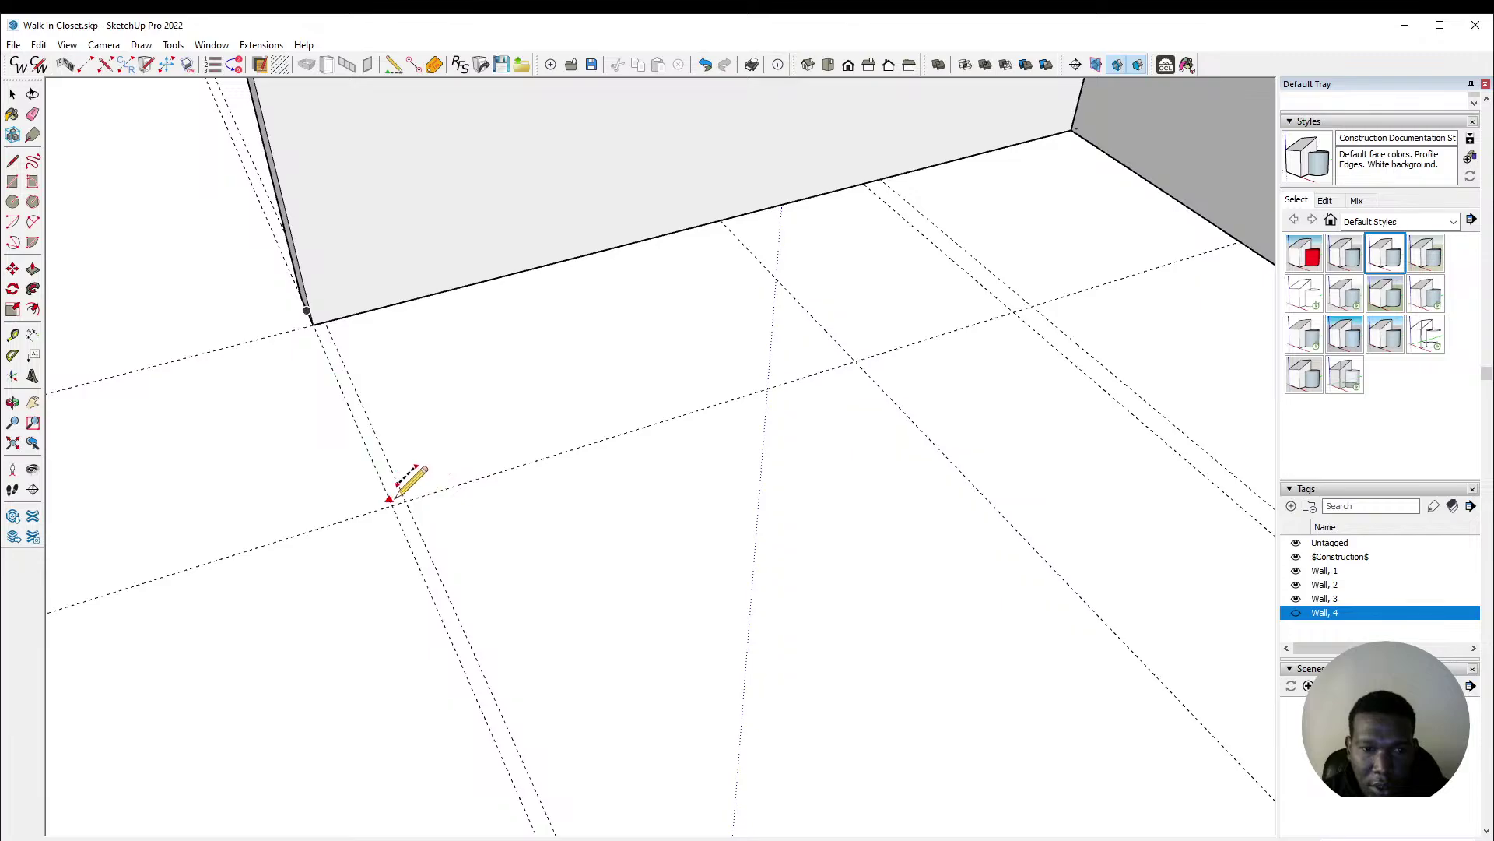
pyautogui.click(405, 501)
pyautogui.click(451, 487)
pyautogui.click(492, 215)
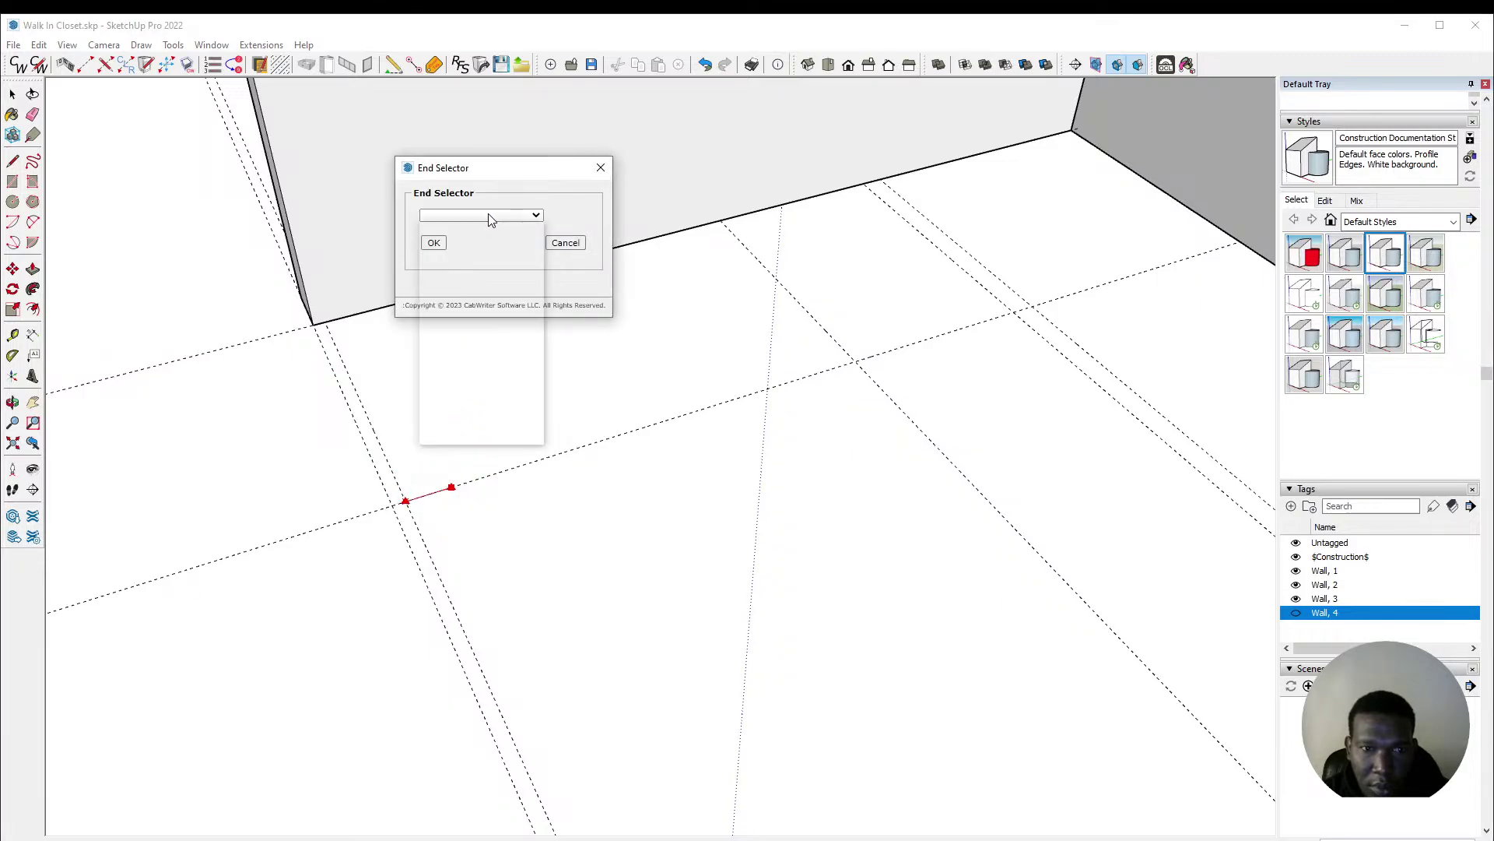
pyautogui.click(474, 308)
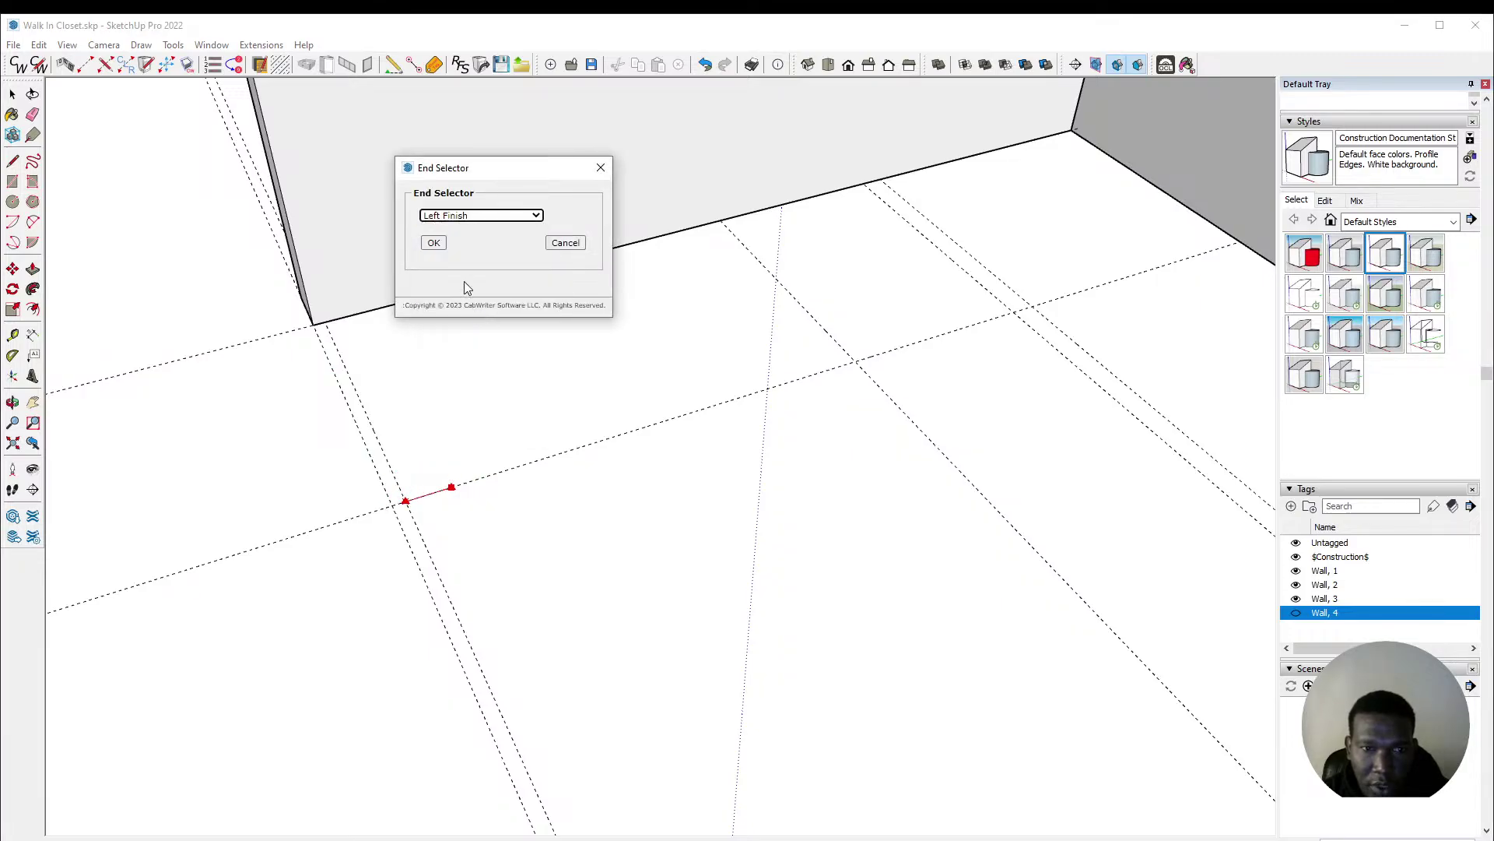
pyautogui.click(434, 242)
# Step: Finish the construction line with a Right Finish end where the inner front guide crosses the next cross guide toward the back wall
pyautogui.click(854, 361)
pyautogui.click(827, 369)
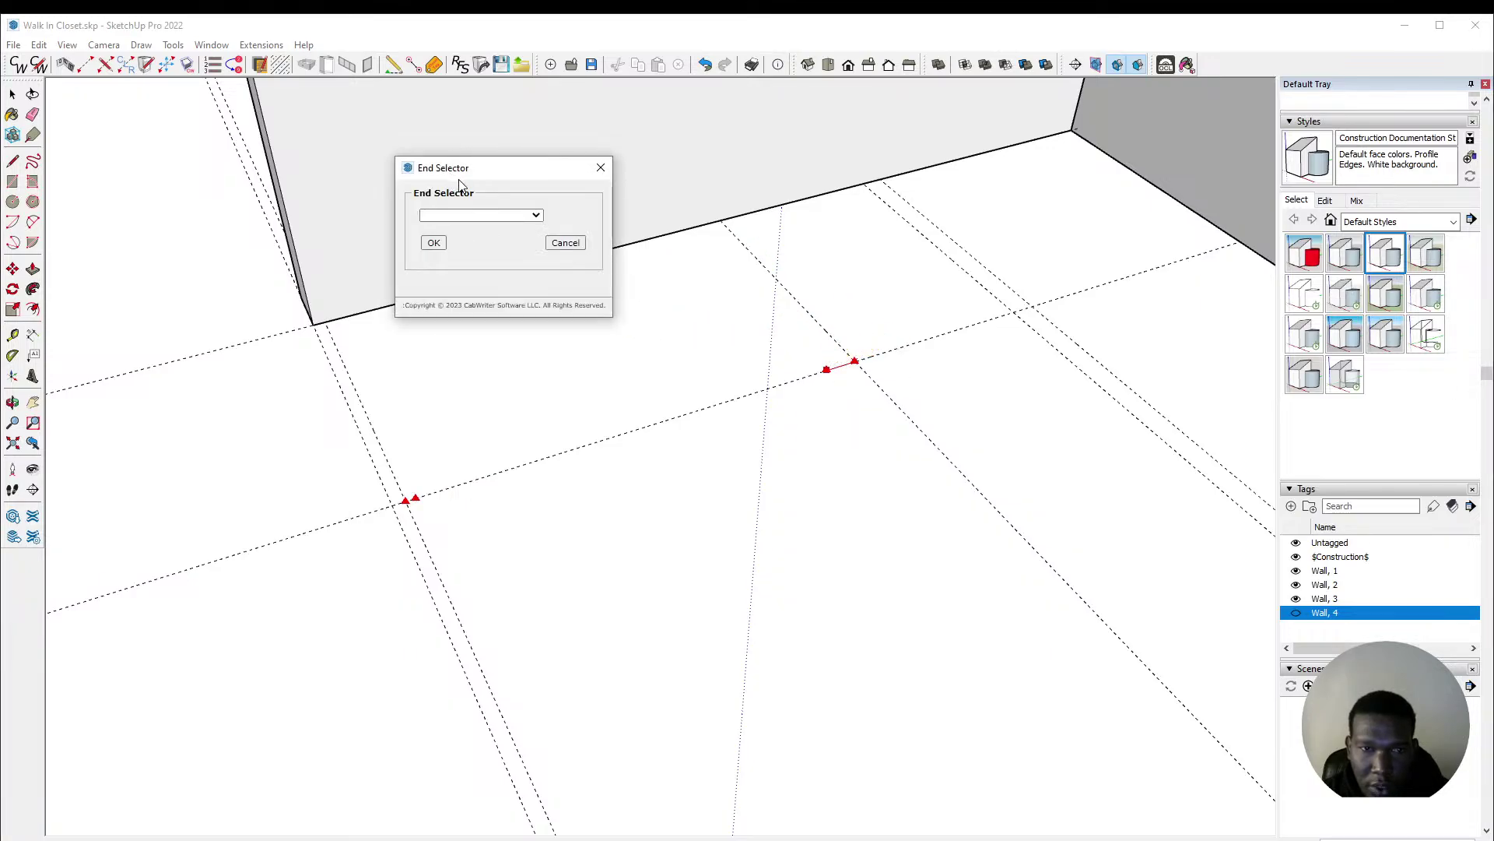
pyautogui.click(486, 216)
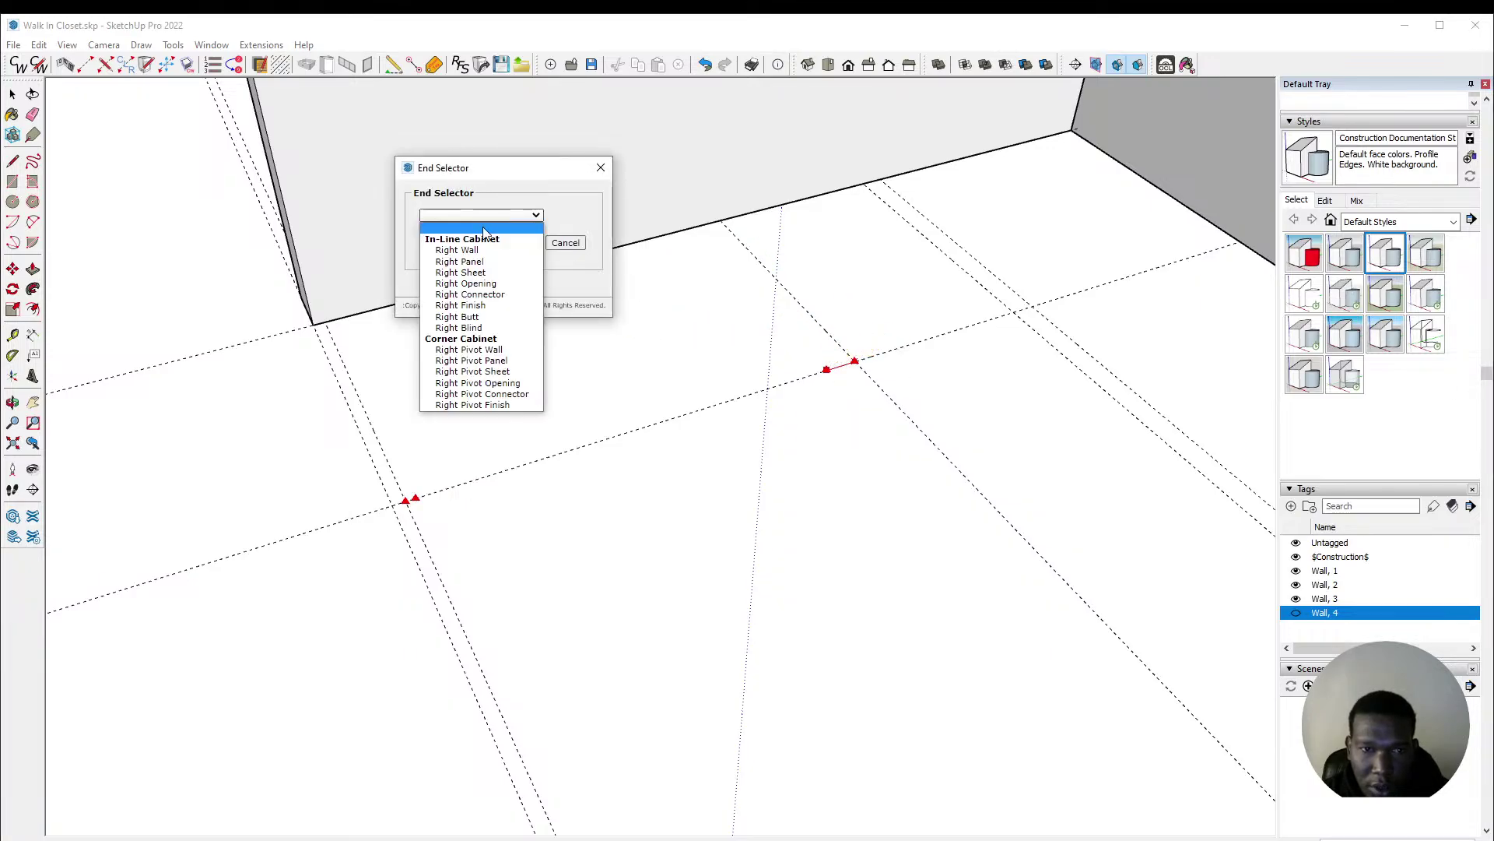
pyautogui.click(489, 305)
pyautogui.click(445, 244)
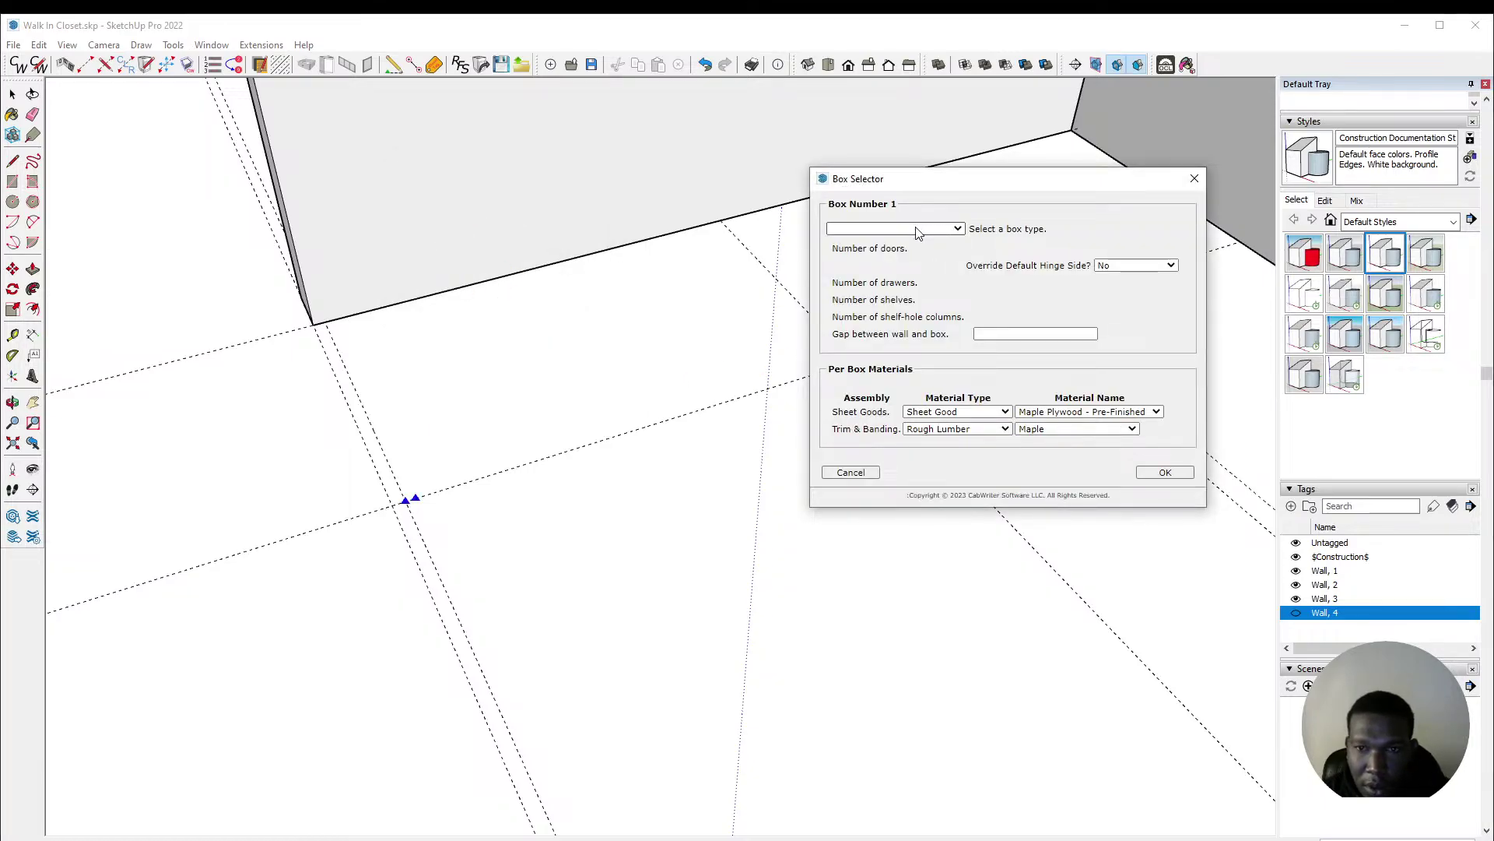
# Step: Create box 1 as a Divided Base with a fixed shelf offset of 0" and a fixed shelf at position 48
pyautogui.click(916, 230)
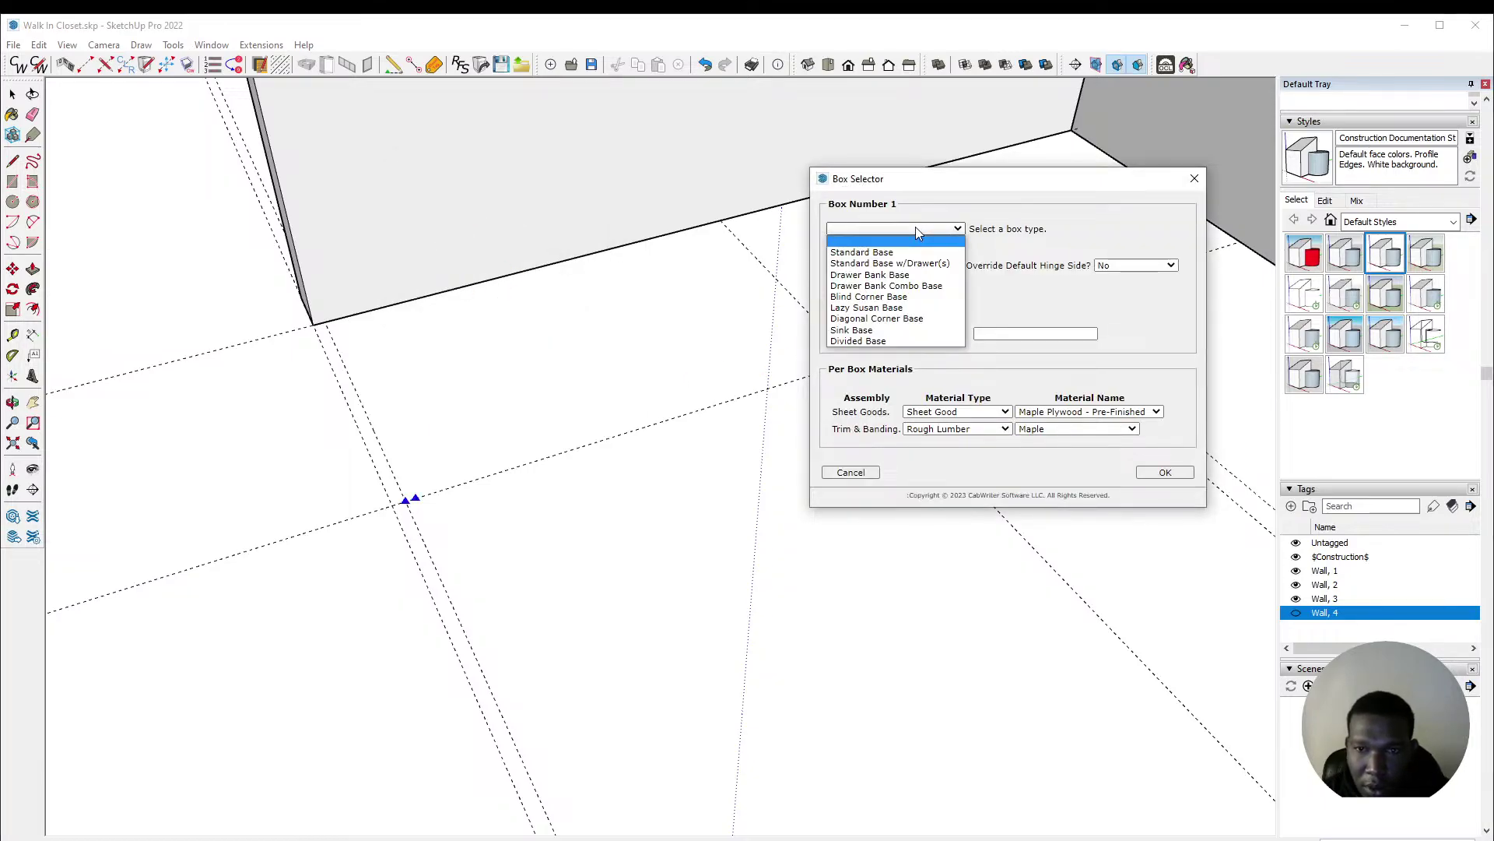
pyautogui.click(908, 341)
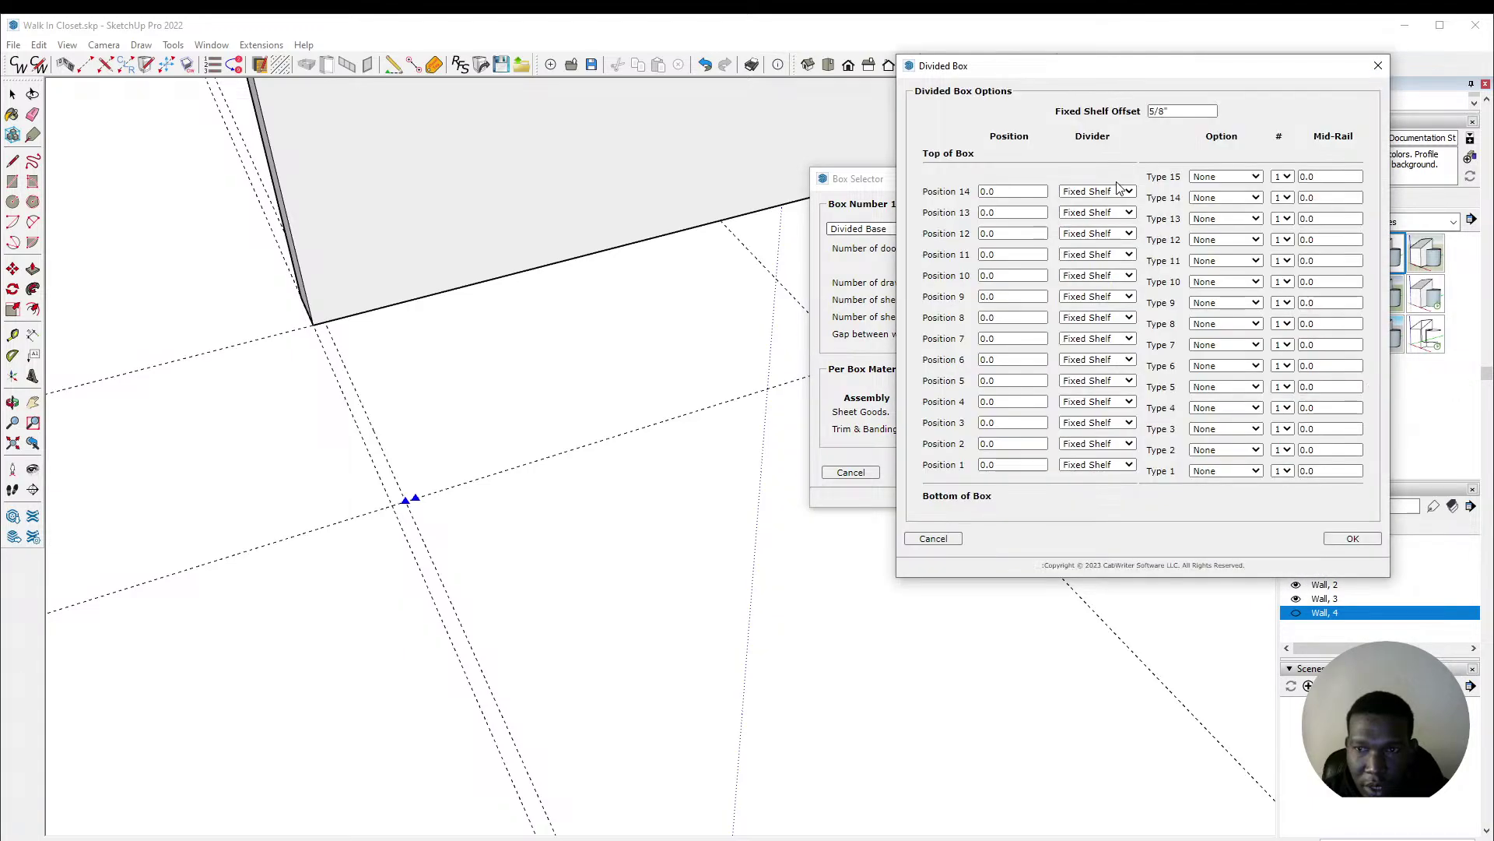
pyautogui.moveTo(1158, 116); pyautogui.dragTo(1103, 121)
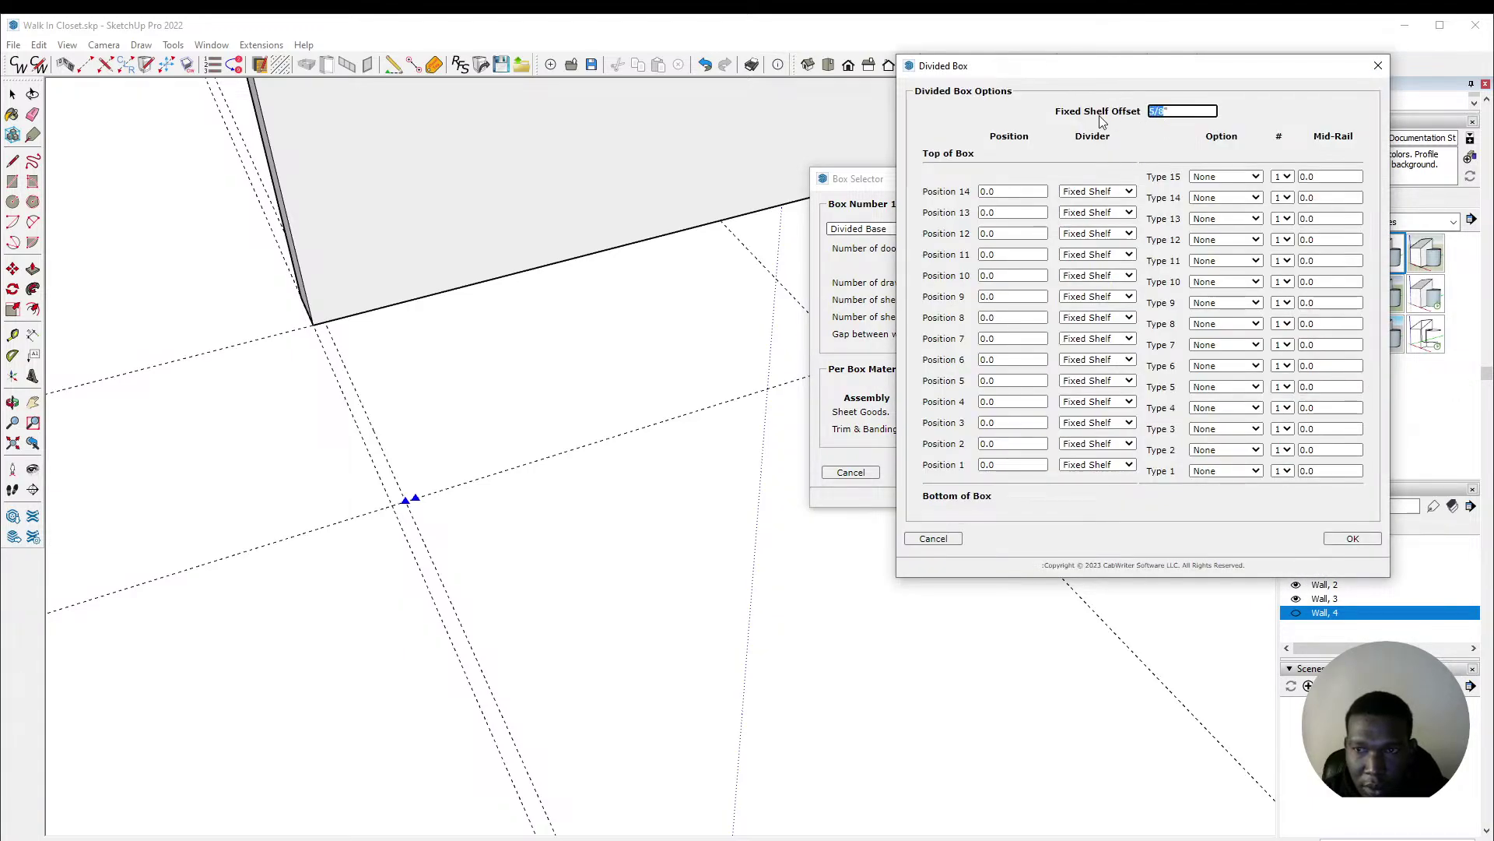
pyautogui.write('0')
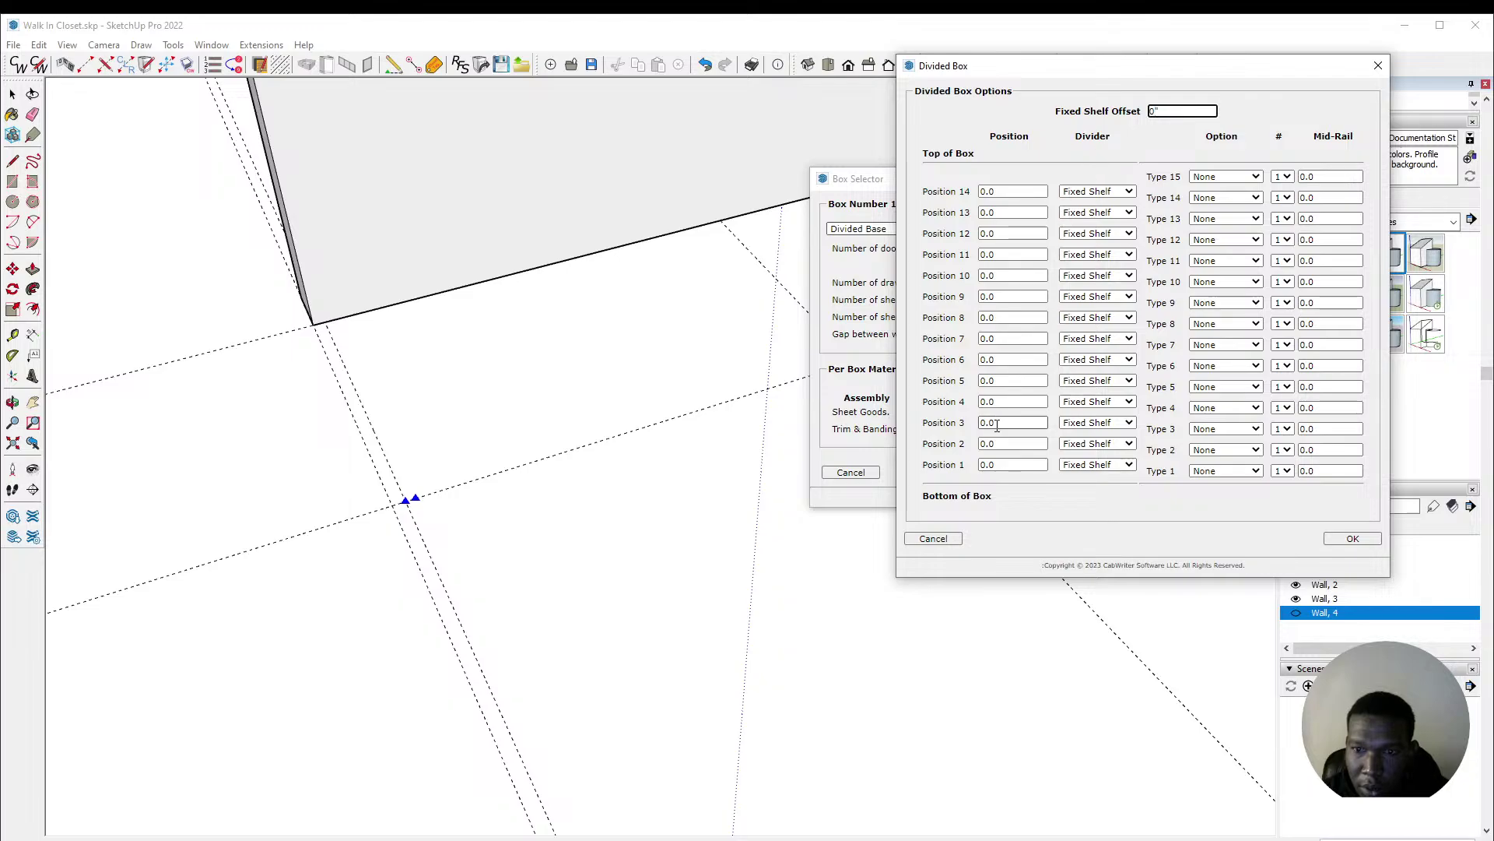
pyautogui.press('Tab')
pyautogui.write('48')
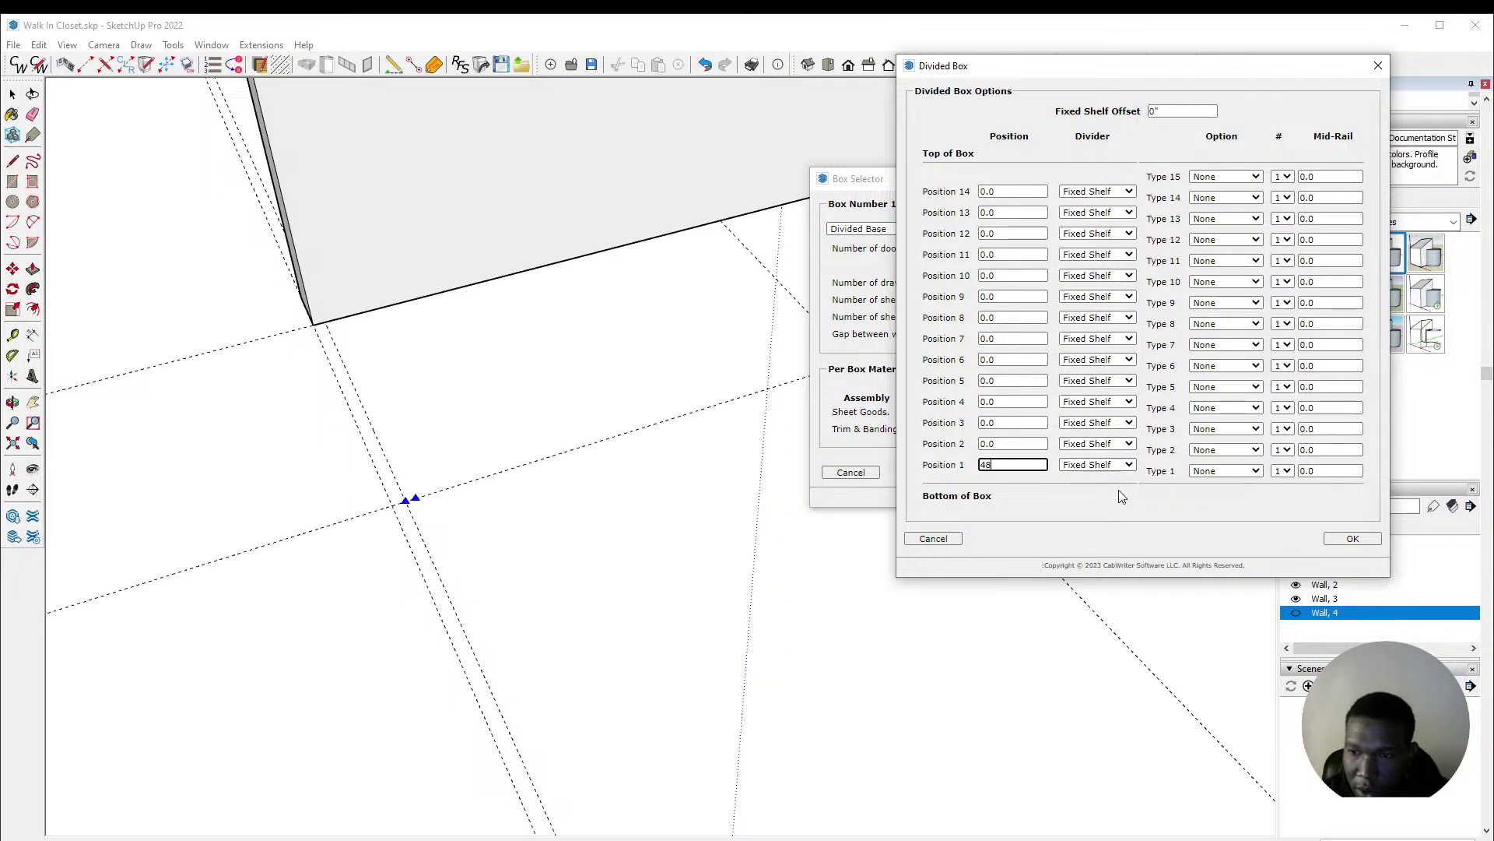
pyautogui.click(1352, 538)
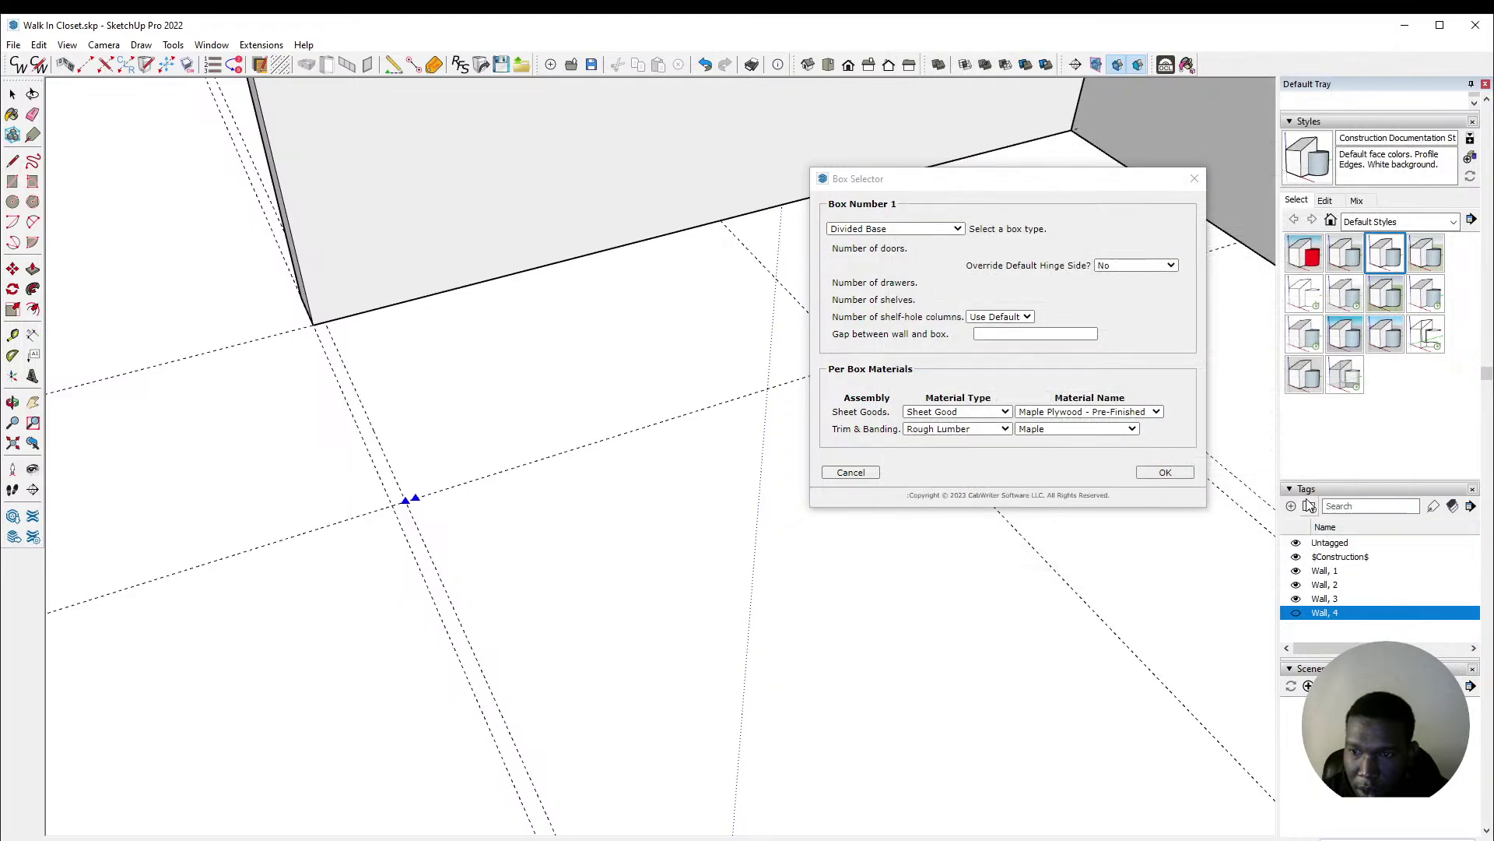
pyautogui.click(1172, 471)
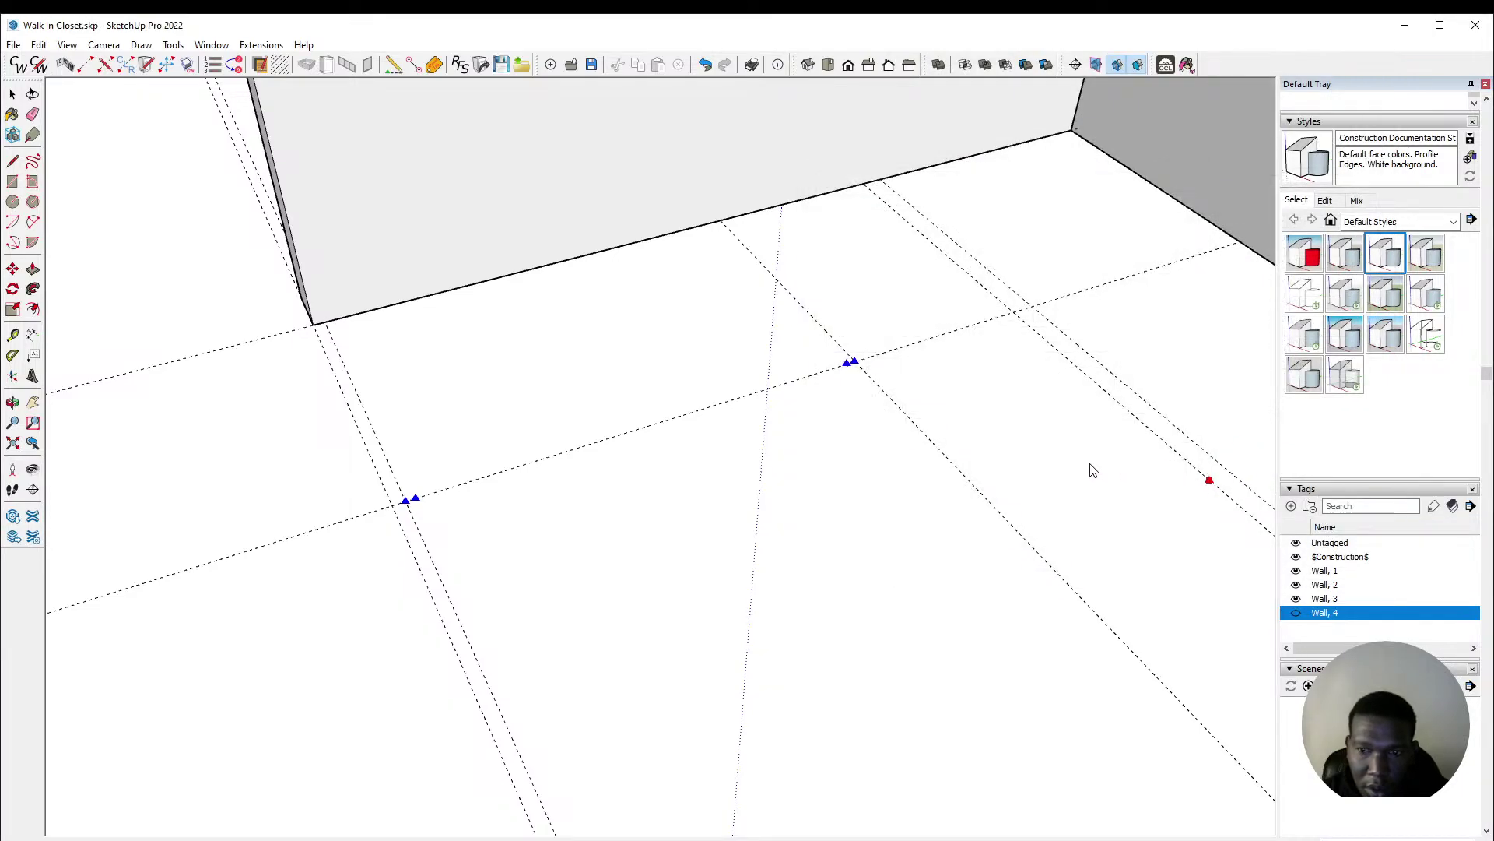
pyautogui.scroll(-3, 486, 570)
pyautogui.press('space')
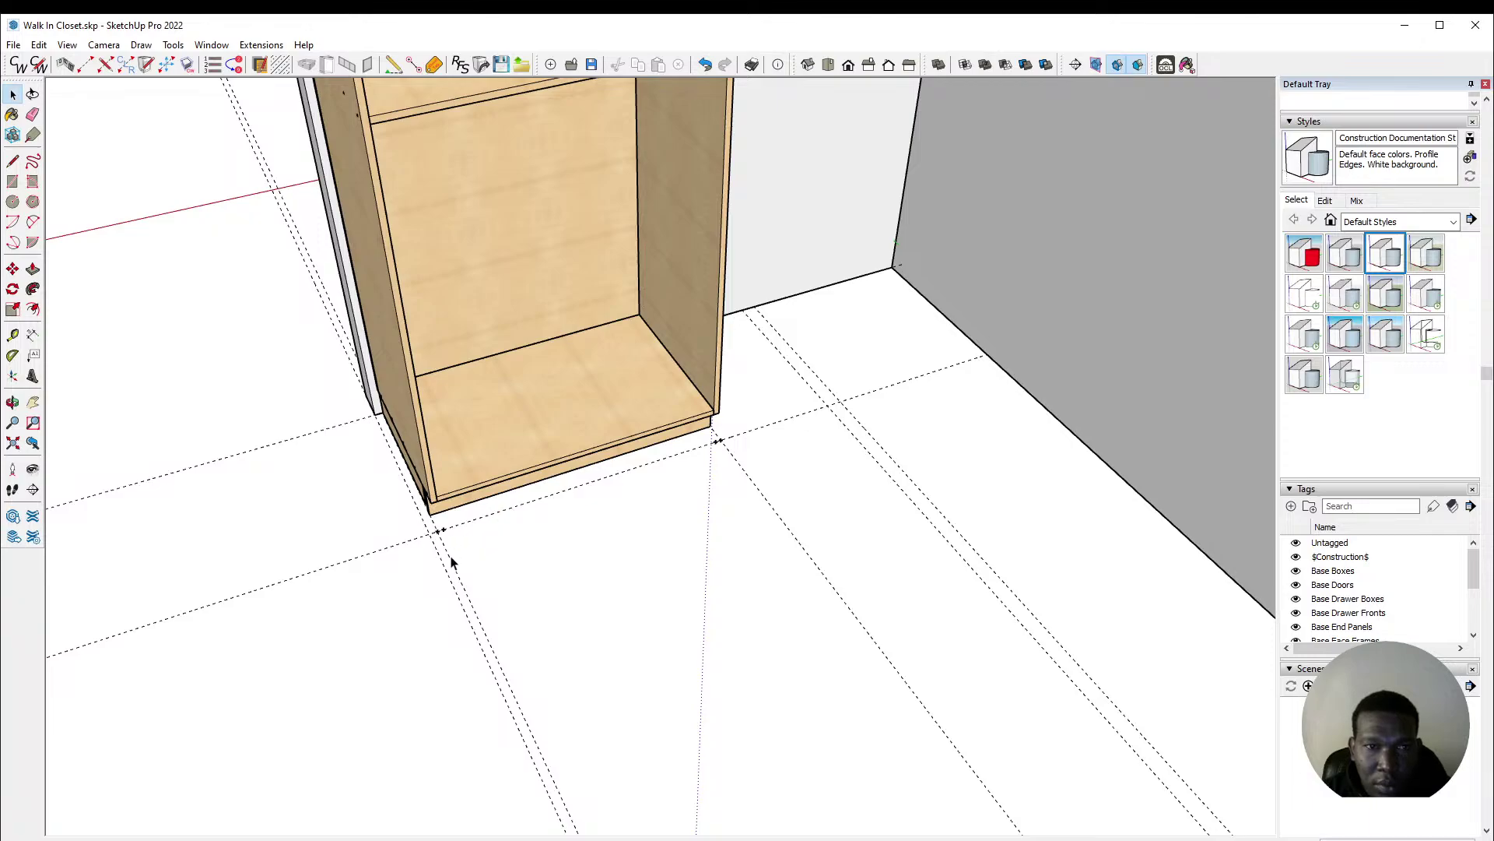
# Step: Examine the new divided cabinet's shelf, side panels and top from several angles
pyautogui.scroll(-3, 454, 553)
pyautogui.moveTo(400, 494); pyautogui.dragTo(560, 529, button='middle')
pyautogui.scroll(-5, 721, 568)
pyautogui.moveTo(503, 476); pyautogui.dragTo(558, 352, button='middle')
pyautogui.scroll(5, 557, 352)
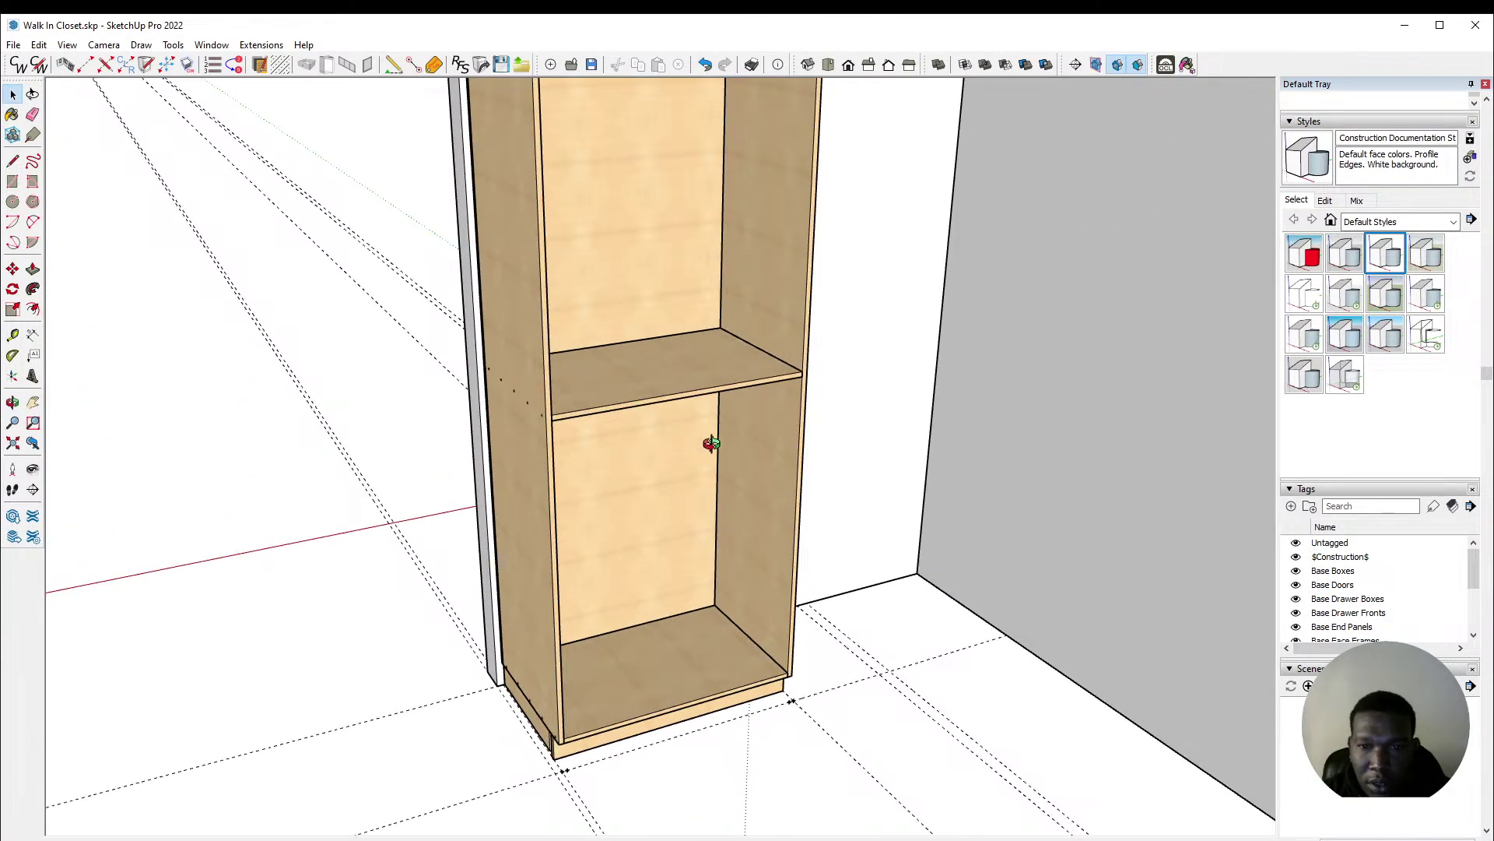
pyautogui.scroll(-6, 710, 442)
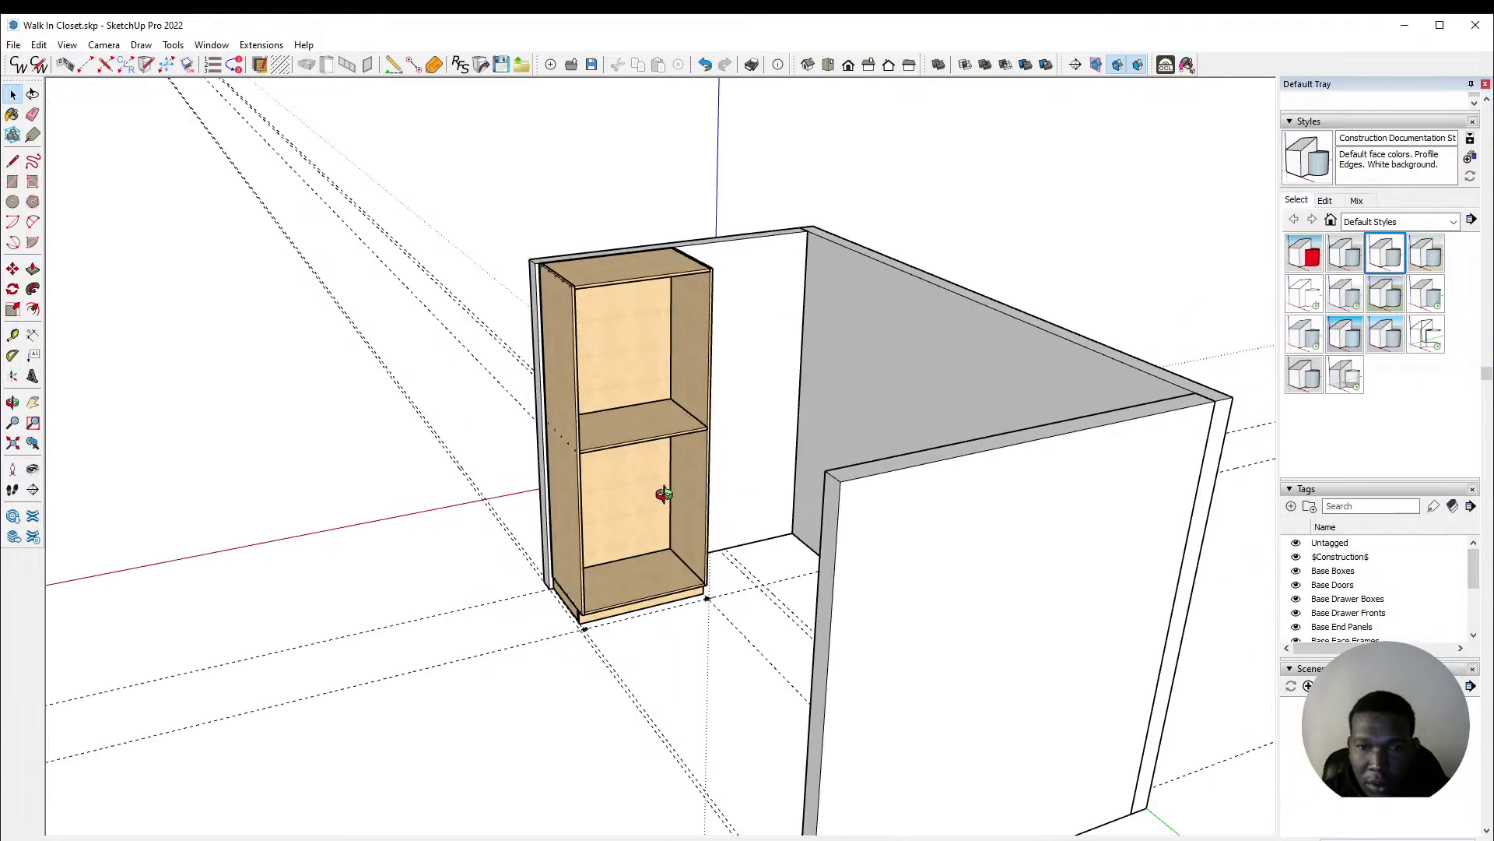
pyautogui.moveTo(664, 494); pyautogui.dragTo(500, 424, button='middle')
pyautogui.scroll(3, 560, 290)
pyautogui.scroll(-1, 700, 347)
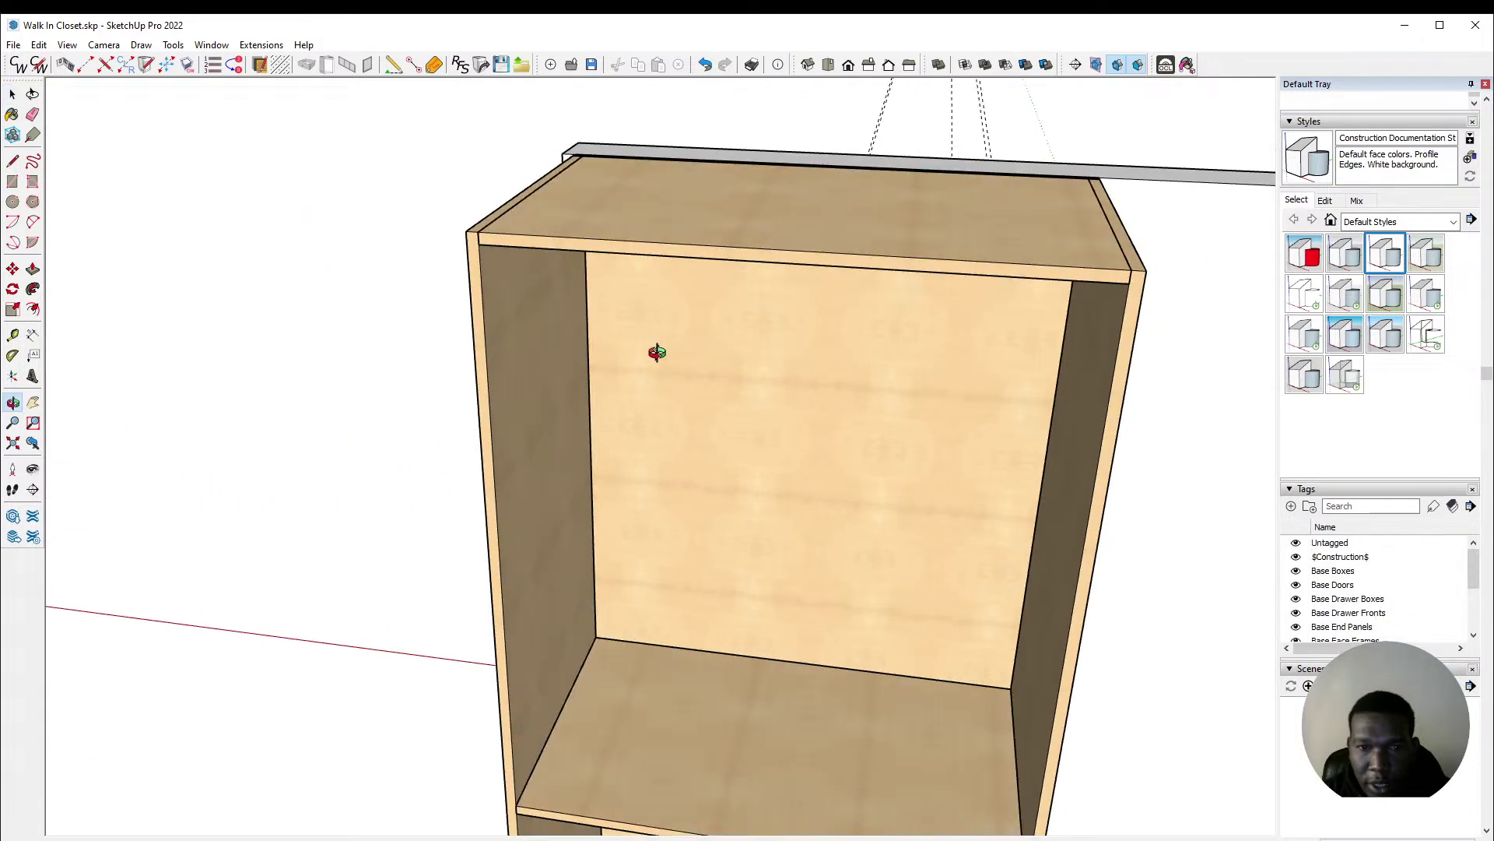
pyautogui.scroll(5, 548, 267)
pyautogui.click(503, 272)
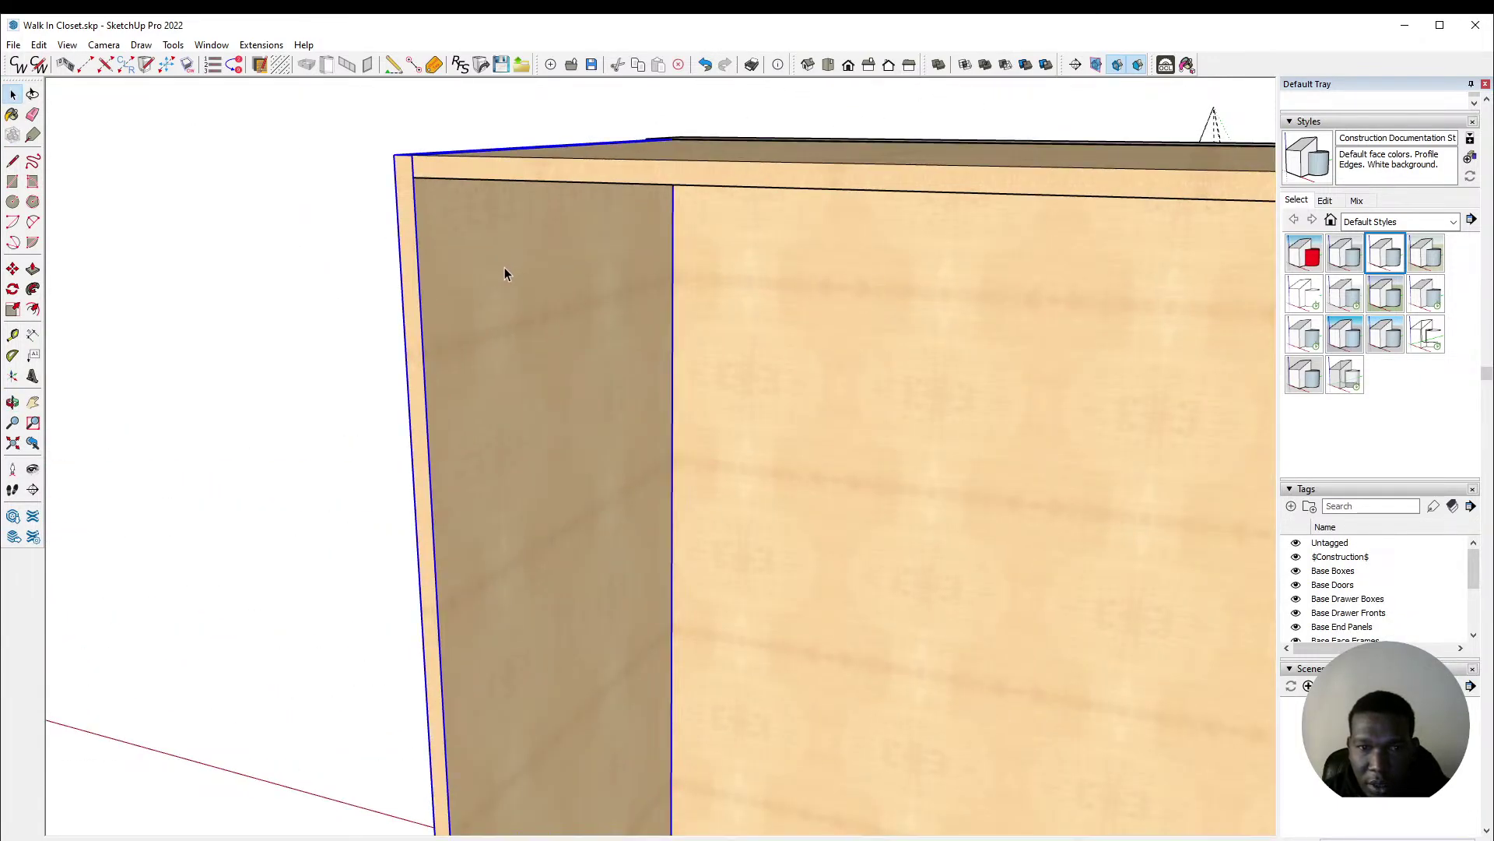
pyautogui.scroll(-3, 371, 267)
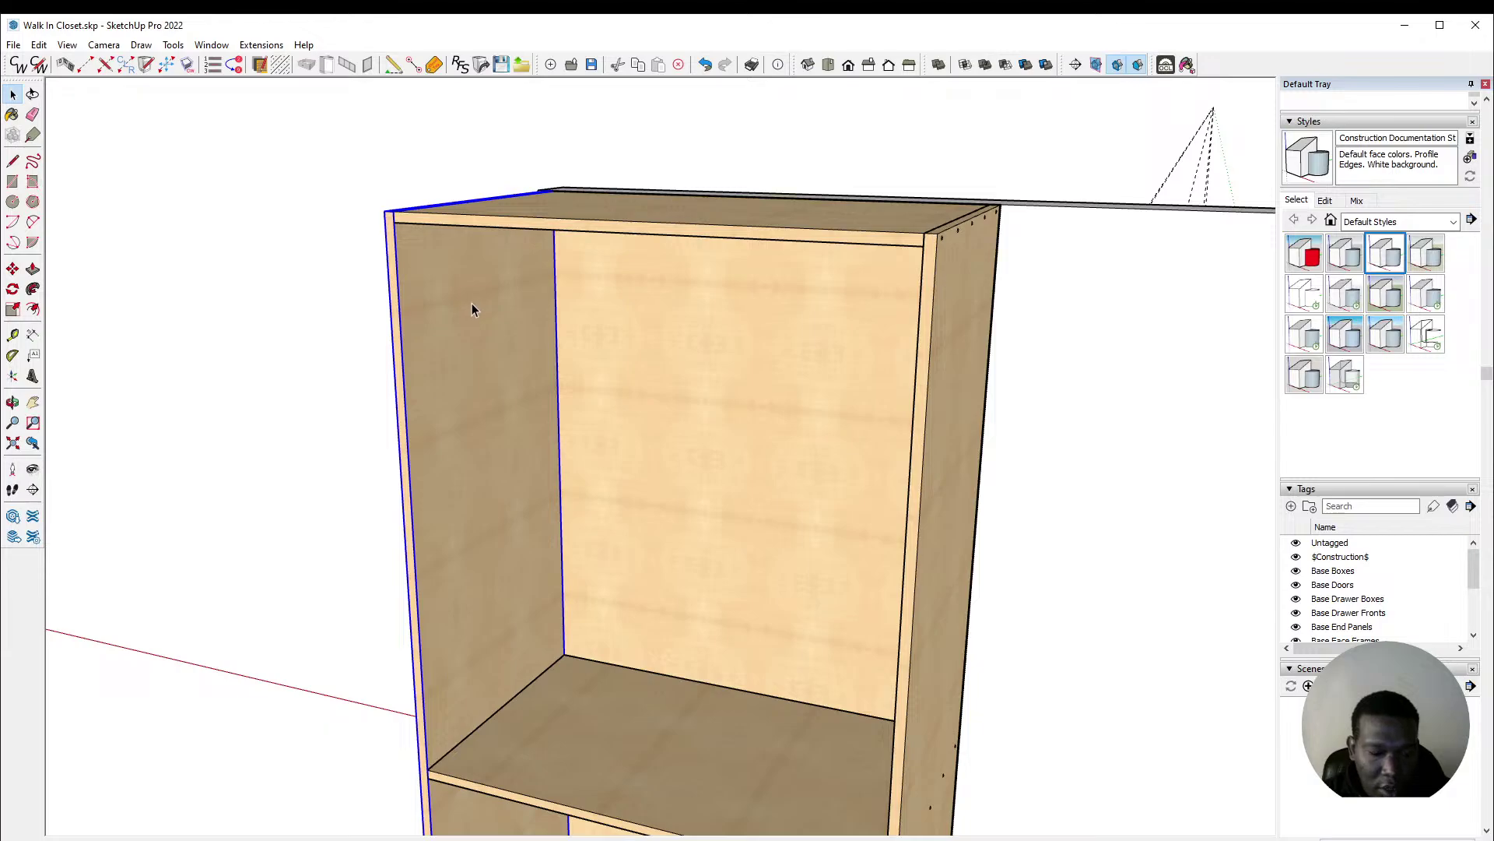
pyautogui.moveTo(470, 307); pyautogui.dragTo(488, 307, button='middle')
pyautogui.moveTo(283, 264); pyautogui.dragTo(529, 311, button='middle')
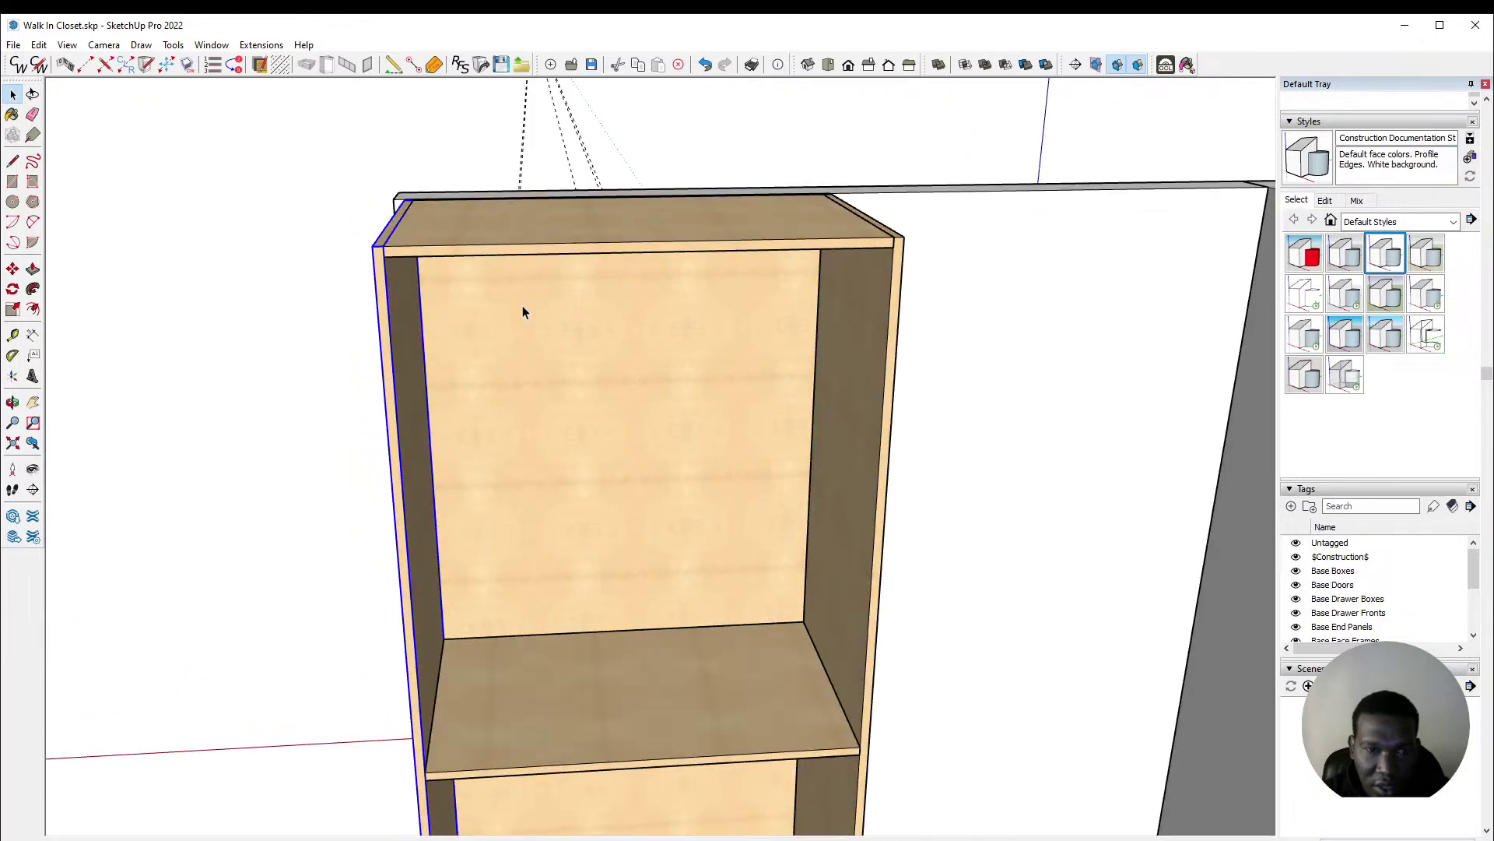
# Step: Draw a rectangle across the cabinet's front from its upper left corner to the lower right corner of the right side panel
pyautogui.press('r')
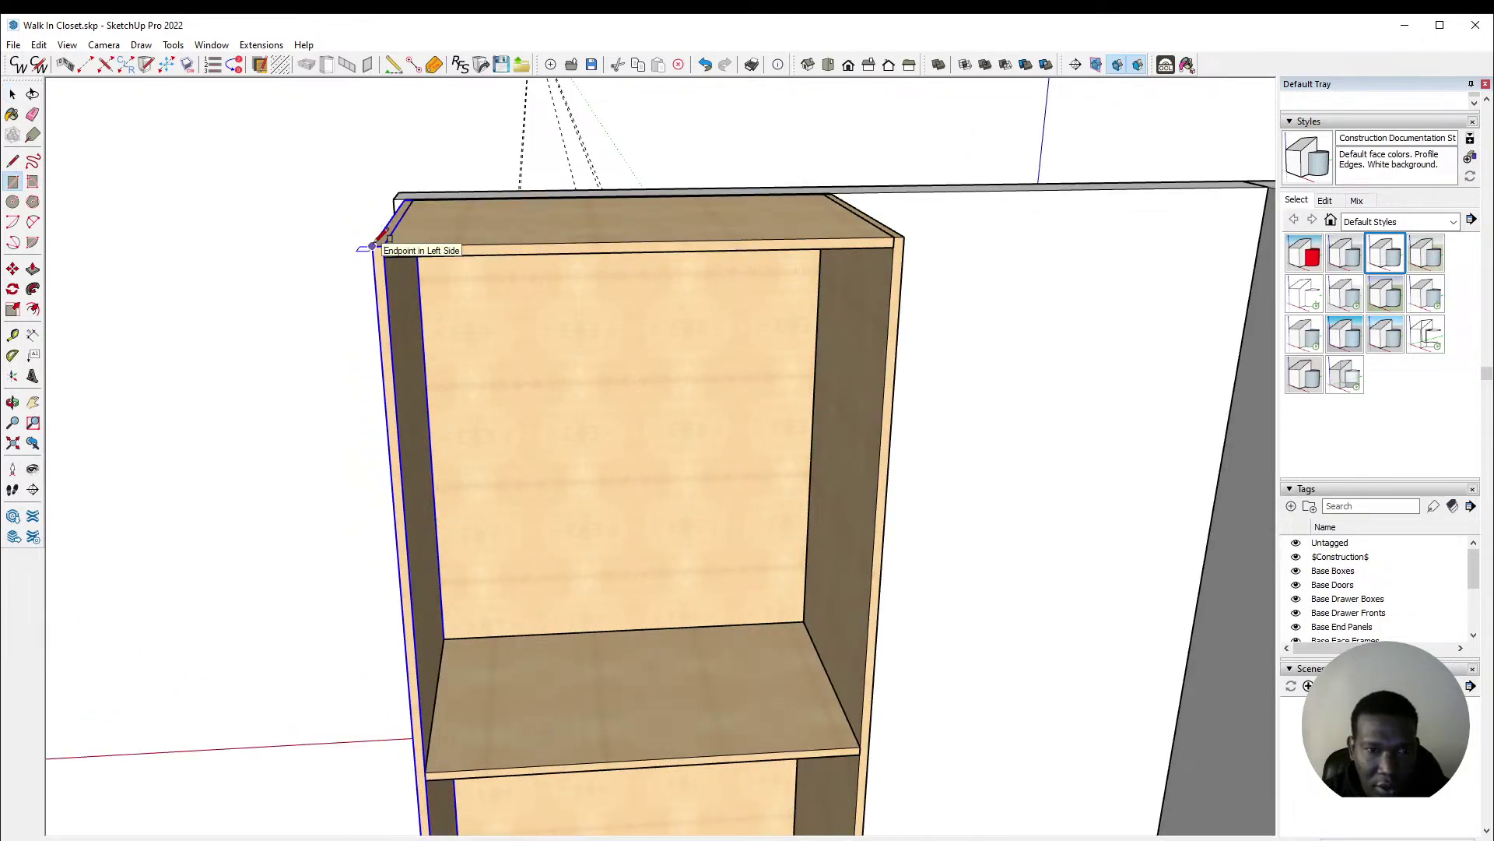
pyautogui.click(379, 245)
pyautogui.scroll(-3, 891, 288)
pyautogui.moveTo(766, 349); pyautogui.dragTo(997, 381, button='middle')
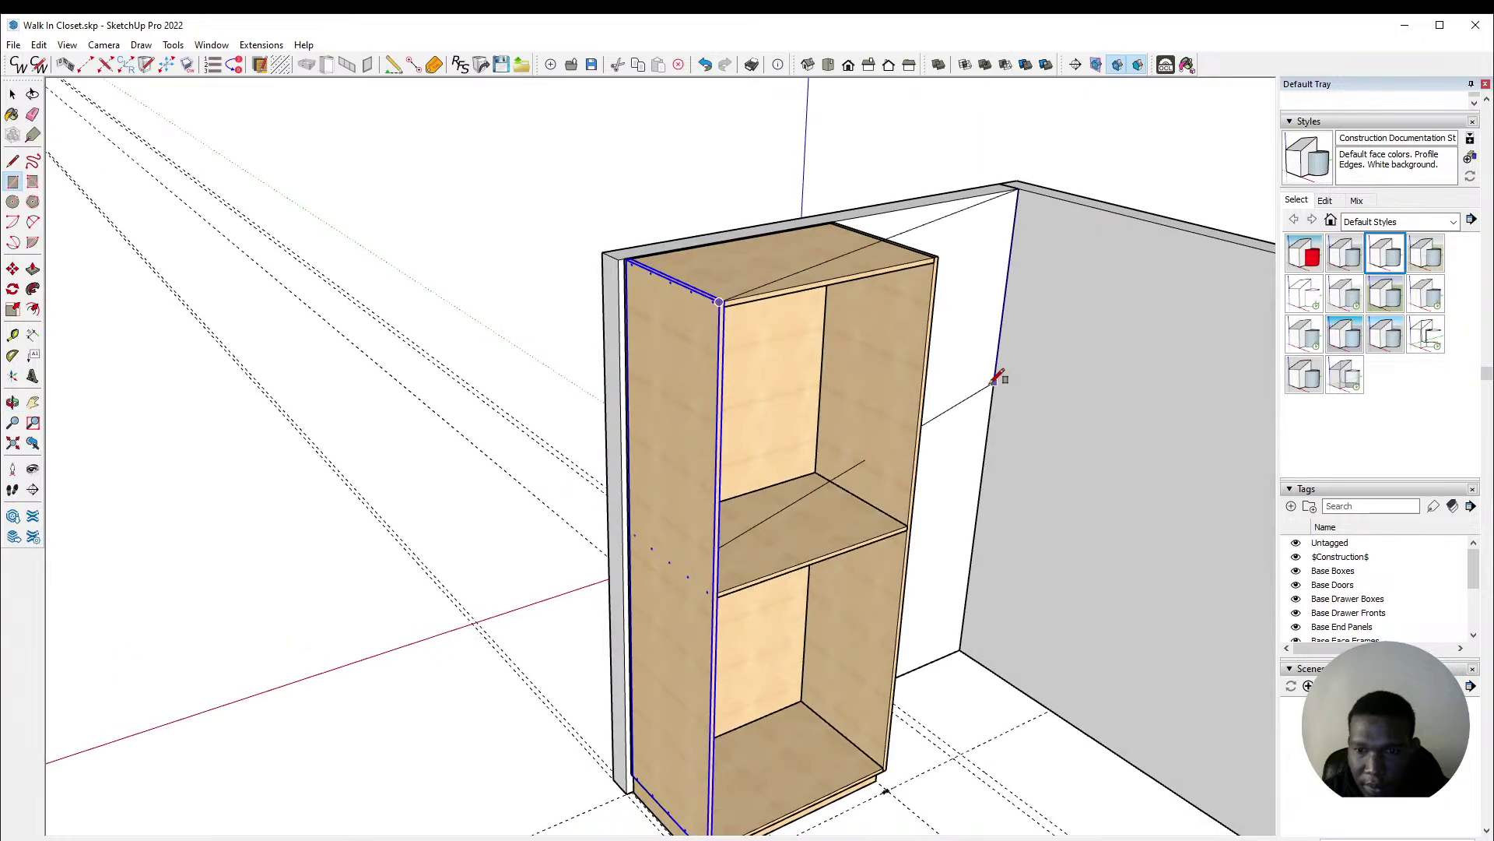
pyautogui.scroll(-2, 739, 491)
pyautogui.scroll(10, 841, 622)
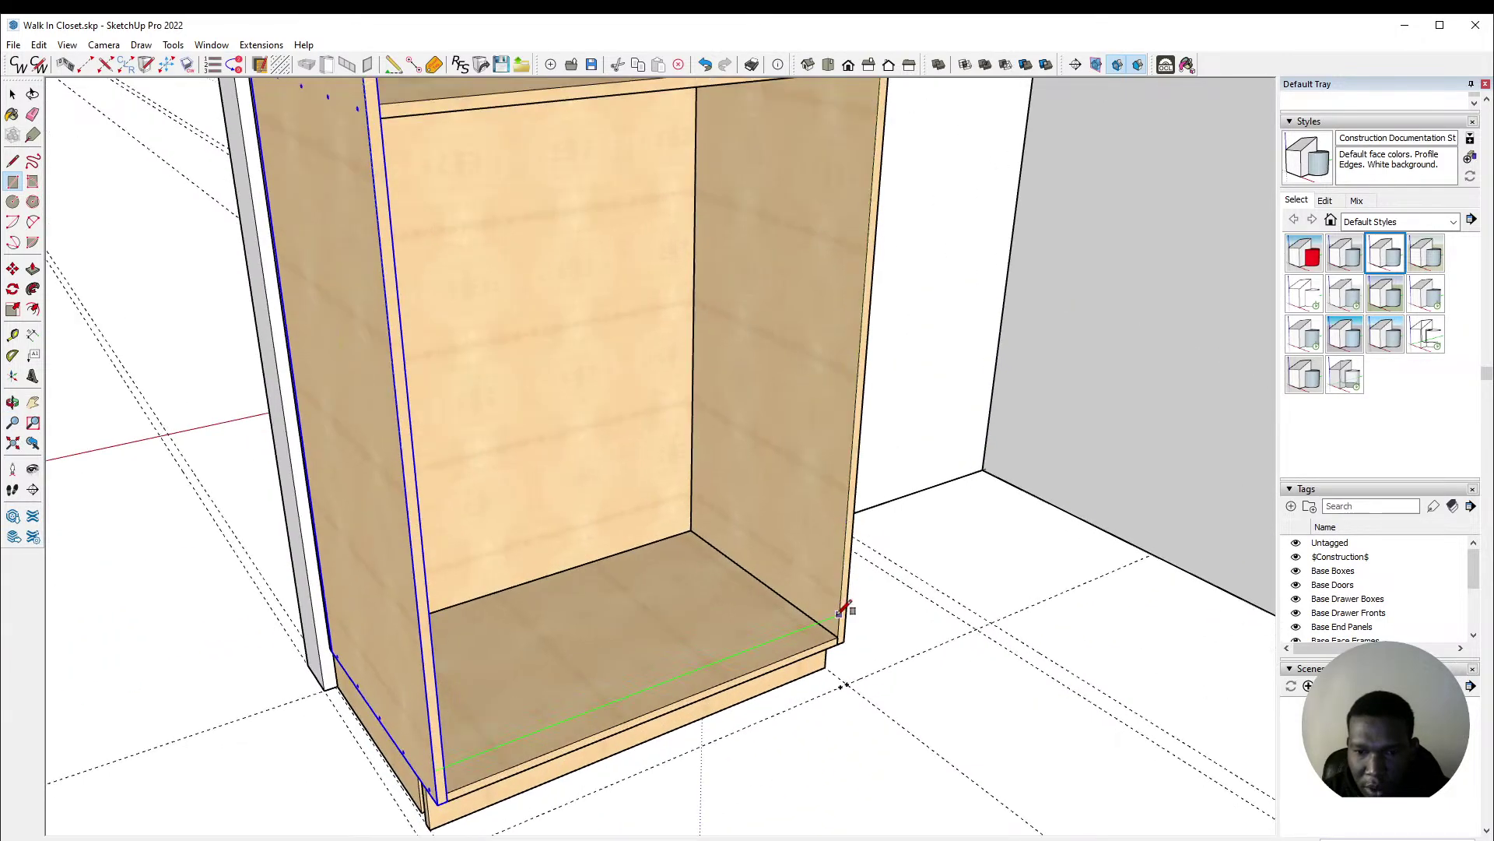
pyautogui.click(847, 647)
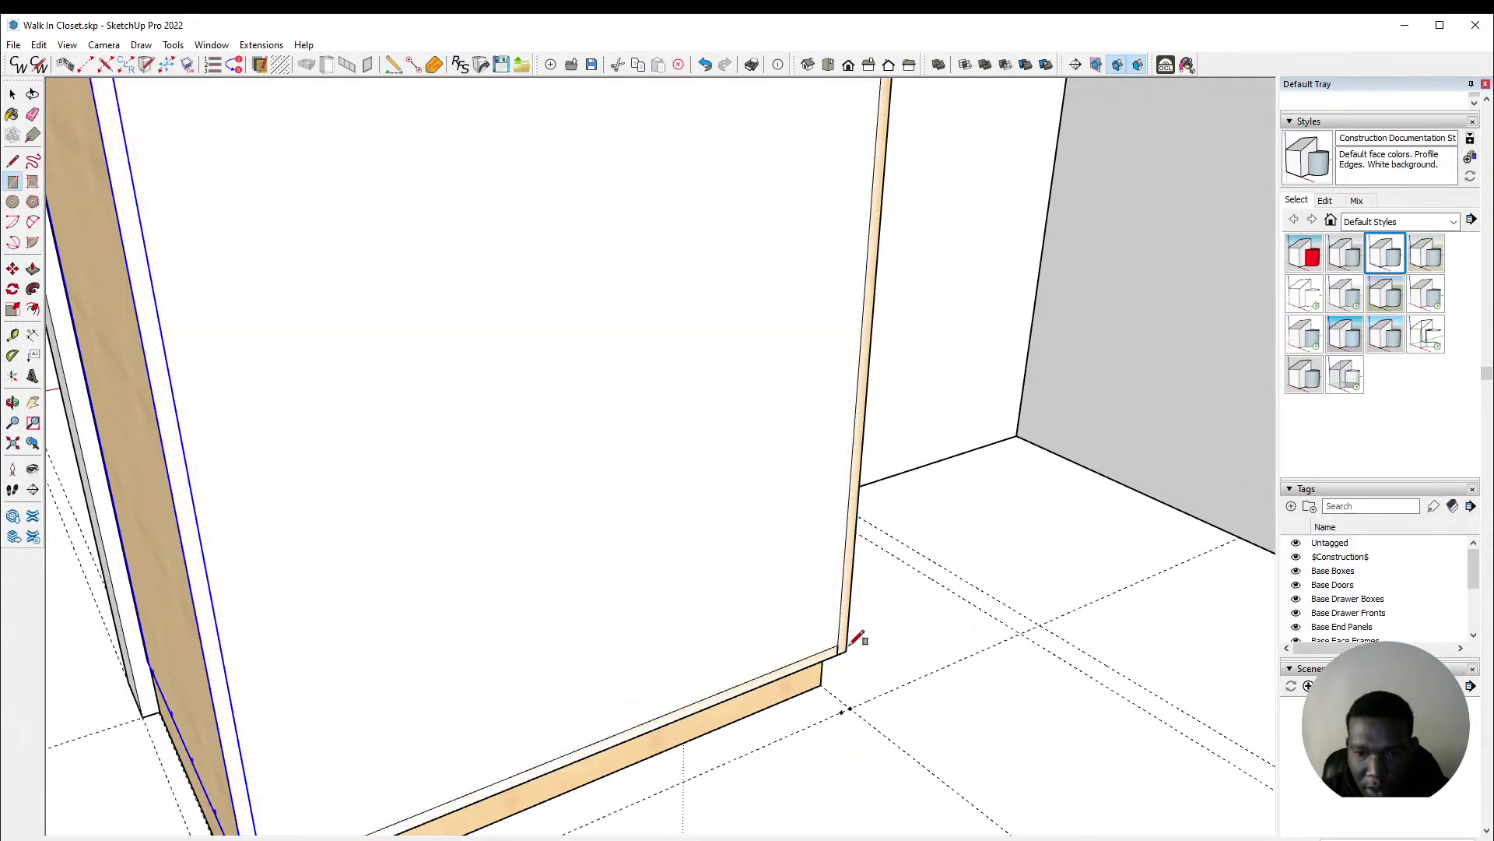
pyautogui.press('space')
# Step: Generate two doors from the cabinet's front face without stored defaults, with no hinge side override and no shelf holes
pyautogui.scroll(-3, 748, 661)
pyautogui.click(650, 589)
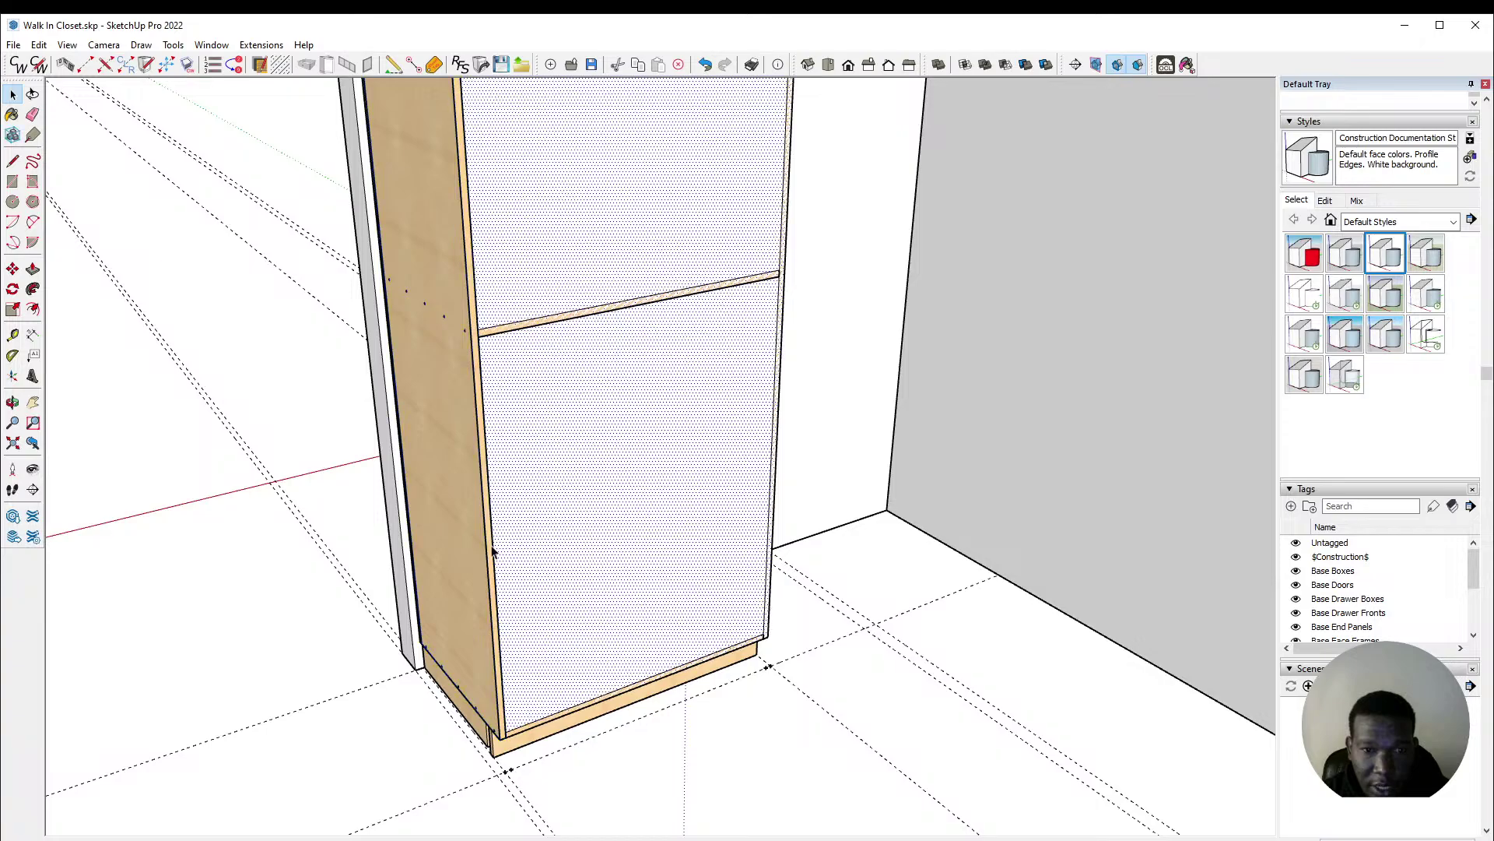
pyautogui.scroll(-5, 507, 550)
pyautogui.scroll(2, 471, 251)
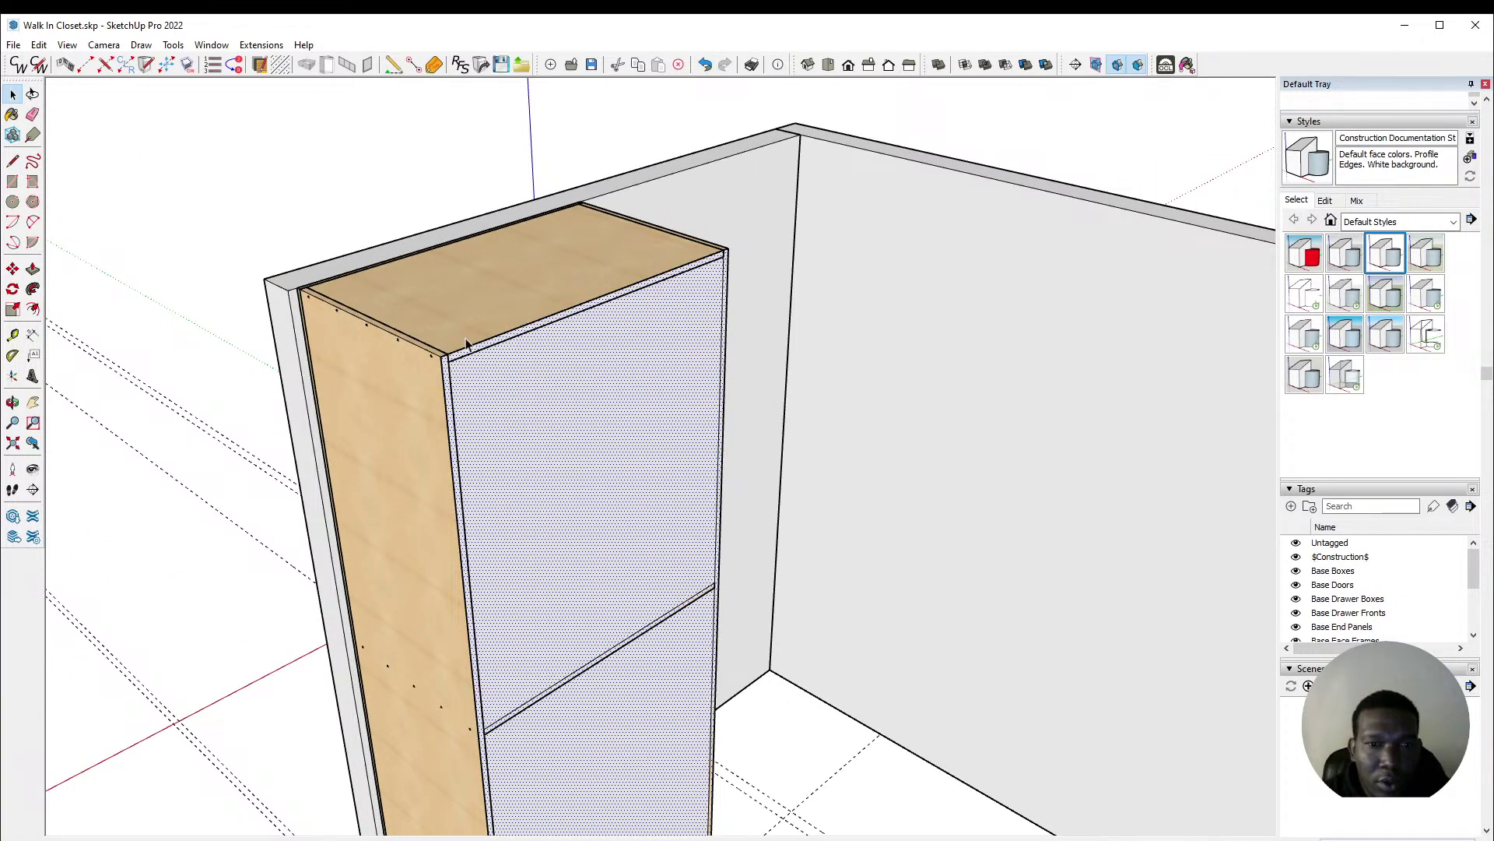
pyautogui.scroll(-2, 530, 354)
pyautogui.scroll(3, 596, 367)
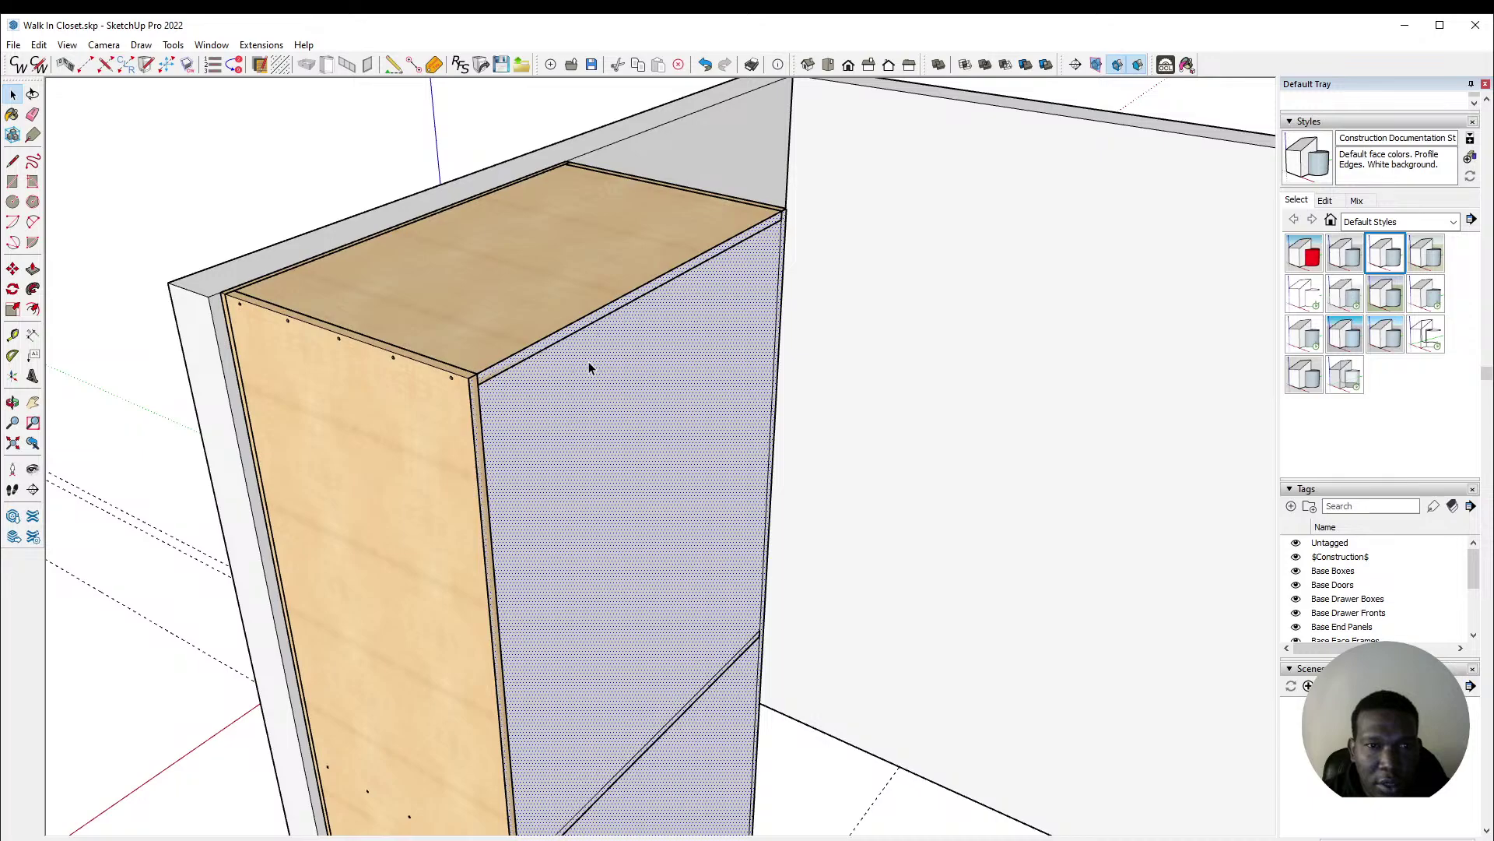
pyautogui.scroll(-2, 589, 366)
pyautogui.scroll(2, 544, 350)
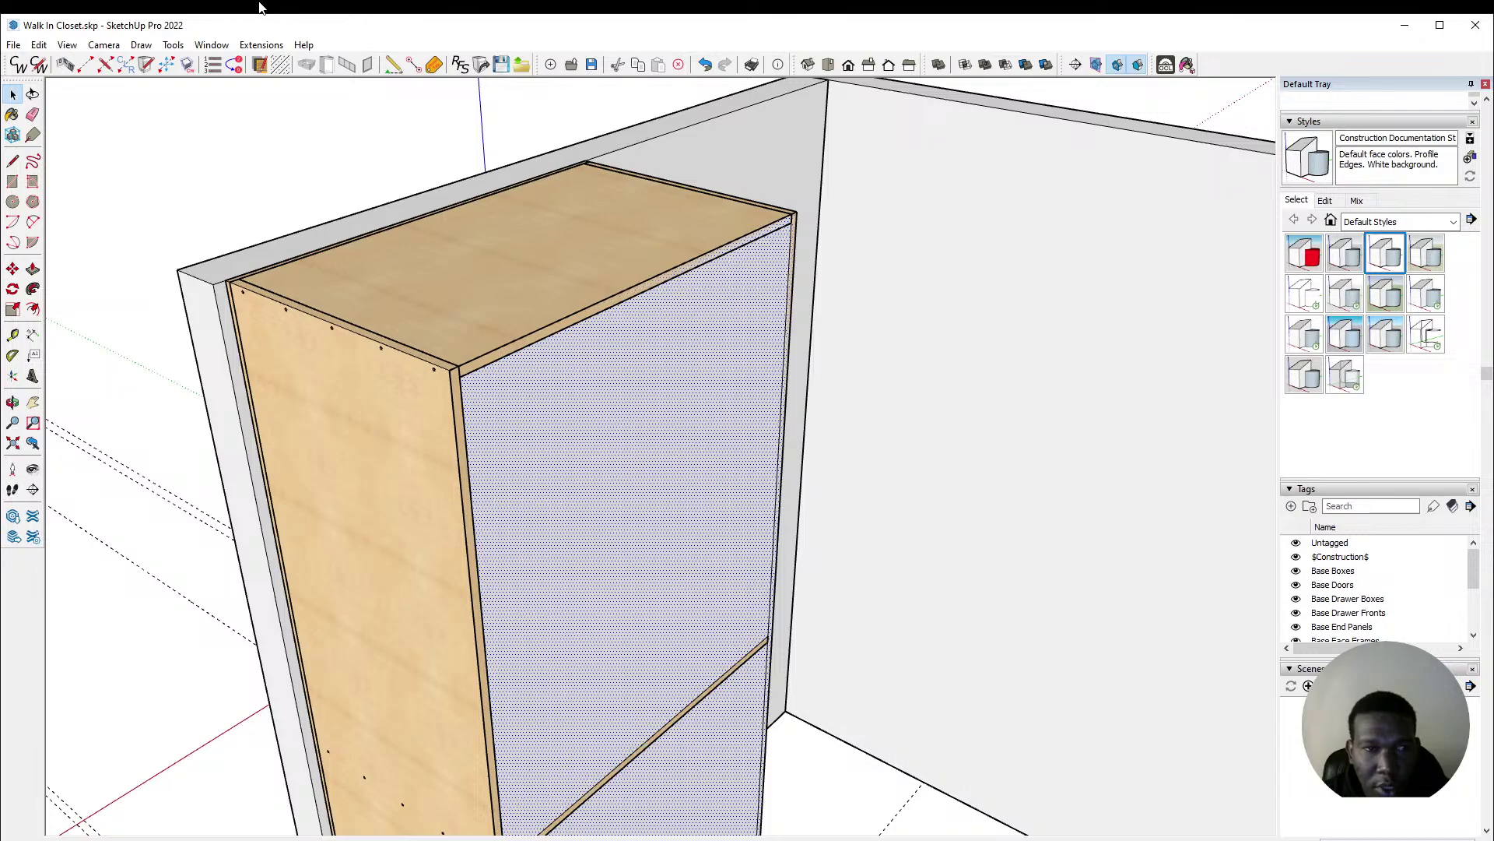
pyautogui.click(330, 67)
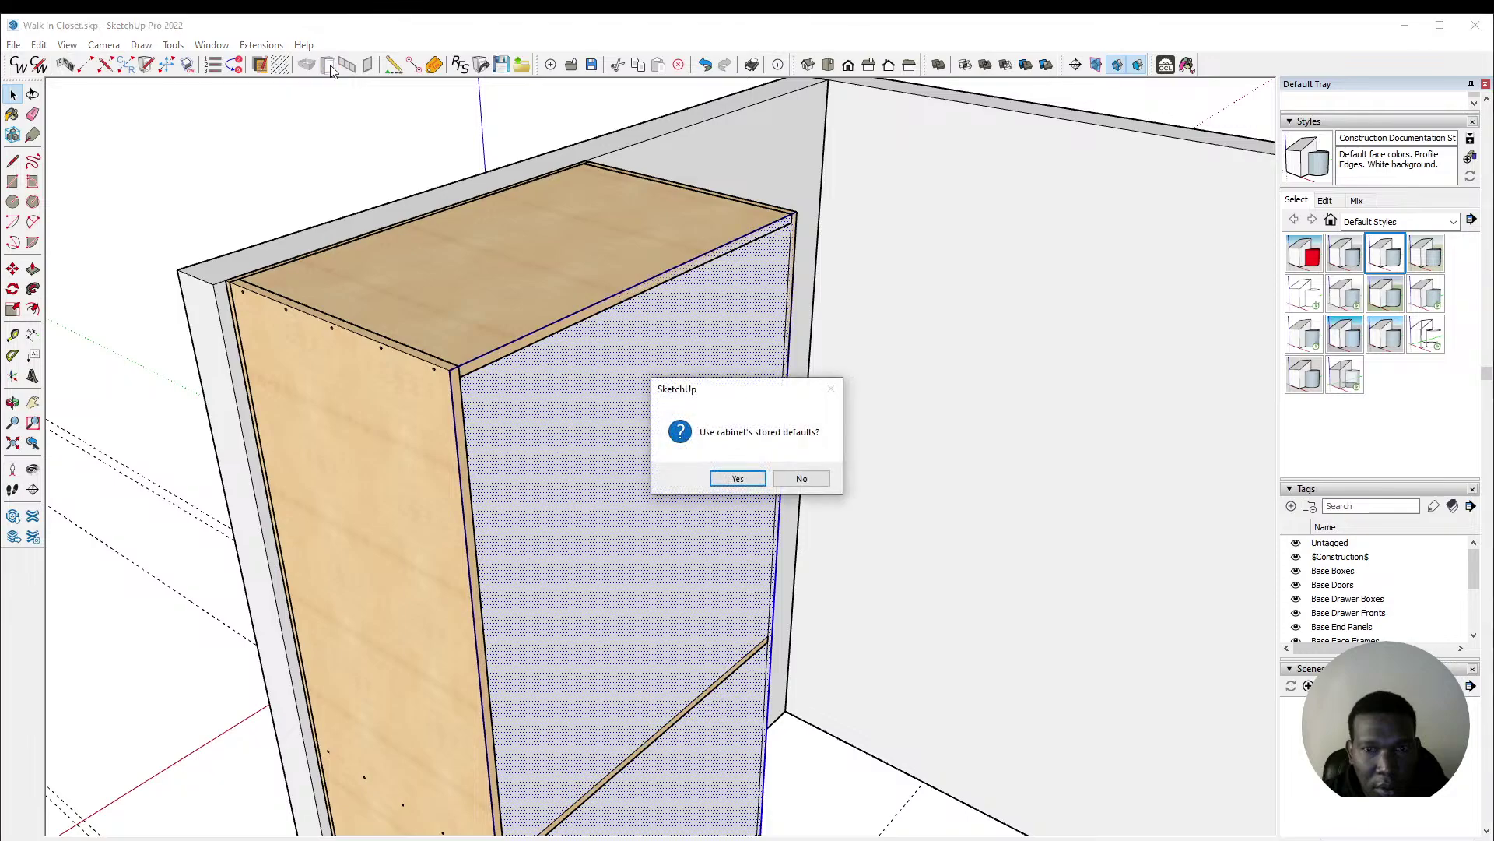
pyautogui.click(794, 481)
pyautogui.click(778, 411)
pyautogui.click(780, 440)
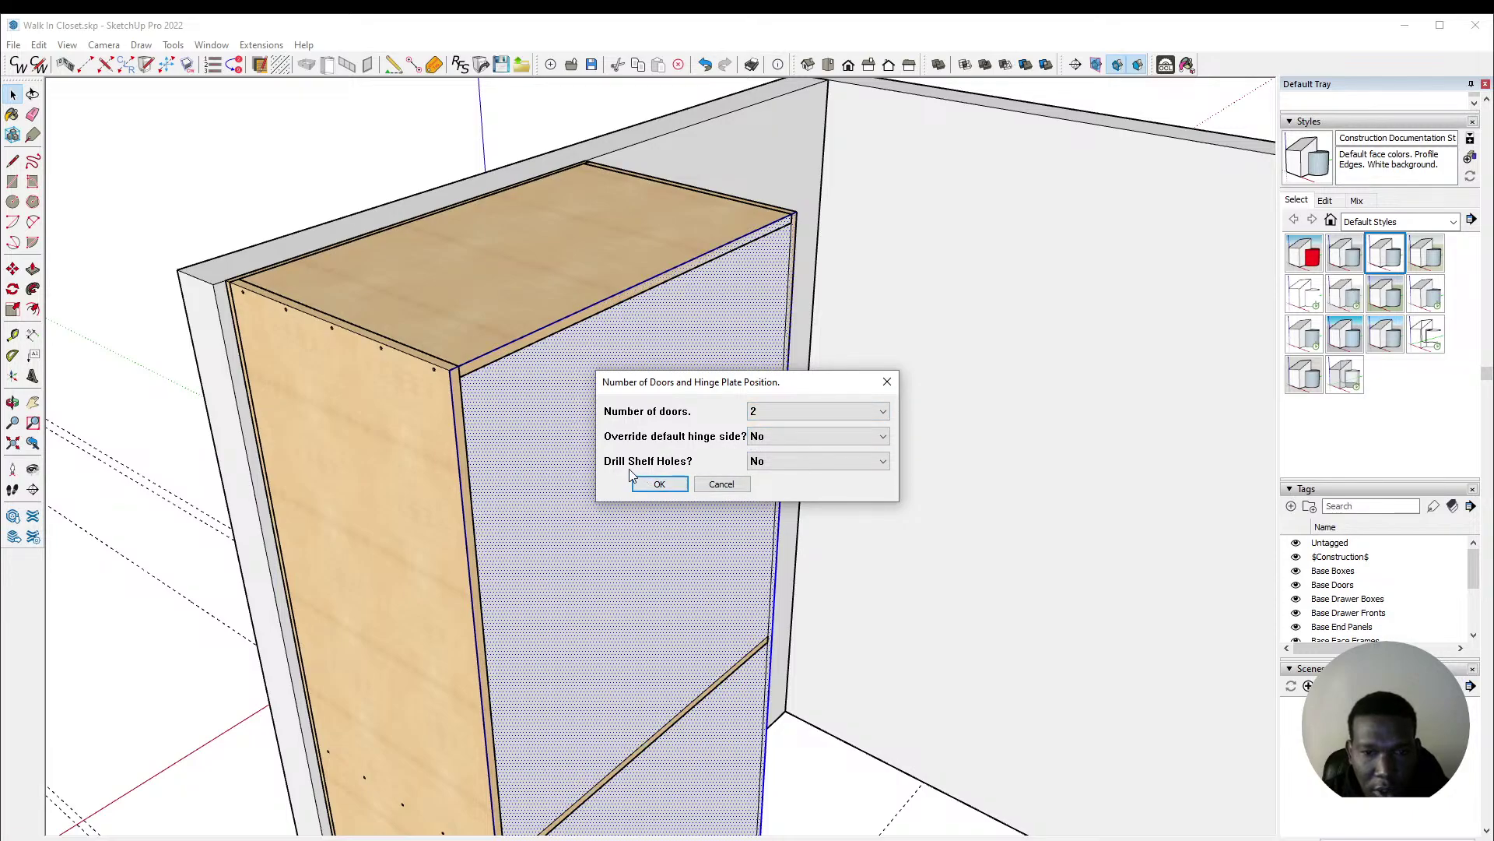
pyautogui.click(661, 483)
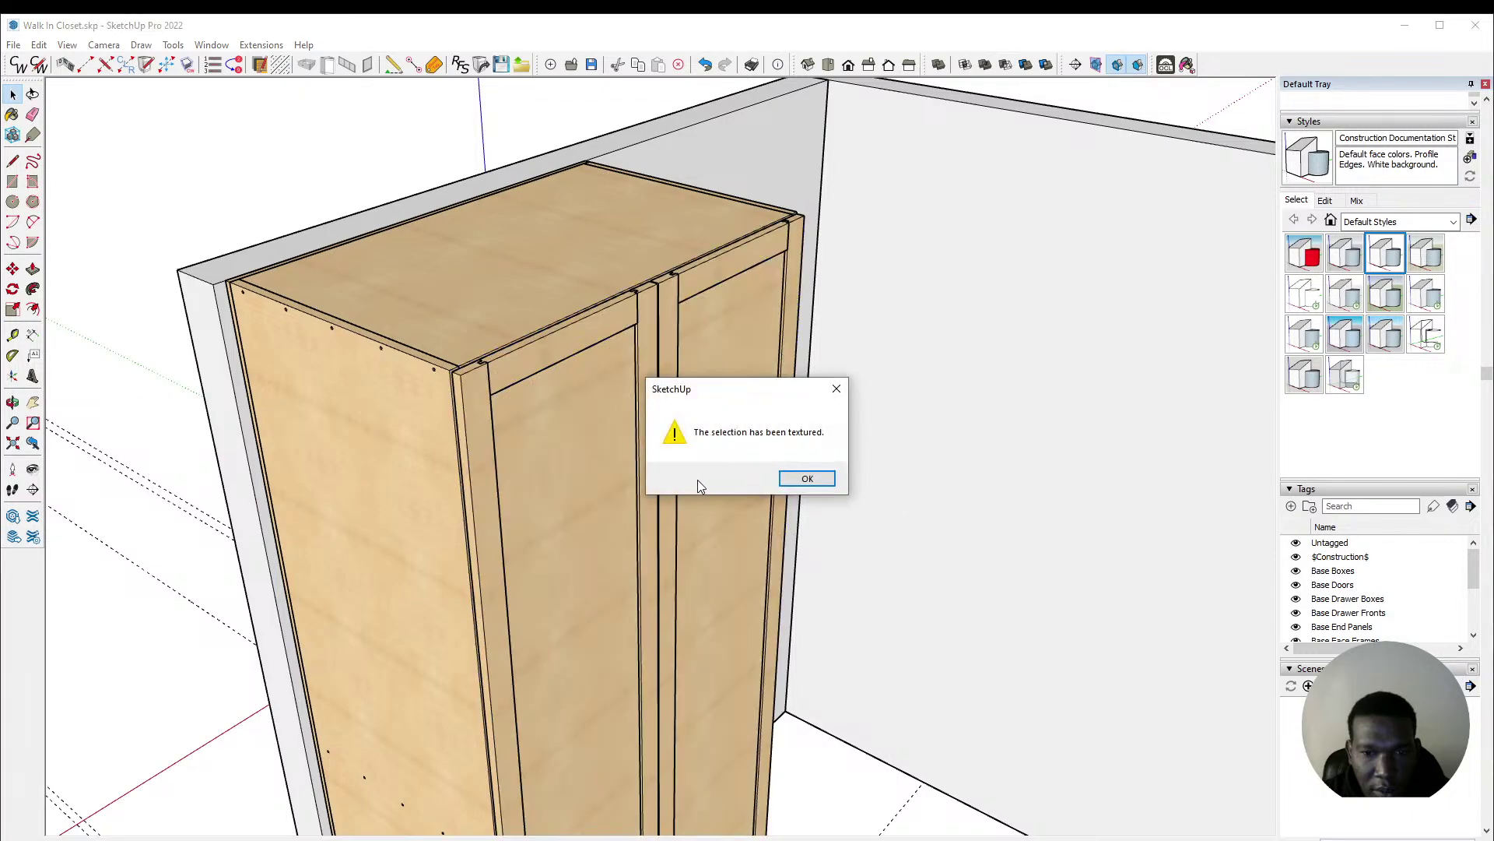
pyautogui.click(810, 479)
# Step: Start a second CabWriter construction line at the first cabinet's right end point on the front guide and choose its left end type
pyautogui.scroll(-5, 378, 306)
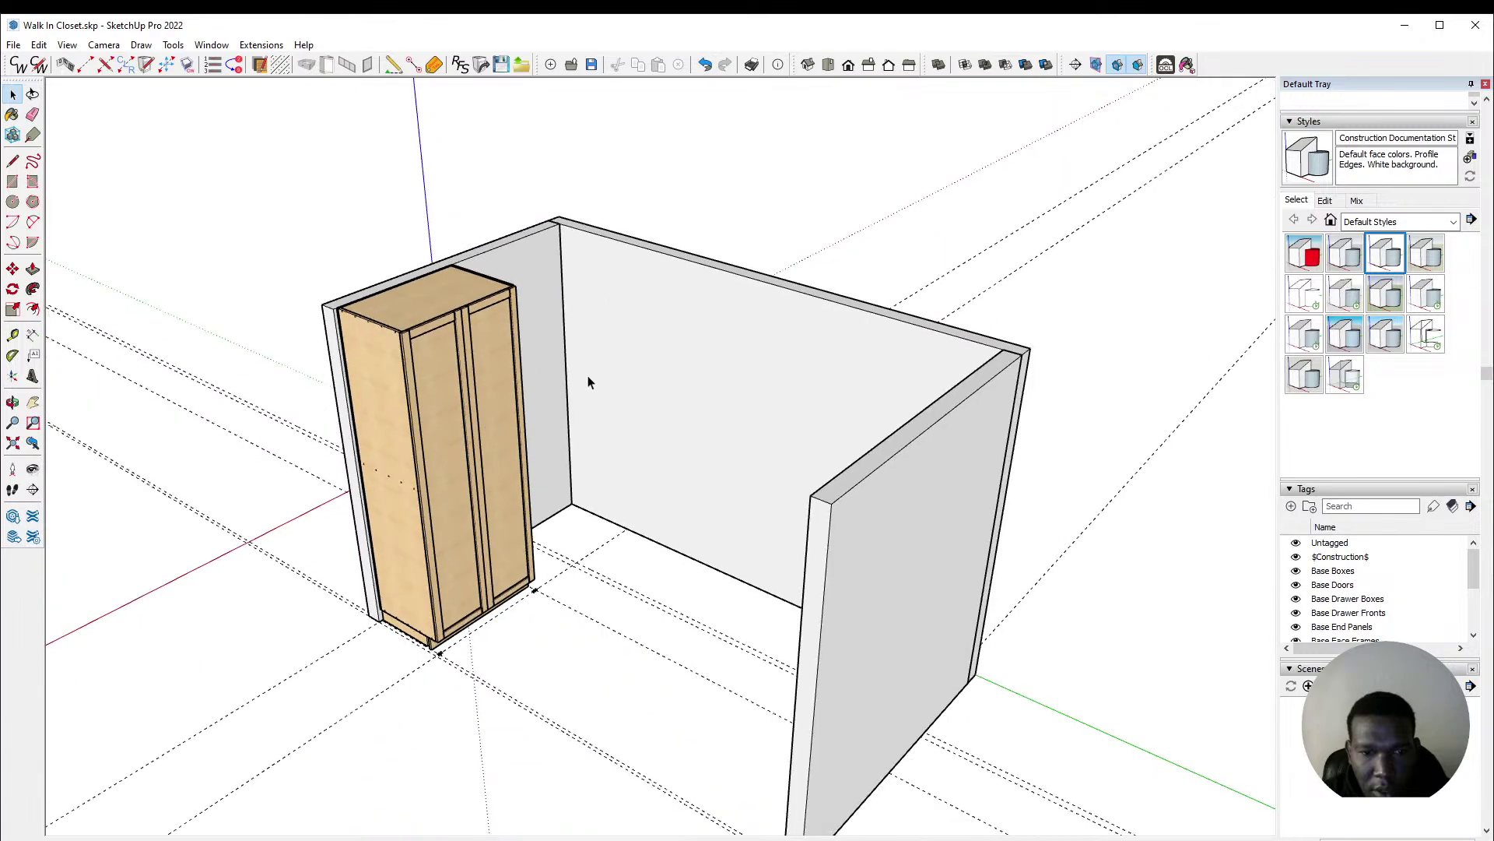
pyautogui.moveTo(612, 396); pyautogui.dragTo(415, 493, button='middle')
pyautogui.scroll(8, 614, 433)
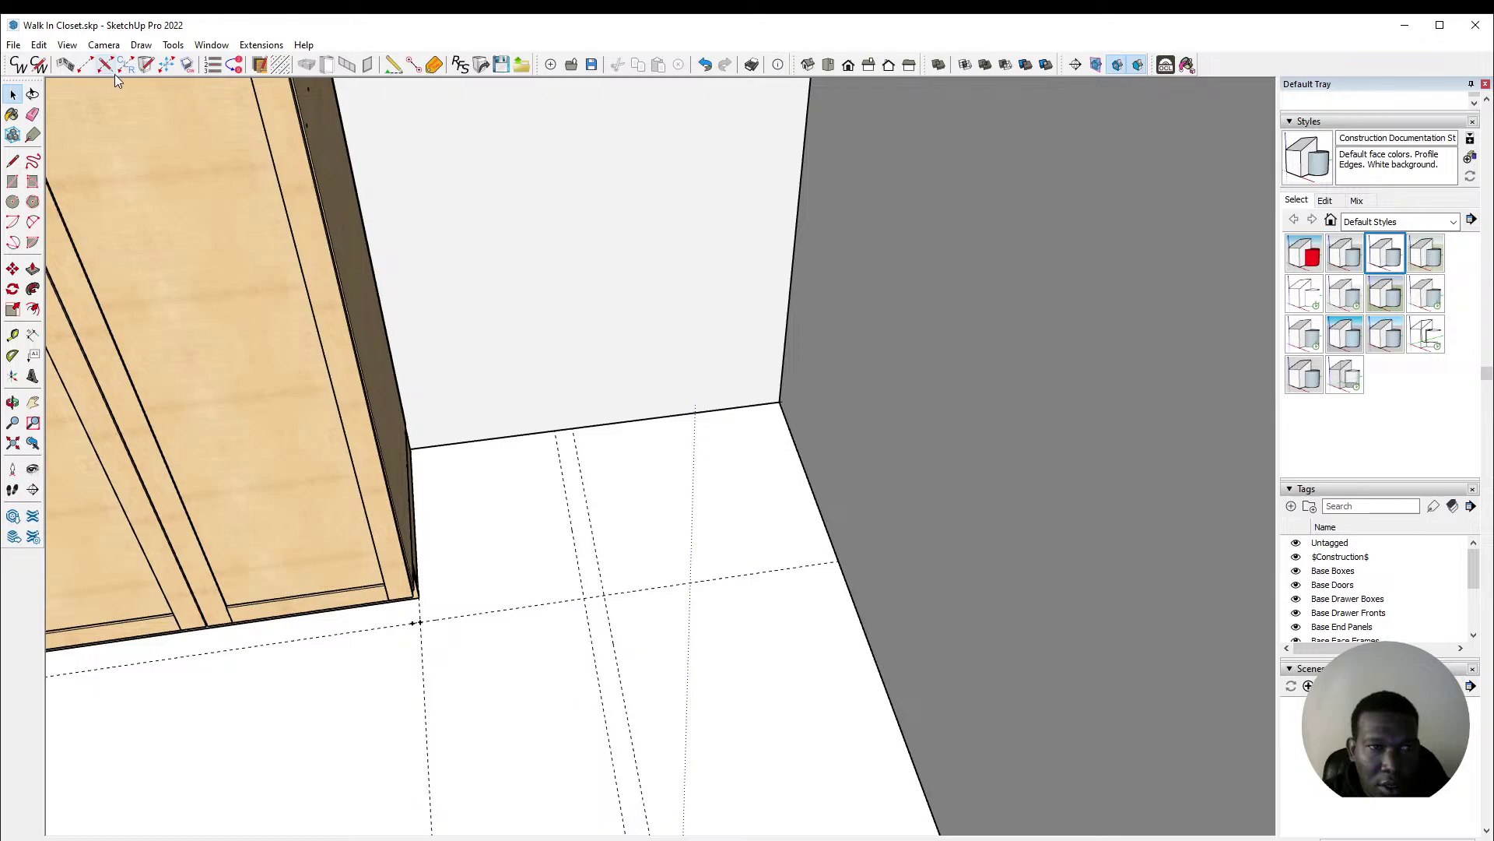
pyautogui.click(85, 68)
pyautogui.scroll(2, 487, 590)
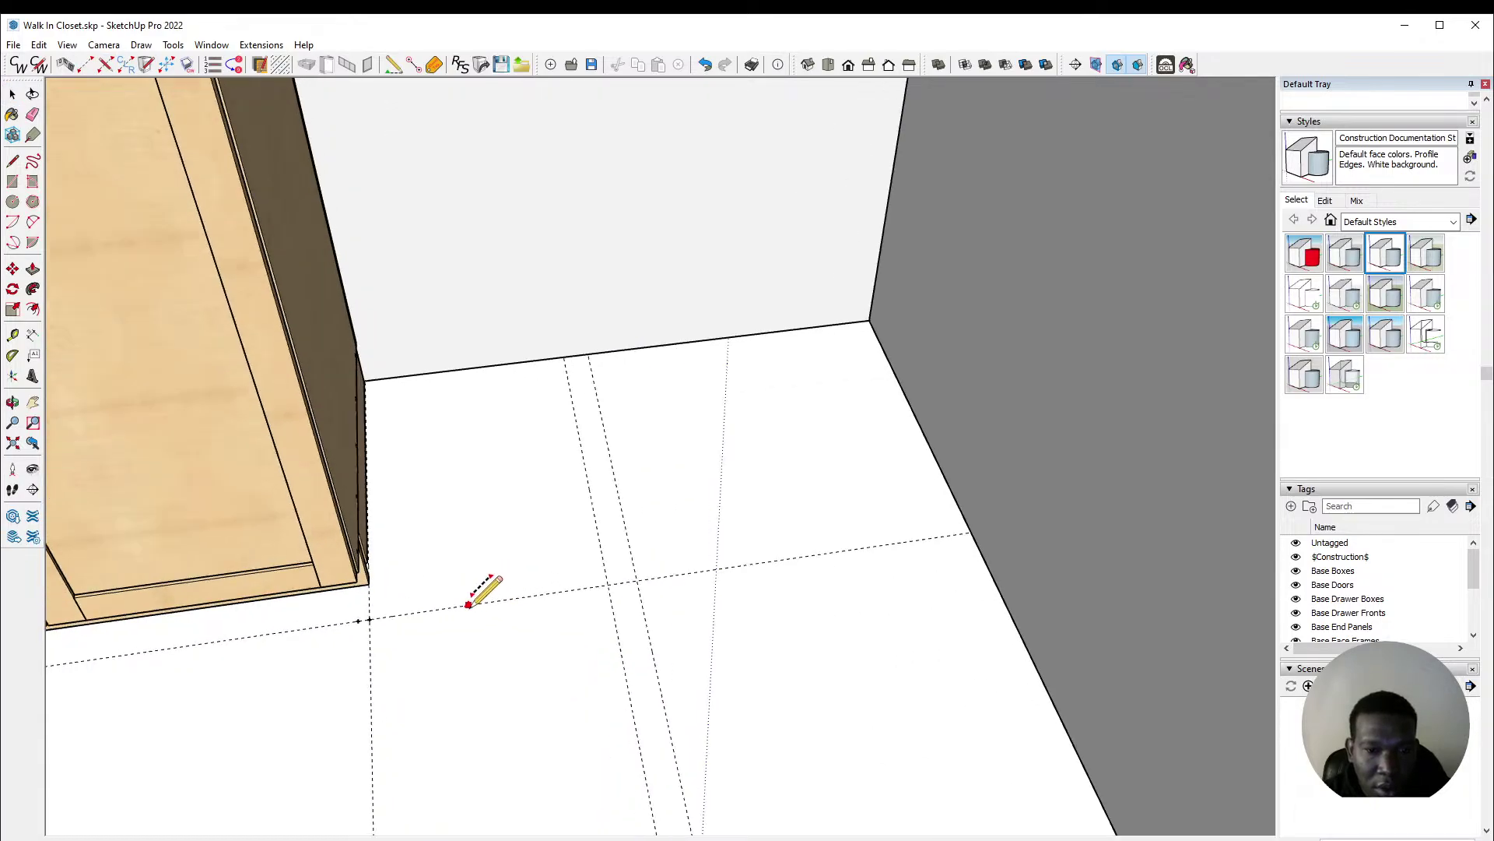
pyautogui.click(369, 619)
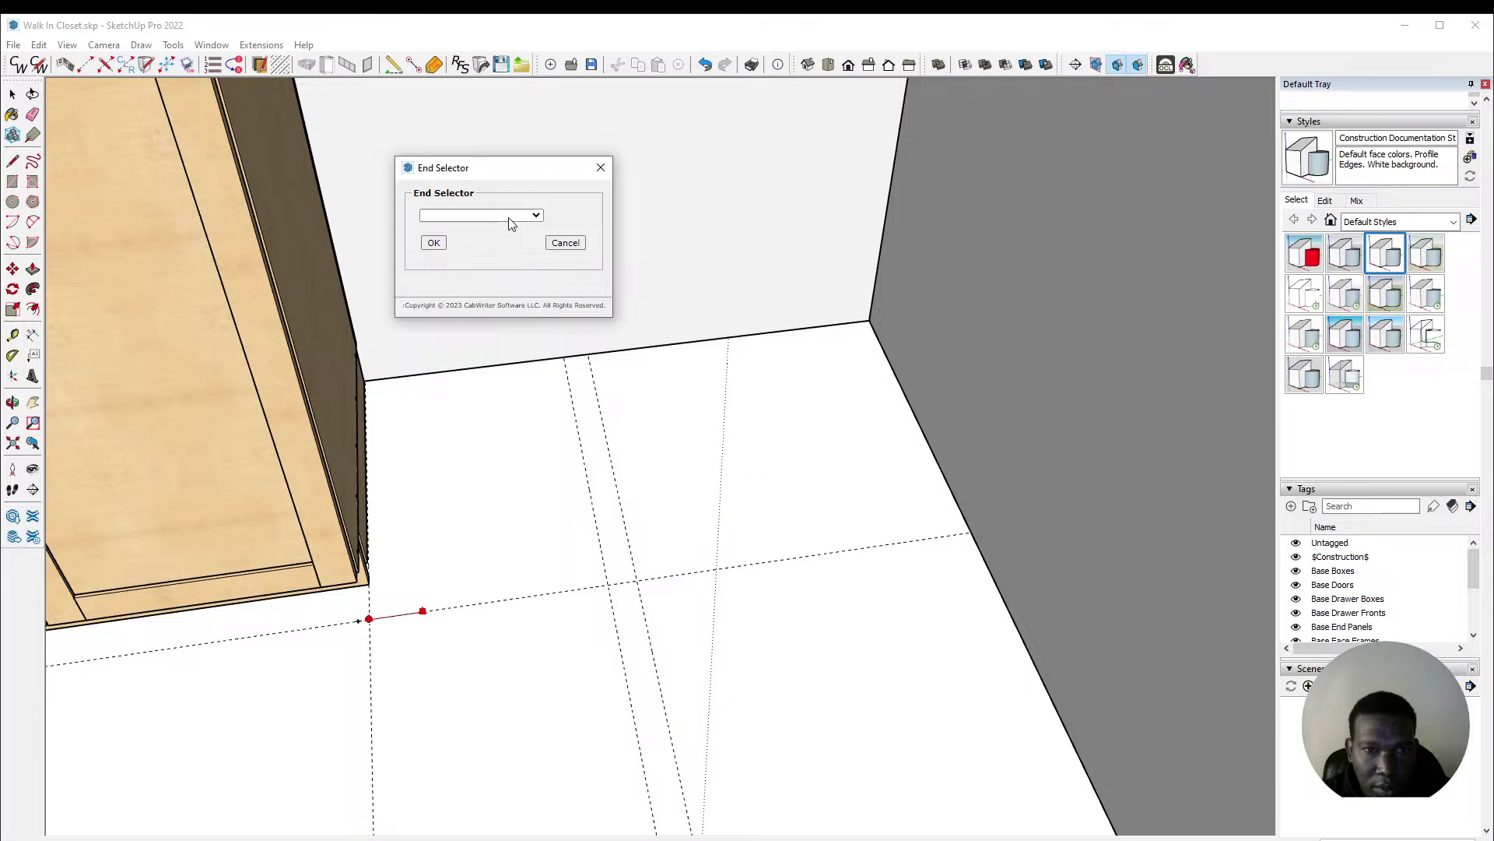
pyautogui.click(517, 216)
pyautogui.click(492, 285)
pyautogui.click(430, 242)
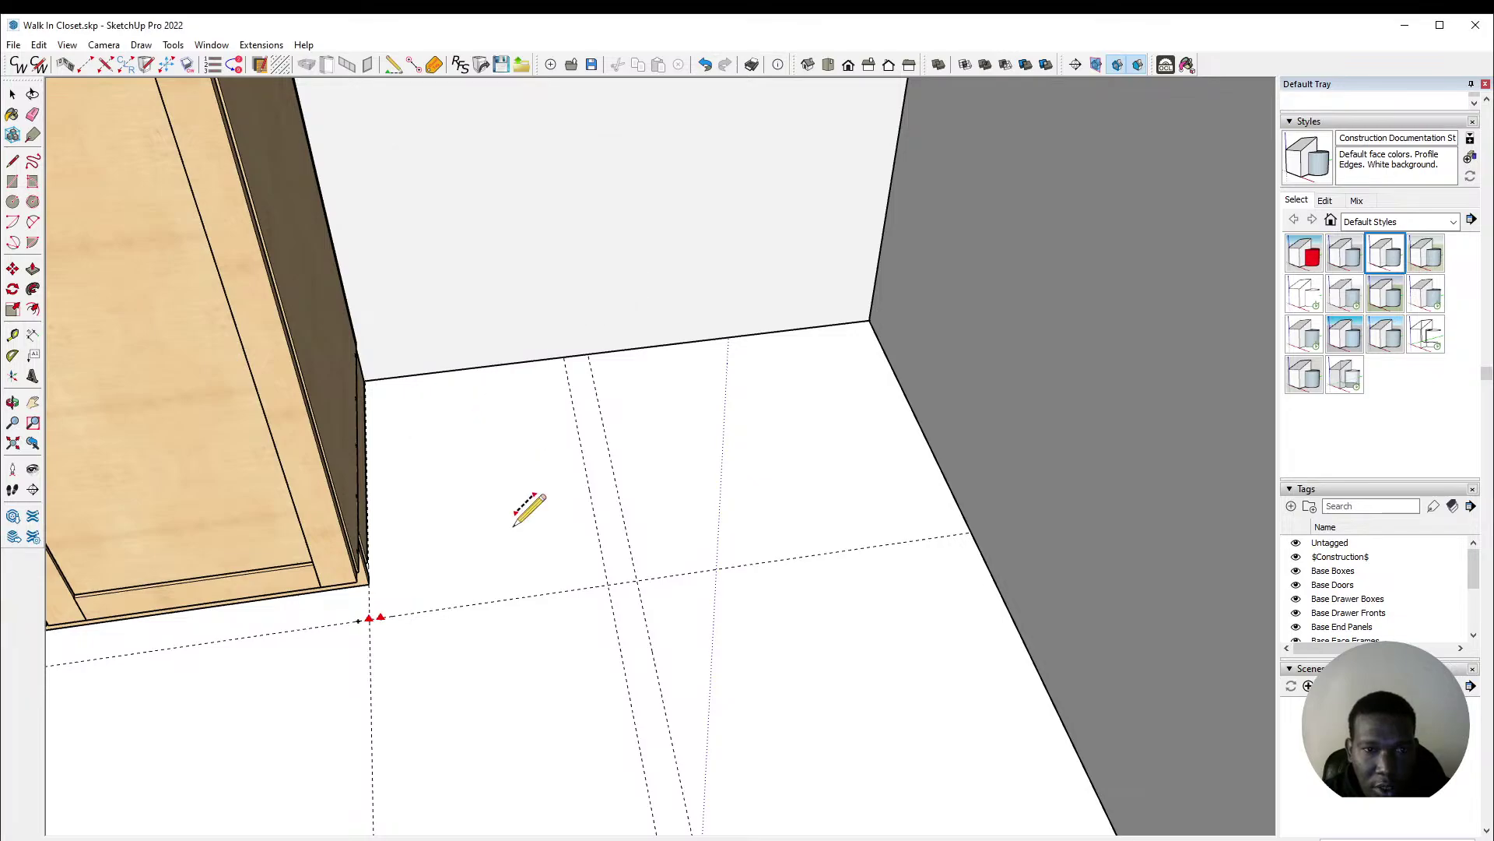
# Step: Finish the second construction line where the front guide meets the first of the paired guides, with a Right Blind end
pyautogui.scroll(1, 610, 580)
pyautogui.click(610, 582)
pyautogui.click(559, 590)
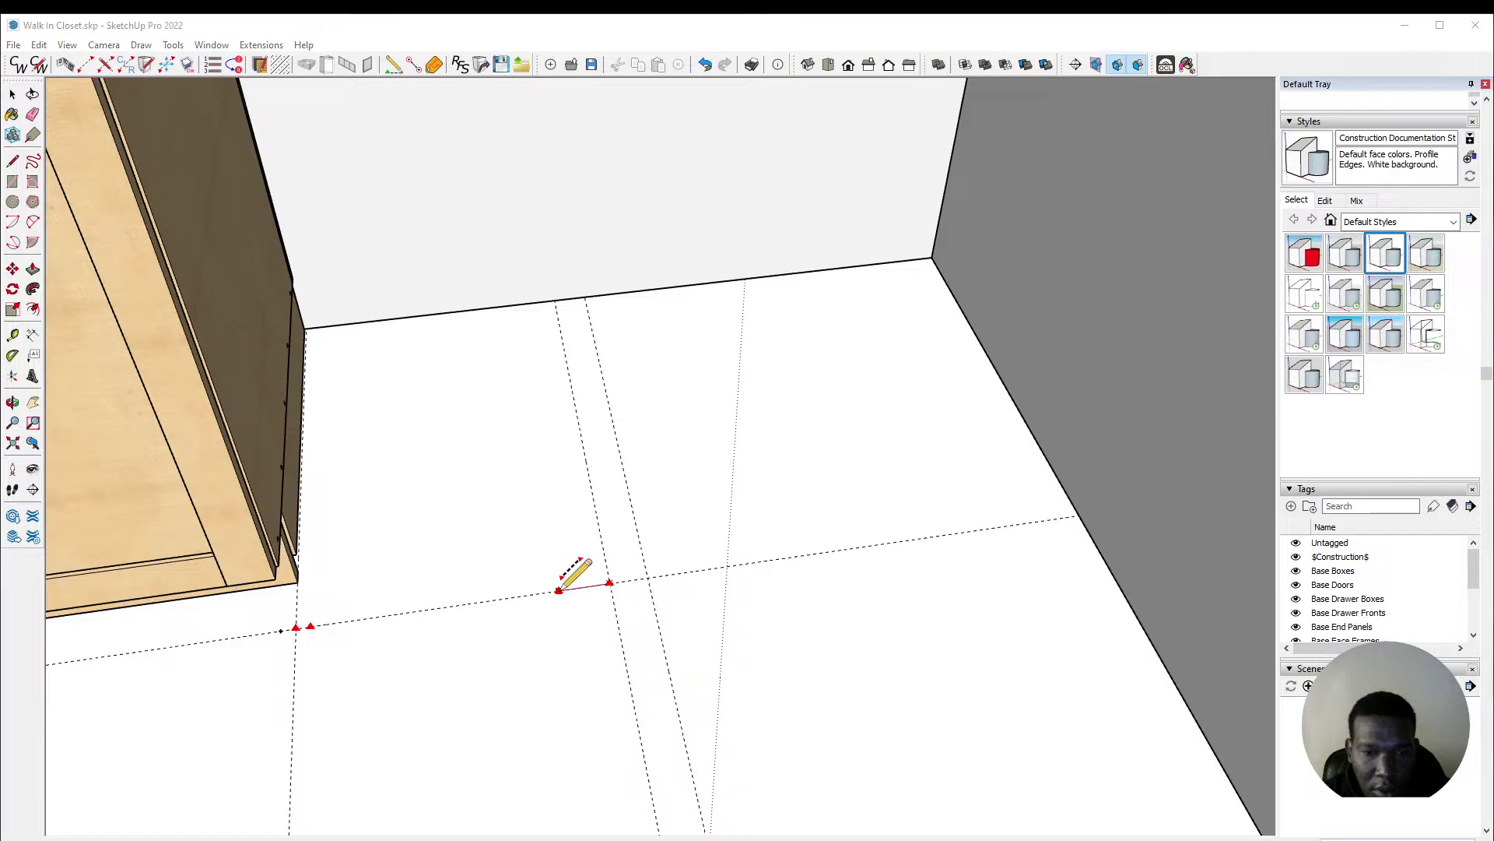
pyautogui.click(482, 215)
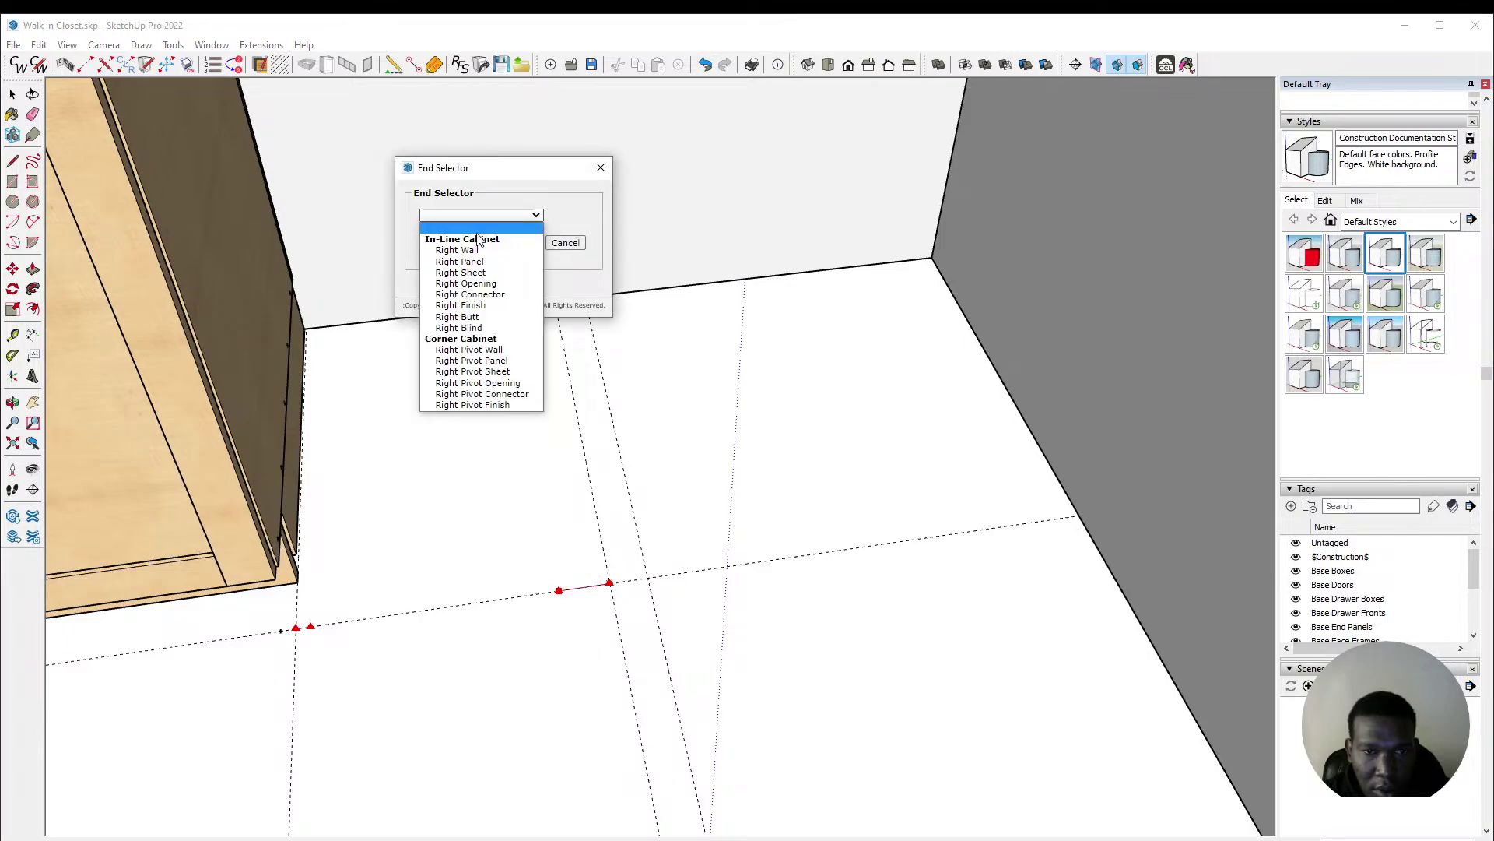
pyautogui.click(489, 327)
pyautogui.click(434, 243)
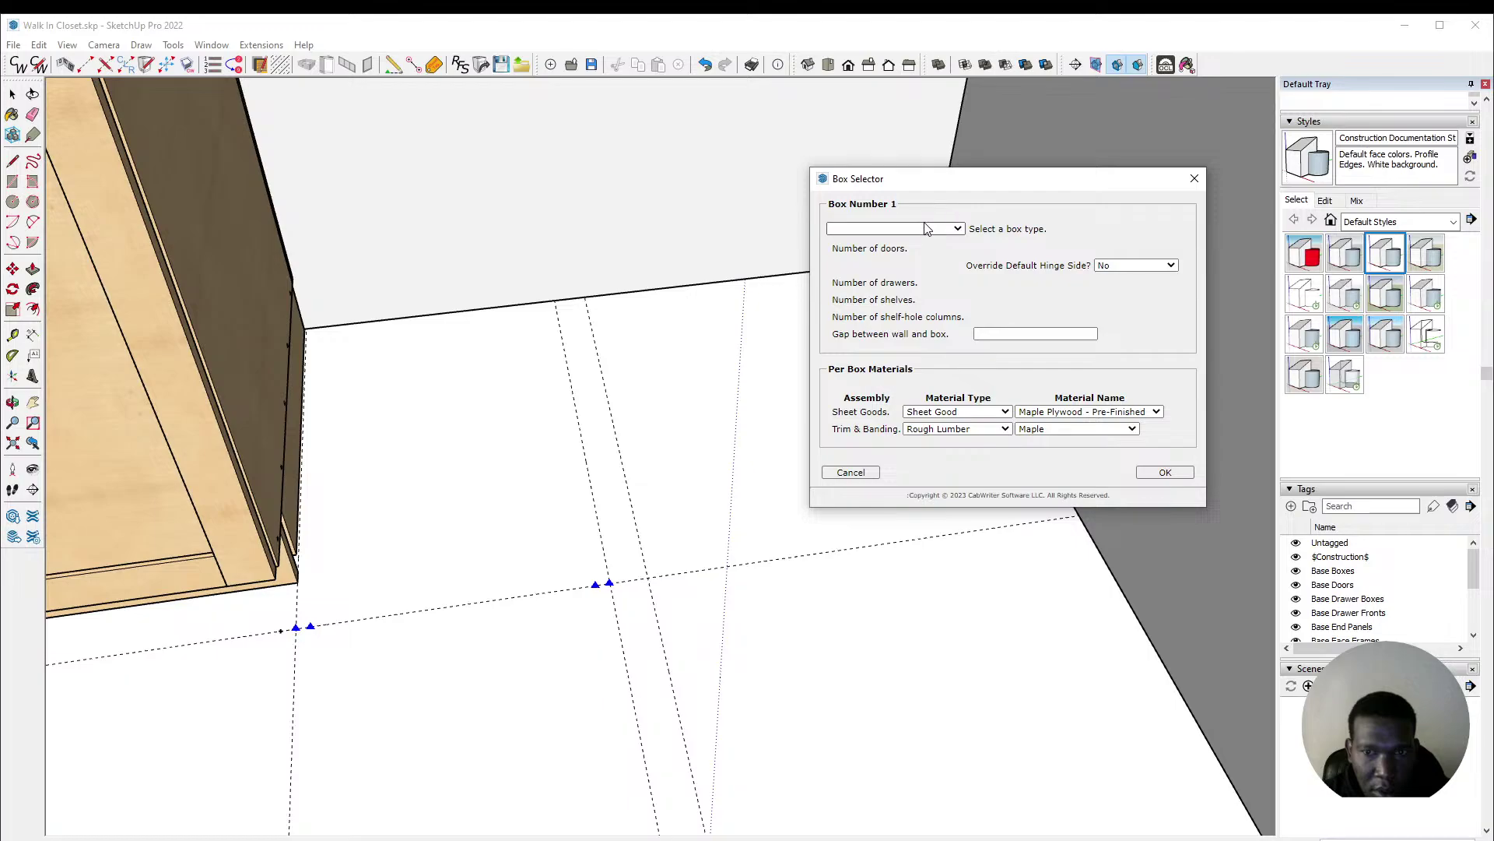
# Step: Generate the second cabinet as a Blind Corner Base, accepting the default door, shelf and material options
pyautogui.click(917, 226)
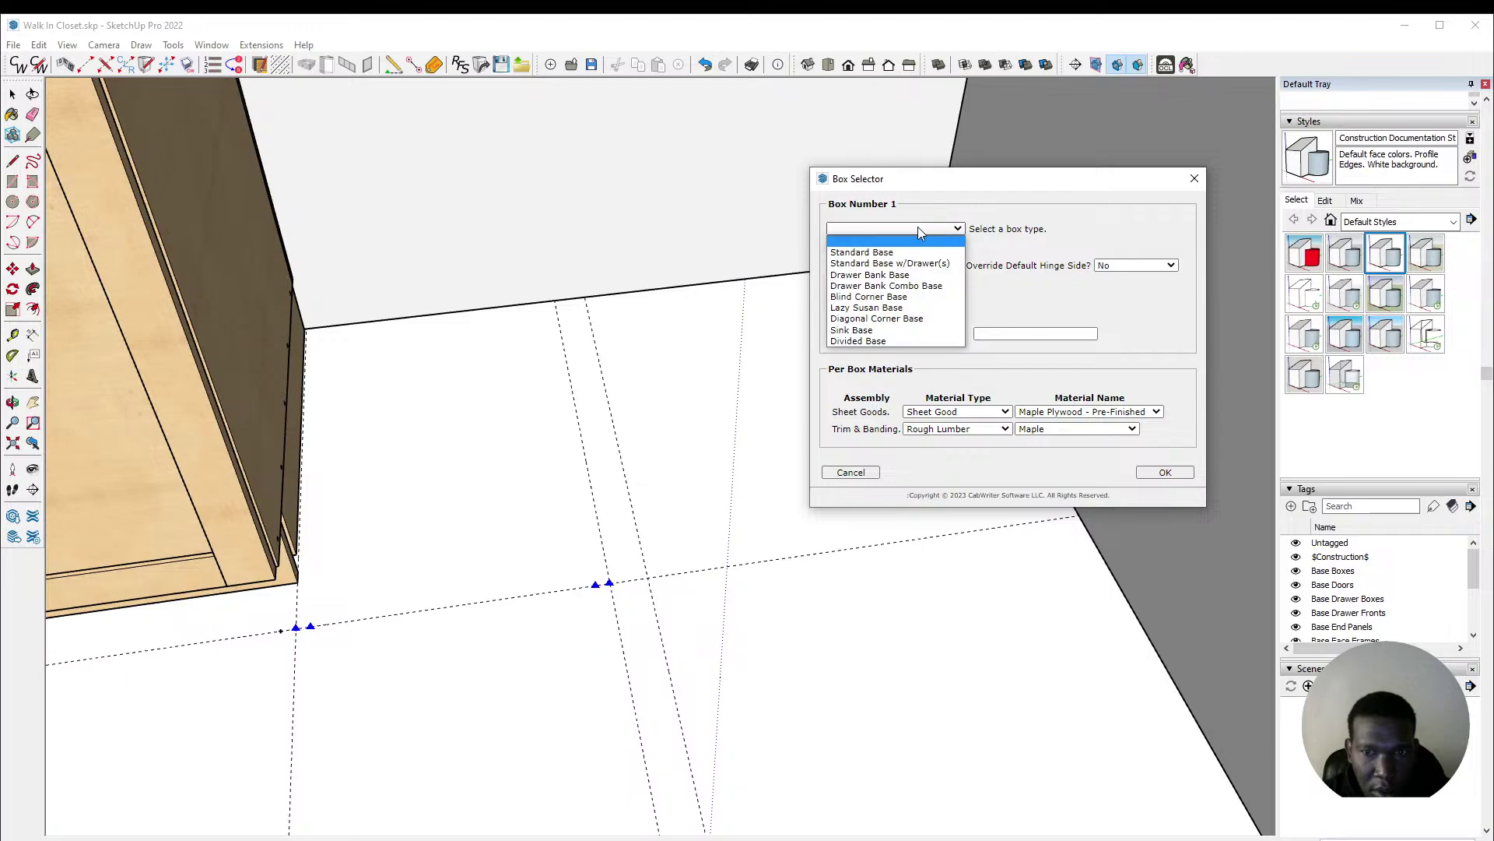
pyautogui.click(914, 299)
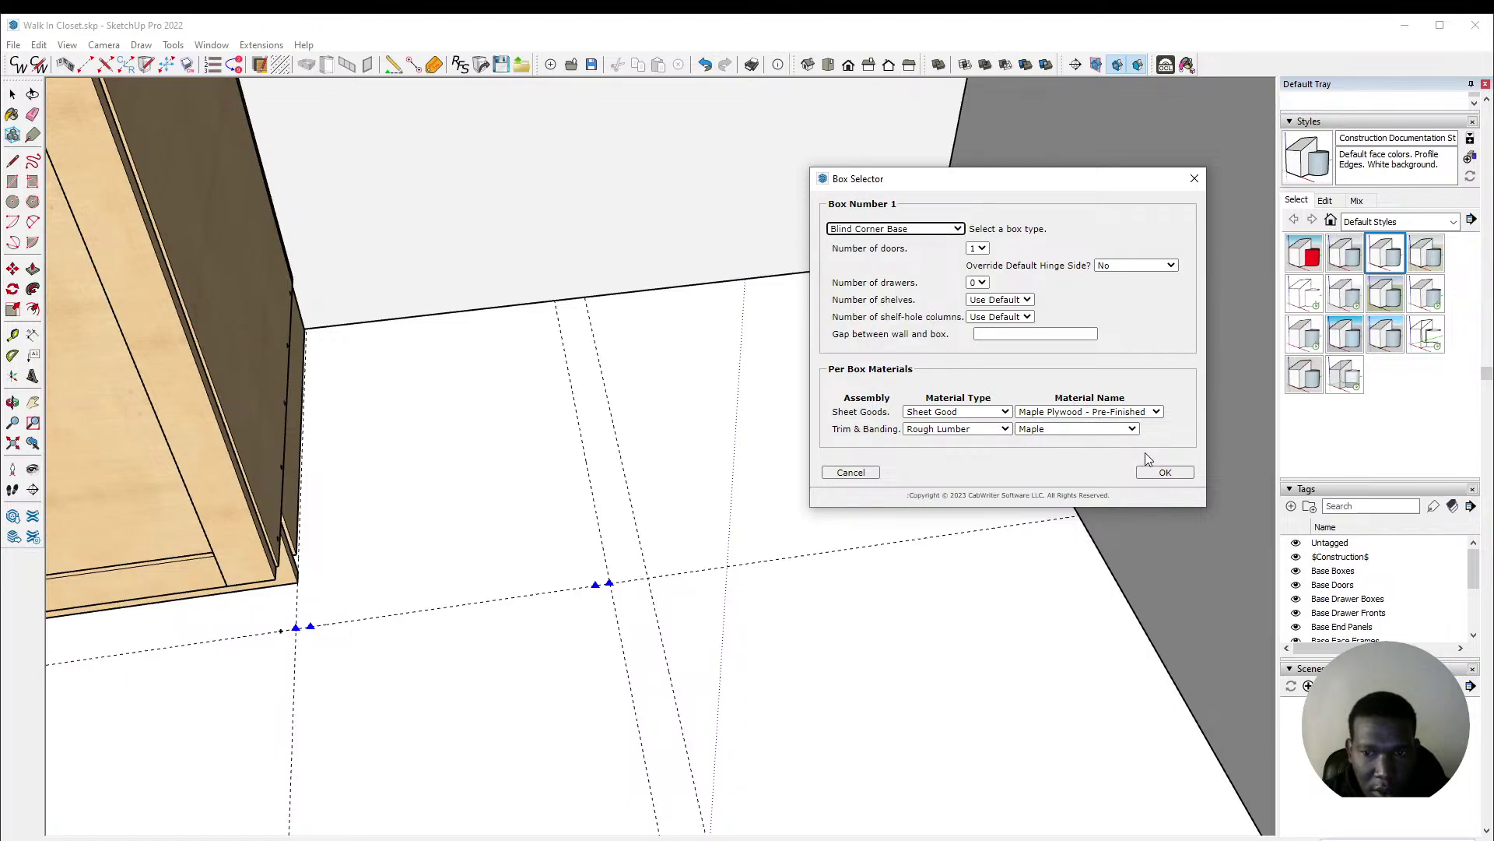
pyautogui.click(1163, 471)
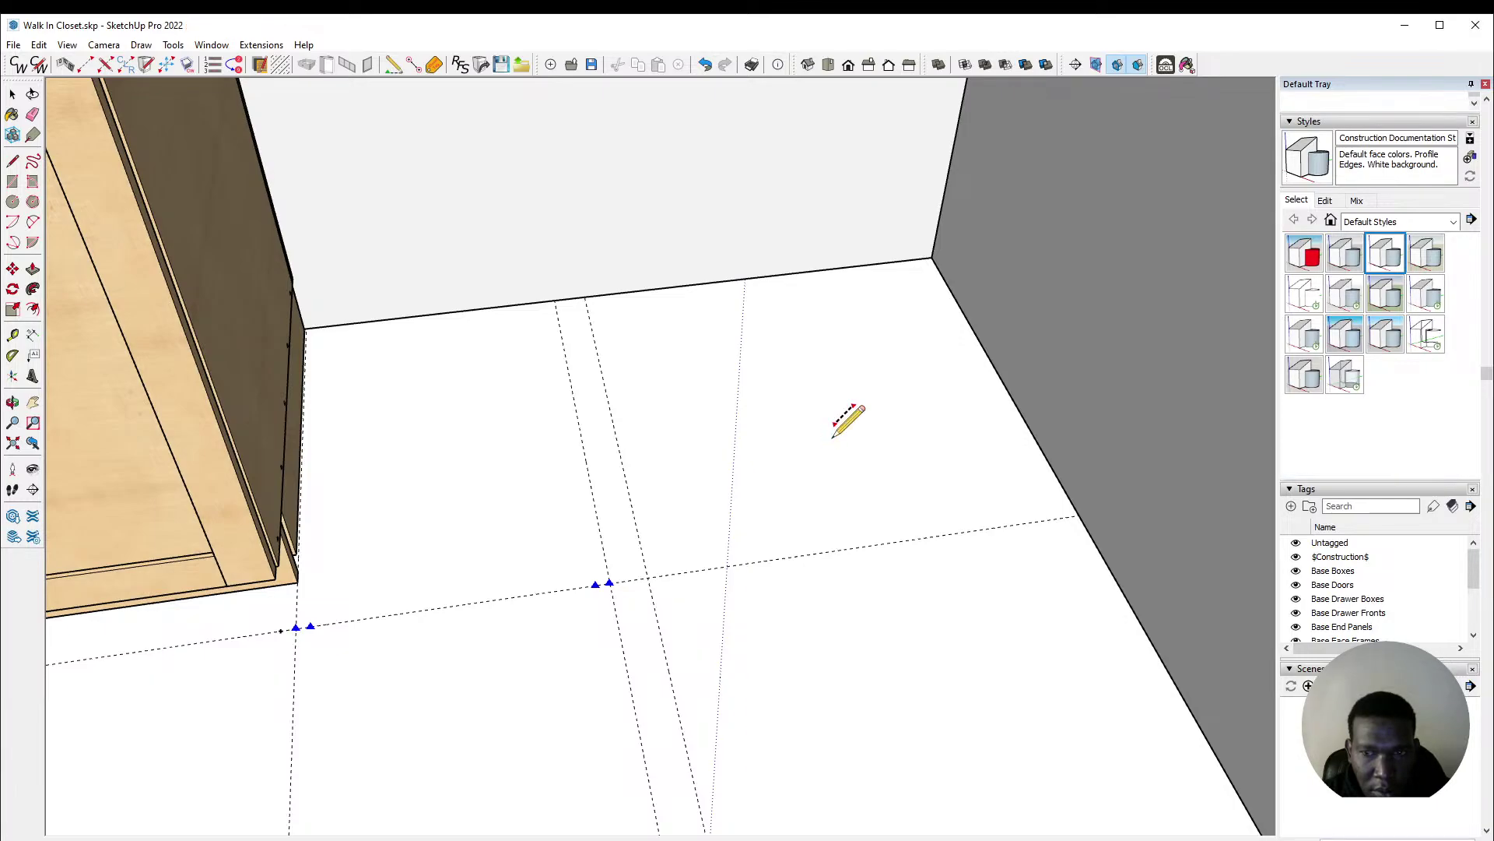
pyautogui.scroll(-1, 832, 437)
pyautogui.scroll(-5, 824, 476)
pyautogui.scroll(-5, 814, 476)
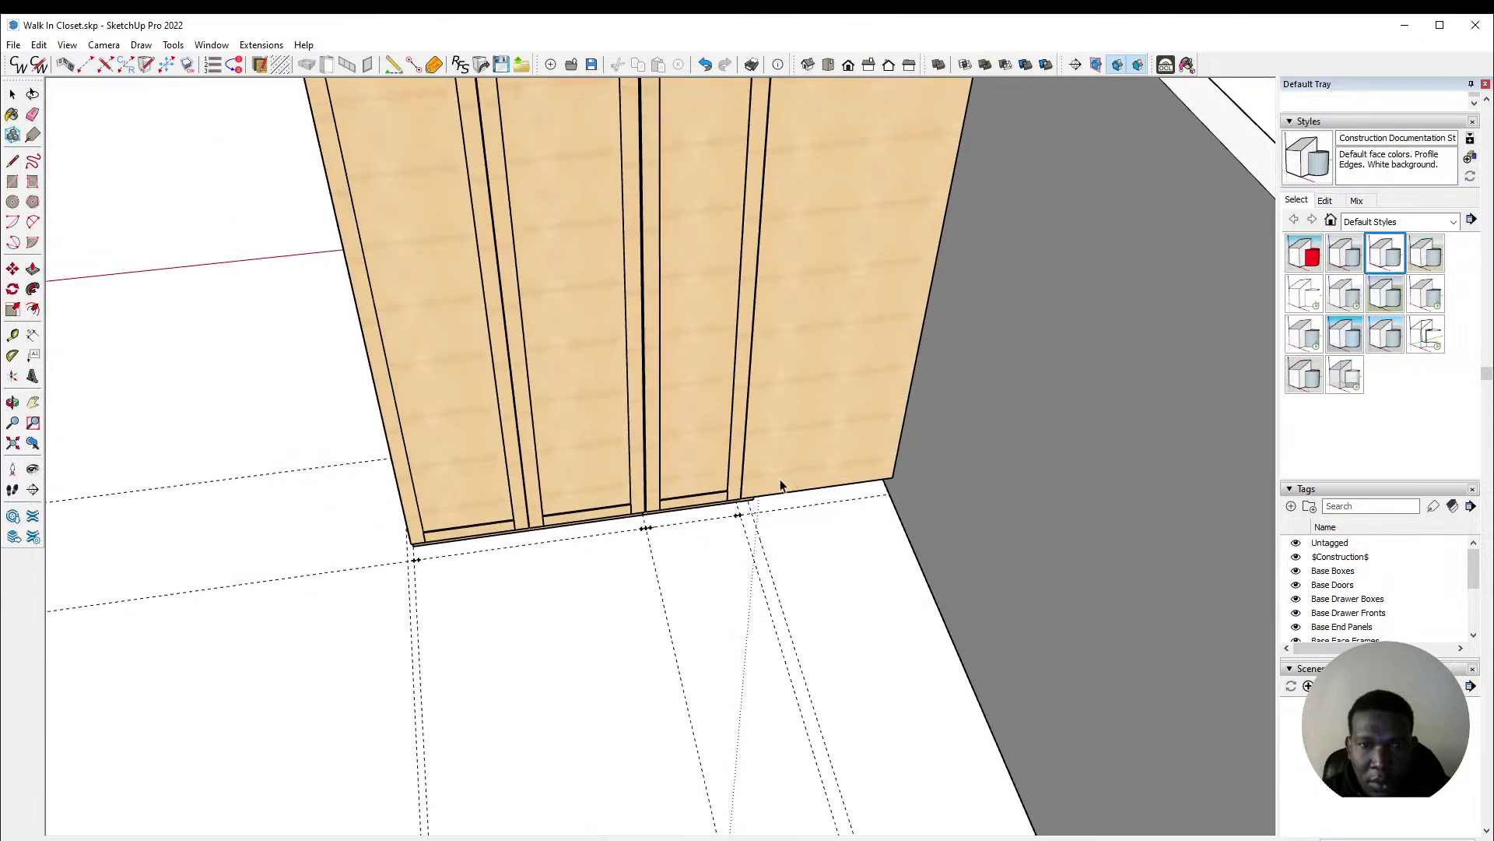
# Step: Examine the blind corner cabinet's front, blind panel and top beside the first cabinet from several angles
pyautogui.press('space')
pyautogui.moveTo(787, 493)
pyautogui.mouseDown(button='middle')
pyautogui.moveTo(490, 434)
pyautogui.moveTo(629, 253)
pyautogui.moveTo(577, 232)
pyautogui.moveTo(454, 253)
pyautogui.moveTo(667, 283)
pyautogui.mouseUp(button='middle')
pyautogui.scroll(4, 595, 225)
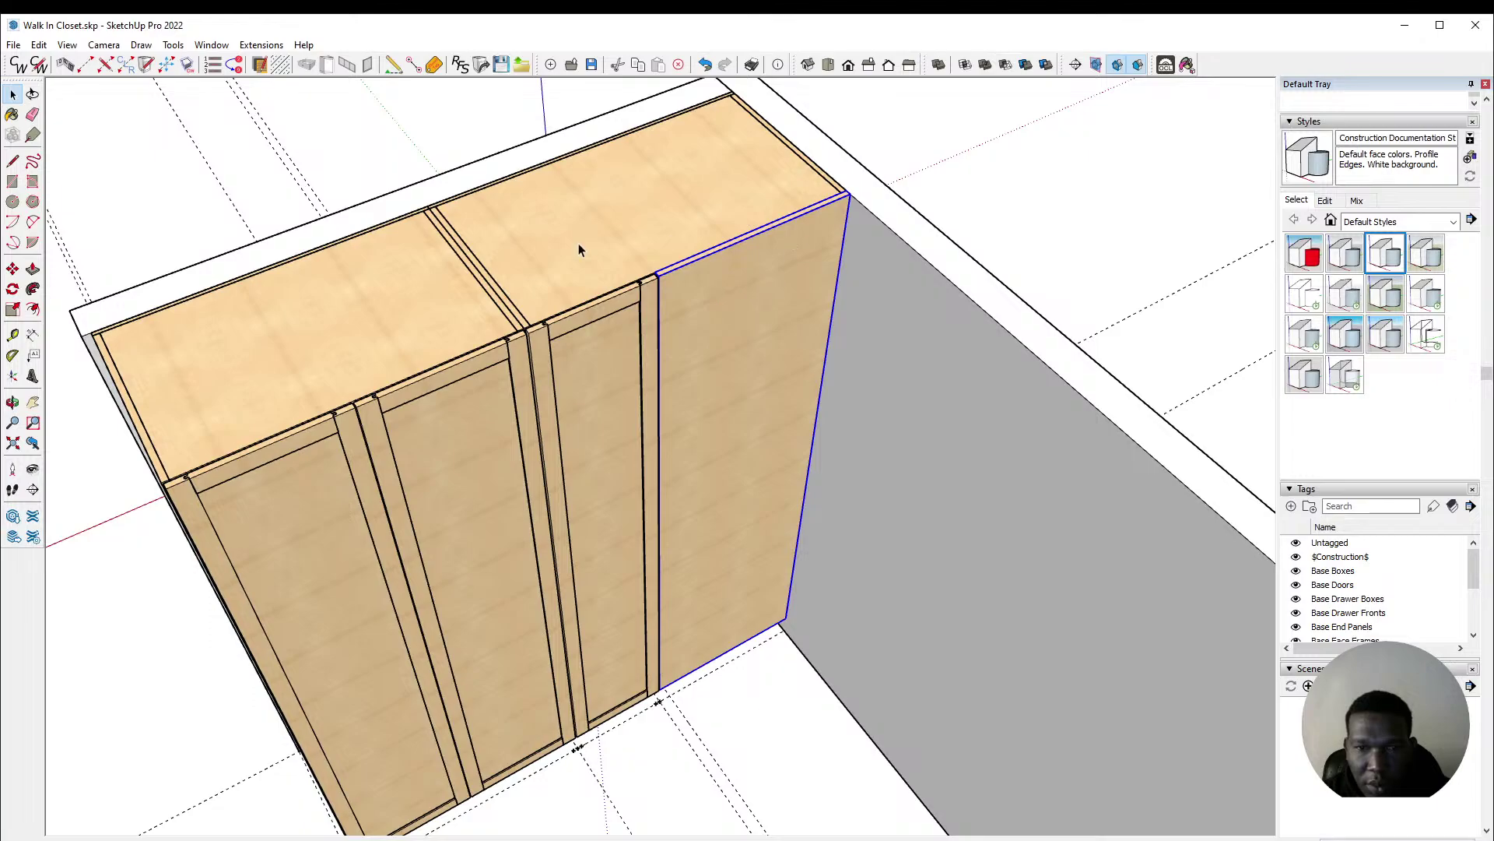
pyautogui.scroll(-4, 666, 236)
pyautogui.moveTo(334, 221); pyautogui.dragTo(517, 233, button='middle')
pyautogui.scroll(4, 641, 232)
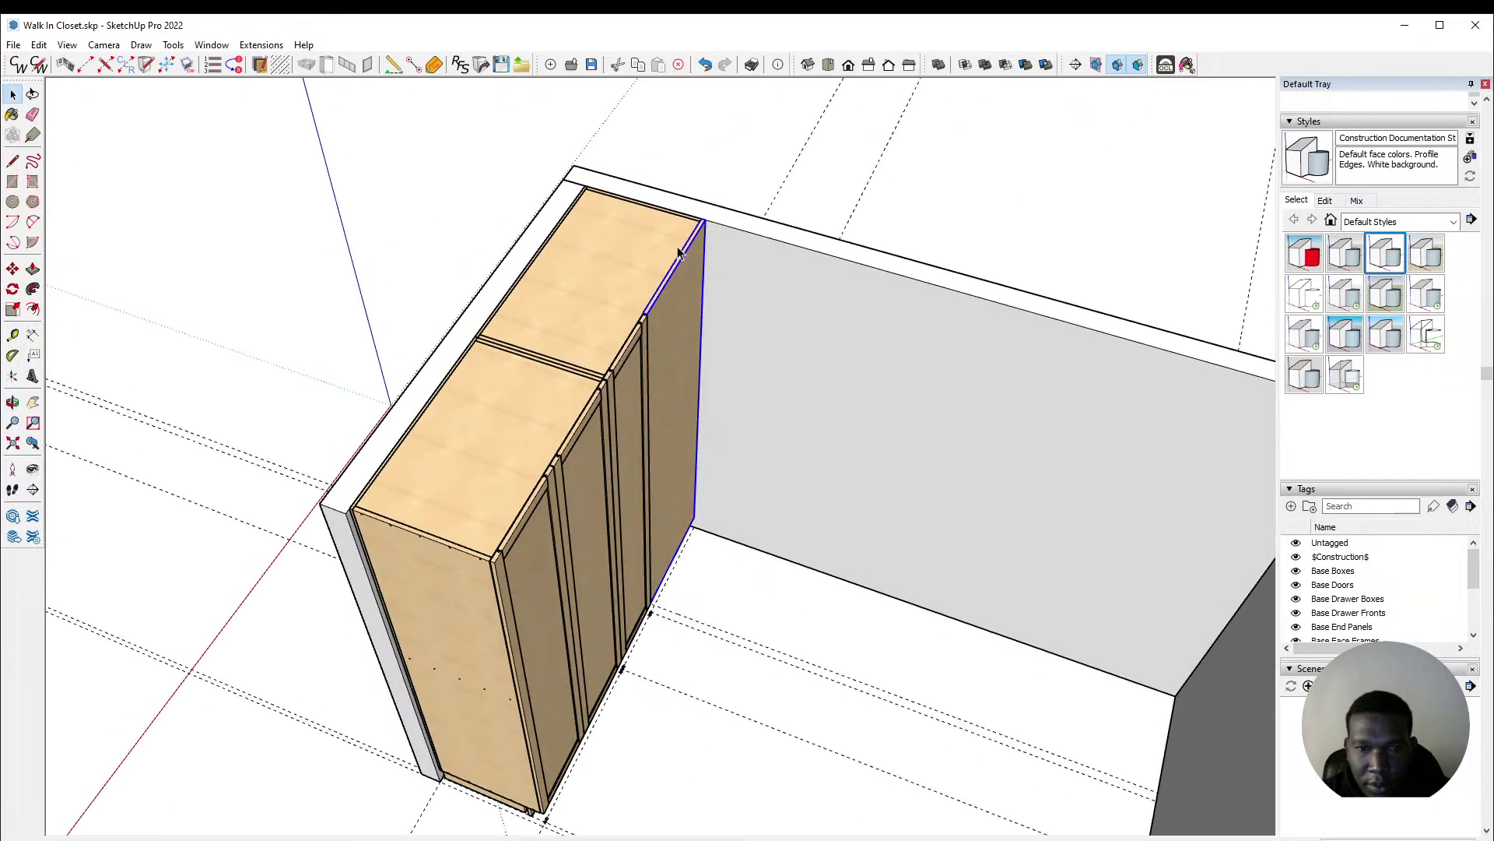
pyautogui.moveTo(1085, 473); pyautogui.dragTo(1044, 451, button='middle')
pyautogui.moveTo(827, 439); pyautogui.dragTo(688, 309, button='middle')
pyautogui.click(619, 247)
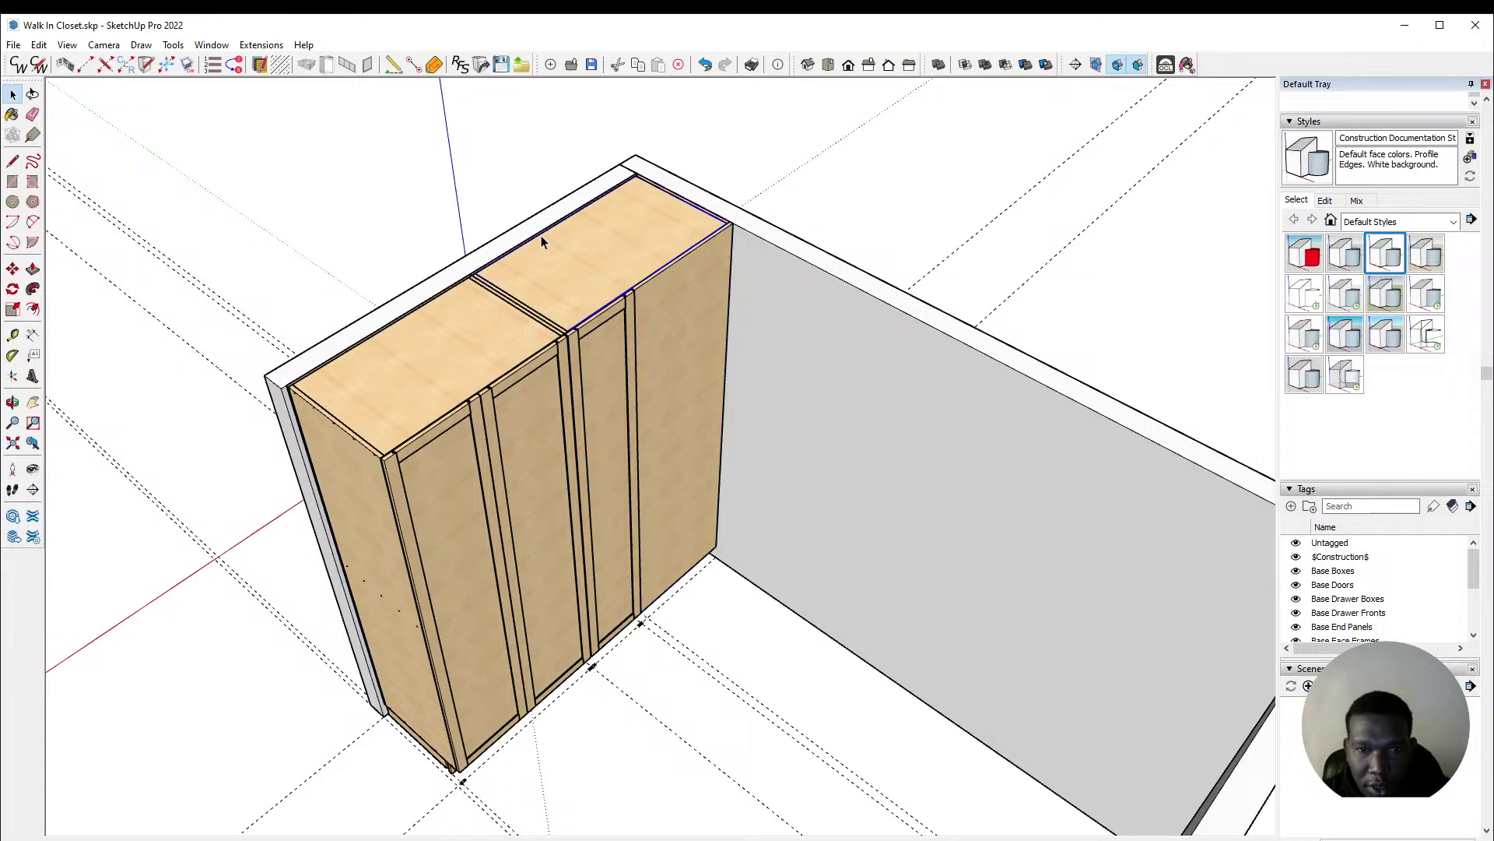
pyautogui.scroll(-3, 472, 296)
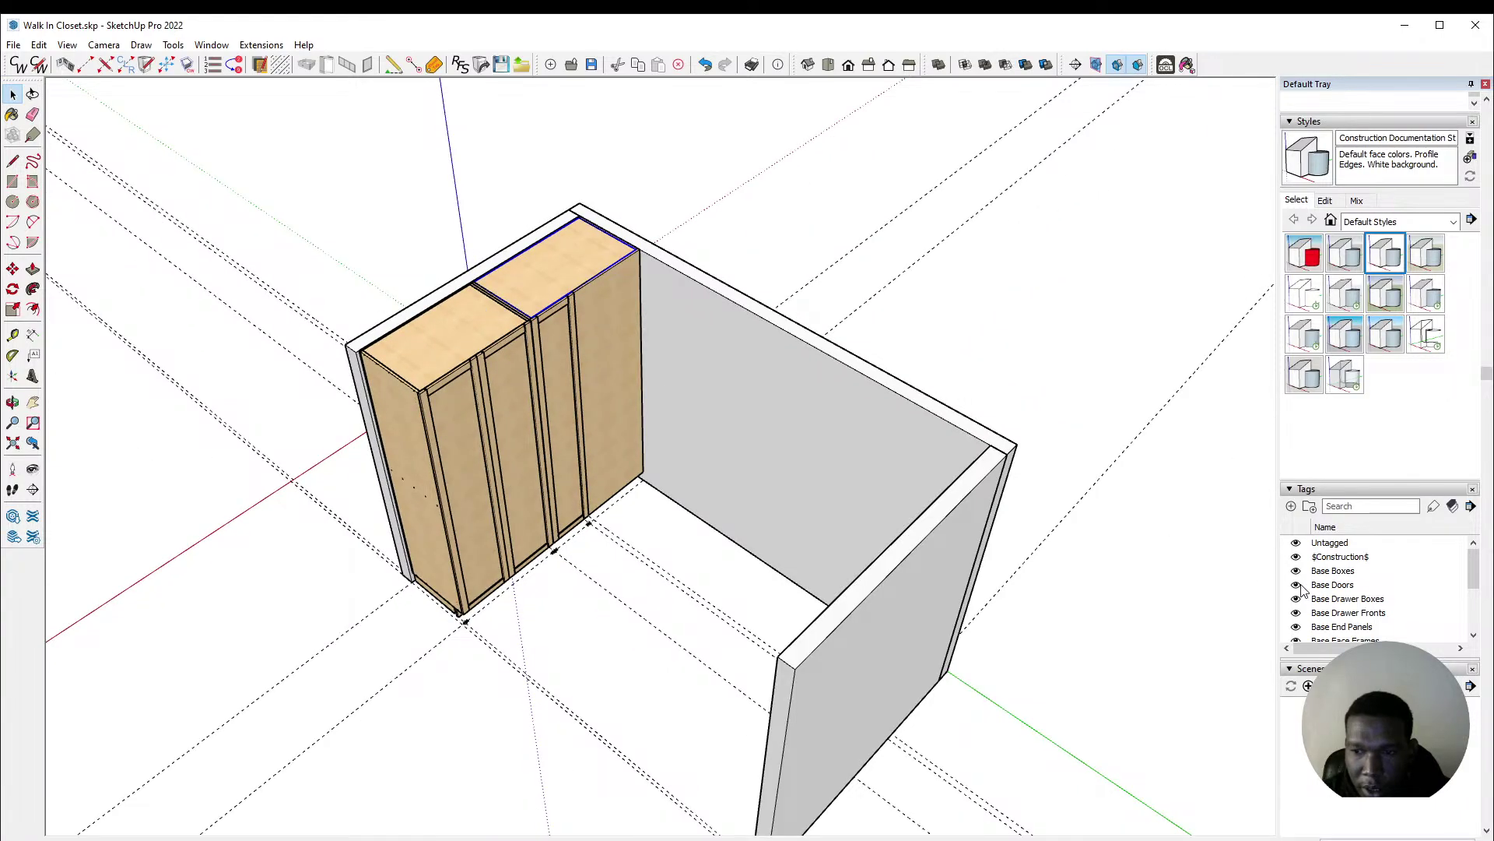
# Step: Hide the Base Doors tag to inspect both cabinets' shelves and interiors, and show it again
pyautogui.click(1296, 585)
pyautogui.scroll(5, 496, 347)
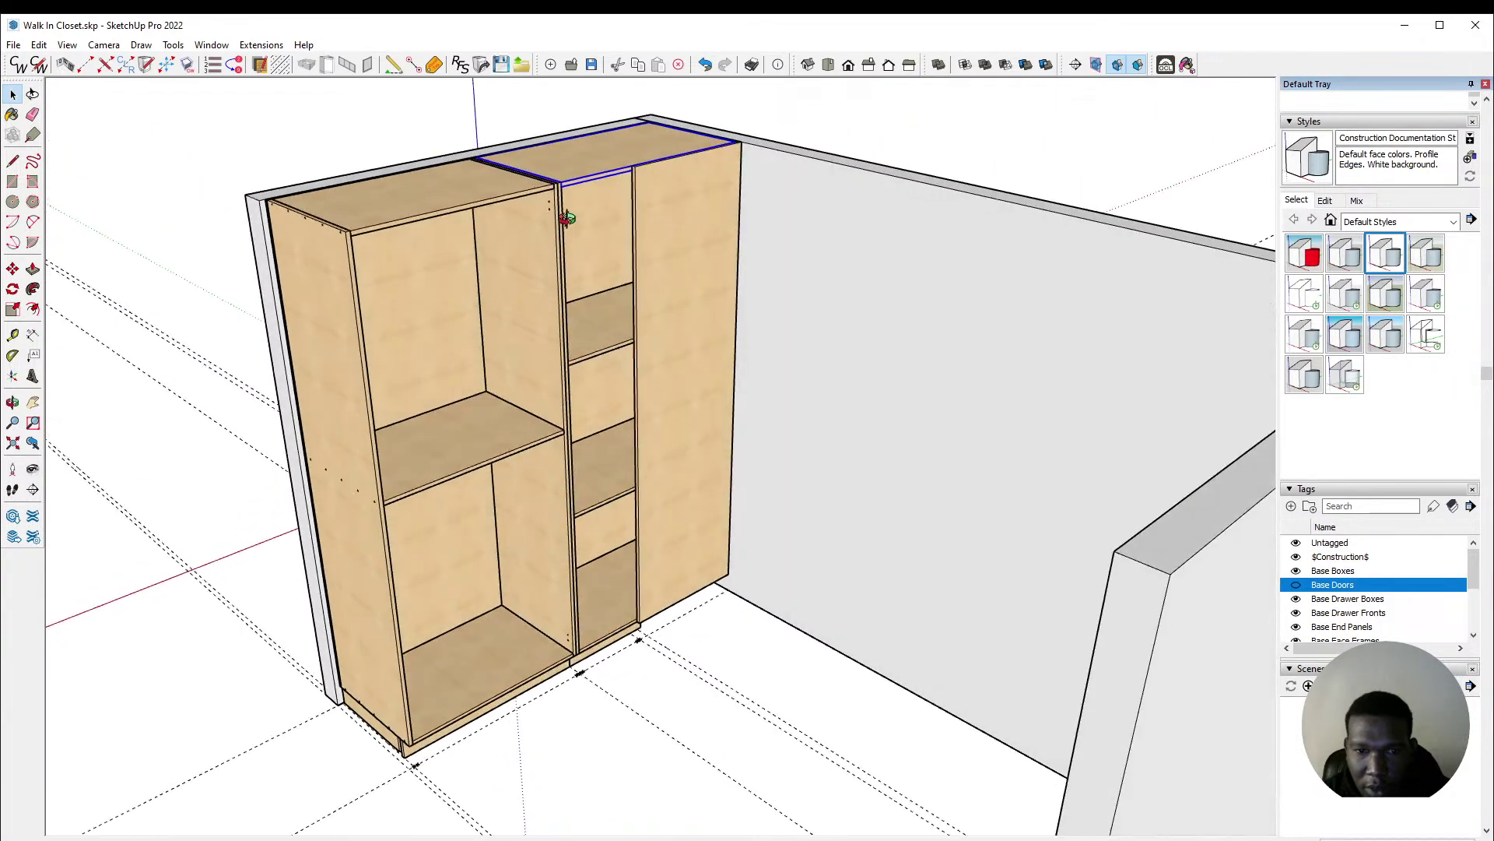
pyautogui.click(611, 346)
pyautogui.moveTo(614, 363); pyautogui.dragTo(754, 329, button='middle')
pyautogui.moveTo(650, 543); pyautogui.dragTo(651, 359, button='middle')
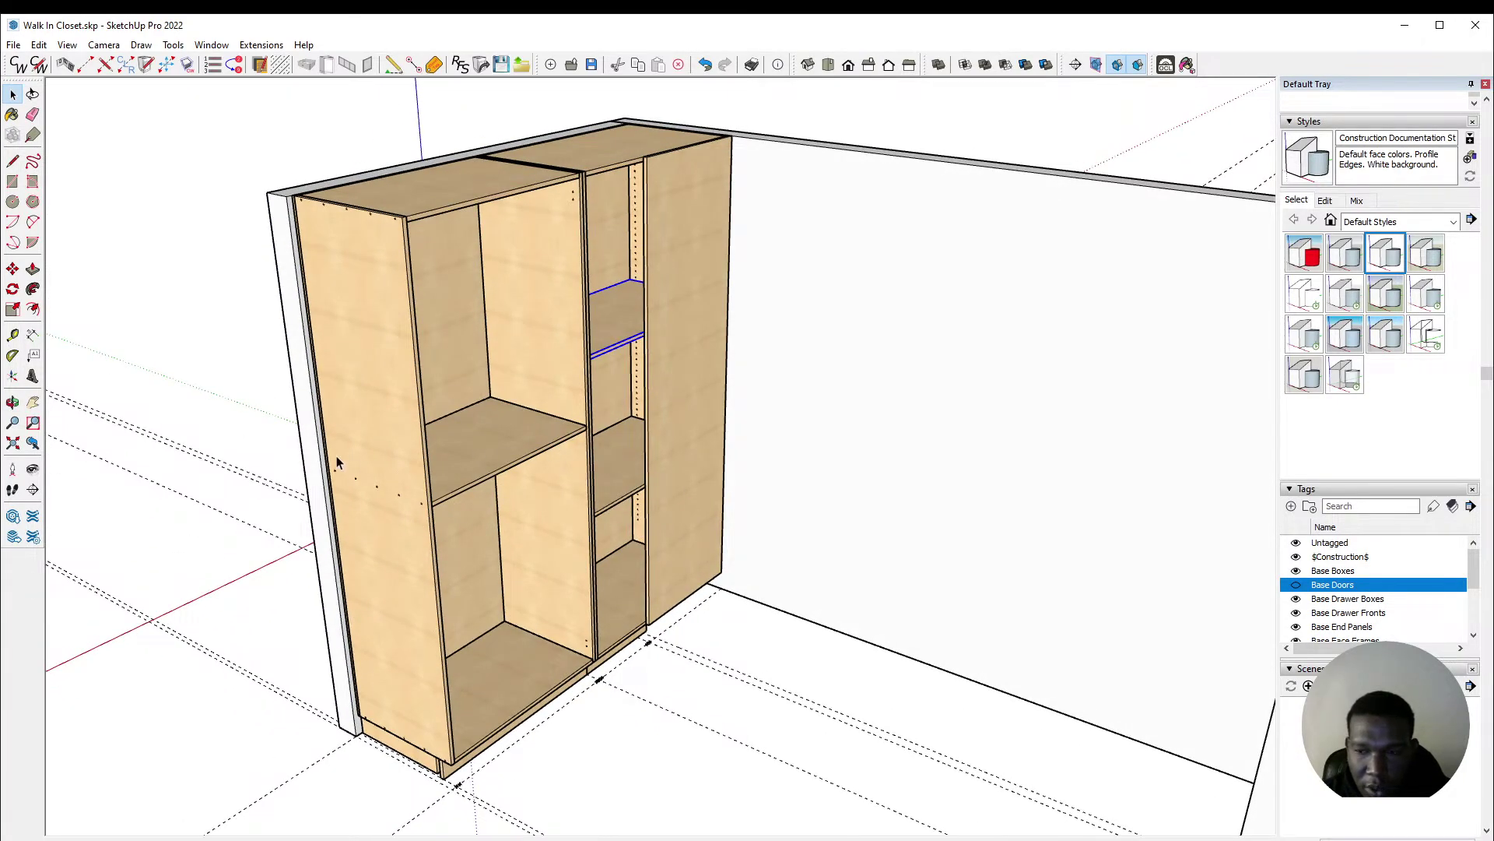
pyautogui.scroll(-3, 351, 460)
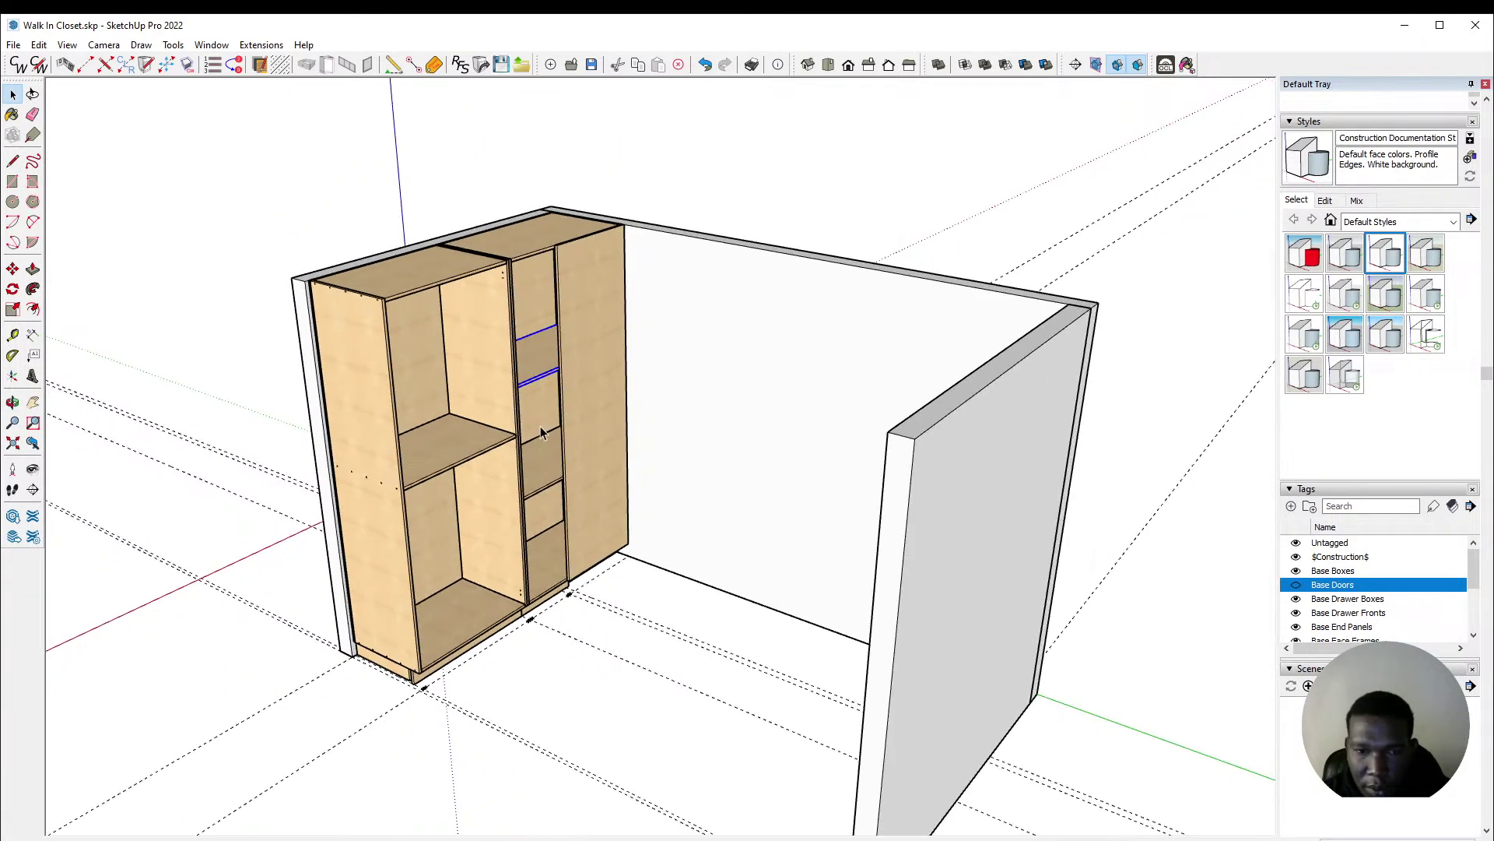
pyautogui.click(1296, 585)
pyautogui.moveTo(679, 609); pyautogui.dragTo(589, 620, button='middle')
pyautogui.scroll(5, 734, 582)
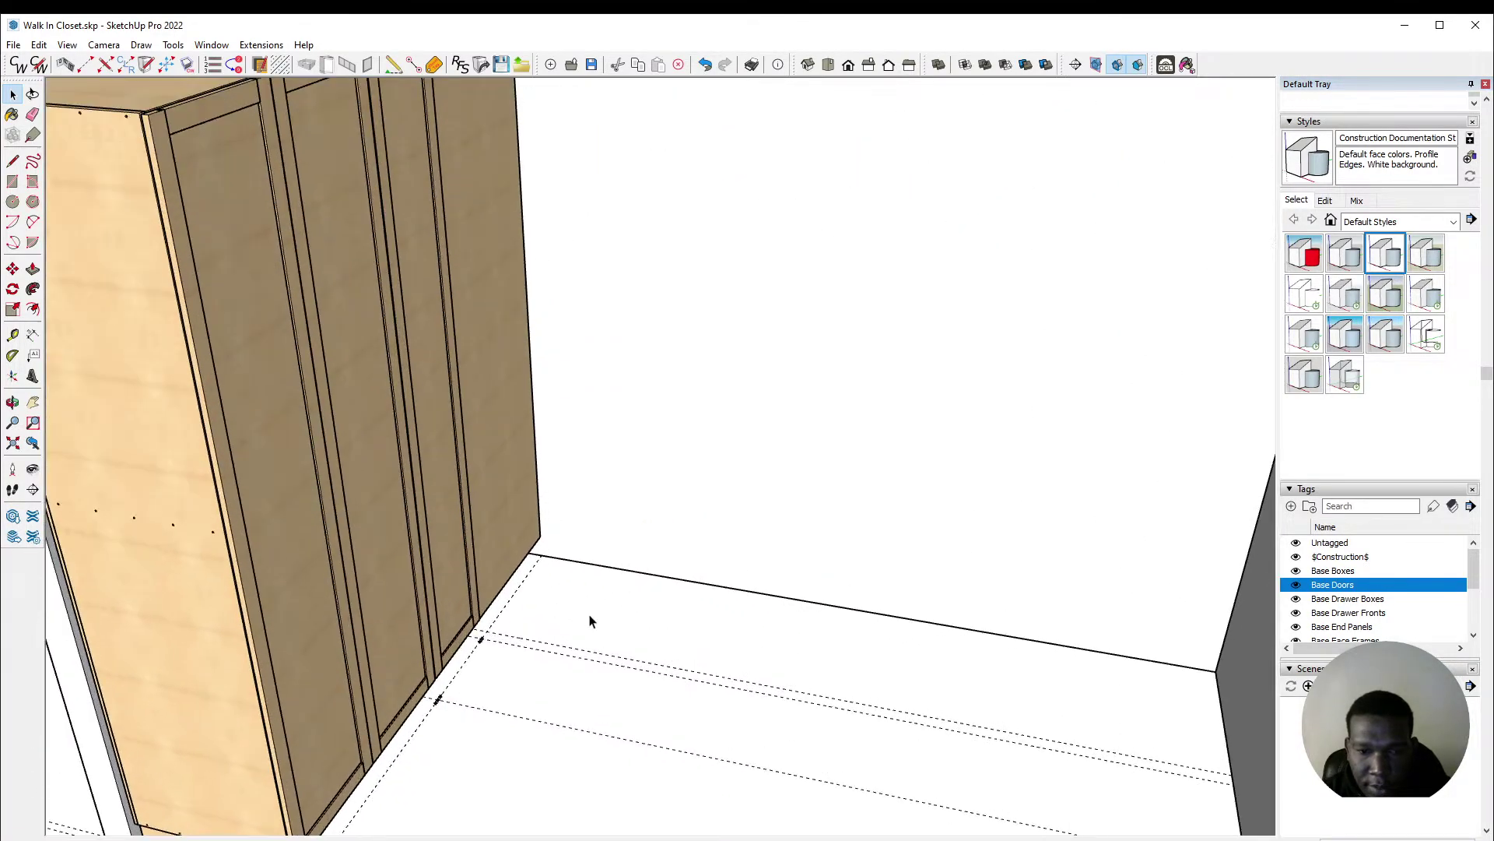
pyautogui.press('t')
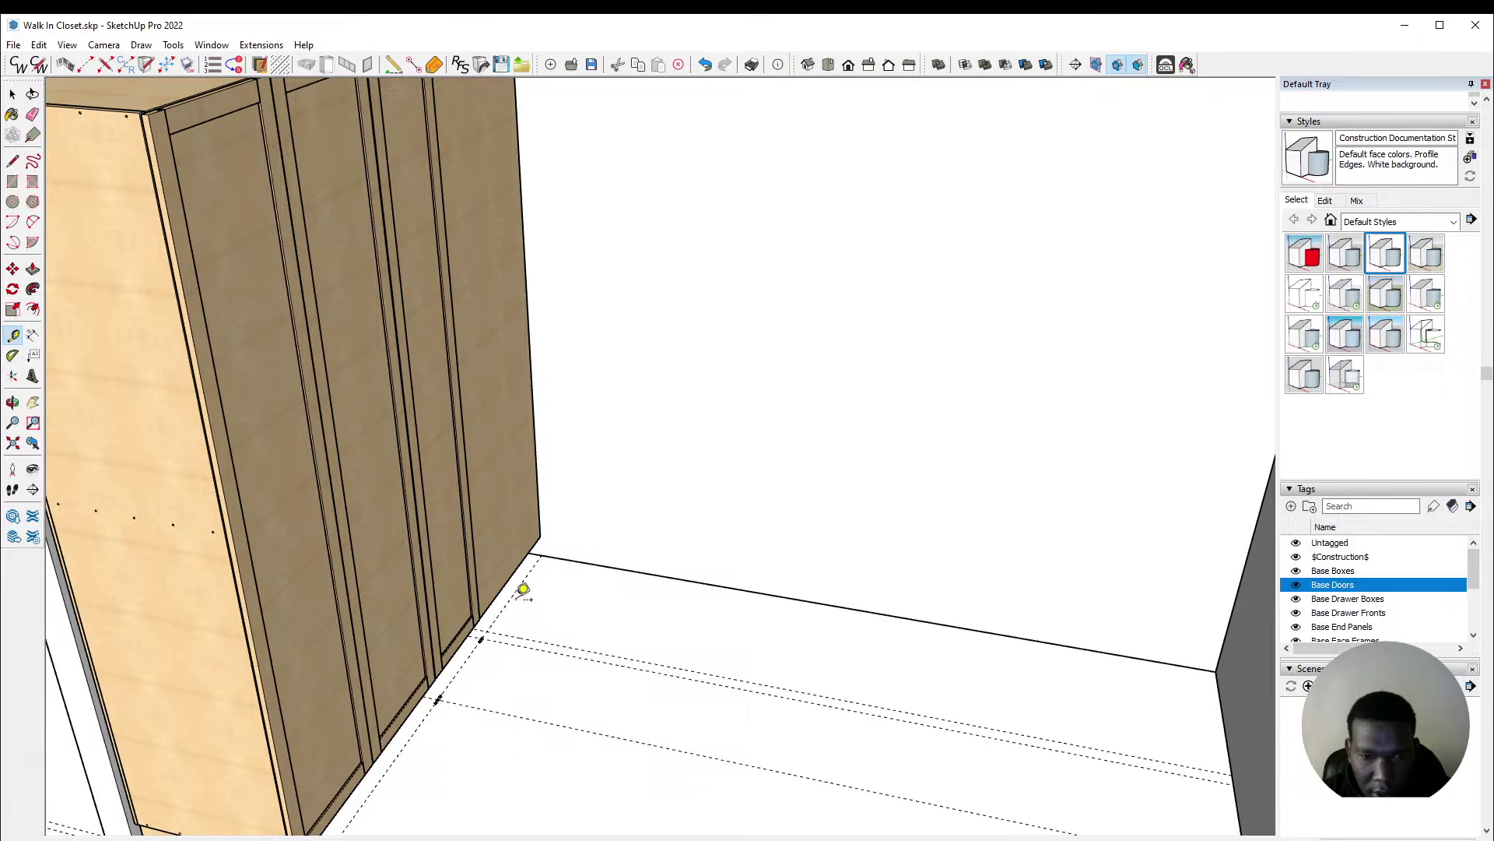
pyautogui.click(514, 595)
pyautogui.scroll(-3, 650, 576)
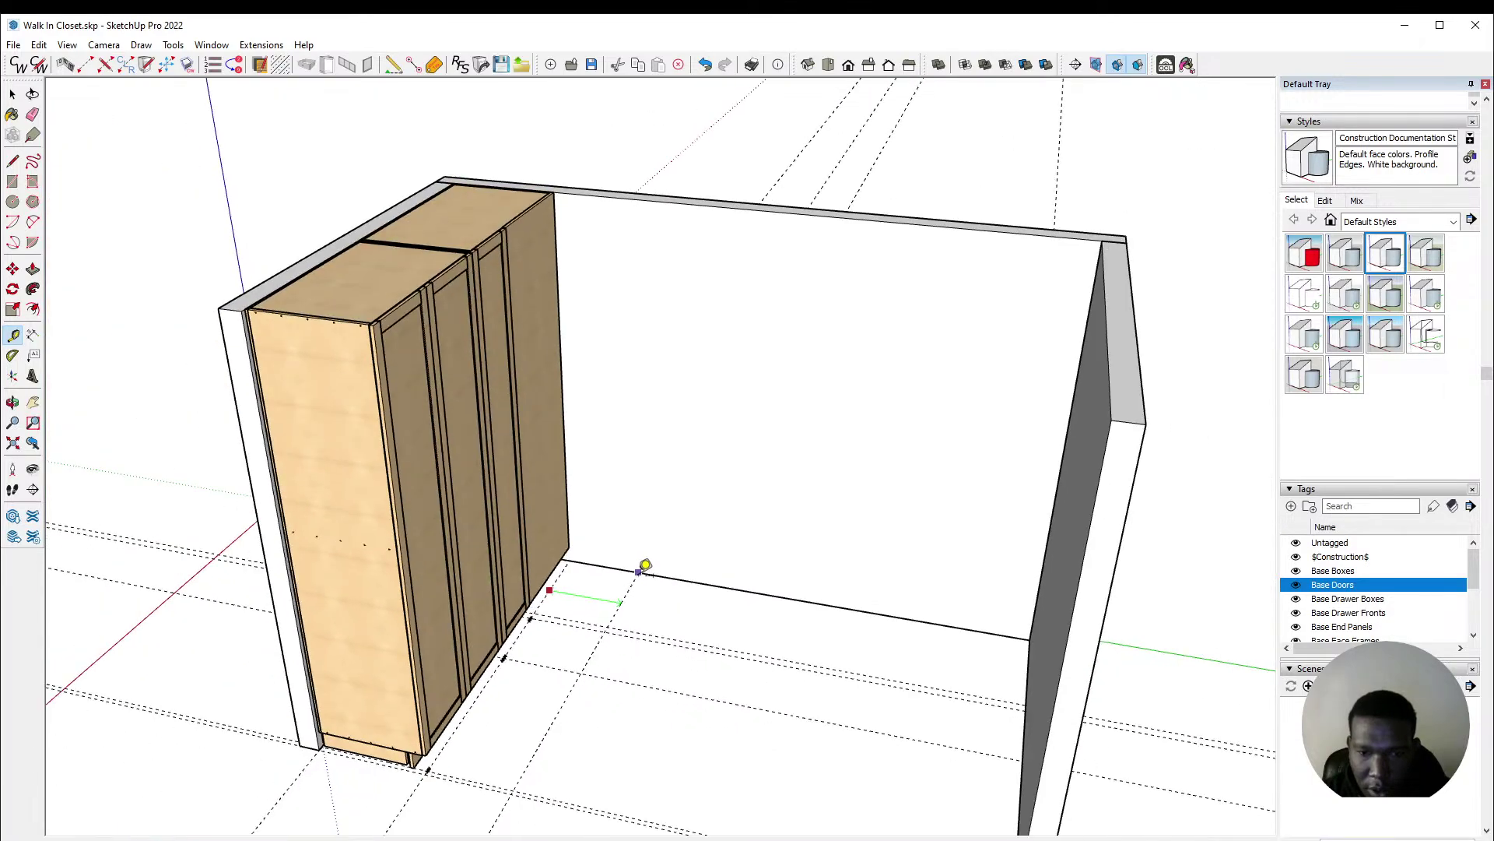
pyautogui.press('space')
# Step: Place a guide parallel to the floor edge of the grey side wall, about 26 inches out from it
pyautogui.moveTo(681, 581); pyautogui.dragTo(794, 609, button='middle')
pyautogui.press('t')
pyautogui.scroll(4, 911, 540)
pyautogui.click(978, 559)
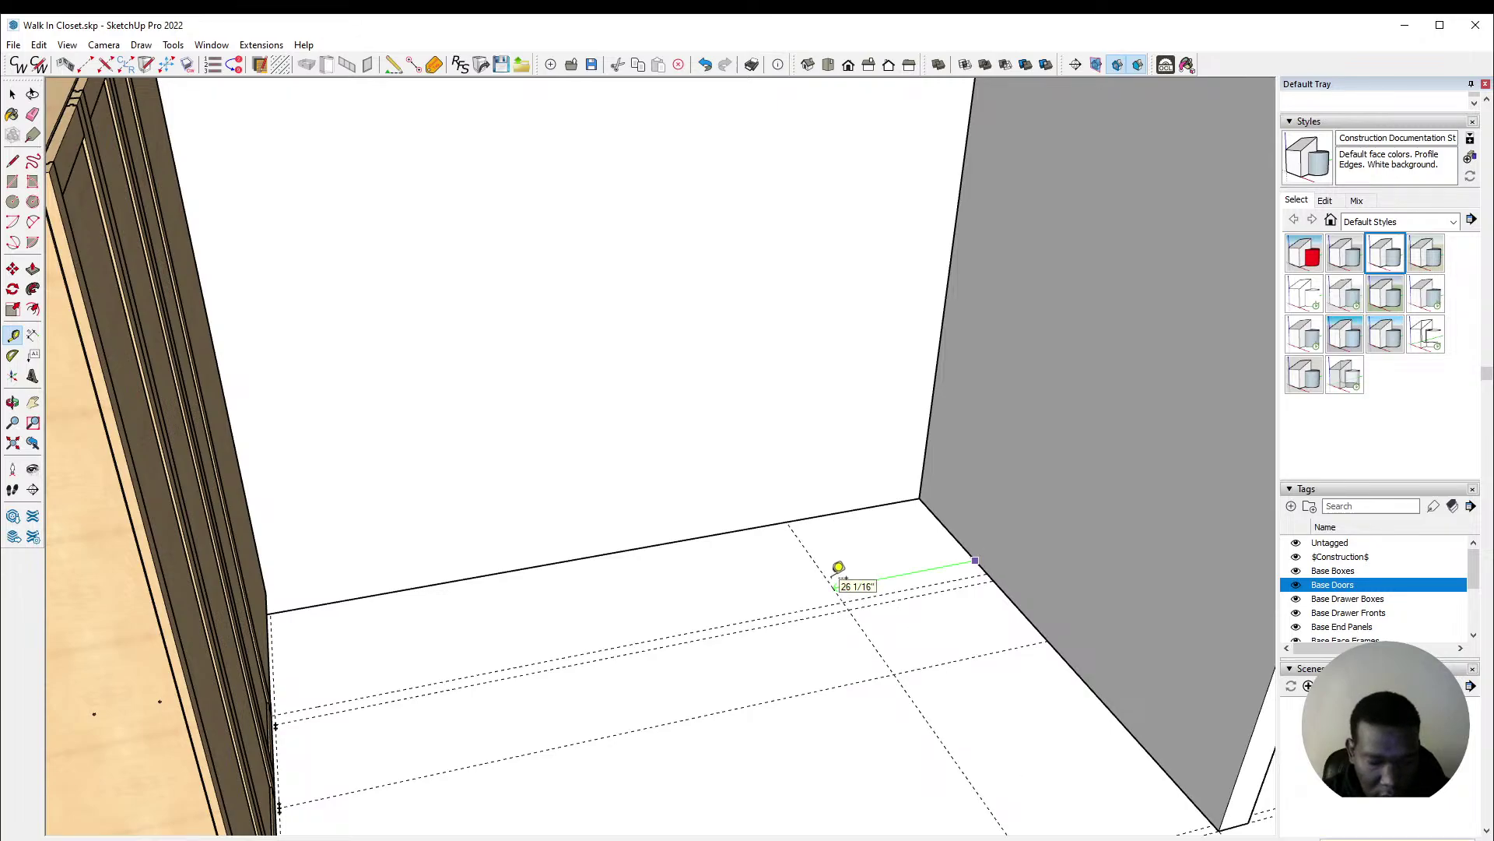
pyautogui.click(834, 578)
pyautogui.scroll(-5, 484, 522)
pyautogui.moveTo(558, 537); pyautogui.dragTo(907, 717, button='middle')
pyautogui.scroll(5, 690, 434)
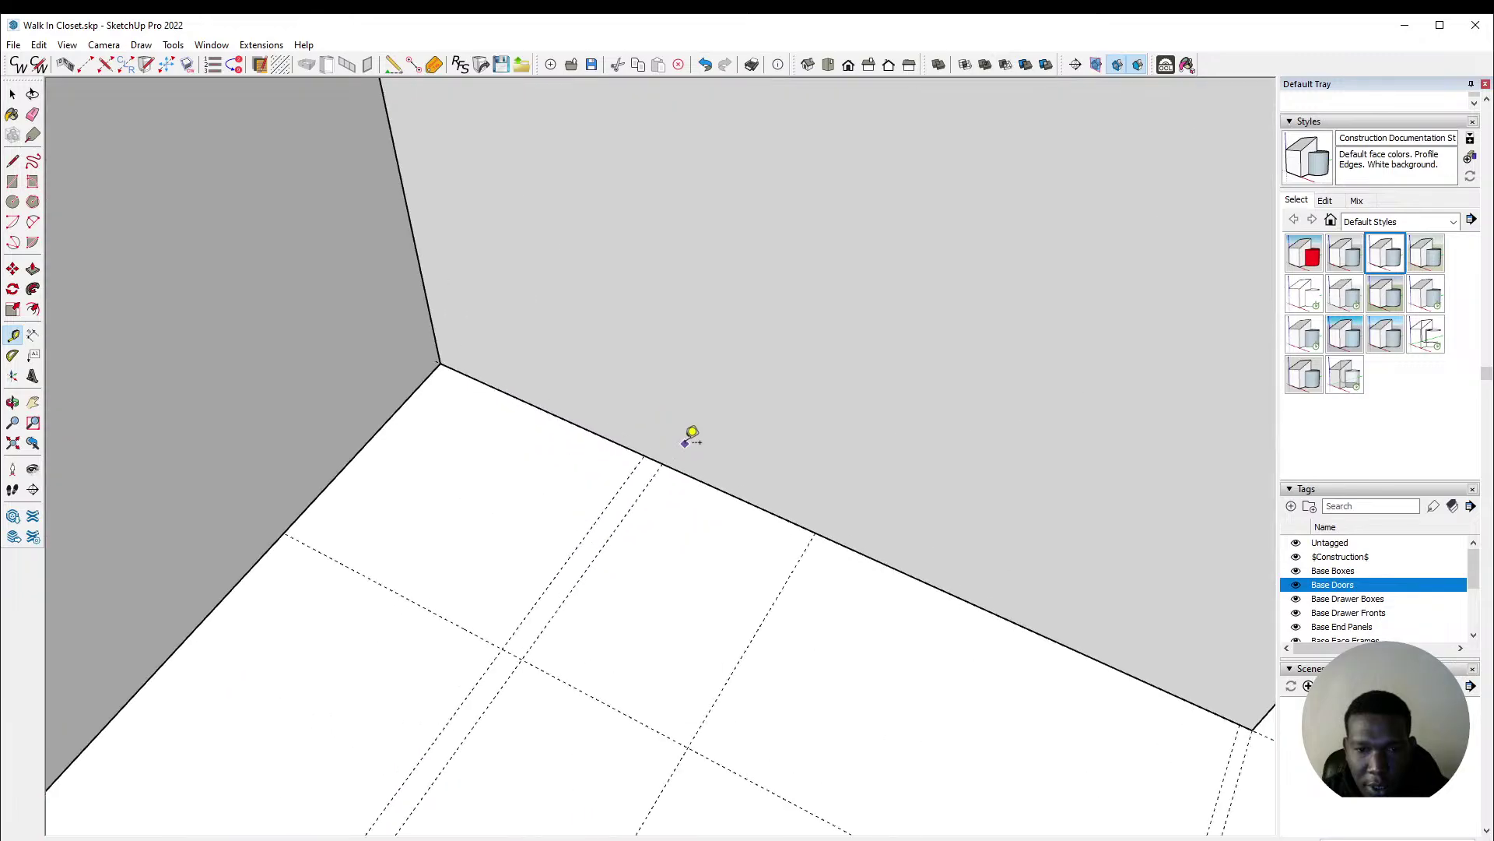
pyautogui.scroll(-2, 551, 448)
pyautogui.press('space')
pyautogui.moveTo(633, 444); pyautogui.dragTo(764, 366, button='middle')
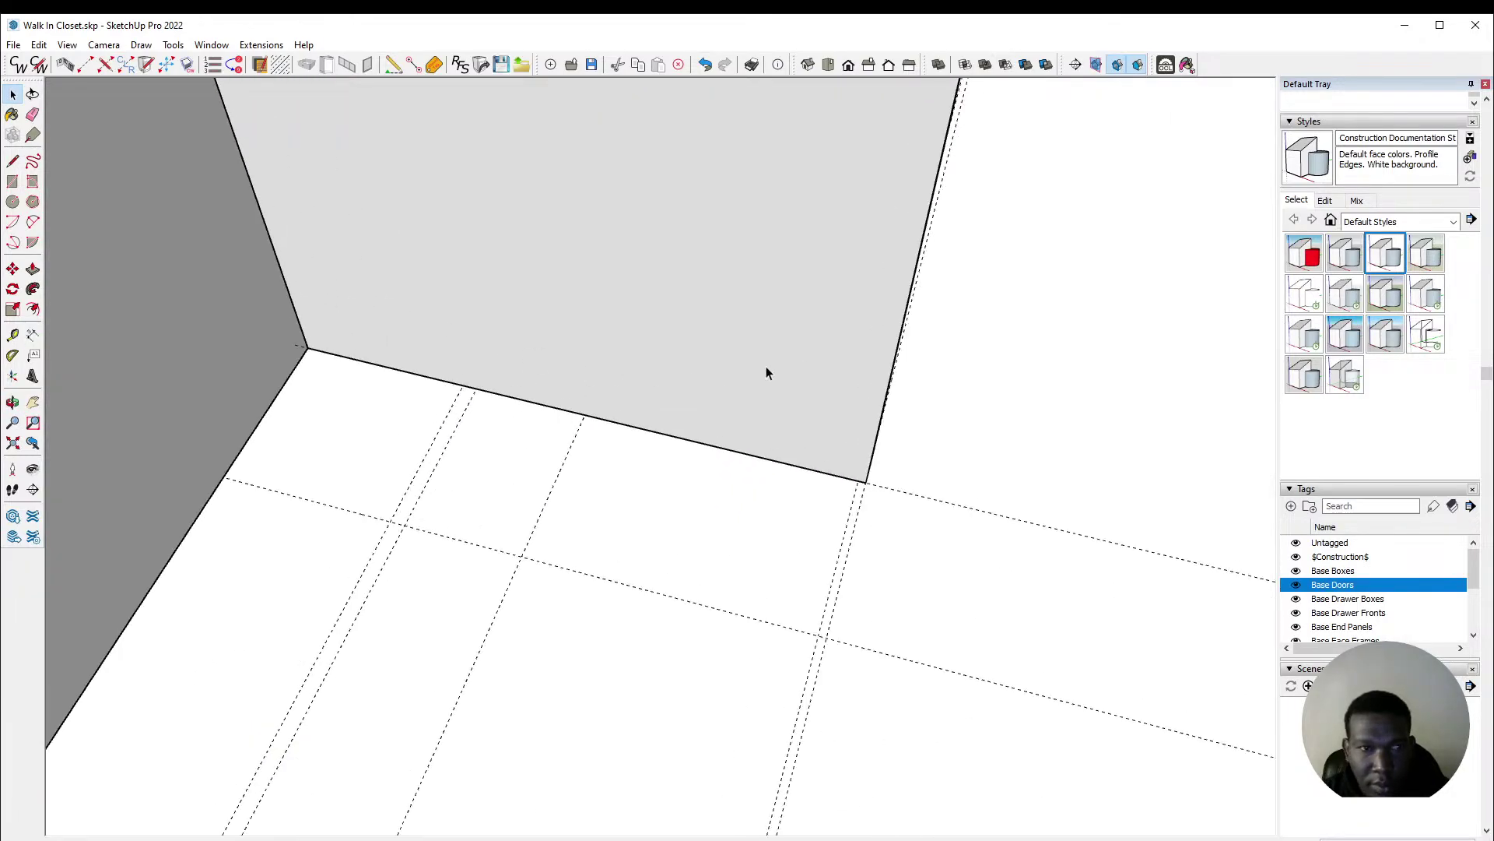
# Step: Start a CabWriter construction line where the side wall's new guide crosses the single middle guide, with a Left Finish end
pyautogui.scroll(2, 765, 366)
pyautogui.click(84, 62)
pyautogui.moveTo(768, 544)
pyautogui.mouseDown(button='middle')
pyautogui.moveTo(854, 534)
pyautogui.moveTo(872, 515)
pyautogui.mouseUp(button='middle')
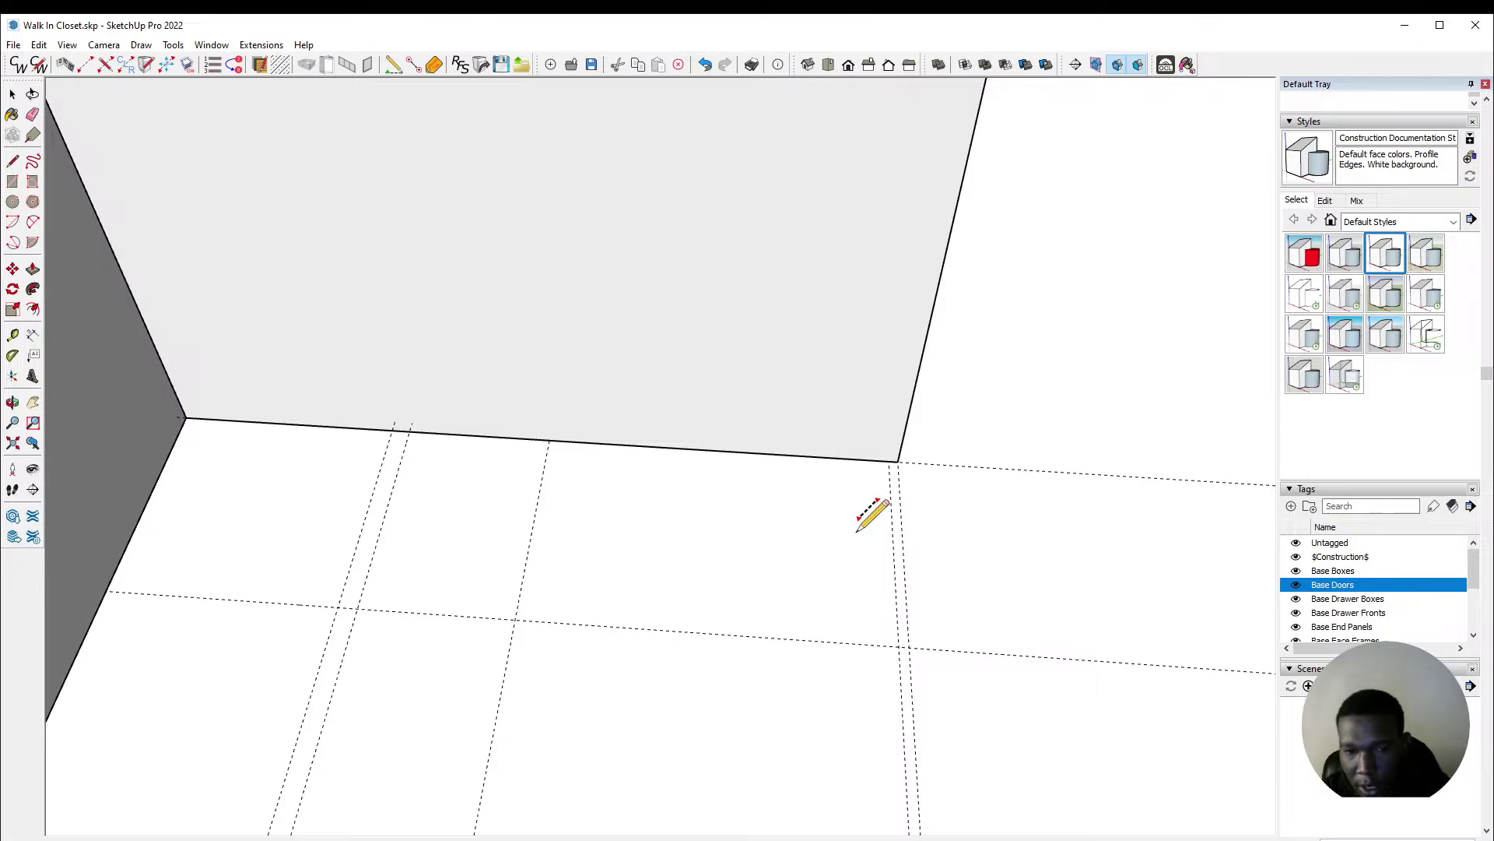
pyautogui.click(514, 618)
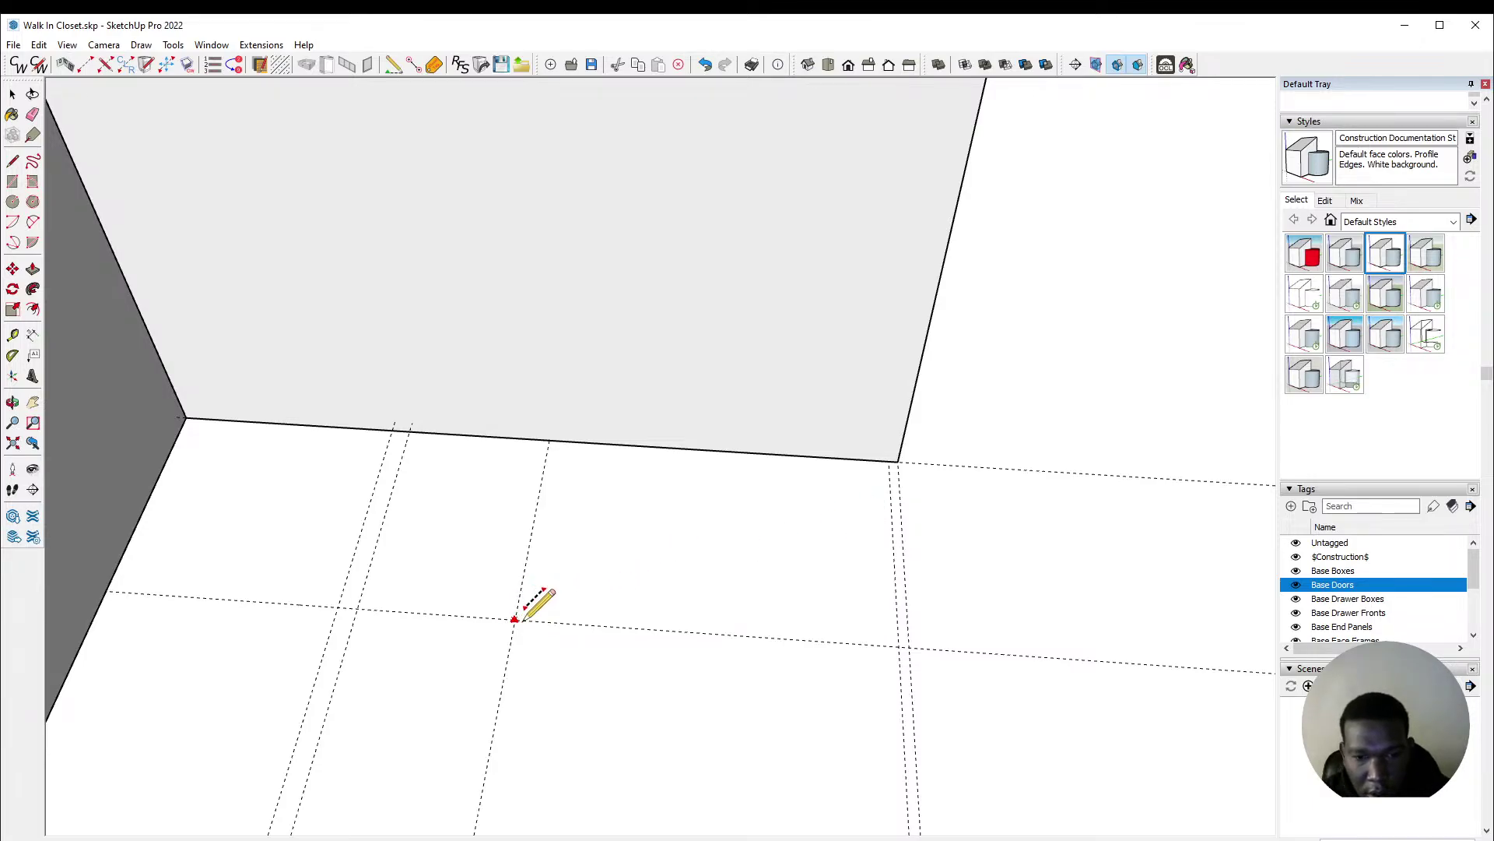
pyautogui.click(564, 623)
pyautogui.click(520, 216)
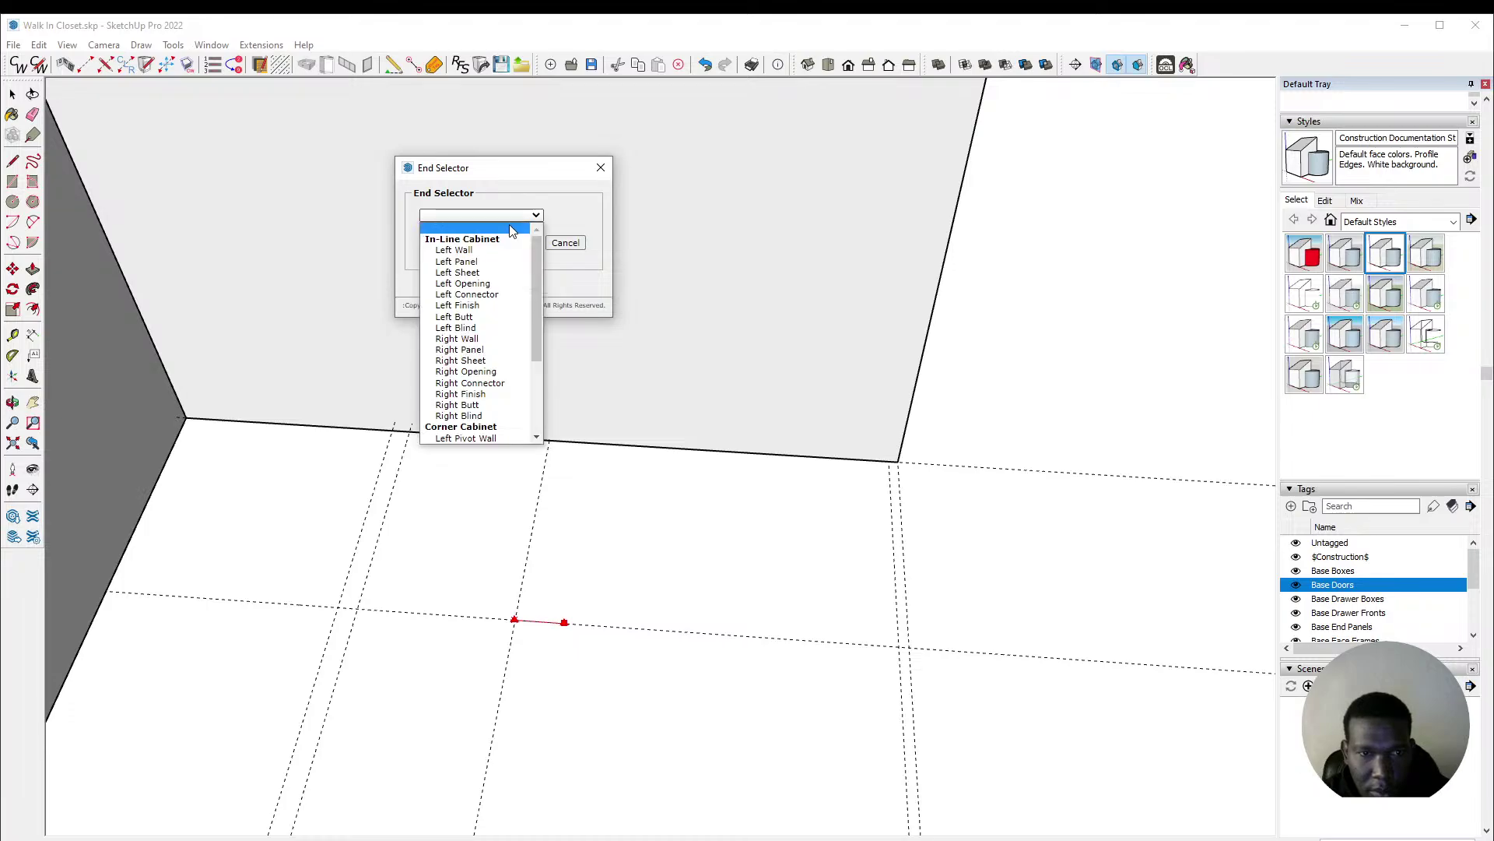
pyautogui.click(488, 316)
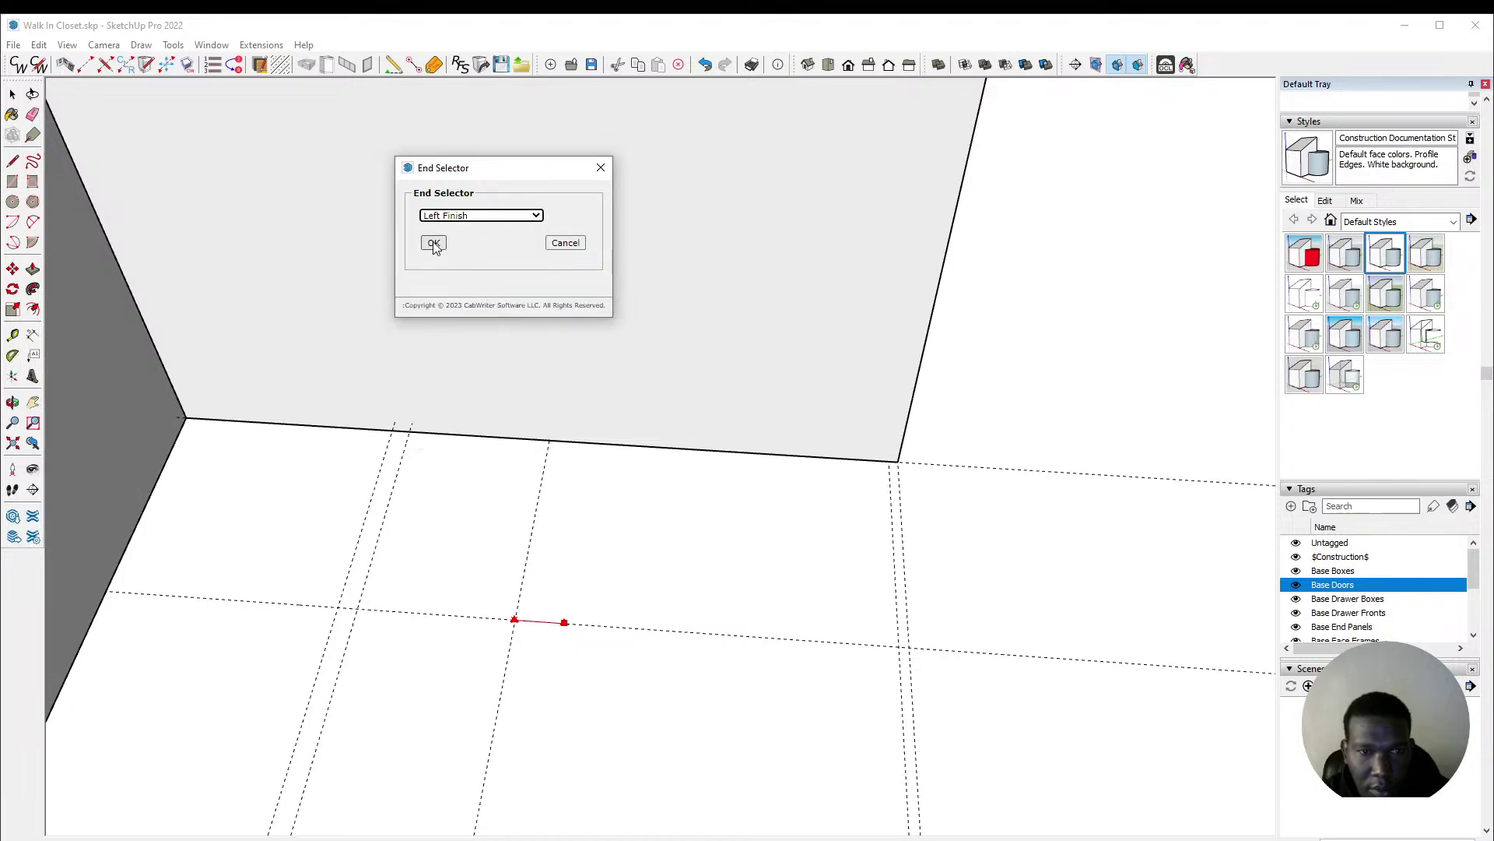
pyautogui.click(430, 243)
# Step: Set the construction line's other end where the side wall's guide meets the paired guides near the wall's open end, as Right Finish
pyautogui.click(900, 646)
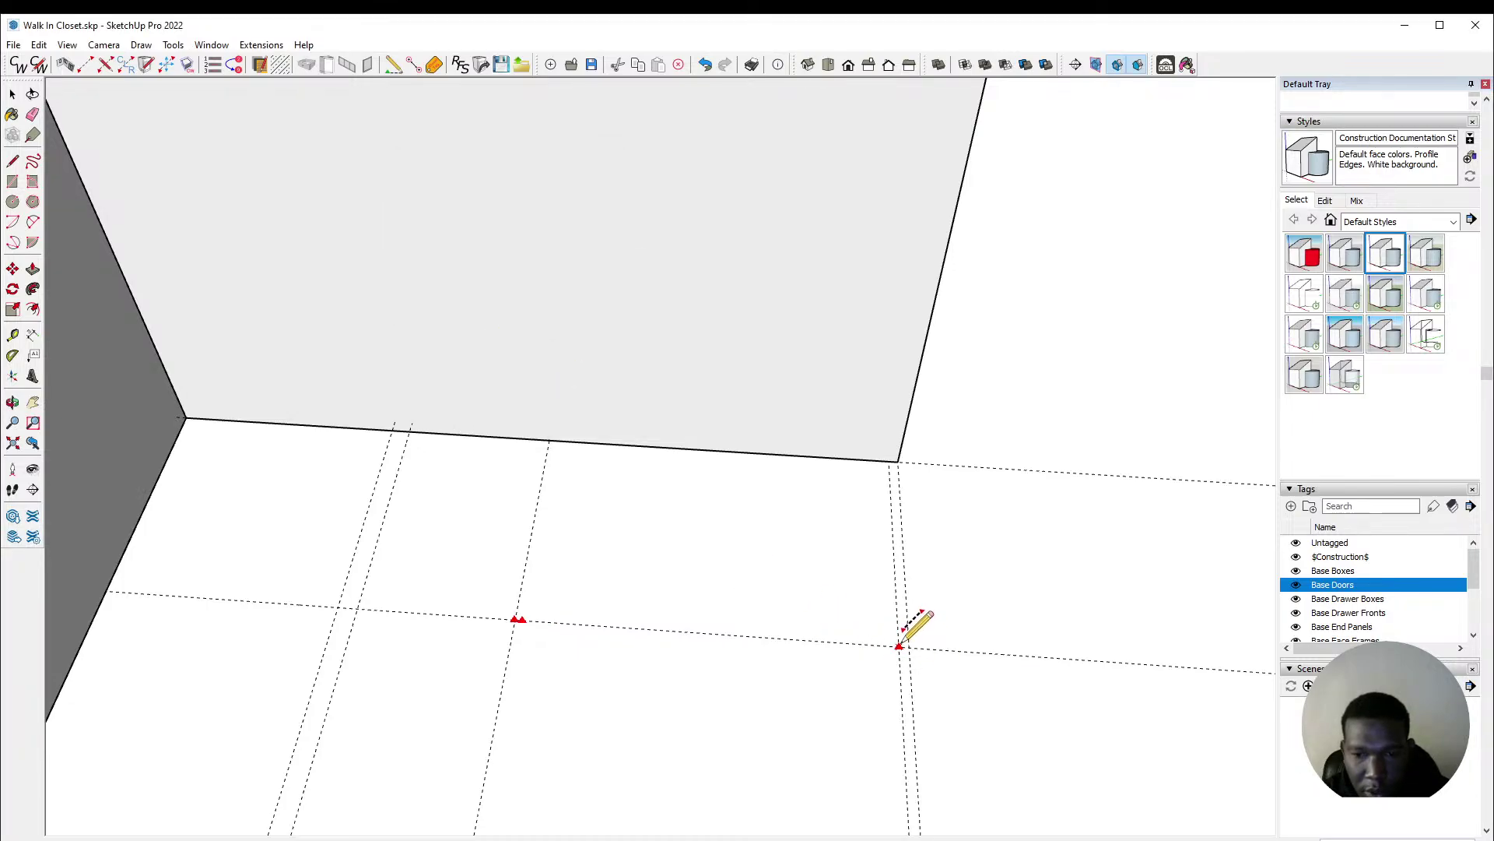
pyautogui.click(877, 645)
pyautogui.click(471, 216)
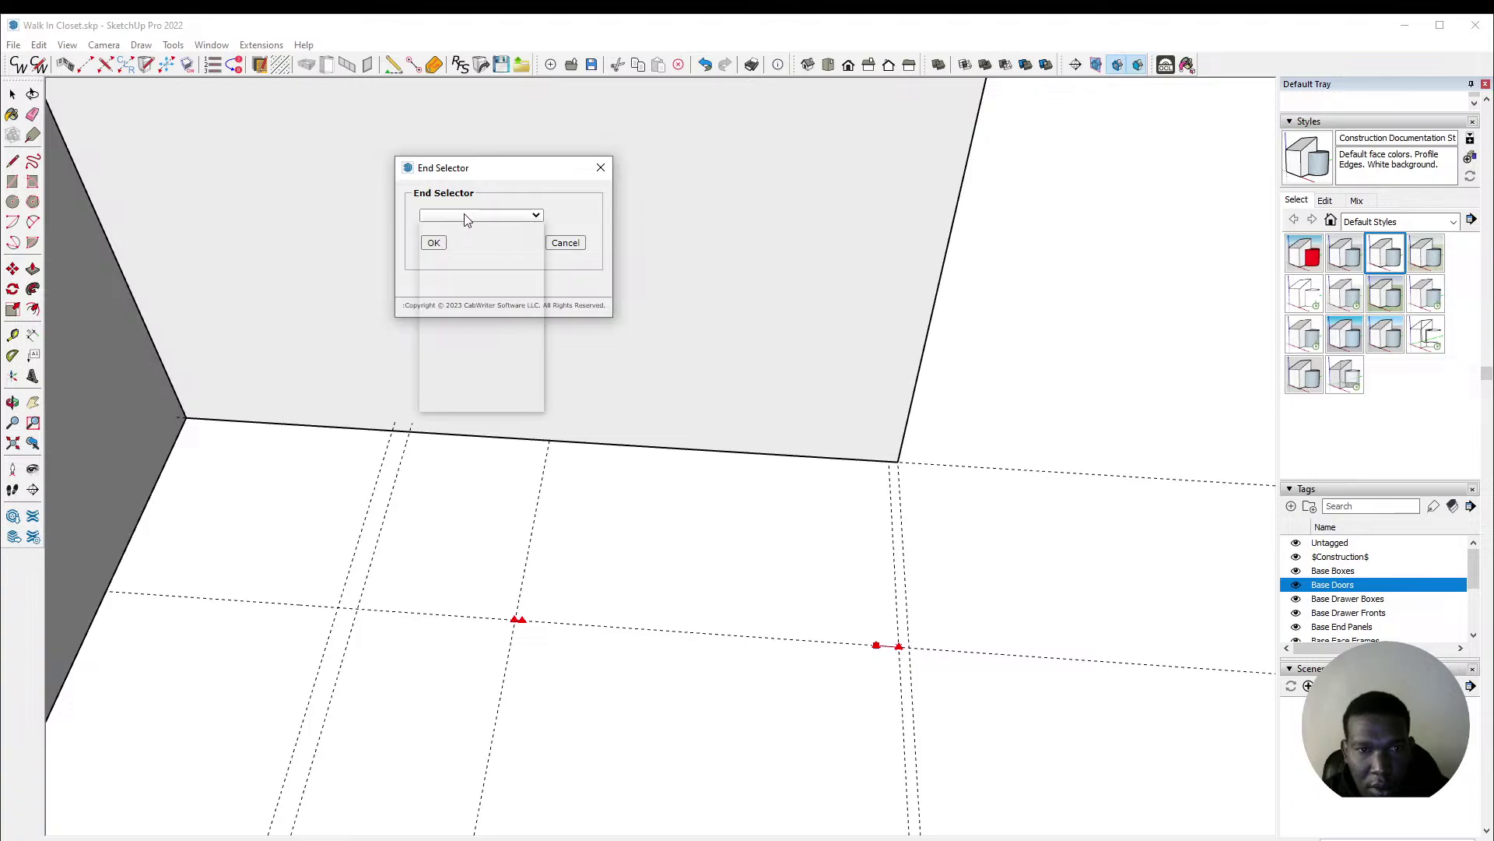
pyautogui.click(480, 317)
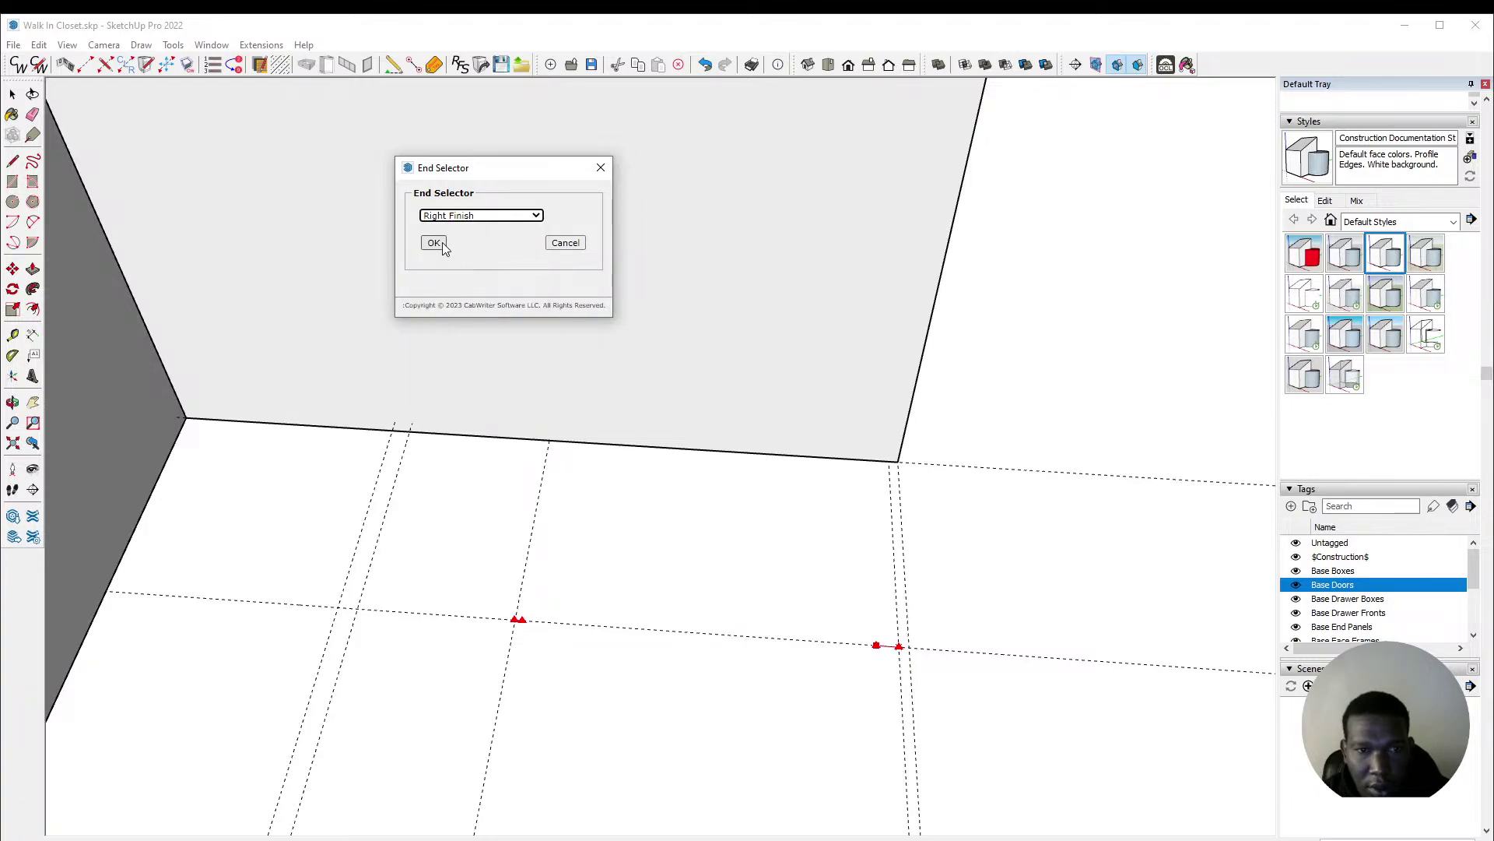
pyautogui.click(434, 242)
# Step: Generate the side wall's box as a Divided Base with a fixed shelf at position 1 and a 0" fixed shelf offset
pyautogui.click(564, 440)
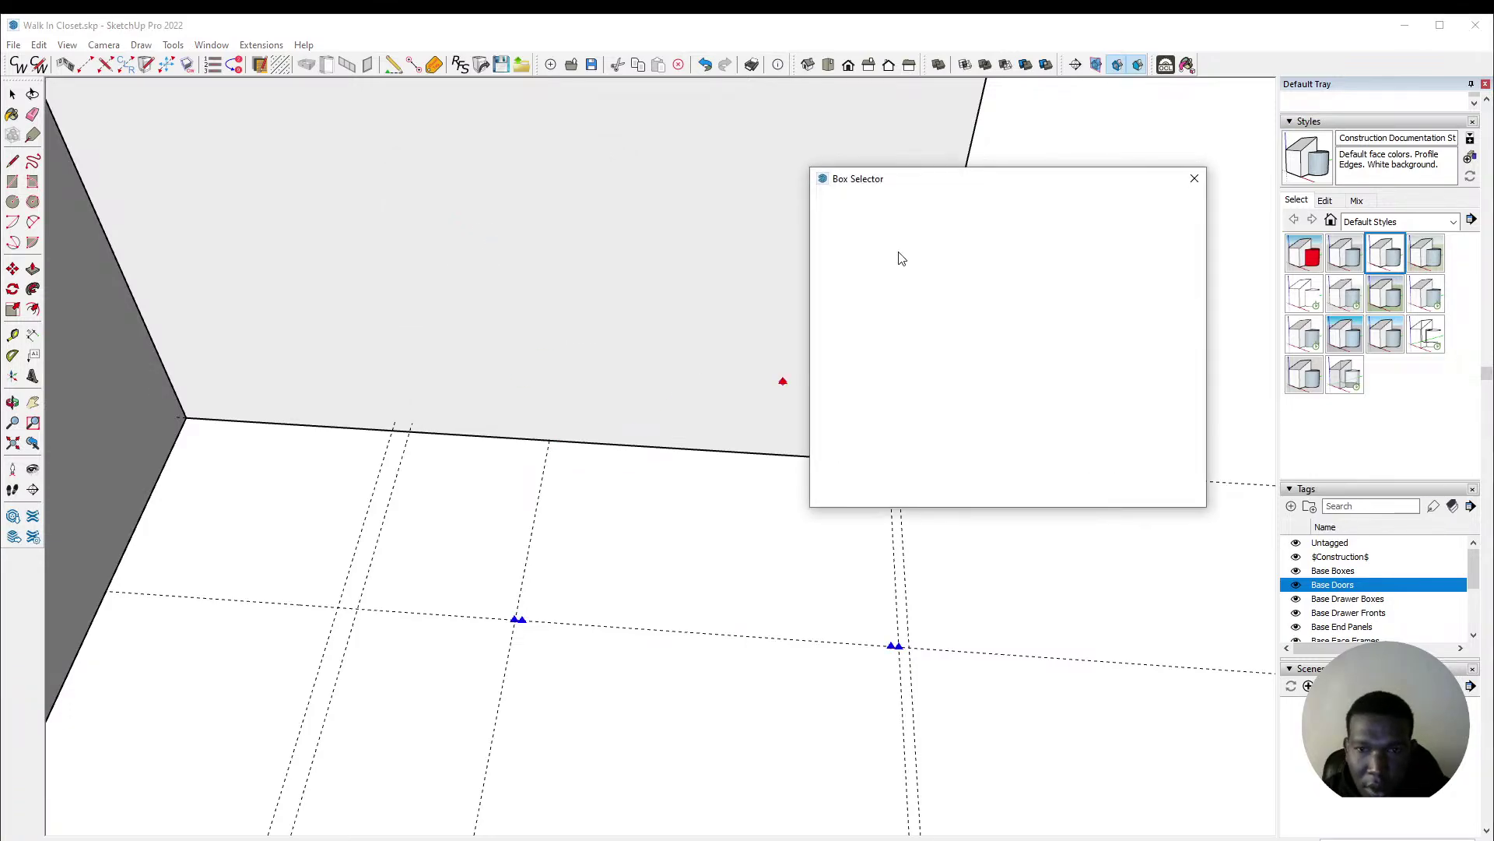
pyautogui.click(921, 230)
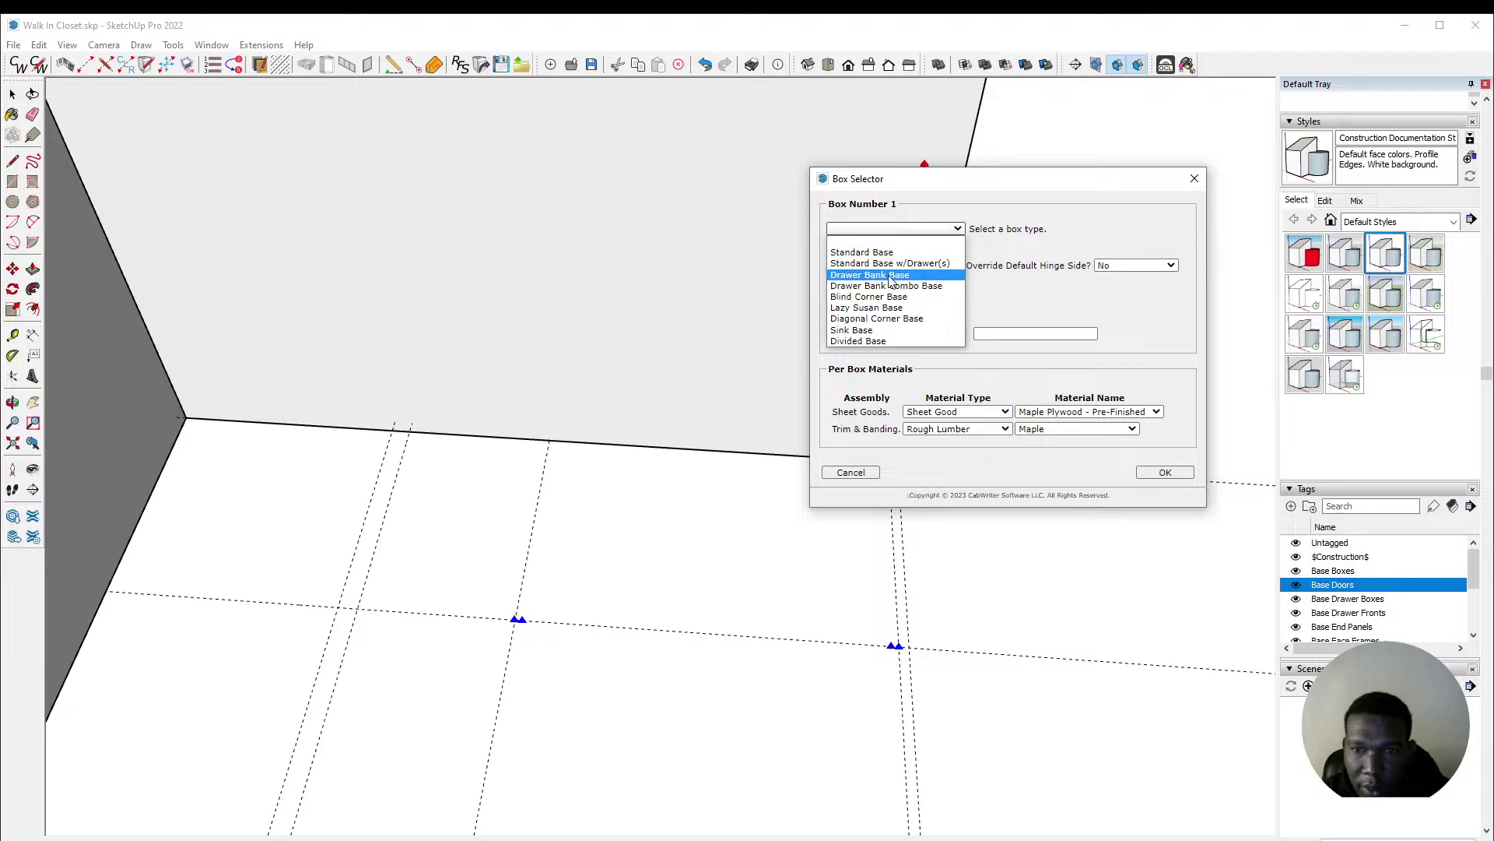
pyautogui.click(856, 341)
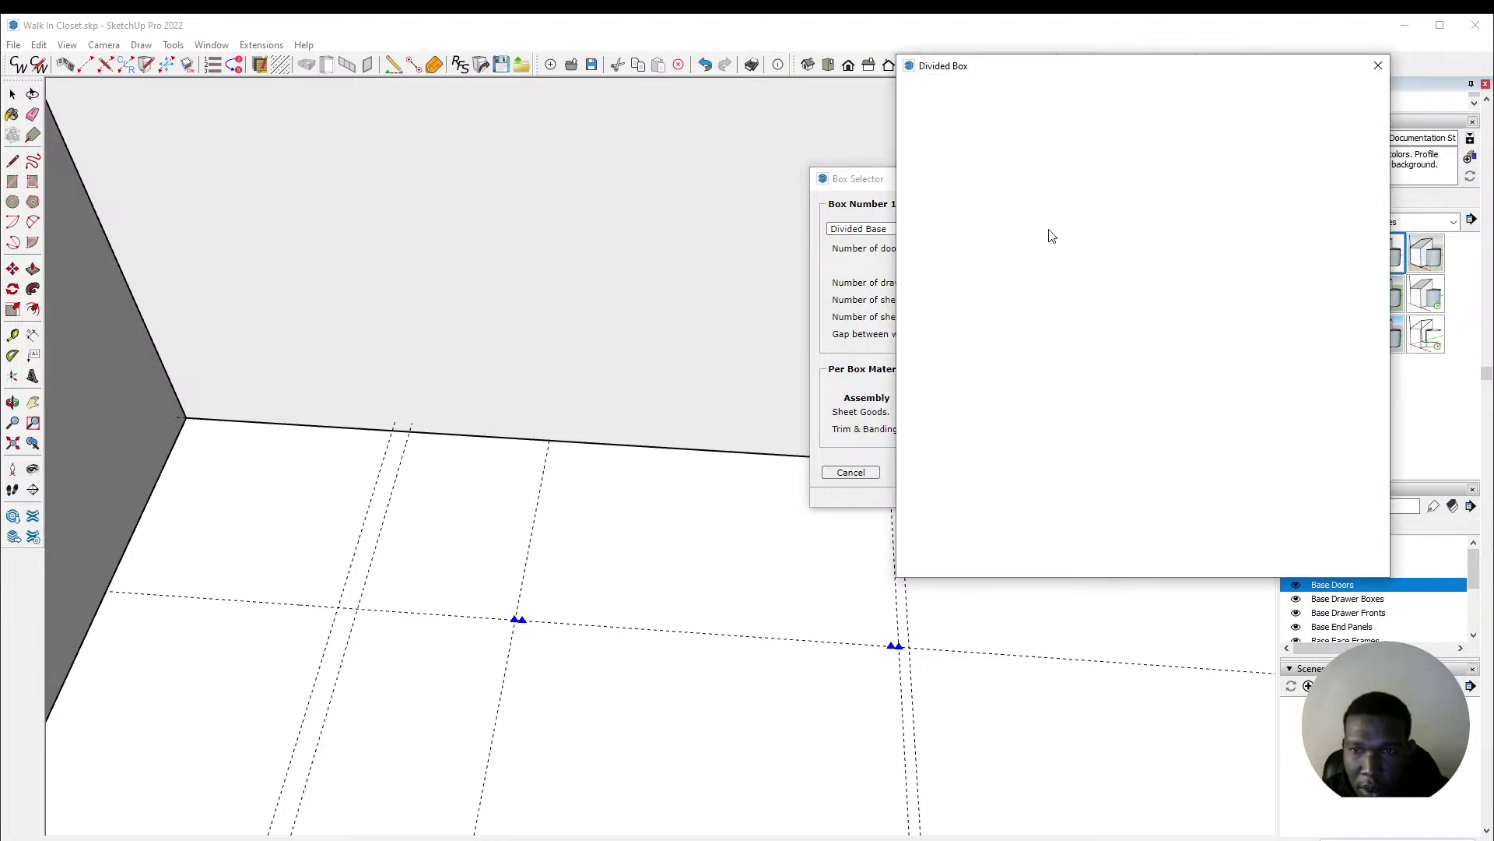
pyautogui.moveTo(1166, 111); pyautogui.dragTo(1140, 110)
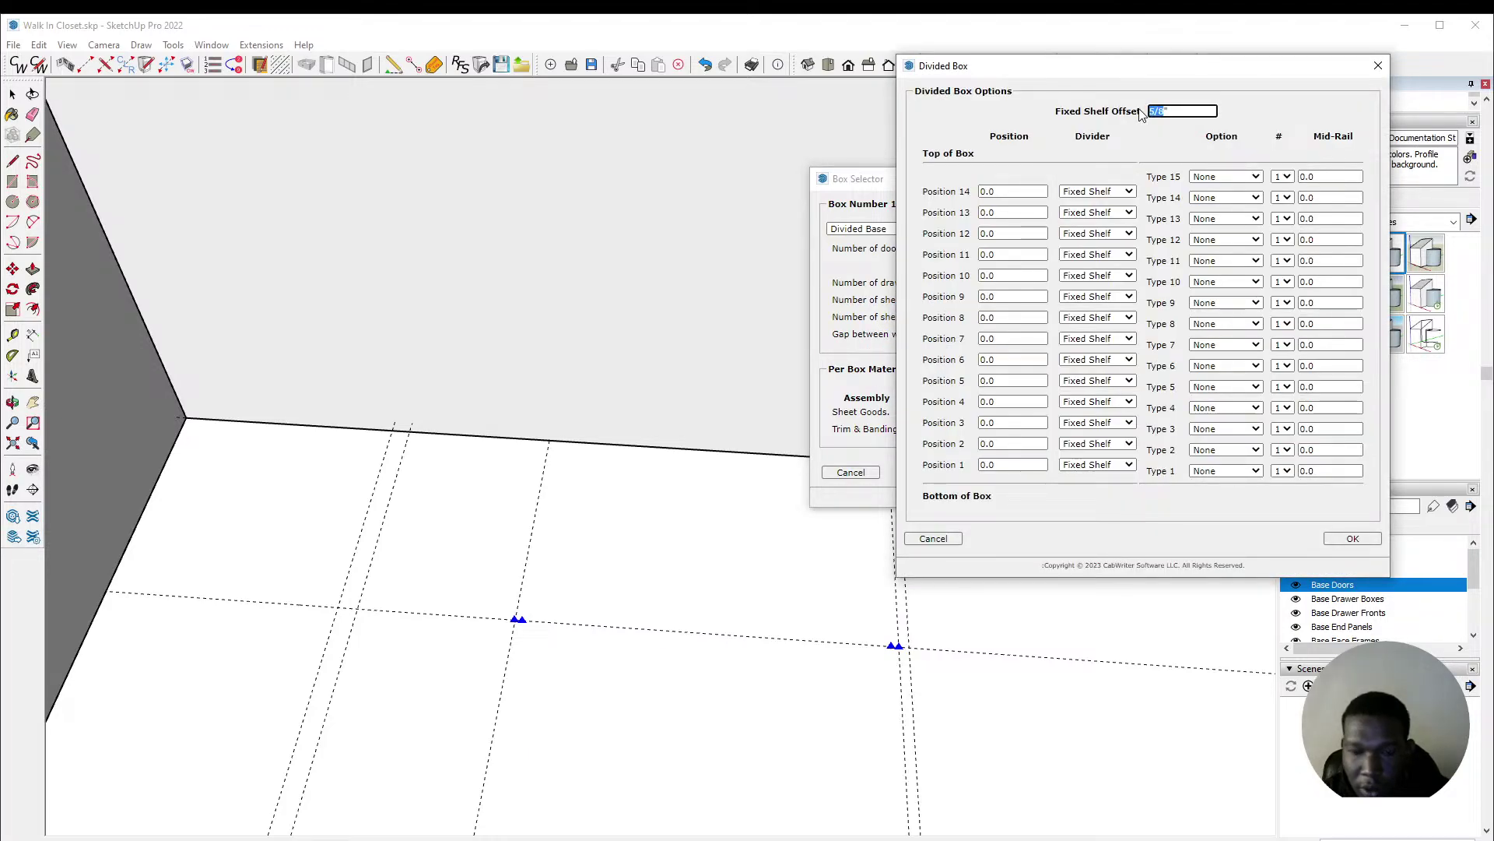
pyautogui.moveTo(1016, 465); pyautogui.dragTo(937, 462)
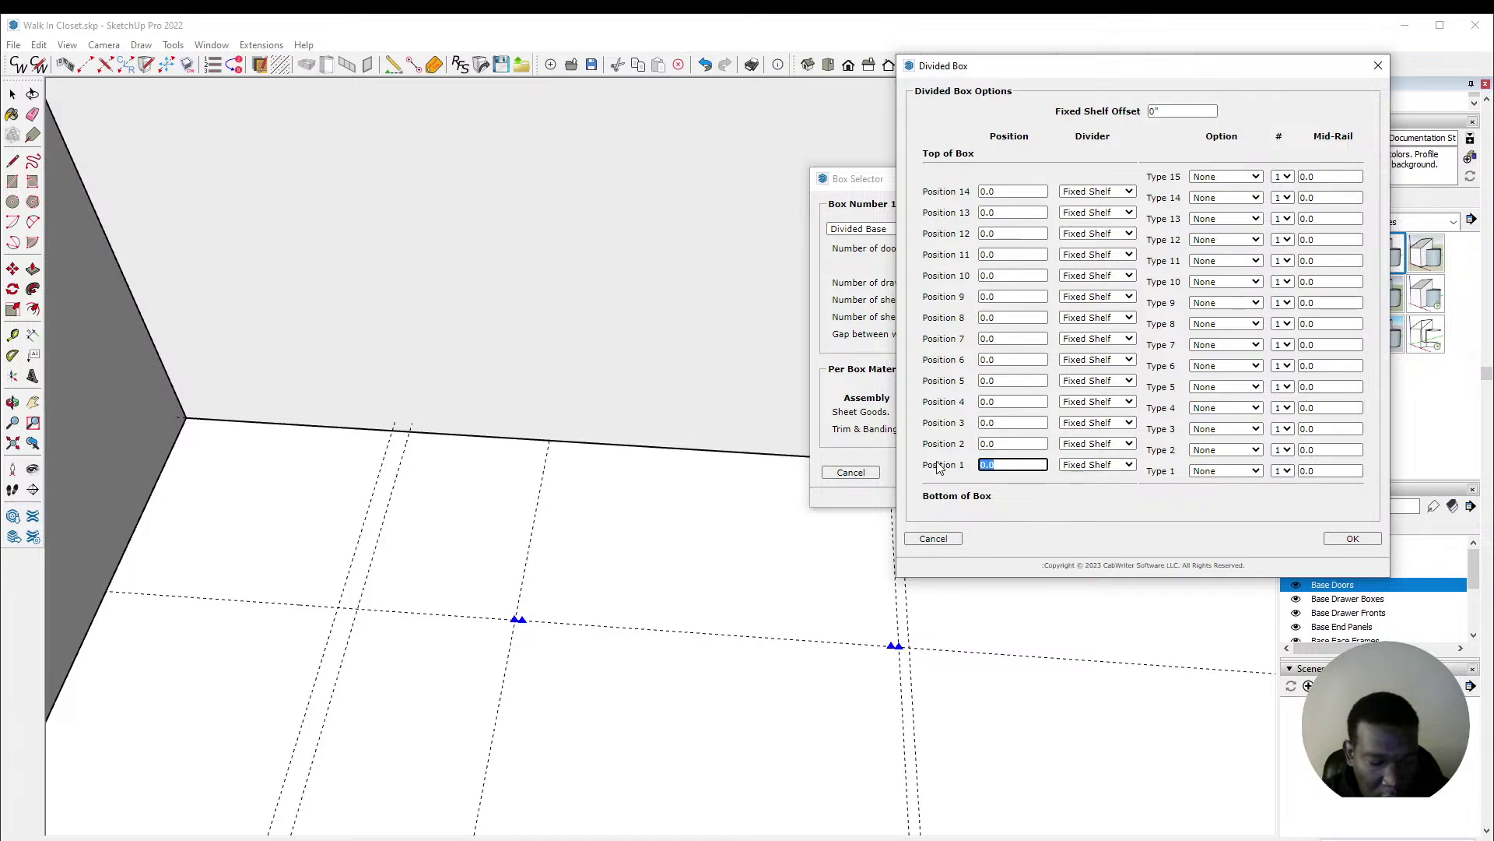
pyautogui.click(1344, 539)
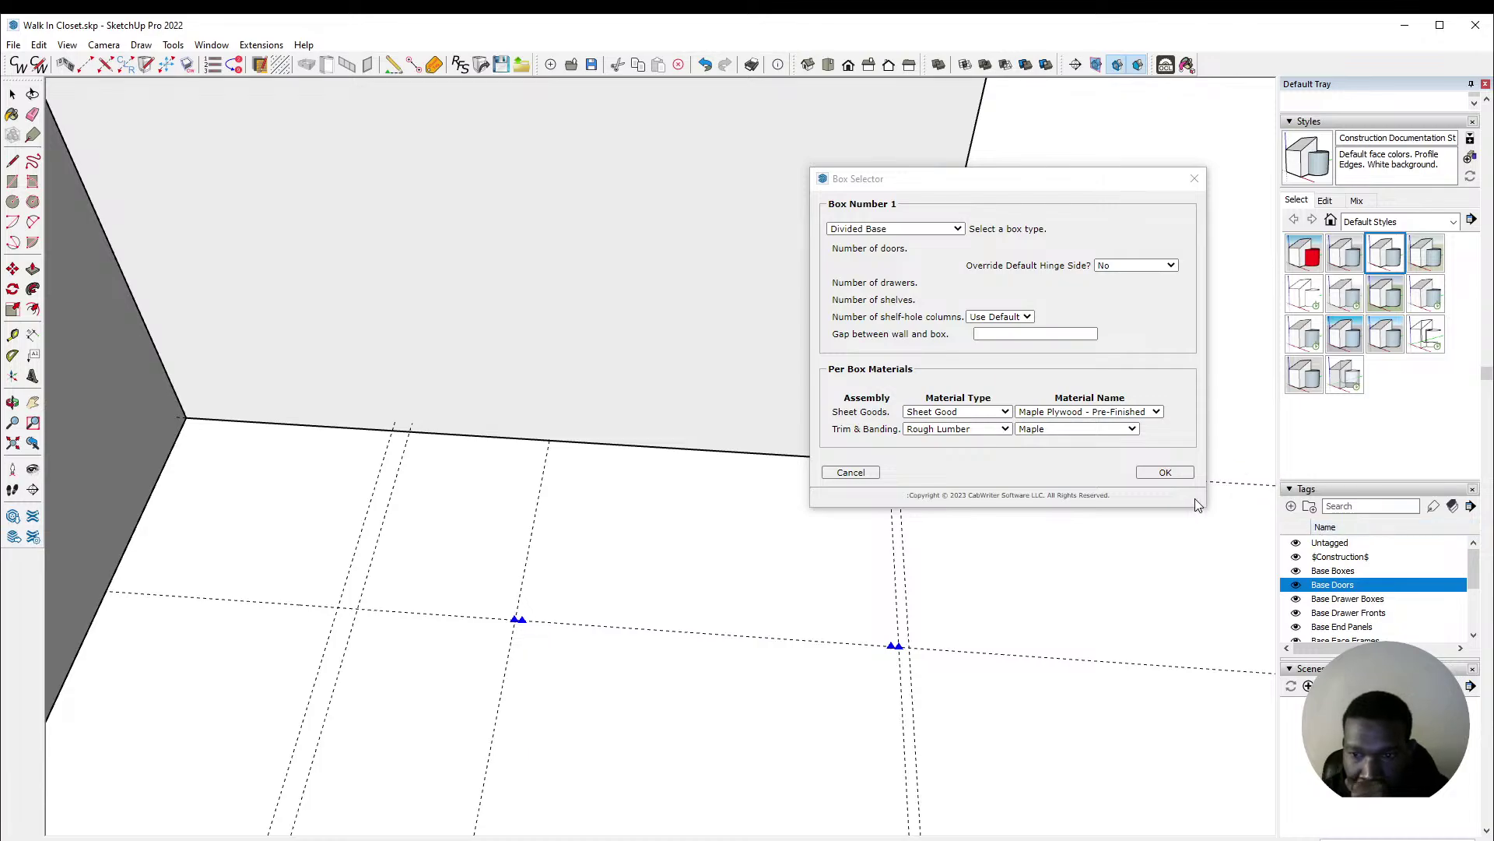
pyautogui.click(1165, 472)
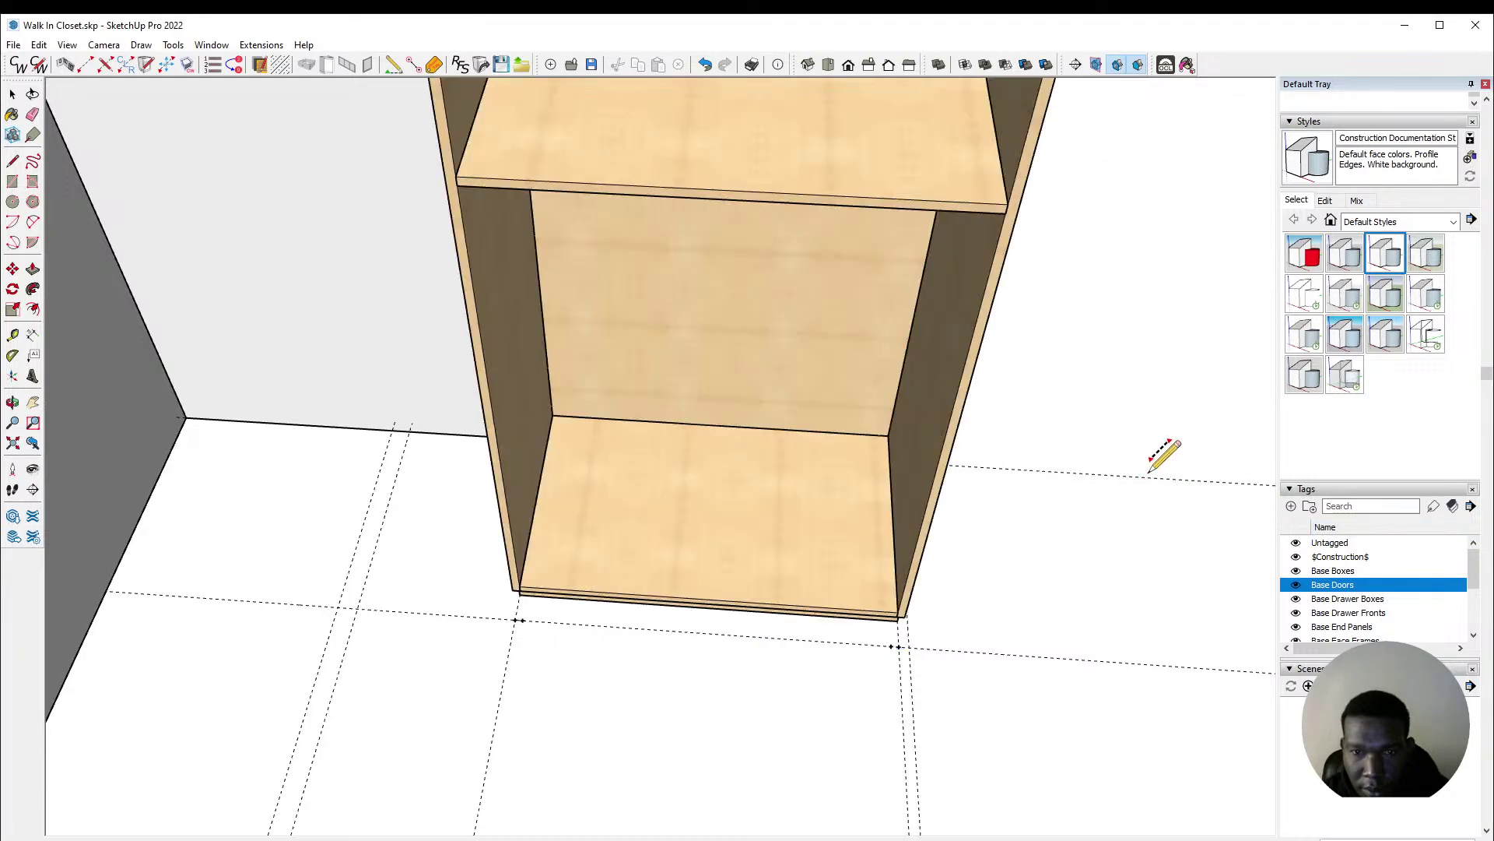
pyautogui.scroll(-3, 544, 537)
pyautogui.press('space')
pyautogui.scroll(2, 470, 159)
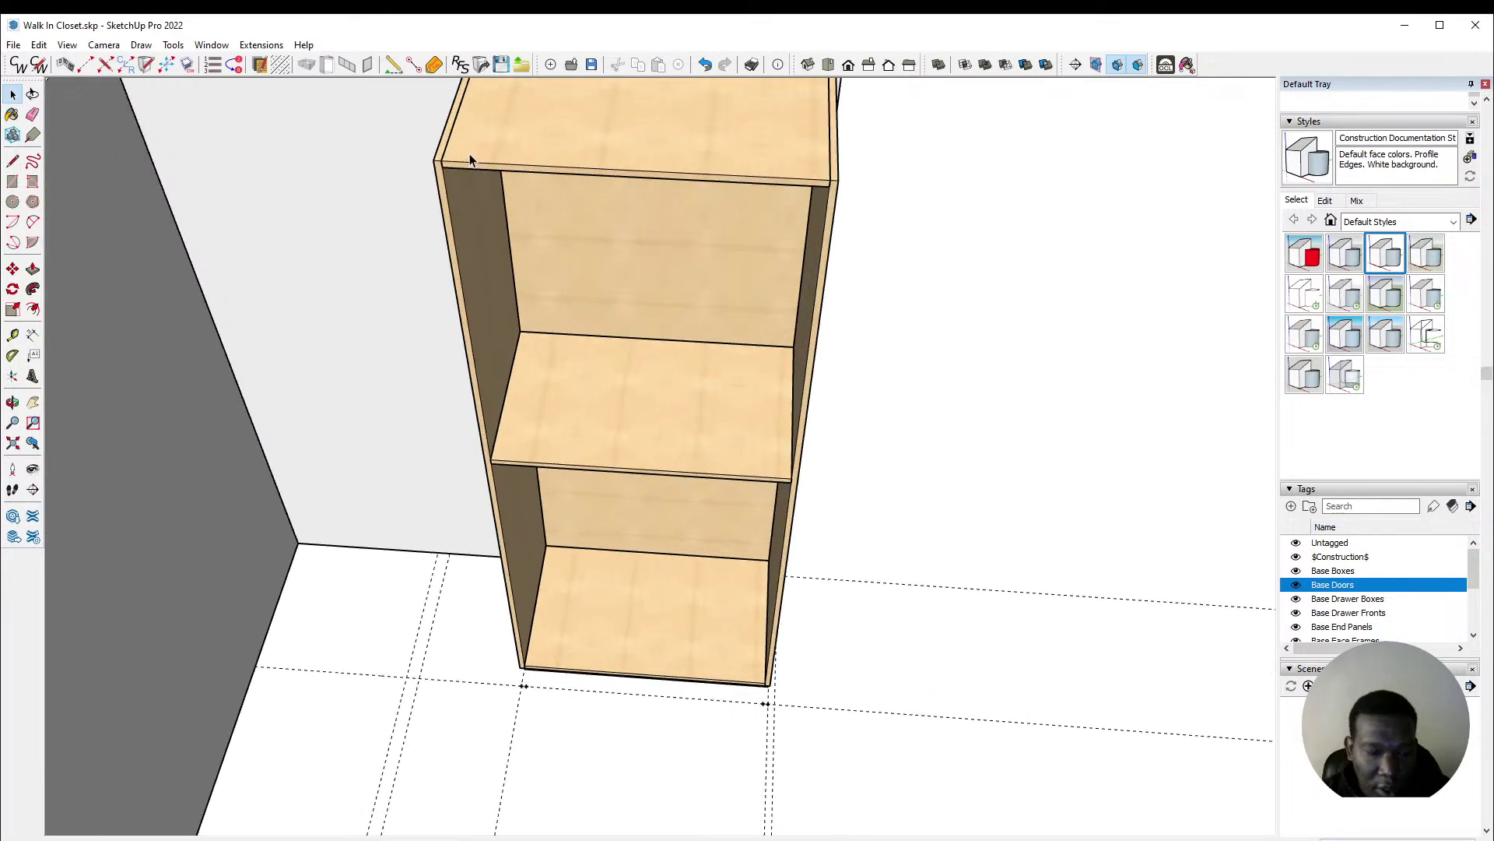
# Step: Draw a rectangle covering the whole front of the side wall's divided cabinet, from one upper corner to the opposite lower corner
pyautogui.press('r')
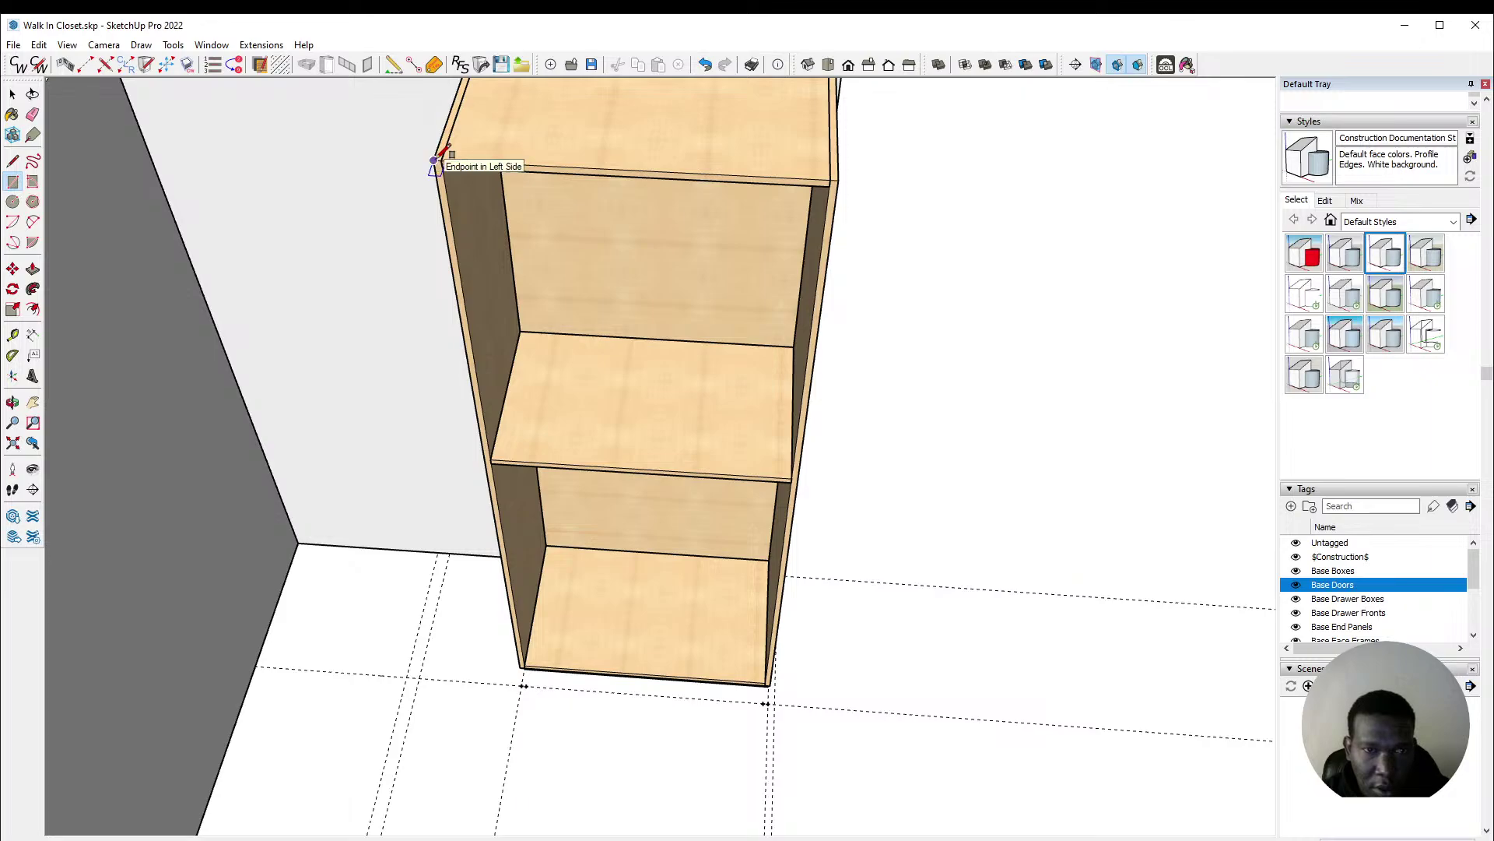
pyautogui.click(434, 161)
pyautogui.scroll(-2, 677, 534)
pyautogui.scroll(4, 785, 700)
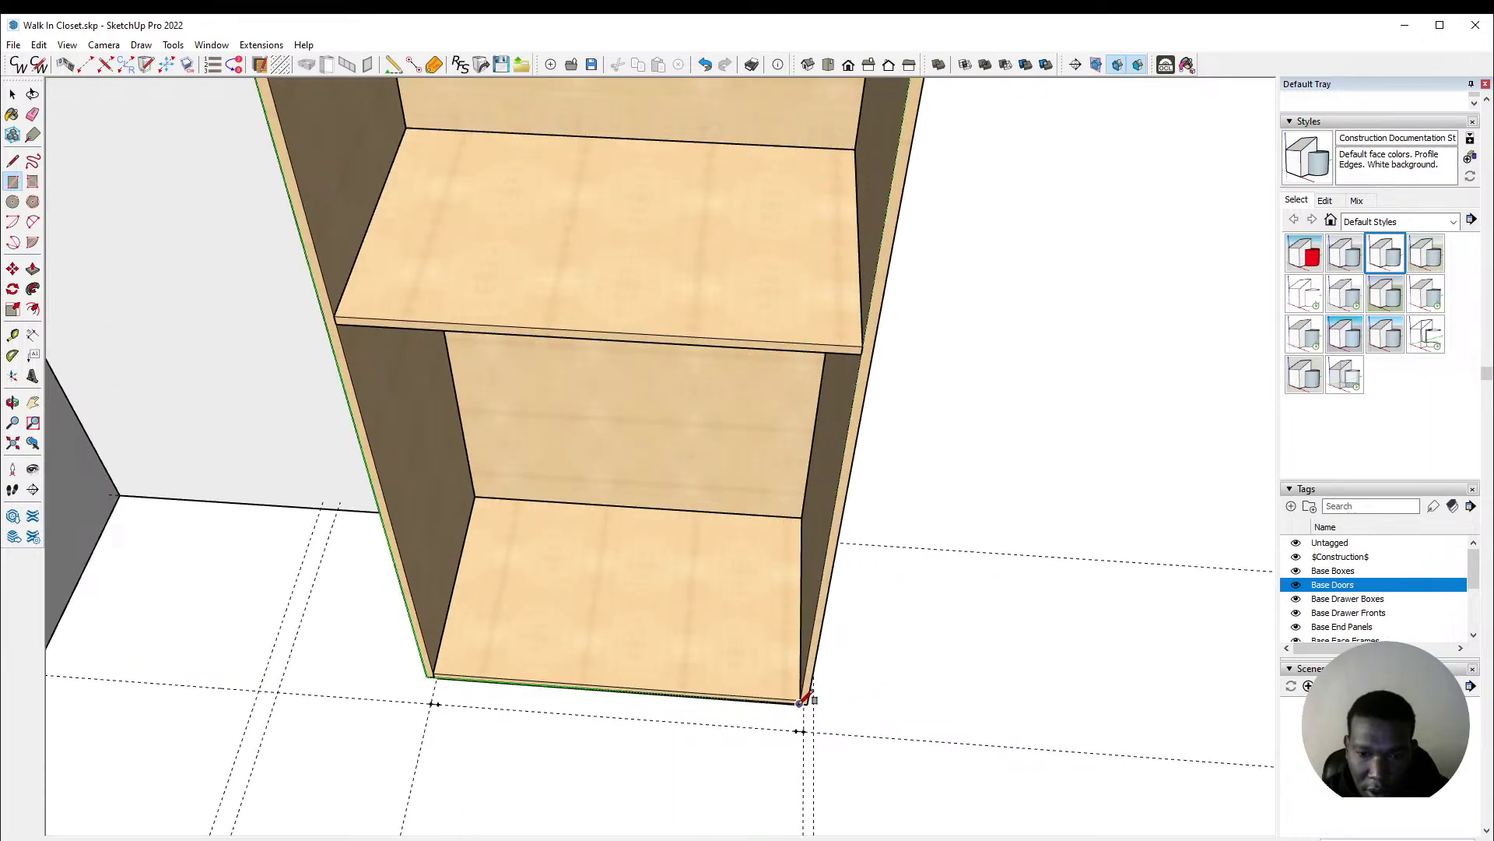
pyautogui.scroll(4, 810, 694)
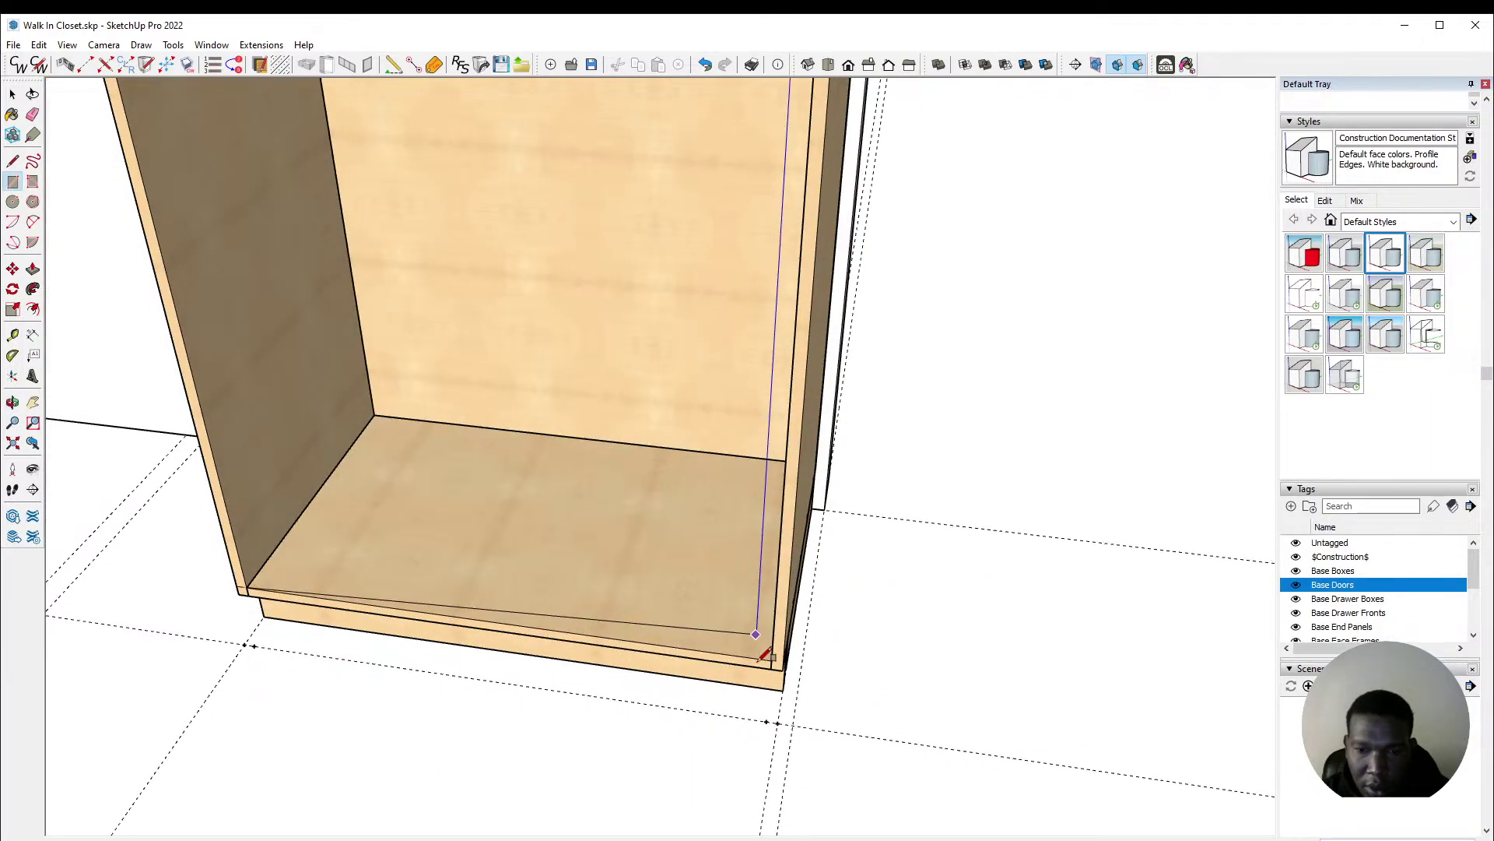
pyautogui.click(783, 668)
pyautogui.press('space')
pyautogui.scroll(-3, 570, 524)
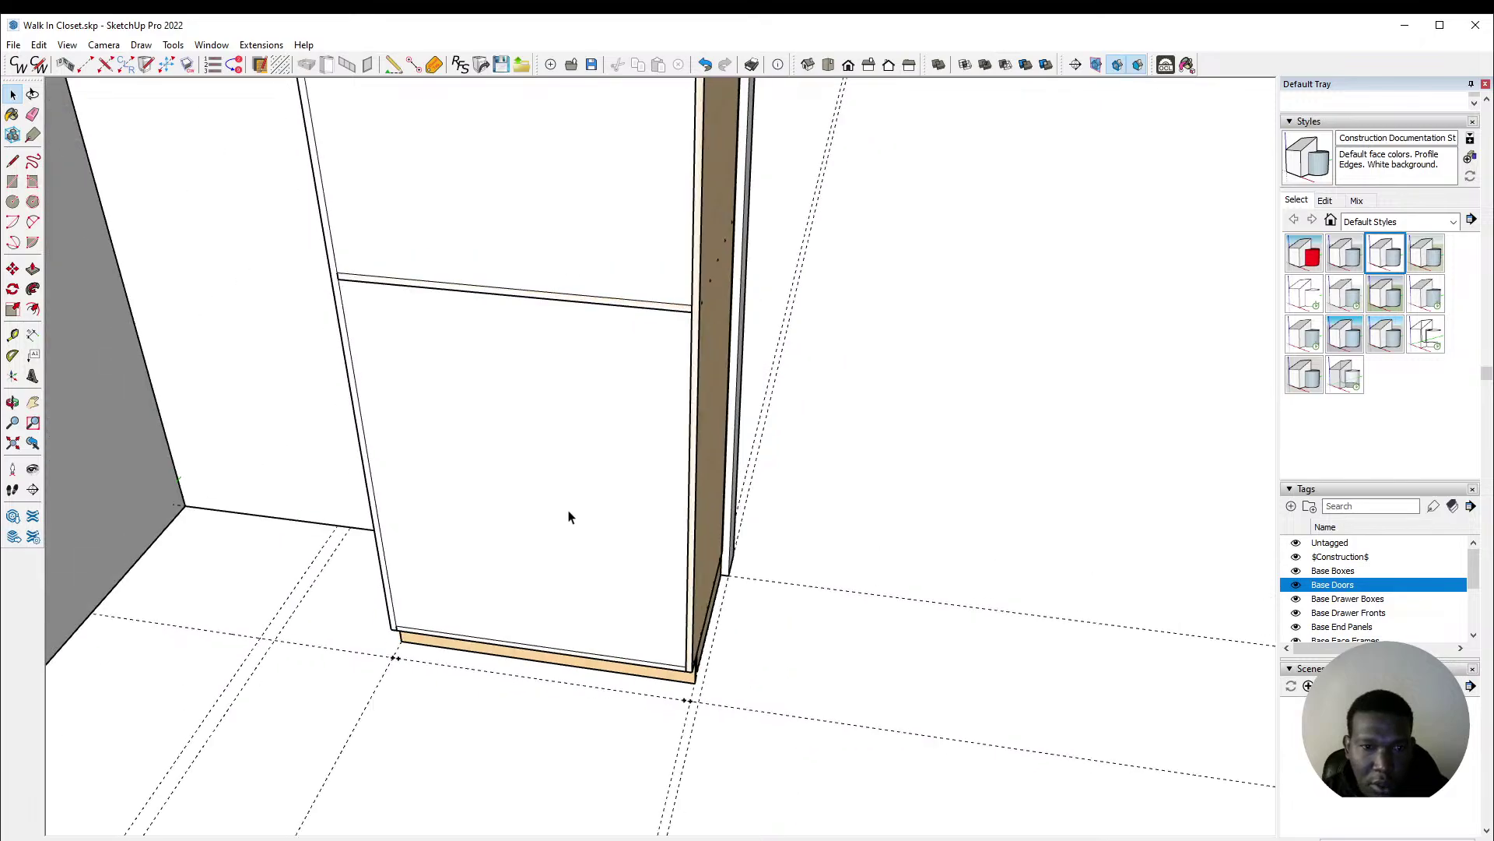
# Step: Generate 2 doors from the rectangle on the divided cabinet's front, without the stored defaults, hinge-side override or drilled shelf holes
pyautogui.moveTo(561, 483); pyautogui.dragTo(575, 569, button='middle')
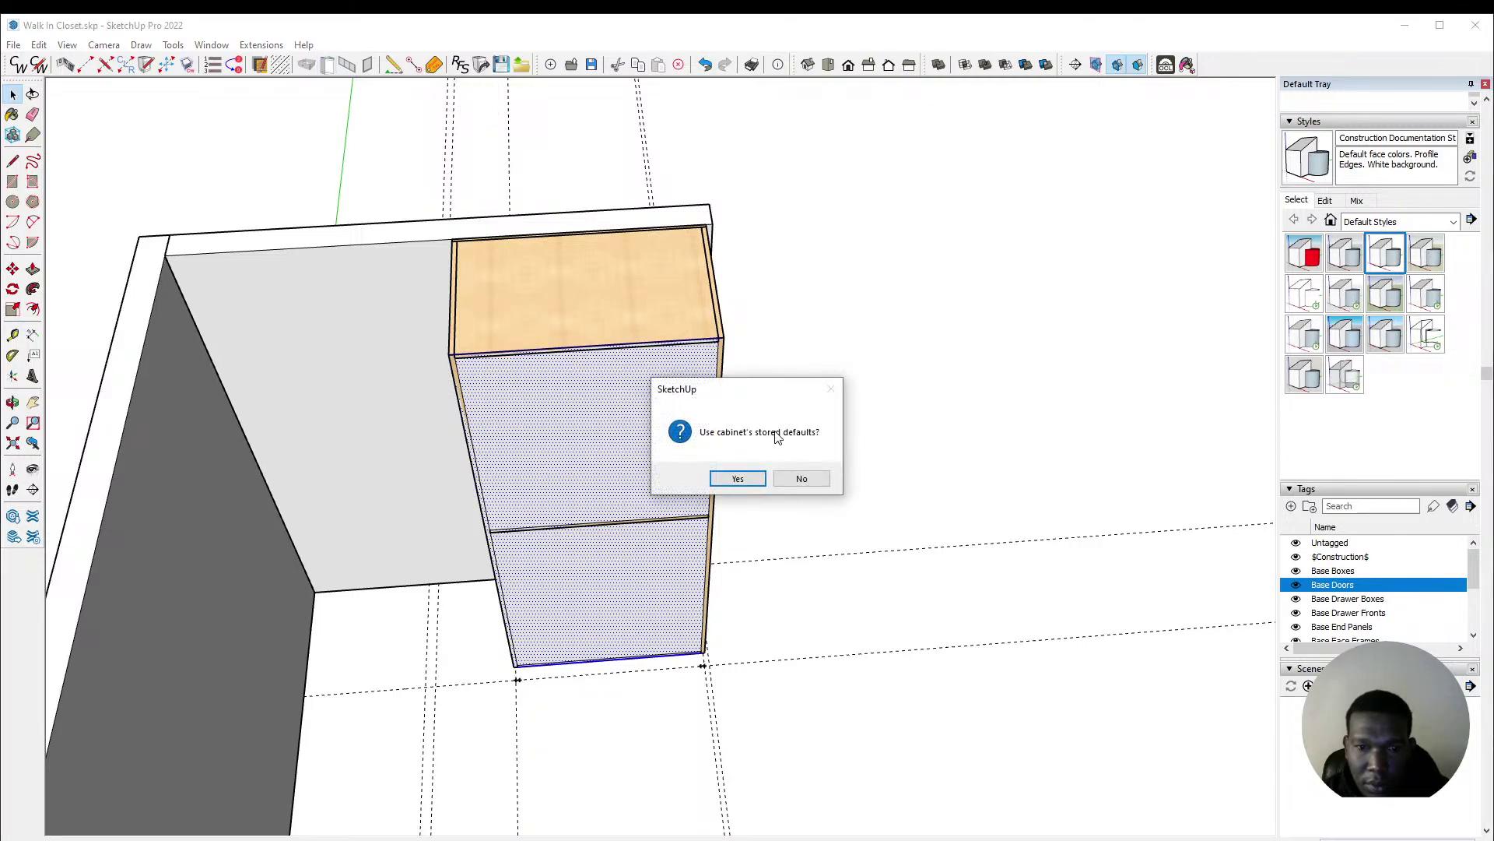
pyautogui.click(803, 478)
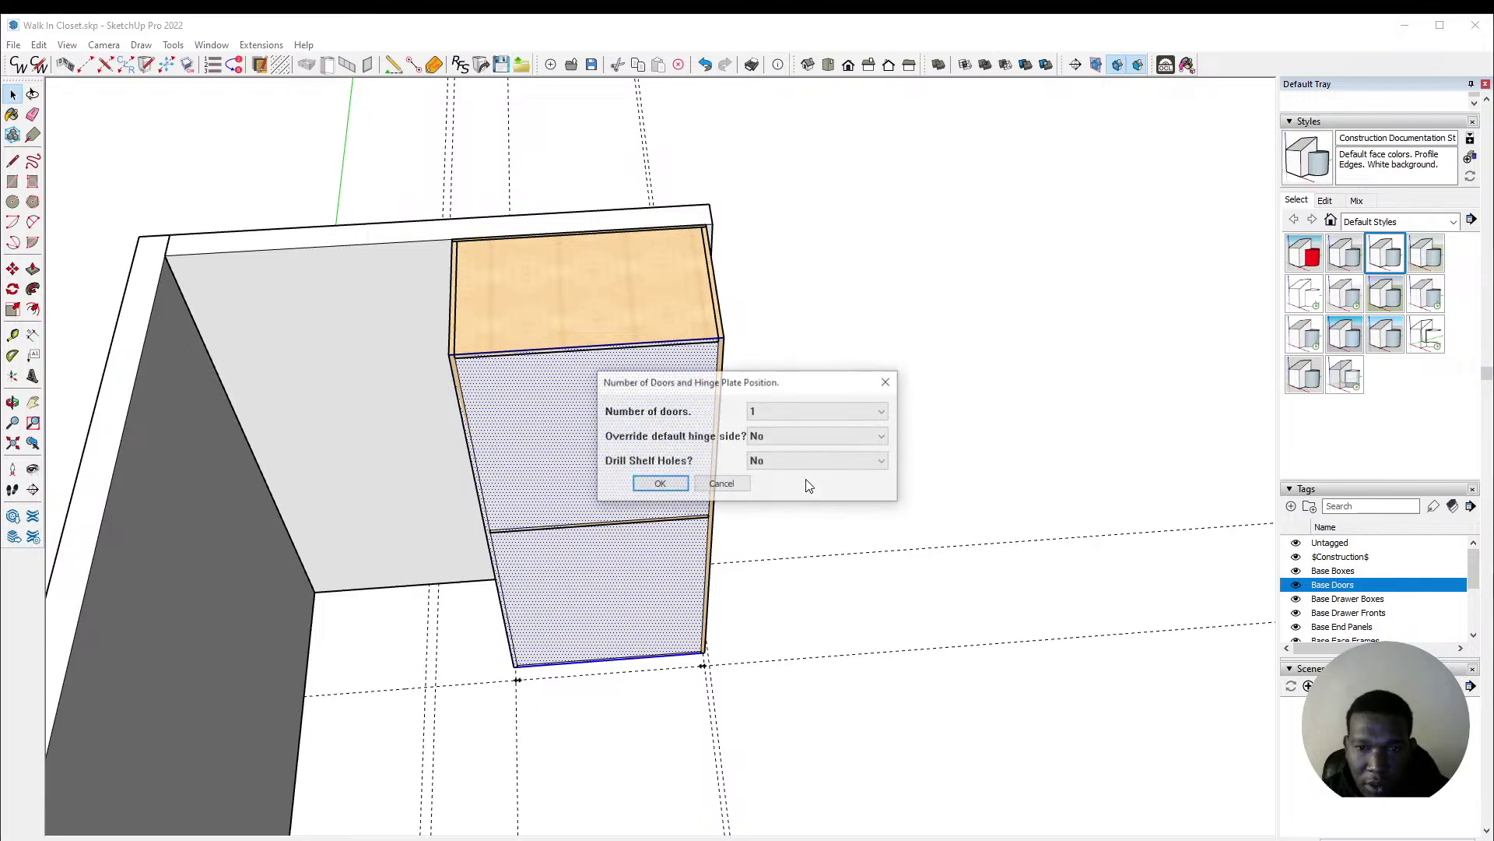
pyautogui.click(765, 412)
pyautogui.click(763, 441)
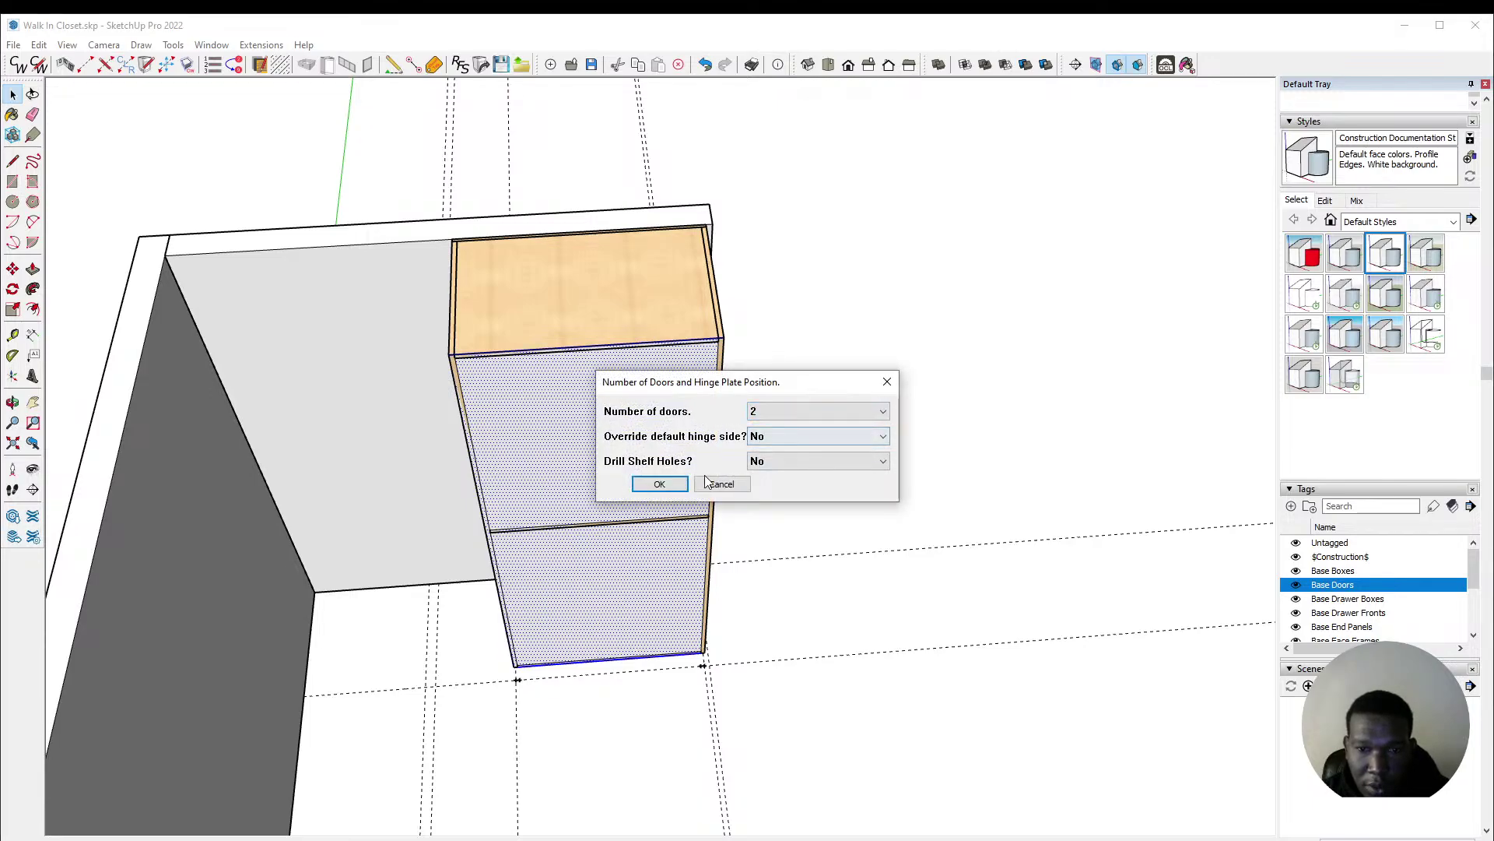
pyautogui.click(660, 483)
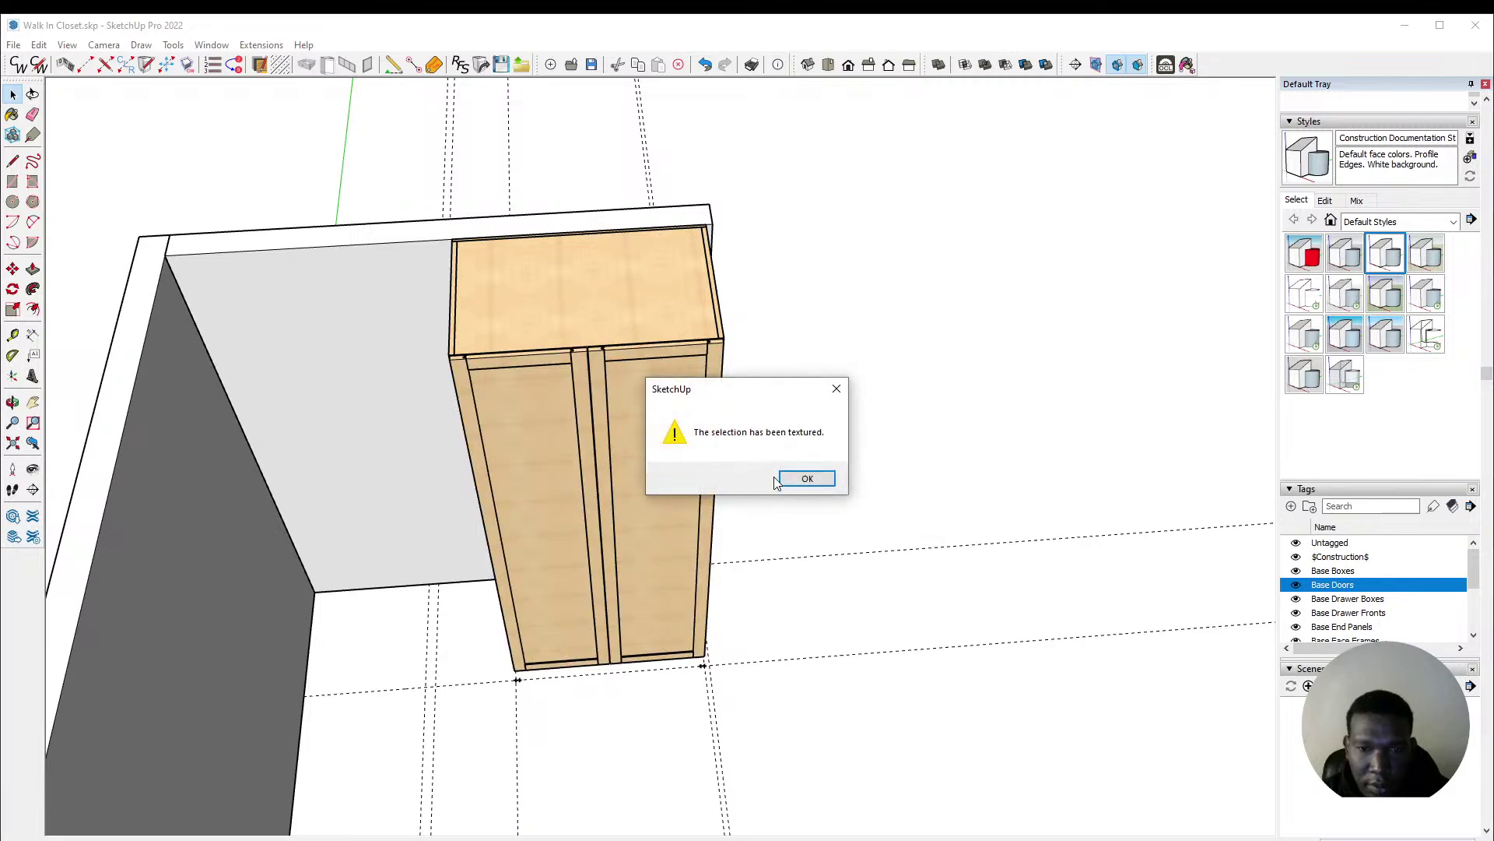
pyautogui.click(806, 479)
# Step: Try a Left Connector construction line end where the divided cabinet's inner side meets the side wall's guide, and undo it
pyautogui.moveTo(810, 483); pyautogui.dragTo(834, 277, button='middle')
pyautogui.scroll(4, 468, 233)
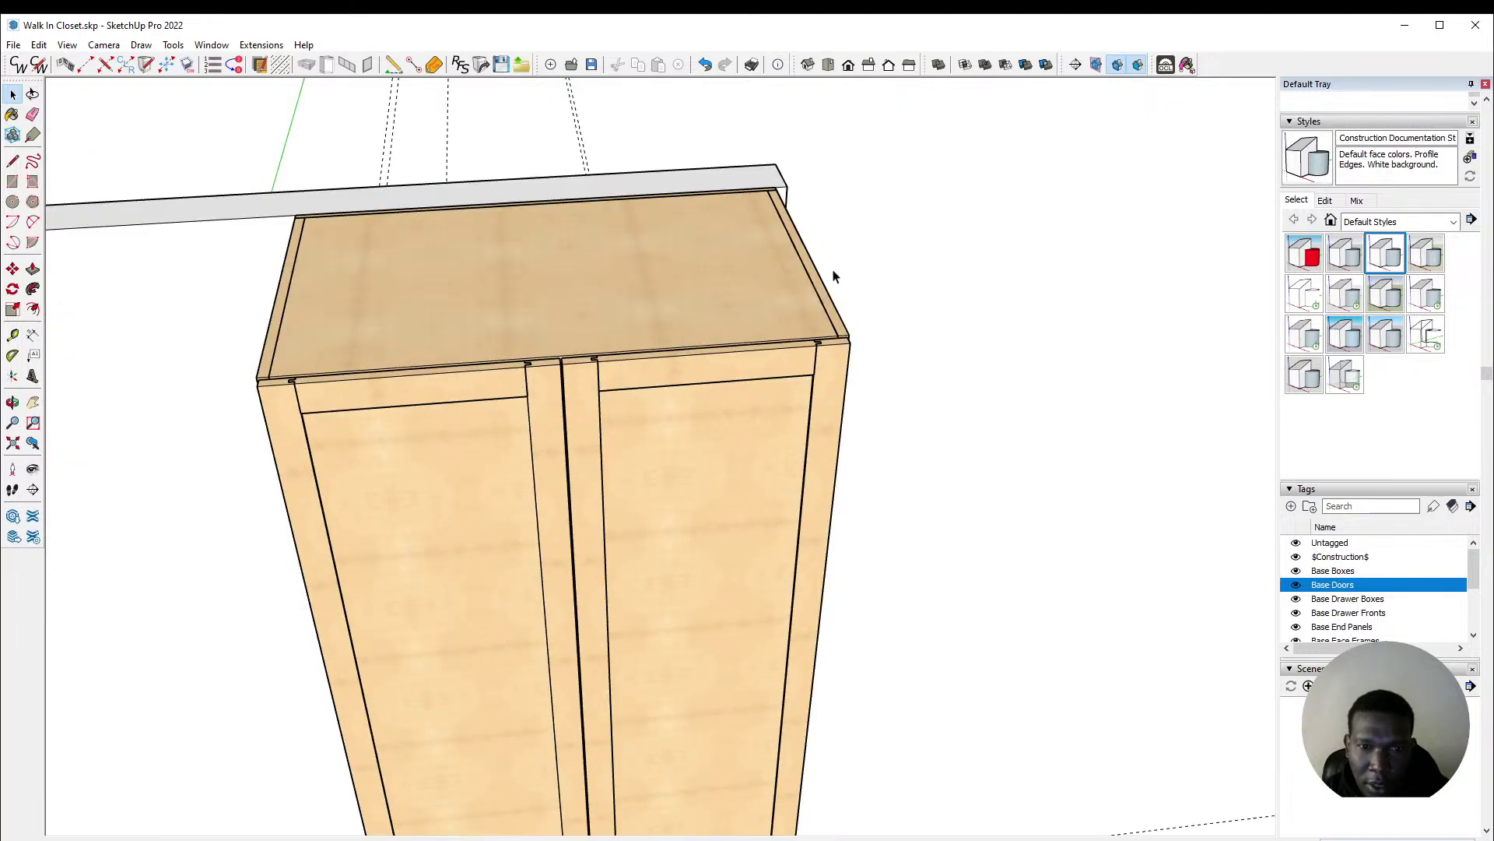
pyautogui.scroll(-6, 753, 325)
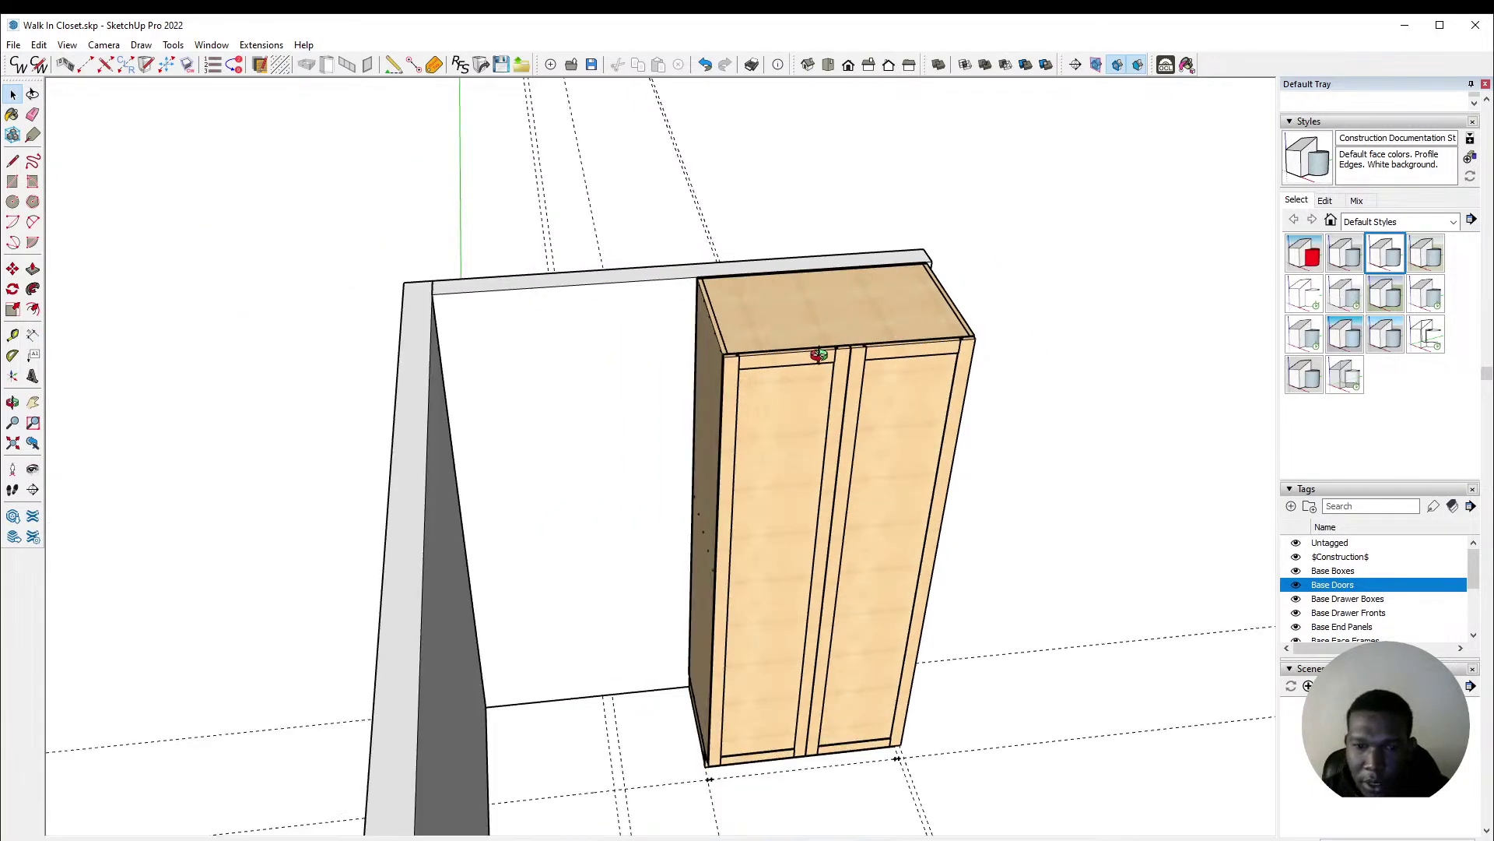
pyautogui.scroll(4, 650, 693)
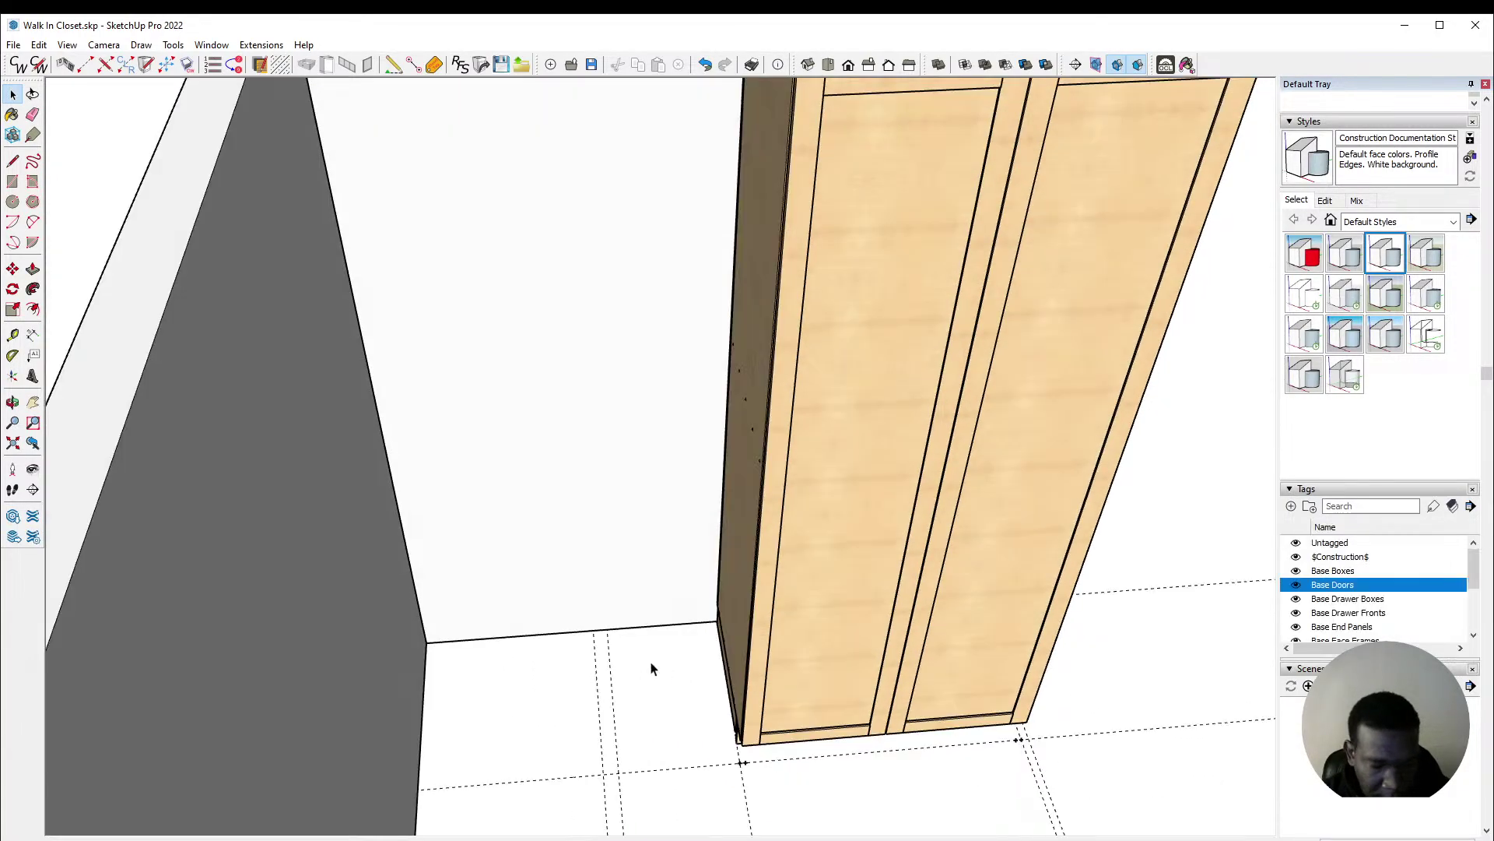
pyautogui.click(85, 64)
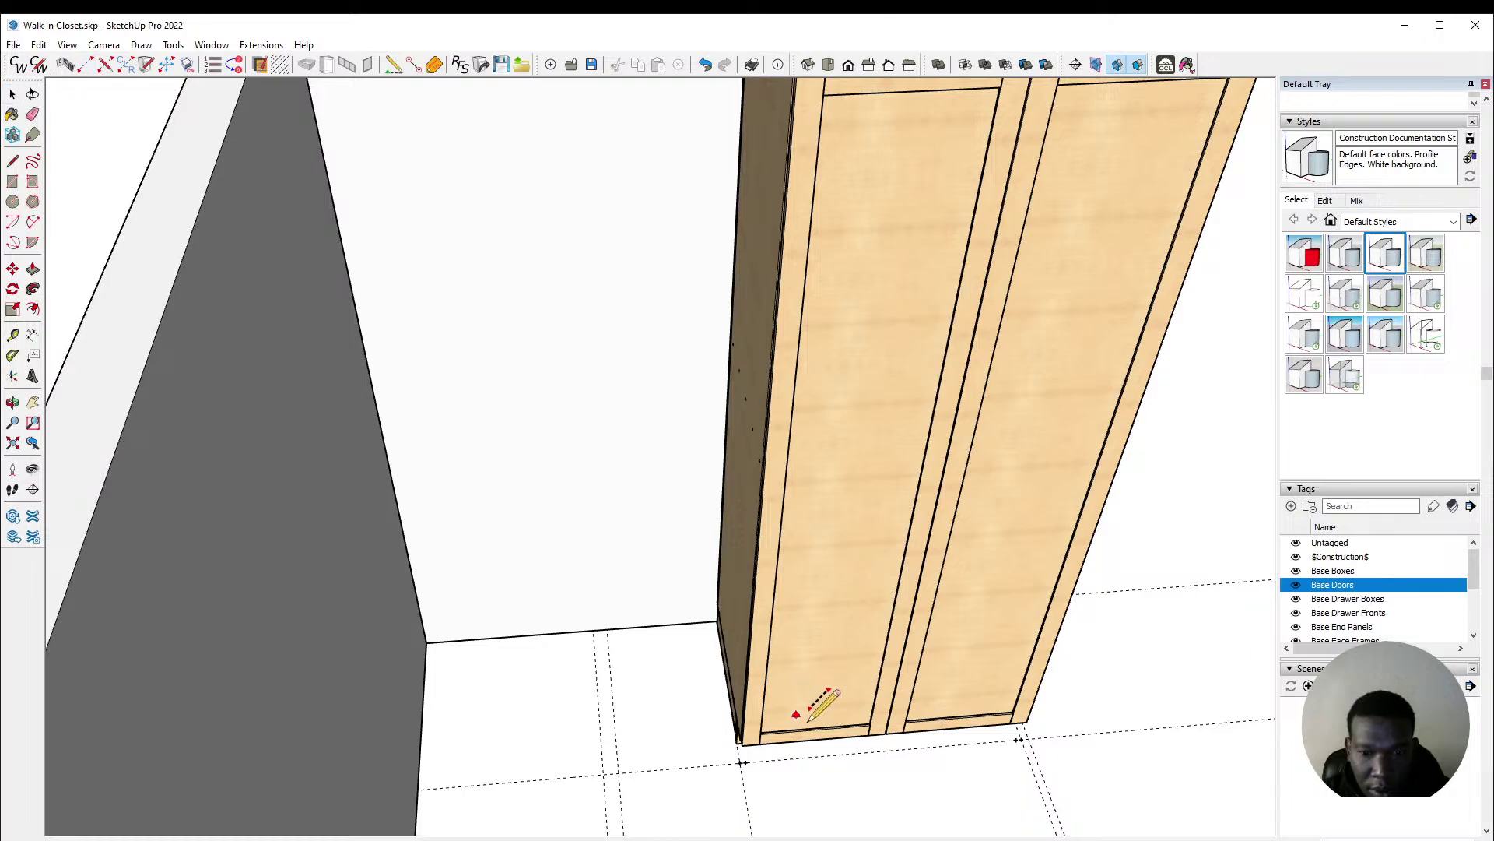
pyautogui.scroll(2, 701, 759)
pyautogui.click(758, 765)
pyautogui.moveTo(758, 765); pyautogui.dragTo(743, 772, button='middle')
pyautogui.scroll(3, 741, 771)
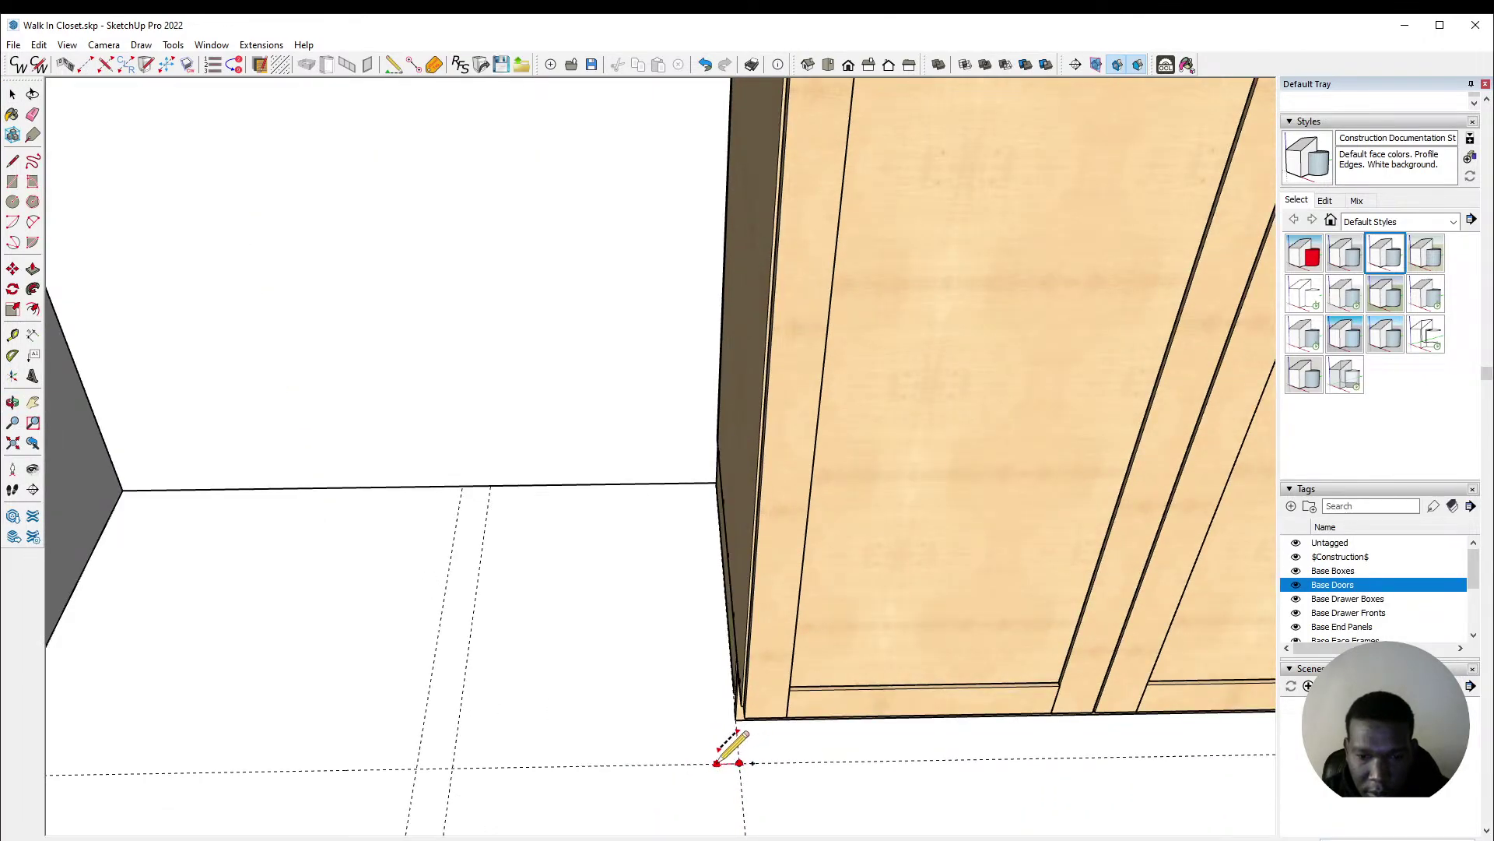
pyautogui.click(712, 763)
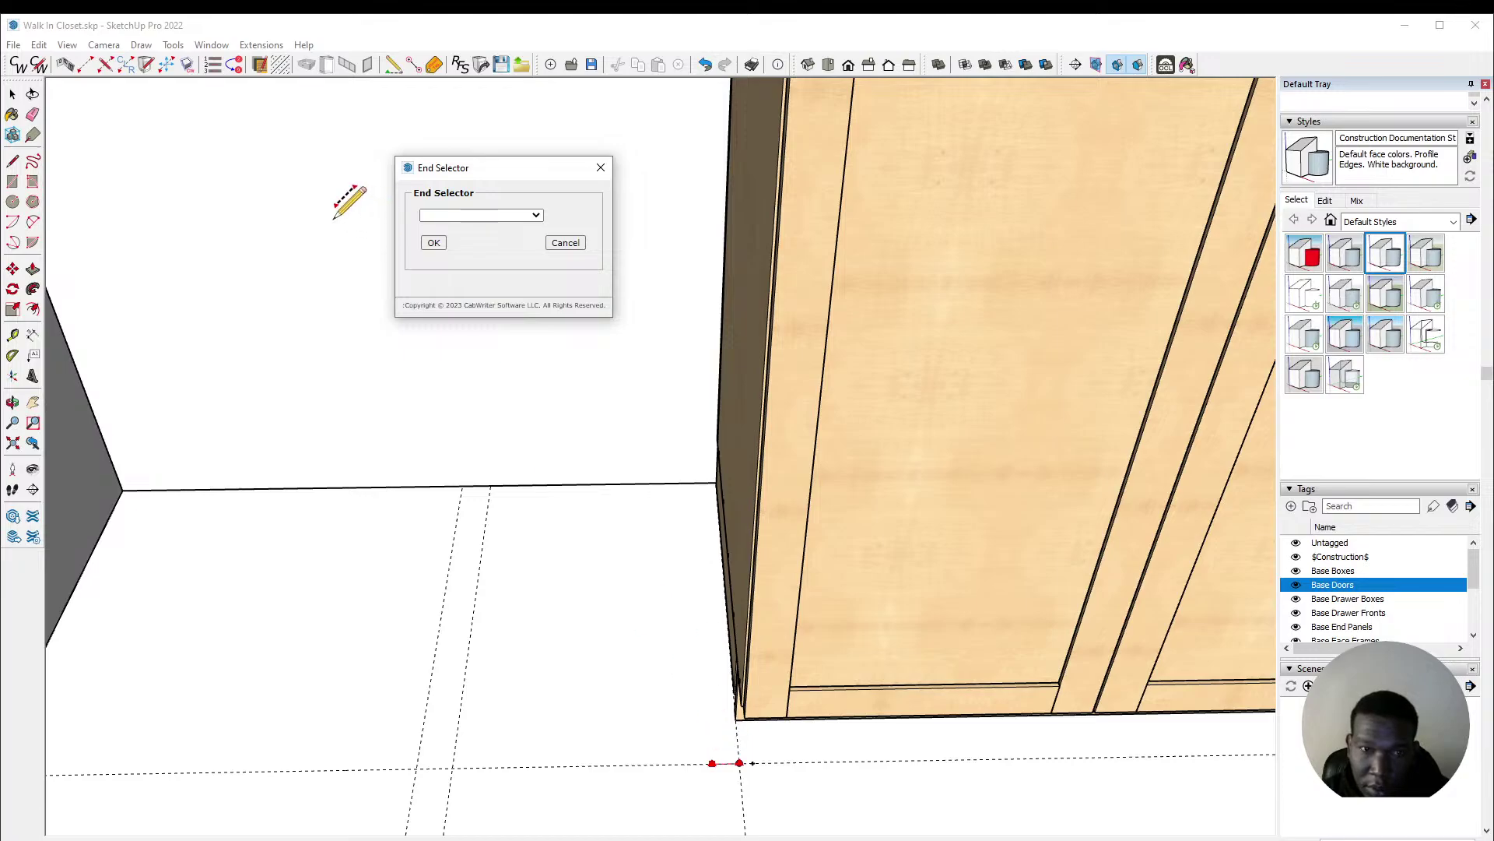
pyautogui.click(490, 214)
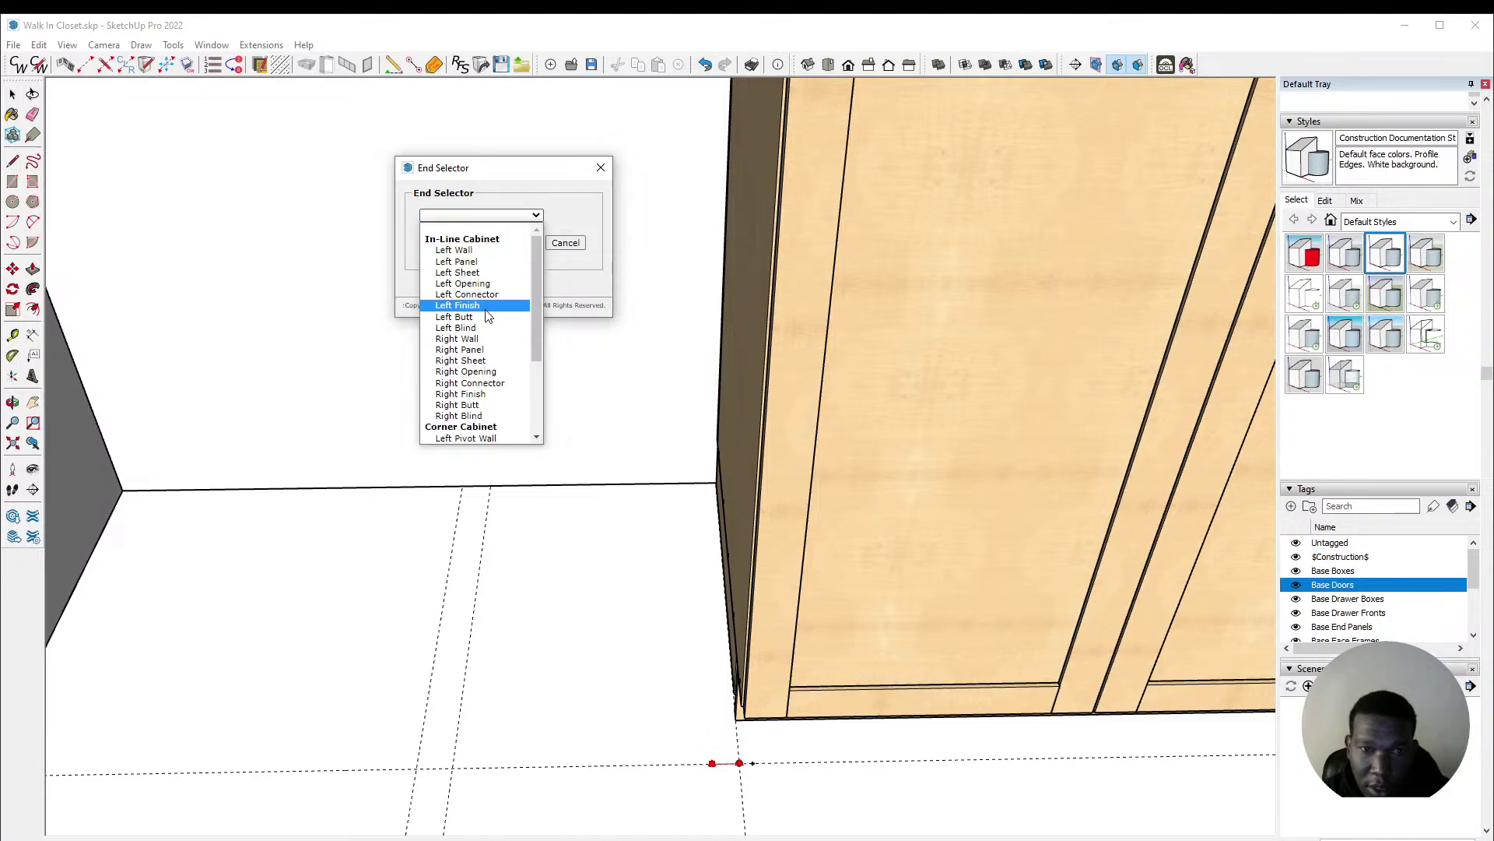
pyautogui.click(471, 294)
pyautogui.click(433, 243)
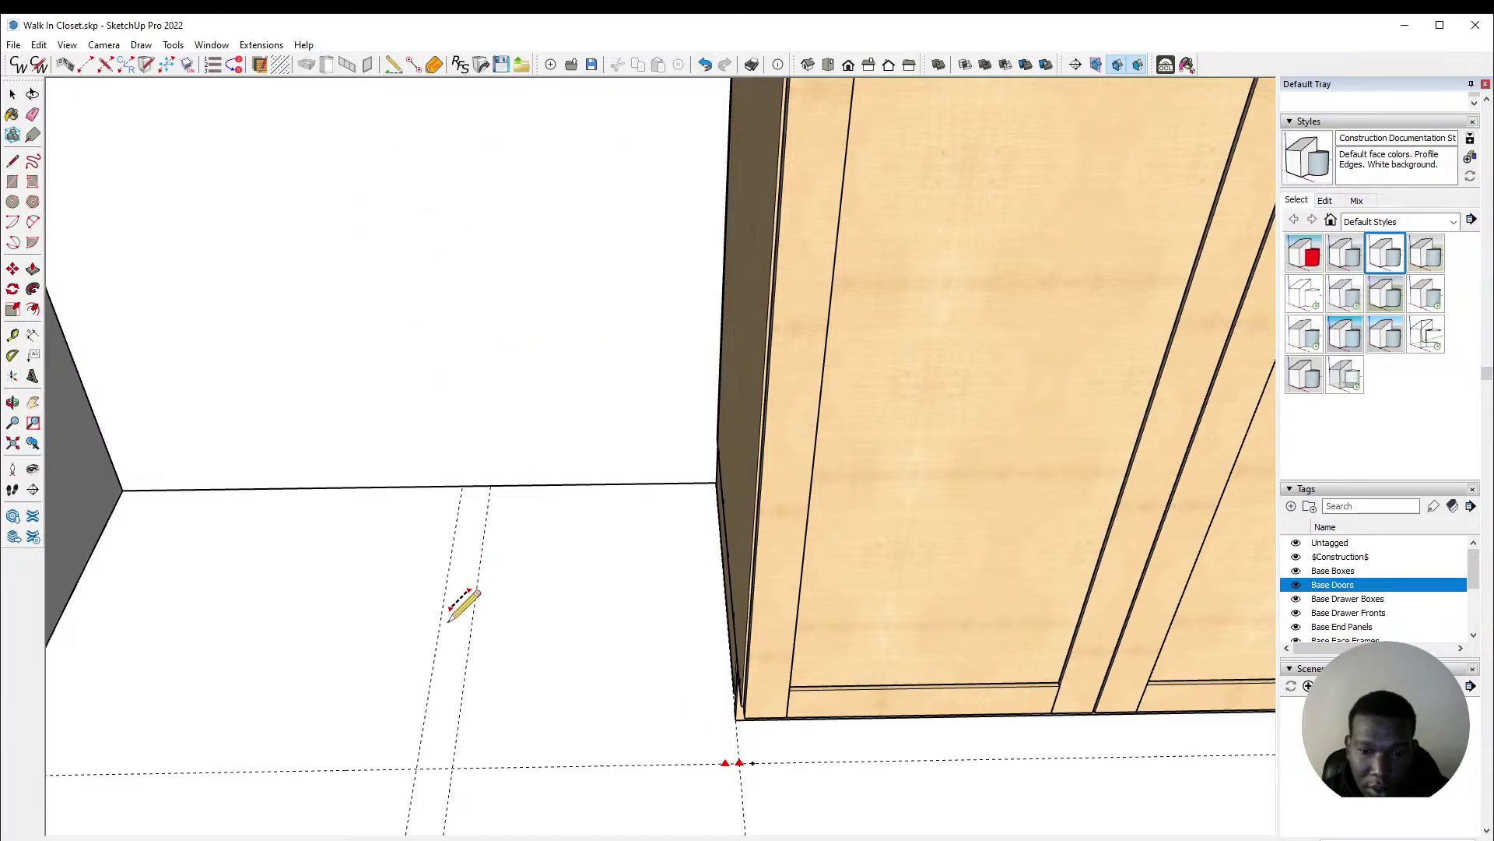
pyautogui.hotkey('ctrl', 'z')
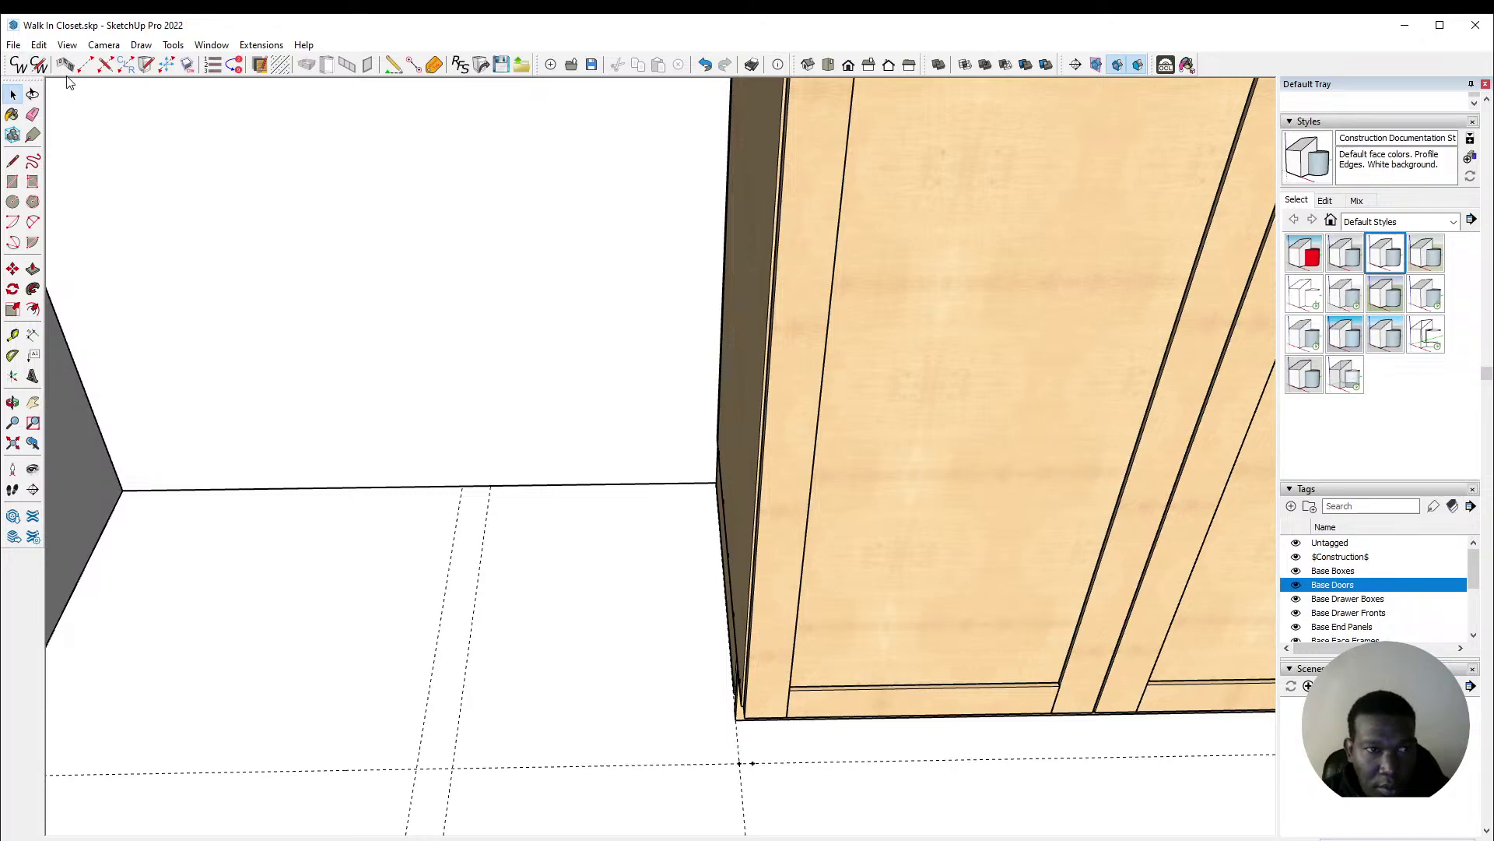
# Step: Try a Right Finish construction line end beside the divided cabinet's inner front corner, and leave the construction line tool
pyautogui.click(85, 65)
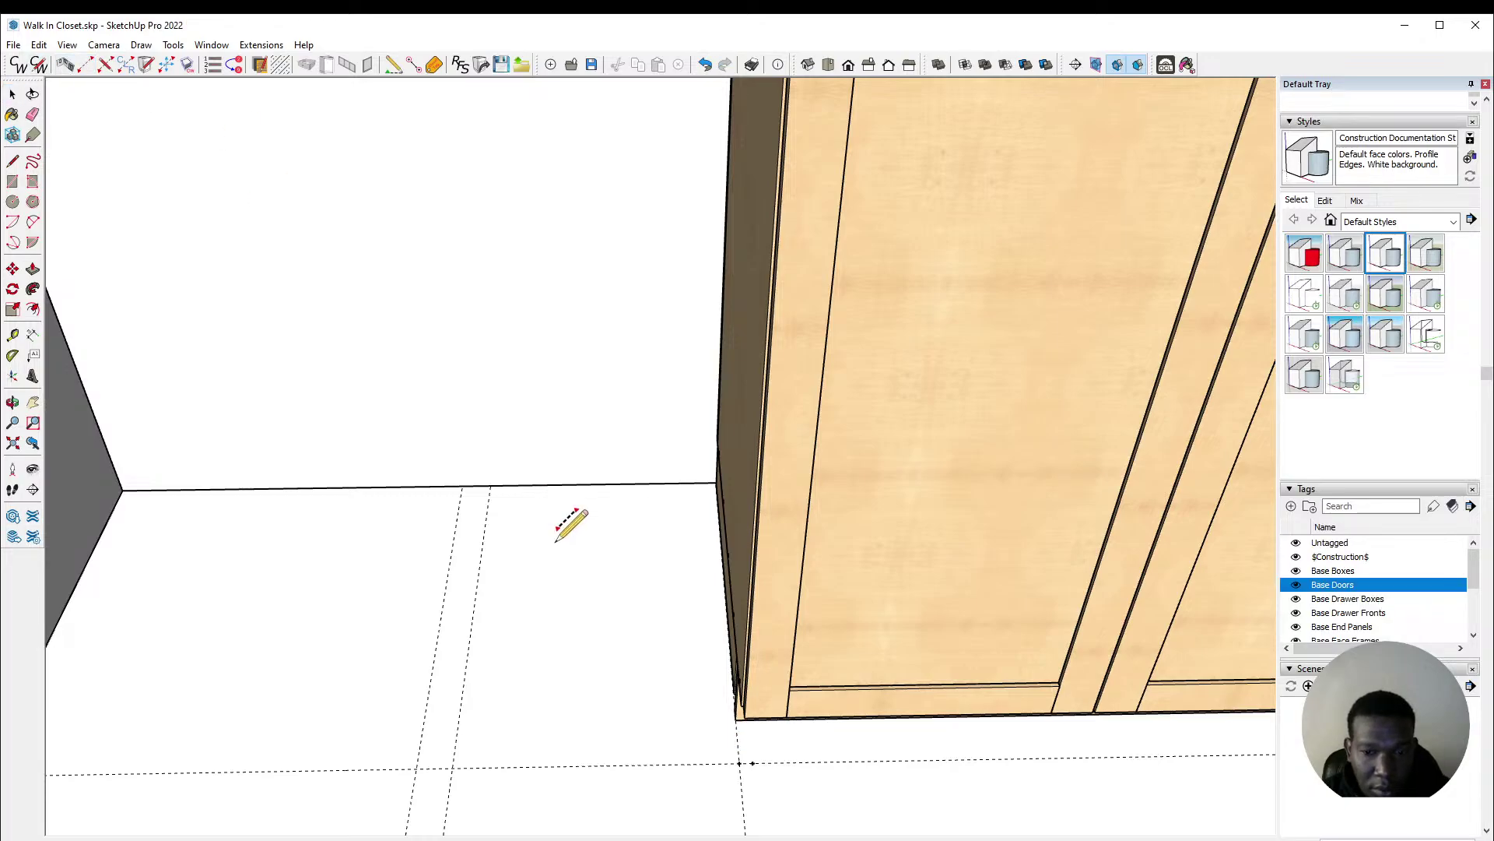
pyautogui.click(739, 763)
pyautogui.click(685, 763)
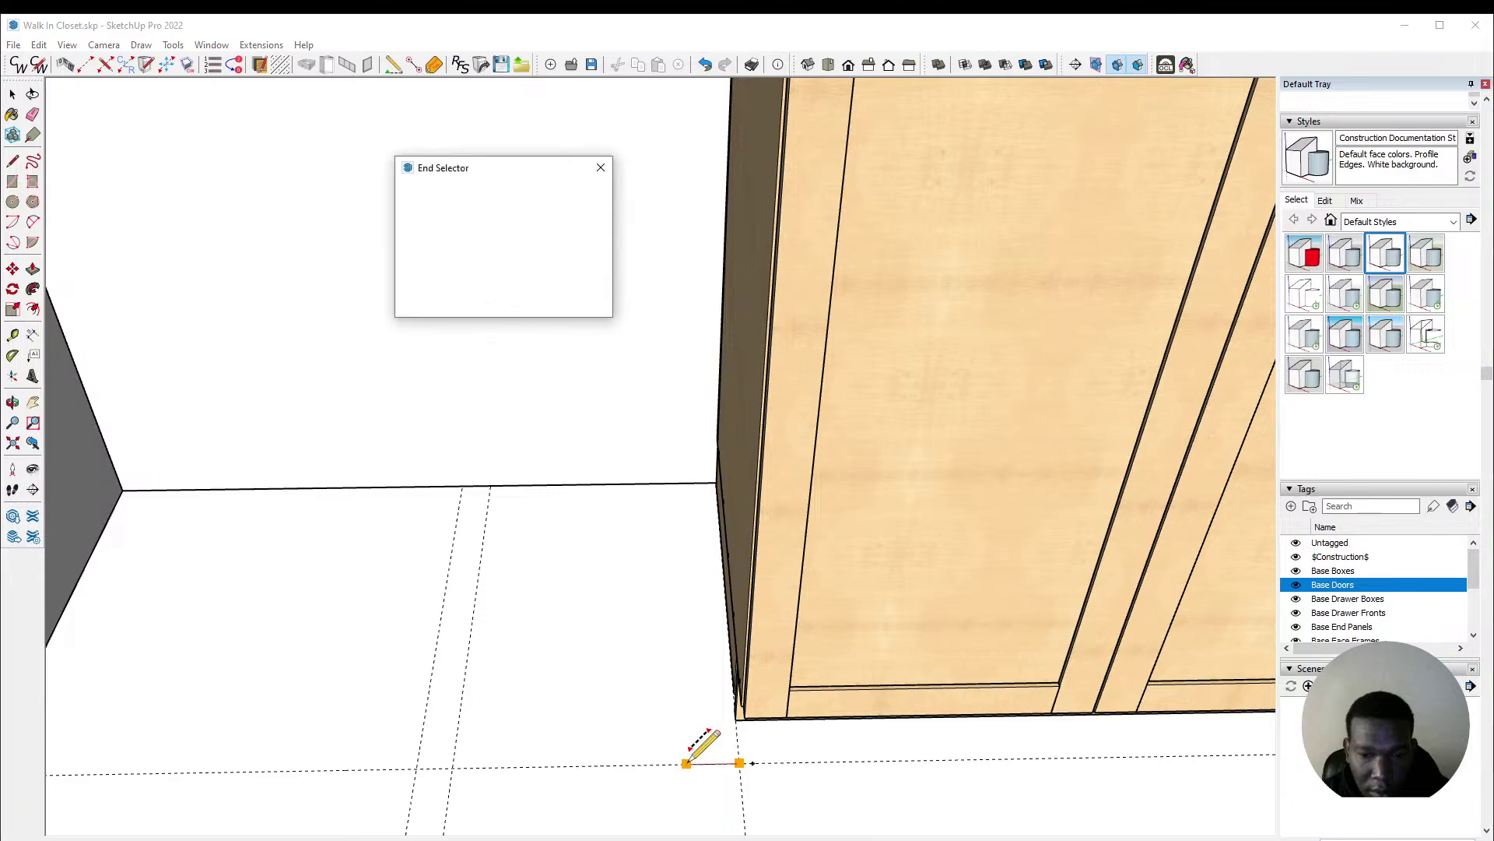
pyautogui.click(482, 216)
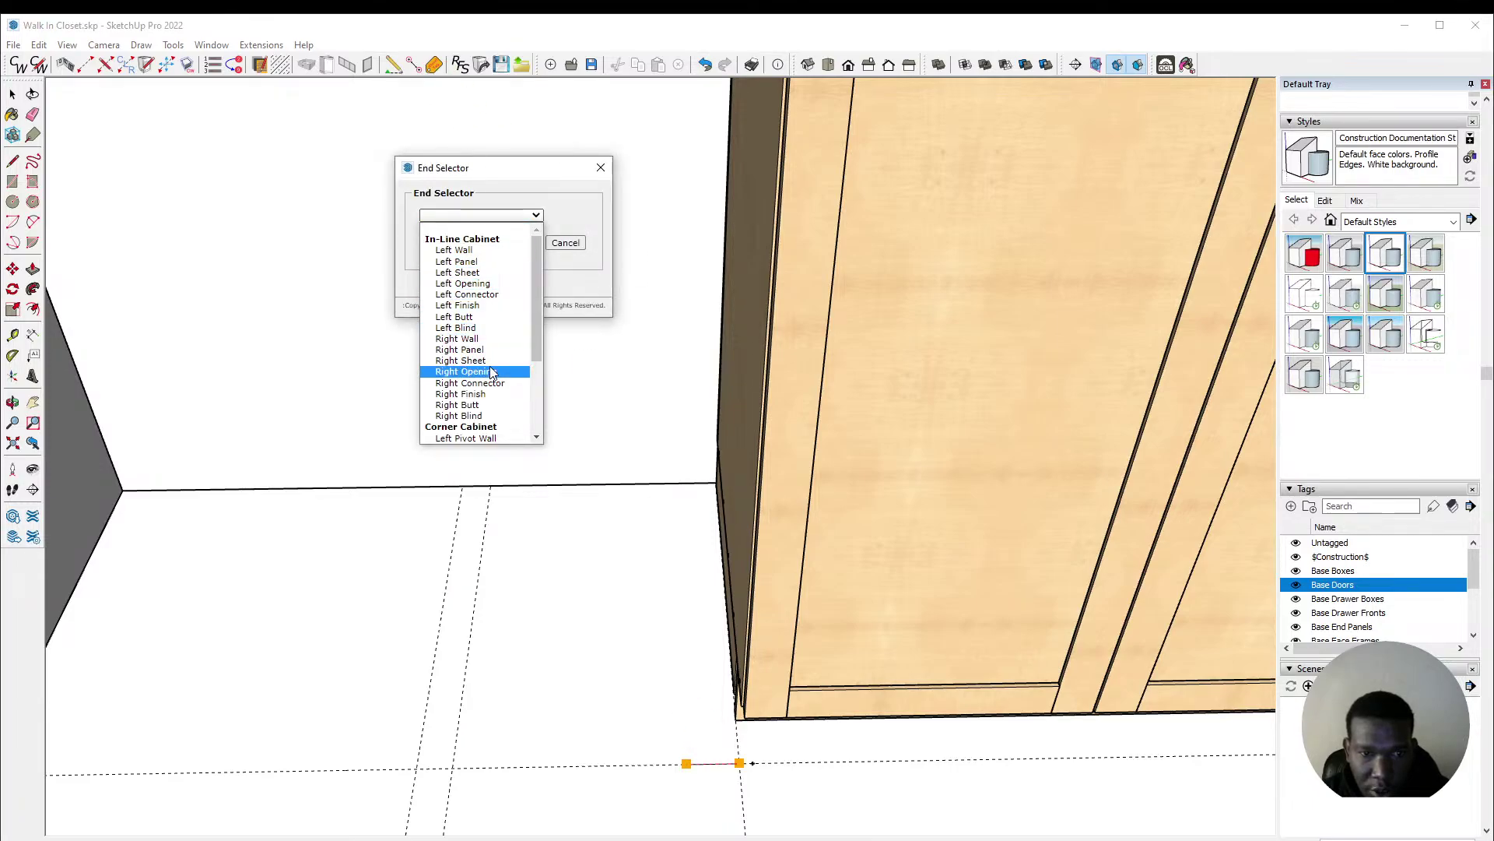
pyautogui.click(484, 394)
pyautogui.click(433, 243)
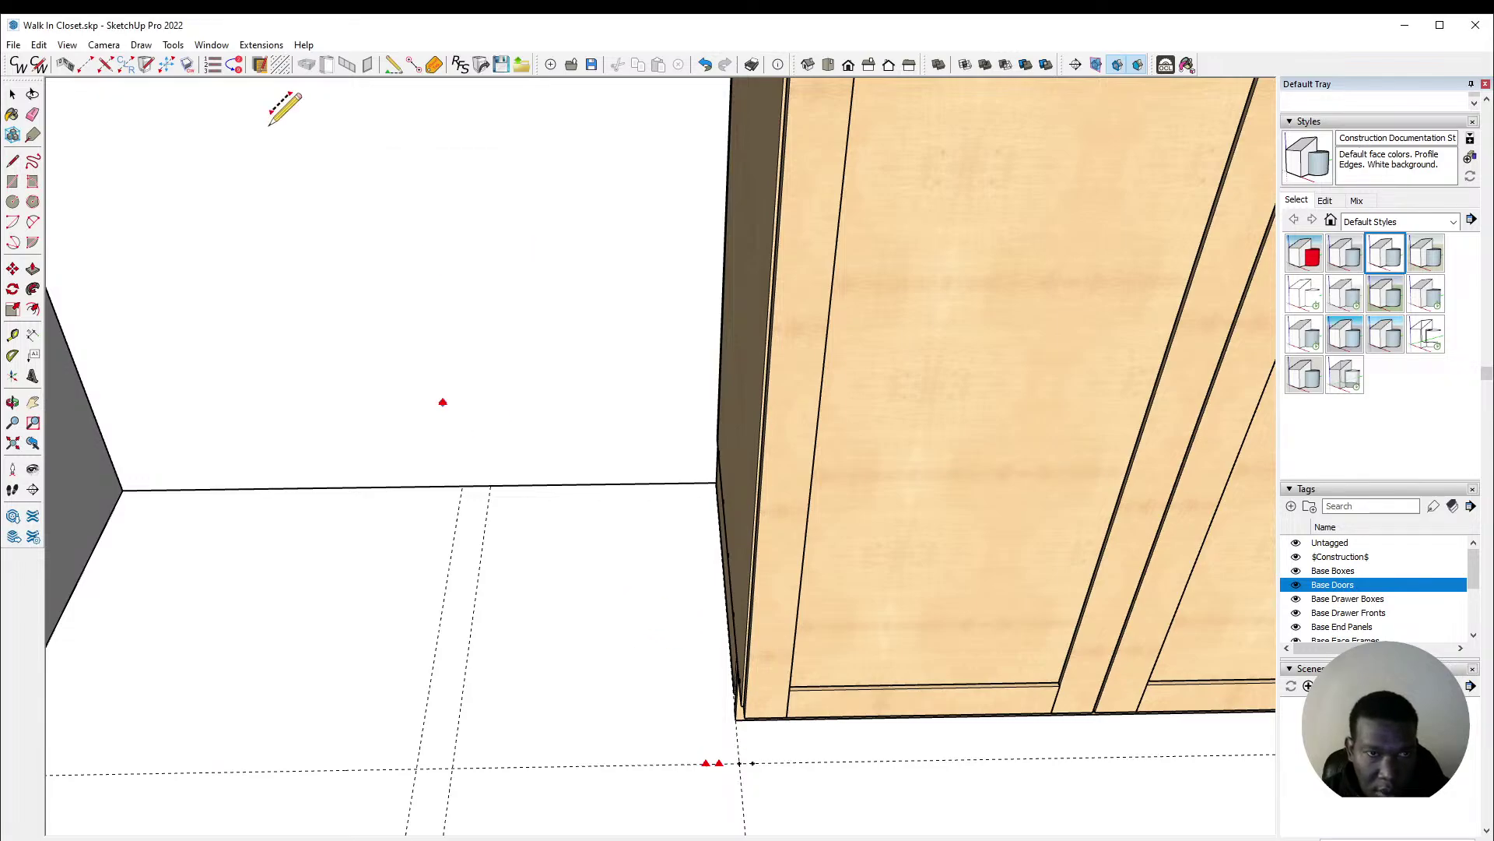
pyautogui.press('space')
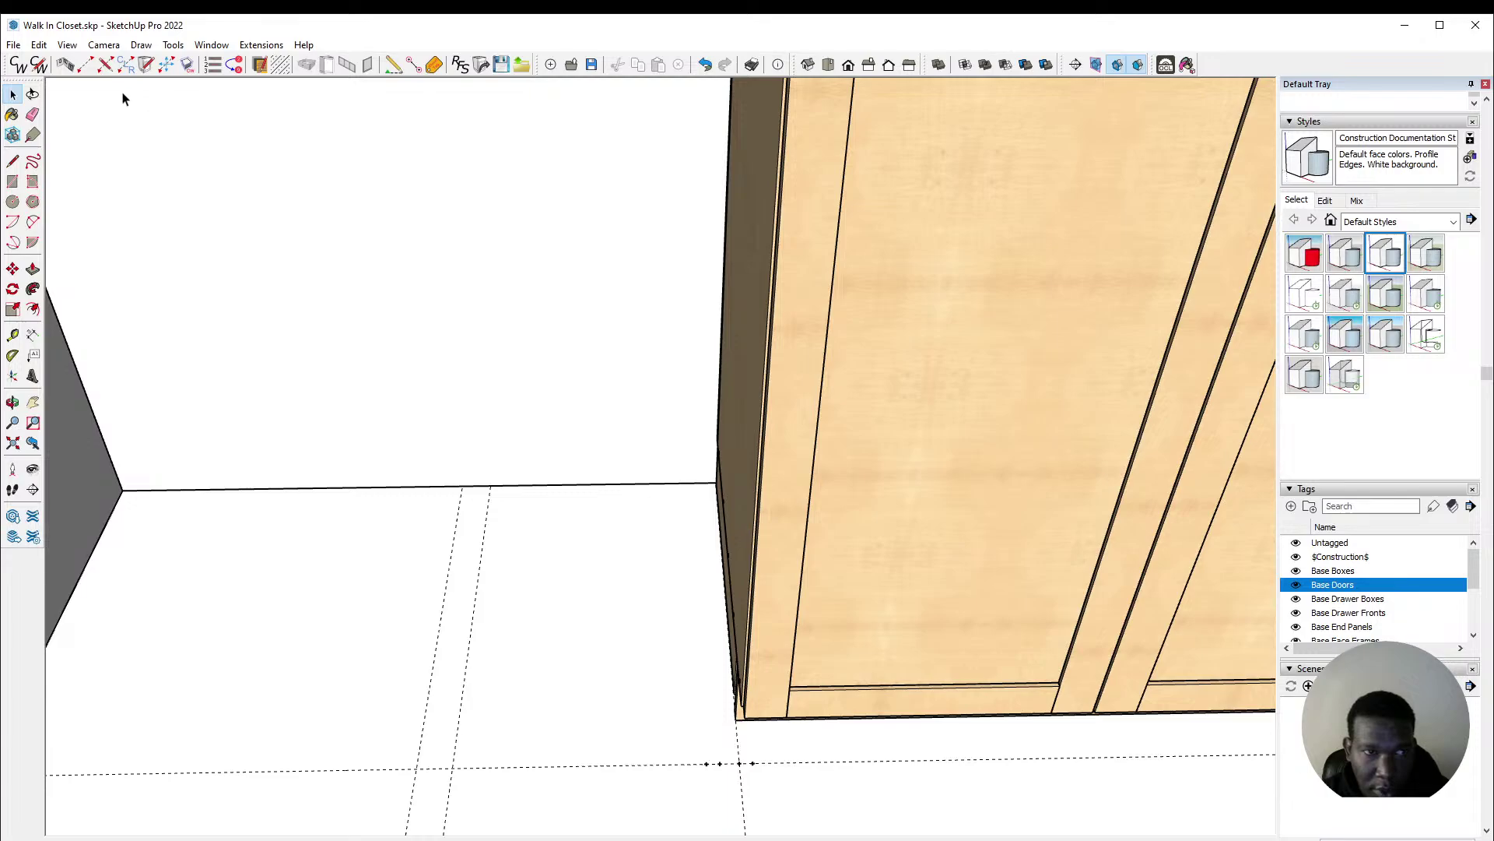
# Step: Start a CabWriter construction line at the guide crossing by the divided cabinet's inner front corner, with a Right Finish end
pyautogui.click(87, 64)
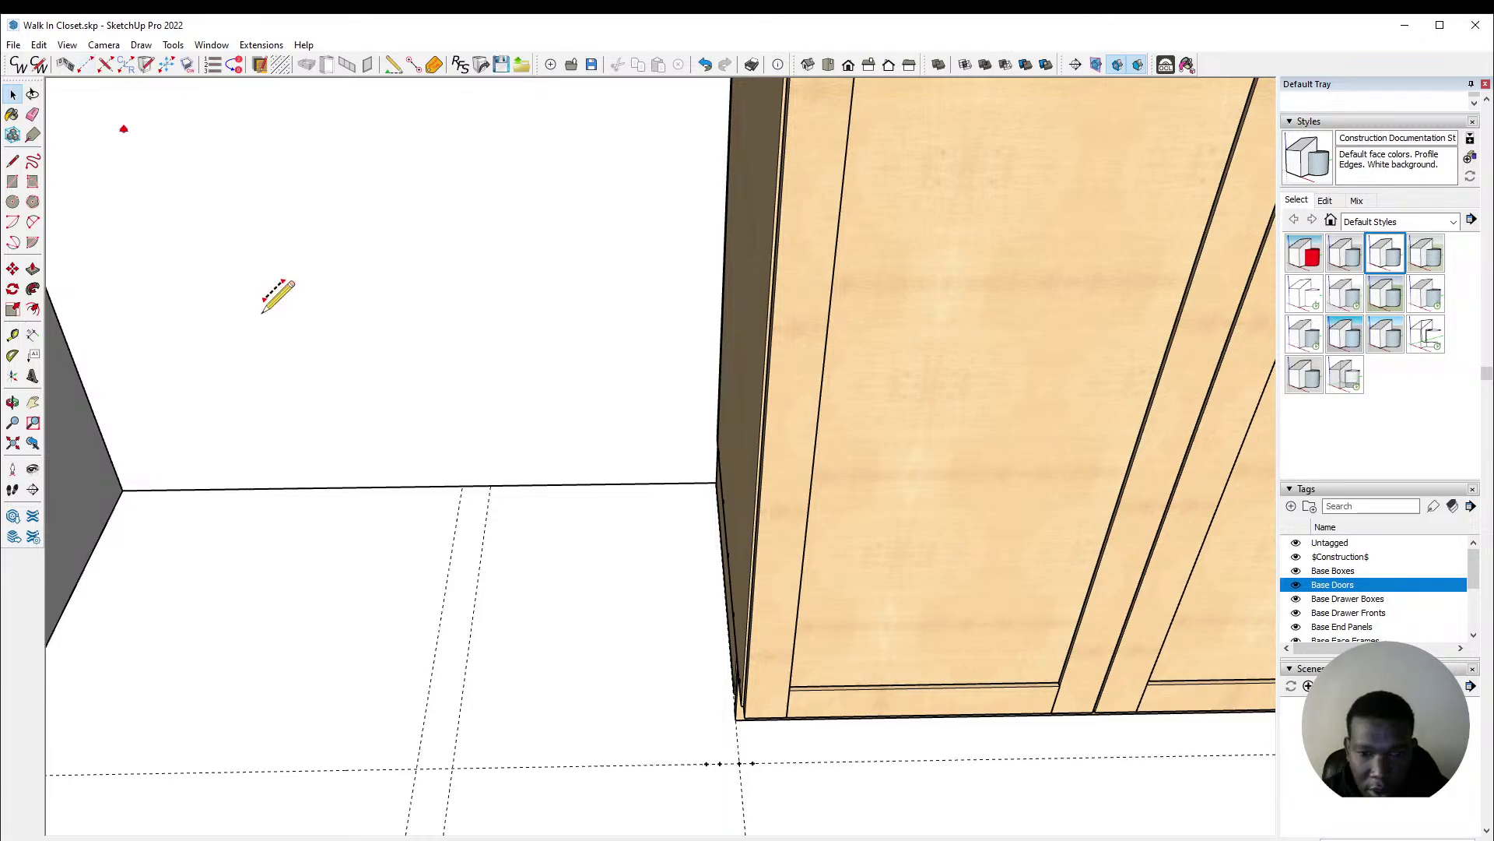
pyautogui.click(740, 762)
pyautogui.click(661, 763)
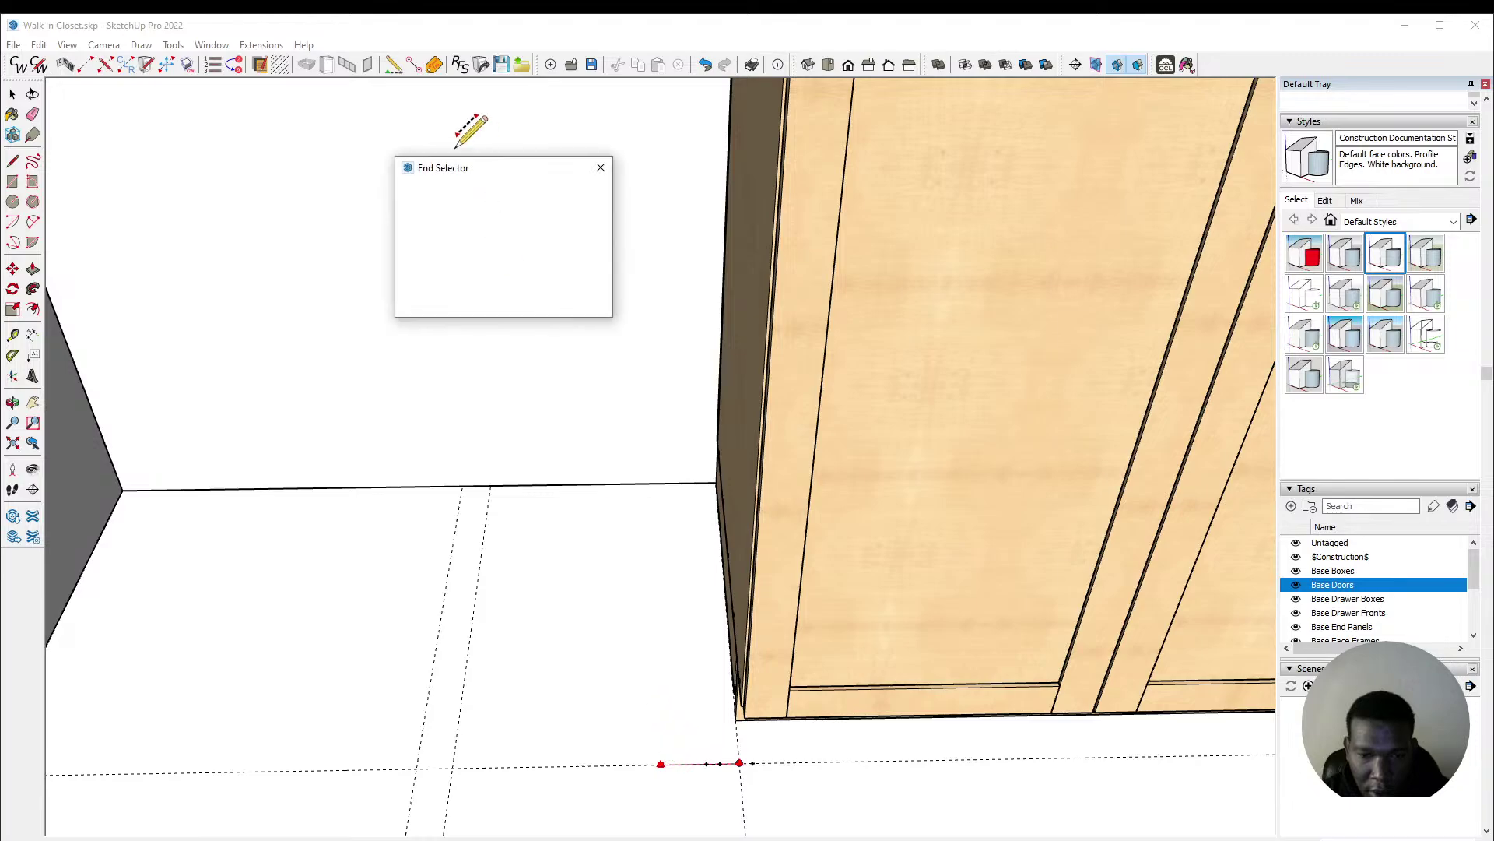
pyautogui.click(481, 215)
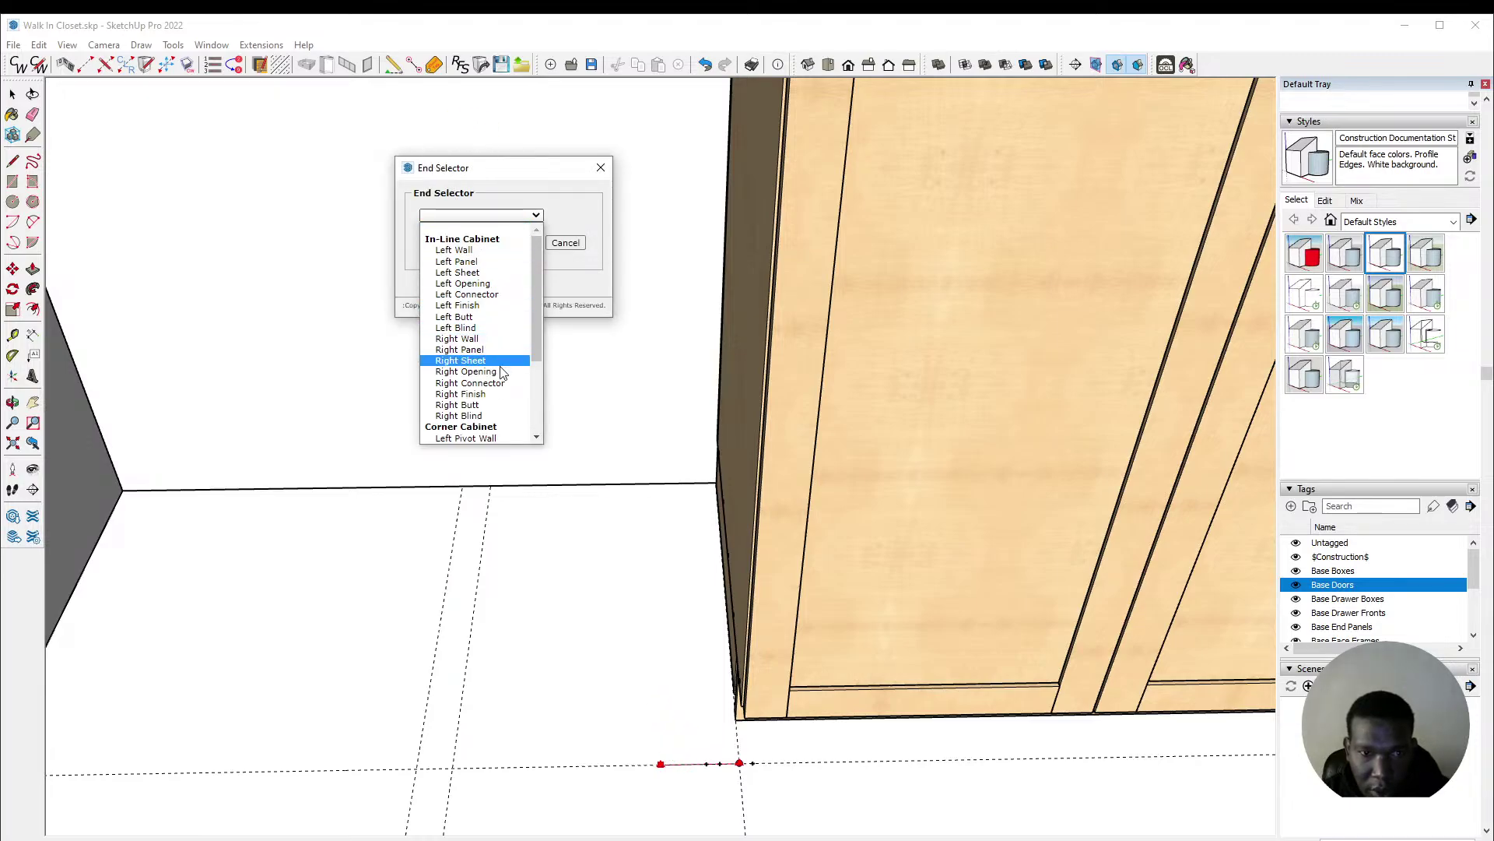
pyautogui.click(461, 394)
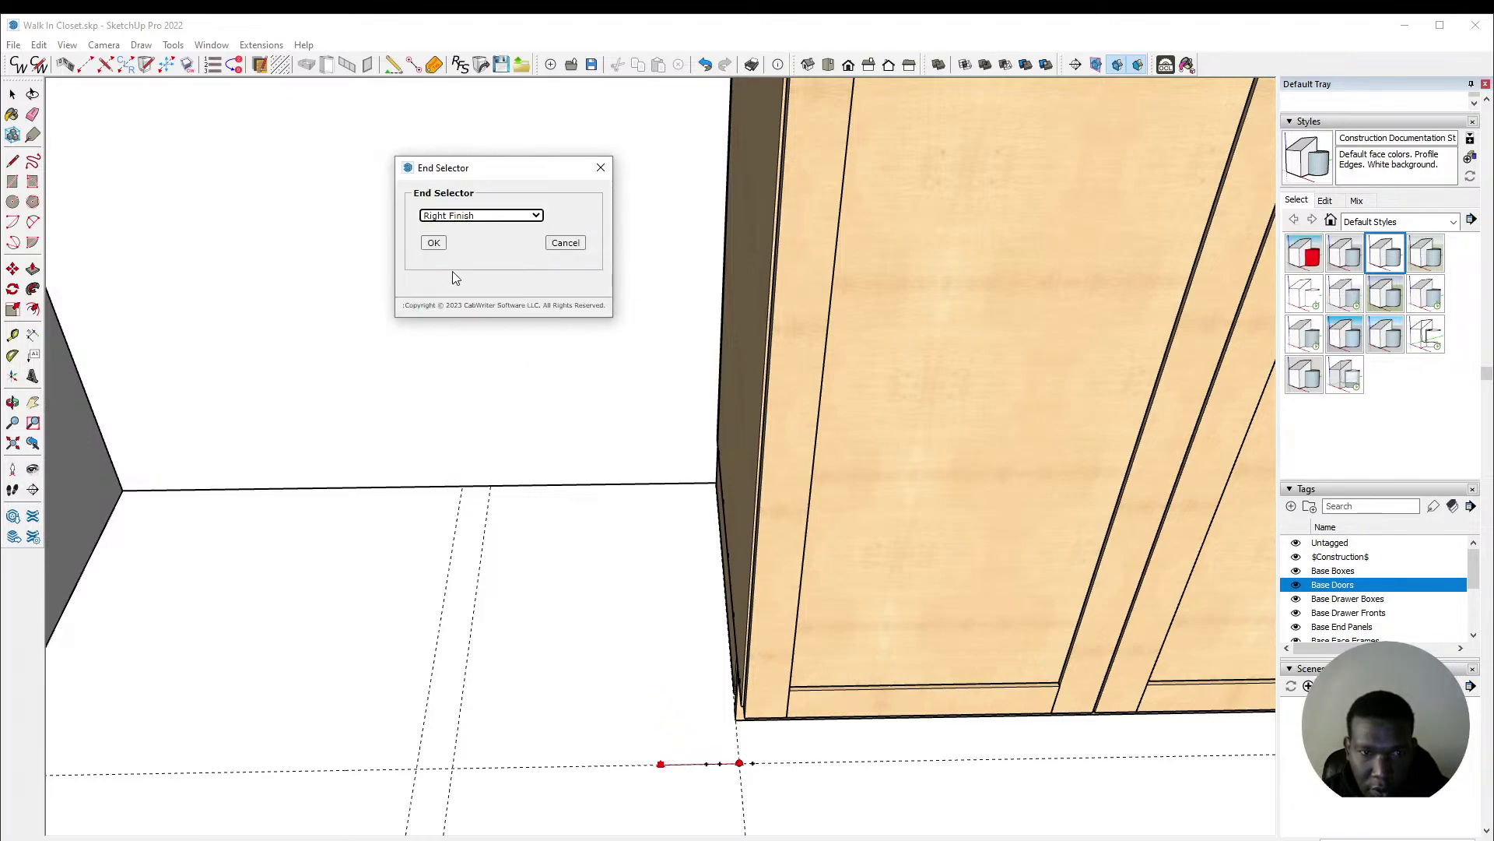
pyautogui.click(433, 242)
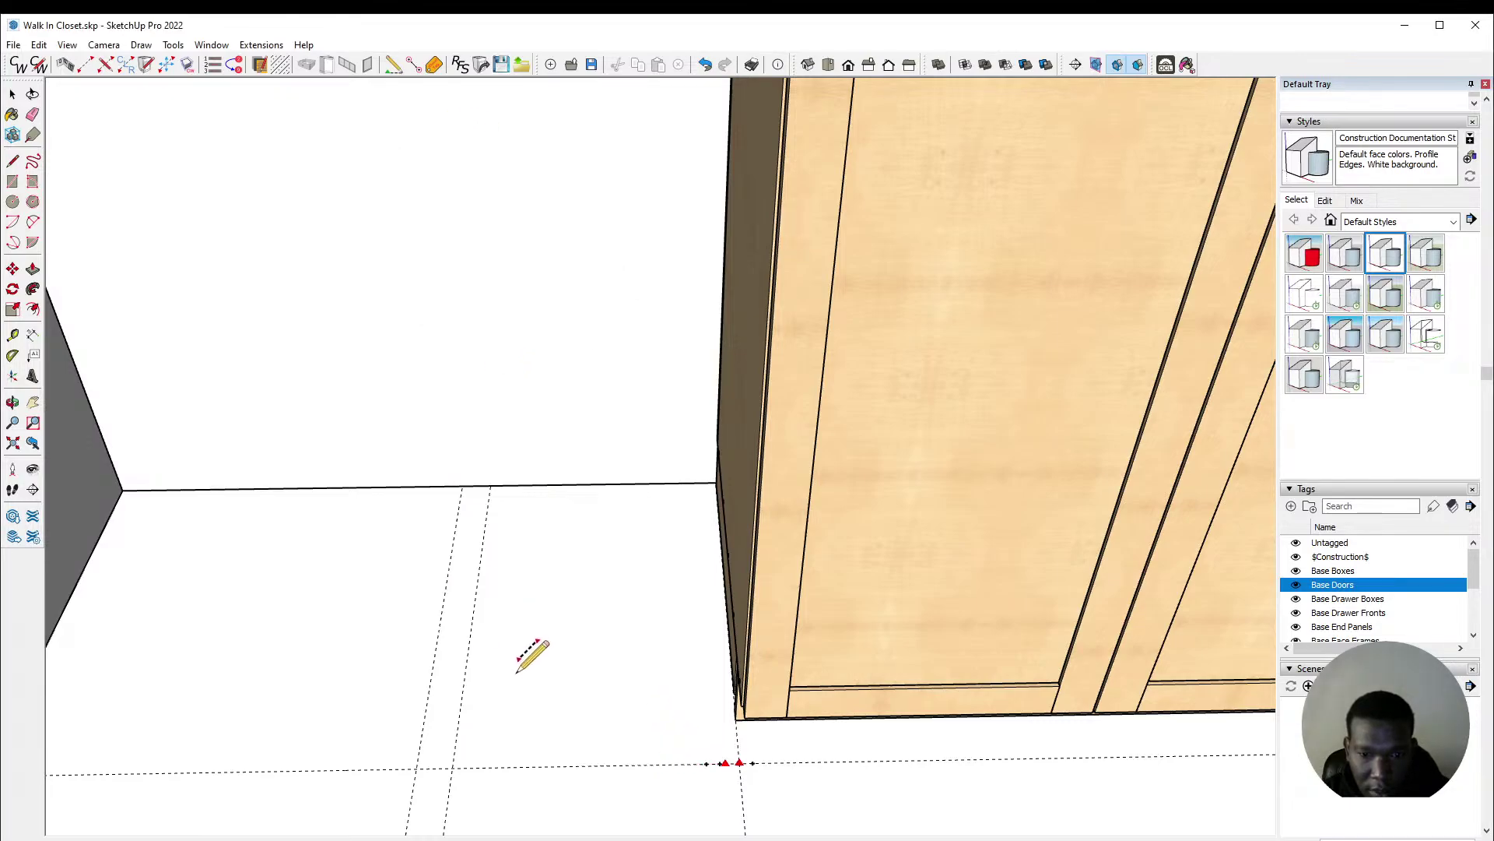
# Step: Set the construction line's other end as Left Blind where the side wall's guide crosses the paired guide nearer the divided cabinet
pyautogui.scroll(1, 452, 767)
pyautogui.scroll(-1, 487, 638)
pyautogui.scroll(1, 467, 733)
pyautogui.click(456, 743)
pyautogui.click(507, 743)
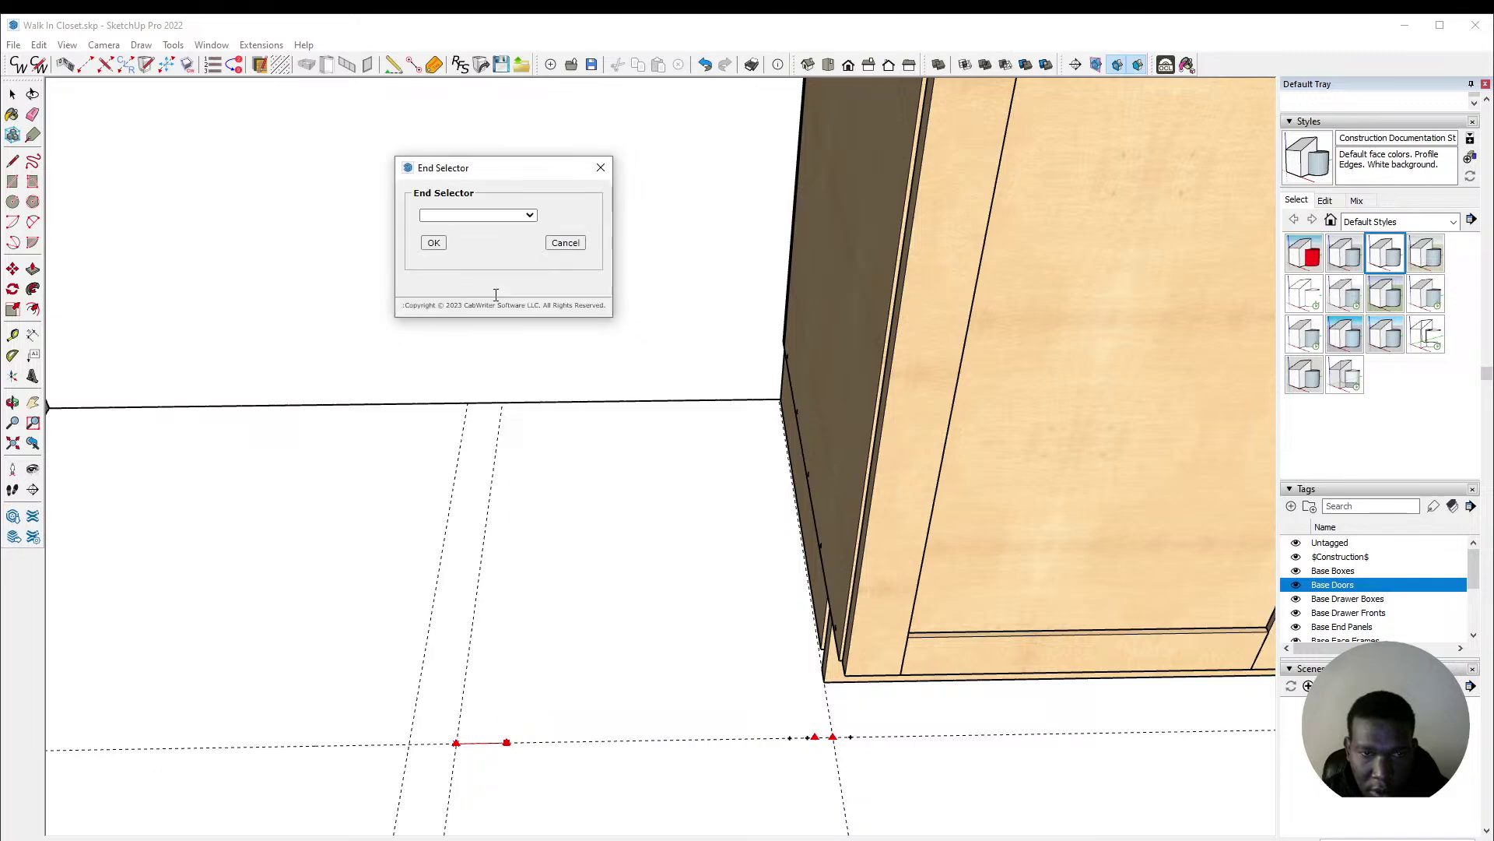
pyautogui.click(475, 215)
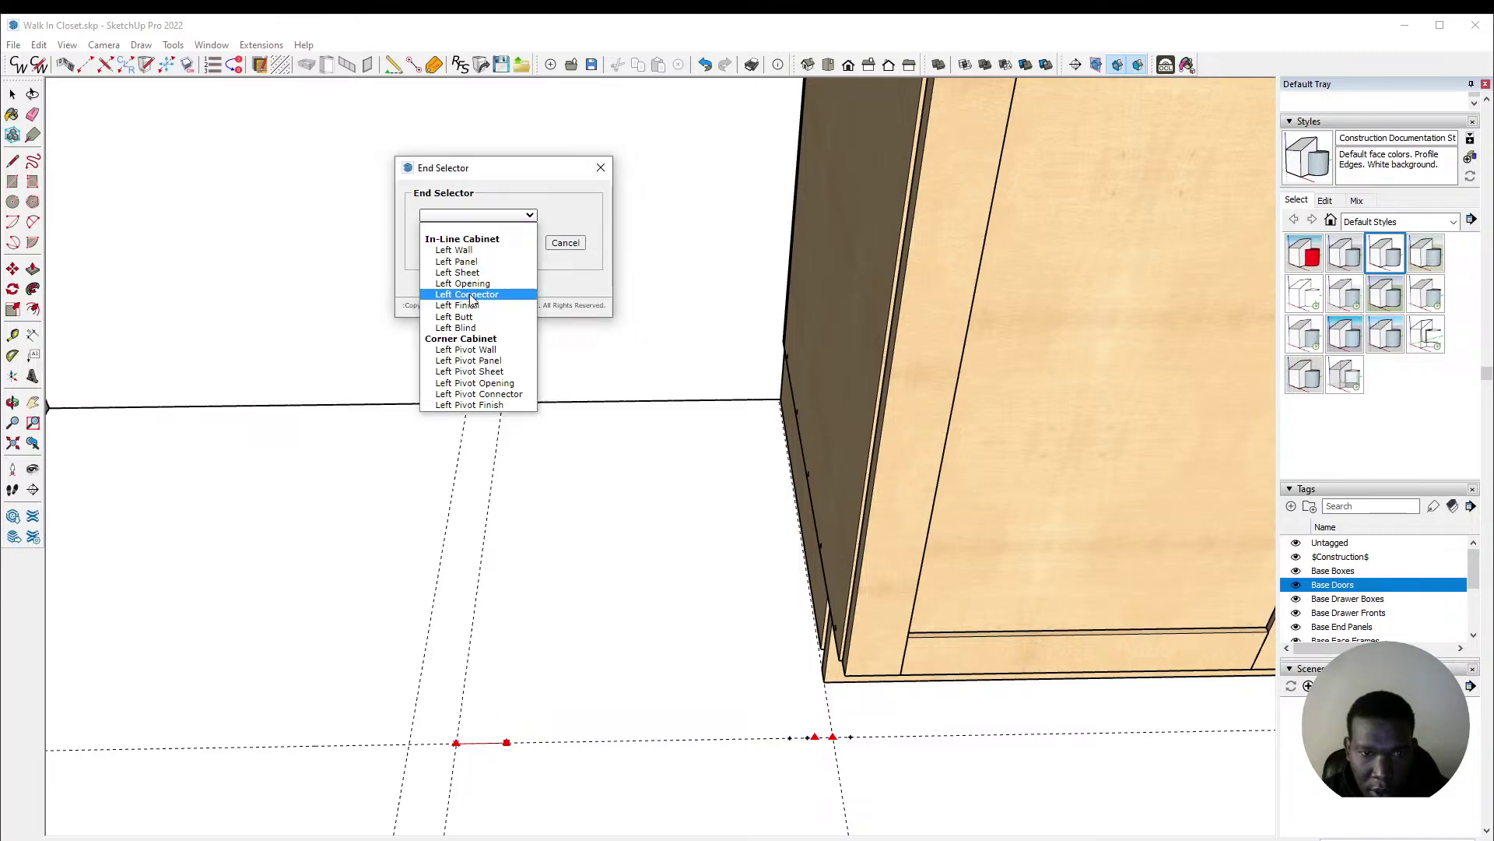
pyautogui.click(463, 328)
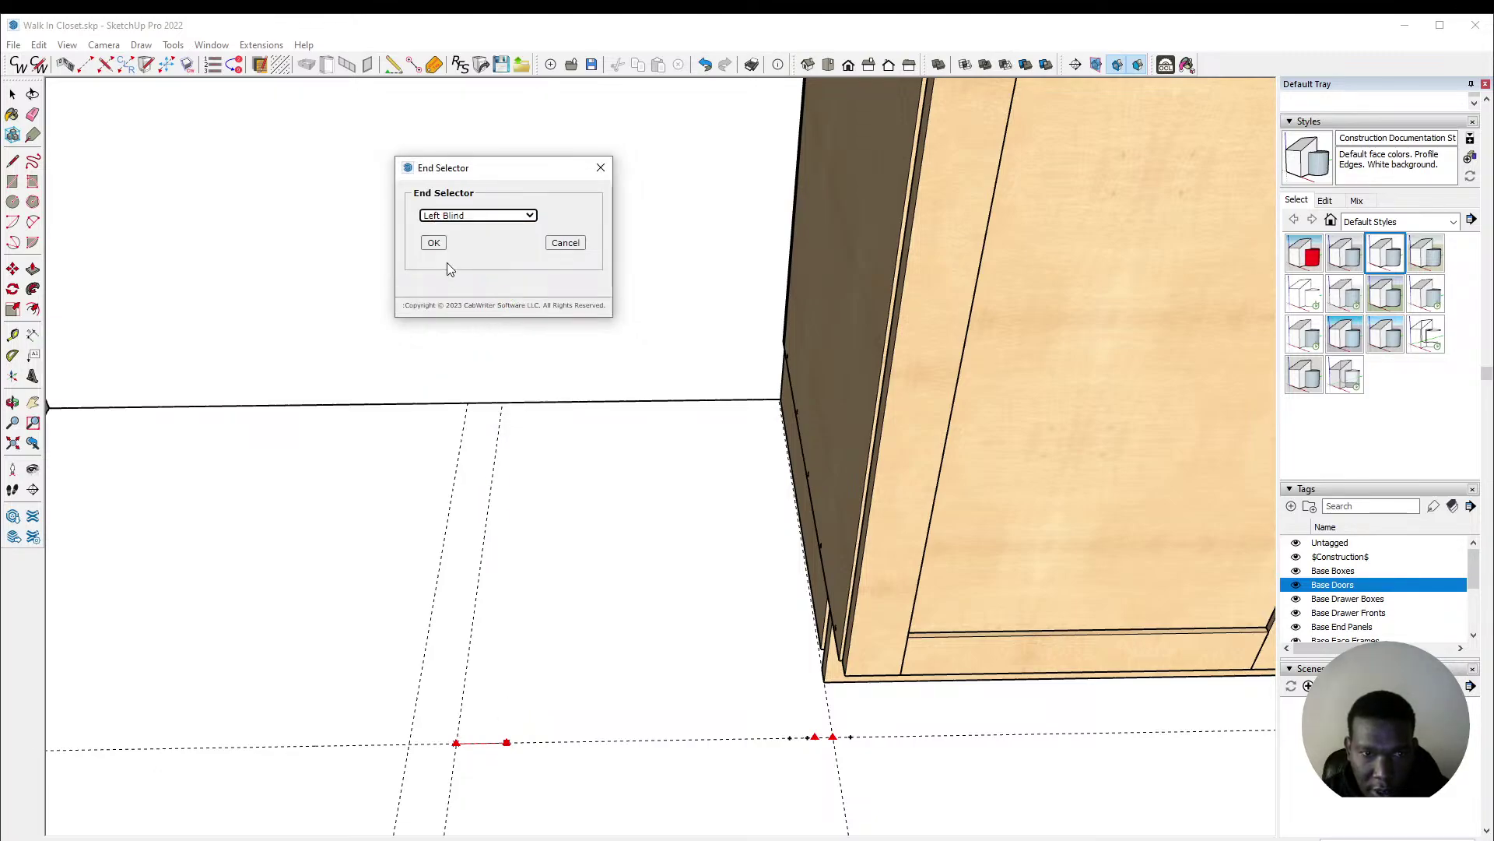
pyautogui.click(434, 243)
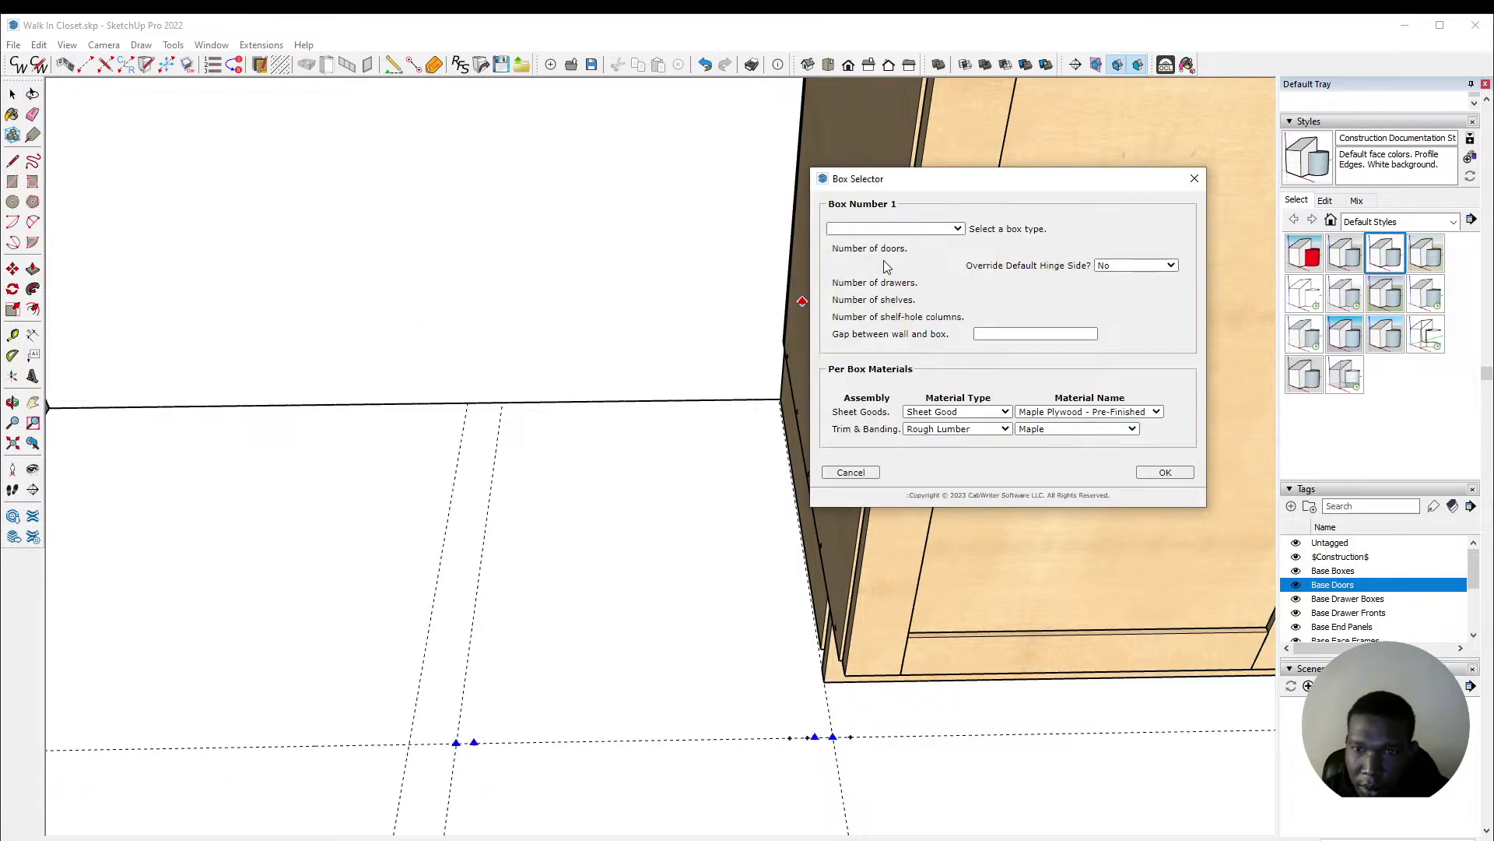
# Step: Generate the box for this construction line as a Blind Corner Base with 1 door, 0 drawers and default shelves
pyautogui.click(893, 230)
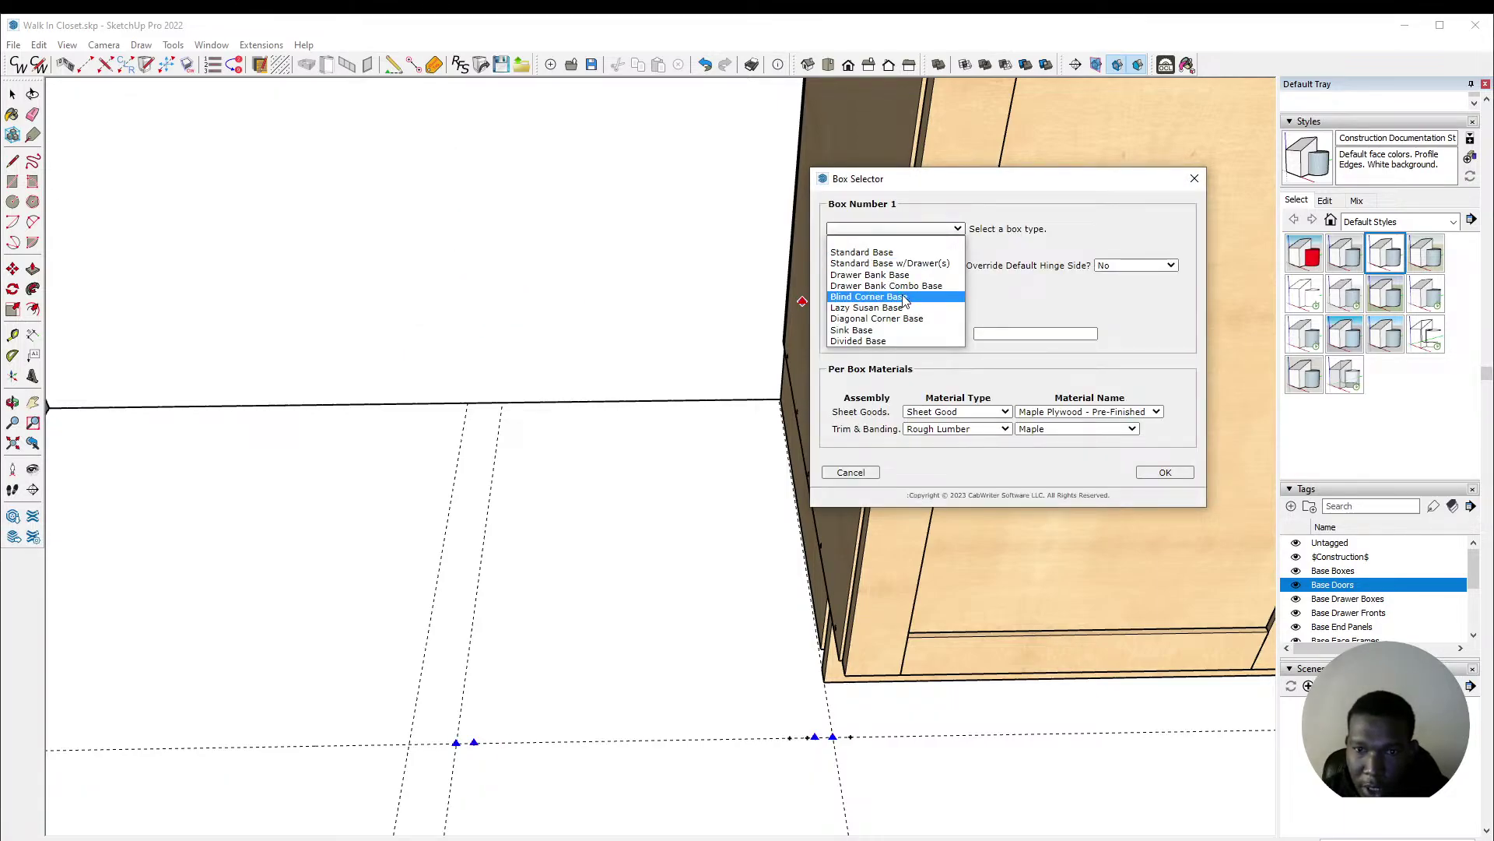
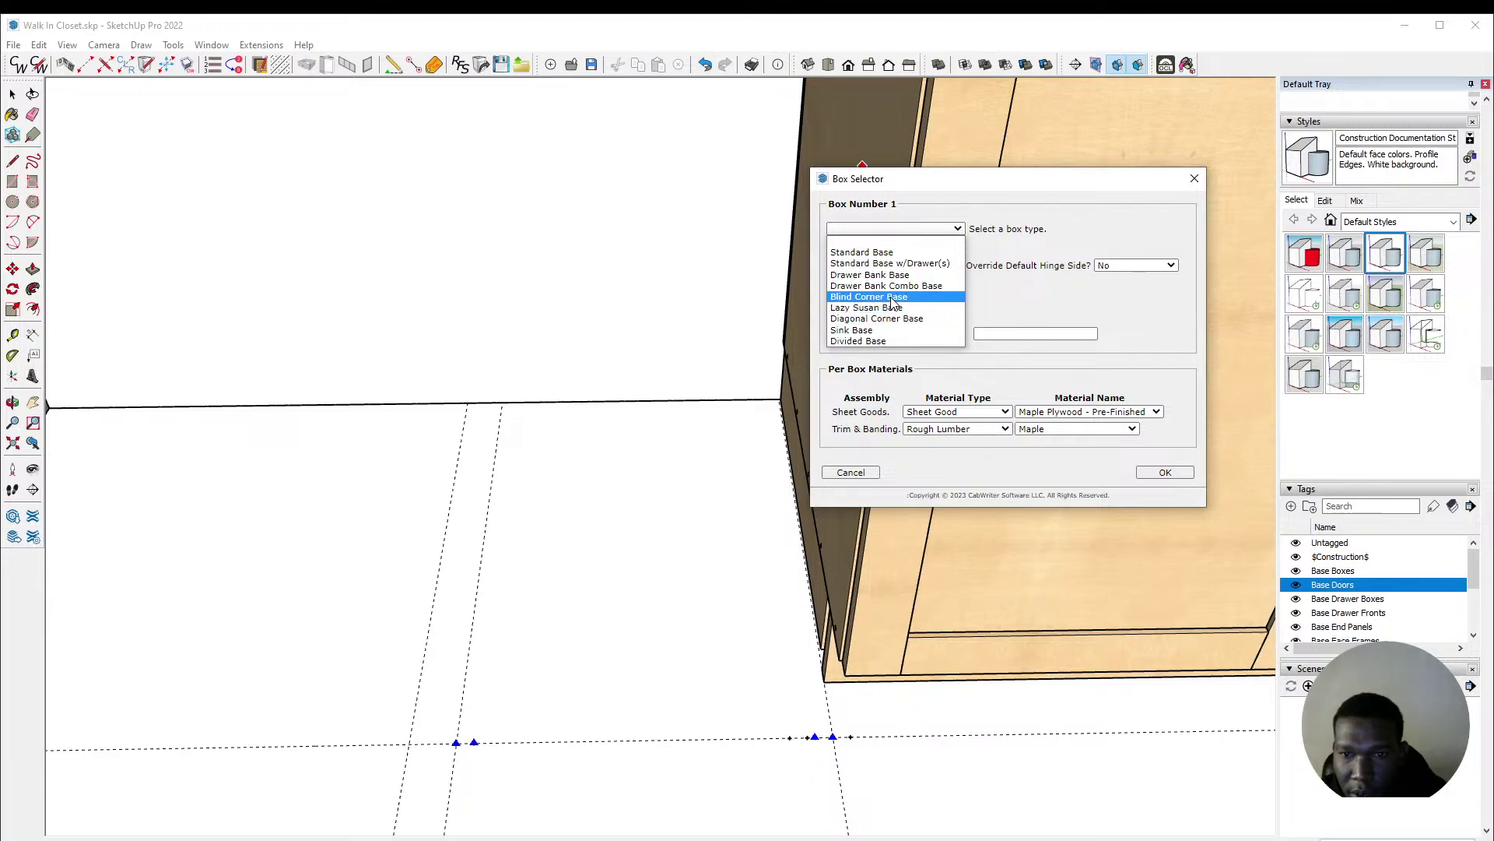
pyautogui.click(893, 298)
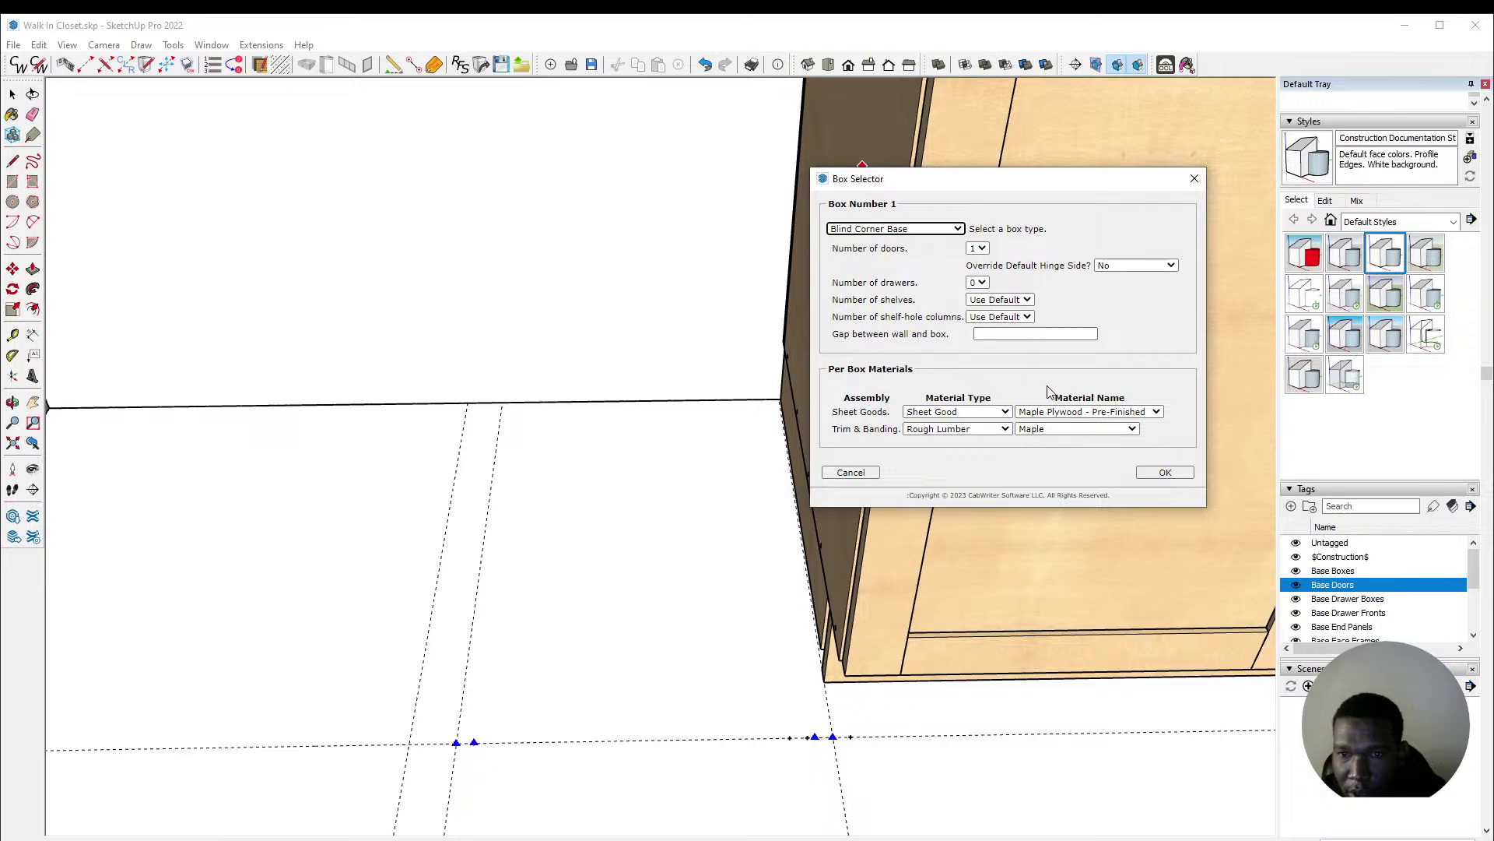
pyautogui.click(1151, 473)
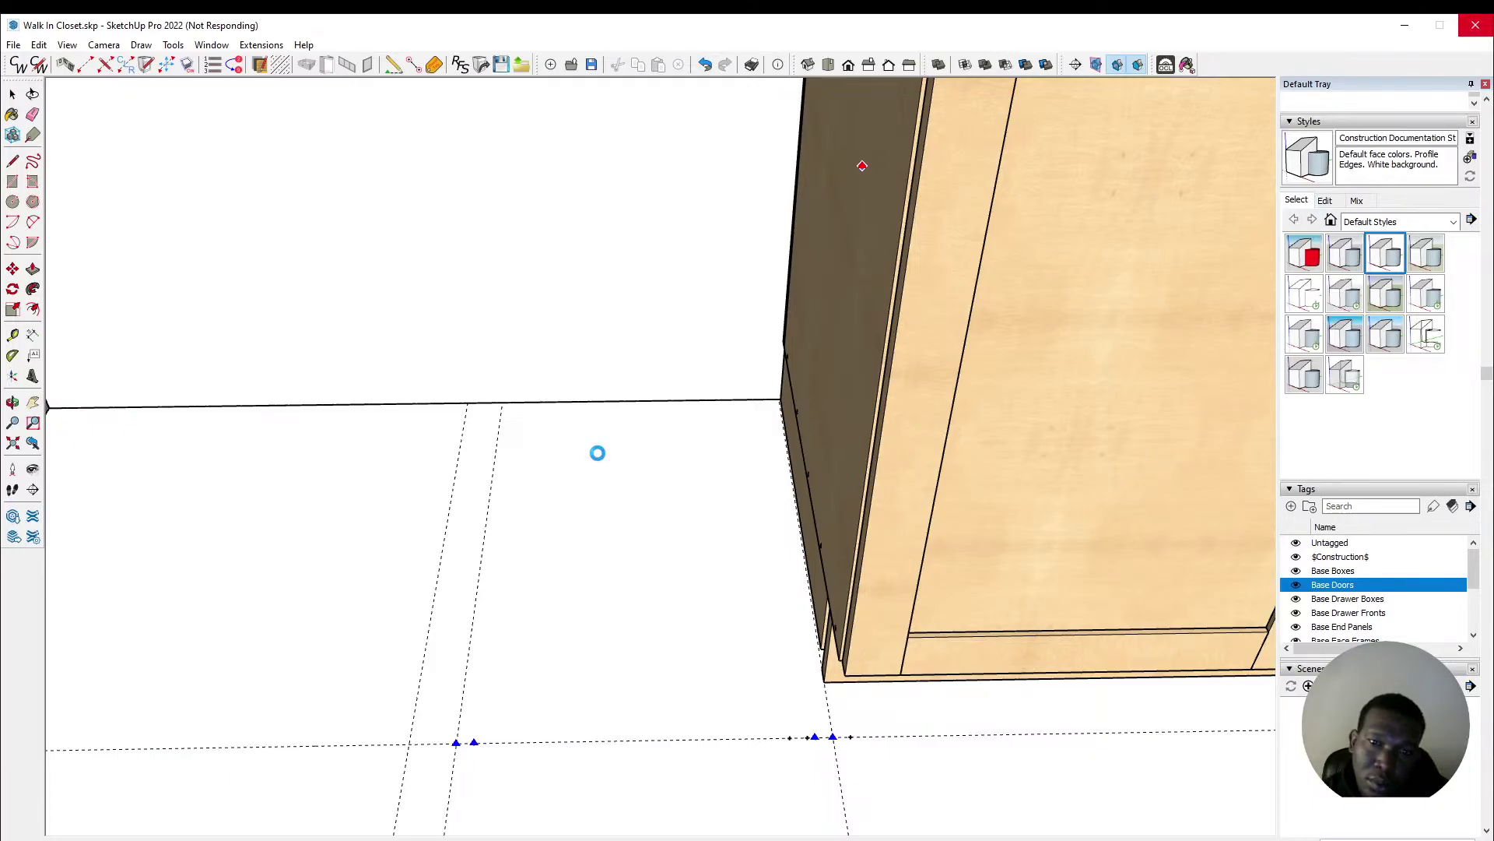
# Step: Inspect the newly generated blind corner cabinet from the front and along its top edge beside the neighbouring cabinet
pyautogui.scroll(5, 611, 436)
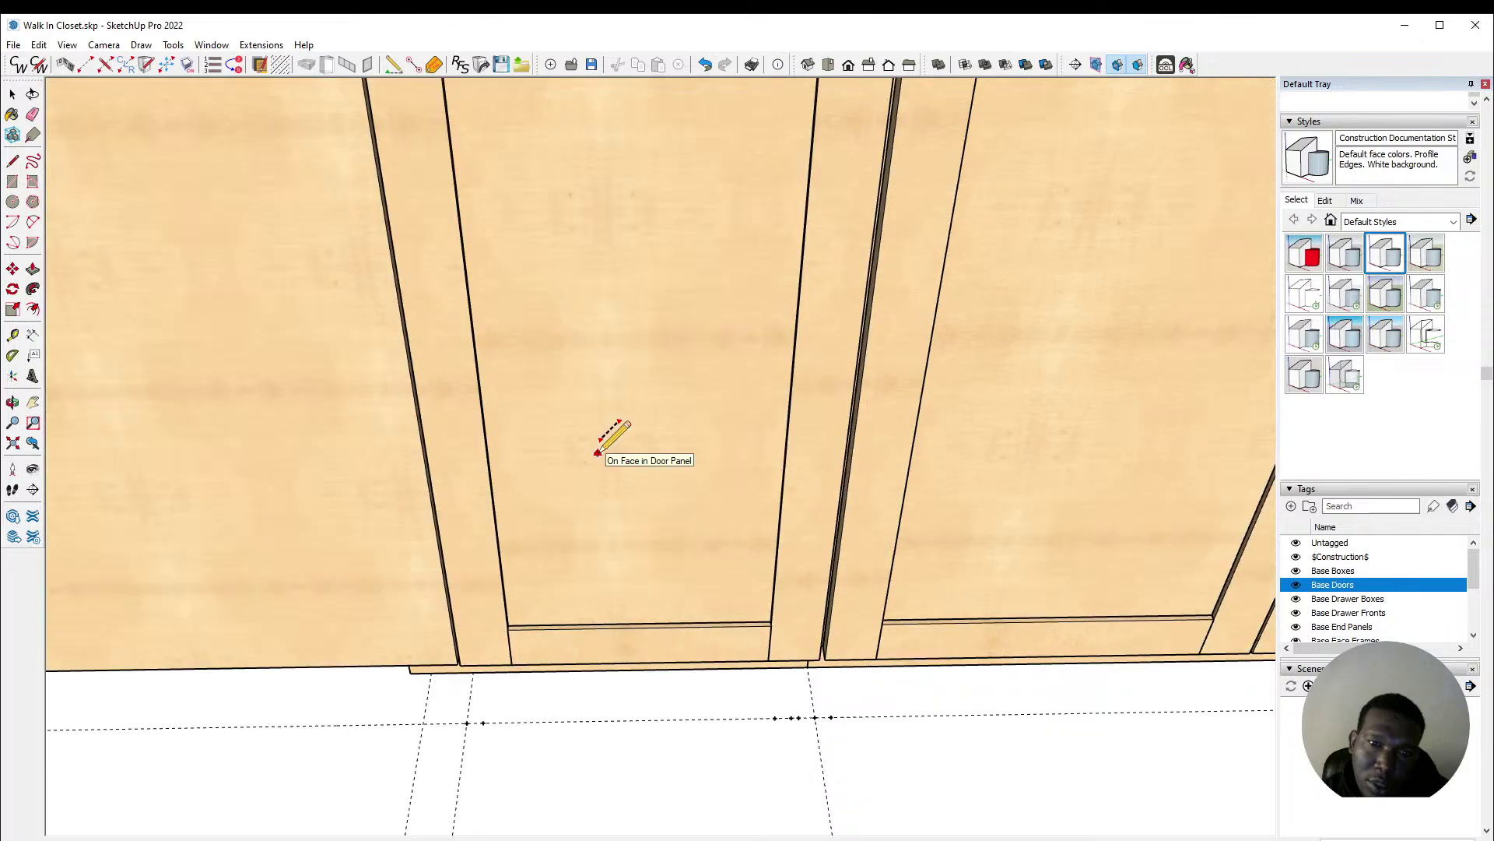
pyautogui.press('space')
pyautogui.moveTo(857, 392)
pyautogui.mouseDown(button='middle')
pyautogui.moveTo(707, 457)
pyautogui.moveTo(699, 524)
pyautogui.moveTo(687, 440)
pyautogui.mouseUp(button='middle')
pyautogui.scroll(-5, 699, 506)
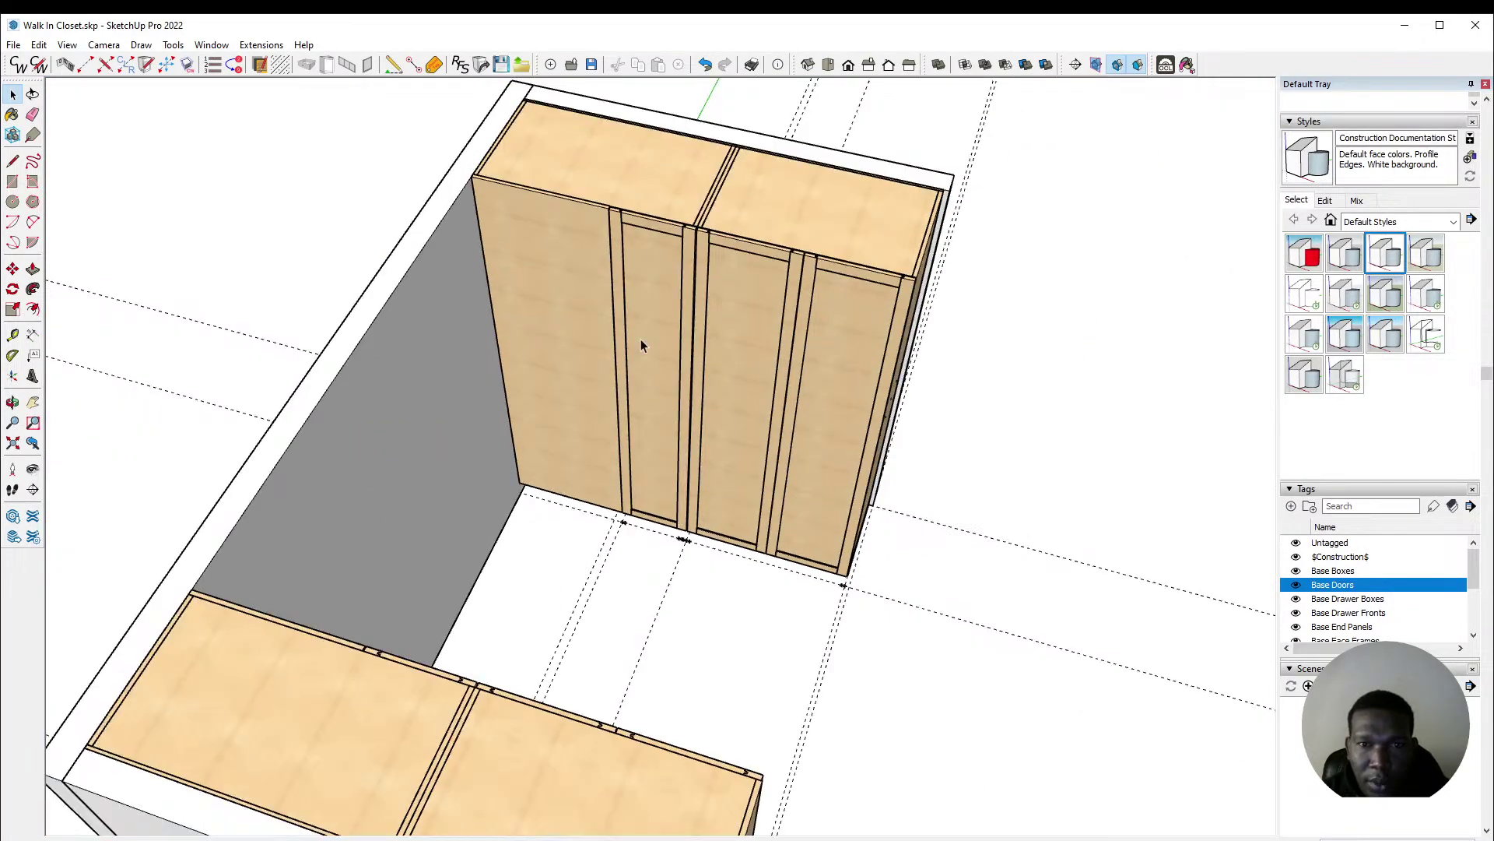
pyautogui.scroll(5, 699, 169)
pyautogui.scroll(2, 641, 192)
pyautogui.moveTo(611, 230); pyautogui.dragTo(693, 223, button='middle')
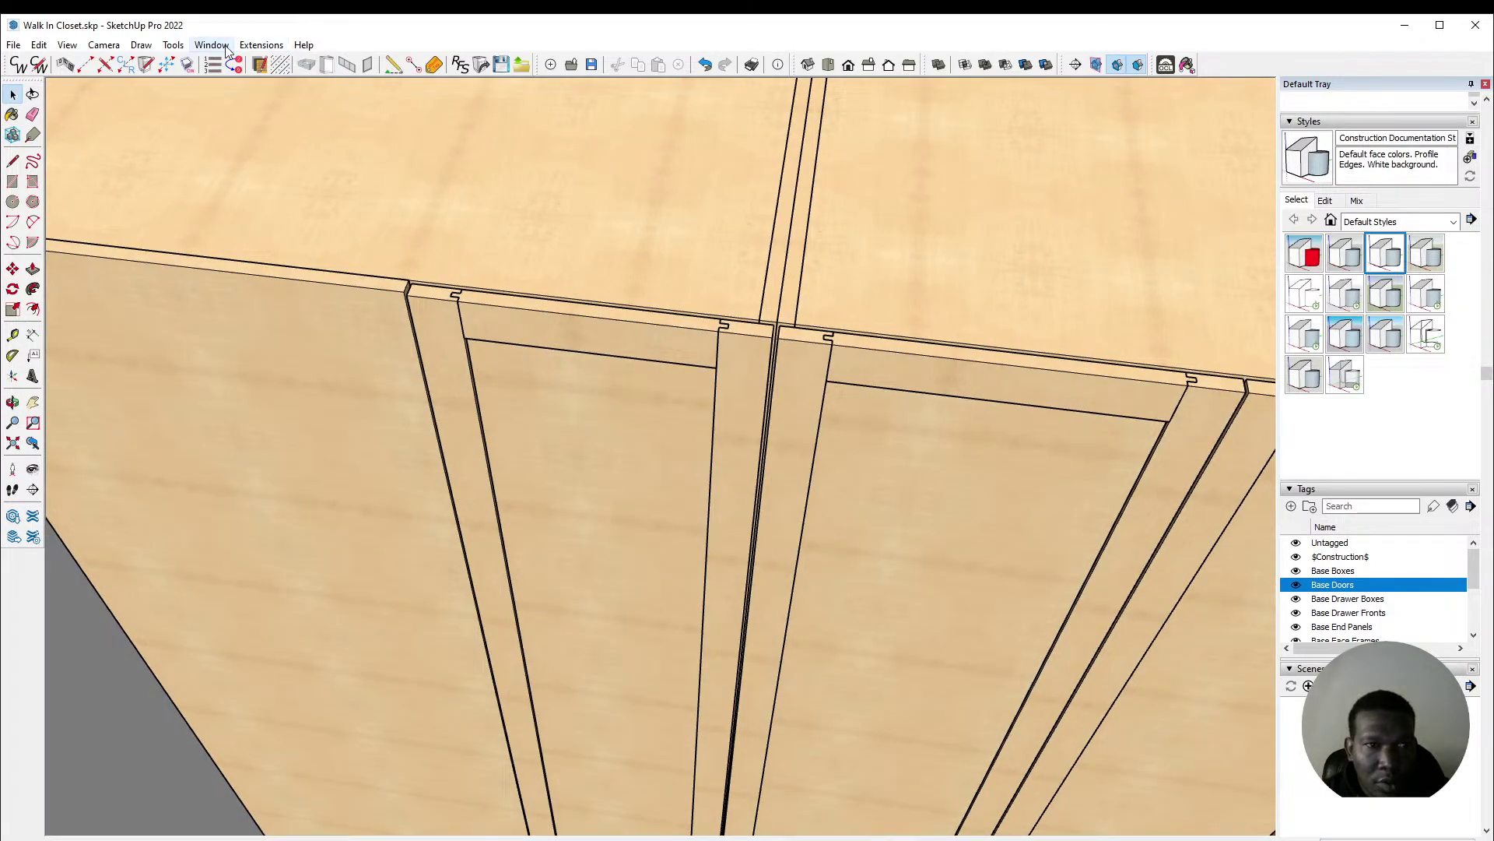
# Step: Check the assigned keyboard shortcuts for the rectangle, polygon and CabWriter edit commands in the preferences, and leave without changes
pyautogui.click(176, 44)
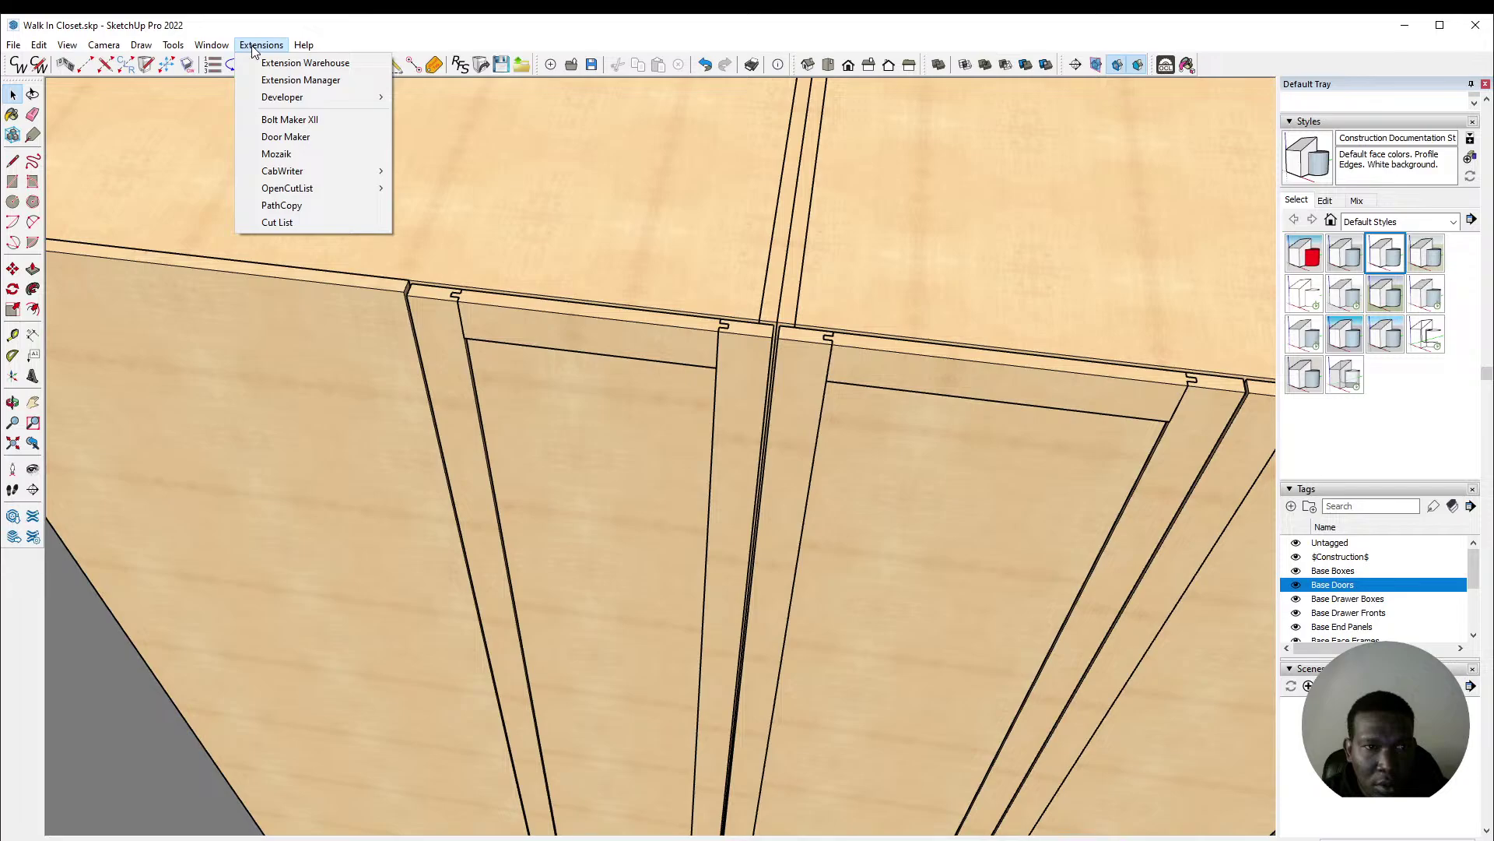
pyautogui.moveTo(227, 49)
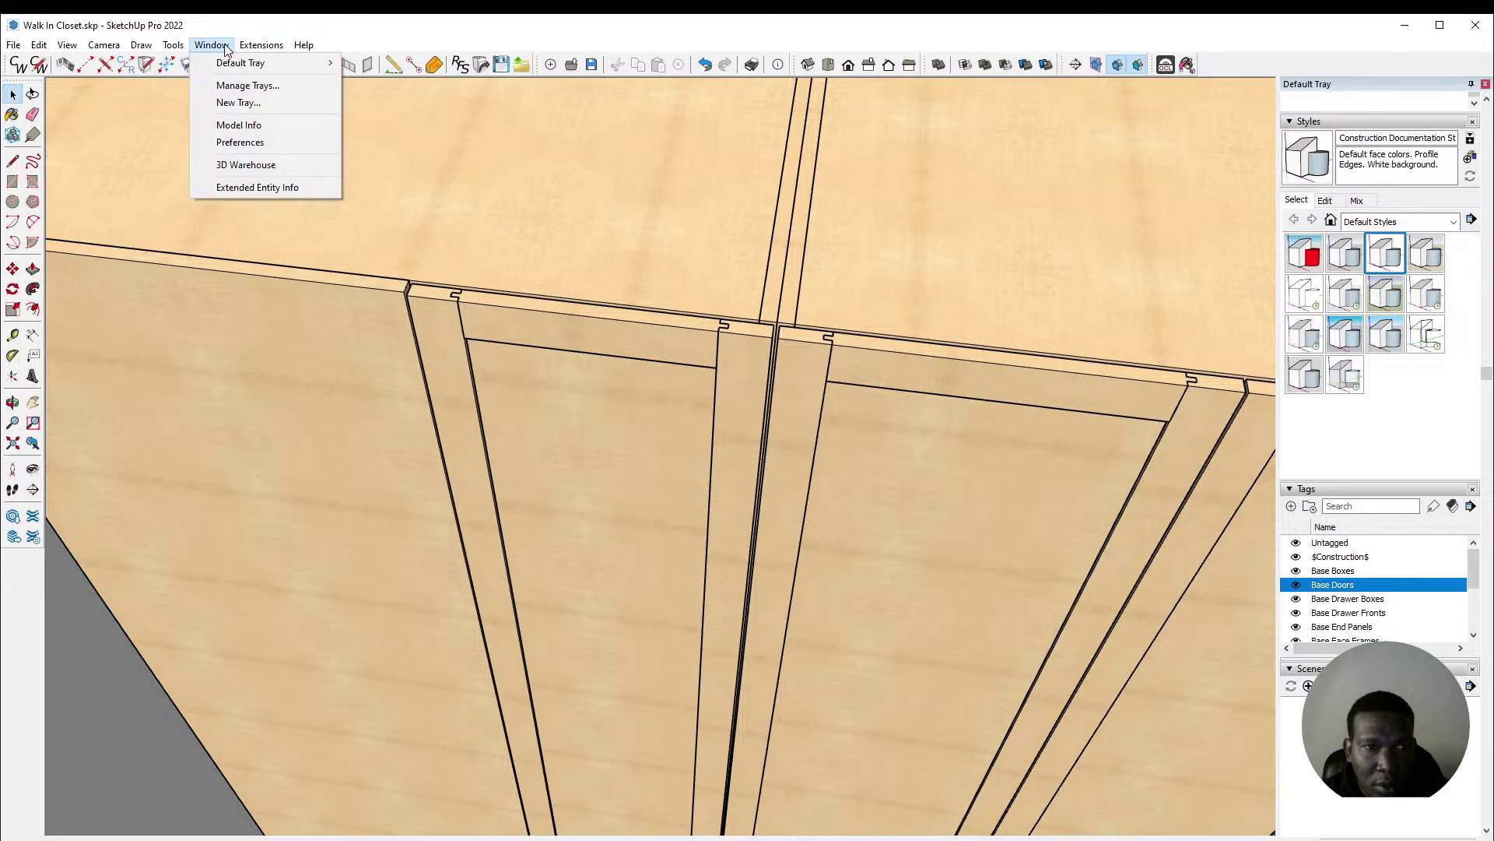
pyautogui.click(261, 125)
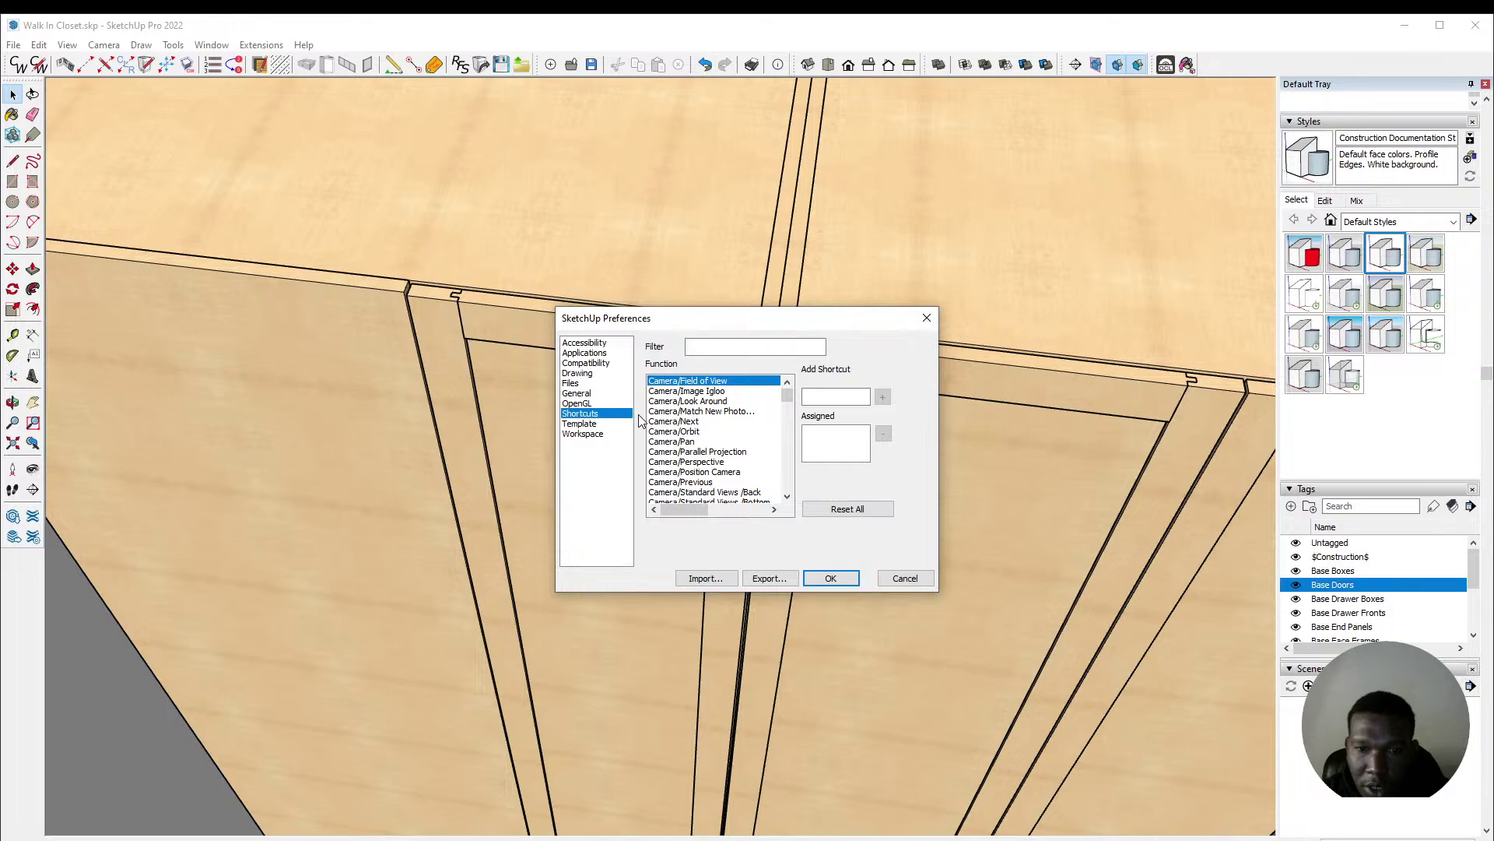
pyautogui.scroll(-15, 708, 420)
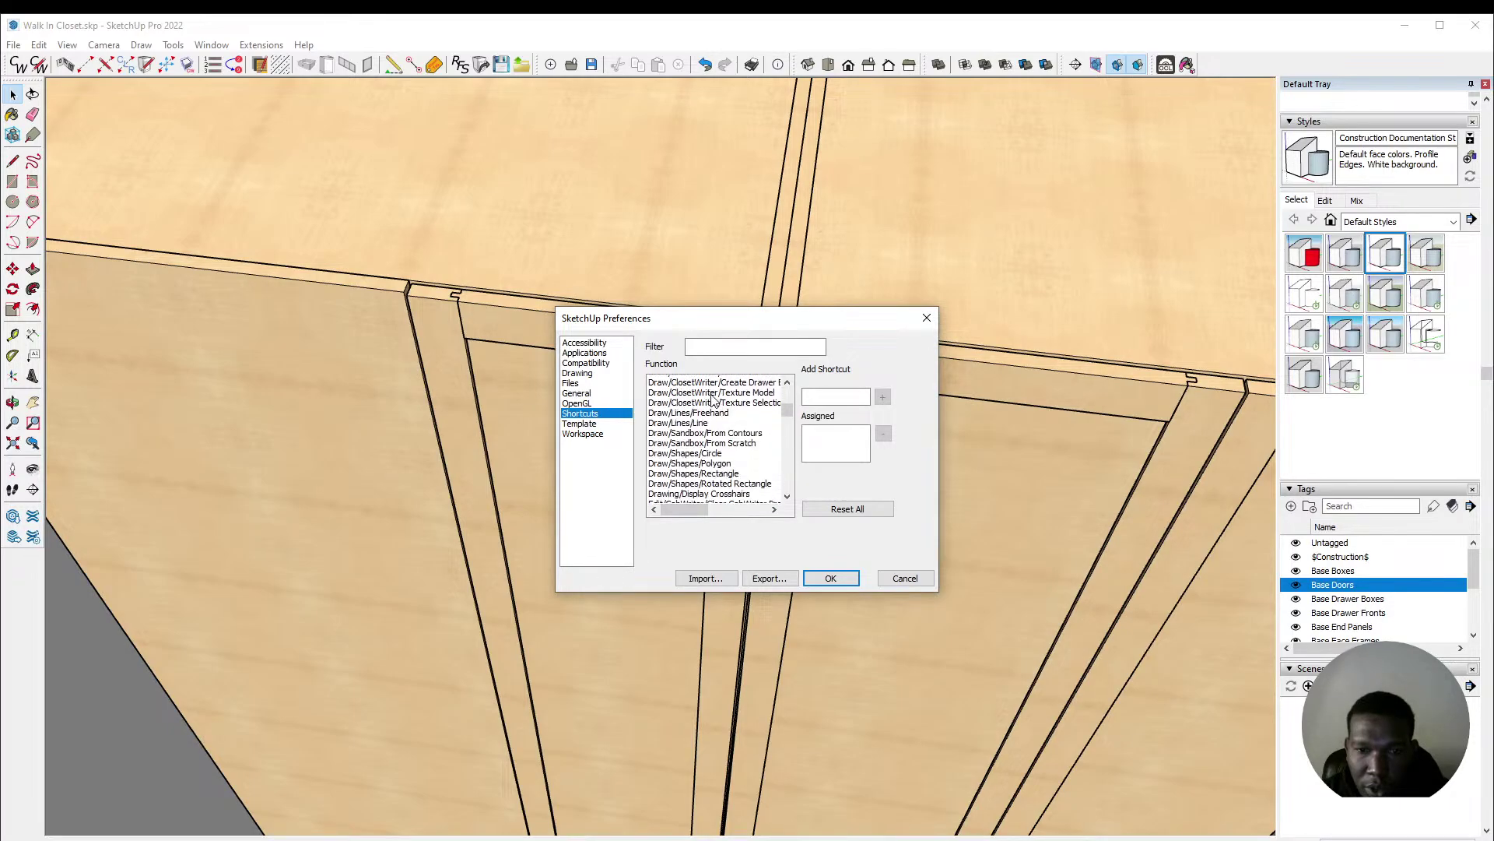
pyautogui.scroll(3, 713, 406)
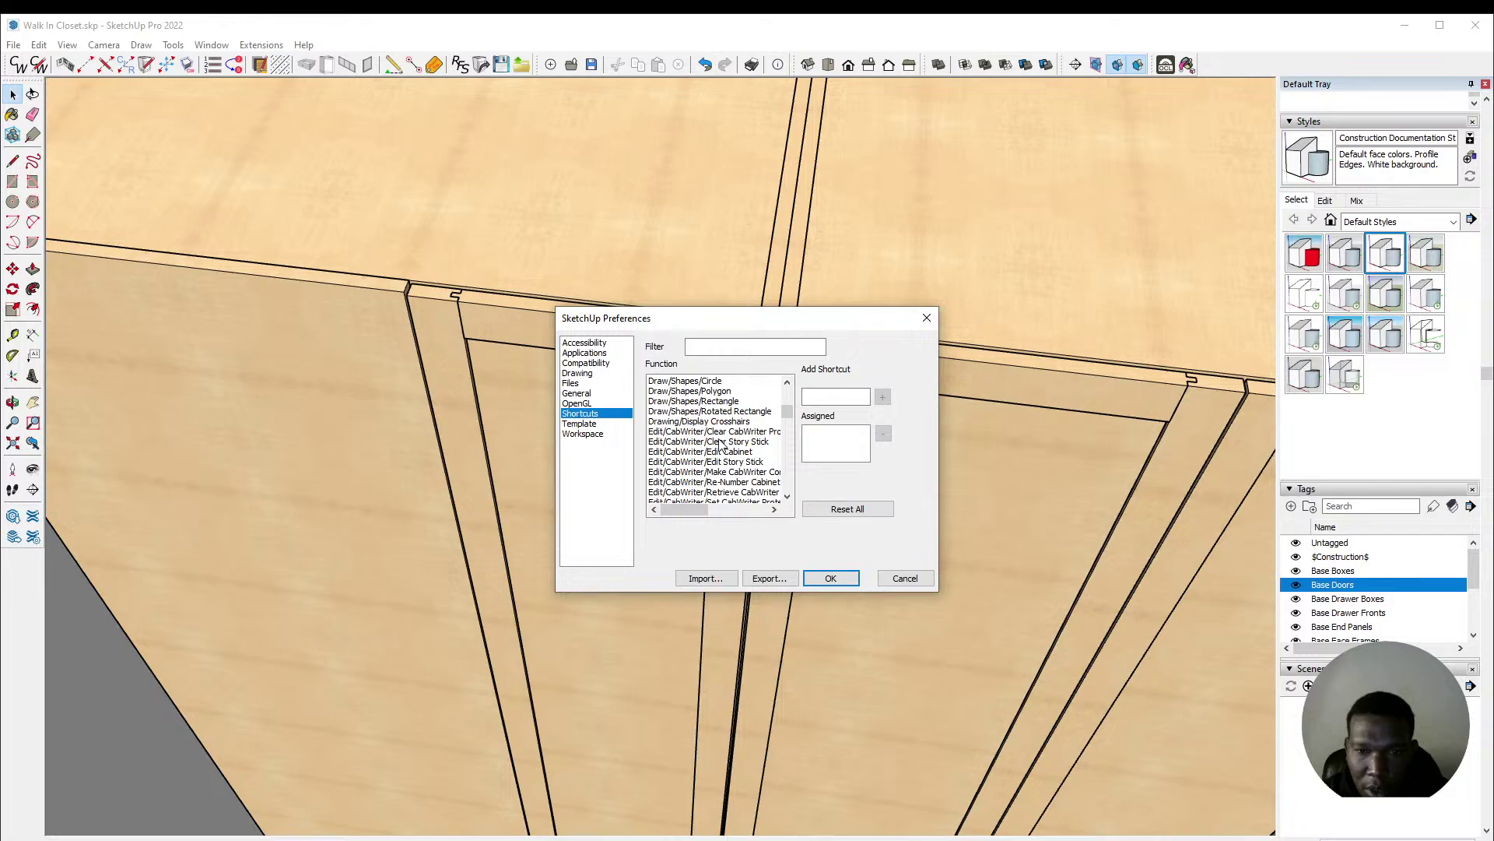
pyautogui.click(698, 402)
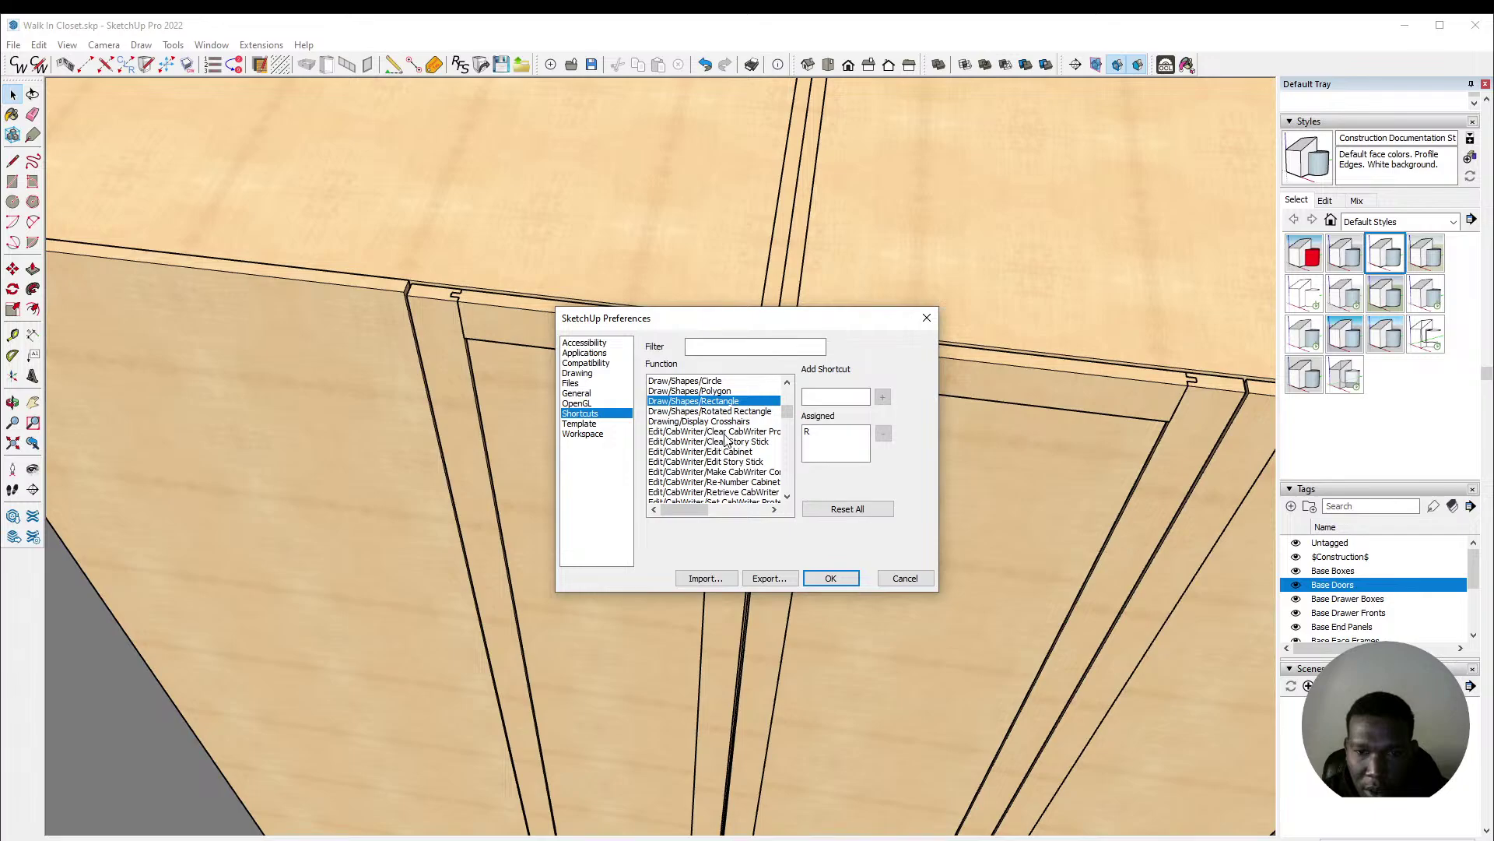
pyautogui.scroll(-1, 731, 450)
pyautogui.scroll(-1, 741, 464)
pyautogui.scroll(2, 738, 467)
pyautogui.click(721, 463)
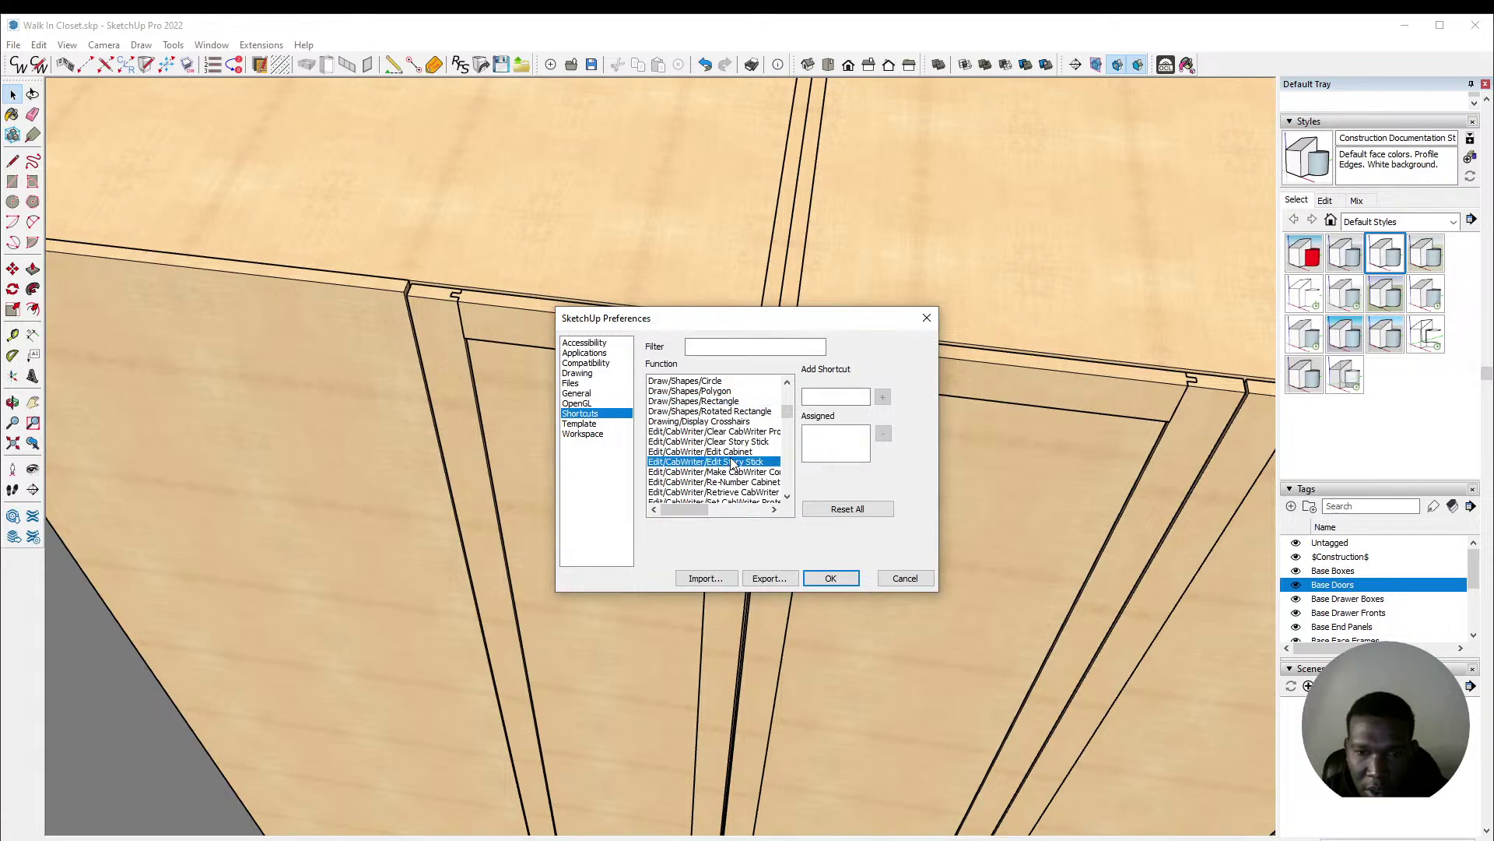
pyautogui.click(728, 452)
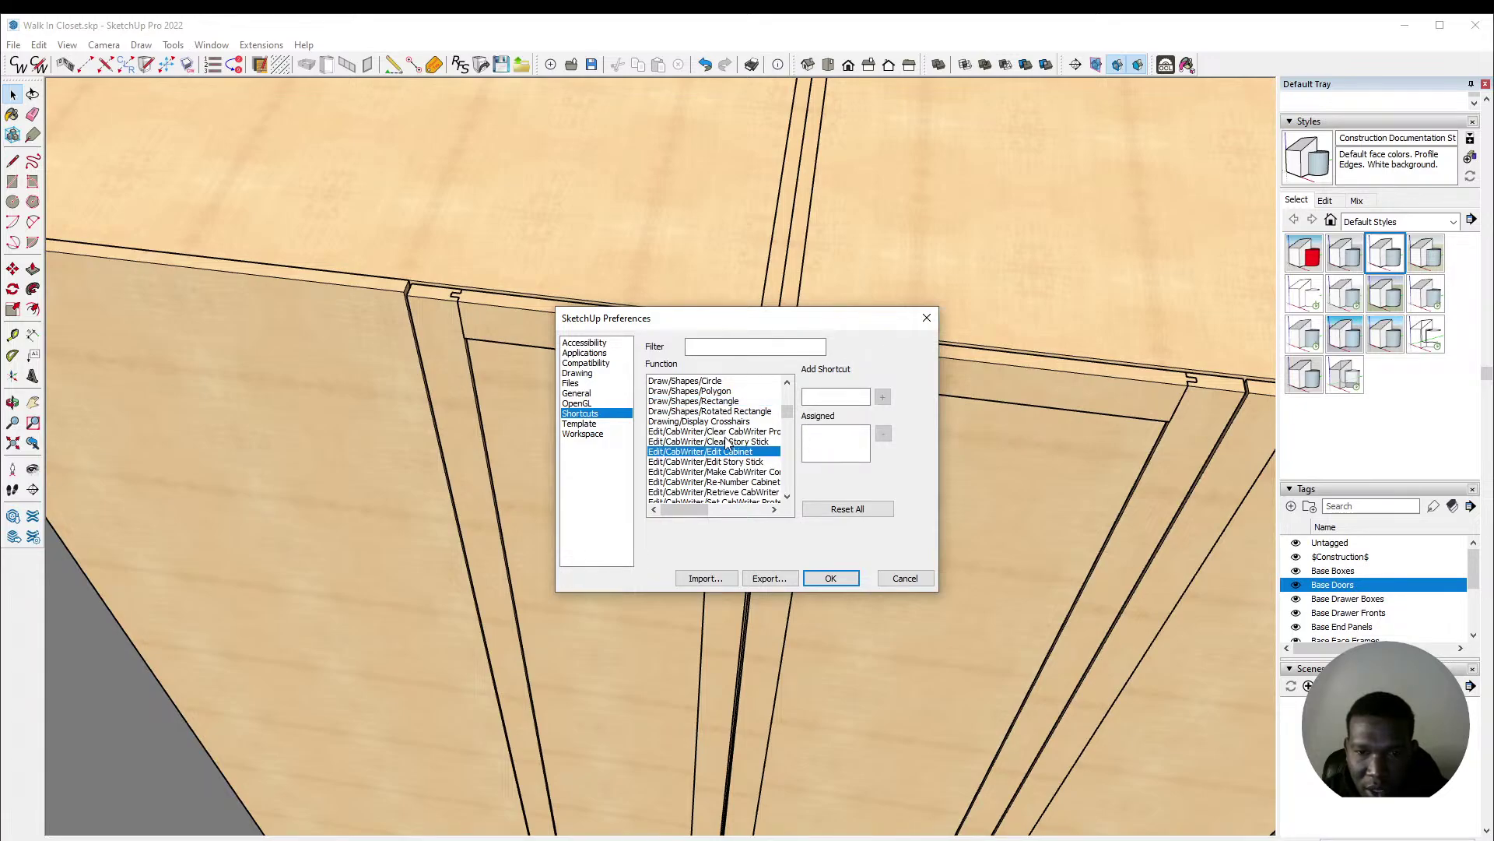
pyautogui.click(726, 442)
pyautogui.click(722, 392)
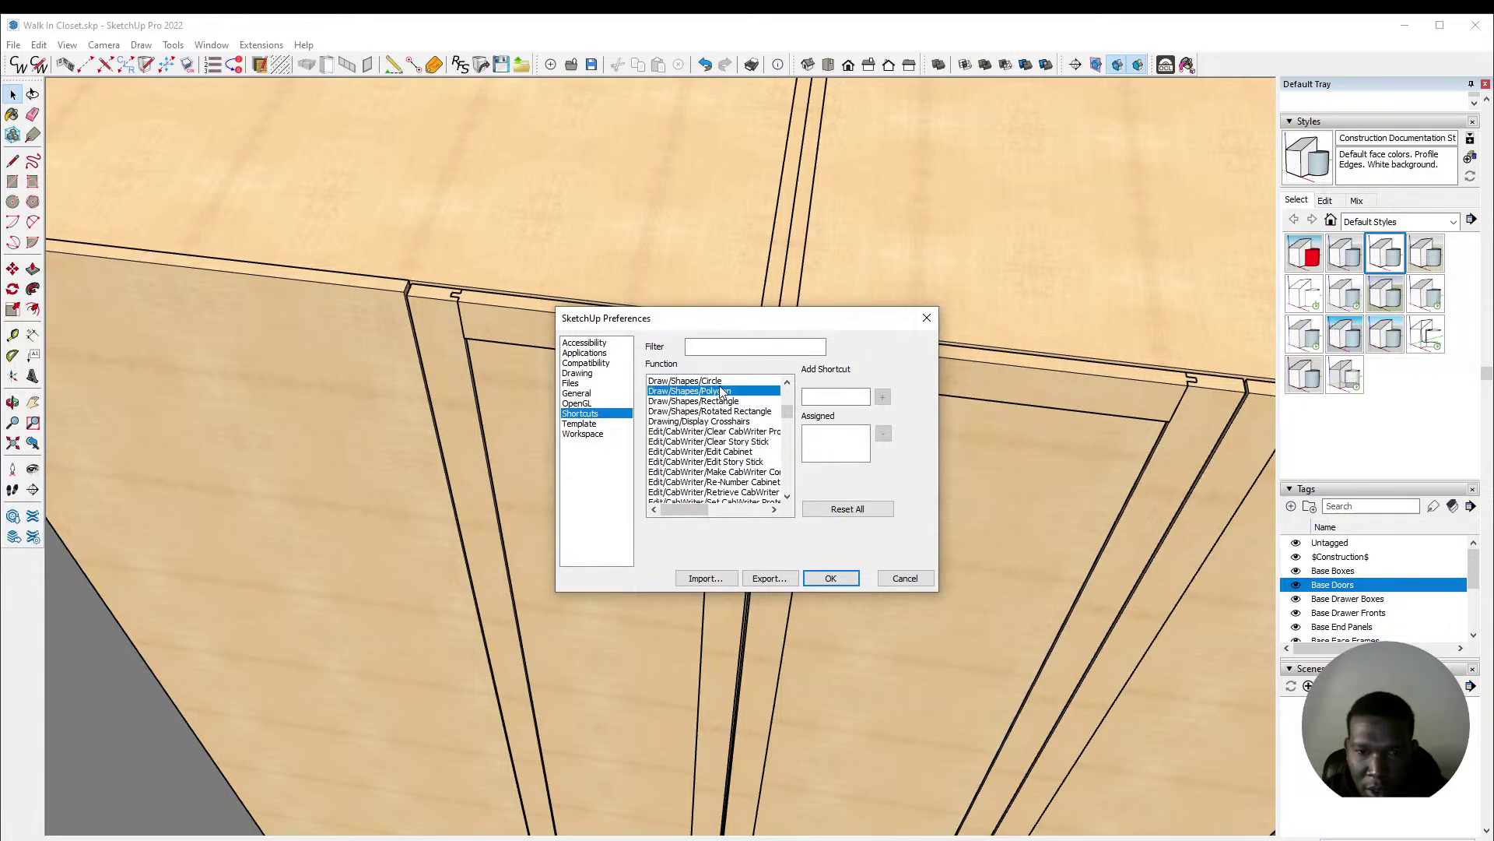
pyautogui.click(733, 478)
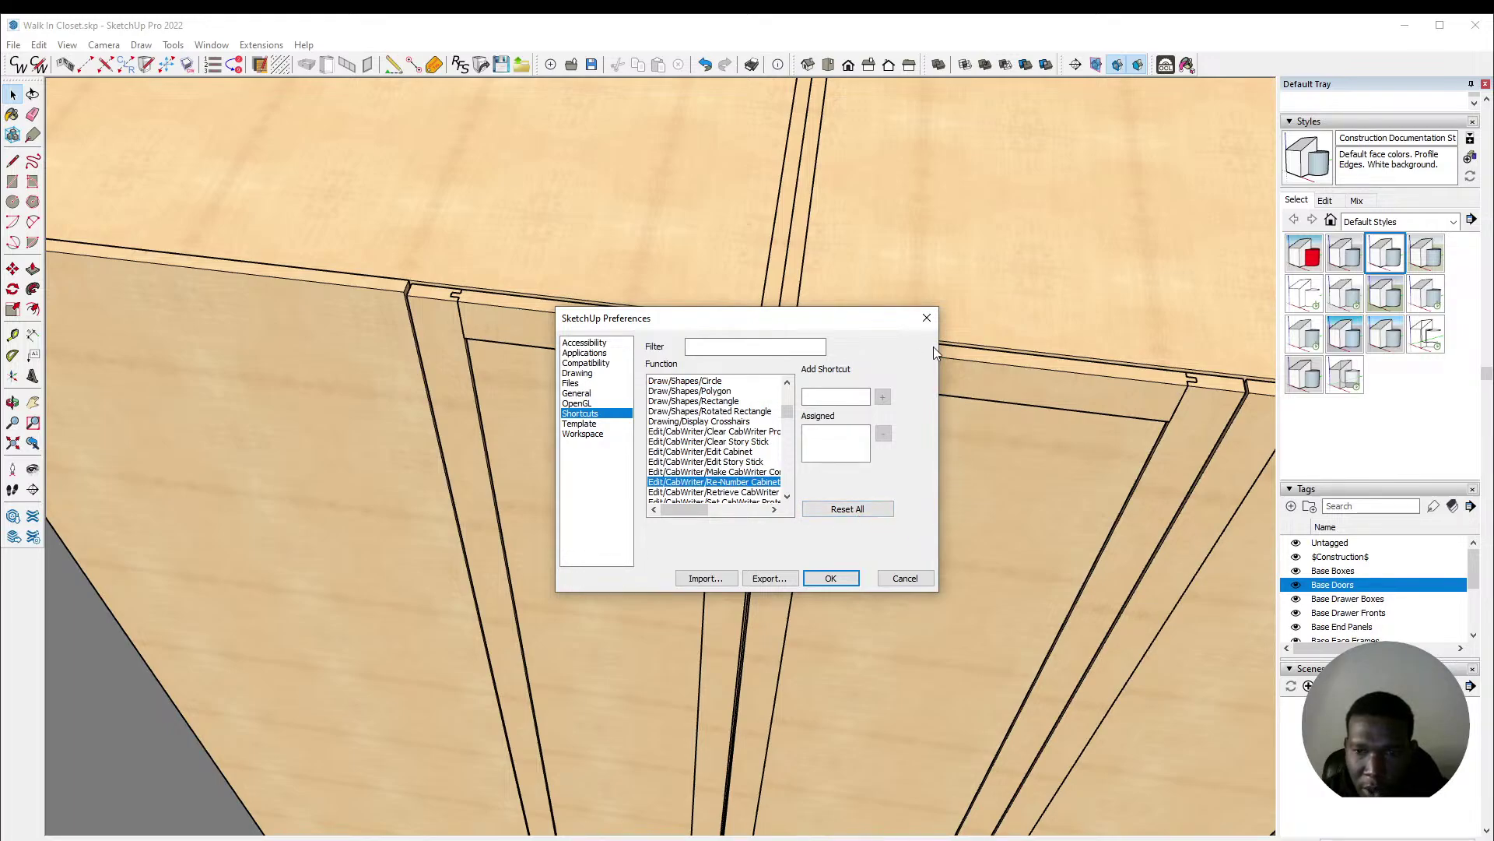
pyautogui.click(901, 578)
# Step: Examine both facing cabinet rows and the open floor and back wall between them
pyautogui.scroll(-5, 900, 573)
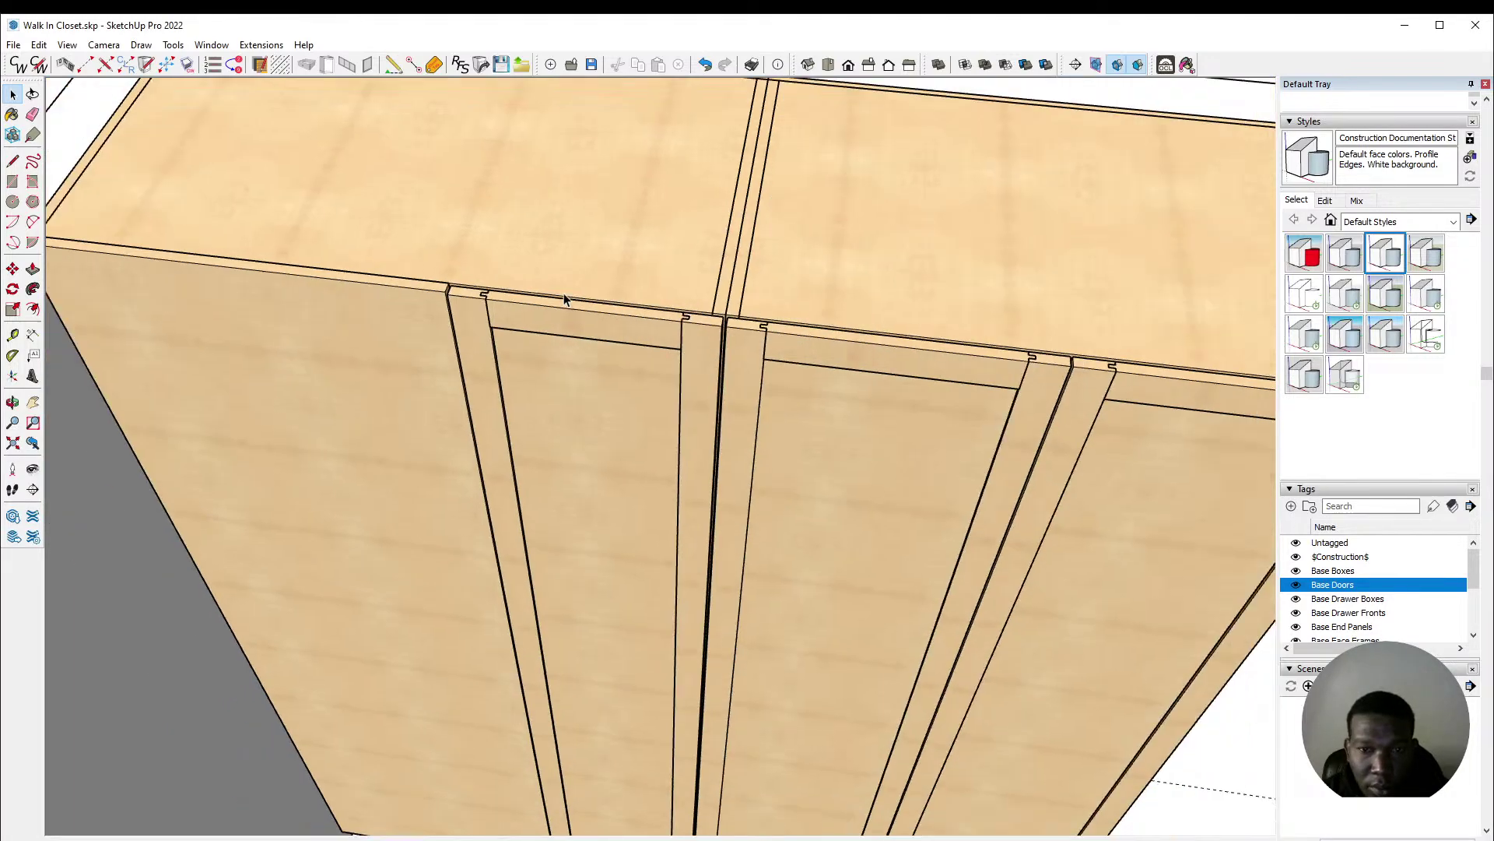
pyautogui.click(861, 287)
pyautogui.scroll(3, 917, 282)
pyautogui.scroll(-4, 917, 282)
pyautogui.moveTo(991, 294); pyautogui.dragTo(716, 430, button='middle')
pyautogui.scroll(4, 832, 445)
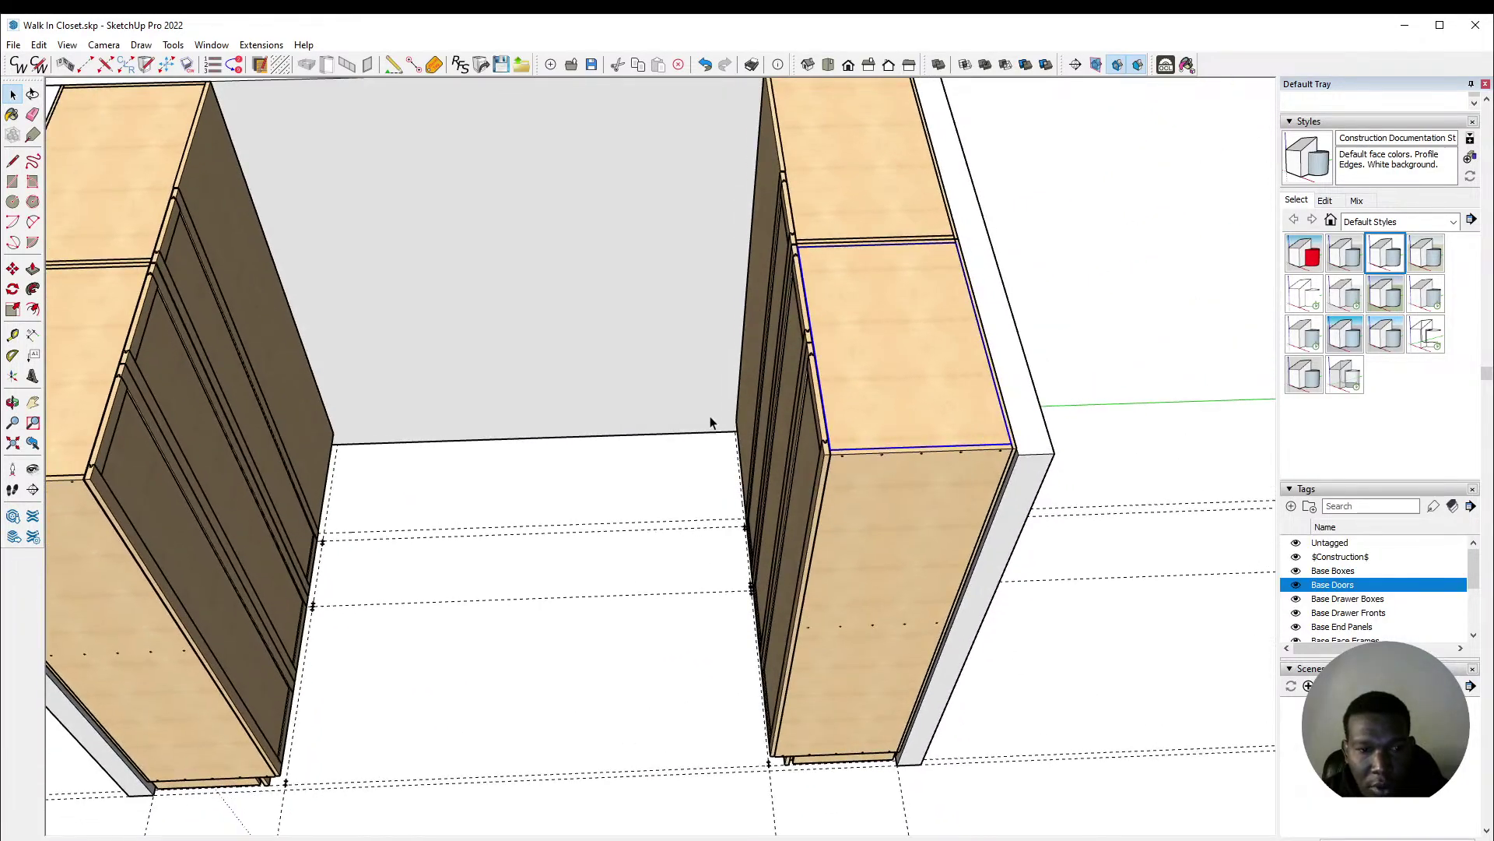
pyautogui.scroll(-4, 627, 429)
pyautogui.moveTo(794, 378); pyautogui.dragTo(743, 383, button='middle')
pyautogui.scroll(2, 483, 494)
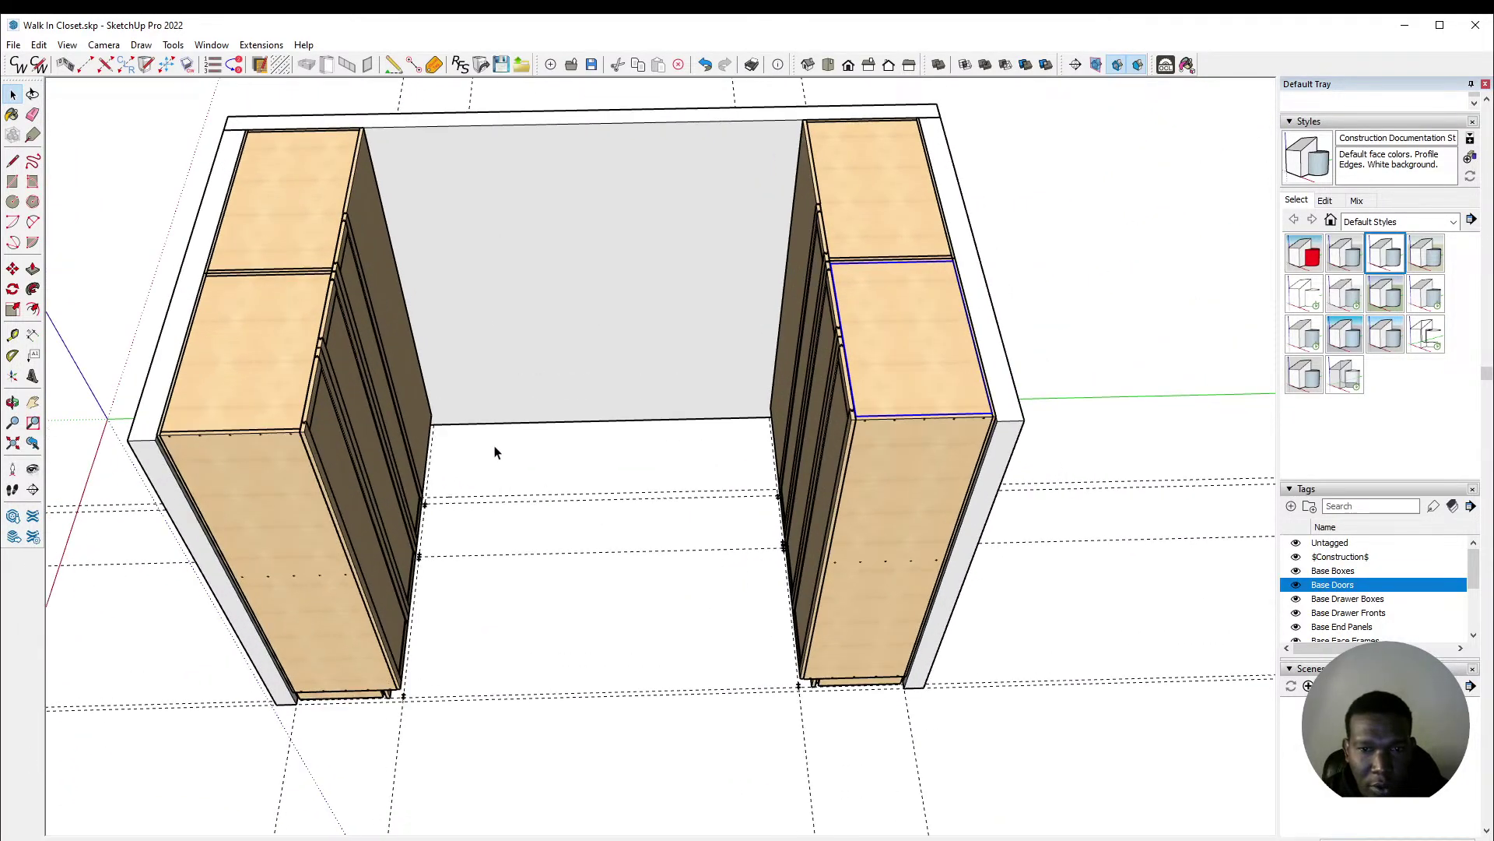
pyautogui.moveTo(546, 410); pyautogui.dragTo(550, 557, button='middle')
pyautogui.click(549, 611)
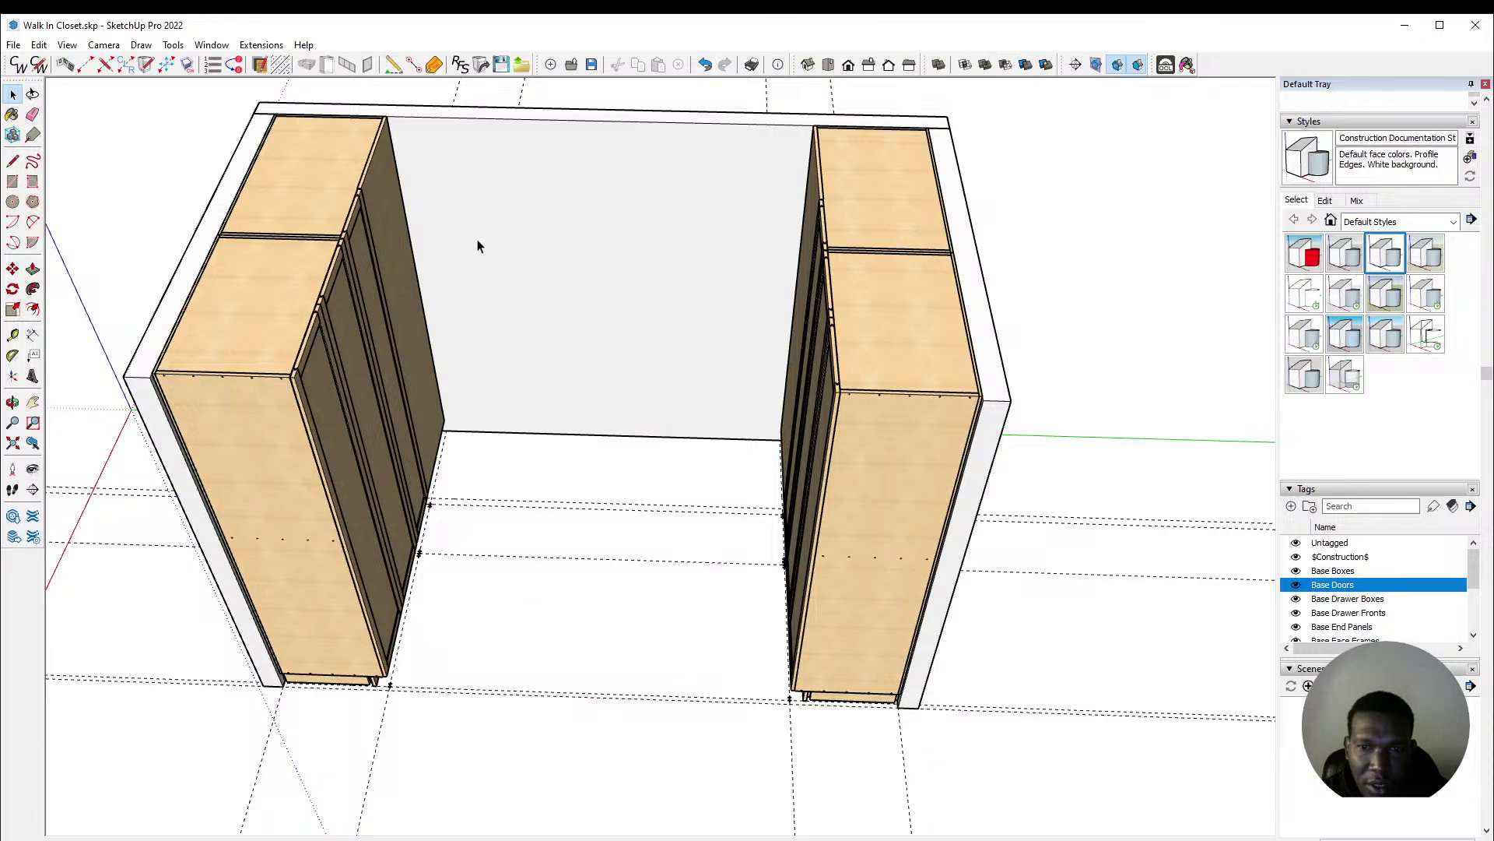
pyautogui.moveTo(355, 205); pyautogui.dragTo(527, 347, button='middle')
pyautogui.scroll(4, 520, 428)
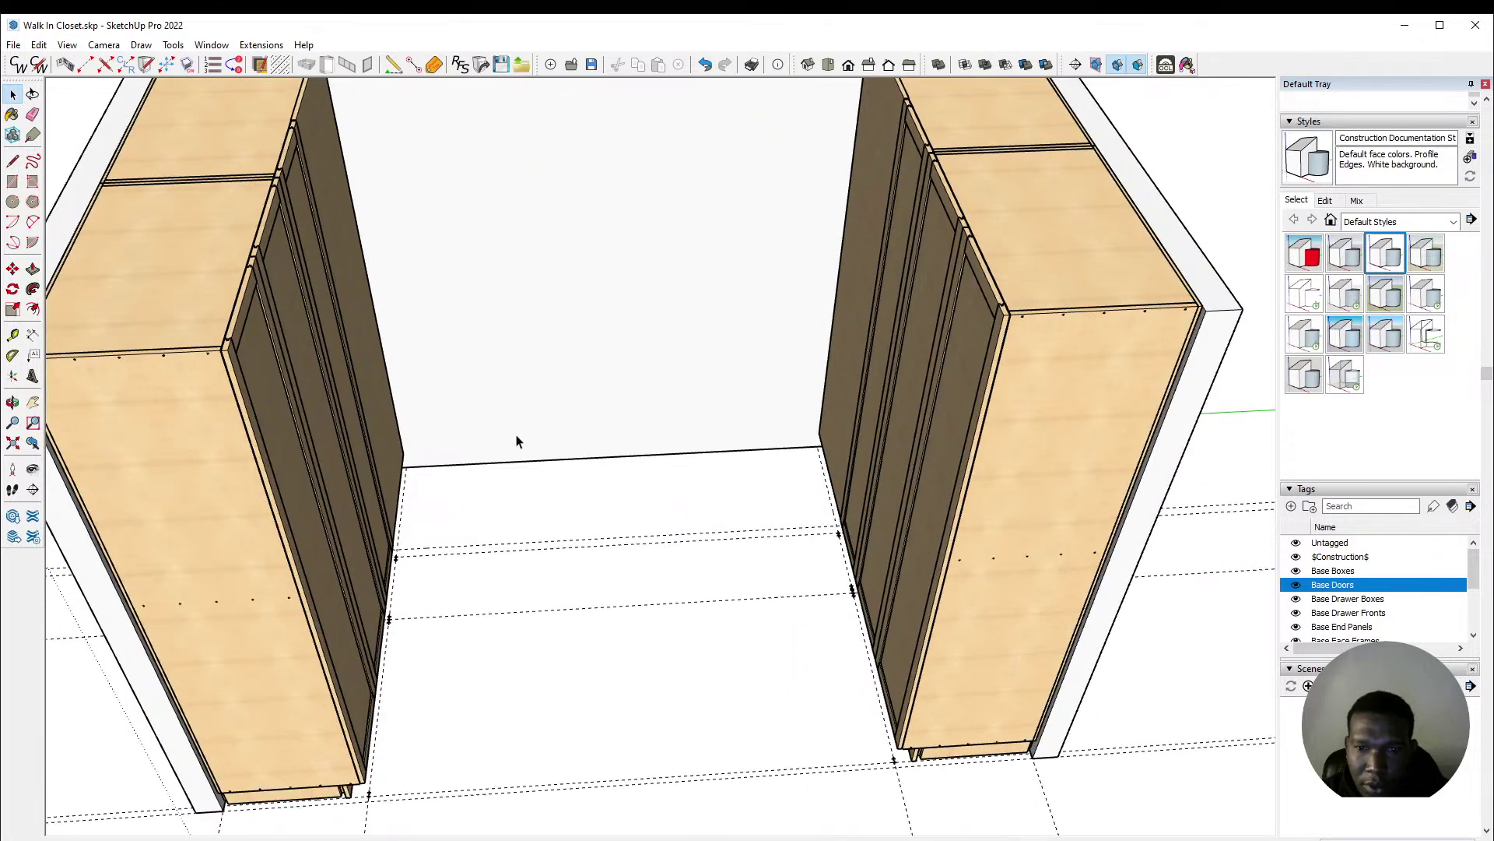
pyautogui.scroll(-5, 523, 419)
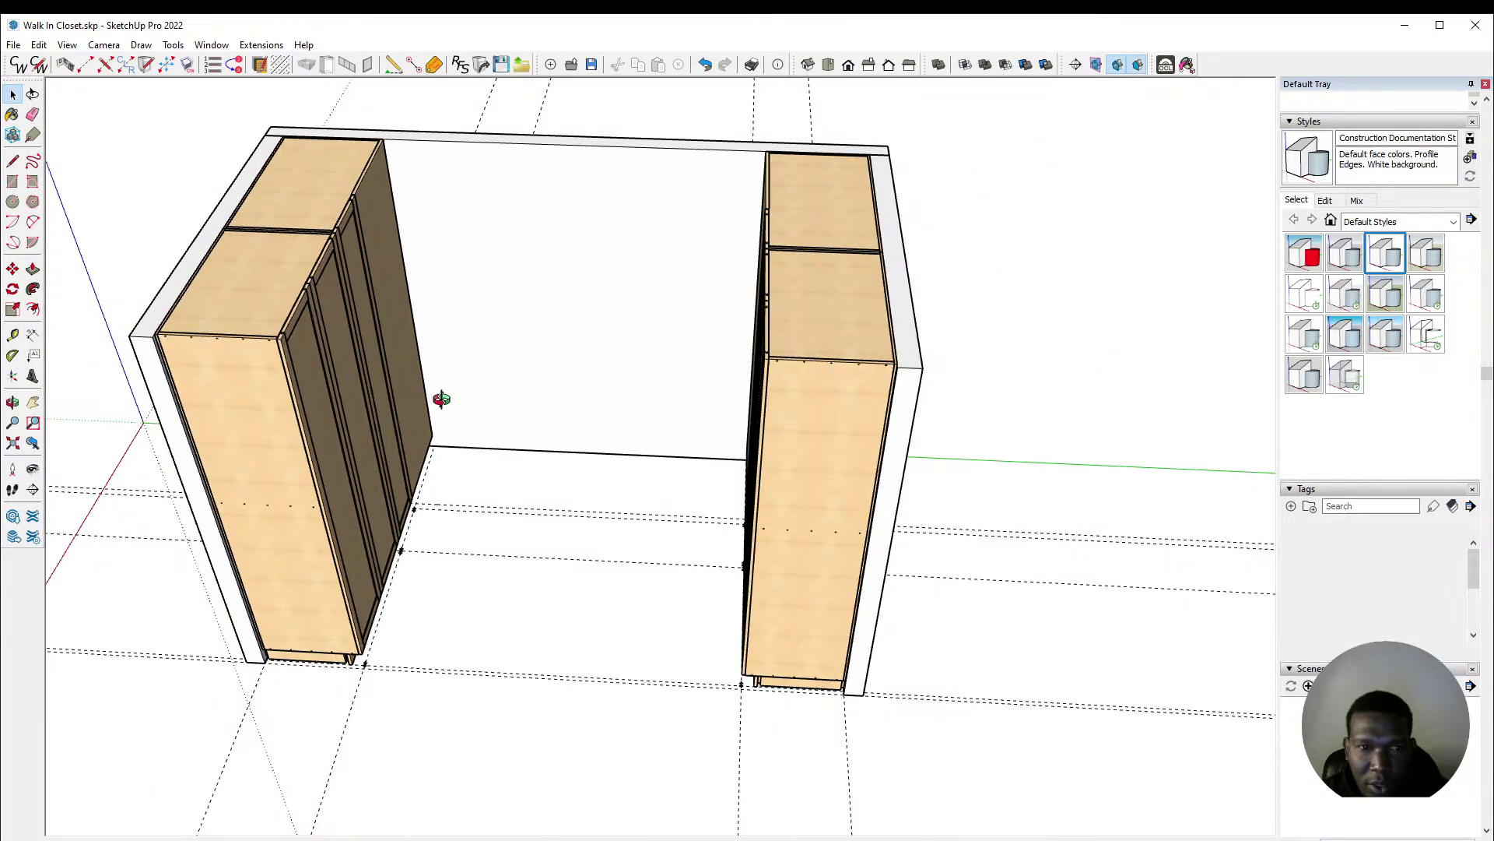
# Step: Measure with the Tape Measure across the floor from the guide along one cabinet row's front towards the opposite row's guide
pyautogui.moveTo(451, 407); pyautogui.dragTo(425, 374, button='middle')
pyautogui.scroll(5, 424, 375)
pyautogui.moveTo(517, 424); pyautogui.dragTo(467, 413, button='middle')
pyautogui.scroll(2, 460, 477)
pyautogui.press('t')
pyautogui.click(389, 494)
pyautogui.scroll(-2, 694, 518)
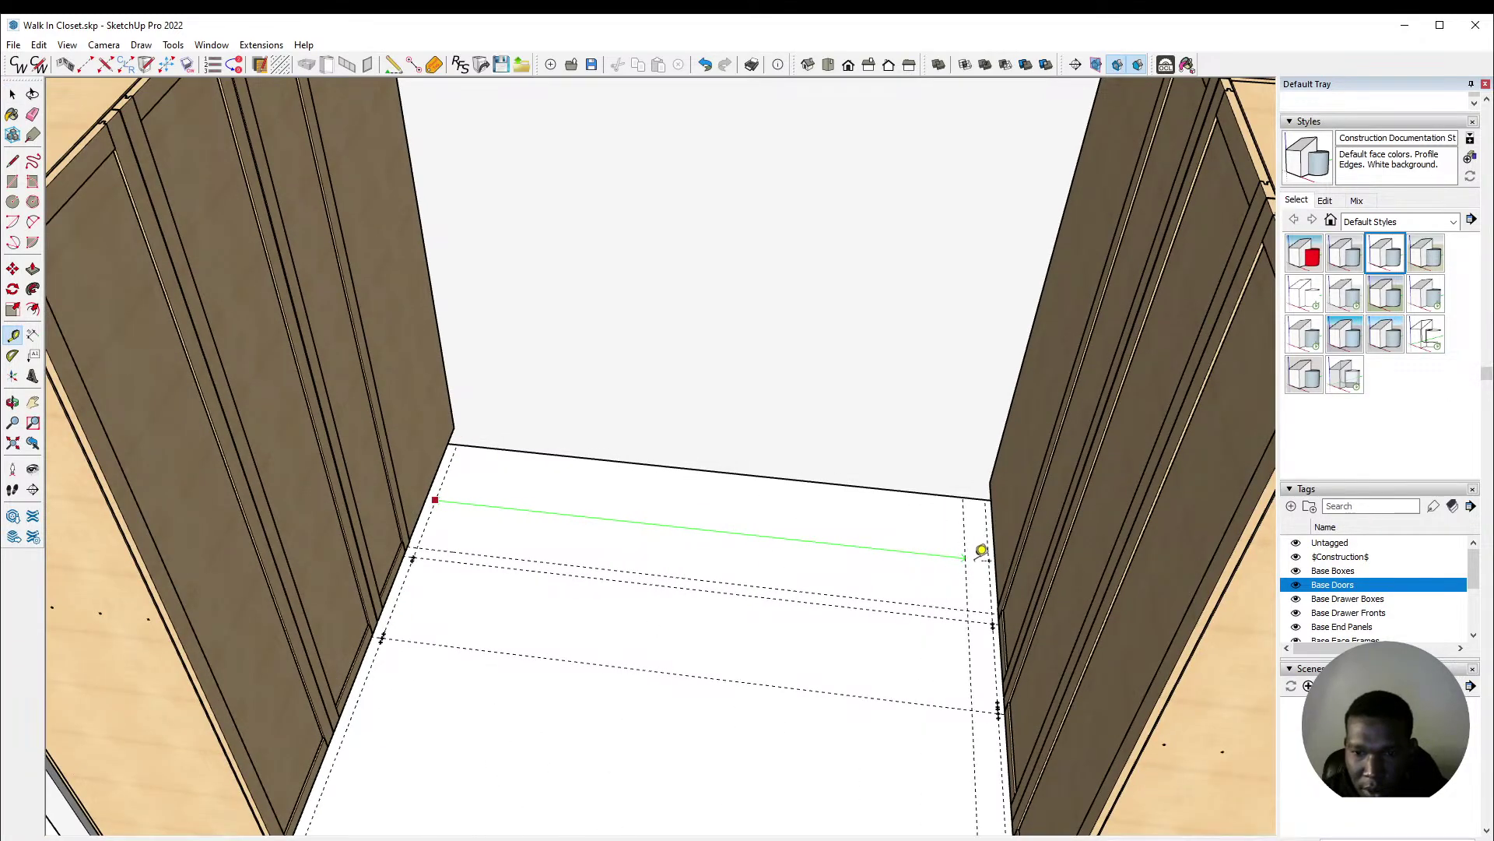
pyautogui.scroll(1, 1003, 550)
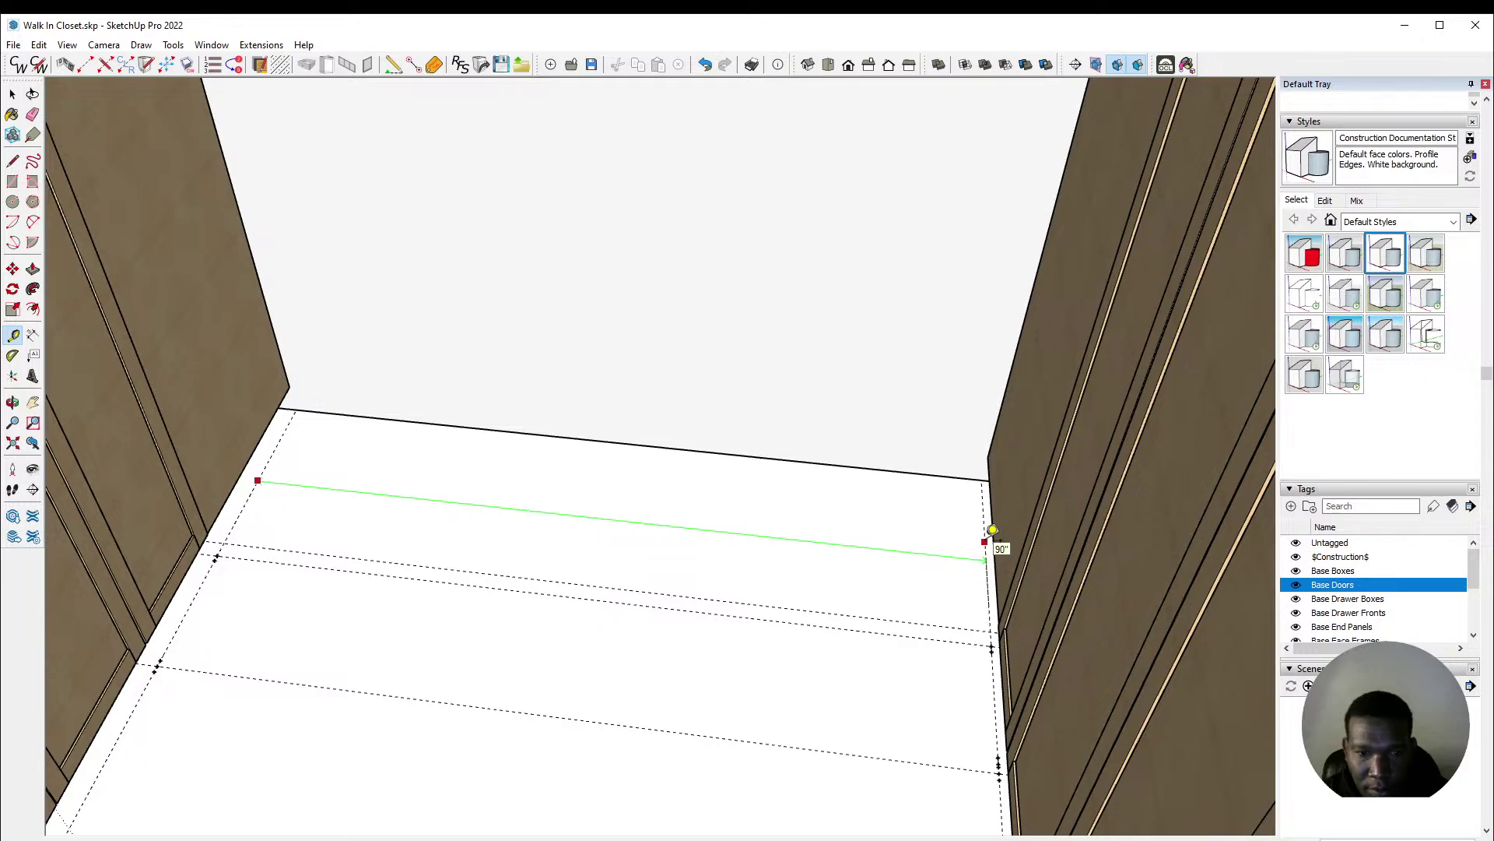
pyautogui.press('space')
pyautogui.press('t')
pyautogui.click(257, 482)
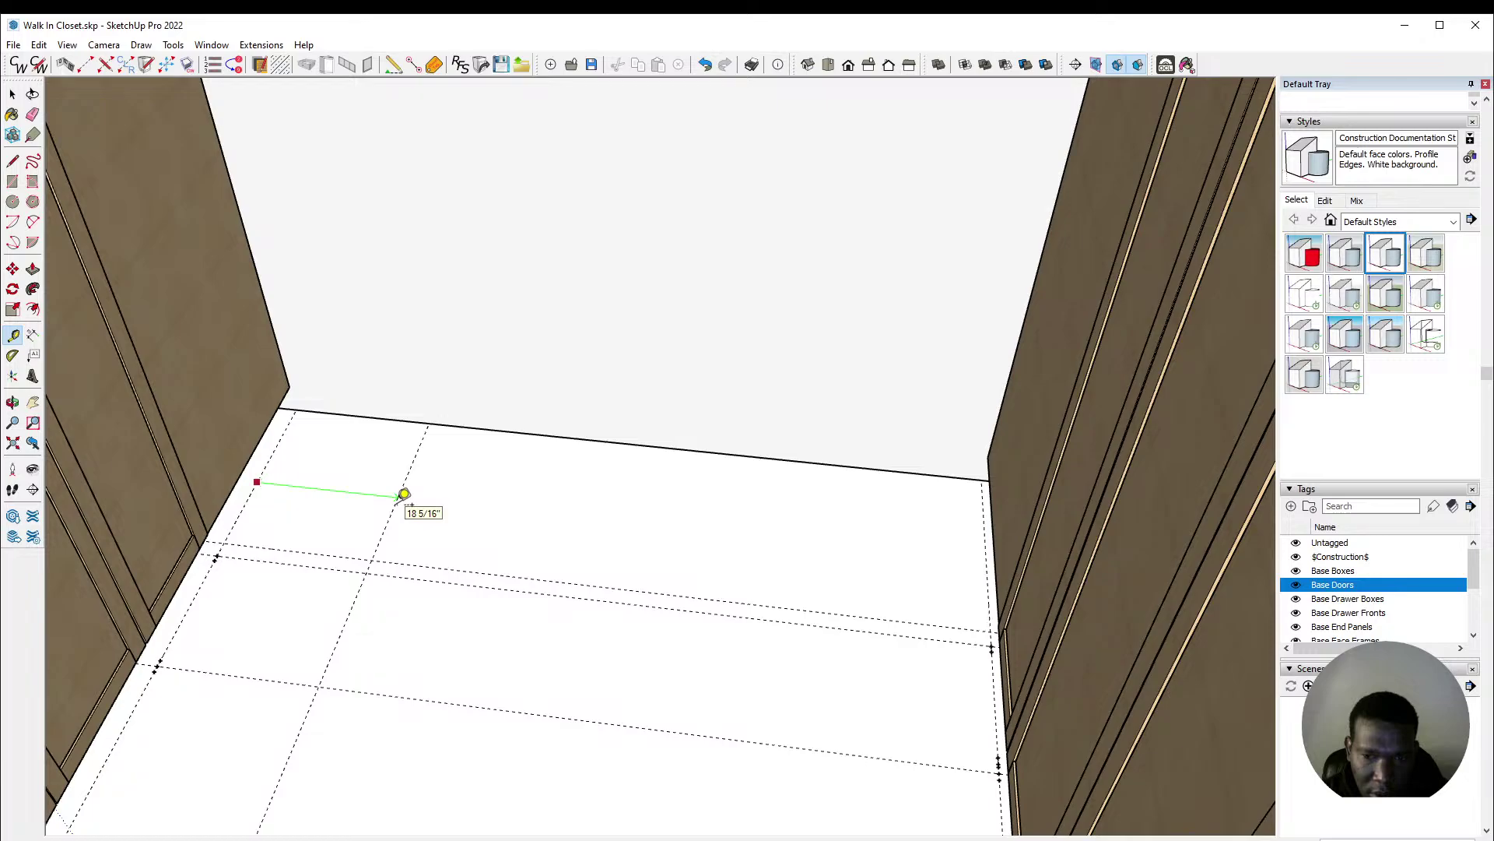
pyautogui.press('space')
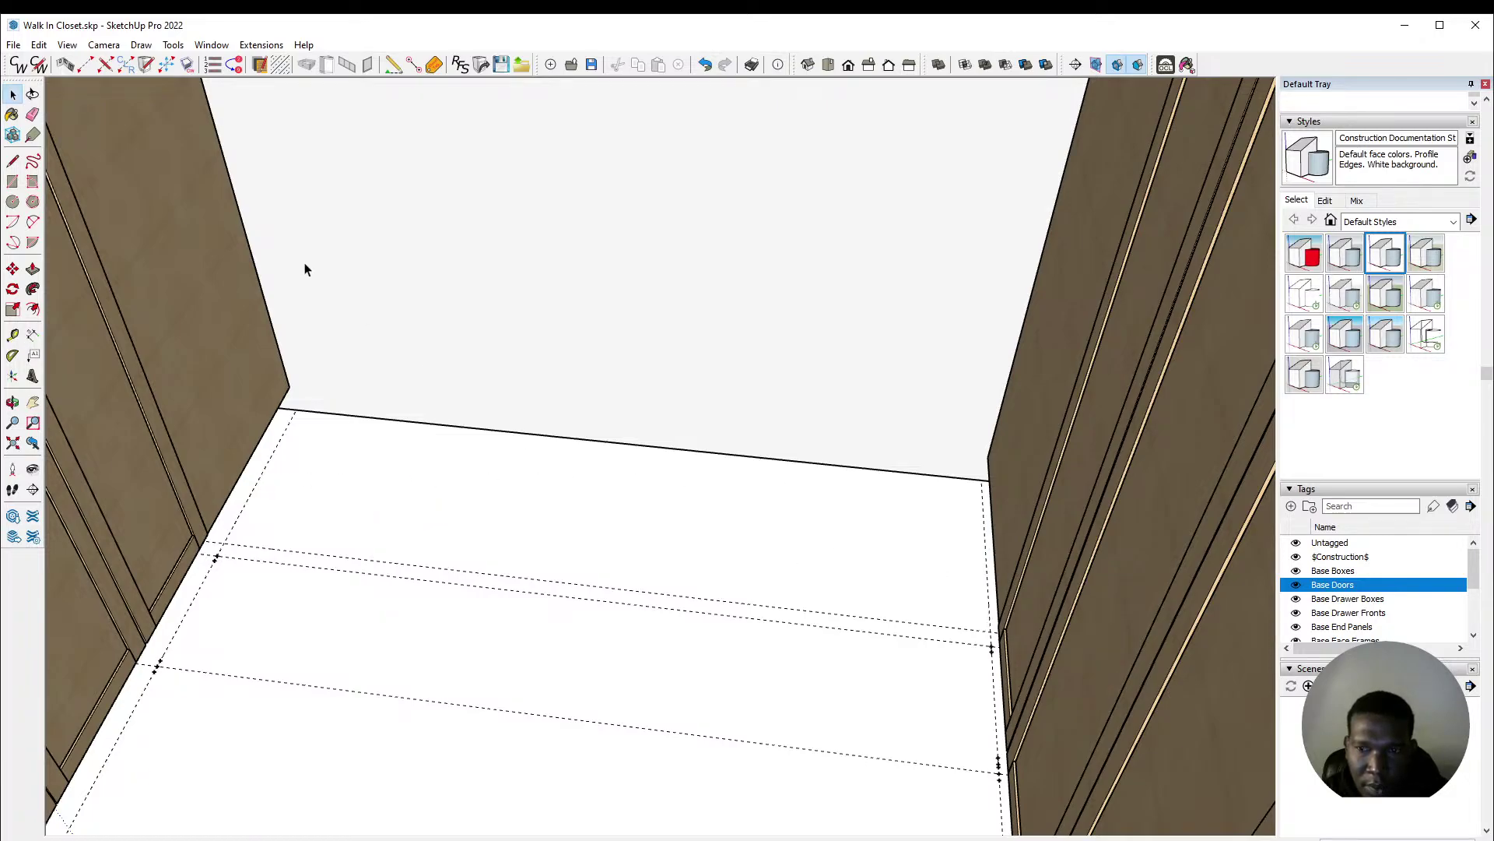
# Step: Copy the guide along one cabinet row's front to the opposite row's guide, and divide the span into three equal parts
pyautogui.scroll(-3, 305, 268)
pyautogui.scroll(-2, 794, 349)
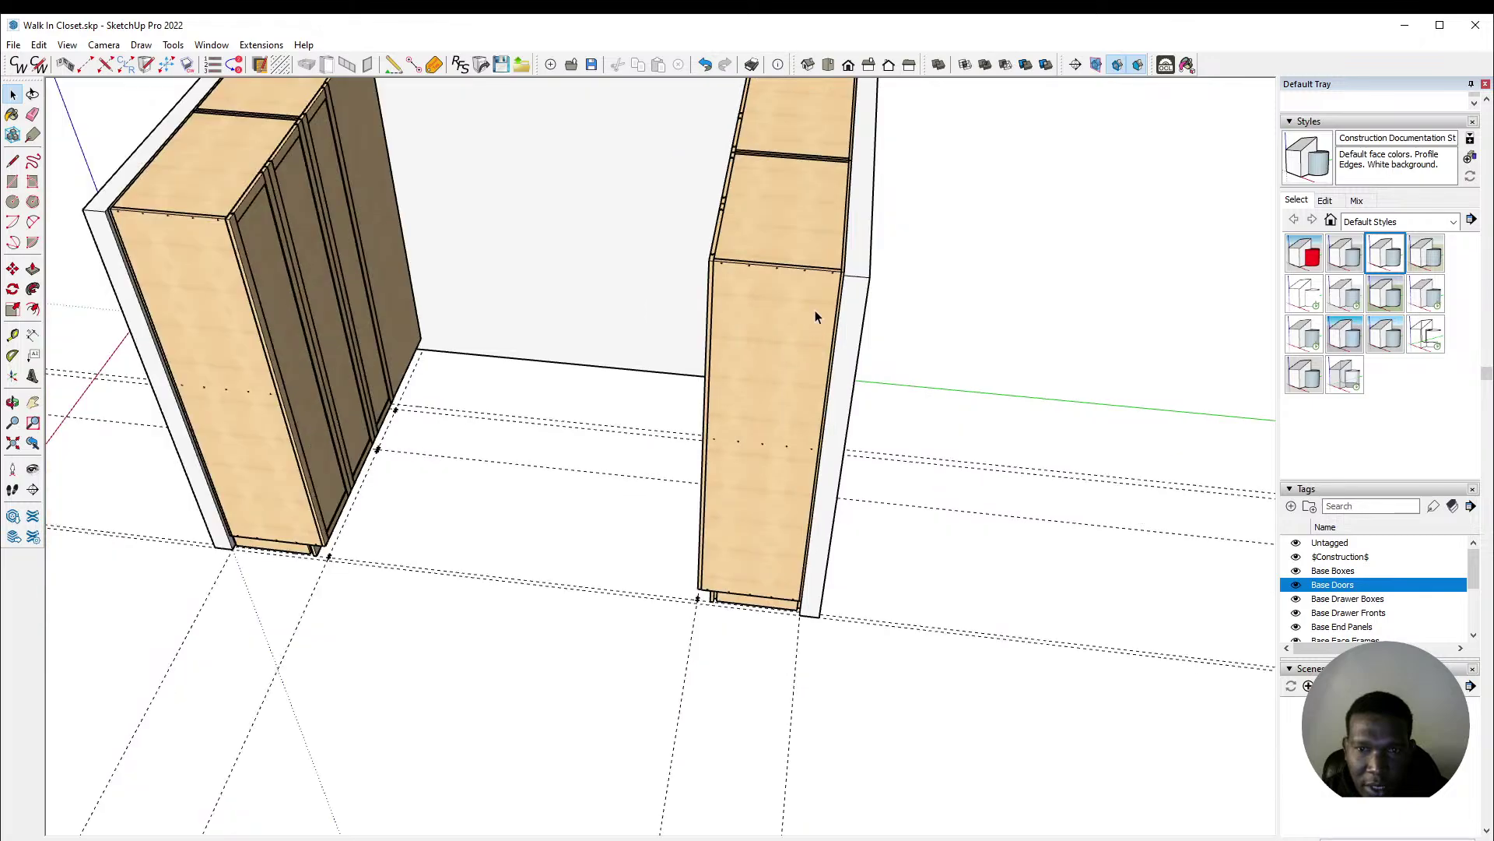
pyautogui.moveTo(768, 353); pyautogui.dragTo(852, 249, button='middle')
pyautogui.moveTo(710, 347); pyautogui.dragTo(506, 400, button='middle')
pyautogui.scroll(6, 483, 467)
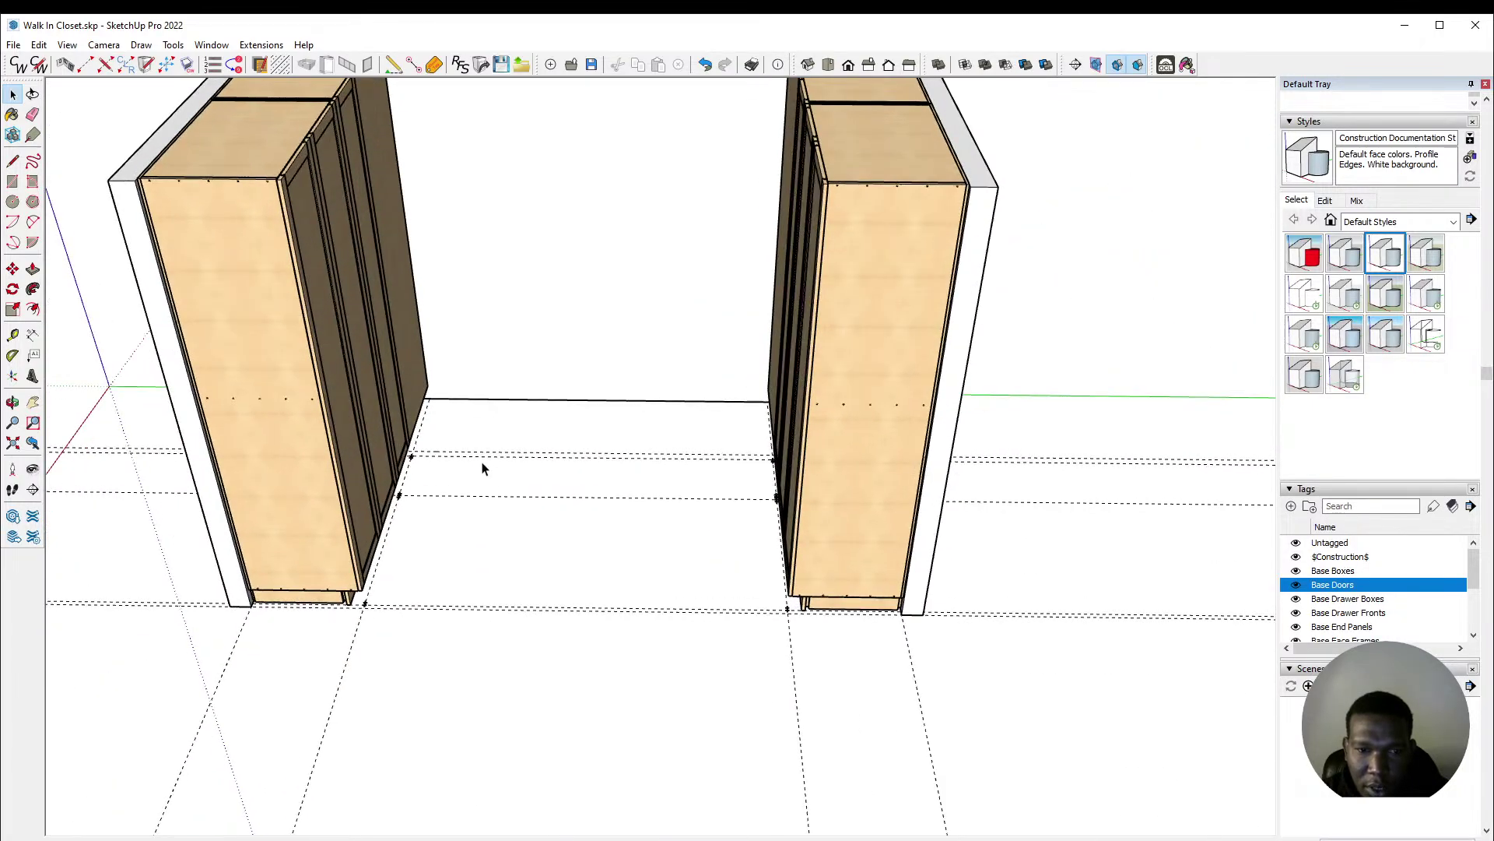
pyautogui.click(390, 483)
pyautogui.press('m')
pyautogui.click(387, 475)
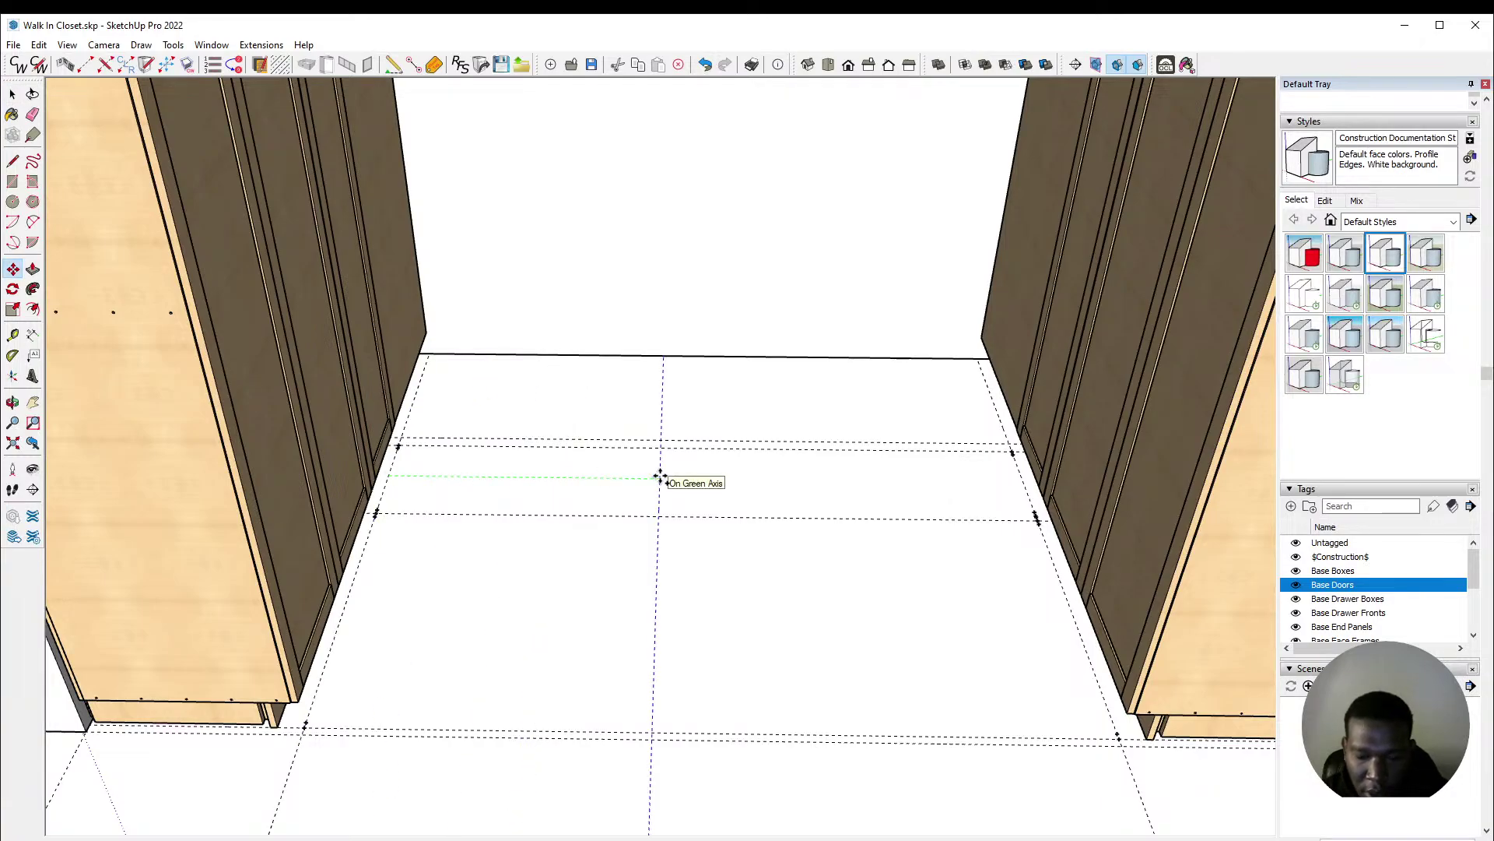
pyautogui.scroll(2, 1013, 473)
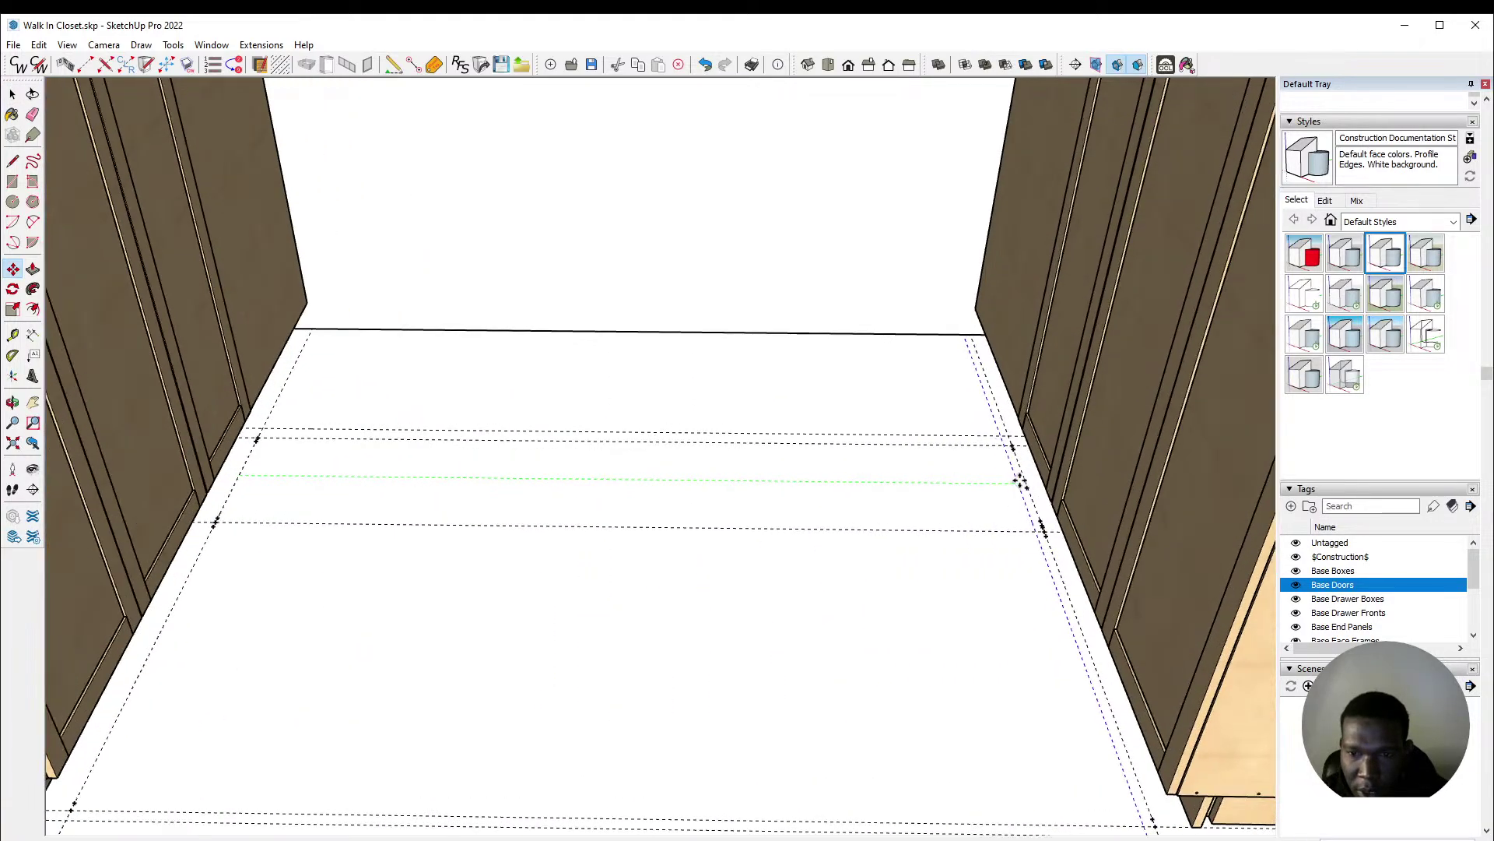
pyautogui.click(1024, 481)
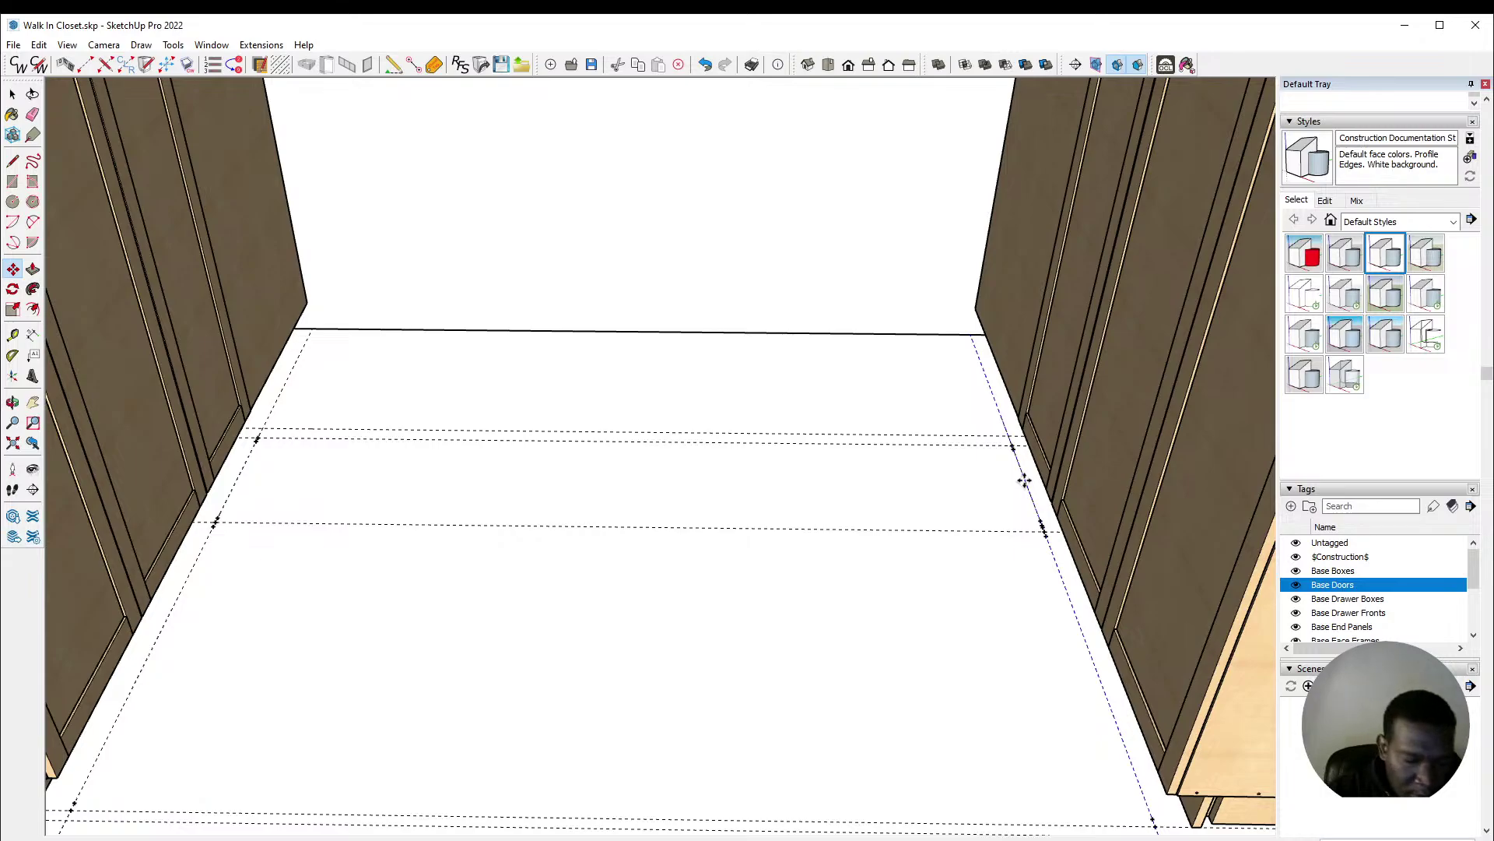
pyautogui.press('space')
pyautogui.moveTo(622, 518); pyautogui.dragTo(738, 430, button='middle')
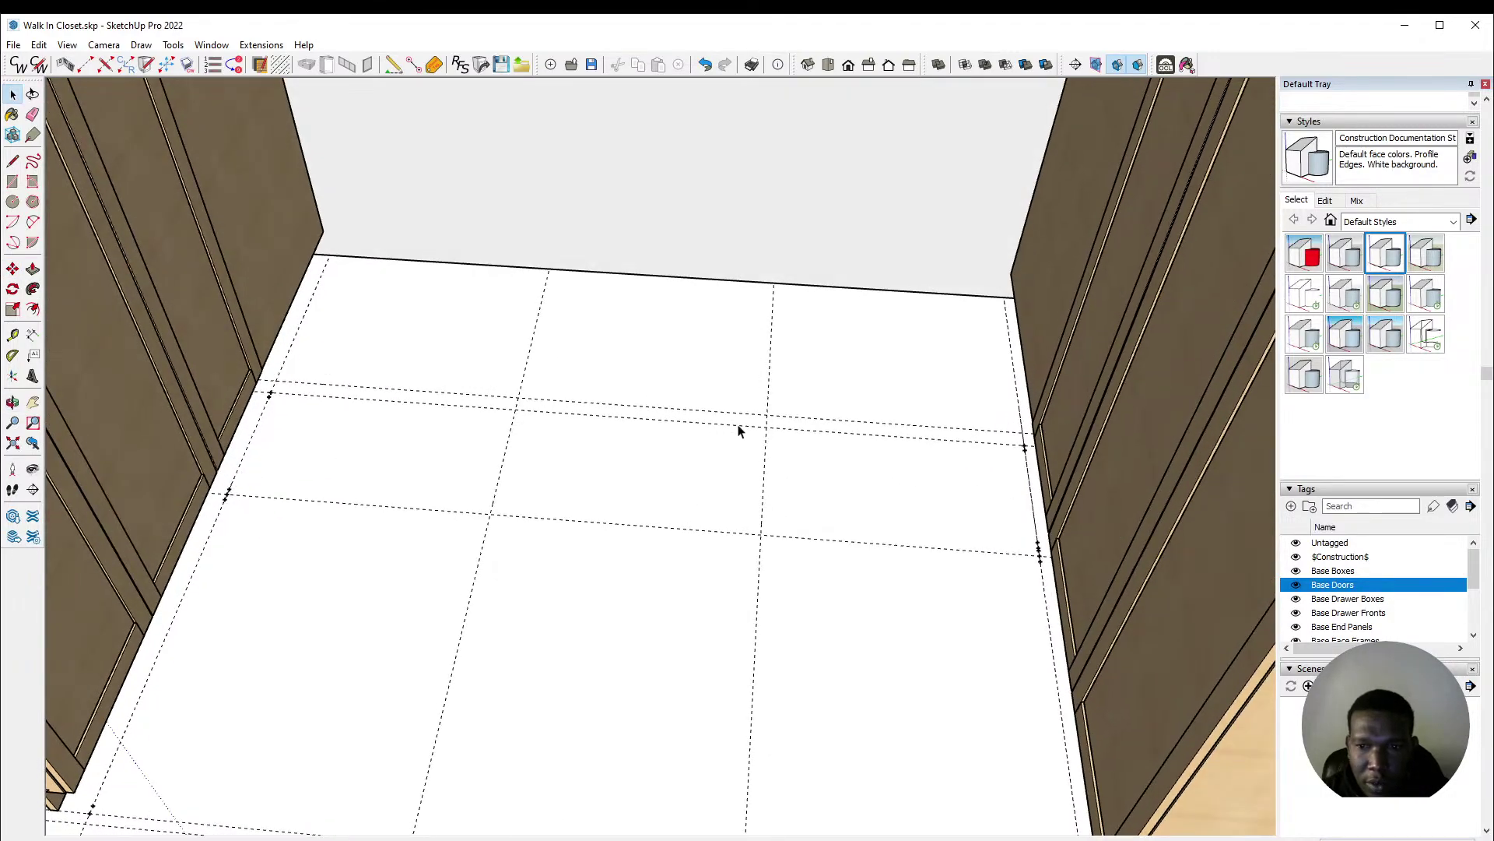
pyautogui.click(1031, 502)
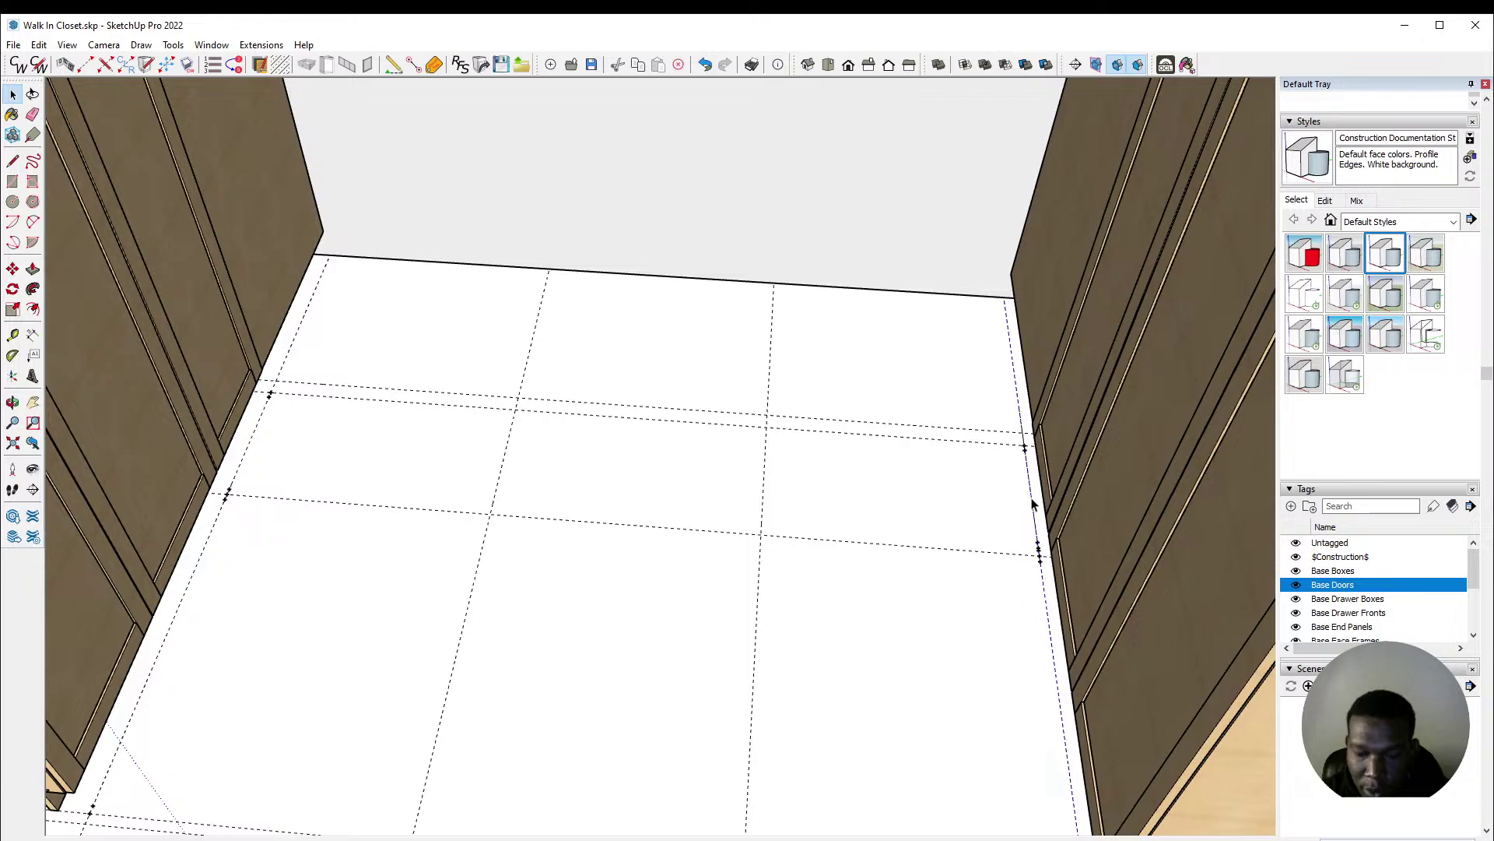
pyautogui.press('Escape')
pyautogui.moveTo(787, 457)
pyautogui.mouseDown(button='middle')
pyautogui.moveTo(484, 397)
pyautogui.moveTo(553, 394)
pyautogui.moveTo(316, 337)
pyautogui.moveTo(524, 348)
pyautogui.moveTo(329, 325)
pyautogui.mouseUp(button='middle')
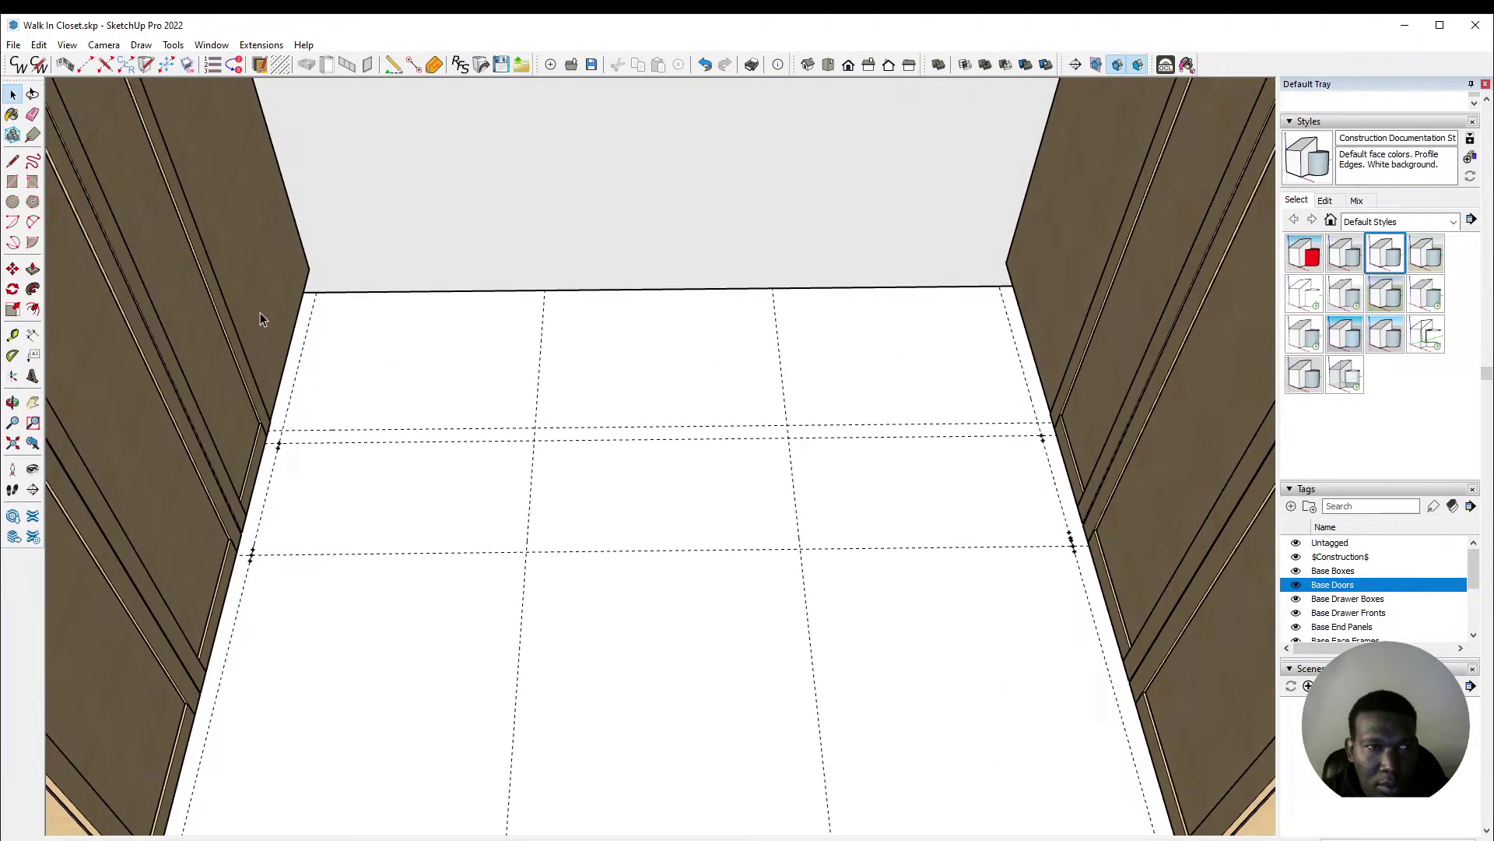
# Step: Start the CabWriter construction line tool and locate a line start at the floor guides between the two cabinet rows
pyautogui.scroll(-3, 498, 460)
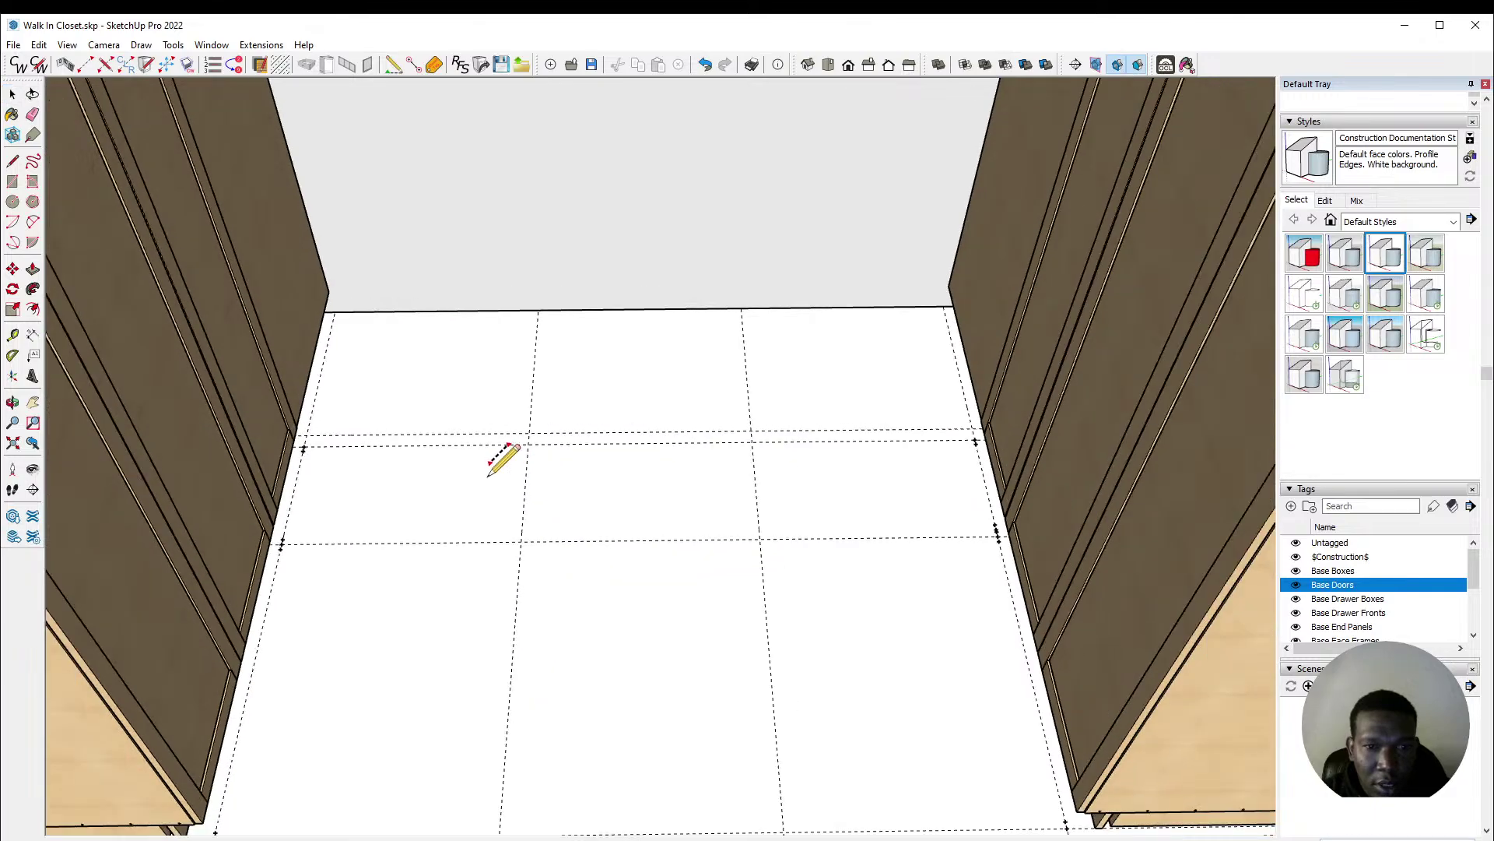
pyautogui.scroll(-3, 528, 459)
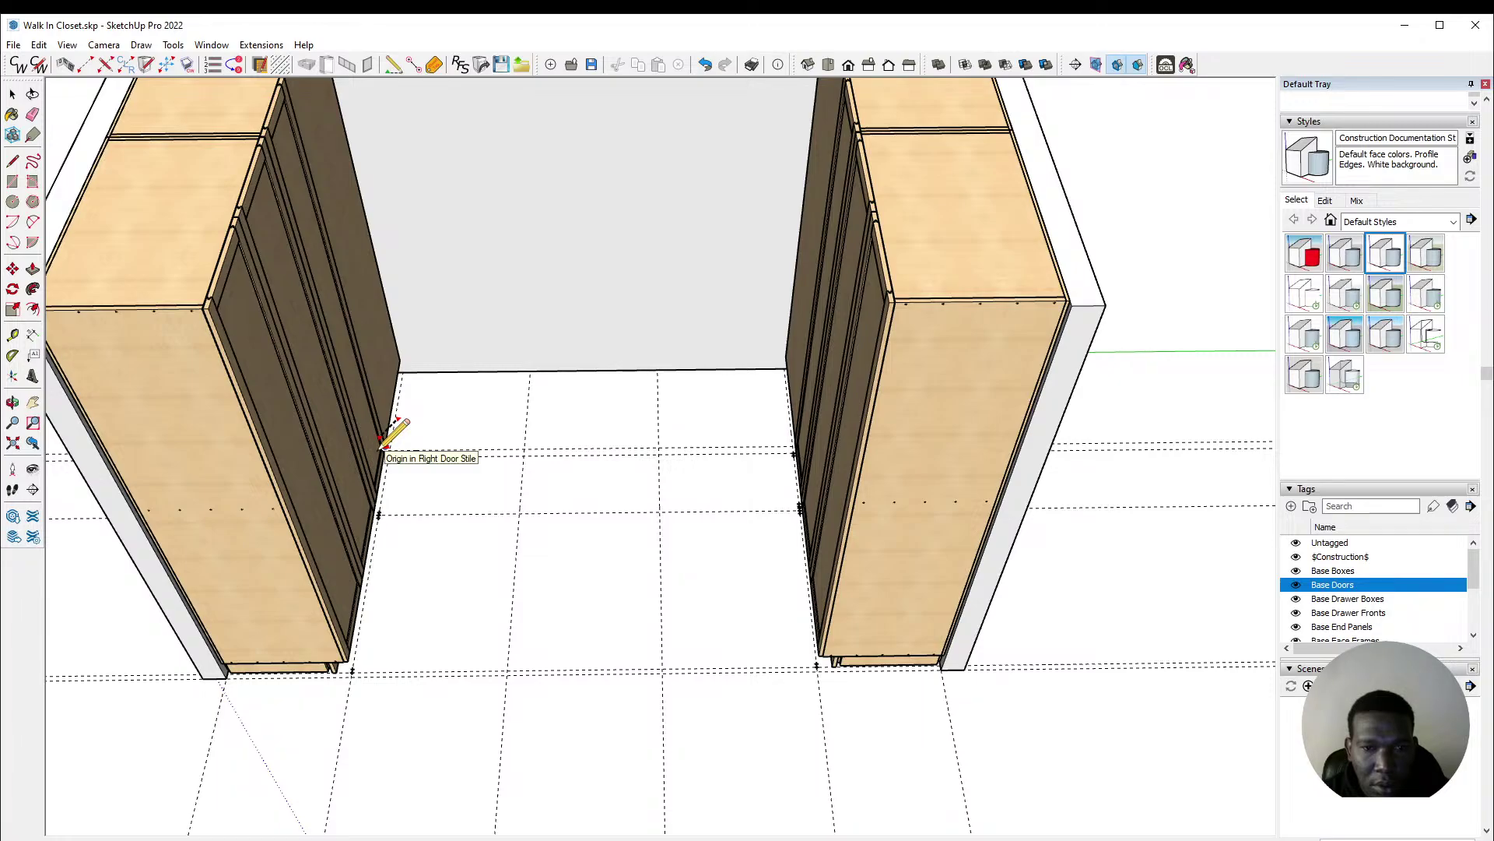
pyautogui.scroll(3, 383, 446)
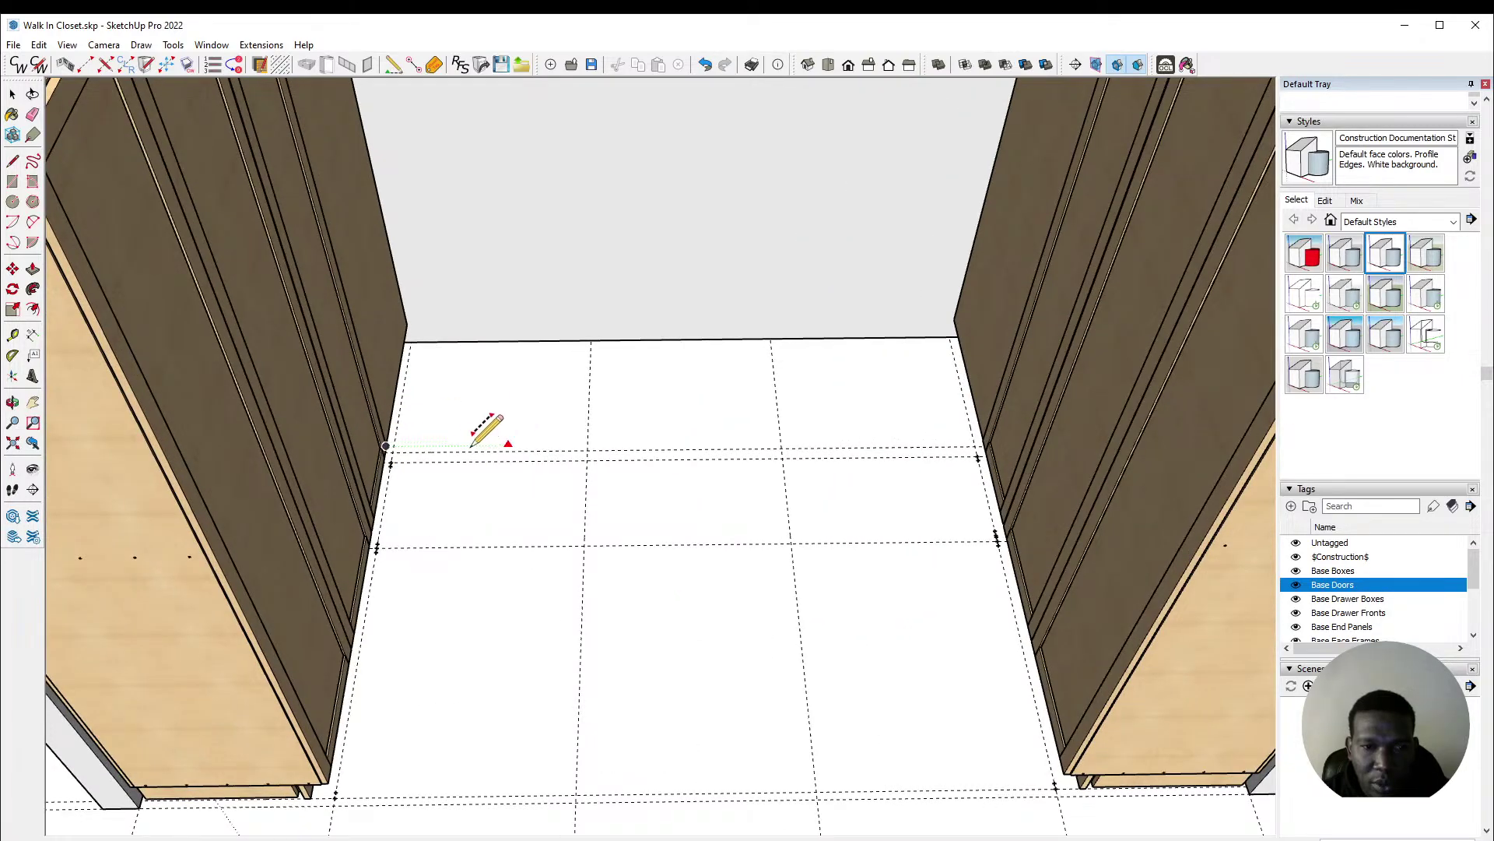
pyautogui.scroll(-3, 541, 467)
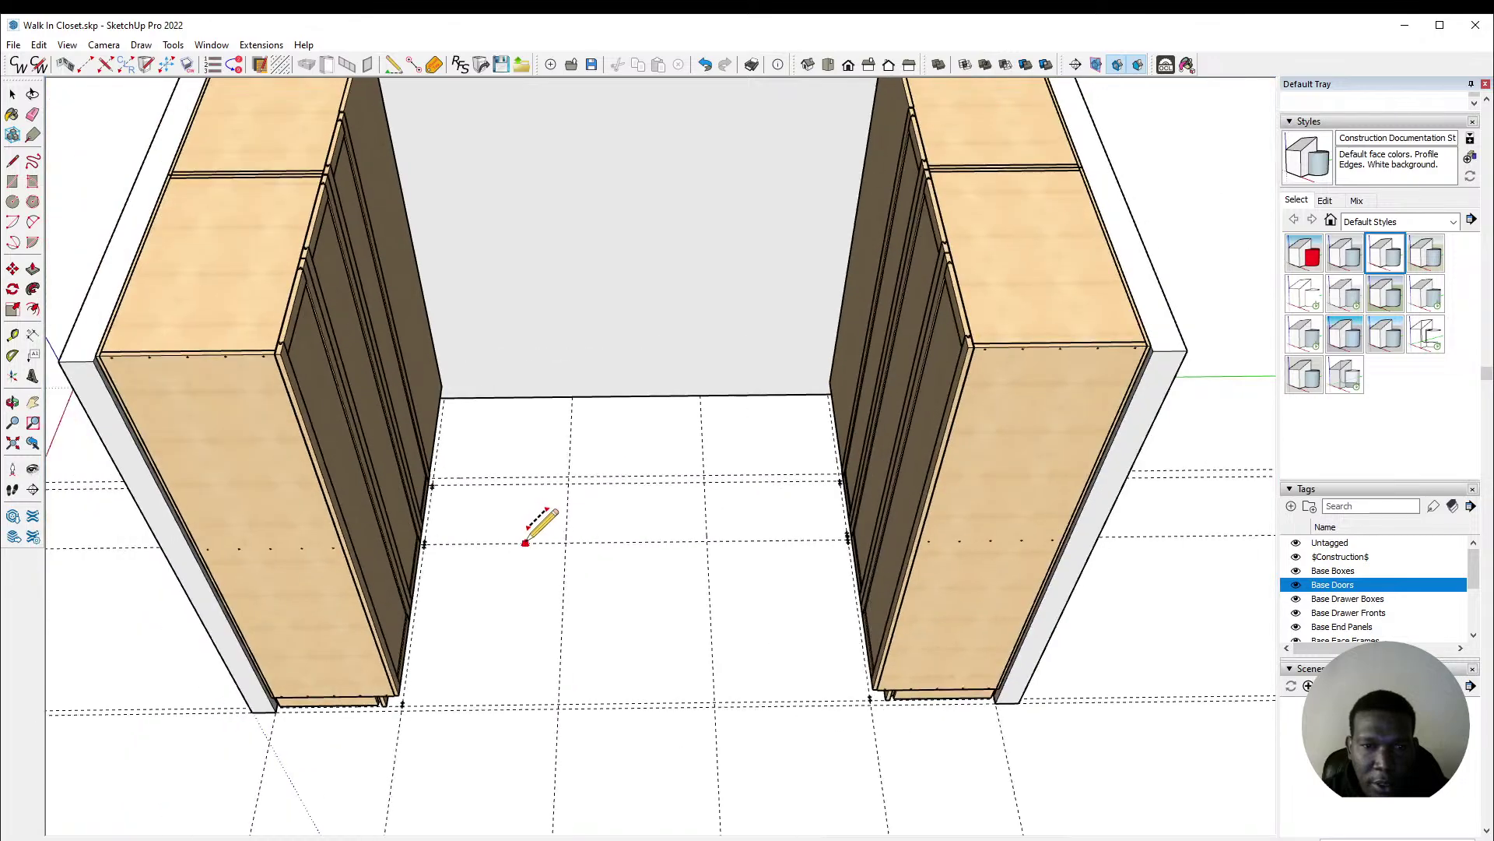
pyautogui.scroll(-3, 574, 420)
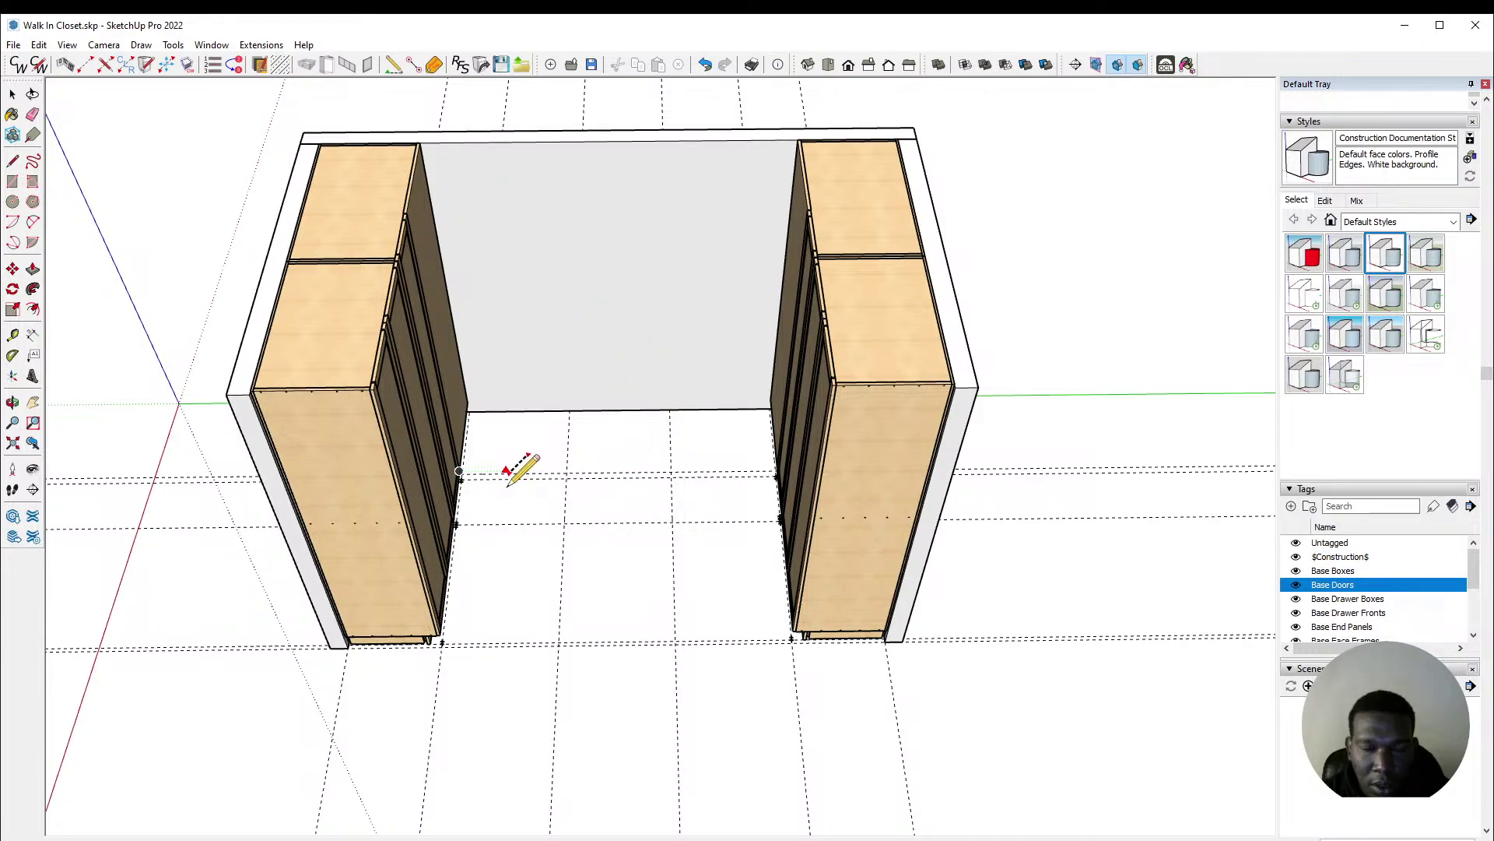
# Step: Switch to the closet shop drawings PDF and review the shelf and drawer layout in Section 3
pyautogui.scroll(4, 507, 479)
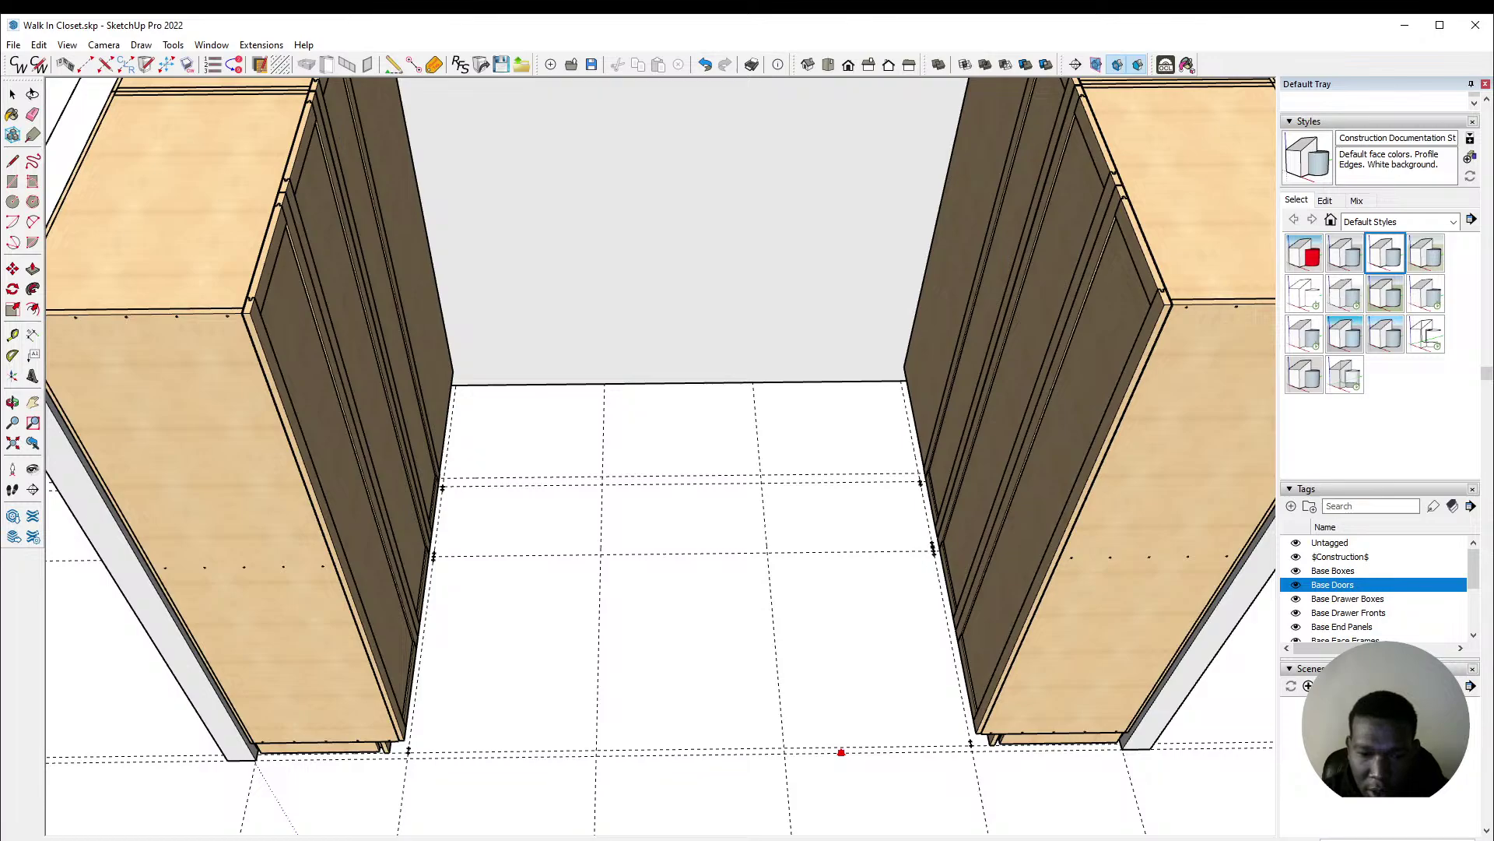
pyautogui.hotkey('alt', 'Tab')
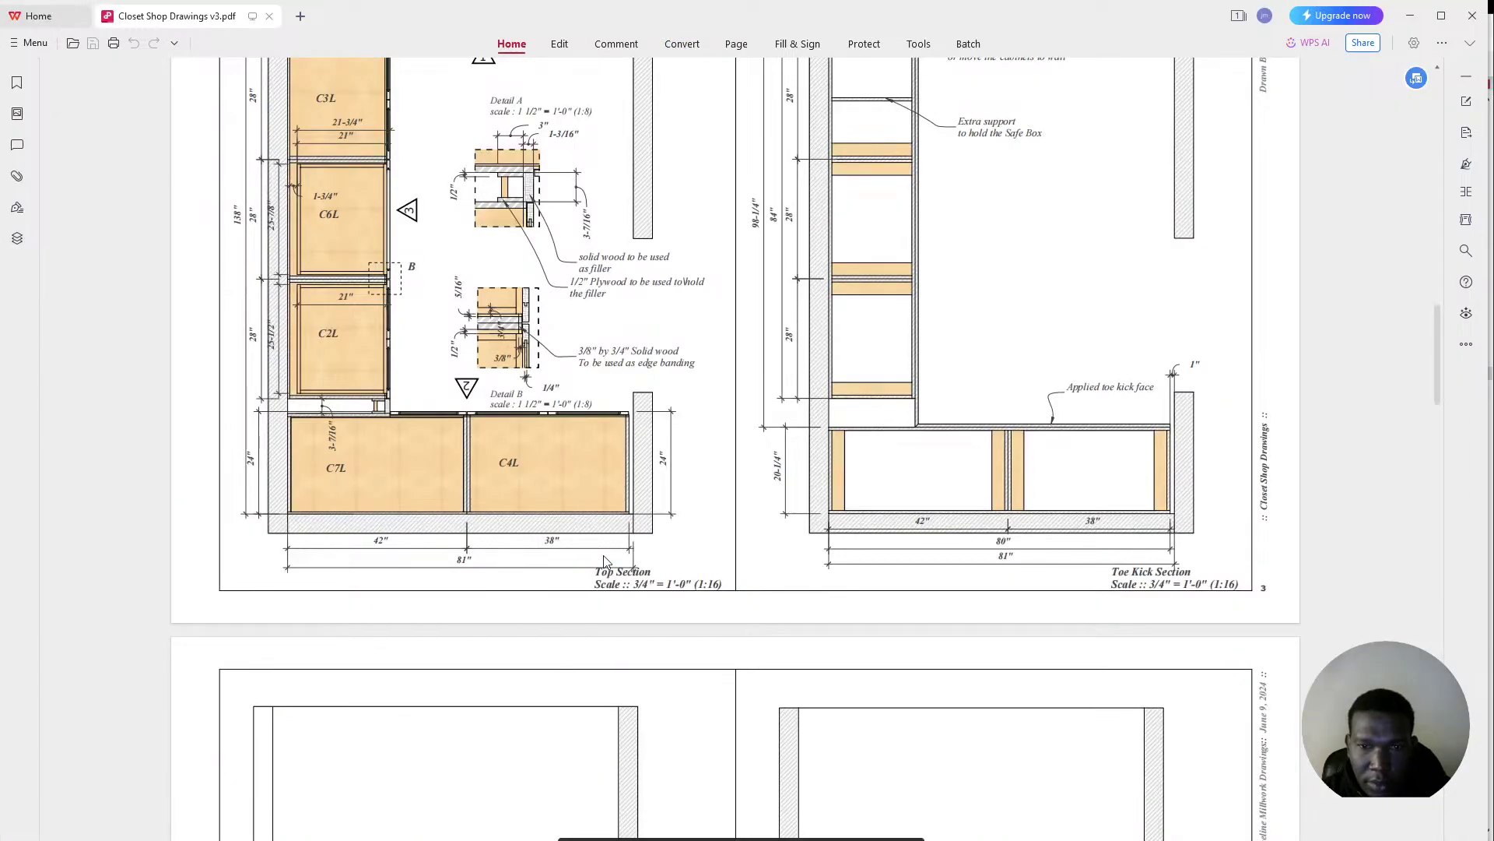
pyautogui.scroll(-15, 604, 560)
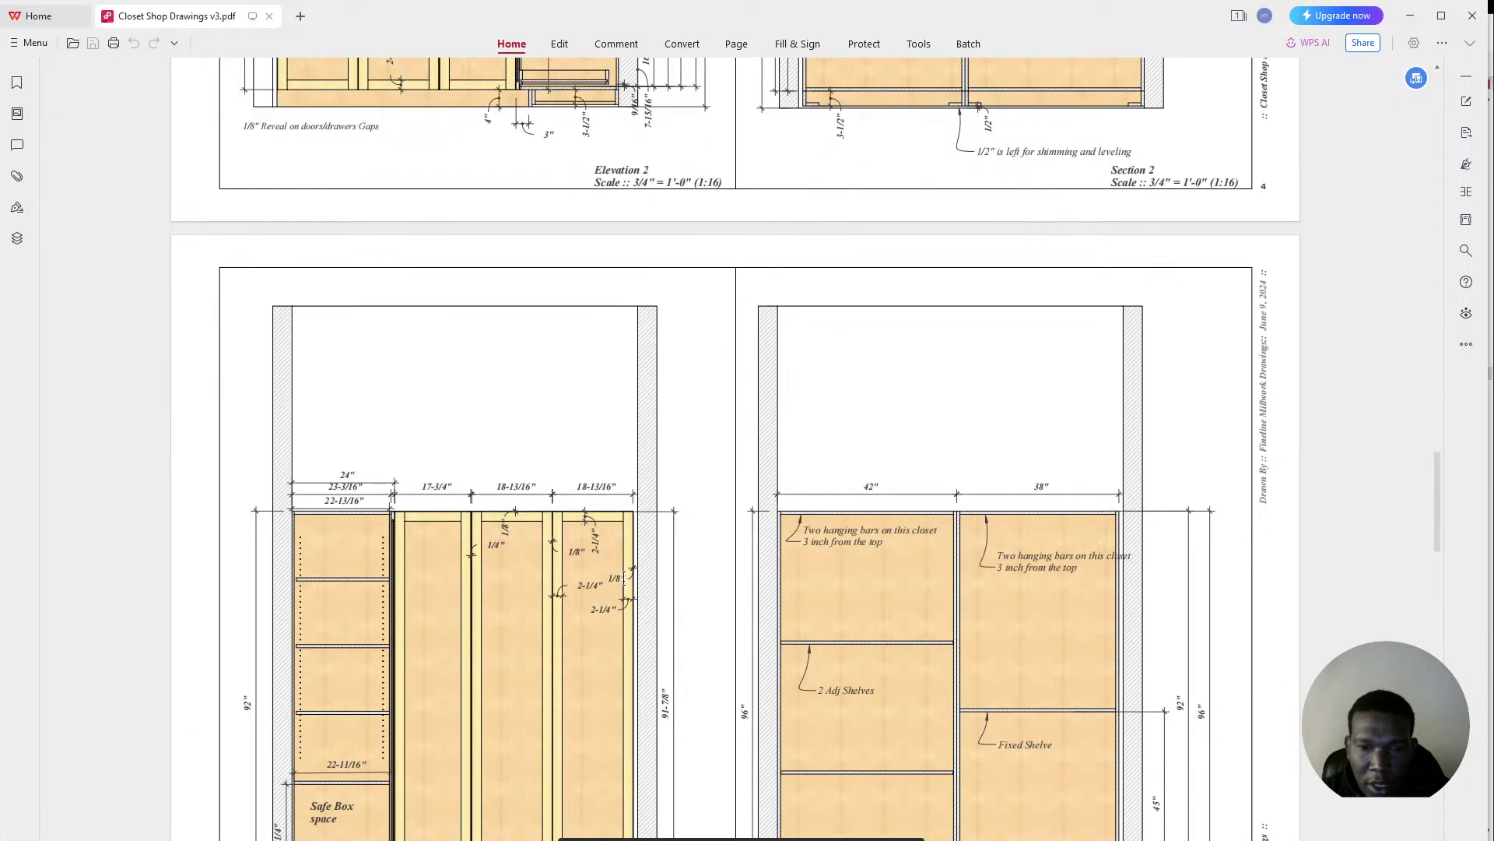
pyautogui.scroll(-10, 624, 577)
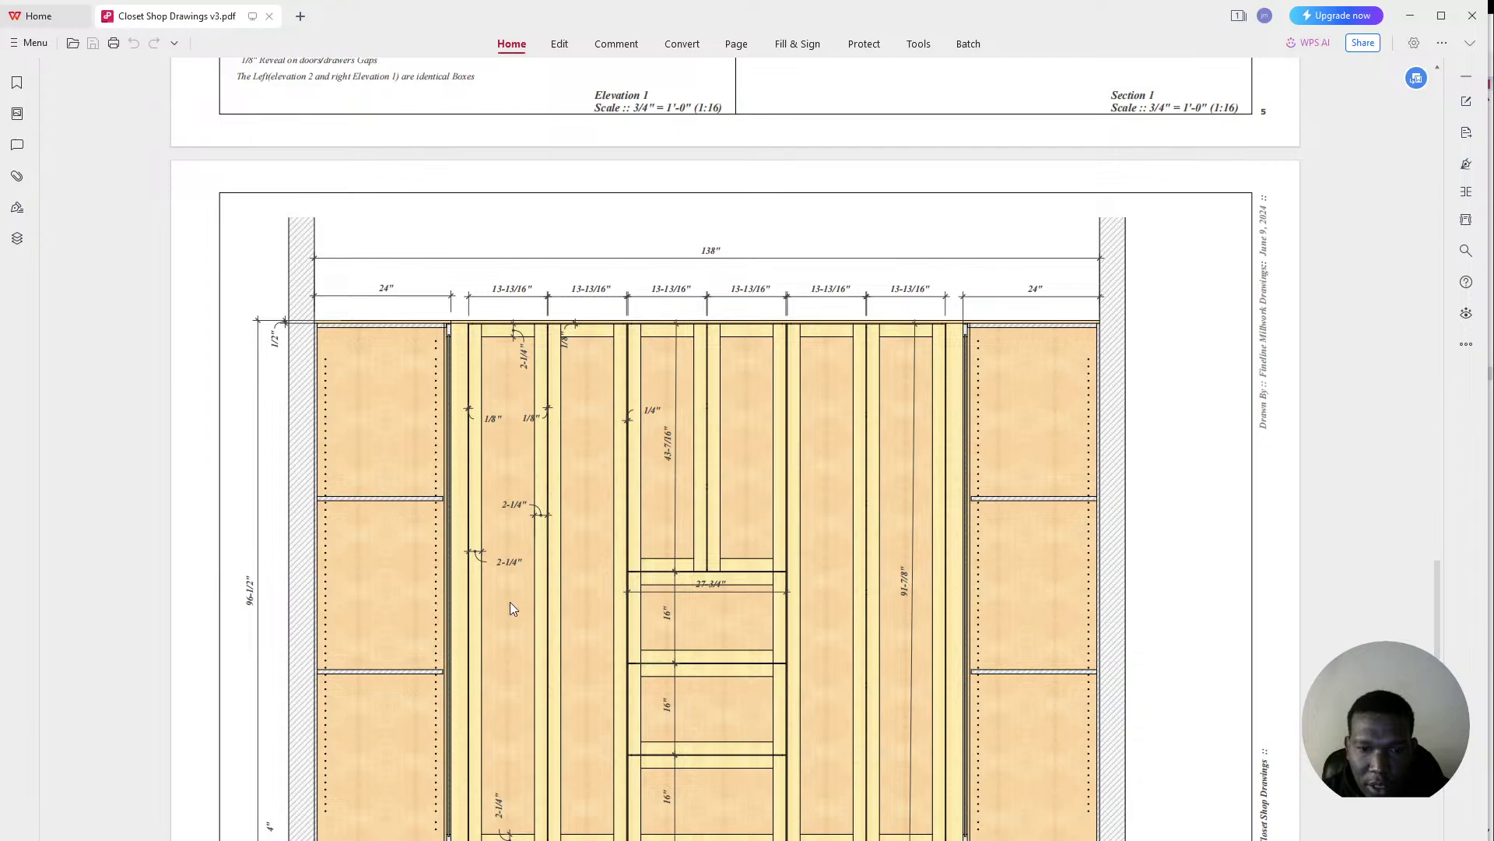
pyautogui.scroll(-5, 513, 607)
pyautogui.scroll(-8, 528, 604)
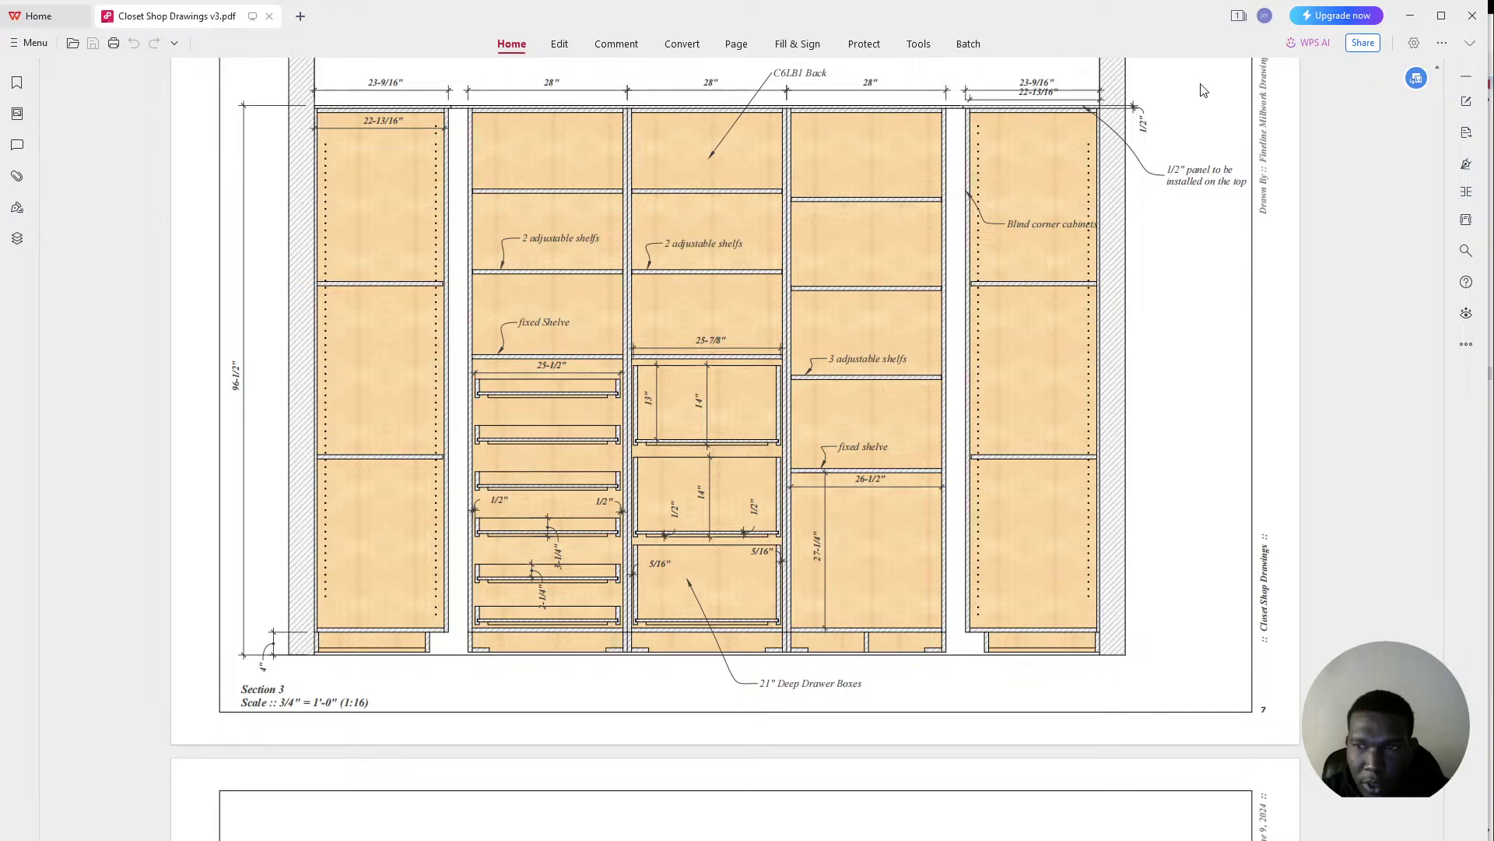
pyautogui.hotkey('alt', 'Tab')
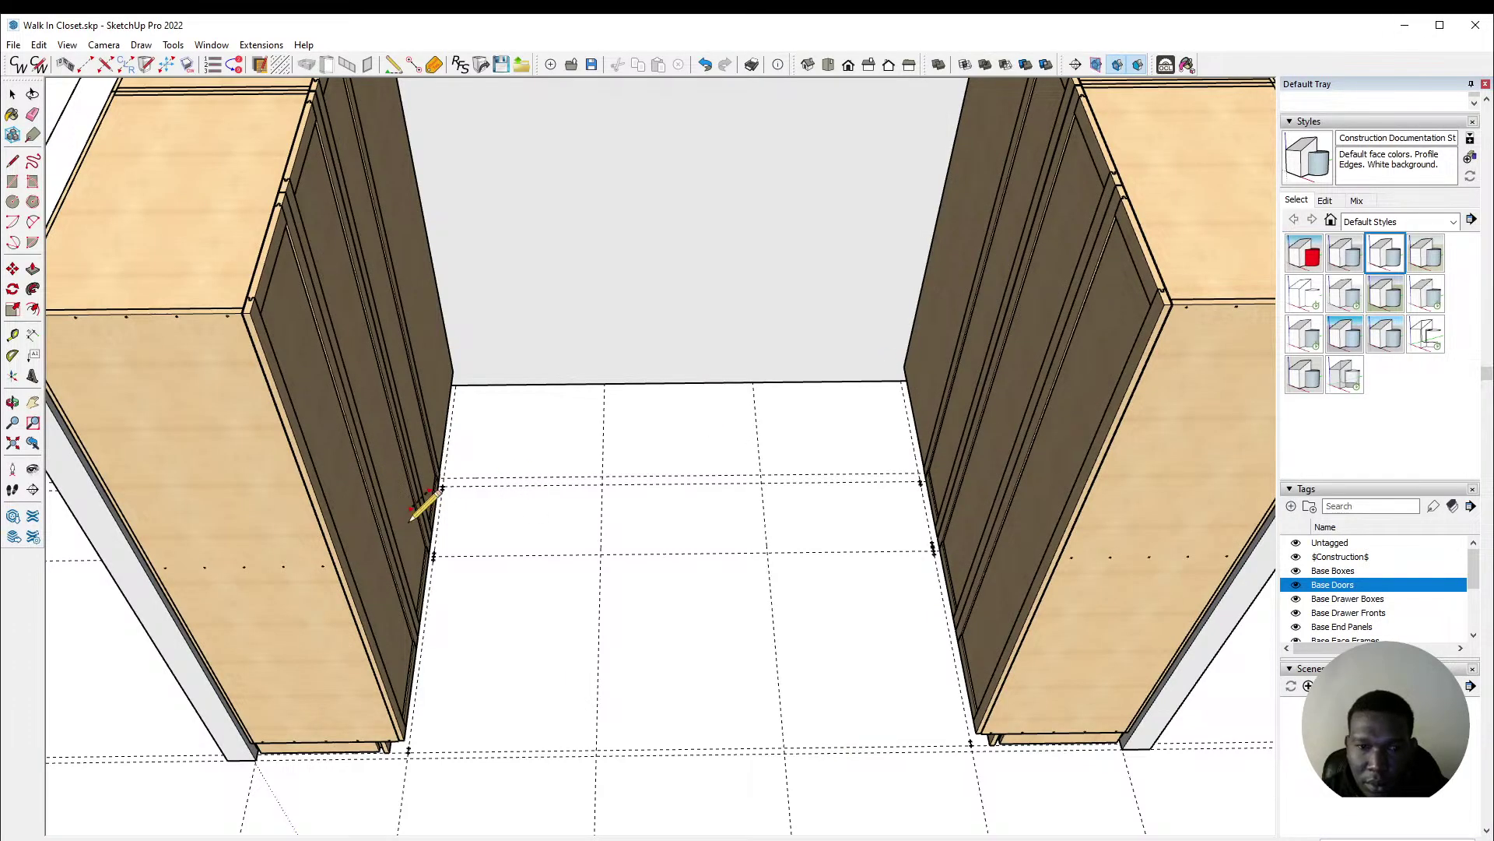
# Step: Mark the Left Finish end of the back-wall cabinet run at the guide intersection beside the left-hand closets
pyautogui.scroll(5, 469, 438)
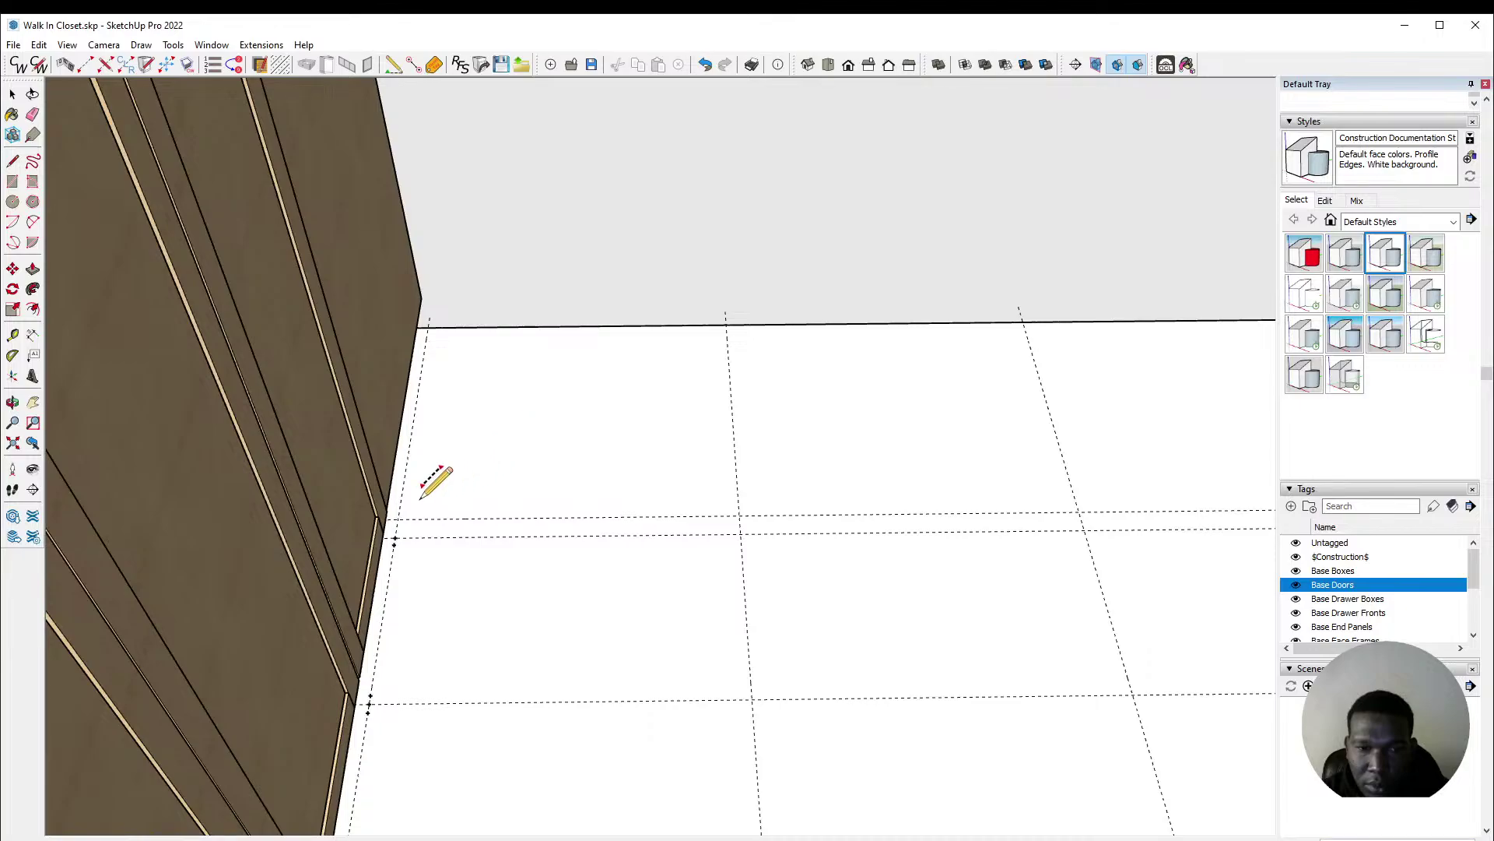
pyautogui.scroll(2, 401, 501)
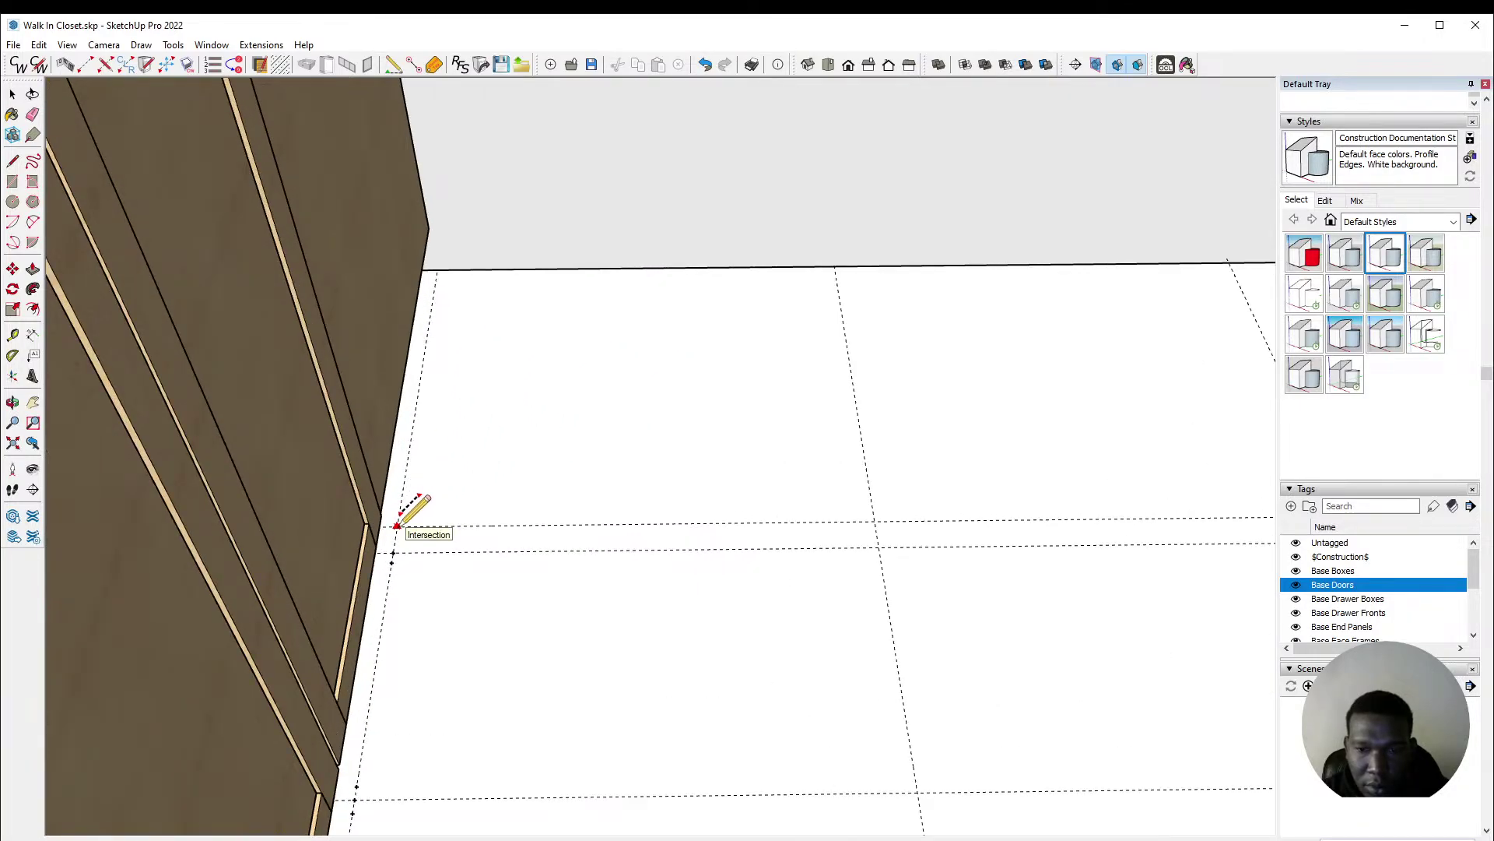
pyautogui.click(396, 527)
pyautogui.click(467, 525)
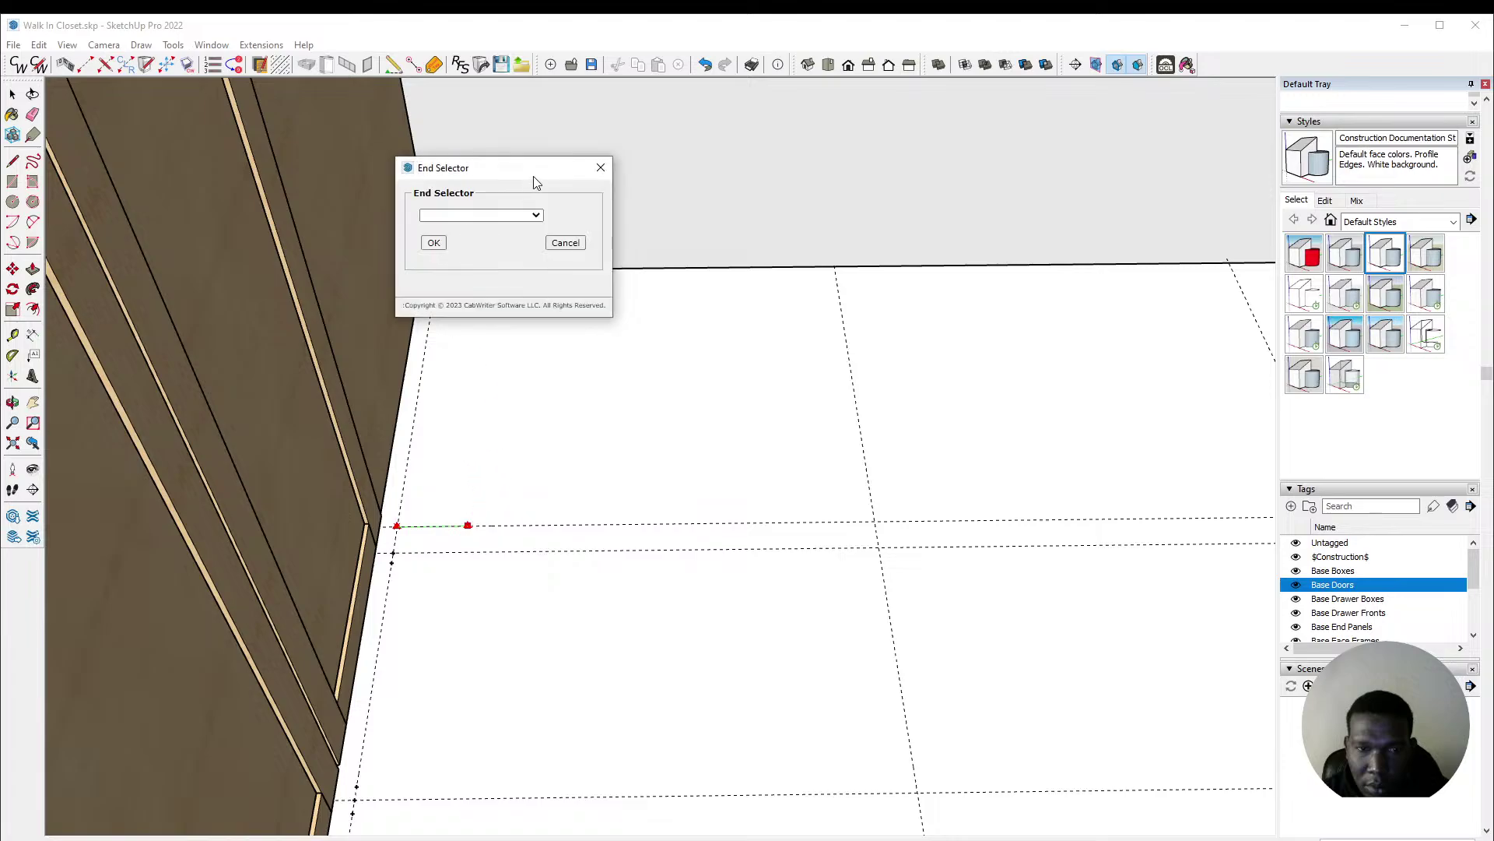
pyautogui.click(524, 216)
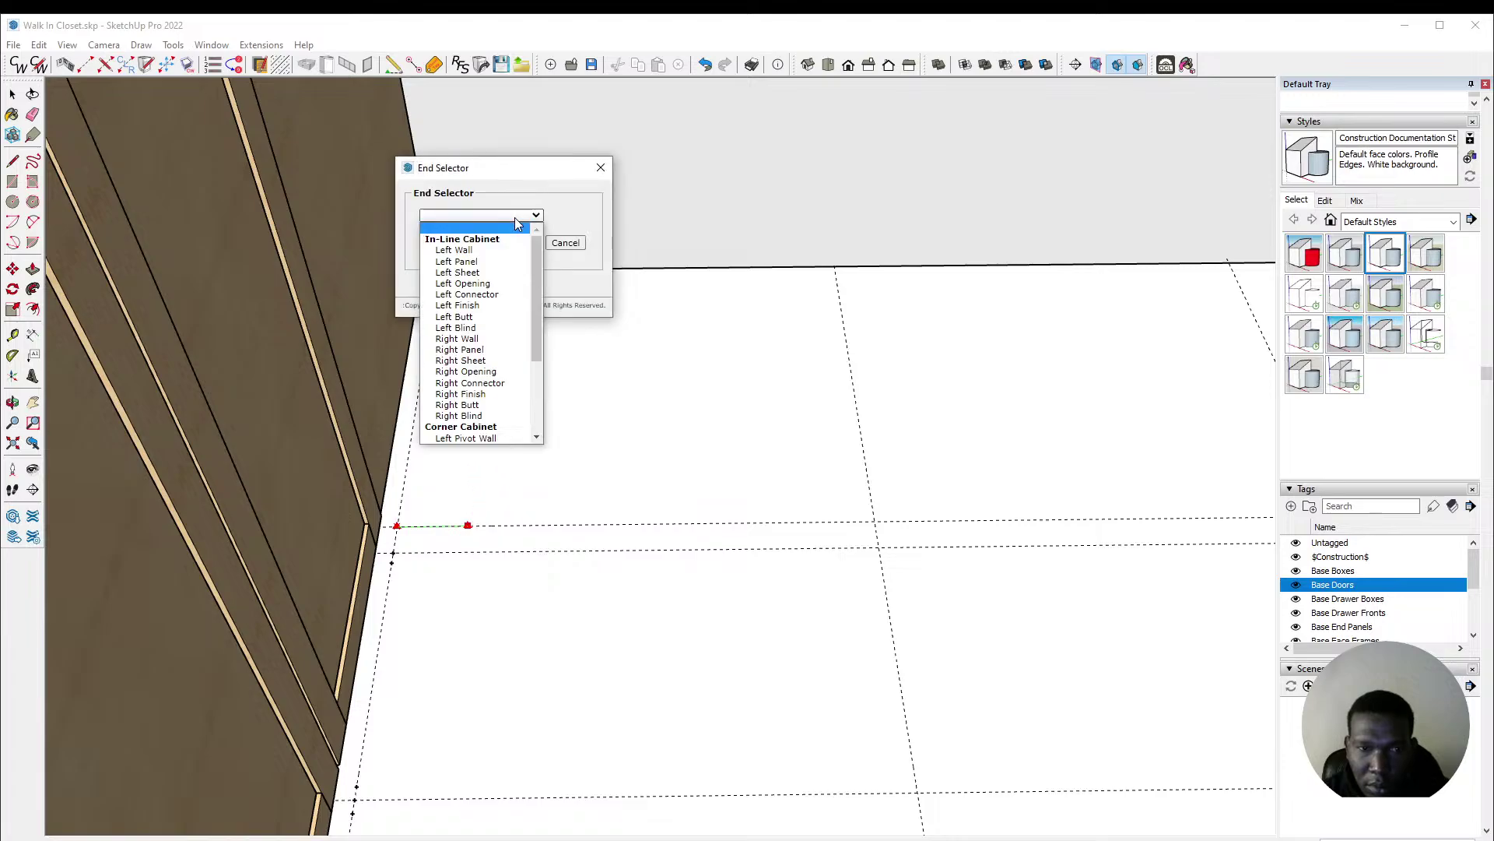
pyautogui.click(477, 305)
pyautogui.click(431, 242)
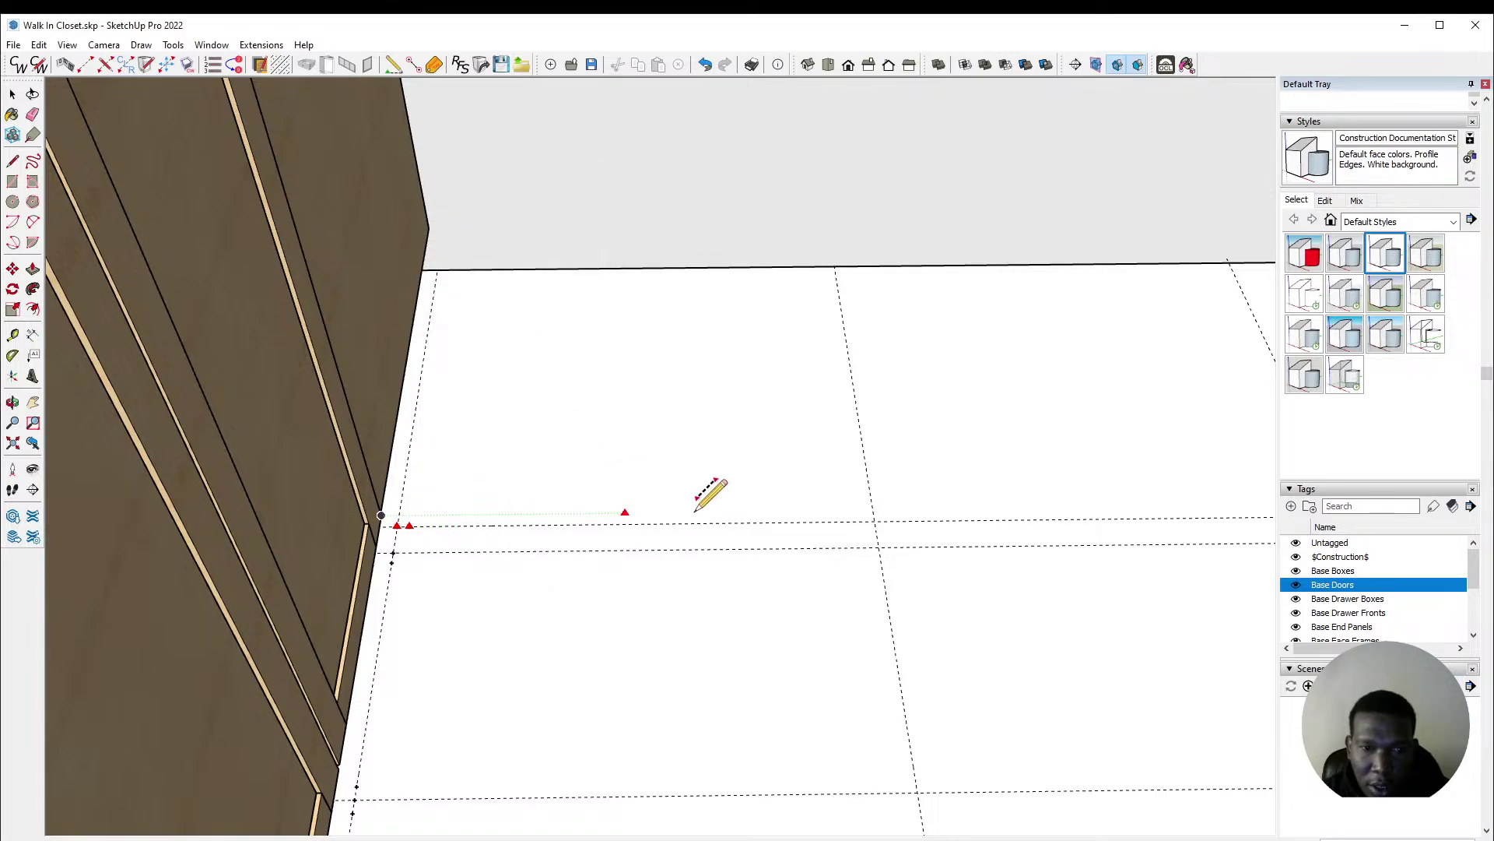
# Step: Mark the Right Finish end of the run at the next guide intersection along the same floor guide
pyautogui.click(874, 521)
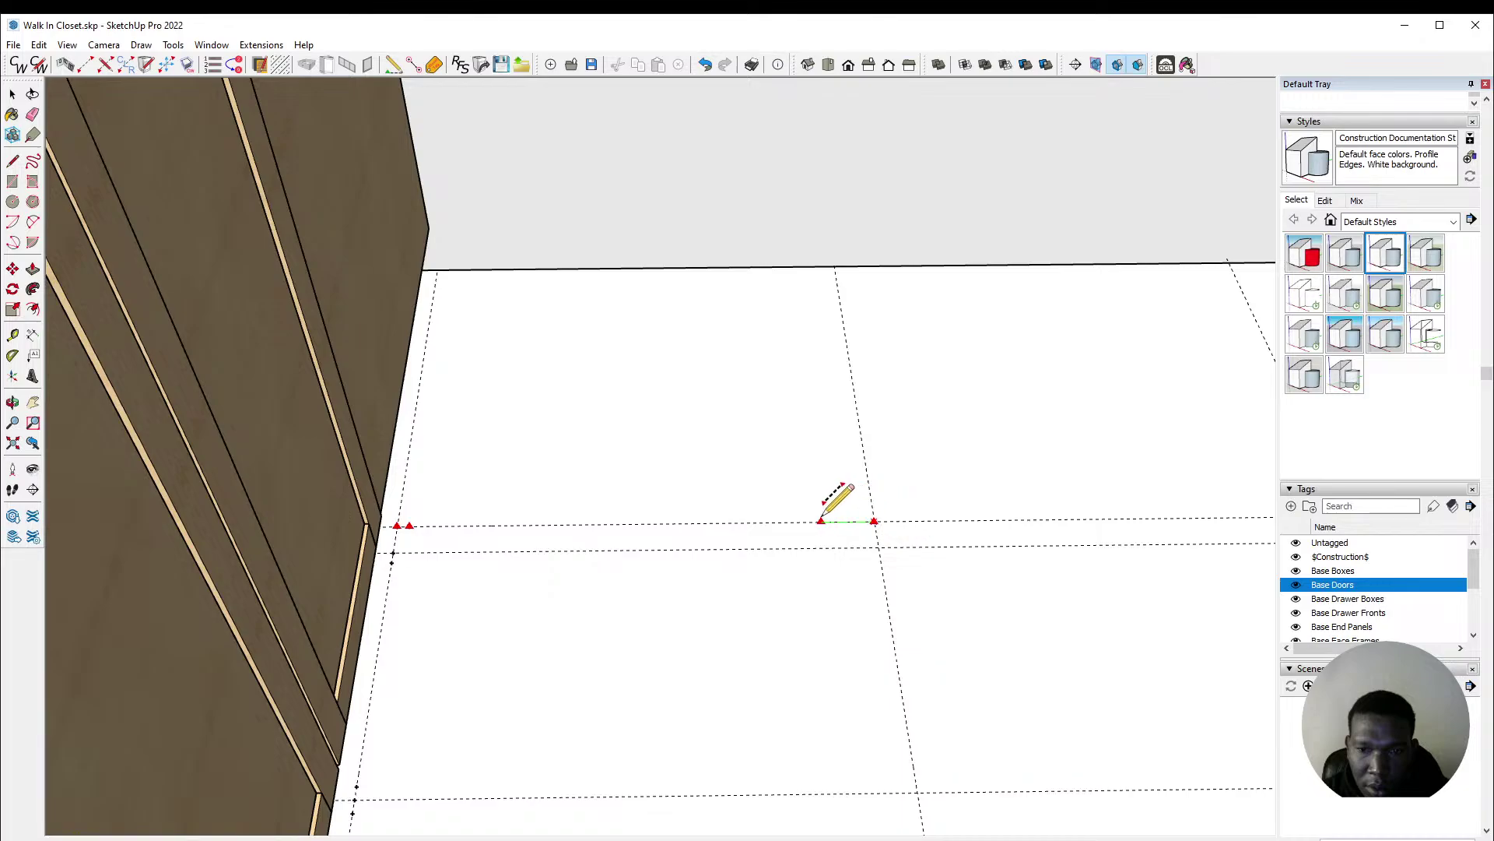
pyautogui.click(822, 521)
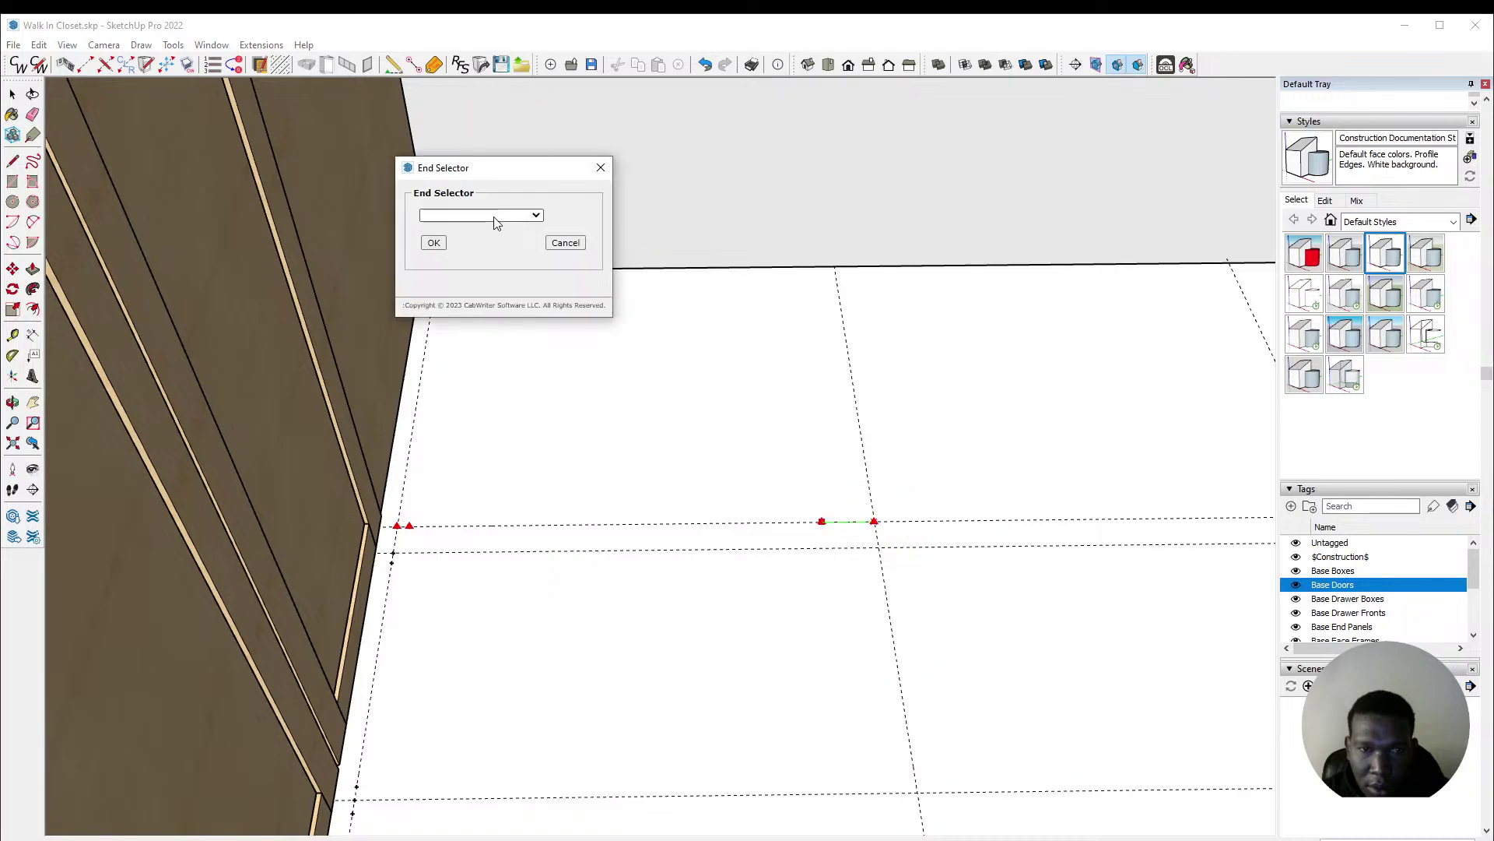
pyautogui.click(495, 216)
pyautogui.click(502, 305)
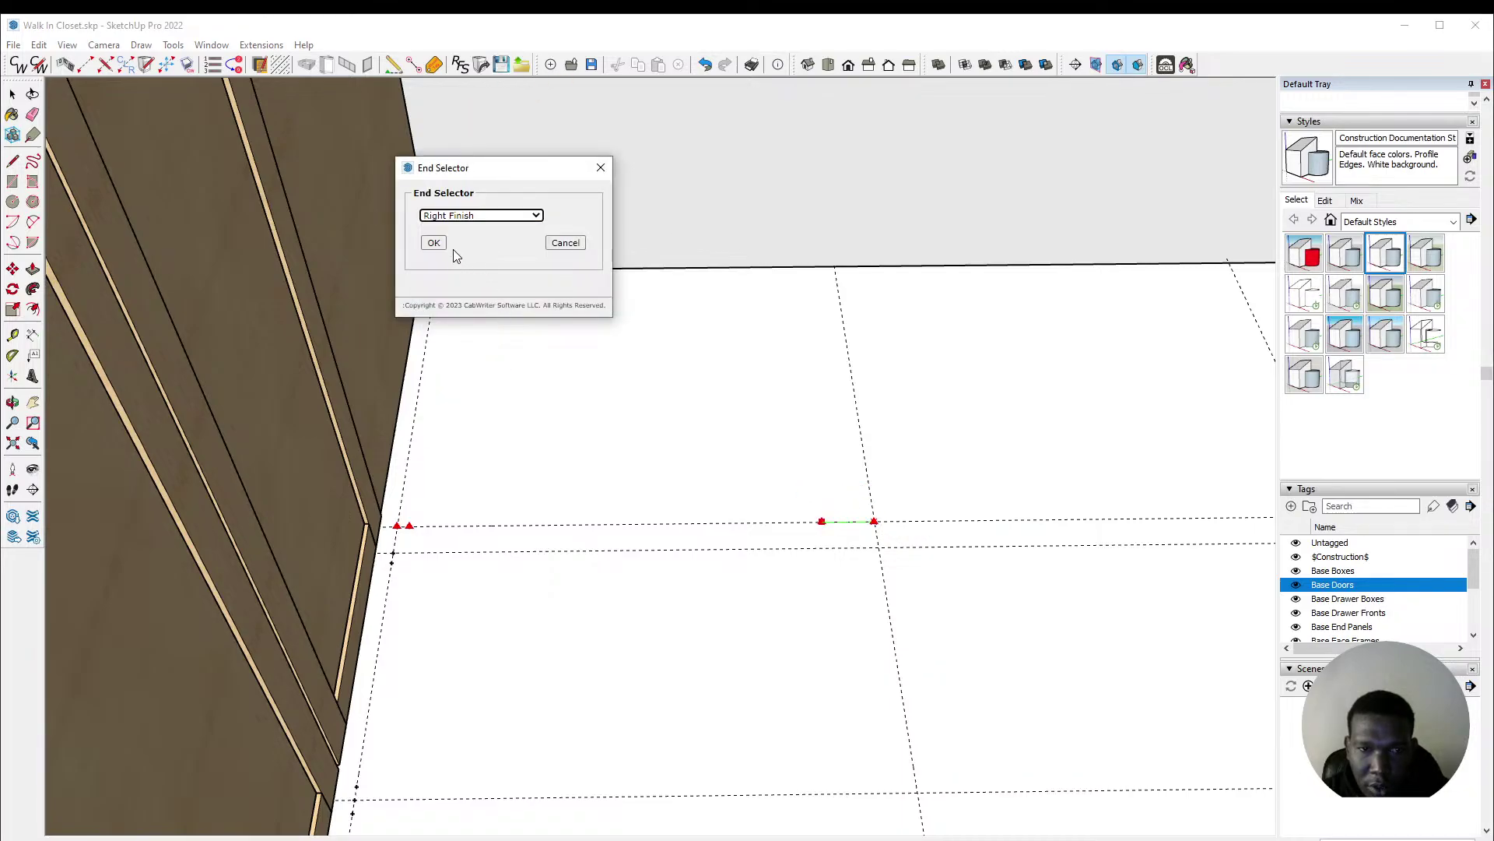
pyautogui.click(433, 243)
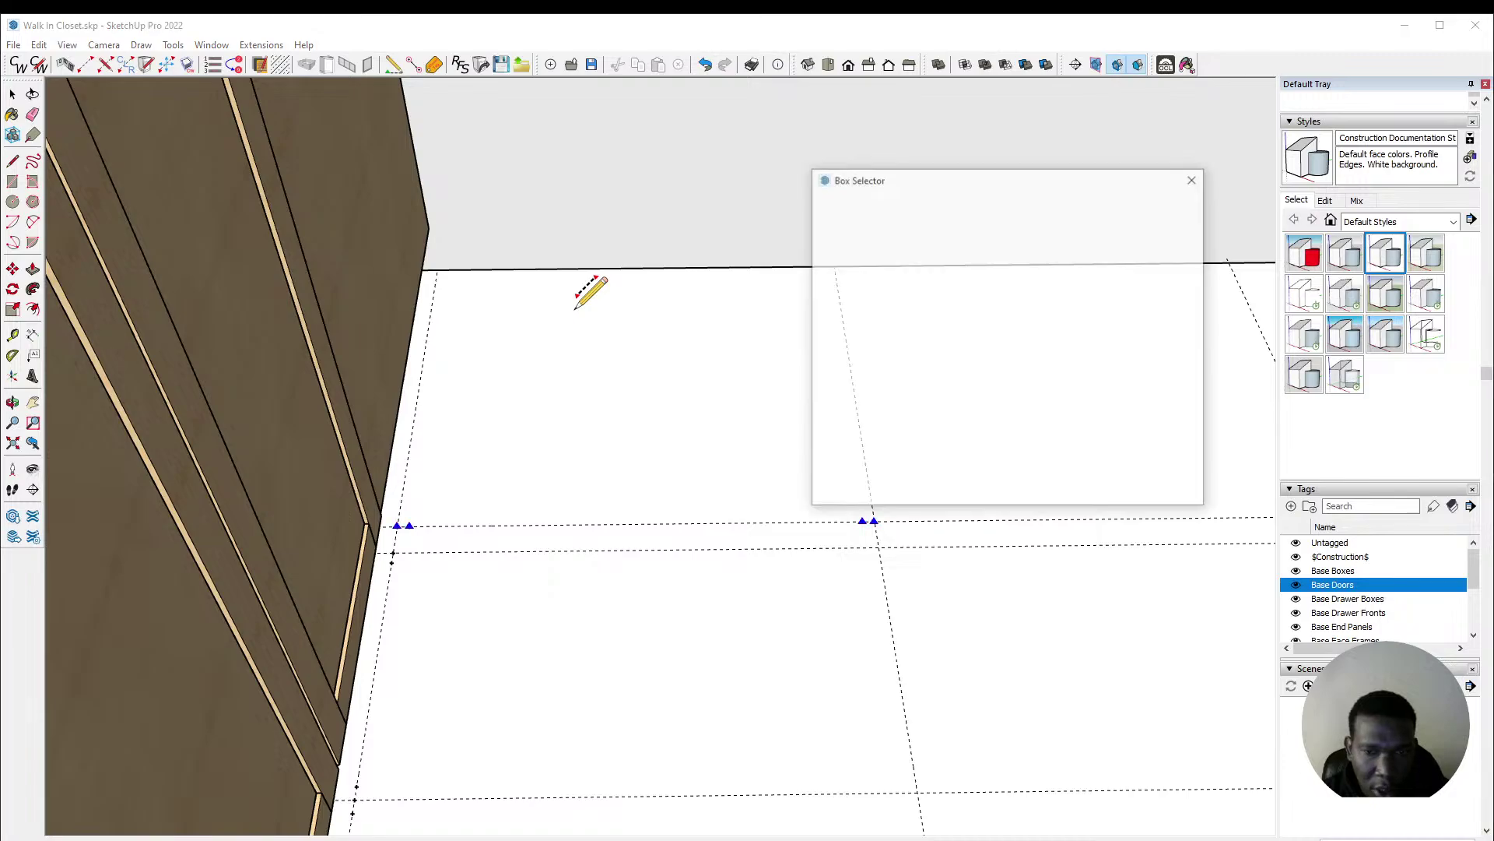
# Step: Choose the Divided Base box type for box 1 and set its fixed shelf offset to 0"
pyautogui.click(912, 230)
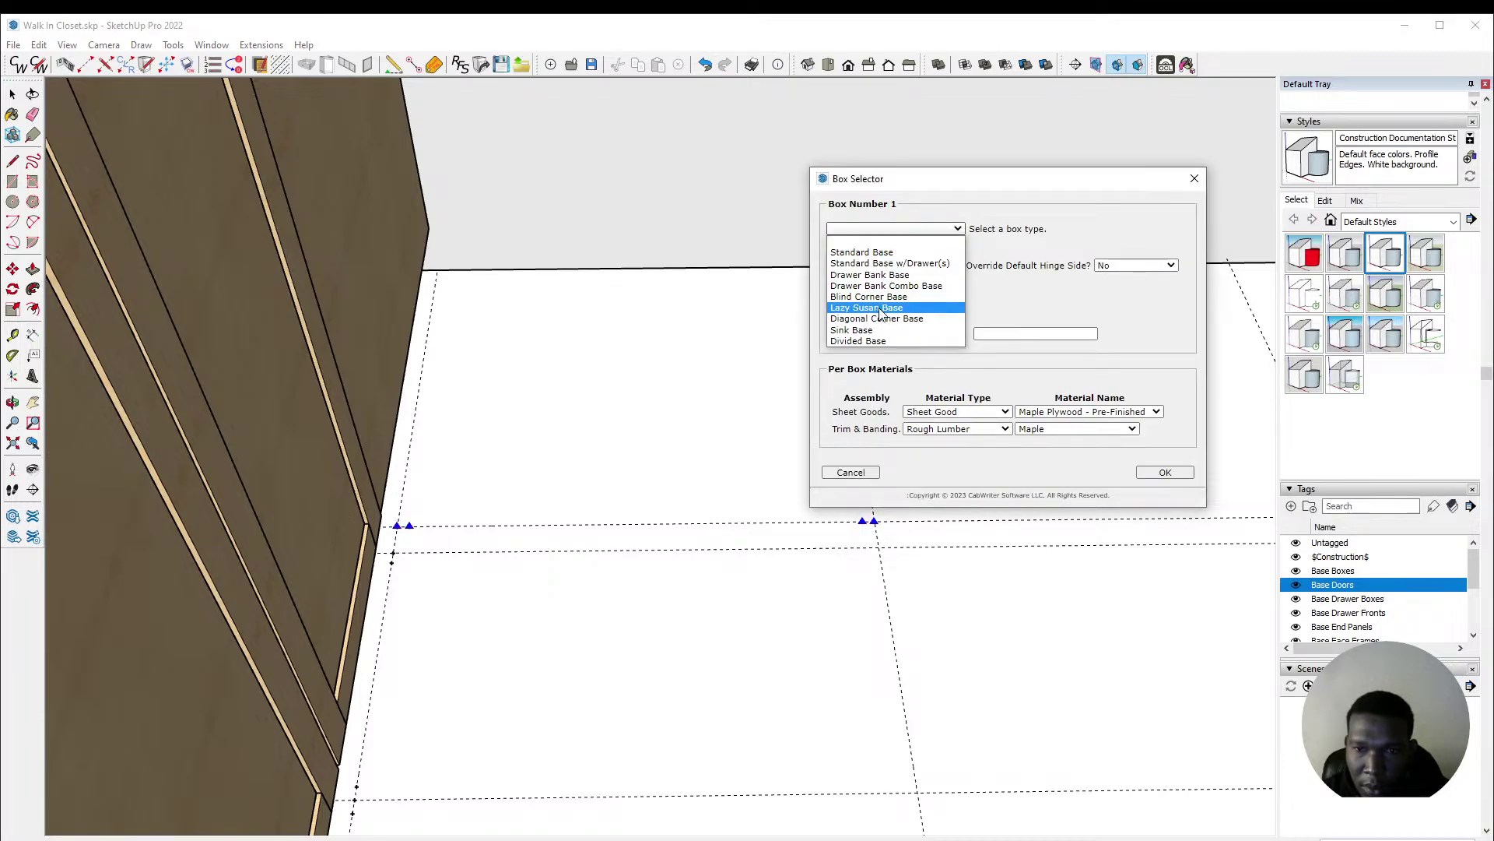
pyautogui.click(876, 341)
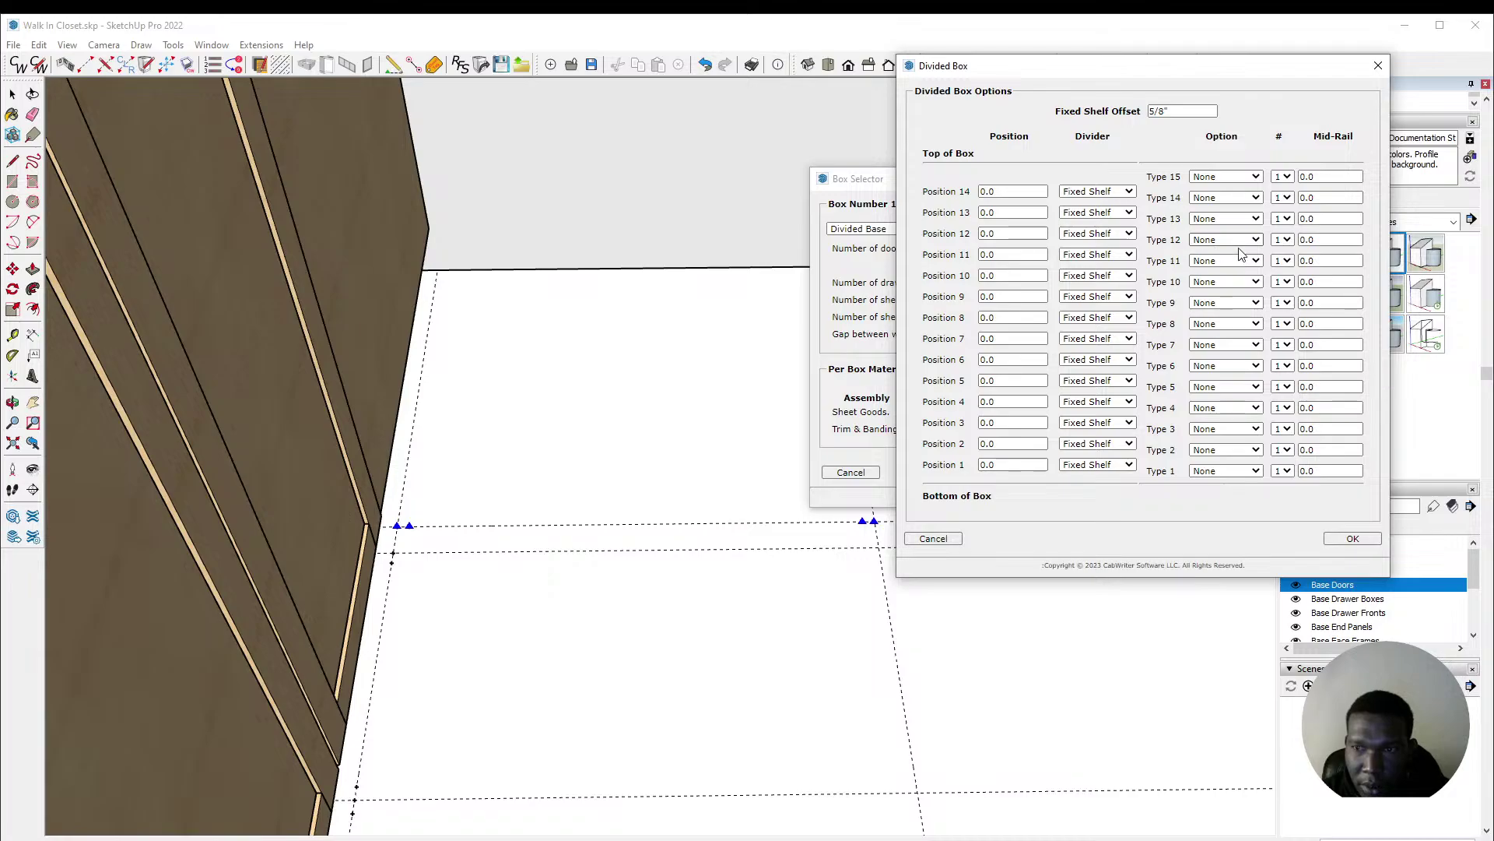
pyautogui.doubleClick(1170, 111)
pyautogui.write('5/8"')
pyautogui.doubleClick(1165, 112)
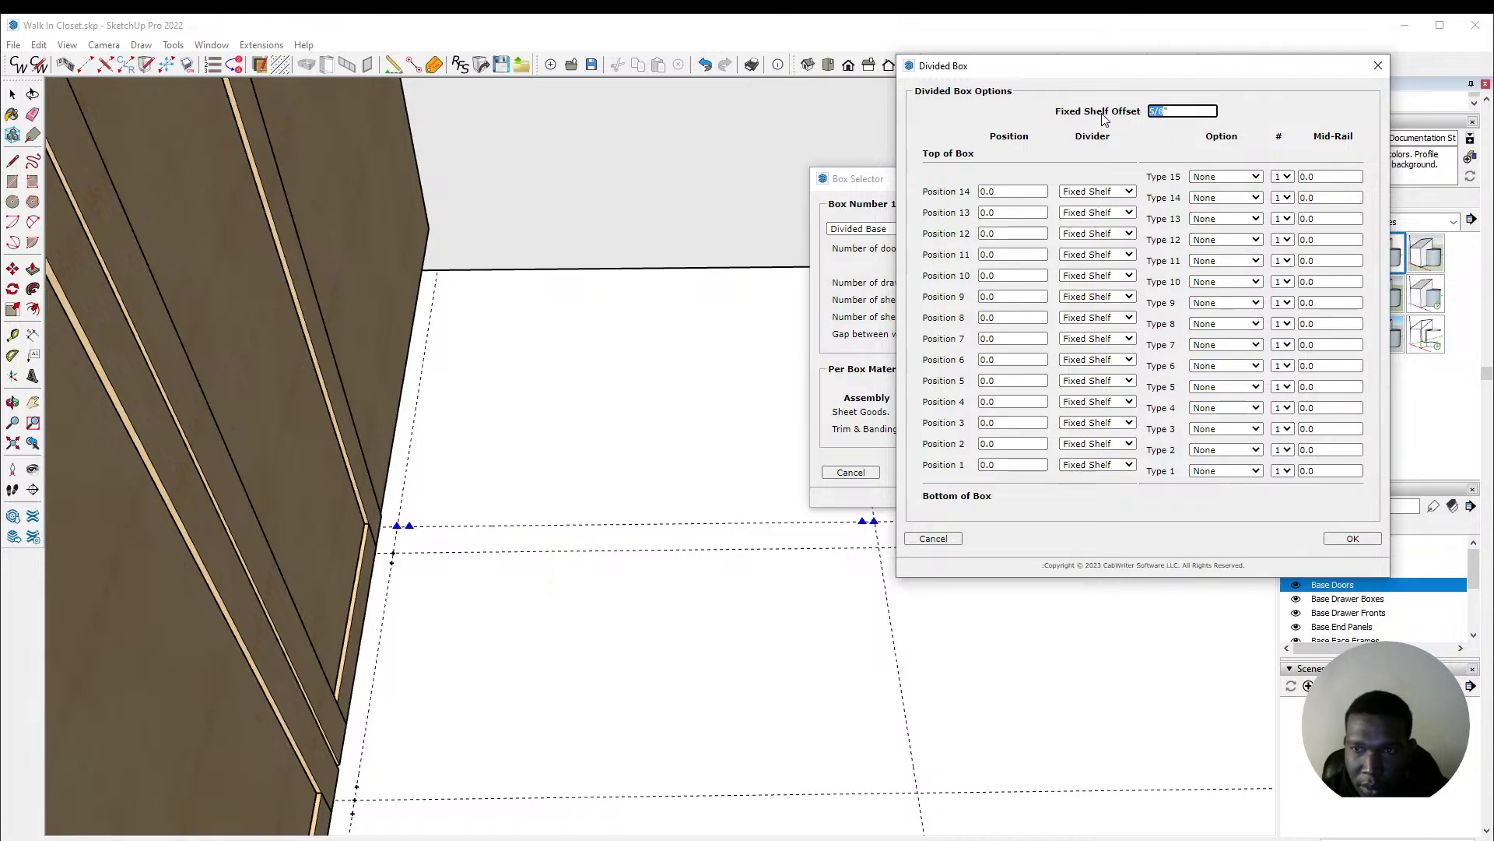
pyautogui.write('0')
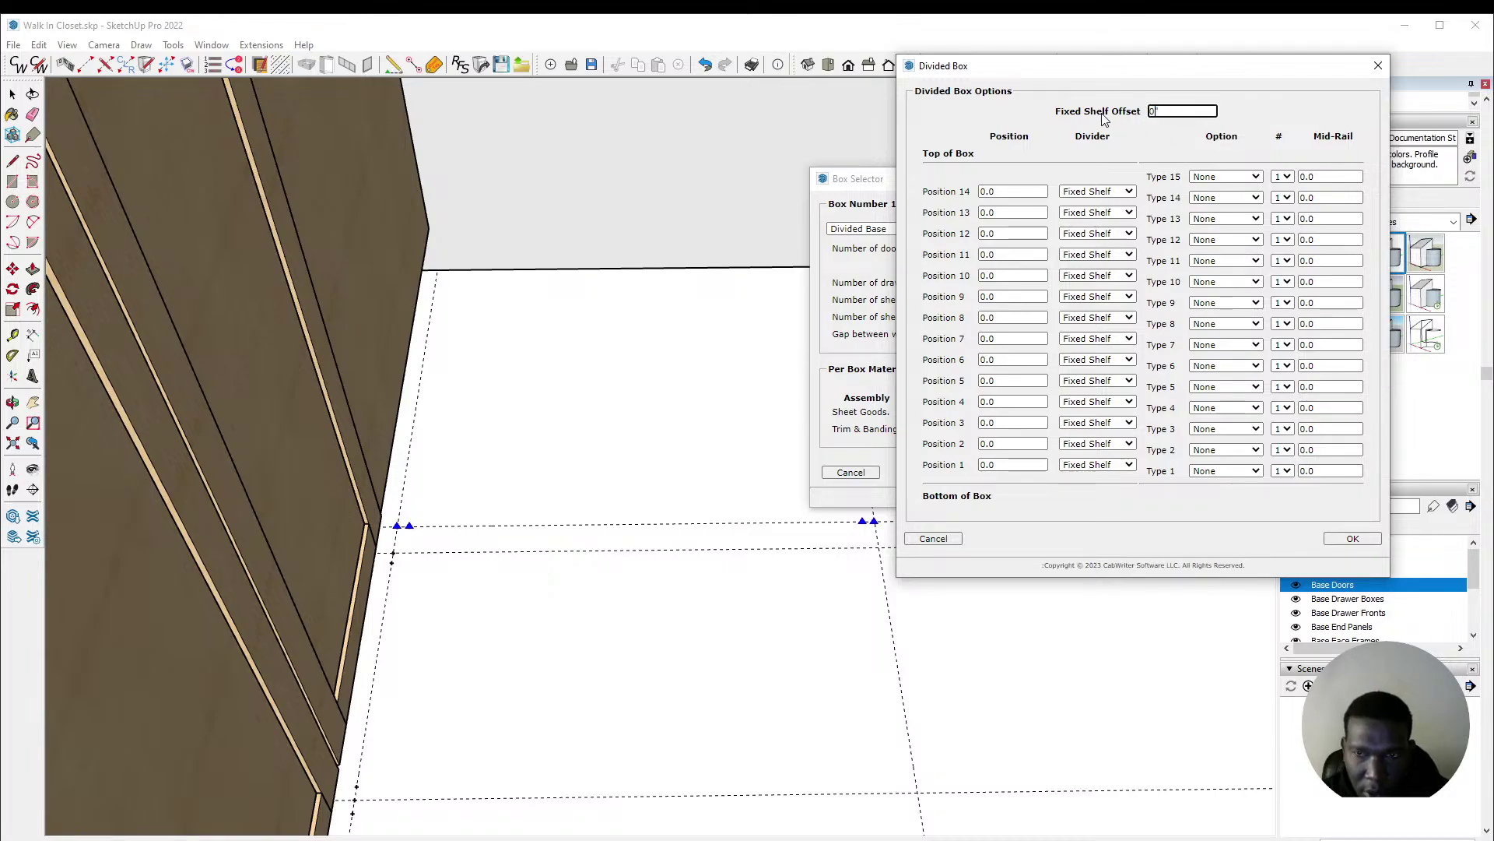
# Step: Set the position 1 fixed shelf to 48 and generate the divided cabinet box
pyautogui.doubleClick(1005, 465)
pyautogui.write('48')
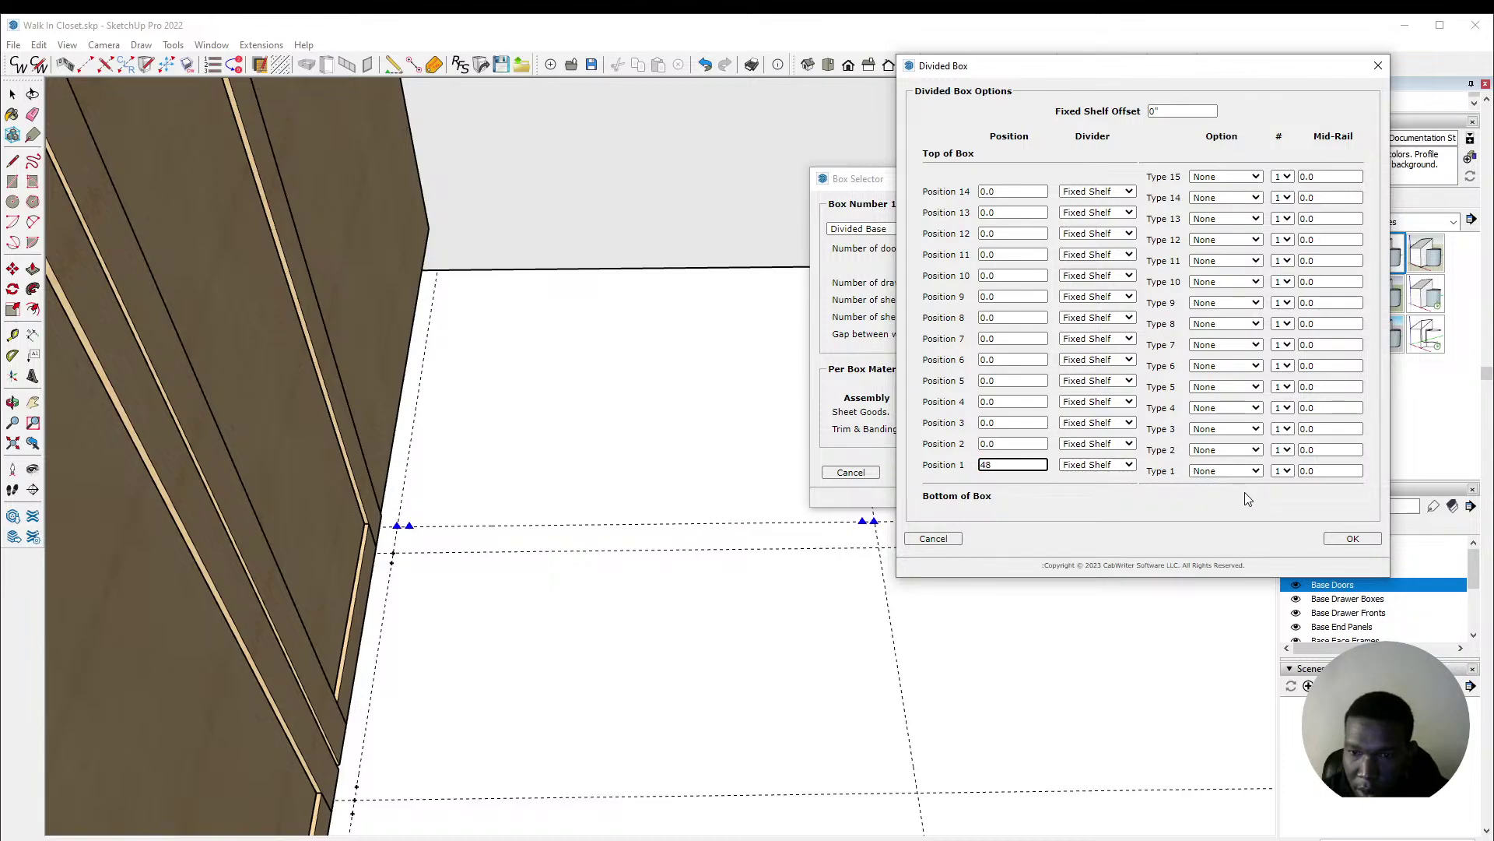
pyautogui.click(1347, 537)
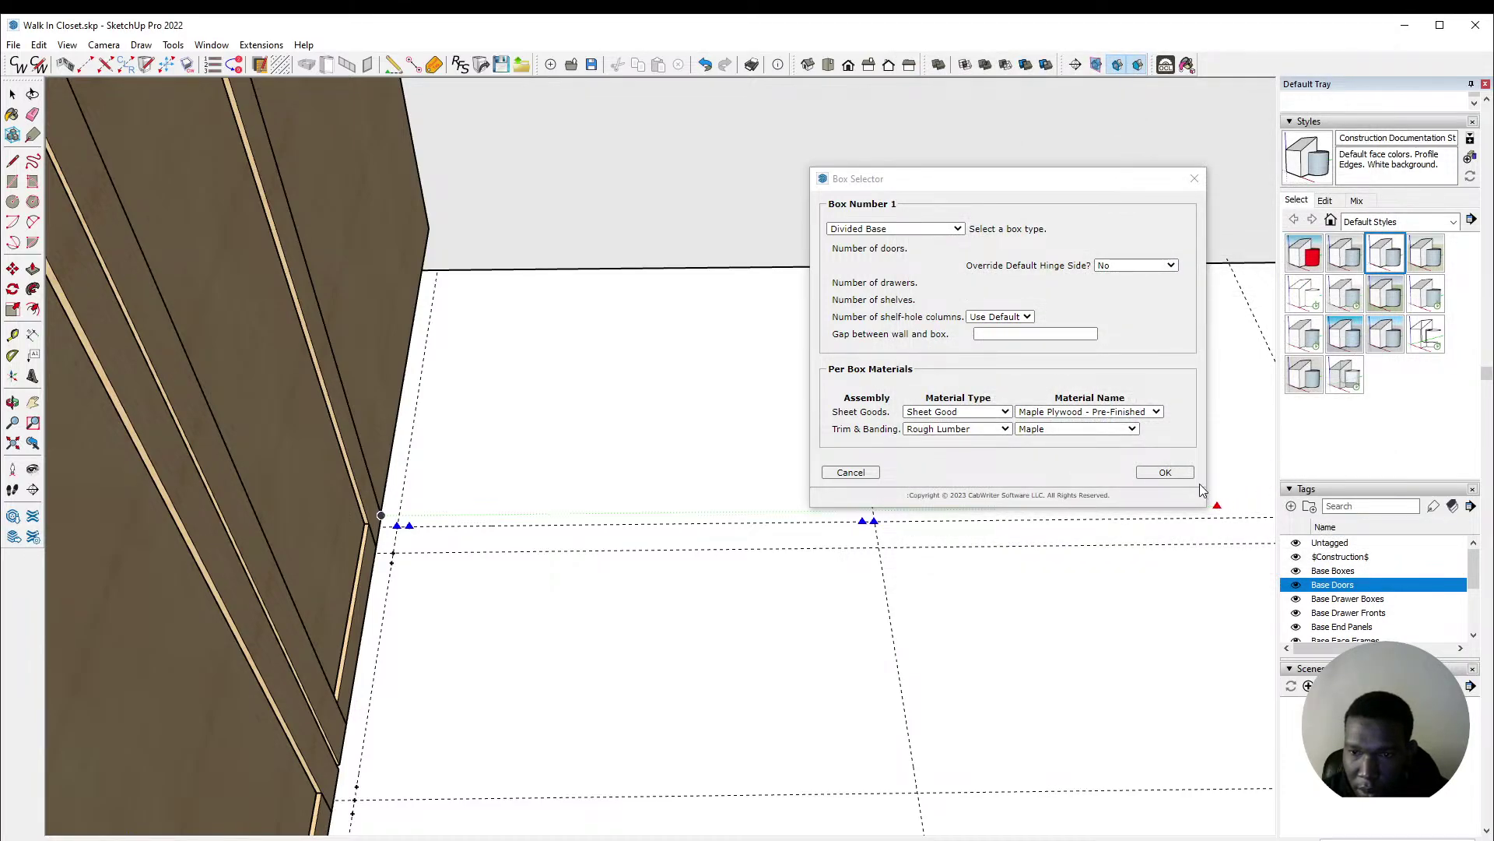
pyautogui.click(1160, 472)
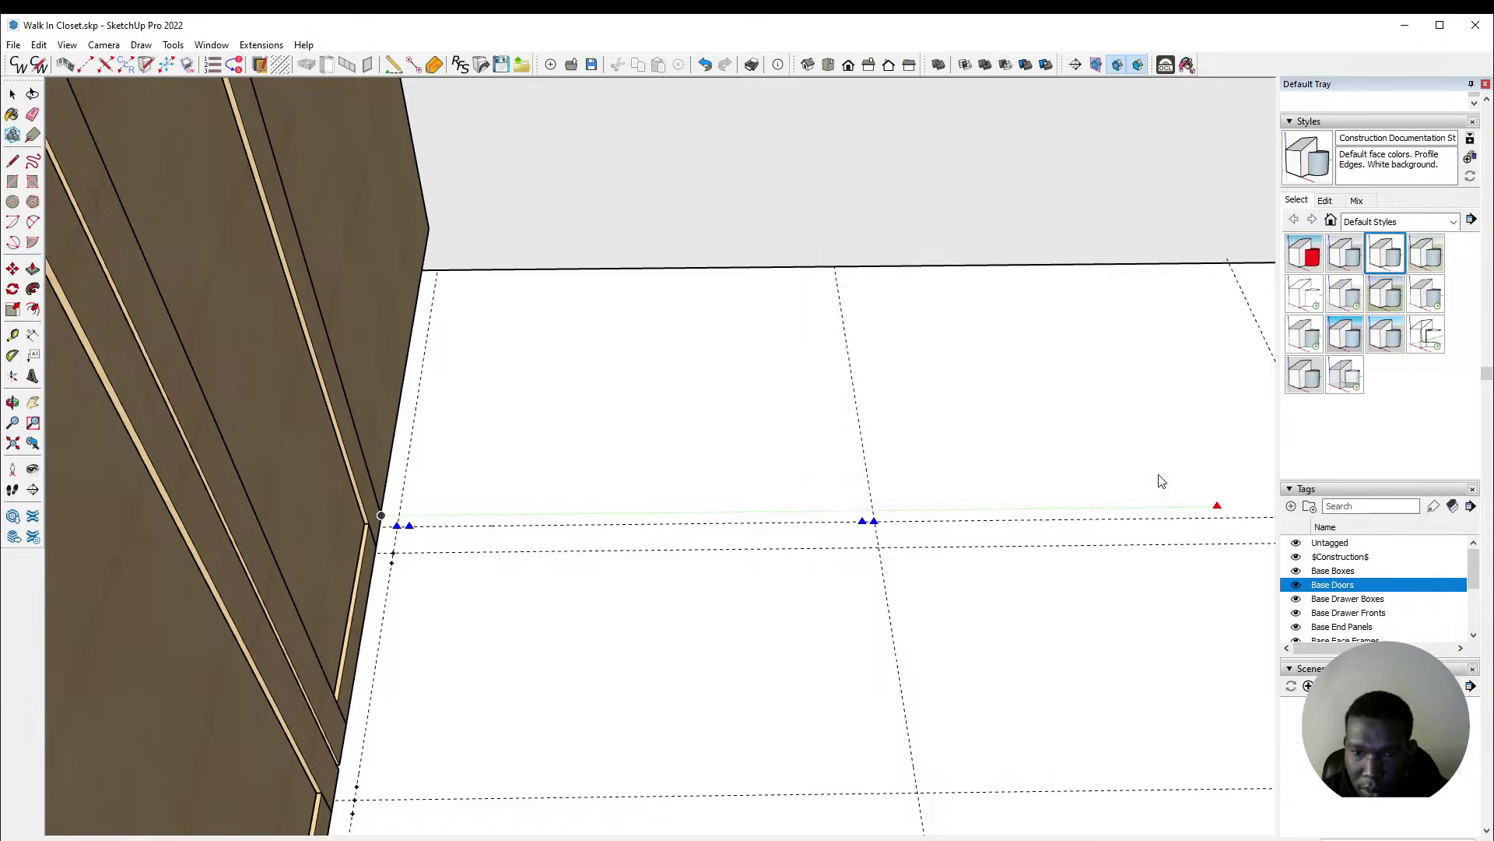
# Step: Place a construction guide along the lower front edge of the new cabinet's bottom panel
pyautogui.scroll(-6, 604, 534)
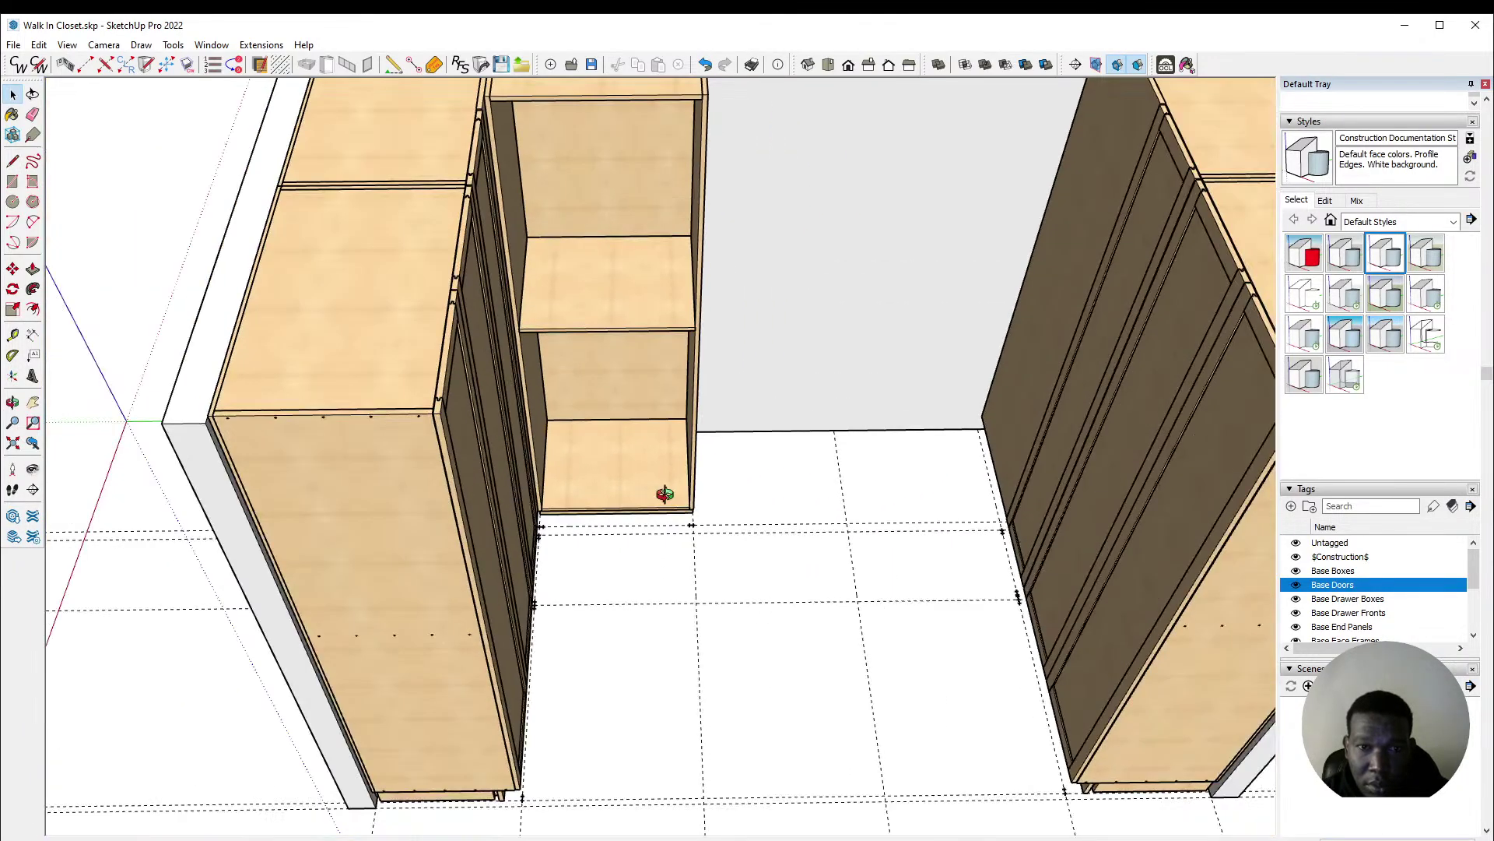
pyautogui.moveTo(667, 484); pyautogui.dragTo(579, 273, button='middle')
pyautogui.scroll(-5, 549, 382)
pyautogui.scroll(7, 594, 460)
pyautogui.scroll(2, 627, 459)
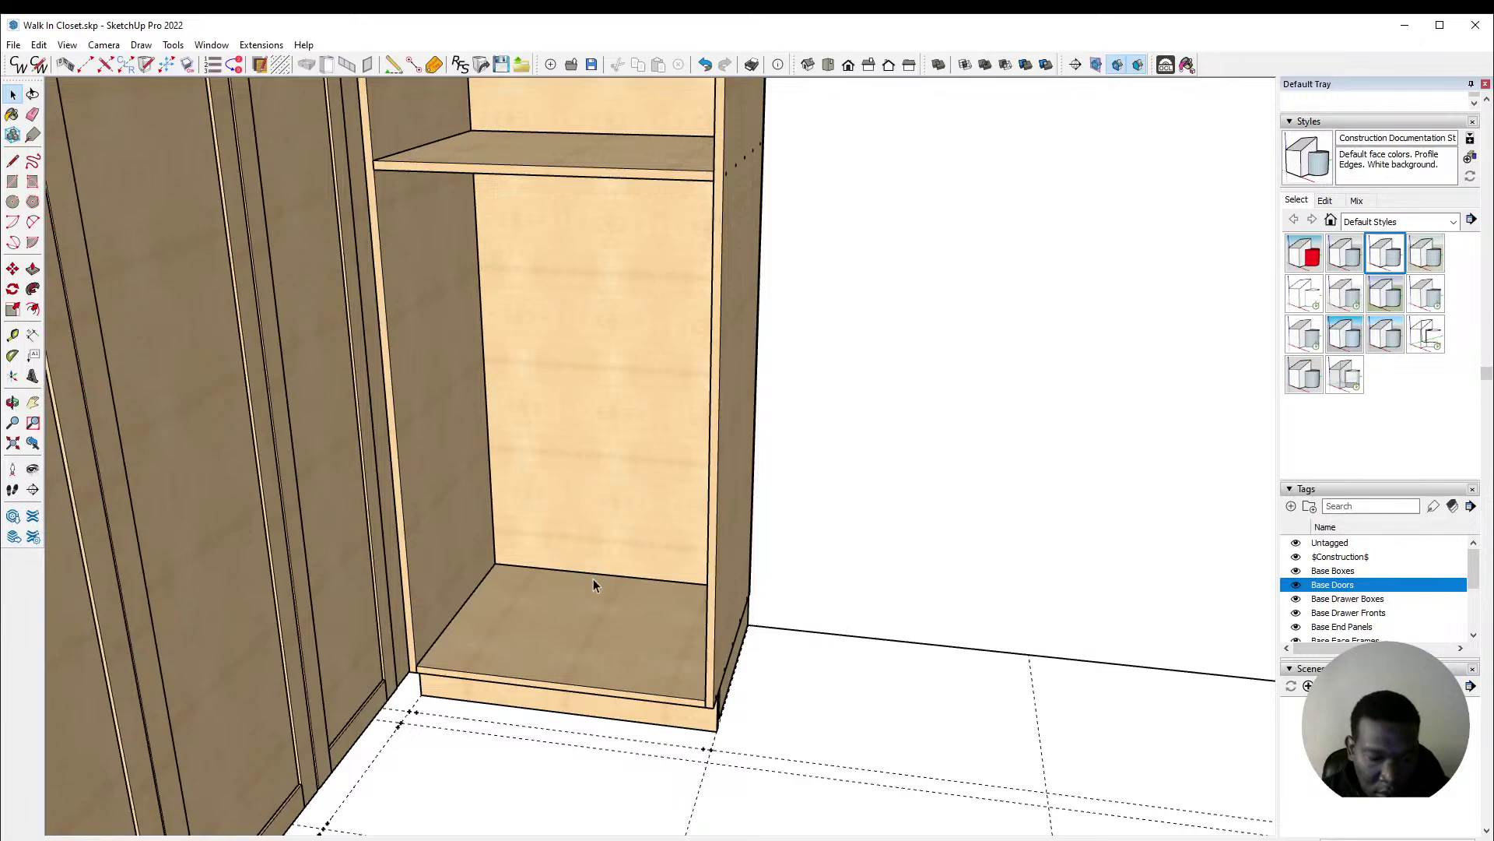
pyautogui.scroll(1, 596, 581)
pyautogui.press('t')
pyautogui.scroll(2, 646, 677)
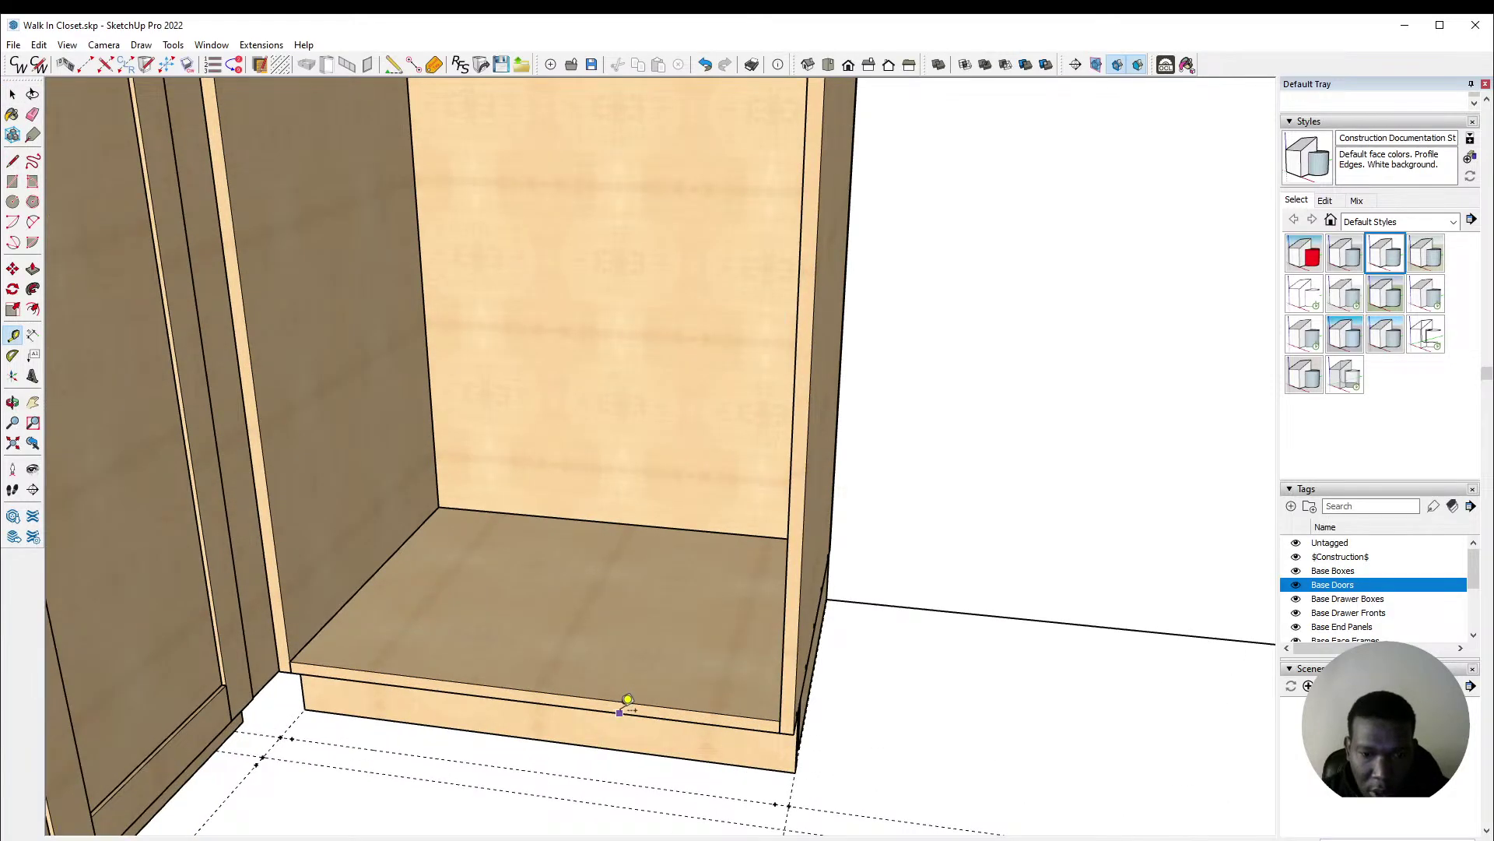
pyautogui.press('space')
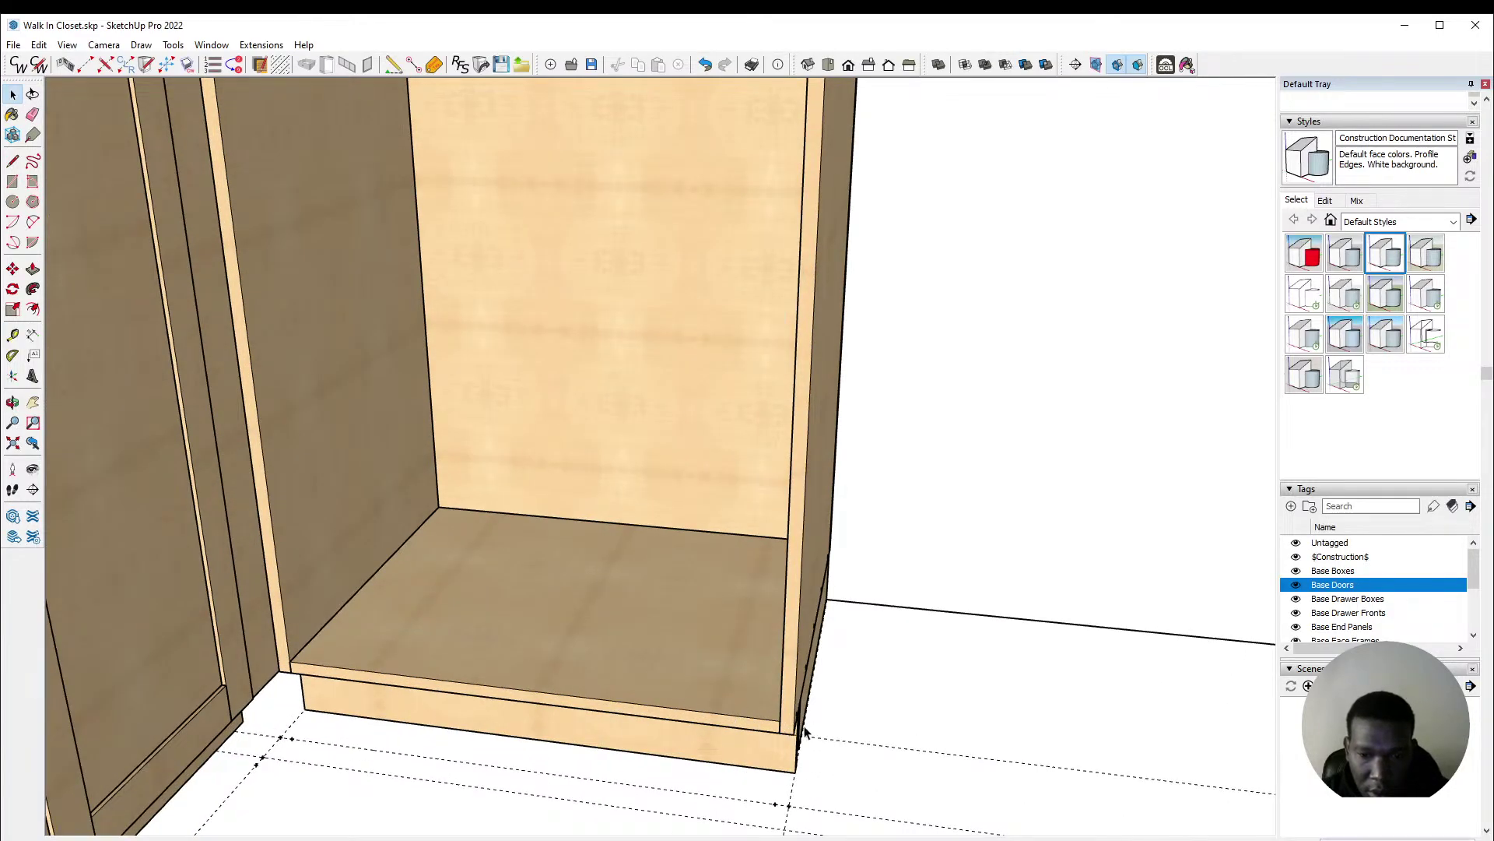
# Step: Copy the guide vertically up to the top front edge of the cabinet's fixed shelf
pyautogui.click(850, 744)
pyautogui.press('m')
pyautogui.click(850, 740)
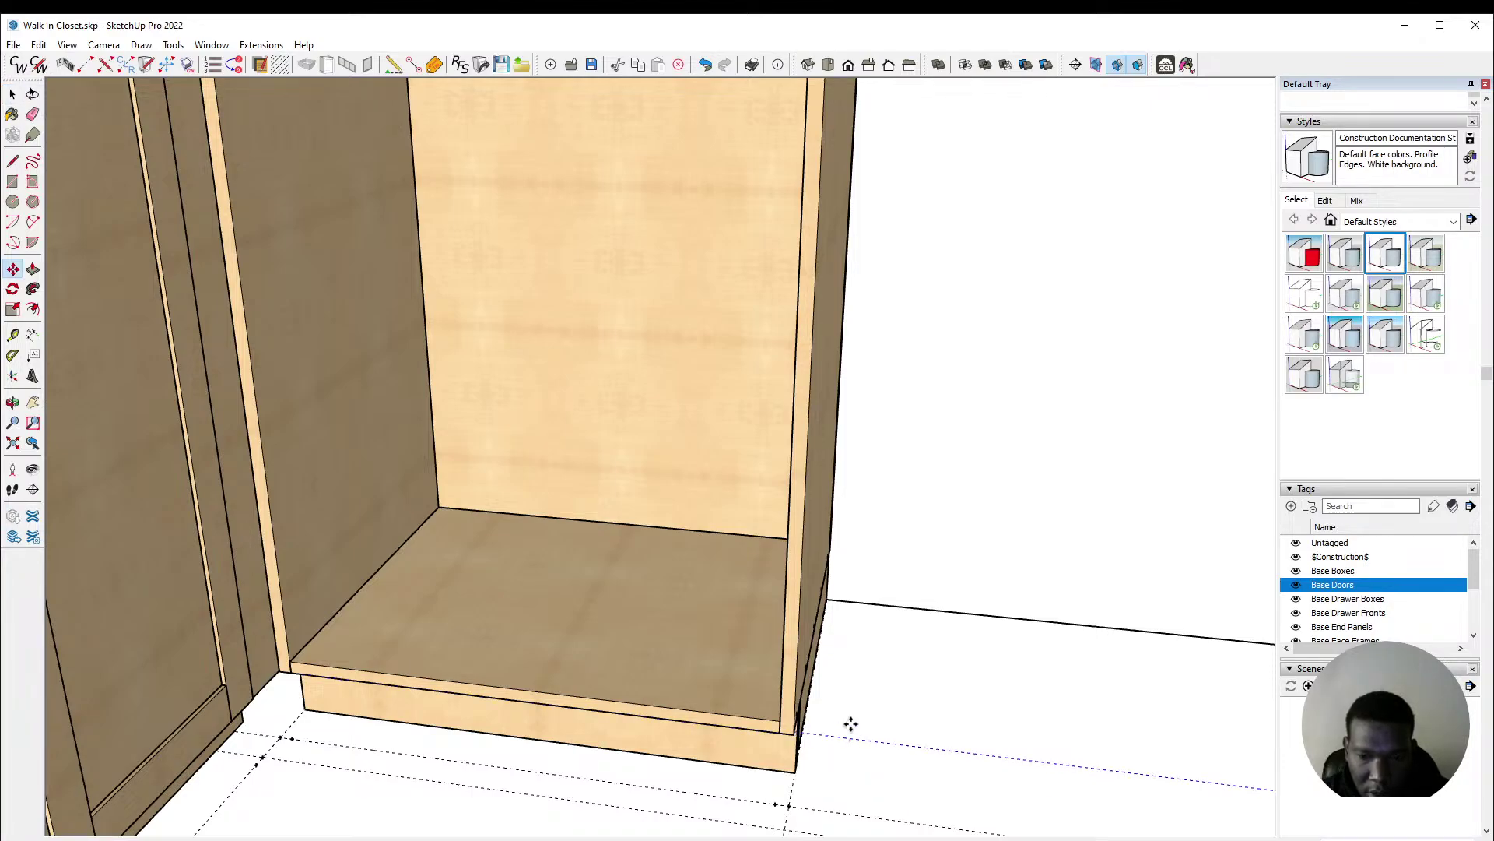
pyautogui.press('Up')
pyautogui.scroll(-3, 821, 720)
pyautogui.scroll(-2, 822, 720)
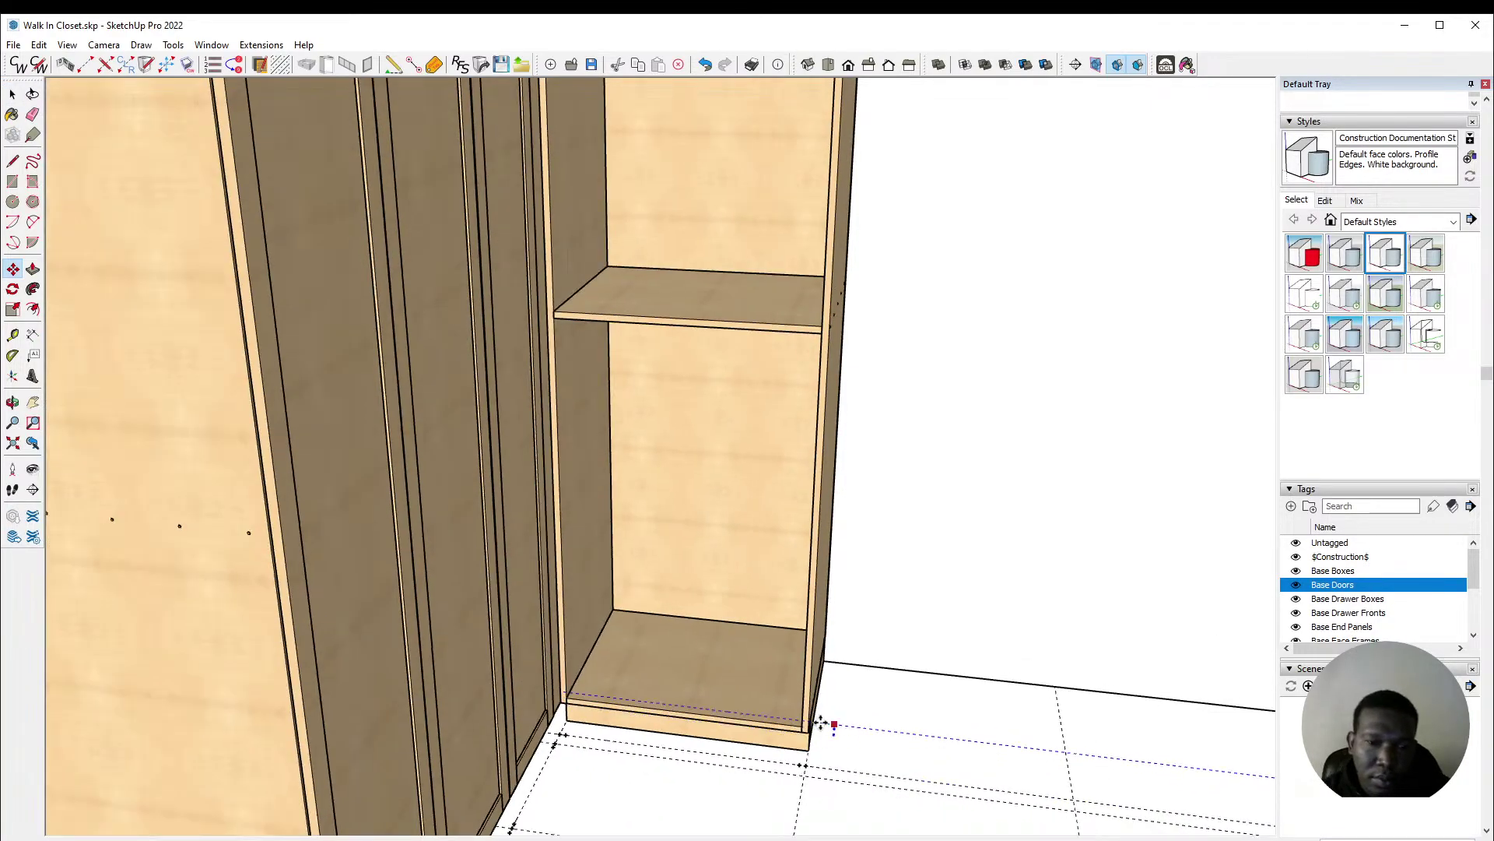
pyautogui.scroll(4, 810, 331)
pyautogui.scroll(2, 813, 308)
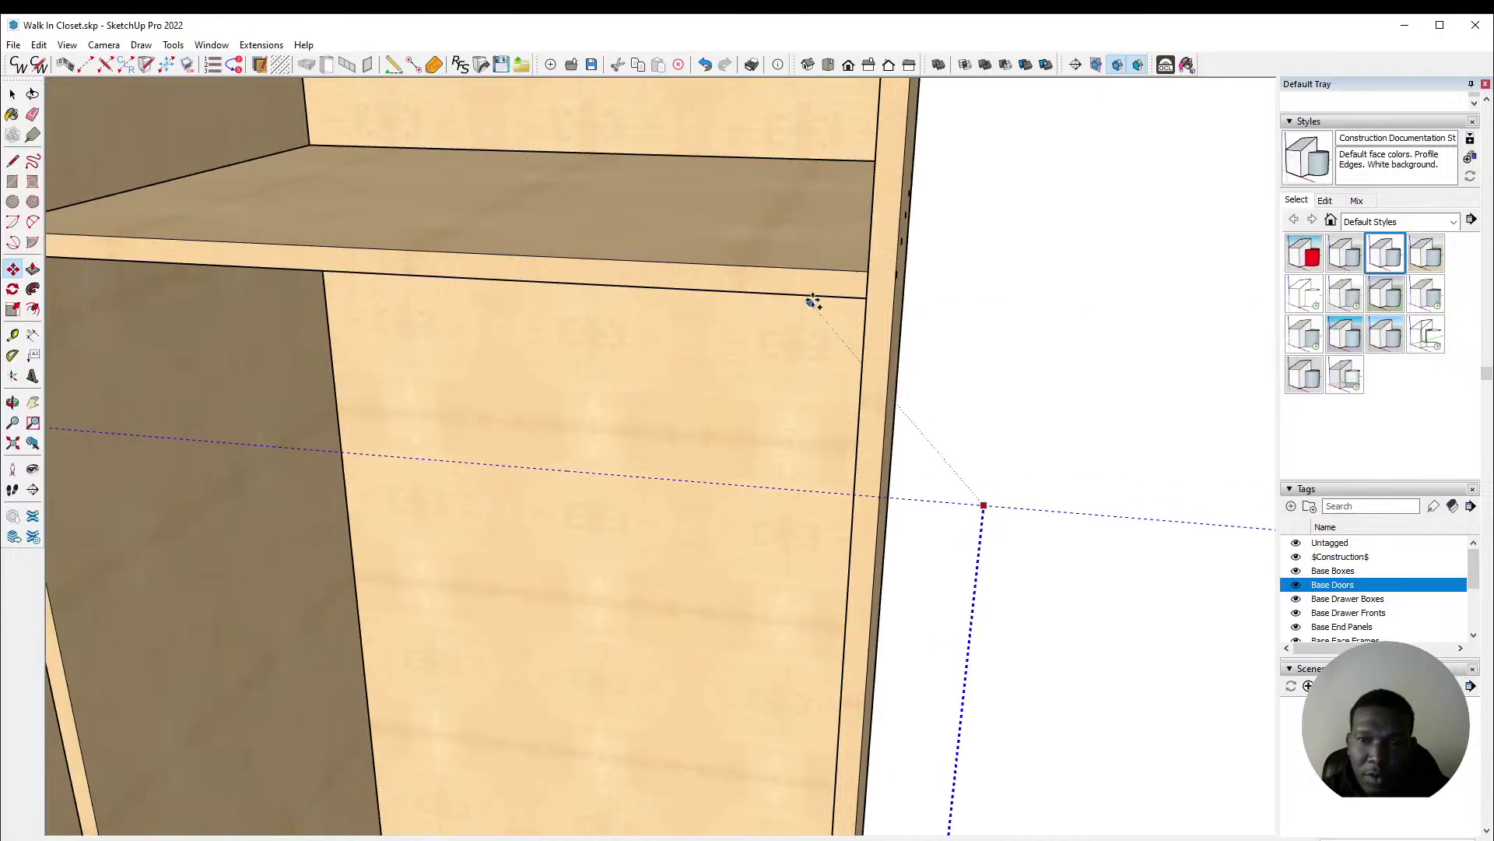
pyautogui.scroll(-1, 809, 280)
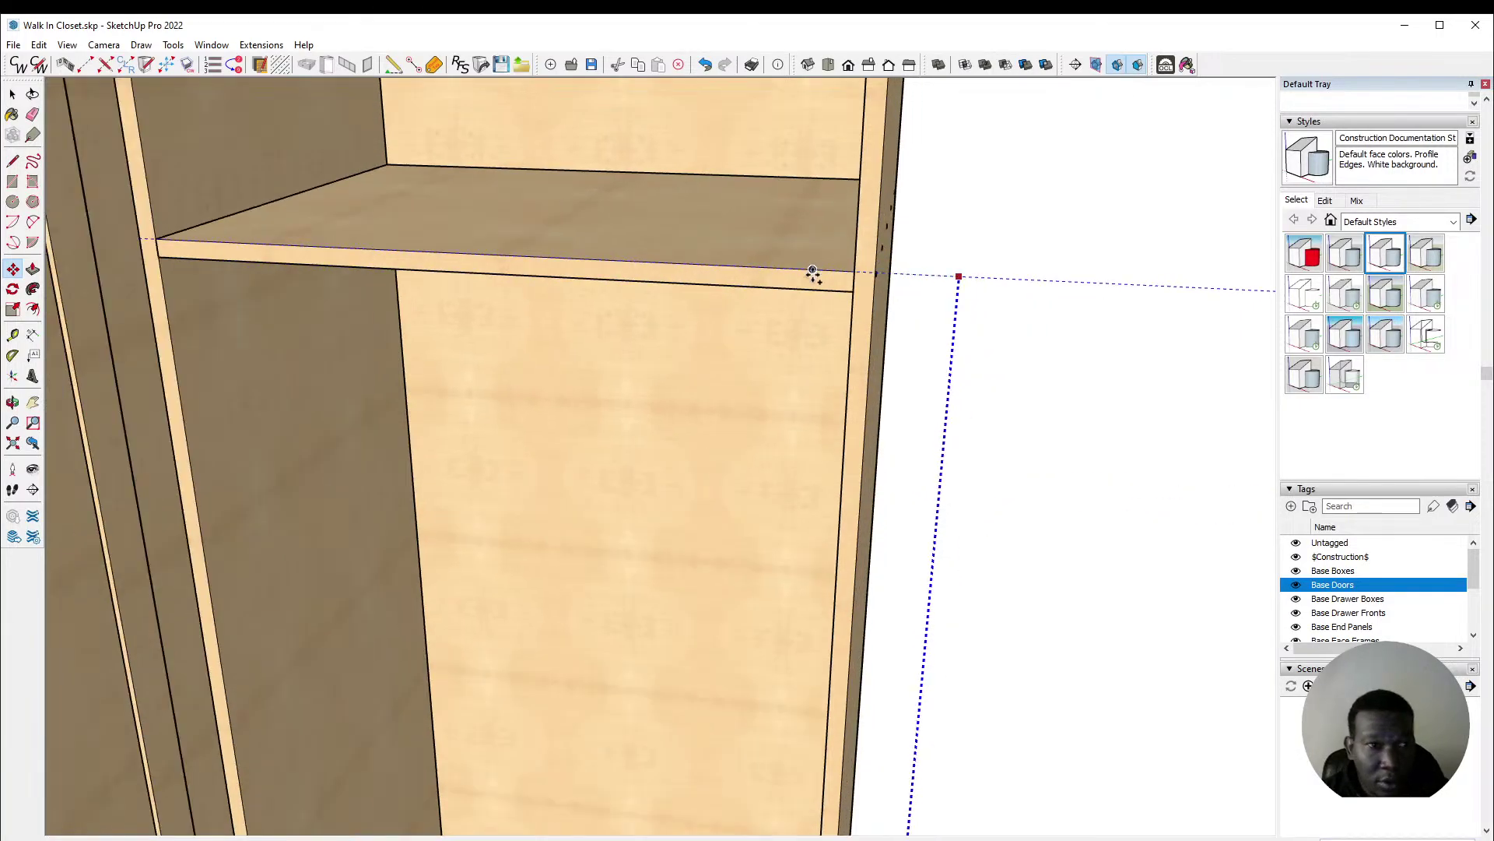
pyautogui.click(856, 272)
# Step: Divide the distance between the original and copied guides into 10 equal spaces with intermediate guides
pyautogui.scroll(-3, 782, 265)
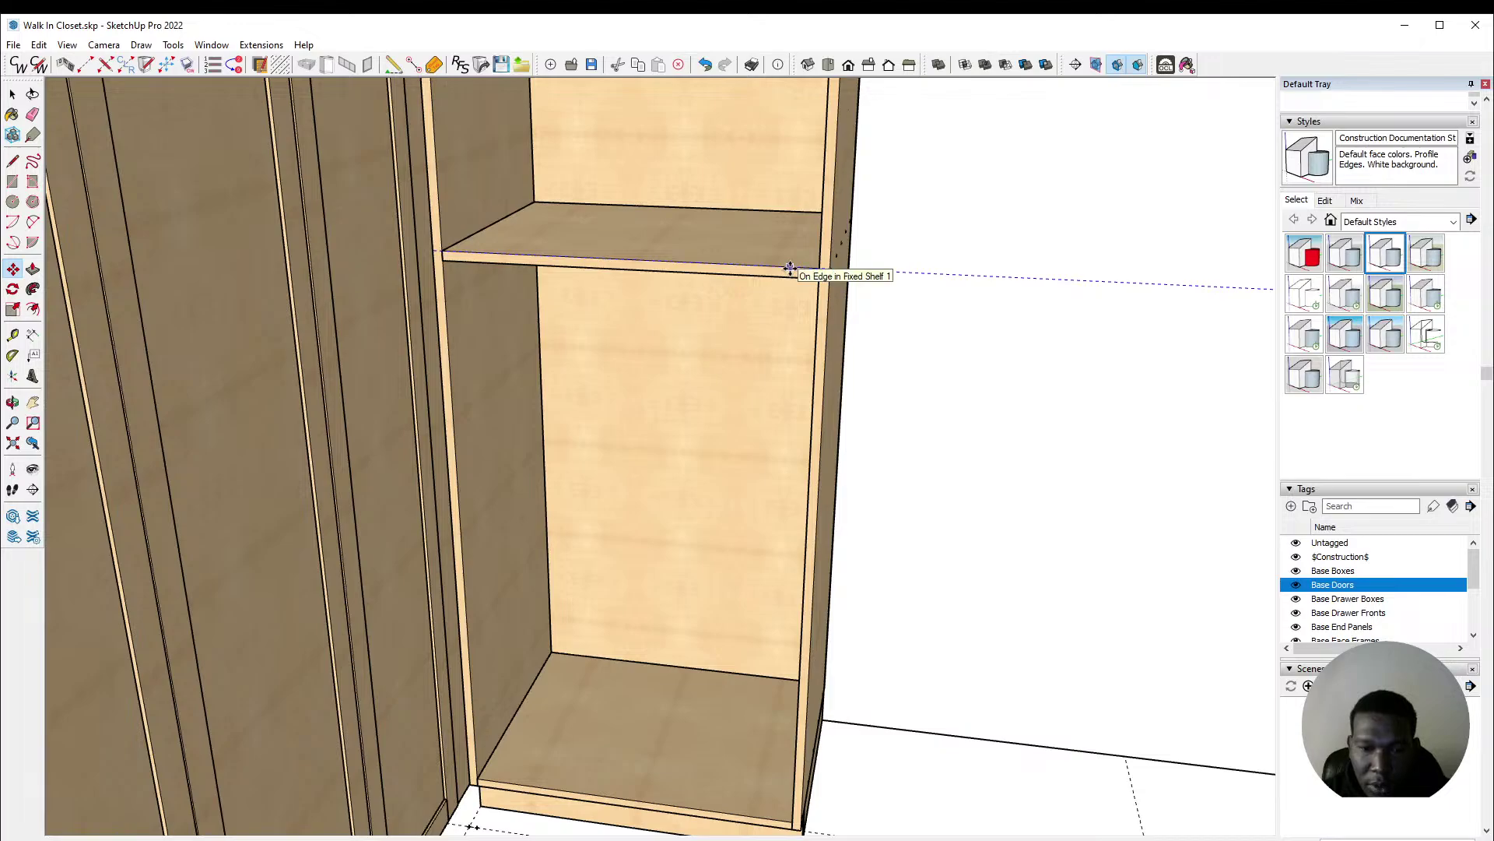
pyautogui.scroll(-1, 790, 269)
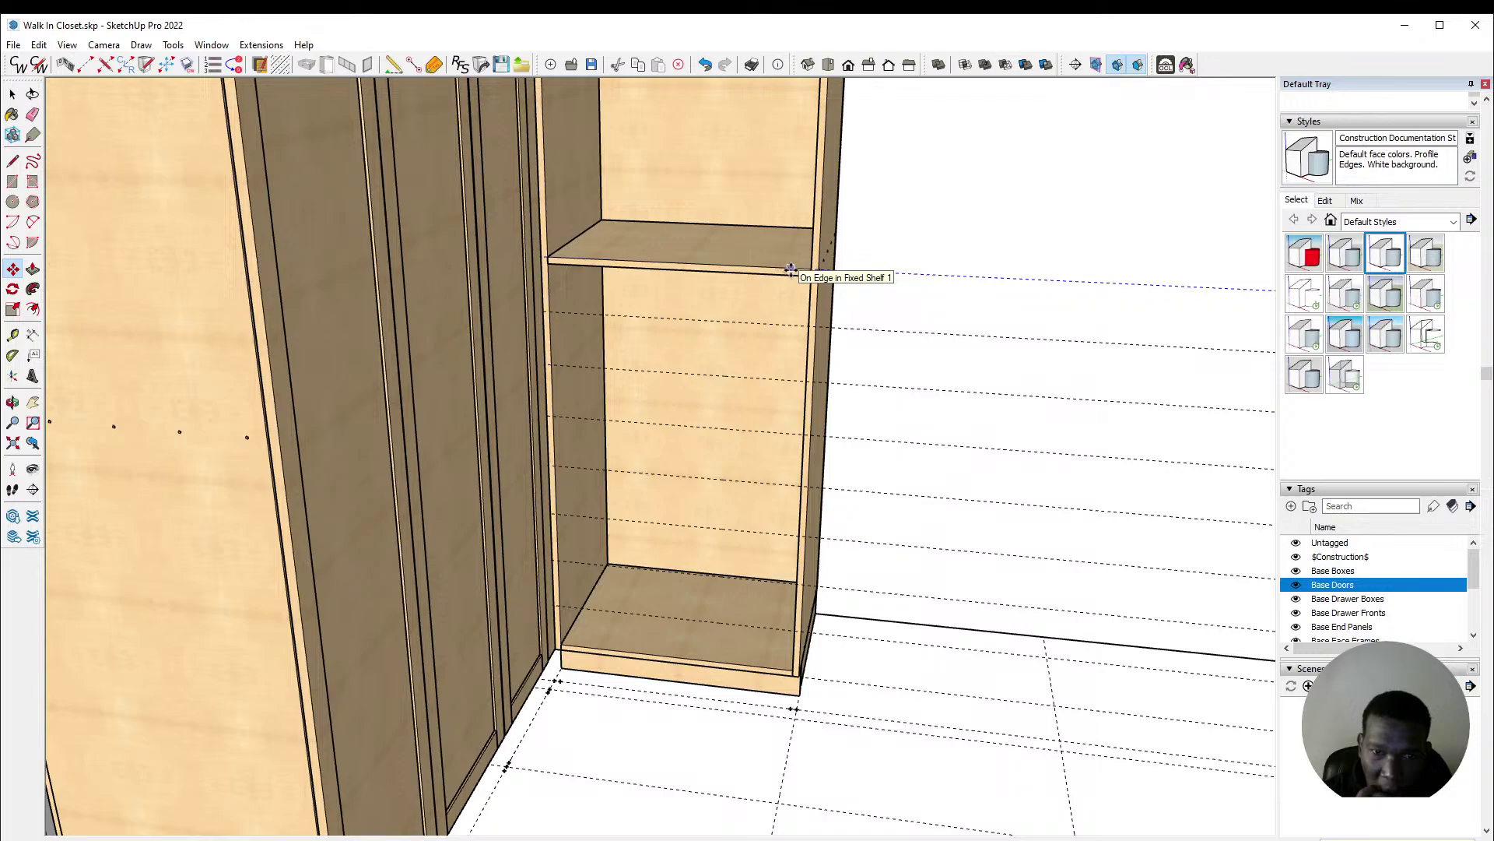
pyautogui.write('/10')
pyautogui.press('Return')
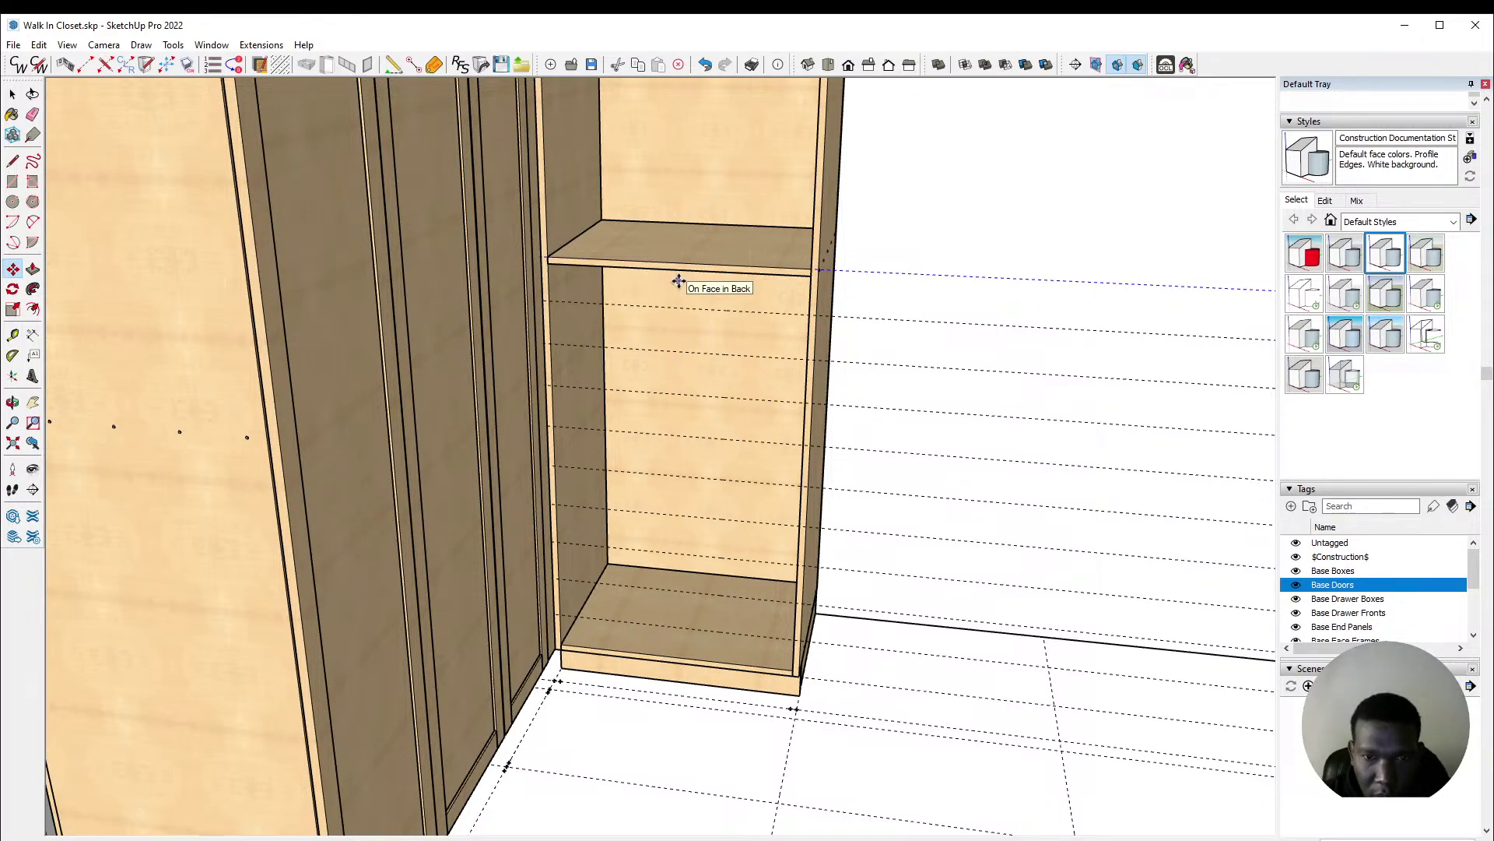
pyautogui.press('space')
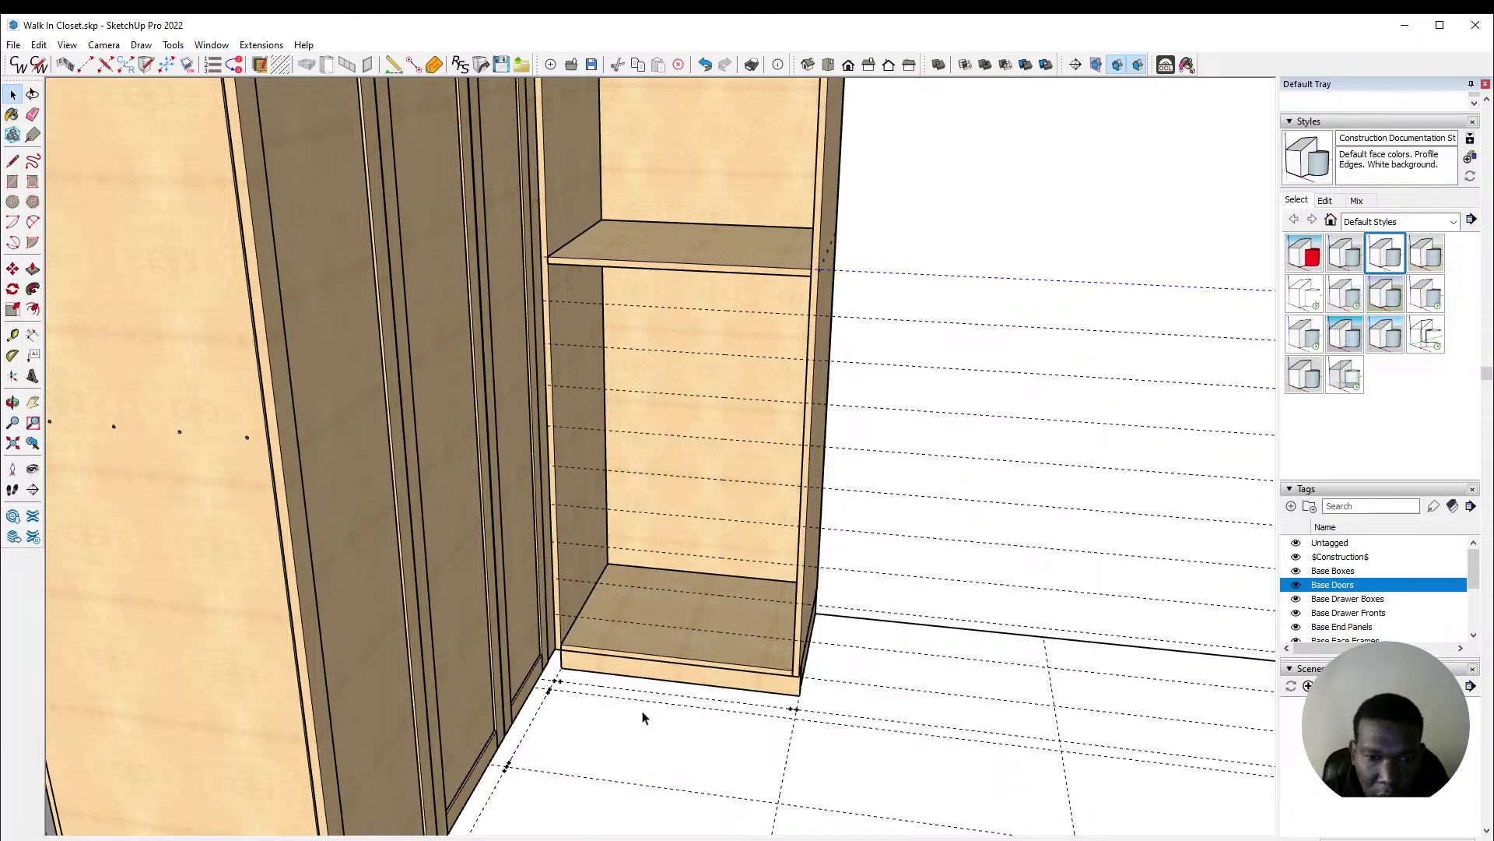
pyautogui.scroll(8, 643, 717)
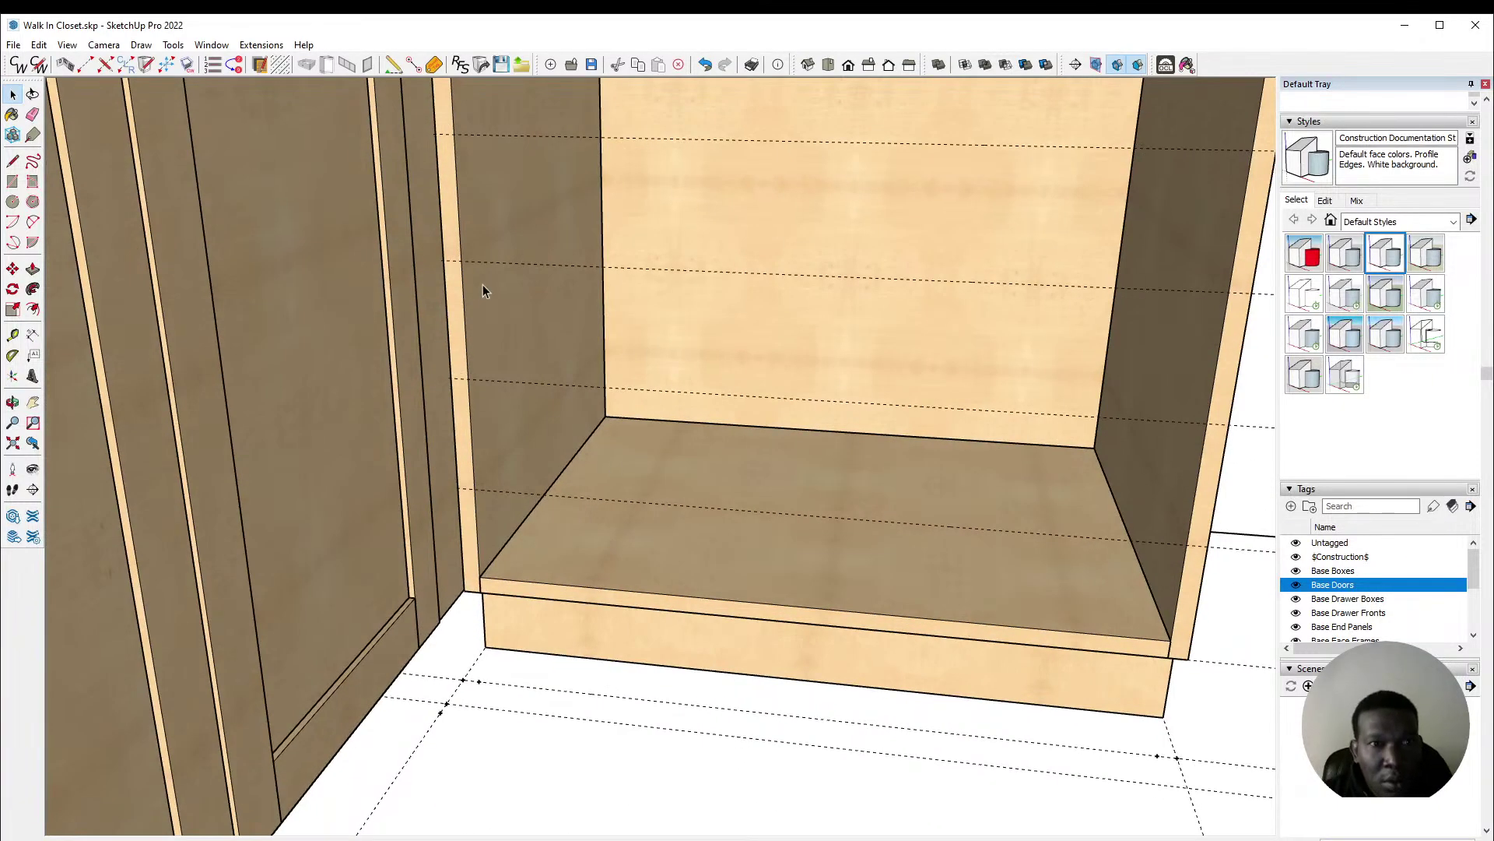
# Step: Draw a rectangle across the cabinet front from the lowest intermediate guide to the opposite side panel's bottom corner
pyautogui.press('r')
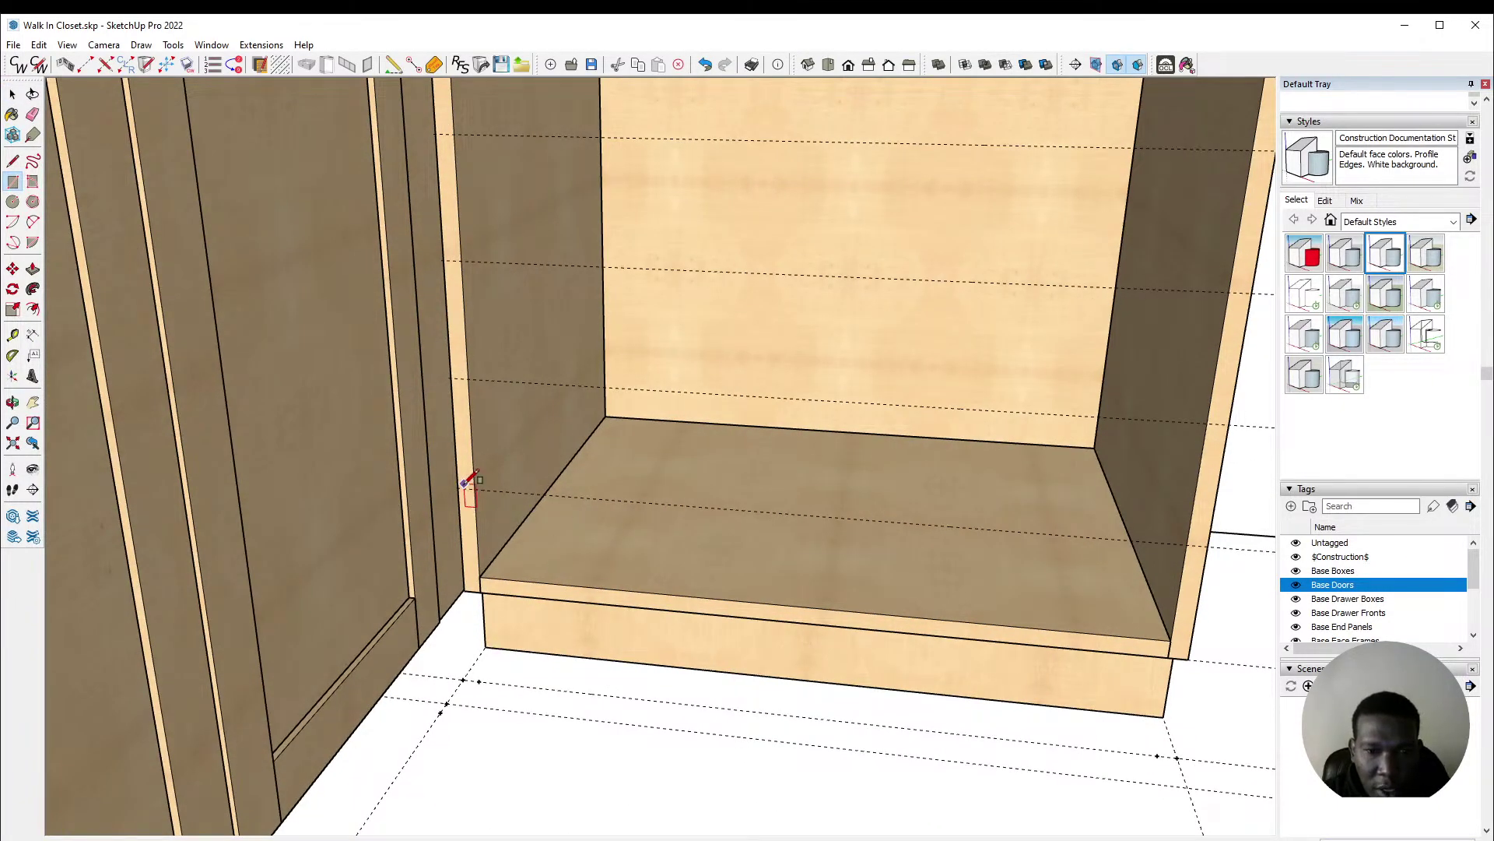
pyautogui.scroll(5, 466, 480)
pyautogui.scroll(4, 465, 479)
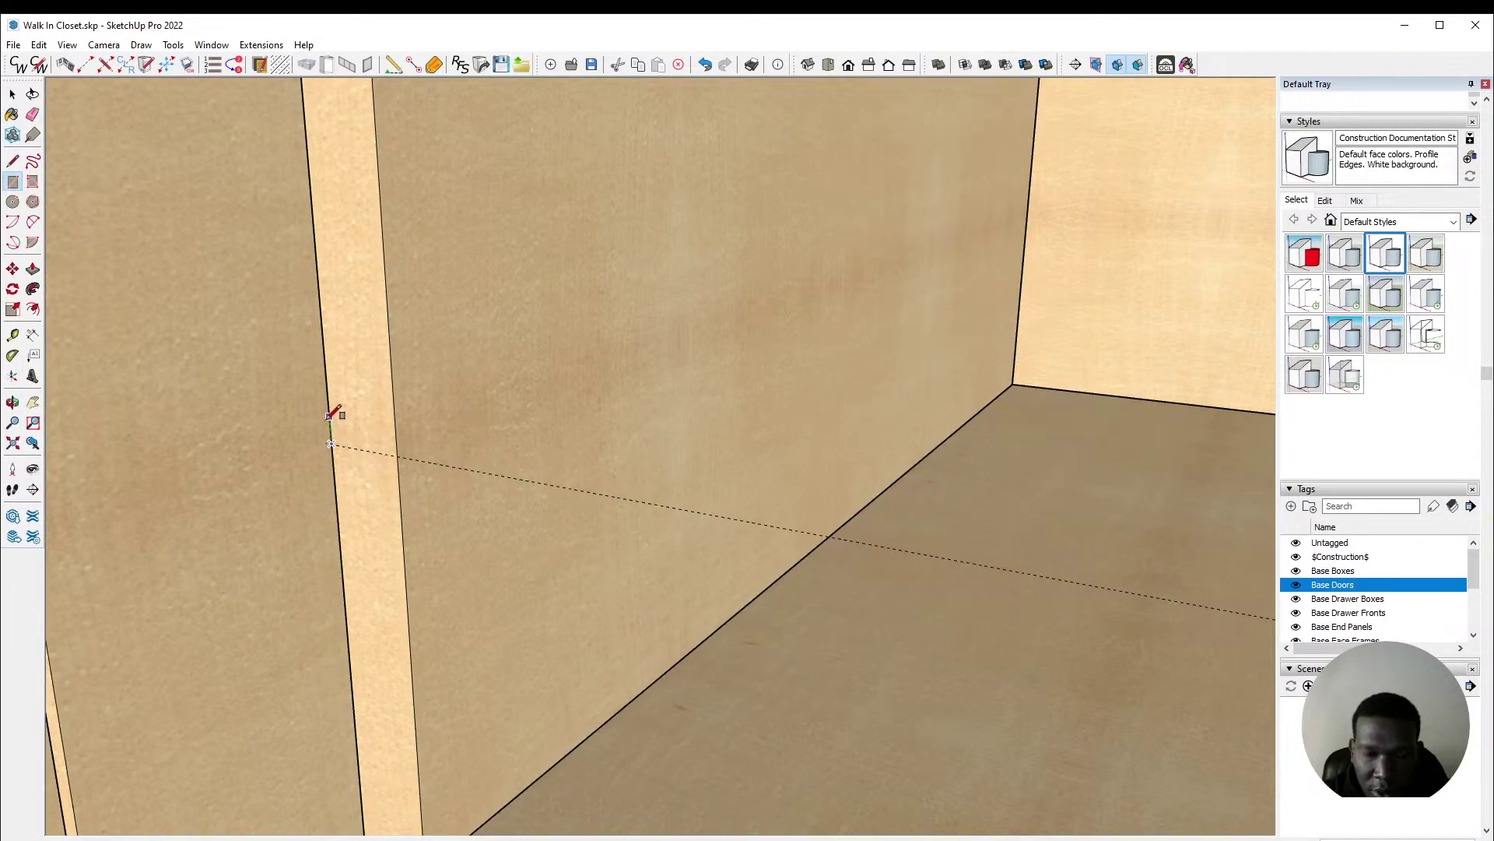
pyautogui.scroll(-7, 502, 359)
pyautogui.scroll(-4, 482, 366)
pyautogui.scroll(4, 790, 434)
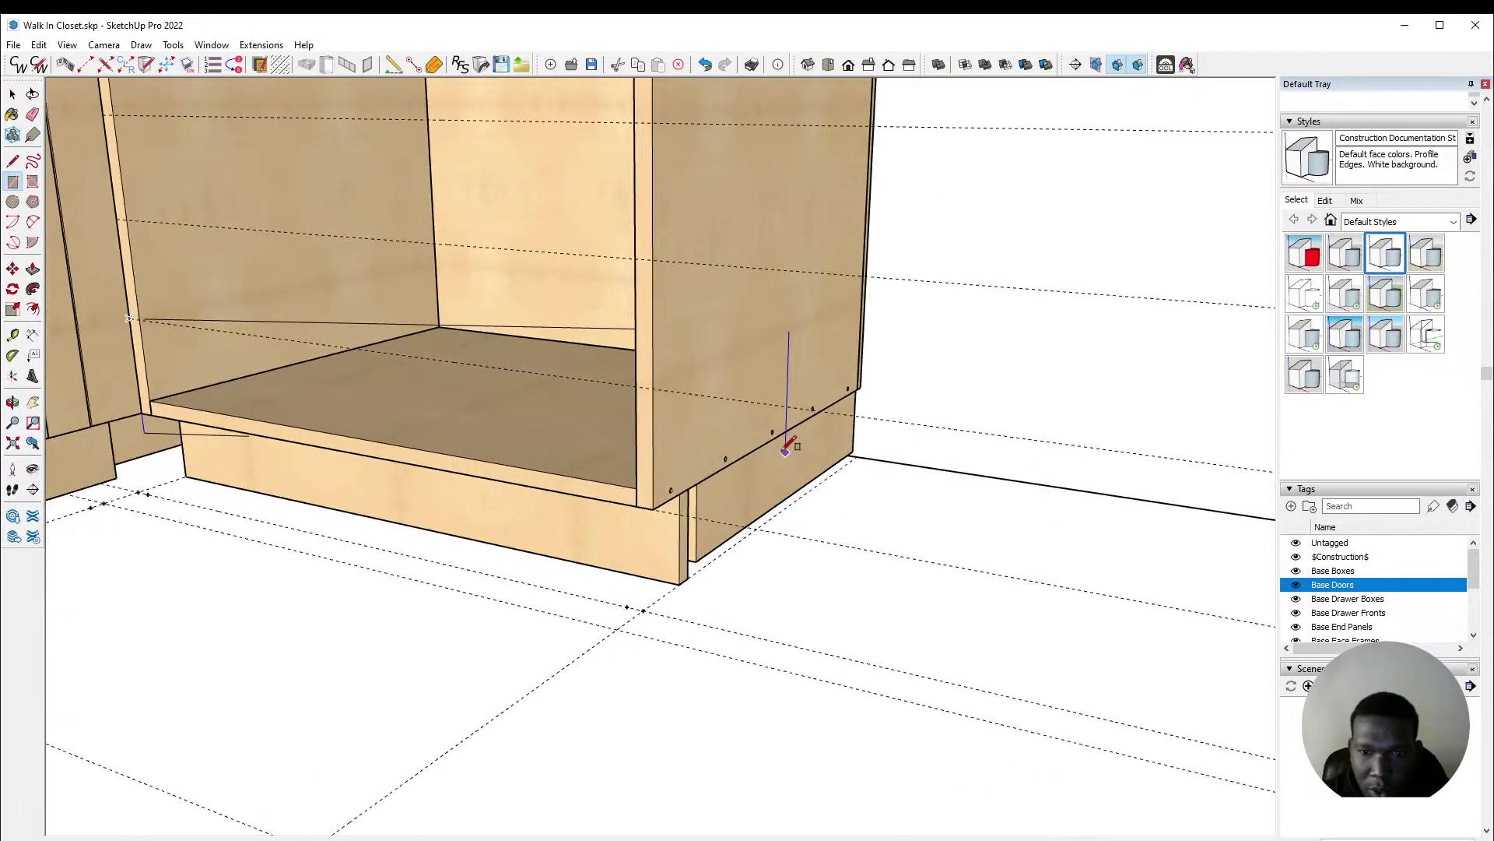
pyautogui.click(653, 509)
pyautogui.press('space')
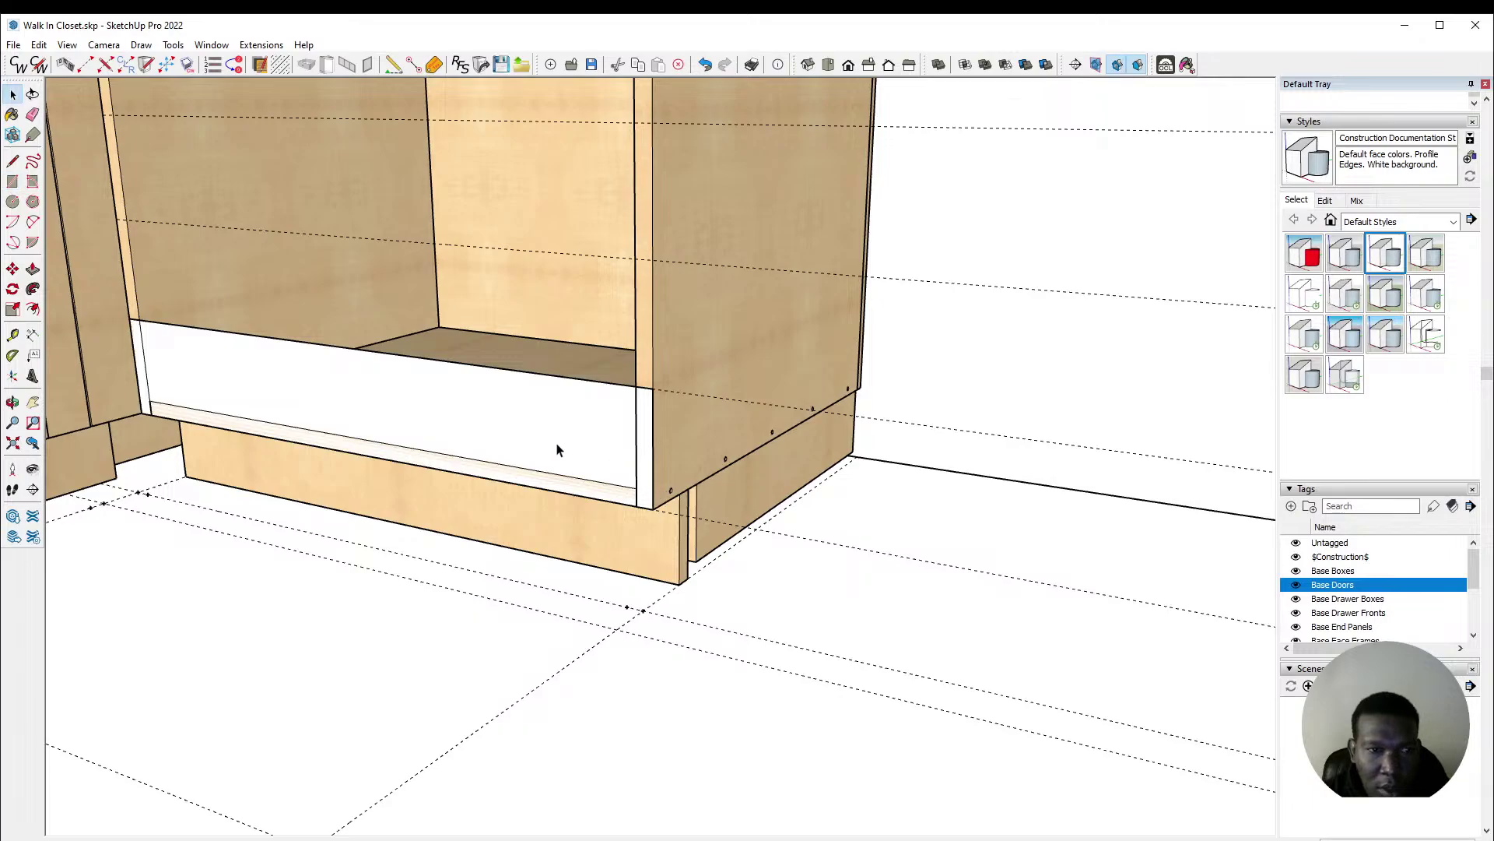
pyautogui.scroll(-2, 998, 522)
pyautogui.scroll(3, 662, 400)
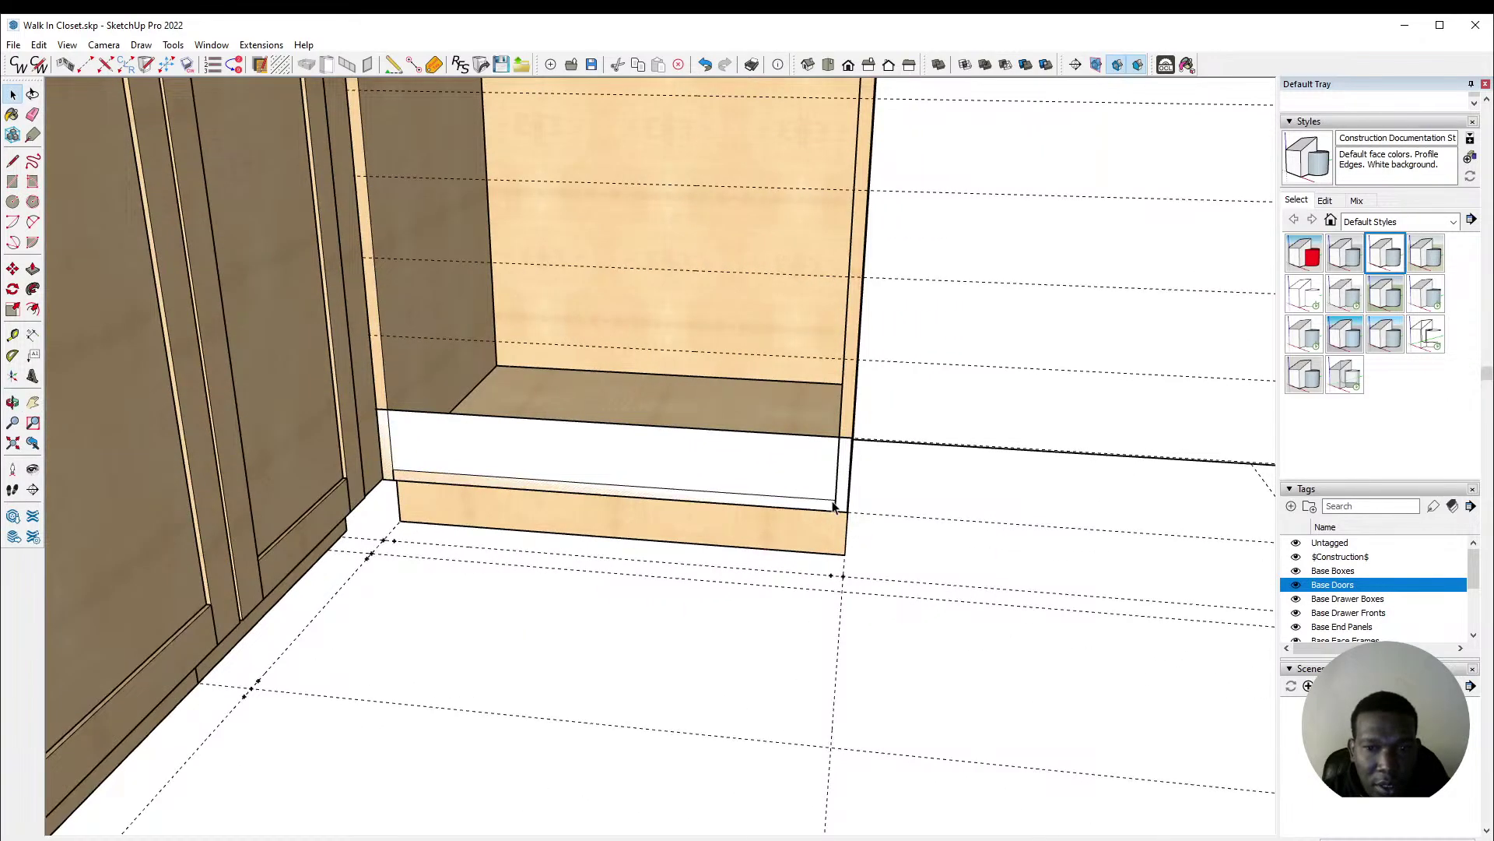
pyautogui.moveTo(506, 442); pyautogui.dragTo(579, 472, button='middle')
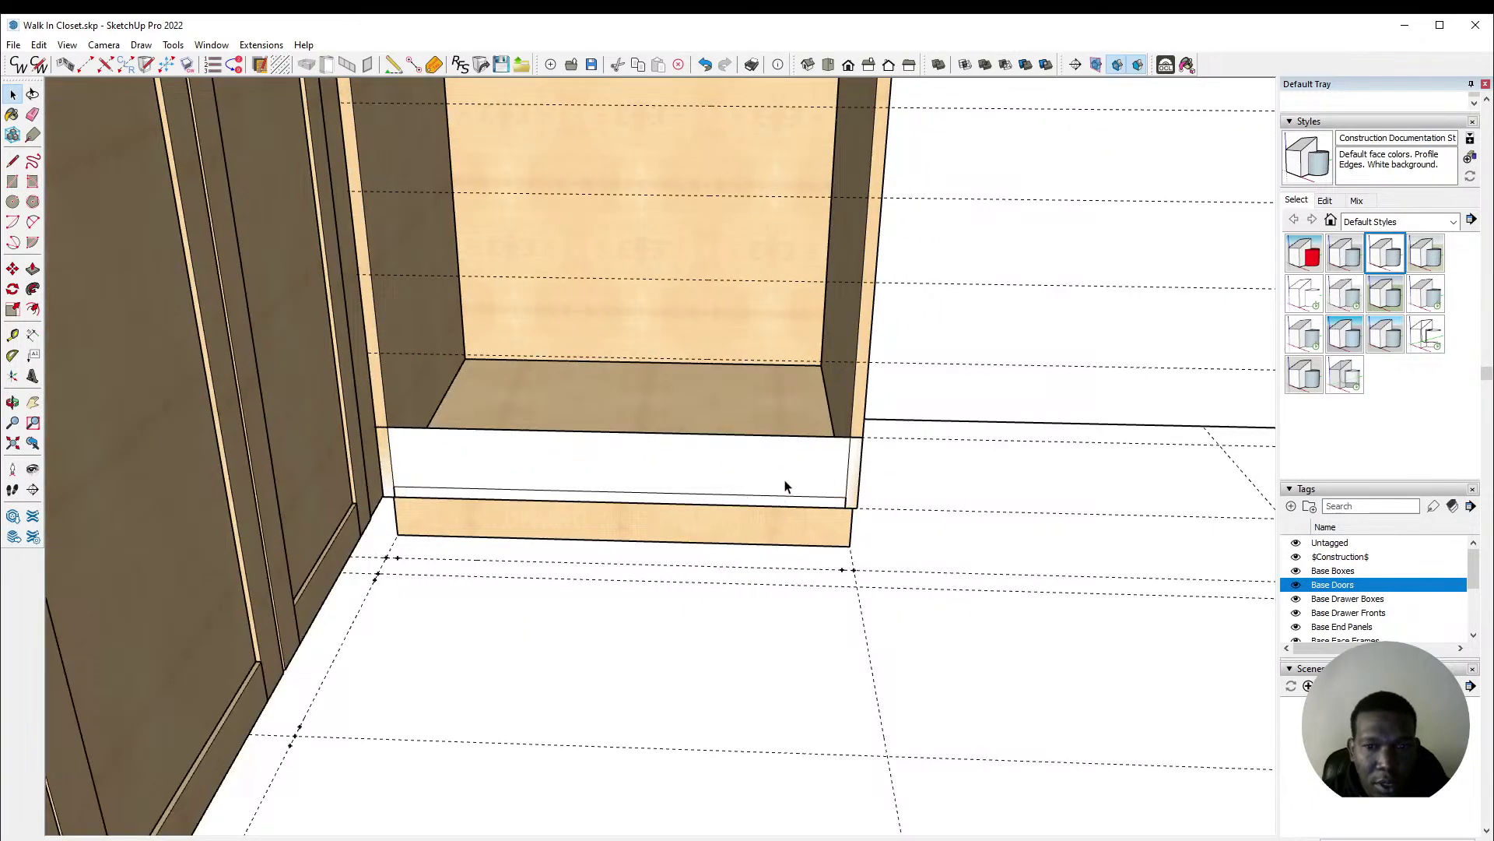
pyautogui.moveTo(783, 486); pyautogui.dragTo(846, 477, button='middle')
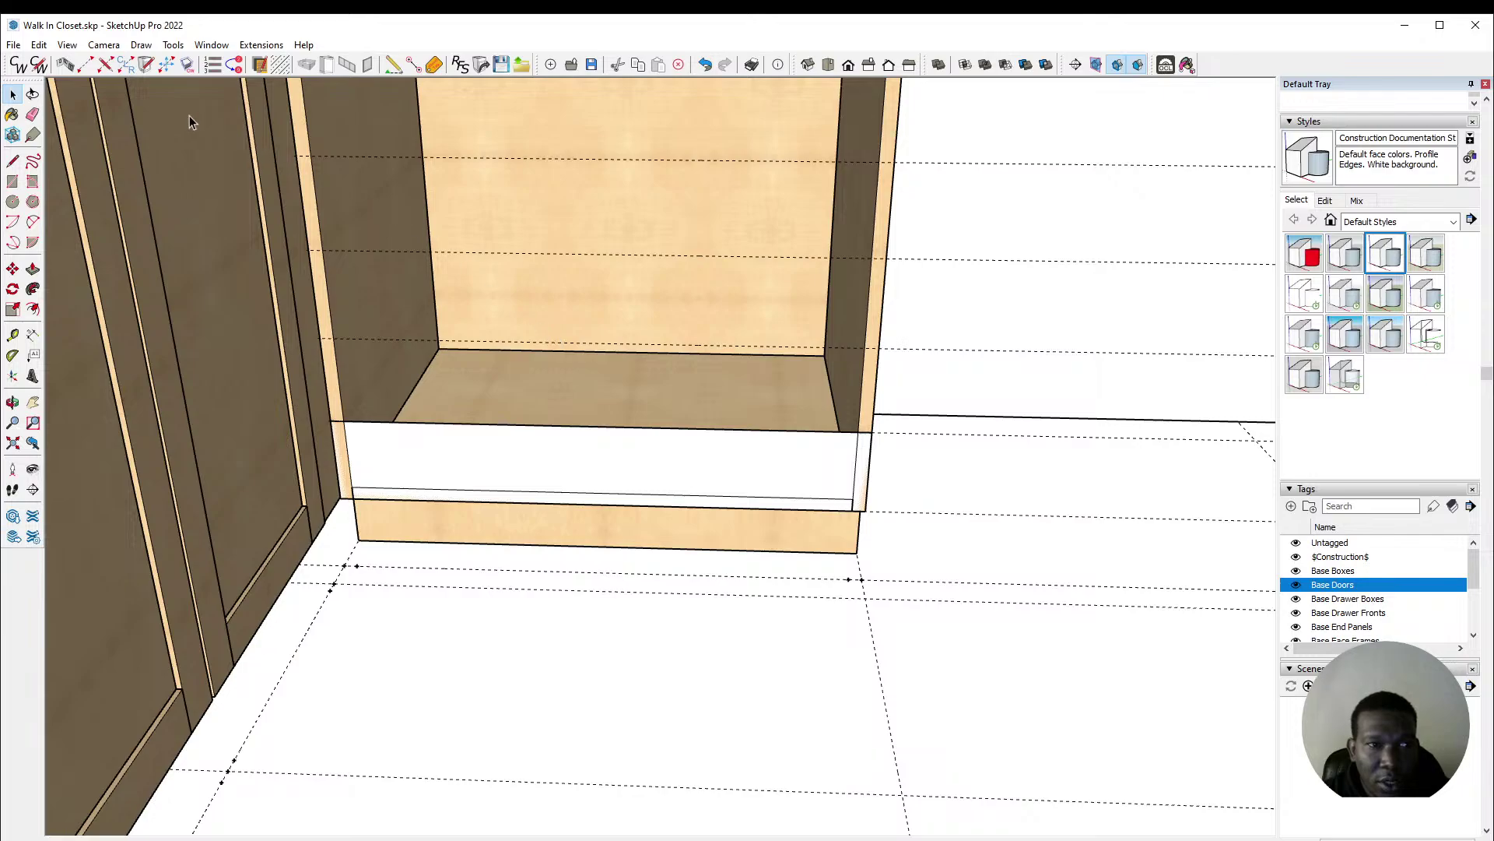
# Step: Set the drawer box side clearance to 1/2" in the CabWriter drawer settings and apply the update
pyautogui.click(38, 65)
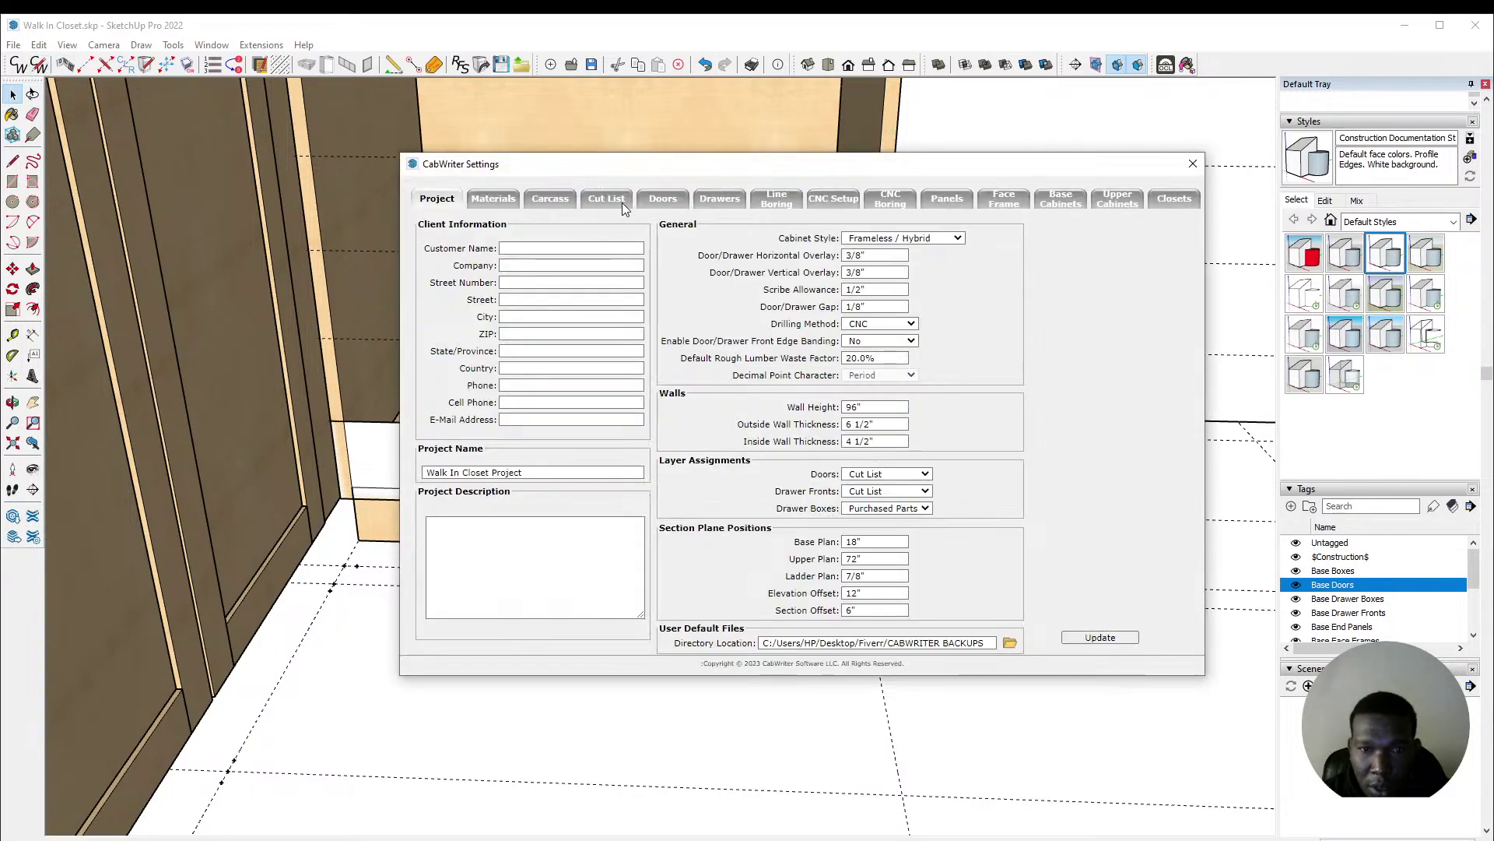
pyautogui.click(714, 207)
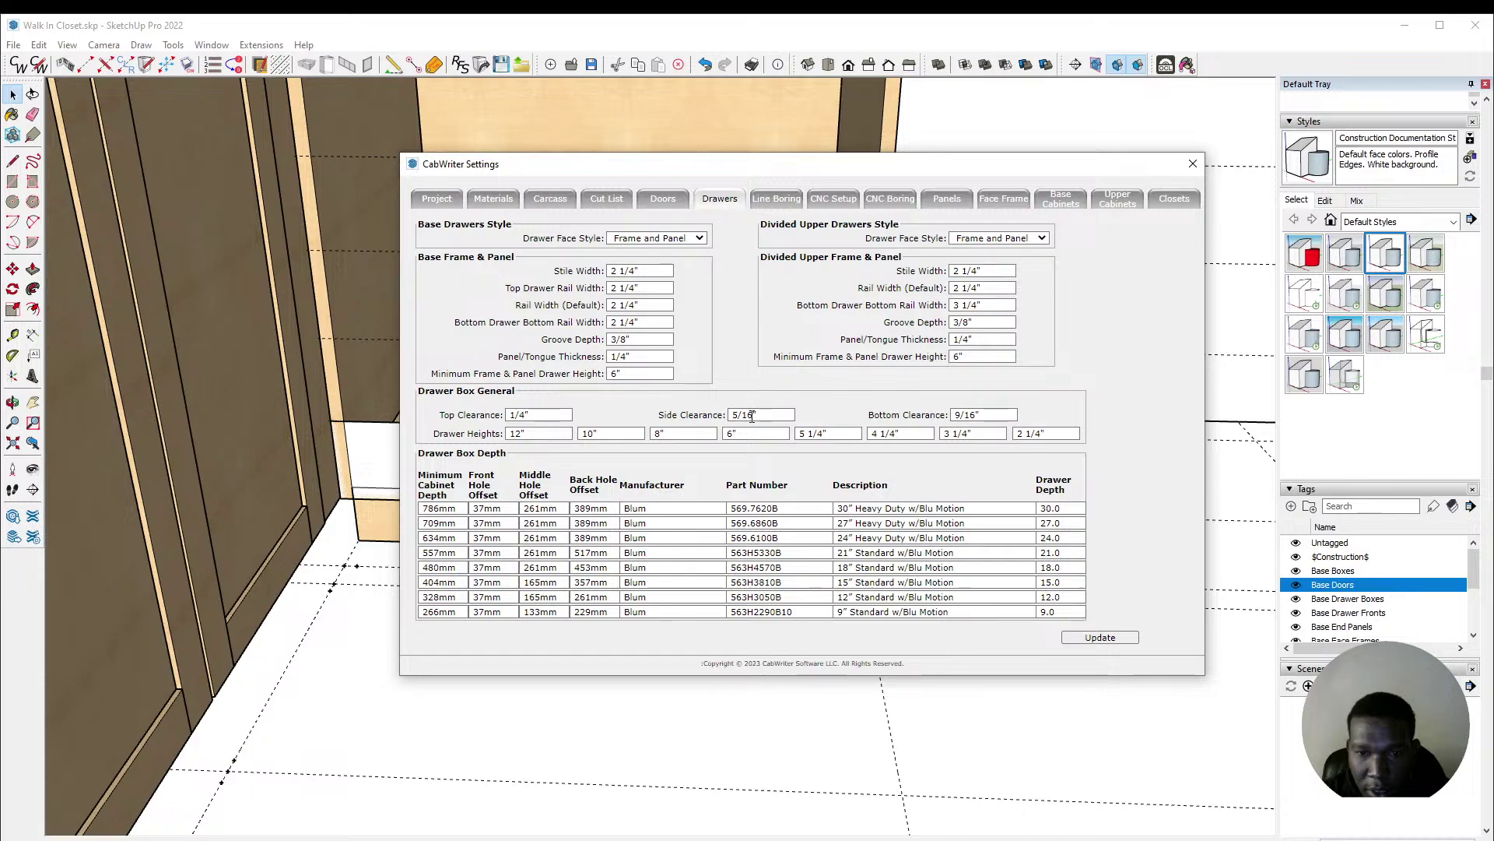
pyautogui.moveTo(753, 416); pyautogui.dragTo(687, 420)
pyautogui.write('1/2')
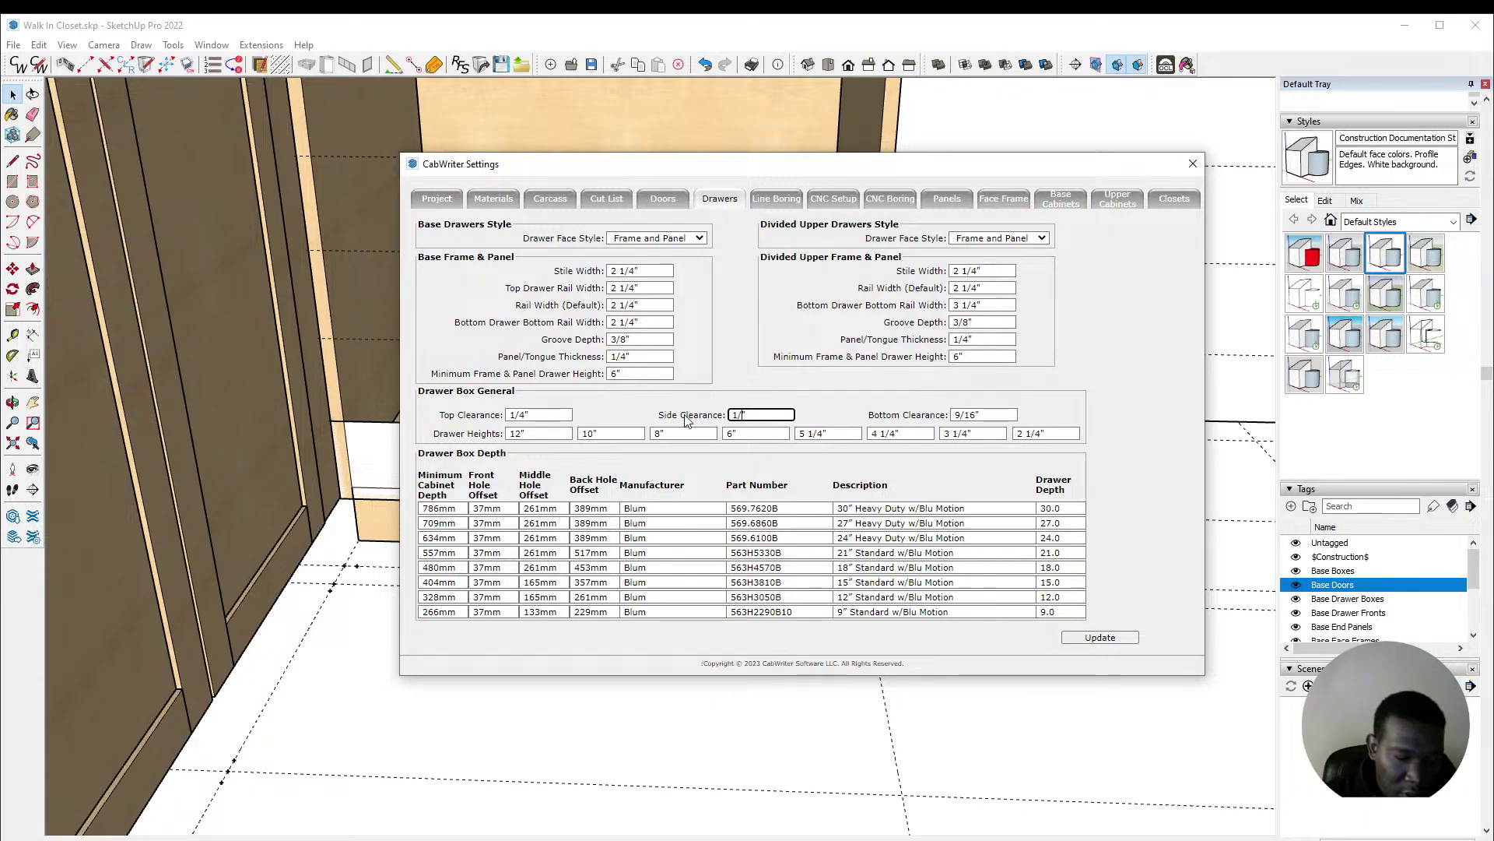
pyautogui.click(1115, 639)
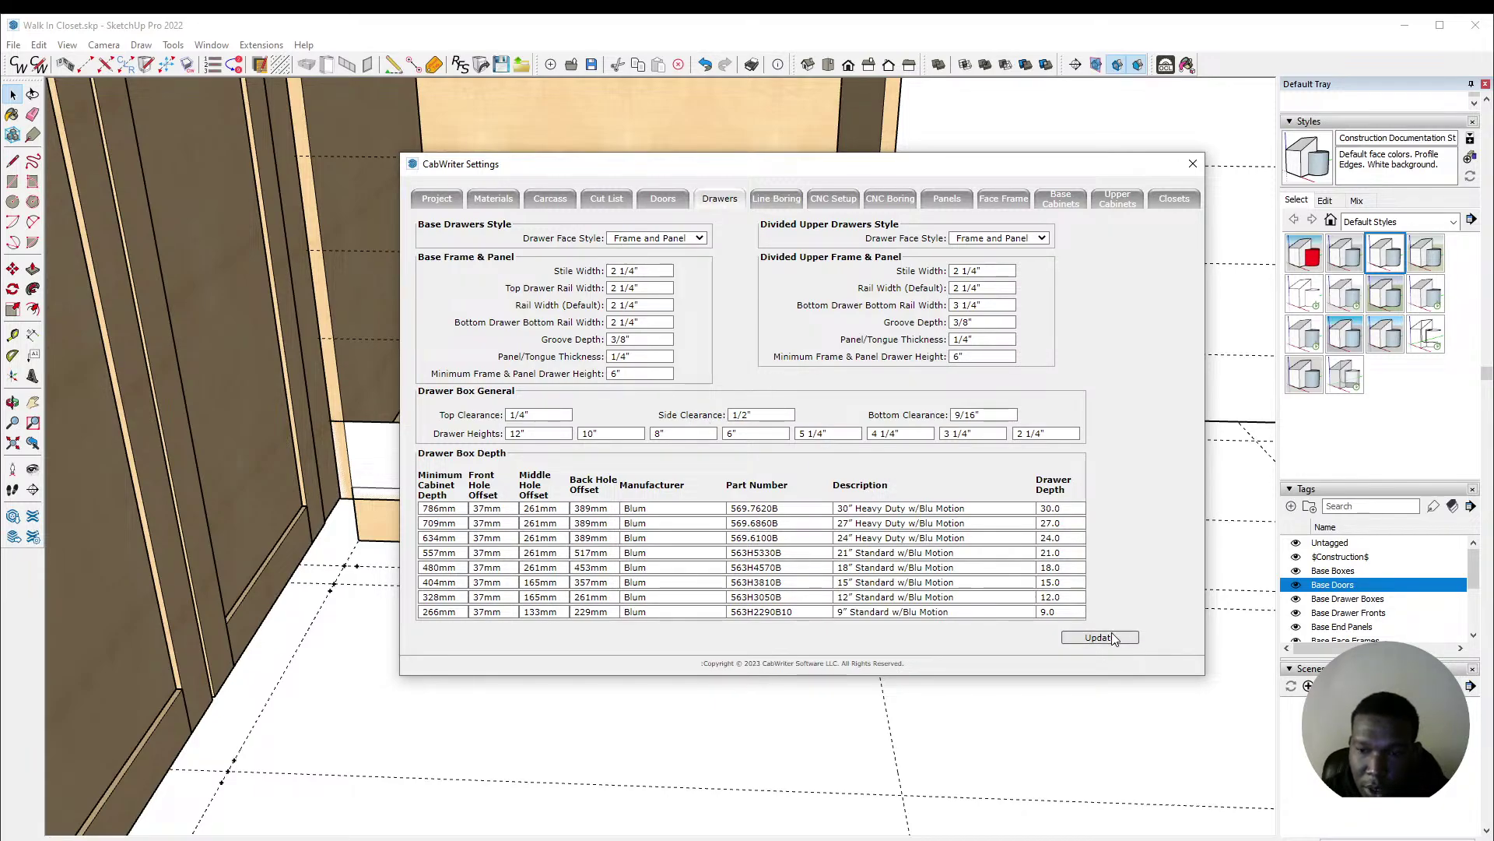
pyautogui.click(1197, 166)
# Step: Generate a drawer from the bottom rectangle without using the cabinet's stored defaults
pyautogui.click(604, 461)
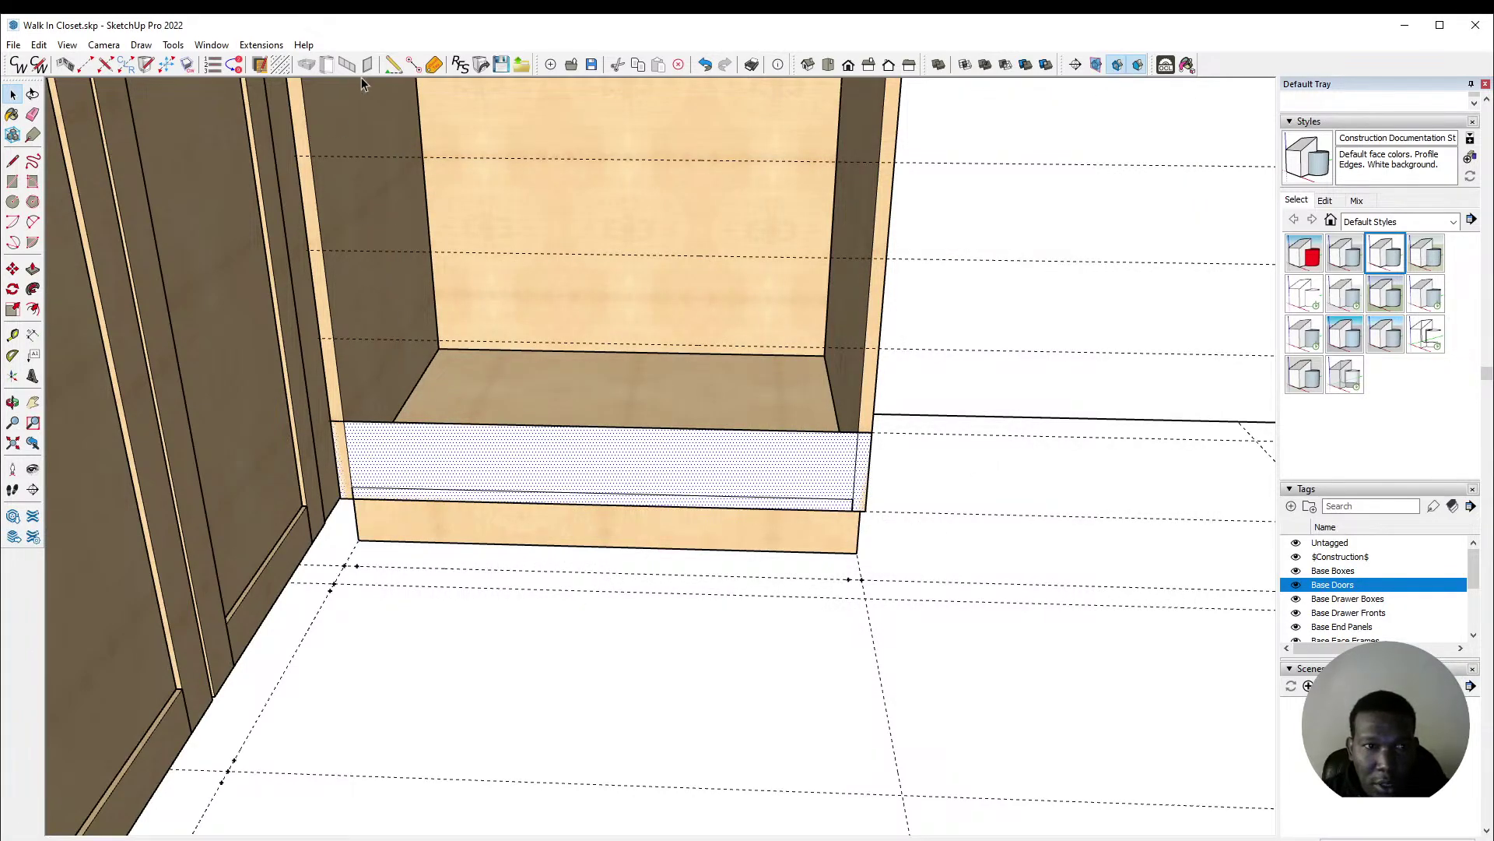
pyautogui.click(308, 65)
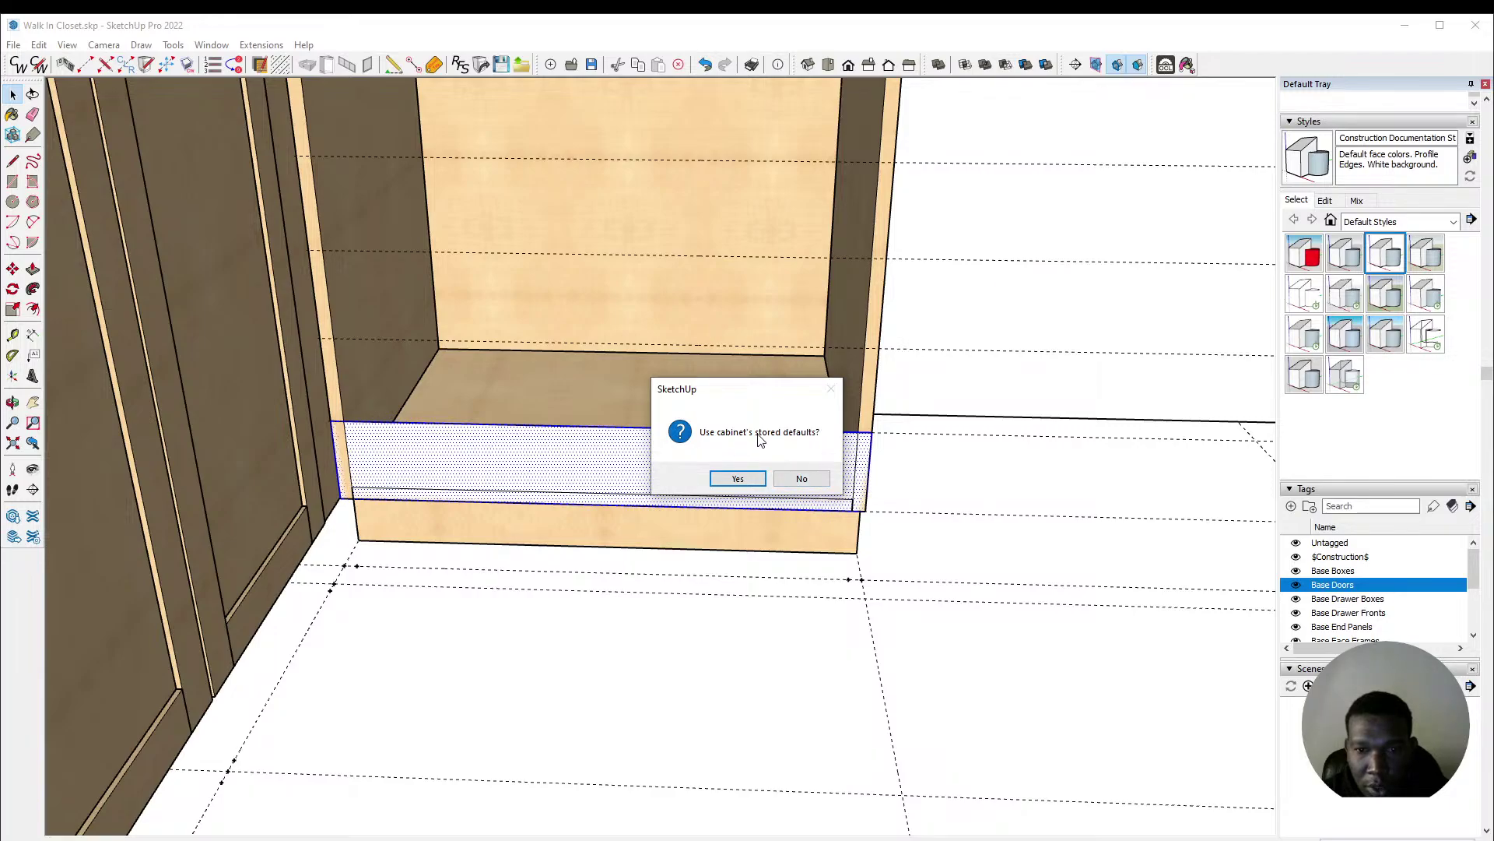
pyautogui.click(802, 479)
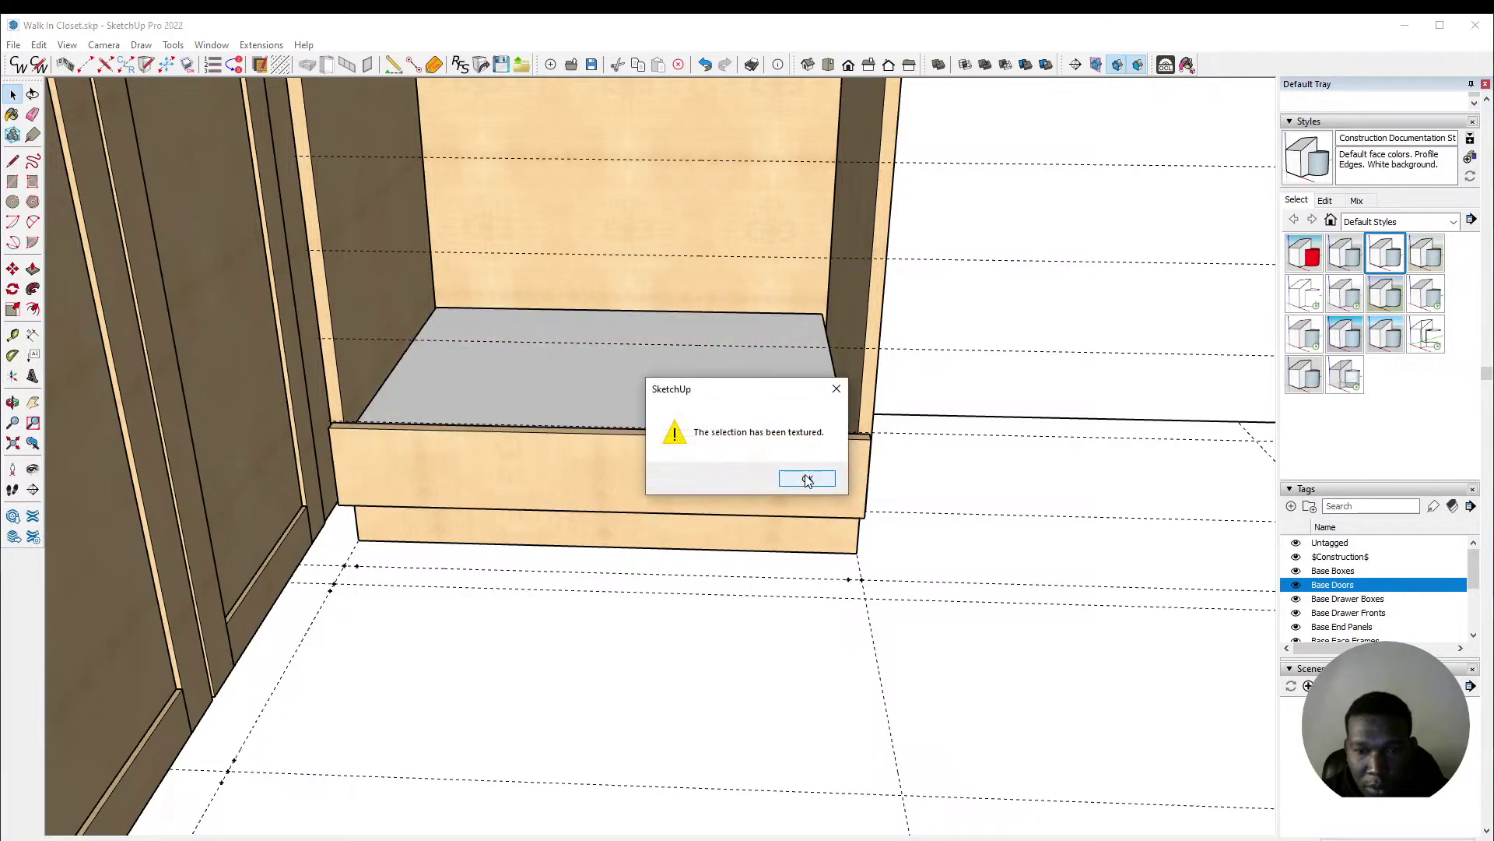
pyautogui.click(807, 480)
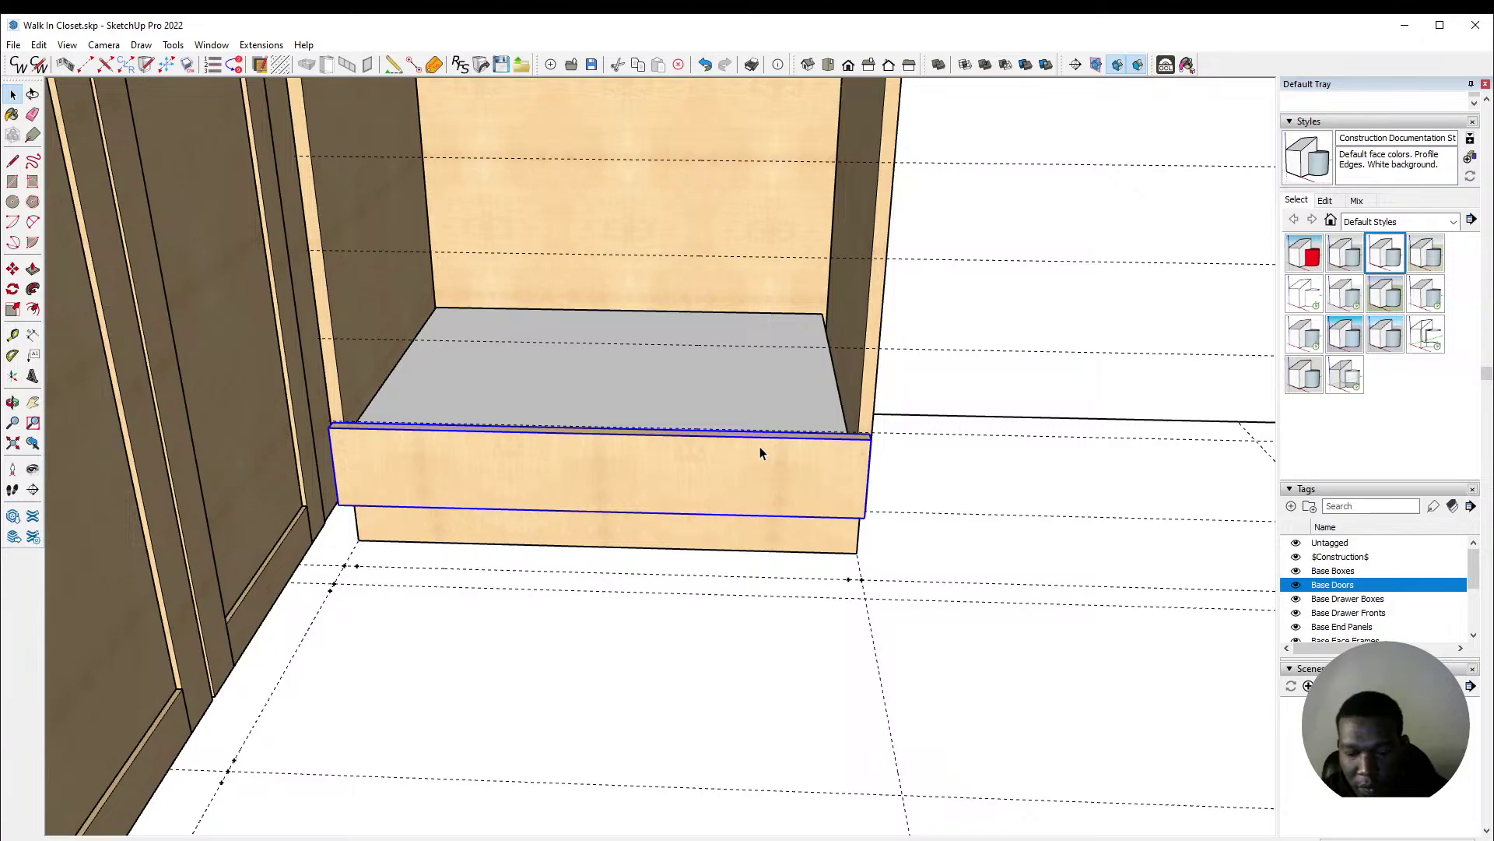
# Step: Delete the bottom drawer's front, keeping its drawer box, and save the model
pyautogui.scroll(-5, 664, 418)
pyautogui.moveTo(607, 343); pyautogui.dragTo(593, 314, button='middle')
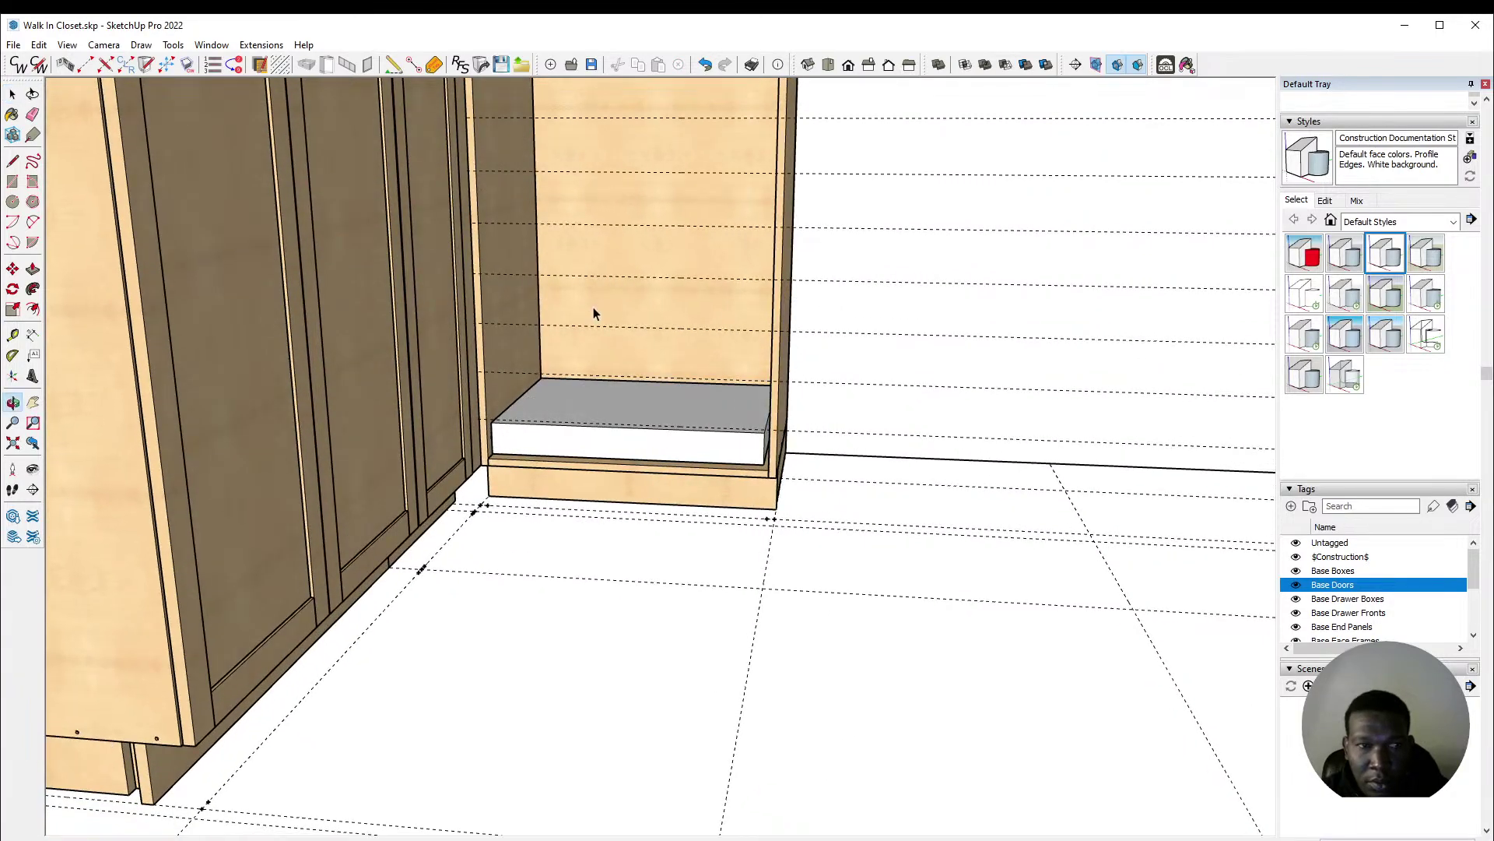
pyautogui.click(14, 44)
pyautogui.click(104, 119)
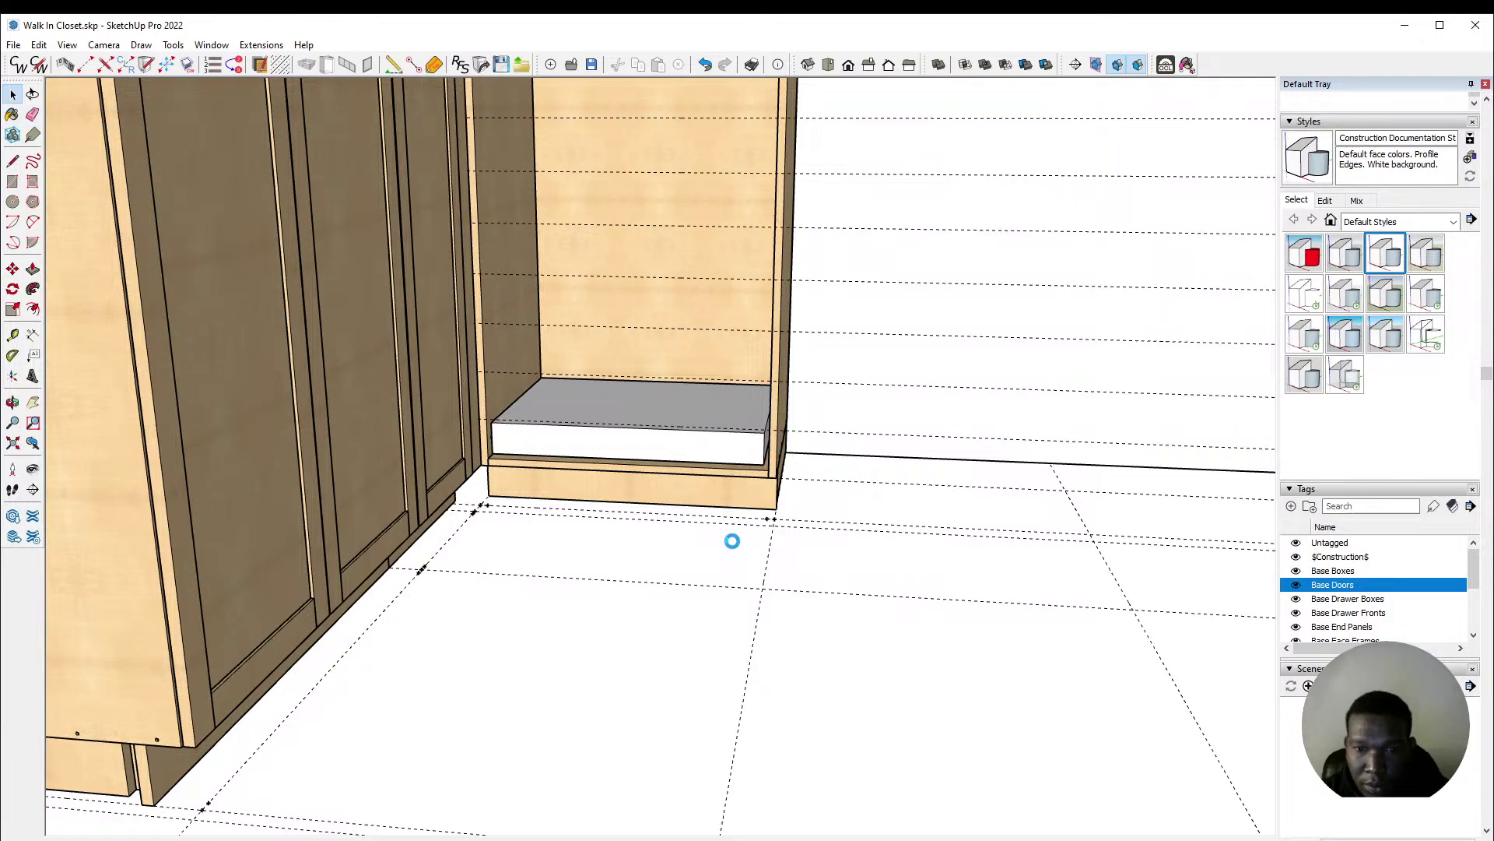
# Step: Draw a rectangle across the cabinet front between the second and third intermediate guides from the bottom
pyautogui.scroll(1, 733, 548)
pyautogui.scroll(-3, 692, 531)
pyautogui.scroll(5, 555, 358)
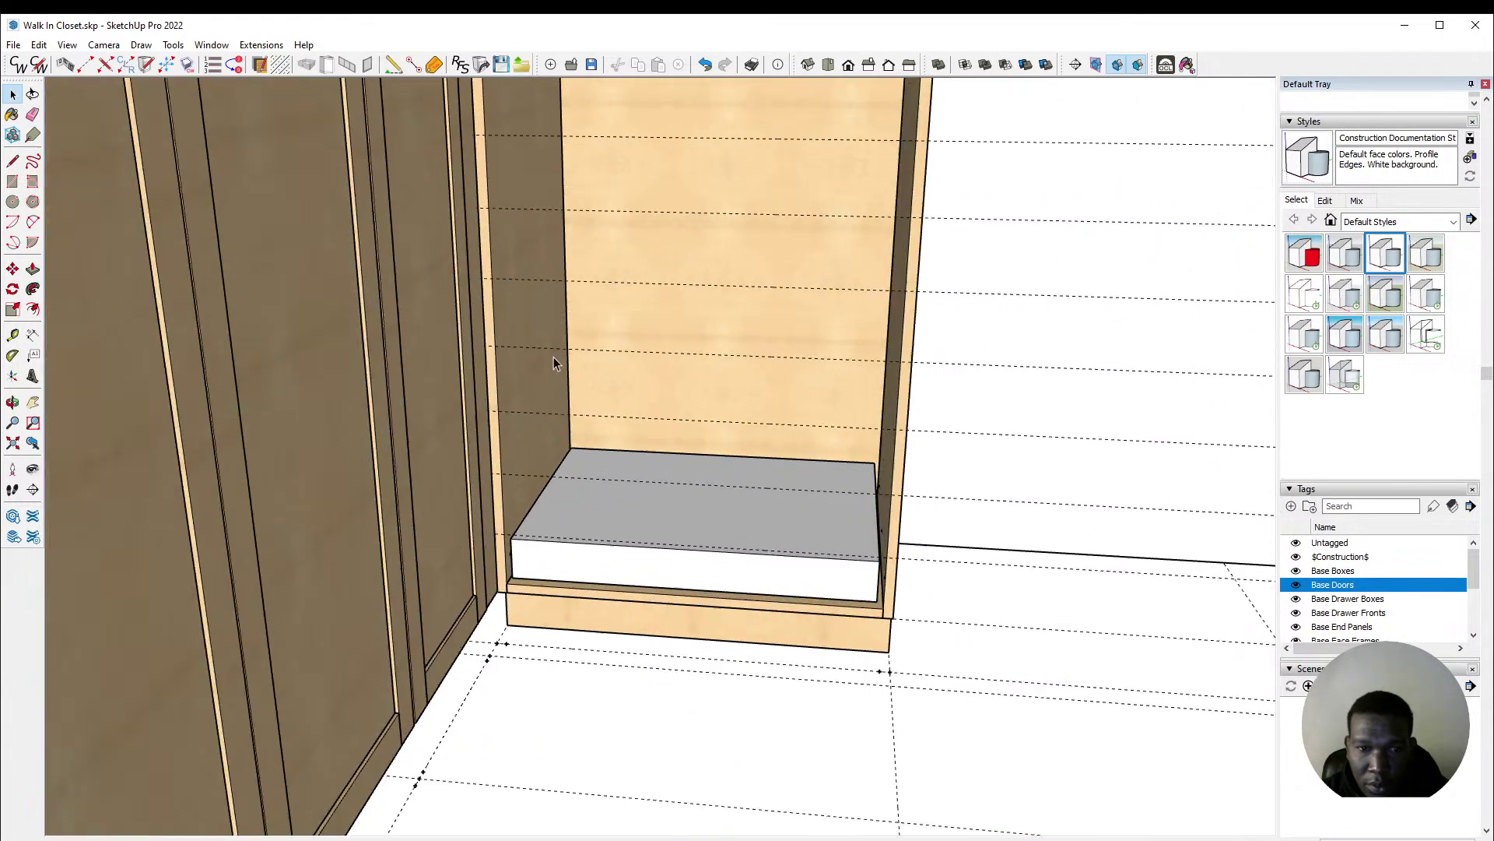
pyautogui.press('r')
pyautogui.scroll(4, 486, 456)
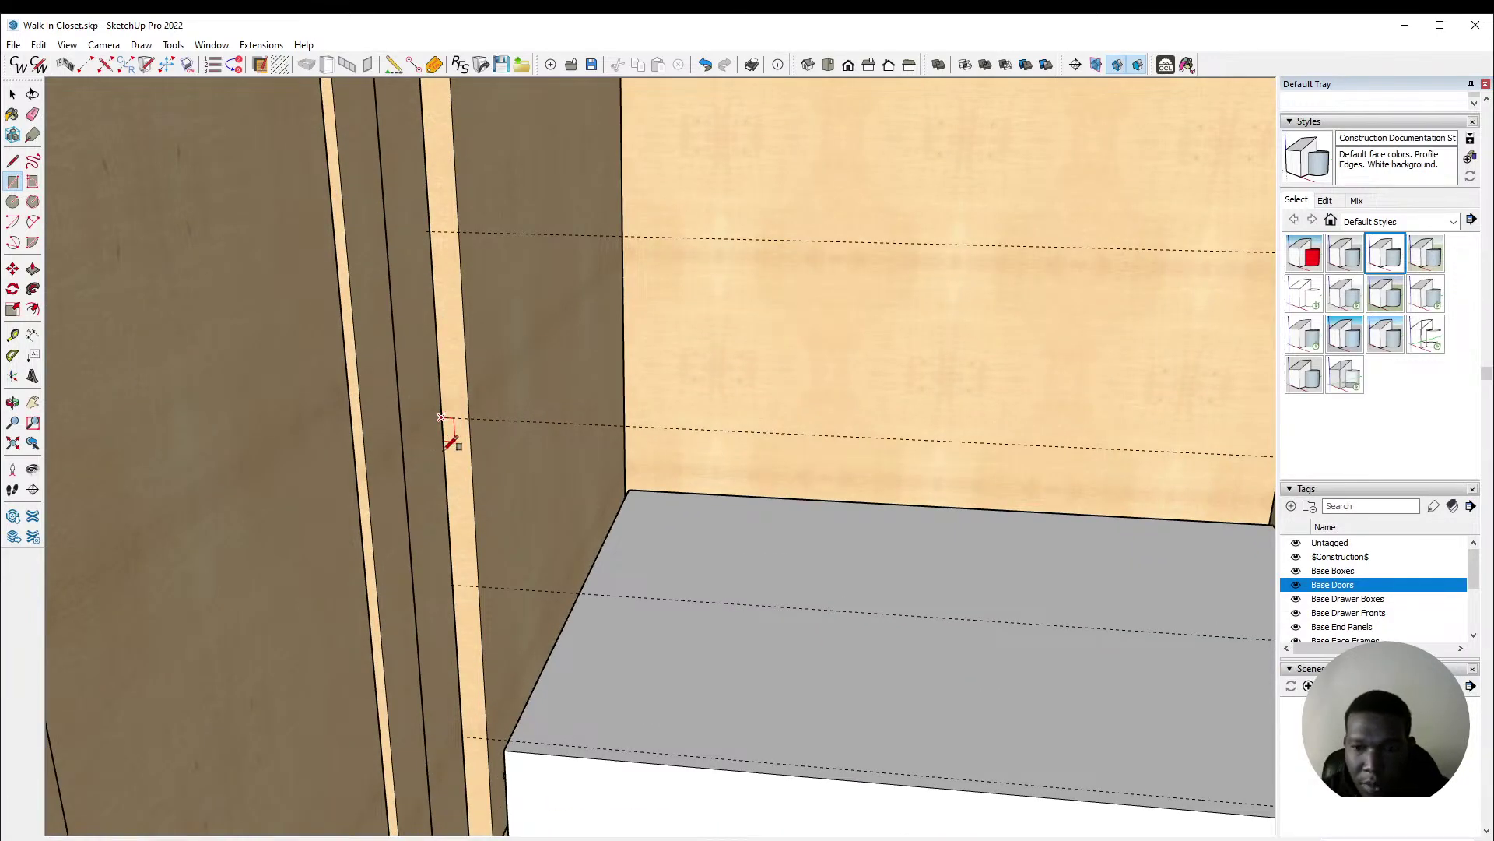
pyautogui.click(446, 426)
pyautogui.scroll(-3, 445, 426)
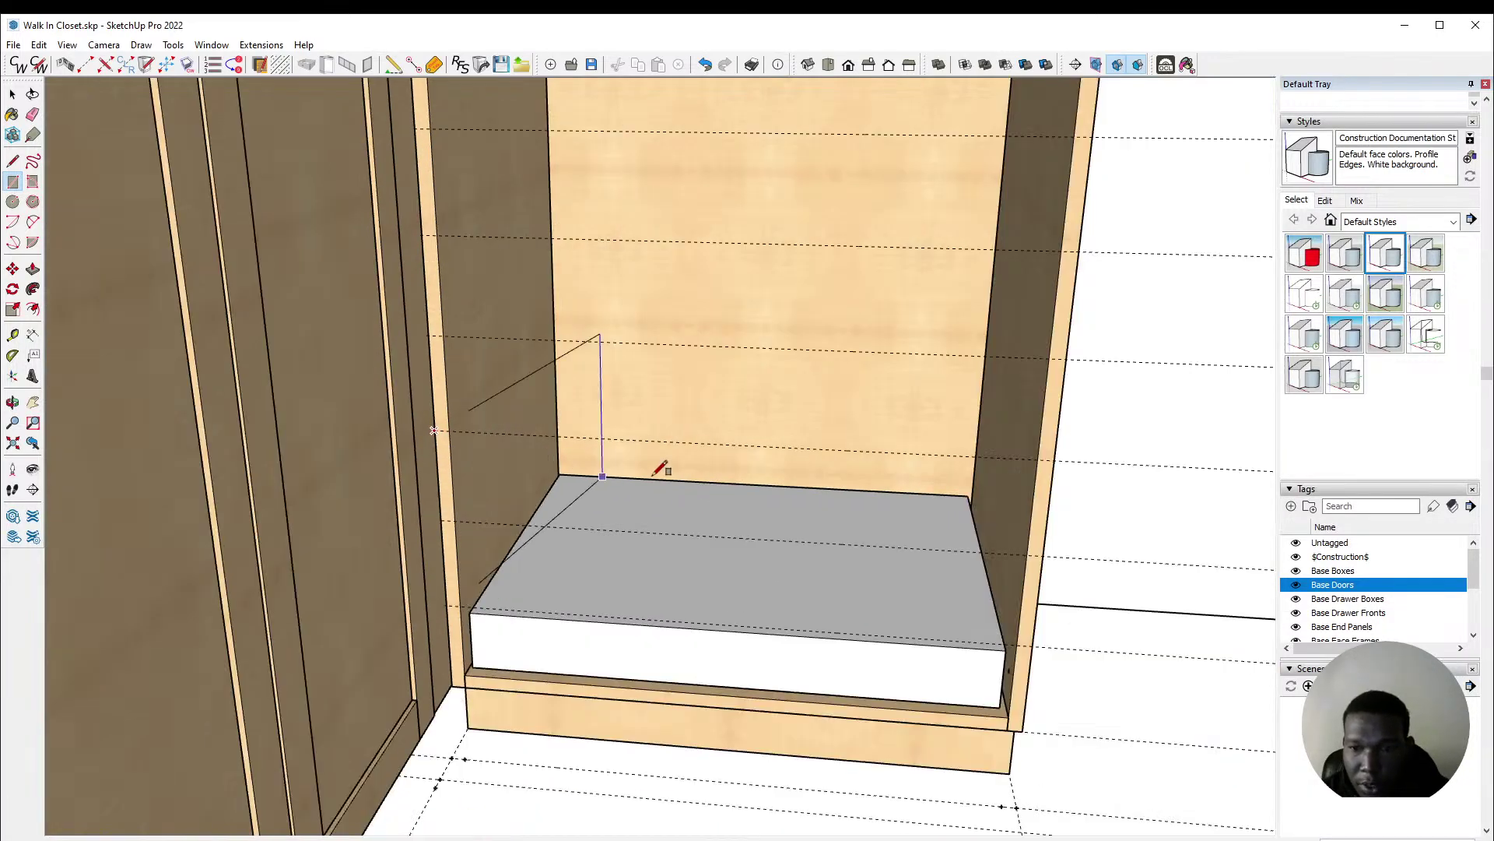
pyautogui.click(1047, 549)
pyautogui.press('space')
# Step: Generate the second drawer from its rectangle without using the cabinet's stored defaults
pyautogui.click(786, 514)
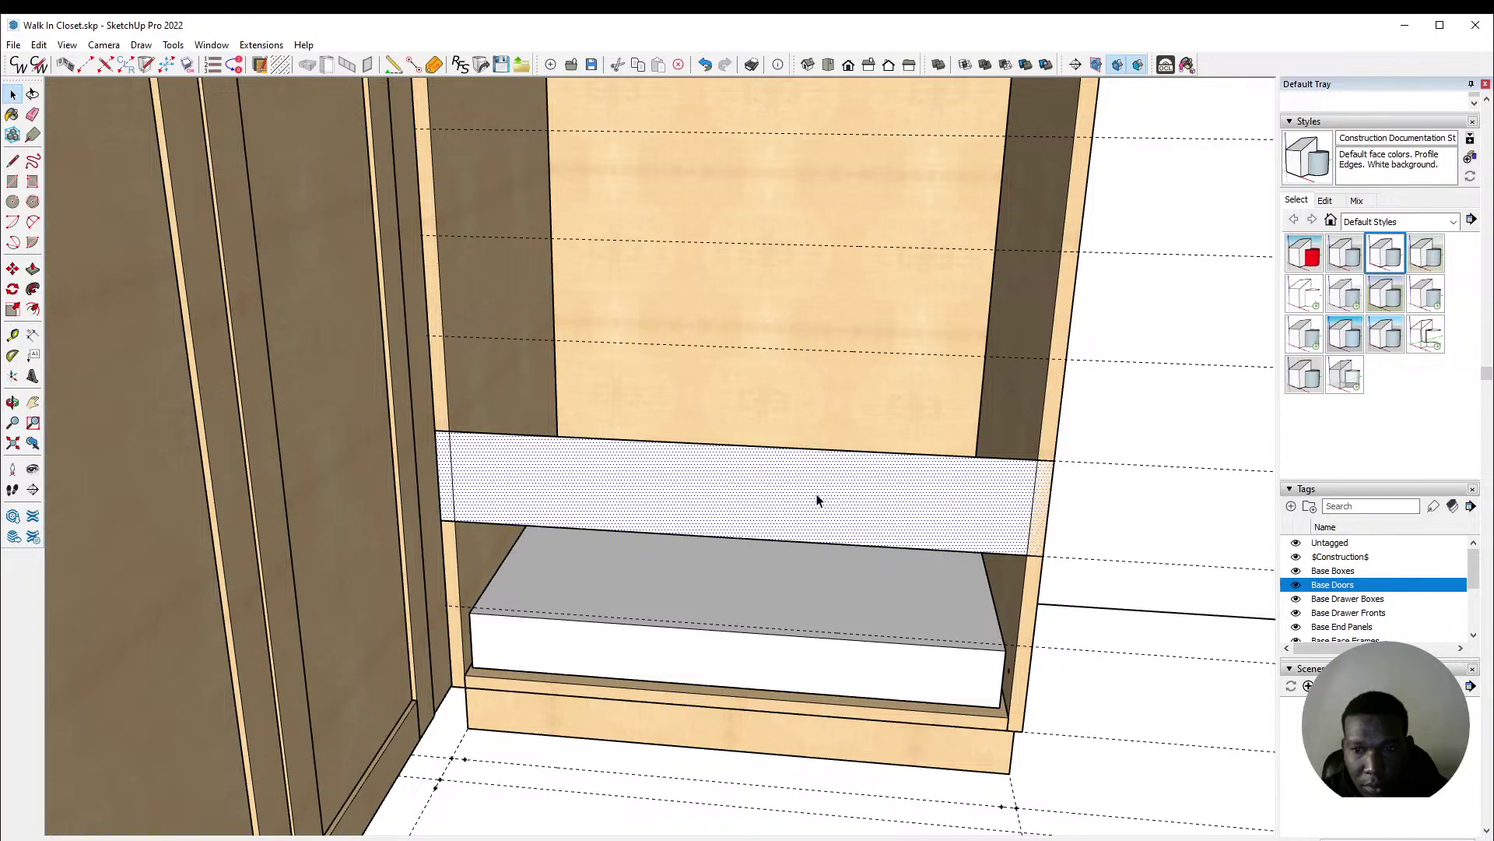
pyautogui.click(311, 64)
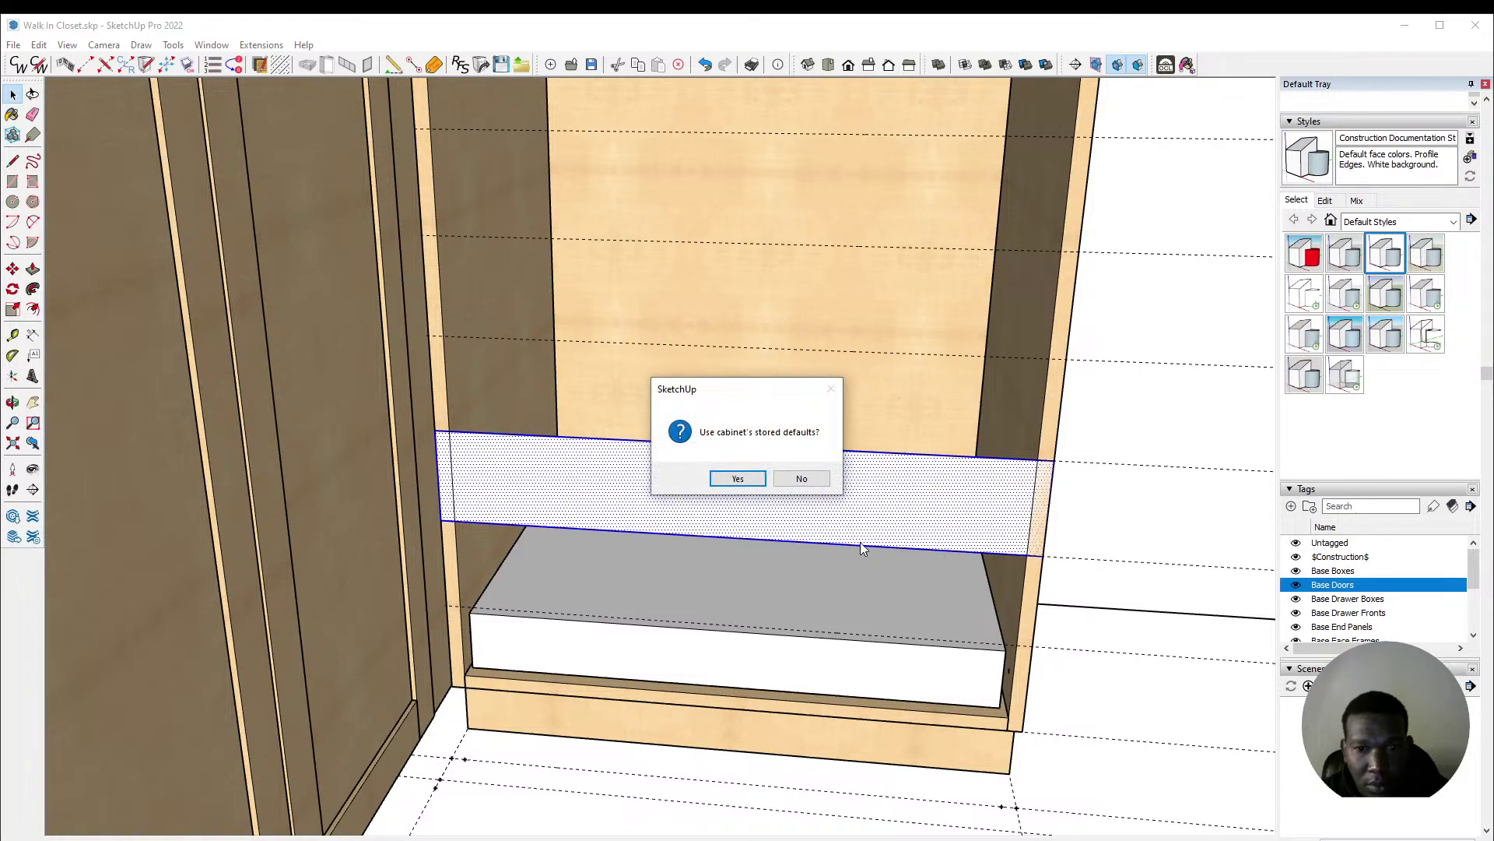
pyautogui.click(810, 478)
pyautogui.click(813, 474)
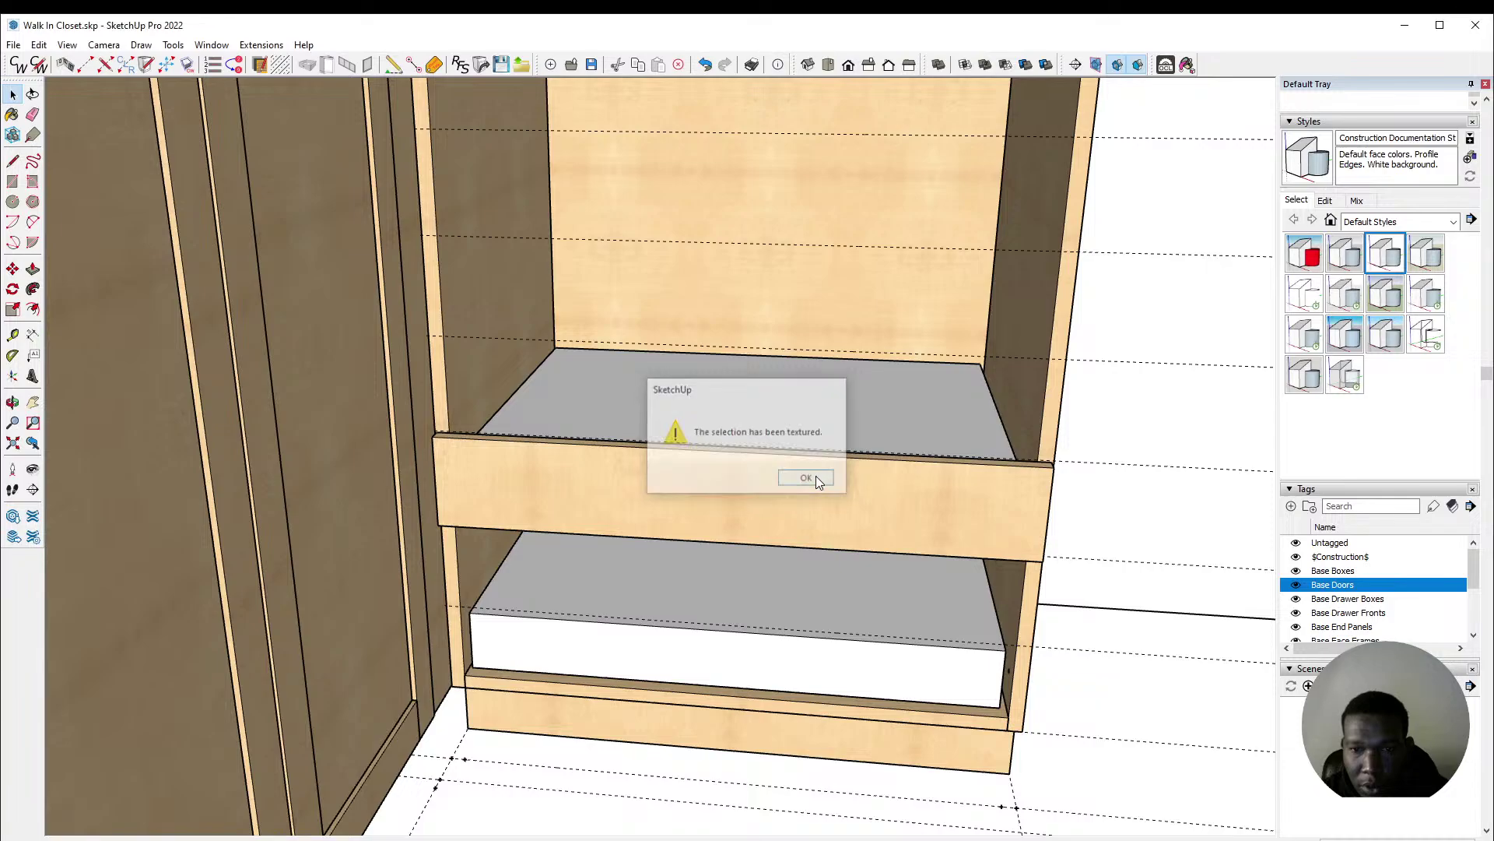
# Step: Draw a rectangle across the cabinet front between the fourth and fifth intermediate guides from the bottom
pyautogui.scroll(-1, 545, 467)
pyautogui.press('r')
pyautogui.scroll(4, 463, 304)
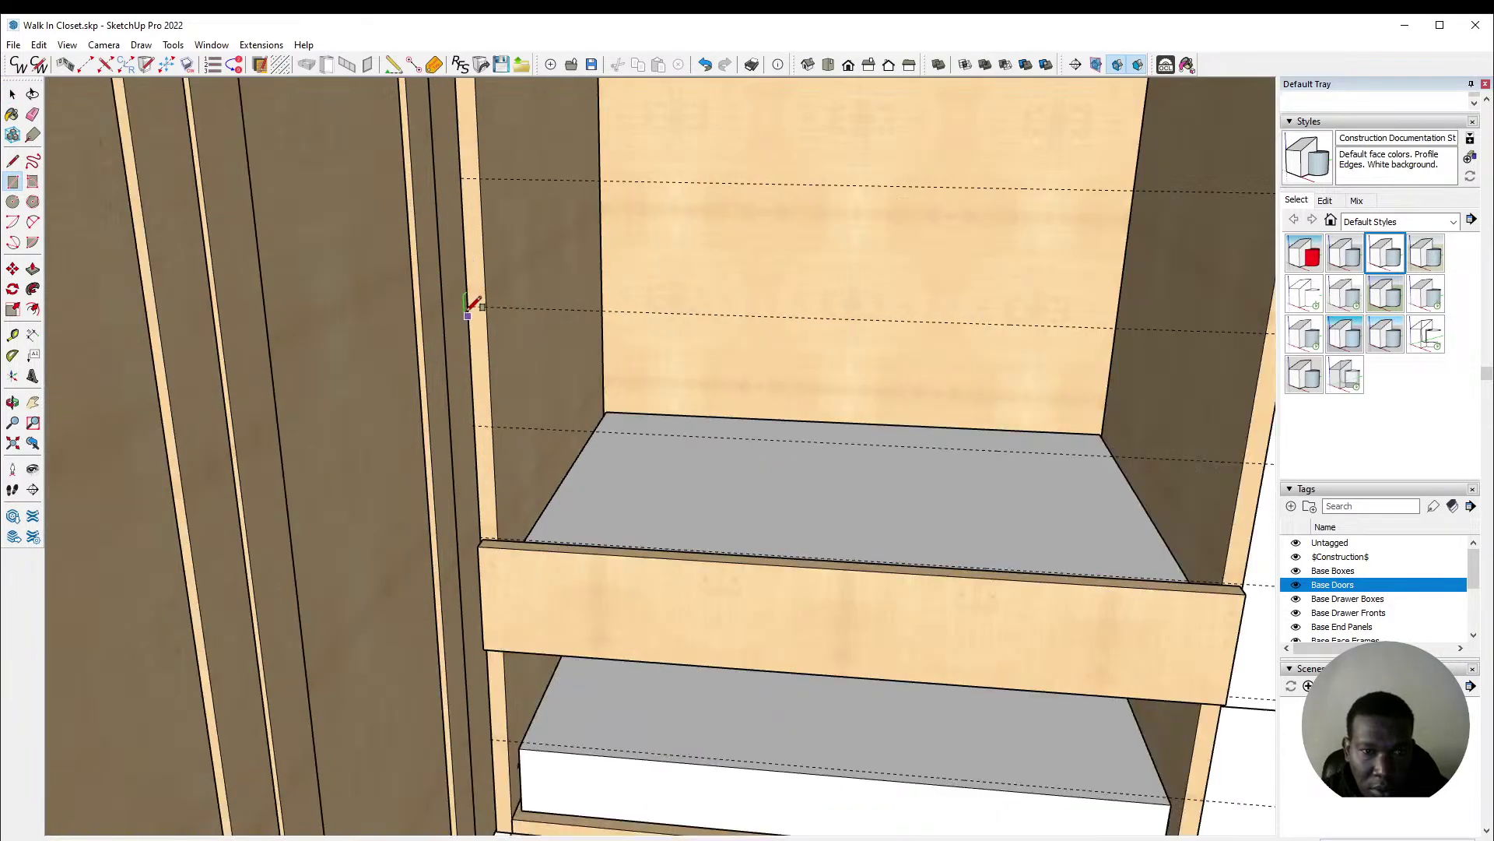
pyautogui.click(467, 302)
pyautogui.scroll(-5, 459, 370)
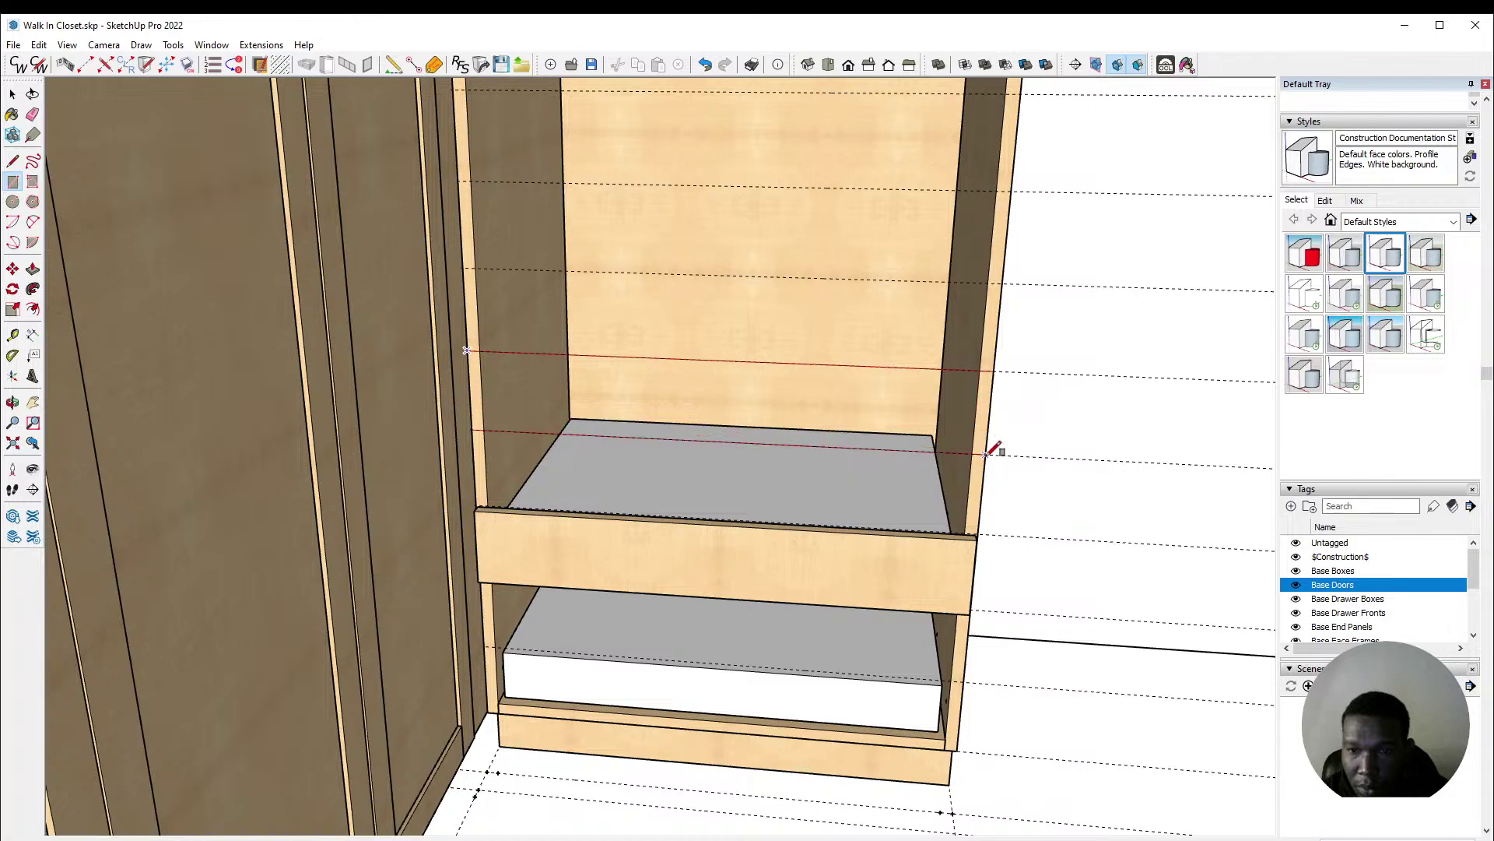
pyautogui.click(987, 453)
pyautogui.press('space')
# Step: Generate the third drawer from its rectangle without using the cabinet's stored defaults
pyautogui.click(807, 427)
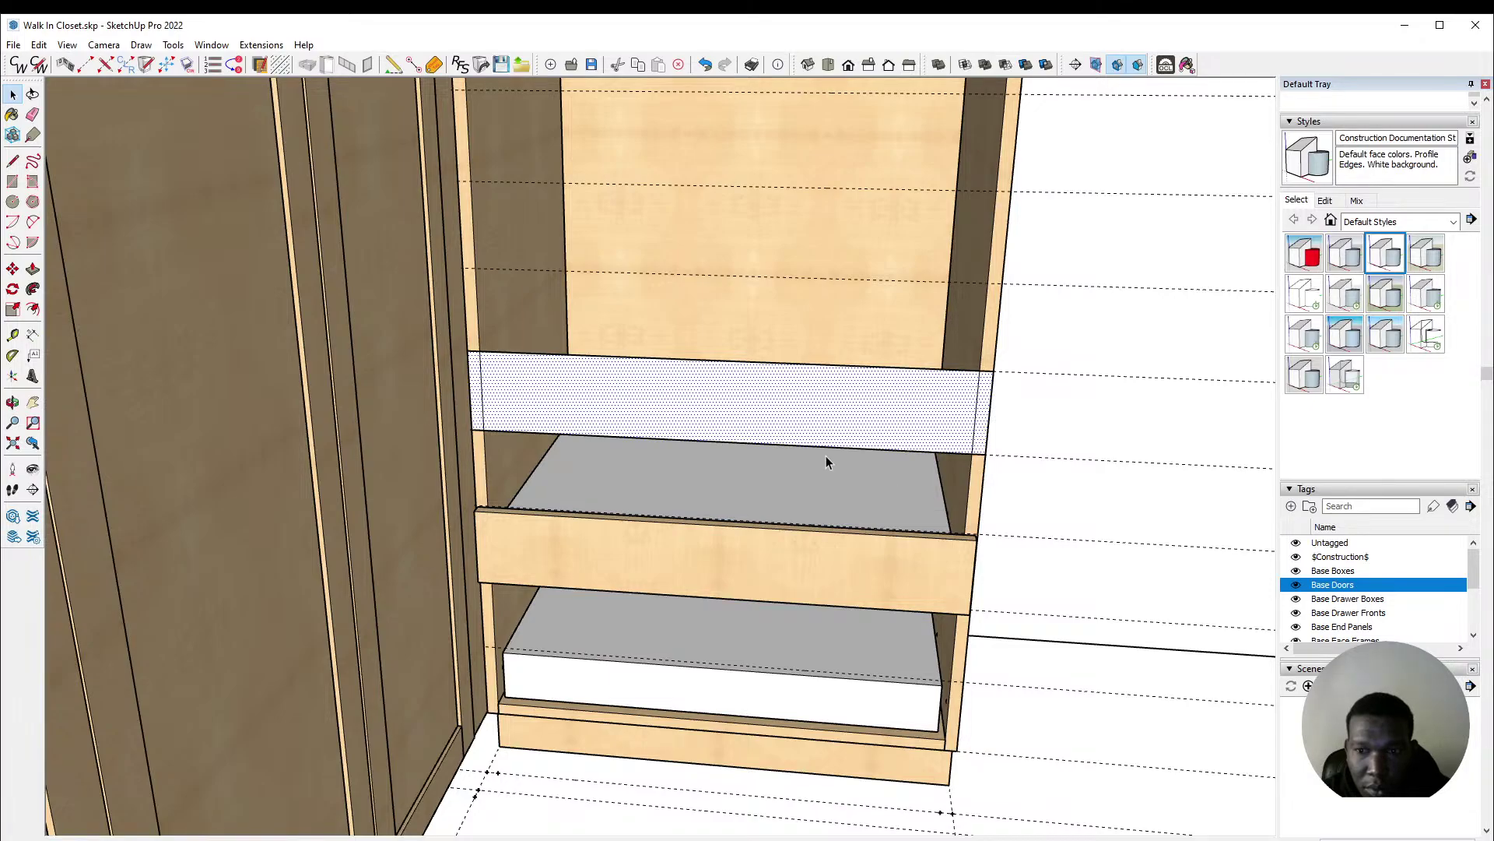
pyautogui.doubleClick(659, 424)
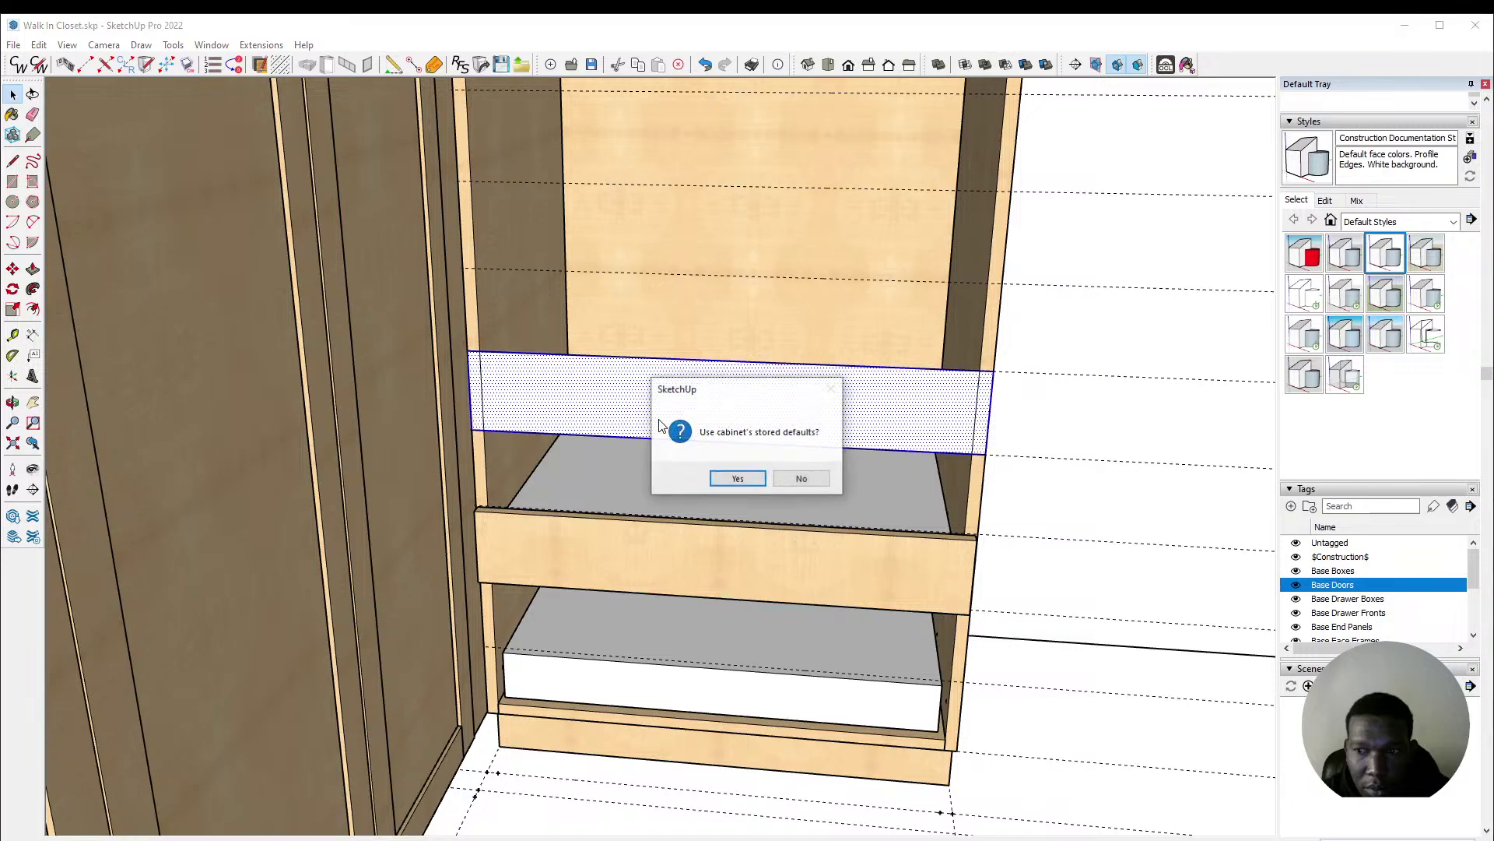
pyautogui.click(816, 480)
pyautogui.click(815, 479)
# Step: Draw a rectangle across the cabinet front between the sixth and seventh intermediate guides from the bottom
pyautogui.scroll(-2, 467, 461)
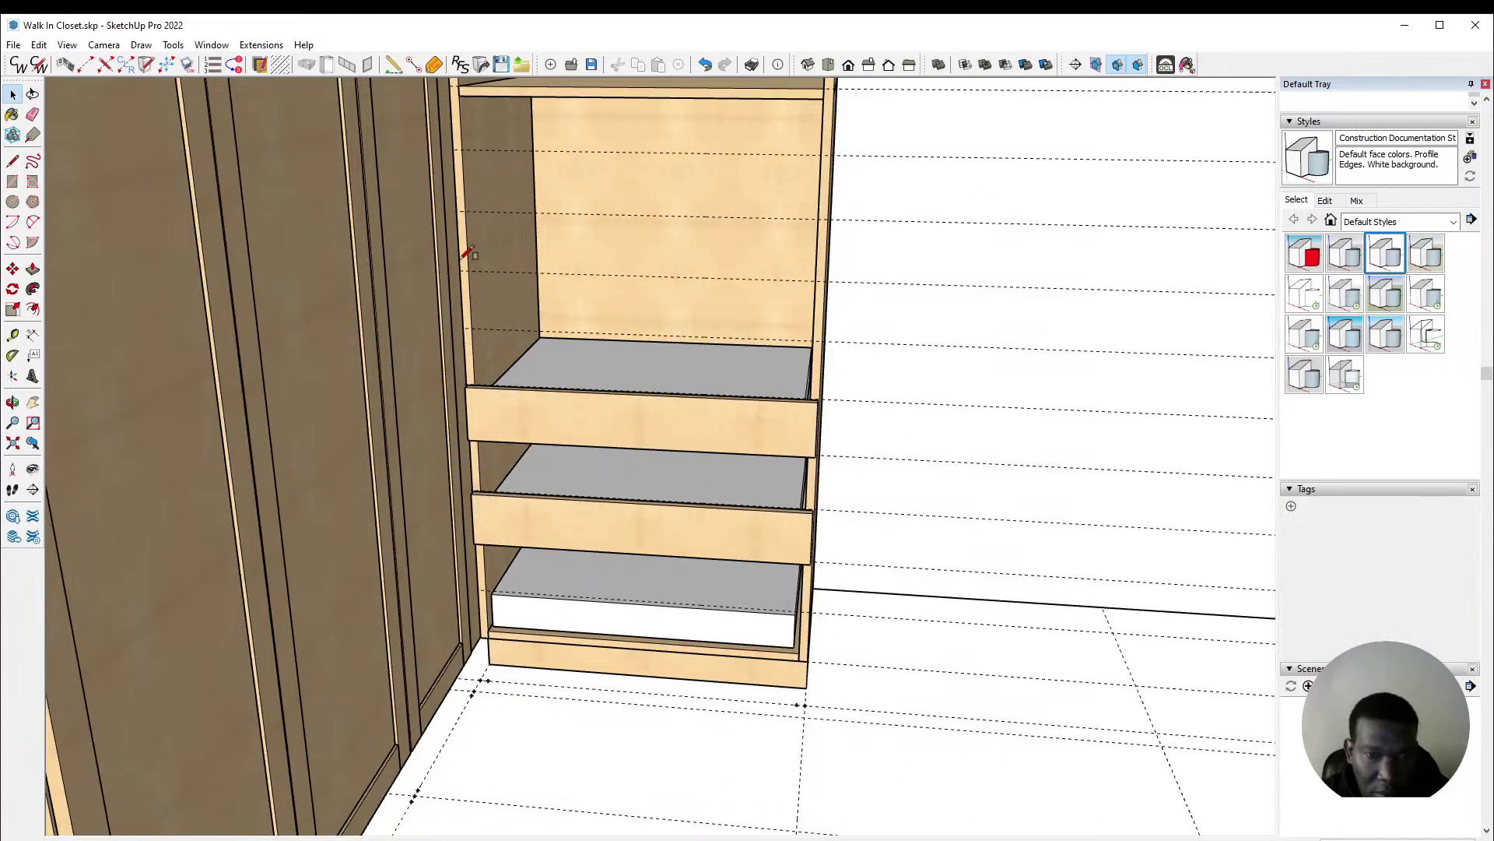
pyautogui.scroll(4, 490, 263)
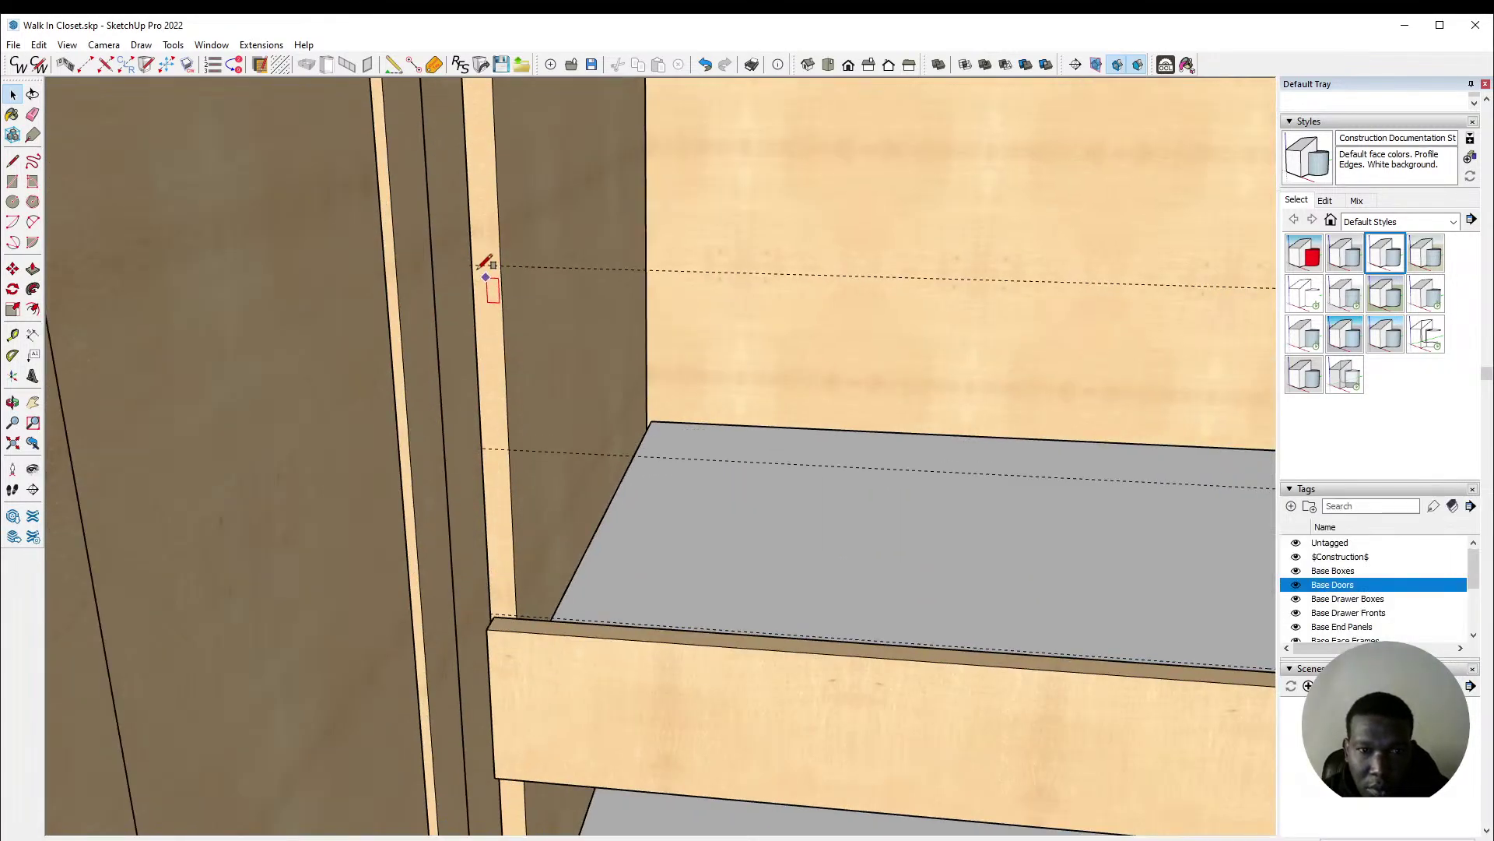
pyautogui.press('r')
pyautogui.click(482, 269)
pyautogui.scroll(-3, 470, 260)
pyautogui.scroll(3, 1093, 404)
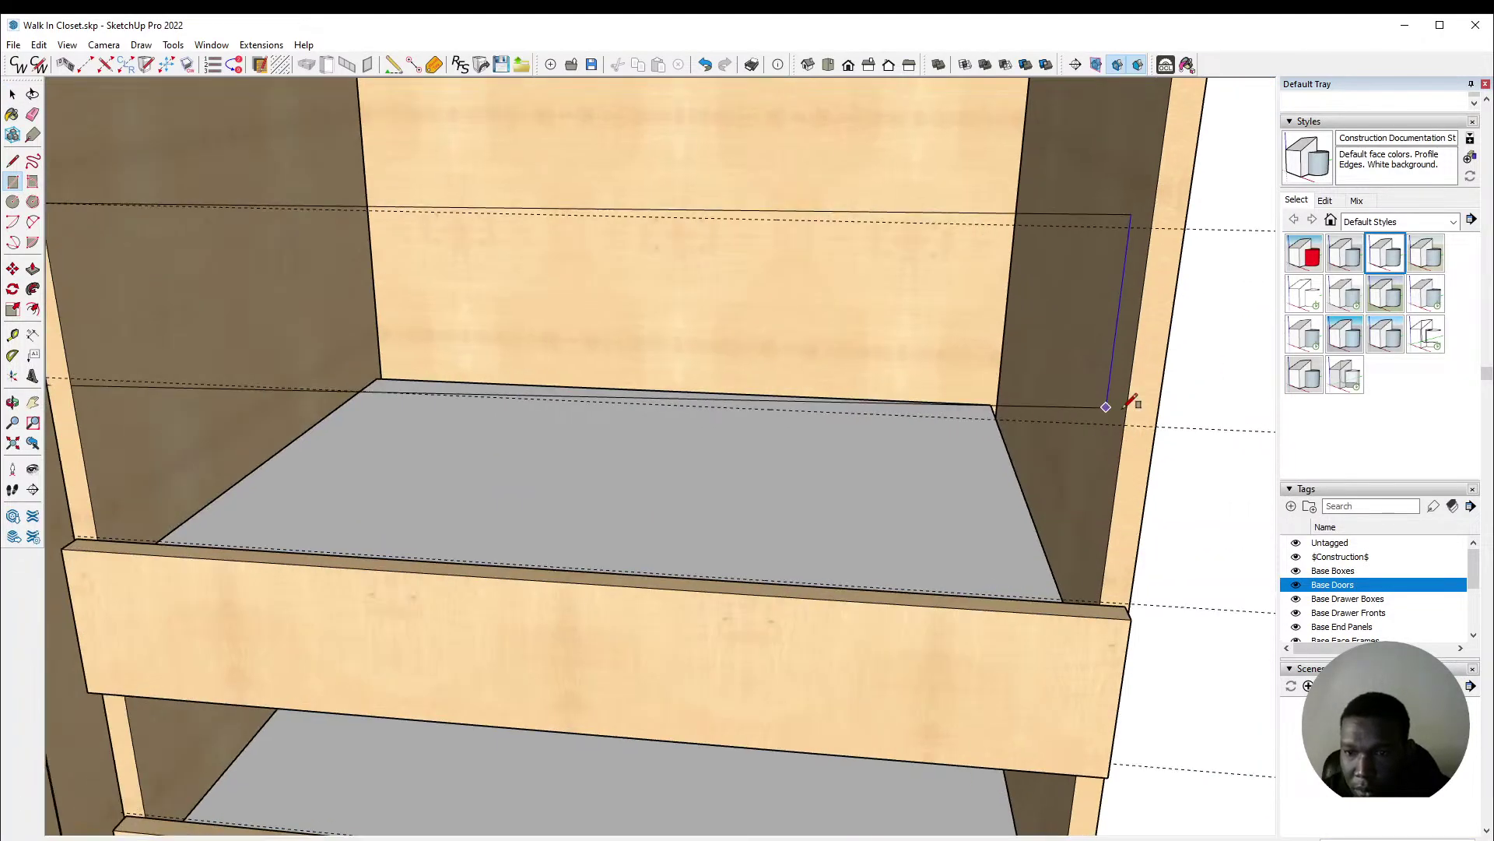
pyautogui.click(1164, 419)
pyautogui.press('space')
# Step: Generate the fourth drawer from its rectangle without using the cabinet's stored defaults
pyautogui.click(638, 347)
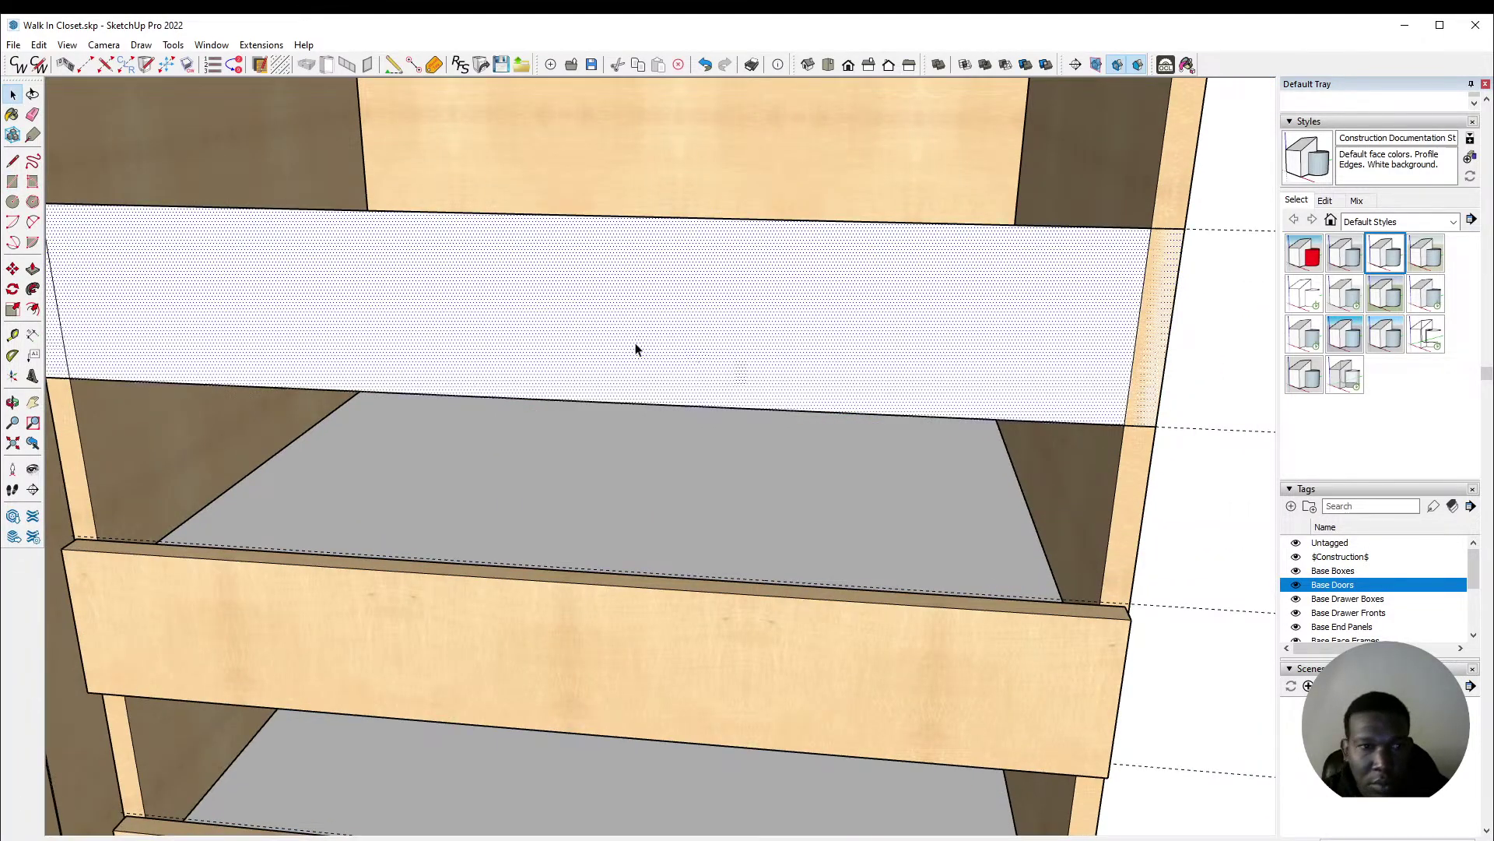
pyautogui.scroll(-3, 460, 323)
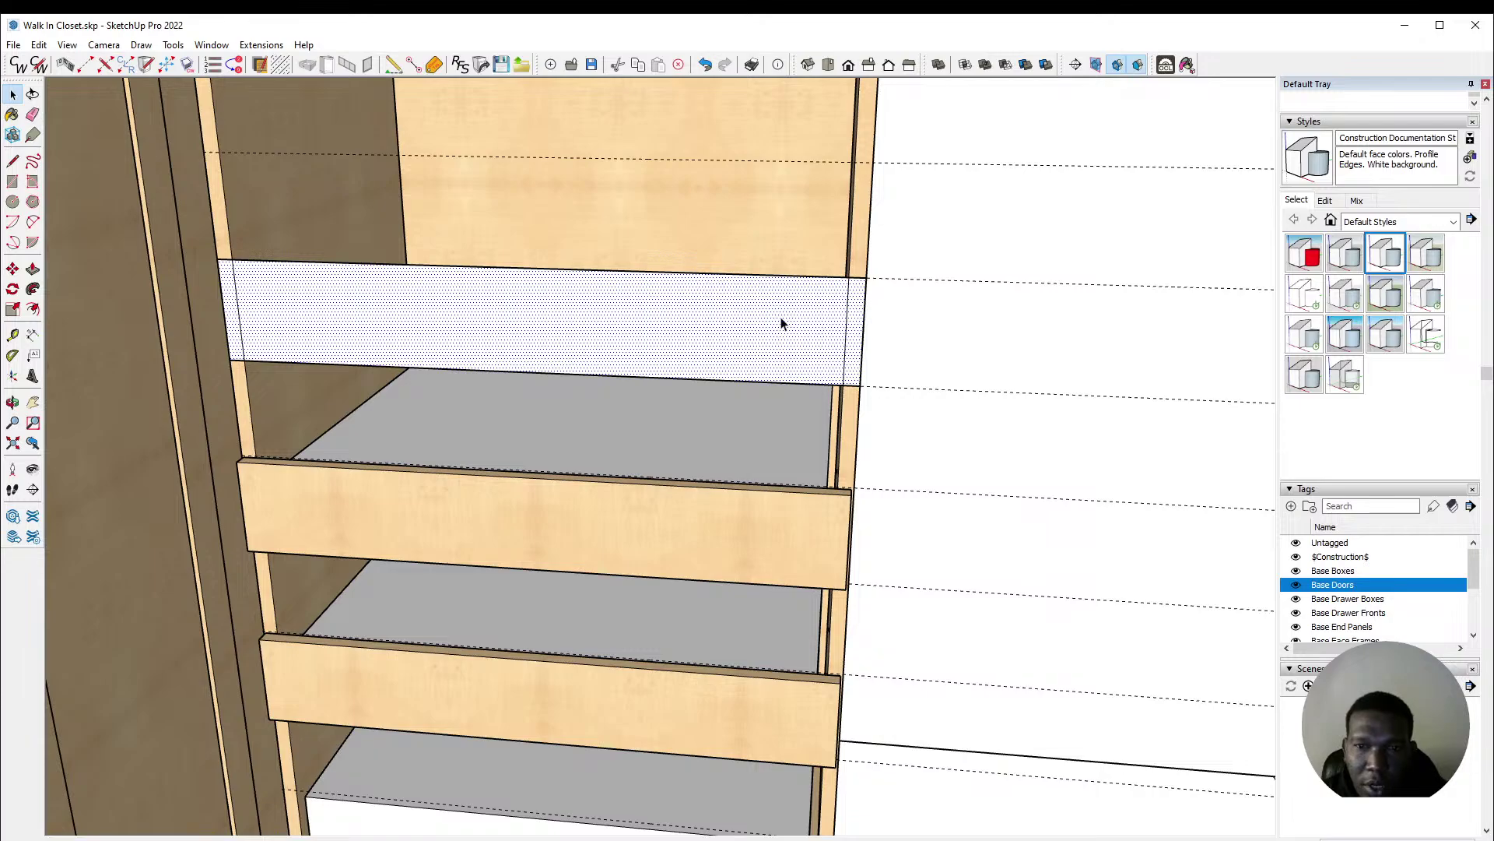
pyautogui.click(711, 333)
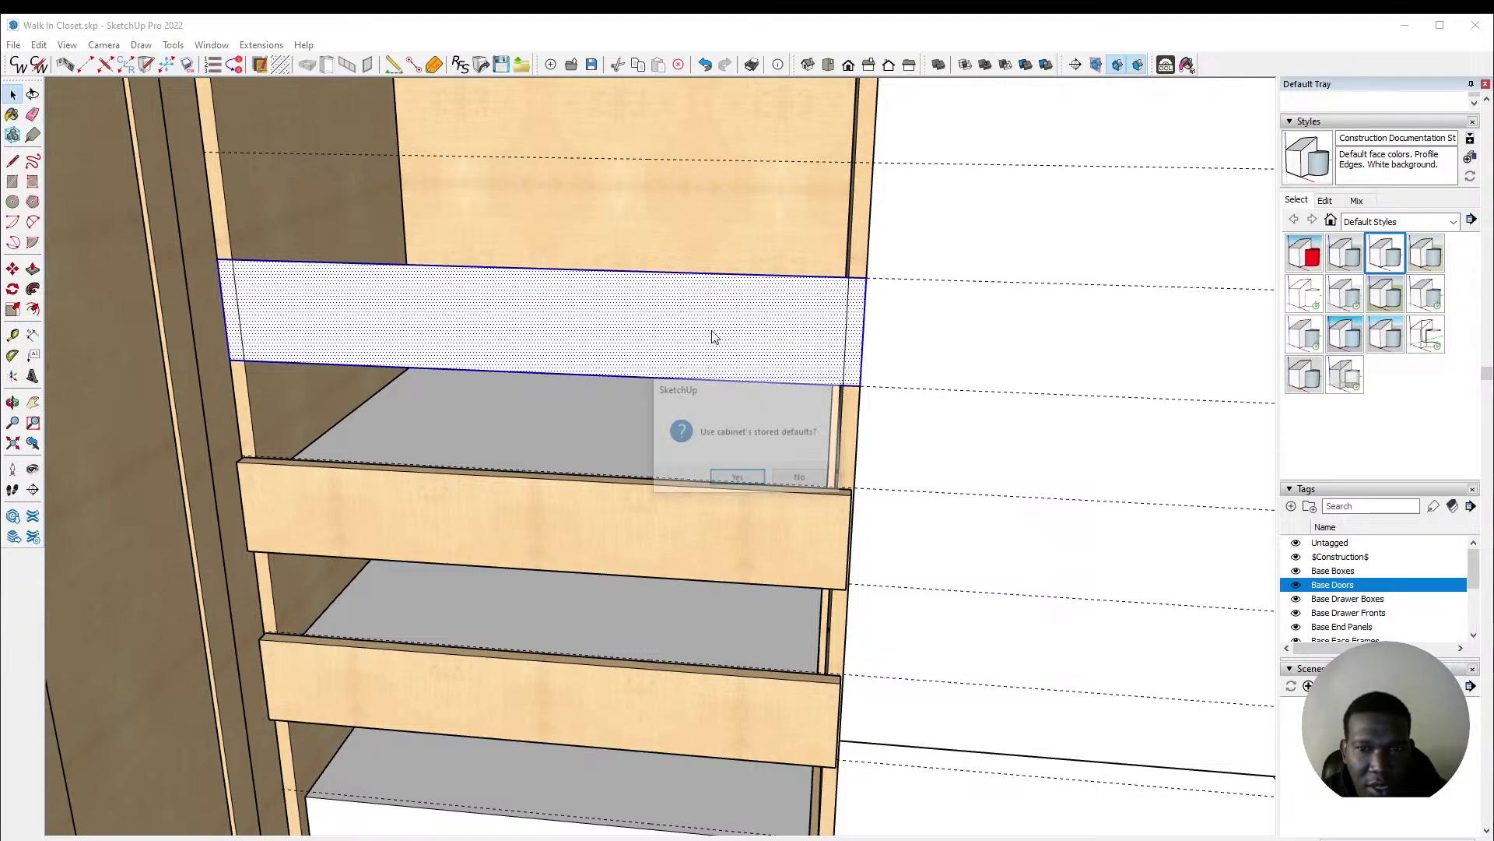
pyautogui.click(802, 479)
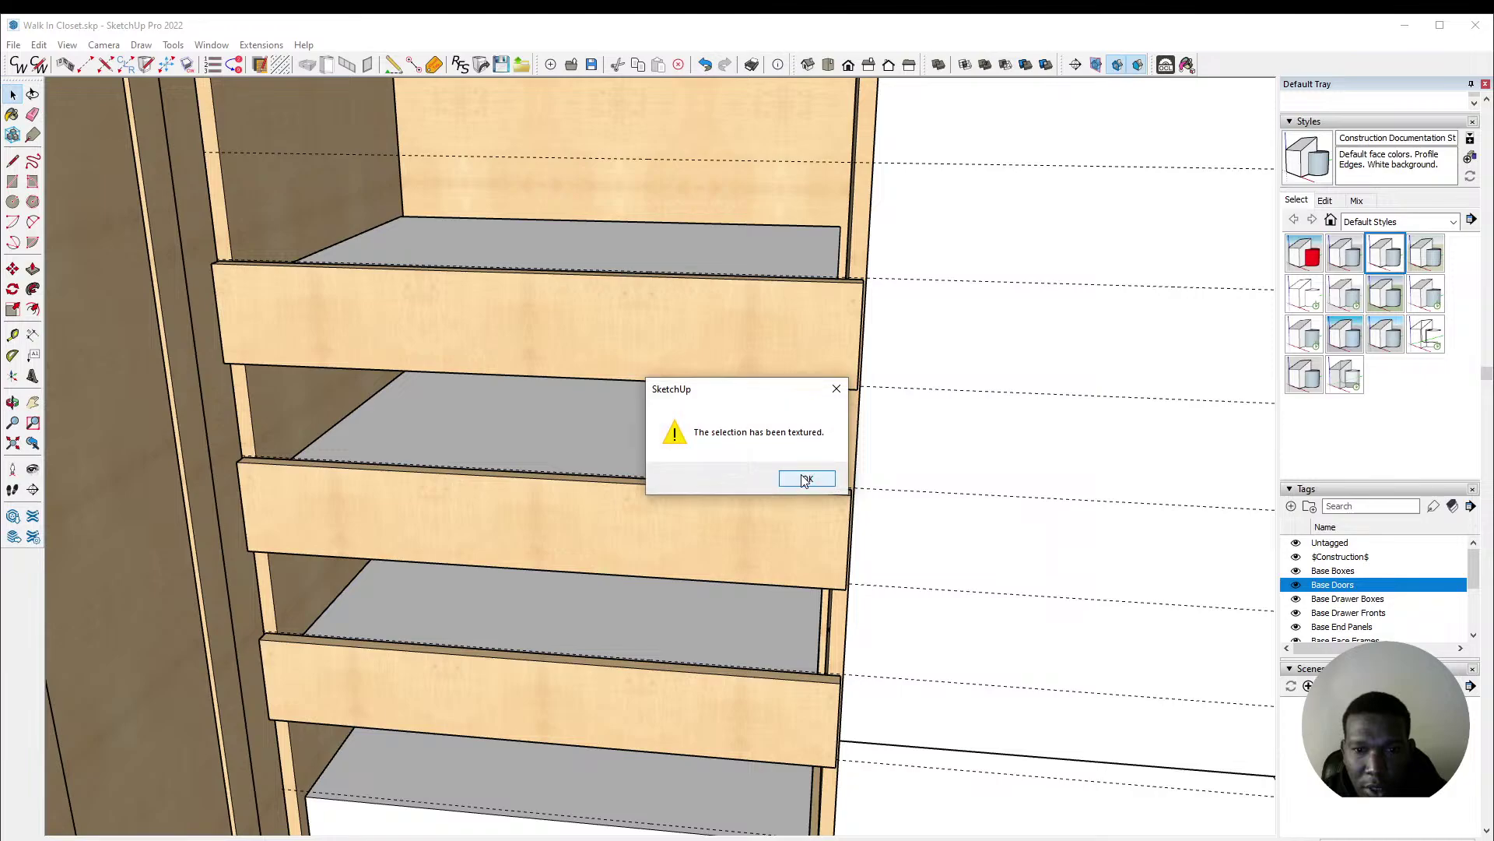
pyautogui.click(802, 478)
# Step: Draw a rectangle across the cabinet front between the two uppermost guides below the fixed shelf
pyautogui.scroll(-3, 683, 484)
pyautogui.scroll(3, 600, 460)
pyautogui.press('r')
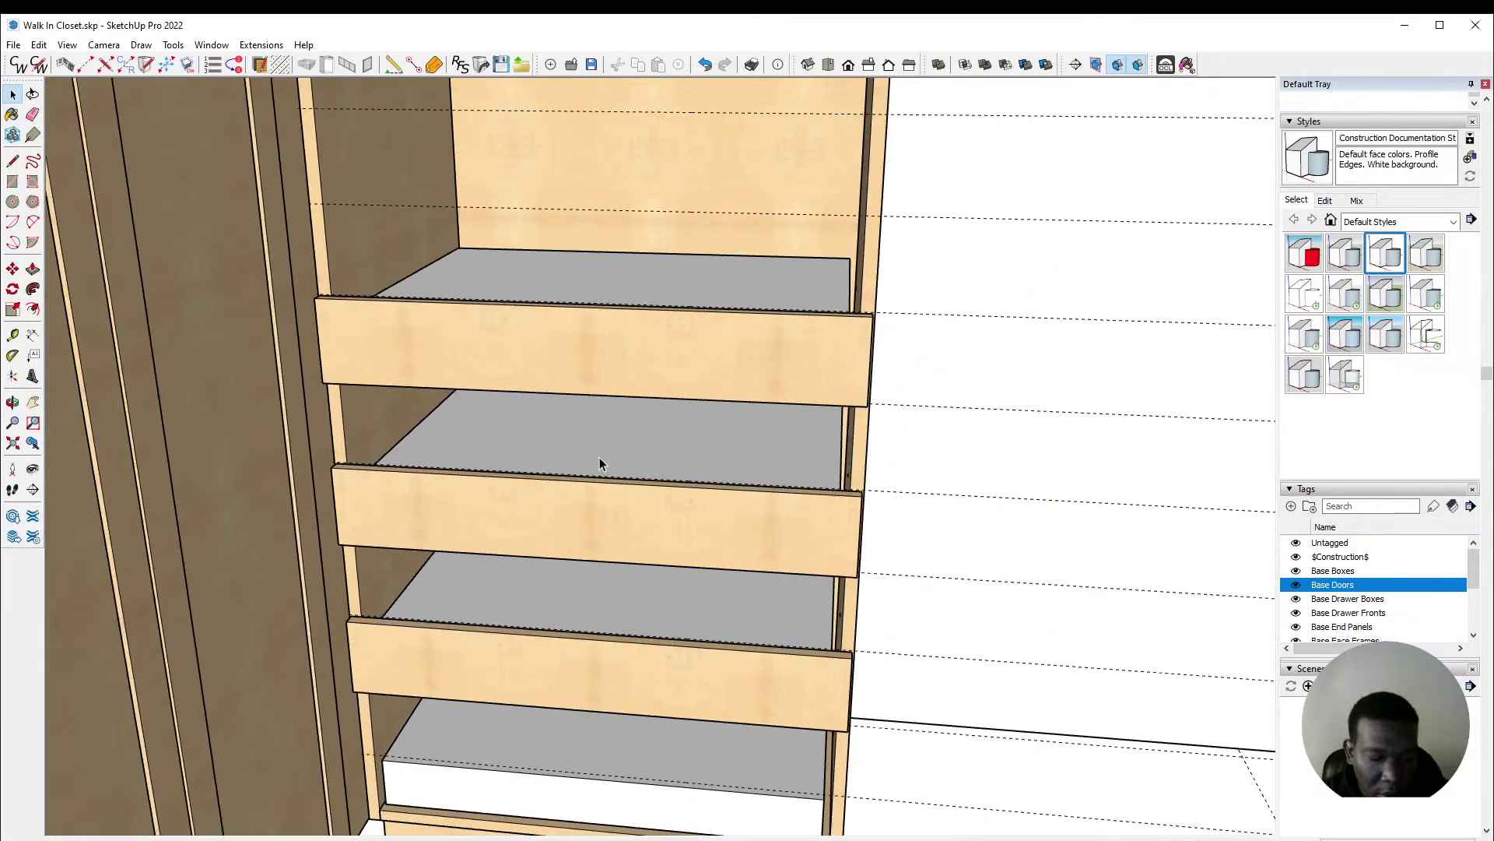
pyautogui.scroll(-3, 467, 446)
pyautogui.scroll(4, 390, 231)
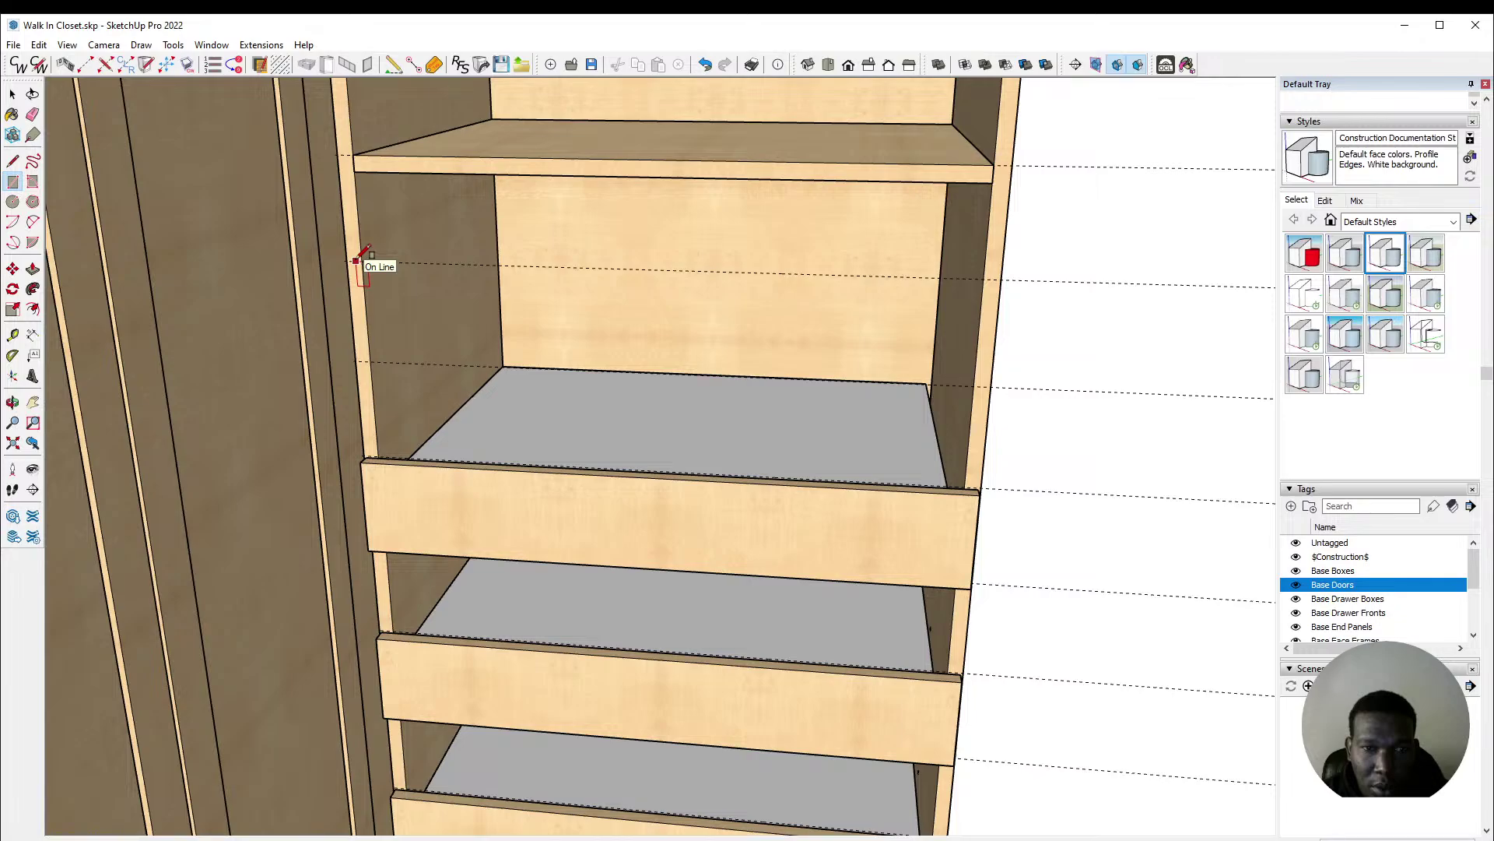
pyautogui.scroll(2, 358, 261)
pyautogui.scroll(-5, 484, 227)
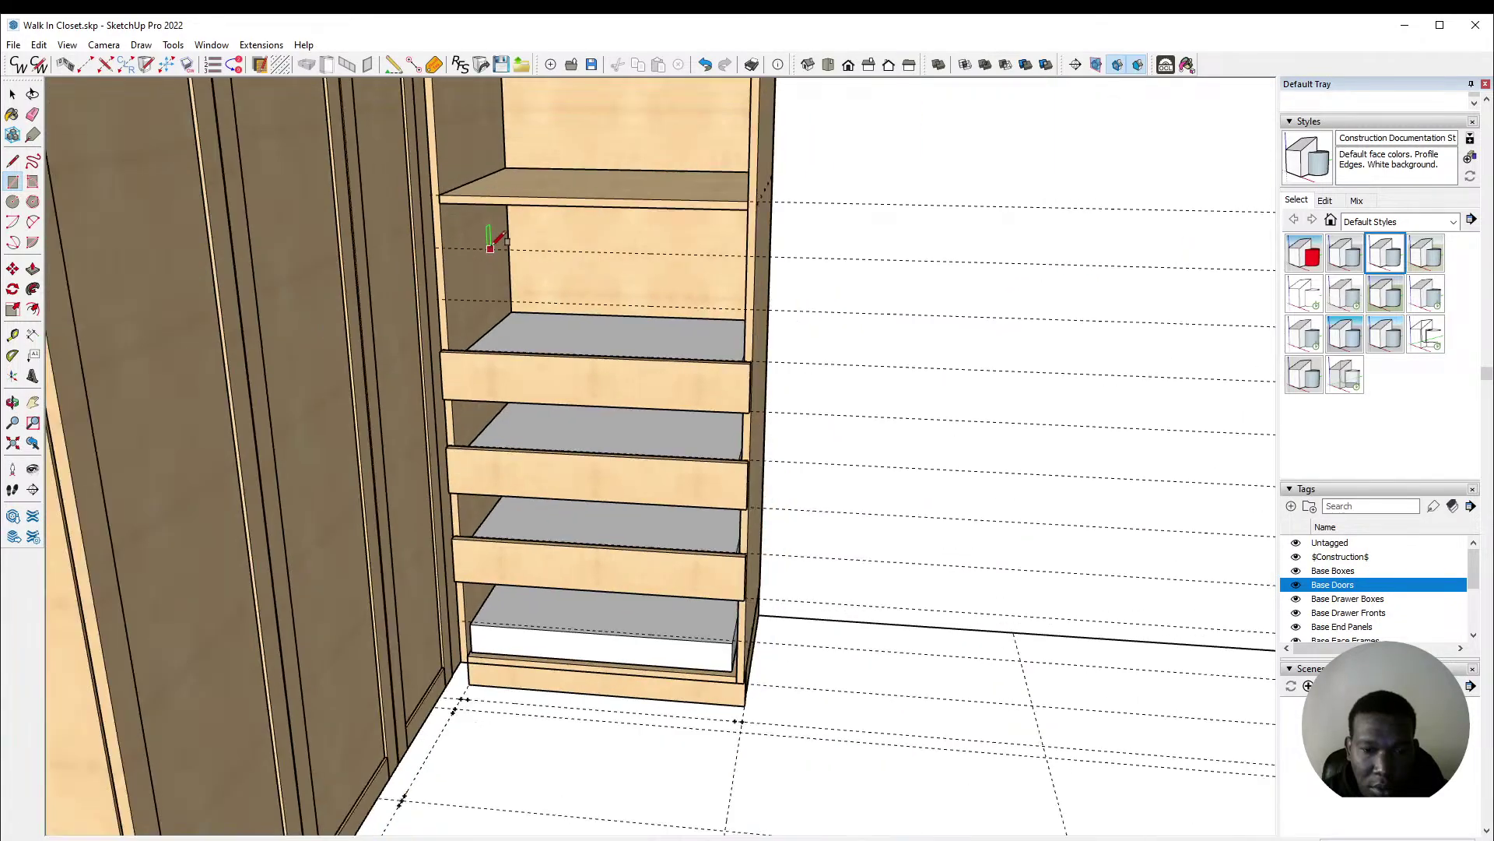
pyautogui.scroll(5, 490, 245)
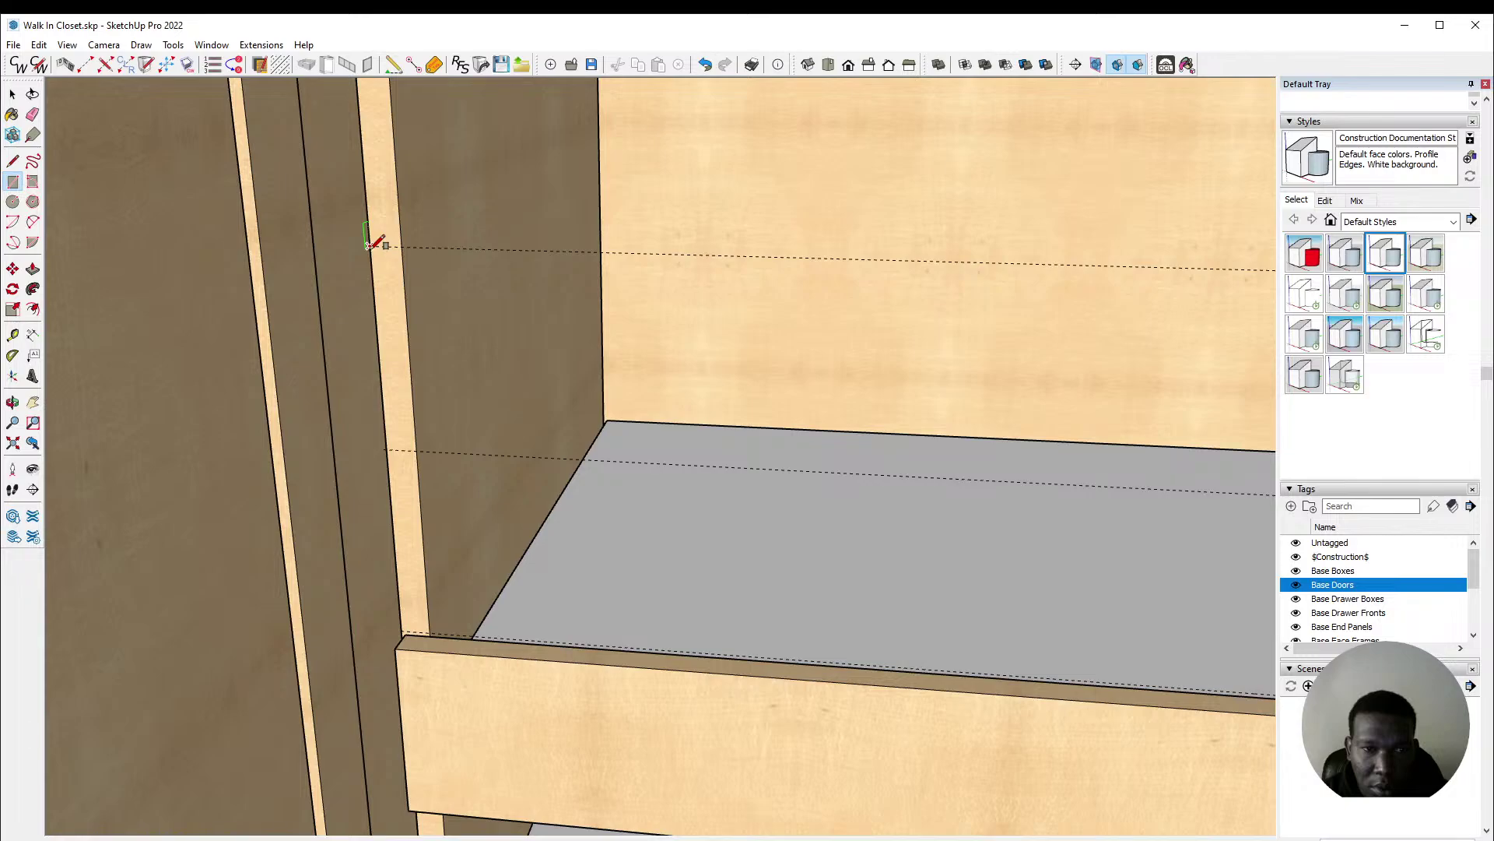
pyautogui.click(377, 263)
pyautogui.scroll(-3, 389, 273)
pyautogui.scroll(2, 1074, 393)
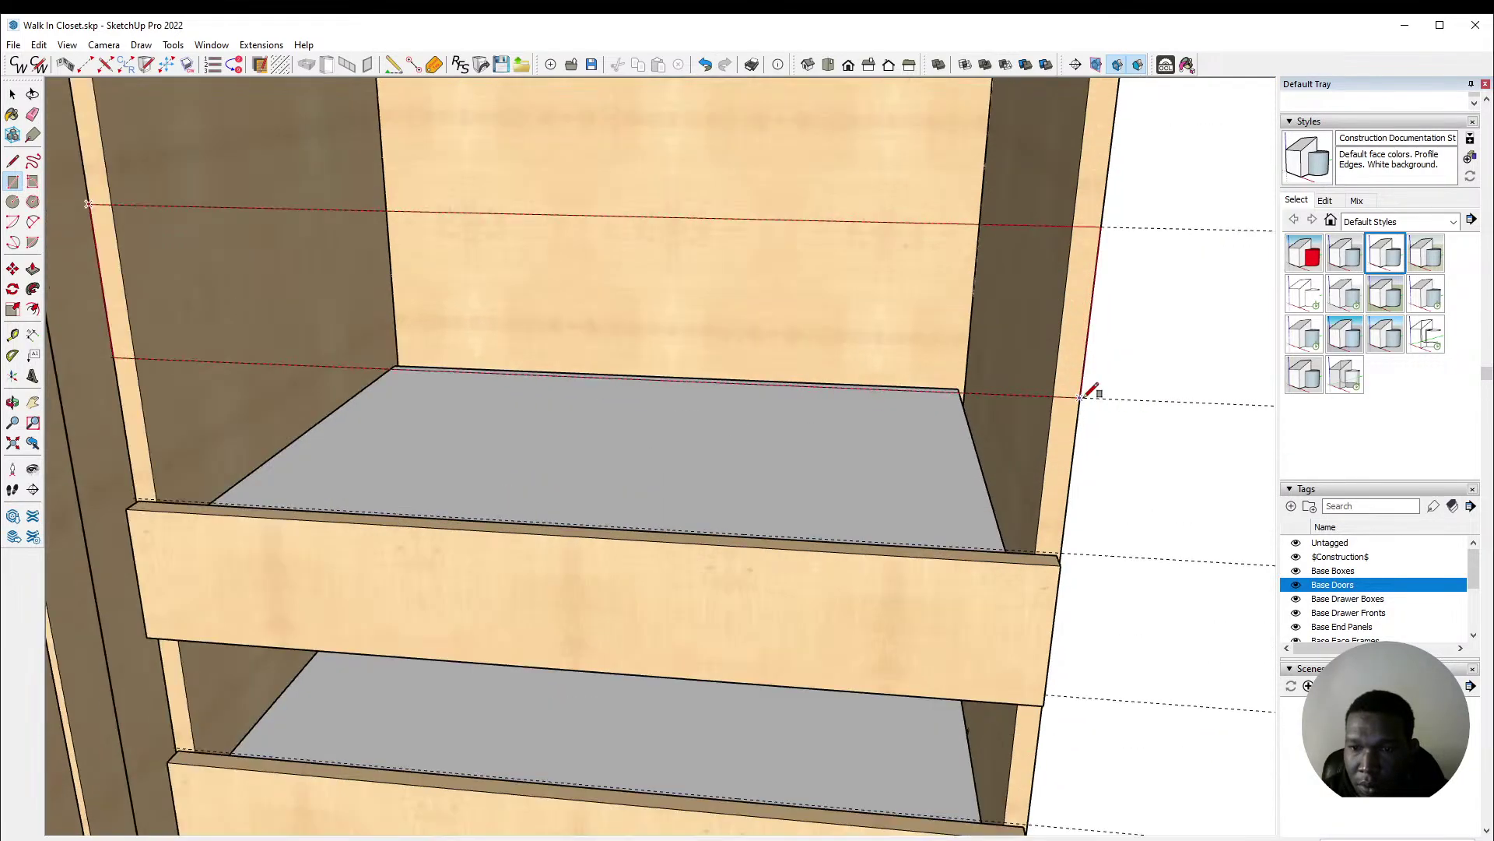
pyautogui.click(1086, 393)
# Step: Generate the fifth drawer from its rectangle without using the cabinet's stored defaults
pyautogui.press('space')
pyautogui.click(701, 335)
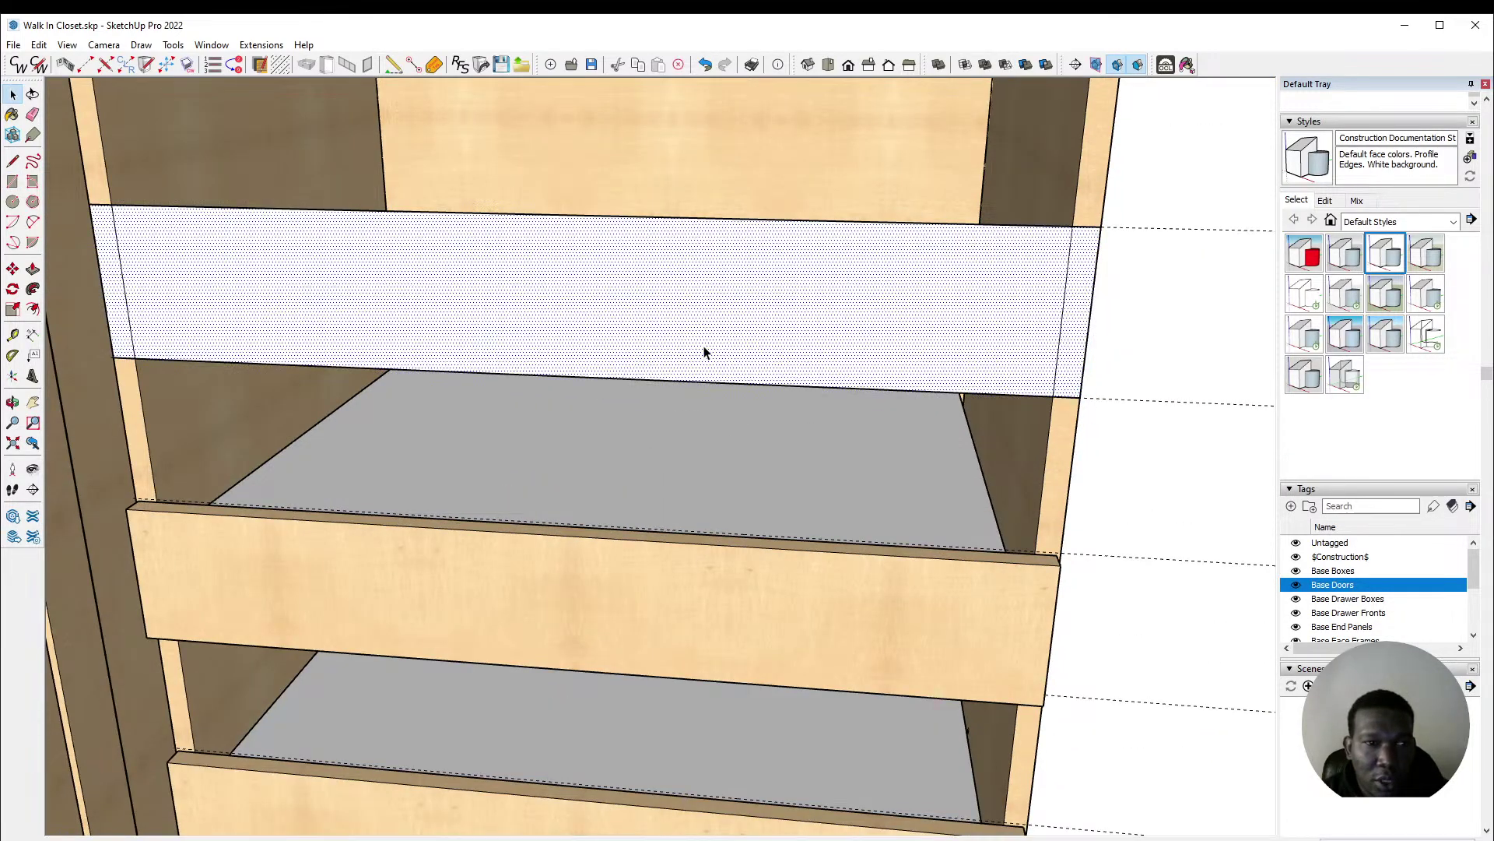
pyautogui.scroll(-3, 701, 347)
pyautogui.scroll(2, 521, 325)
pyautogui.moveTo(530, 324)
pyautogui.mouseDown(button='middle')
pyautogui.moveTo(627, 320)
pyautogui.moveTo(537, 331)
pyautogui.mouseUp(button='middle')
pyautogui.scroll(-5, 366, 310)
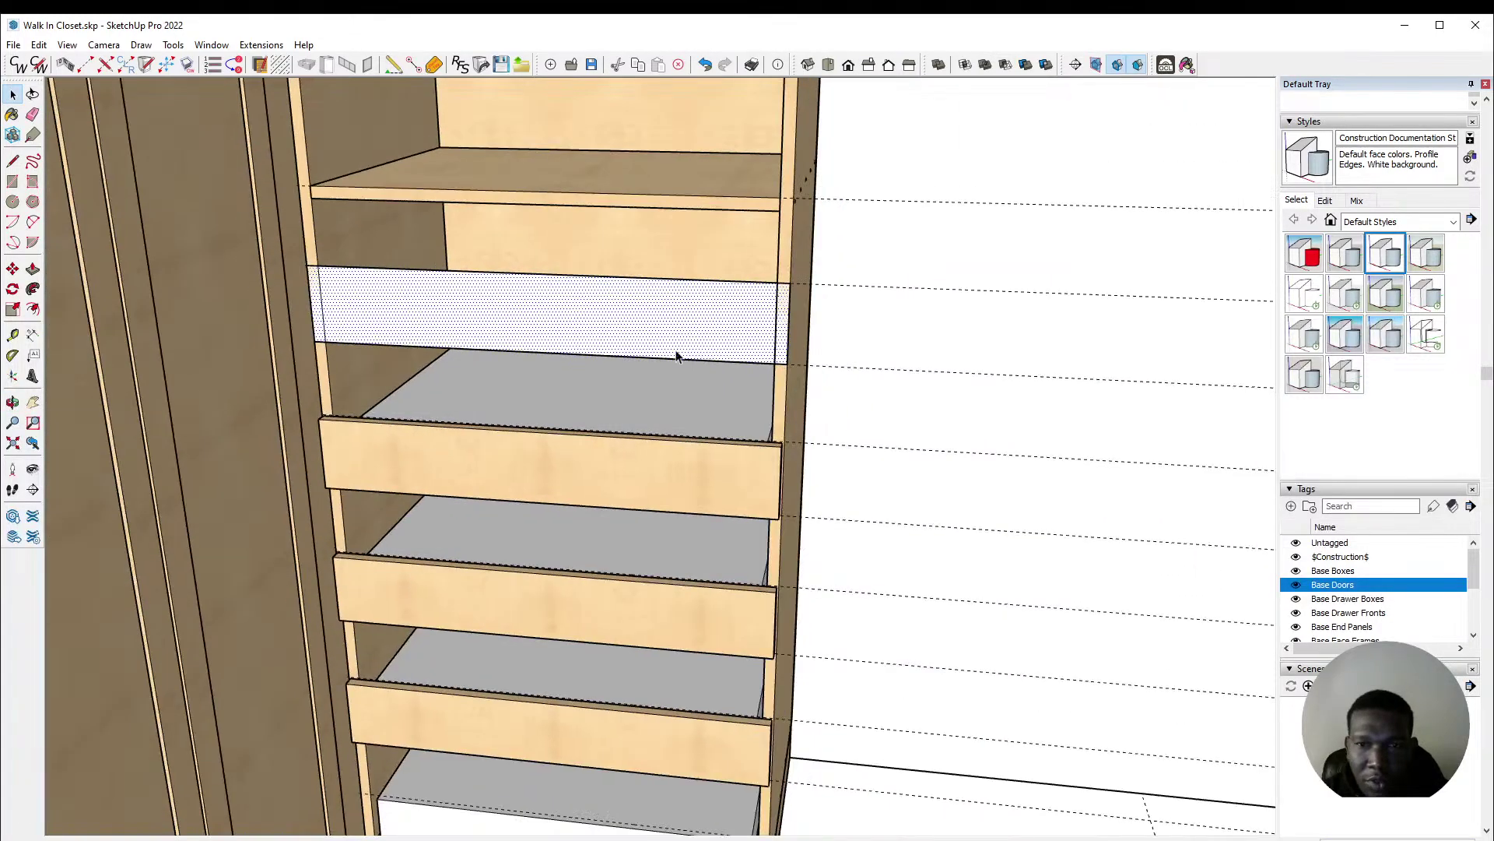
pyautogui.scroll(-3, 646, 296)
pyautogui.moveTo(641, 307)
pyautogui.mouseDown(button='middle')
pyautogui.moveTo(470, 317)
pyautogui.moveTo(1004, 335)
pyautogui.moveTo(607, 334)
pyautogui.mouseUp(button='middle')
pyautogui.scroll(5, 680, 310)
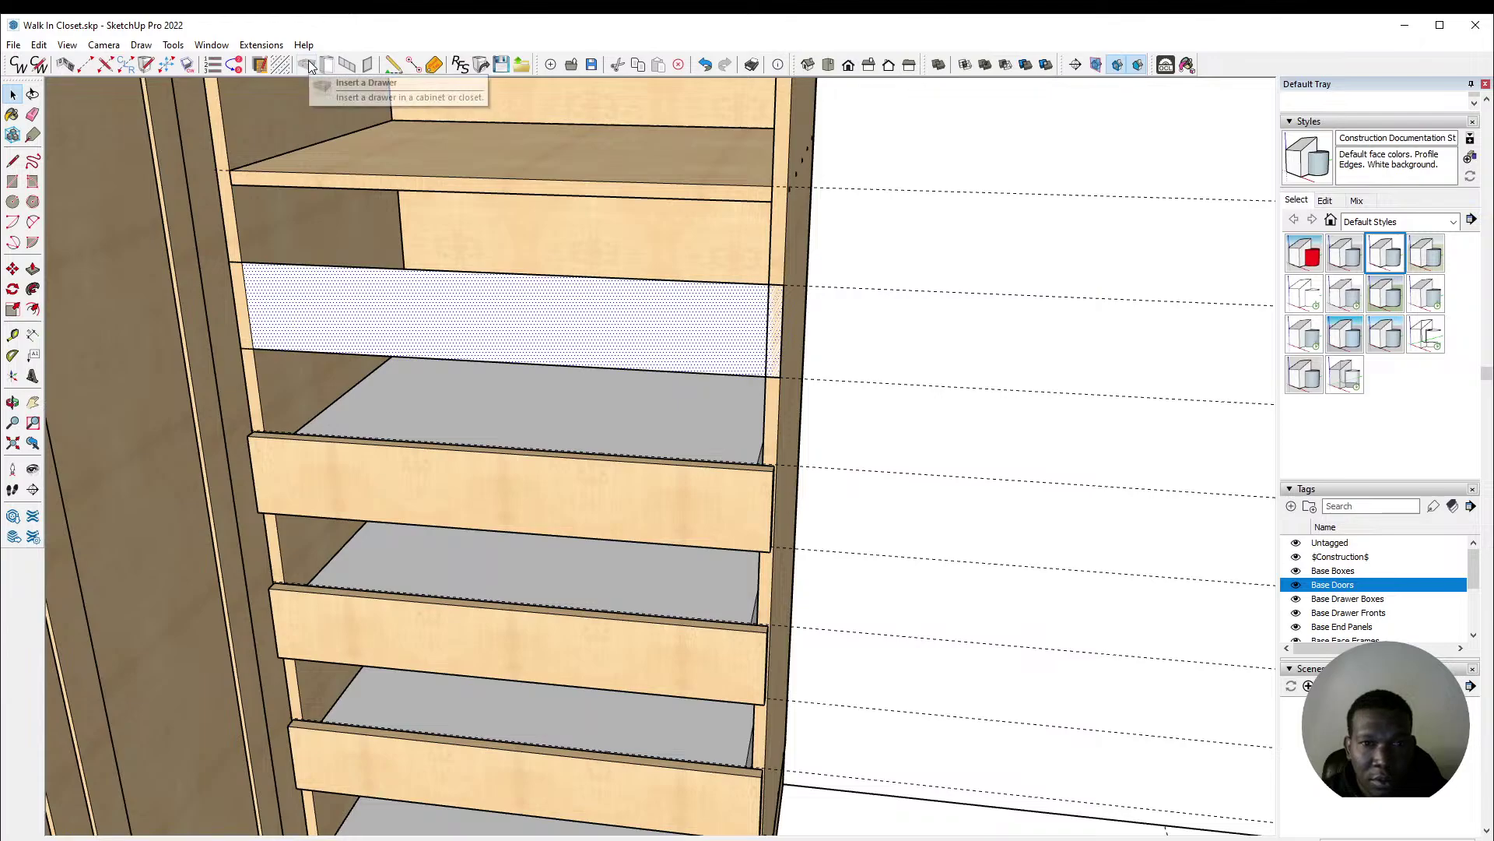
pyautogui.scroll(-4, 638, 377)
pyautogui.moveTo(641, 361); pyautogui.dragTo(585, 358, button='middle')
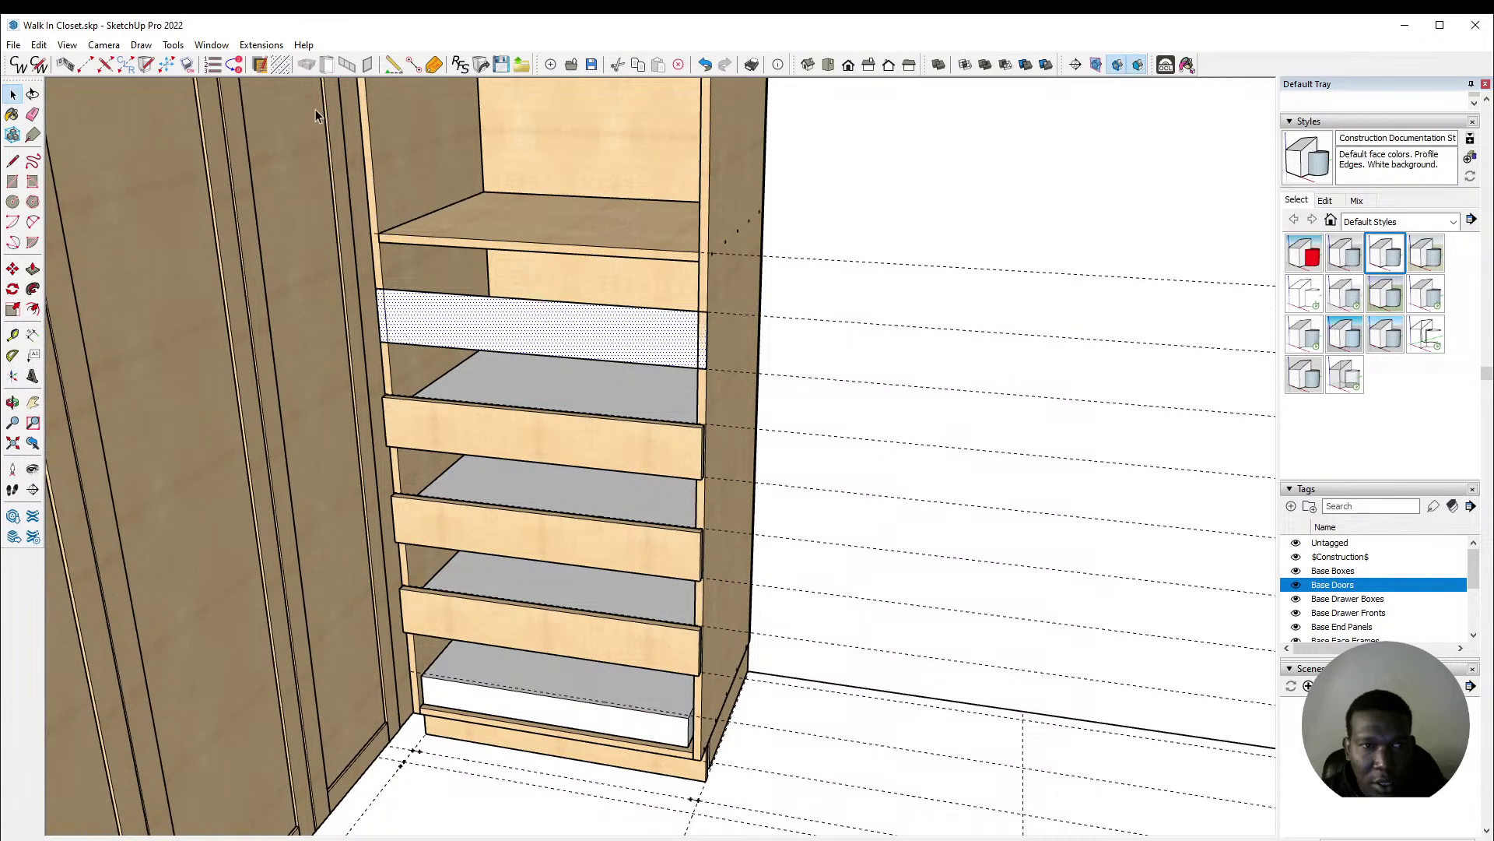
pyautogui.scroll(3, 561, 347)
pyautogui.moveTo(498, 310); pyautogui.dragTo(516, 310, button='middle')
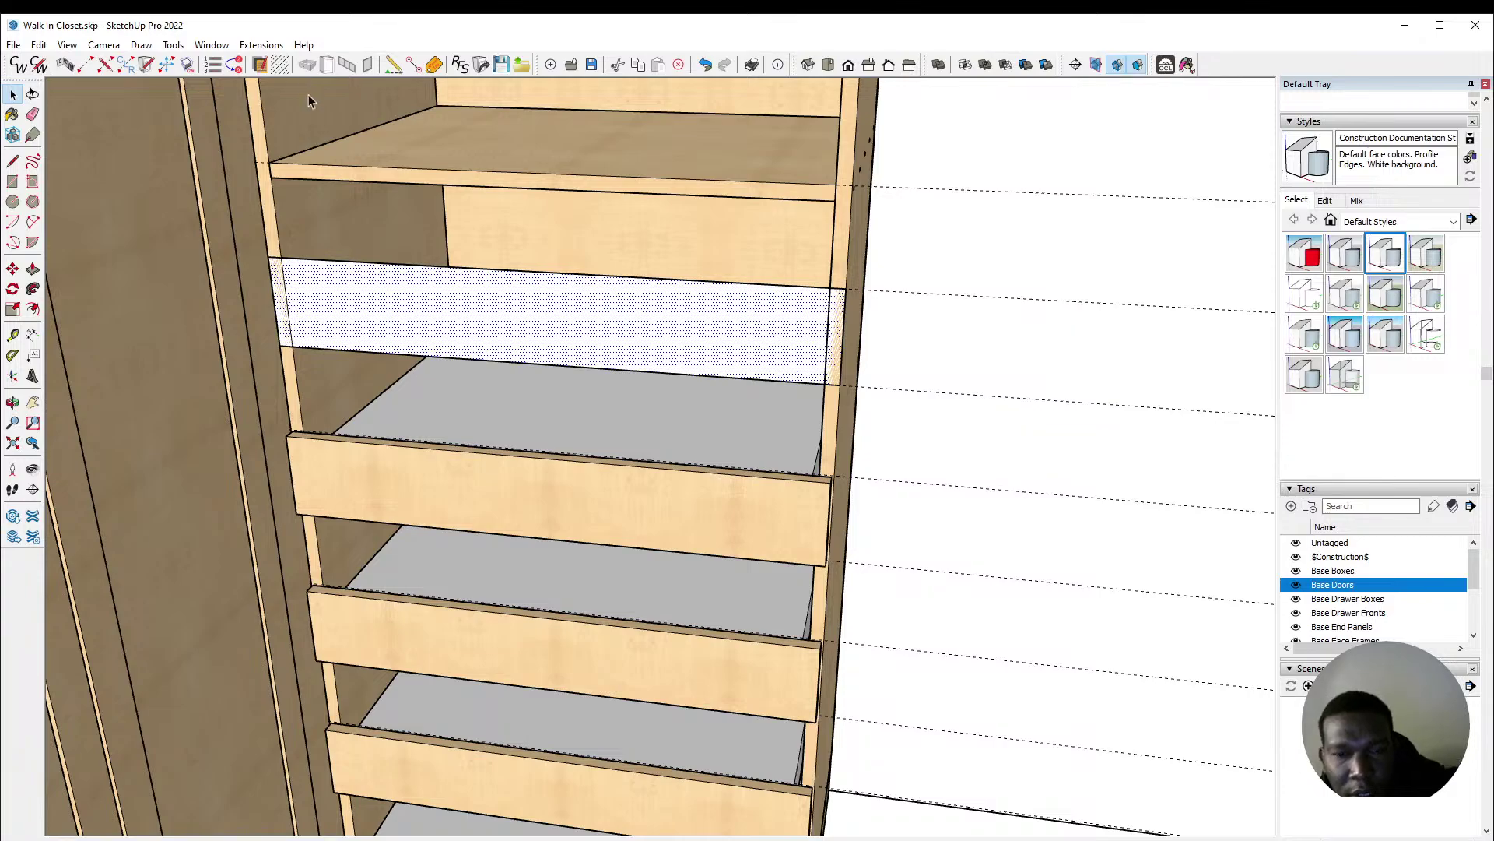
pyautogui.click(757, 323)
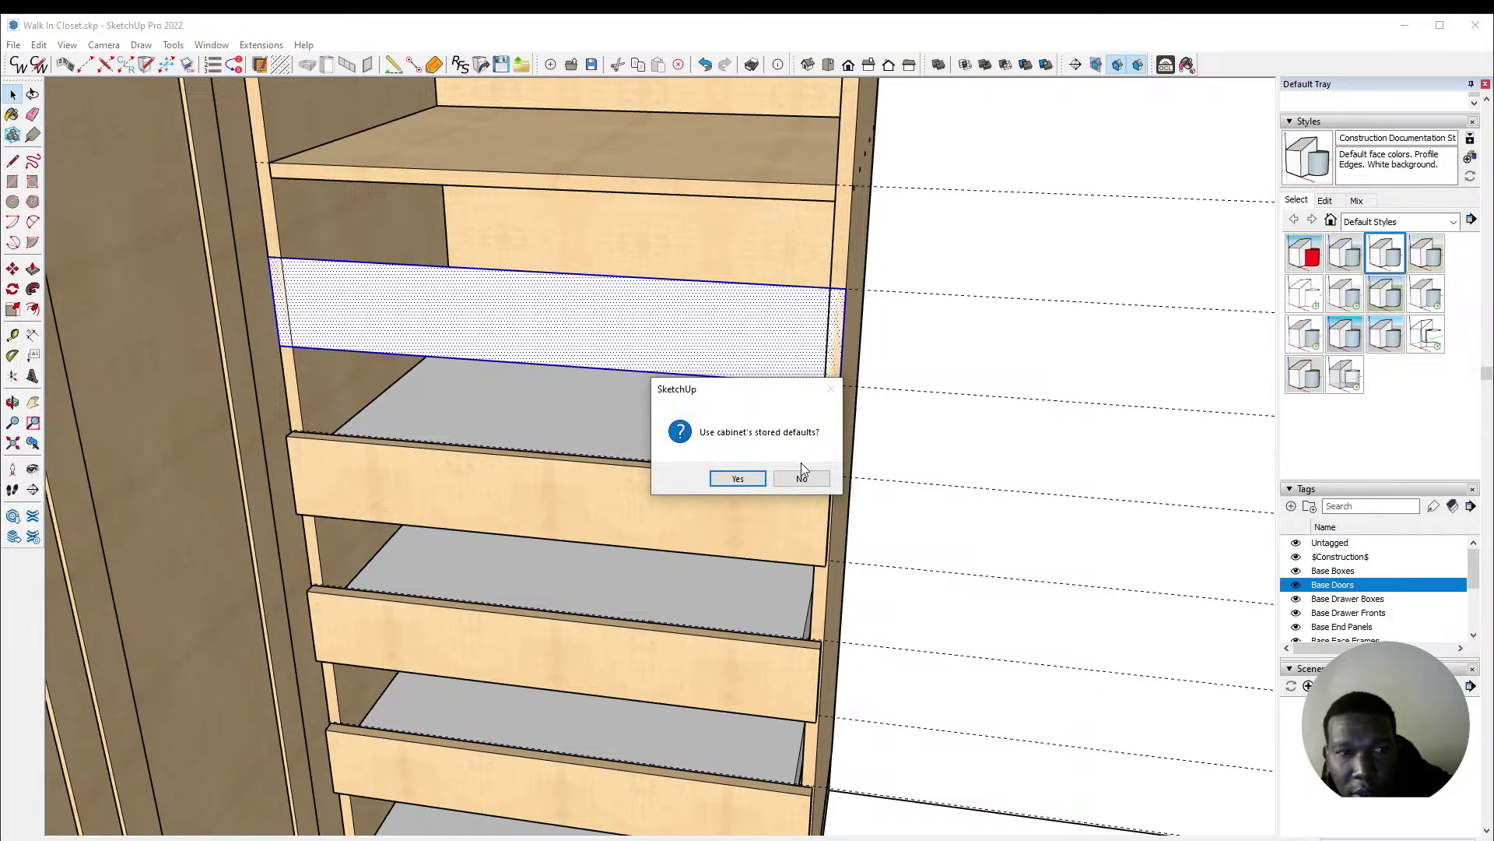
pyautogui.click(802, 474)
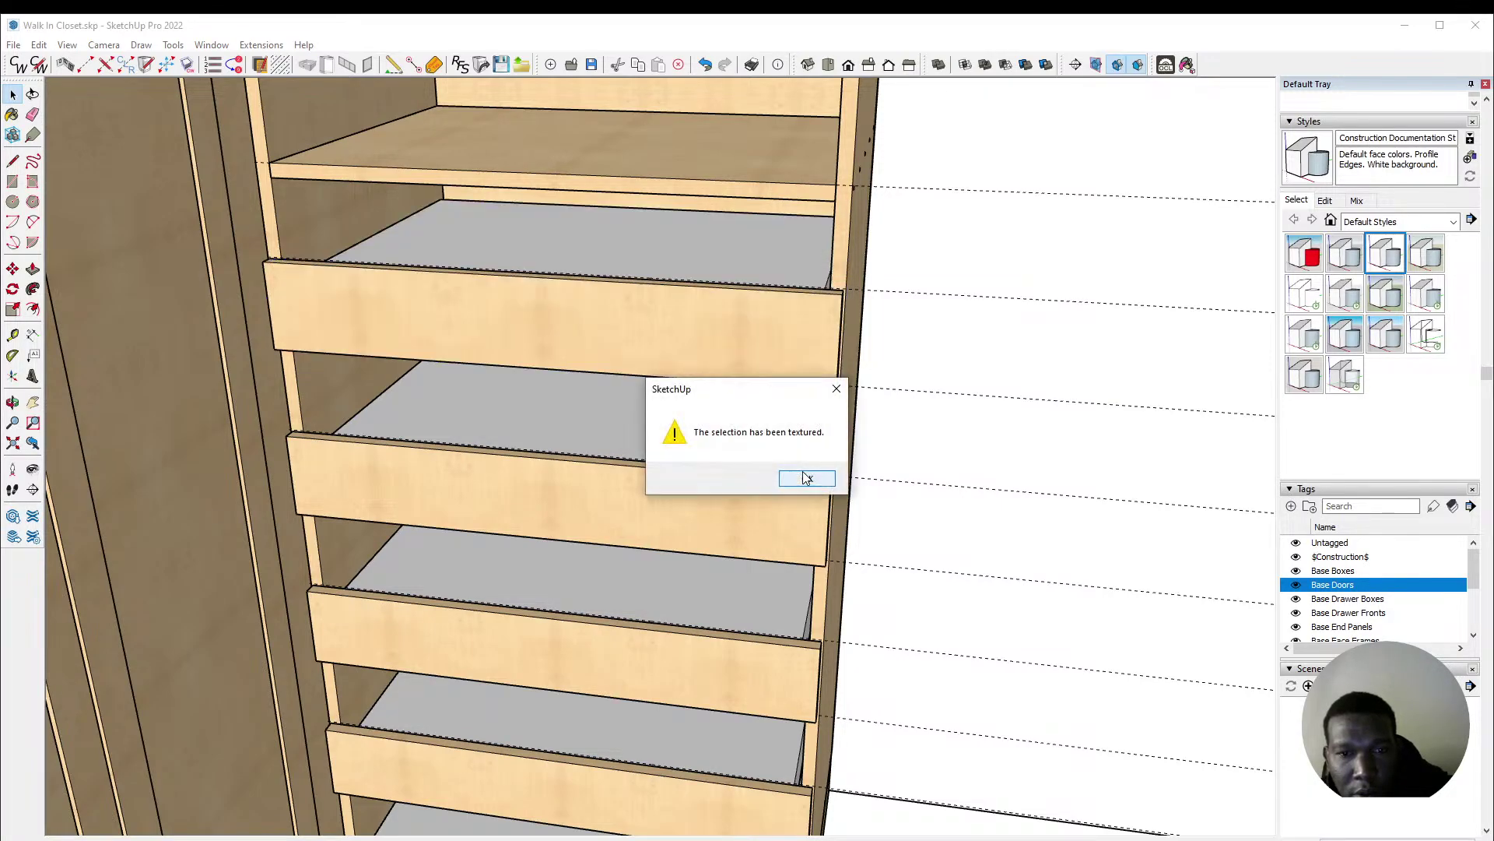
pyautogui.click(806, 478)
# Step: Delete the wooden fronts of the upper four drawers, leaving only their drawer boxes
pyautogui.click(713, 342)
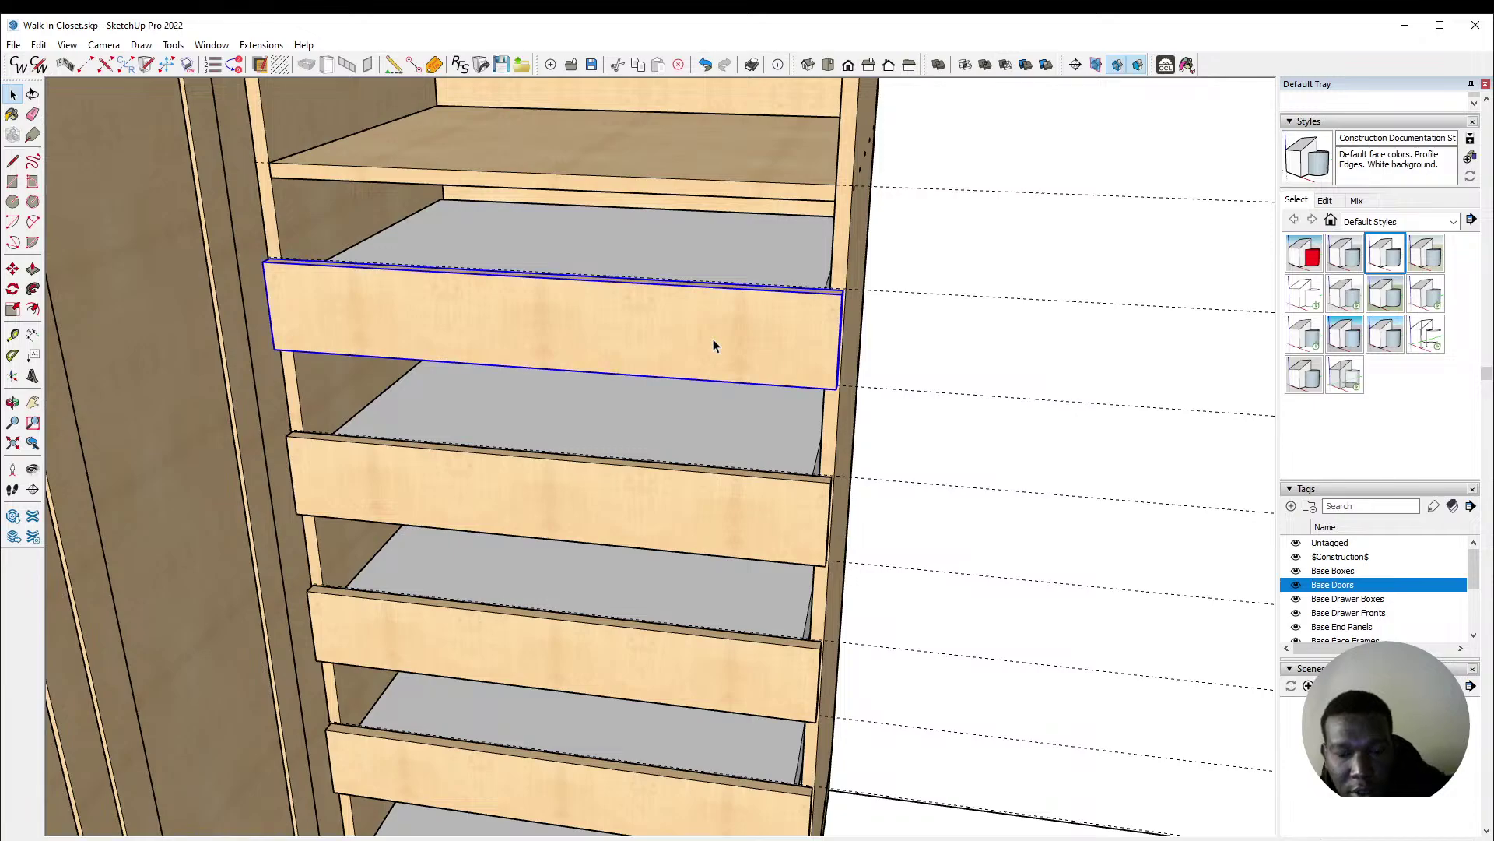
pyautogui.press('Delete')
pyautogui.scroll(-5, 662, 358)
pyautogui.click(623, 437)
pyautogui.press('Delete')
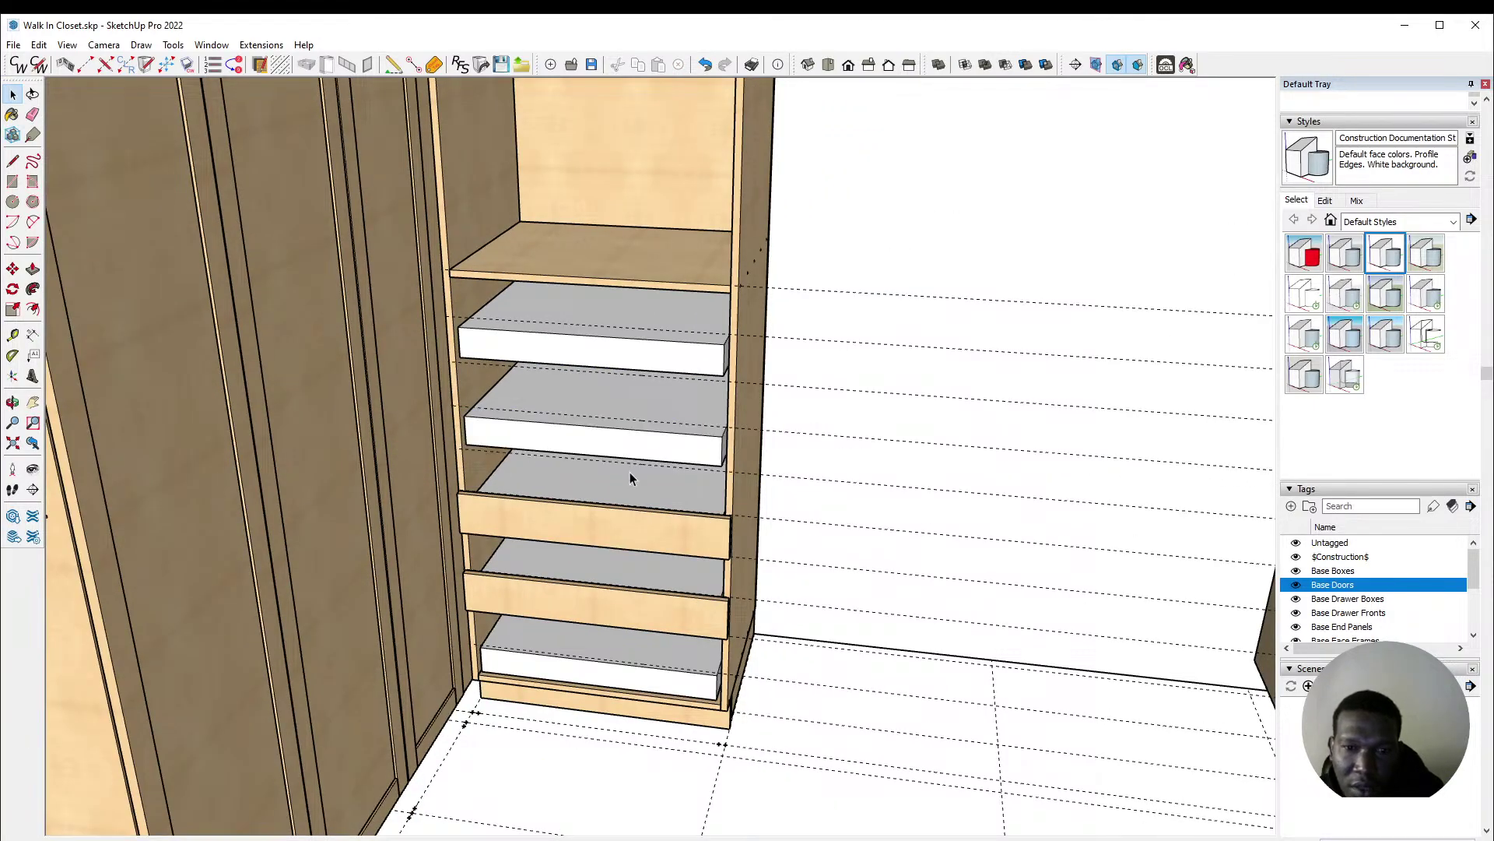
pyautogui.click(625, 543)
pyautogui.press('Delete')
pyautogui.click(646, 605)
pyautogui.press('Delete')
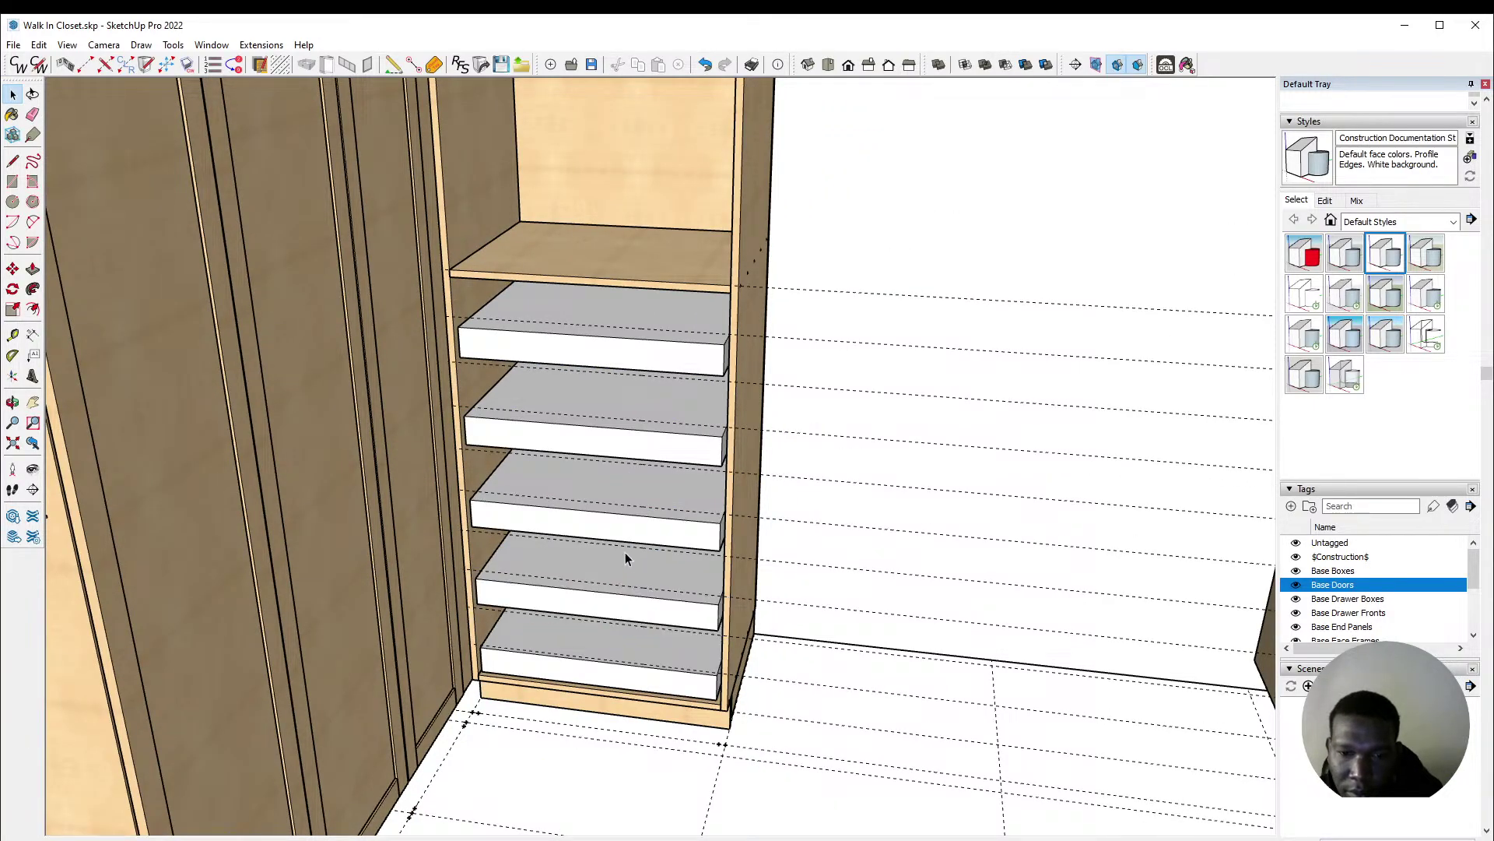
# Step: Select all five drawer boxes in the cabinet and start CabWriter's Create Drawer Box Parts on them
pyautogui.scroll(-3, 537, 511)
pyautogui.scroll(3, 551, 577)
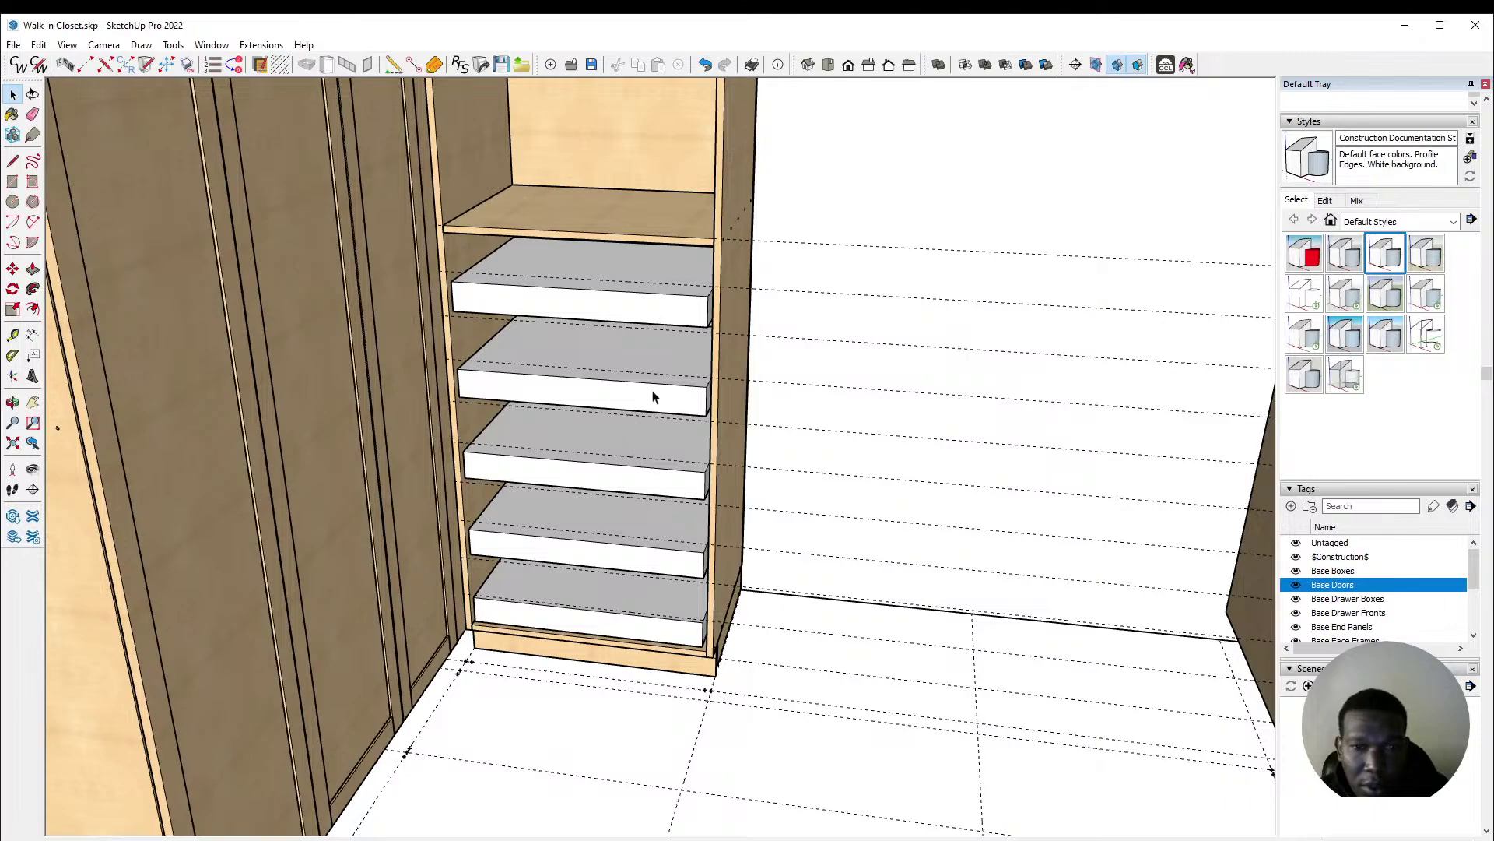
pyautogui.scroll(2, 648, 395)
pyautogui.click(631, 289)
pyautogui.keyDown('shift'); pyautogui.click(628, 403); pyautogui.keyUp('shift')
pyautogui.keyDown('shift'); pyautogui.click(616, 518); pyautogui.keyUp('shift')
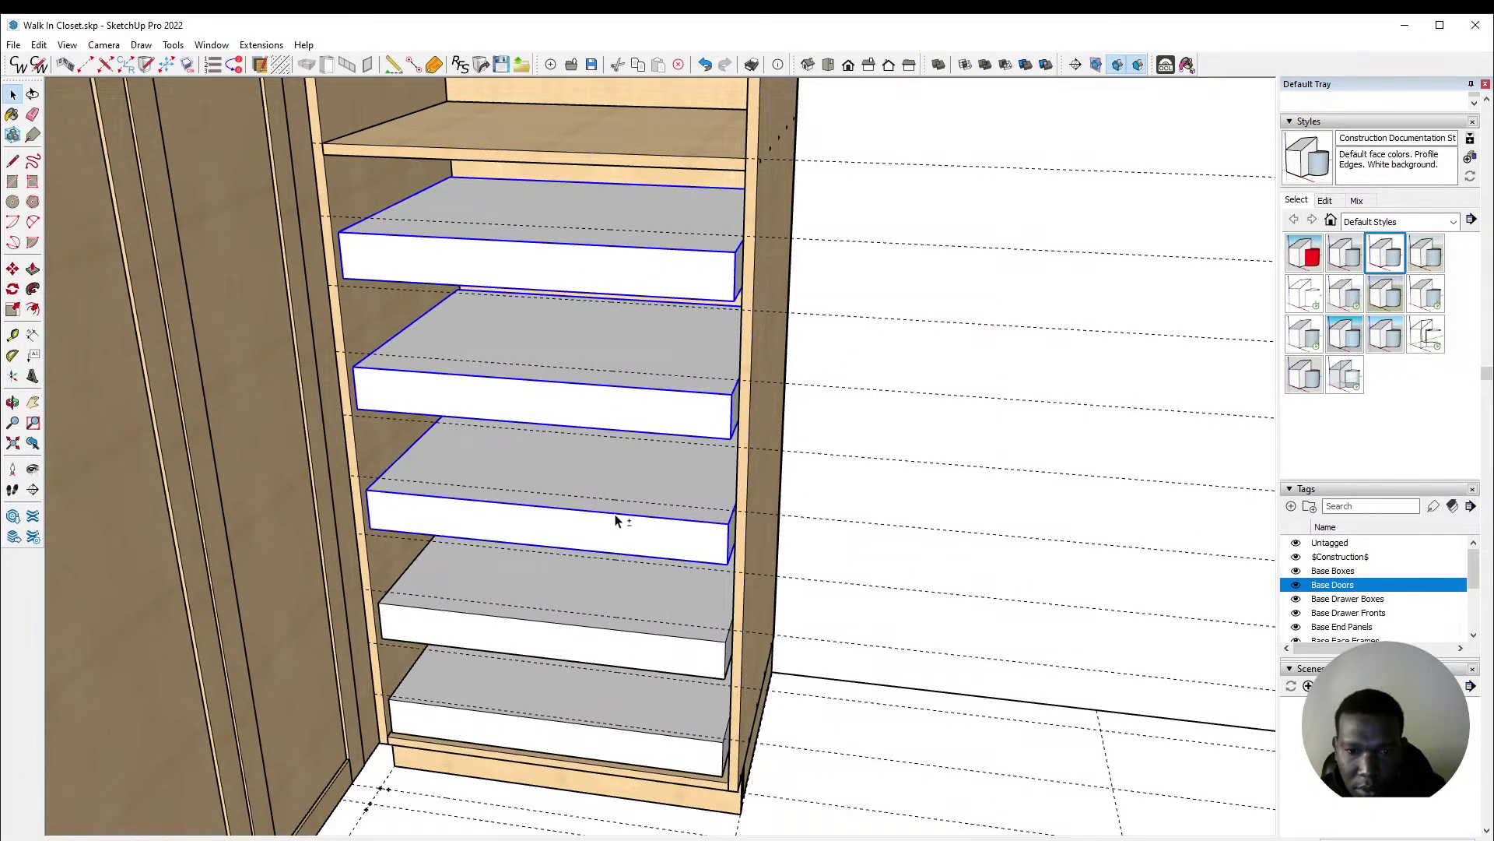
pyautogui.keyDown('shift'); pyautogui.click(609, 612); pyautogui.keyUp('shift')
pyautogui.keyDown('shift'); pyautogui.click(589, 743); pyautogui.keyUp('shift')
pyautogui.click(141, 44)
pyautogui.moveTo(167, 122)
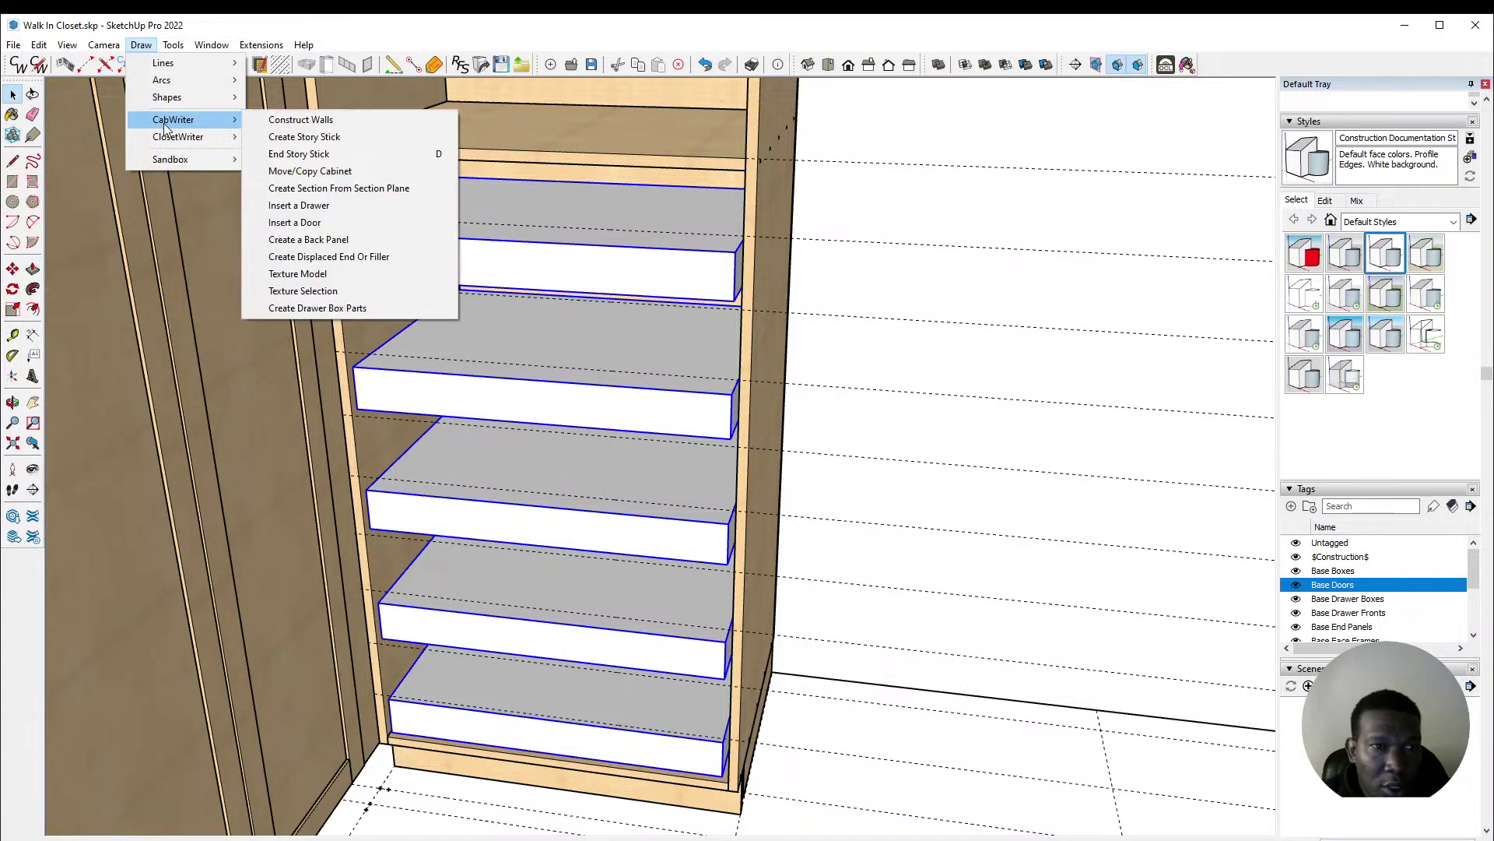
pyautogui.click(353, 308)
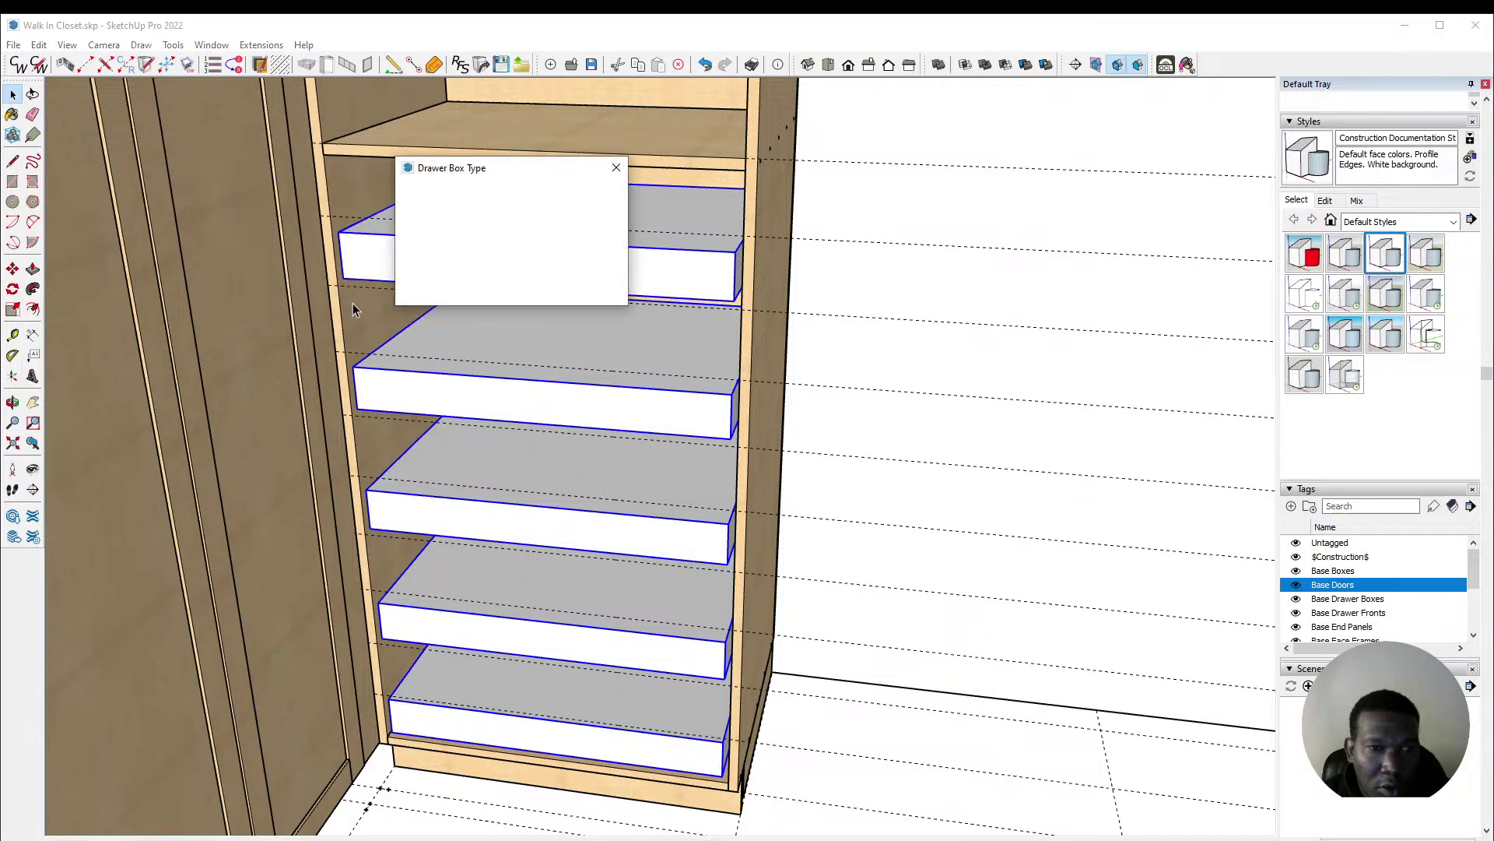
# Step: Set the drawer boxes to be replaced by Selection with the Butt - Captured Sides type
pyautogui.click(610, 199)
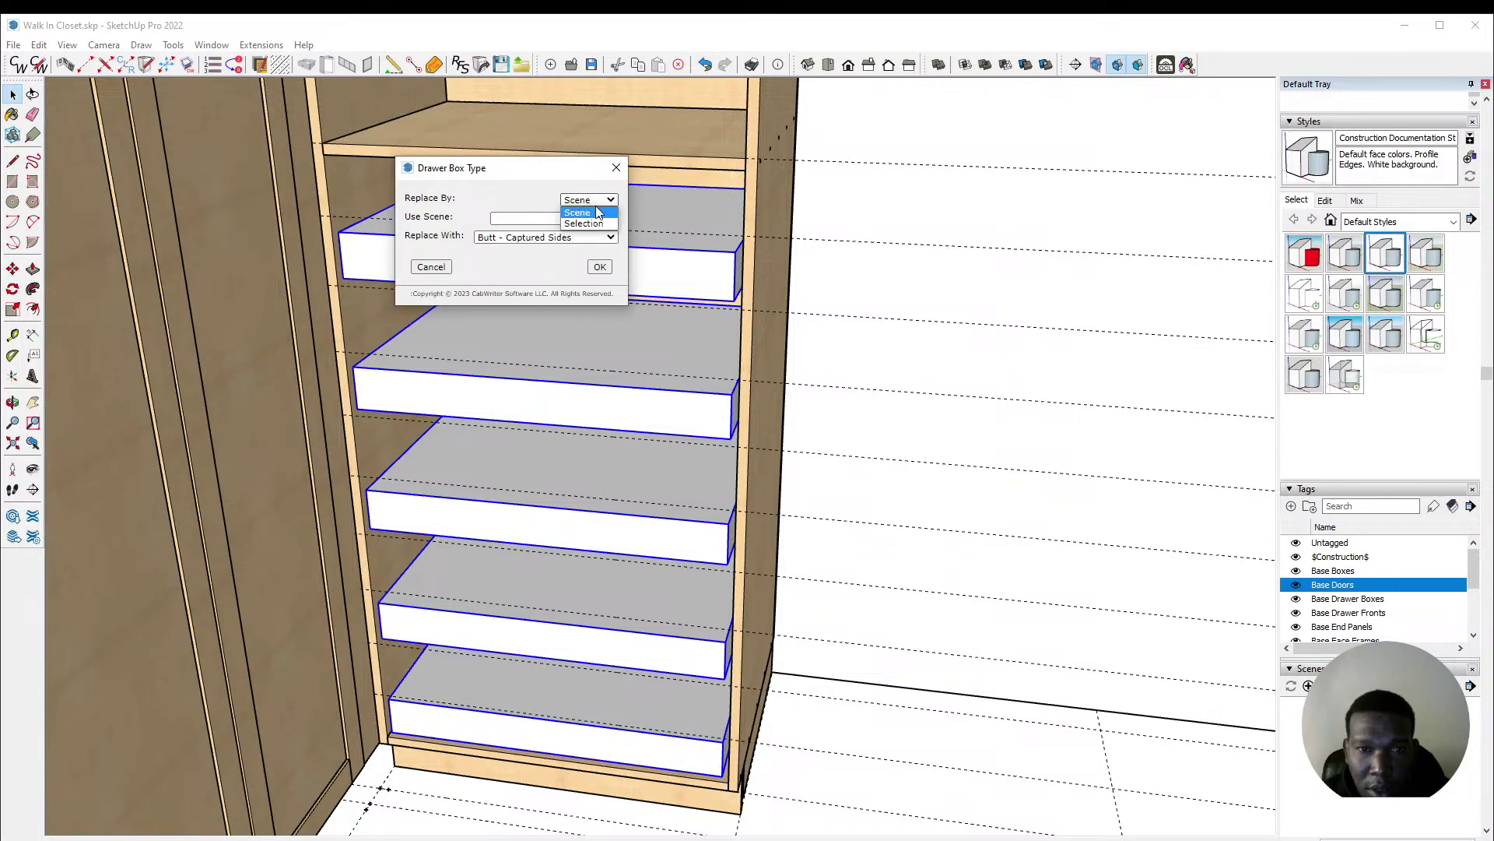
pyautogui.click(590, 218)
pyautogui.click(599, 199)
pyautogui.click(590, 220)
pyautogui.click(555, 237)
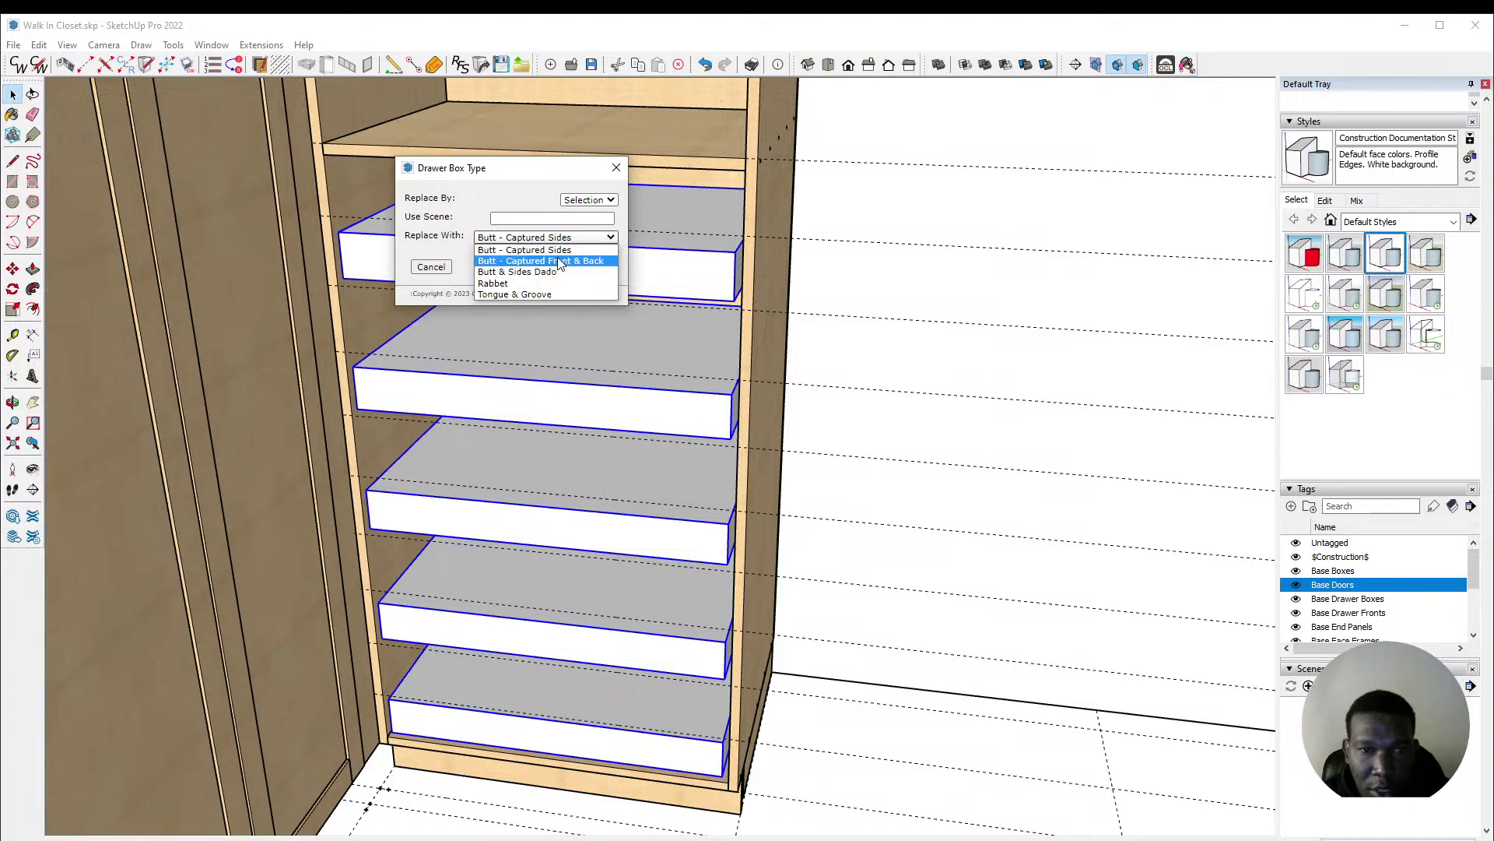
pyautogui.click(527, 238)
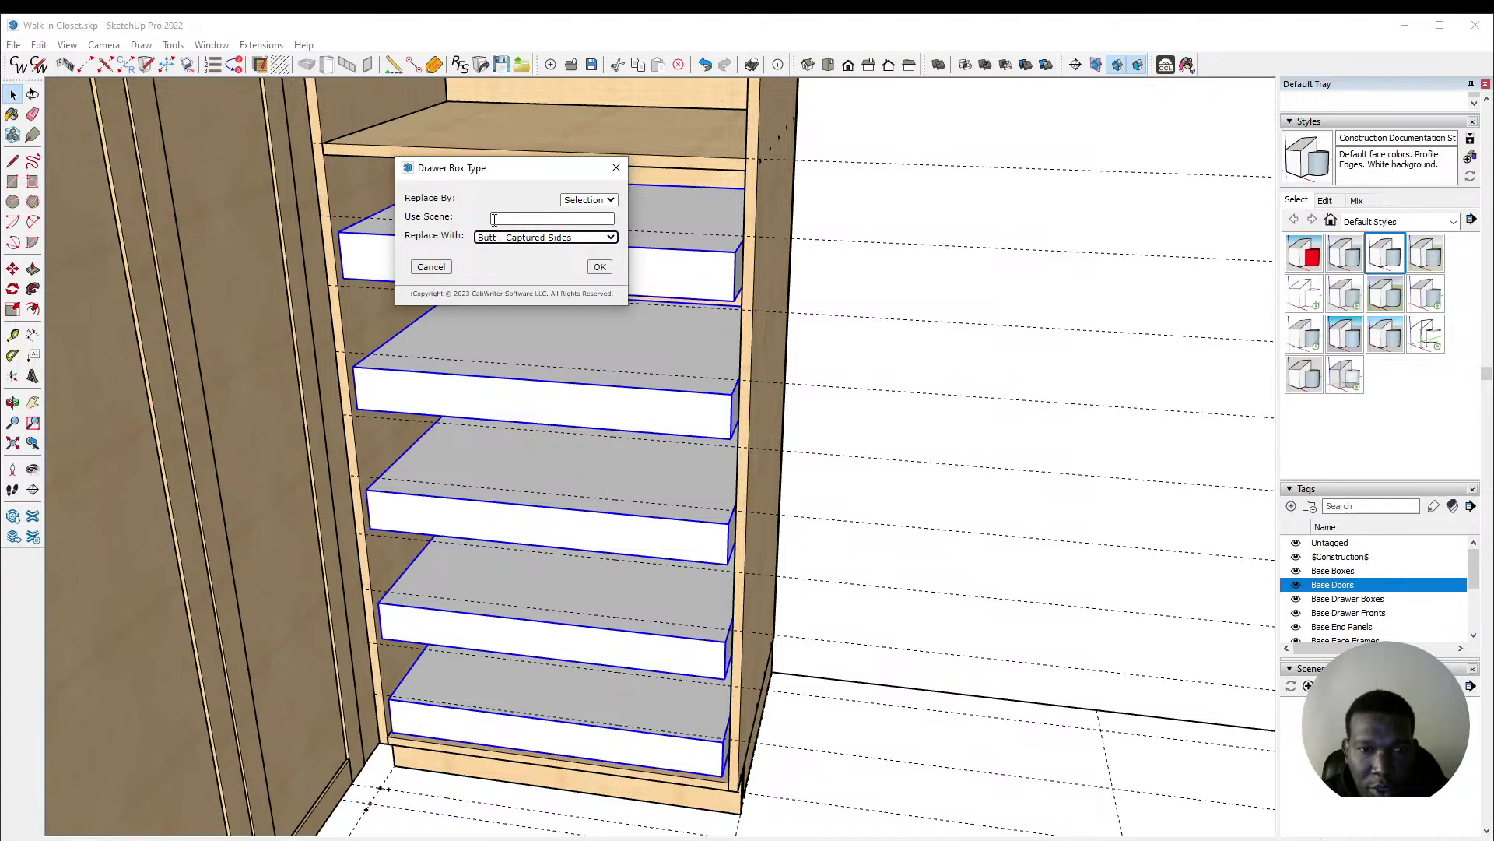
pyautogui.click(599, 268)
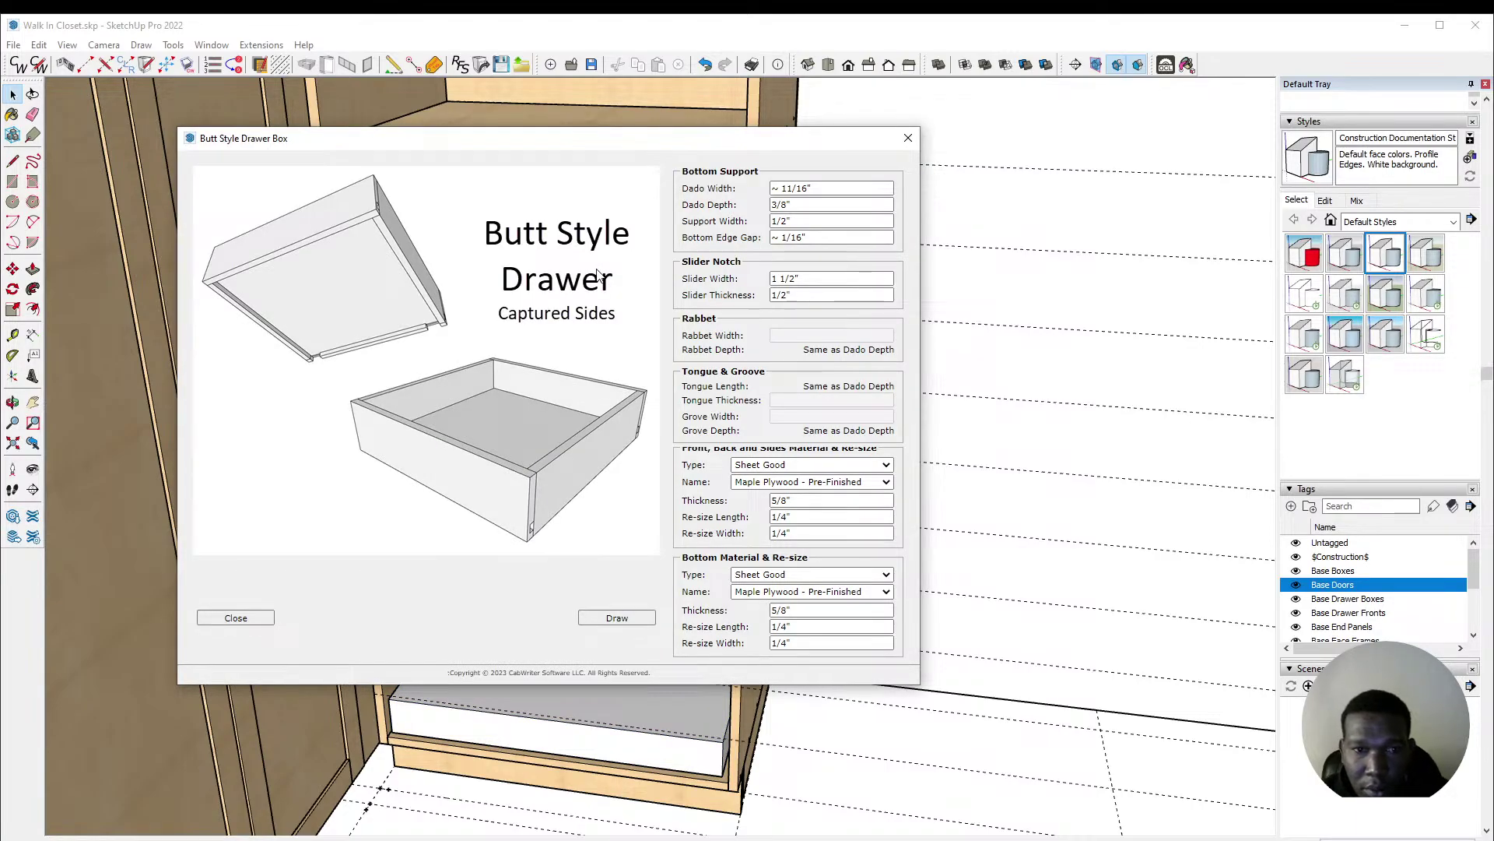
# Step: Set the dado width of the drawer's bottom support to 1/2"
pyautogui.click(783, 189)
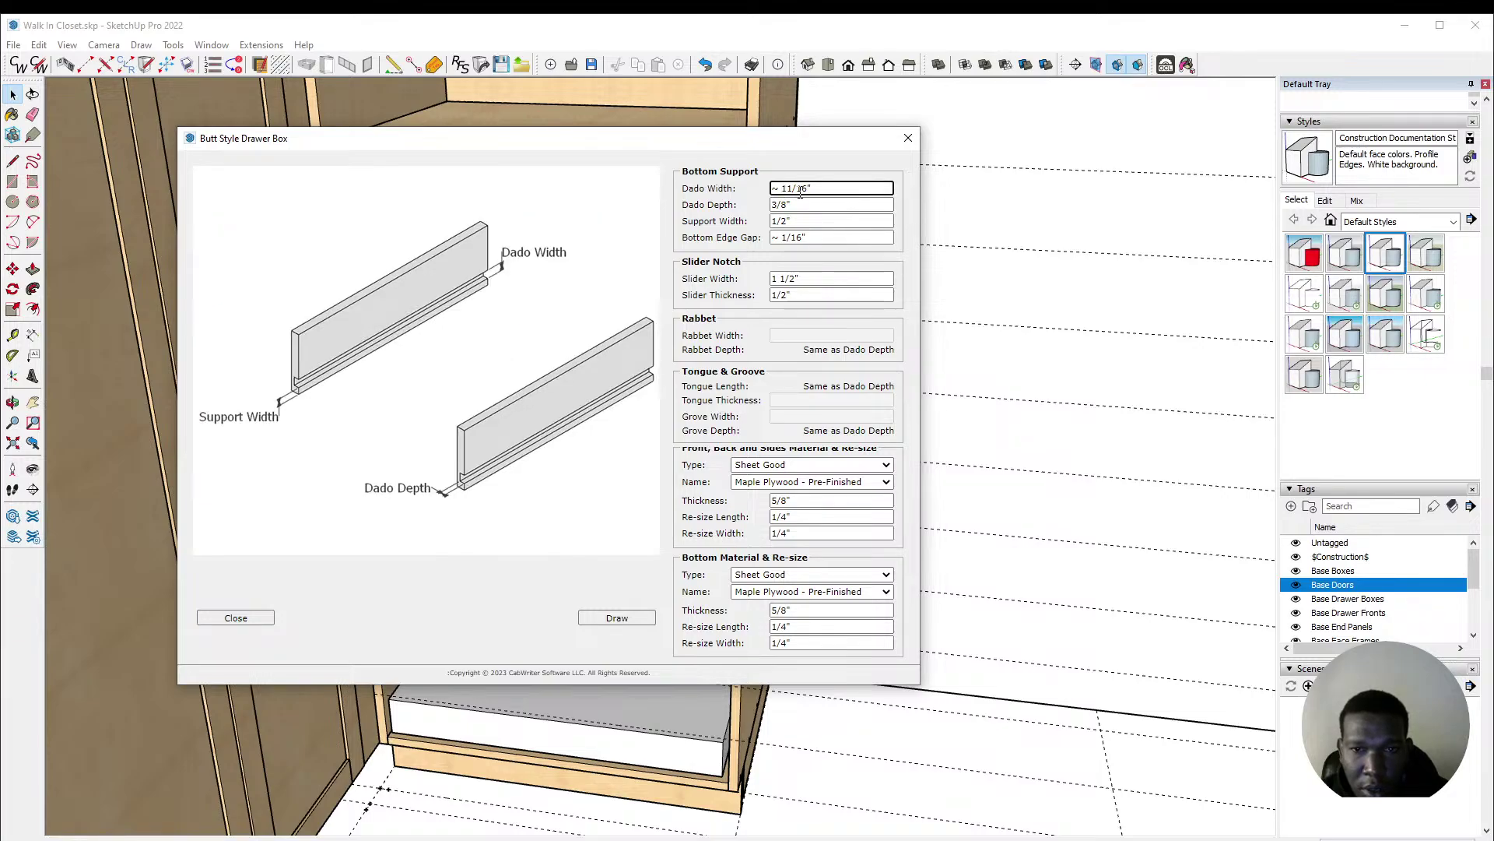
pyautogui.moveTo(807, 189); pyautogui.dragTo(721, 187)
pyautogui.write('1/2')
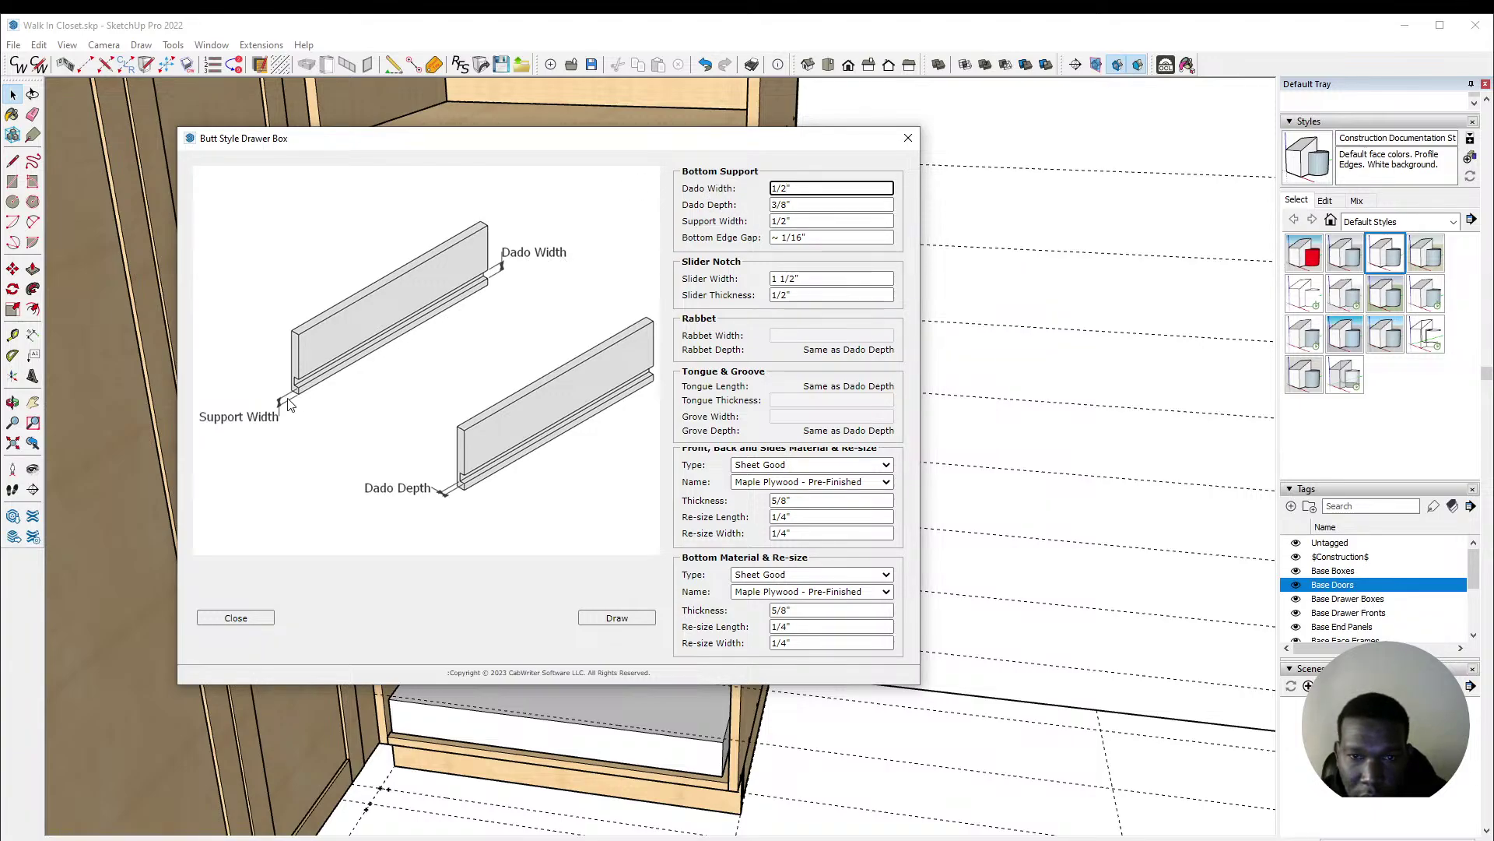
# Step: Check the bottom support's dado depth and support width, and set the bottom edge gap to exactly 1/16"
pyautogui.click(786, 200)
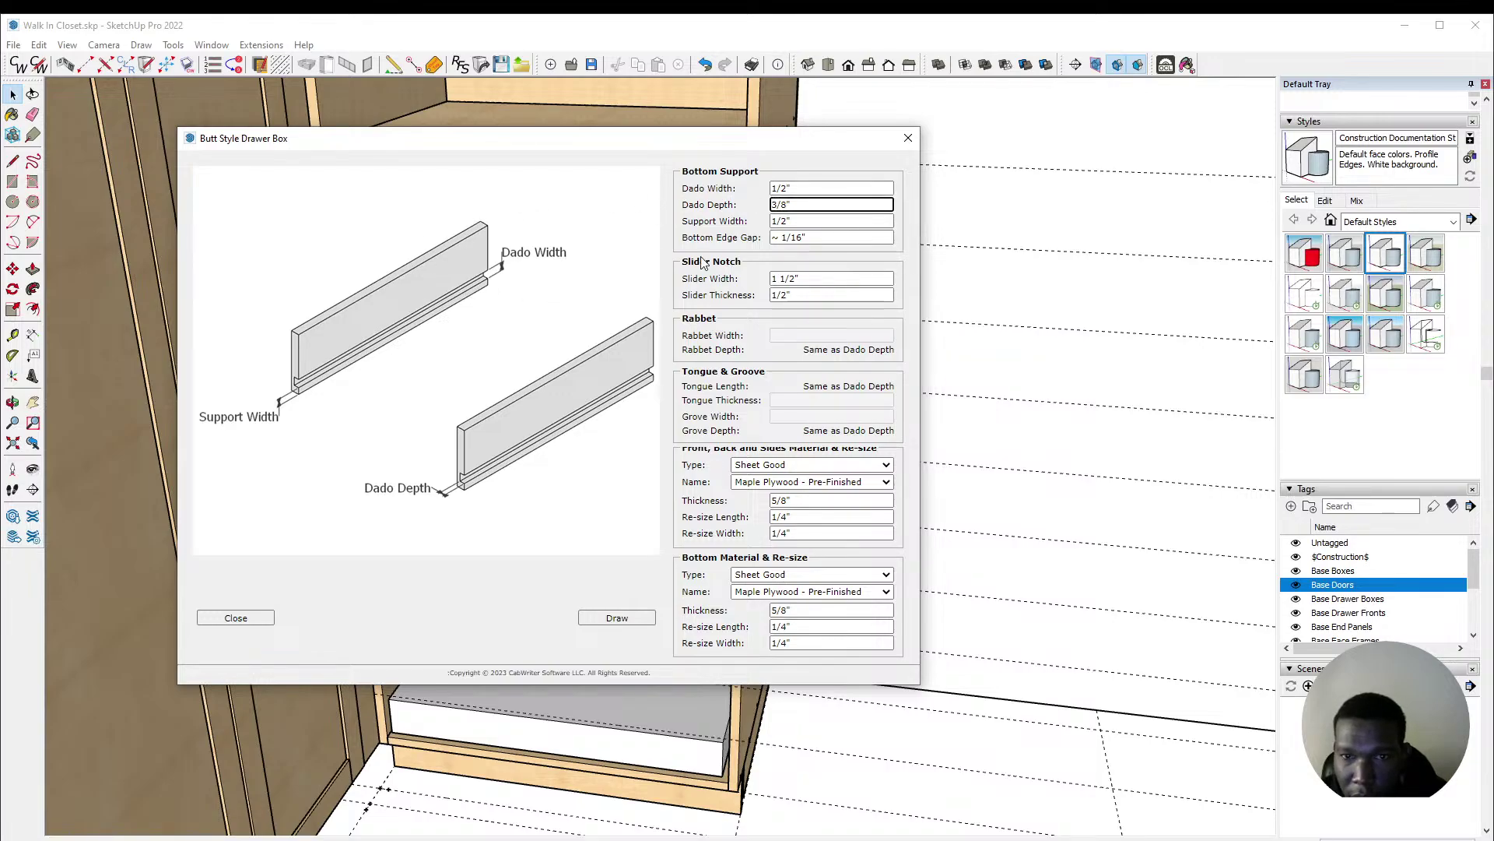
pyautogui.click(780, 222)
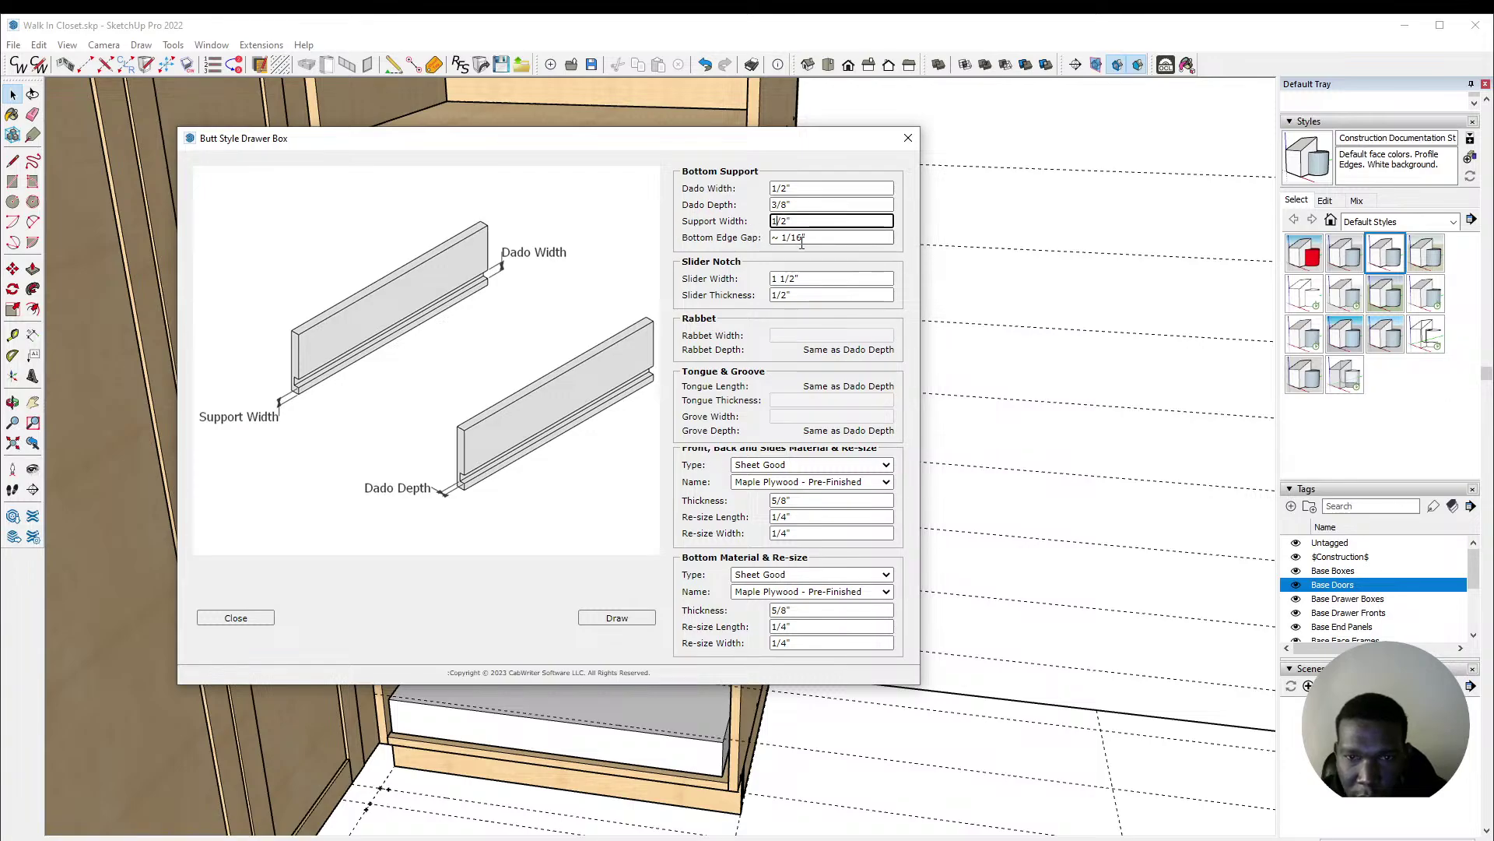
pyautogui.click(802, 243)
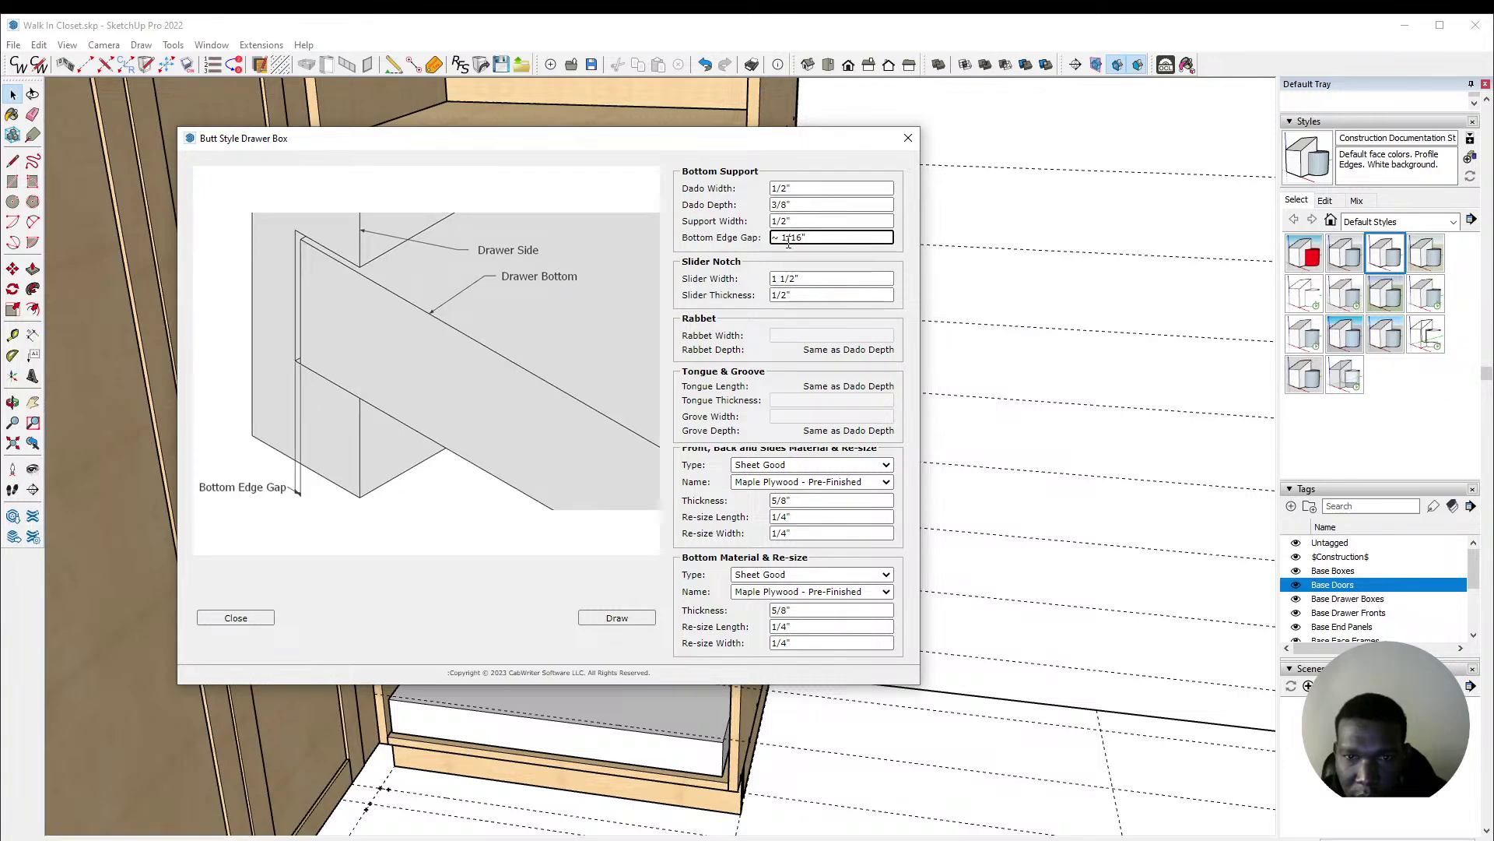
pyautogui.doubleClick(776, 224)
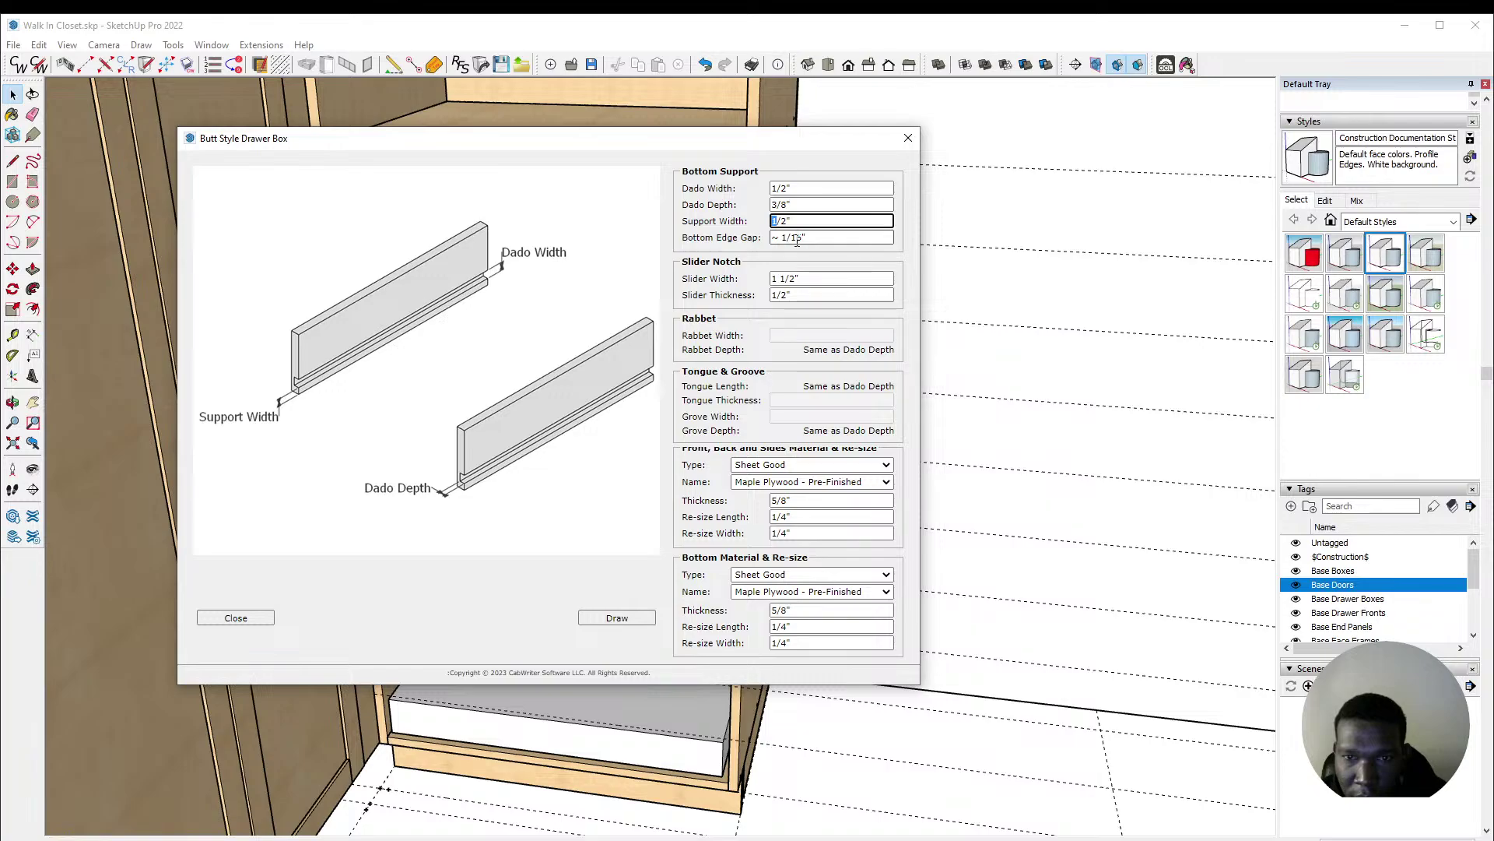
pyautogui.click(797, 242)
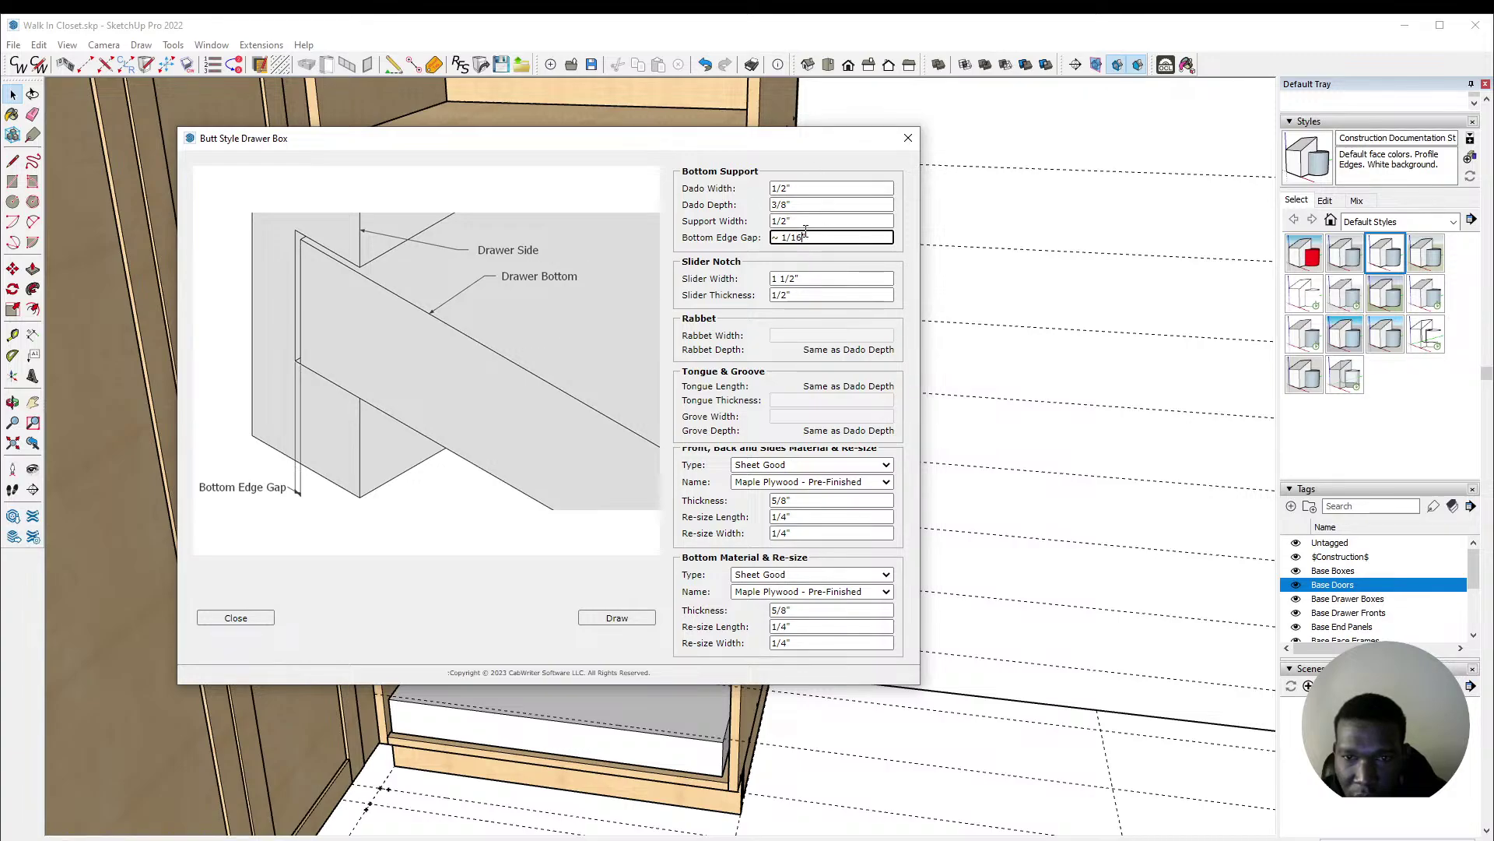
pyautogui.click(781, 237)
pyautogui.press('BackSpace')
pyautogui.press('BackSpace')
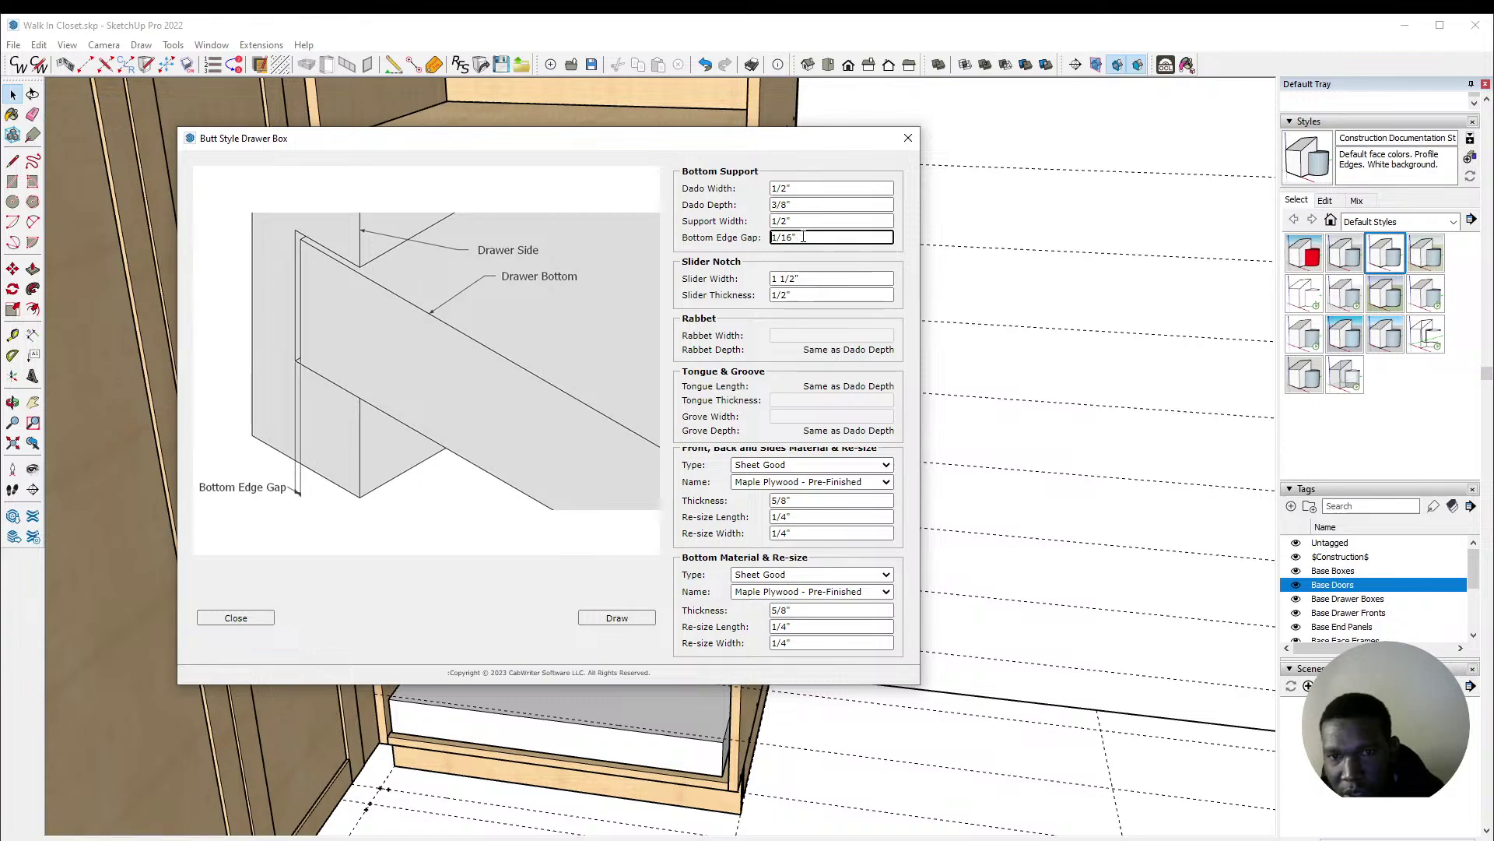
# Step: Try a bottom edge gap of 2 mm and set it back to 1/16"
pyautogui.moveTo(795, 239); pyautogui.dragTo(781, 240)
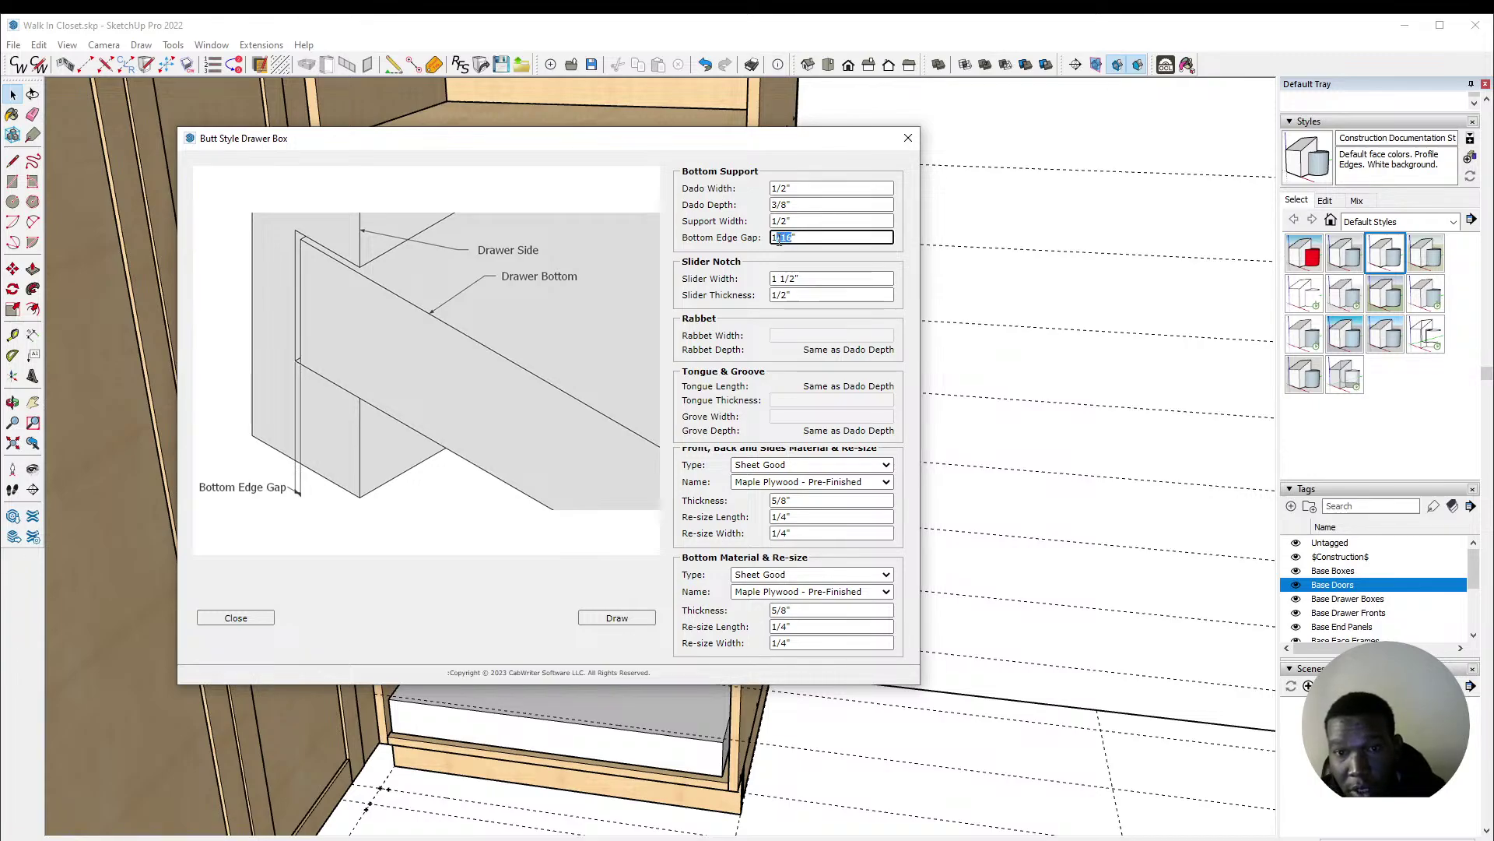
pyautogui.write('3')
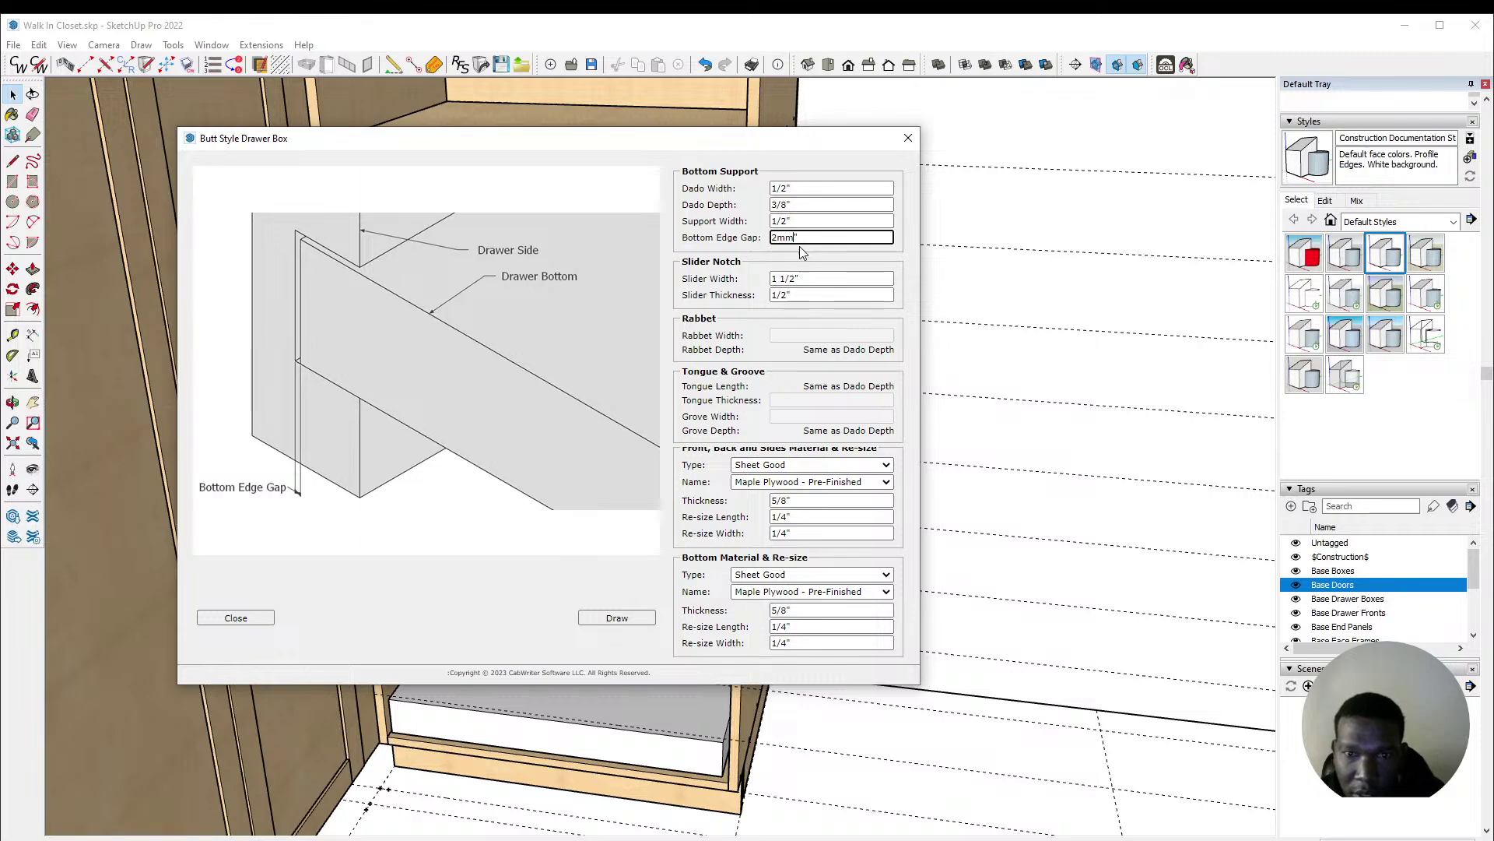
pyautogui.click(806, 260)
pyautogui.moveTo(794, 235); pyautogui.dragTo(748, 224)
pyautogui.write('1/')
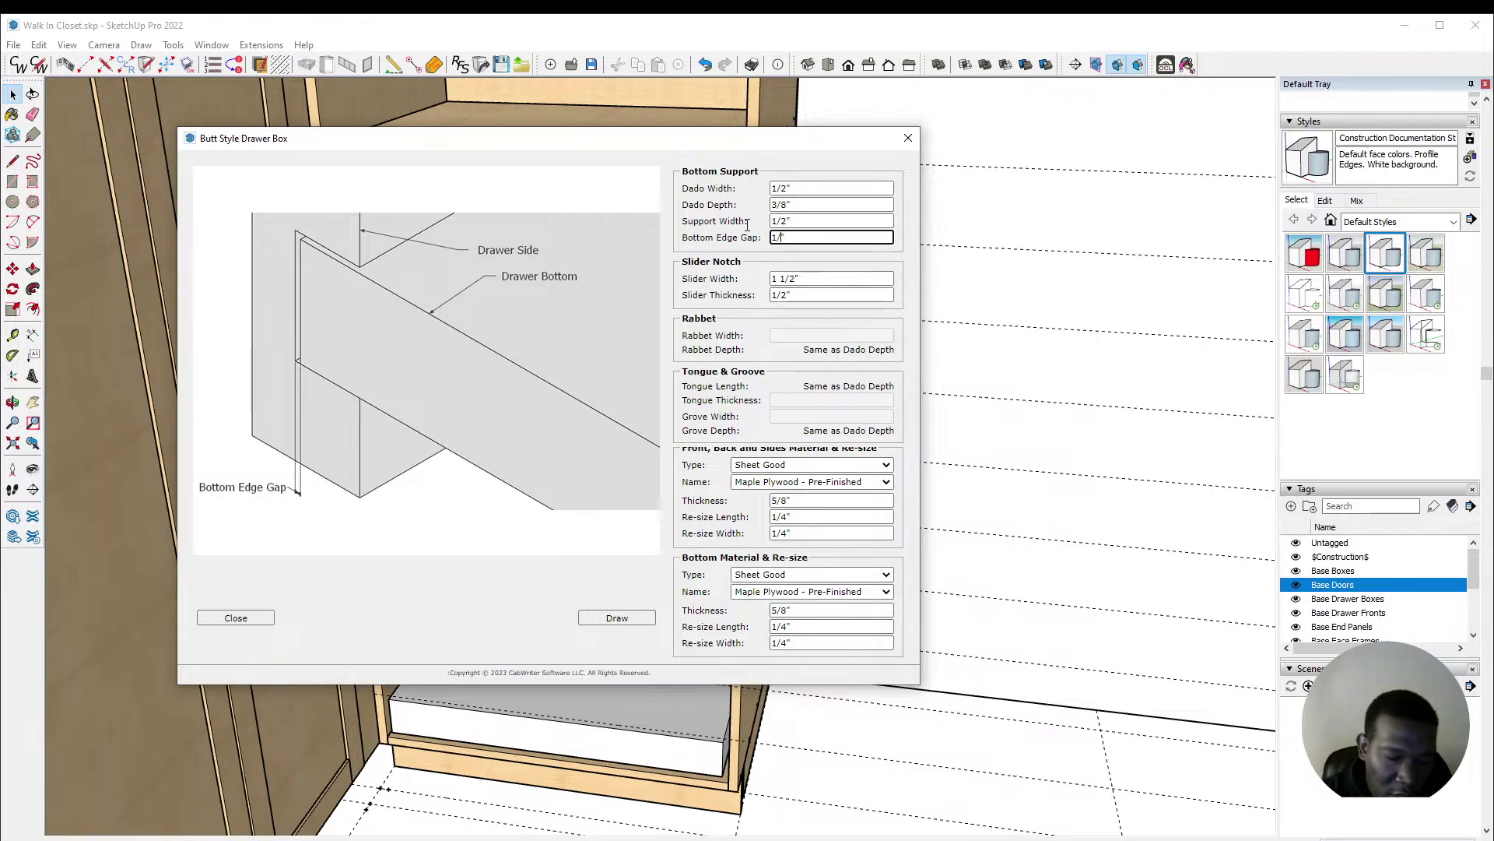
pyautogui.write('16')
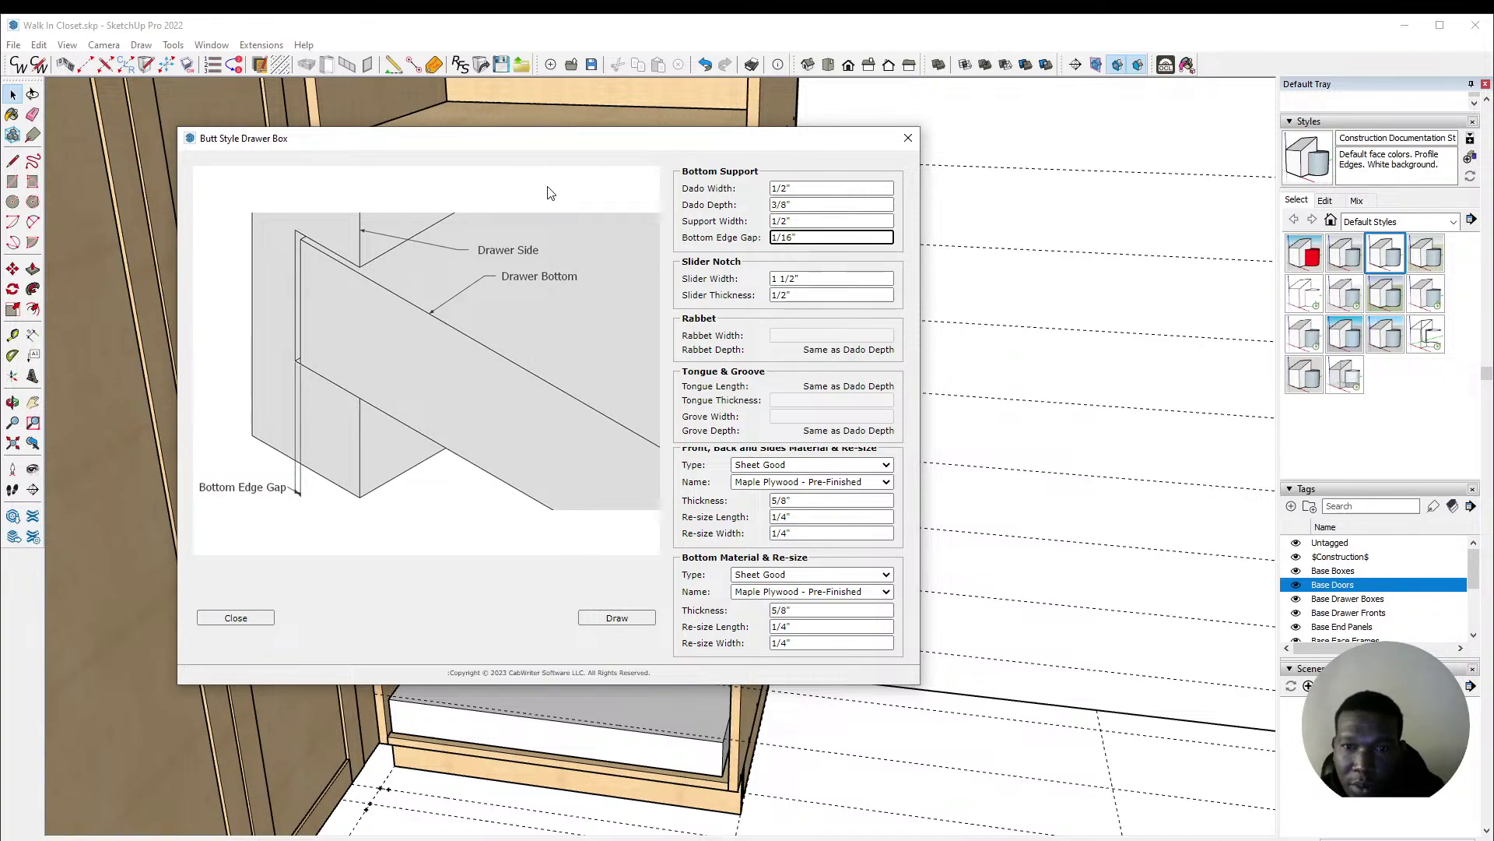
# Step: Set both the slider width and the slider thickness of the drawer's slider notch to 0"
pyautogui.click(794, 278)
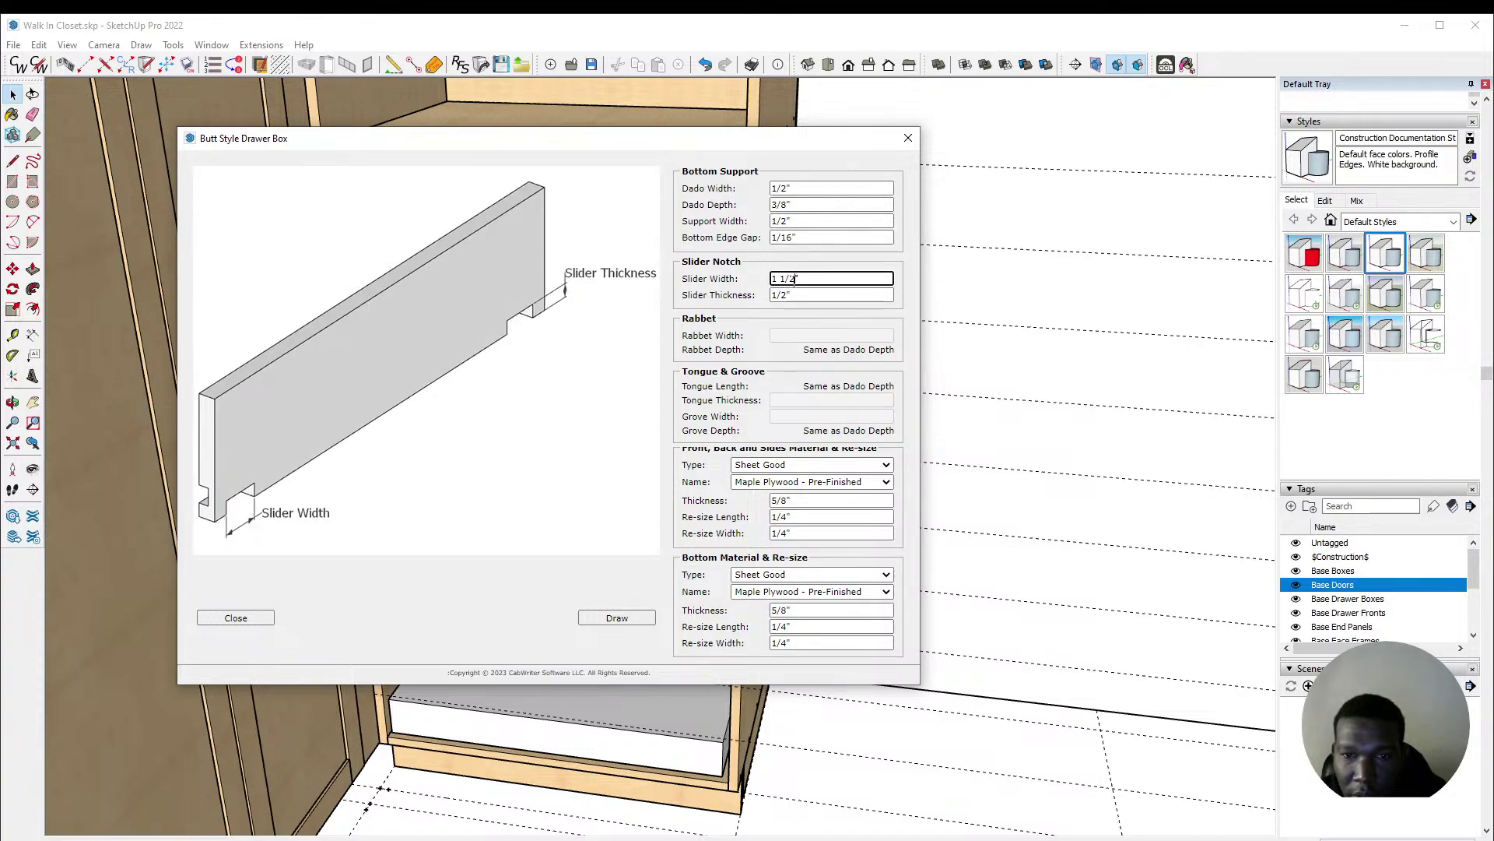
pyautogui.moveTo(795, 279); pyautogui.dragTo(762, 288)
pyautogui.write('0')
pyautogui.click(782, 294)
pyautogui.moveTo(781, 295); pyautogui.dragTo(760, 296)
pyautogui.write('0')
pyautogui.press('Tab')
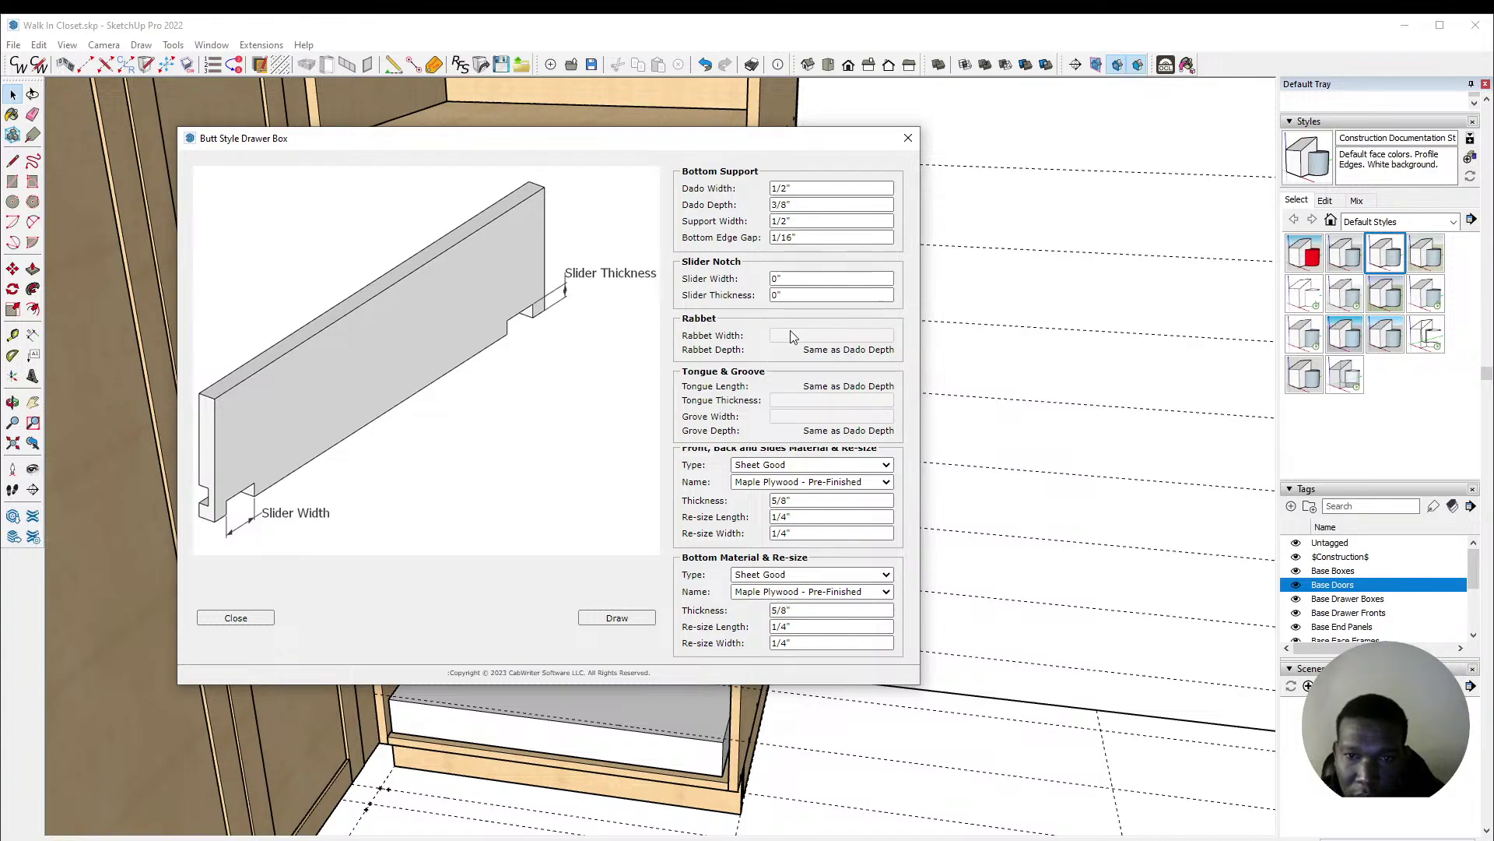
# Step: Choose Maple Plywood as the sheet good for the drawer's front, back and sides and for its bottom
pyautogui.click(785, 466)
pyautogui.click(784, 471)
pyautogui.click(786, 482)
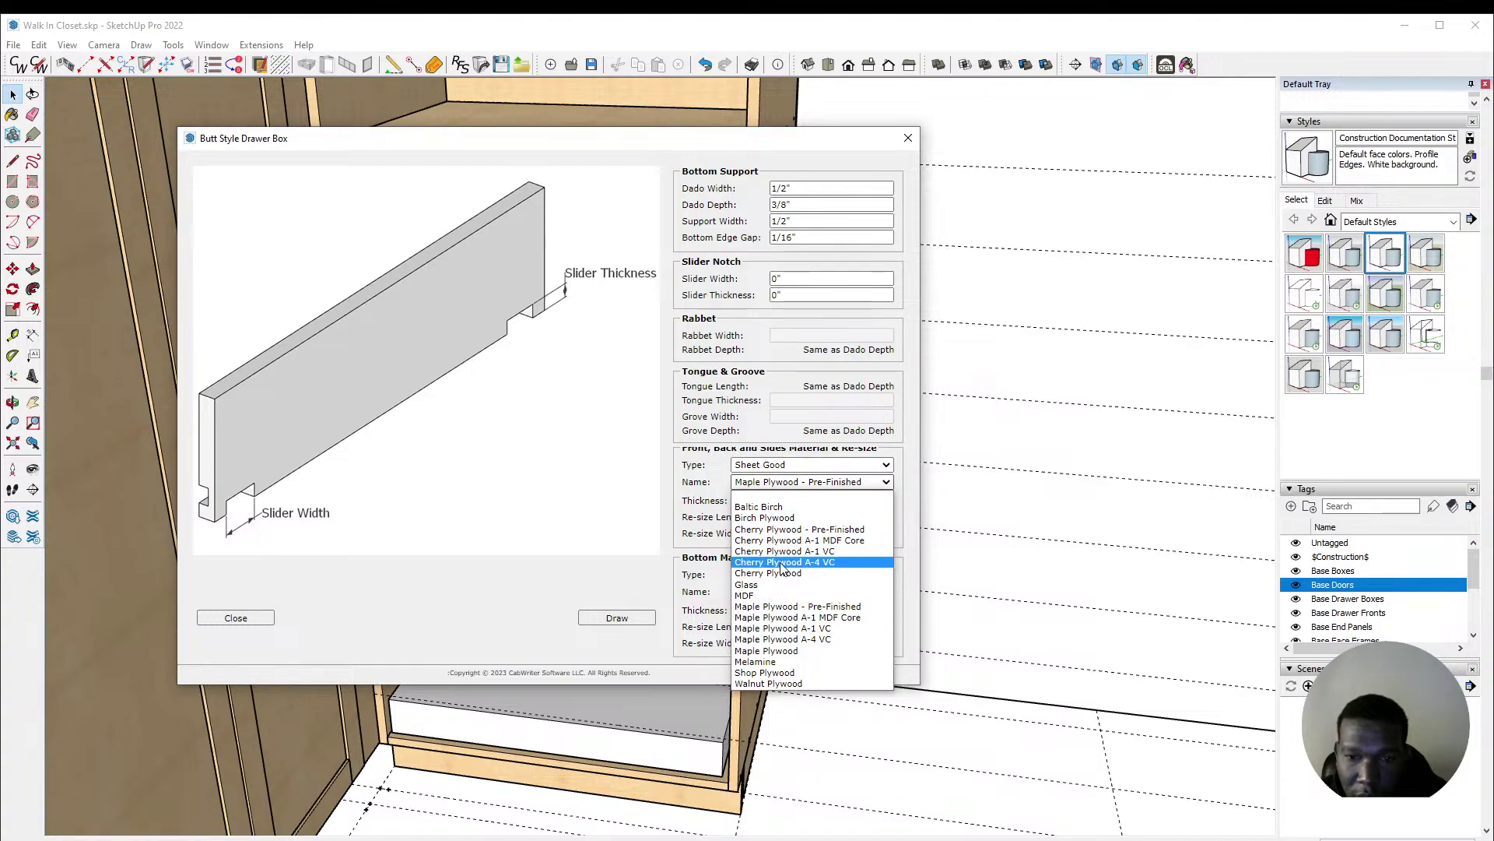
pyautogui.click(798, 654)
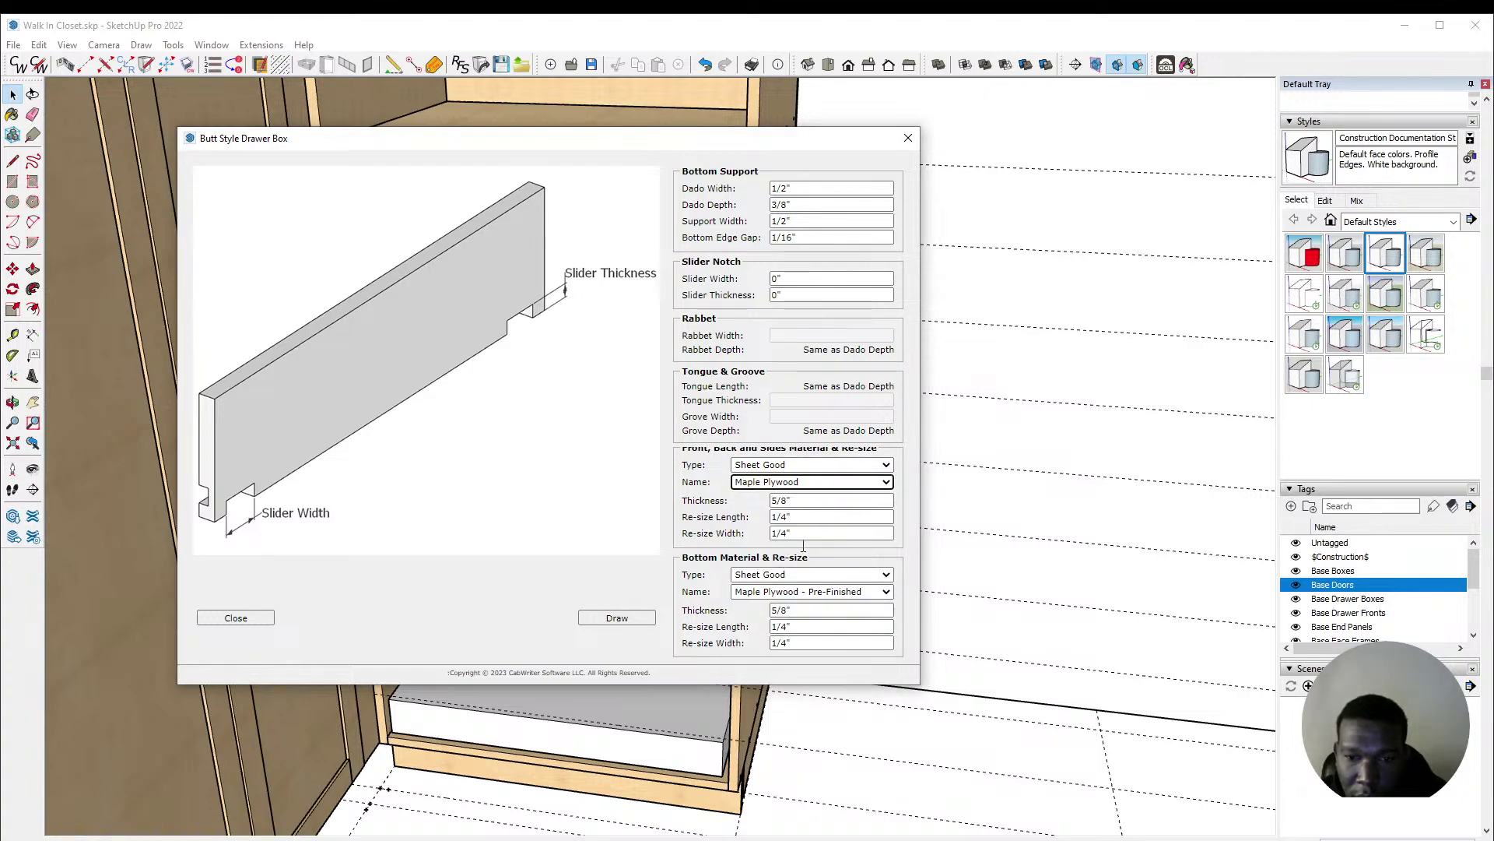
pyautogui.click(801, 591)
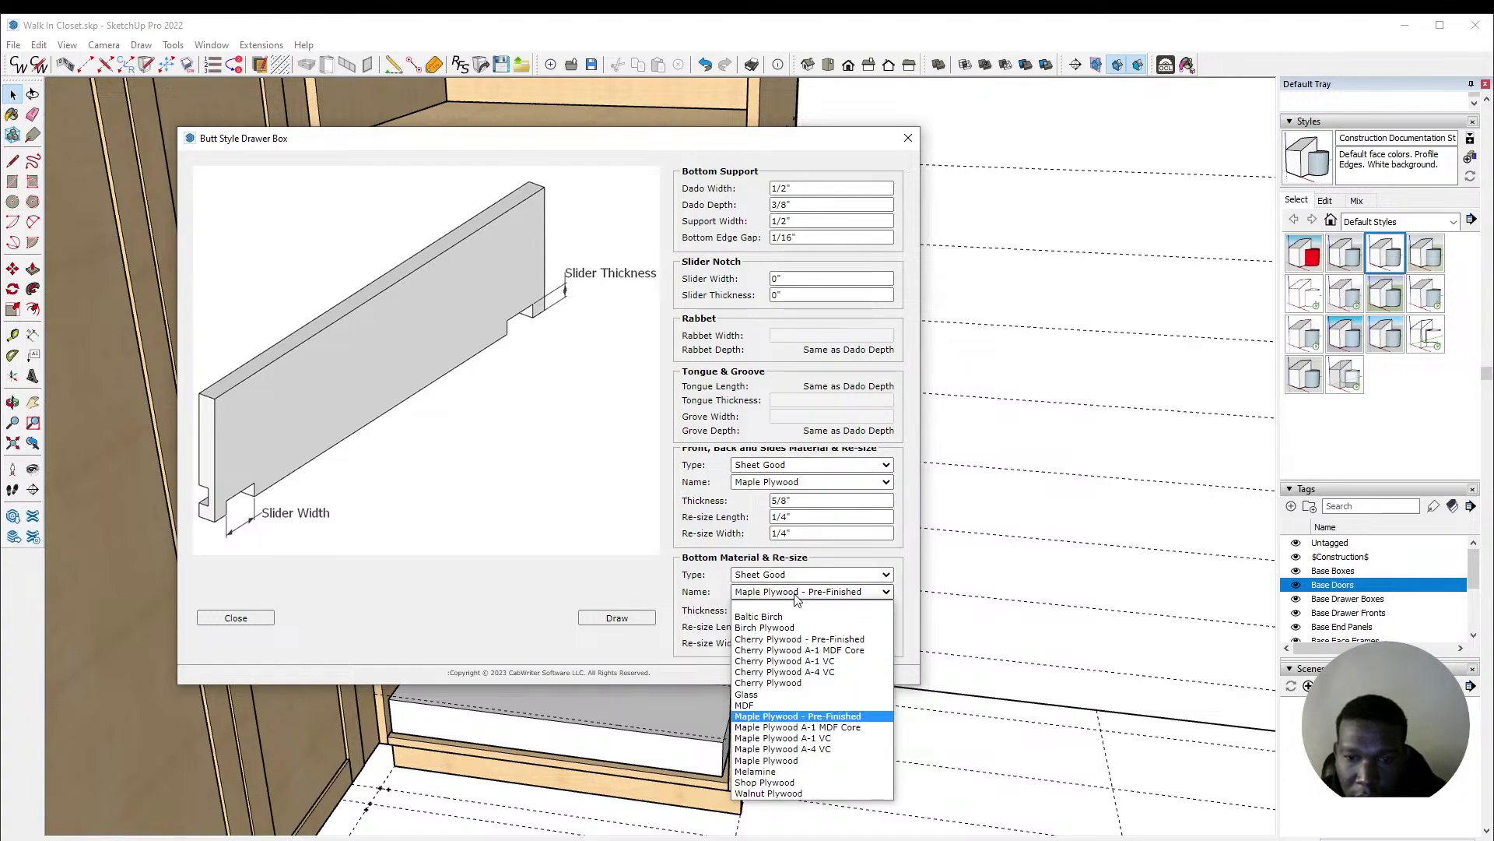
pyautogui.click(786, 759)
# Step: Set the re-size length and re-size width to 0 for both the side parts and the bottom
pyautogui.click(787, 516)
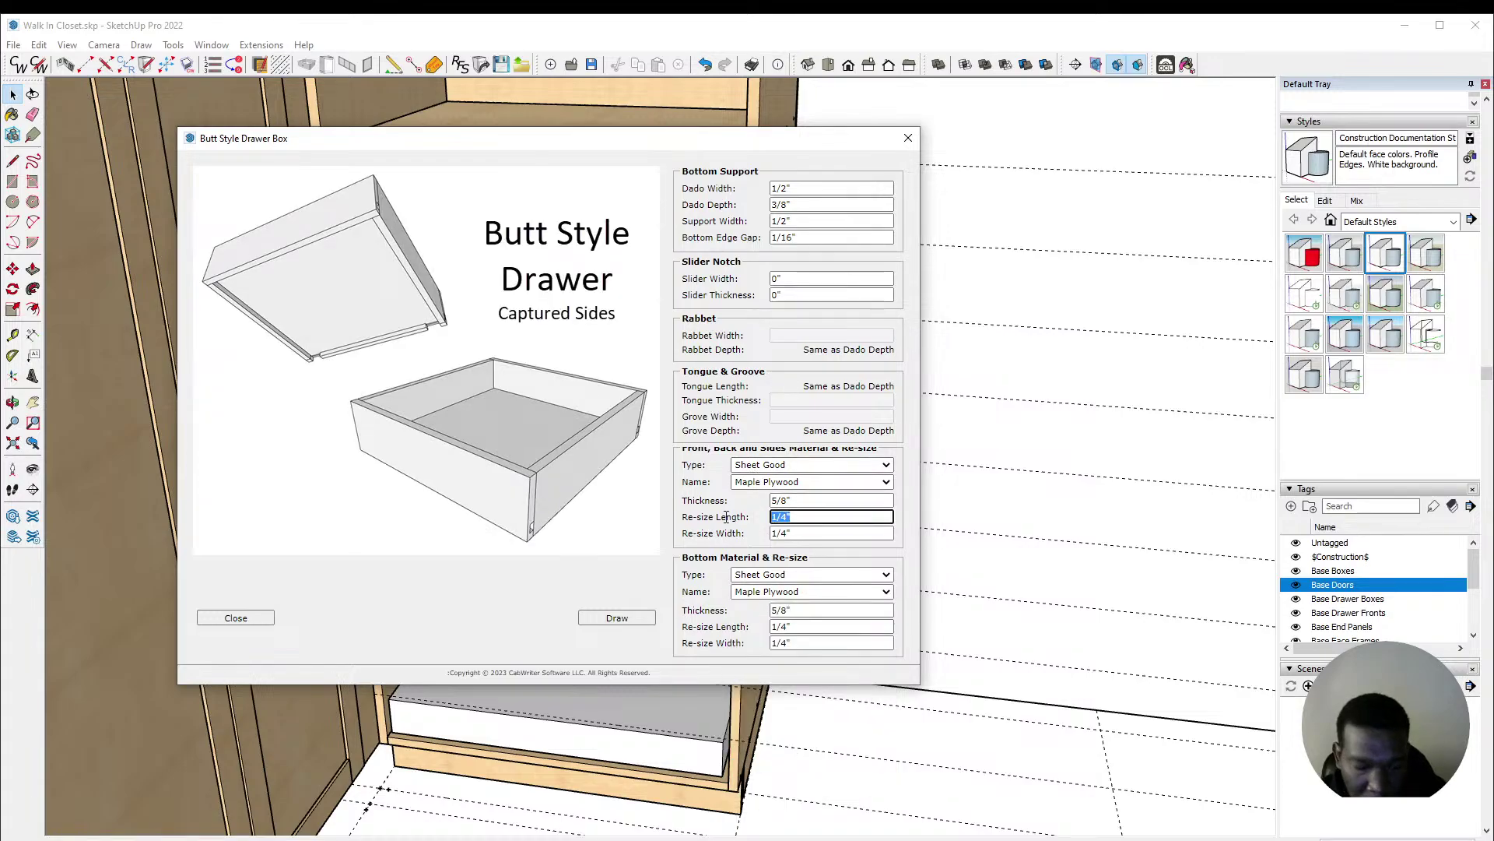
pyautogui.write('0')
pyautogui.press('Tab')
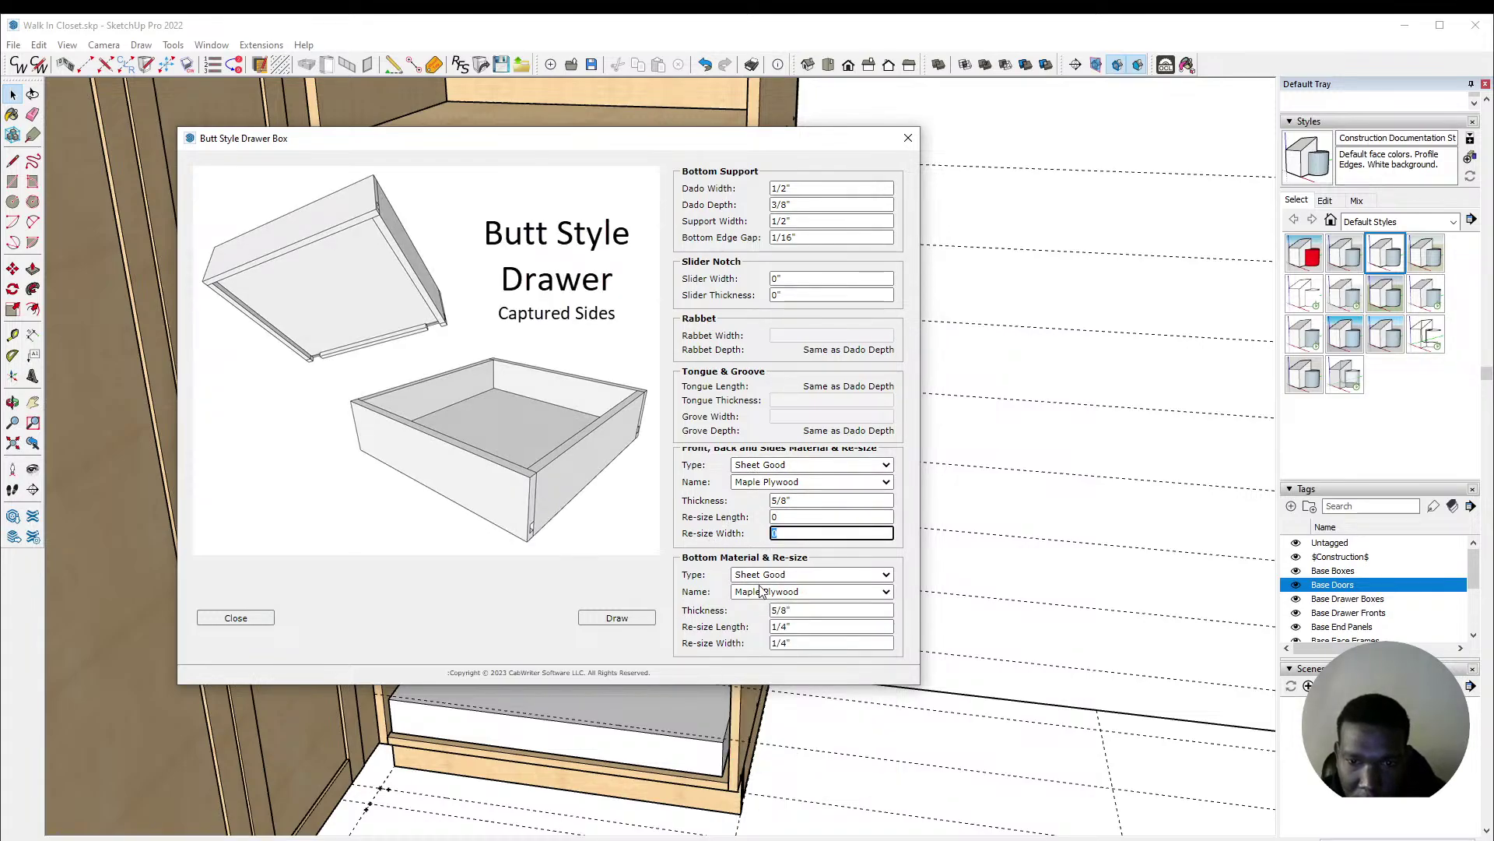
pyautogui.click(802, 642)
pyautogui.write('0')
pyautogui.click(782, 626)
pyautogui.write('0')
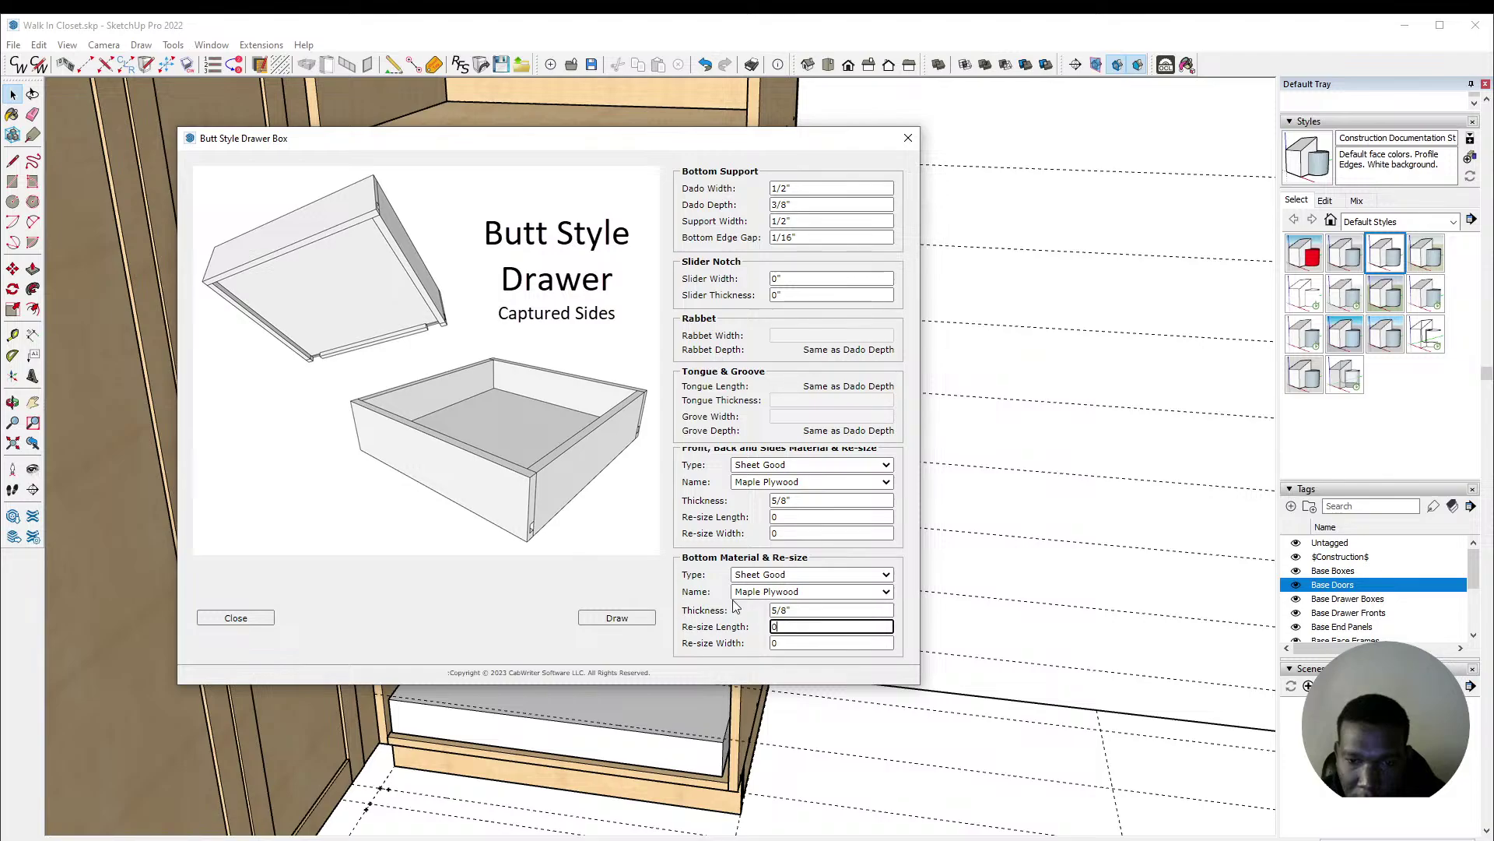
# Step: Set the bottom thickness to 1/2" and the front, back and sides thickness to 3/4", and draw the drawer box parts
pyautogui.click(788, 609)
pyautogui.write('1/')
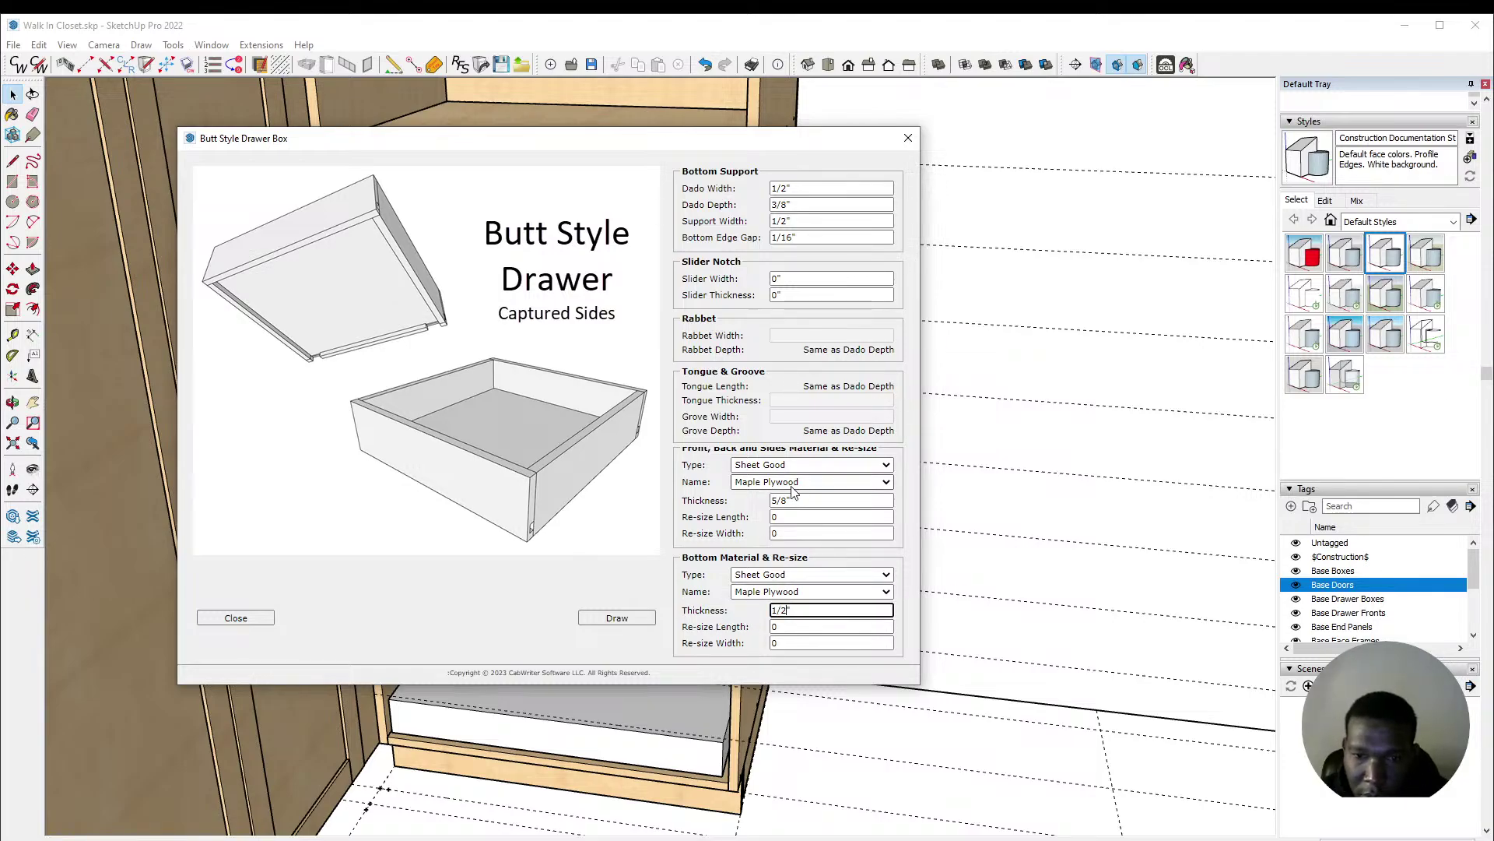
pyautogui.click(786, 499)
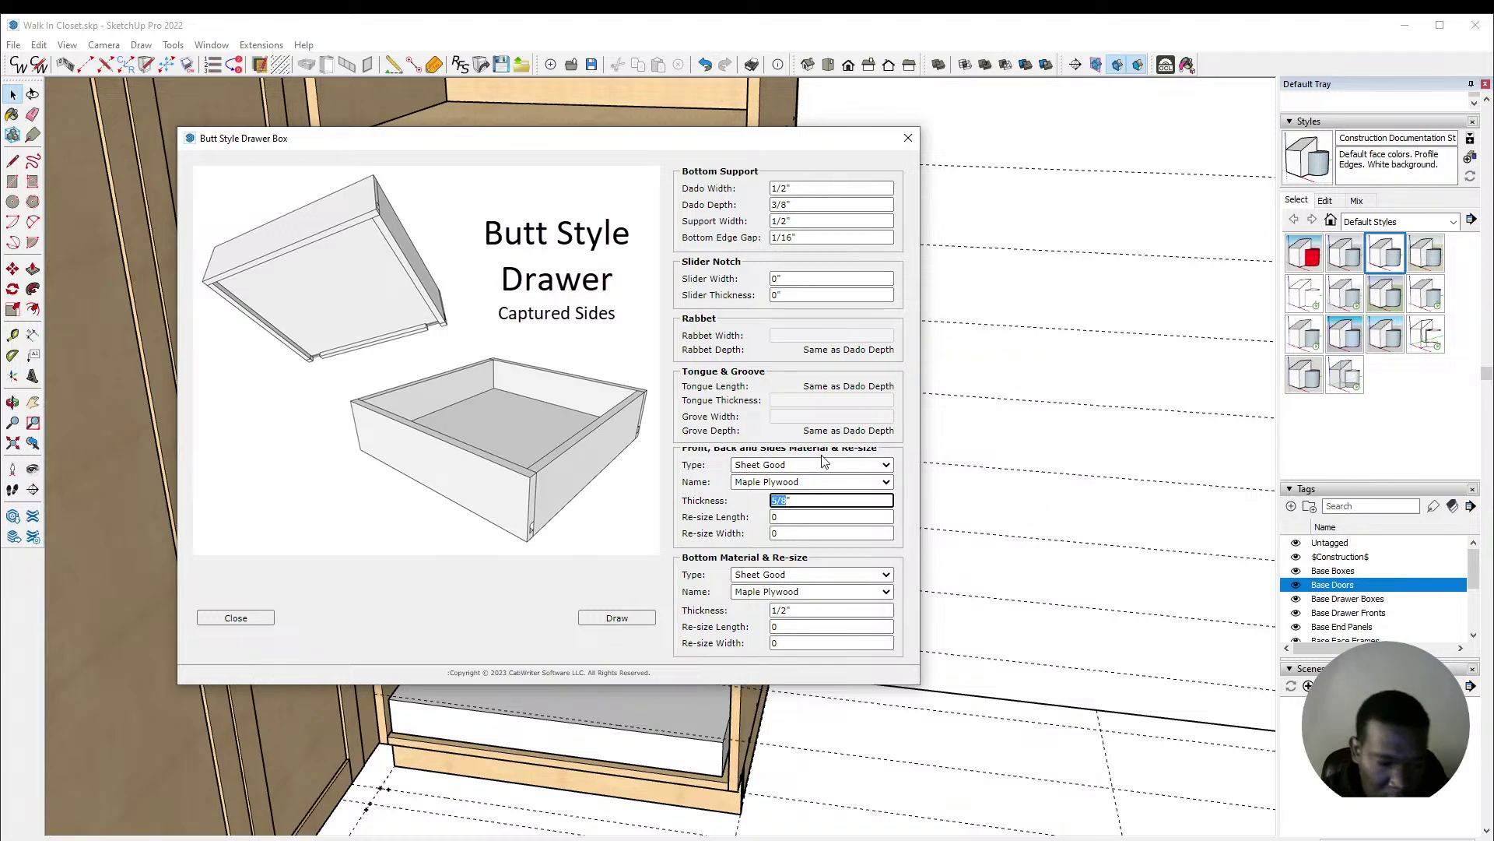
pyautogui.write('3/4"')
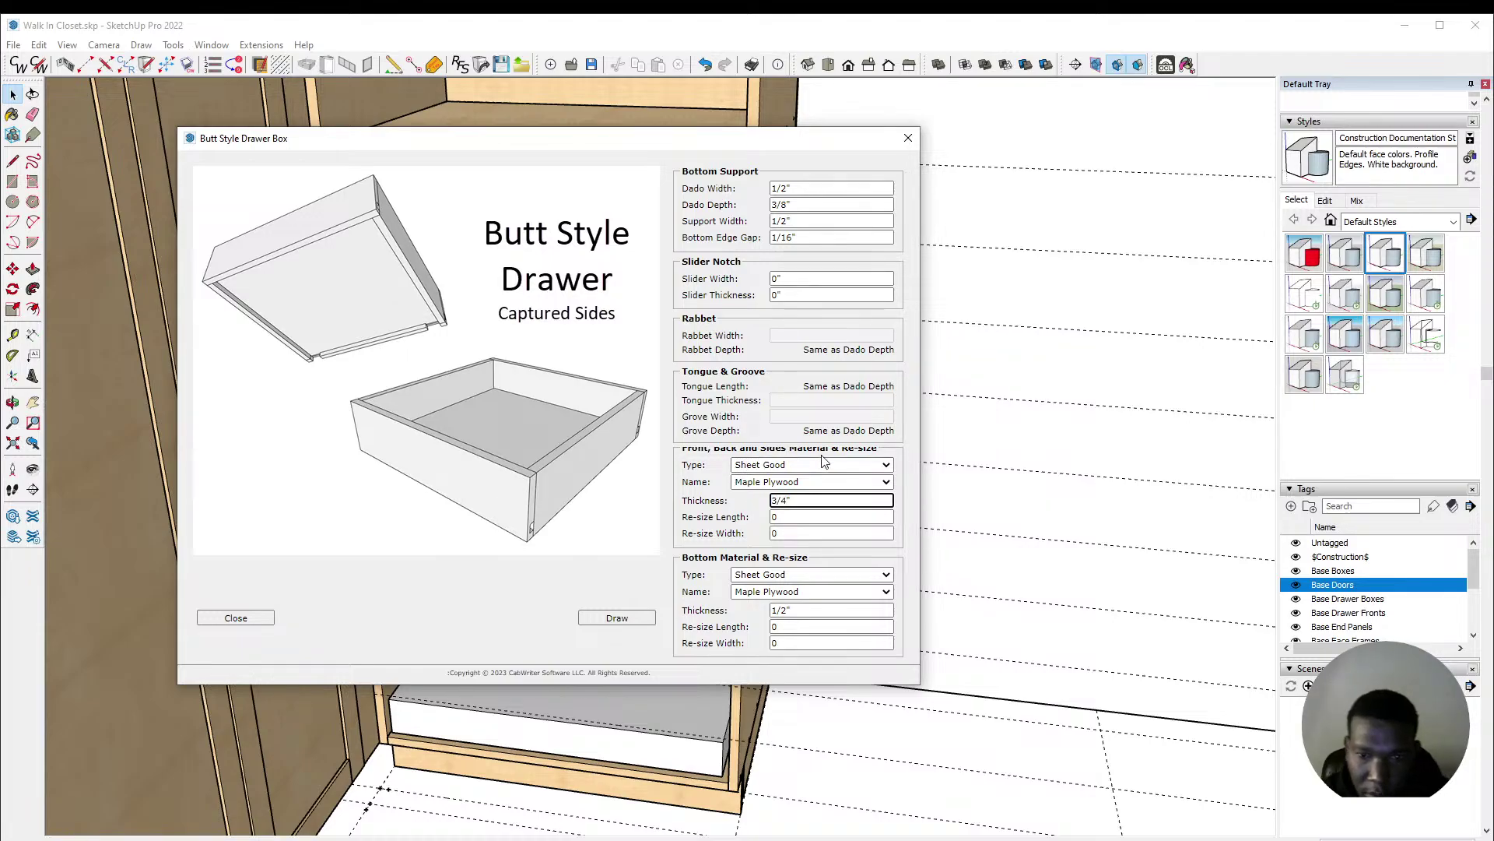
pyautogui.click(615, 618)
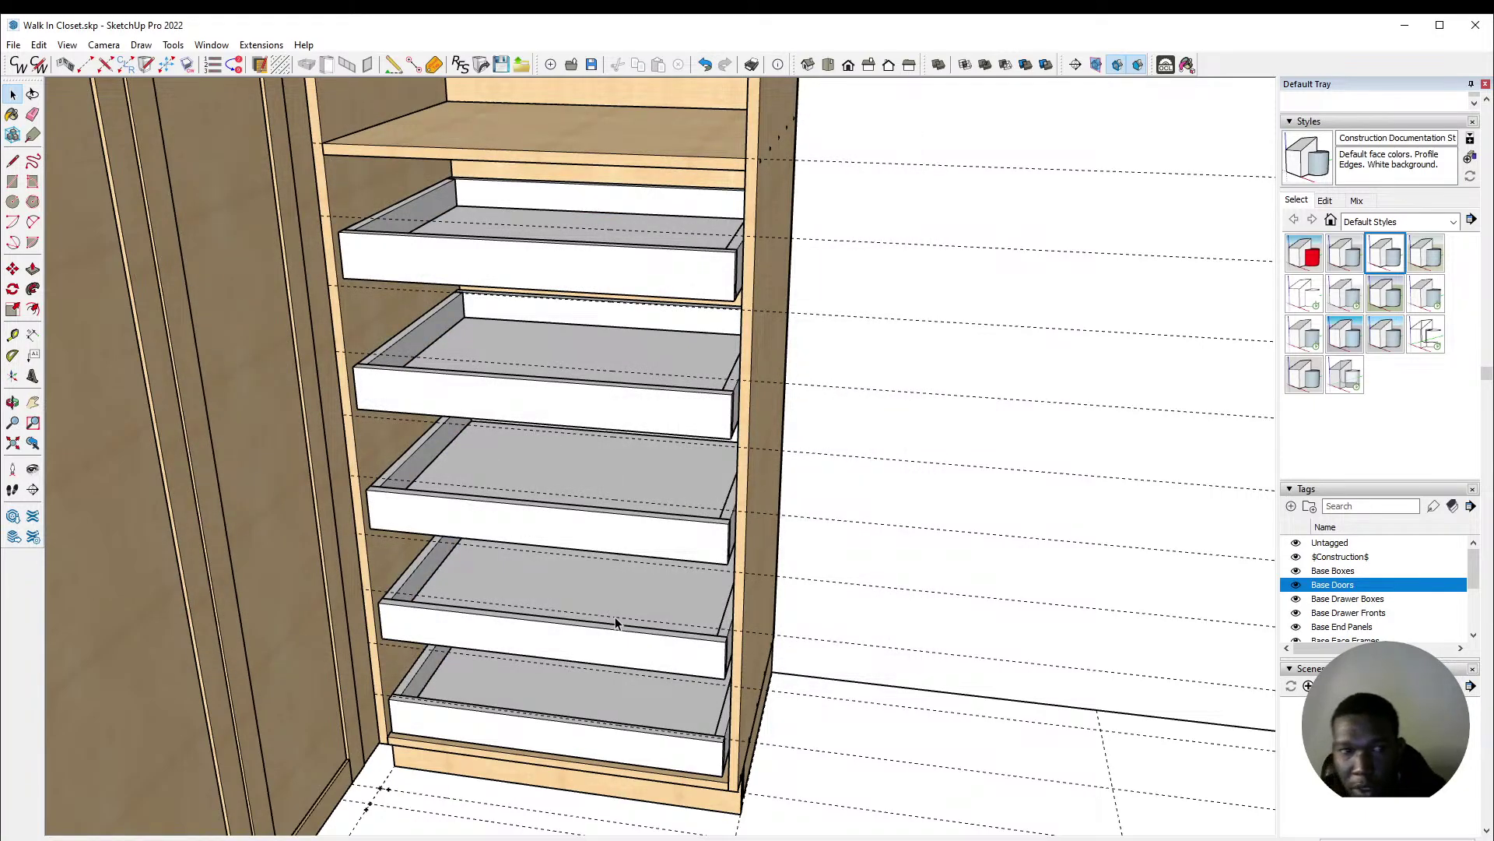
# Step: Apply CabWriter's Texture Model command so the new drawer box parts receive their wood textures
pyautogui.scroll(-3, 525, 574)
pyautogui.scroll(2, 487, 561)
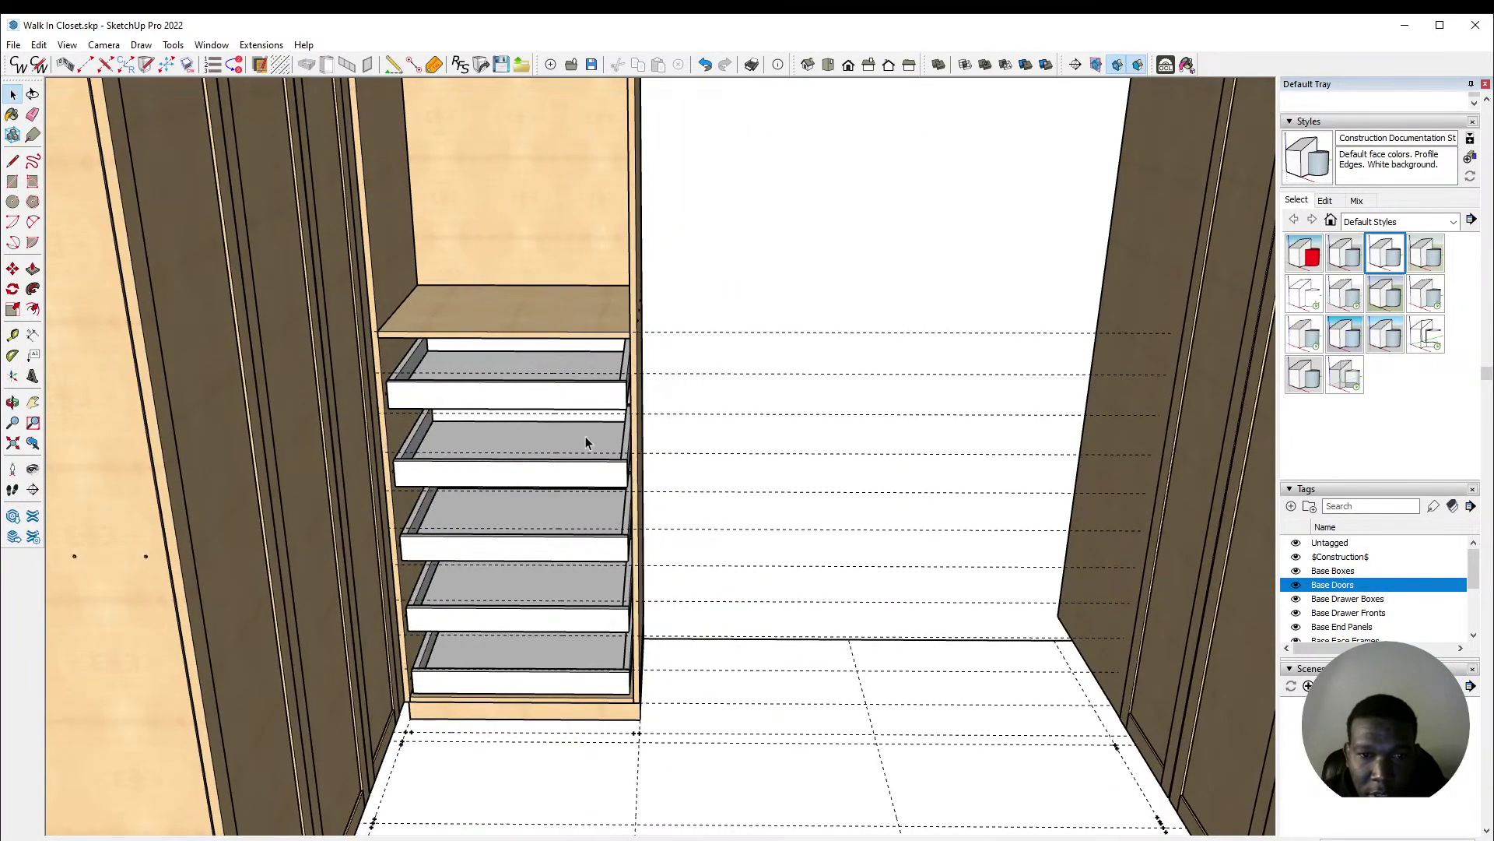
pyautogui.moveTo(455, 501); pyautogui.dragTo(309, 351, button='middle')
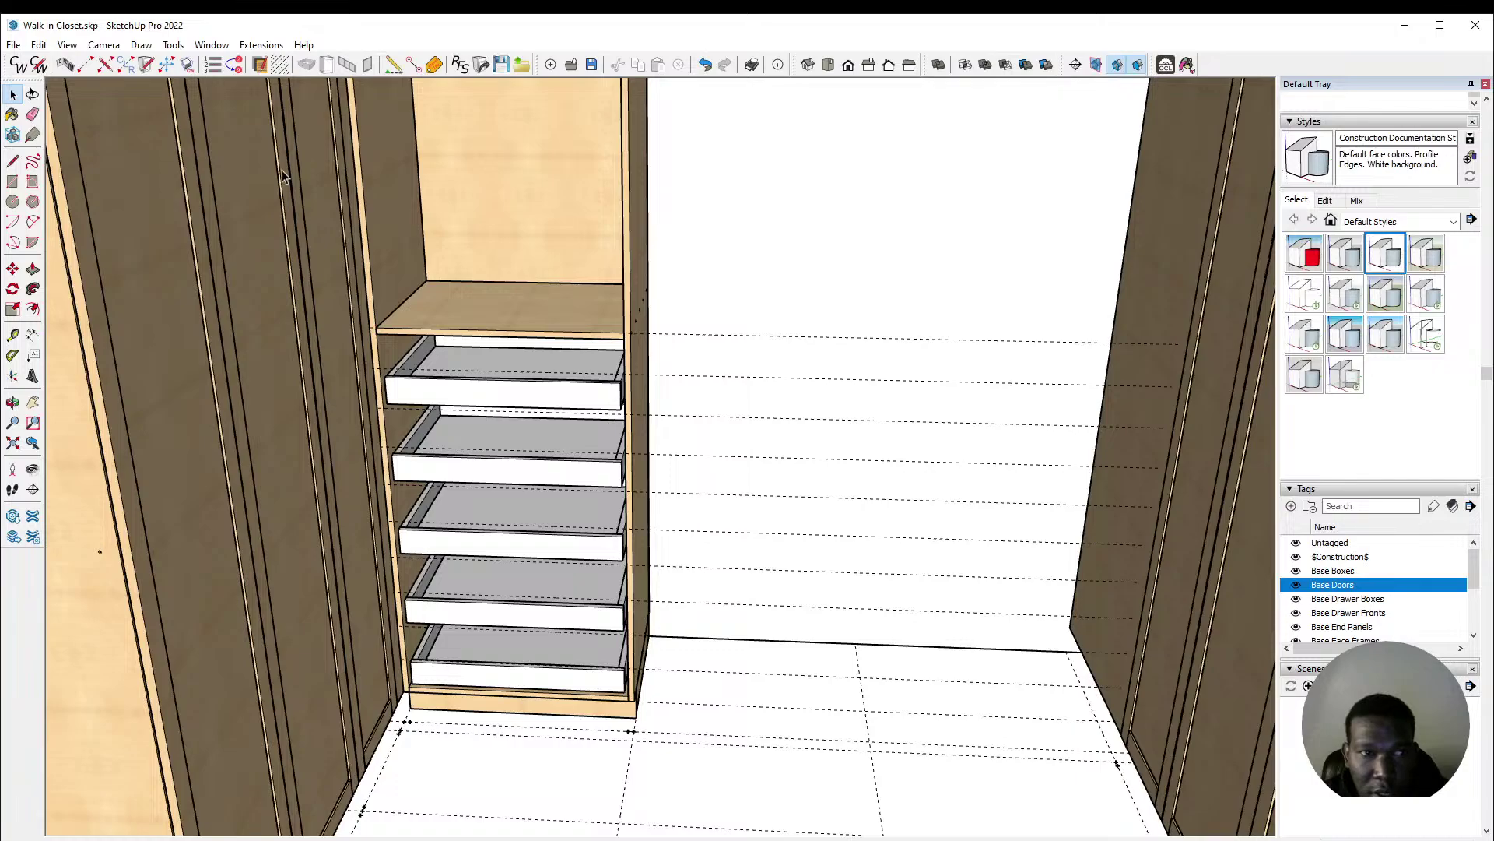
pyautogui.click(175, 45)
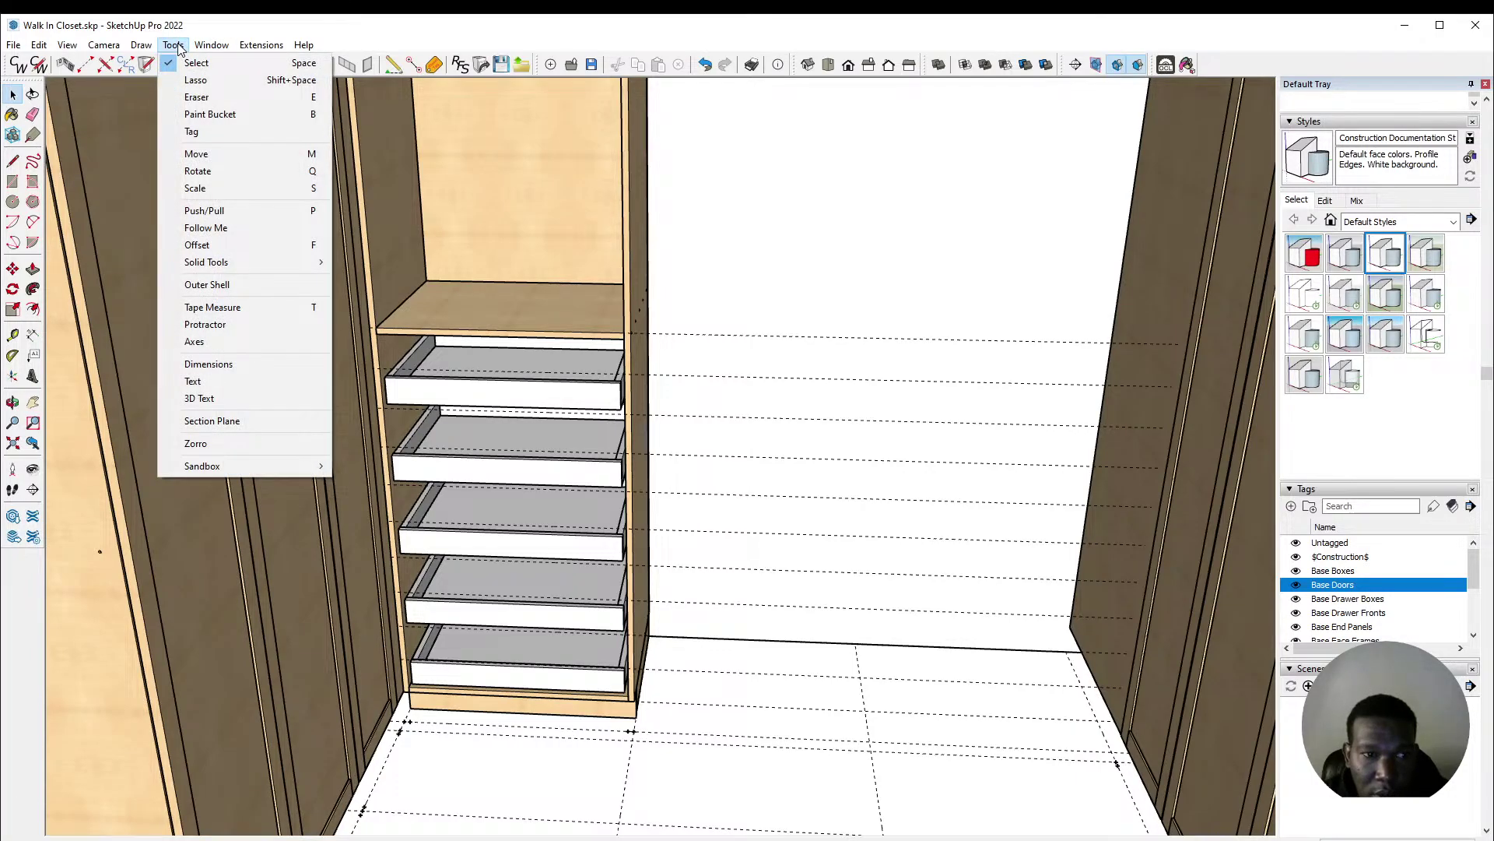
pyautogui.moveTo(141, 45)
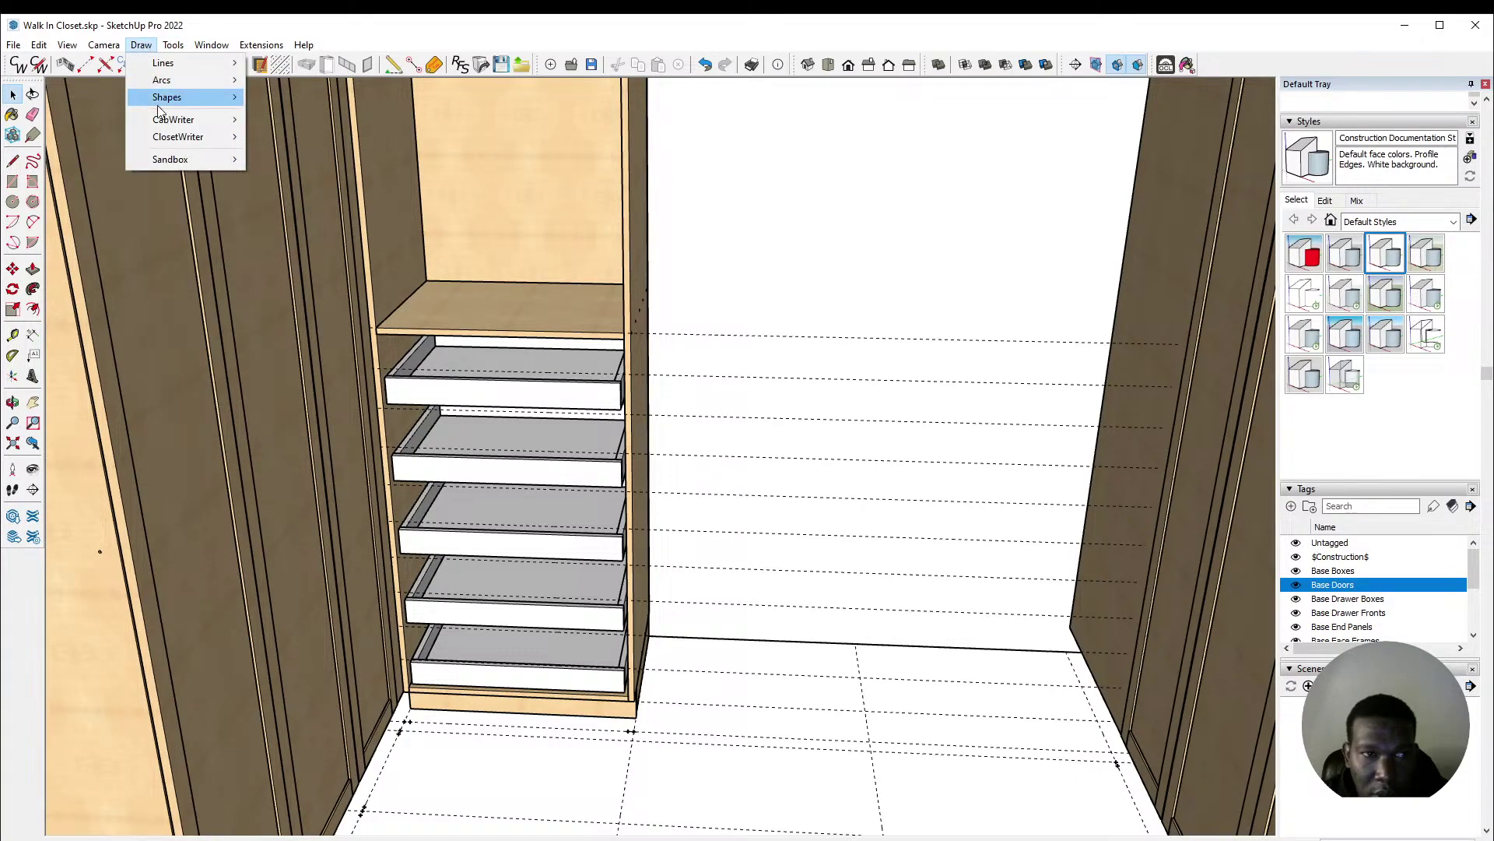
pyautogui.moveTo(194, 120)
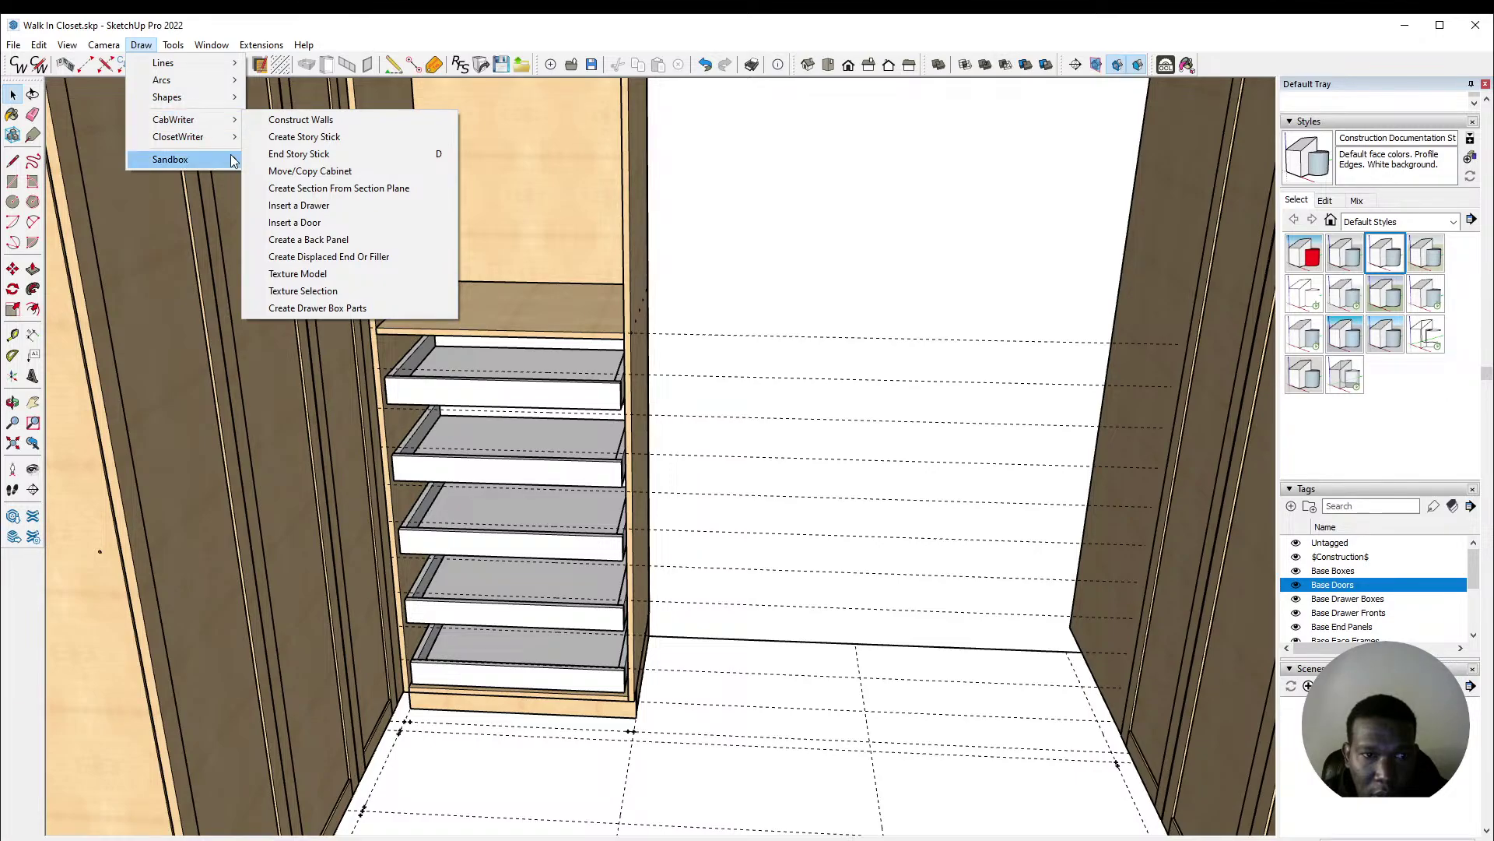
pyautogui.click(326, 274)
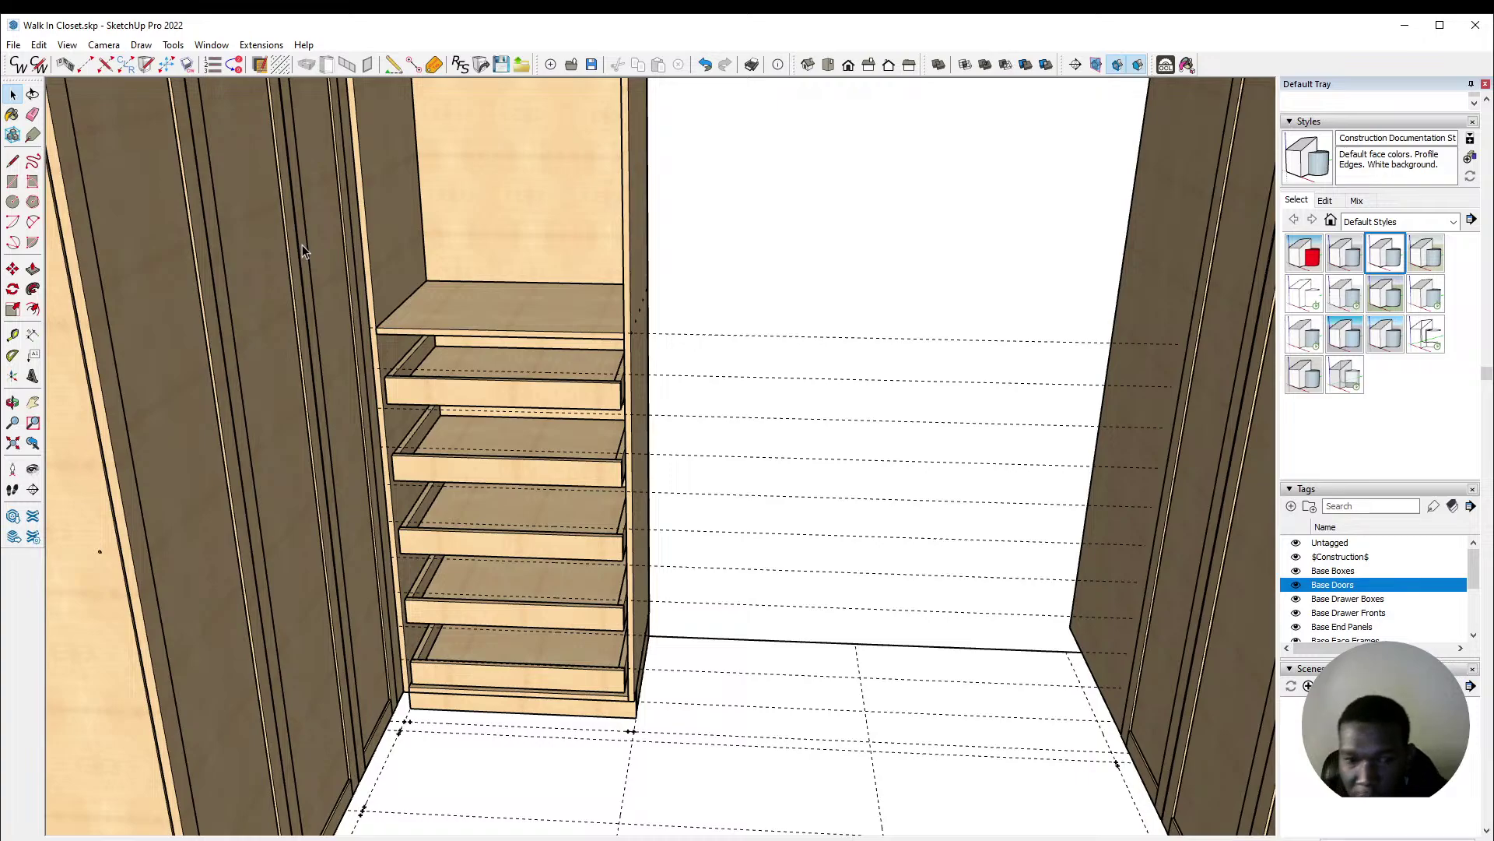
# Step: Draw a rectangle over the top face of the fixed shelf, from its back-left corner to its front-right corner
pyautogui.scroll(-5, 684, 417)
pyautogui.moveTo(674, 347); pyautogui.dragTo(550, 250, button='middle')
pyautogui.scroll(8, 550, 250)
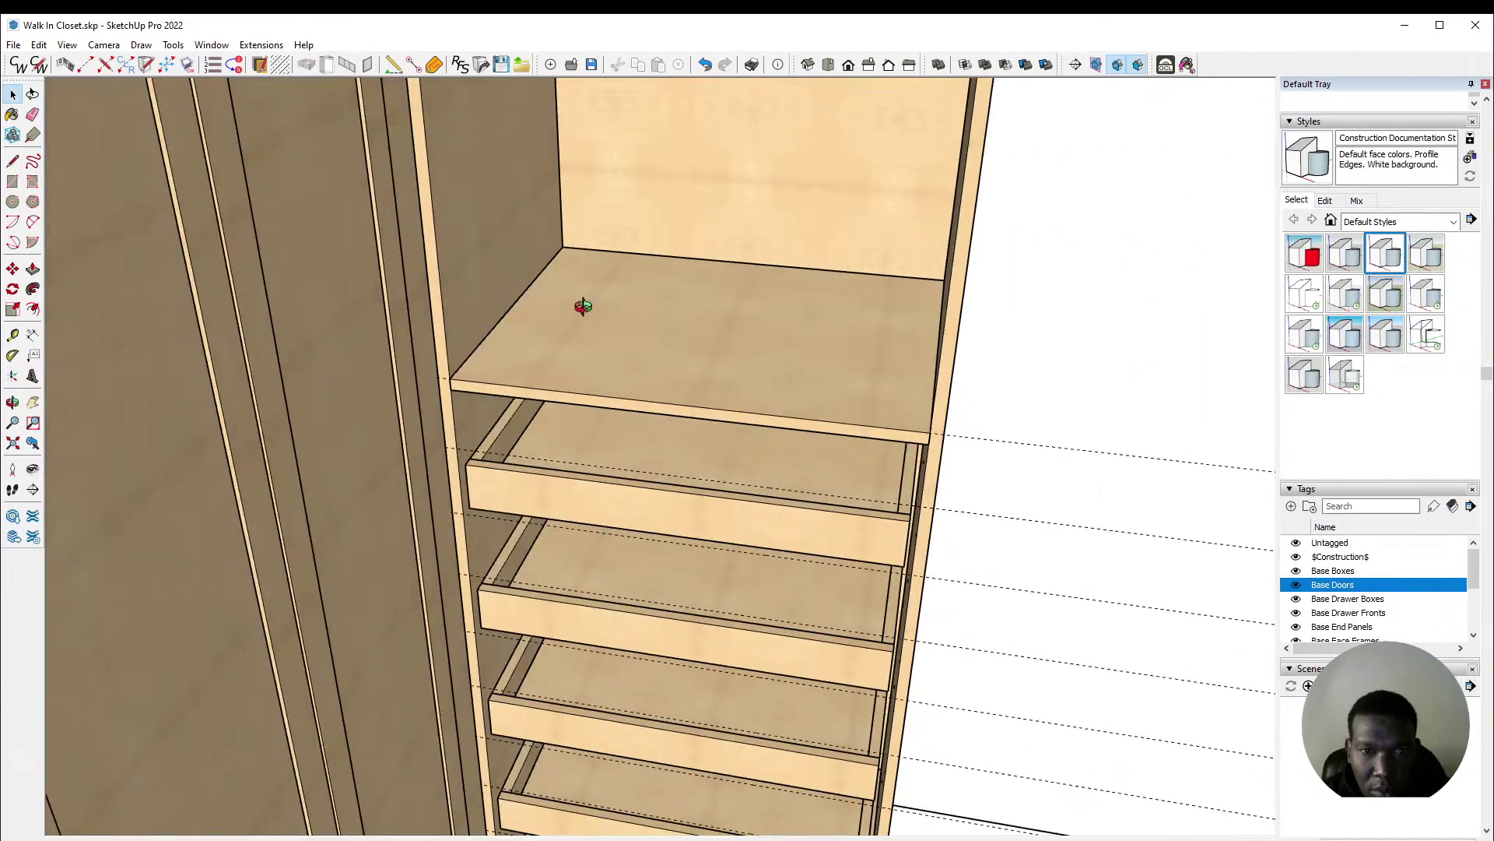
pyautogui.press('r')
pyautogui.moveTo(582, 305)
pyautogui.mouseDown(button='middle')
pyautogui.moveTo(584, 226)
pyautogui.moveTo(710, 306)
pyautogui.moveTo(1024, 410)
pyautogui.moveTo(667, 416)
pyautogui.moveTo(561, 370)
pyautogui.moveTo(590, 397)
pyautogui.moveTo(583, 380)
pyautogui.moveTo(544, 376)
pyautogui.moveTo(560, 404)
pyautogui.mouseUp(button='middle')
pyautogui.click(566, 244)
pyautogui.click(1053, 417)
# Step: Extrude the rectangle on the fixed shelf upward into a thin slab
pyautogui.press('space')
pyautogui.click(606, 405)
pyautogui.press('p')
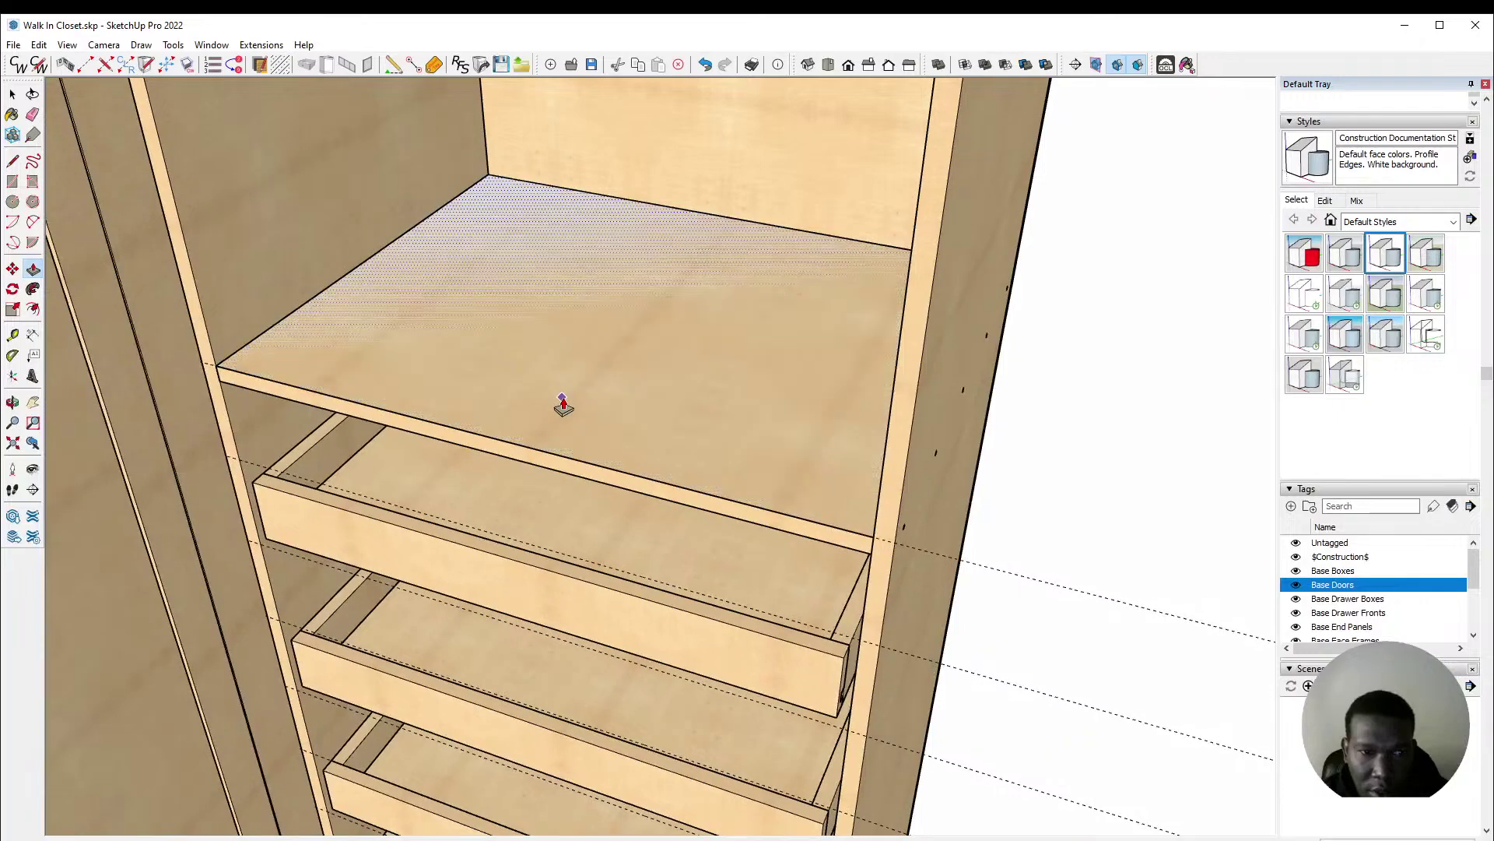
pyautogui.click(560, 404)
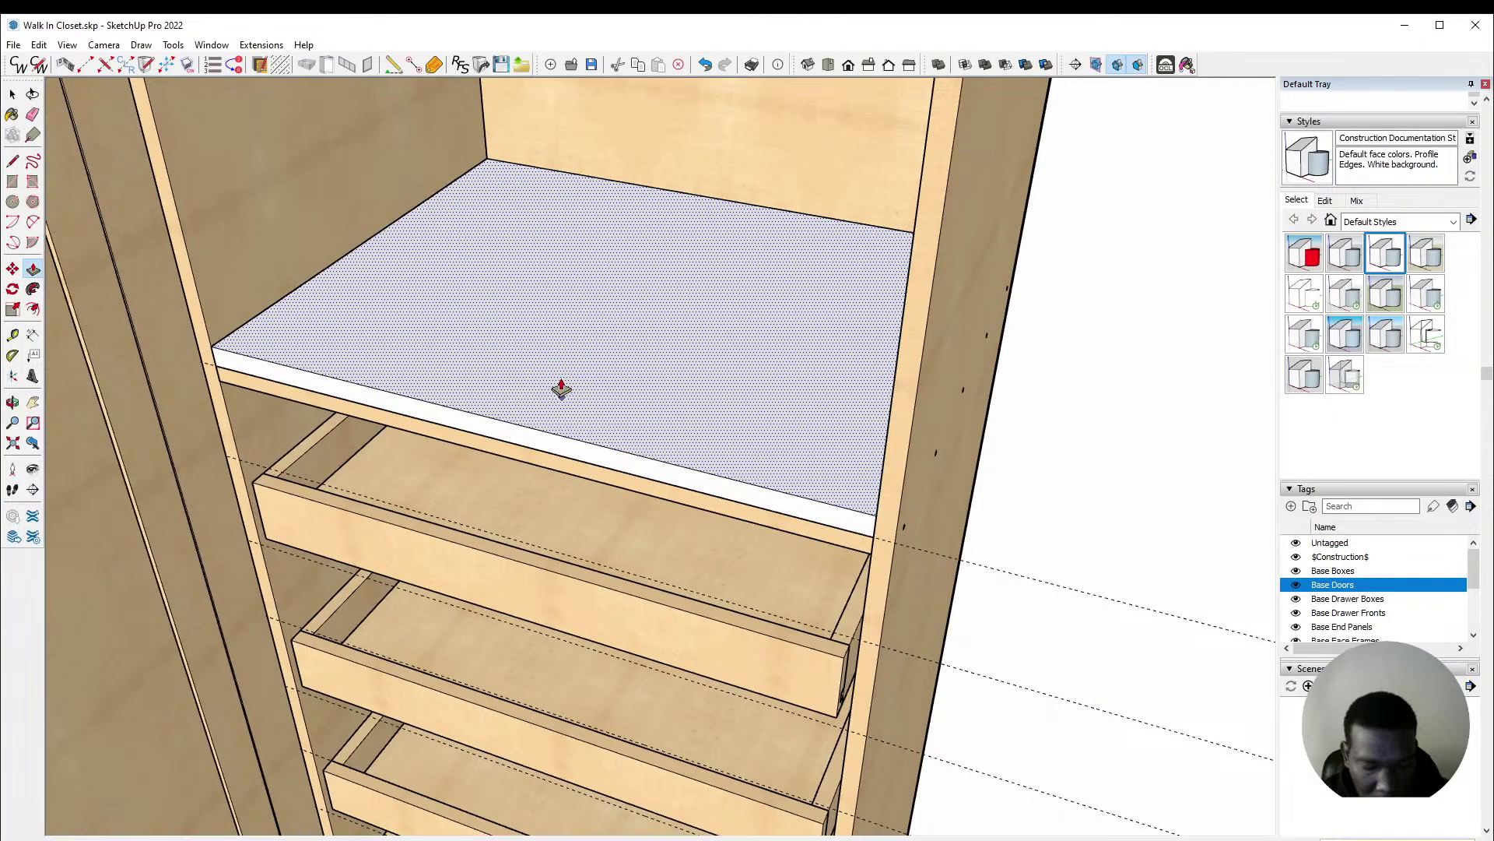
pyautogui.click(562, 387)
# Step: Adjust the front face of the slab on the fixed shelf with Push/Pull
pyautogui.press('space')
pyautogui.moveTo(541, 397); pyautogui.dragTo(593, 439, button='middle')
pyautogui.click(590, 453)
pyautogui.press('p')
pyautogui.click(619, 457)
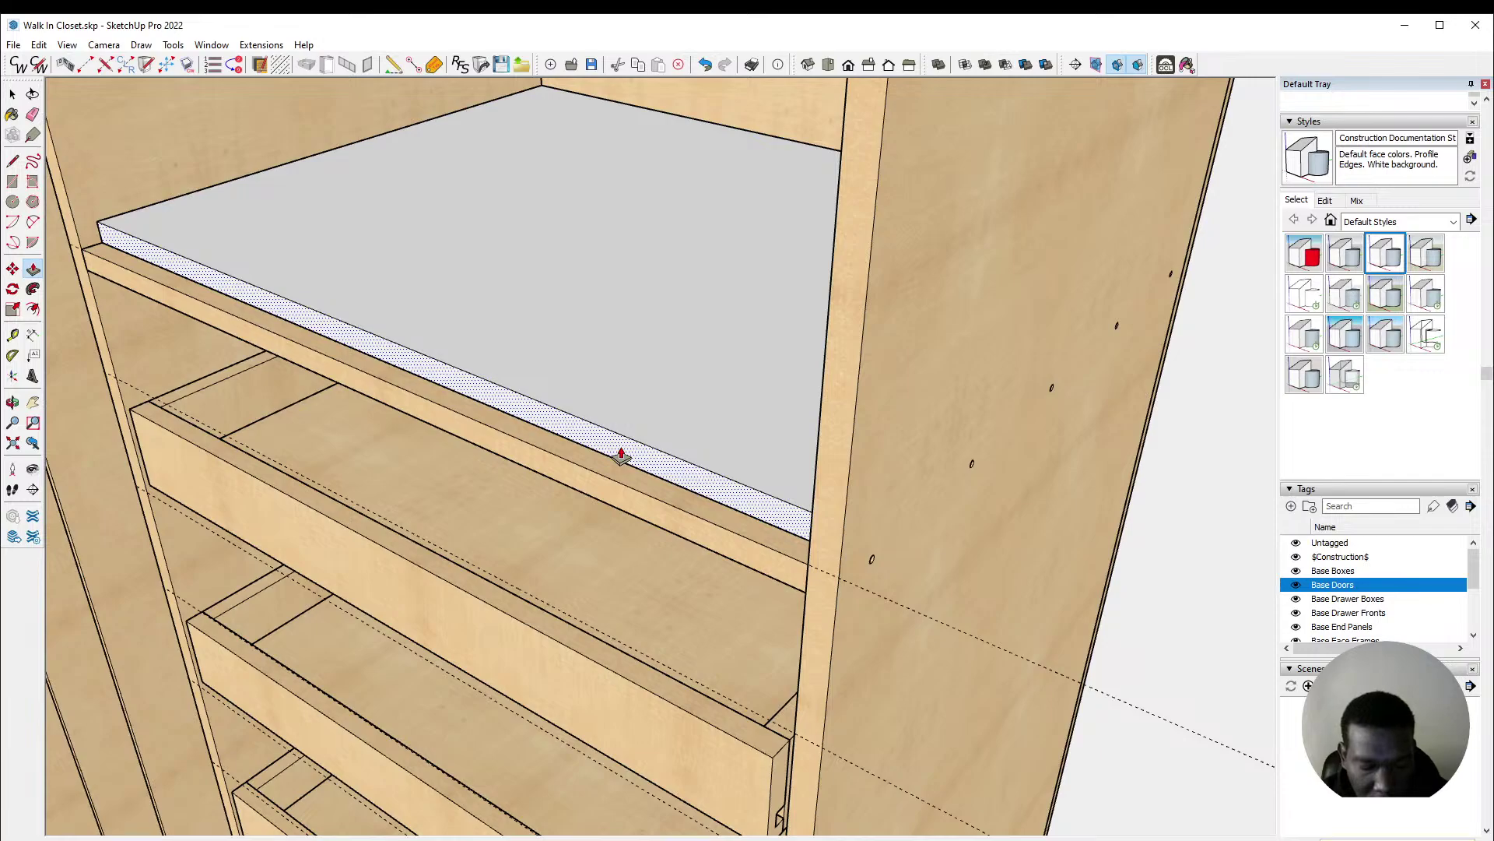
pyautogui.click(621, 456)
# Step: Select the whole slab and move it straight forward so it slightly overhangs the front of the fixed shelf
pyautogui.press('space')
pyautogui.moveTo(503, 382); pyautogui.dragTo(664, 397, button='middle')
pyautogui.click(758, 392)
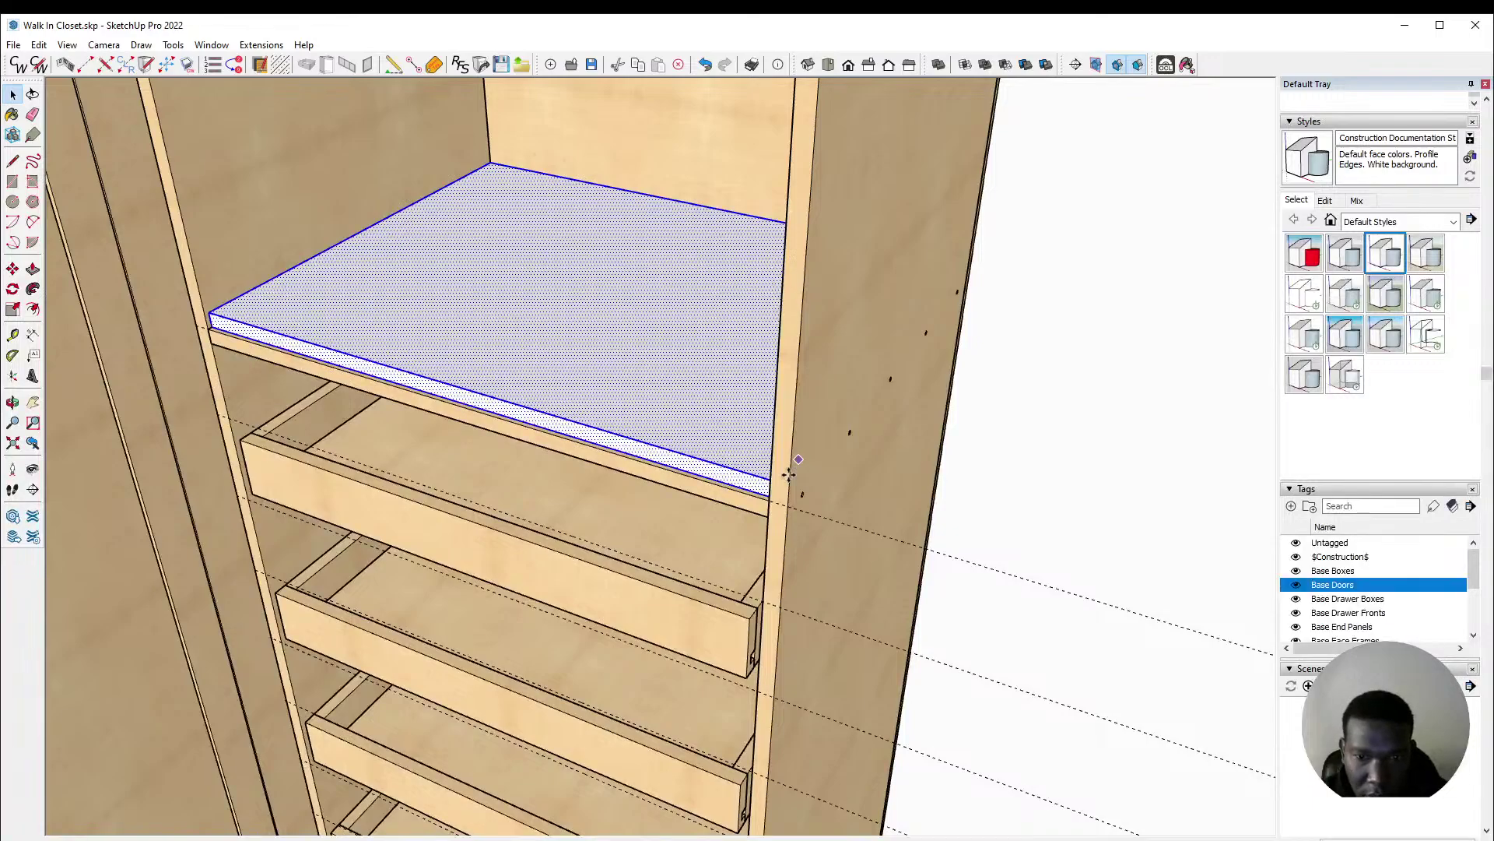
pyautogui.scroll(3, 788, 473)
pyautogui.press('m')
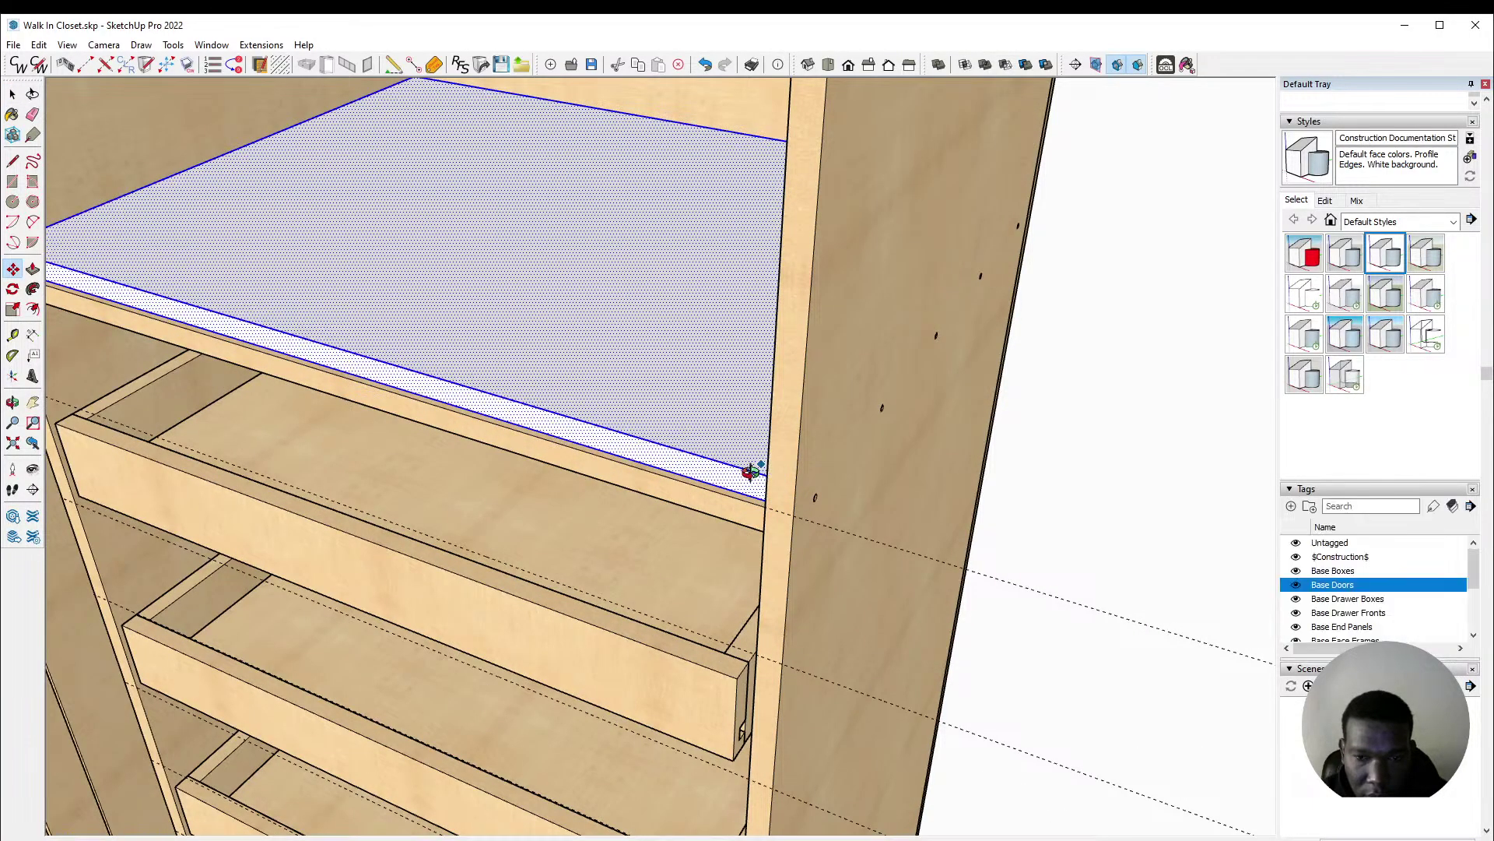
pyautogui.moveTo(751, 472); pyautogui.dragTo(994, 467, button='middle')
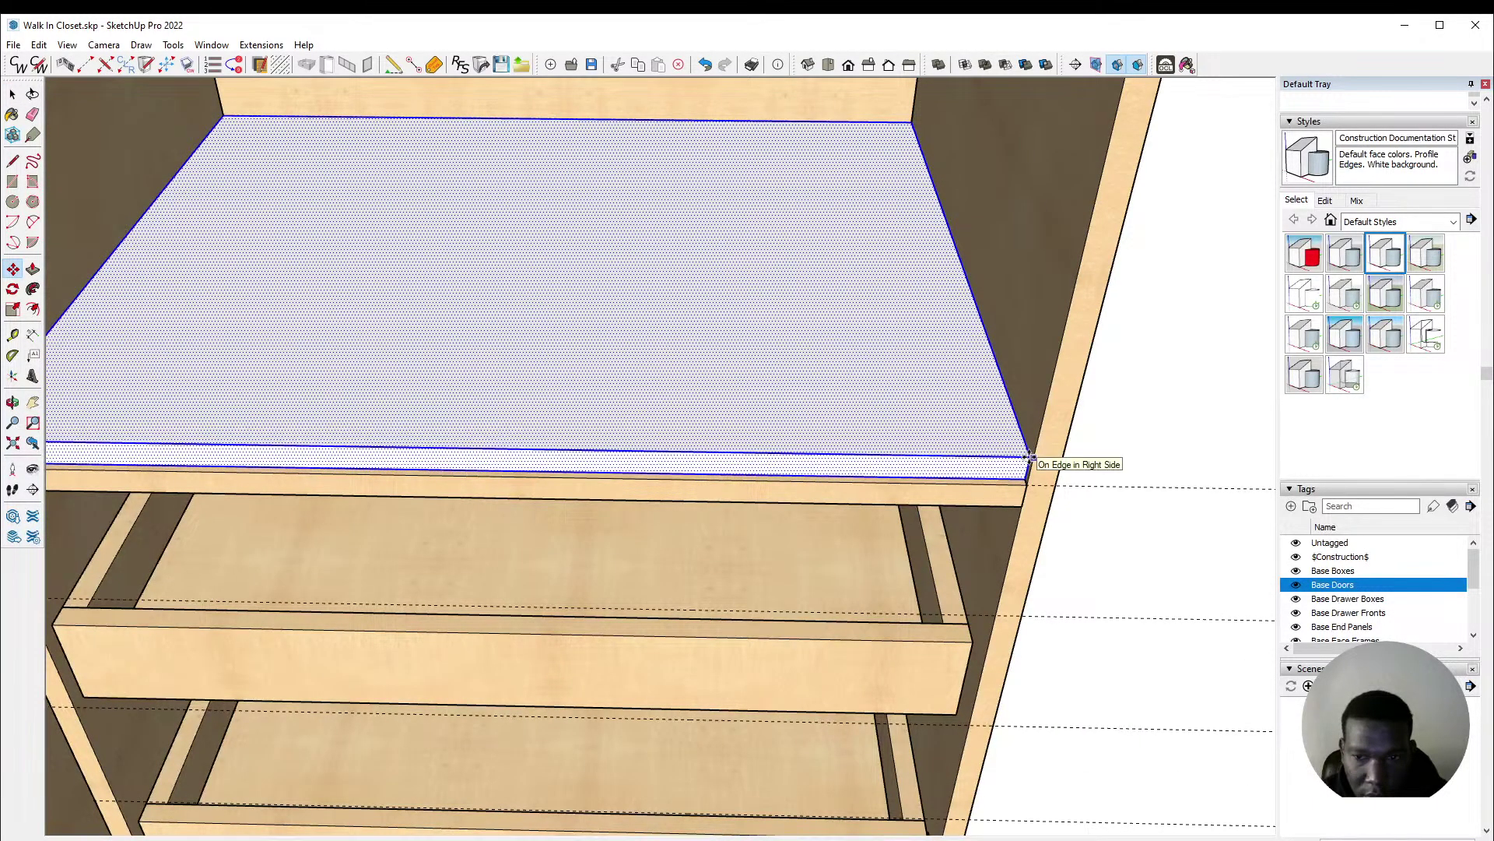
pyautogui.click(1029, 458)
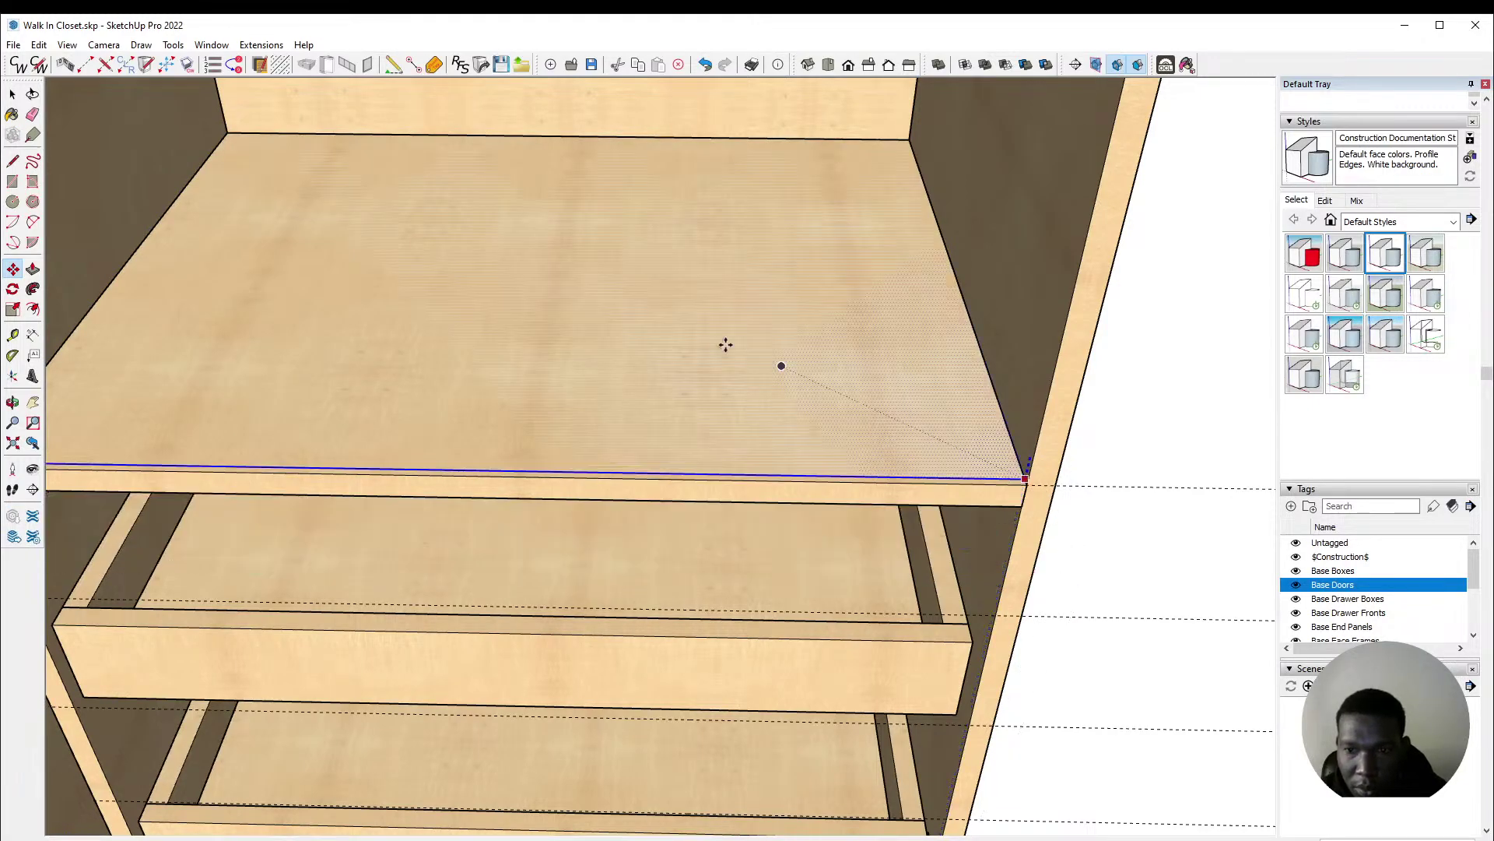
pyautogui.scroll(-2, 728, 347)
pyautogui.moveTo(814, 541); pyautogui.dragTo(604, 553, button='middle')
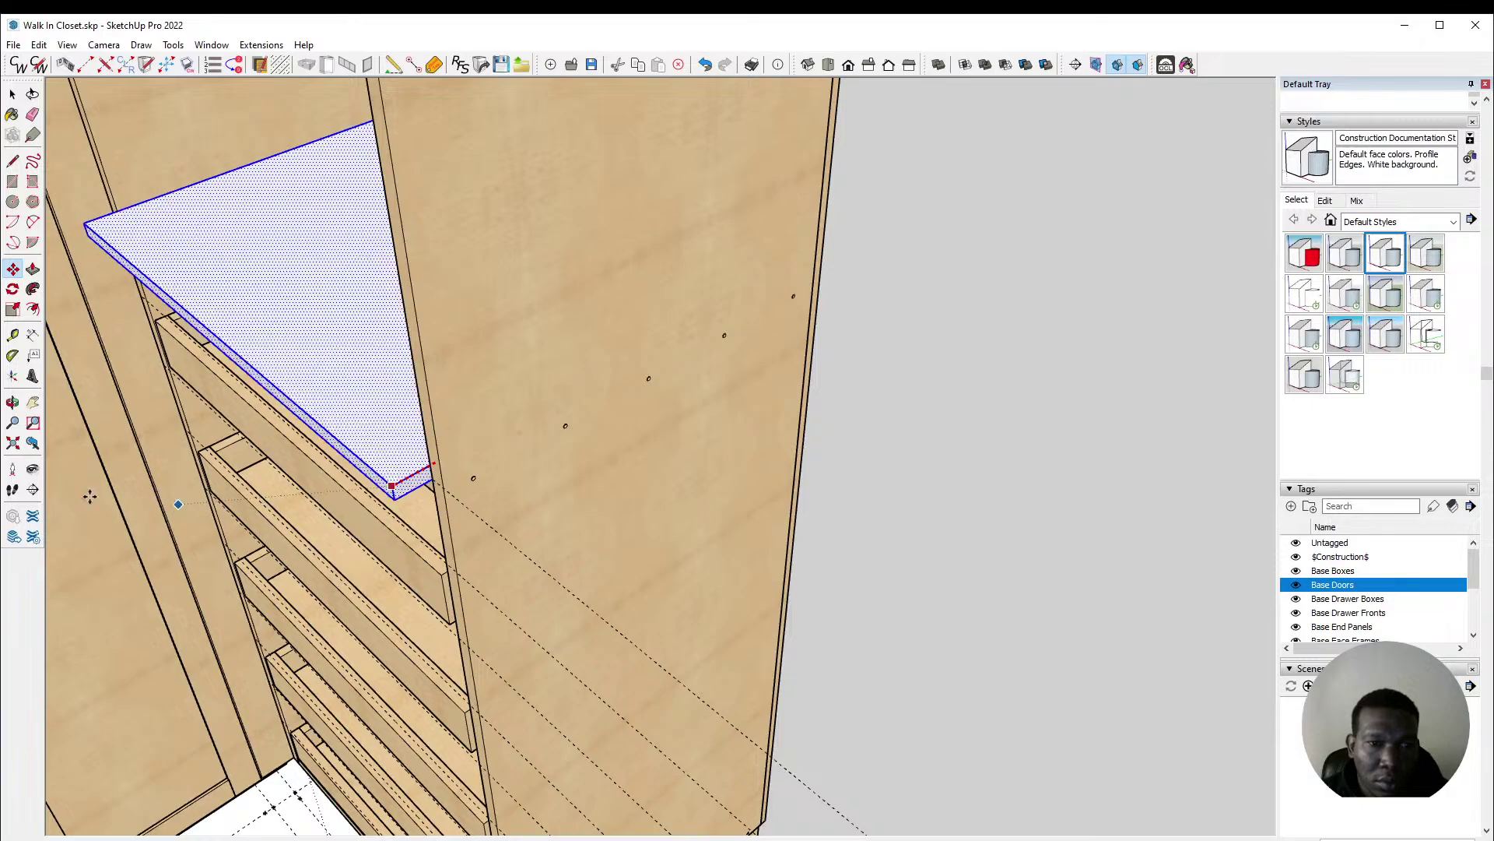
pyautogui.press('shift')
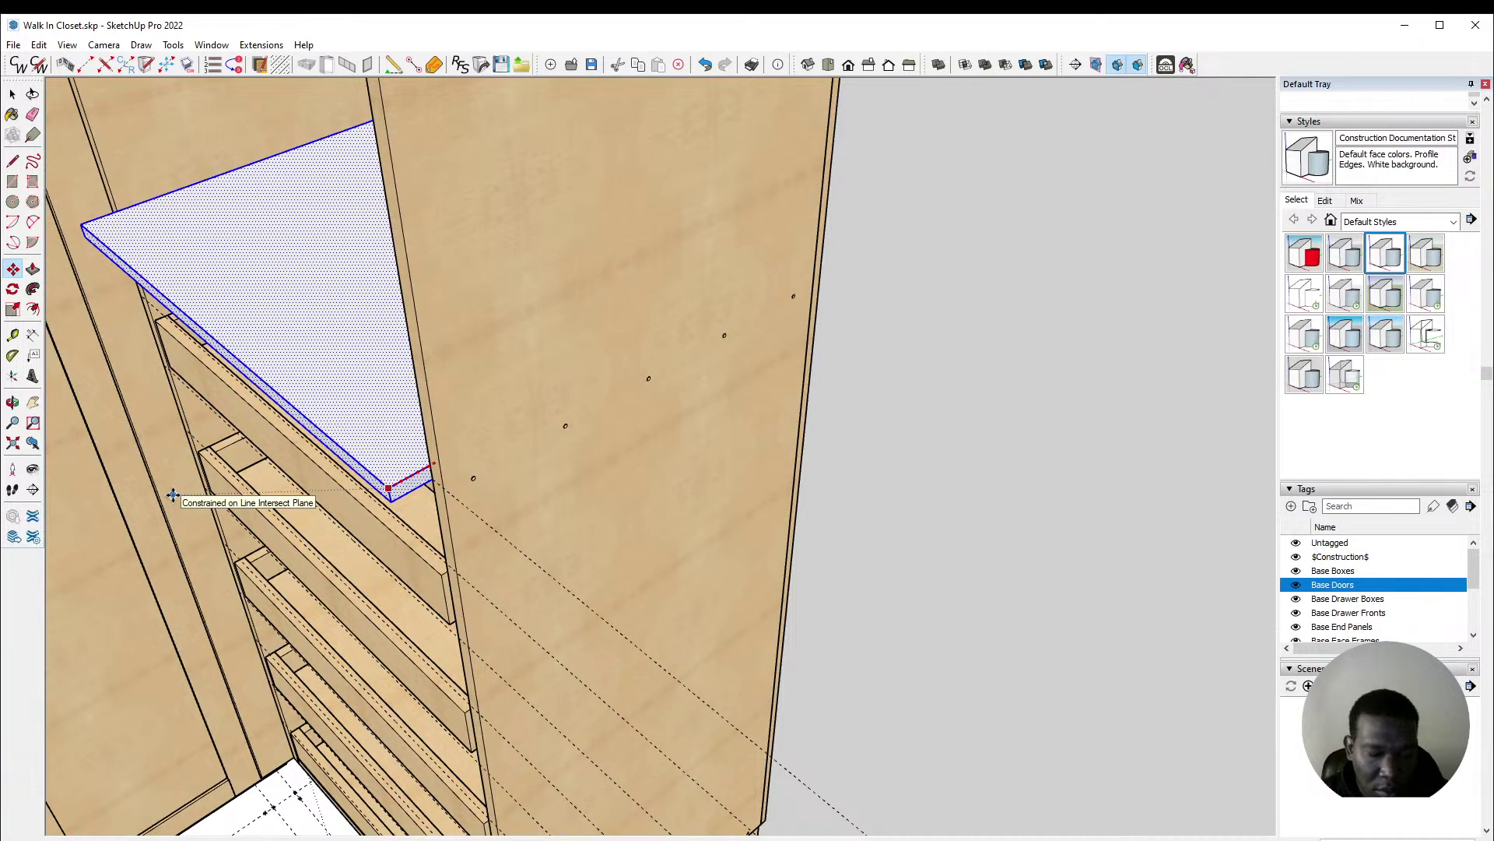
pyautogui.click(173, 495)
# Step: Push the slab's right end face slightly inward, away from the cabinet's right side panel
pyautogui.press('space')
pyautogui.scroll(2, 427, 491)
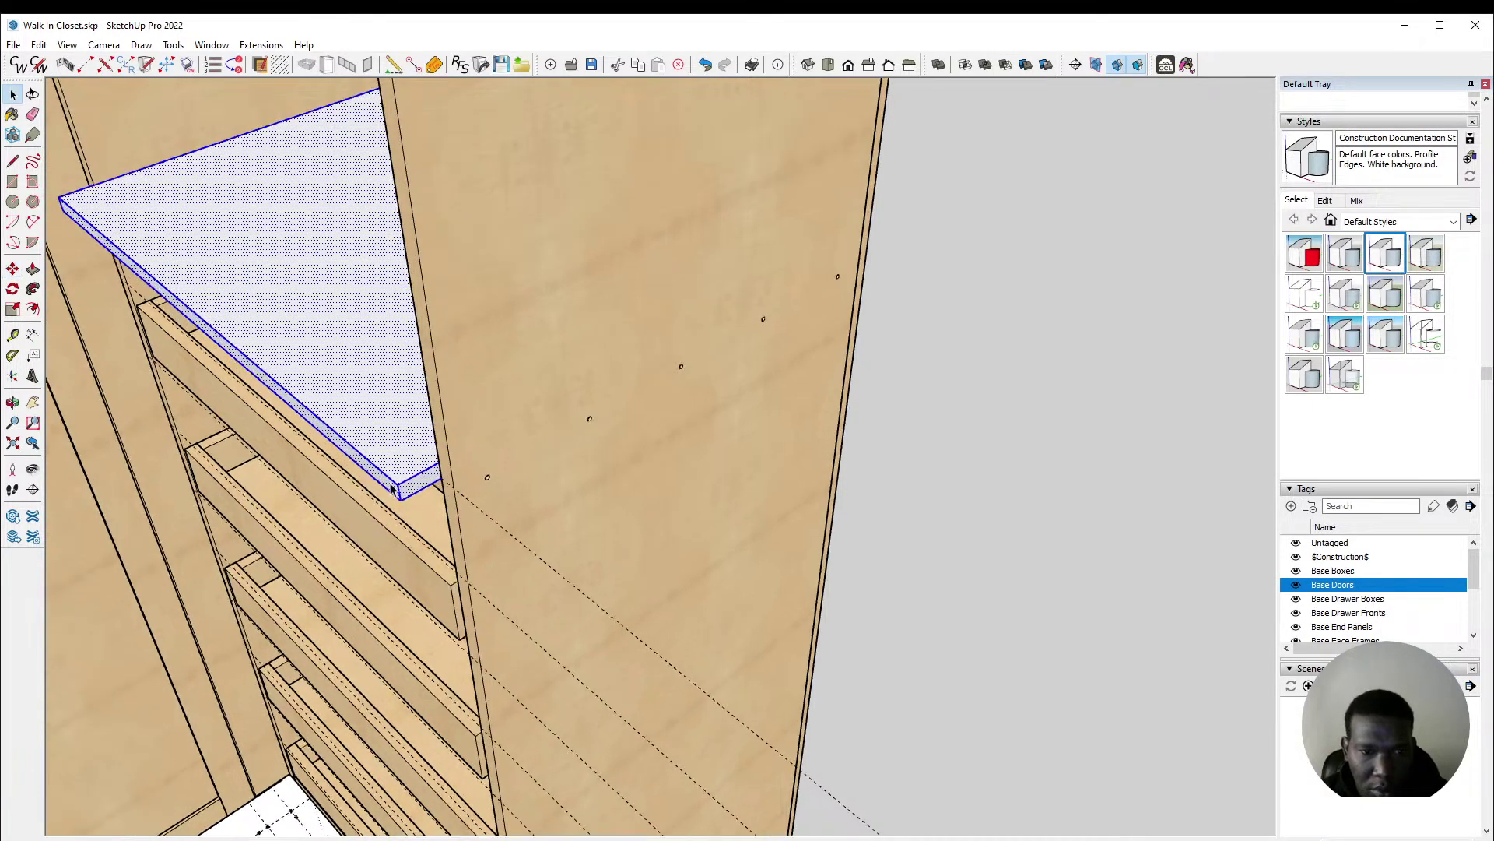
pyautogui.press('m')
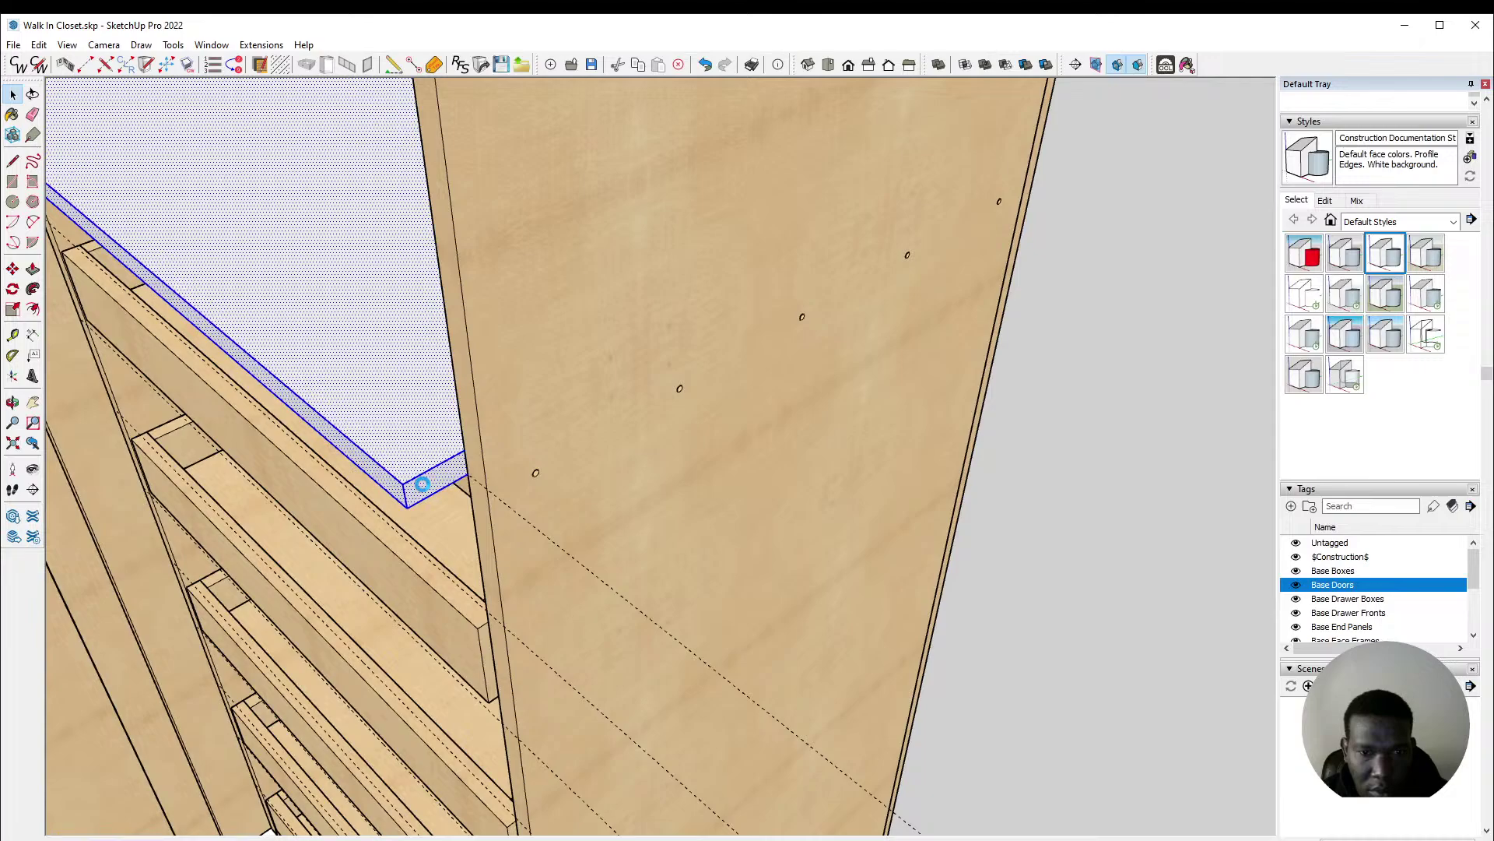
pyautogui.tripleClick(423, 485)
pyautogui.click(429, 486)
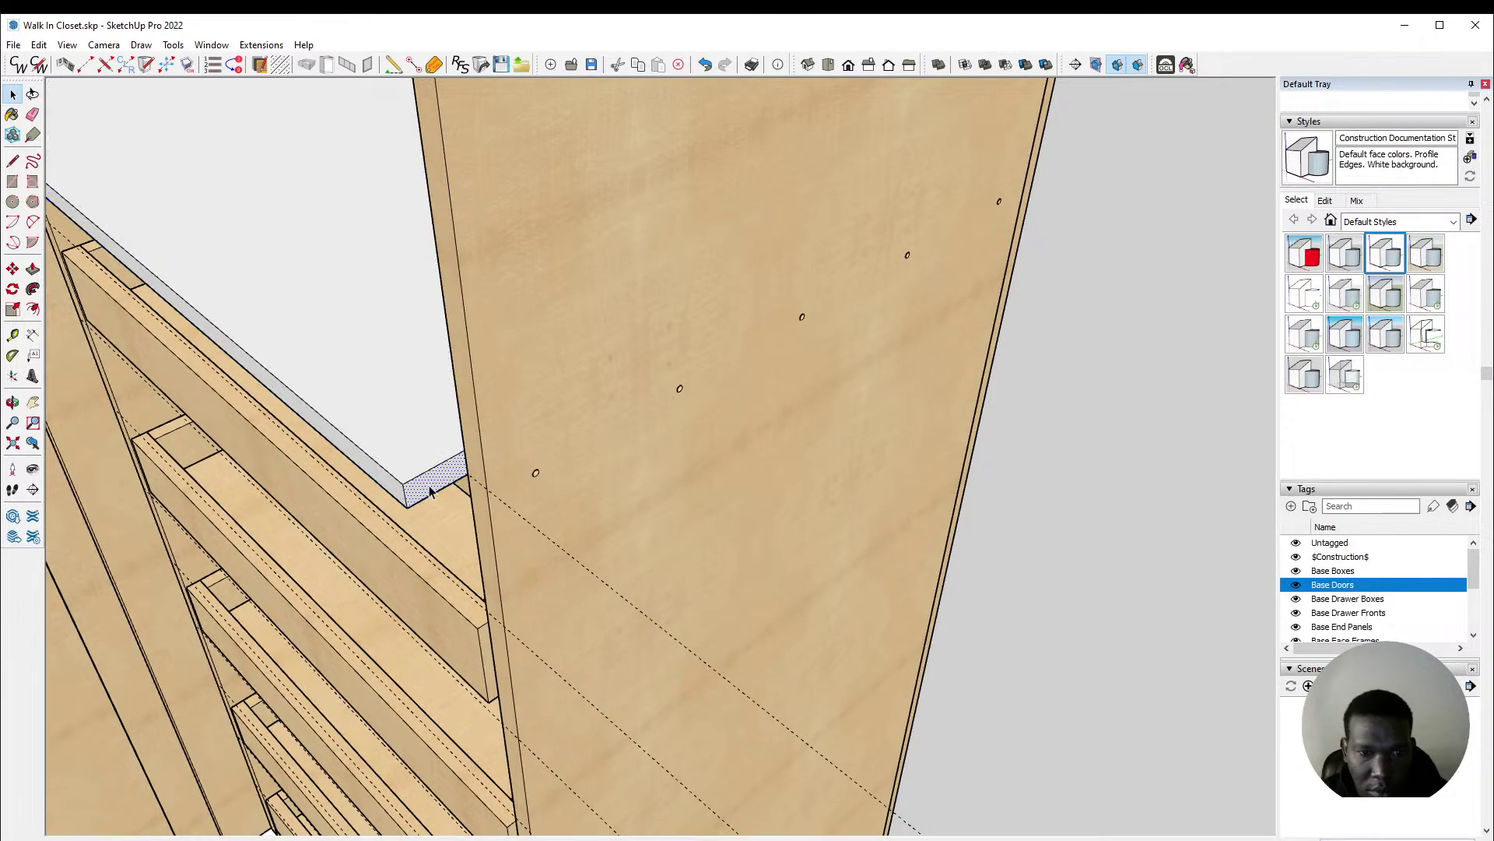
pyautogui.press('p')
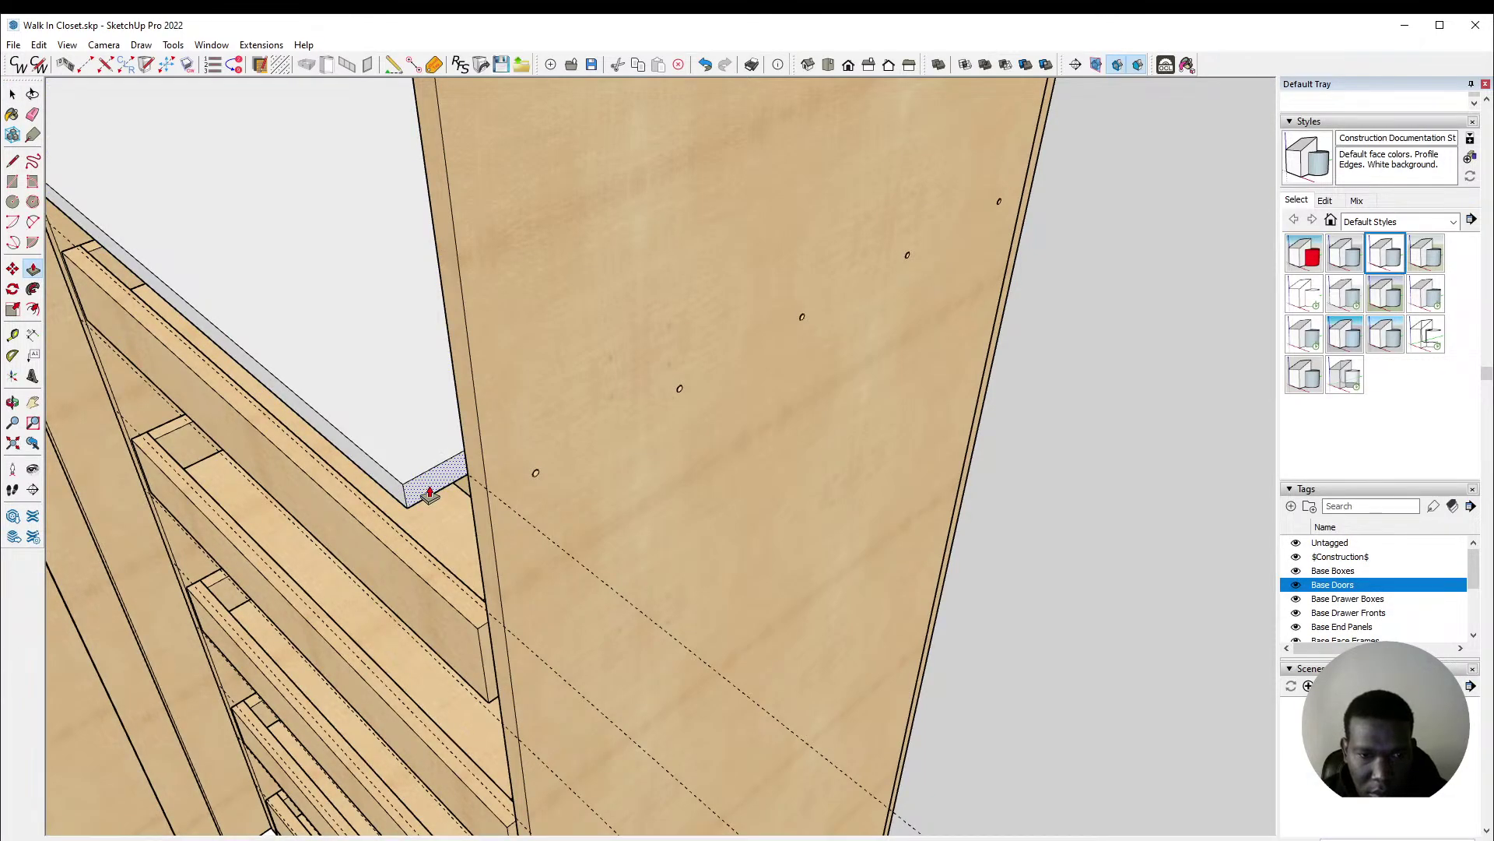
pyautogui.click(430, 493)
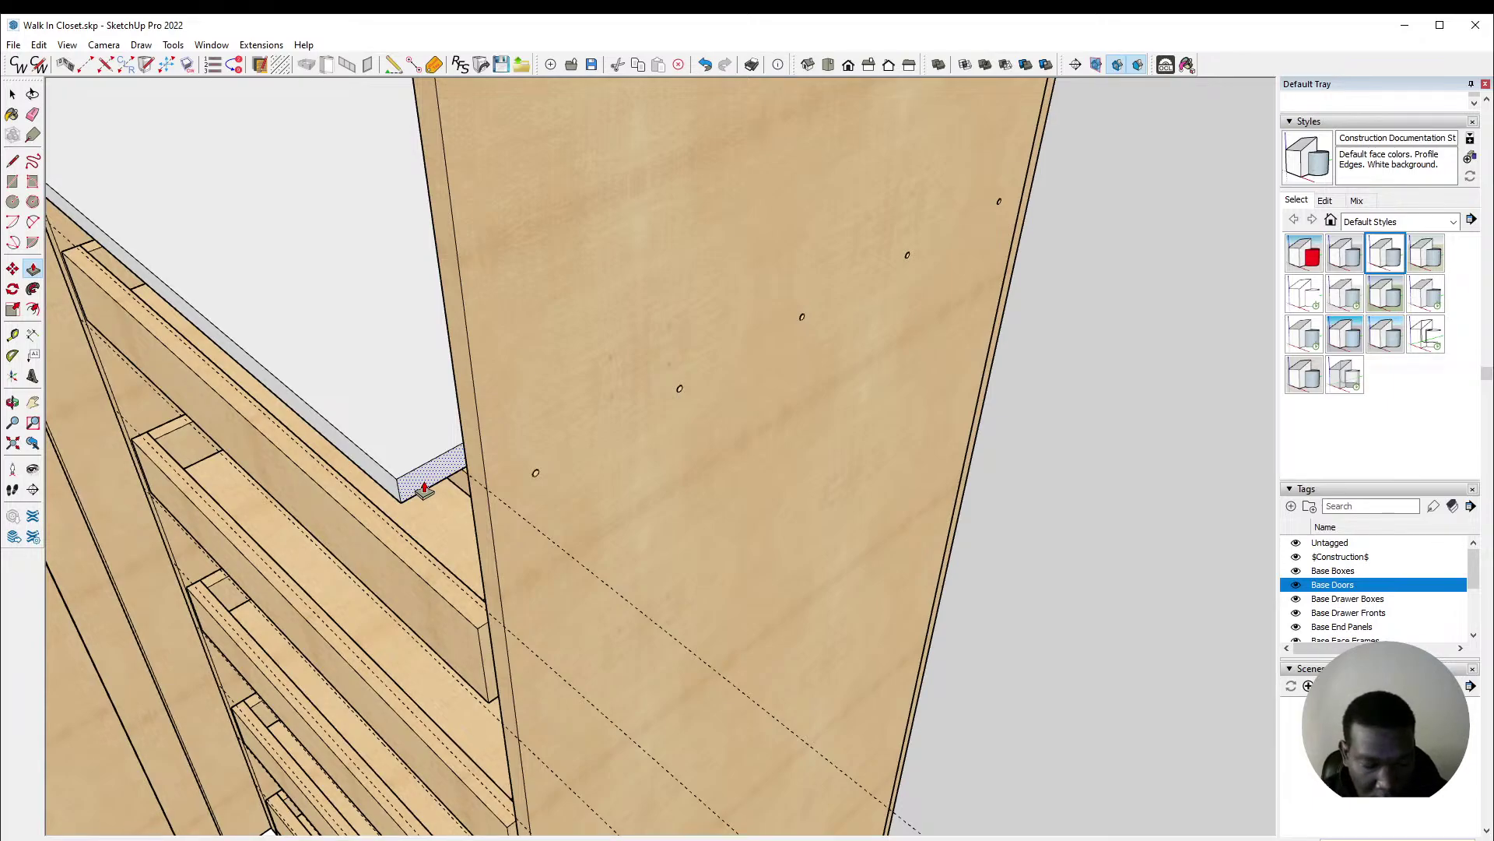
pyautogui.press('space')
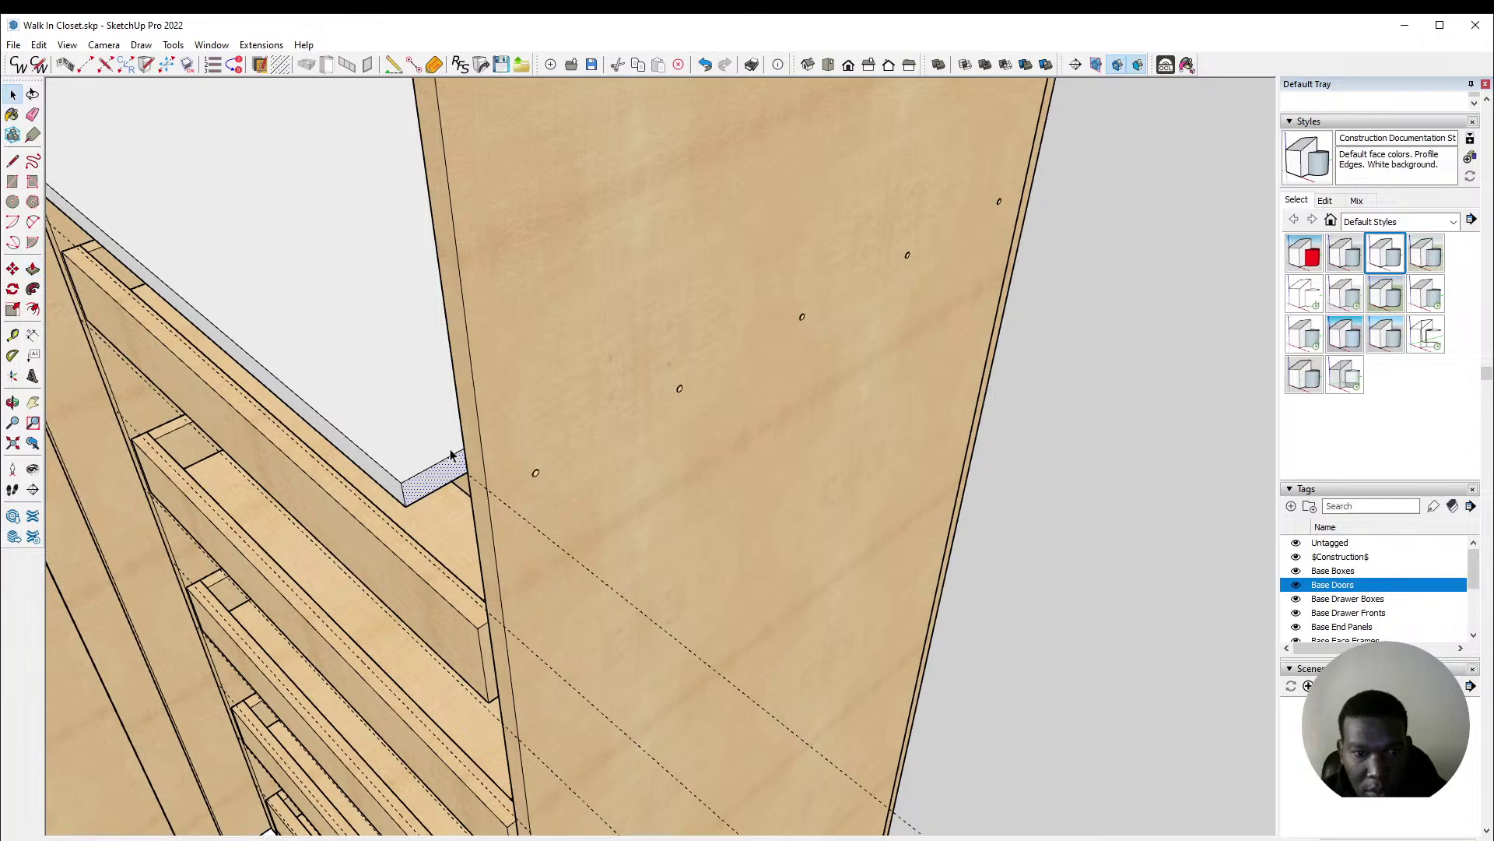
pyautogui.scroll(-5, 81, 295)
pyautogui.scroll(-3, 136, 311)
pyautogui.scroll(10, 618, 360)
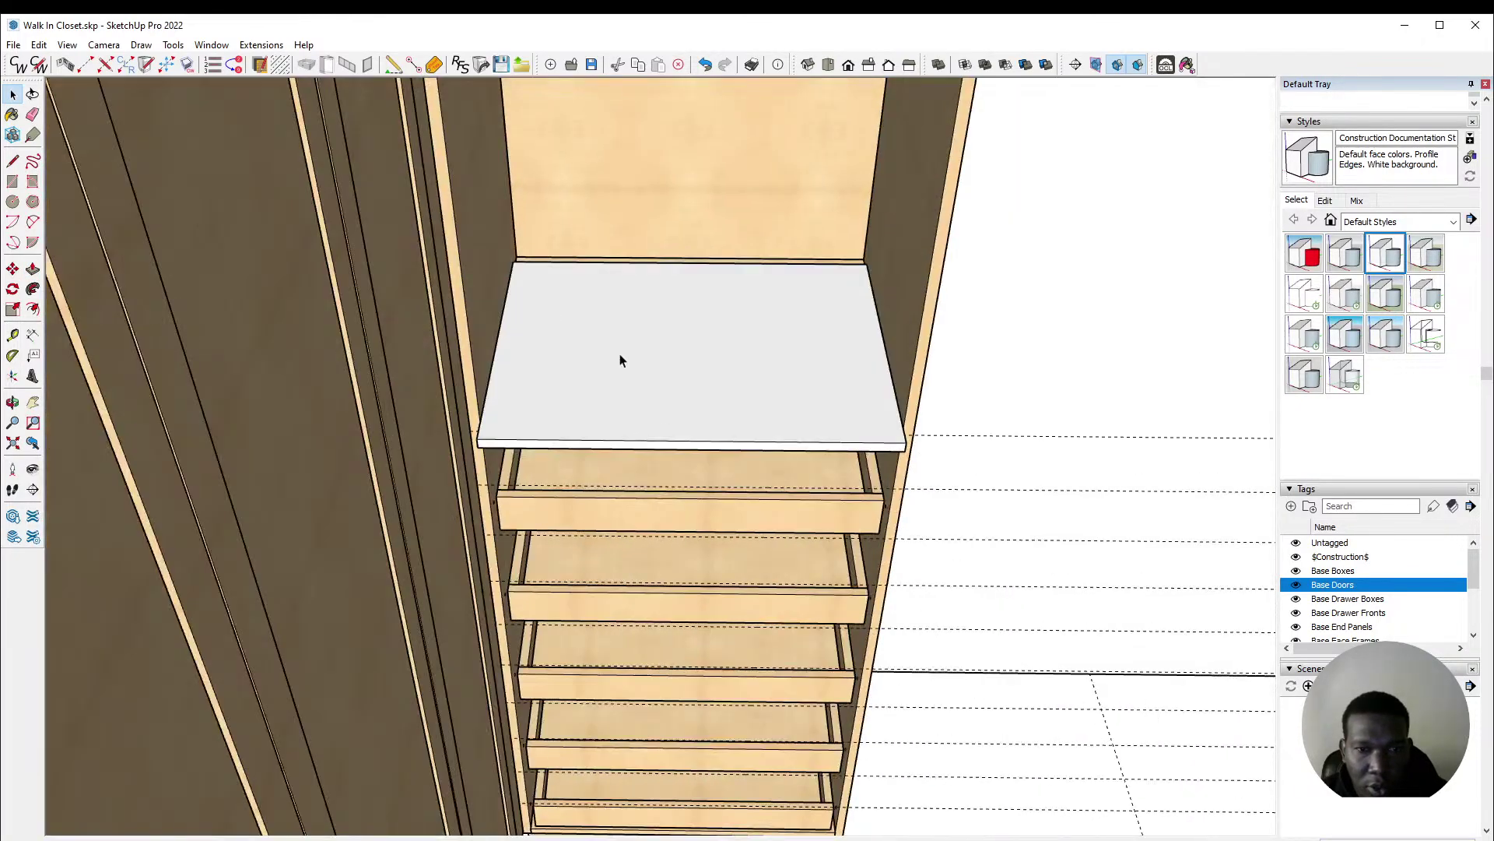
# Step: Push the slab's left end face slightly inward, away from the cabinet's left side panel, by the same amount as the right end
pyautogui.scroll(6, 424, 398)
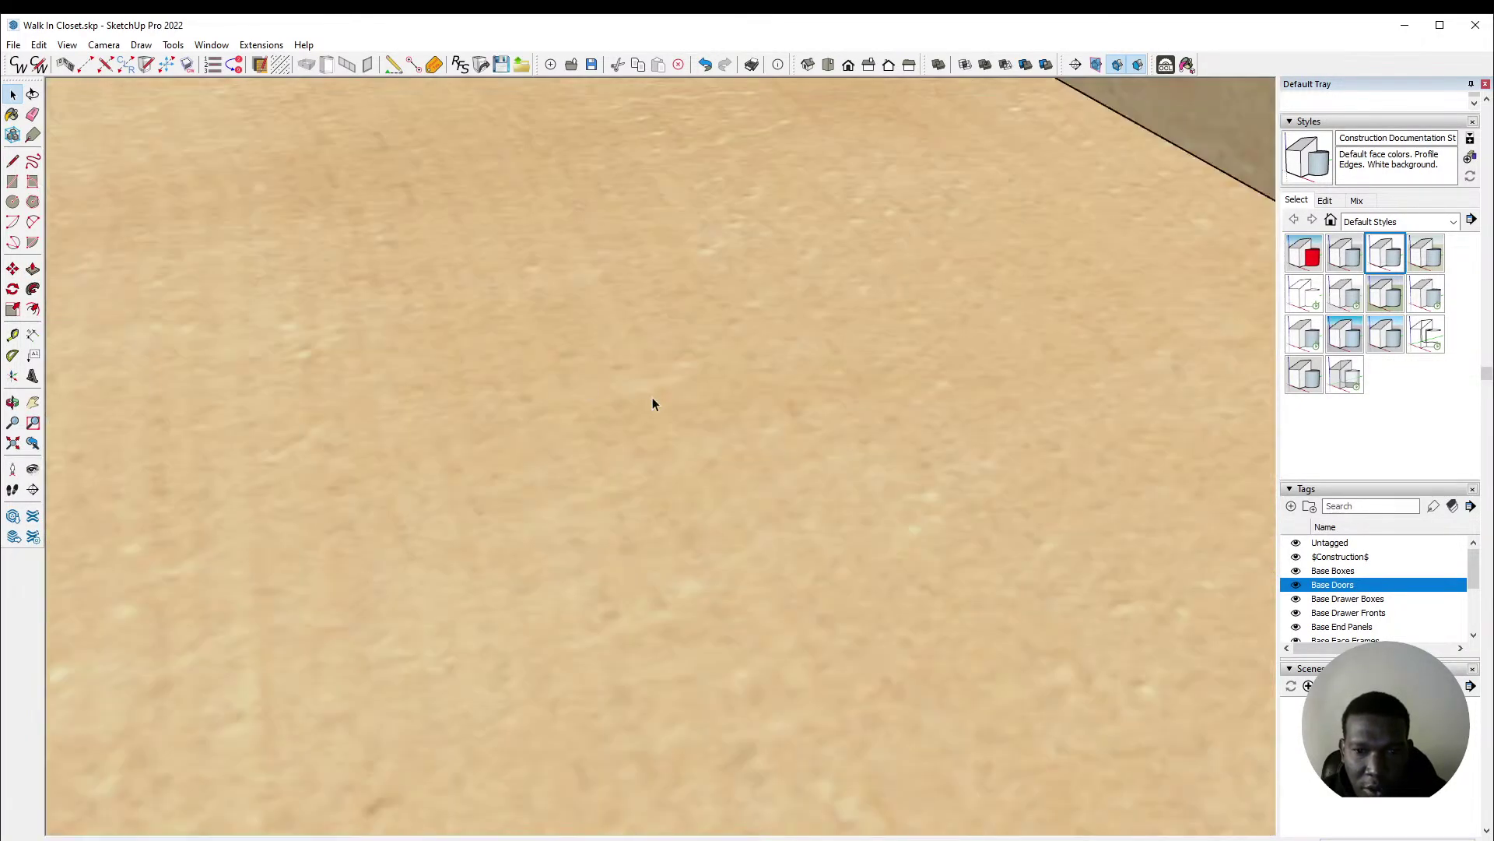
pyautogui.scroll(3, 255, 348)
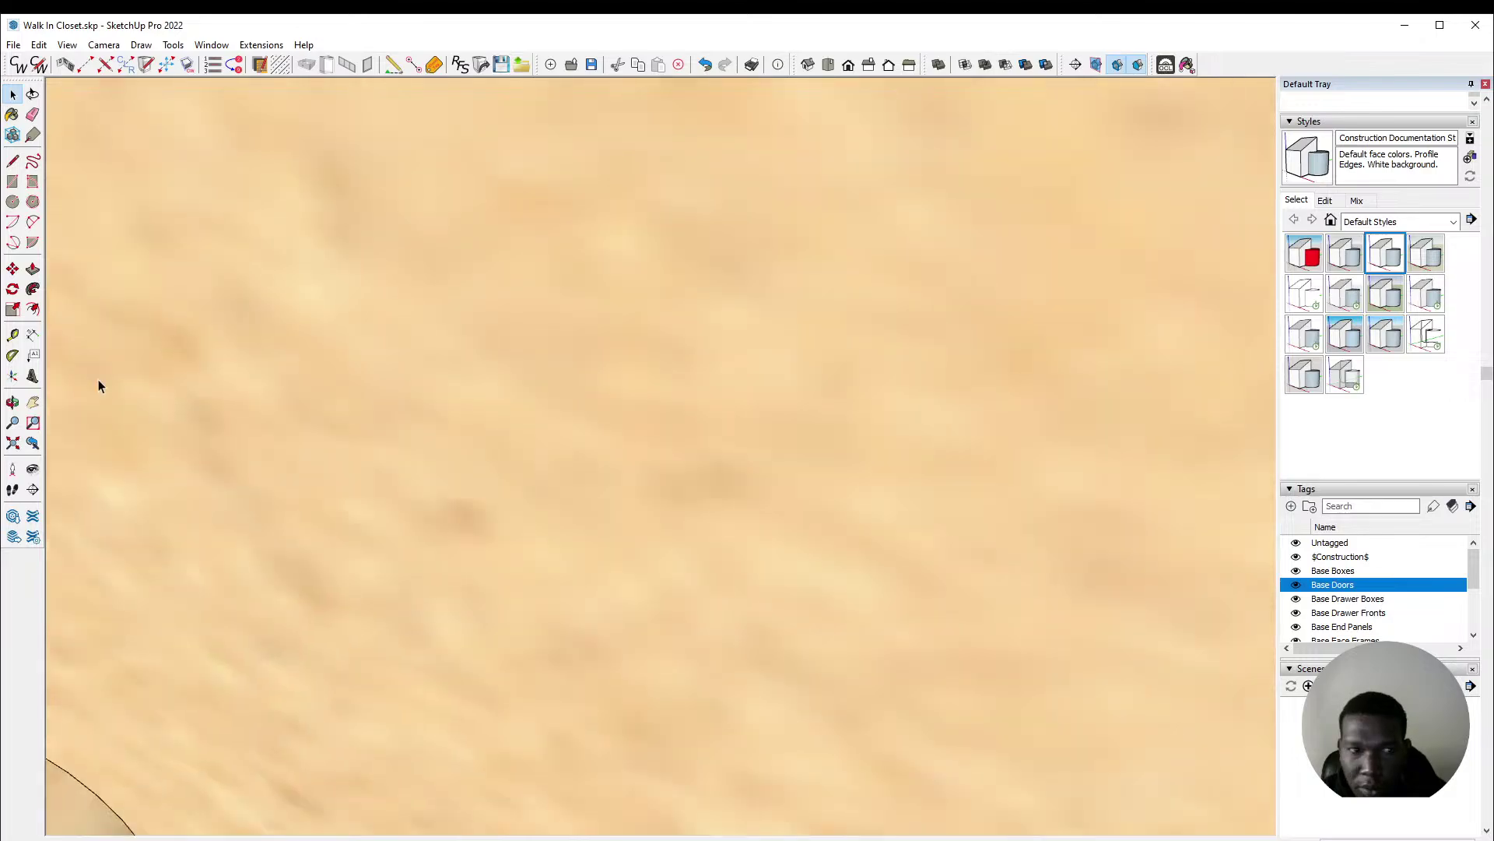
pyautogui.click(13, 443)
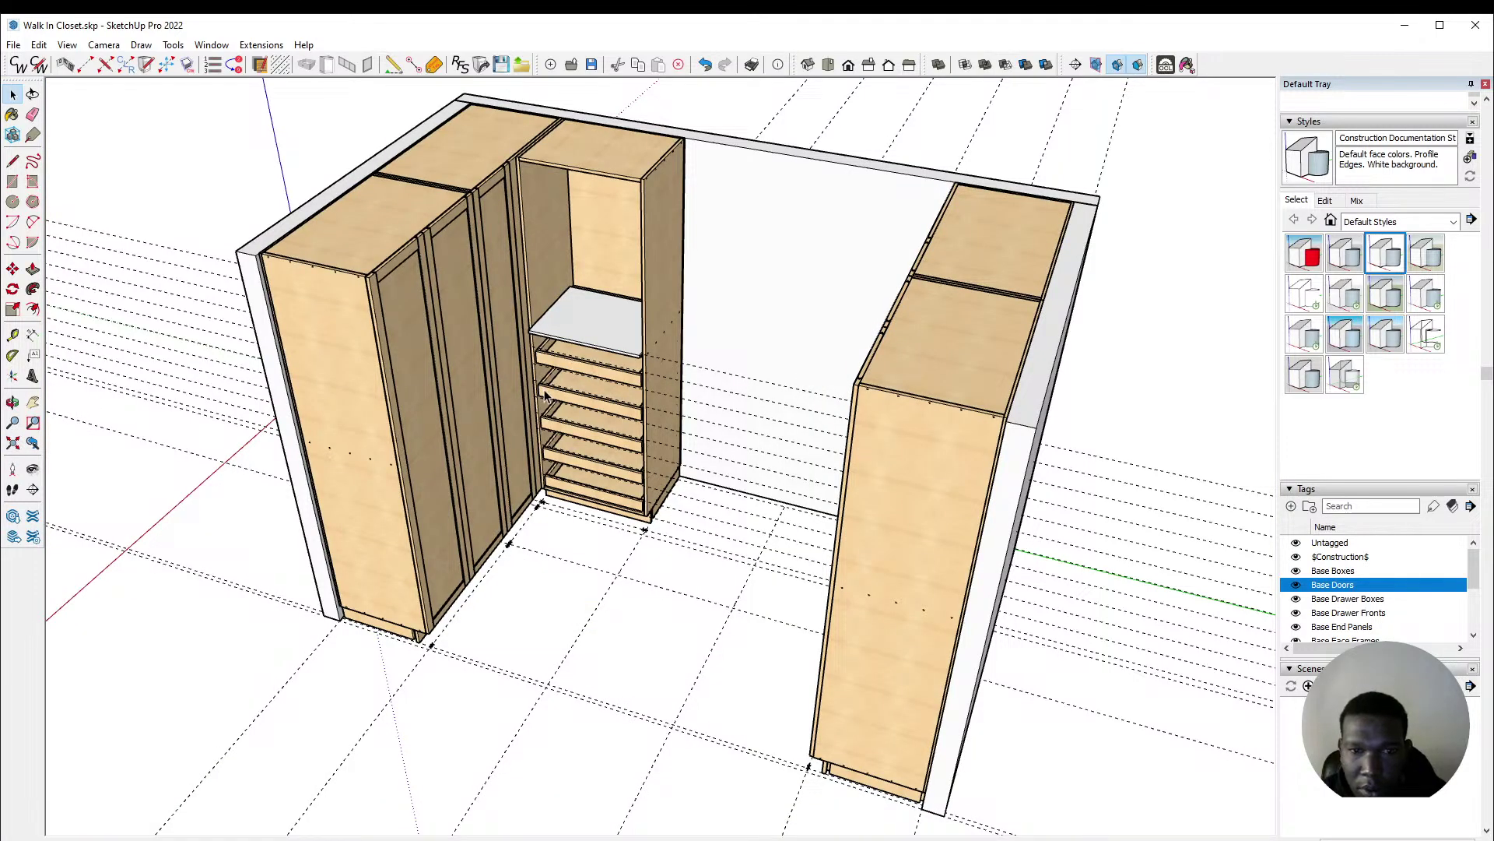
pyautogui.scroll(4, 534, 319)
pyautogui.scroll(6, 534, 319)
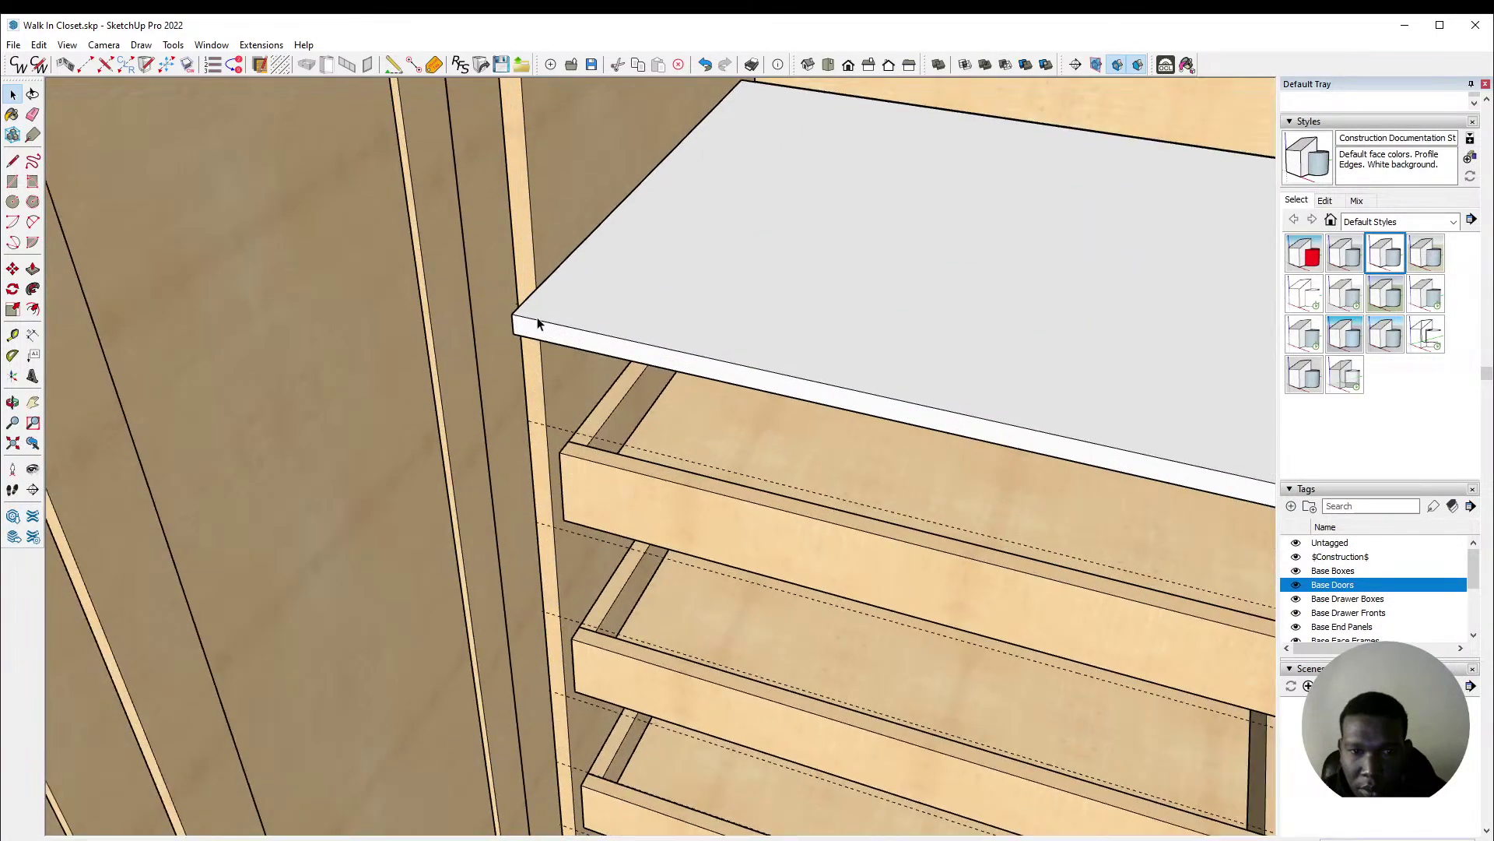
pyautogui.scroll(5, 523, 327)
pyautogui.moveTo(499, 344); pyautogui.dragTo(526, 364, button='middle')
pyautogui.click(437, 377)
pyautogui.press('p')
pyautogui.doubleClick(448, 382)
pyautogui.press('space')
pyautogui.moveTo(693, 413); pyautogui.dragTo(312, 451, button='middle')
# Step: Select the whole slab on the fixed shelf and make it a component named "Shelve"
pyautogui.scroll(-5, 320, 408)
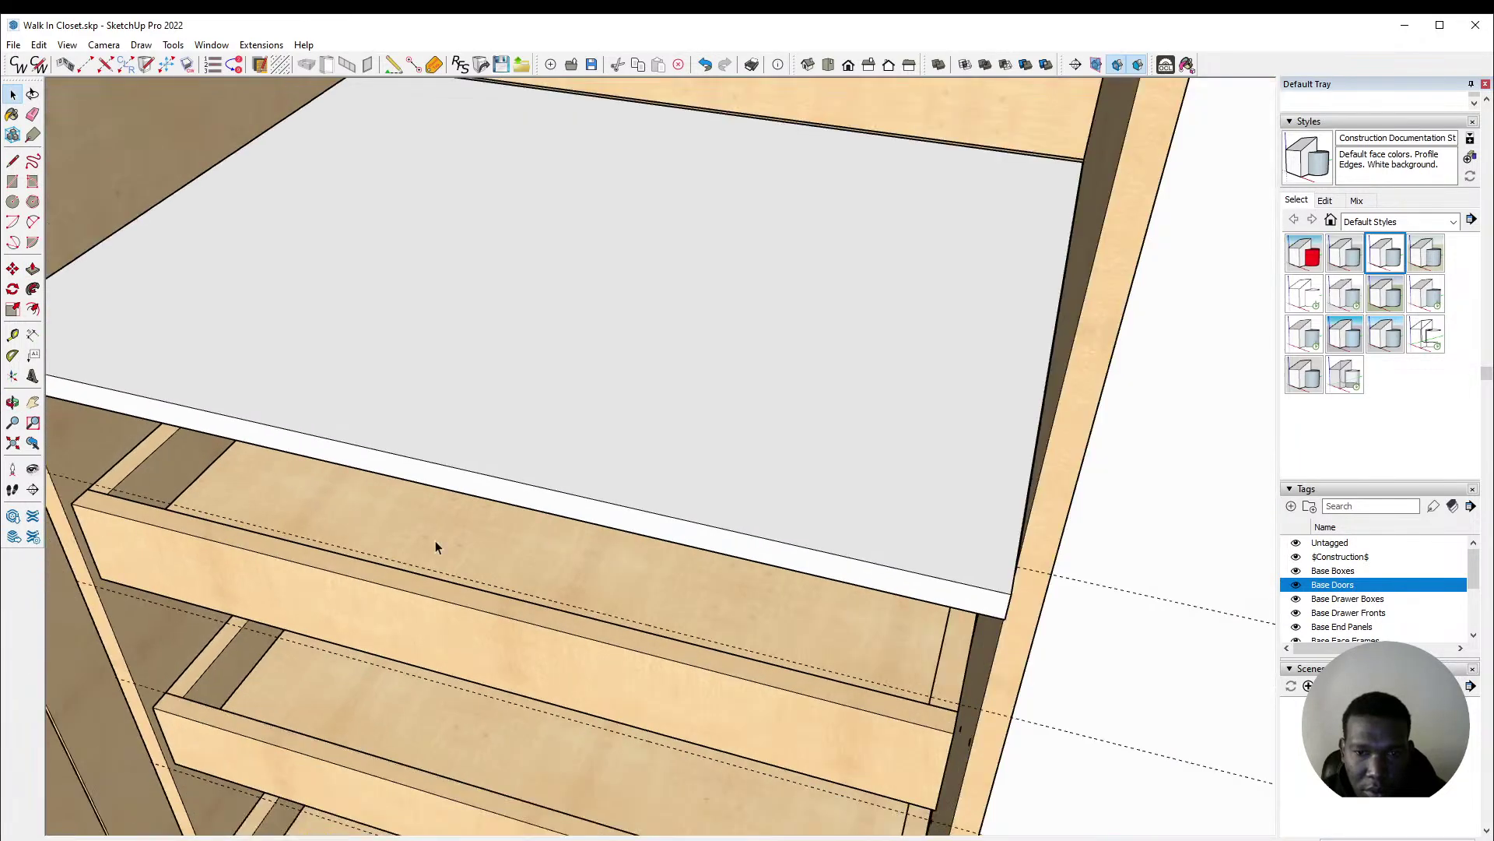
pyautogui.scroll(-5, 515, 452)
pyautogui.scroll(4, 244, 400)
pyautogui.click(273, 410)
pyautogui.write('g')
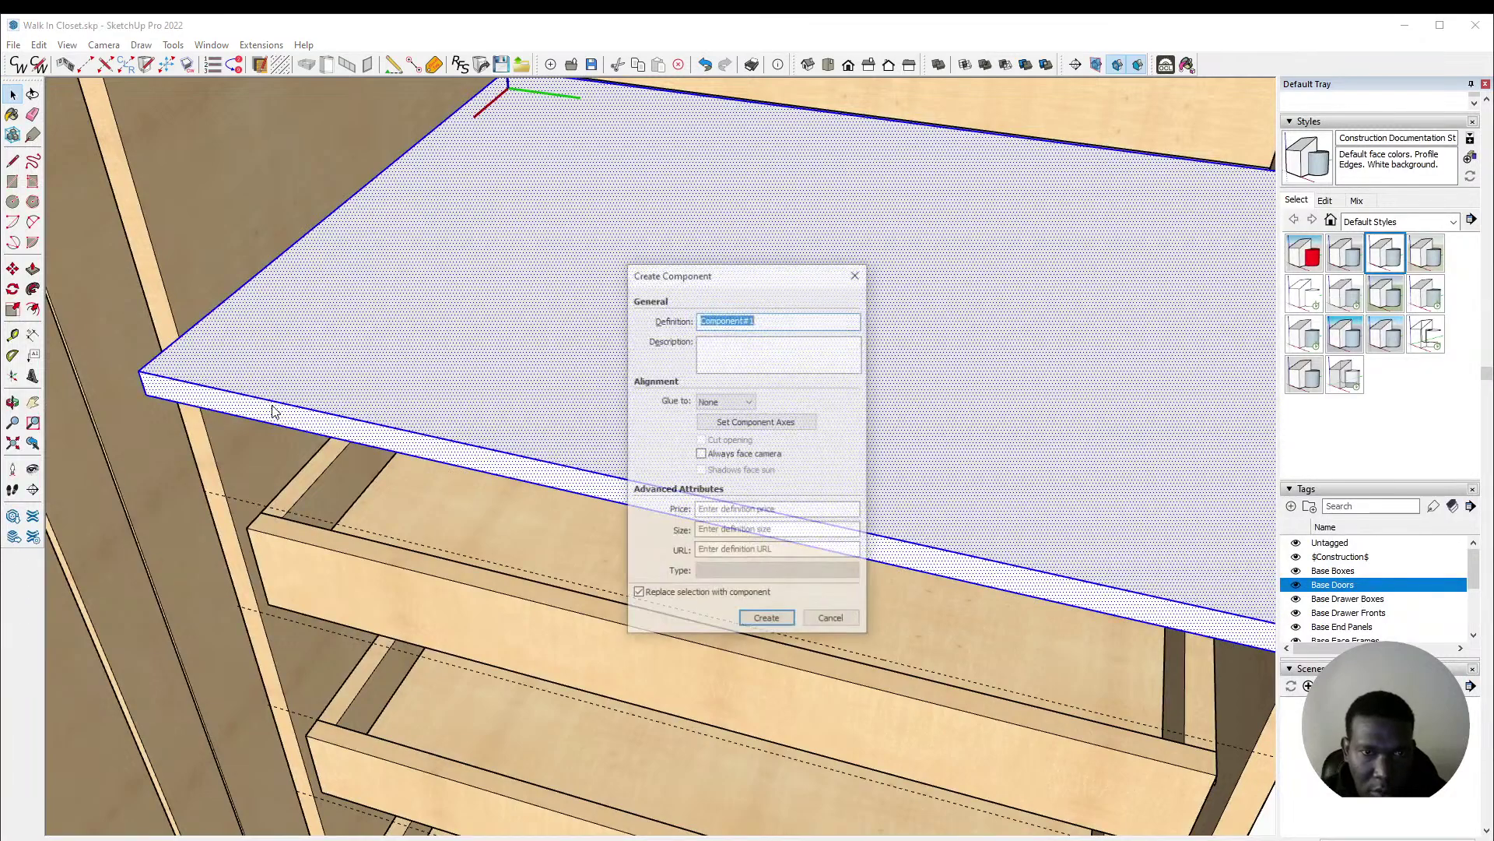
pyautogui.write('Shelve')
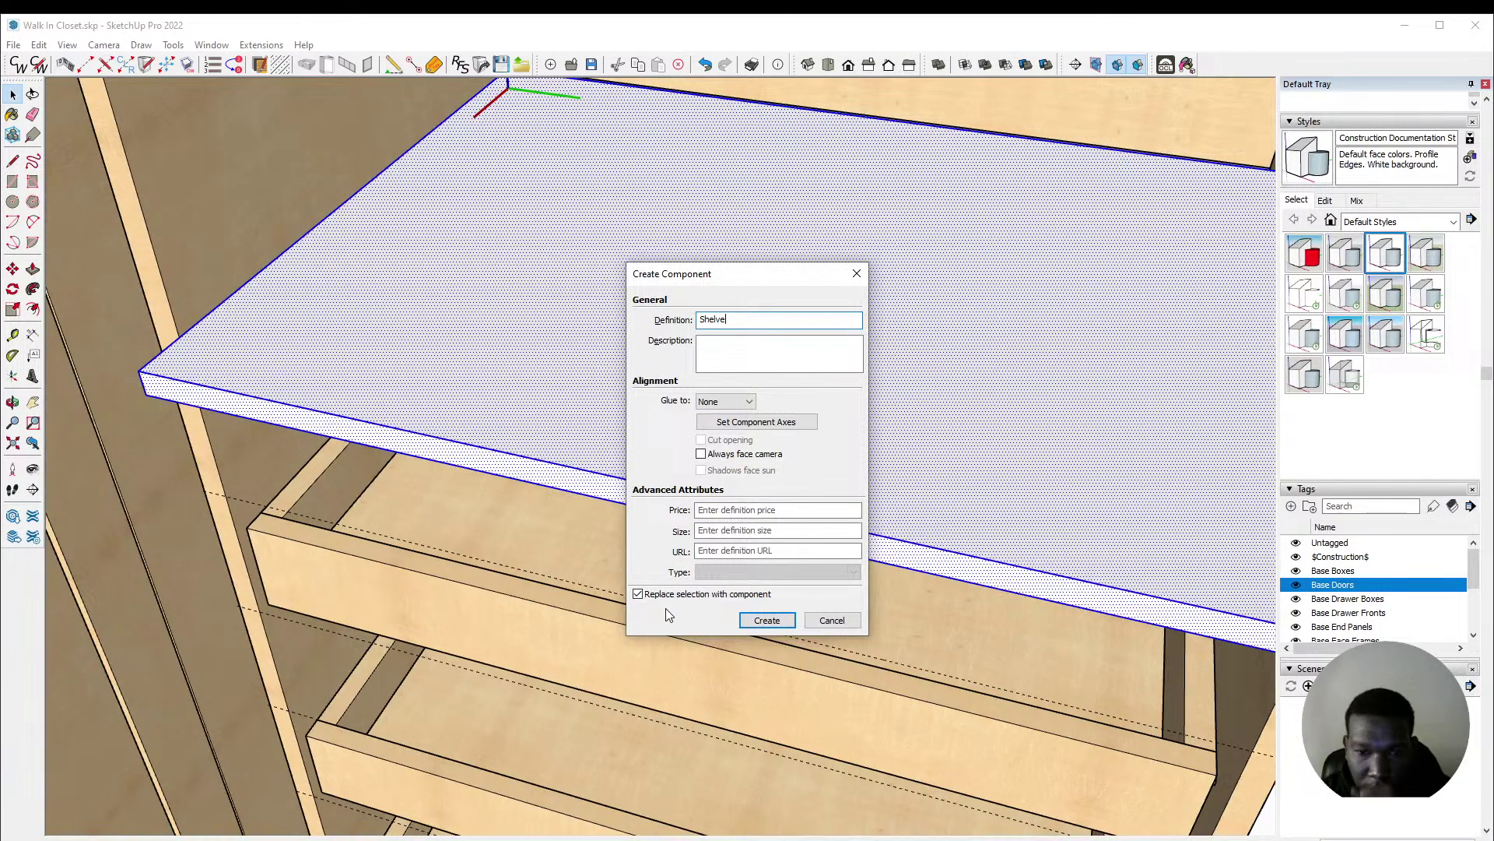
pyautogui.click(766, 621)
# Step: Move the Shelve component straight back so its front edge sits slightly behind the fixed shelf's front edge
pyautogui.scroll(-2, 540, 529)
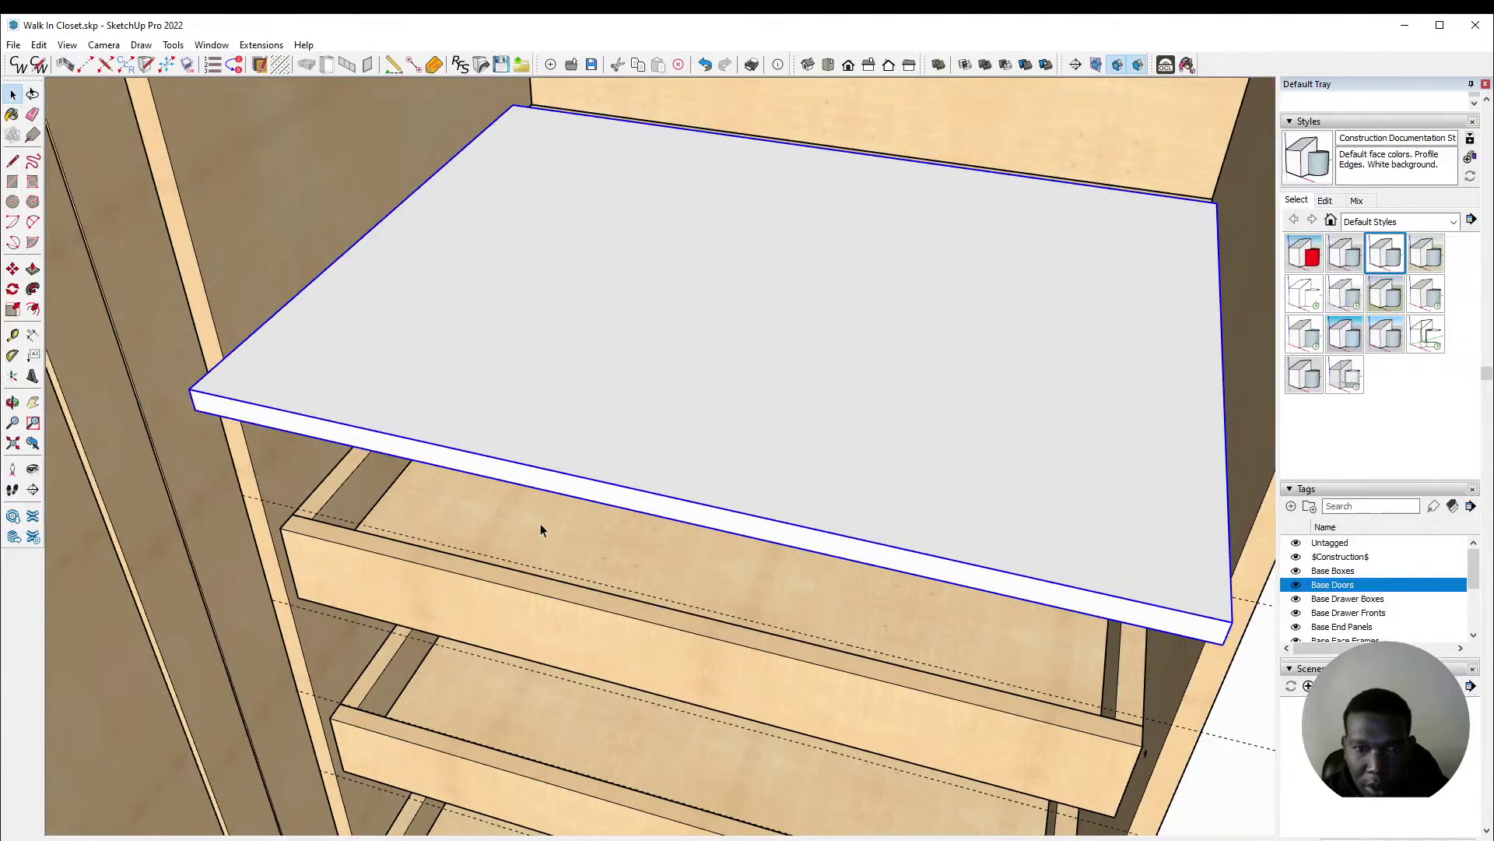
pyautogui.scroll(-2, 540, 530)
pyautogui.scroll(-2, 751, 603)
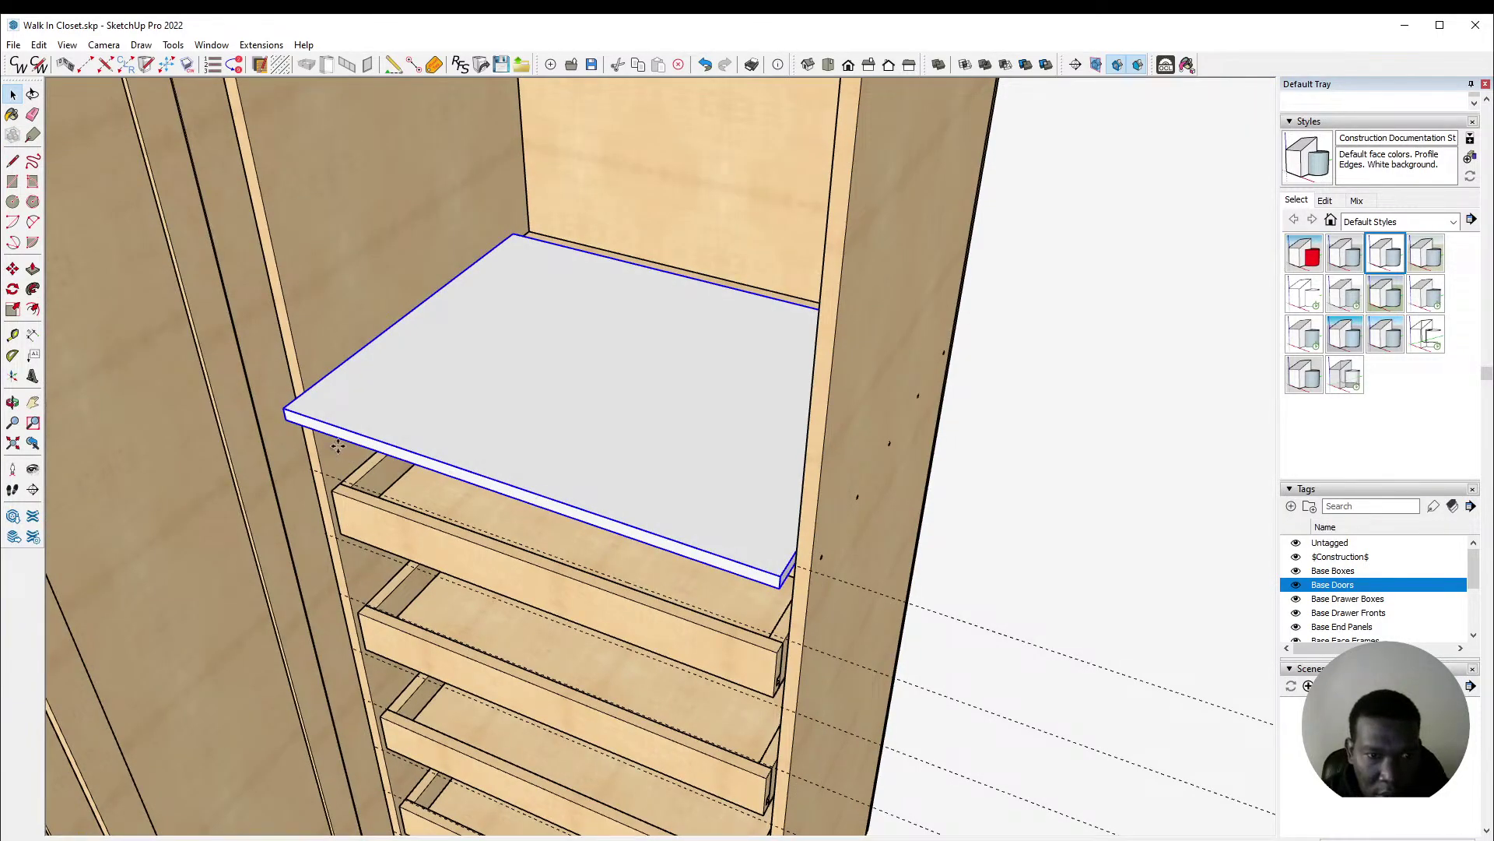
pyautogui.press('m')
pyautogui.scroll(1, 337, 445)
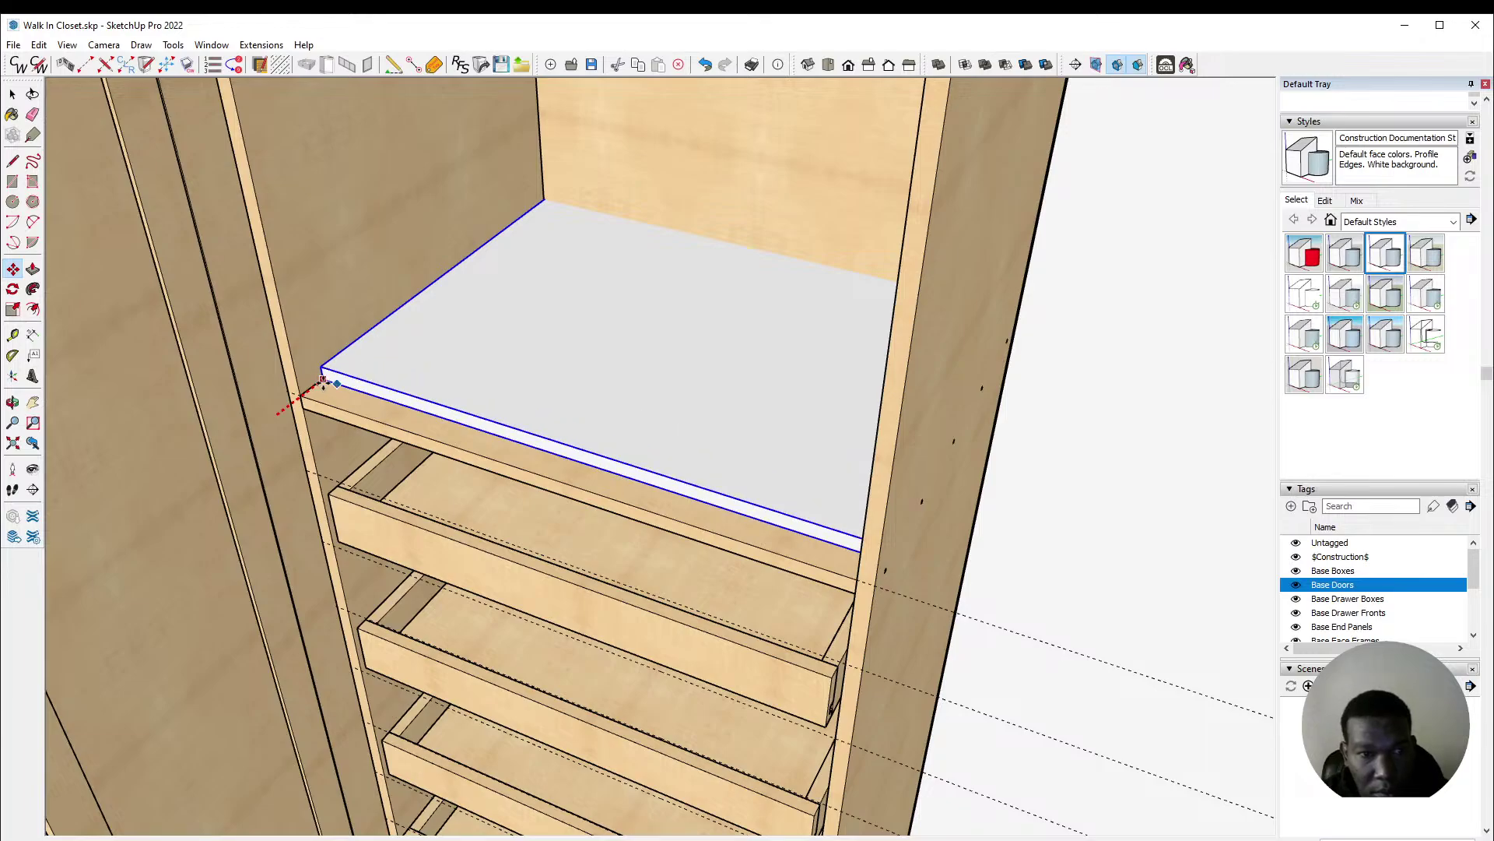
pyautogui.scroll(4, 276, 404)
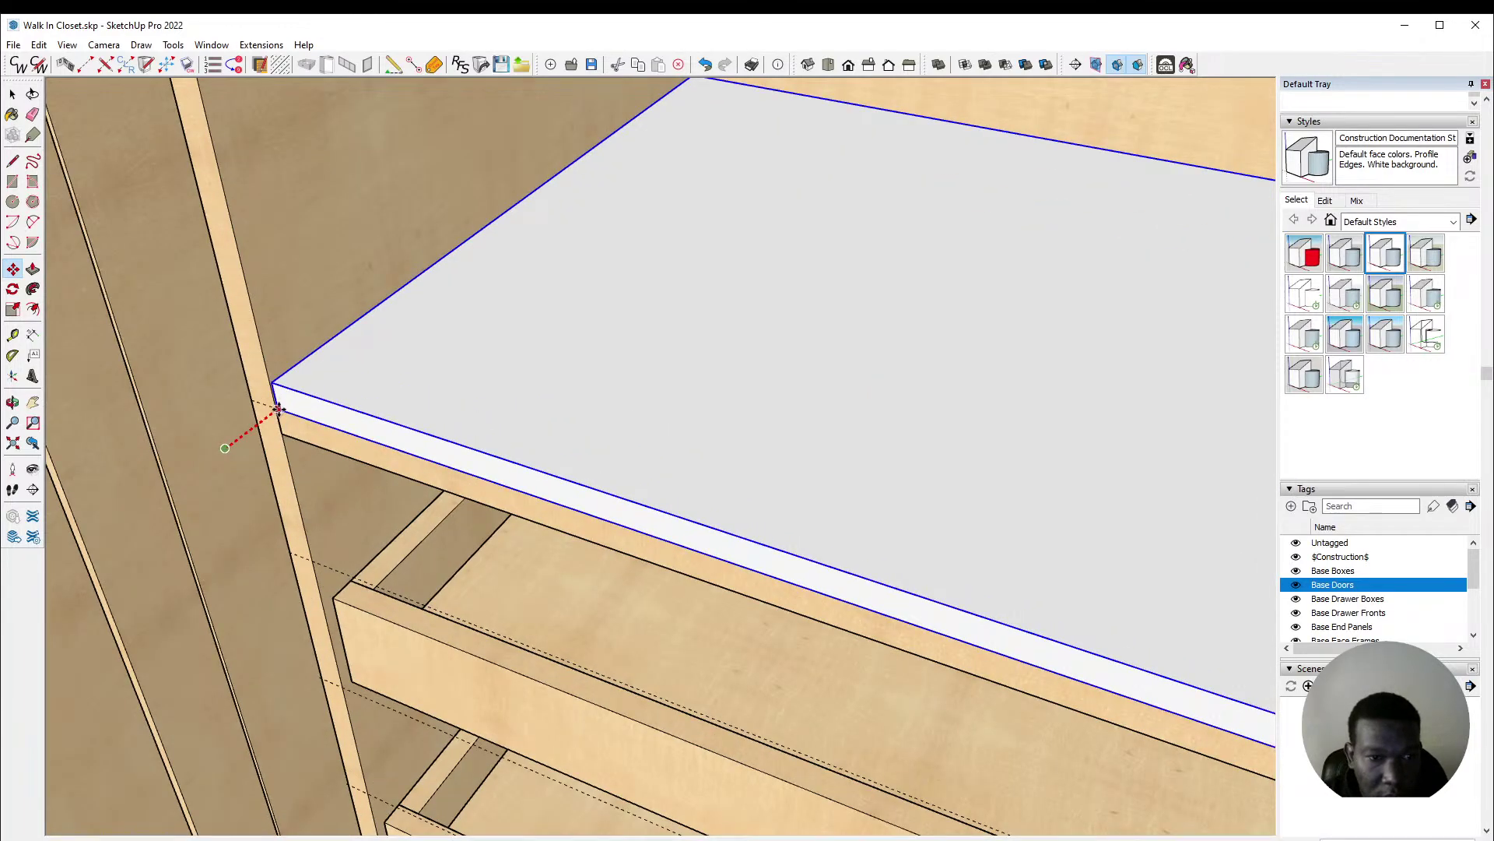
pyautogui.scroll(2, 277, 406)
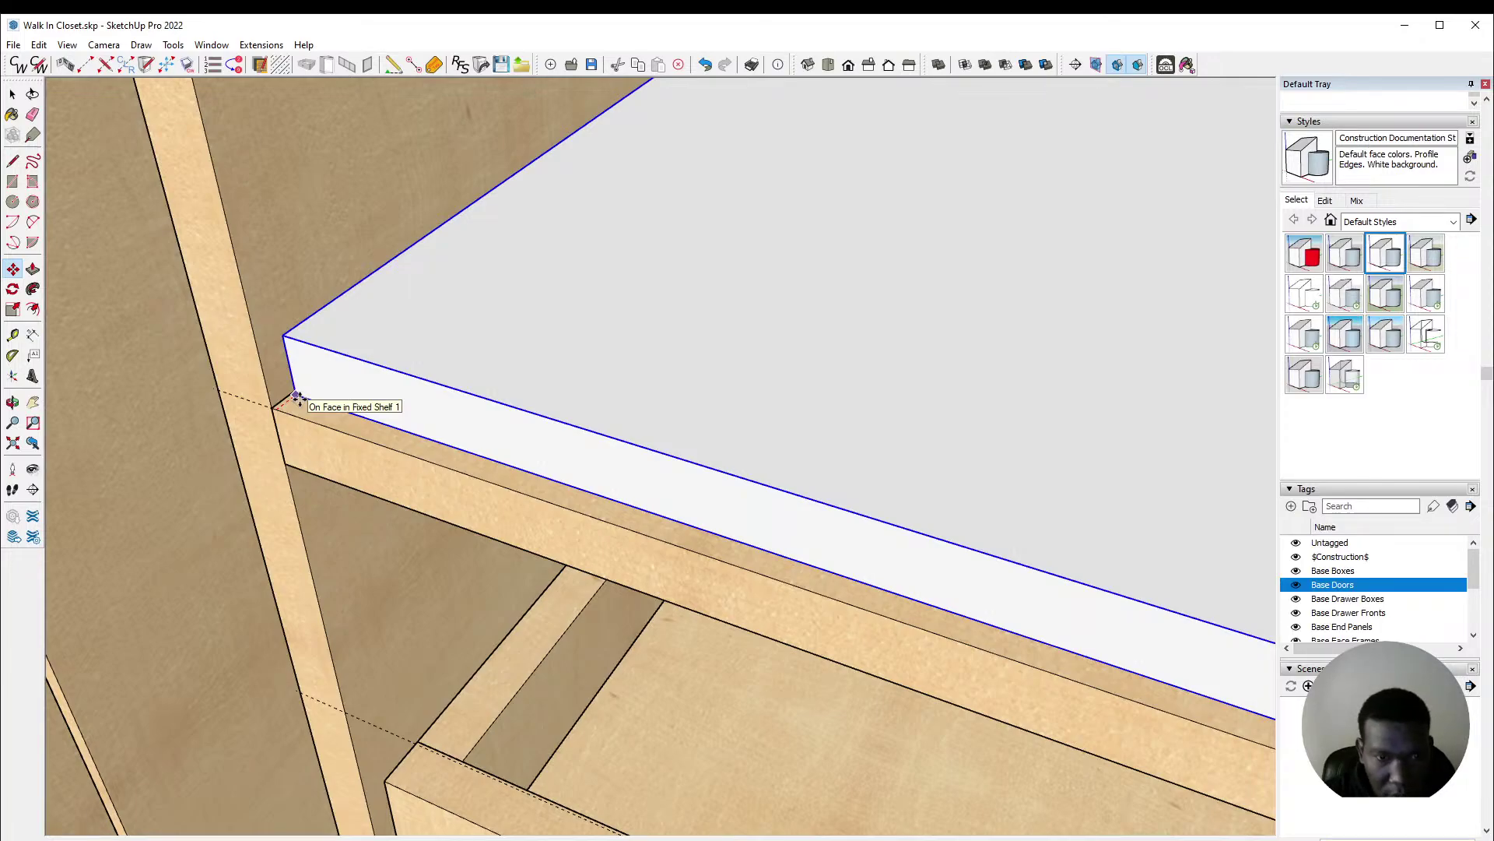
pyautogui.click(298, 398)
pyautogui.press('space')
pyautogui.scroll(-1, 293, 467)
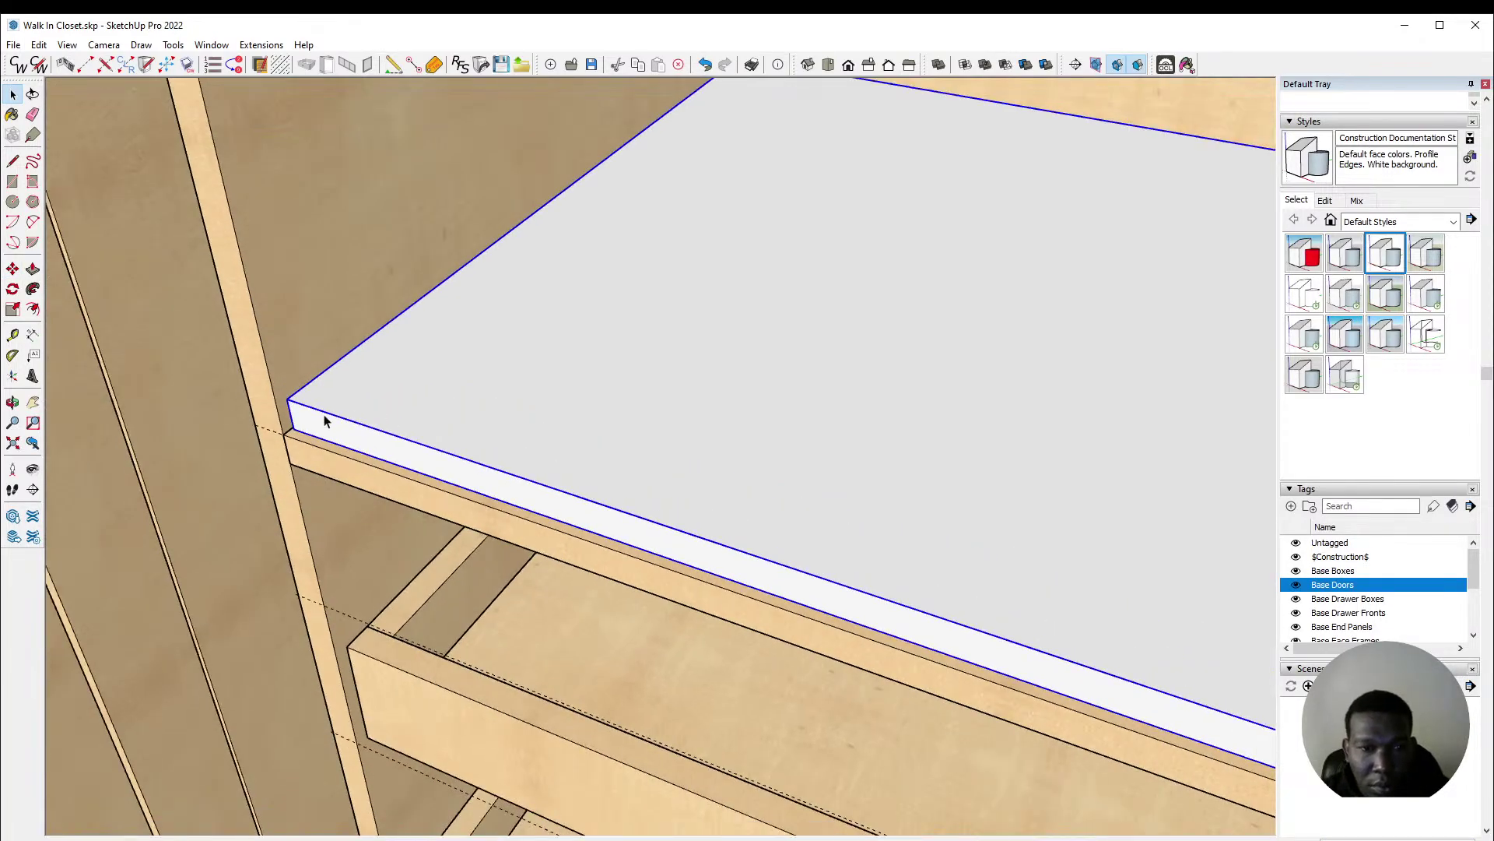
pyautogui.press('m')
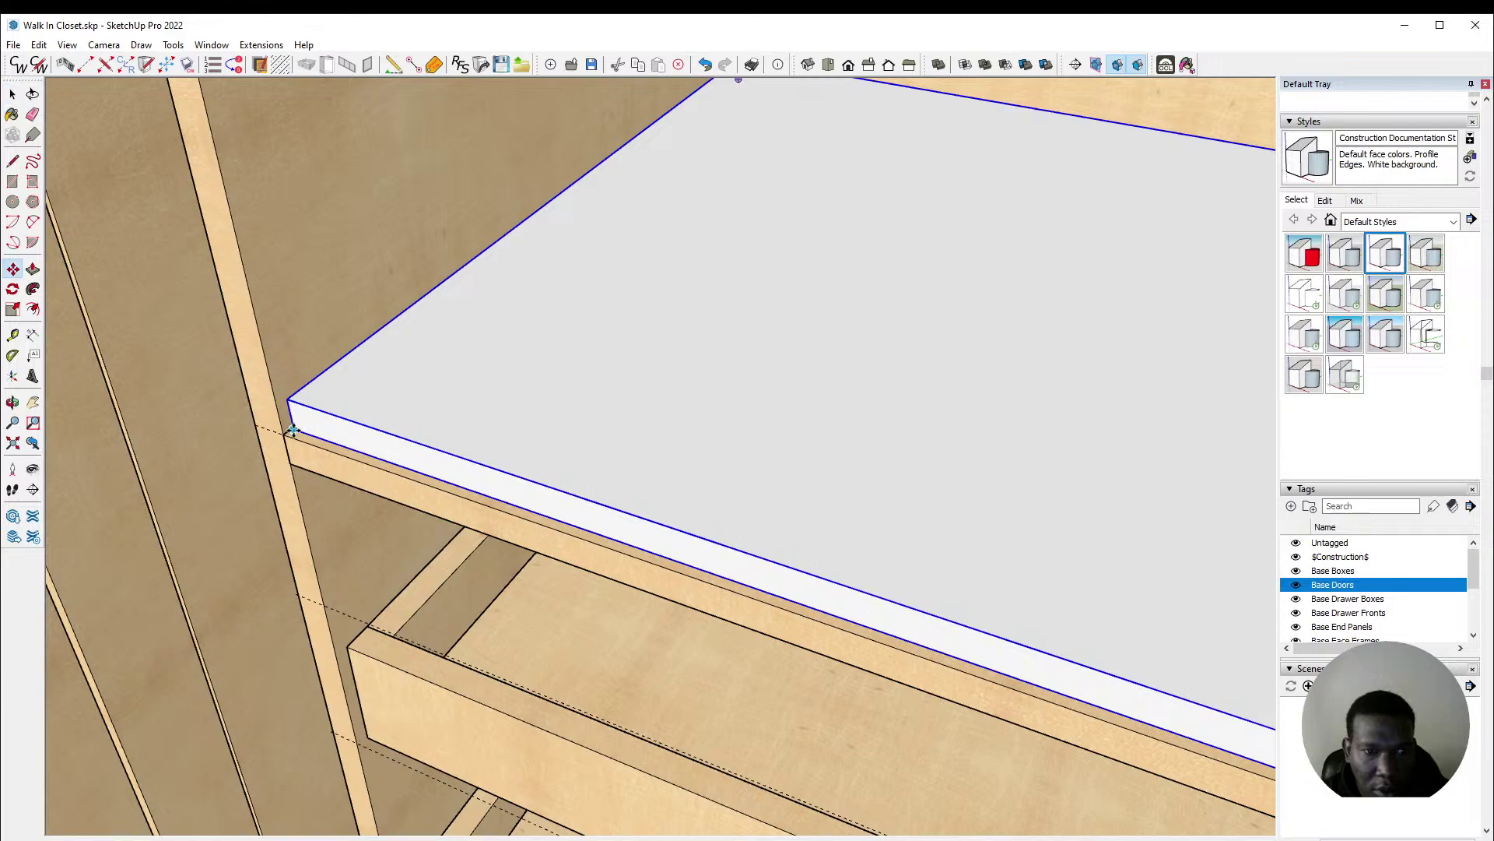
pyautogui.press('space')
pyautogui.scroll(-3, 328, 456)
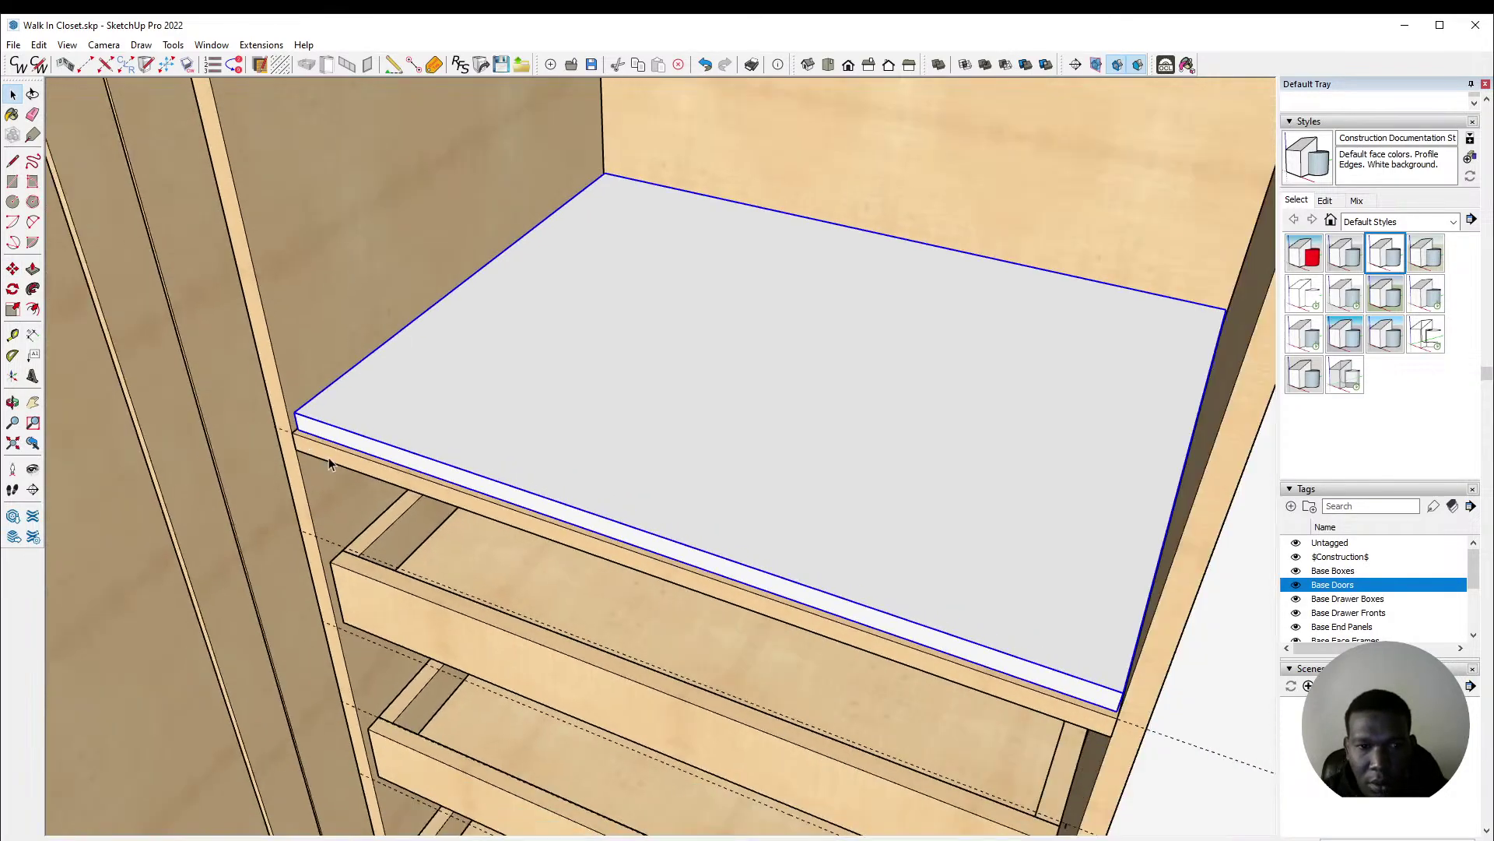
# Step: Examine the slab above the drawer boxes and its place in the closet's overall cabinet layout
pyautogui.scroll(-4, 368, 492)
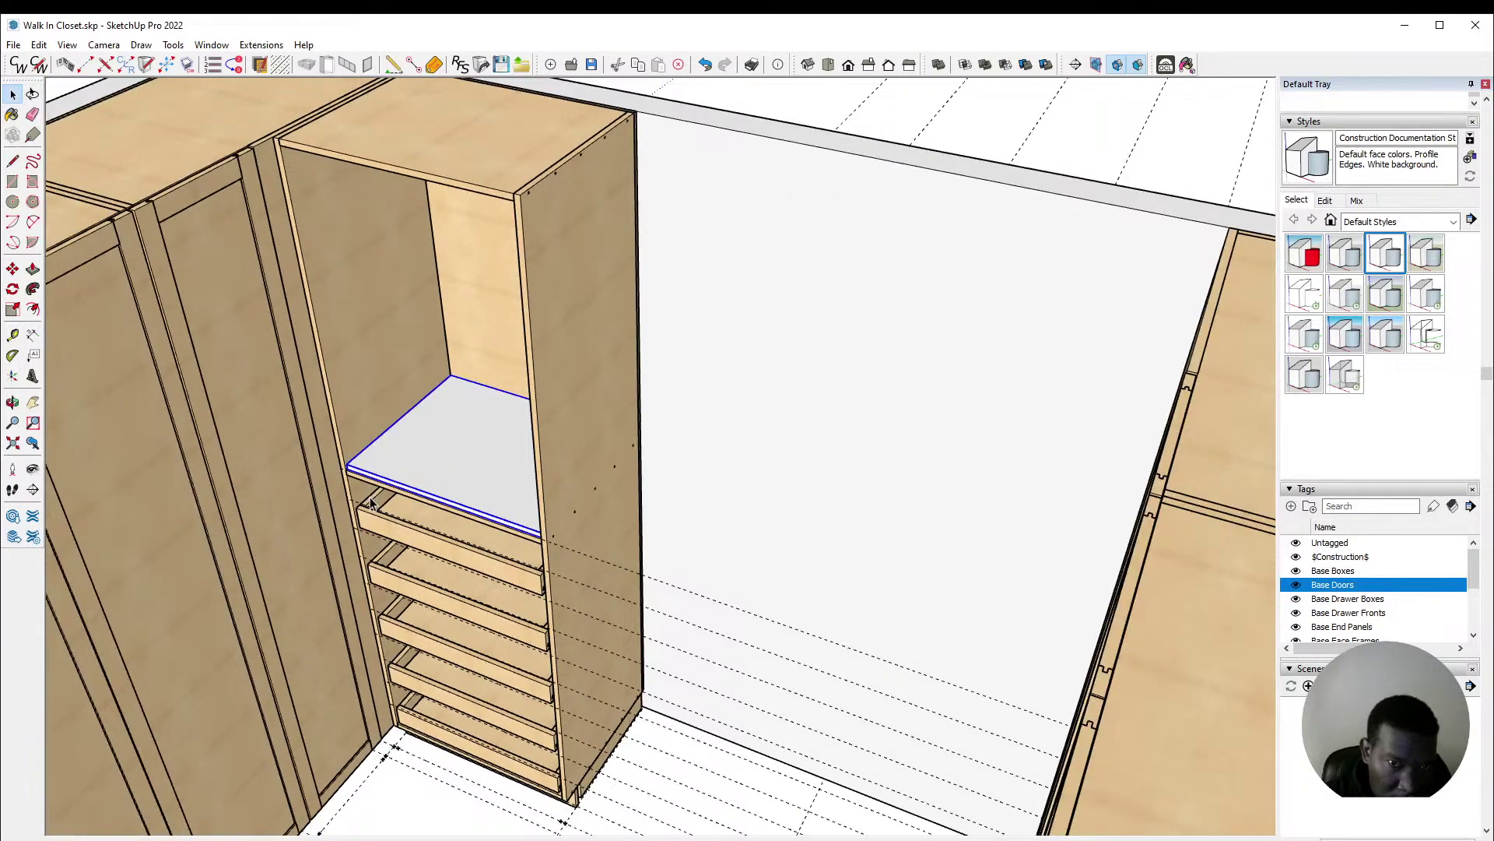
pyautogui.scroll(-2, 371, 502)
pyautogui.moveTo(377, 505); pyautogui.dragTo(593, 446, button='middle')
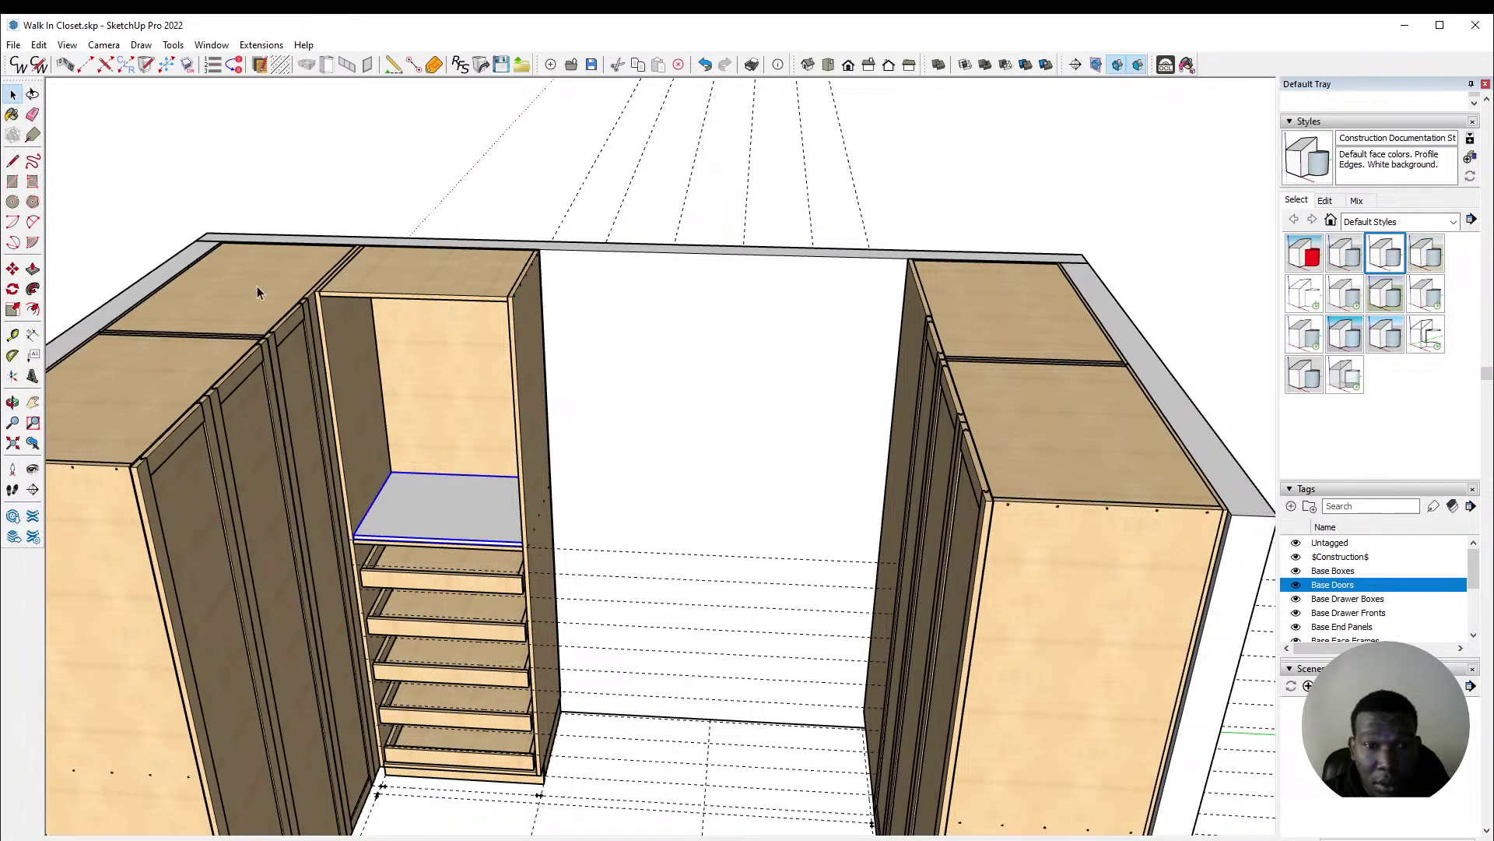
pyautogui.moveTo(441, 422); pyautogui.dragTo(431, 505, button='middle')
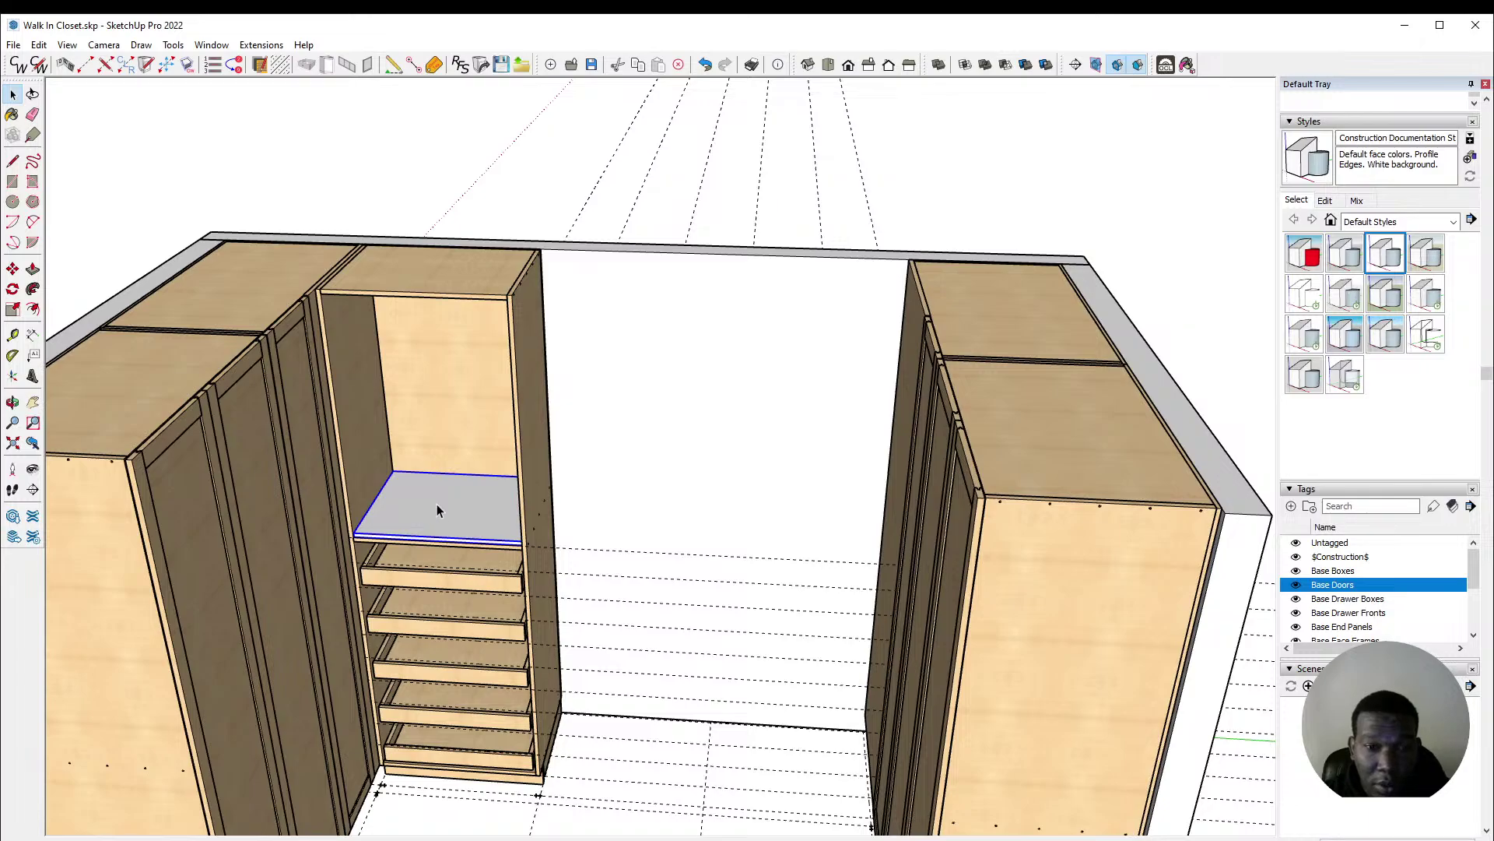
pyautogui.scroll(3, 448, 517)
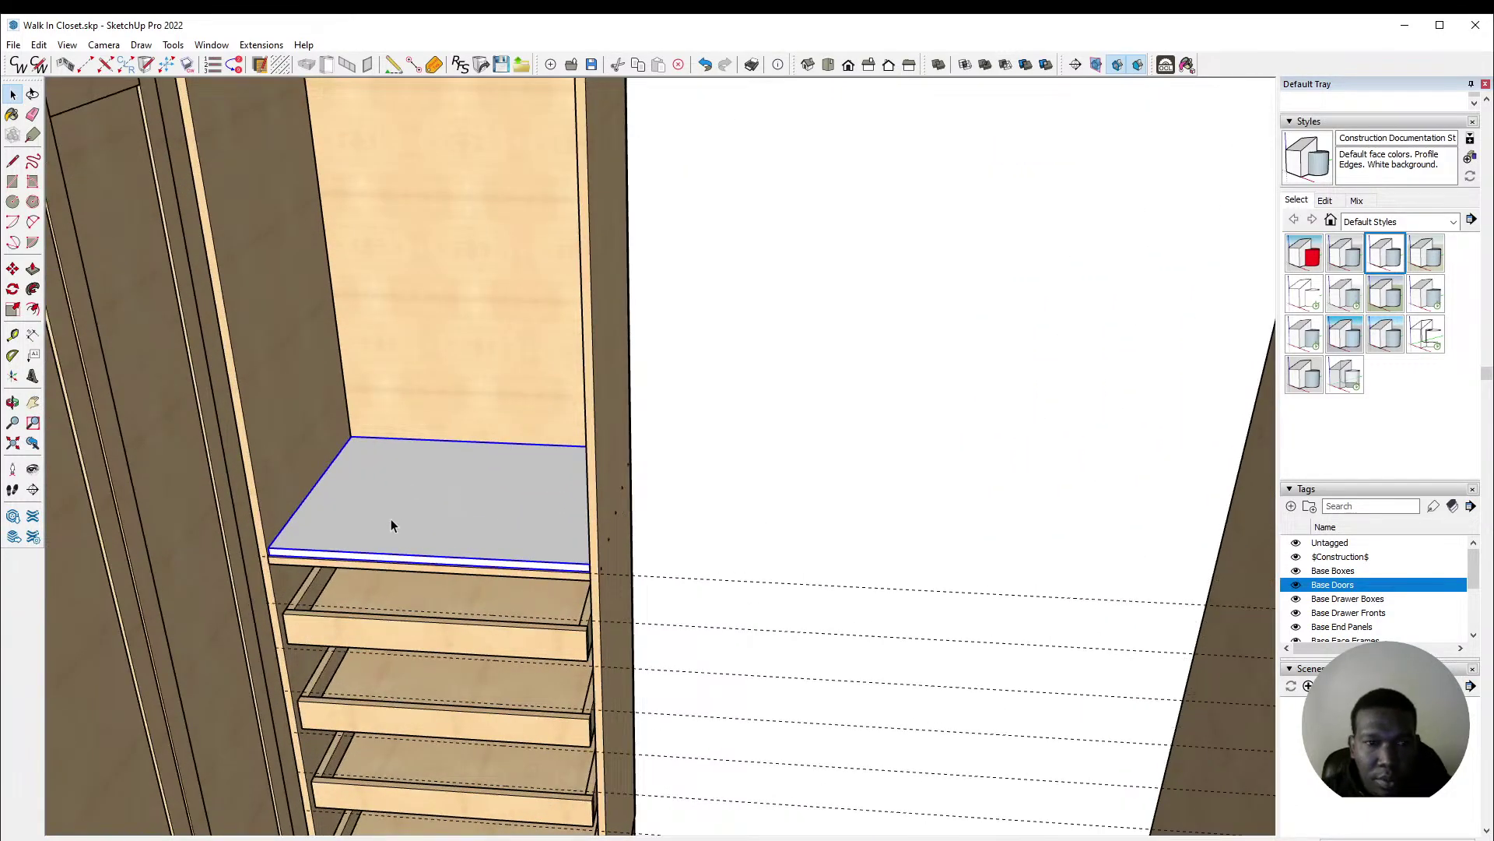
pyautogui.scroll(-4, 390, 517)
pyautogui.scroll(-4, 604, 511)
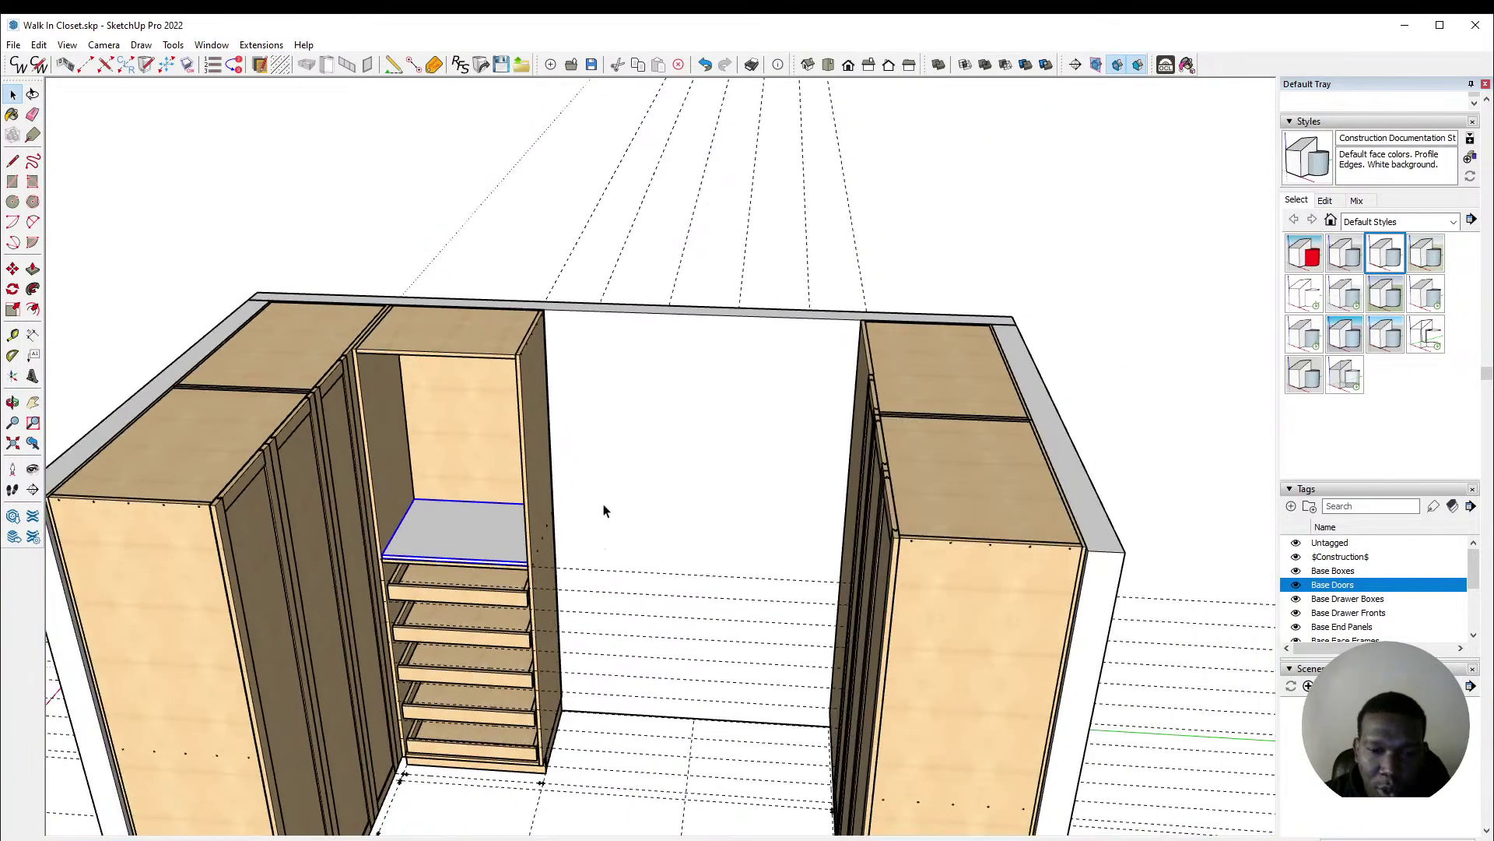
# Step: Place a Left Finish end on the floor layout line at the drawer cabinet's front right corner, directed toward the empty wall span
pyautogui.scroll(6, 641, 677)
pyautogui.scroll(-1, 667, 717)
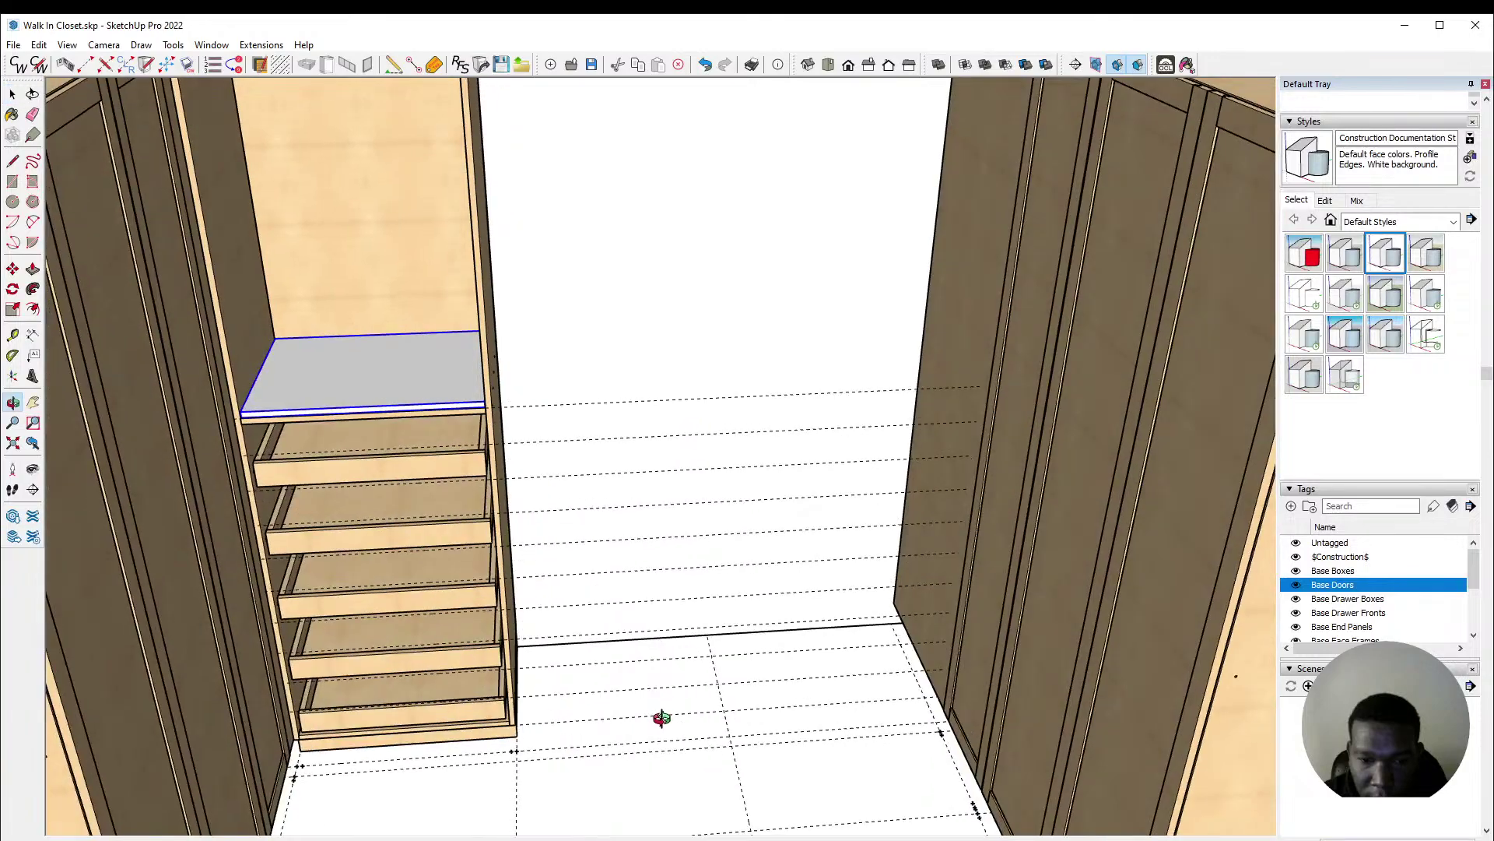
pyautogui.scroll(5, 633, 734)
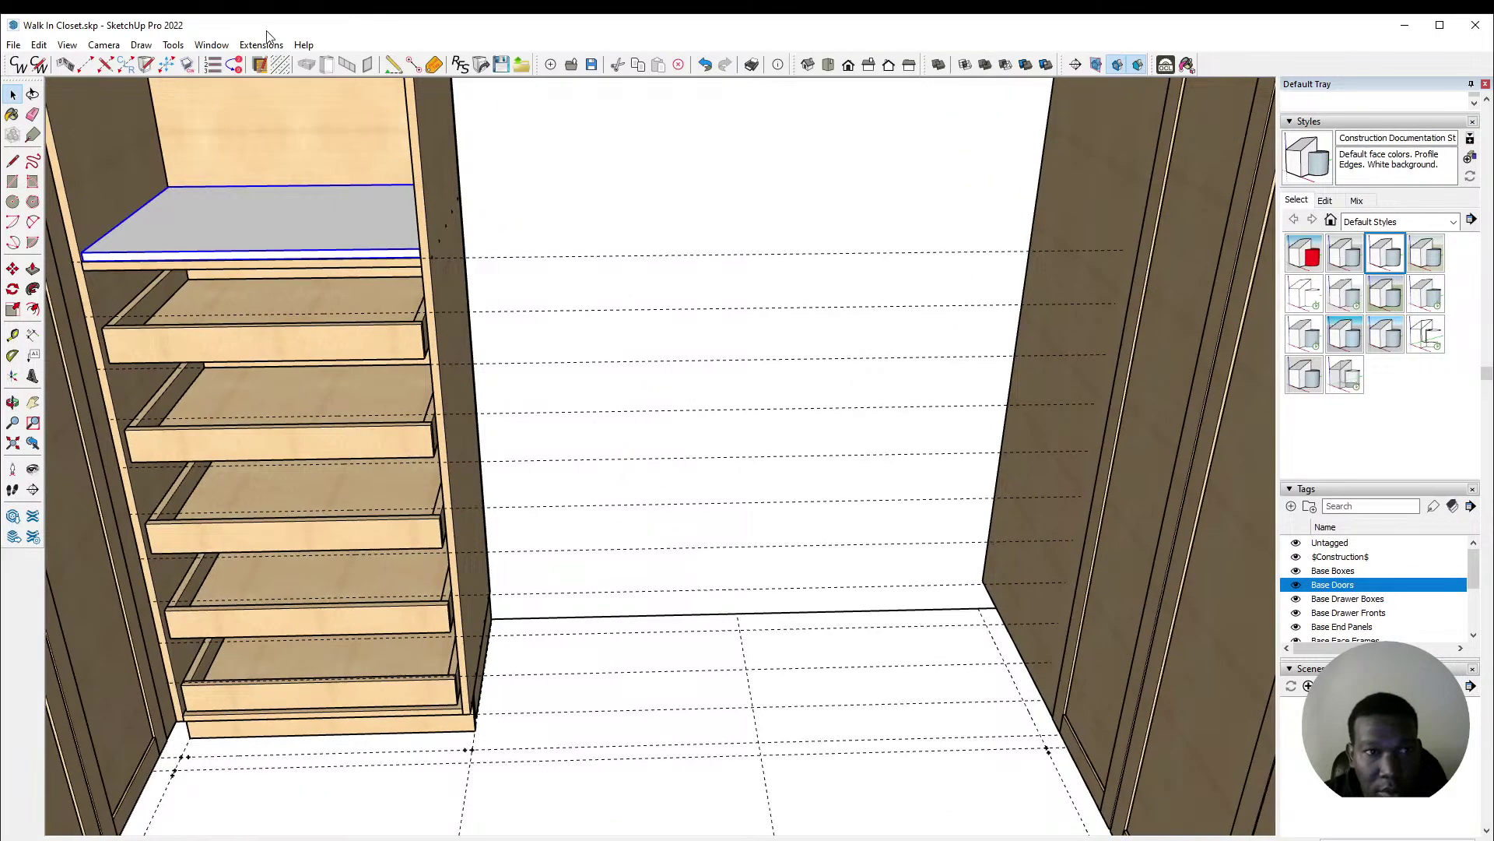
pyautogui.click(84, 68)
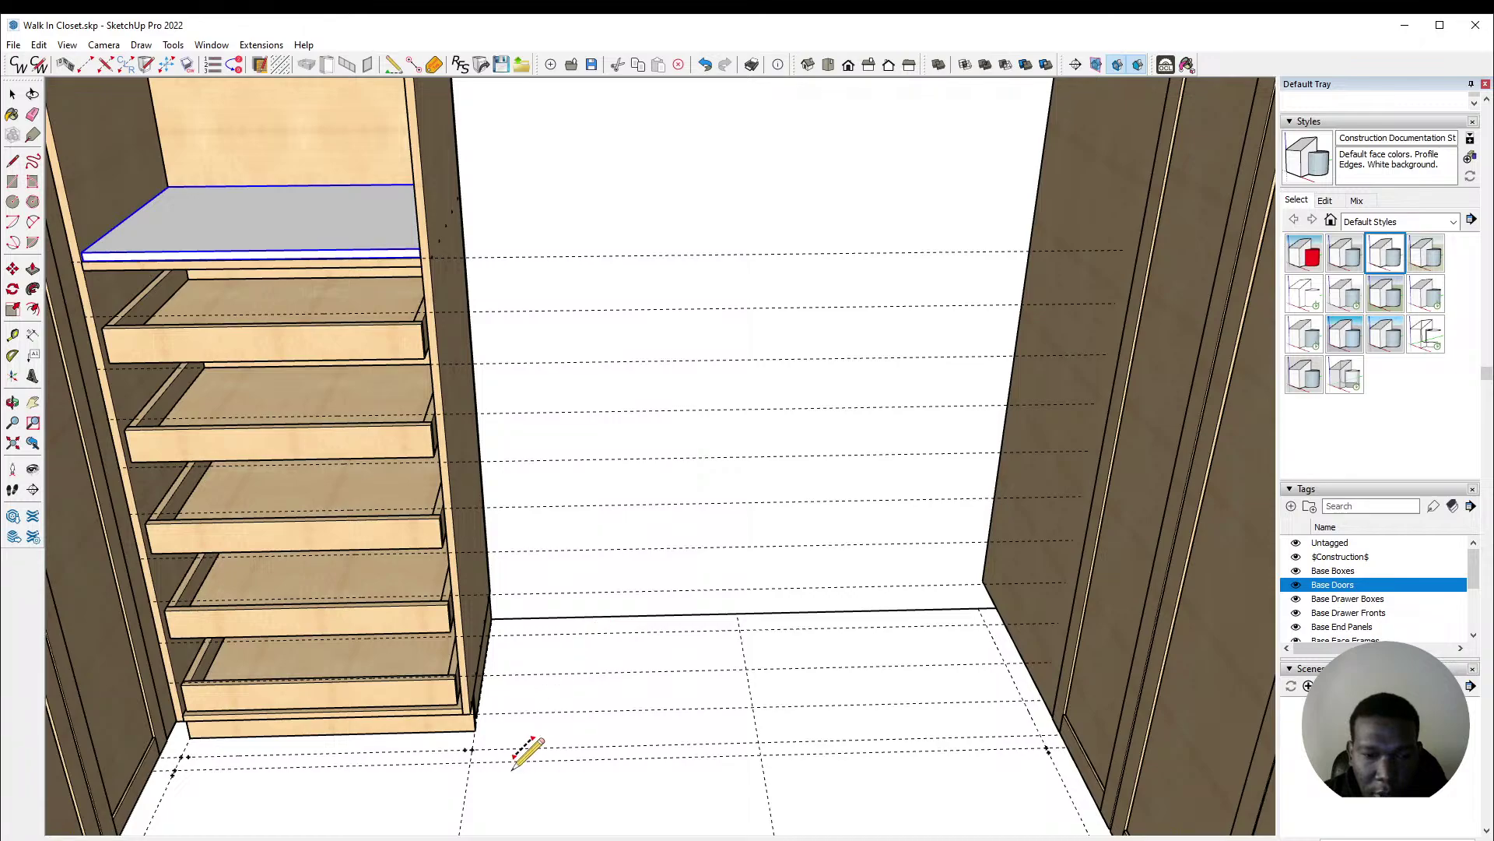
pyautogui.scroll(3, 525, 748)
pyautogui.click(457, 745)
pyautogui.click(542, 744)
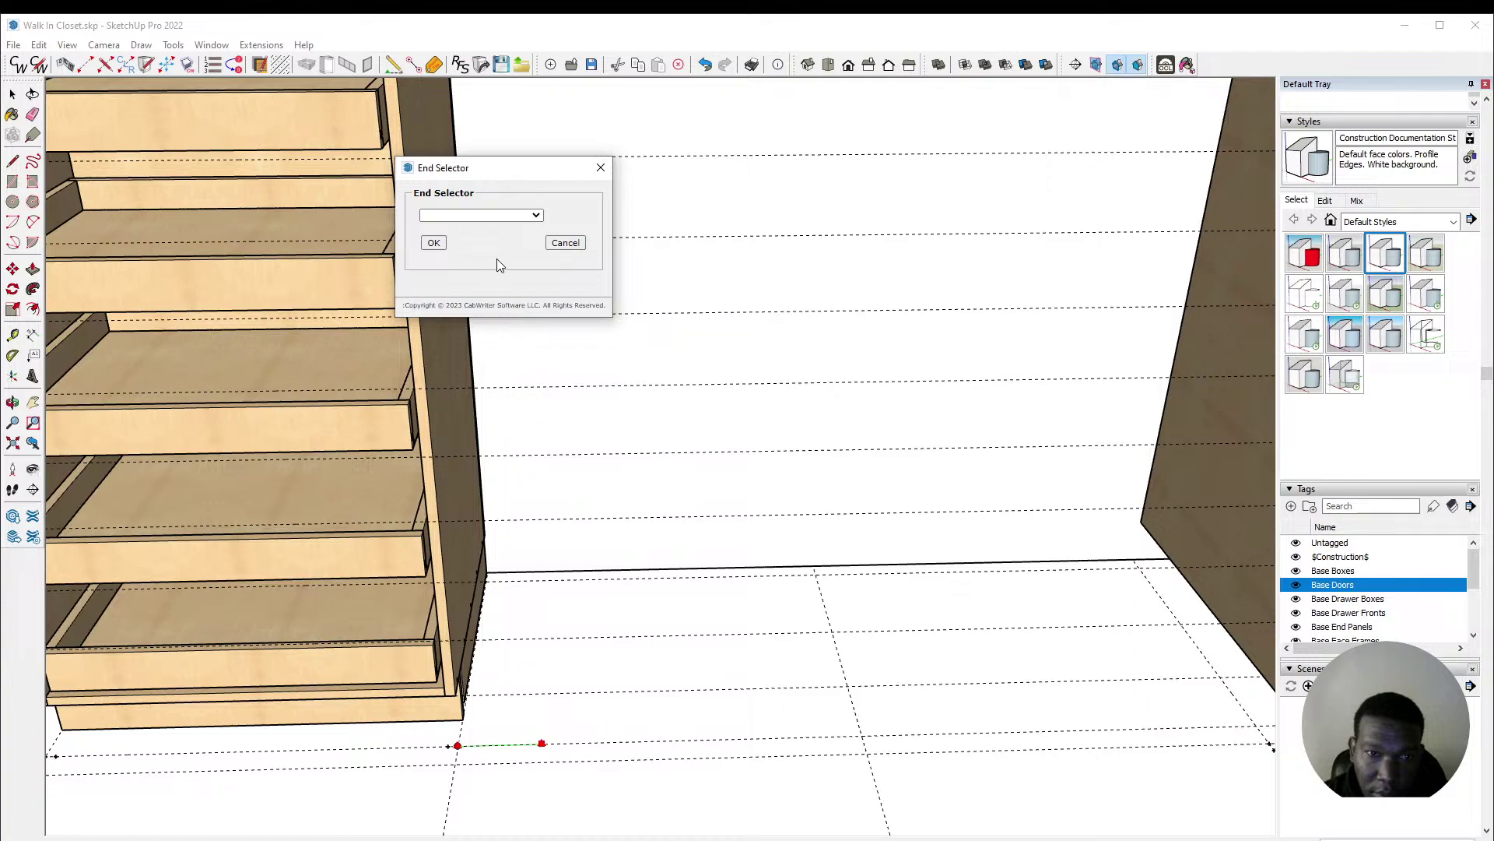
pyautogui.click(507, 213)
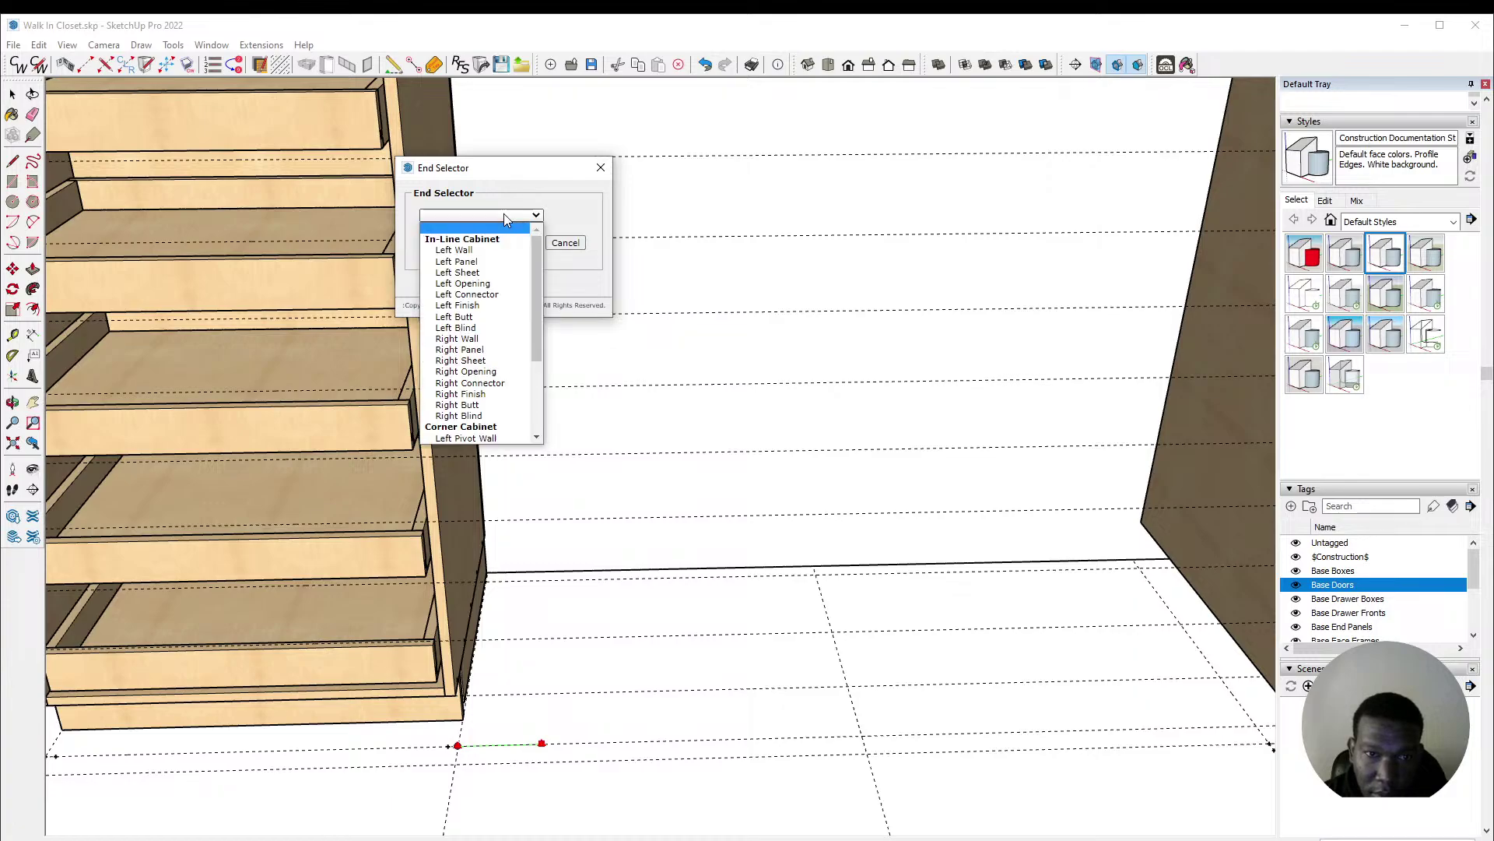
pyautogui.click(488, 308)
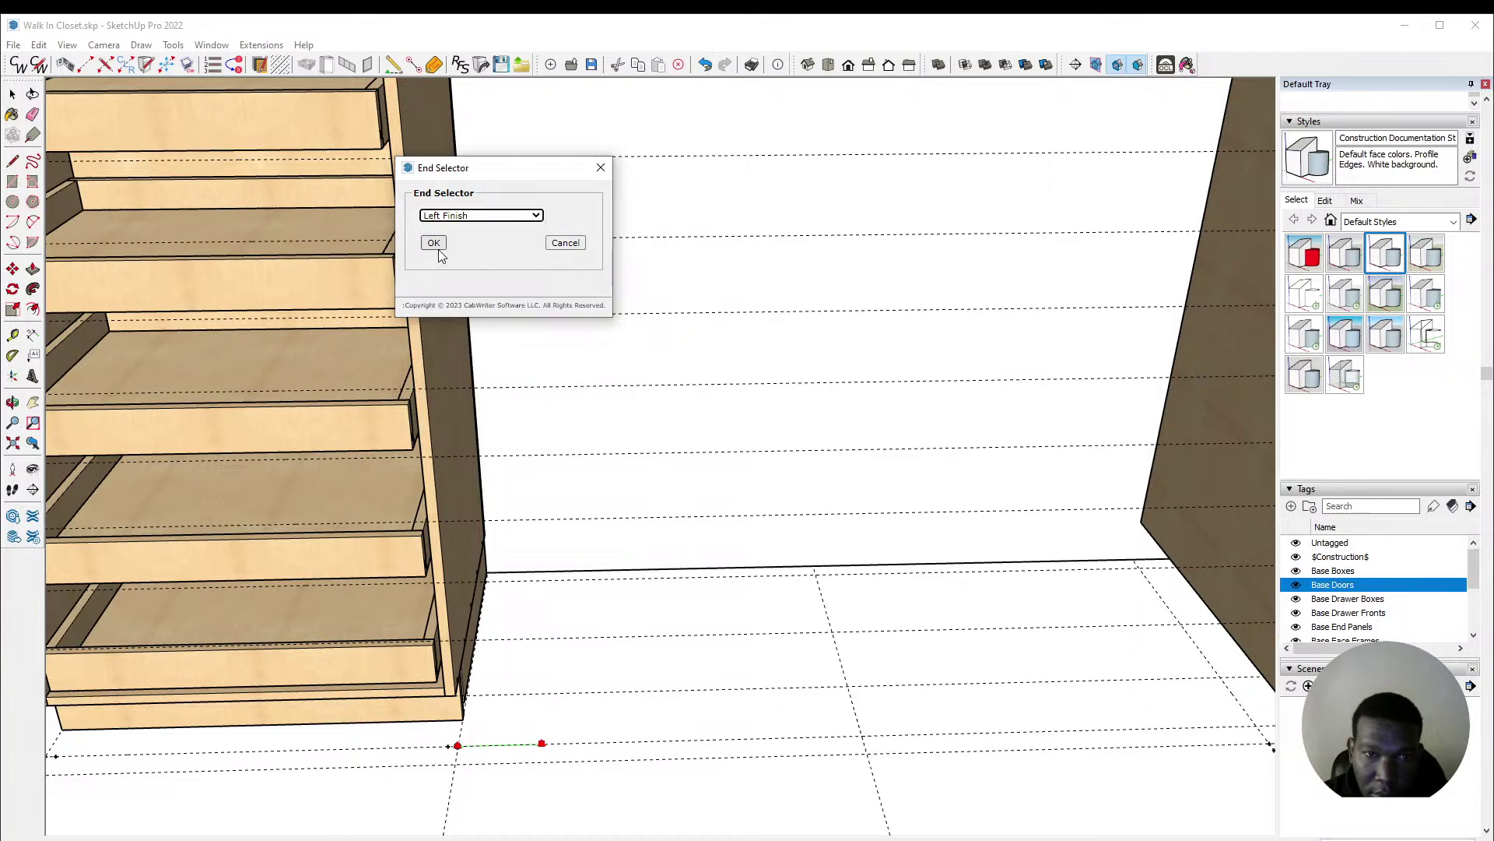
pyautogui.click(434, 242)
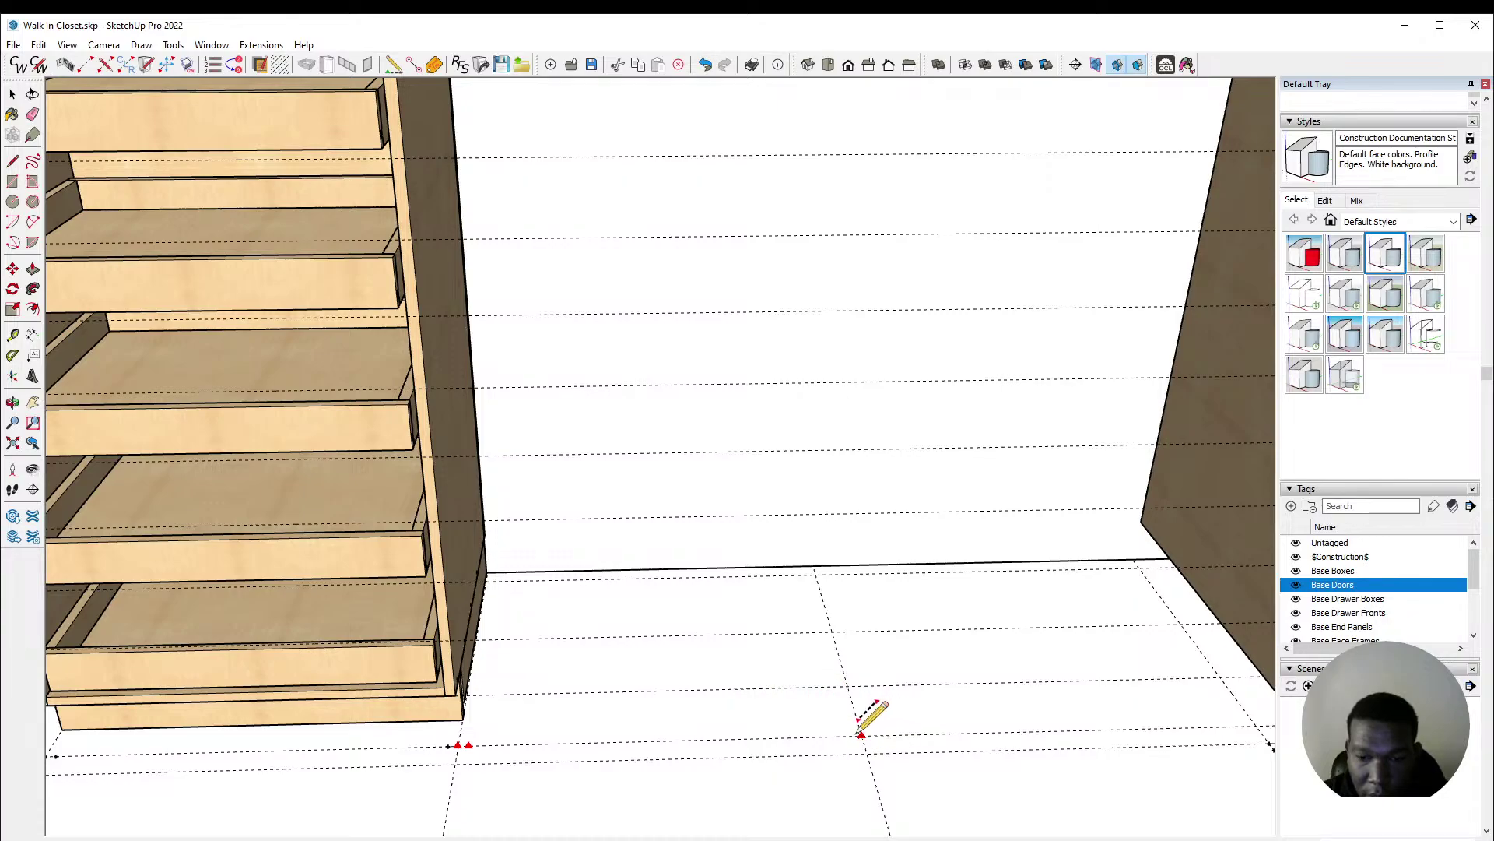
# Step: Place the new cabinet's opposite end on the same layout line at the guide in the middle of the empty span, directed left
pyautogui.click(826, 736)
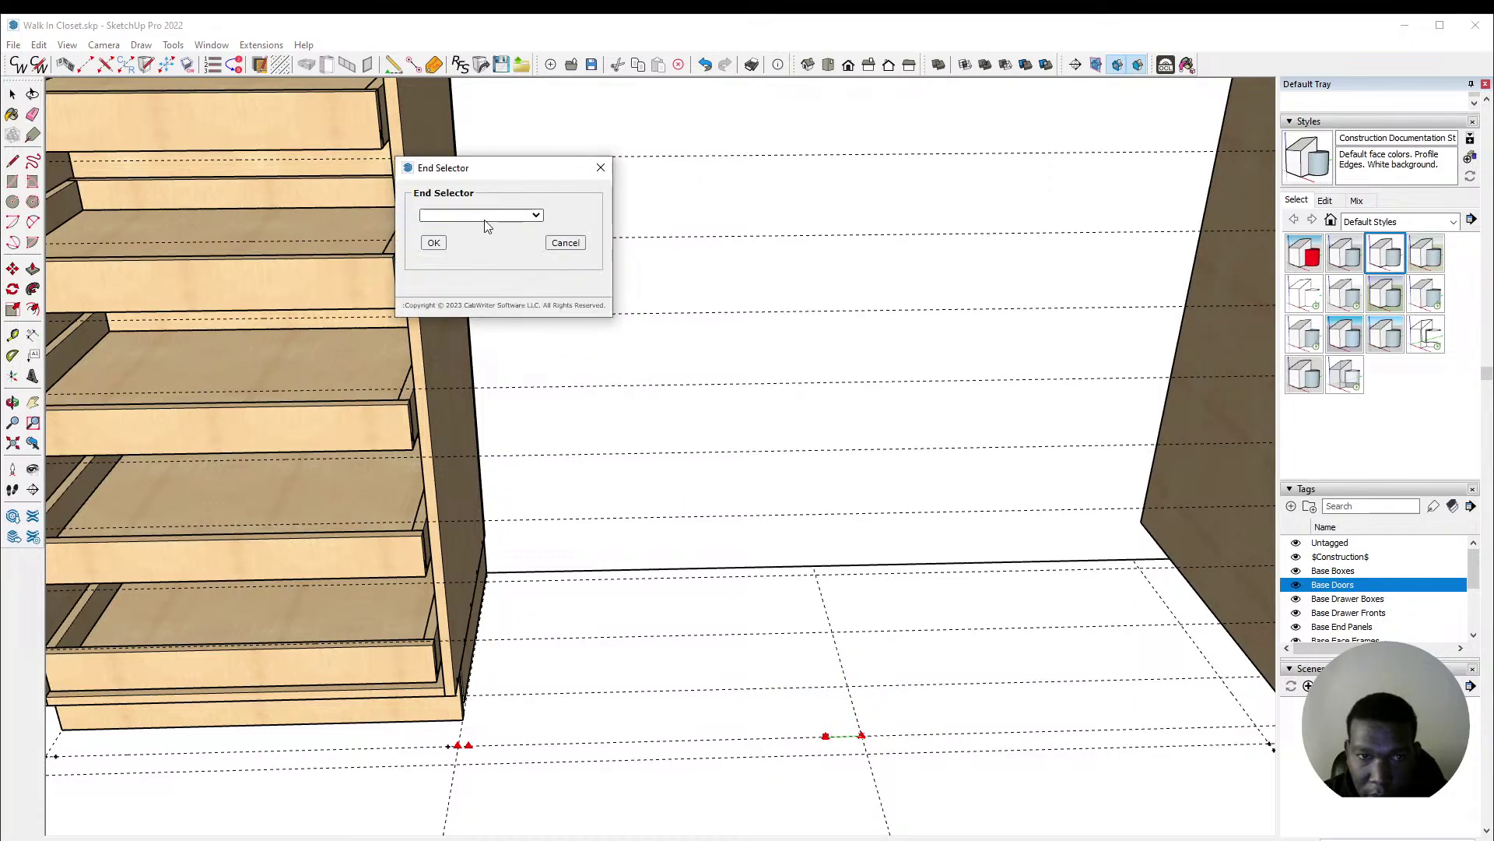
pyautogui.click(485, 216)
pyautogui.click(489, 300)
pyautogui.click(434, 243)
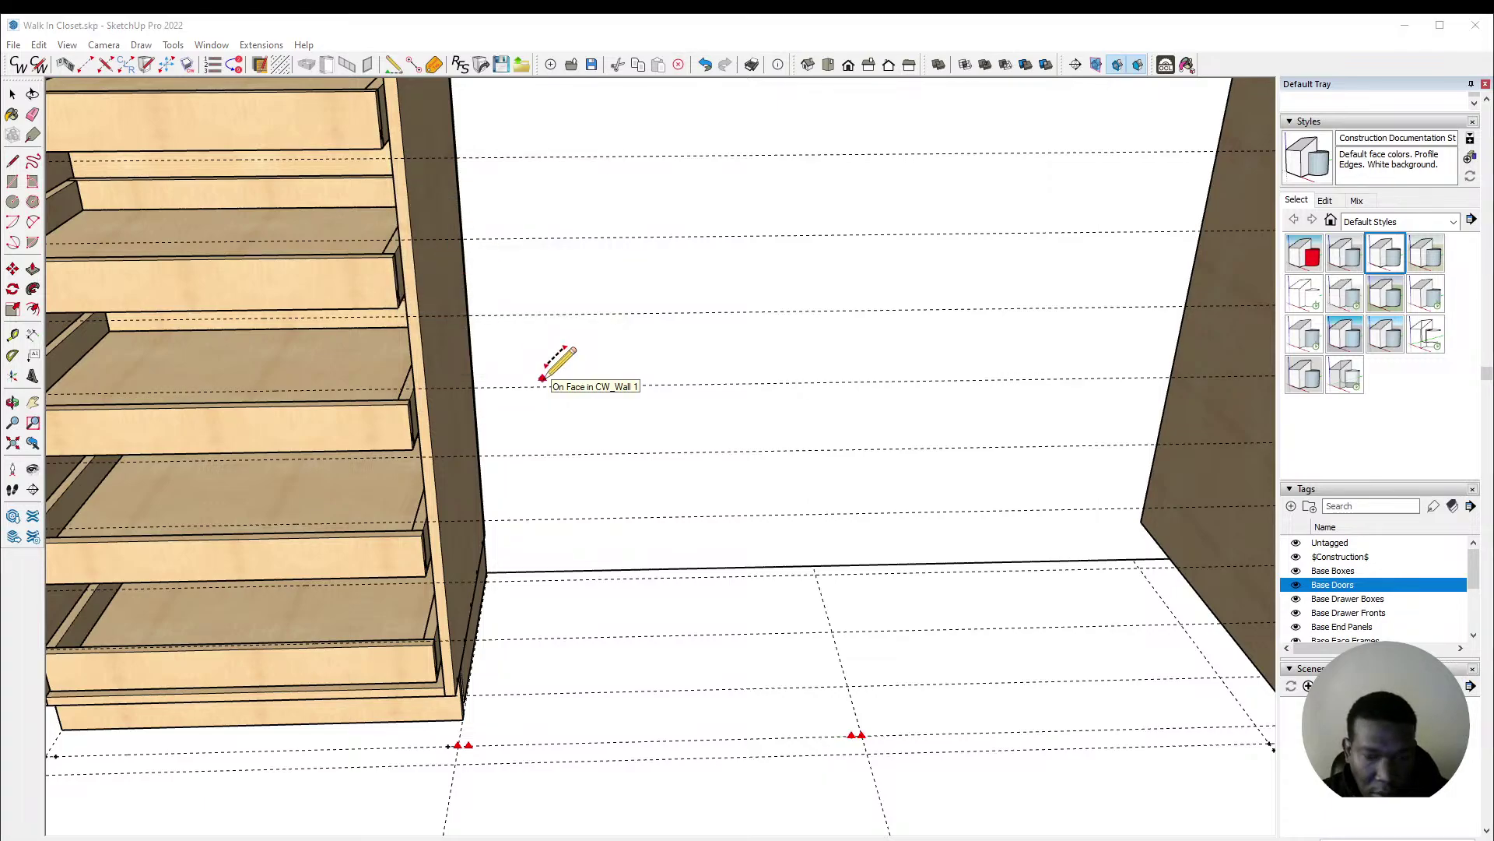
# Step: Start a new base box on the back wall between the two ends and choose Divided Base as its type
pyautogui.click(637, 384)
pyautogui.click(914, 228)
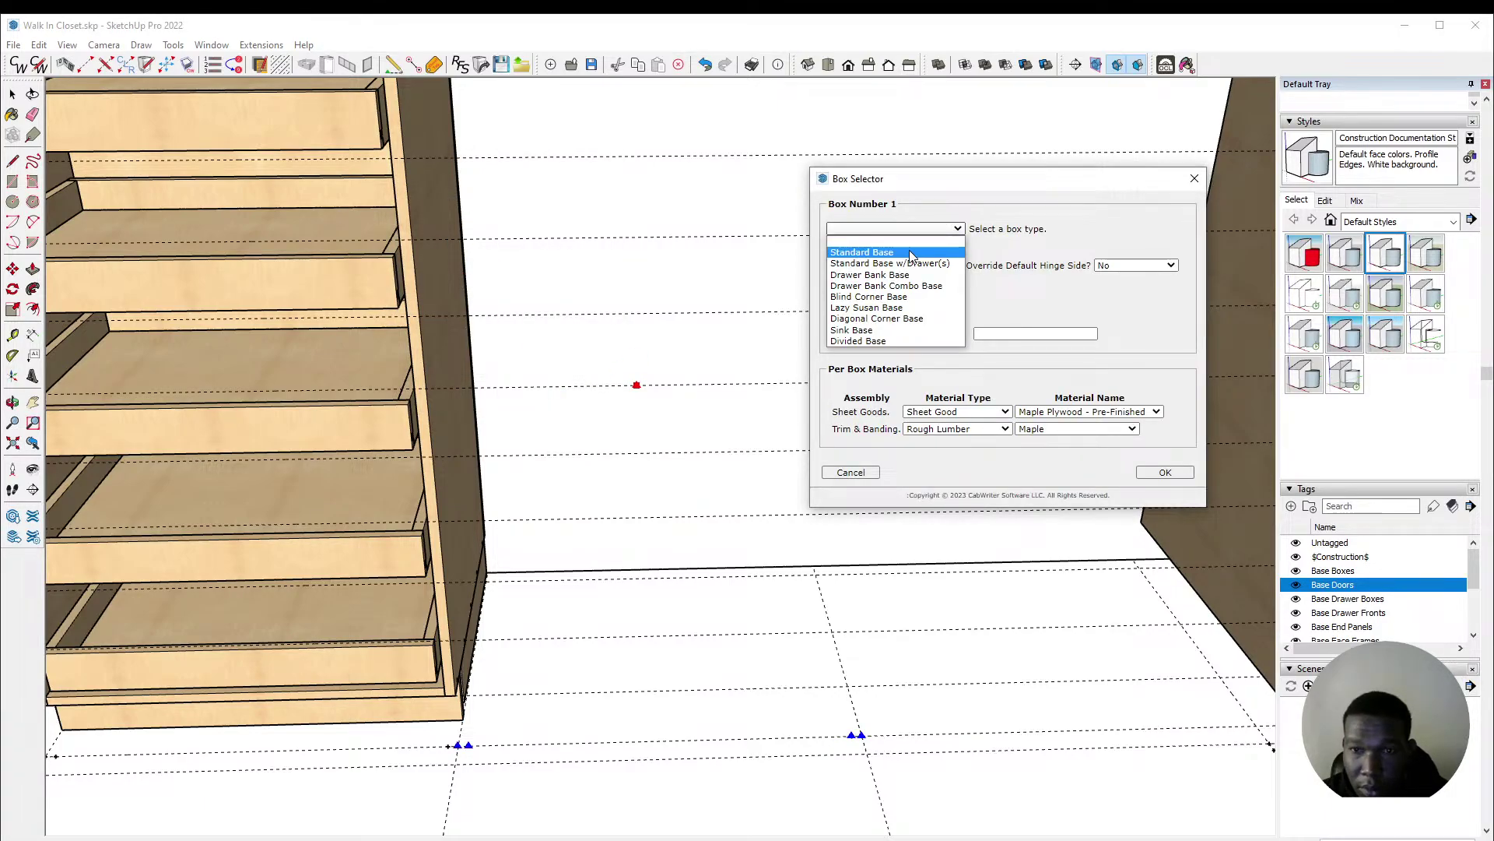
pyautogui.click(913, 246)
pyautogui.click(901, 230)
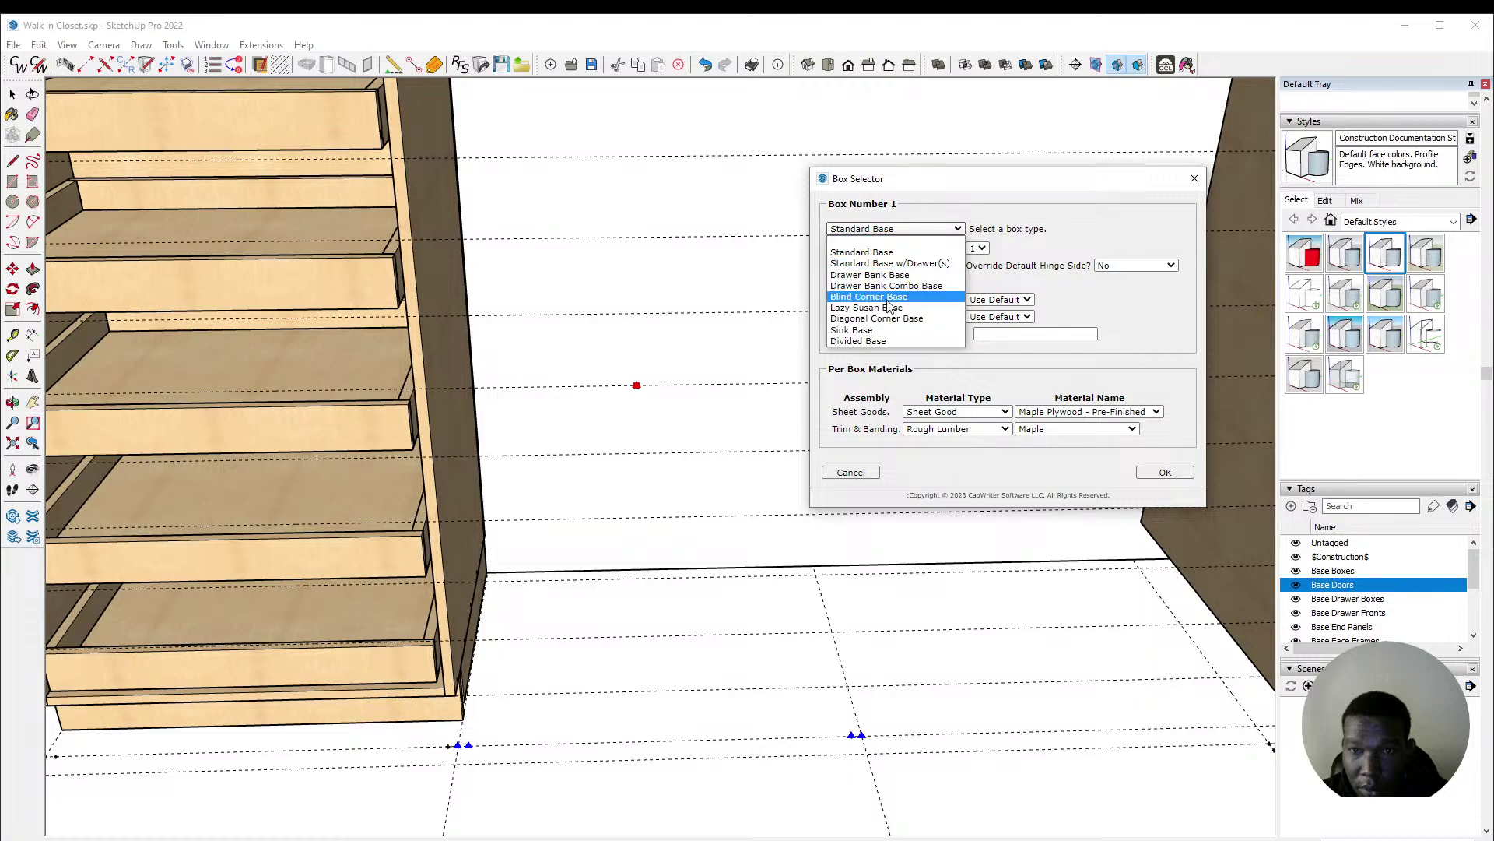
pyautogui.click(887, 341)
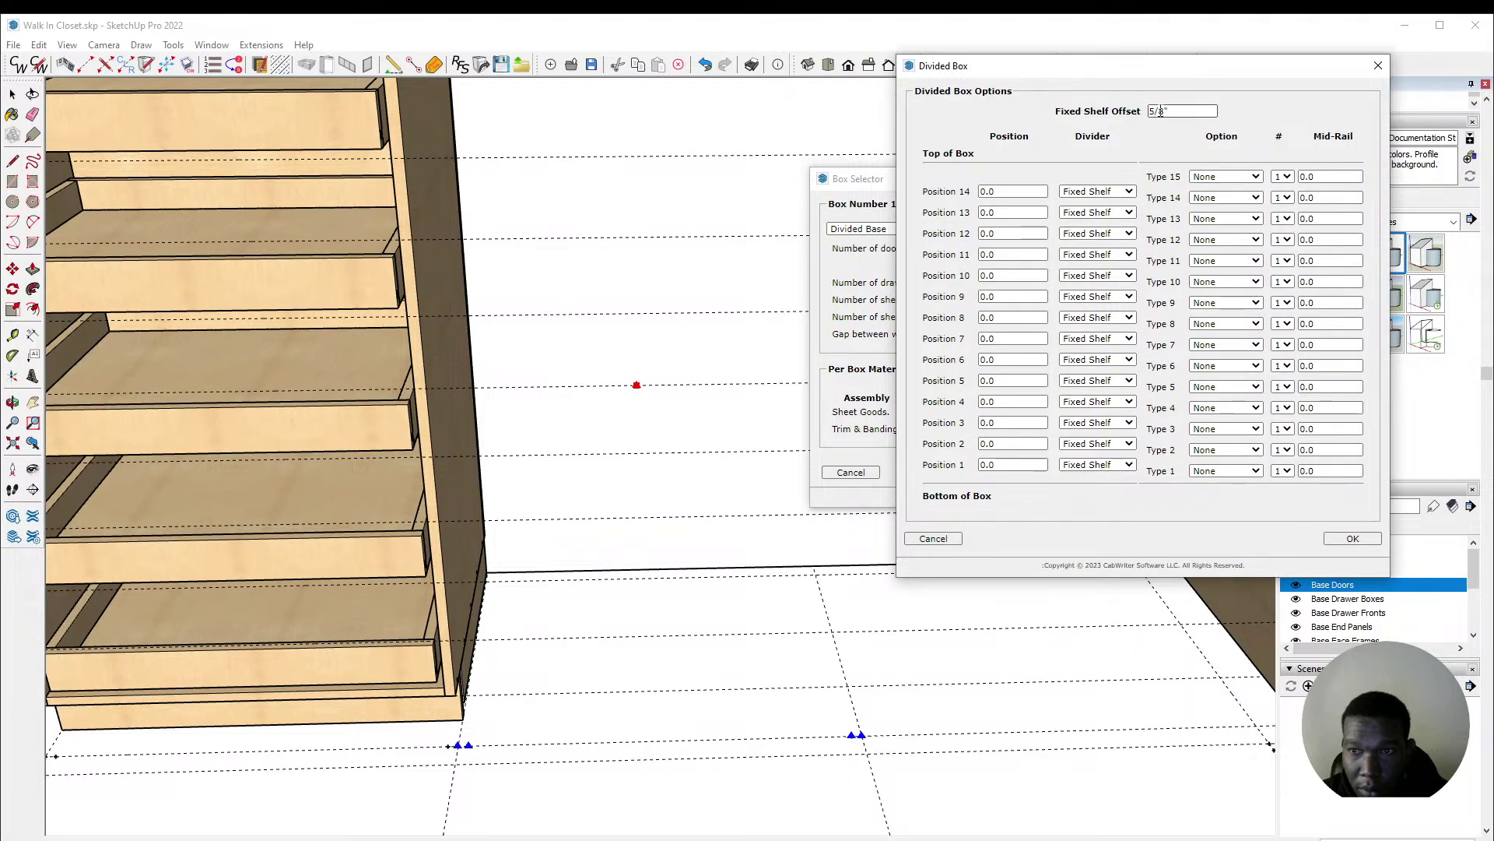
# Step: Set the divided base box's fixed shelf offset to 0" and a fixed shelf at position 48, and build the cabinet
pyautogui.click(1165, 111)
pyautogui.write('0"')
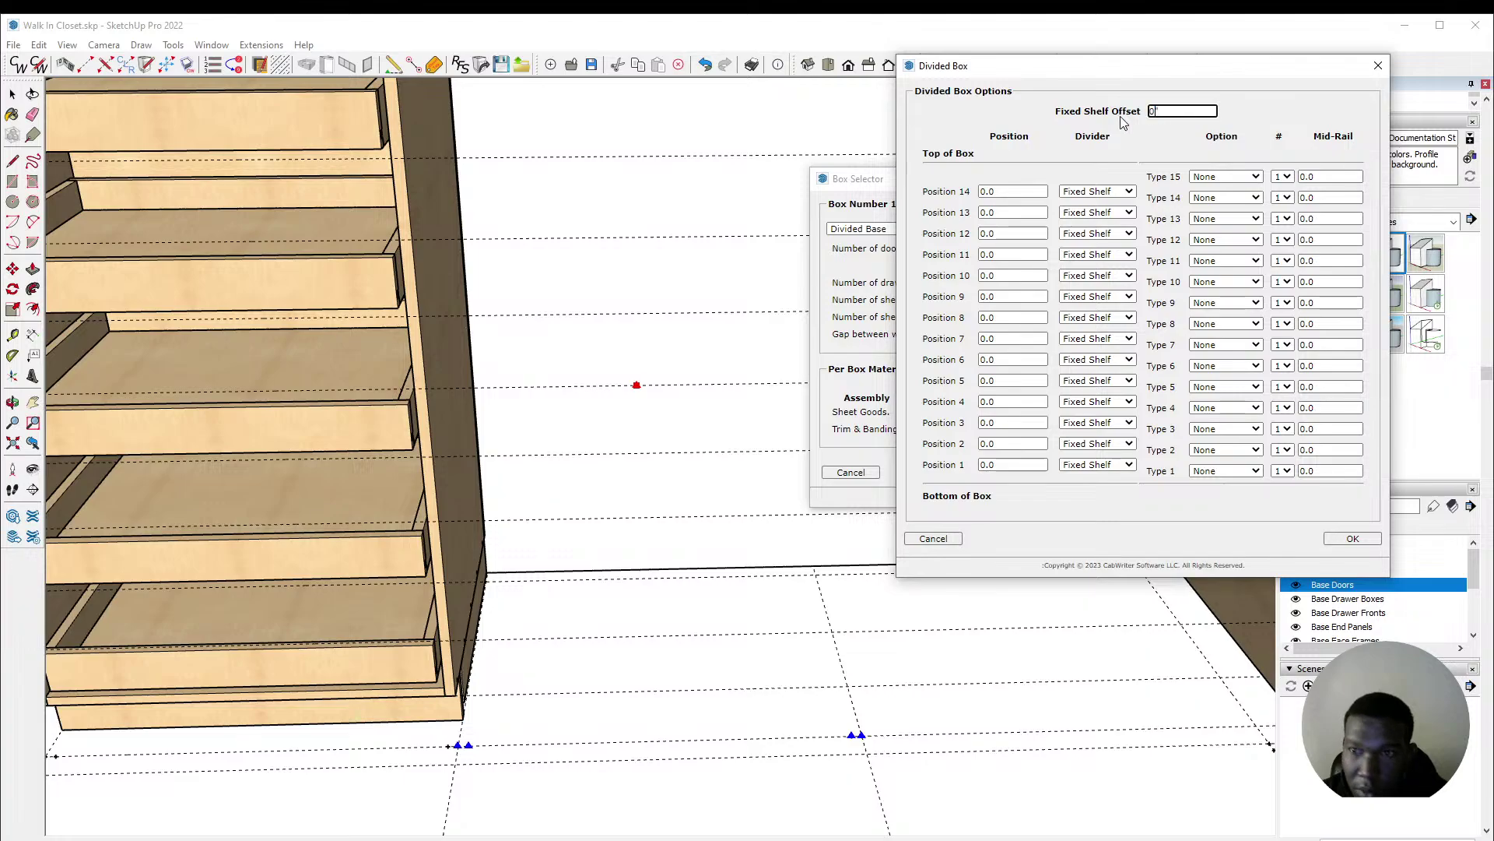
pyautogui.click(1000, 471)
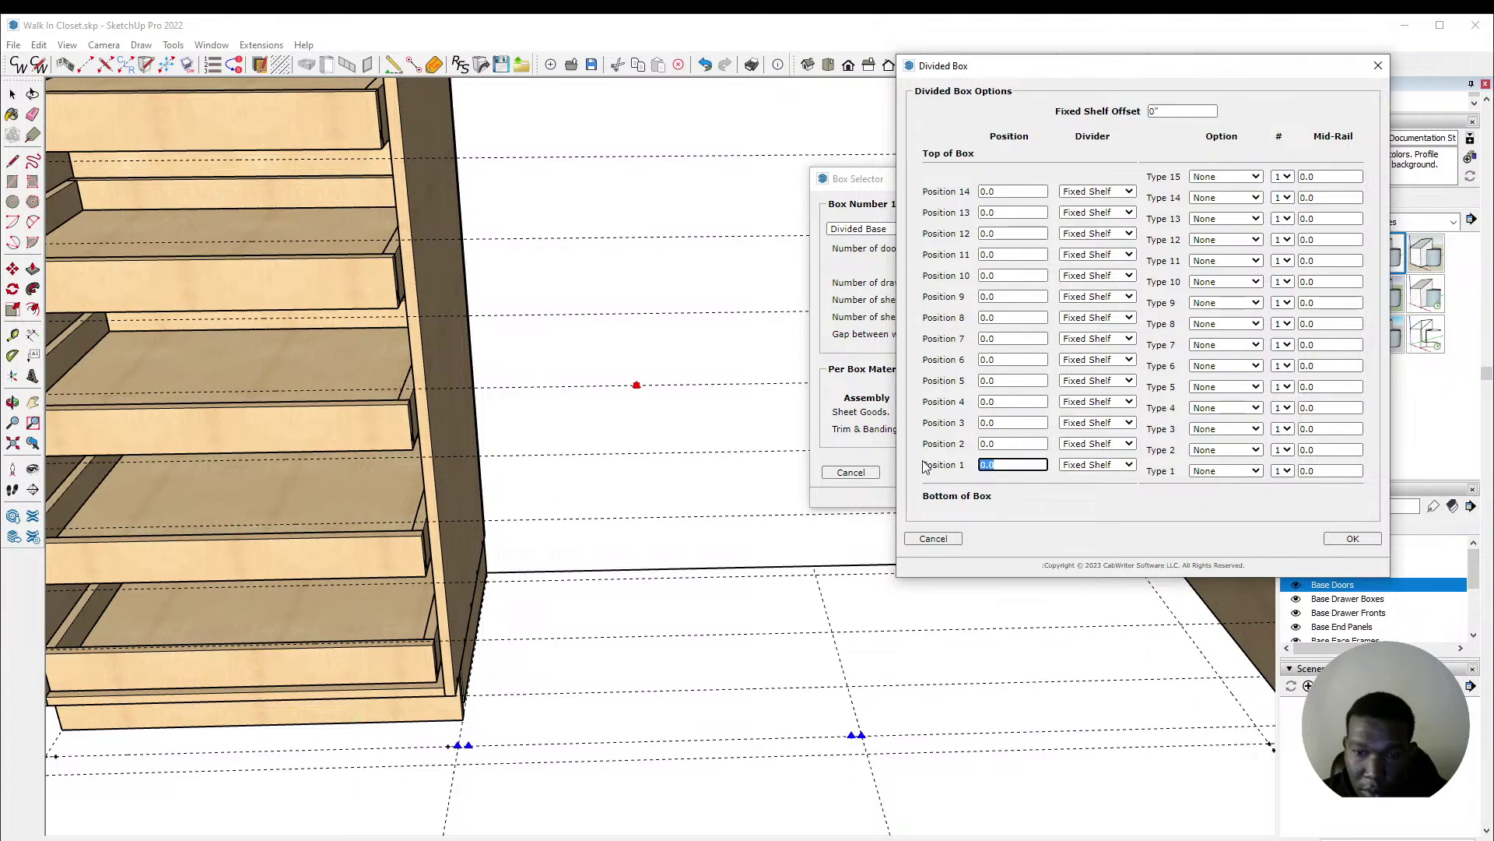
pyautogui.write('48')
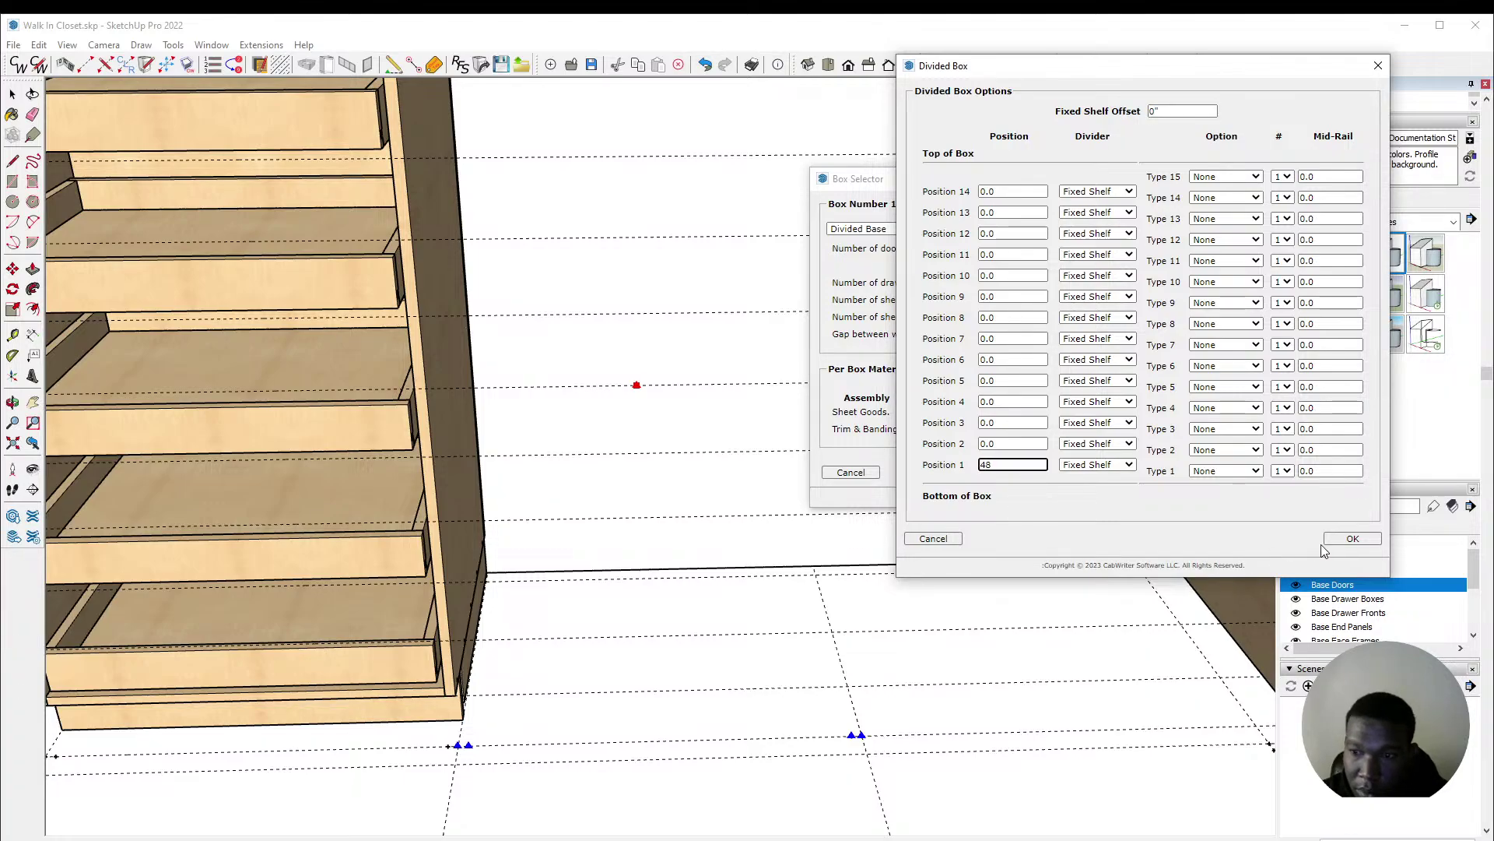
pyautogui.click(1351, 538)
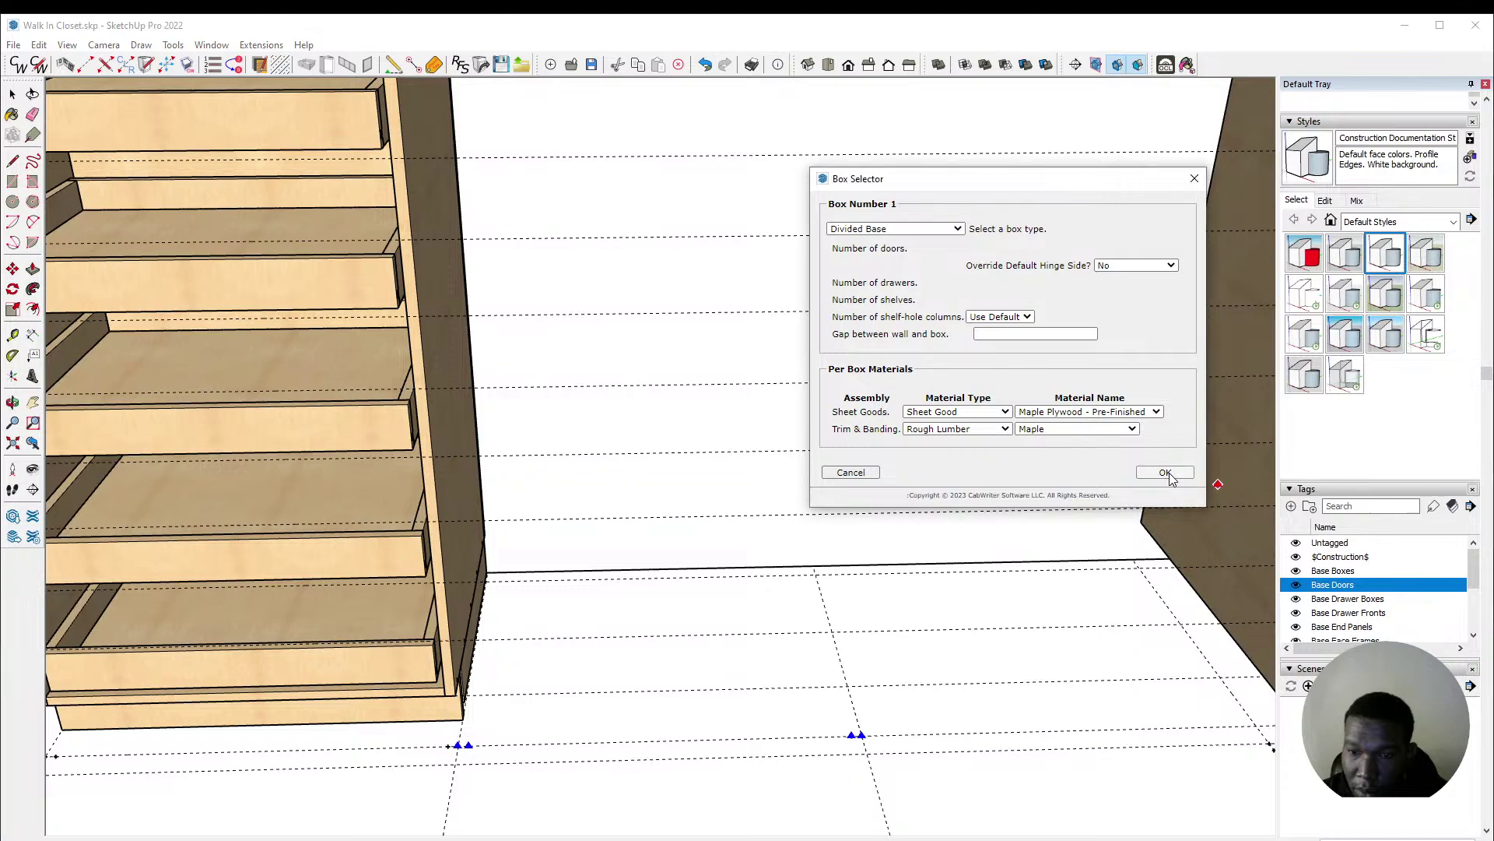
pyautogui.click(1165, 473)
pyautogui.scroll(5, 667, 486)
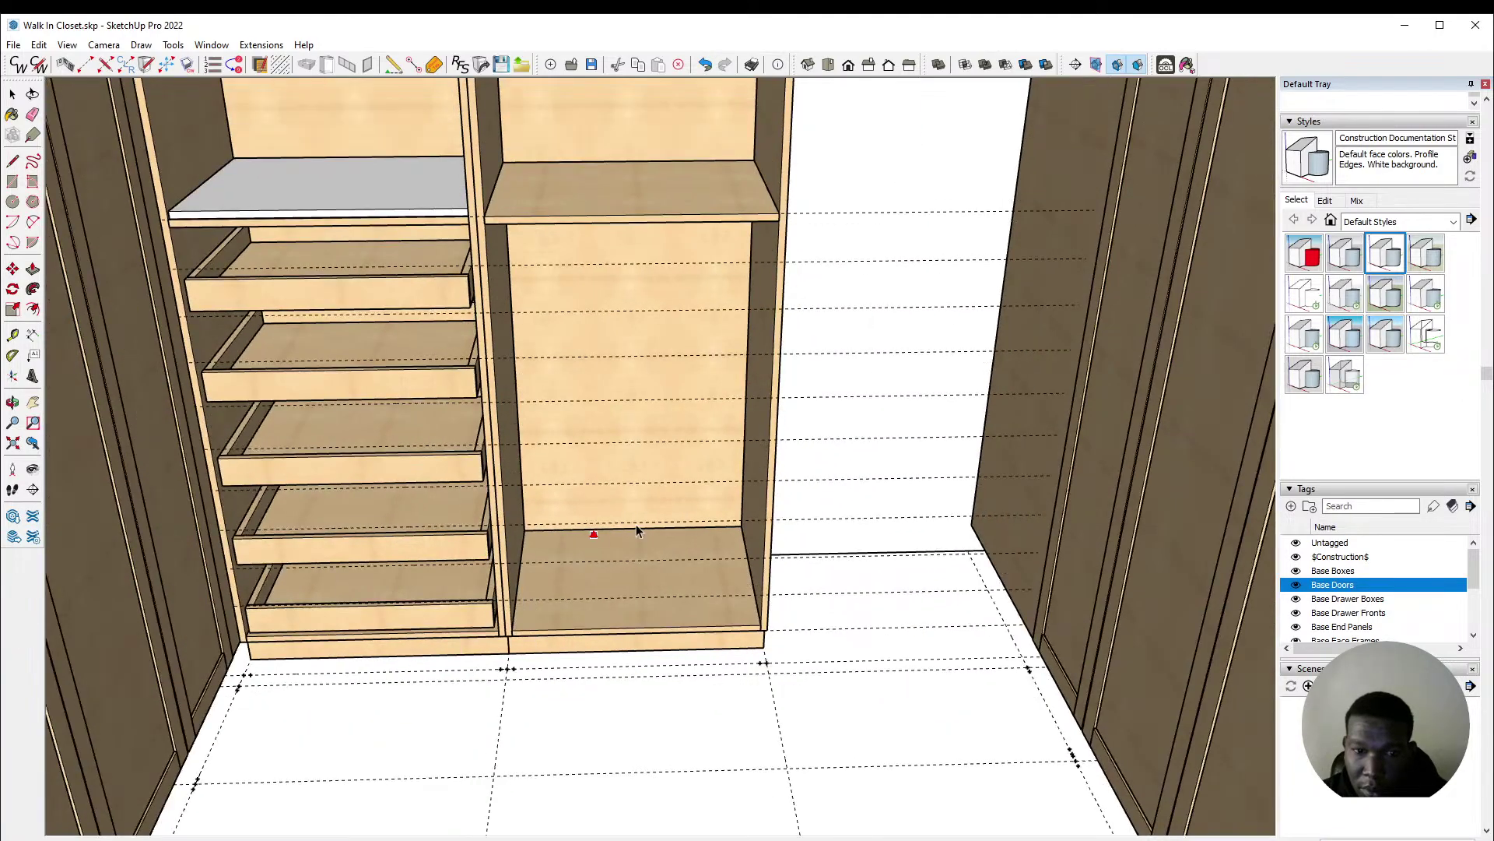
pyautogui.press('space')
# Step: Examine the new divided cabinet, the open section above the drawer boxes and that section's left side panel
pyautogui.scroll(-6, 637, 531)
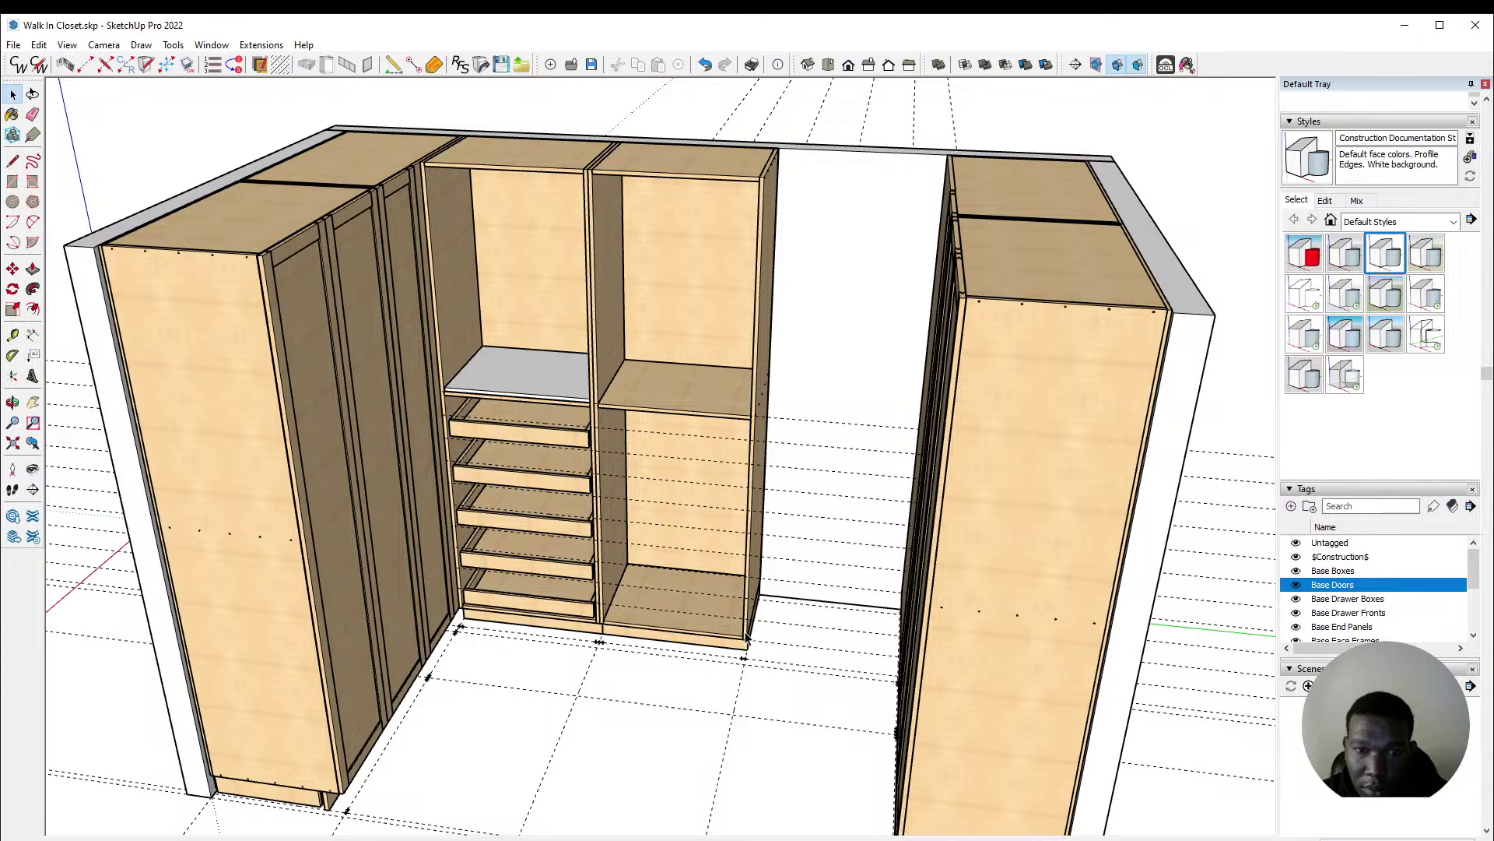
pyautogui.scroll(8, 421, 155)
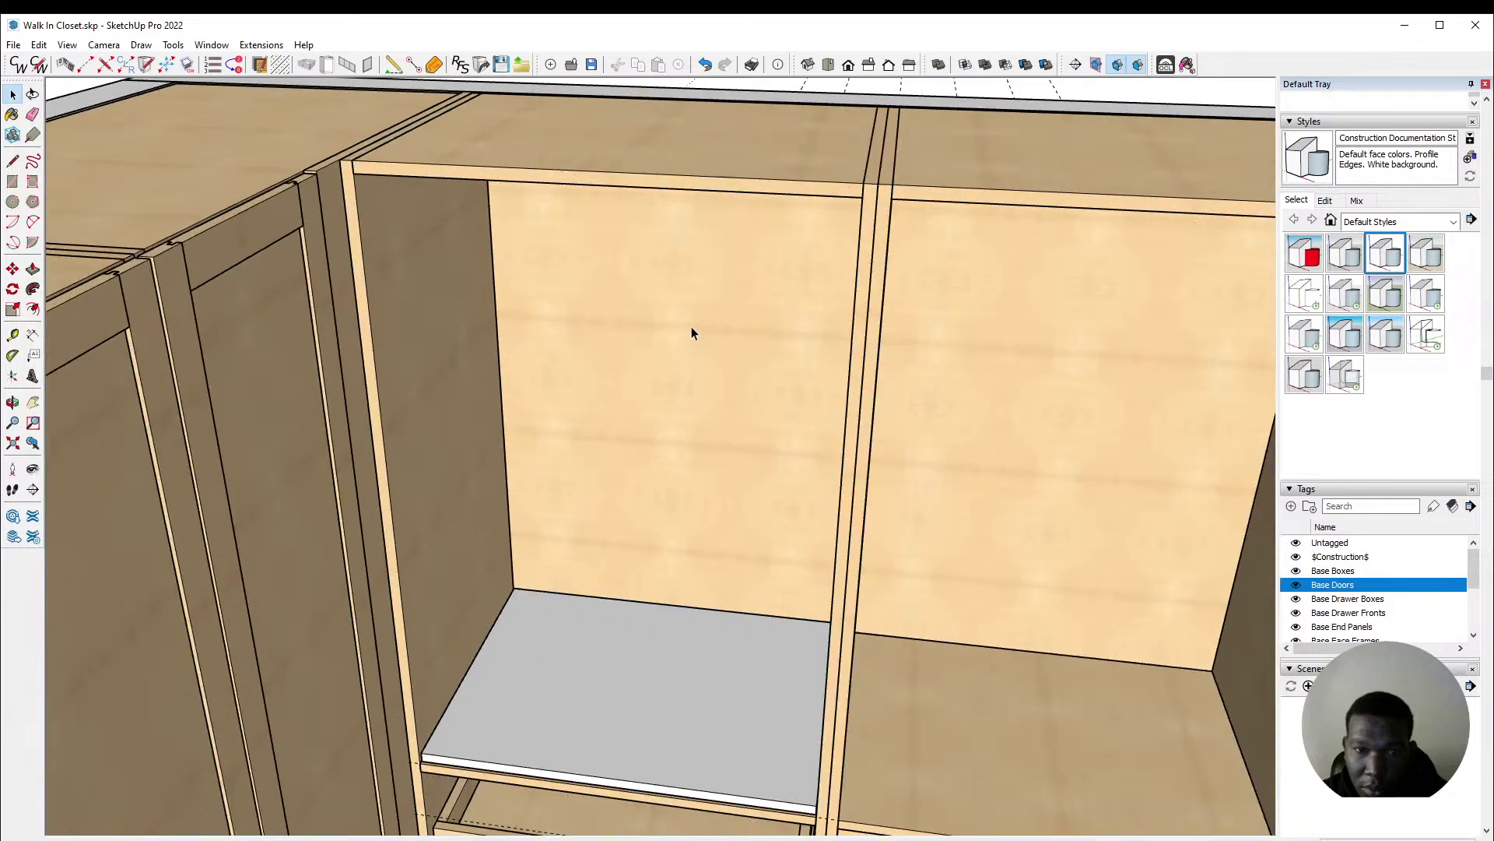
pyautogui.moveTo(694, 330); pyautogui.dragTo(653, 304, button='middle')
pyautogui.scroll(-2, 653, 307)
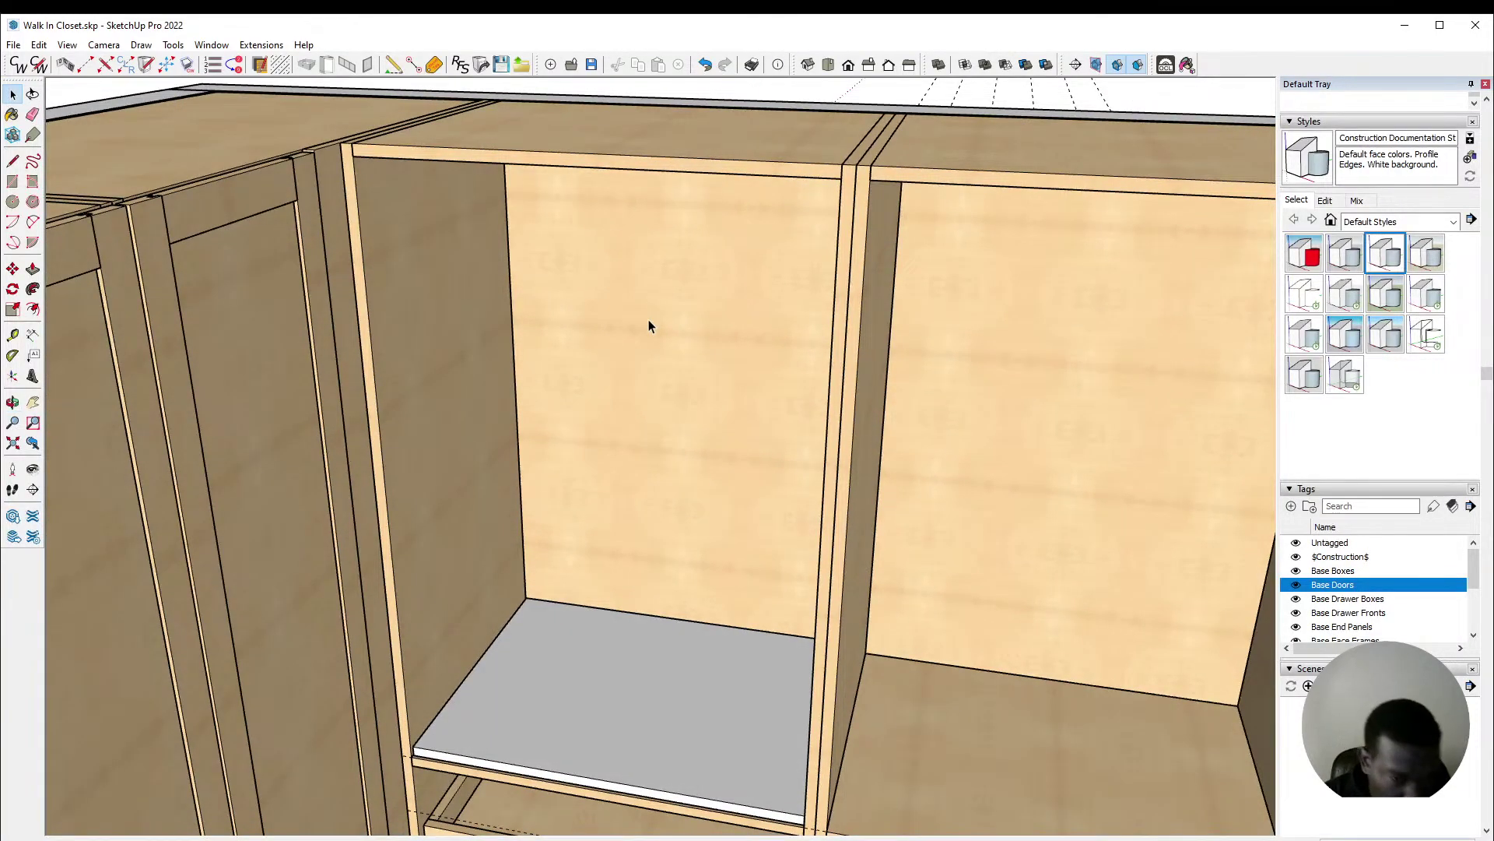
pyautogui.scroll(-2, 551, 330)
pyautogui.scroll(-3, 551, 330)
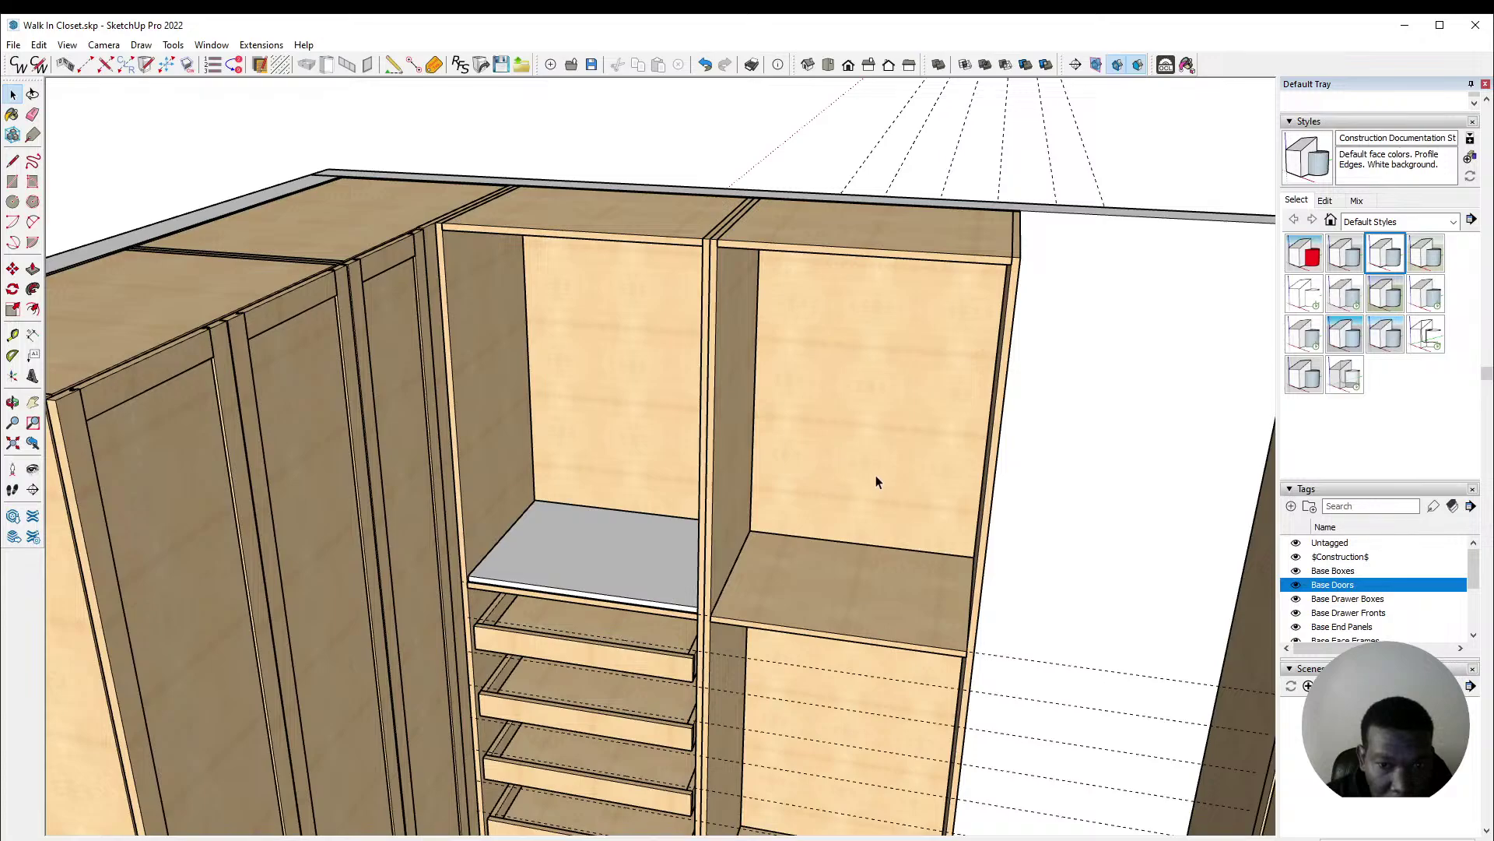
pyautogui.moveTo(878, 484); pyautogui.dragTo(847, 467, button='middle')
pyautogui.scroll(3, 510, 186)
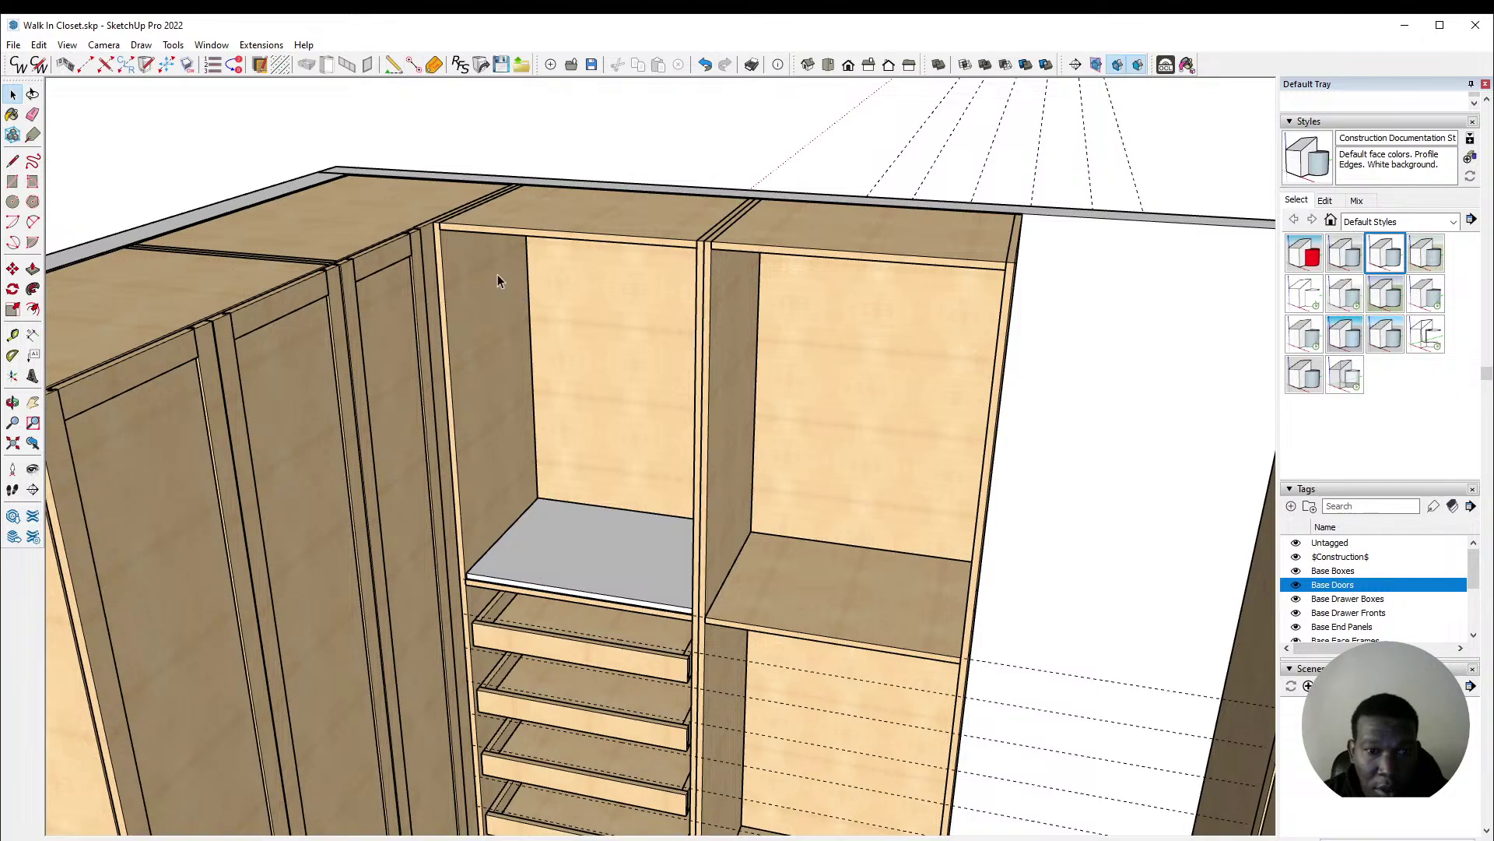
pyautogui.click(507, 440)
pyautogui.moveTo(758, 433); pyautogui.dragTo(707, 445, button='middle')
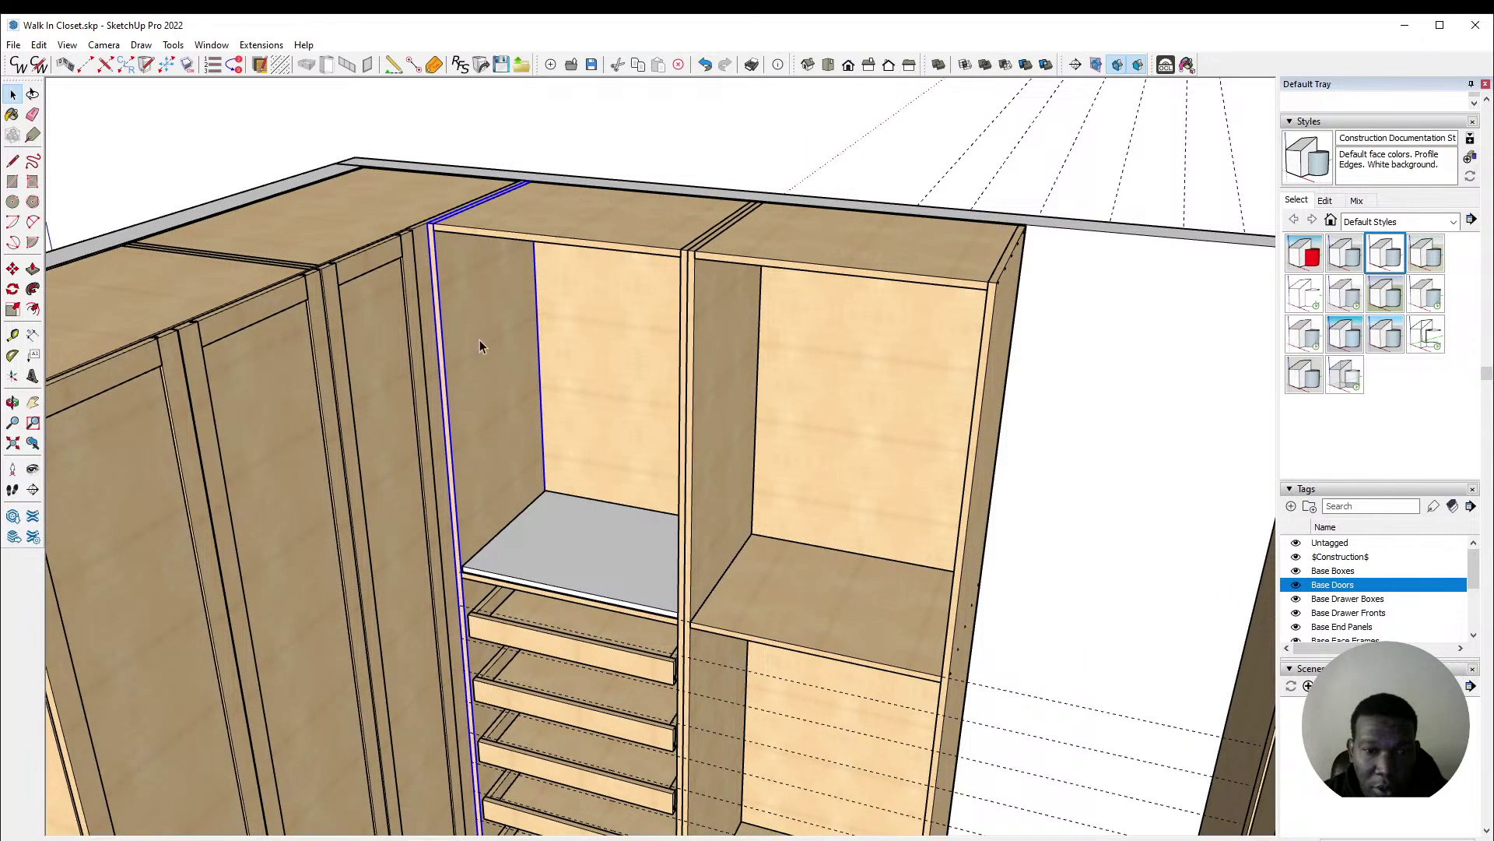
pyautogui.moveTo(550, 505); pyautogui.dragTo(548, 512, button='middle')
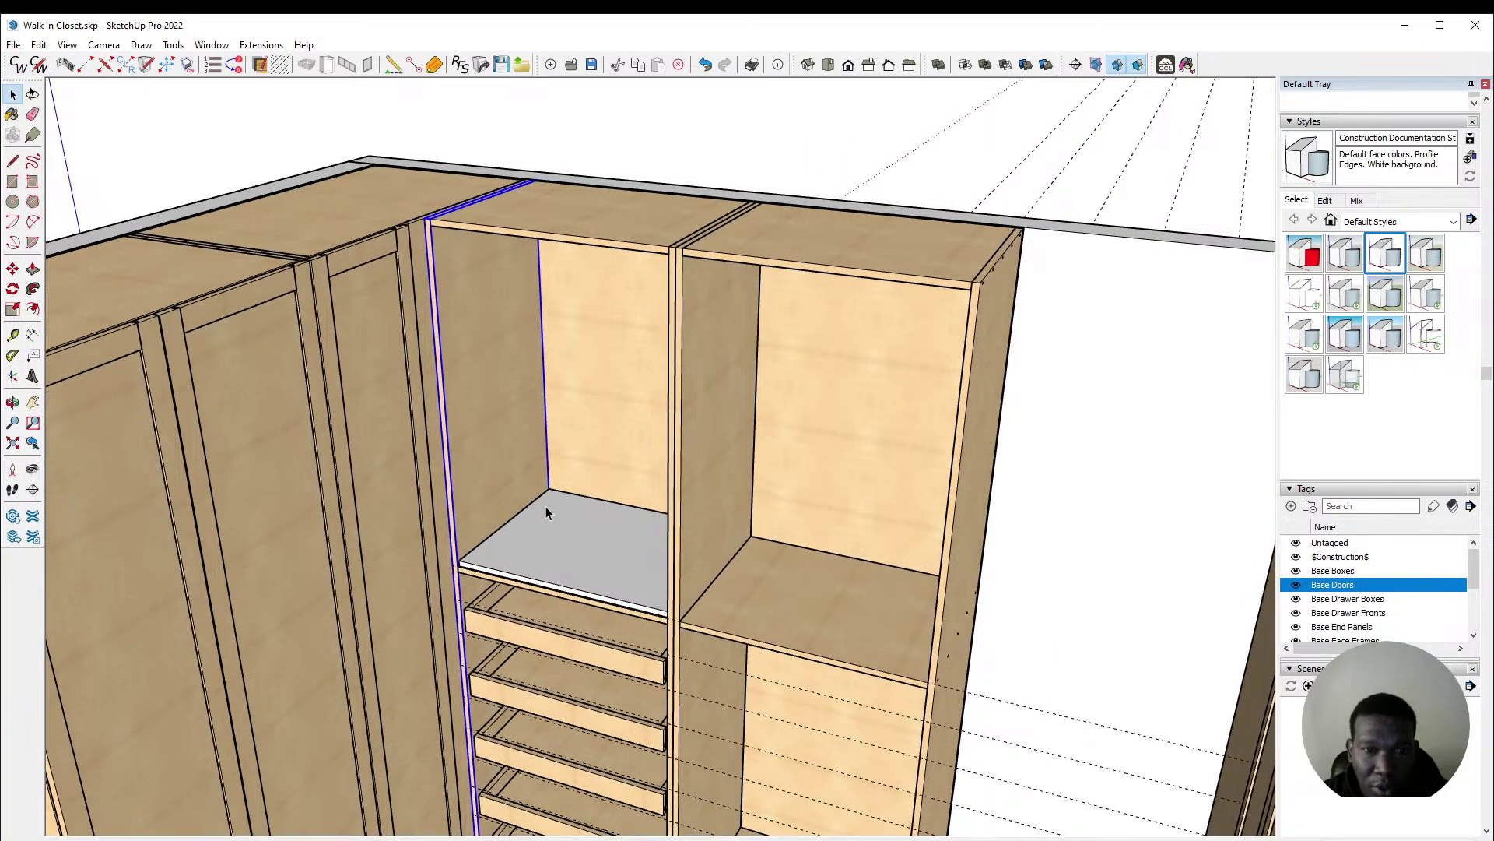
pyautogui.scroll(3, 545, 488)
pyautogui.moveTo(506, 379); pyautogui.dragTo(526, 392, button='middle')
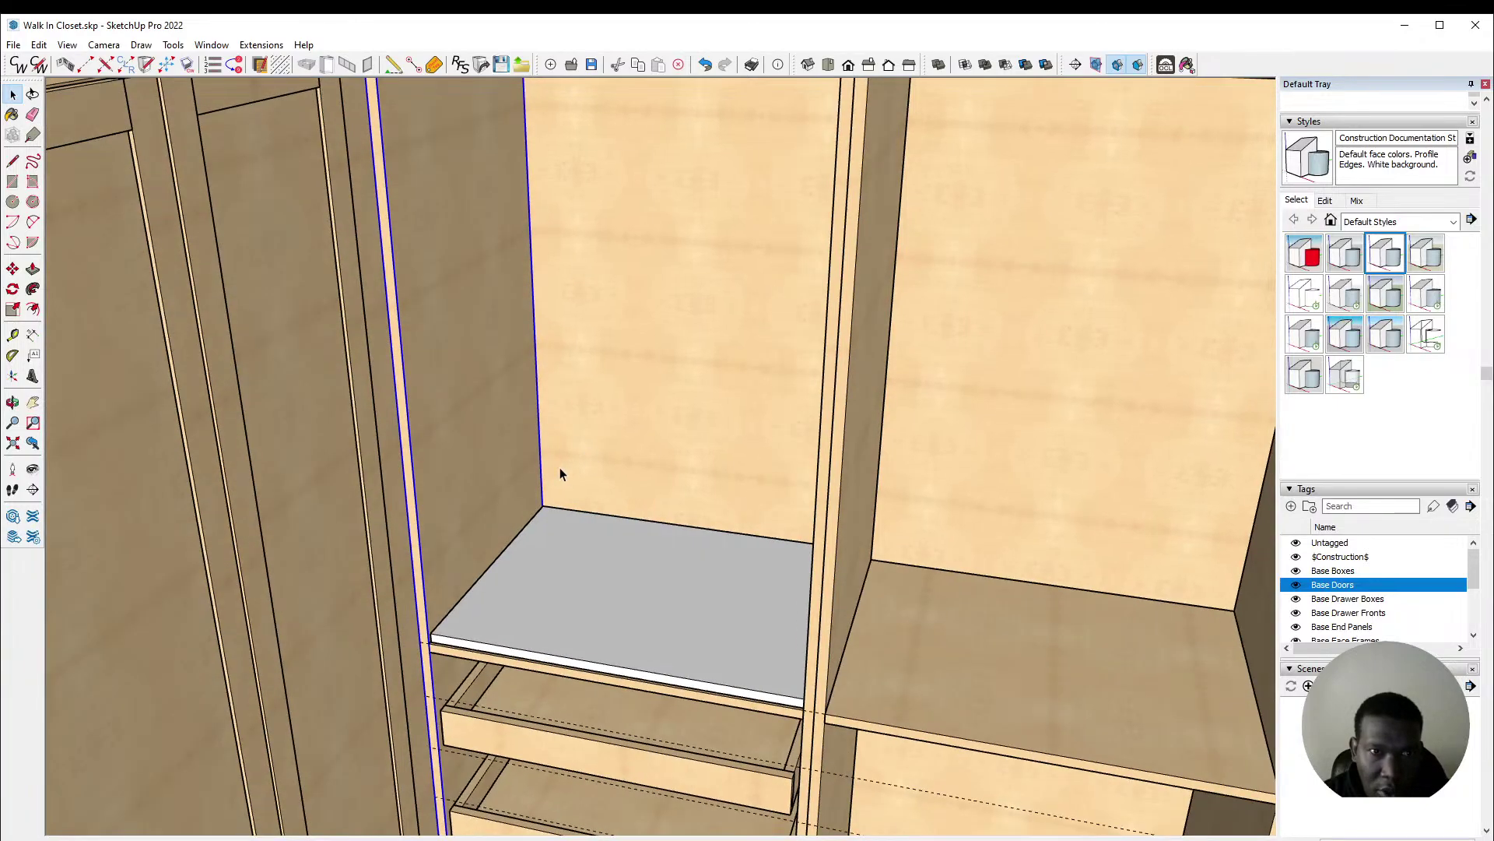
# Step: Draw a rectangle across the front of the open section above the drawers, from the cabinet's upper left corner to the divider's lower right corner
pyautogui.scroll(-4, 559, 467)
pyautogui.press('r')
pyautogui.scroll(2, 447, 218)
pyautogui.scroll(2, 445, 215)
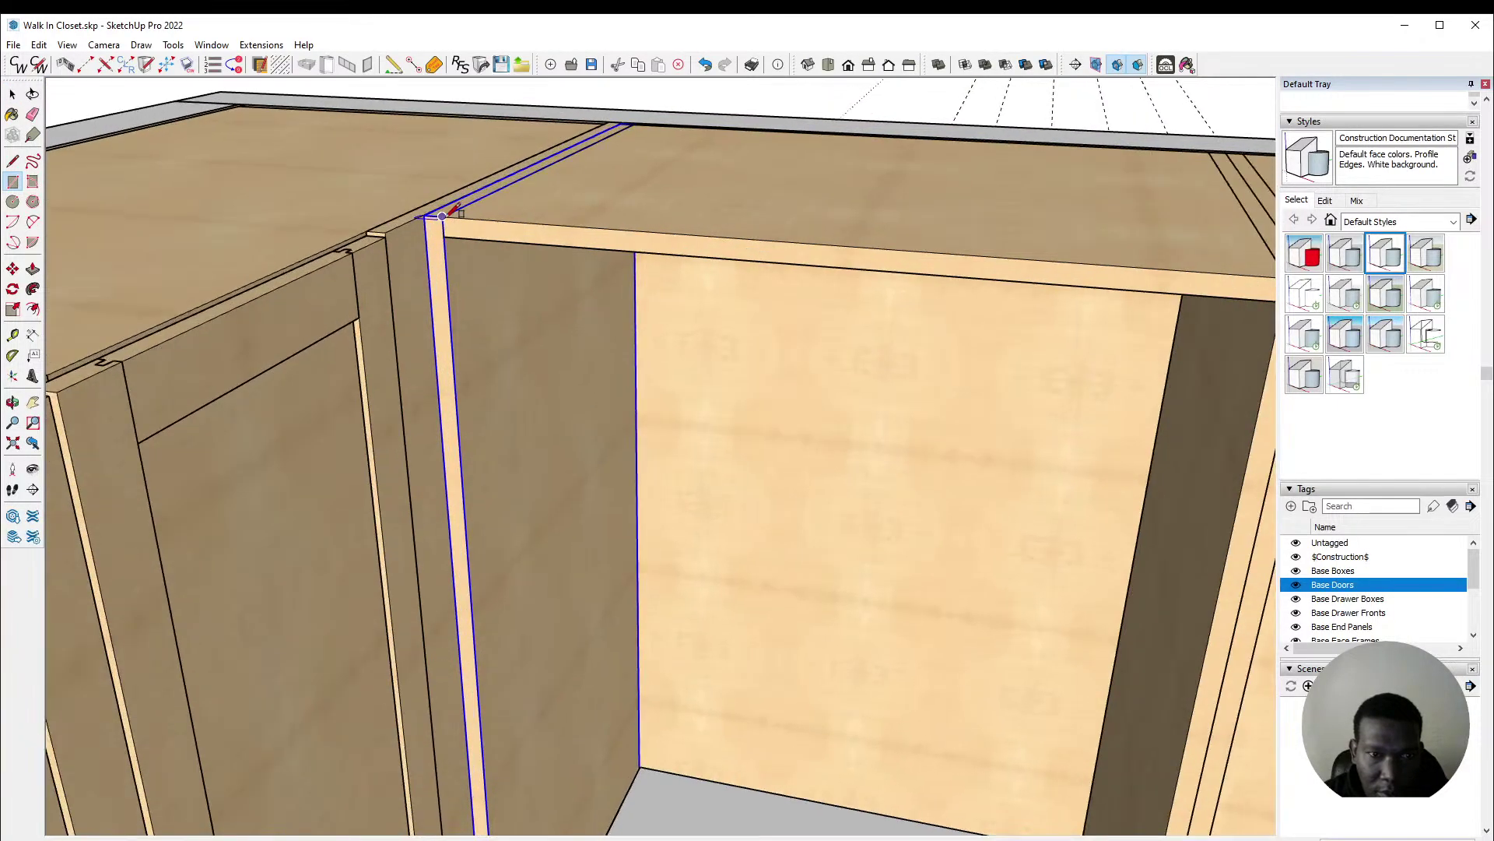
pyautogui.scroll(1, 423, 215)
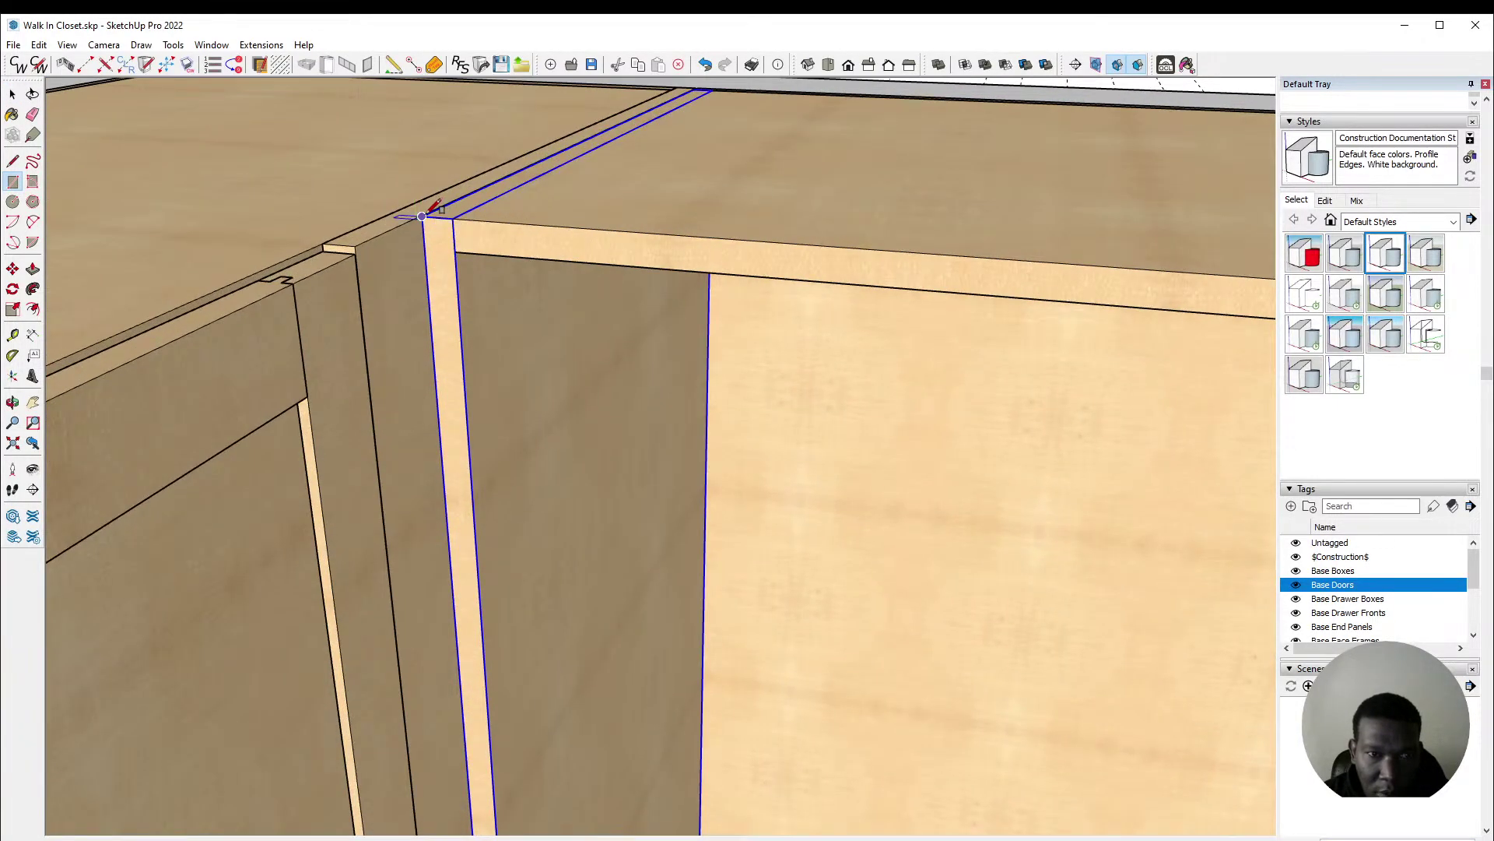
pyautogui.scroll(-5, 424, 218)
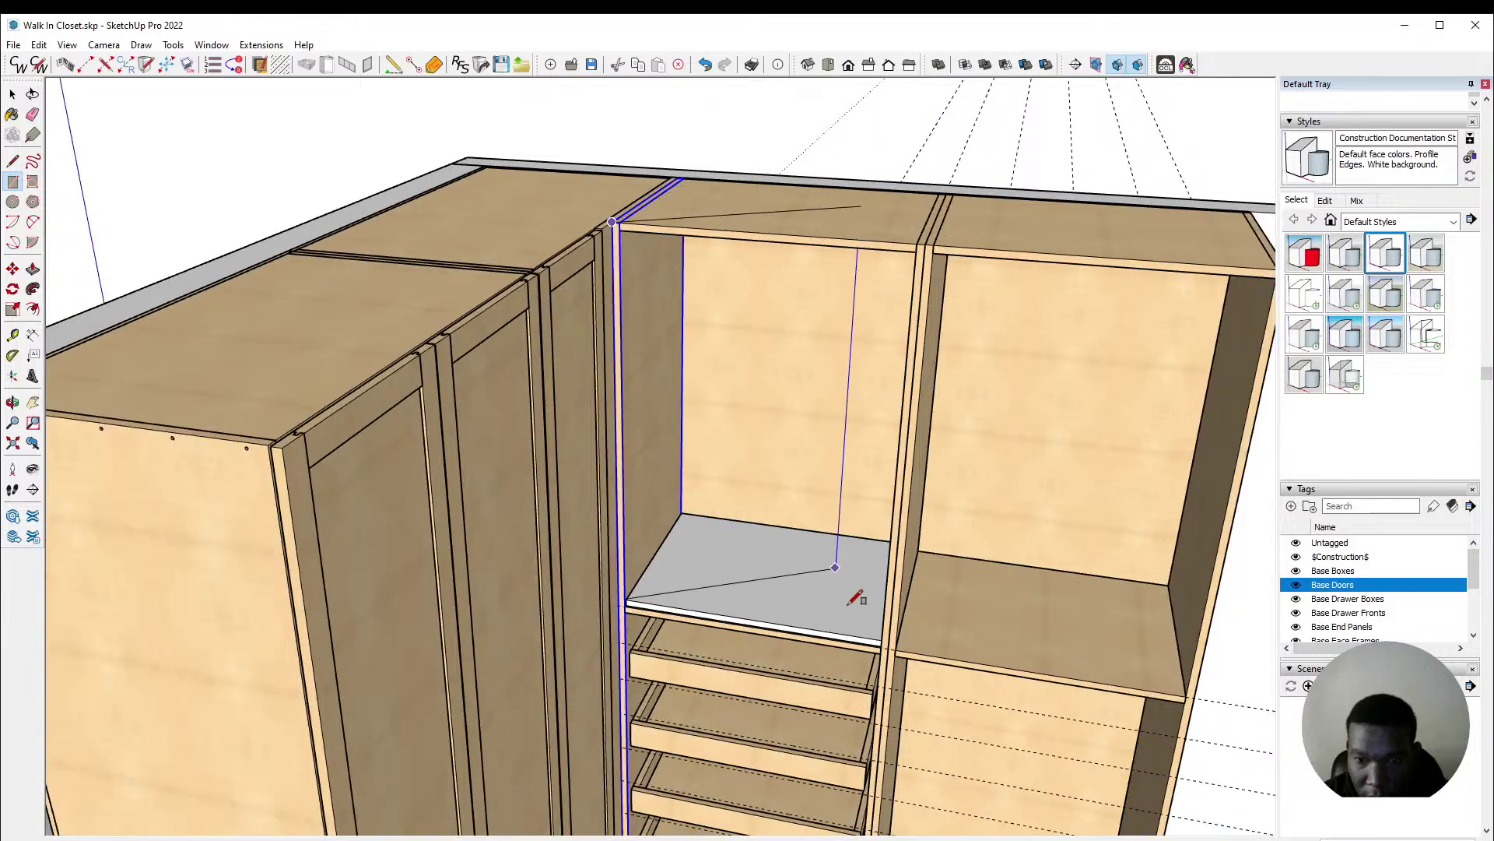
pyautogui.scroll(3, 856, 626)
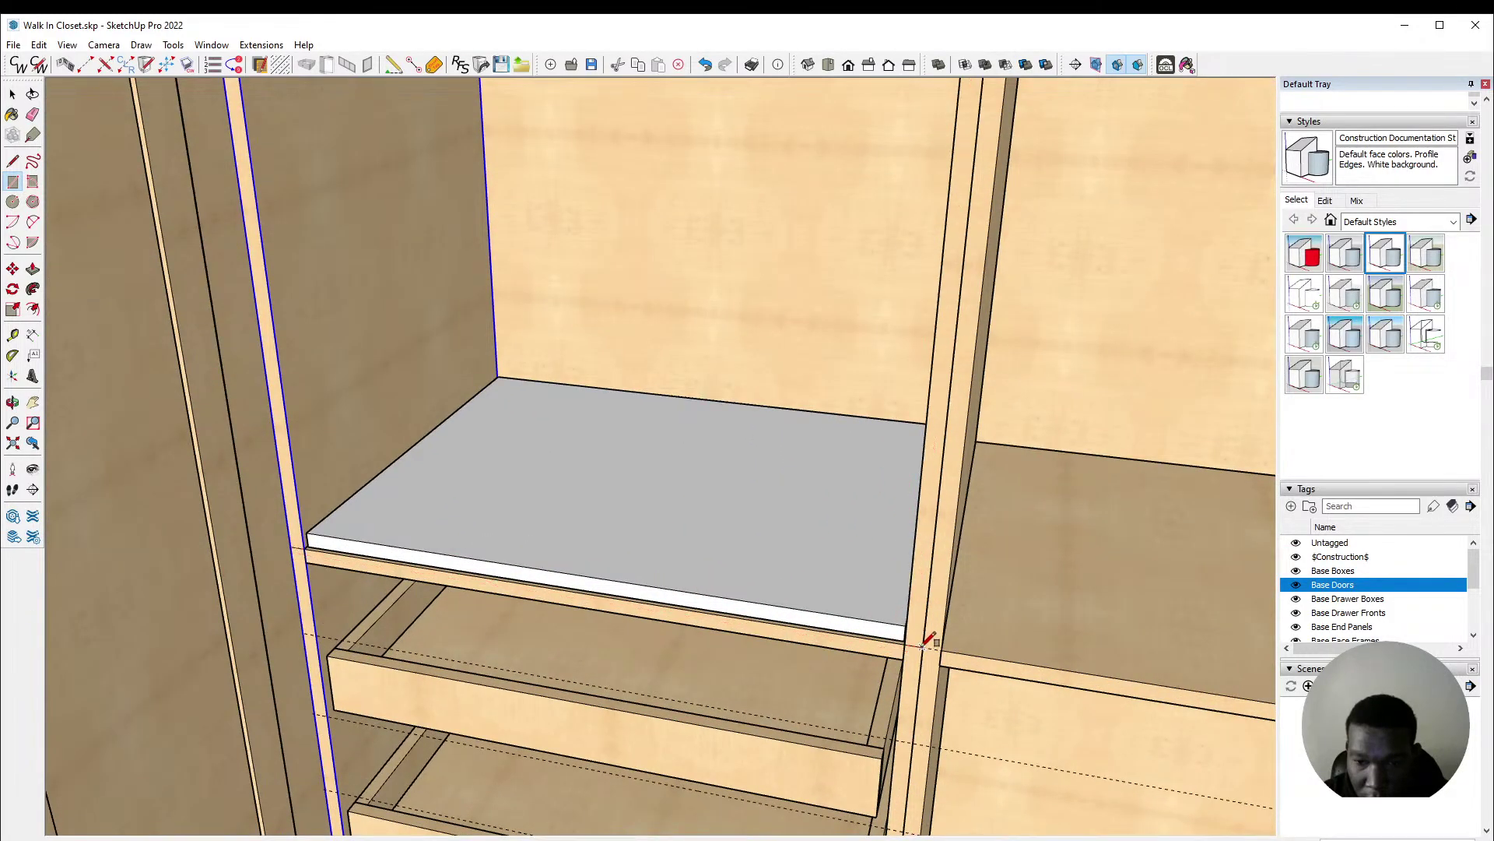
pyautogui.click(927, 644)
pyautogui.press('space')
pyautogui.moveTo(763, 654); pyautogui.dragTo(460, 391, button='middle')
# Step: Add one door to the drawer cabinet on the new face, keeping the default hinge side and setting Drill Shelf Holes to Yes
pyautogui.click(592, 342)
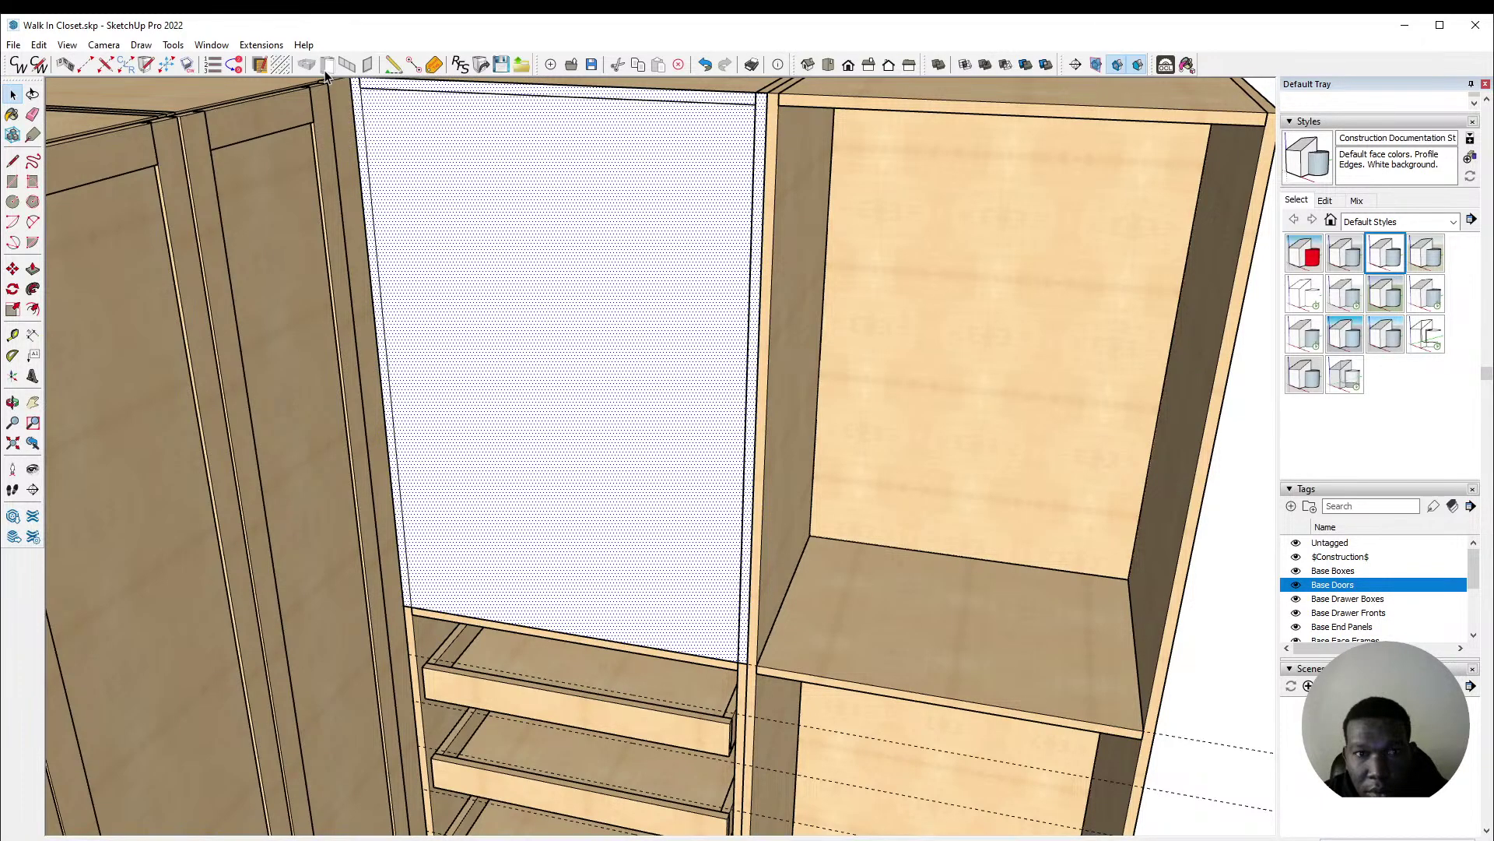
pyautogui.click(700, 302)
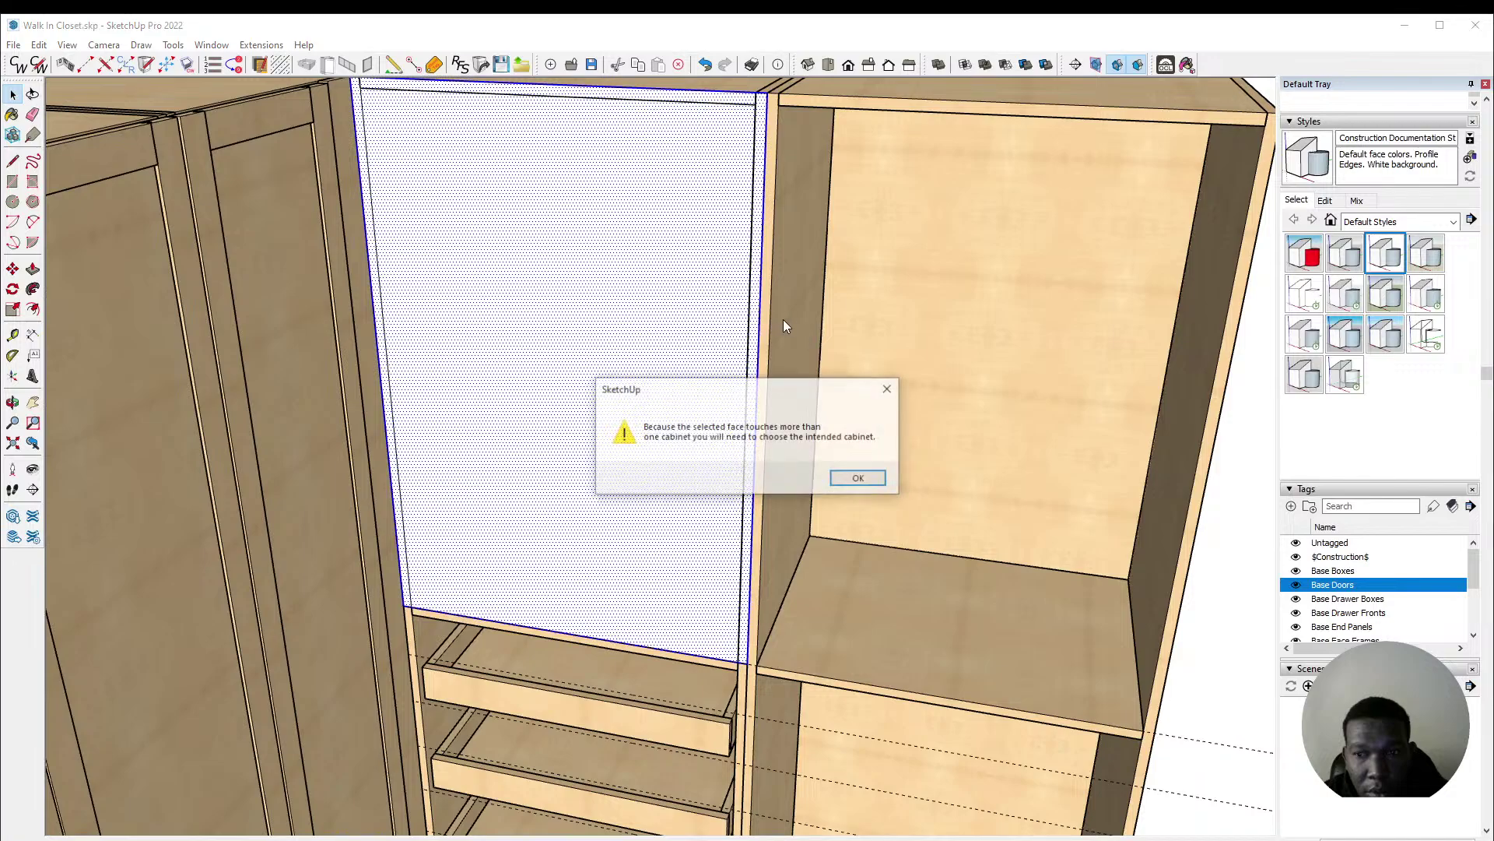
pyautogui.click(860, 479)
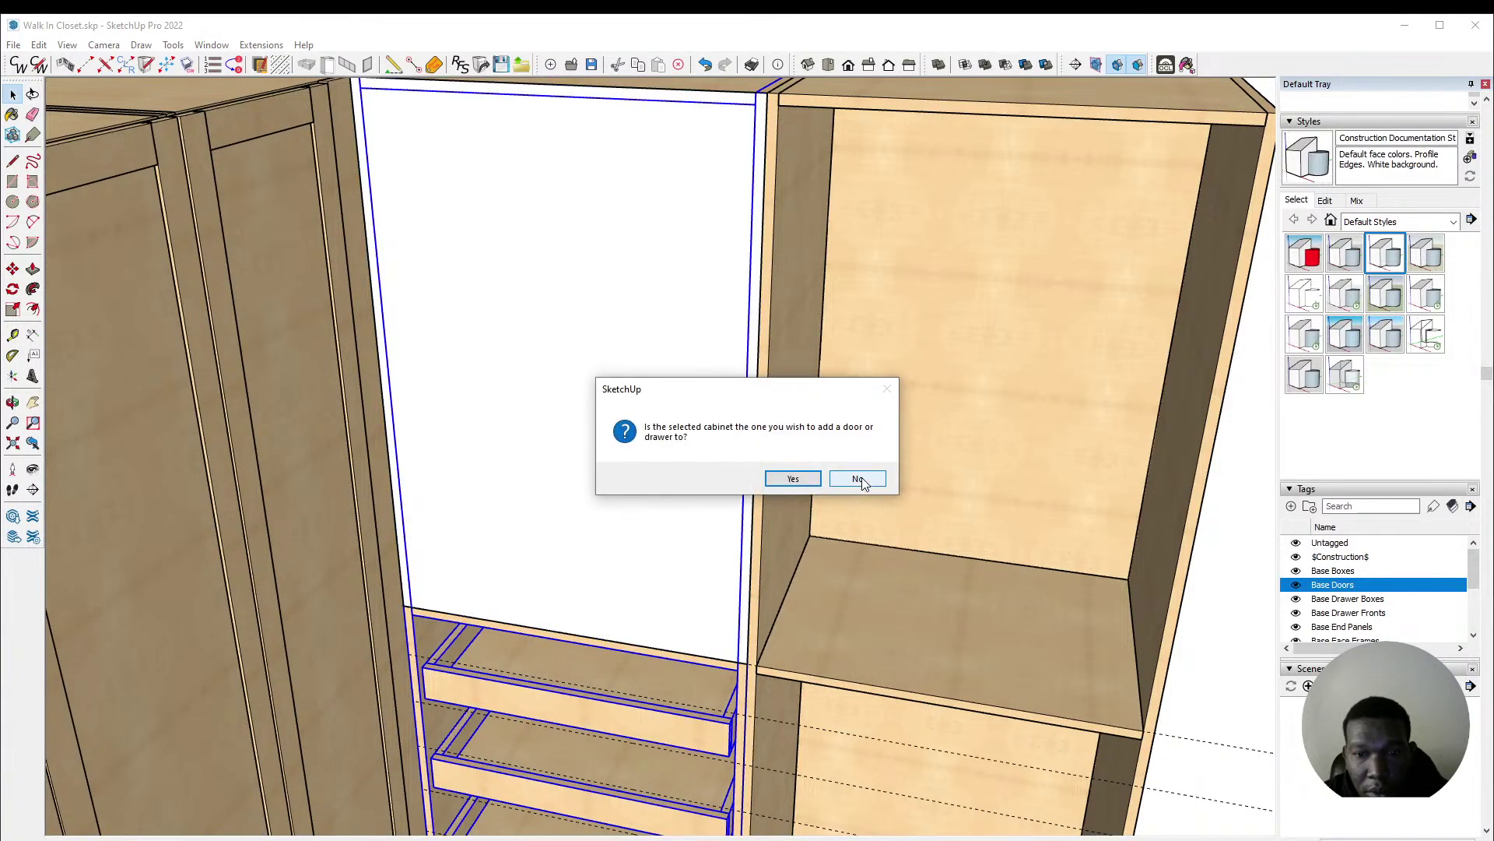
pyautogui.click(788, 479)
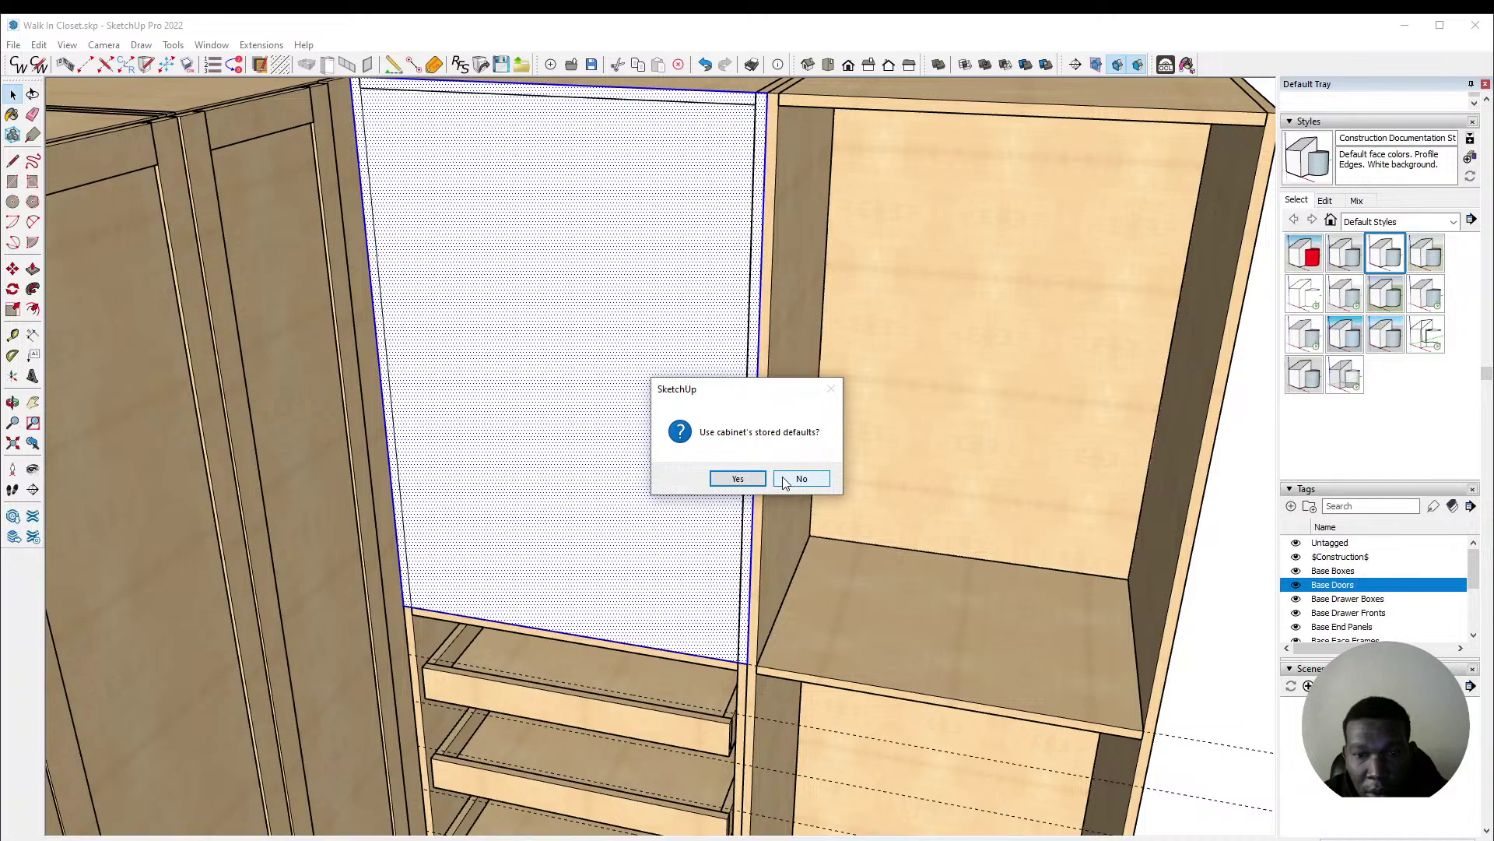
pyautogui.click(787, 480)
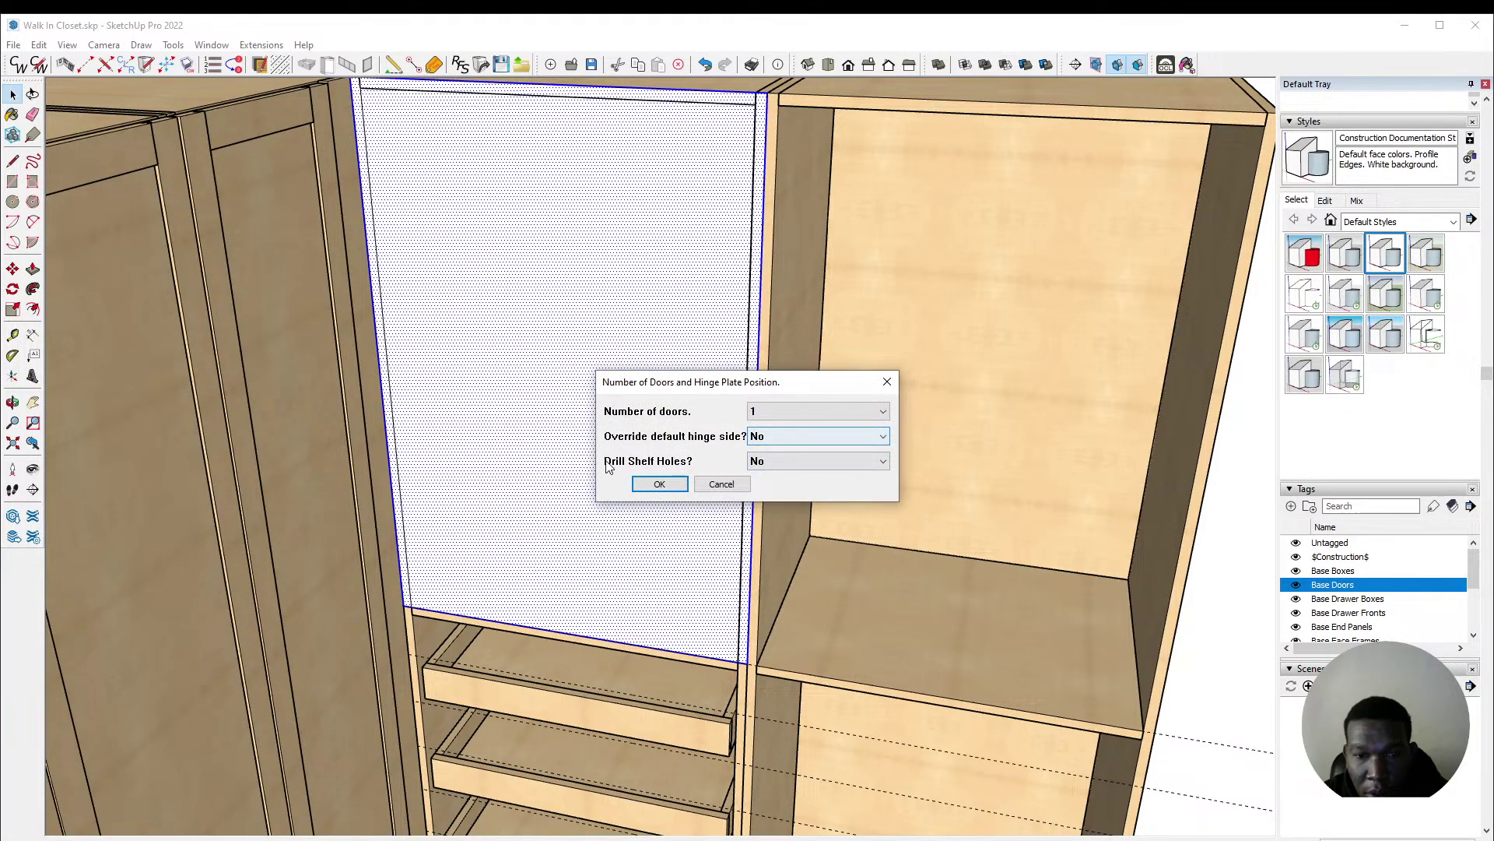
pyautogui.click(766, 460)
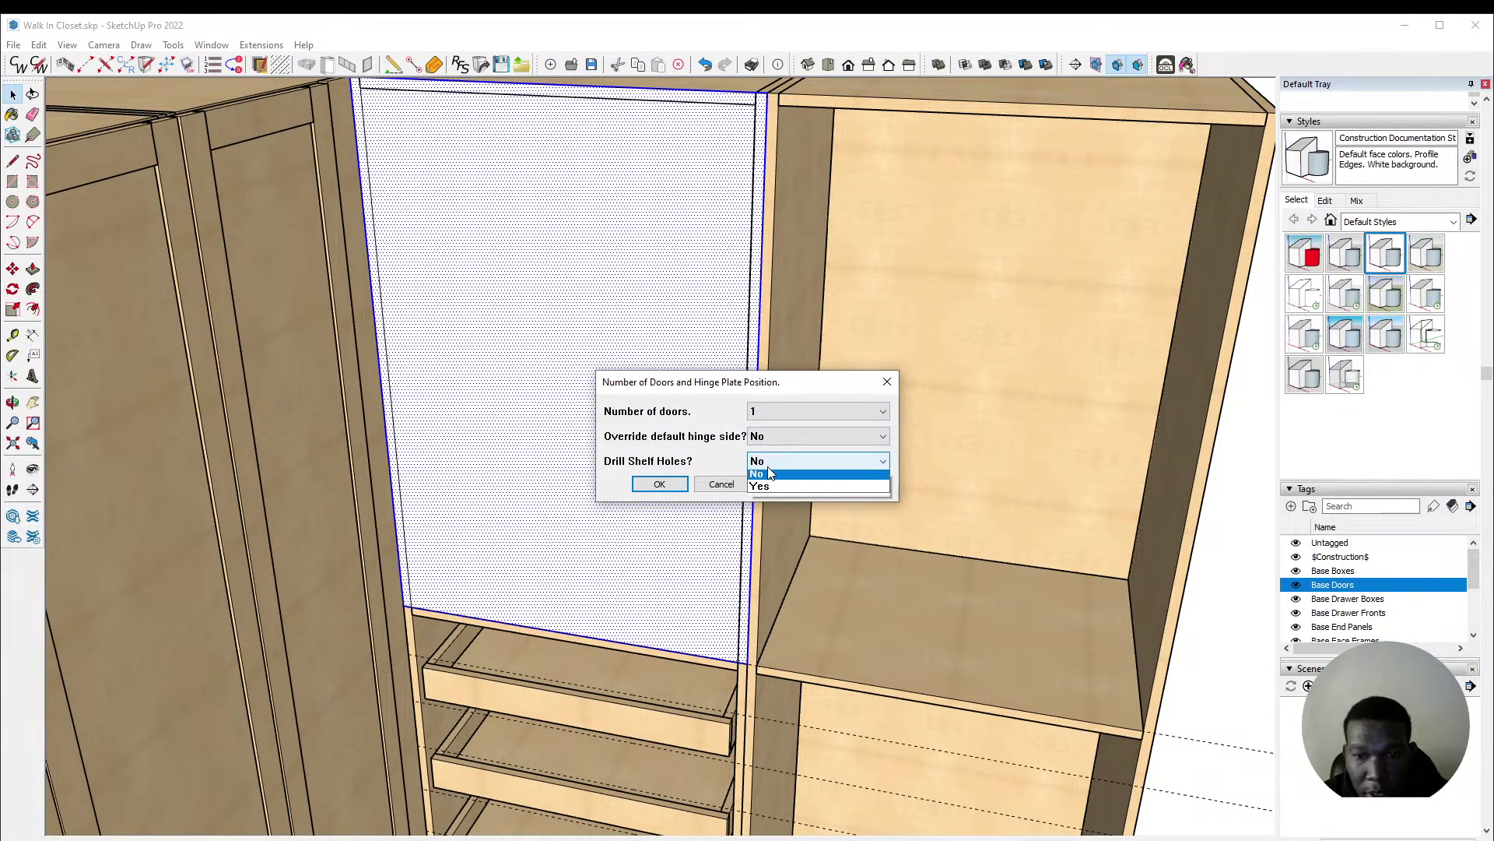
pyautogui.click(775, 491)
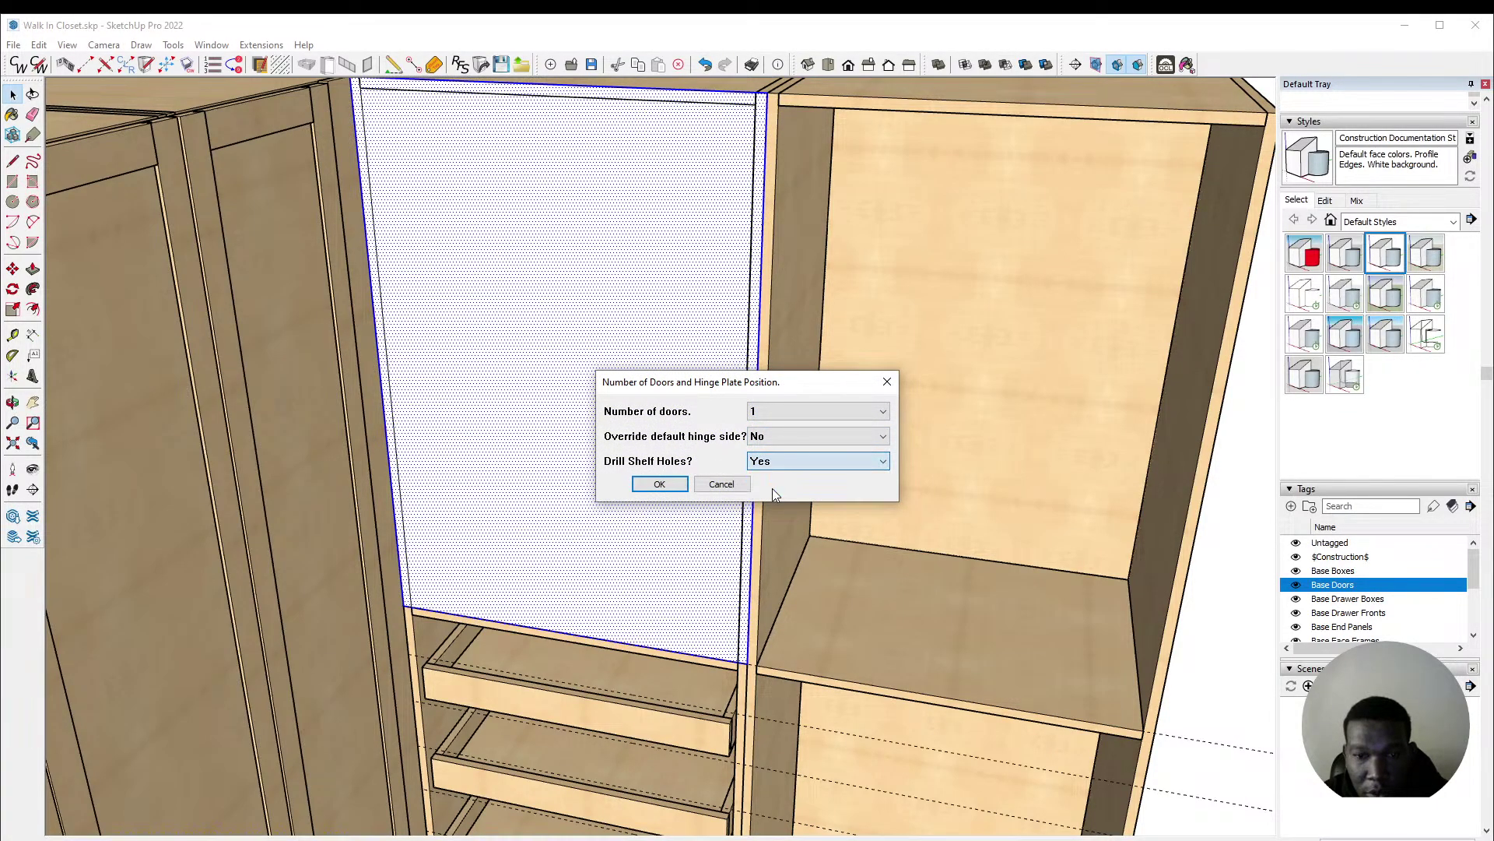
pyautogui.click(659, 485)
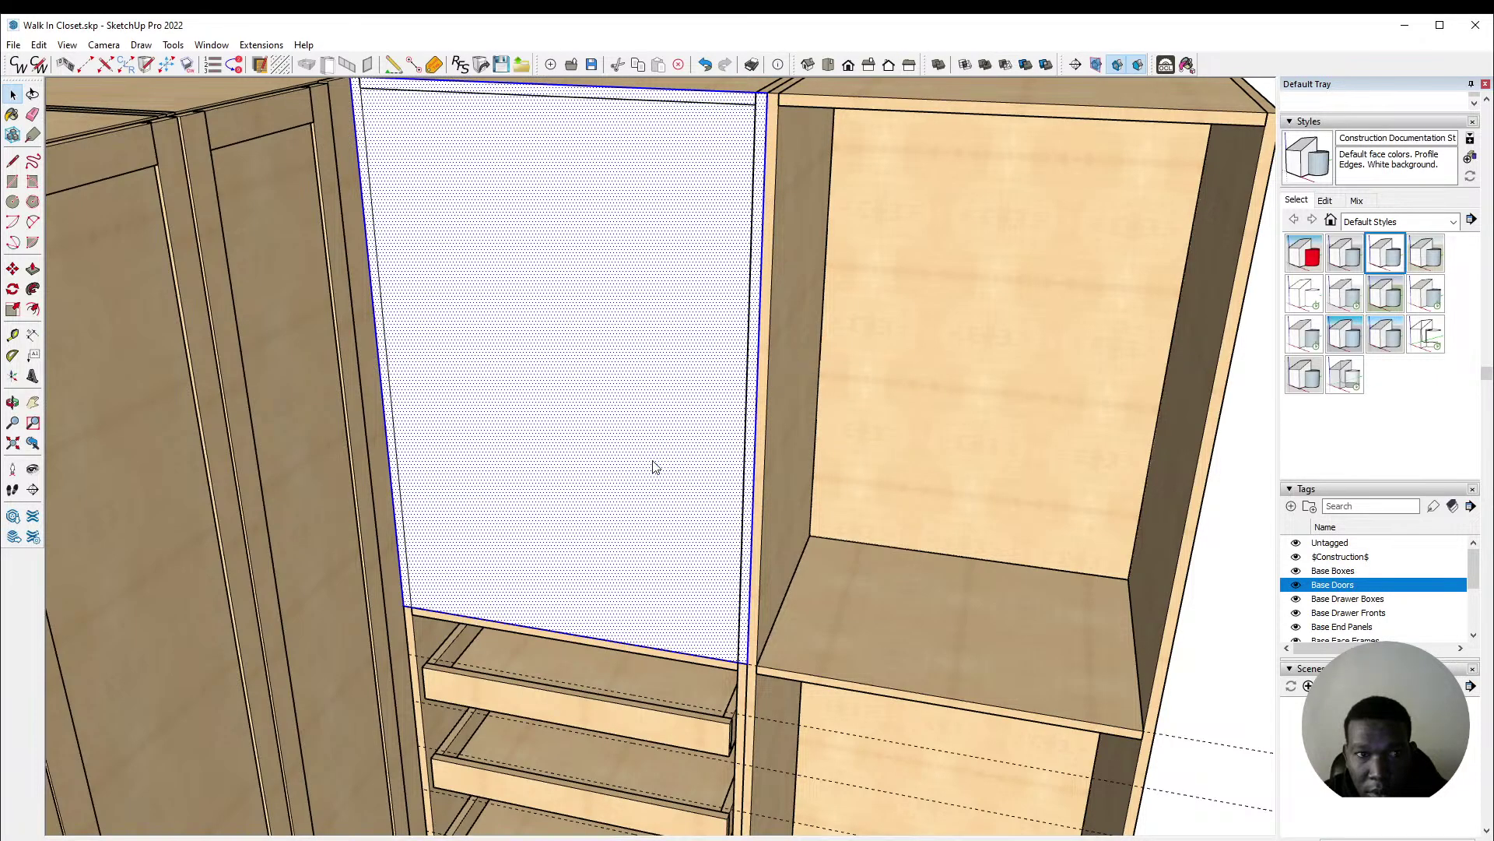
pyautogui.click(802, 476)
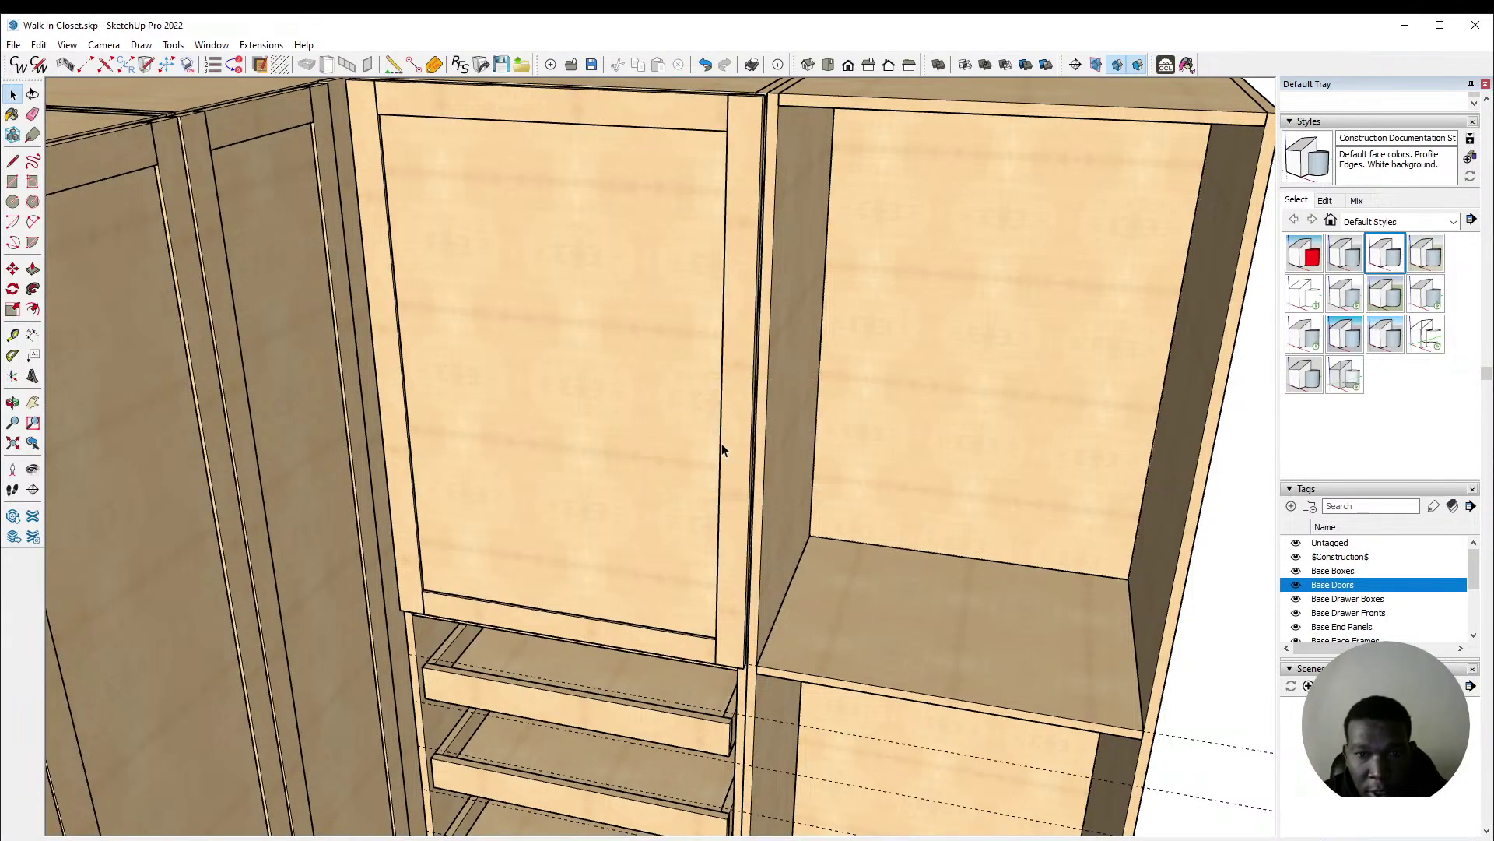
# Step: Delete all stiles, rails and the centre panel of the new door, keeping the shelf holes drilled in the cabinet sides
pyautogui.click(734, 442)
pyautogui.press('Delete')
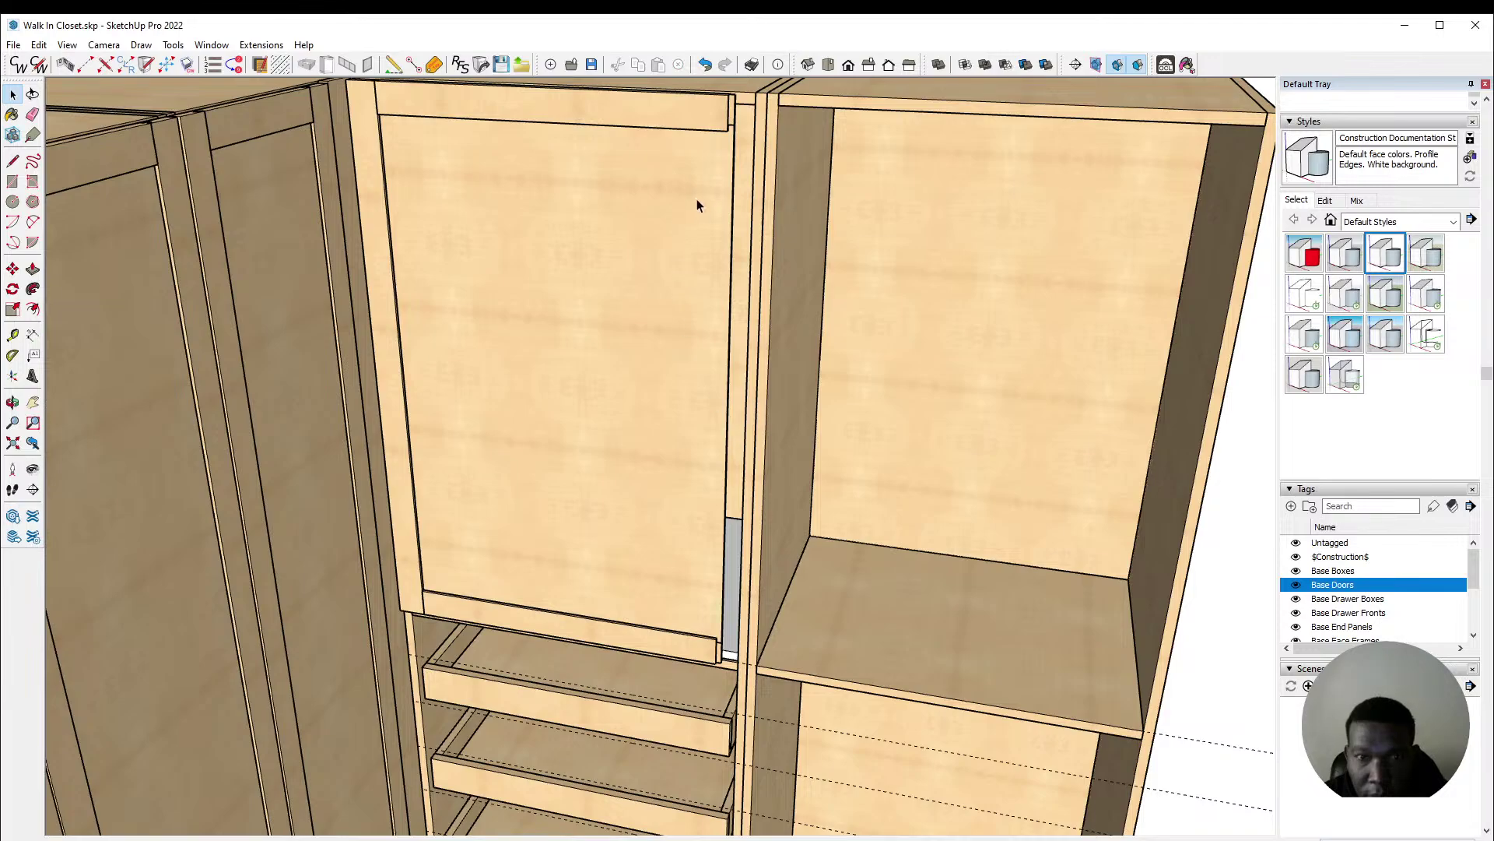
pyautogui.click(697, 203)
pyautogui.press('Delete')
pyautogui.click(670, 123)
pyautogui.press('Delete')
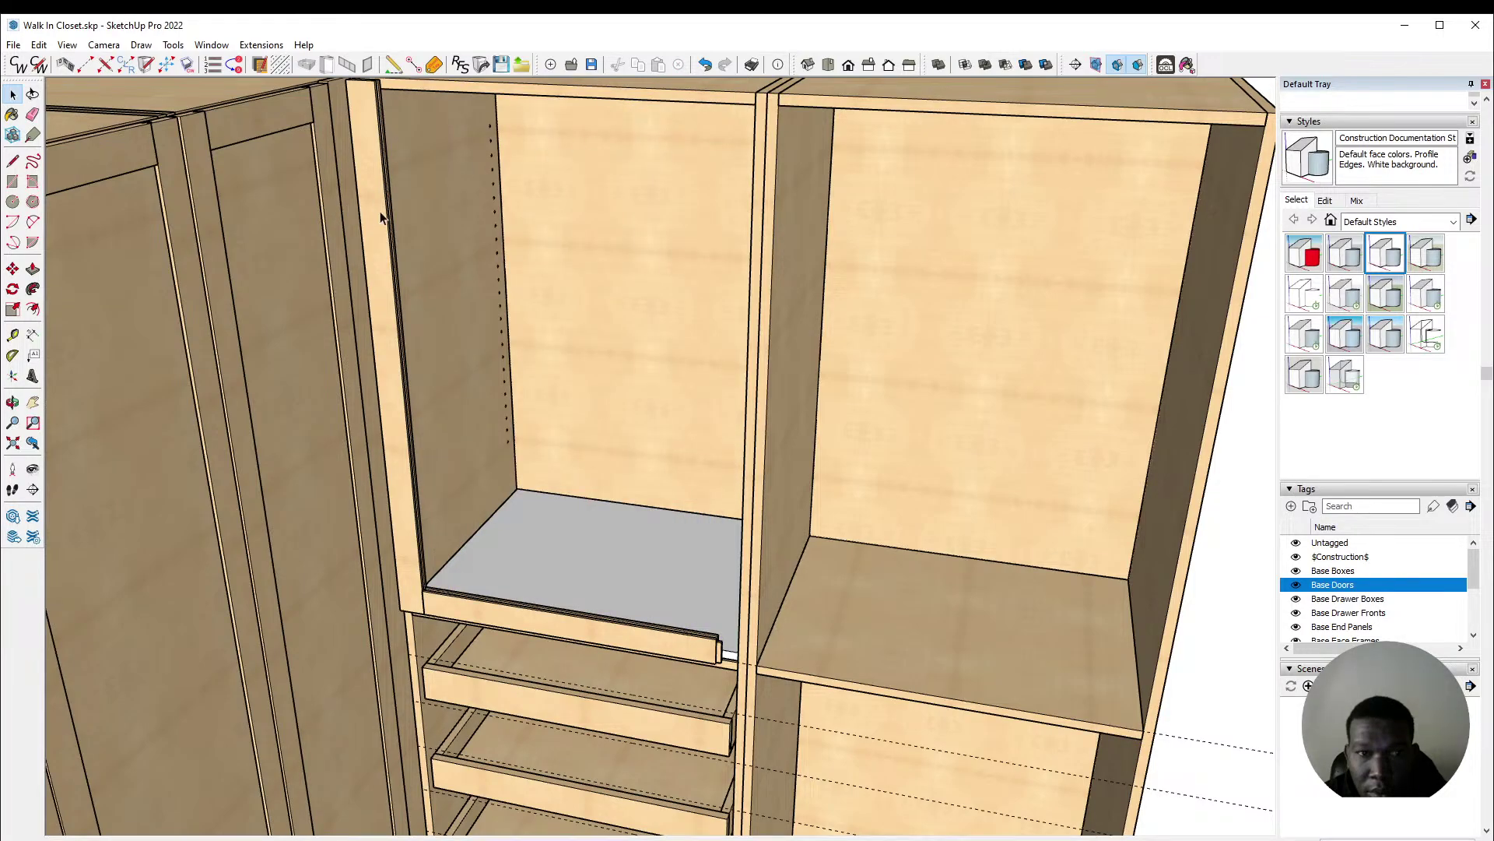
pyautogui.click(381, 218)
pyautogui.press('Delete')
pyautogui.click(564, 619)
pyautogui.press('Delete')
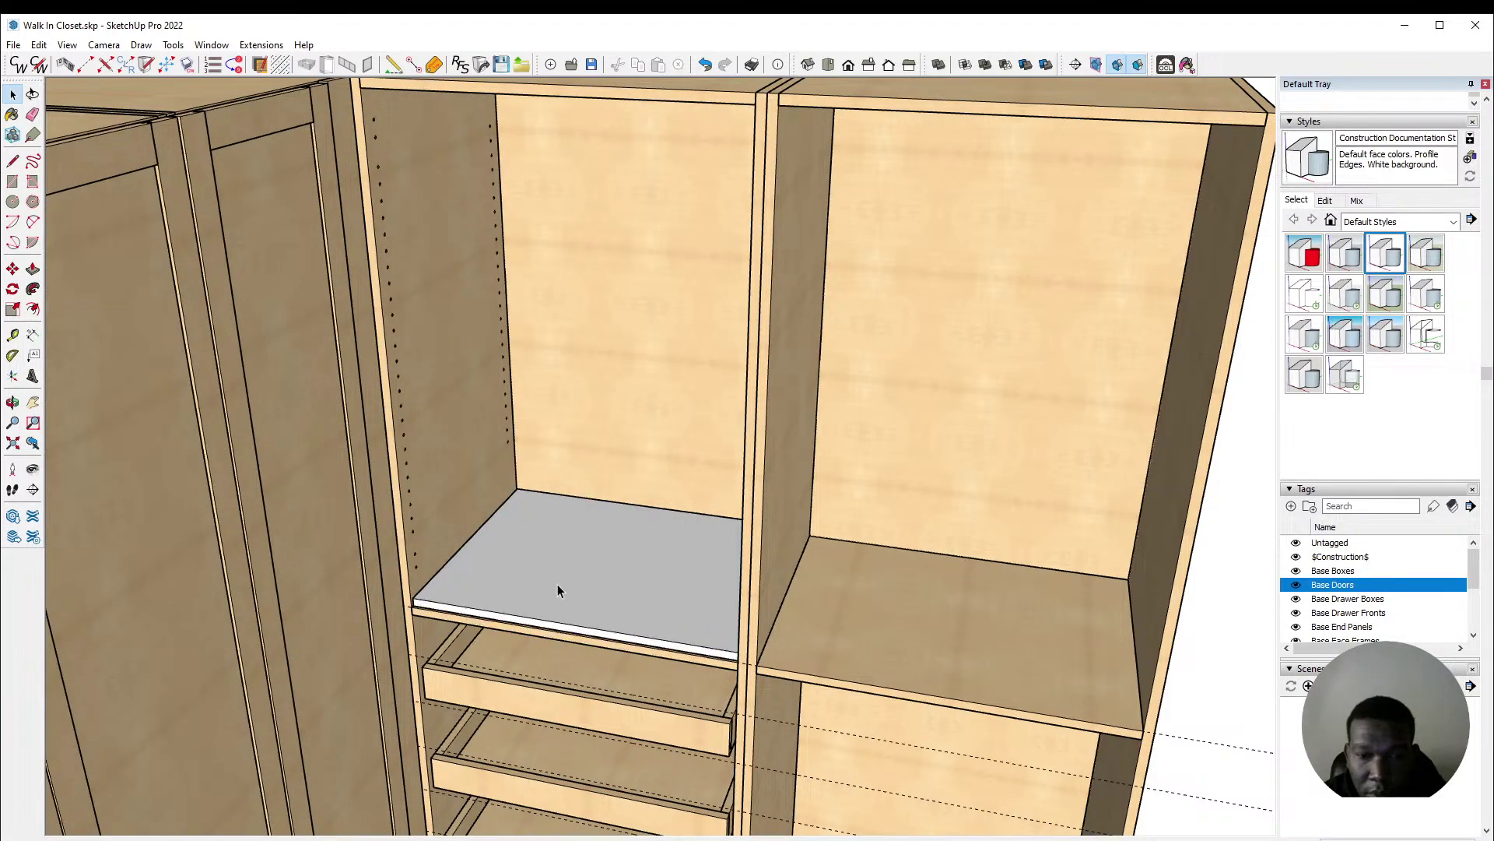
# Step: Open the drawer cabinet's left side panel for editing and delete the two uppermost hinge plate holes along its front edge
pyautogui.scroll(-4, 534, 341)
pyautogui.moveTo(534, 341); pyautogui.dragTo(415, 118, button='middle')
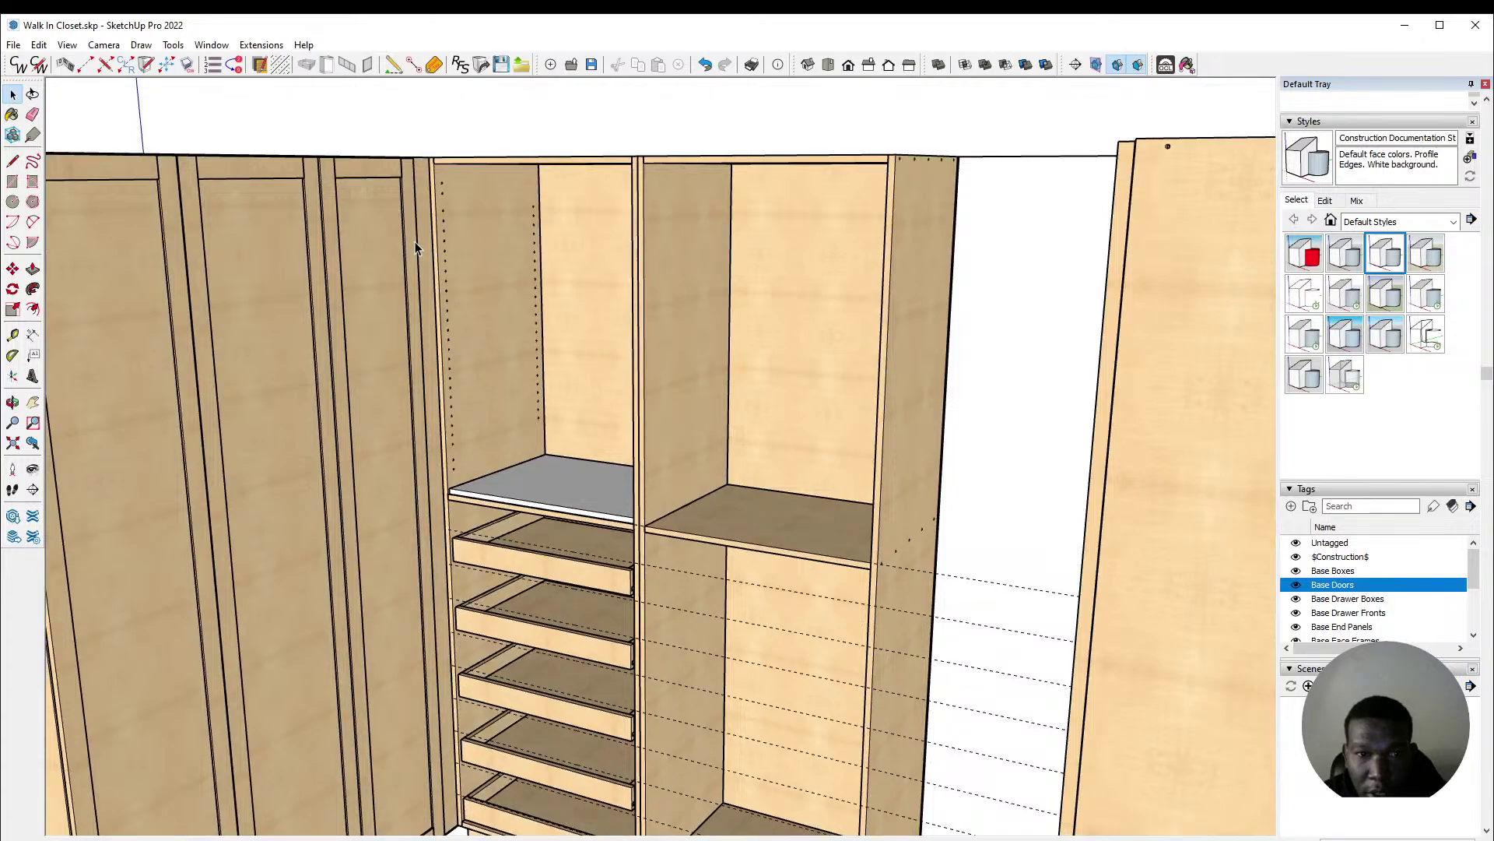
pyautogui.scroll(8, 444, 234)
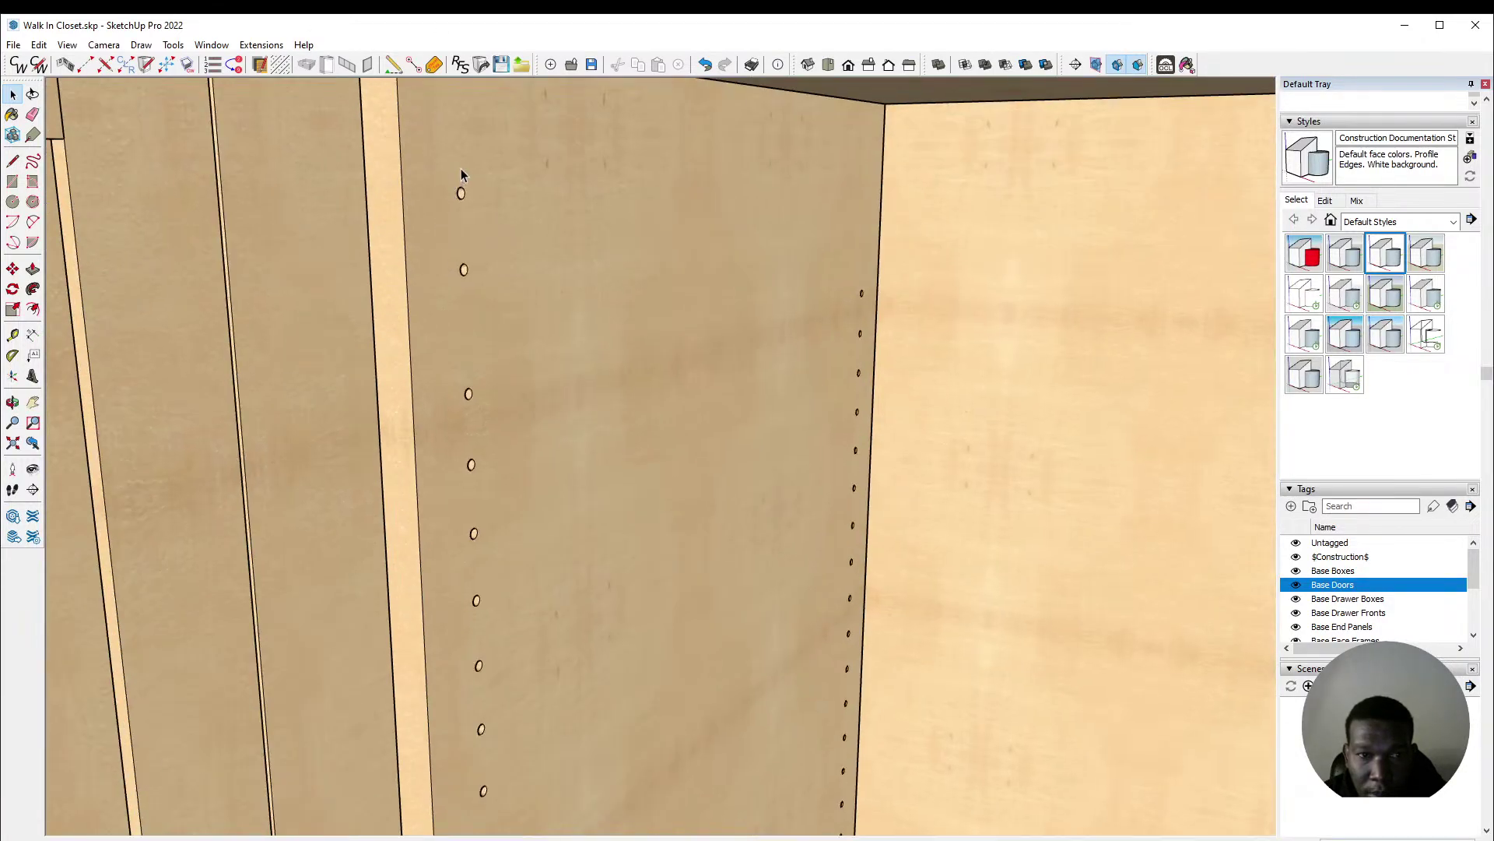
pyautogui.scroll(4, 462, 179)
pyautogui.tripleClick(460, 238)
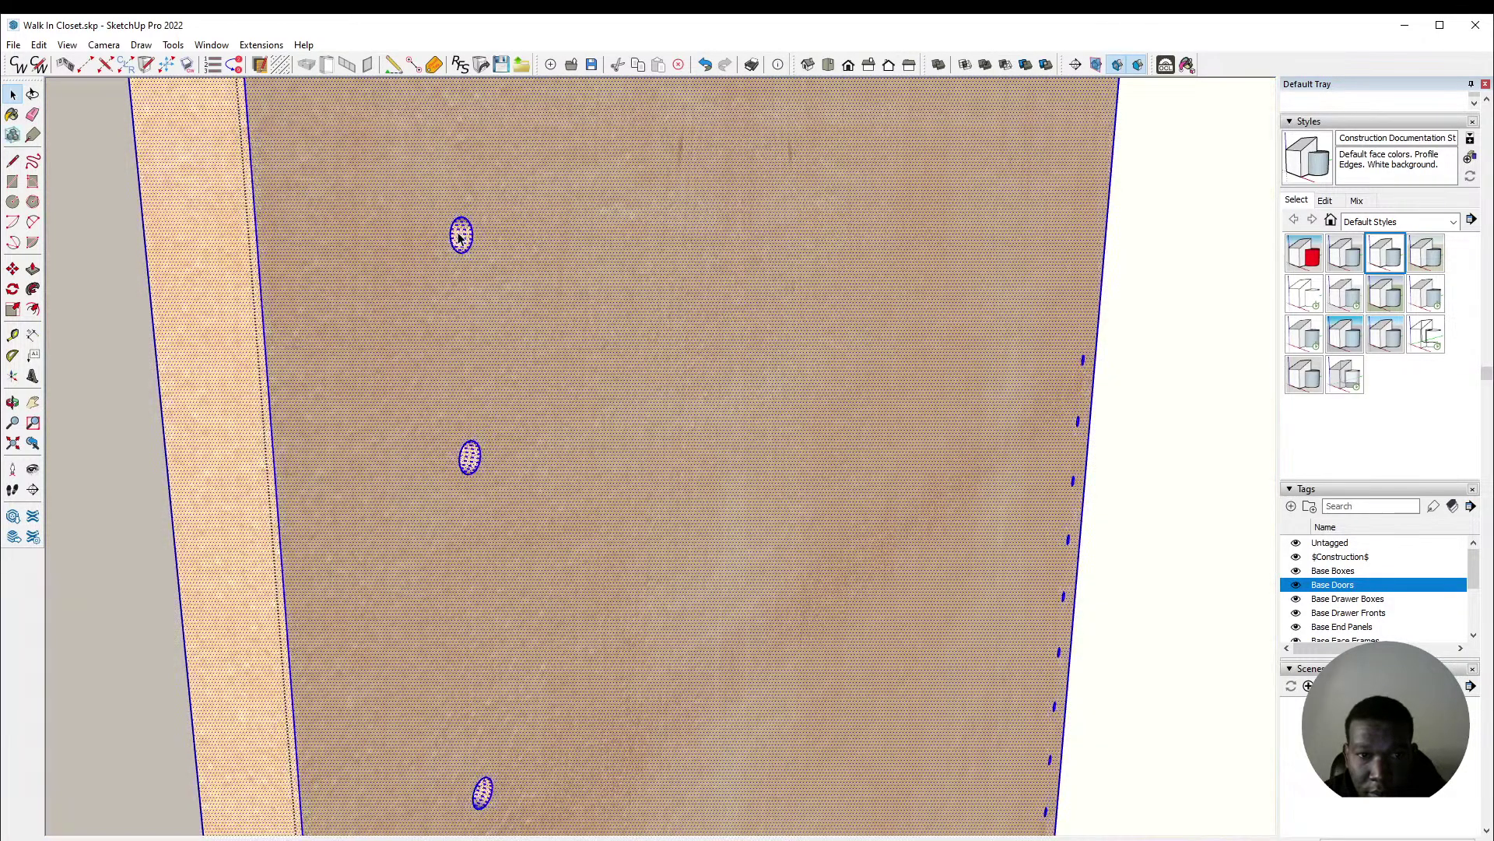
pyautogui.click(460, 239)
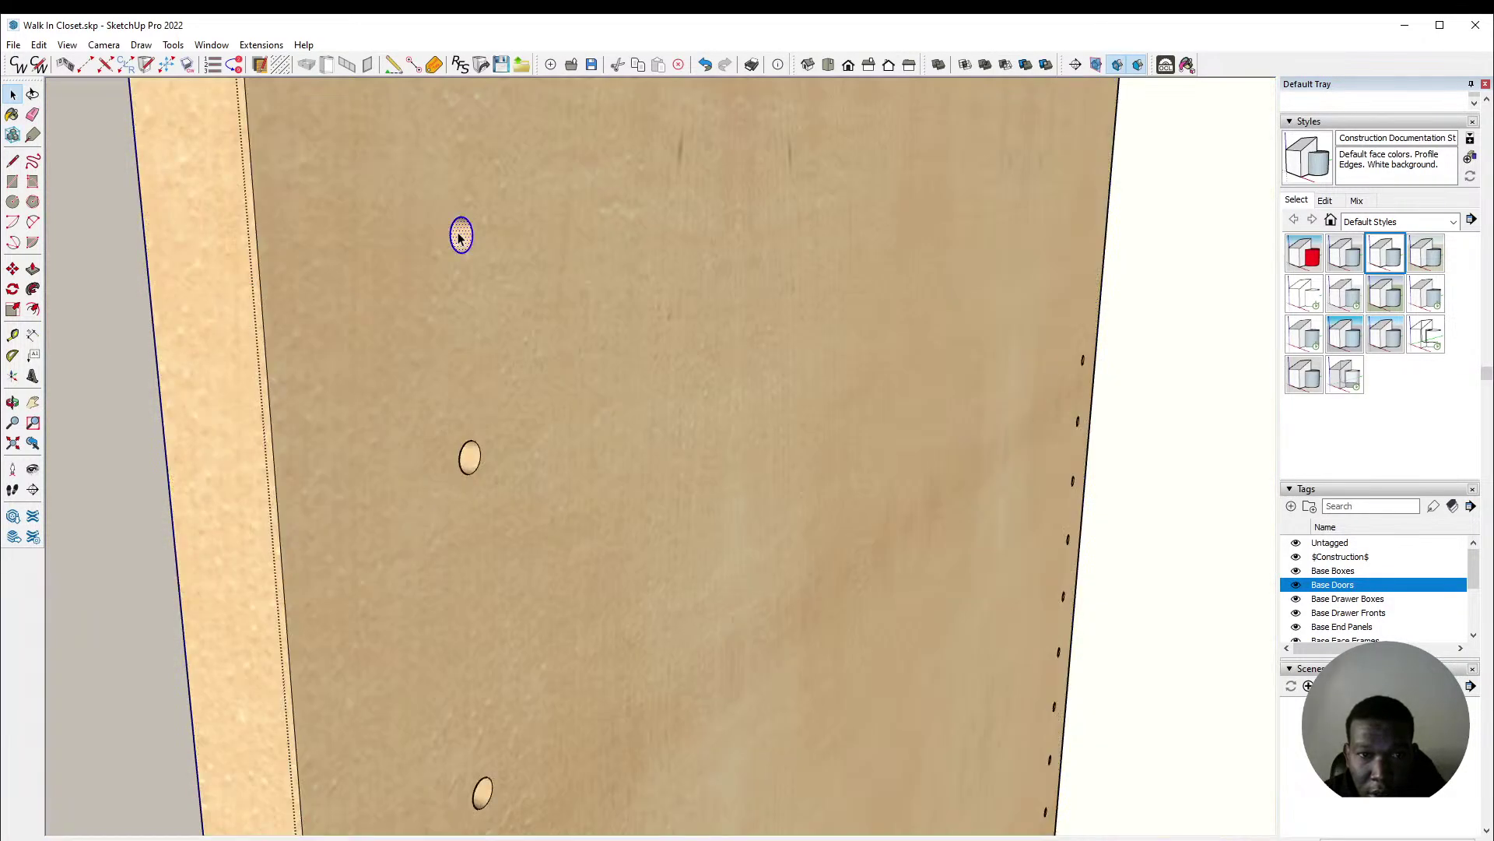
pyautogui.press('Delete')
pyautogui.click(471, 460)
pyautogui.press('Delete')
pyautogui.scroll(-4, 576, 331)
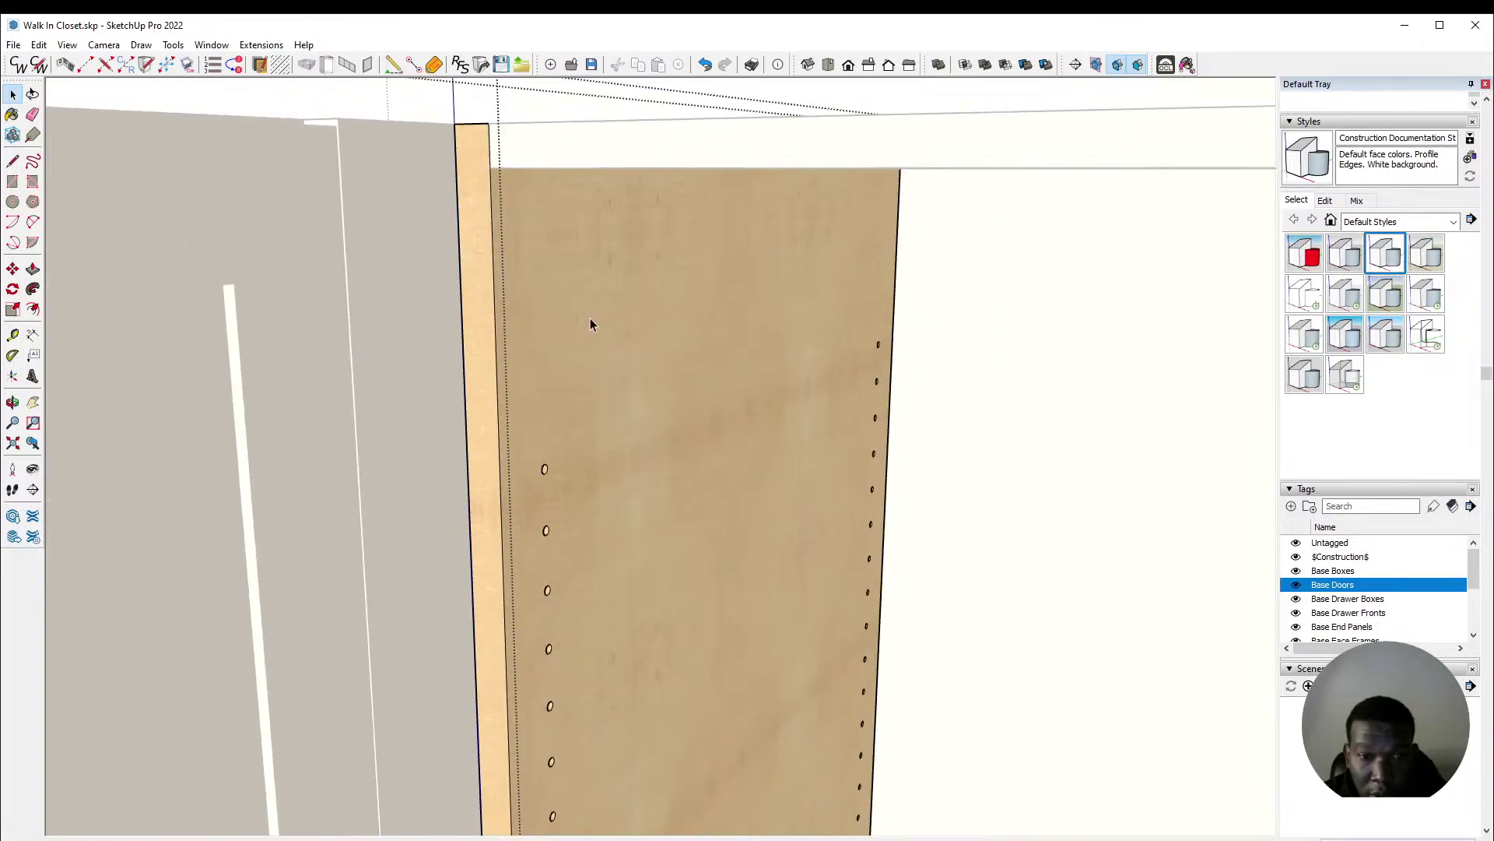
pyautogui.scroll(-8, 599, 295)
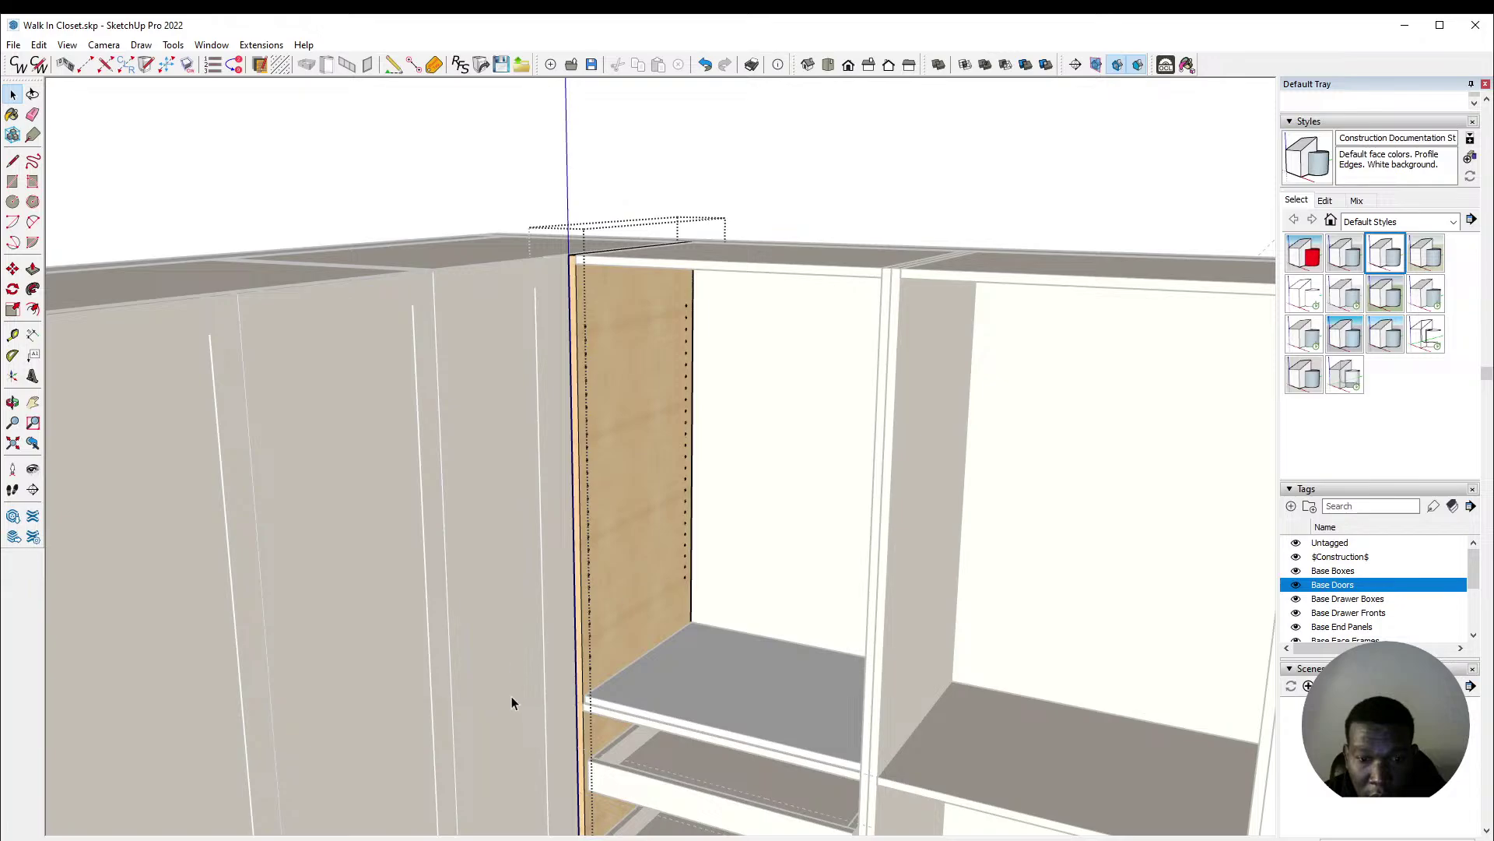
# Step: Delete the two lowest hinge plate holes along the left side panel's front edge and finish editing the drawer cabinet
pyautogui.scroll(10, 588, 693)
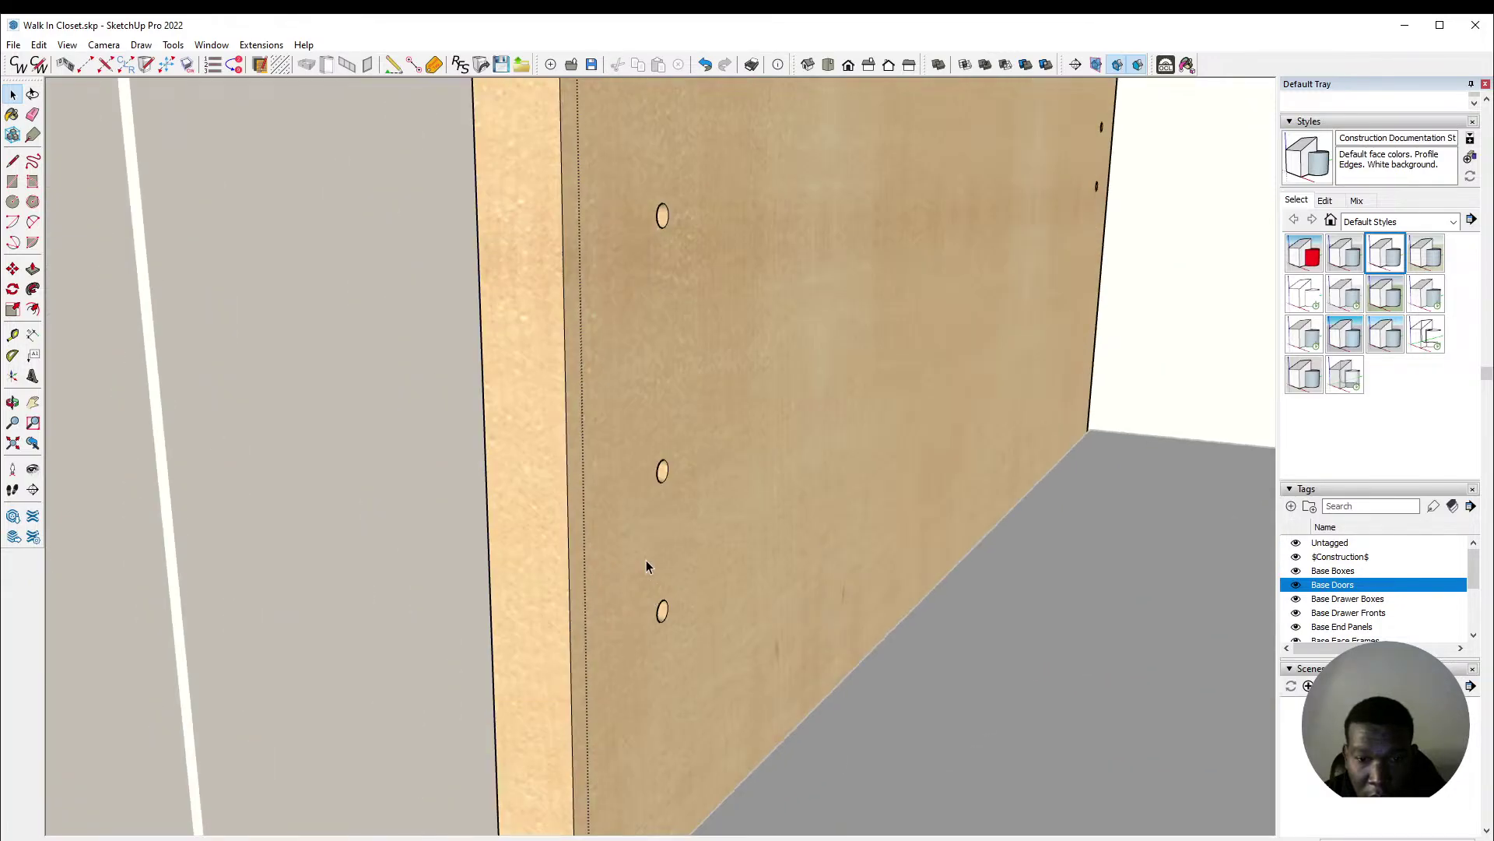
pyautogui.scroll(3, 666, 477)
pyautogui.click(668, 486)
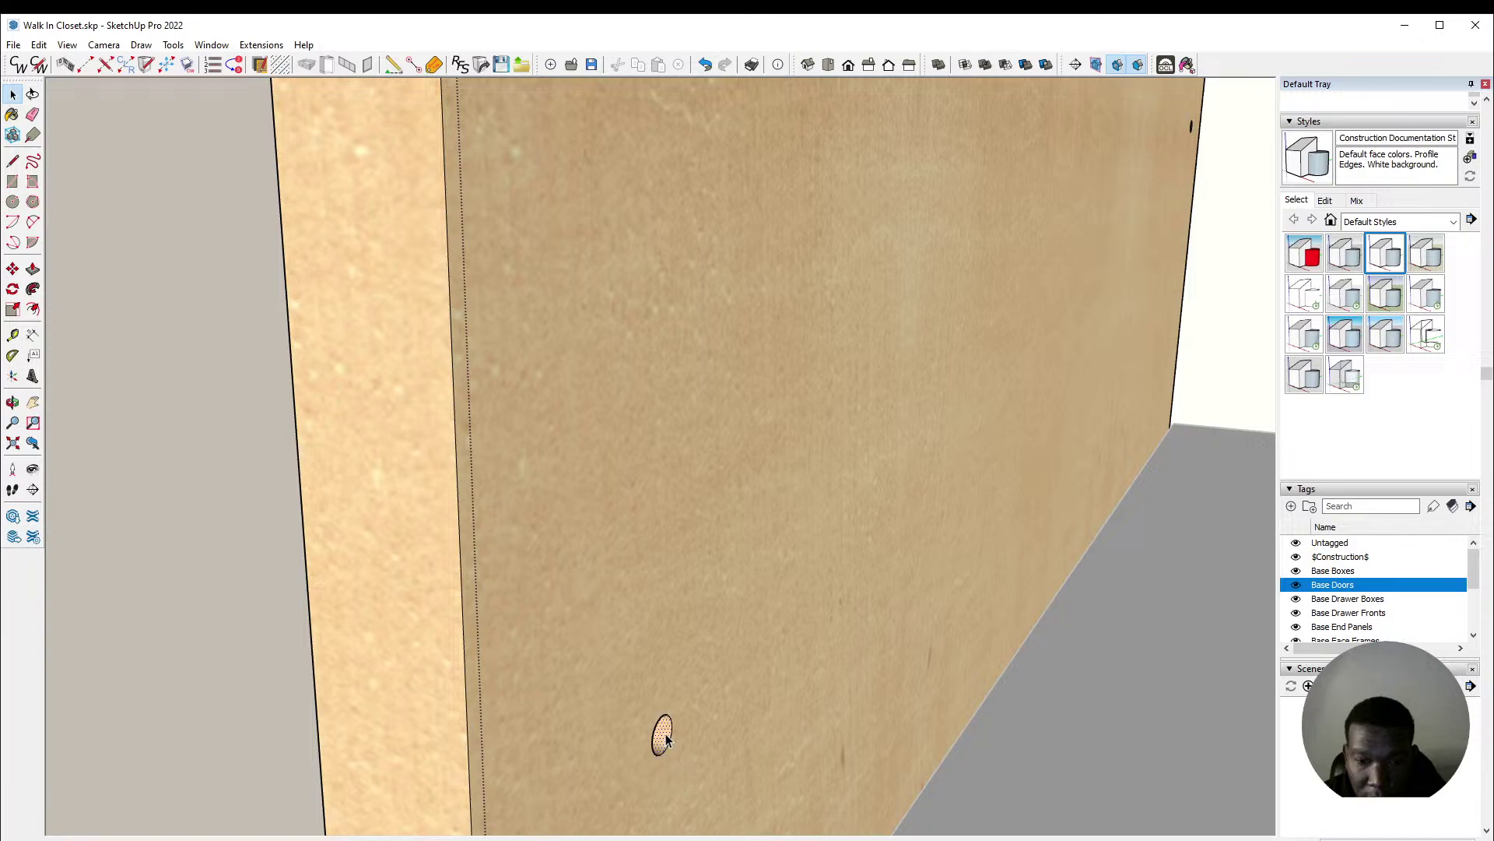
pyautogui.scroll(-5, 531, 521)
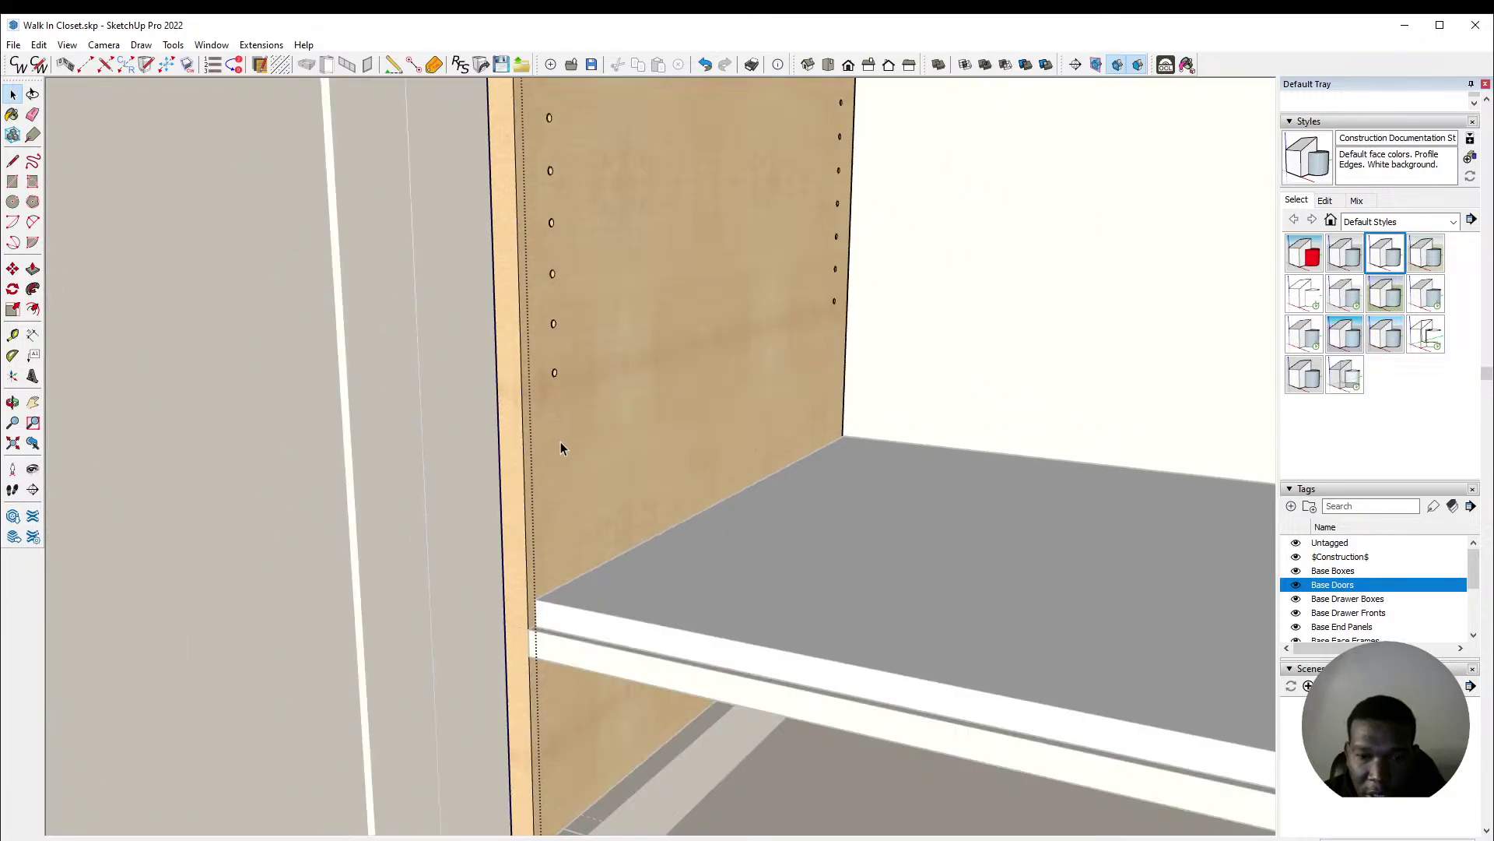
pyautogui.scroll(-3, 560, 444)
pyautogui.click(598, 618)
pyautogui.scroll(-6, 542, 581)
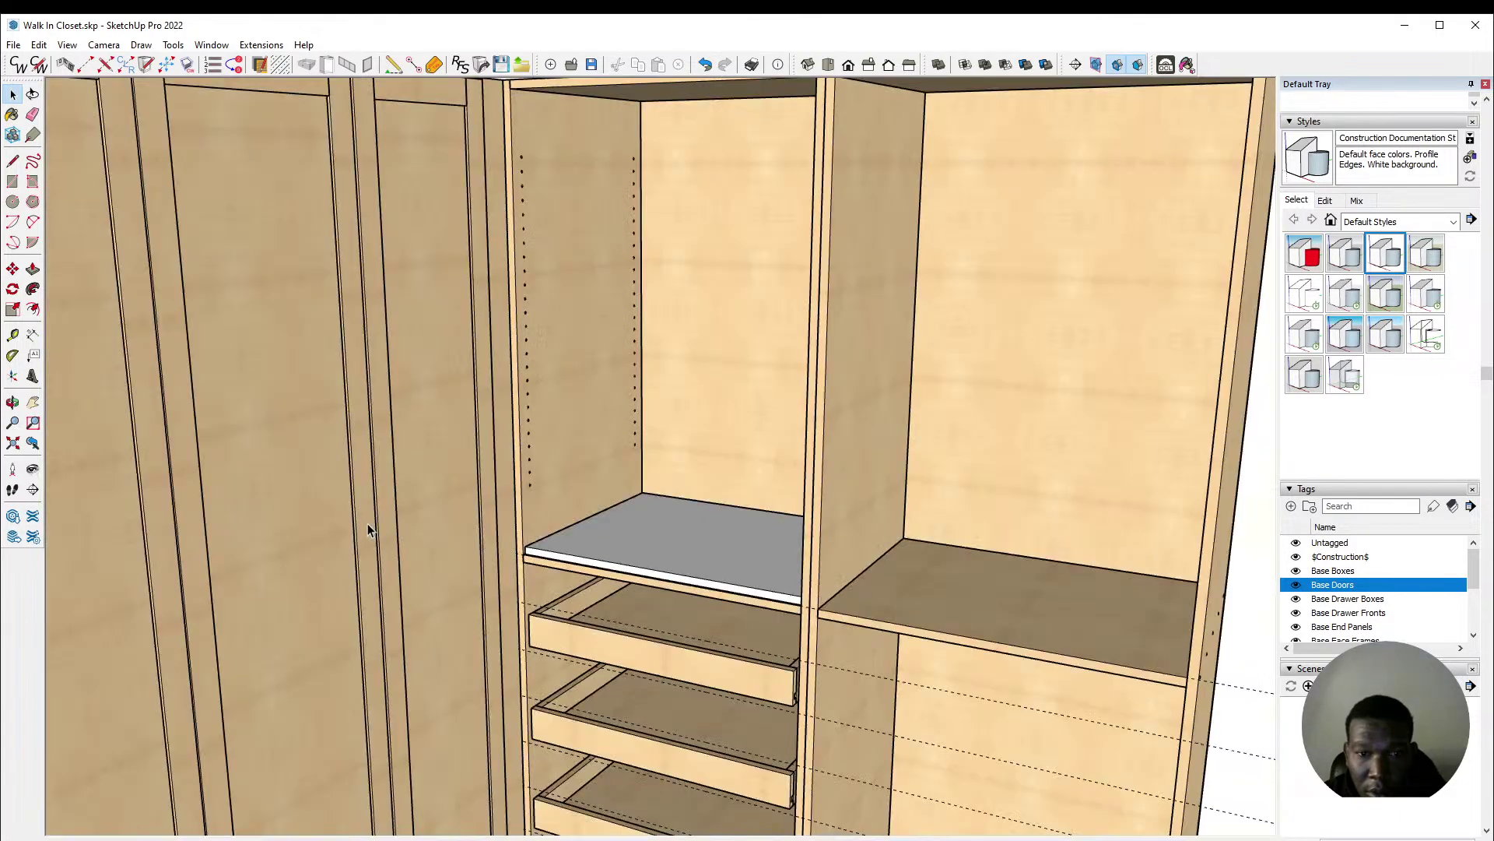
# Step: Draw a rectangle across the drawer cabinet's full front, from its upper left corner to its lower right corner above the toe kick
pyautogui.middleClick(385, 497)
pyautogui.moveTo(386, 497); pyautogui.dragTo(534, 357, button='middle')
pyautogui.scroll(-4, 575, 411)
pyautogui.scroll(4, 582, 390)
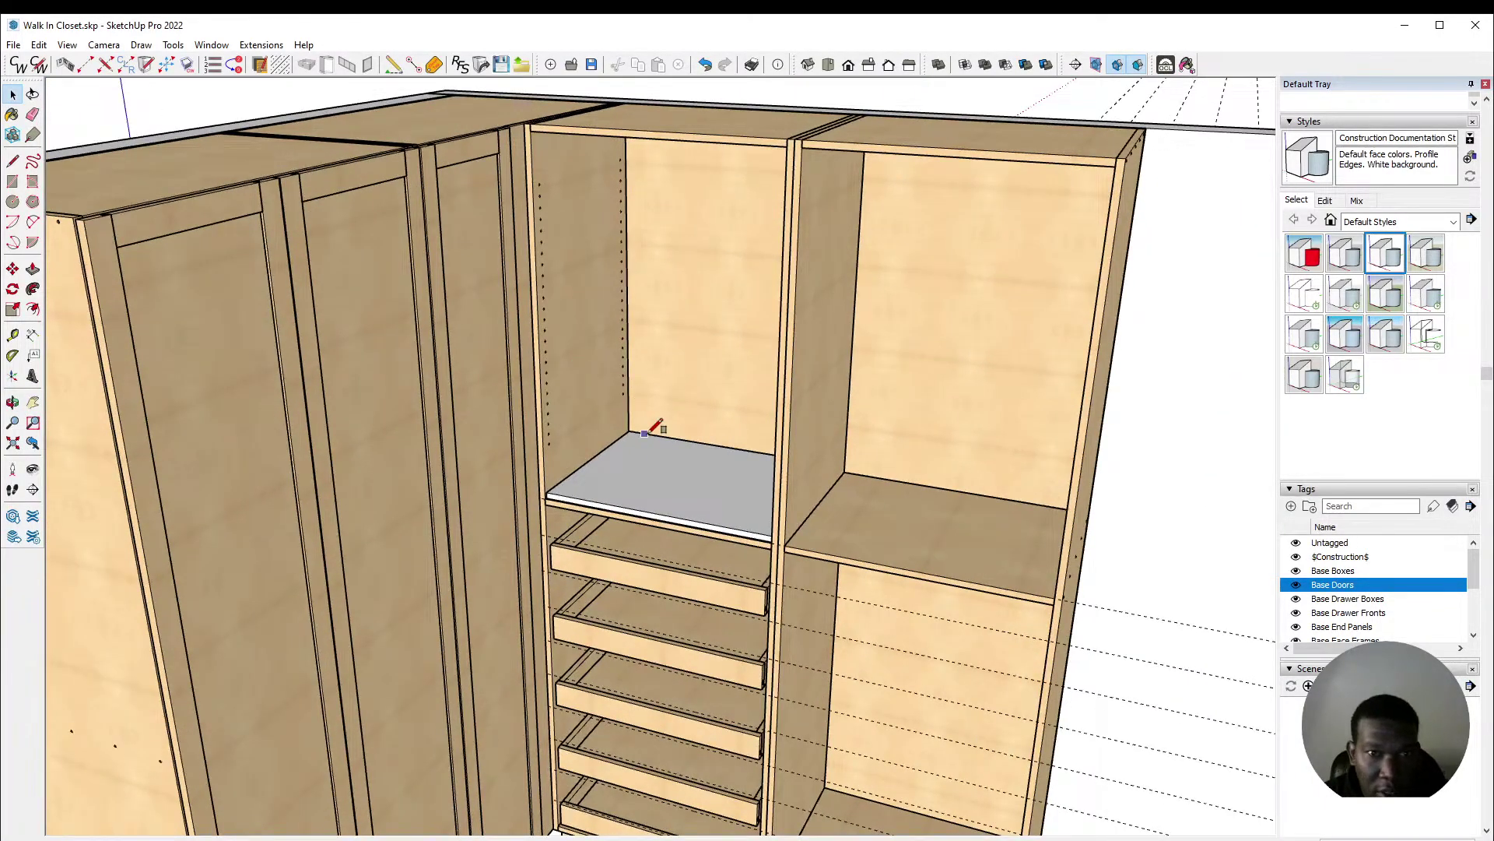
pyautogui.press('r')
pyautogui.scroll(-3, 573, 226)
pyautogui.scroll(6, 549, 183)
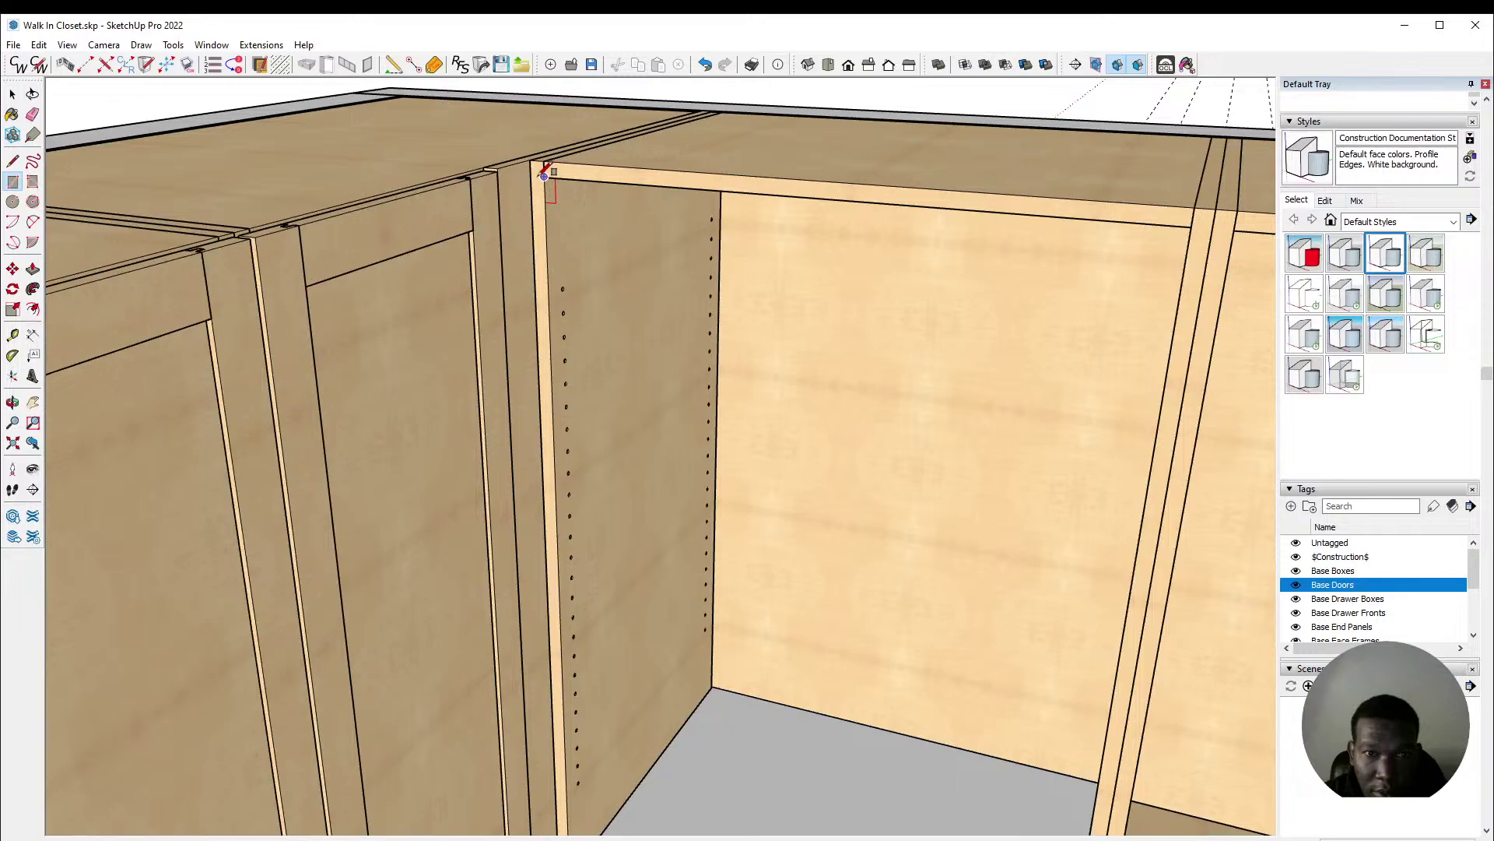
pyautogui.click(530, 160)
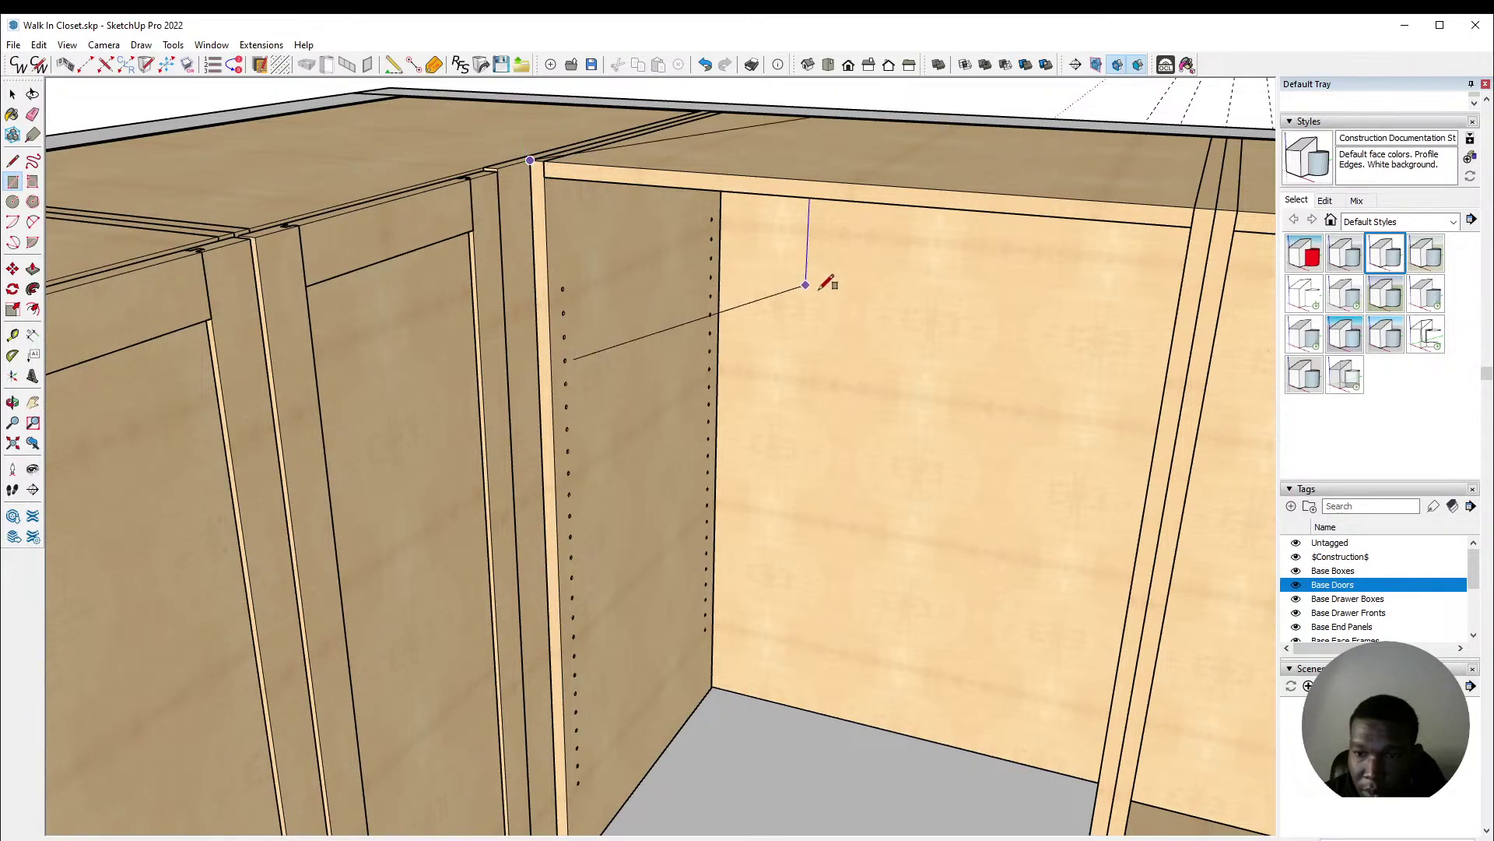
pyautogui.scroll(-5, 817, 281)
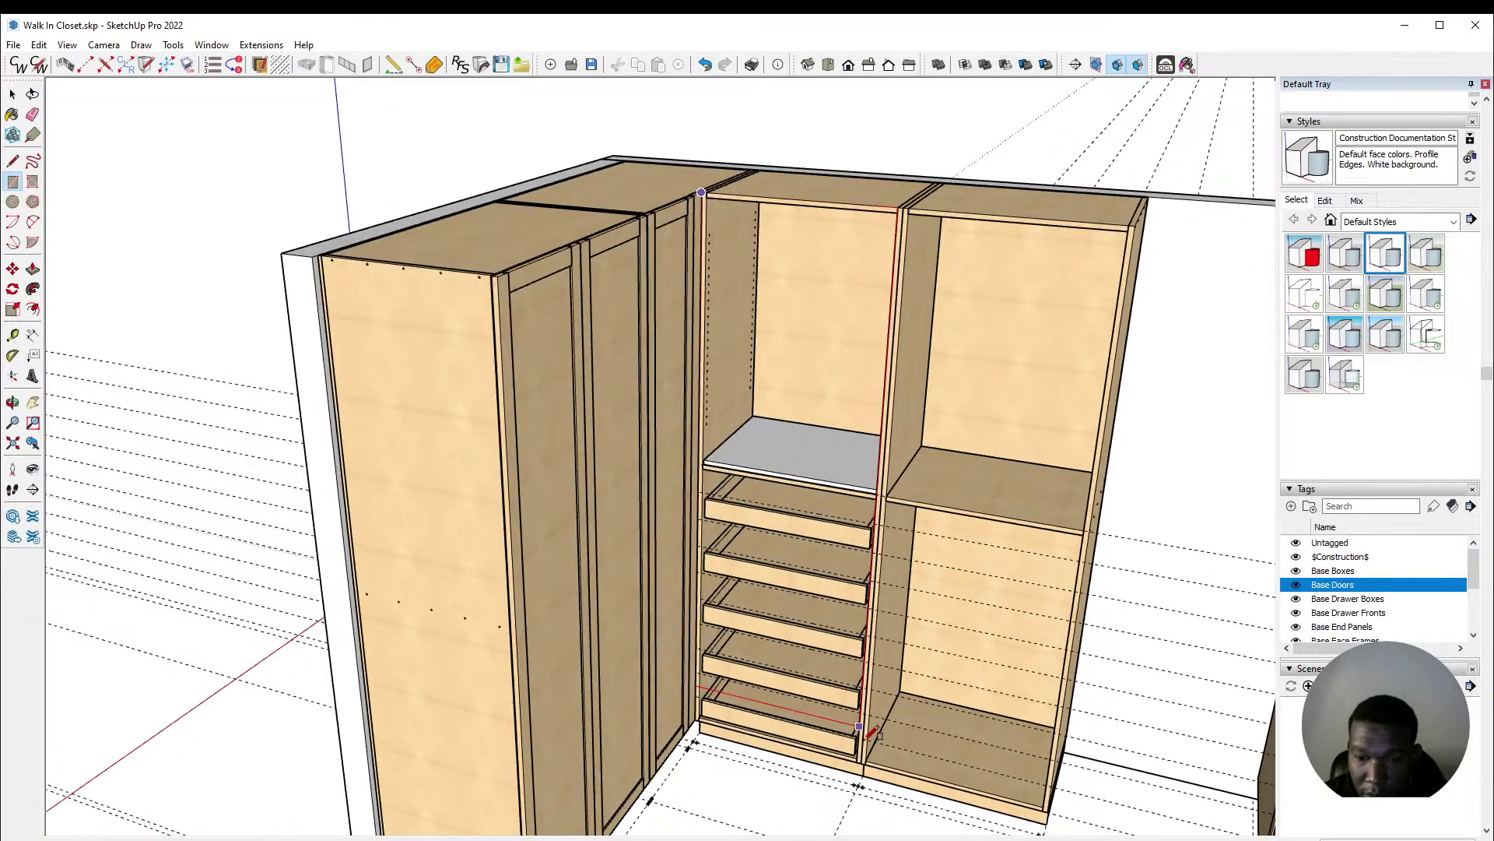
pyautogui.scroll(4, 865, 730)
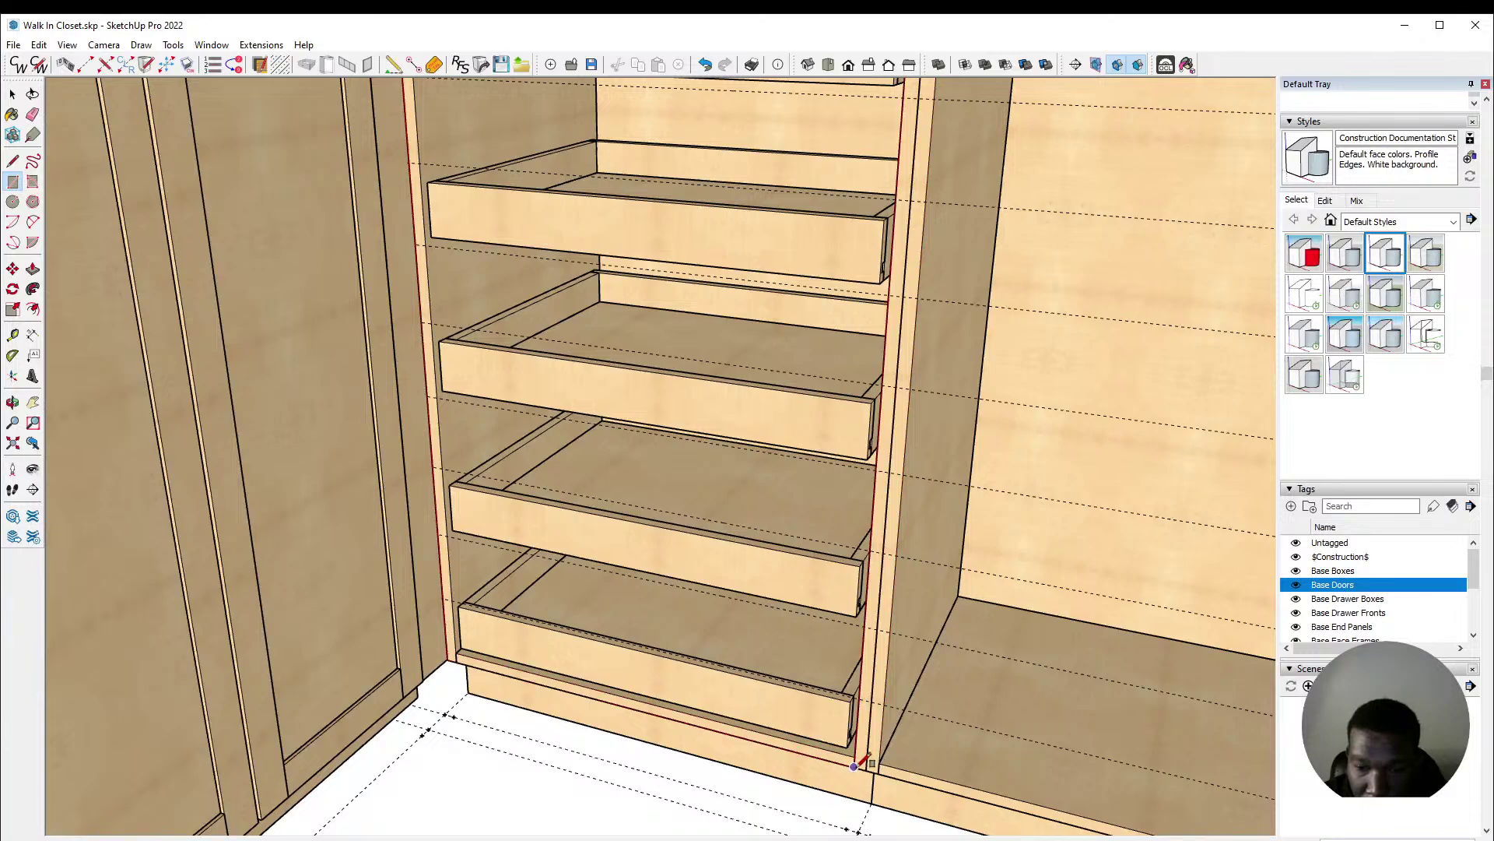
pyautogui.click(866, 774)
pyautogui.moveTo(865, 773); pyautogui.dragTo(716, 689, button='middle')
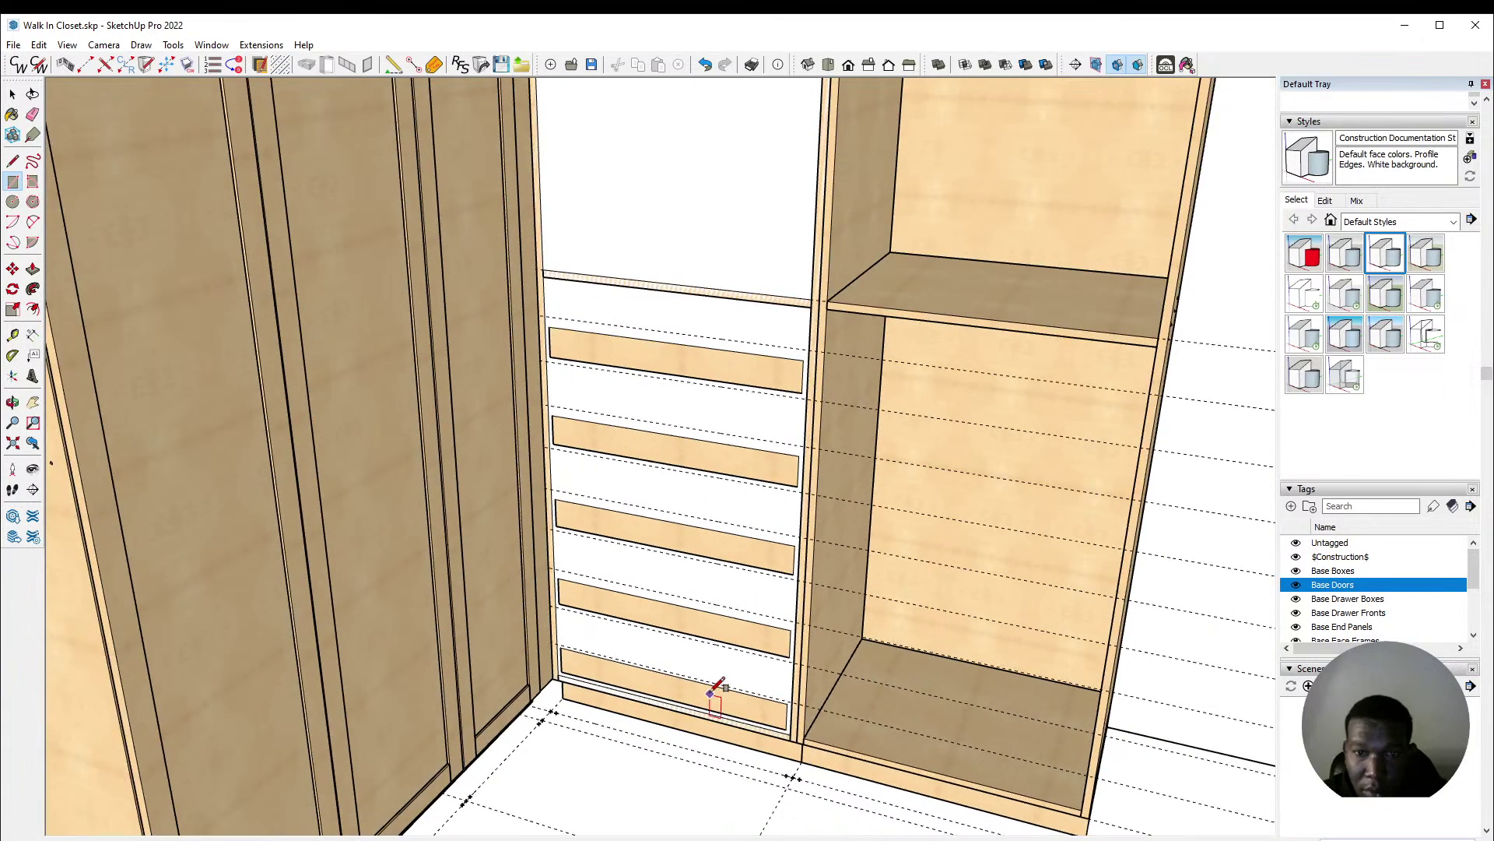
pyautogui.scroll(-5, 714, 693)
pyautogui.press('space')
# Step: Add two doors to the drawer cabinet on the new face, declining stored defaults and keeping Override default hinge side and Drill Shelf Holes at No
pyautogui.click(678, 378)
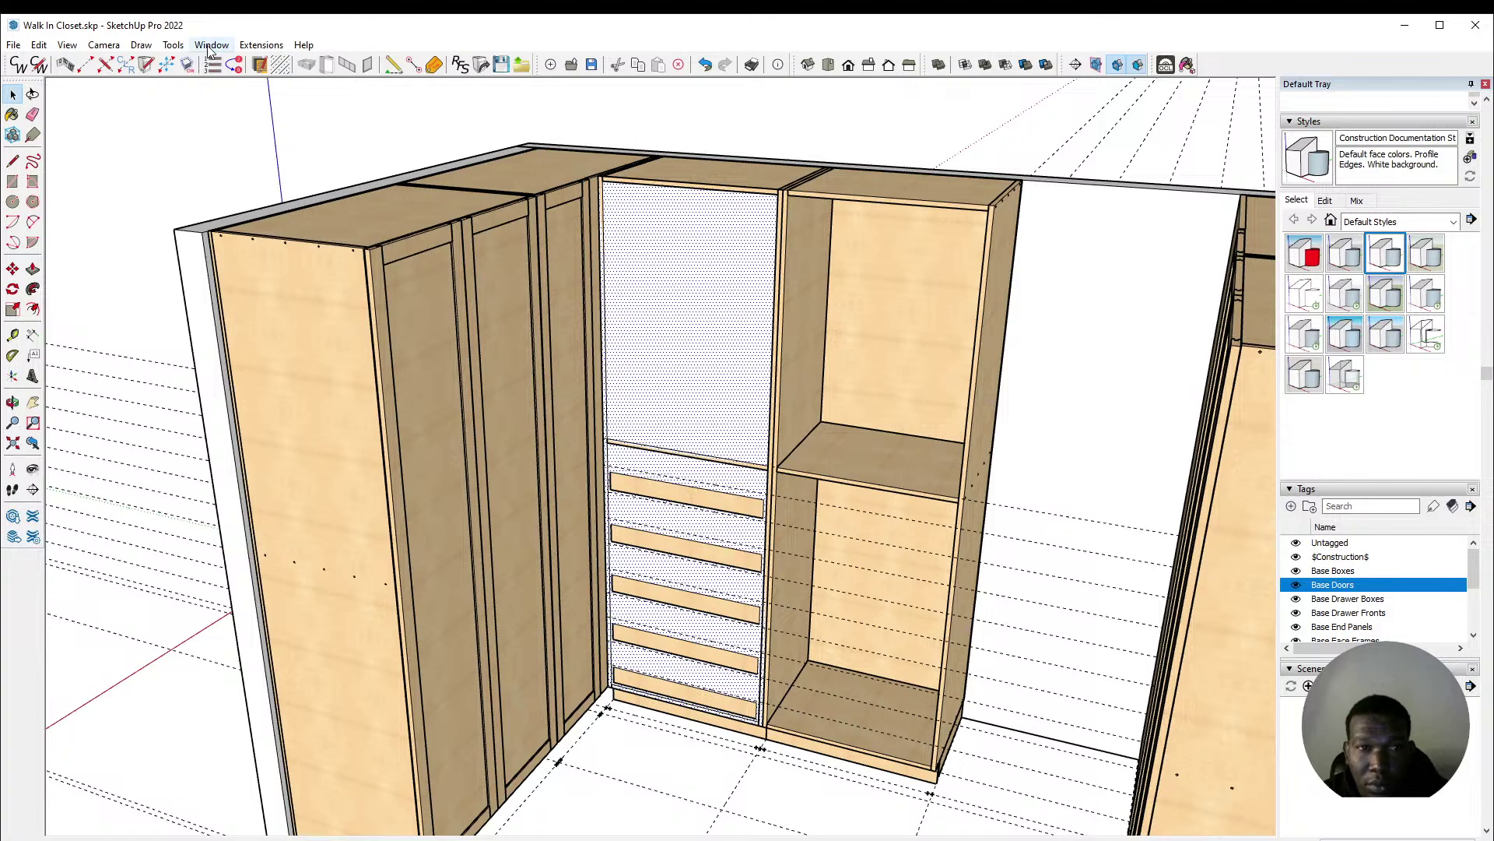
pyautogui.click(327, 65)
pyautogui.click(680, 441)
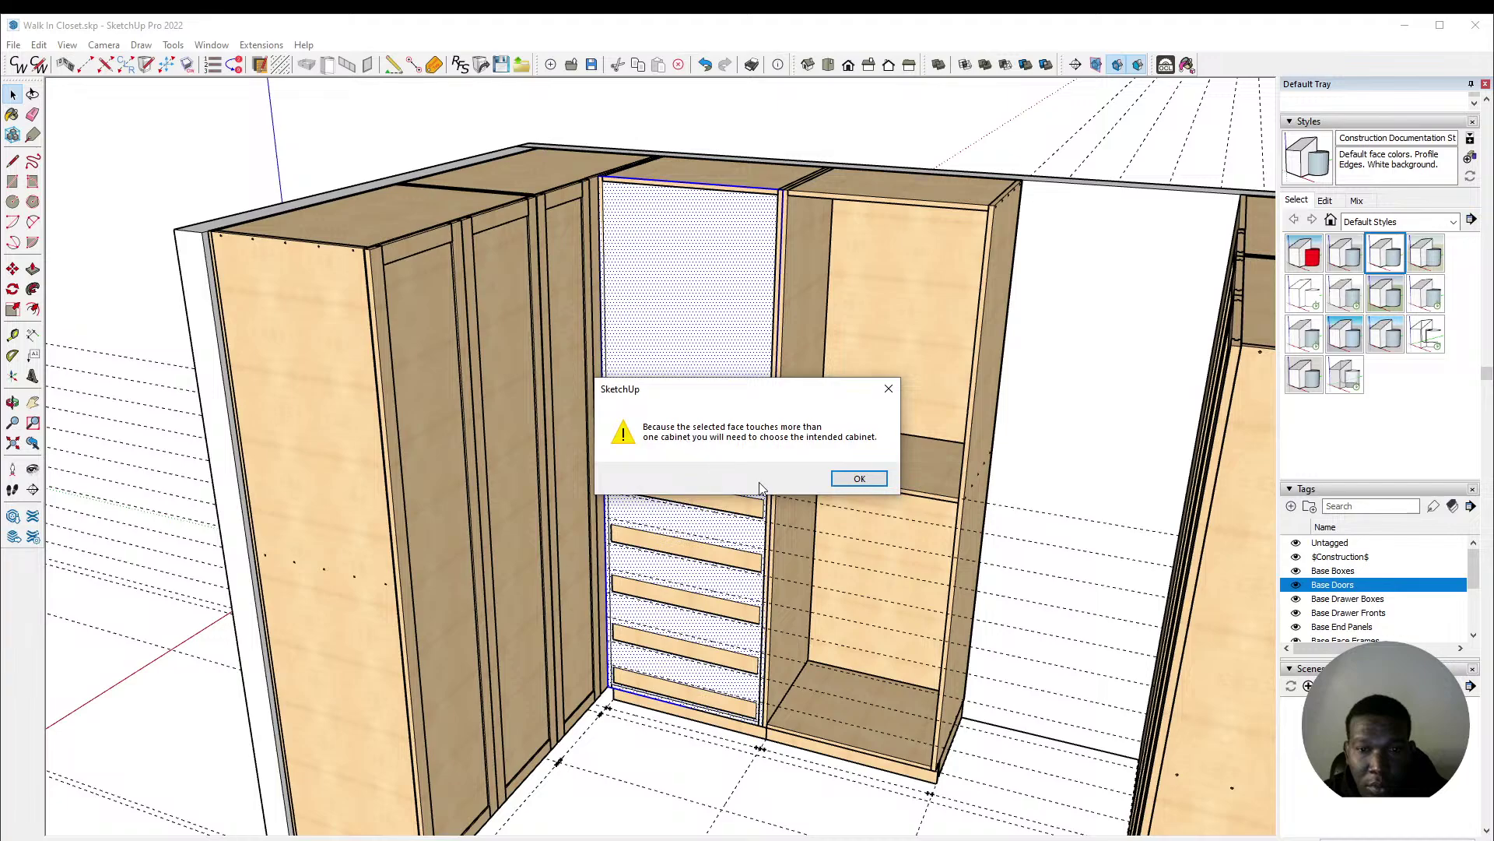
pyautogui.click(858, 479)
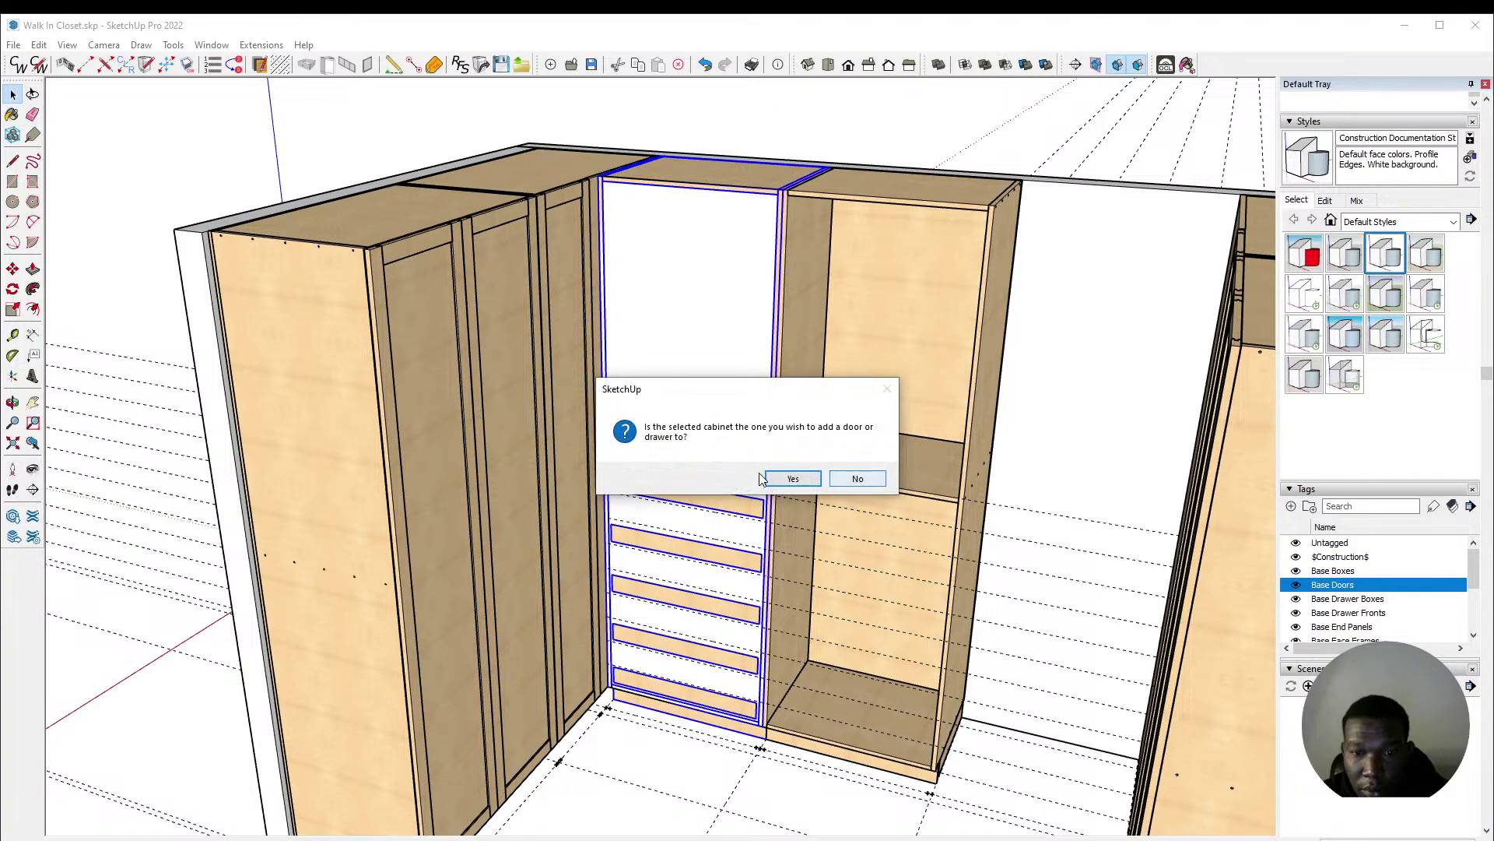
pyautogui.click(793, 479)
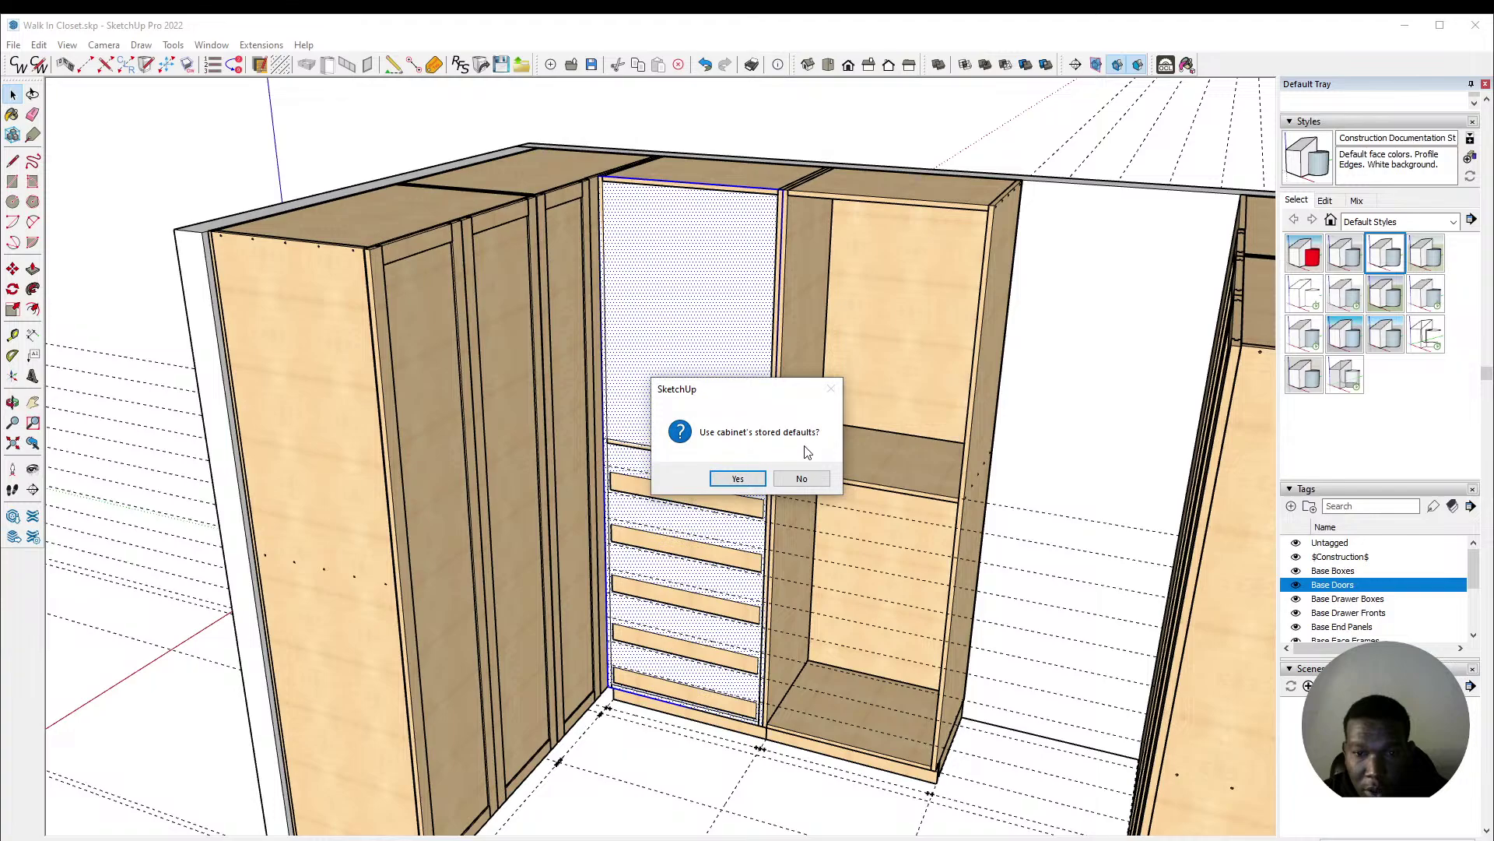
pyautogui.click(797, 479)
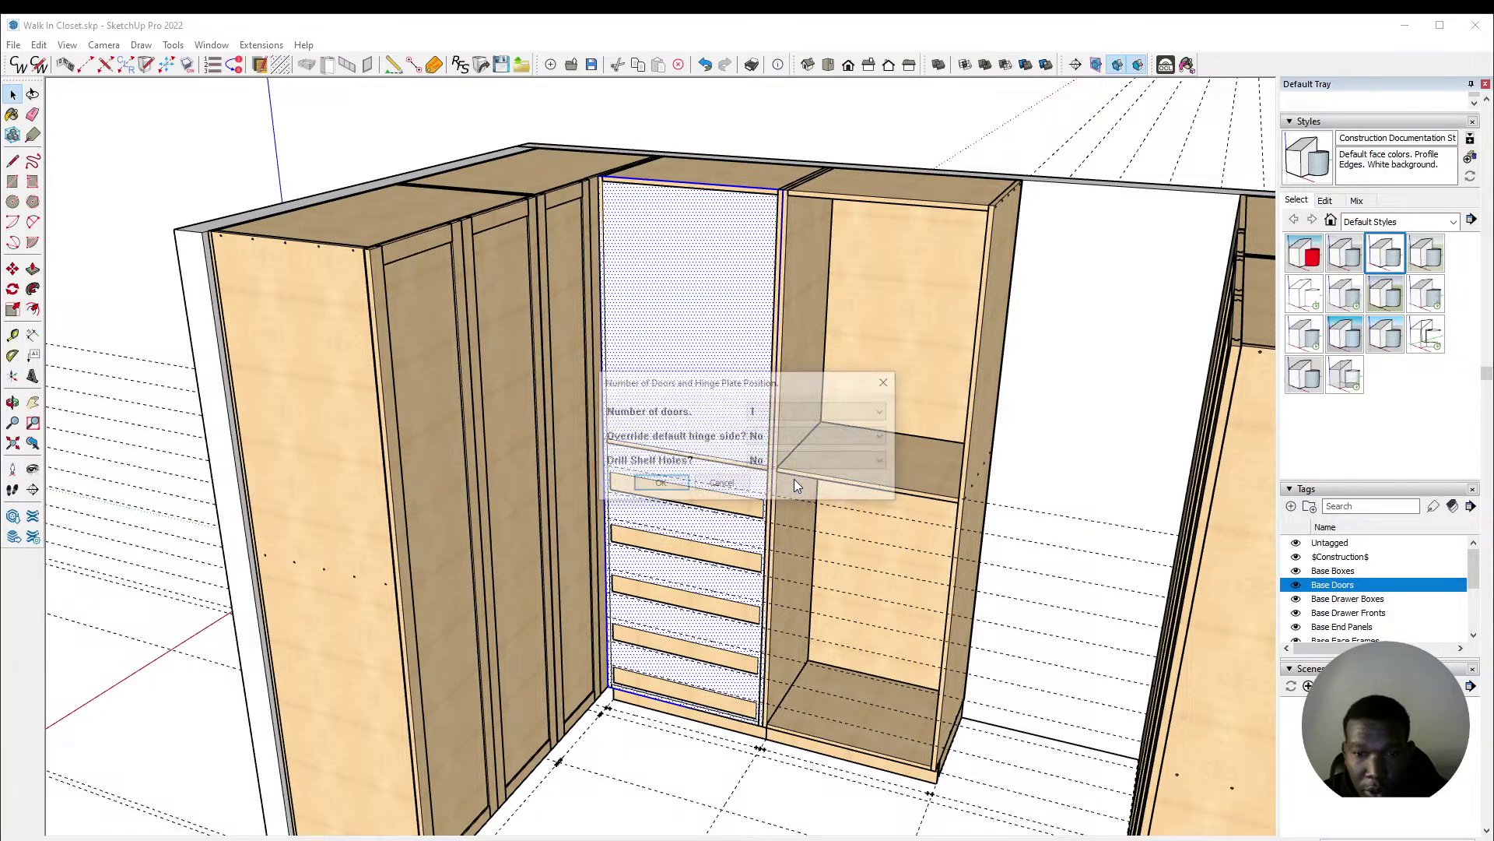
pyautogui.click(764, 417)
pyautogui.click(765, 428)
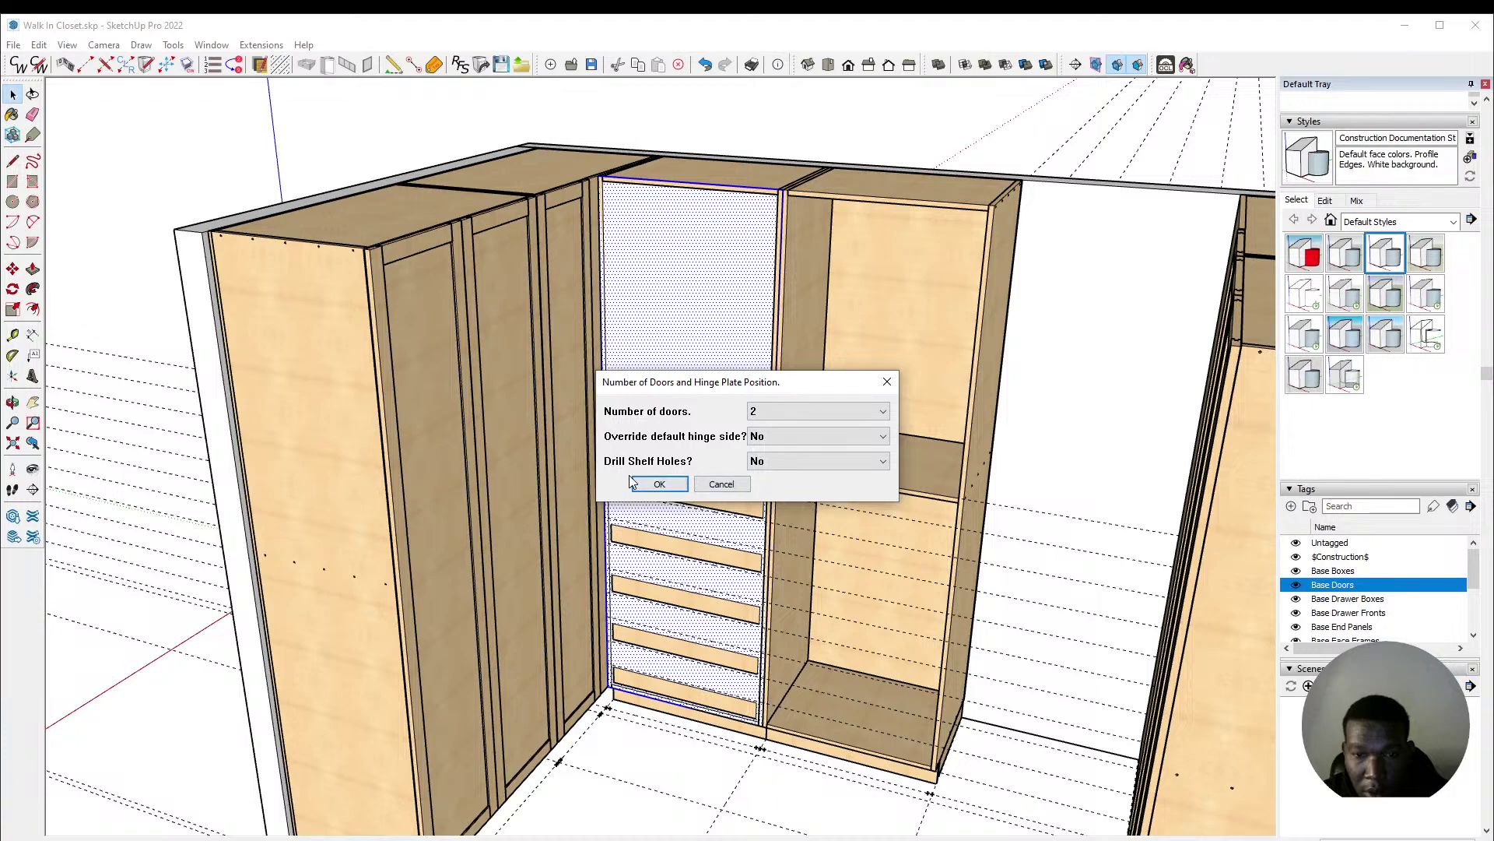
pyautogui.click(659, 484)
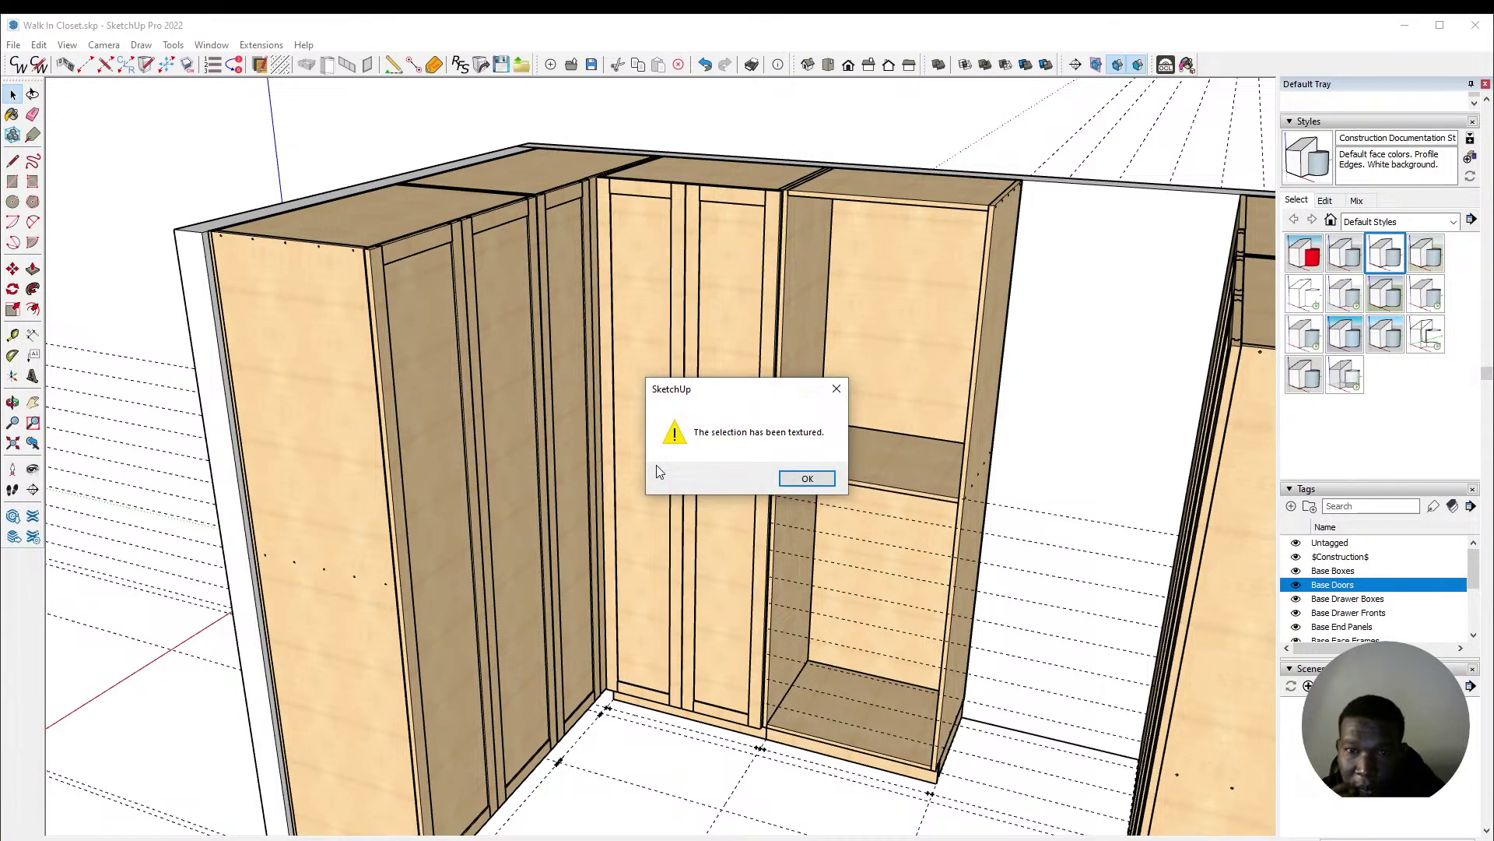
pyautogui.click(808, 478)
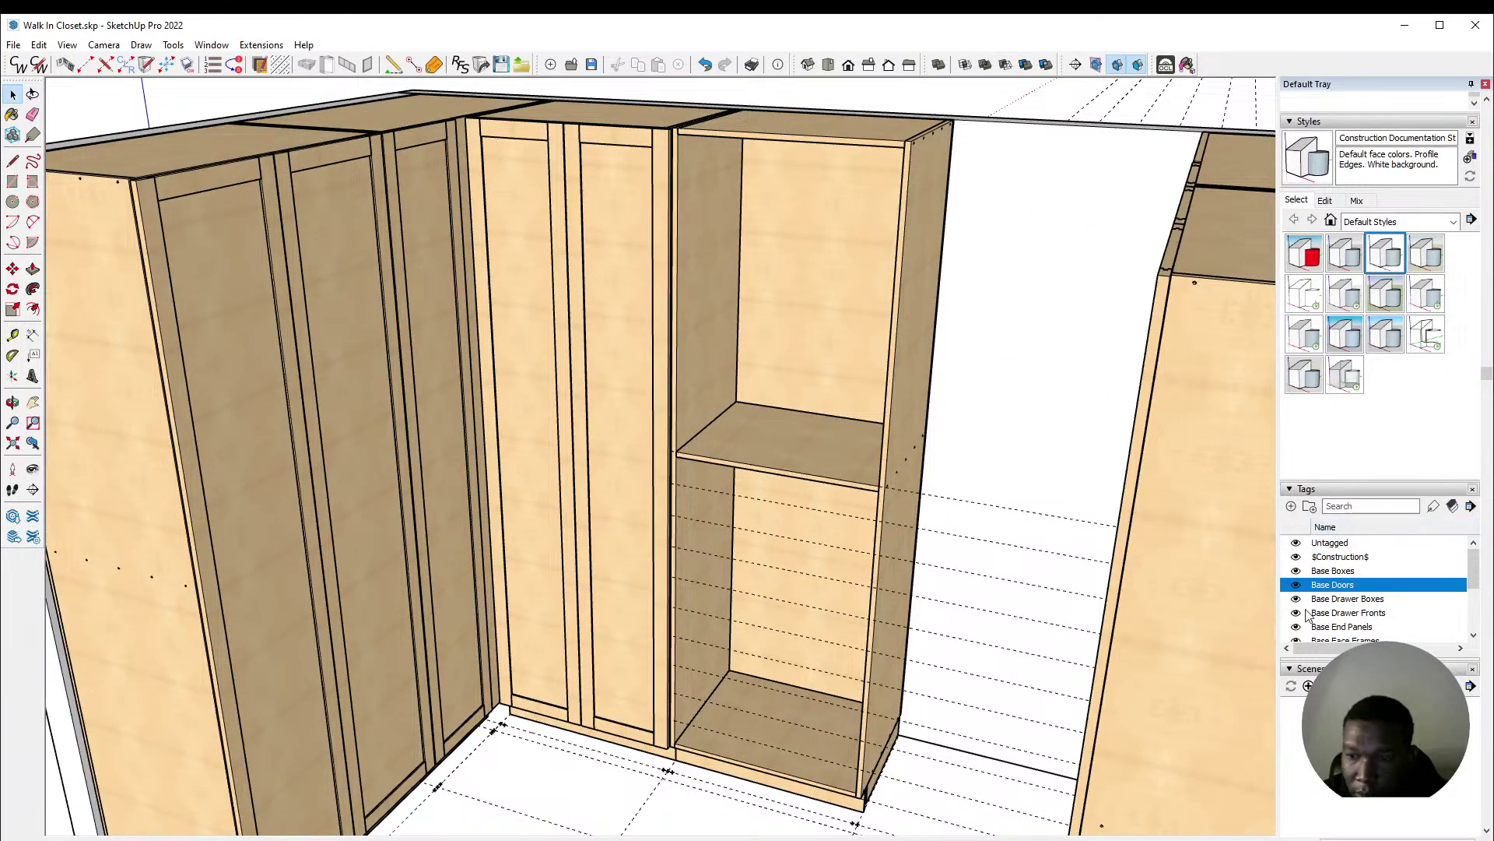
# Step: Delete the group of horizontal guide lines left over from spacing the drawers
pyautogui.scroll(-2, 693, 493)
pyautogui.scroll(-3, 677, 436)
pyautogui.moveTo(679, 449); pyautogui.dragTo(846, 400, button='middle')
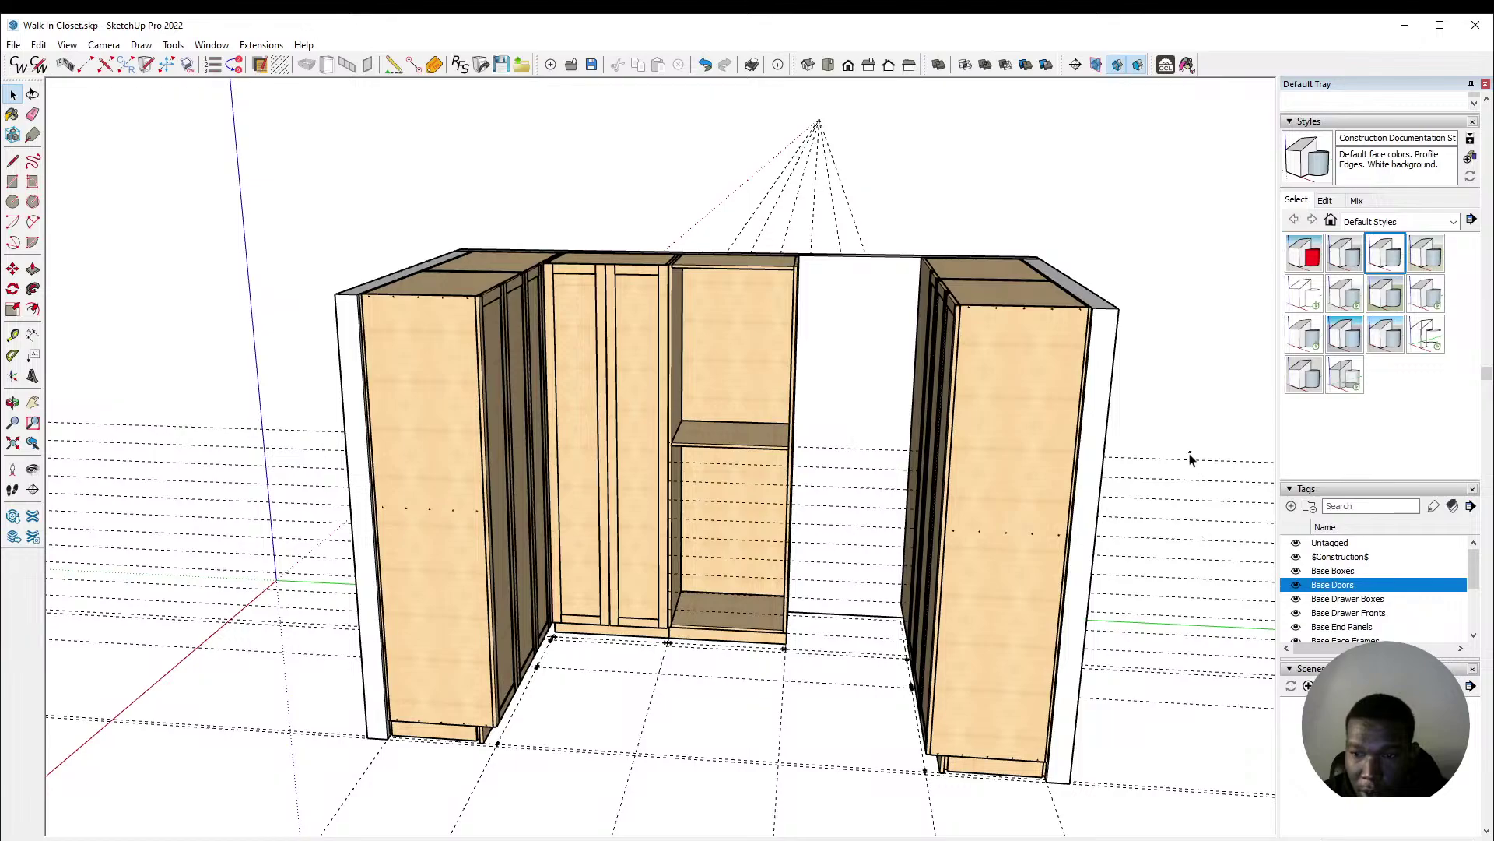
pyautogui.moveTo(1119, 631); pyautogui.dragTo(1111, 659)
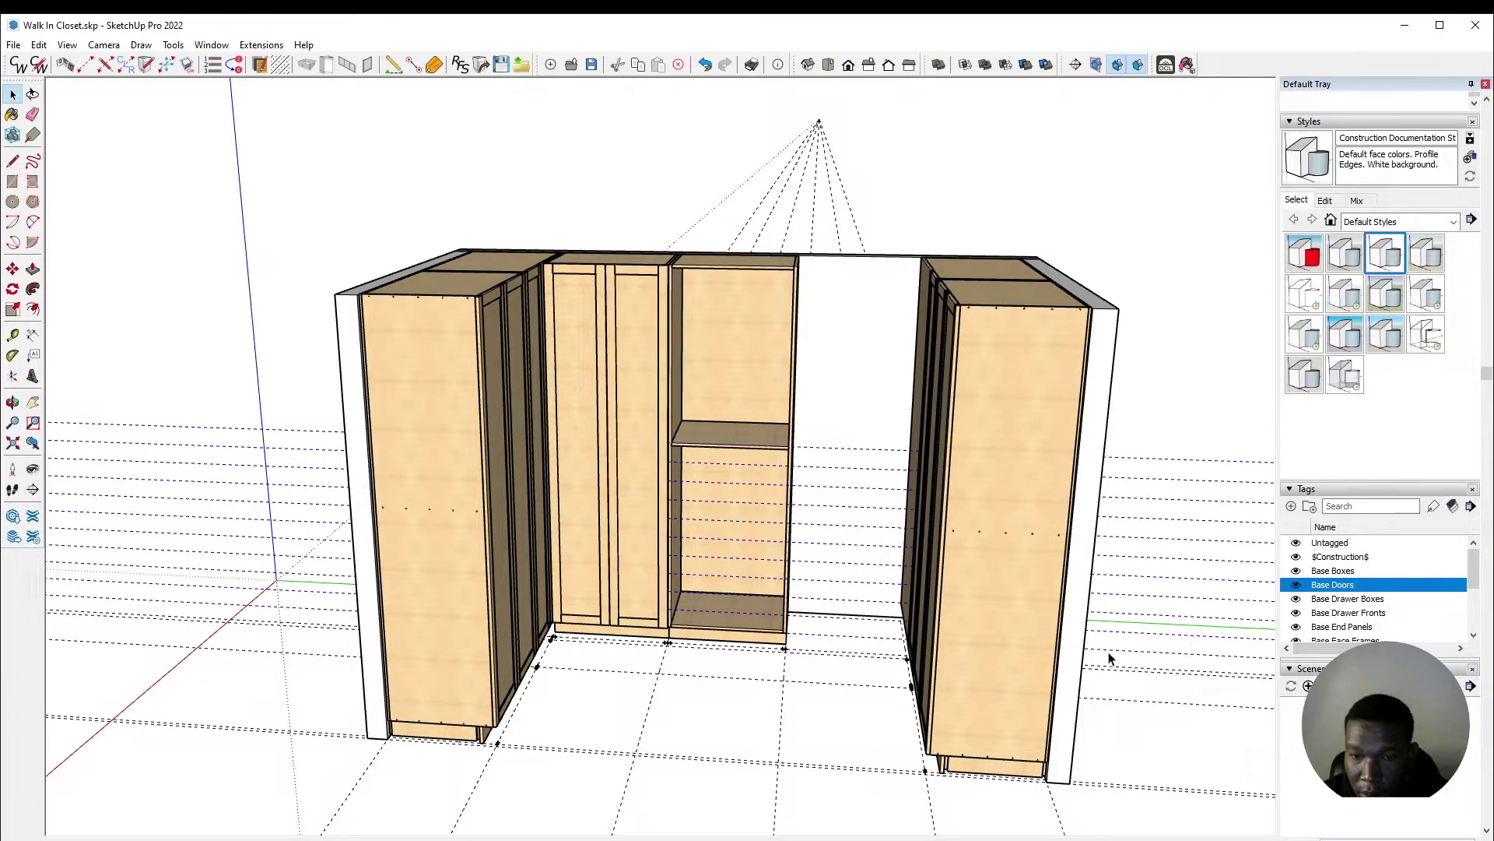
pyautogui.press('Delete')
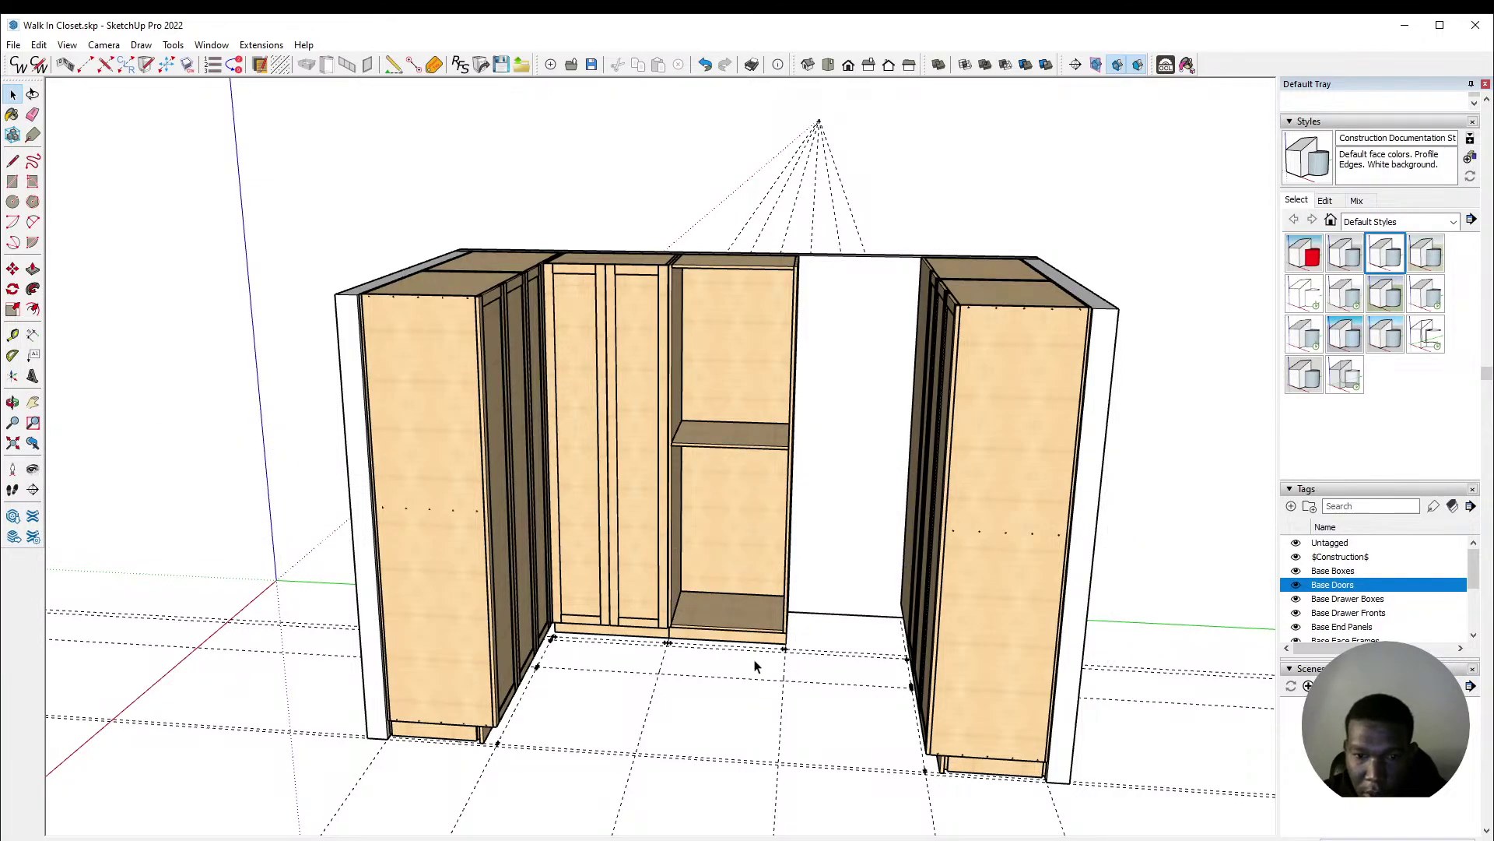
# Step: Add a horizontal guide line along the lower front edge of the open cabinet's bottom panel
pyautogui.scroll(5, 745, 512)
pyautogui.scroll(3, 748, 513)
pyautogui.press('t')
pyautogui.scroll(2, 483, 537)
pyautogui.scroll(-3, 530, 638)
pyautogui.scroll(3, 557, 732)
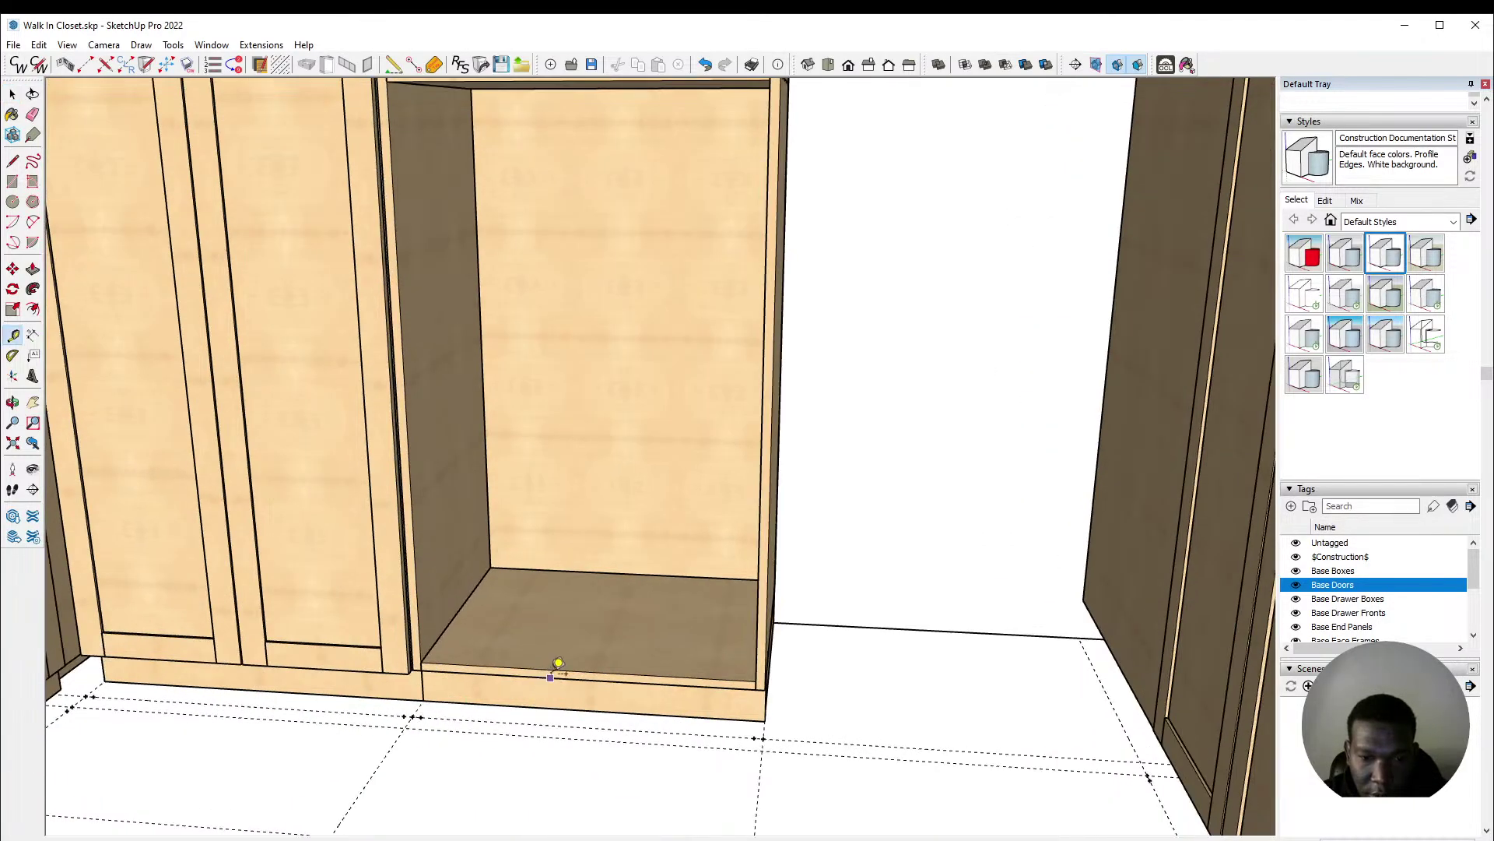
pyautogui.press('space')
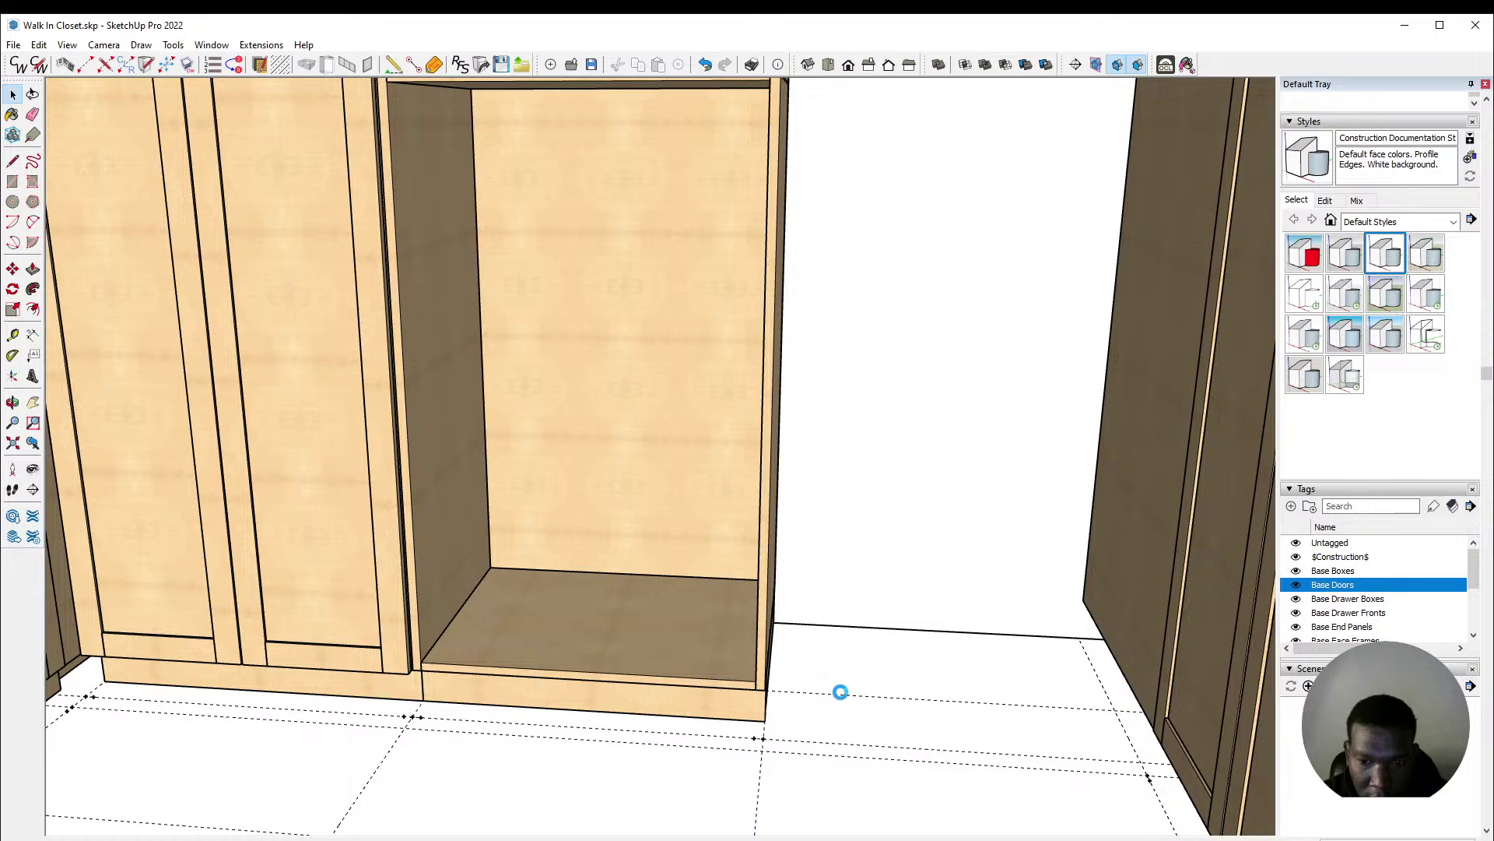
# Step: Copy the guide vertically to the fixed shelf's upper front edge and divide the distance into three equal spaces with /3
pyautogui.click(841, 695)
pyautogui.press('m')
pyautogui.click(841, 692)
pyautogui.press('Up')
pyautogui.scroll(-2, 845, 498)
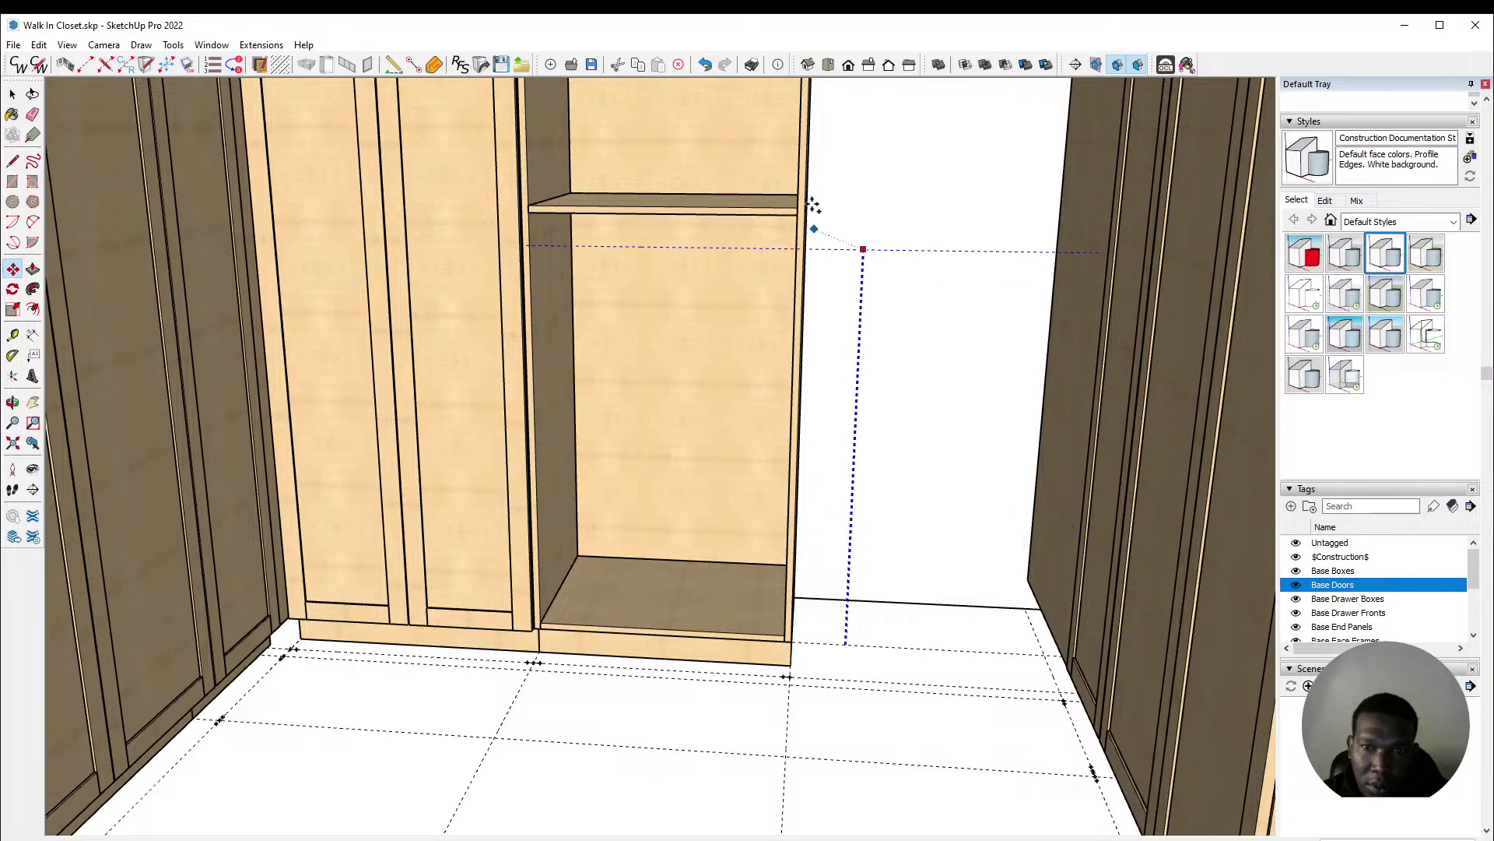
pyautogui.scroll(2, 777, 207)
pyautogui.click(775, 208)
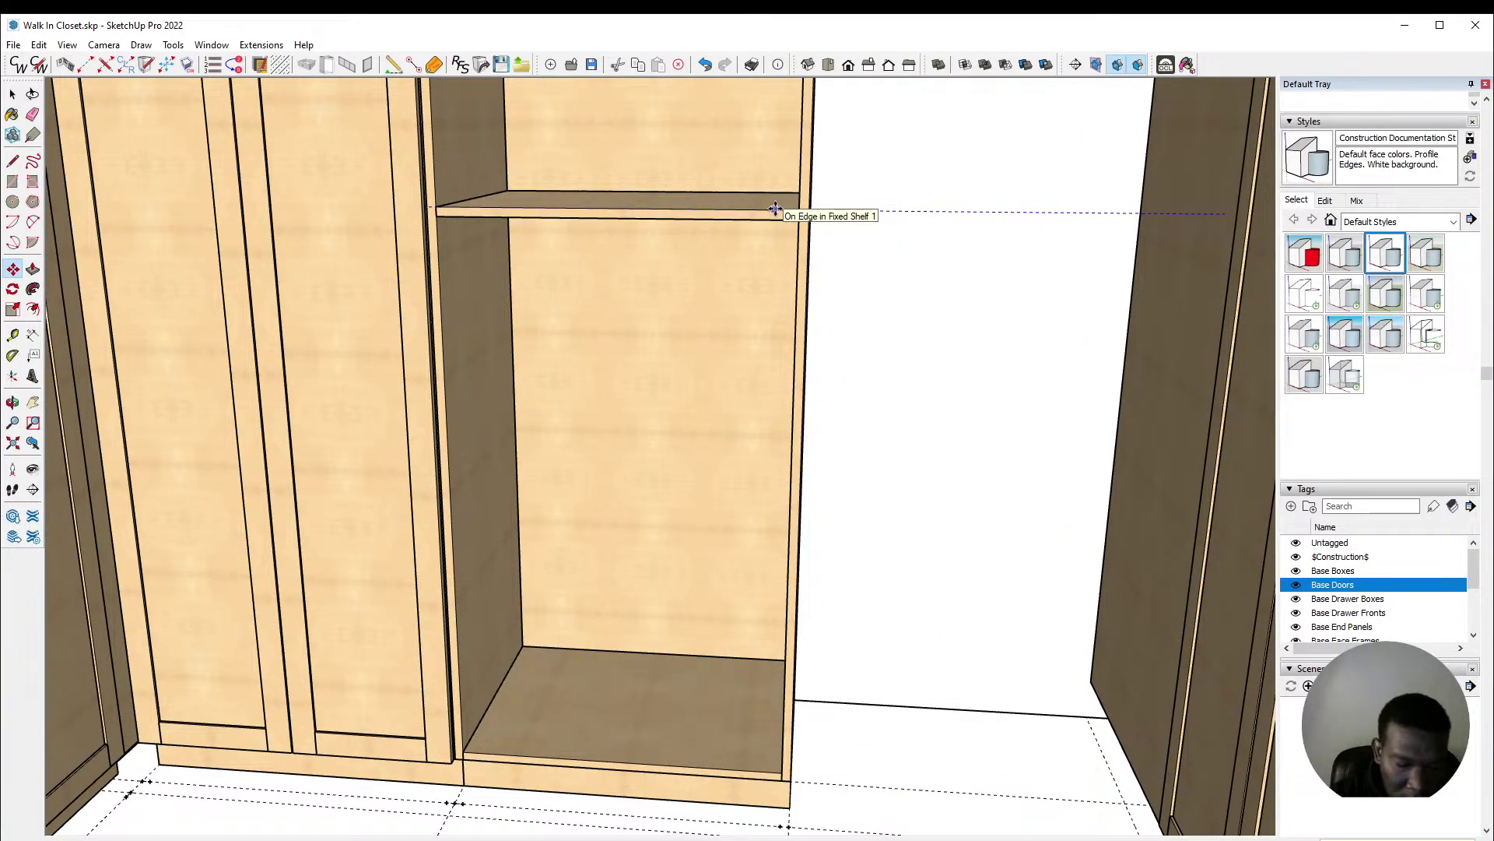
pyautogui.write('/3')
pyautogui.press('Return')
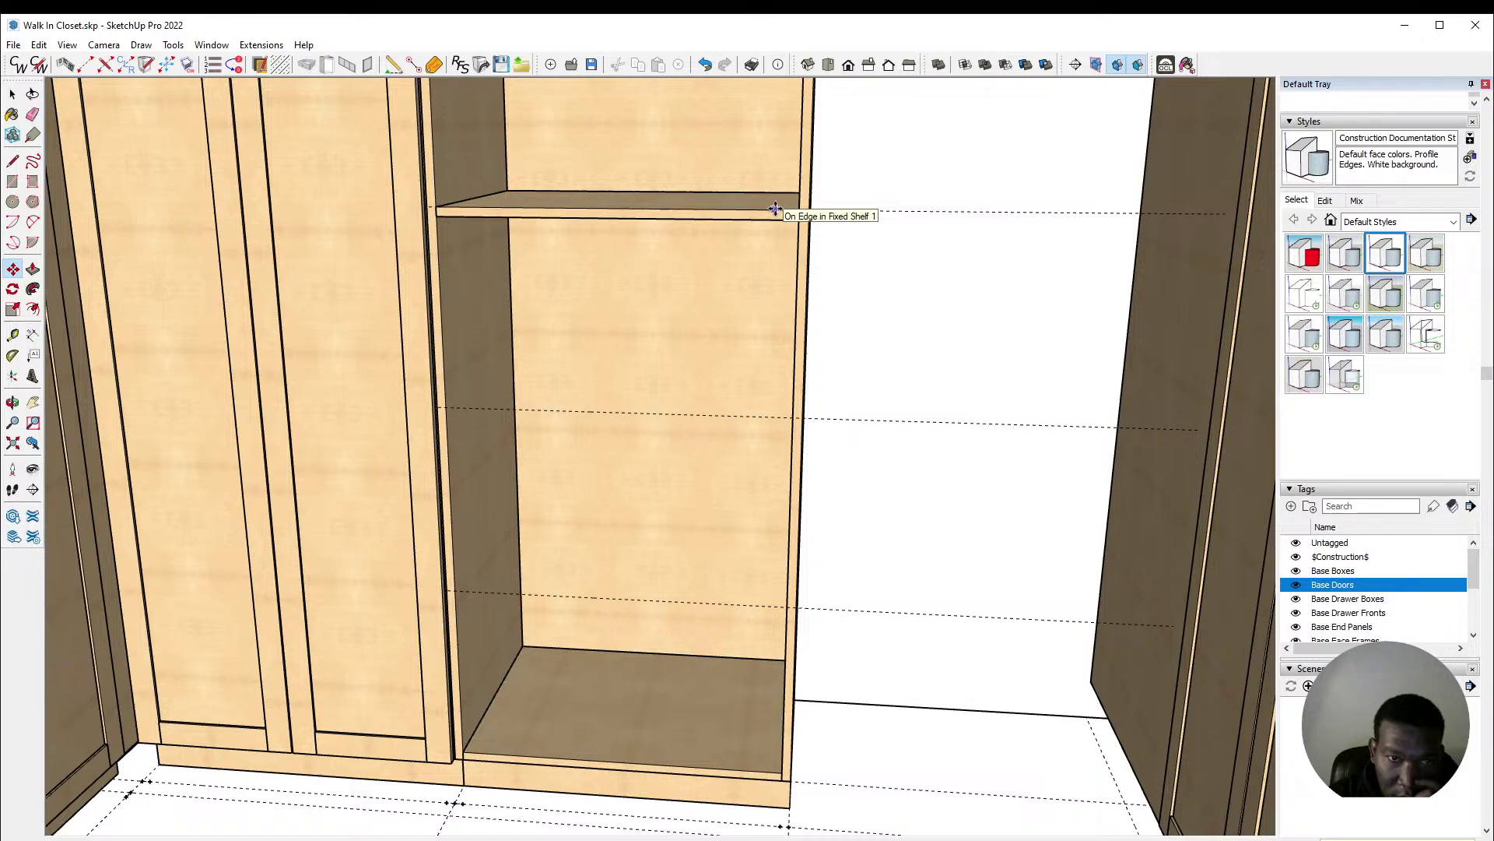
pyautogui.press('space')
# Step: Draw a rectangle across the lowest third of the open cabinet's front, from the lowest dividing guide to the cabinet's lower right corner
pyautogui.scroll(-3, 772, 303)
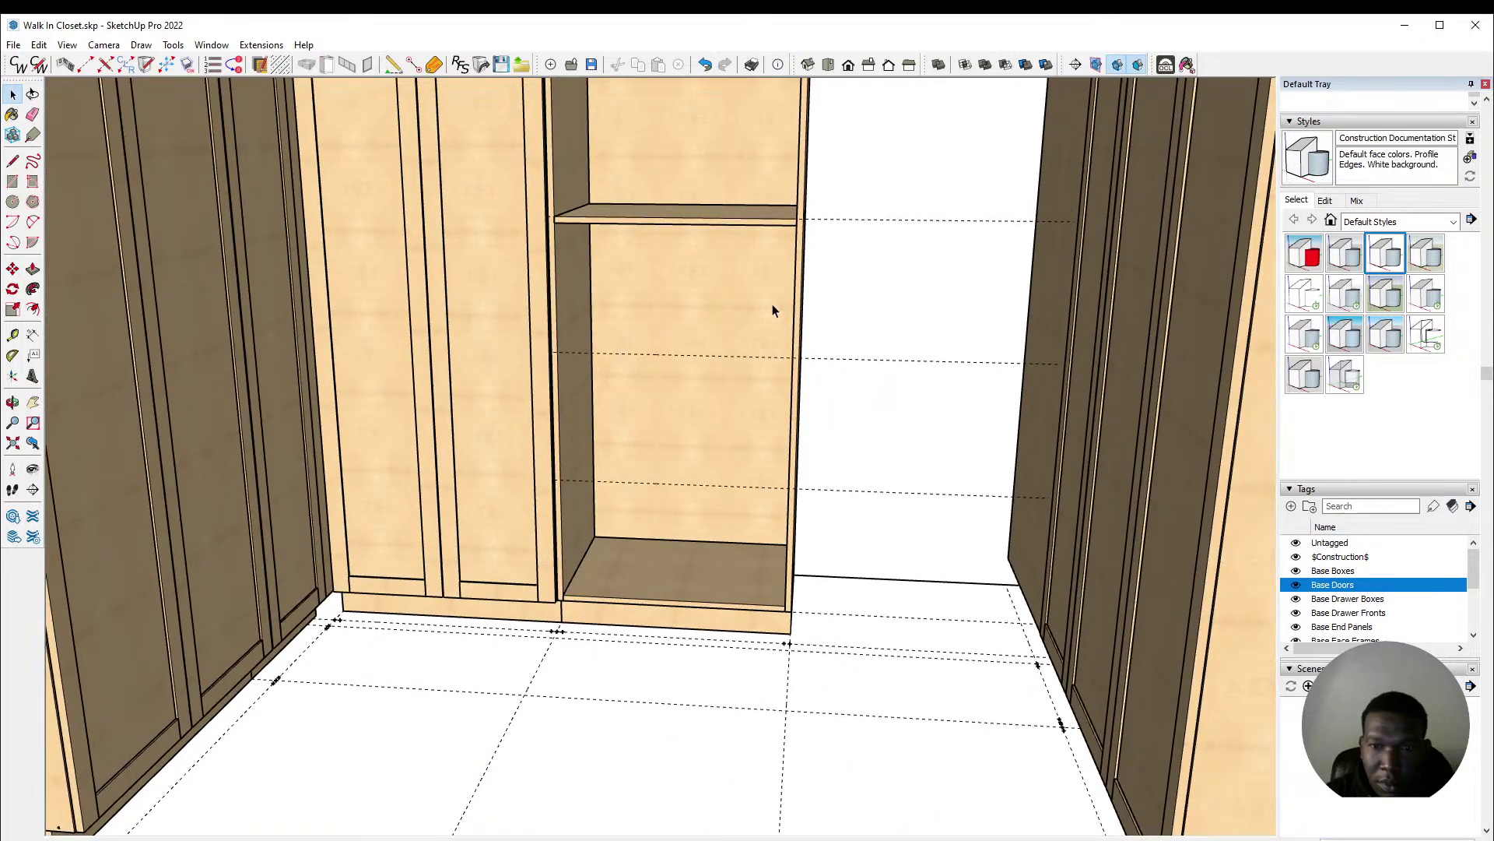
pyautogui.scroll(6, 715, 532)
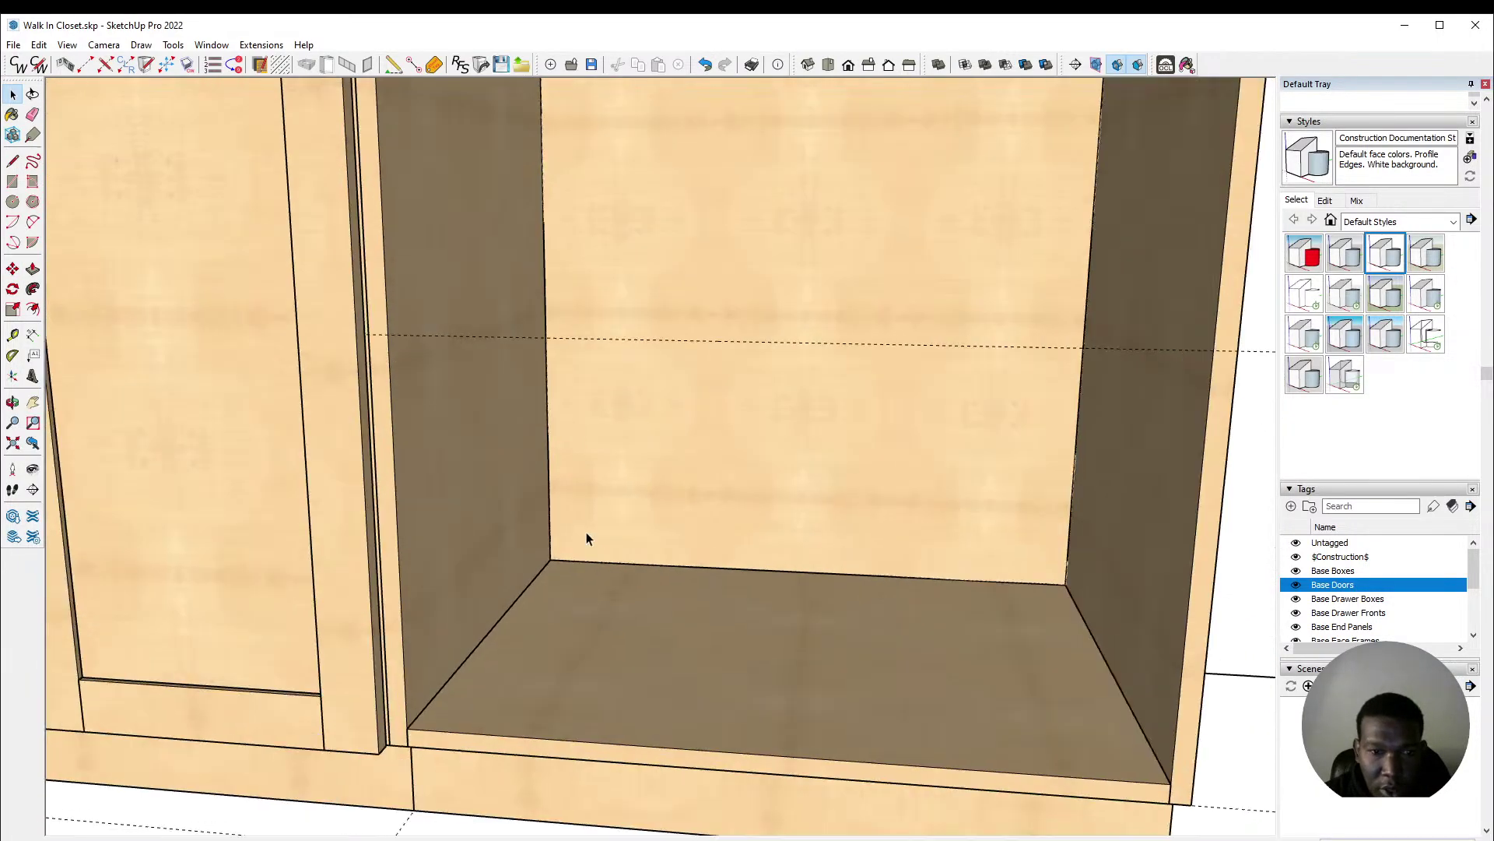
pyautogui.moveTo(586, 537)
pyautogui.mouseDown(button='middle')
pyautogui.moveTo(568, 474)
pyautogui.moveTo(540, 460)
pyautogui.mouseUp(button='middle')
pyautogui.press('r')
pyautogui.scroll(3, 361, 319)
pyautogui.click(351, 325)
pyautogui.scroll(-5, 400, 243)
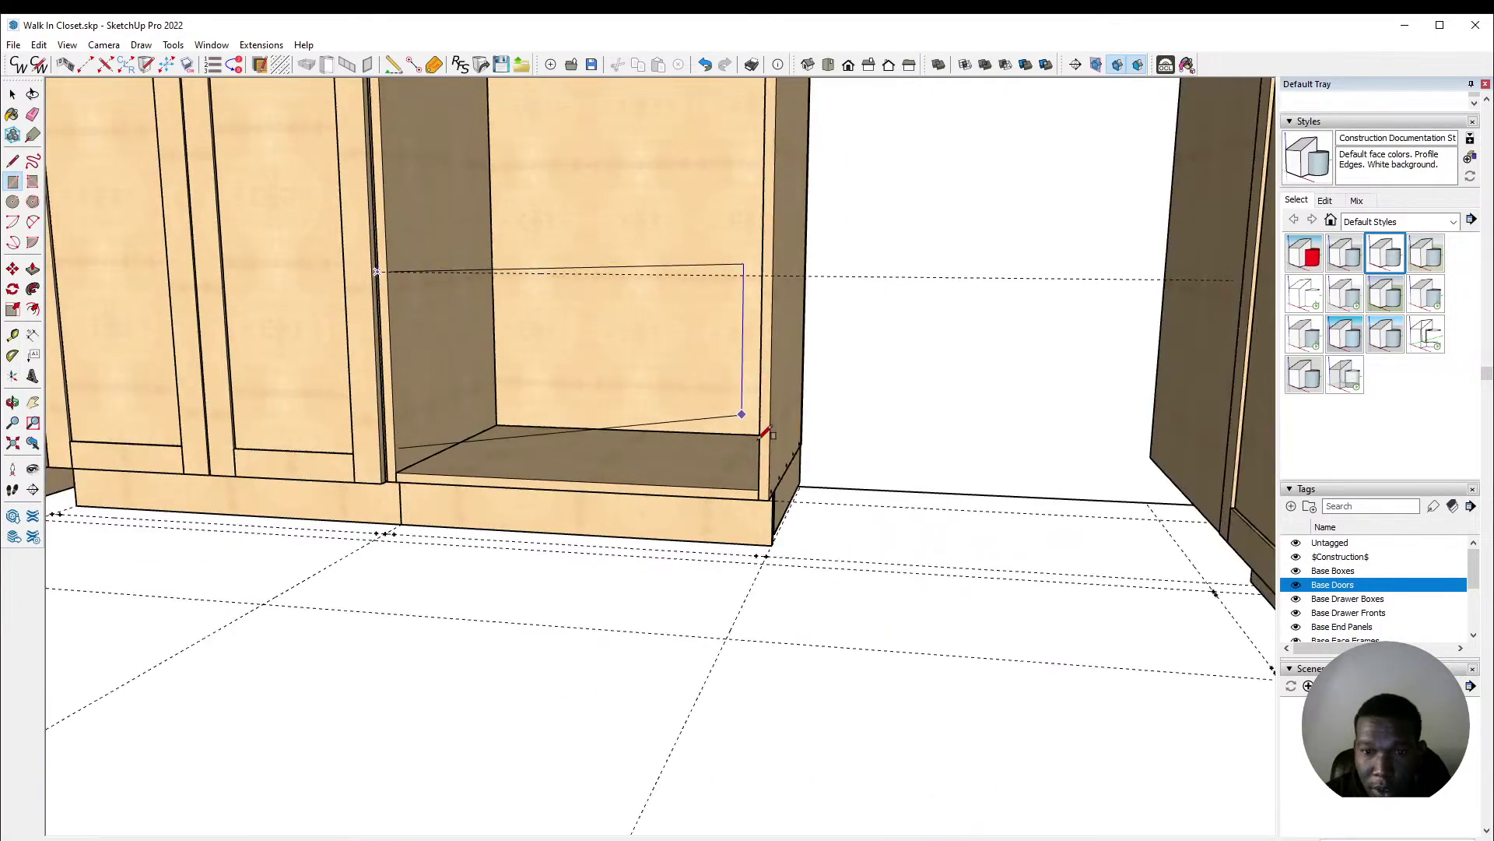
pyautogui.scroll(5, 760, 443)
pyautogui.scroll(3, 773, 451)
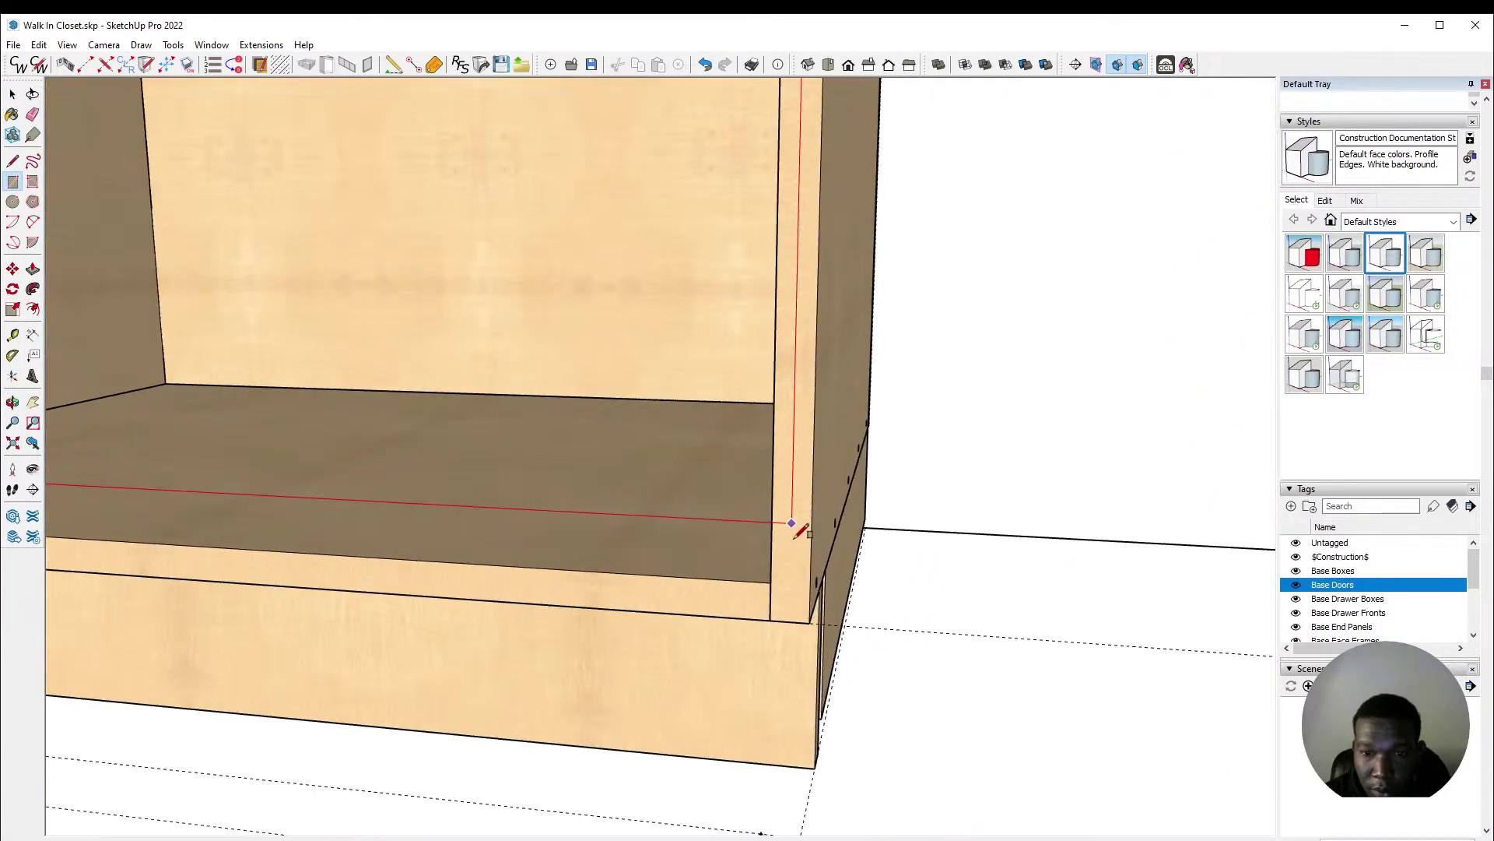
pyautogui.click(812, 617)
pyautogui.press('space')
# Step: Add a drawer to the open cabinet from the lowest rectangle with CabWriter, declining the cabinet's stored defaults
pyautogui.scroll(-5, 1045, 614)
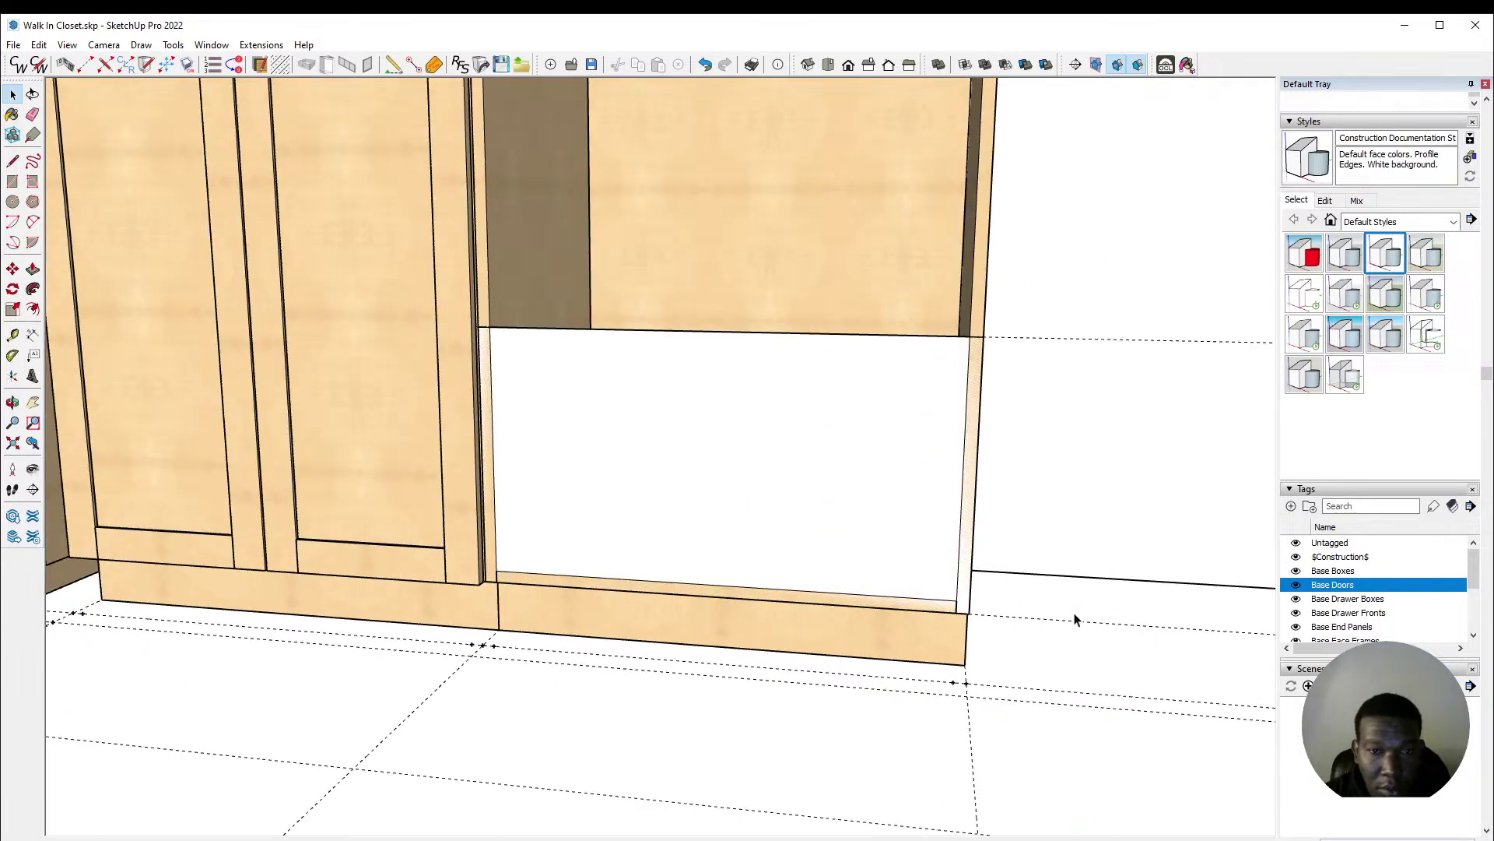
pyautogui.scroll(-1, 837, 514)
pyautogui.click(833, 514)
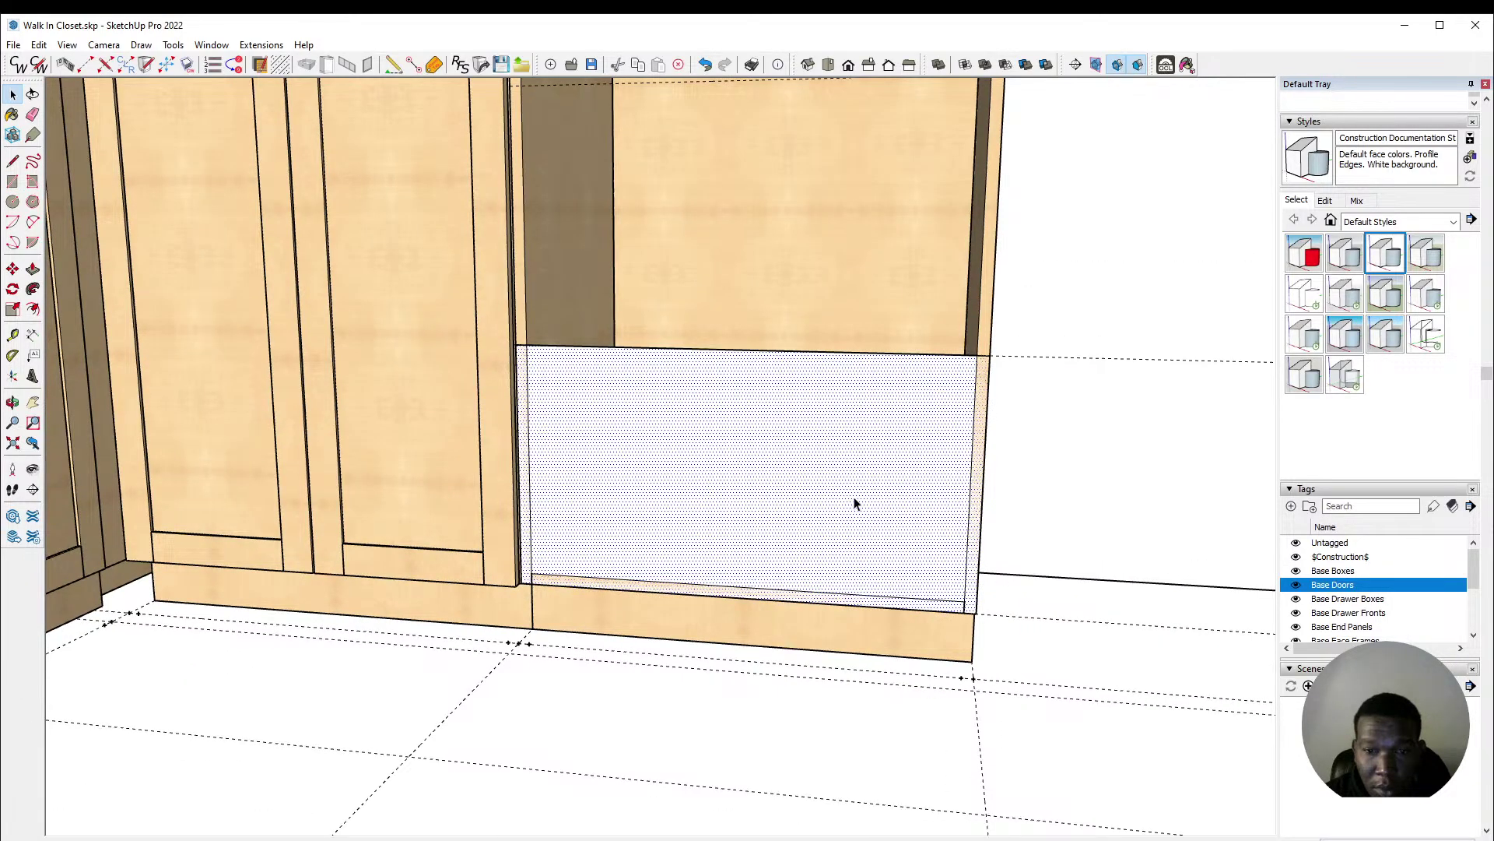
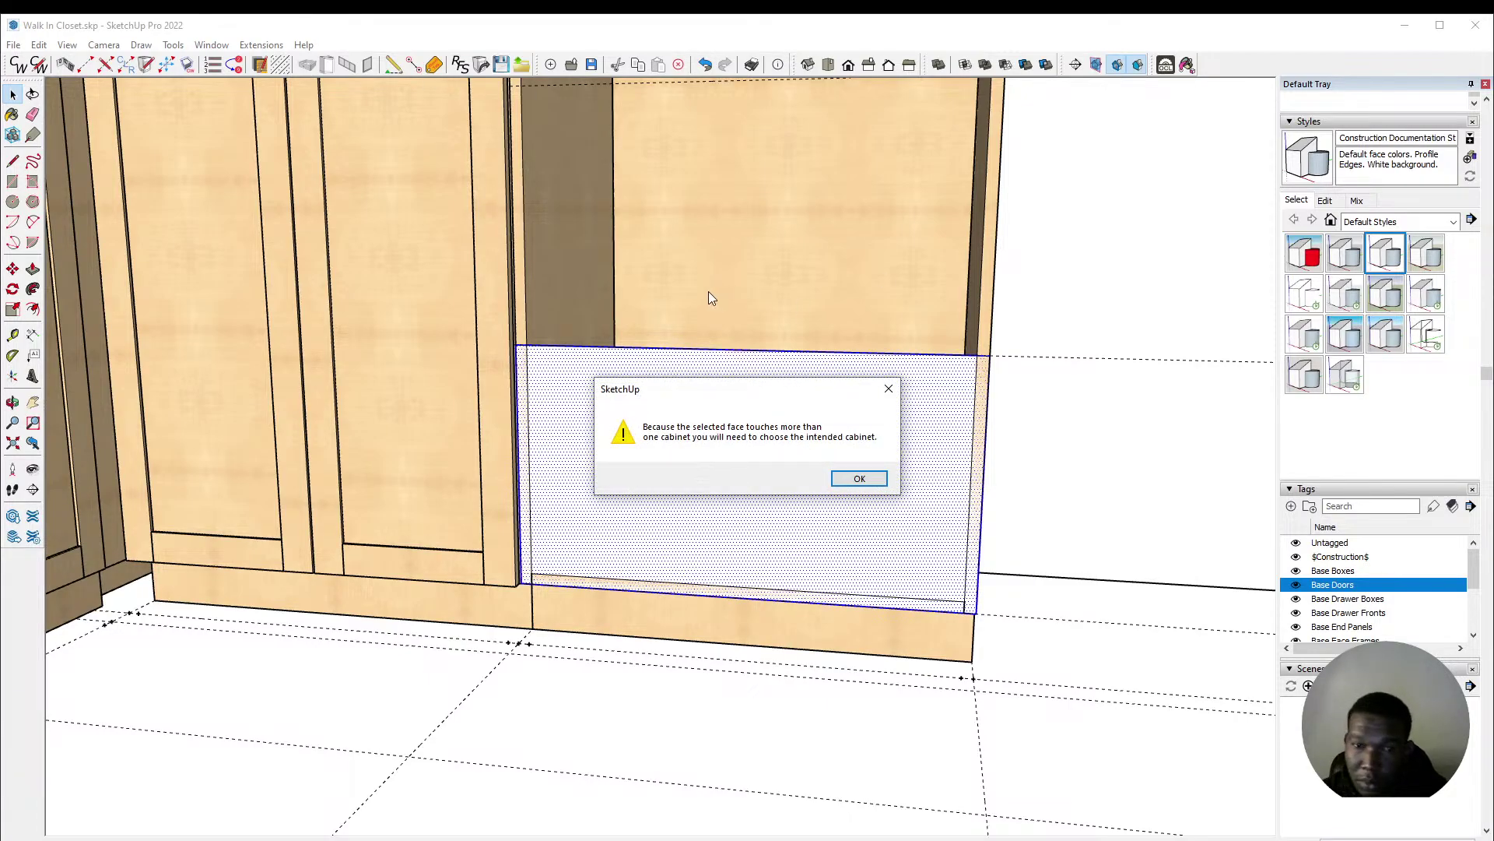
pyautogui.click(873, 480)
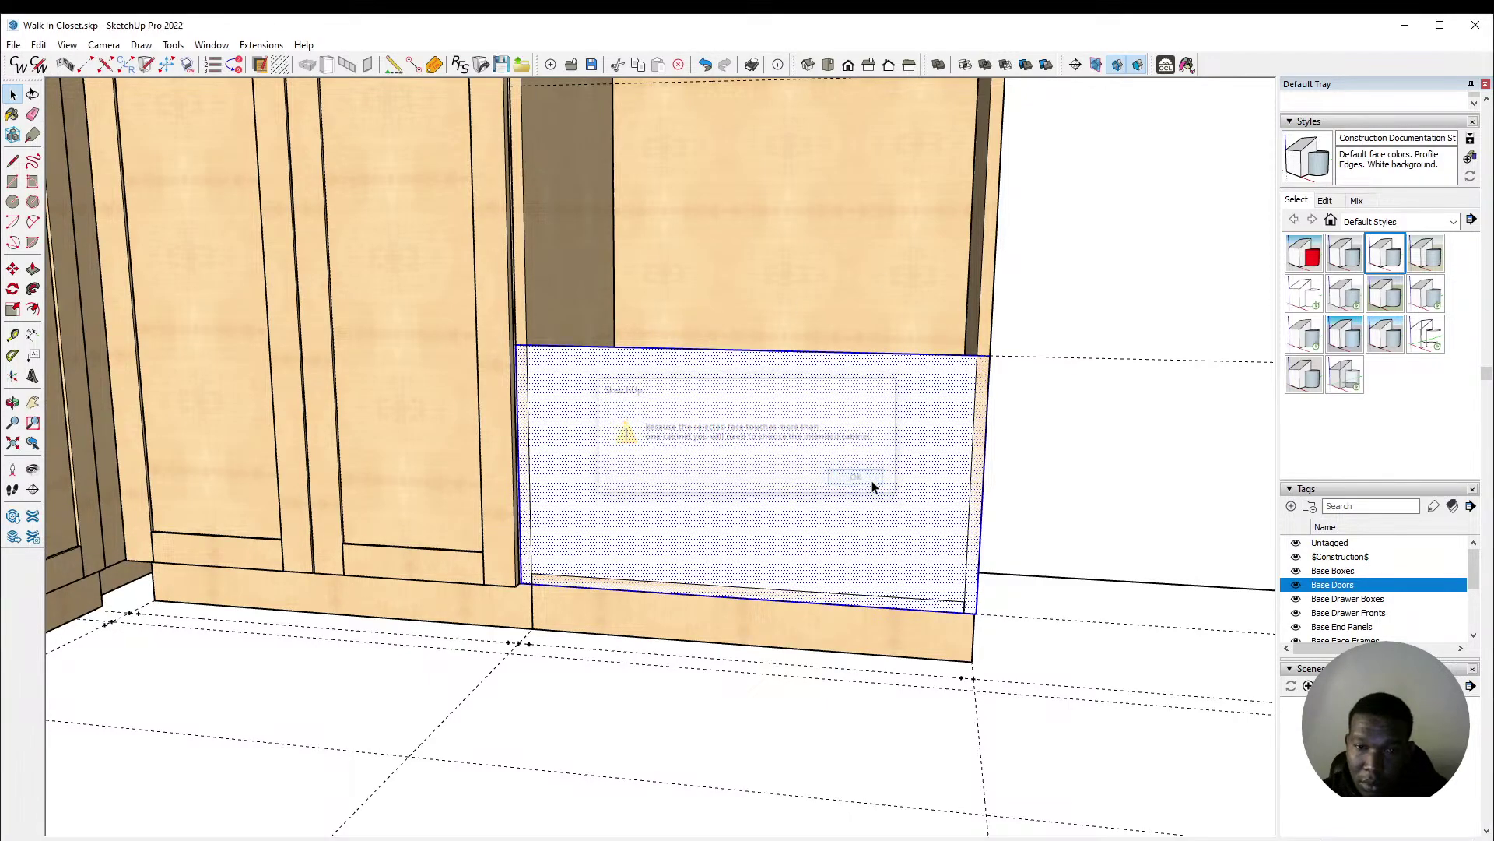
pyautogui.click(872, 480)
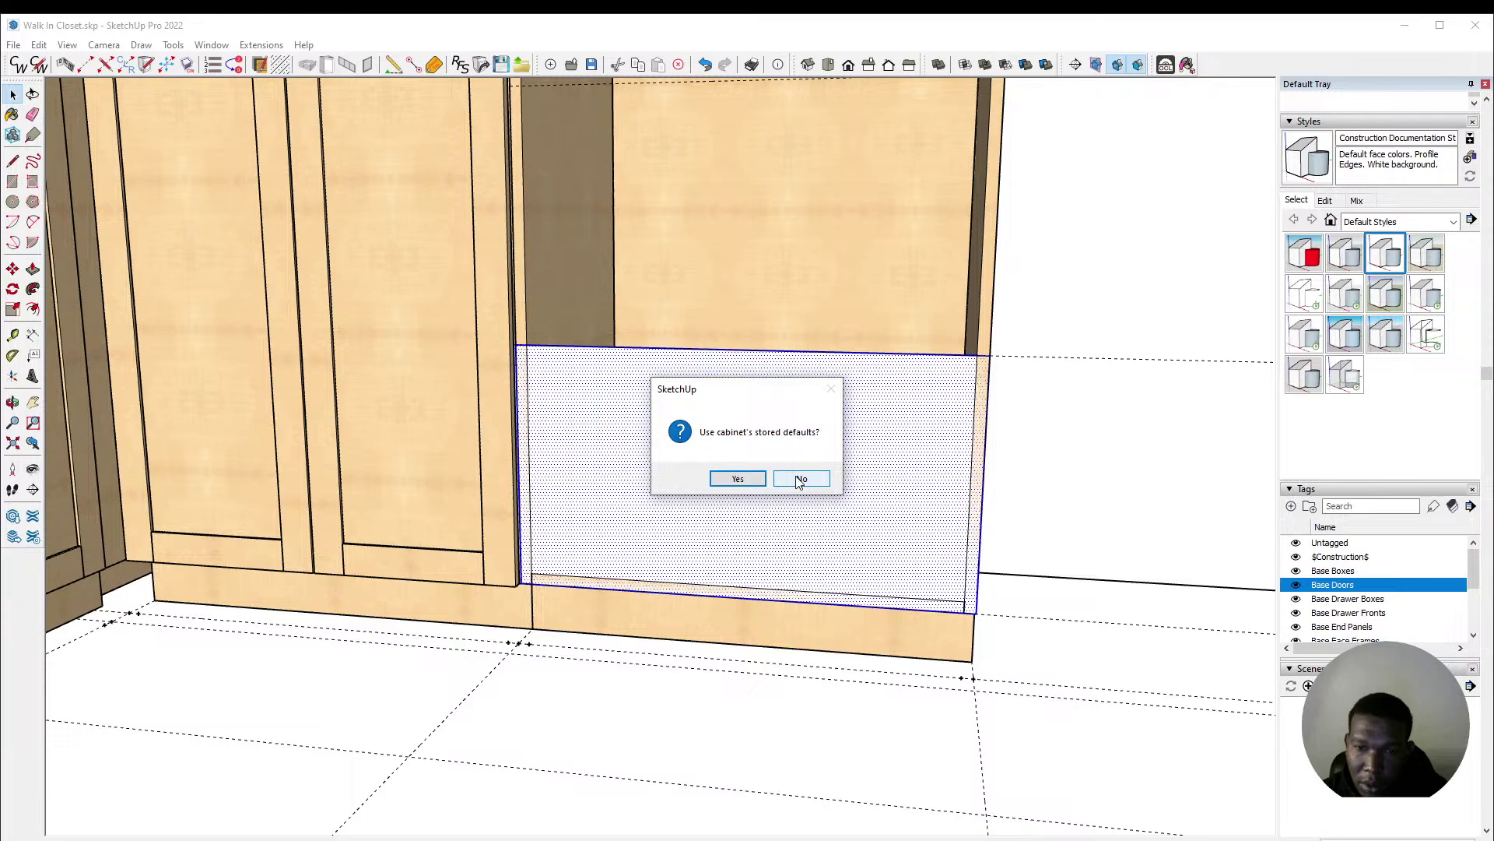
pyautogui.click(799, 479)
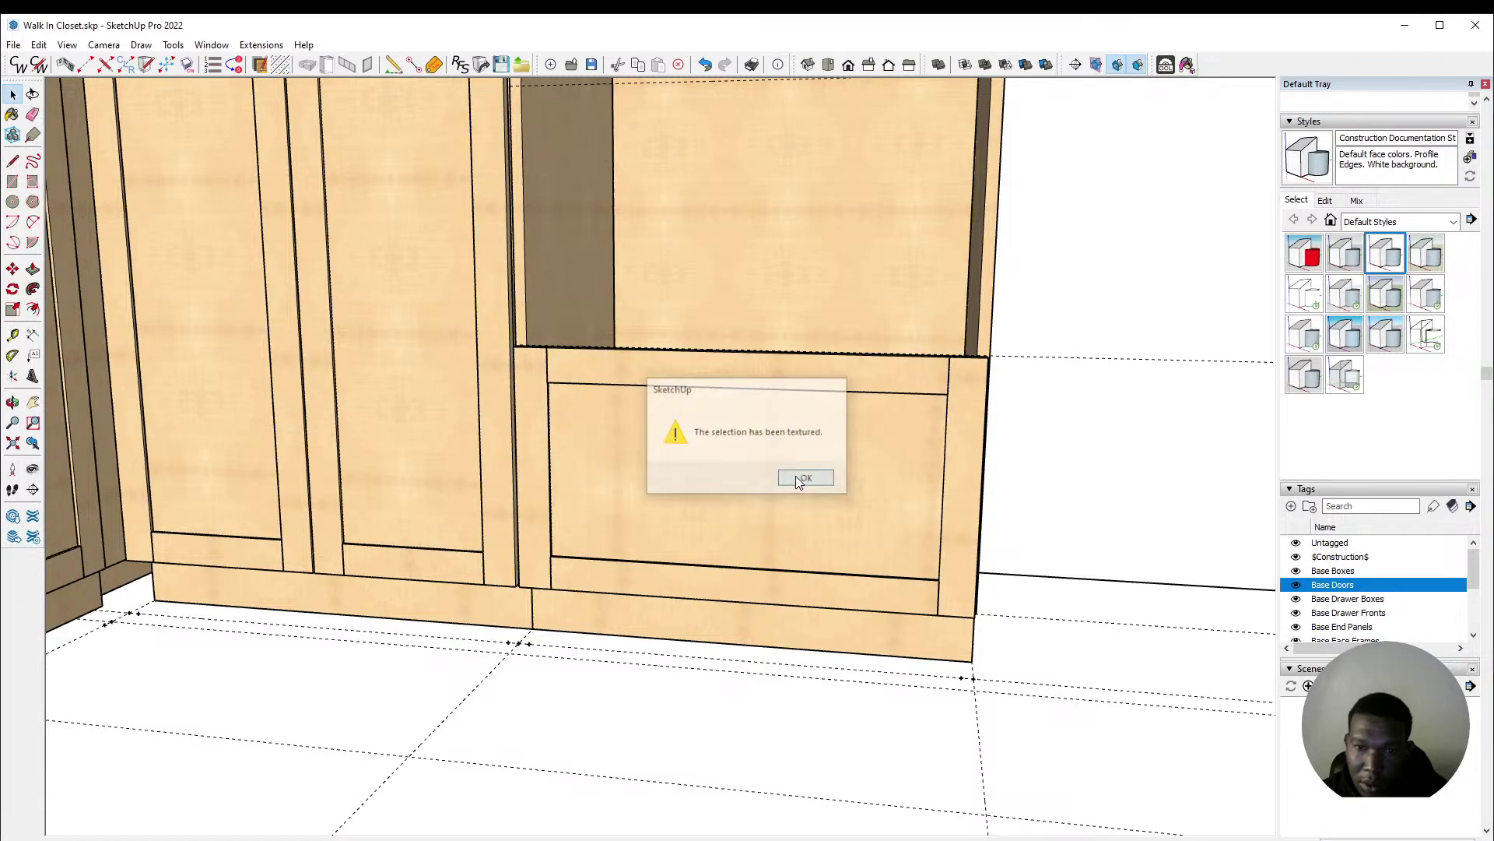
pyautogui.click(795, 476)
# Step: Hide the Base Drawer Fronts tag to expose the new drawer box
pyautogui.scroll(-3, 675, 395)
pyautogui.moveTo(725, 356); pyautogui.dragTo(744, 371, button='middle')
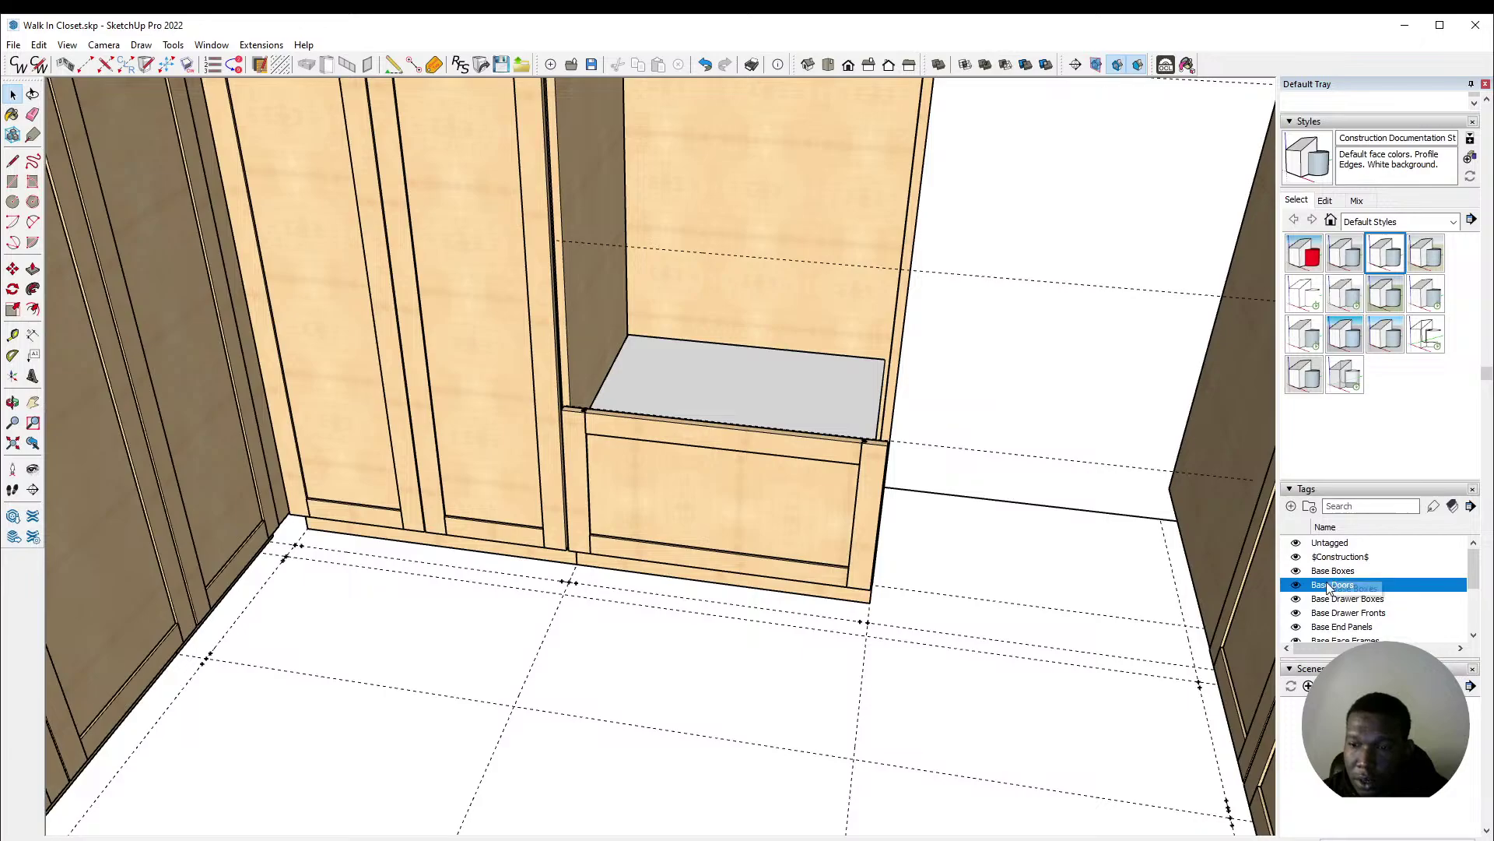
pyautogui.click(1296, 613)
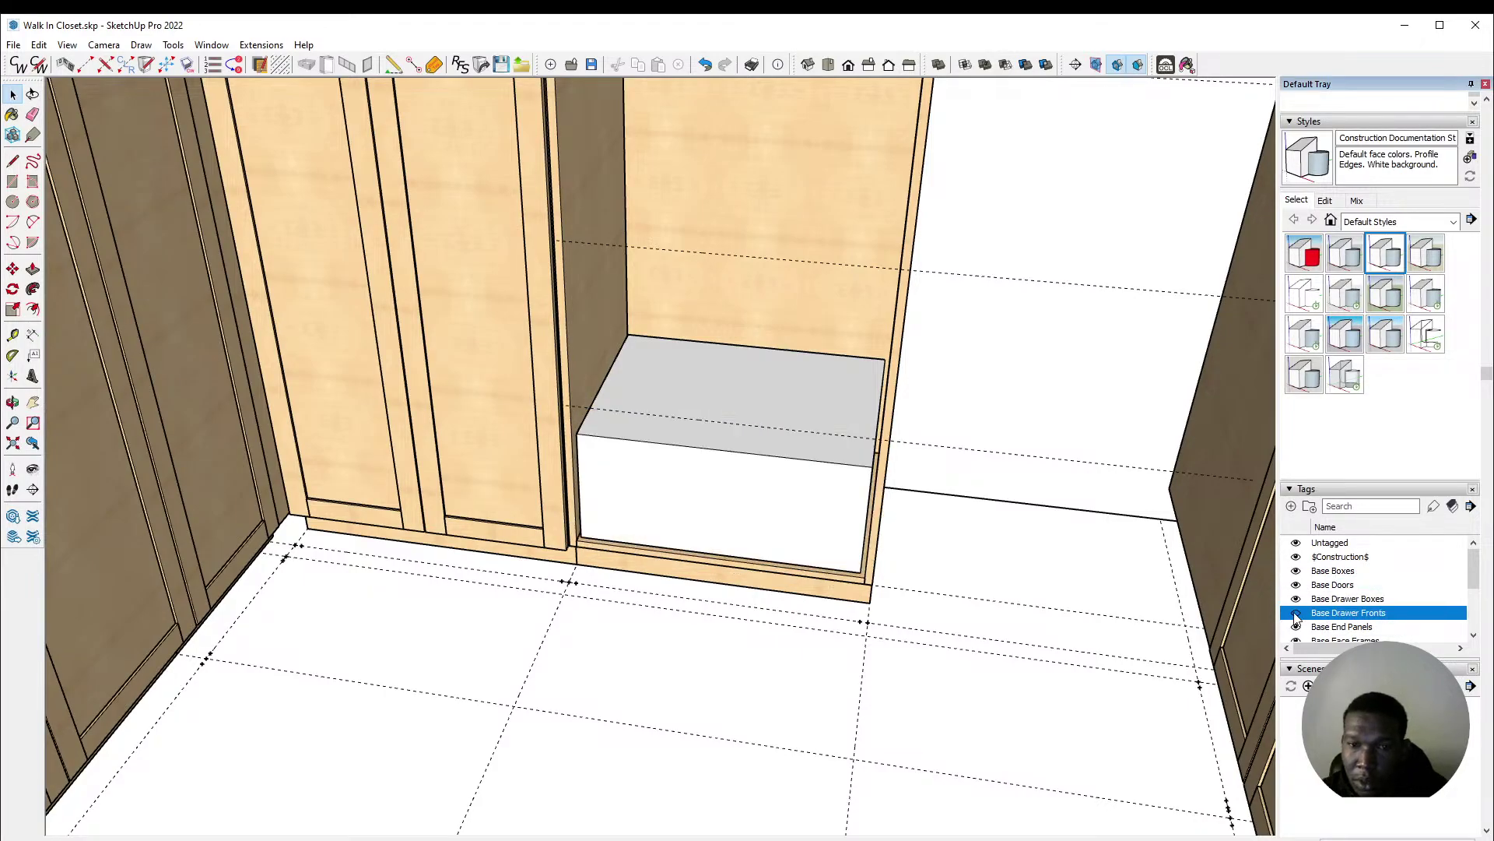
pyautogui.scroll(8, 573, 578)
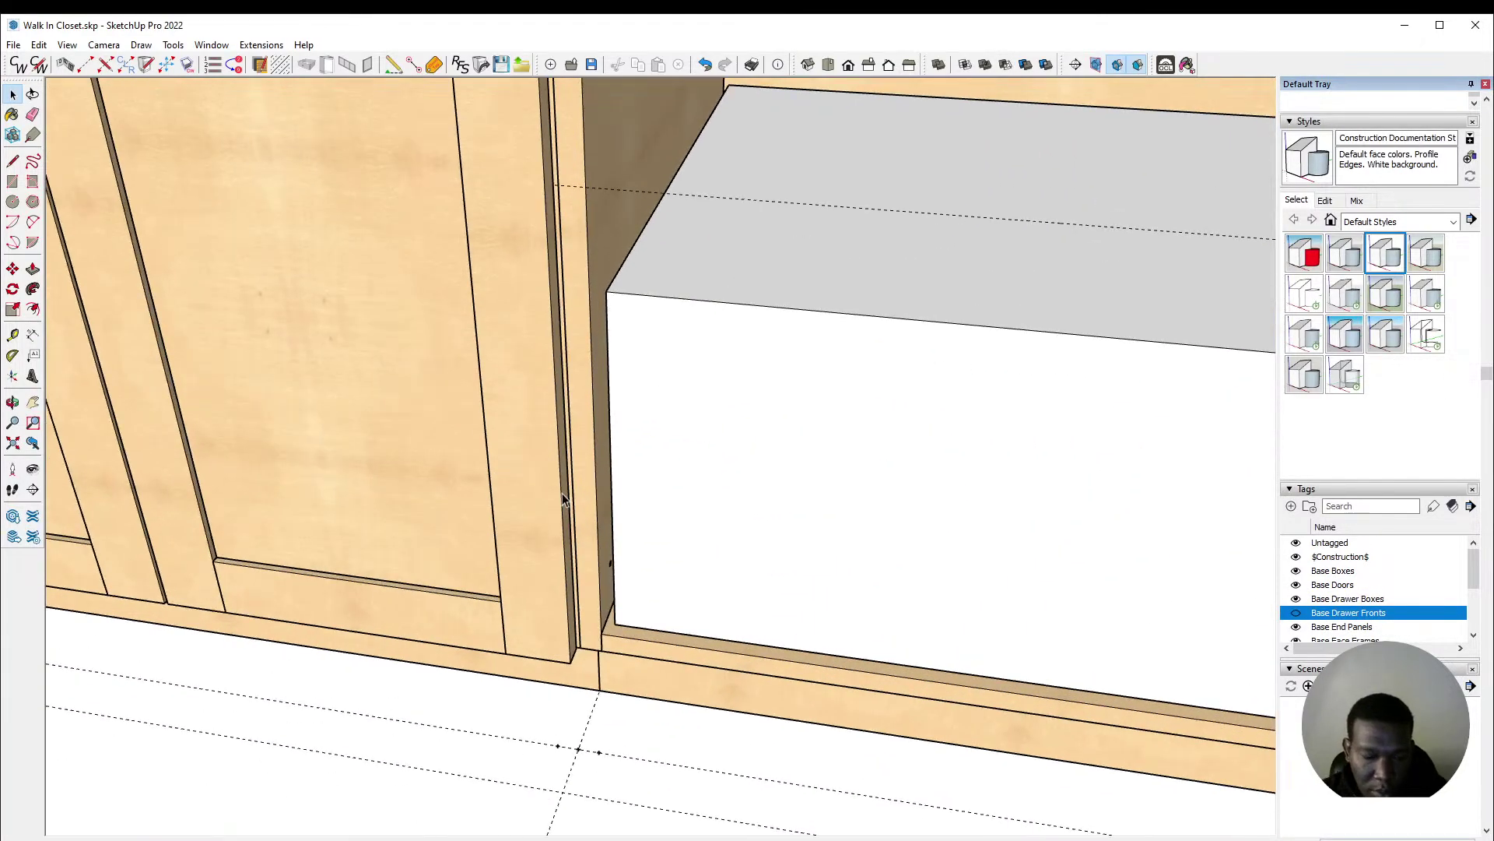
# Step: Measure the side gap between the drawer box and the cabinet's side panel
pyautogui.scroll(-2, 659, 519)
pyautogui.press('t')
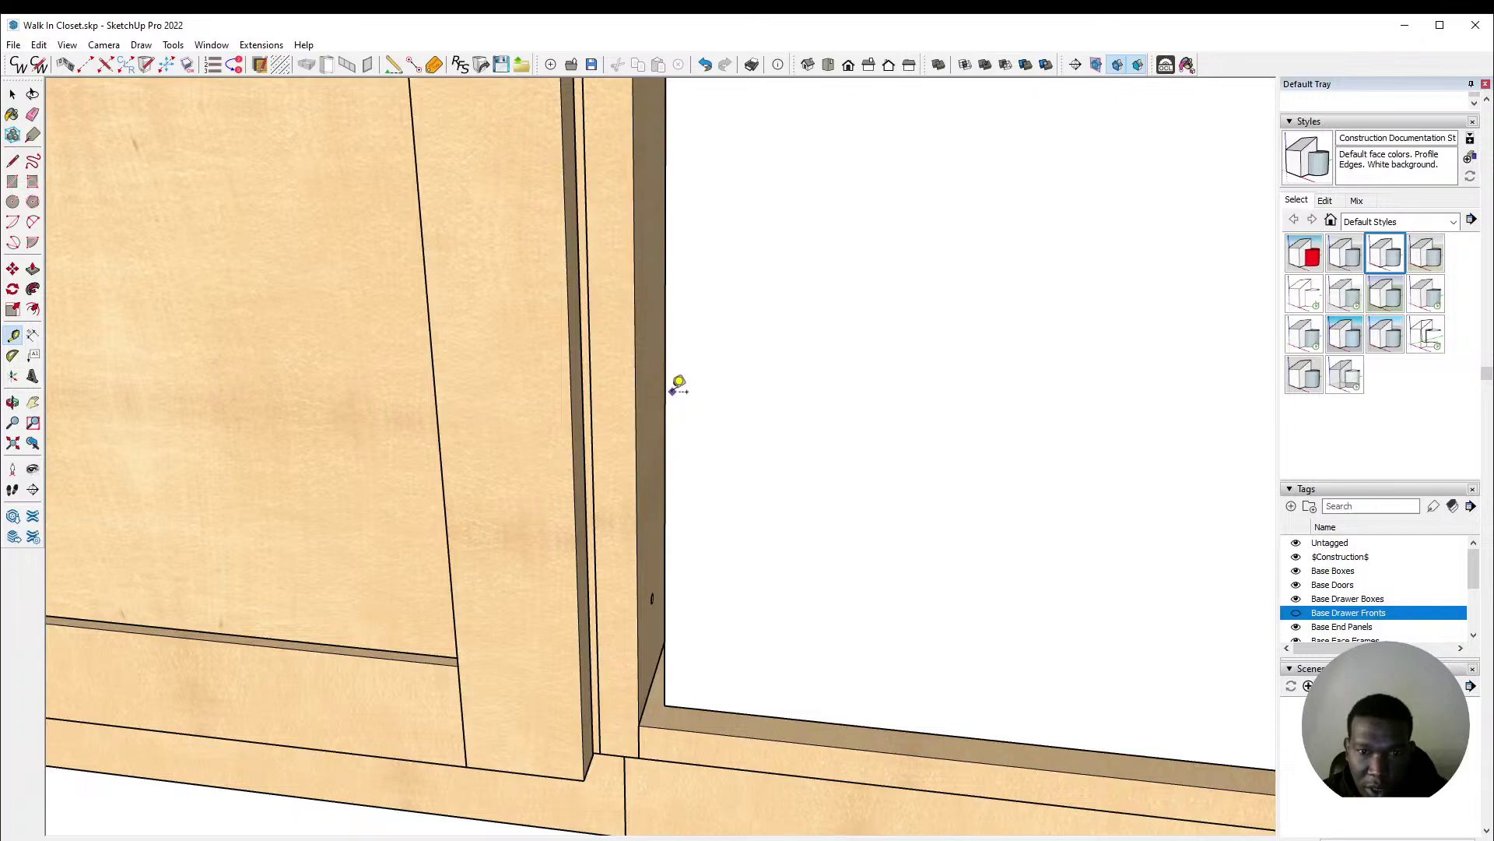
pyautogui.press('space')
pyautogui.scroll(3, 692, 362)
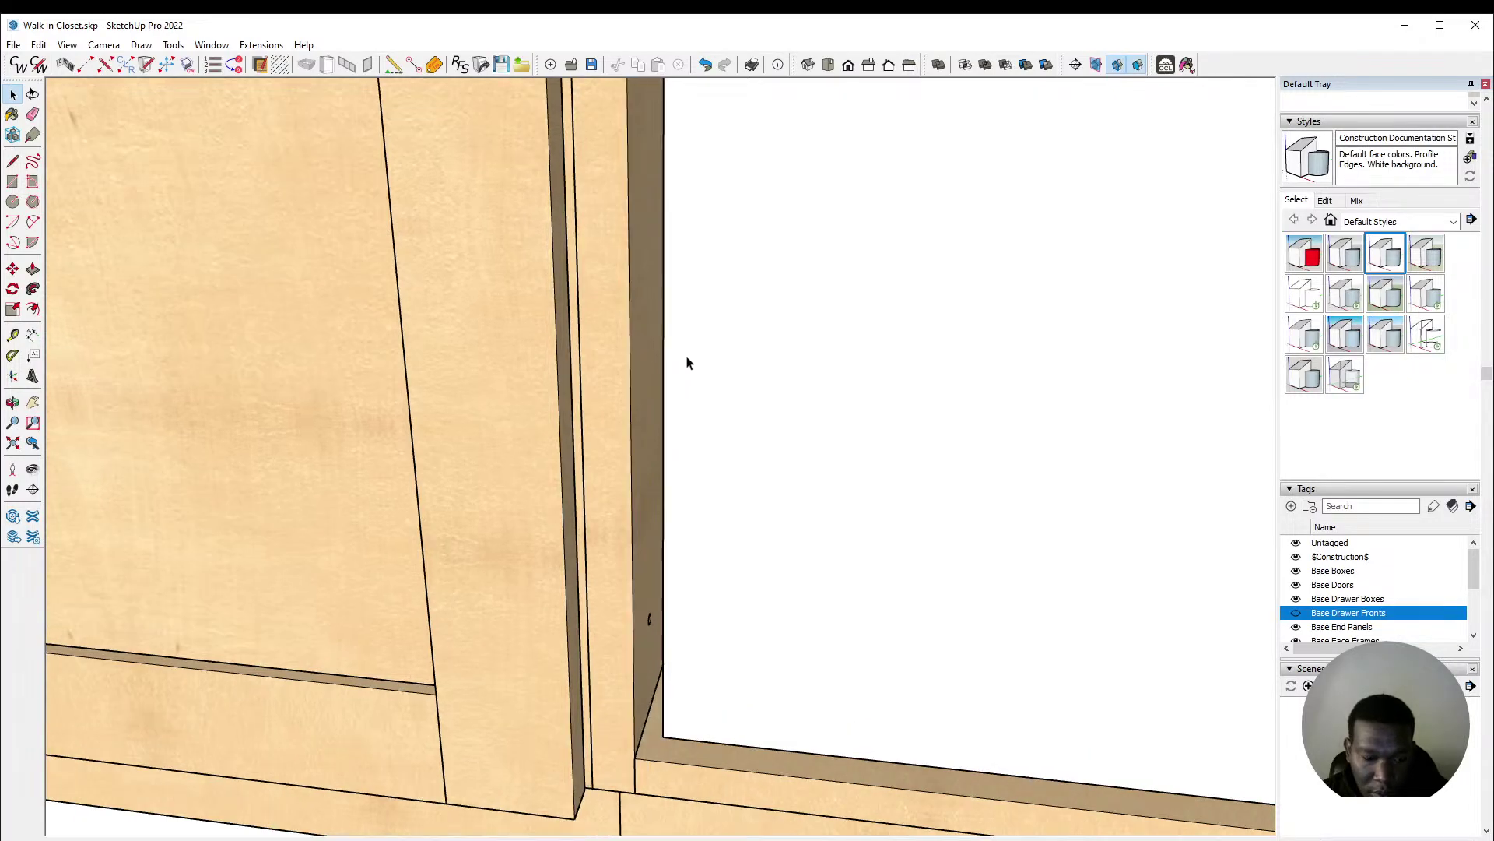
pyautogui.press('t')
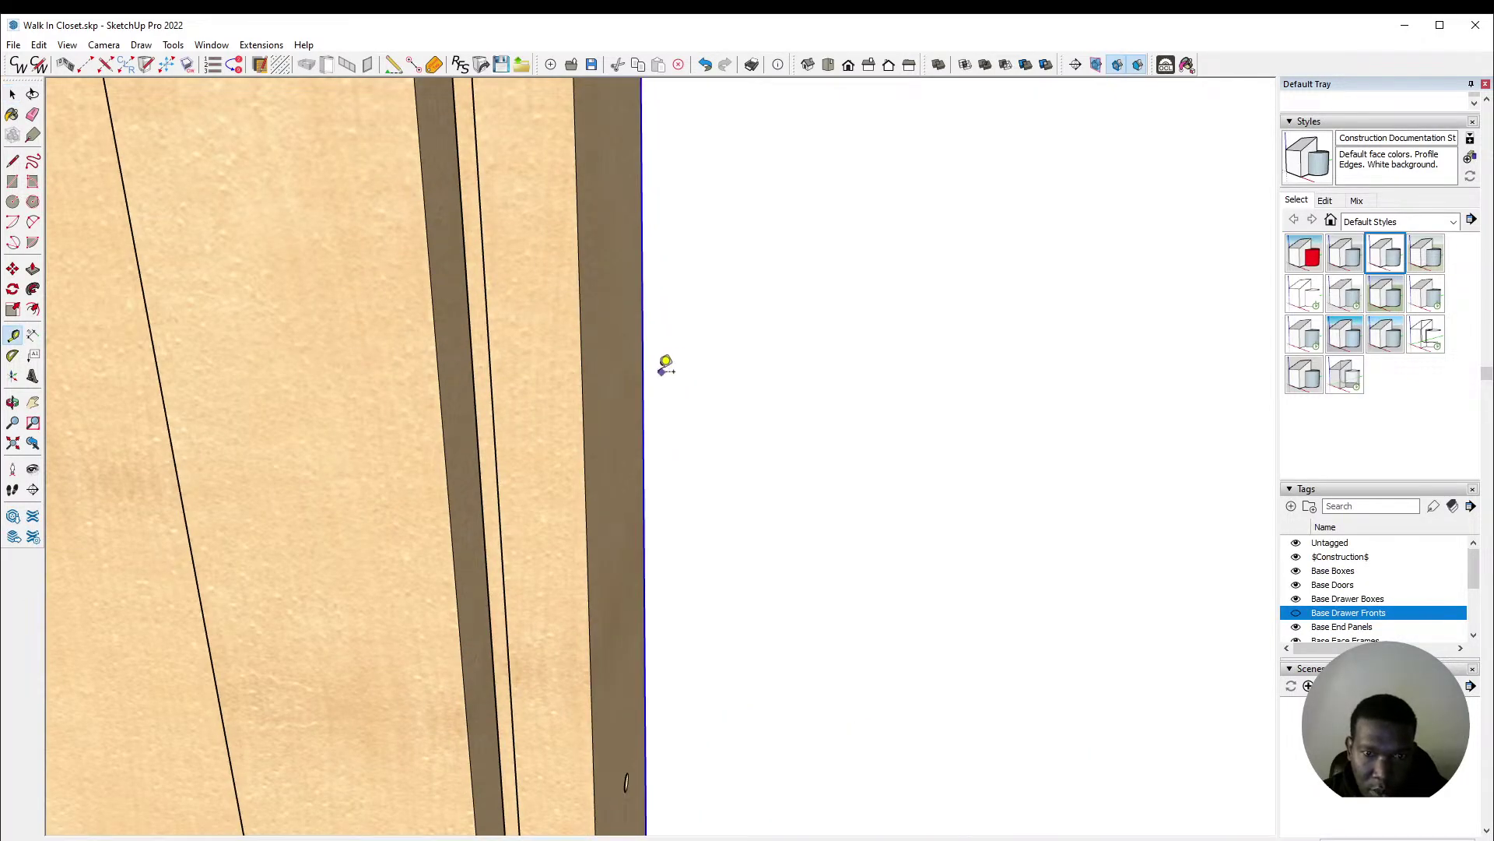
pyautogui.click(641, 383)
pyautogui.moveTo(641, 387); pyautogui.dragTo(577, 319, button='middle')
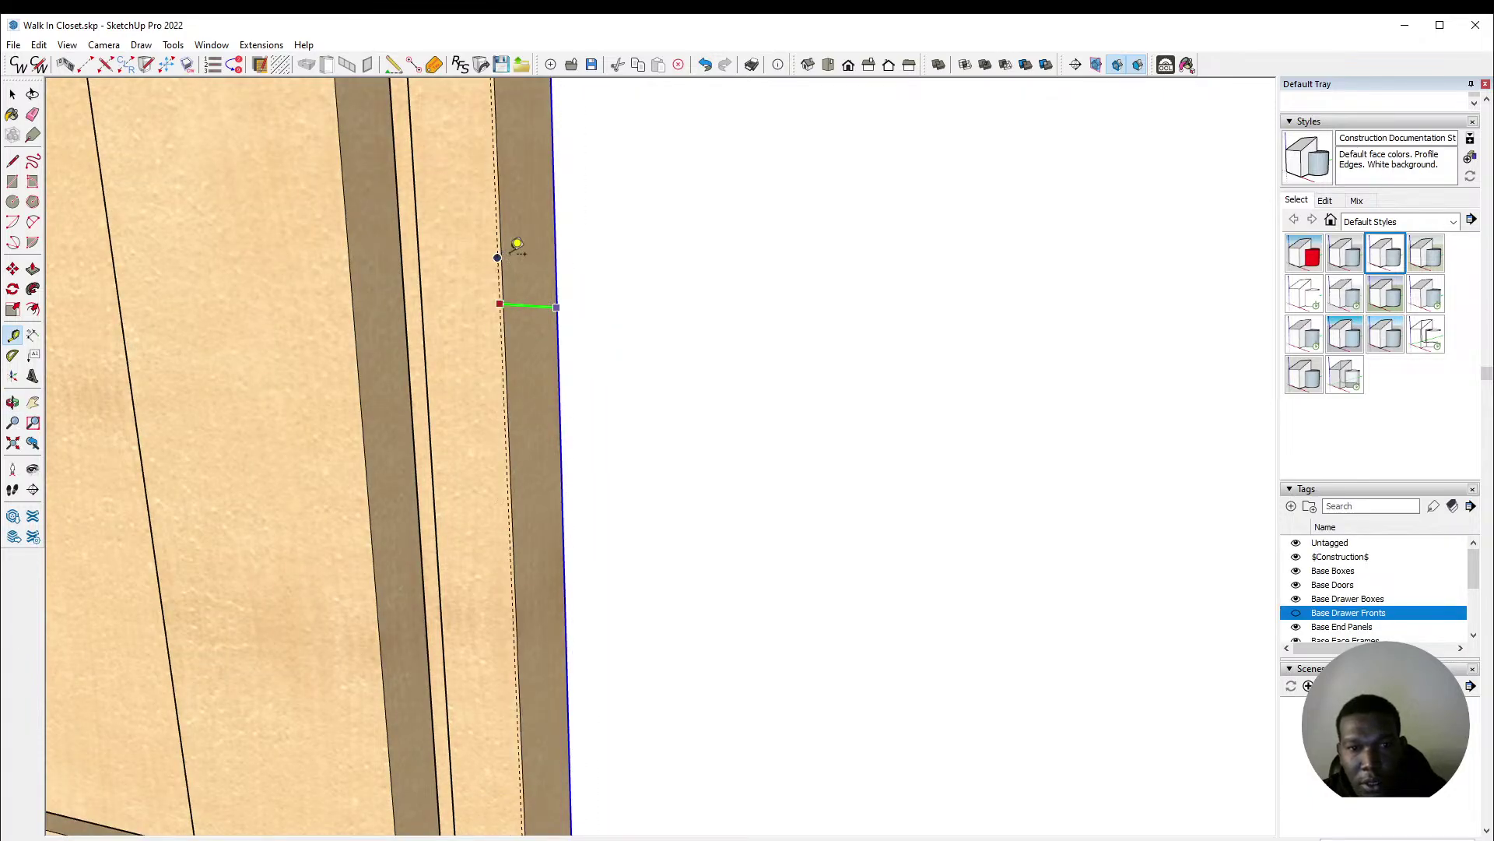
pyautogui.press('space')
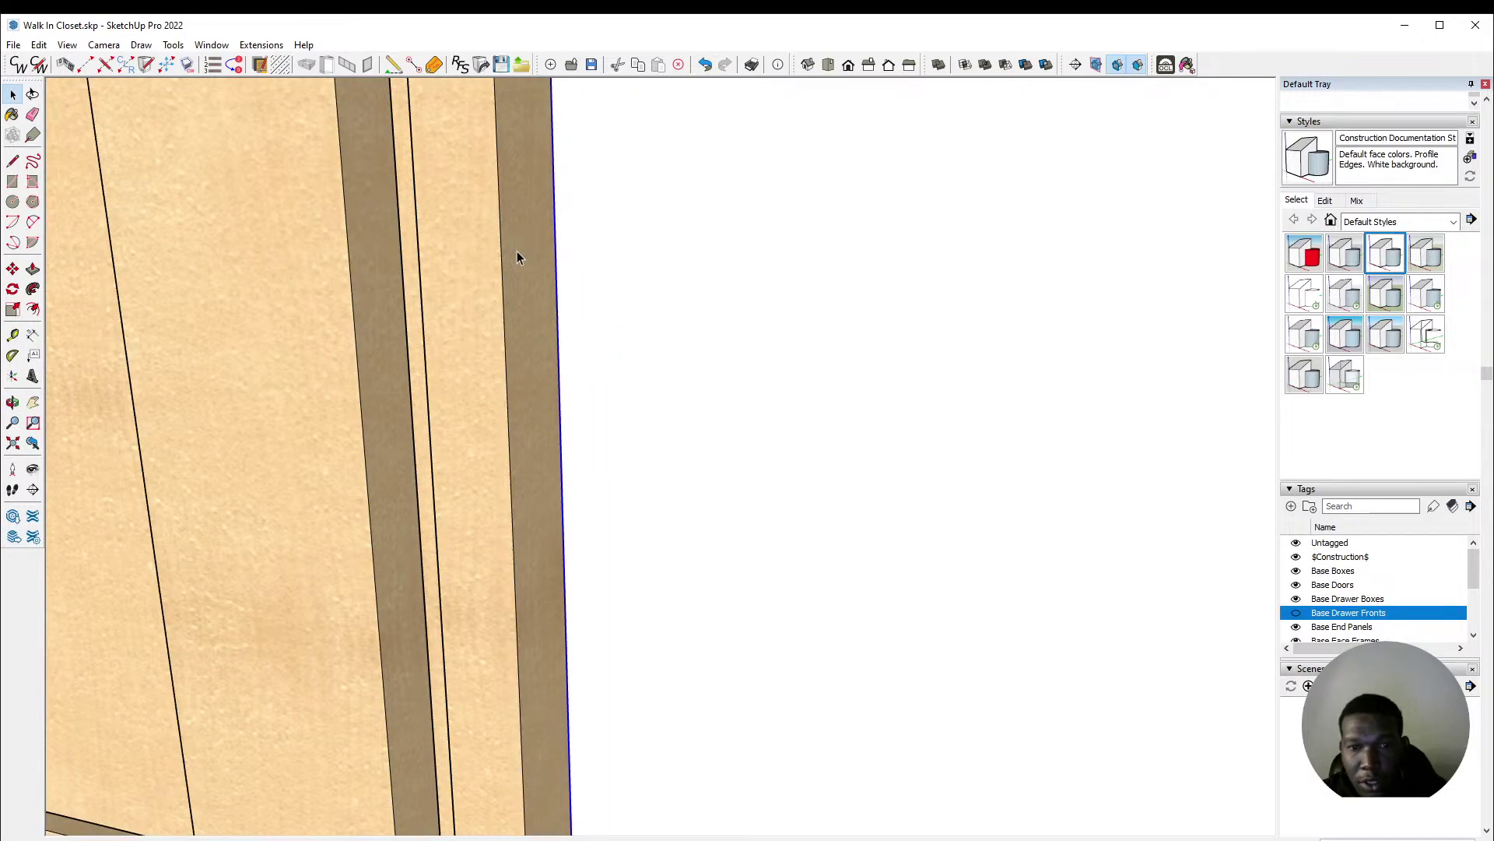
pyautogui.scroll(-5, 557, 304)
pyautogui.scroll(-3, 511, 340)
pyautogui.moveTo(475, 176); pyautogui.dragTo(599, 267, button='middle')
pyautogui.scroll(-3, 523, 284)
pyautogui.scroll(3, 840, 341)
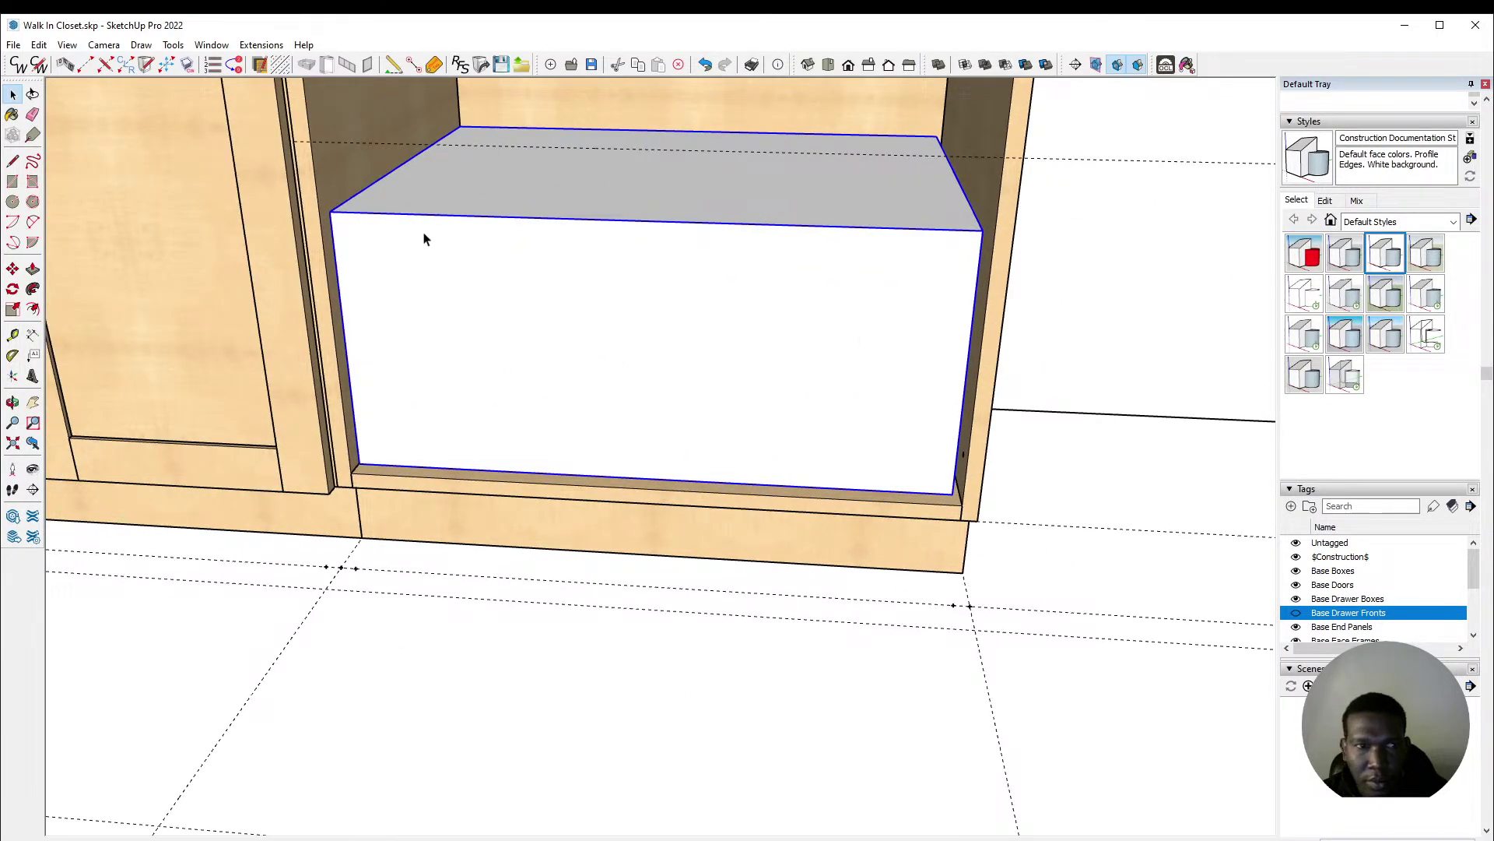
# Step: Check the drawer box clearances in the CabWriter drawer settings
pyautogui.click(38, 64)
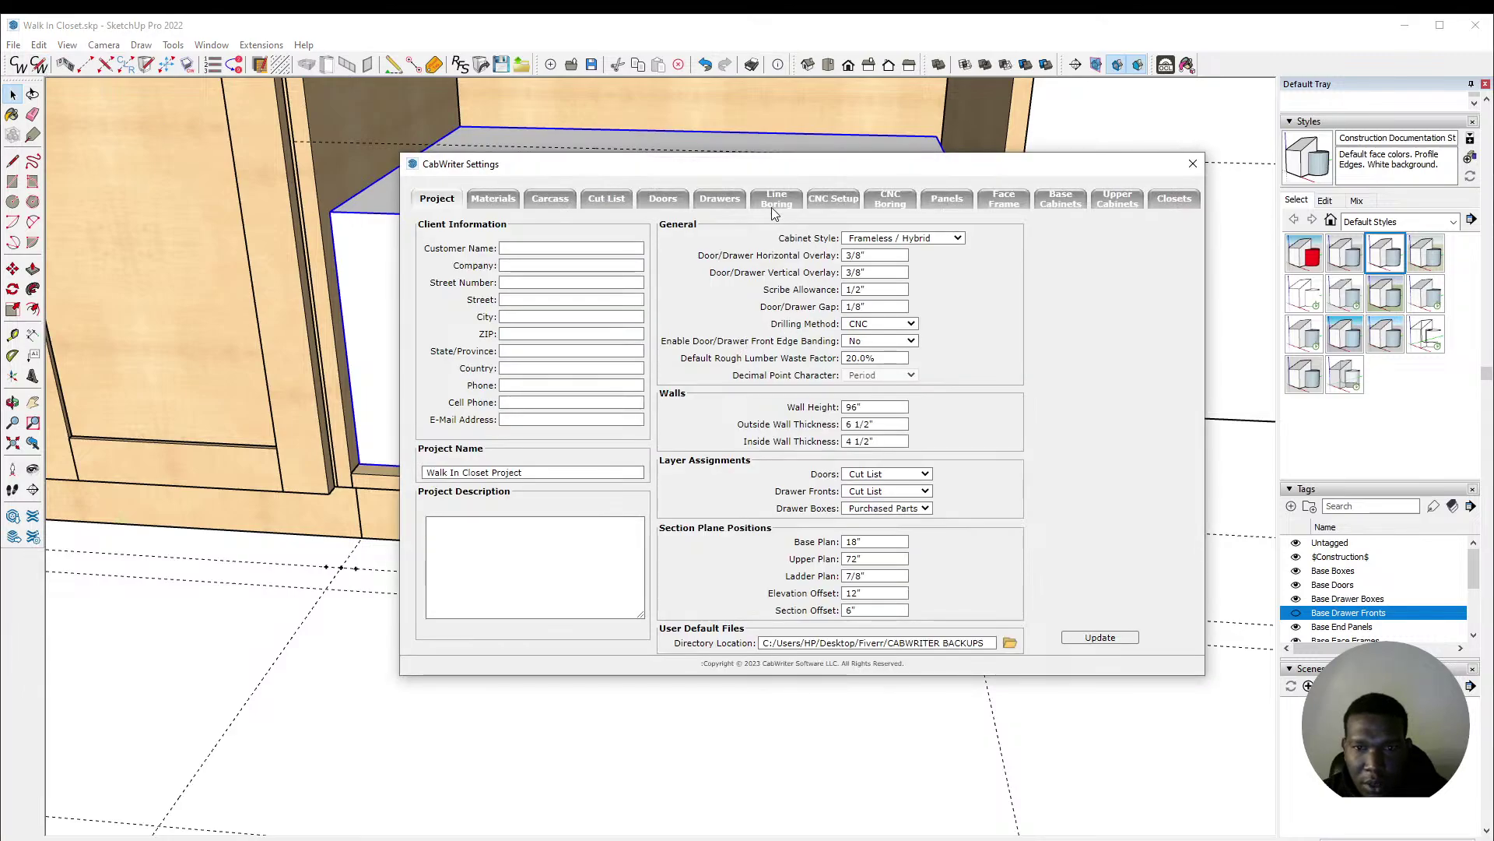
pyautogui.click(705, 200)
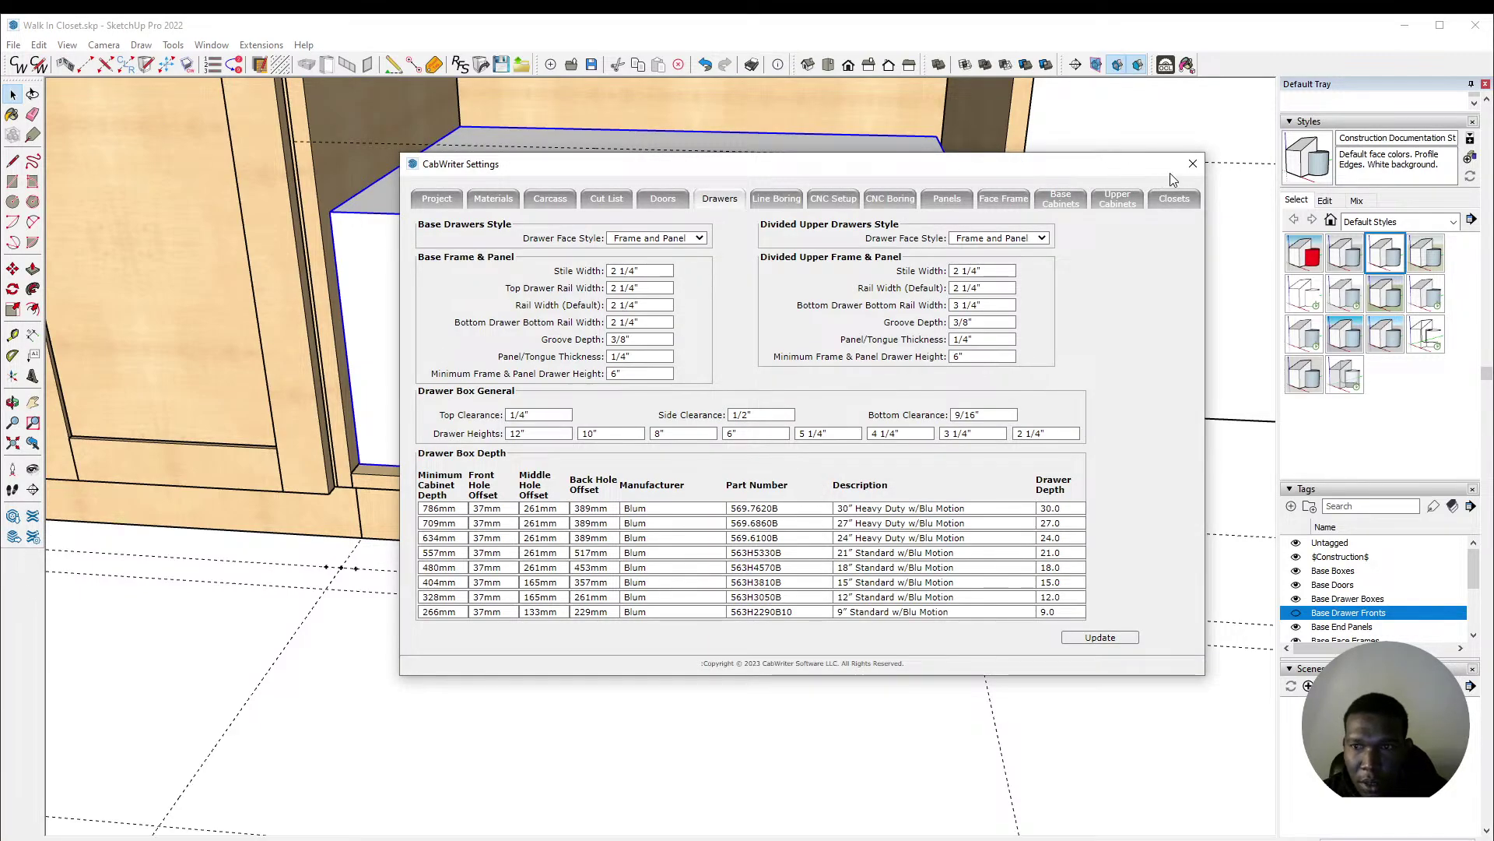
pyautogui.click(1193, 163)
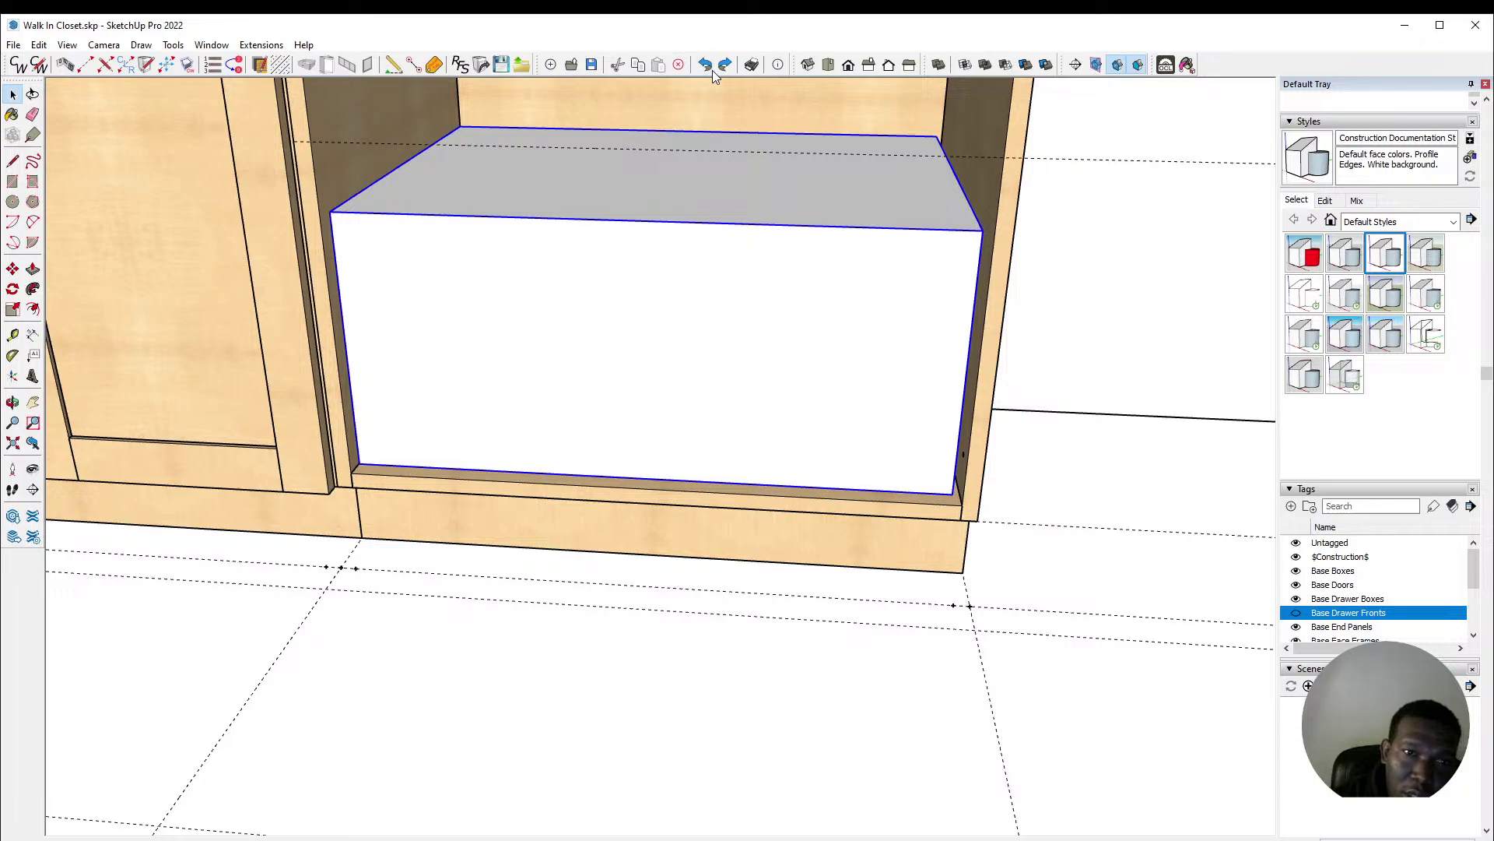
# Step: Undo the drawer's creation, keeping the rectangle across the lowest third of the open cabinet
pyautogui.click(712, 69)
pyautogui.click(712, 69)
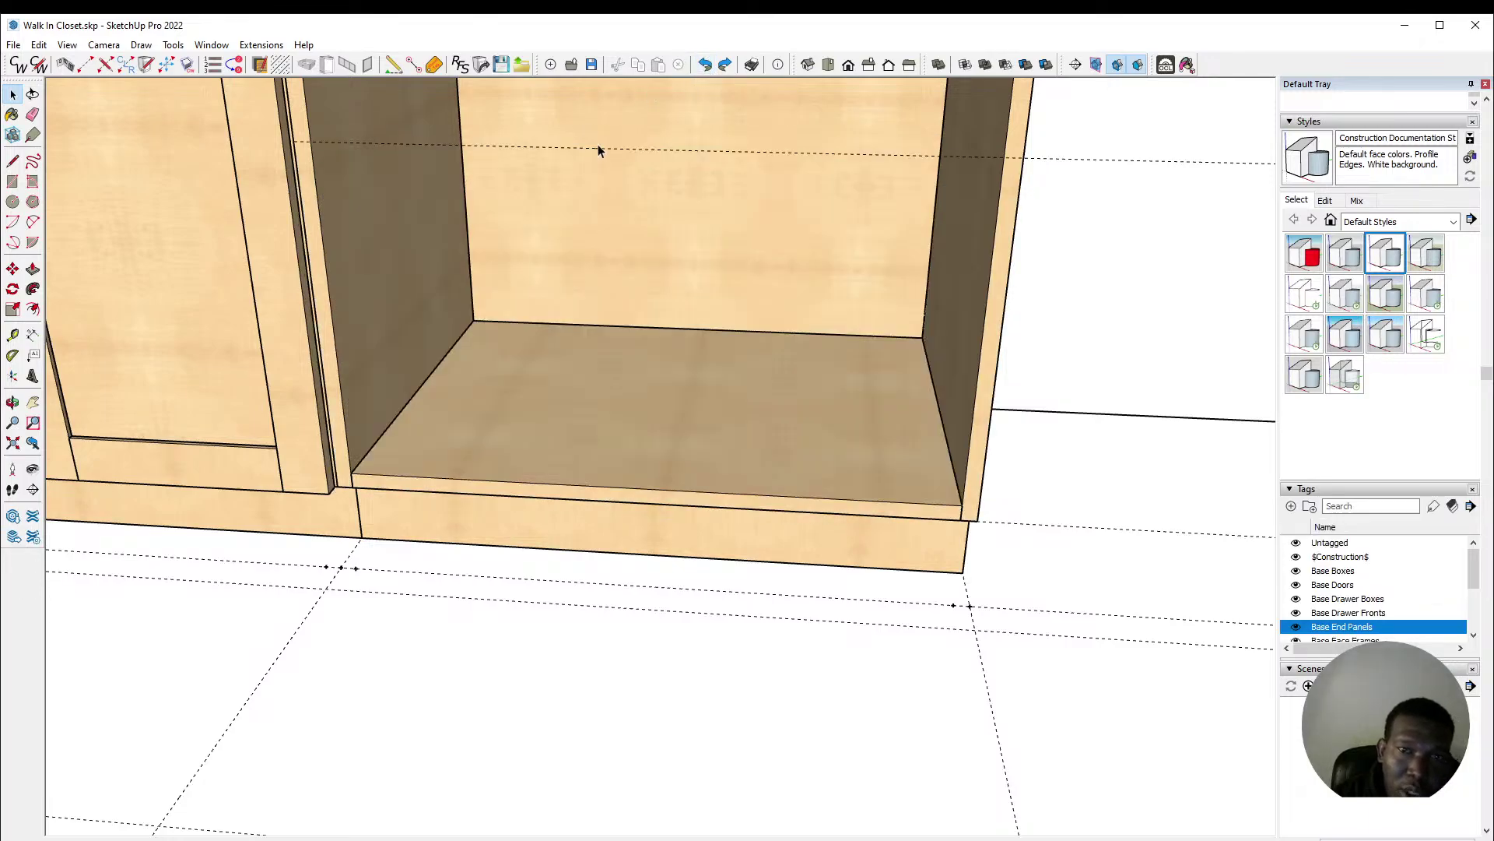
pyautogui.click(725, 67)
# Step: Set the drawer box side clearance to 5/16" in the CabWriter settings and apply the update
pyautogui.click(39, 65)
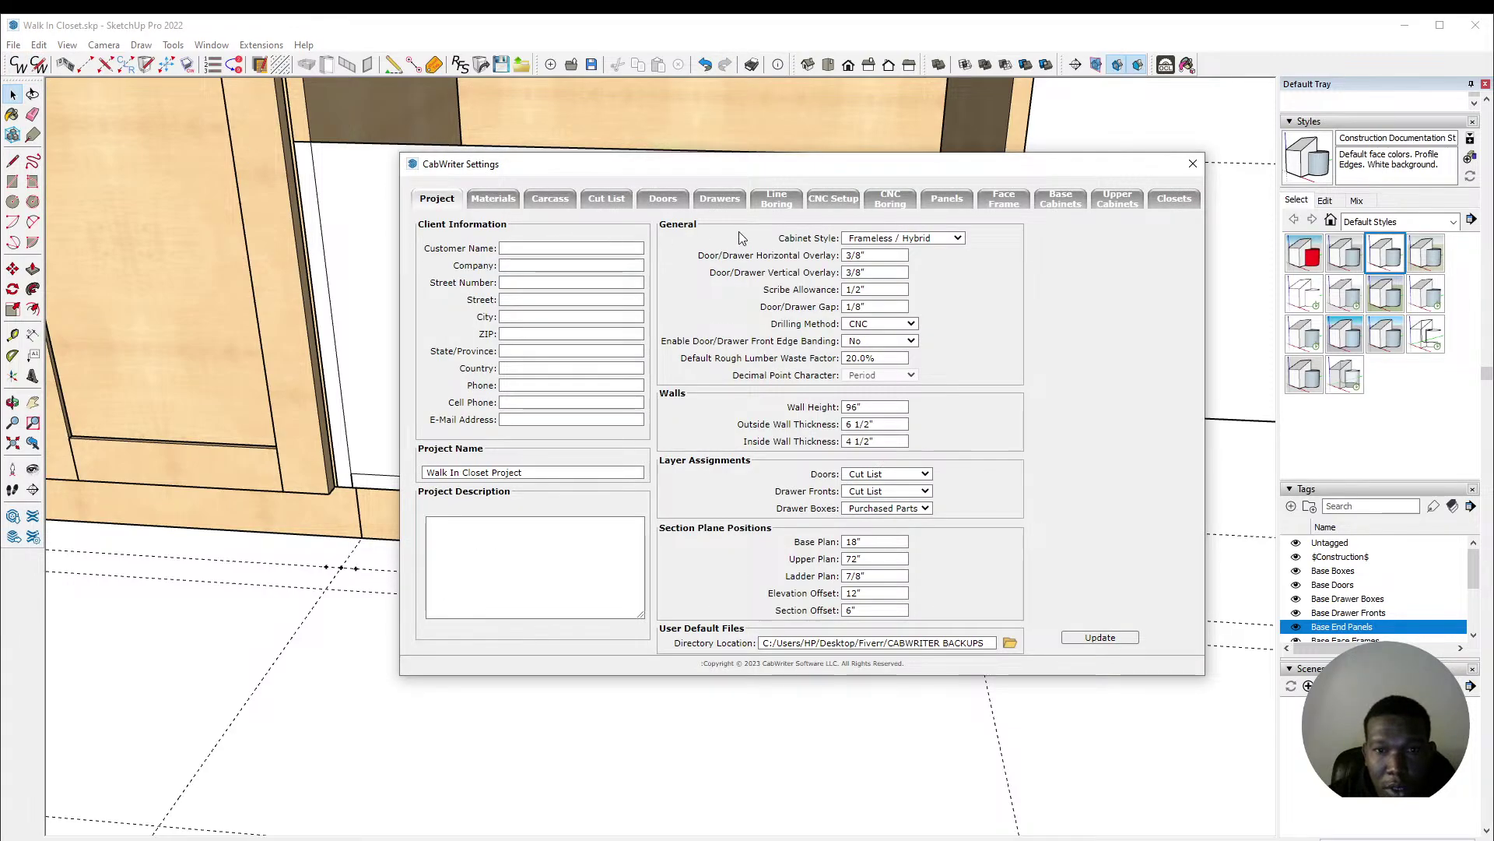
pyautogui.click(716, 199)
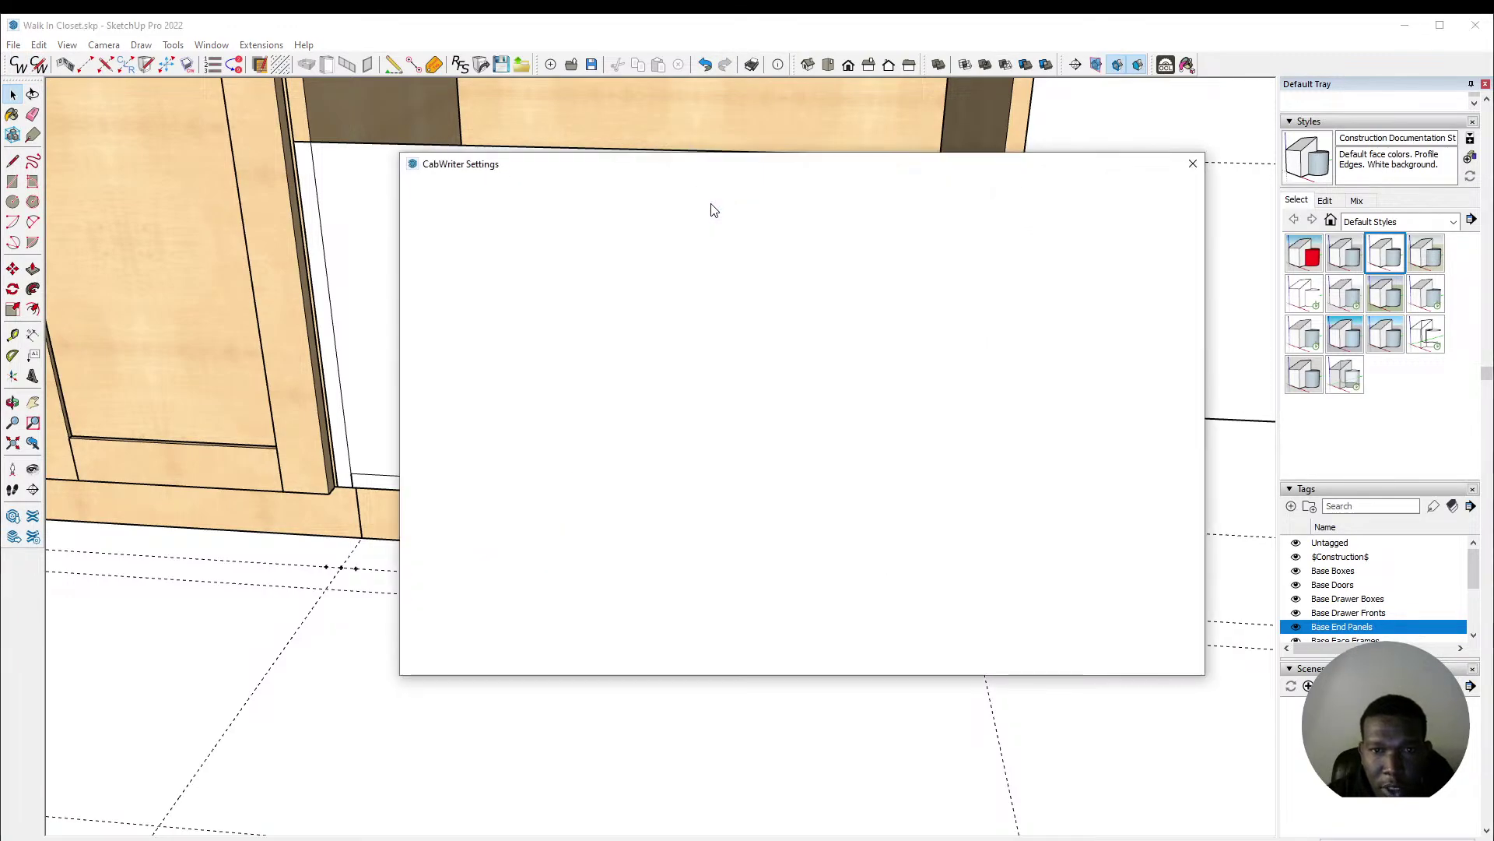
pyautogui.moveTo(750, 417); pyautogui.dragTo(729, 420)
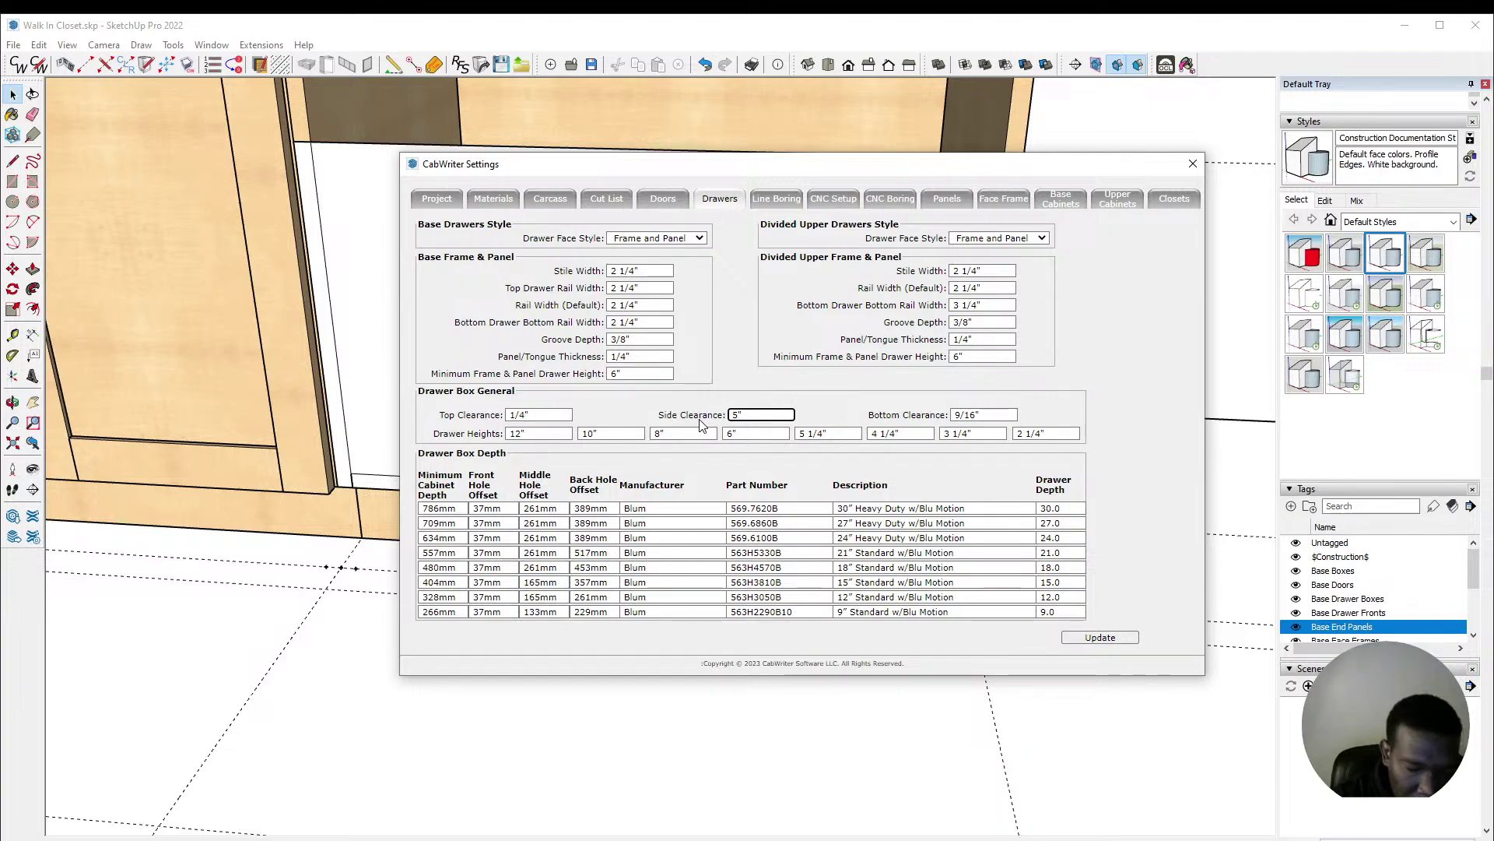
pyautogui.write('5/16')
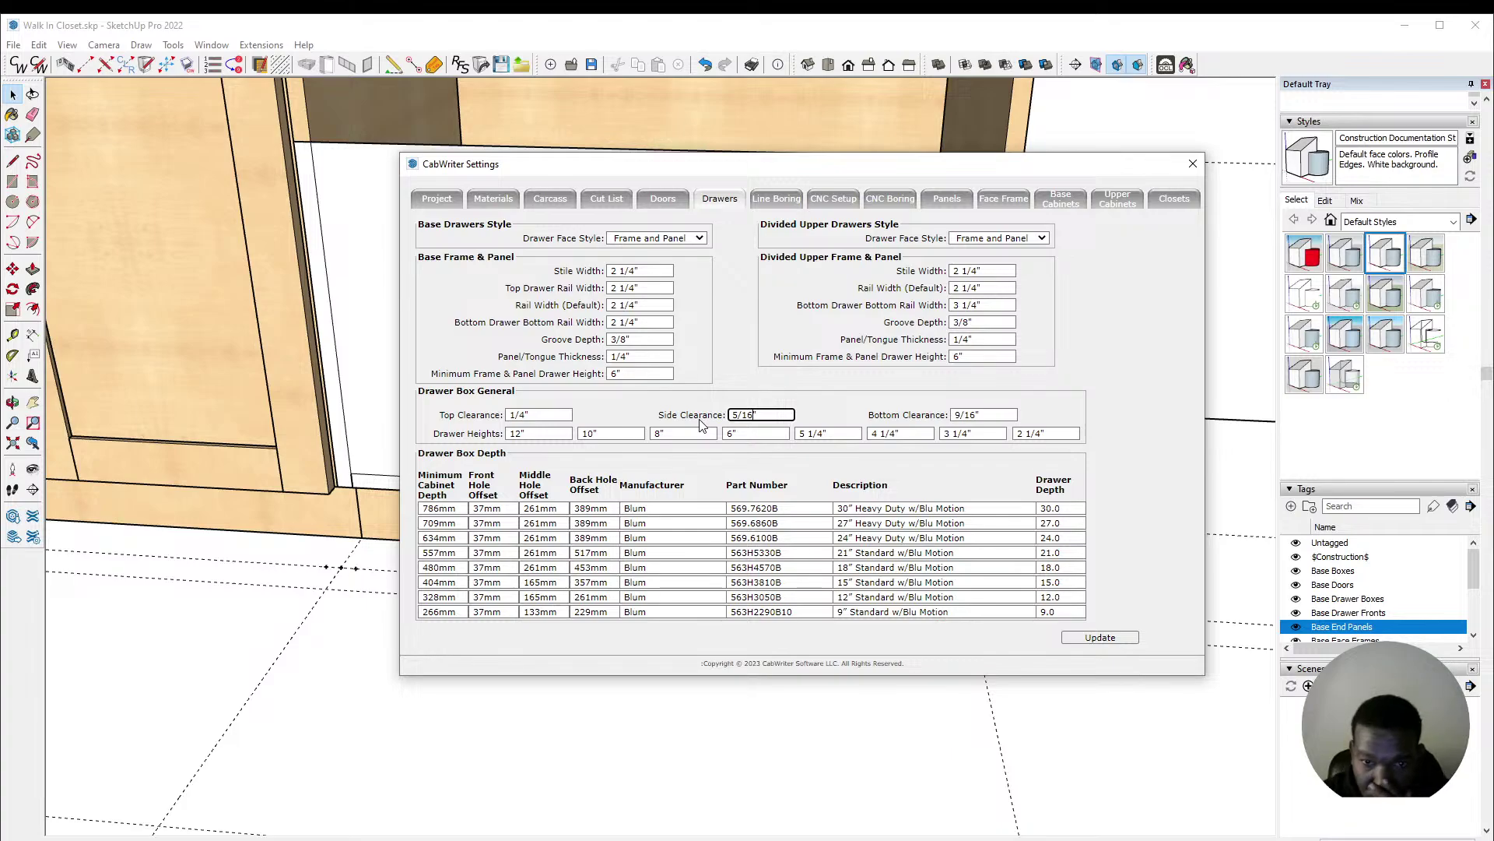
pyautogui.click(1101, 637)
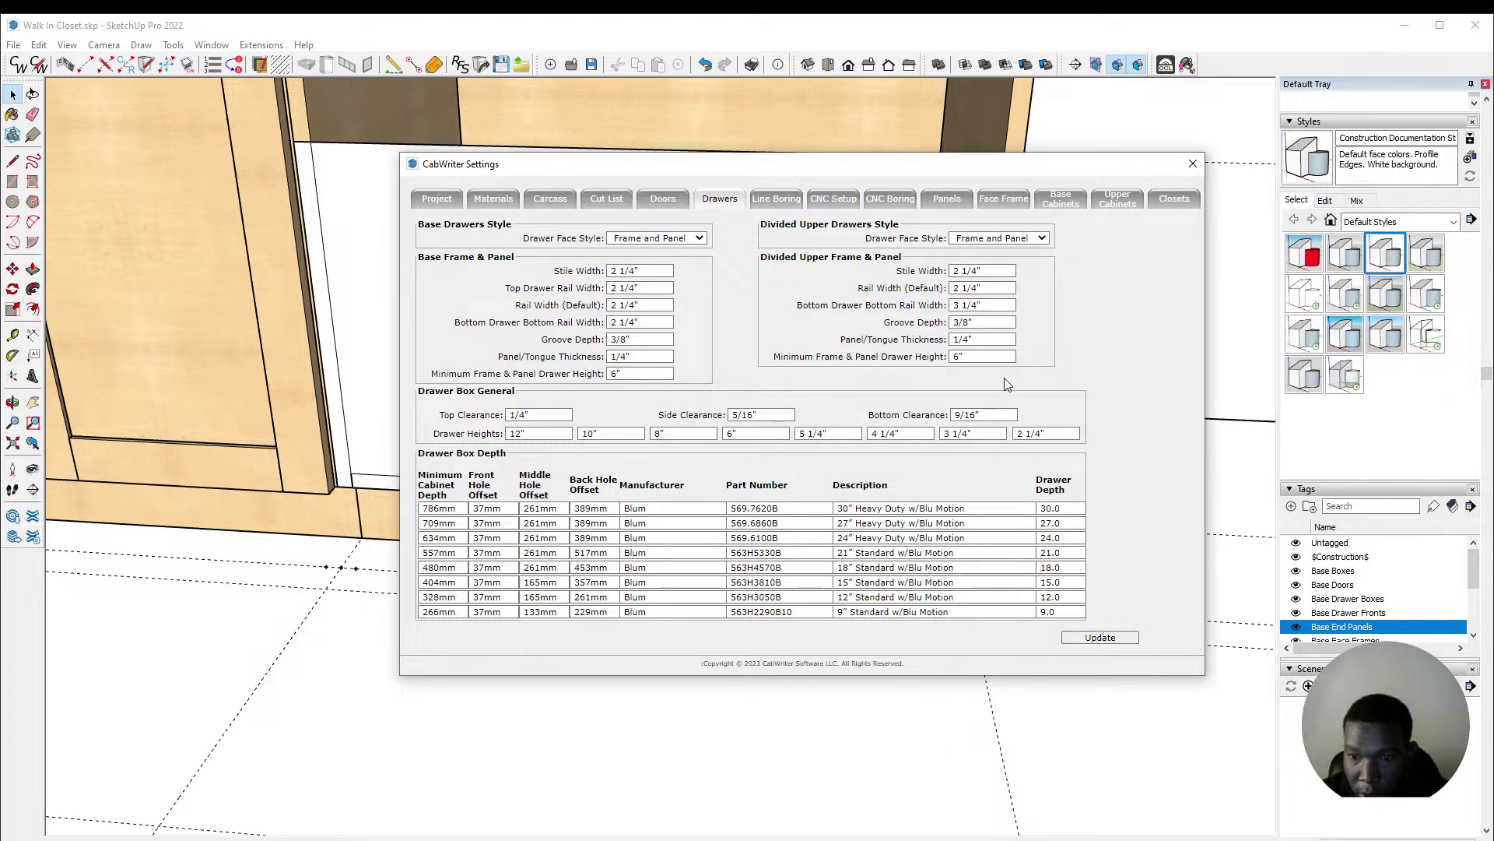
pyautogui.click(1204, 167)
# Step: Create the drawer again from the lowest rectangle, assigning it to the open cabinet and declining the stored defaults
pyautogui.click(627, 272)
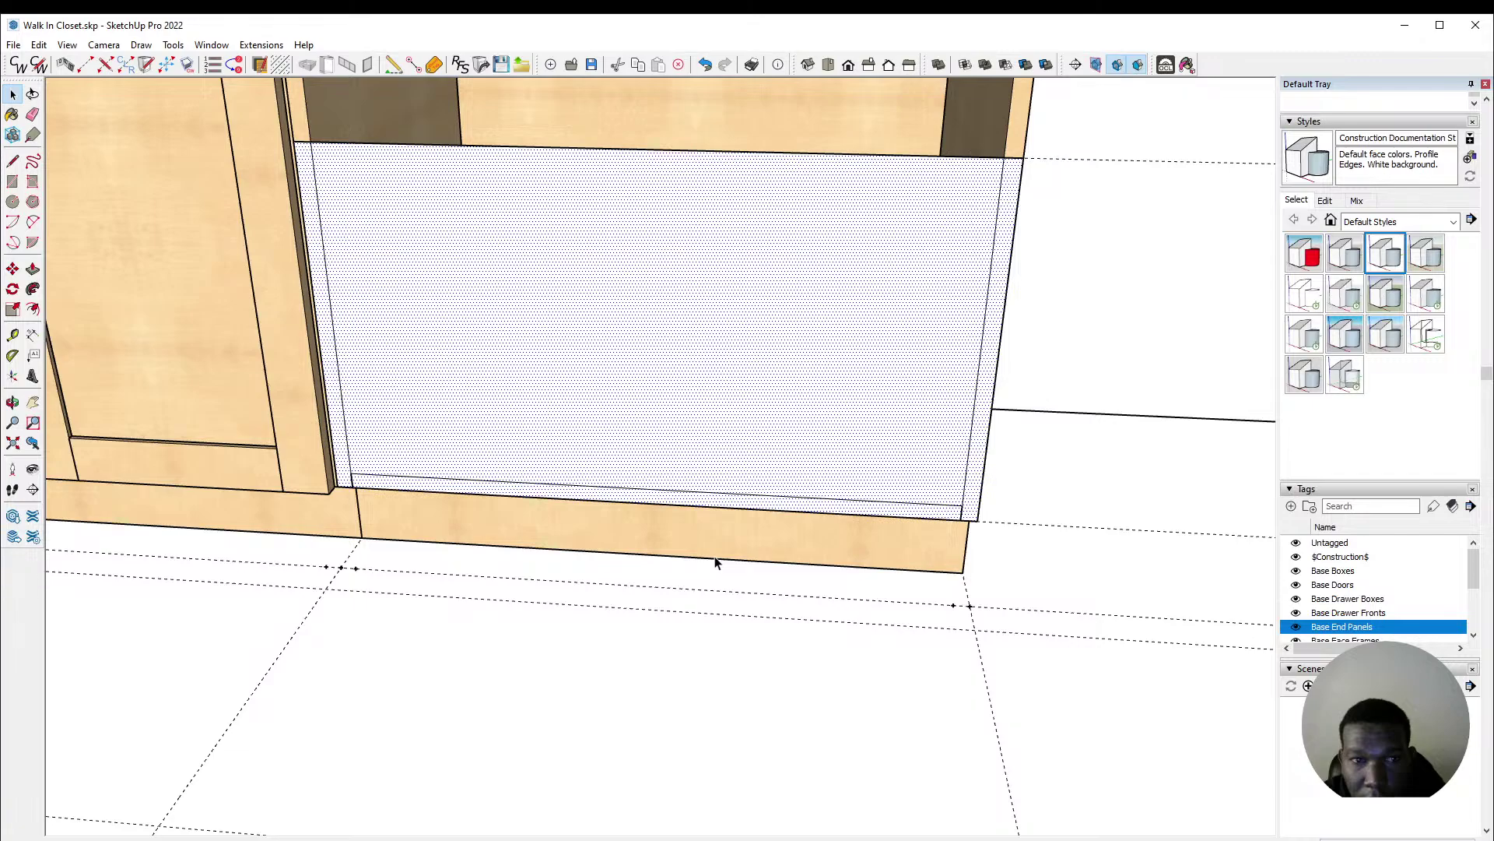
pyautogui.click(847, 482)
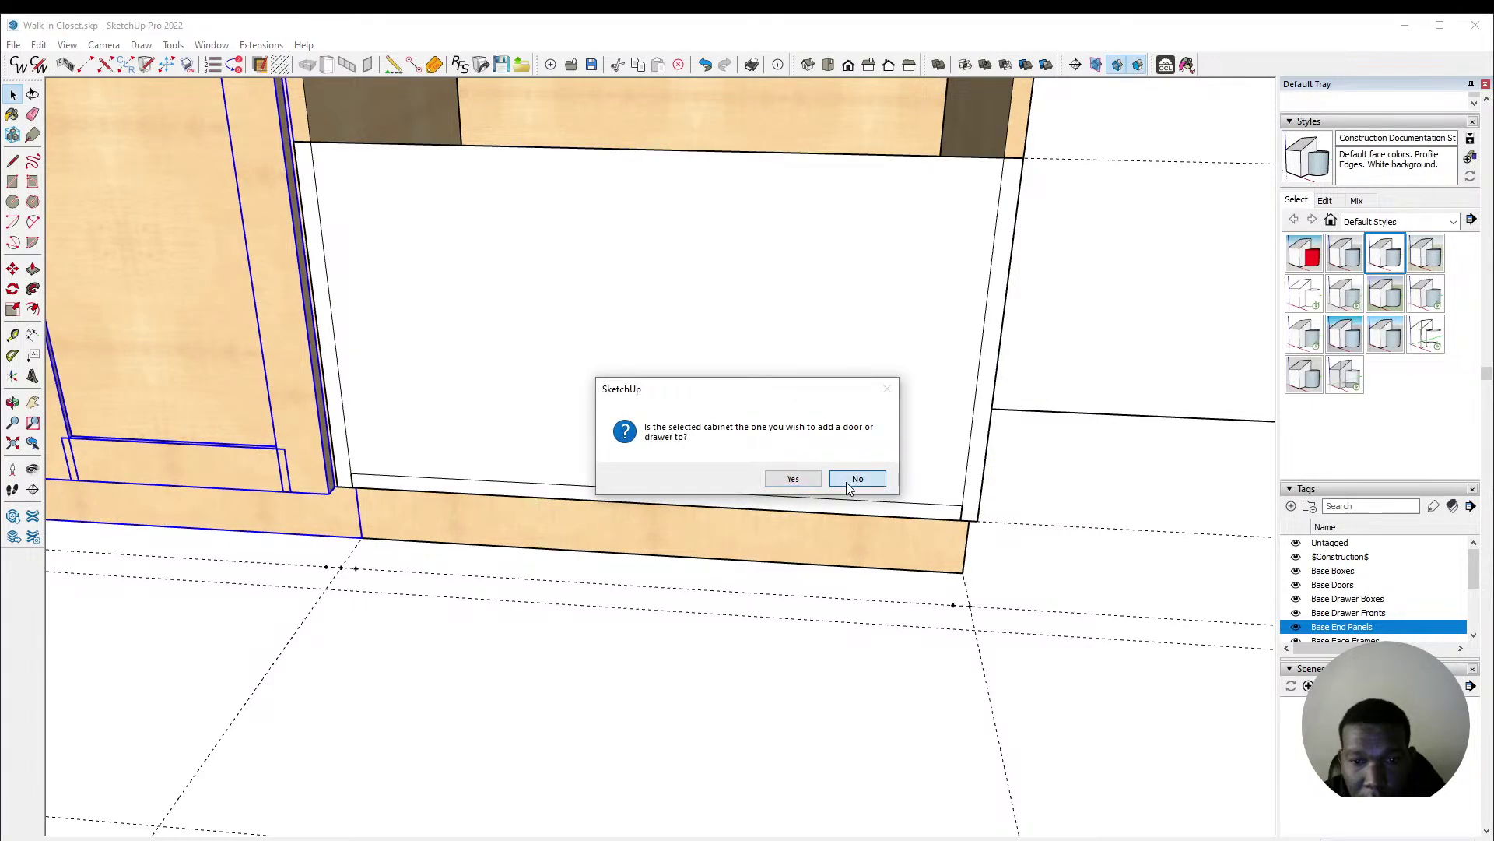
pyautogui.click(794, 479)
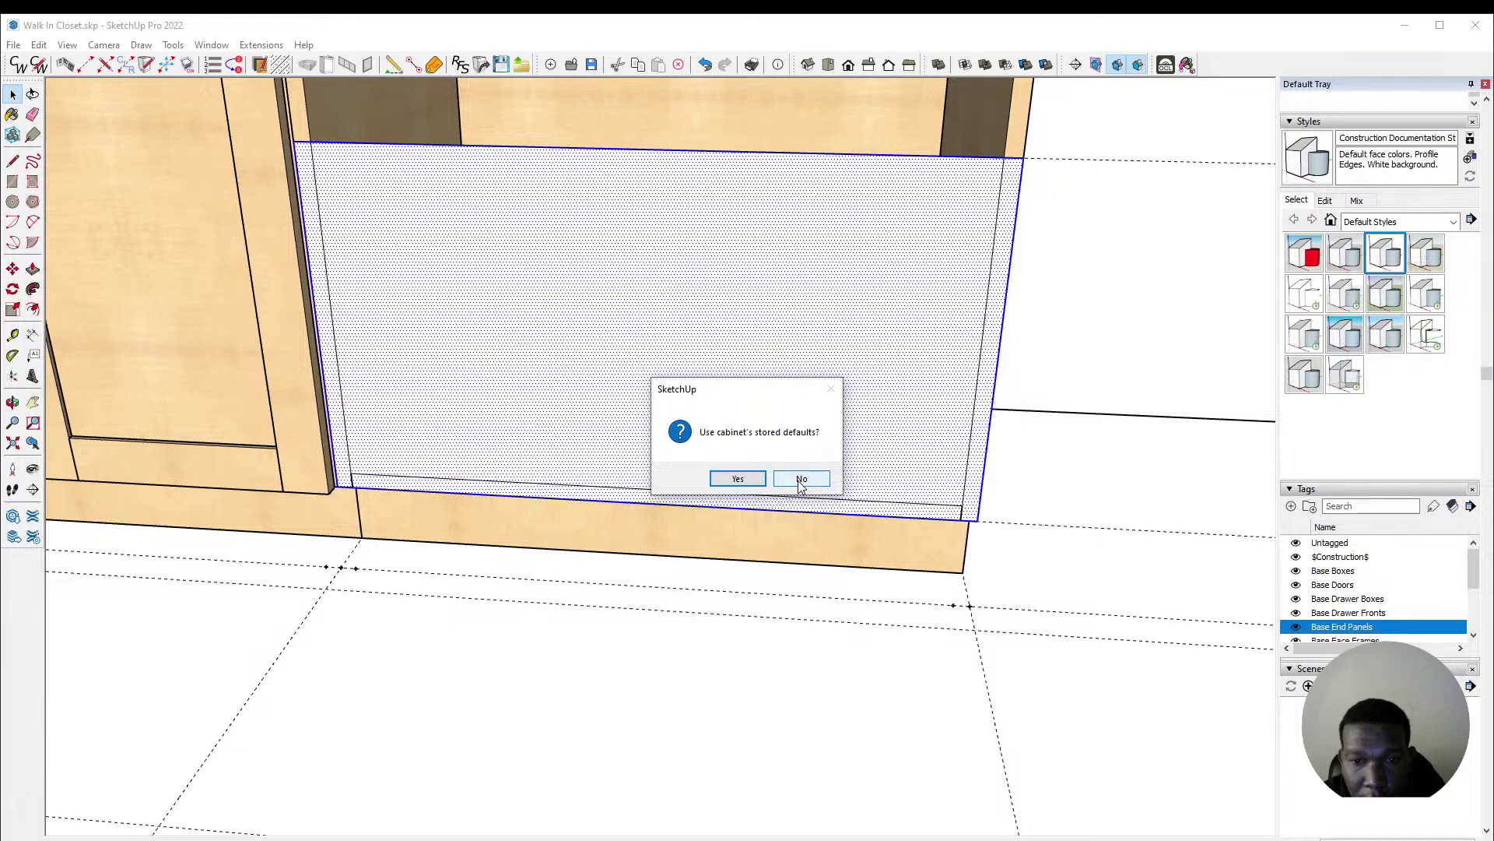
pyautogui.click(801, 480)
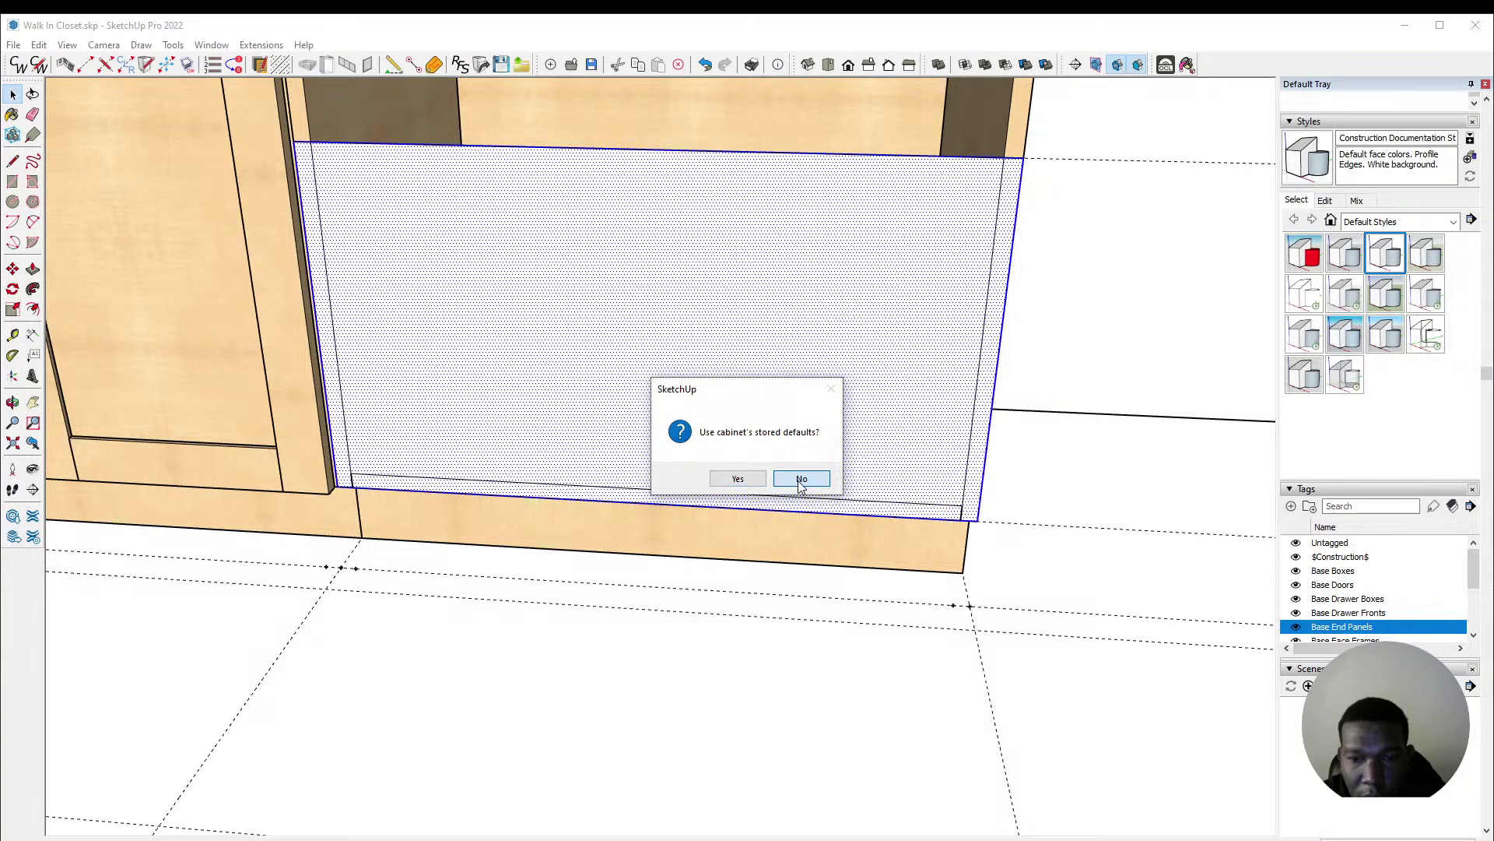
pyautogui.click(803, 480)
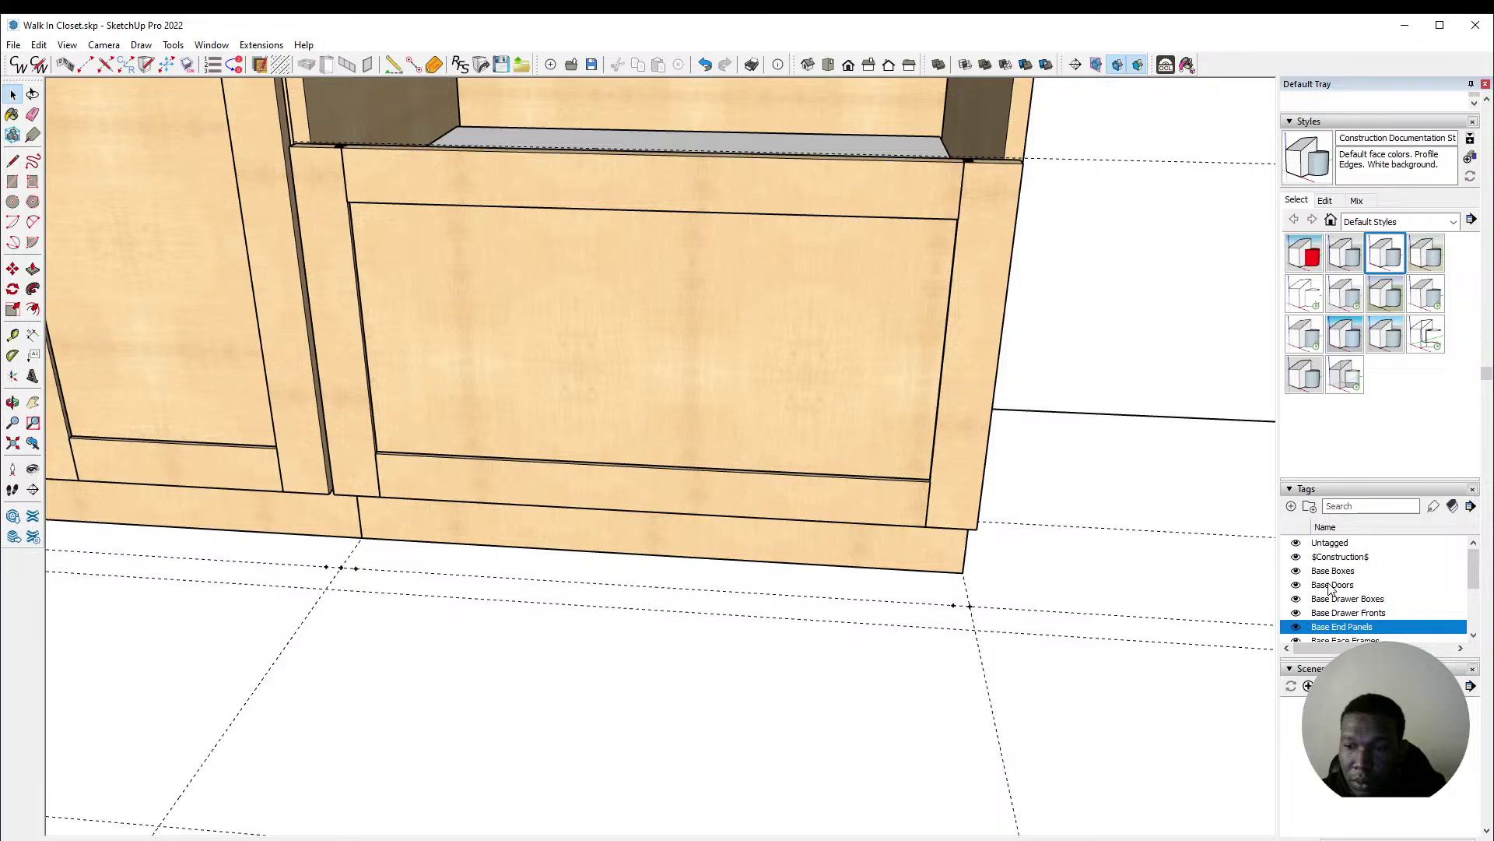
# Step: Turn off the visibility of the Base Drawer Fronts tag, leaving Base Face Frames visible
pyautogui.scroll(-1, 1301, 623)
pyautogui.click(1297, 599)
pyautogui.click(1296, 599)
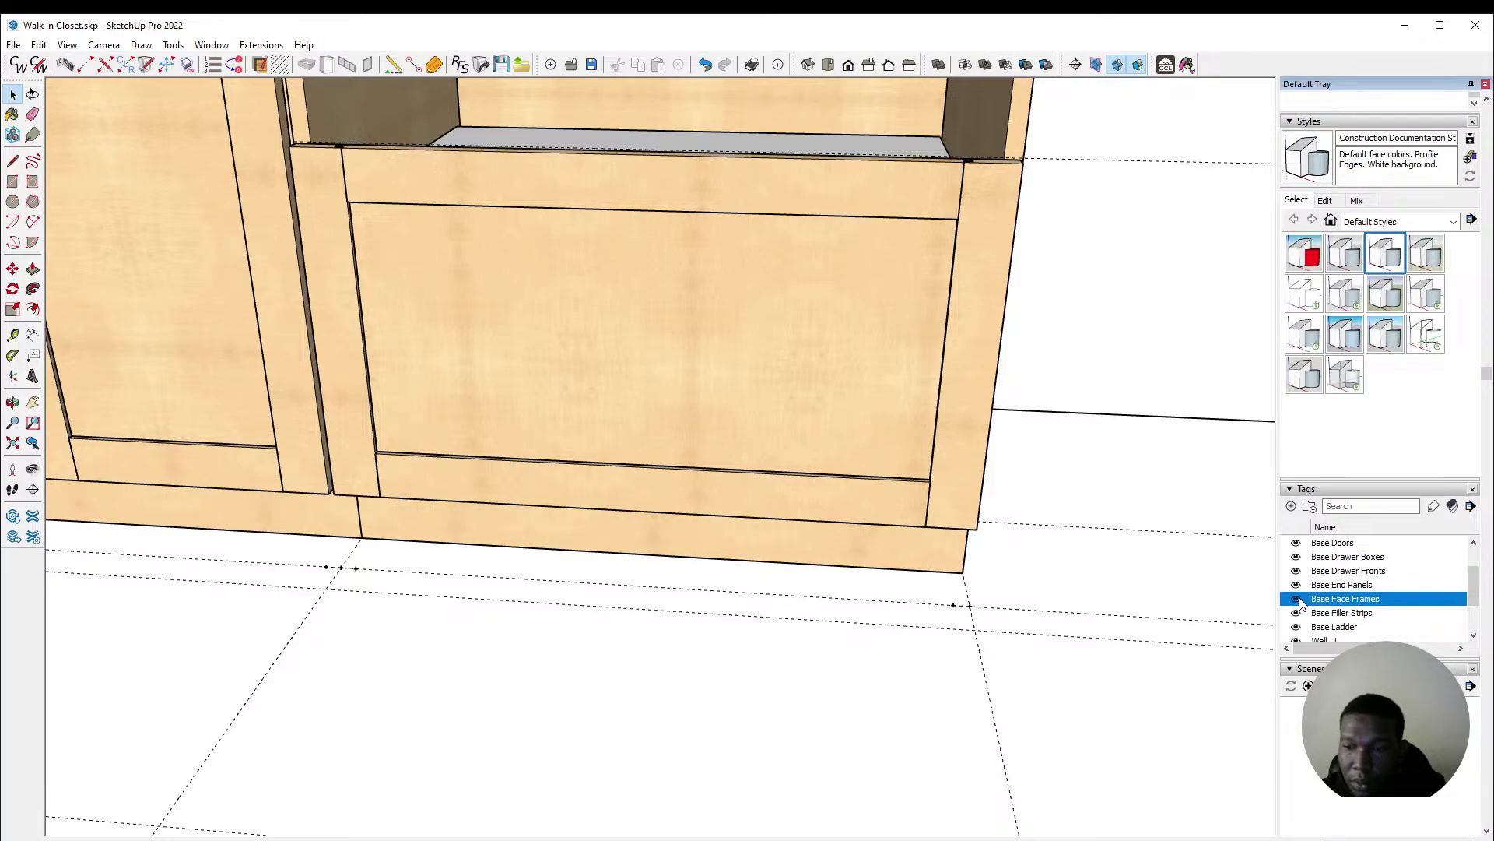
pyautogui.click(1296, 570)
# Step: Measure the side gap between the recreated drawer box and the cabinet's side panel
pyautogui.scroll(4, 339, 329)
pyautogui.click(343, 327)
pyautogui.scroll(4, 345, 323)
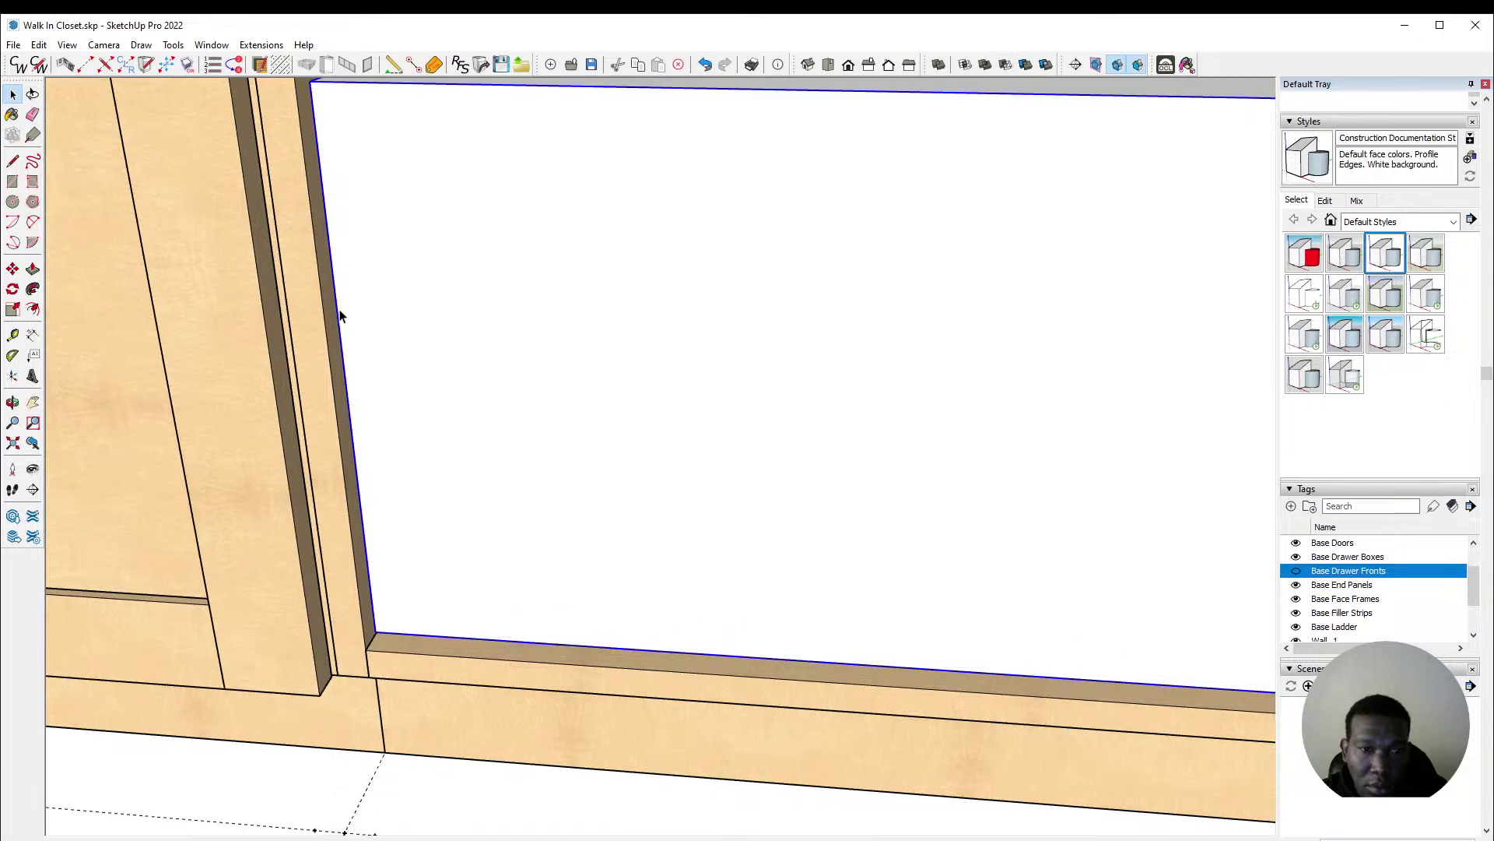
pyautogui.press('t')
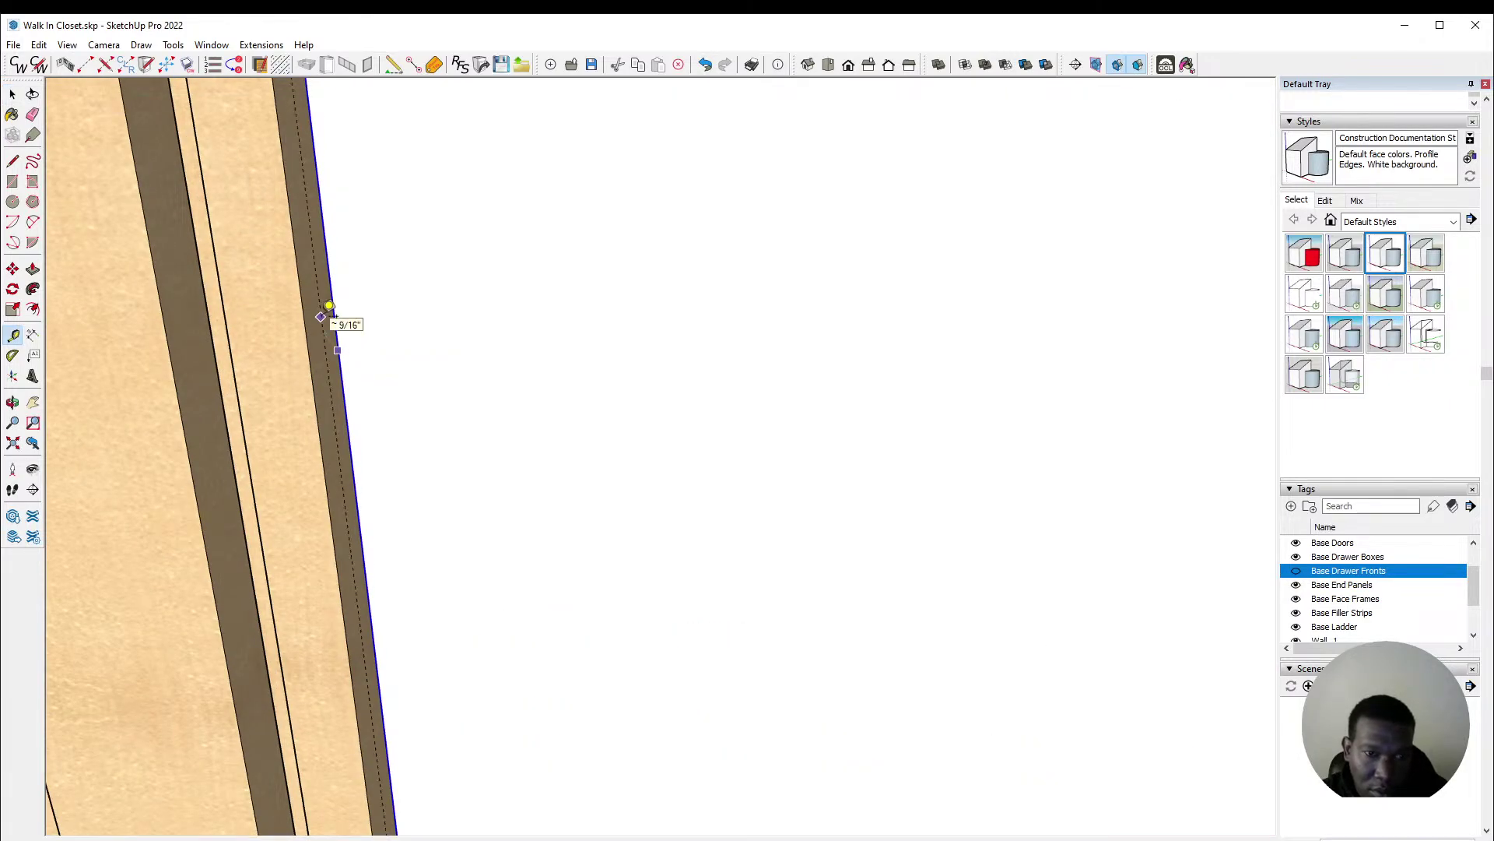
pyautogui.click(334, 316)
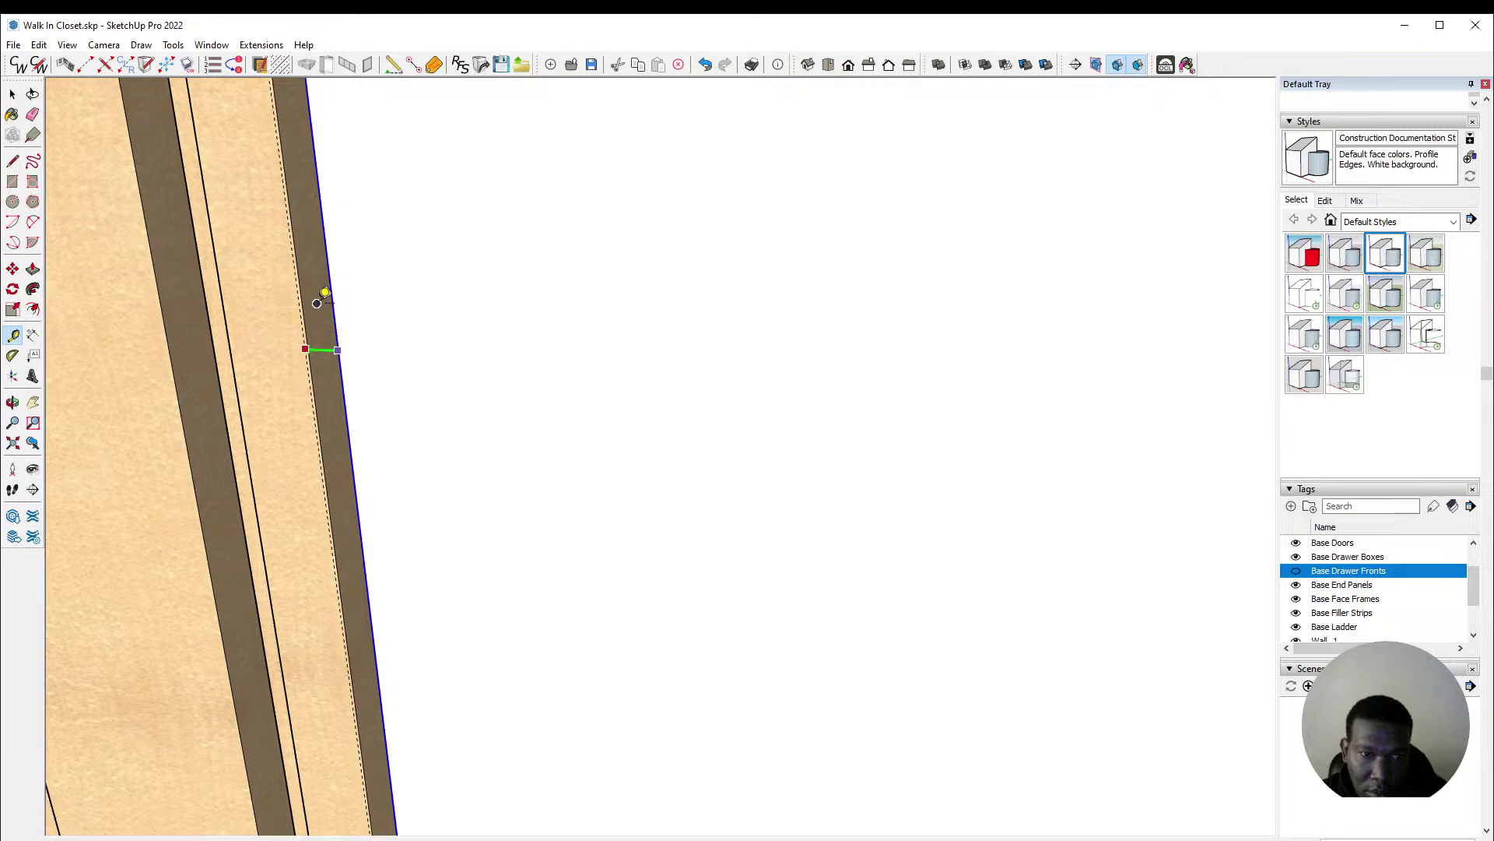
pyautogui.press('space')
pyautogui.scroll(-2, 310, 302)
pyautogui.scroll(-5, 327, 319)
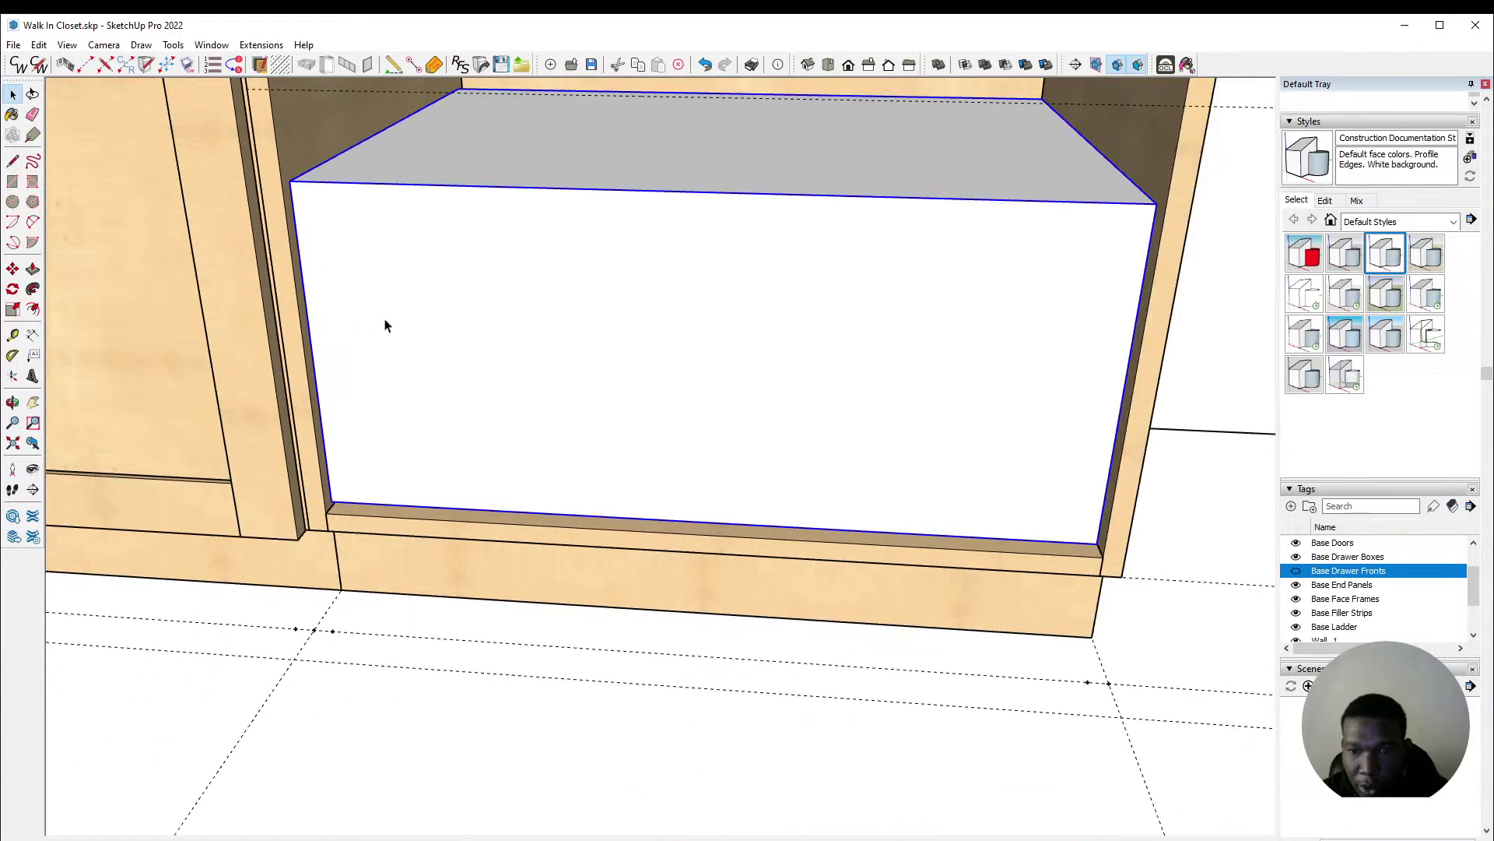
pyautogui.scroll(-2, 598, 350)
pyautogui.moveTo(604, 334); pyautogui.dragTo(842, 310, button='middle')
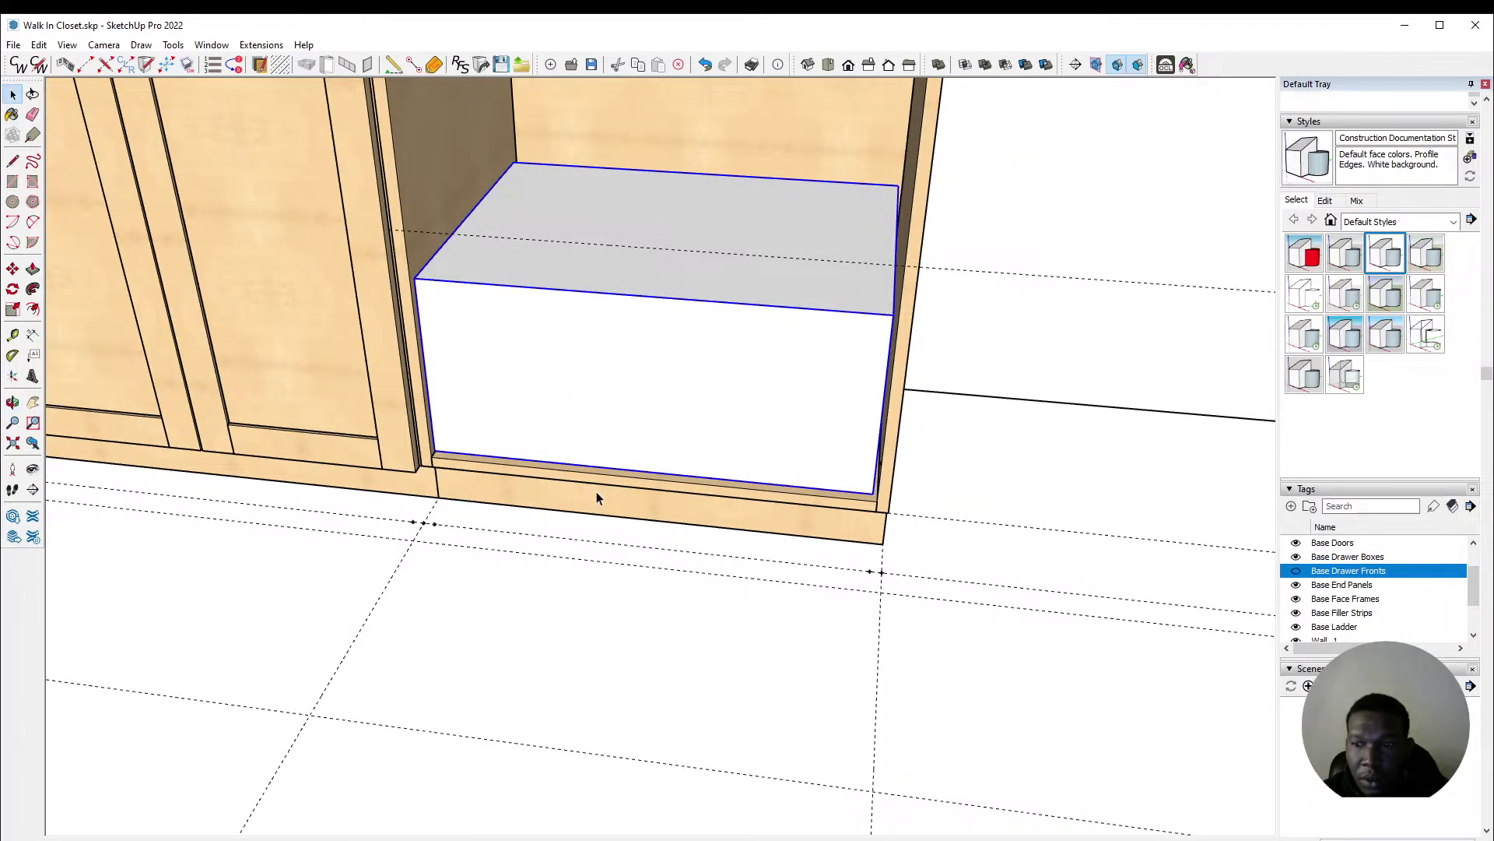
# Step: Show the Base Drawer Fronts tag again and draw a rectangle for the middle drawer, from its upper guide down to the lowest drawer front
pyautogui.click(1296, 570)
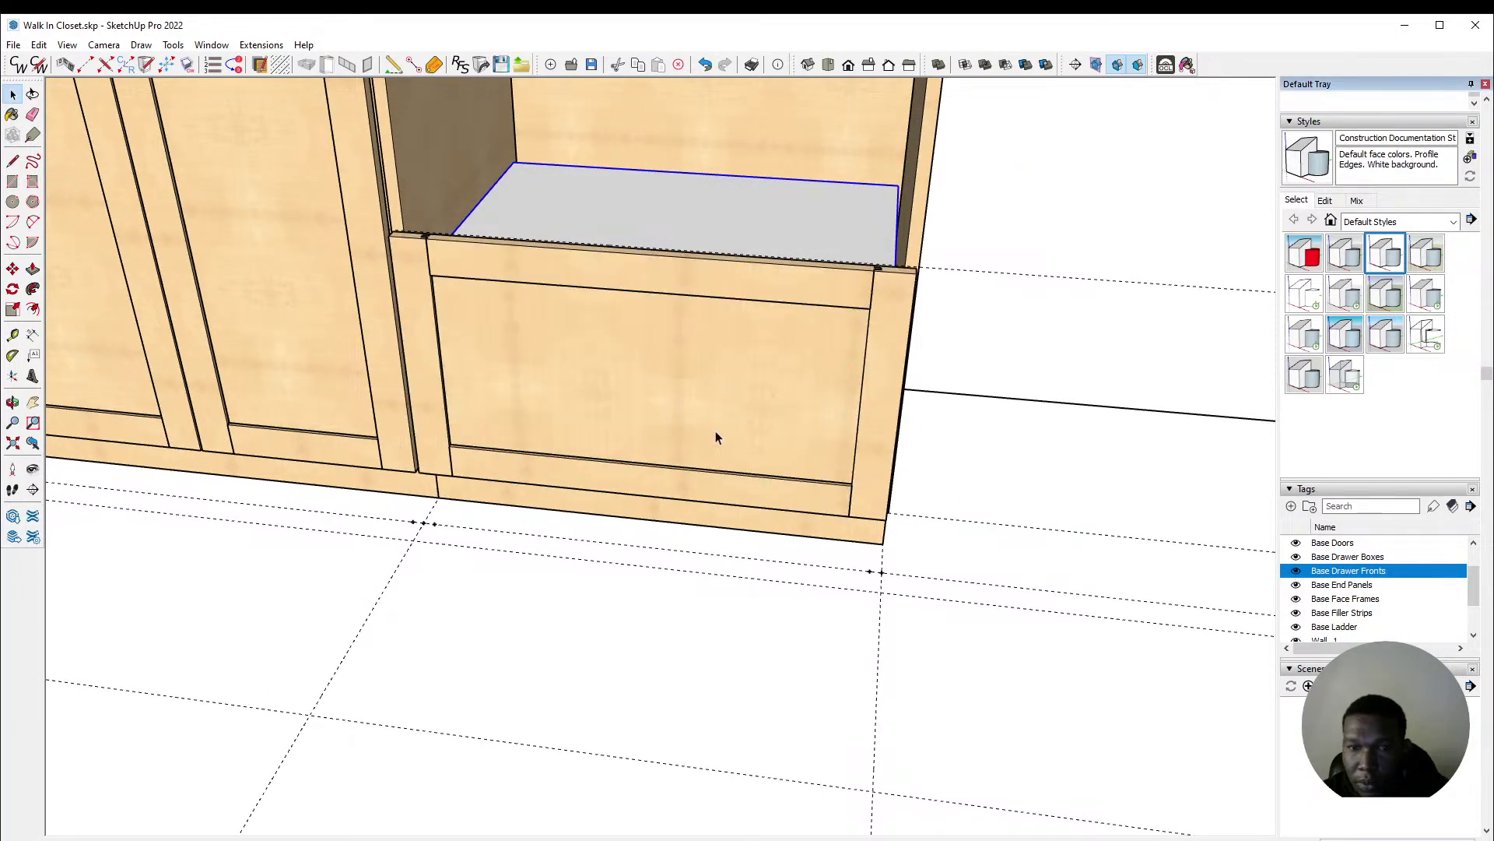
pyautogui.scroll(-2, 612, 397)
pyautogui.scroll(5, 500, 185)
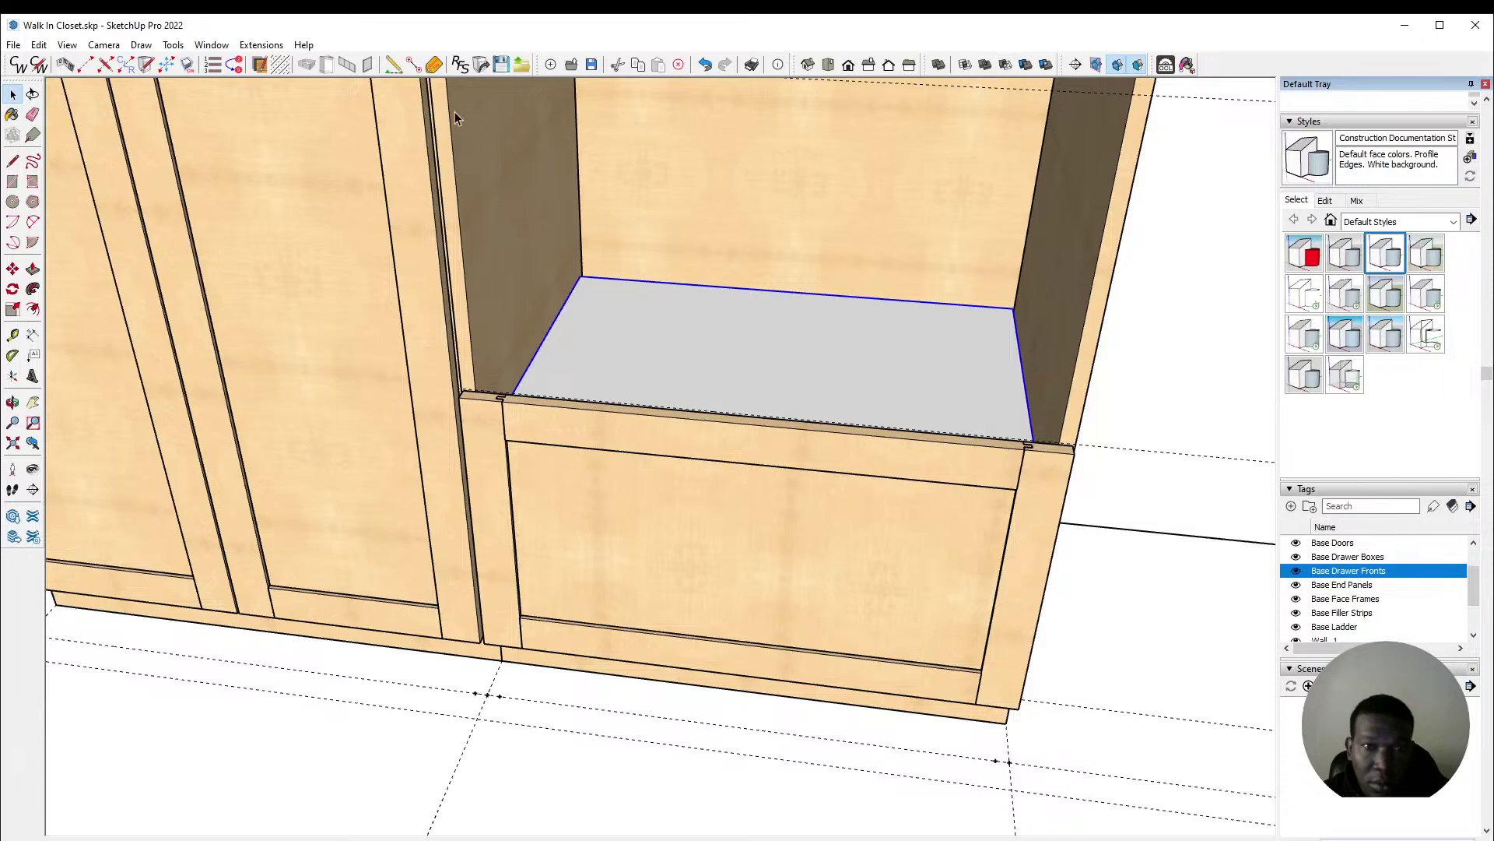
pyautogui.scroll(2, 457, 113)
pyautogui.scroll(-3, 479, 653)
pyautogui.click(463, 412)
pyautogui.press('r')
pyautogui.scroll(2, 461, 370)
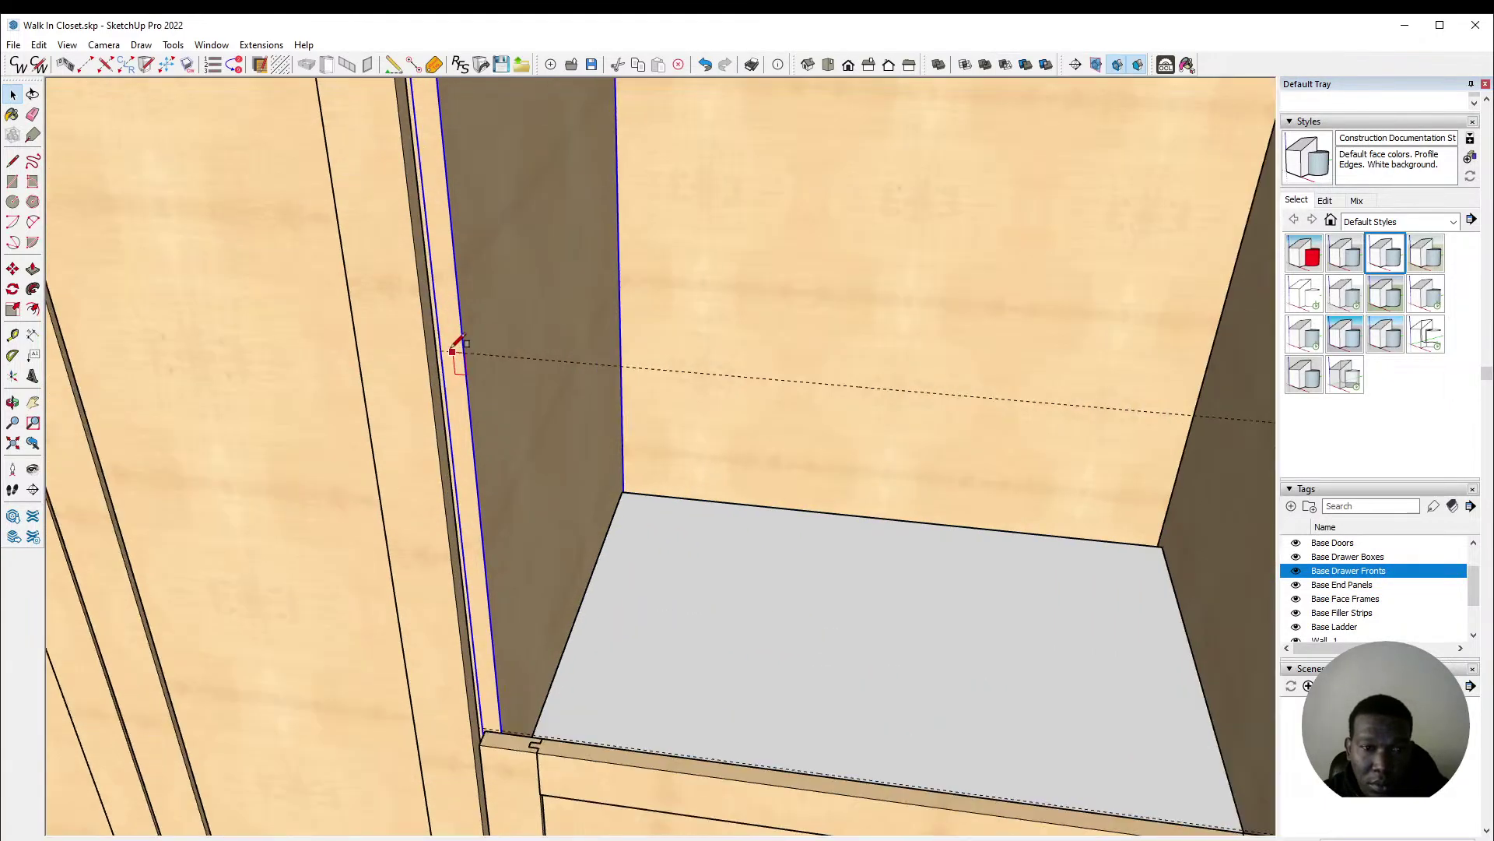
pyautogui.click(458, 374)
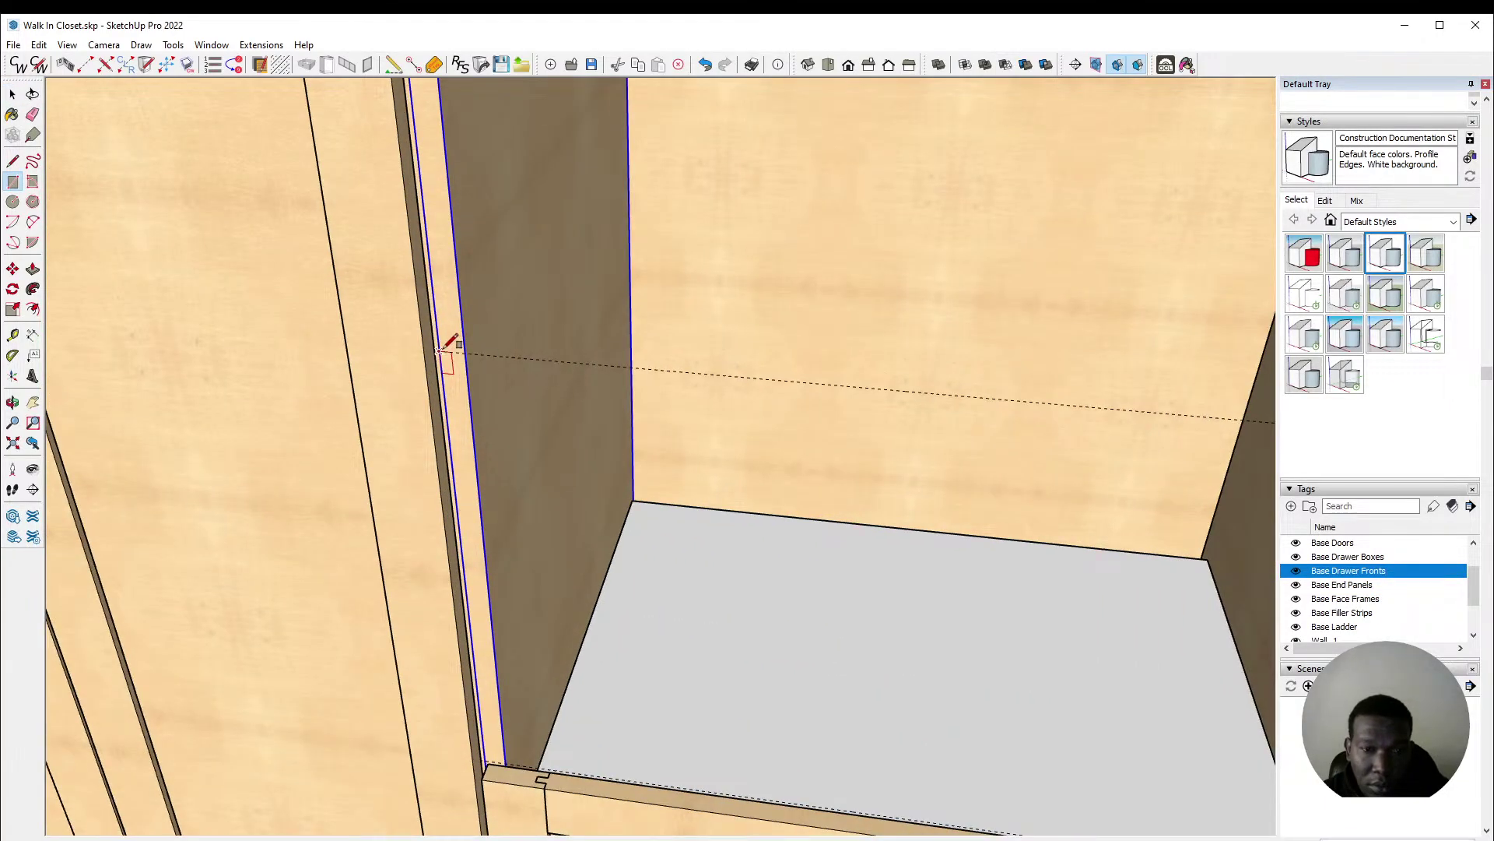
pyautogui.scroll(-3, 436, 343)
pyautogui.scroll(3, 980, 632)
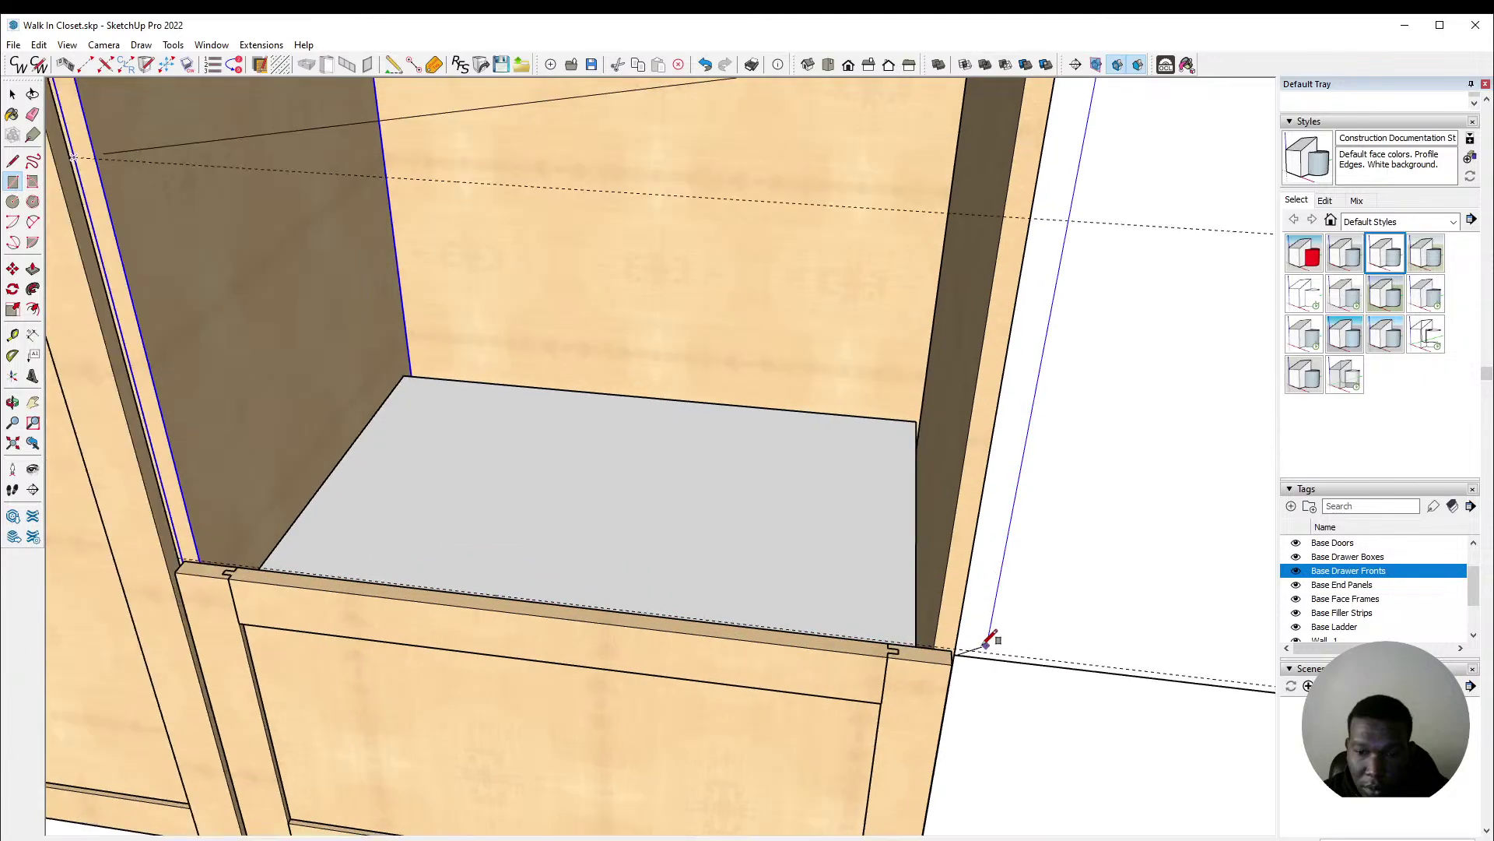
pyautogui.click(943, 648)
pyautogui.press('space')
# Step: Create the middle drawer from the rectangle, rejecting the neighbouring cabinet, assigning it to the open cabinet and declining the stored defaults
pyautogui.scroll(-3, 945, 648)
pyautogui.click(614, 470)
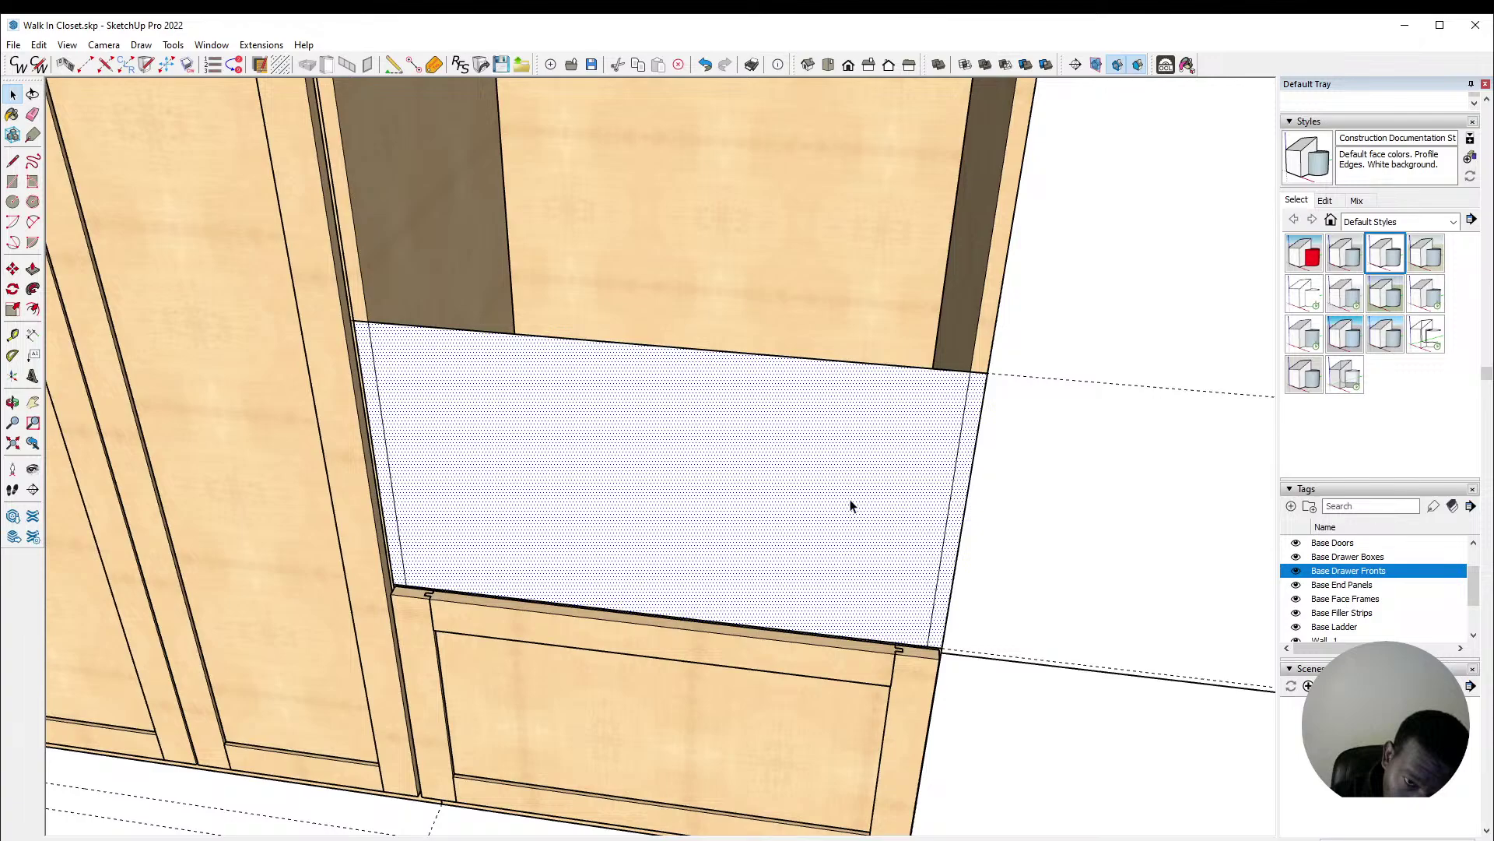
pyautogui.press('g')
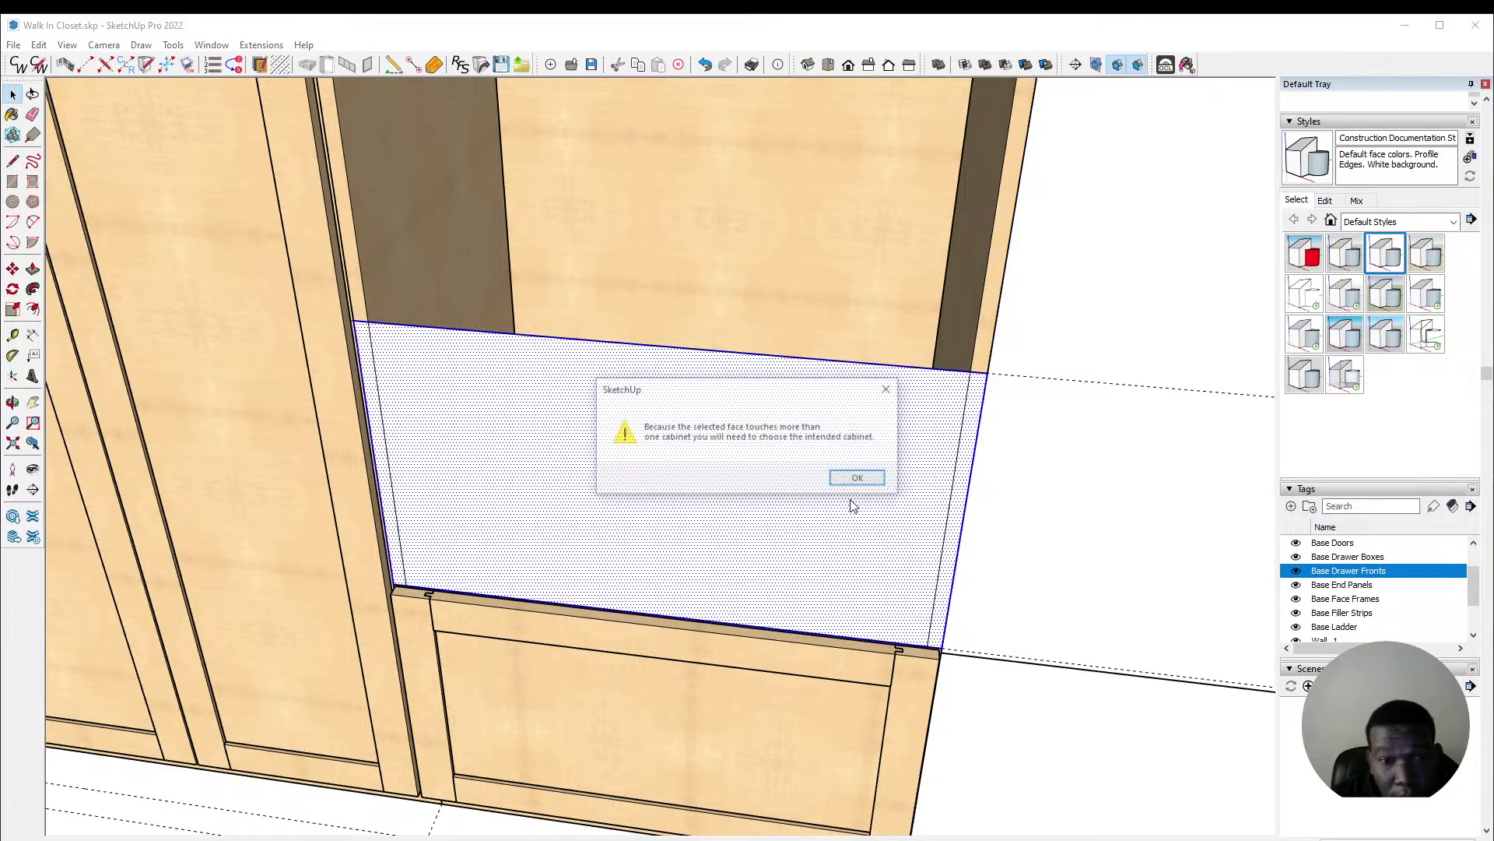
pyautogui.click(873, 476)
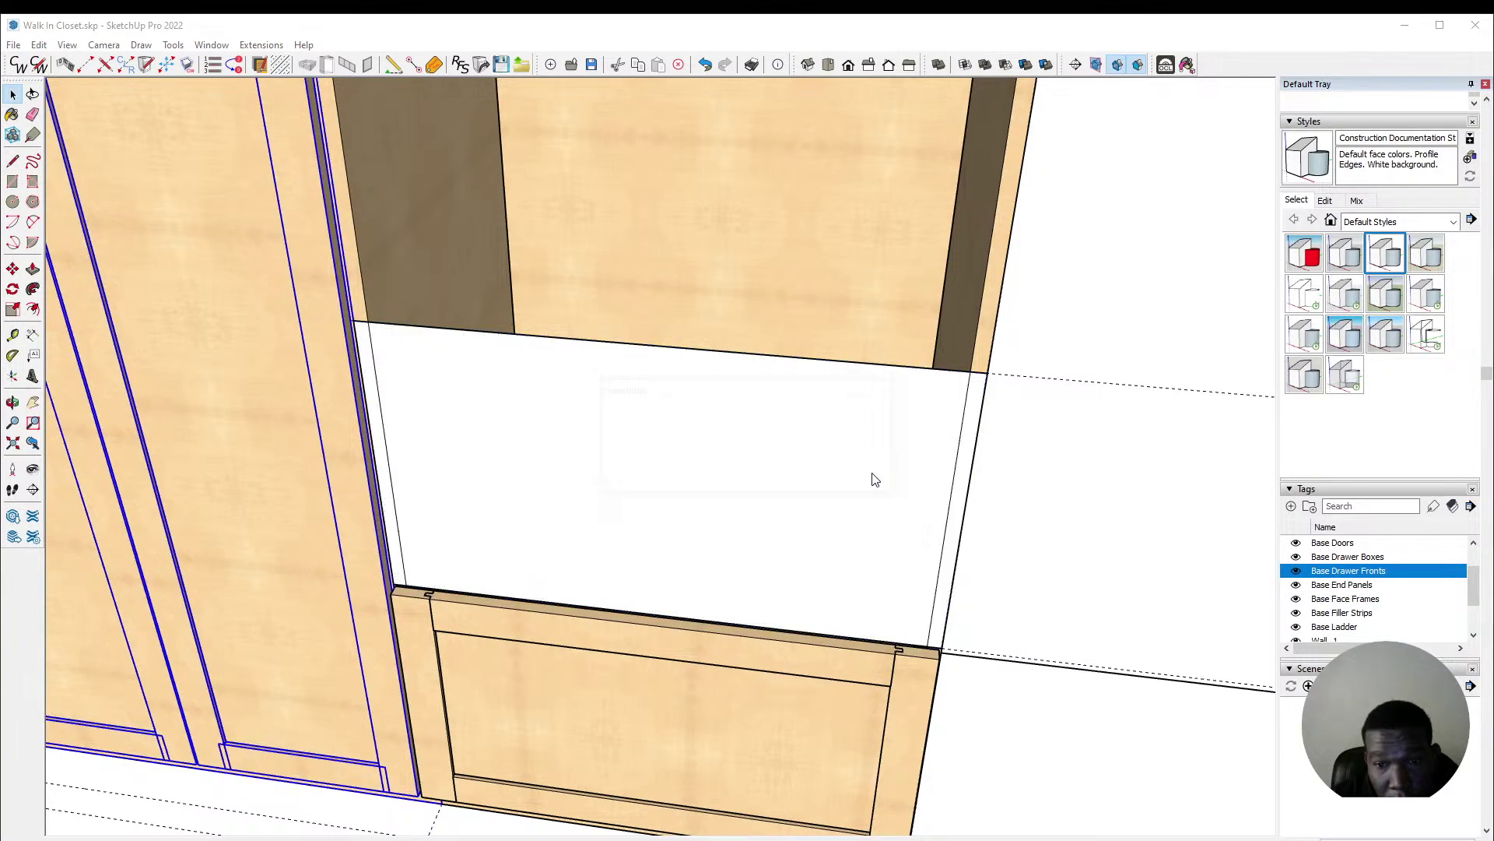
pyautogui.click(858, 479)
pyautogui.click(793, 479)
pyautogui.click(802, 480)
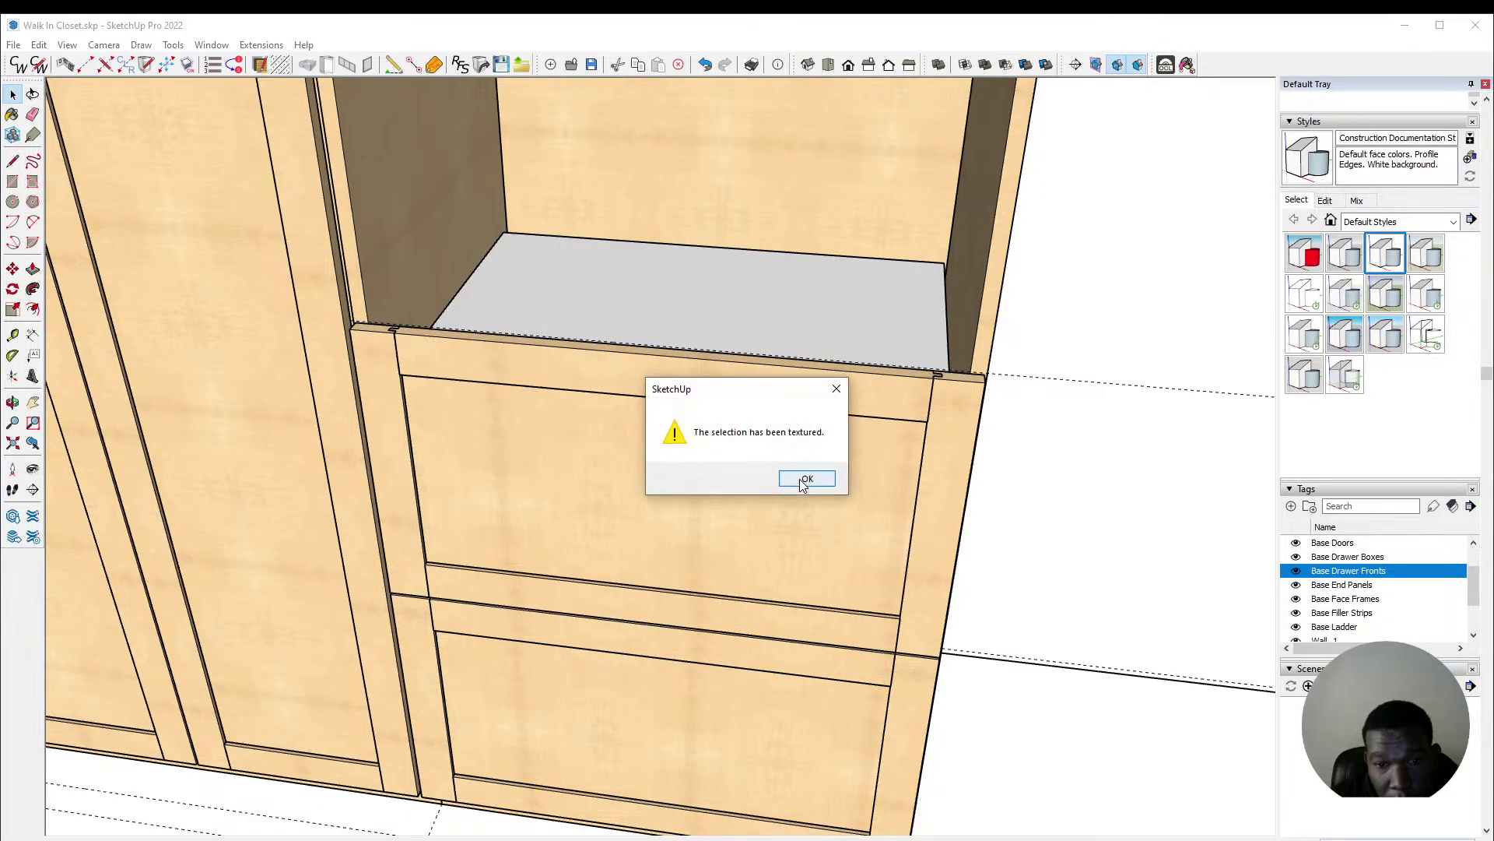
pyautogui.click(806, 479)
# Step: Draw a rectangle for the top drawer across the cabinet front, from the upper edge of the shelf down to the middle drawer
pyautogui.scroll(-3, 464, 471)
pyautogui.scroll(5, 470, 354)
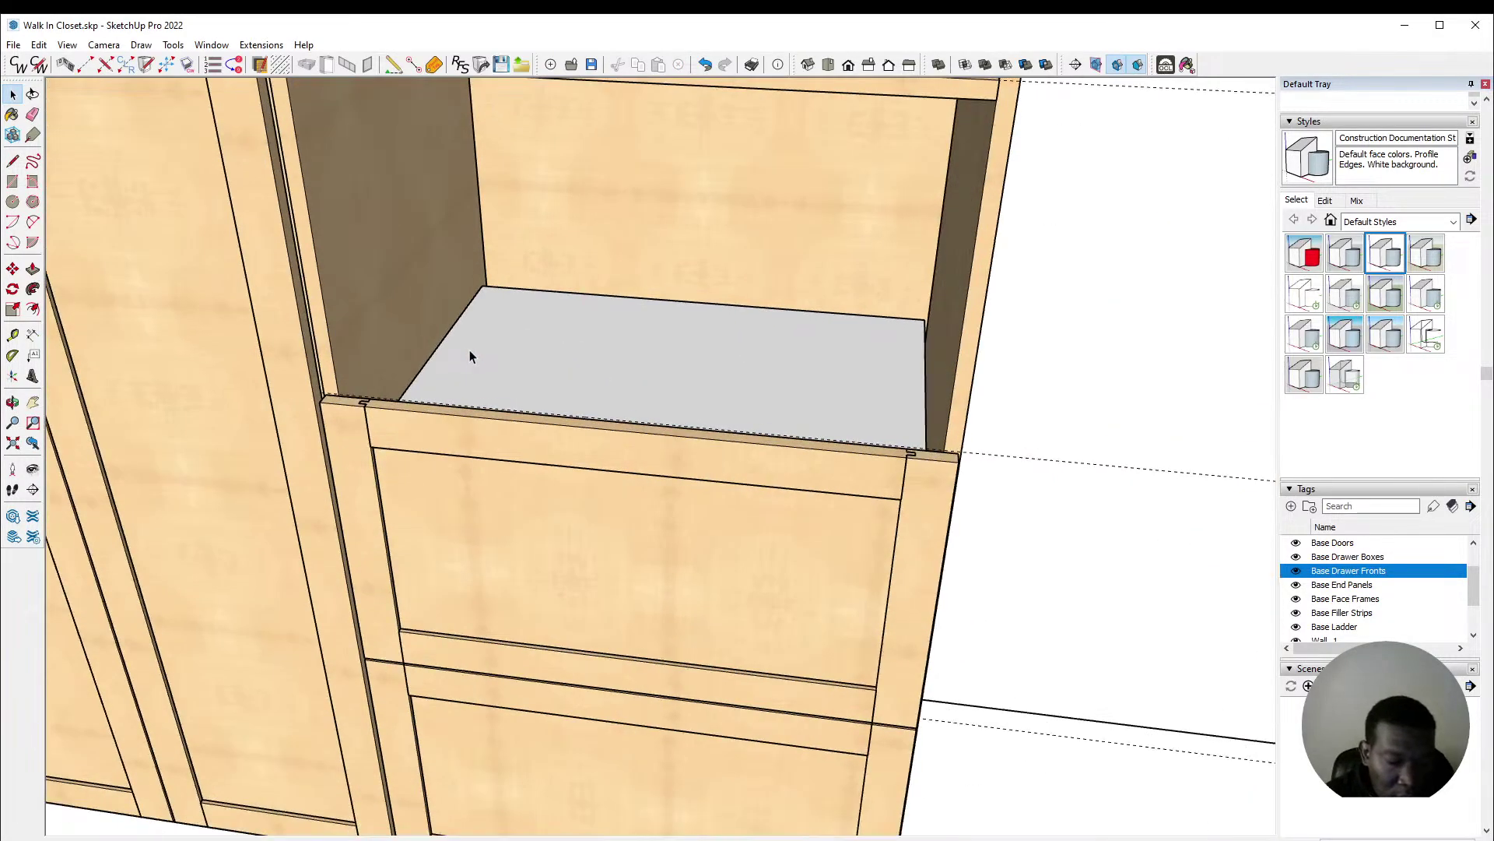
pyautogui.press('r')
pyautogui.scroll(-3, 545, 467)
pyautogui.scroll(4, 397, 233)
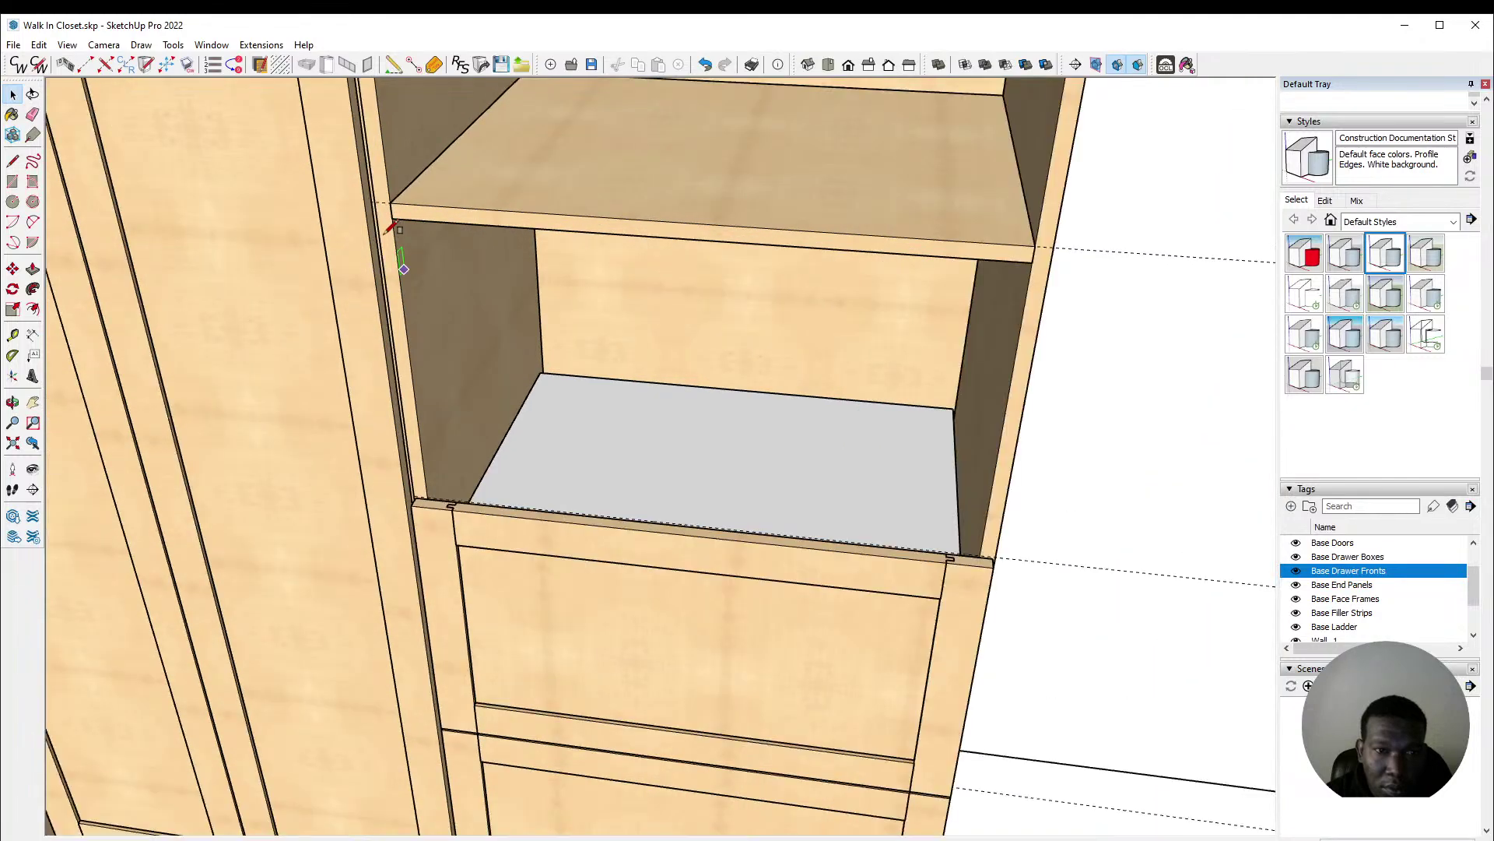
pyautogui.scroll(1, 397, 234)
pyautogui.click(370, 194)
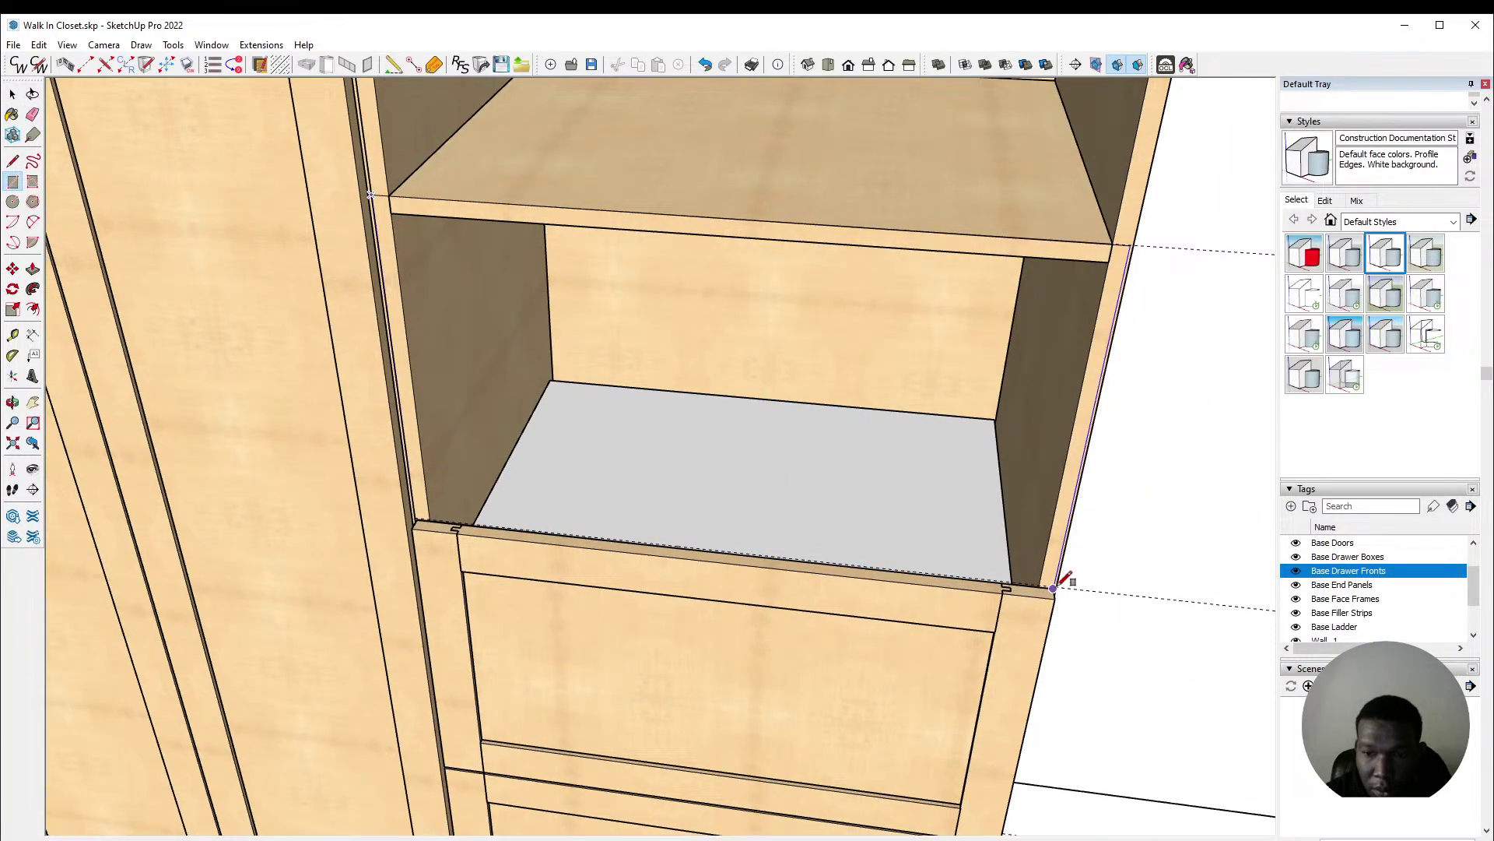
pyautogui.scroll(5, 1055, 585)
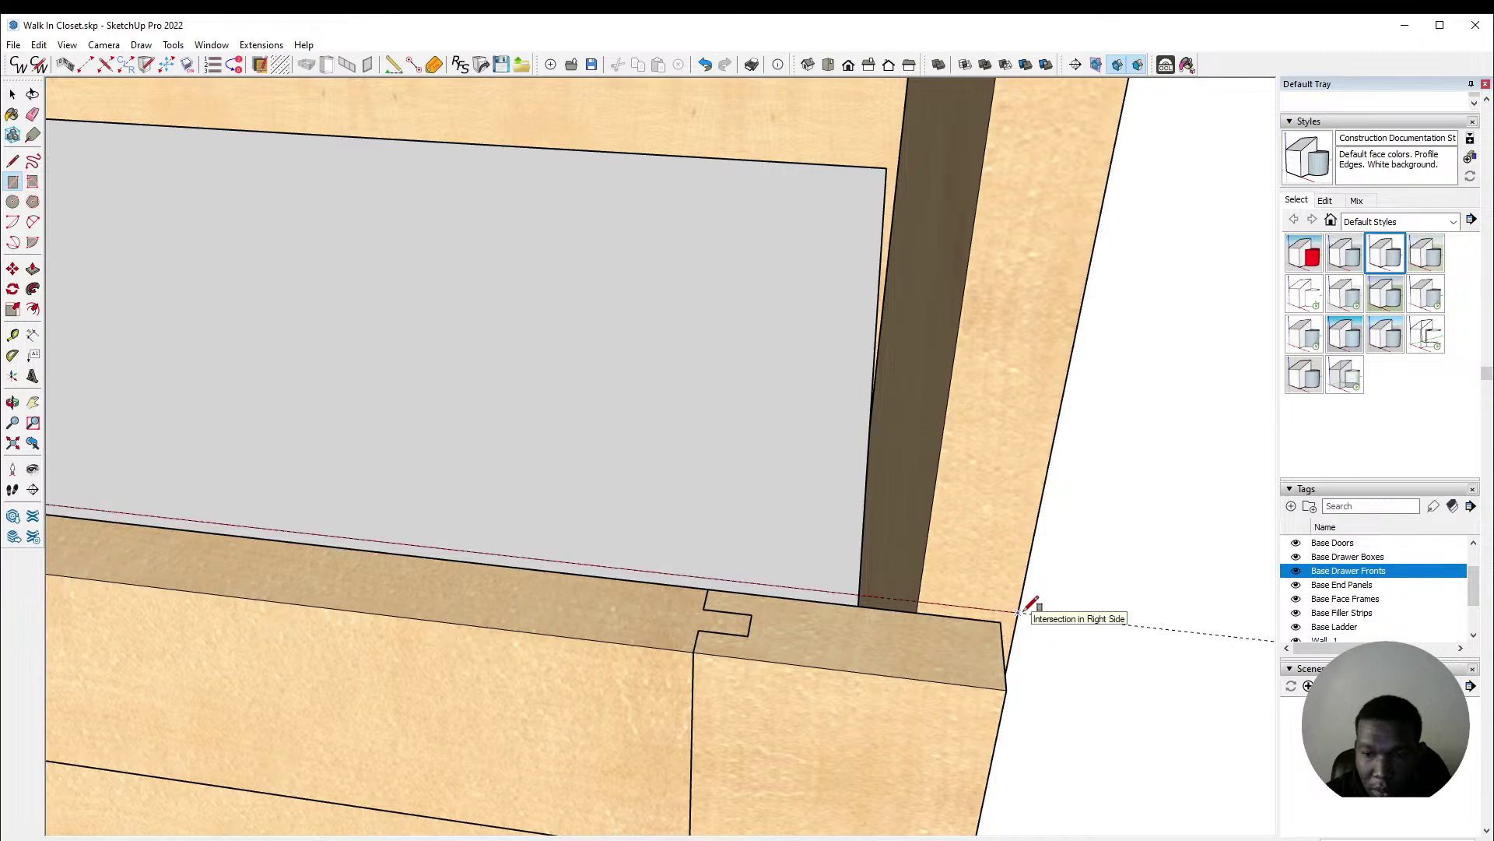
pyautogui.click(1029, 608)
pyautogui.press('space')
# Step: Create the top drawer from the full-height rectangle, assigning it to the open cabinet and declining the stored defaults
pyautogui.click(623, 360)
pyautogui.scroll(-4, 615, 355)
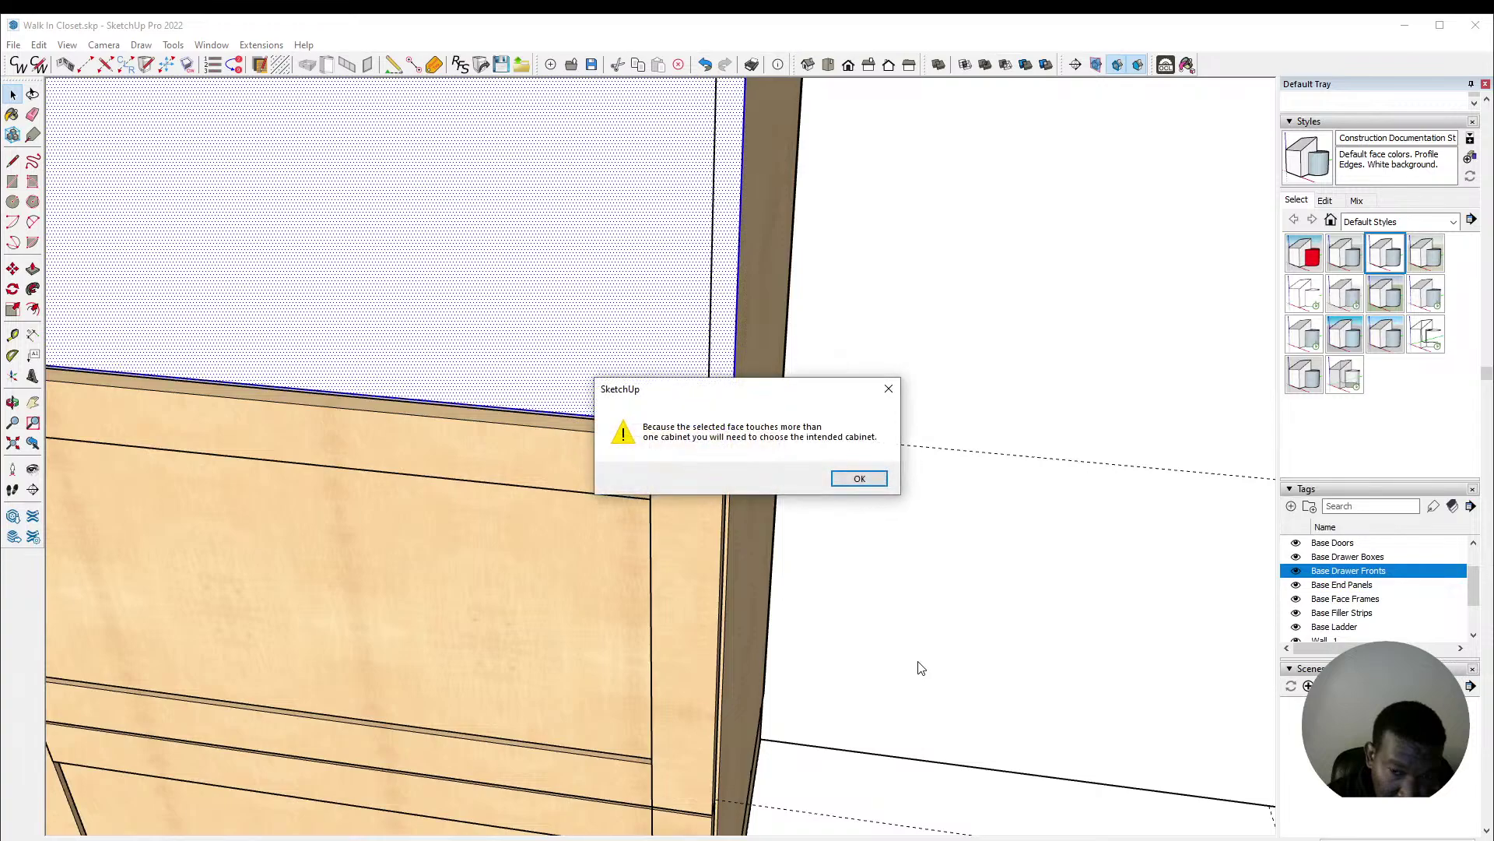
pyautogui.click(854, 481)
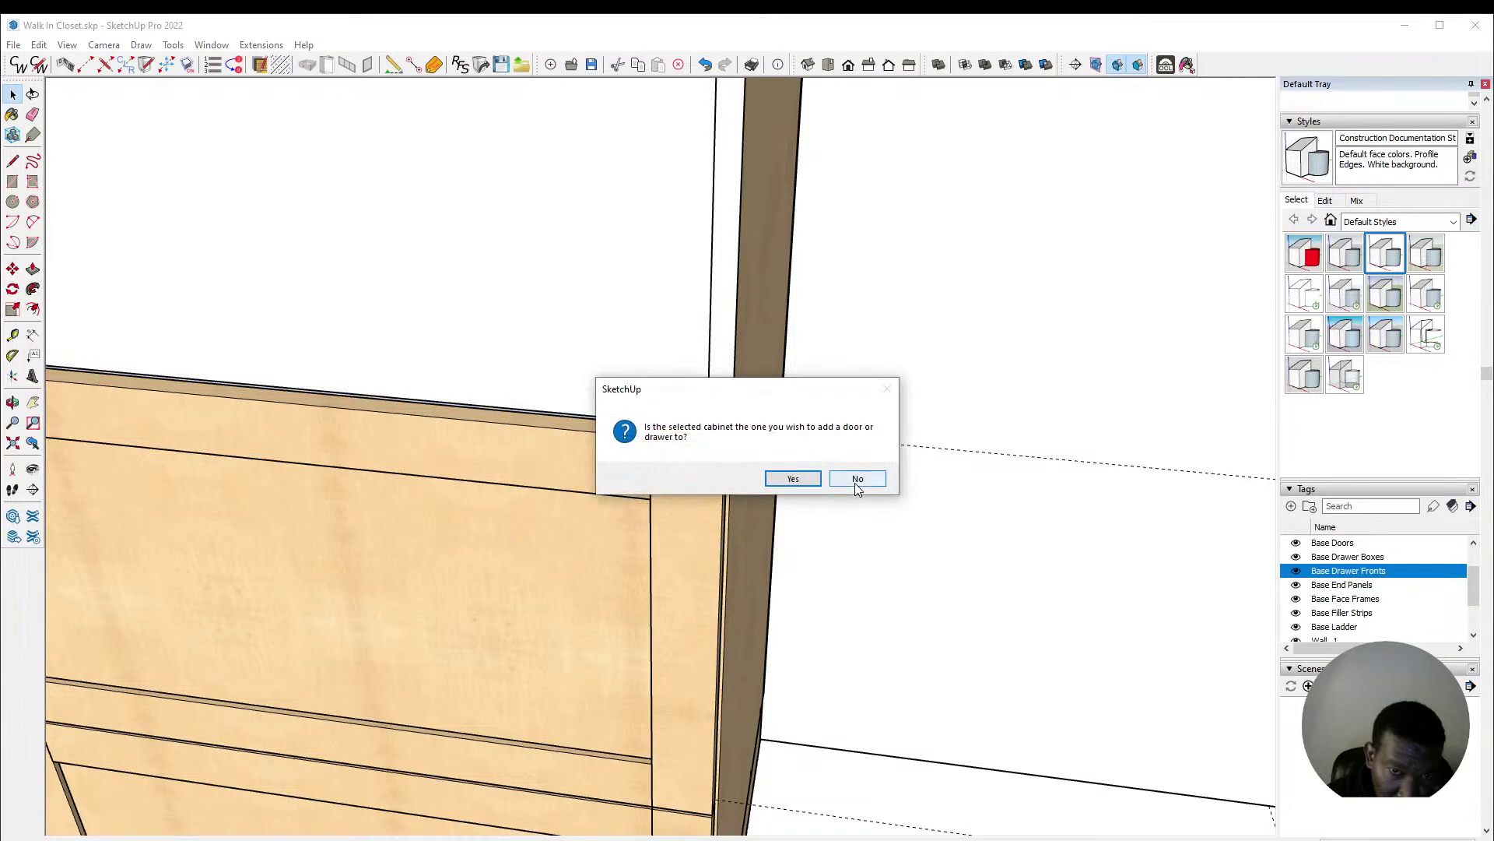
pyautogui.click(854, 481)
pyautogui.click(794, 477)
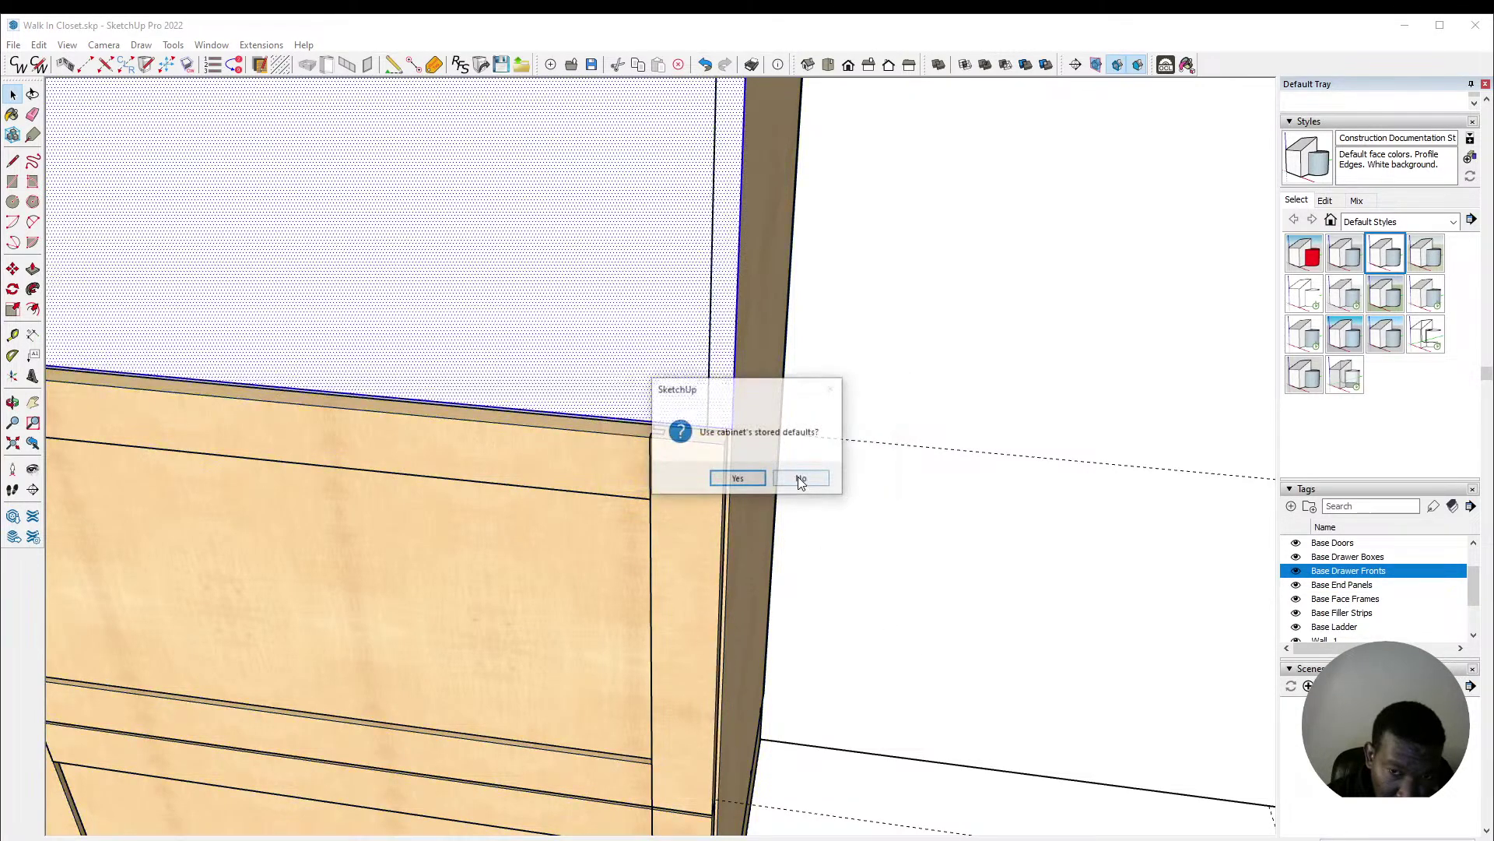
pyautogui.click(797, 476)
pyautogui.click(804, 480)
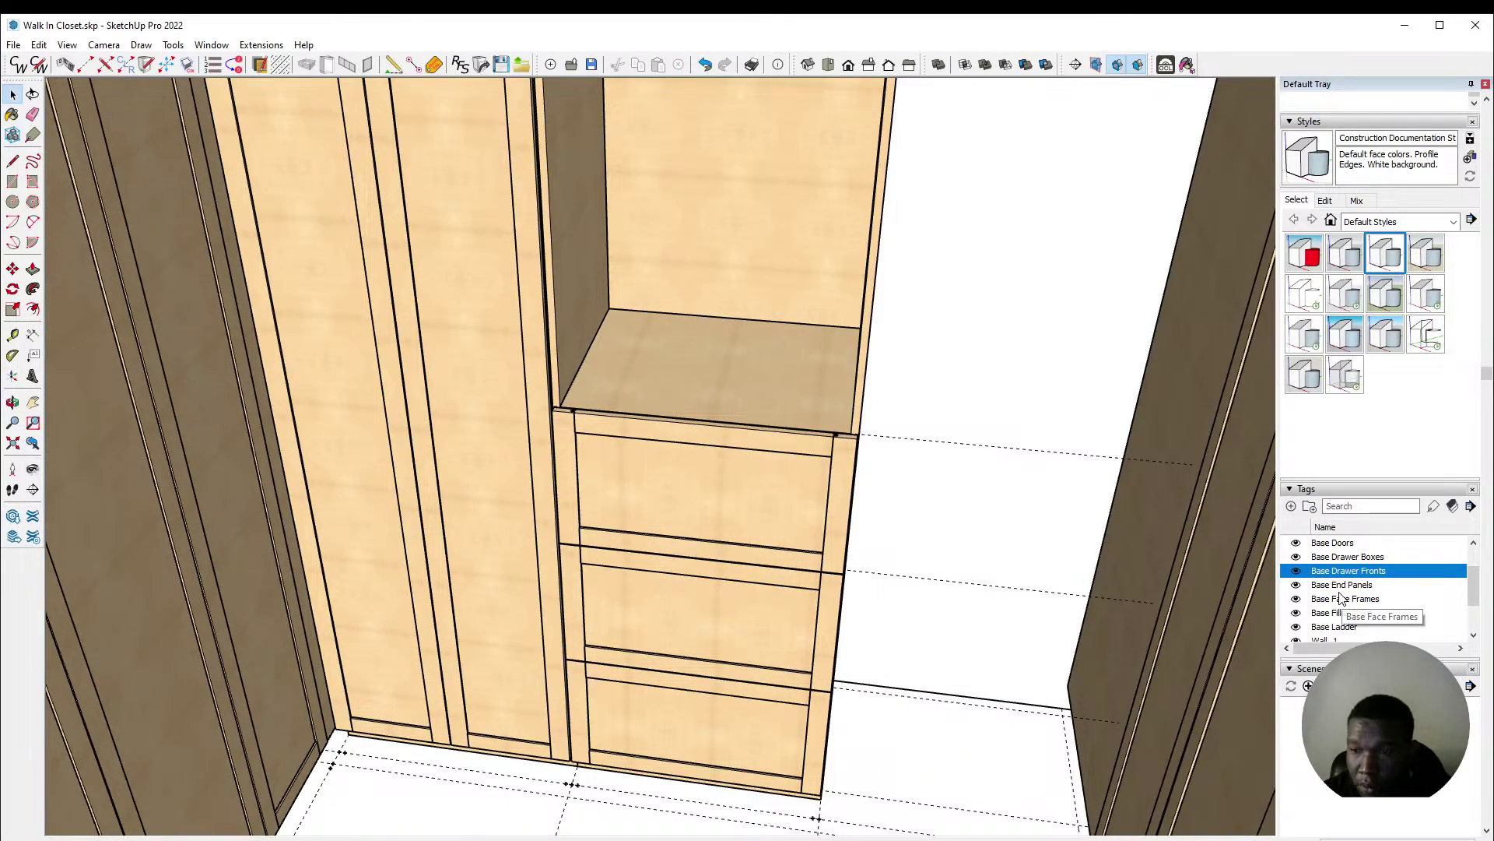
# Step: Hide the Base Doors tag and copy the neighbouring cabinet's countertop slab onto the shelf above the three drawers
pyautogui.scroll(1, 1341, 598)
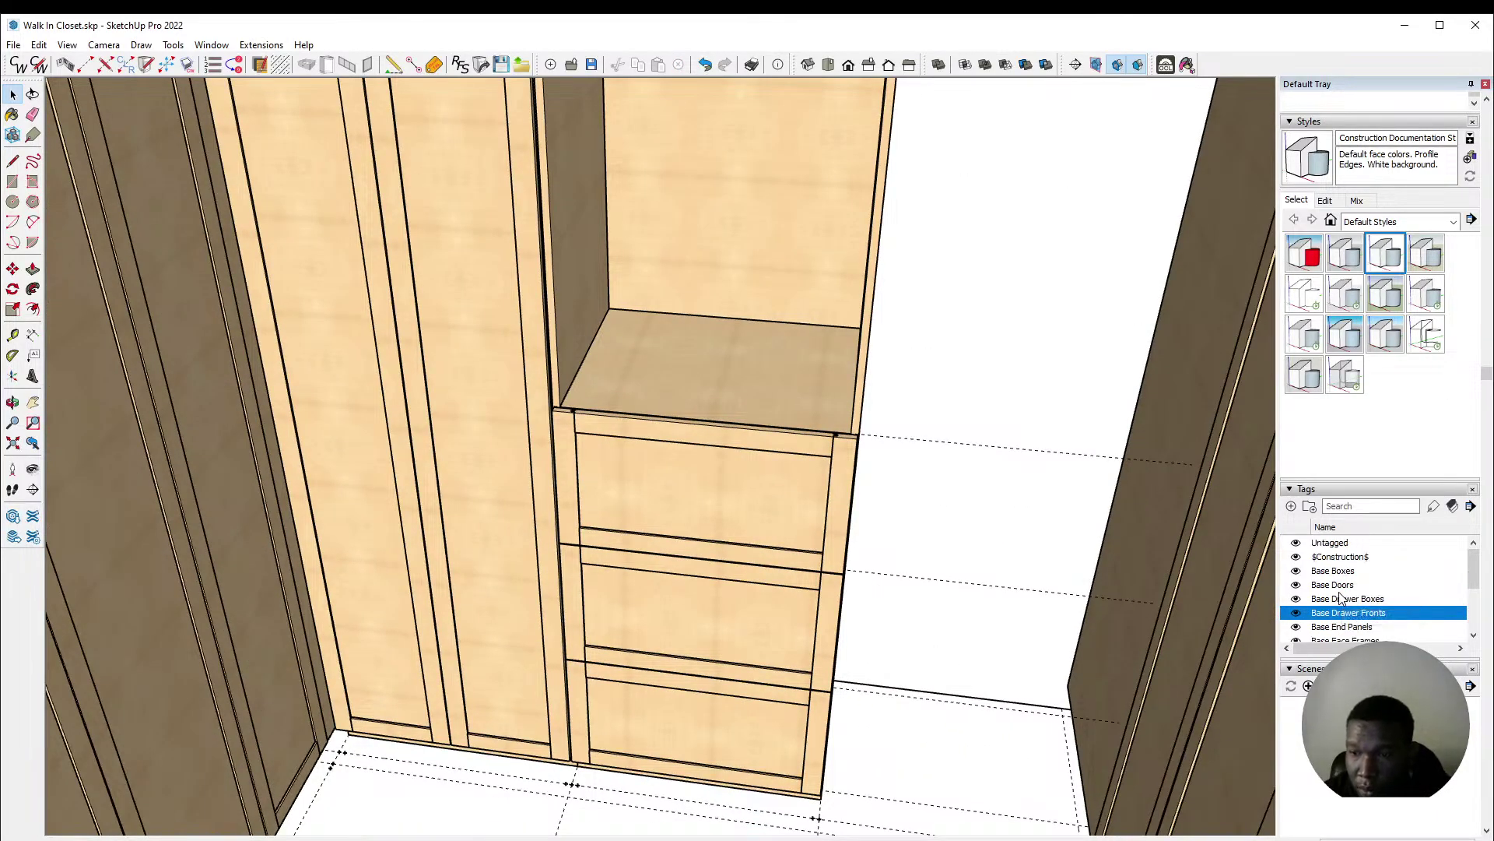
pyautogui.click(1296, 584)
pyautogui.scroll(4, 427, 371)
pyautogui.click(426, 370)
pyautogui.press('m')
pyautogui.click(201, 372)
pyautogui.press('ctrl')
pyautogui.scroll(3, 678, 424)
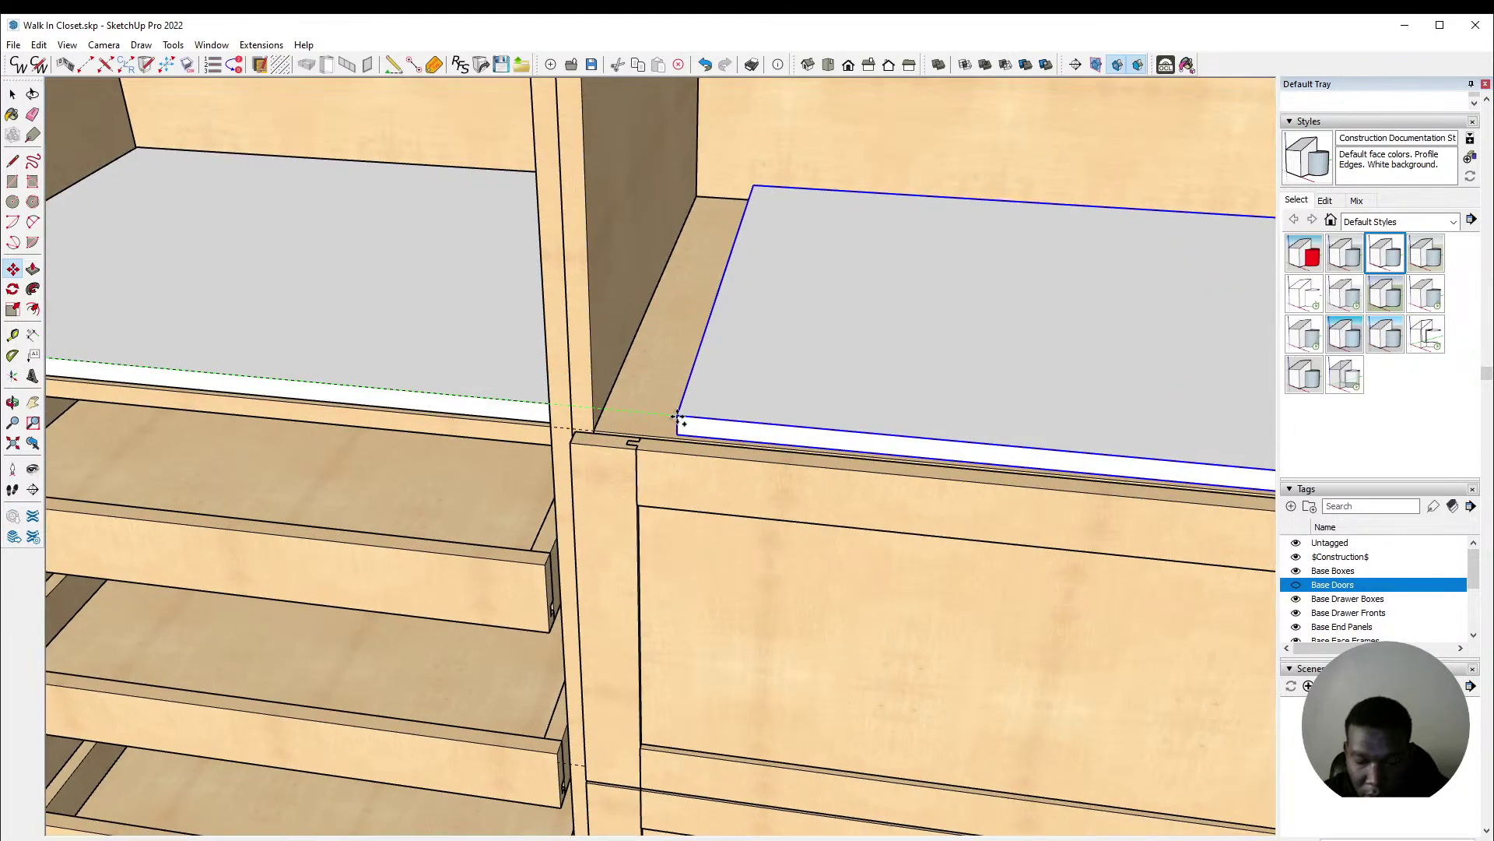
pyautogui.click(594, 405)
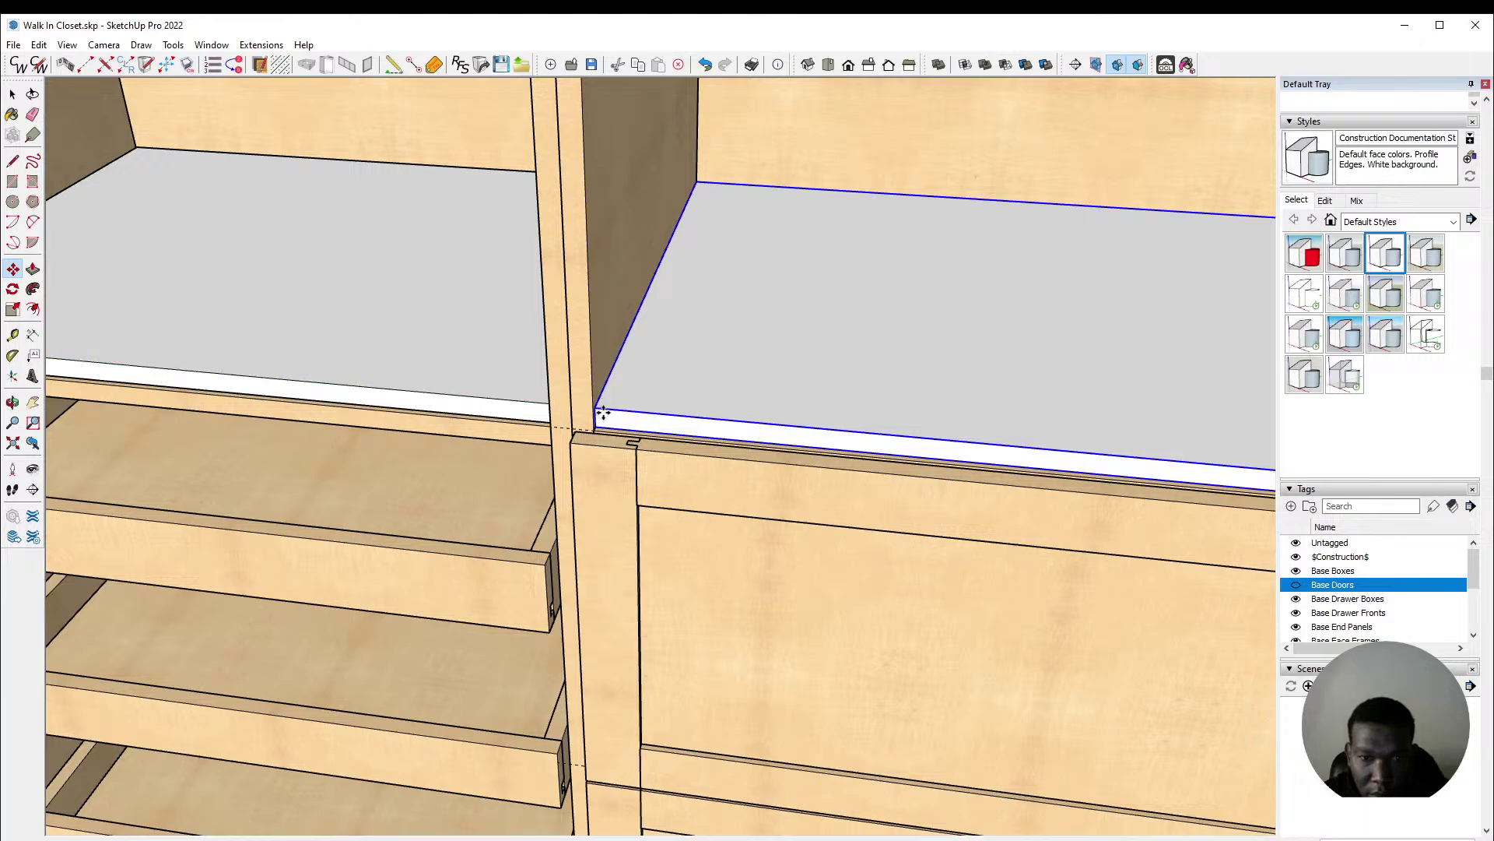
# Step: Shift the copied countertop slab slightly away from the drawer cabinet's side panel
pyautogui.scroll(5, 589, 398)
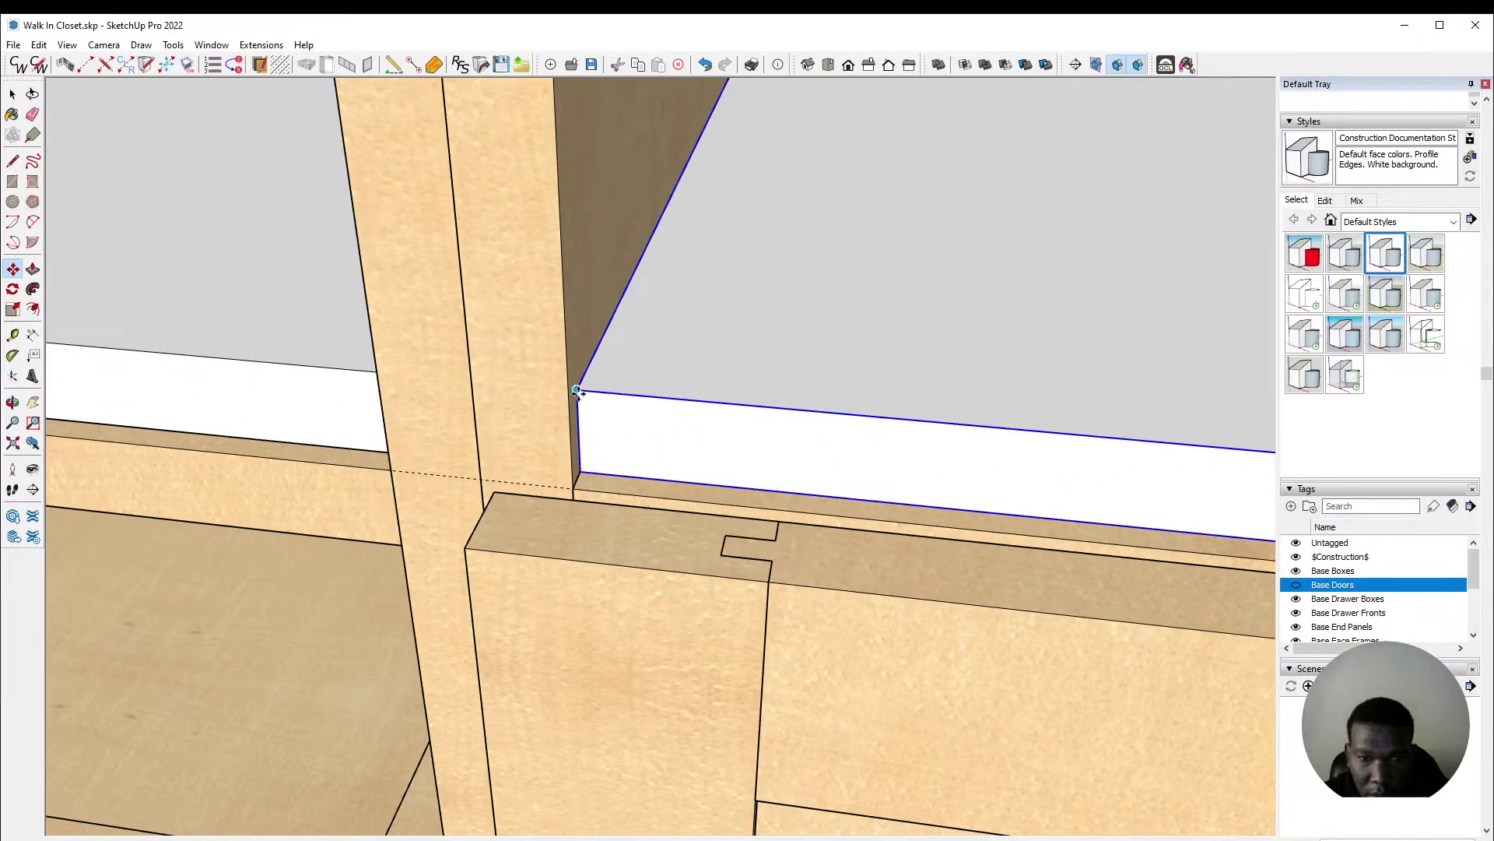
pyautogui.click(582, 390)
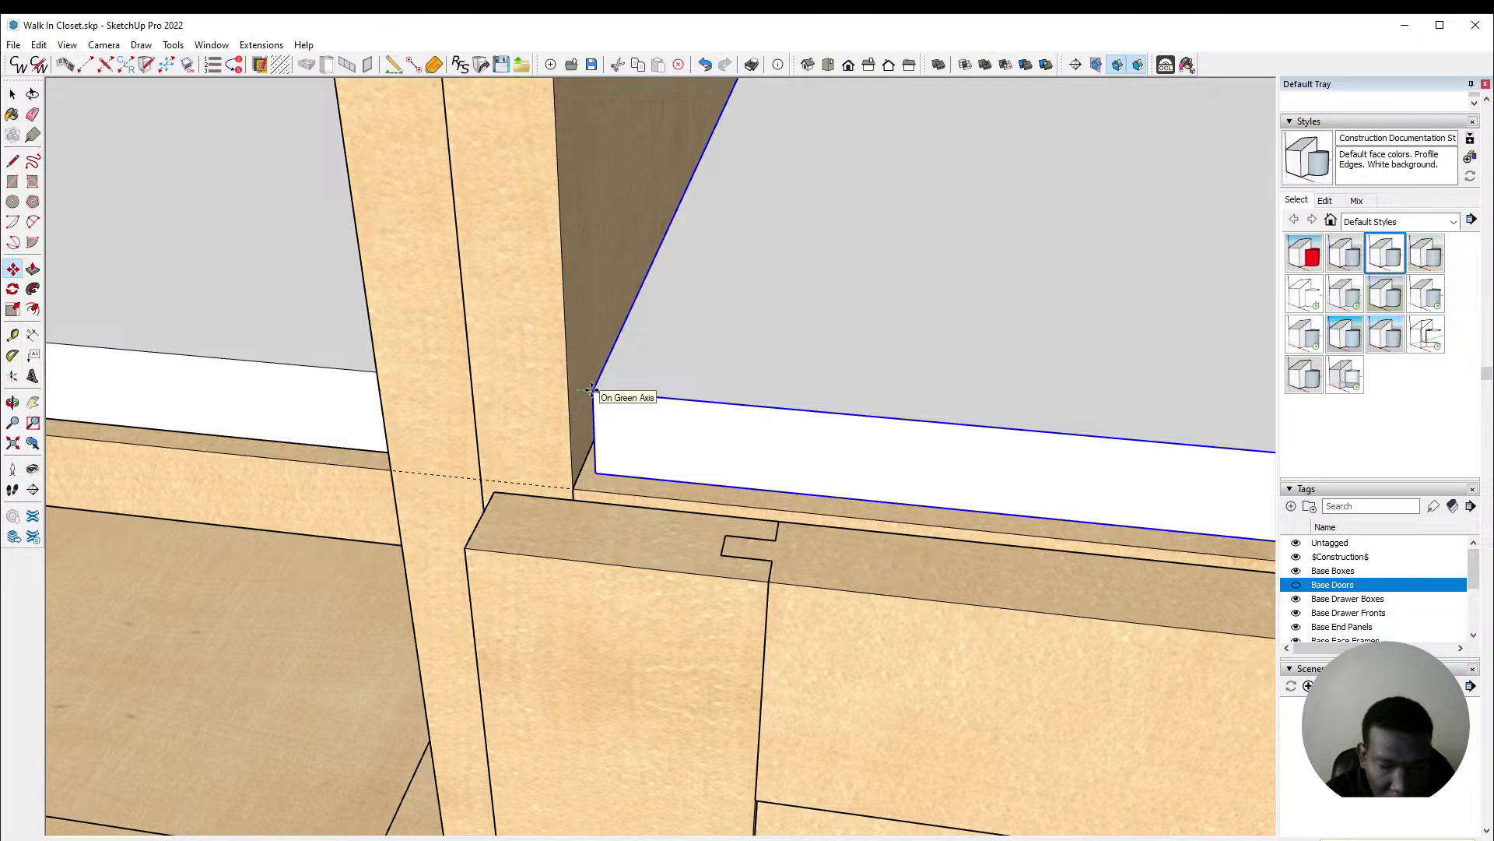
pyautogui.click(588, 392)
pyautogui.press('space')
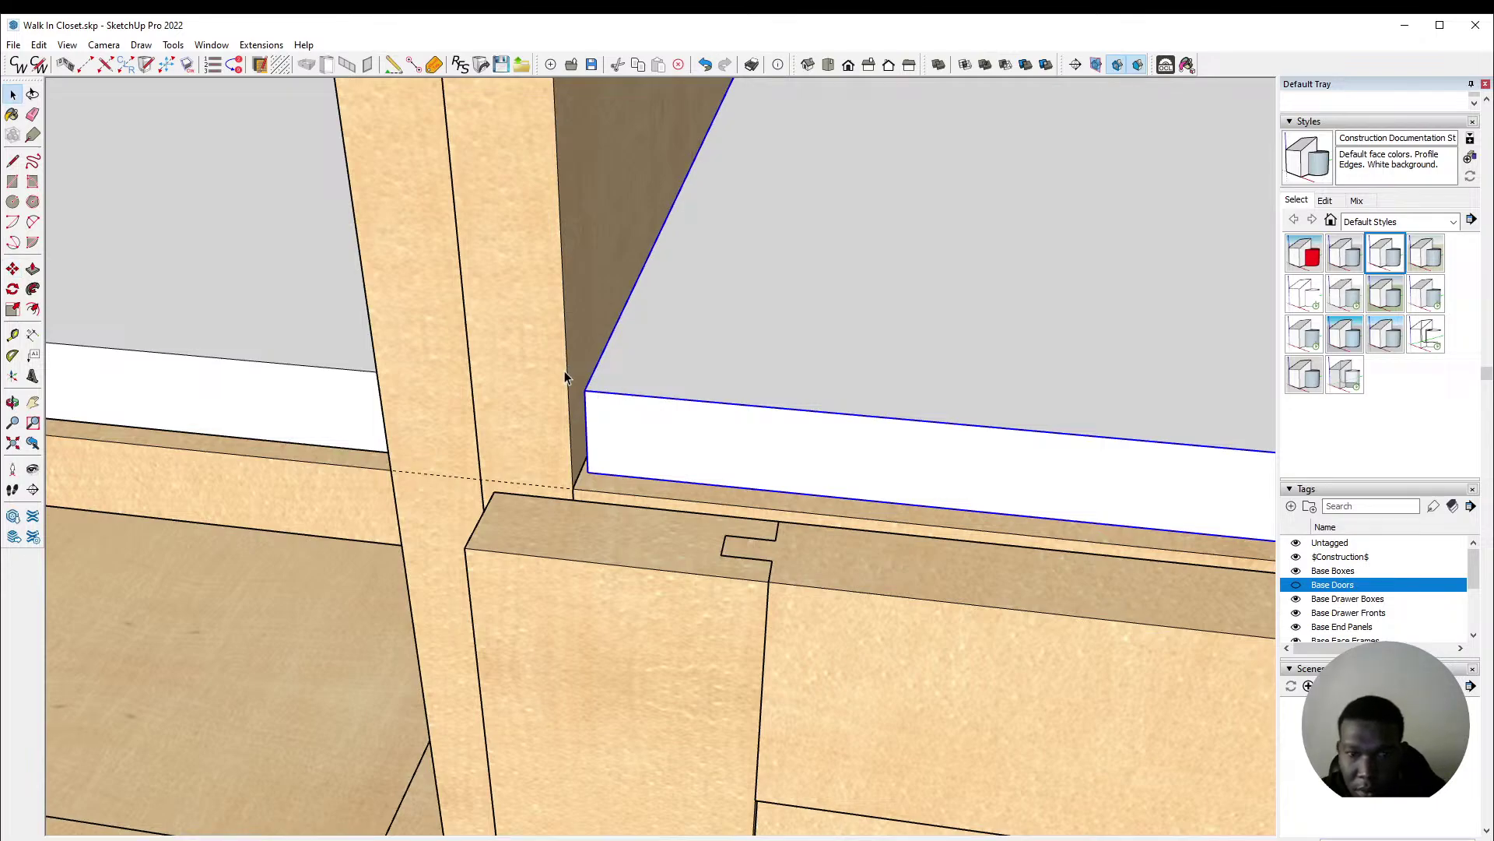
pyautogui.scroll(-8, 565, 375)
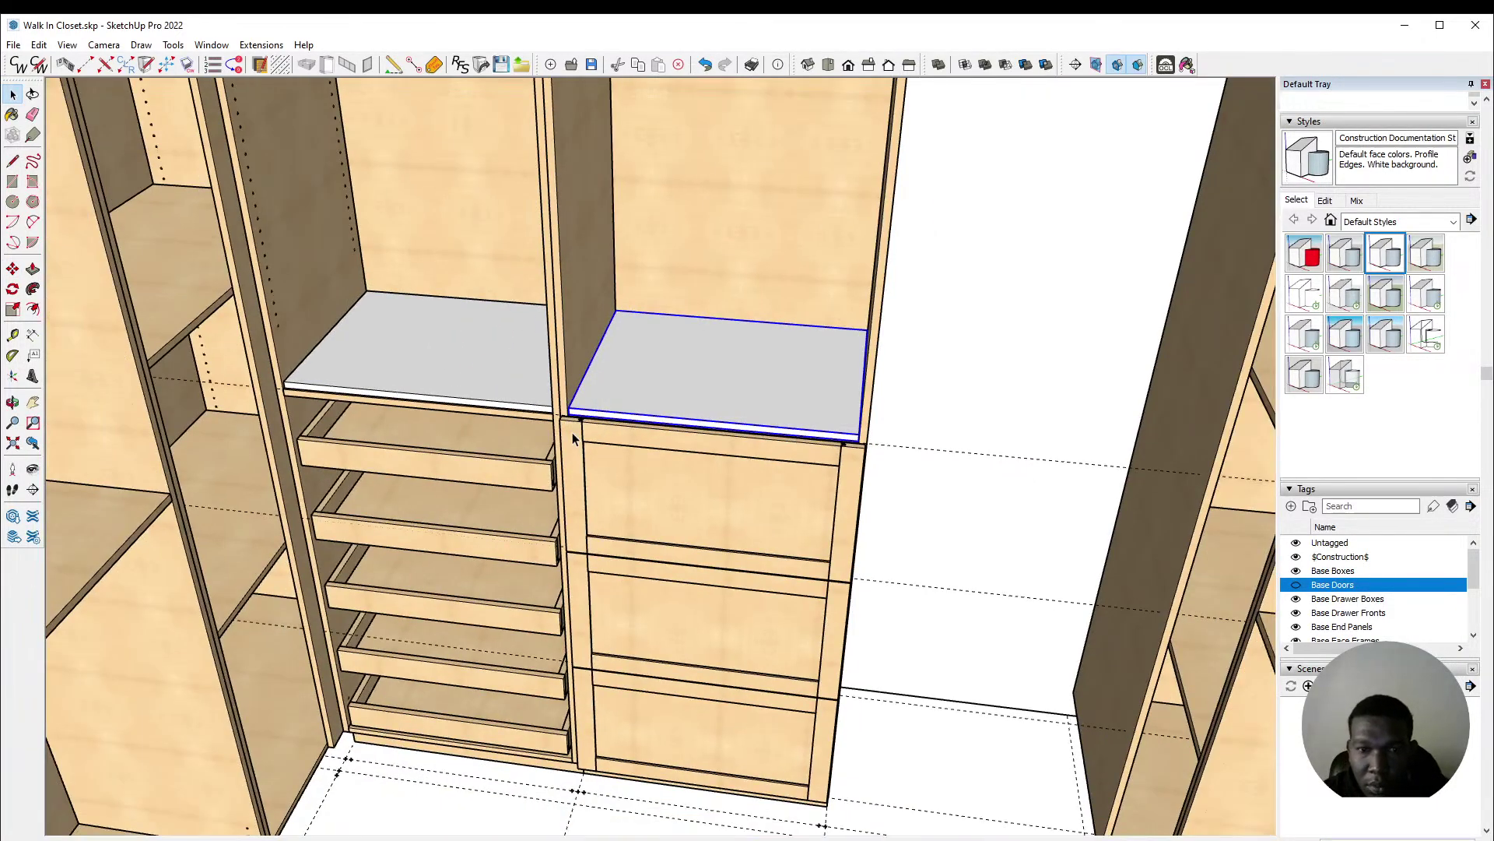
pyautogui.scroll(-3, 574, 433)
pyautogui.scroll(-3, 577, 465)
pyautogui.scroll(10, 619, 251)
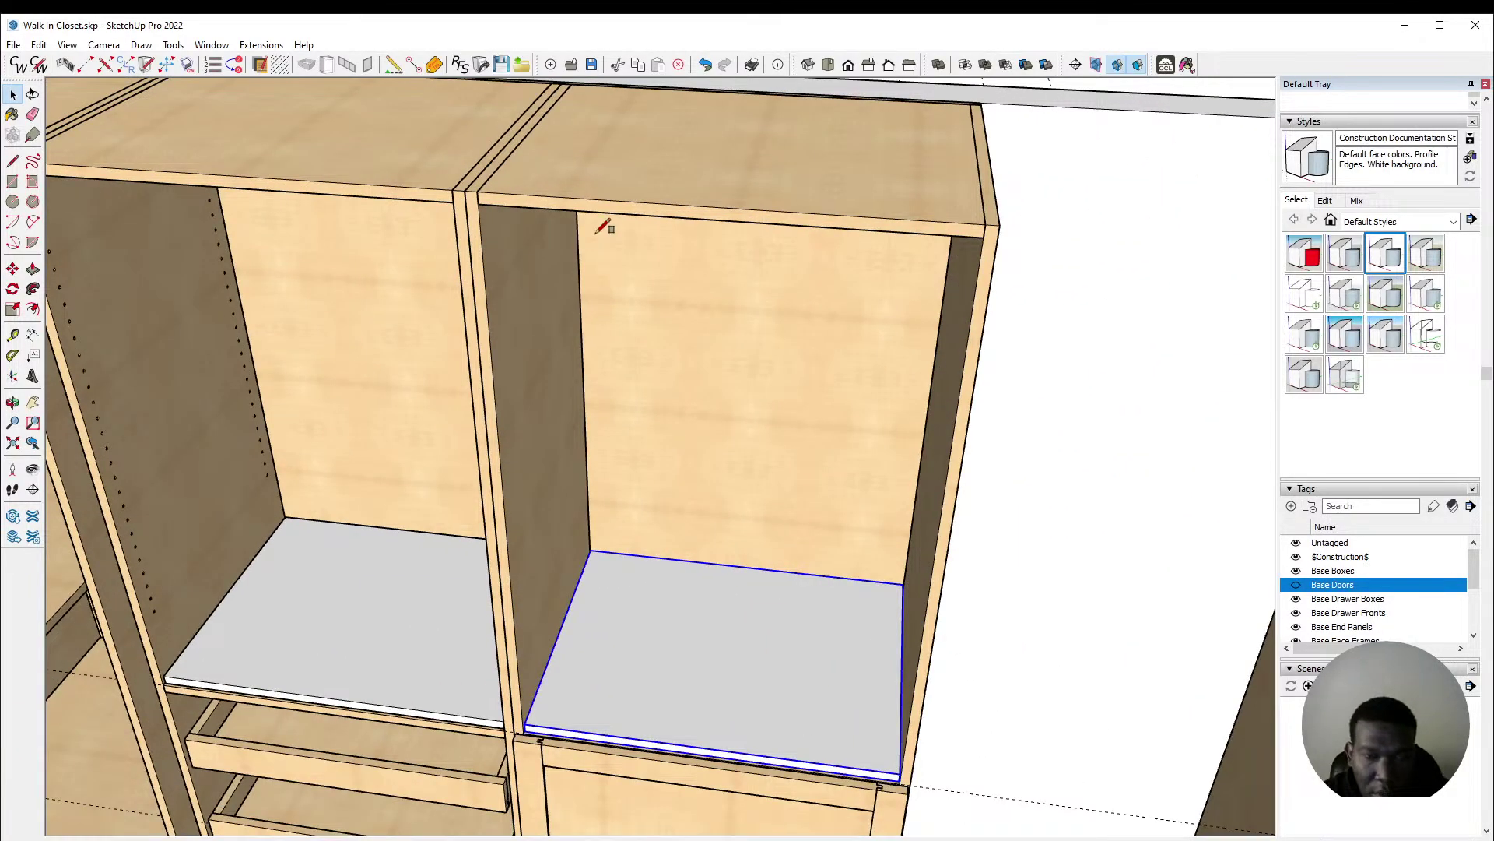
pyautogui.press('r')
pyautogui.click(467, 188)
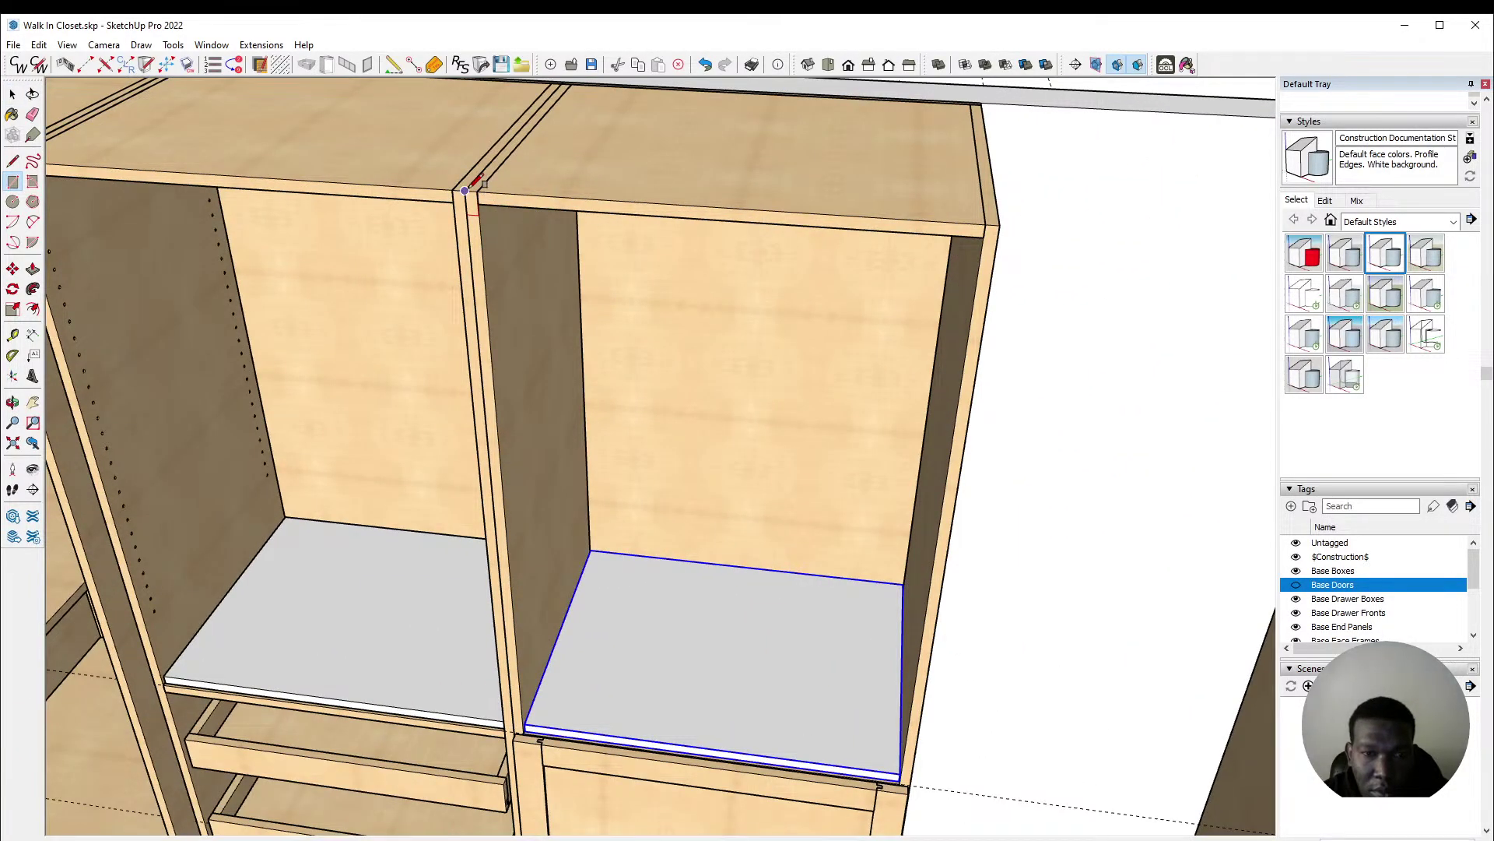
pyautogui.scroll(-3, 684, 317)
pyautogui.scroll(3, 787, 694)
pyautogui.scroll(3, 853, 605)
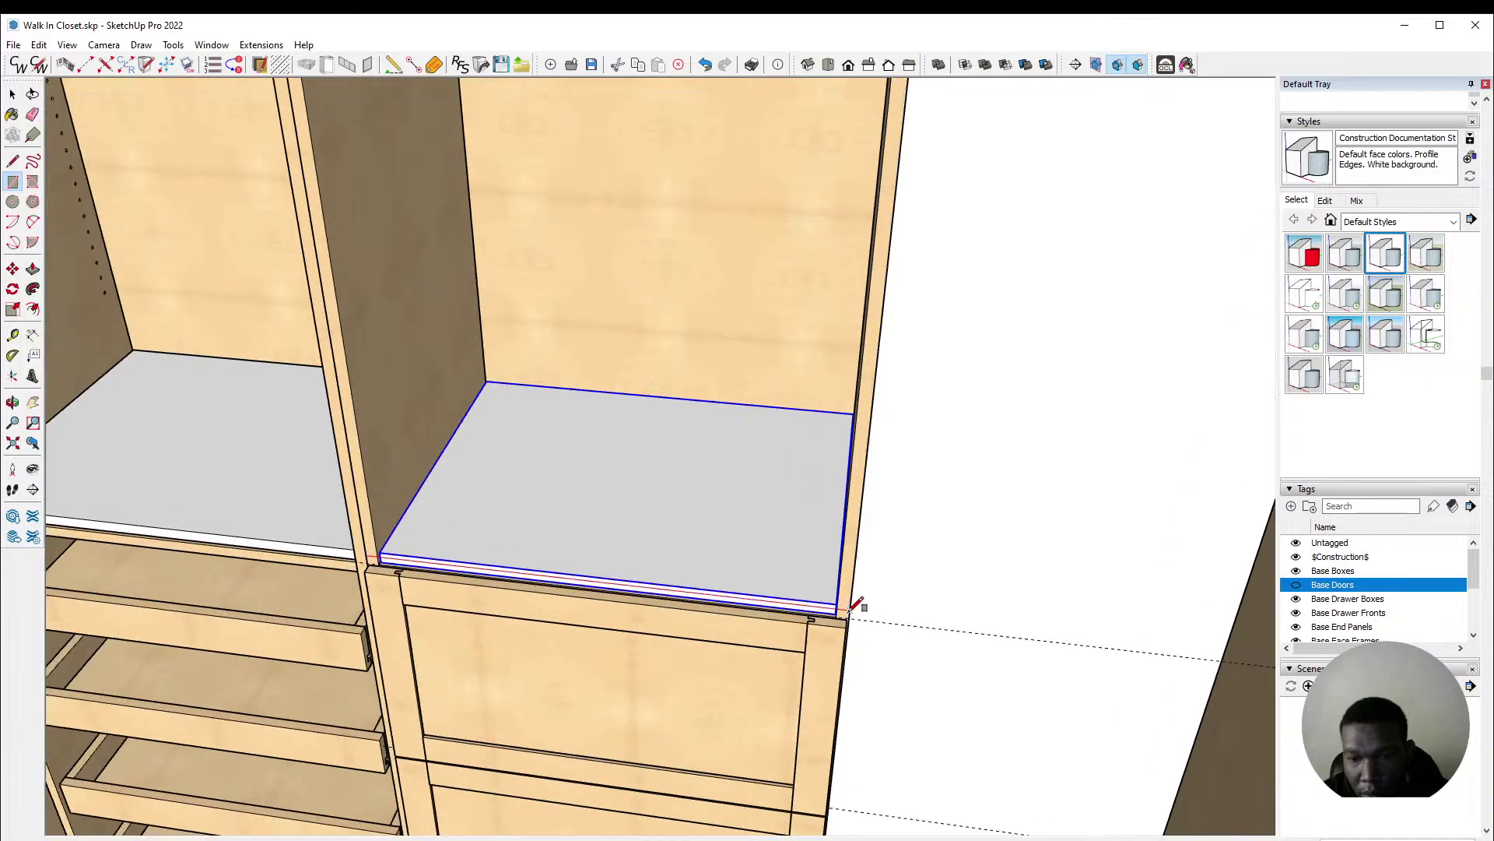
pyautogui.scroll(2, 854, 604)
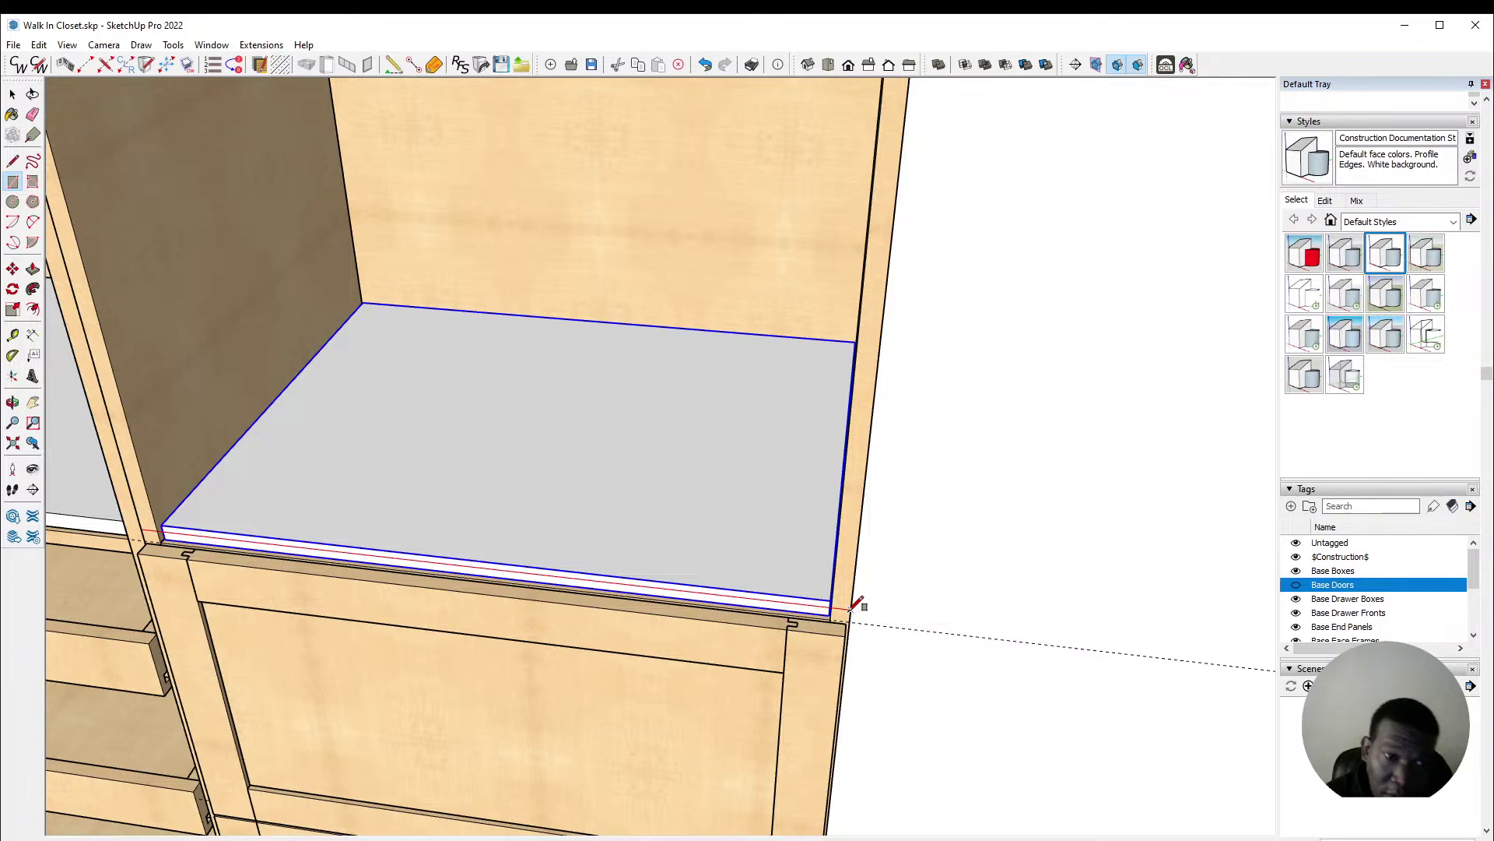
pyautogui.press('space')
pyautogui.scroll(-2, 884, 578)
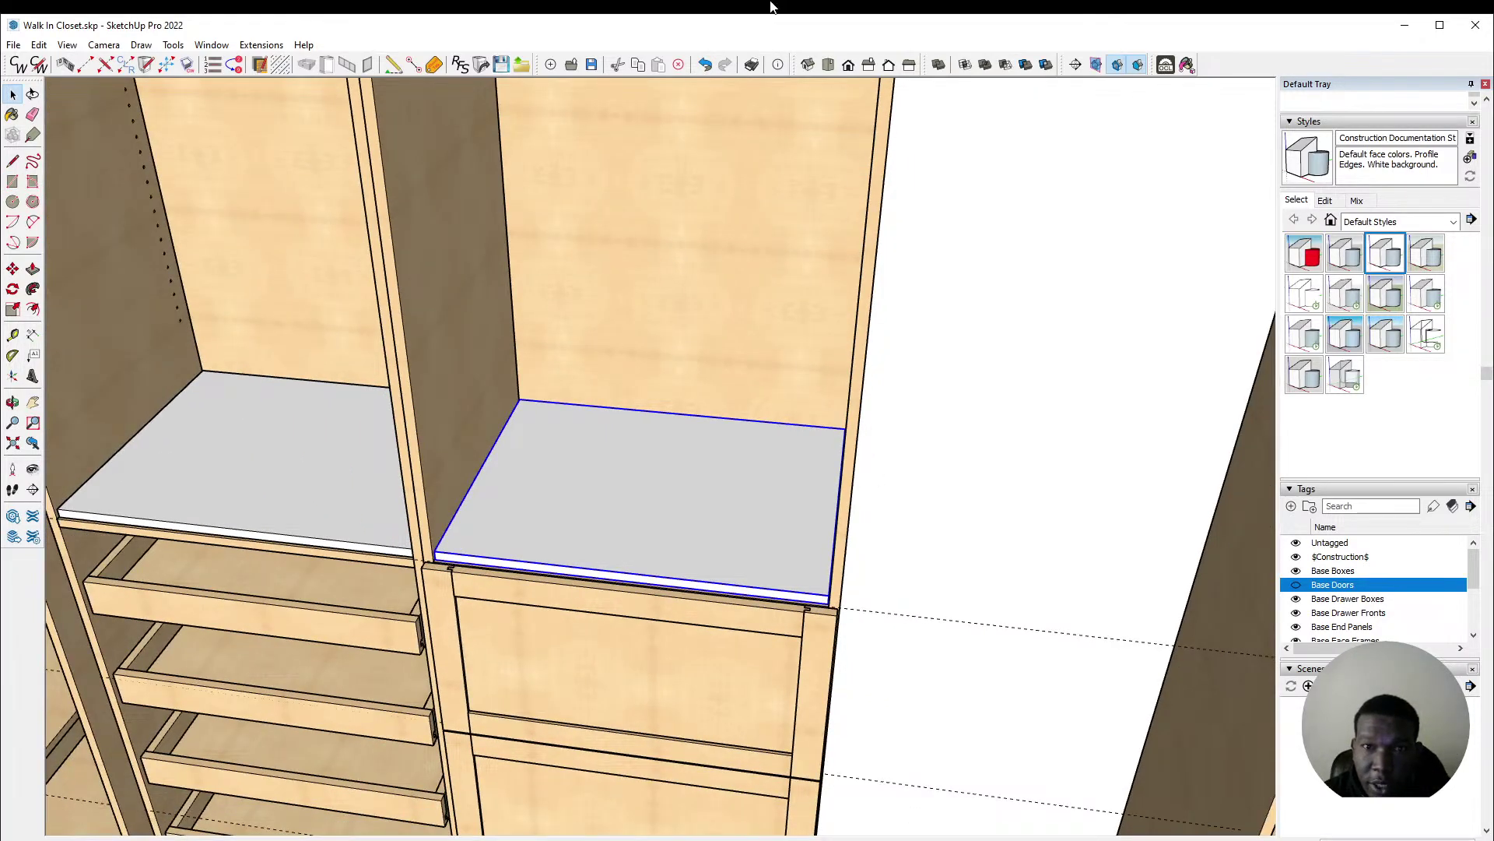
# Step: Undo the recent changes back to the state before the top drawer was created
pyautogui.click(706, 65)
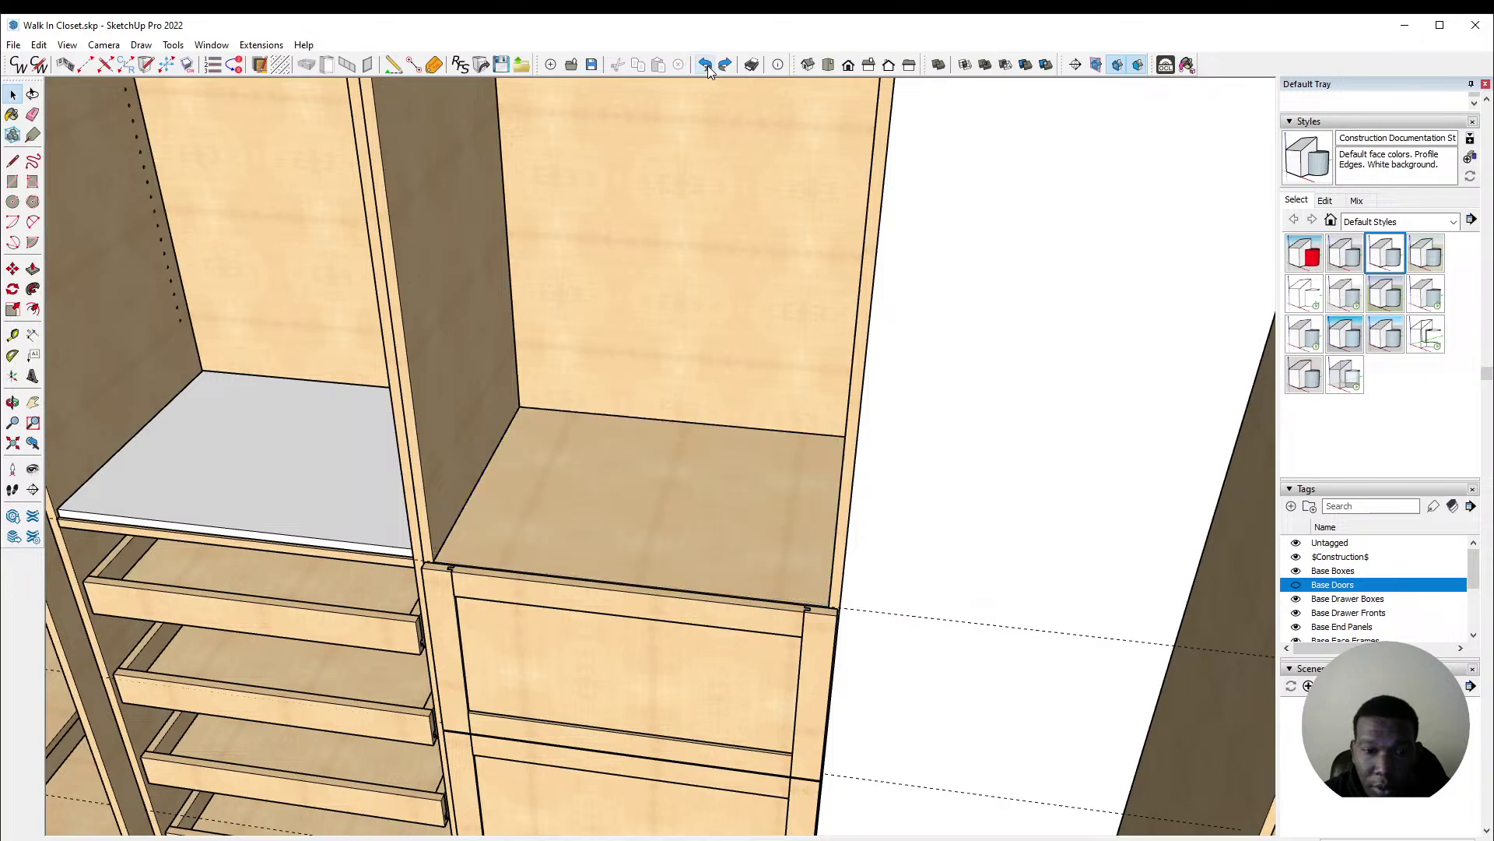
pyautogui.click(706, 65)
pyautogui.click(705, 64)
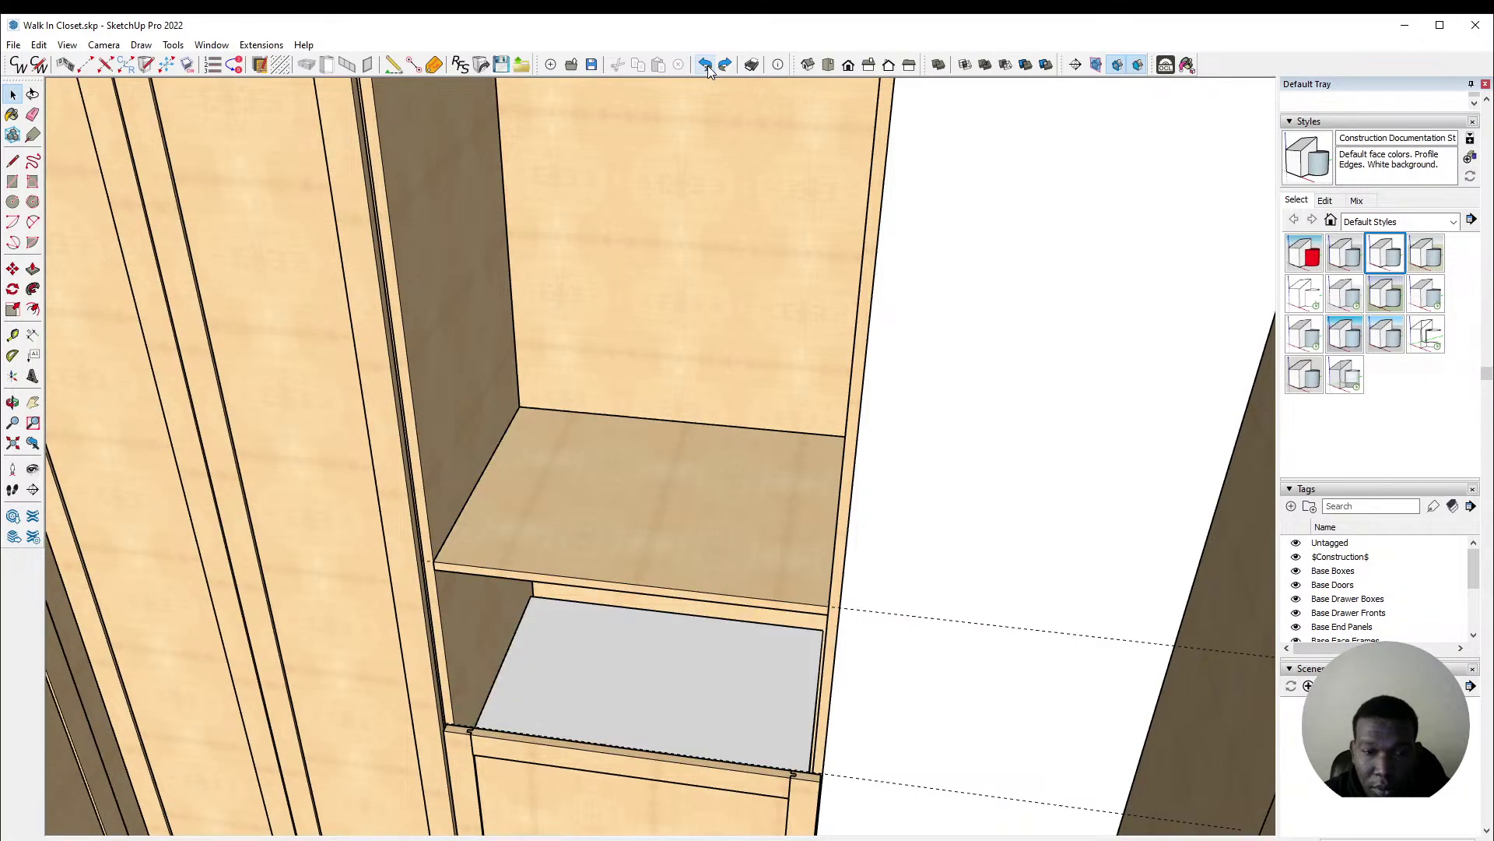
# Step: Place a horizontal guide along the shelf's front edge, a little below and parallel to its upper edge
pyautogui.scroll(8, 622, 568)
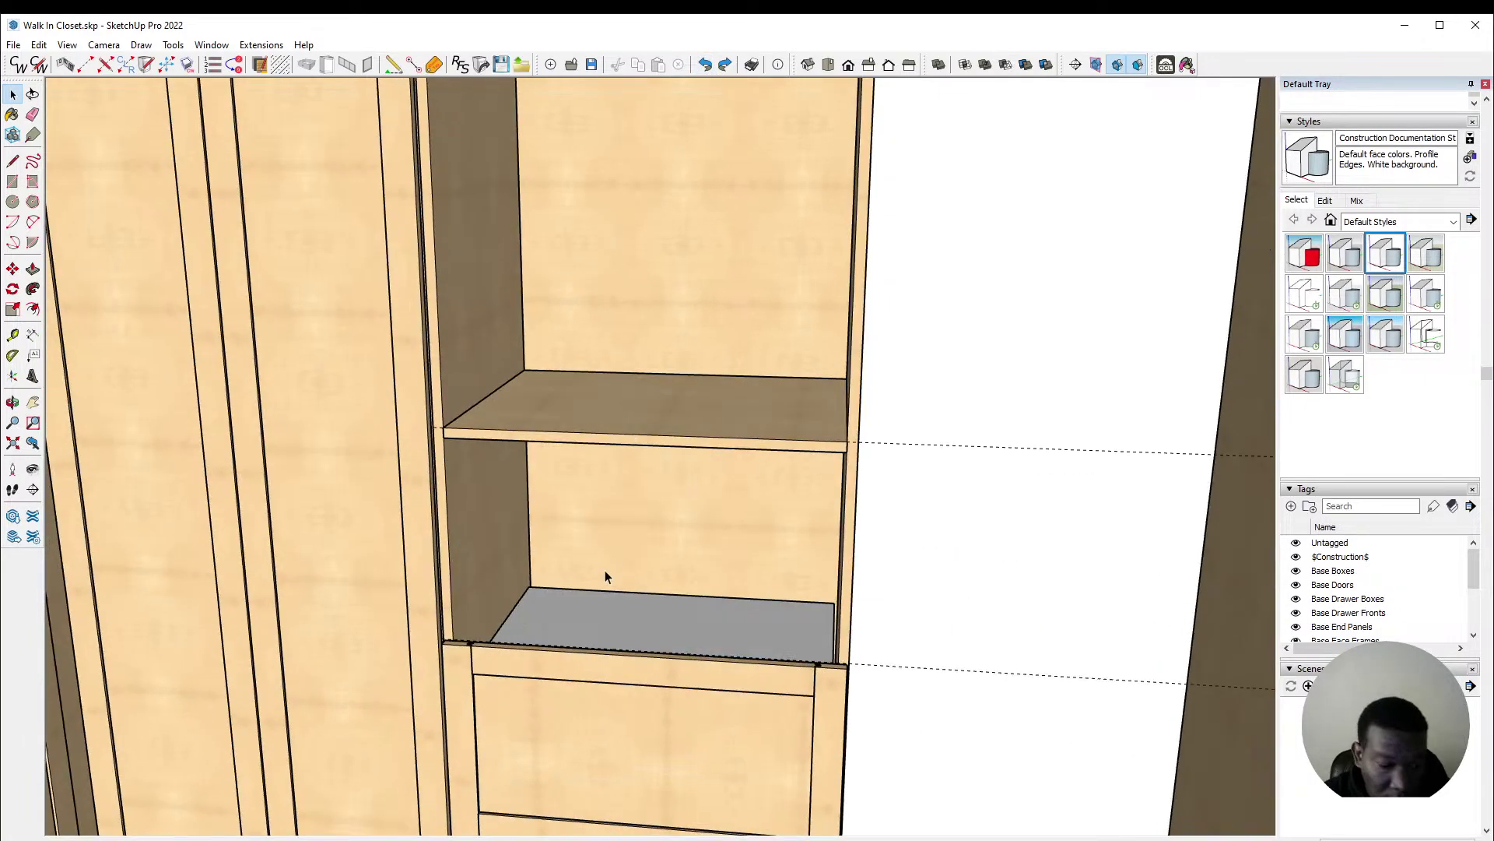
pyautogui.scroll(5, 407, 157)
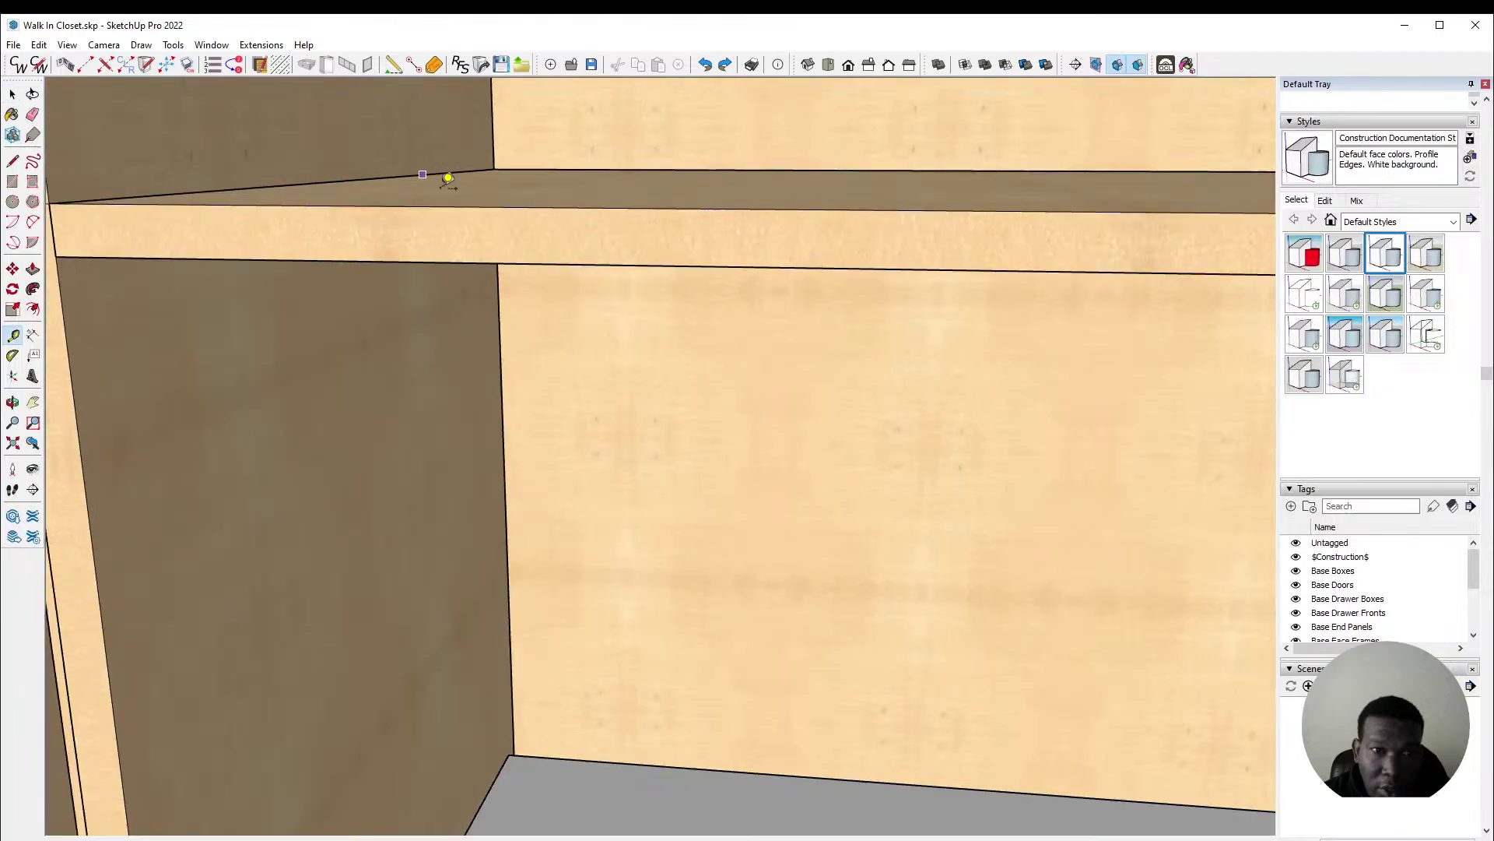
pyautogui.click(523, 209)
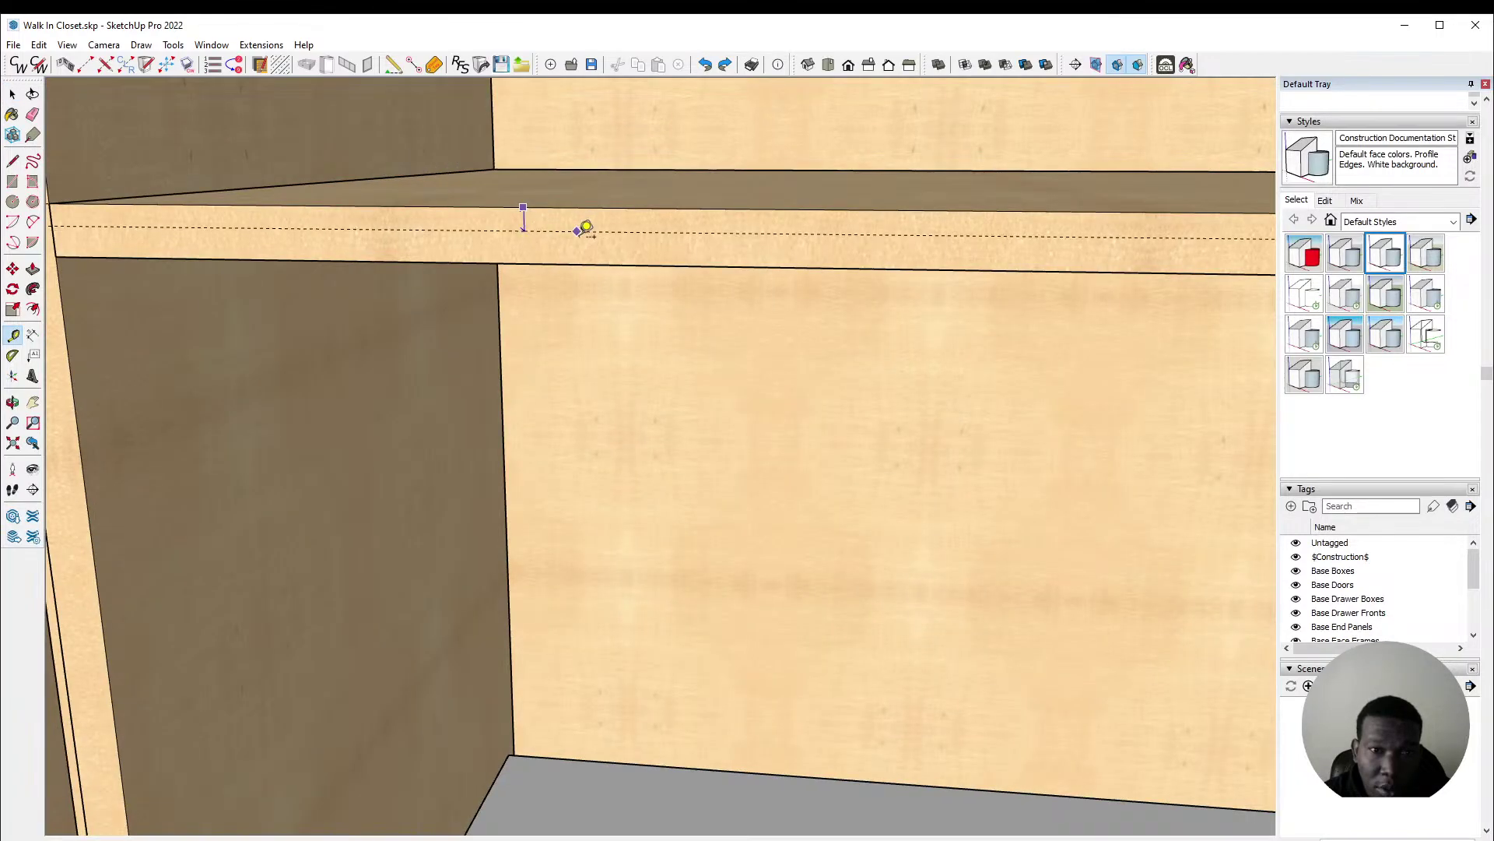
pyautogui.scroll(-1, 583, 227)
pyautogui.click(249, 213)
pyautogui.press('space')
pyautogui.scroll(-1, 244, 254)
# Step: Draw the top drawer's rectangle across the cabinet front, from the new guide on the shelf edge down to the middle drawer
pyautogui.press('r')
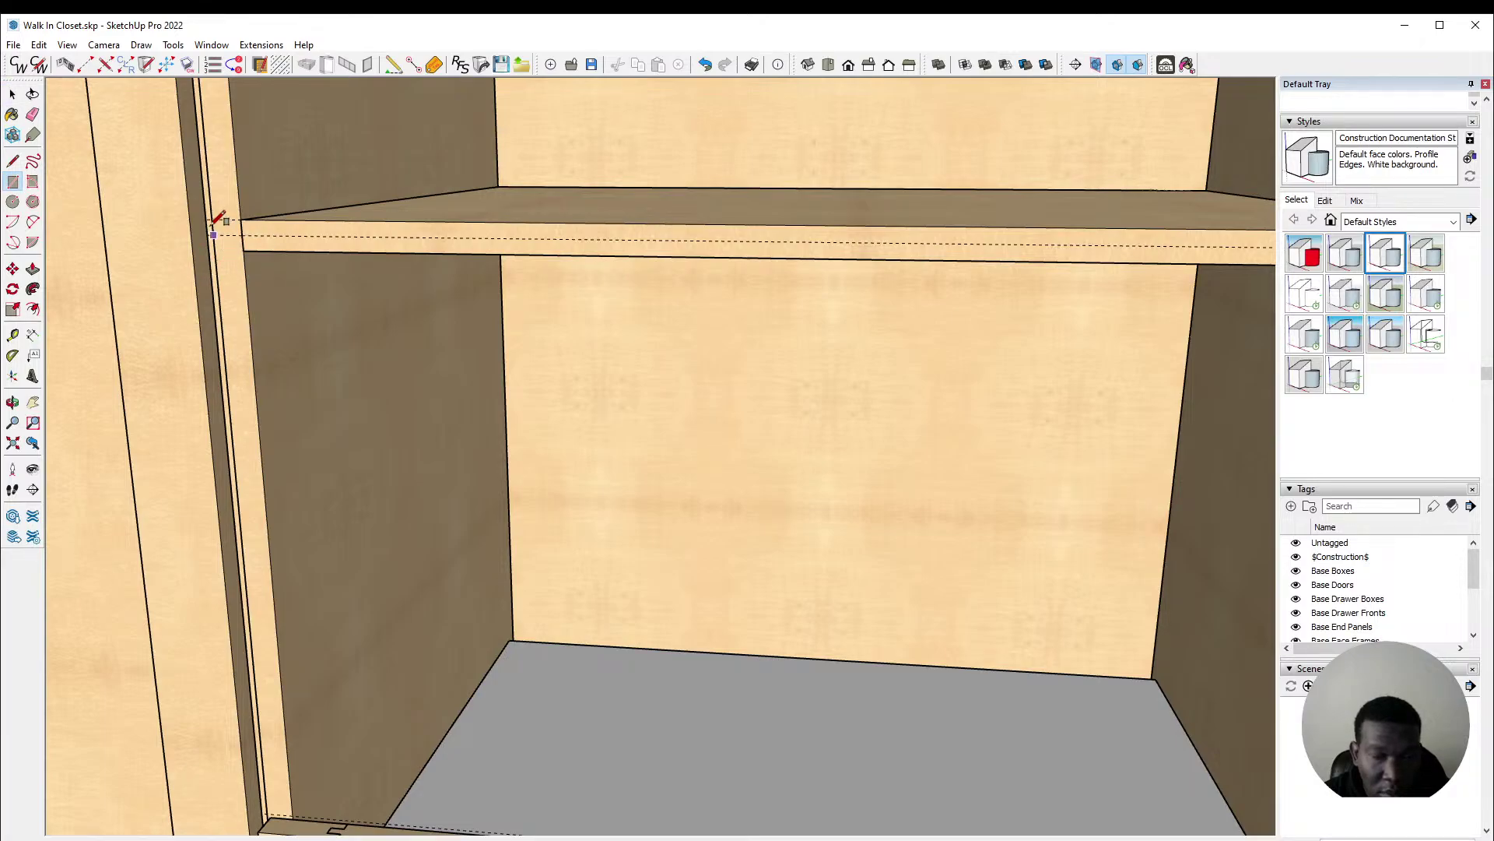
pyautogui.click(218, 221)
pyautogui.scroll(-2, 250, 233)
pyautogui.scroll(2, 700, 506)
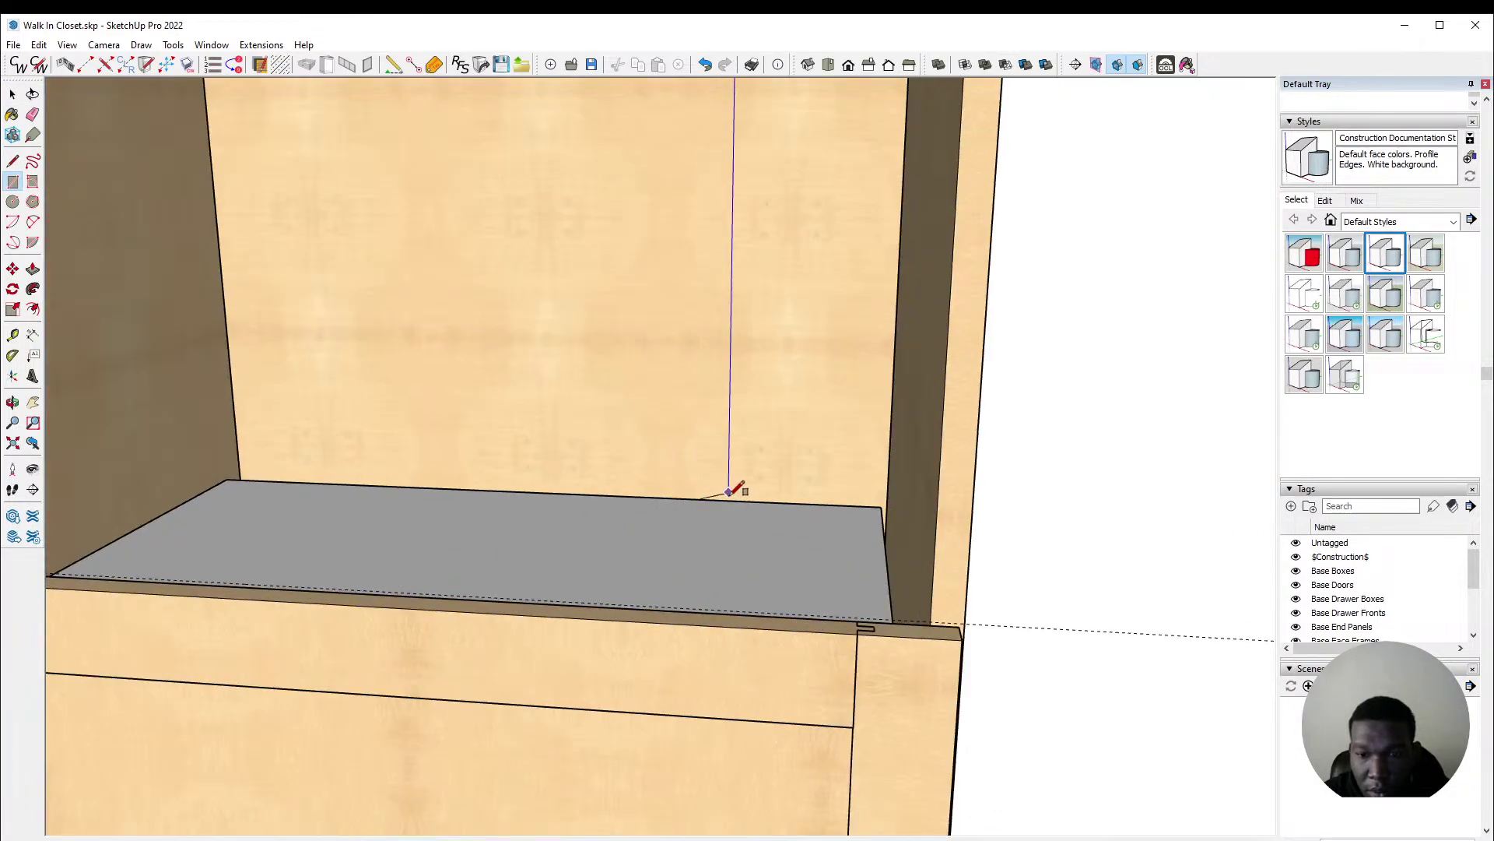
pyautogui.click(978, 615)
pyautogui.press('space')
# Step: Start creating the top drawer from the shortened rectangle below the shelf
pyautogui.scroll(-2, 978, 613)
pyautogui.click(630, 458)
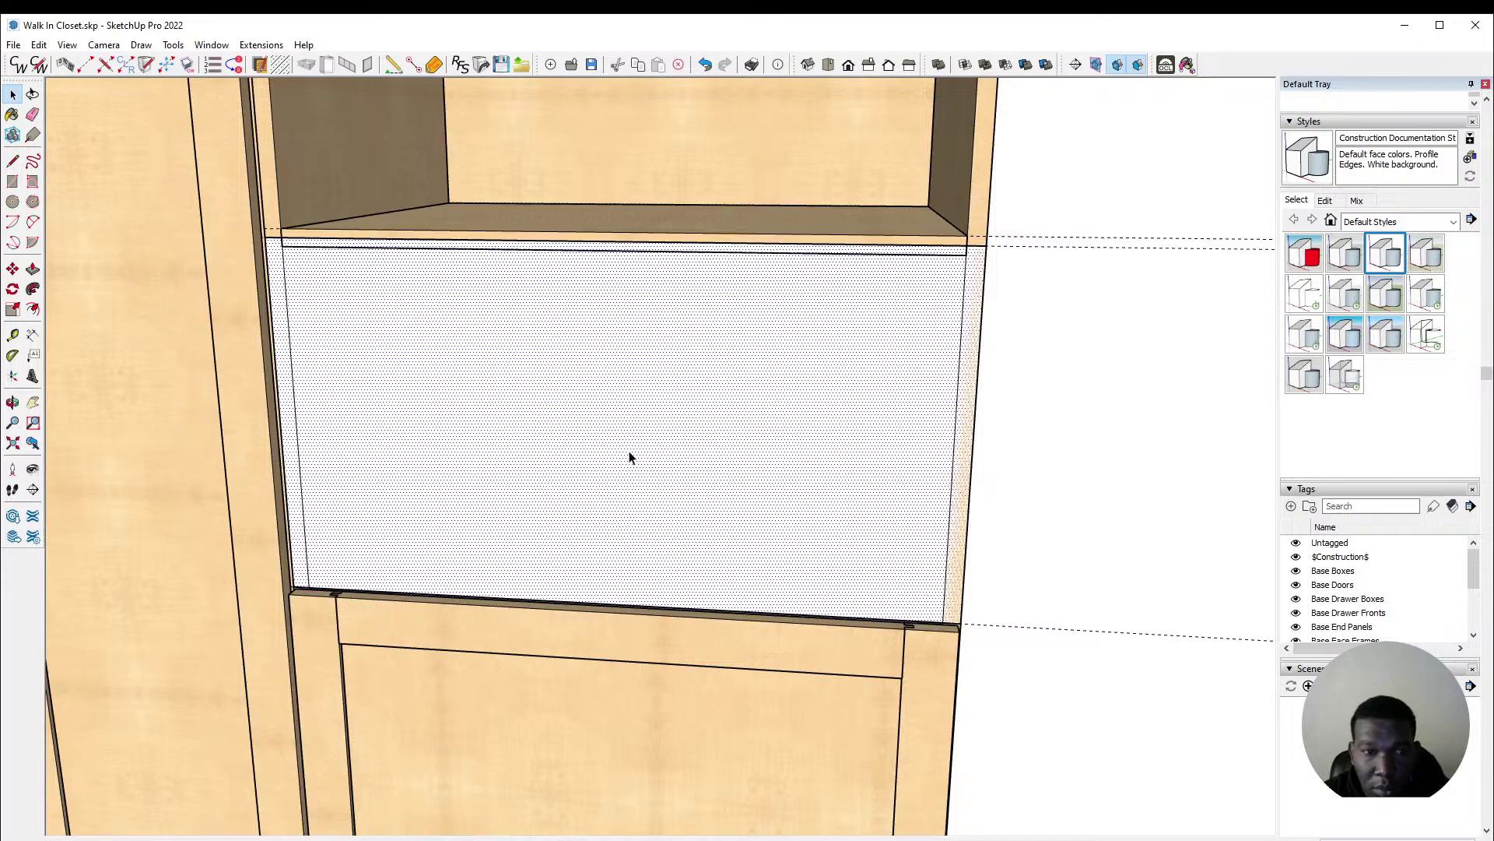
pyautogui.moveTo(625, 269); pyautogui.dragTo(437, 347, button='middle')
pyautogui.scroll(-3, 438, 348)
pyautogui.scroll(3, 660, 331)
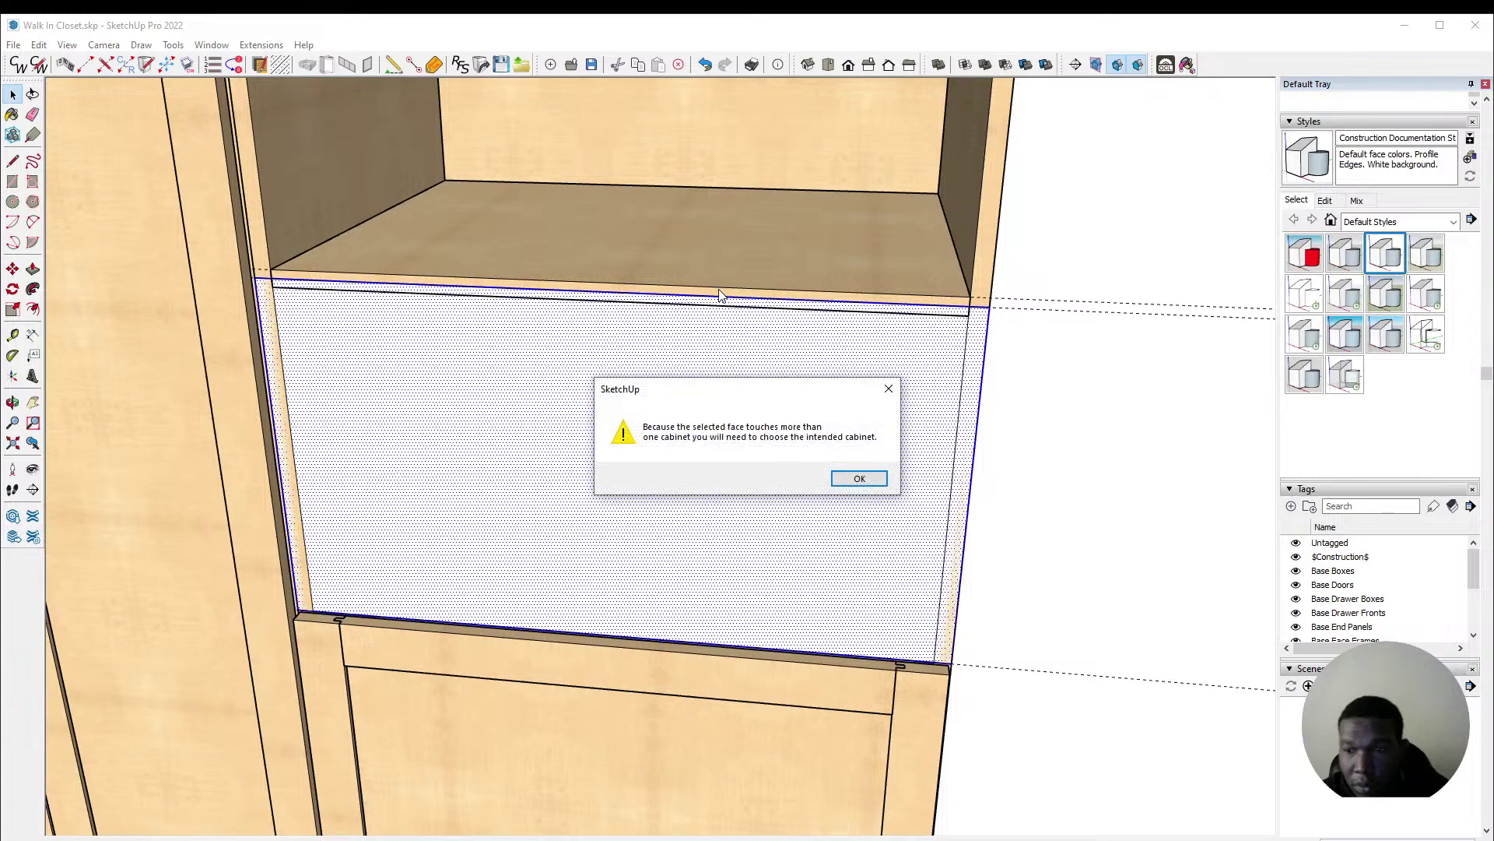
# Step: Add the top drawer to the selected face below the open compartment, assigning it to the drawer cabinet and declining its stored defaults
pyautogui.click(859, 480)
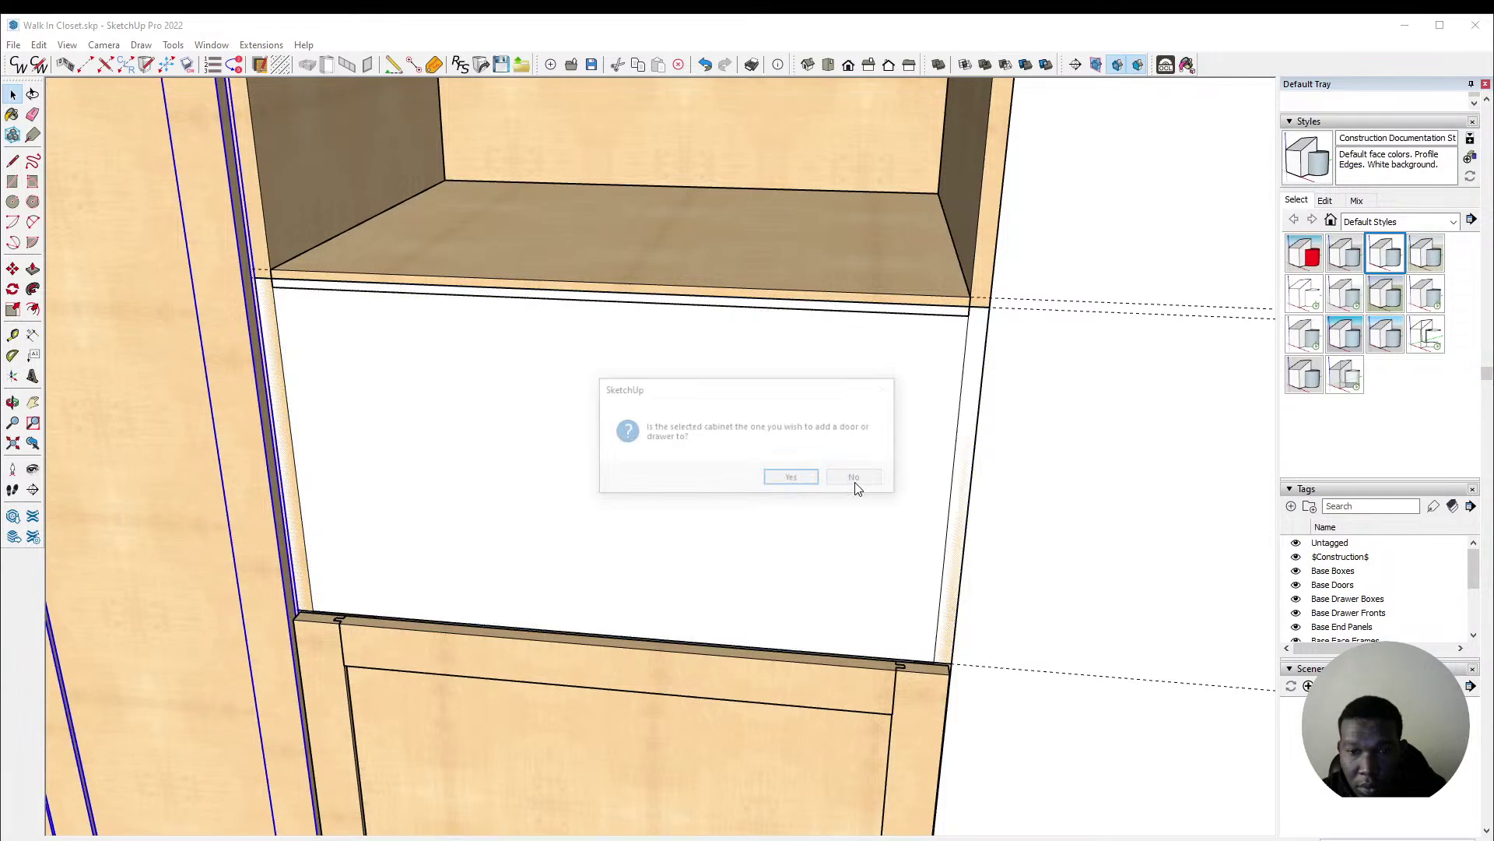
pyautogui.click(855, 483)
pyautogui.click(793, 483)
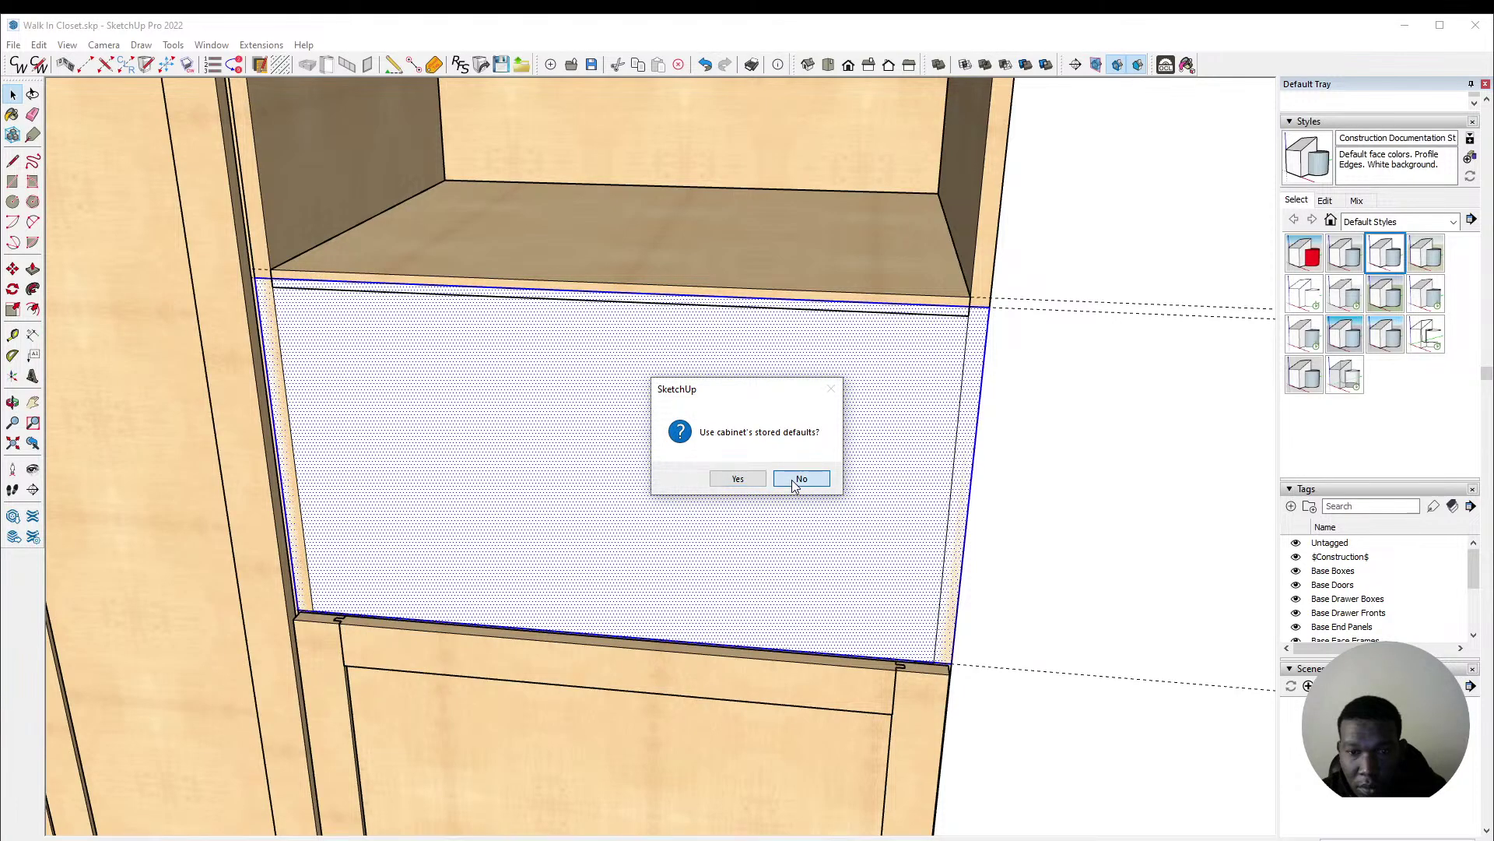
pyautogui.click(800, 480)
pyautogui.click(803, 479)
pyautogui.scroll(-2, 609, 445)
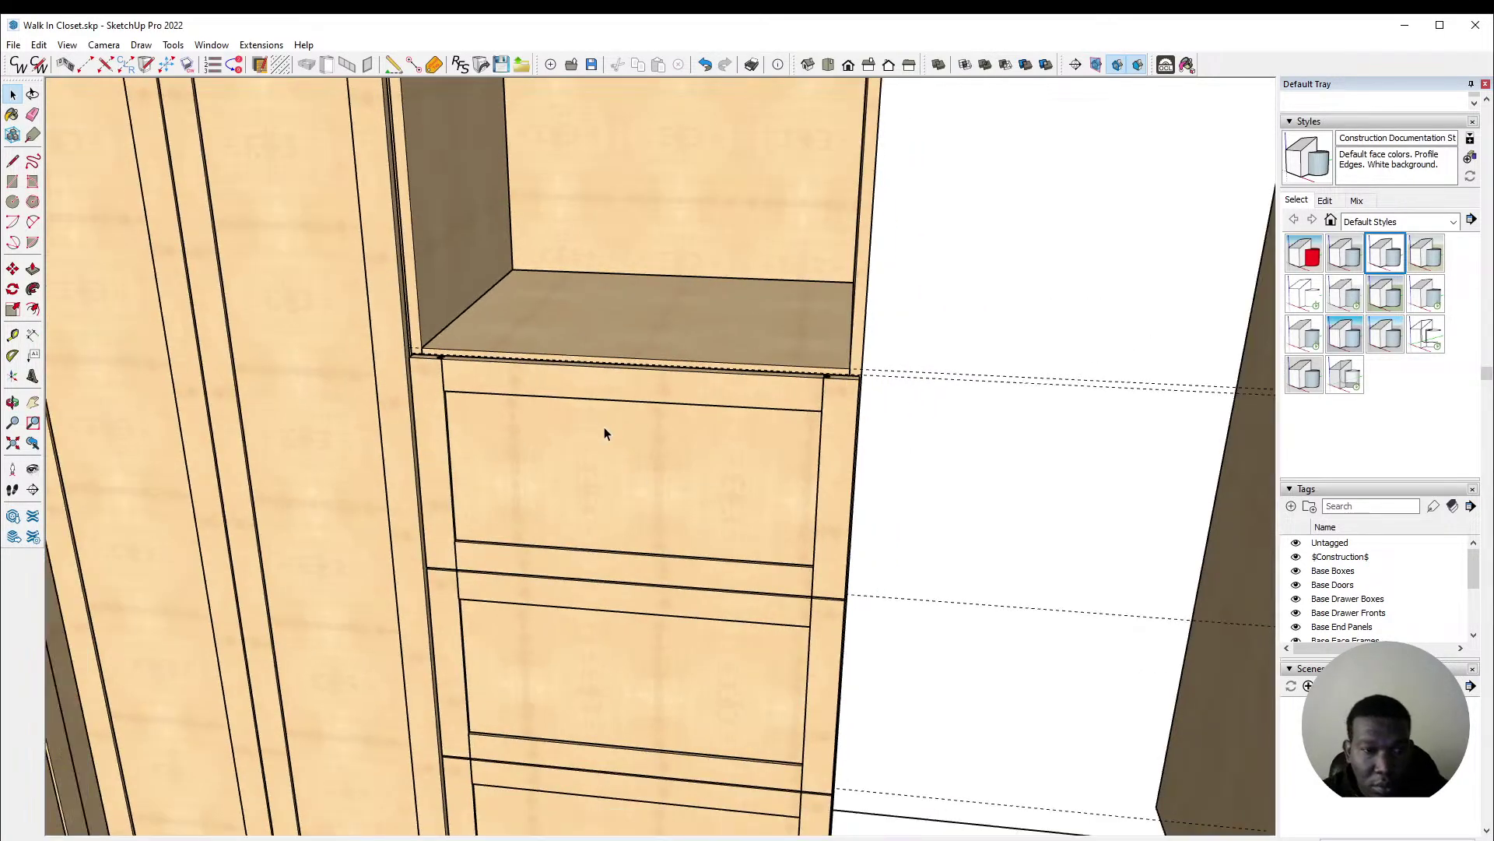
# Step: Draw a rectangle over the cabinet's front opening above the drawers, between its opposite outer corners
pyautogui.scroll(5, 593, 420)
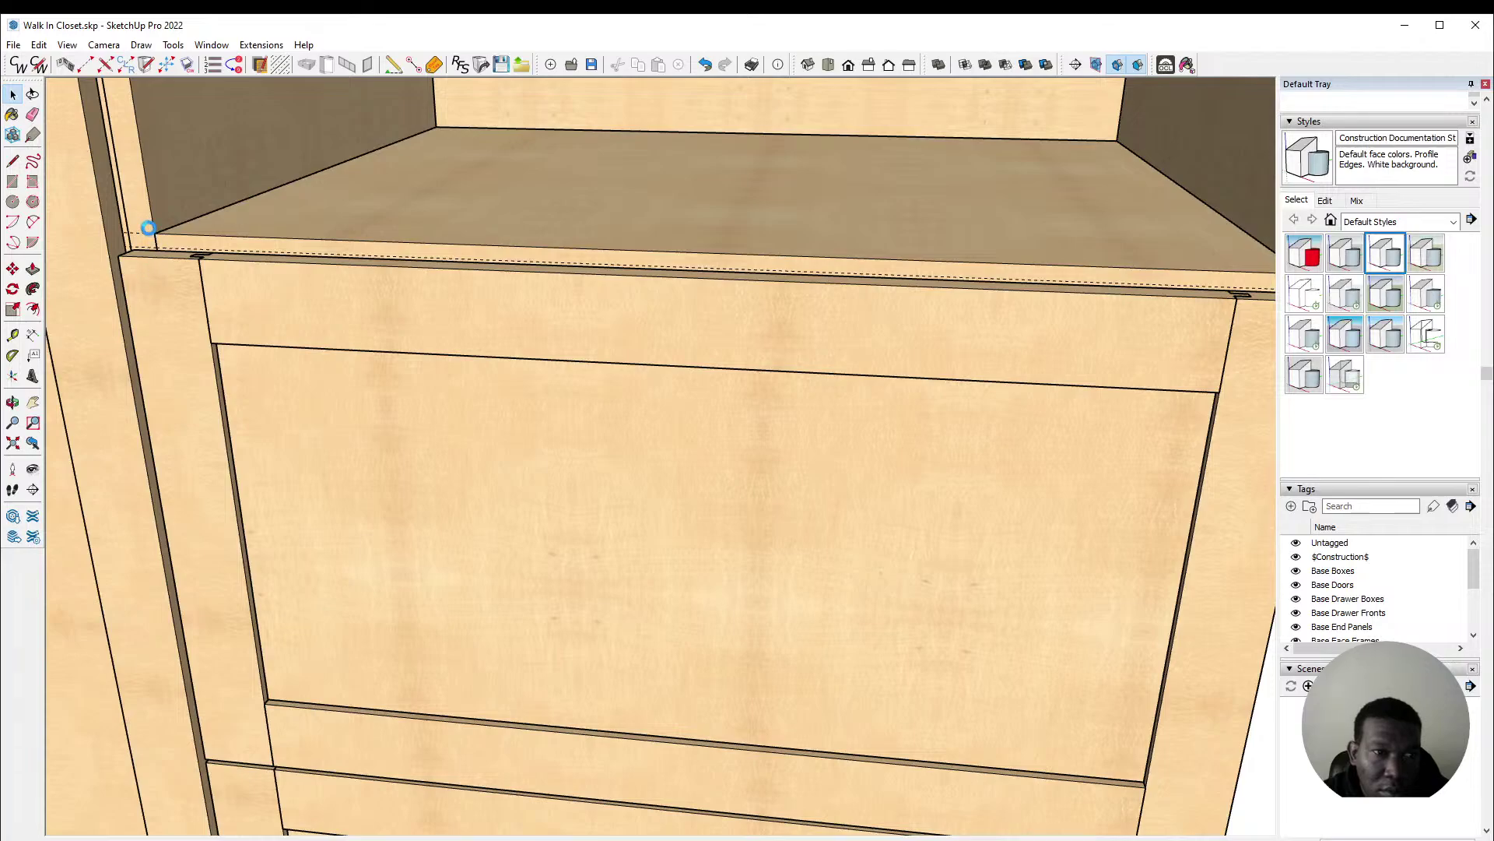
pyautogui.press('r')
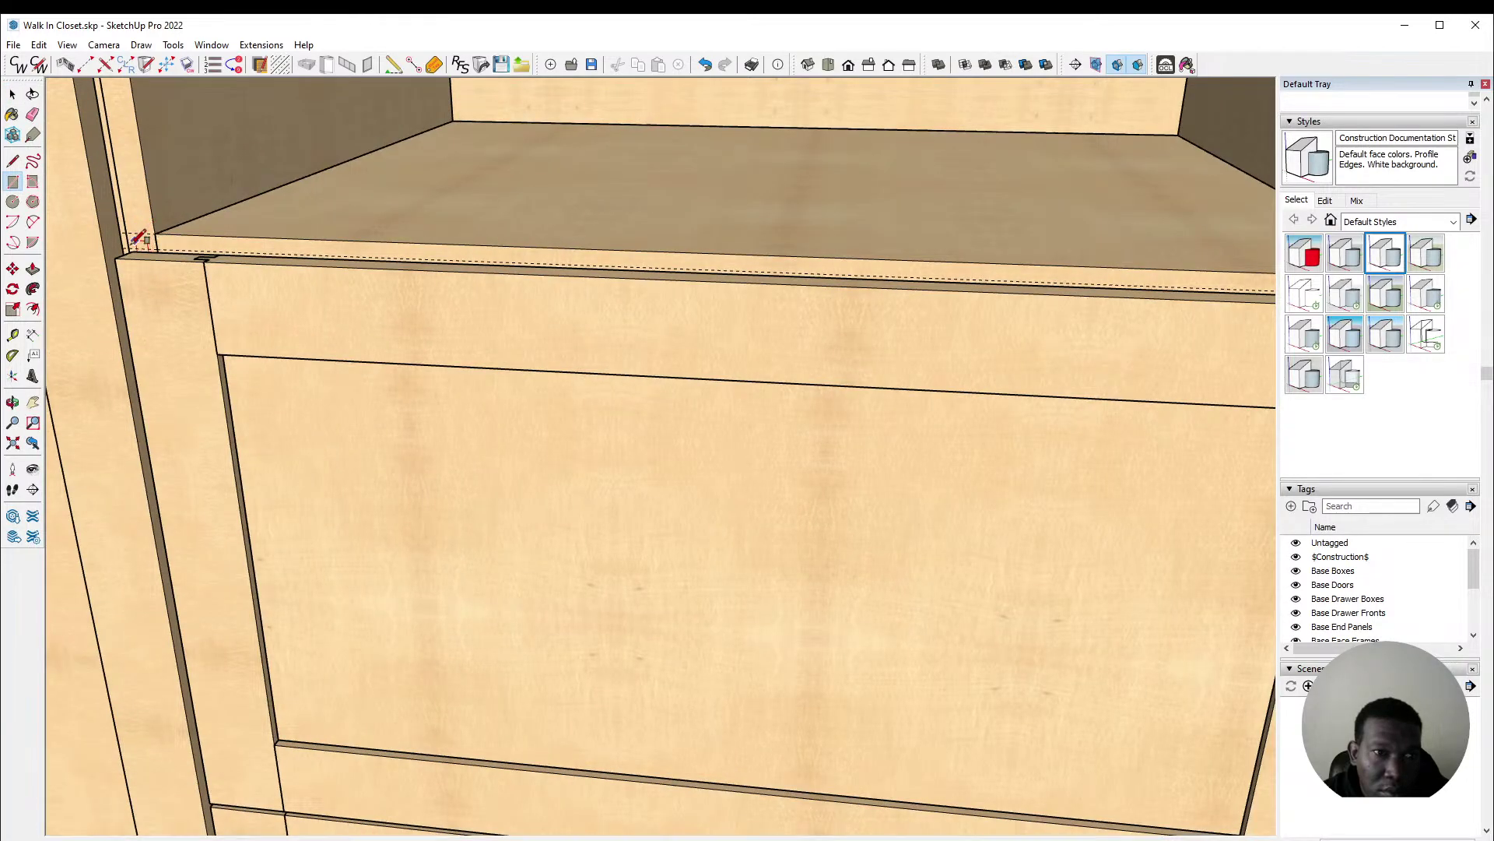
pyautogui.scroll(-3, 467, 442)
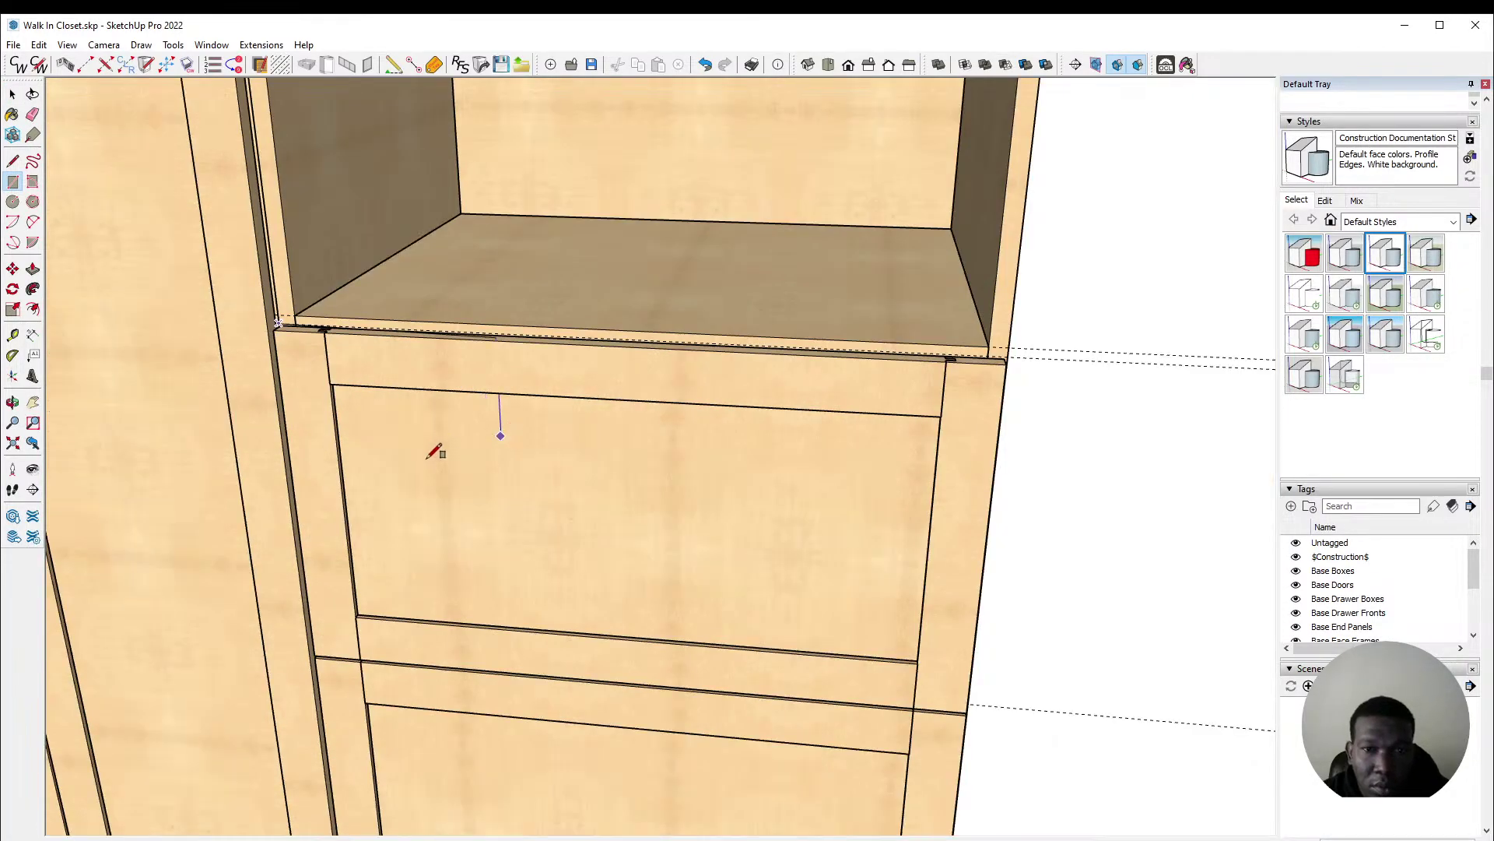
pyautogui.scroll(-5, 530, 474)
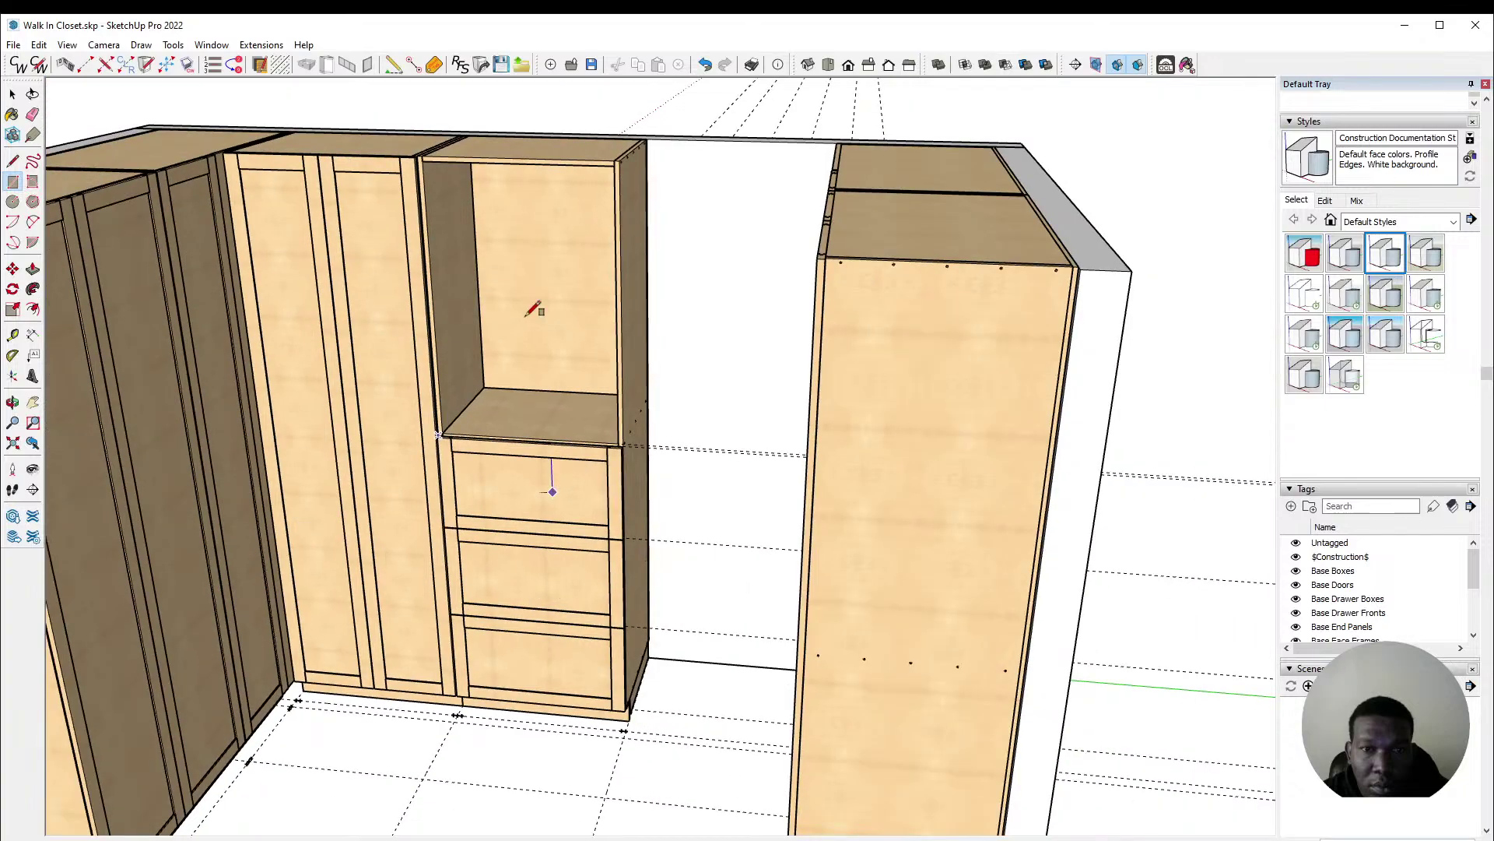
pyautogui.scroll(5, 603, 142)
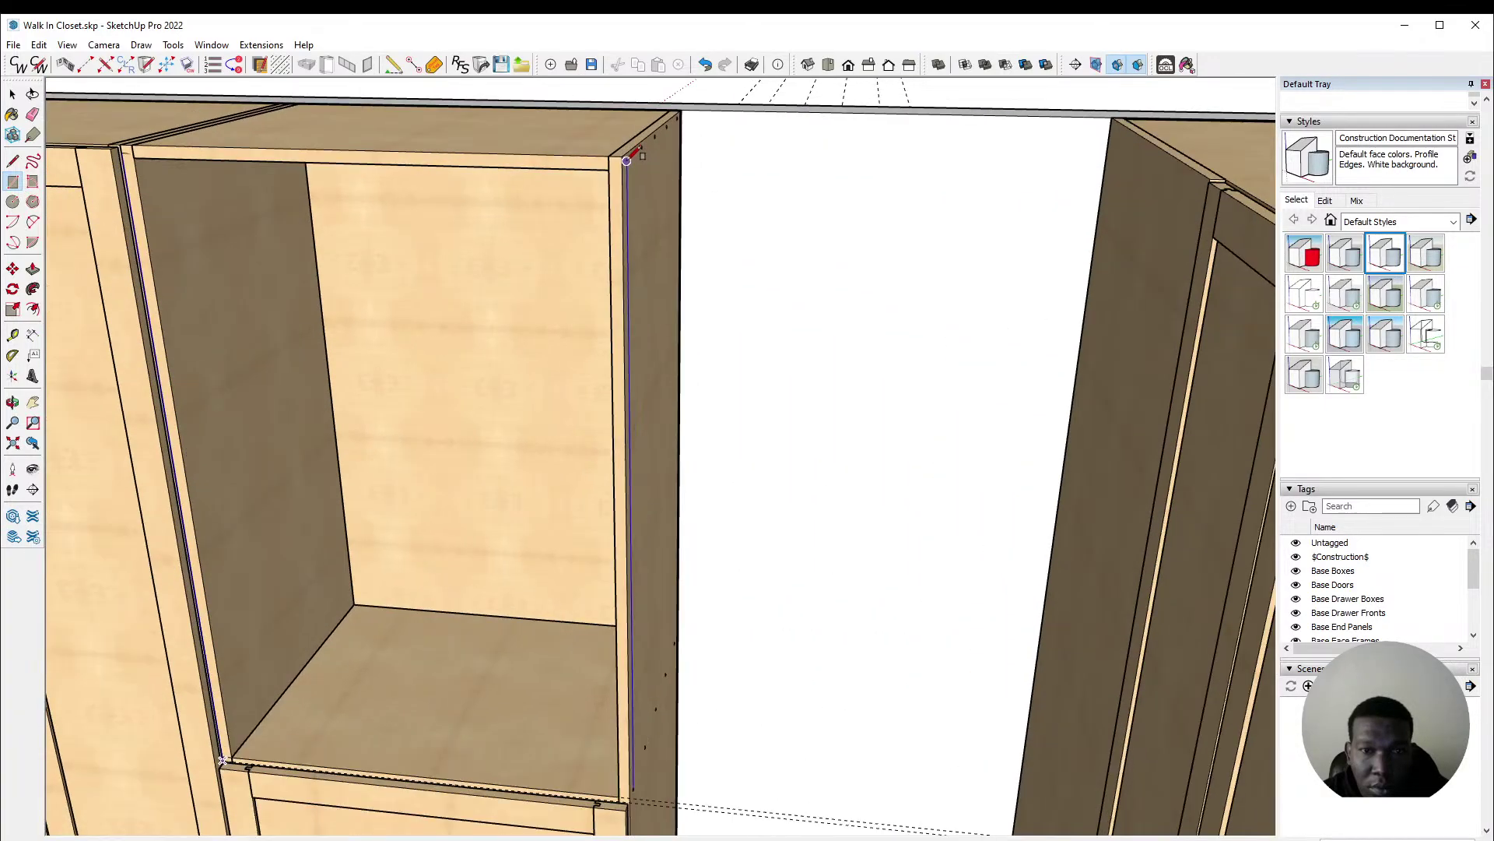
pyautogui.click(623, 155)
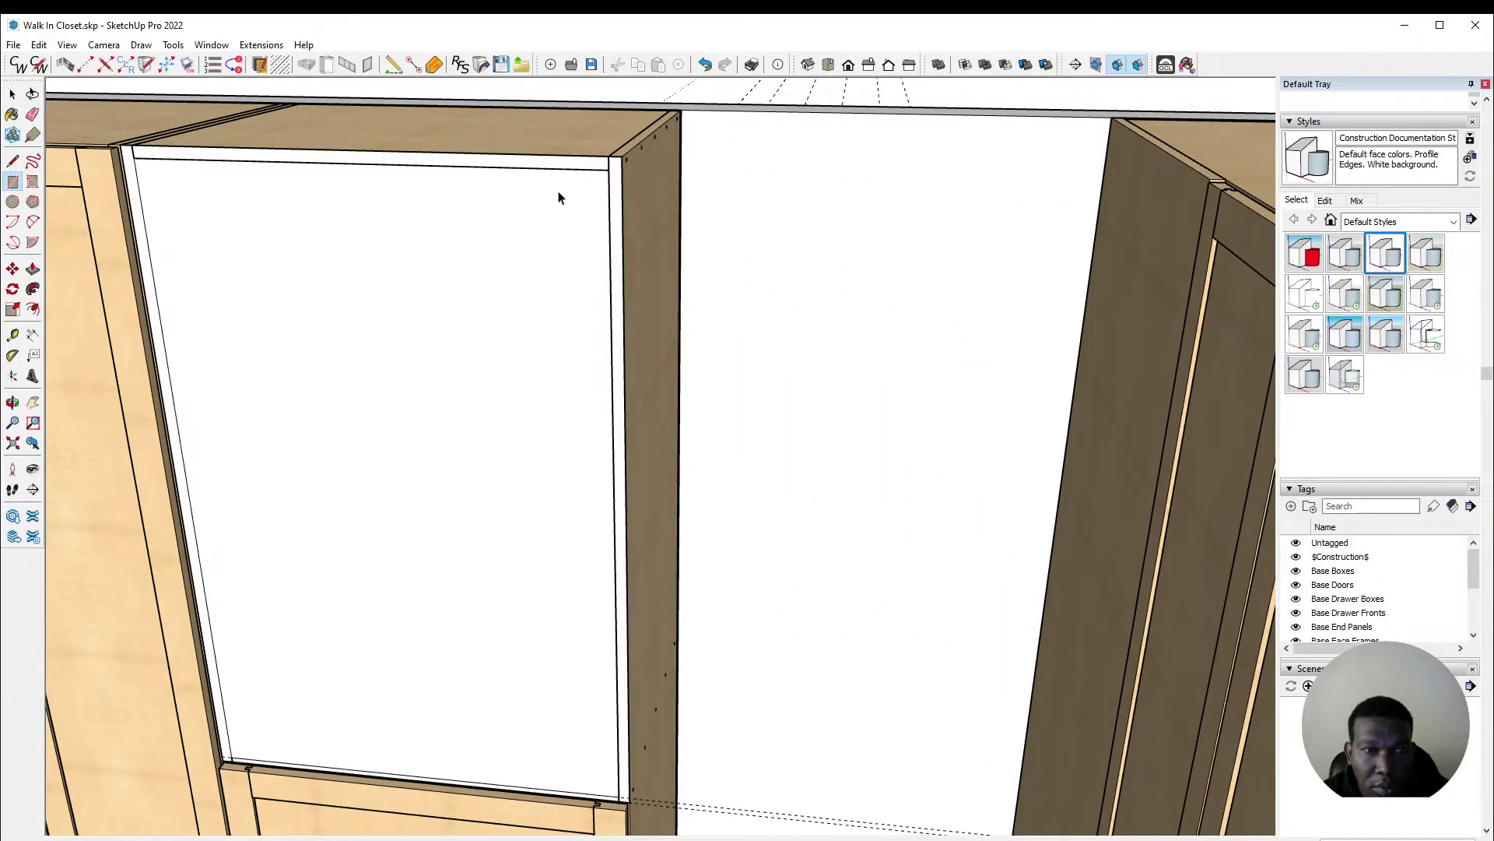
# Step: Start adding a door to the face above the drawers, assigning it to the drawer cabinet and declining its stored defaults
pyautogui.press('space')
pyautogui.click(496, 257)
pyautogui.scroll(-5, 574, 200)
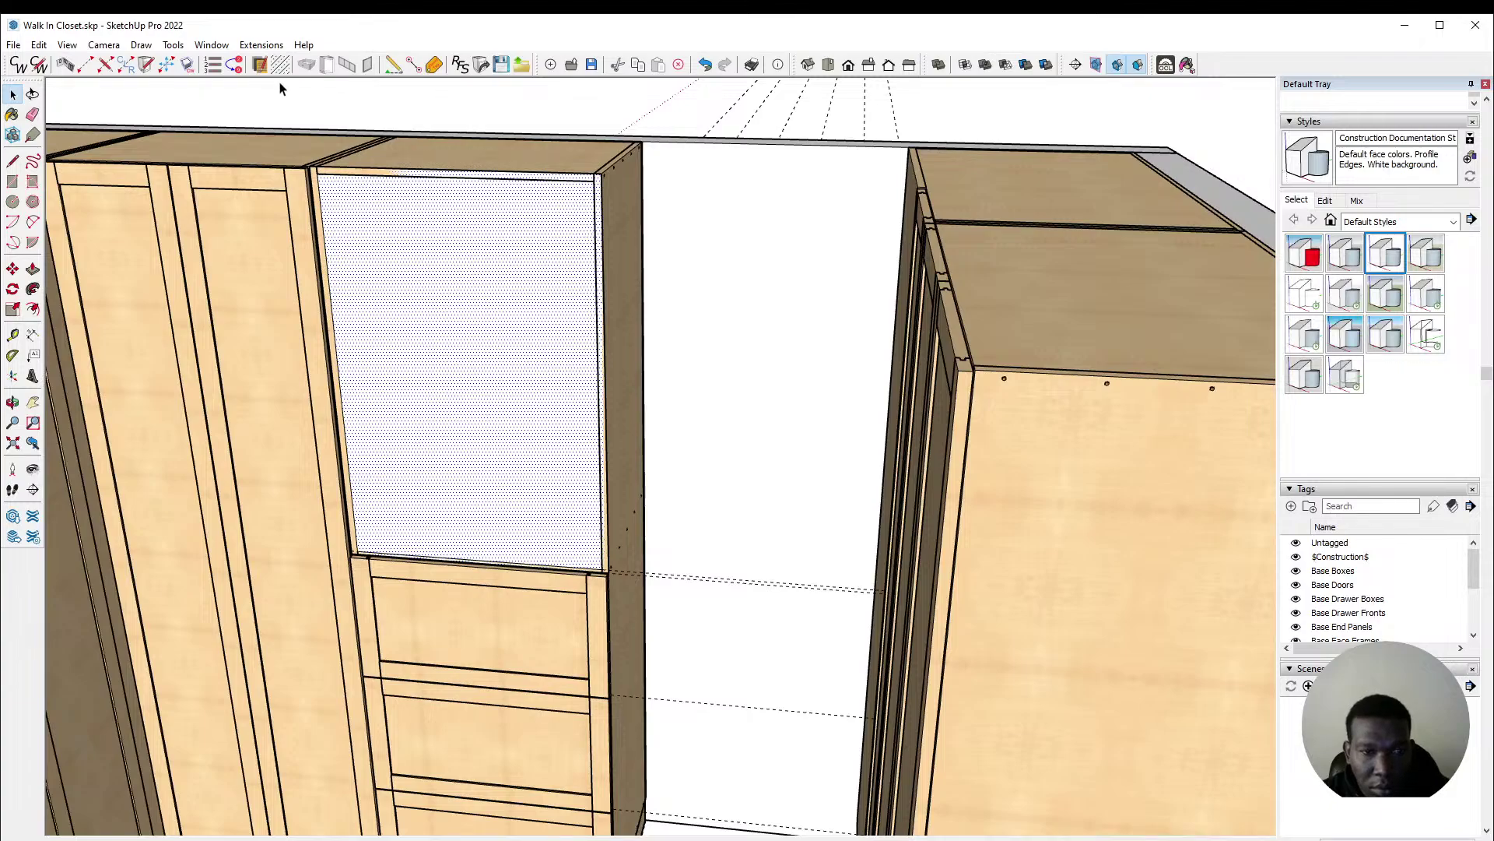
pyautogui.click(327, 72)
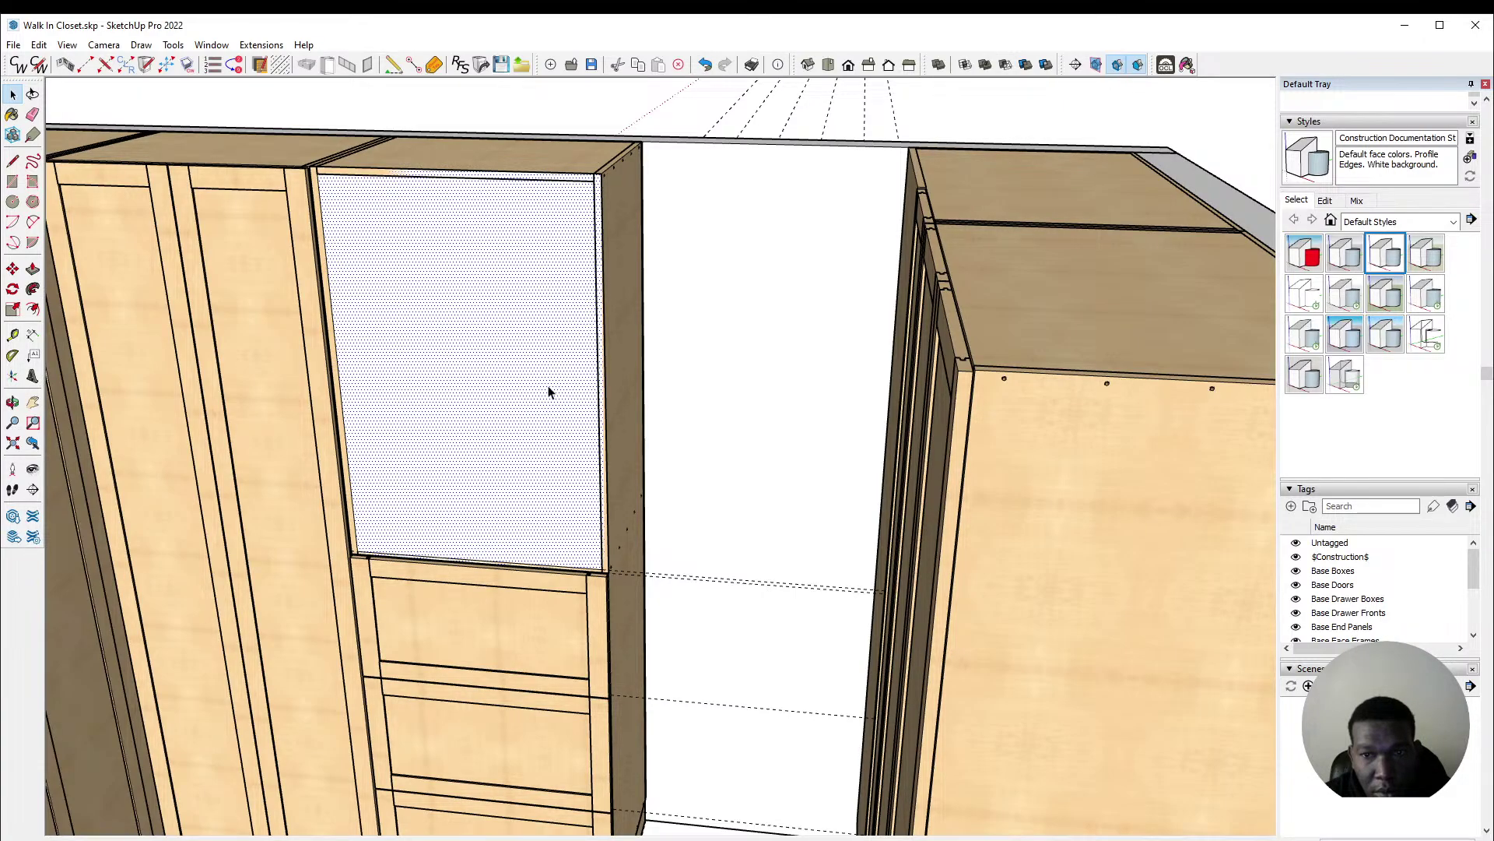
pyautogui.click(549, 391)
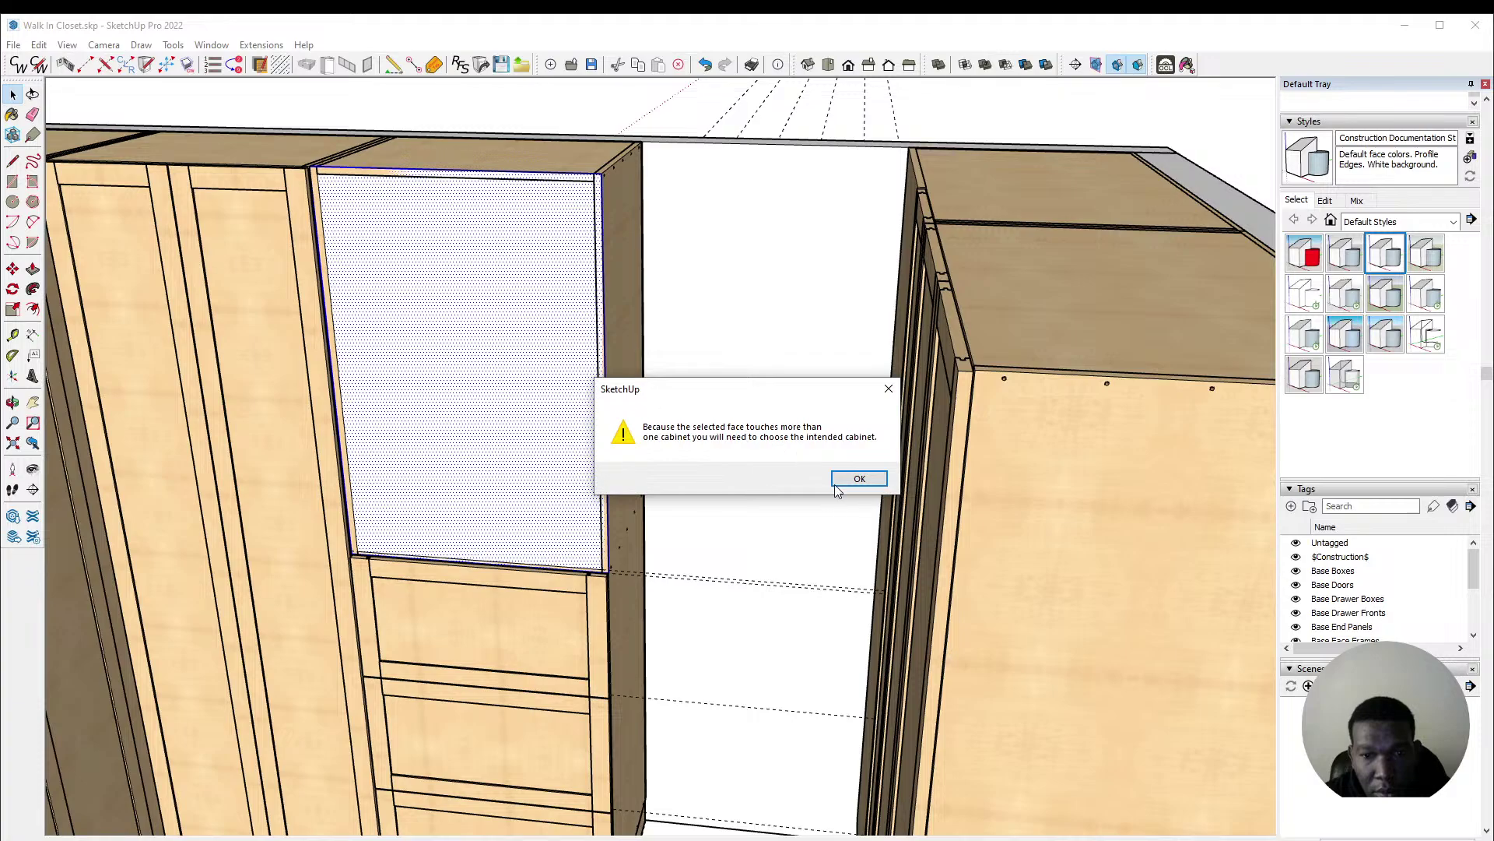
pyautogui.click(859, 479)
pyautogui.click(859, 478)
pyautogui.click(797, 477)
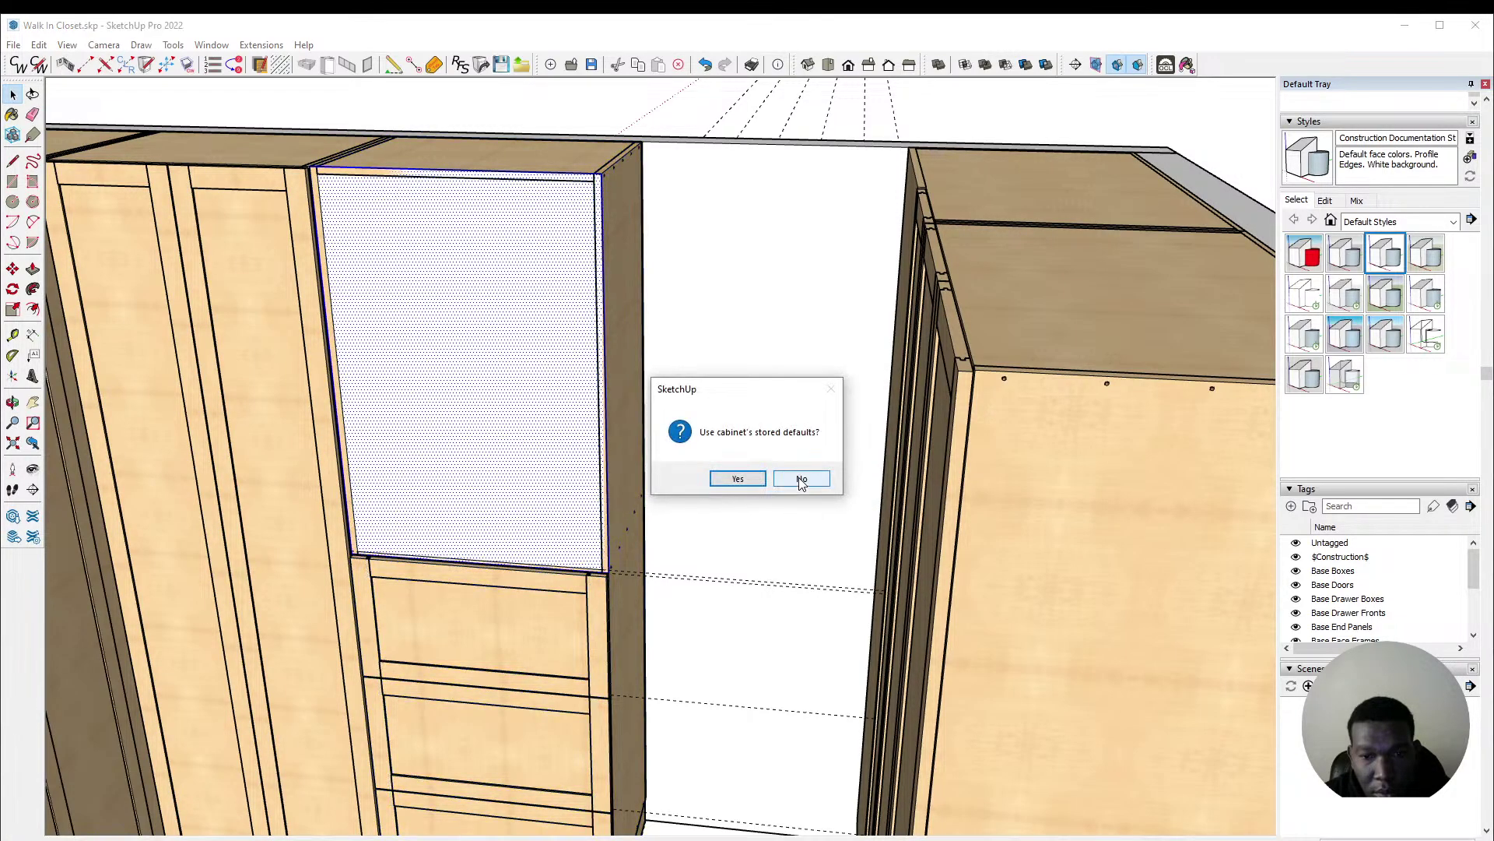
pyautogui.click(802, 480)
# Step: Try one door with drilled shelf holes on the opening above the drawers
pyautogui.click(787, 461)
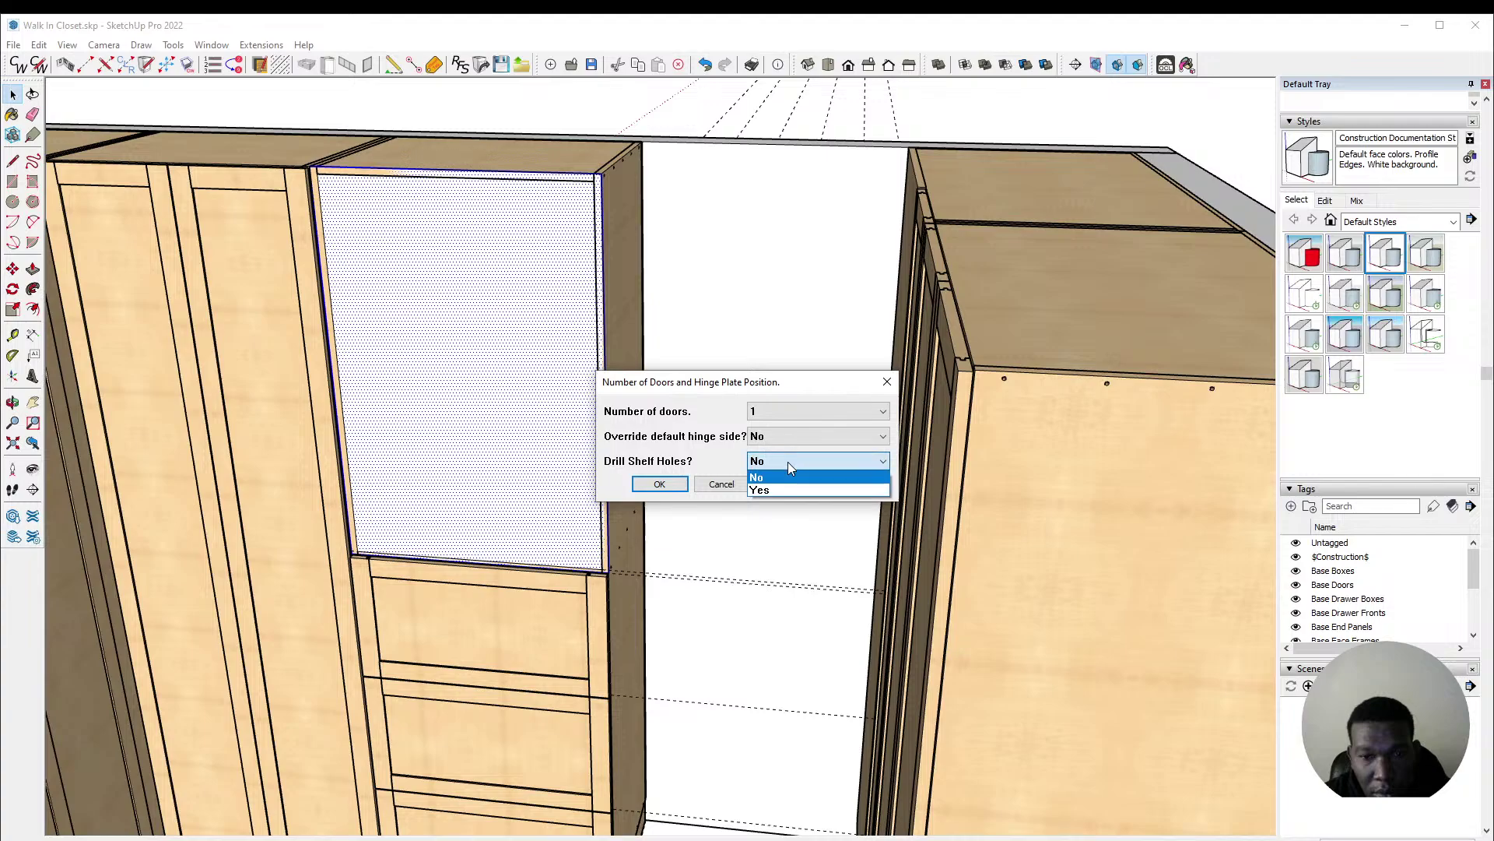
pyautogui.click(785, 488)
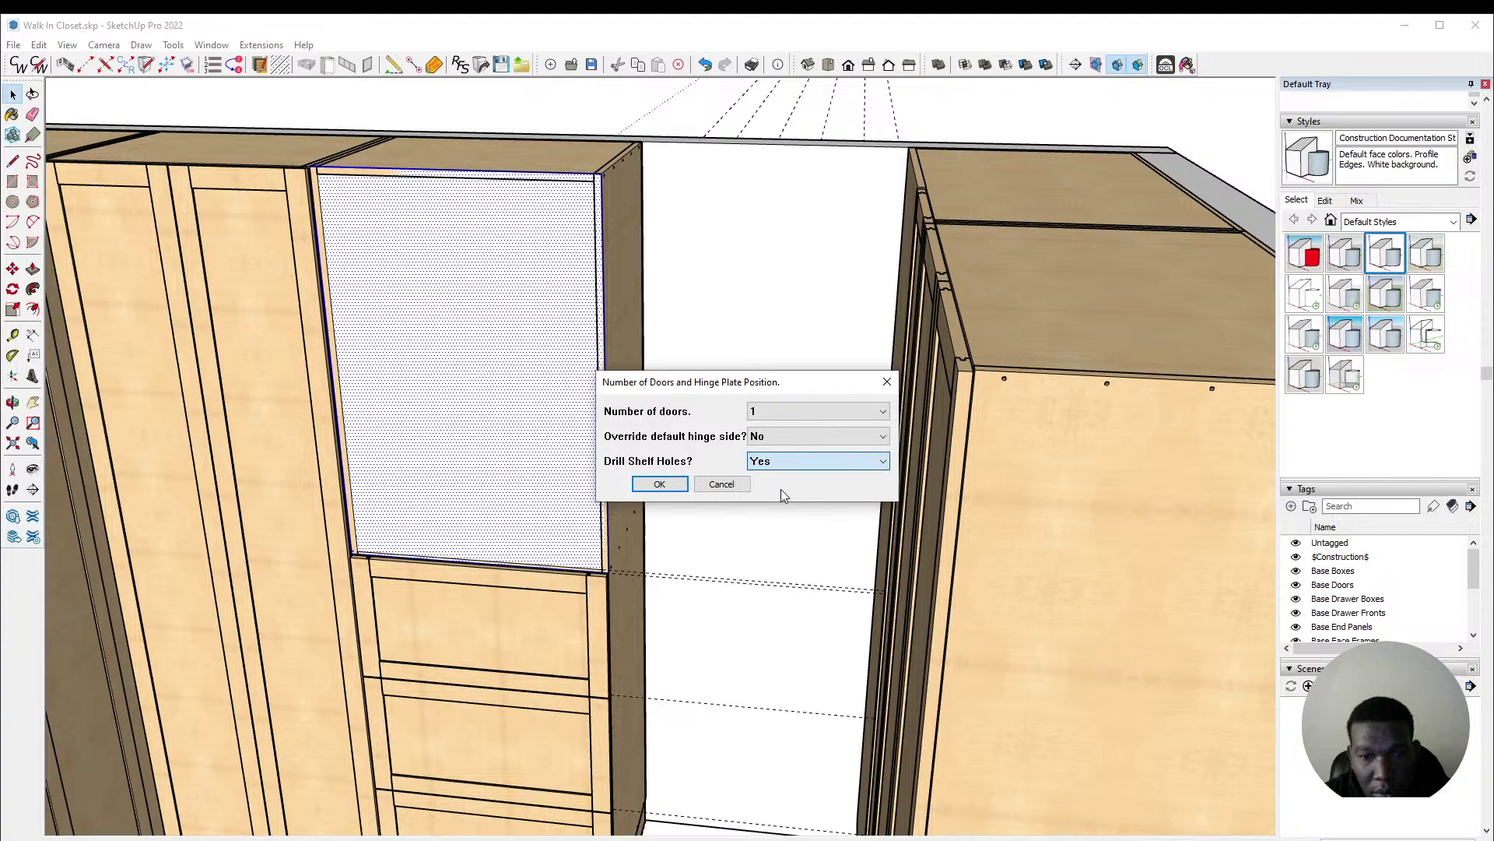
pyautogui.click(658, 485)
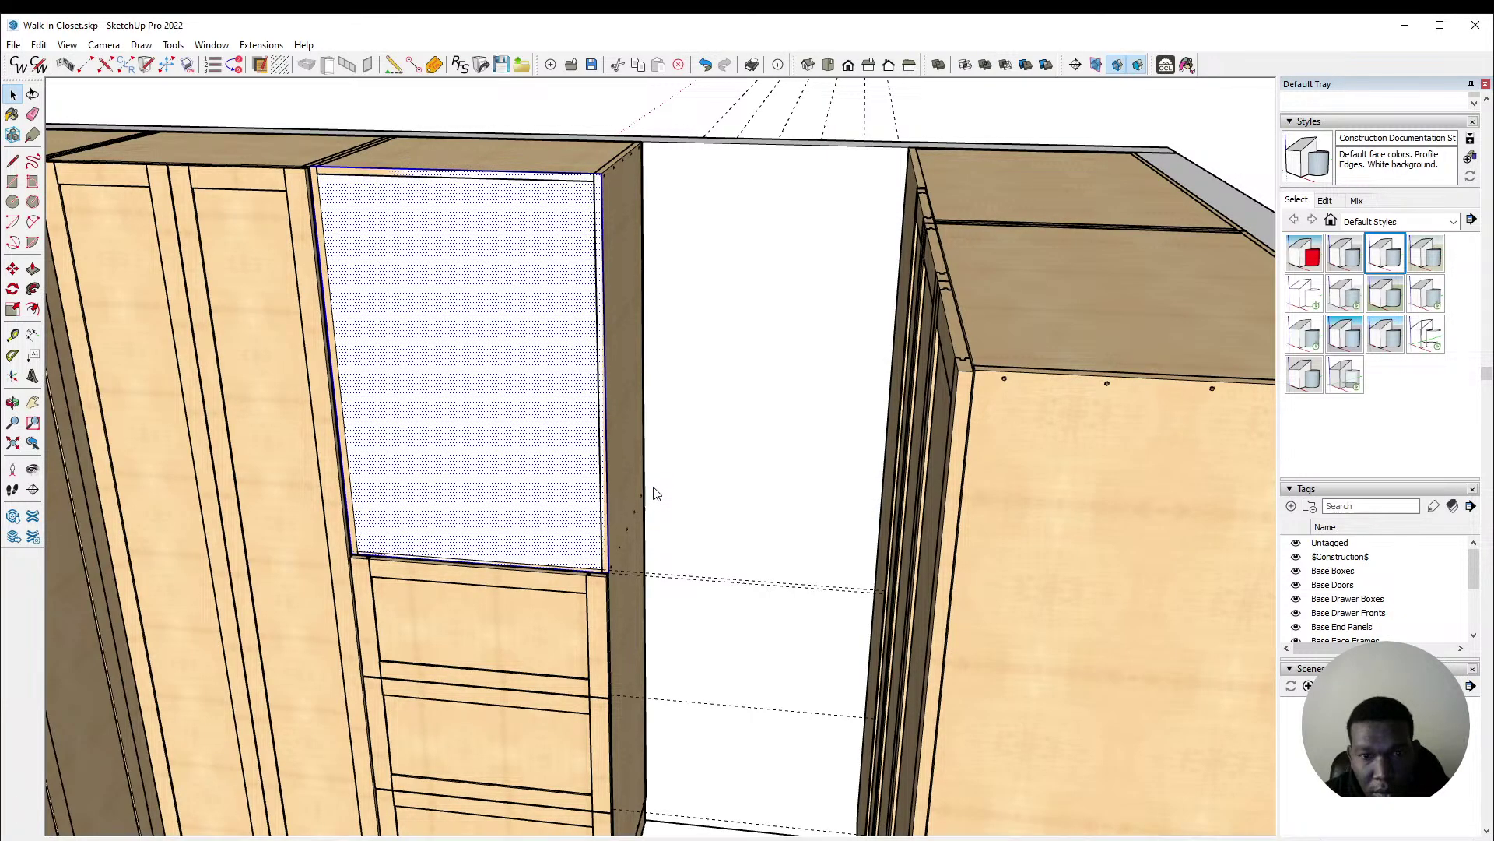
pyautogui.scroll(-6, 580, 354)
pyautogui.moveTo(502, 395); pyautogui.dragTo(666, 397, button='middle')
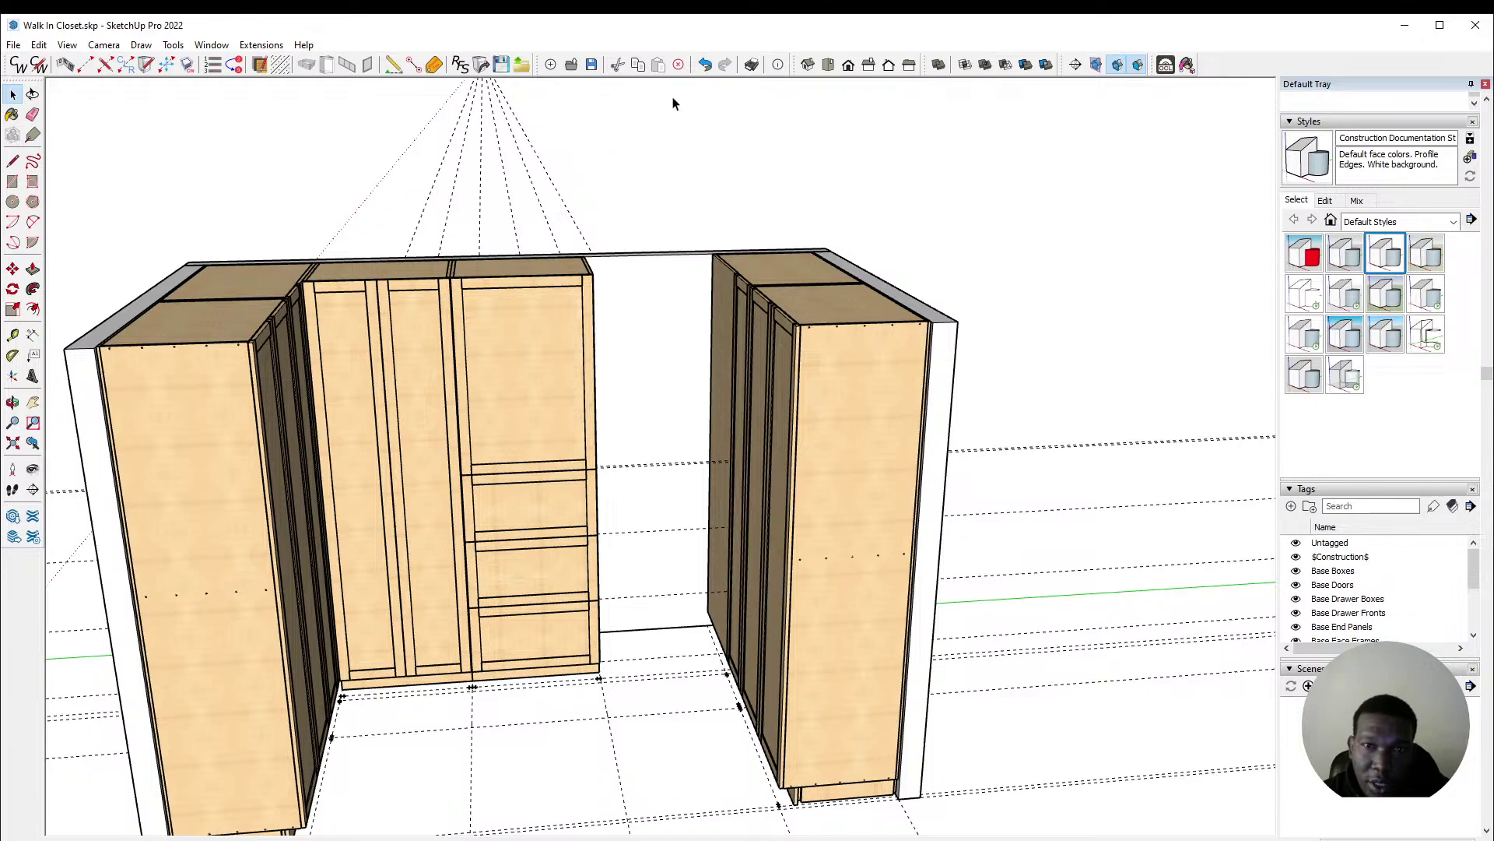
# Step: Undo the single door, keeping the rectangular face over the opening above the drawers
pyautogui.click(705, 65)
pyautogui.click(704, 65)
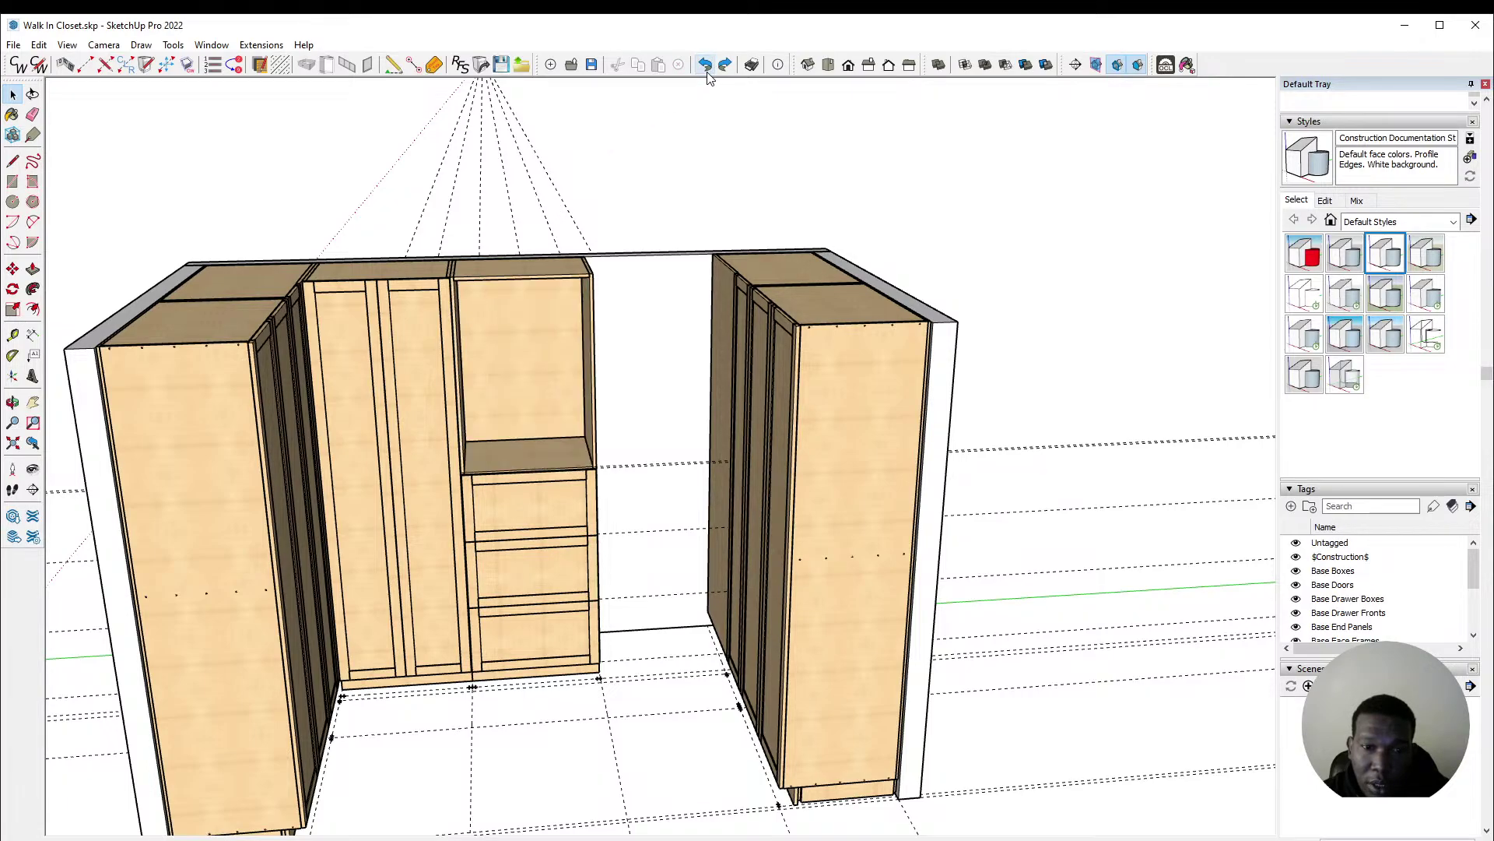
pyautogui.click(724, 65)
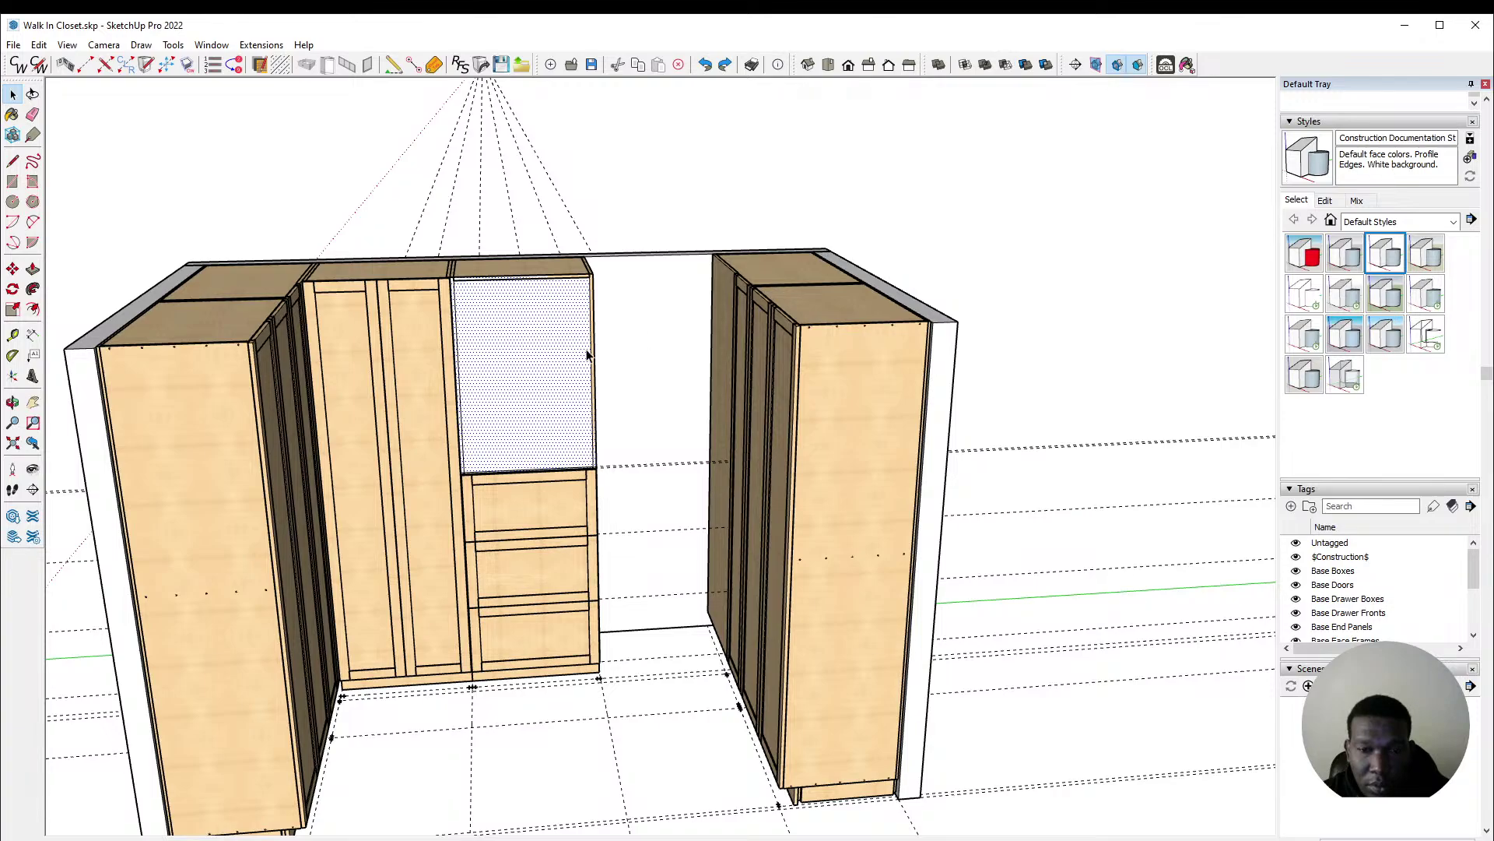
# Step: Add 2 doors with drilled shelf holes to the face above the drawers on the drawer cabinet, declining its stored defaults
pyautogui.click(870, 479)
pyautogui.click(857, 478)
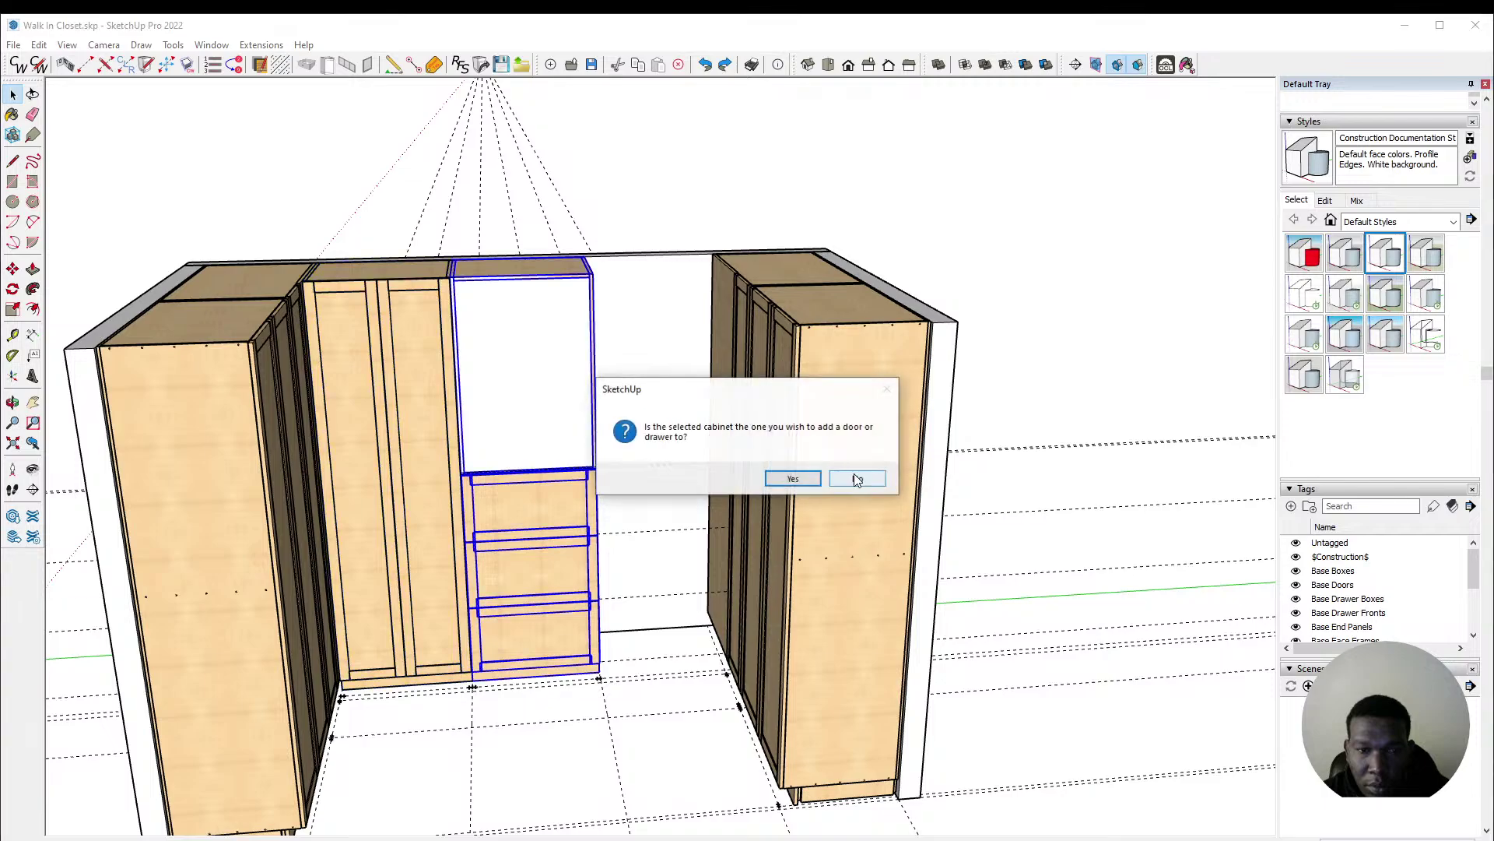
pyautogui.click(784, 479)
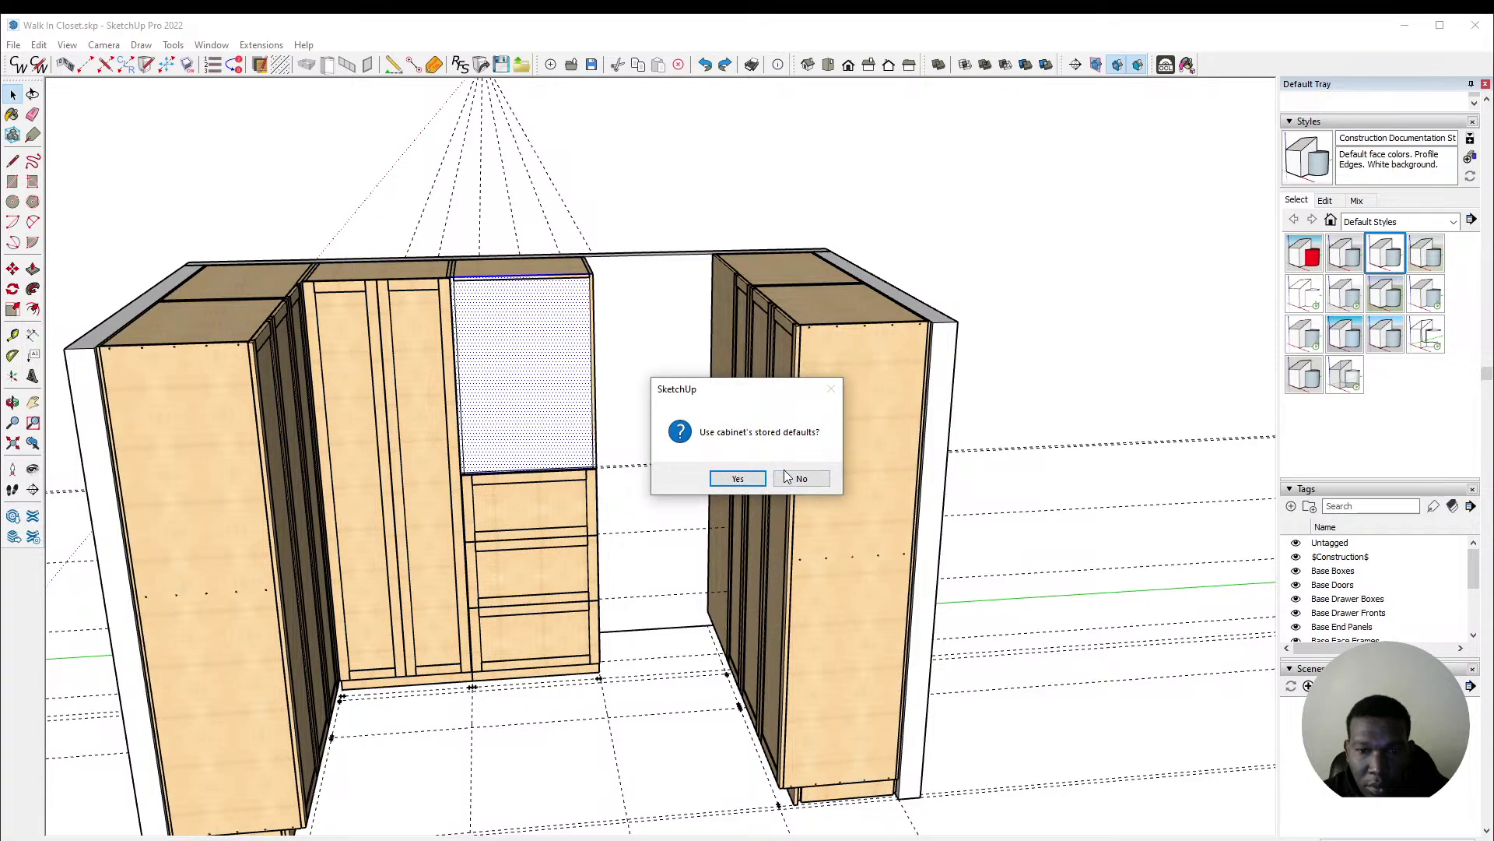
pyautogui.click(786, 477)
pyautogui.click(796, 414)
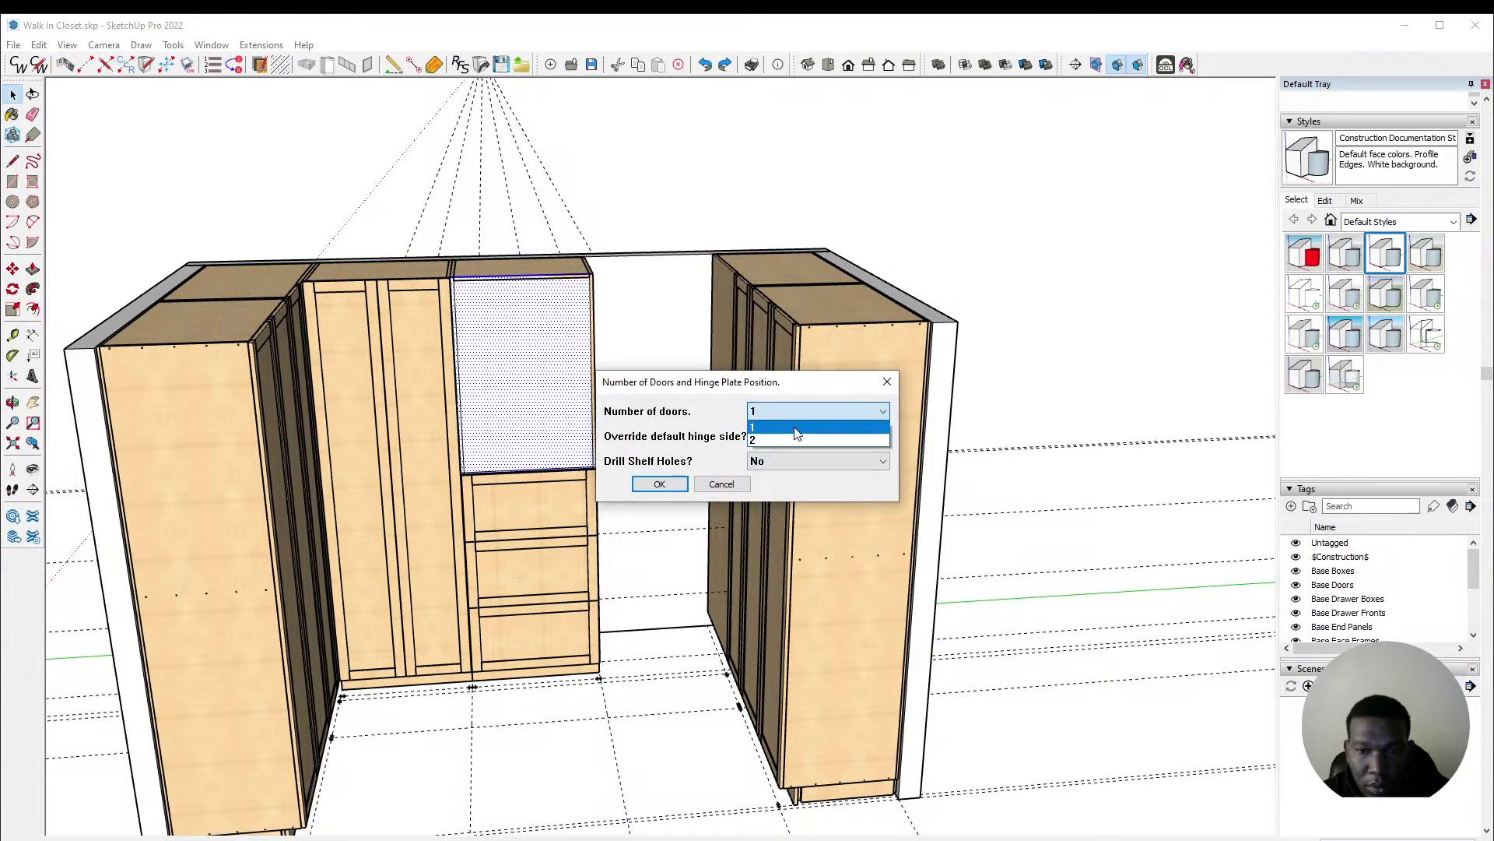
pyautogui.click(787, 441)
pyautogui.click(782, 462)
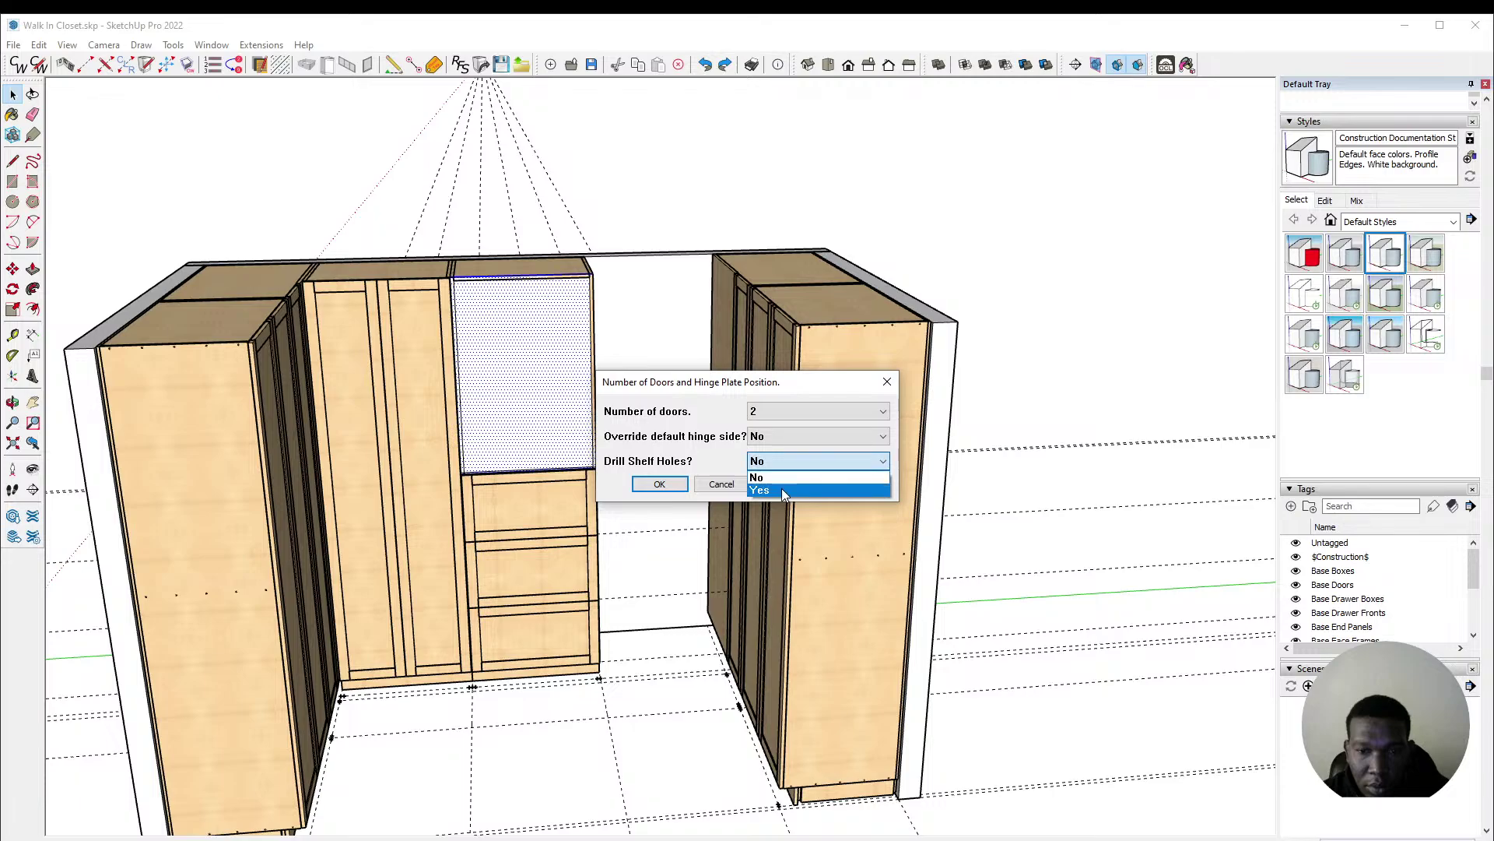
pyautogui.click(781, 488)
pyautogui.click(660, 483)
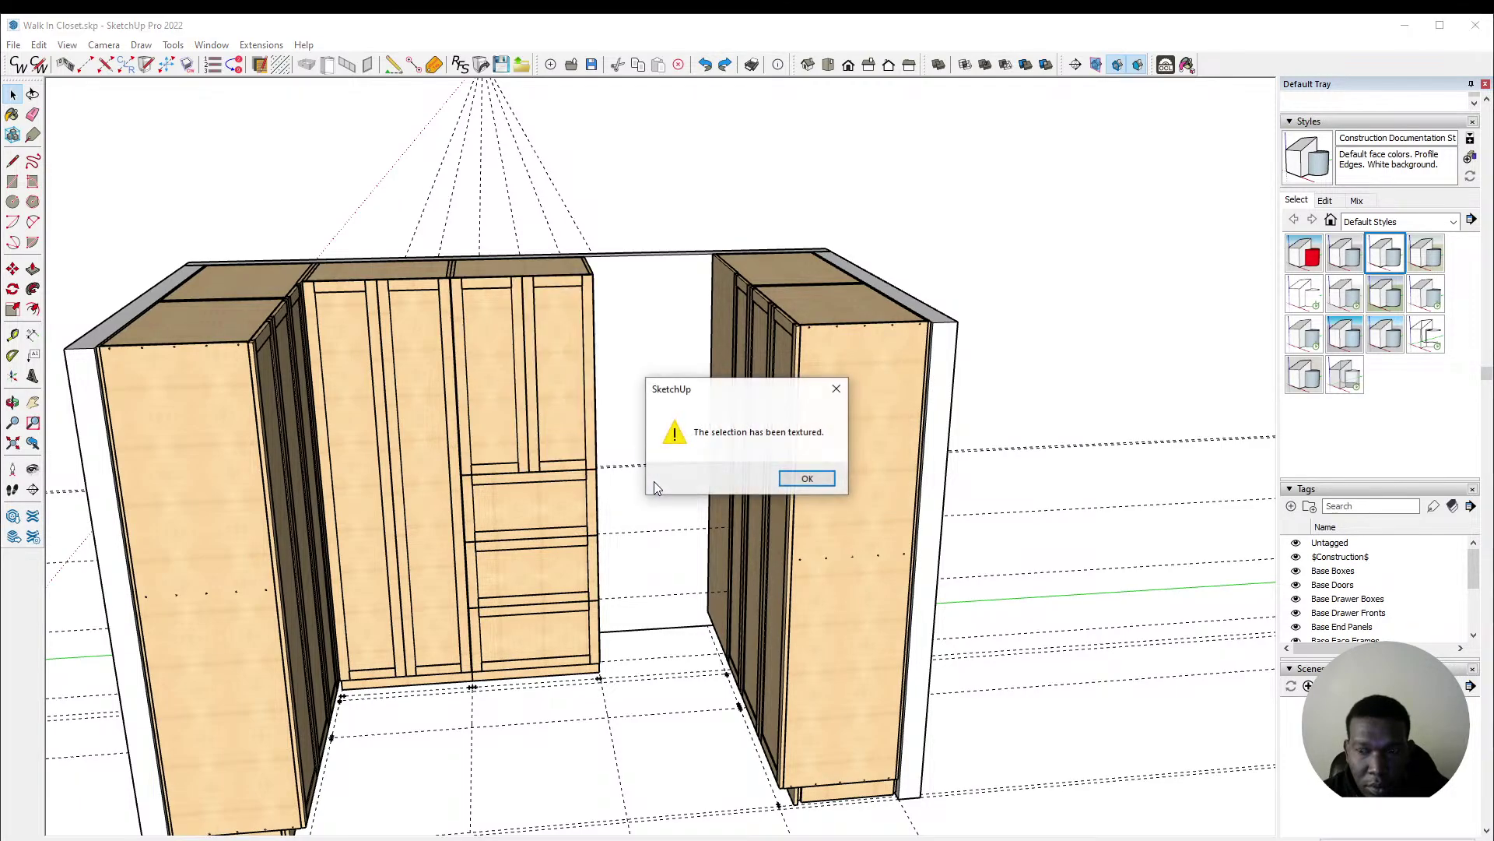
pyautogui.click(801, 477)
# Step: Delete the horizontal height guide lines behind the cabinets
pyautogui.moveTo(626, 417); pyautogui.dragTo(585, 488, button='middle')
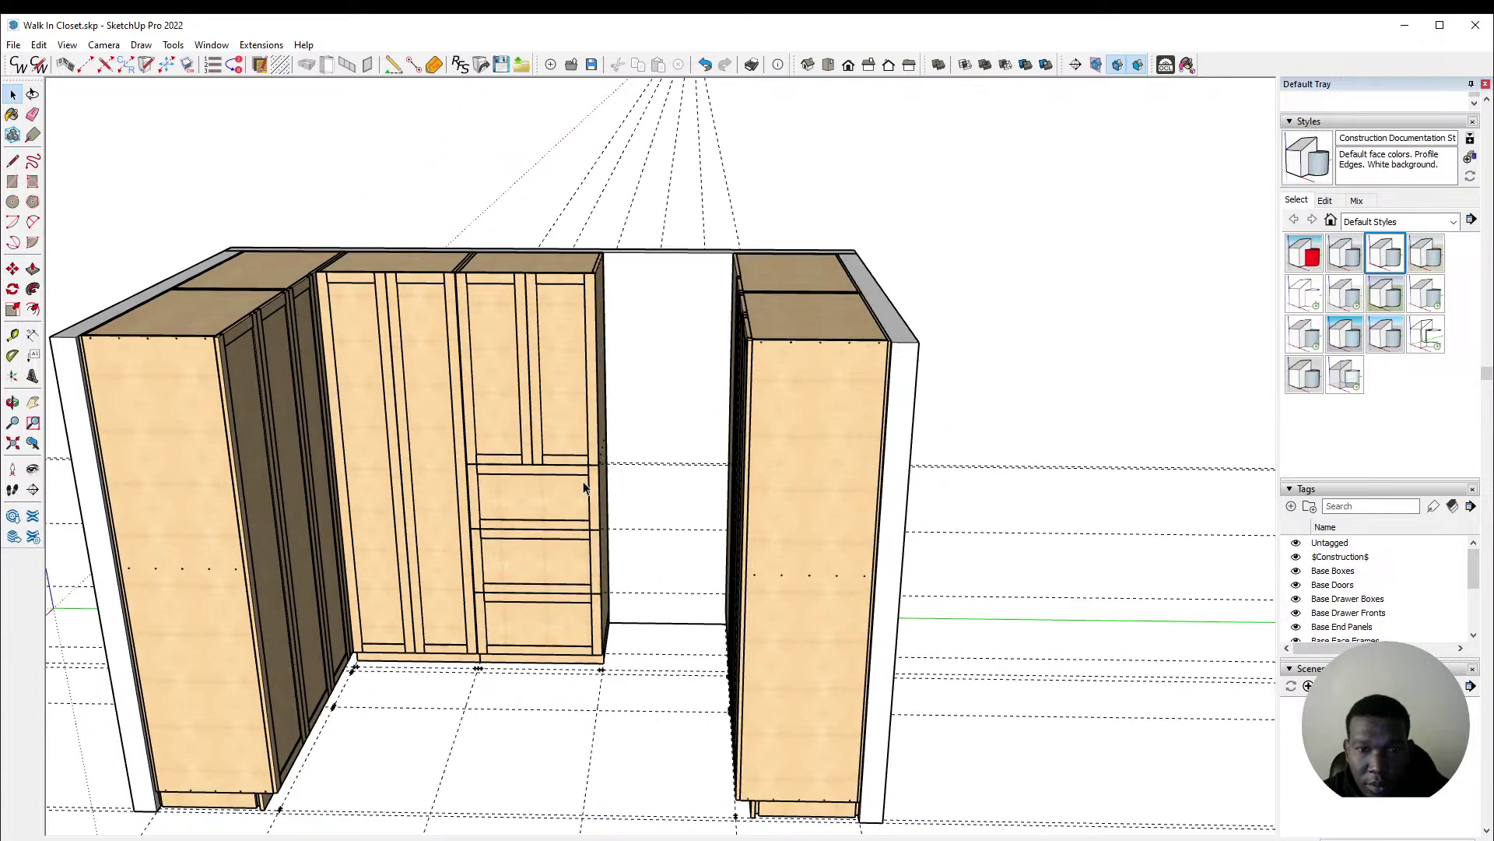
pyautogui.scroll(3, 567, 563)
pyautogui.scroll(-4, 731, 570)
pyautogui.scroll(2, 948, 549)
pyautogui.scroll(1, 948, 549)
pyautogui.moveTo(919, 353); pyautogui.dragTo(916, 353)
pyautogui.press('Delete')
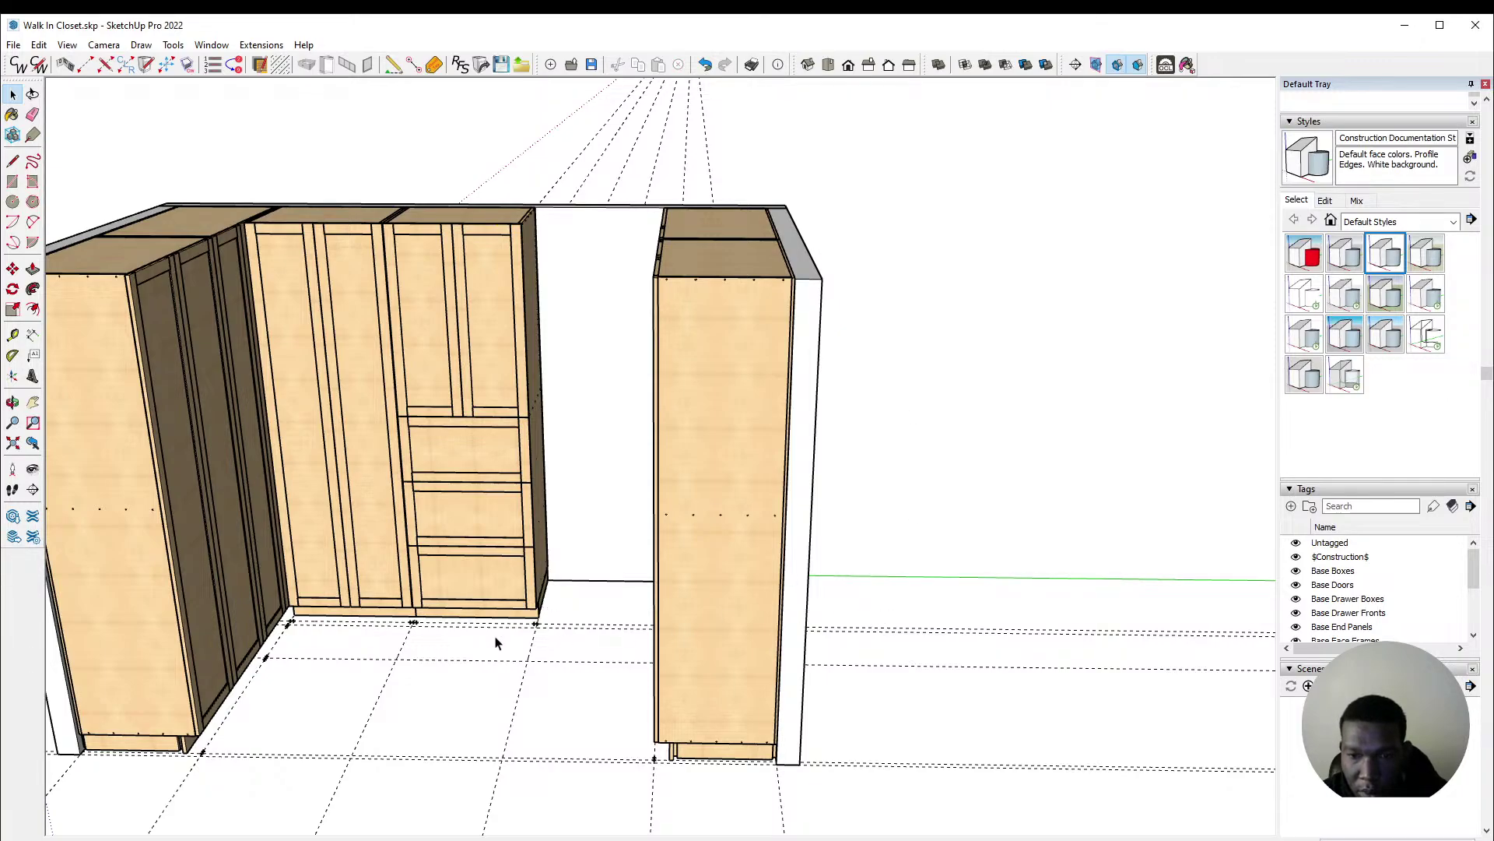
# Step: Mark a Left Finish cabinet end on the front floor guide, starting at the guide intersection beside the drawer cabinet
pyautogui.scroll(4, 554, 599)
pyautogui.scroll(5, 554, 615)
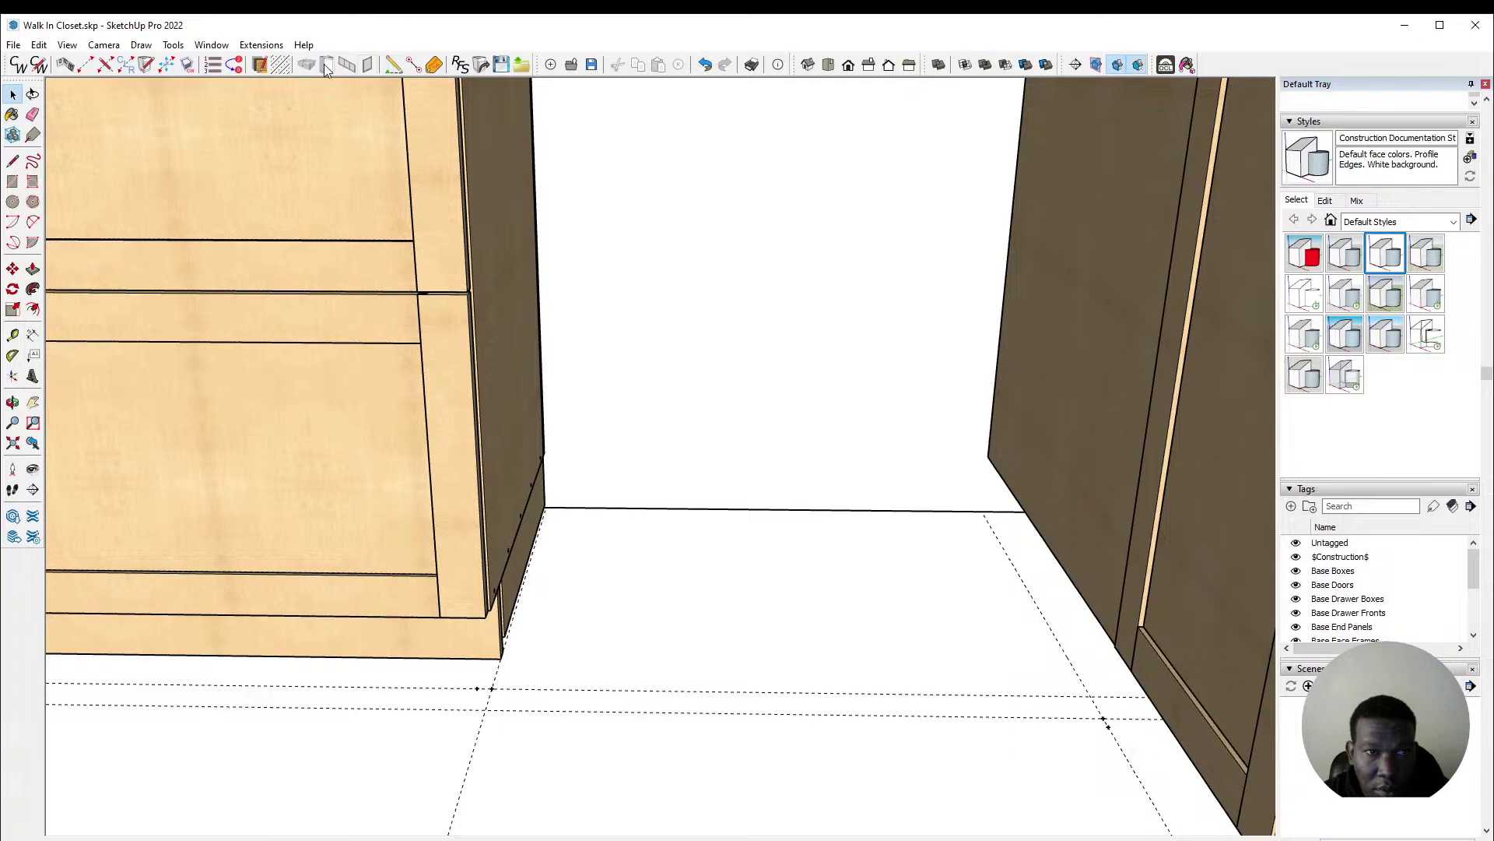
pyautogui.press('l')
pyautogui.scroll(2, 501, 685)
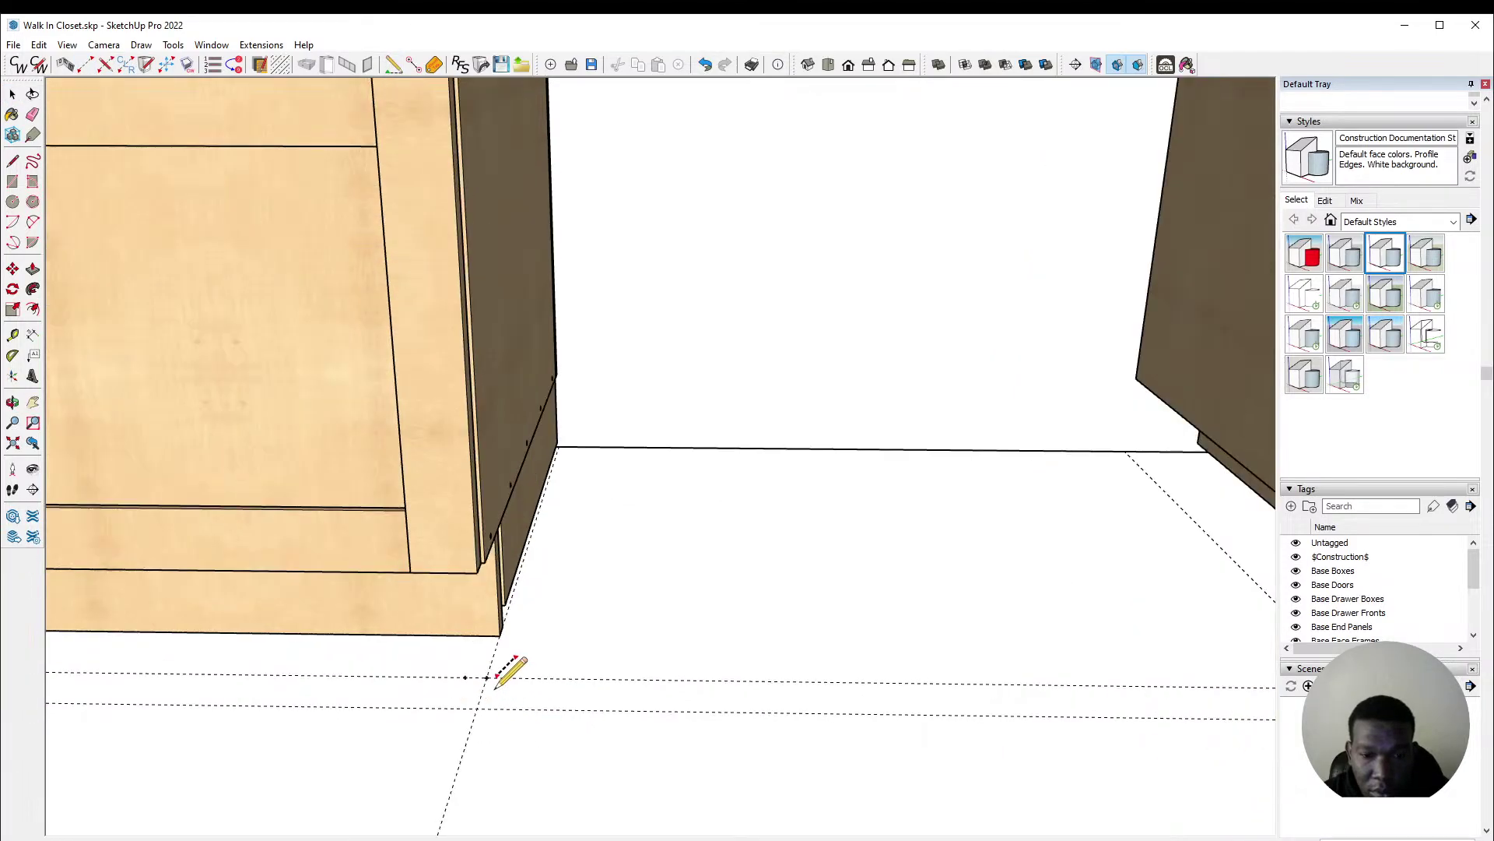
pyautogui.click(486, 677)
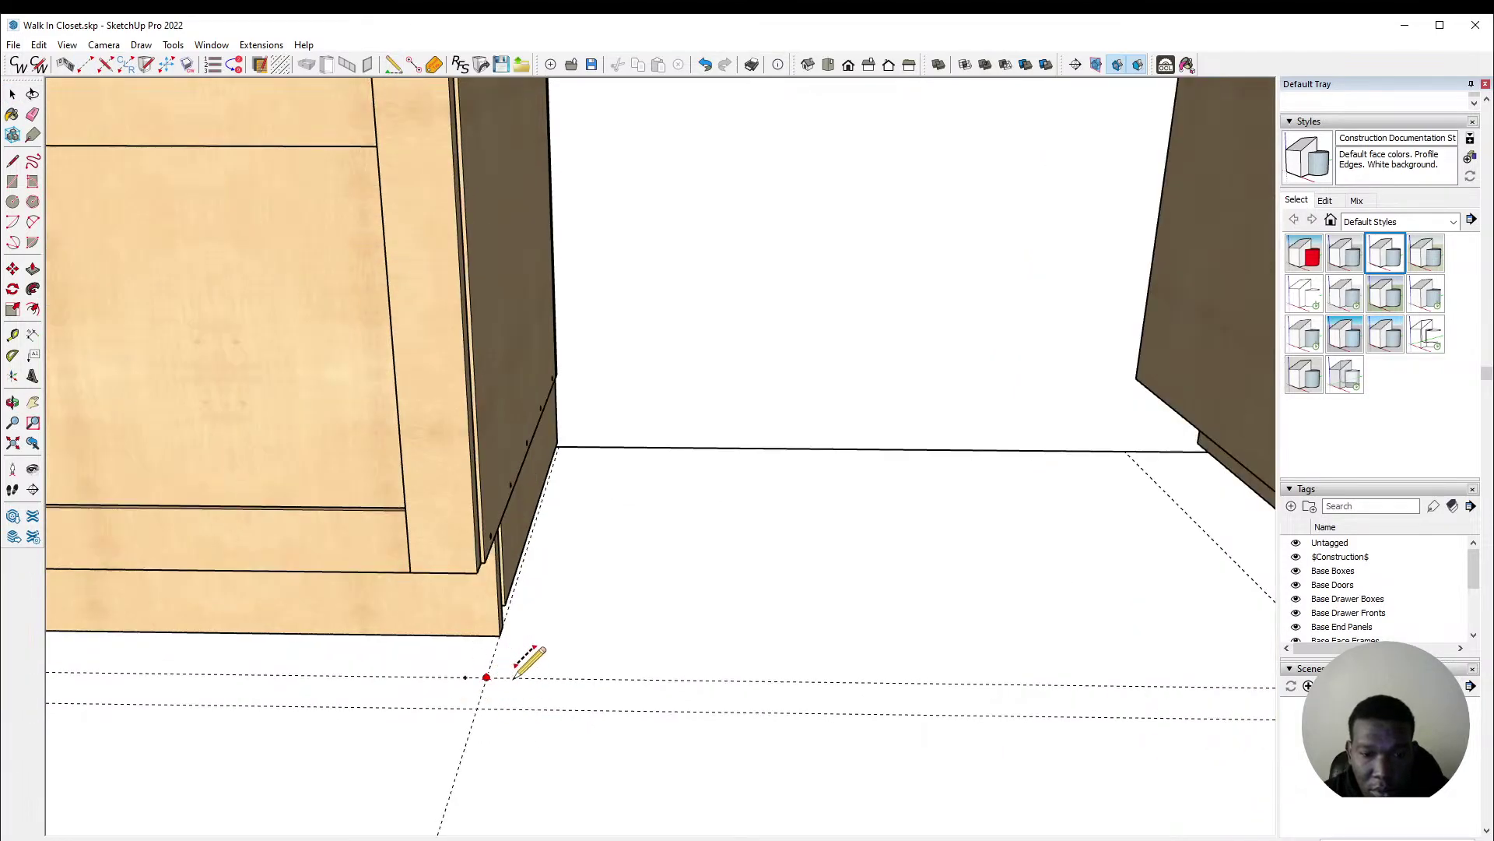
pyautogui.click(560, 677)
pyautogui.click(436, 217)
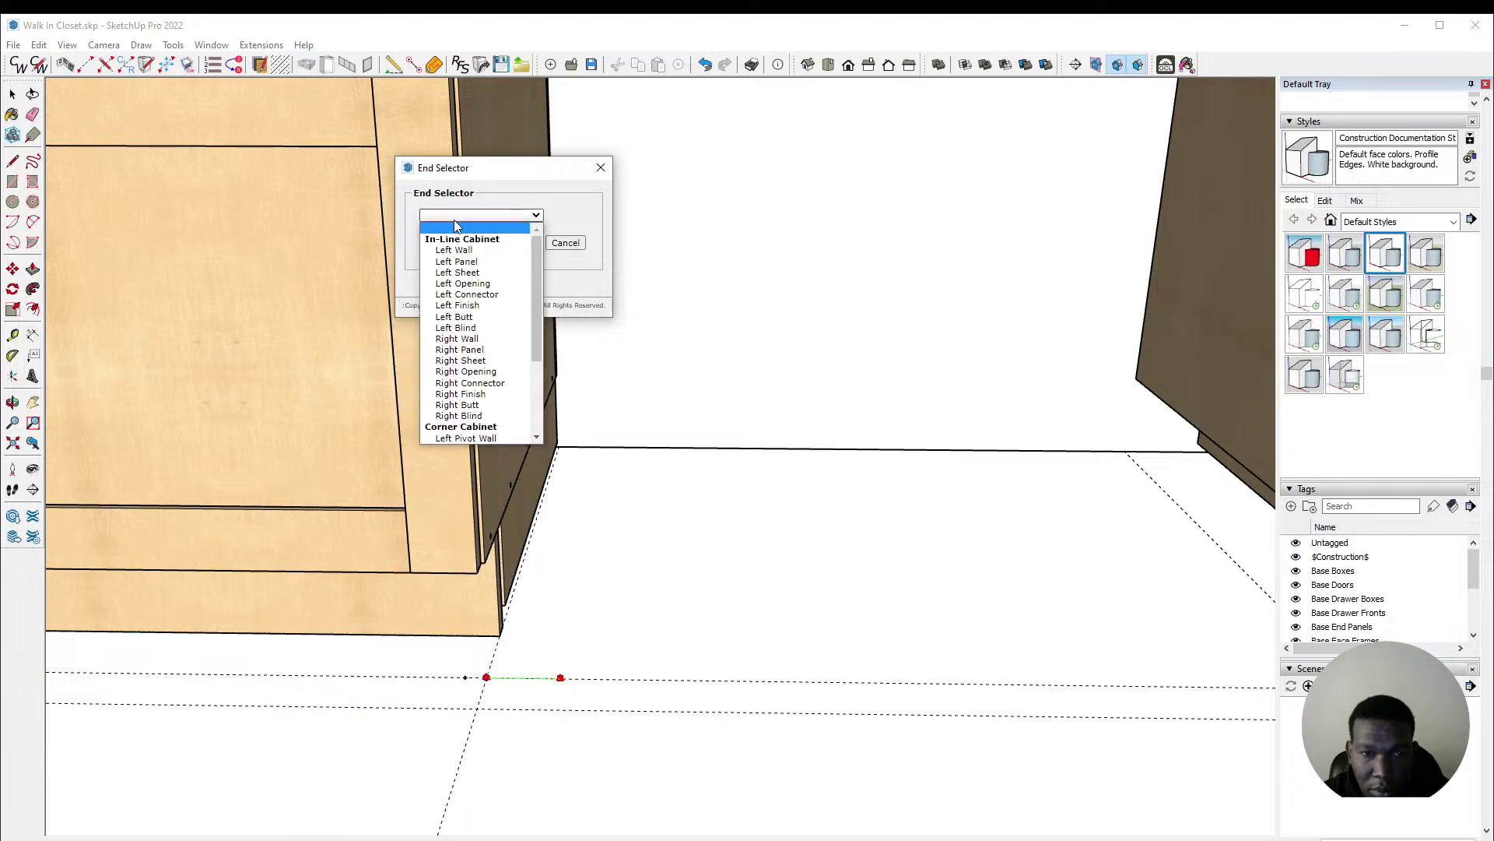
pyautogui.click(488, 304)
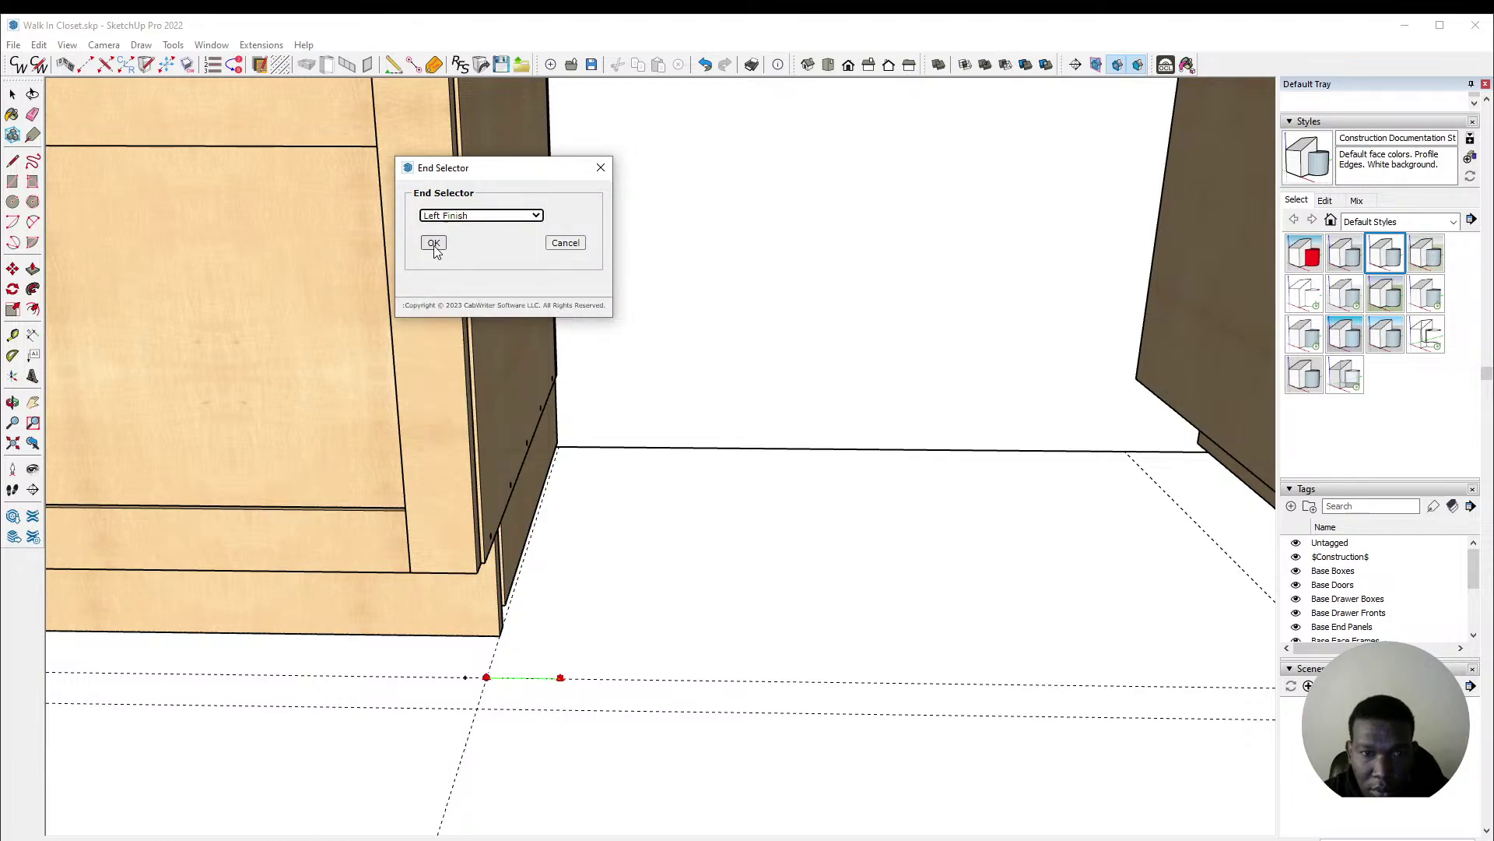
pyautogui.click(433, 243)
# Step: Mark a Right Finish cabinet end at the other side of the gap, starting at the guide intersection beside the right-hand cabinets
pyautogui.scroll(-1, 332, 358)
pyautogui.scroll(-2, 332, 358)
pyautogui.scroll(1, 924, 424)
pyautogui.moveTo(924, 424)
pyautogui.mouseDown(button='middle')
pyautogui.moveTo(942, 564)
pyautogui.moveTo(1001, 570)
pyautogui.mouseUp(button='middle')
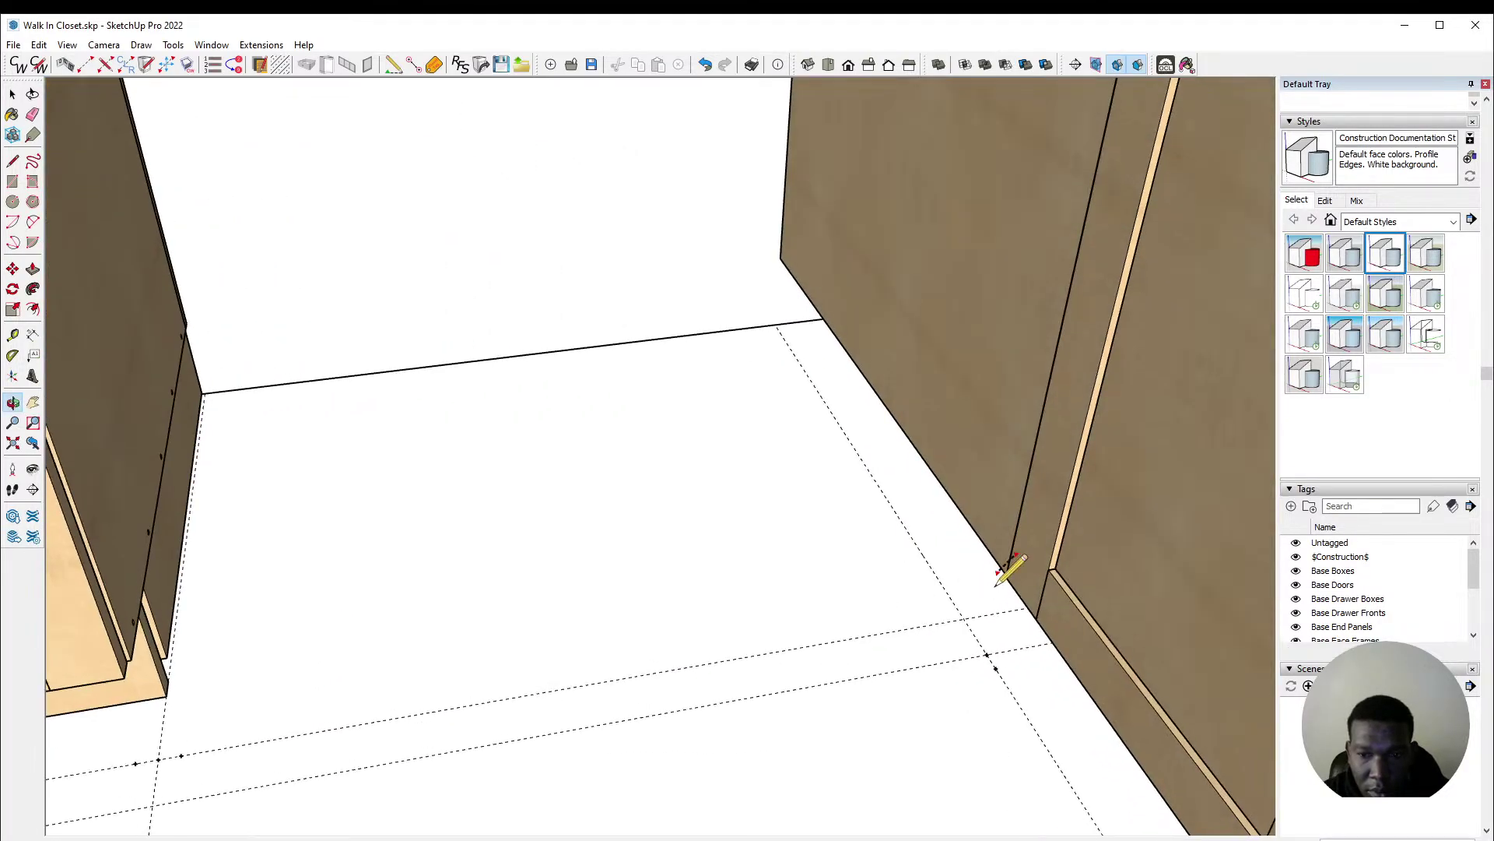
pyautogui.click(964, 619)
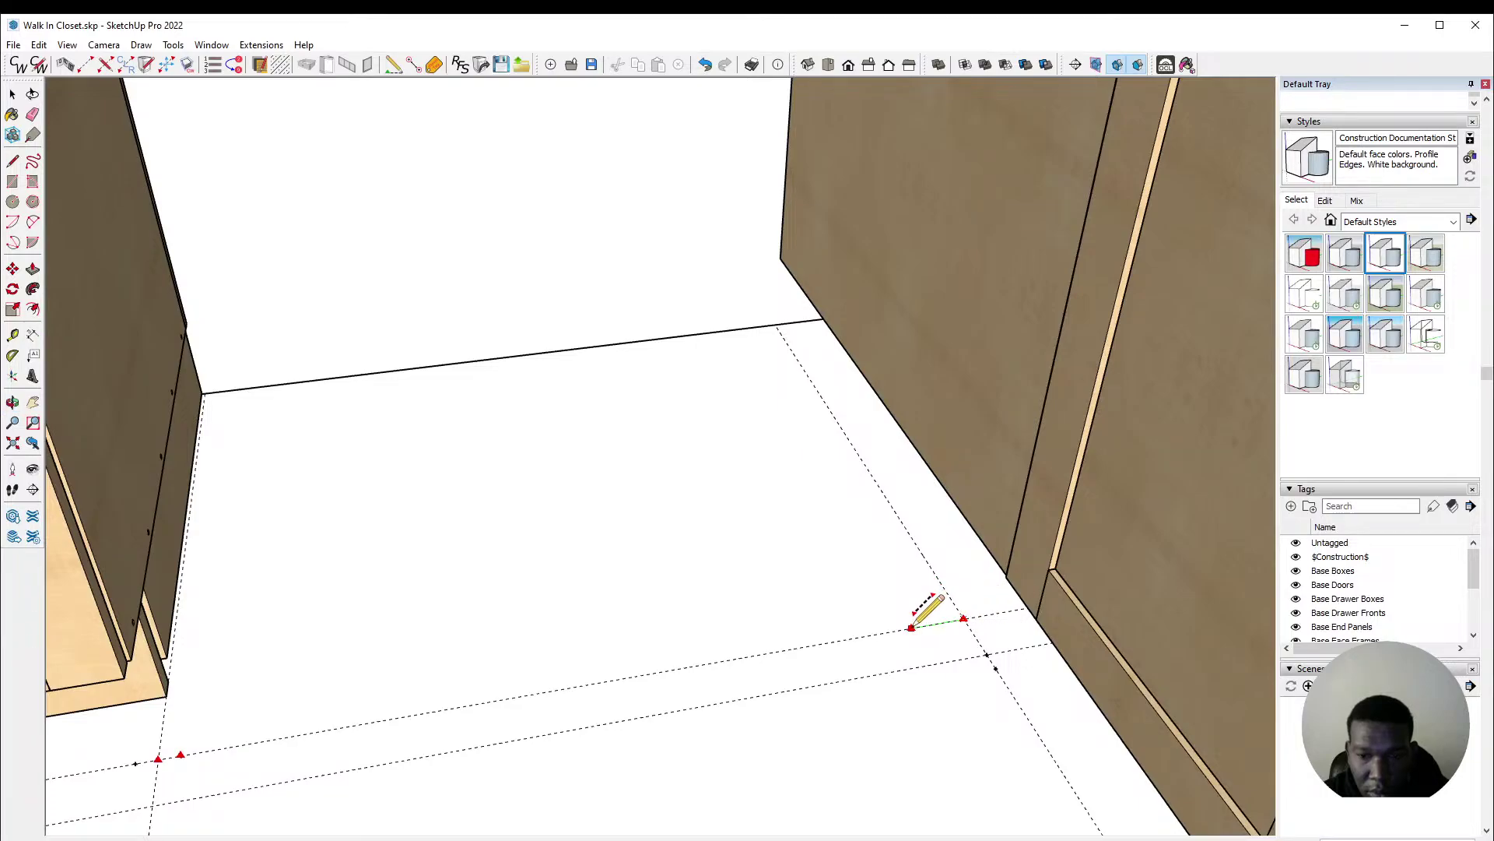
pyautogui.click(913, 628)
pyautogui.click(479, 215)
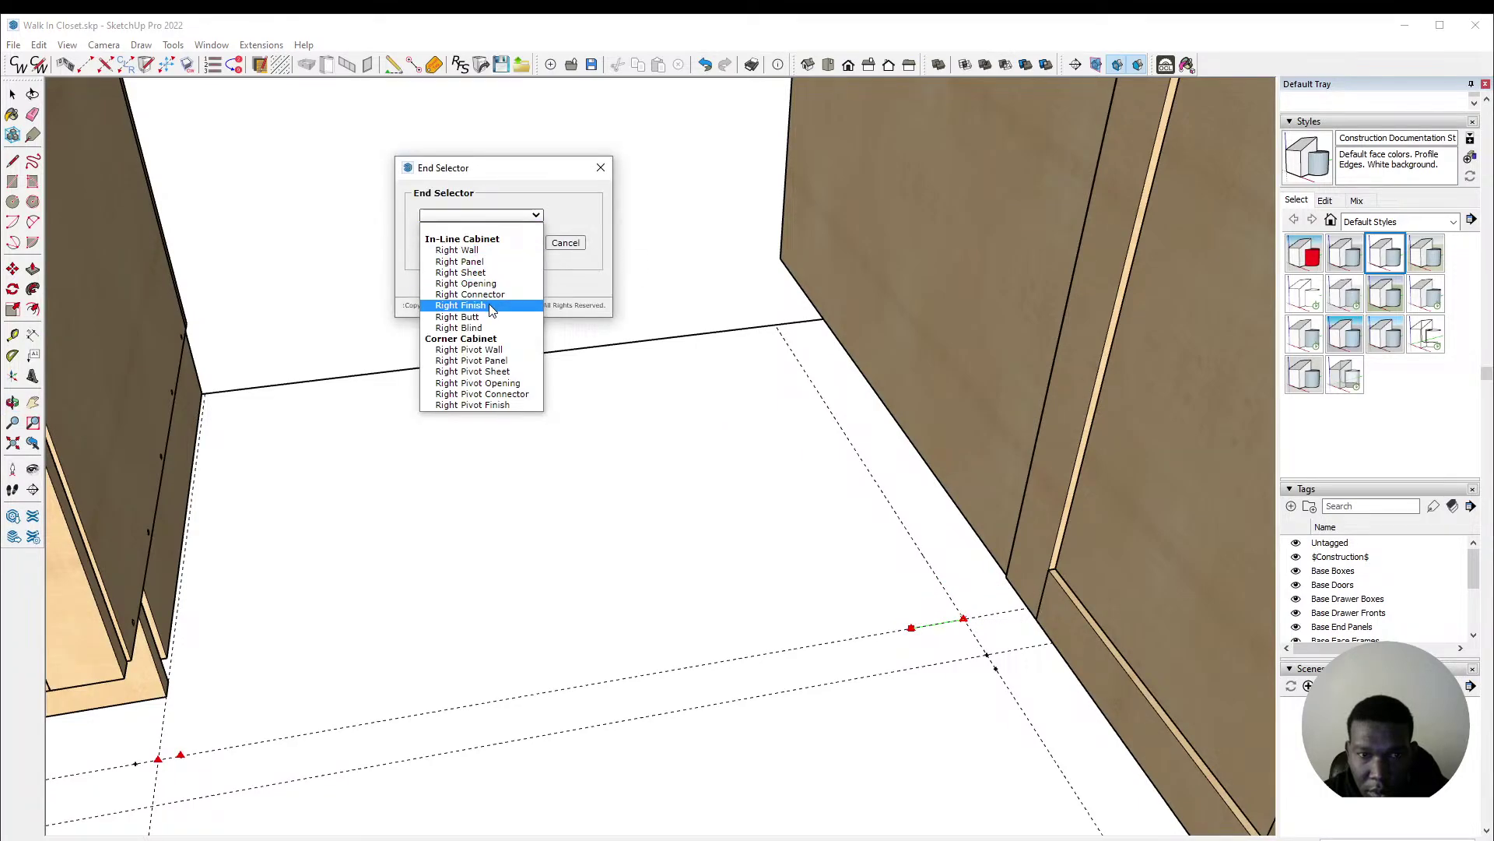
pyautogui.click(467, 307)
pyautogui.click(433, 244)
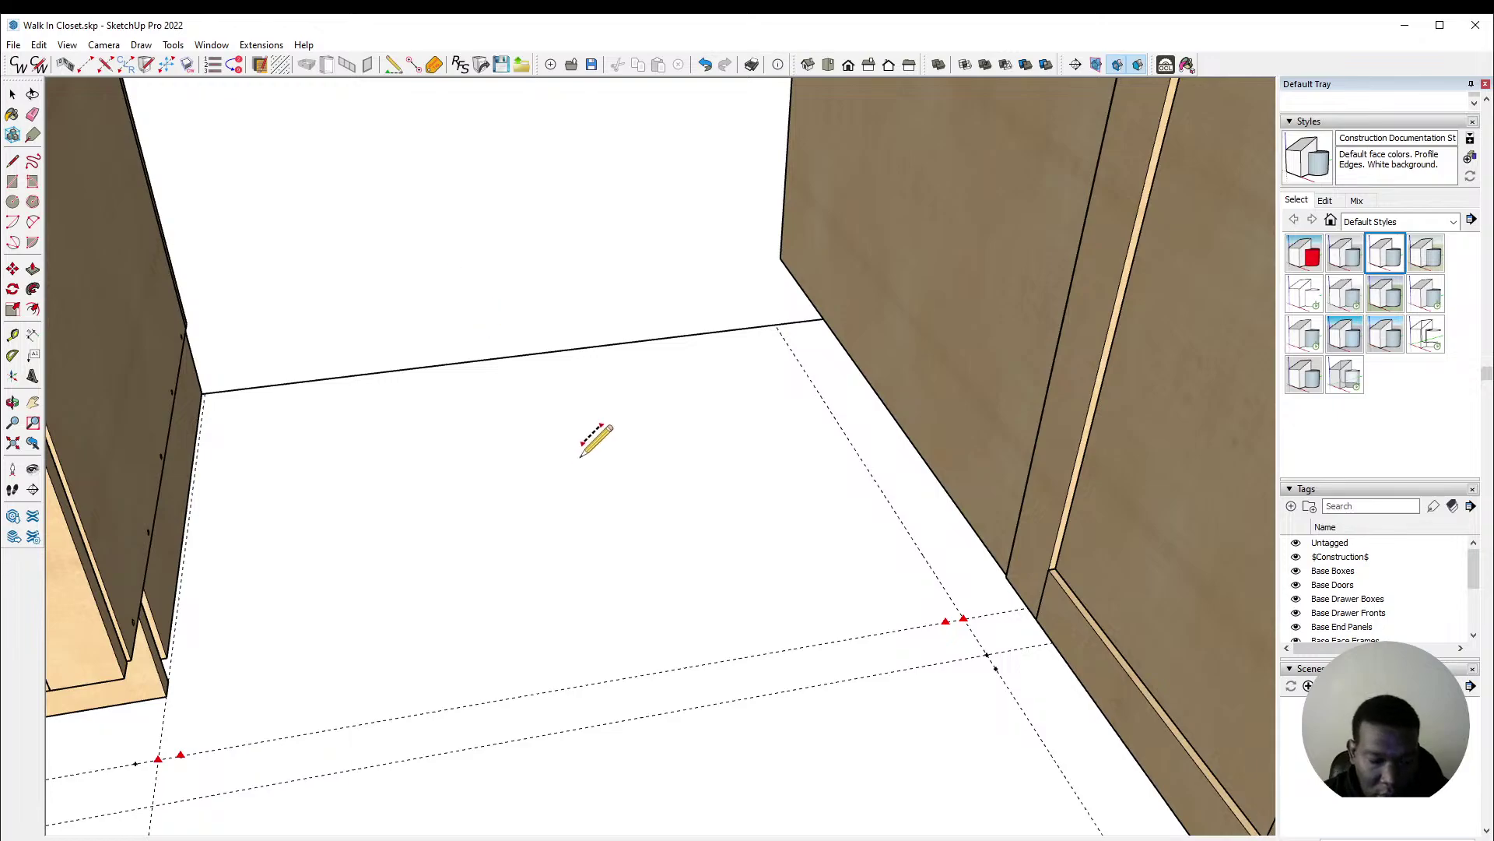
# Step: Choose Divided Base as the box type for the cabinet in the gap
pyautogui.click(884, 229)
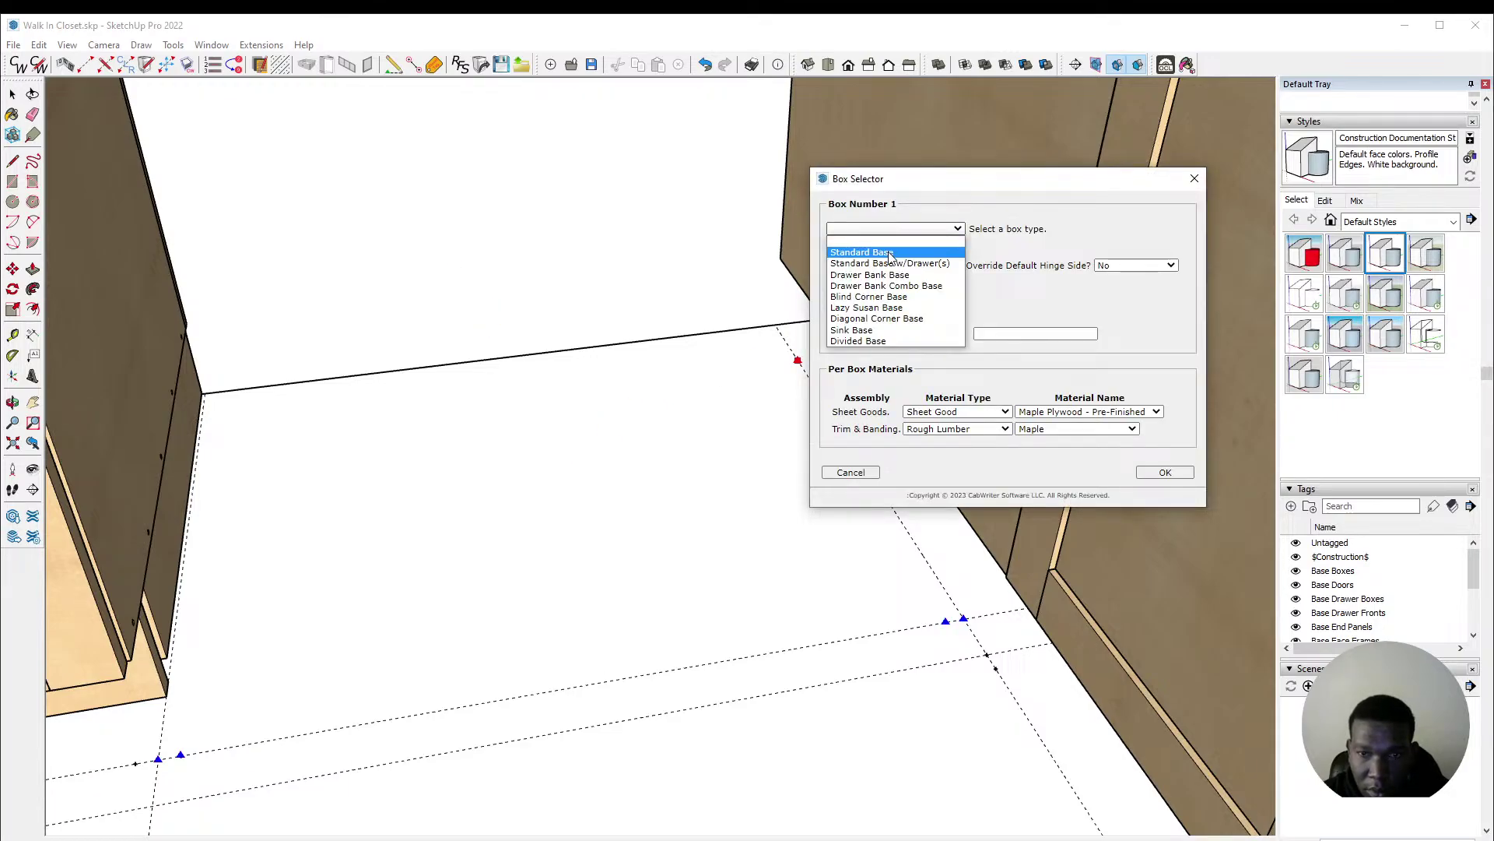
pyautogui.click(890, 254)
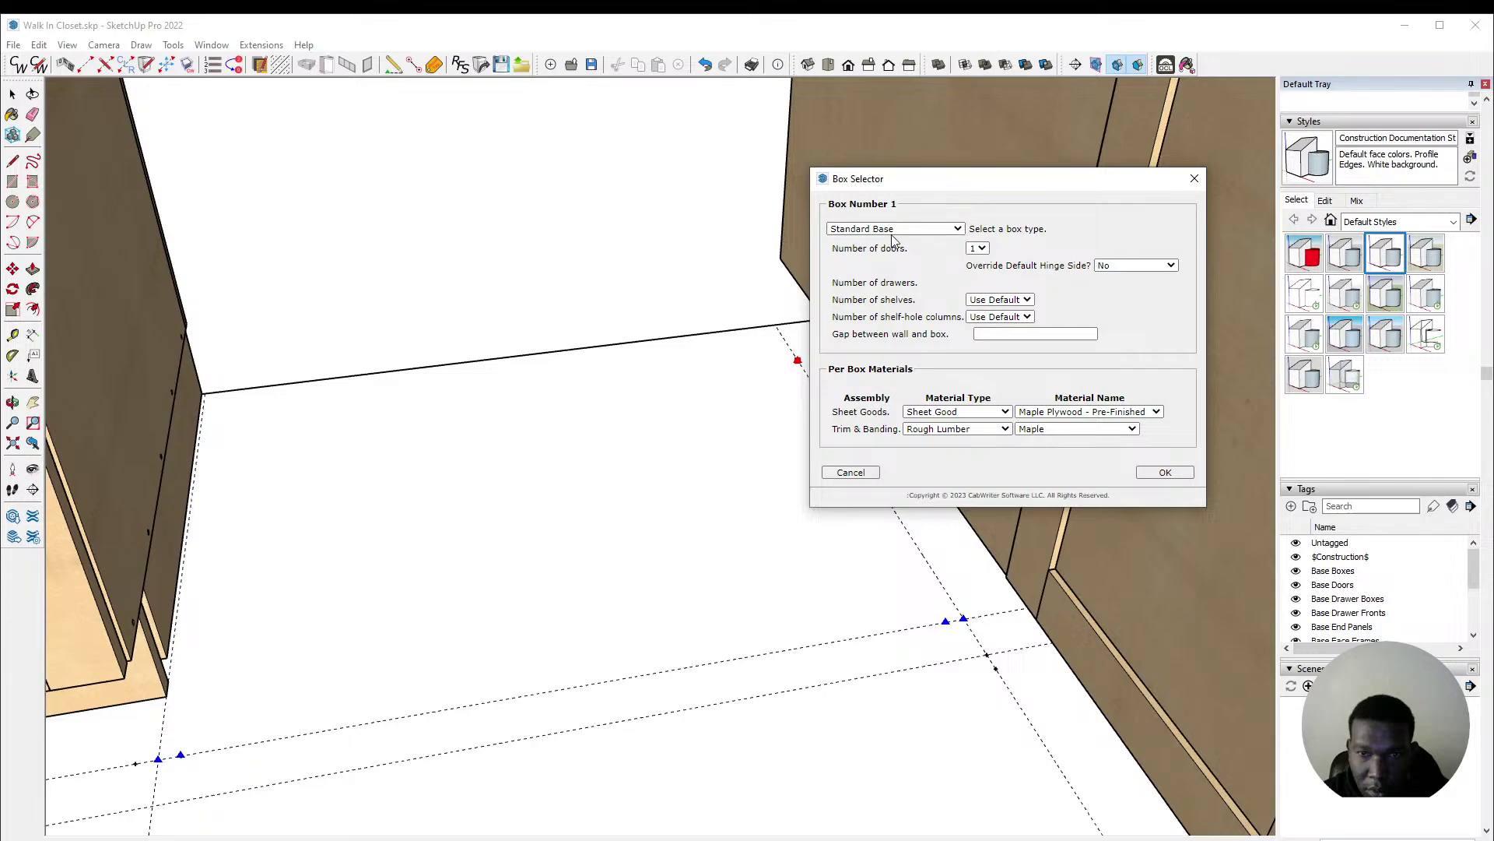
pyautogui.click(895, 229)
pyautogui.click(895, 341)
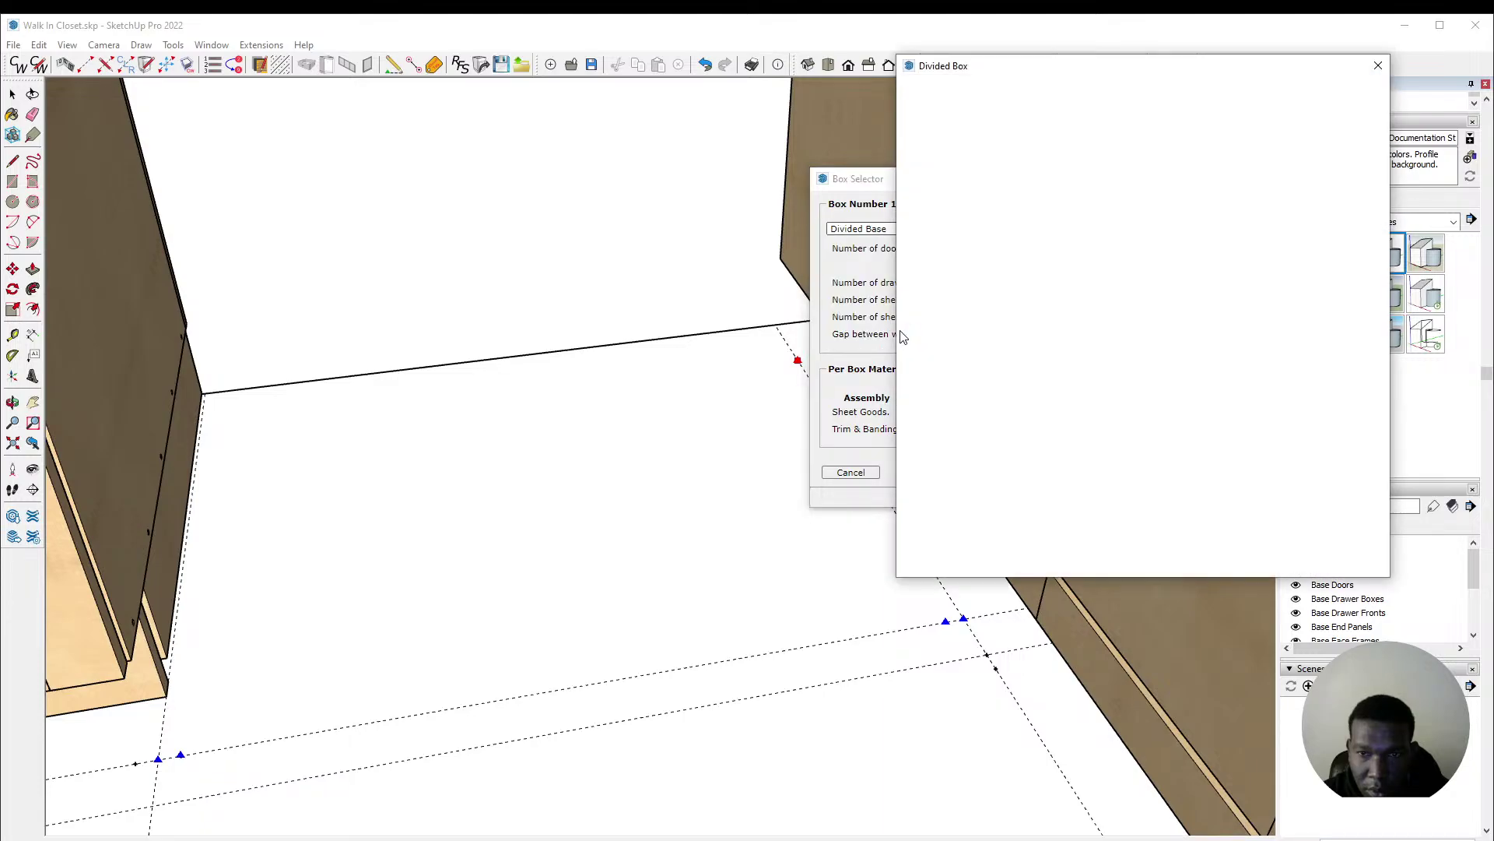
# Step: Set the divided box's fixed shelf offset to 0" and Position 1 to 30
pyautogui.moveTo(1168, 113); pyautogui.dragTo(1135, 110)
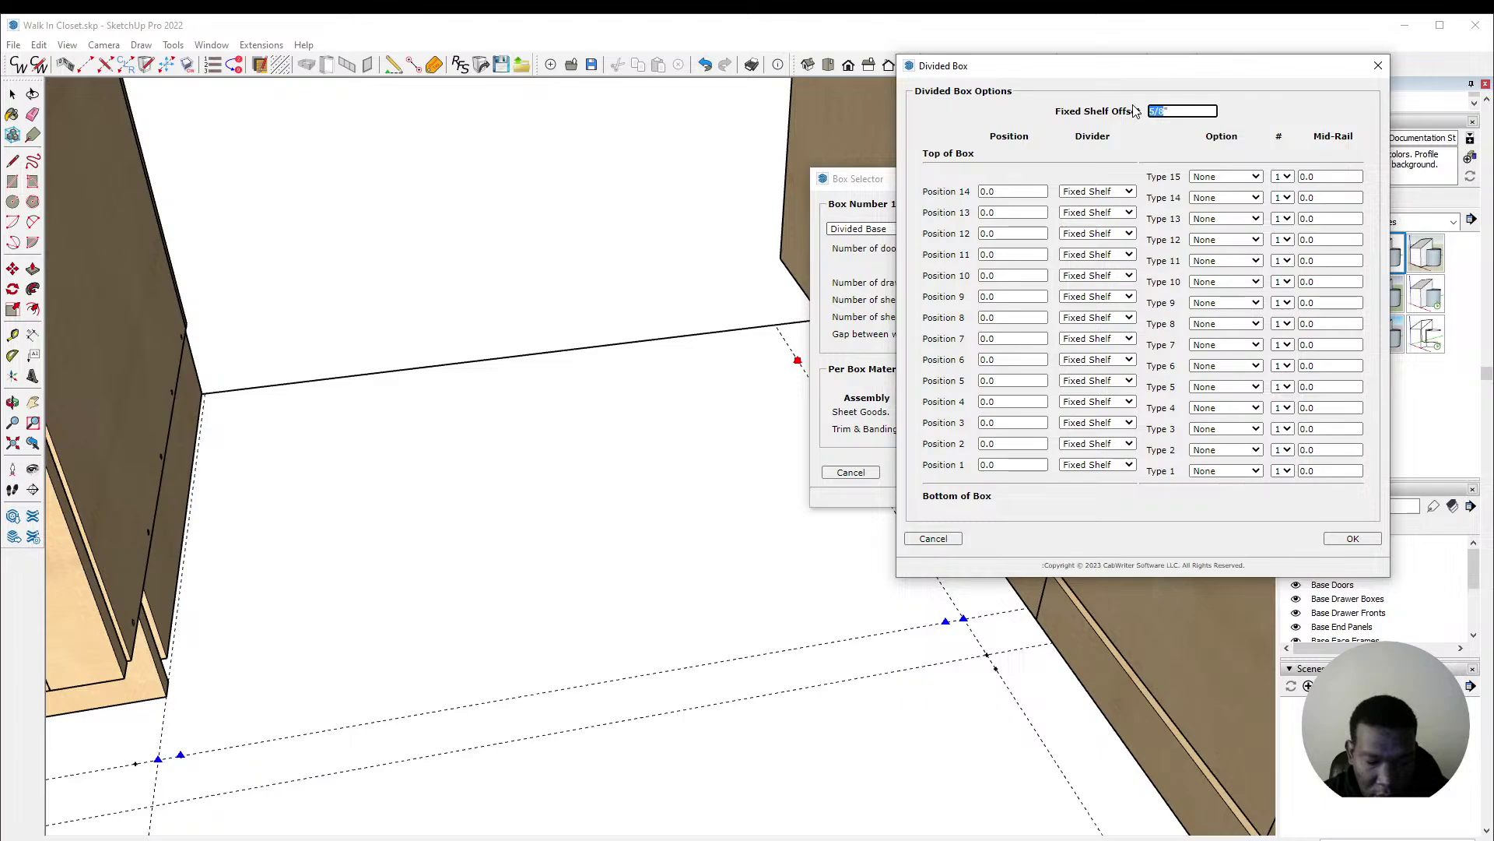
pyautogui.write('30"')
pyautogui.click(985, 465)
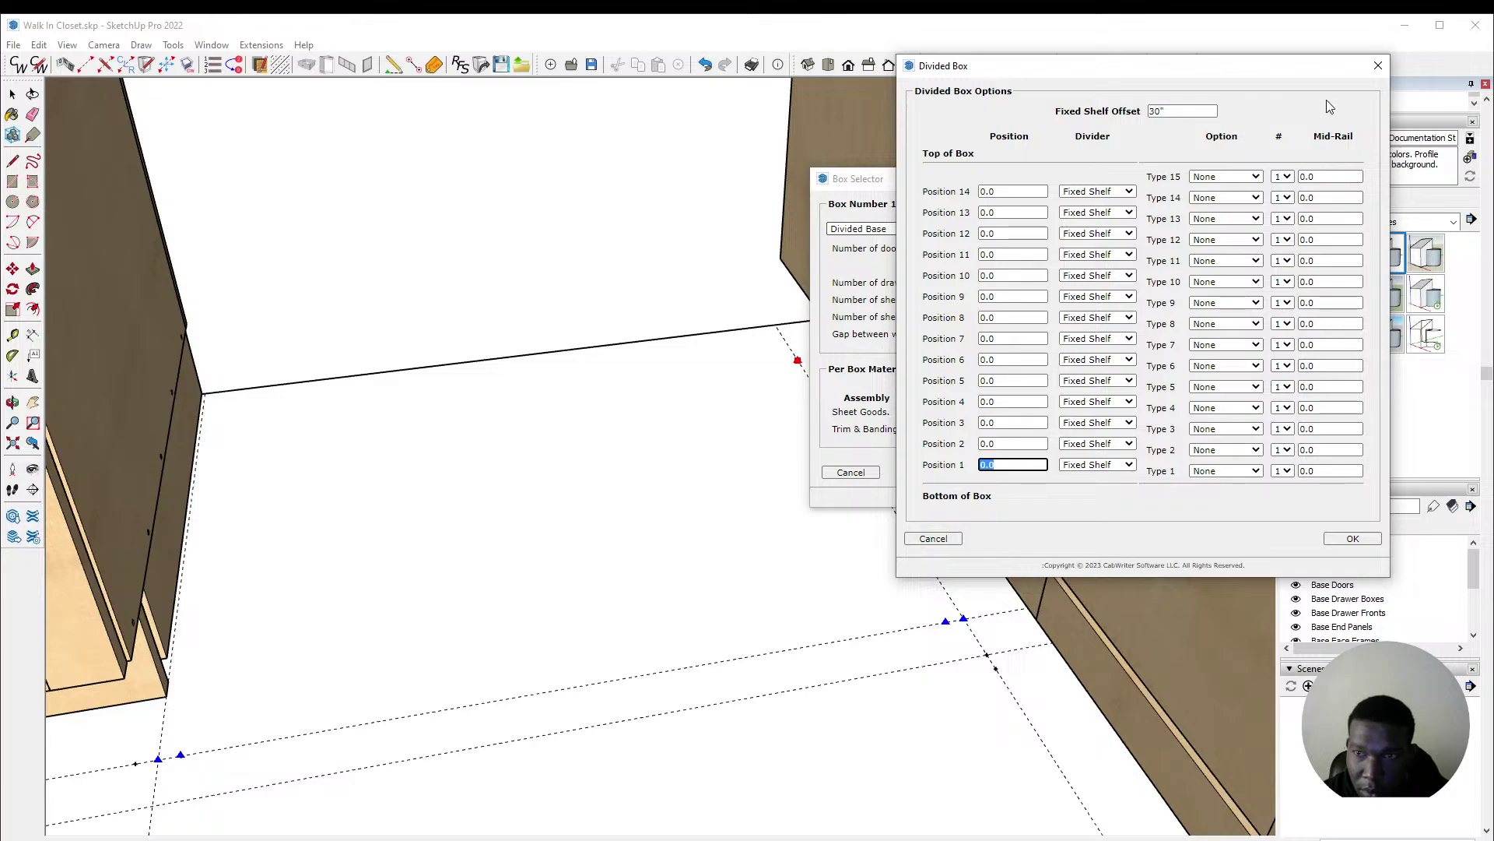
pyautogui.click(1156, 110)
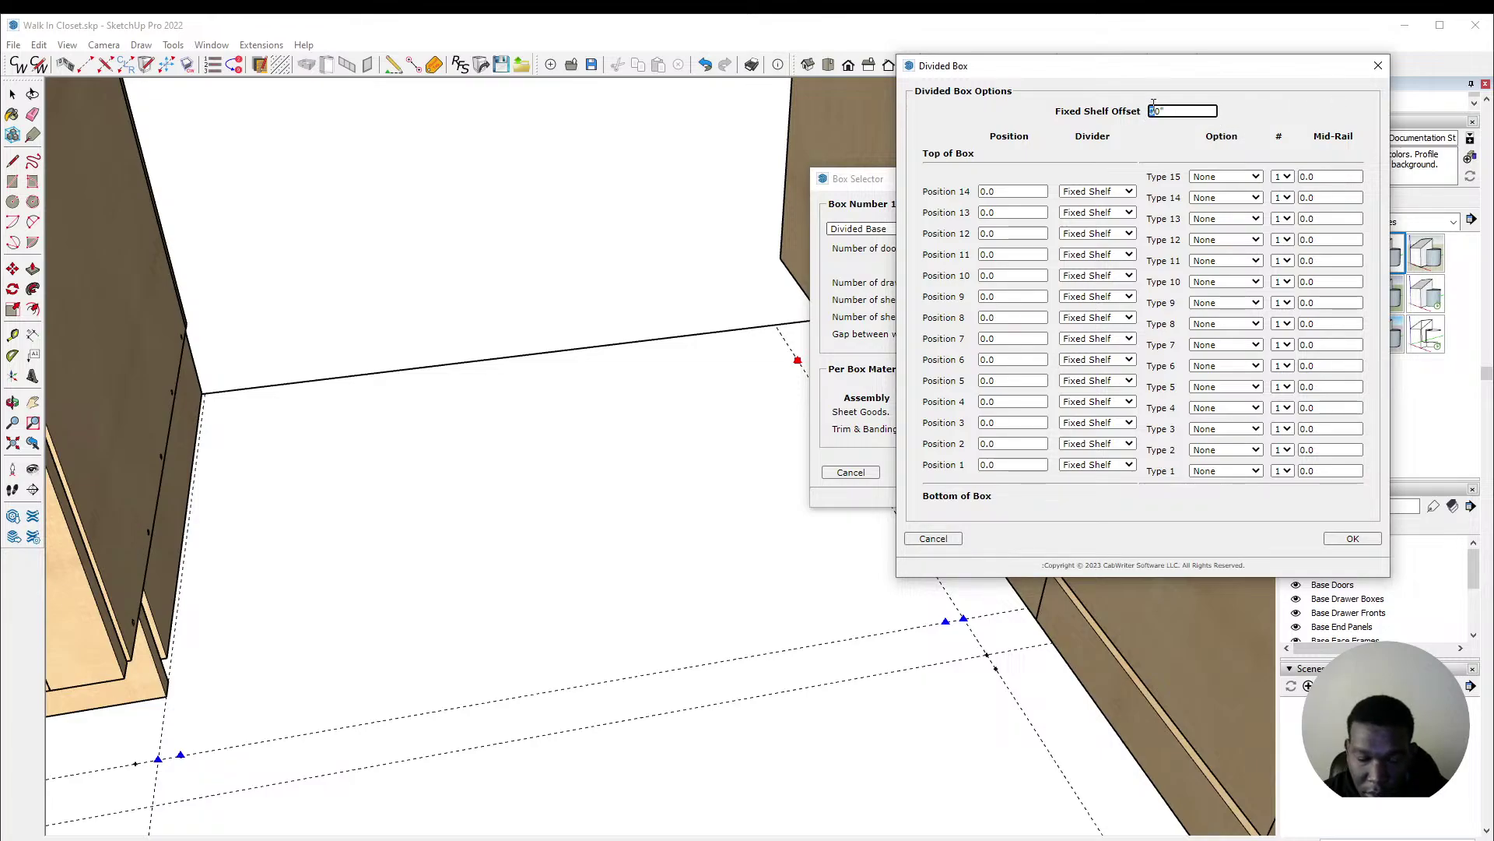
pyautogui.click(984, 464)
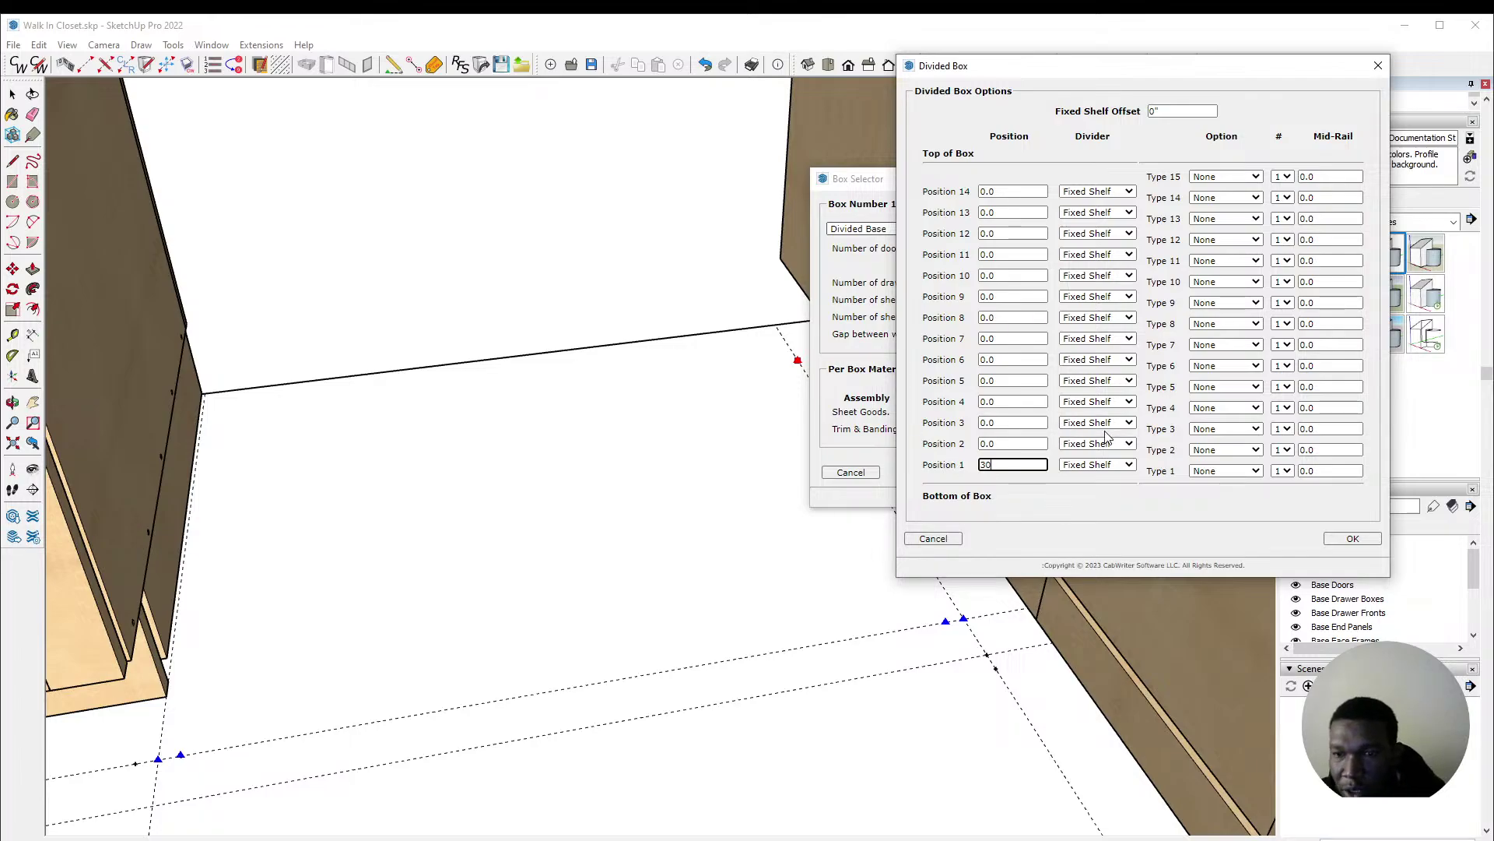
# Step: Keep Fixed Shelf as the divider at Position 1 and generate the divided base box with the default materials
pyautogui.click(1084, 466)
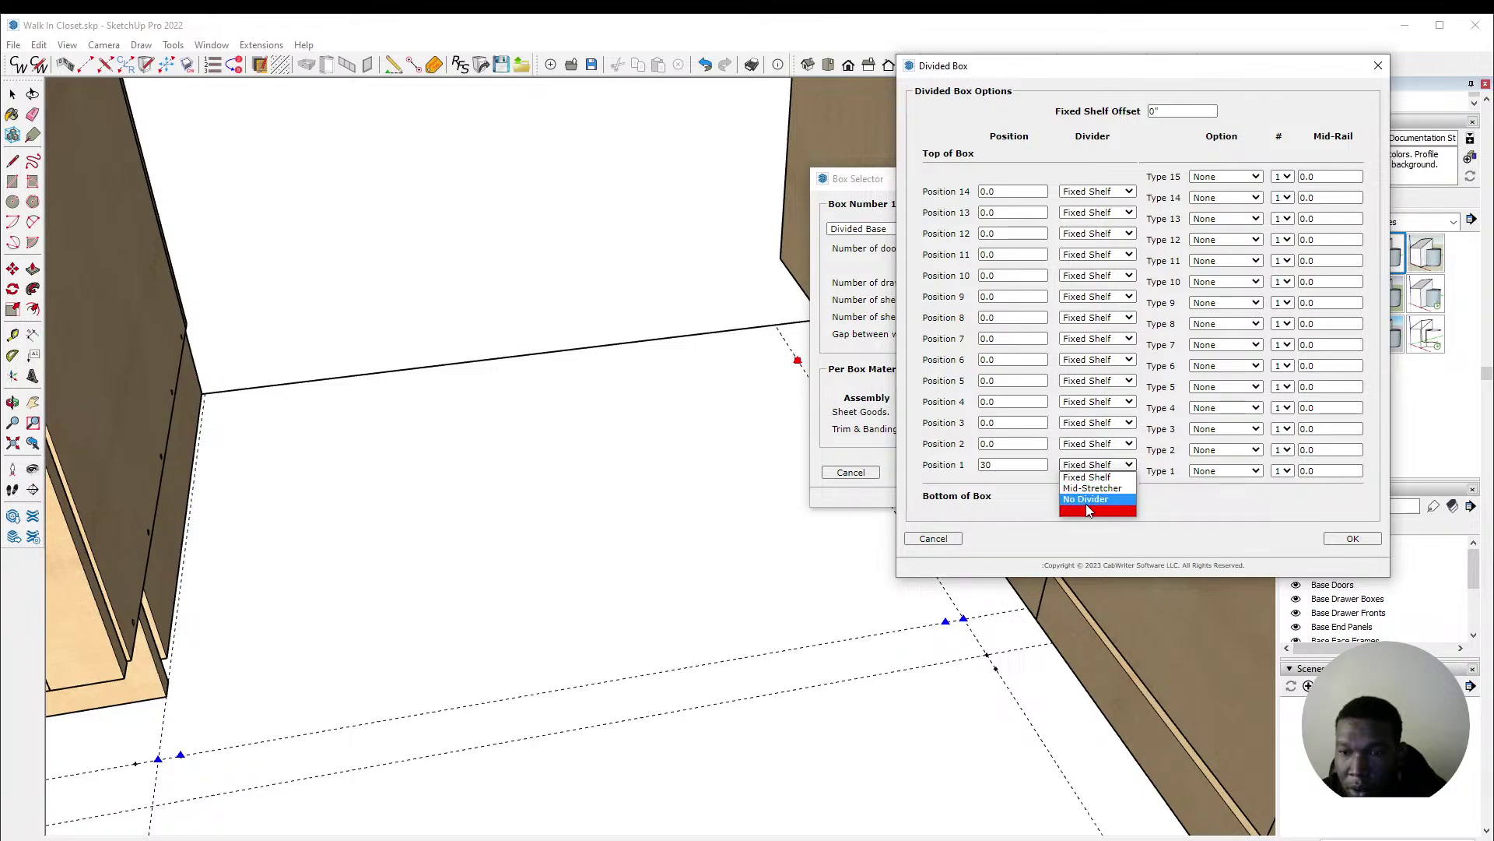
pyautogui.click(1092, 475)
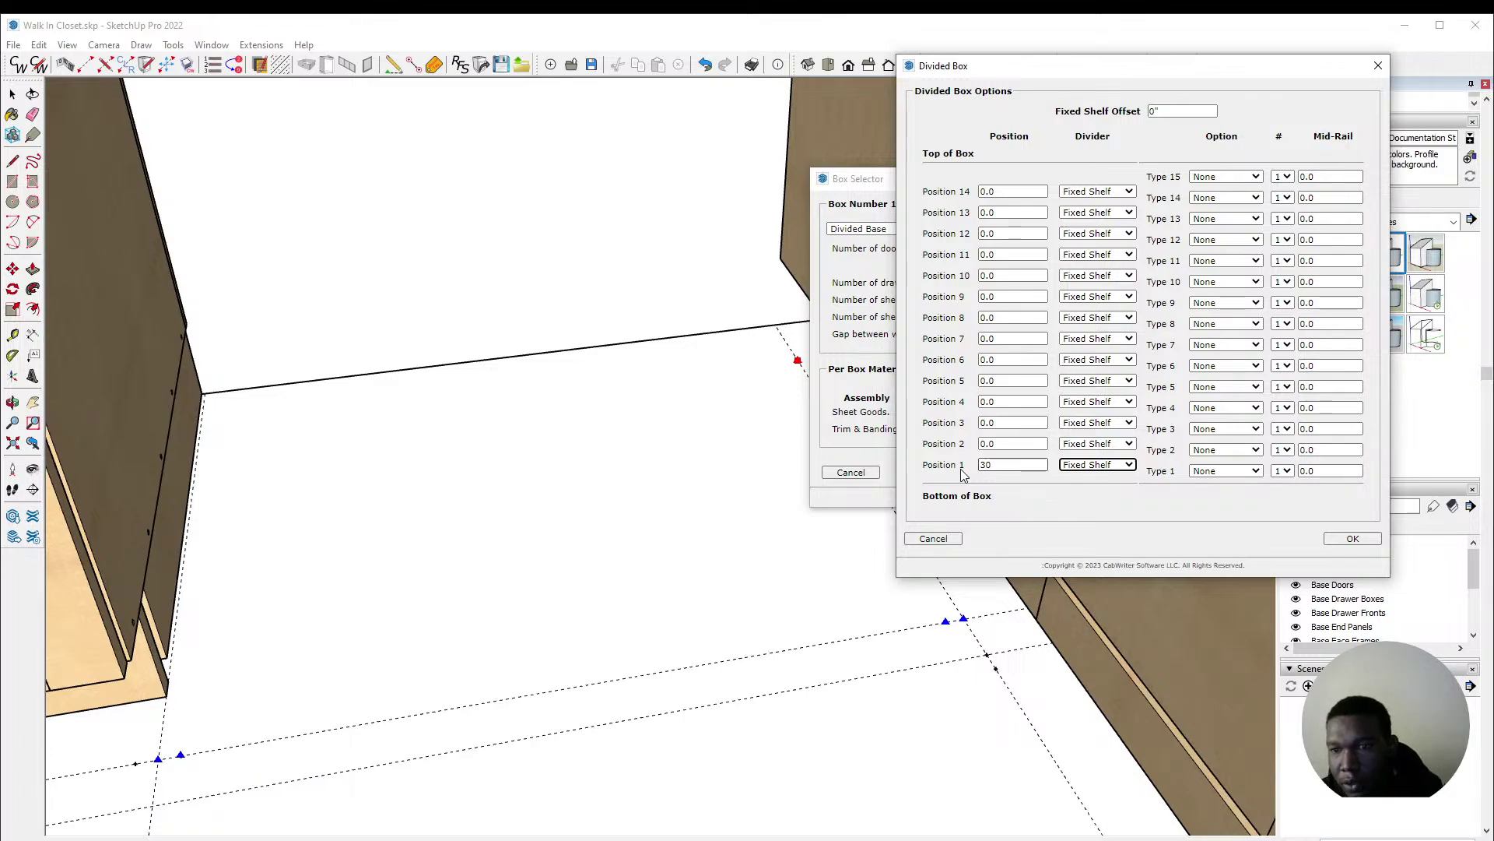
pyautogui.click(1079, 466)
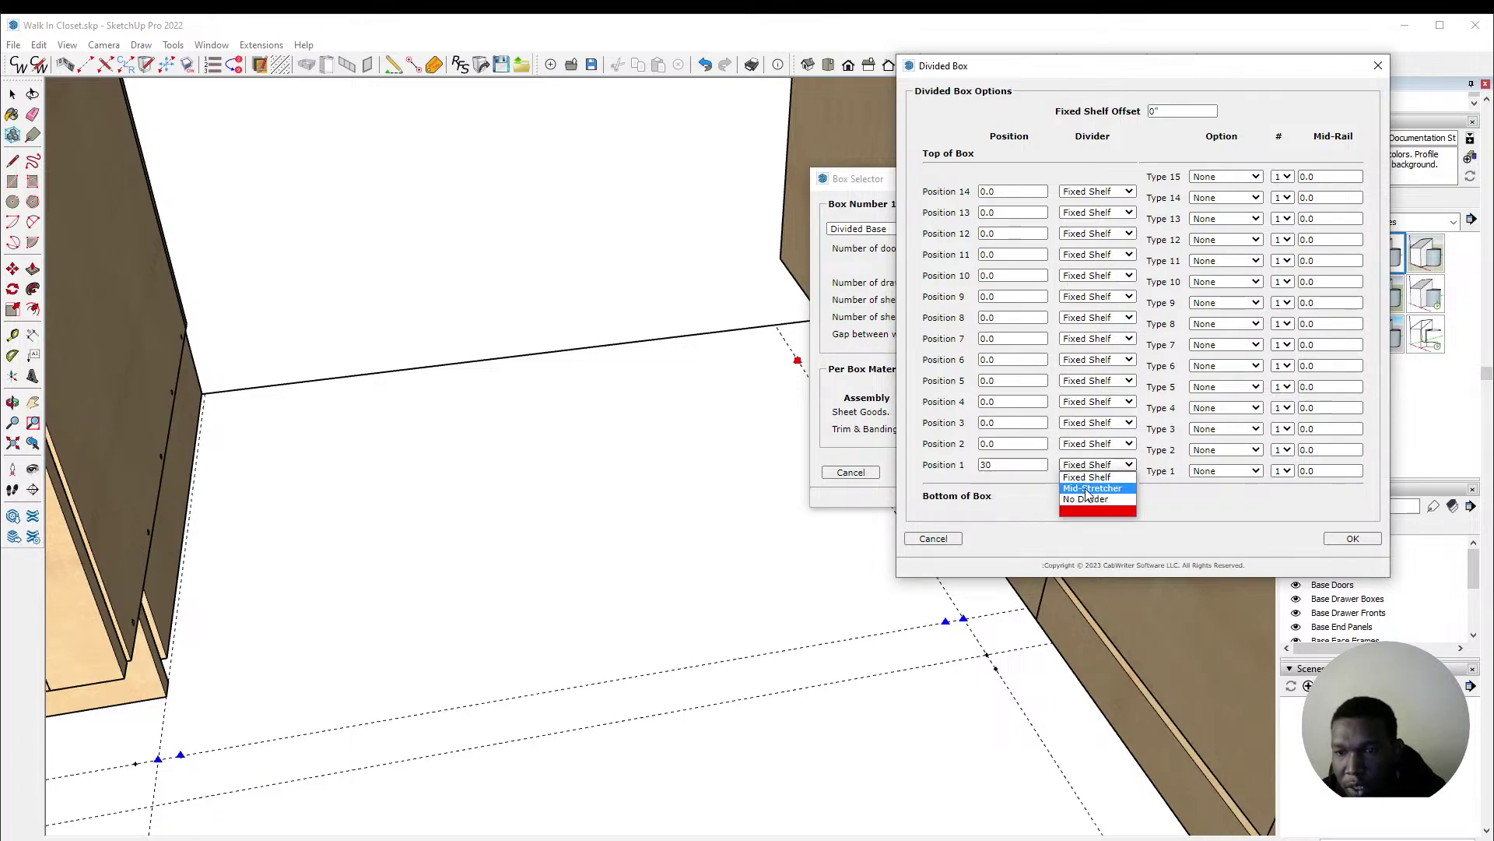
pyautogui.click(1092, 466)
pyautogui.click(1351, 539)
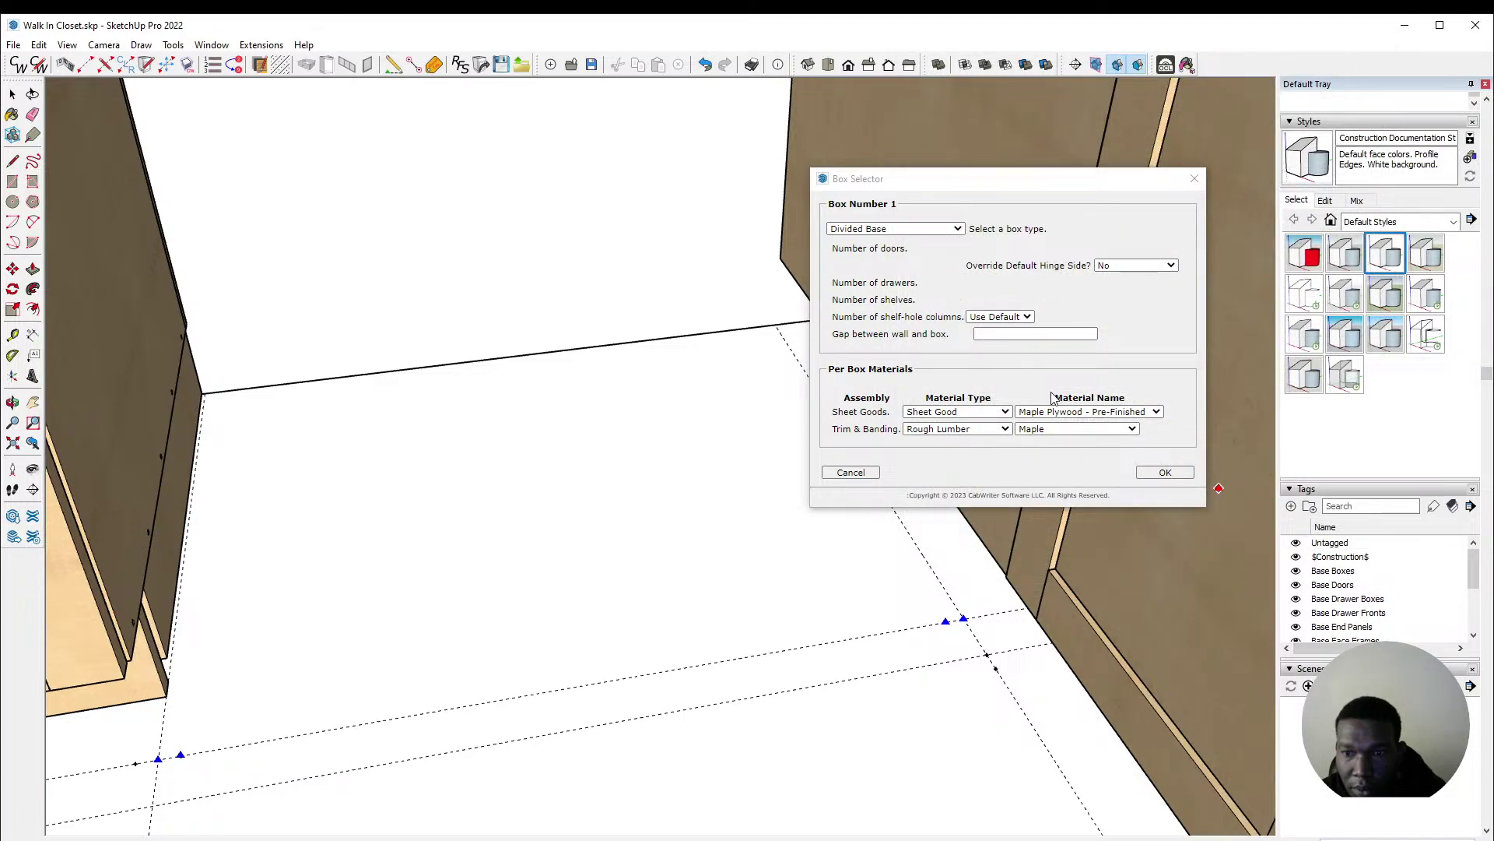
pyautogui.click(1155, 468)
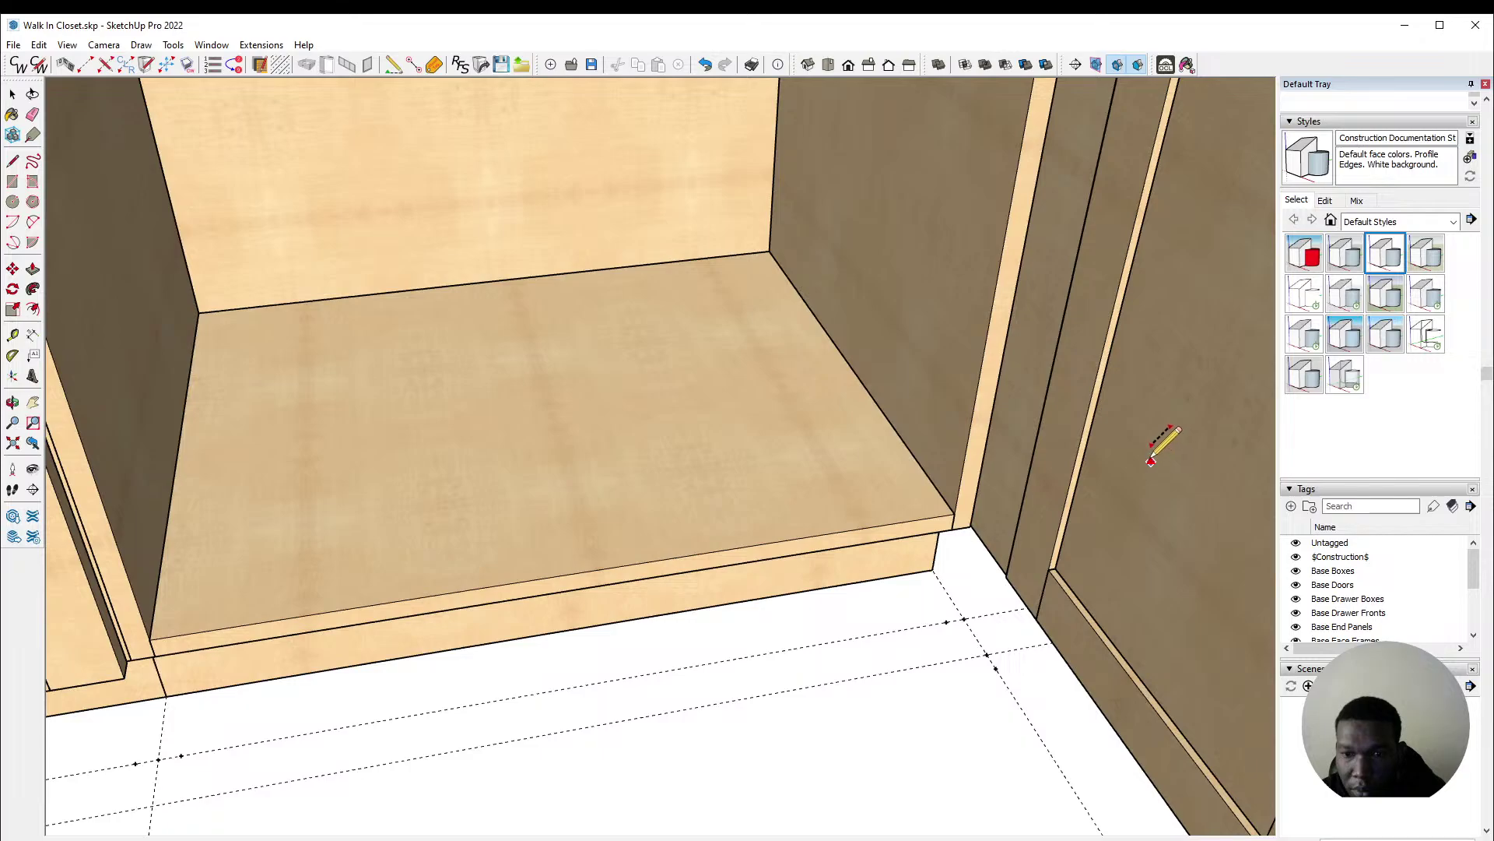
# Step: Hide the Base Doors tag to expose the cabinet interiors
pyautogui.scroll(-10, 628, 500)
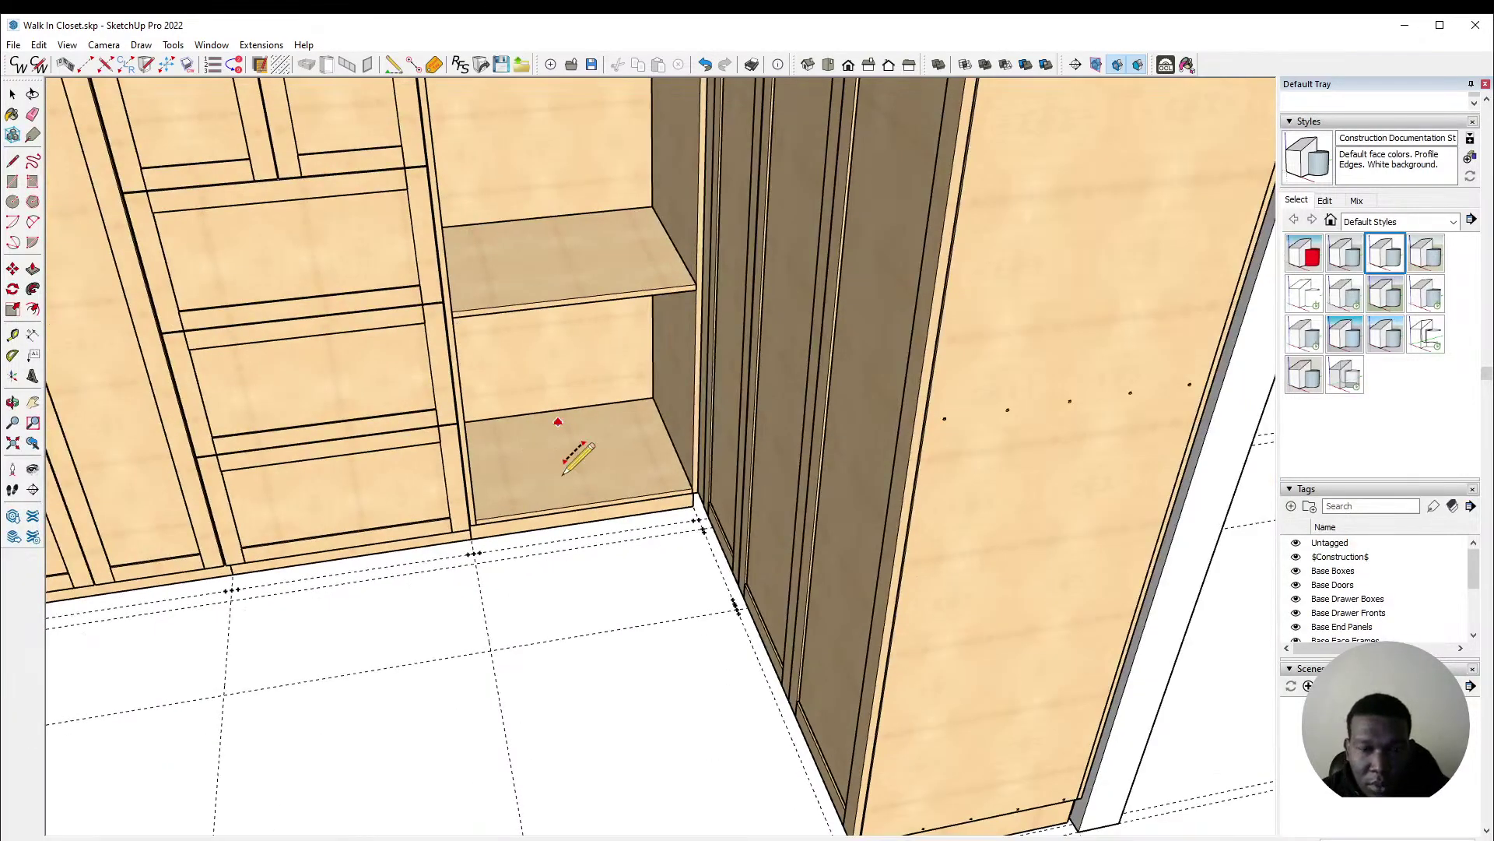
pyautogui.scroll(-5, 576, 459)
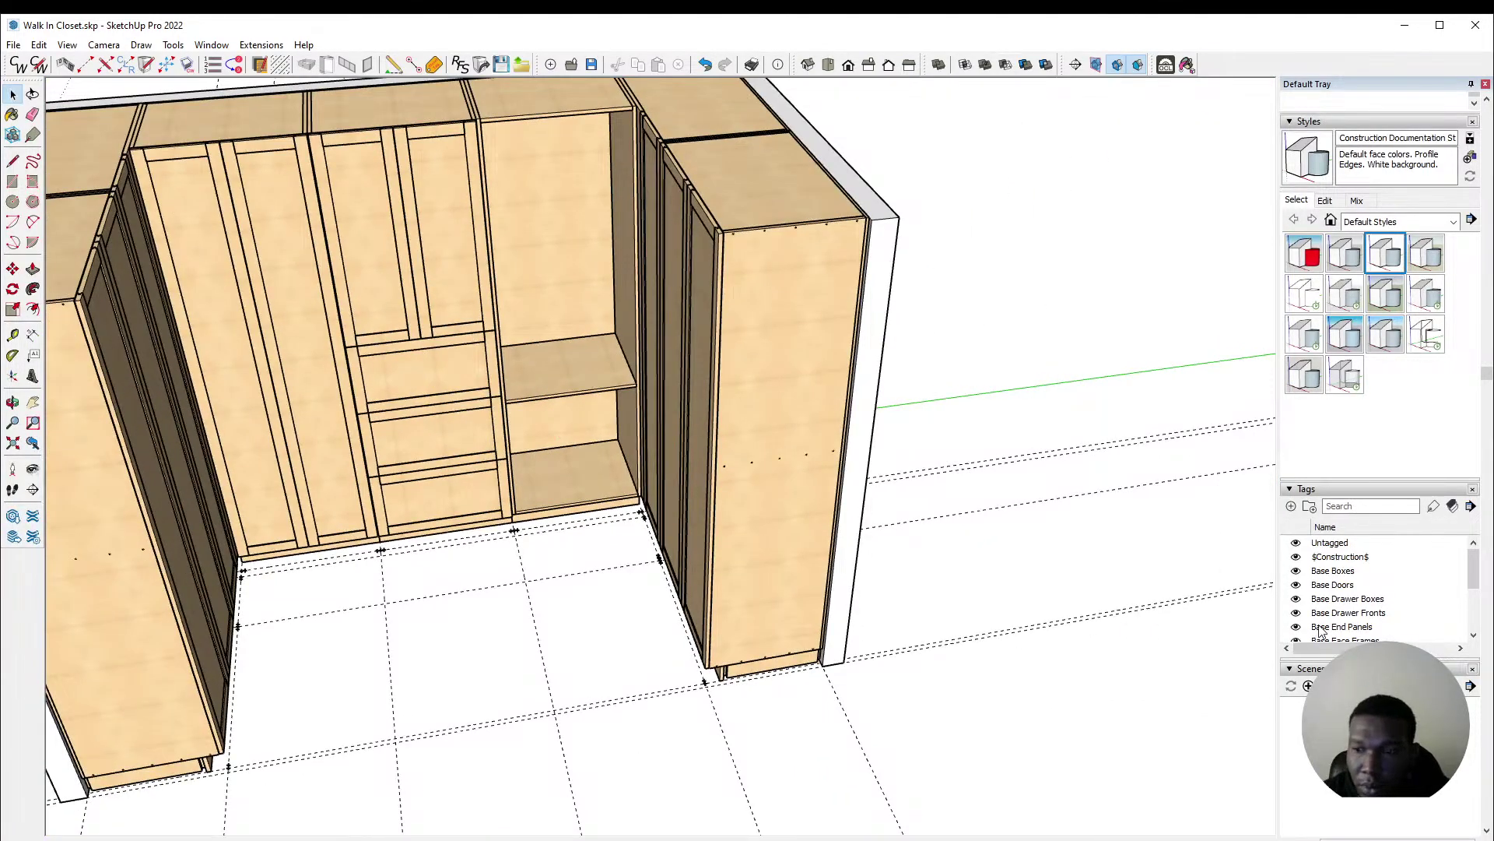
pyautogui.click(1296, 585)
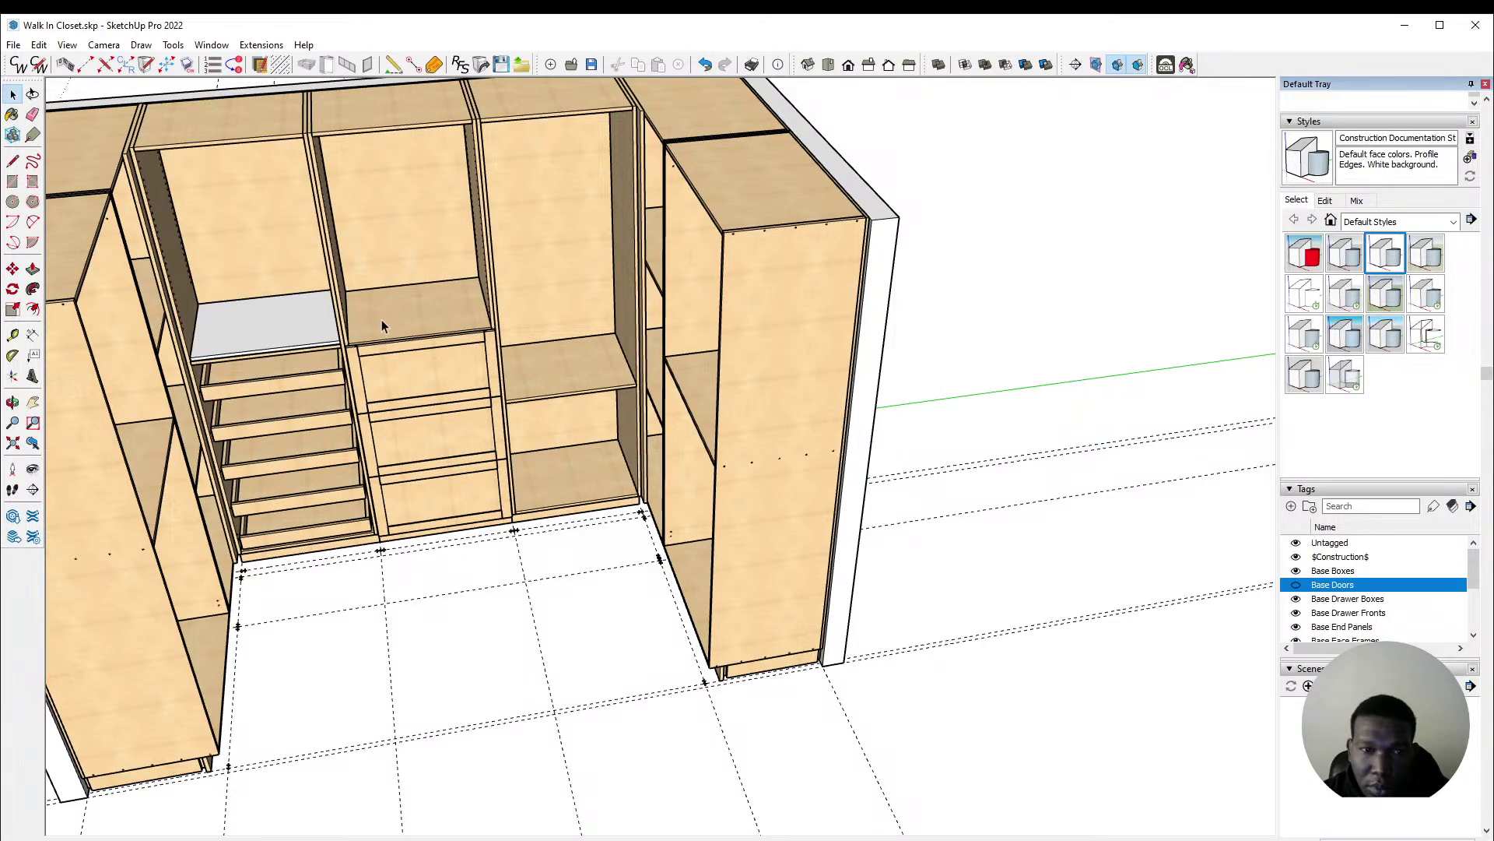
# Step: Copy the grey slab above the pull-out trays onto the shelf above the drawers in the neighbouring cabinet
pyautogui.scroll(2, 378, 311)
pyautogui.scroll(4, 374, 306)
pyautogui.scroll(-3, 795, 376)
pyautogui.moveTo(790, 373); pyautogui.dragTo(374, 302, button='middle')
pyautogui.scroll(3, 326, 295)
pyautogui.click(323, 309)
pyautogui.press('m')
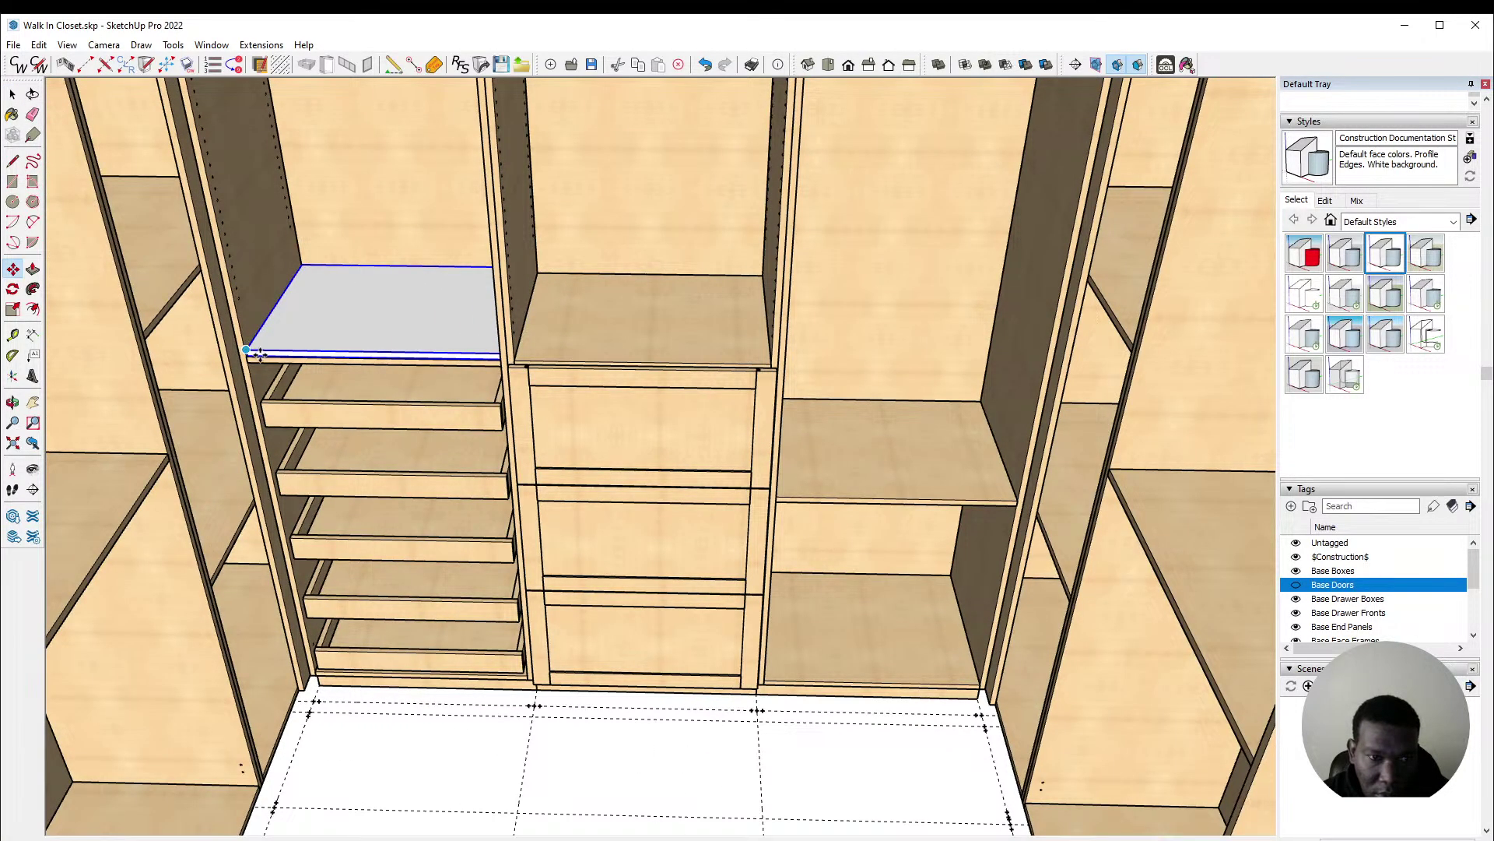
pyautogui.scroll(4, 410, 345)
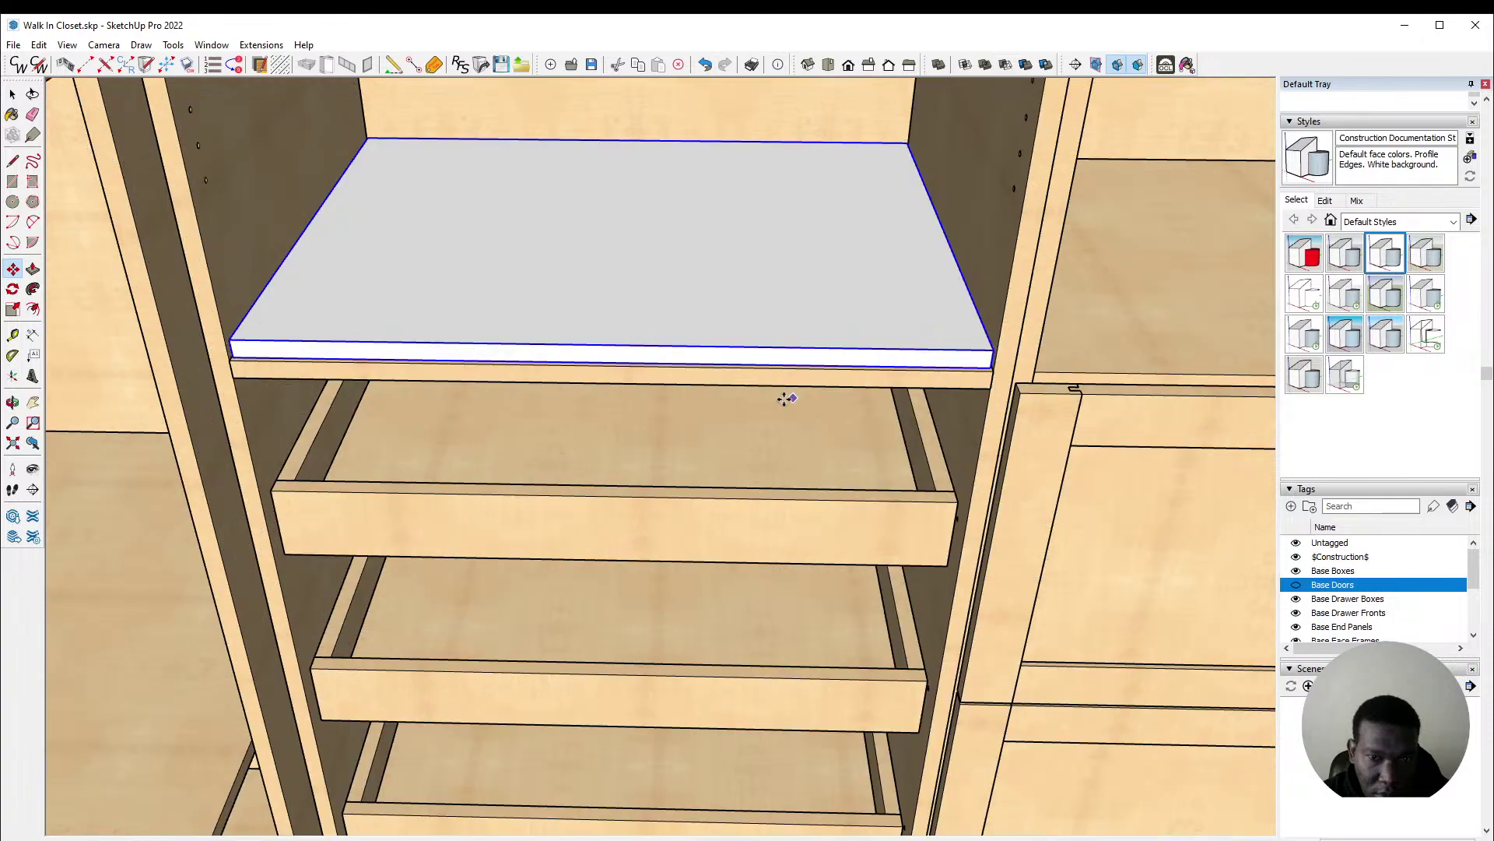
pyautogui.scroll(3, 230, 340)
pyautogui.click(232, 339)
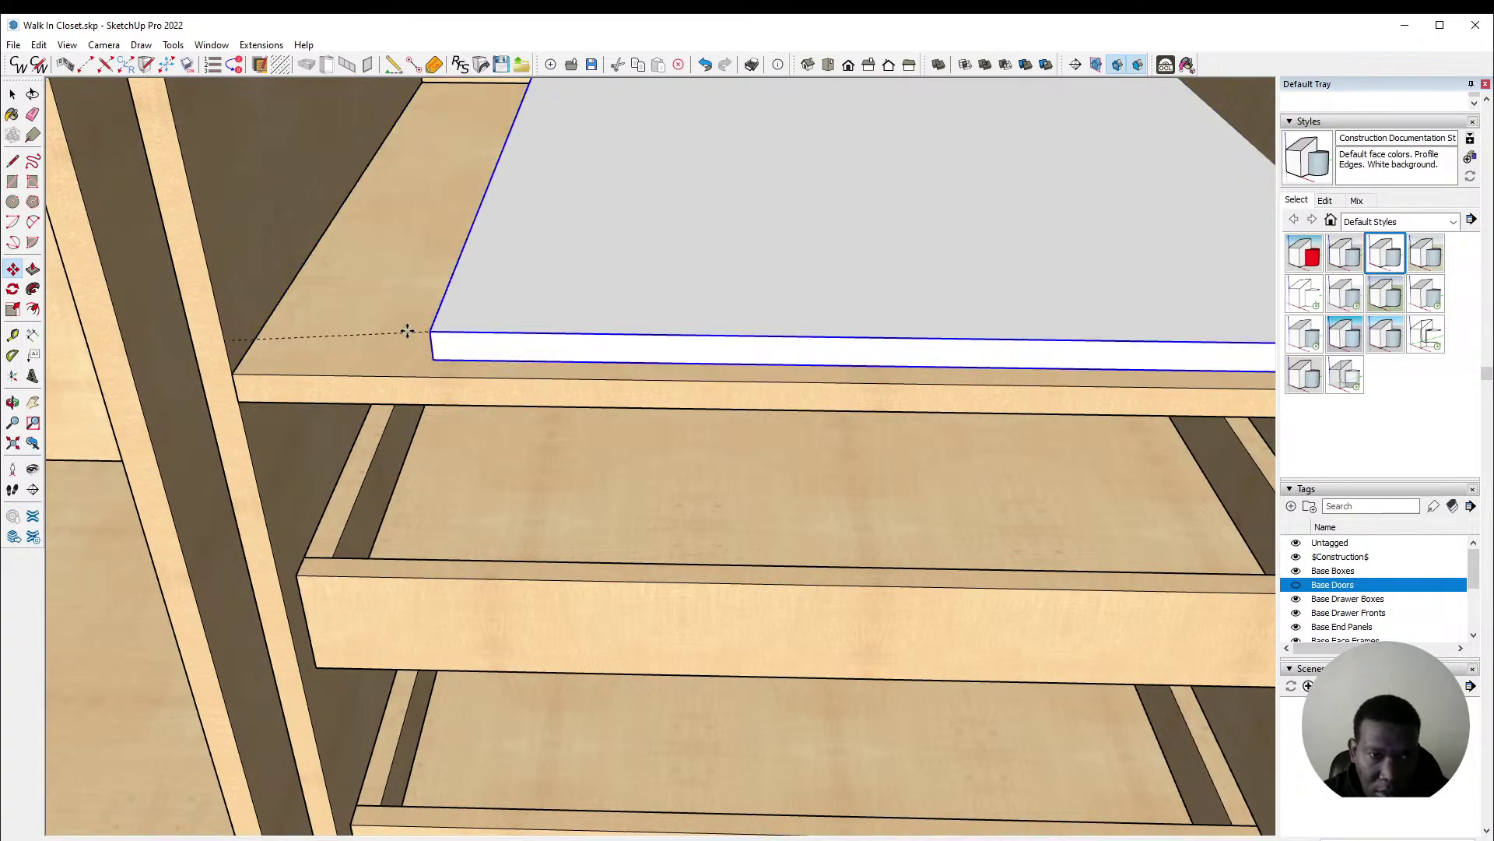
pyautogui.scroll(-3, 341, 349)
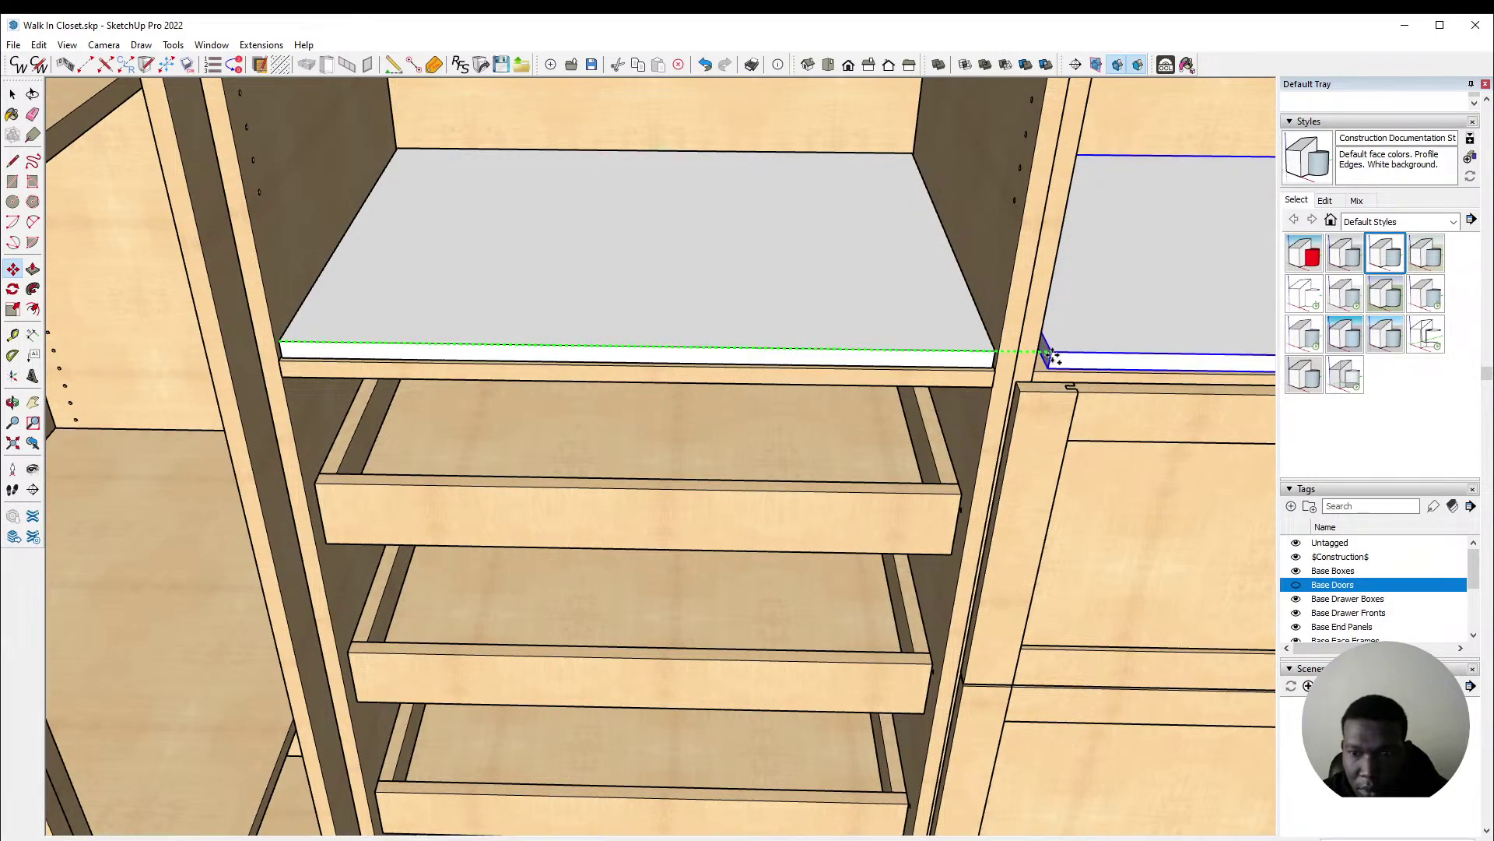
pyautogui.scroll(-5, 311, 343)
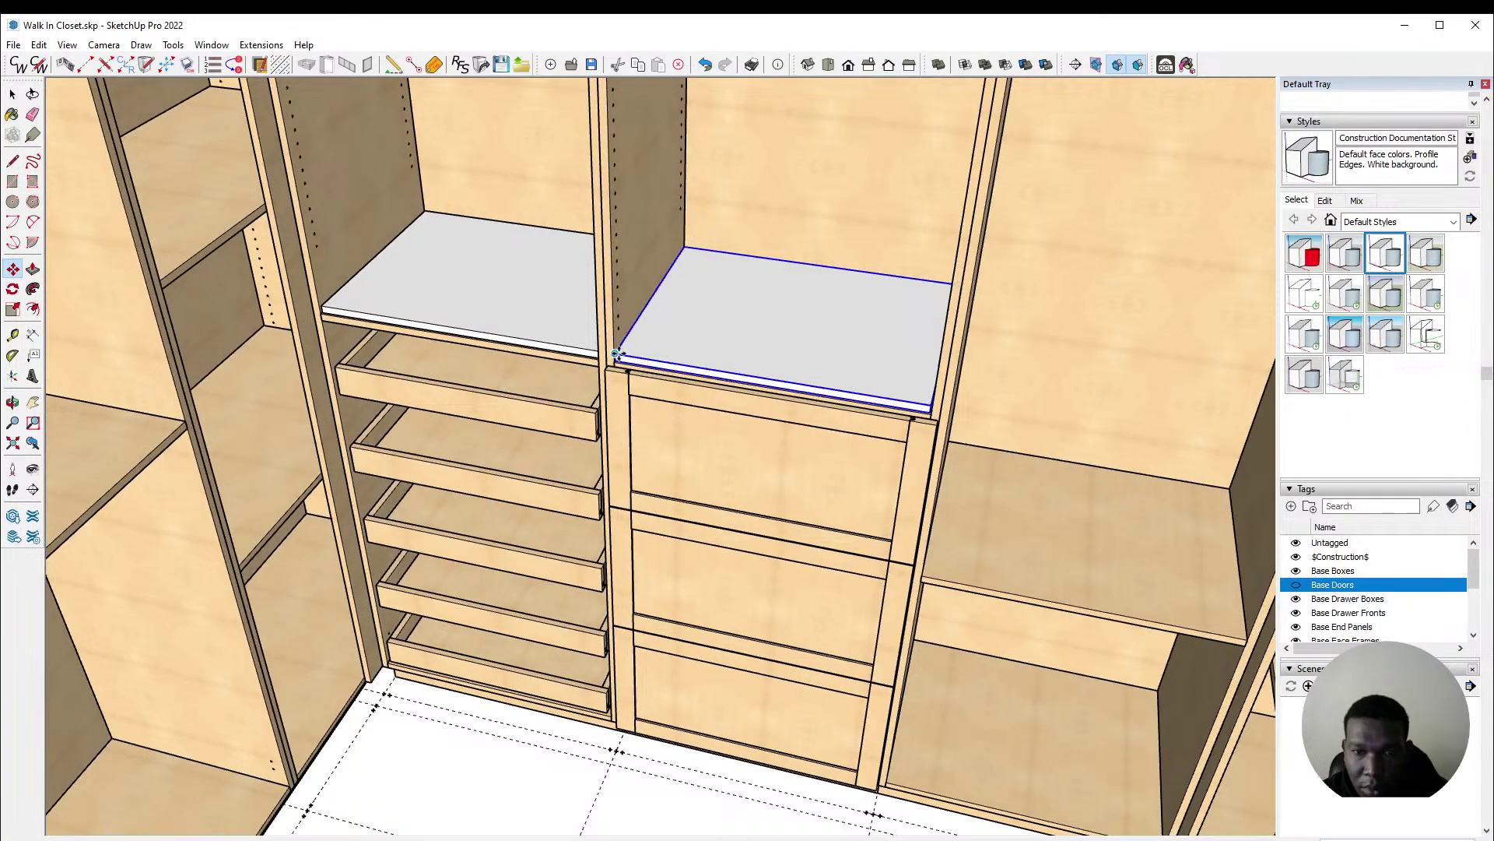
# Step: Copy the slab along the green axis from the drawer cabinet into the new divided cabinet
pyautogui.click(616, 354)
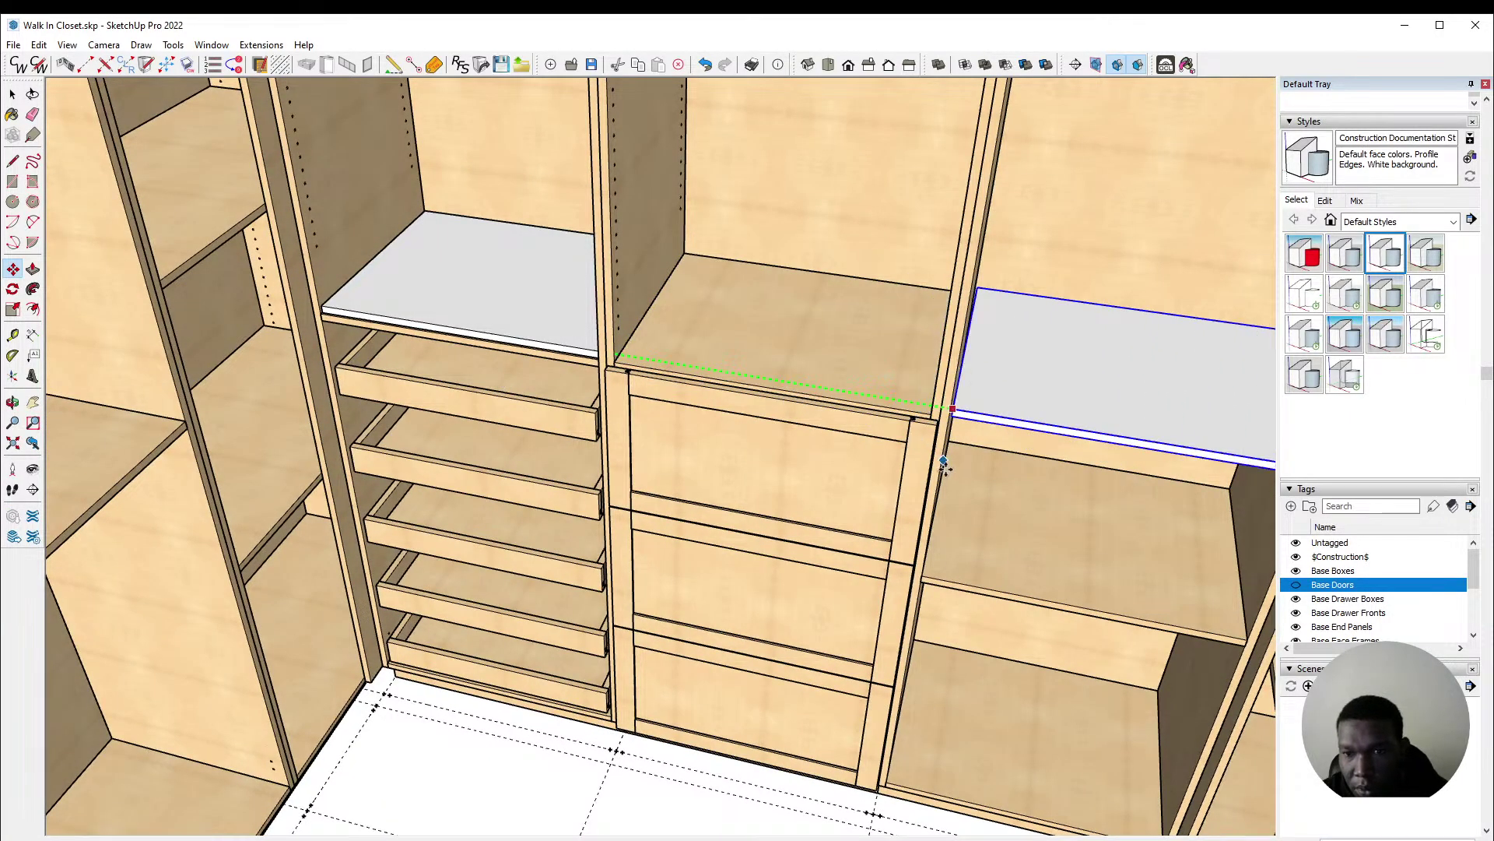
pyautogui.press('ctrl')
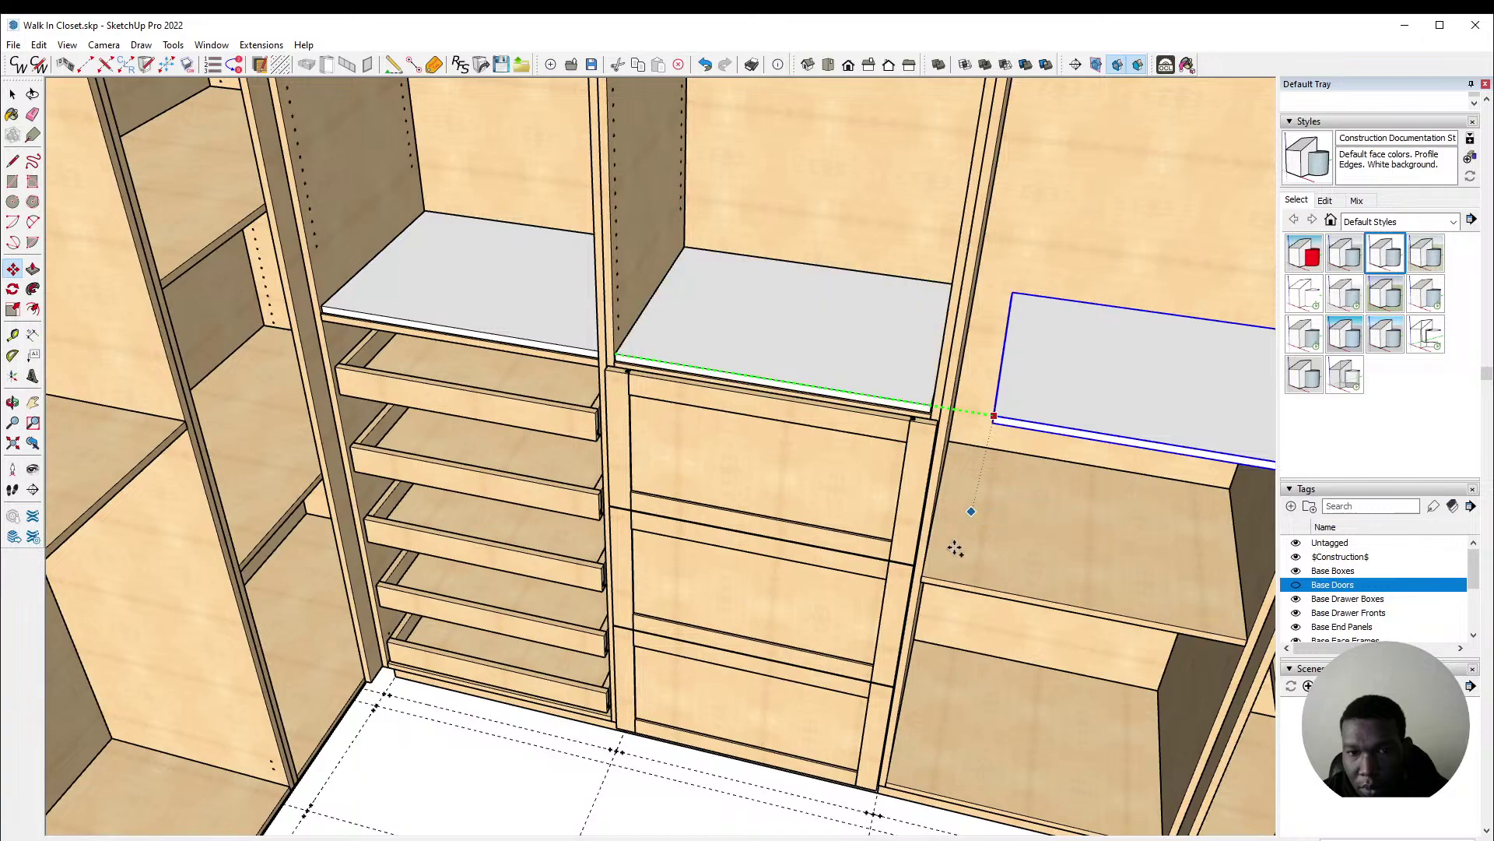
pyautogui.click(921, 576)
# Step: Move the copied slab down by its lower front corner onto the divided cabinet's fixed shelf
pyautogui.moveTo(944, 576); pyautogui.dragTo(814, 390, button='middle')
pyautogui.scroll(5, 872, 305)
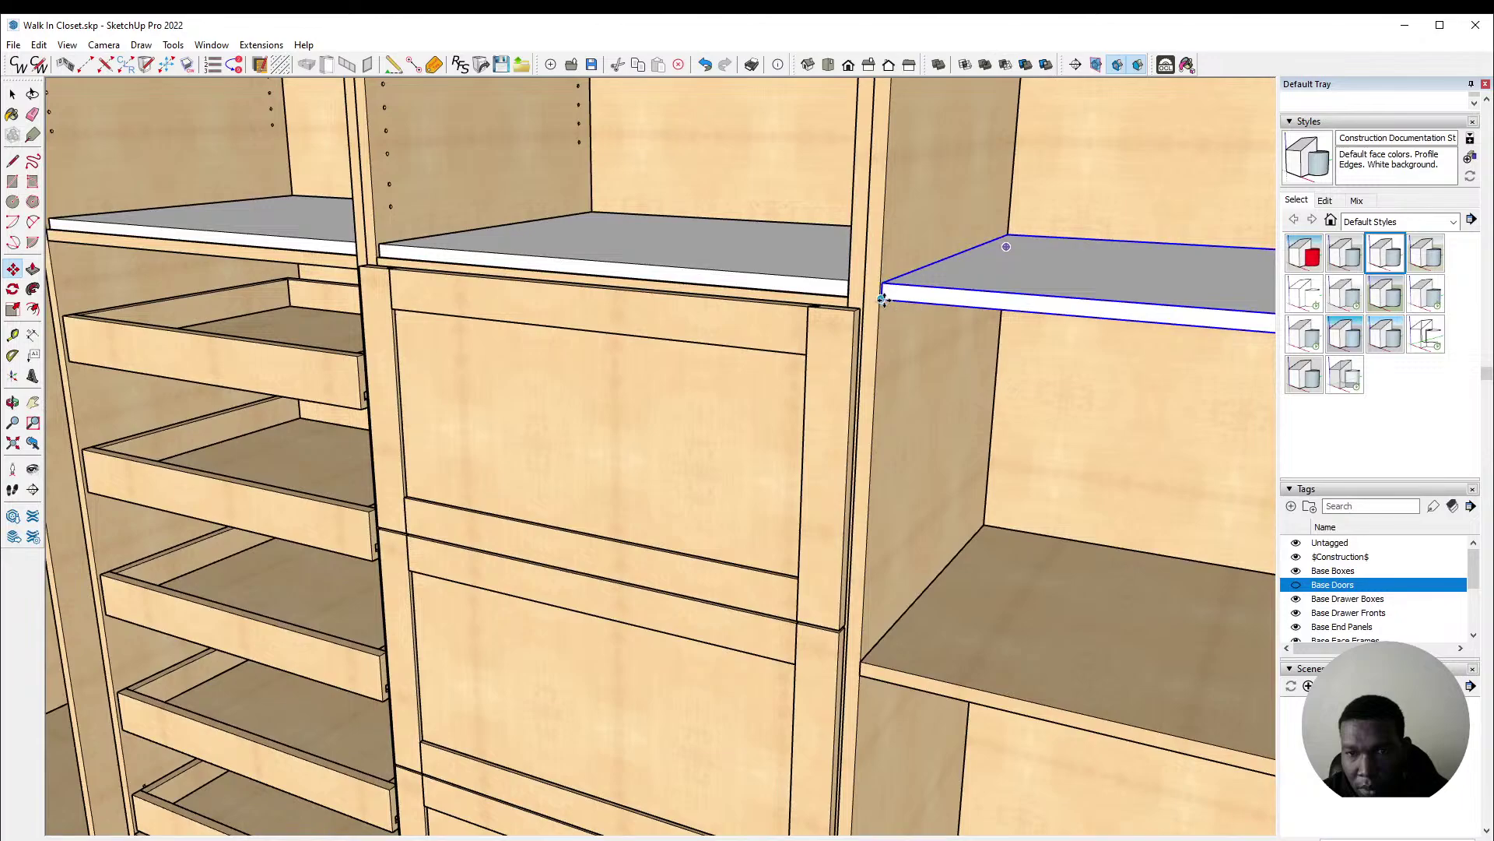
pyautogui.click(882, 297)
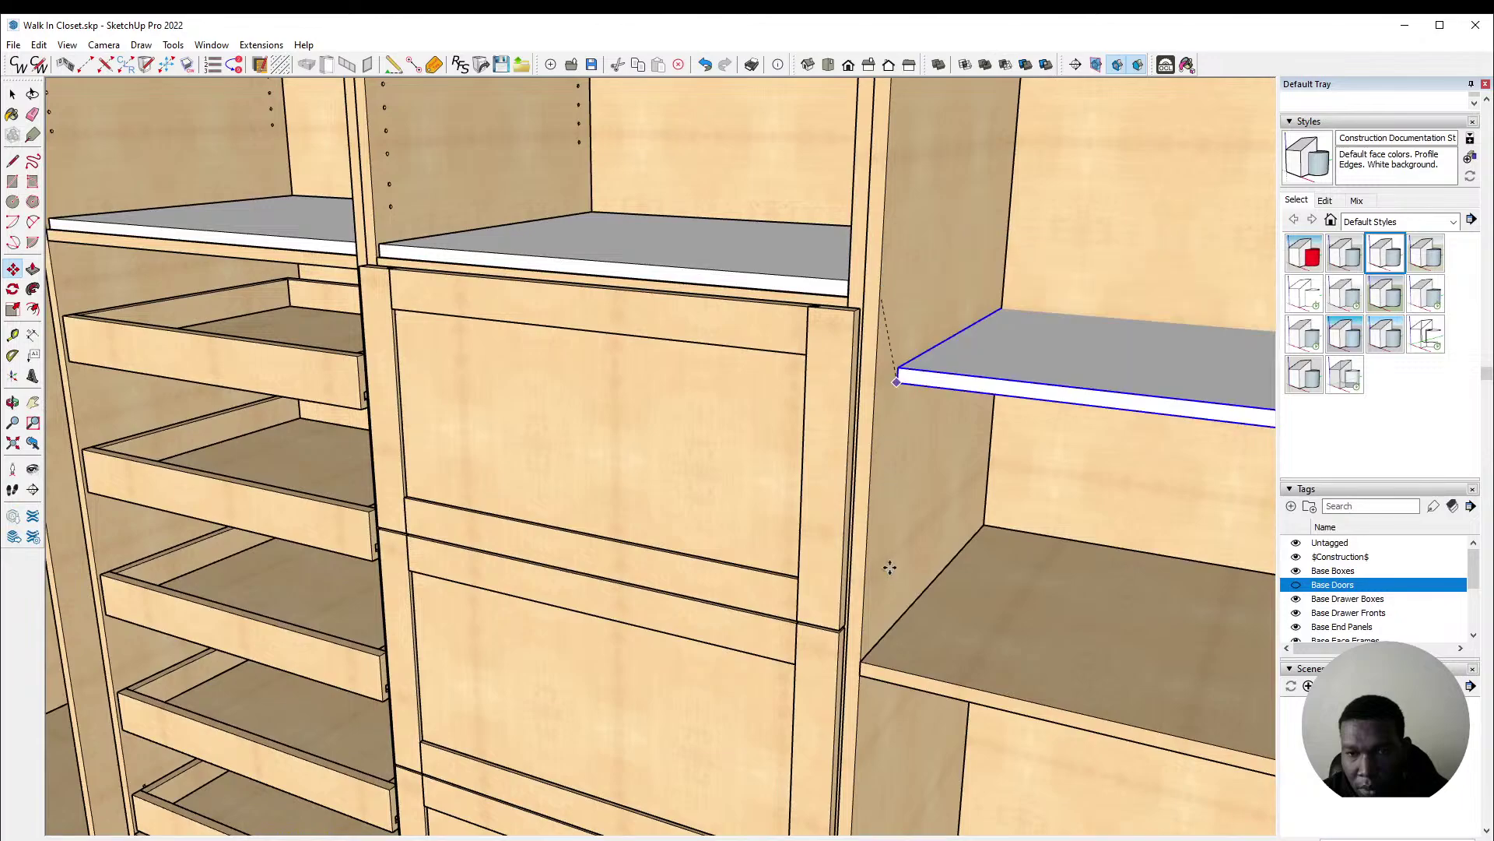
pyautogui.click(866, 662)
# Step: Shift the slab slightly back from the fixed shelf's front edge, constrained to the red axis
pyautogui.scroll(3, 825, 651)
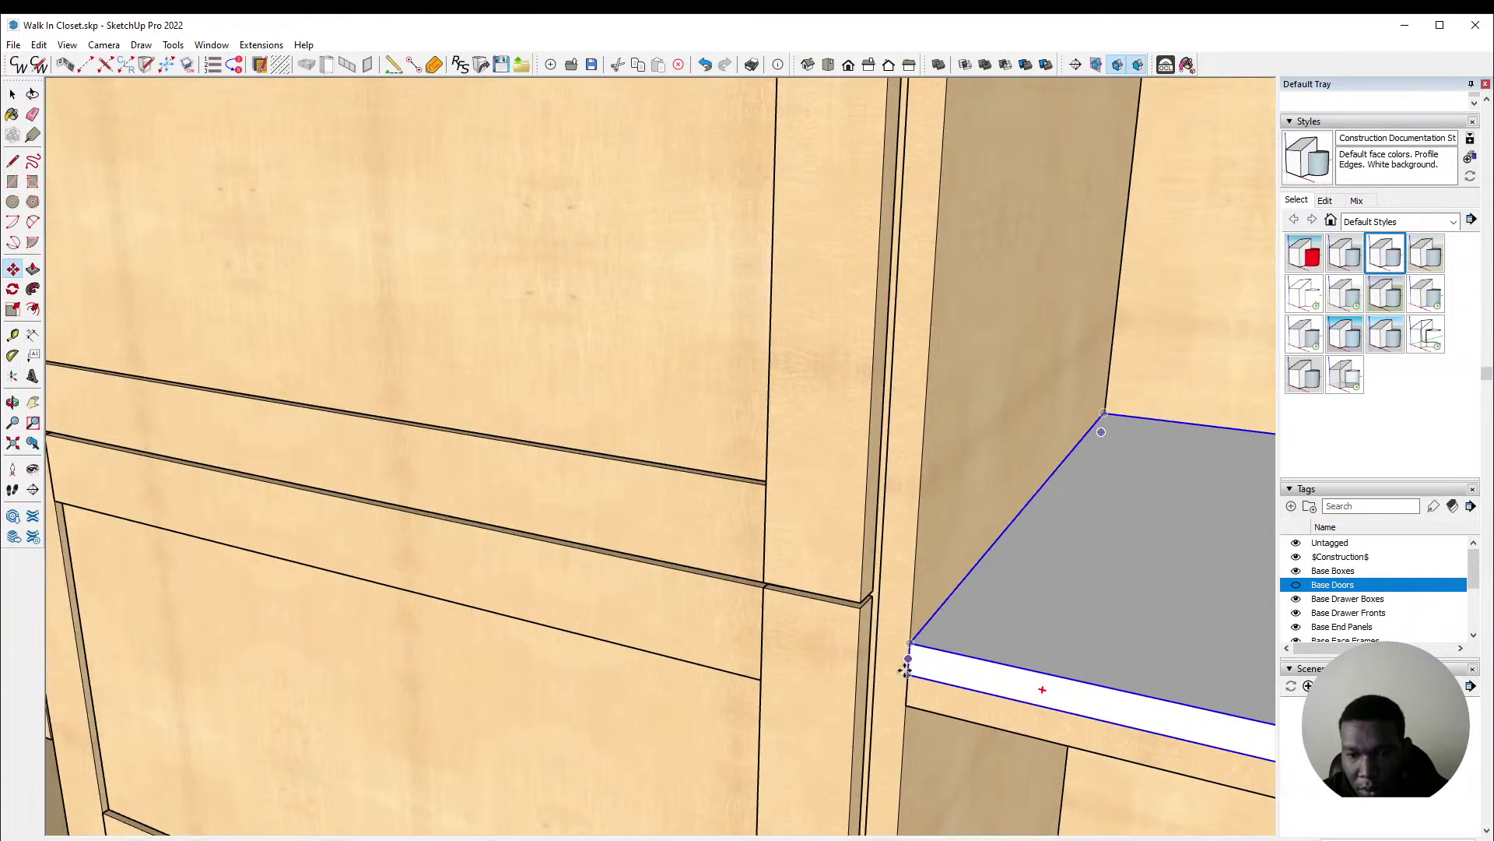
pyautogui.click(914, 664)
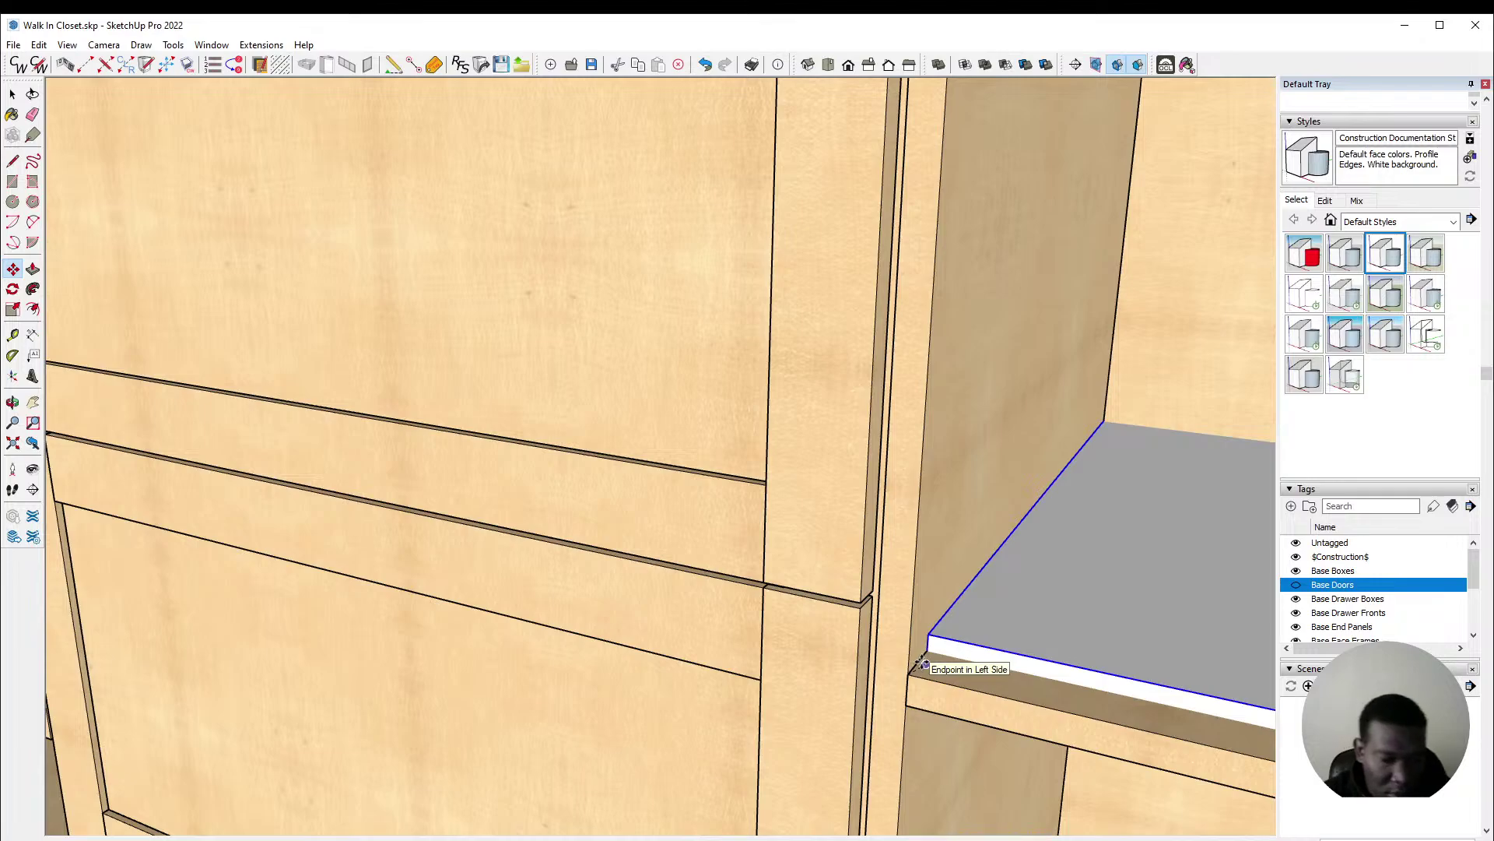
pyautogui.press('shift')
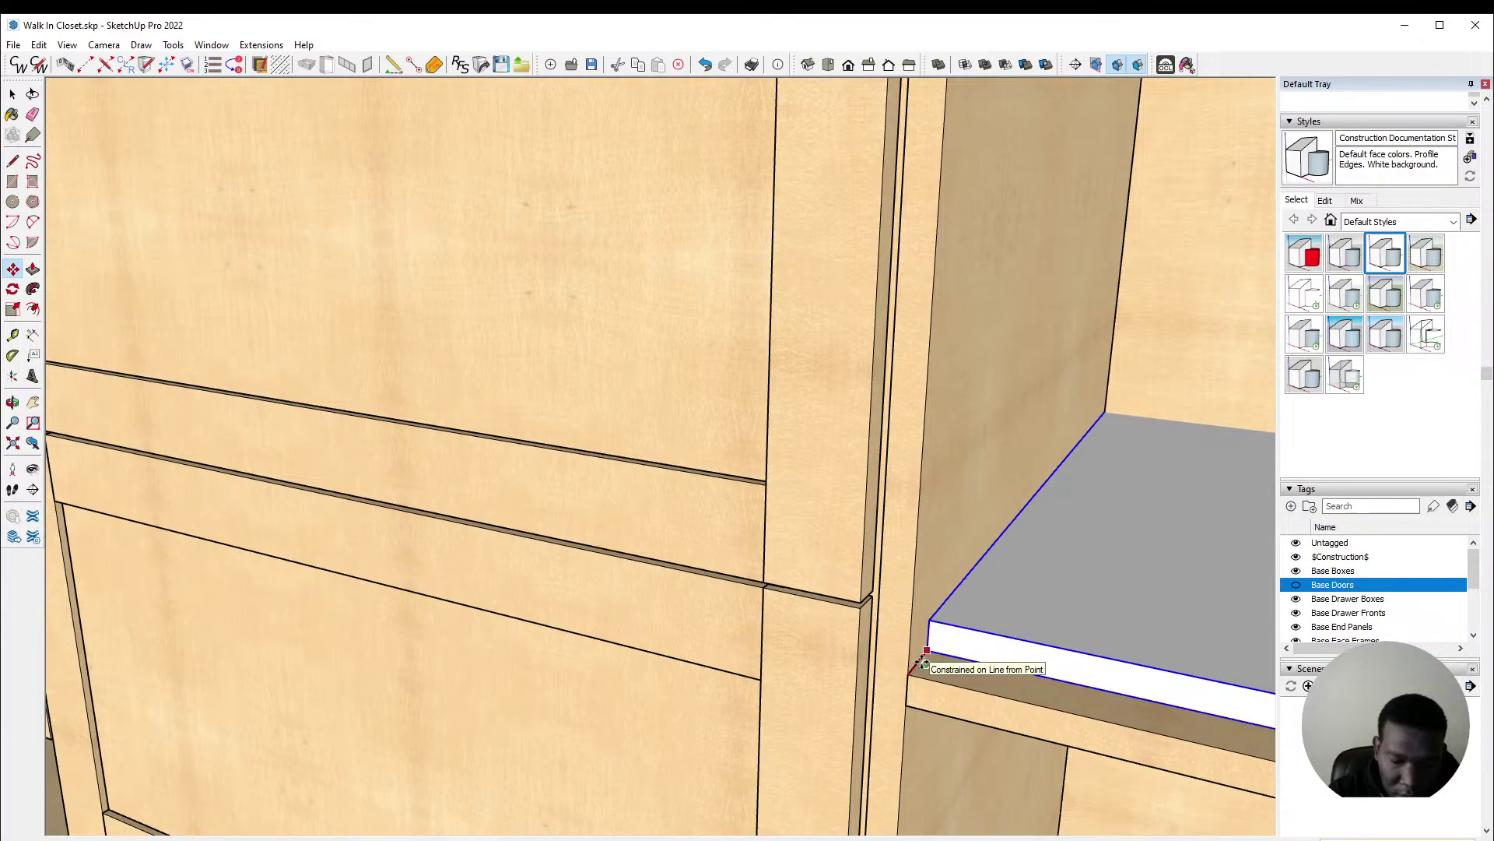
pyautogui.click(915, 666)
pyautogui.press('space')
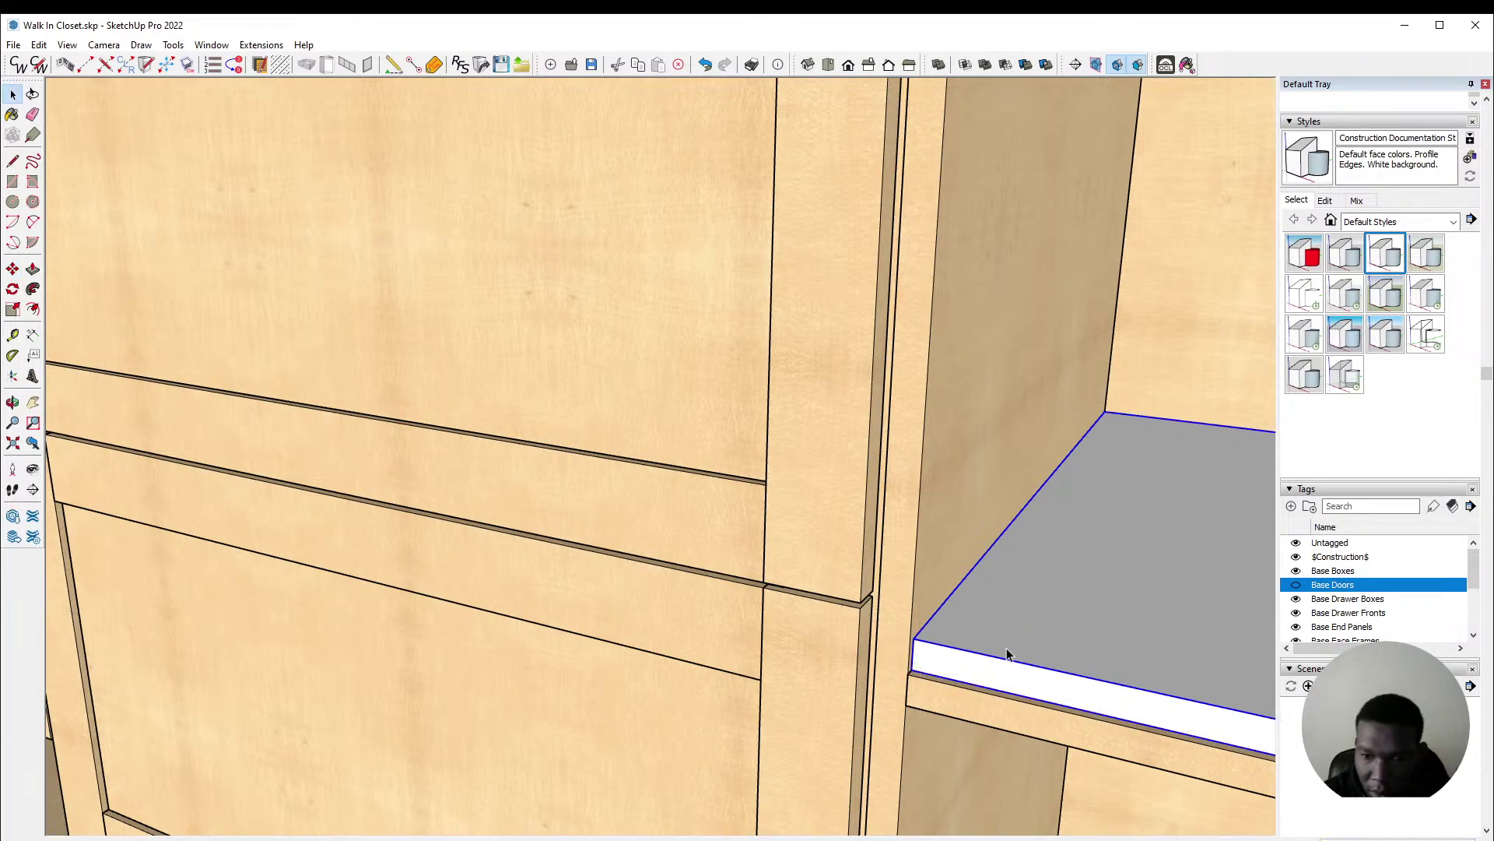
pyautogui.press('m')
pyautogui.click(913, 667)
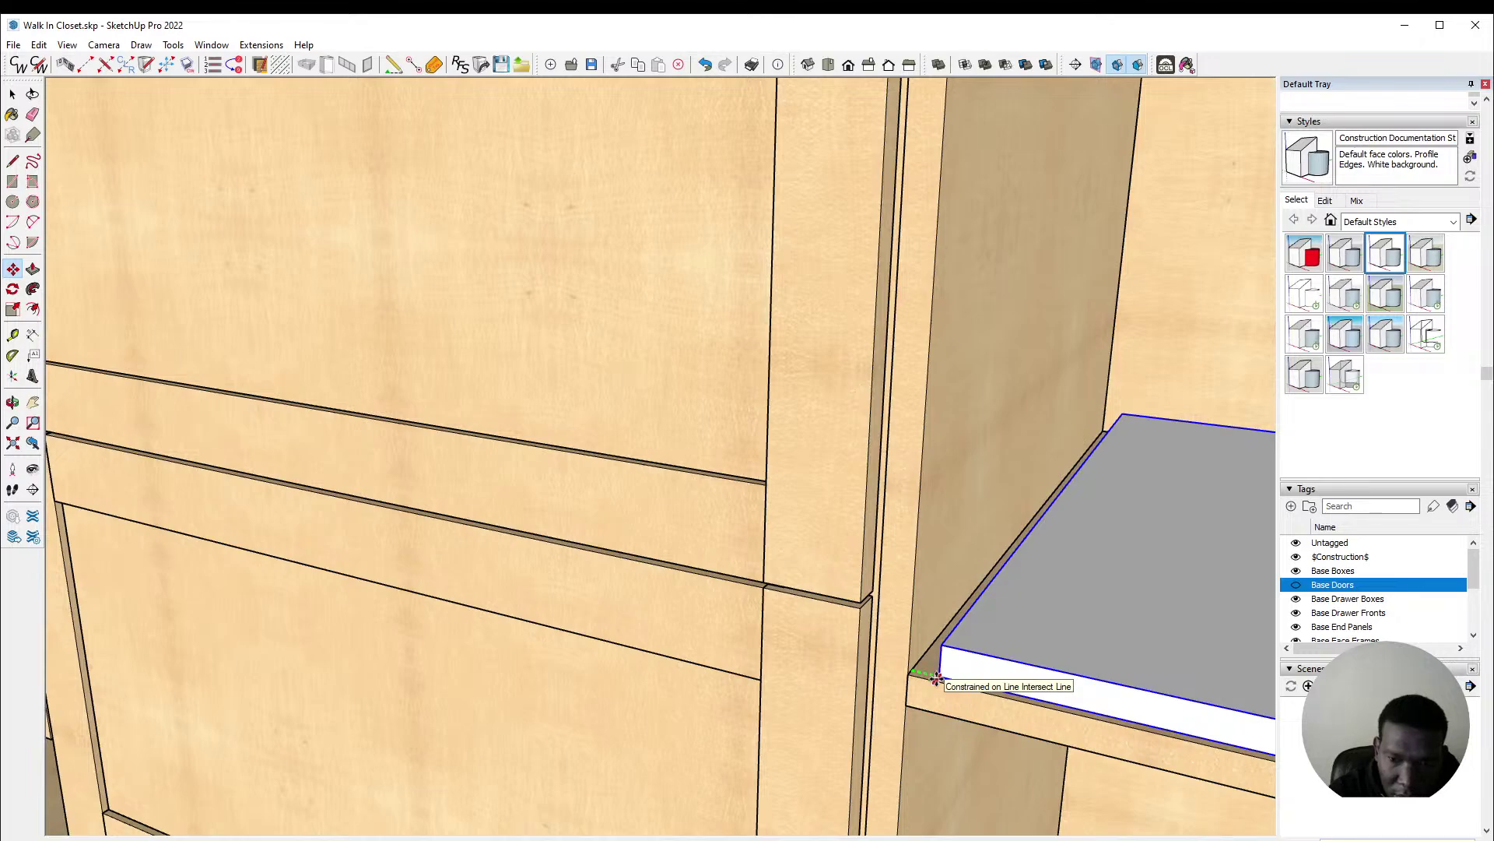
pyautogui.press('Escape')
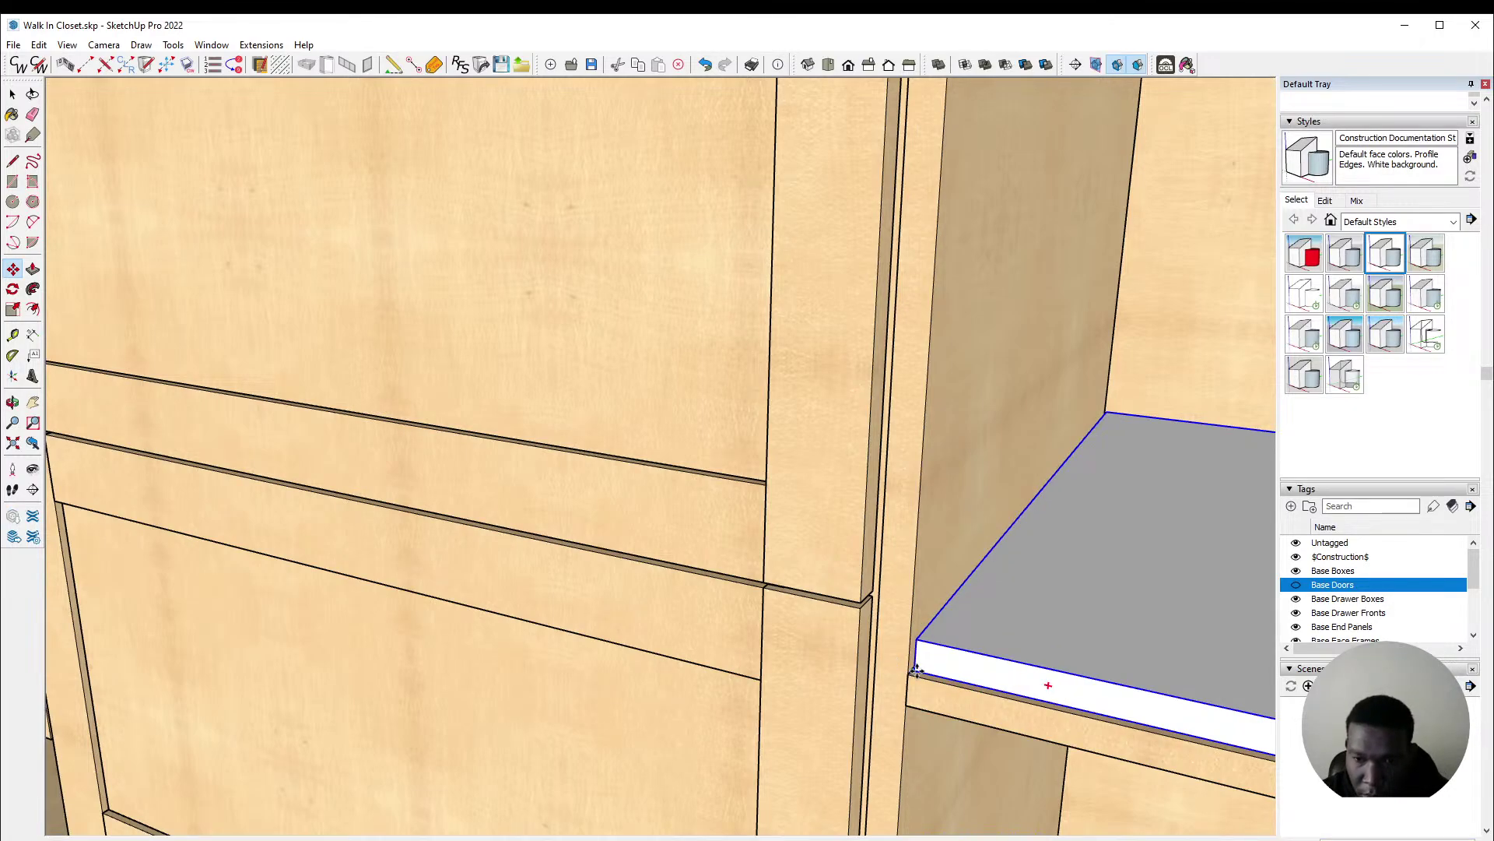
pyautogui.press('space')
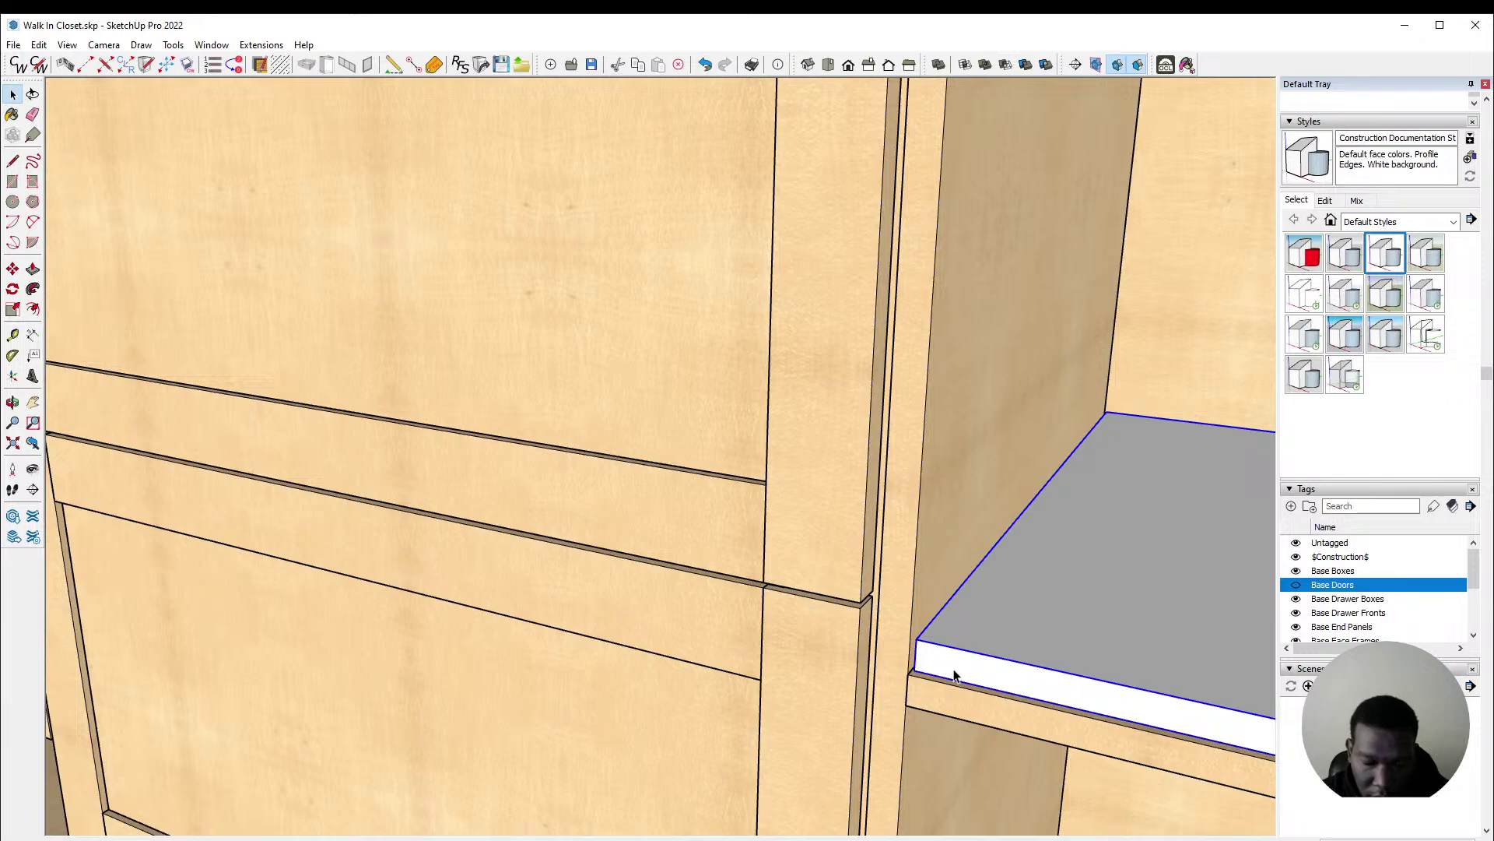
# Step: Copy the slab by its lower front corner from the fixed shelf up to the top front corner of the divided cabinet
pyautogui.press('m')
pyautogui.click(913, 669)
pyautogui.scroll(-8, 841, 580)
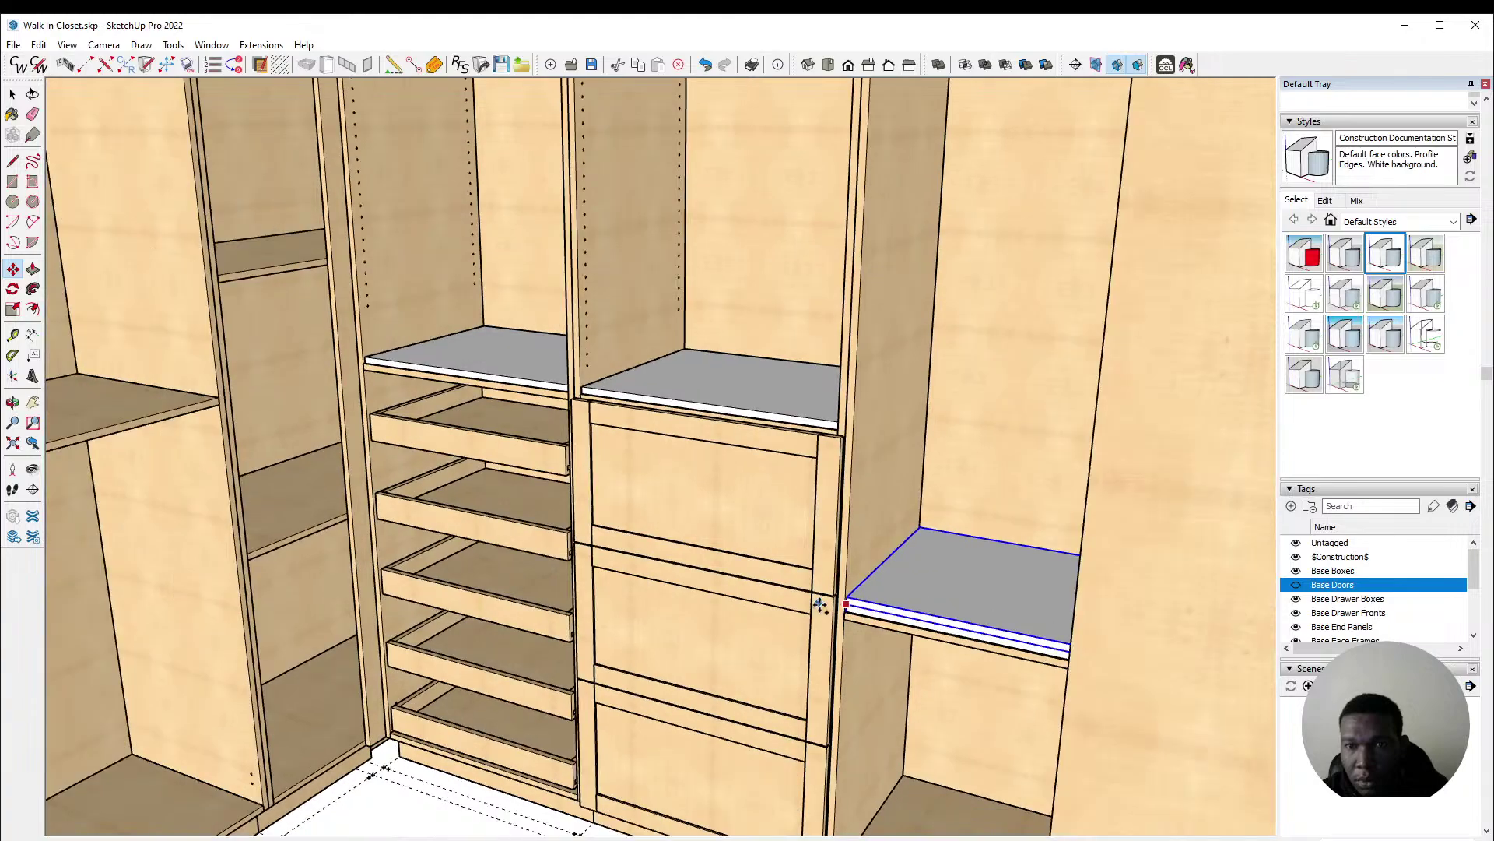
pyautogui.scroll(-3, 821, 605)
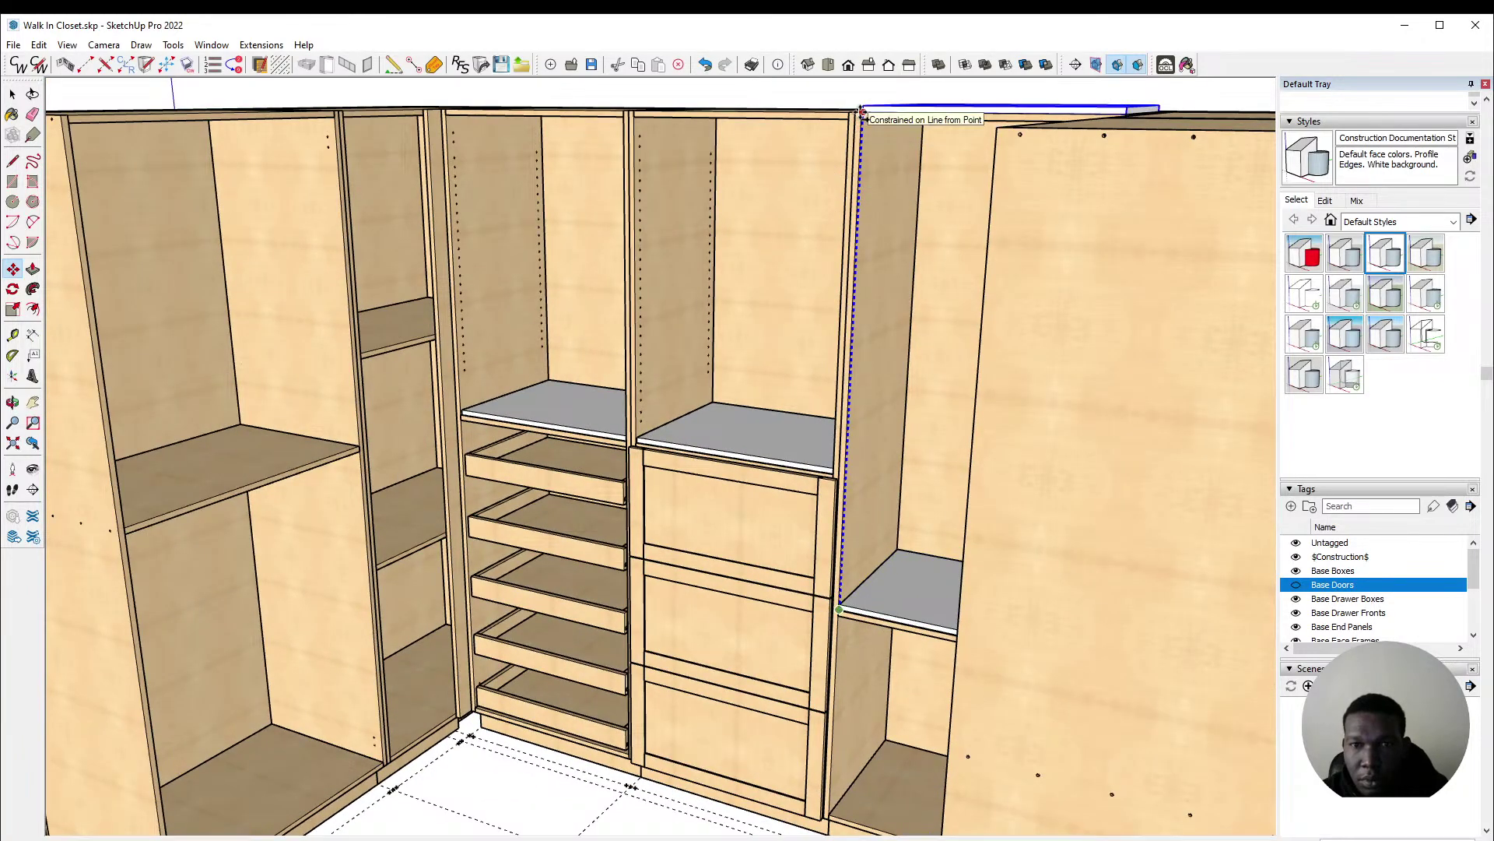
pyautogui.scroll(4, 862, 114)
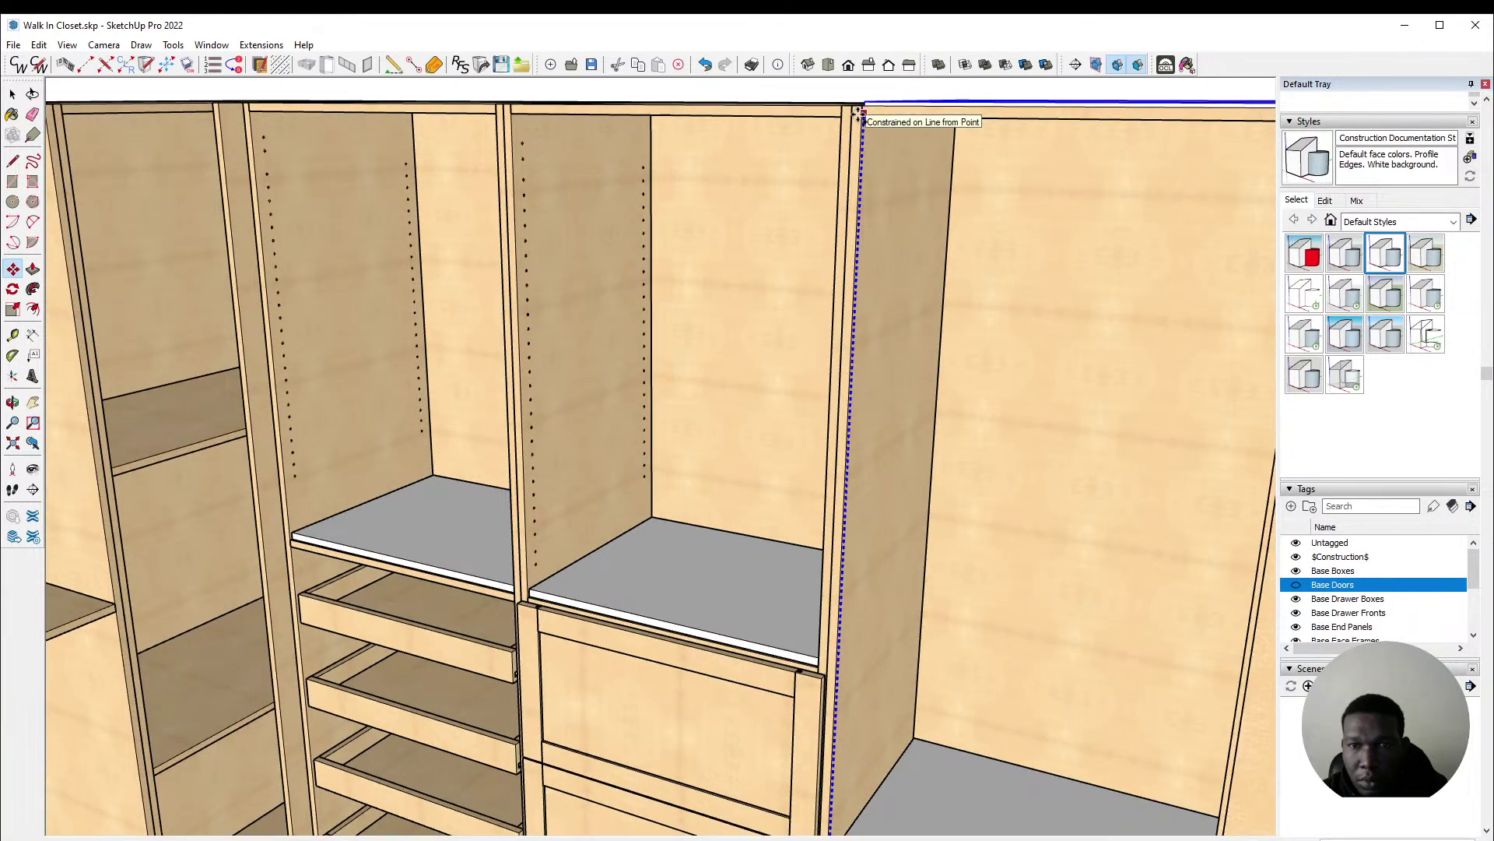
pyautogui.scroll(3, 860, 115)
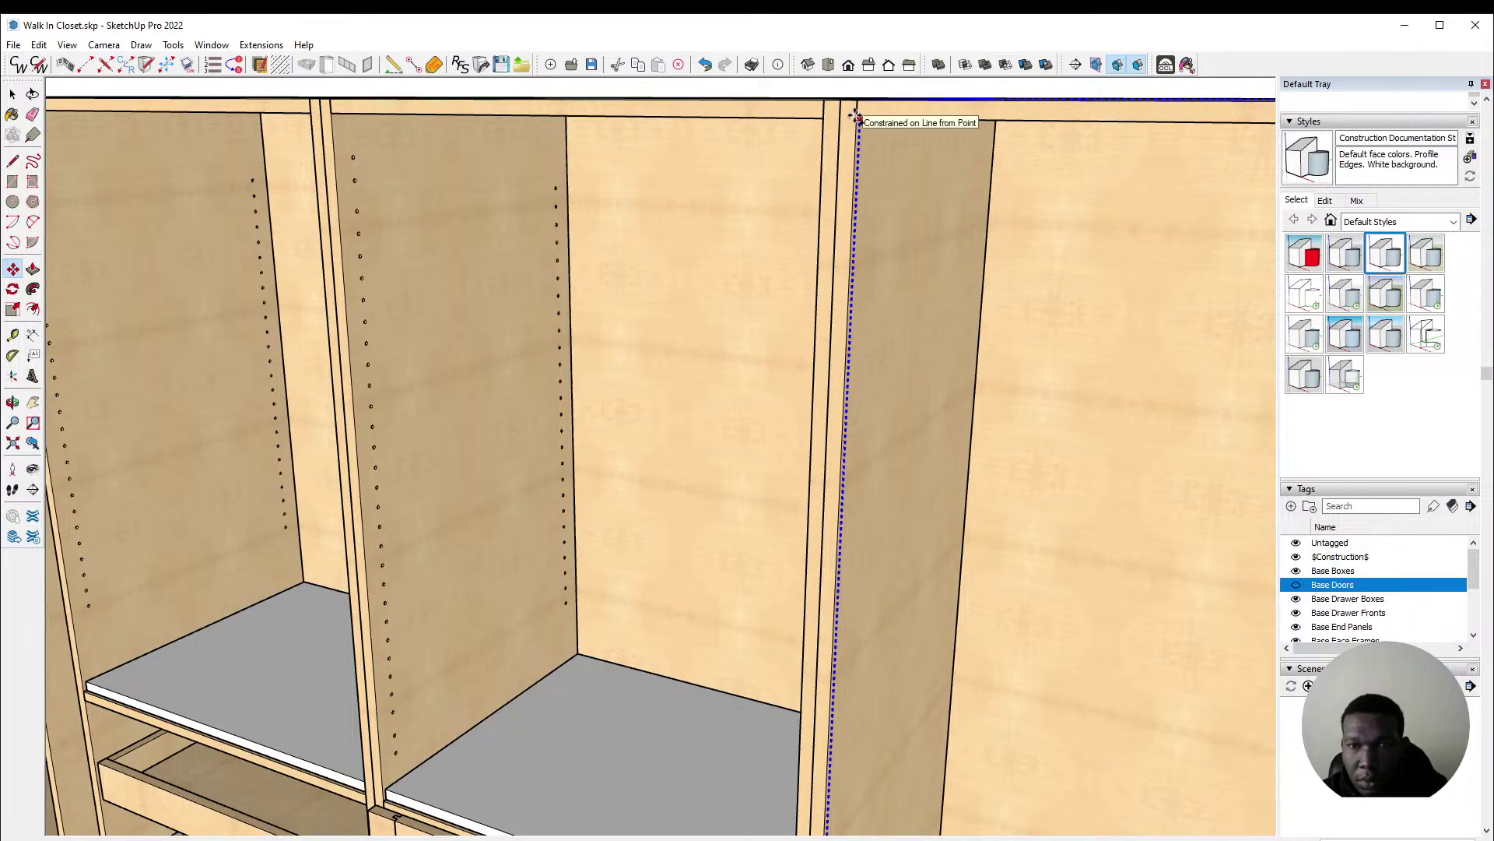
pyautogui.click(855, 116)
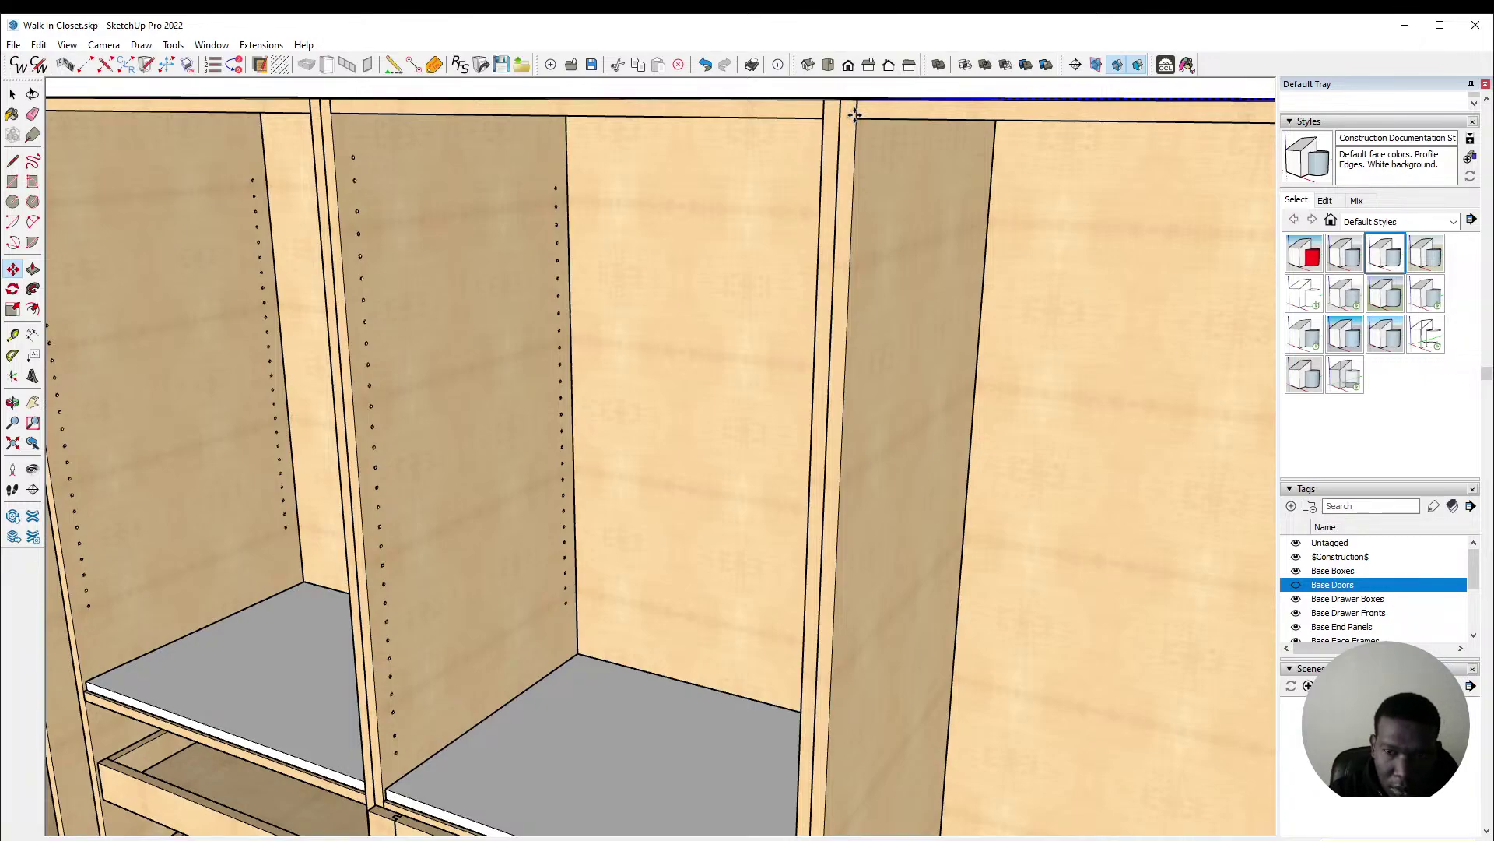
# Step: Remove the slab copy from the top of the divided cabinet
pyautogui.press('space')
pyautogui.scroll(-10, 914, 393)
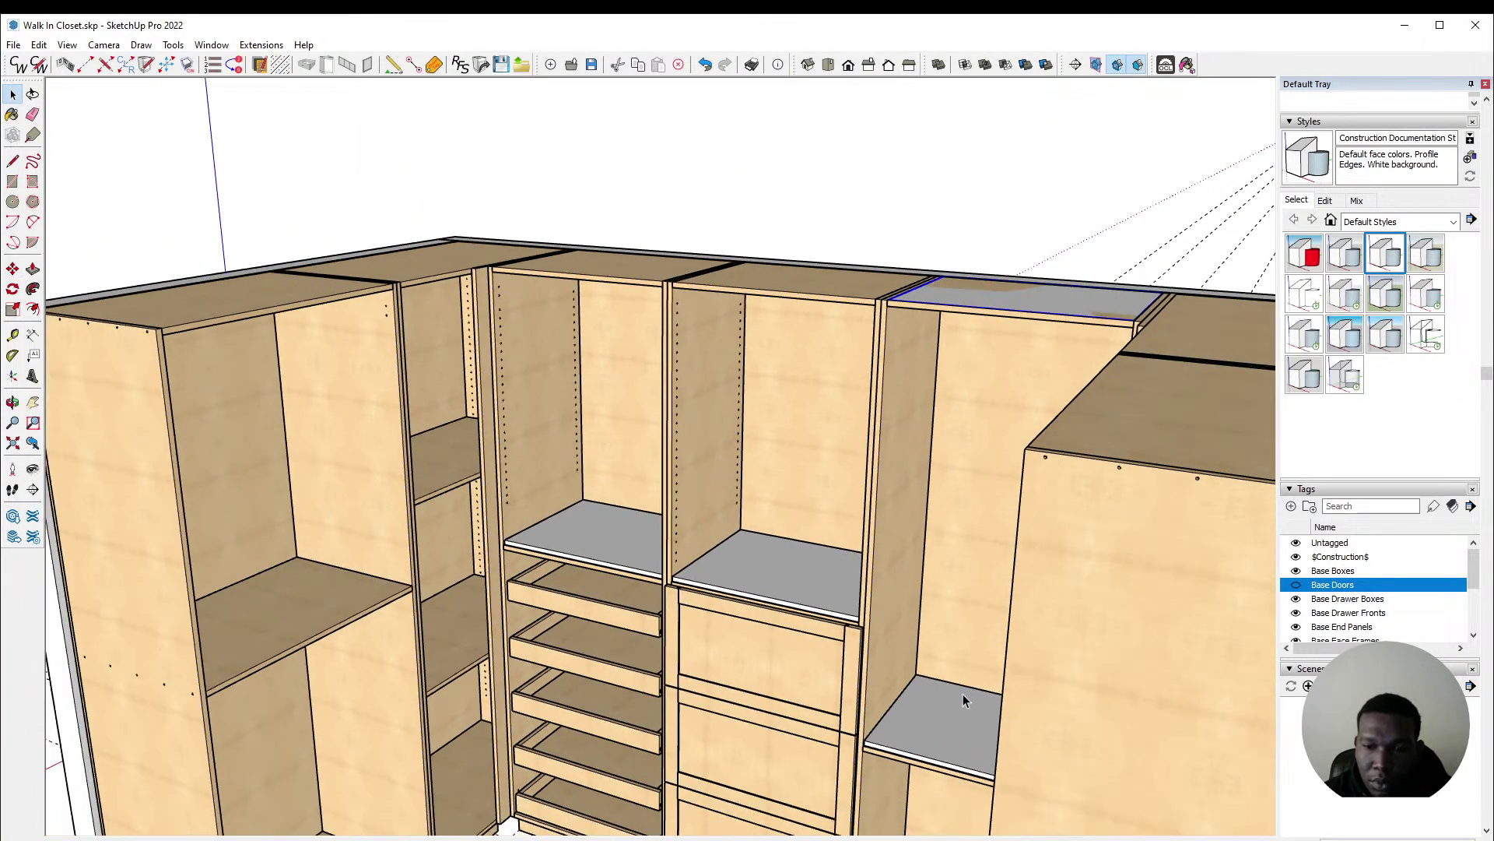
pyautogui.click(953, 696)
pyautogui.click(1033, 312)
pyautogui.press('Escape')
# Step: Inspect the entity details of the pull-out tray cabinet's slab and top panel to identify the cabinet number
pyautogui.moveTo(671, 574); pyautogui.dragTo(653, 540, button='middle')
pyautogui.click(653, 540)
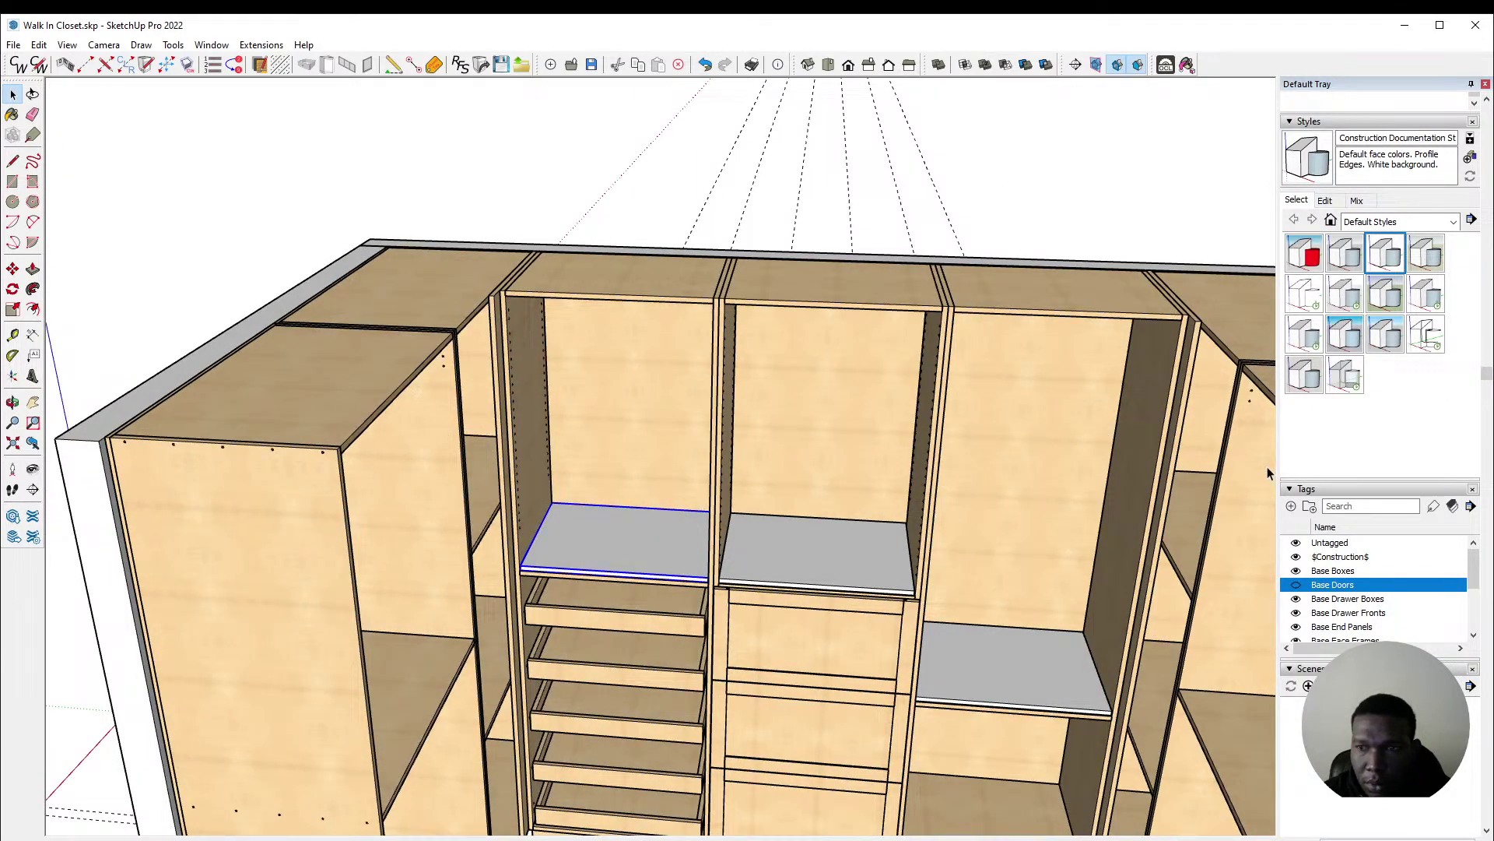
pyautogui.scroll(5, 1487, 432)
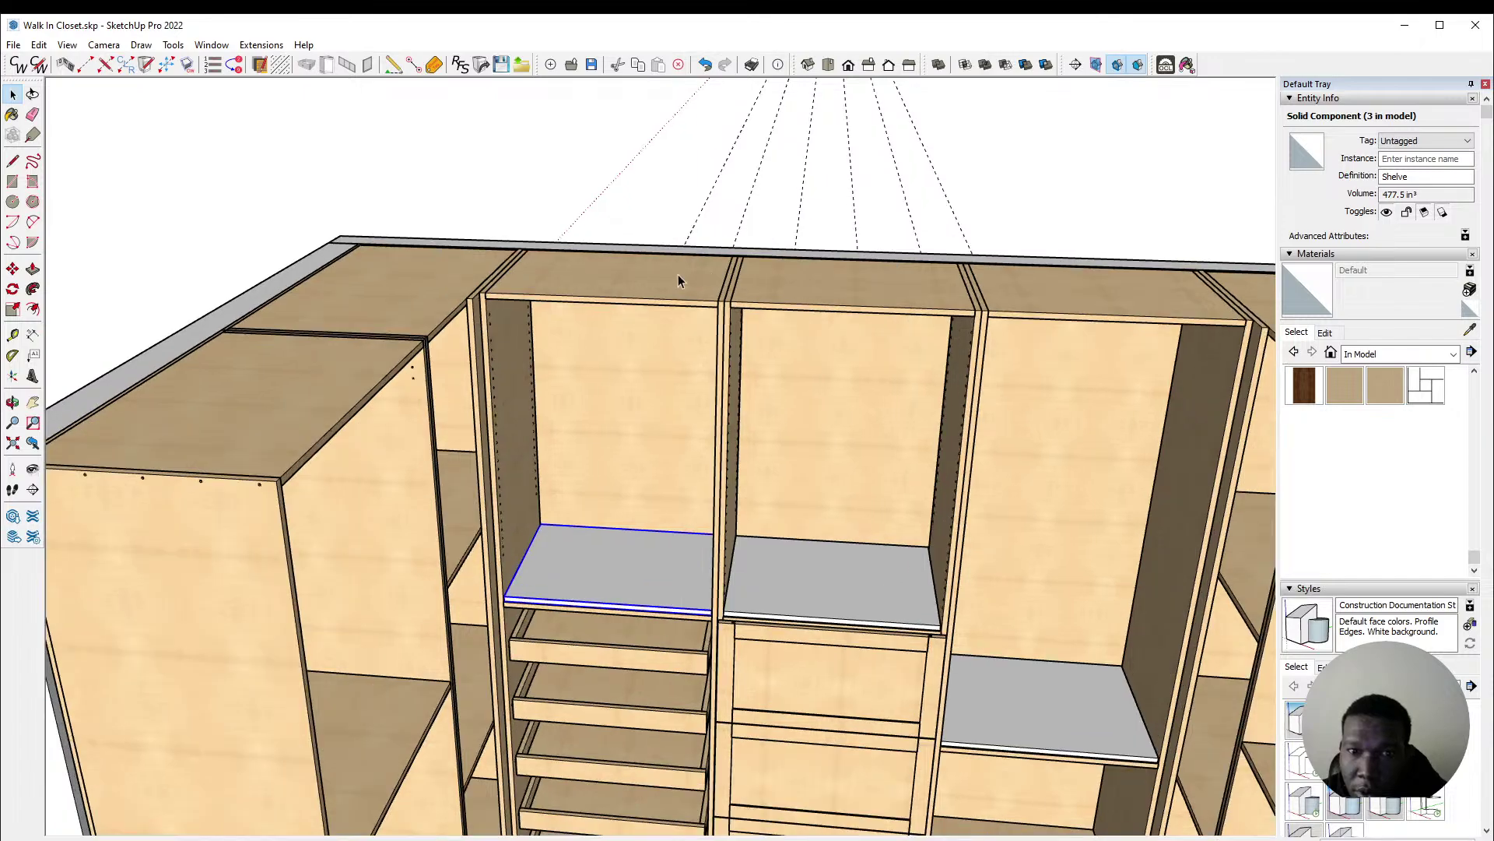
pyautogui.scroll(4, 679, 274)
pyautogui.moveTo(665, 312); pyautogui.dragTo(558, 530, button='middle')
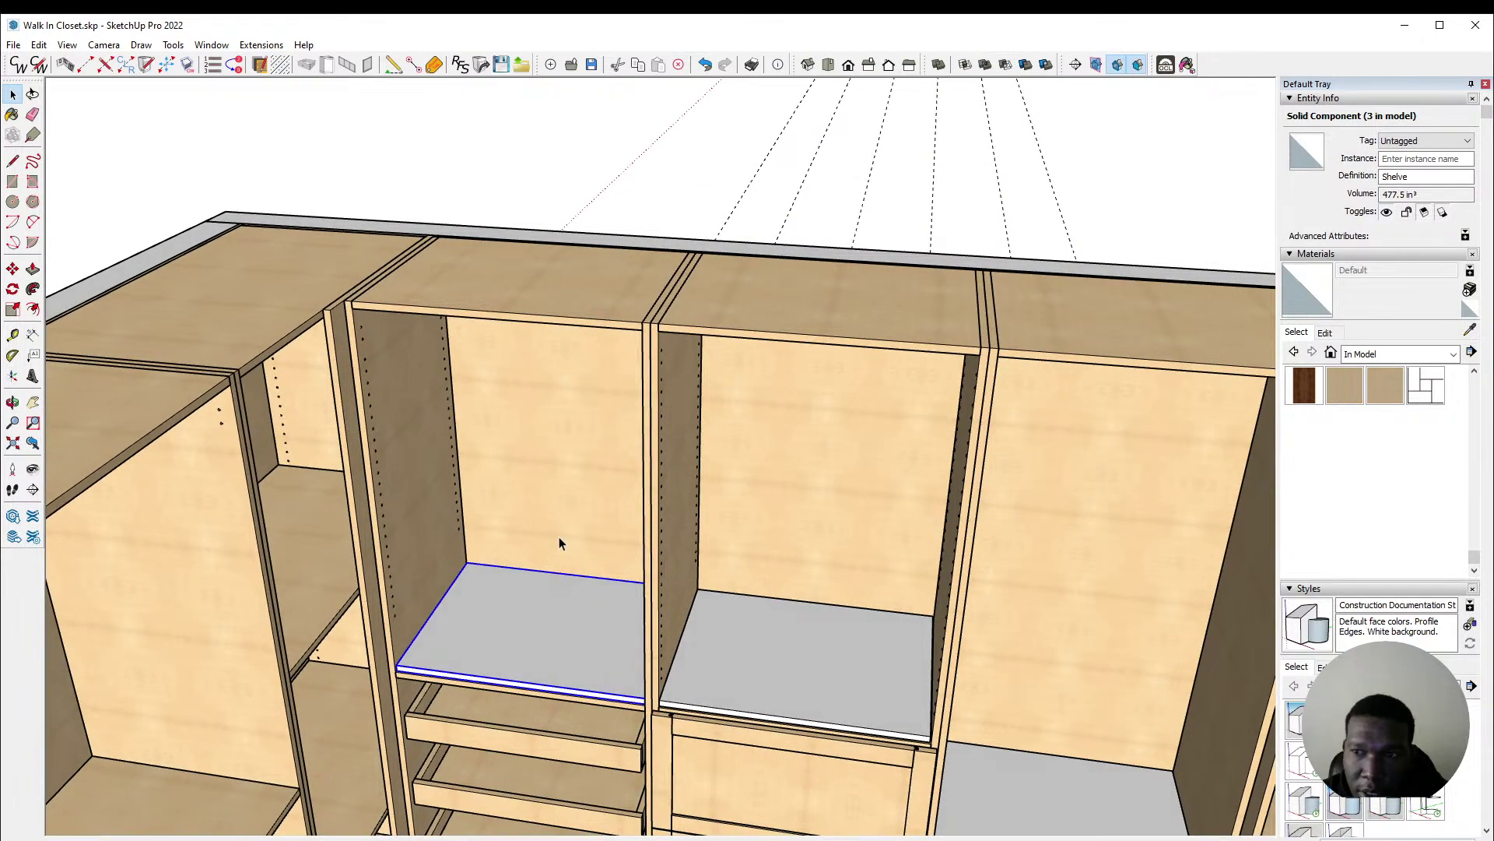
pyautogui.click(589, 318)
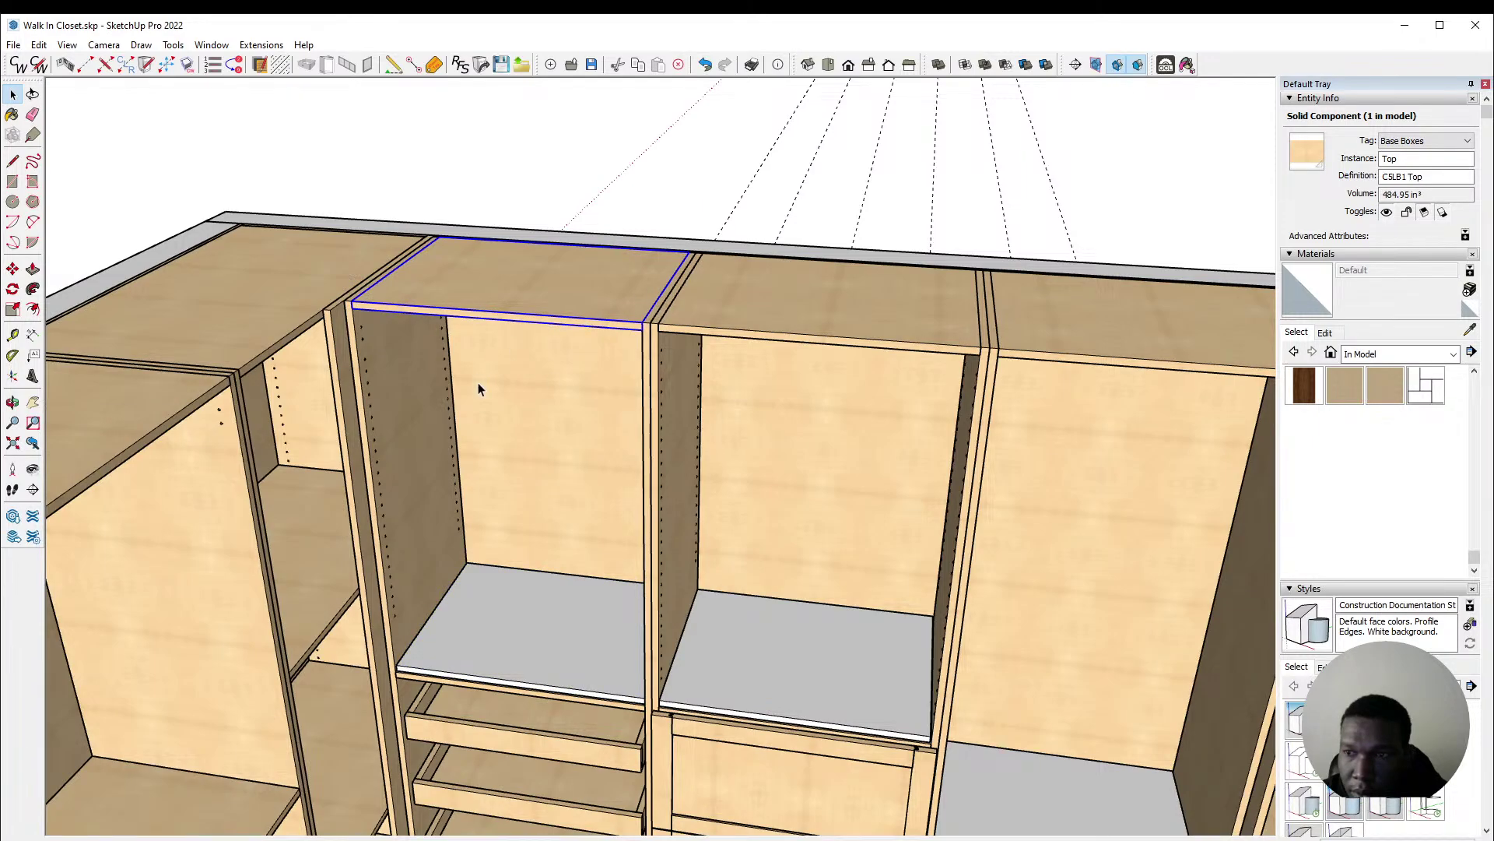
# Step: Set up the slab above the pull-out trays as a CabWriter component of type (B#) Box Number 1 for cabinet C5L
pyautogui.click(560, 631)
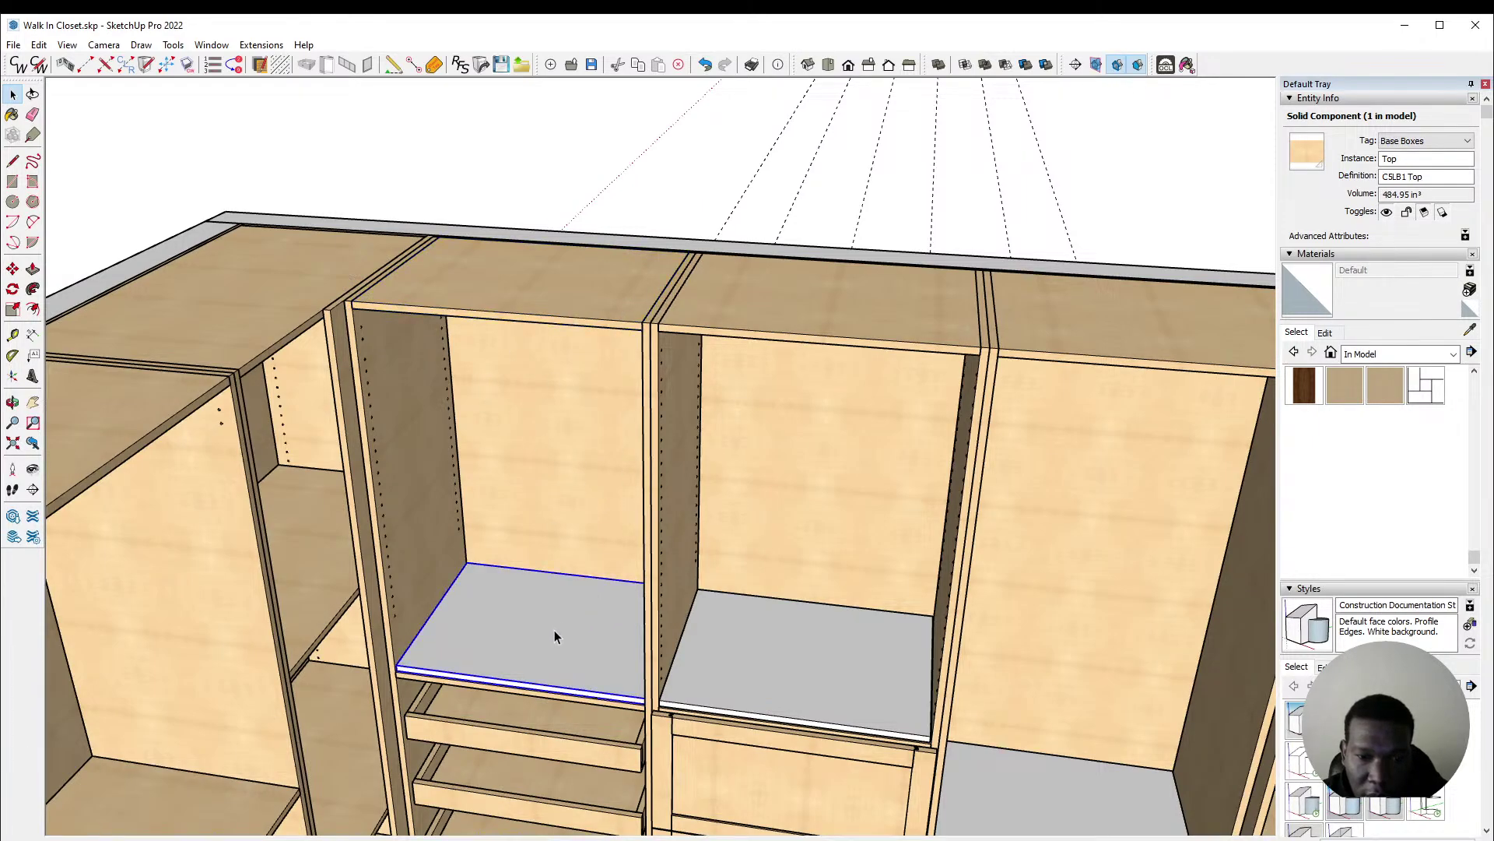
pyautogui.click(186, 67)
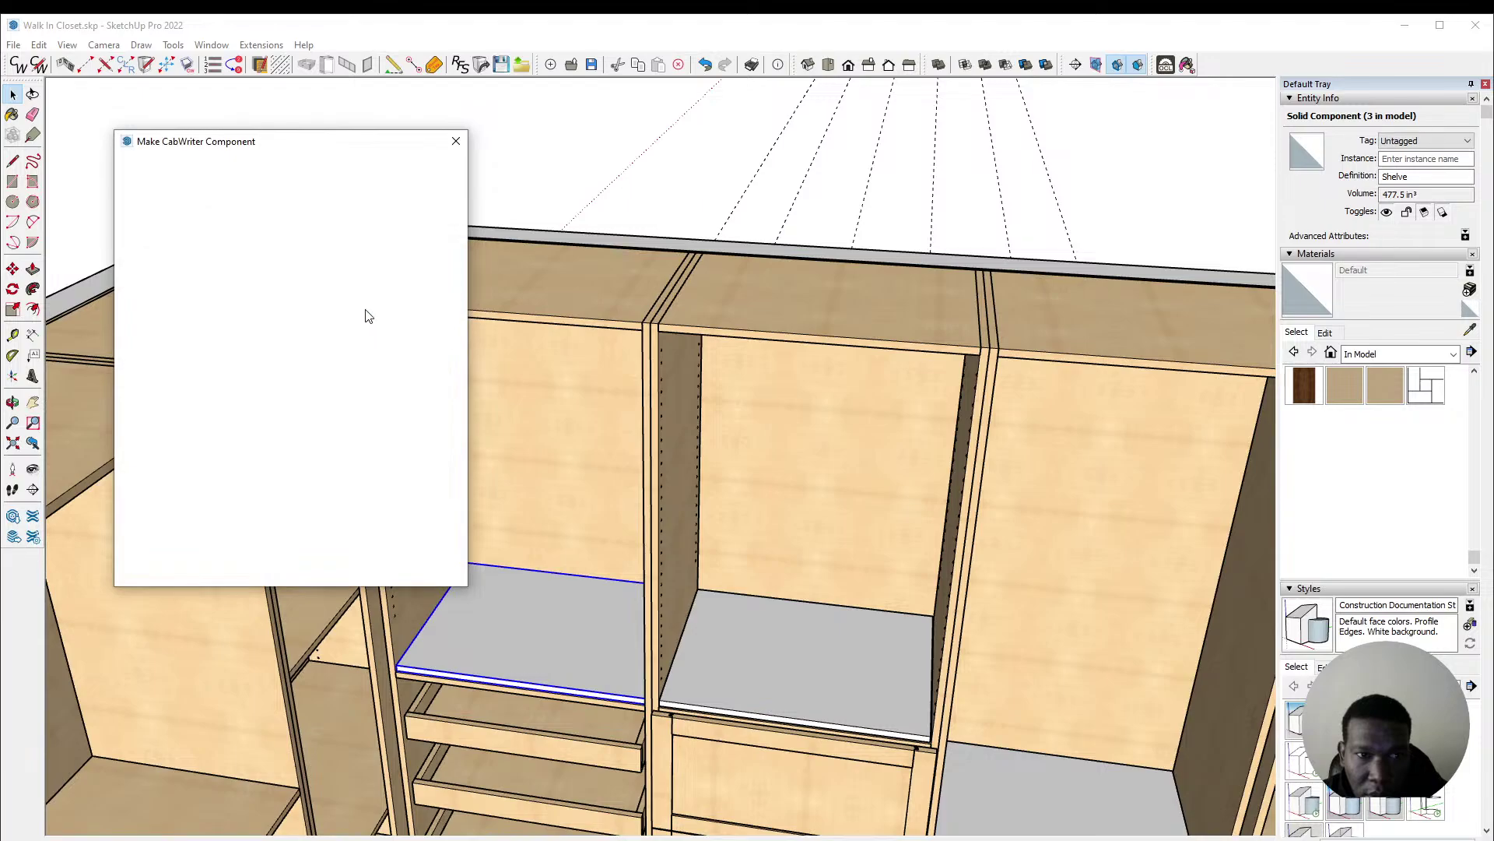
pyautogui.click(326, 285)
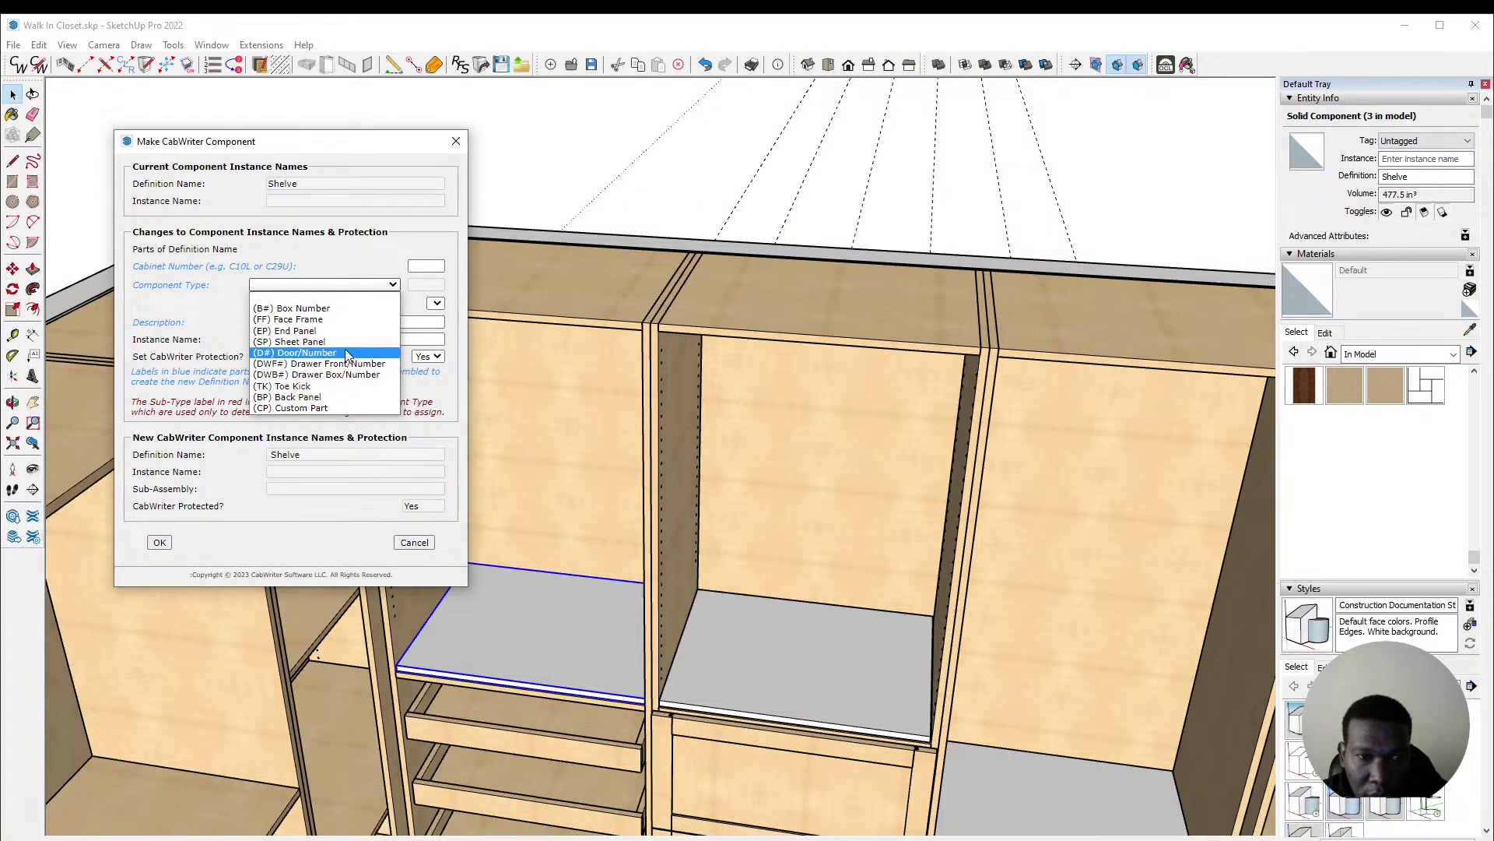
pyautogui.click(352, 308)
pyautogui.click(421, 266)
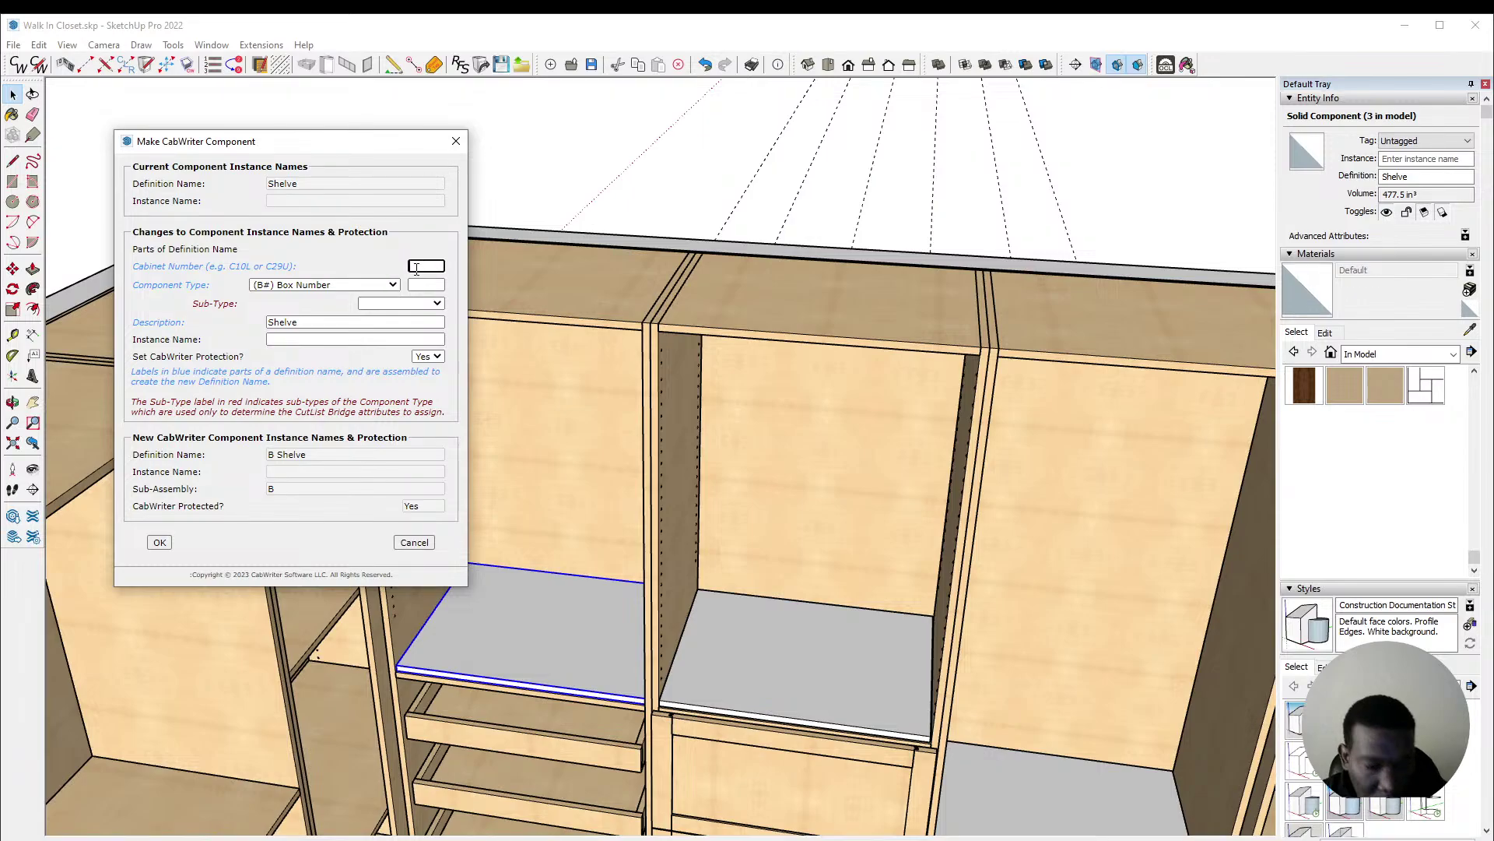
pyautogui.write('C')
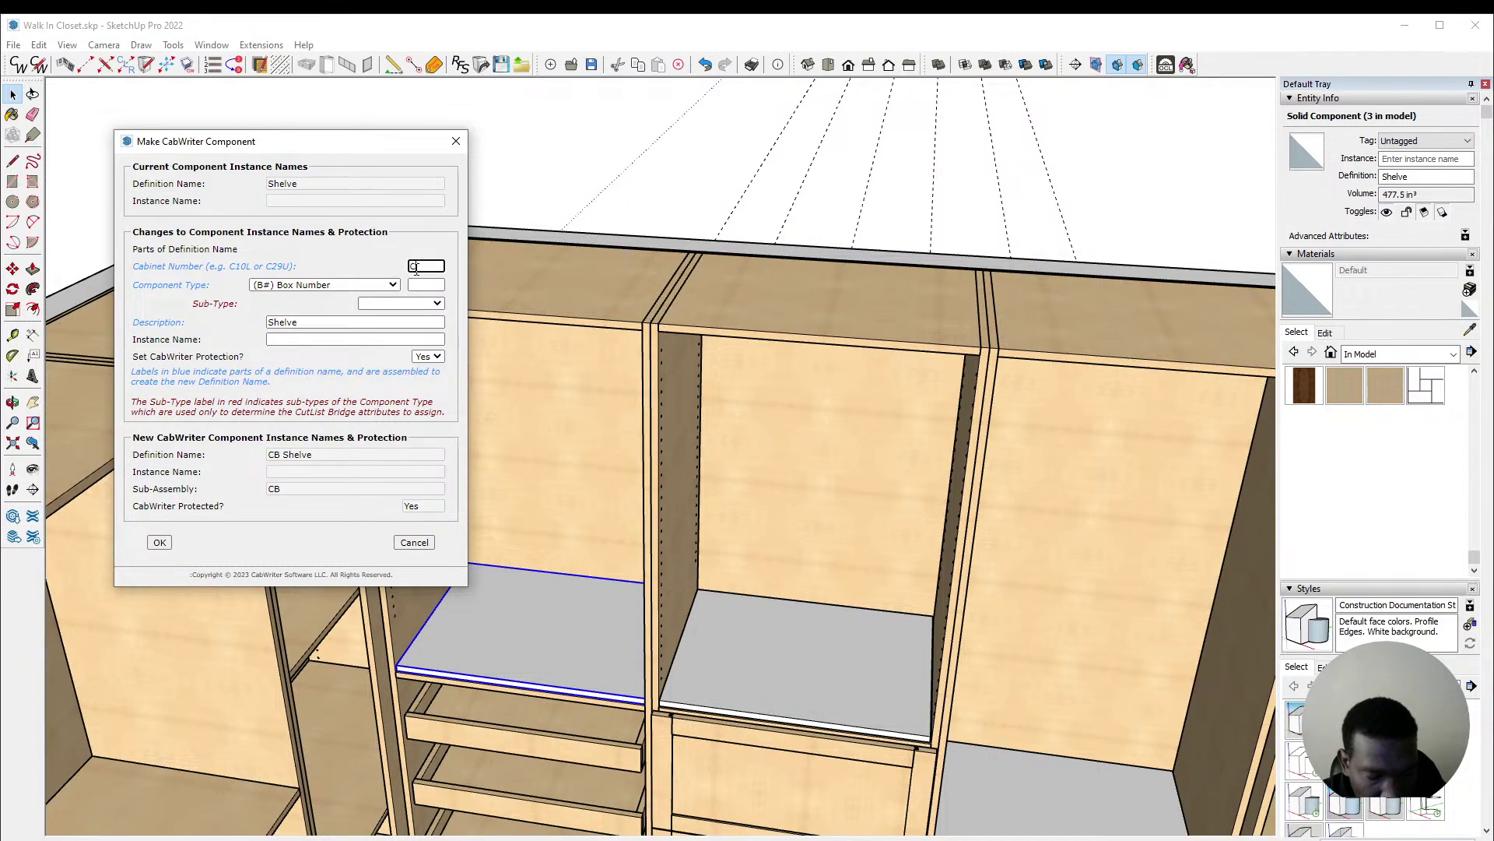
pyautogui.write('5')
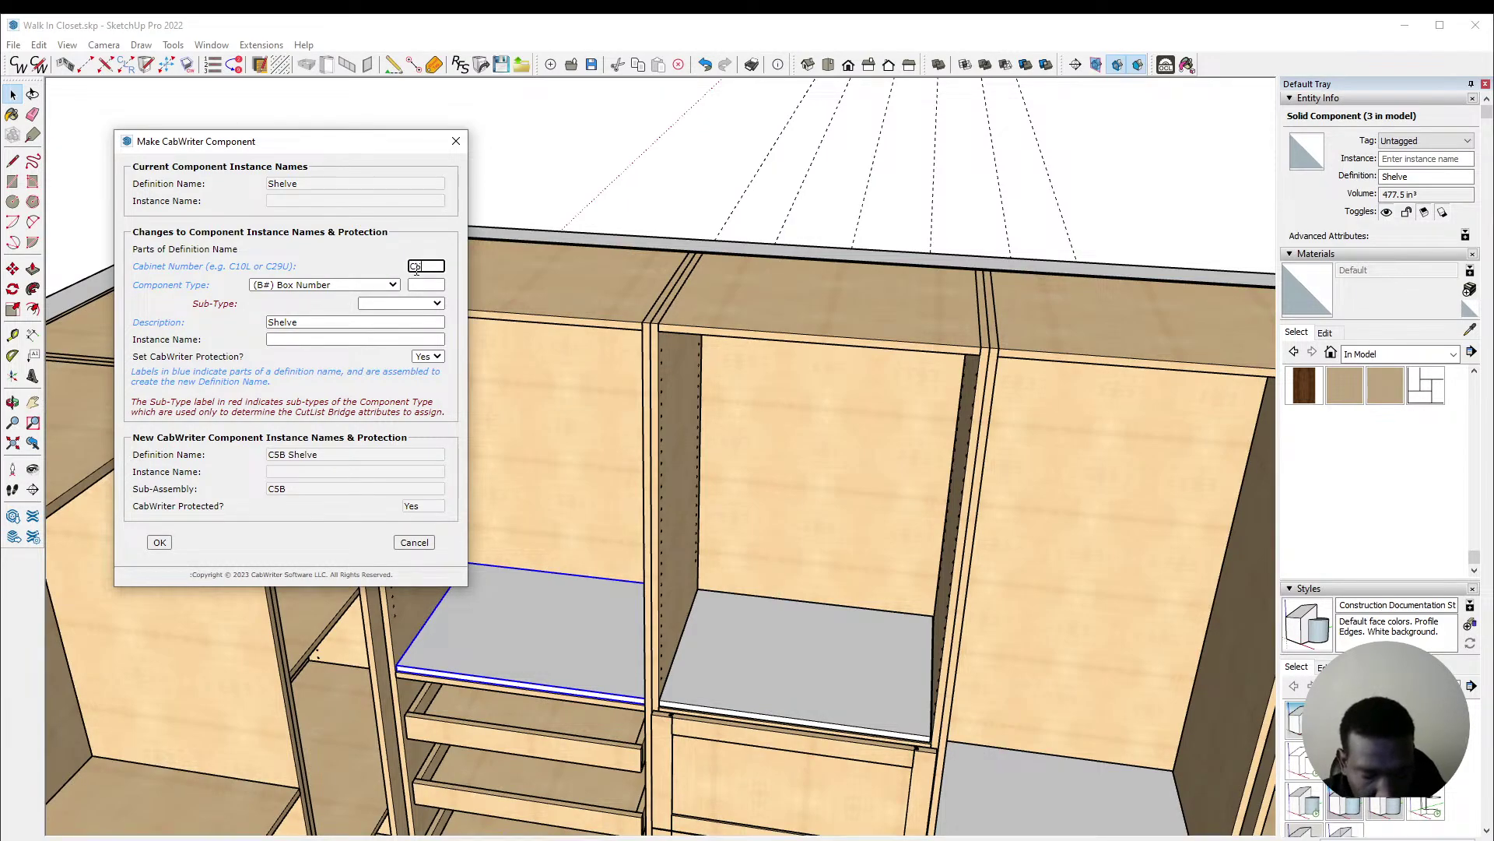
pyautogui.write('L')
pyautogui.click(425, 285)
pyautogui.write('1')
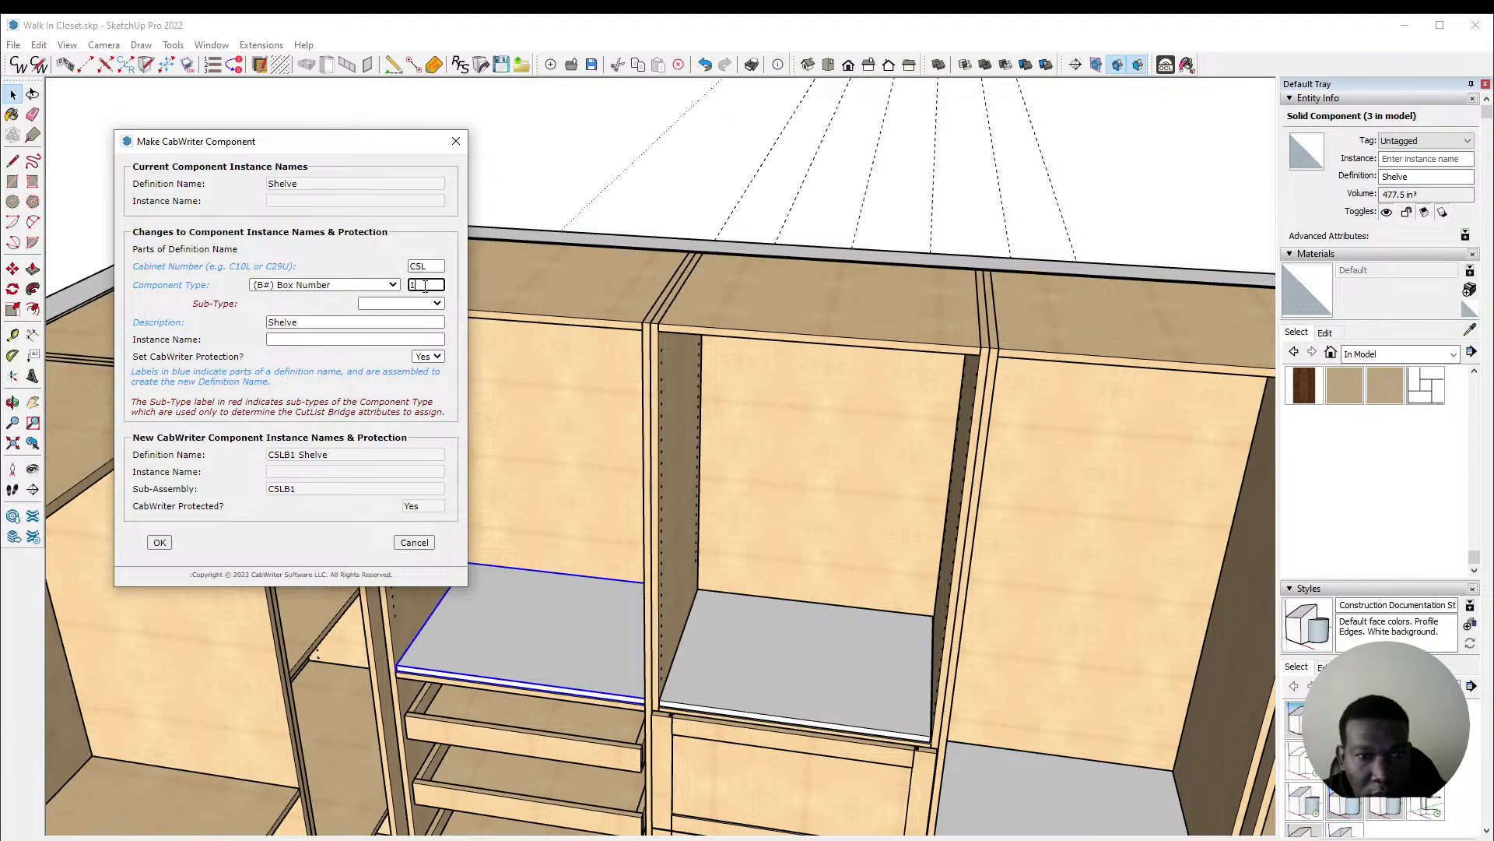
# Step: Give the tray cabinet's slab the Shelves sub-type and instance name 1, and apply the component settings
pyautogui.click(423, 303)
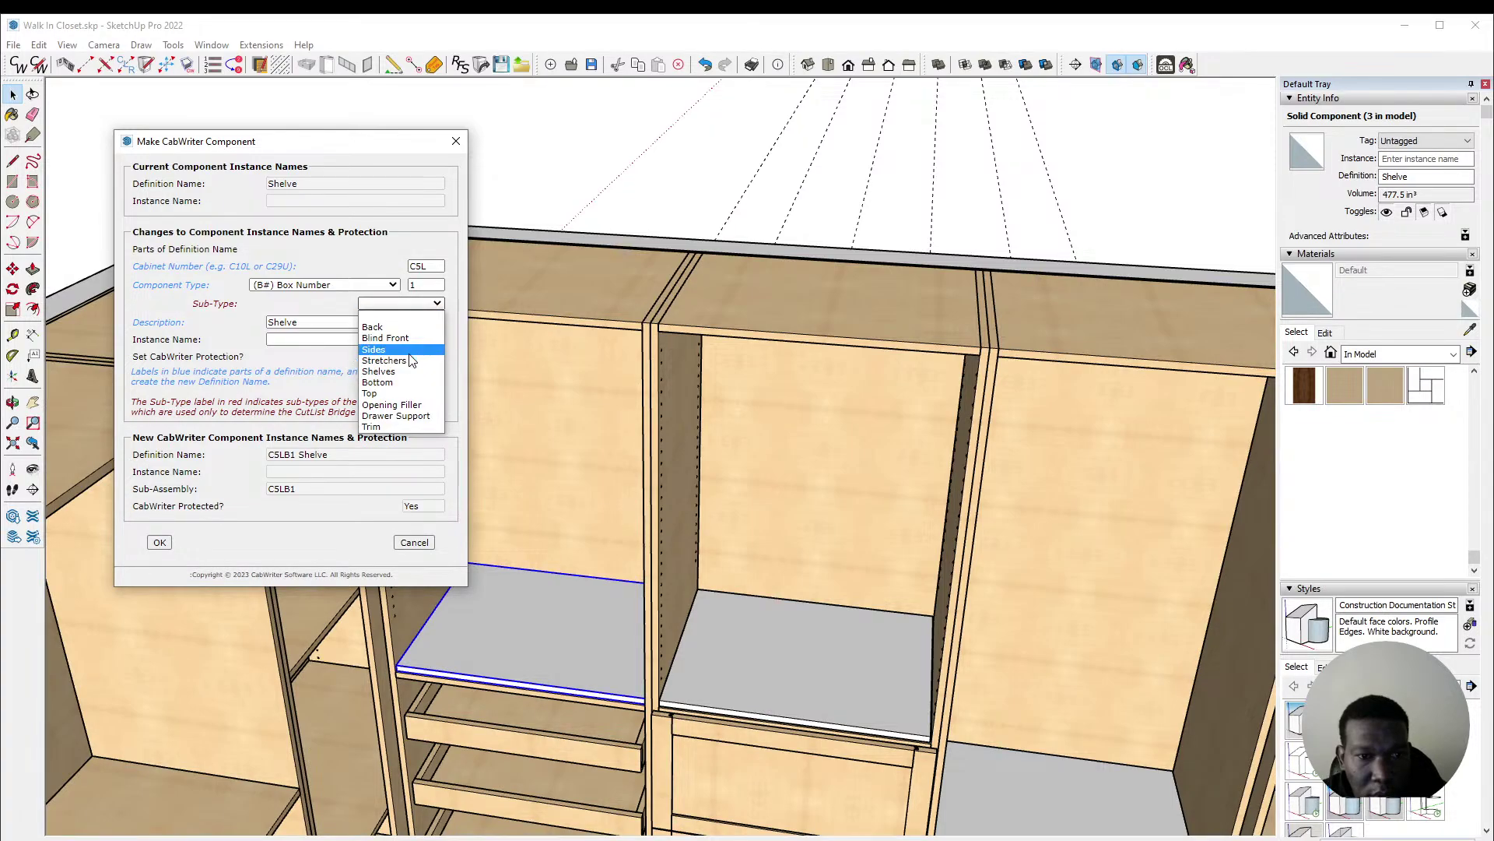
pyautogui.click(381, 371)
pyautogui.click(367, 339)
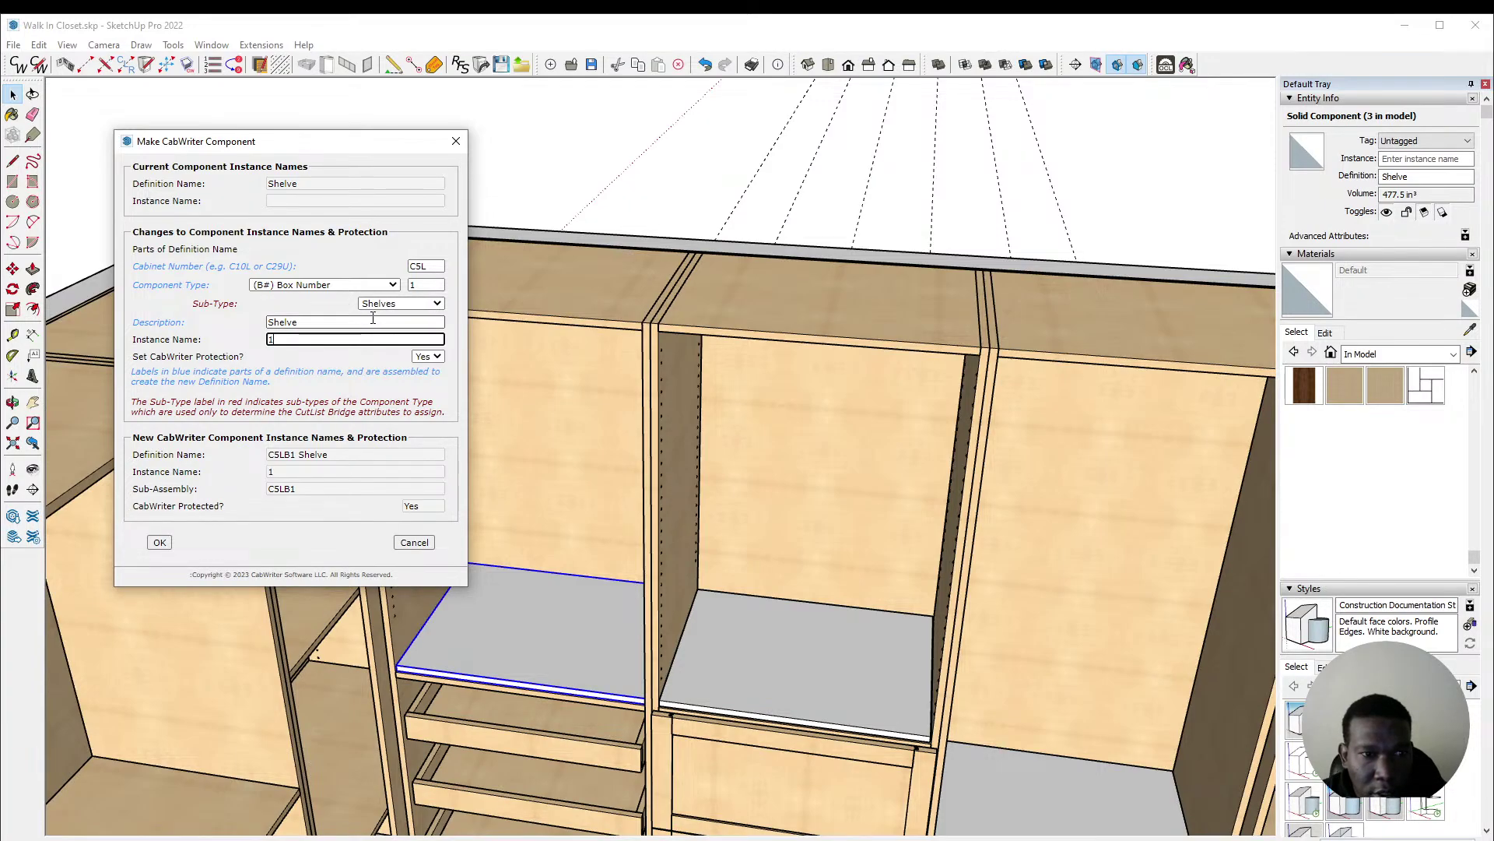
pyautogui.click(160, 543)
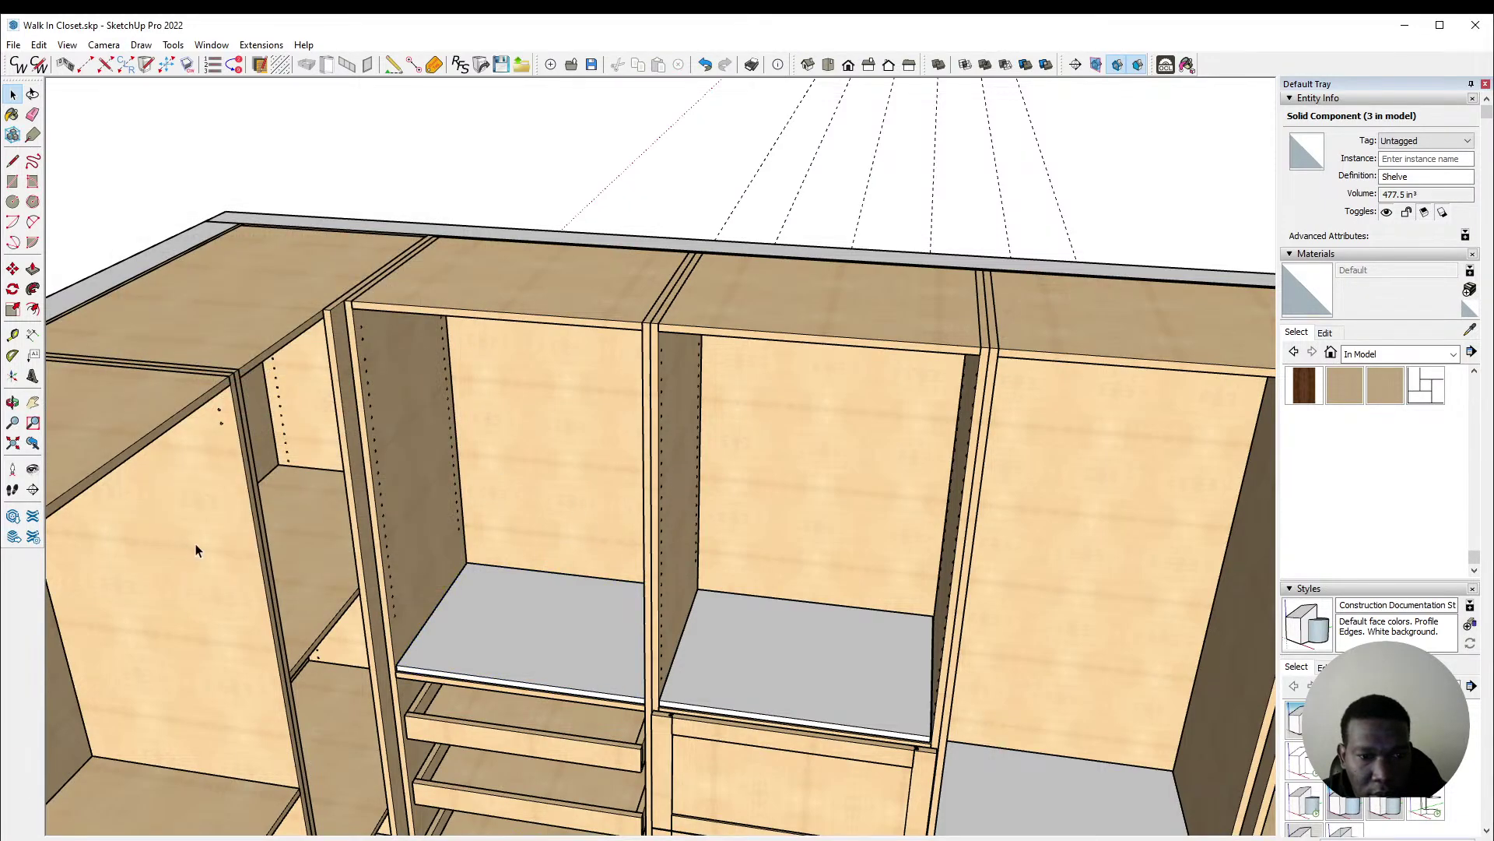
# Step: Set up the slab above the drawers as a CabWriter component of type (B#) Box Number 1 for cabinet C6L
pyautogui.click(752, 711)
pyautogui.click(812, 332)
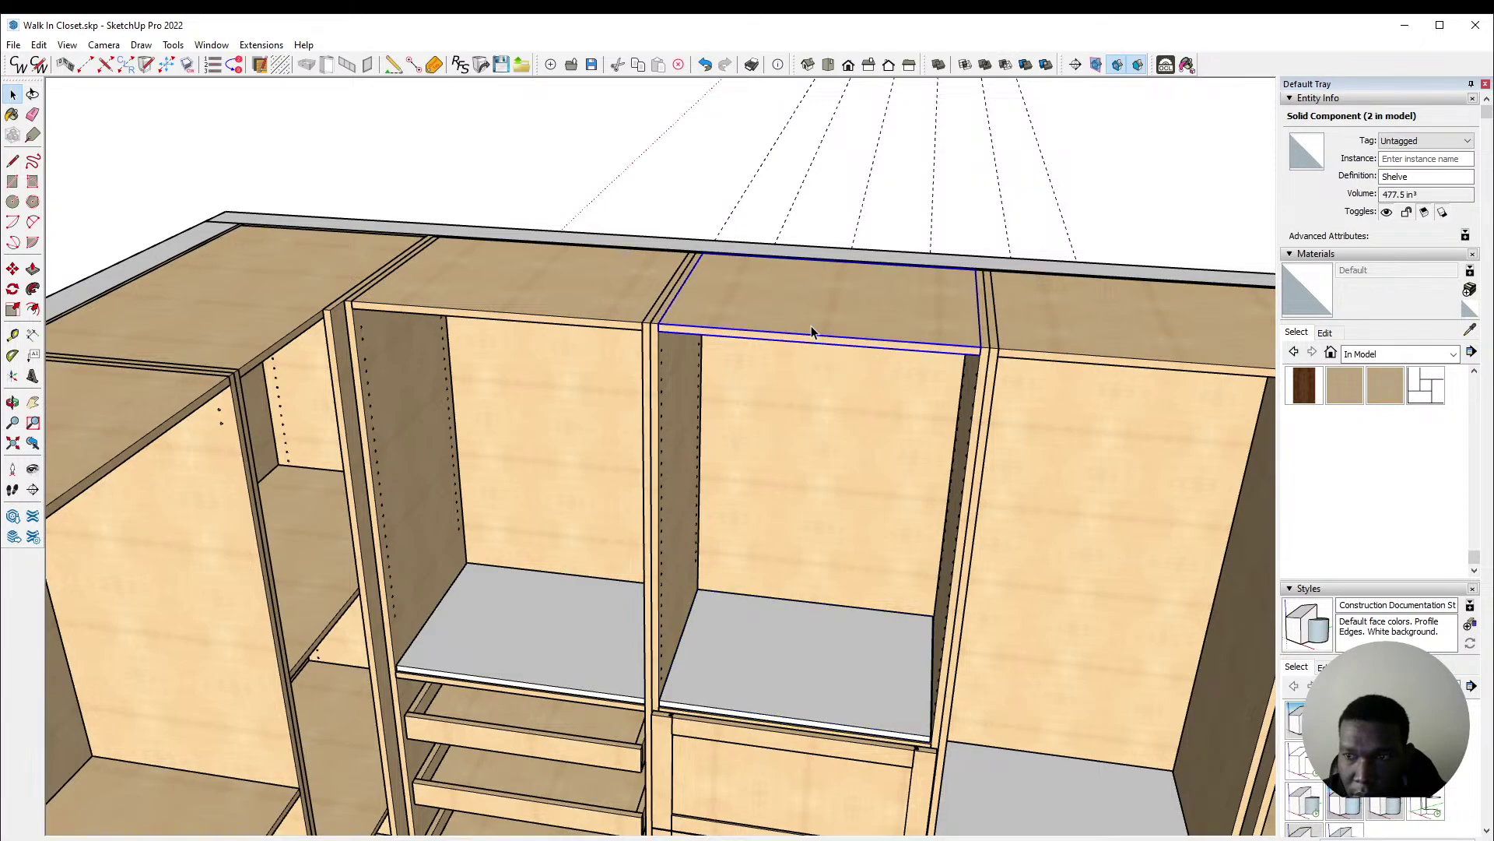
pyautogui.click(787, 660)
pyautogui.click(187, 64)
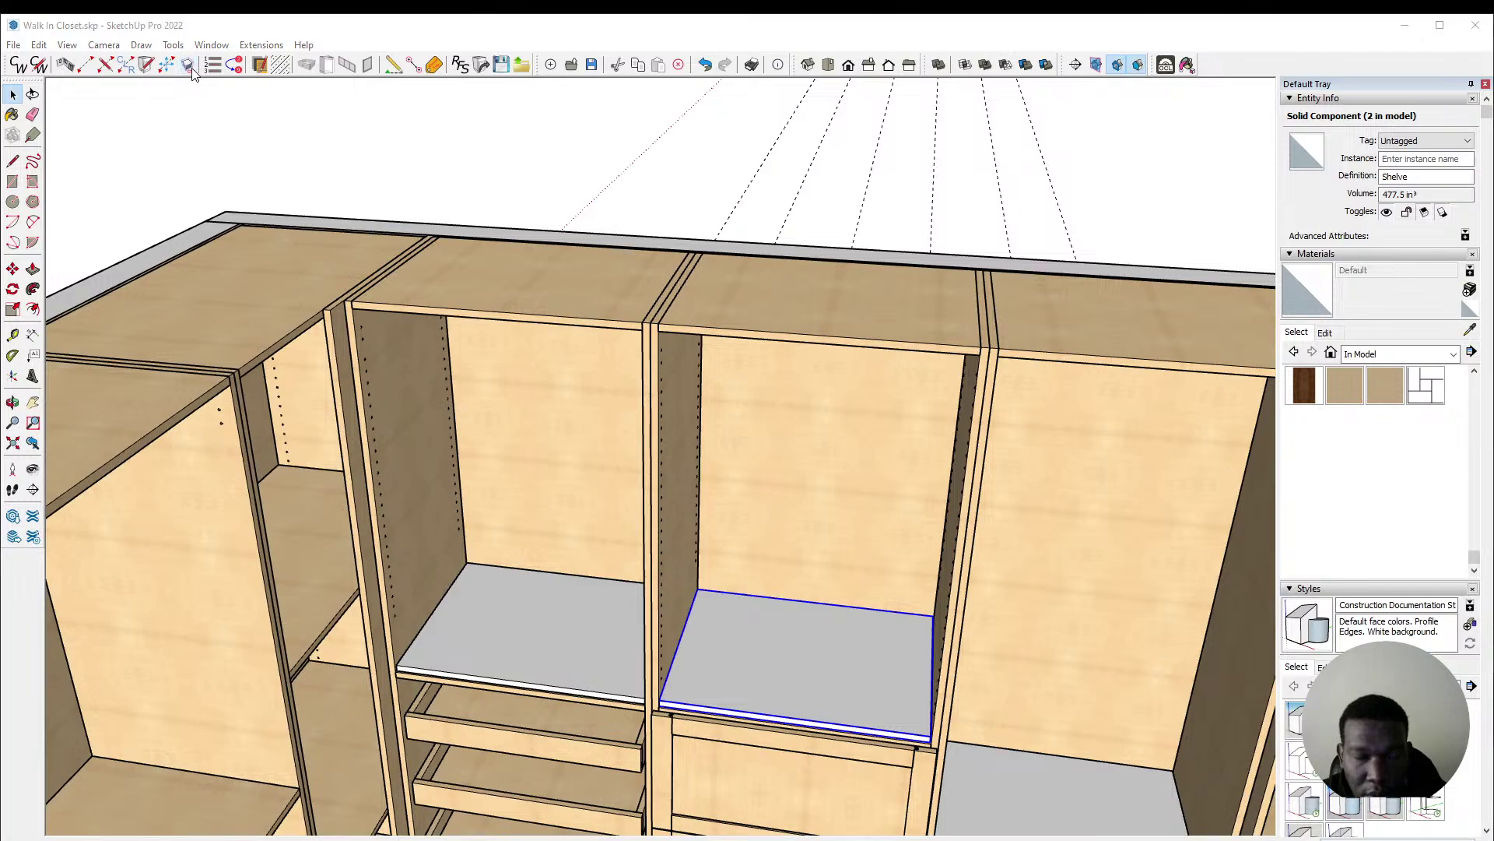
pyautogui.click(309, 284)
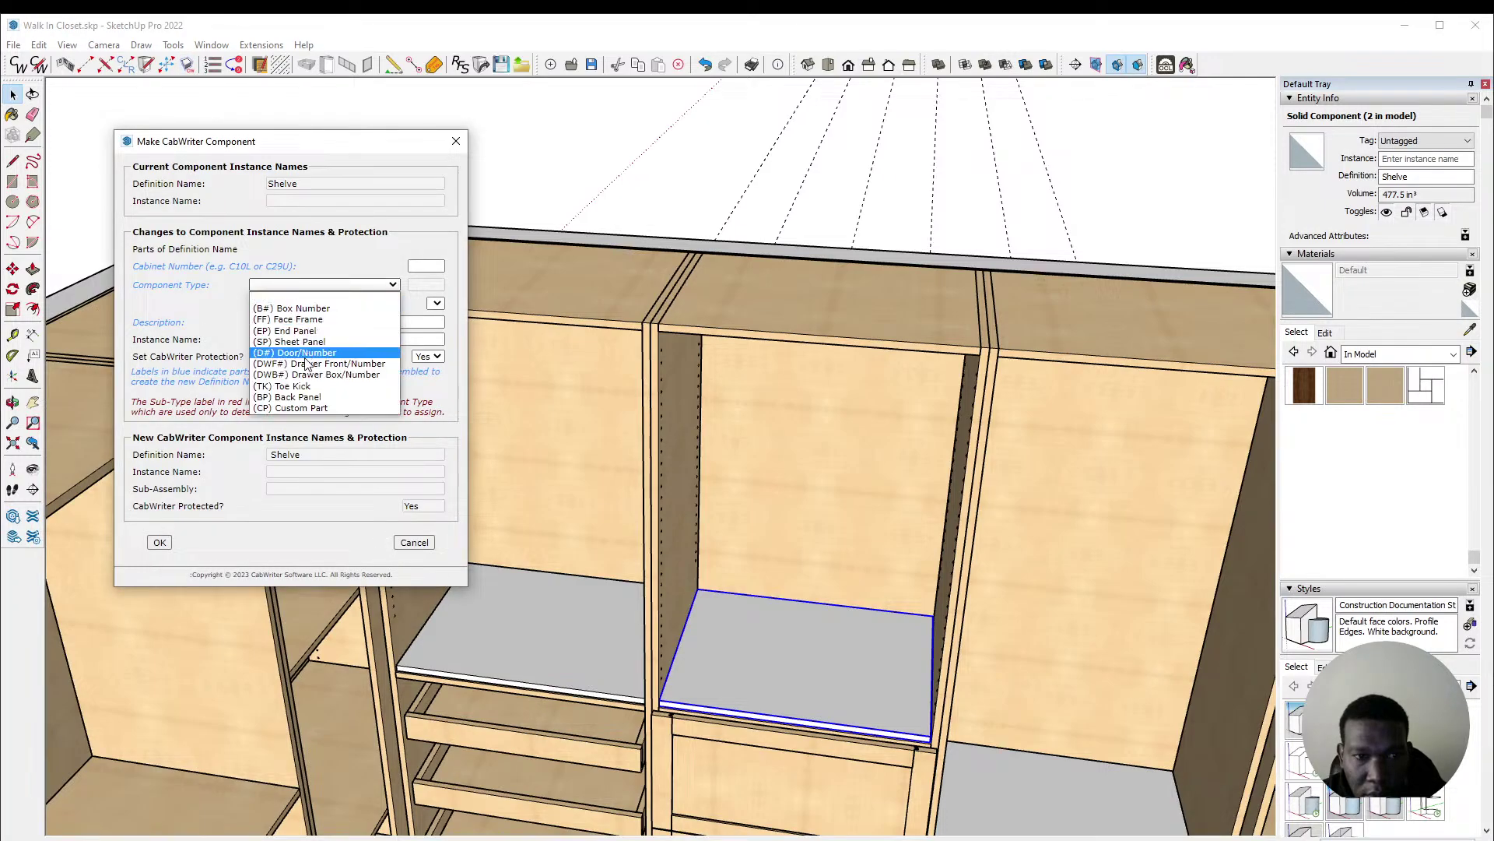
pyautogui.click(326, 309)
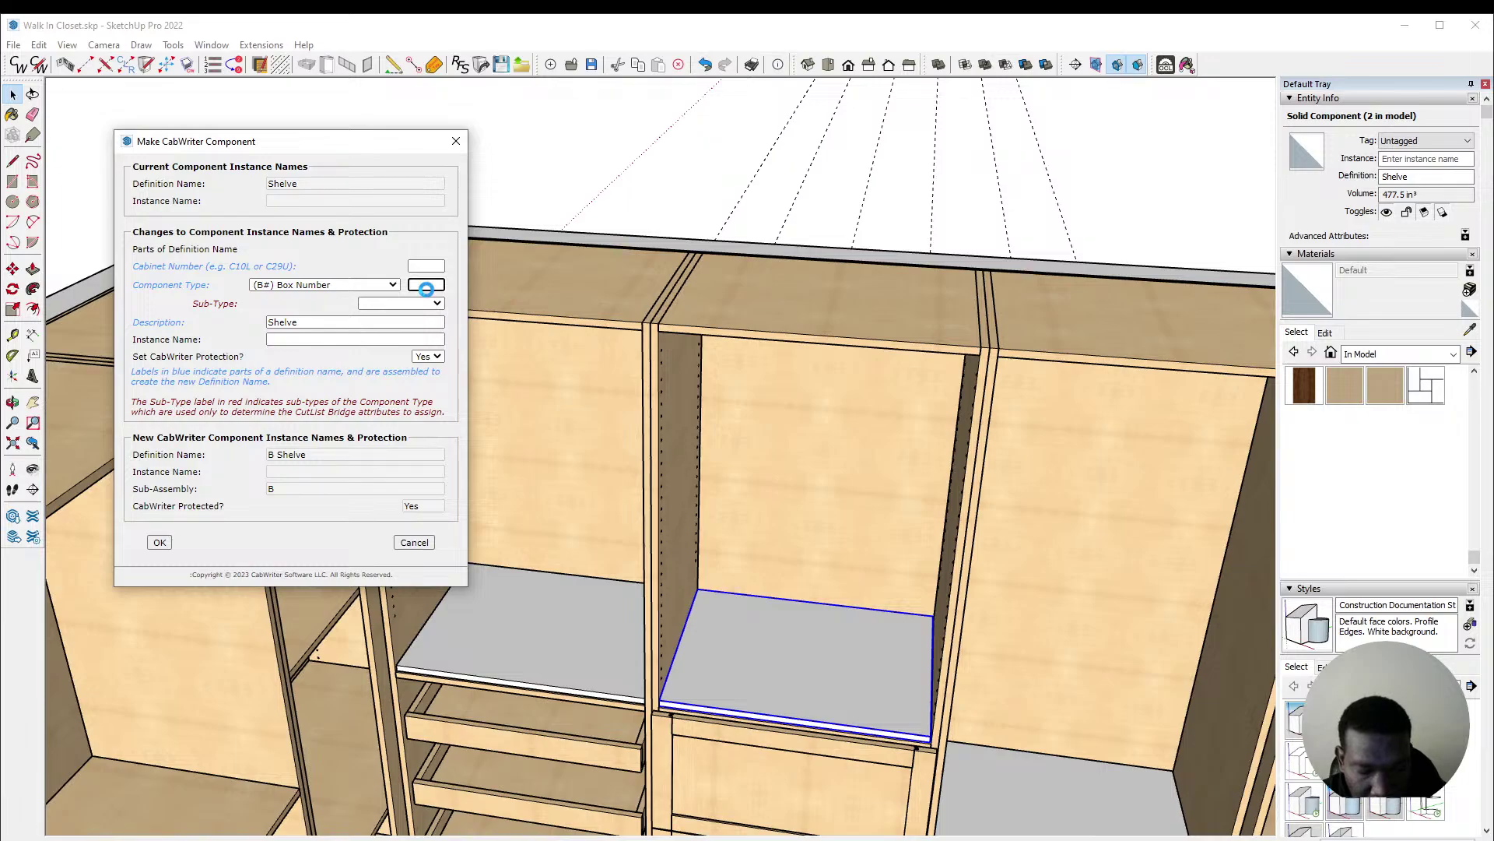
pyautogui.write('c6l')
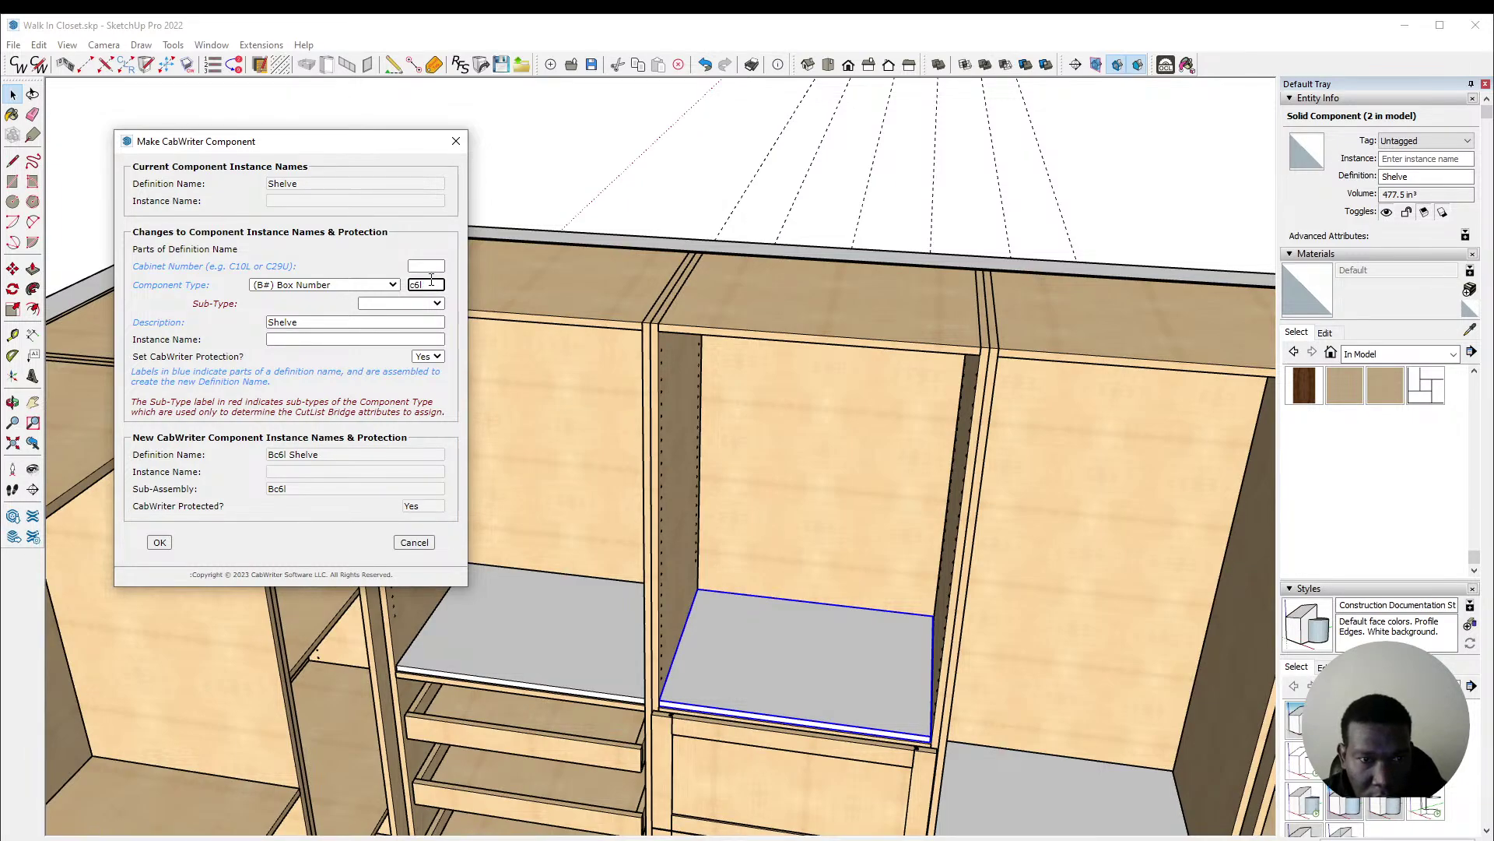
pyautogui.write('1')
pyautogui.click(414, 267)
pyautogui.write('C6L')
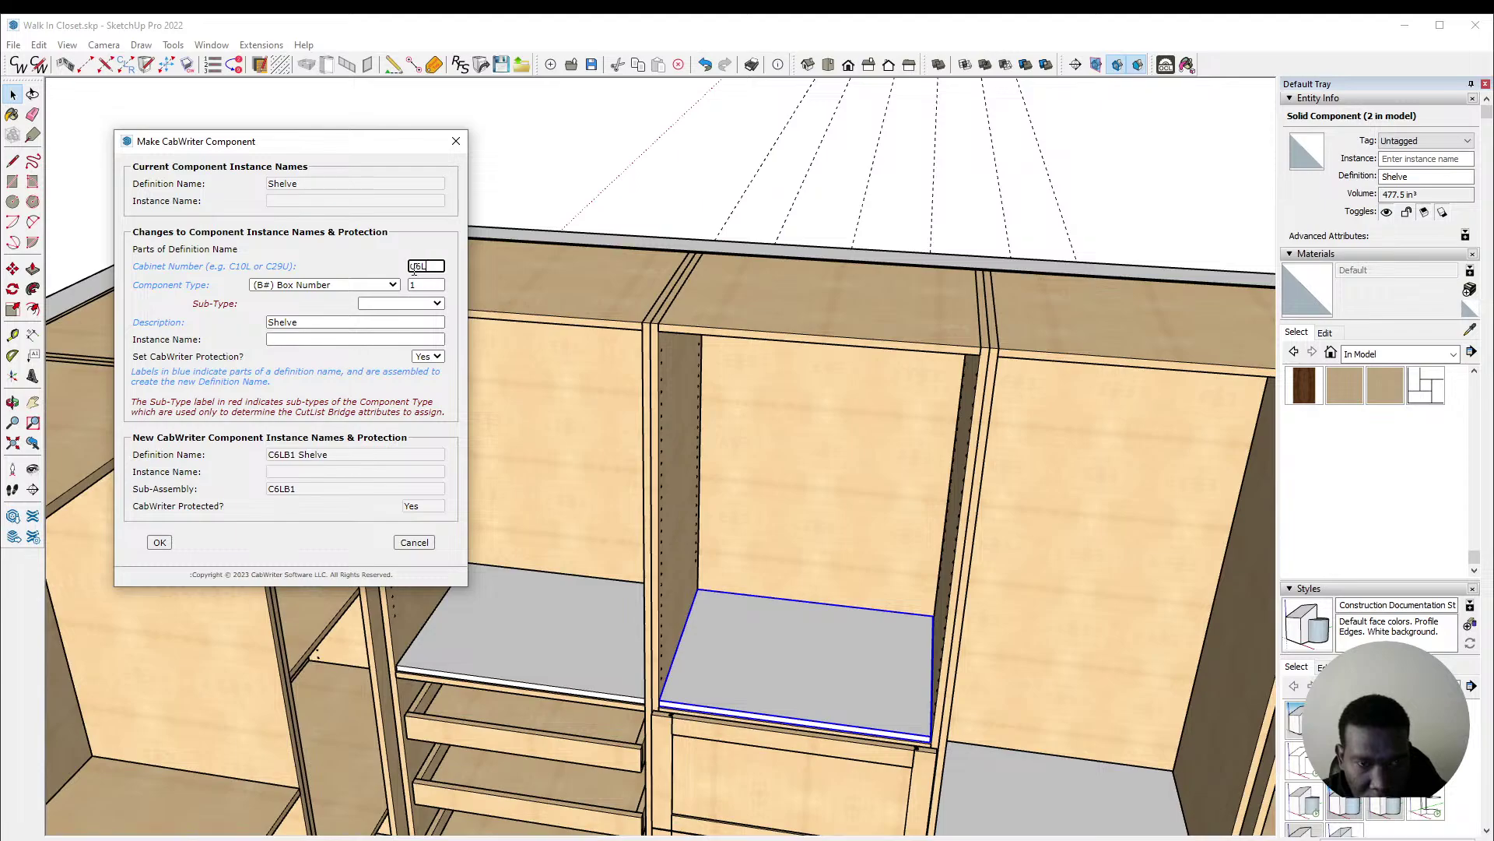
# Step: Give the drawer cabinet's slab the Shelves sub-type and instance name 1, and apply the component settings
pyautogui.click(410, 304)
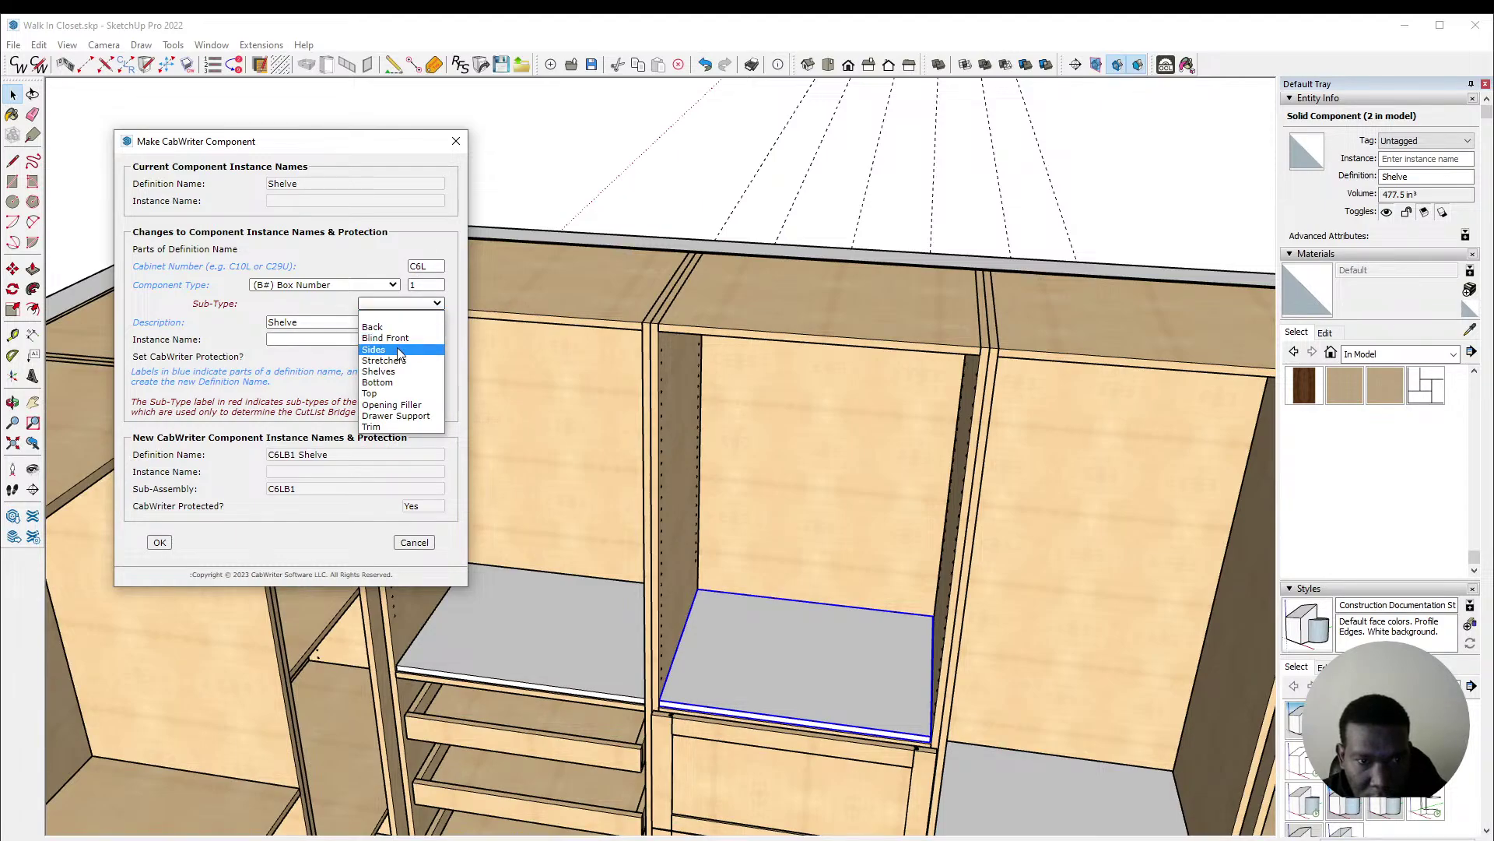
pyautogui.click(379, 371)
pyautogui.click(362, 340)
pyautogui.write('1')
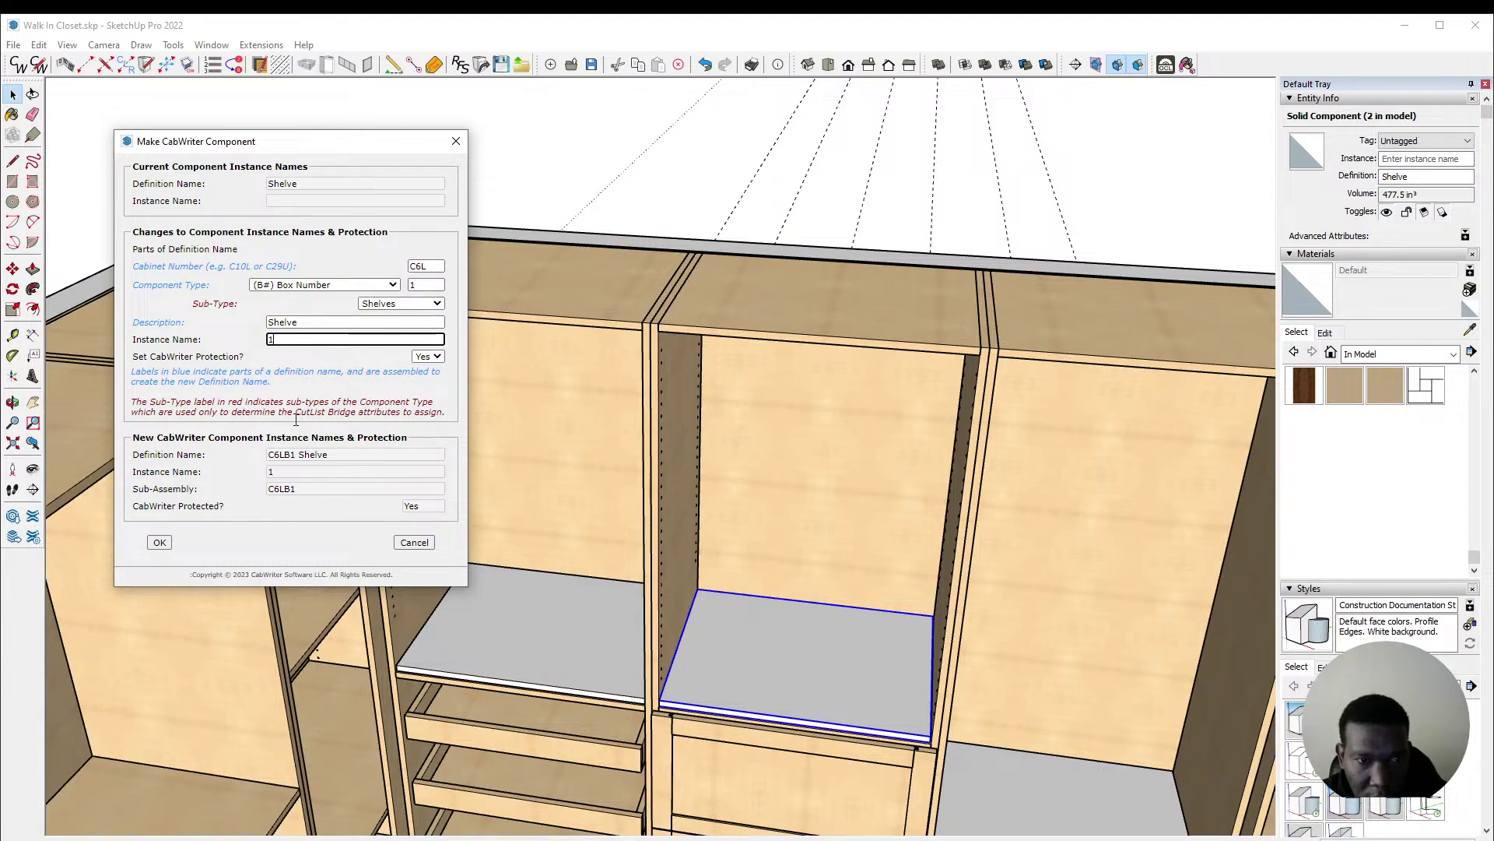
pyautogui.click(161, 543)
# Step: Set up the slab in the tall open cabinet beside the drawers as a CabWriter component of type (B#) Box Number 1 for cabinet C7L
pyautogui.scroll(-5, 176, 538)
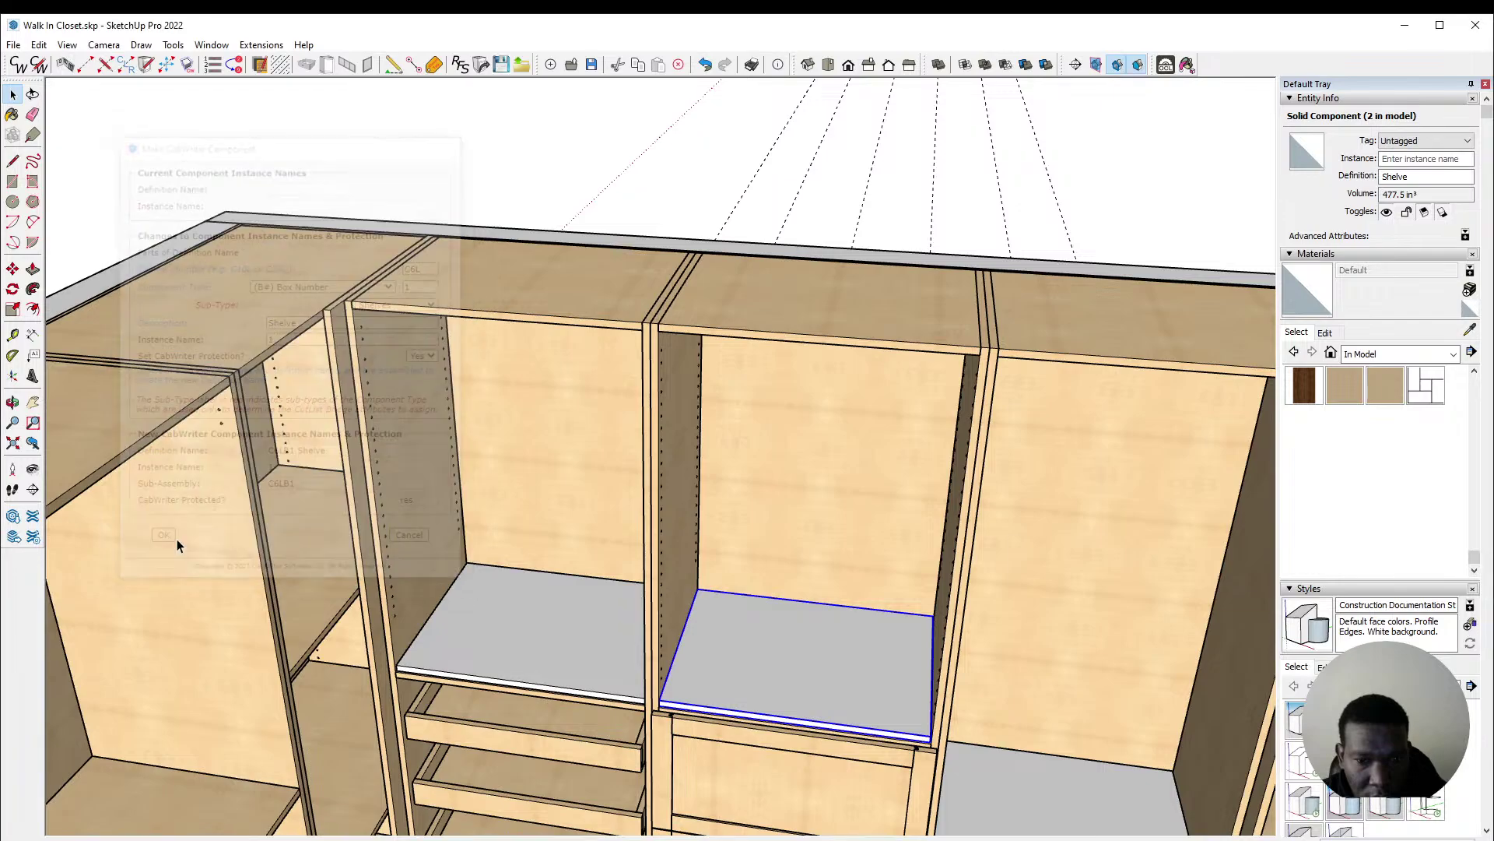
pyautogui.scroll(5, 721, 661)
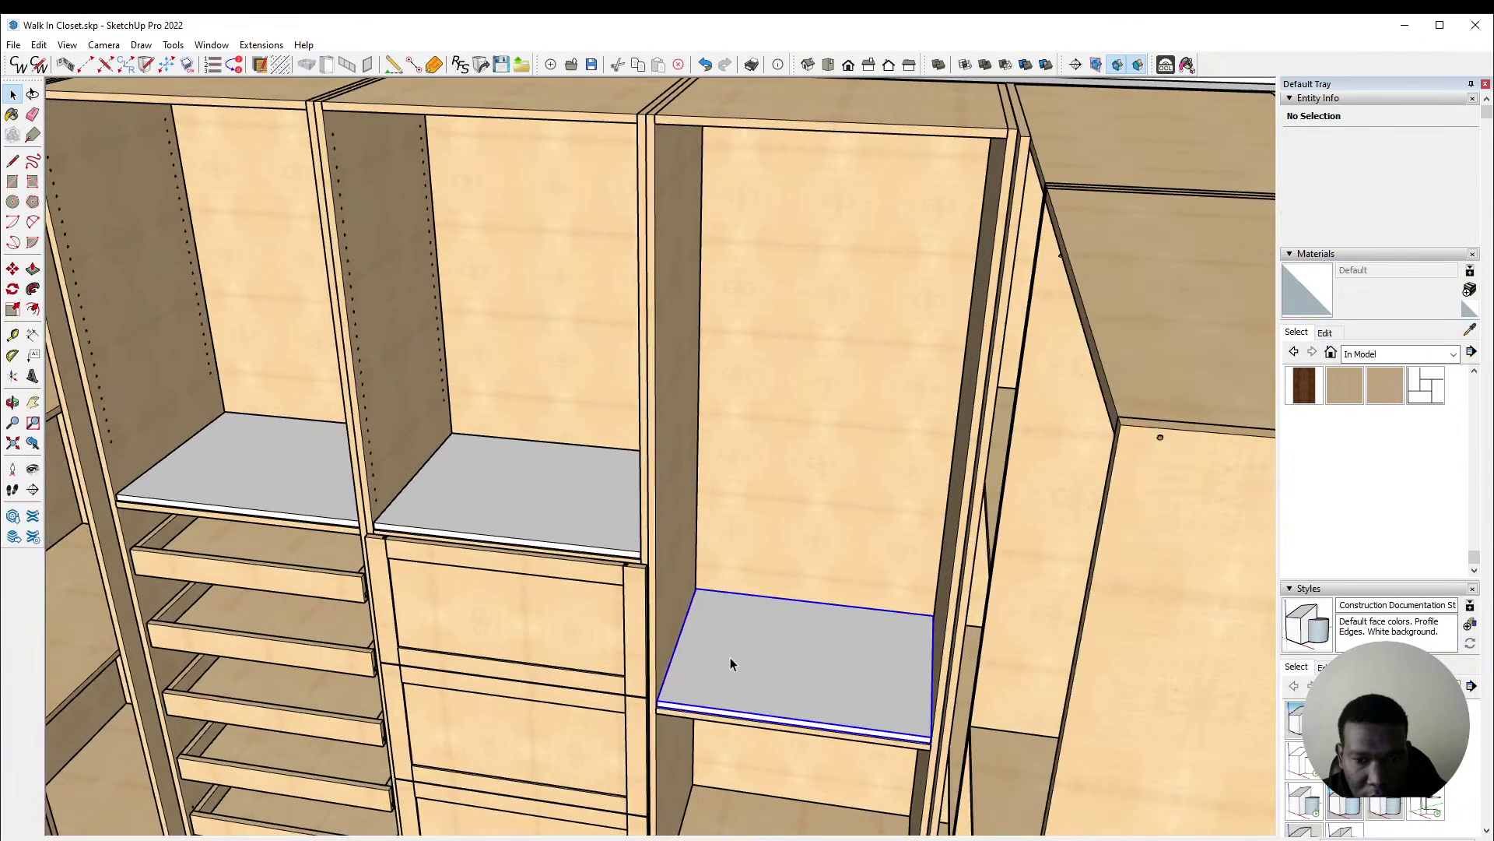
pyautogui.click(733, 657)
pyautogui.click(679, 495)
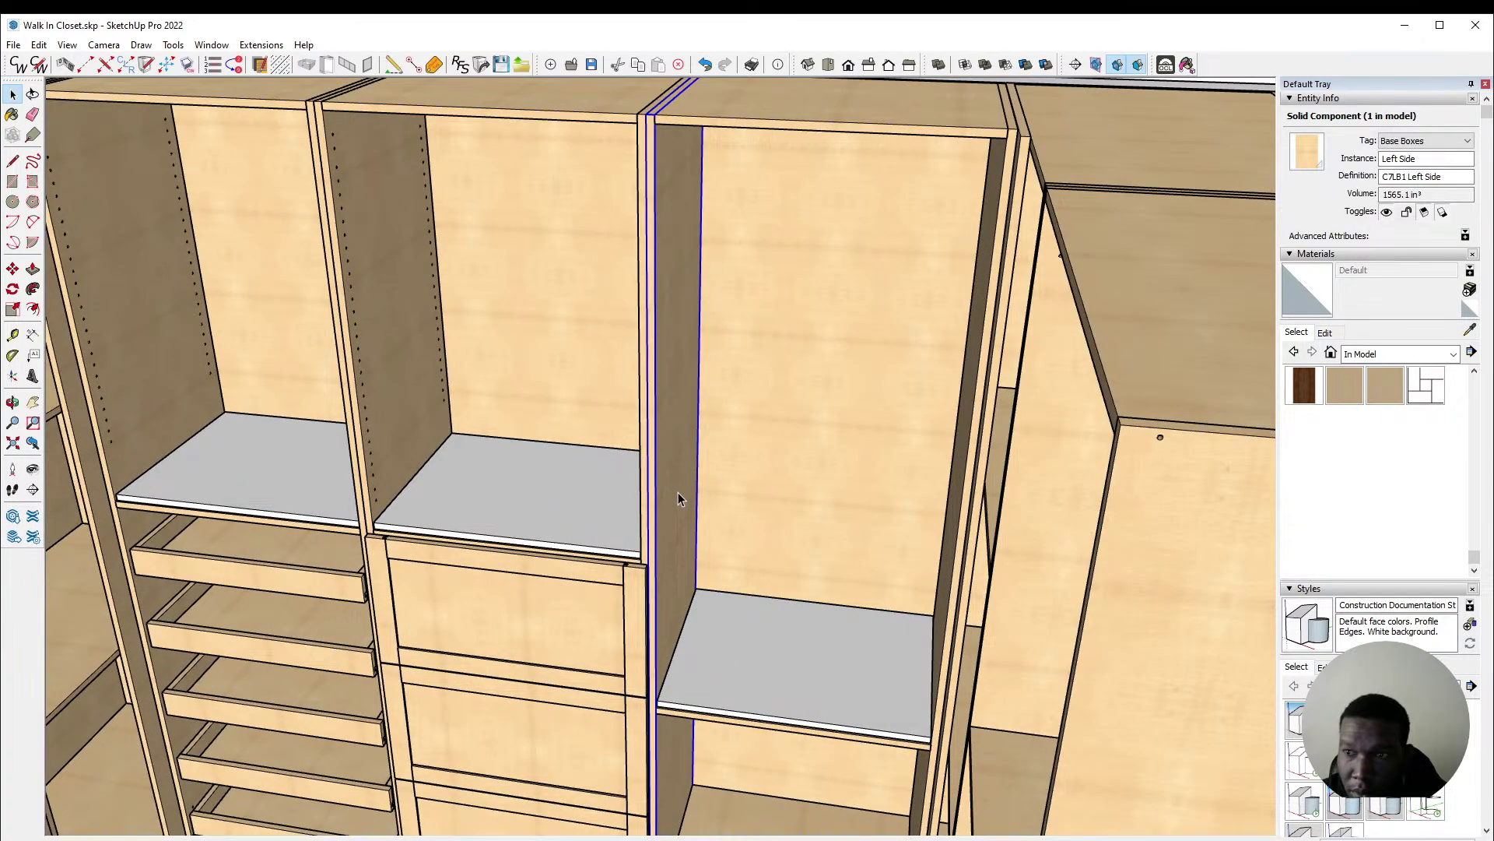
pyautogui.click(772, 665)
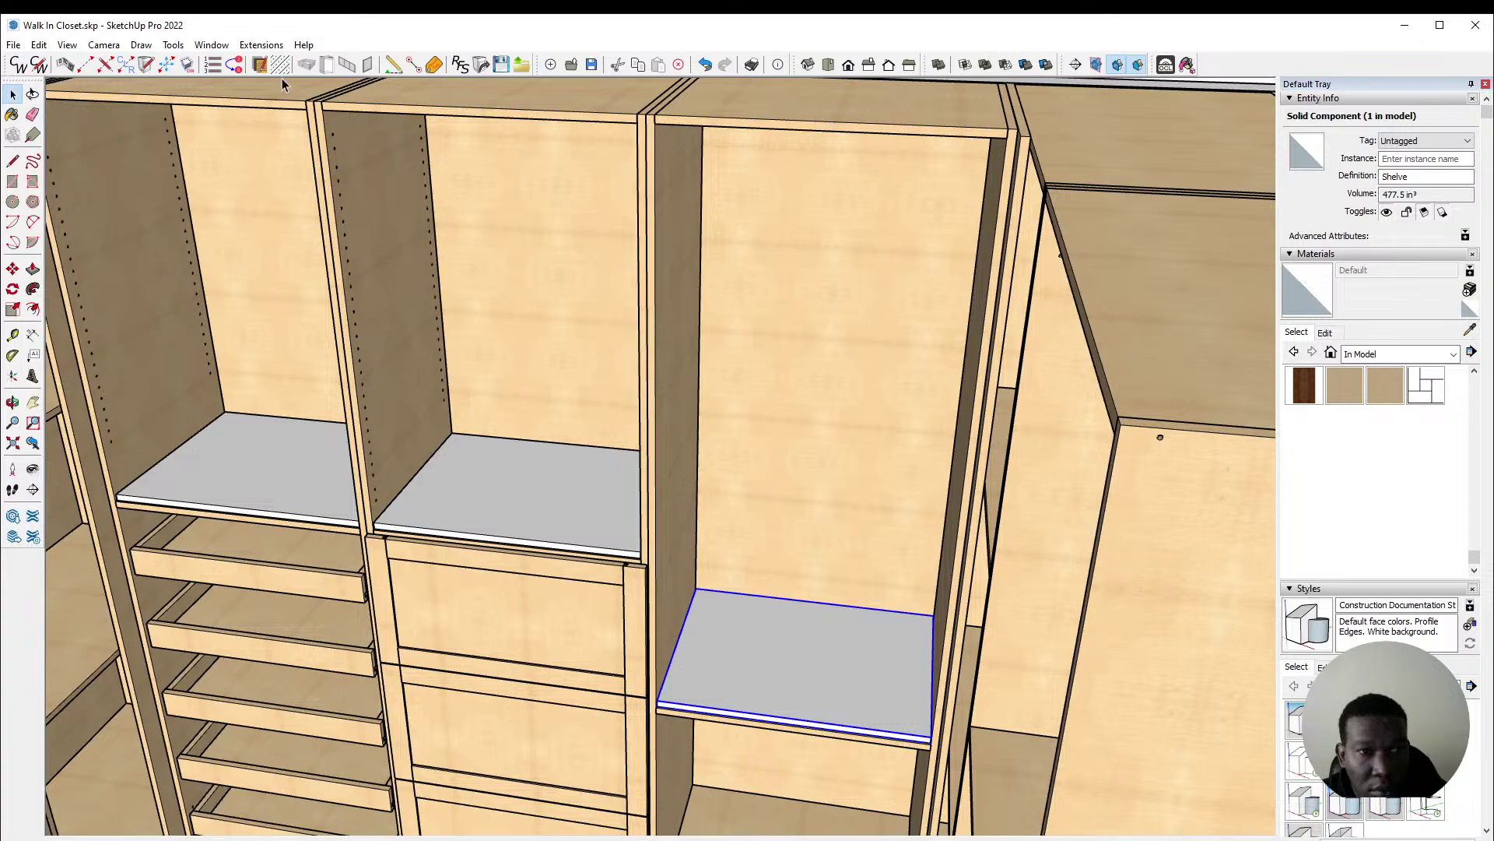
pyautogui.click(191, 69)
pyautogui.click(333, 285)
pyautogui.click(331, 306)
pyautogui.click(440, 286)
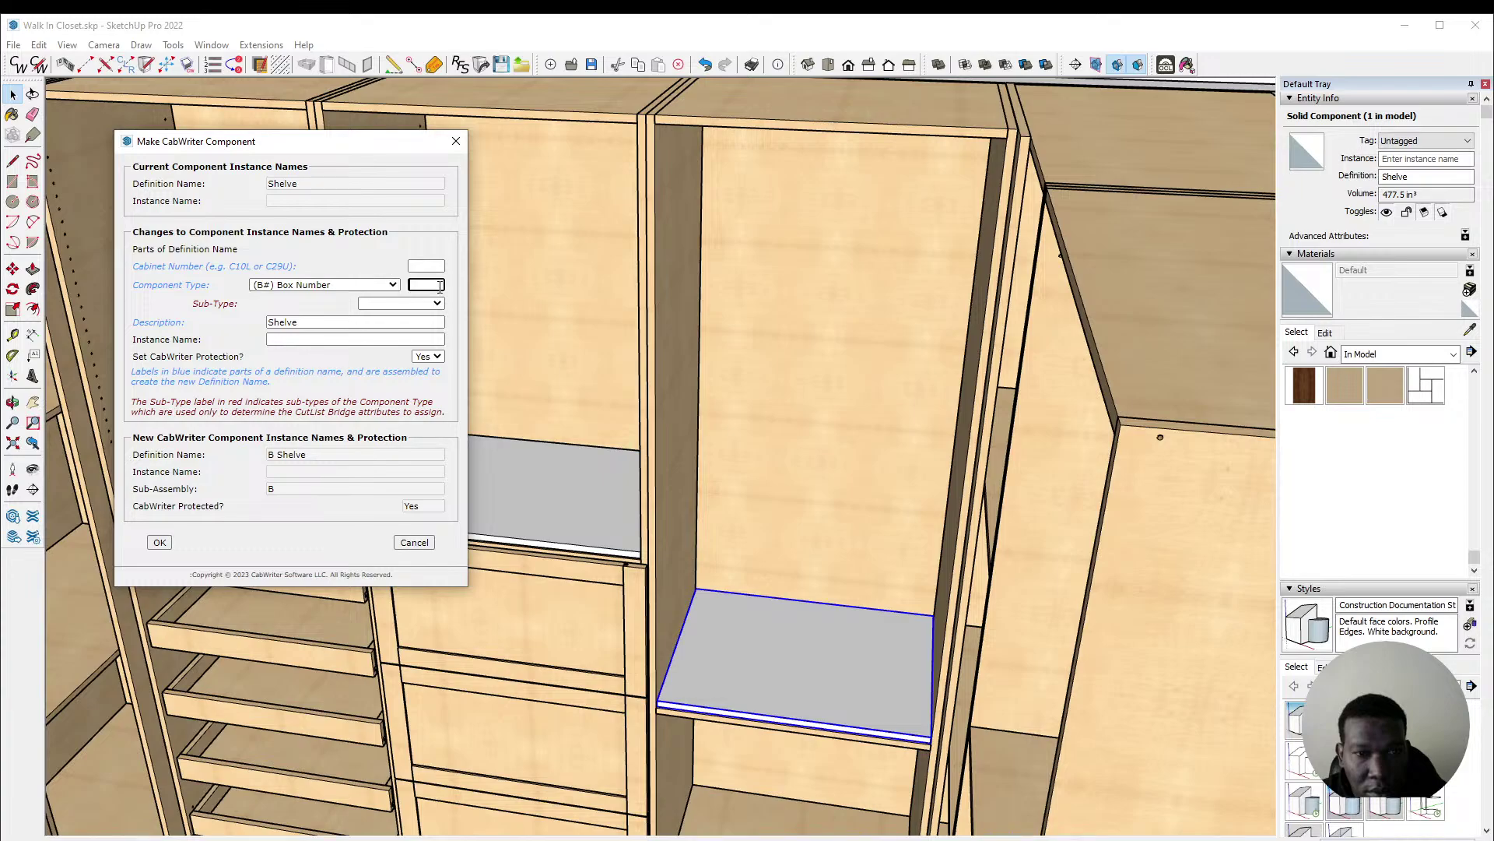
pyautogui.write('1')
pyautogui.click(421, 264)
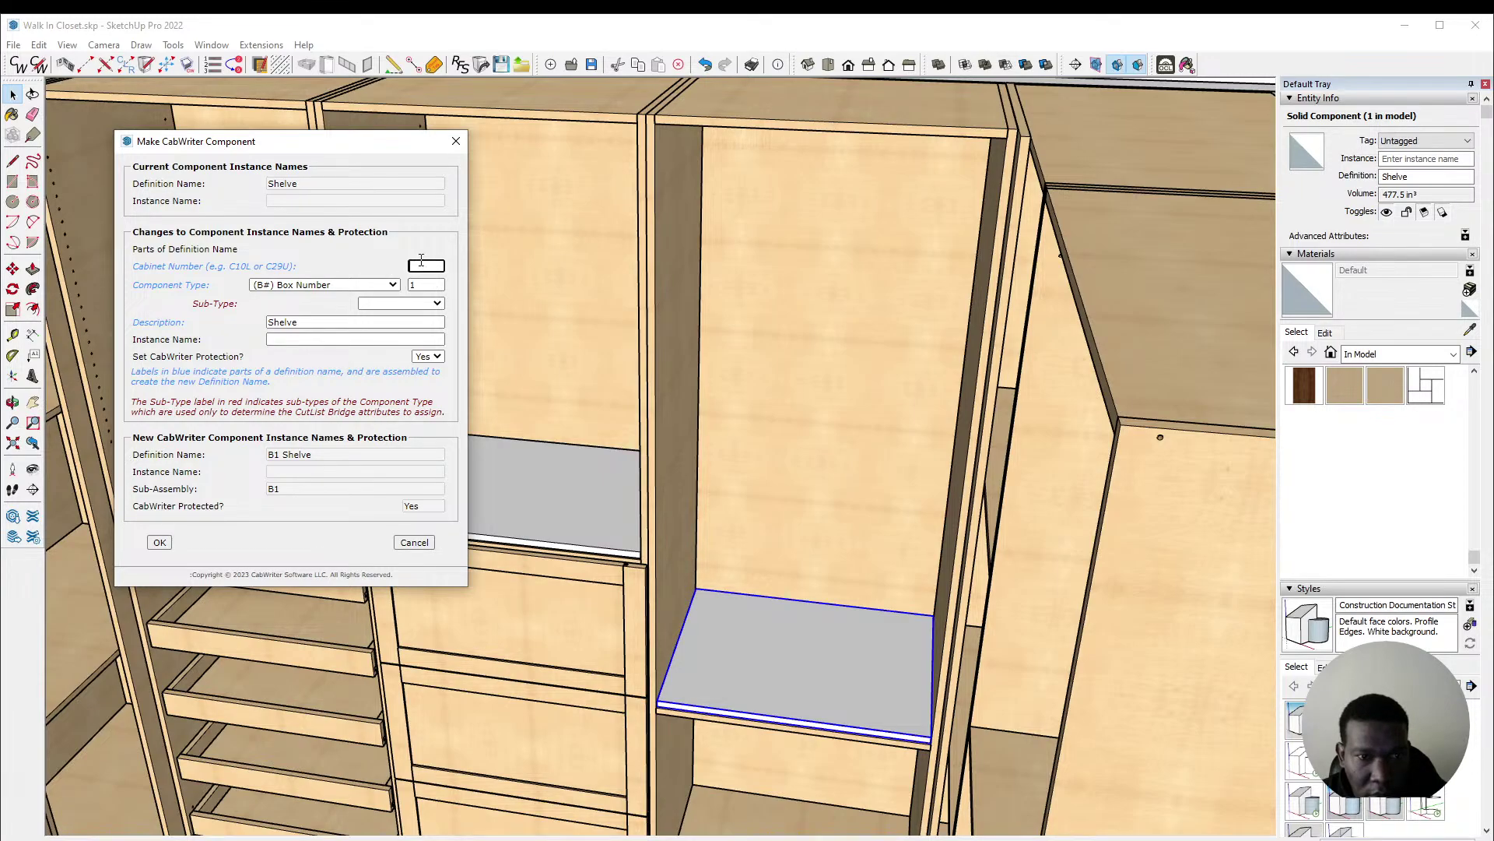
pyautogui.write('C7L')
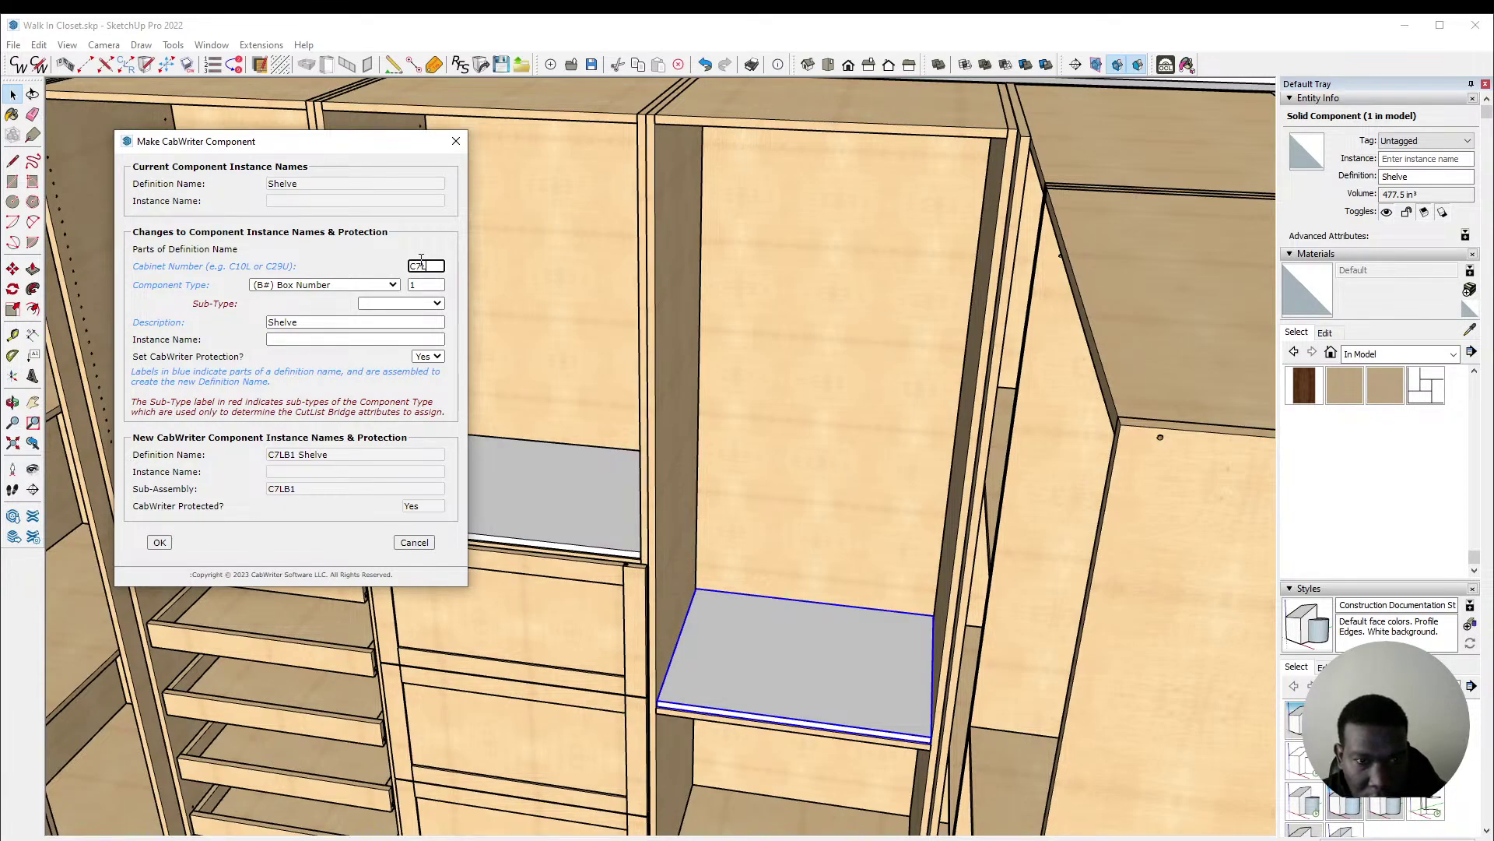
# Step: Give the C7L slab the Shelves sub-type and instance name 1, and apply the component settings
pyautogui.click(413, 302)
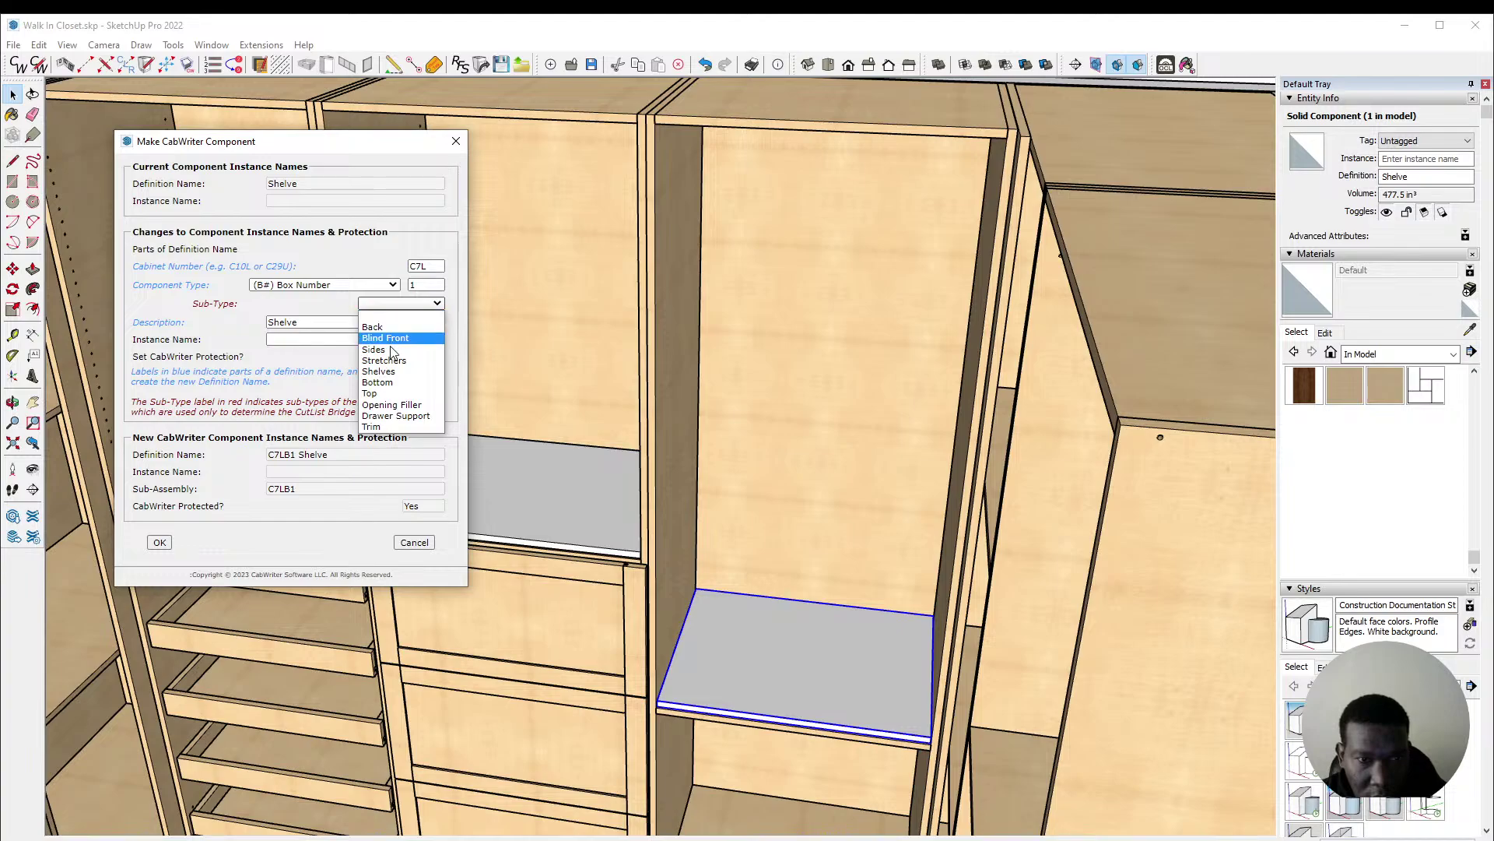
pyautogui.click(379, 372)
pyautogui.click(386, 340)
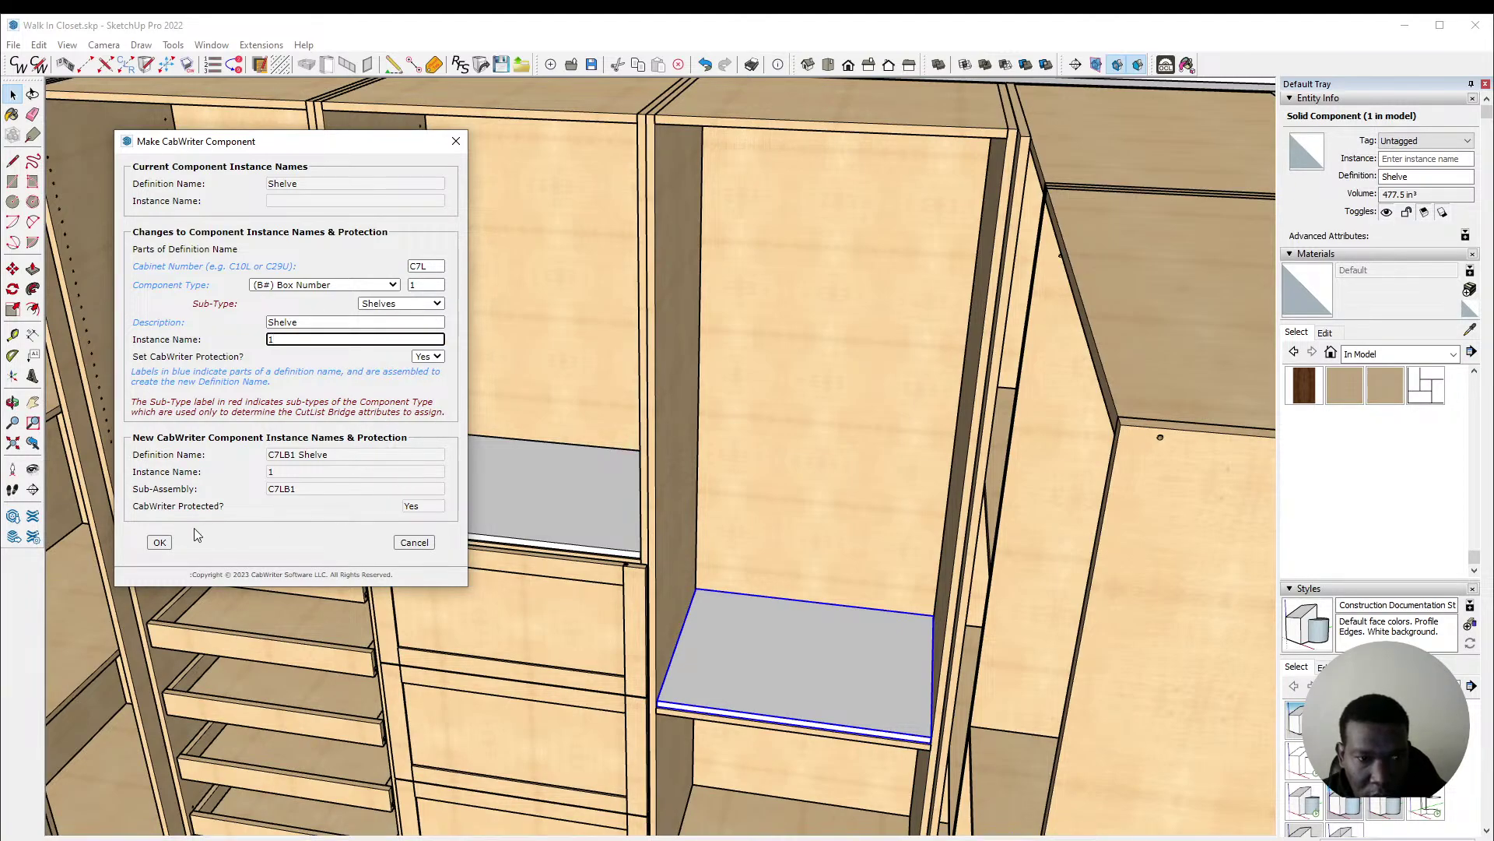
pyautogui.write('1')
pyautogui.click(160, 543)
# Step: Copy the tray cabinet's shelf slab straight up to the cabinet's top, with two evenly spaced copies in between
pyautogui.scroll(-5, 721, 574)
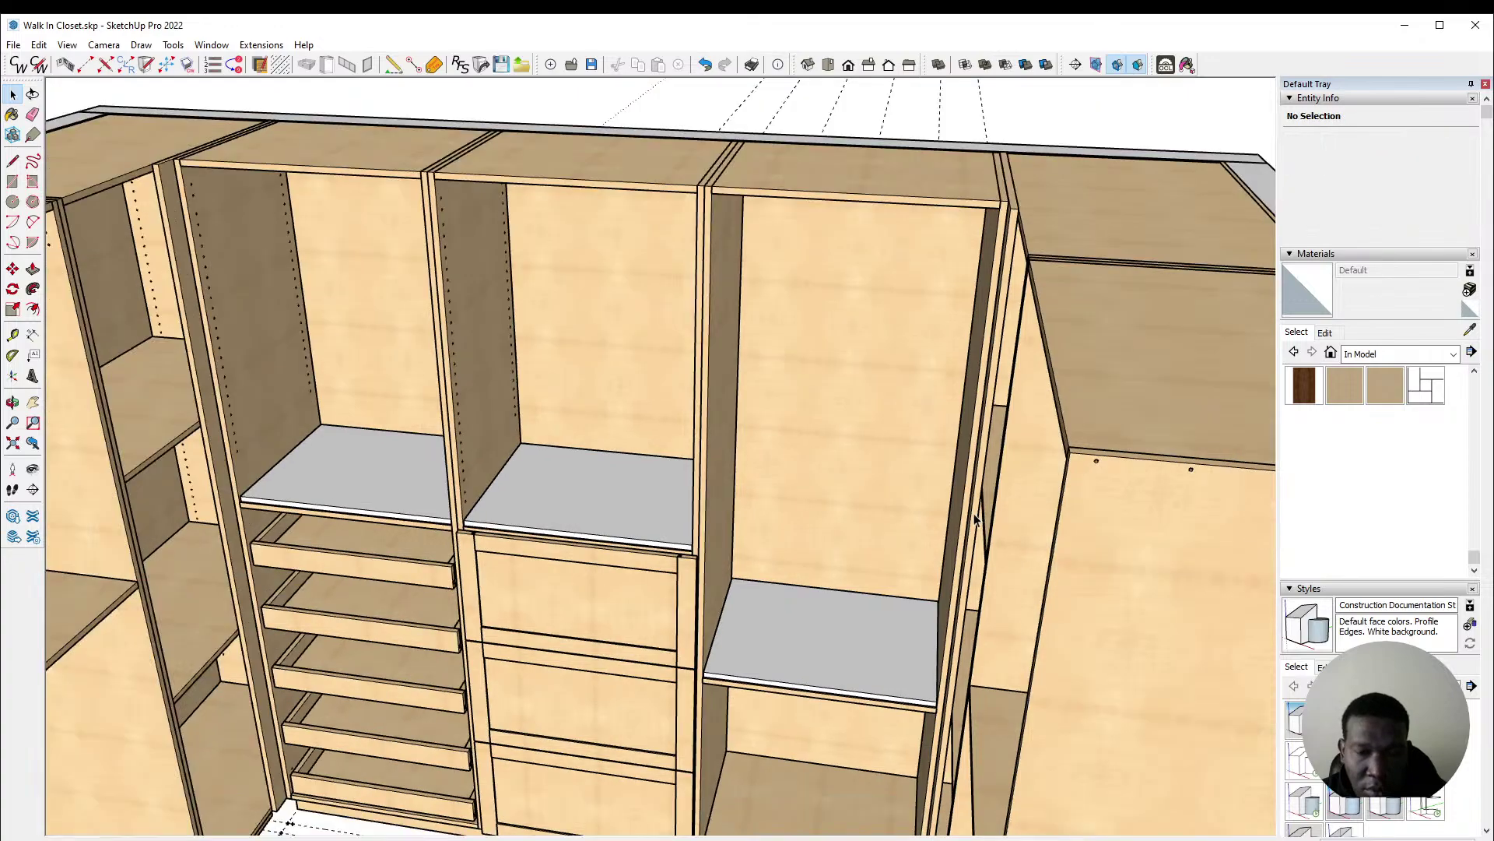
pyautogui.scroll(6, 722, 574)
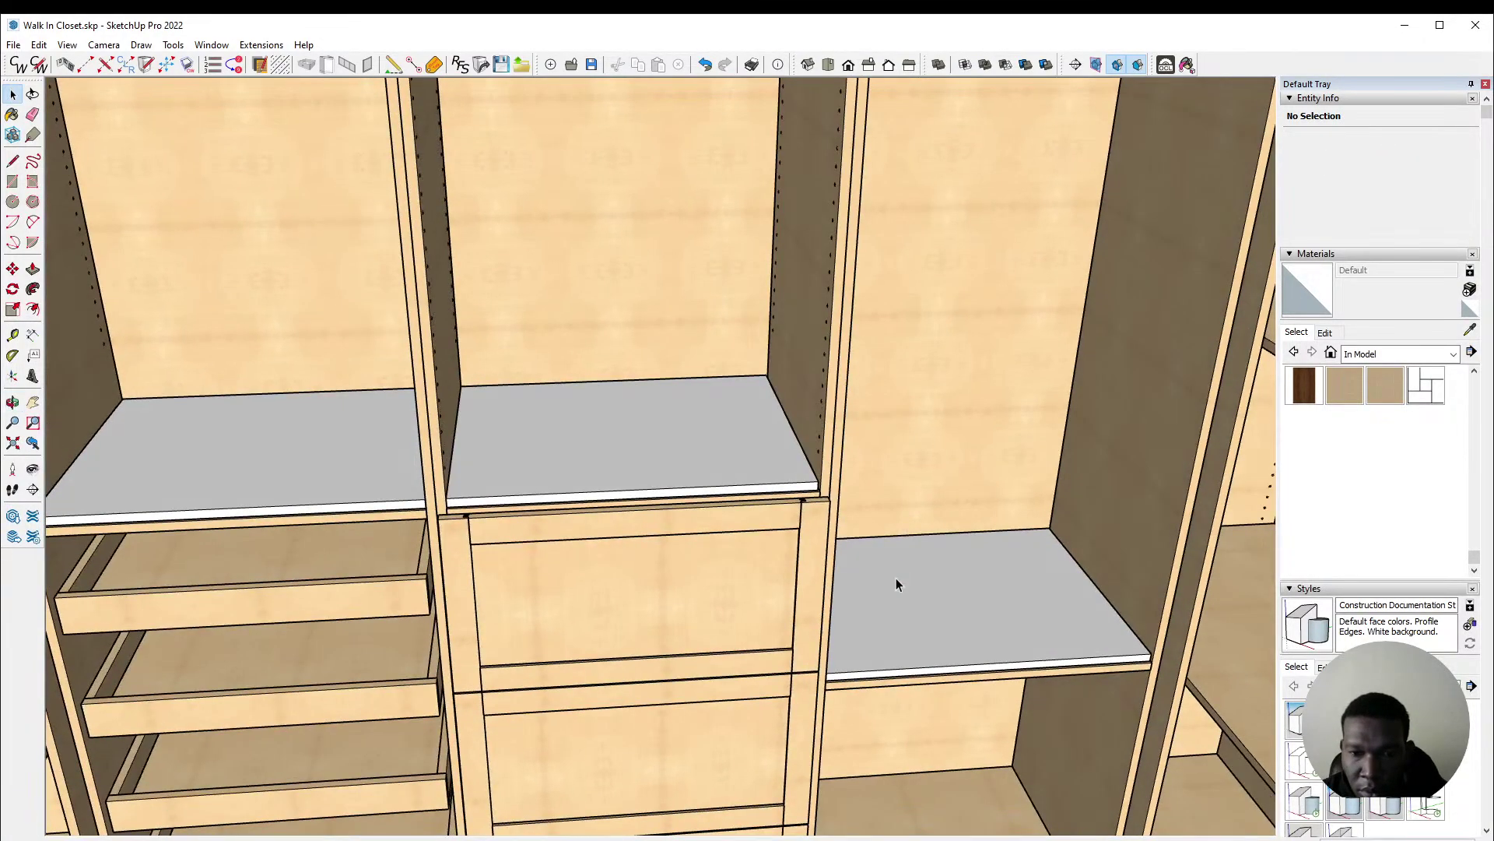
pyautogui.scroll(-3, 965, 594)
pyautogui.scroll(5, 375, 498)
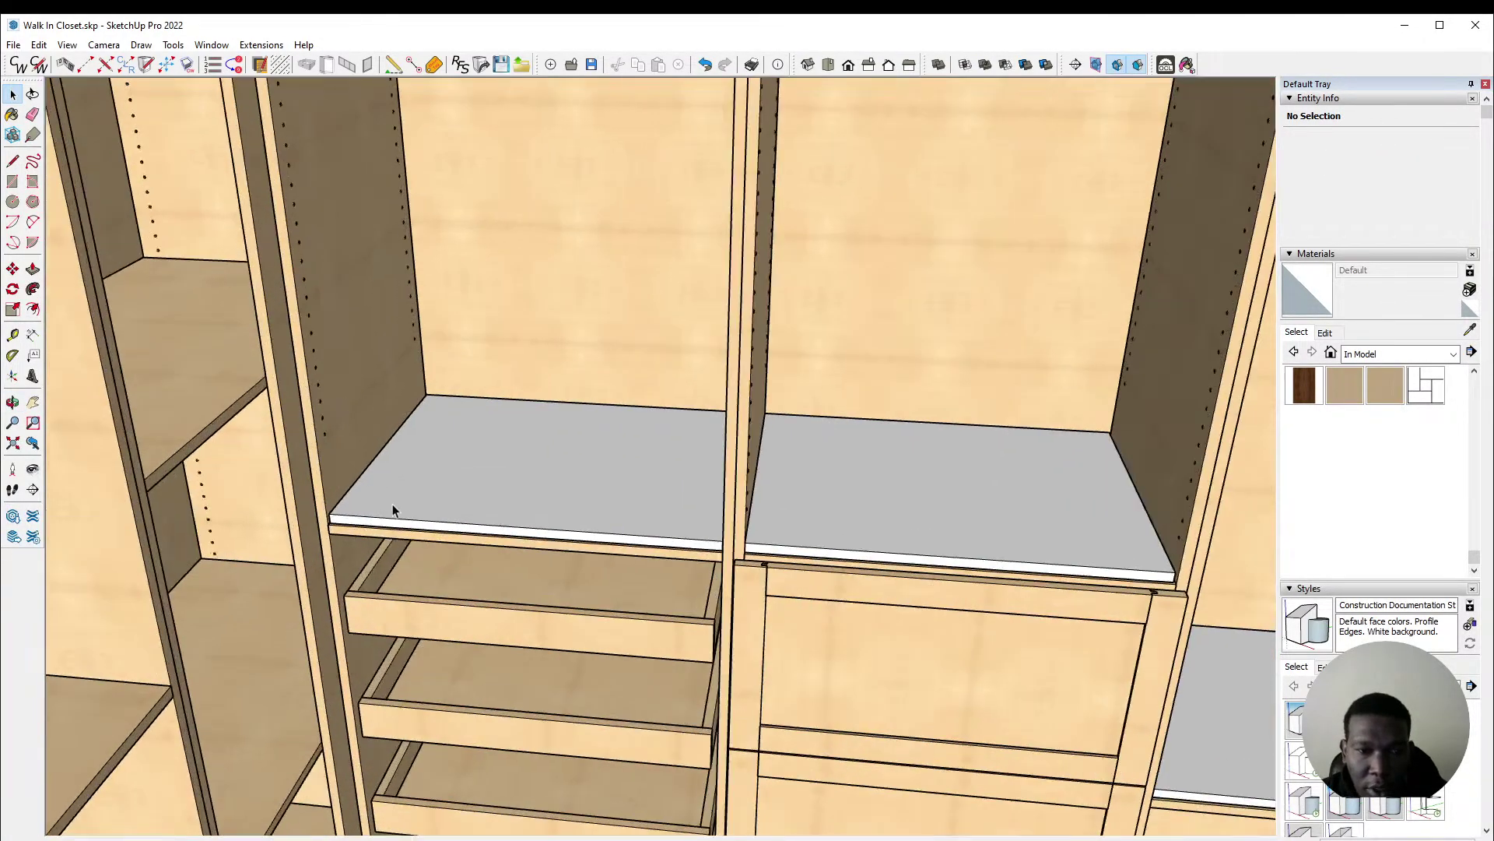
pyautogui.click(398, 510)
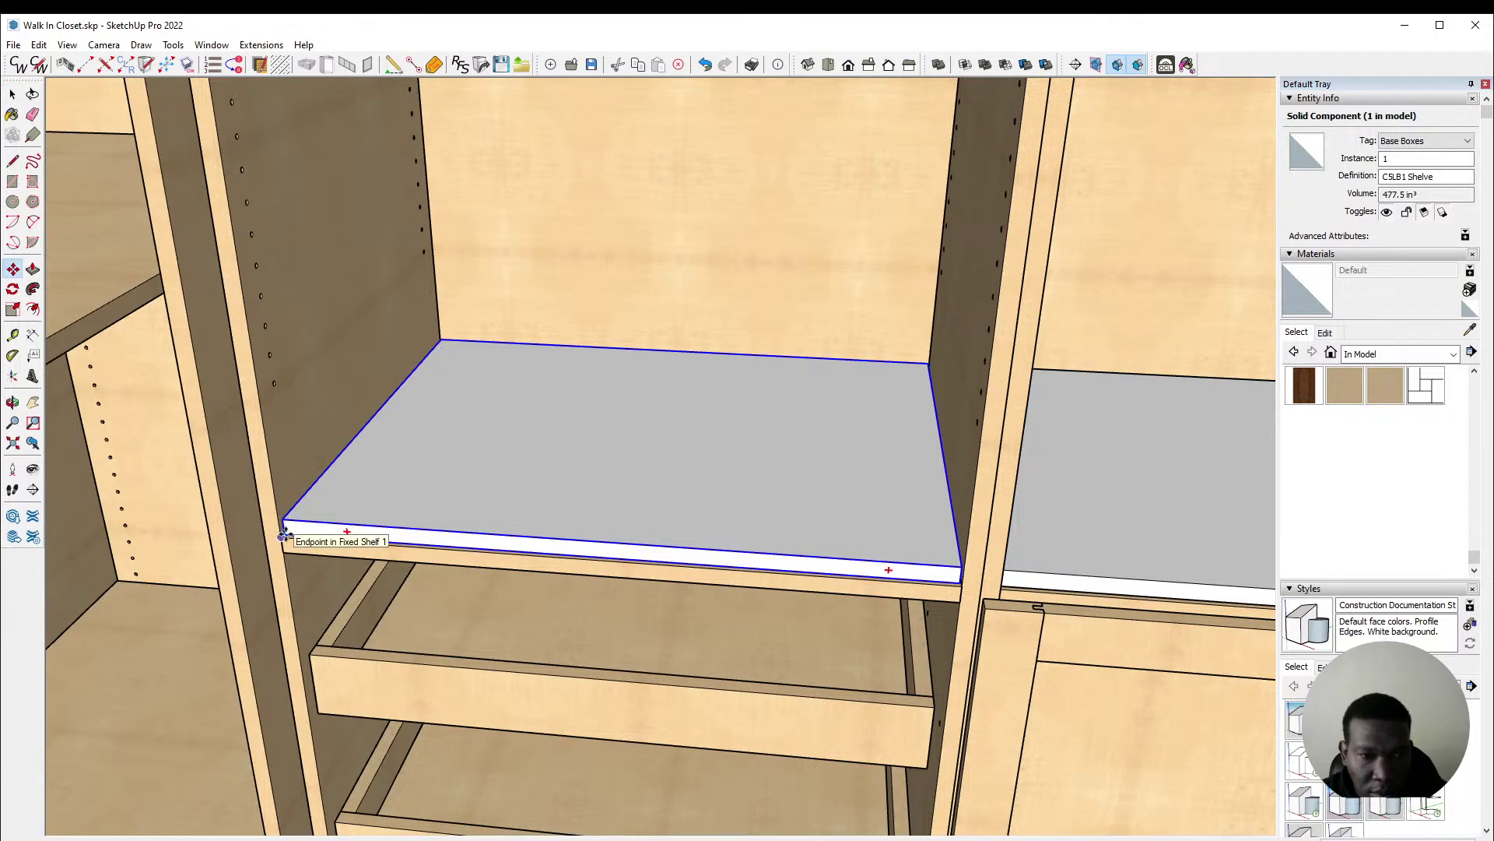
pyautogui.scroll(3, 285, 534)
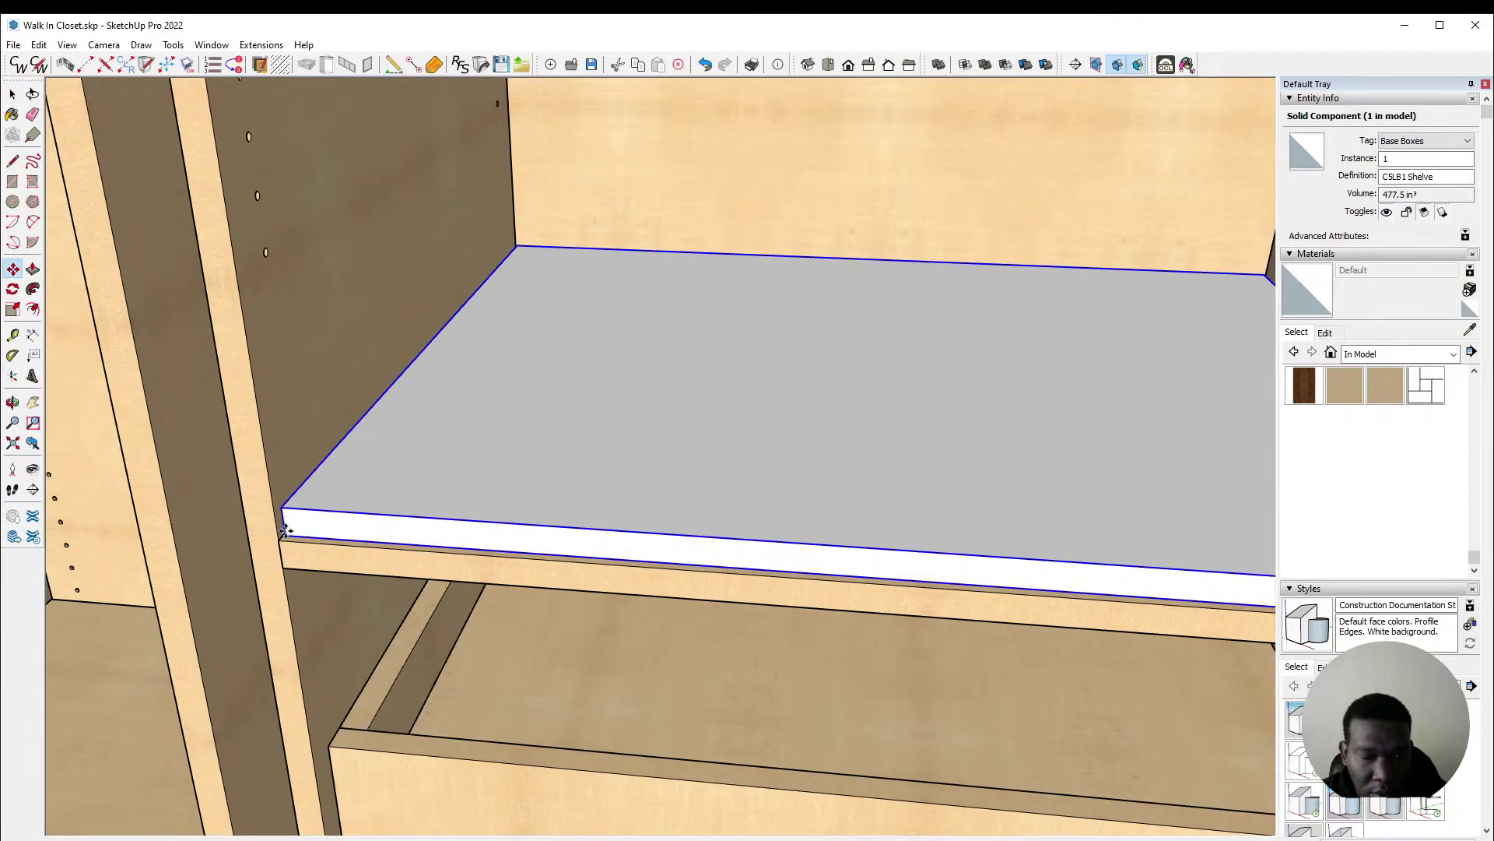
pyautogui.click(287, 535)
pyautogui.scroll(-4, 365, 611)
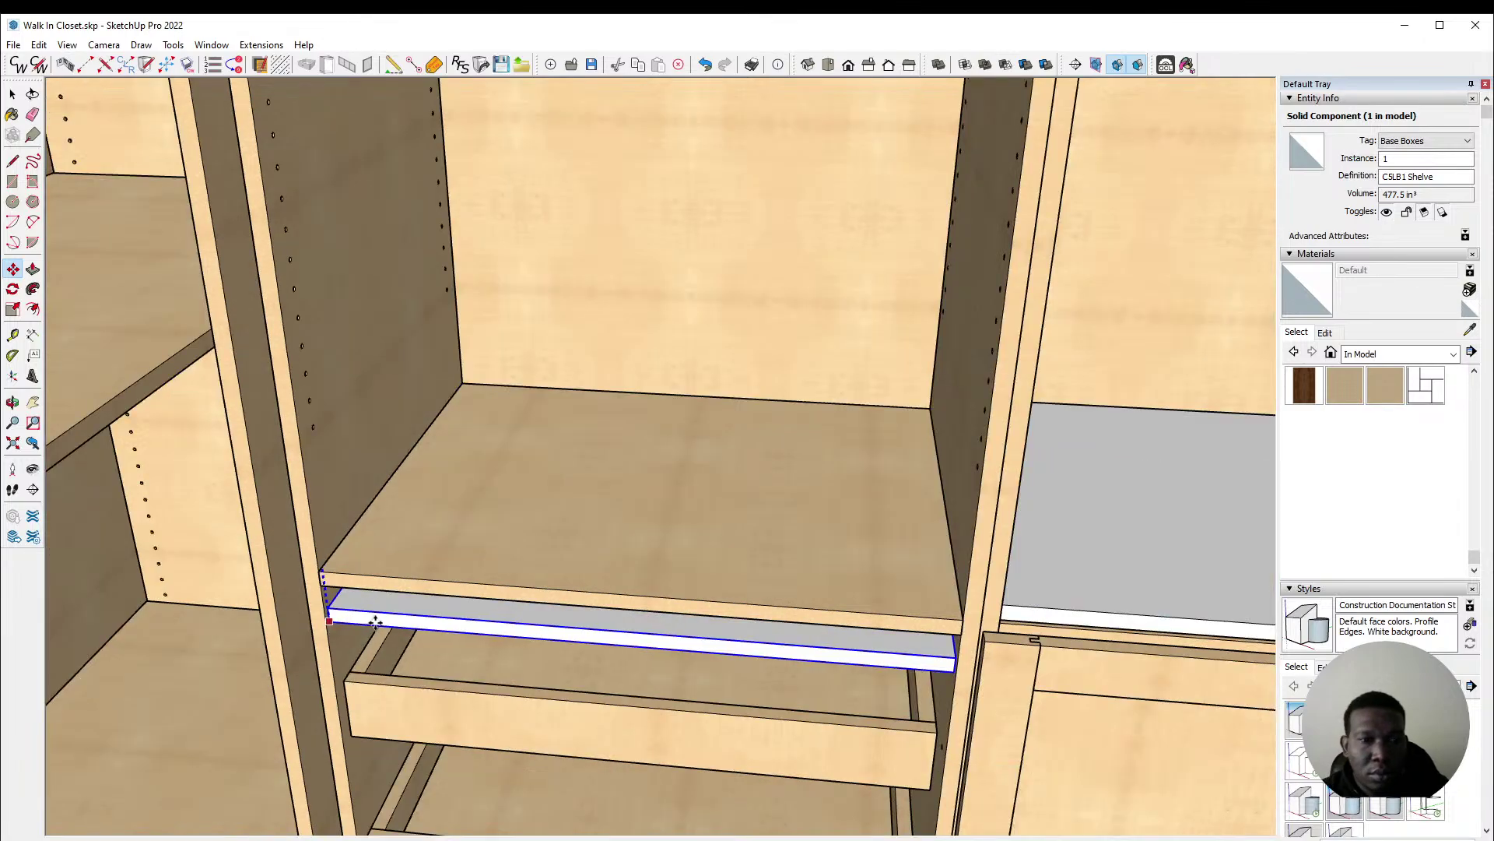
pyautogui.scroll(3, 363, 202)
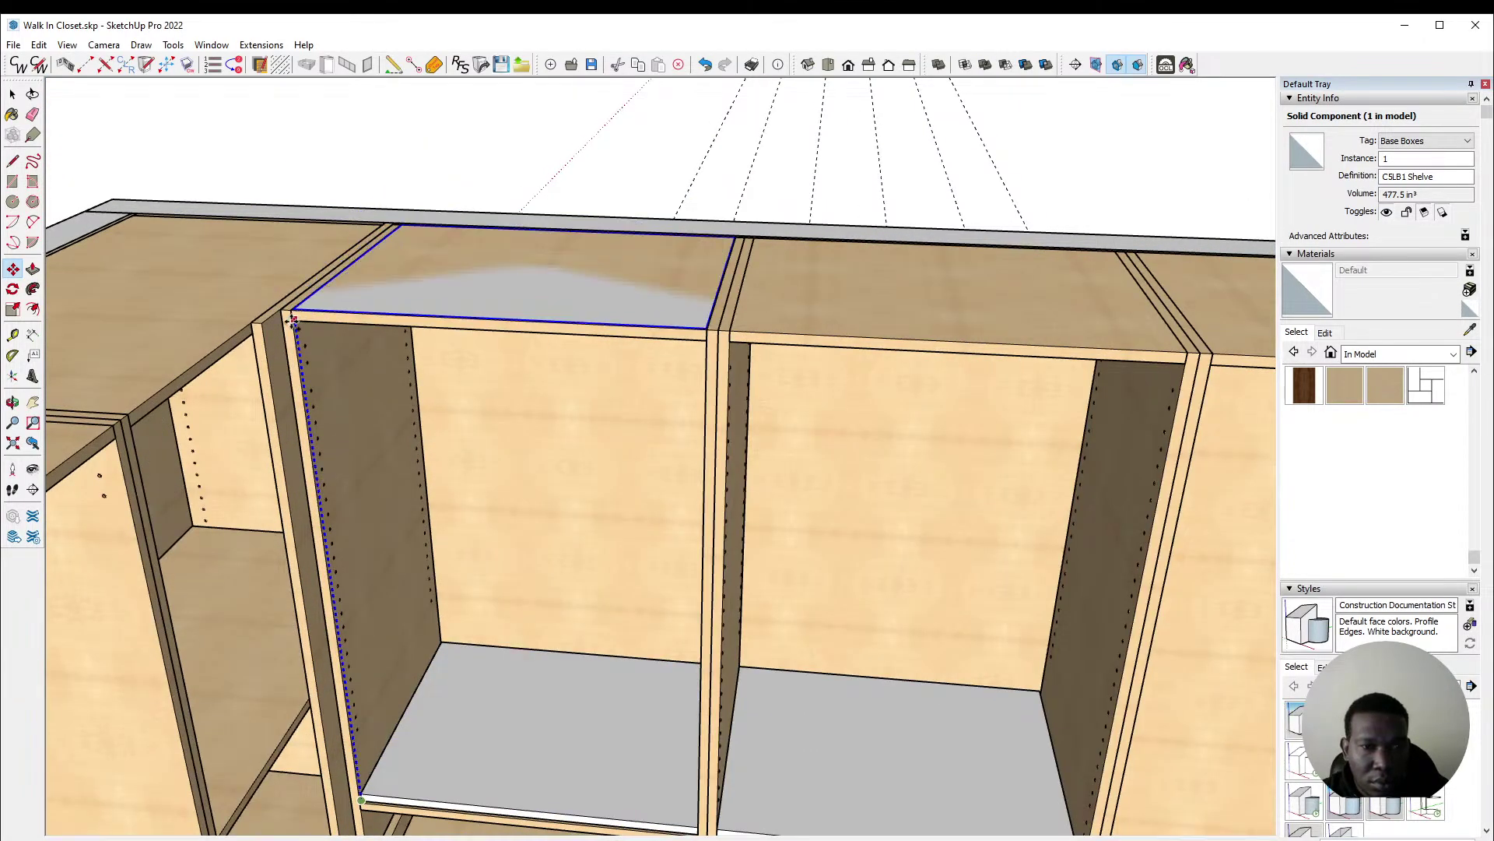
pyautogui.scroll(2, 299, 314)
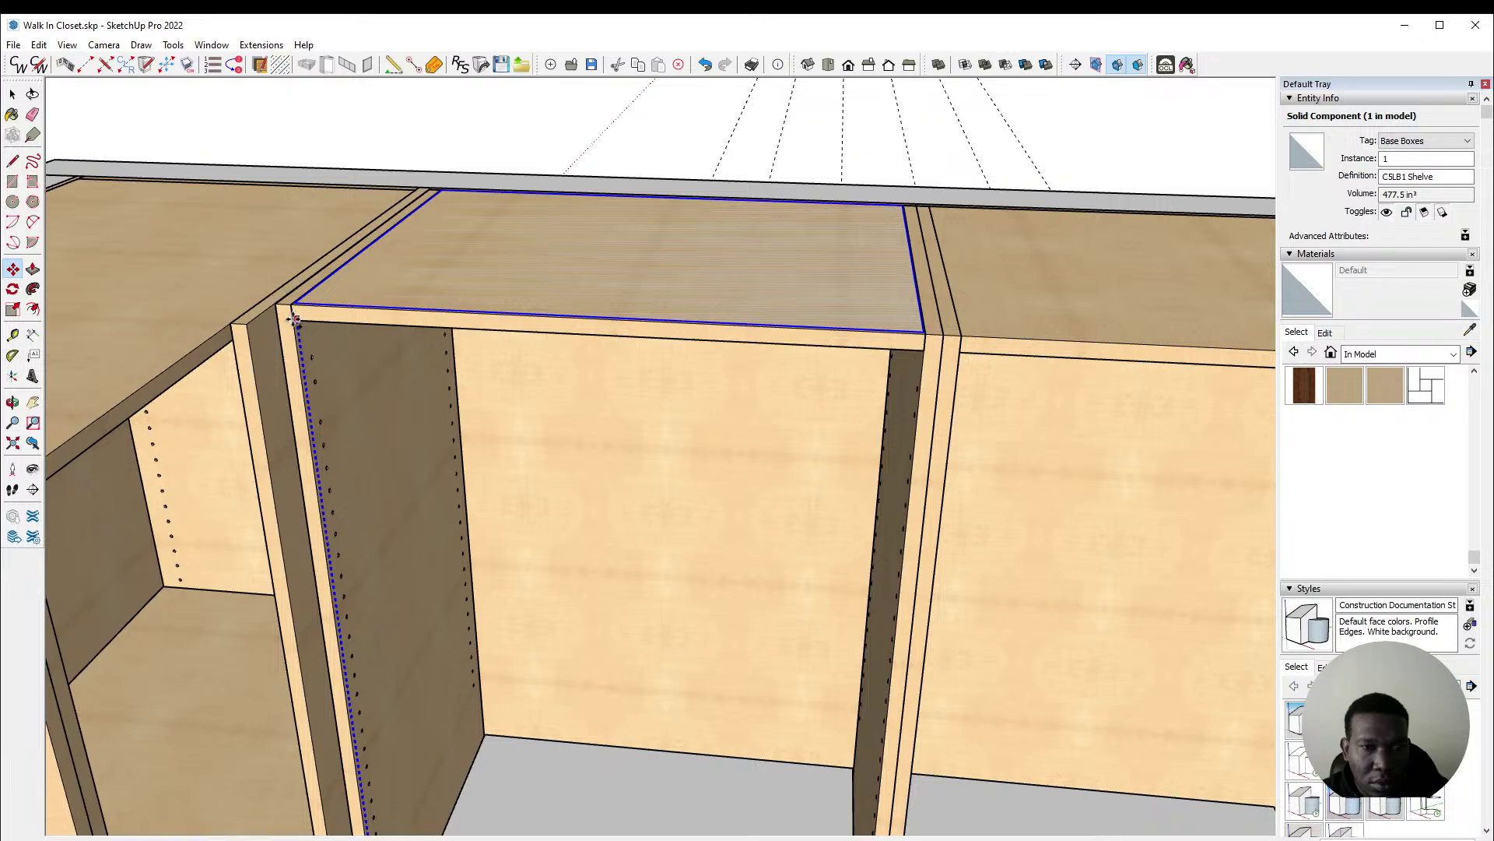
pyautogui.click(291, 305)
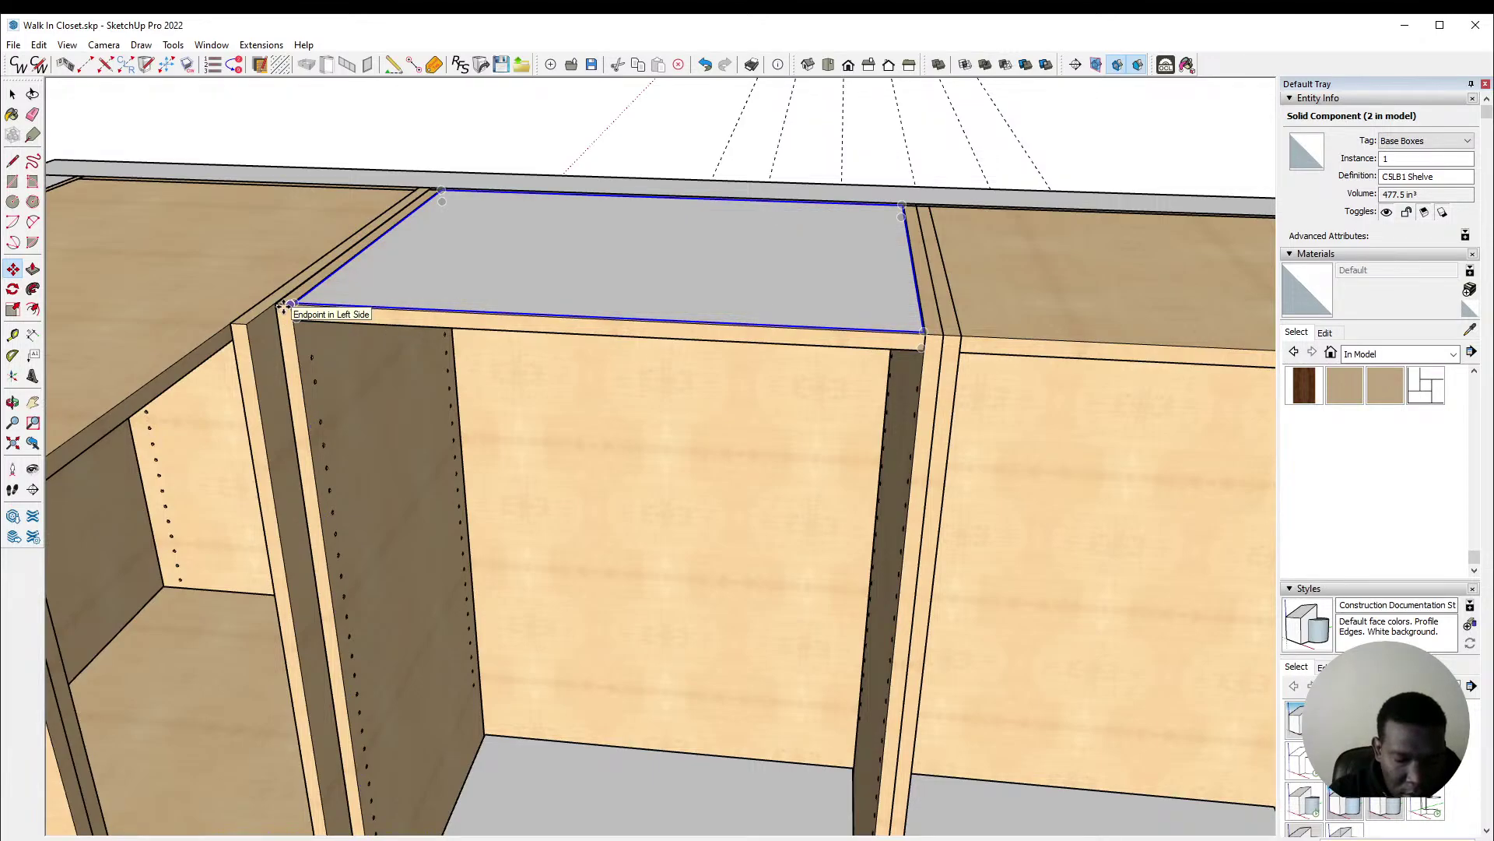
pyautogui.hotkey('ctrl', 't')
pyautogui.press('space')
# Step: Delete the tray cabinet's original slab on the fixed shelf and the copy at the cabinet's top
pyautogui.scroll(-1, 421, 328)
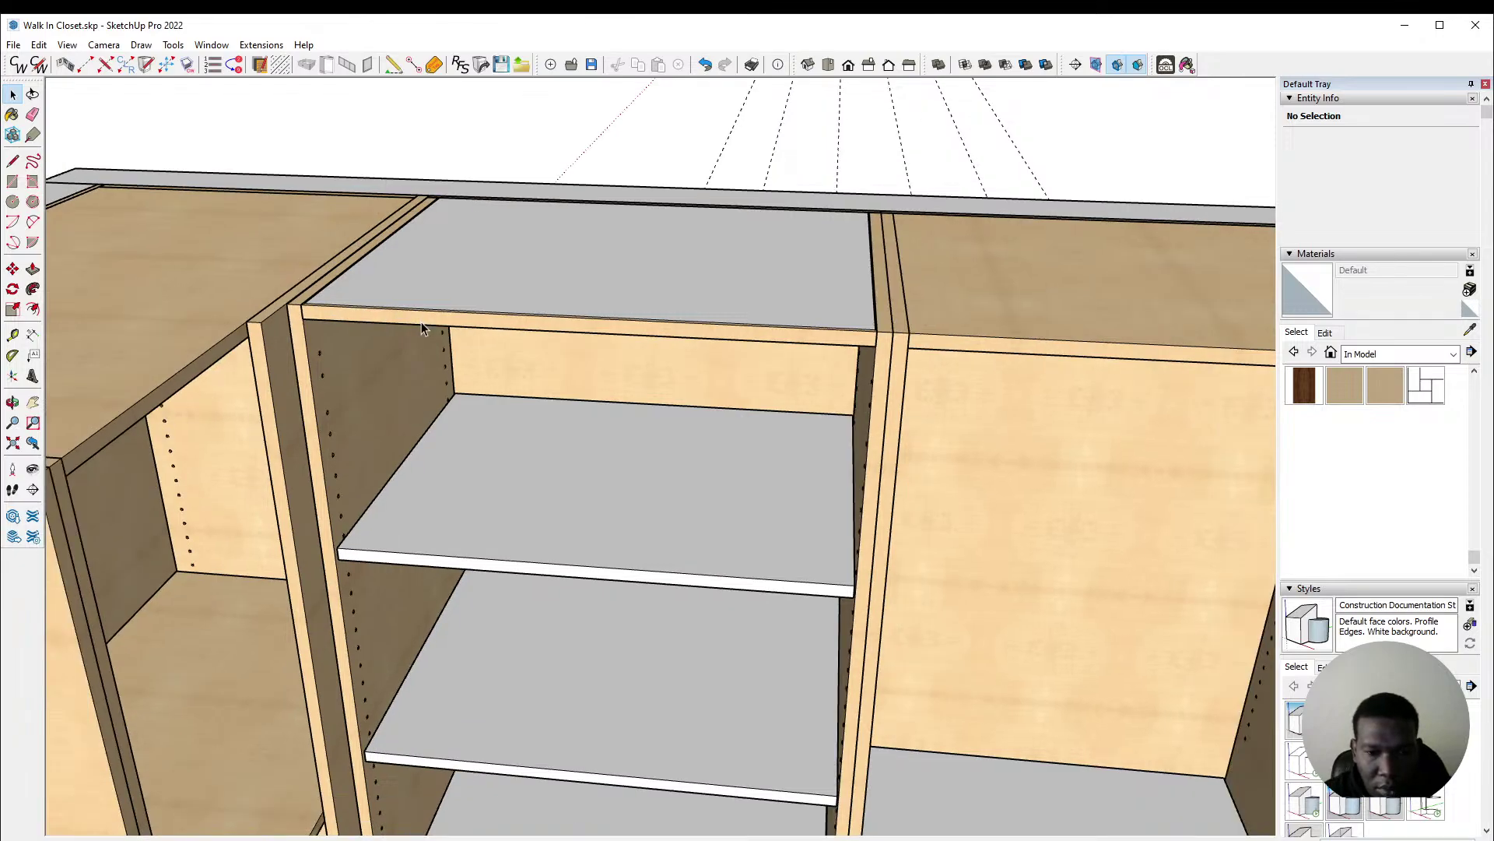
pyautogui.scroll(-2, 422, 325)
pyautogui.click(558, 671)
pyautogui.press('Delete')
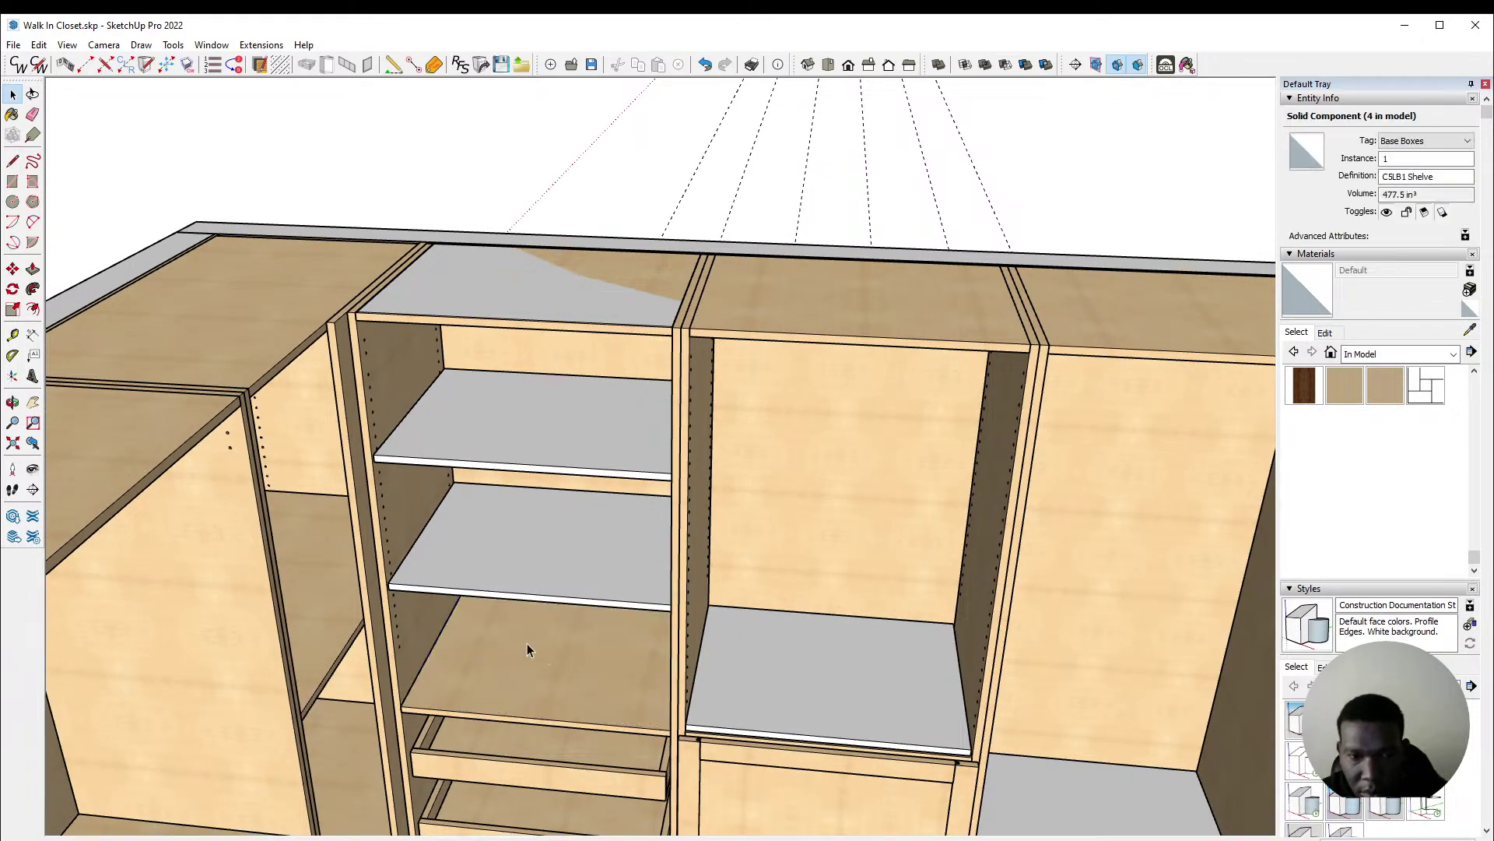
pyautogui.moveTo(519, 304); pyautogui.dragTo(572, 650, button='middle')
# Step: Copy the drawer cabinet's shelf slab straight up to the cabinet's top, with two evenly spaced copies in between
pyautogui.scroll(6, 572, 650)
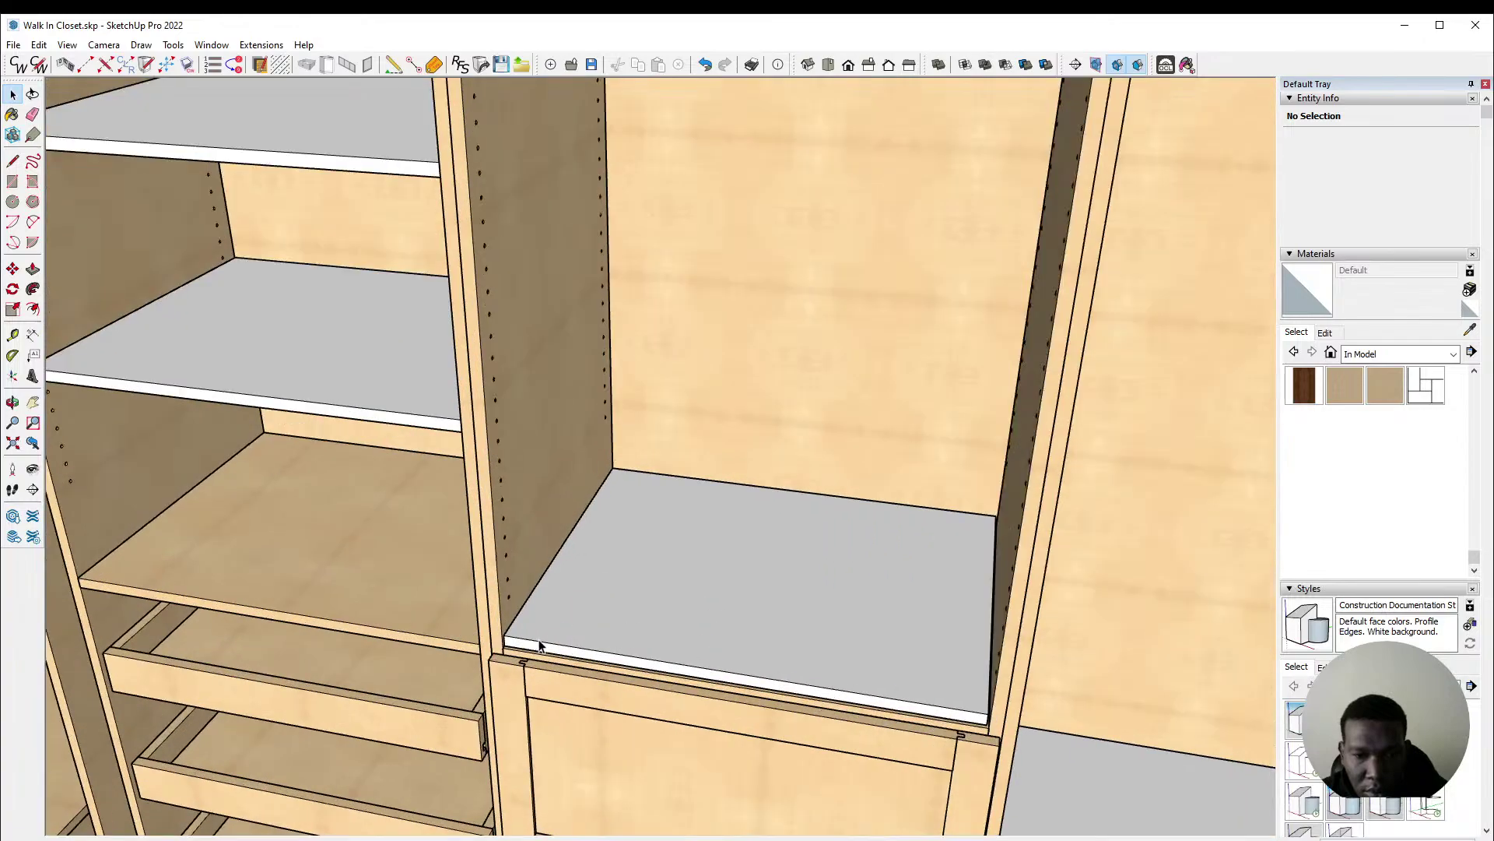
pyautogui.click(551, 637)
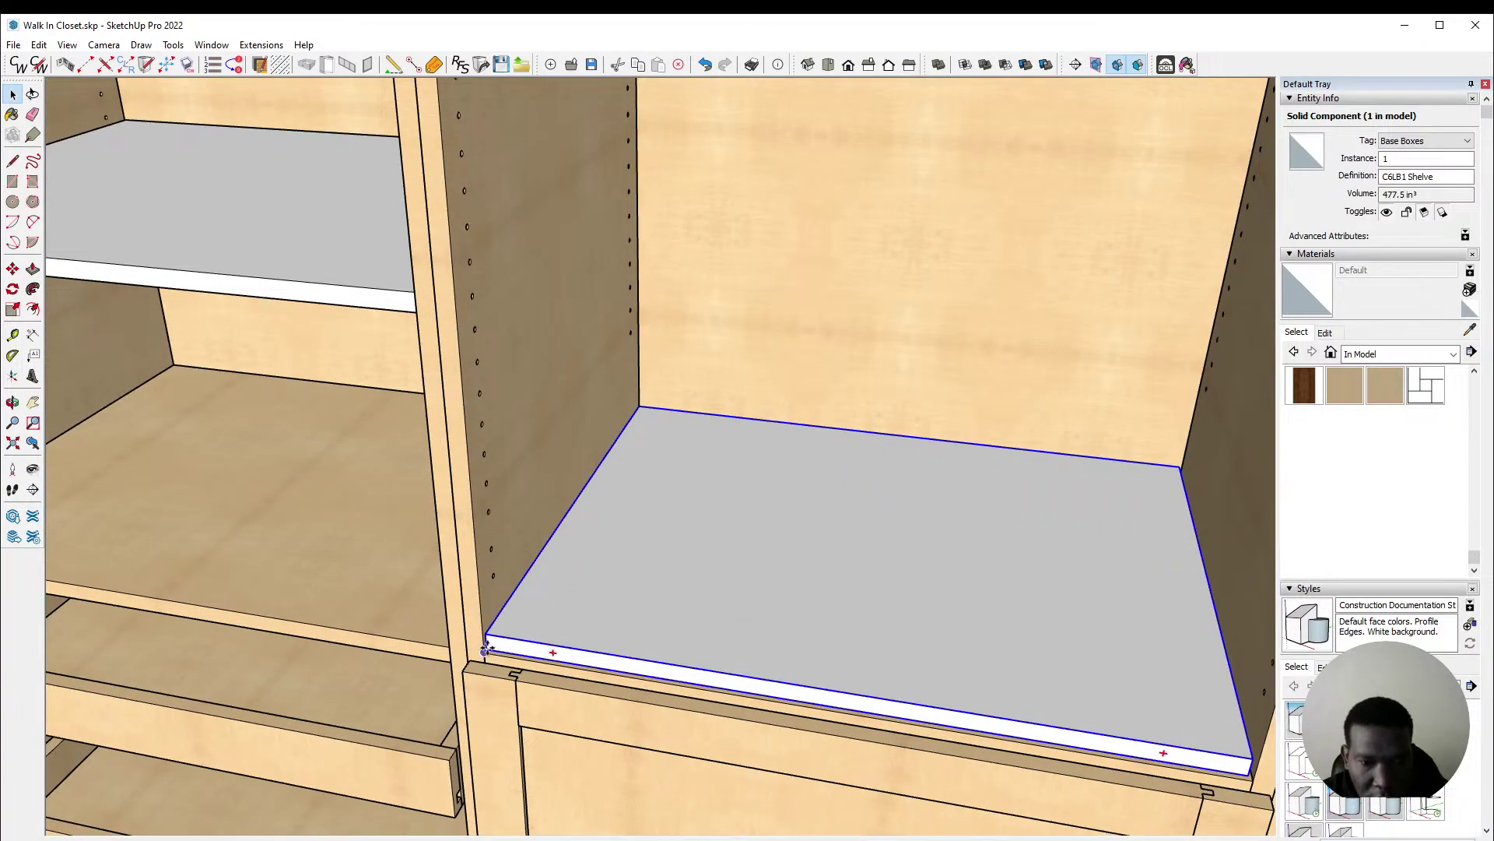
pyautogui.scroll(3, 486, 649)
pyautogui.click(486, 640)
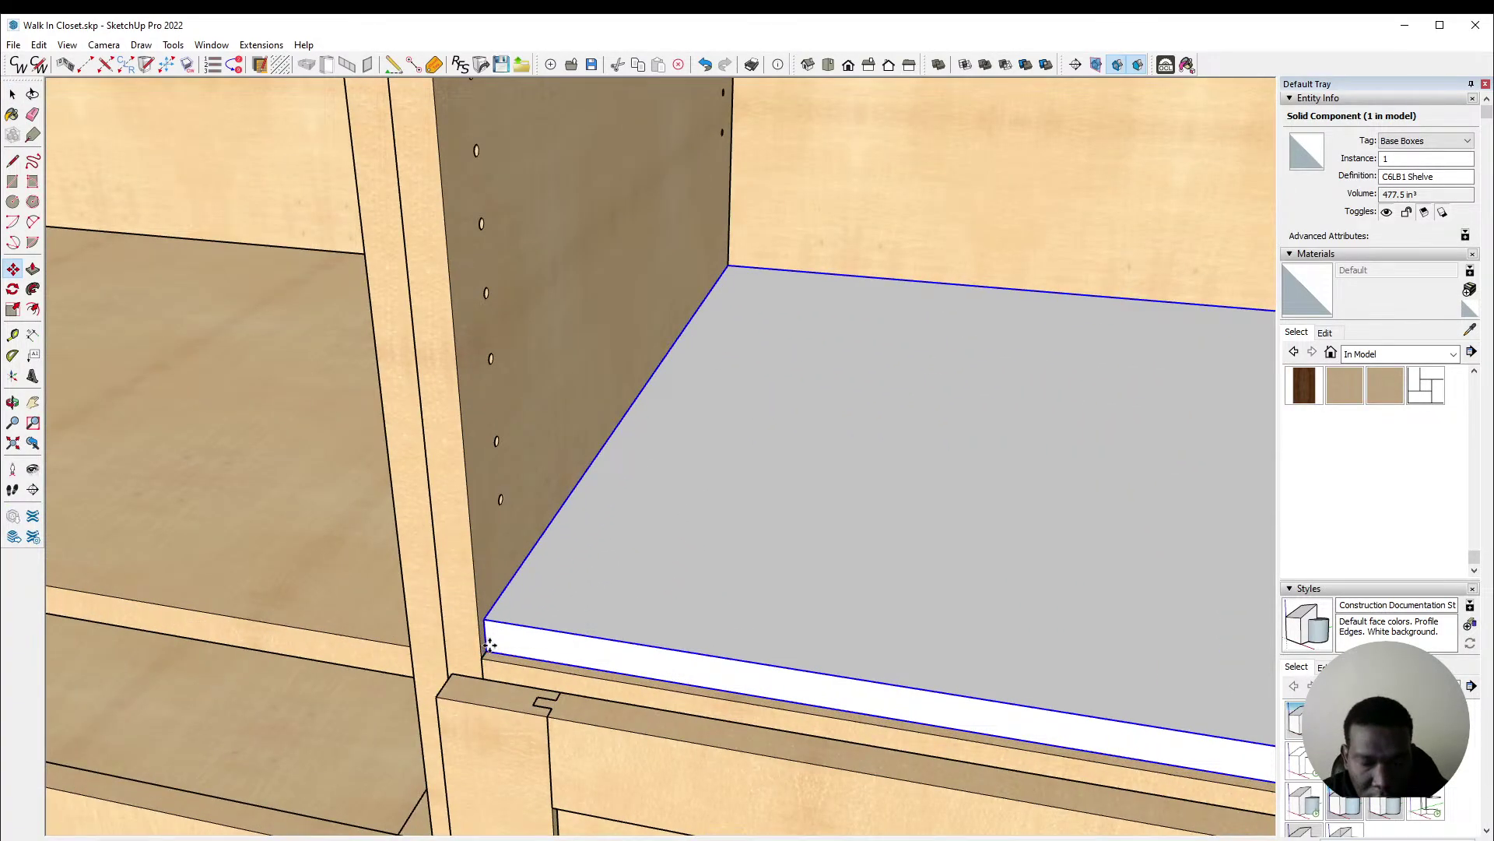
pyautogui.scroll(-1, 501, 483)
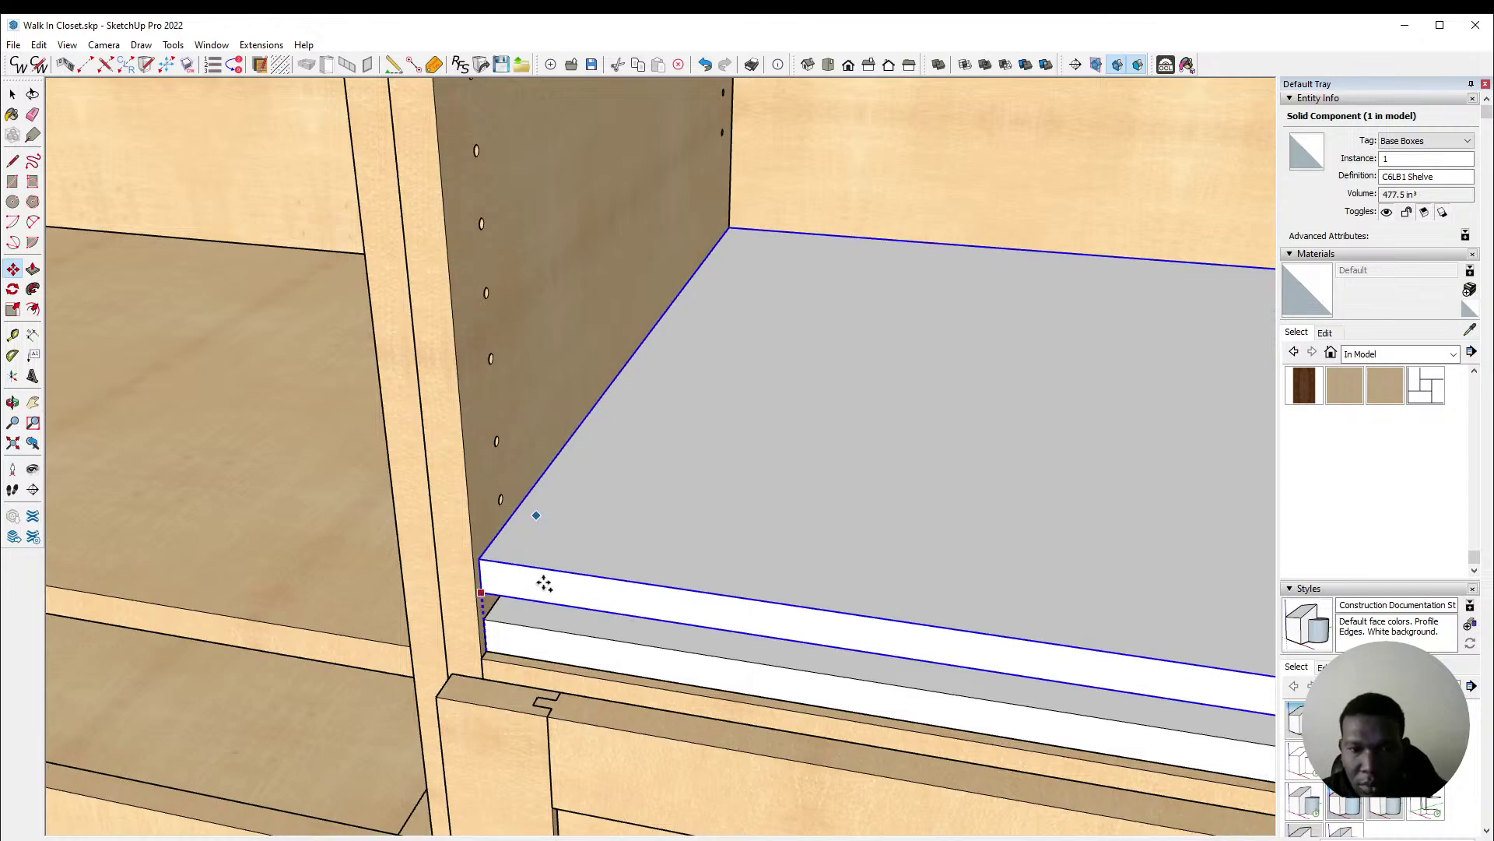
pyautogui.scroll(-3, 549, 591)
pyautogui.scroll(-3, 565, 597)
pyautogui.scroll(2, 545, 467)
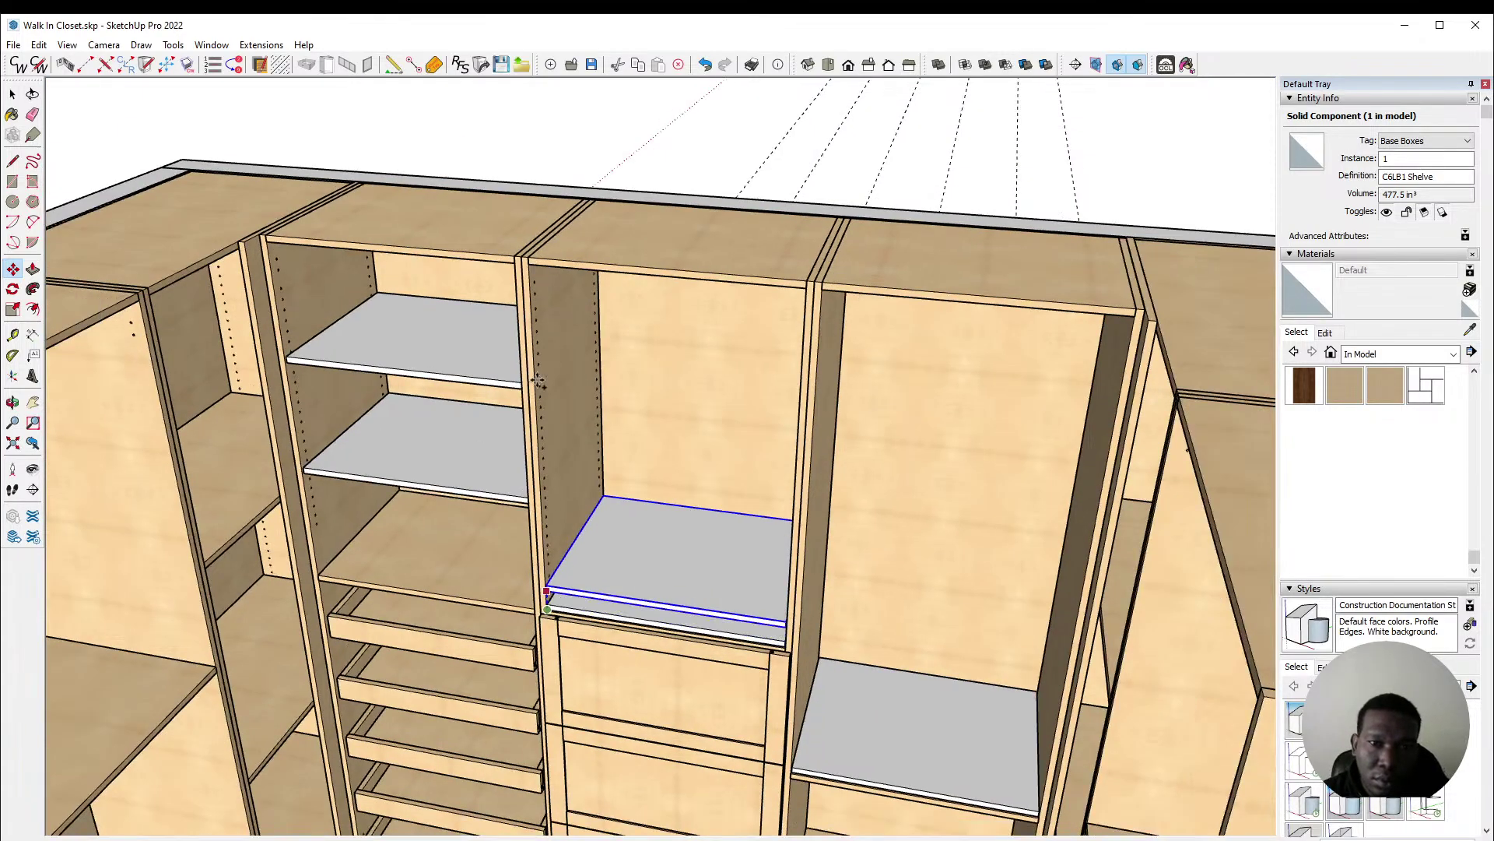
pyautogui.scroll(5, 526, 257)
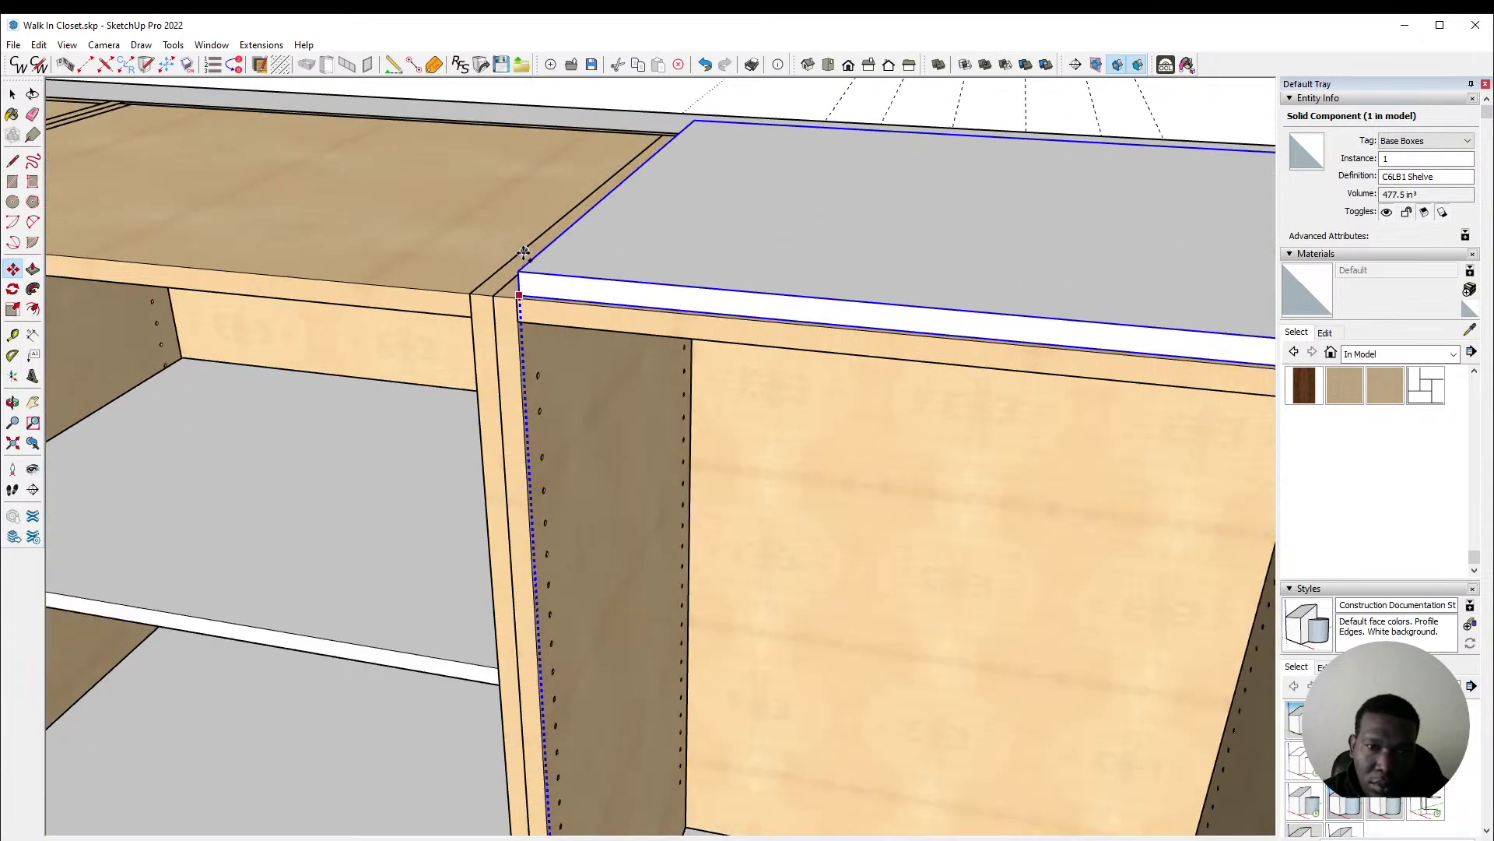
pyautogui.click(518, 323)
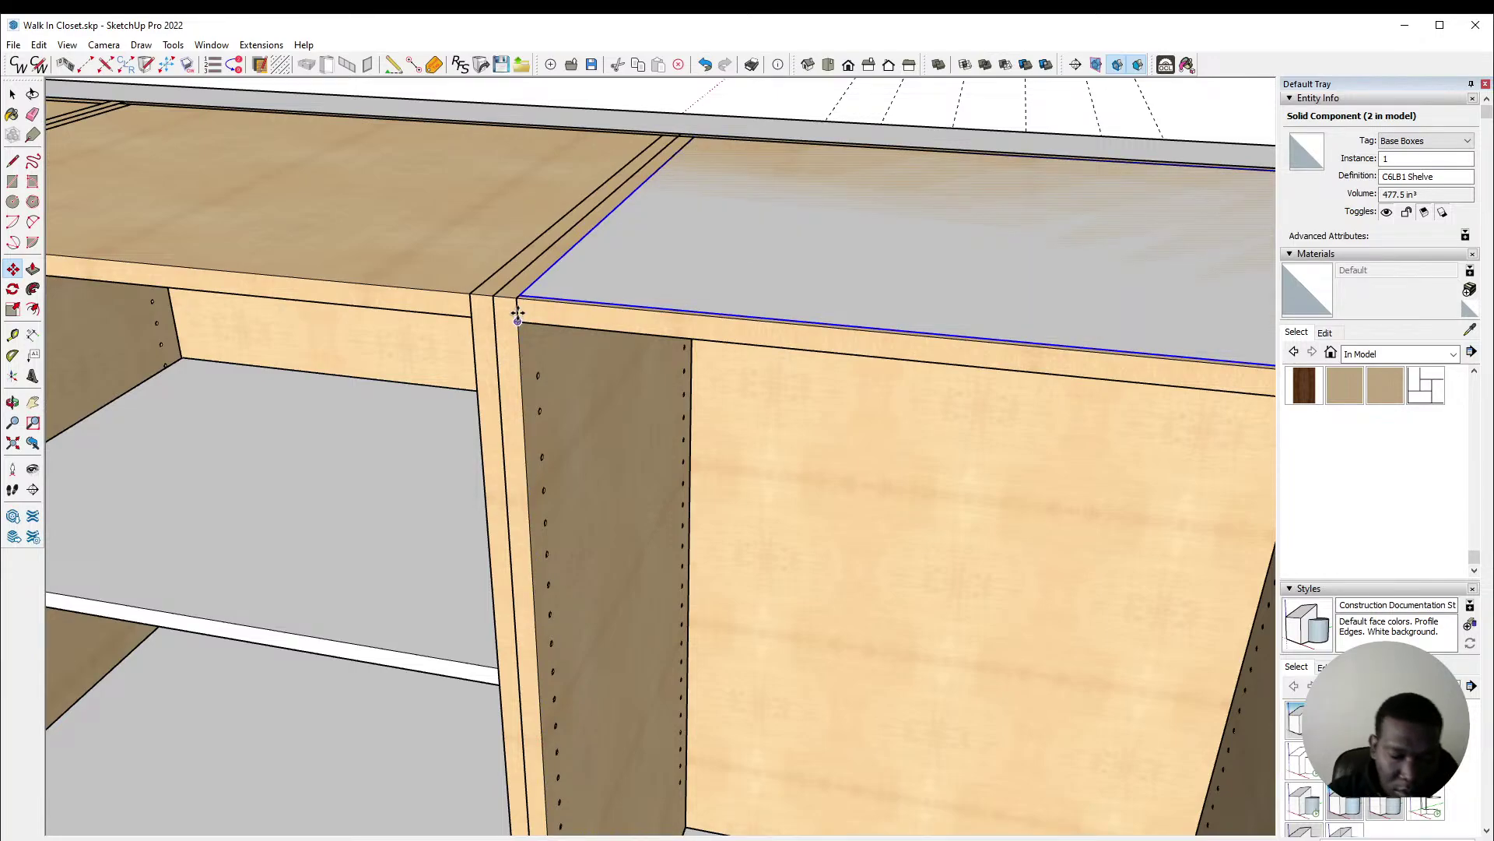
pyautogui.press('Escape')
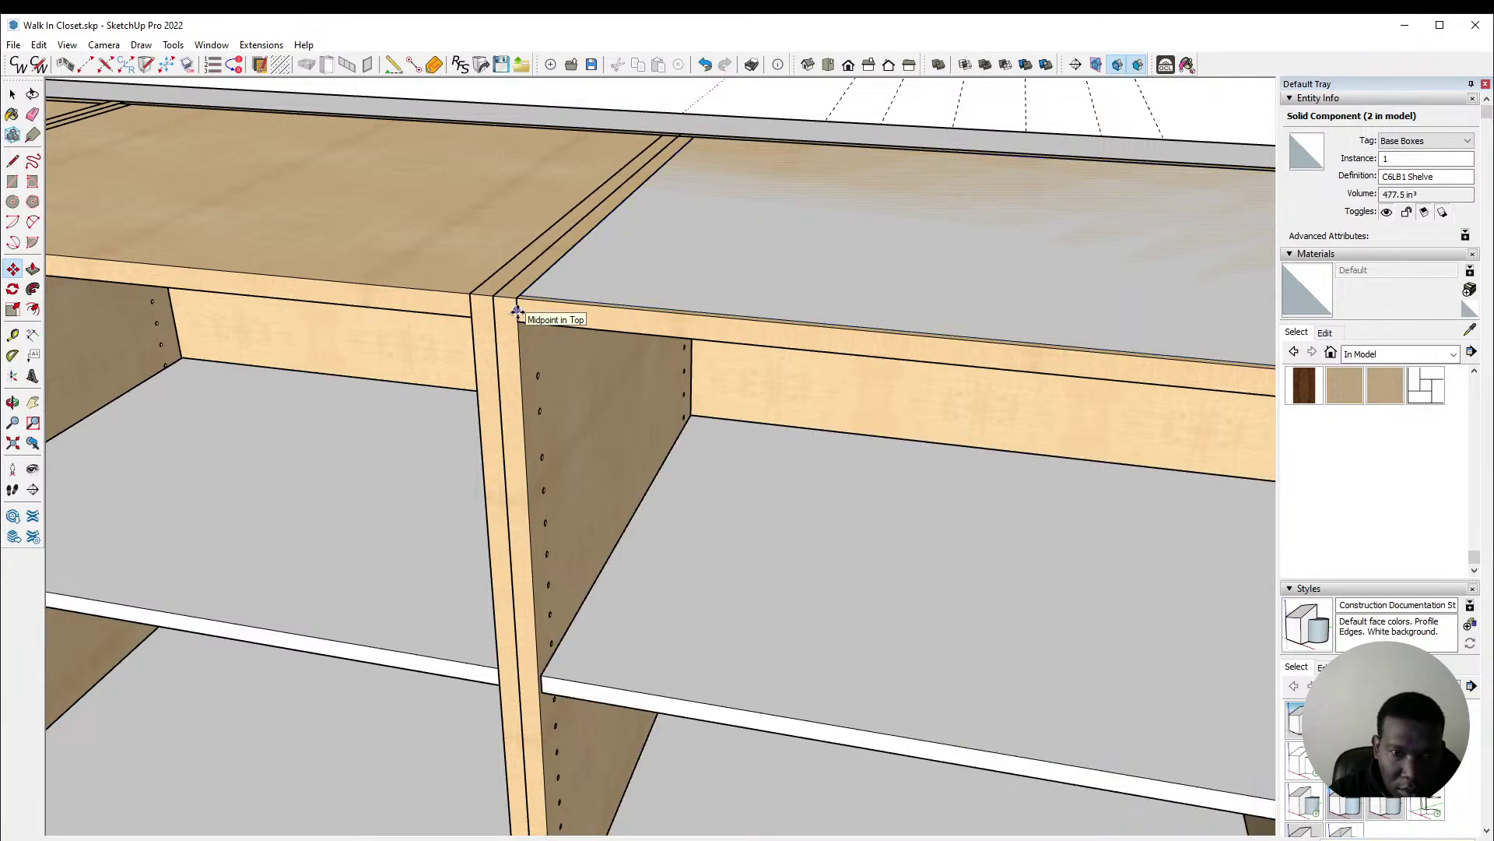
pyautogui.press('space')
# Step: Delete the drawer cabinet's topmost slab copy and its original slab above the drawers
pyautogui.click(701, 281)
pyautogui.press('Delete')
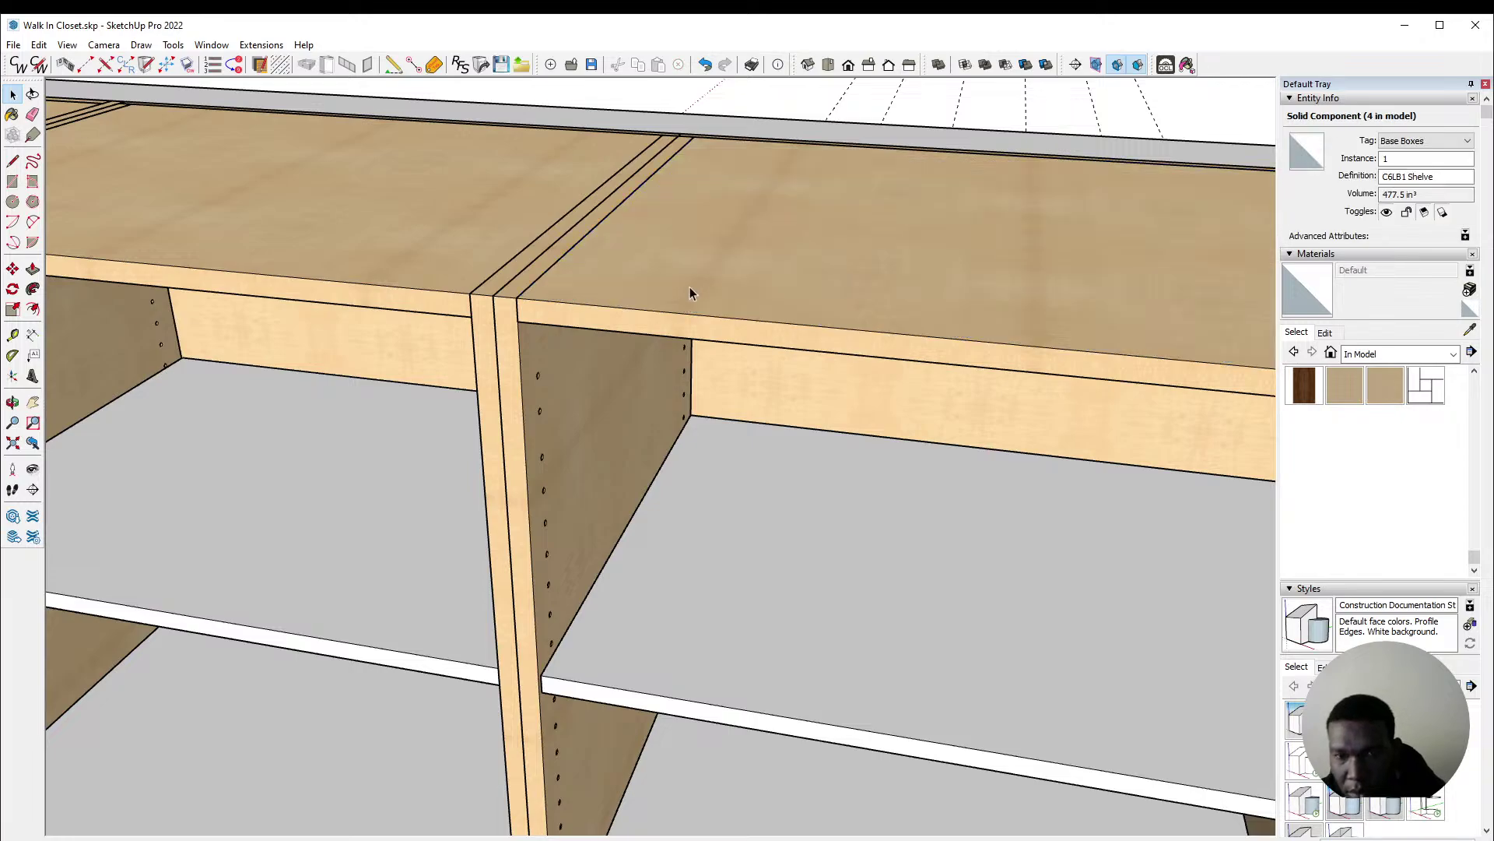
pyautogui.scroll(-5, 693, 285)
pyautogui.click(772, 647)
pyautogui.press('Delete')
# Step: Copy the C7L shelf slab straight up to the cabinet's top and divide the distance into three equal spaces with /3
pyautogui.scroll(-3, 355, 401)
pyautogui.scroll(10, 763, 679)
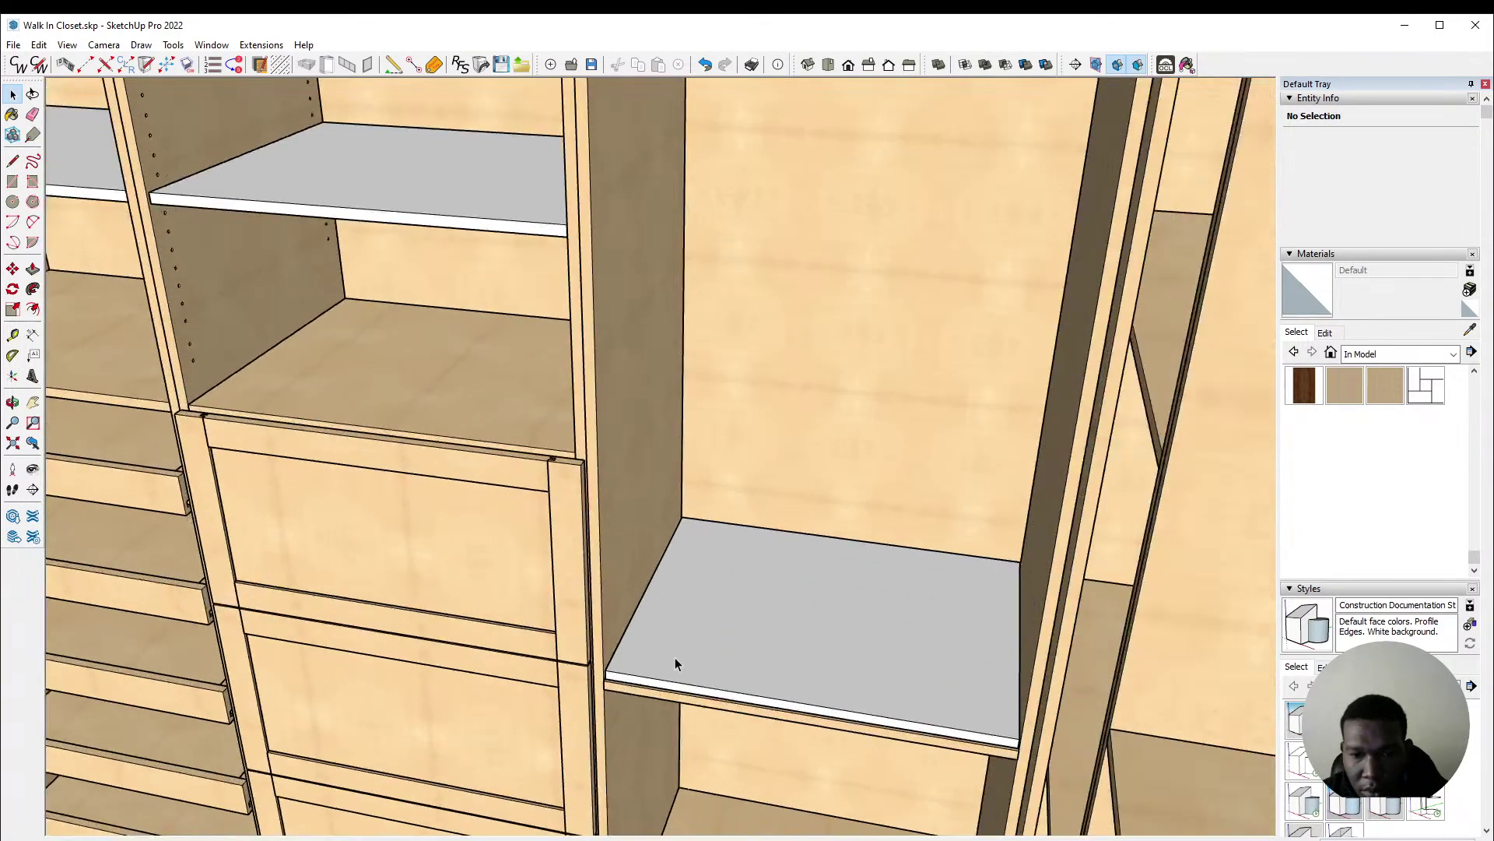
pyautogui.click(656, 671)
pyautogui.scroll(3, 656, 670)
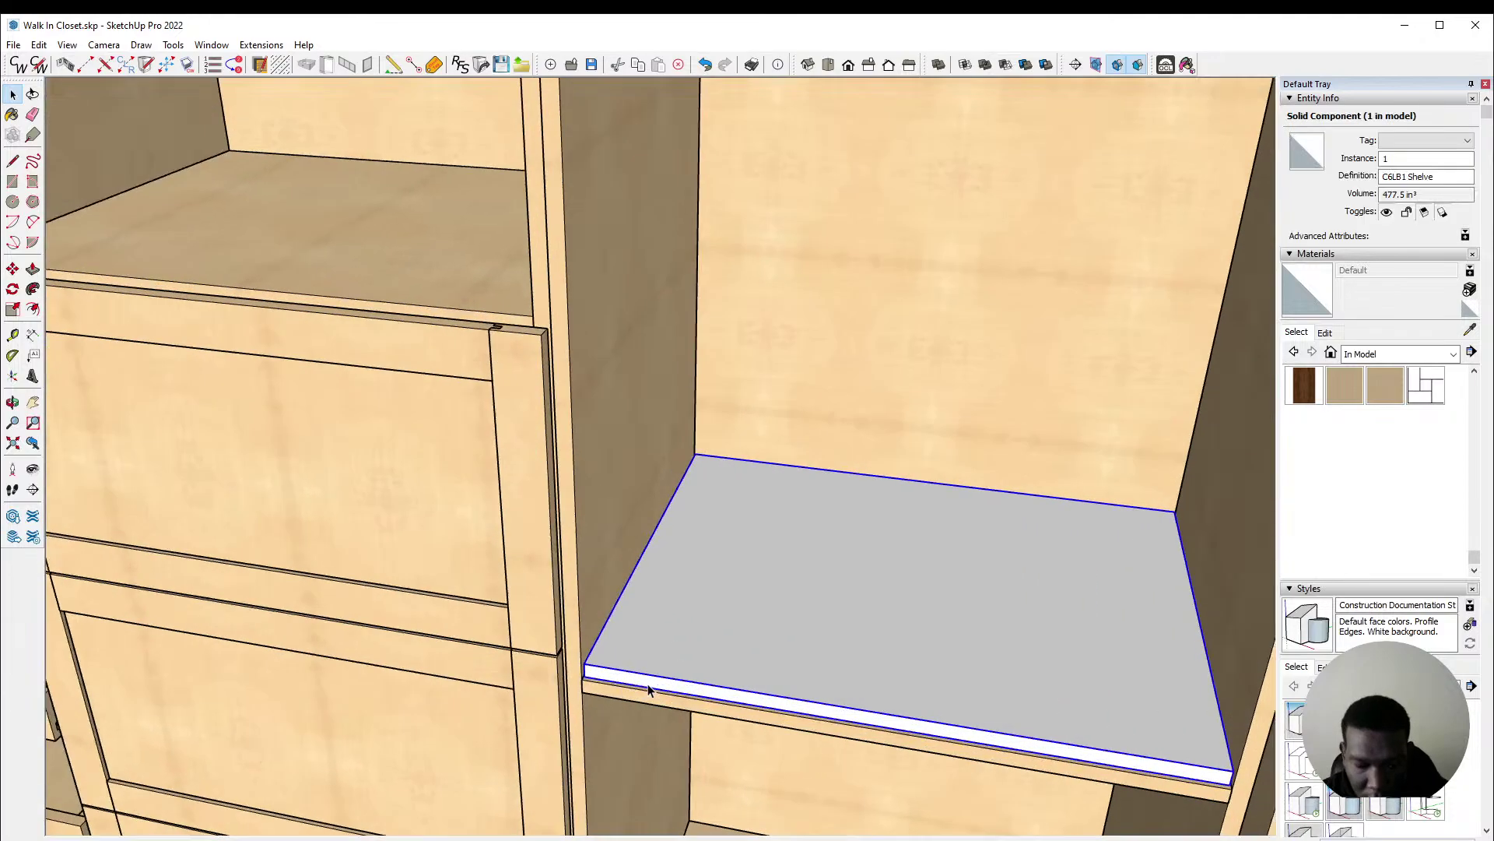
pyautogui.press('m')
pyautogui.scroll(2, 591, 671)
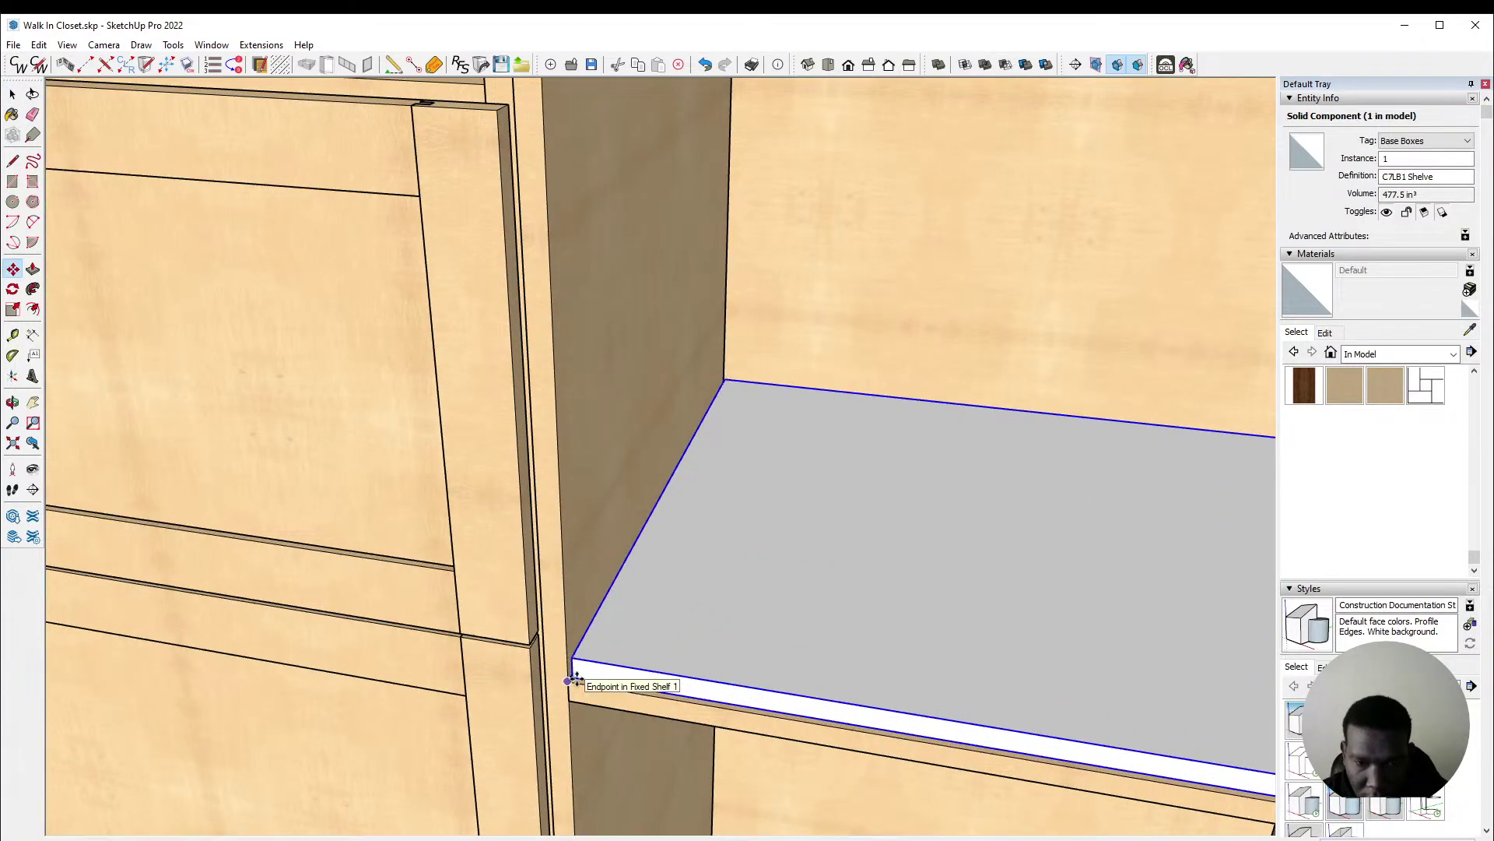
pyautogui.scroll(1, 575, 677)
pyautogui.click(574, 678)
pyautogui.press('ctrl')
pyautogui.scroll(-6, 594, 615)
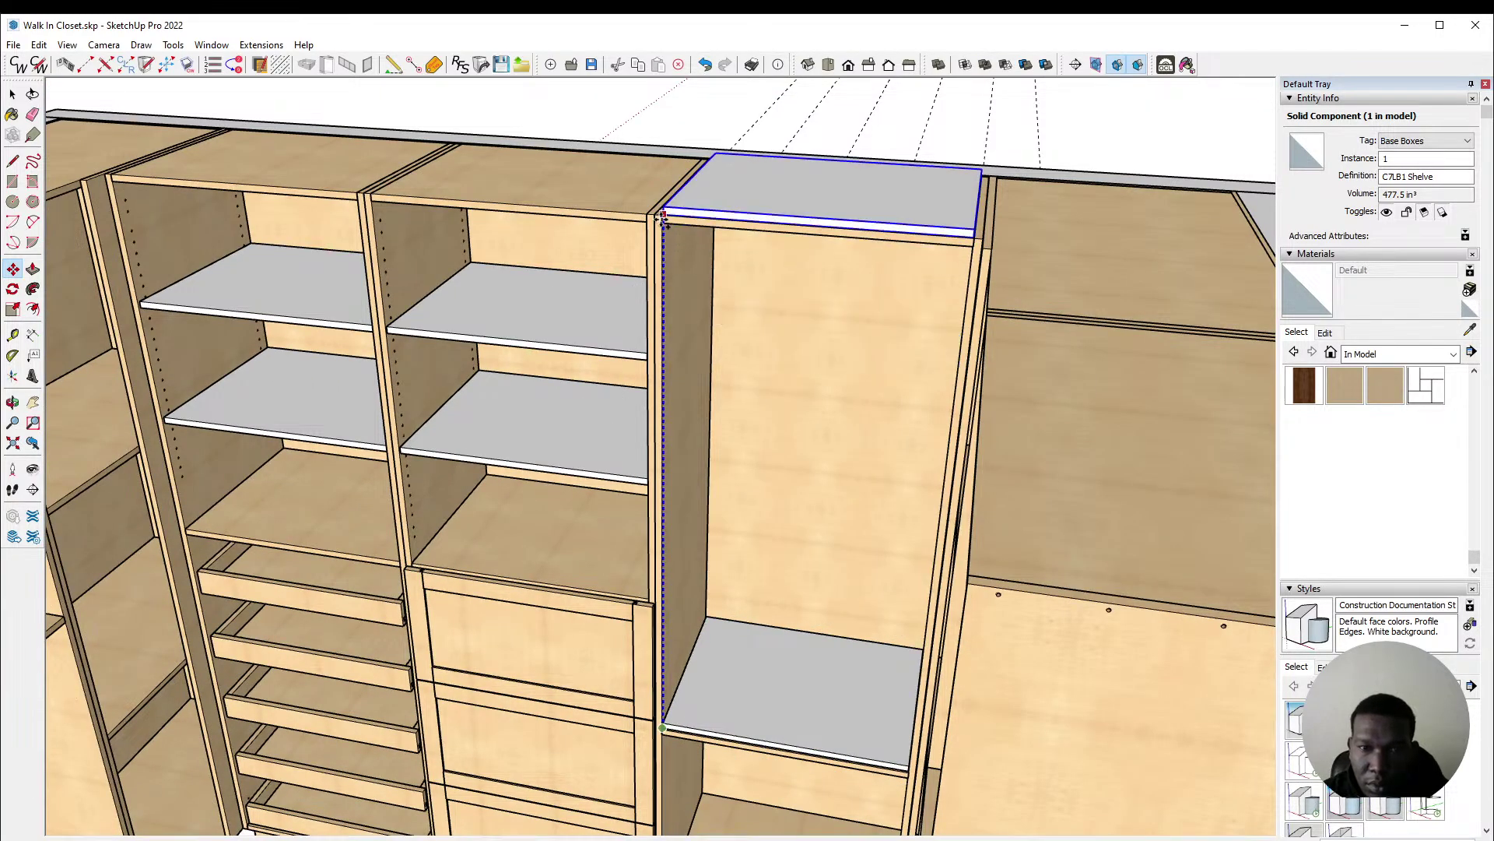
pyautogui.scroll(3, 668, 221)
pyautogui.click(663, 222)
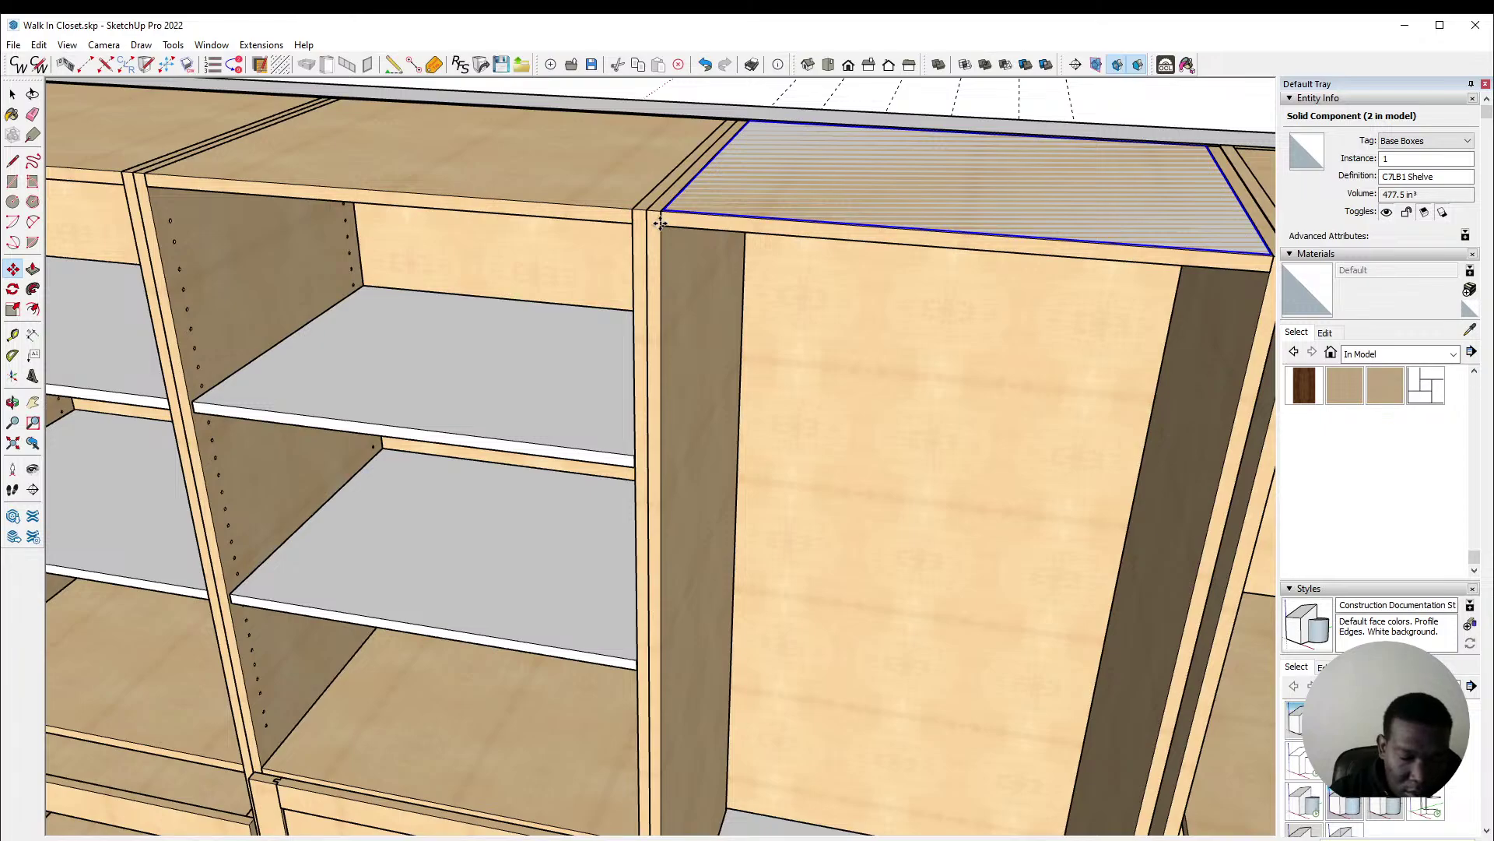
pyautogui.write('/3')
pyautogui.press('Return')
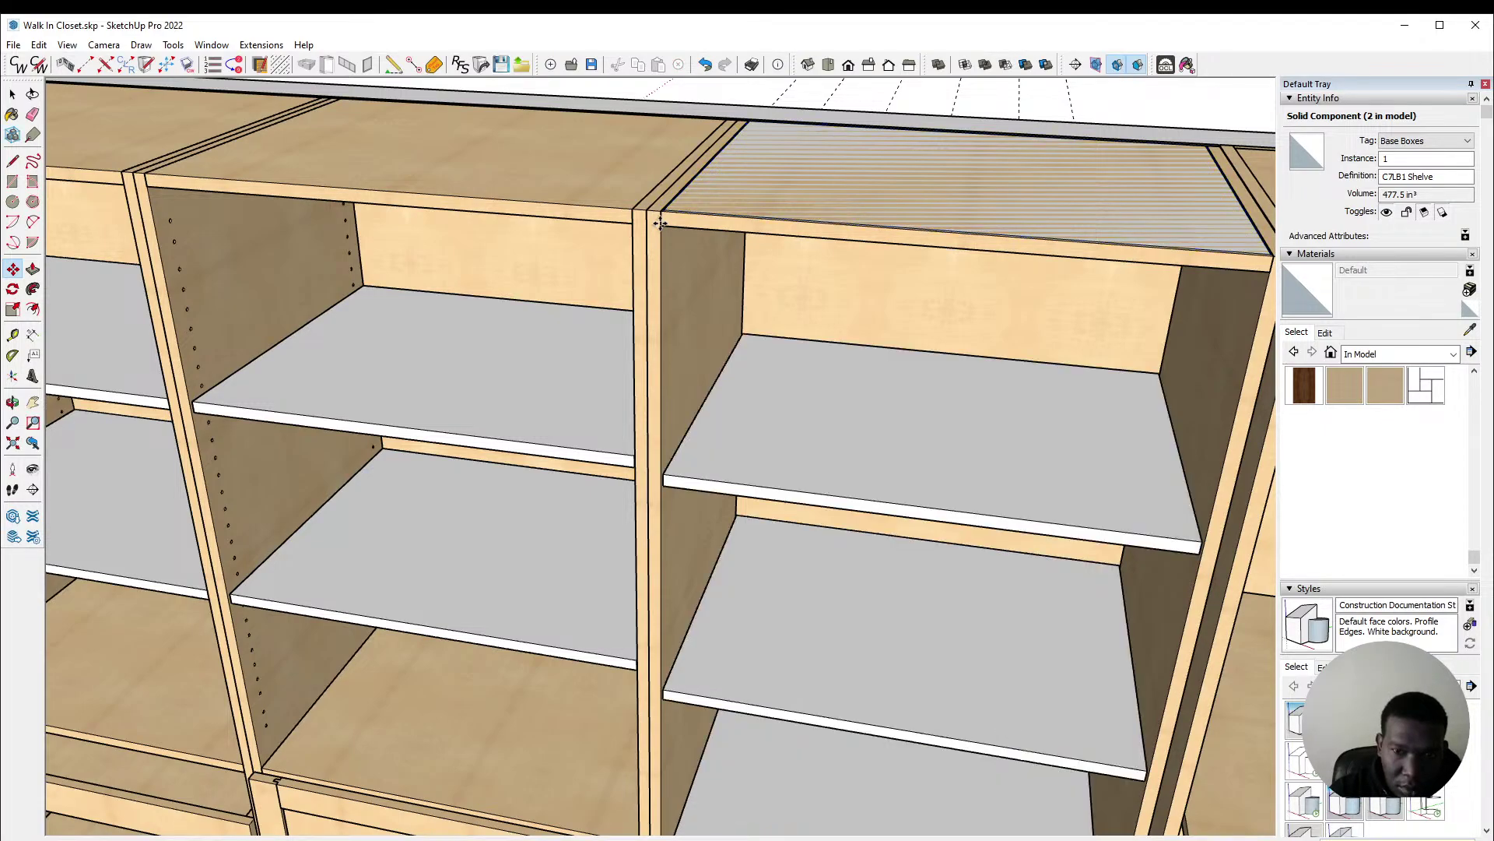
# Step: Delete the C7L cabinet's original slab on the fixed shelf and the slab copy at the cabinet's top
pyautogui.scroll(-3, 657, 263)
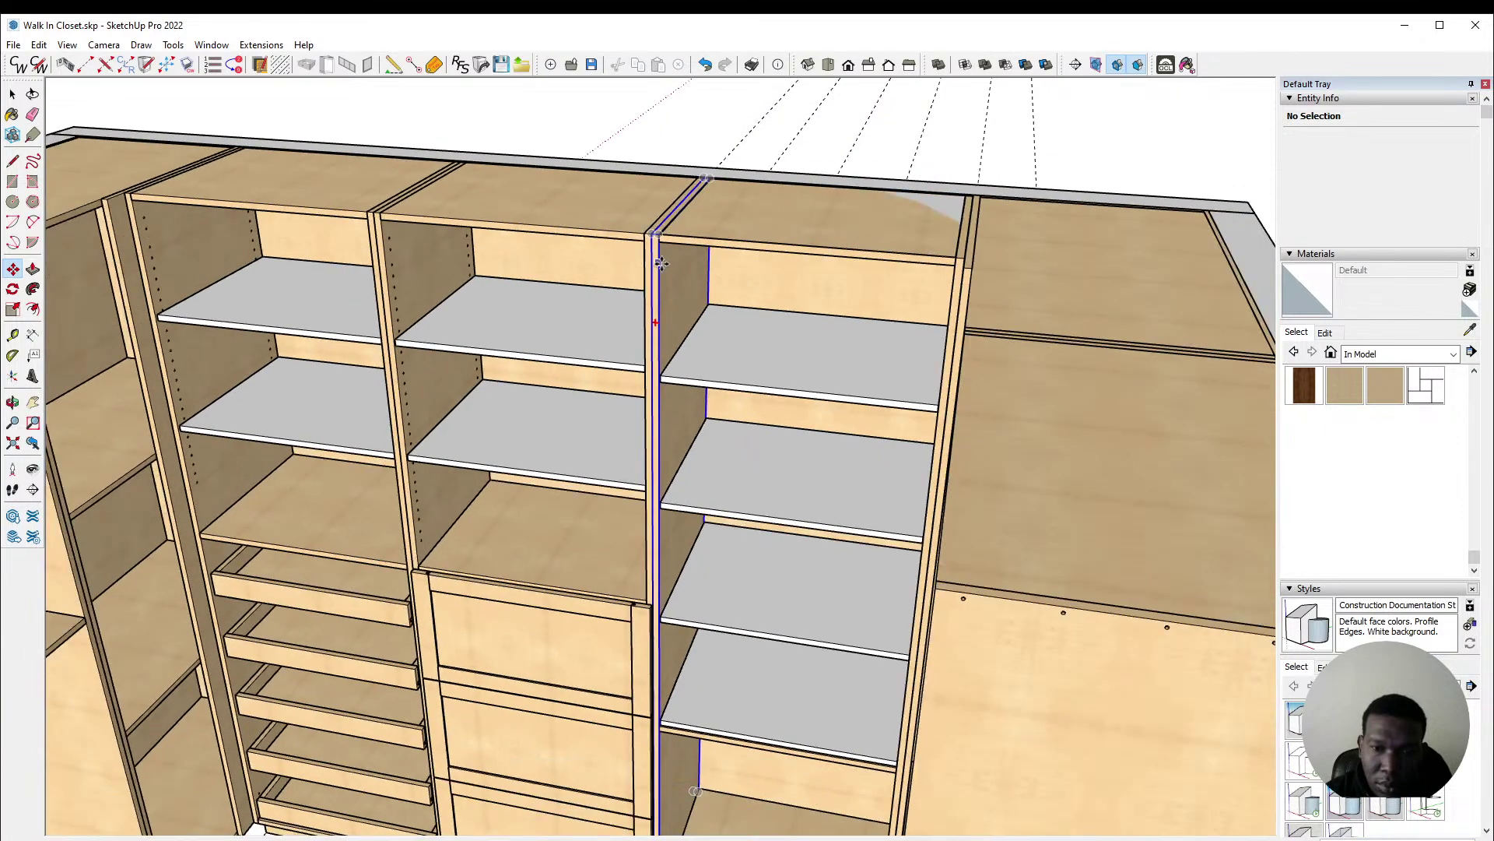
pyautogui.scroll(-3, 668, 267)
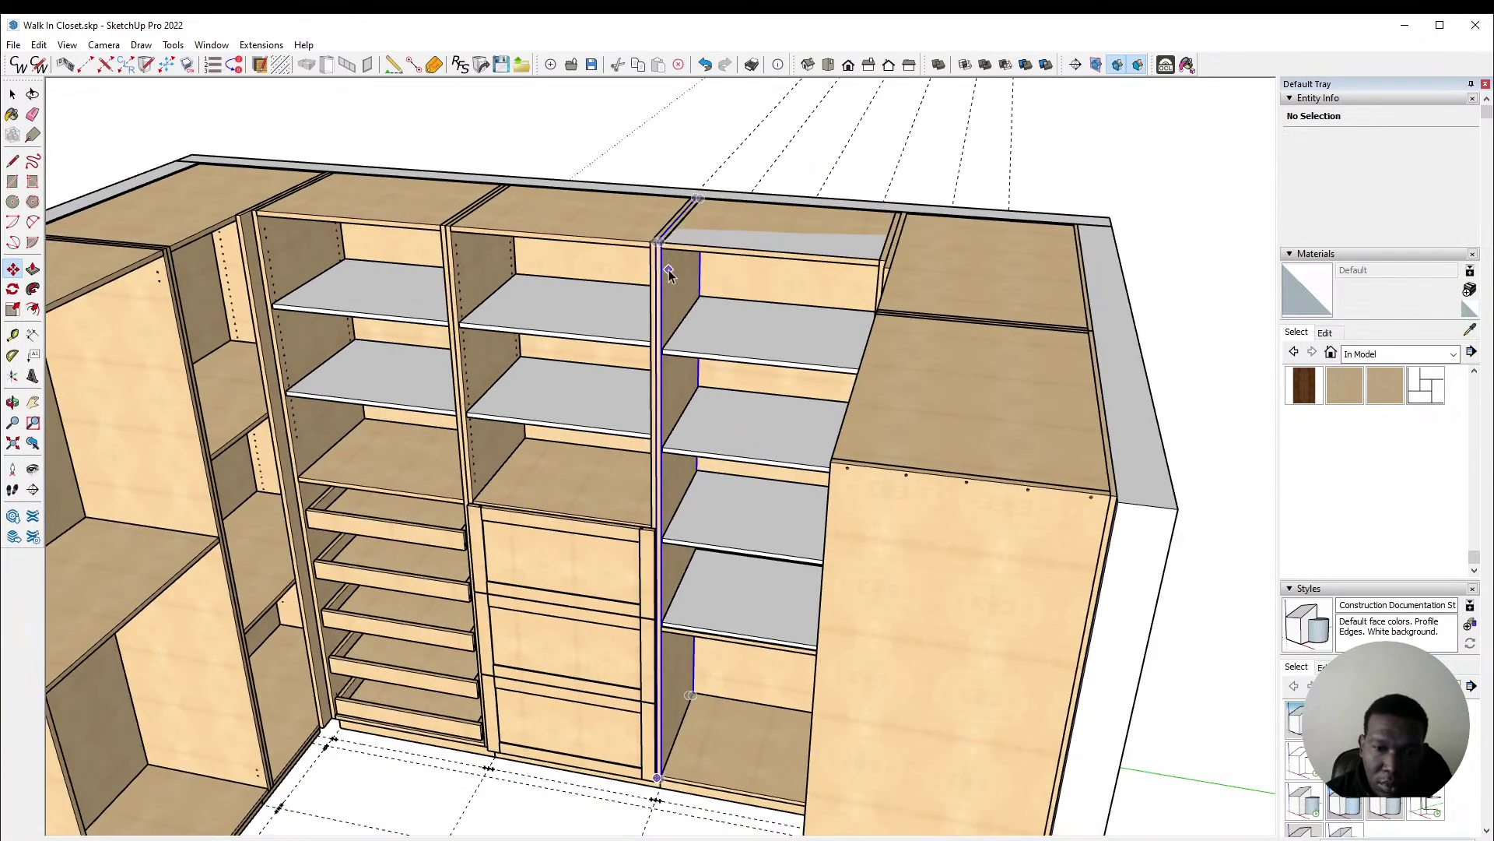
pyautogui.press('space')
pyautogui.click(740, 618)
pyautogui.press('Delete')
pyautogui.click(798, 251)
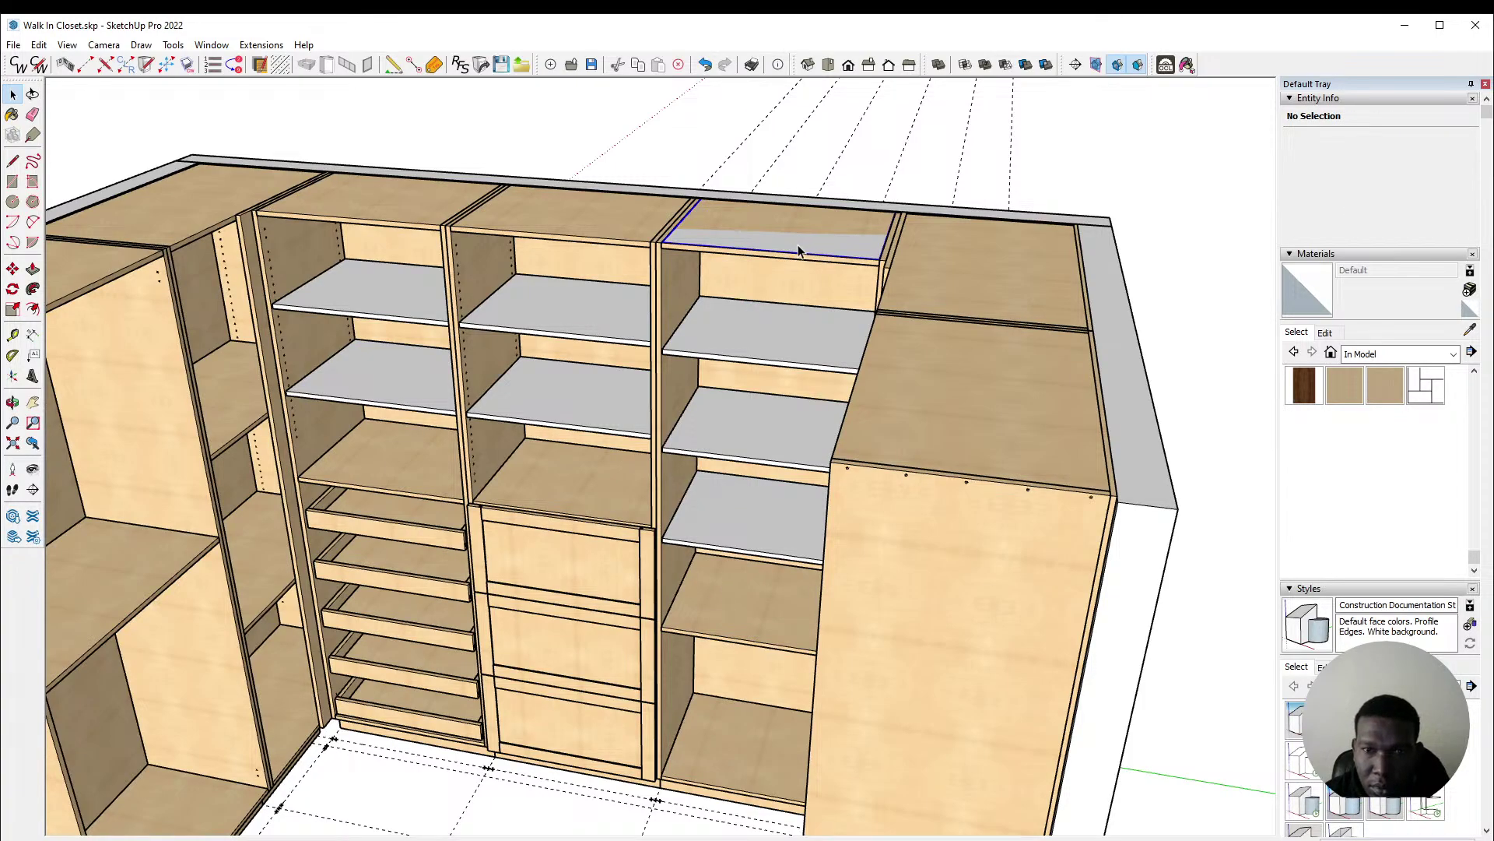
pyautogui.press('Delete')
# Step: Run CabWriter's Texture Model command on the closet model
pyautogui.moveTo(607, 355); pyautogui.dragTo(735, 280, button='middle')
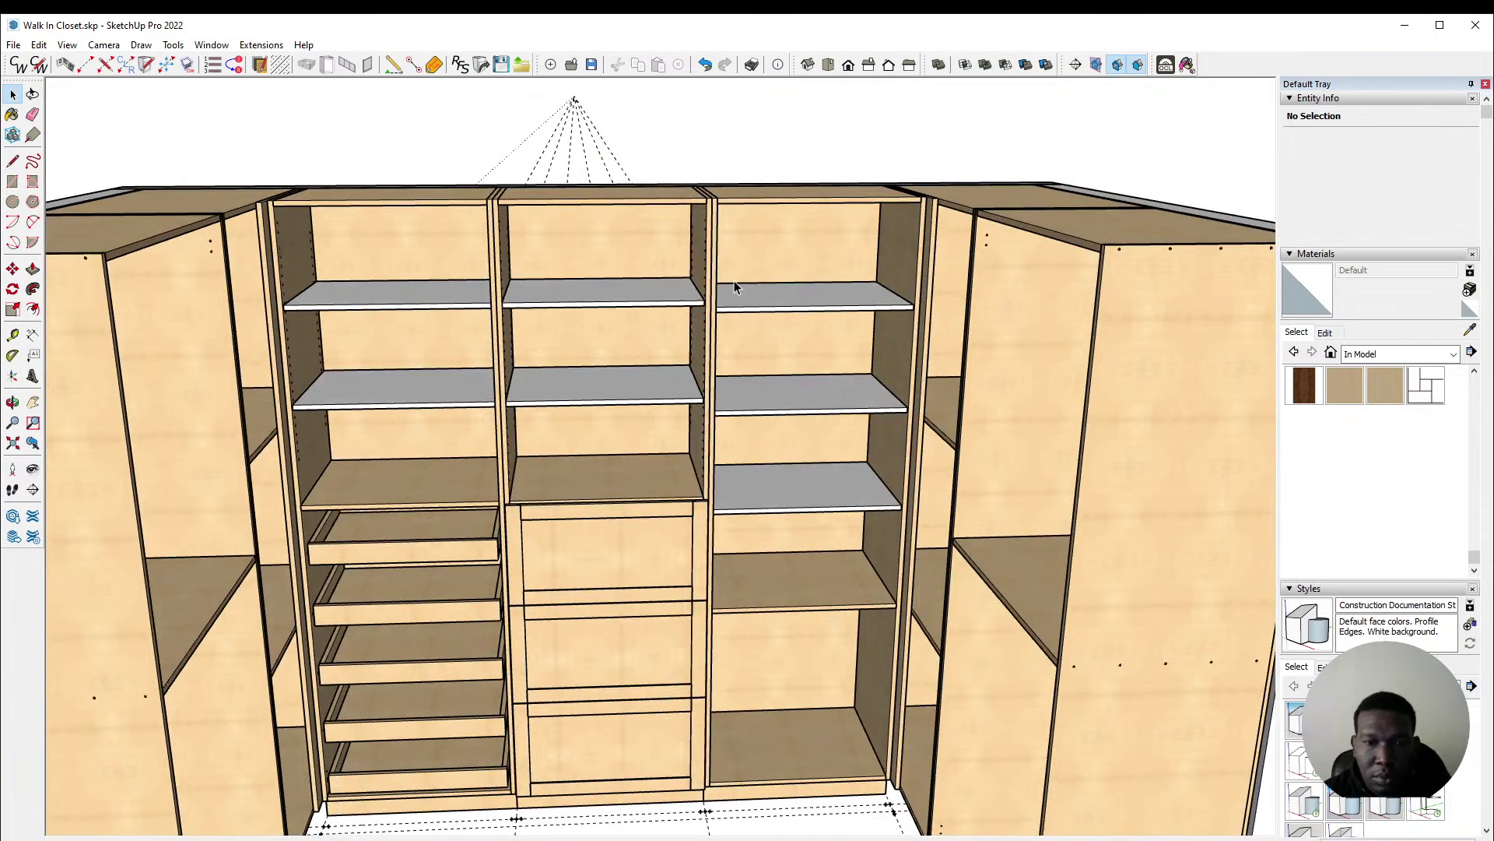
pyautogui.click(175, 47)
pyautogui.moveTo(156, 48)
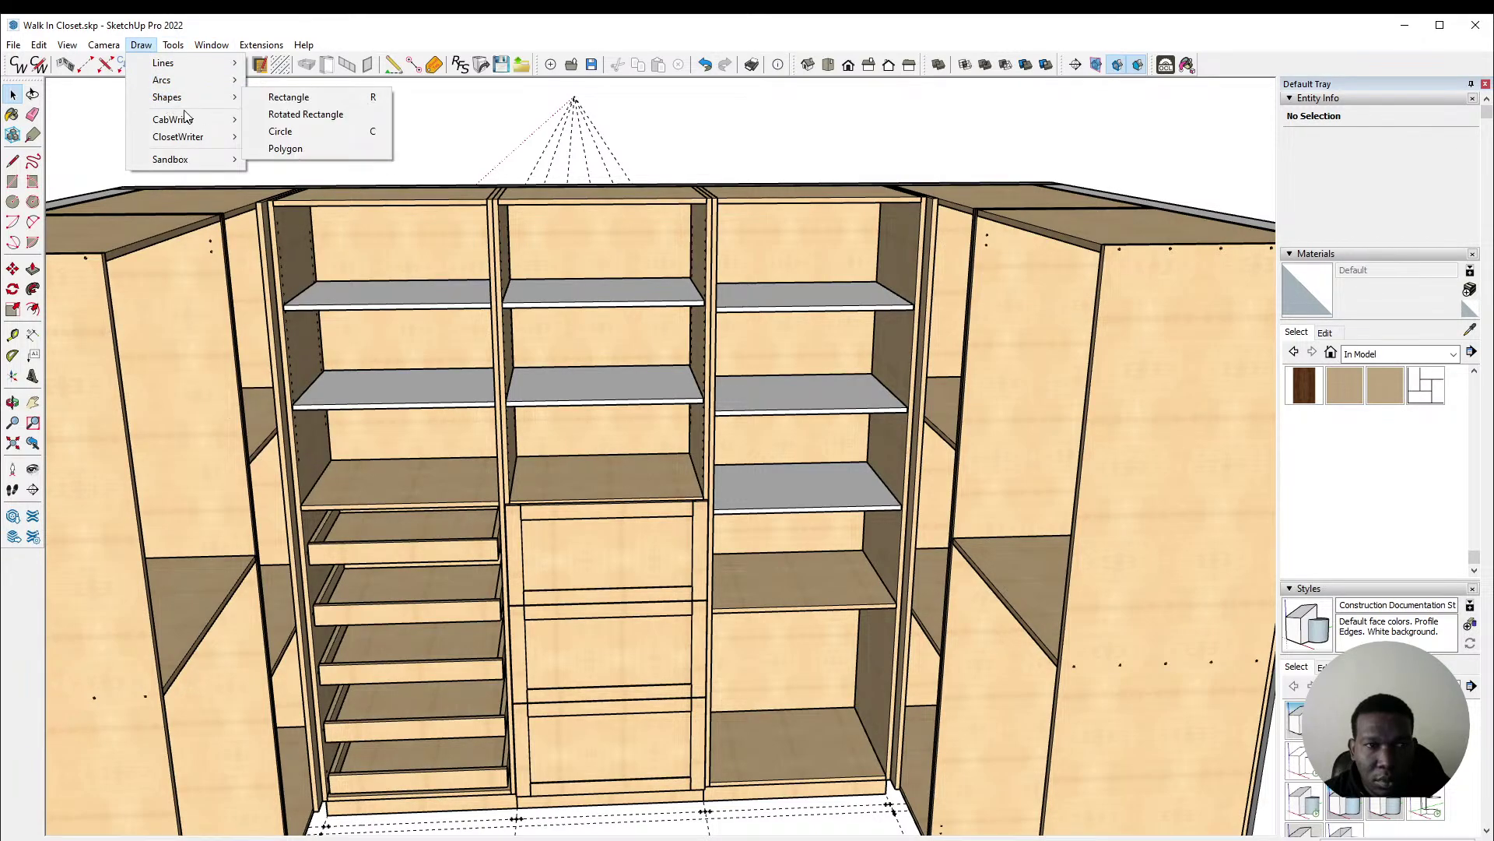
pyautogui.moveTo(200, 119)
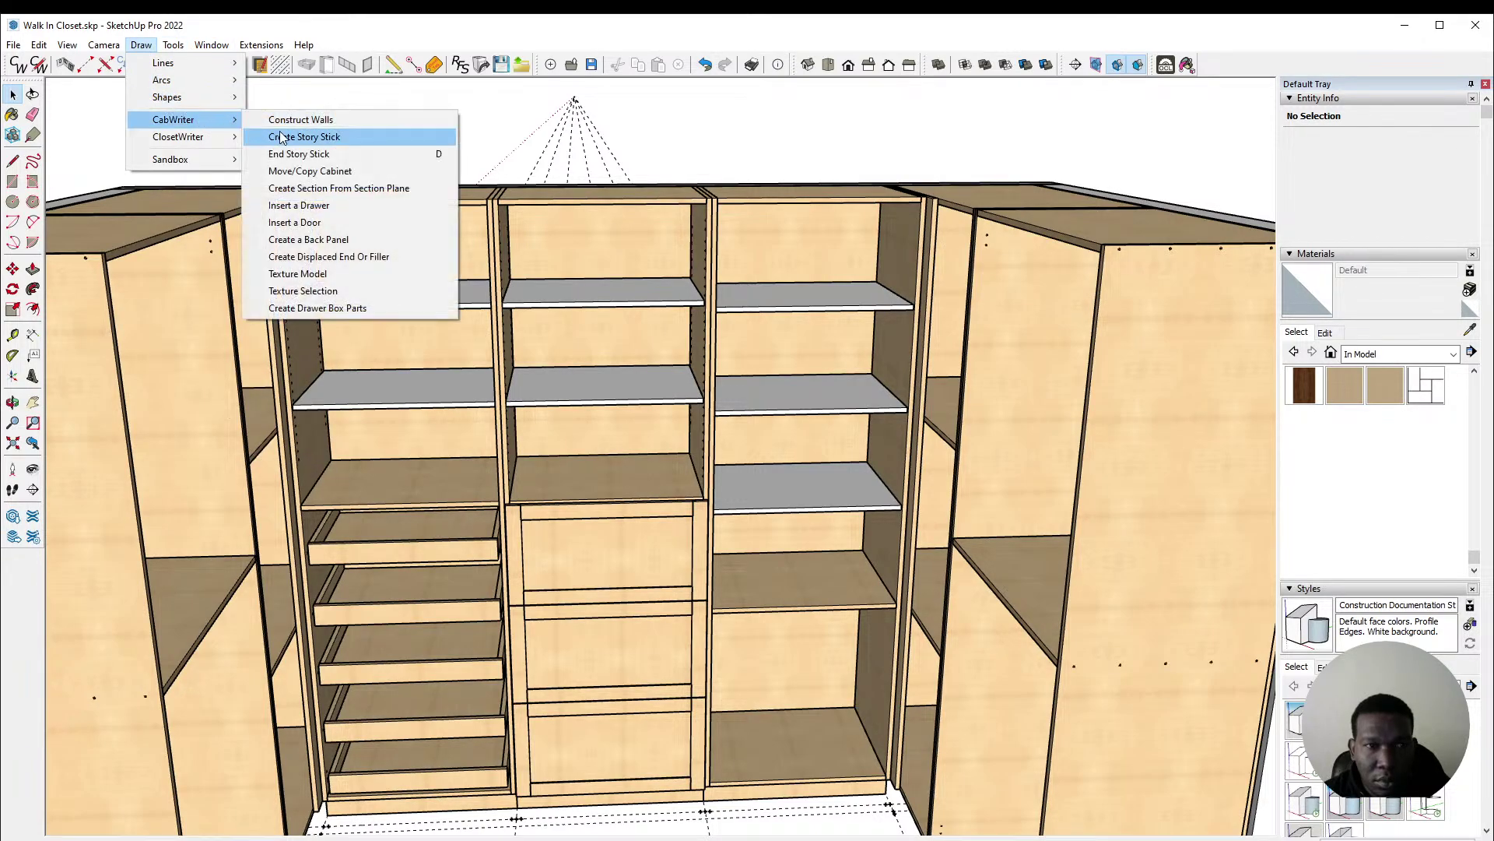
pyautogui.click(347, 277)
# Step: Change the material name of the drawer cabinet's upper shelf to Maple Plywood in its extended entity info
pyautogui.moveTo(504, 187); pyautogui.dragTo(665, 282, button='middle')
pyautogui.click(666, 281)
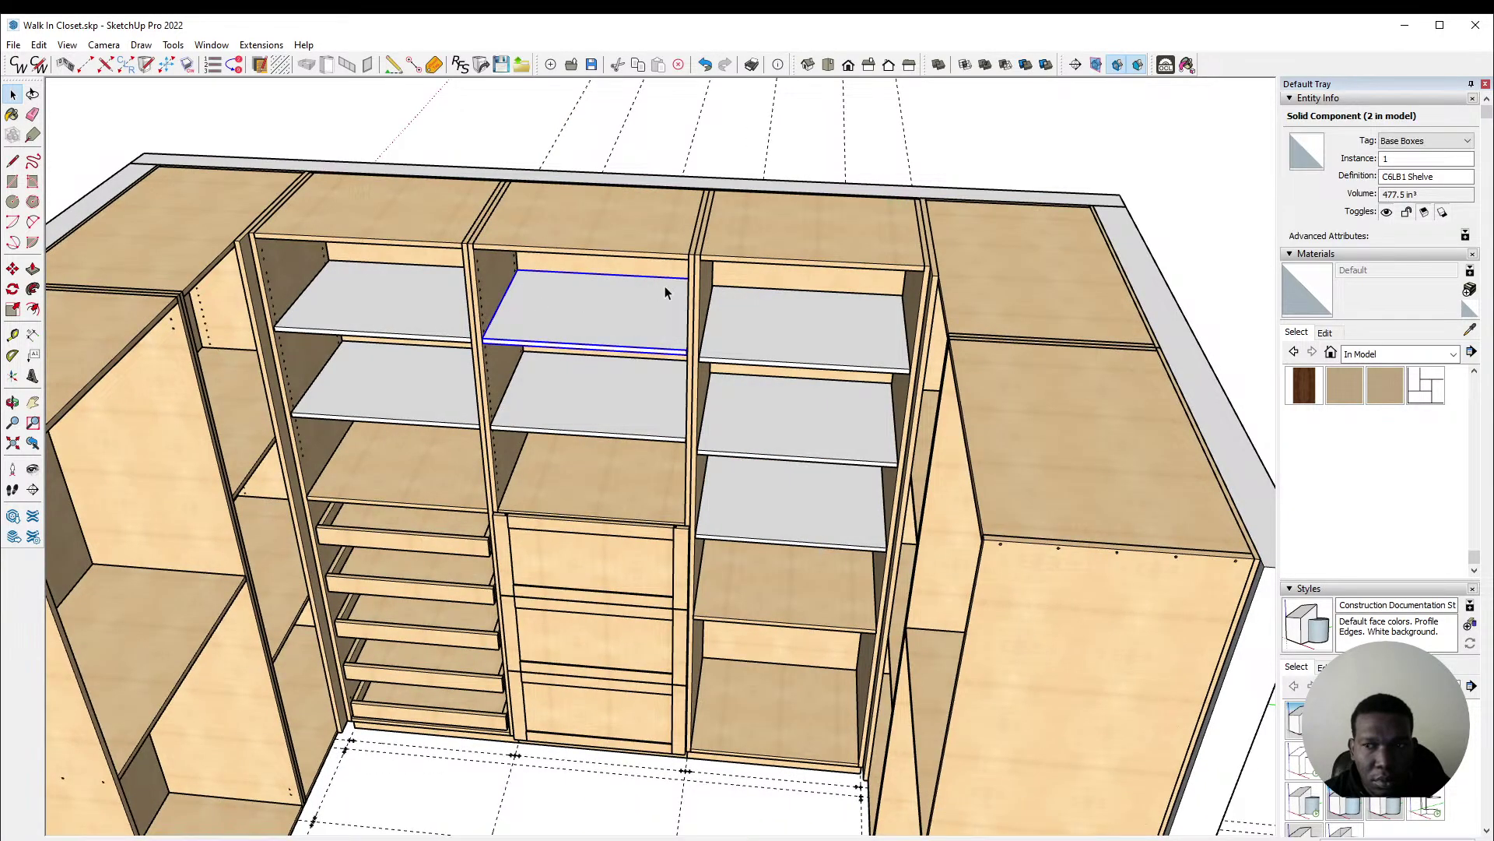
pyautogui.rightClick(636, 309)
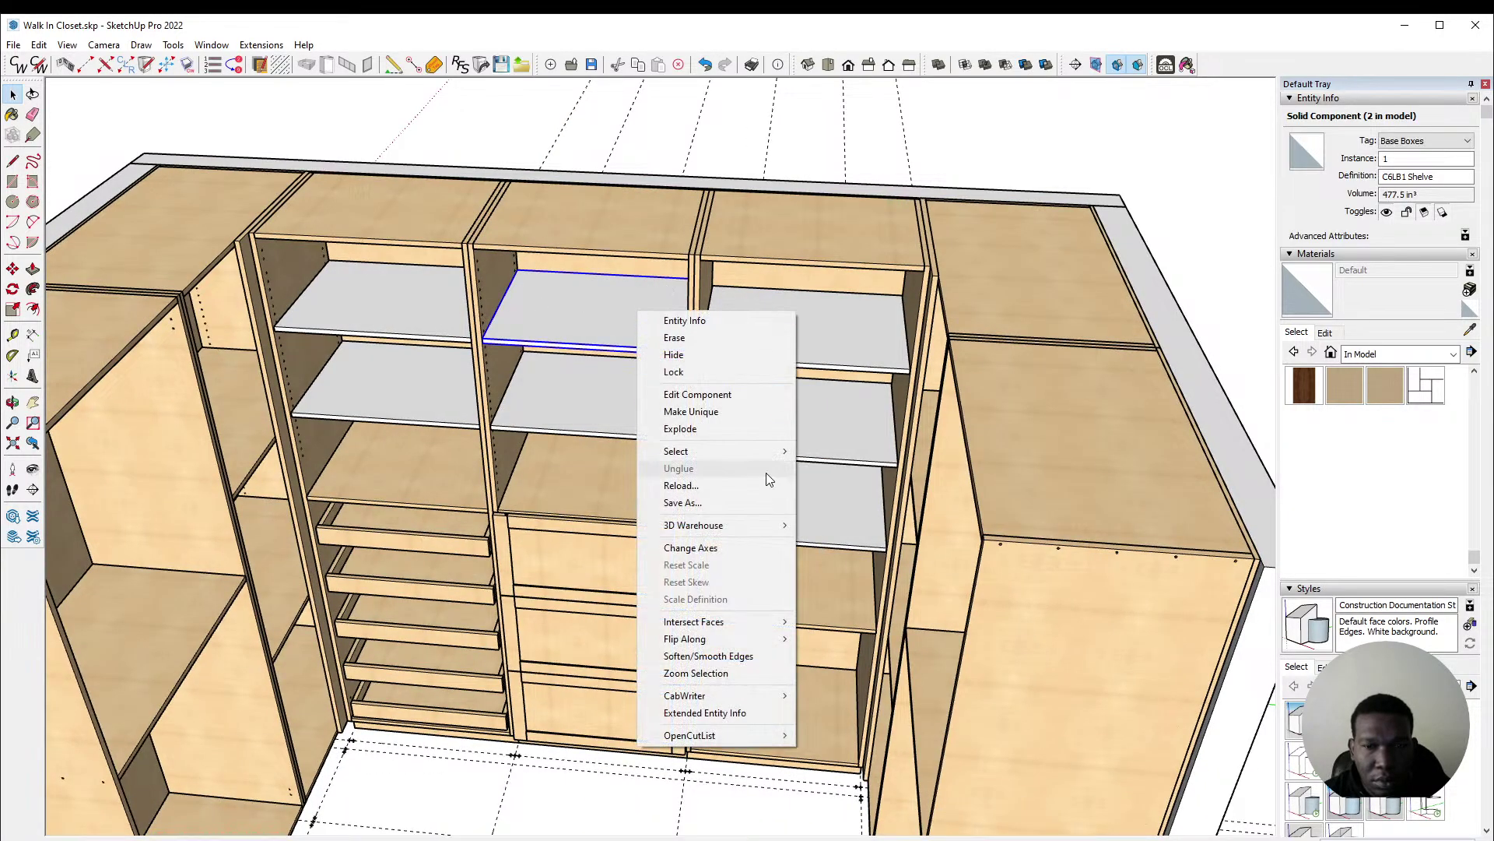
pyautogui.click(740, 713)
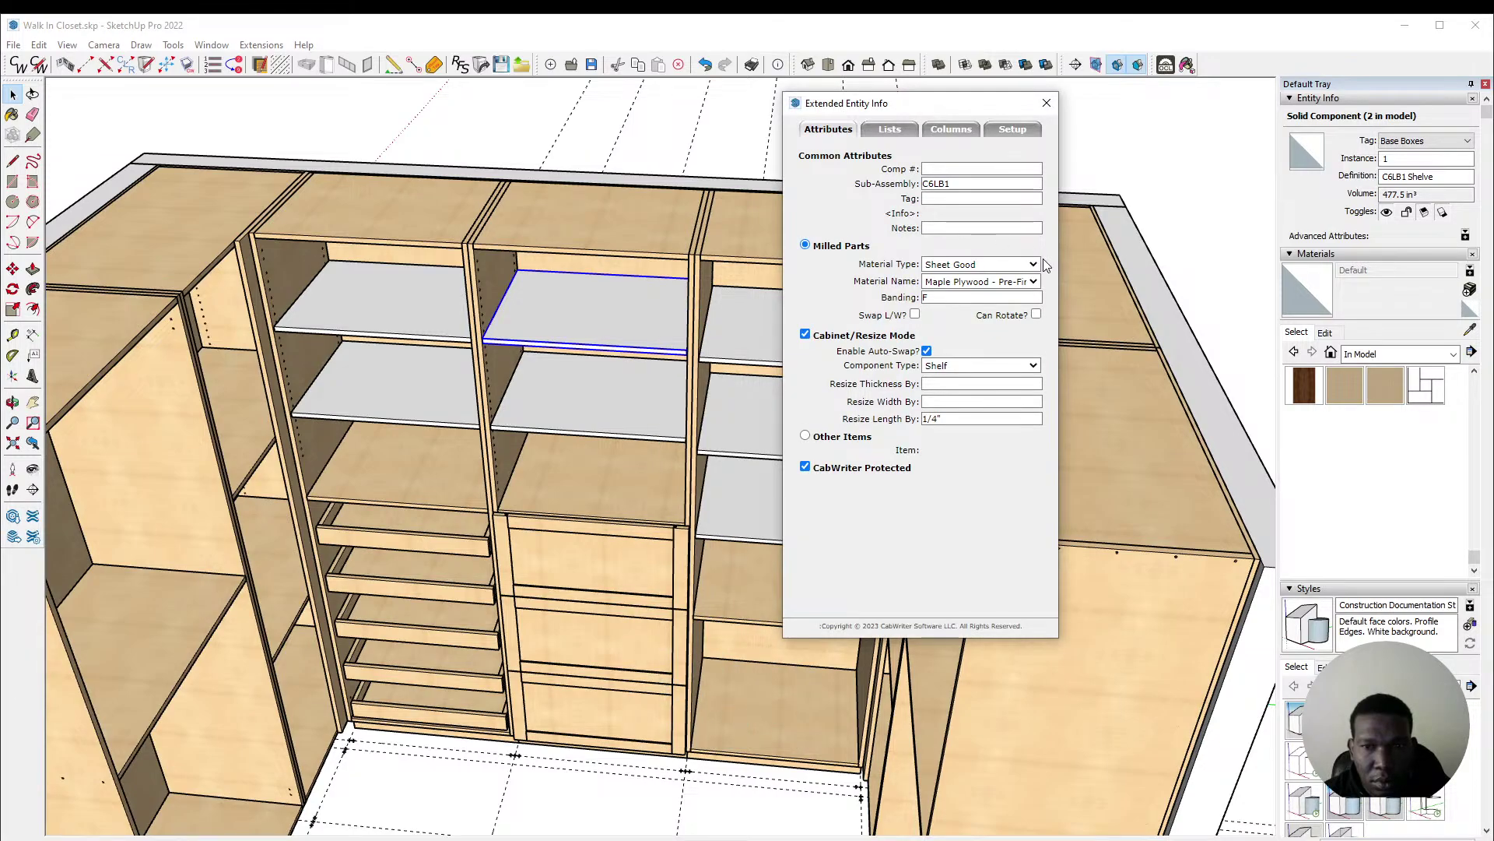
pyautogui.click(962, 282)
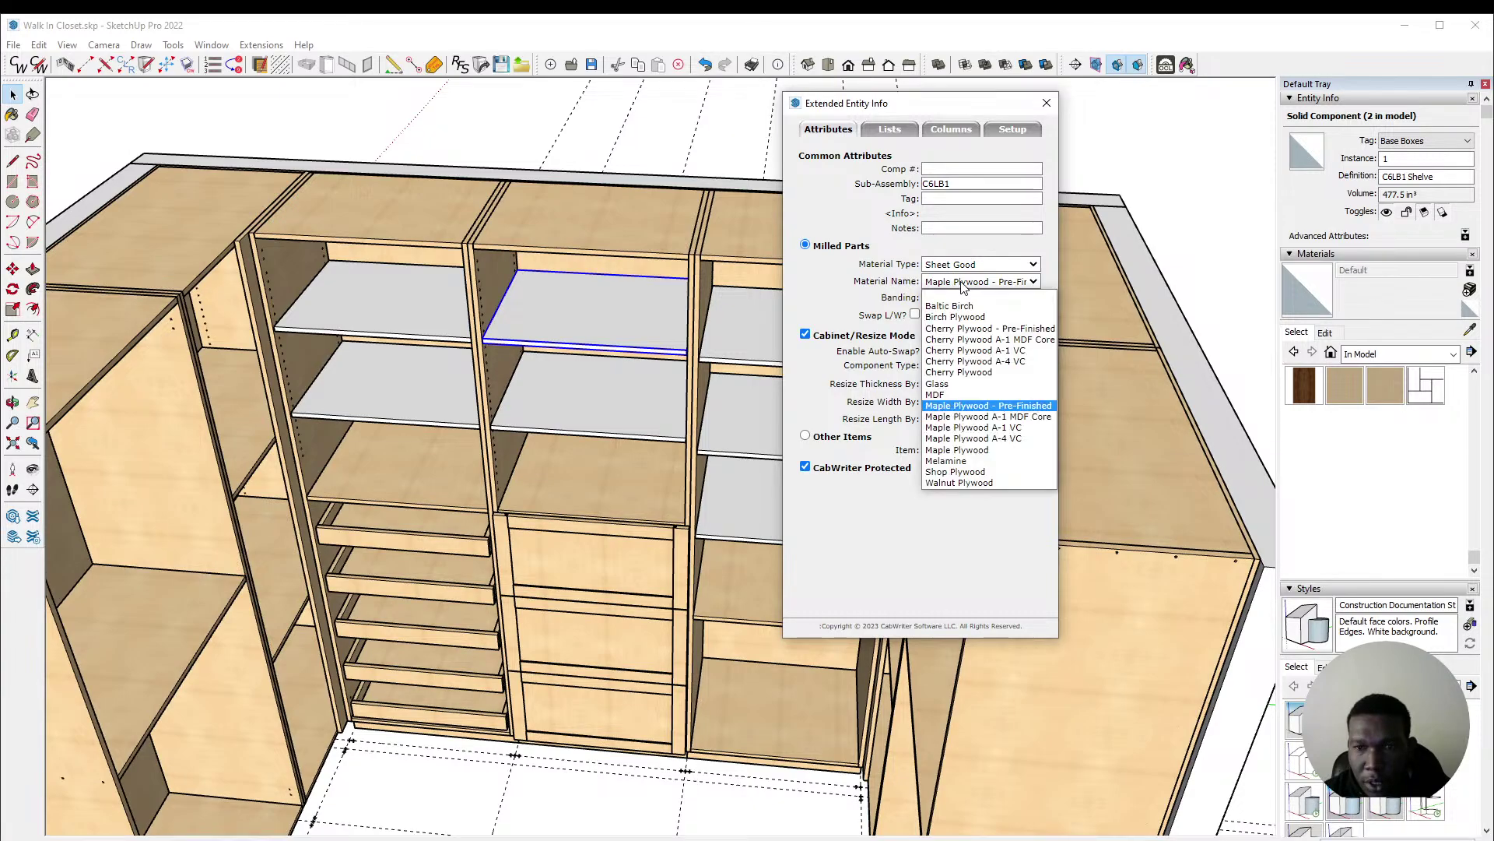
pyautogui.click(964, 450)
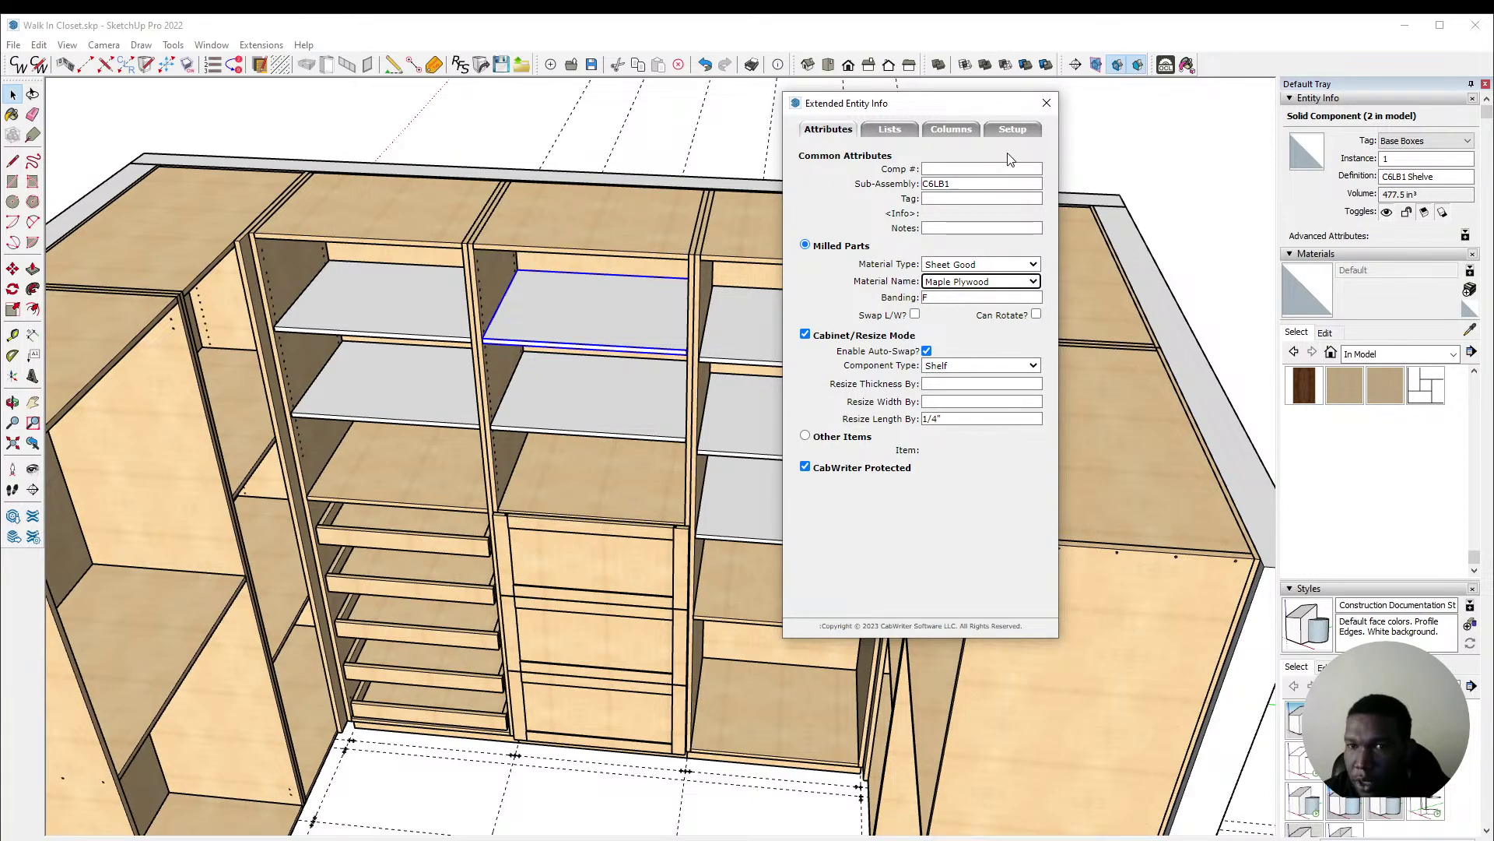
pyautogui.click(1047, 103)
# Step: Select the C7L cabinet's bottom panel and check which paint is applied to it, without changing it
pyautogui.scroll(-5, 605, 268)
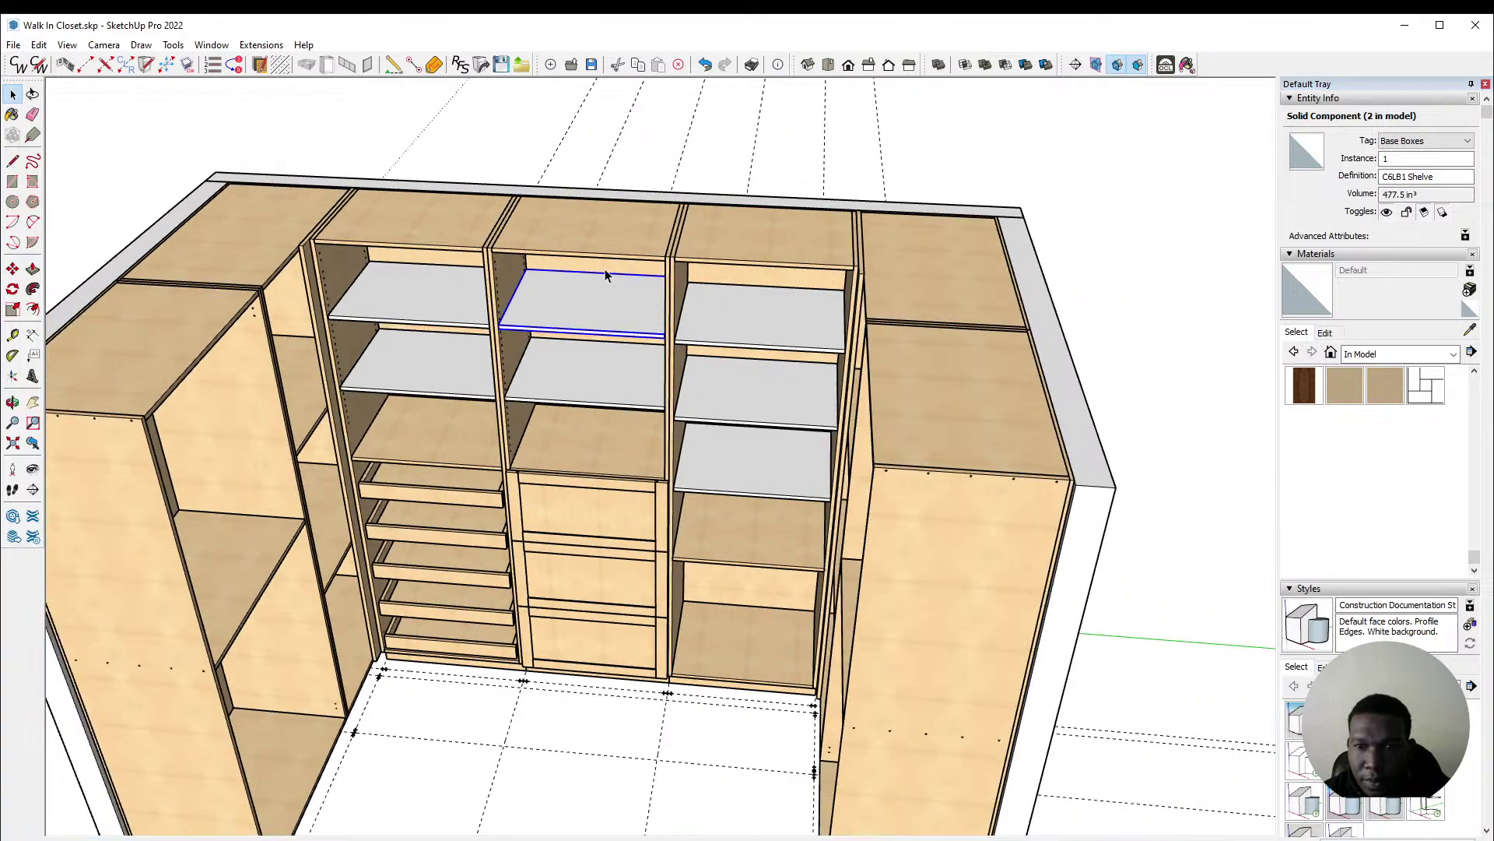
pyautogui.click(671, 595)
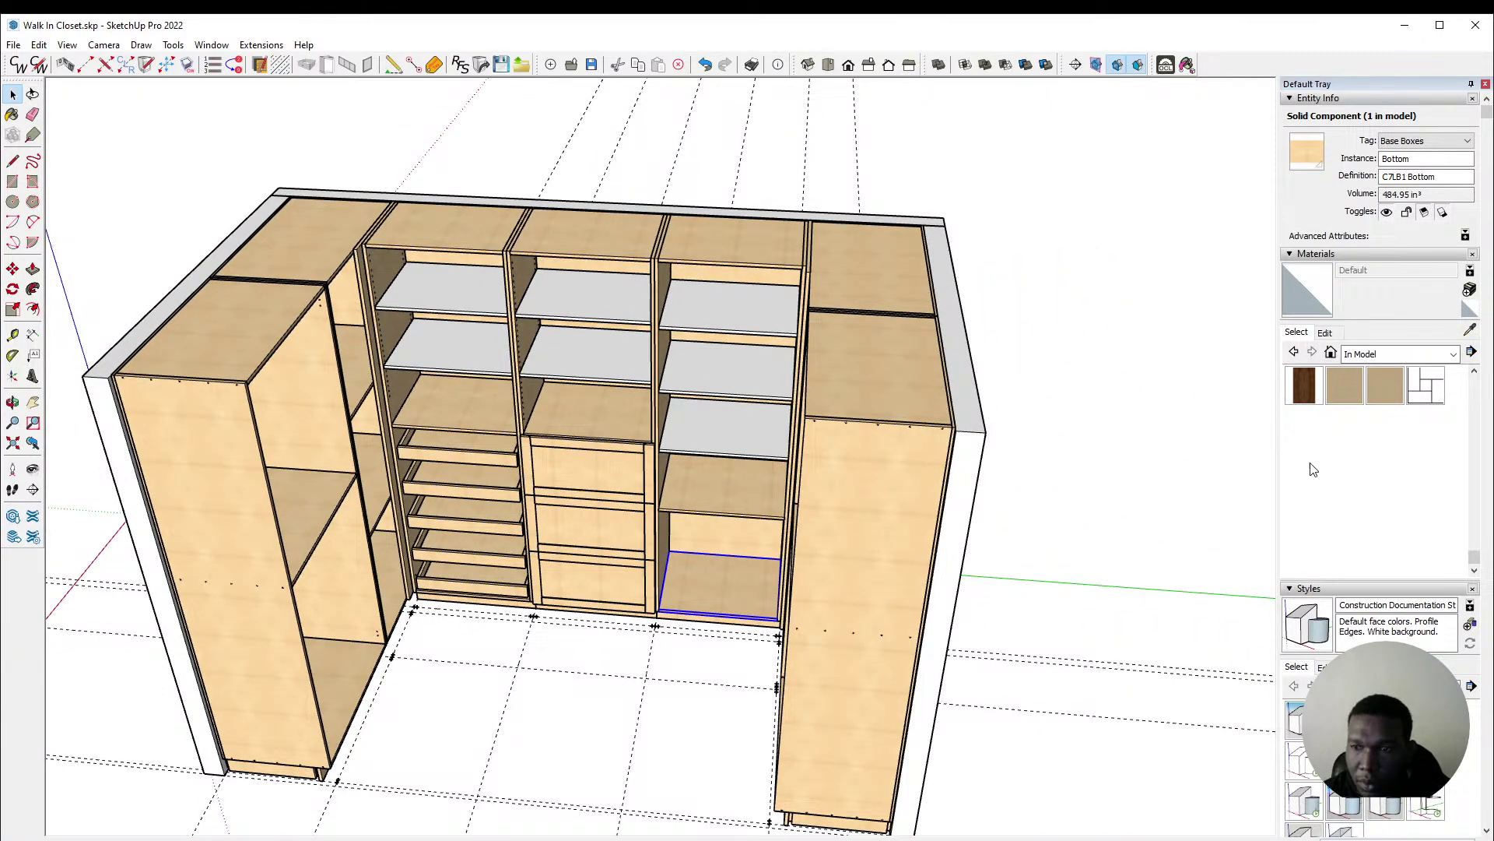
pyautogui.moveTo(914, 432); pyautogui.dragTo(711, 309, button='middle')
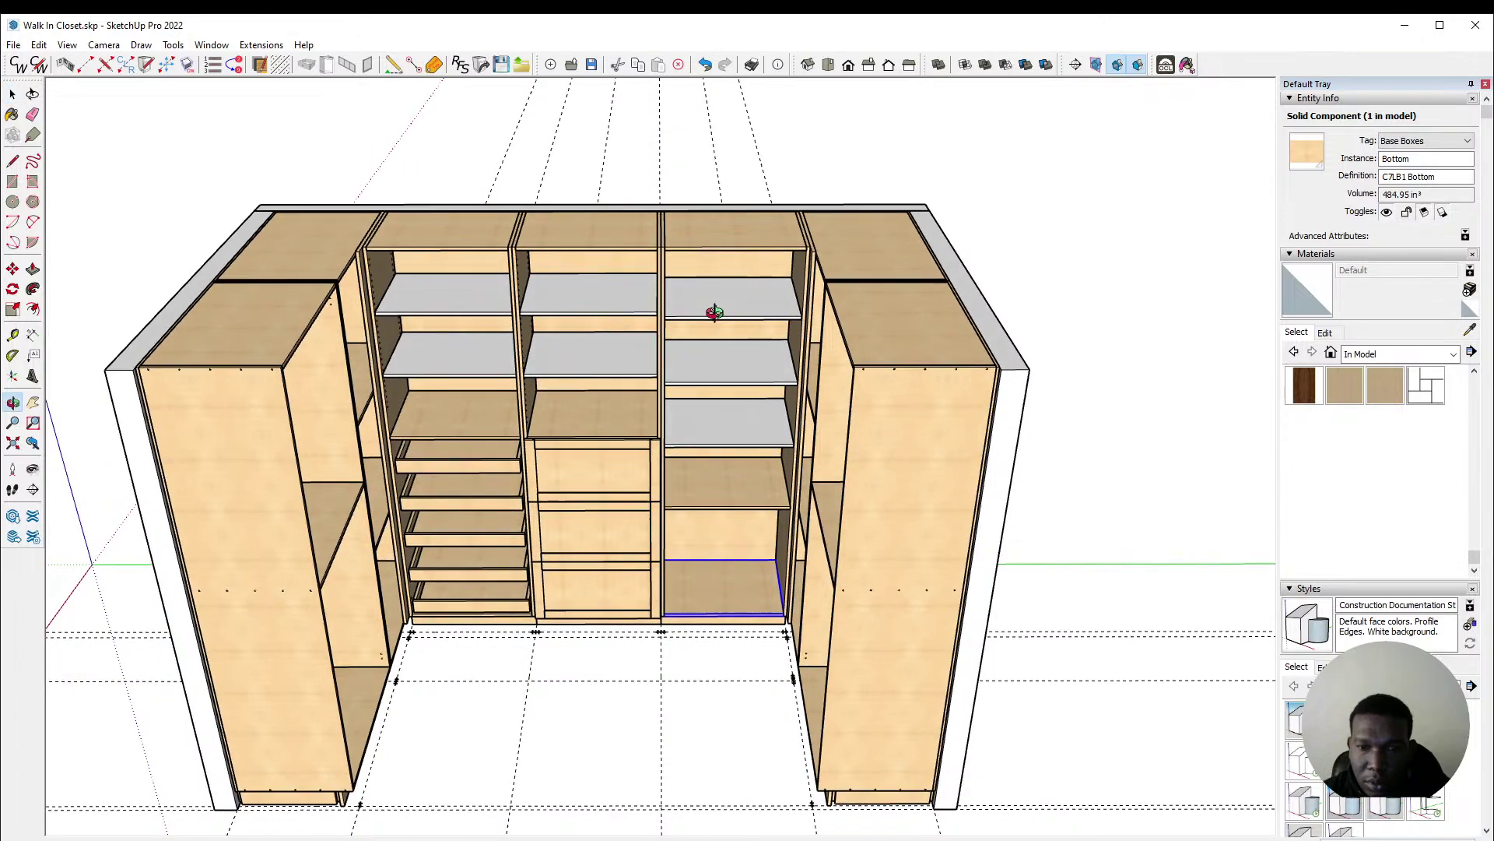
pyautogui.click(1468, 330)
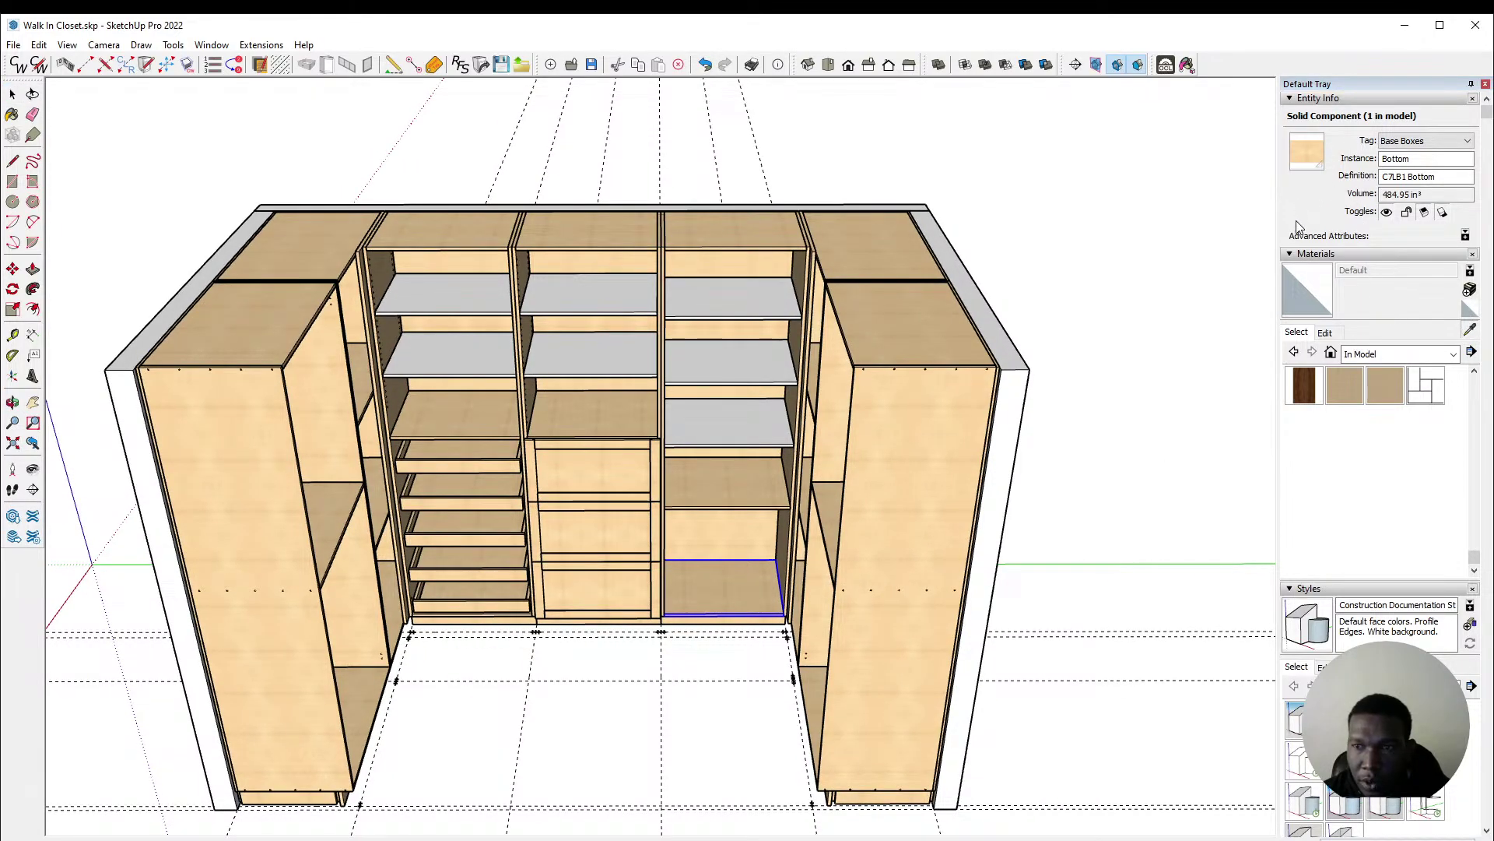
pyautogui.click(1300, 152)
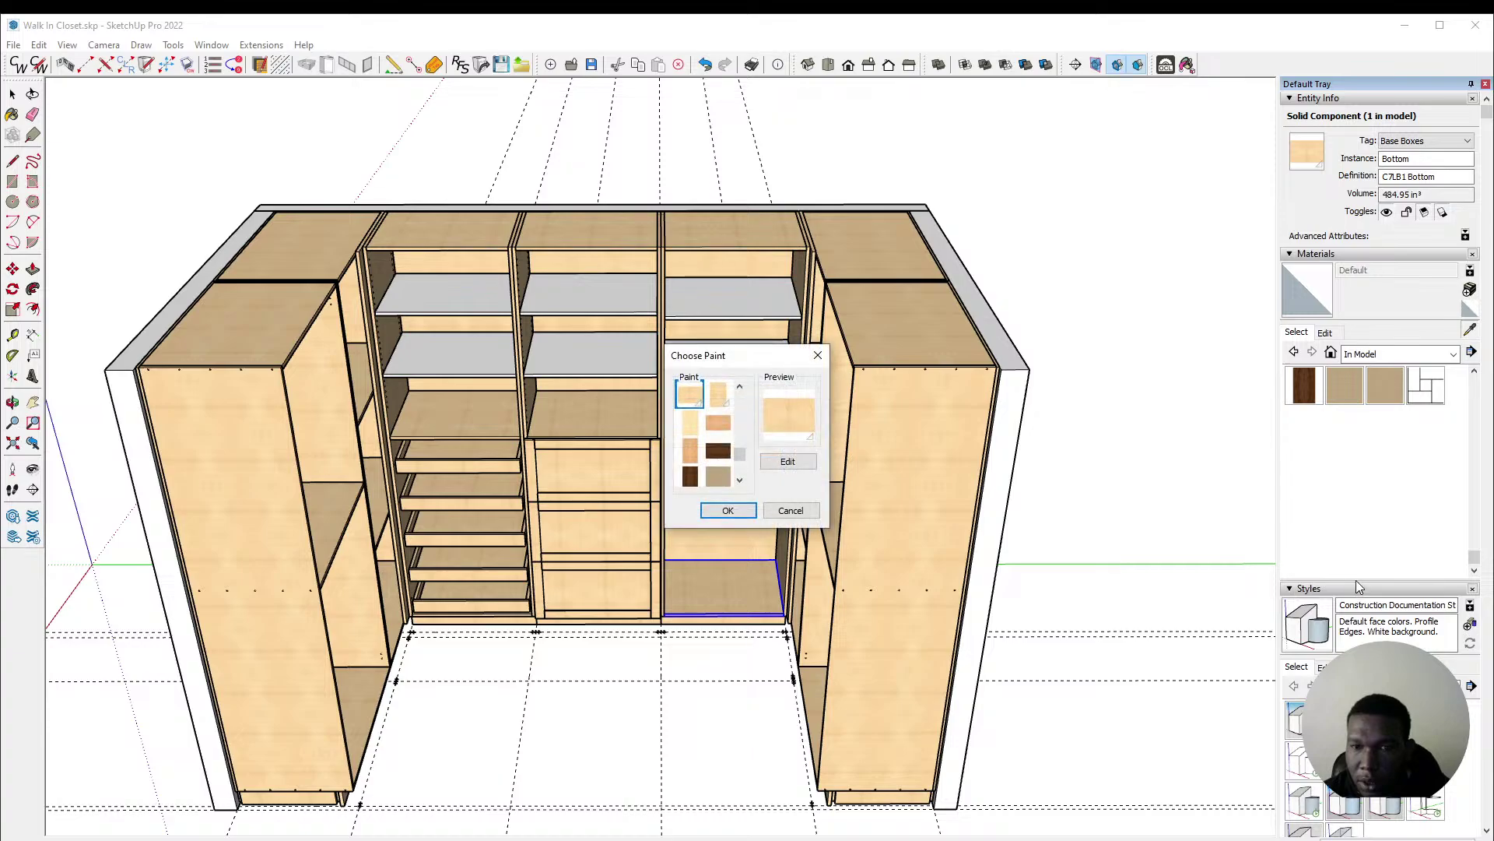
pyautogui.click(791, 510)
# Step: Pick the Maple Quartersawn H material from the model's own materials and rename it Maple Plywood
pyautogui.click(1331, 351)
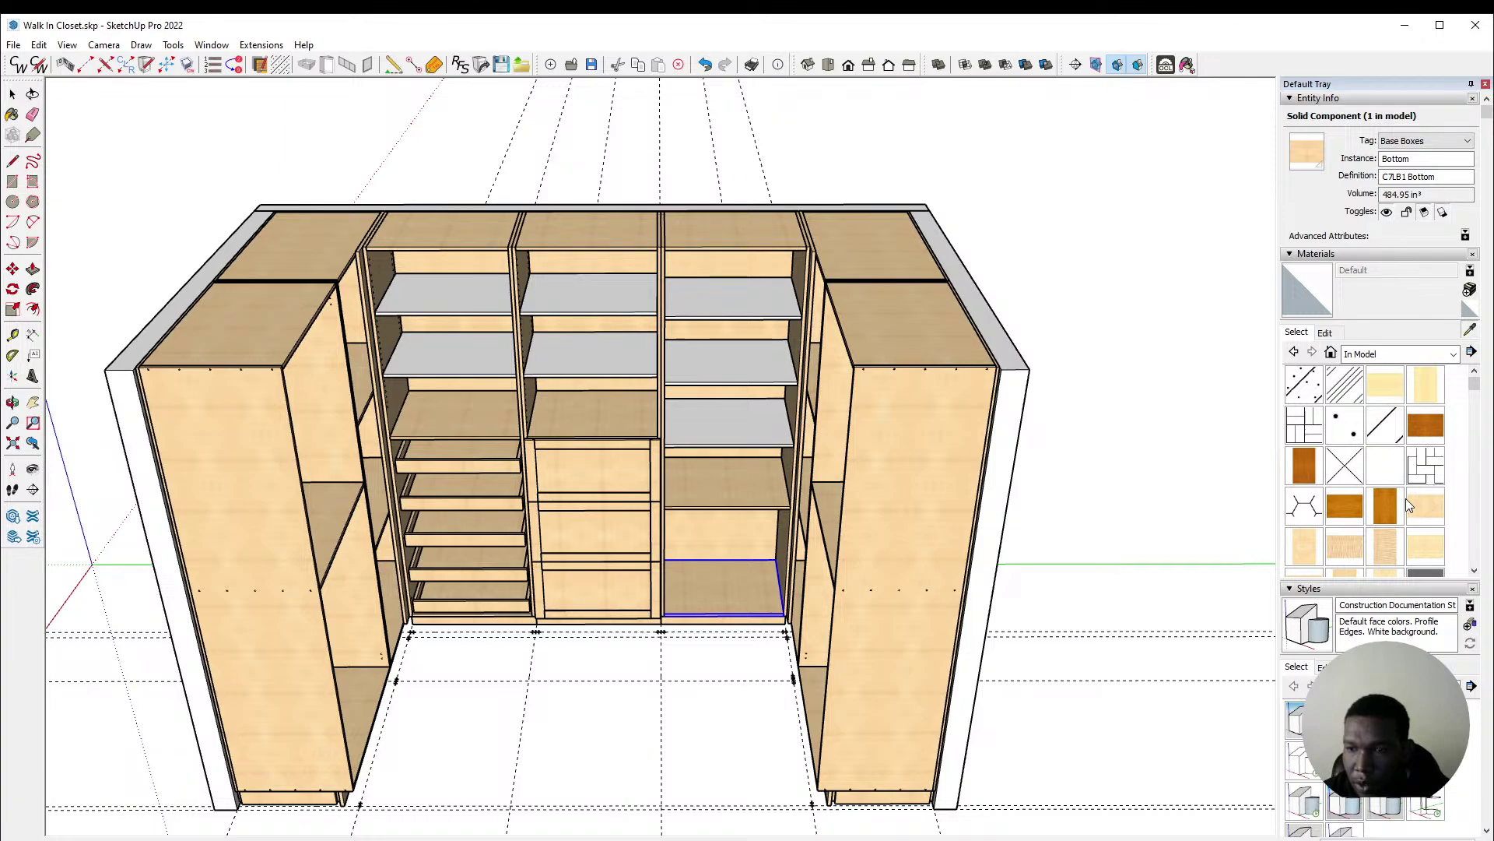
pyautogui.click(1317, 544)
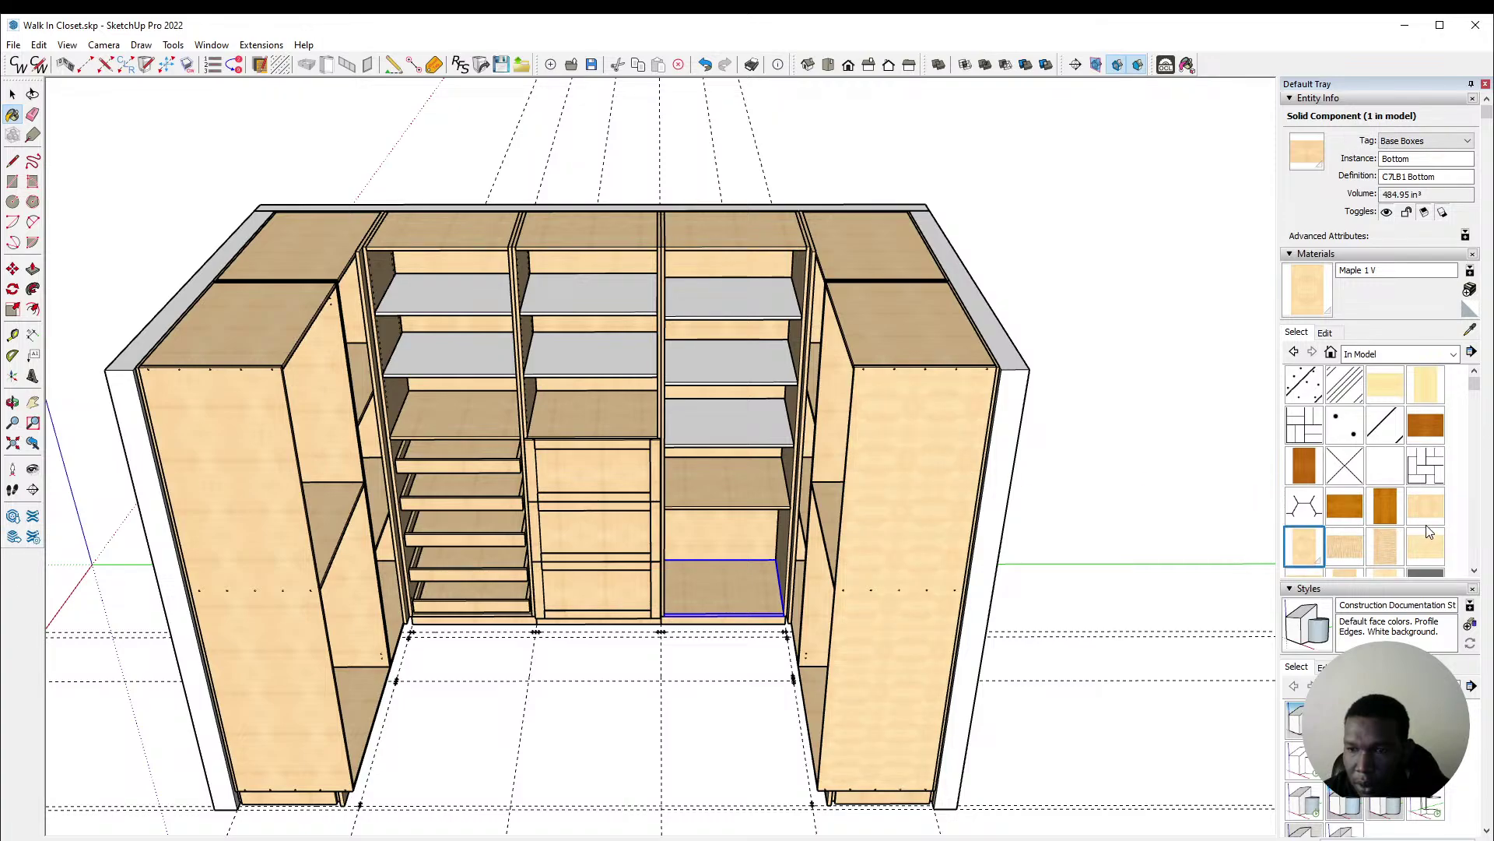
pyautogui.click(1384, 550)
pyautogui.scroll(-3, 1384, 499)
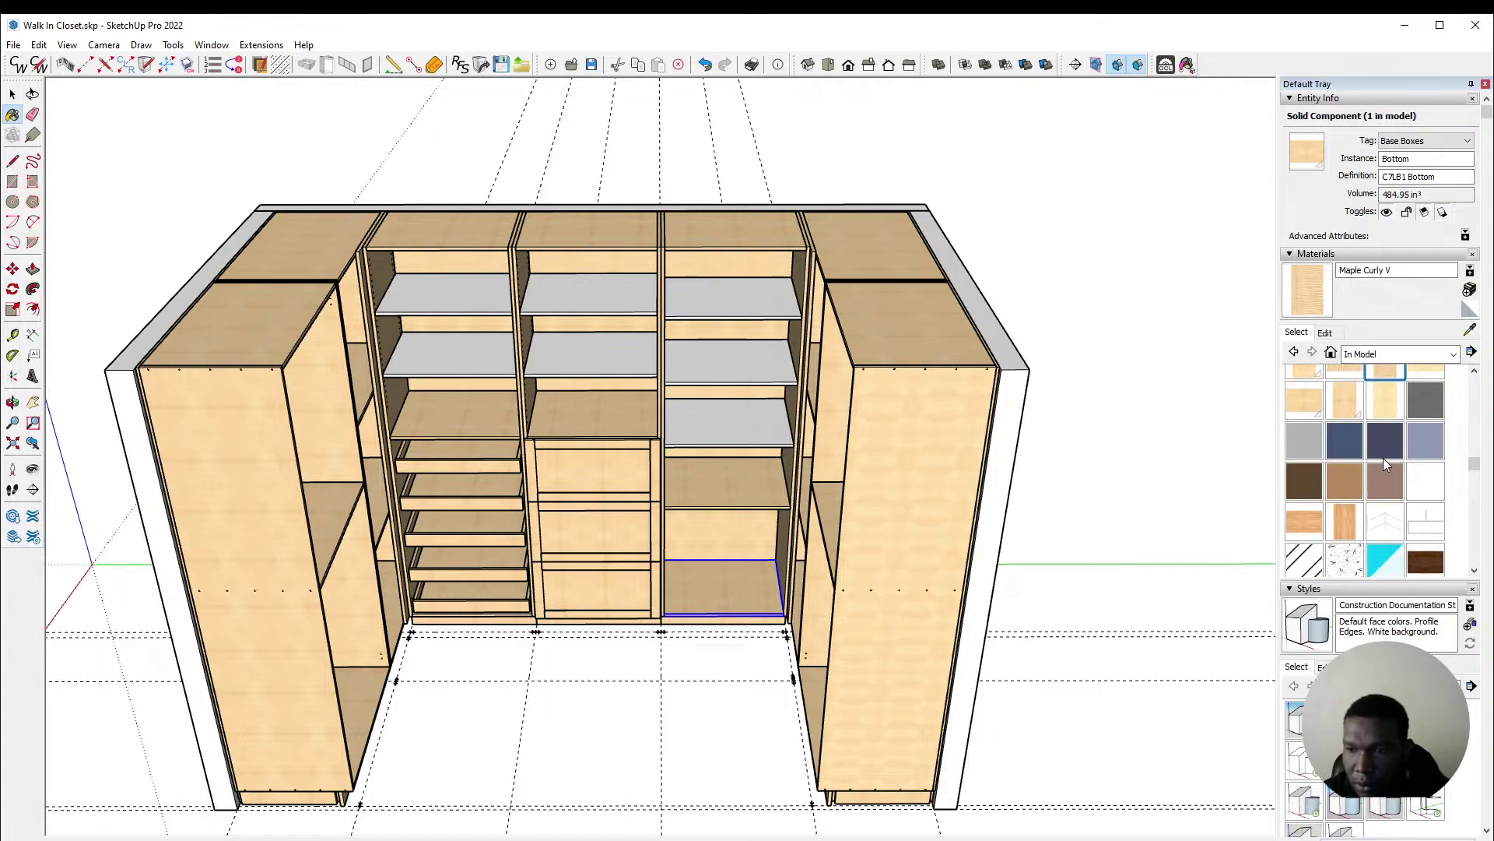
pyautogui.click(1338, 398)
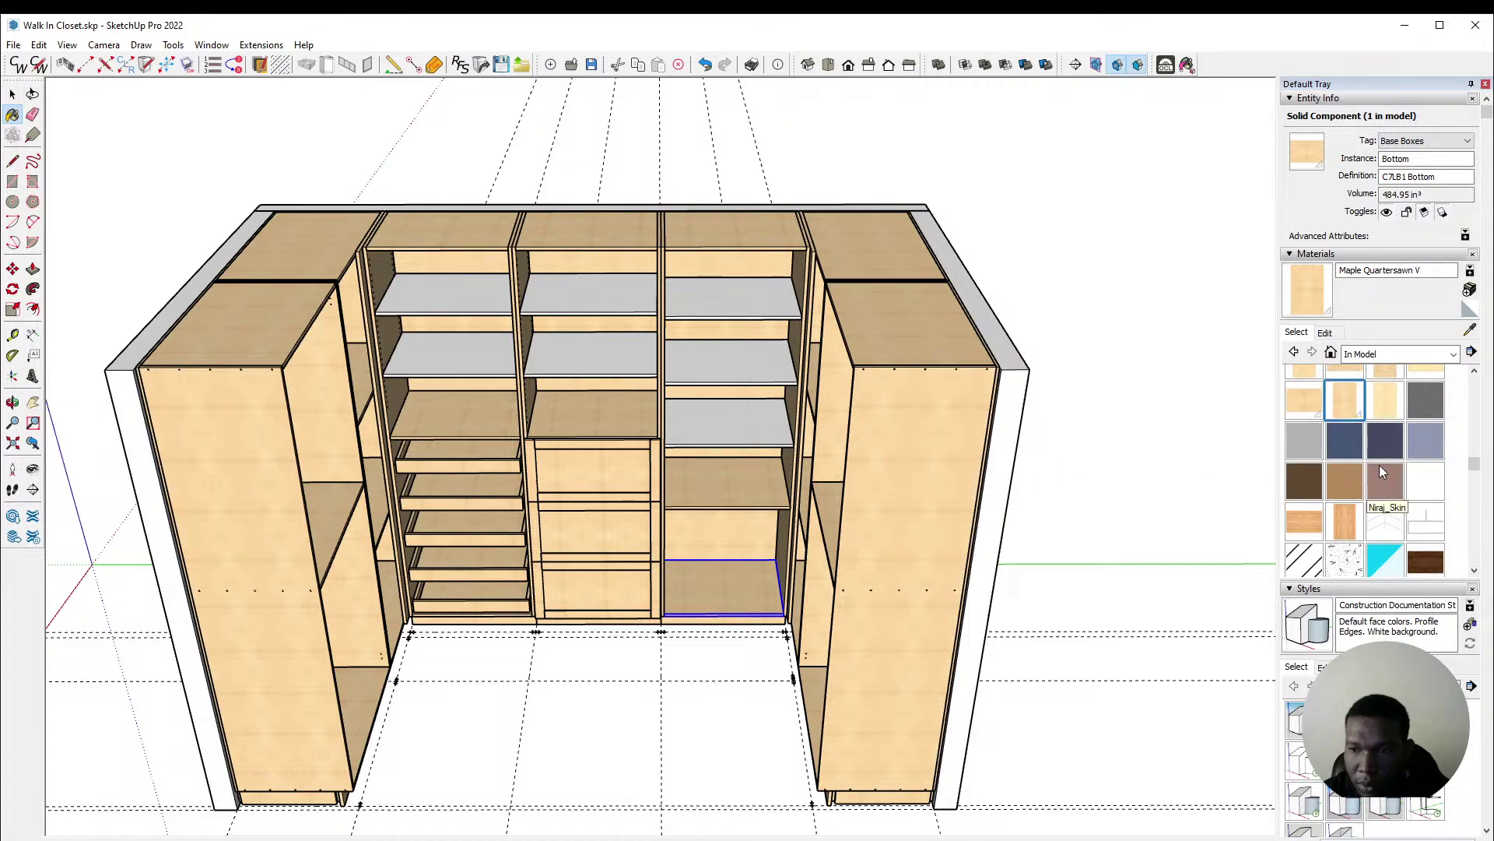
pyautogui.click(1382, 400)
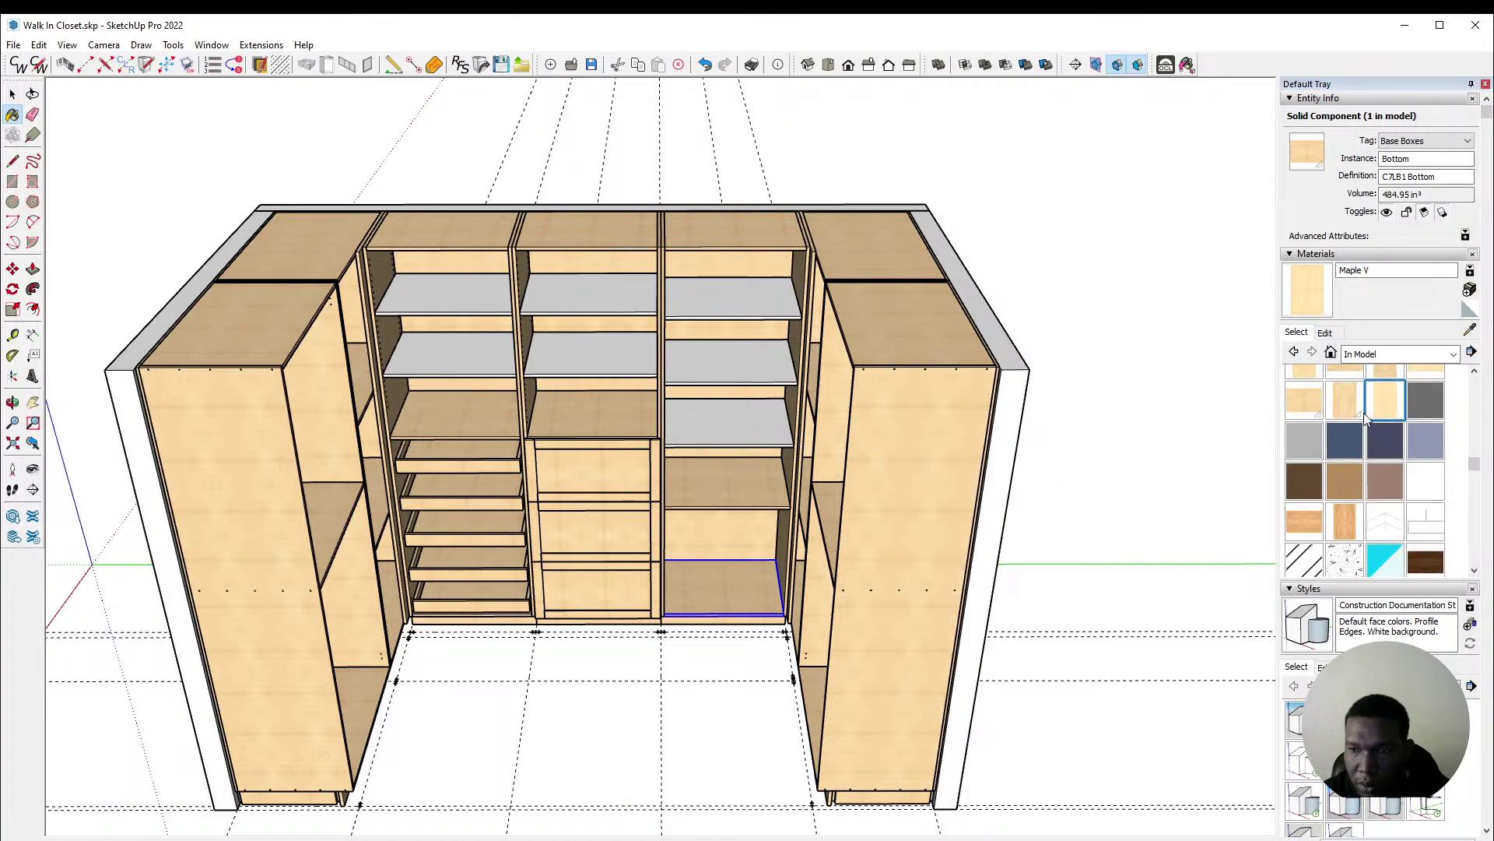
pyautogui.click(1314, 407)
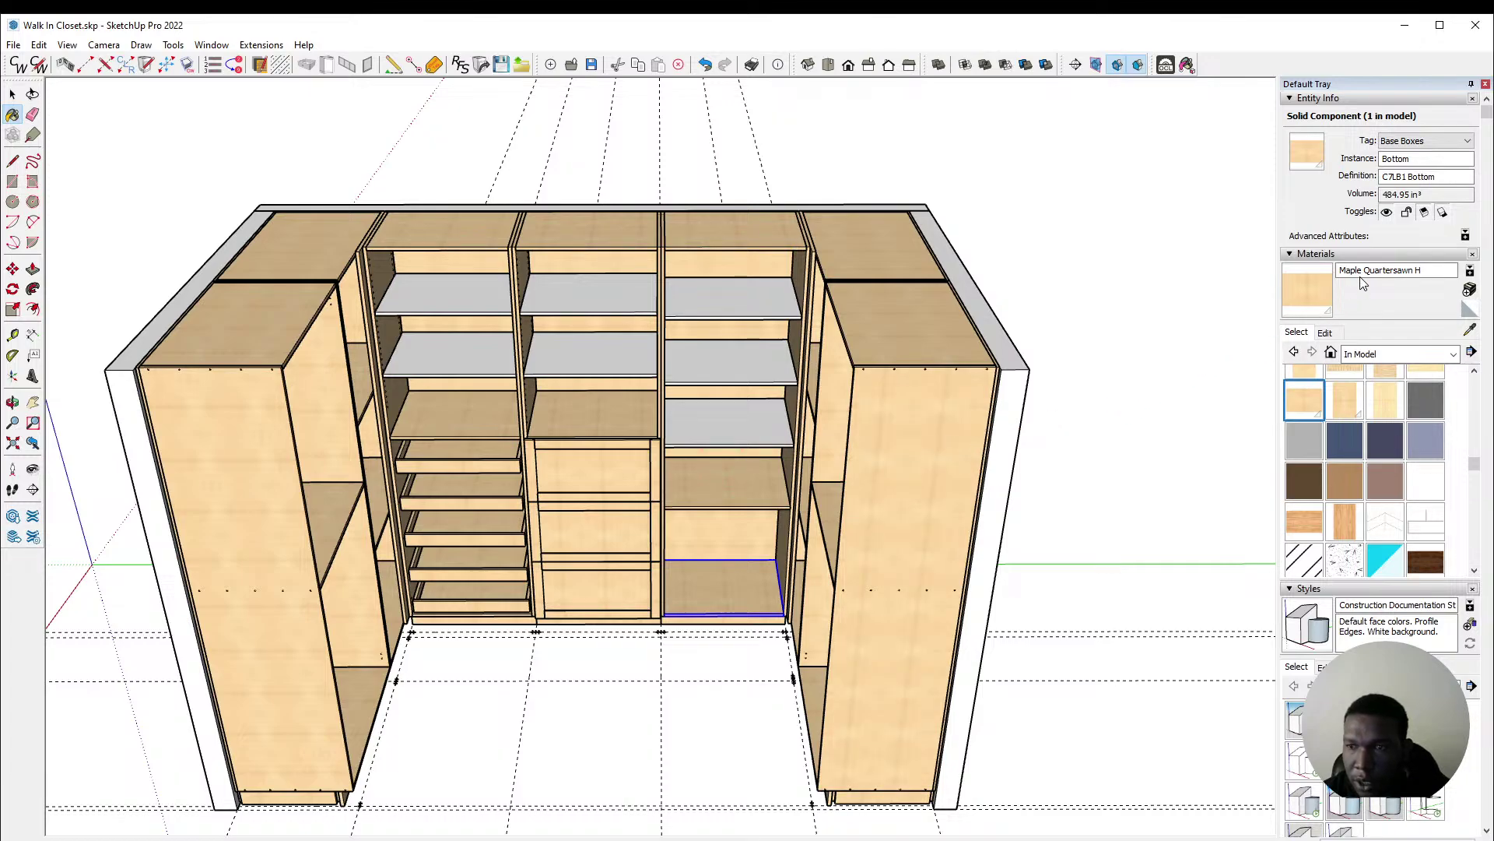
pyautogui.moveTo(1366, 270); pyautogui.dragTo(1457, 271)
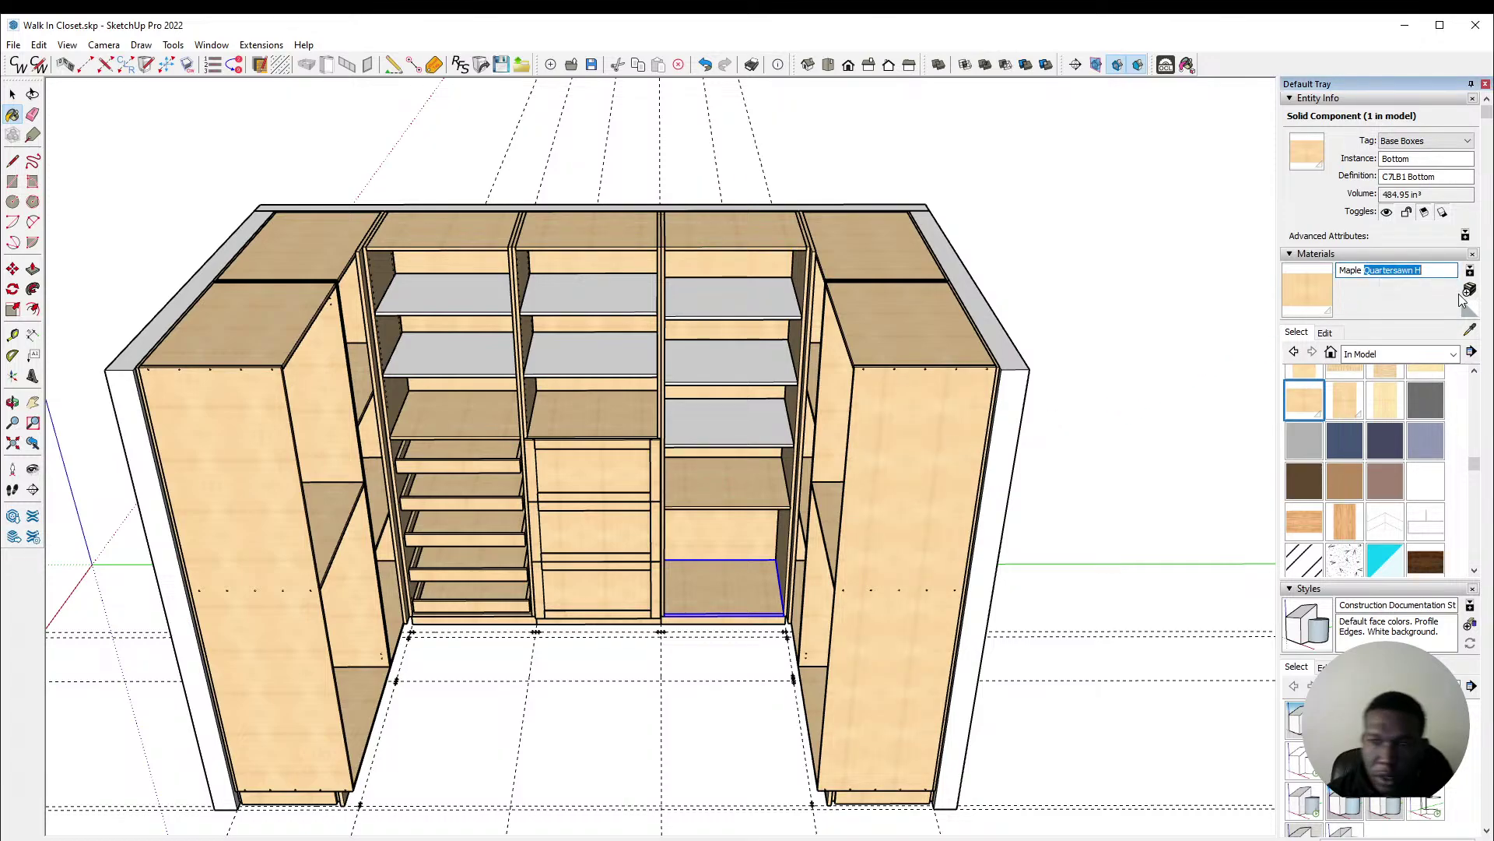
pyautogui.write('Plywood')
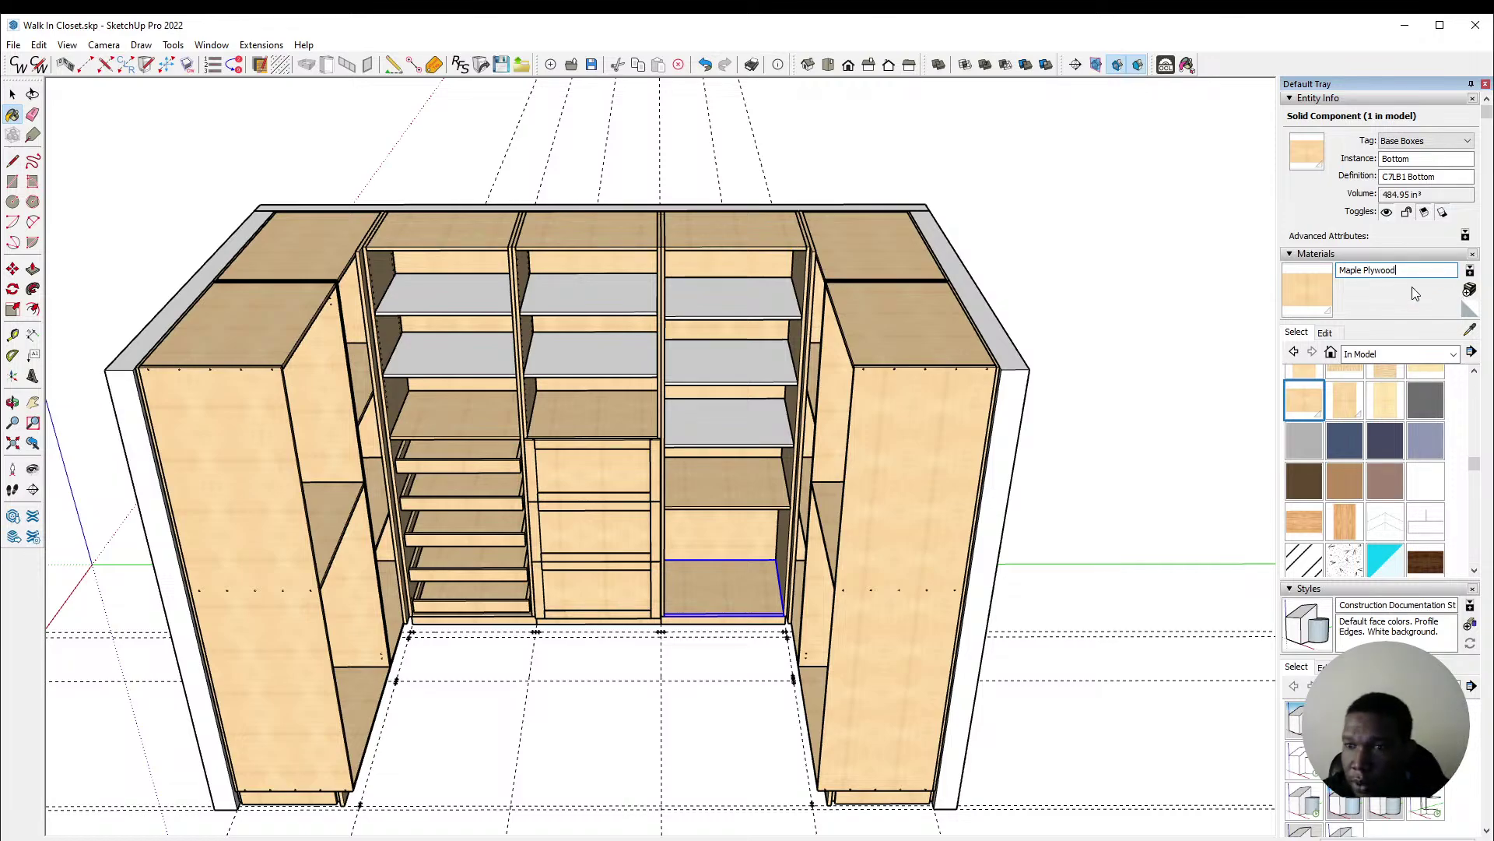
pyautogui.press('Return')
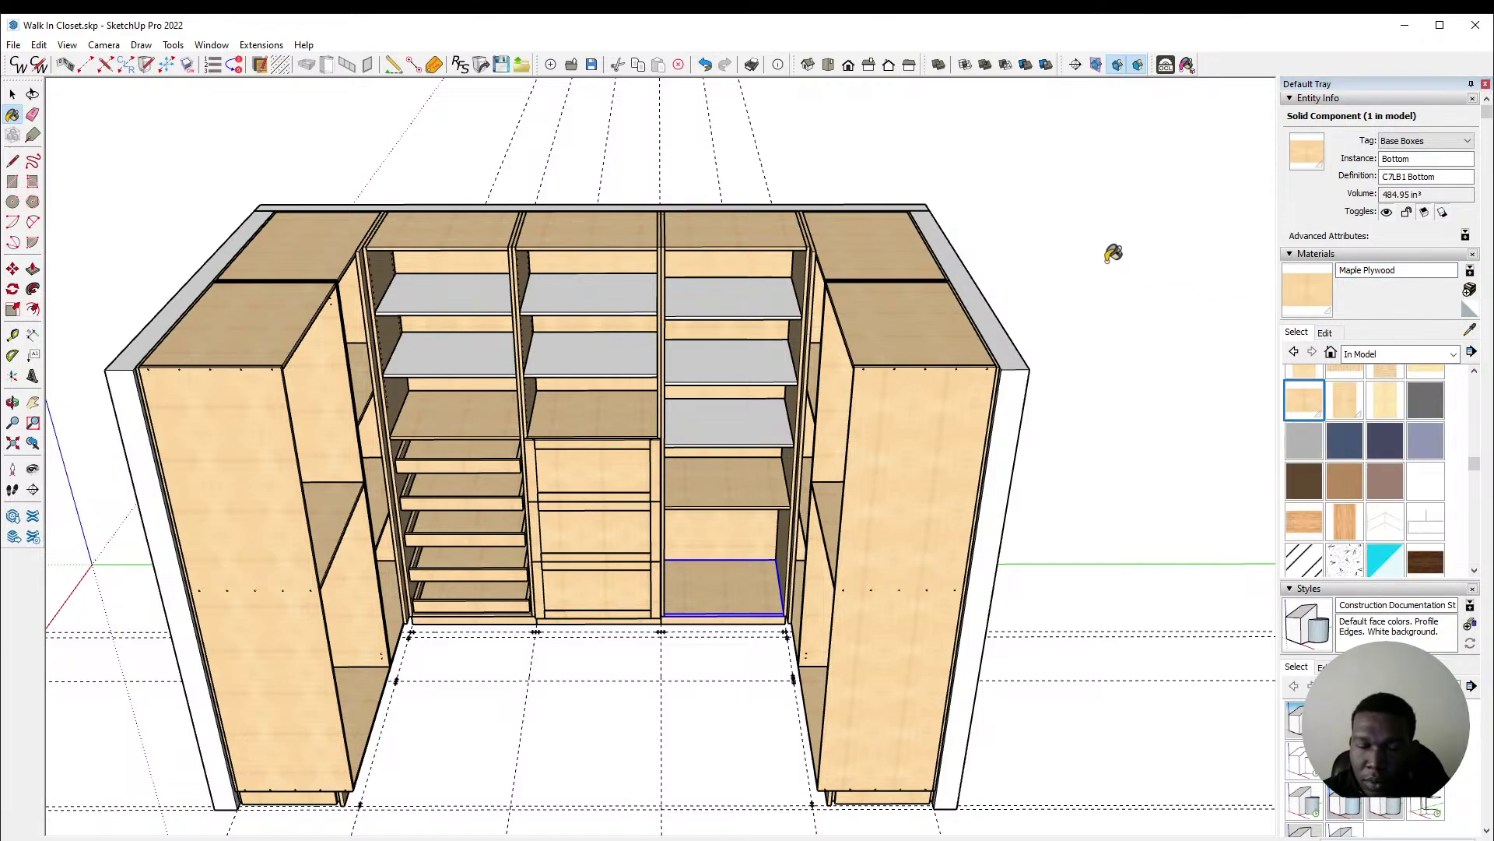
# Step: Hide the Wall, 1, Wall, 2 and Wall, 3 tags so that only the cabinets show
pyautogui.scroll(-10, 1460, 516)
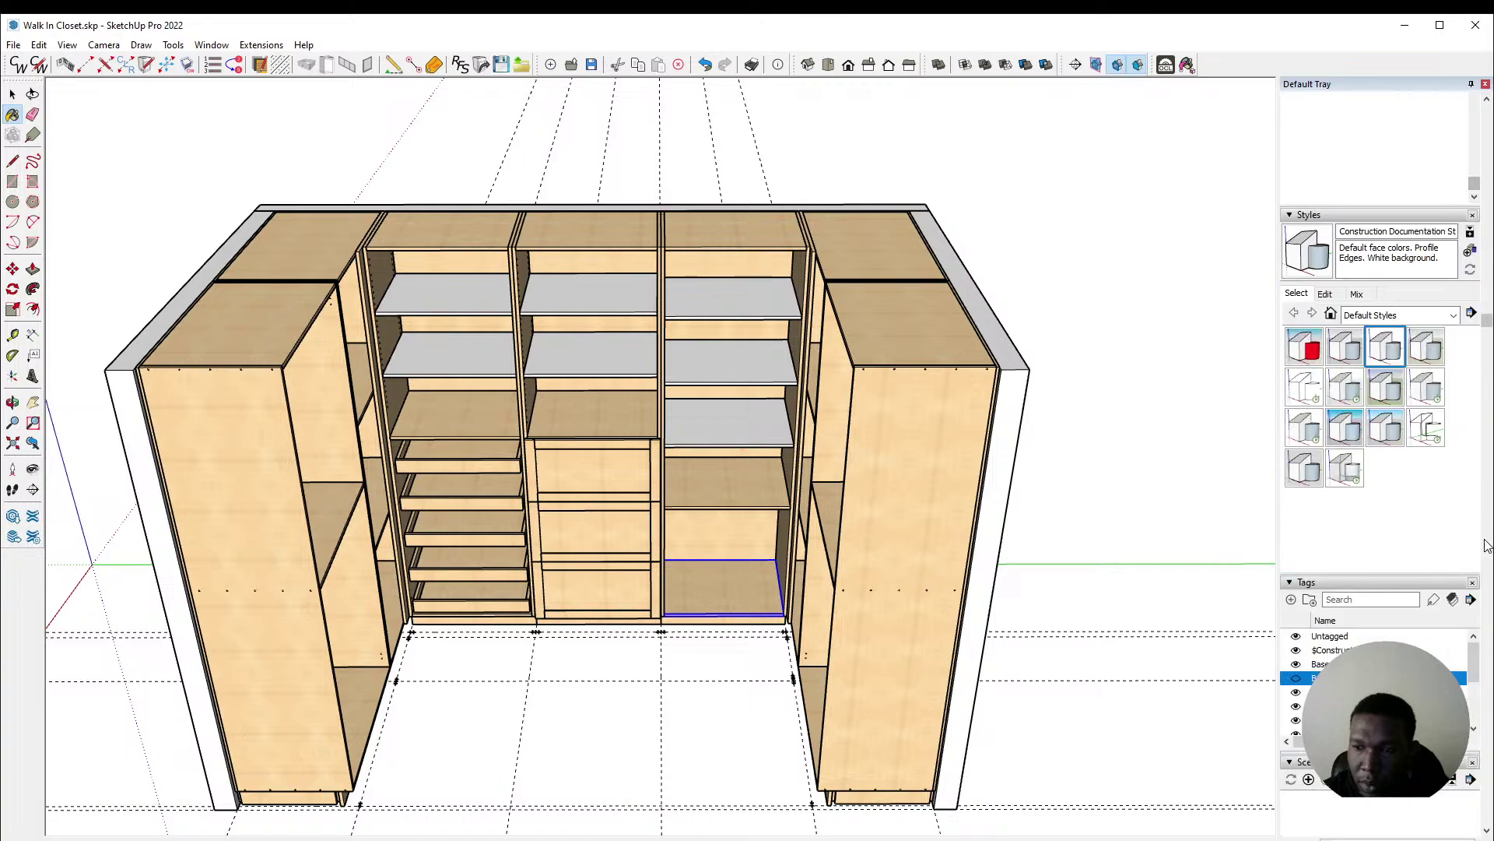
pyautogui.click(1295, 585)
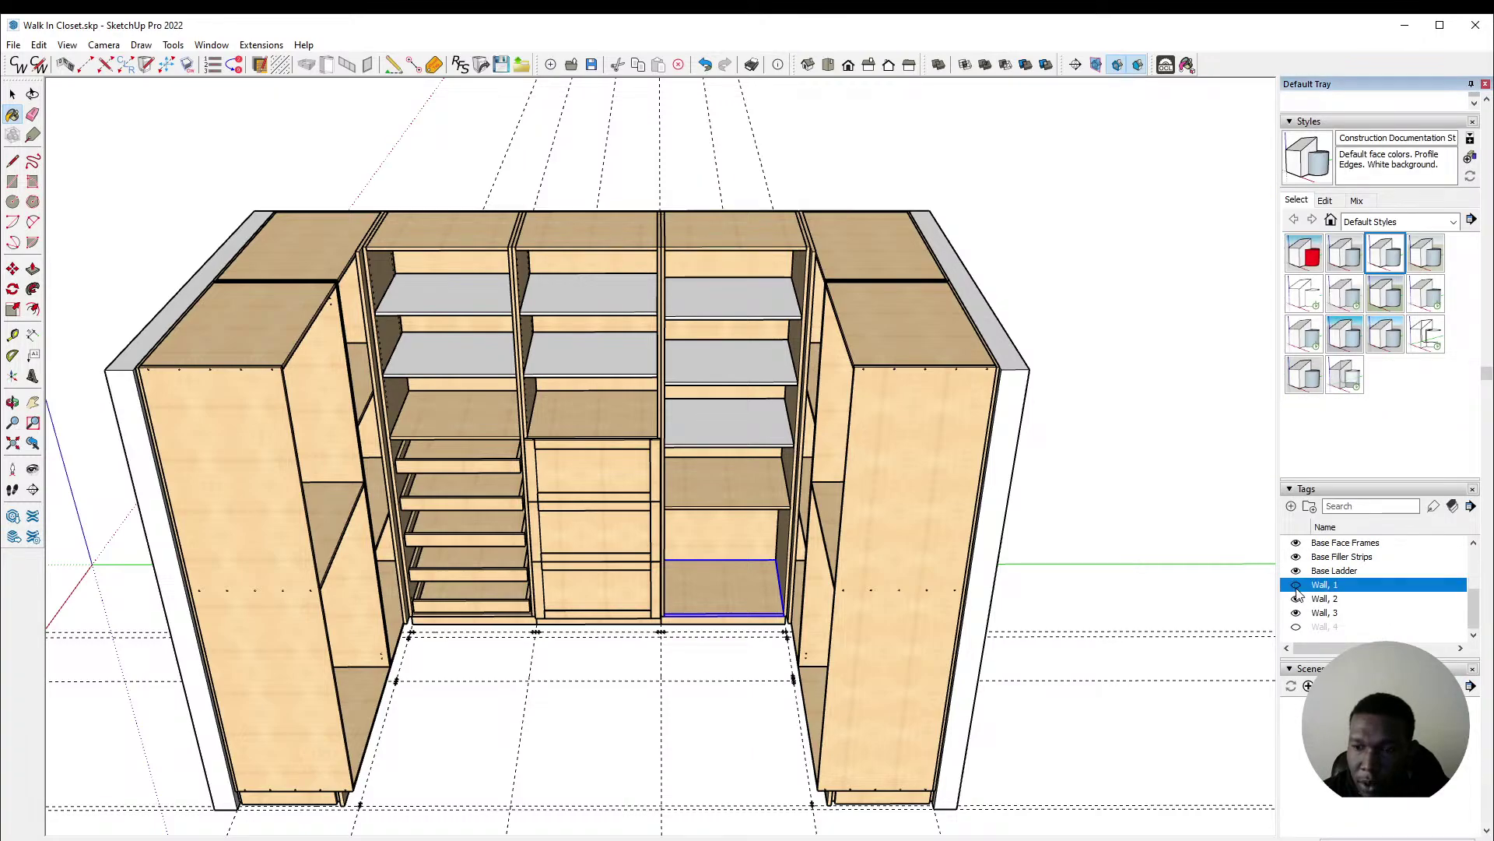
pyautogui.click(1296, 599)
pyautogui.click(1296, 613)
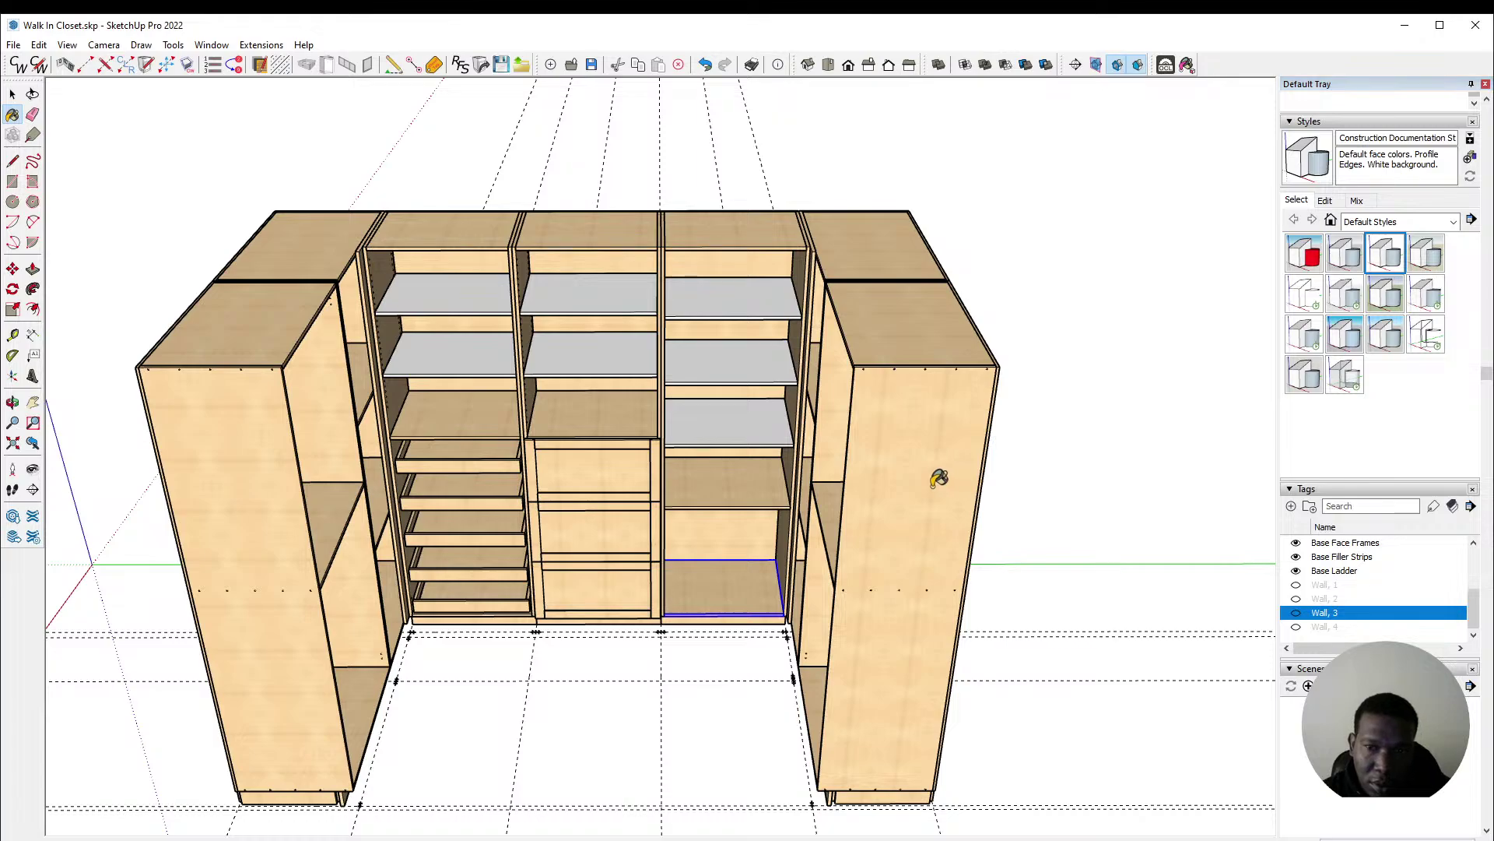
# Step: Select the entire visible model, paint it with the Maple Plywood material and clear the selection
pyautogui.hotkey('ctrl', 'a')
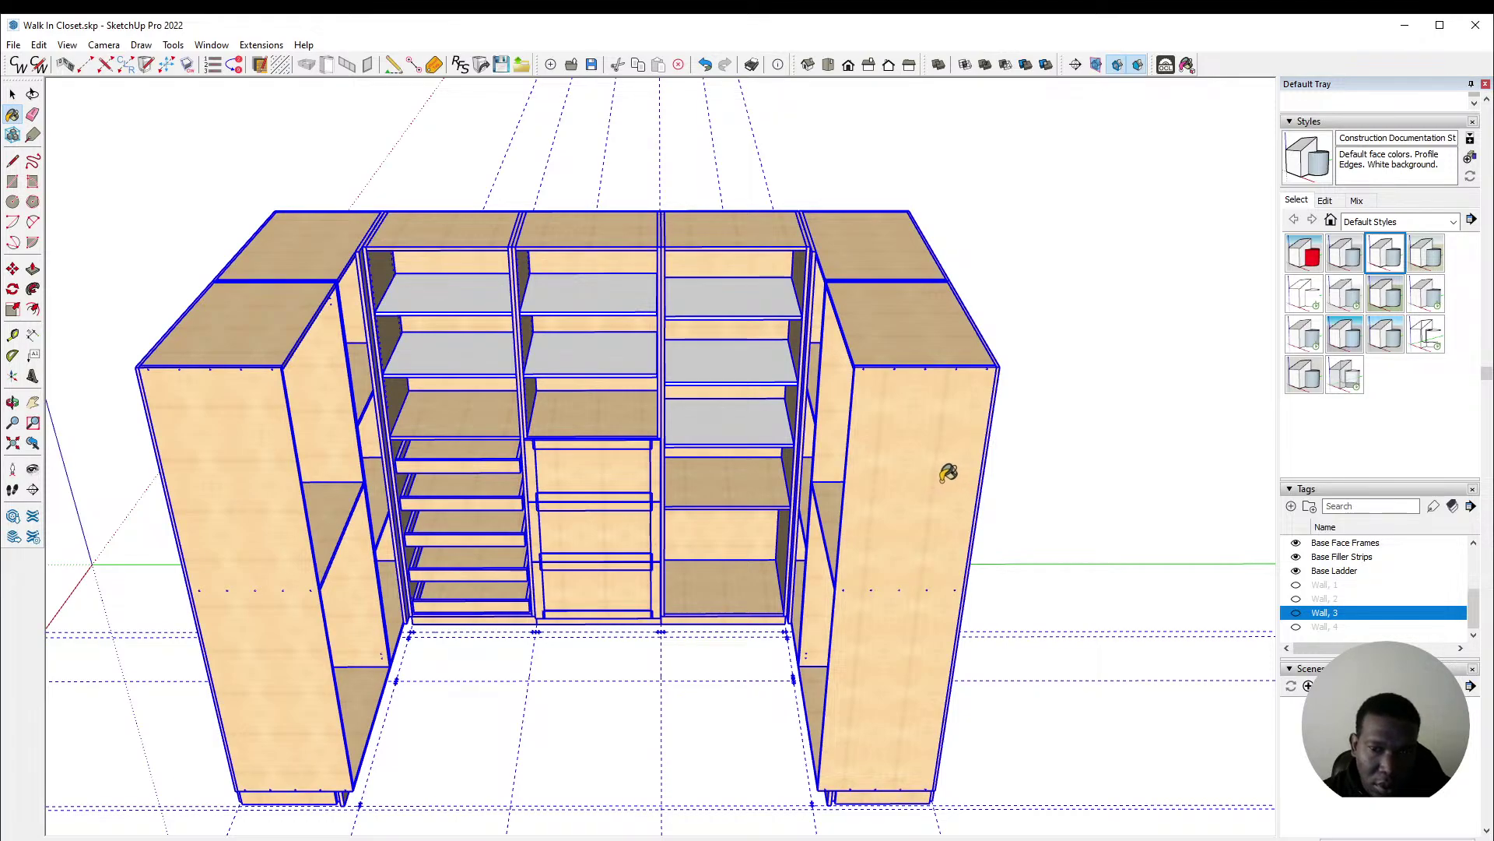
pyautogui.click(938, 478)
pyautogui.press('space')
pyautogui.click(1060, 595)
pyautogui.moveTo(1071, 570); pyautogui.dragTo(1006, 523, button='middle')
pyautogui.moveTo(903, 481); pyautogui.dragTo(647, 470, button='middle')
pyautogui.moveTo(745, 448); pyautogui.dragTo(757, 408, button='middle')
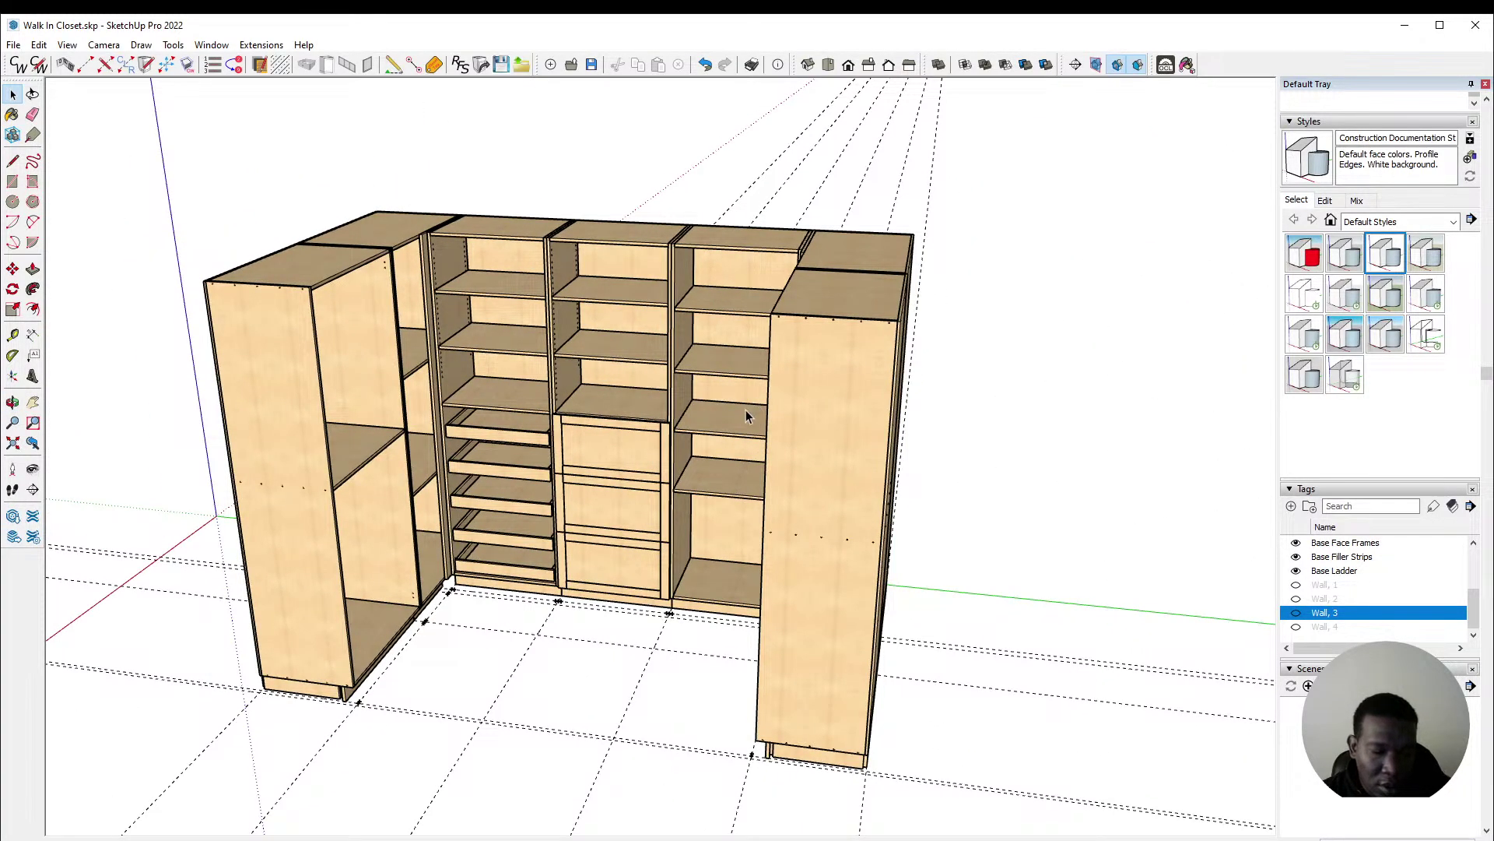
pyautogui.hotkey('ctrl', 'a')
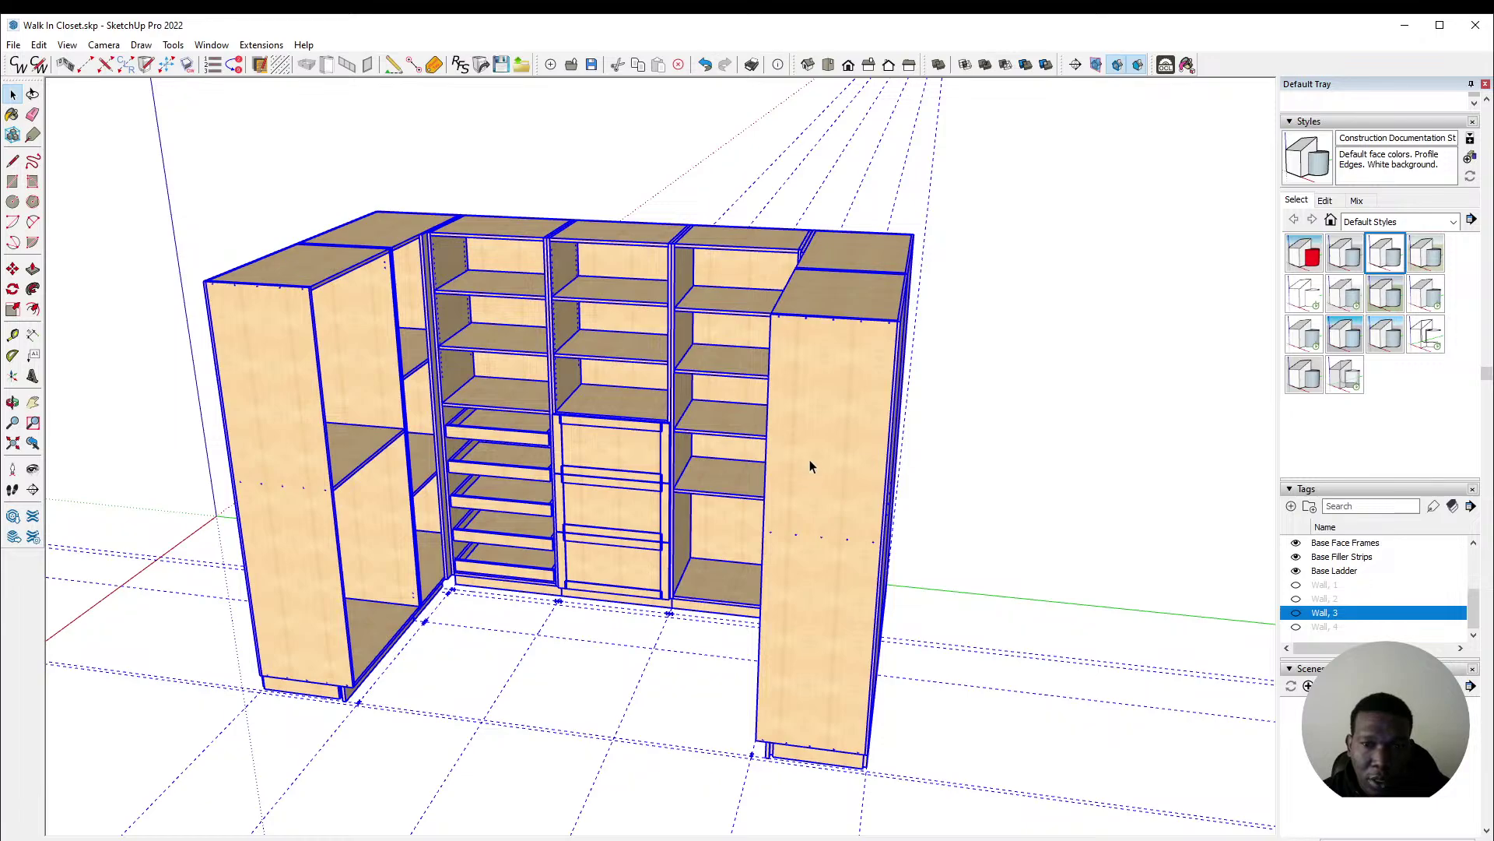
pyautogui.scroll(3, 814, 439)
pyautogui.moveTo(880, 371); pyautogui.dragTo(897, 370, button='middle')
pyautogui.click(895, 371)
pyautogui.rightClick(894, 371)
pyautogui.click(1087, 271)
pyautogui.click(1088, 272)
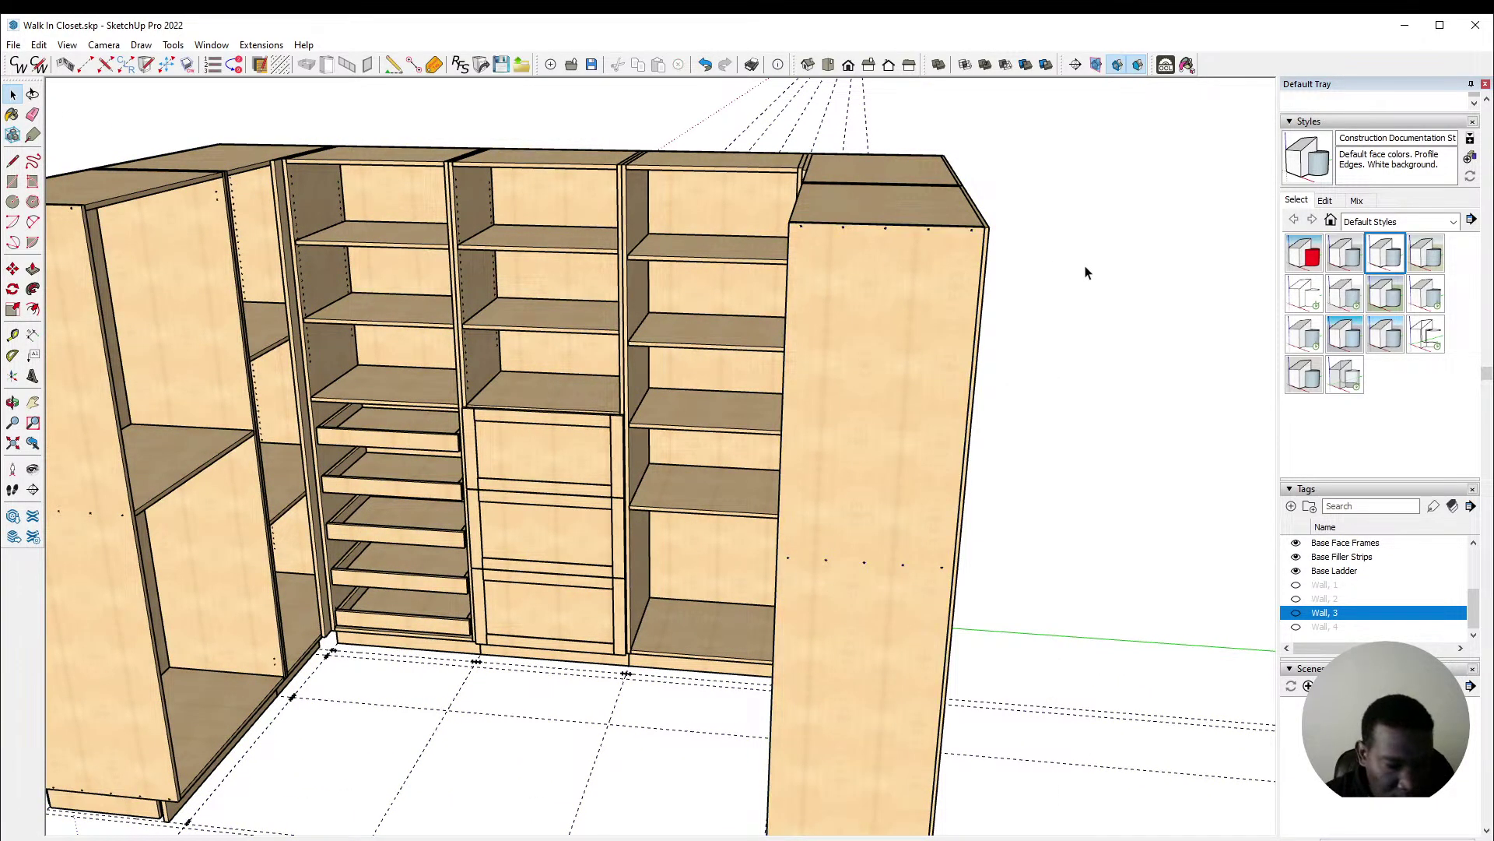
# Step: Assign the material type Sheet Good and the material name Maple Plywood to all visible cabinet parts and clear the selection
pyautogui.hotkey('ctrl', 'a')
pyautogui.rightClick(902, 314)
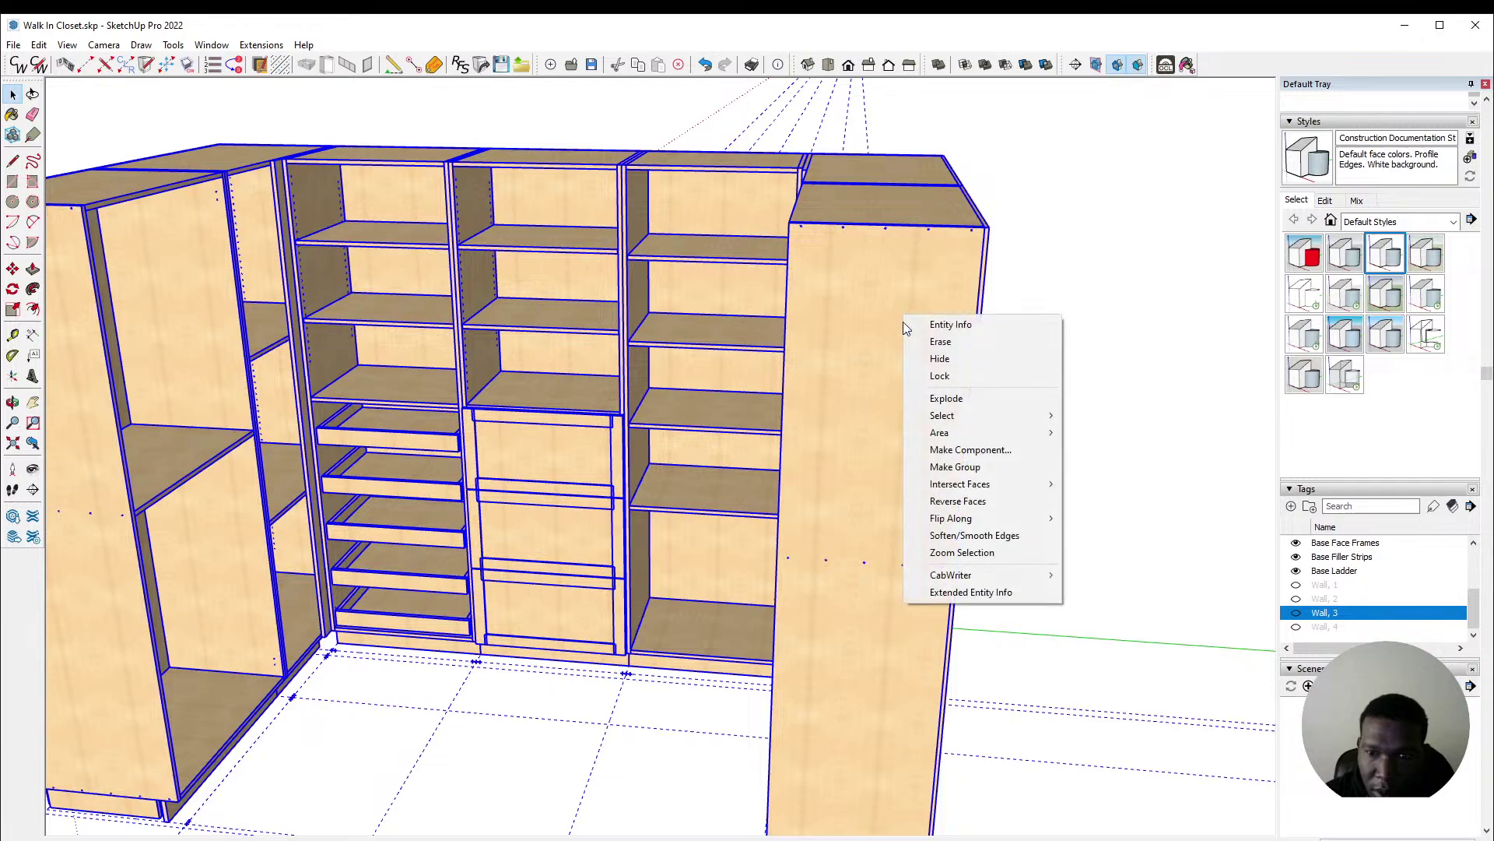
pyautogui.click(1011, 590)
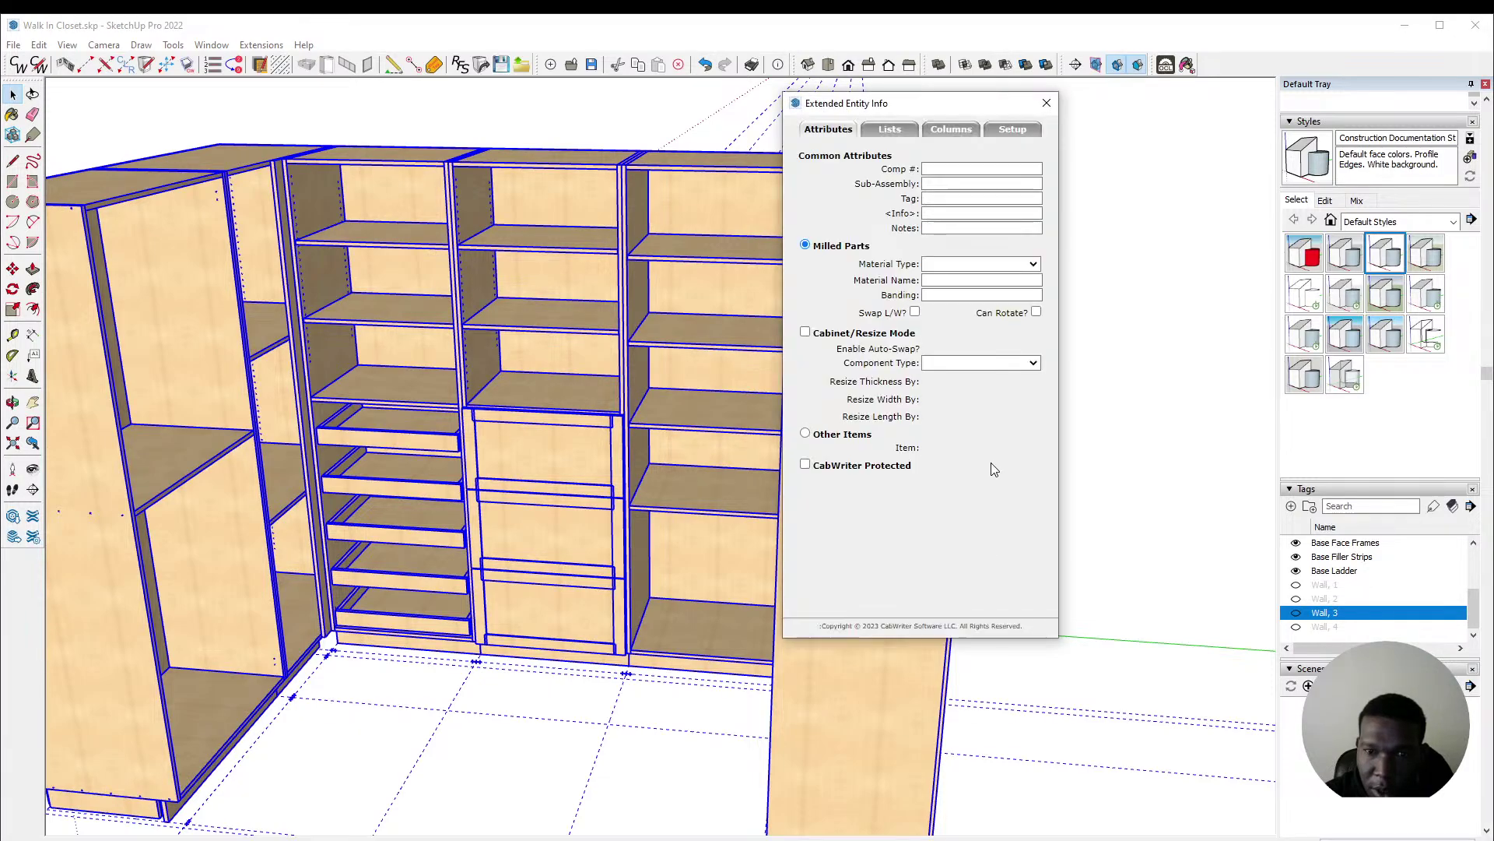
pyautogui.click(977, 266)
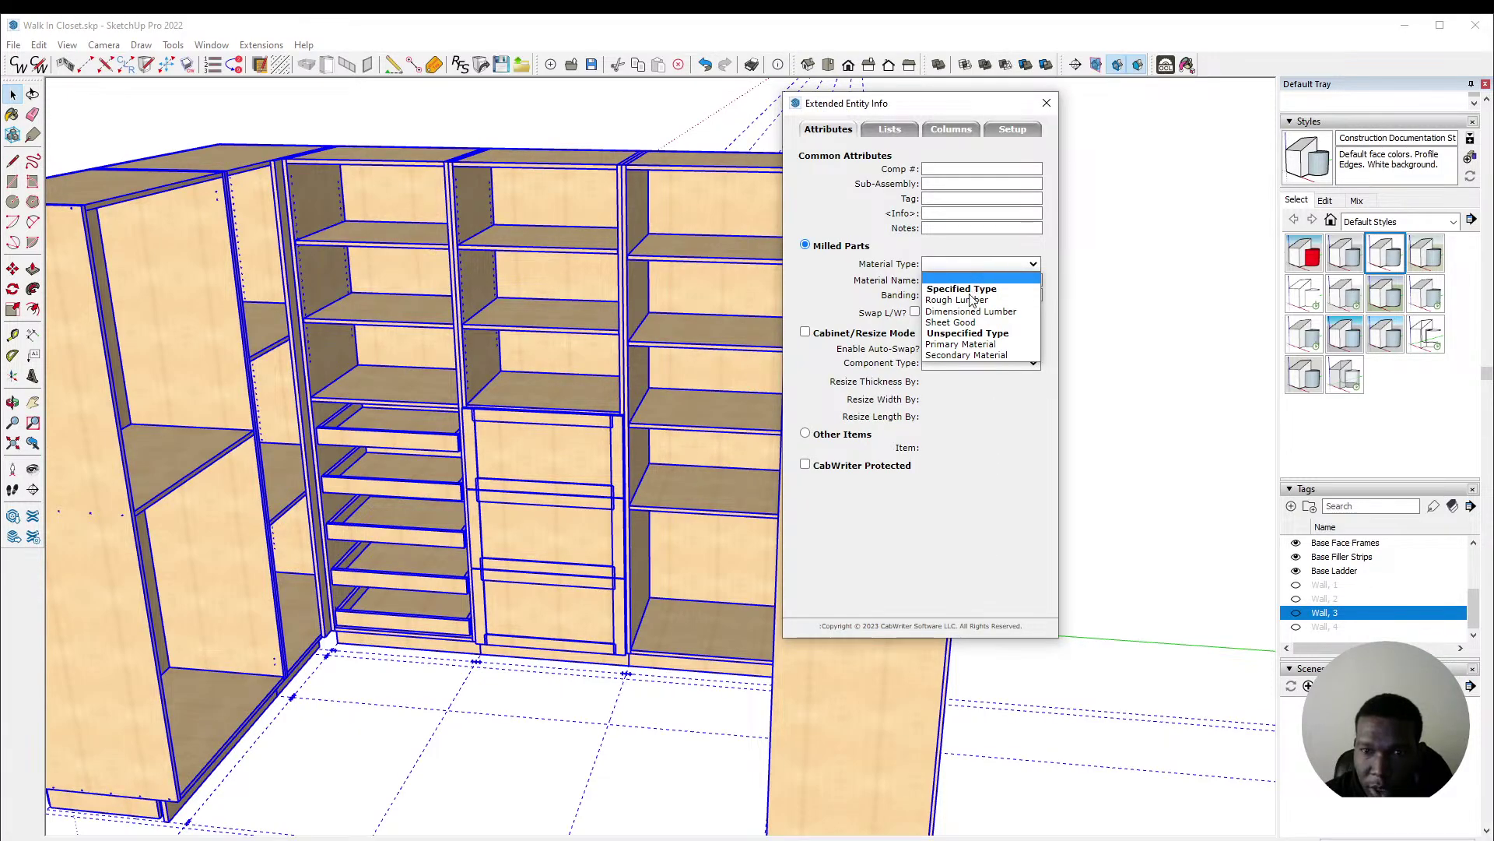
pyautogui.click(967, 322)
pyautogui.click(965, 282)
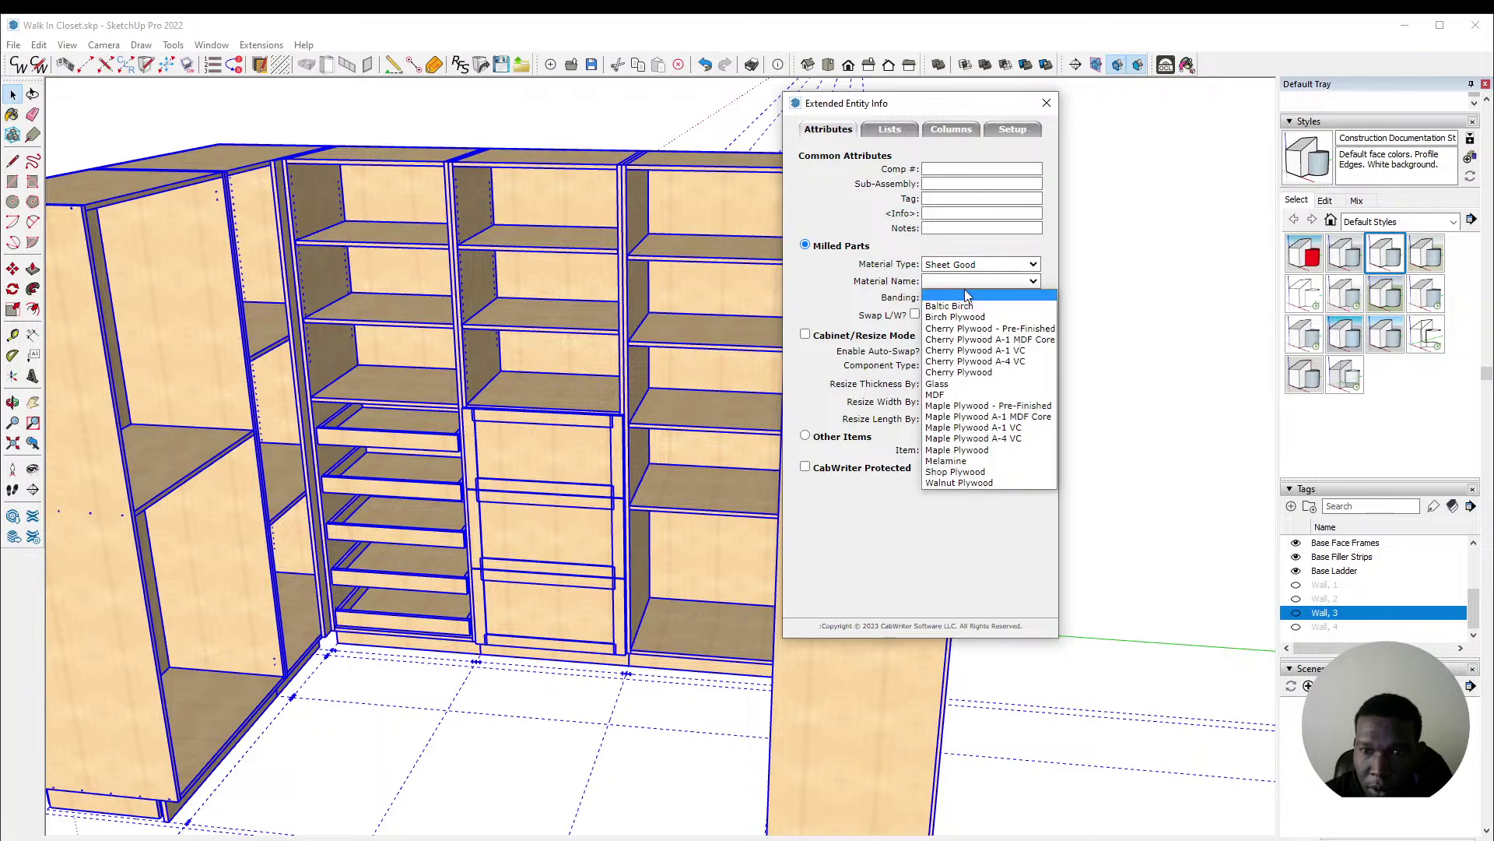
pyautogui.click(966, 451)
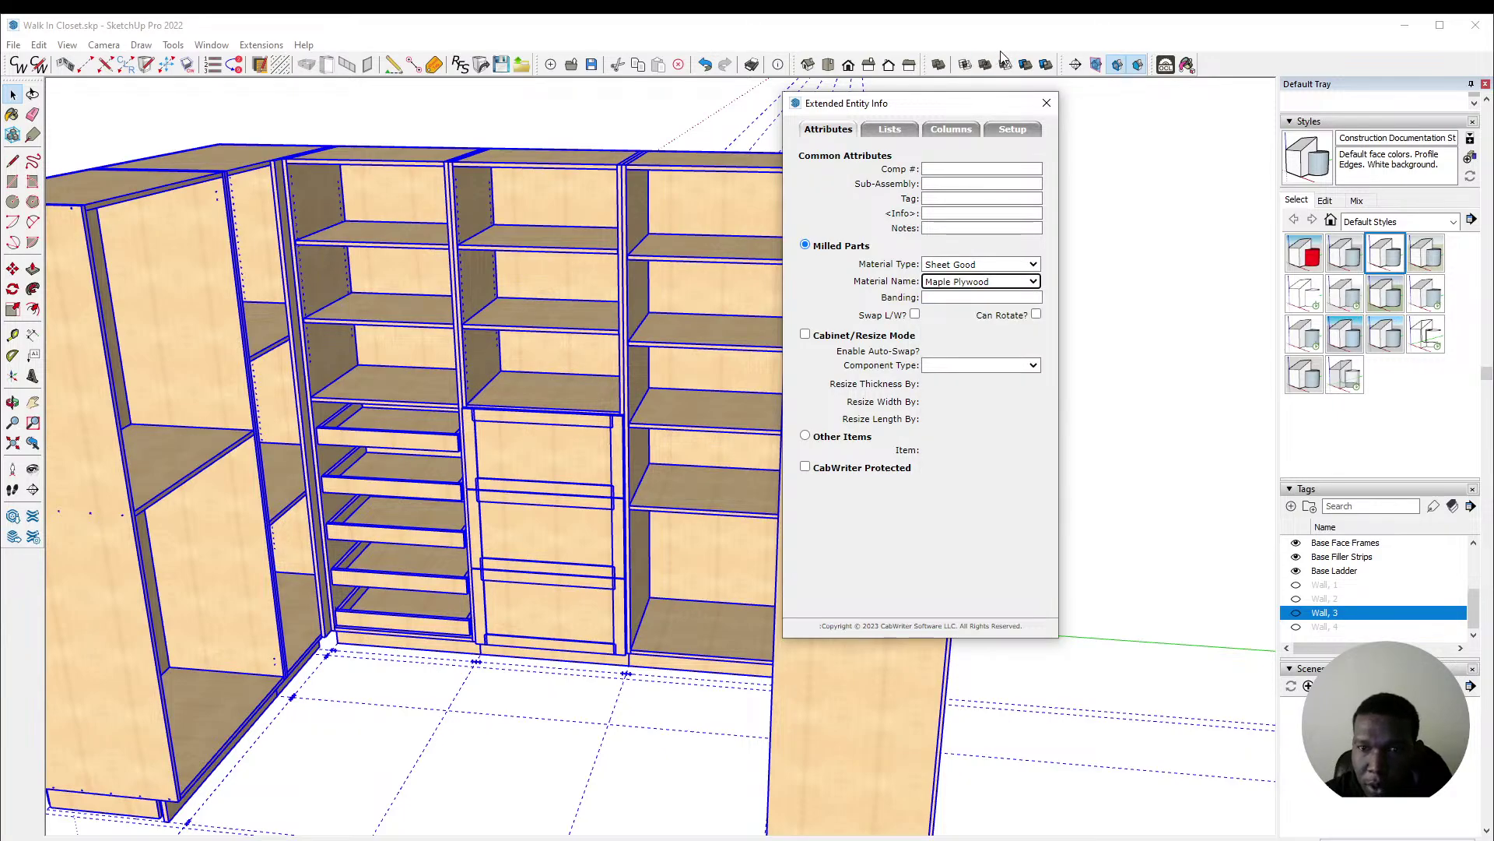
pyautogui.click(1047, 103)
pyautogui.click(999, 249)
# Step: Make the Base Doors tag visible so that the cabinet doors show again
pyautogui.moveTo(999, 249); pyautogui.dragTo(1004, 348, button='middle')
pyautogui.scroll(2, 1377, 560)
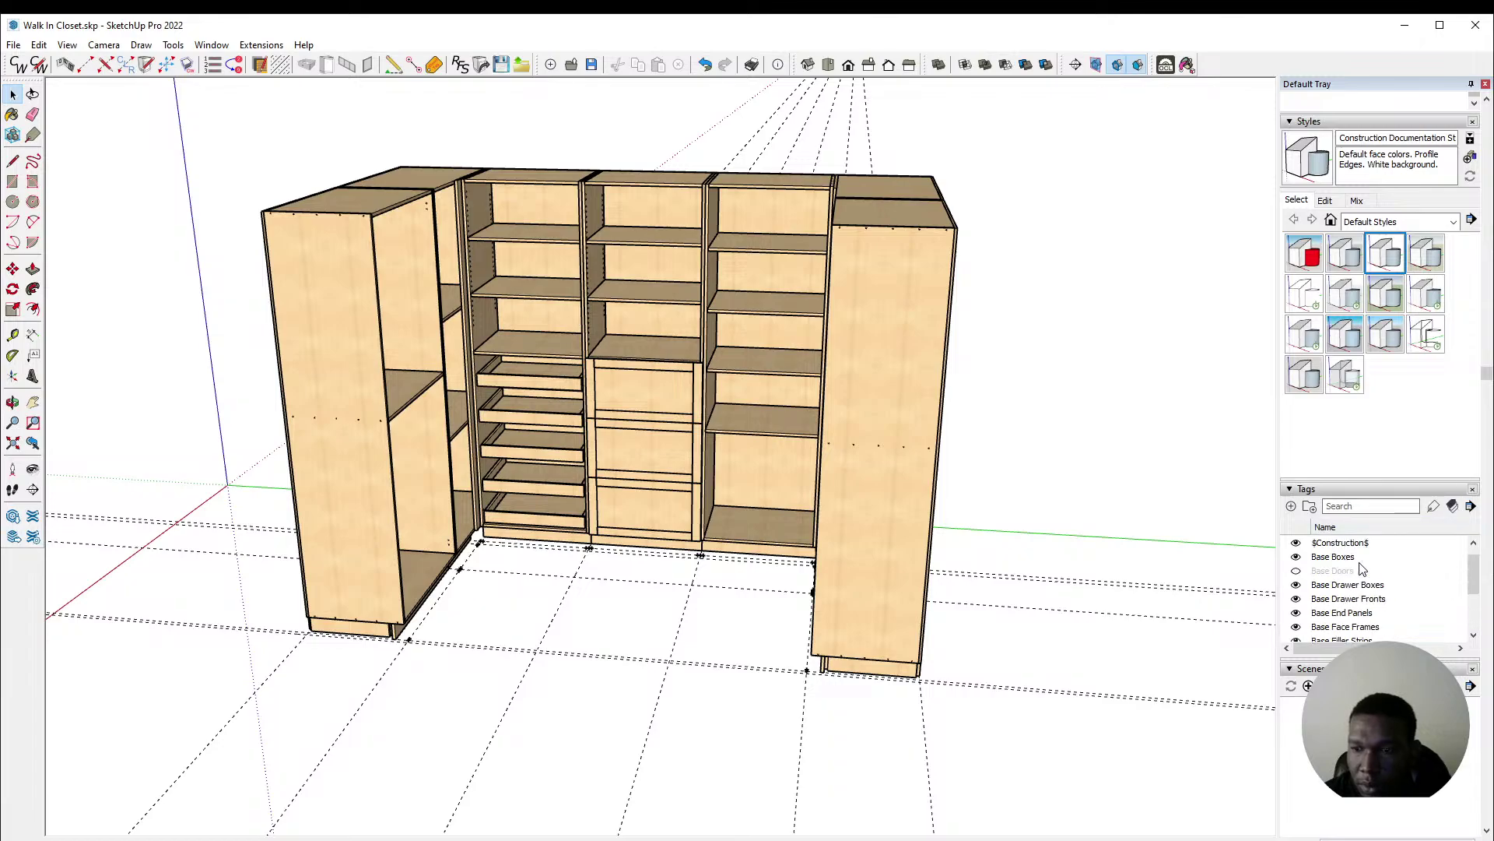
pyautogui.click(1296, 571)
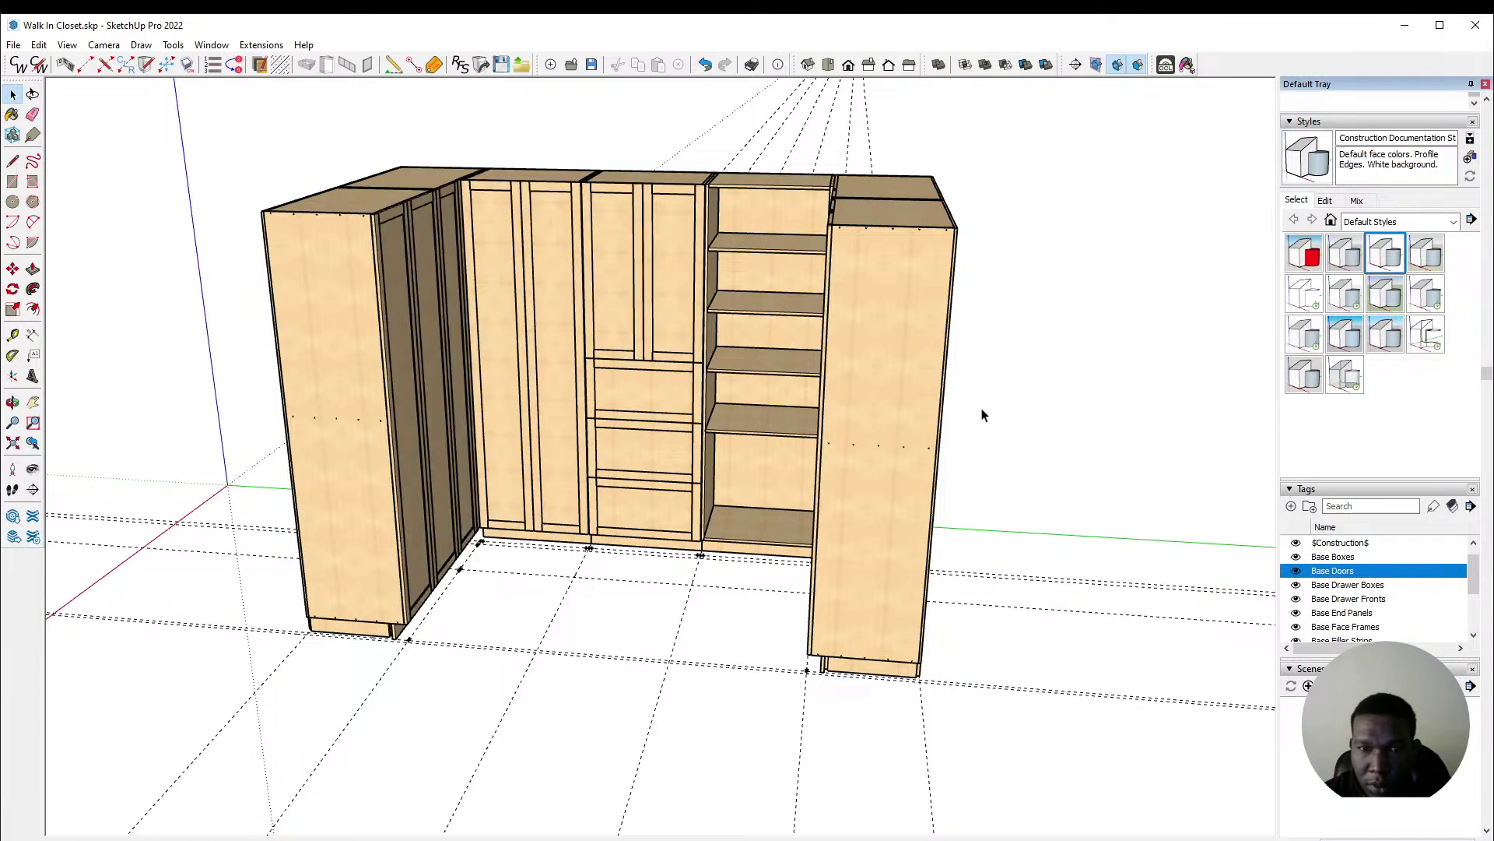
pyautogui.moveTo(934, 336); pyautogui.dragTo(971, 327, button='middle')
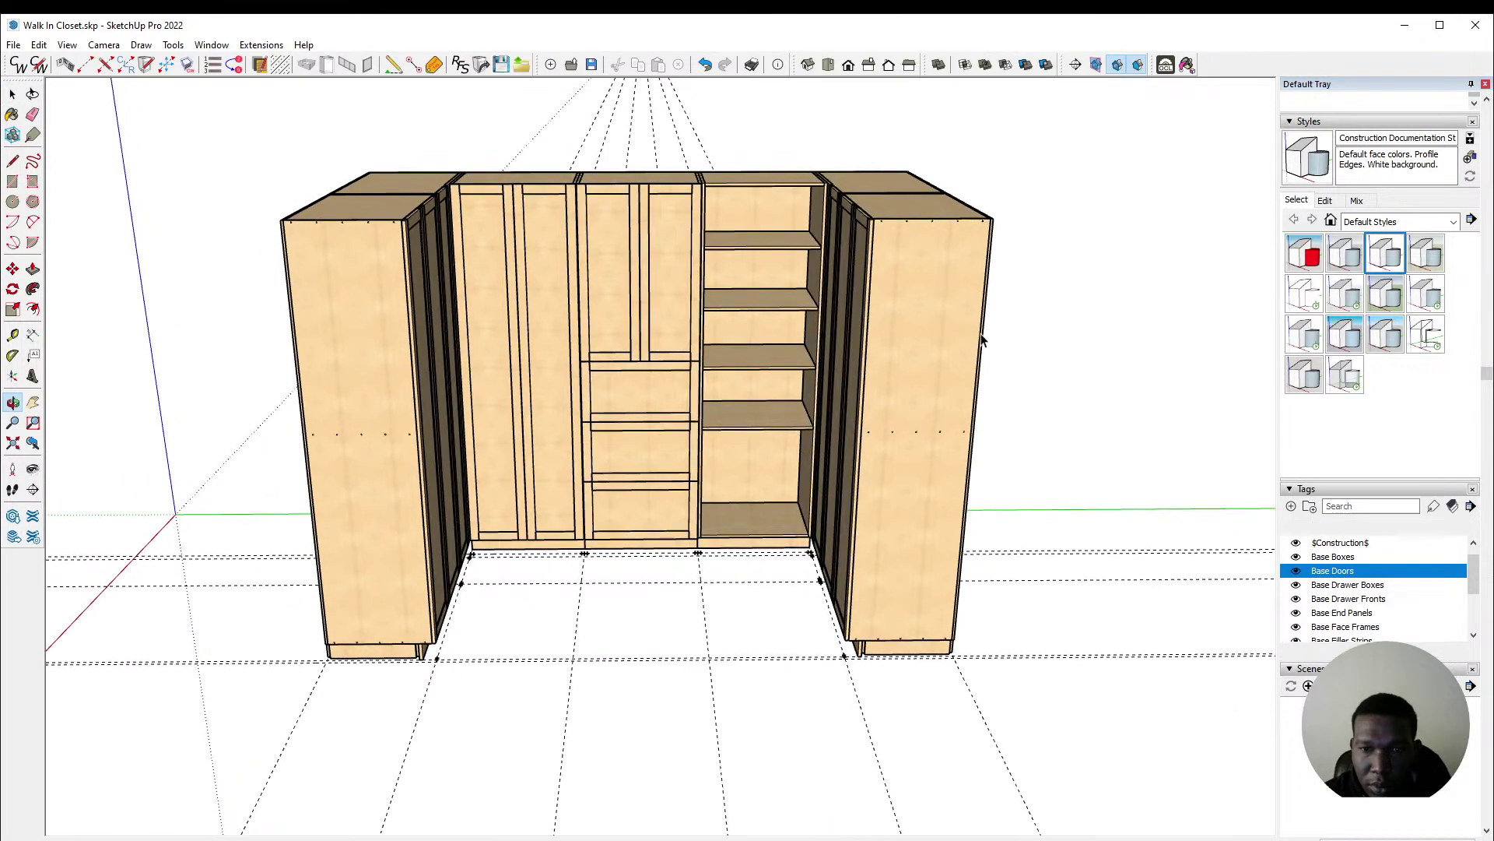
# Step: Select the entire visible model including the doors, check its extended entity attributes without changing them, and clear the selection
pyautogui.scroll(5, 720, 147)
pyautogui.hotkey('ctrl', 'a')
pyautogui.rightClick(634, 260)
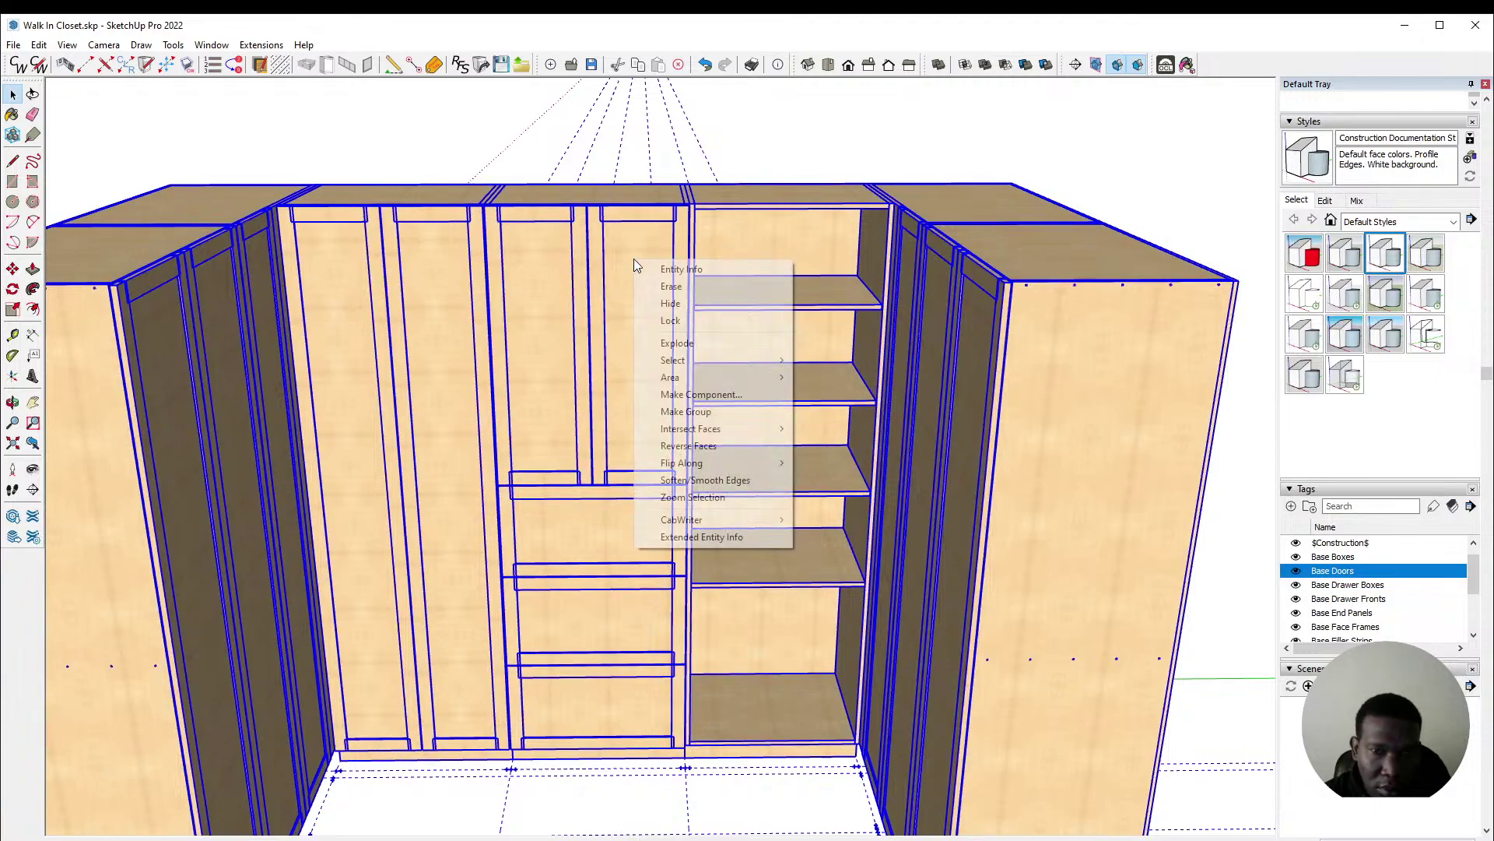
pyautogui.click(734, 537)
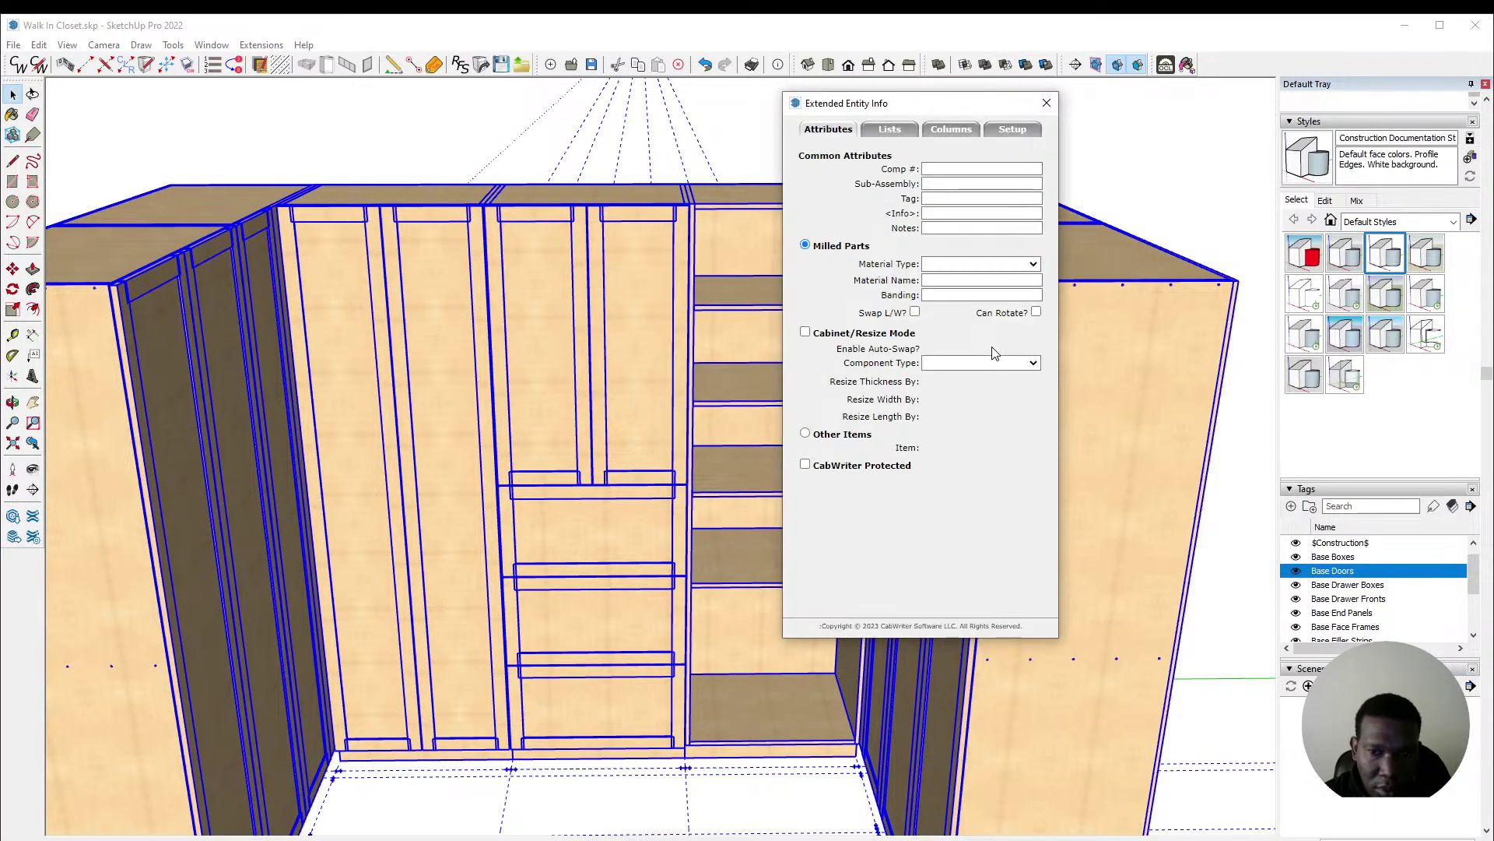
pyautogui.click(1046, 103)
pyautogui.scroll(-5, 943, 242)
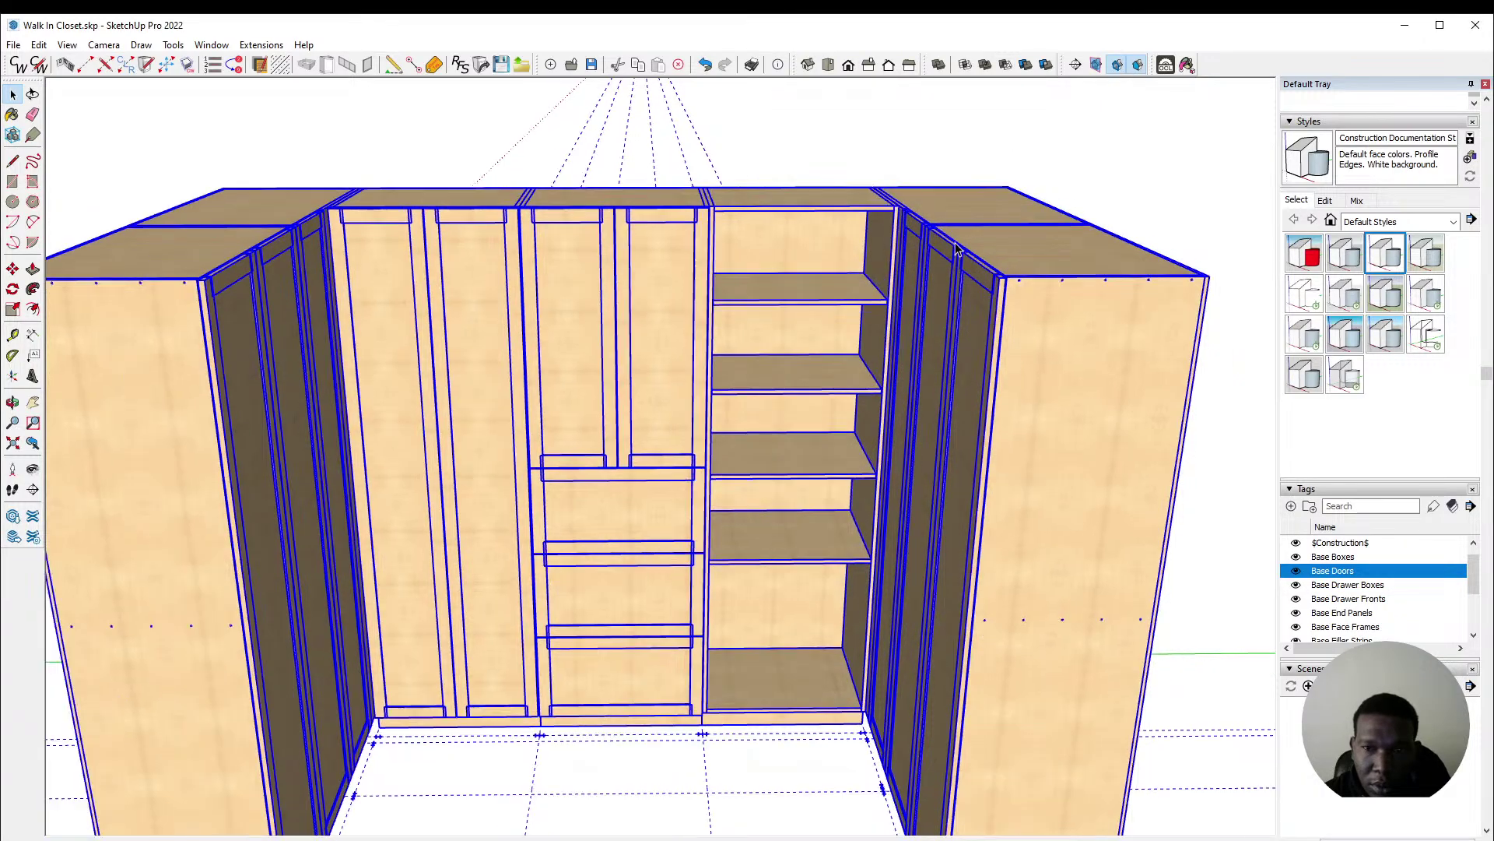
pyautogui.moveTo(856, 312); pyautogui.dragTo(599, 410, button='middle')
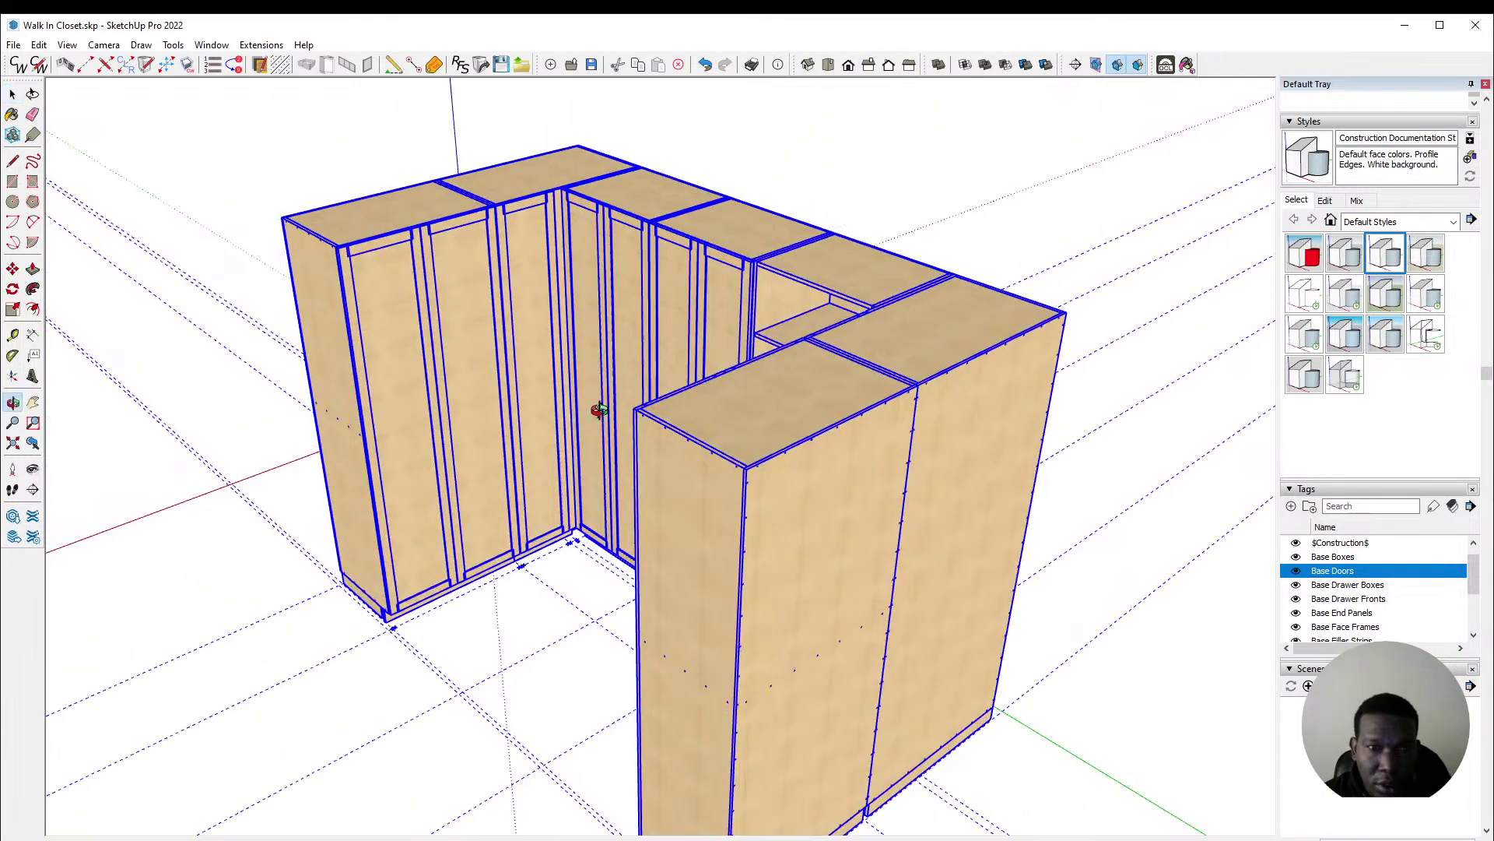
pyautogui.scroll(10, 615, 374)
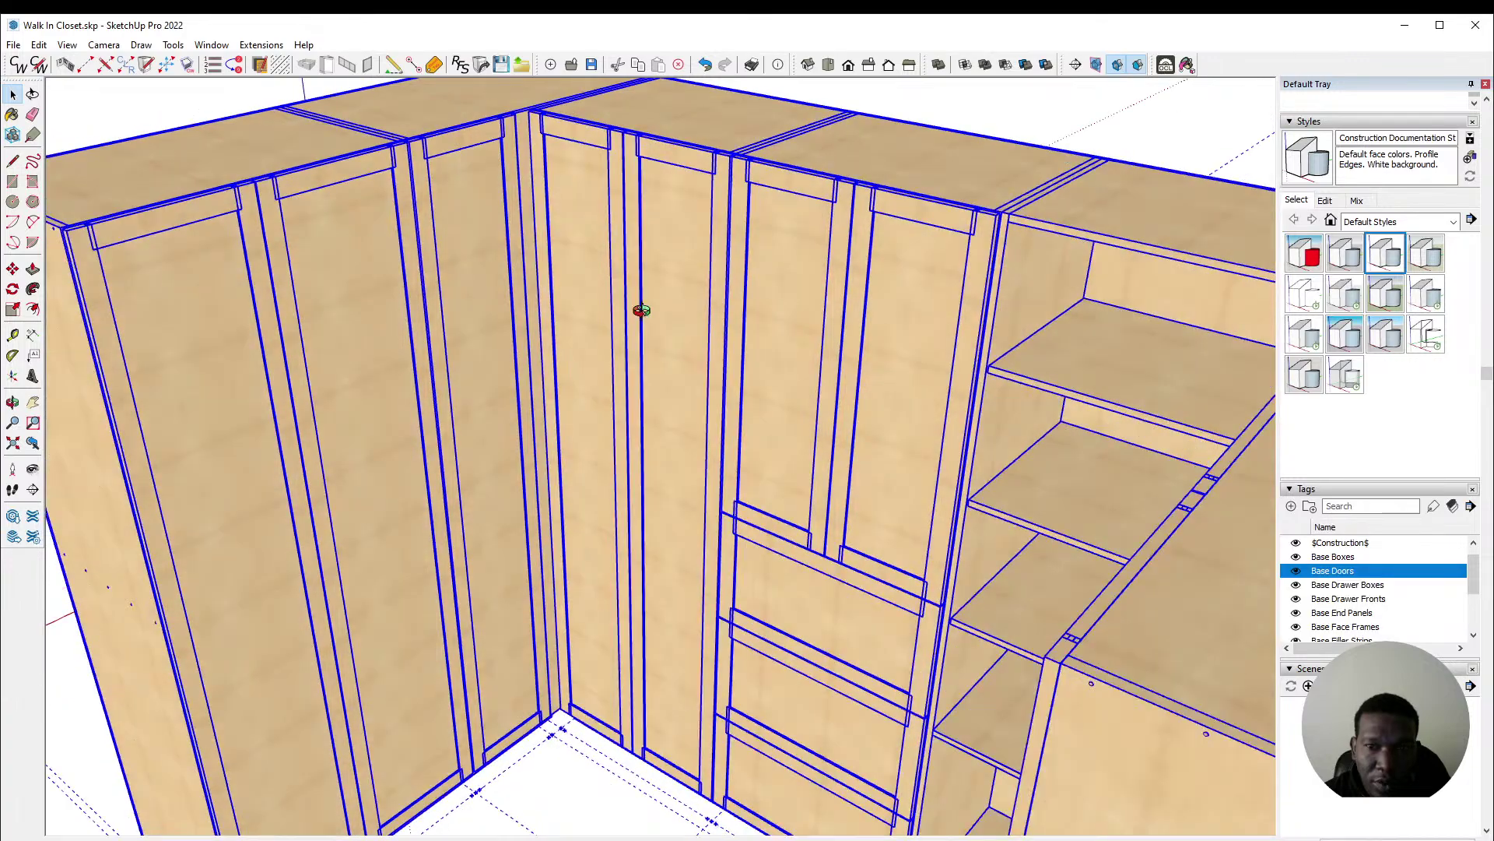
pyautogui.scroll(-10, 640, 311)
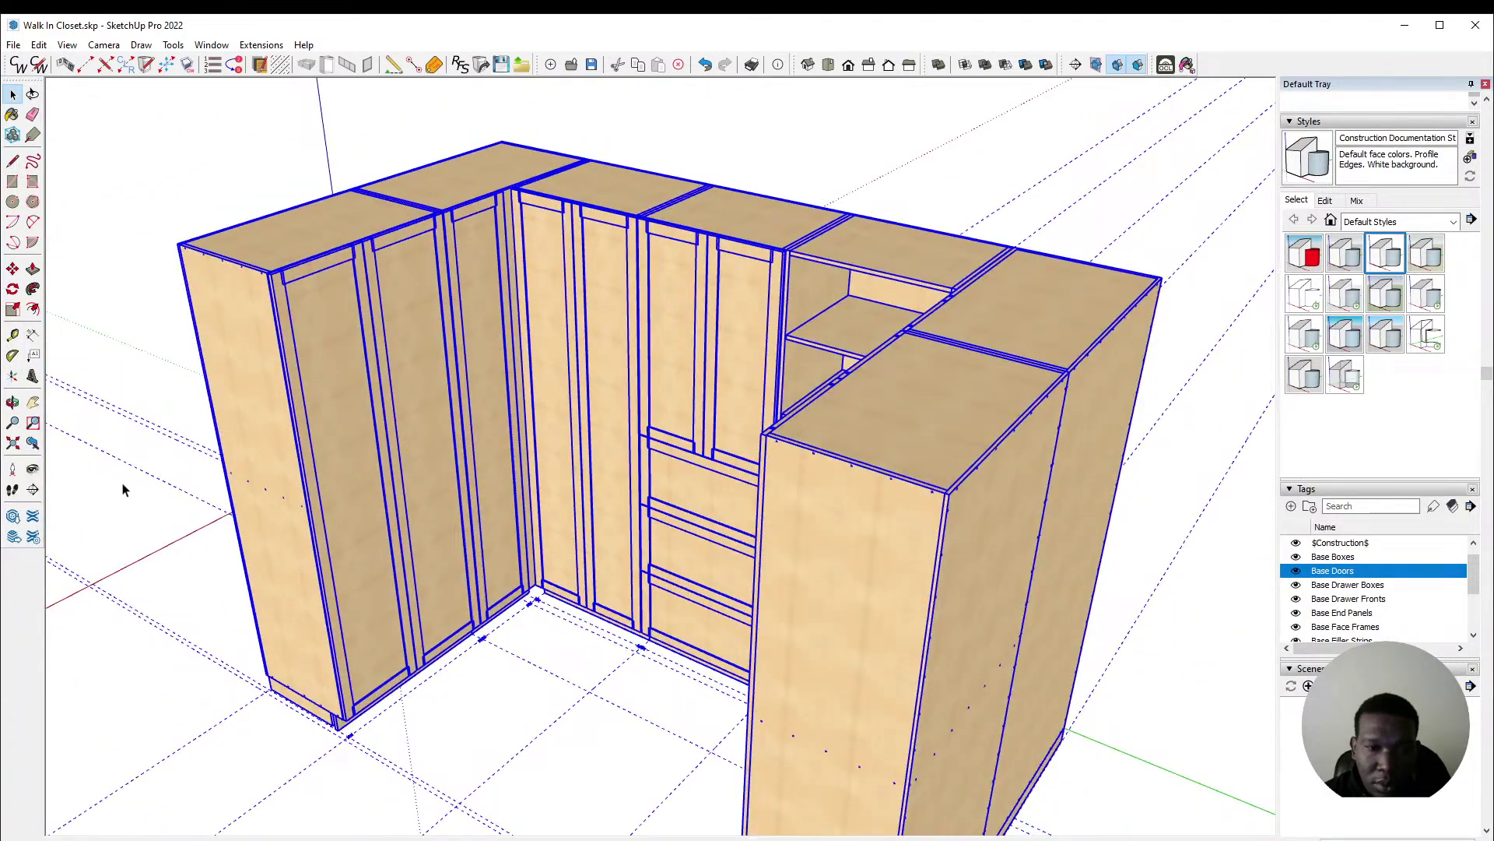
pyautogui.click(123, 489)
# Step: Check the extended entity attributes of the door stile next to the open shelf cabinet, without changing them
pyautogui.scroll(8, 871, 254)
pyautogui.moveTo(746, 266); pyautogui.dragTo(828, 260, button='middle')
pyautogui.scroll(3, 815, 266)
pyautogui.click(781, 303)
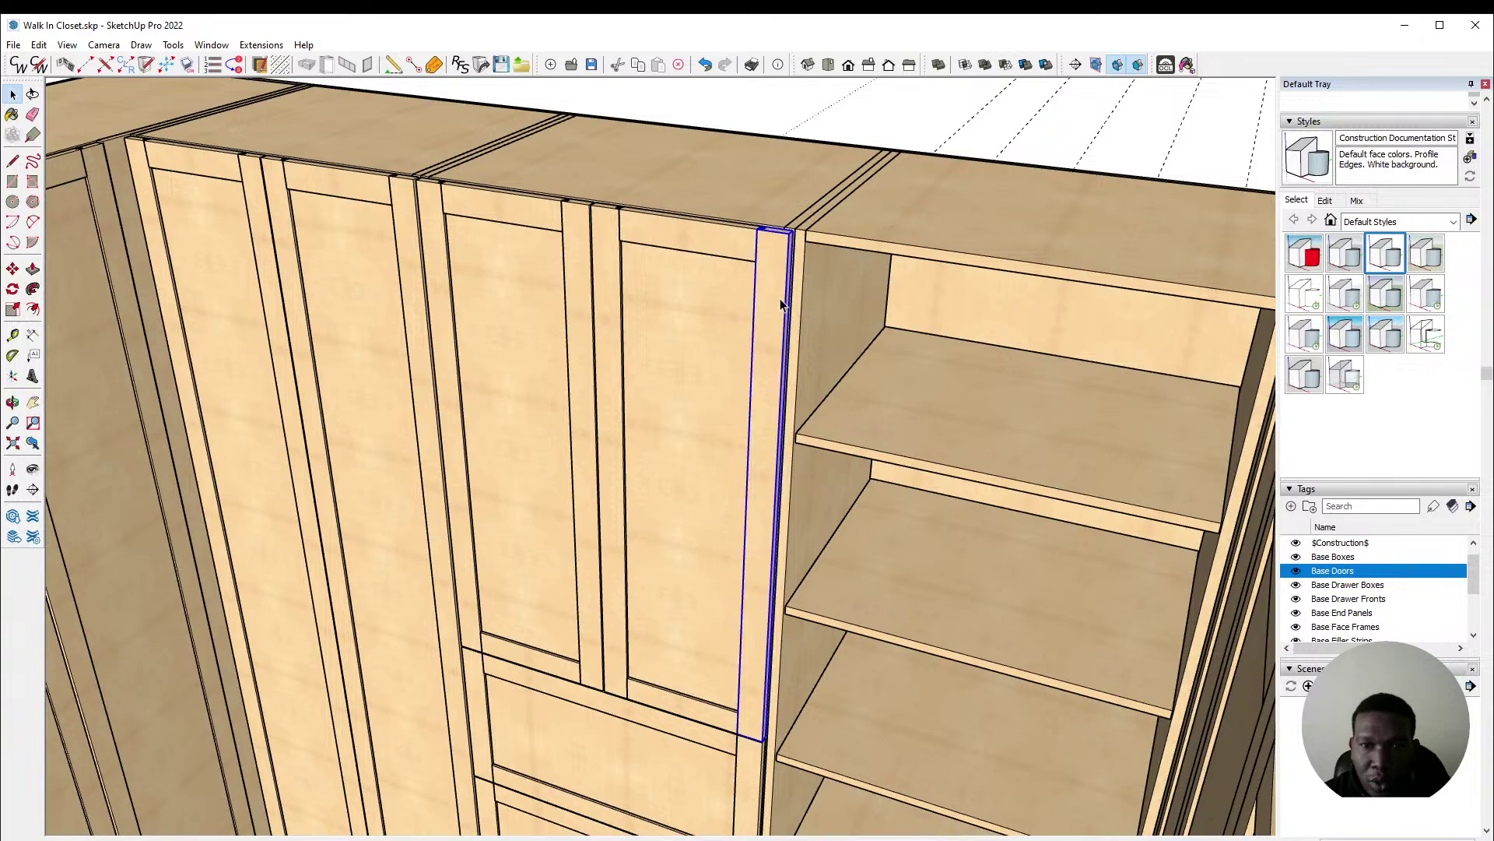
pyautogui.rightClick(780, 299)
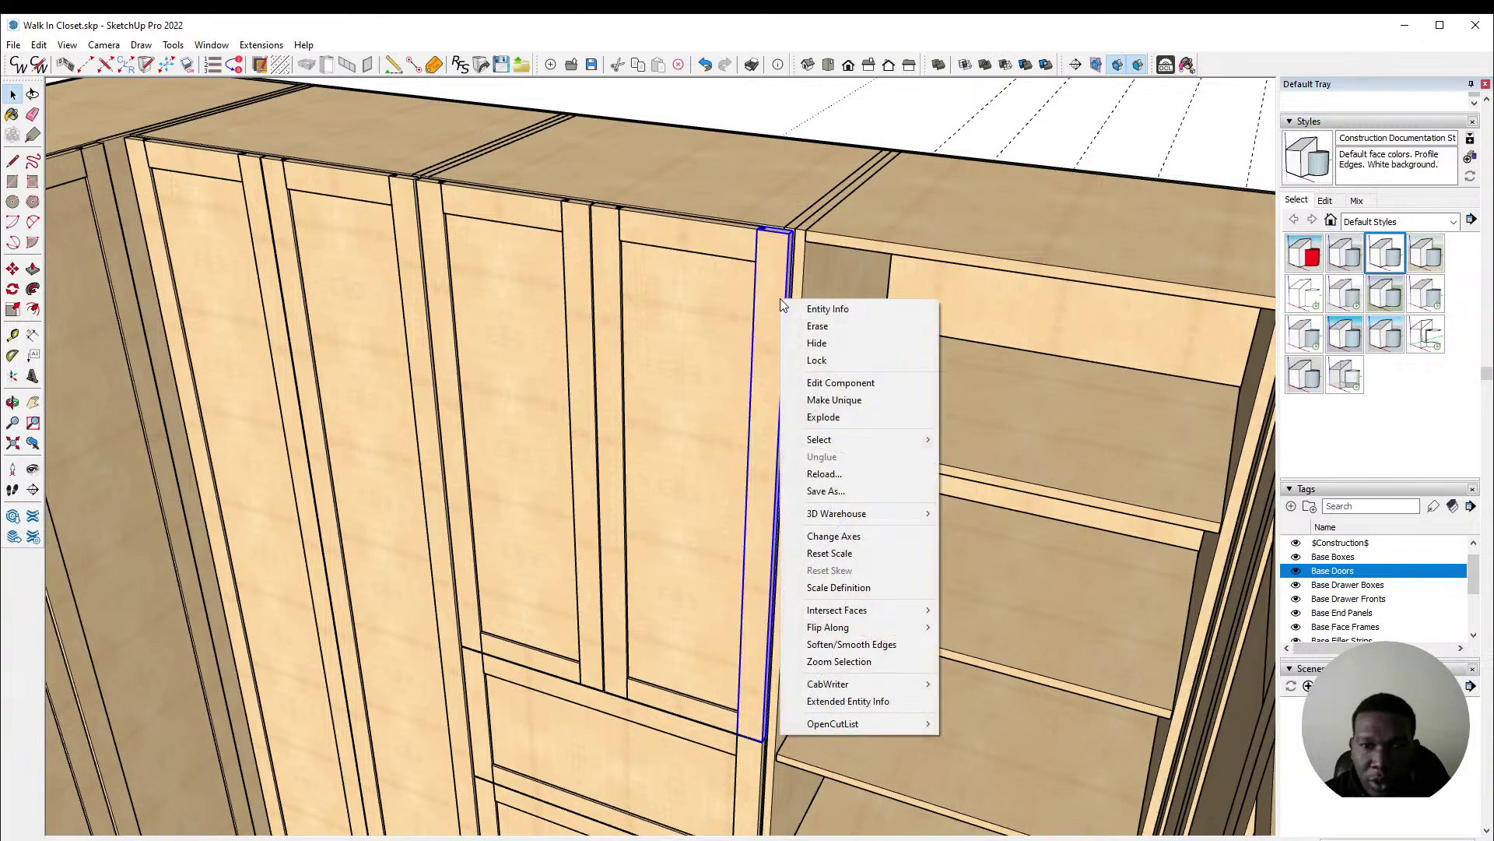
pyautogui.click(890, 702)
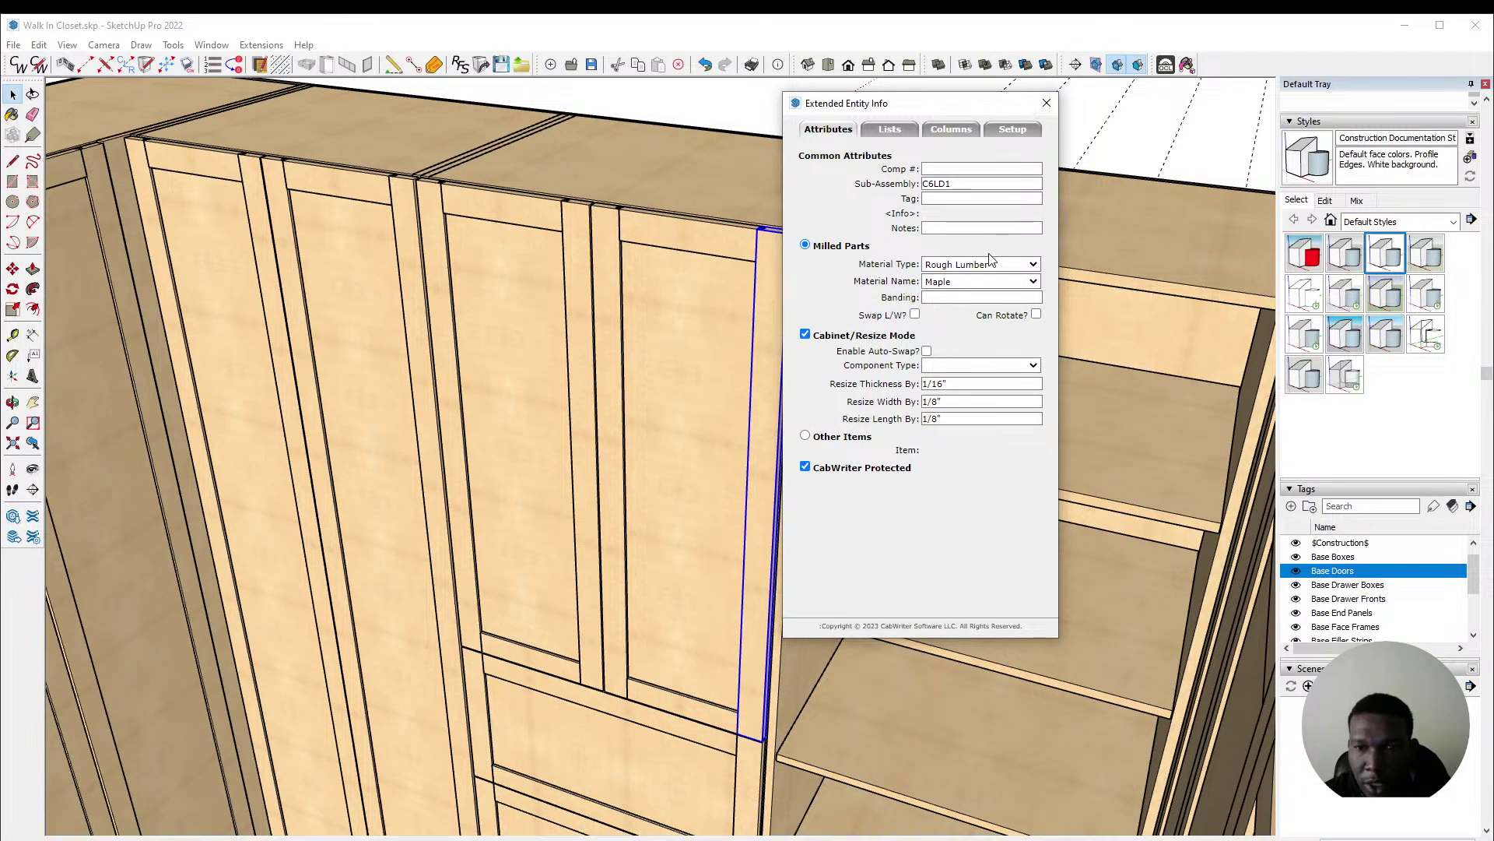
pyautogui.click(1047, 102)
# Step: Draw a rectangle across the open shelf cabinet's front, from its top outer corner to the opposite outer edge at the lowest shelf's underside
pyautogui.scroll(4, 811, 256)
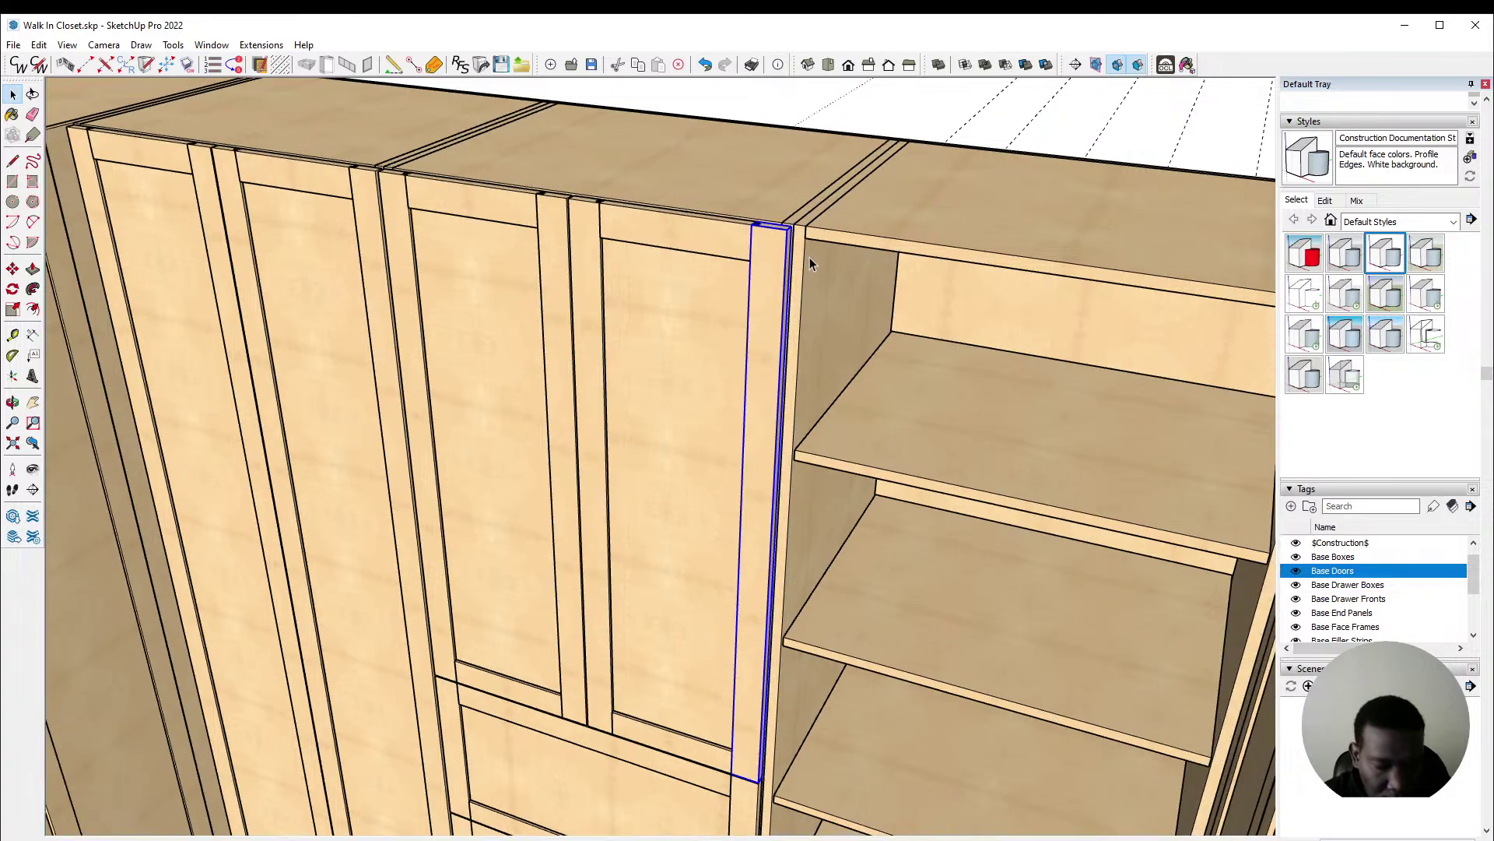
pyautogui.scroll(2, 794, 208)
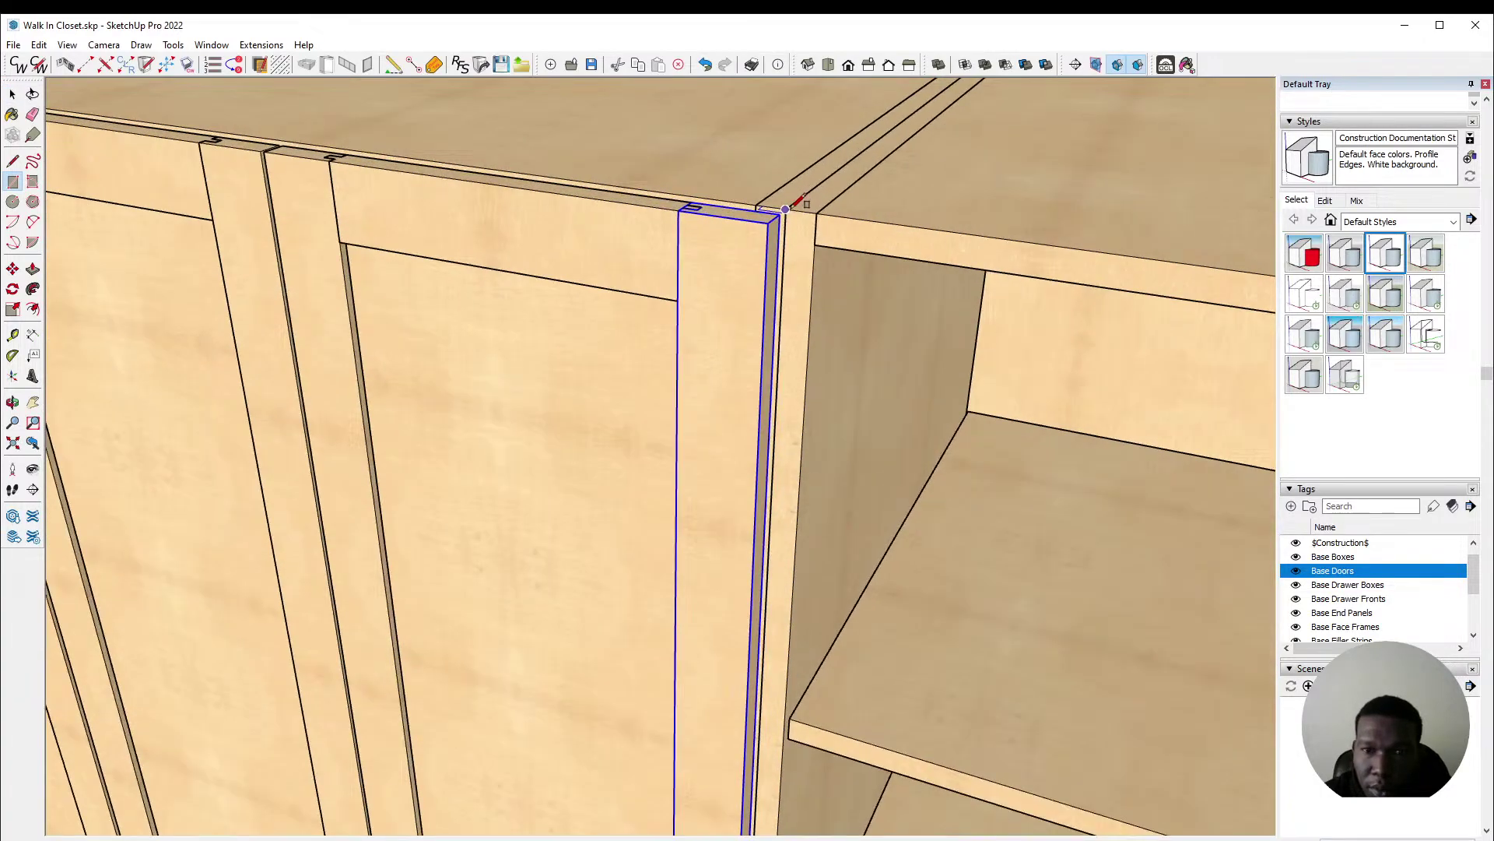
pyautogui.scroll(-5, 983, 210)
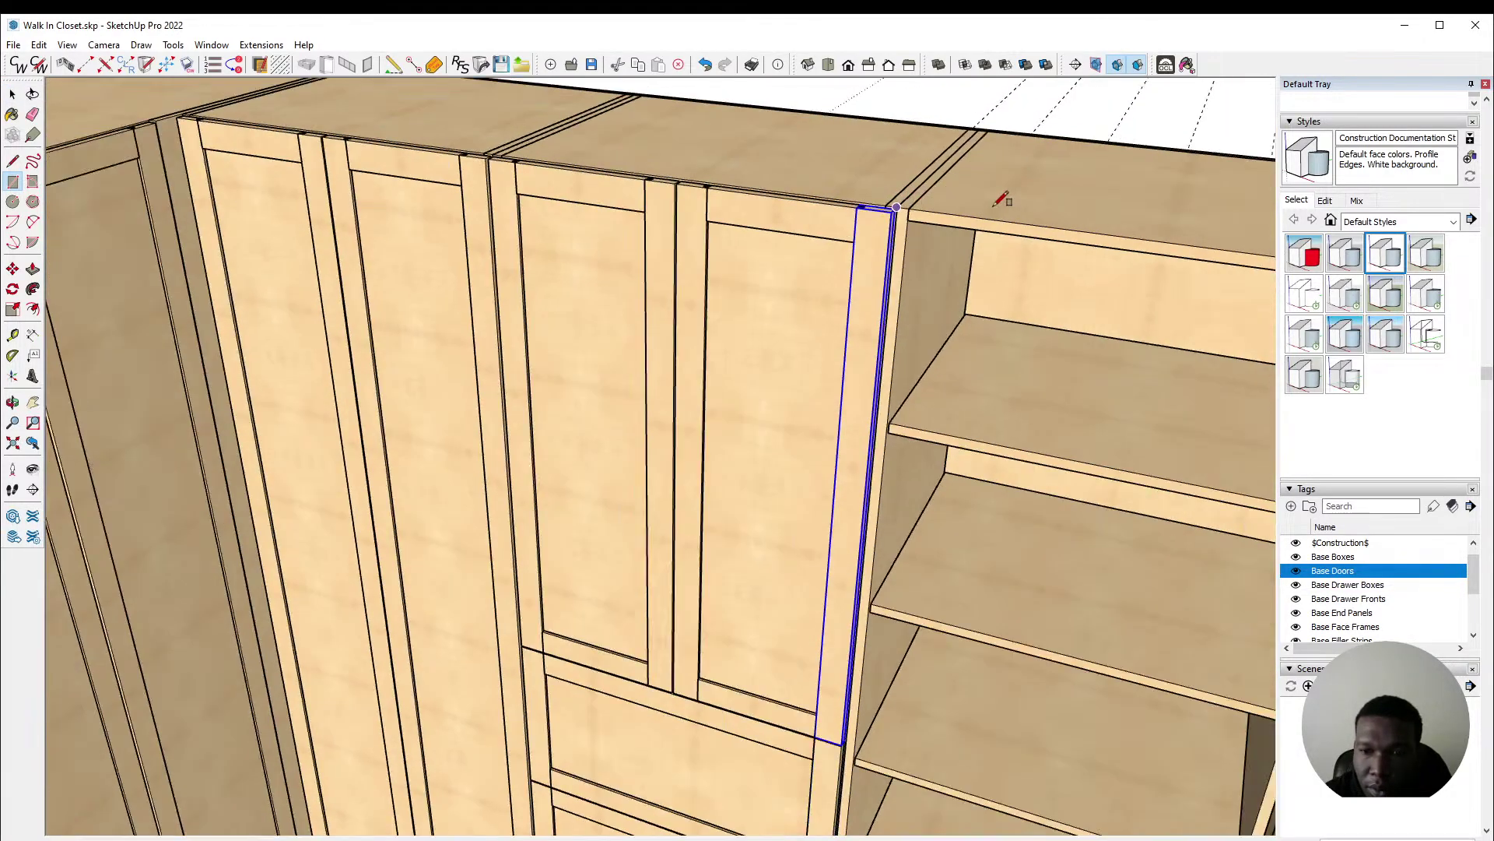
pyautogui.scroll(-6, 1000, 201)
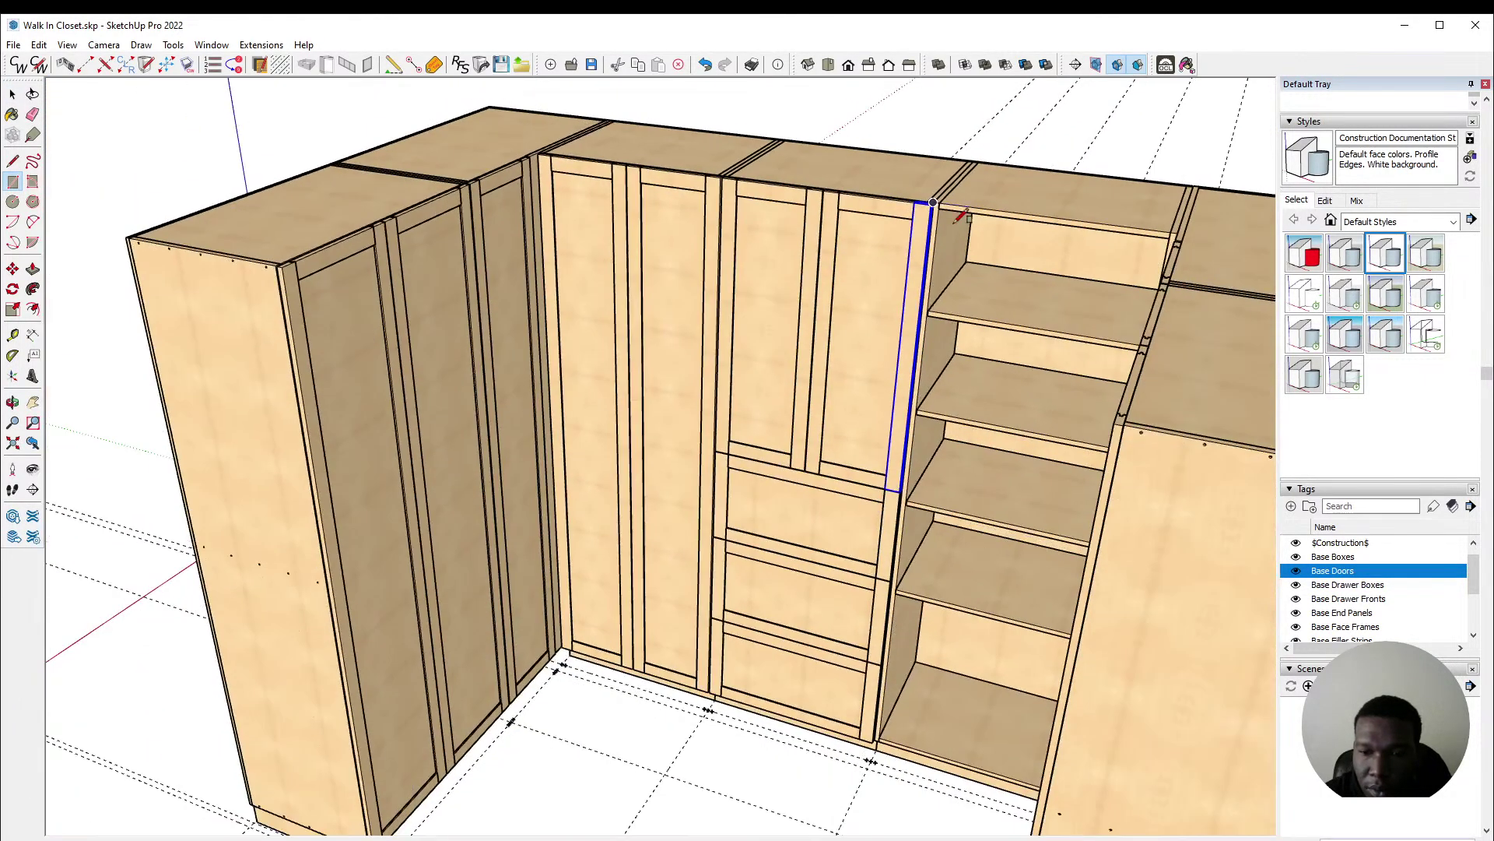
pyautogui.moveTo(1012, 214); pyautogui.dragTo(1074, 424, button='middle')
pyautogui.scroll(4, 1078, 475)
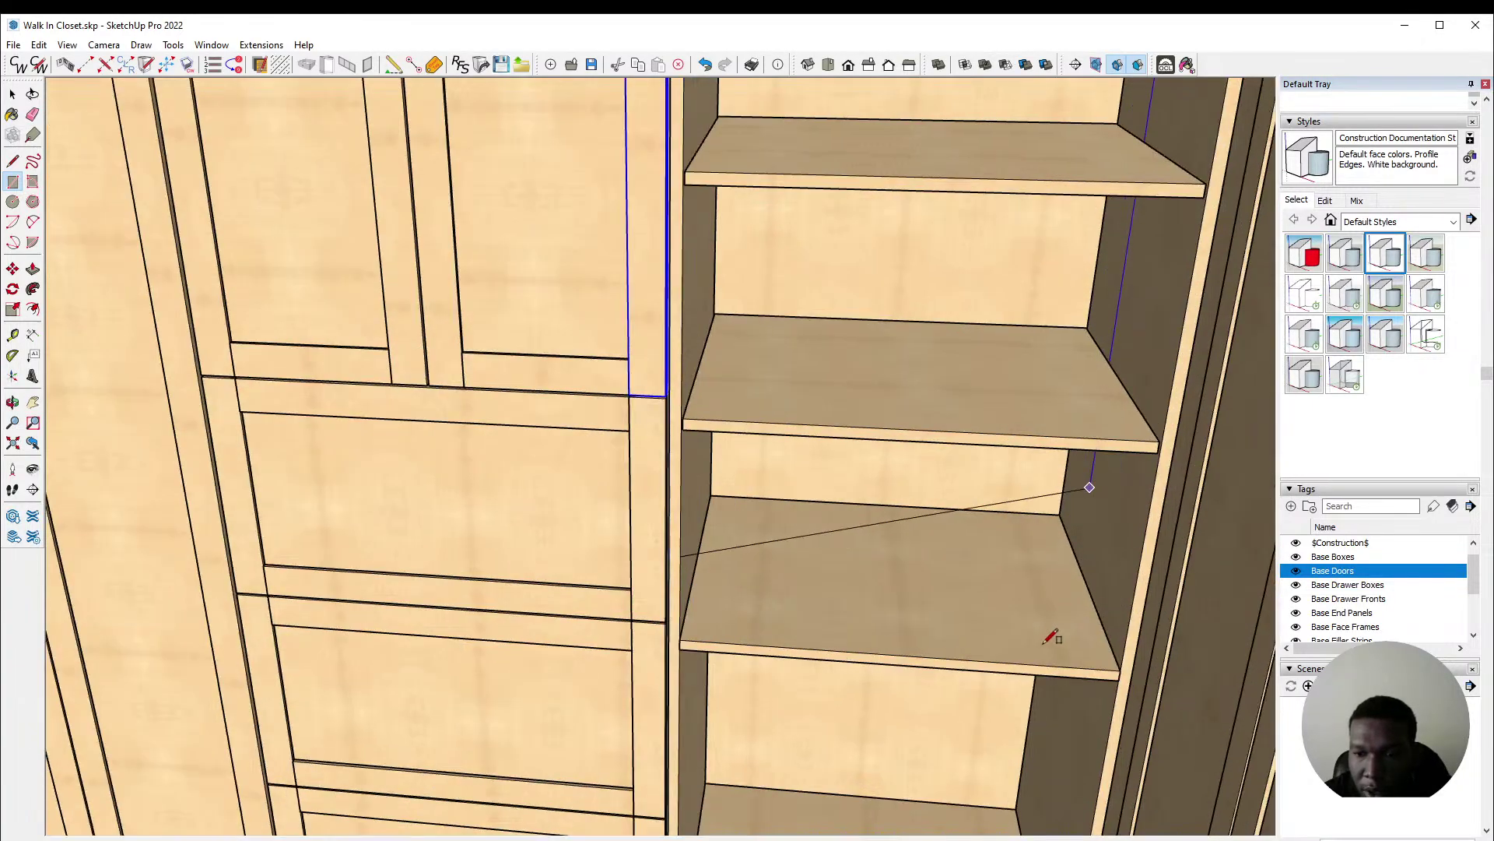
pyautogui.scroll(5, 1150, 666)
pyautogui.click(1148, 677)
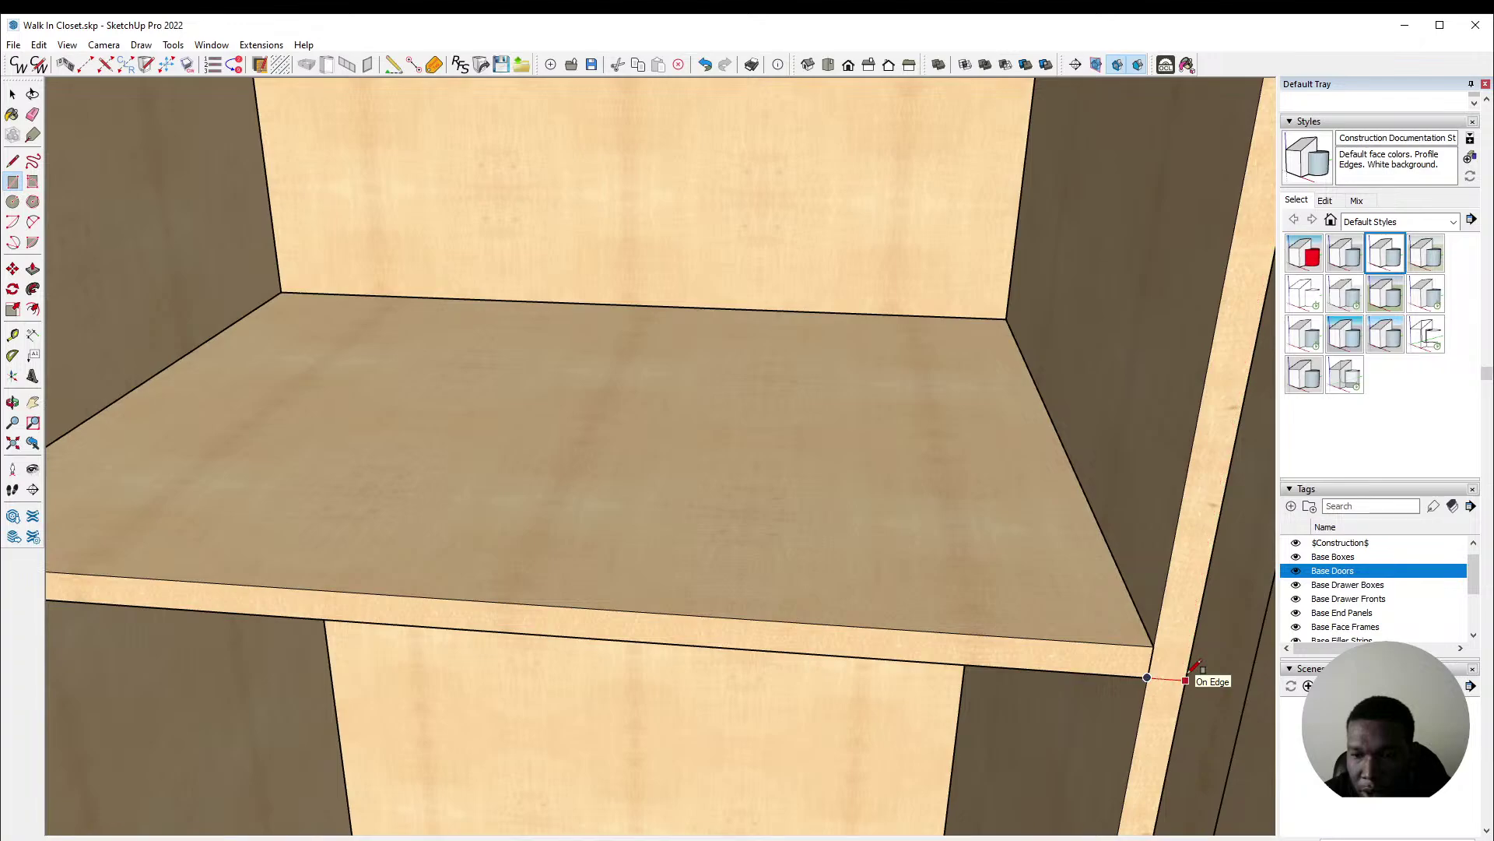
pyautogui.click(1186, 681)
pyautogui.press('space')
# Step: Generate one CabWriter door from the rectangle for the open shelf cabinet, declining stored defaults and setting Drill Shelf Holes to Yes
pyautogui.click(745, 488)
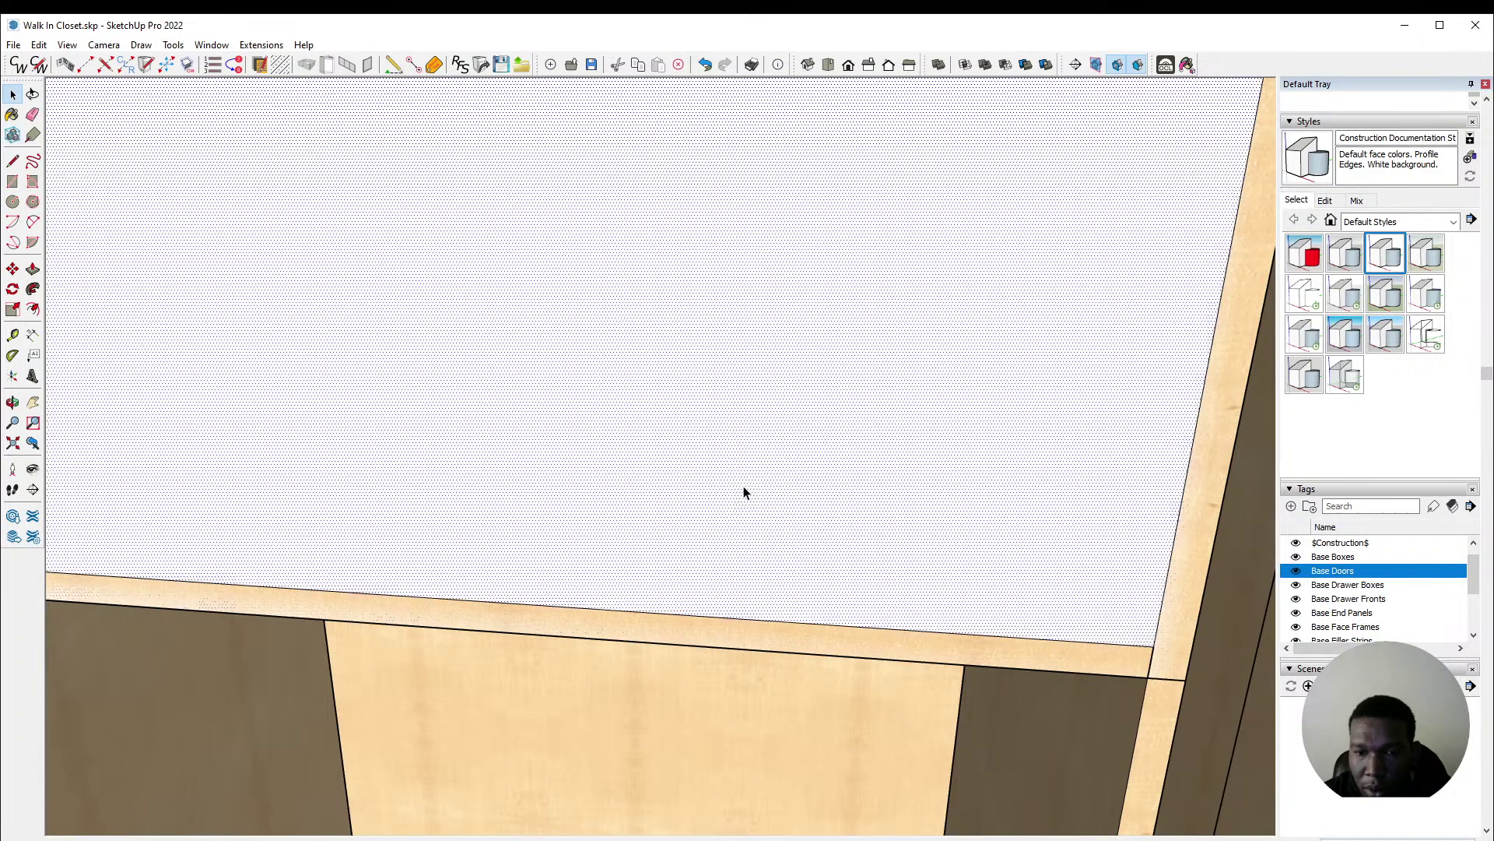
pyautogui.scroll(-5, 693, 540)
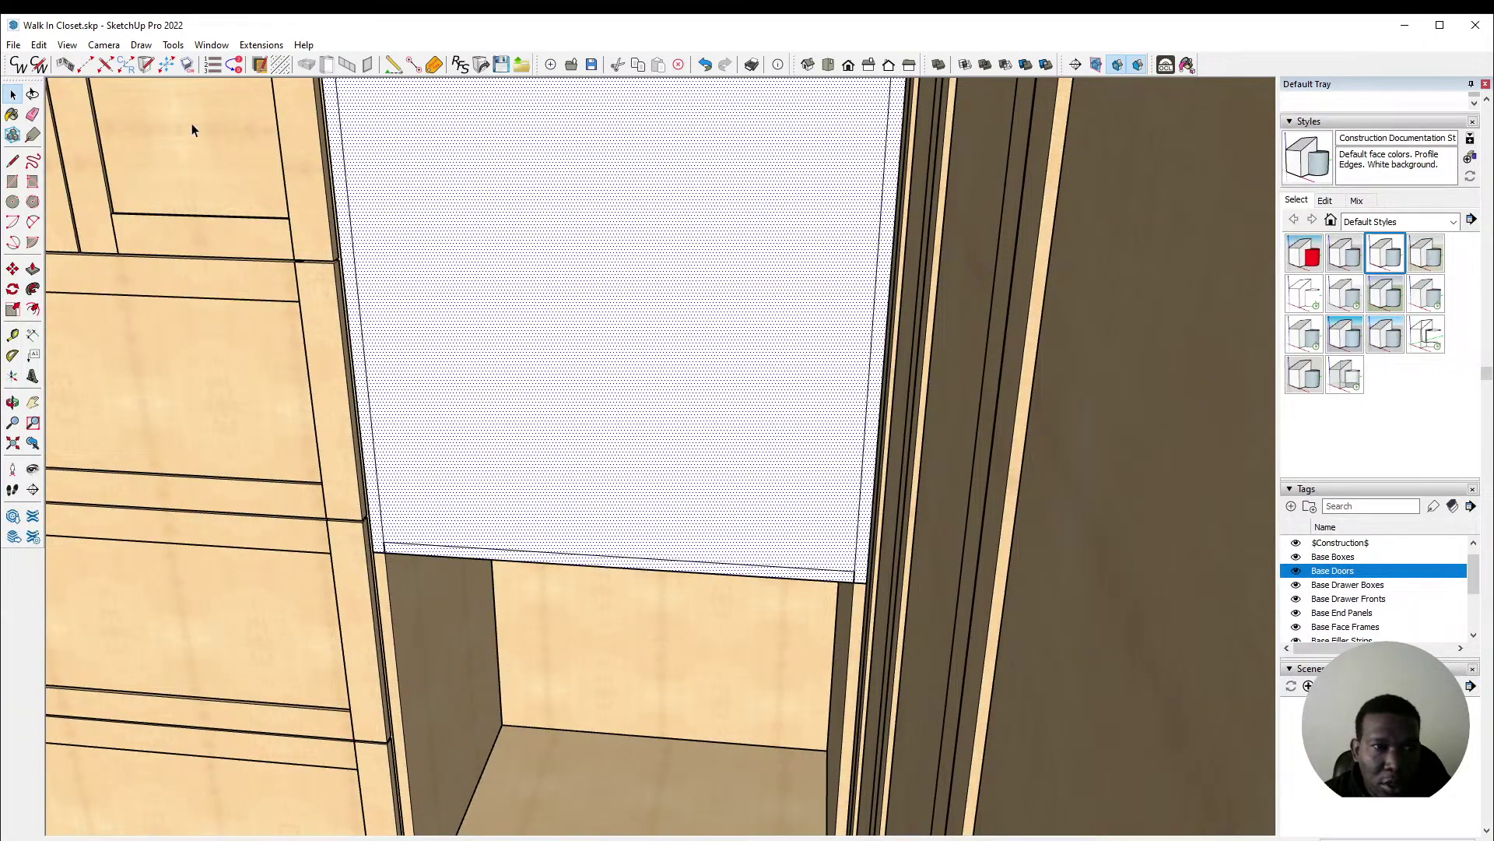
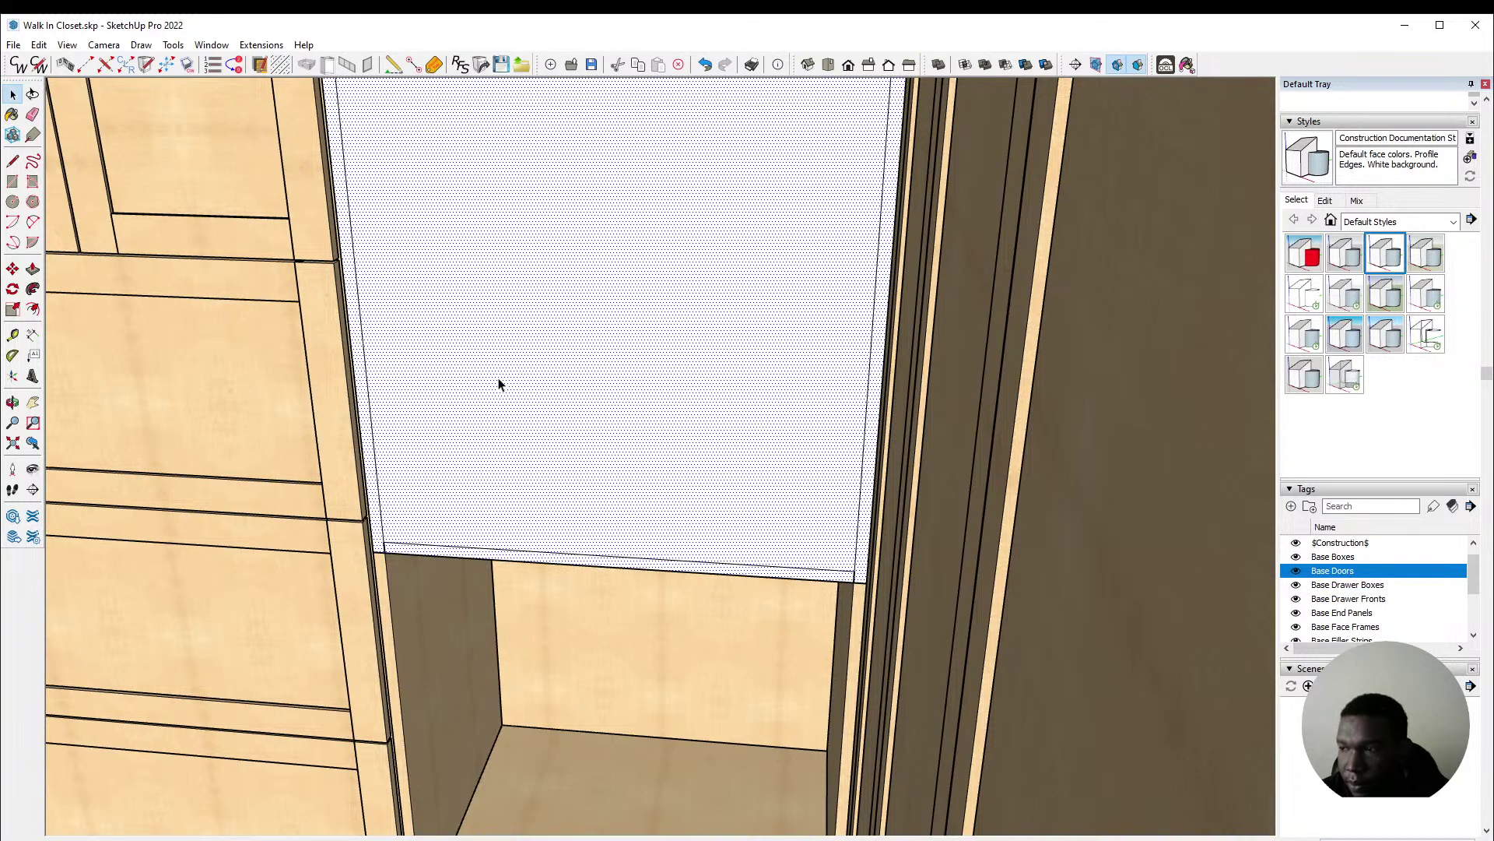
pyautogui.click(498, 384)
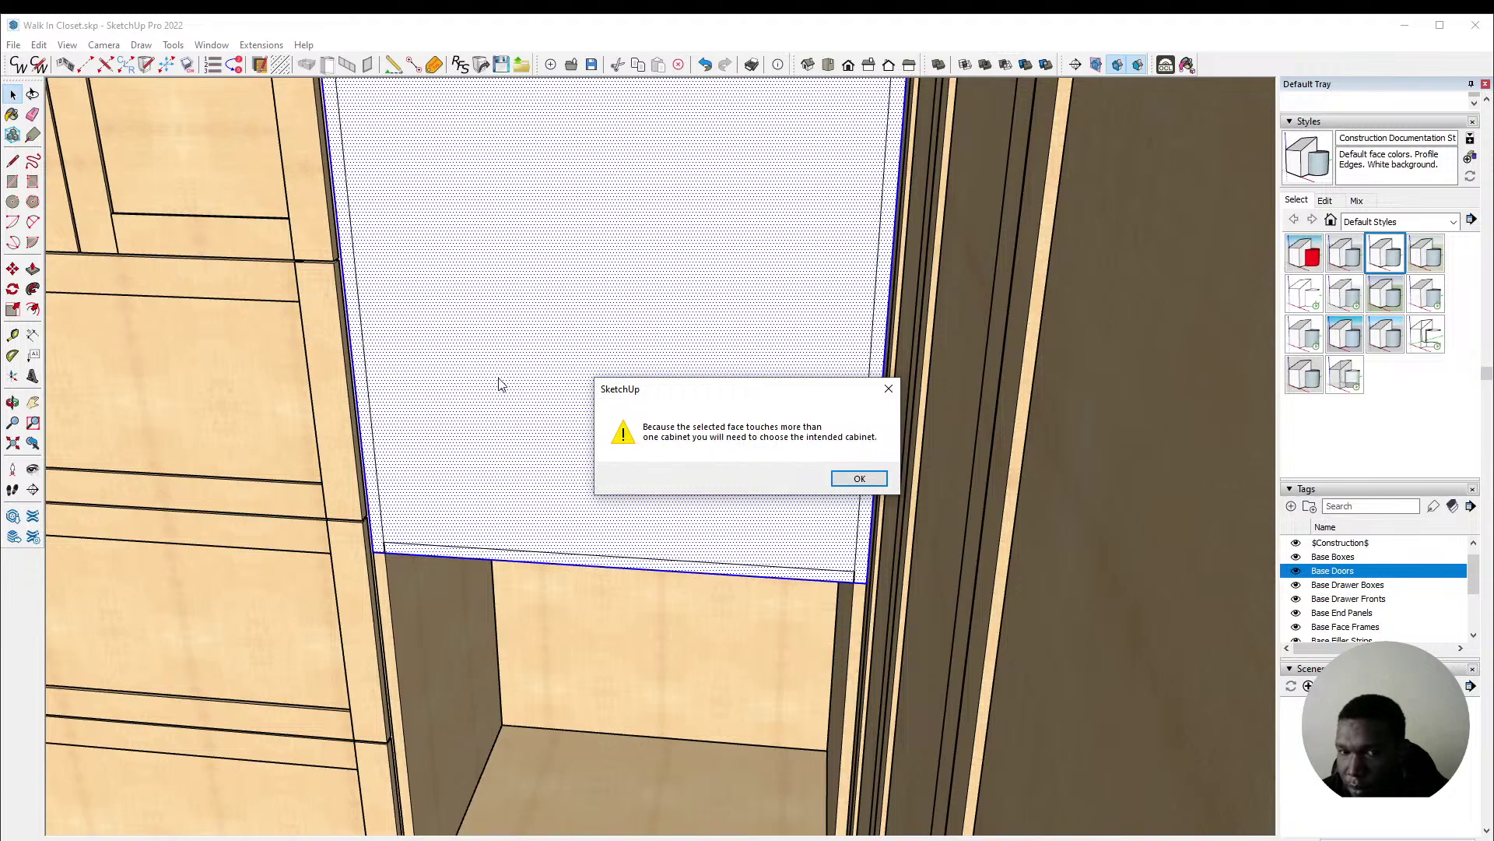
pyautogui.click(864, 481)
pyautogui.click(870, 483)
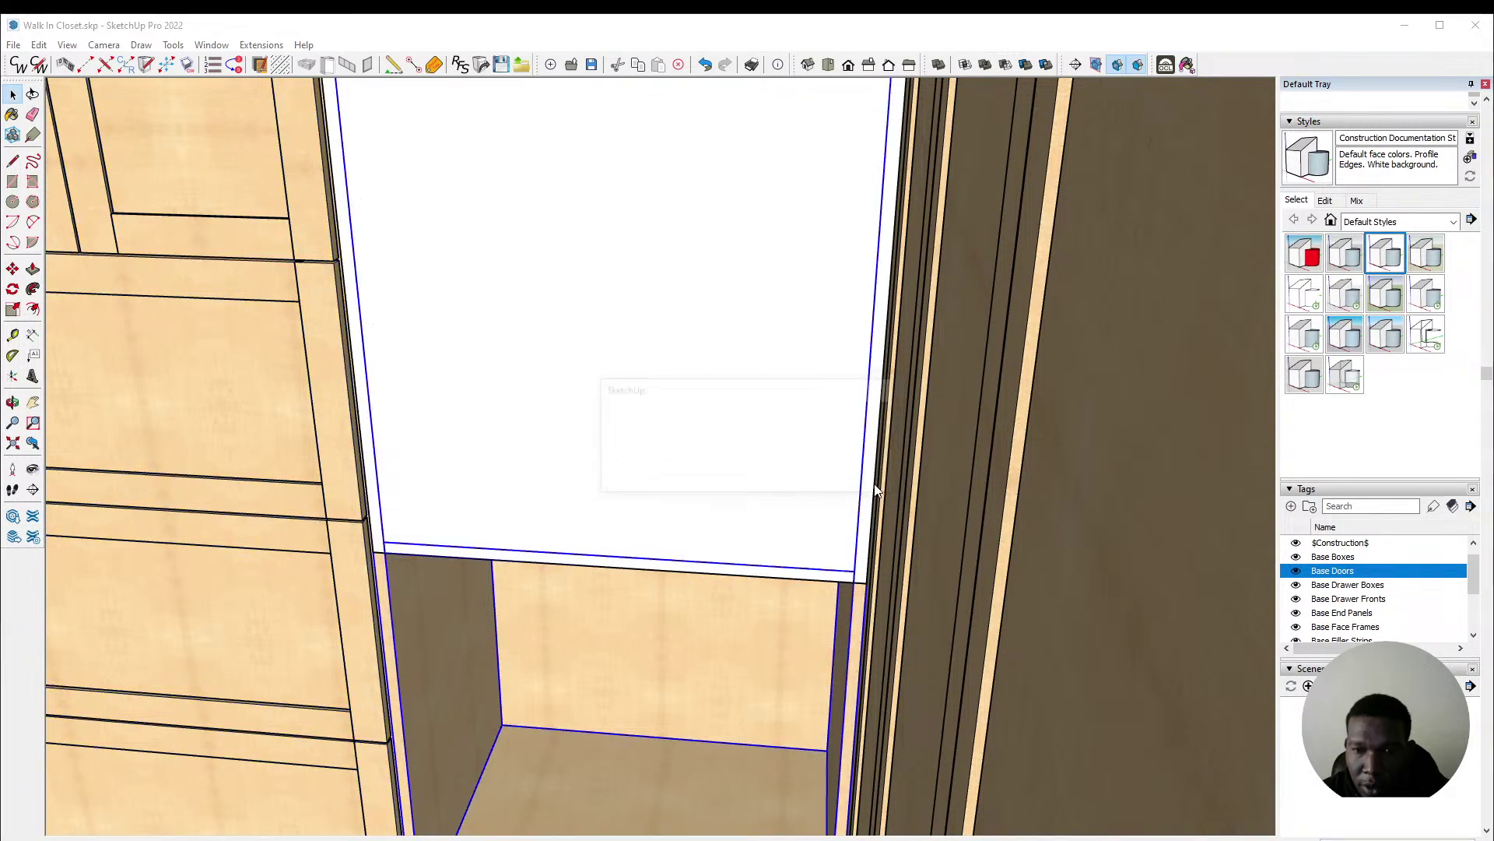
pyautogui.click(793, 478)
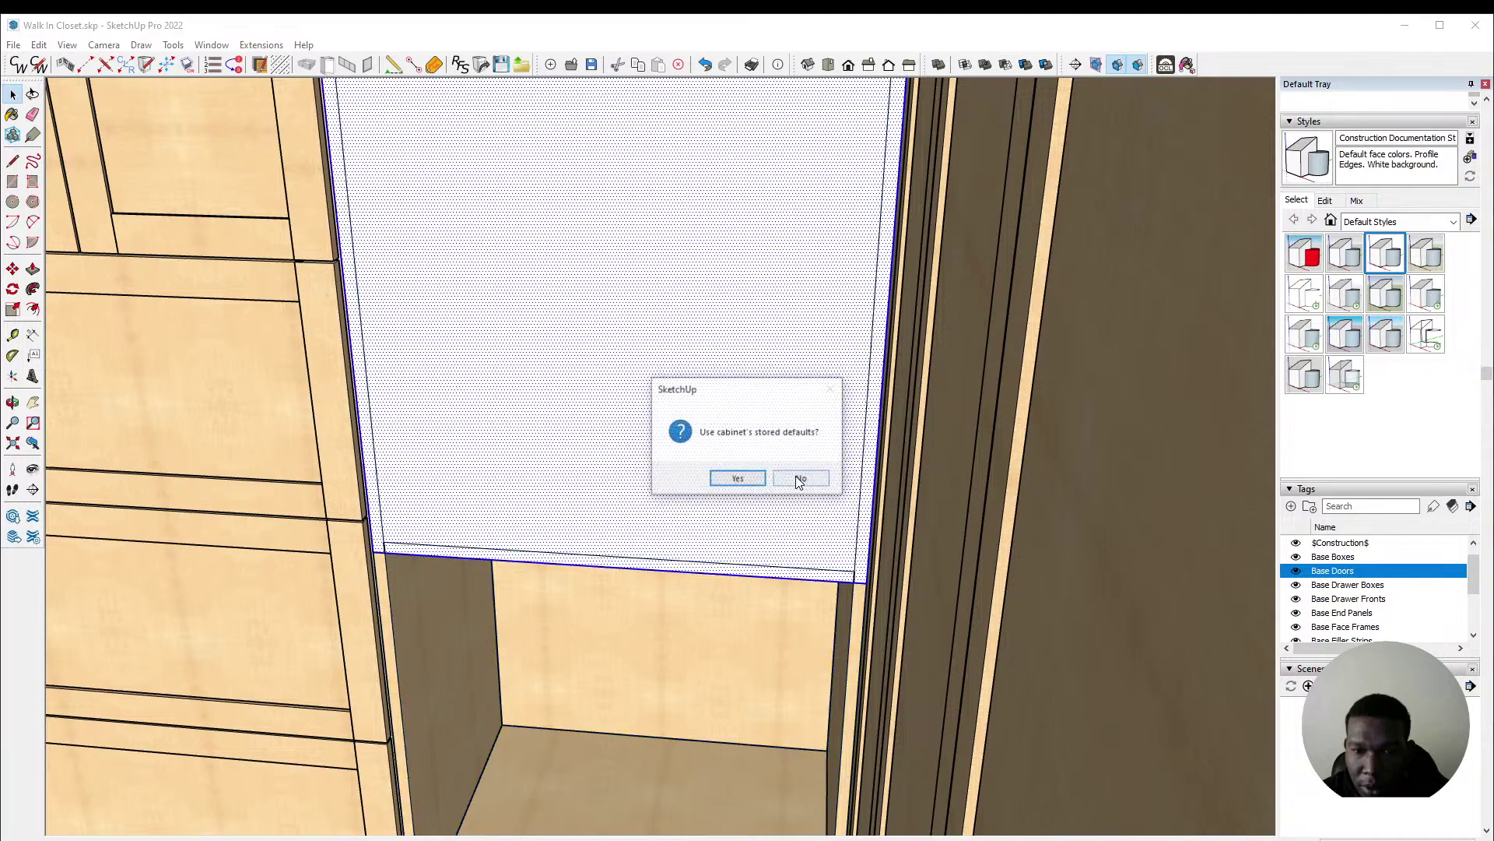
pyautogui.click(798, 480)
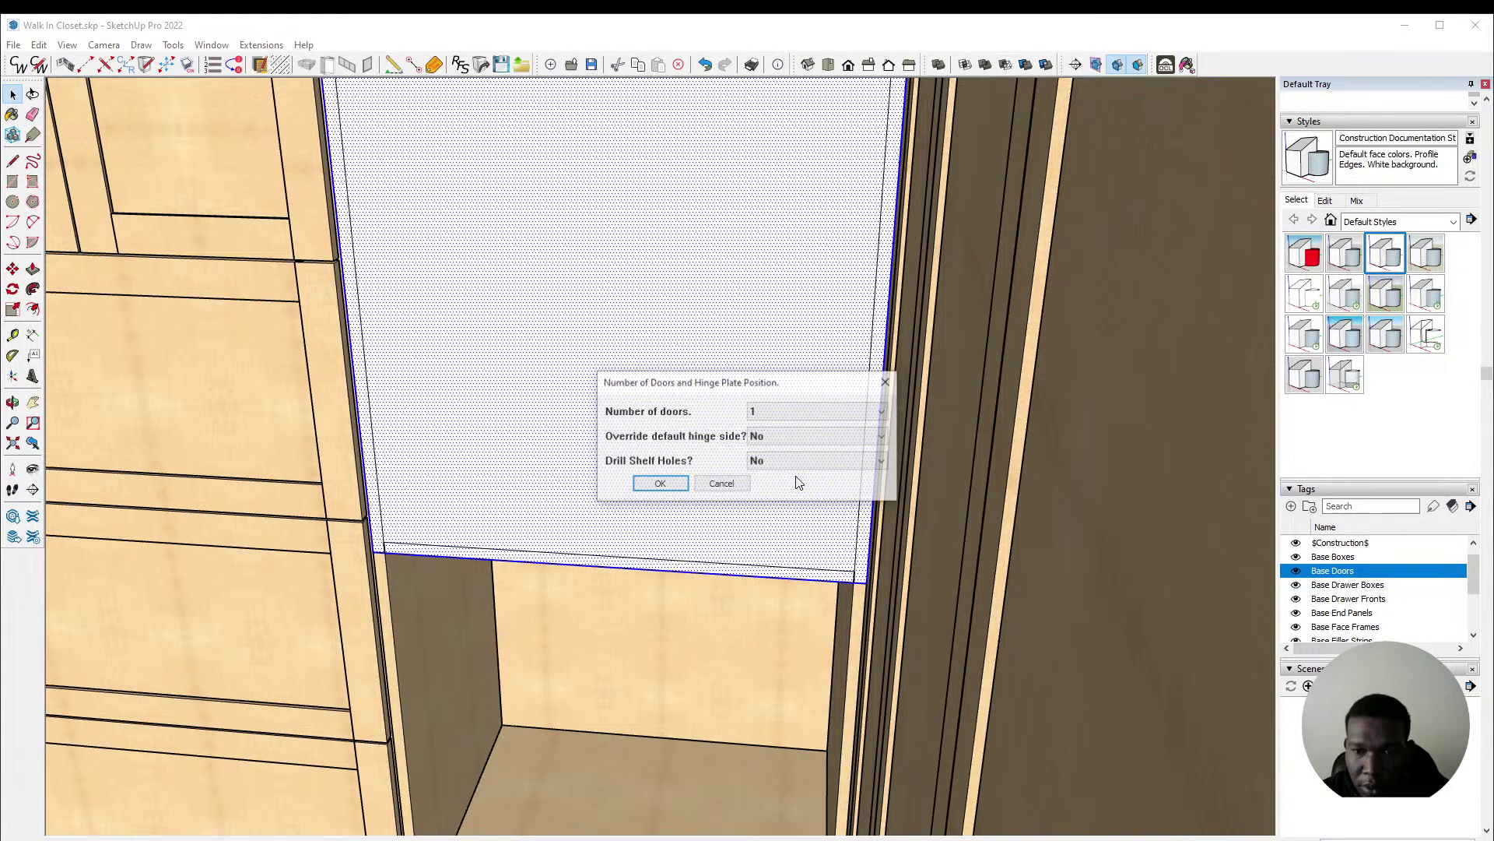
pyautogui.click(823, 468)
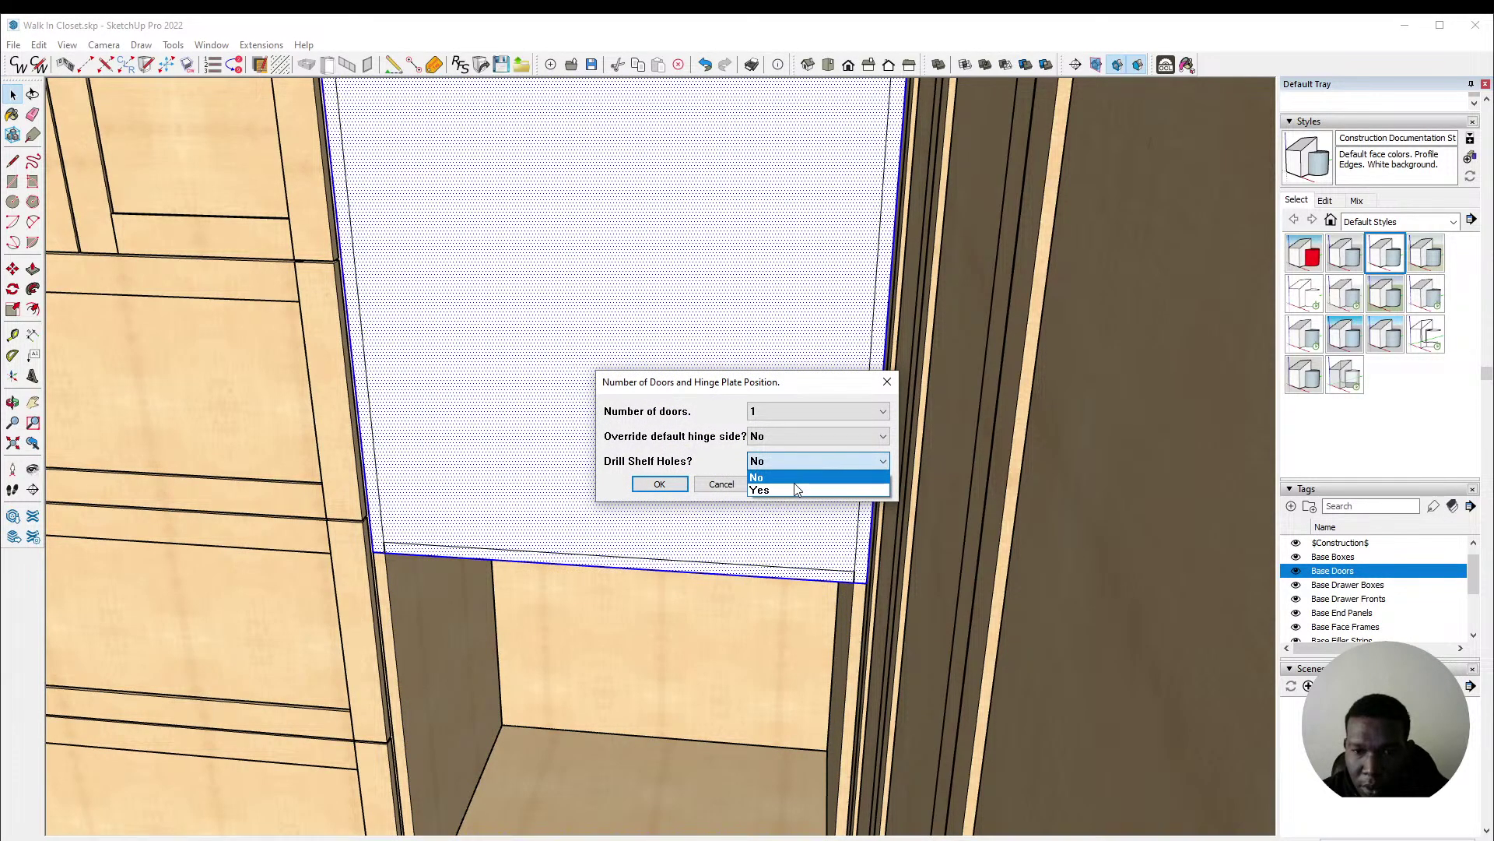
pyautogui.click(794, 484)
pyautogui.click(660, 483)
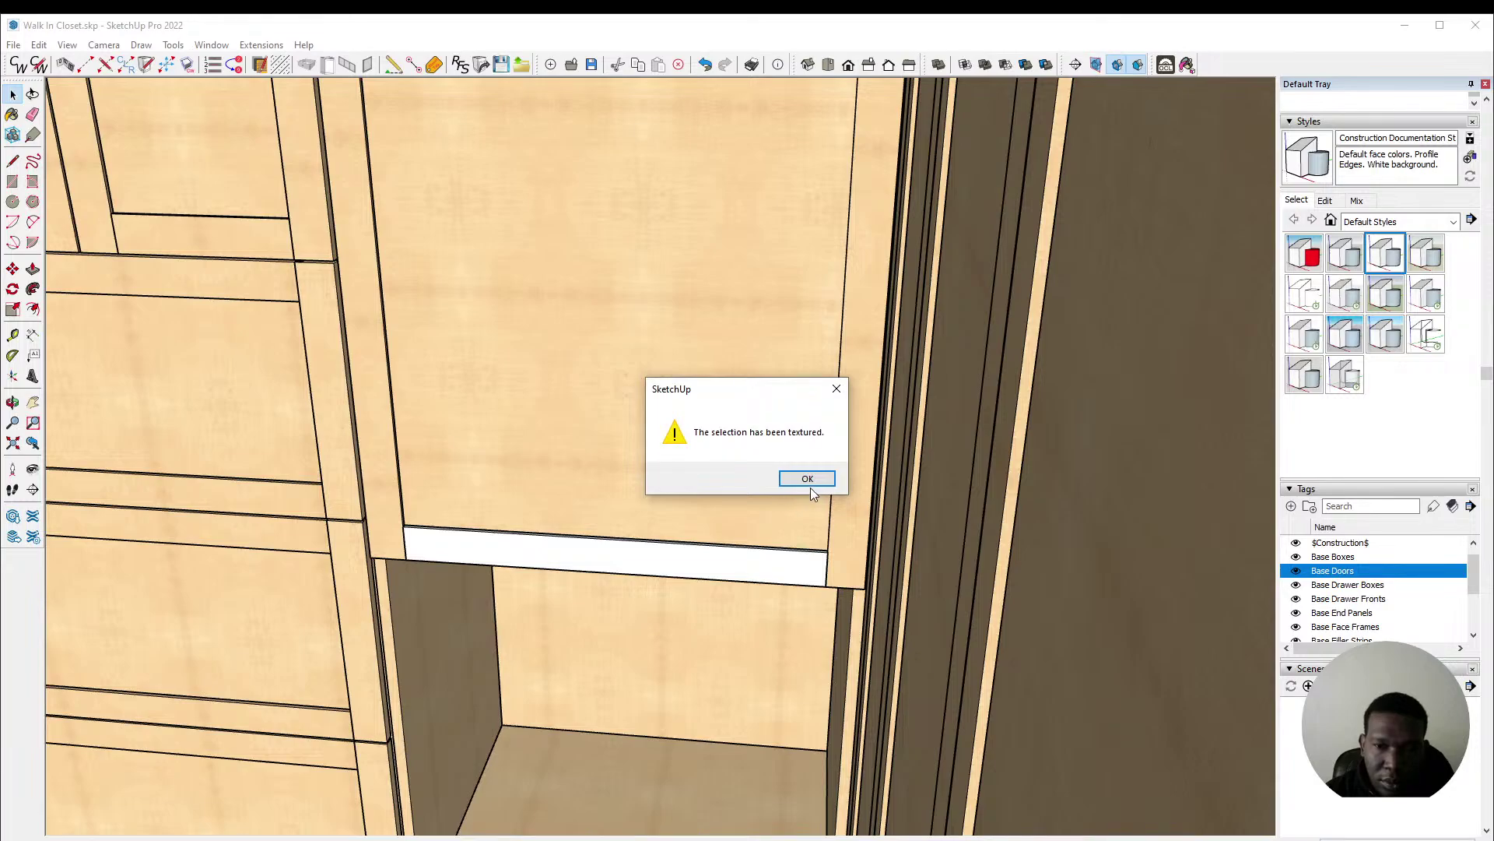
pyautogui.click(809, 481)
# Step: Delete the new door's rails, stiles and panel from the open shelf cabinet, keeping the drilled shelf holes
pyautogui.click(760, 565)
pyautogui.press('Delete')
pyautogui.click(838, 544)
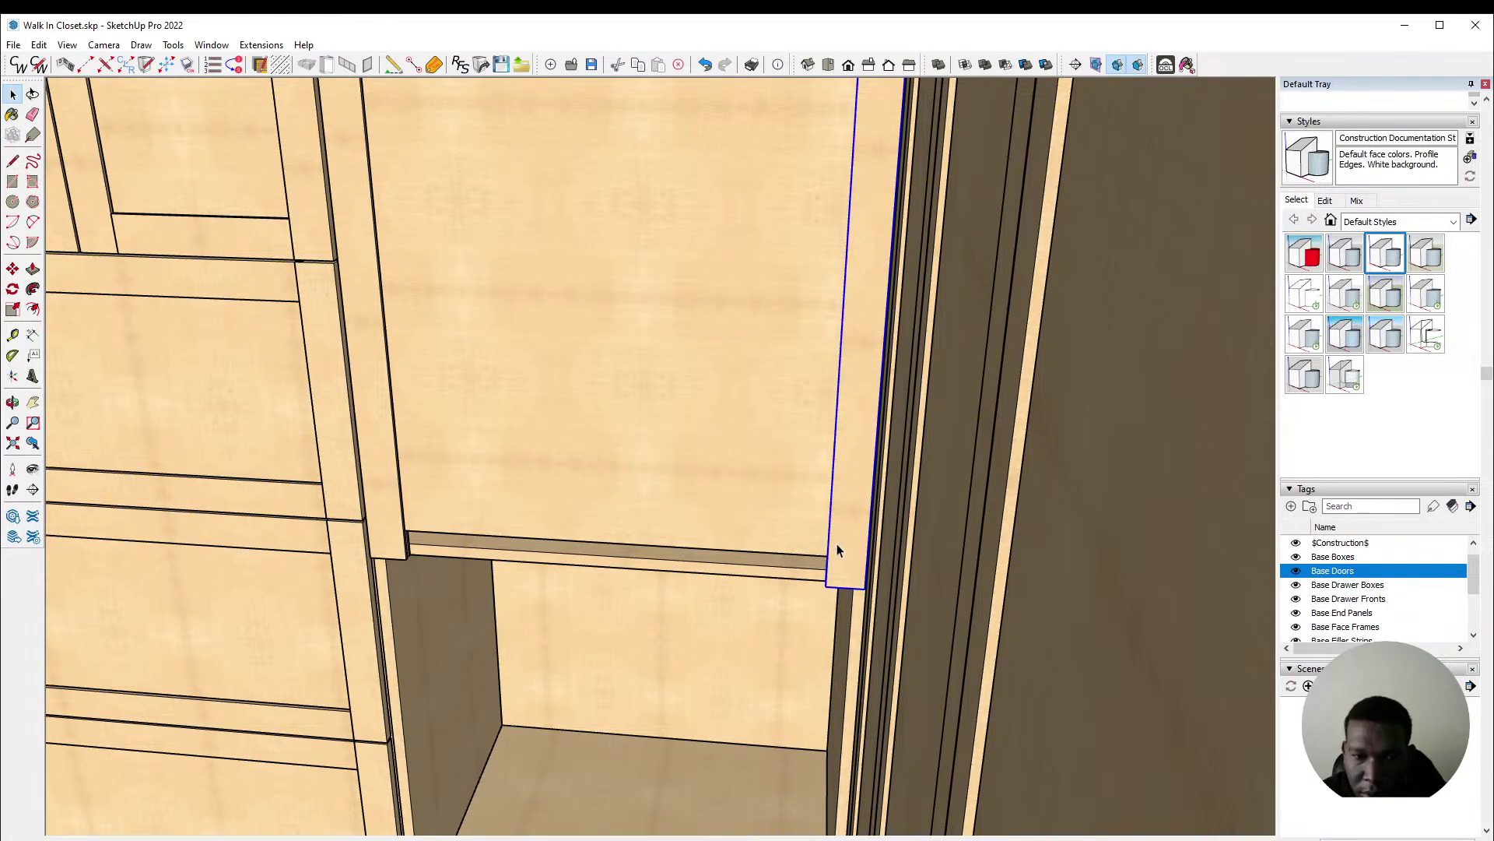
pyautogui.press('Delete')
pyautogui.click(635, 521)
pyautogui.press('Delete')
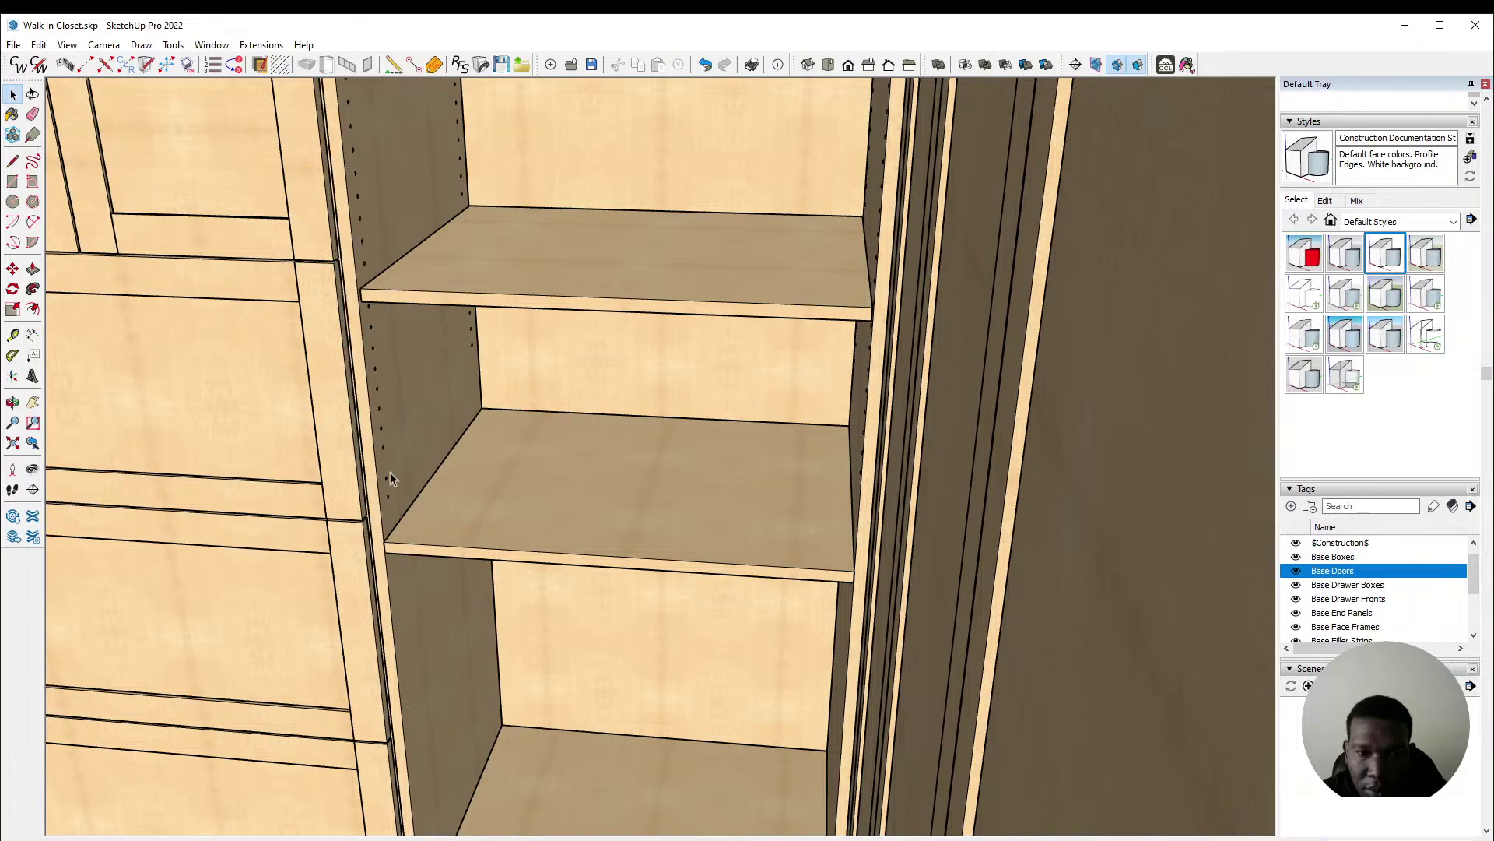
pyautogui.scroll(-5, 541, 677)
pyautogui.click(475, 119)
pyautogui.press('Delete')
pyautogui.scroll(4, 404, 141)
pyautogui.scroll(8, 467, 134)
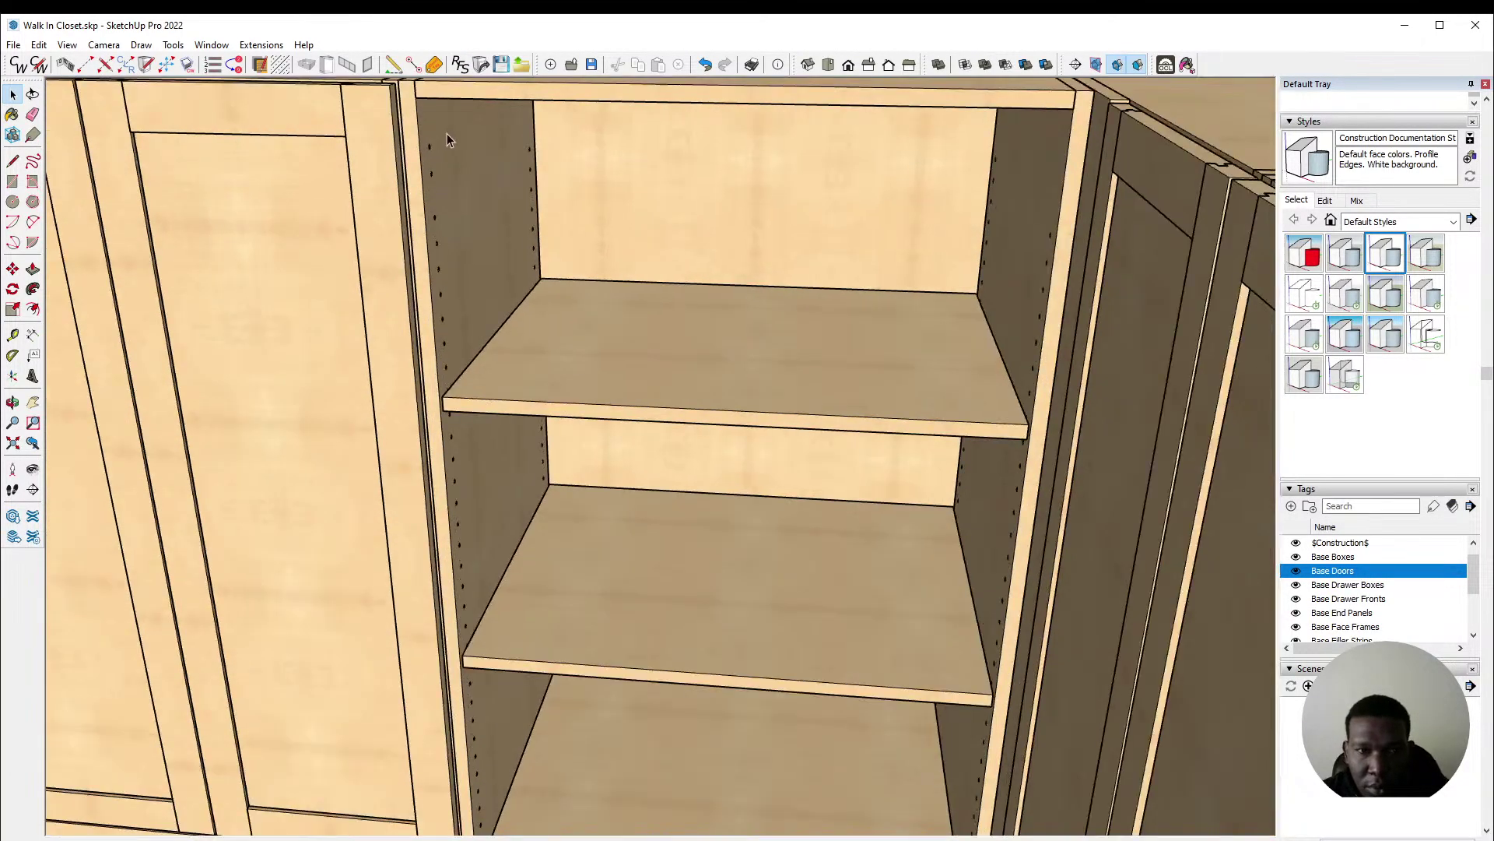
# Step: Delete the uppermost front shelf holes from the open shelf cabinet's left side panel
pyautogui.scroll(4, 467, 171)
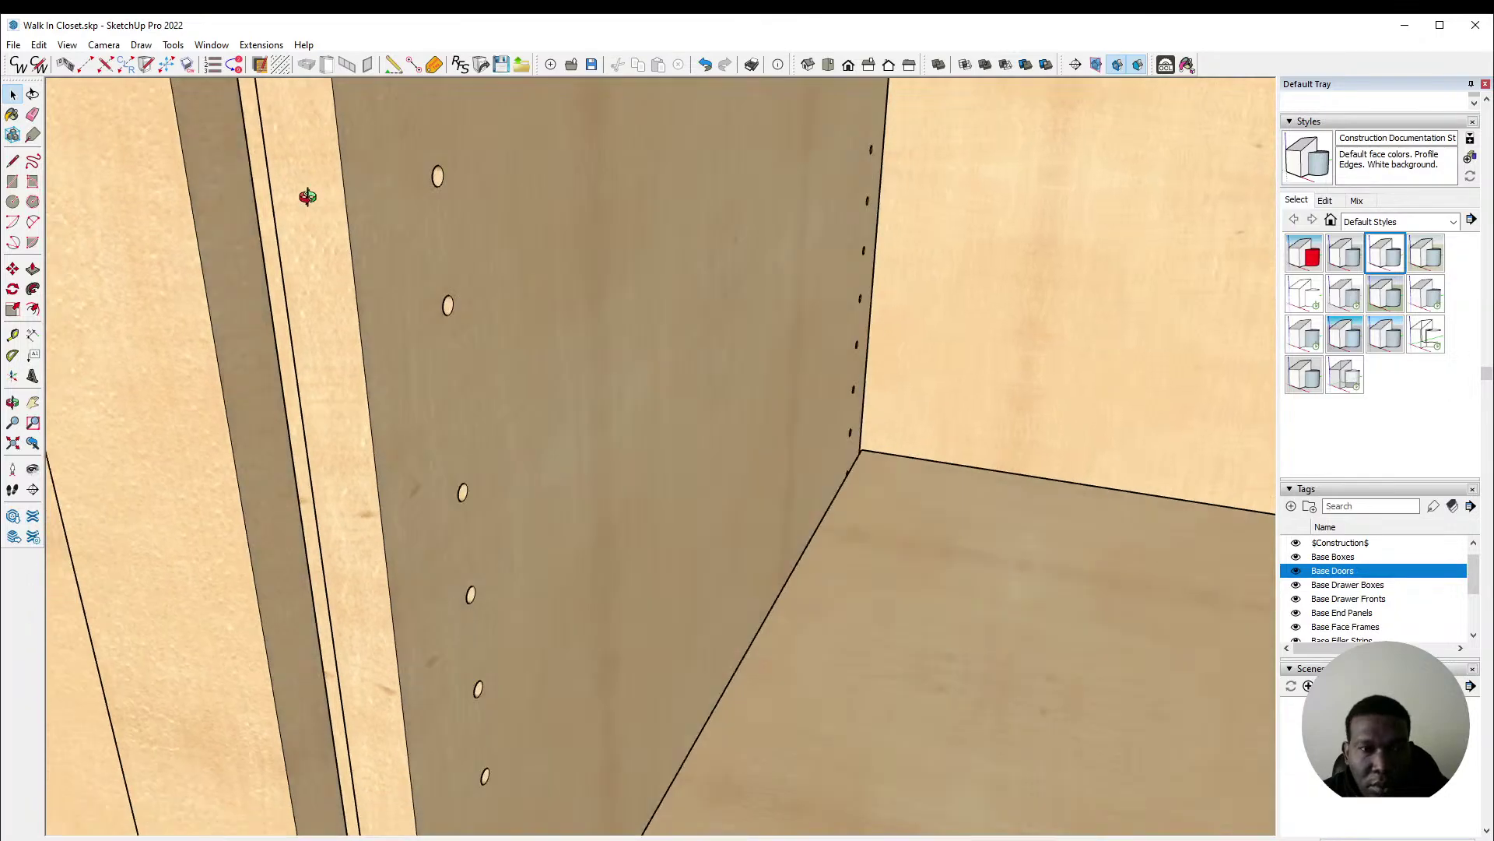
pyautogui.doubleClick(457, 166)
pyautogui.click(453, 167)
pyautogui.press('Delete')
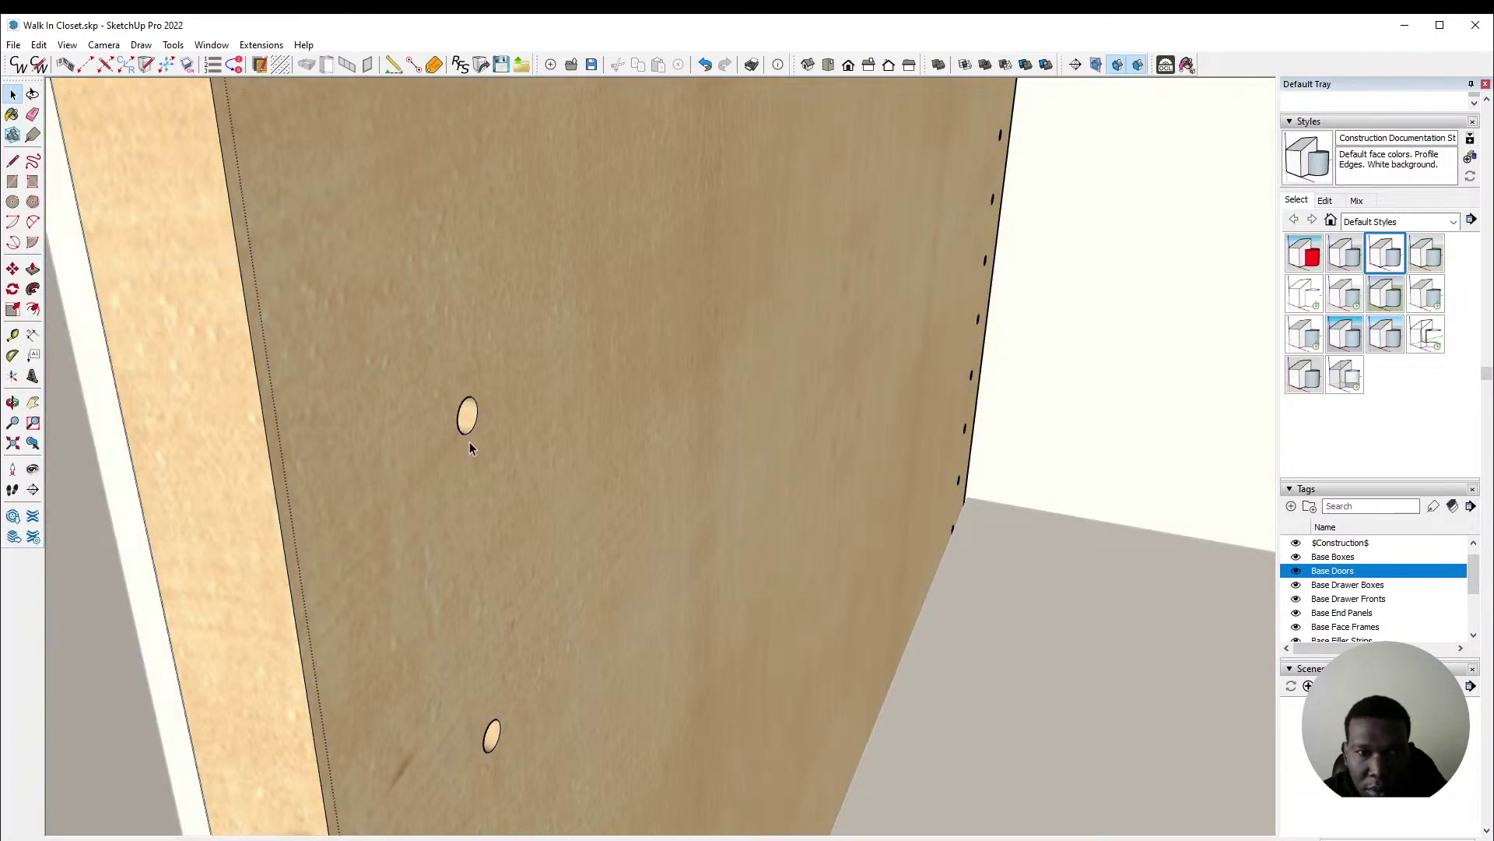
pyautogui.click(463, 422)
pyautogui.press('Delete')
pyautogui.scroll(-5, 804, 323)
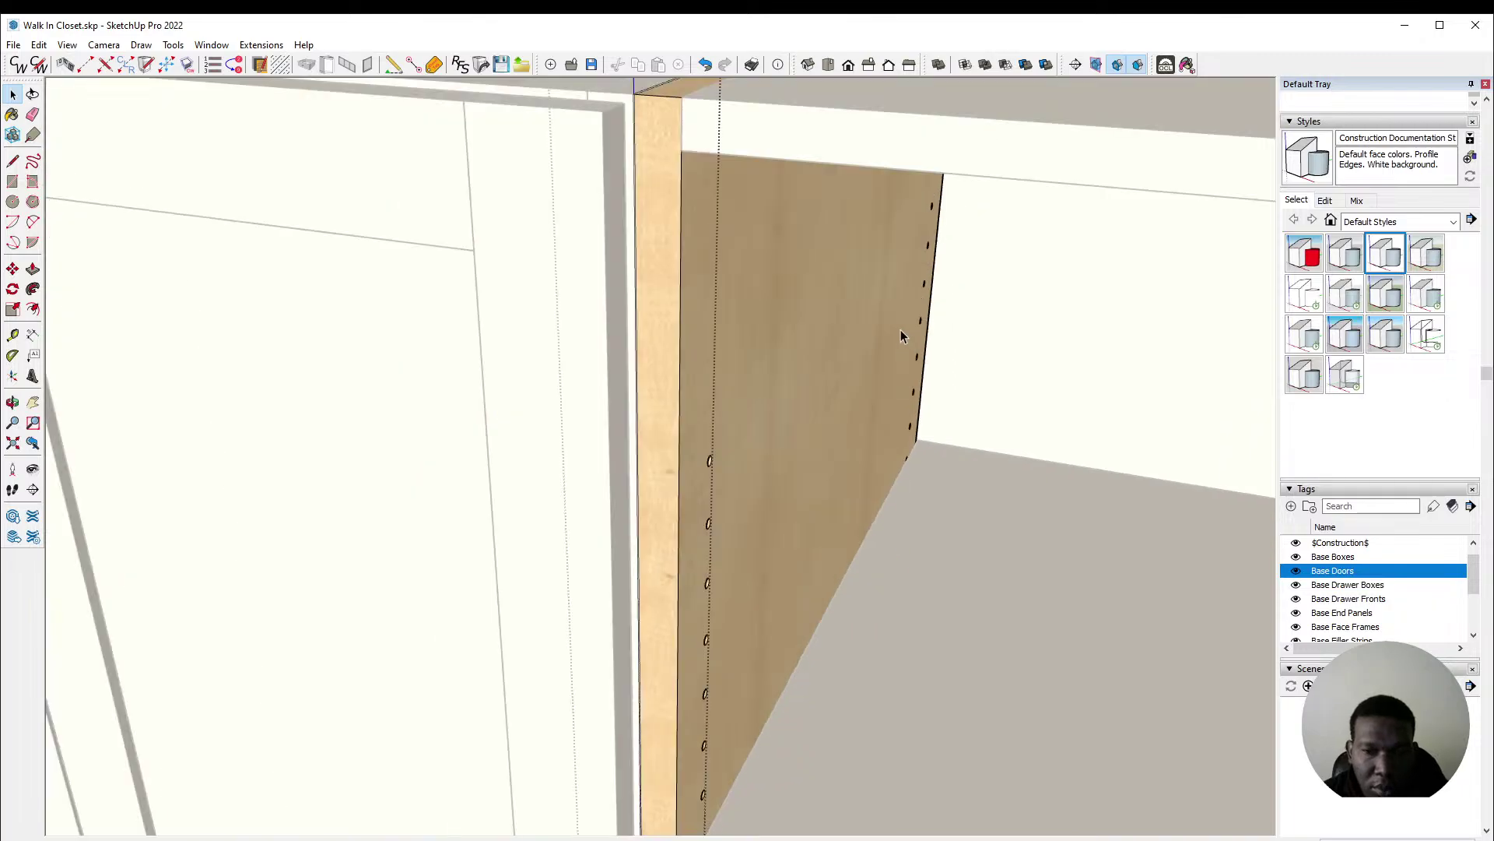
pyautogui.click(486, 274)
# Step: Draw a rectangle across the open shelf cabinet's full front, from its top outer corner to the opposite side panel's bottom endpoint
pyautogui.scroll(-3, 488, 272)
pyautogui.press('r')
pyautogui.click(645, 244)
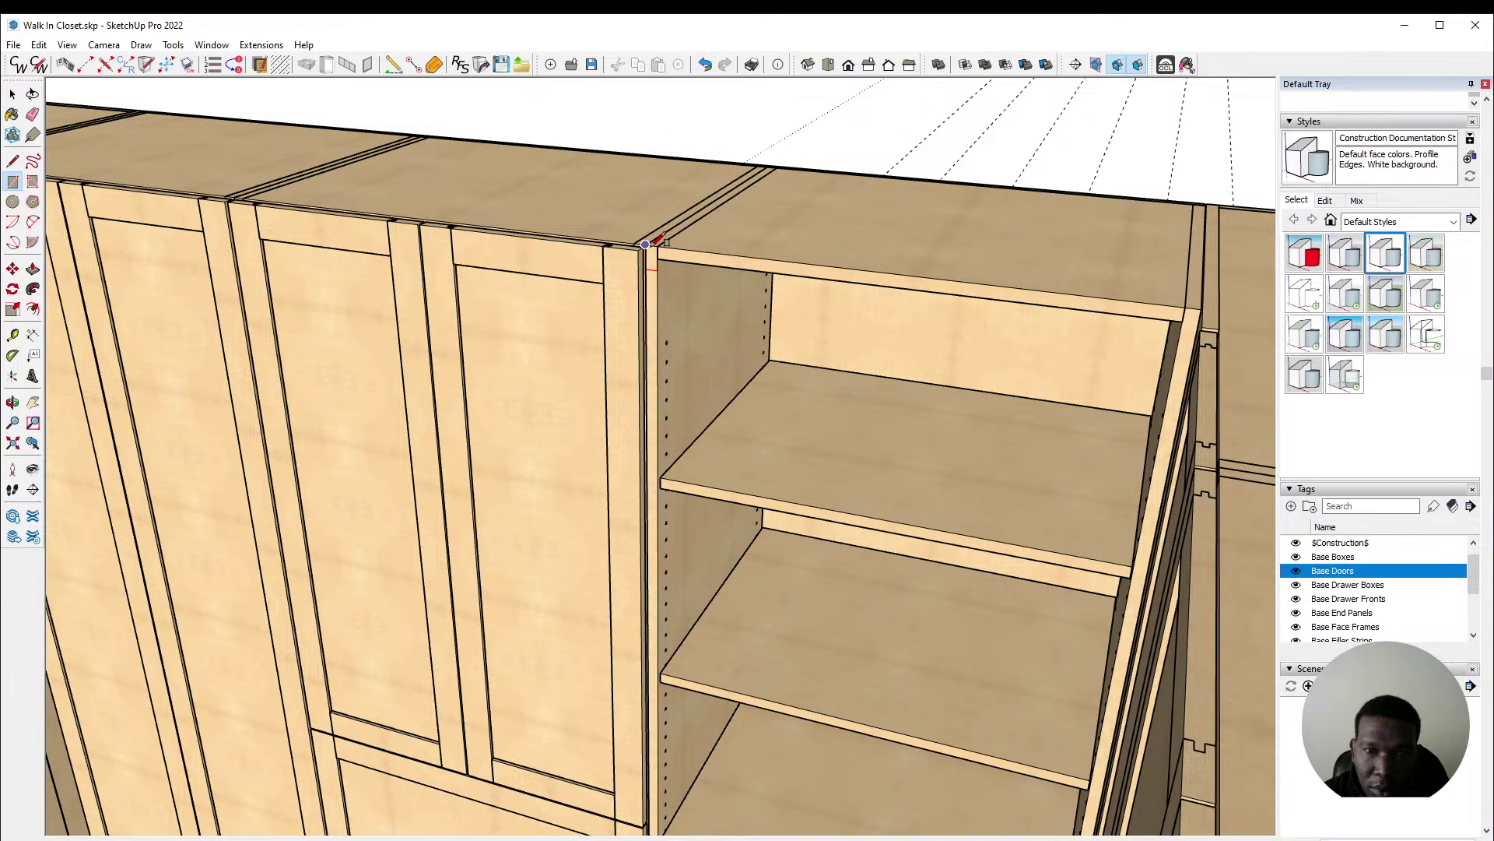
pyautogui.scroll(-5, 926, 260)
pyautogui.moveTo(947, 250); pyautogui.dragTo(787, 394, button='middle')
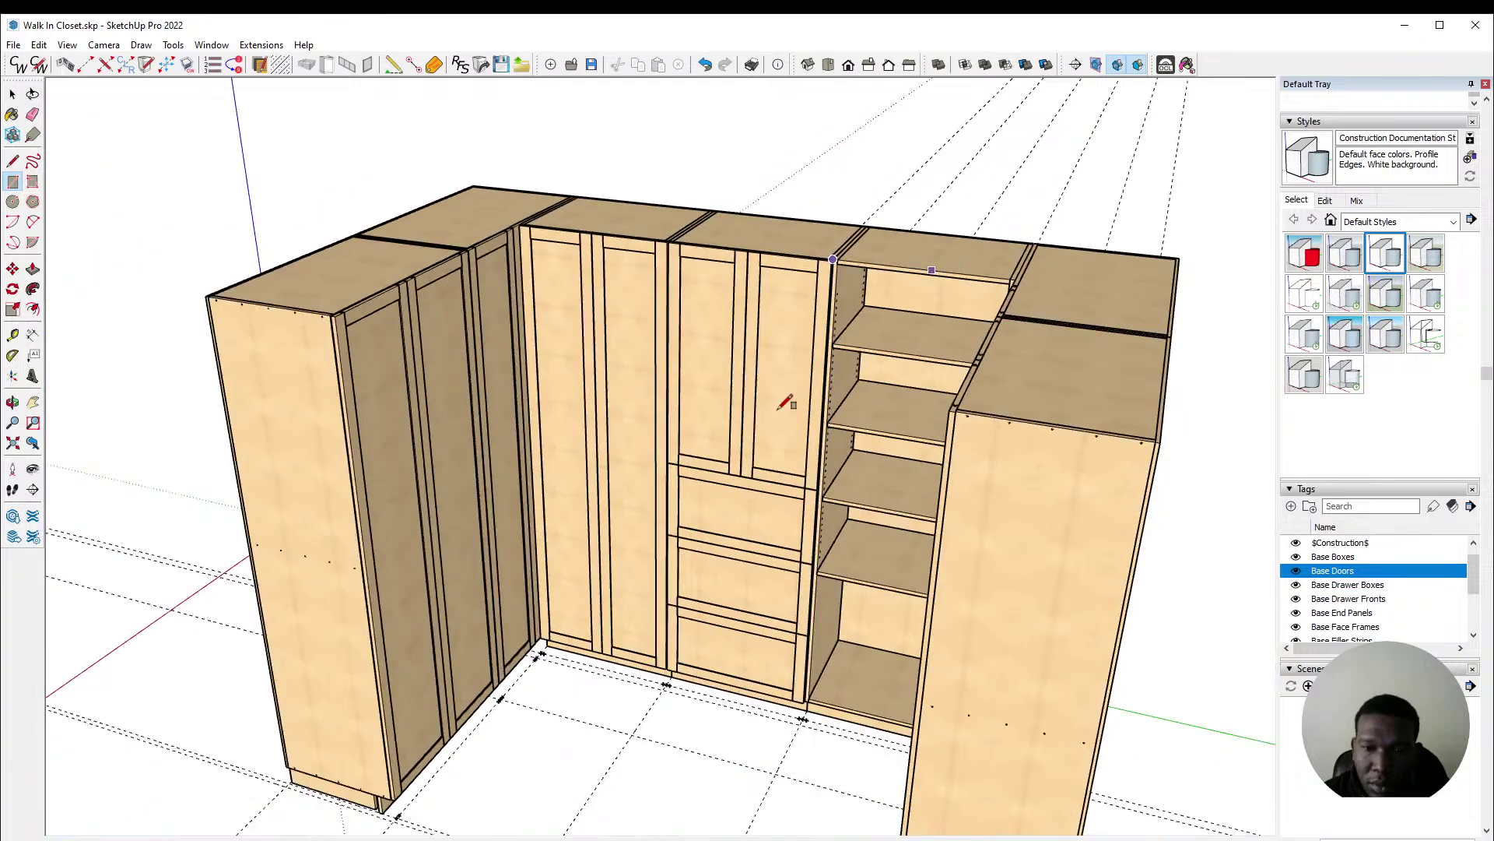
pyautogui.scroll(2, 984, 354)
pyautogui.scroll(3, 956, 686)
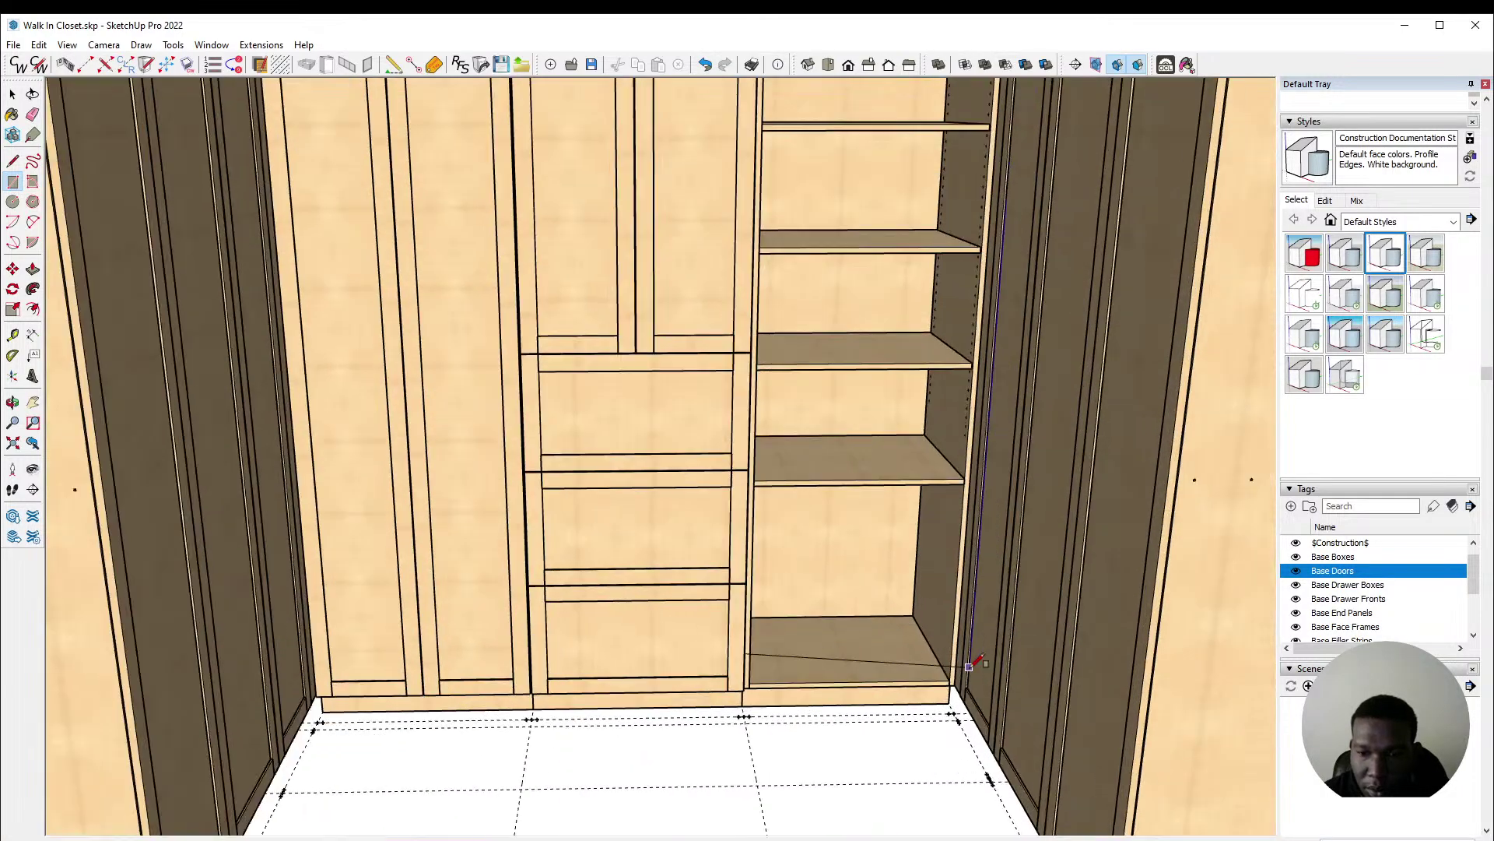
pyautogui.scroll(5, 949, 686)
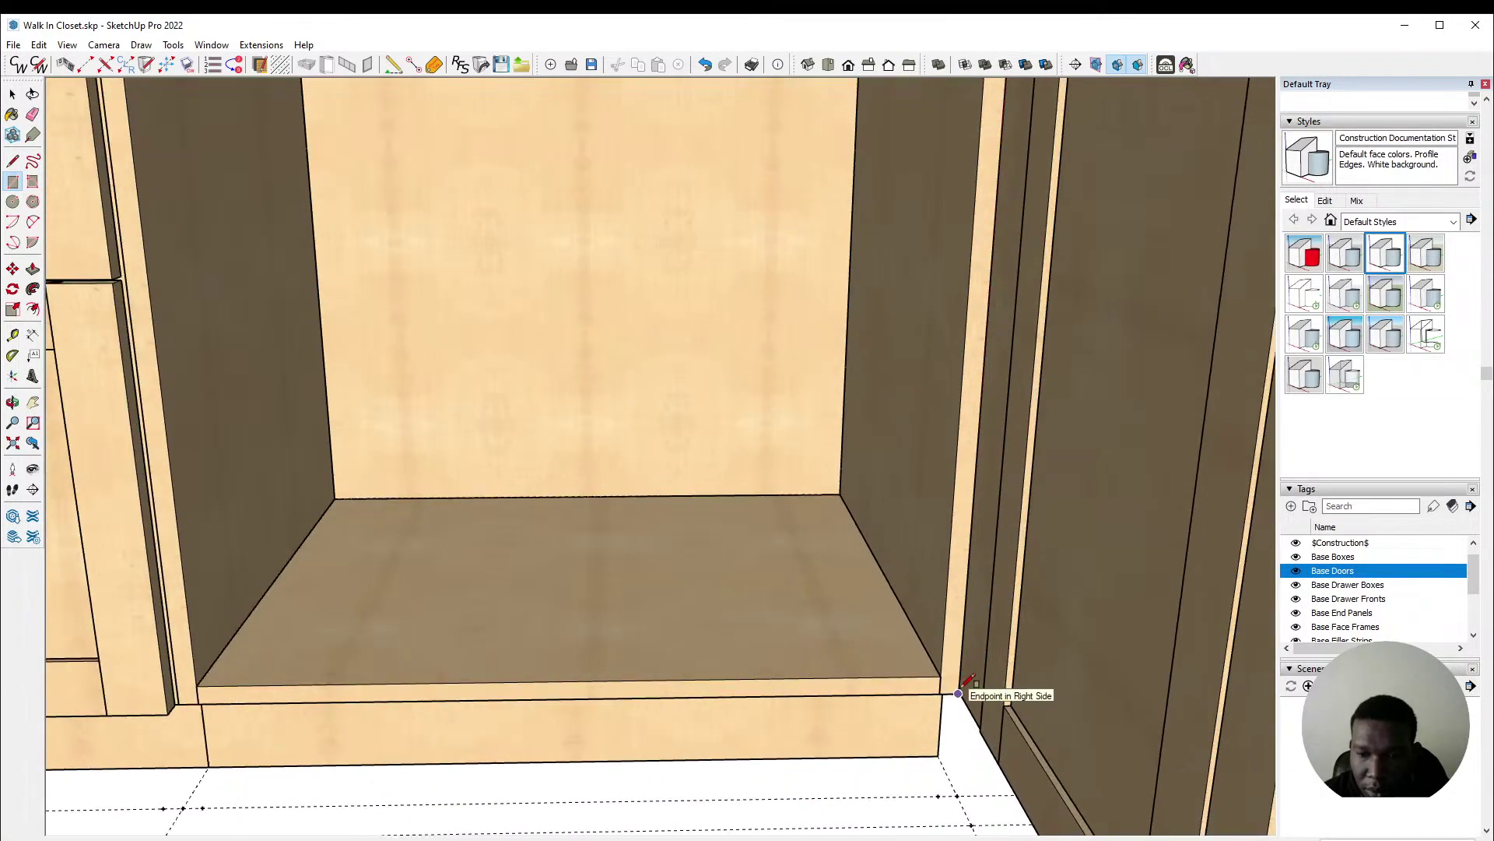
pyautogui.click(959, 692)
# Step: Generate two textured CabWriter doors from the rectangle for the open shelf cabinet, declining stored defaults and keeping Drill Shelf Holes at No
pyautogui.press('space')
pyautogui.click(633, 474)
pyautogui.scroll(-4, 451, 548)
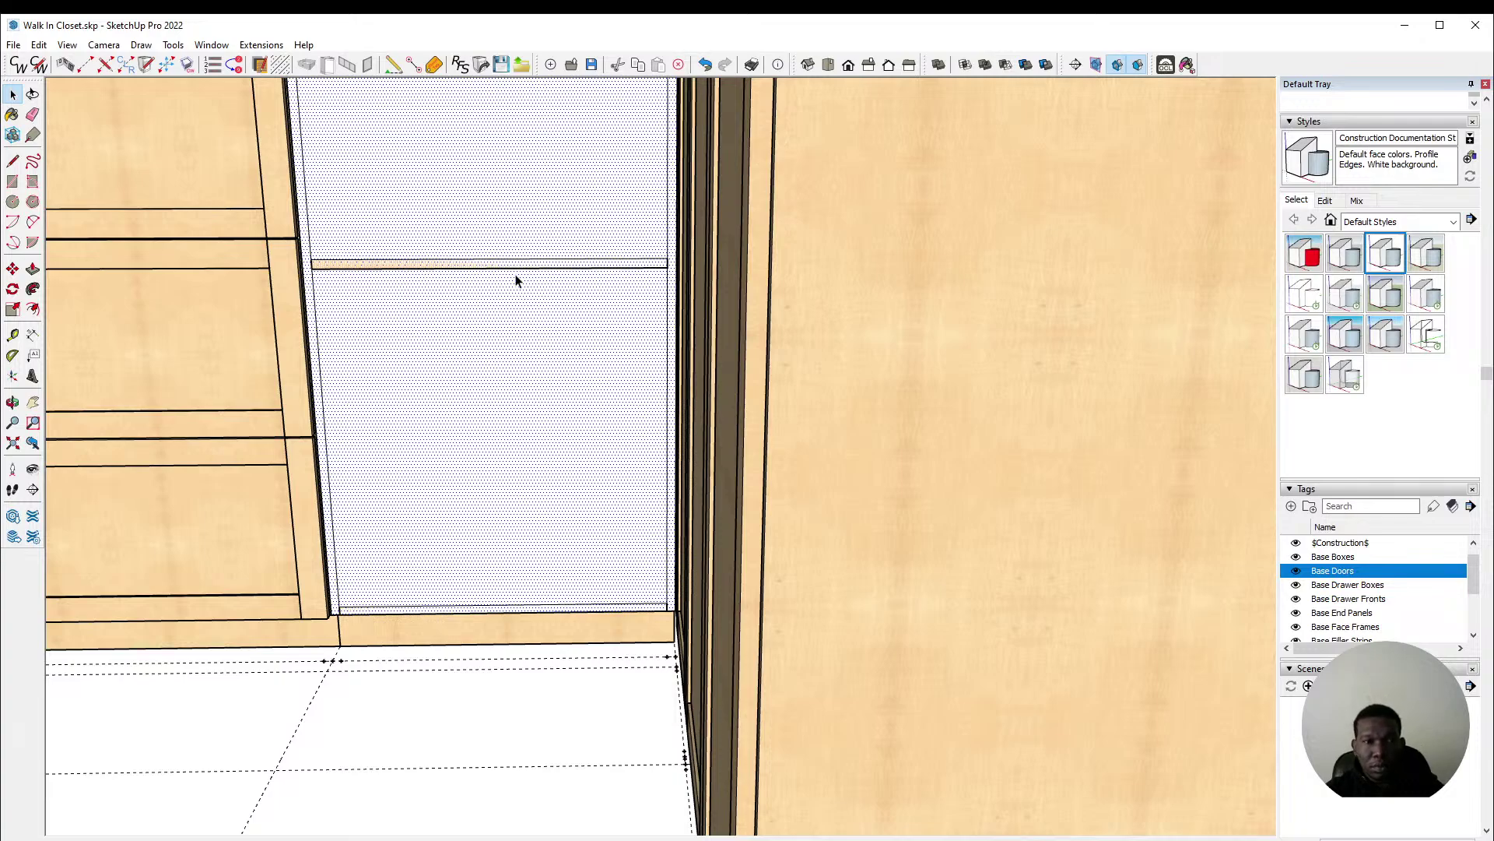
pyautogui.click(443, 274)
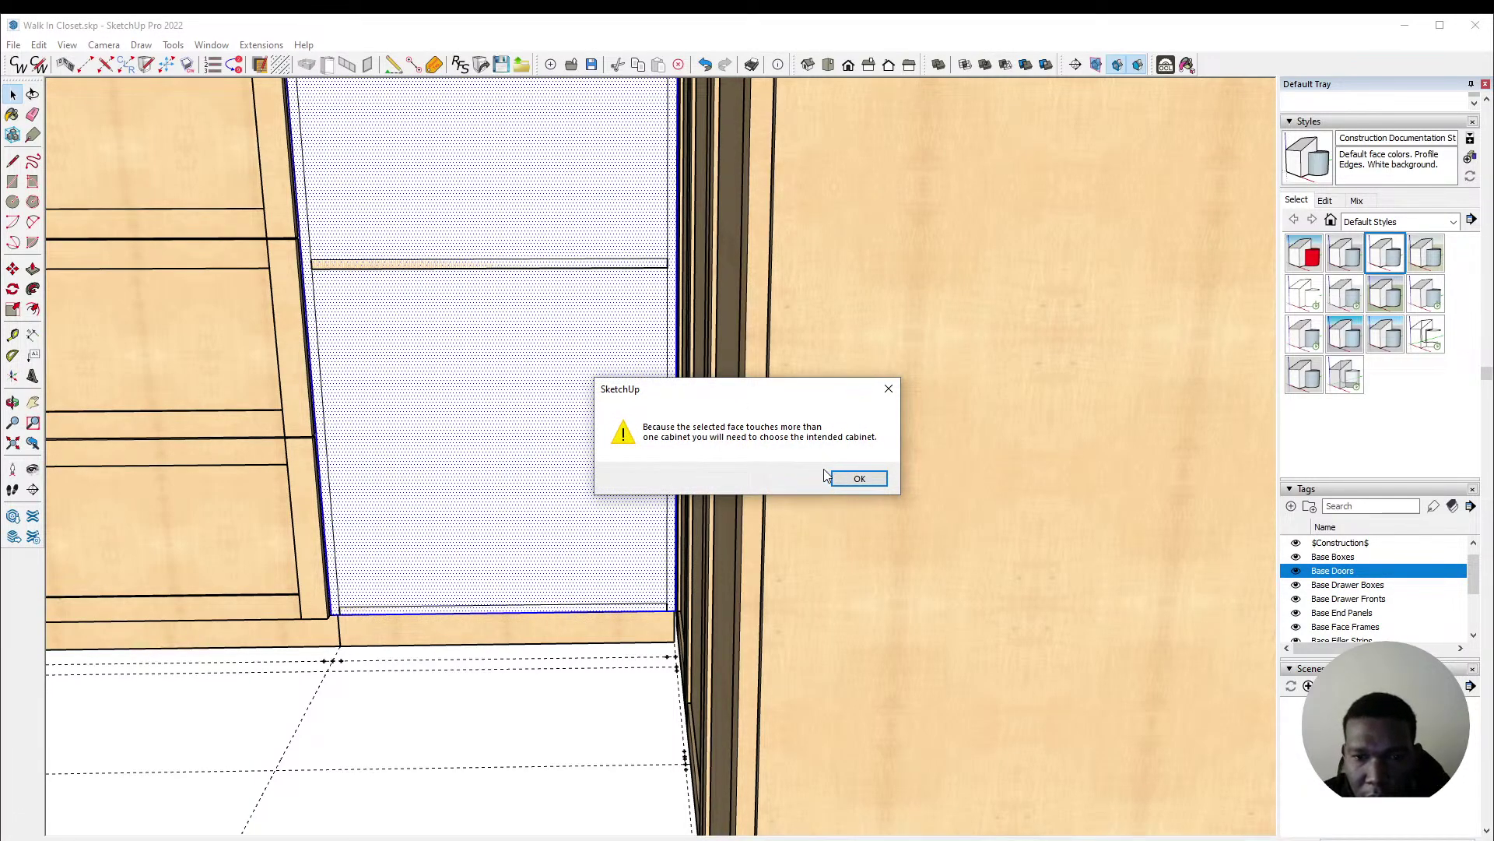
pyautogui.click(859, 478)
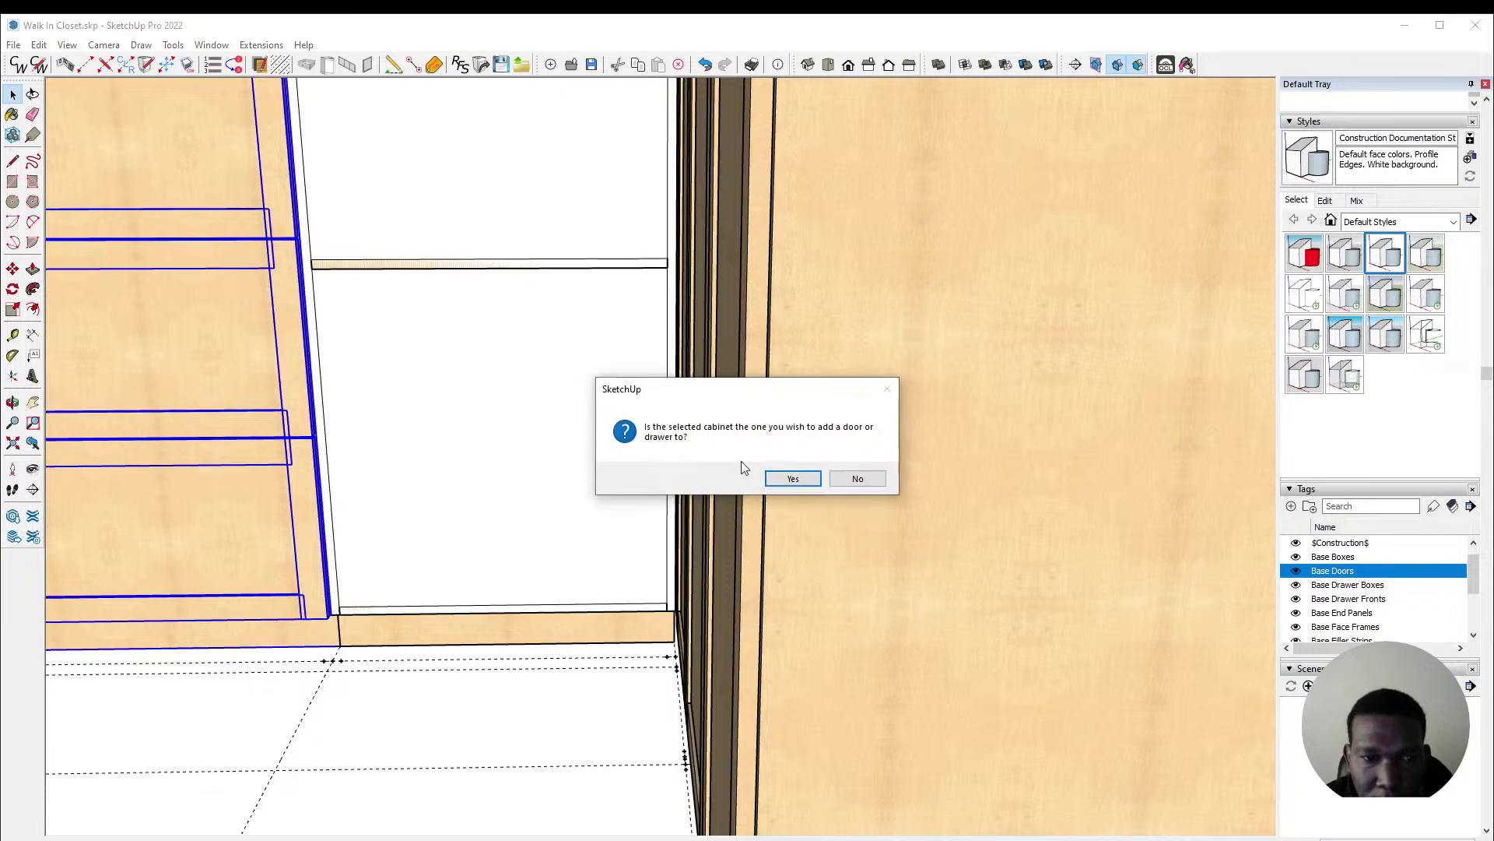
pyautogui.click(860, 481)
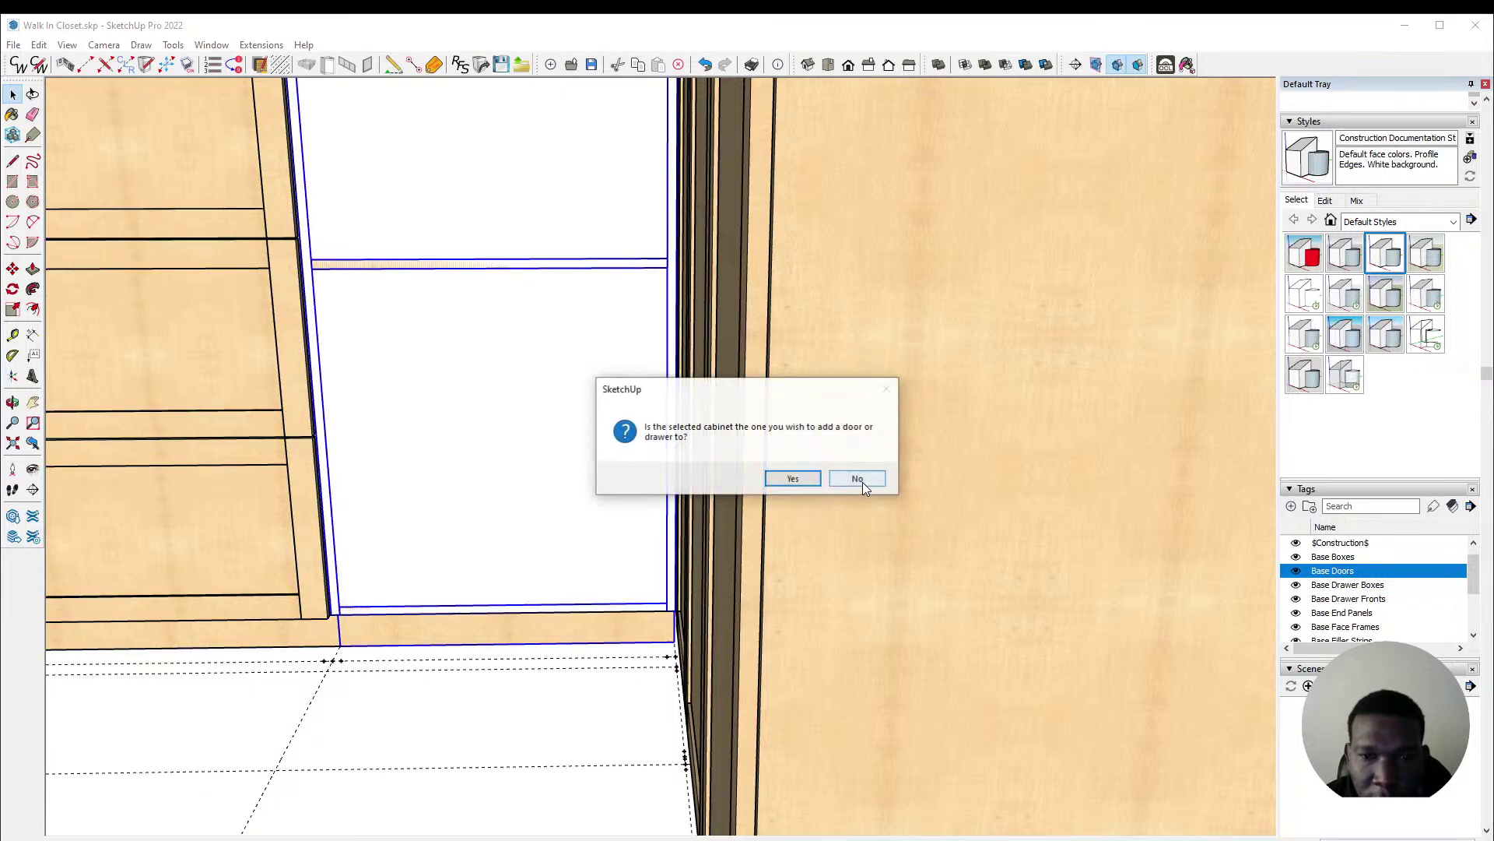
pyautogui.click(791, 477)
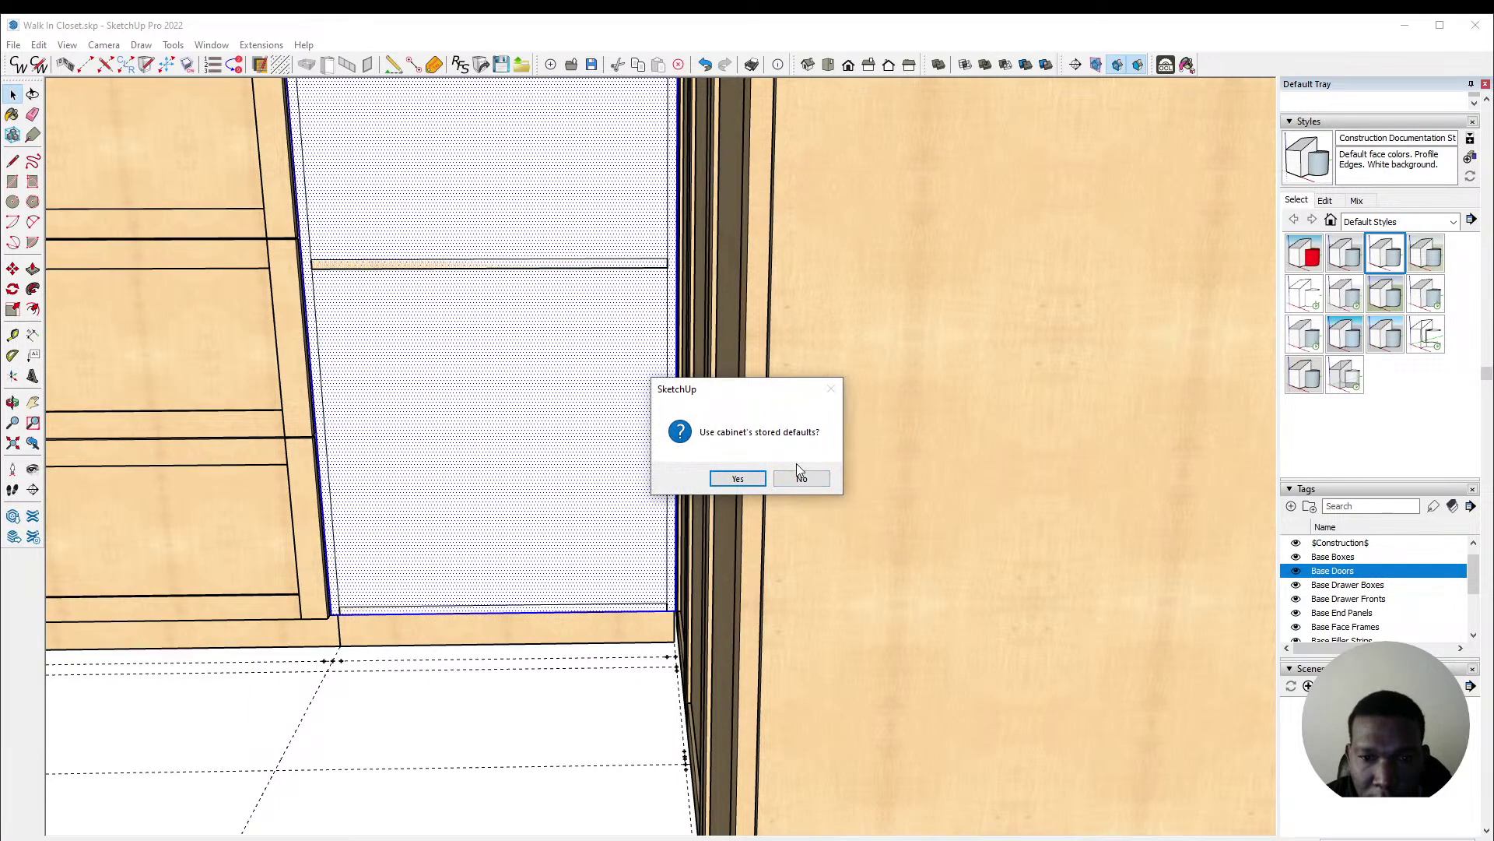
pyautogui.click(801, 480)
pyautogui.click(783, 410)
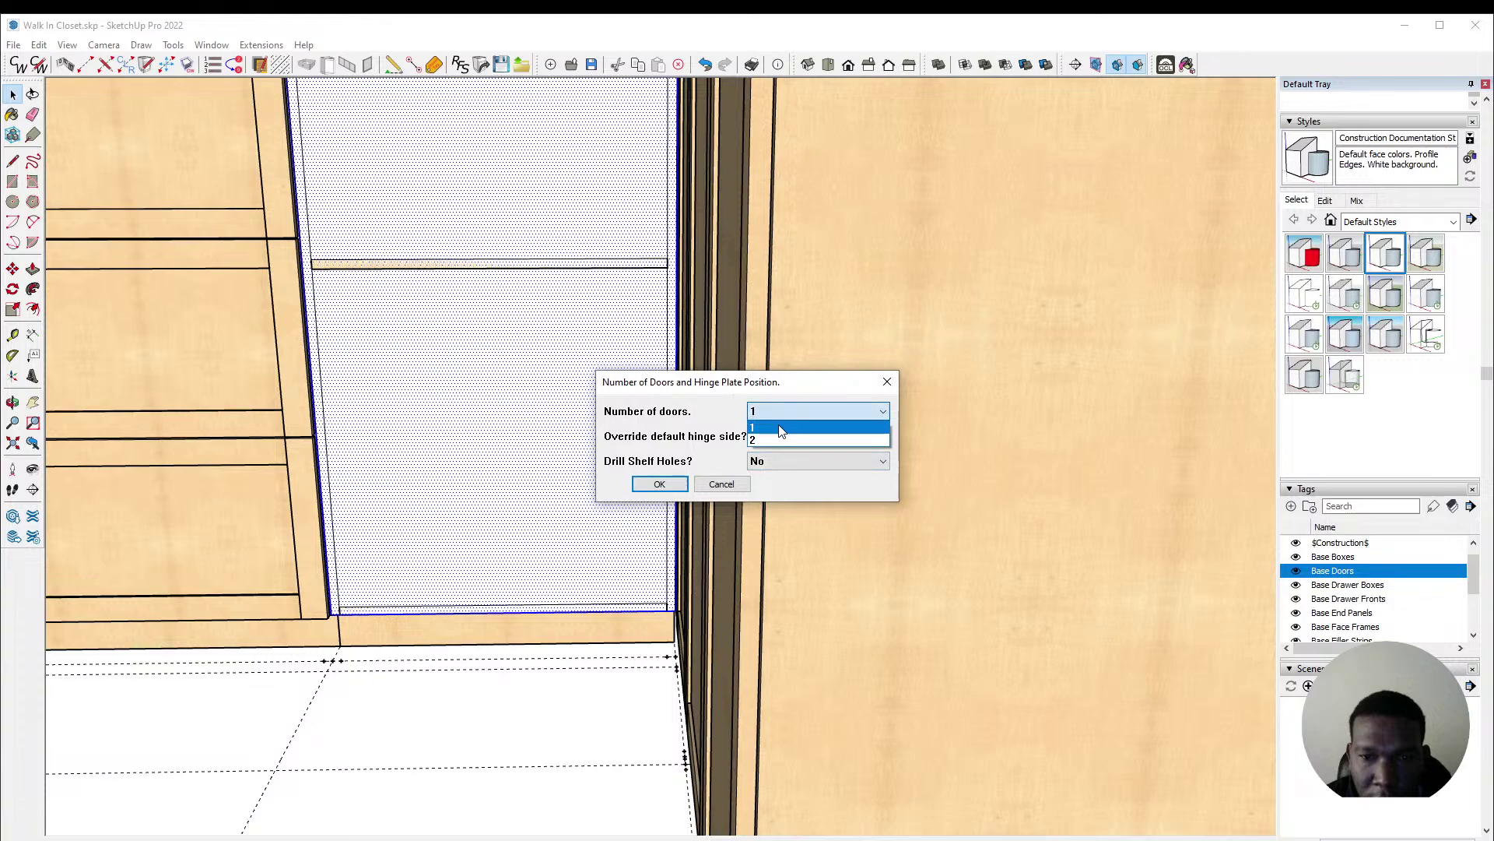
pyautogui.click(774, 440)
pyautogui.click(659, 484)
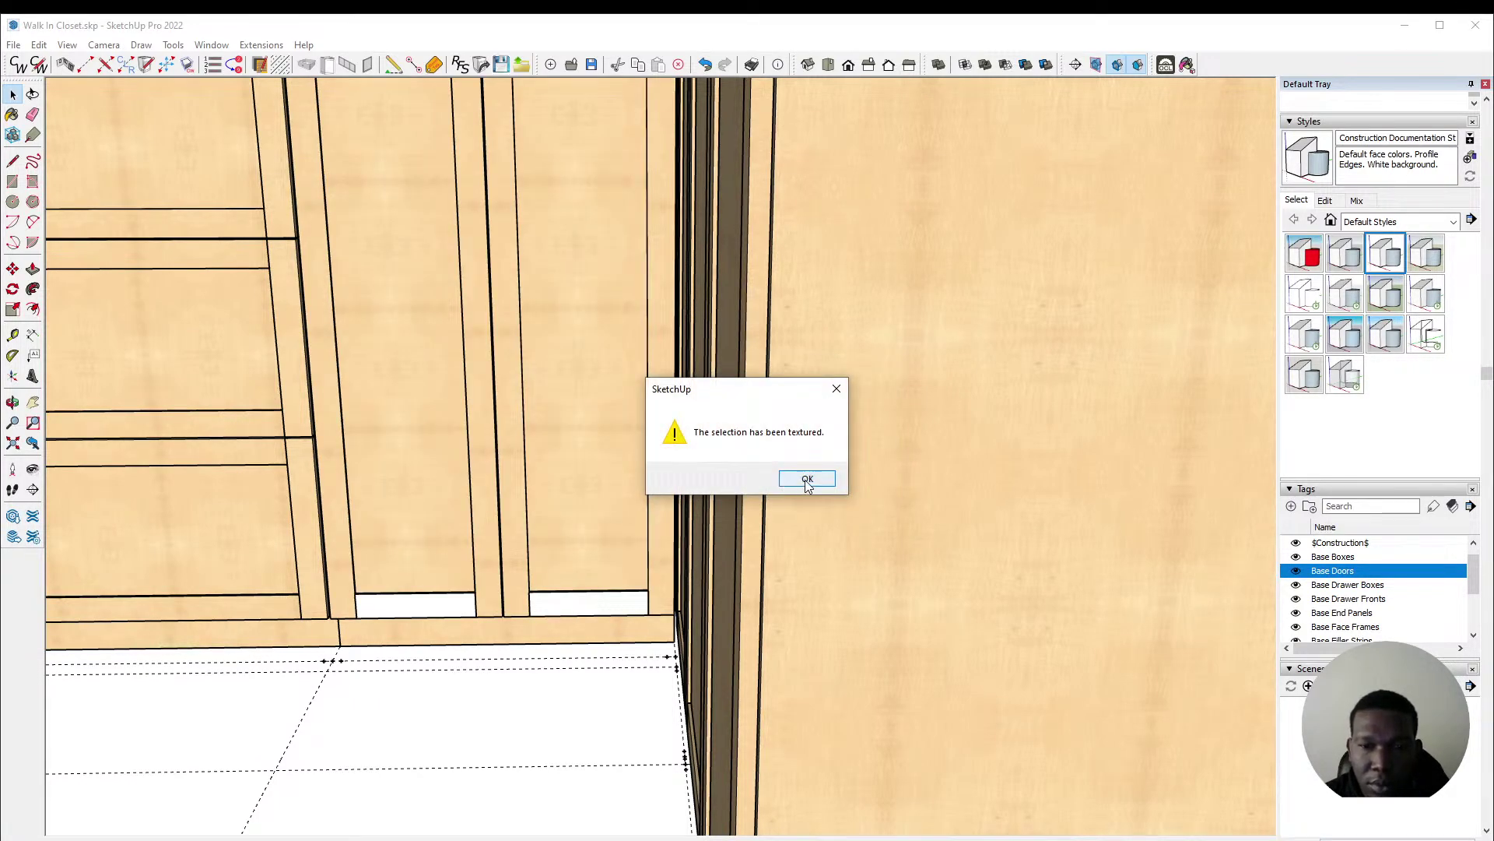
pyautogui.click(802, 477)
# Step: Examine the closet's door and drawer fronts from both sides, including the new pair of doors
pyautogui.moveTo(571, 588); pyautogui.dragTo(305, 390, button='middle')
pyautogui.scroll(-5, 654, 503)
pyautogui.scroll(3, 311, 391)
pyautogui.click(309, 383)
pyautogui.moveTo(560, 407); pyautogui.dragTo(519, 393, button='middle')
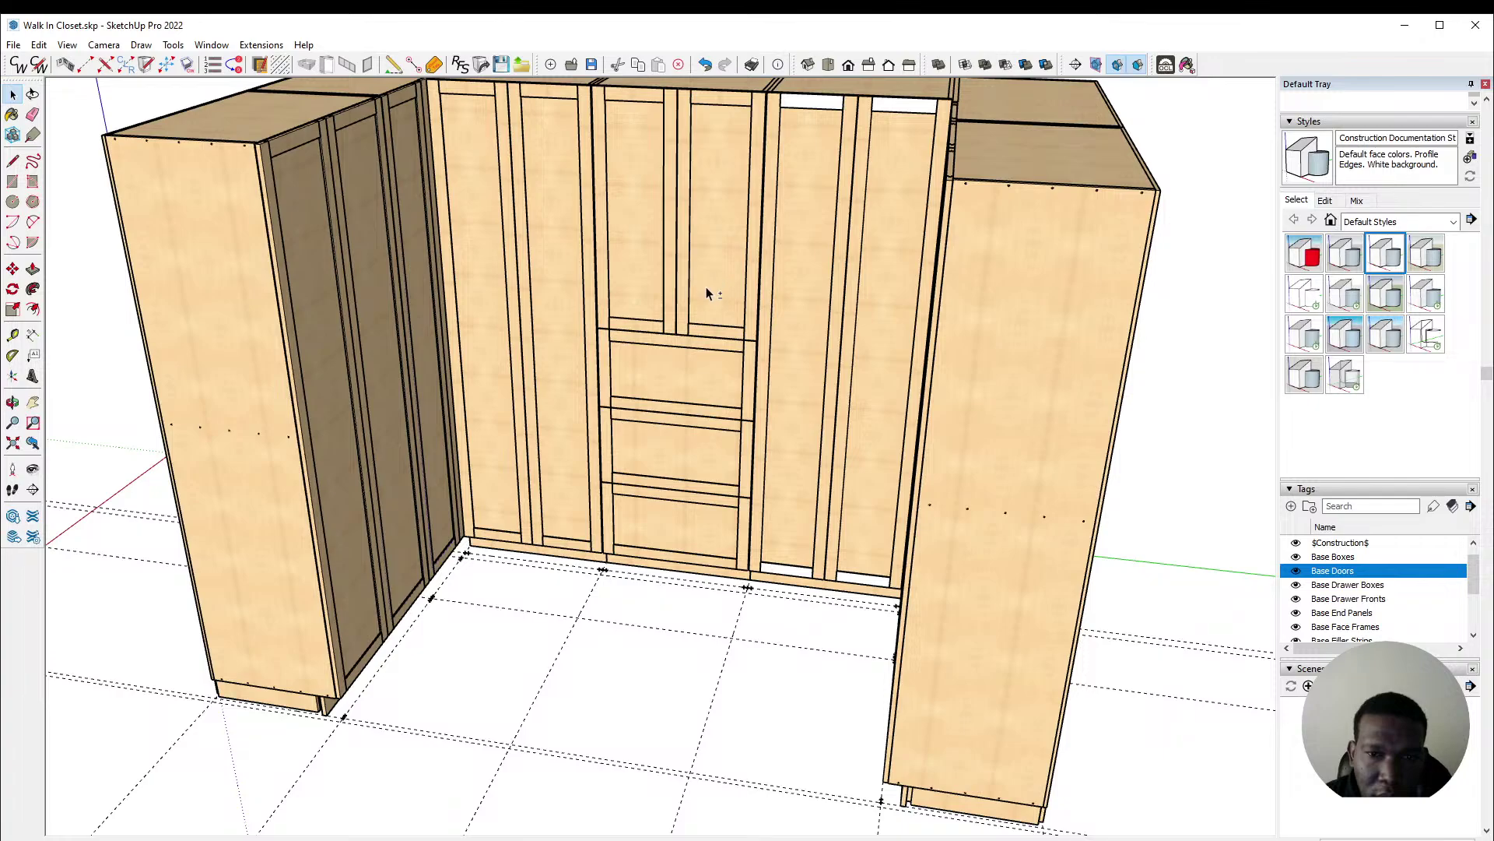
pyautogui.scroll(3, 680, 361)
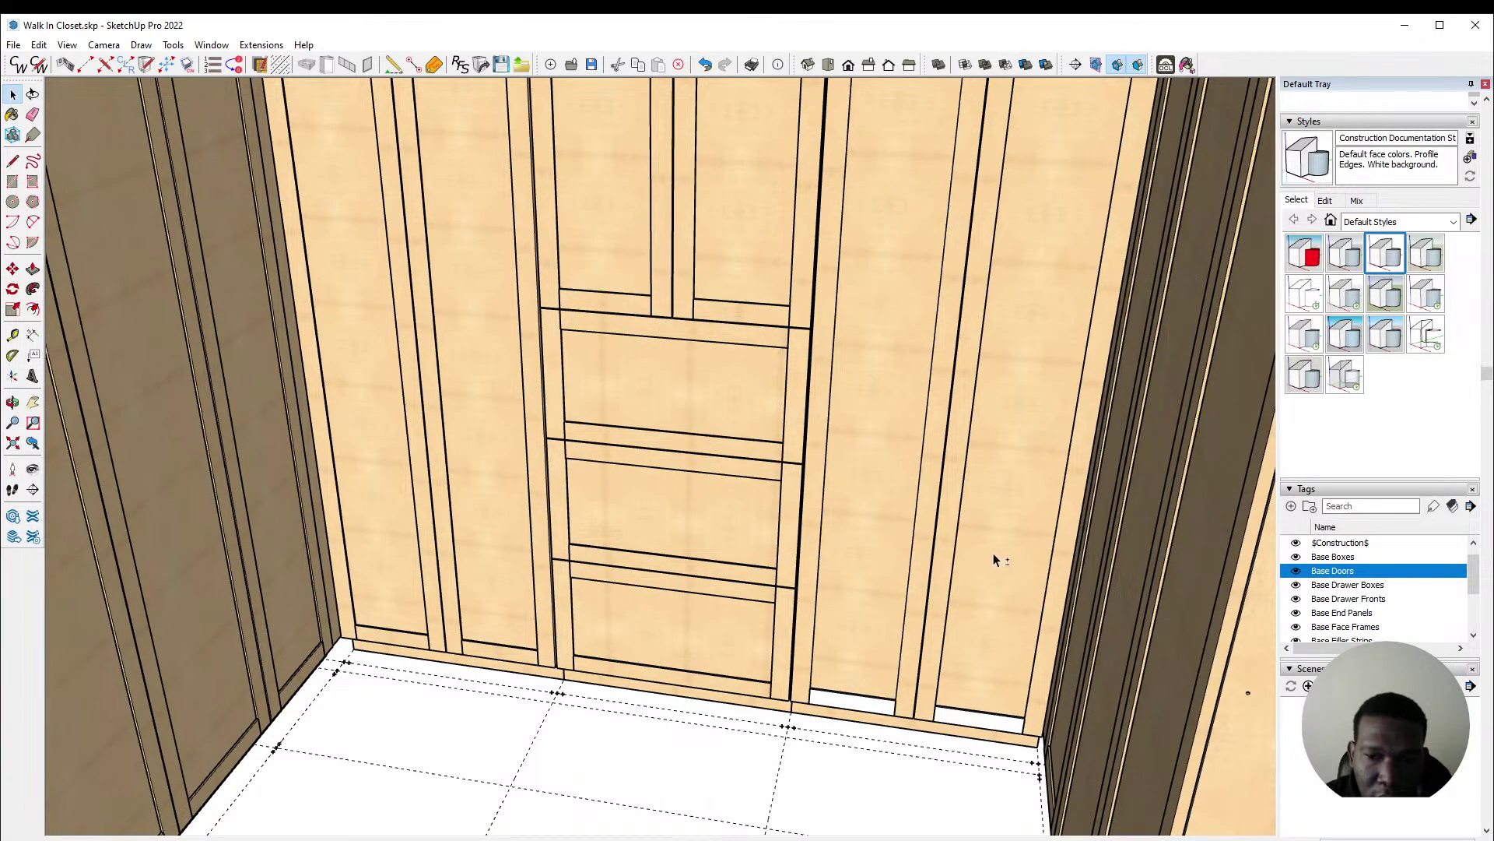
pyautogui.scroll(-4, 589, 438)
pyautogui.keyDown('shift'); pyautogui.moveTo(700, 444); pyautogui.dragTo(778, 443, button='middle'); pyautogui.keyUp('shift')
pyautogui.moveTo(651, 436); pyautogui.dragTo(940, 442, button='middle')
pyautogui.scroll(3, 1031, 478)
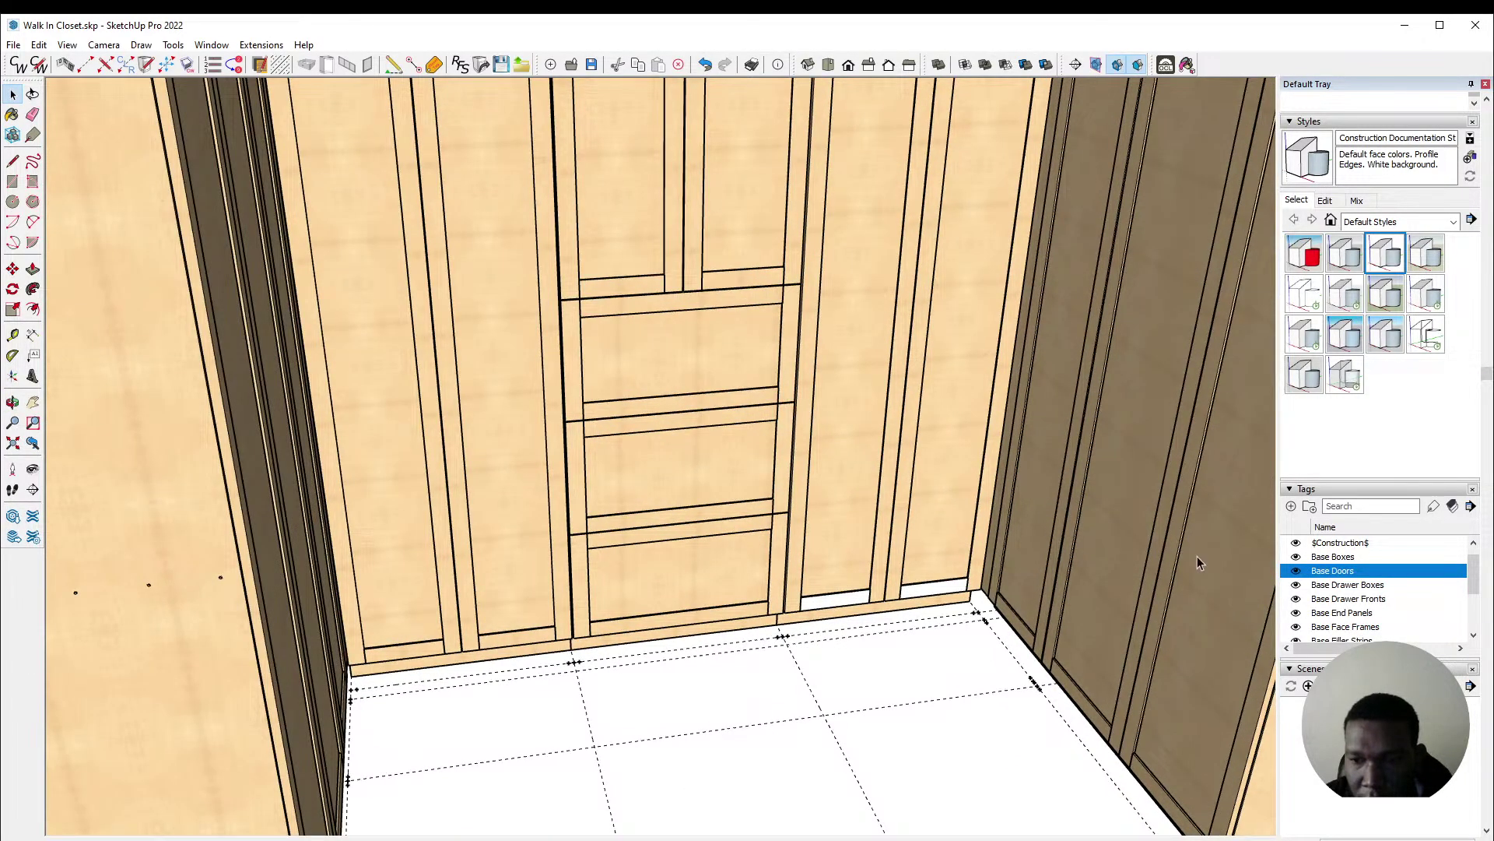
# Step: Check the extended entity attributes of a door part on the adjoining side run, without changing them
pyautogui.rightClick(1135, 476)
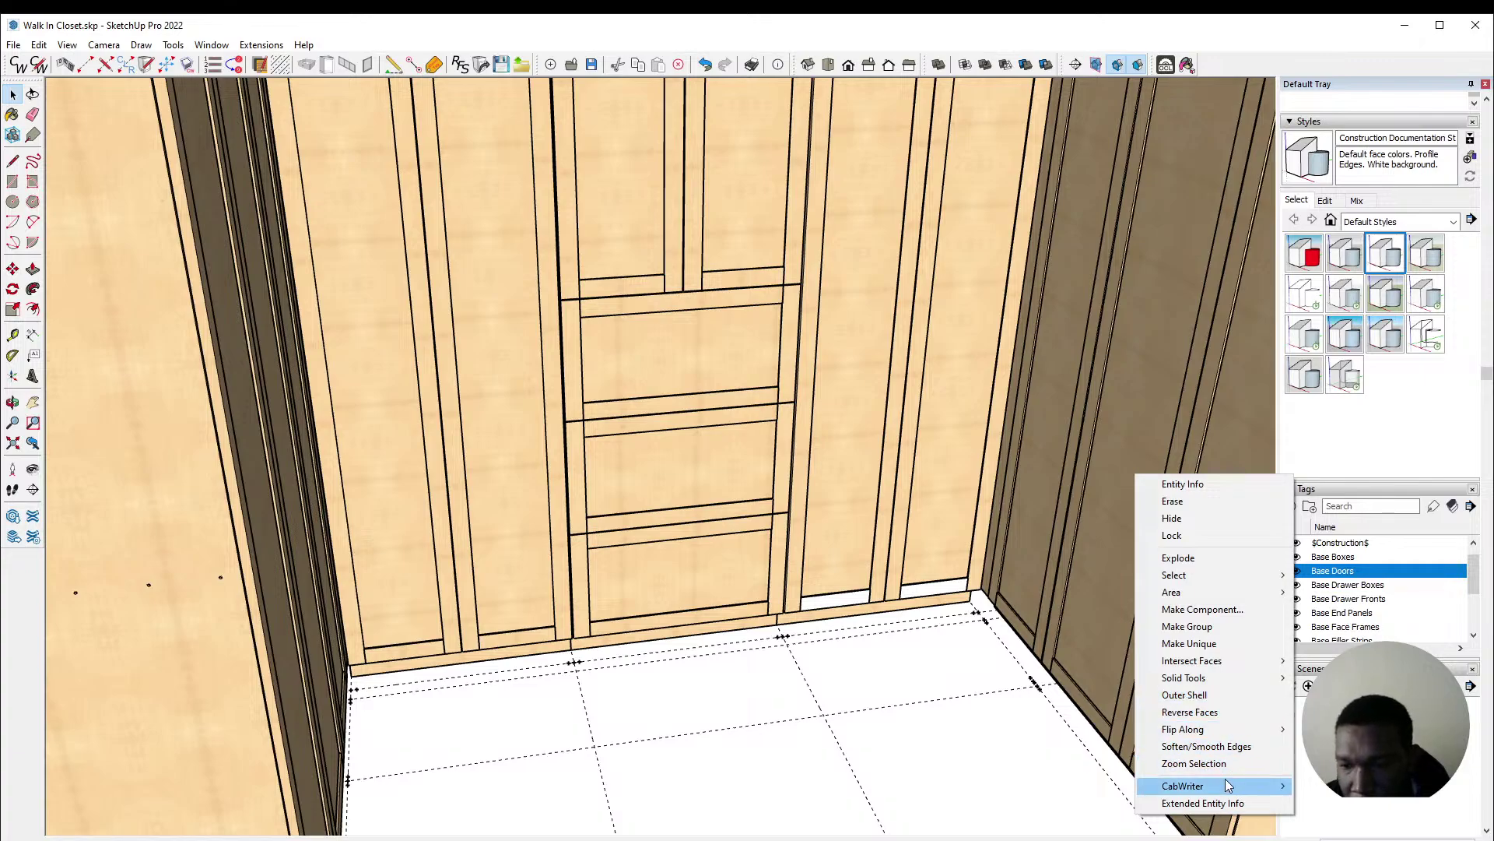
pyautogui.click(1229, 806)
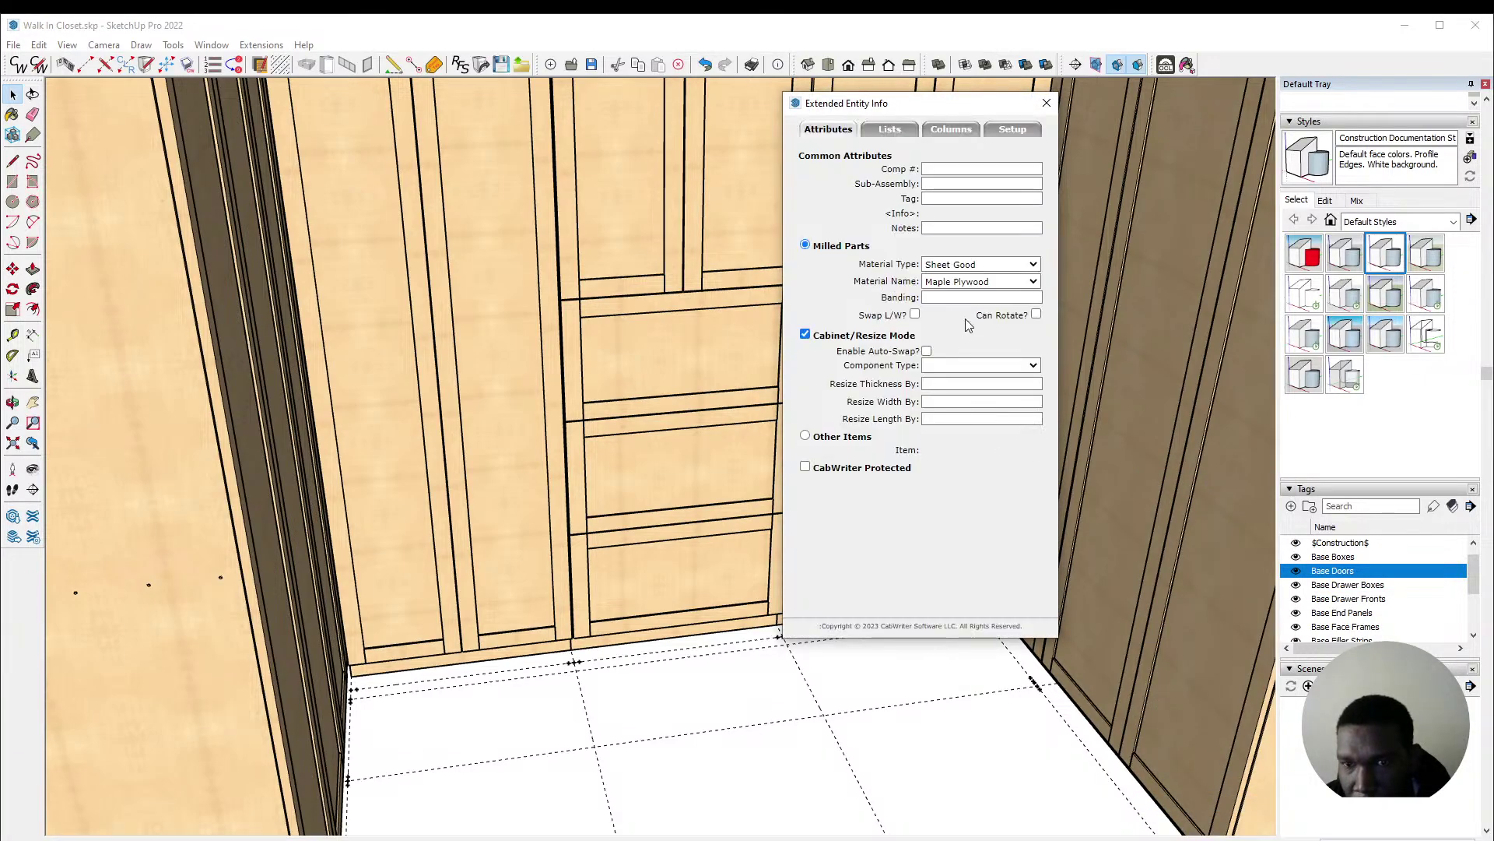
pyautogui.click(1046, 103)
# Step: Turn on the visibility of the Wall, 1, Wall, 2, Wall, 3 and Wall, 4 tags
pyautogui.scroll(-3, 481, 365)
pyautogui.scroll(-5, 484, 364)
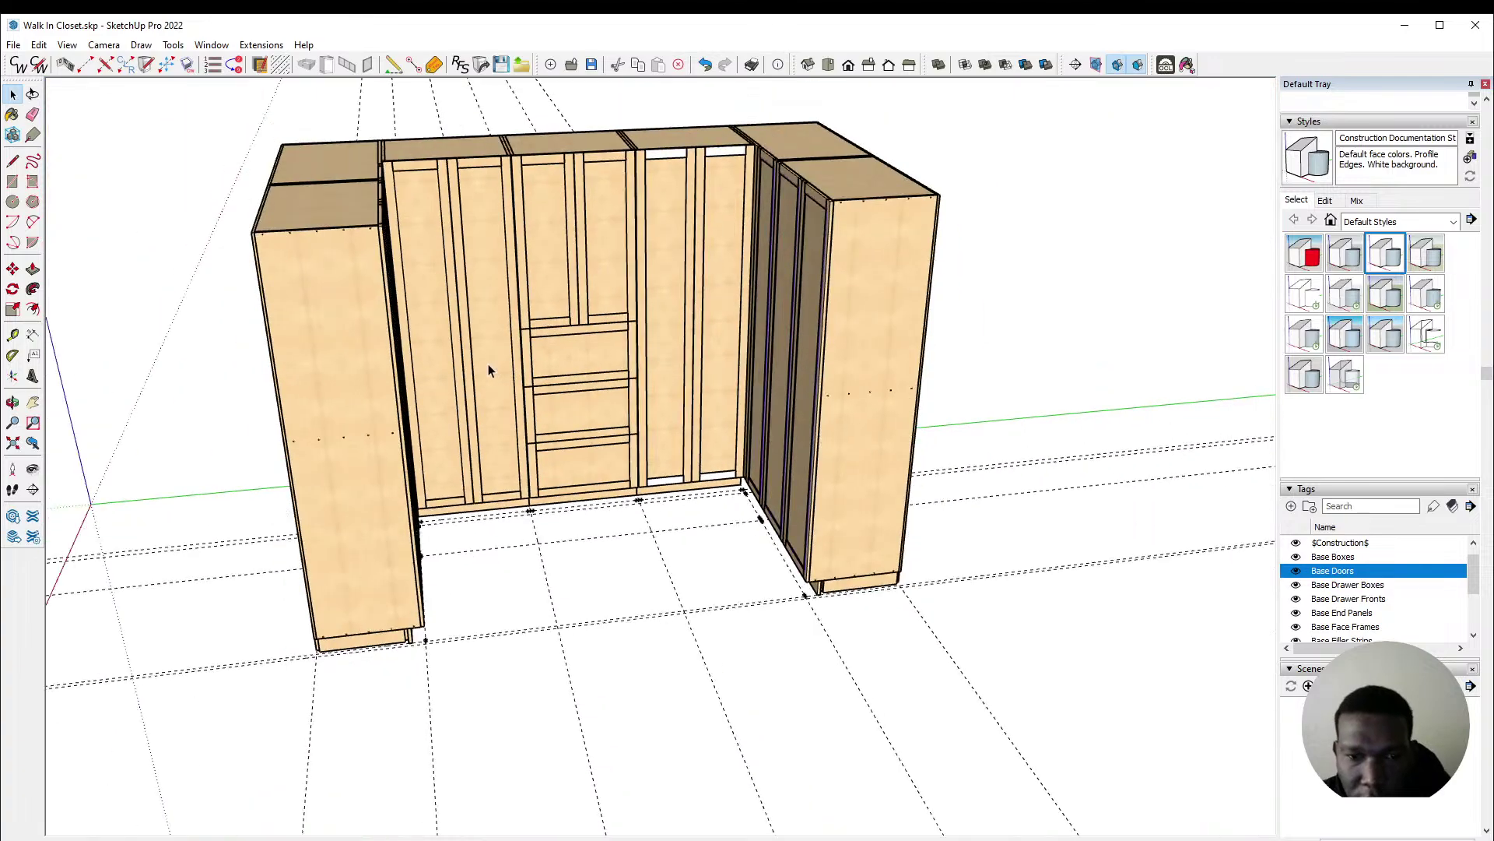
pyautogui.scroll(-3, 1298, 533)
pyautogui.scroll(-2, 1317, 398)
pyautogui.click(1296, 397)
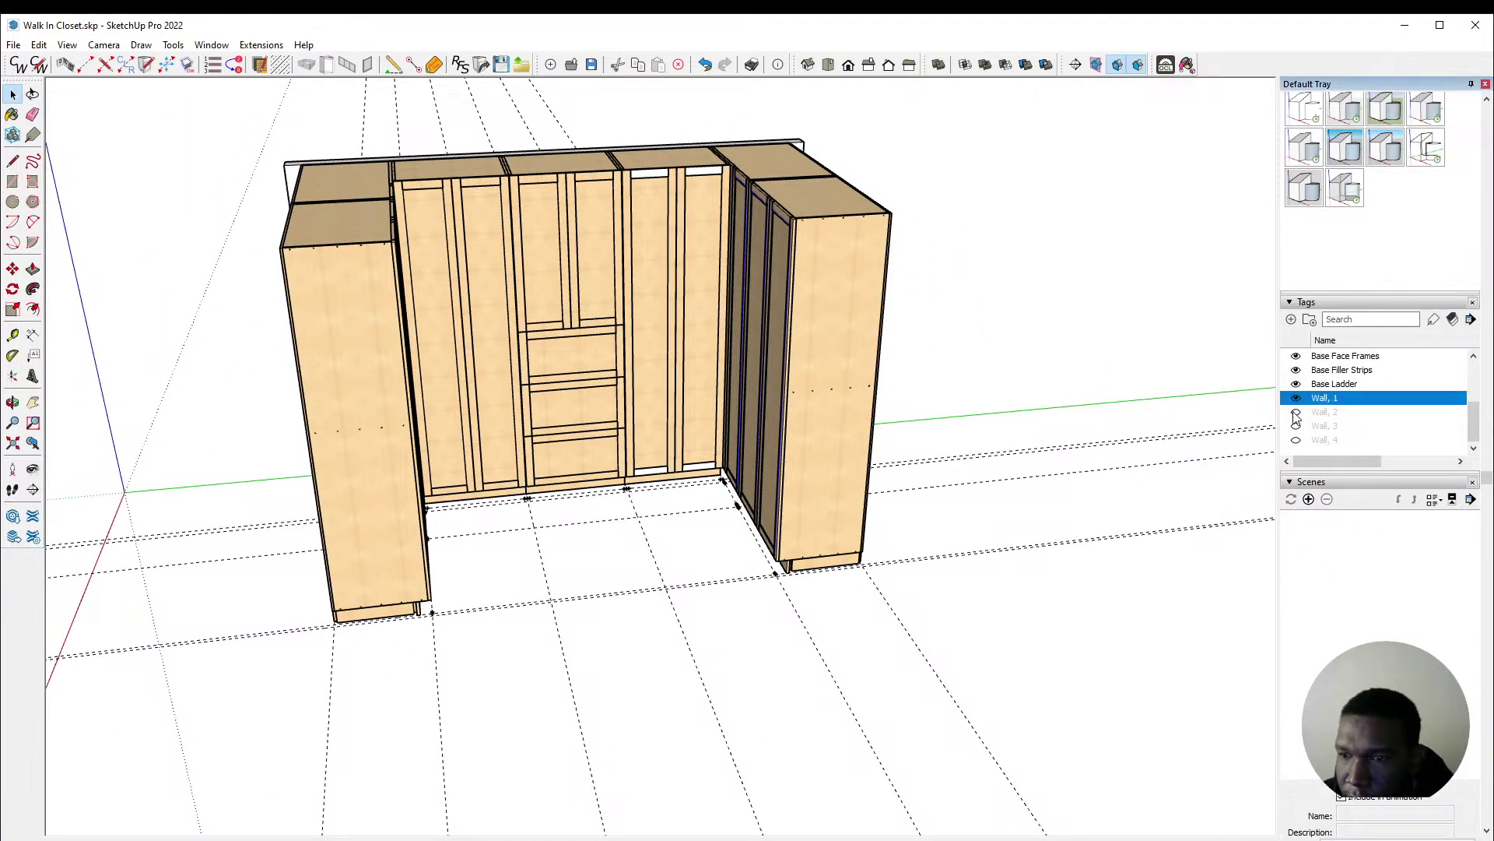
pyautogui.click(1296, 412)
pyautogui.click(1296, 425)
pyautogui.click(1296, 440)
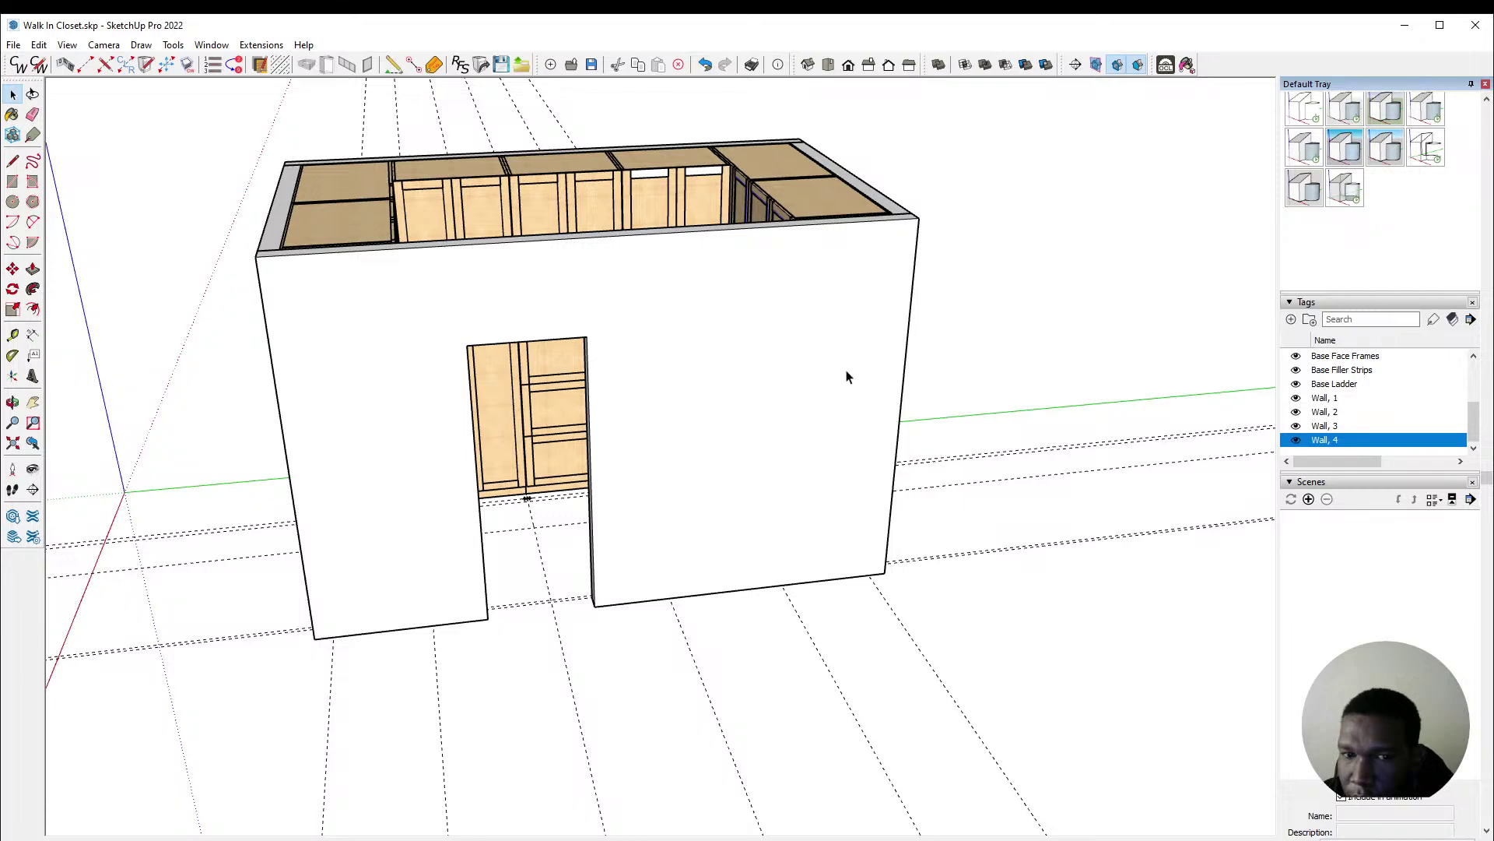
pyautogui.moveTo(656, 381)
pyautogui.mouseDown(button='middle')
pyautogui.moveTo(480, 428)
pyautogui.moveTo(423, 343)
pyautogui.mouseUp(button='middle')
pyautogui.scroll(-2, 371, 307)
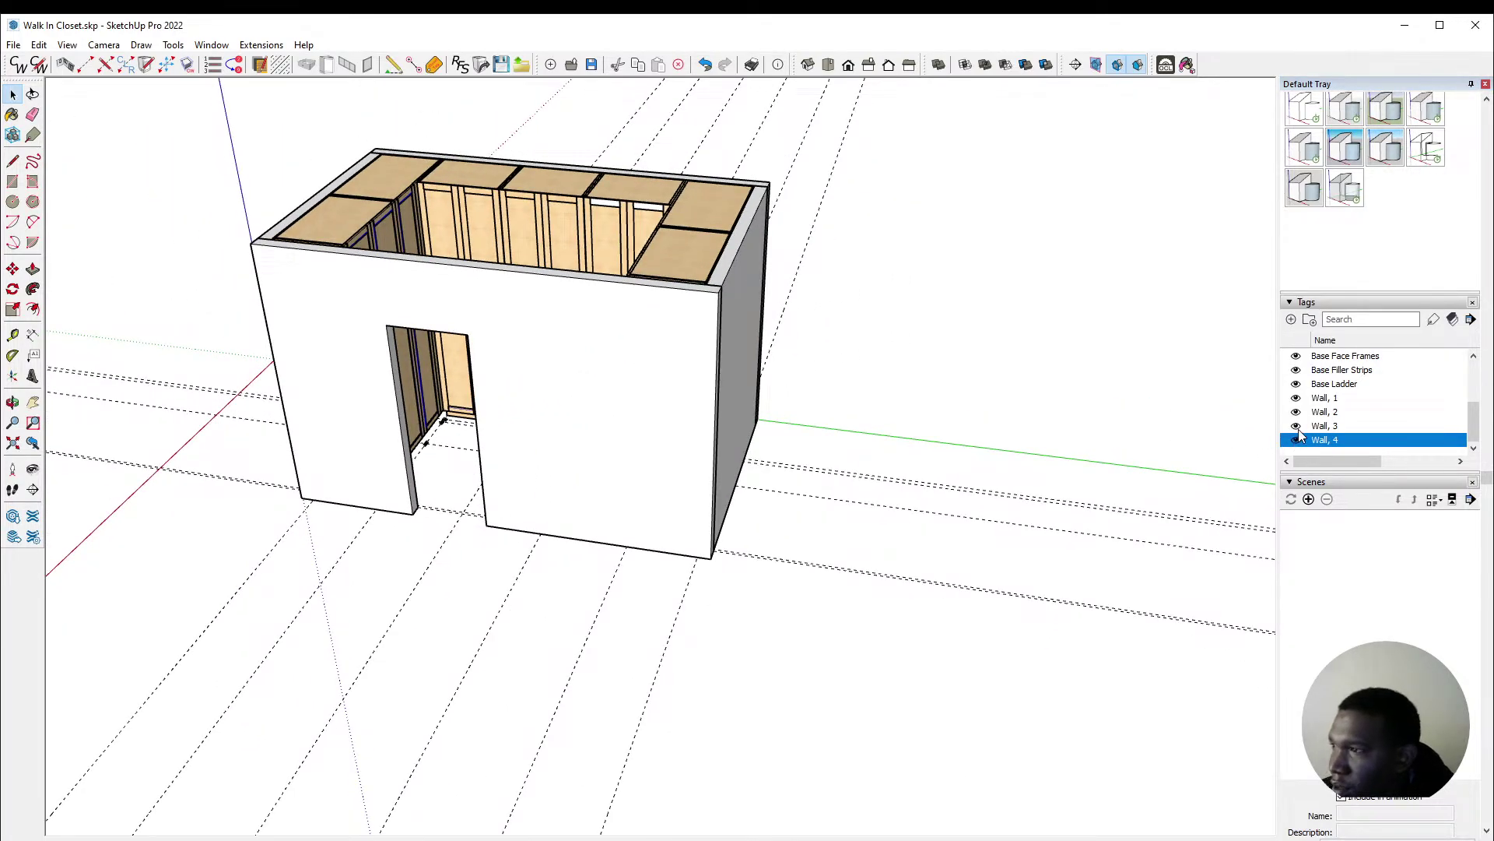
# Step: Sample the Maple Quartersawn V material from a door on the back run of cabinets
pyautogui.scroll(3, 1355, 413)
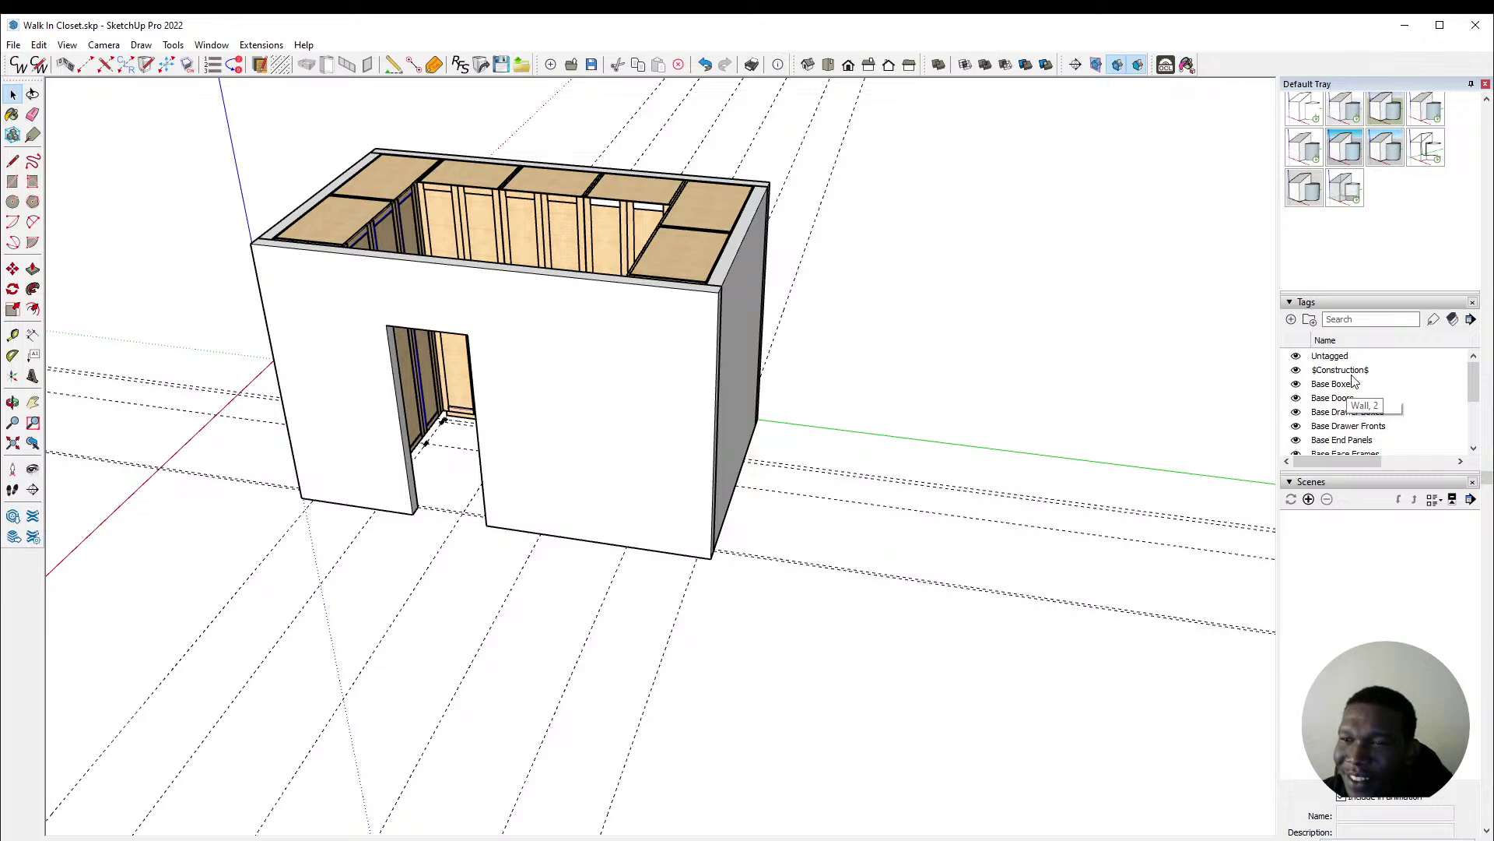
pyautogui.scroll(5, 1349, 389)
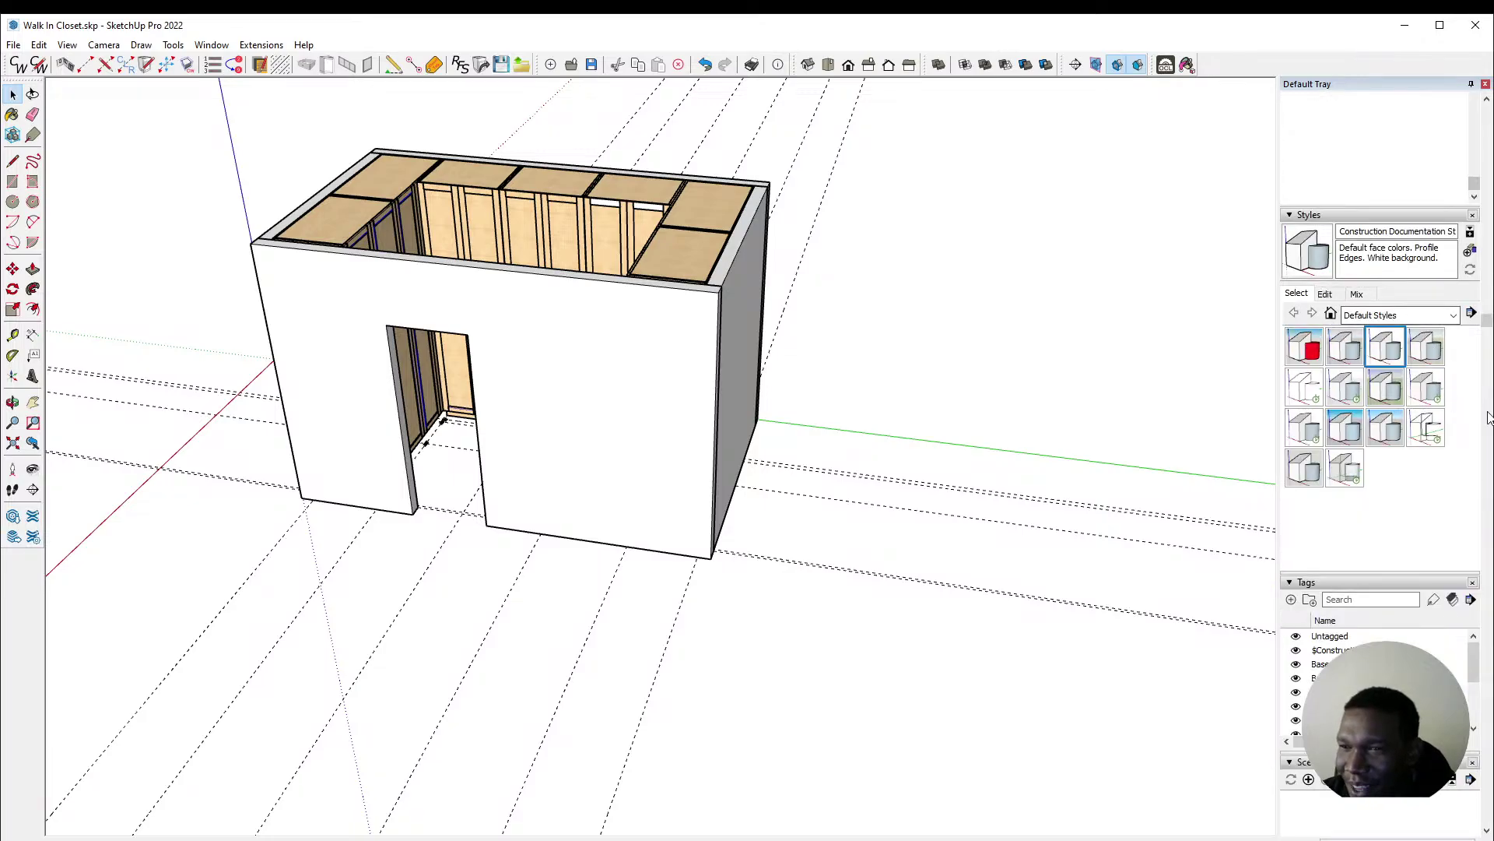
pyautogui.scroll(3, 1483, 390)
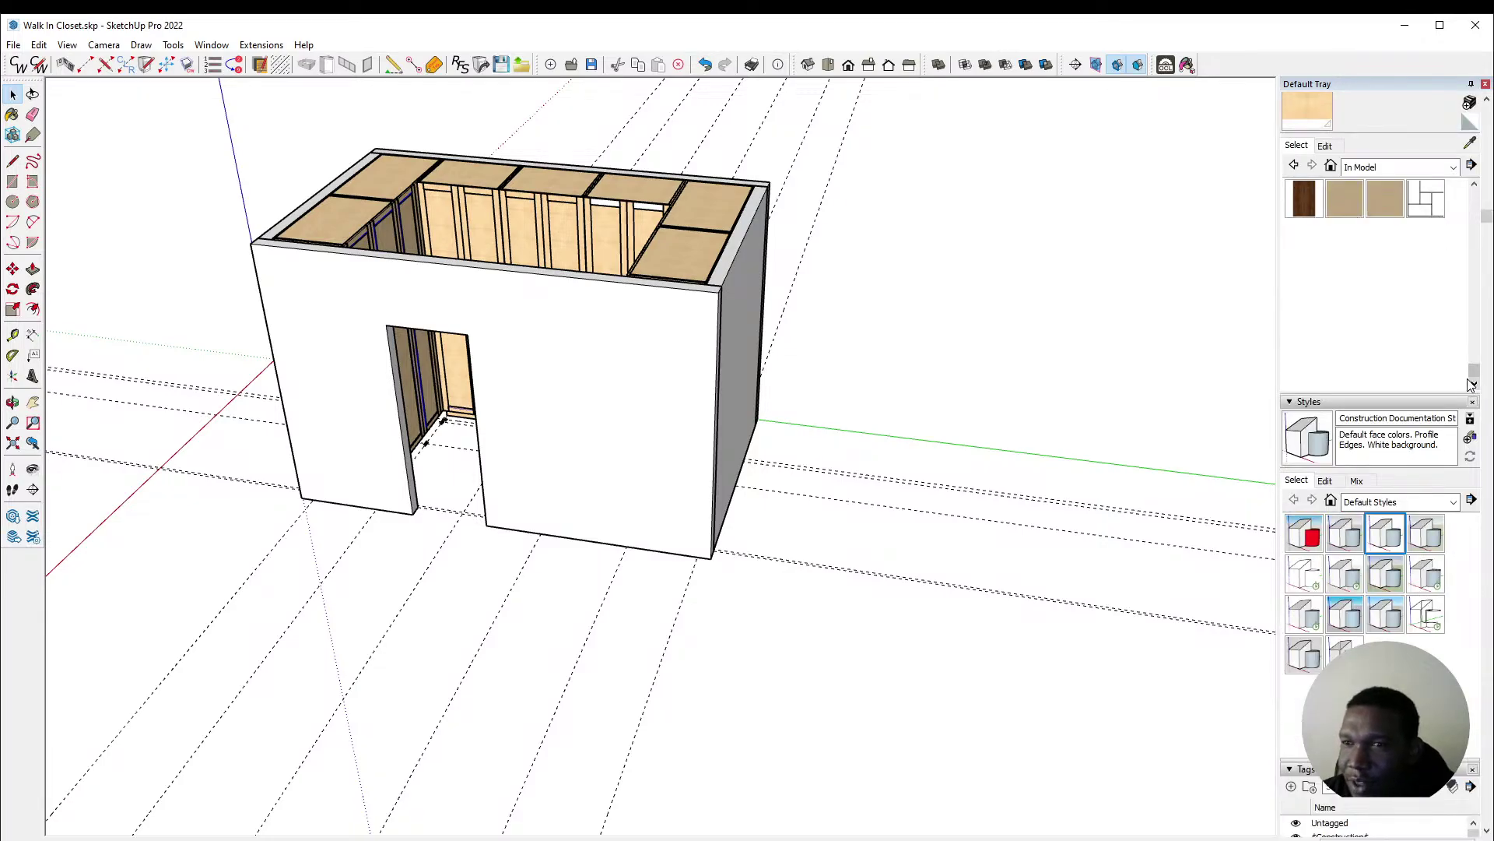
pyautogui.scroll(5, 1469, 384)
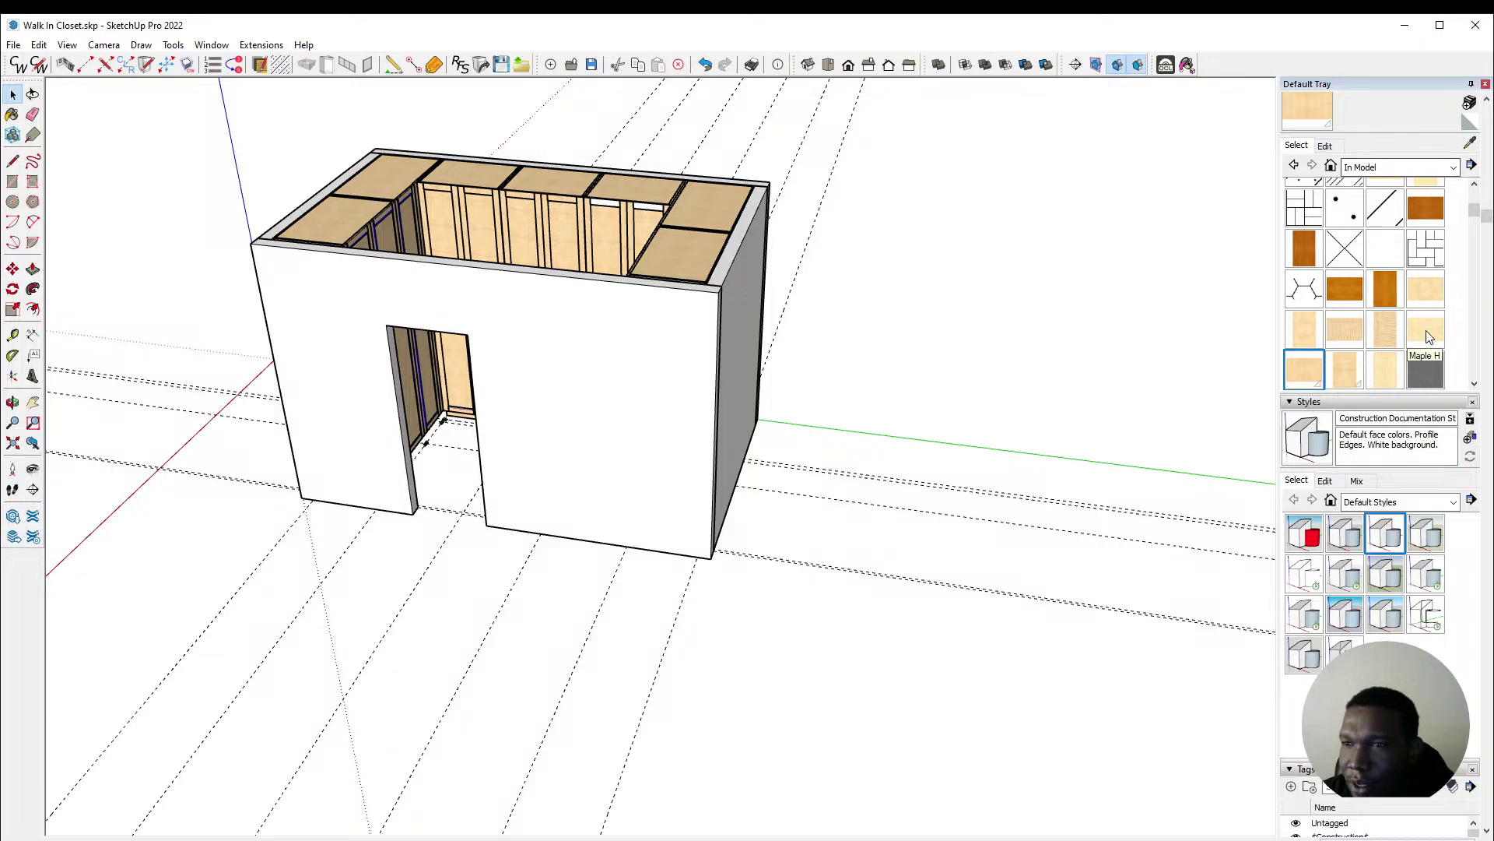
pyautogui.moveTo(430, 270); pyautogui.dragTo(754, 231, button='middle')
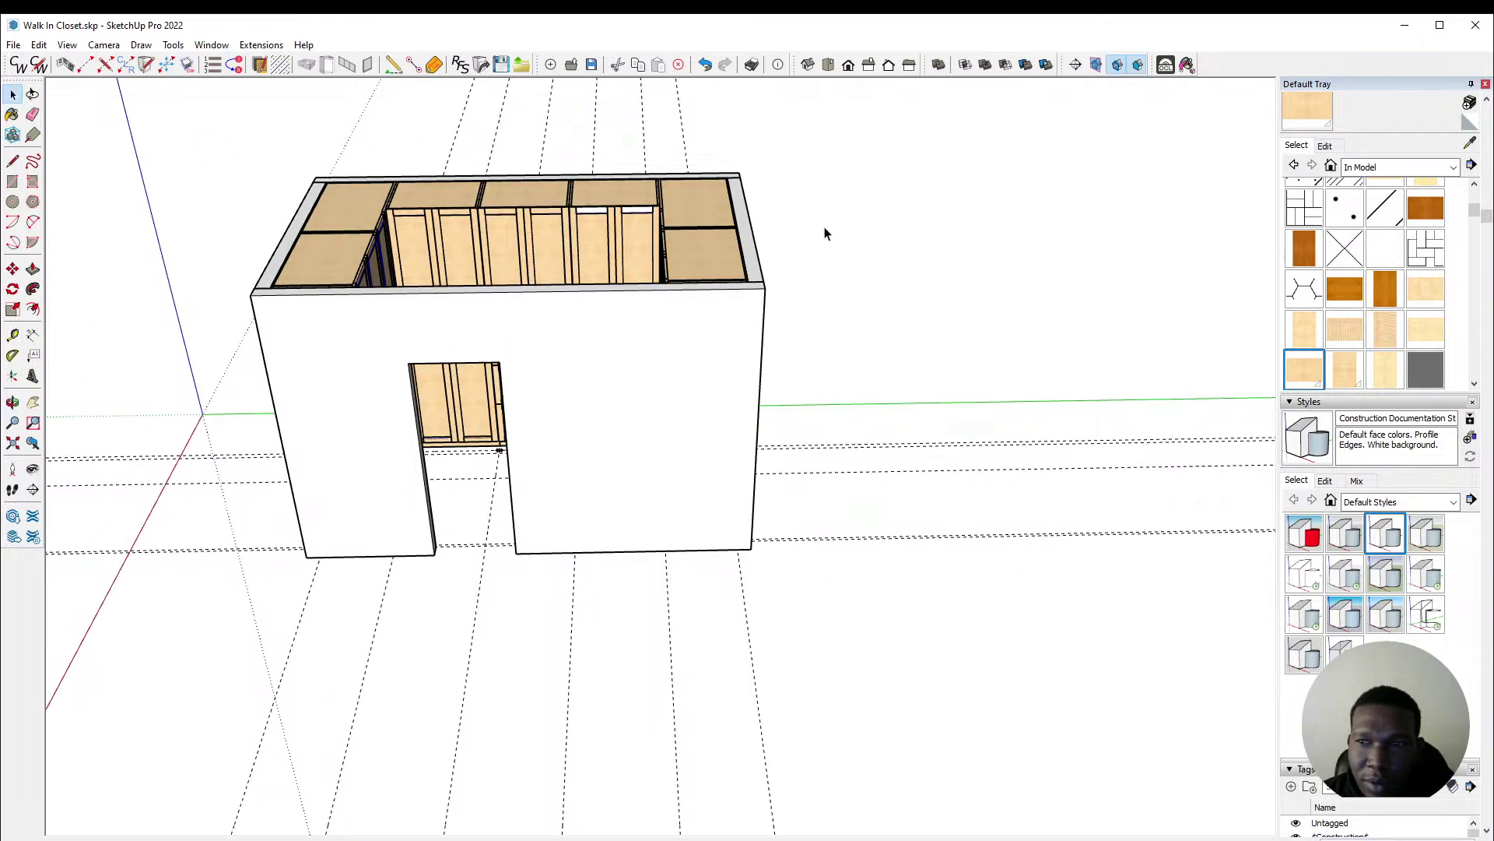
pyautogui.click(1470, 144)
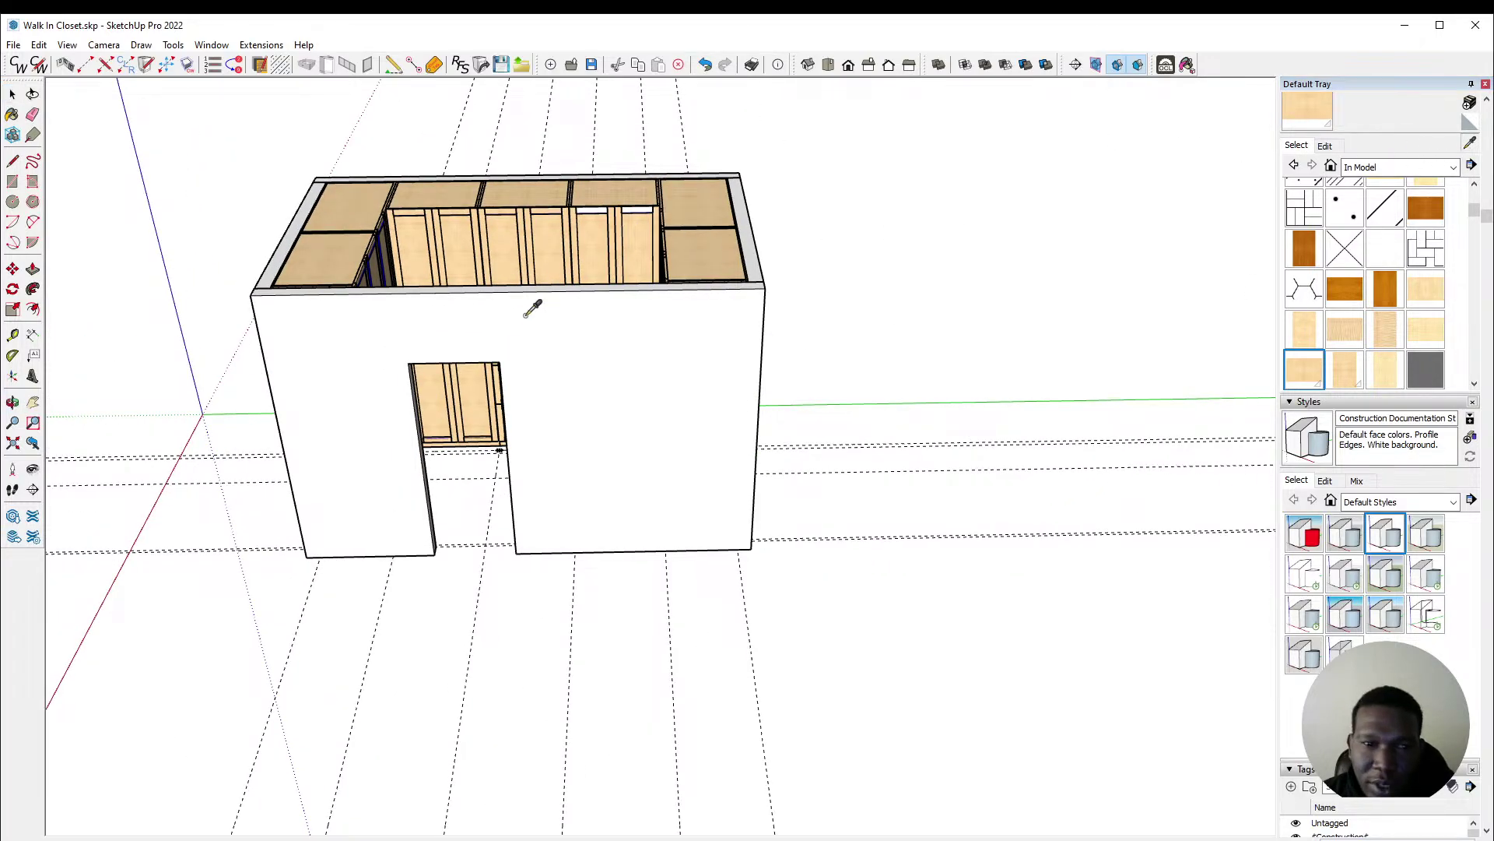
pyautogui.scroll(5, 488, 206)
pyautogui.click(545, 247)
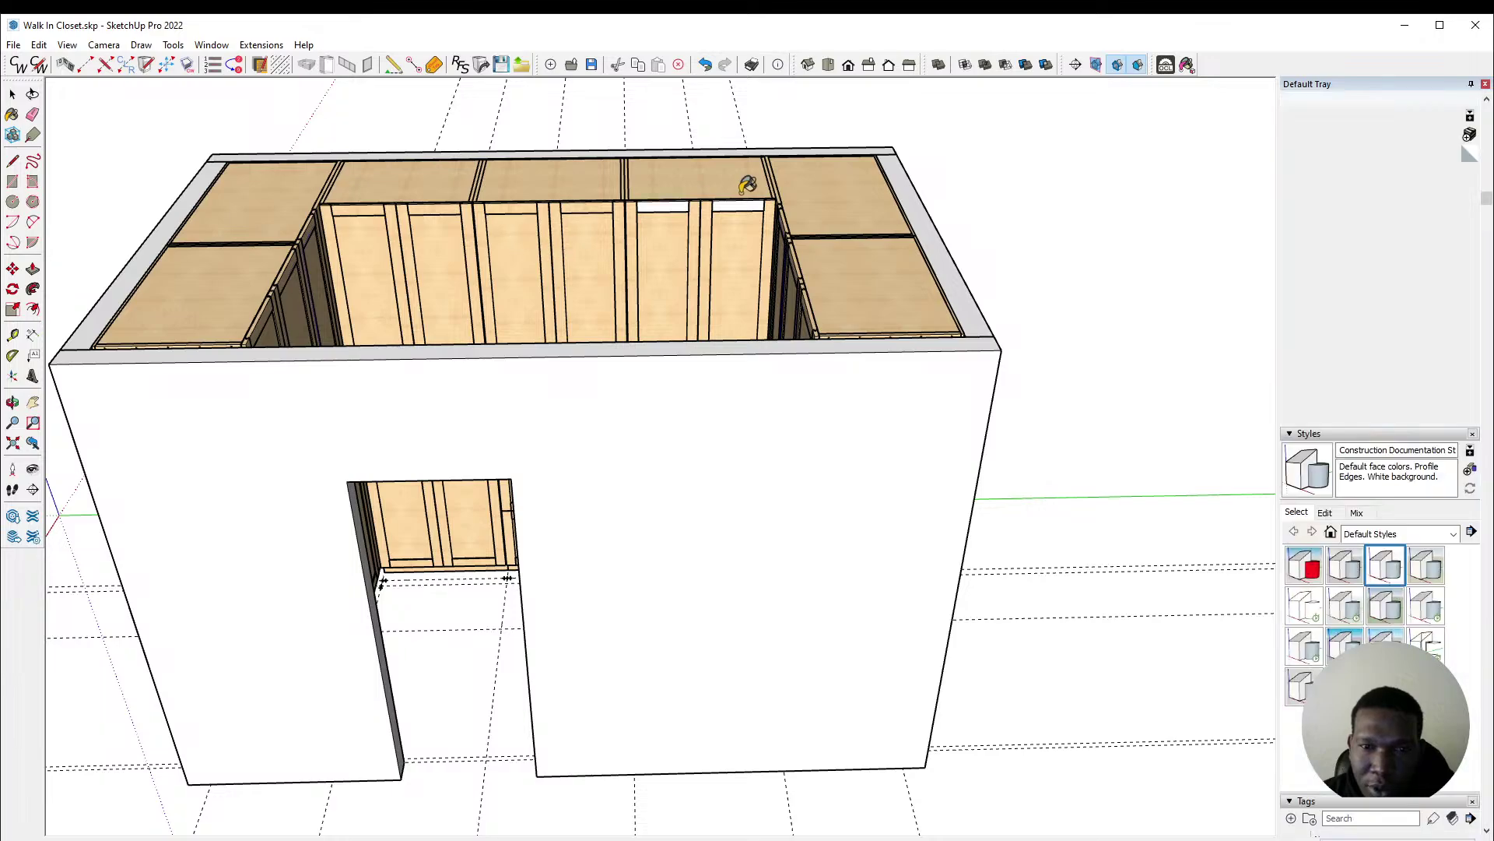
# Step: Paint the top rails of the two new doors with Maple Quartersawn V
pyautogui.scroll(6, 700, 195)
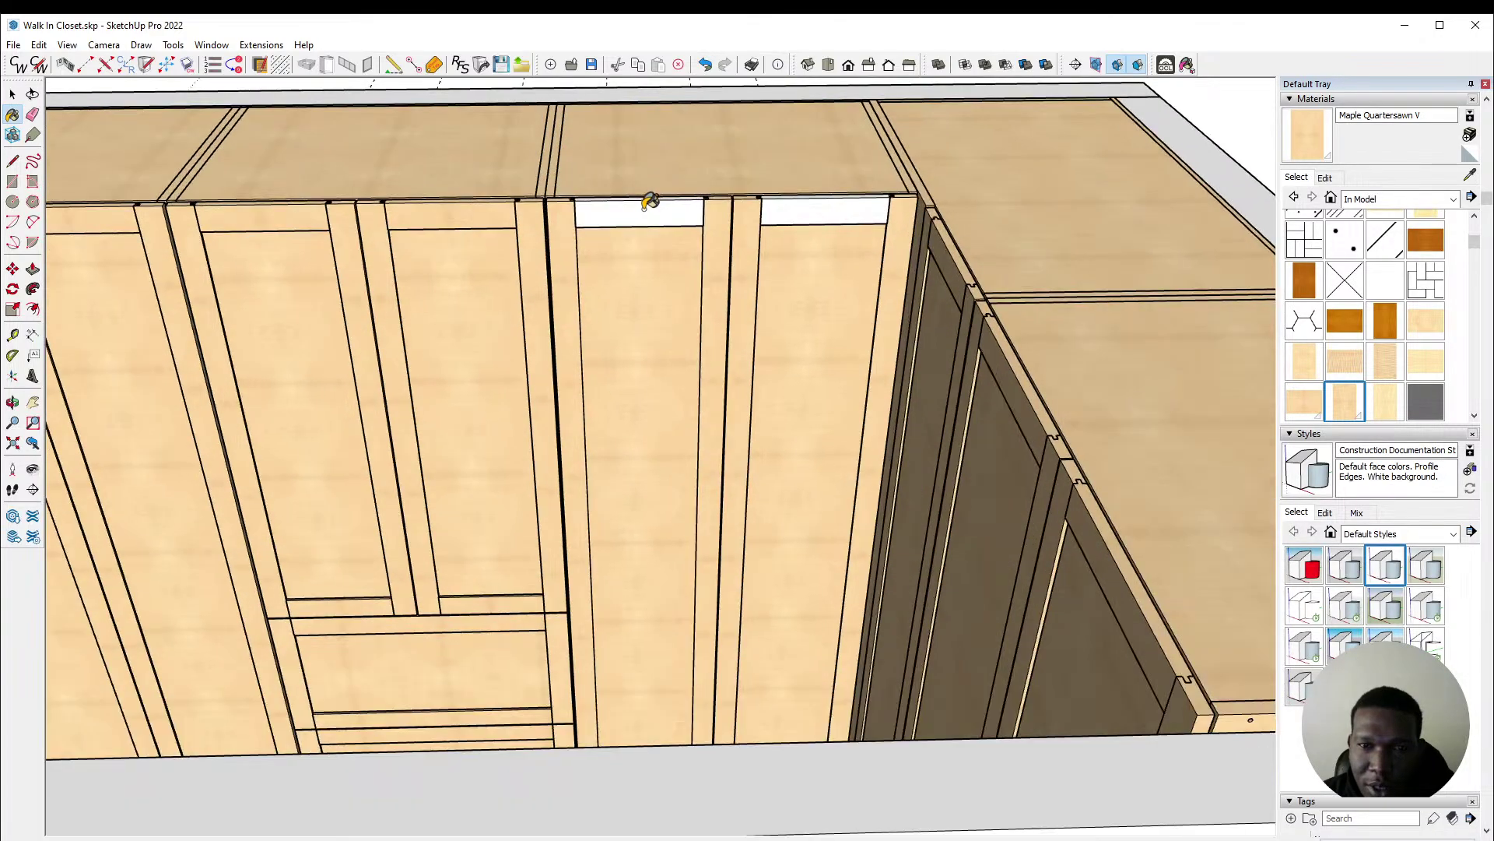
pyautogui.click(710, 214)
pyautogui.click(804, 210)
pyautogui.scroll(-5, 623, 165)
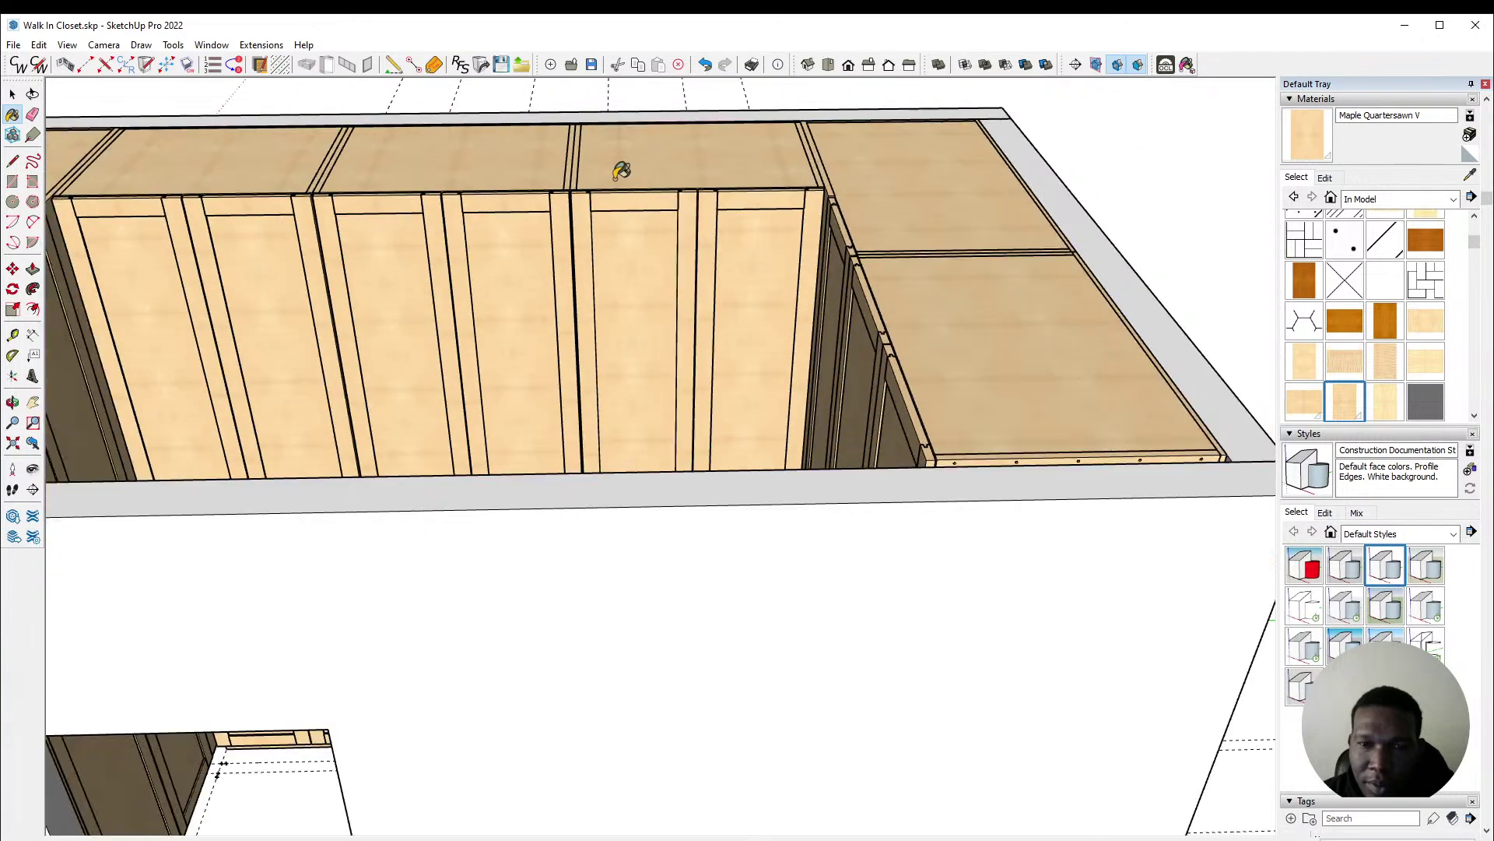
# Step: Paint the bottom rails of the two new doors beside the back corner with Maple Quartersawn V
pyautogui.moveTo(412, 190); pyautogui.dragTo(705, 351, button='middle')
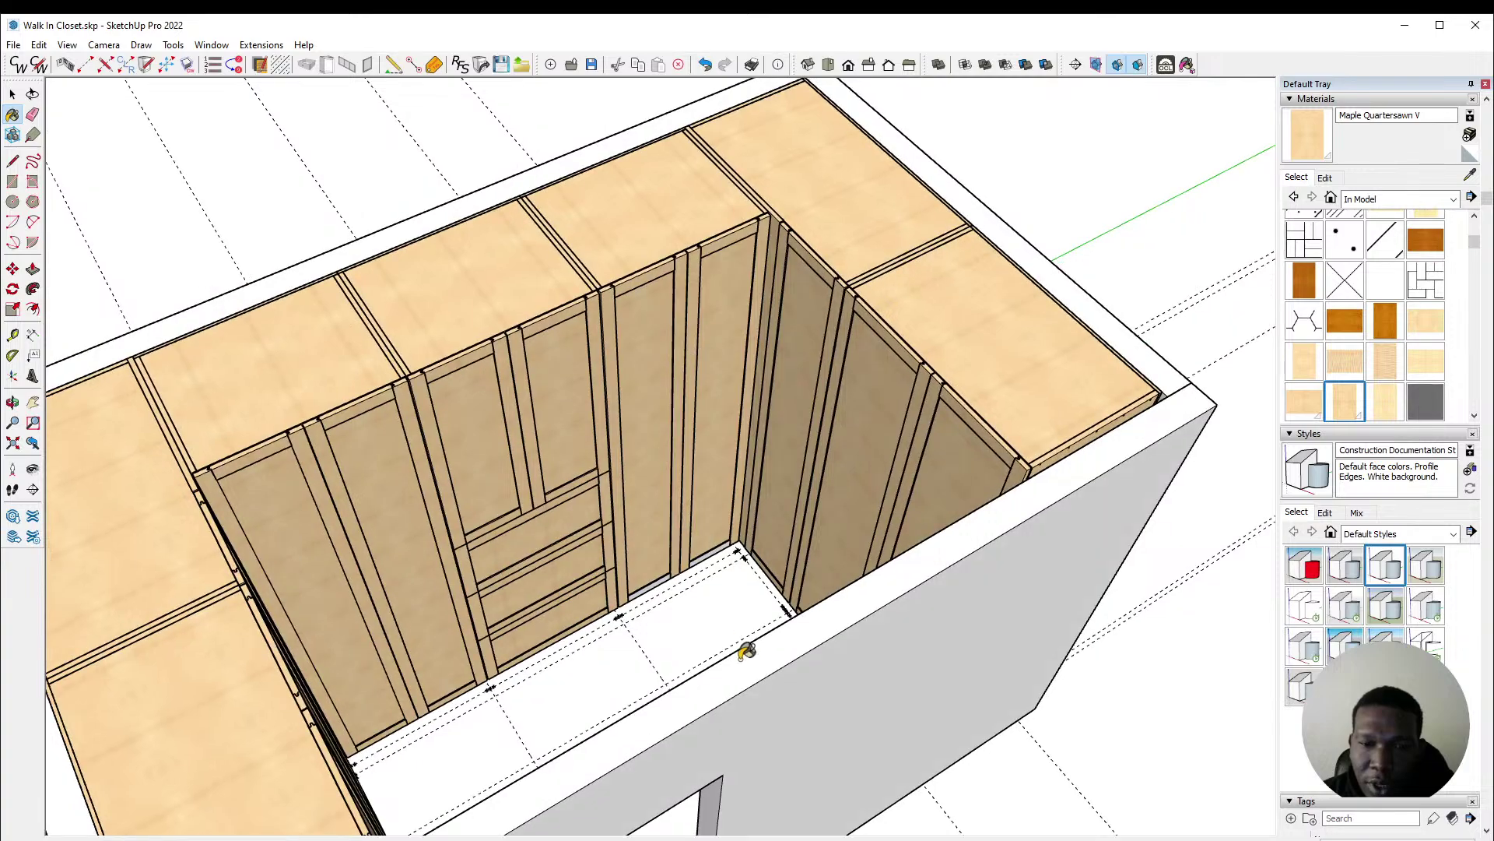
pyautogui.scroll(3, 715, 647)
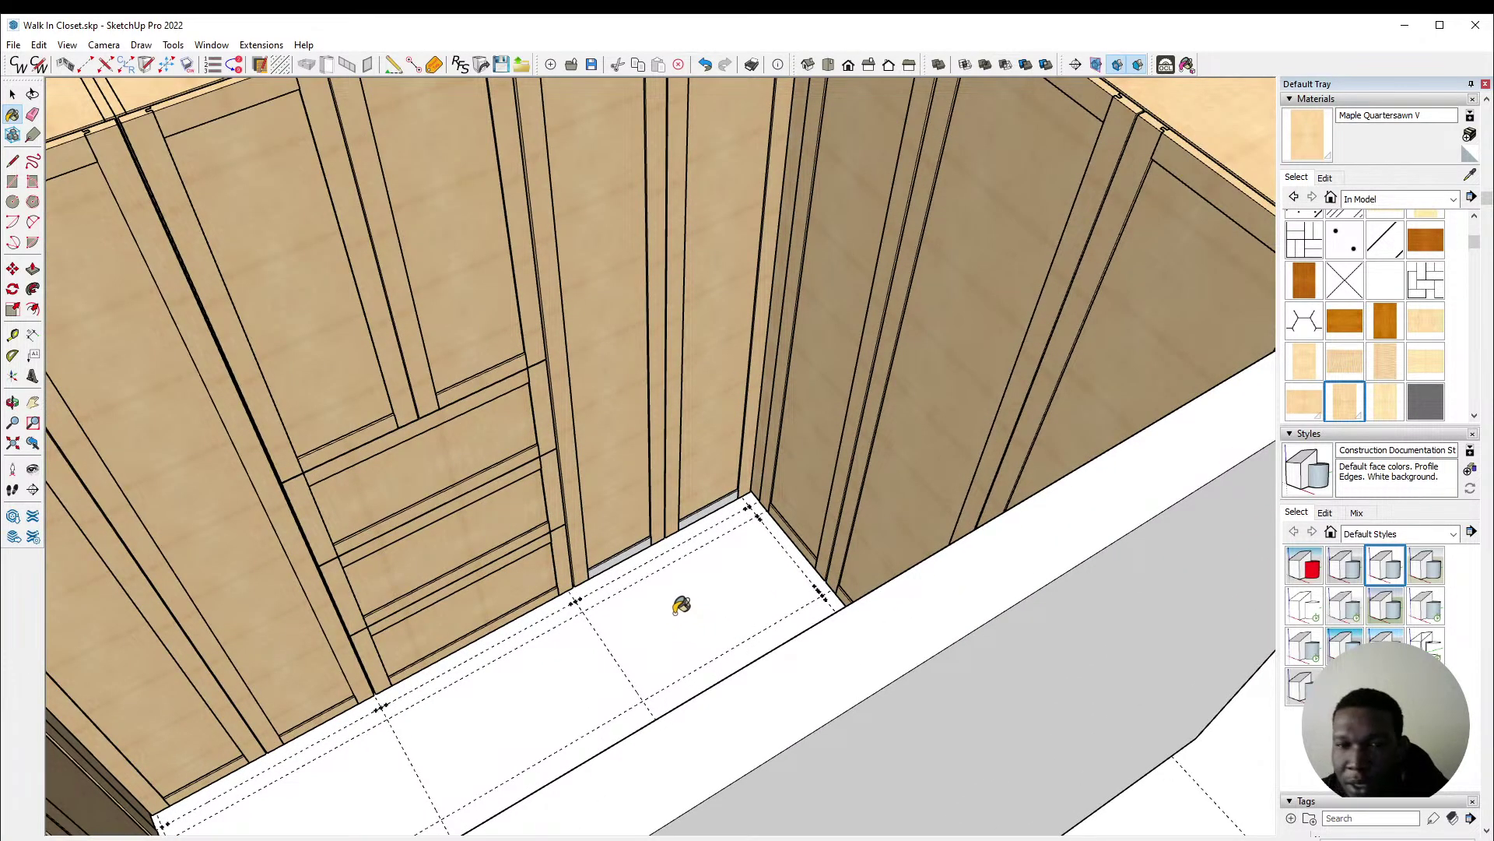
pyautogui.scroll(1, 645, 513)
pyautogui.scroll(3, 645, 514)
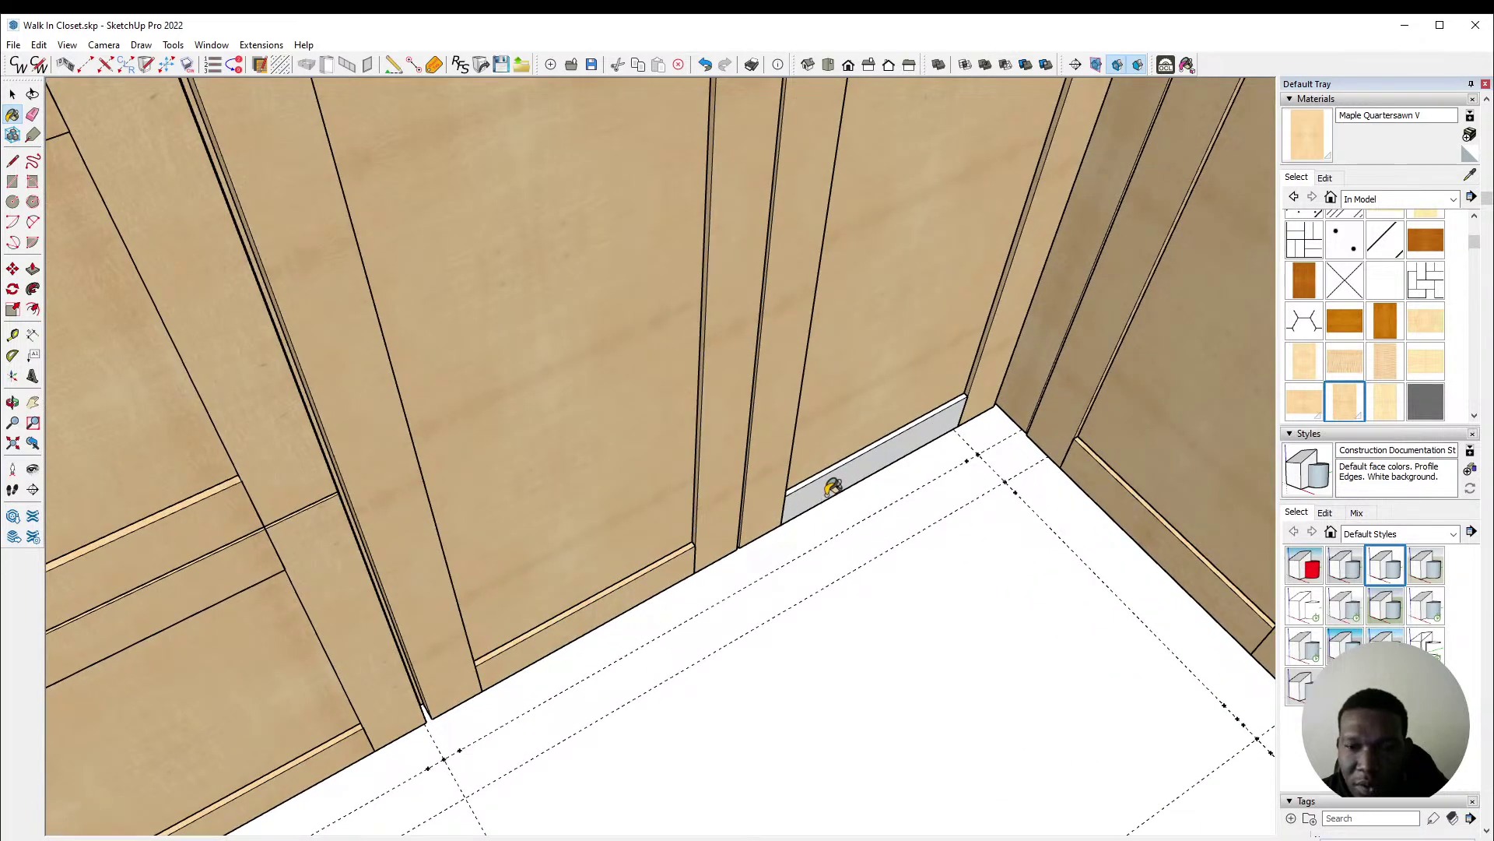
pyautogui.click(813, 490)
pyautogui.moveTo(720, 591)
pyautogui.mouseDown(button='middle')
pyautogui.moveTo(557, 667)
pyautogui.moveTo(557, 621)
pyautogui.moveTo(601, 617)
pyautogui.mouseUp(button='middle')
pyautogui.scroll(-10, 601, 616)
# Step: Select and delete the leftover guide lines extending beyond the closet walls on all sides
pyautogui.press('space')
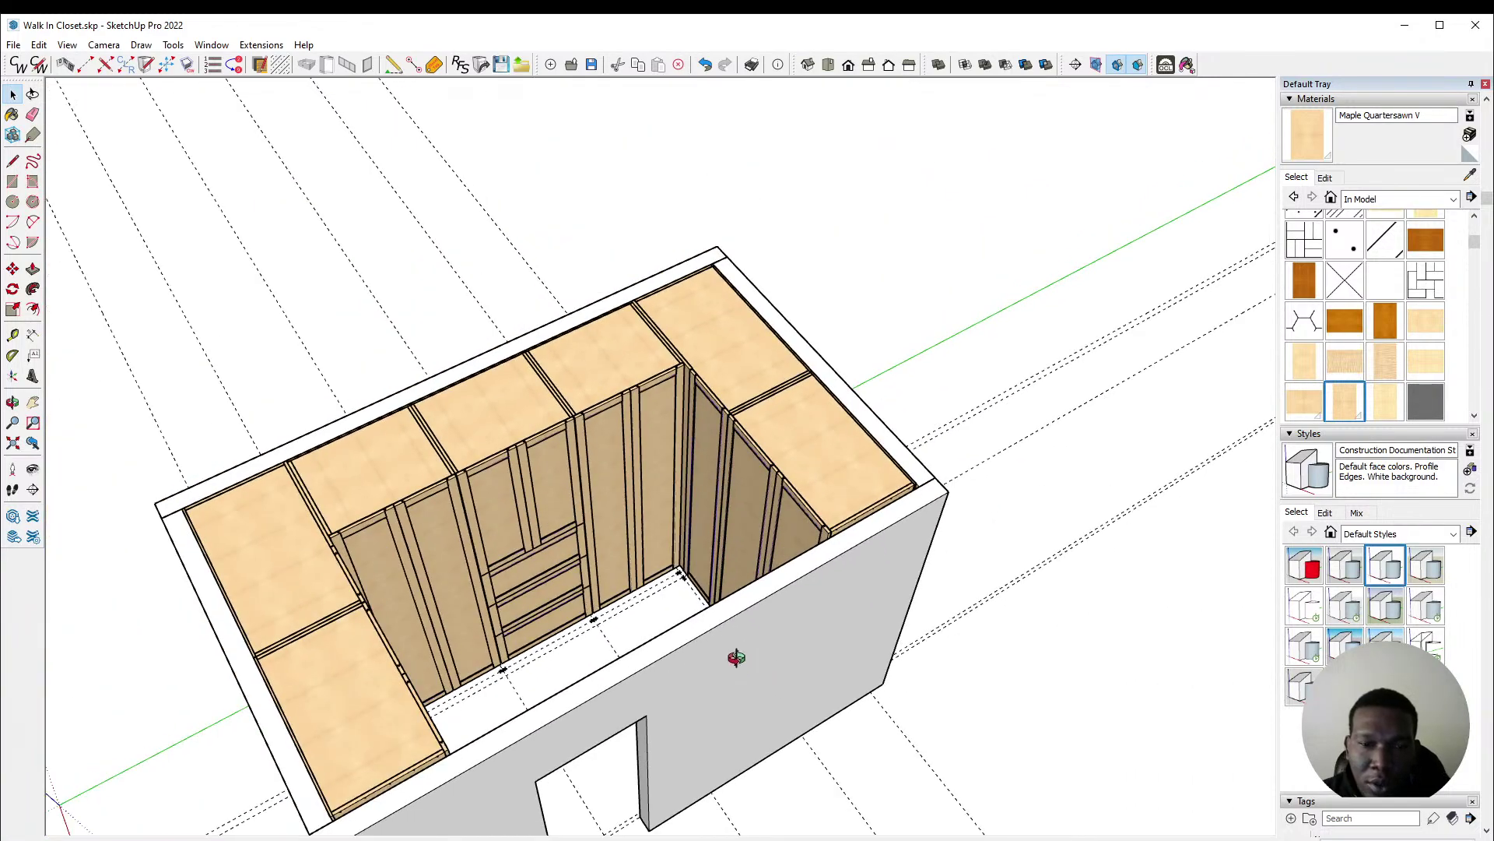
pyautogui.moveTo(736, 658); pyautogui.dragTo(897, 632, button='middle')
pyautogui.scroll(-3, 627, 542)
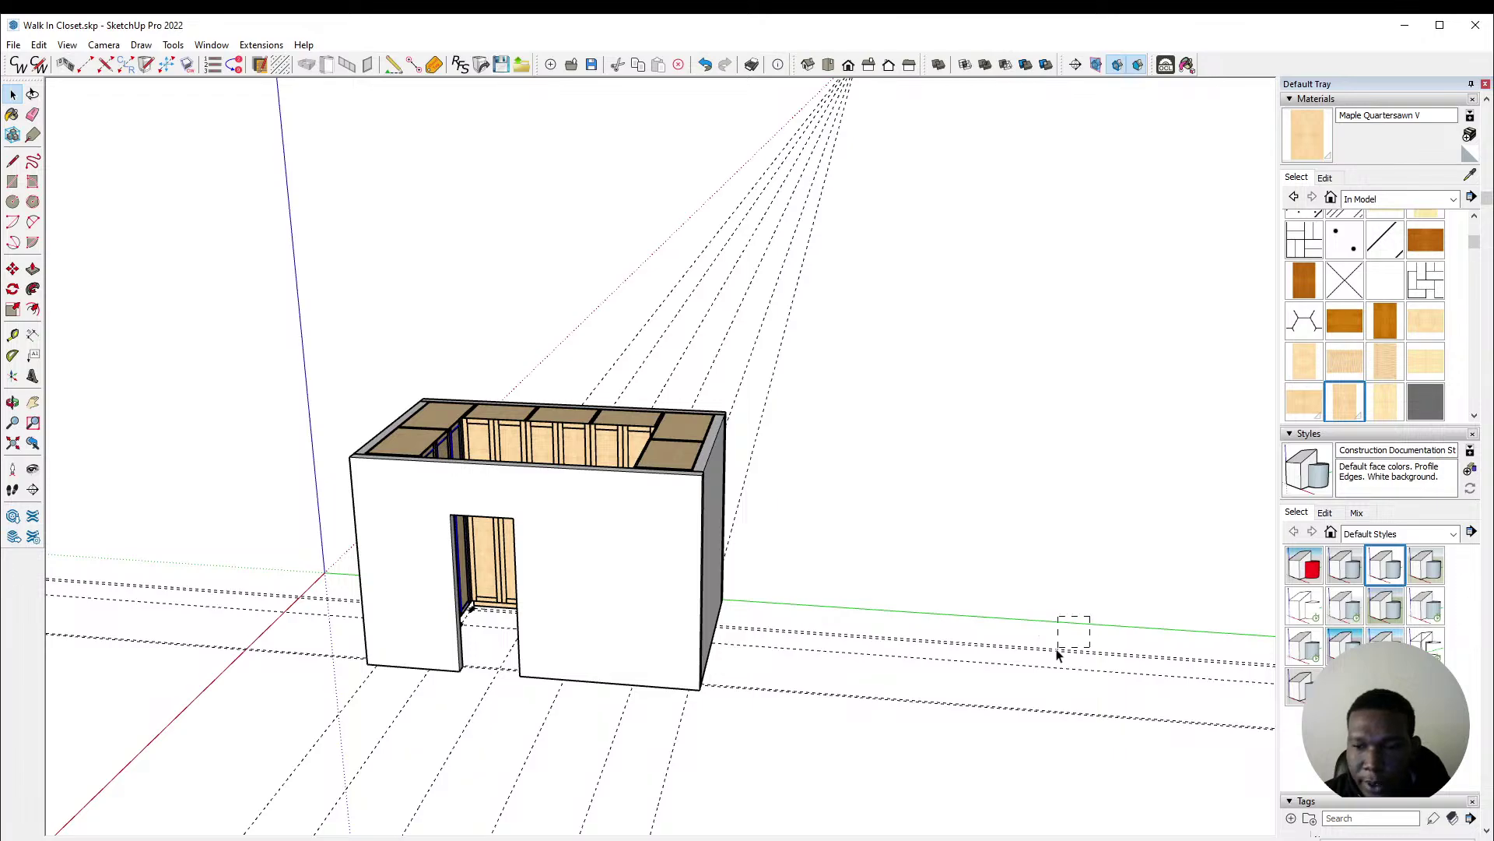
pyautogui.click(930, 726)
pyautogui.moveTo(592, 680); pyautogui.dragTo(1028, 640, button='middle')
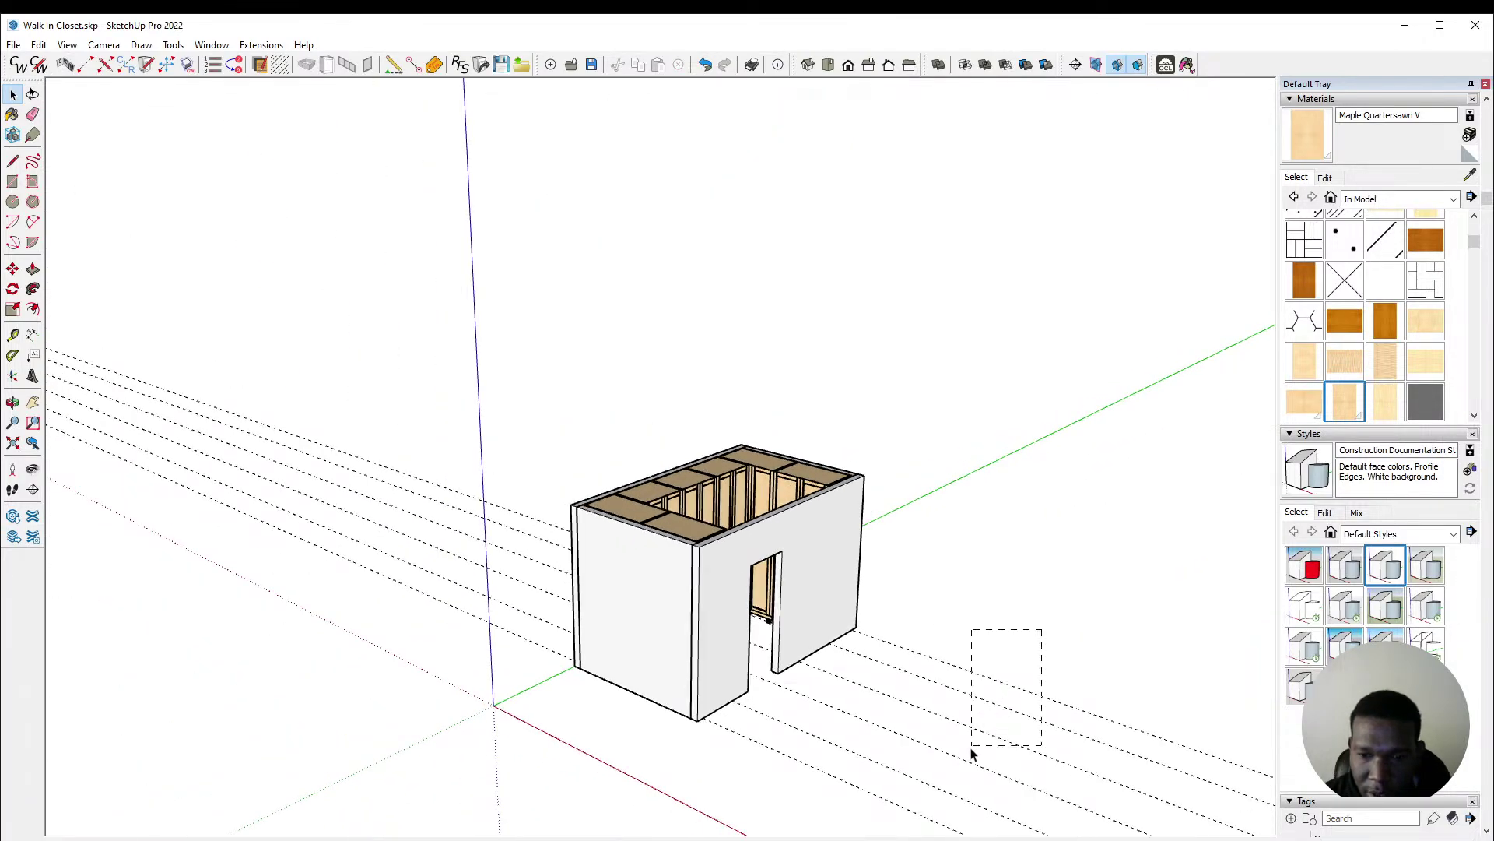
pyautogui.moveTo(893, 821); pyautogui.dragTo(884, 823)
pyautogui.click(901, 794)
pyautogui.moveTo(902, 794)
pyautogui.mouseDown(button='middle')
pyautogui.moveTo(1015, 661)
pyautogui.moveTo(755, 731)
pyautogui.moveTo(444, 720)
pyautogui.moveTo(464, 745)
pyautogui.mouseUp(button='middle')
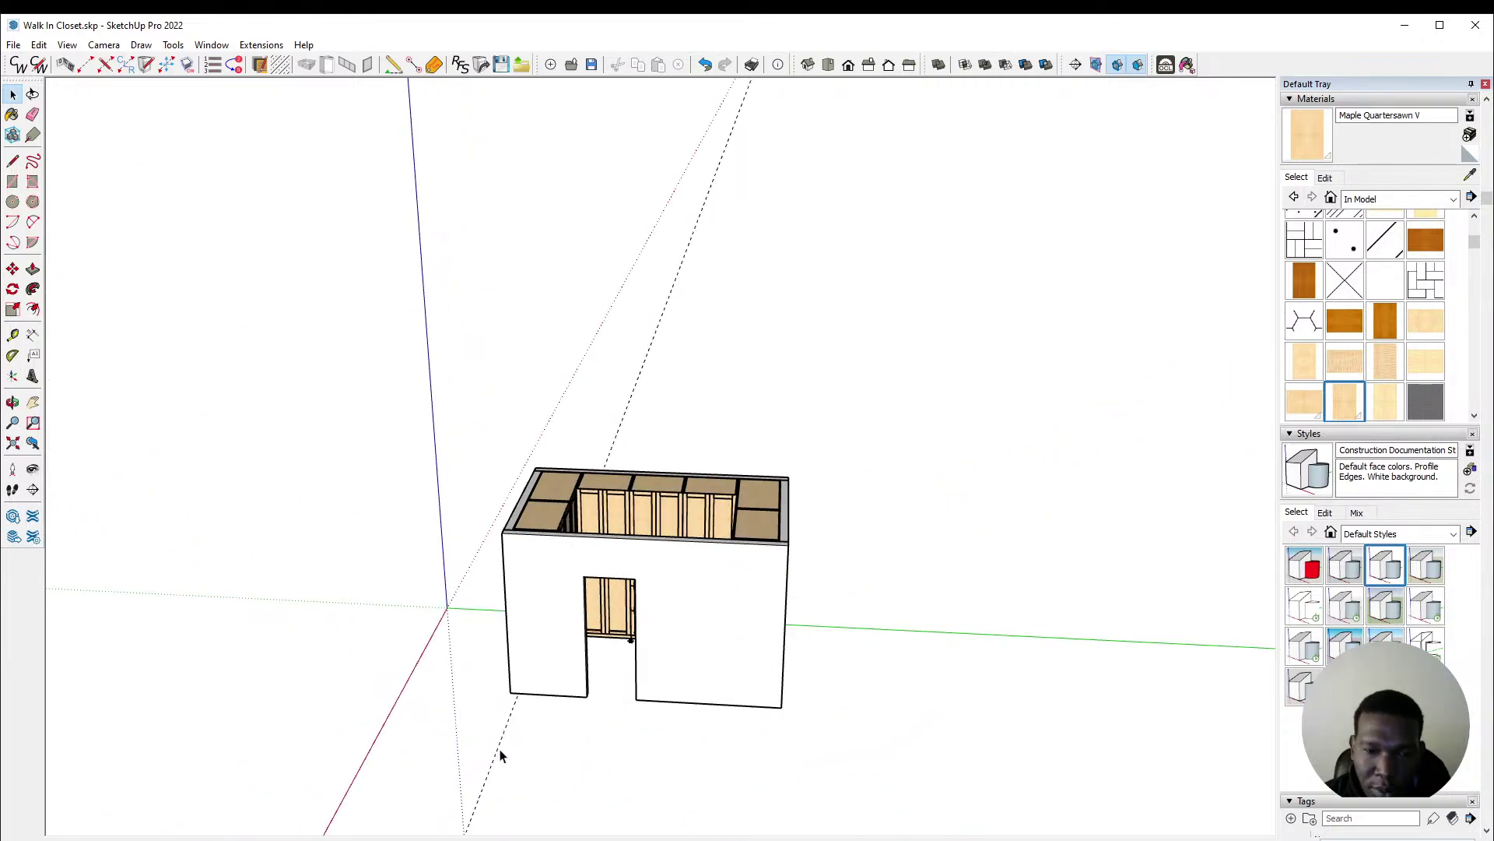
pyautogui.moveTo(430, 788); pyautogui.dragTo(432, 787)
pyautogui.press('Delete')
# Step: Switch to Closet Shop Drawings v3.pdf in the PDF viewer and review the cabinet schedule, elevations and sections, ending back in SketchUp
pyautogui.scroll(8, 652, 551)
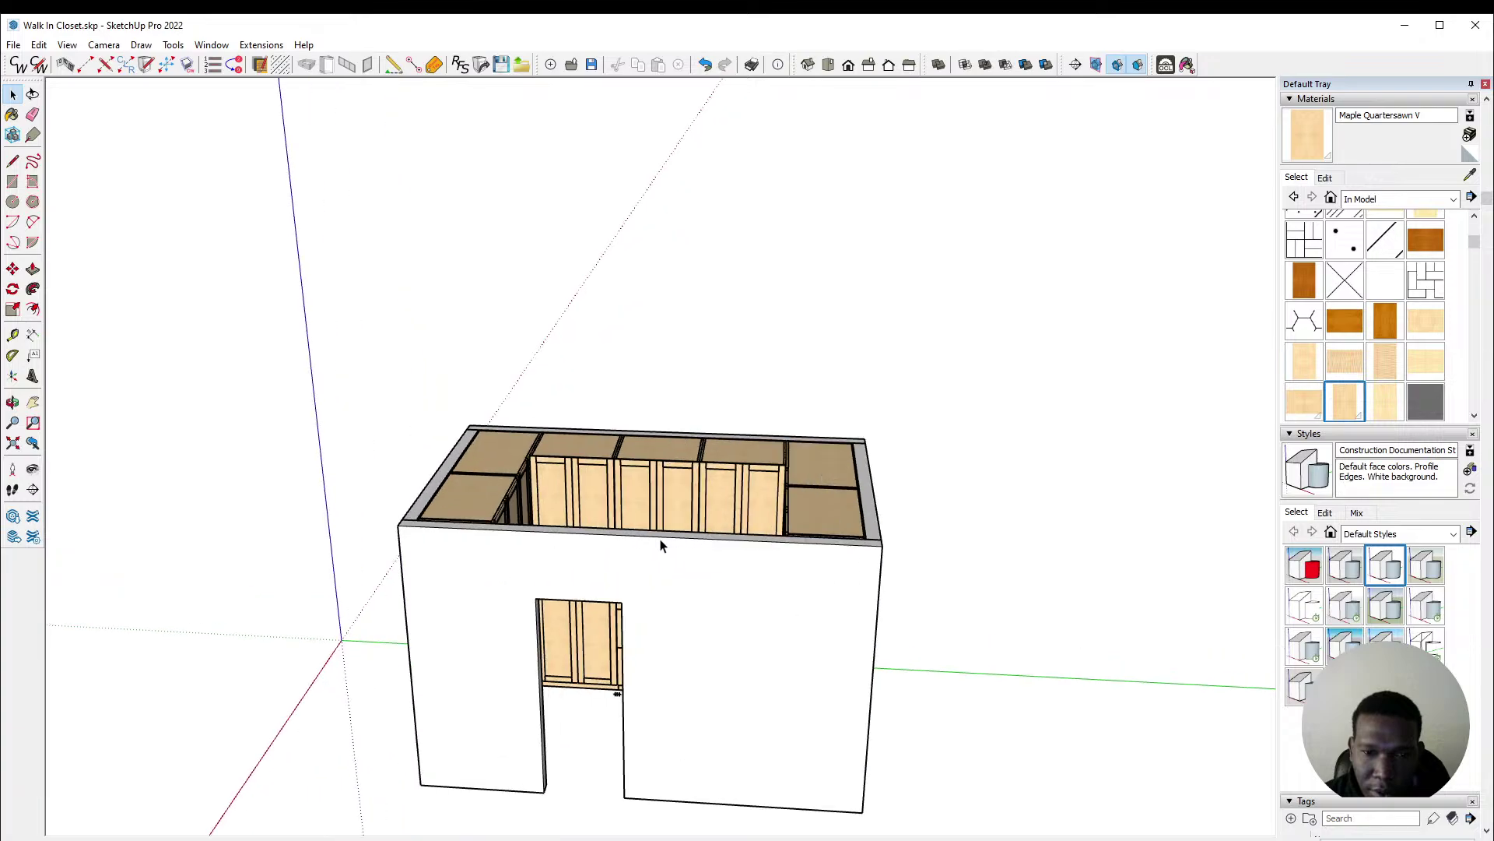
pyautogui.moveTo(617, 604); pyautogui.dragTo(656, 389, button='middle')
pyautogui.scroll(-6, 657, 389)
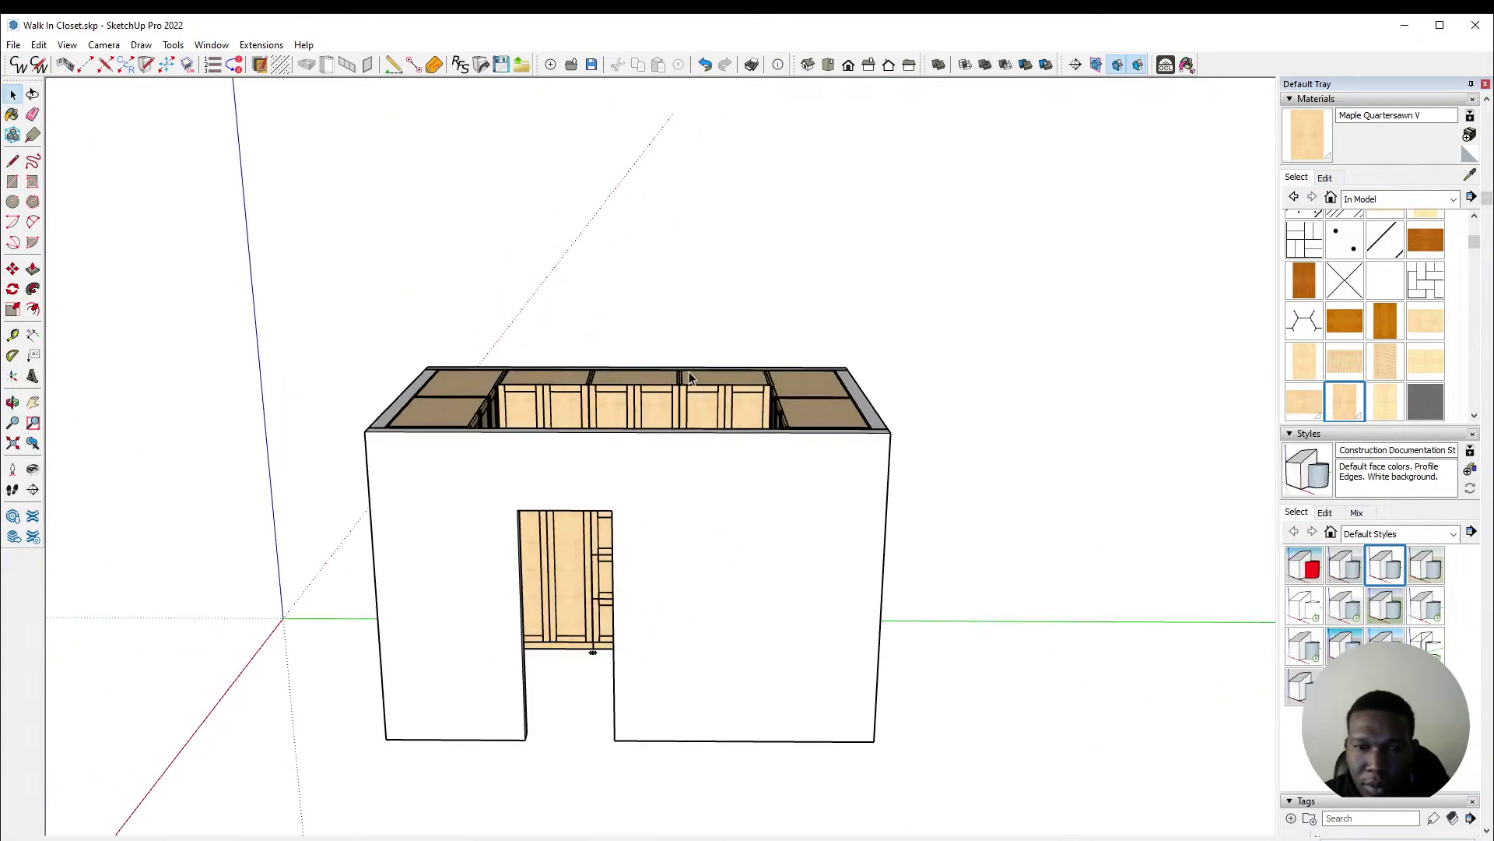
pyautogui.scroll(2, 644, 501)
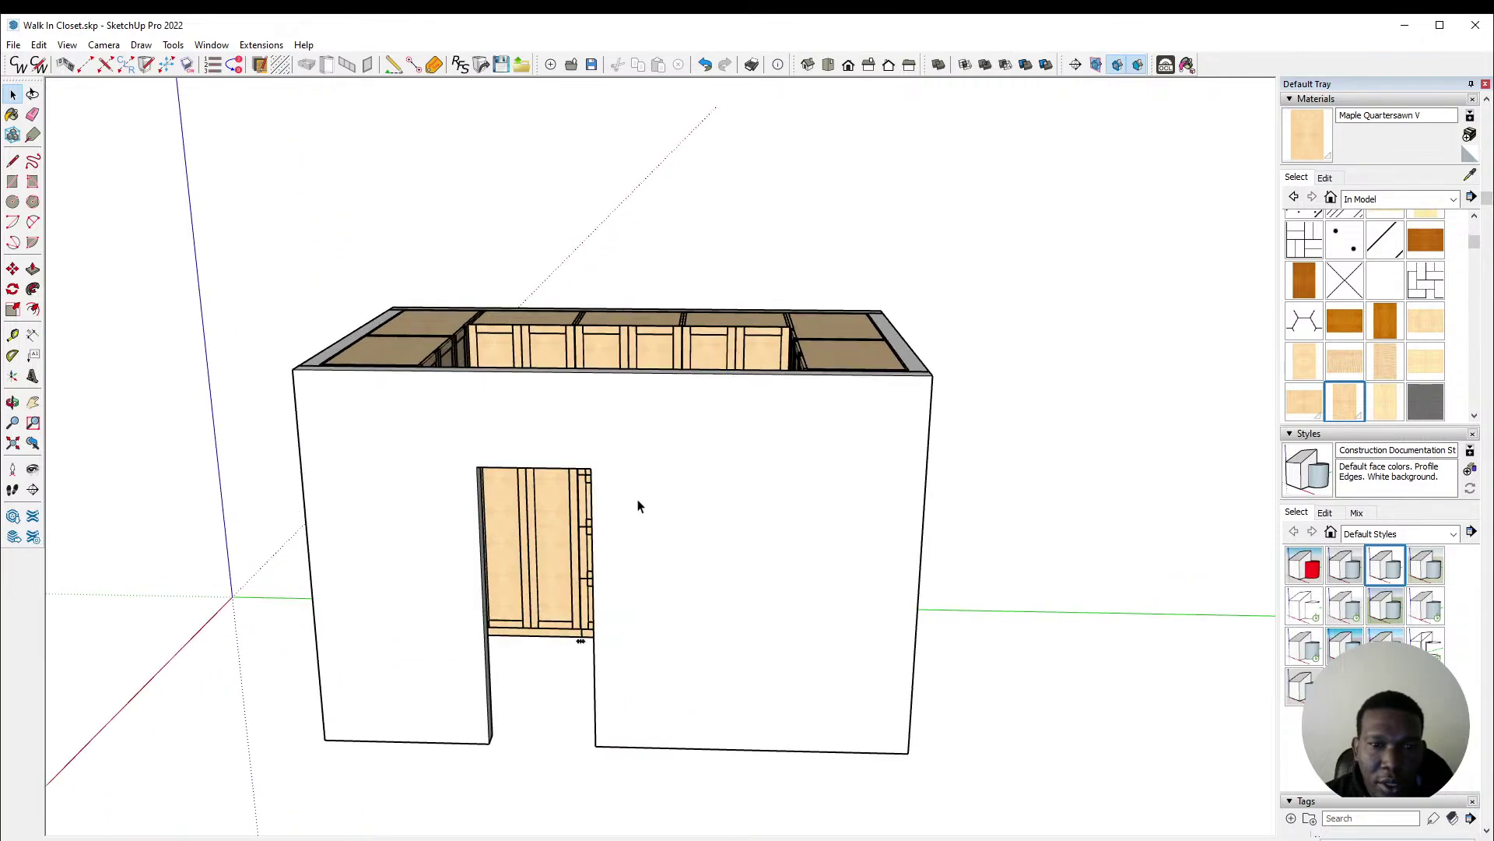
pyautogui.hotkey('alt', 'Tab')
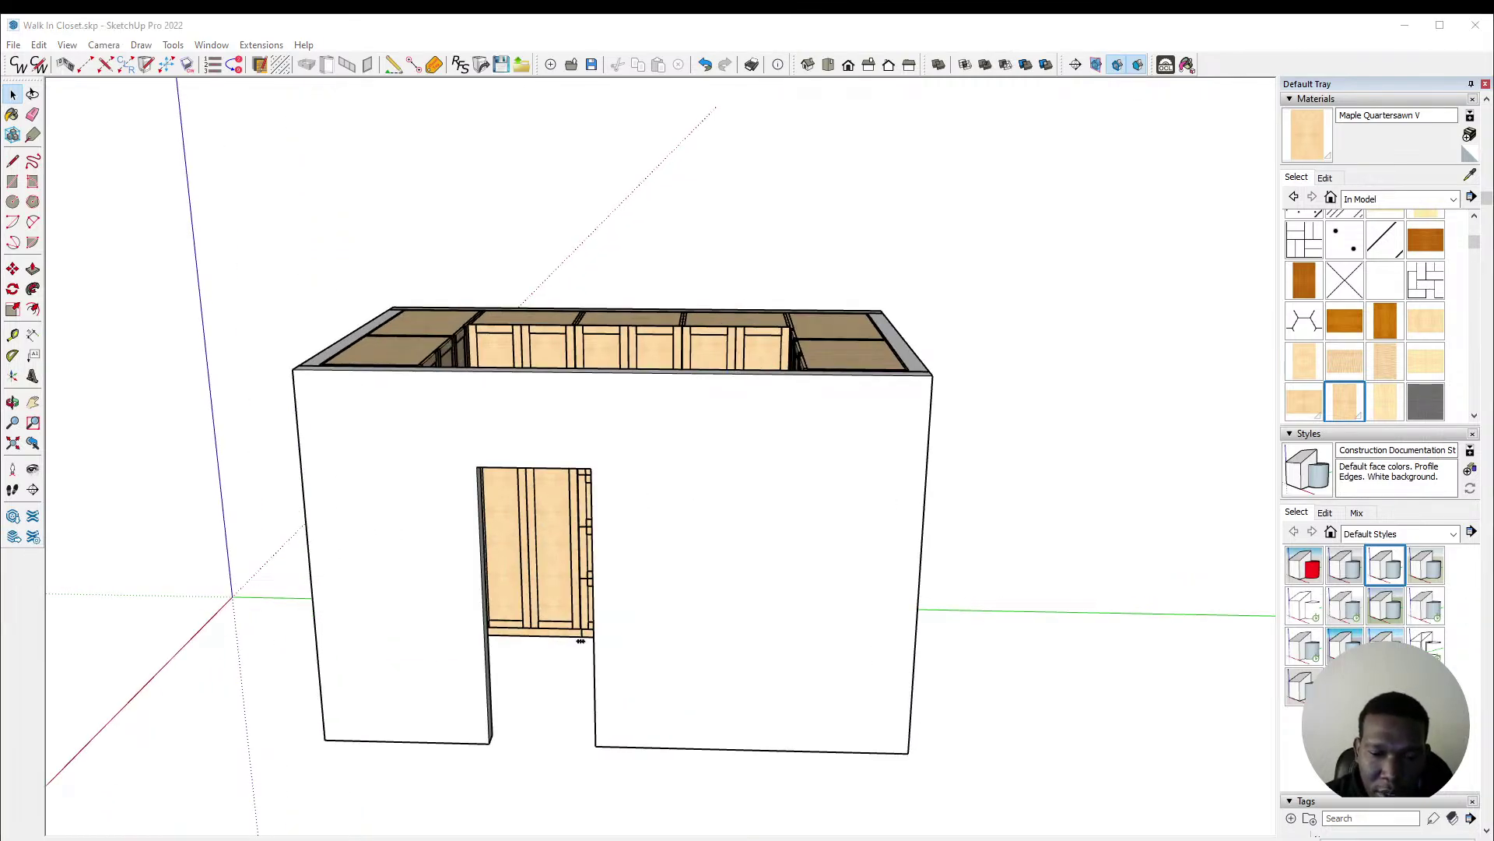
pyautogui.scroll(-10, 778, 442)
pyautogui.scroll(15, 771, 420)
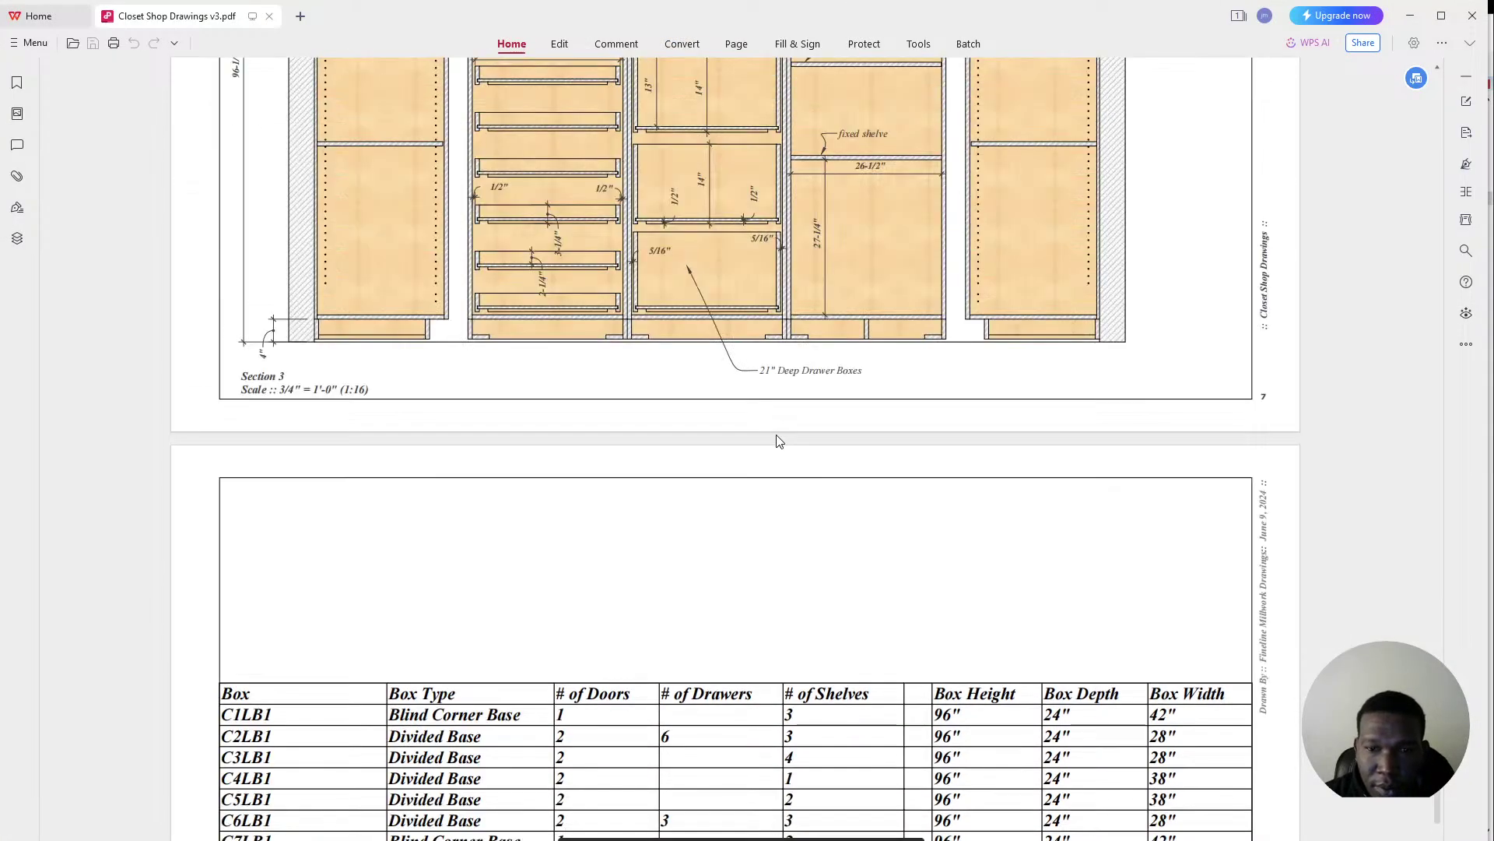
pyautogui.scroll(5, 747, 399)
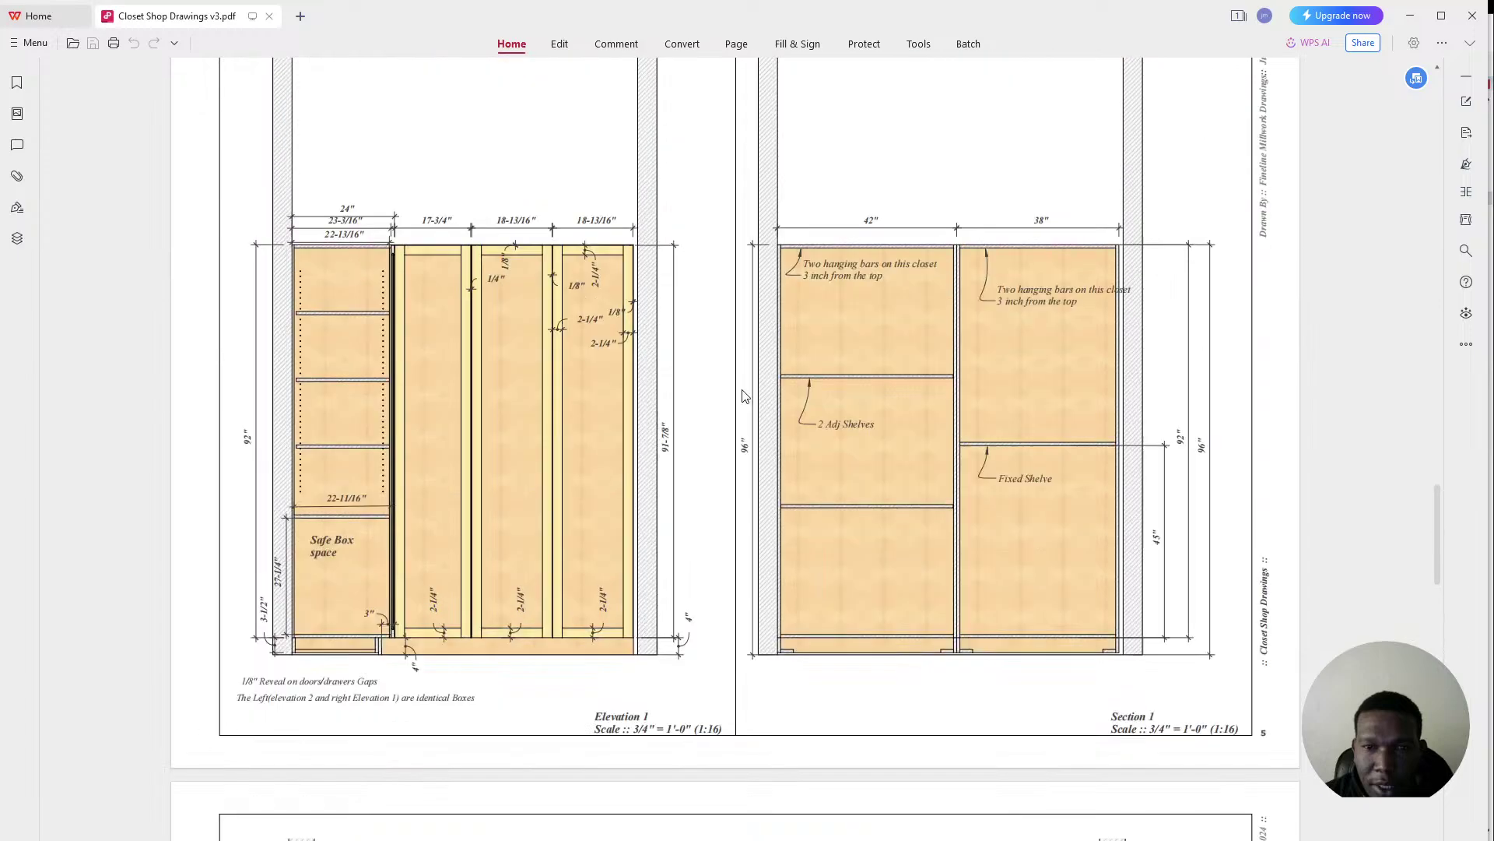
pyautogui.scroll(12, 749, 420)
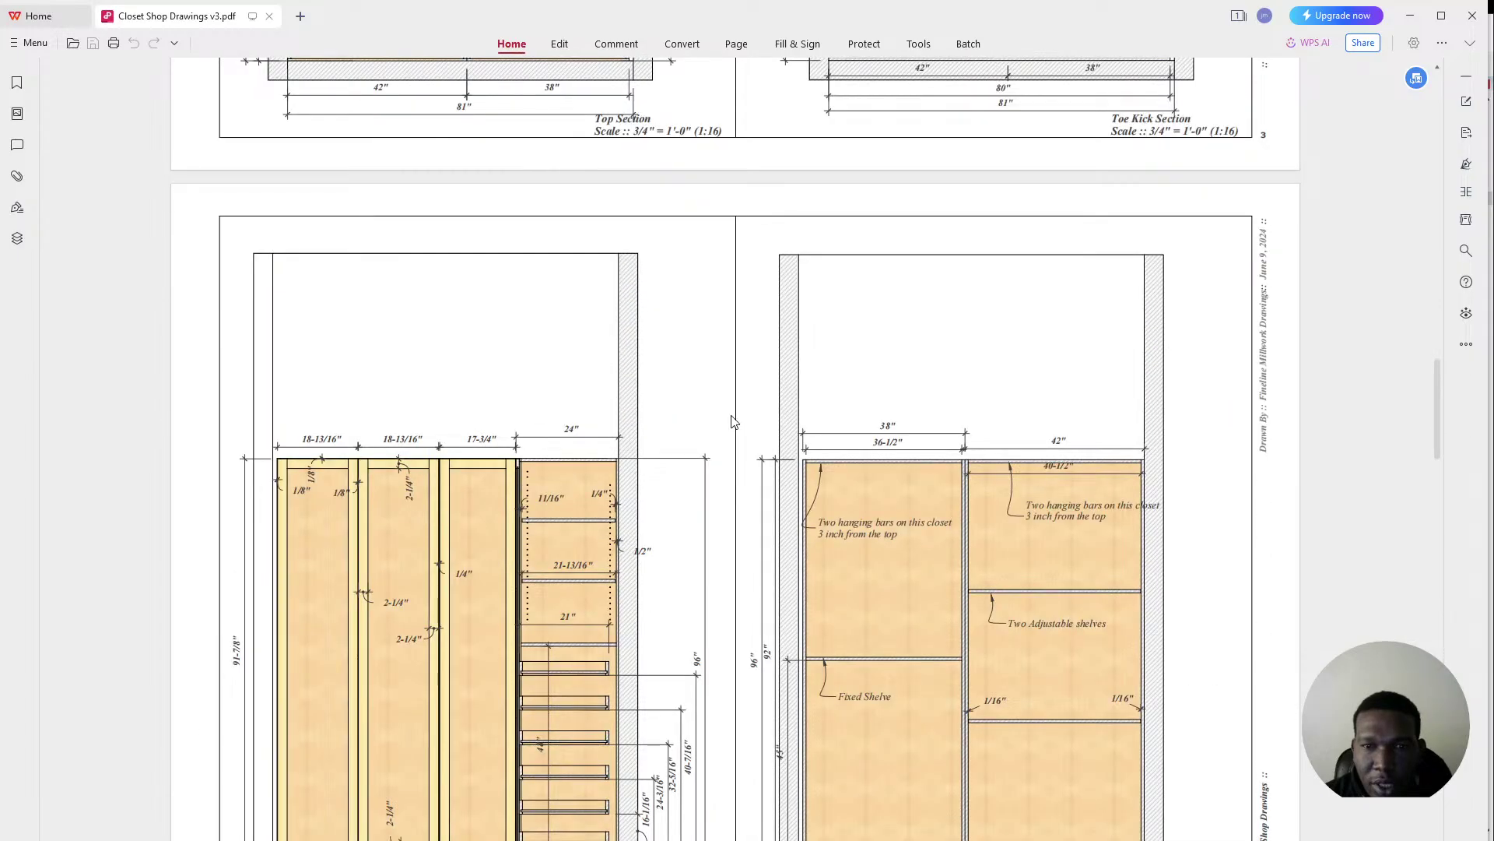
pyautogui.scroll(5, 731, 421)
pyautogui.click(1410, 16)
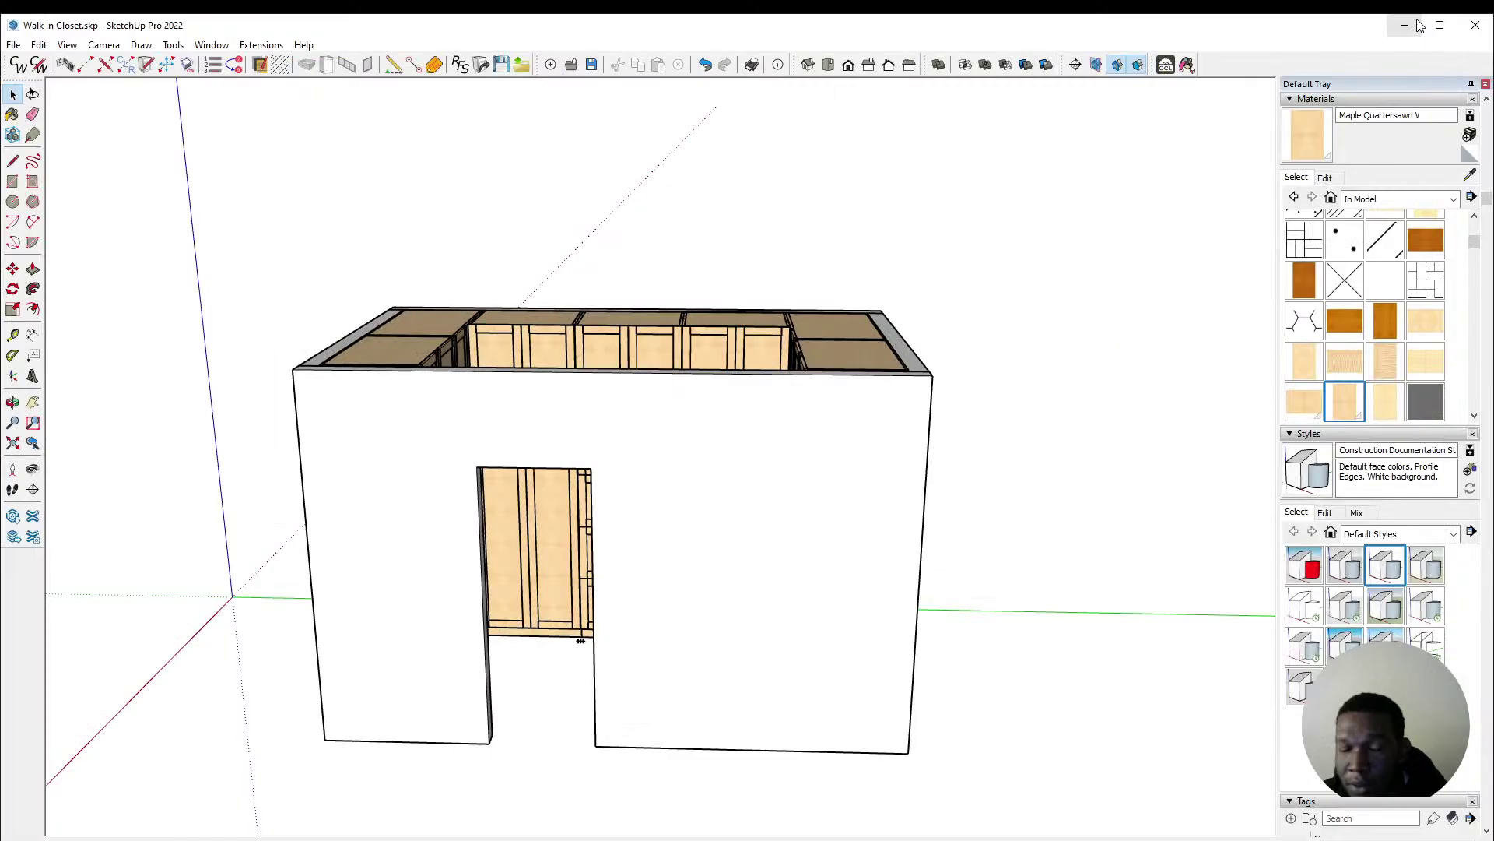
# Step: Inspect the side run's end next to the front wall and select the end panel beside the gap
pyautogui.scroll(-2, 617, 372)
pyautogui.moveTo(617, 373); pyautogui.dragTo(614, 456, button='middle')
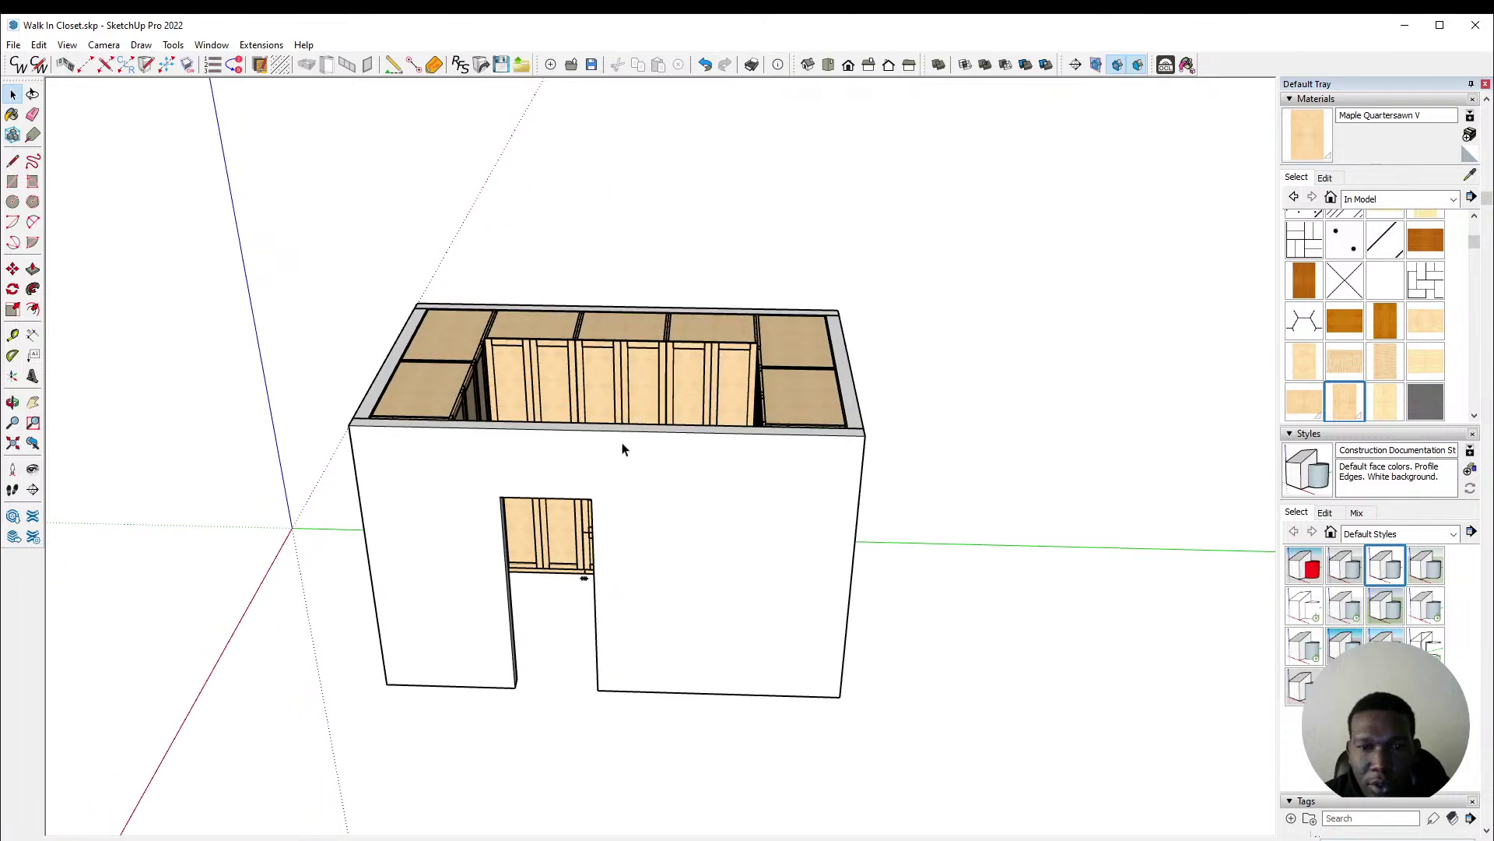
pyautogui.scroll(4, 628, 392)
pyautogui.moveTo(629, 388)
pyautogui.mouseDown(button='middle')
pyautogui.moveTo(708, 398)
pyautogui.moveTo(794, 477)
pyautogui.moveTo(1113, 544)
pyautogui.mouseUp(button='middle')
pyautogui.scroll(2, 707, 400)
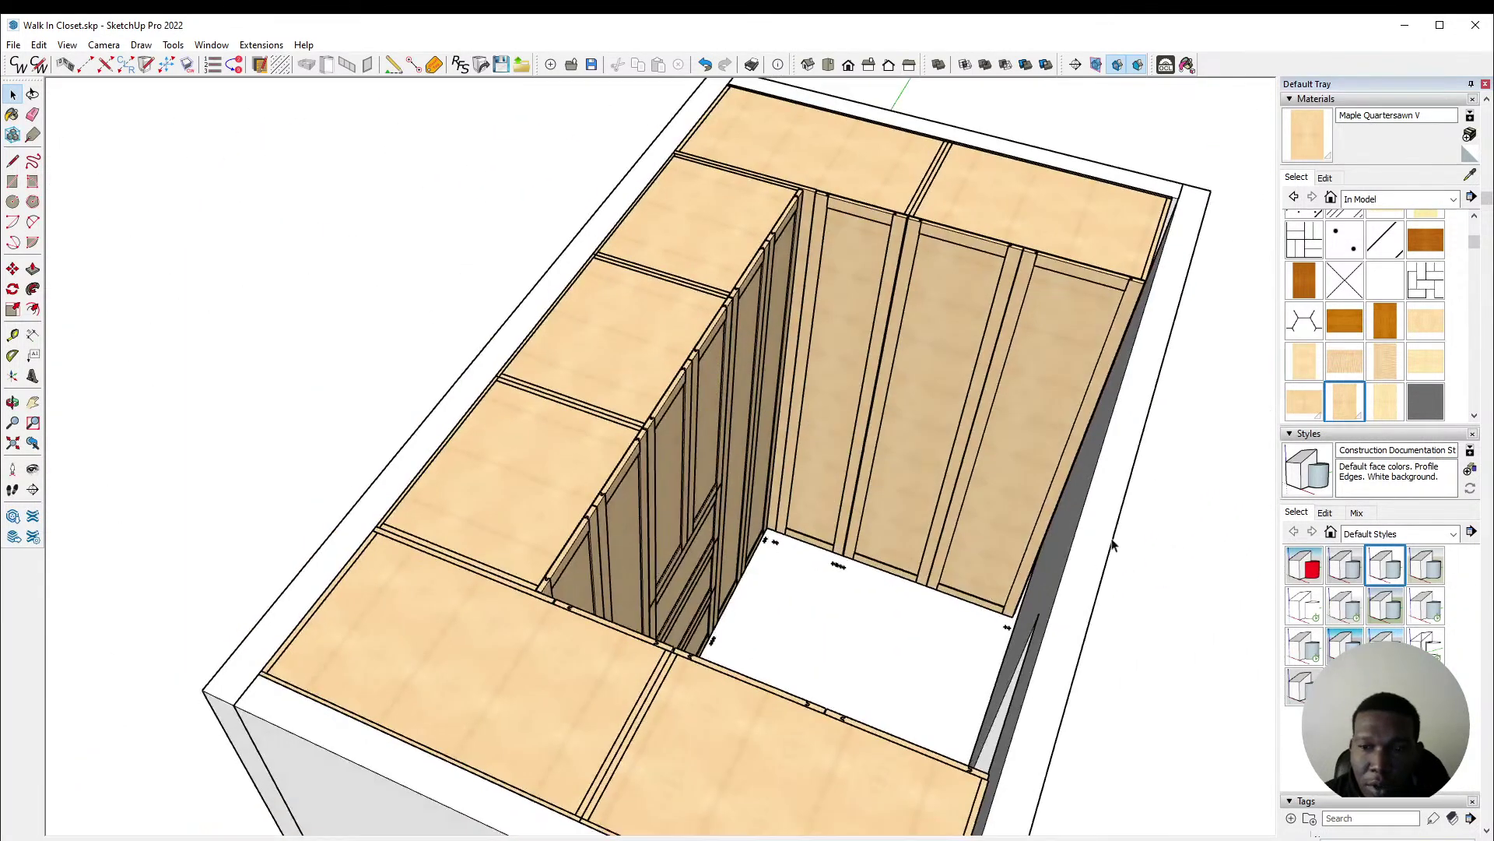
pyautogui.scroll(2, 1081, 355)
pyautogui.scroll(5, 1180, 267)
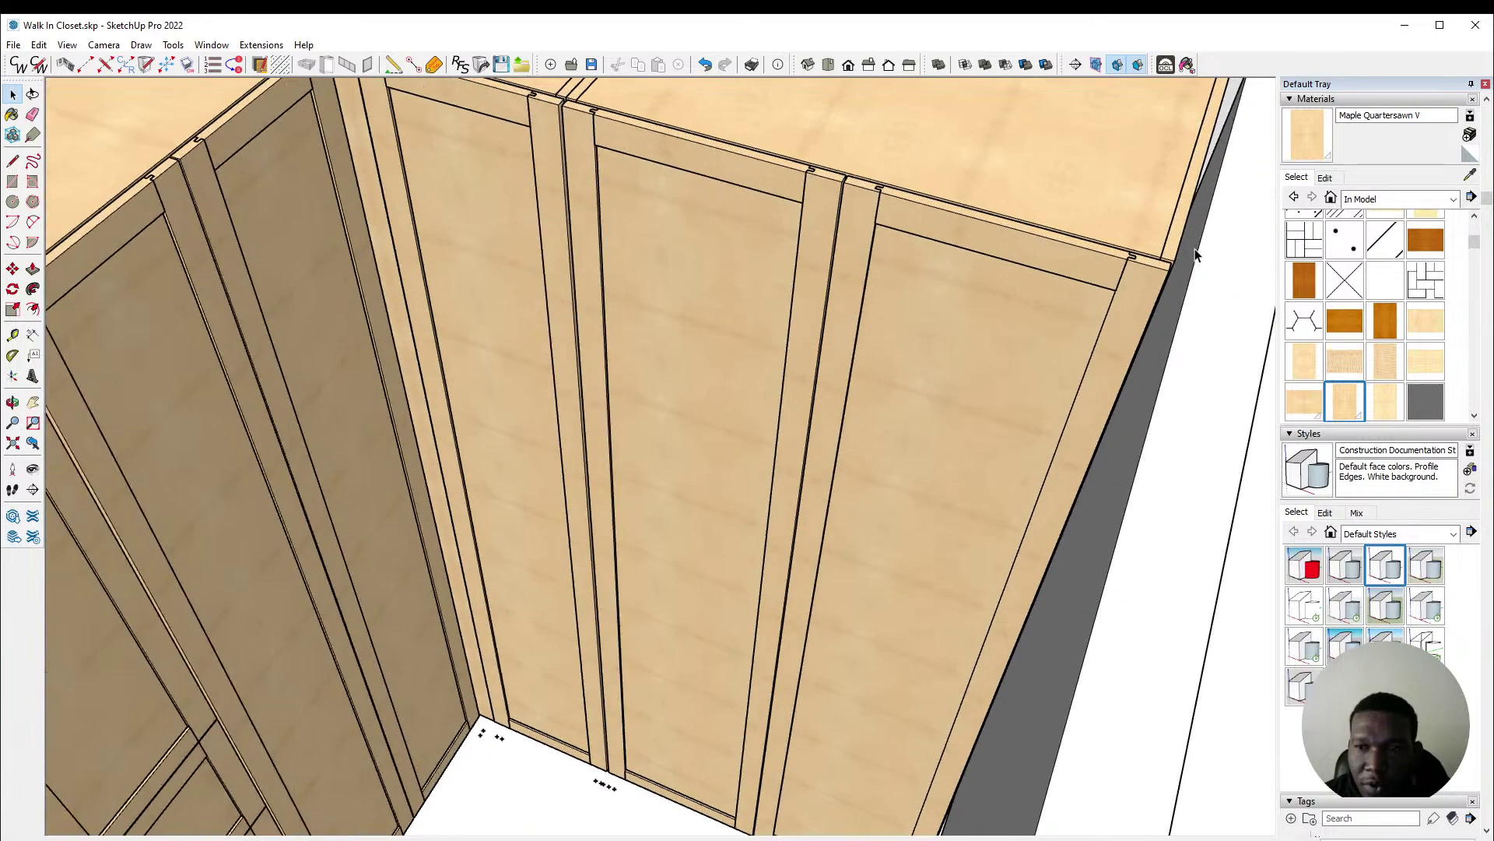
pyautogui.click(1175, 254)
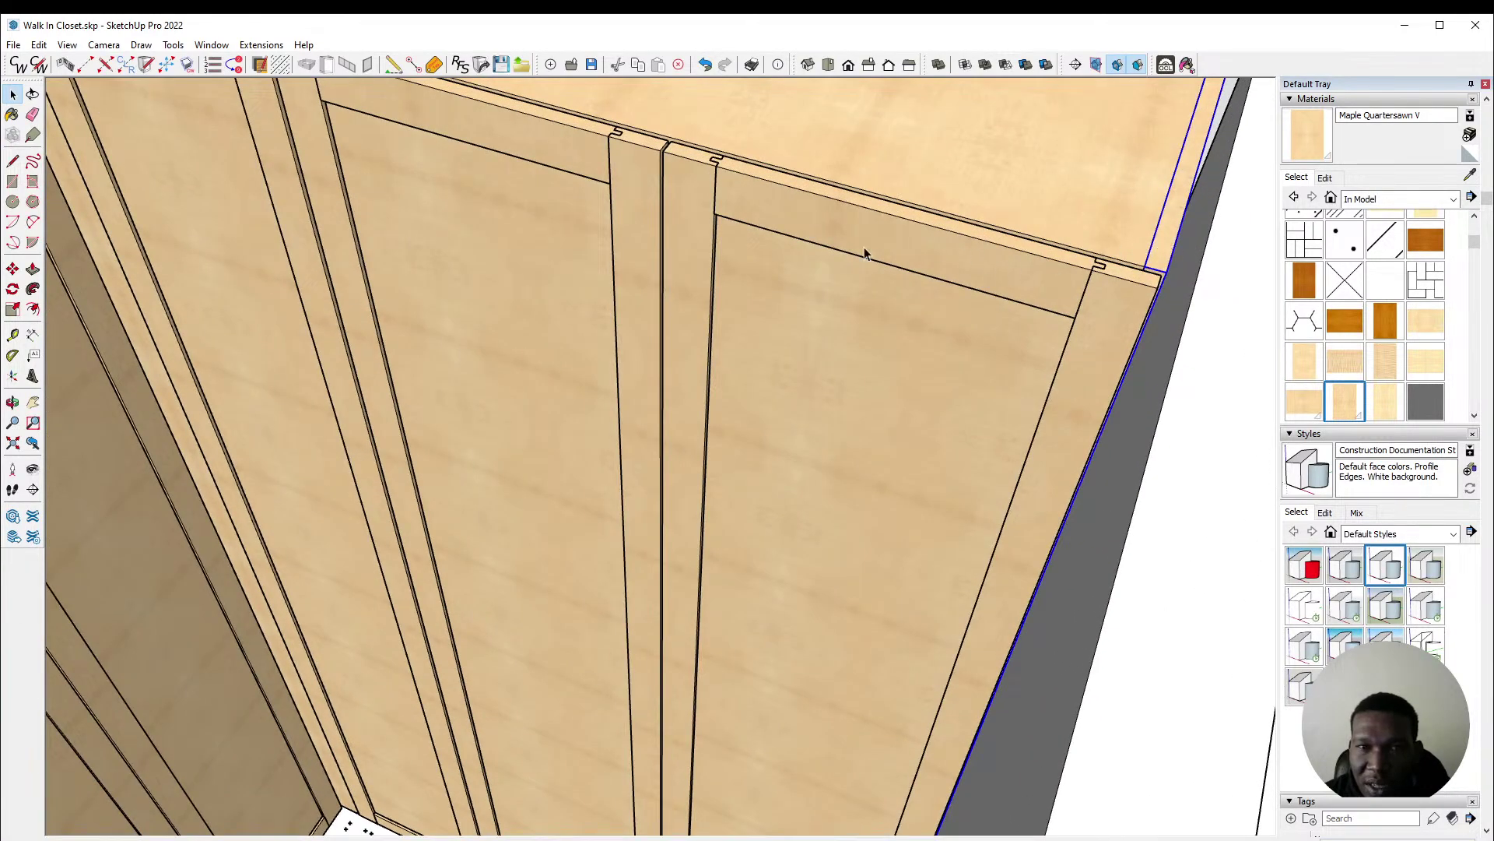
pyautogui.scroll(-3, 508, 266)
pyautogui.scroll(3, 246, 130)
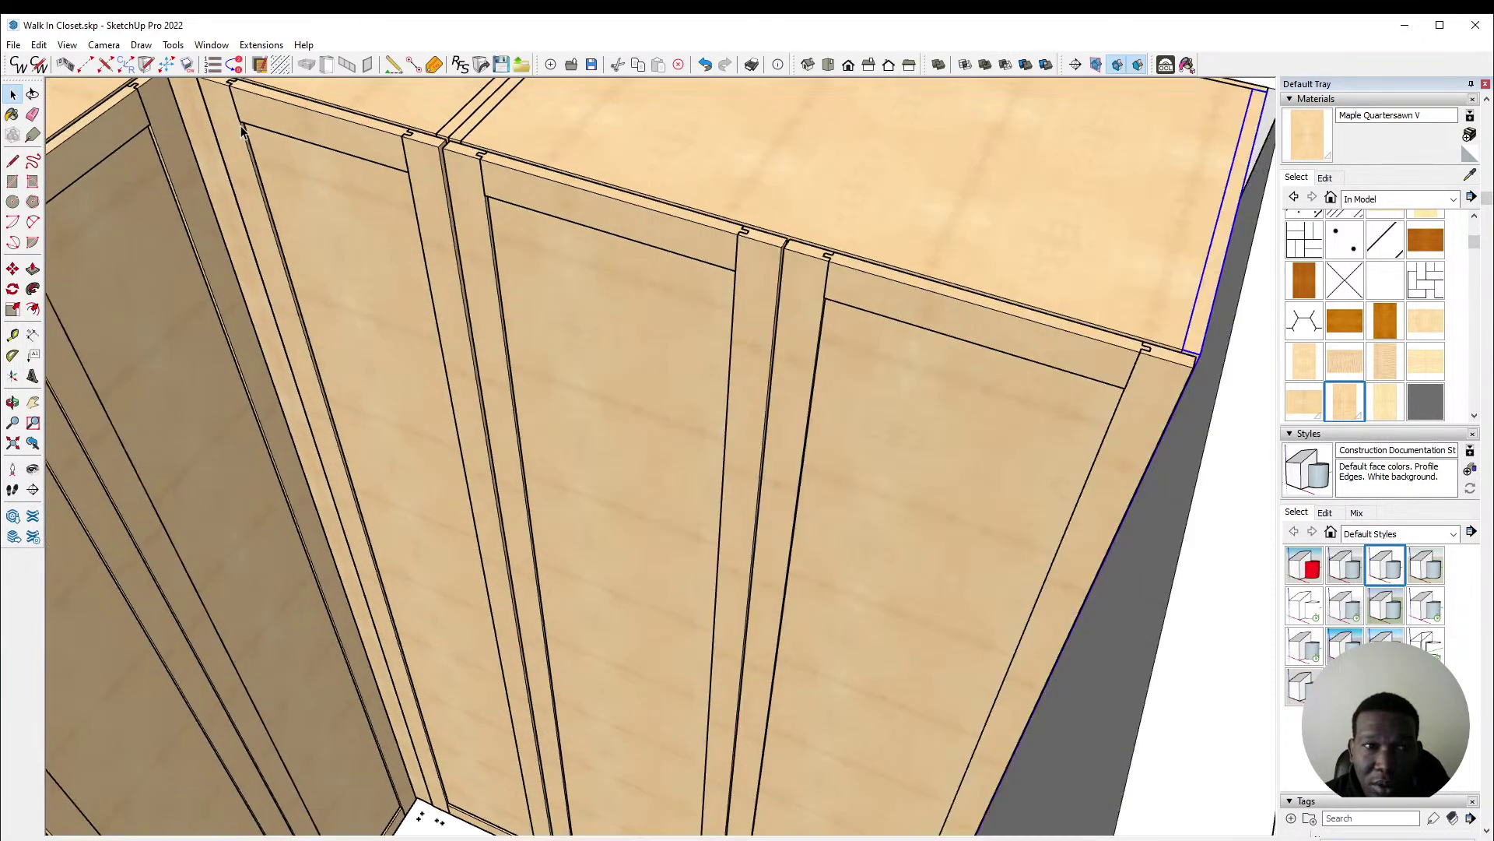
# Step: In the CabWriter face frame settings, enable the base connector stile at 1" width, edit the base finish stile width, and update the settings
pyautogui.click(38, 64)
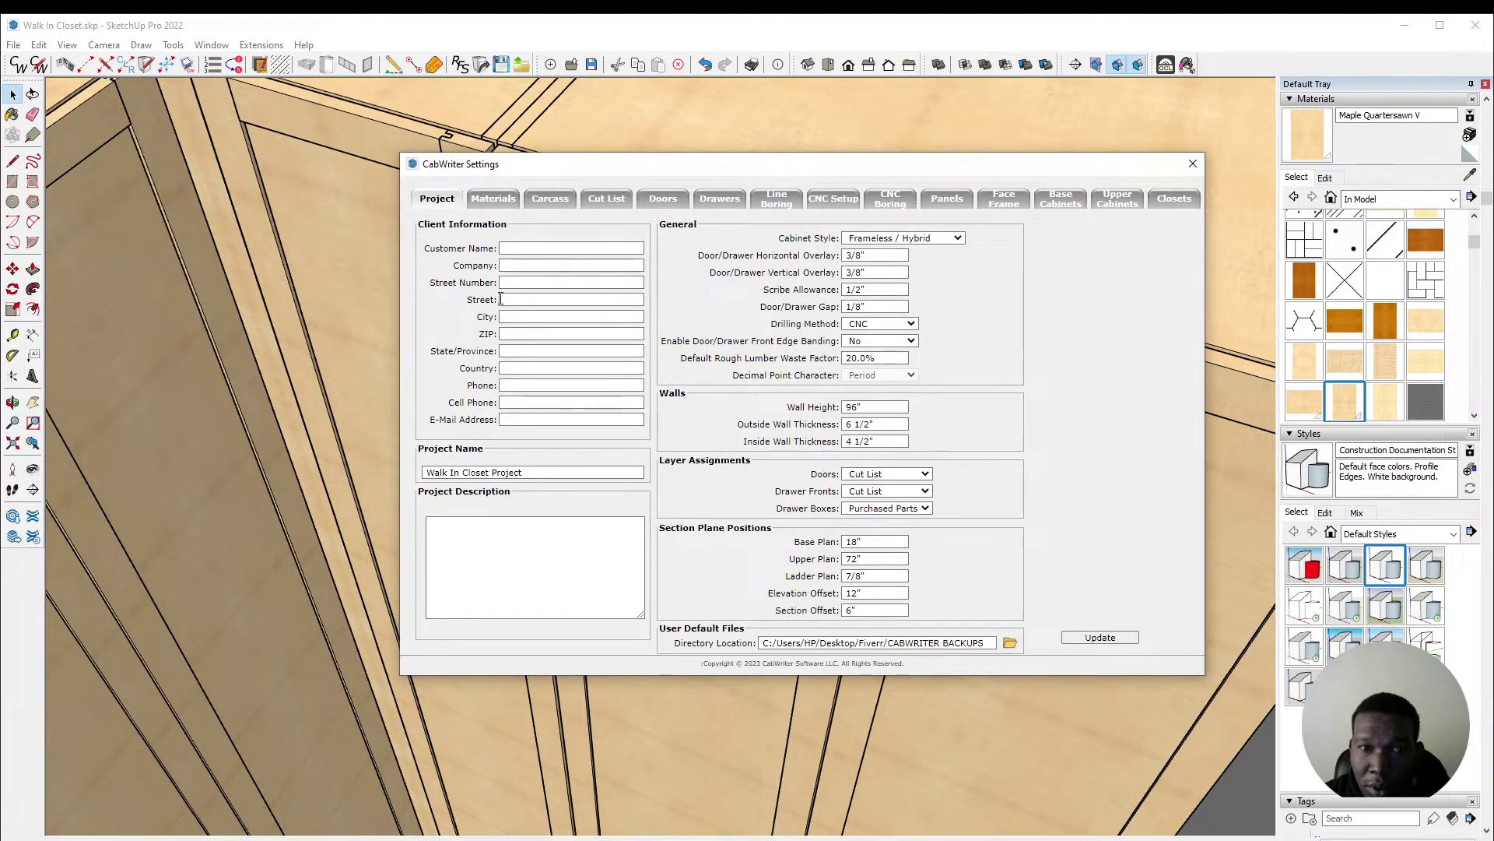
pyautogui.click(1005, 199)
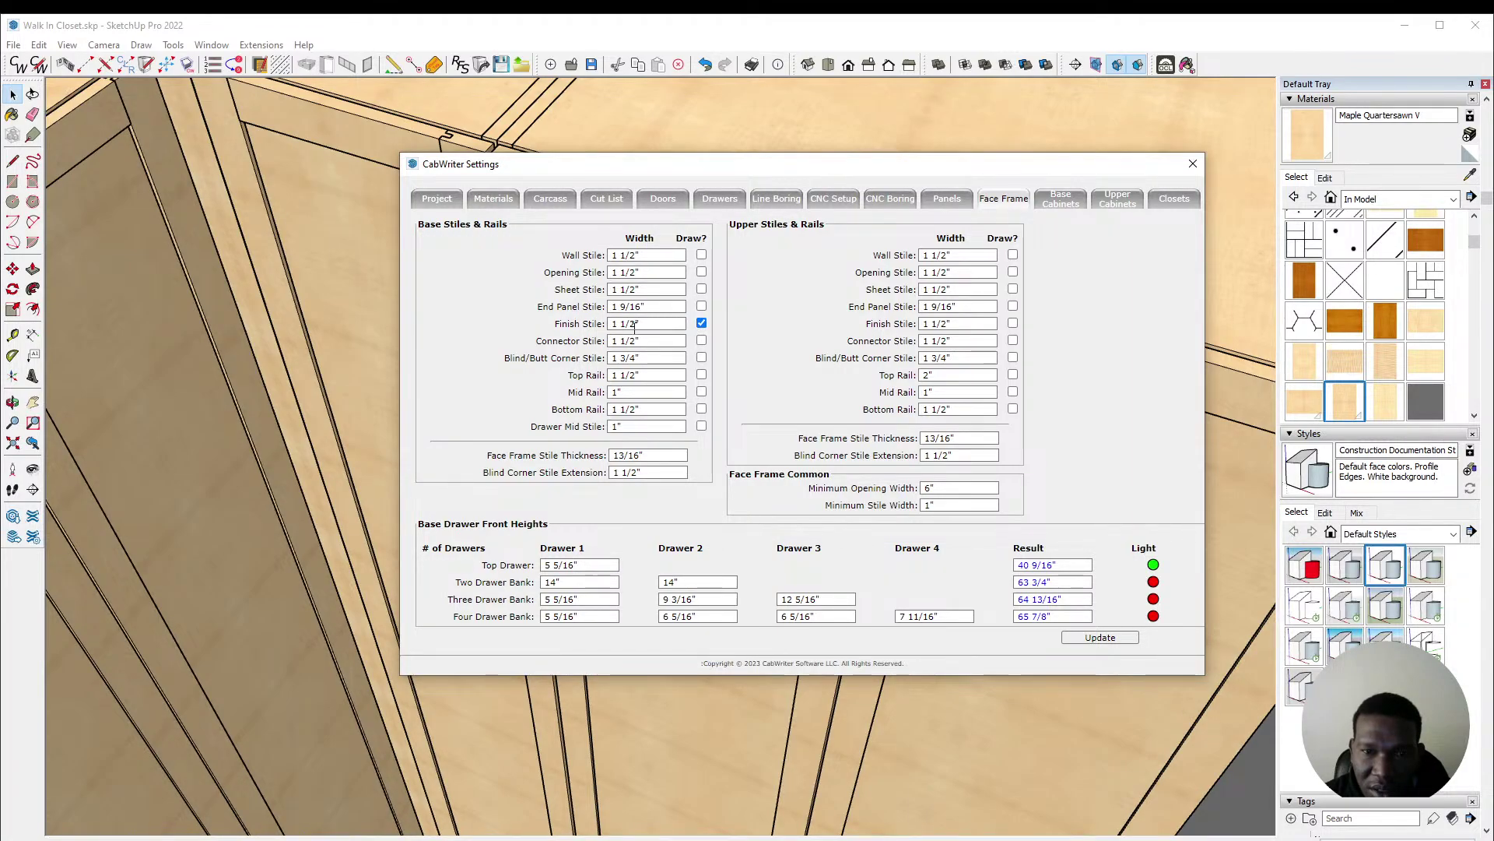
pyautogui.click(701, 340)
pyautogui.click(634, 340)
pyautogui.press('BackSpace')
pyautogui.press('BackSpace')
pyautogui.press('BackSpace')
pyautogui.click(633, 326)
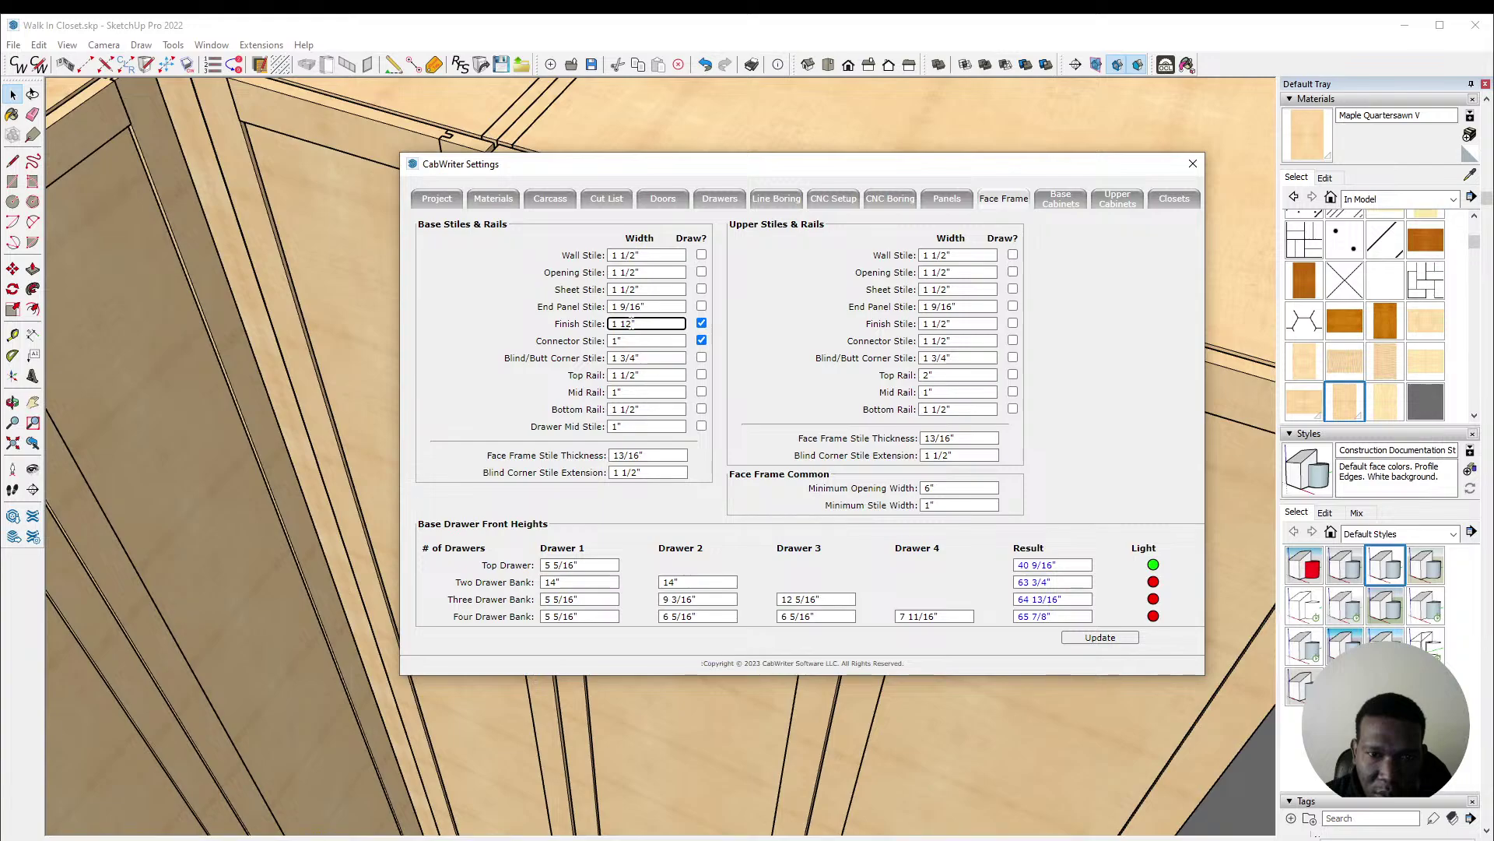
pyautogui.click(1100, 636)
pyautogui.click(1194, 163)
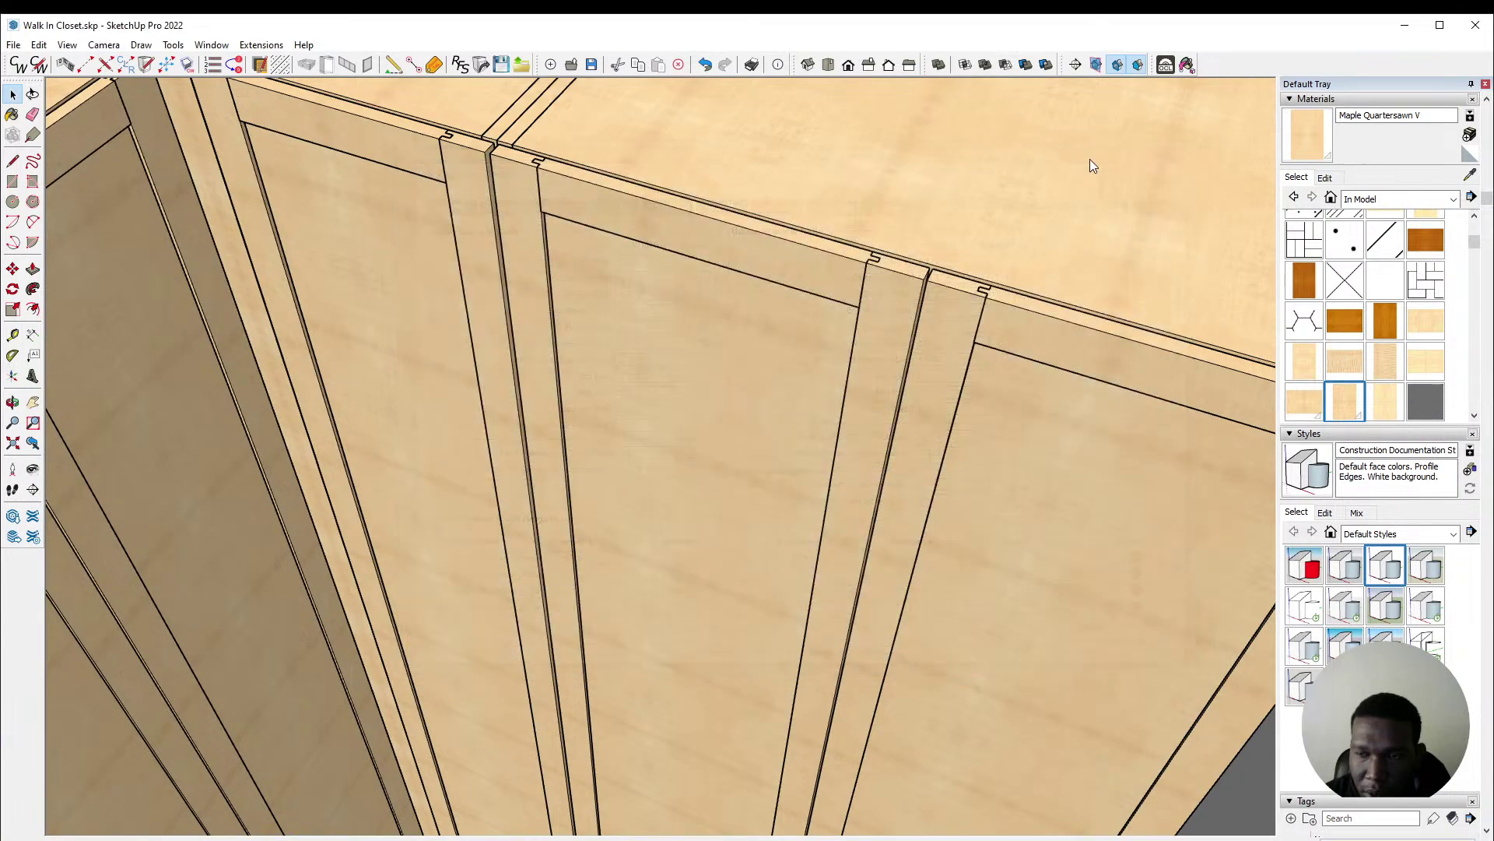
# Step: Set up the Displaced Ends & Filler tool for cabinet C3L, drawing only the right end with Extended length
pyautogui.moveTo(340, 209); pyautogui.dragTo(635, 205, button='middle')
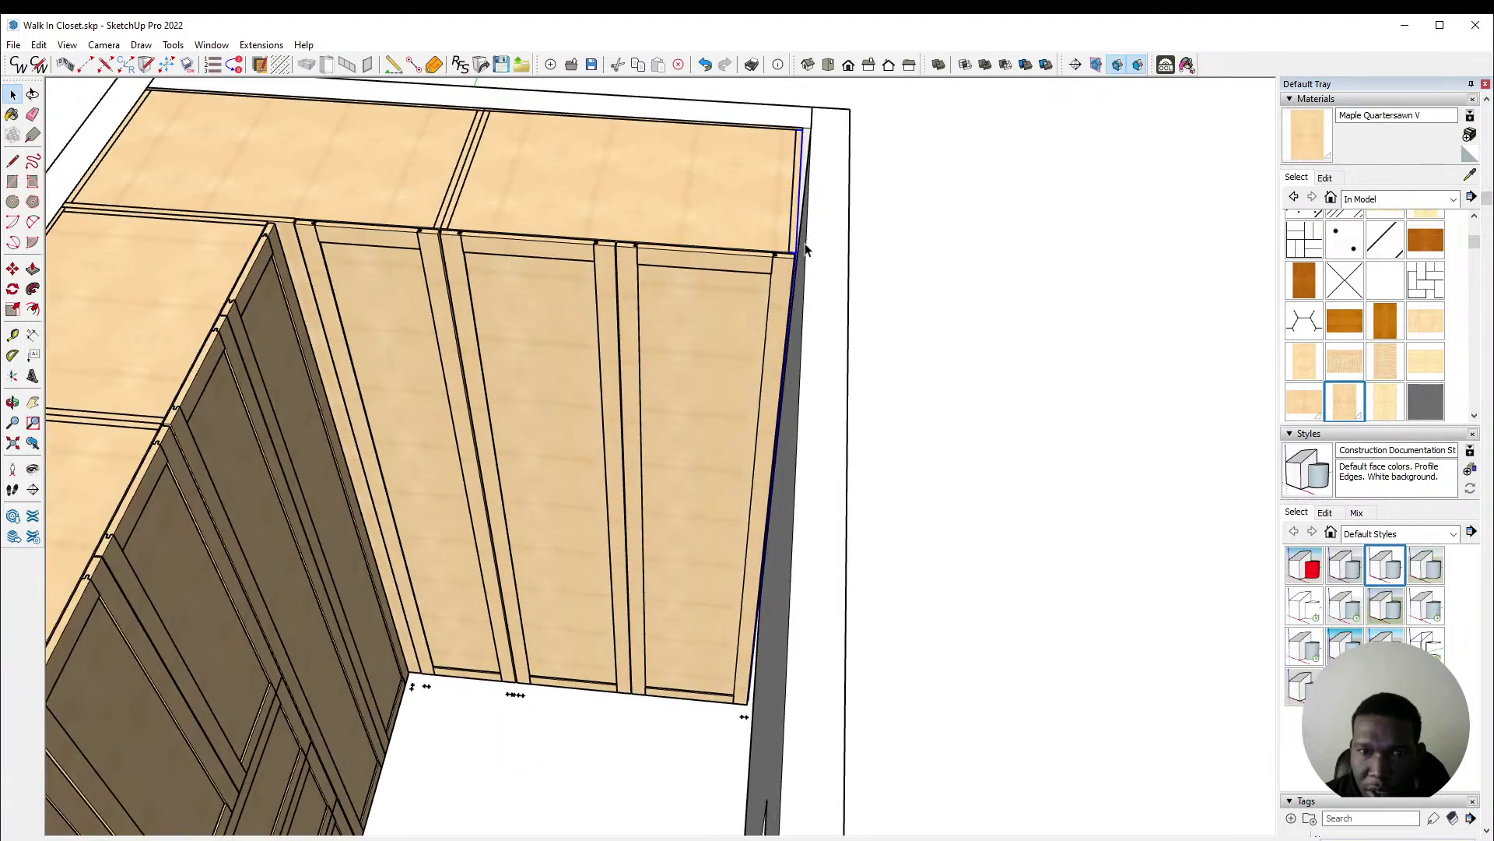
pyautogui.scroll(7, 802, 233)
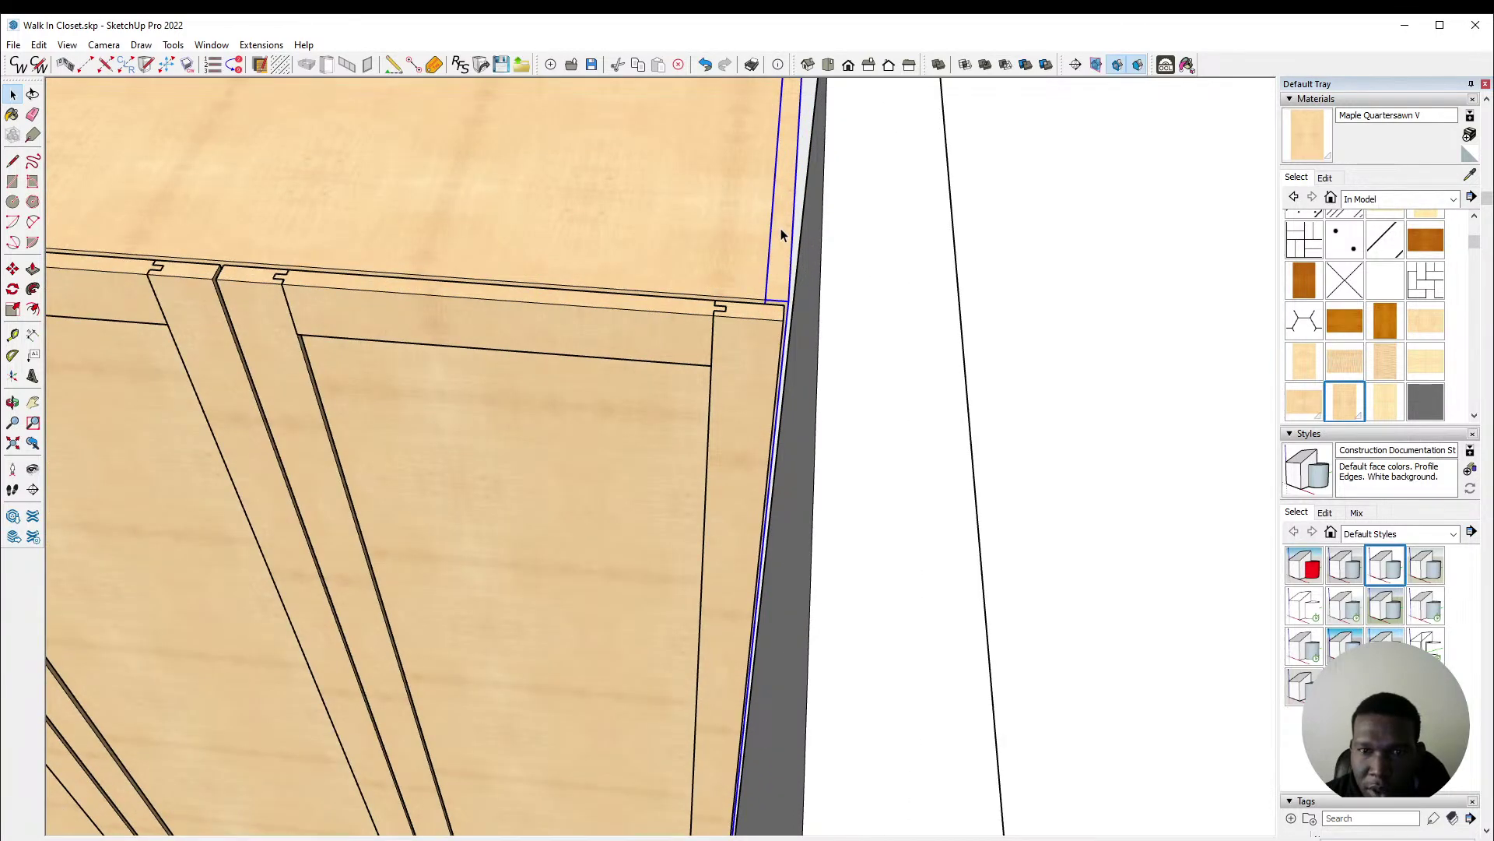
pyautogui.rightClick(782, 234)
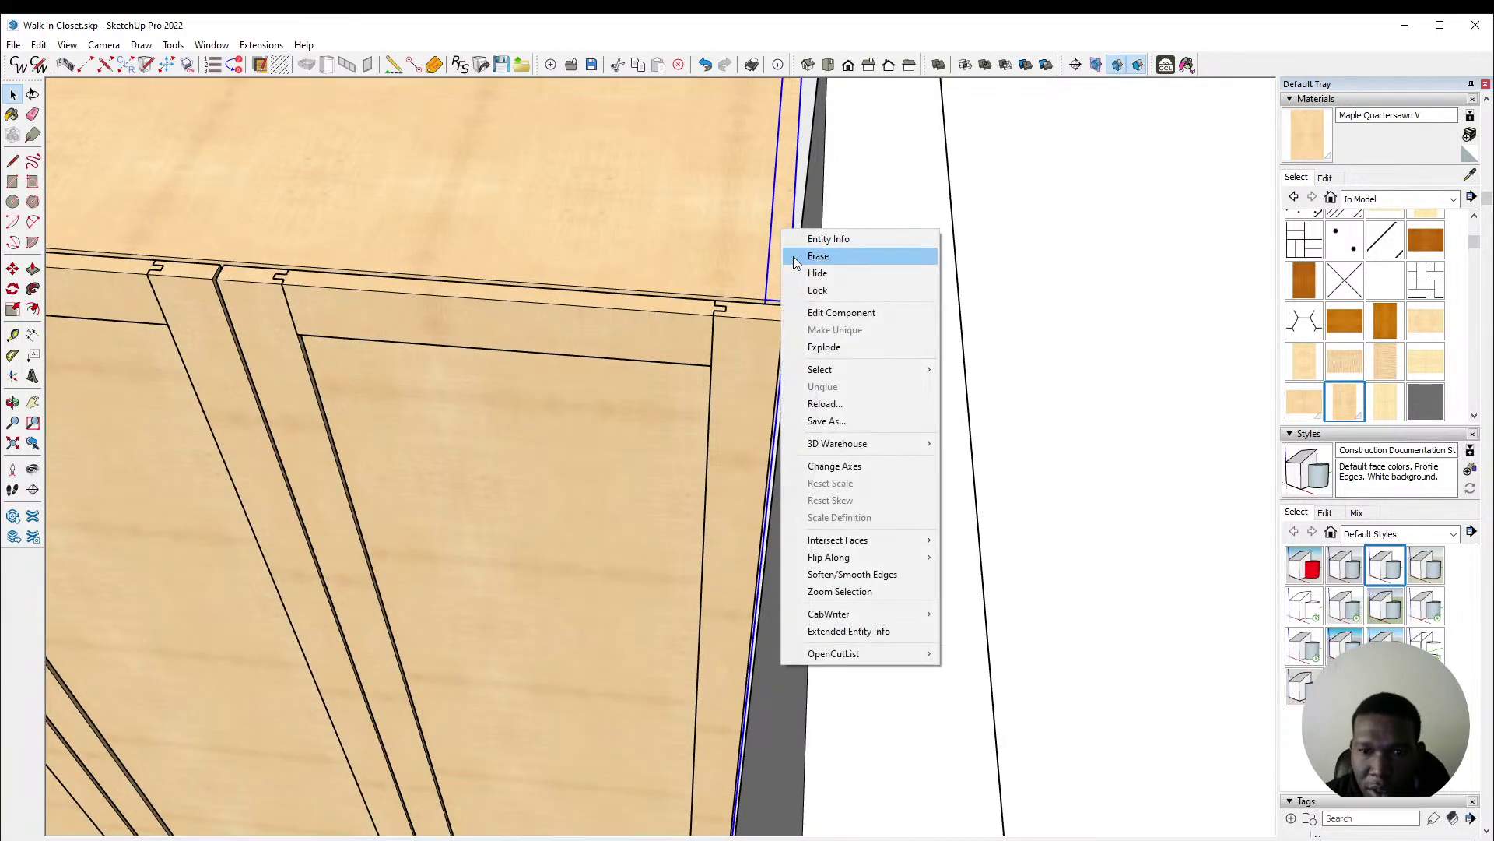
pyautogui.click(776, 208)
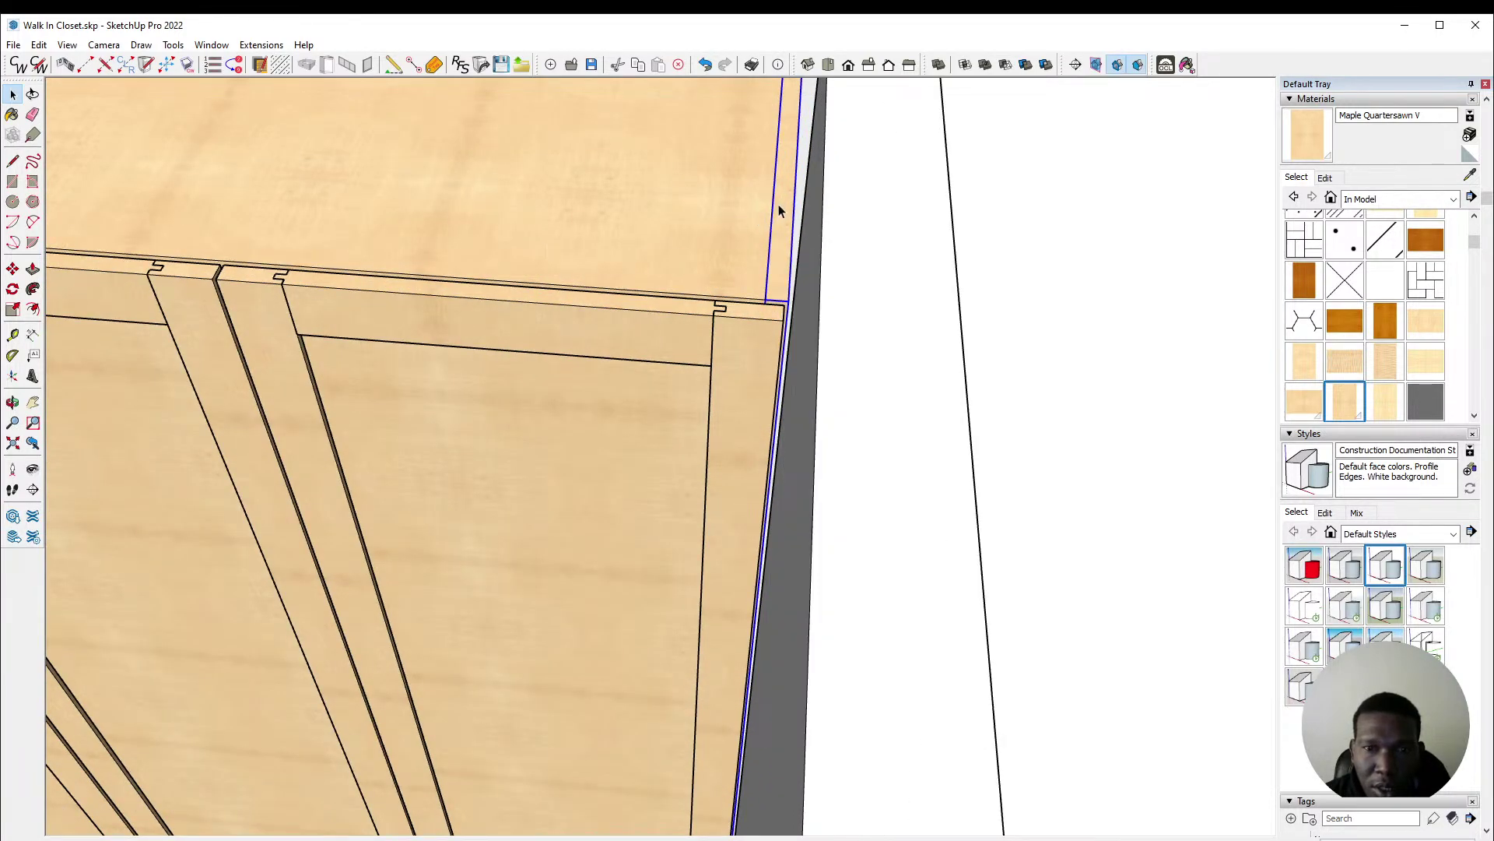
pyautogui.click(369, 67)
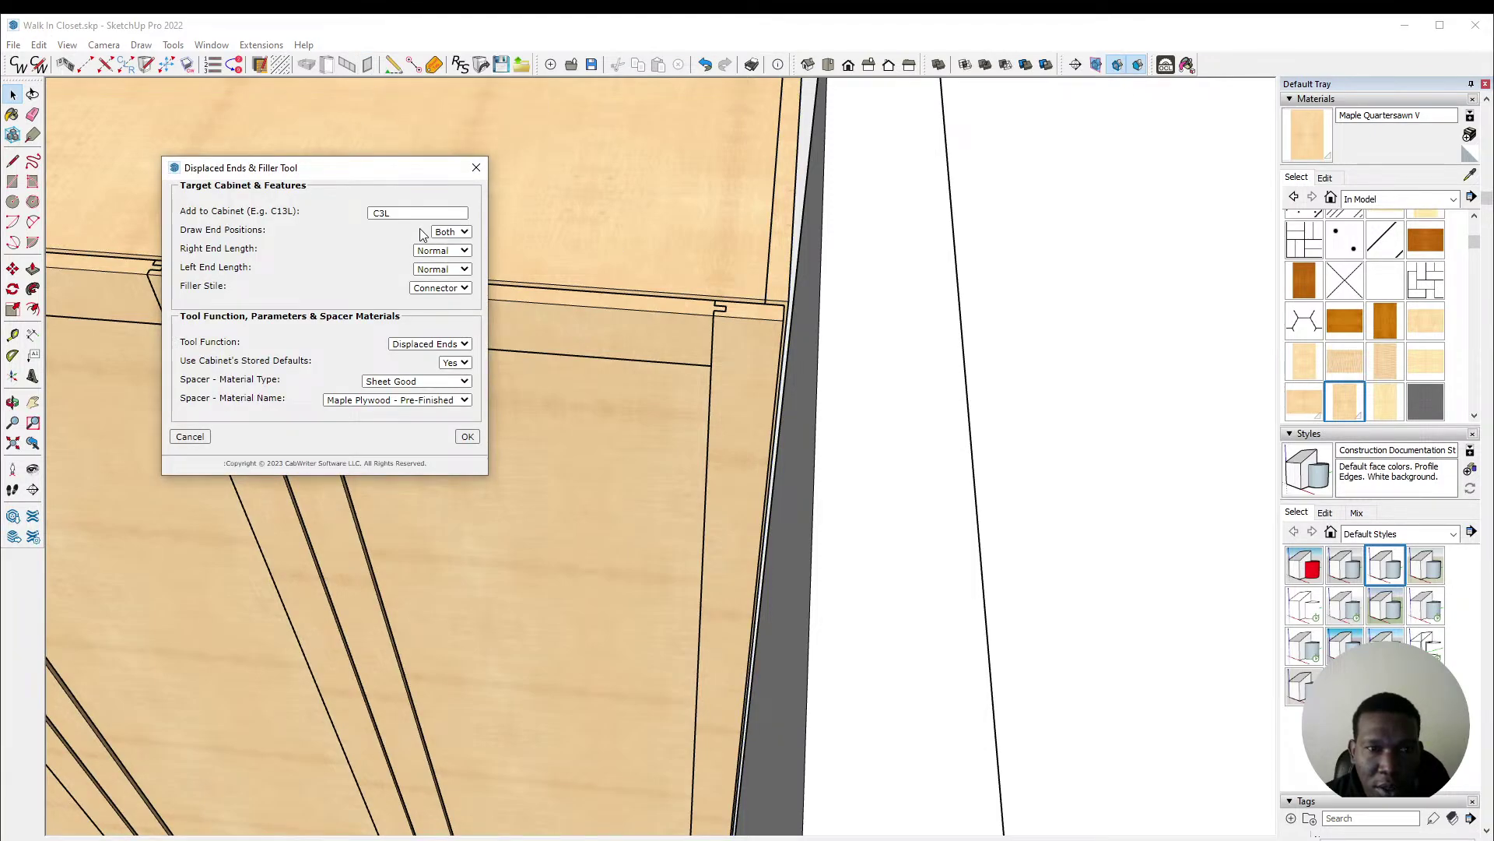
pyautogui.click(451, 231)
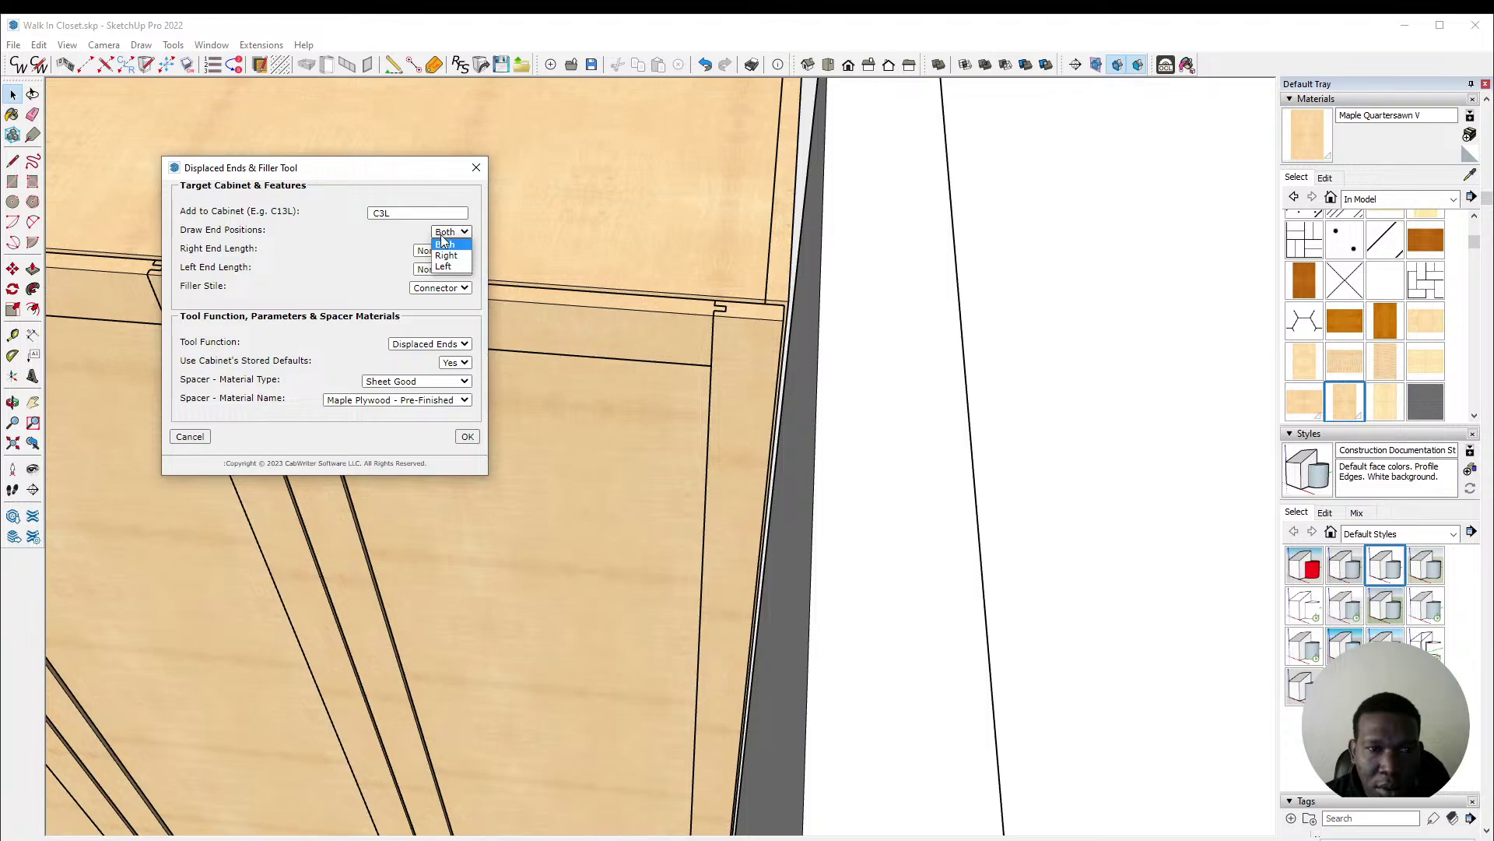
pyautogui.click(448, 266)
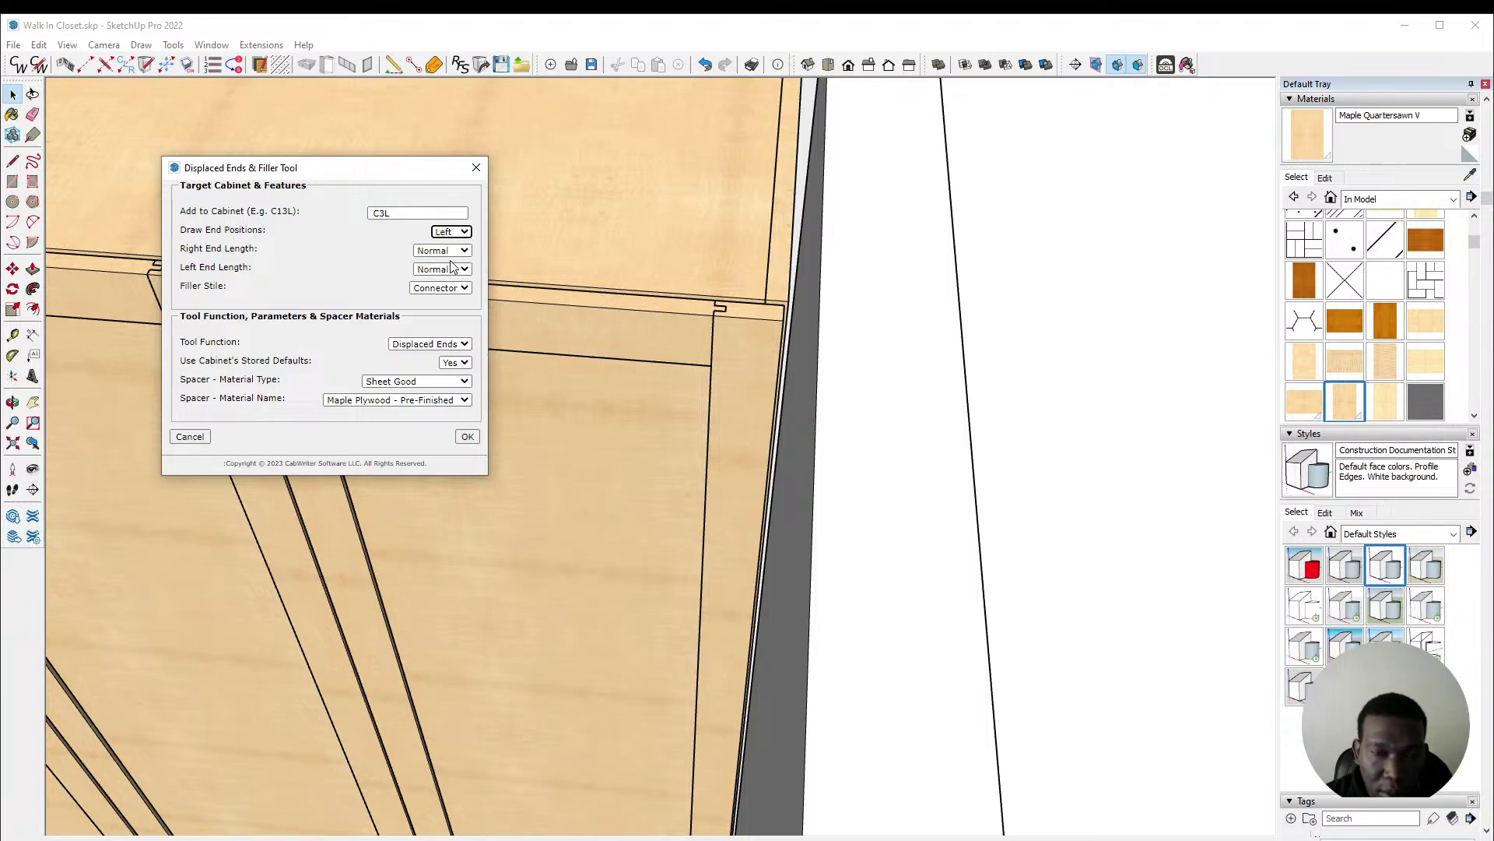
pyautogui.click(452, 231)
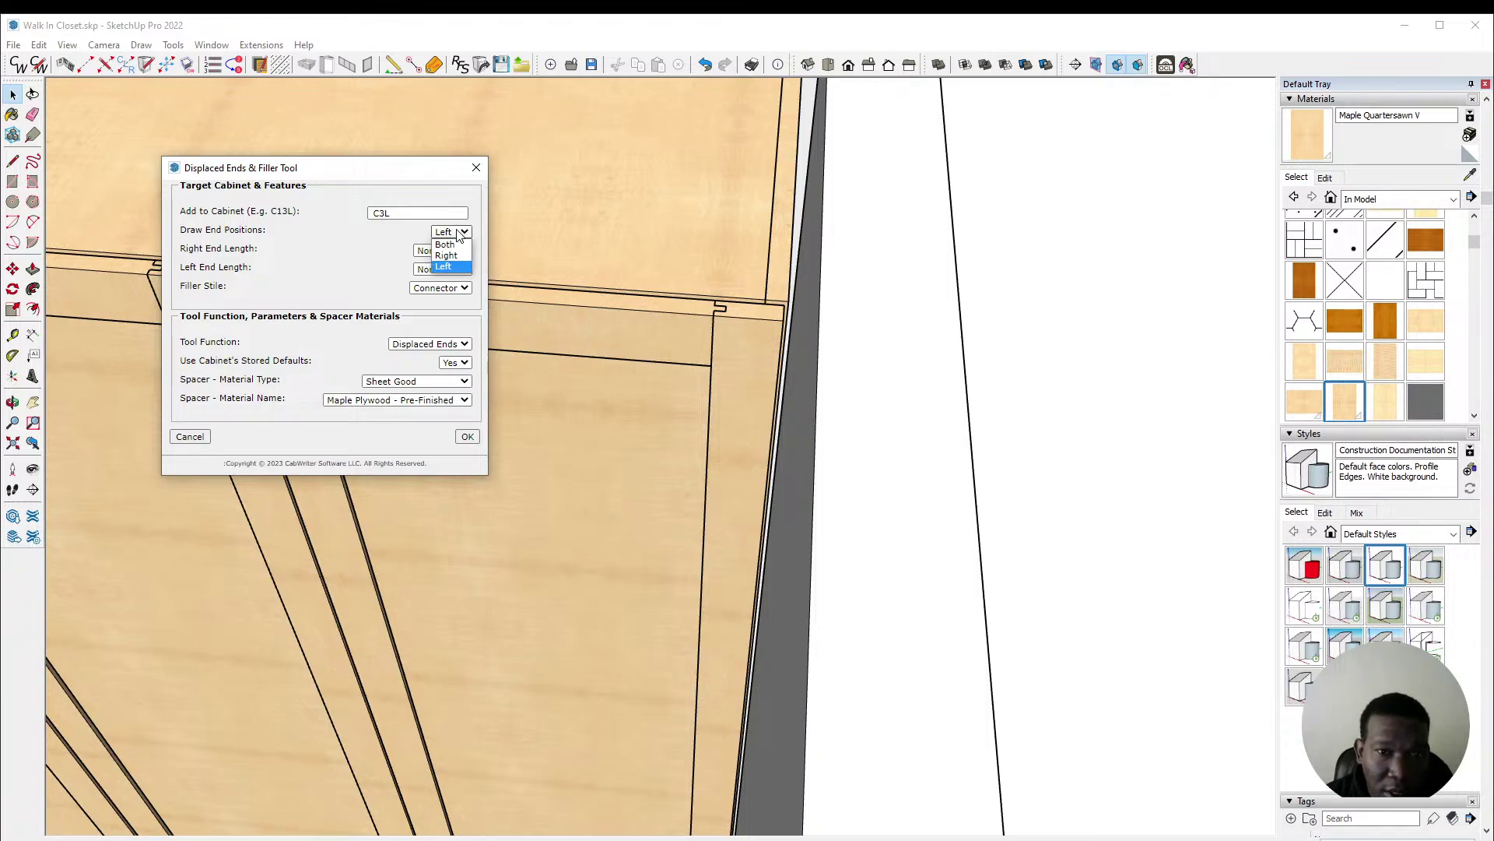
pyautogui.click(451, 256)
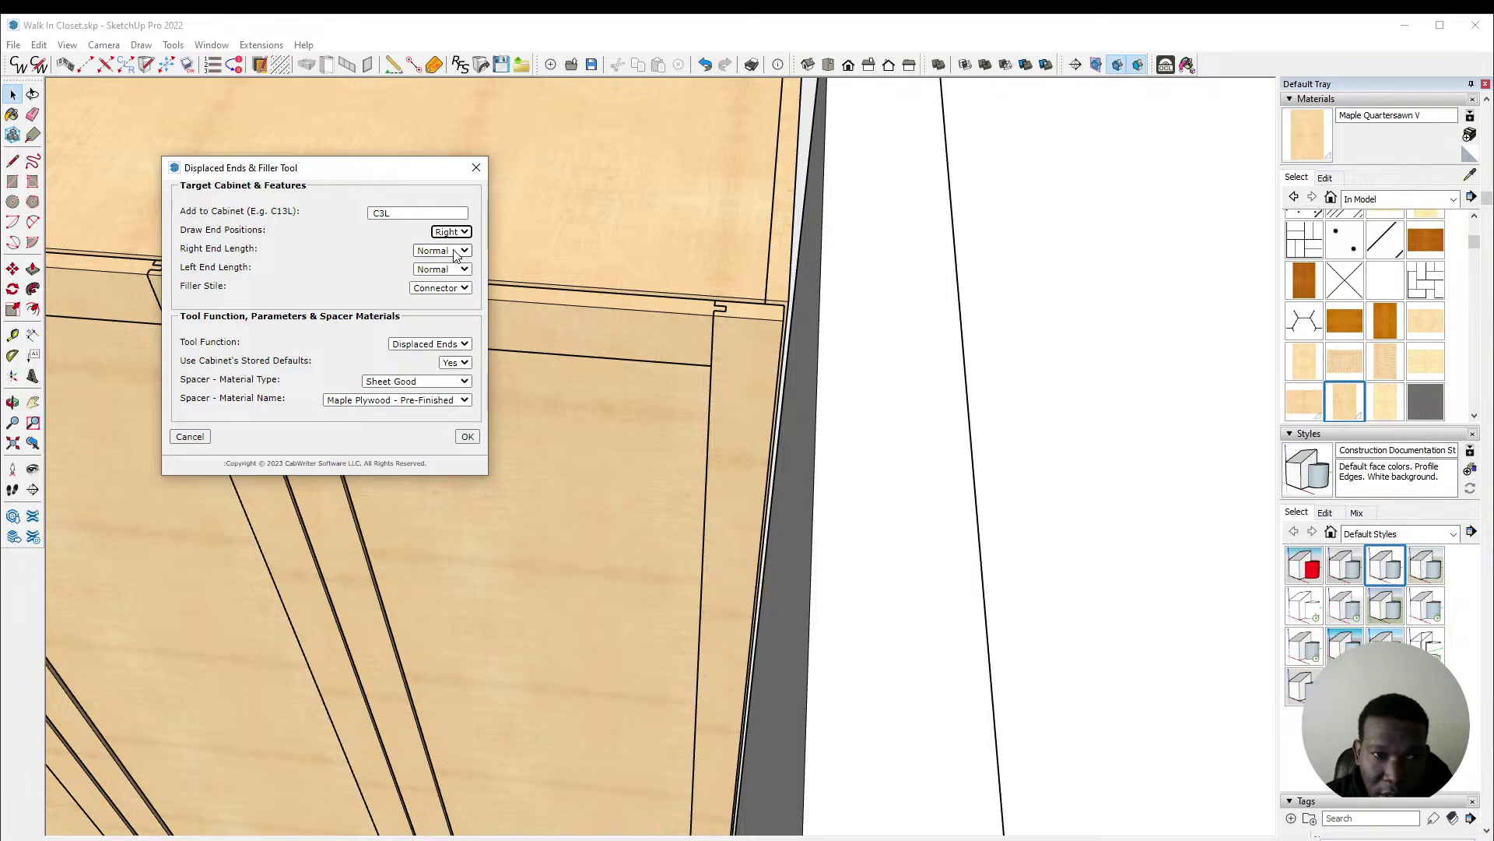
pyautogui.click(457, 251)
pyautogui.click(454, 276)
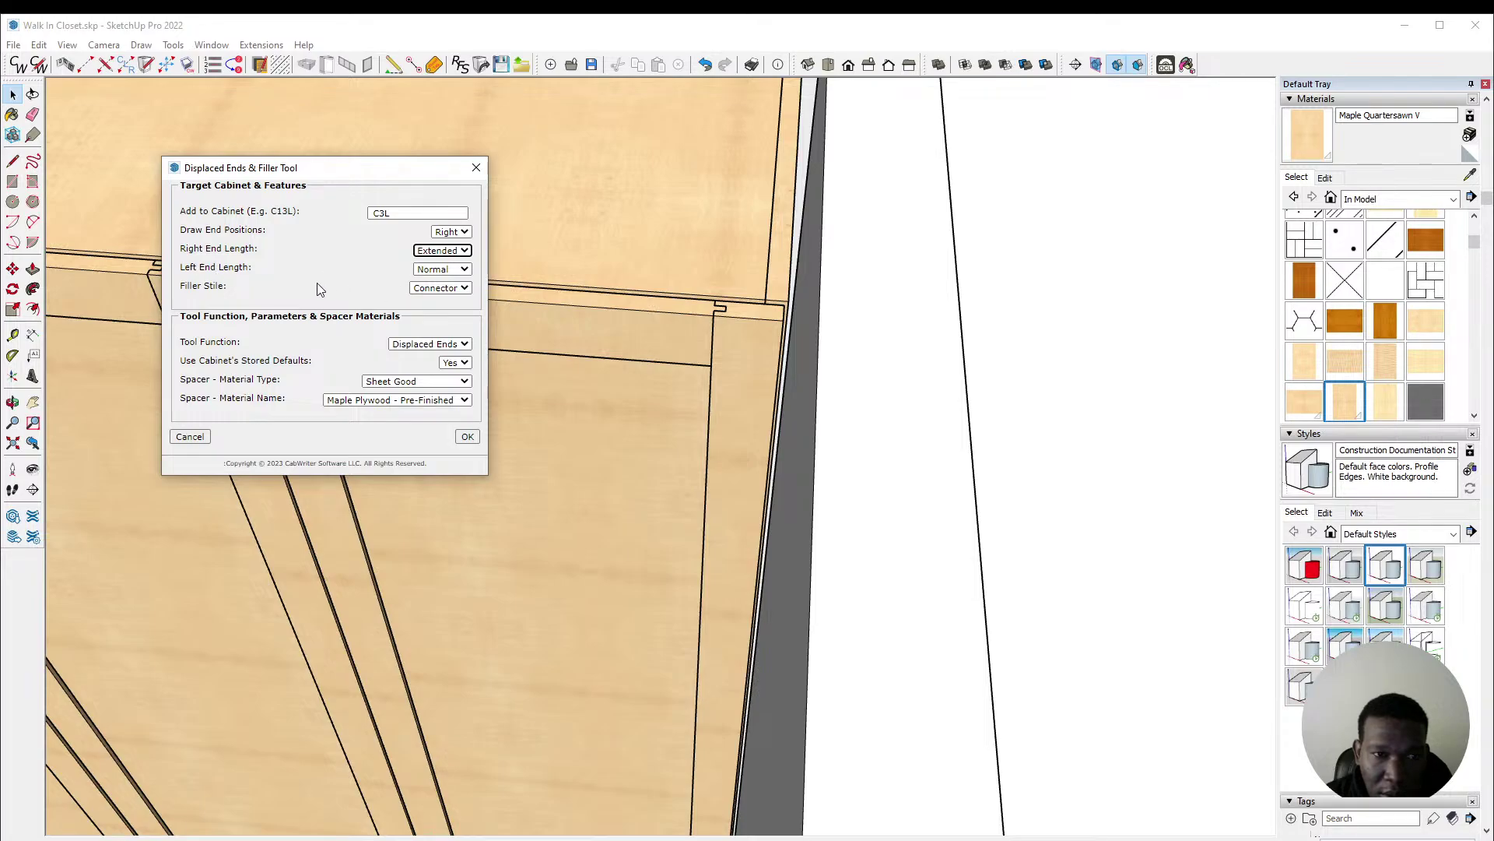
# Step: Set the tool function to Filler with a Finish filler stile, and disable the cabinet's stored defaults
pyautogui.click(449, 289)
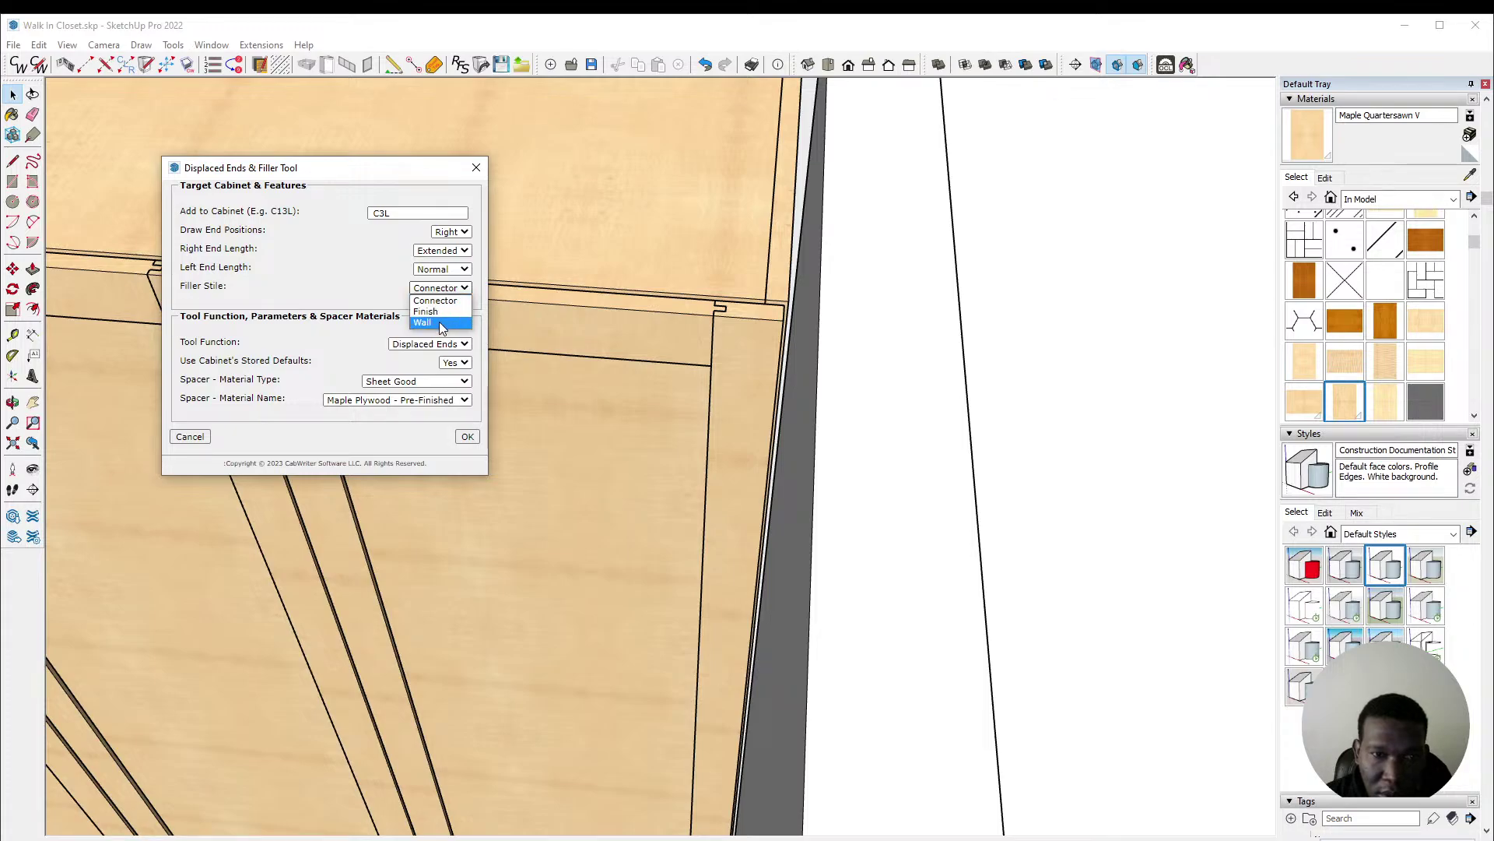
pyautogui.click(435, 345)
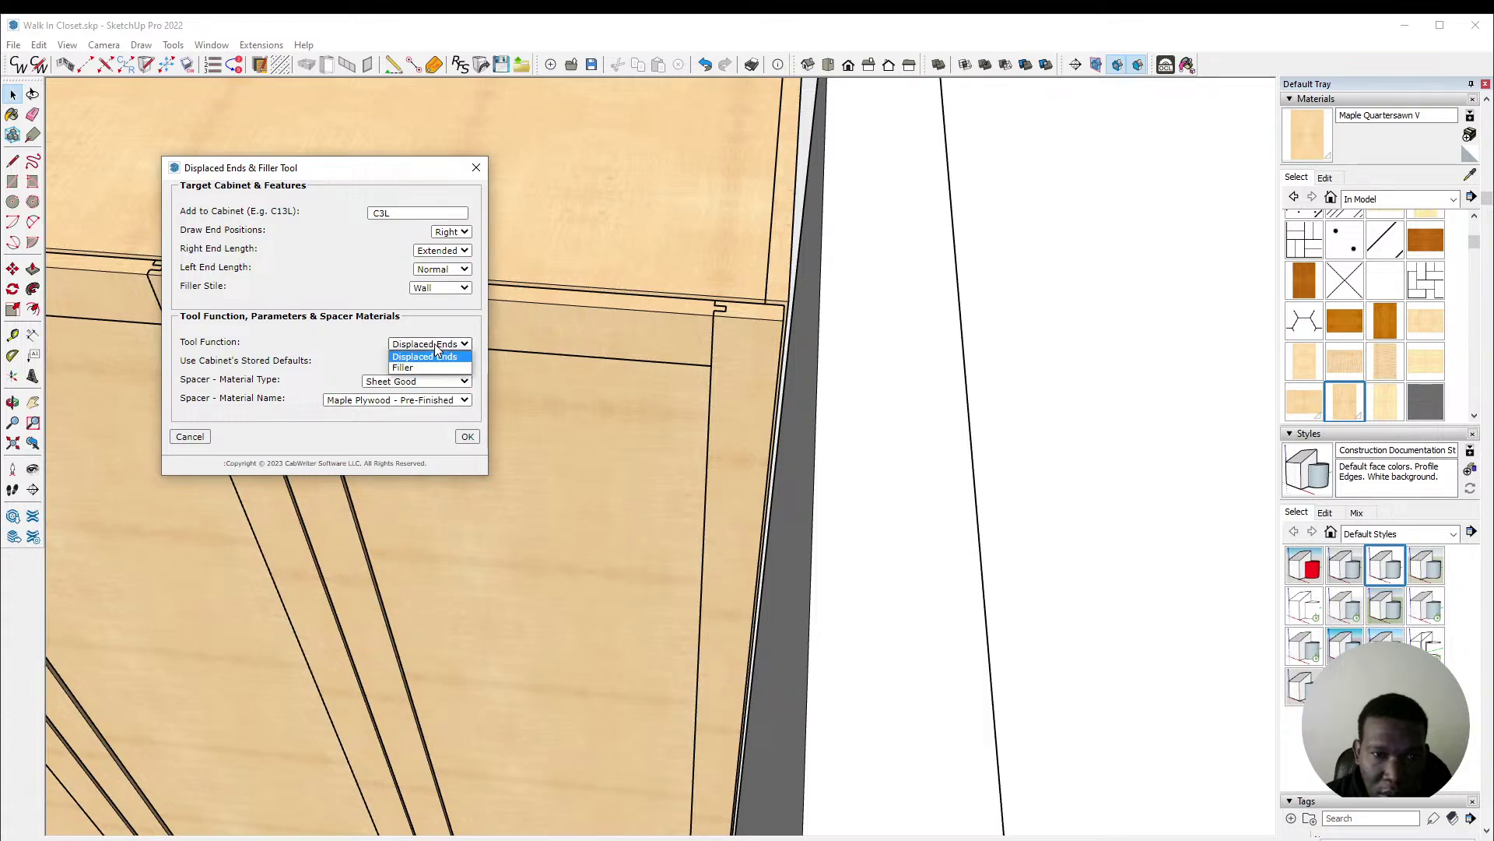
pyautogui.click(431, 368)
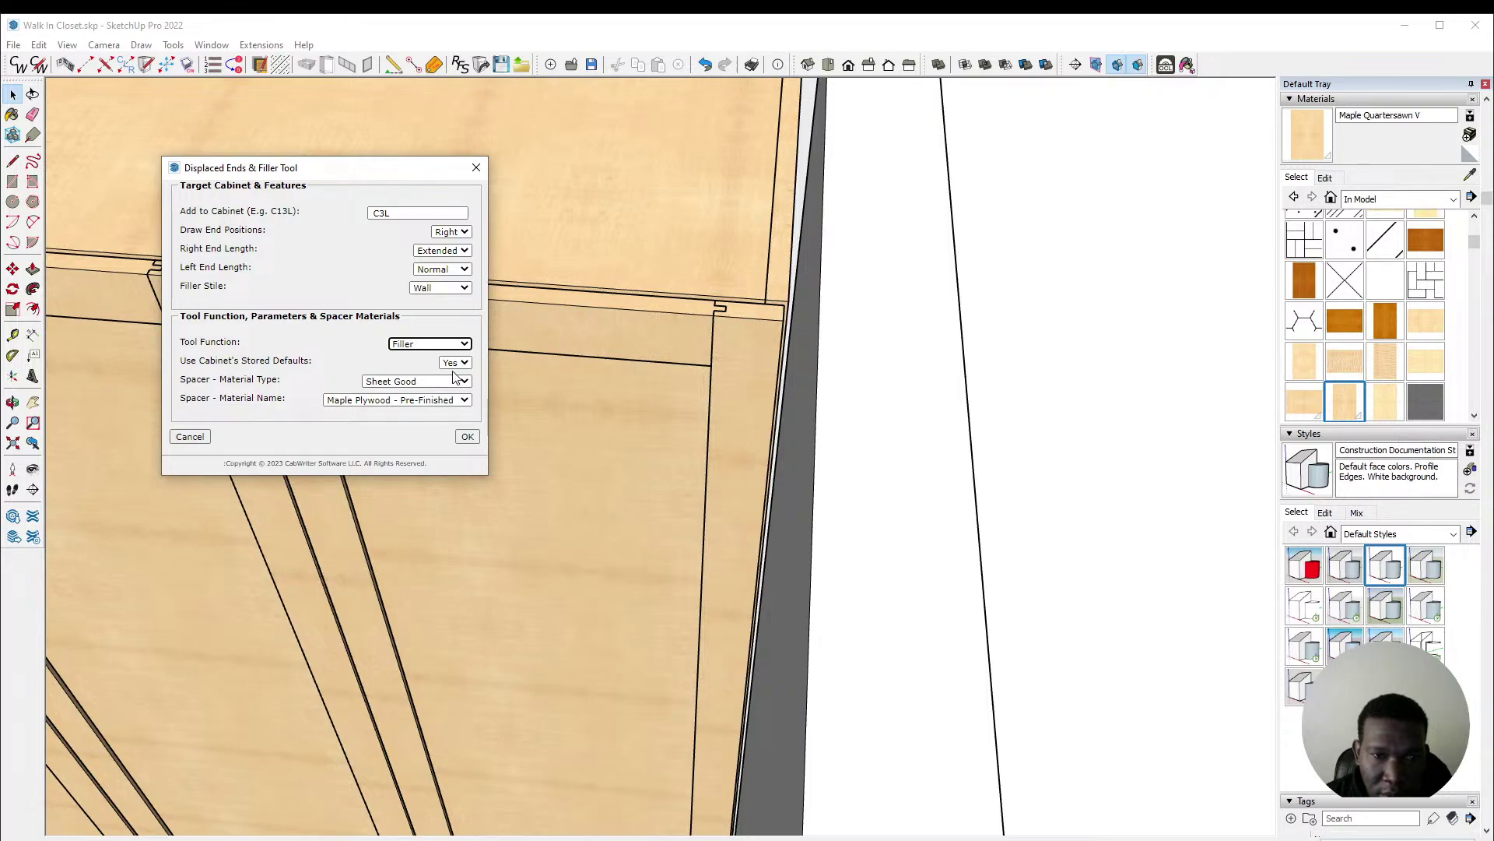
pyautogui.click(441, 288)
pyautogui.click(428, 311)
pyautogui.click(457, 368)
pyautogui.click(453, 390)
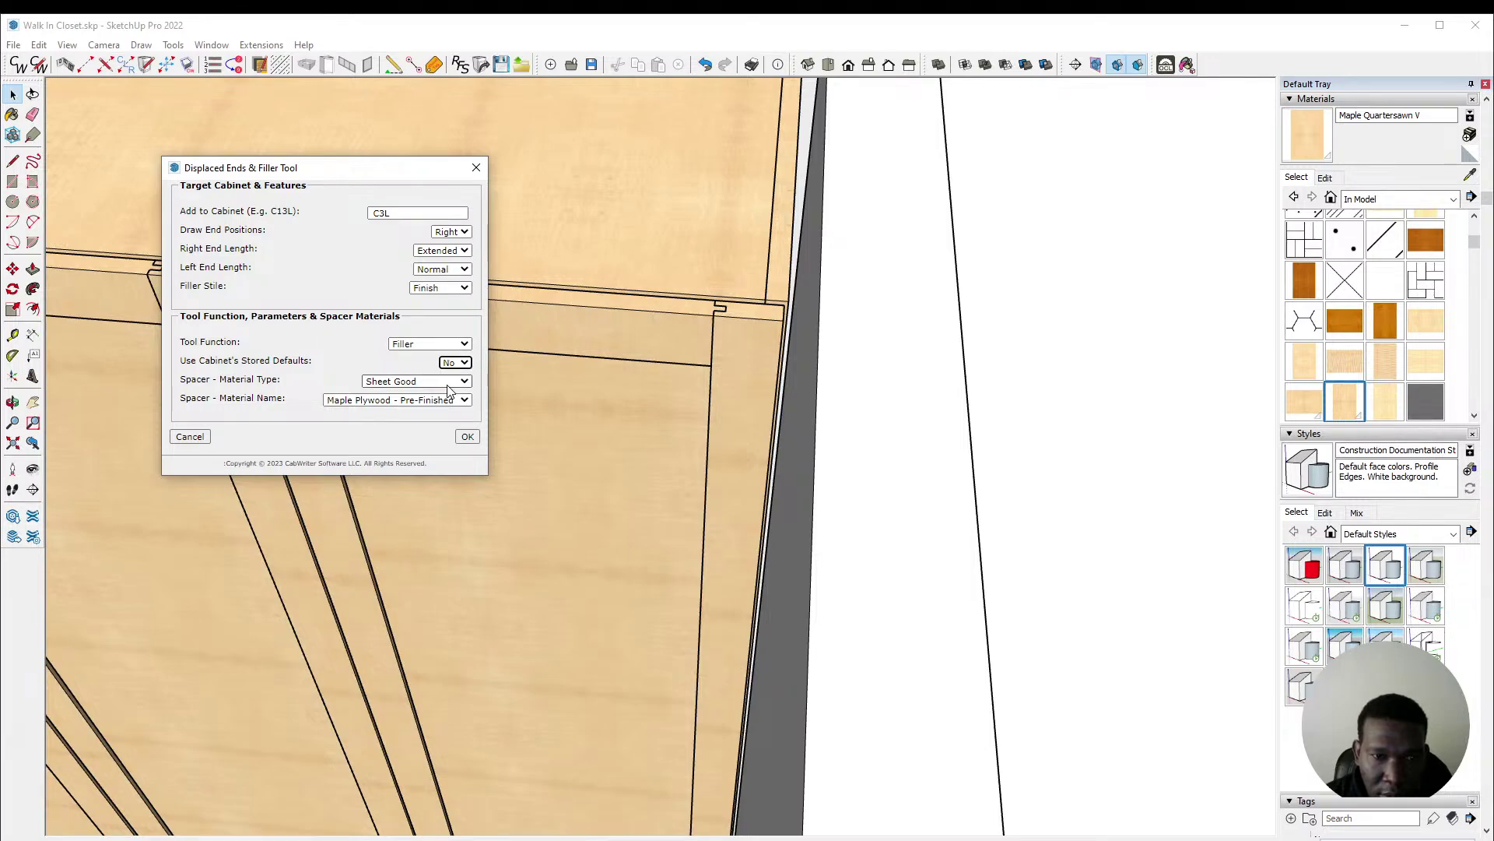
# Step: Choose Rough Lumber in Maple as the spacer material and create the filler on cabinet C3L
pyautogui.click(419, 383)
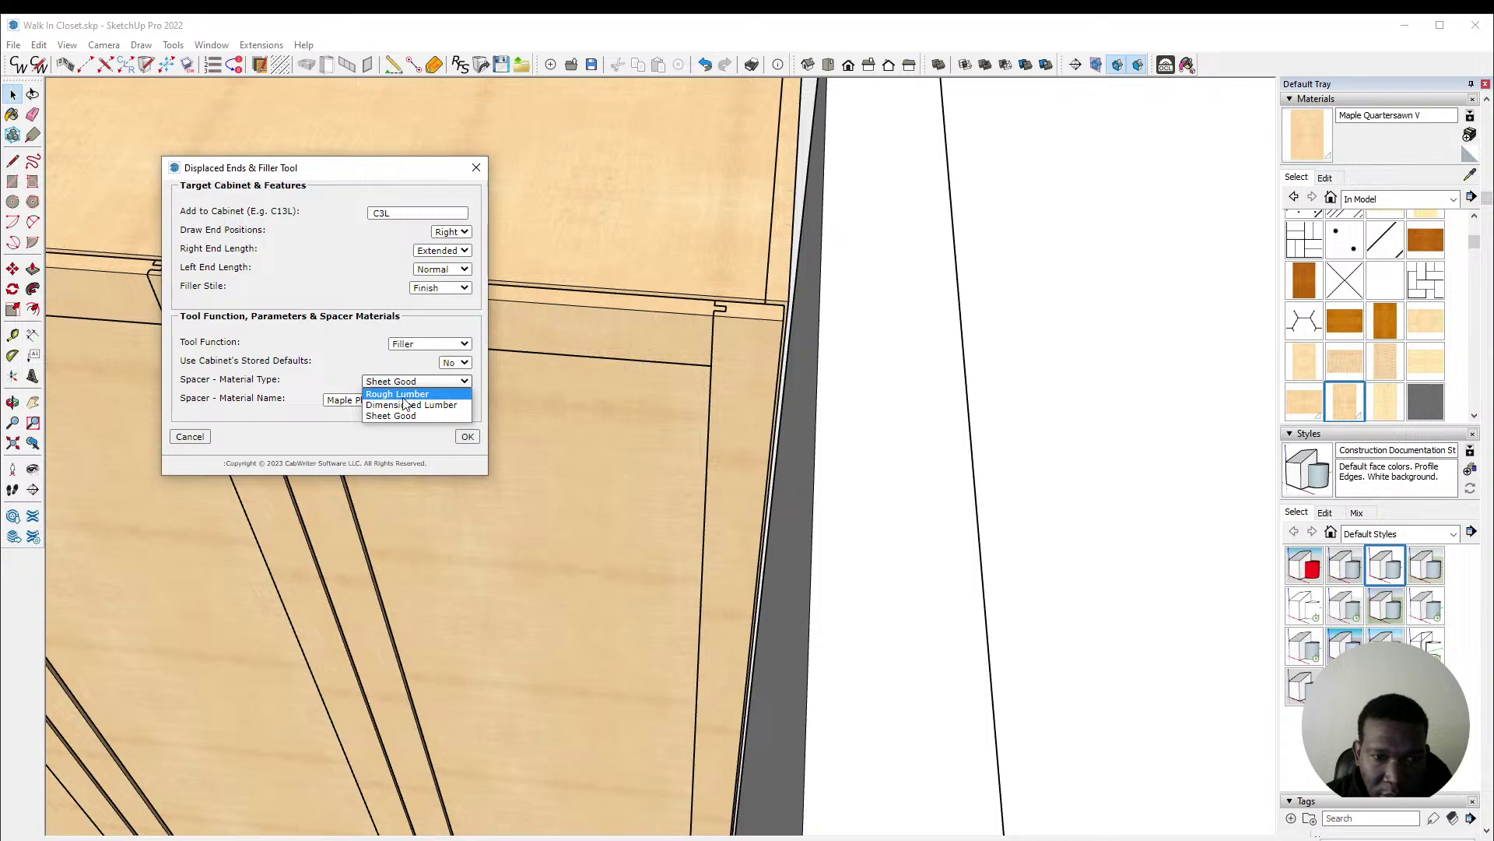
pyautogui.click(412, 399)
pyautogui.click(412, 400)
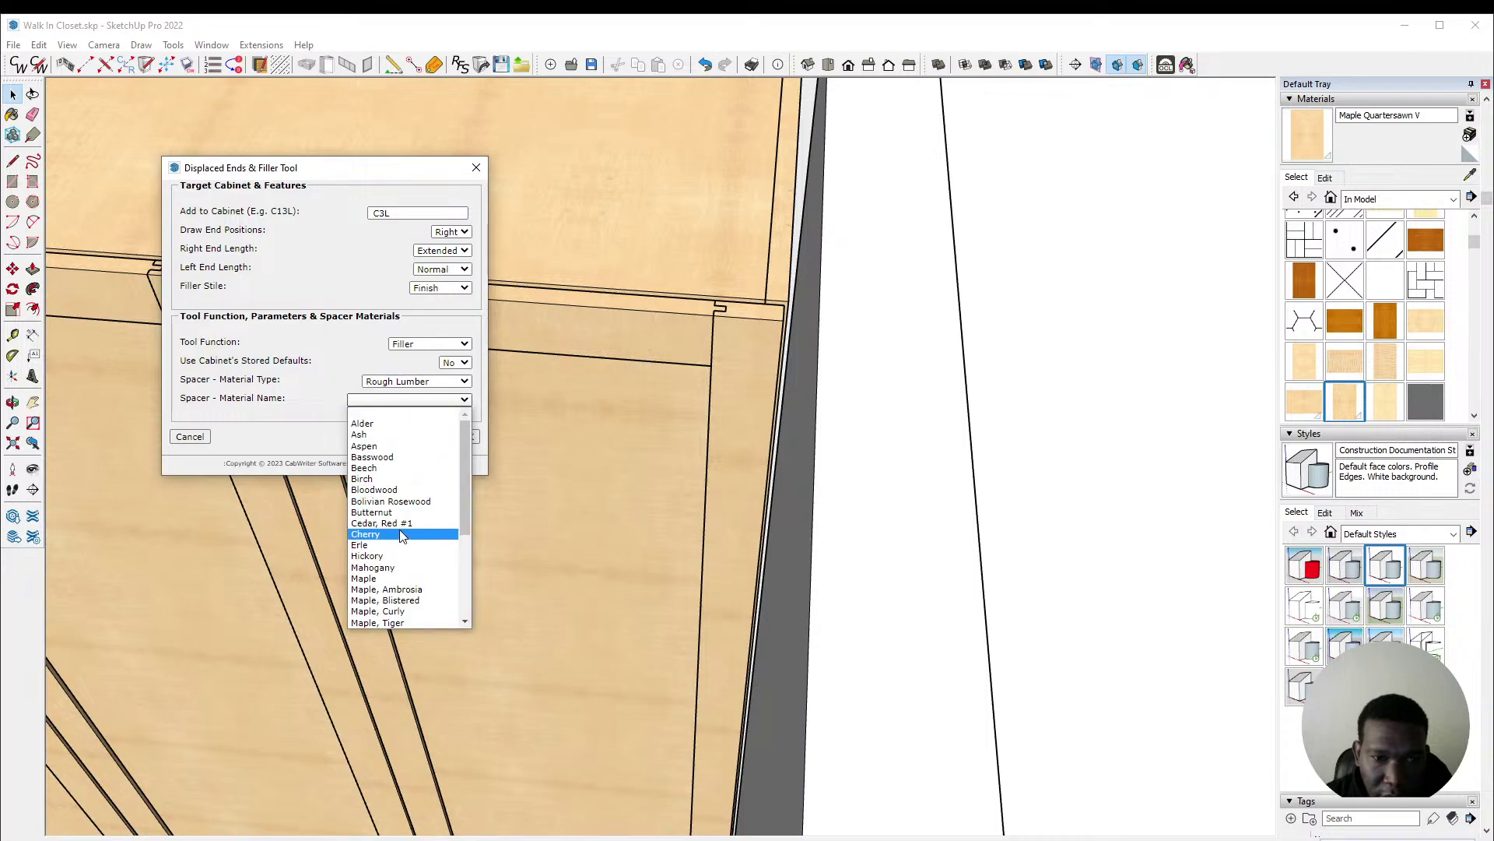
pyautogui.click(395, 578)
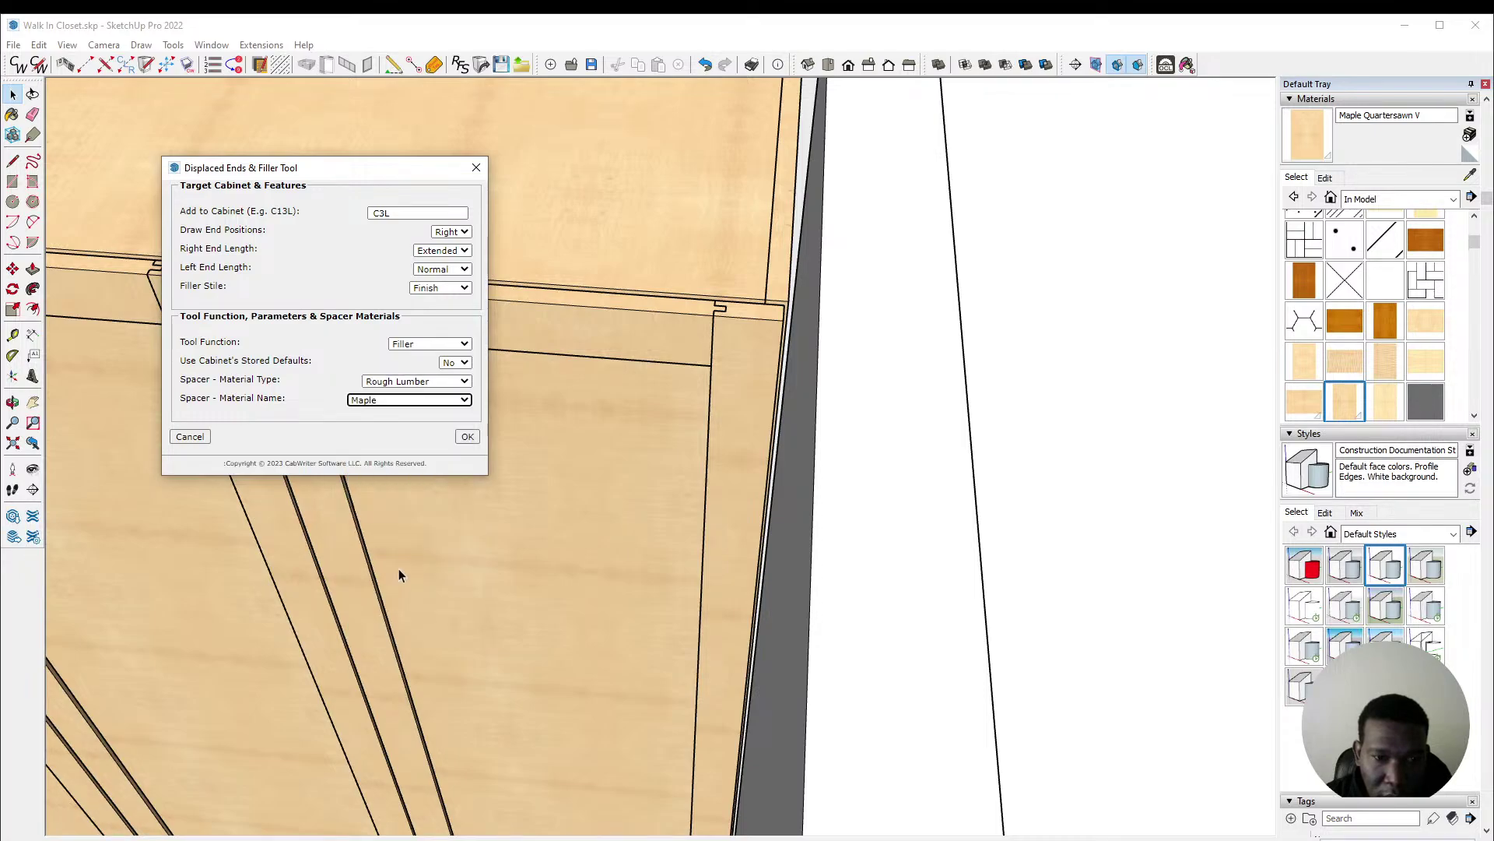
pyautogui.click(471, 440)
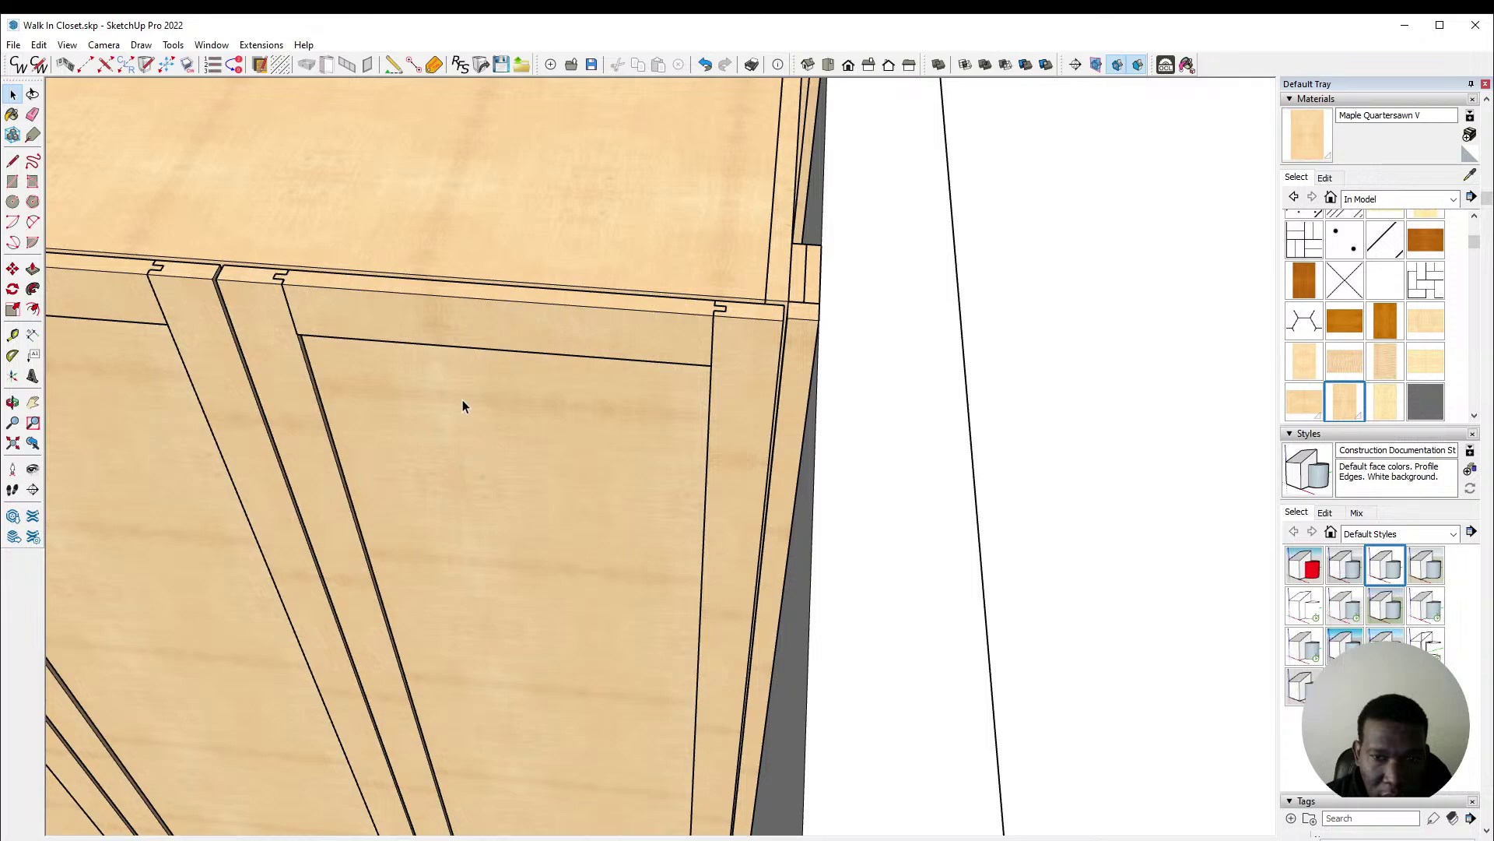
# Step: Delete the filler strips at the rear of the end cabinet, keeping those at the front
pyautogui.scroll(-3, 458, 399)
pyautogui.moveTo(456, 397); pyautogui.dragTo(555, 391, button='middle')
pyautogui.moveTo(556, 391); pyautogui.dragTo(614, 389)
pyautogui.scroll(4, 667, 220)
pyautogui.moveTo(652, 436); pyautogui.dragTo(599, 496, button='middle')
pyautogui.scroll(-3, 599, 496)
pyautogui.scroll(4, 666, 226)
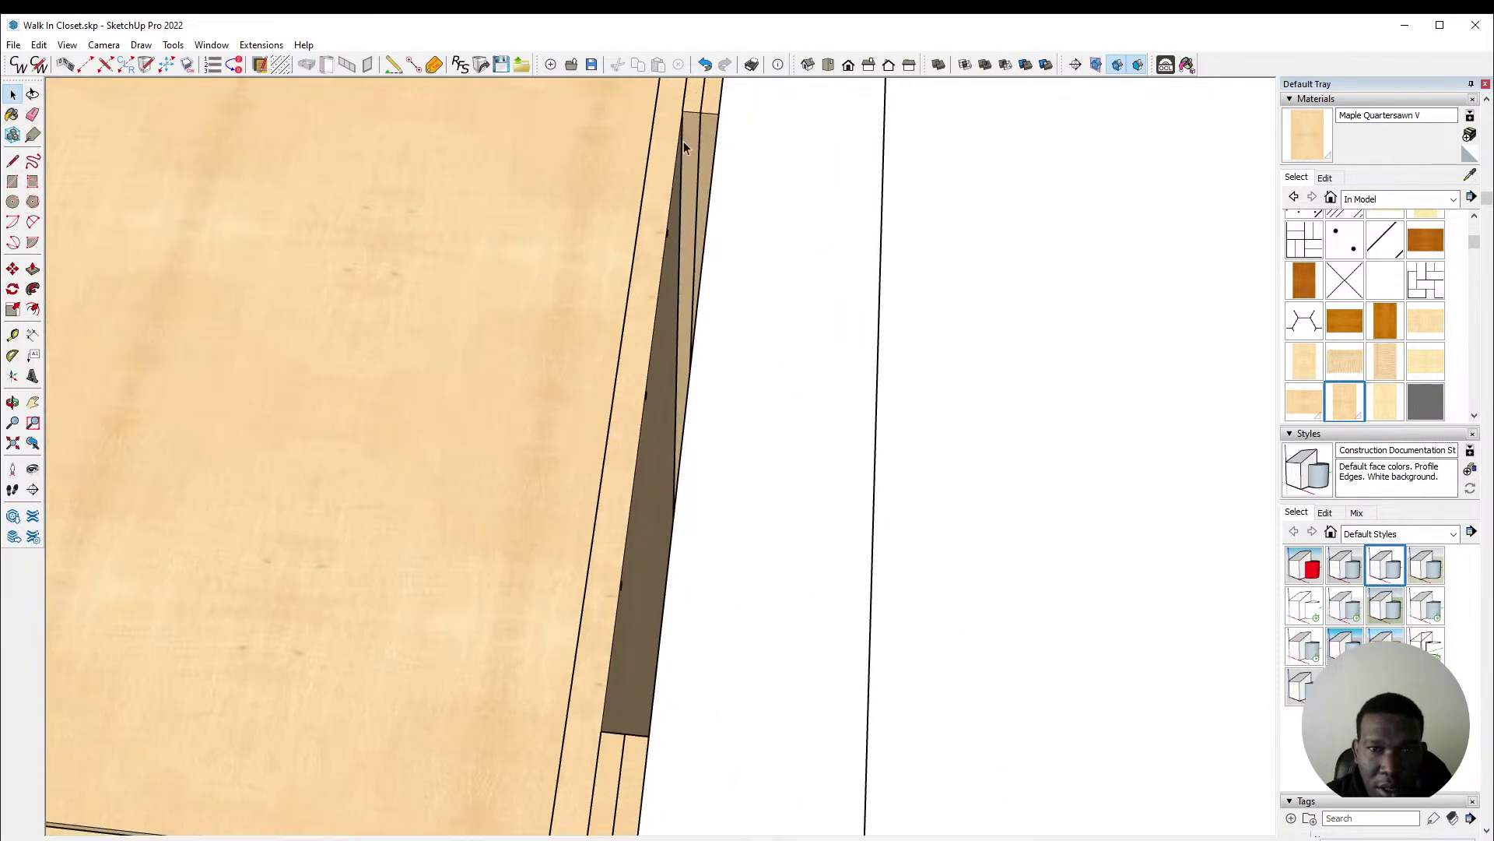
pyautogui.click(699, 148)
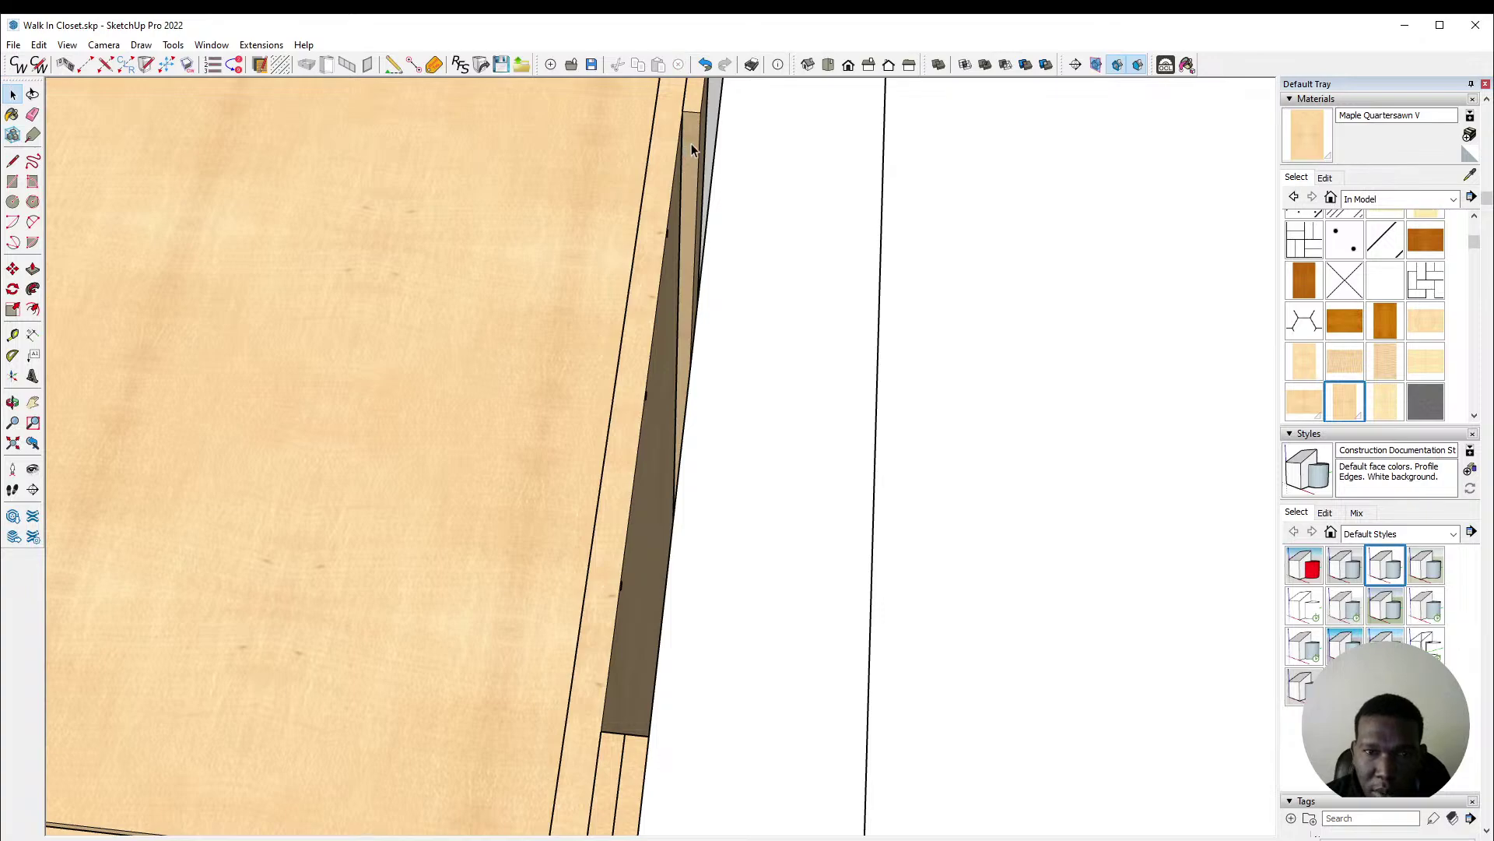
pyautogui.scroll(-3, 679, 150)
pyautogui.moveTo(577, 197)
pyautogui.mouseDown(button='middle')
pyautogui.moveTo(516, 240)
pyautogui.moveTo(656, 197)
pyautogui.moveTo(703, 507)
pyautogui.mouseUp(button='middle')
pyautogui.scroll(3, 703, 508)
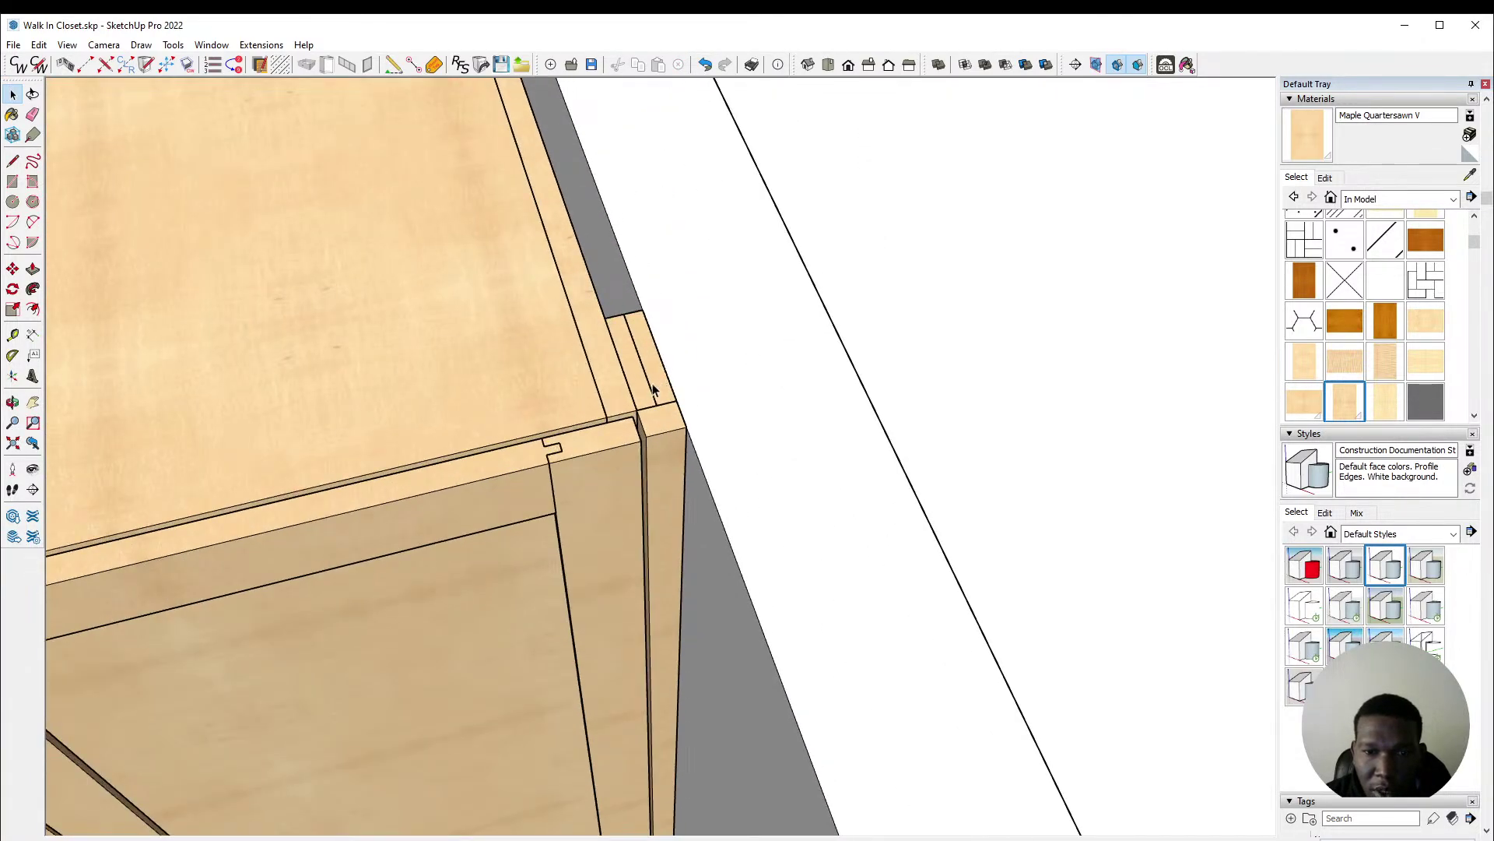
pyautogui.scroll(2, 636, 389)
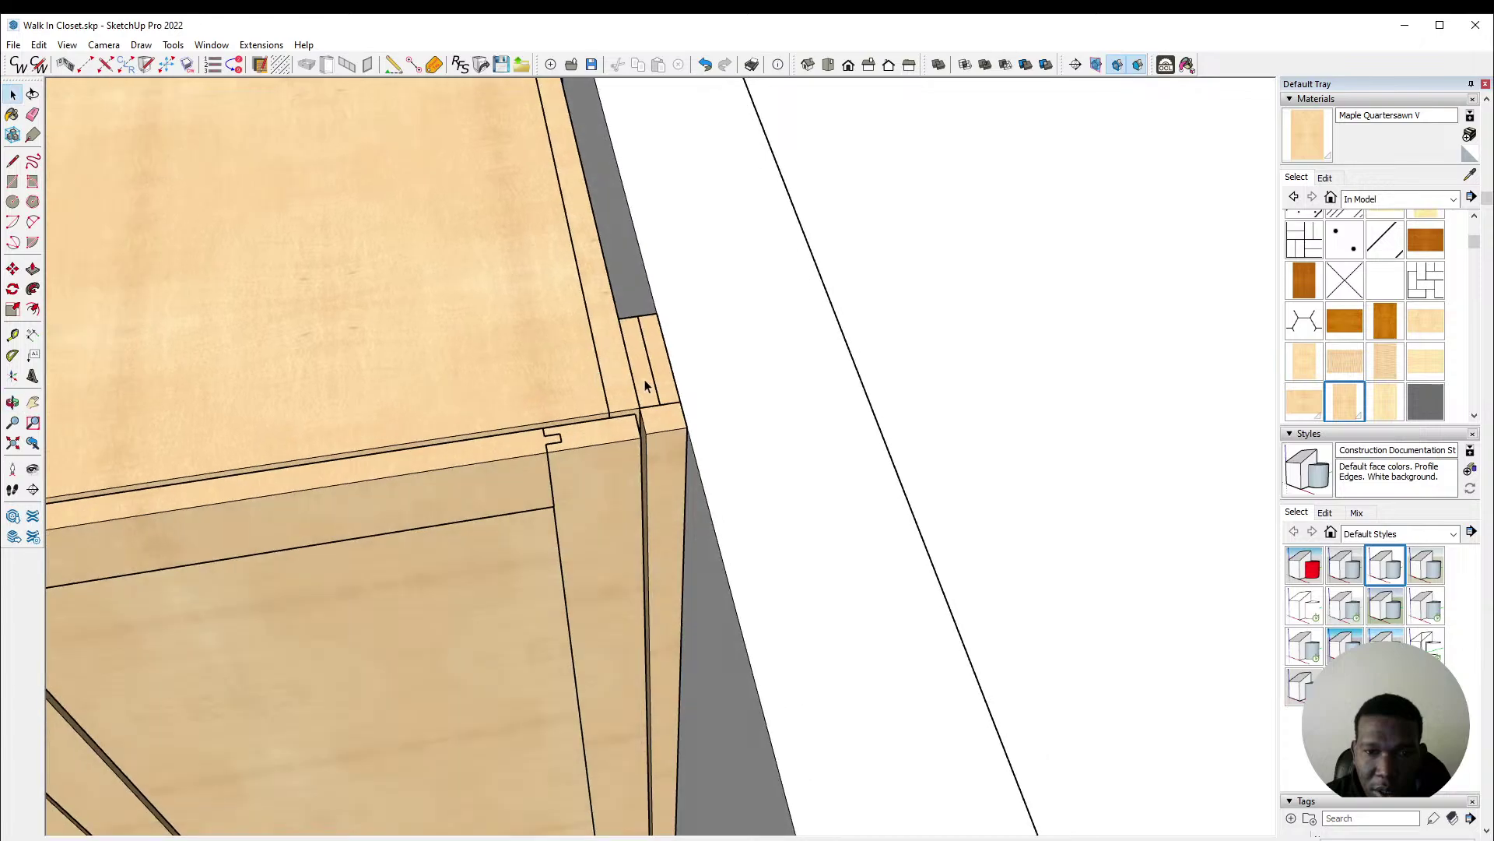
# Step: Examine the front filler against the wall and the complete closet from several angles
pyautogui.scroll(-5, 667, 385)
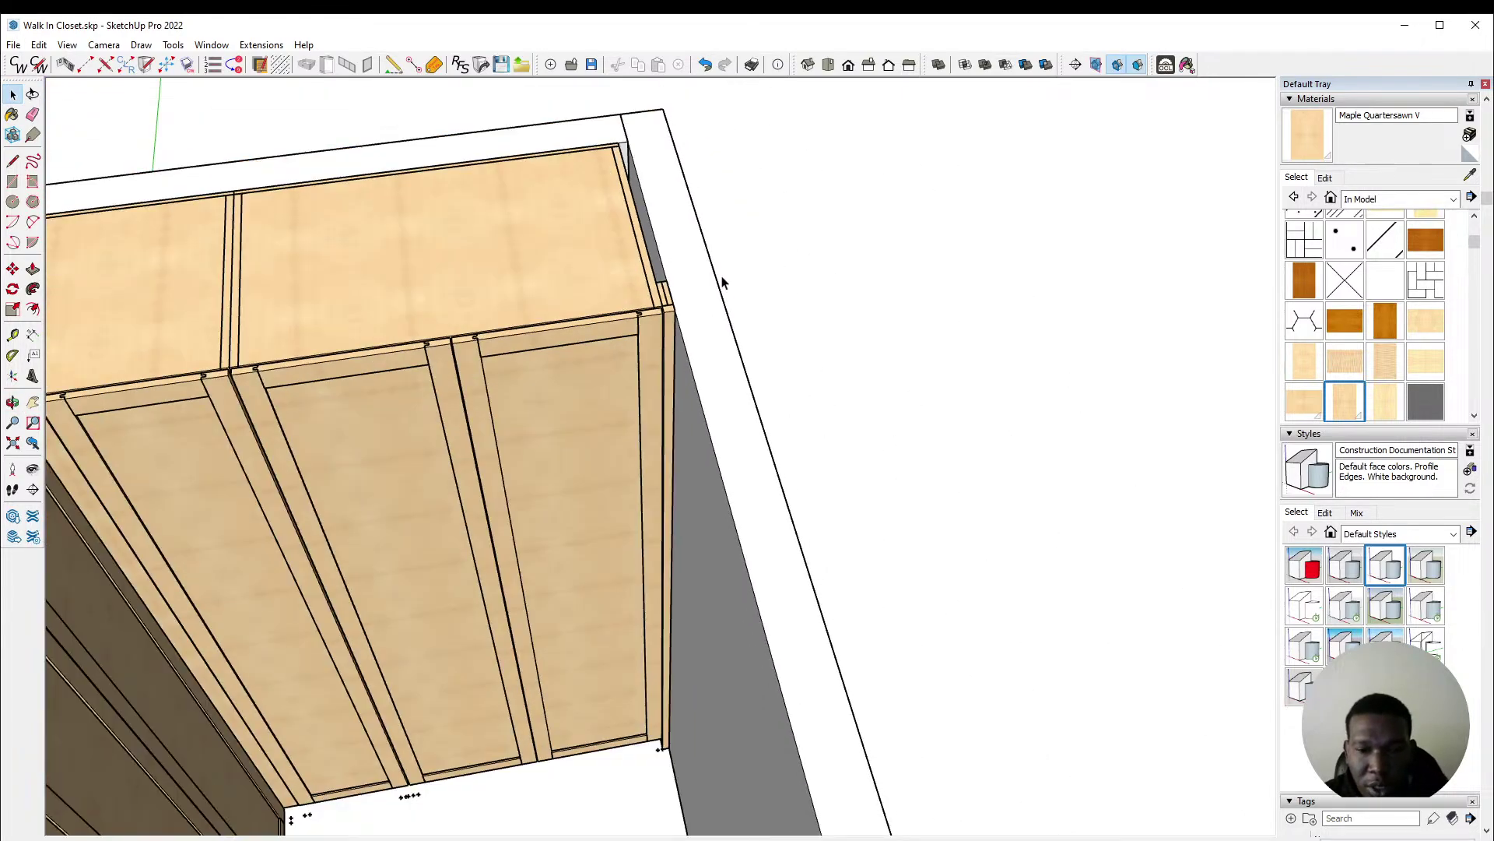
pyautogui.moveTo(686, 358); pyautogui.dragTo(727, 287, button='middle')
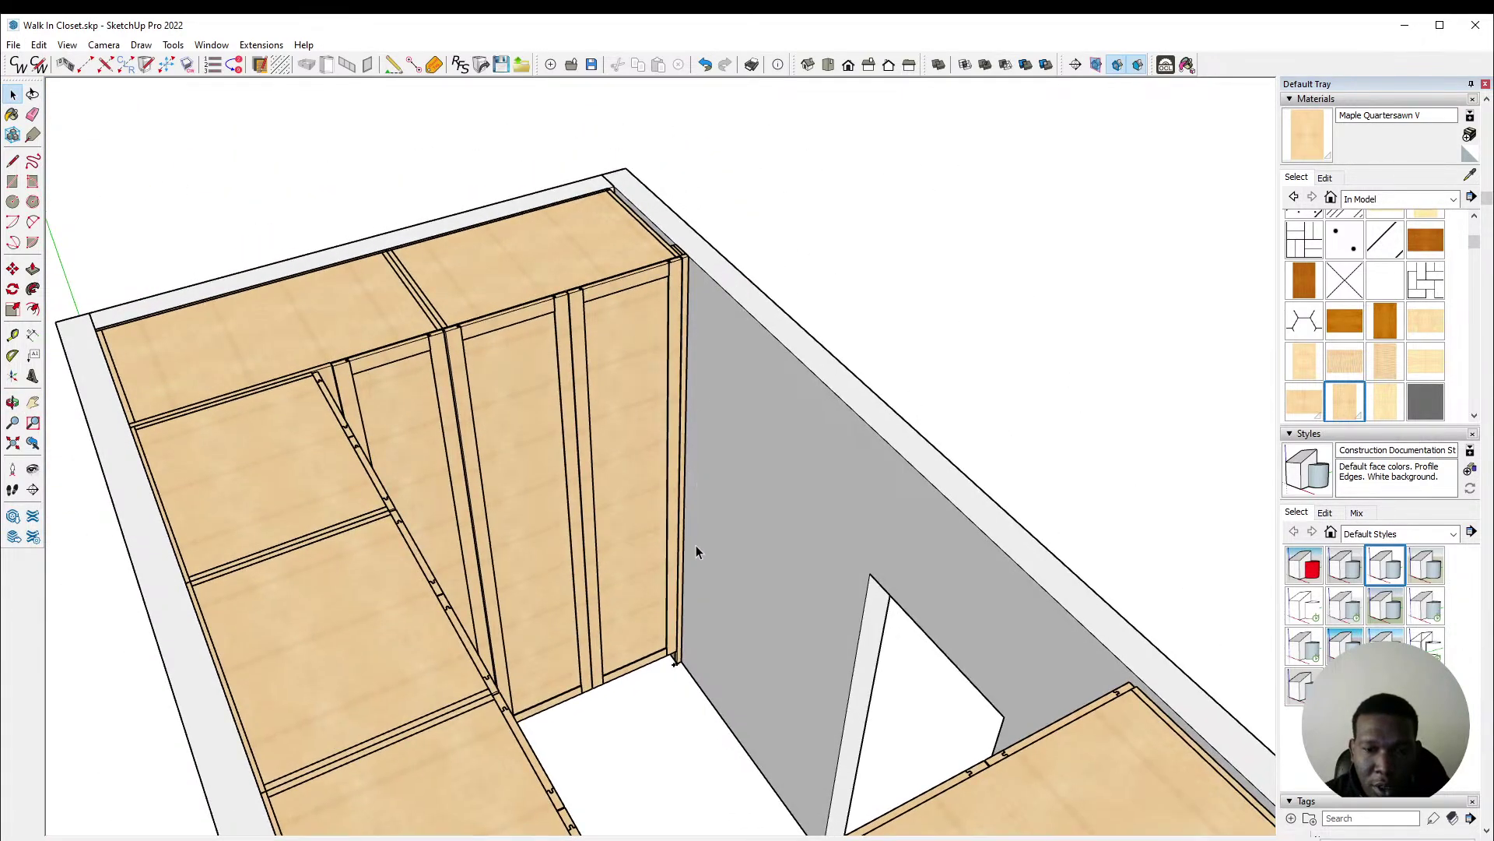
pyautogui.scroll(3, 670, 506)
pyautogui.scroll(-2, 649, 470)
pyautogui.moveTo(703, 424); pyautogui.dragTo(450, 357, button='middle')
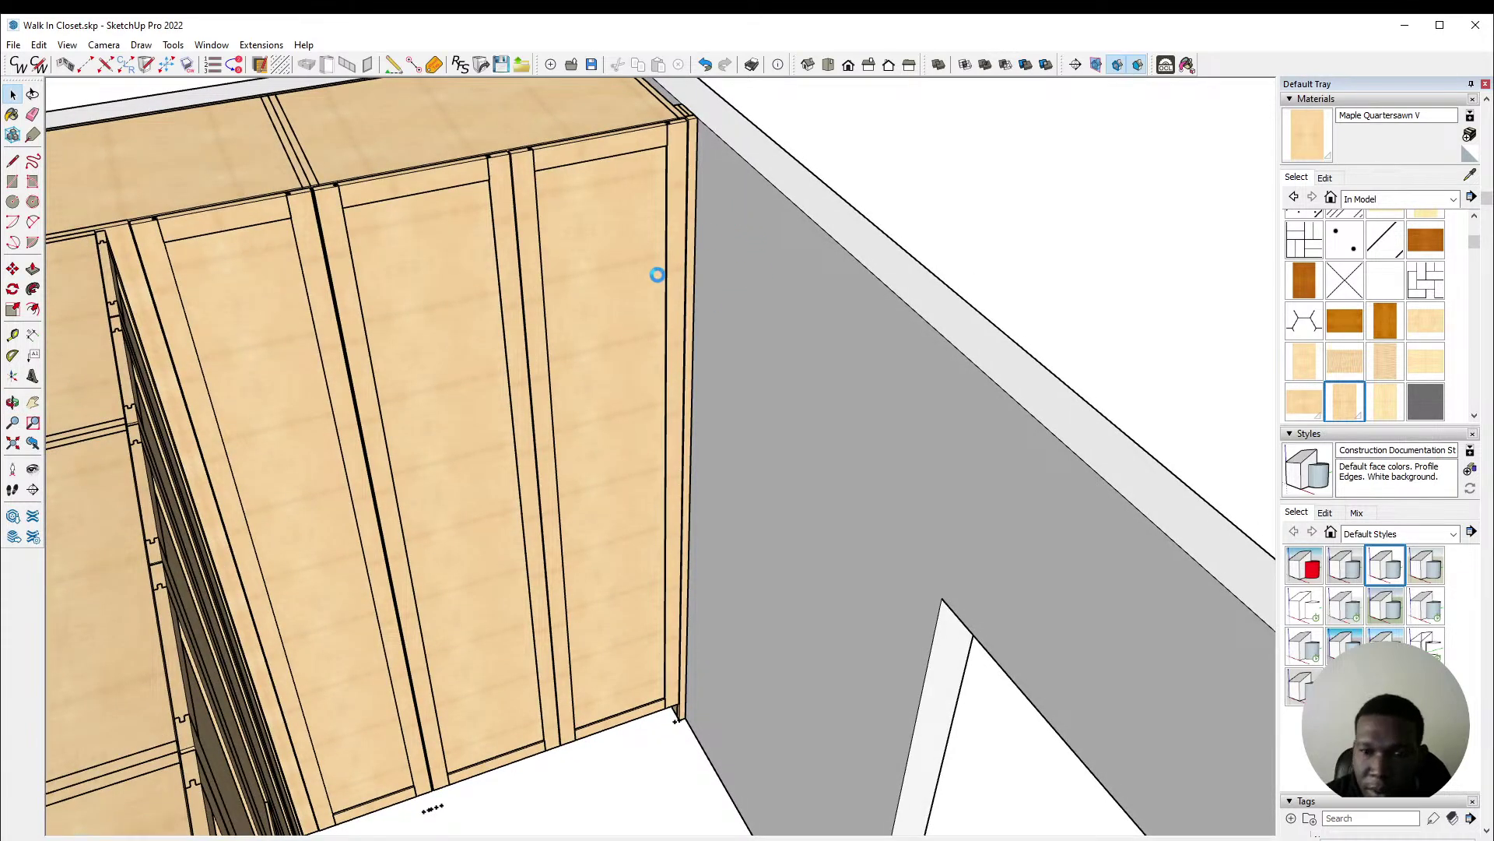
pyautogui.scroll(-2, 659, 288)
pyautogui.scroll(-3, 809, 250)
pyautogui.moveTo(809, 251); pyautogui.dragTo(282, 274, button='middle')
pyautogui.scroll(6, 303, 265)
pyautogui.scroll(-6, 282, 274)
pyautogui.moveTo(328, 342); pyautogui.dragTo(177, 234, button='middle')
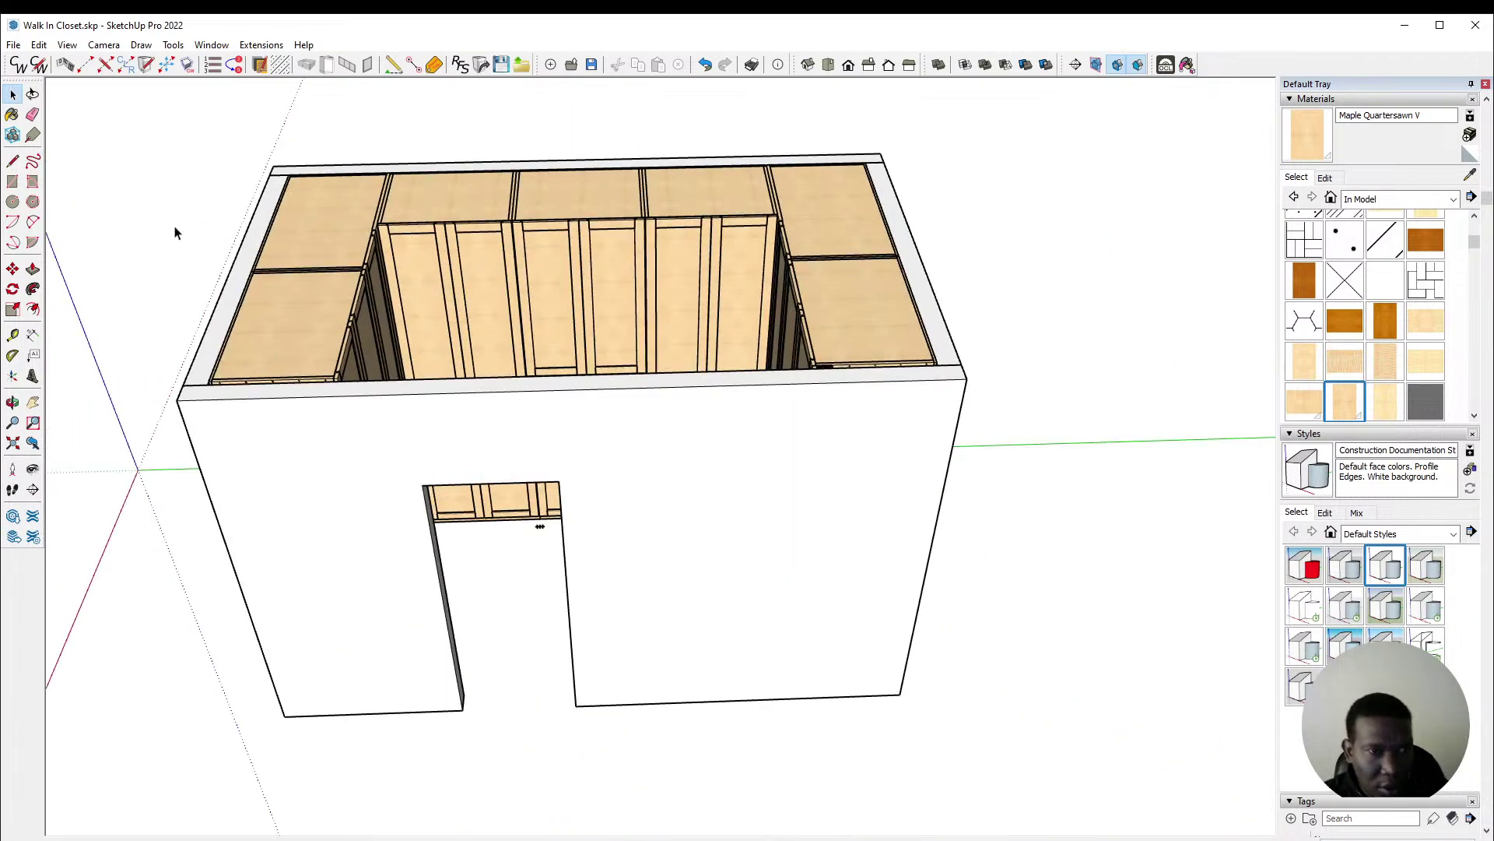
# Step: Save the closet model and begin saving a separately named version in the Project 1 folder
pyautogui.click(13, 45)
pyautogui.click(66, 118)
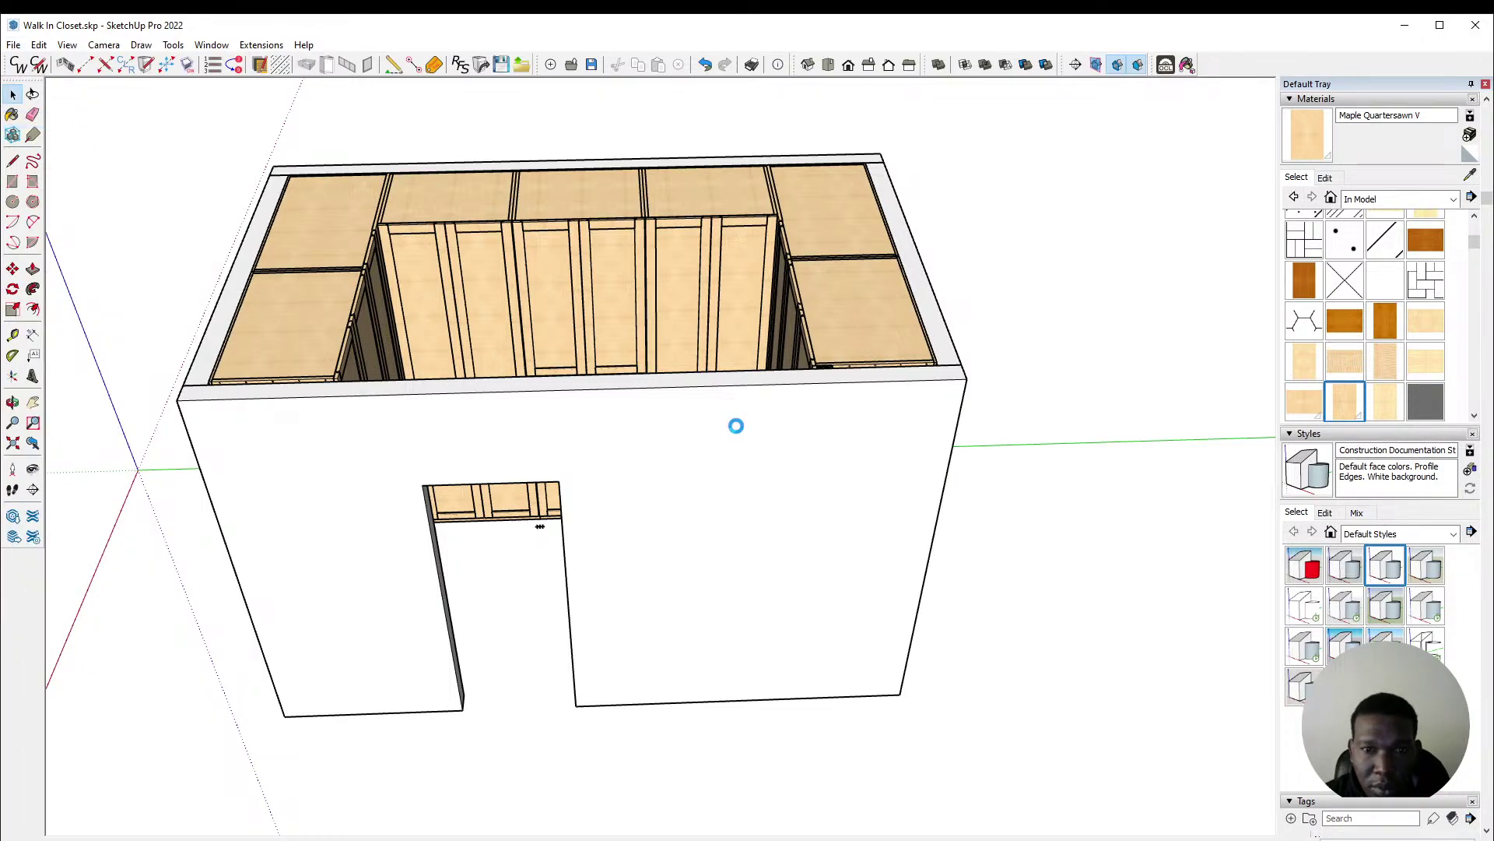
pyautogui.click(14, 44)
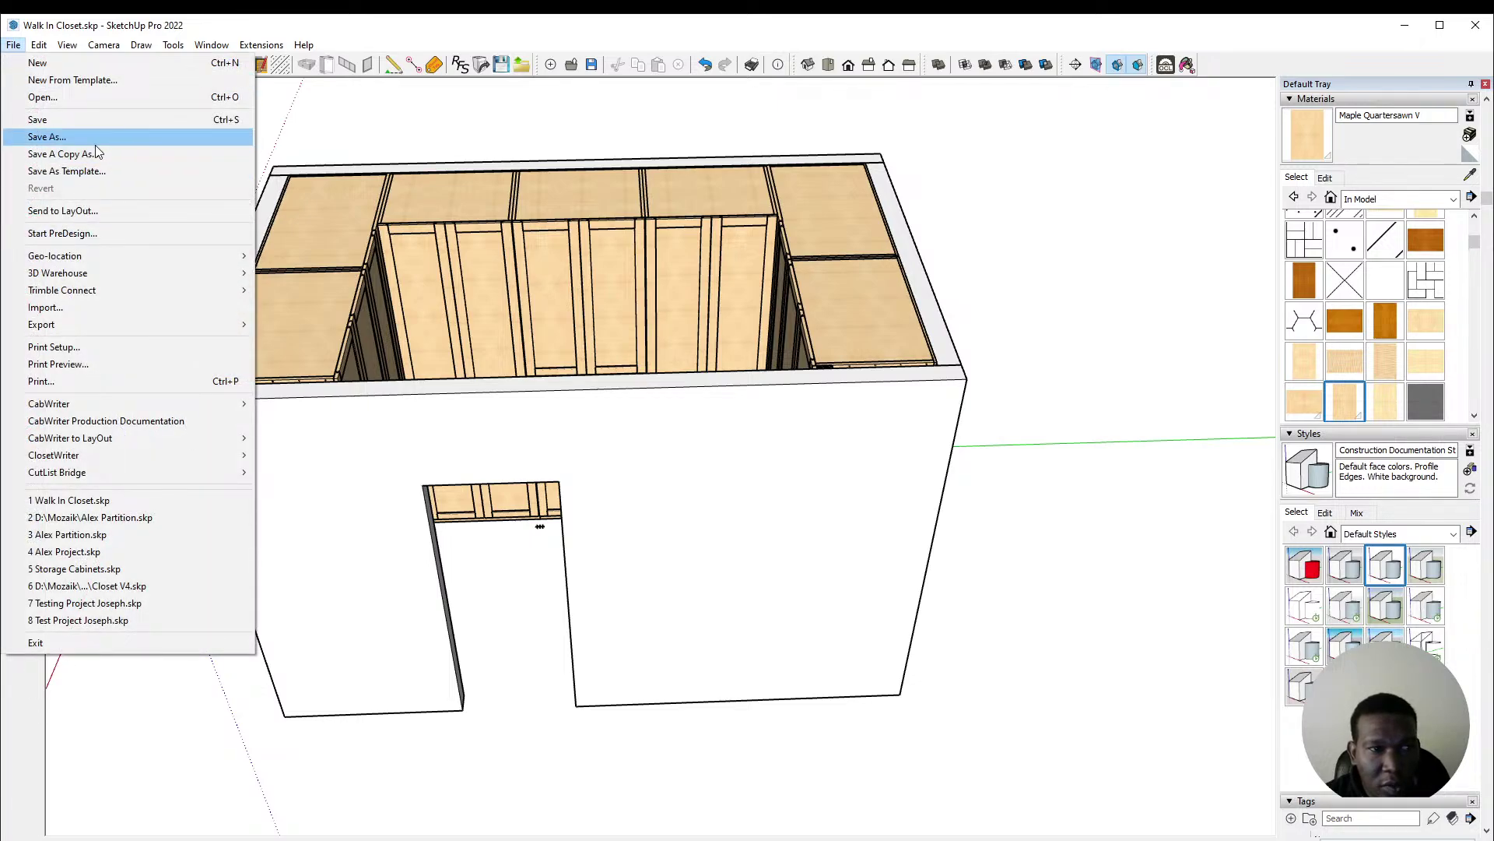
pyautogui.click(48, 136)
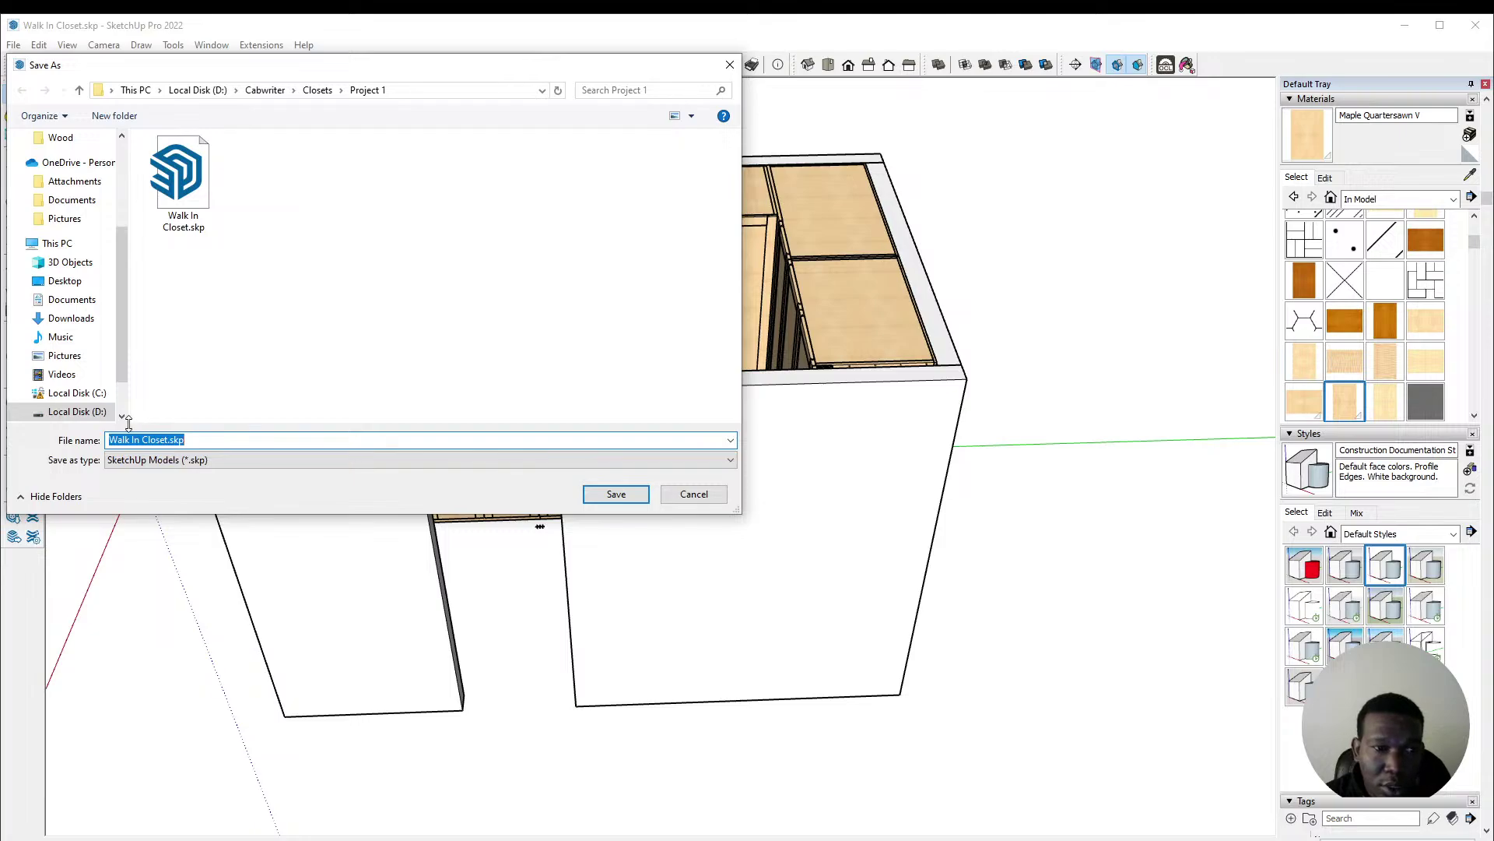
pyautogui.click(169, 440)
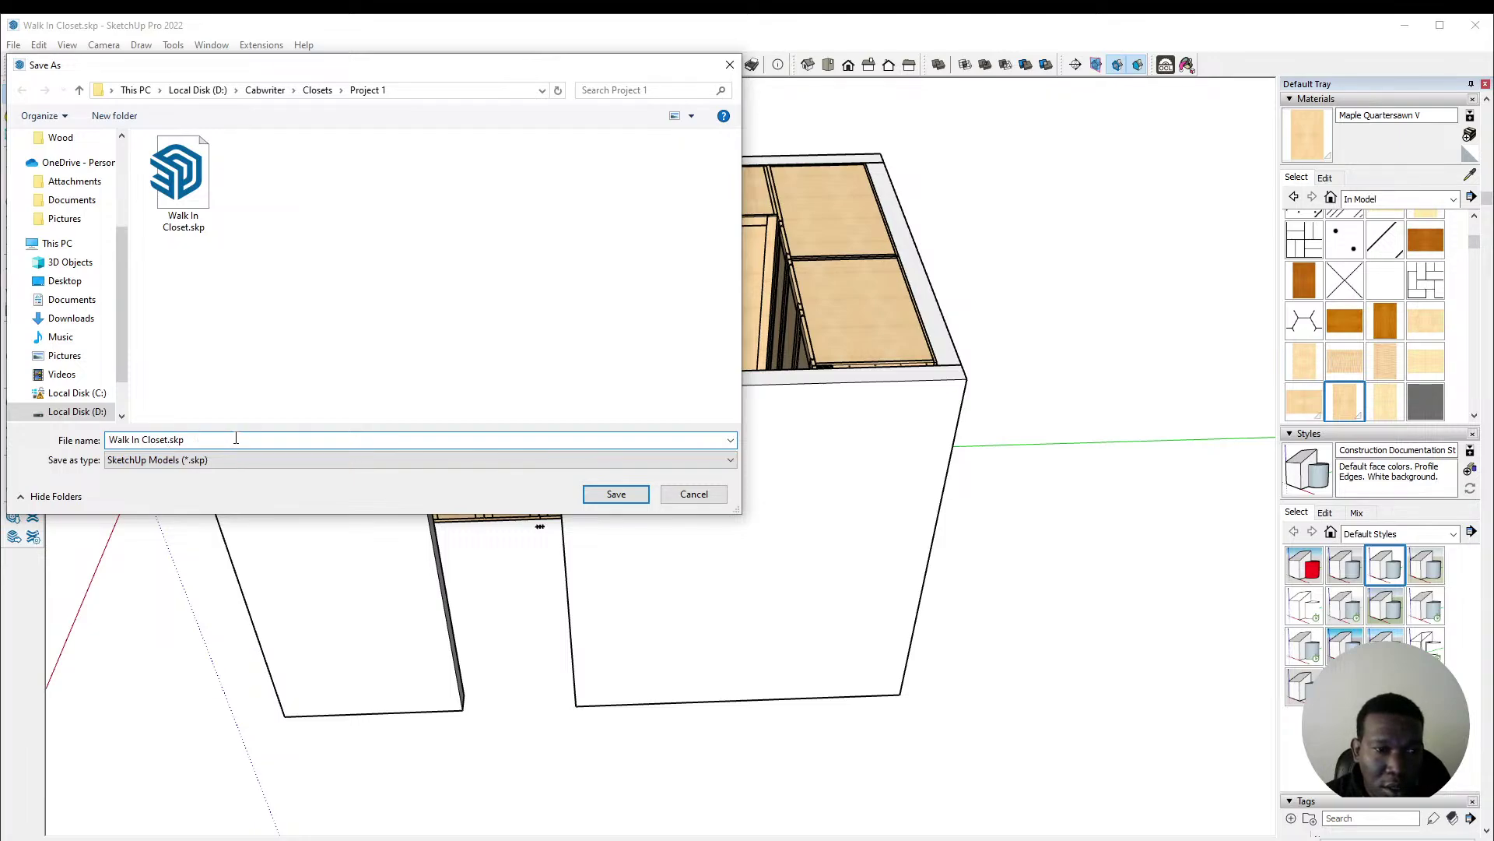
pyautogui.write('for')
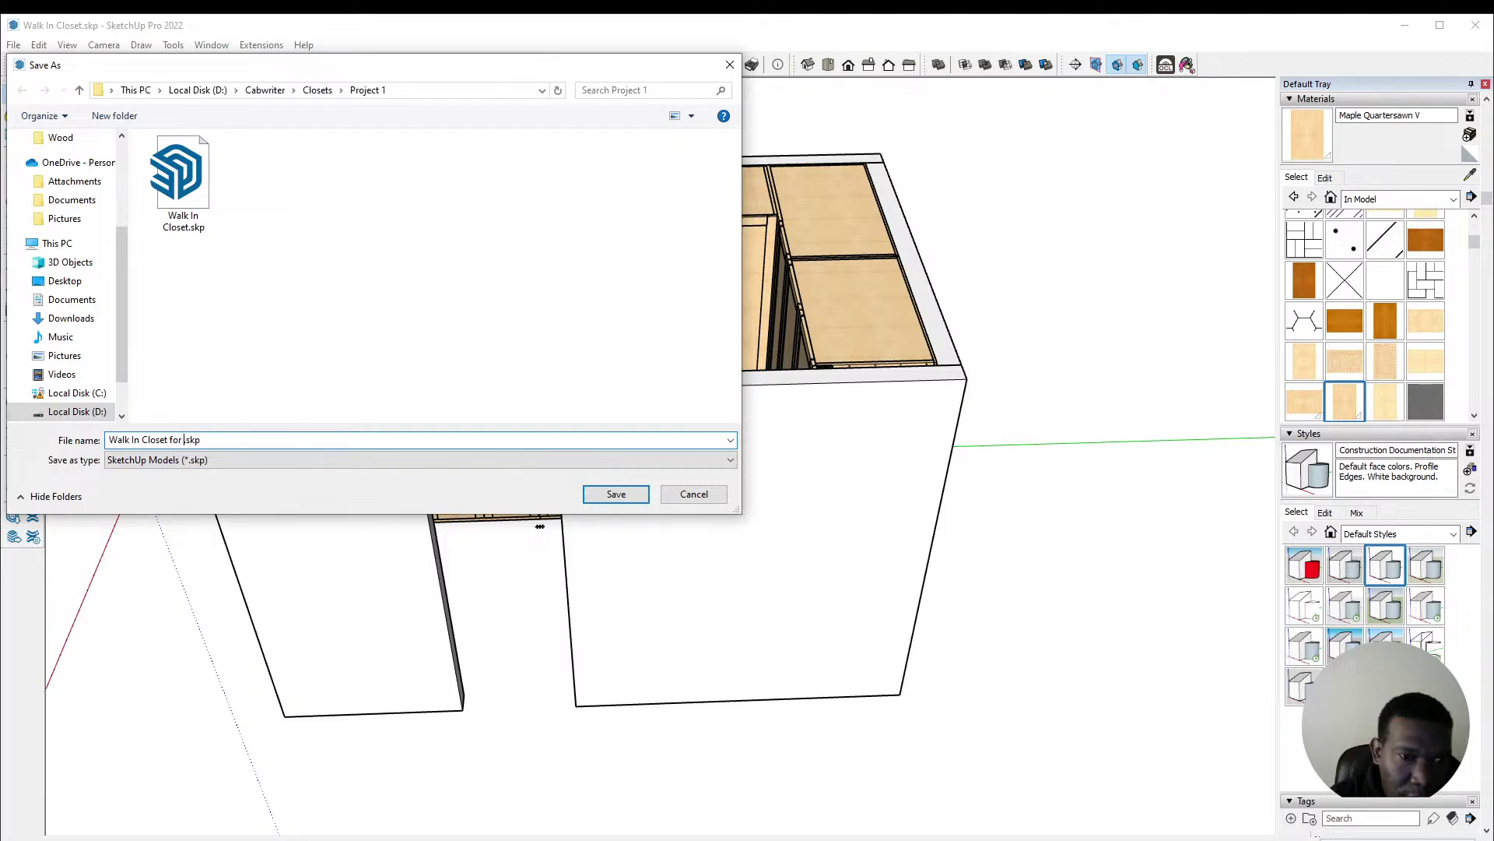
pyautogui.press('BackSpace')
pyautogui.press('BackSpace')
pyautogui.press('BackSpace')
pyautogui.press('BackSpace')
pyautogui.write('TOBE')
pyautogui.press('BackSpace')
pyautogui.press('BackSpace')
pyautogui.write('BE CO')
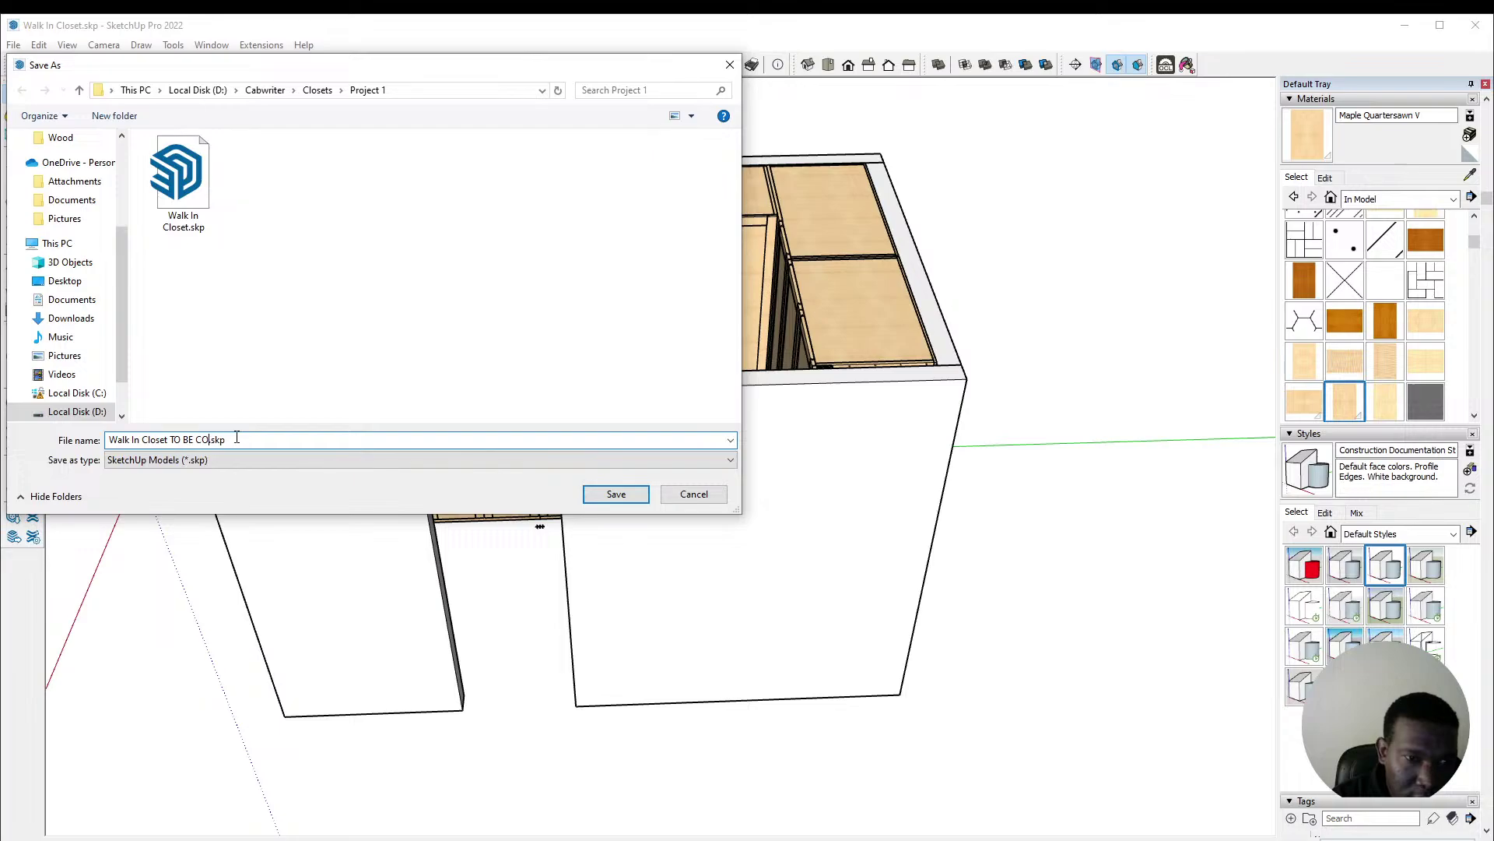
pyautogui.write('NTUI')
pyautogui.write('N')
pyautogui.press('BackSpace')
pyautogui.press('BackSpace')
pyautogui.press('BackSpace')
pyautogui.press('BackSpace')
pyautogui.write('TIUNIRE')
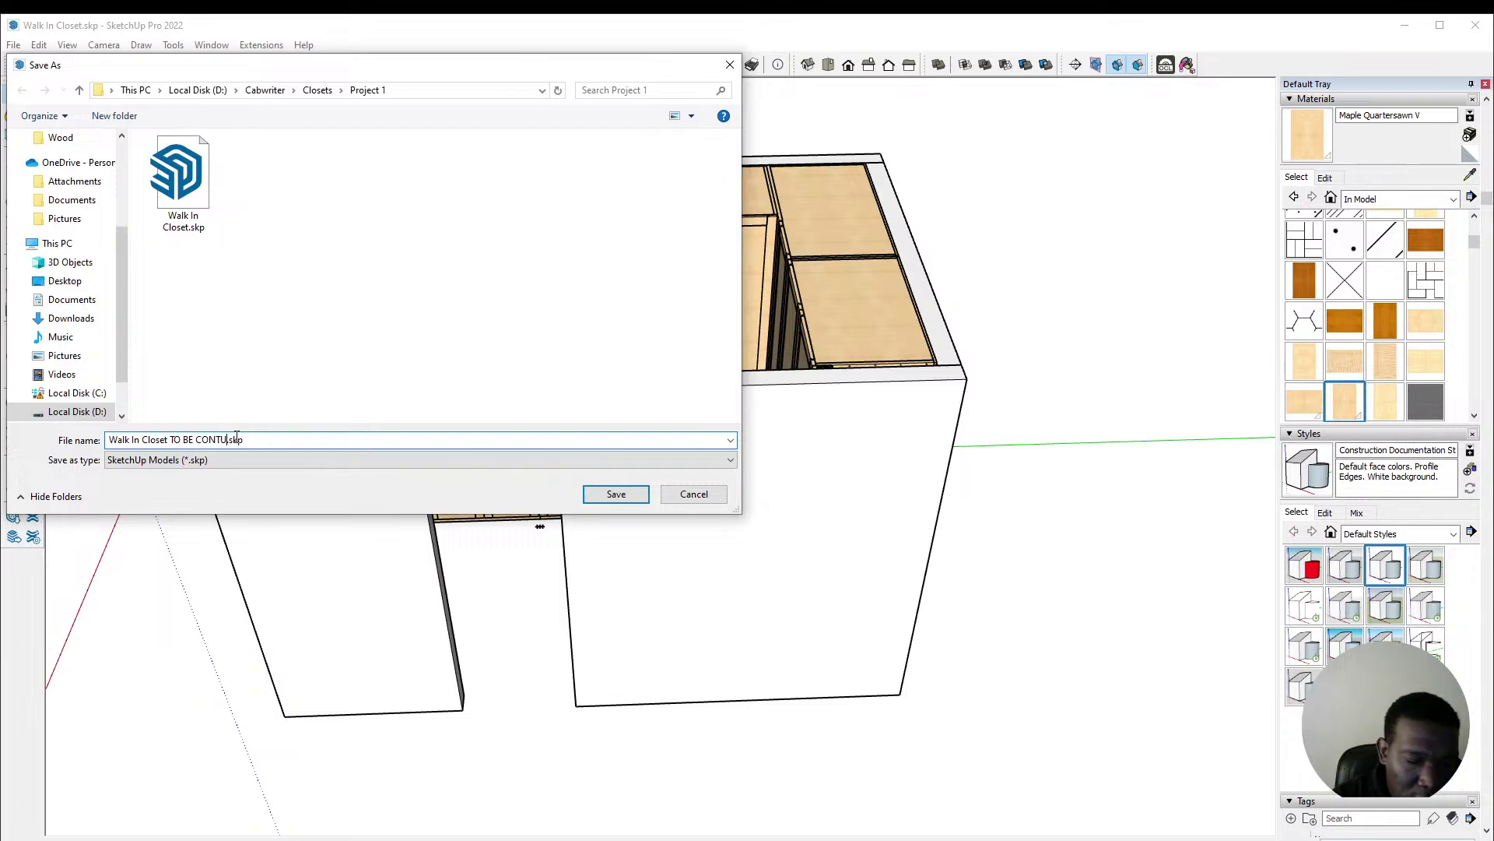
pyautogui.press('BackSpace')
pyautogui.press('BackSpace')
pyautogui.press('BackSpace')
pyautogui.press('BackSpace')
pyautogui.press('BackSpace')
pyautogui.press('BackSpace')
pyautogui.press('BackSpace')
pyautogui.press('BackSpace')
pyautogui.press('BackSpace')
pyautogui.press('BackSpace')
pyautogui.press('BackSpace')
pyautogui.press('BackSpace')
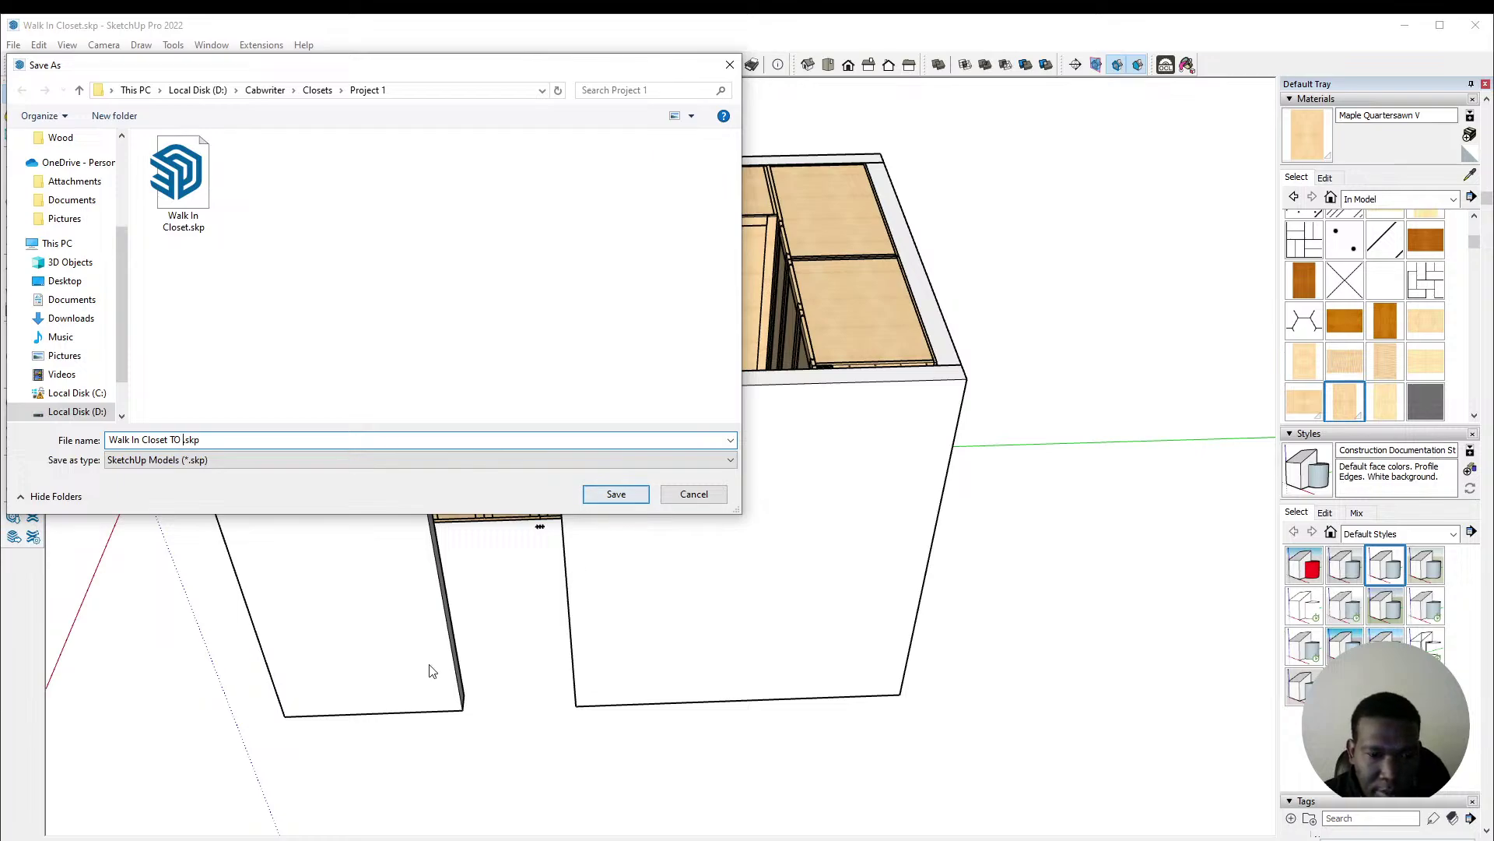
# Step: Save the separate version of the model as "Walk In Closet to be continued" in the Project 1 folder
pyautogui.press('BackSpace')
pyautogui.press('BackSpace')
pyautogui.write('to be continued')
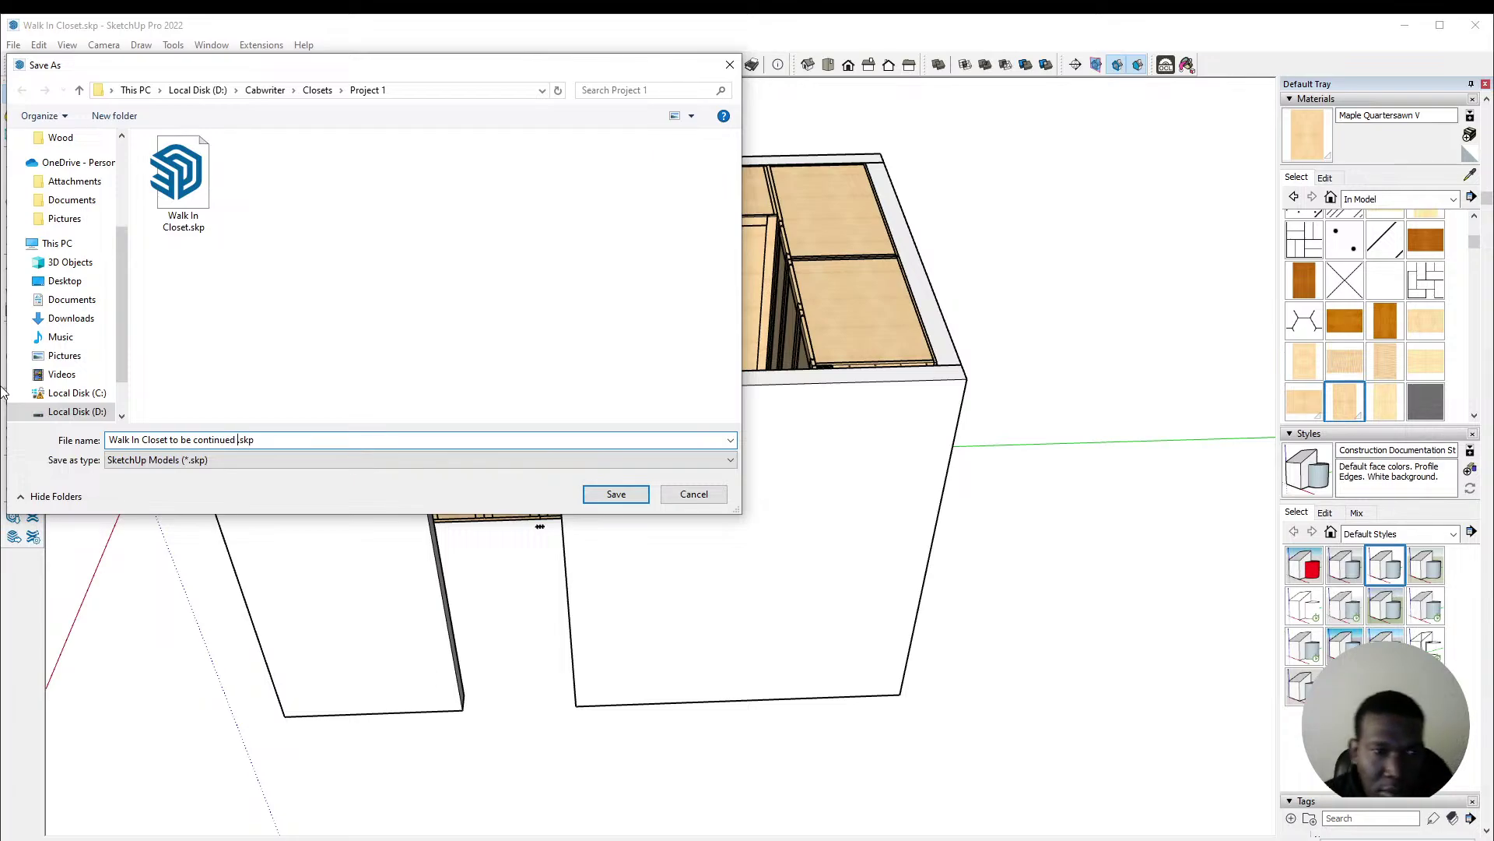
pyautogui.click(616, 495)
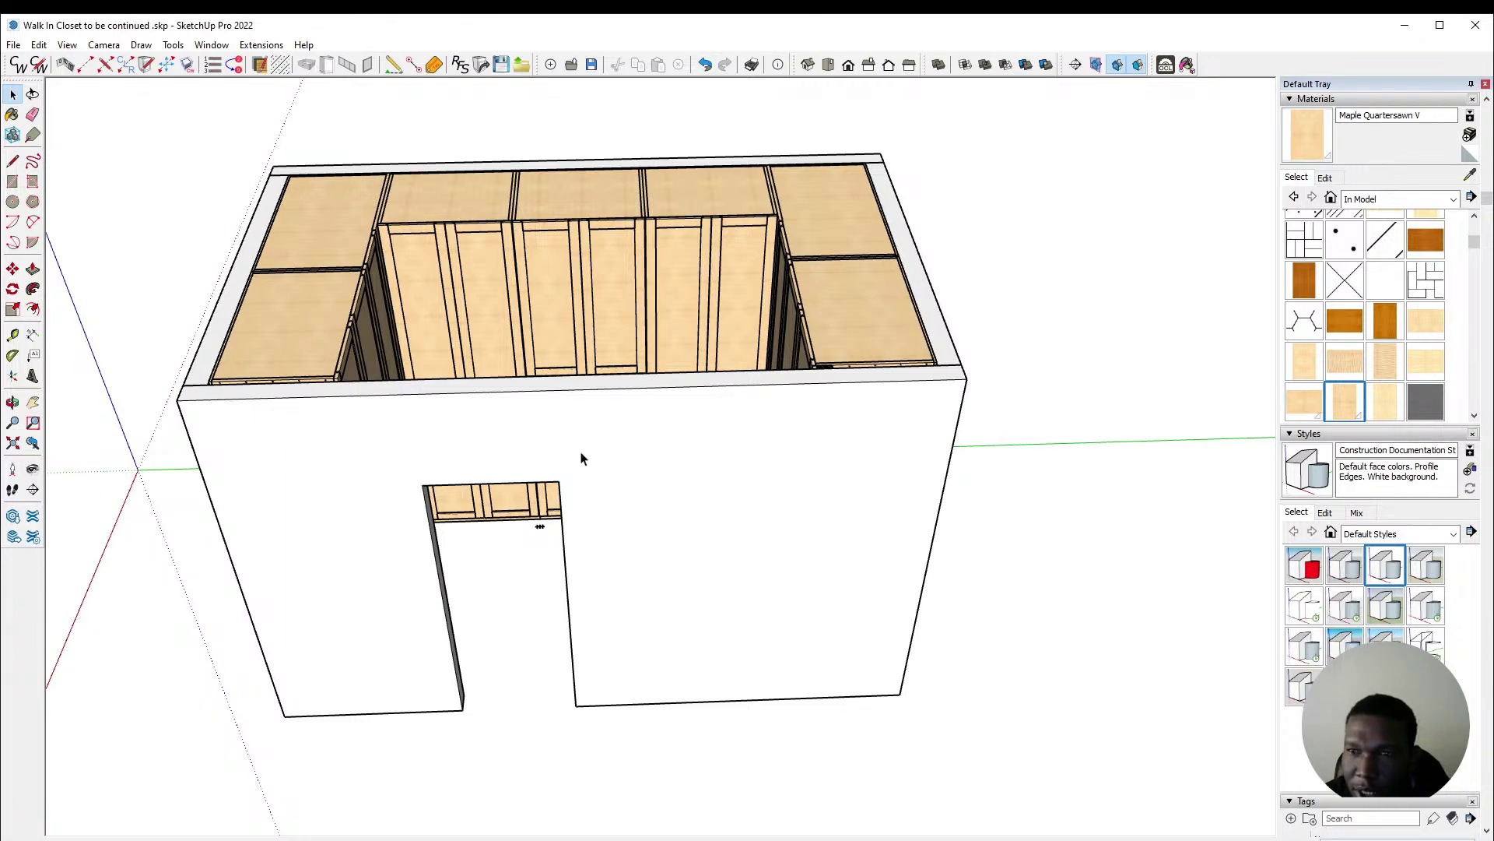
pyautogui.scroll(-3, 586, 467)
pyautogui.scroll(4, 654, 499)
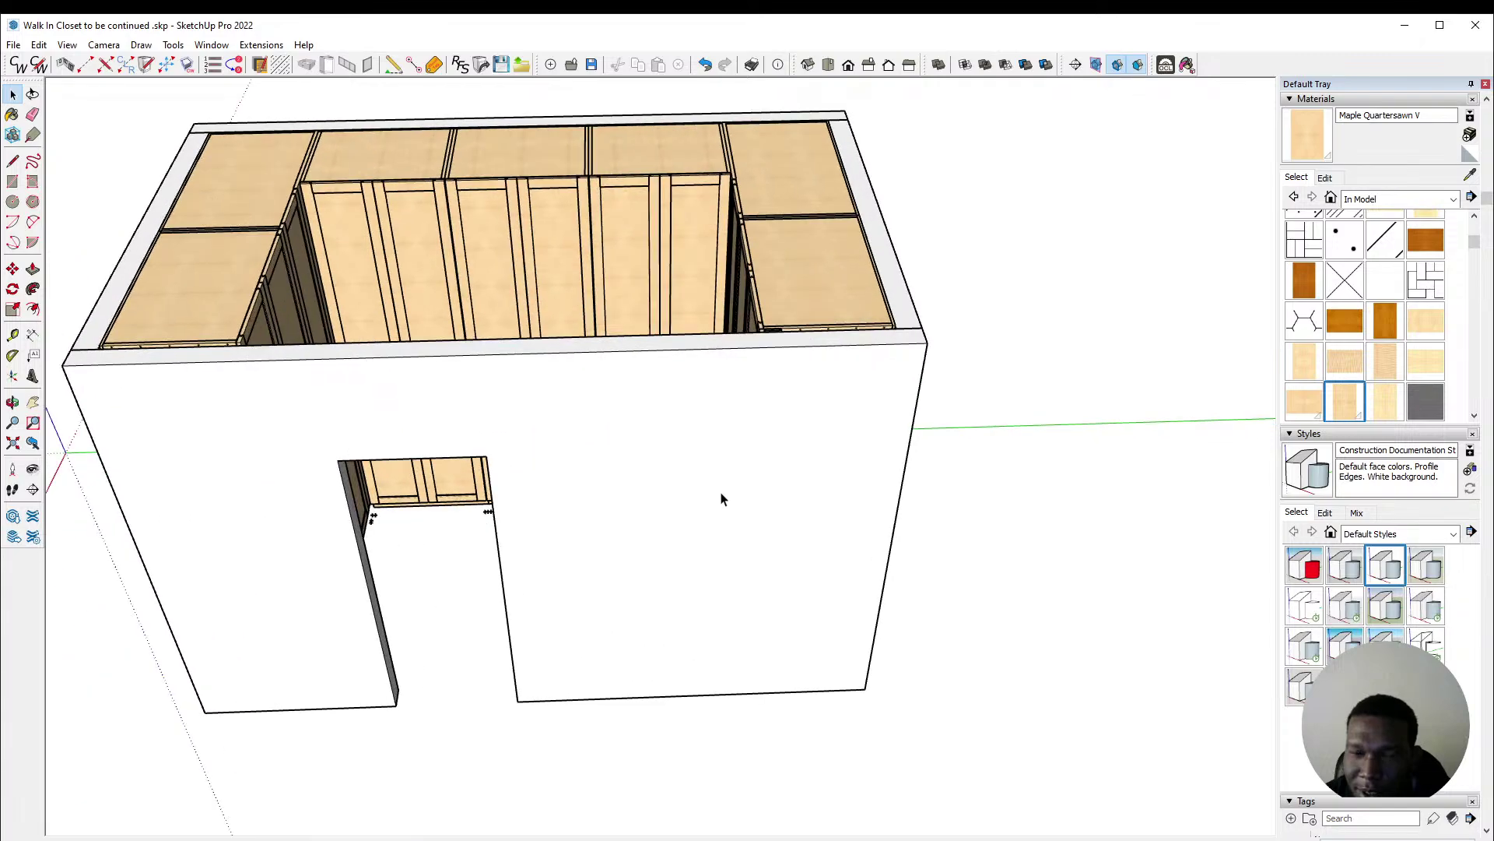
pyautogui.moveTo(740, 500); pyautogui.dragTo(407, 323, button='middle')
pyautogui.scroll(-2, 460, 456)
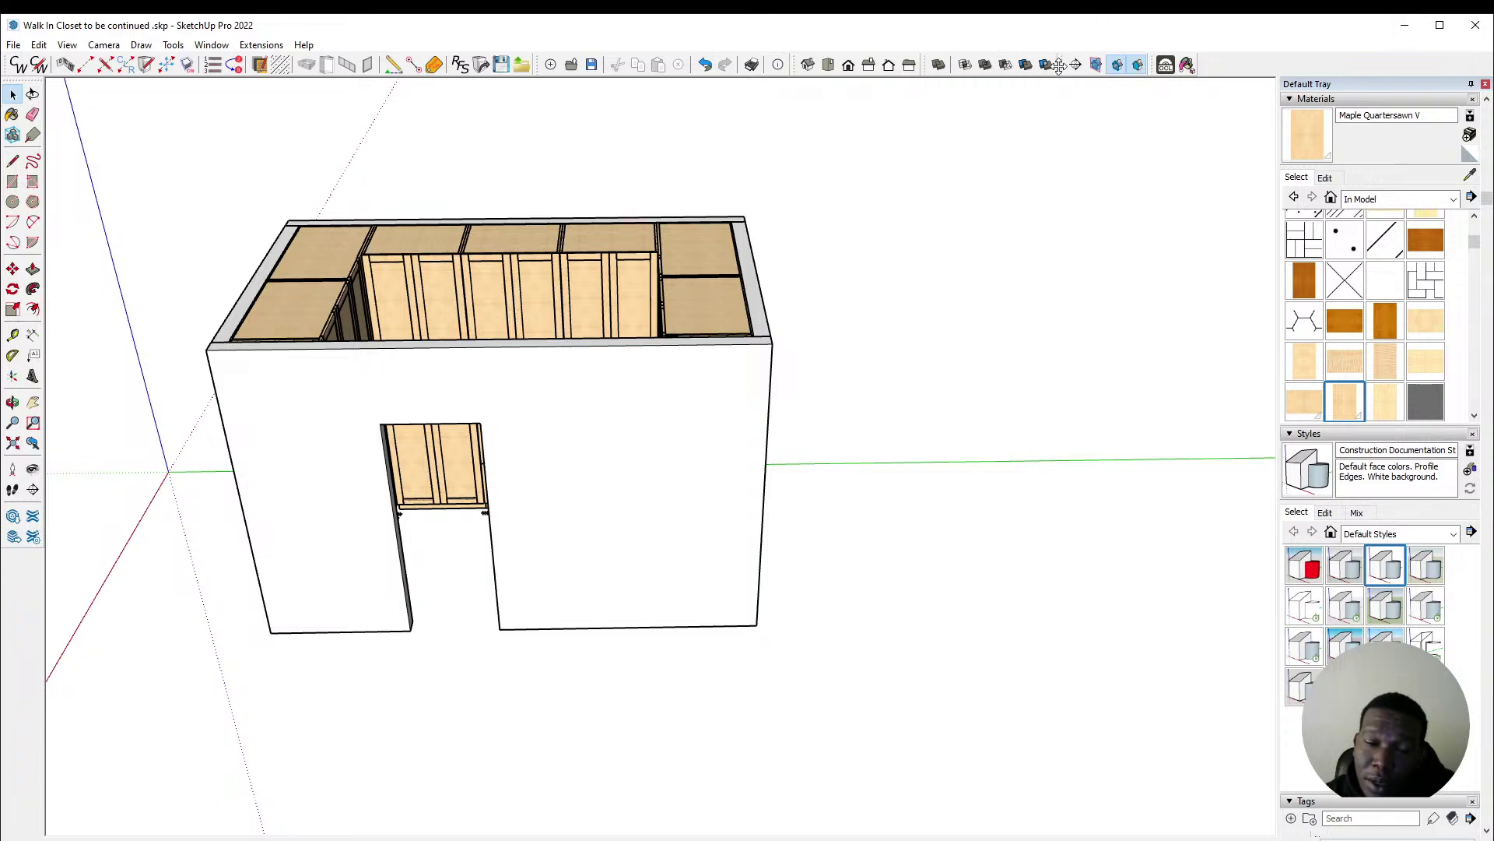
# Step: Switch to Chrome and look through the FineLine Millwork Drawings home page, including its services and How We Work sections
pyautogui.click(435, 837)
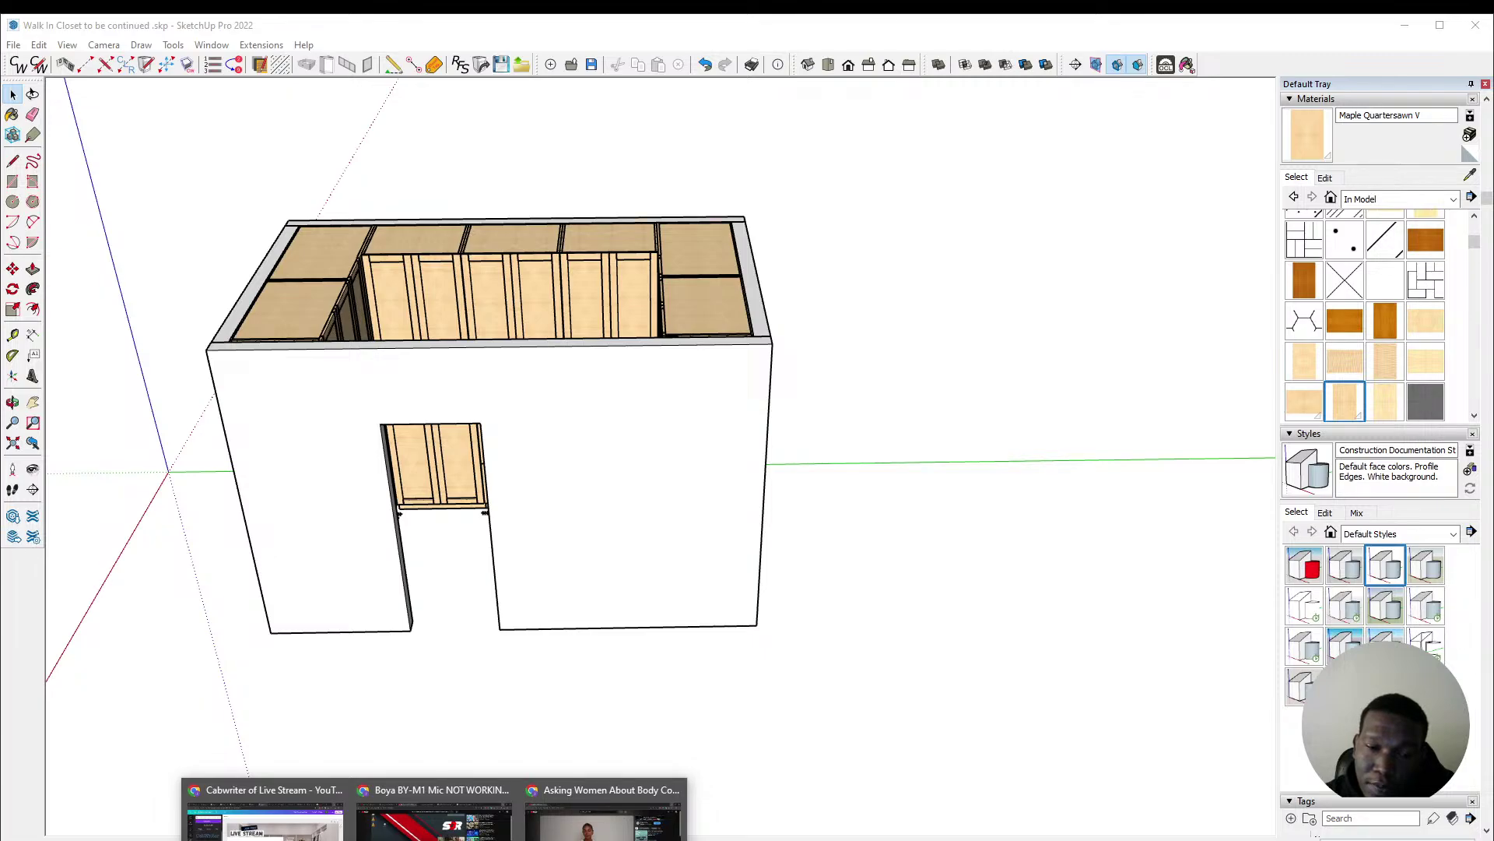
pyautogui.click(265, 810)
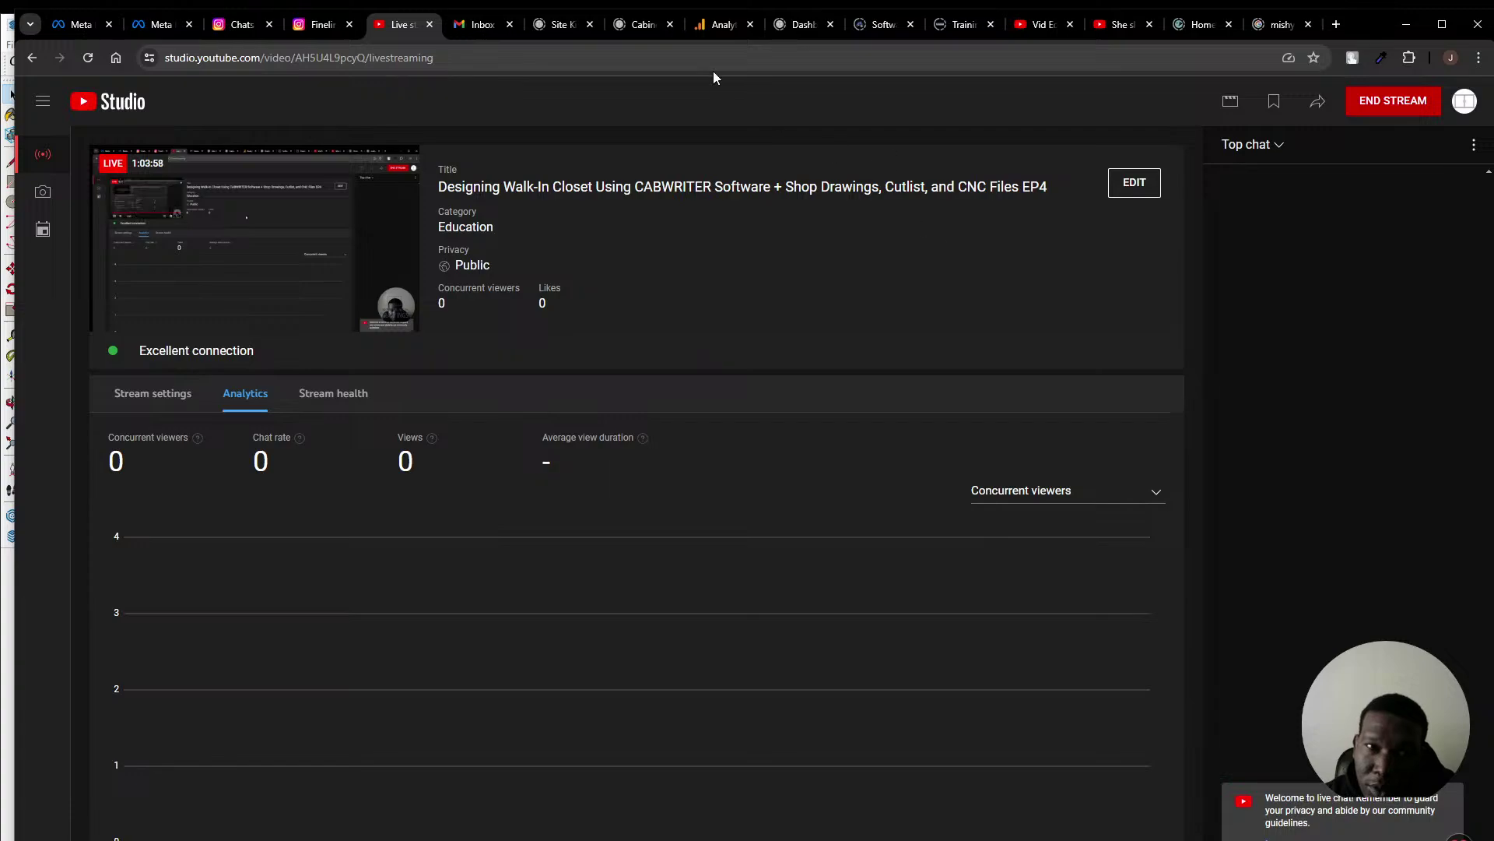
pyautogui.click(623, 29)
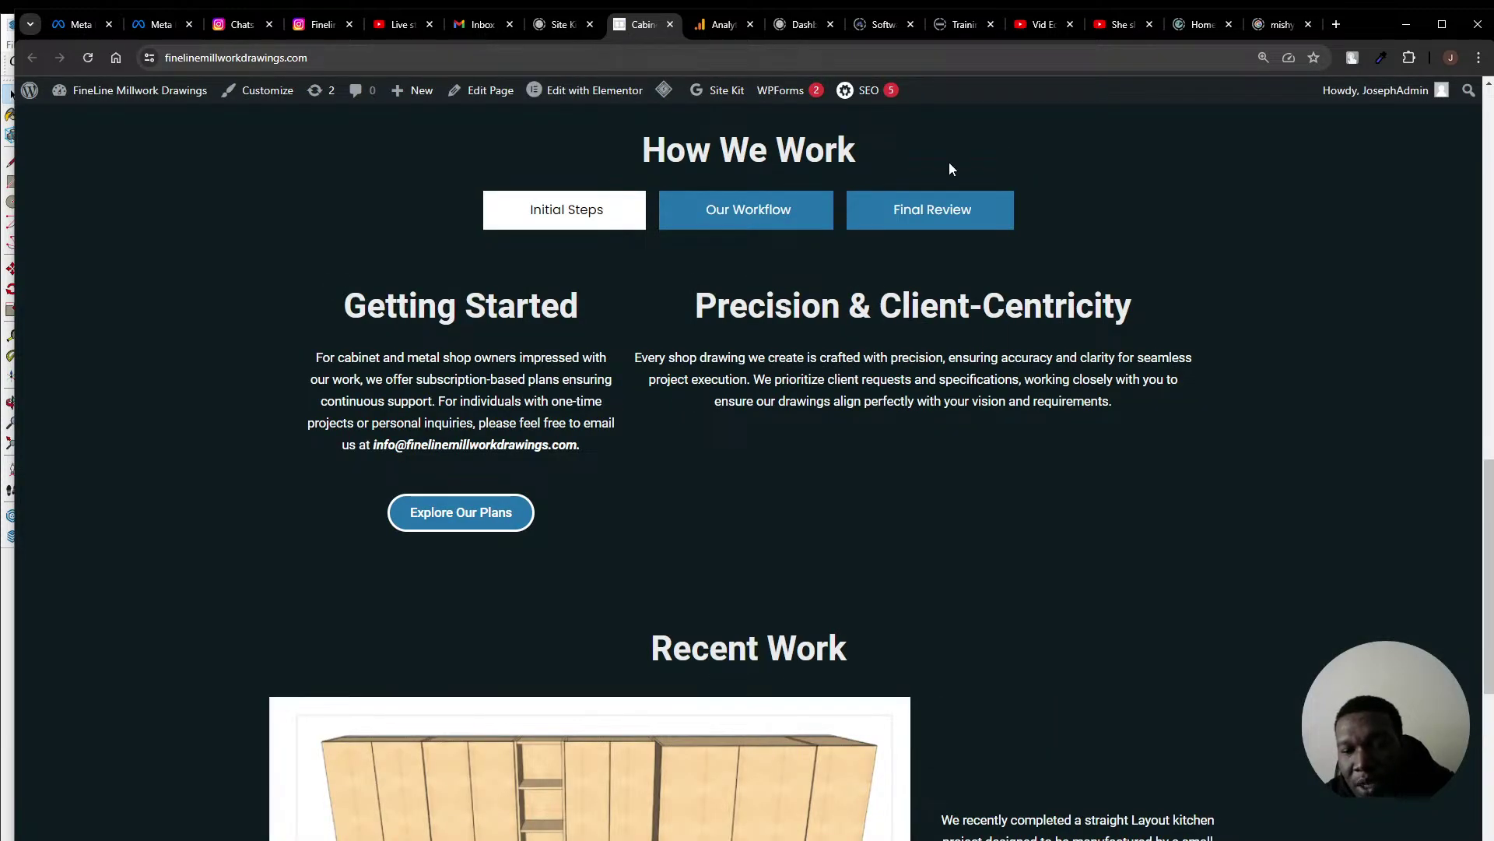
pyautogui.scroll(-5, 1090, 165)
pyautogui.scroll(15, 1113, 158)
pyautogui.scroll(-15, 942, 148)
pyautogui.scroll(3, 953, 205)
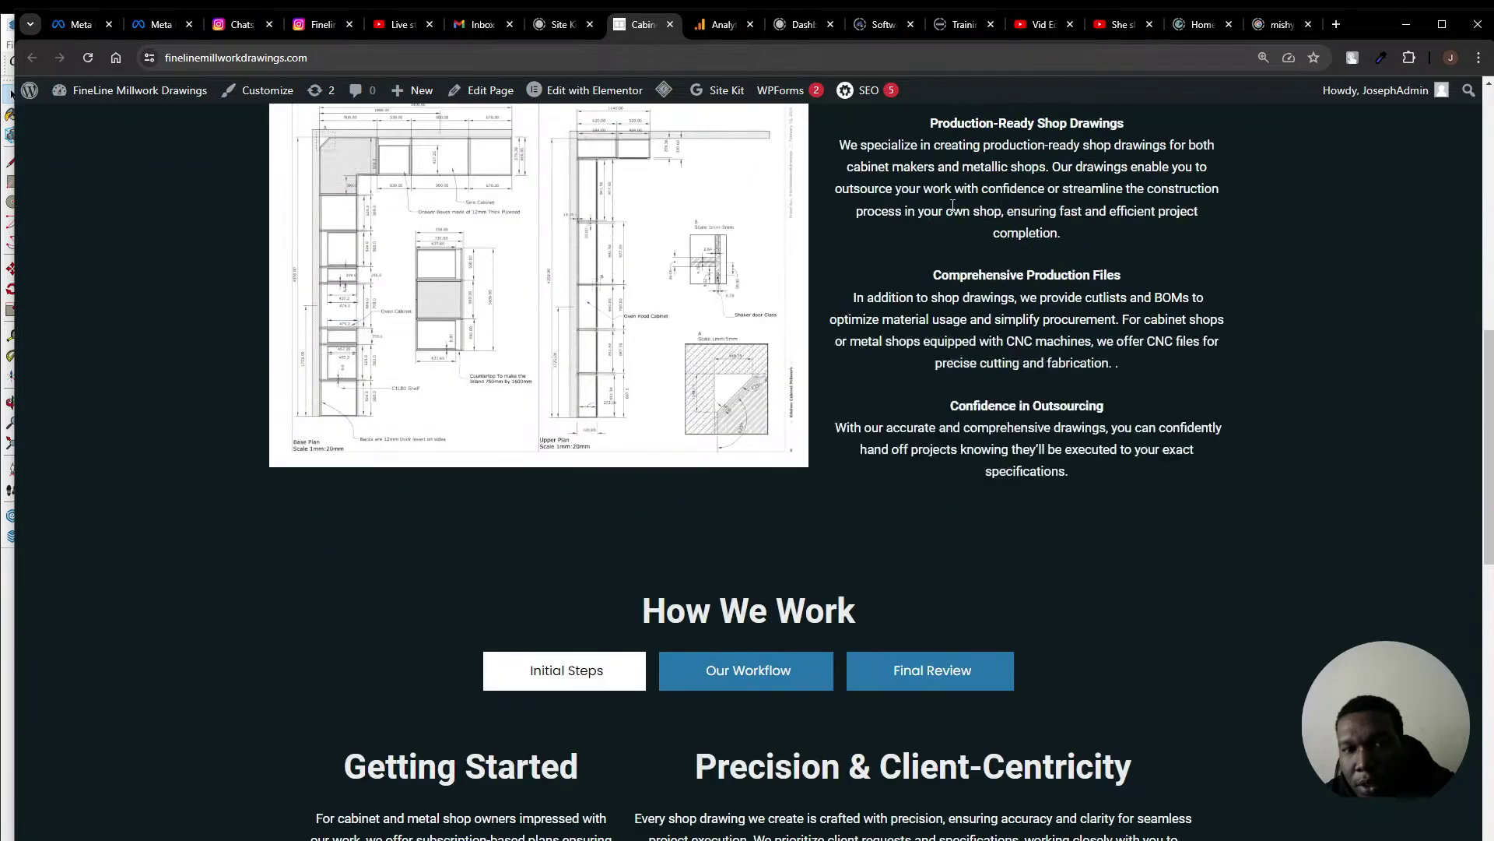
pyautogui.scroll(6, 952, 204)
pyautogui.scroll(-7, 948, 204)
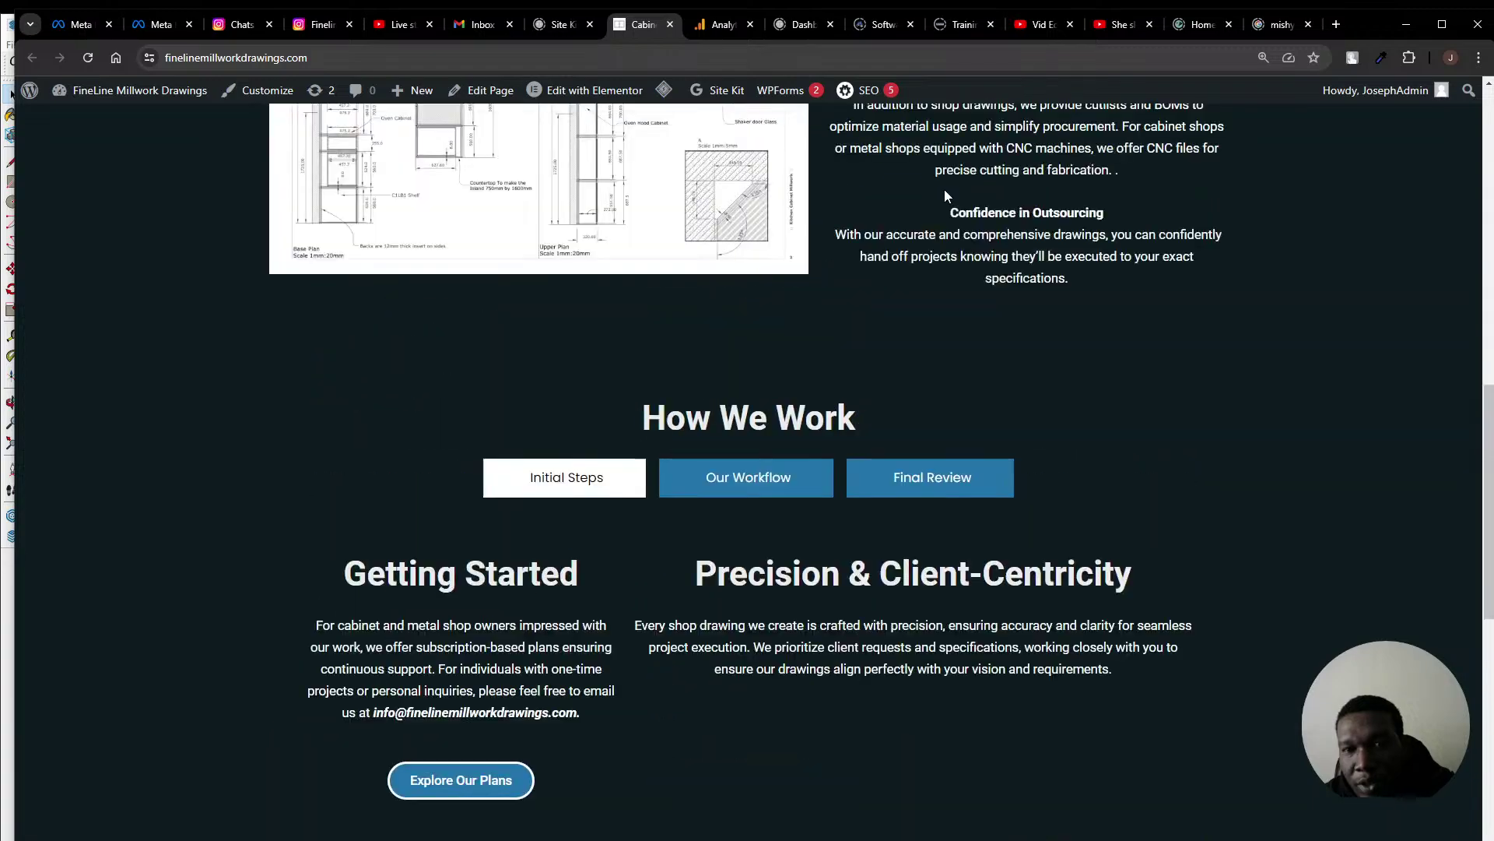
pyautogui.scroll(6, 945, 195)
pyautogui.scroll(-6, 946, 195)
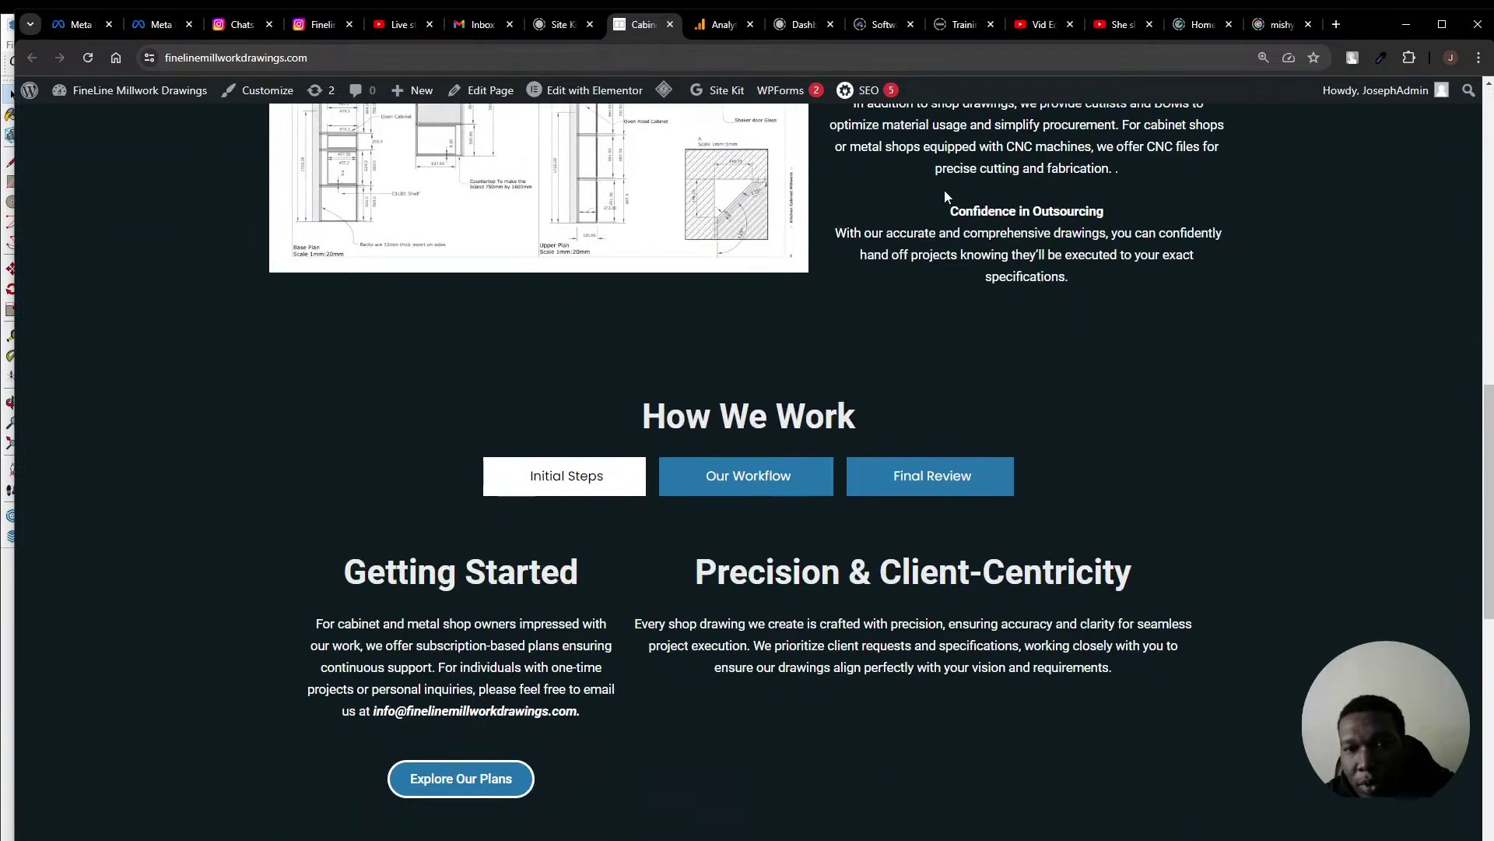
pyautogui.scroll(-5, 946, 196)
pyautogui.scroll(8, 545, 259)
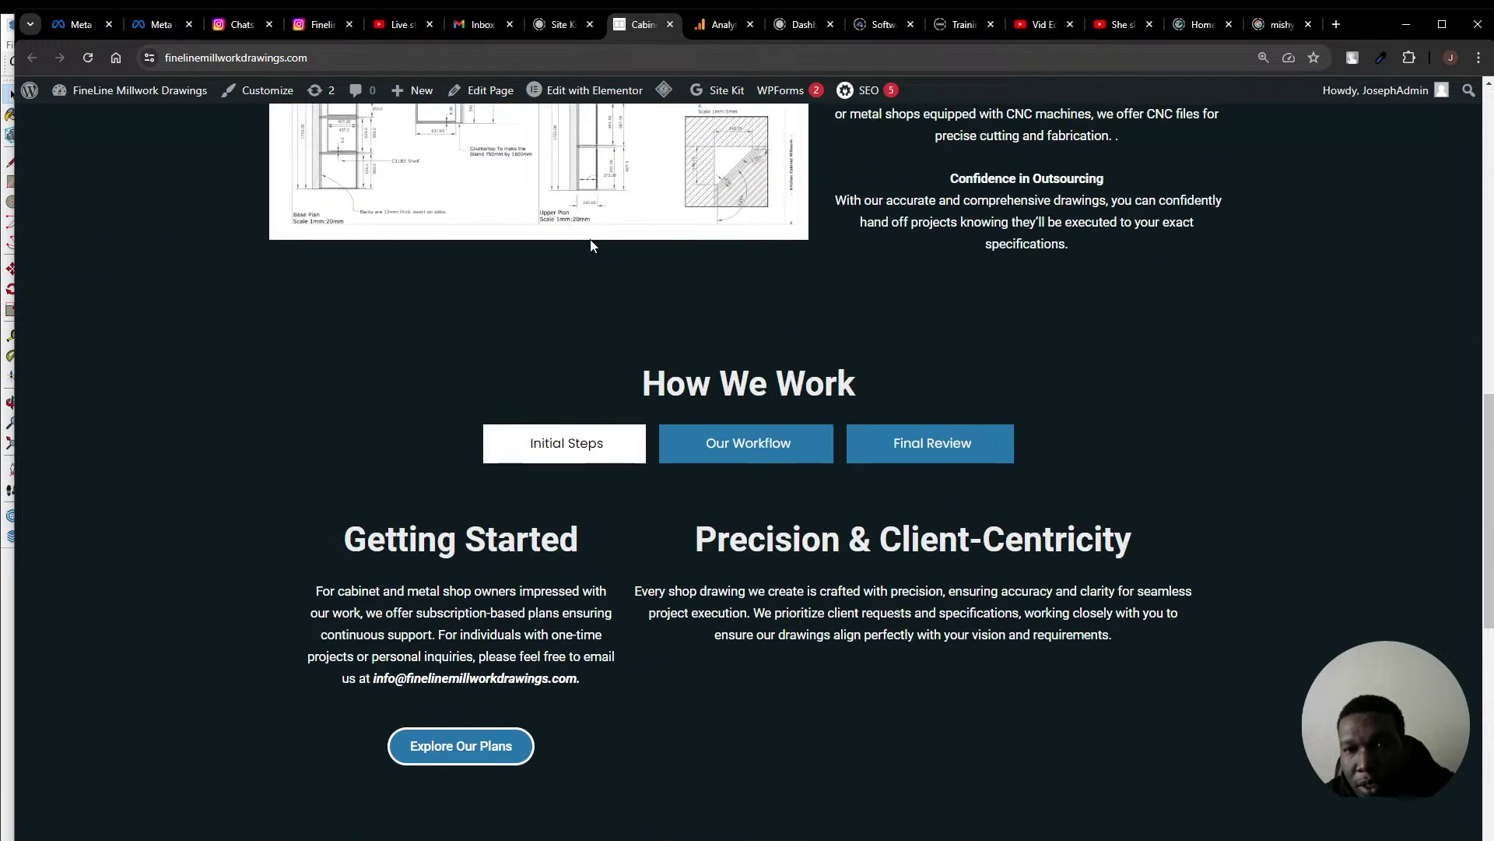
pyautogui.scroll(6, 761, 282)
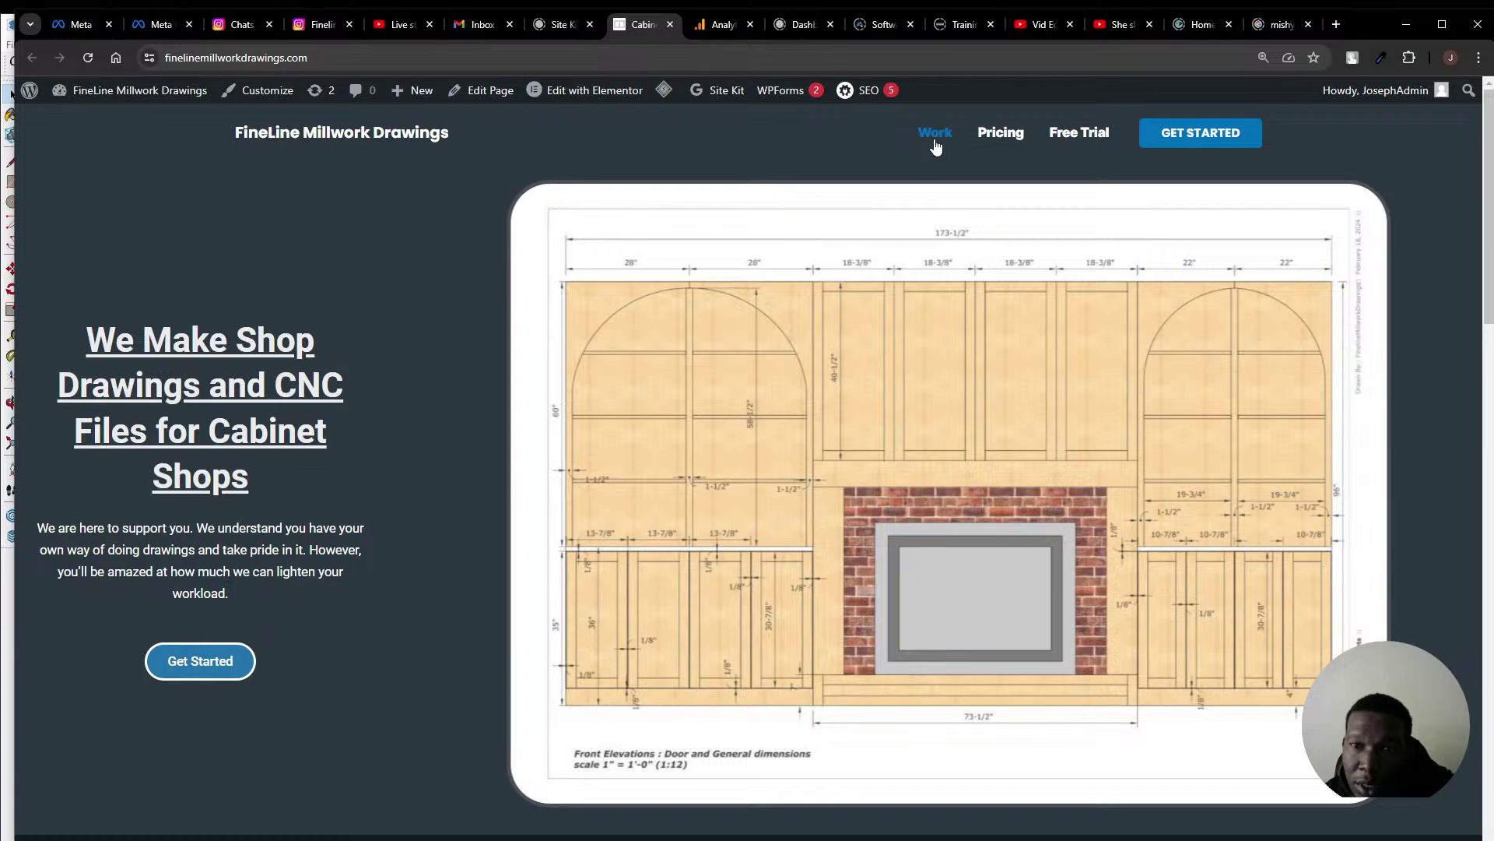
# Step: View the website's Free Trial, Pricing and Work pages, and look through the kitchen cabinetry portfolio
pyautogui.click(1083, 145)
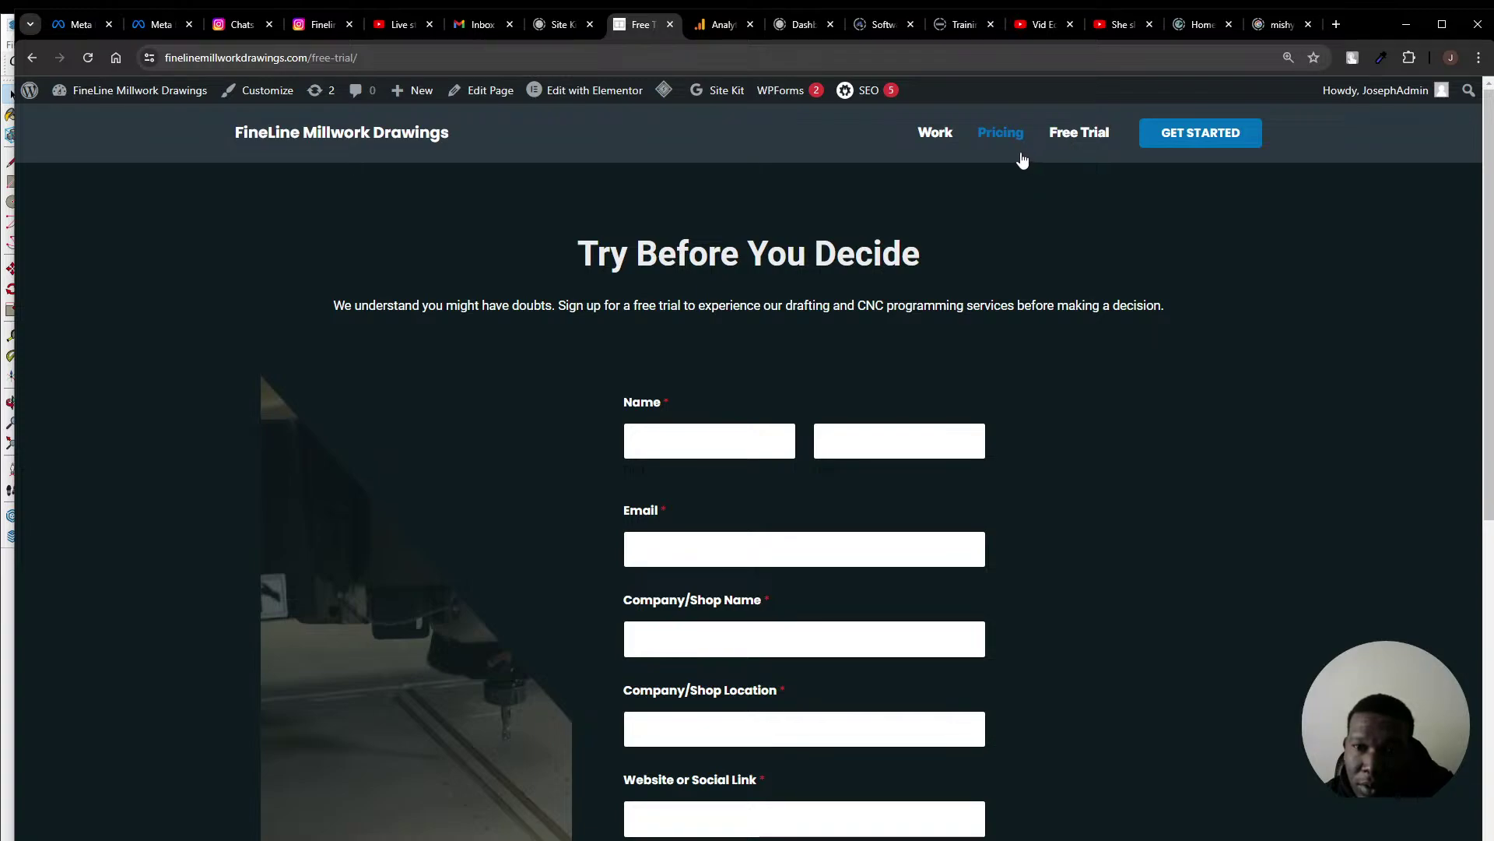
pyautogui.click(1076, 130)
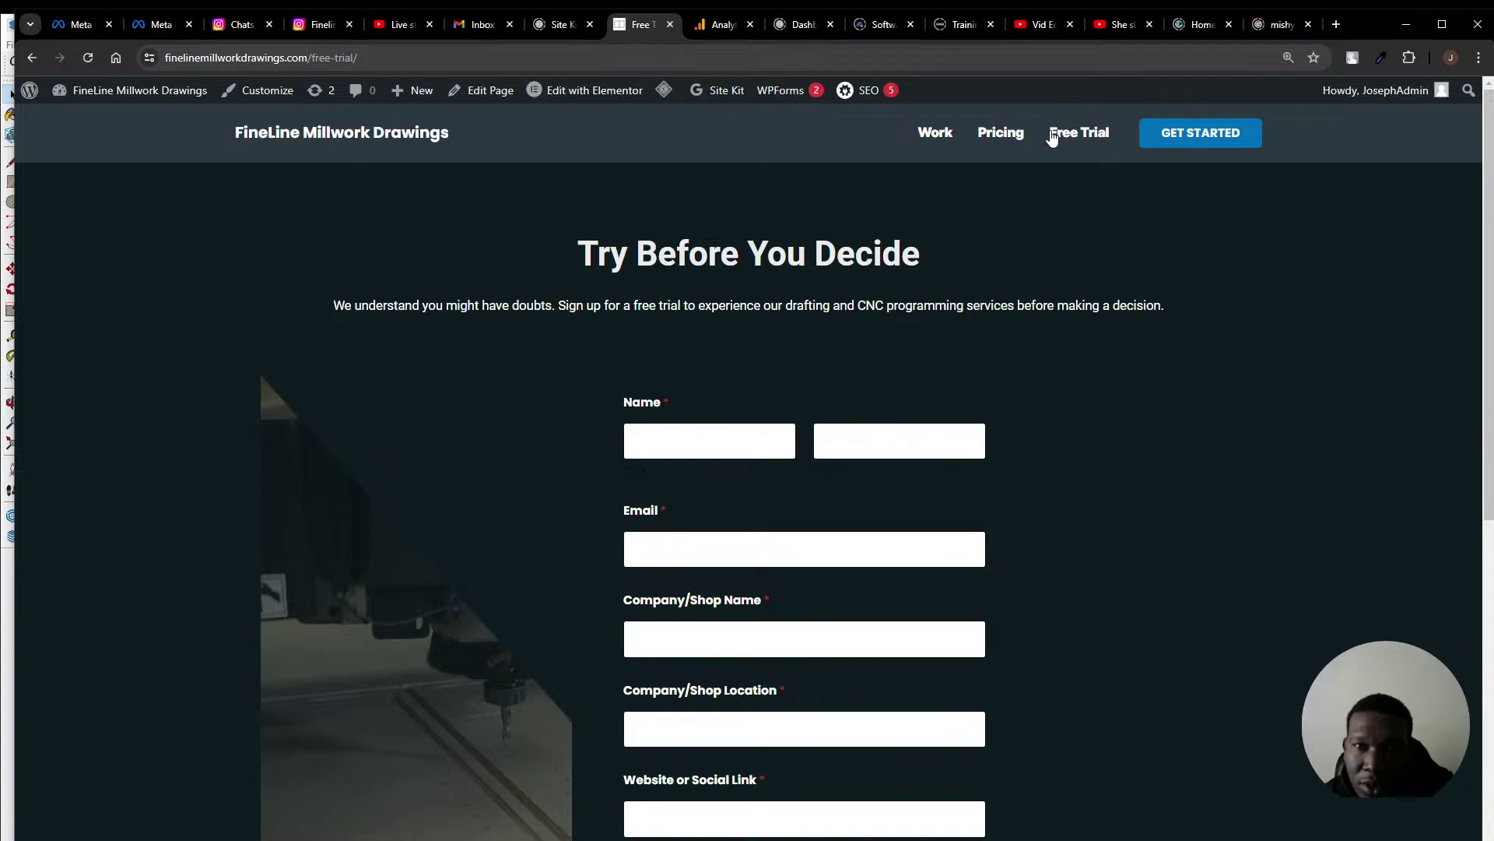
pyautogui.click(1007, 142)
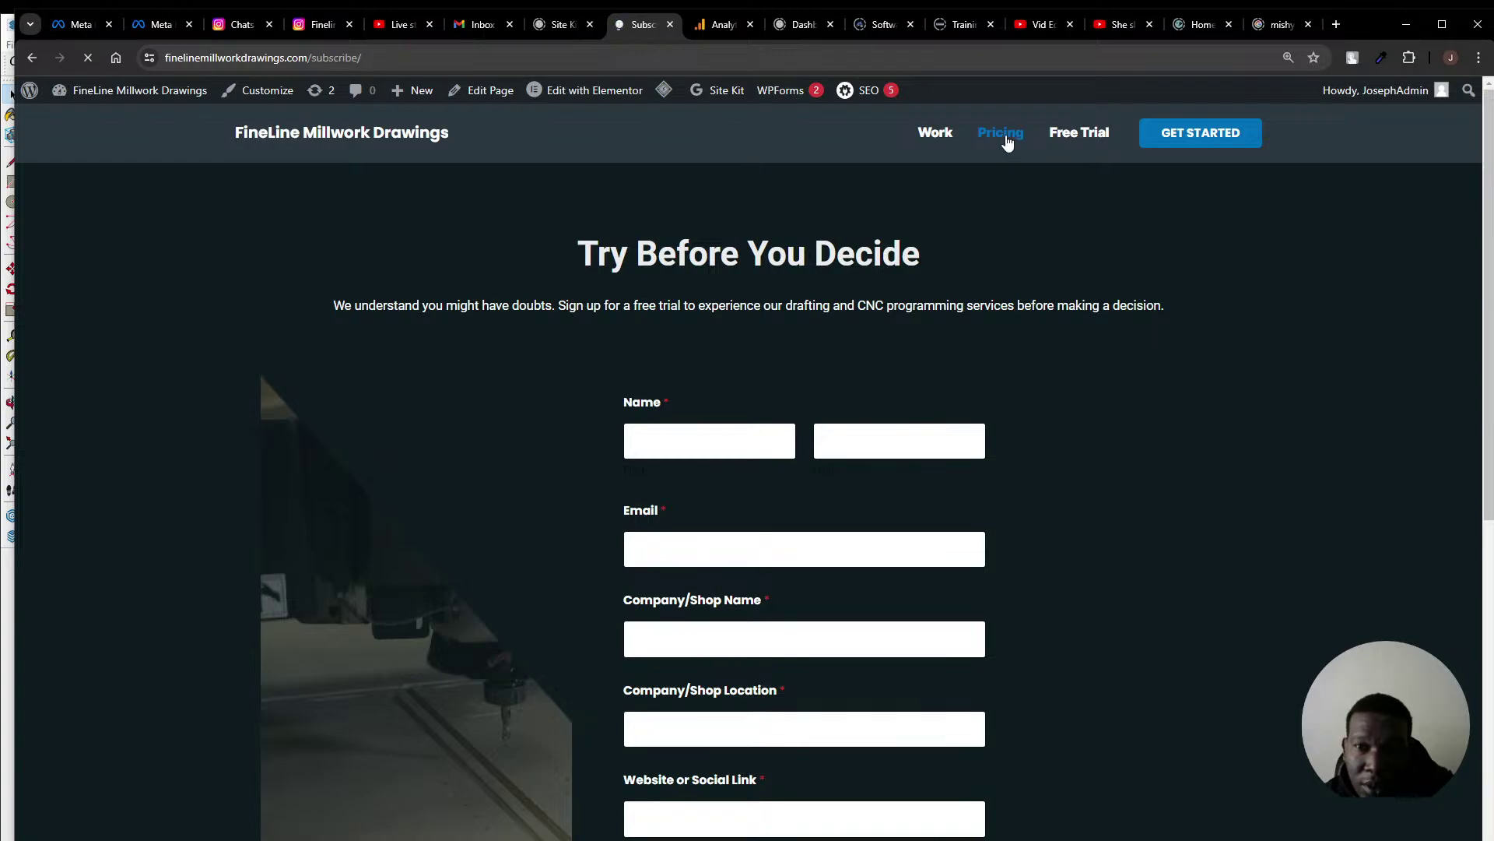
pyautogui.click(947, 139)
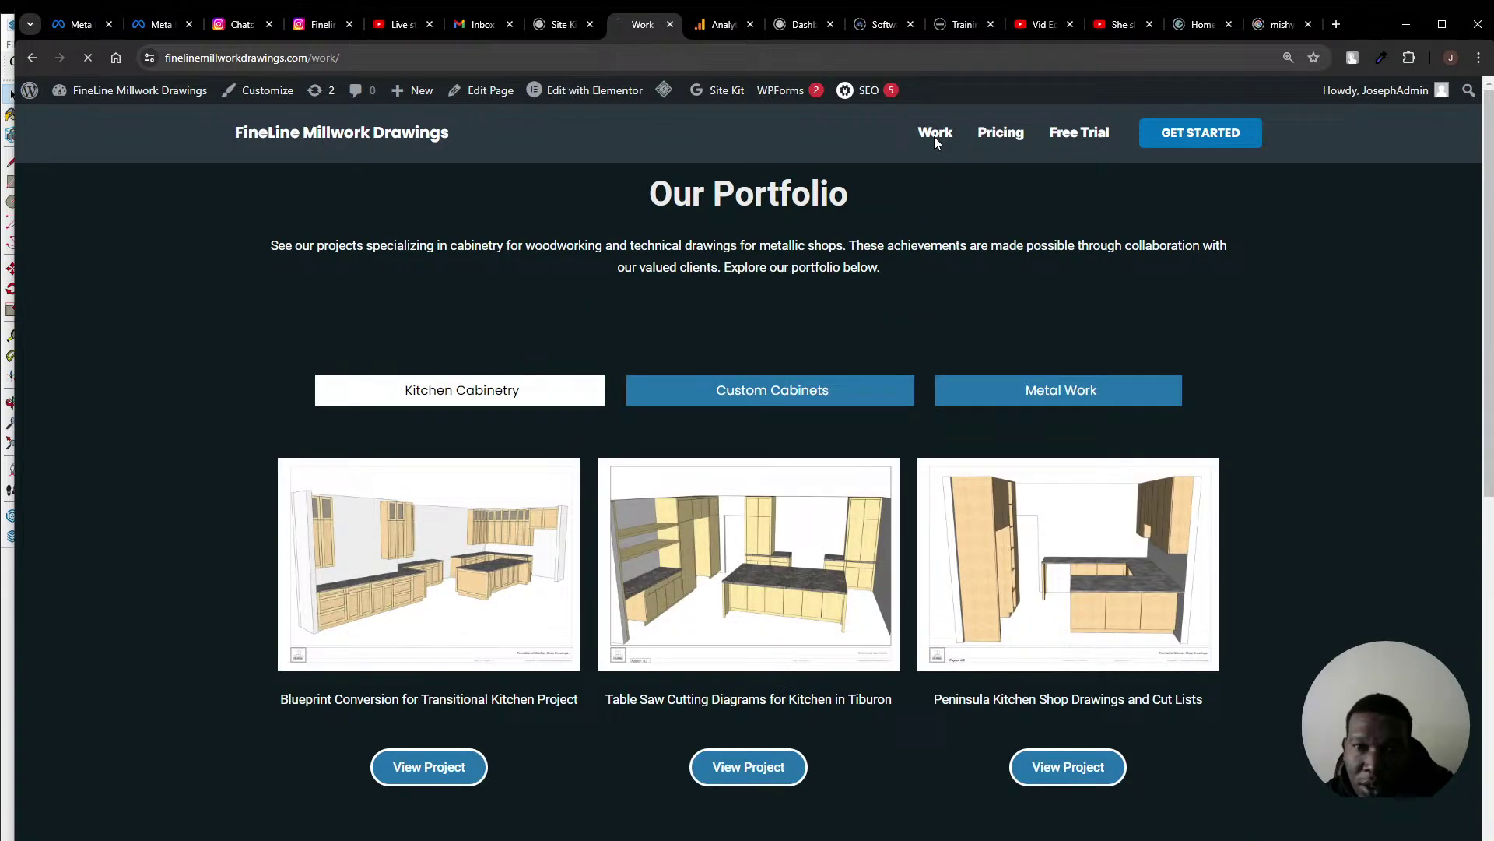
pyautogui.scroll(-6, 777, 226)
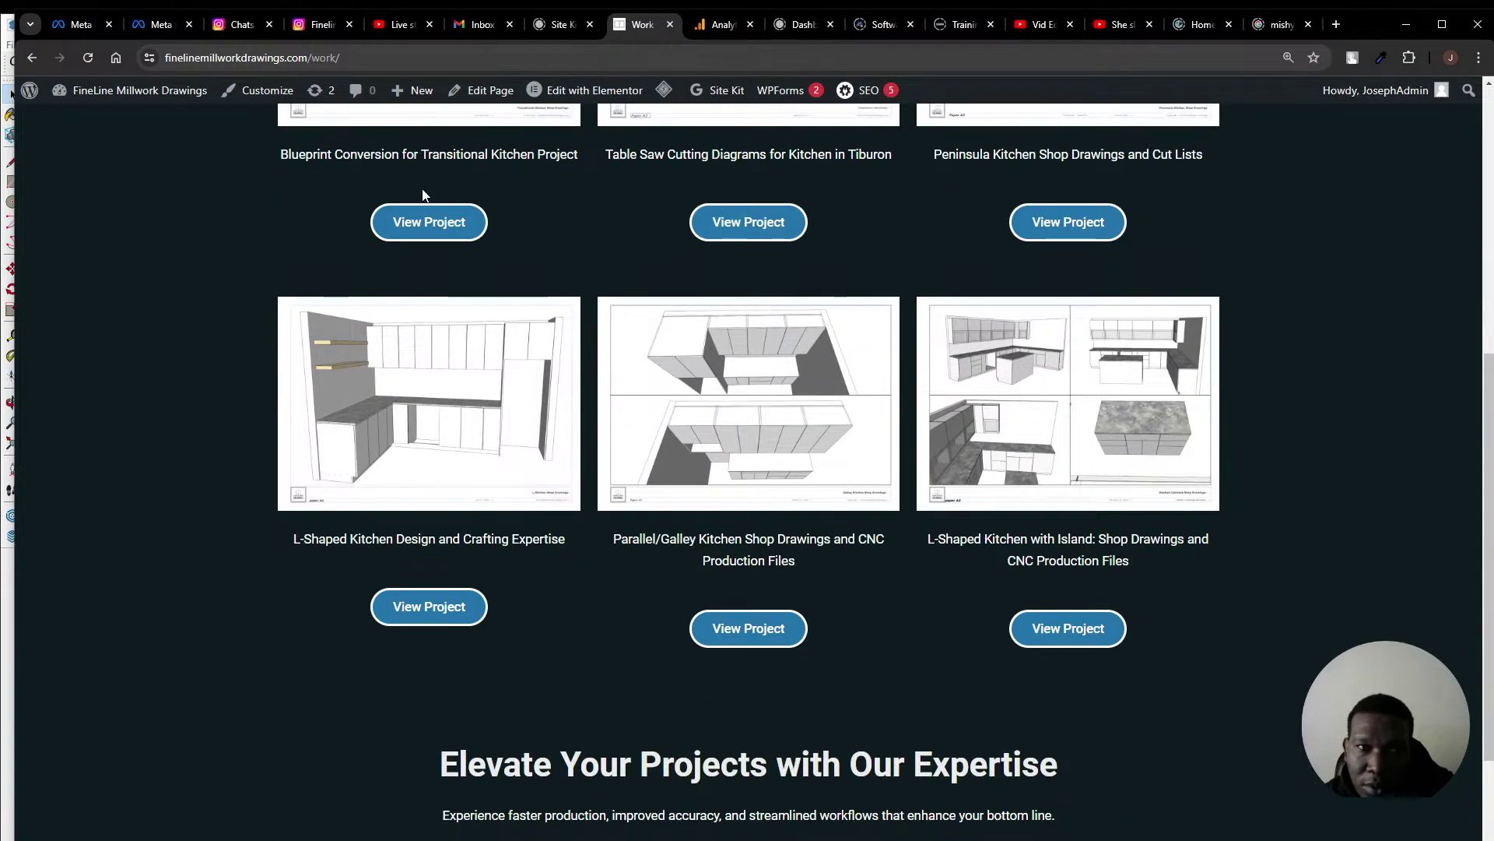
pyautogui.scroll(7, 435, 182)
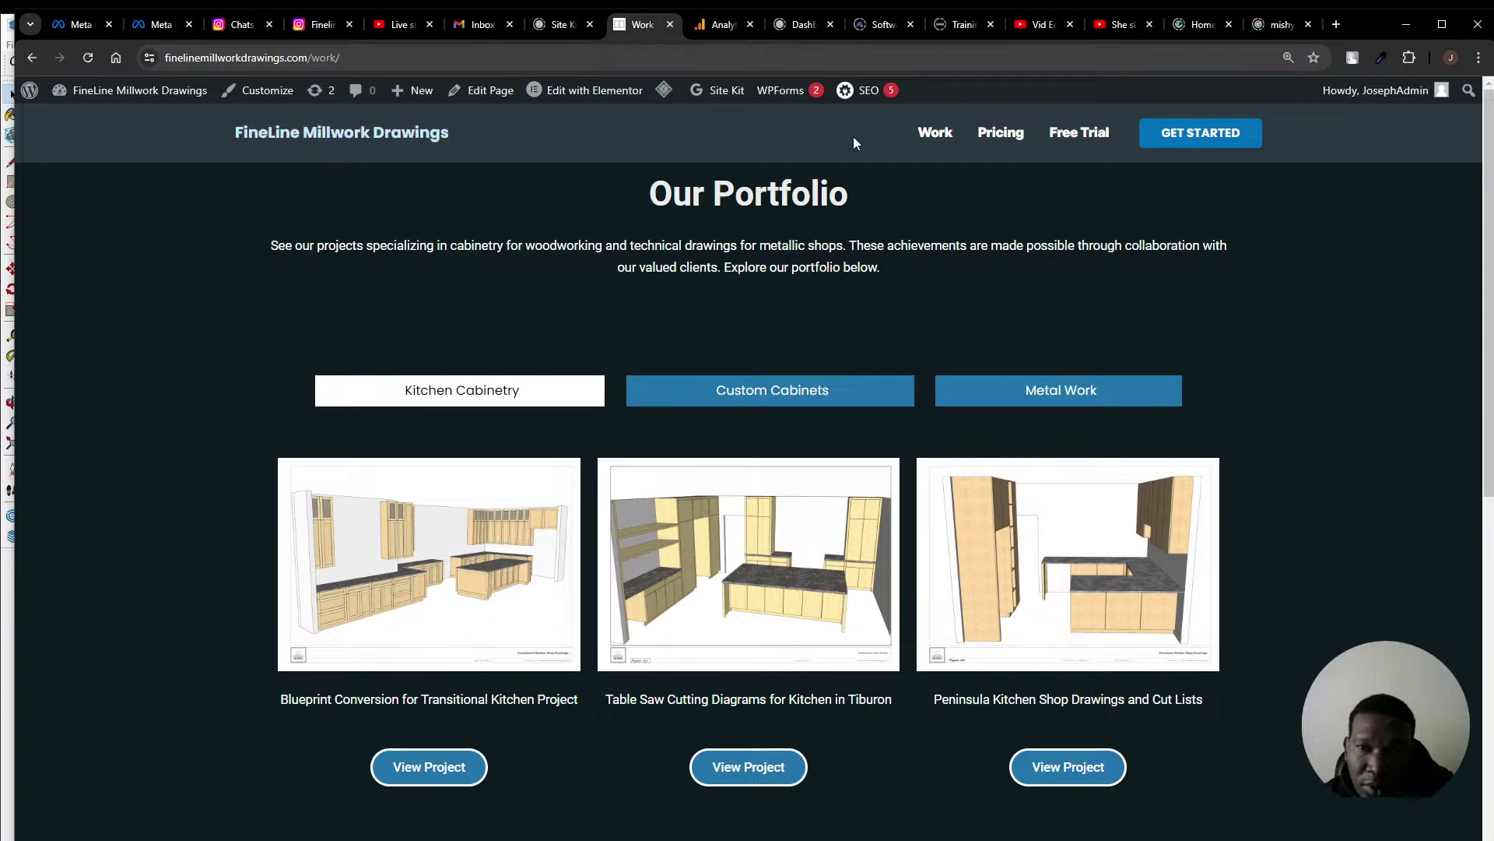
# Step: Return to the website's home page, highlight the contact e-mail under Getting Started, and go back to SketchUp
pyautogui.click(381, 151)
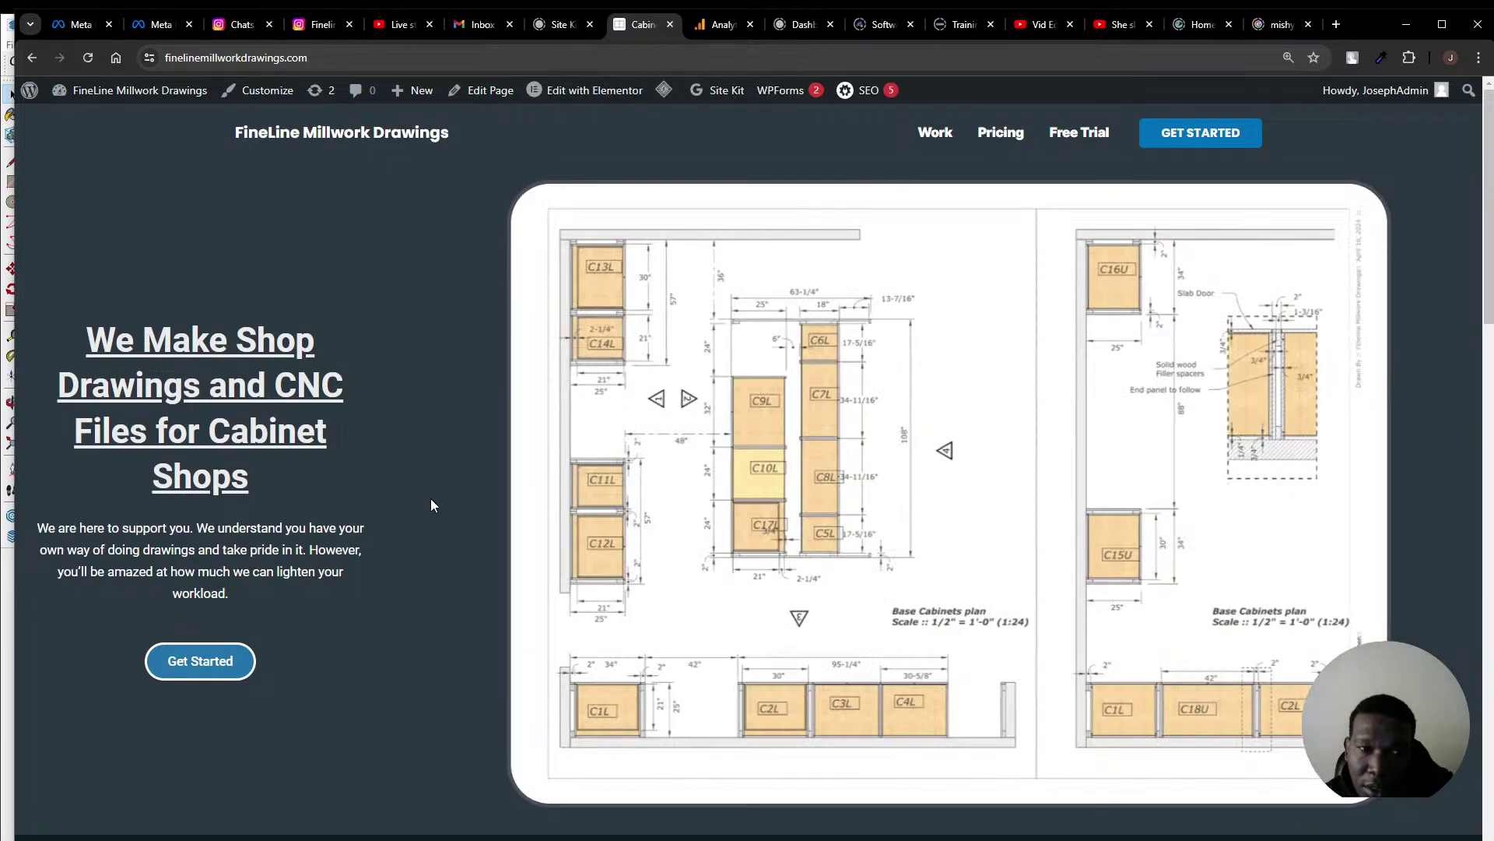
pyautogui.scroll(-10, 454, 511)
pyautogui.scroll(-2, 459, 510)
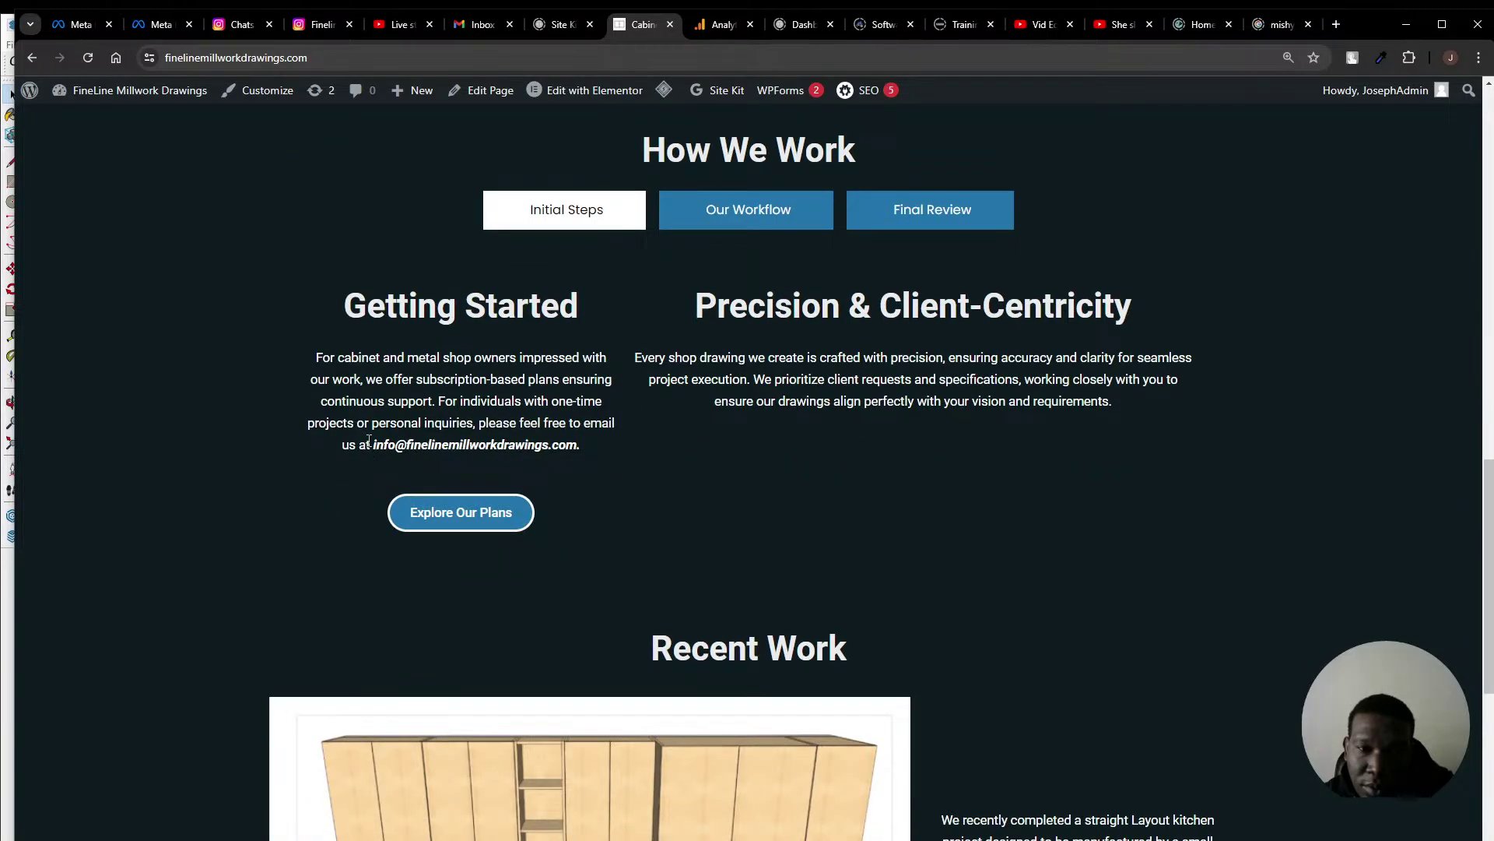
pyautogui.moveTo(374, 444); pyautogui.dragTo(582, 445)
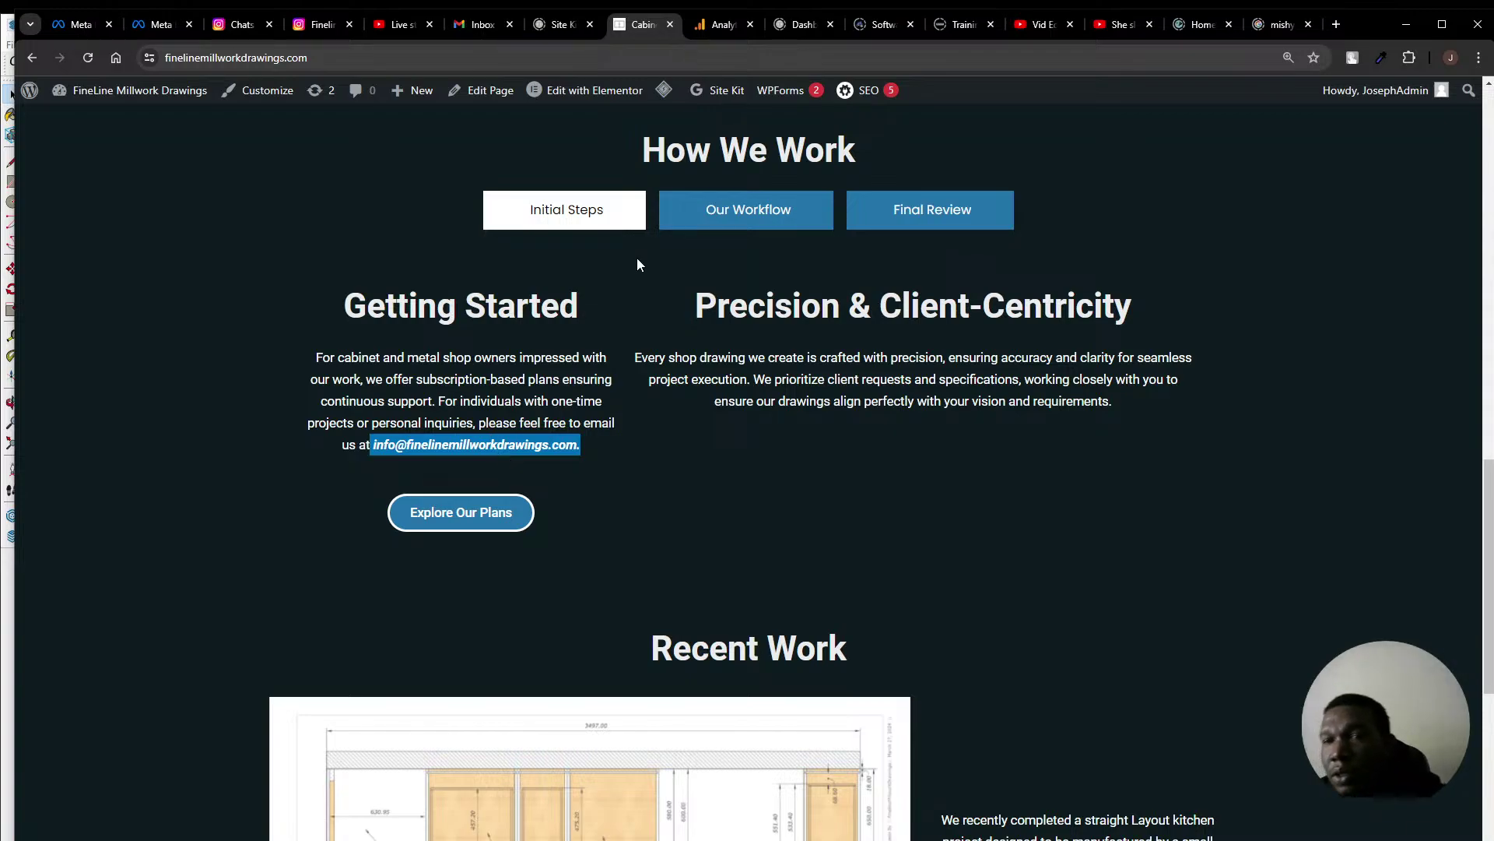
pyautogui.click(1407, 26)
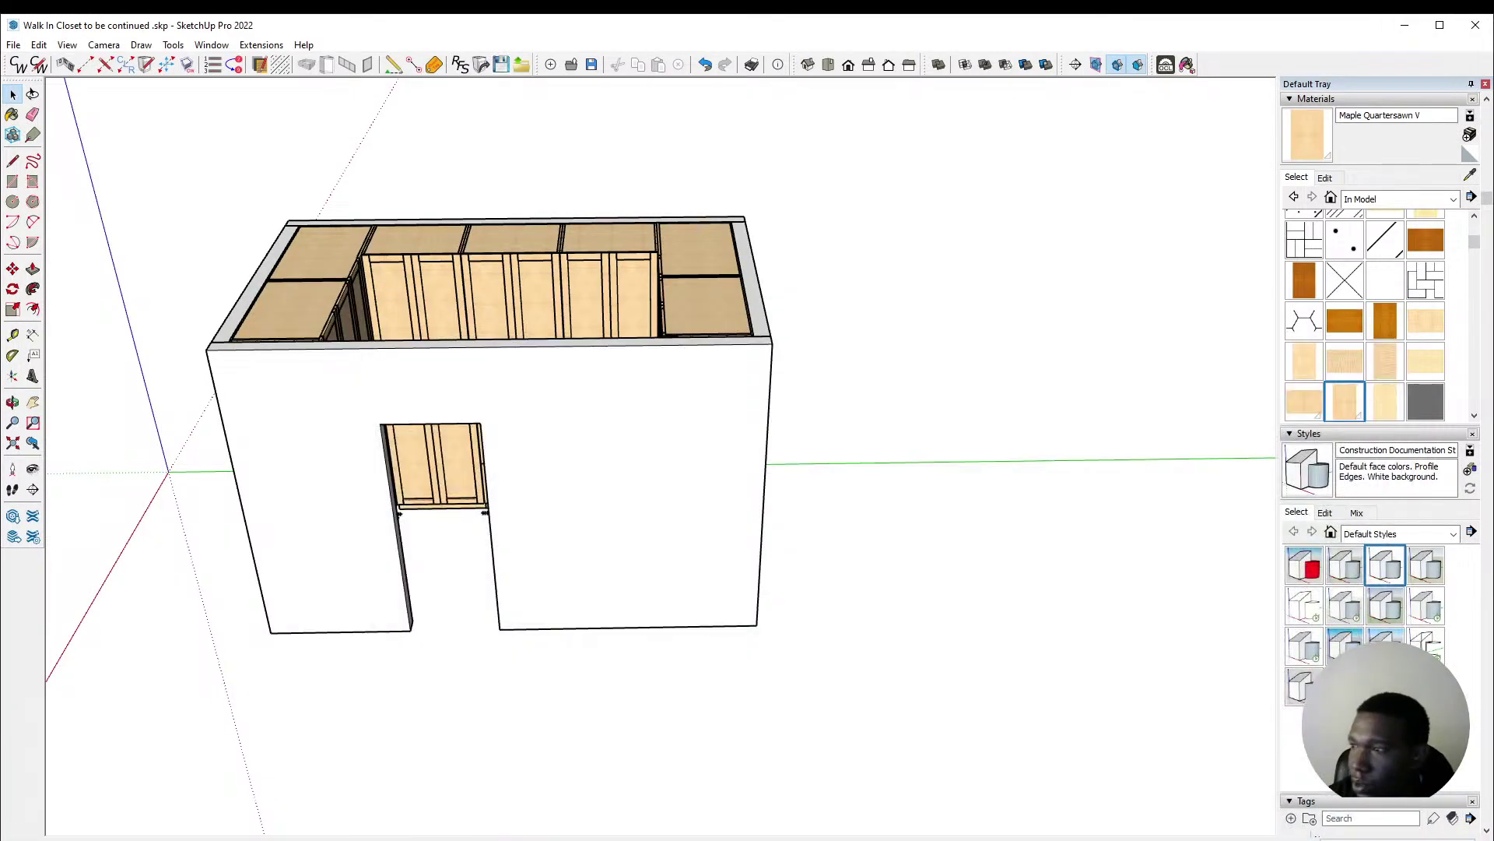